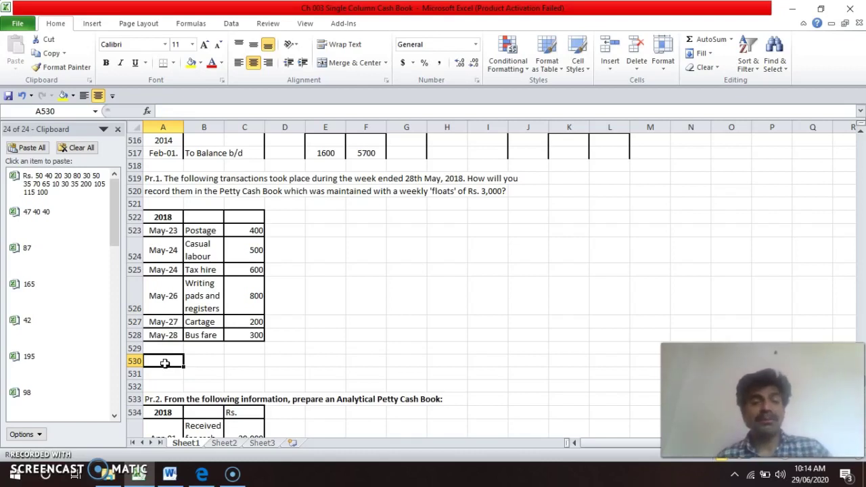
# - Enter the heading "In the Books of ?" in cell A530 and left-align it
pyautogui.write('In th')
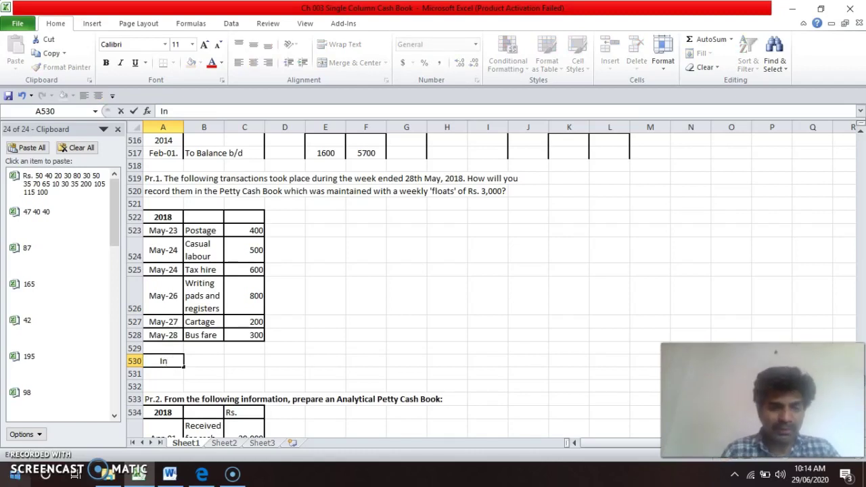
pyautogui.write('e Bo')
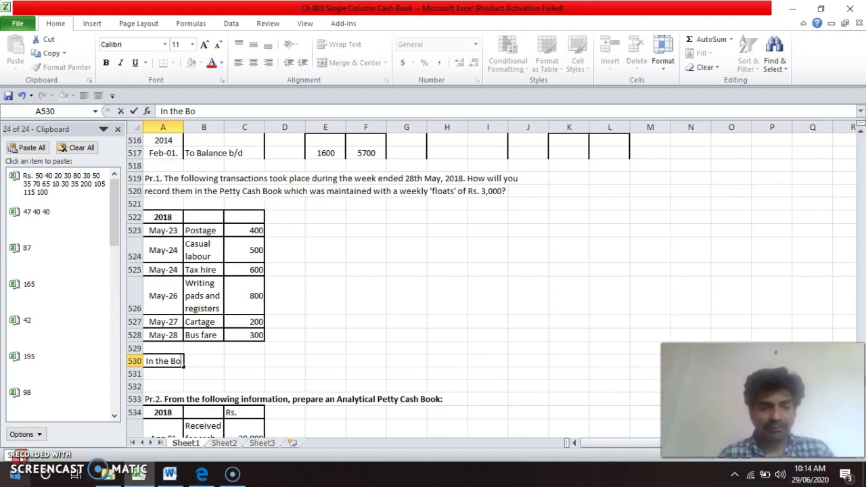
pyautogui.write('oks')
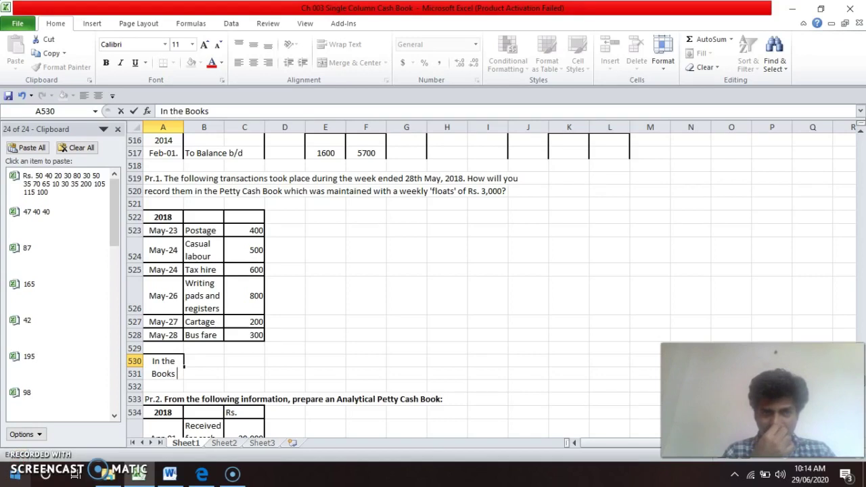
pyautogui.write(' of')
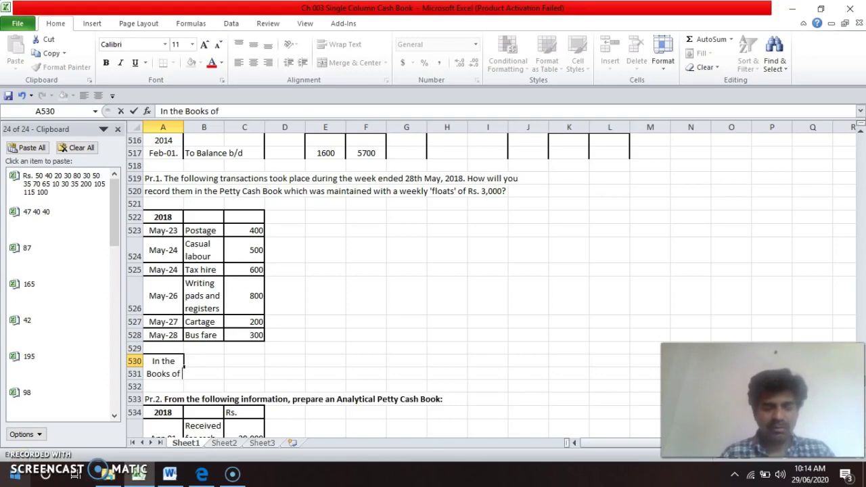
pyautogui.write(' ?')
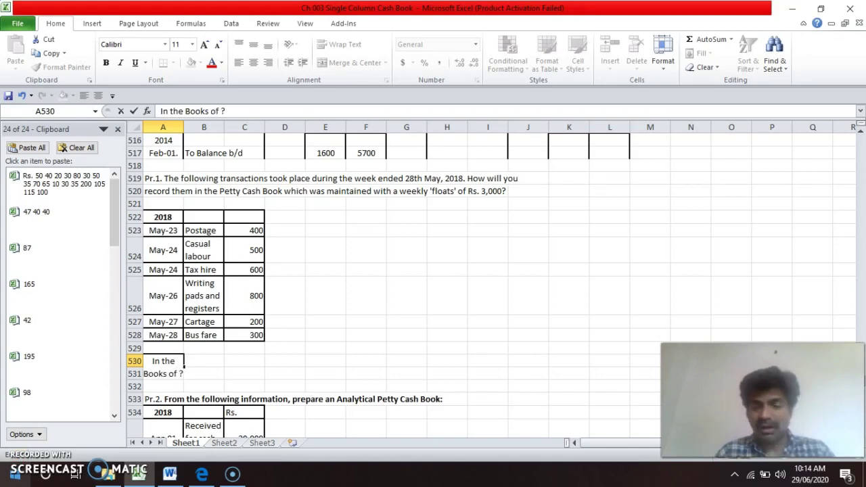
pyautogui.hotkey('ctrl', 'Return')
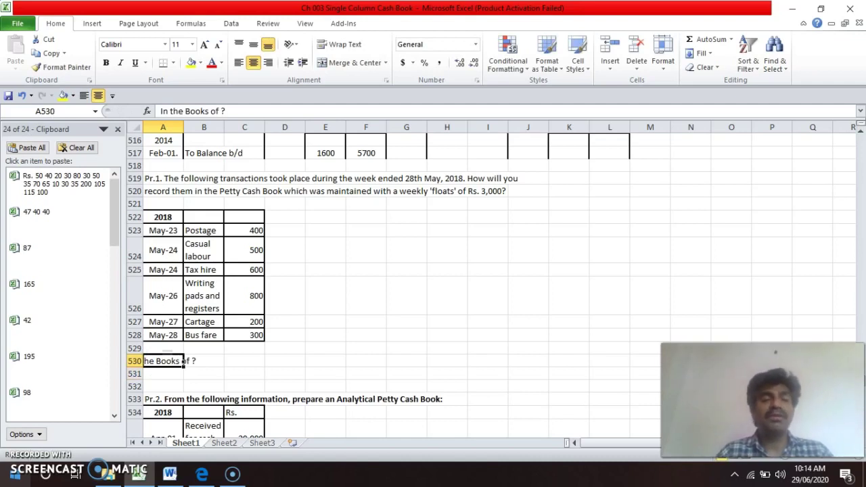
pyautogui.rightClick(238, 65)
pyautogui.click(237, 66)
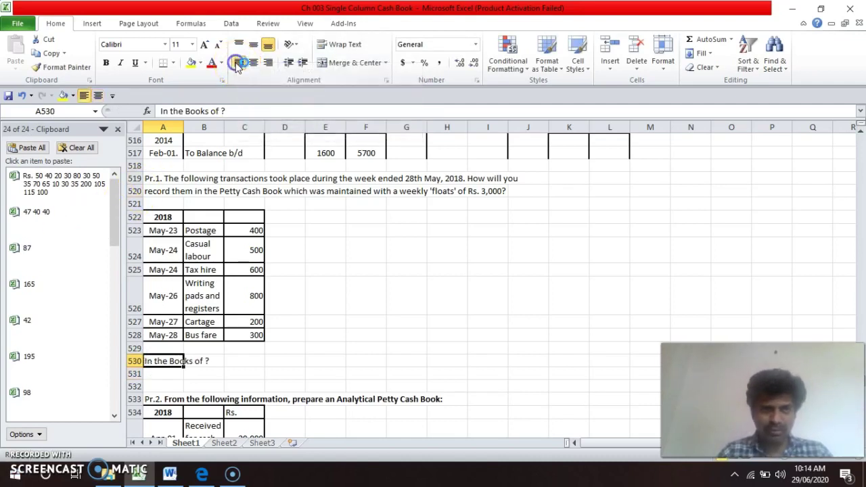
pyautogui.press('Return')
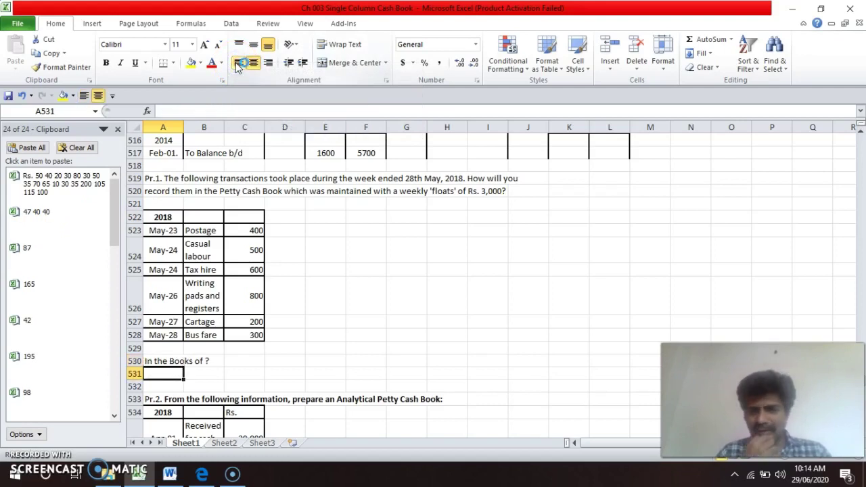
# - Enter the title "Petty Cash Book" in cell A531 and left-align it
pyautogui.write('Pe')
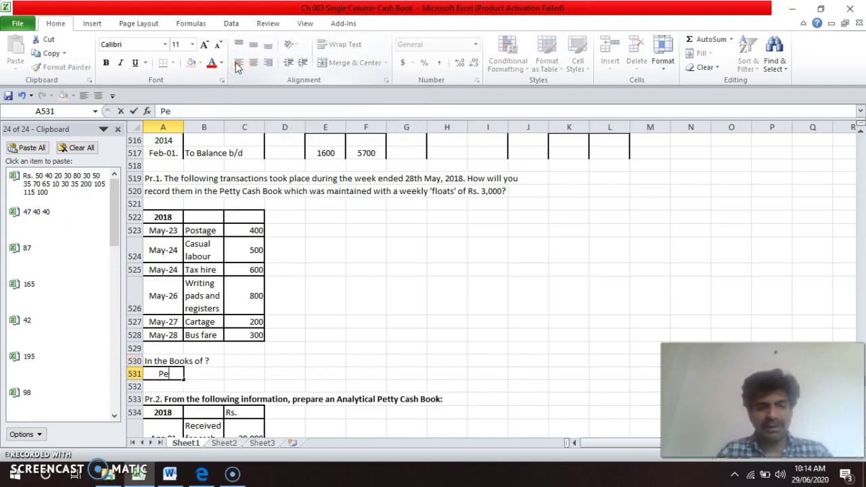
pyautogui.write('tty')
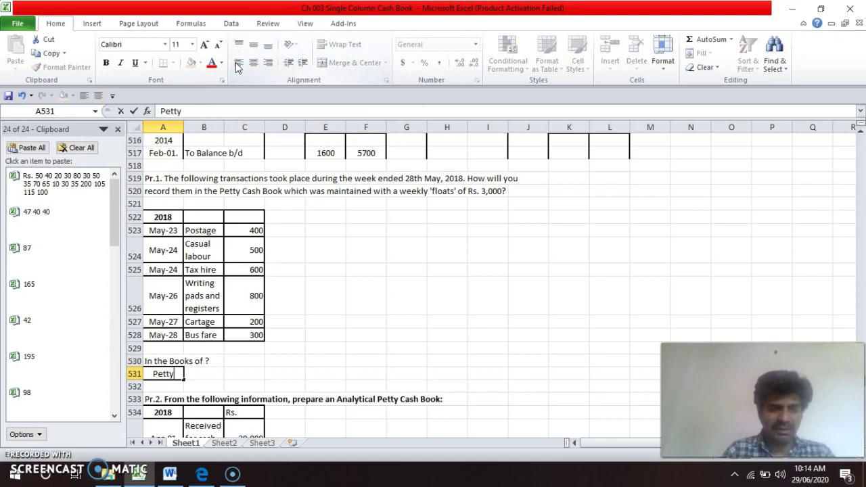
pyautogui.write(' Cash')
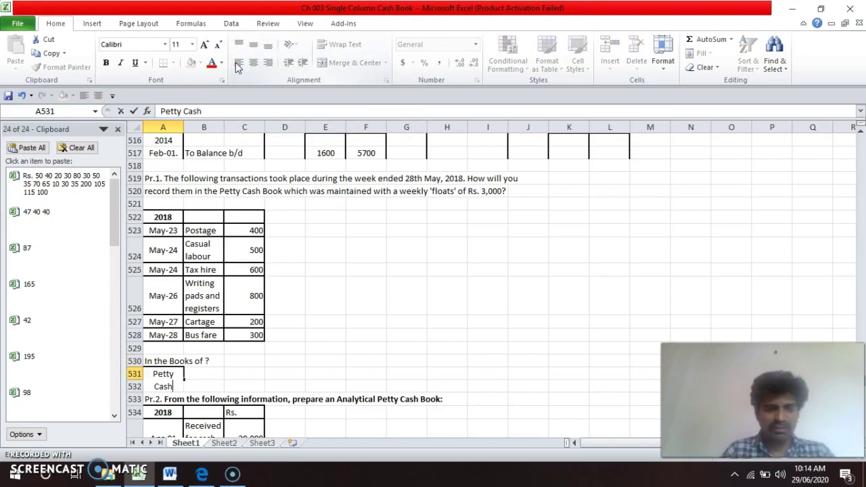
pyautogui.write(' Book')
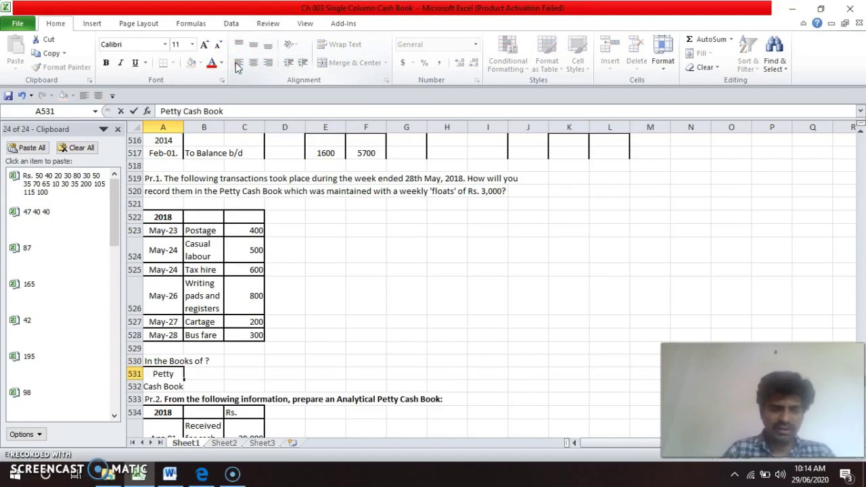
pyautogui.press('Return')
pyautogui.press('Up')
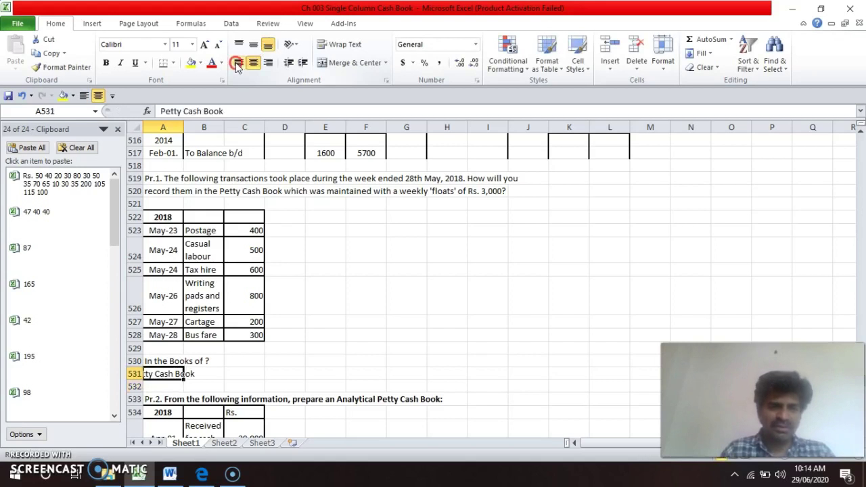
pyautogui.rightClick(238, 65)
pyautogui.click(238, 63)
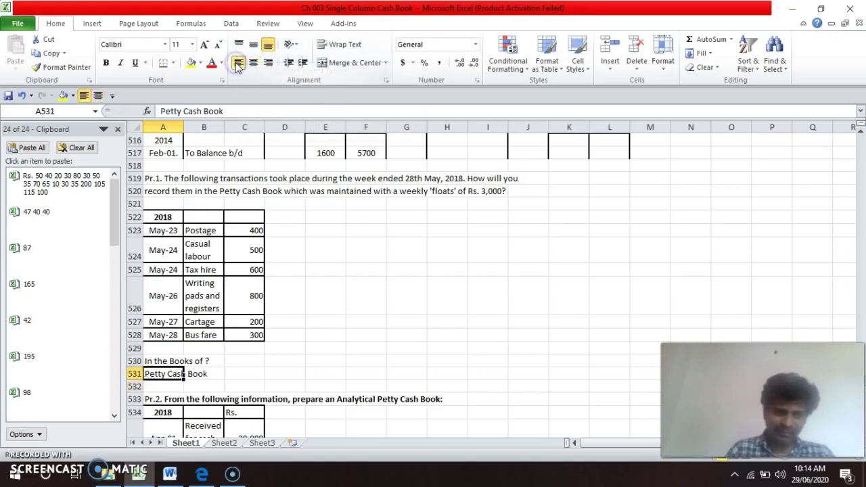
# - Insert 17 blank rows starting at row 532, between the Petty Cash Book title and problem Pr.2
pyautogui.press('Down')
pyautogui.hotkey('shift', 'Down')
pyautogui.hotkey('shift', 'Down')
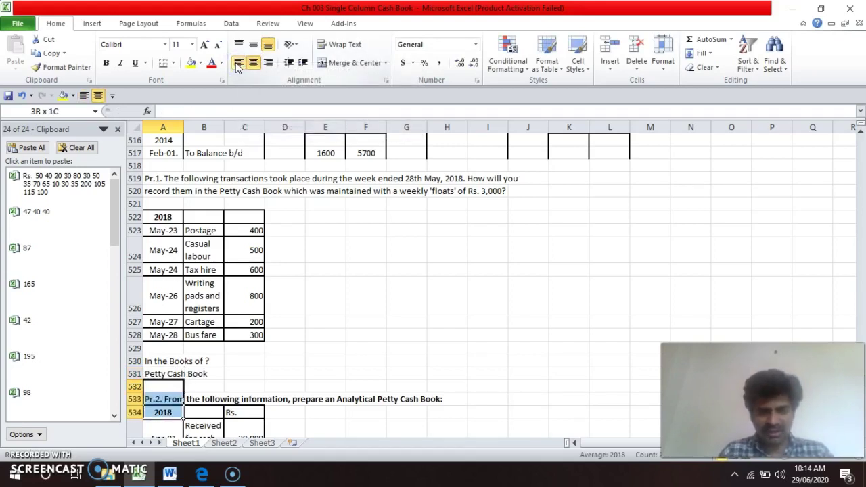
pyautogui.hotkey('shift', 'Down')
pyautogui.hotkey('shift', 'Down')
pyautogui.hotkey('shift', 'Down')
pyautogui.hotkey('shift', 'Down')
pyautogui.hotkey('shift', 'Down')
pyautogui.hotkey('shift', 'Down')
pyautogui.hotkey('shift', 'Down')
pyautogui.hotkey('shift', 'Down')
pyautogui.hotkey('shift', 'Down')
pyautogui.hotkey('shift', 'Down')
pyautogui.hotkey('shift', 'Down')
pyautogui.hotkey('shift', 'Down')
pyautogui.hotkey('shift', 'Down')
pyautogui.hotkey('shift', 'Down')
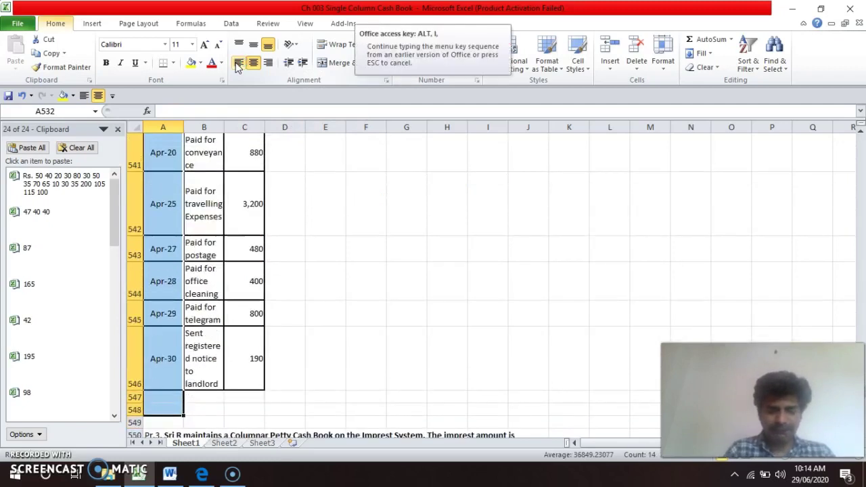
pyautogui.click(238, 63)
pyautogui.press('Down')
pyautogui.press('Up')
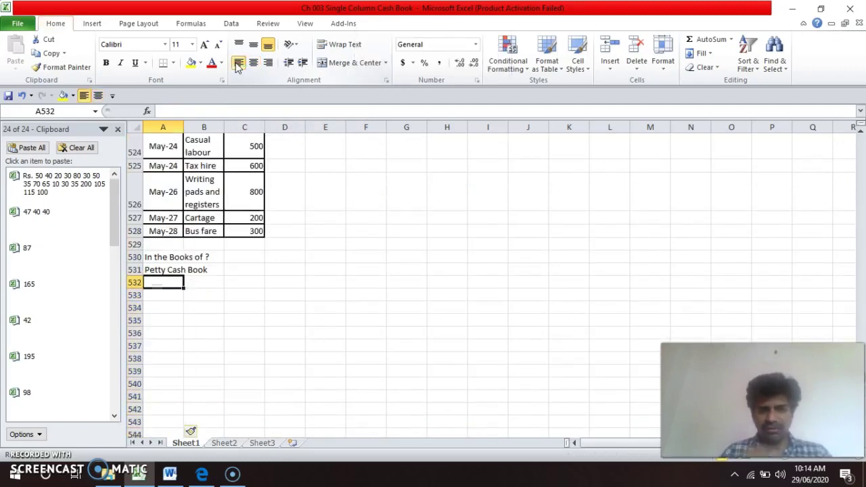
# - Enter the first column heading in cells A532 to A534 as "Amount", "Paid" and "Rs."
pyautogui.write('A')
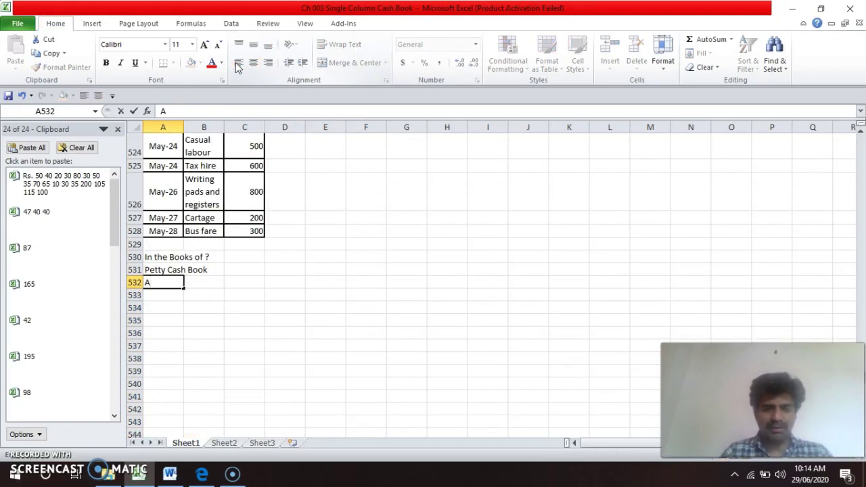
pyautogui.write('mount')
pyautogui.press('Return')
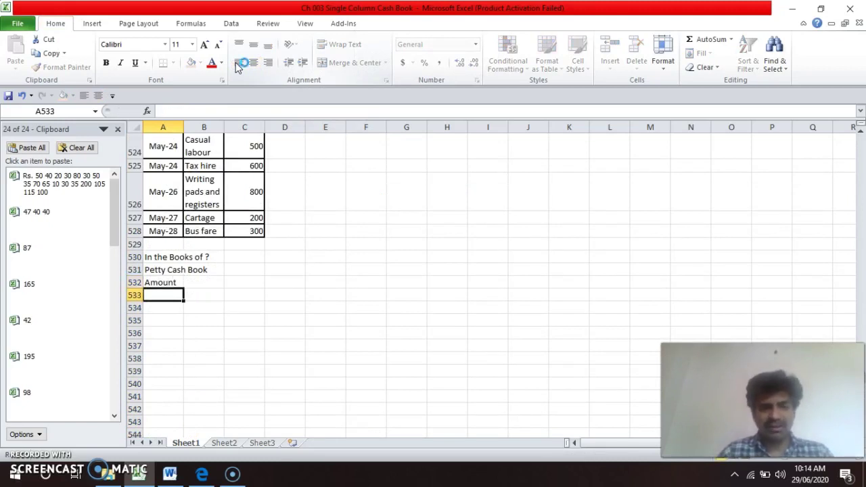
pyautogui.write('Pa')
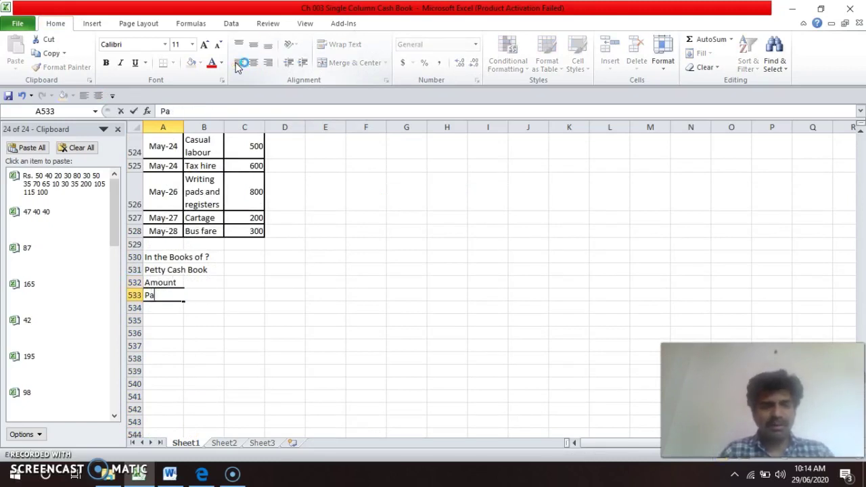
pyautogui.write('id')
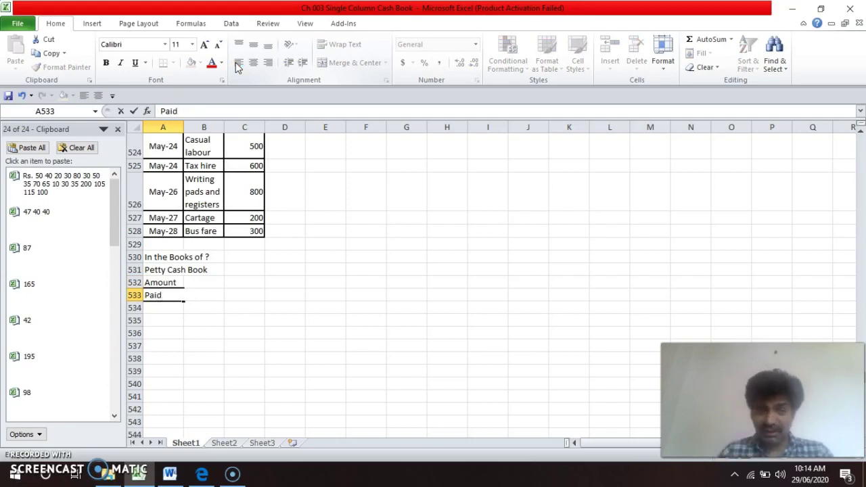
pyautogui.press('Return')
pyautogui.write('Rs.')
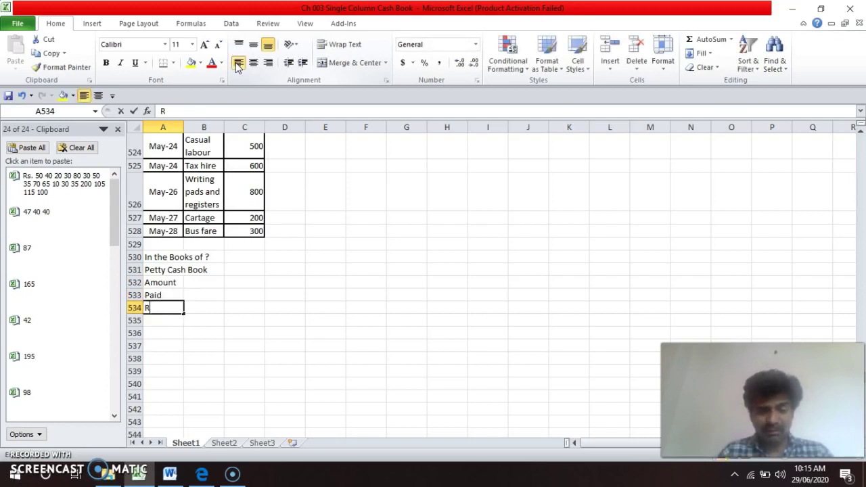
pyautogui.press('Return')
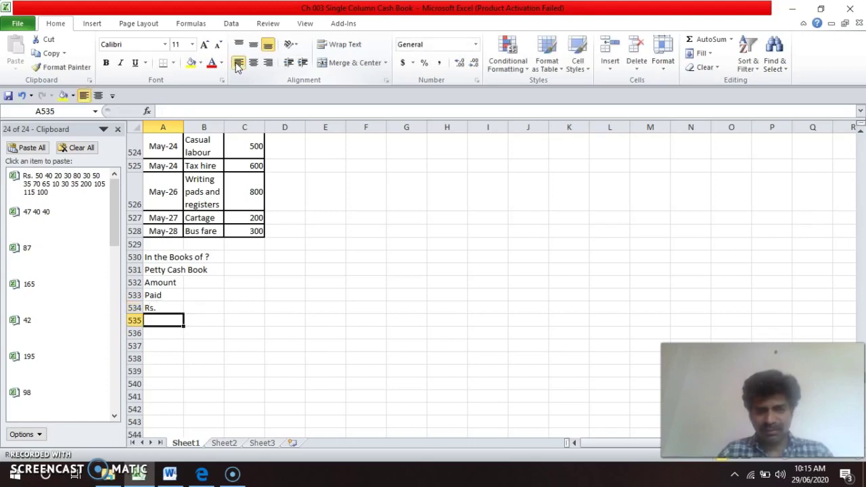
# - Enter the second column heading as "Cash Book" in cell B532 and "Folio" in cell B533
pyautogui.press('Up')
pyautogui.press('Right')
pyautogui.press('Up')
pyautogui.press('Up')
pyautogui.write('Ca')
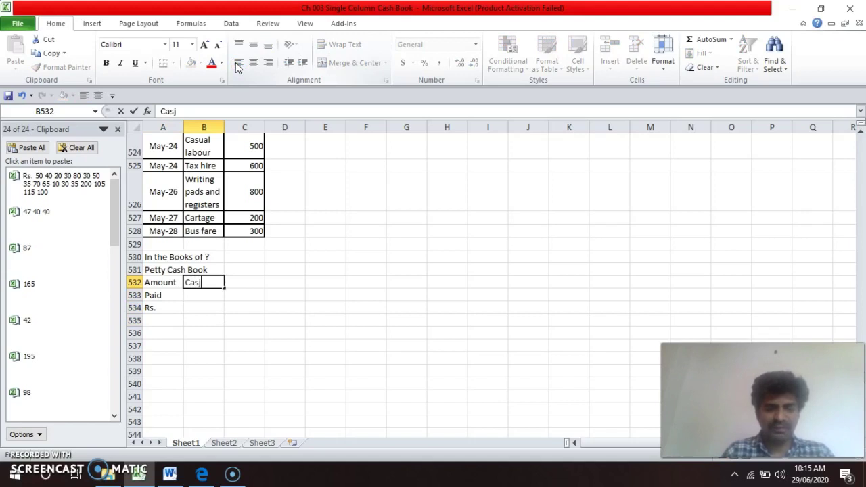
pyautogui.write('sh')
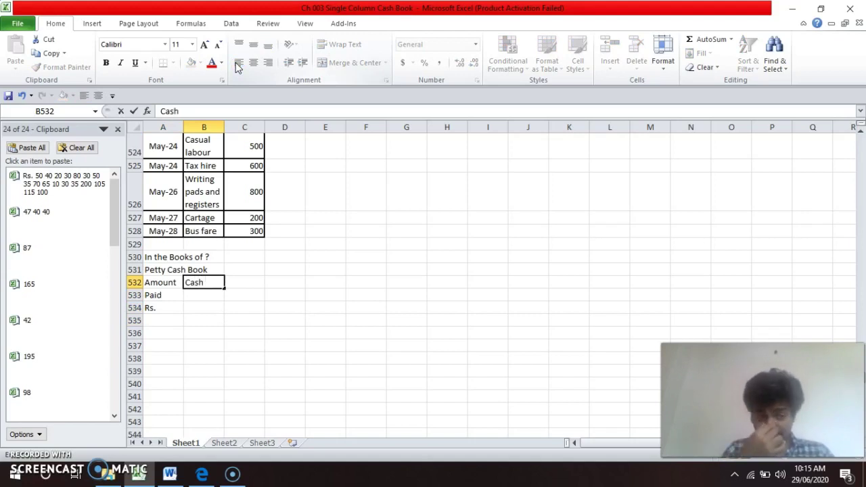
pyautogui.write(' Book')
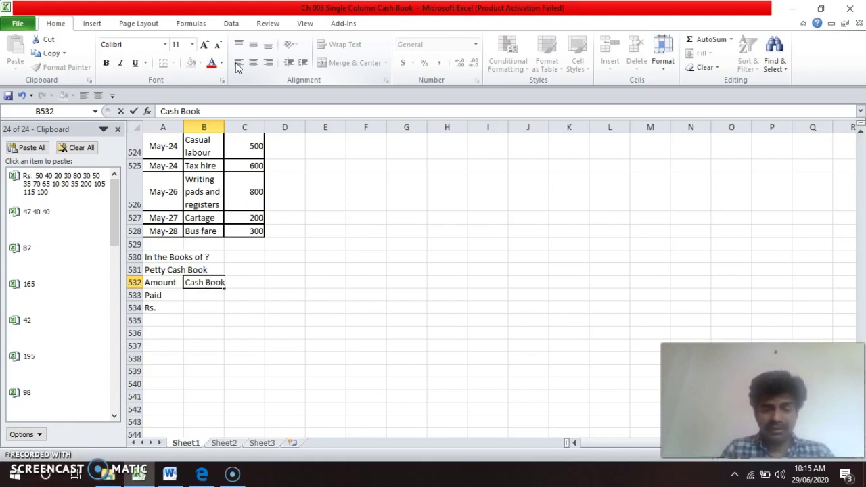
pyautogui.press('Return')
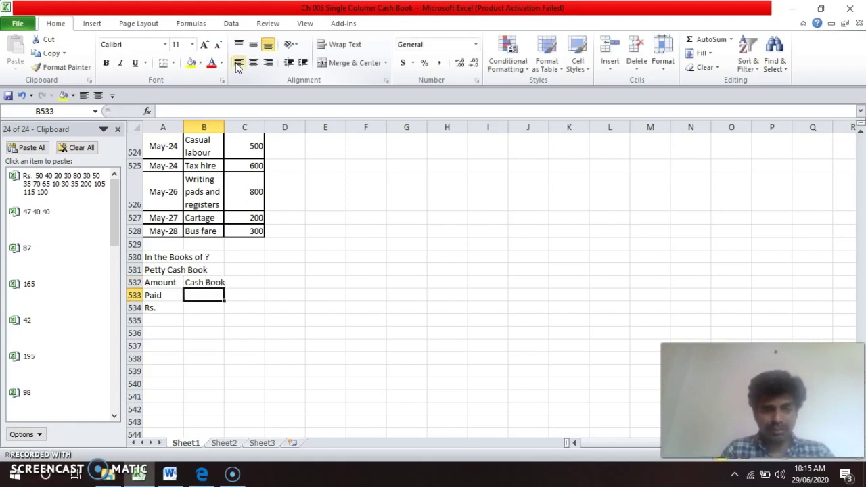
pyautogui.write('Folio')
pyautogui.press('Return')
# - Replace the text in cell A533, under "Amount", with "Received"
pyautogui.press('Left')
pyautogui.press('Up')
pyautogui.write('Received')
pyautogui.press('Return')
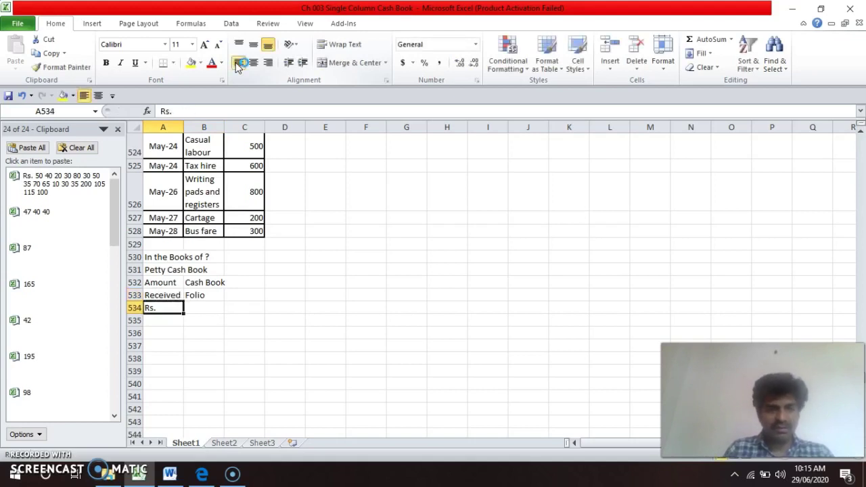
# - Enter "Date" as the third column heading in cell C532
pyautogui.press('Up')
pyautogui.press('Up')
pyautogui.press('Up')
pyautogui.press('Down')
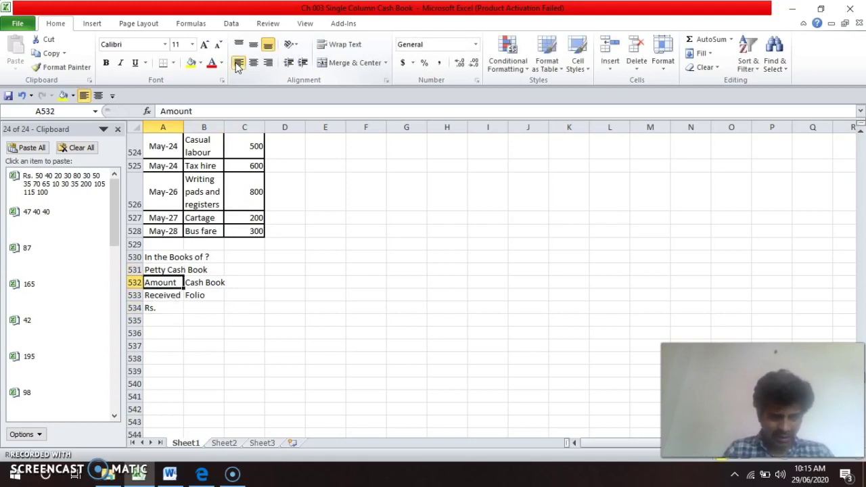
pyautogui.press('Right')
pyautogui.press('Right')
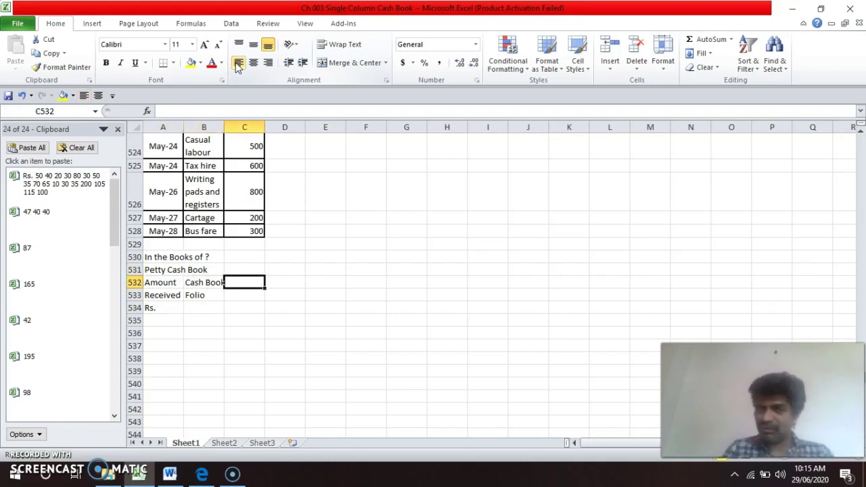
pyautogui.write('Date')
pyautogui.press('Return')
# - Enter "Particulars" as the fourth column heading in cell D532
pyautogui.press('Up')
pyautogui.press('Right')
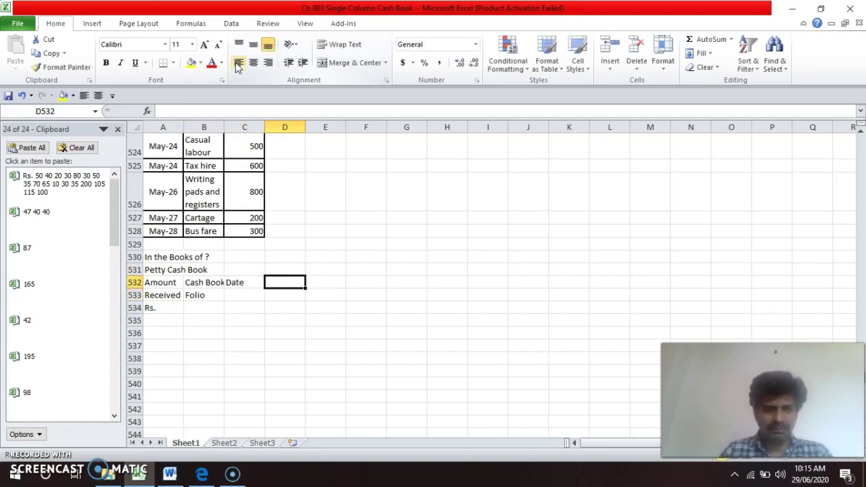
pyautogui.write('Psrticulsr')
pyautogui.press('BackSpace')
pyautogui.press('BackSpace')
pyautogui.press('BackSpace')
pyautogui.press('BackSpace')
pyautogui.press('BackSpace')
pyautogui.press('BackSpace')
pyautogui.press('BackSpace')
pyautogui.press('BackSpace')
pyautogui.press('BackSpace')
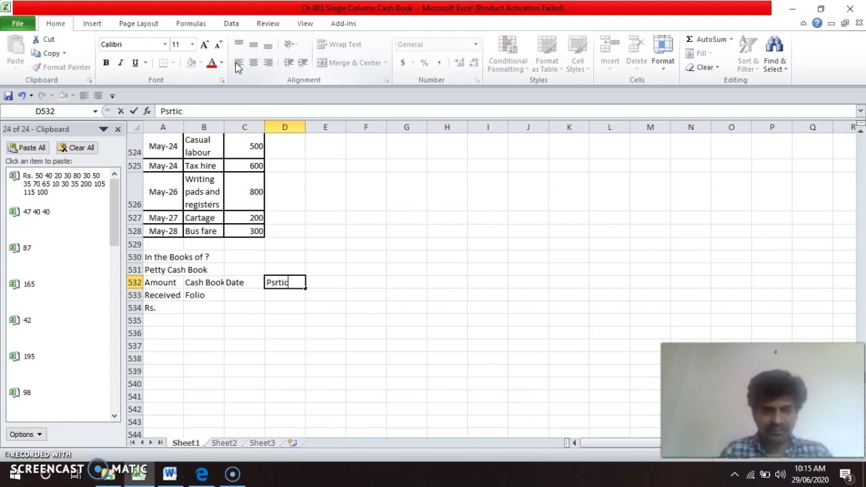
pyautogui.write('ar')
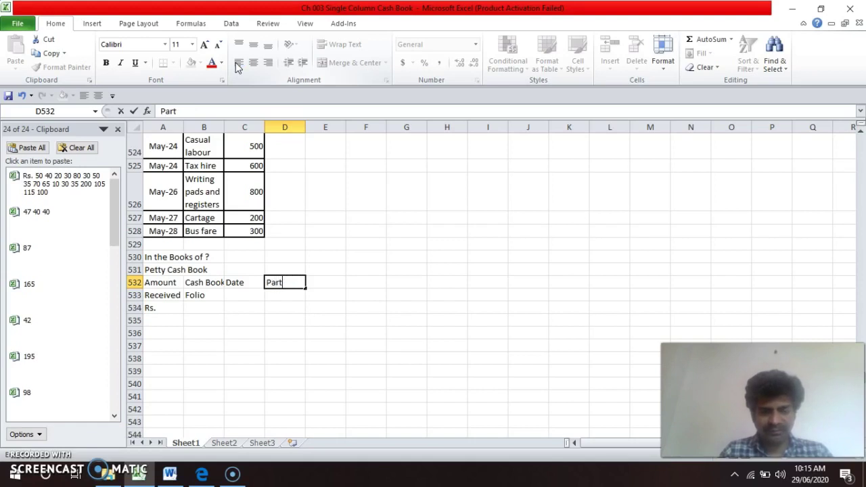
pyautogui.write('ticulsrs')
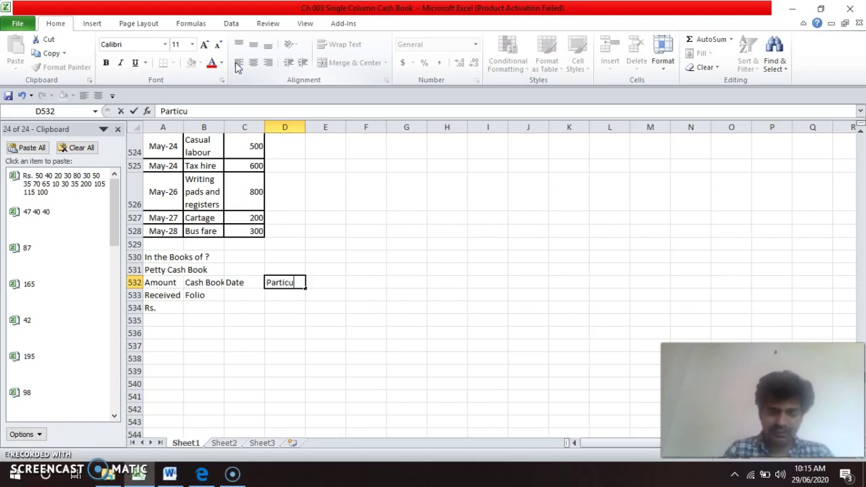
pyautogui.press('BackSpace')
pyautogui.press('BackSpace')
pyautogui.press('BackSpace')
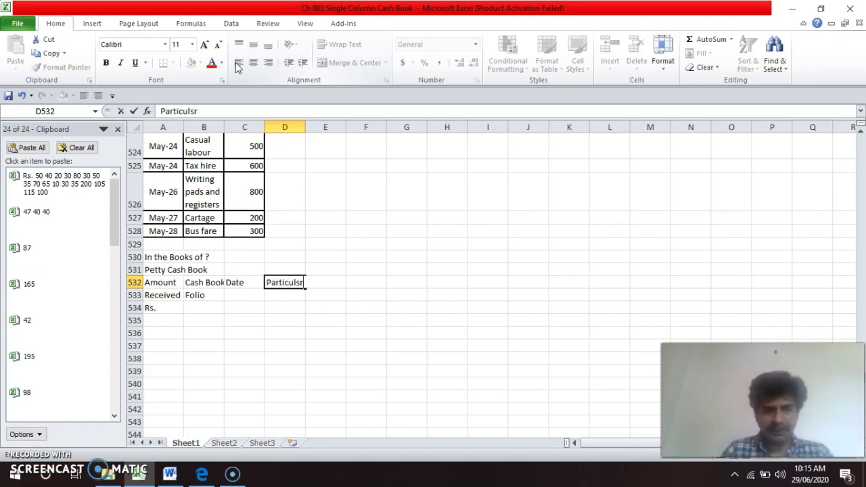
pyautogui.write('s')
pyautogui.press('BackSpace')
pyautogui.write('a')
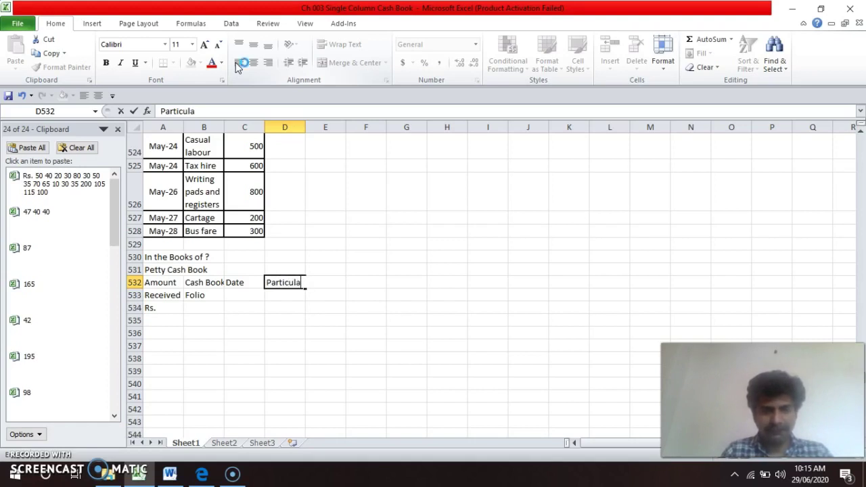
pyautogui.write('rs')
pyautogui.press('Return')
# - Check the petty cash book layout in the Word notes and enter "Voucher" in cell H532 and "No." in cell H533
pyautogui.press('Up')
pyautogui.press('Right')
pyautogui.press('Right')
pyautogui.press('Right')
pyautogui.press('Right')
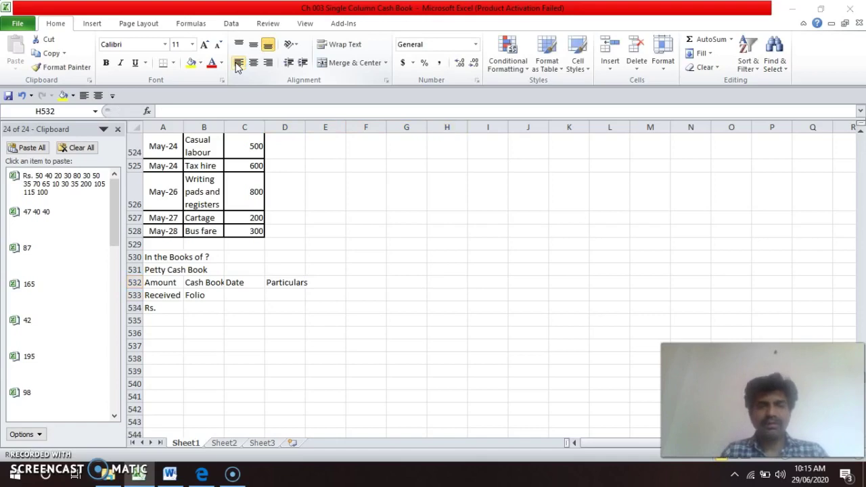
pyautogui.hotkey('alt', 'Tab')
pyautogui.hotkey('alt', 'Tab')
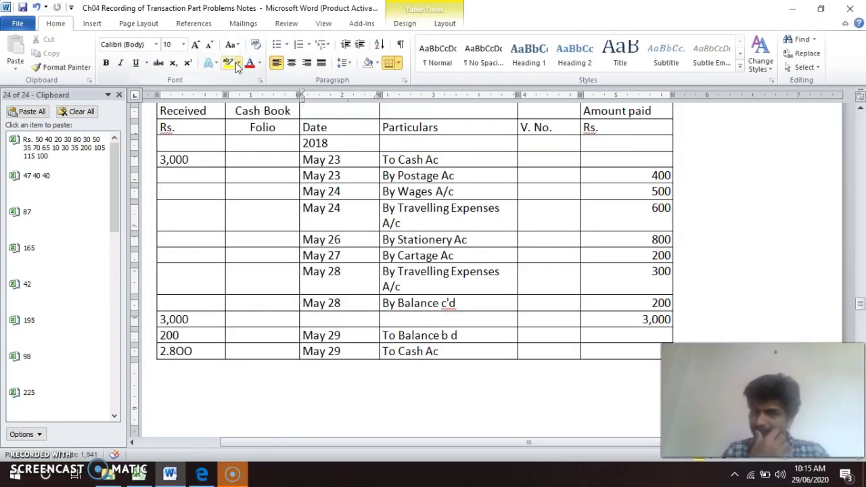
pyautogui.hotkey('alt', 'Tab')
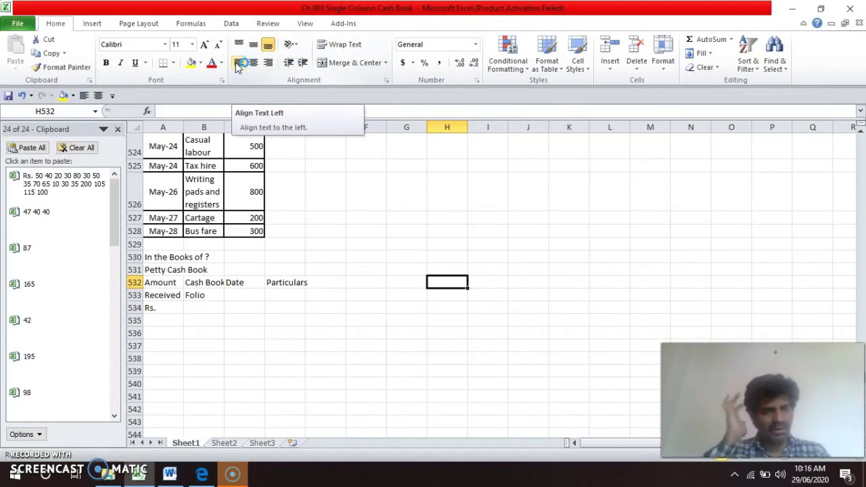
pyautogui.write('Voucher')
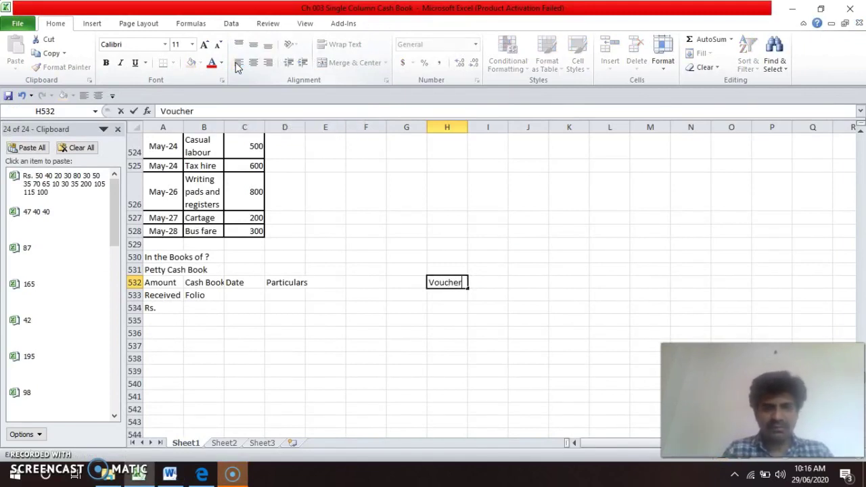
pyautogui.press('Return')
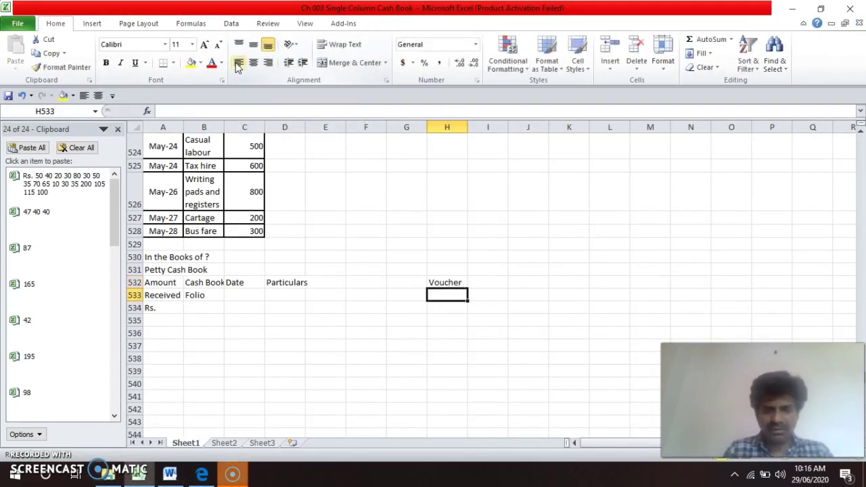
pyautogui.write('No.')
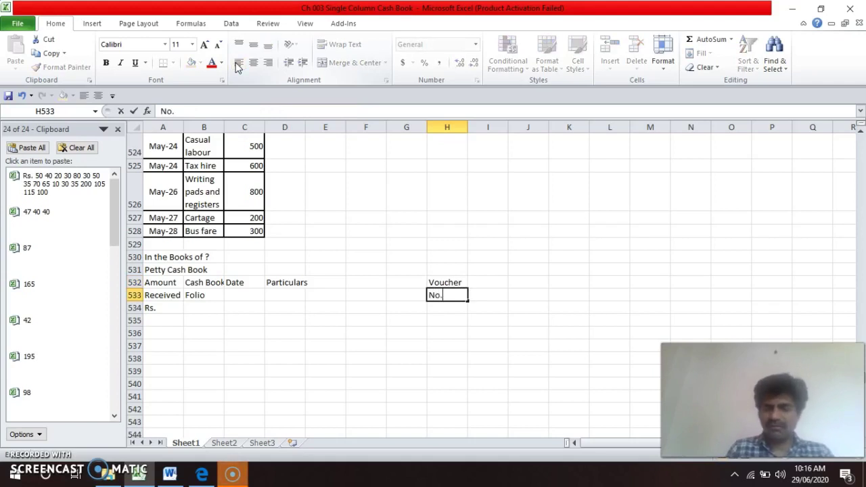
pyautogui.press('Return')
# - Enter the last column heading in cells I532 to I534 as "Amount", "Paid" and "Rs."
pyautogui.press('Up')
pyautogui.press('Right')
pyautogui.press('Up')
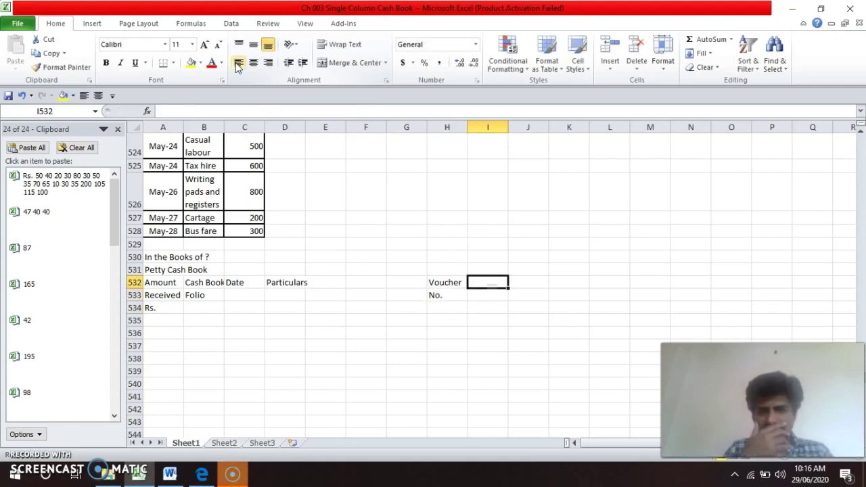
pyautogui.write('Amount')
pyautogui.press('Return')
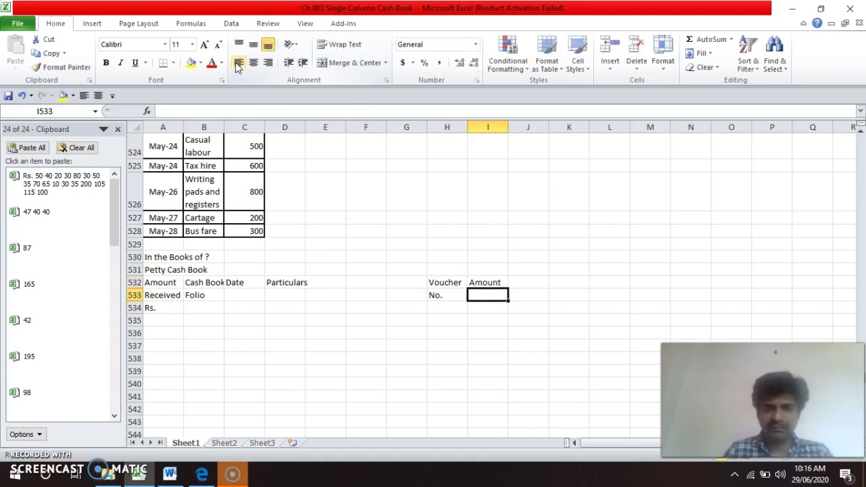
pyautogui.write('Paid')
pyautogui.press('Return')
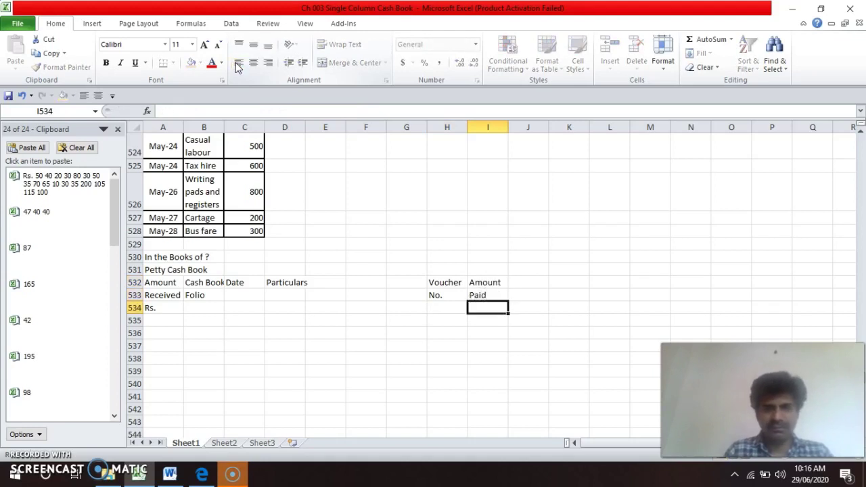
pyautogui.write('Rs.')
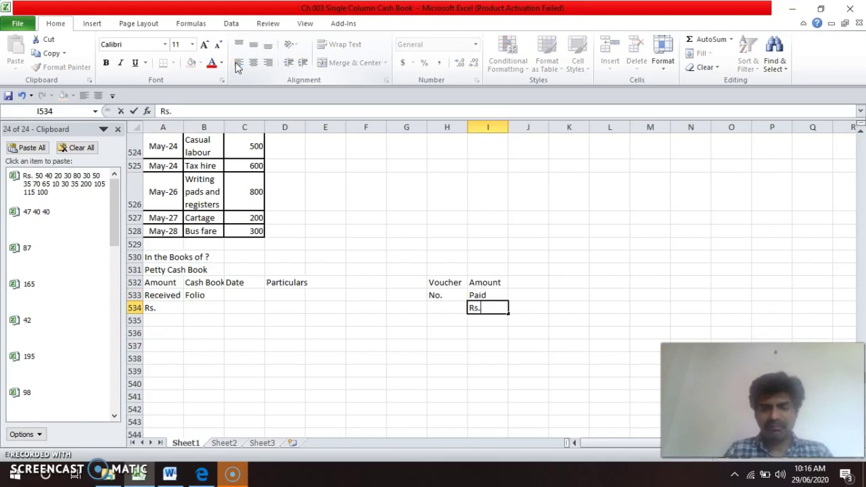
pyautogui.press('Return')
# - Merge and center the "In the Books of ?" title across cells A530 to I530
pyautogui.press('Up')
pyautogui.press('Up')
pyautogui.press('Up')
pyautogui.press('Up')
pyautogui.press('Up')
pyautogui.press('Left')
pyautogui.press('Left')
pyautogui.press('Left')
pyautogui.press('Left')
pyautogui.press('Left')
pyautogui.press('Left')
pyautogui.press('Left')
pyautogui.press('Left')
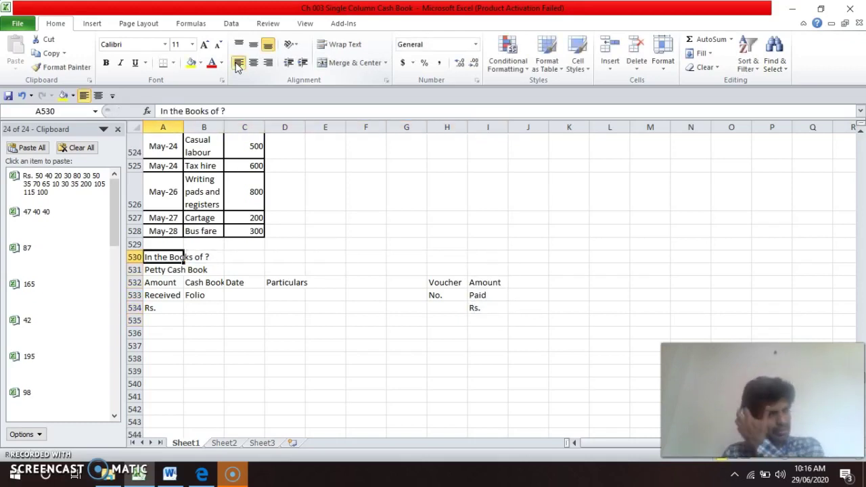
pyautogui.hotkey('shift', 'Right')
pyautogui.hotkey('shift', 'Right')
pyautogui.hotkey('shift', 'Right')
pyautogui.hotkey('shift', 'Right')
pyautogui.hotkey('shift', 'Right')
pyautogui.hotkey('shift', 'Right')
pyautogui.hotkey('shift', 'Right')
pyautogui.hotkey('shift', 'Right')
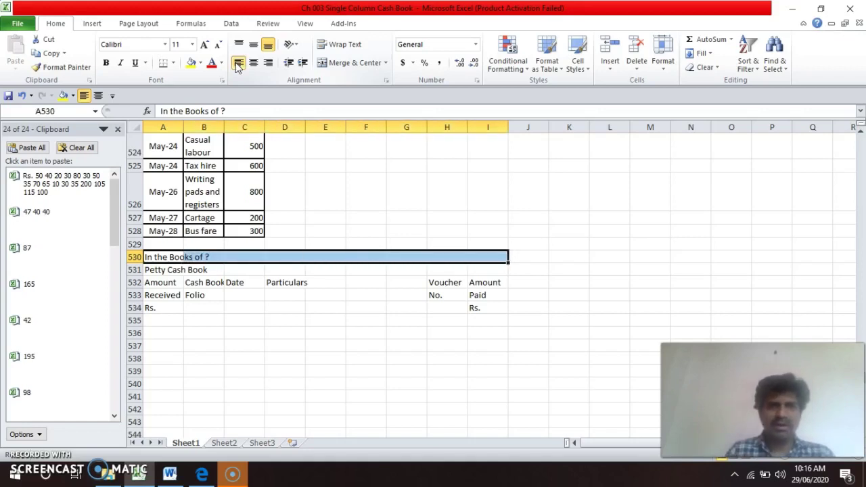
pyautogui.click(340, 63)
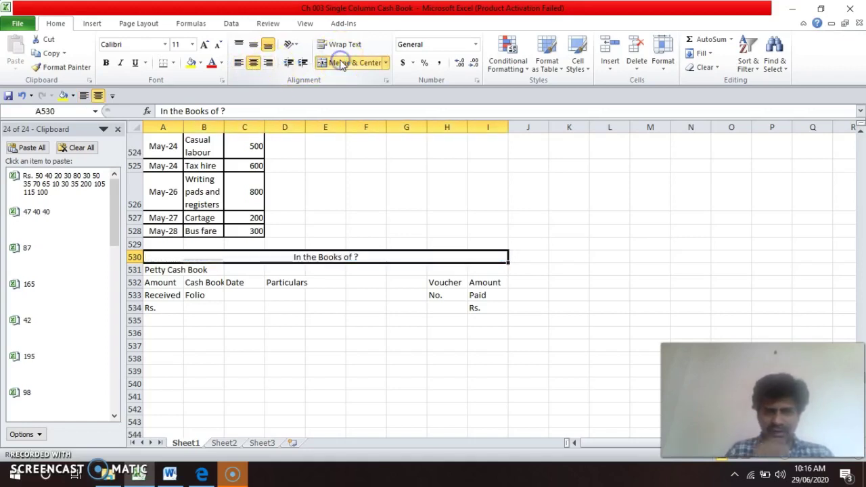
# - Merge and center the "Petty Cash Book" title across cells A531 to I531
pyautogui.press('Down')
pyautogui.hotkey('shift', 'Right')
pyautogui.hotkey('shift', 'Right')
pyautogui.hotkey('shift', 'Right')
pyautogui.hotkey('shift', 'Right')
pyautogui.hotkey('shift', 'Right')
pyautogui.hotkey('shift', 'Right')
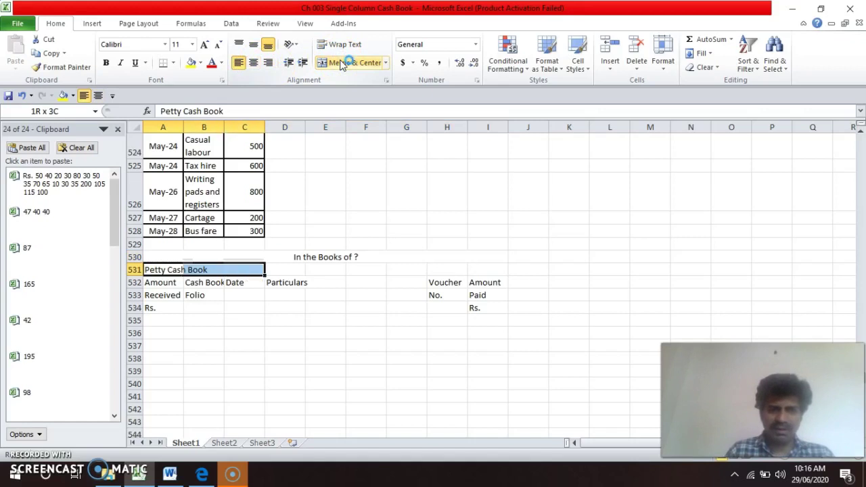
pyautogui.hotkey('shift', 'Right')
pyautogui.hotkey('shift', 'Right')
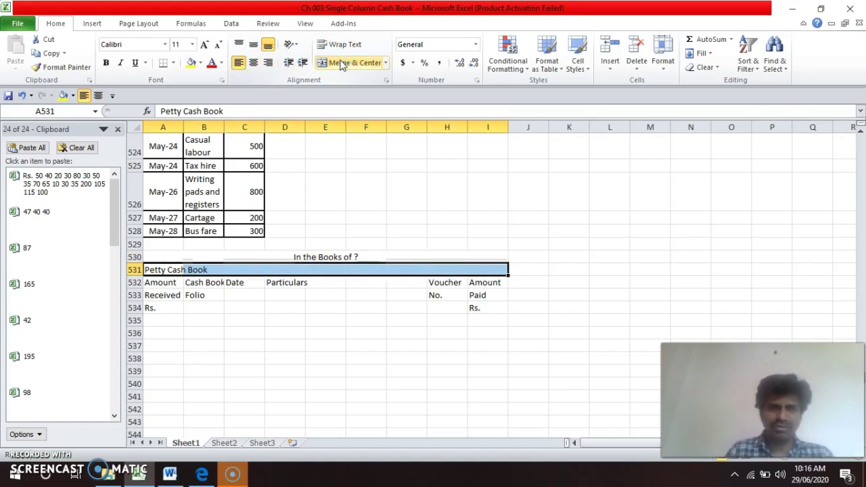
pyautogui.click(340, 63)
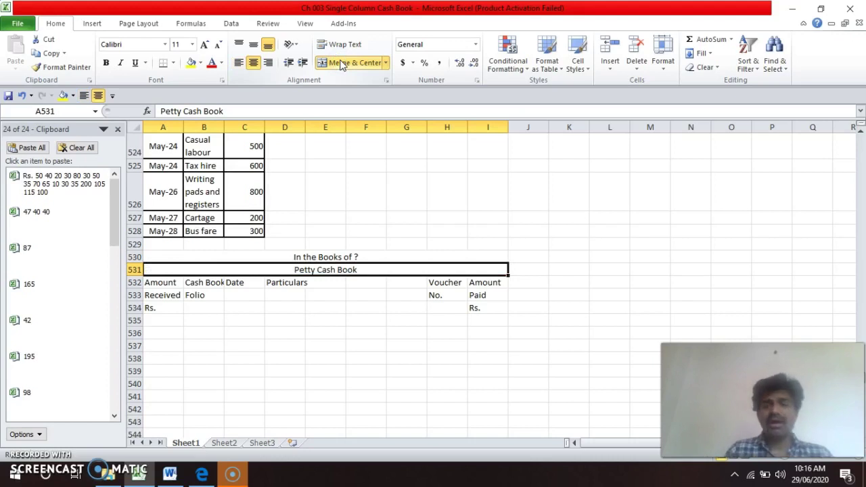
# - Apply a heavy solid outline border around the cash book table, cells A532 to I548
pyautogui.press('Down')
pyautogui.hotkey('shift', 'Right')
pyautogui.hotkey('shift', 'Right')
pyautogui.hotkey('shift', 'Right')
pyautogui.hotkey('shift', 'Right')
pyautogui.hotkey('shift', 'Right')
pyautogui.hotkey('shift', 'Right')
pyautogui.hotkey('shift', 'Right')
pyautogui.hotkey('shift', 'Right')
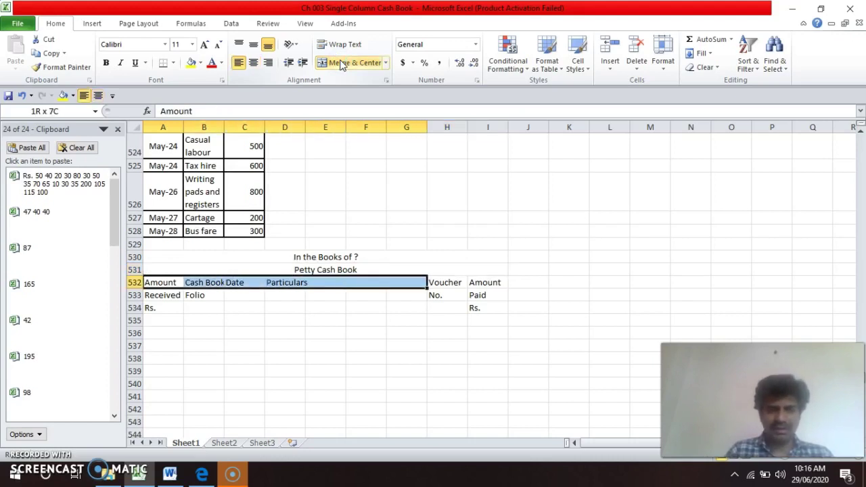
pyautogui.hotkey('shift', 'Down')
pyautogui.hotkey('shift', 'Down')
pyautogui.hotkey('shift', 'Down')
pyautogui.hotkey('shift', 'Down')
pyautogui.hotkey('shift', 'Down')
pyautogui.hotkey('shift', 'Down')
pyautogui.hotkey('shift', 'Down')
pyautogui.hotkey('shift', 'Down')
pyautogui.hotkey('shift', 'Down')
pyautogui.hotkey('shift', 'Down')
pyautogui.hotkey('shift', 'Down')
pyautogui.hotkey('shift', 'Down')
pyautogui.hotkey('shift', 'Down')
pyautogui.hotkey('shift', 'Down')
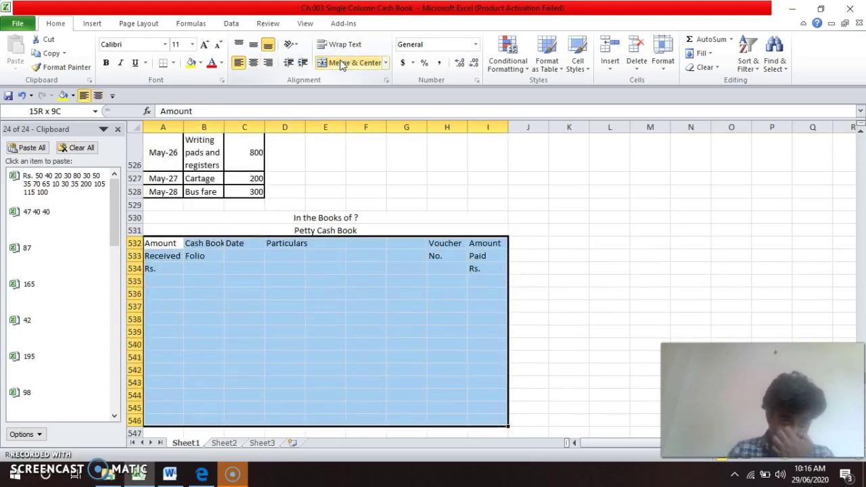
pyautogui.hotkey('shift', 'Down')
pyautogui.hotkey('shift', 'Down')
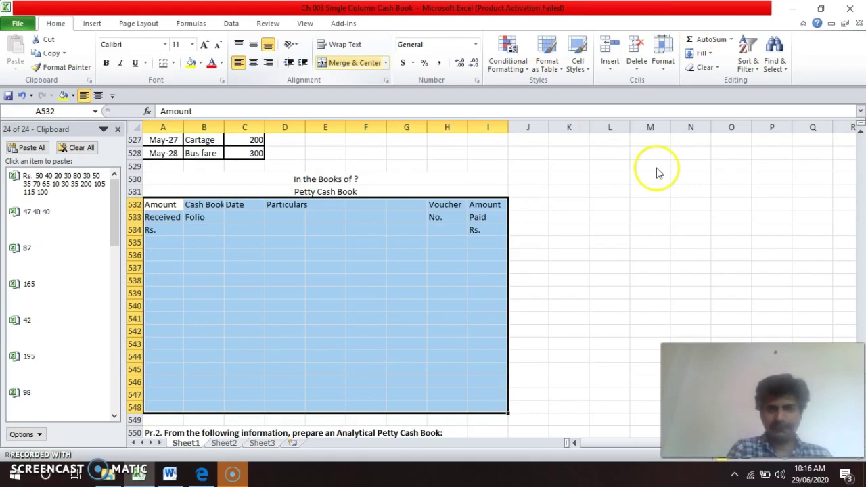
pyautogui.hotkey('ctrl', '1')
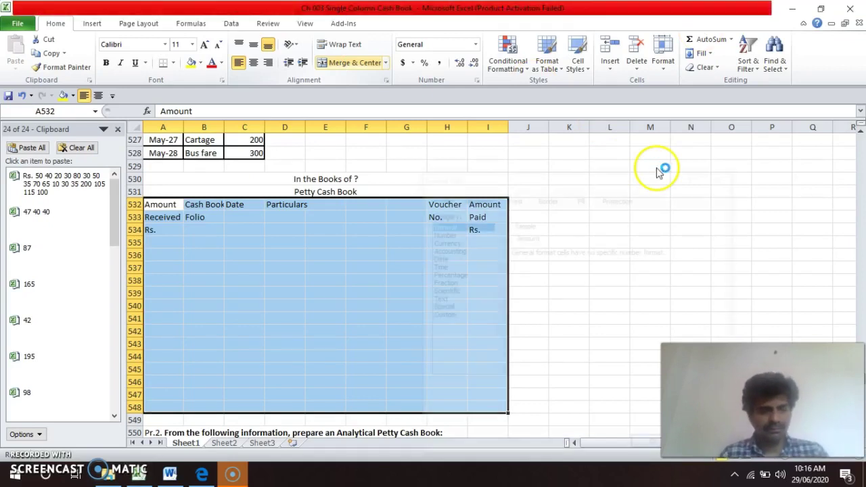
pyautogui.click(547, 199)
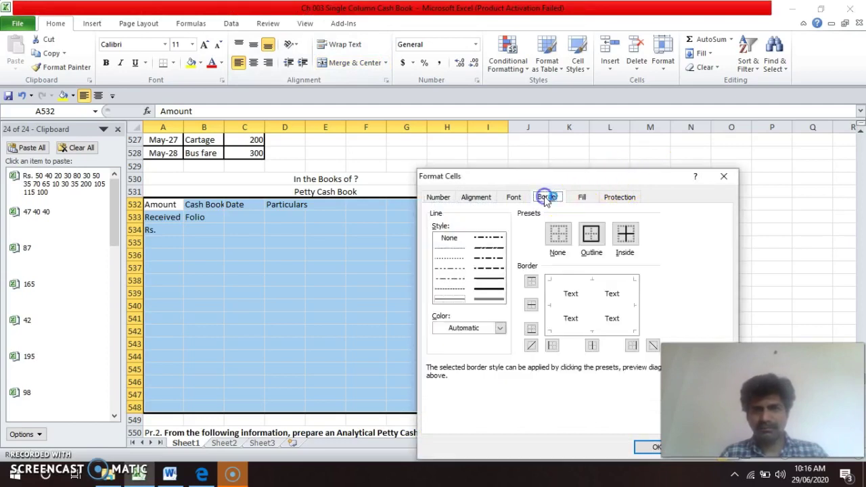
pyautogui.click(488, 288)
pyautogui.click(591, 233)
pyautogui.press('Return')
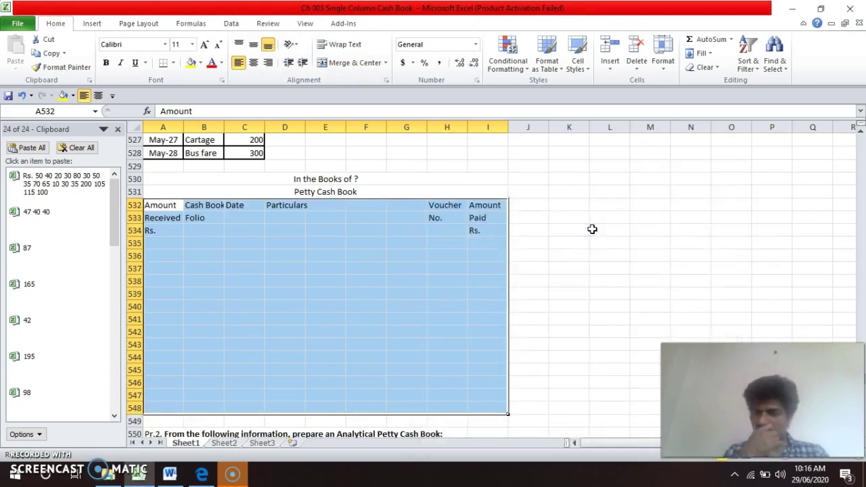
# - Add an outline and vertical inside borders to cells A532 to C548, separating the amount received, folio and date columns
pyautogui.press('Down')
pyautogui.press('Up')
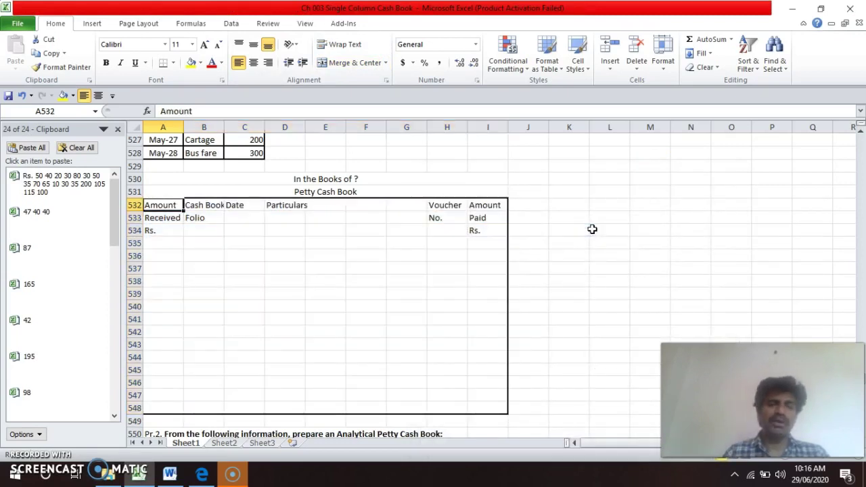
pyautogui.hotkey('shift', 'Right')
pyautogui.hotkey('shift', 'Right')
pyautogui.hotkey('shift', 'Down')
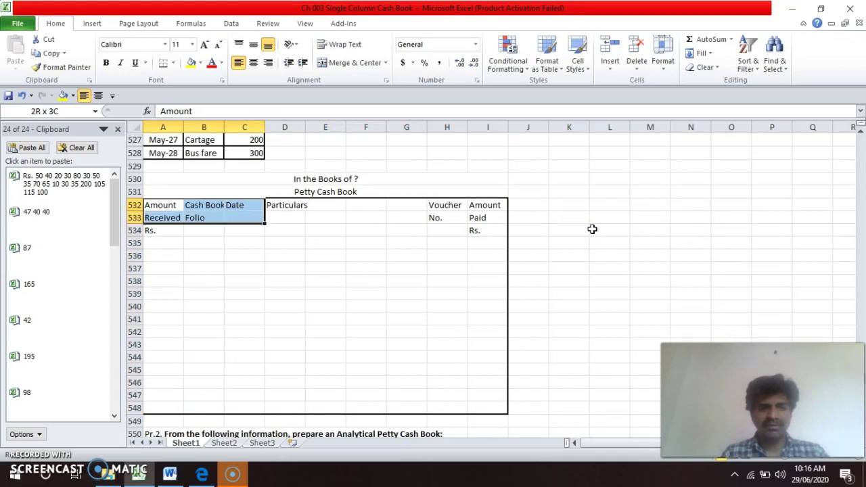
pyautogui.hotkey('shift', 'Down')
pyautogui.hotkey('shift', 'Down')
pyautogui.hotkey('shift', 'Down')
pyautogui.hotkey('shift', 'Down')
pyautogui.hotkey('shift', 'Down')
pyautogui.hotkey('shift', 'Down')
pyautogui.hotkey('shift', 'Down')
pyautogui.hotkey('shift', 'Down')
pyautogui.hotkey('shift', 'Down')
pyautogui.hotkey('shift', 'Down')
pyautogui.hotkey('shift', 'Down')
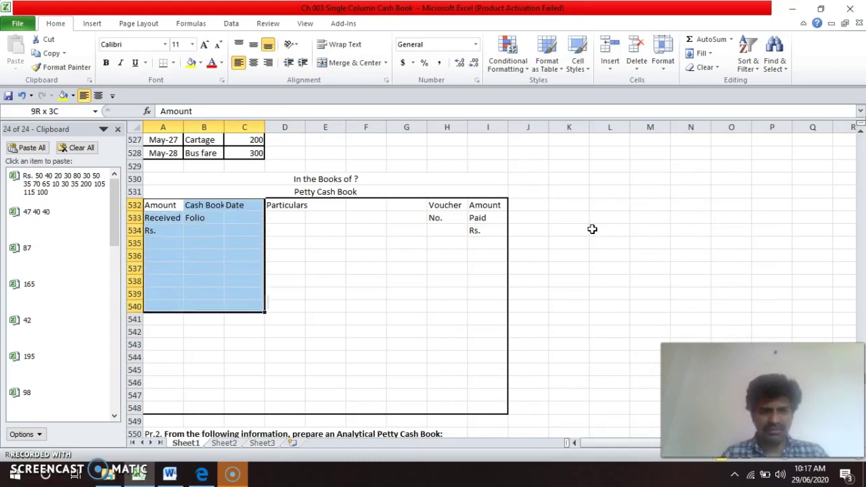
pyautogui.hotkey('shift', 'Down')
pyautogui.hotkey('shift', 'Down')
pyautogui.hotkey('shift', 'Down')
pyautogui.hotkey('shift', 'Down')
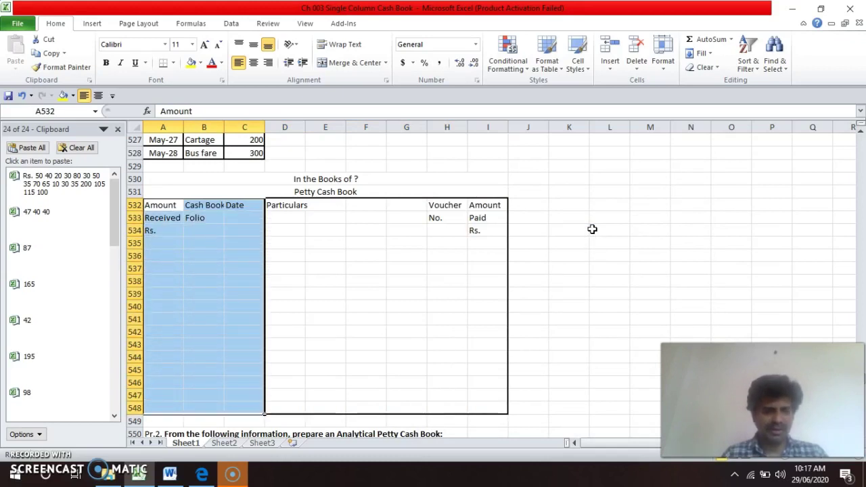
pyautogui.hotkey('ctrl', '1')
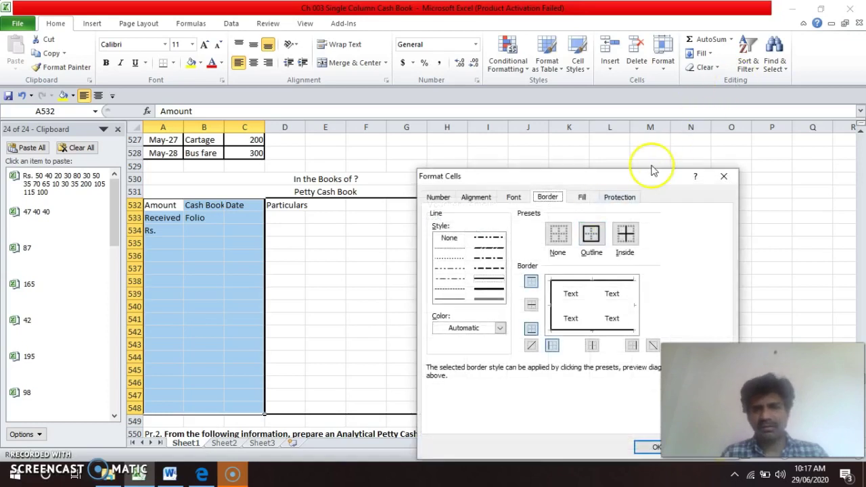
pyautogui.click(594, 230)
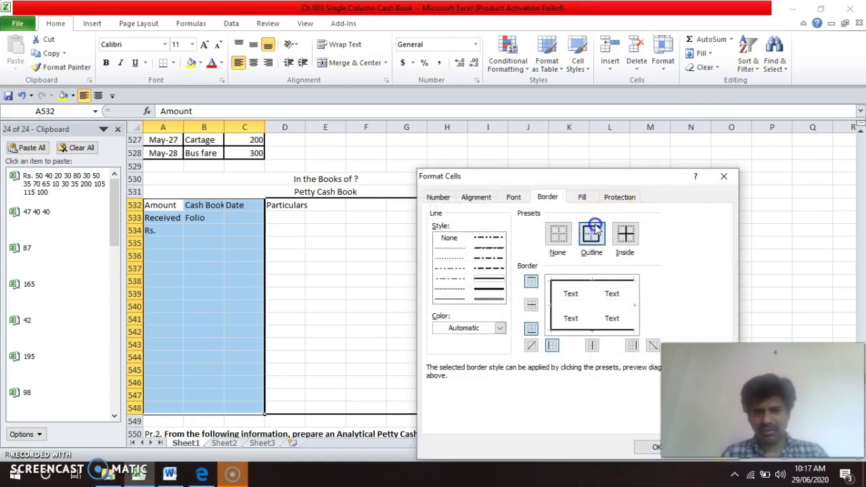
pyautogui.click(592, 313)
pyautogui.press('Return')
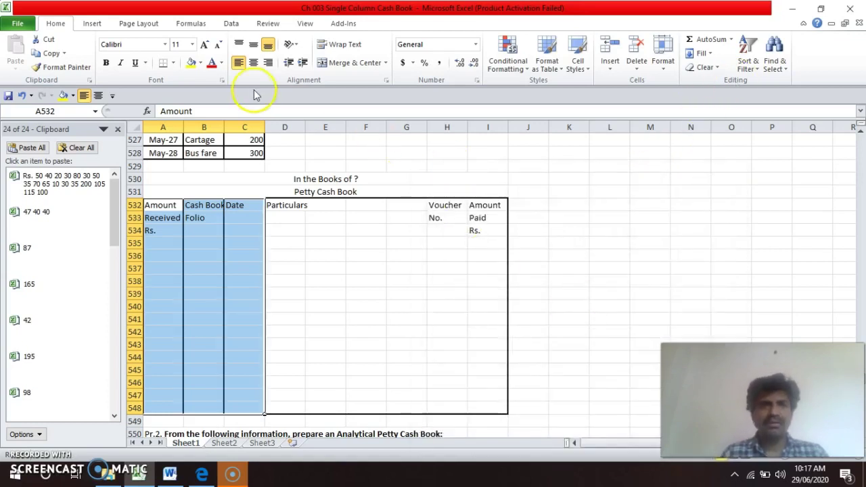
# - Center the contents of the amount received, folio and date columns, cells A532 to C548
pyautogui.click(255, 62)
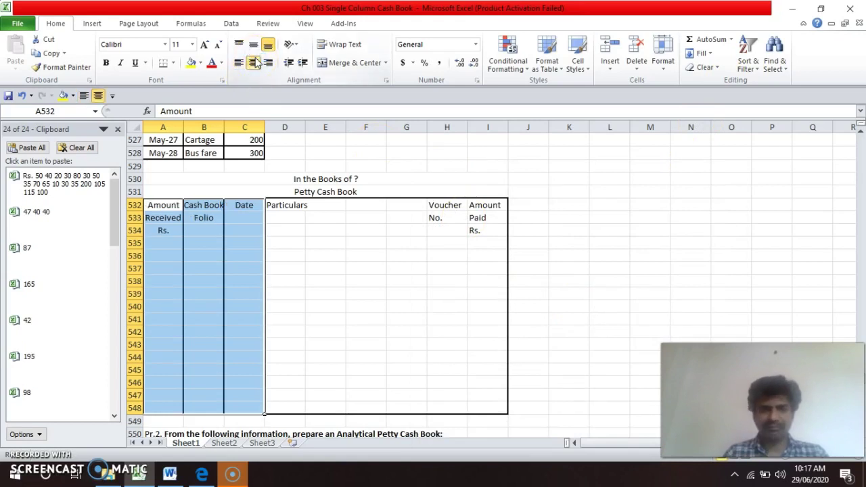
# - Add outline and vertical inside borders to the voucher number and amount paid columns, cells H532 to I548, and center their contents
pyautogui.press('Right')
pyautogui.press('Right')
pyautogui.press('Right')
pyautogui.press('Right')
pyautogui.press('Right')
pyautogui.press('Right')
pyautogui.press('Right')
pyautogui.press('Right')
pyautogui.press('Left')
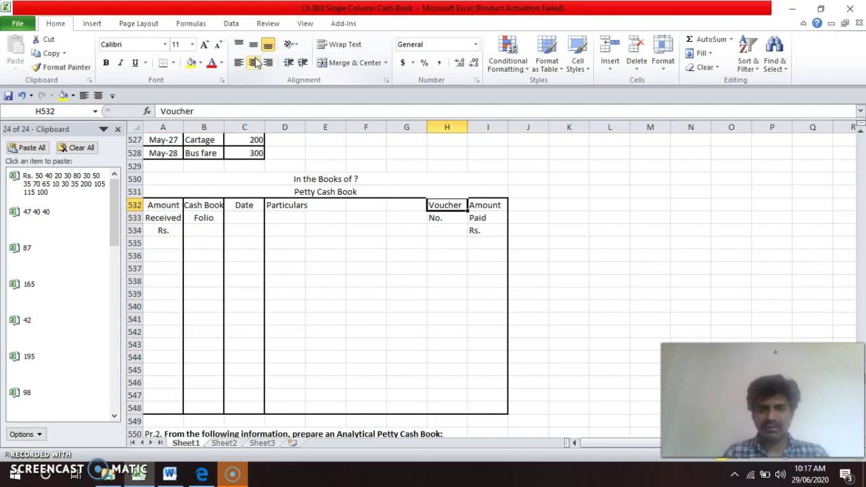
pyautogui.hotkey('shift', 'Right')
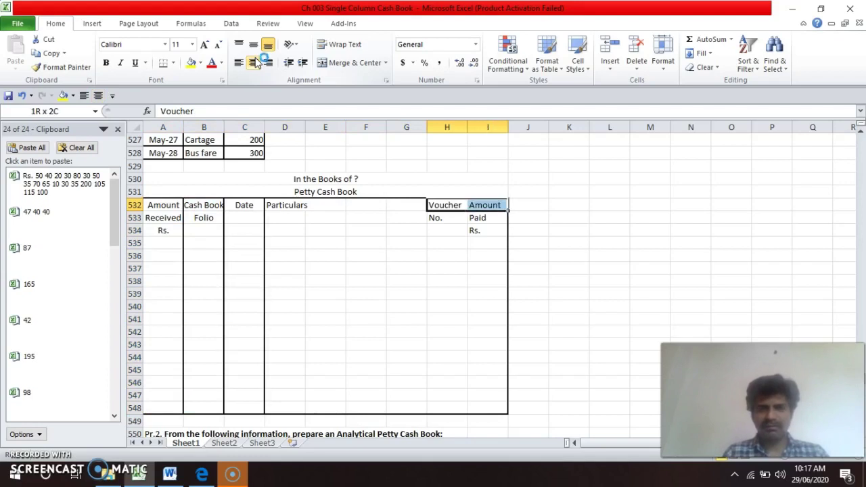
pyautogui.hotkey('shift', 'Down')
pyautogui.hotkey('shift', 'Down')
pyautogui.hotkey('shift', 'Down')
pyautogui.hotkey('shift', 'Down')
pyautogui.hotkey('shift', 'Down')
pyautogui.hotkey('shift', 'Down')
pyautogui.hotkey('shift', 'Down')
pyautogui.hotkey('shift', 'Down')
pyautogui.hotkey('shift', 'Down')
pyautogui.hotkey('shift', 'Down')
pyautogui.hotkey('shift', 'Down')
pyautogui.hotkey('shift', 'Down')
pyautogui.hotkey('shift', 'Down')
pyautogui.hotkey('shift', 'Down')
pyautogui.hotkey('shift', 'Down')
pyautogui.hotkey('shift', 'Down')
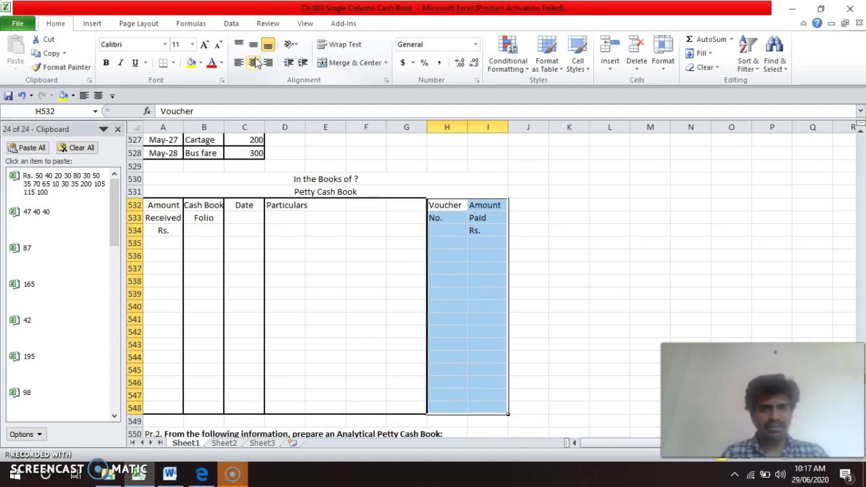
pyautogui.hotkey('ctrl', '1')
pyautogui.click(590, 234)
pyautogui.click(590, 306)
pyautogui.press('Return')
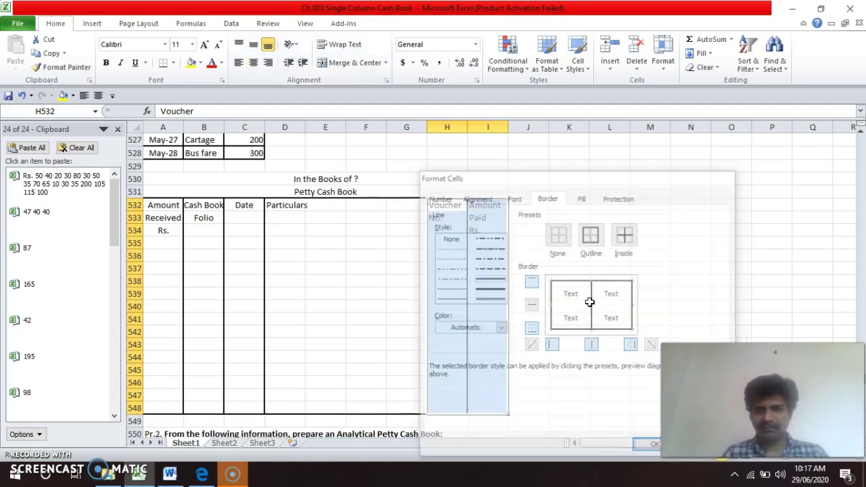
pyautogui.click(253, 63)
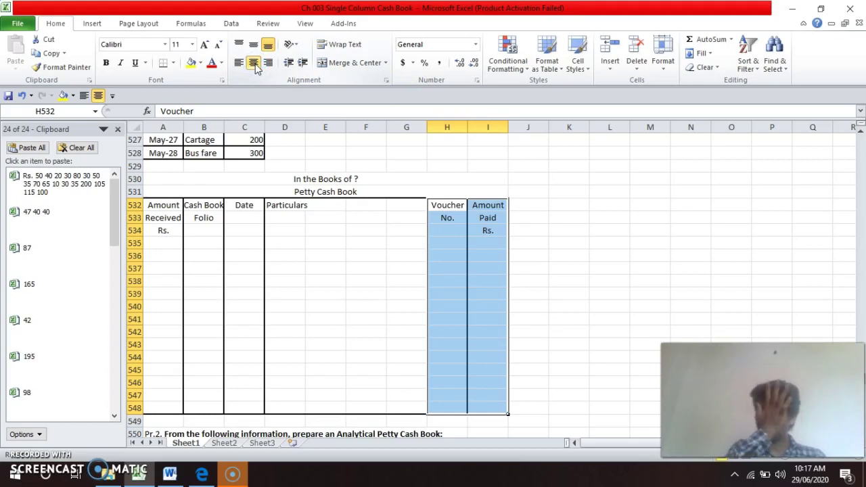
# - Add a bottom border beneath the column headings of the cash book table, cells A532 to I534
pyautogui.press('Up')
pyautogui.press('Down')
pyautogui.press('Left')
pyautogui.press('Left')
pyautogui.press('Left')
pyautogui.press('Left')
pyautogui.hotkey('shift', 'Down')
pyautogui.hotkey('shift', 'Down')
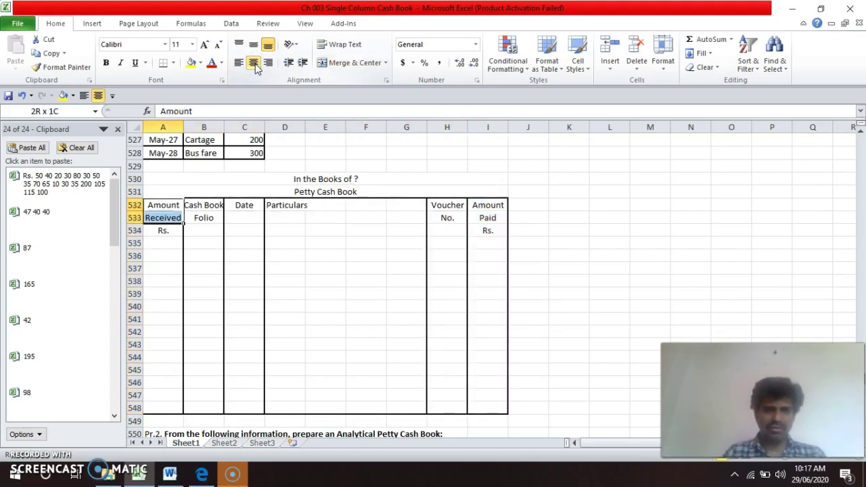
pyautogui.hotkey('shift', 'Right')
pyautogui.hotkey('shift', 'Right')
pyautogui.hotkey('shift', 'Right')
pyautogui.hotkey('shift', 'Right')
pyautogui.hotkey('shift', 'Right')
pyautogui.hotkey('shift', 'Right')
pyautogui.hotkey('shift', 'Right')
pyautogui.hotkey('shift', 'Right')
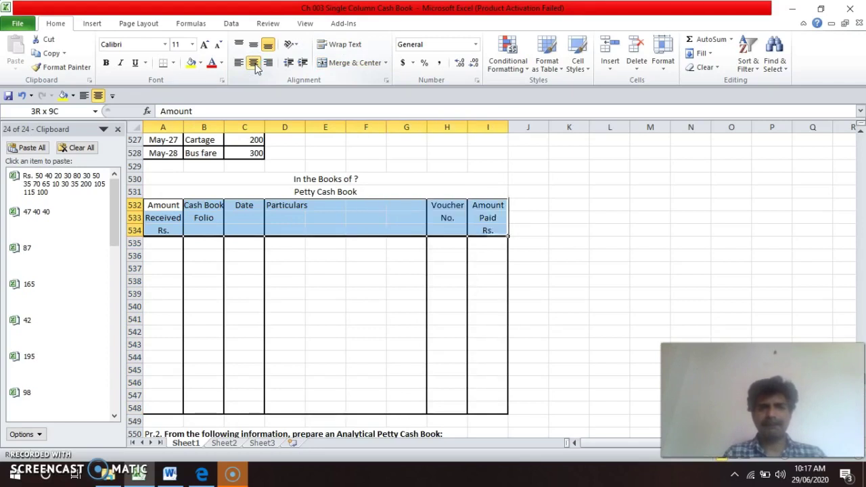
pyautogui.hotkey('ctrl', '1')
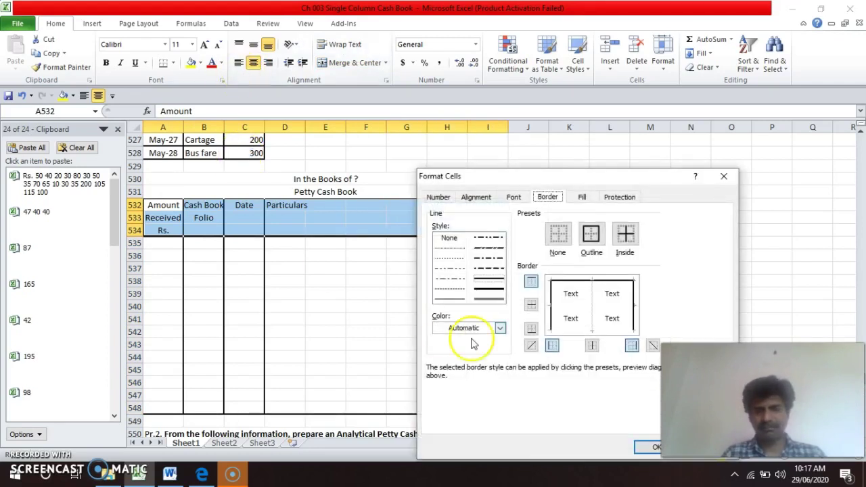
pyautogui.click(595, 336)
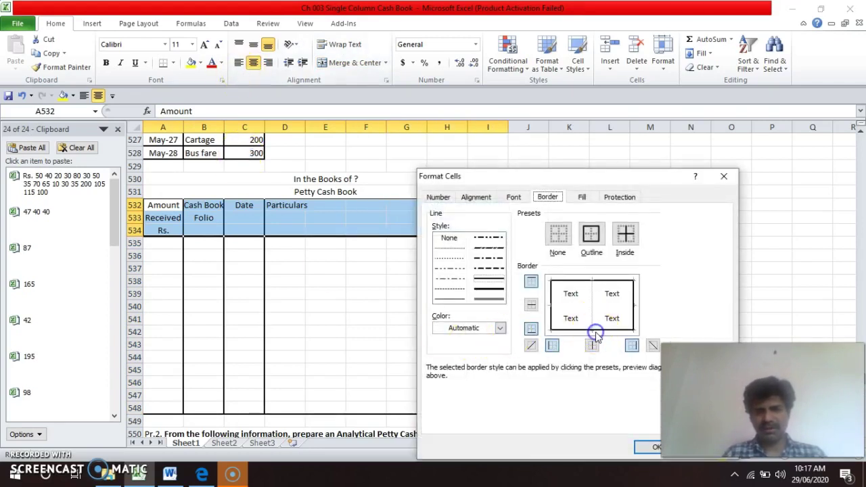
pyautogui.press('Return')
# - Review the Pr.1 problem statement and its transaction list above the cash book table
pyautogui.press('Up')
pyautogui.press('Up')
pyautogui.press('Up')
pyautogui.press('Up')
pyautogui.press('Up')
pyautogui.press('Up')
pyautogui.press('Up')
pyautogui.press('Up')
pyautogui.press('Up')
pyautogui.press('Up')
pyautogui.press('Up')
pyautogui.press('Up')
pyautogui.press('Up')
pyautogui.press('Up')
pyautogui.press('Up')
pyautogui.press('Up')
pyautogui.press('Up')
pyautogui.press('Up')
pyautogui.press('Up')
pyautogui.press('Up')
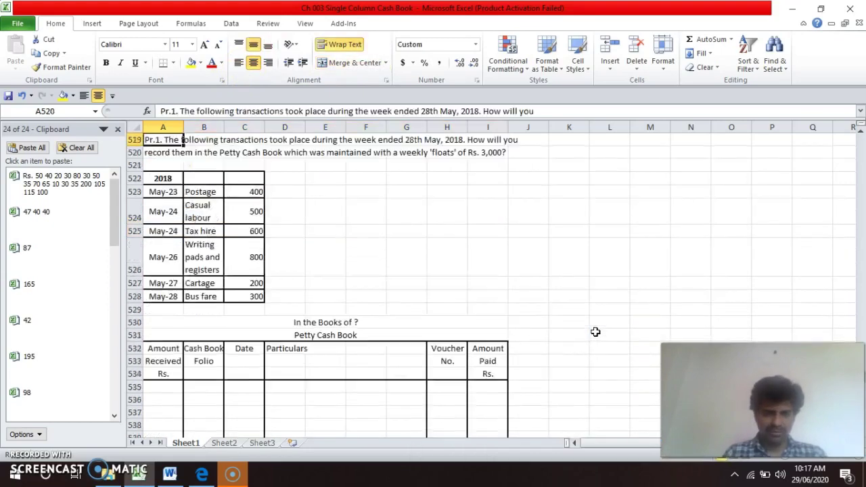
pyautogui.press('Down')
pyautogui.press('Down')
pyautogui.press('Down')
pyautogui.press('Down')
pyautogui.press('Down')
pyautogui.press('Down')
pyautogui.press('Down')
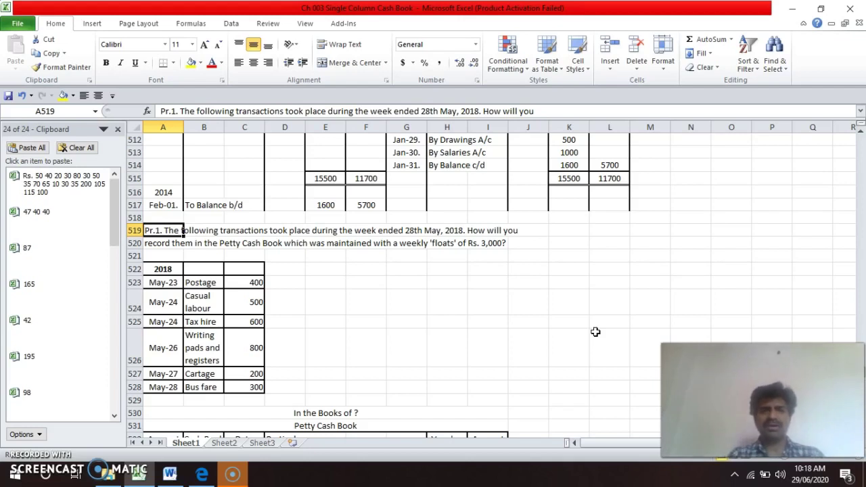
pyautogui.press('Down')
pyautogui.press('Down')
pyautogui.press('Down')
pyautogui.press('Down')
pyautogui.press('Up')
pyautogui.press('Up')
pyautogui.press('Up')
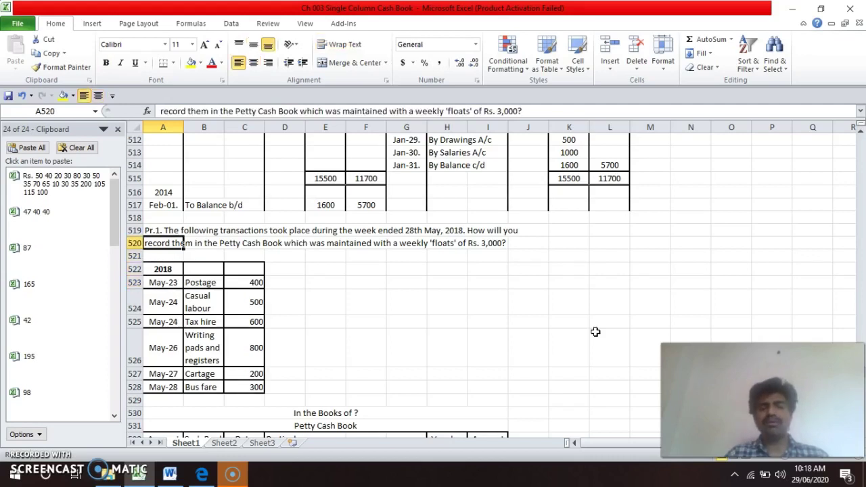
pyautogui.press('Down')
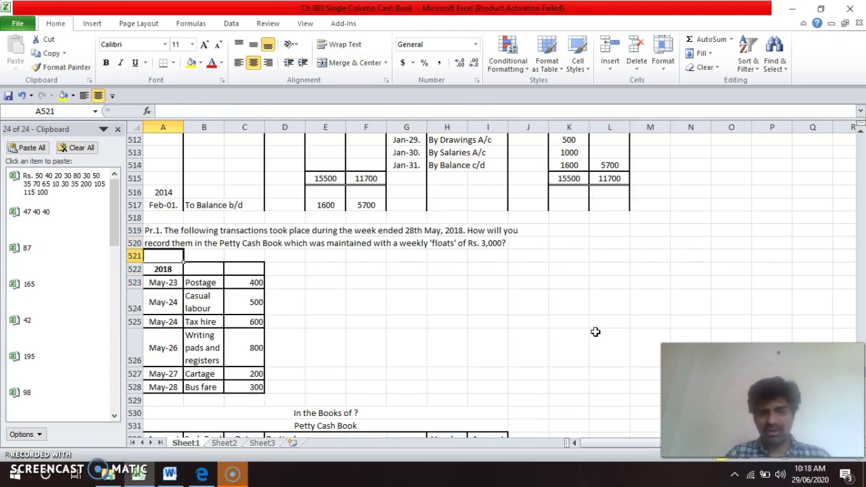
# - Enter the year 2018 in the Date column of the Petty Cash Book, cell C536
pyautogui.press('Down')
pyautogui.press('Down')
pyautogui.press('Down')
pyautogui.press('Down')
pyautogui.press('Down')
pyautogui.press('Down')
pyautogui.press('Down')
pyautogui.press('Down')
pyautogui.press('Down')
pyautogui.press('Down')
pyautogui.press('Down')
pyautogui.press('Down')
pyautogui.press('Down')
pyautogui.press('Down')
pyautogui.press('Down')
pyautogui.press('Down')
pyautogui.press('Down')
pyautogui.press('Down')
pyautogui.press('Down')
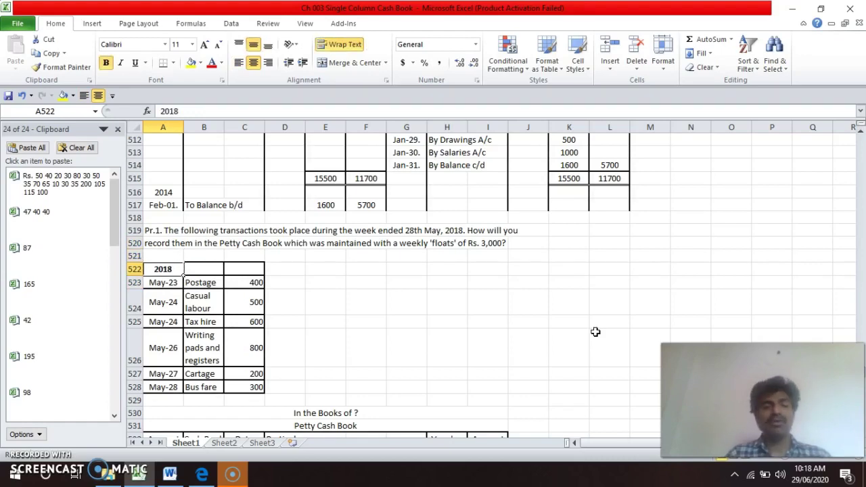
pyautogui.press('Up')
pyautogui.press('Up')
pyautogui.press('Up')
pyautogui.press('Up')
pyautogui.press('Right')
pyautogui.press('Right')
pyautogui.press('Up')
pyautogui.press('Up')
pyautogui.press('Up')
pyautogui.press('Up')
pyautogui.press('Up')
pyautogui.press('Up')
pyautogui.press('Up')
pyautogui.press('Up')
pyautogui.press('Up')
pyautogui.press('Up')
pyautogui.press('Up')
pyautogui.press('Up')
pyautogui.press('Up')
pyautogui.press('Up')
pyautogui.press('Up')
pyautogui.press('Up')
pyautogui.press('Up')
pyautogui.press('Up')
pyautogui.press('Up')
pyautogui.press('Up')
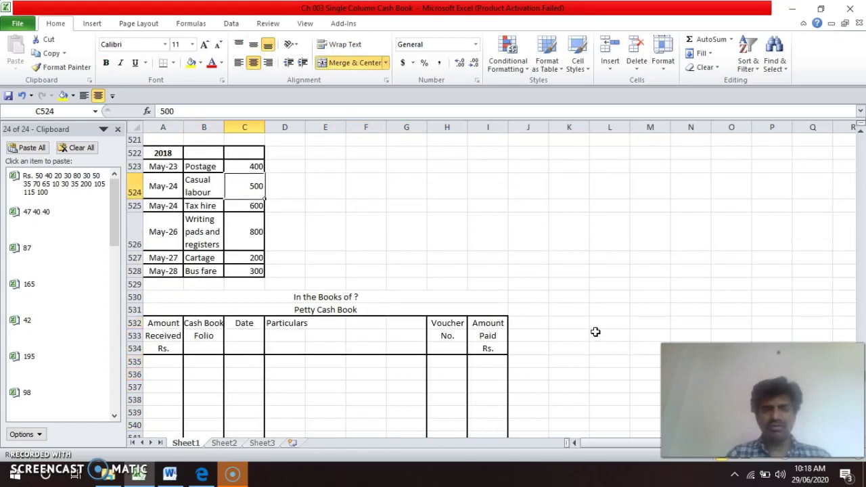
pyautogui.press('Down')
pyautogui.press('Down')
pyautogui.press('Down')
pyautogui.press('Down')
pyautogui.press('Down')
pyautogui.press('Down')
pyautogui.press('Down')
pyautogui.press('Down')
pyautogui.press('Down')
pyautogui.press('Down')
pyautogui.press('Down')
pyautogui.press('Down')
pyautogui.press('Down')
pyautogui.press('Down')
pyautogui.press('Down')
pyautogui.press('Down')
pyautogui.press('Down')
pyautogui.press('Down')
pyautogui.press('Down')
pyautogui.press('Down')
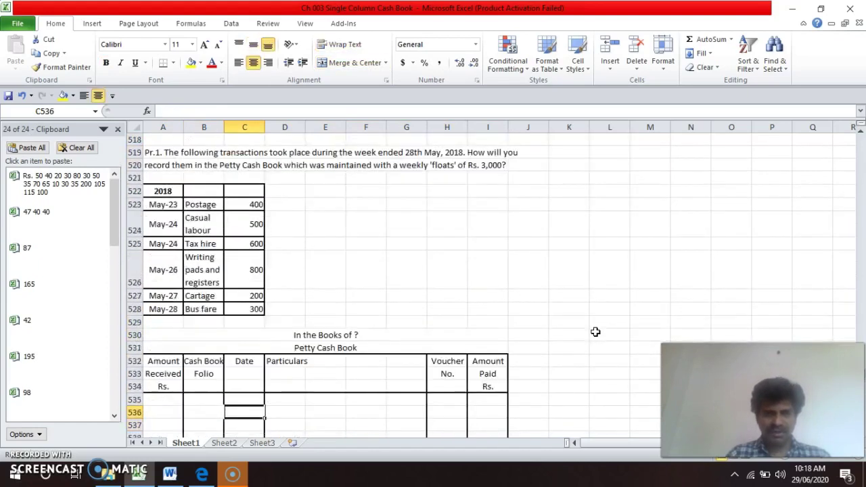
pyautogui.write('2018')
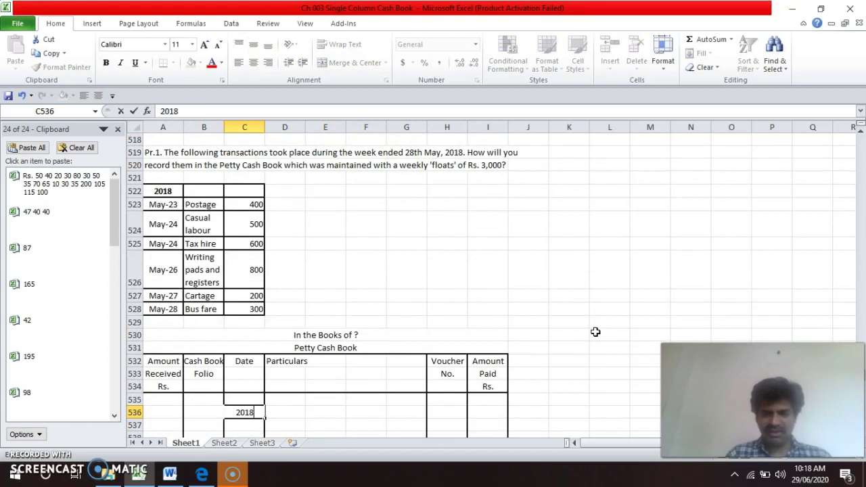
pyautogui.press('Return')
# - Re-read the Pr.1 problem statement and its transaction dates to work out the opening date of the week
pyautogui.press('Up')
pyautogui.press('Up')
pyautogui.press('Up')
pyautogui.press('Up')
pyautogui.press('Up')
pyautogui.press('Up')
pyautogui.press('Up')
pyautogui.press('Up')
pyautogui.press('Up')
pyautogui.press('Up')
pyautogui.press('Up')
pyautogui.press('Up')
pyautogui.press('Up')
pyautogui.press('Up')
pyautogui.press('Up')
pyautogui.press('Up')
pyautogui.press('Up')
pyautogui.press('Up')
pyautogui.press('Up')
pyautogui.press('Up')
pyautogui.press('Up')
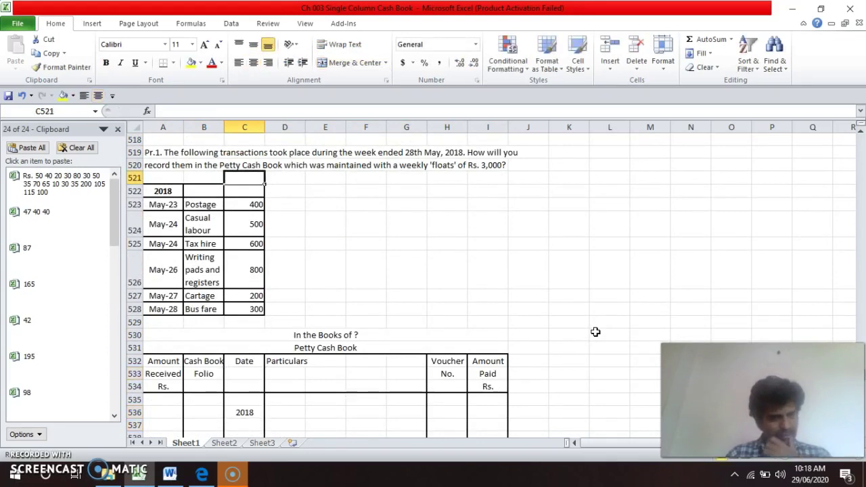
pyautogui.press('Down')
pyautogui.press('Down')
pyautogui.press('Down')
pyautogui.press('Down')
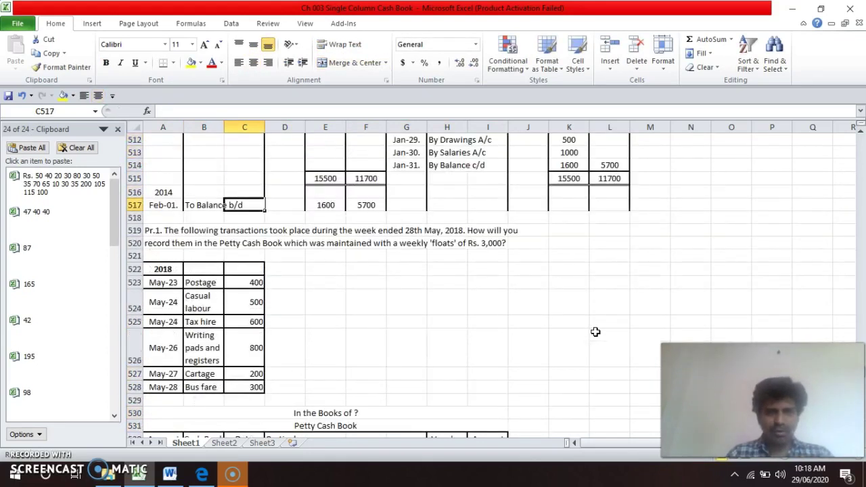
# - Enter the opening date May-22. in the Date column below the year, cell C537
pyautogui.press('Down')
pyautogui.press('Down')
pyautogui.press('Down')
pyautogui.press('Down')
pyautogui.press('Down')
pyautogui.press('Down')
pyautogui.press('Down')
pyautogui.press('Down')
pyautogui.press('Down')
pyautogui.press('Down')
pyautogui.press('Down')
pyautogui.press('Down')
pyautogui.press('Down')
pyautogui.press('Down')
pyautogui.press('Down')
pyautogui.press('Down')
pyautogui.press('Down')
pyautogui.press('Down')
pyautogui.press('Down')
pyautogui.press('Down')
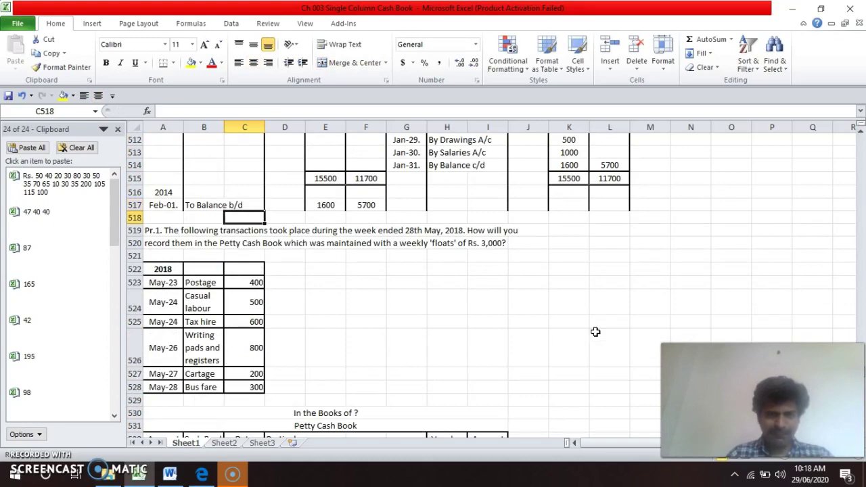
pyautogui.press('Up')
pyautogui.press('Up')
pyautogui.press('Up')
pyautogui.press('Up')
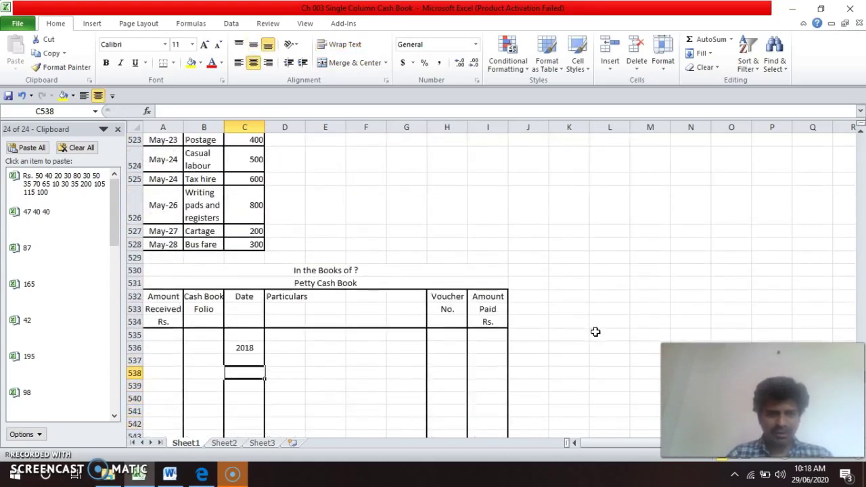
pyautogui.write('May-22')
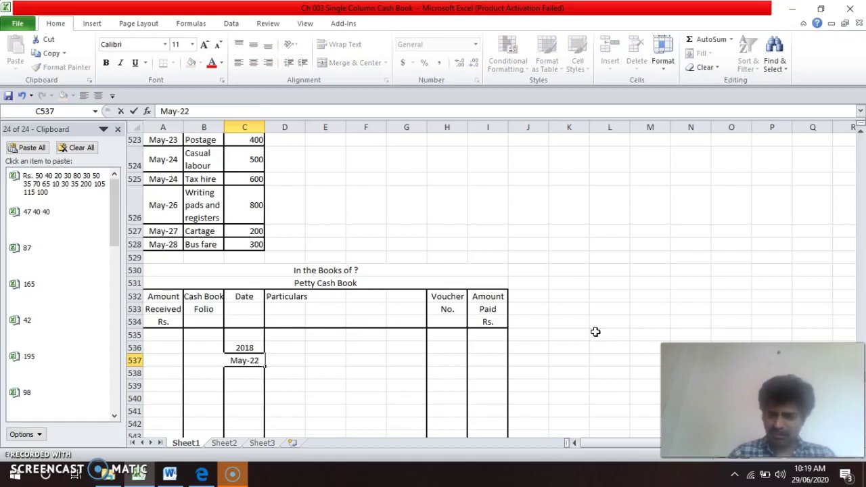
pyautogui.write('.')
pyautogui.press('Return')
# - Check the weekly float amount in the Pr.1 problem statement for the May-22 amount received entry
pyautogui.press('Up')
pyautogui.press('Left')
pyautogui.press('Left')
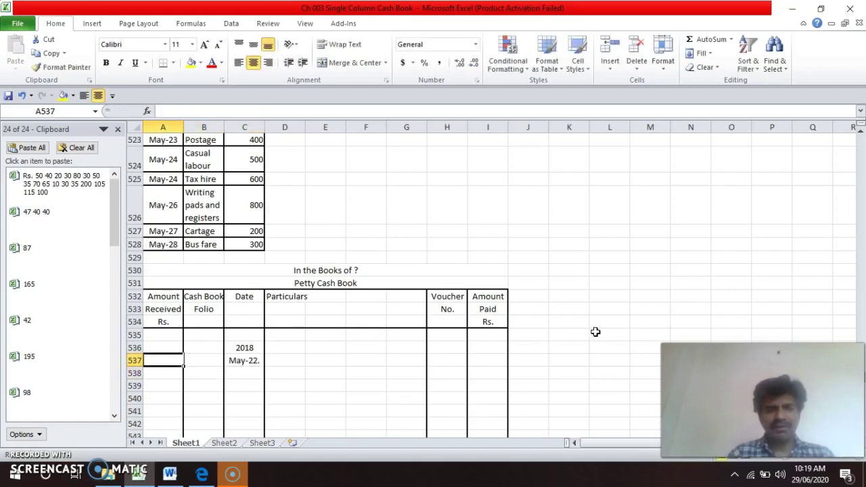
pyautogui.press('Up')
pyautogui.press('Up')
pyautogui.press('Up')
pyautogui.press('Up')
pyautogui.press('Up')
pyautogui.press('Up')
pyautogui.press('Up')
pyautogui.press('Up')
pyautogui.press('Up')
pyautogui.press('Up')
pyautogui.press('Up')
pyautogui.press('Up')
pyautogui.press('Up')
pyautogui.press('Up')
pyautogui.press('Up')
pyautogui.press('Up')
pyautogui.press('Up')
pyautogui.press('Up')
pyautogui.press('Up')
pyautogui.press('Up')
pyautogui.press('Down')
pyautogui.press('Down')
pyautogui.press('Down')
pyautogui.press('Down')
pyautogui.press('Down')
pyautogui.press('Down')
pyautogui.press('Down')
pyautogui.press('Down')
pyautogui.press('Down')
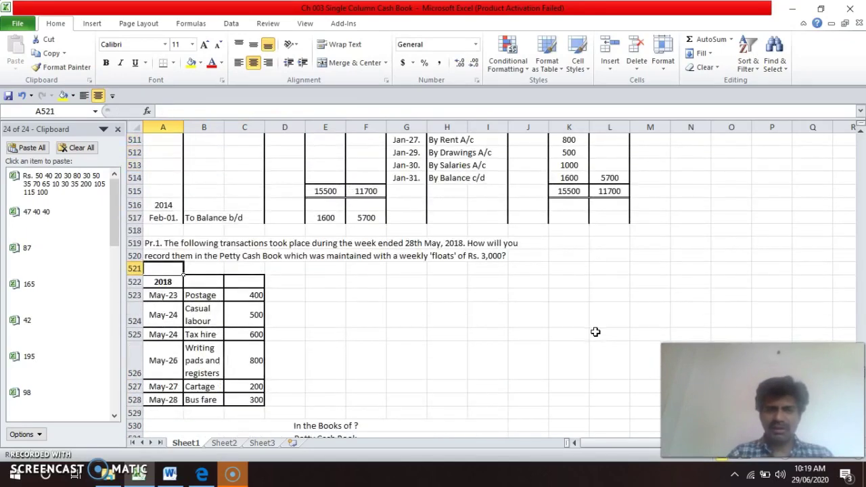
# - Enter the weekly float of 3000 in the Amount Received column of the May-22 row, cell A537
pyautogui.press('Down')
pyautogui.press('Down')
pyautogui.press('Down')
pyautogui.press('Down')
pyautogui.press('Down')
pyautogui.press('Down')
pyautogui.press('Down')
pyautogui.press('Down')
pyautogui.press('Down')
pyautogui.press('Down')
pyautogui.press('Down')
pyautogui.press('Down')
pyautogui.press('Down')
pyautogui.press('Down')
pyautogui.press('Down')
pyautogui.press('Down')
pyautogui.press('Down')
pyautogui.press('Down')
pyautogui.press('Down')
pyautogui.press('Up')
pyautogui.press('Up')
pyautogui.press('Up')
pyautogui.write('3000')
pyautogui.press('Return')
# - Enter To Cash A/c in the Particulars column of the May-22 row, cell D537
pyautogui.press('Up')
pyautogui.press('Right')
pyautogui.press('Right')
pyautogui.press('Right')
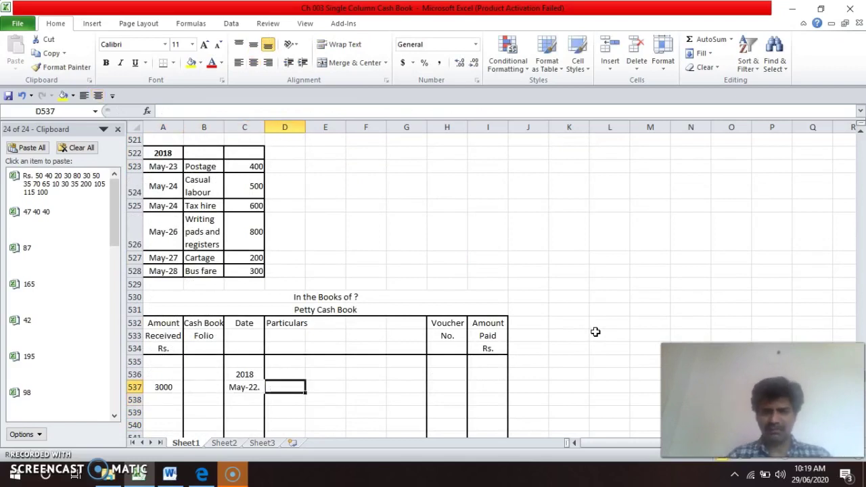
pyautogui.write('T')
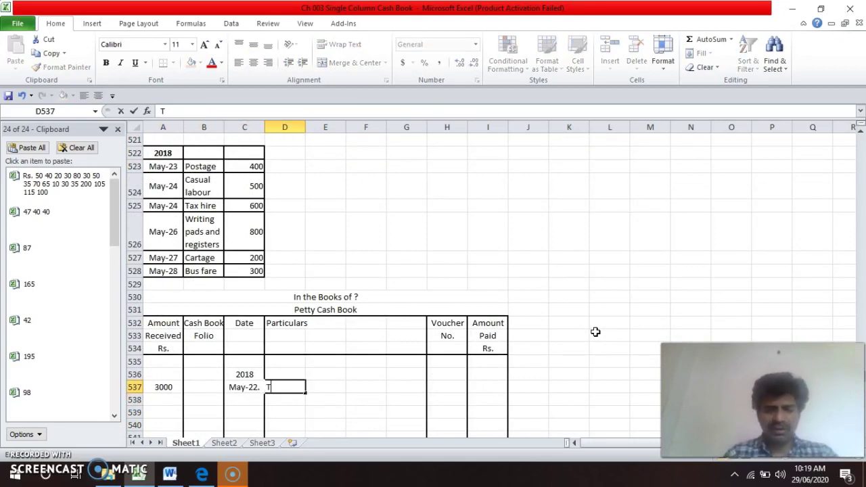
pyautogui.write('o Ca')
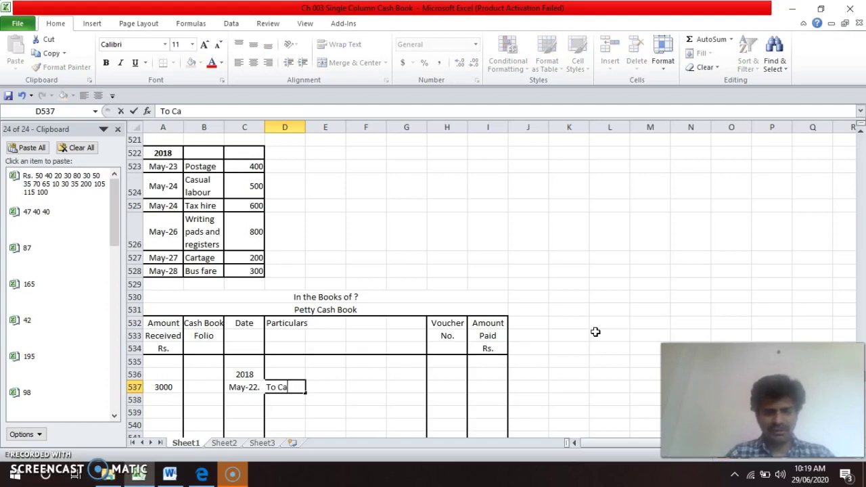
pyautogui.write('sh A')
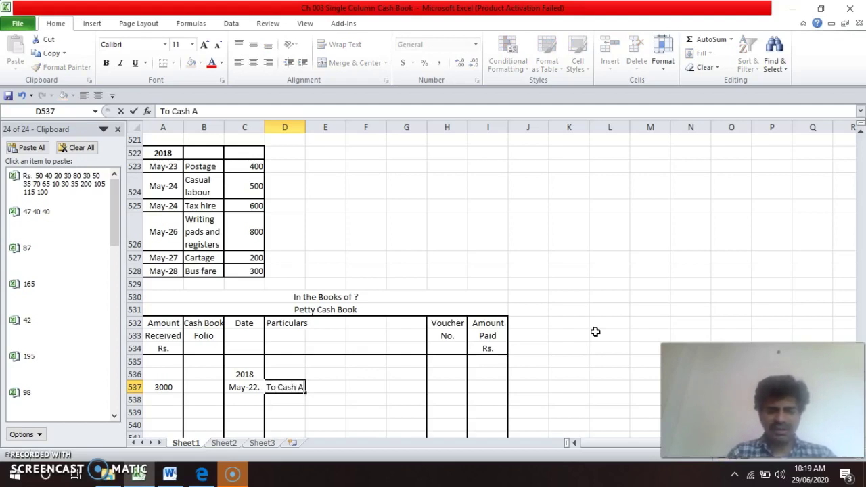
pyautogui.write('/c')
pyautogui.press('Return')
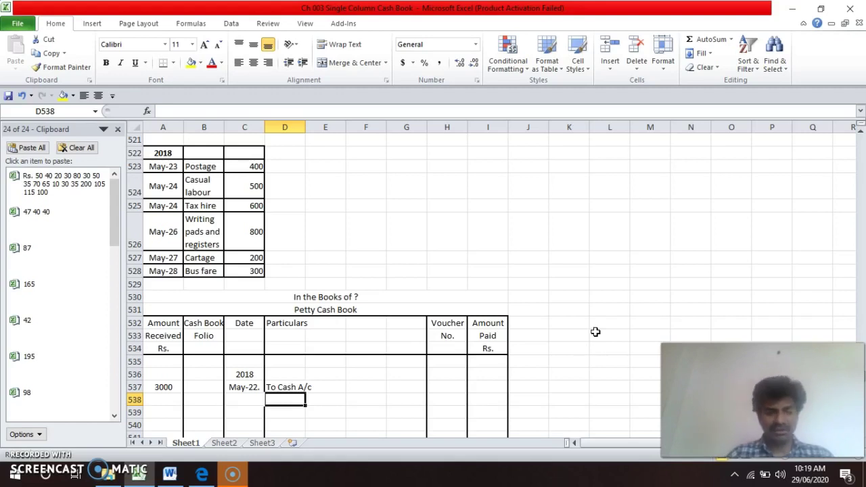
# - Review the first transaction in the Pr.1 list for its date and expense item
pyautogui.press('Left')
pyautogui.press('Left')
pyautogui.press('Left')
pyautogui.press('Up')
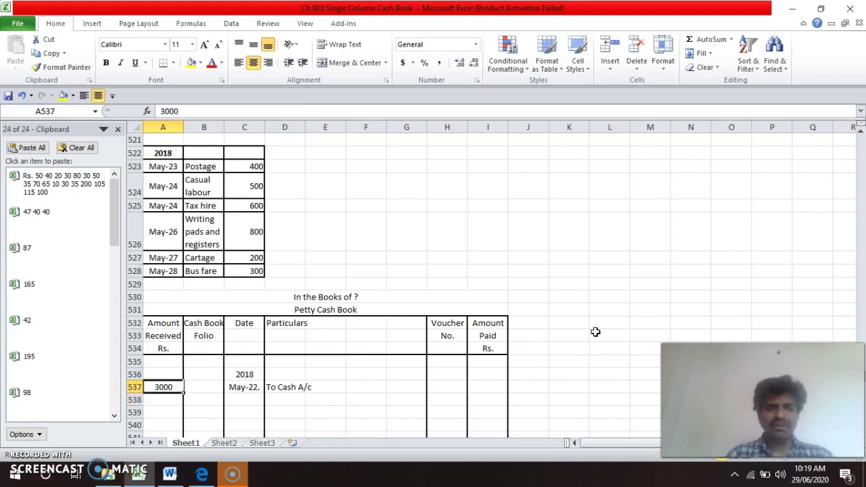
pyautogui.press('Up')
pyautogui.press('Up')
pyautogui.press('Up')
pyautogui.press('Up')
pyautogui.press('Up')
pyautogui.press('Up')
pyautogui.press('Up')
pyautogui.press('Up')
pyautogui.press('Up')
pyautogui.press('Up')
pyautogui.press('Up')
pyautogui.press('Up')
pyautogui.press('Up')
pyautogui.press('Up')
pyautogui.press('Up')
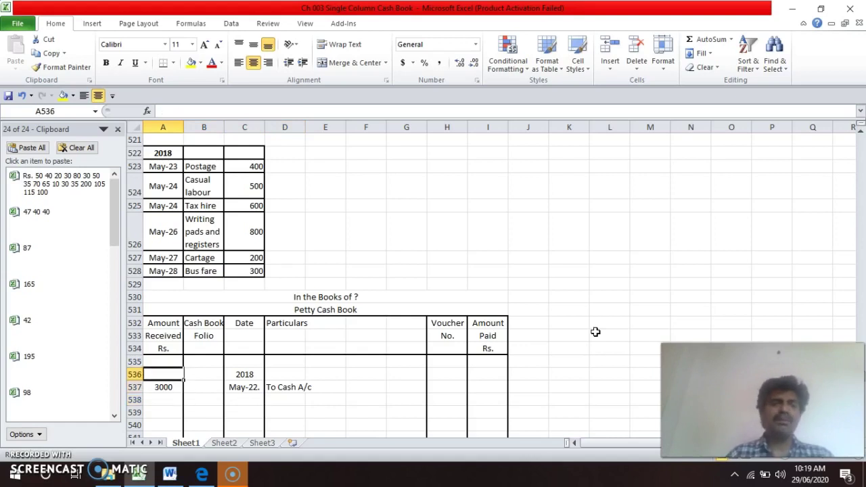
pyautogui.press('Up')
pyautogui.press('Down')
pyautogui.press('Down')
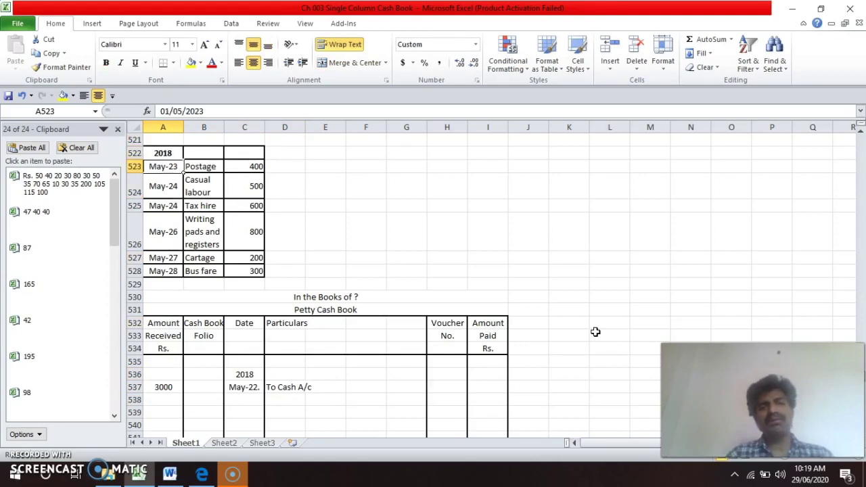
pyautogui.press('Right')
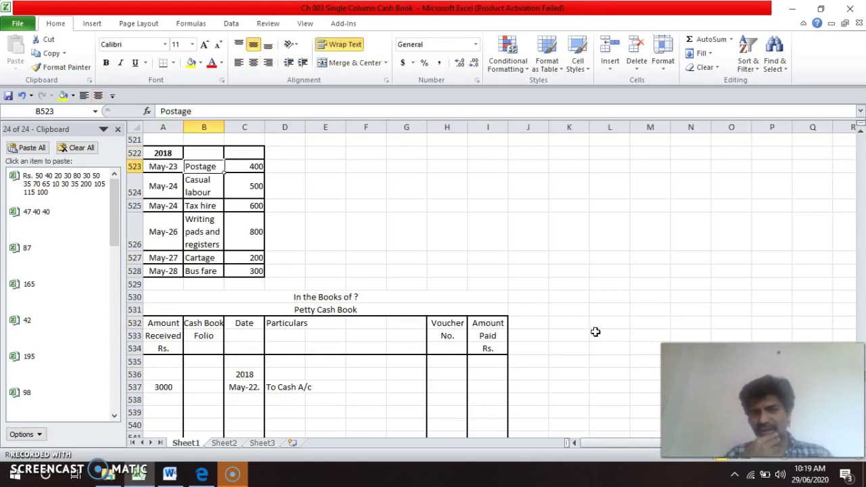
# - Copy the date above into cell C538 of the Petty Cash Book and change it to May-23
pyautogui.press('Down')
pyautogui.press('Down')
pyautogui.press('Down')
pyautogui.press('Down')
pyautogui.press('Down')
pyautogui.press('Down')
pyautogui.press('Down')
pyautogui.press('Down')
pyautogui.press('Down')
pyautogui.press('Down')
pyautogui.press('Down')
pyautogui.press('Down')
pyautogui.press('Down')
pyautogui.press('Down')
pyautogui.press('Down')
pyautogui.press('Right')
pyautogui.hotkey('ctrl', 'd')
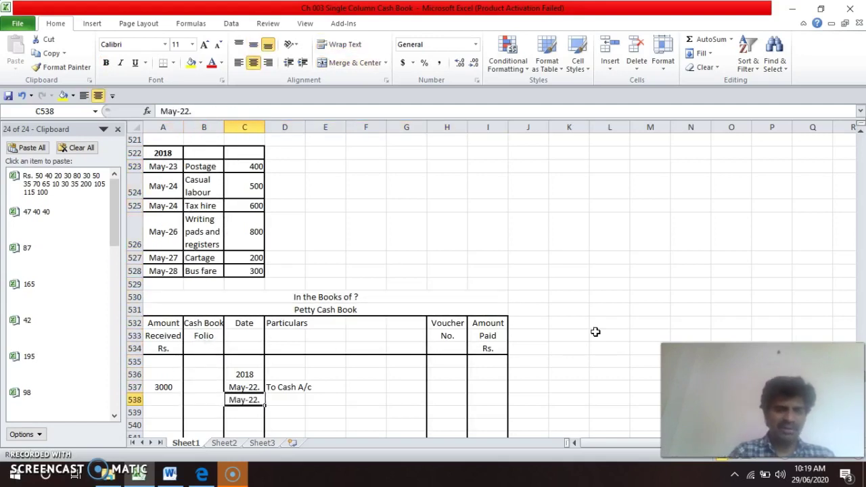
pyautogui.press('F2')
pyautogui.press('BackSpace')
pyautogui.press('BackSpace')
pyautogui.write('3.')
pyautogui.press('Return')
# - Record the May-23 entry with To Postage in Particulars and 400 in the Amount Paid column
pyautogui.press('Up')
pyautogui.press('Right')
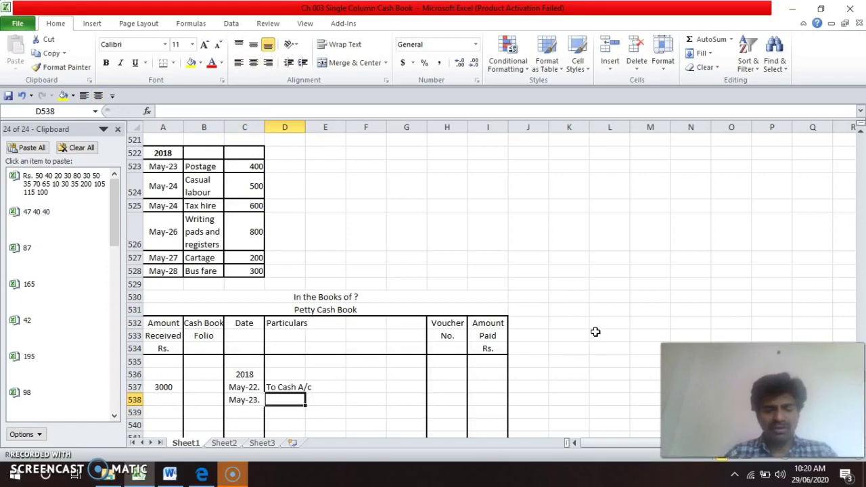
pyautogui.write('To Postage')
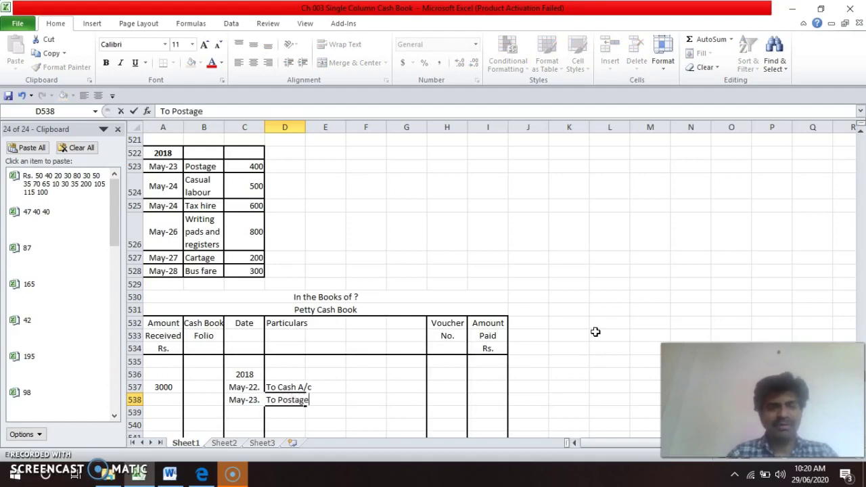
pyautogui.press('Return')
pyautogui.press('Up')
pyautogui.press('Right')
pyautogui.press('Right')
pyautogui.press('Right')
pyautogui.press('Right')
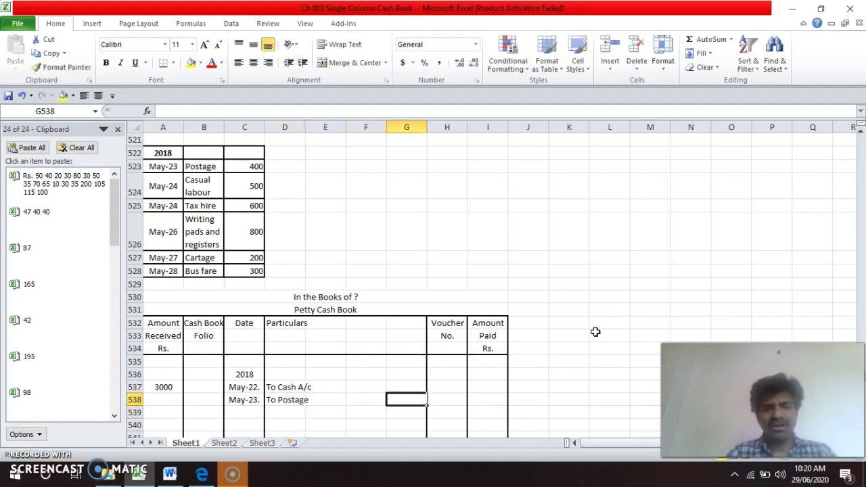
pyautogui.write('400')
pyautogui.press('Return')
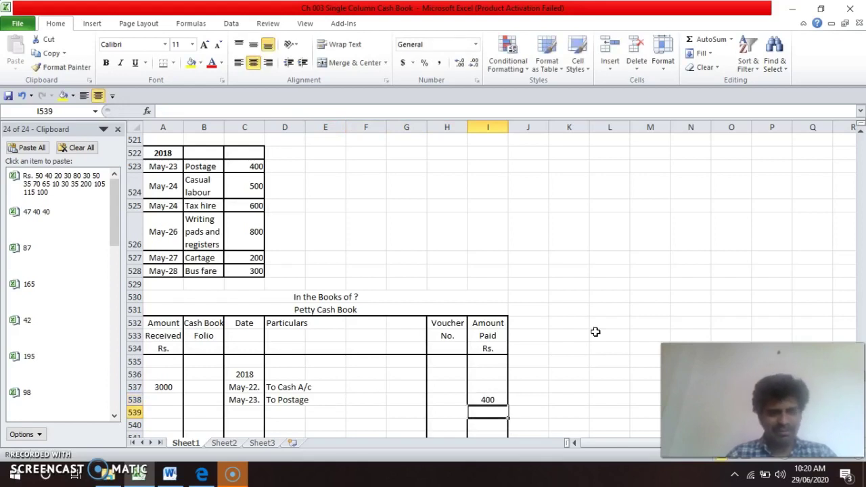
# - Copy the date above into cell C539 of the Petty Cash Book and change it to May-24
pyautogui.press('Left')
pyautogui.press('Left')
pyautogui.press('Left')
pyautogui.press('Left')
pyautogui.press('Left')
pyautogui.press('Left')
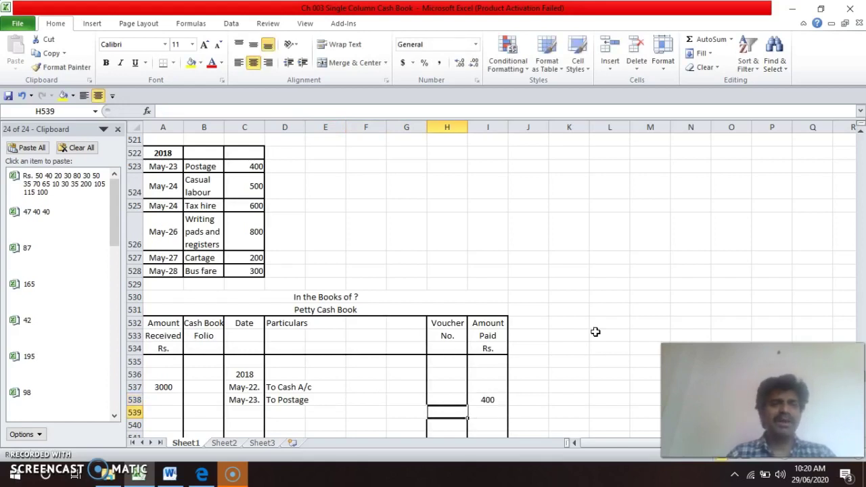
pyautogui.write('May-23.')
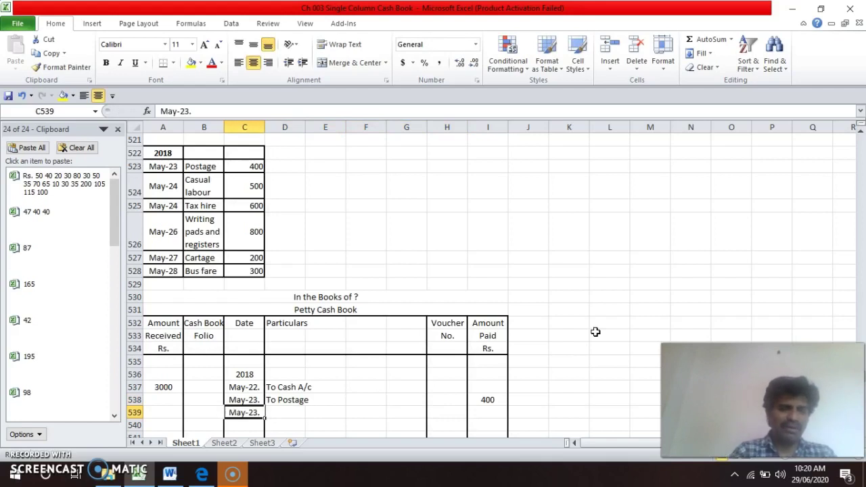
pyautogui.press('F2')
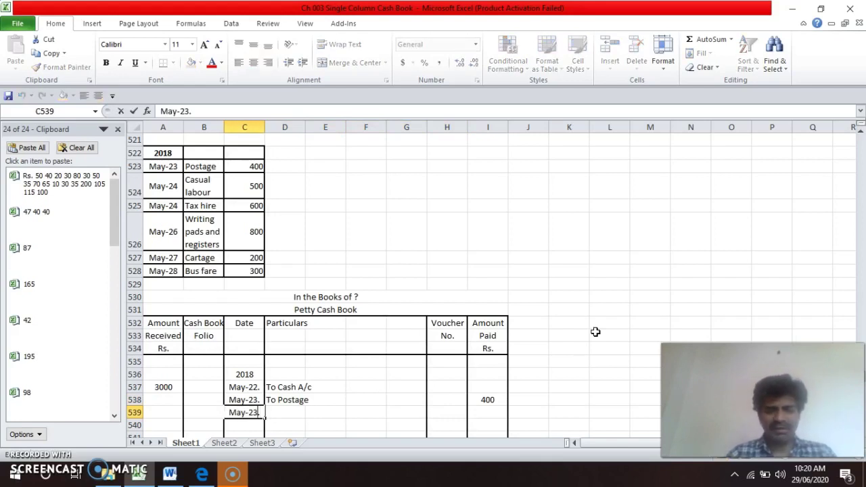
pyautogui.press('BackSpace')
pyautogui.press('BackSpace')
pyautogui.write('.')
pyautogui.press('BackSpace')
pyautogui.write('4.')
pyautogui.press('Return')
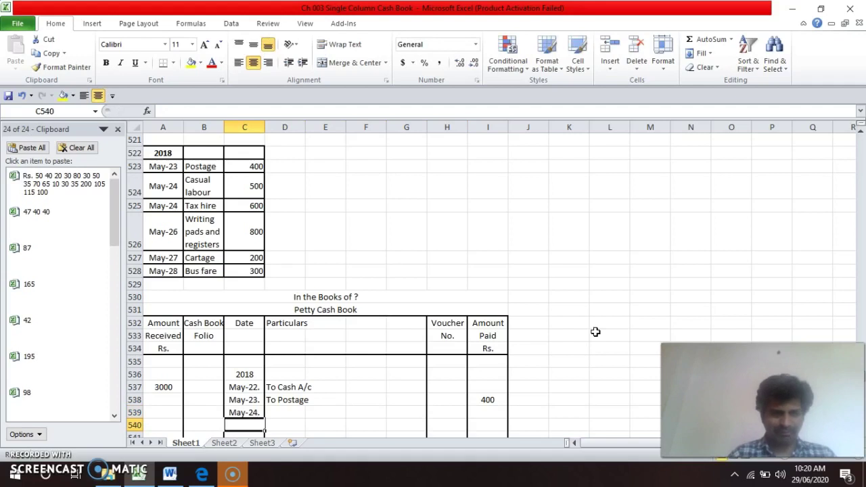
# - Change the prefix of the May-23 particulars in cell D538 so the entry reads By Postage
pyautogui.press('Up')
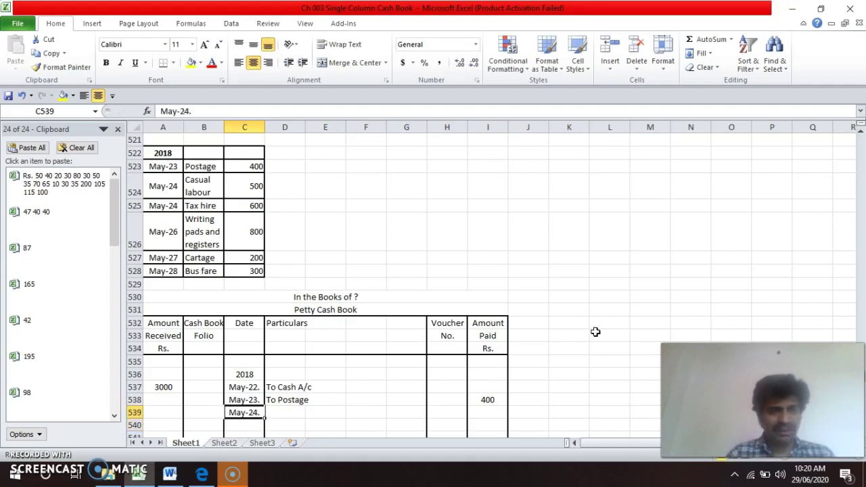
pyautogui.press('Right')
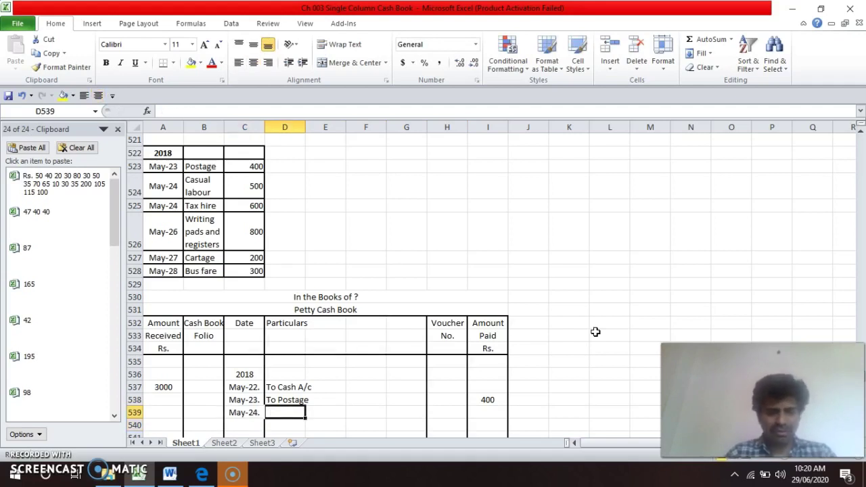
pyautogui.press('Up')
pyautogui.press('F2')
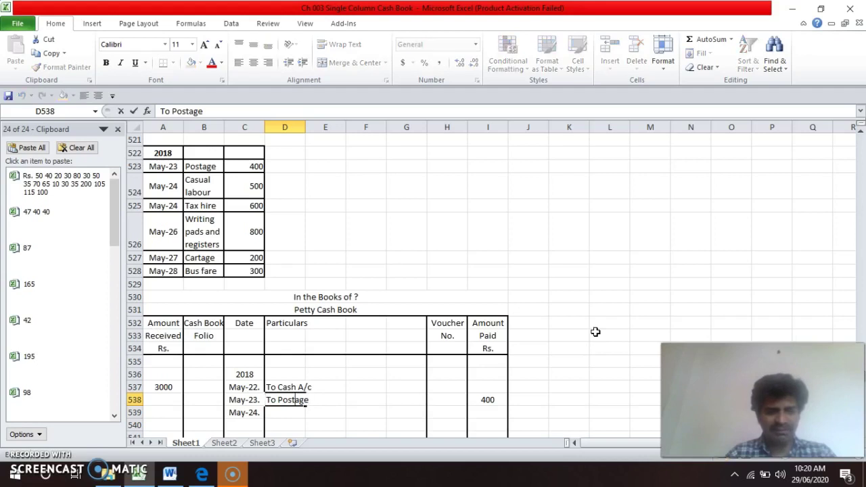
pyautogui.hotkey('ctrl', 'Left')
pyautogui.hotkey('ctrl', 'Left')
pyautogui.hotkey('shift', 'Right')
pyautogui.hotkey('shift', 'Right')
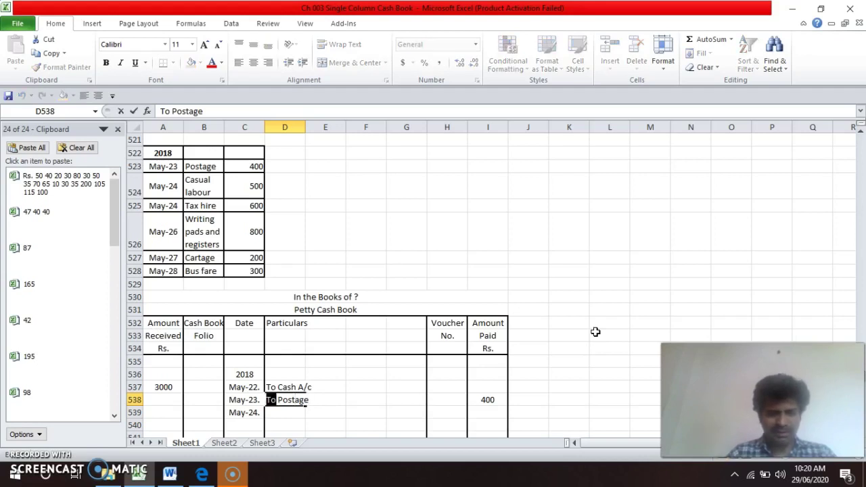
pyautogui.write('By')
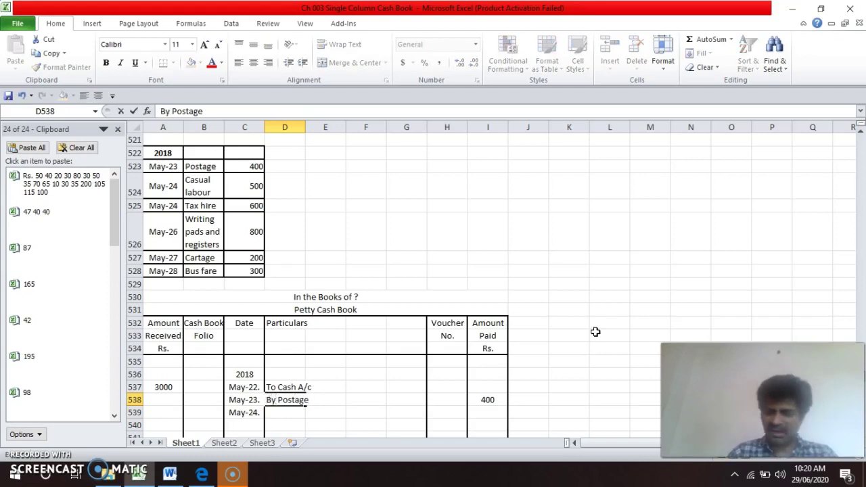
pyautogui.press('Return')
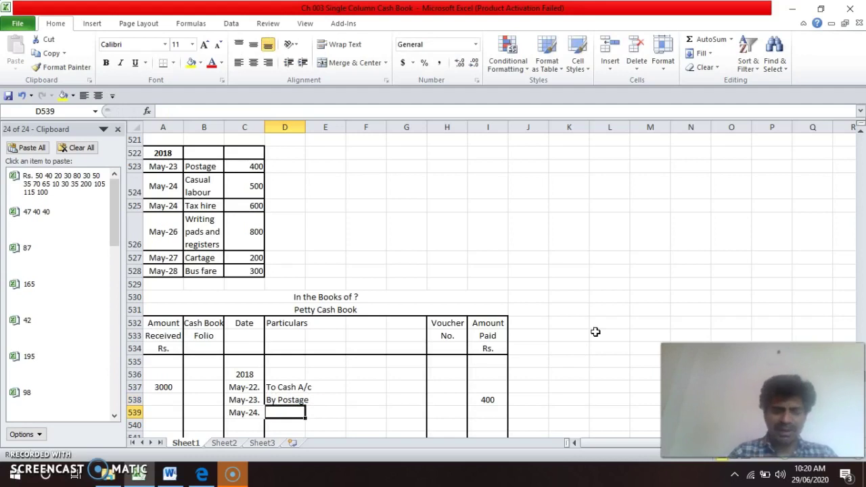
# - Enter By Casual Labour in the Particulars column of the May-24 row, cell D539
pyautogui.write('By ')
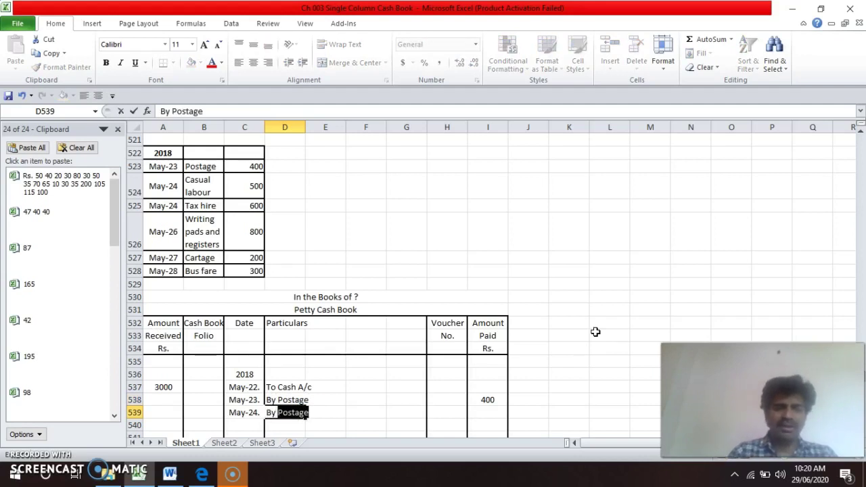
pyautogui.write('Ca')
pyautogui.write('s')
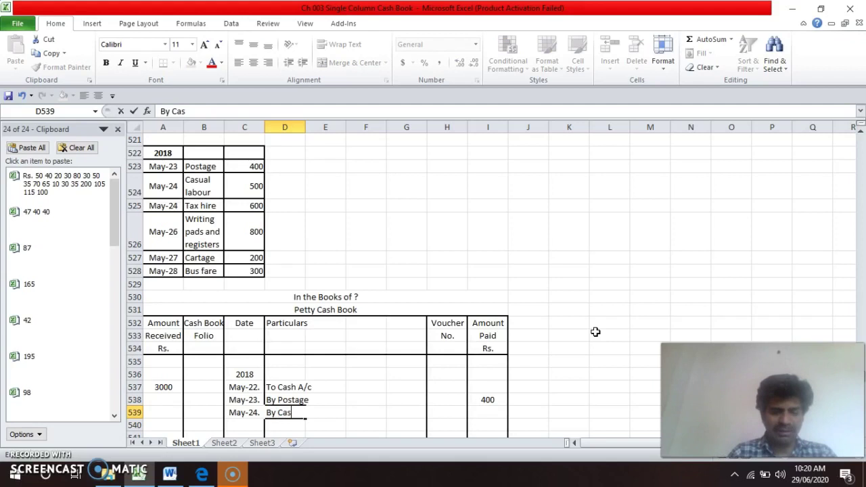
pyautogui.write('ual')
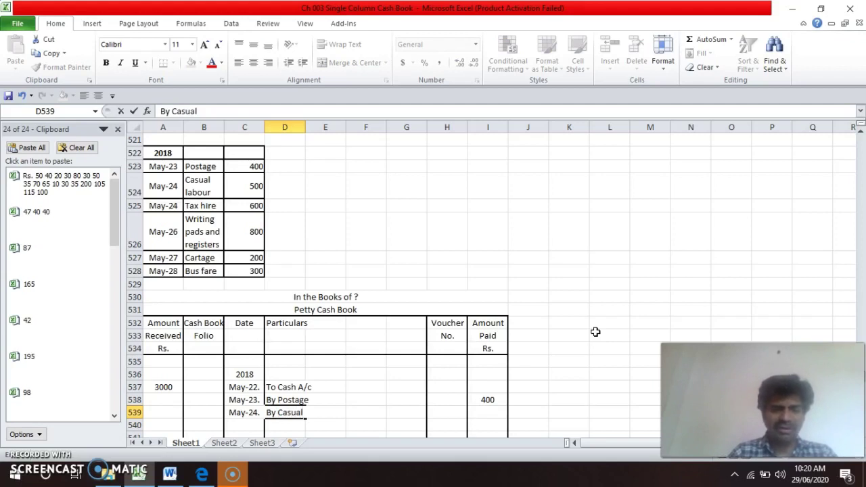
pyautogui.write(' Labour')
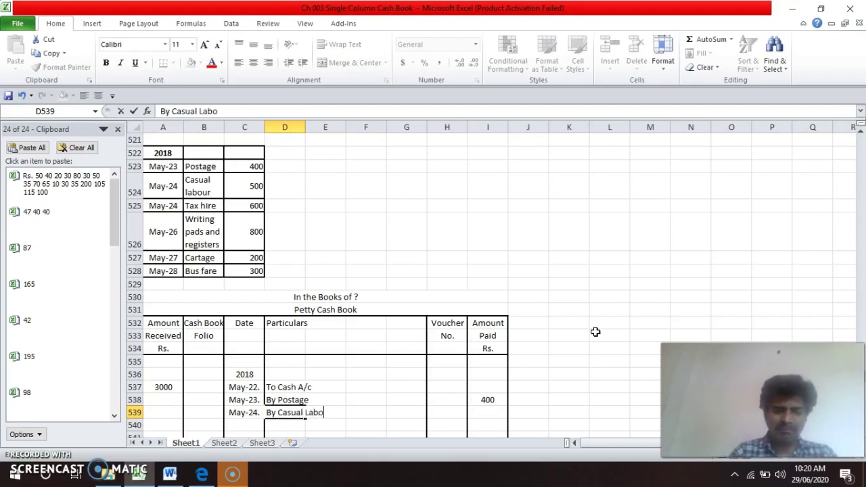
pyautogui.press('Return')
# - Enter 500 in the Amount Paid column for the casual labour entry, cell I539
pyautogui.press('Up')
pyautogui.press('Right')
pyautogui.press('Right')
pyautogui.press('Right')
pyautogui.press('Right')
pyautogui.press('Right')
pyautogui.write('500')
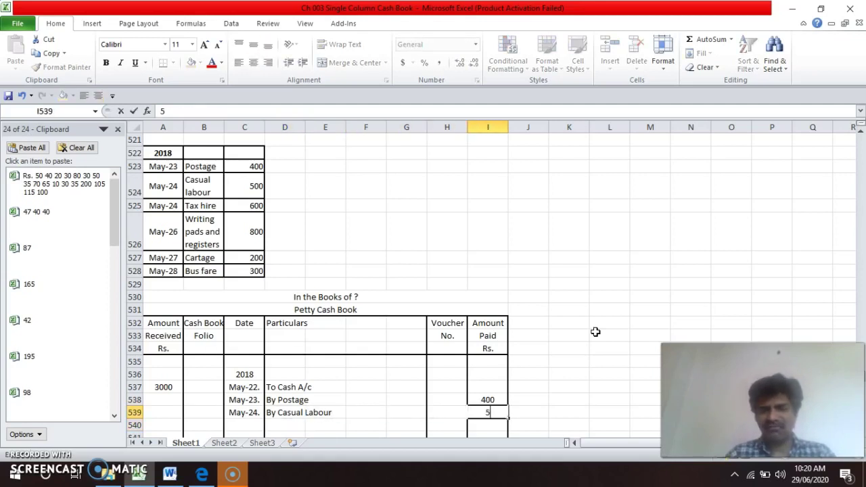
pyautogui.press('Return')
# - Correct the spelling of the second May-24 item in the transaction list, cell B525, to Taxi hire
pyautogui.press('Left')
pyautogui.press('Left')
pyautogui.press('Left')
pyautogui.press('Left')
pyautogui.press('Left')
pyautogui.press('Left')
pyautogui.hotkey('alt', '6')
pyautogui.press('Up')
pyautogui.press('Up')
pyautogui.press('Up')
pyautogui.press('Up')
pyautogui.press('Up')
pyautogui.press('Up')
pyautogui.press('Up')
pyautogui.press('Up')
pyautogui.press('Up')
pyautogui.press('Up')
pyautogui.press('Up')
pyautogui.press('Up')
pyautogui.press('Up')
pyautogui.press('Up')
pyautogui.press('Up')
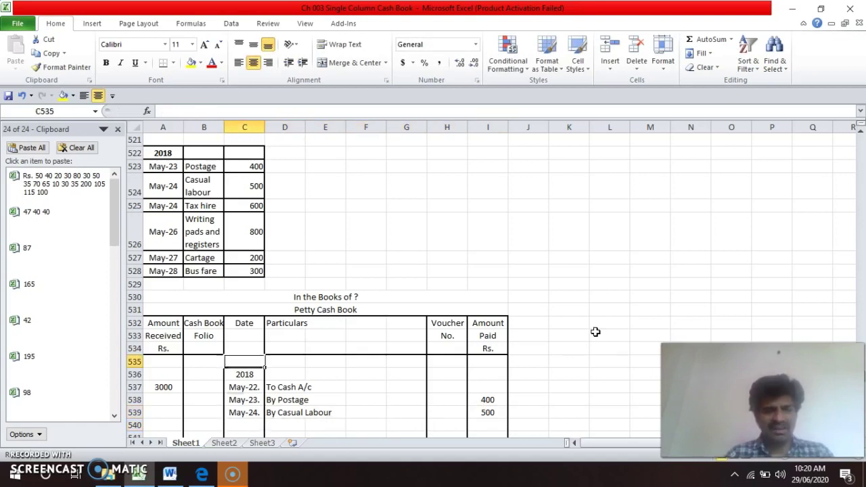
pyautogui.press('Left')
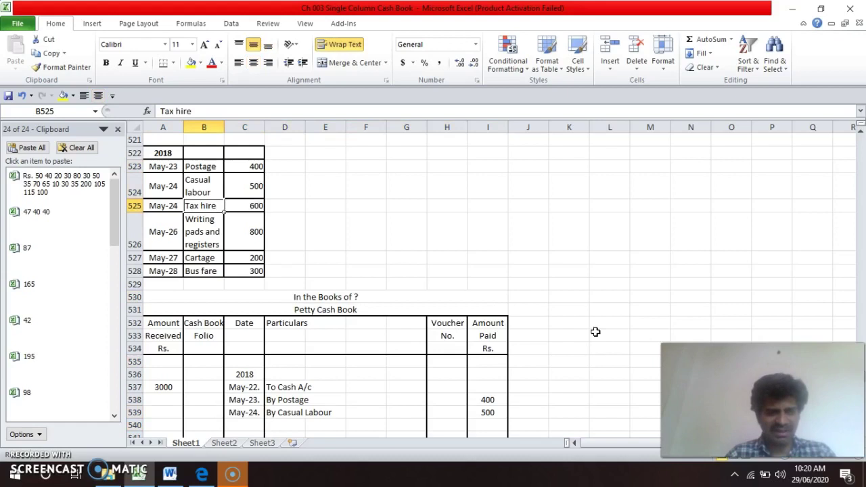
pyautogui.press('F2')
pyautogui.press('Left')
pyautogui.press('Left')
pyautogui.press('Left')
pyautogui.press('Left')
pyautogui.write('i')
pyautogui.press('Return')
pyautogui.press('Down')
pyautogui.press('Down')
pyautogui.press('Down')
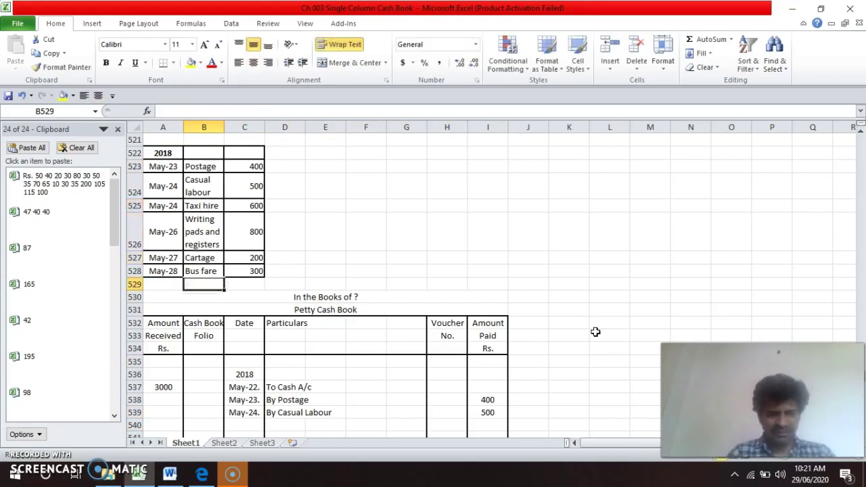
# - Fill the May-24 date down into the next row of the Petty Cash Book's Date column, cell C540
pyautogui.press('Down')
pyautogui.press('Down')
pyautogui.press('Down')
pyautogui.press('Down')
pyautogui.press('Down')
pyautogui.press('Down')
pyautogui.press('Down')
pyautogui.press('Down')
pyautogui.press('Down')
pyautogui.press('Down')
pyautogui.press('Right')
pyautogui.press('Down')
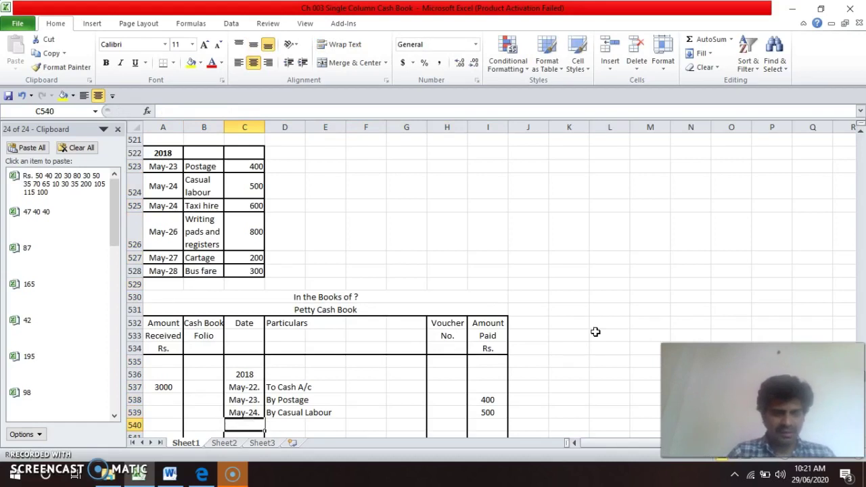
pyautogui.hotkey('ctrl', 'd')
# - Enter By Taxi Hire in the Particulars column of the second May-24 row, cell D540
pyautogui.press('Right')
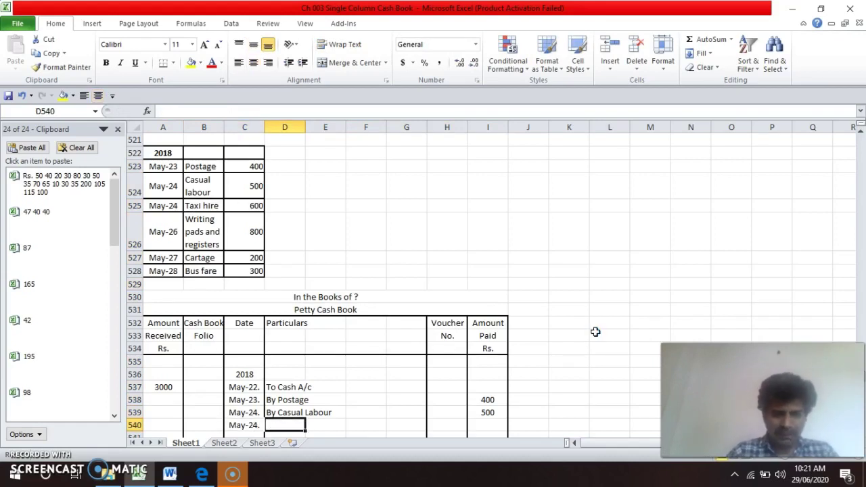
pyautogui.write('By R')
pyautogui.press('BackSpace')
pyautogui.write('Taxi ')
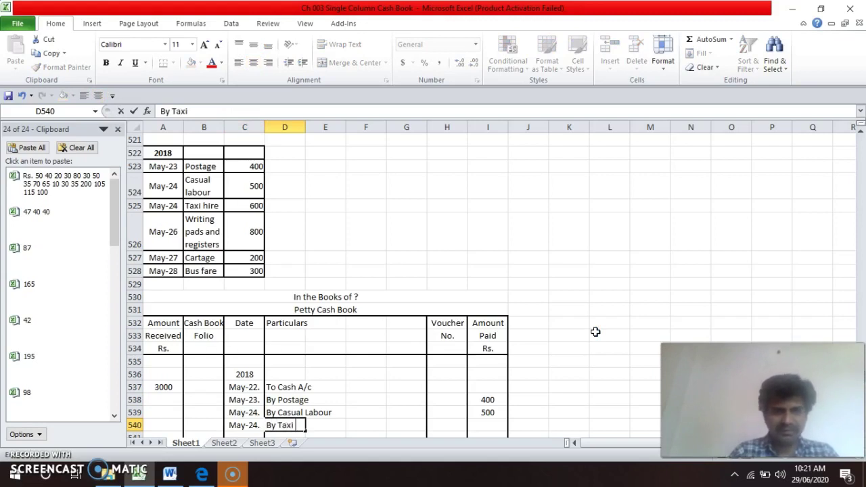
pyautogui.write('Hire')
pyautogui.press('Return')
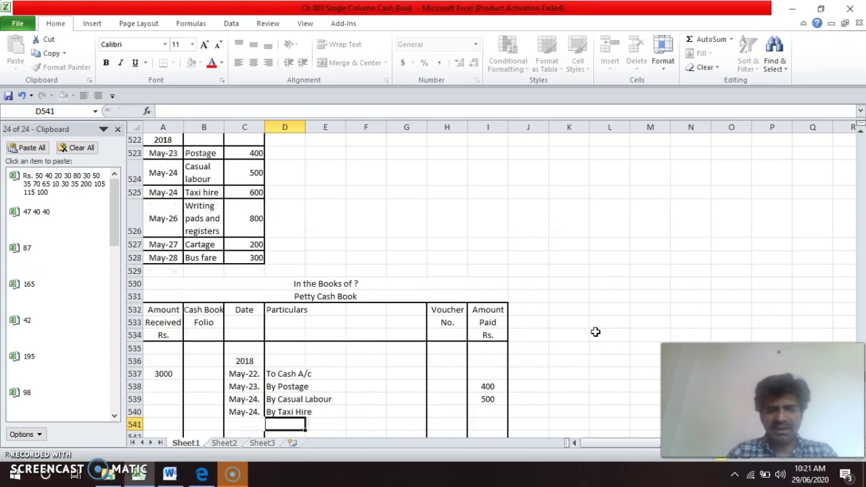
# - Enter 600 in the Amount Paid column for the taxi hire entry, cell I540
pyautogui.press('Up')
pyautogui.press('Right')
pyautogui.press('Right')
pyautogui.press('Right')
pyautogui.press('Right')
pyautogui.press('Right')
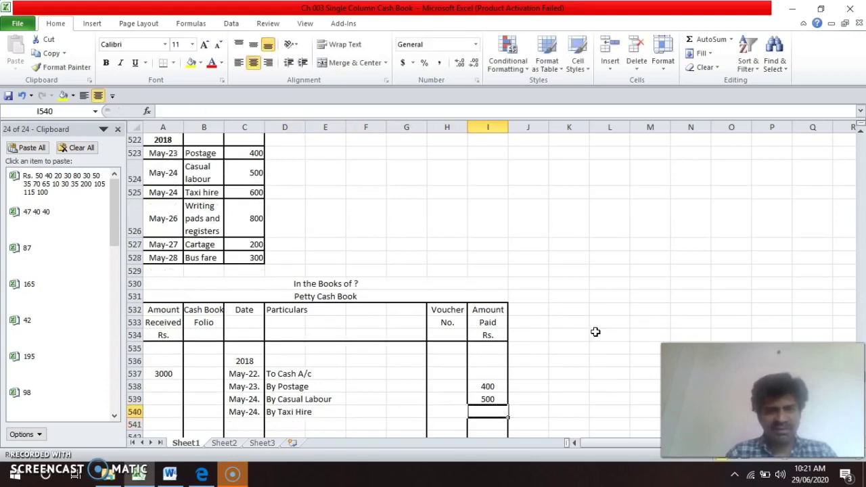
pyautogui.write('600')
pyautogui.press('Return')
# - Fill the date down into cell C541 of the Date column and change it to May-26
pyautogui.press('Left')
pyautogui.press('Left')
pyautogui.press('Left')
pyautogui.press('Left')
pyautogui.press('Left')
pyautogui.press('Left')
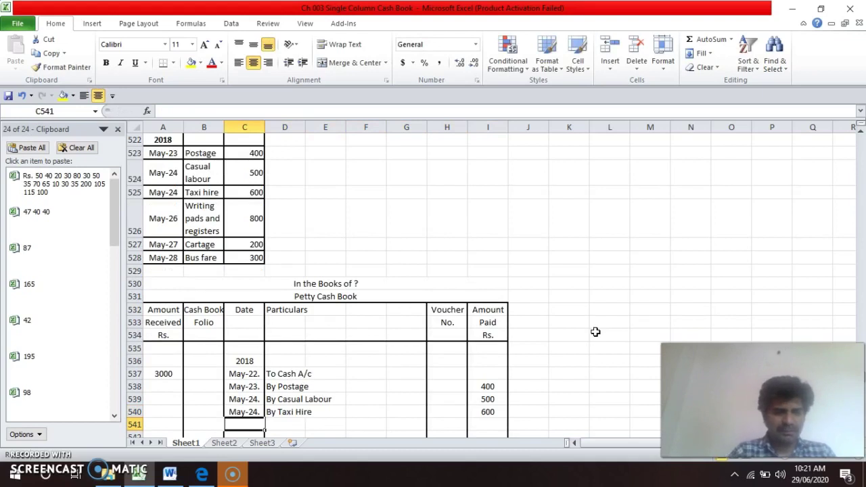
pyautogui.hotkey('ctrl', 'd')
pyautogui.press('F2')
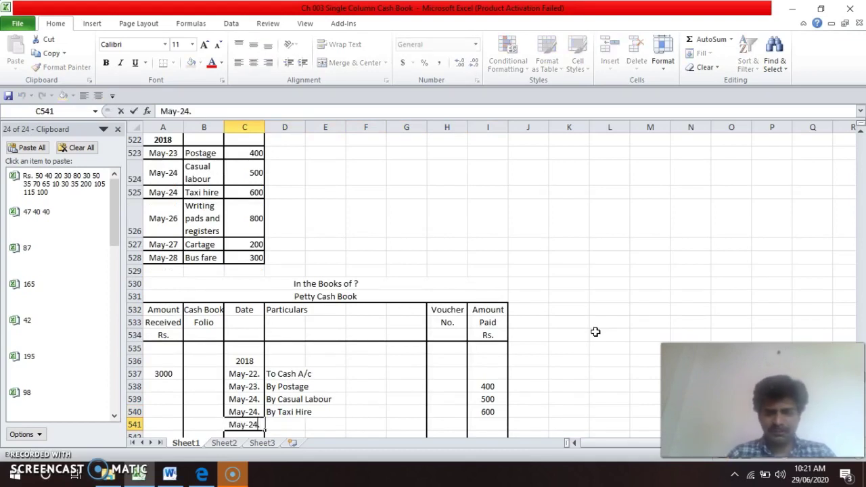
pyautogui.press('BackSpace')
pyautogui.press('BackSpace')
pyautogui.write('6.')
pyautogui.press('Return')
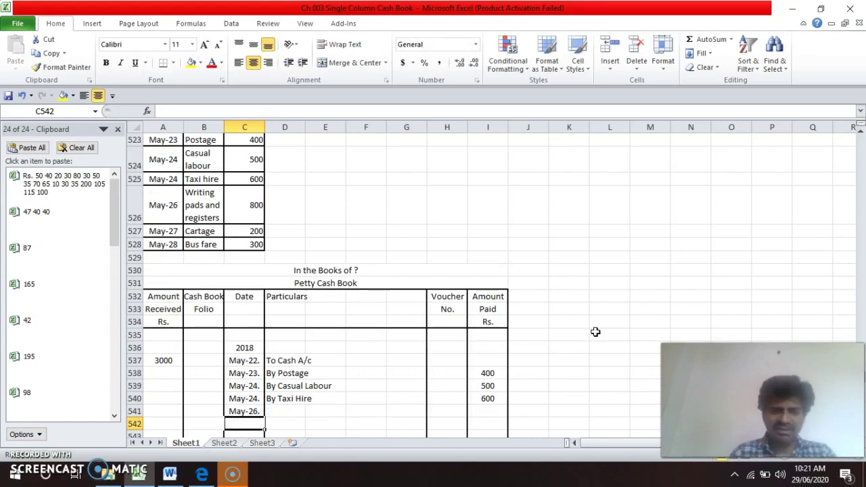
# - Enter By Writing Pads & Registers in the Particulars column of the May-26 row, cell D541
pyautogui.press('Up')
pyautogui.press('Right')
pyautogui.write('By ')
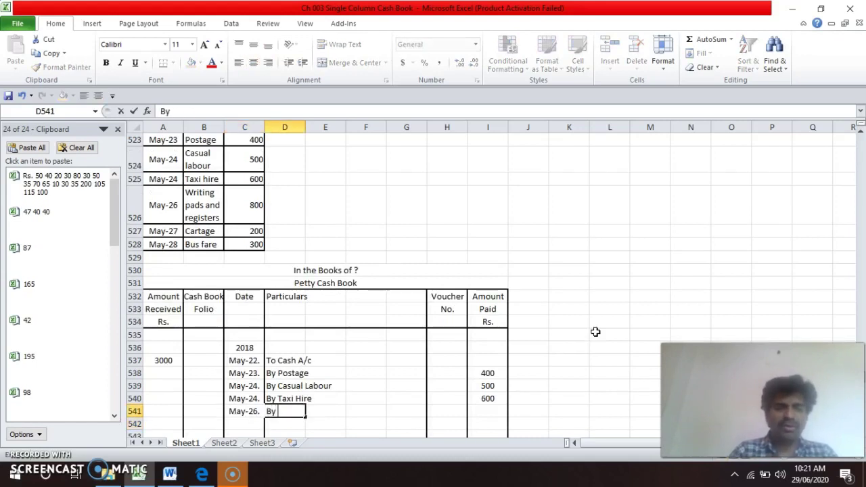
pyautogui.write('Wro')
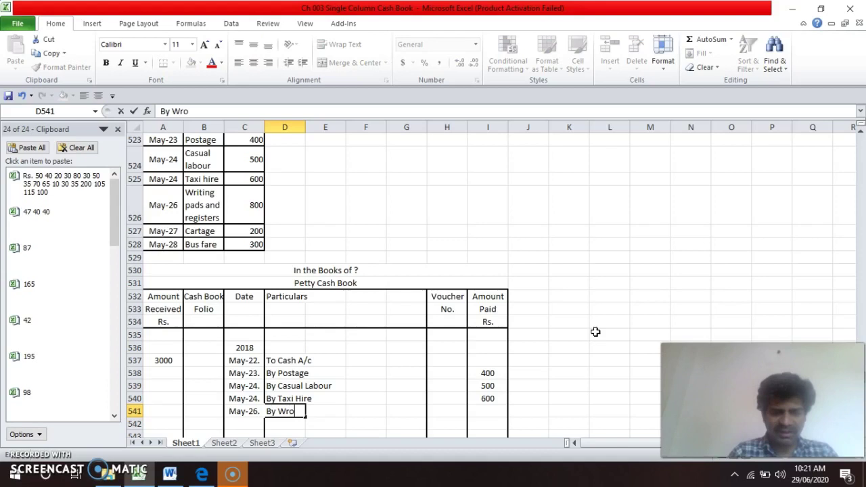
pyautogui.press('BackSpace')
pyautogui.write('it')
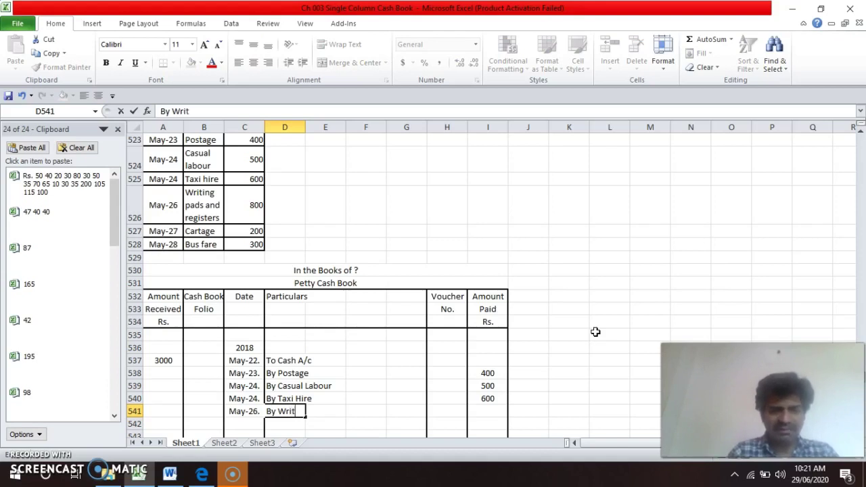
pyautogui.write('in')
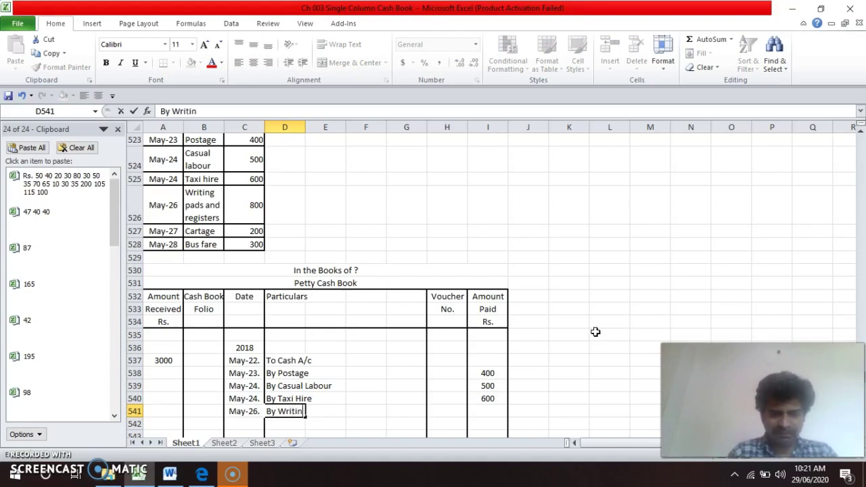
pyautogui.write('g Pad')
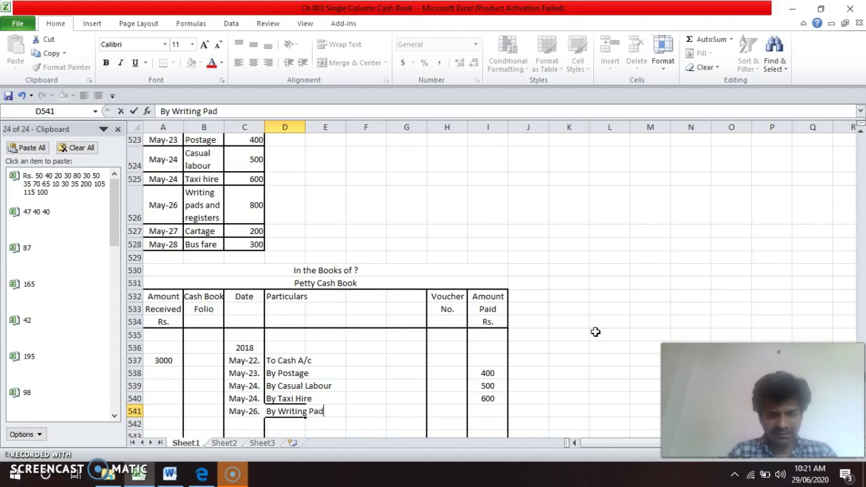
pyautogui.write('s ')
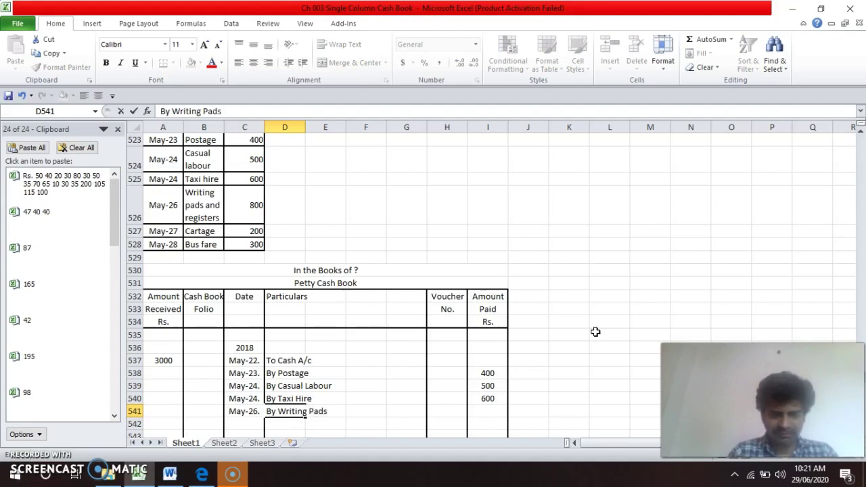
pyautogui.write('& ')
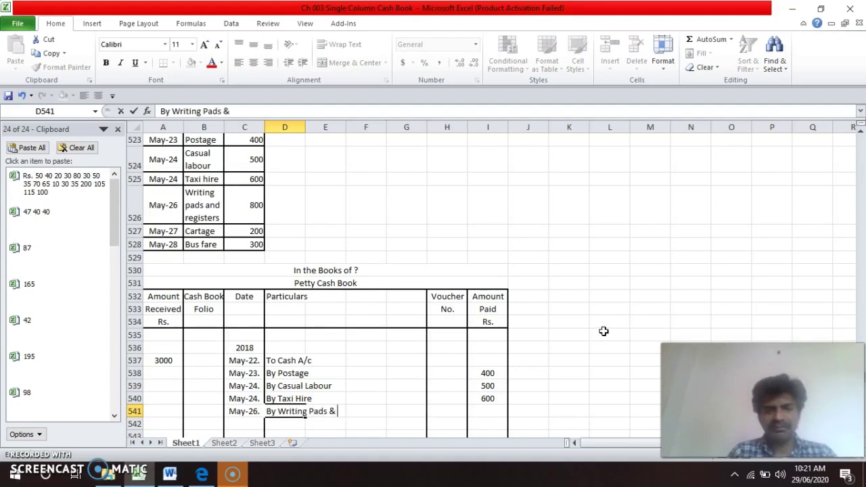
pyautogui.write('Registers')
pyautogui.press('Return')
# - Enter 800 in the Amount Paid column for the writing pads and registers entry, cell I541
pyautogui.press('Up')
pyautogui.press('Right')
pyautogui.press('Right')
pyautogui.press('Right')
pyautogui.press('Right')
pyautogui.press('Right')
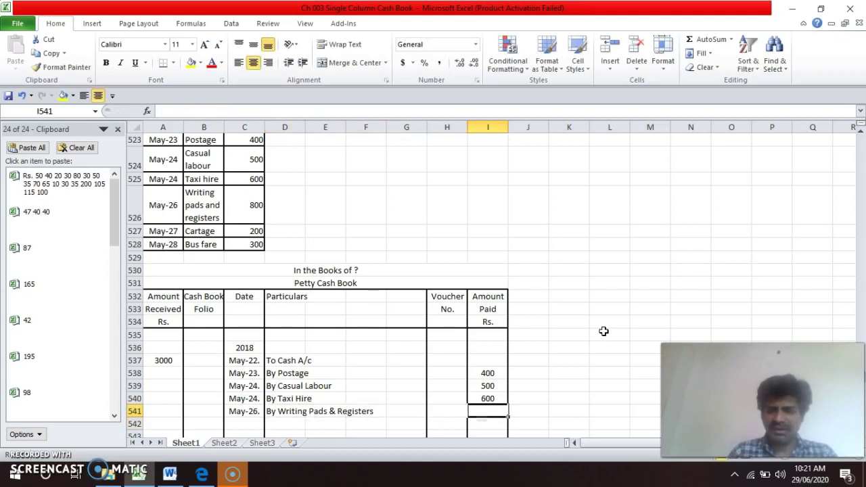
pyautogui.write('800')
pyautogui.press('Return')
# - Fill the date down into cell C542 of the Date column and change it to May-27
pyautogui.press('Left')
pyautogui.press('Left')
pyautogui.press('Left')
pyautogui.press('Left')
pyautogui.press('Left')
pyautogui.press('Left')
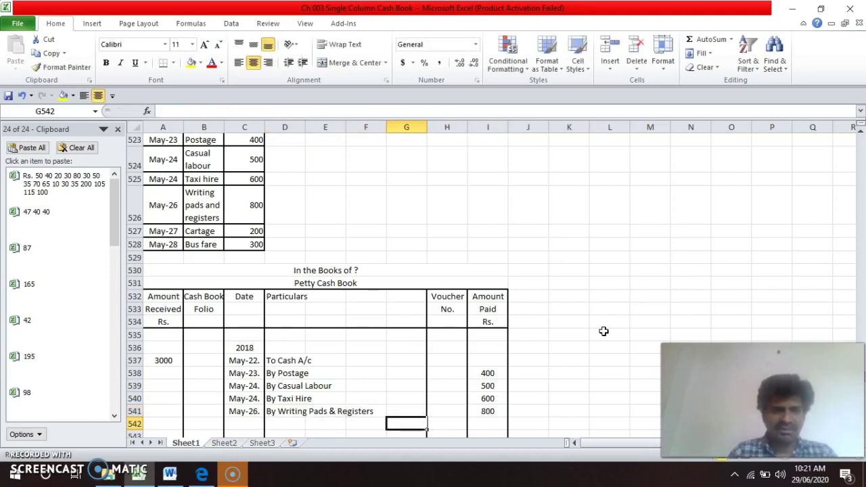
pyautogui.hotkey('ctrl', 'd')
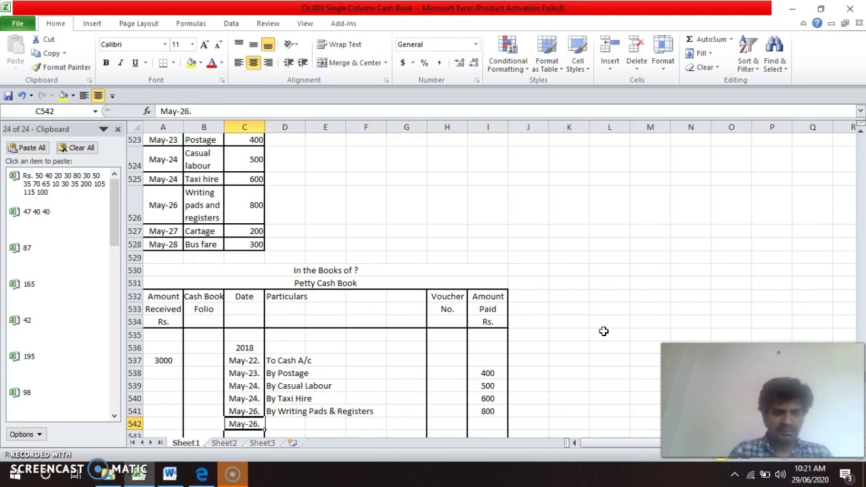
pyautogui.press('F2')
pyautogui.press('BackSpace')
pyautogui.press('BackSpace')
pyautogui.write('7.')
pyautogui.scroll(-1, 603, 331)
pyautogui.press('Tab')
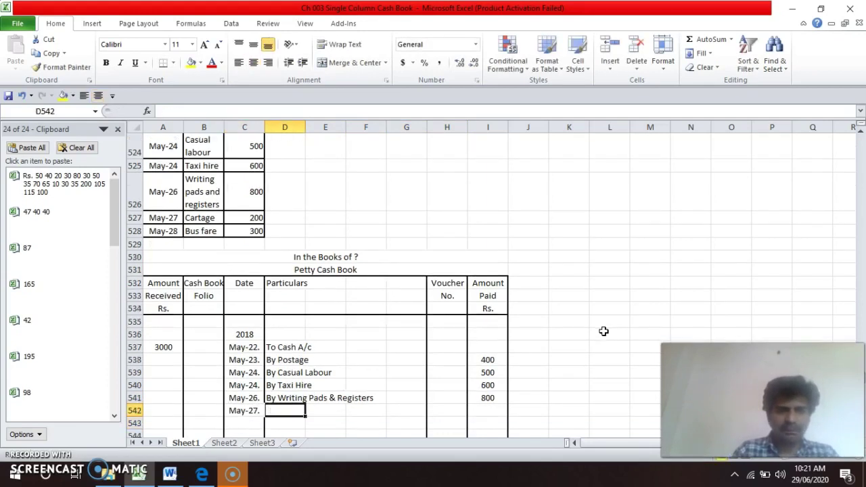
# - Enter By Cartage in the Particulars column of the May-27 row, cell D542
pyautogui.write('By ')
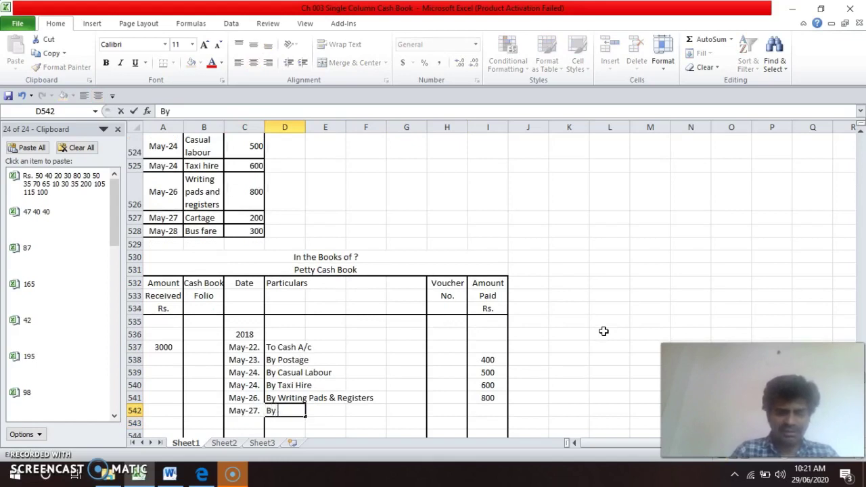
pyautogui.write('Car')
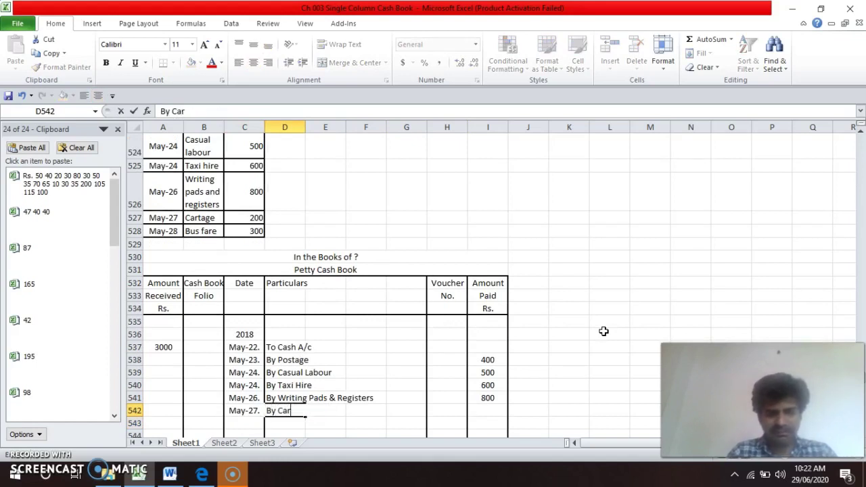
pyautogui.write('tage')
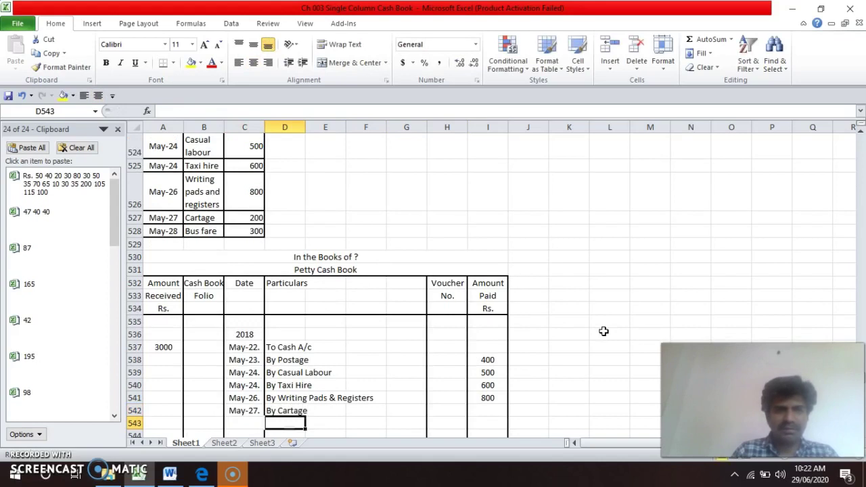
# - Enter 200 in the Amount Paid column for the cartage entry, cell I542
pyautogui.press('Tab')
pyautogui.press('Tab')
pyautogui.press('Tab')
pyautogui.press('Tab')
pyautogui.press('Tab')
pyautogui.write('200')
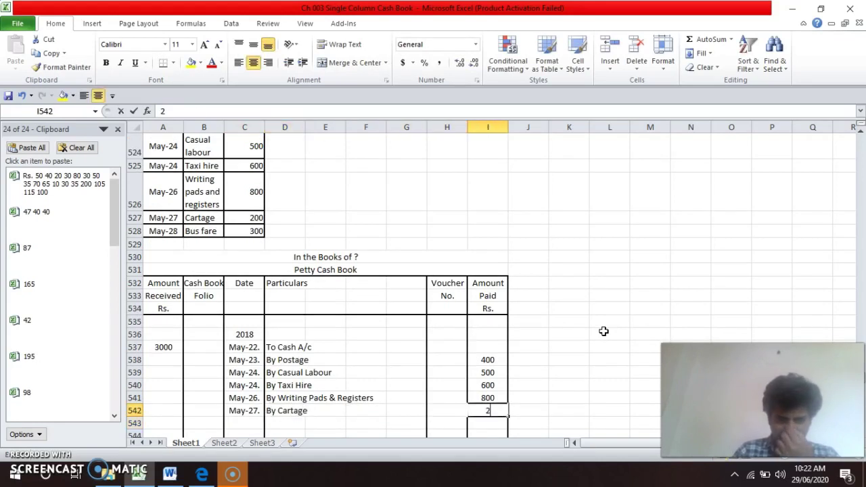
pyautogui.press('Return')
# - Fill the date down into cell C543 of the Date column and change it to May-28
pyautogui.press('Left')
pyautogui.press('Left')
pyautogui.press('Left')
pyautogui.press('Left')
pyautogui.press('Left')
pyautogui.press('Left')
pyautogui.press('Left')
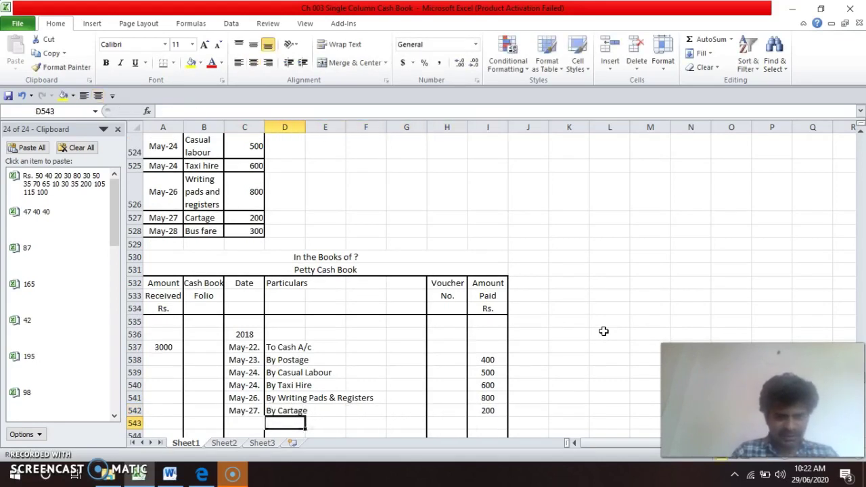
pyautogui.press('Right')
pyautogui.hotkey('ctrl', 'd')
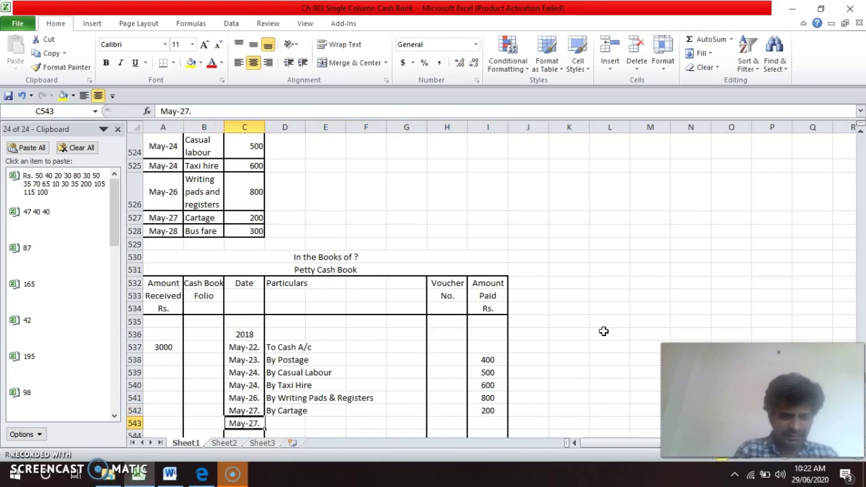
pyautogui.press('F2')
pyautogui.press('Left')
pyautogui.press('BackSpace')
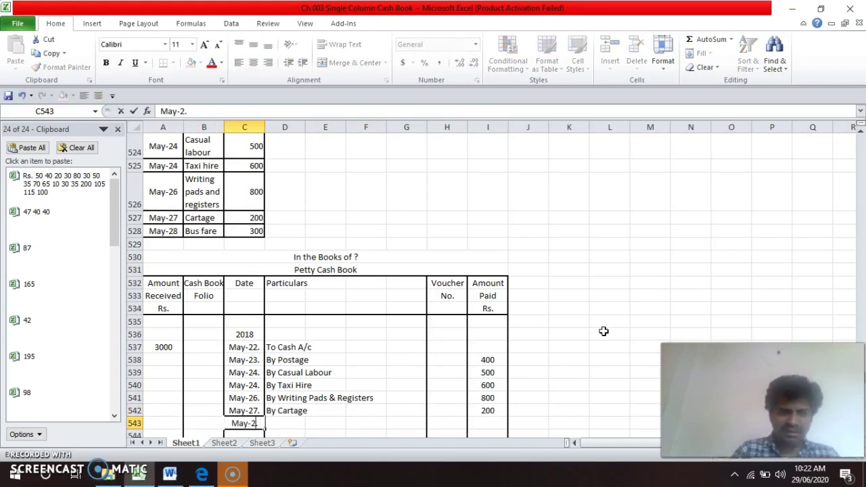
pyautogui.write('8')
pyautogui.press('Return')
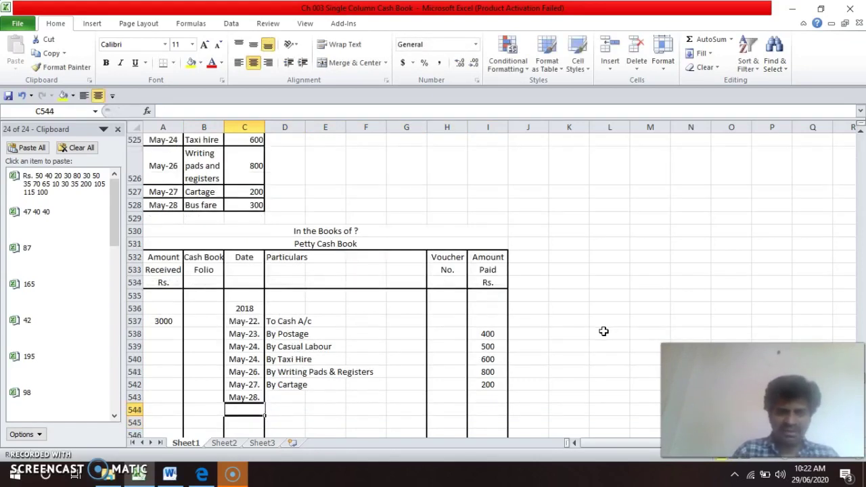
# - Enter By Bus Fare in the Particulars column of the May-28 row, cell D543
pyautogui.press('Up')
pyautogui.press('Right')
pyautogui.write('B')
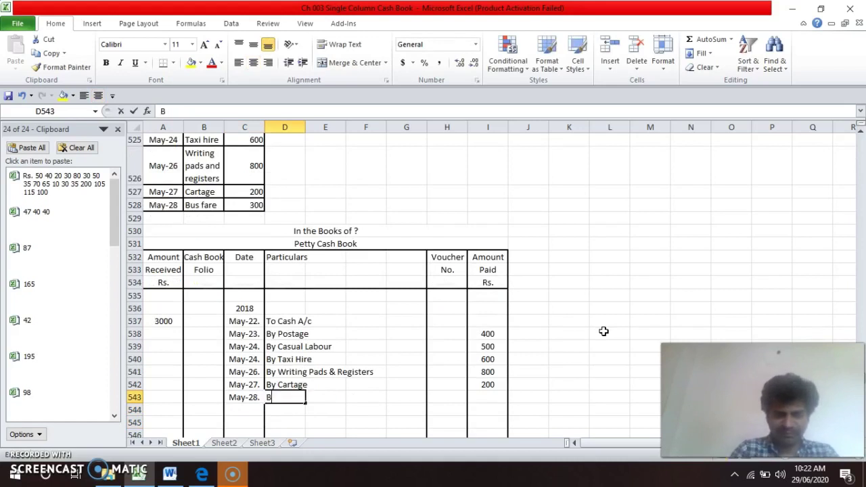
pyautogui.write('y B')
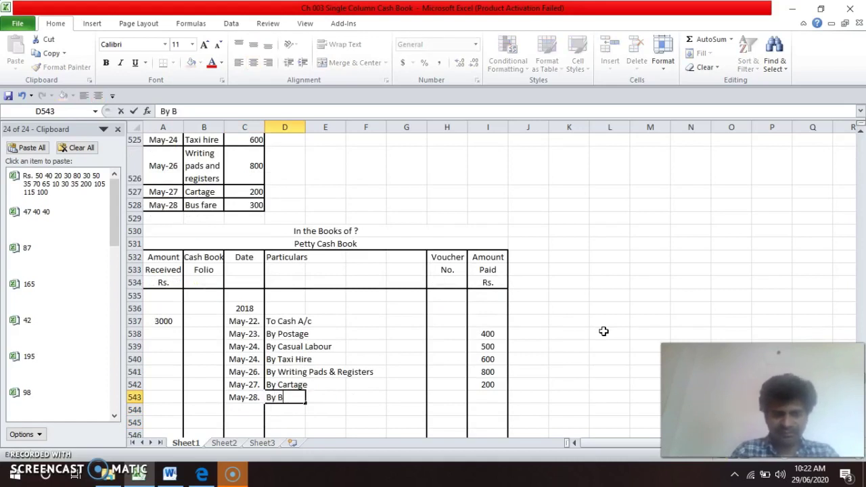
pyautogui.write('us Fare')
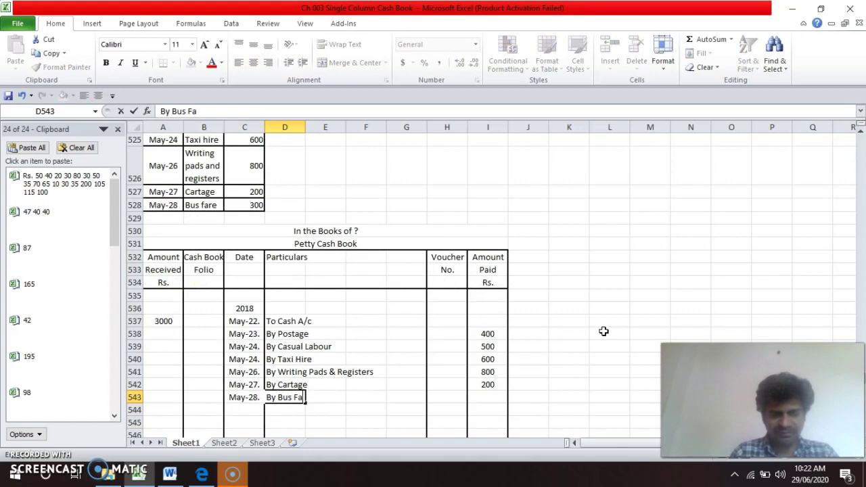
pyautogui.press('Return')
# - Enter 300 in the Amount Paid column for the bus fare entry, cell I543
pyautogui.press('Up')
pyautogui.press('Right')
pyautogui.press('Right')
pyautogui.press('Right')
pyautogui.press('Right')
pyautogui.press('Right')
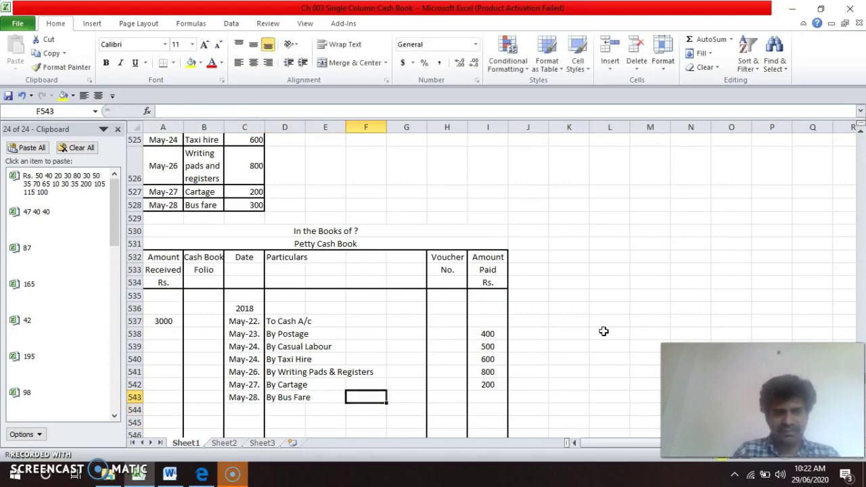
pyautogui.write('300')
pyautogui.press('Return')
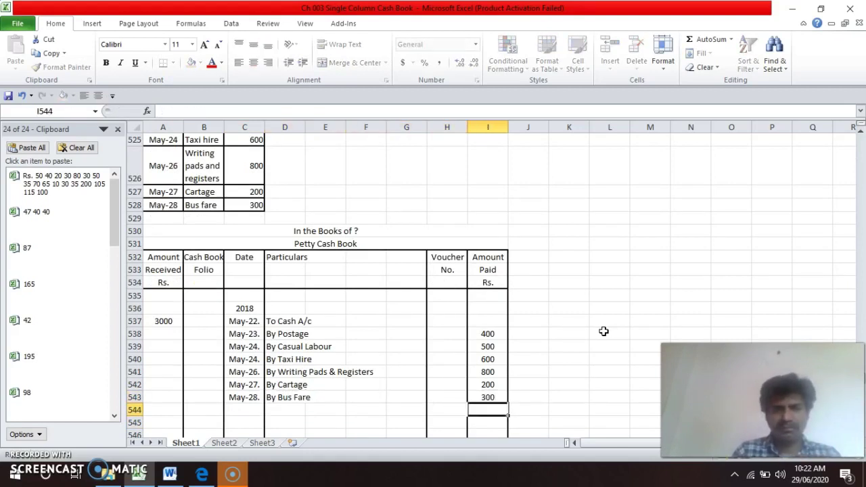
# - Review the problem and its transaction list above the Petty Cash Book, then return below the last Amount Paid entry
pyautogui.press('Up')
pyautogui.press('Up')
pyautogui.press('Up')
pyautogui.press('Up')
pyautogui.press('Up')
pyautogui.press('Up')
pyautogui.press('Up')
pyautogui.press('Up')
pyautogui.press('Up')
pyautogui.press('Up')
pyautogui.press('Up')
pyautogui.press('Up')
pyautogui.press('Up')
pyautogui.press('Up')
pyautogui.press('Up')
pyautogui.press('Up')
pyautogui.press('Up')
pyautogui.press('Up')
pyautogui.press('Up')
pyautogui.press('Up')
pyautogui.press('Up')
pyautogui.press('Up')
pyautogui.press('Up')
pyautogui.press('Up')
pyautogui.press('Down')
pyautogui.press('Down')
pyautogui.press('Down')
pyautogui.press('Down')
pyautogui.press('Down')
pyautogui.press('Down')
pyautogui.press('Down')
pyautogui.press('Down')
pyautogui.press('Down')
pyautogui.press('Down')
pyautogui.press('Down')
pyautogui.press('Down')
pyautogui.press('Down')
pyautogui.press('Down')
pyautogui.press('Down')
pyautogui.press('Down')
pyautogui.press('Down')
pyautogui.press('Down')
pyautogui.press('Down')
pyautogui.press('Down')
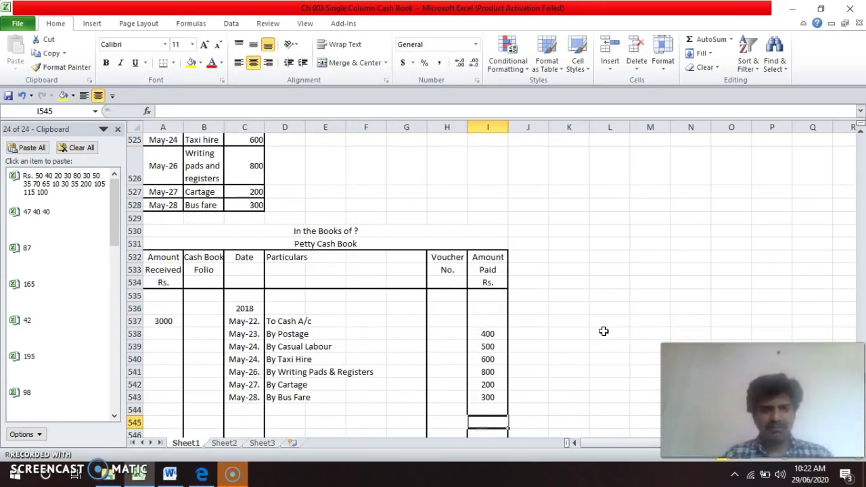
pyautogui.press('Up')
pyautogui.press('Left')
pyautogui.press('Left')
pyautogui.press('Left')
pyautogui.press('Left')
pyautogui.press('Left')
pyautogui.press('Left')
pyautogui.press('Left')
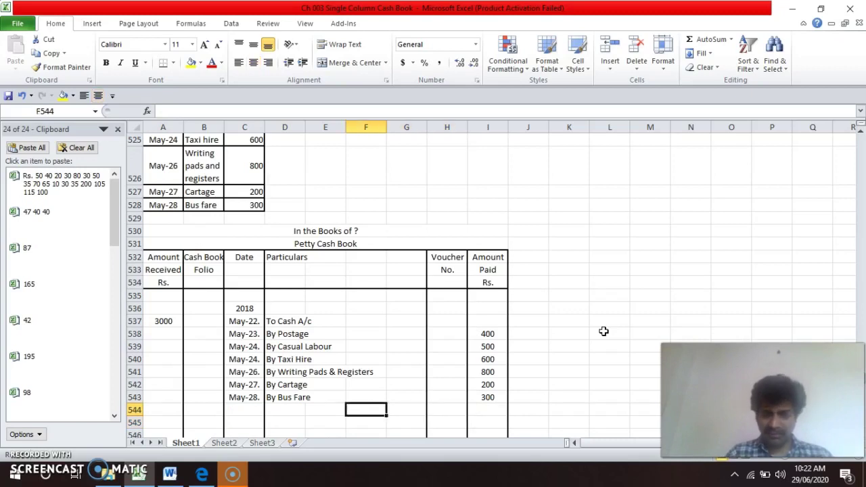
pyautogui.press('Right')
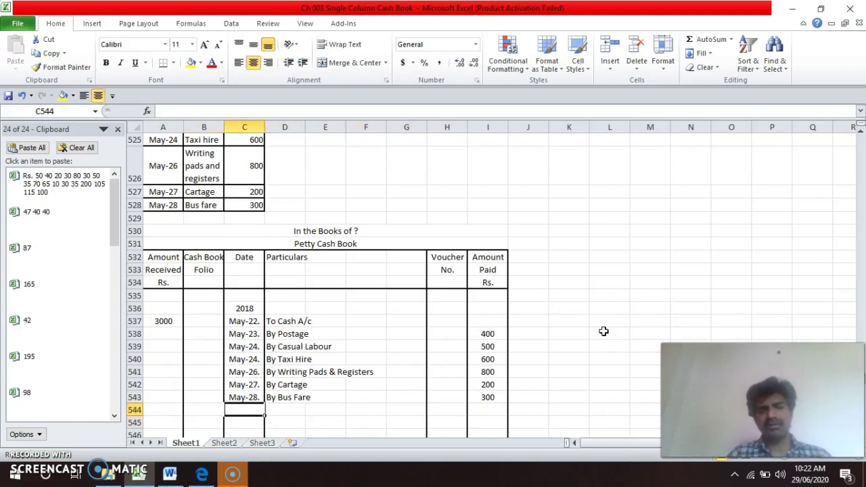
pyautogui.press('Down')
pyautogui.press('Up')
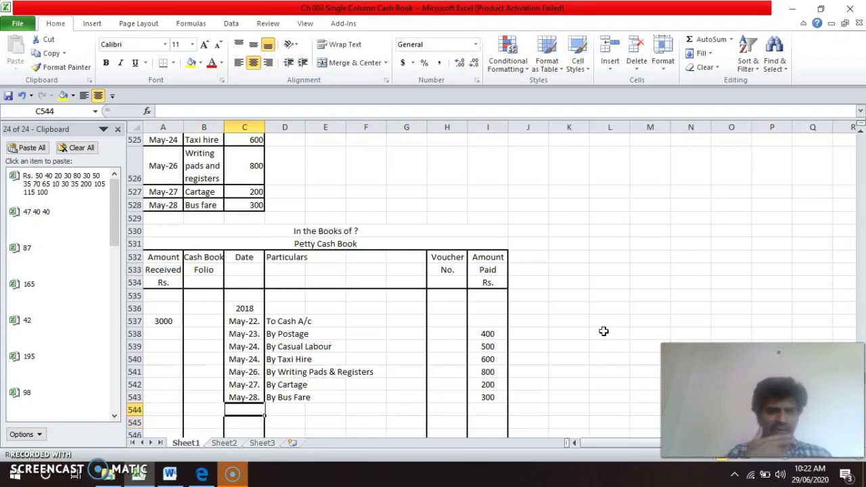
# - Enter 3000 as the Amount Received column total in cell A546
pyautogui.press('Down')
pyautogui.press('Down')
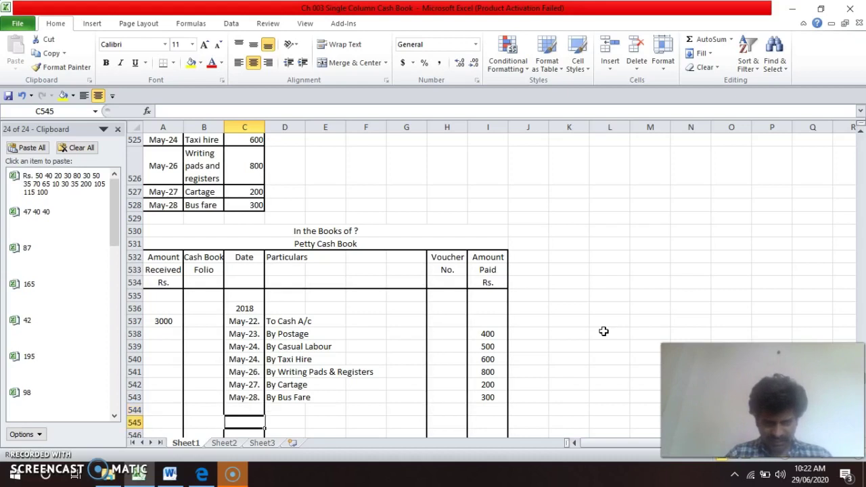
pyautogui.press('Left')
pyautogui.press('Left')
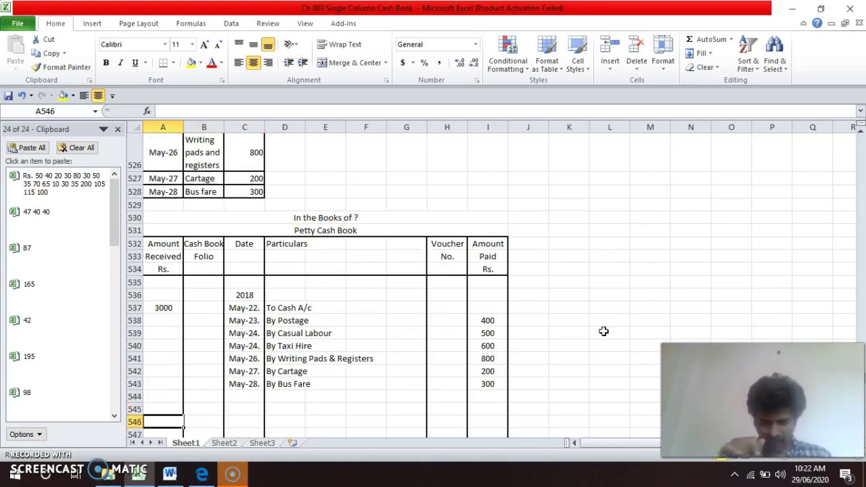
pyautogui.write('=s')
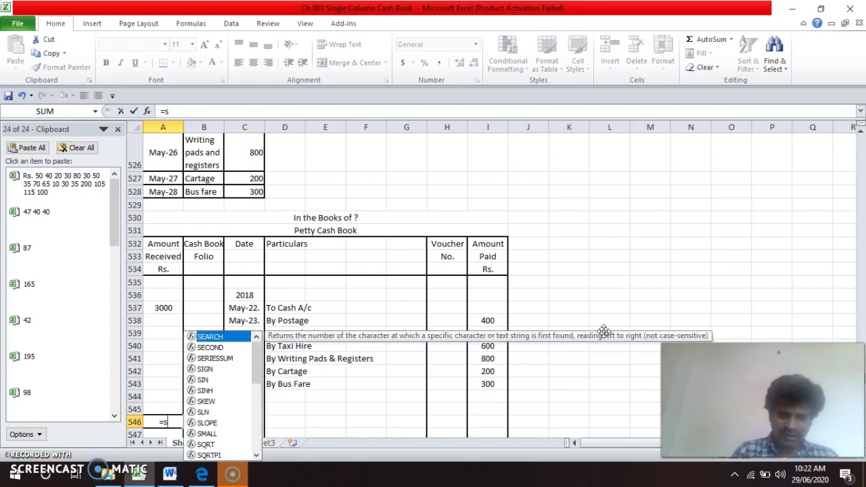
pyautogui.press('Escape')
pyautogui.press('Escape')
pyautogui.write('3000')
pyautogui.press('Return')
# - Enter 3000 as the matching Amount Paid column total in cell I546
pyautogui.press('Up')
pyautogui.press('Right')
pyautogui.press('Right')
pyautogui.press('Right')
pyautogui.press('Right')
pyautogui.press('Right')
pyautogui.press('Right')
pyautogui.press('Right')
pyautogui.press('Right')
pyautogui.write('30000')
pyautogui.press('BackSpace')
pyautogui.press('Return')
# - Select the Amount Paid entries from postage to bus fare, I538:I543, to check their sum
pyautogui.press('Up')
pyautogui.press('Up')
pyautogui.press('Up')
pyautogui.press('Up')
pyautogui.hotkey('shift', 'Up')
pyautogui.hotkey('shift', 'Up')
pyautogui.hotkey('shift', 'Up')
pyautogui.hotkey('shift', 'Up')
pyautogui.hotkey('shift', 'Up')
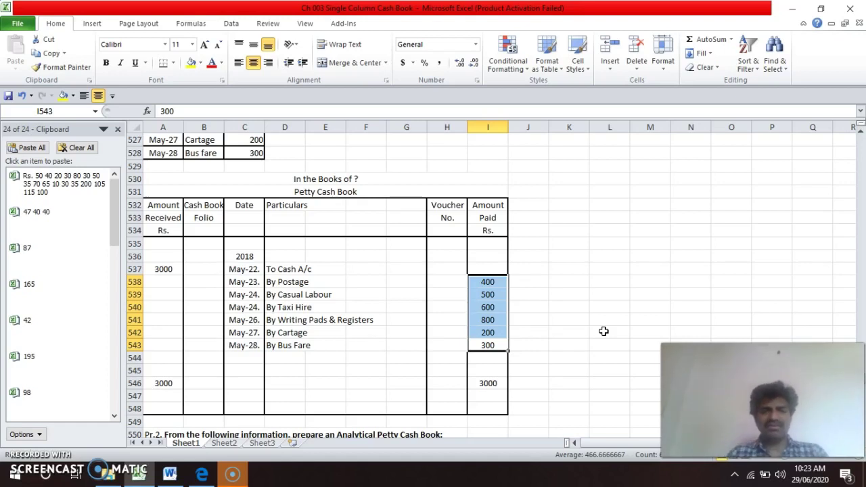
# - Fill the date down into cell C544 of the Date column and change it to May-29
pyautogui.press('Down')
pyautogui.press('Left')
pyautogui.press('Left')
pyautogui.press('Left')
pyautogui.press('Left')
pyautogui.press('Left')
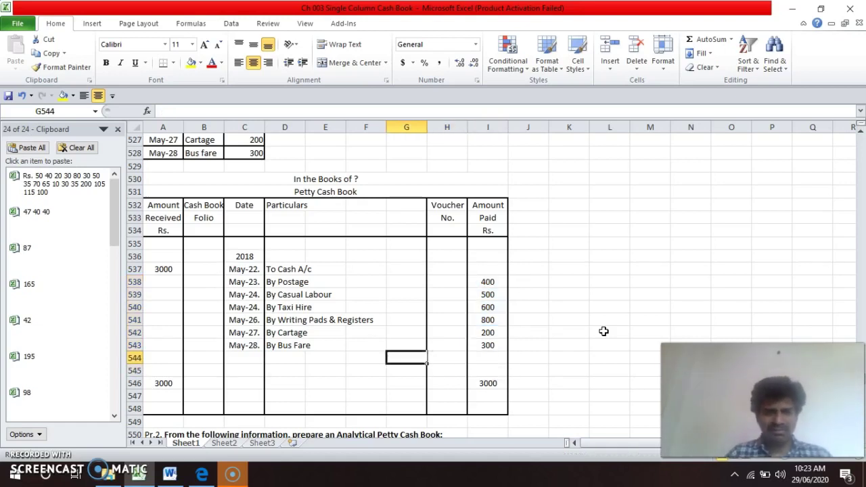
pyautogui.press('Left')
pyautogui.write('May-28.')
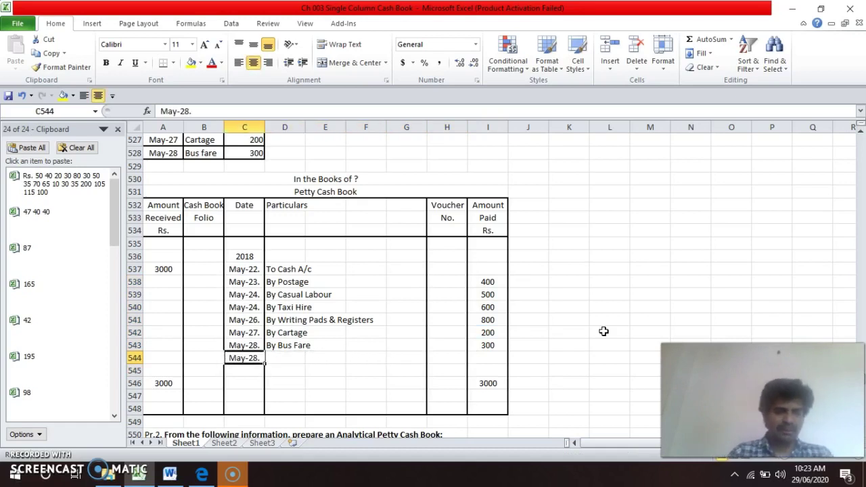
pyautogui.press('BackSpace')
pyautogui.press('BackSpace')
pyautogui.write('9.')
pyautogui.press('Return')
# - Enter By Balance c/d in the Particulars column of the May-29 row, cell D544
pyautogui.press('Up')
pyautogui.press('Right')
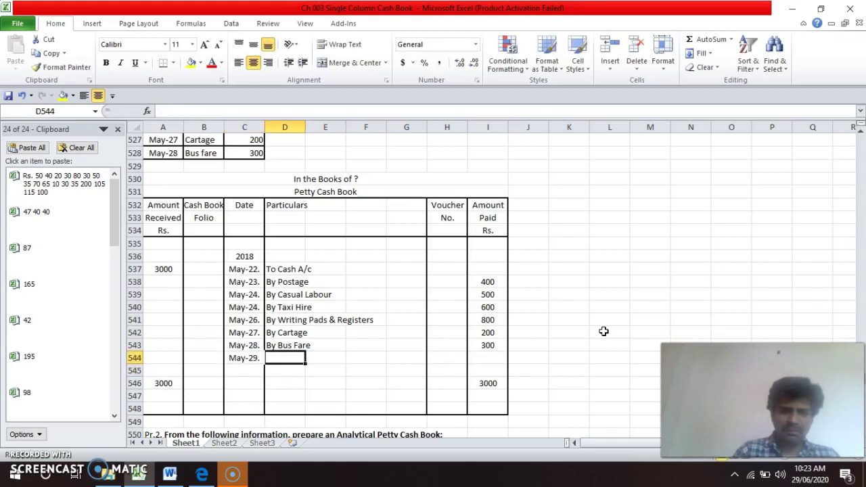
pyautogui.write('By ')
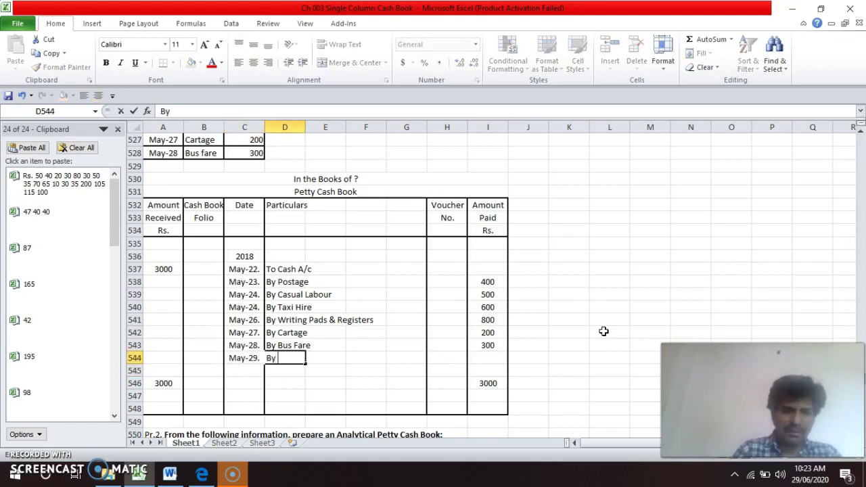
pyautogui.write('Bala')
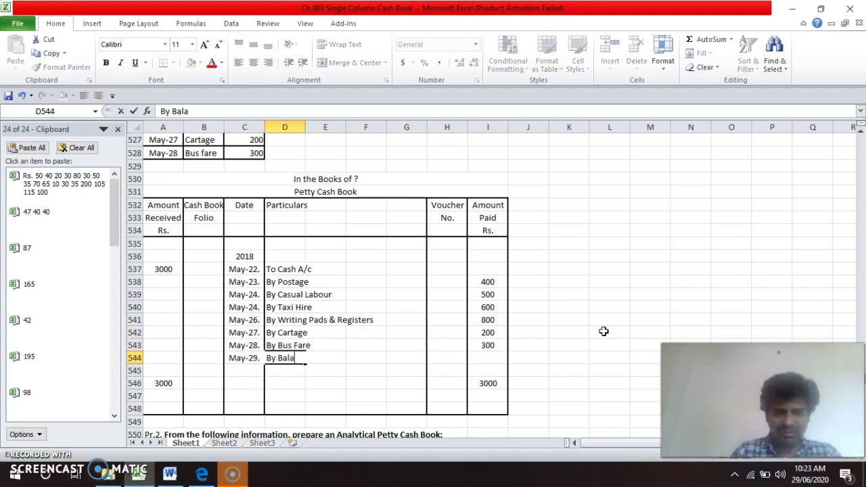
pyautogui.write('nce c/d')
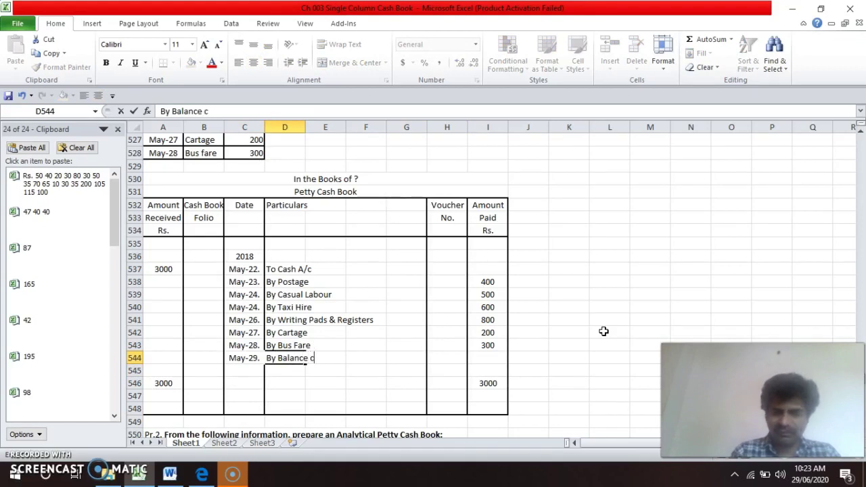
pyautogui.press('Return')
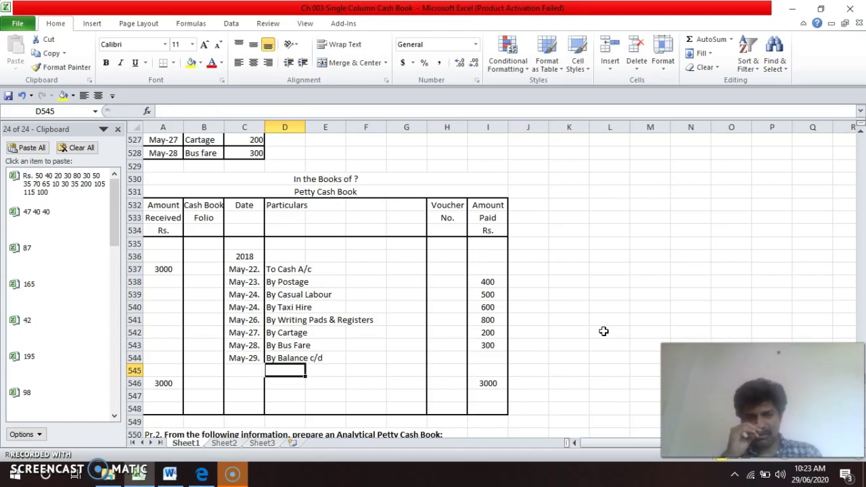
# - Enter 200 in the Amount Paid column for the closing balance, cell I544
pyautogui.press('Up')
pyautogui.press('Right')
pyautogui.press('Right')
pyautogui.press('Right')
pyautogui.press('Right')
pyautogui.press('Right')
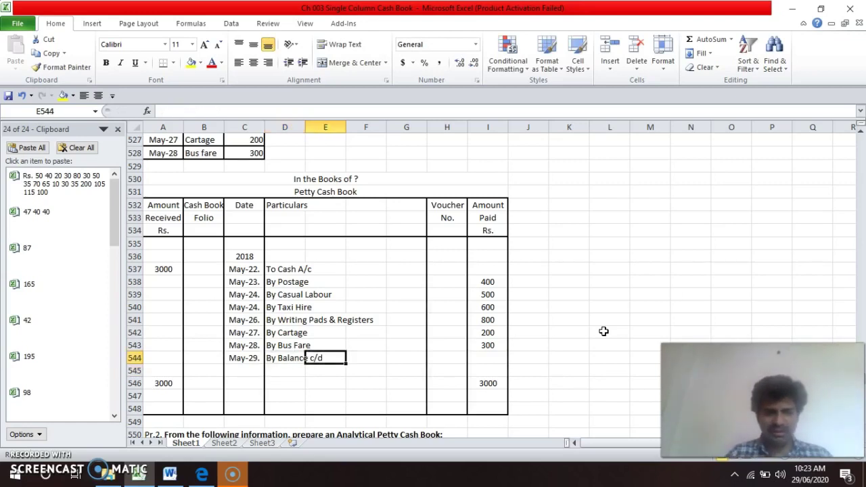
pyautogui.write('200')
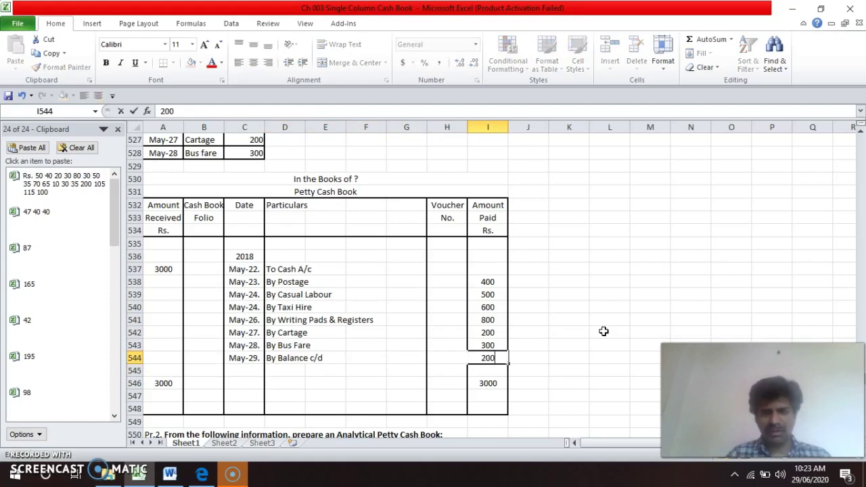
pyautogui.press('Return')
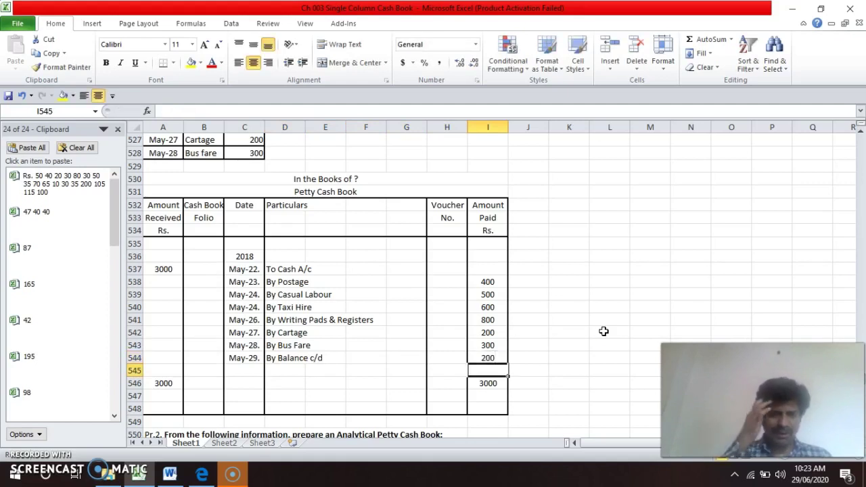
# - Give the Amount Received total in cell A546 a solid top border and a double bottom border
pyautogui.press('Down')
pyautogui.press('Left')
pyautogui.press('Left')
pyautogui.press('Left')
pyautogui.press('Left')
pyautogui.press('Left')
pyautogui.press('Left')
pyautogui.press('Left')
pyautogui.press('Left')
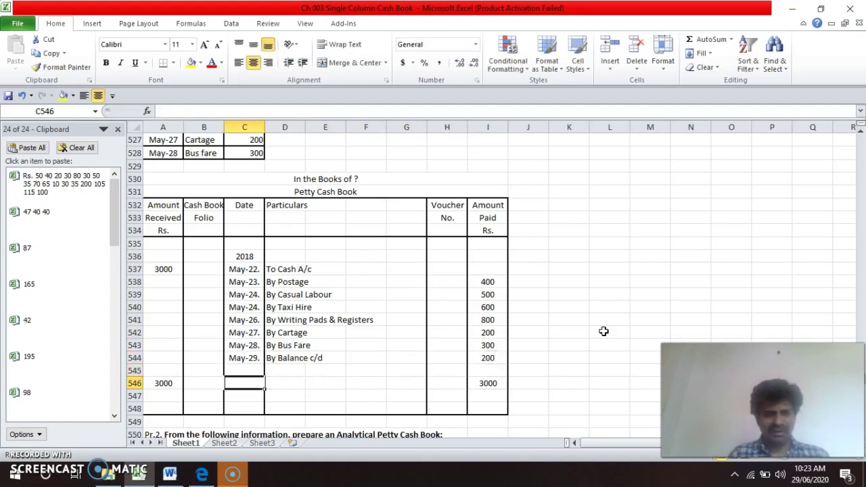
pyautogui.hotkey('ctrl', '1')
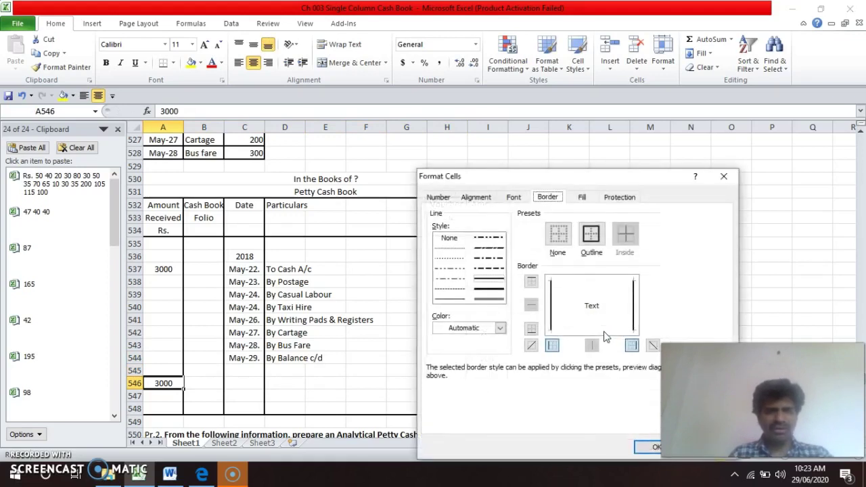
pyautogui.click(581, 280)
pyautogui.click(477, 298)
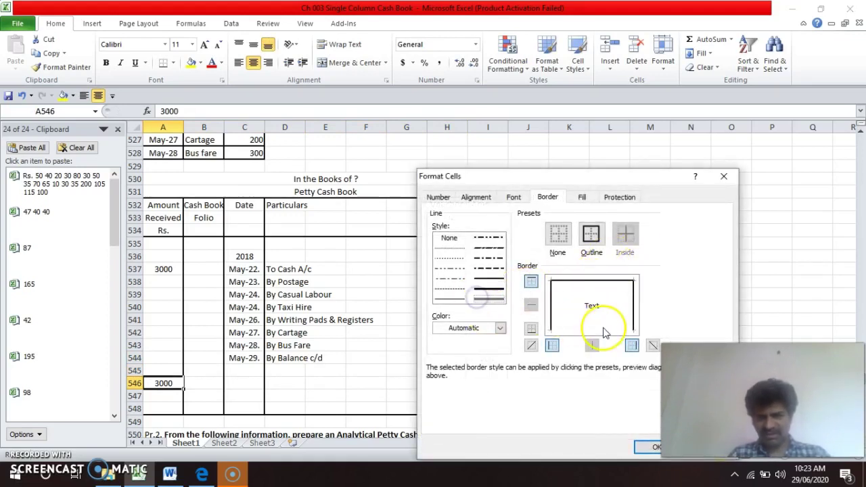
pyautogui.click(597, 330)
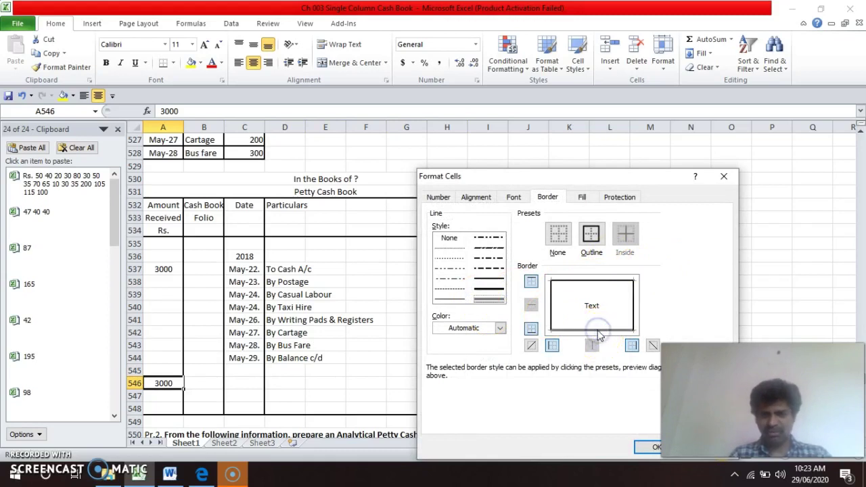
pyautogui.press('Return')
# - Give the Amount Paid total in cell I546 a solid top border and a double bottom border
pyautogui.press('Right')
pyautogui.press('Right')
pyautogui.press('Right')
pyautogui.press('Right')
pyautogui.press('Right')
pyautogui.press('Right')
pyautogui.press('Right')
pyautogui.press('Right')
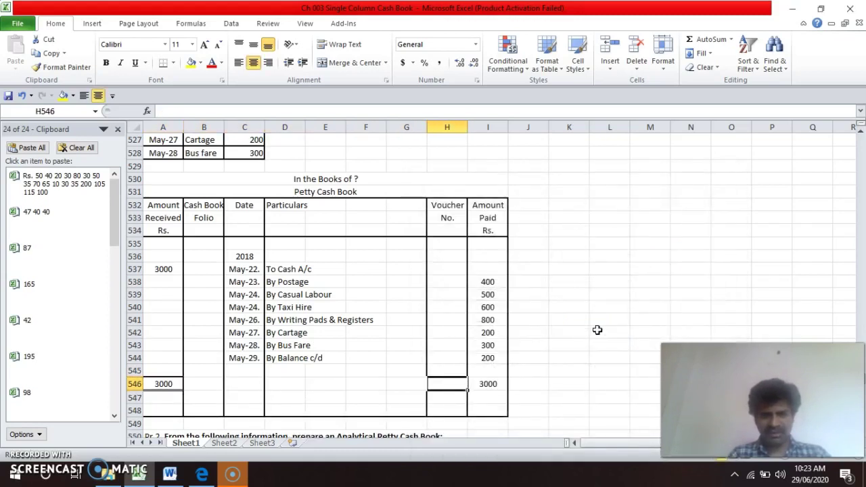
pyautogui.hotkey('ctrl', '1')
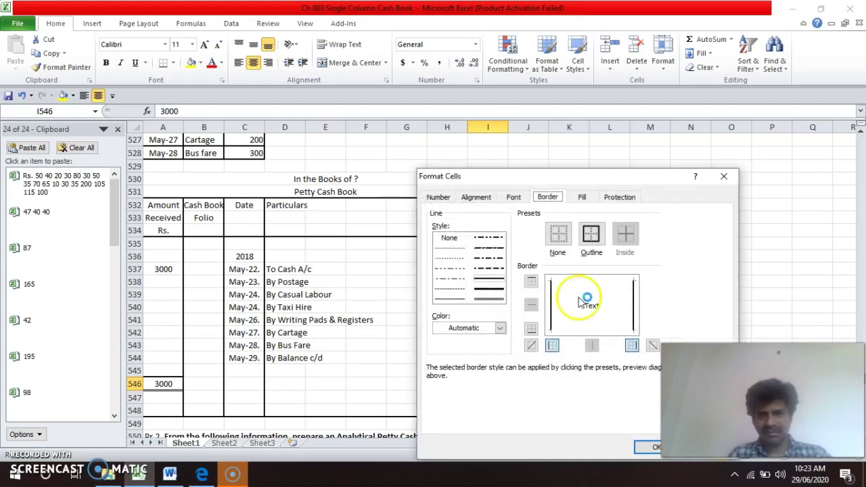
pyautogui.click(572, 279)
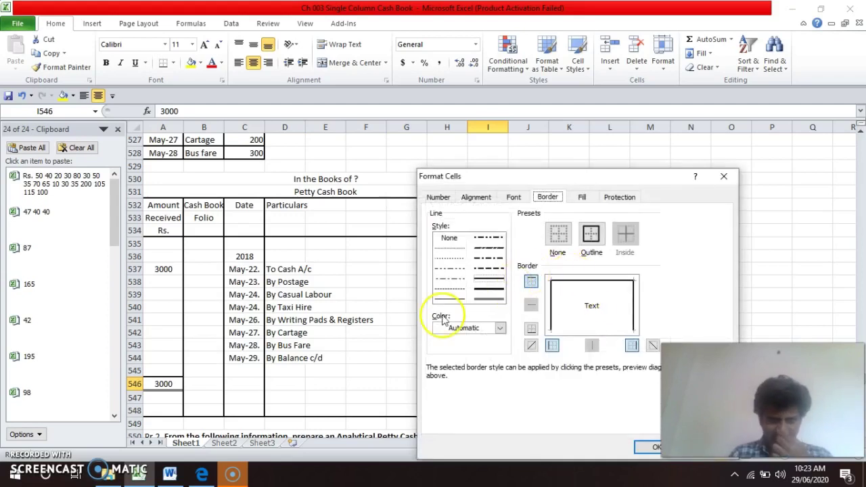
pyautogui.click(485, 299)
pyautogui.click(604, 328)
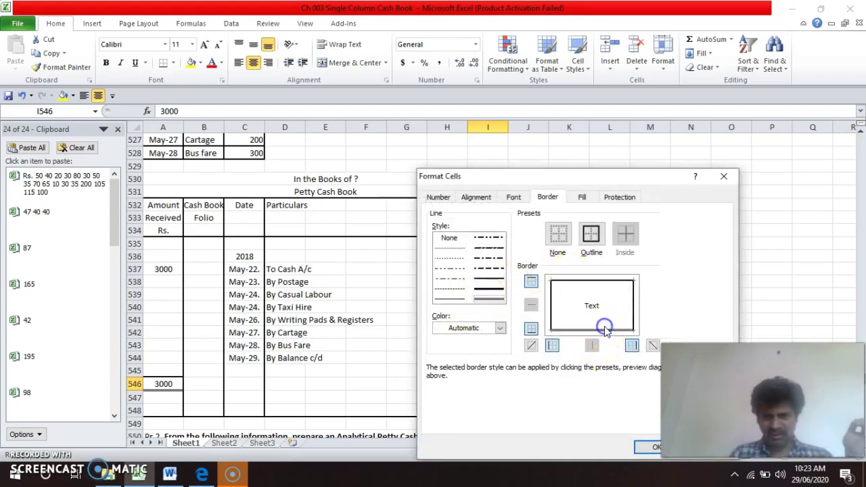
pyautogui.click(651, 448)
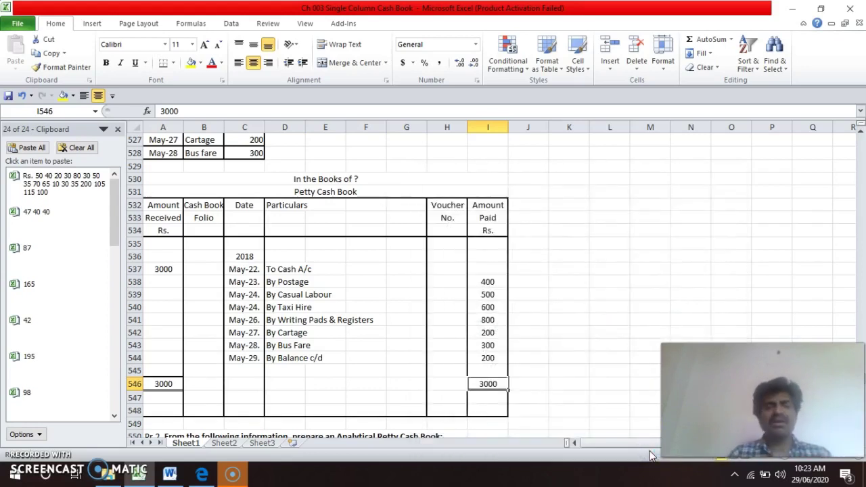
# - Enter the date May-30. in the Date column below the totals row, cell C547
pyautogui.press('Right')
pyautogui.press('Right')
pyautogui.press('Left')
pyautogui.press('Left')
pyautogui.press('Left')
pyautogui.press('Left')
pyautogui.press('Left')
pyautogui.press('Left')
pyautogui.press('Left')
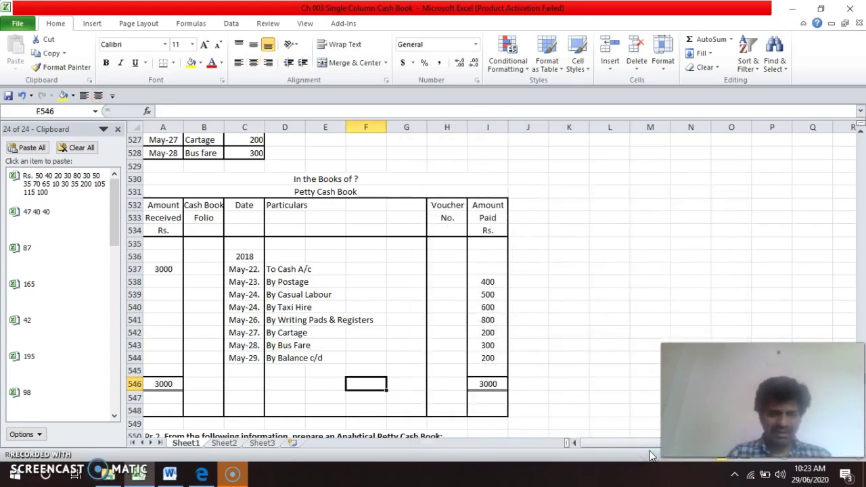
pyautogui.press('Down')
pyautogui.press('Left')
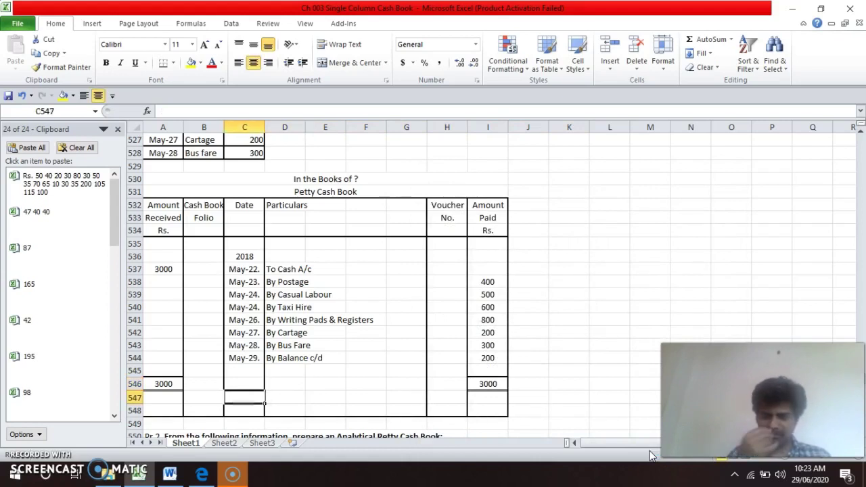
pyautogui.write('Ma')
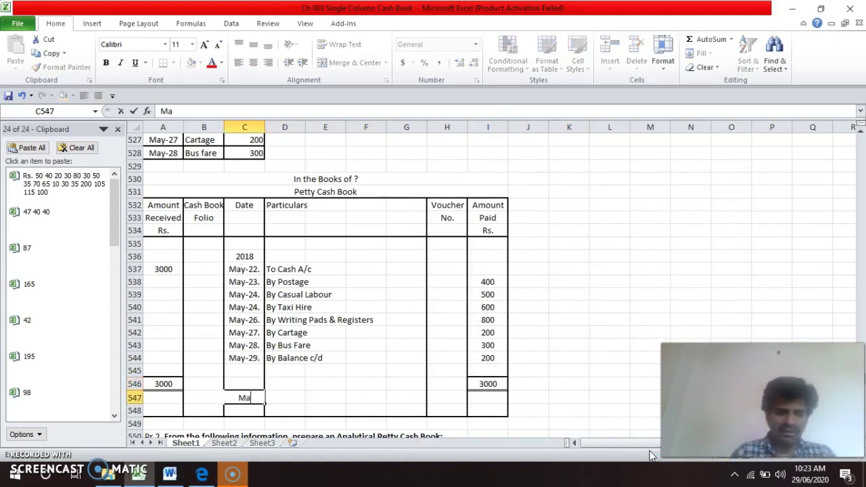
pyautogui.write('y-3')
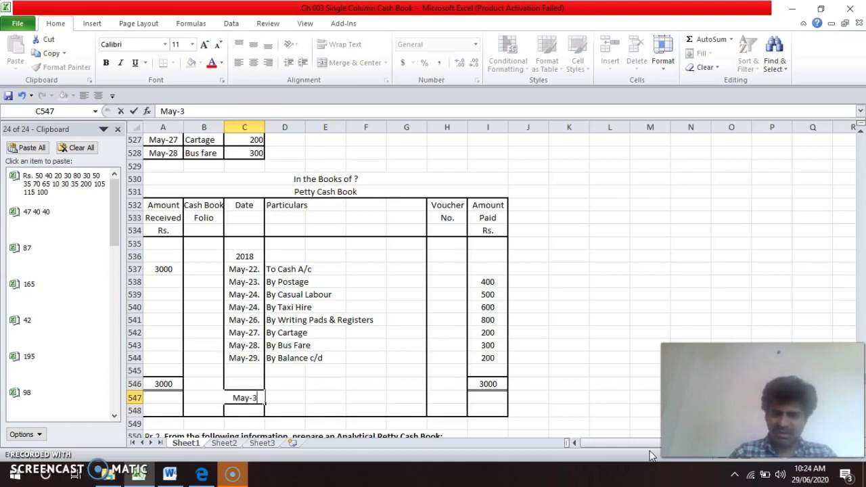
pyautogui.write('1.')
pyautogui.press('BackSpace')
pyautogui.press('BackSpace')
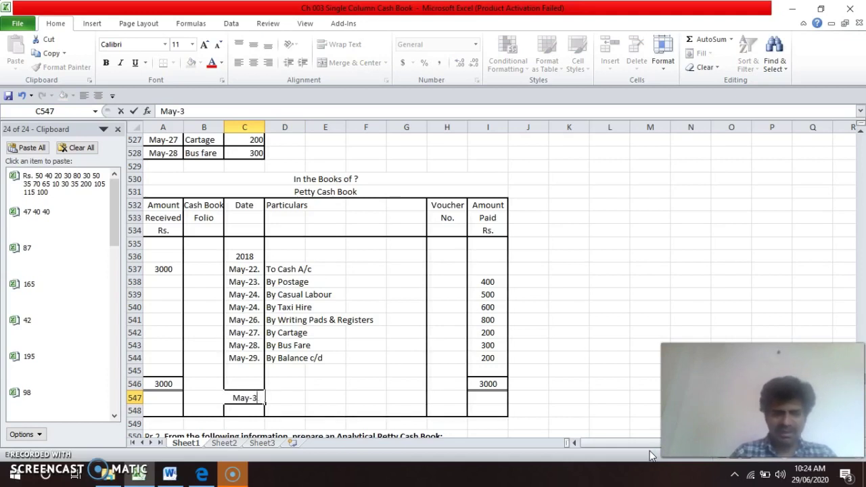
pyautogui.write('0.')
pyautogui.press('Tab')
# - Enter To Balance b/d in the Particulars column beside the May-30. date, cell D547
pyautogui.write('T')
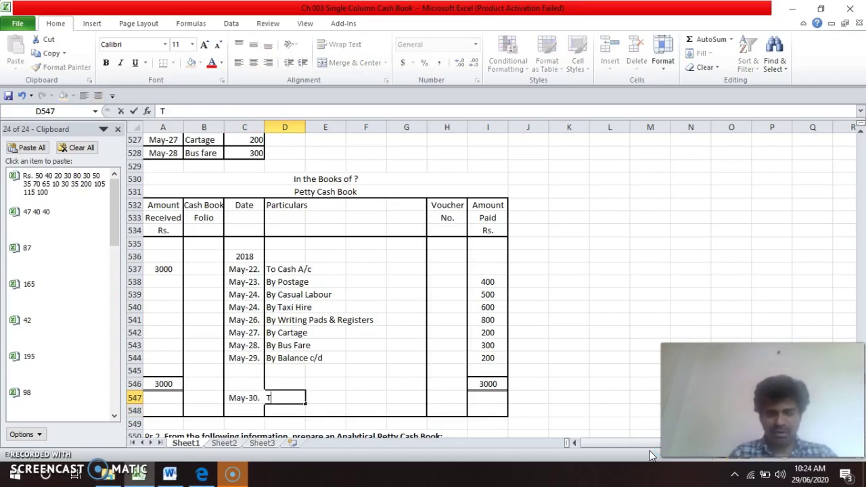
pyautogui.write('o B')
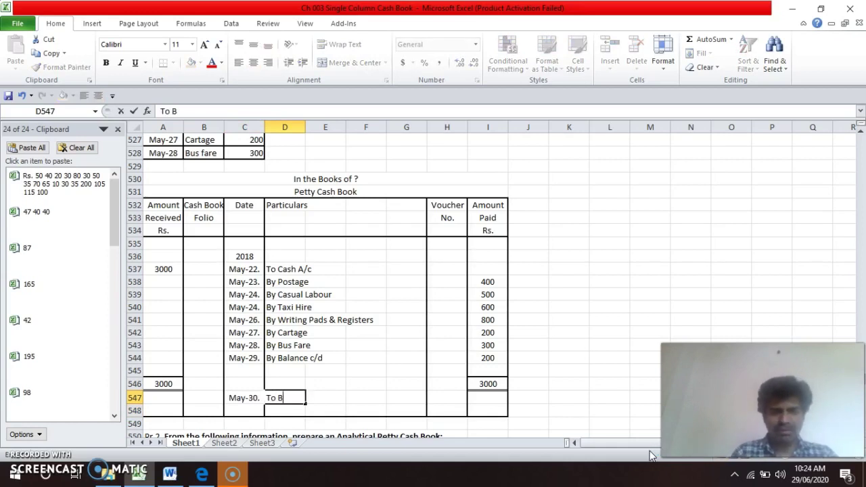
pyautogui.write('al')
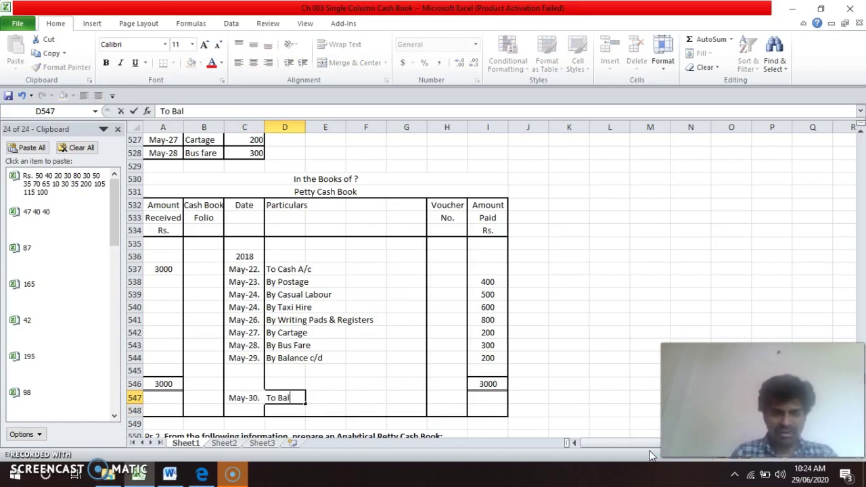
pyautogui.write('anc')
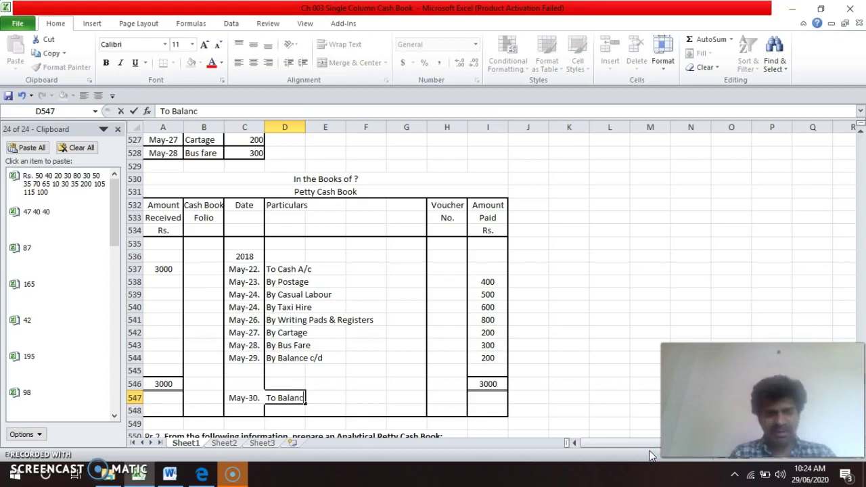
pyautogui.write('e b/d')
pyautogui.press('Return')
# - Fill the May-30. date and To Balance b/d entry from row 547 down into row 548, cells C548 to E548
pyautogui.press('Up')
pyautogui.press('Left')
pyautogui.press('Left')
pyautogui.press('Left')
pyautogui.press('Right')
pyautogui.press('Right')
pyautogui.press('Down')
pyautogui.press('Up')
pyautogui.press('Down')
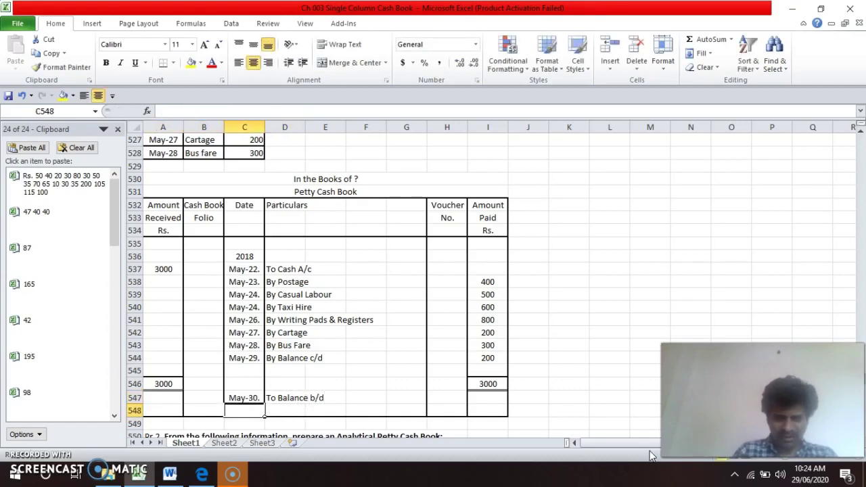
pyautogui.press('Up')
pyautogui.press('Down')
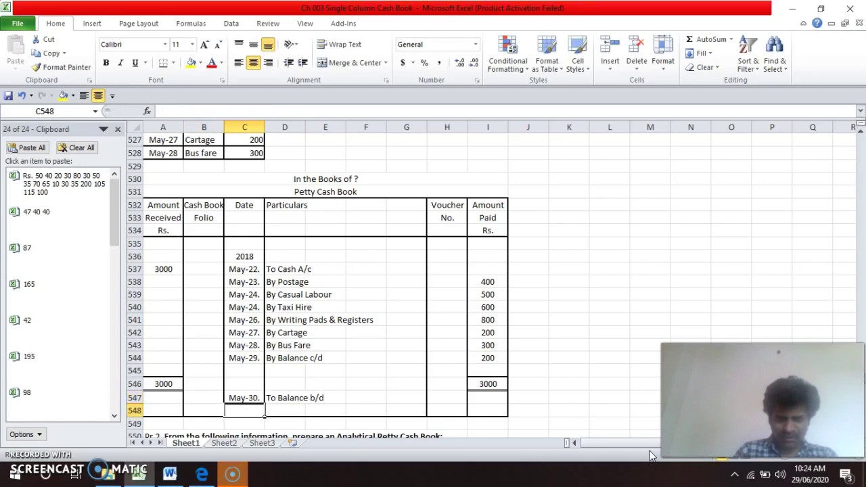
pyautogui.hotkey('shift', 'Right')
pyautogui.hotkey('shift', 'Right')
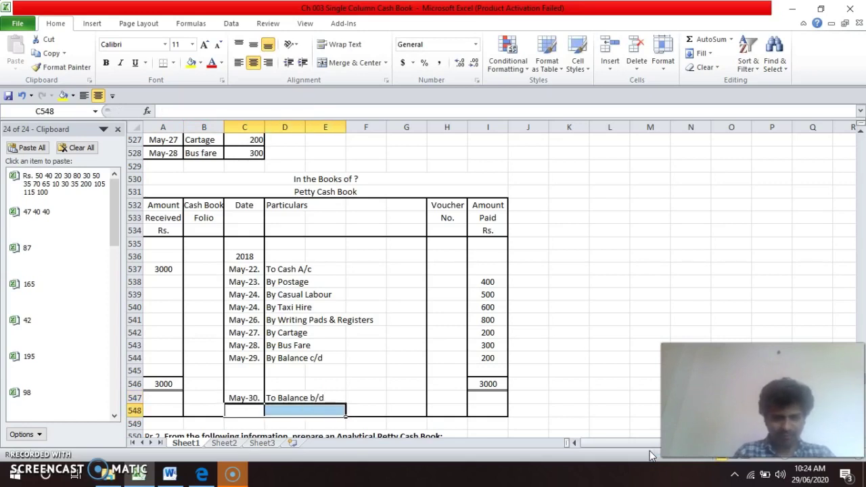
pyautogui.hotkey('ctrl', 'd')
# - Replace the date in cell C547 with the year 2018
pyautogui.press('Up')
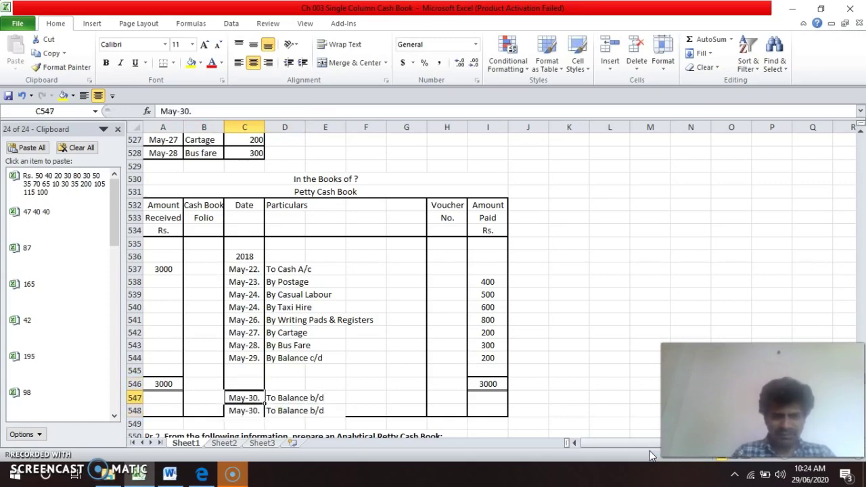
pyautogui.write('2018')
pyautogui.press('Return')
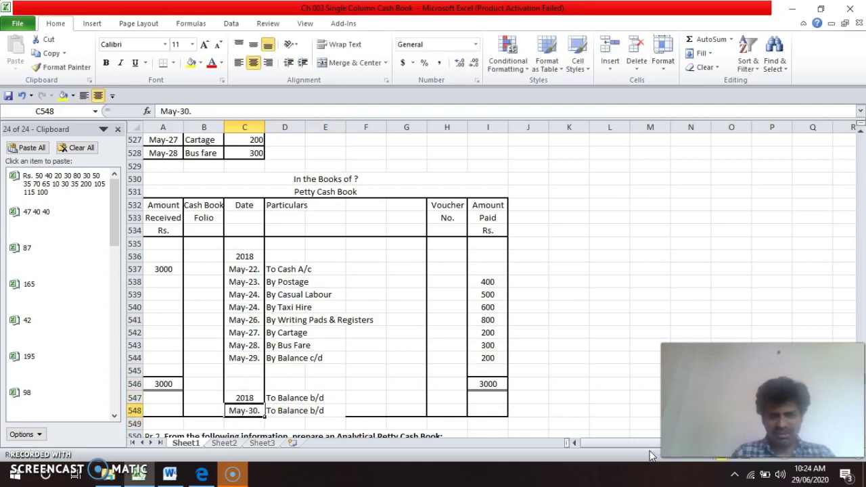
# - Apply a solid bottom border to cells C548 to F548 to close the last row of the cash book
pyautogui.hotkey('shift', 'Right')
pyautogui.hotkey('shift', 'Right')
pyautogui.hotkey('shift', 'Right')
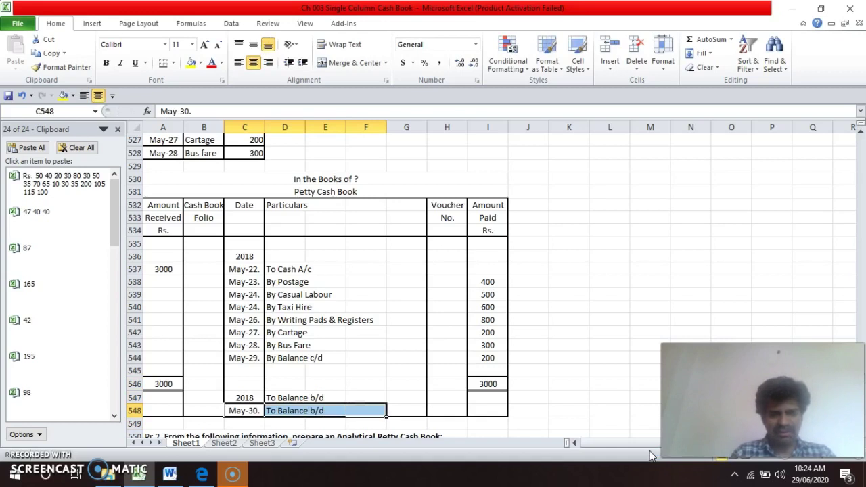
pyautogui.hotkey('ctrl', '1')
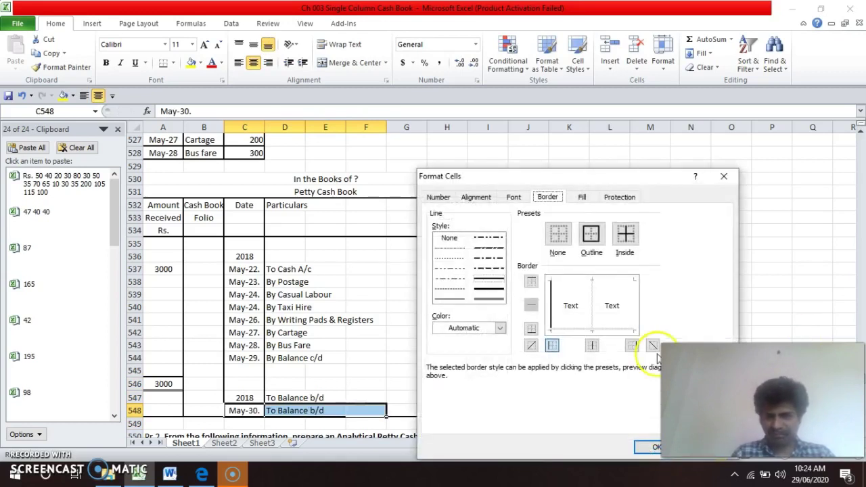
pyautogui.click(604, 329)
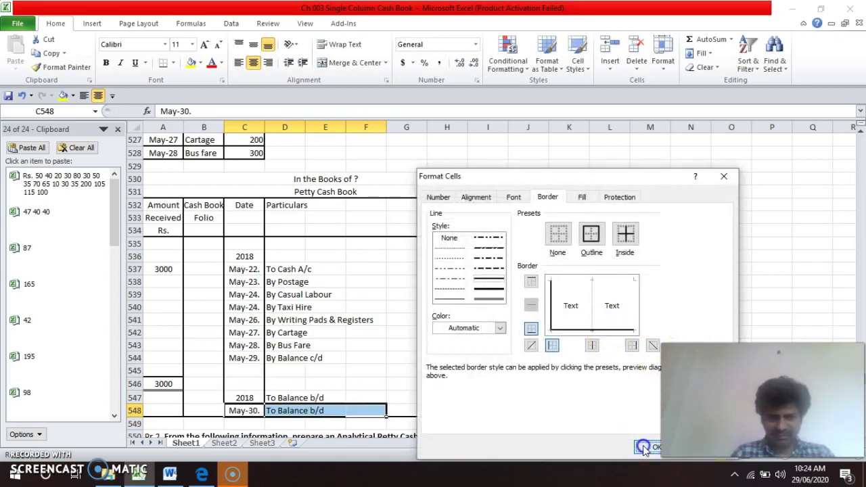
pyautogui.click(644, 447)
# - Delete the duplicate To Balance b/d text from cell D547 in the year row
pyautogui.press('Right')
pyautogui.press('Down')
pyautogui.press('Down')
pyautogui.press('Down')
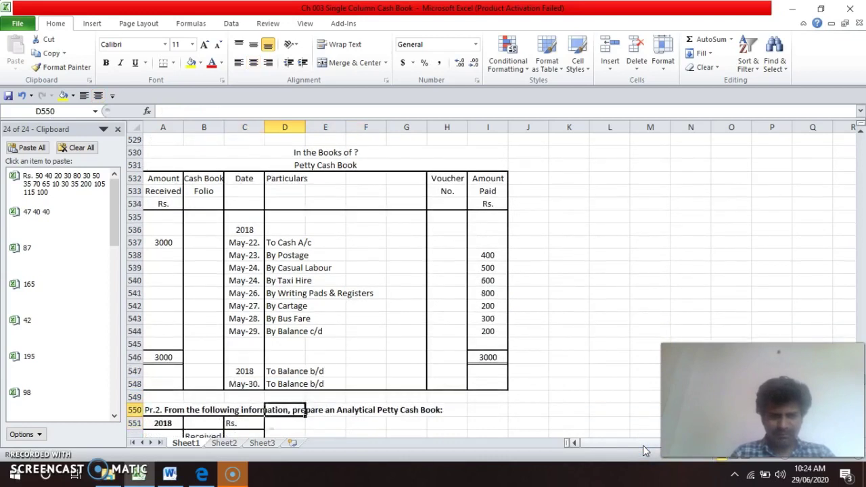
pyautogui.press('Up')
pyautogui.press('Up')
pyautogui.press('Up')
pyautogui.press('Up')
pyautogui.press('Delete')
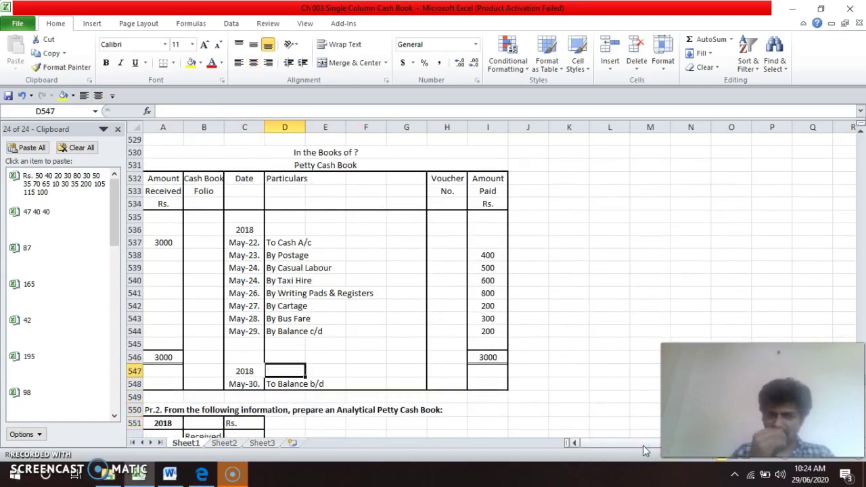
# - Enter 200 in the Amount Received column for the balance brought down, cell A548
pyautogui.press('Up')
pyautogui.press('Up')
pyautogui.press('Up')
pyautogui.press('Right')
pyautogui.press('Right')
pyautogui.press('Right')
pyautogui.press('Right')
pyautogui.press('Right')
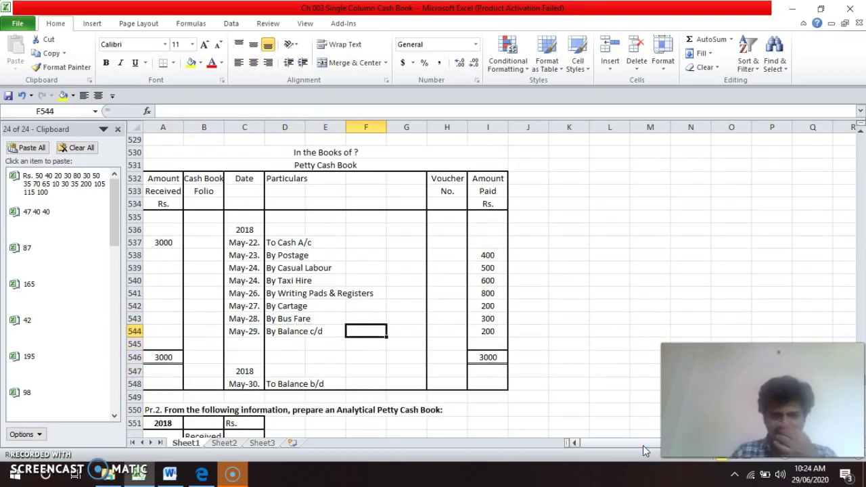
pyautogui.press('Down')
pyautogui.press('Down')
pyautogui.press('Down')
pyautogui.press('Down')
pyautogui.press('Left')
pyautogui.press('Left')
pyautogui.press('Left')
pyautogui.press('Left')
pyautogui.press('Left')
pyautogui.press('Left')
pyautogui.press('Left')
pyautogui.press('Left')
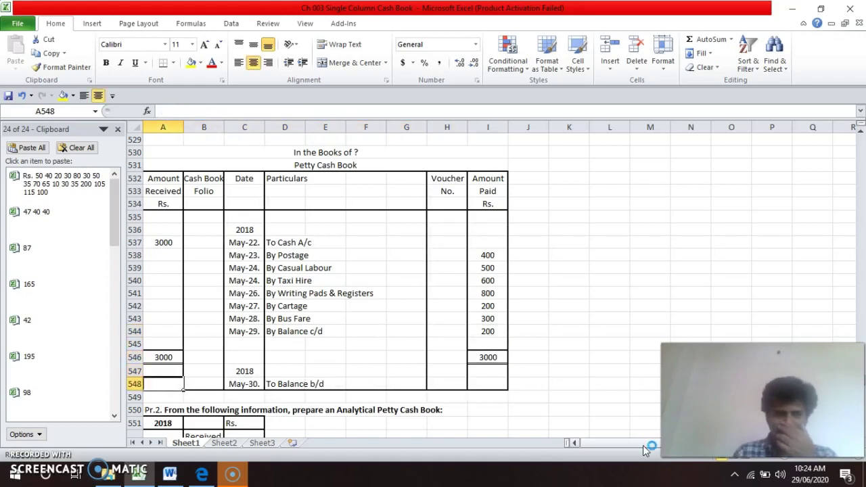
pyautogui.write('200')
pyautogui.press('Return')
# - Examine the May-29. By Balance c/d entry and the totals of the Amount Paid and Amount Received columns
pyautogui.press('Up')
pyautogui.press('Up')
pyautogui.press('Right')
pyautogui.press('Right')
pyautogui.press('Up')
pyautogui.press('Up')
pyautogui.press('Up')
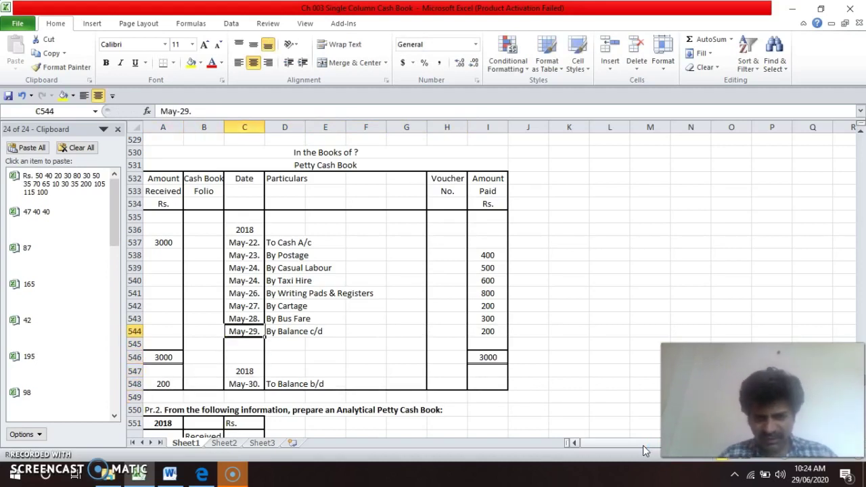
pyautogui.press('Right')
pyautogui.press('Right')
pyautogui.press('Right')
pyautogui.press('Right')
pyautogui.press('Right')
pyautogui.press('Right')
pyautogui.press('Down')
pyautogui.press('Down')
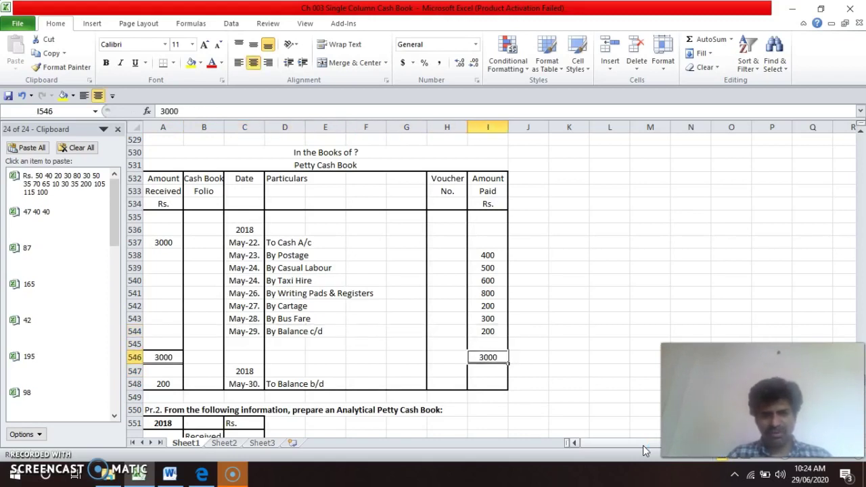
pyautogui.press('Left')
pyautogui.press('Left')
pyautogui.press('Left')
pyautogui.press('Left')
pyautogui.press('Left')
pyautogui.press('Left')
pyautogui.press('Left')
pyautogui.press('Left')
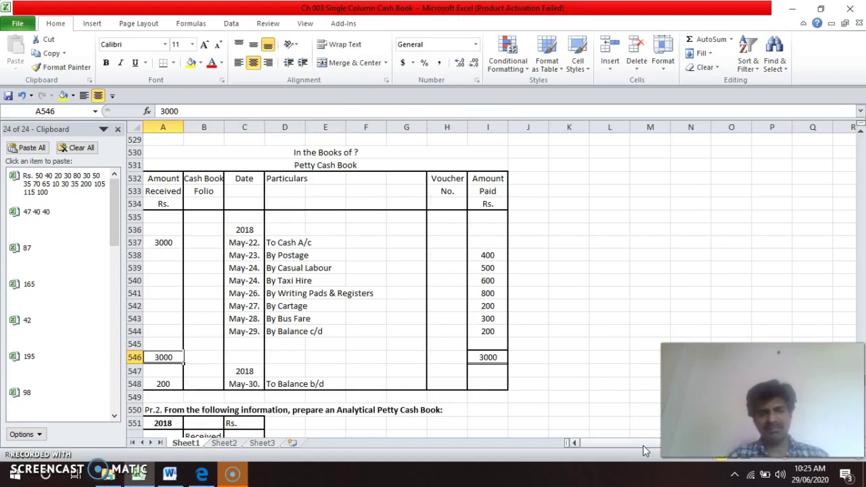
# - Compare the closing balance date in row 544 with the opening balance date in row 548
pyautogui.press('Down')
pyautogui.press('Up')
pyautogui.press('Up')
pyautogui.press('Right')
pyautogui.press('Right')
pyautogui.press('Up')
pyautogui.press('Down')
pyautogui.press('Down')
pyautogui.press('Down')
pyautogui.press('Down')
pyautogui.press('Up')
pyautogui.press('Down')
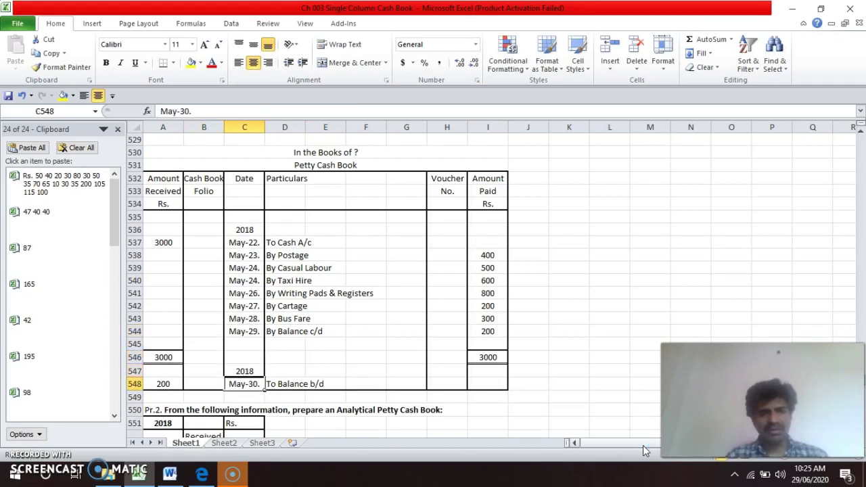
# - Look back over the petty cash book entries and on to the start of problem Pr.2
pyautogui.press('Up')
pyautogui.press('Up')
pyautogui.press('Up')
pyautogui.press('Up')
pyautogui.press('Up')
pyautogui.press('Up')
pyautogui.press('Up')
pyautogui.press('Up')
pyautogui.press('Up')
pyautogui.press('Up')
pyautogui.press('Up')
pyautogui.press('Up')
pyautogui.press('Up')
pyautogui.press('Up')
pyautogui.press('Up')
pyautogui.press('Up')
pyautogui.press('Up')
pyautogui.press('Up')
pyautogui.press('Up')
pyautogui.press('Up')
pyautogui.press('Down')
pyautogui.press('Down')
pyautogui.press('Down')
pyautogui.press('Down')
pyautogui.press('Down')
pyautogui.press('Down')
pyautogui.press('Down')
pyautogui.press('Down')
pyautogui.press('Down')
pyautogui.press('Down')
pyautogui.press('Down')
pyautogui.press('Down')
pyautogui.press('Down')
pyautogui.press('Down')
pyautogui.press('Down')
pyautogui.press('Down')
pyautogui.press('Down')
pyautogui.press('Down')
pyautogui.press('Down')
pyautogui.press('Down')
pyautogui.press('Up')
pyautogui.press('Up')
pyautogui.press('Up')
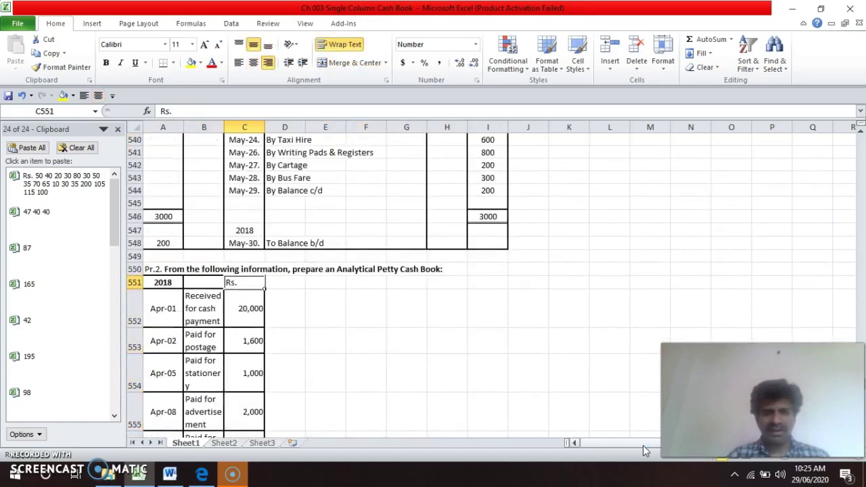
# - Review the To Balance b/d row, checking its date, particulars and Amount Received in cell A548
pyautogui.press('Up')
pyautogui.press('Up')
pyautogui.press('Up')
pyautogui.press('Up')
pyautogui.press('Down')
pyautogui.press('Up')
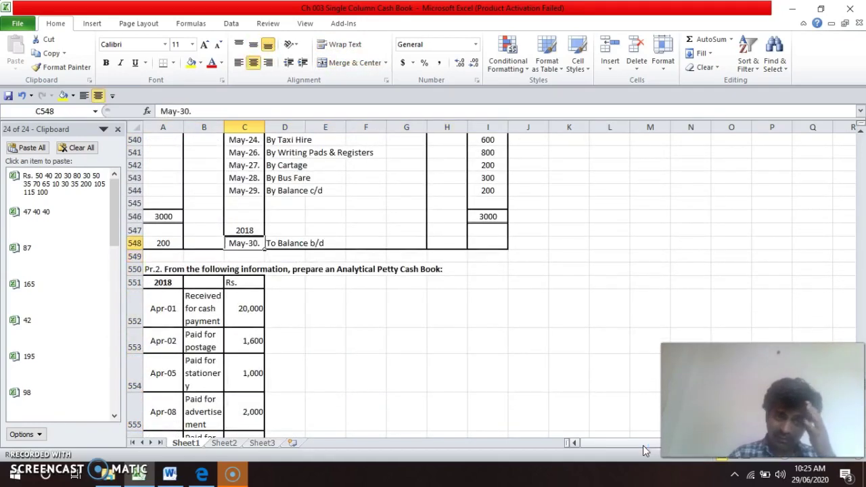
pyautogui.press('Right')
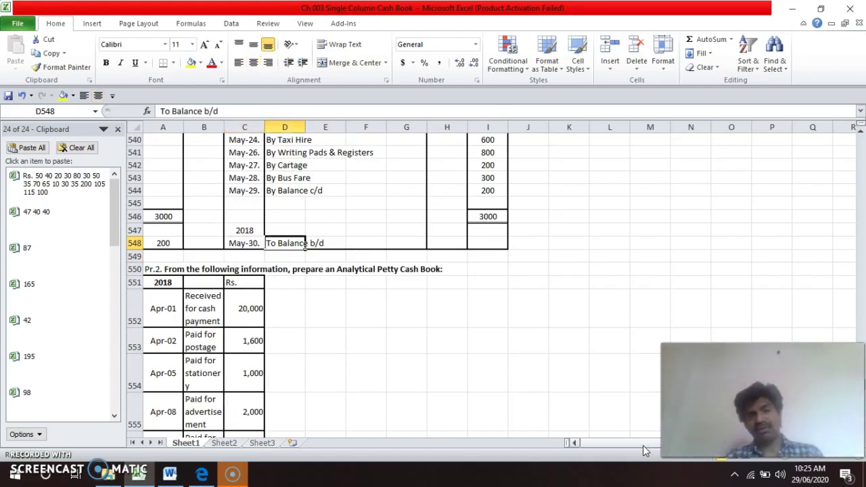
pyautogui.press('Left')
pyautogui.press('Left')
pyautogui.press('Left')
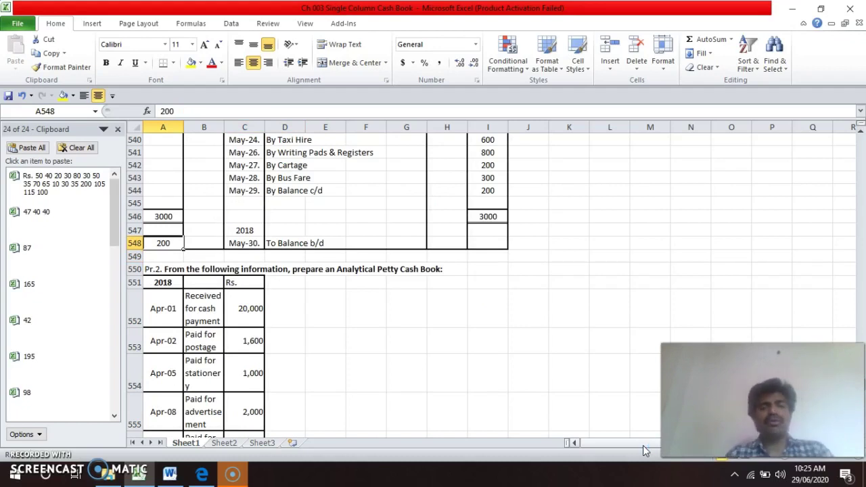
# - Look over the Petty Cash Book from its heading down to the balance brought down and the start of Pr.2
pyautogui.press('Up')
pyautogui.press('Up')
pyautogui.press('Up')
pyautogui.press('Up')
pyautogui.press('Up')
pyautogui.press('Up')
pyautogui.press('Up')
pyautogui.press('Up')
pyautogui.press('Up')
pyautogui.press('Up')
pyautogui.press('Up')
pyautogui.press('Up')
pyautogui.press('Up')
pyautogui.press('Up')
pyautogui.press('Up')
pyautogui.press('Up')
pyautogui.press('Up')
pyautogui.press('Up')
pyautogui.press('Up')
pyautogui.press('Up')
pyautogui.press('Down')
pyautogui.press('Down')
pyautogui.press('Down')
pyautogui.press('Down')
pyautogui.press('Down')
pyautogui.press('Down')
pyautogui.press('Down')
pyautogui.press('Down')
pyautogui.press('Down')
pyautogui.press('Down')
pyautogui.press('Down')
pyautogui.press('Down')
pyautogui.press('Down')
pyautogui.press('Down')
pyautogui.press('Down')
pyautogui.press('Down')
pyautogui.press('Down')
pyautogui.press('Down')
pyautogui.press('Down')
pyautogui.press('Down')
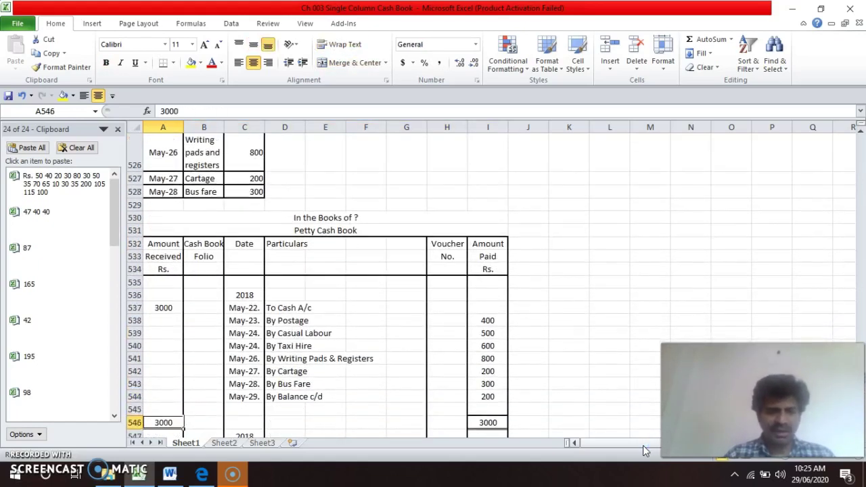
pyautogui.press('Down')
pyautogui.press('Down')
pyautogui.press('Down')
pyautogui.press('Down')
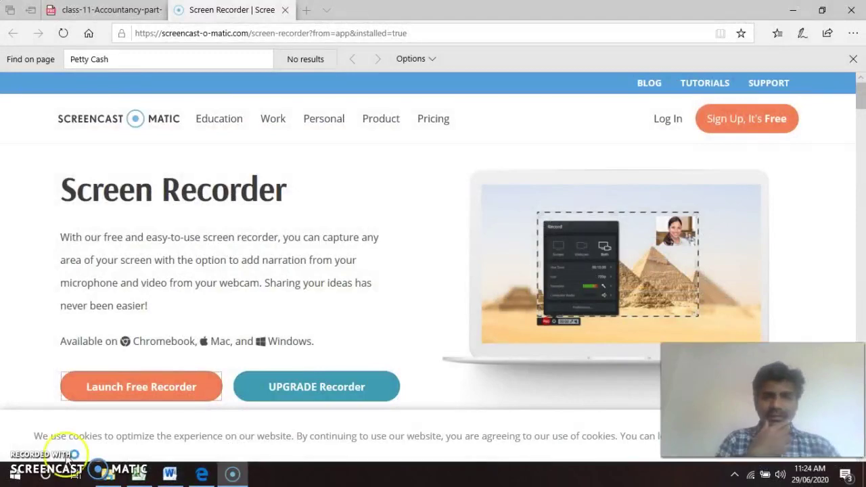
# - Switch back to the Excel workbook and insert 24 blank rows at row 550, above the Pr.2 heading
pyautogui.hotkey('alt', 'Tab')
pyautogui.hotkey('alt', 'Tab')
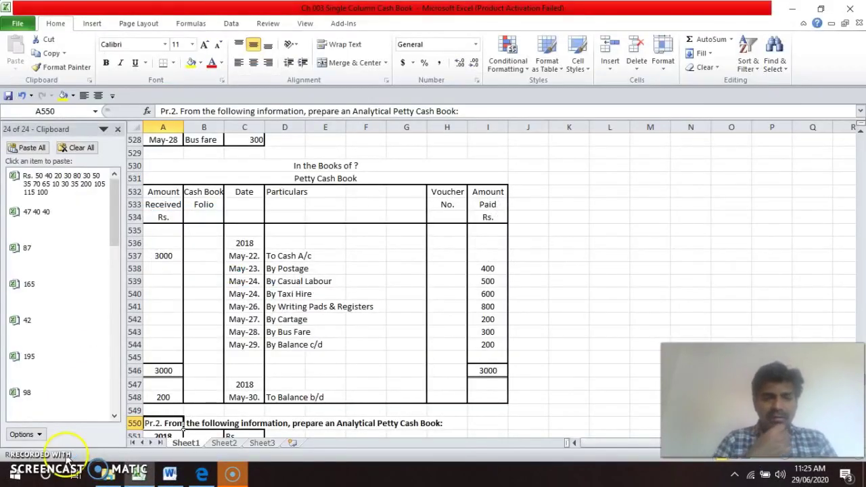
pyautogui.press('Down')
pyautogui.press('Up')
pyautogui.press('Up')
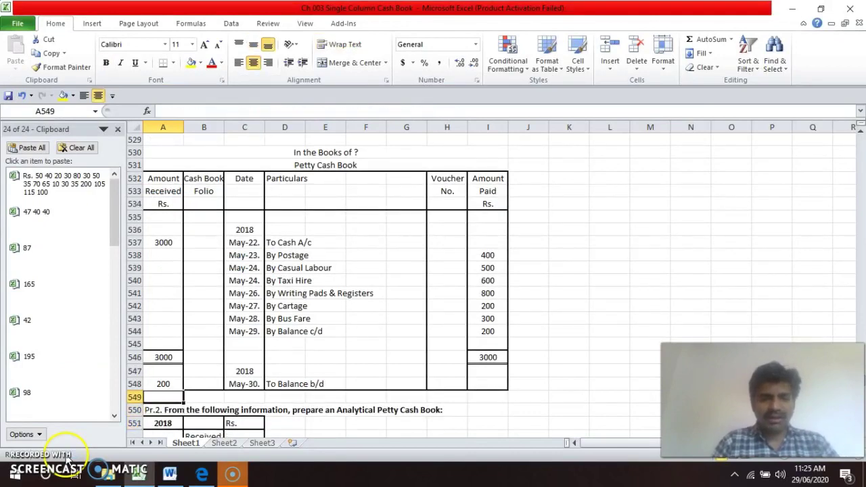
pyautogui.press('Down')
pyautogui.hotkey('shift', 'Down')
pyautogui.hotkey('shift', 'Down')
pyautogui.hotkey('shift', 'Down')
pyautogui.hotkey('shift', 'Down')
pyautogui.hotkey('shift', 'Down')
pyautogui.hotkey('shift', 'Down')
pyautogui.hotkey('shift', 'Down')
pyautogui.hotkey('shift', 'Down')
pyautogui.hotkey('shift', 'Down')
pyautogui.hotkey('shift', 'Down')
pyautogui.hotkey('shift', 'Down')
pyautogui.hotkey('shift', 'Down')
pyautogui.hotkey('shift', 'Down')
pyautogui.hotkey('shift', 'Down')
pyautogui.hotkey('shift', 'Down')
pyautogui.hotkey('shift', 'Down')
pyautogui.hotkey('shift', 'Down')
pyautogui.hotkey('shift', 'Down')
pyautogui.hotkey('shift', 'Down')
pyautogui.hotkey('shift', 'Down')
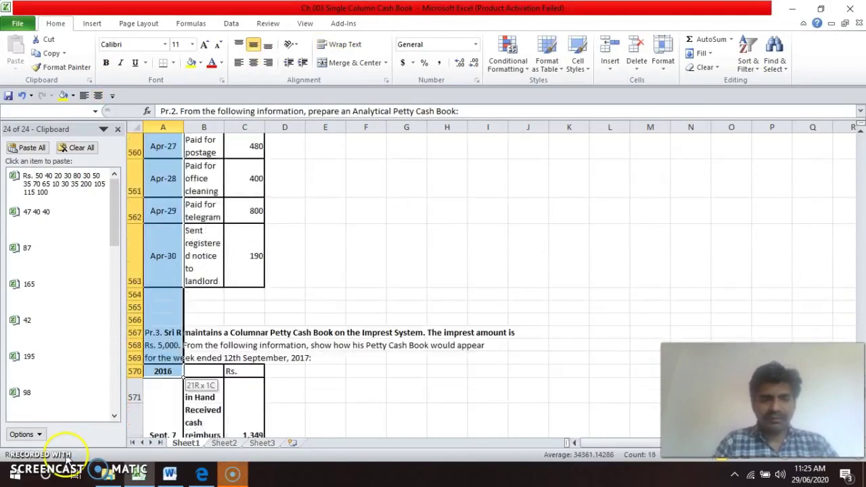
pyautogui.hotkey('ctrl', 'BackSpace')
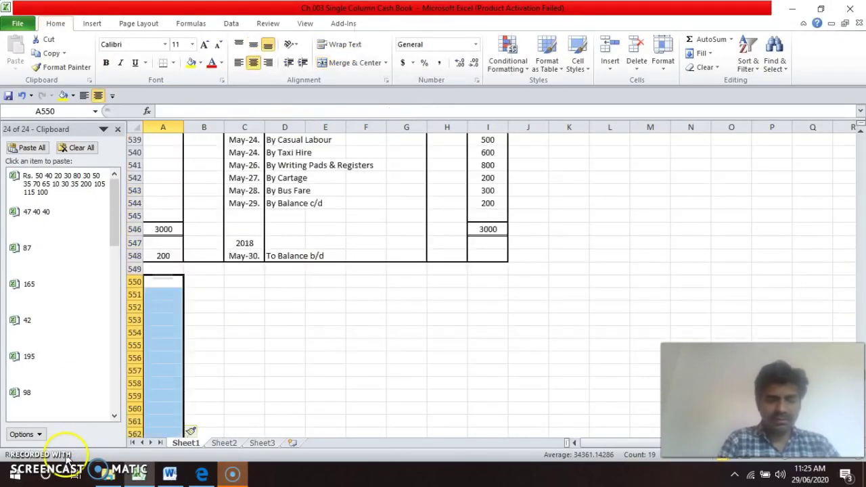
pyautogui.press('Up')
pyautogui.press('Down')
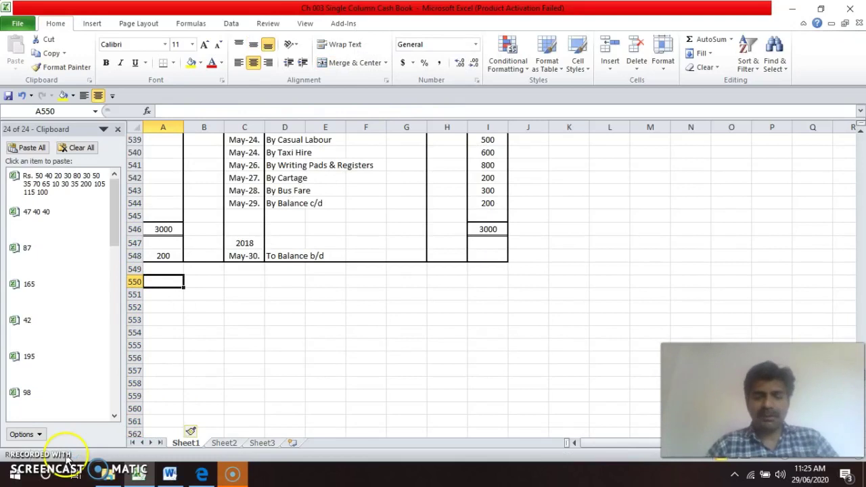
# - Enter the heading Postage and Telegram in cell A550 and left-align it
pyautogui.write('P')
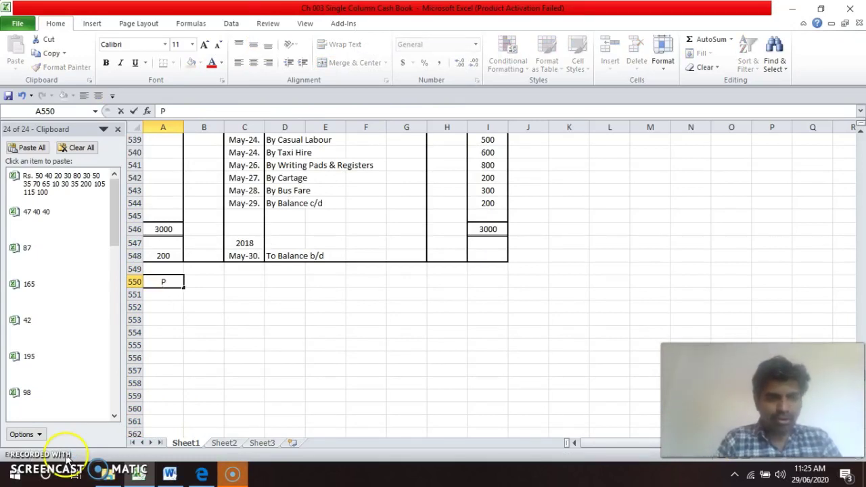
pyautogui.write('osta')
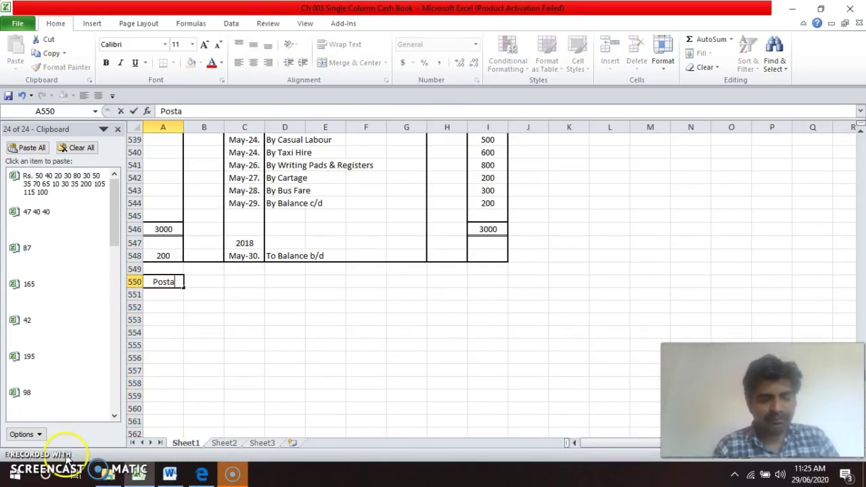
pyautogui.write('ge a')
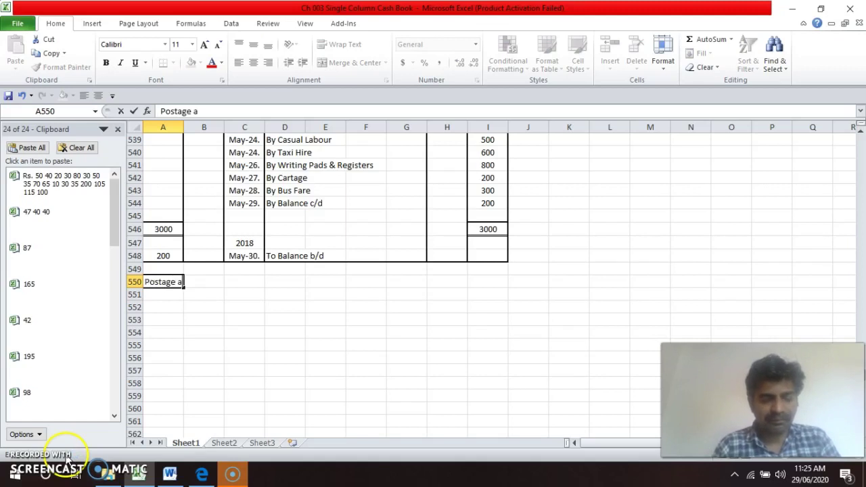
pyautogui.write('nd Telegr')
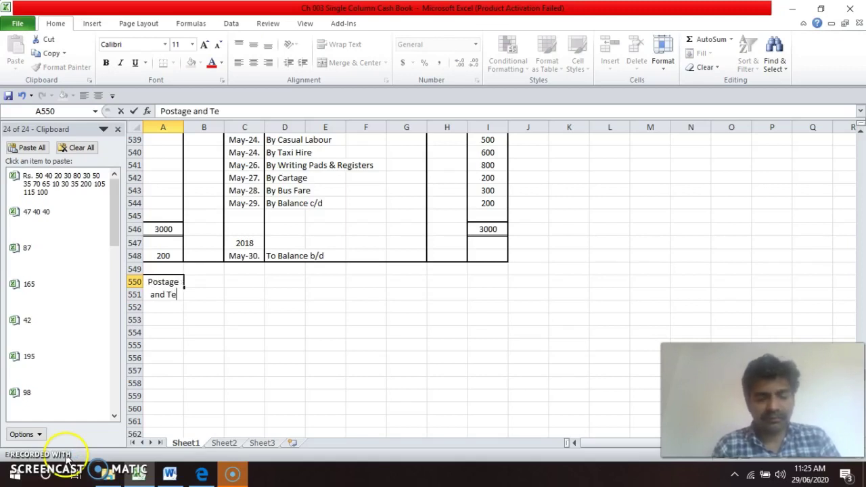
pyautogui.write('m')
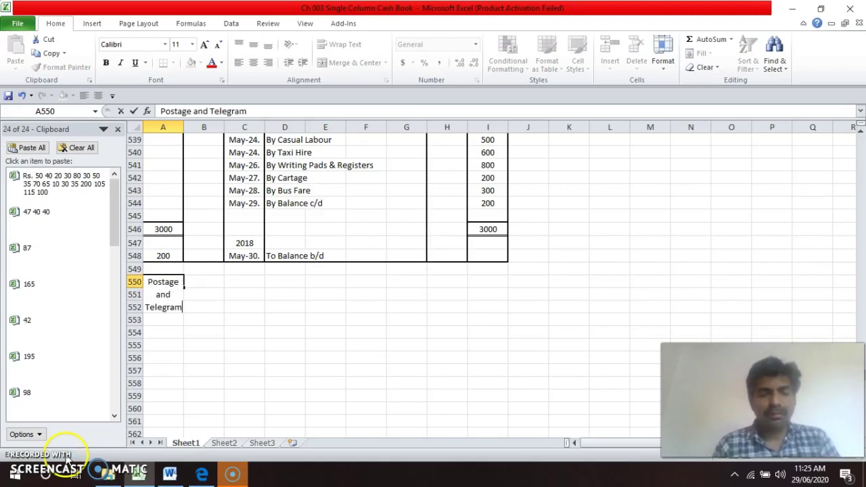
pyautogui.press('Return')
pyautogui.press('Up')
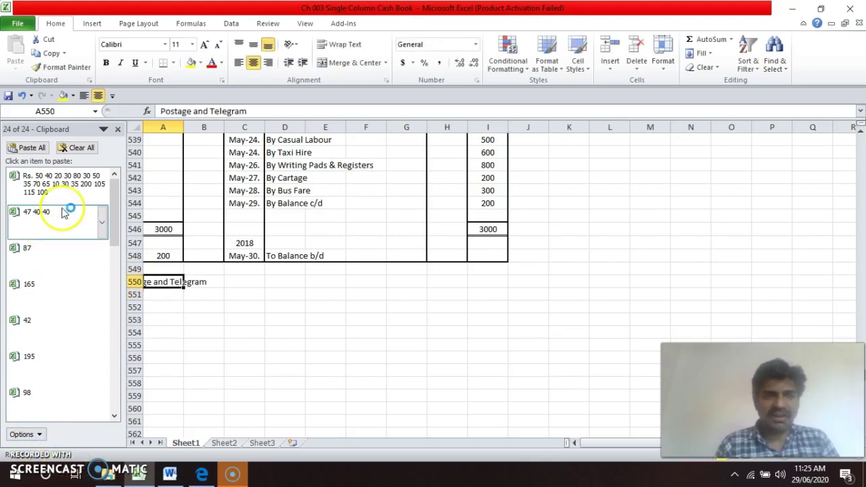
pyautogui.click(238, 63)
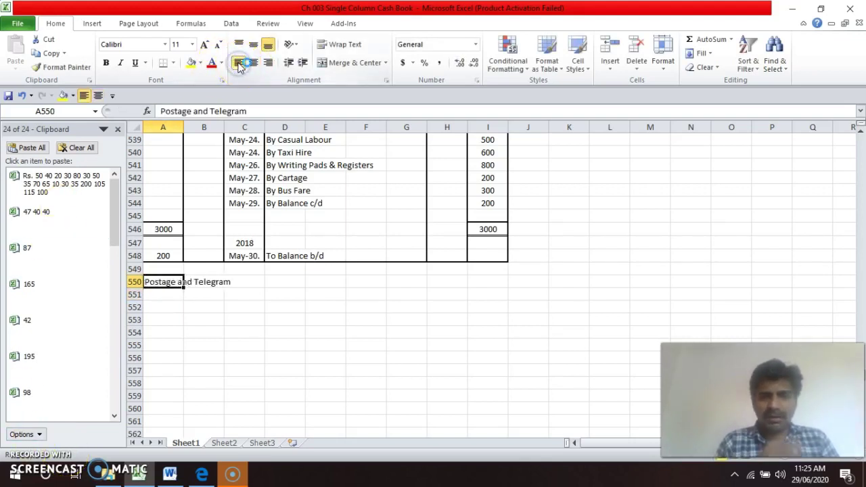
pyautogui.press('Return')
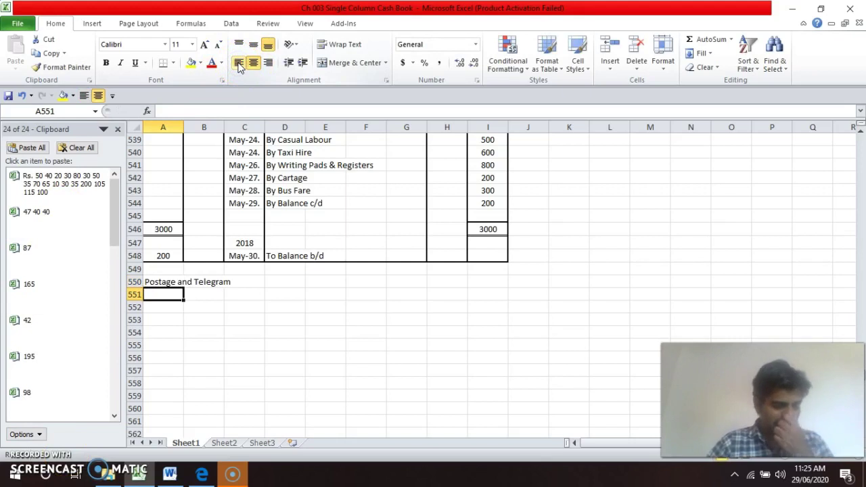
# - Make the Postage and Telegram heading in A550 bold and underlined
pyautogui.press('Up')
pyautogui.hotkey('ctrl', 'b')
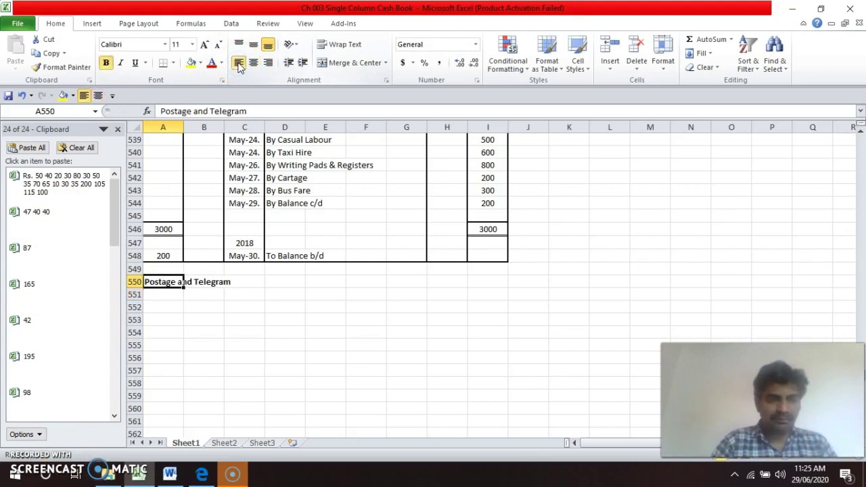
pyautogui.hotkey('ctrl', 'u')
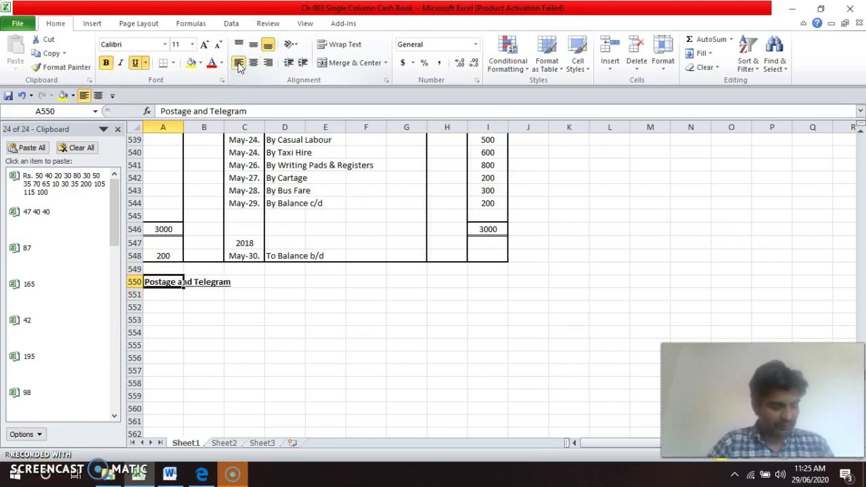
pyautogui.press('Return')
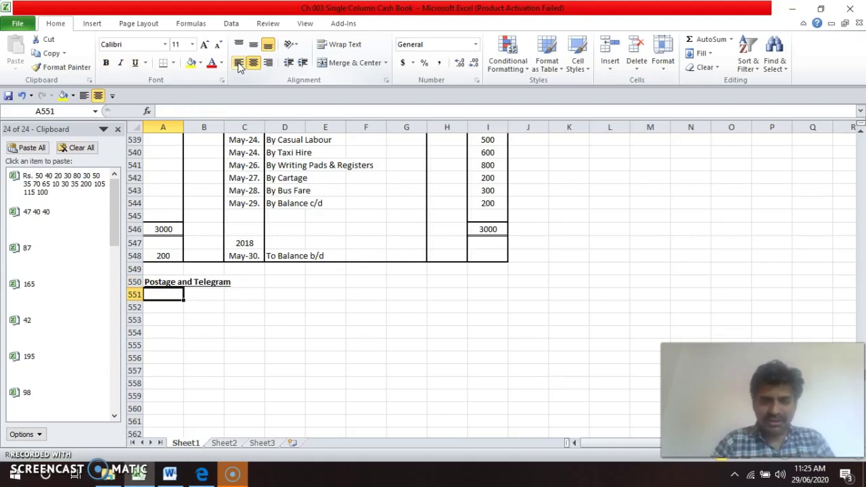
# - Enter Postal Stamps in cell A551 as the first item under the Postage and Telegram heading
pyautogui.write('Postal S')
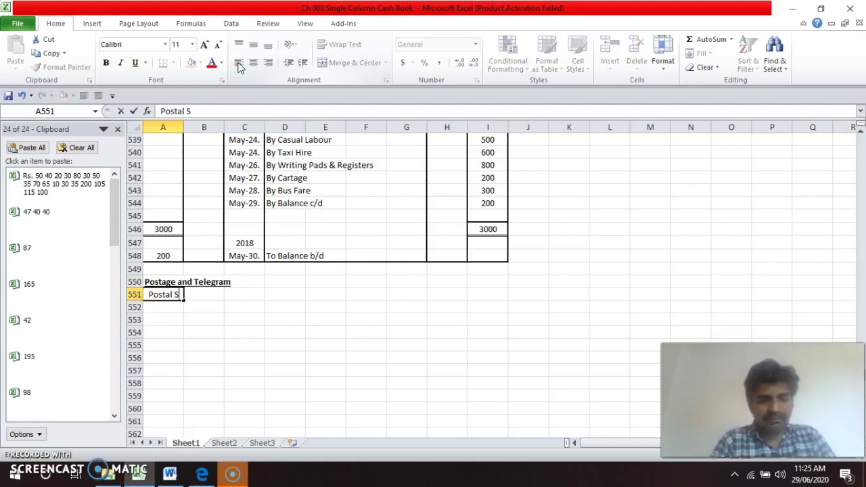
pyautogui.write('tamps')
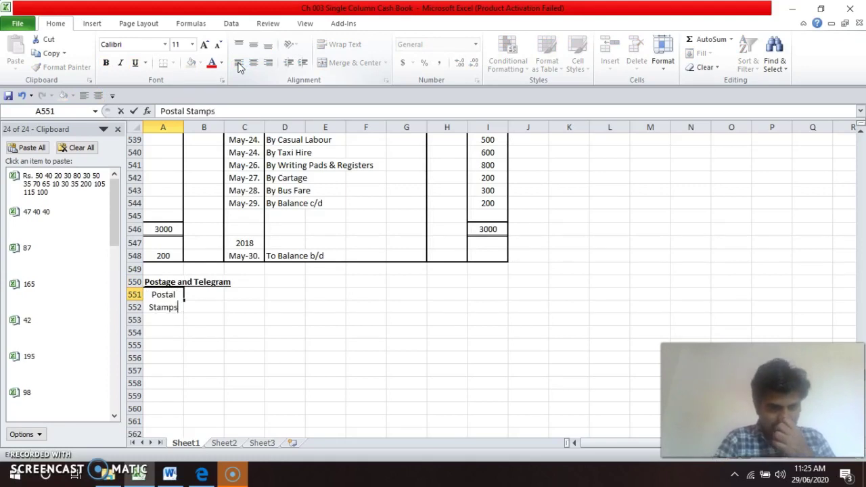
pyautogui.press('Return')
# - Align the text to the left in cells A550 through A573, down to the row above Pr.2
pyautogui.press('Up')
pyautogui.press('Up')
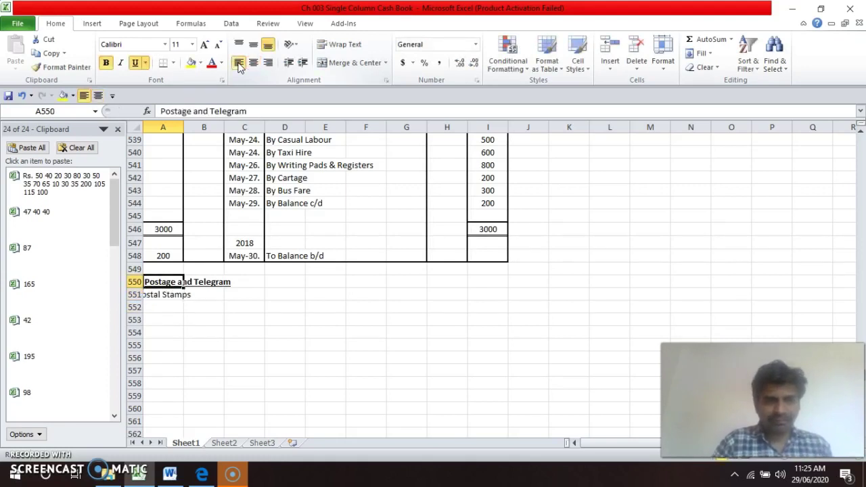
pyautogui.hotkey('shift', 'Down')
pyautogui.hotkey('shift', 'Down')
pyautogui.hotkey('shift', 'Down')
pyautogui.hotkey('shift', 'Down')
pyautogui.hotkey('shift', 'Down')
pyautogui.hotkey('shift', 'Down')
pyautogui.hotkey('shift', 'Down')
pyautogui.hotkey('shift', 'Down')
pyautogui.hotkey('shift', 'Down')
pyautogui.hotkey('shift', 'Down')
pyautogui.hotkey('shift', 'Down')
pyautogui.hotkey('shift', 'Down')
pyautogui.hotkey('shift', 'Down')
pyautogui.hotkey('shift', 'Down')
pyautogui.hotkey('shift', 'Down')
pyautogui.hotkey('shift', 'Down')
pyautogui.hotkey('shift', 'Down')
pyautogui.hotkey('shift', 'Down')
pyautogui.hotkey('shift', 'Down')
pyautogui.hotkey('shift', 'Down')
pyautogui.hotkey('shift', 'Down')
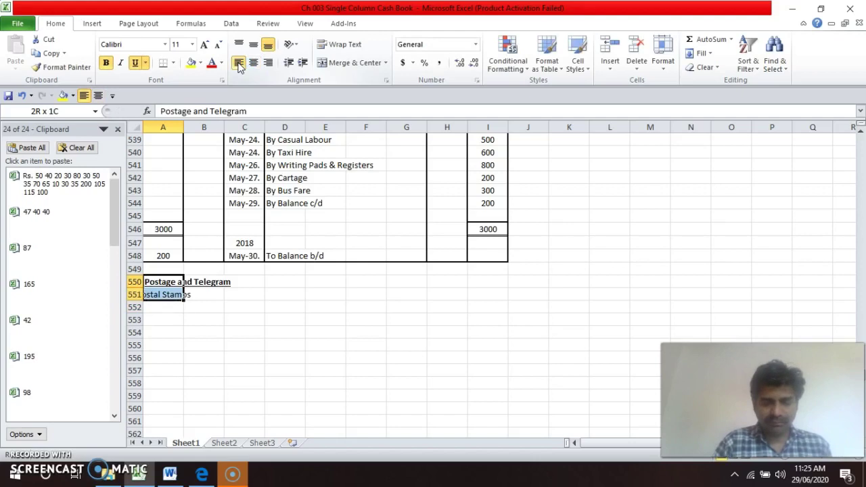
pyautogui.hotkey('shift', 'Up')
pyautogui.hotkey('shift', 'Up')
pyautogui.hotkey('shift', 'Up')
pyautogui.hotkey('shift', 'Up')
pyautogui.hotkey('shift', 'Up')
pyautogui.hotkey('shift', 'Up')
pyautogui.hotkey('shift', 'Up')
pyautogui.hotkey('shift', 'Up')
pyautogui.hotkey('shift', 'Up')
pyautogui.hotkey('shift', 'Up')
pyautogui.hotkey('shift', 'Up')
pyautogui.hotkey('shift', 'Up')
pyautogui.hotkey('shift', 'Up')
pyautogui.hotkey('shift', 'Up')
pyautogui.hotkey('shift', 'Up')
pyautogui.hotkey('shift', 'Up')
pyautogui.hotkey('shift', 'Up')
pyautogui.hotkey('shift', 'Up')
pyautogui.hotkey('shift', 'Up')
pyautogui.hotkey('shift', 'Up')
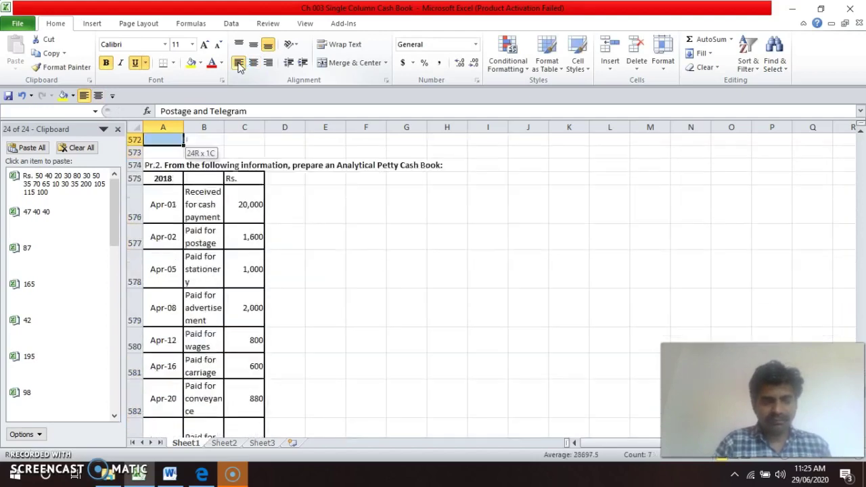
pyautogui.hotkey('shift', 'Down')
pyautogui.hotkey('shift', 'Down')
pyautogui.hotkey('shift', 'Down')
pyautogui.hotkey('shift', 'Down')
pyautogui.hotkey('shift', 'Down')
pyautogui.hotkey('shift', 'Down')
pyautogui.hotkey('shift', 'Down')
pyautogui.hotkey('shift', 'Down')
pyautogui.hotkey('shift', 'Down')
pyautogui.hotkey('shift', 'Down')
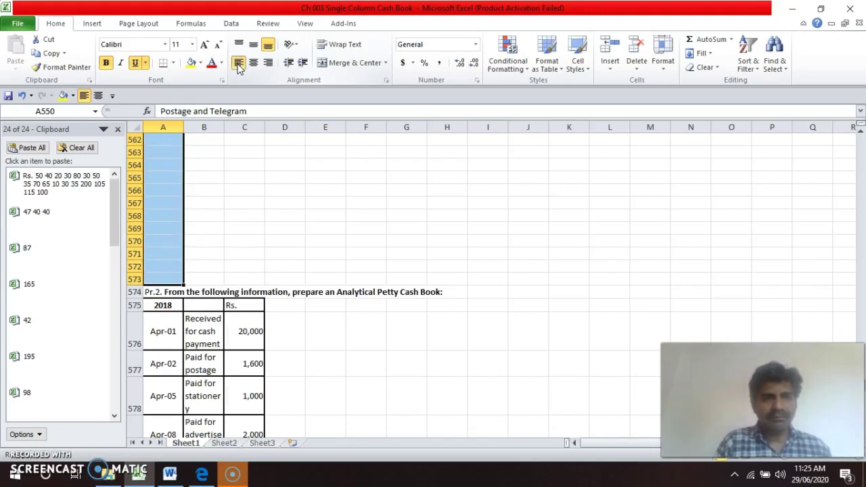
pyautogui.click(240, 65)
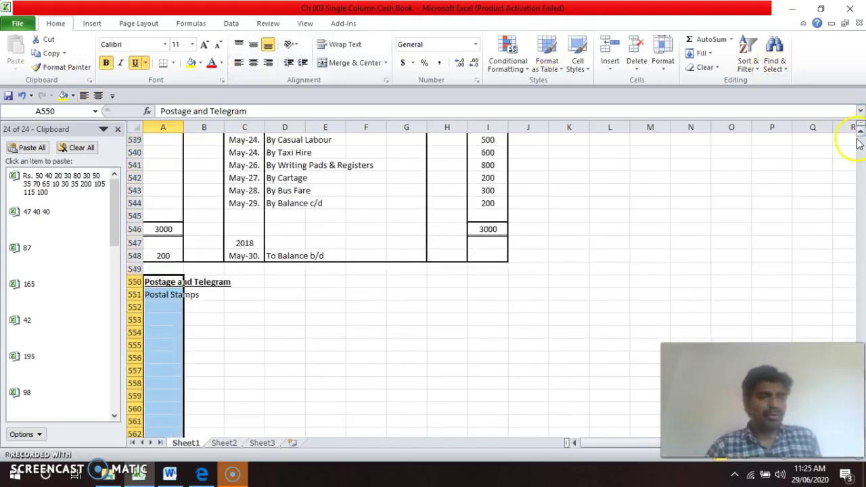
# - List Revenue Stamps in A552 and Post Cards in A553 below Postal Stamps
pyautogui.press('Down')
pyautogui.press('Down')
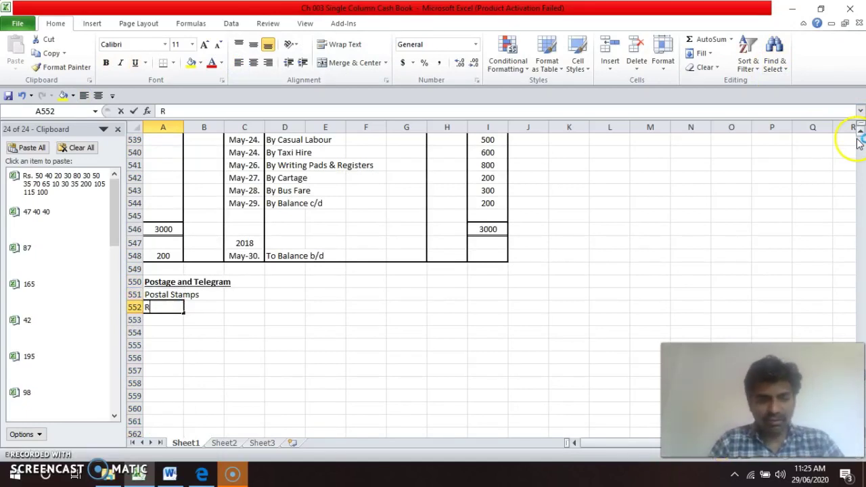
pyautogui.write('Reve')
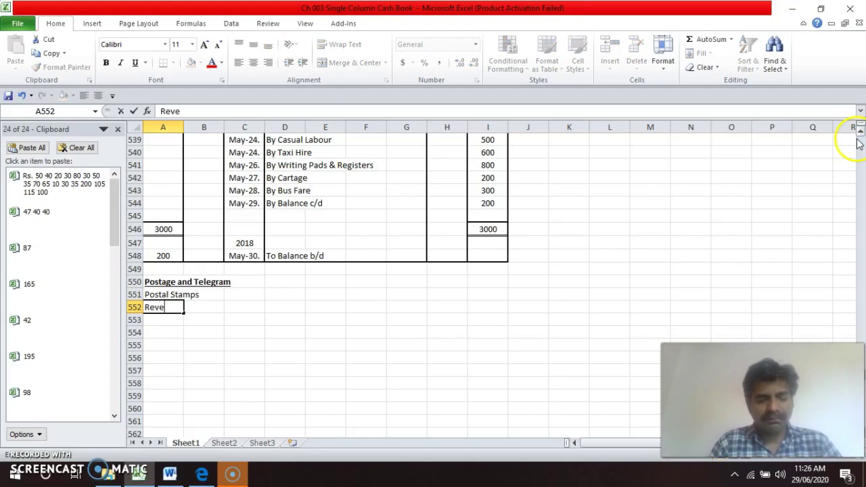
pyautogui.write('nue Stamps')
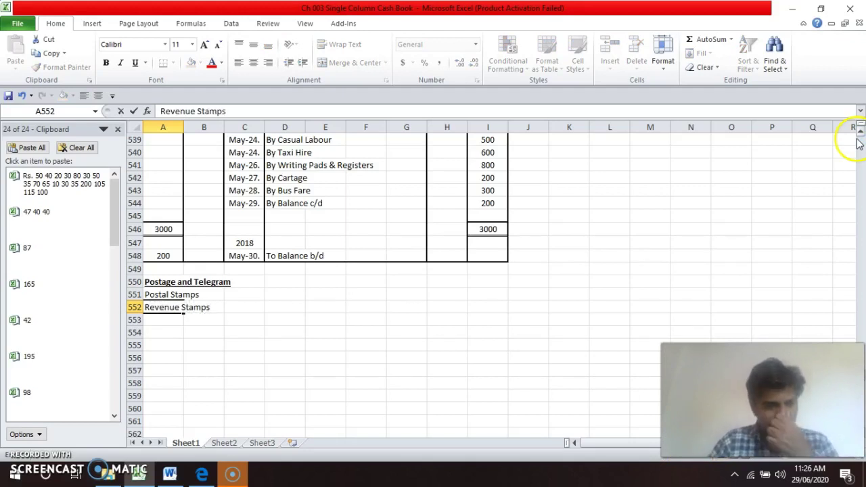
pyautogui.press('Return')
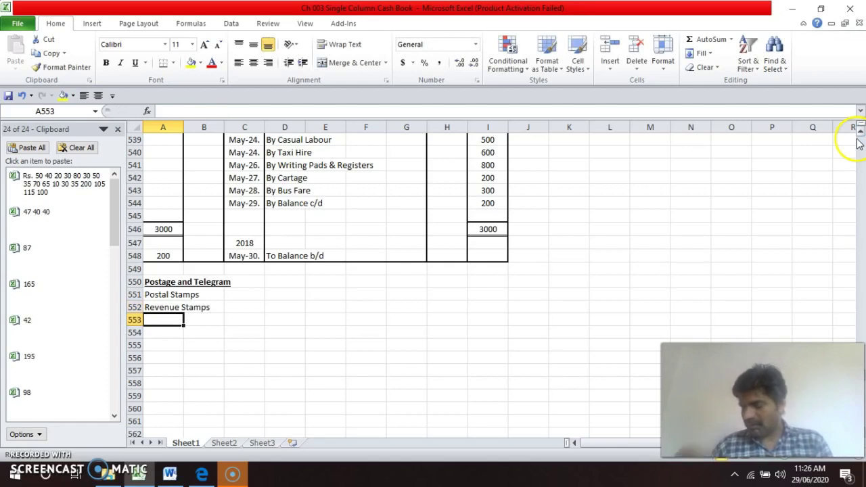
pyautogui.write('Pos')
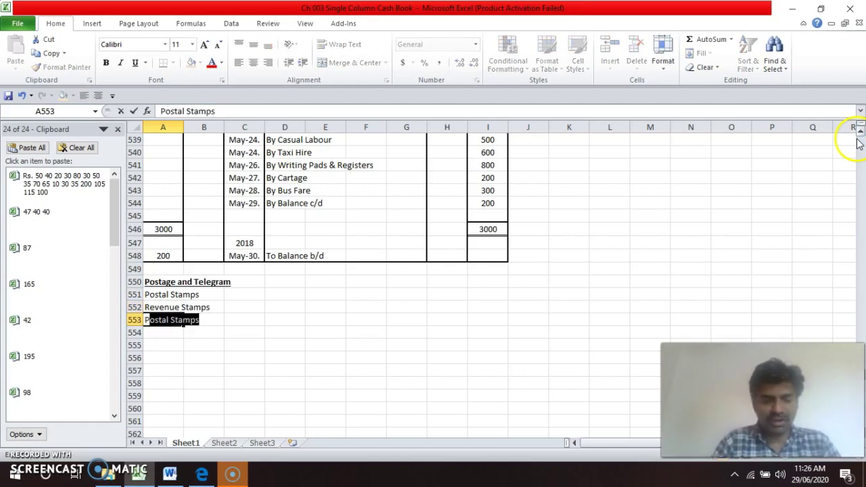
pyautogui.write('t Cards')
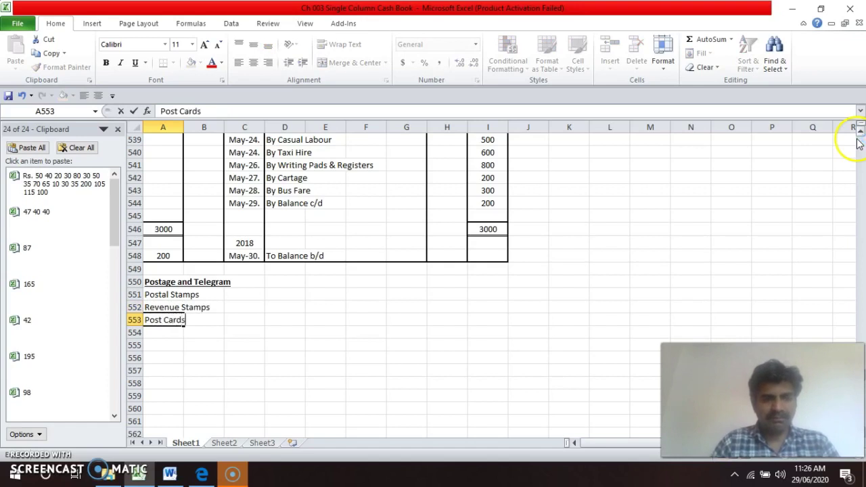
pyautogui.press('Return')
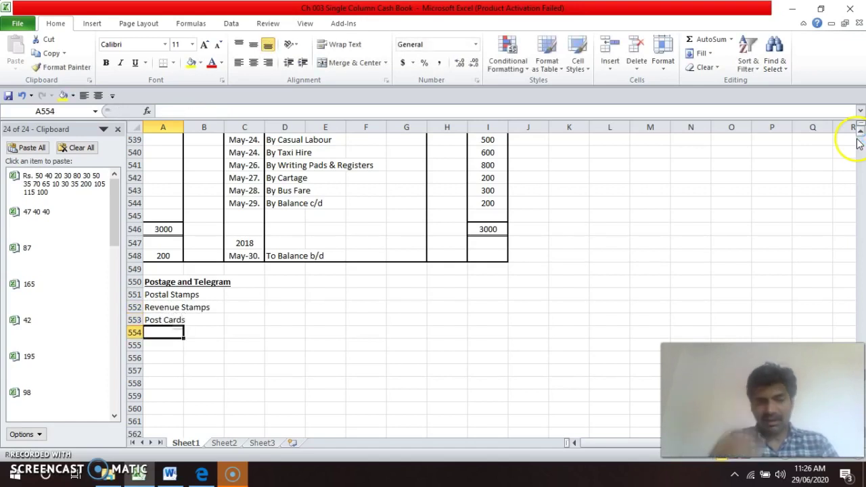
# - Add Envelopes in A554 and Telegrams in A555 to the Postage and Telegram list
pyautogui.write('Envelopes')
pyautogui.press('Return')
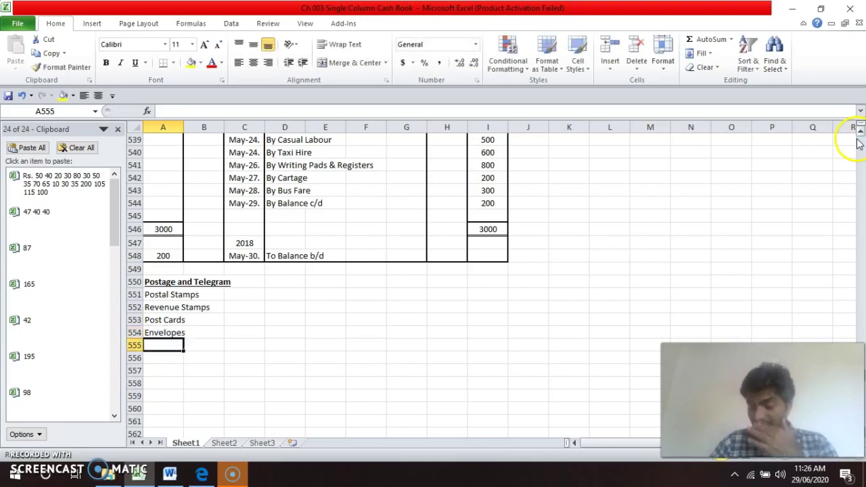
pyautogui.write('T')
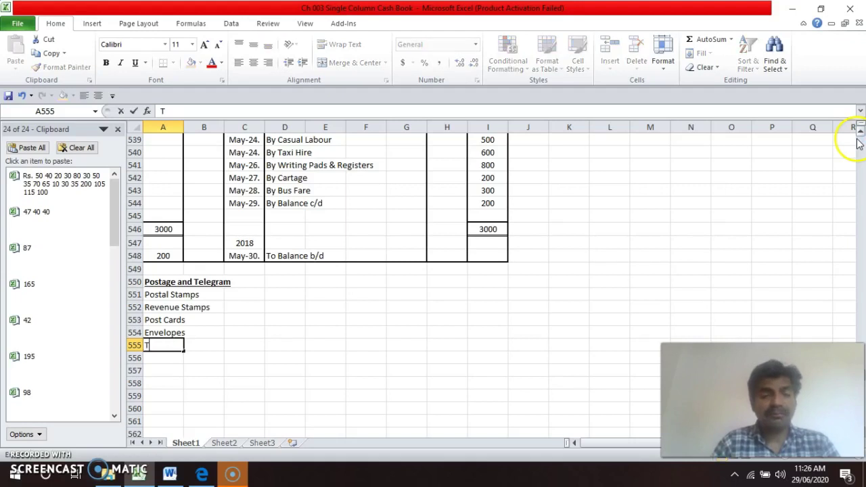
pyautogui.write('elegrams')
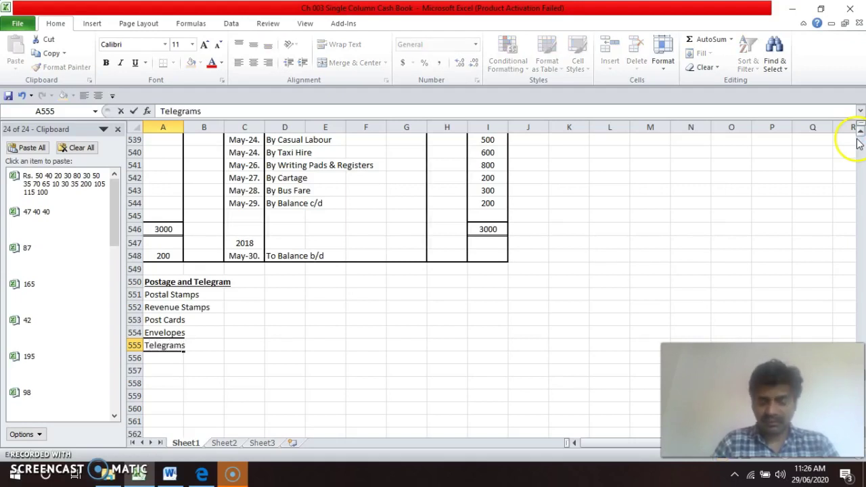
pyautogui.press('Return')
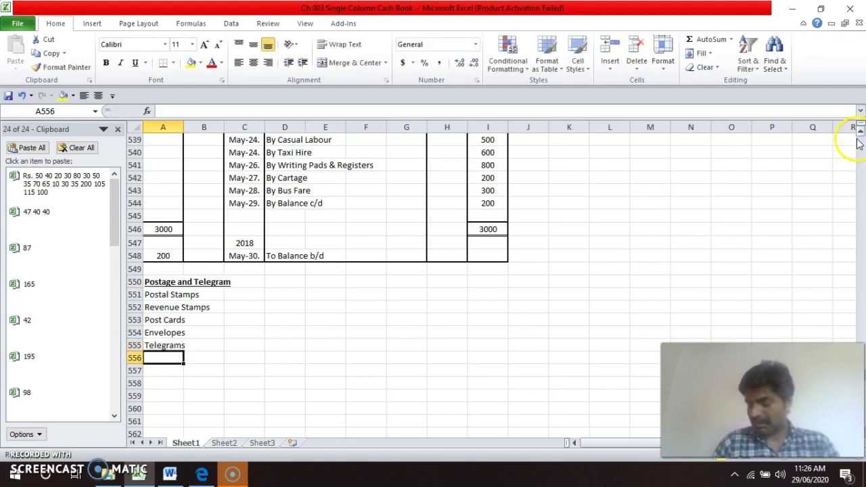
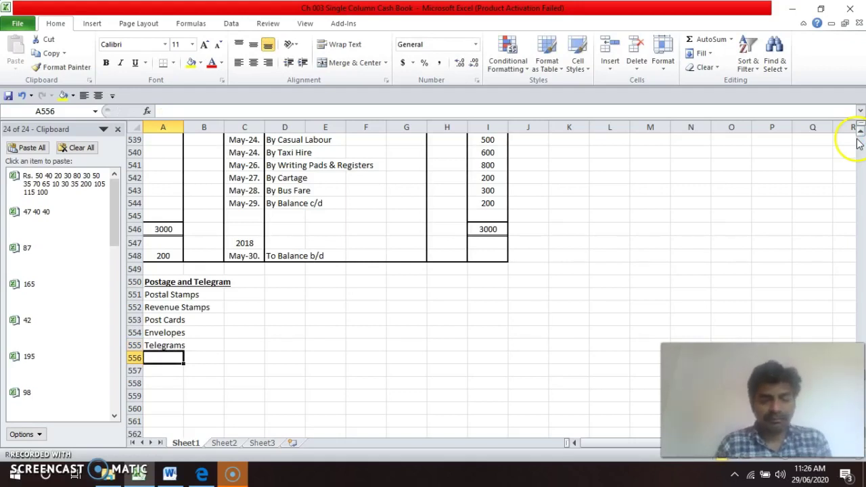
# - Enter Registered and Speed Post in A556 and Inland Letters in A557 under Postage and Telegram
pyautogui.write('Regist')
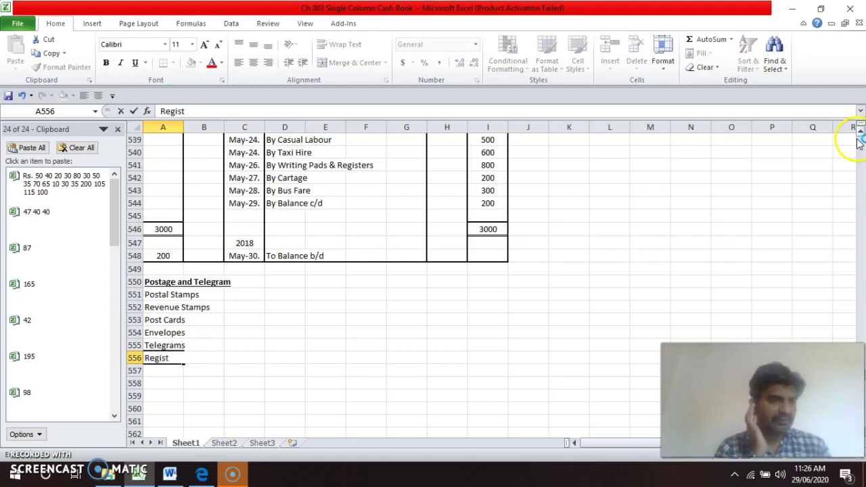
pyautogui.write('ered')
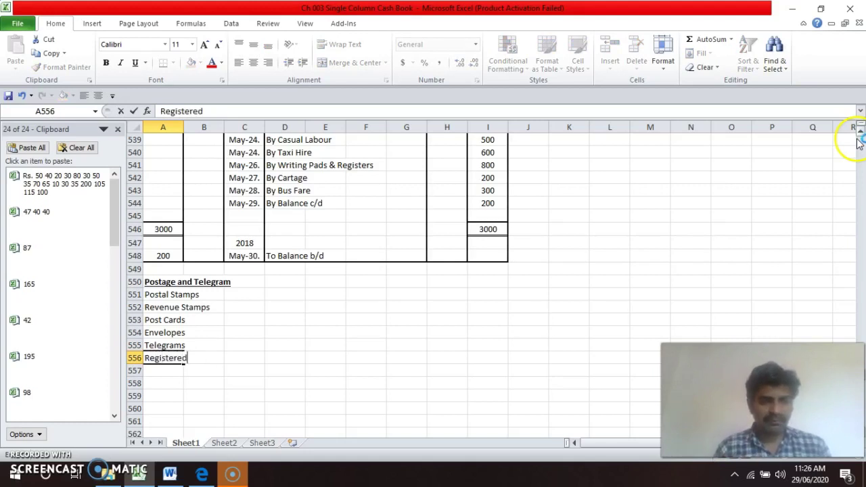
pyautogui.write(' and S')
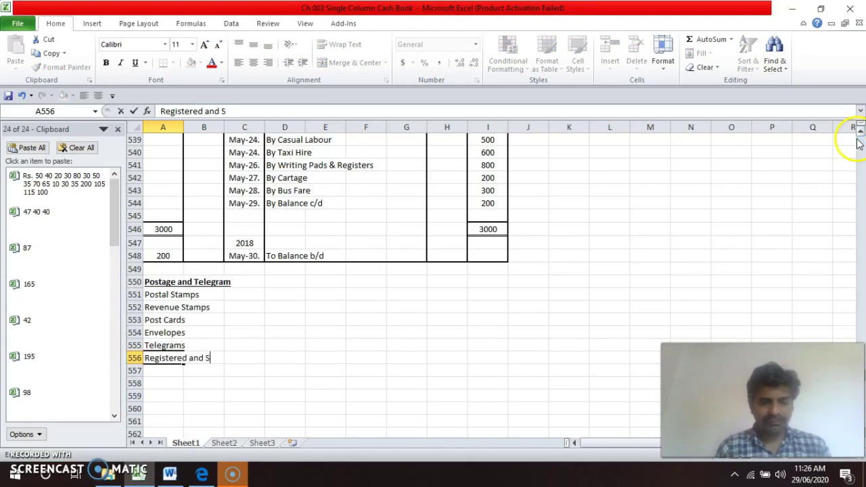
pyautogui.write('peed Post')
pyautogui.press('Return')
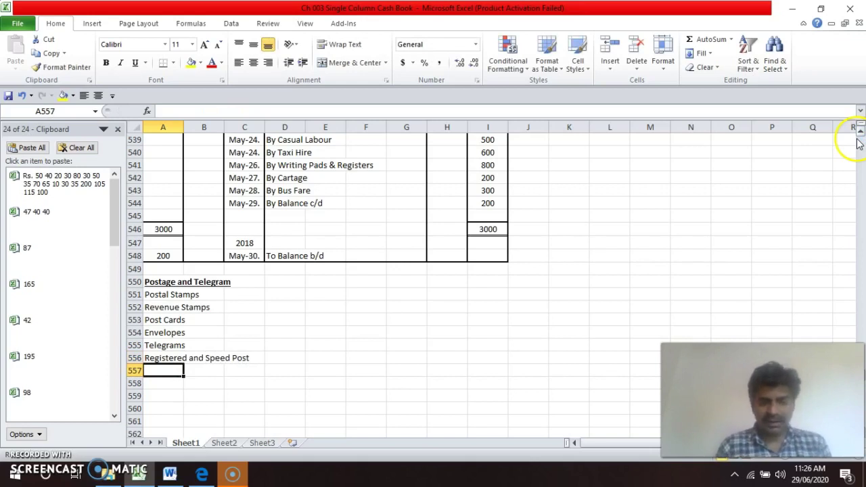
pyautogui.write('Inlan')
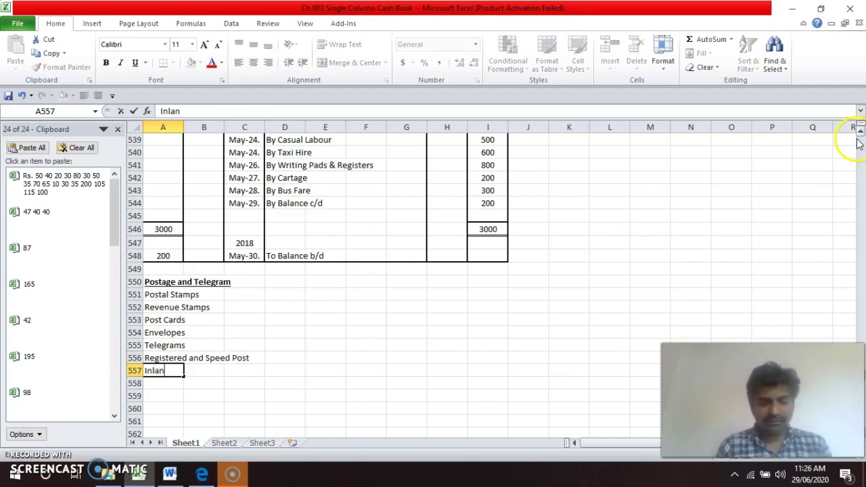
pyautogui.write('d L')
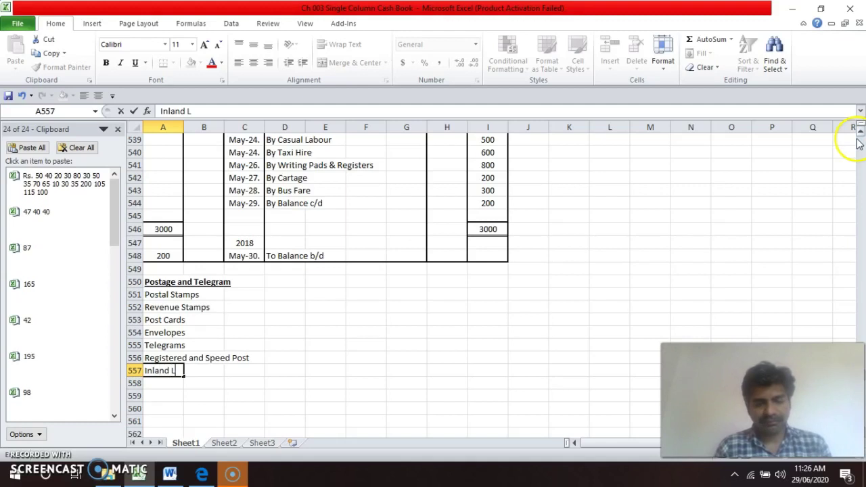
pyautogui.write('etters')
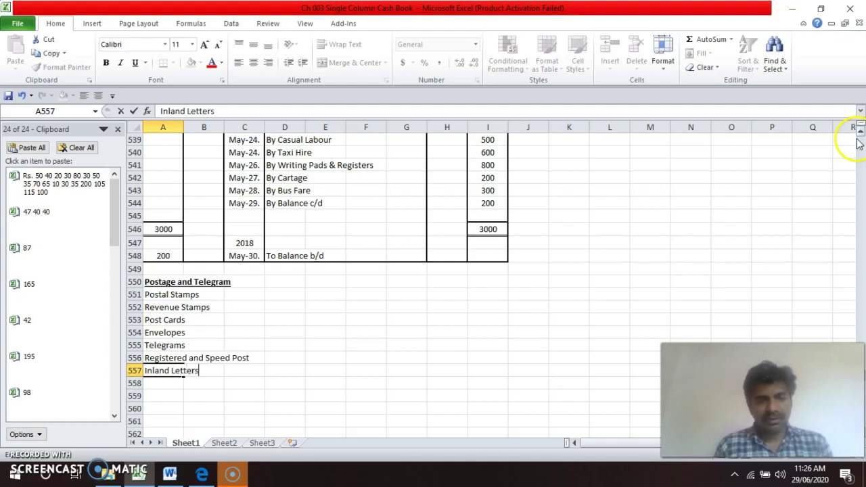
pyautogui.press('Return')
# - Enter the heading Printing and Stationery in D550 and make it bold and underlined
pyautogui.press('Up')
pyautogui.press('Up')
pyautogui.press('Up')
pyautogui.press('Up')
pyautogui.press('Up')
pyautogui.press('Up')
pyautogui.press('Up')
pyautogui.press('Up')
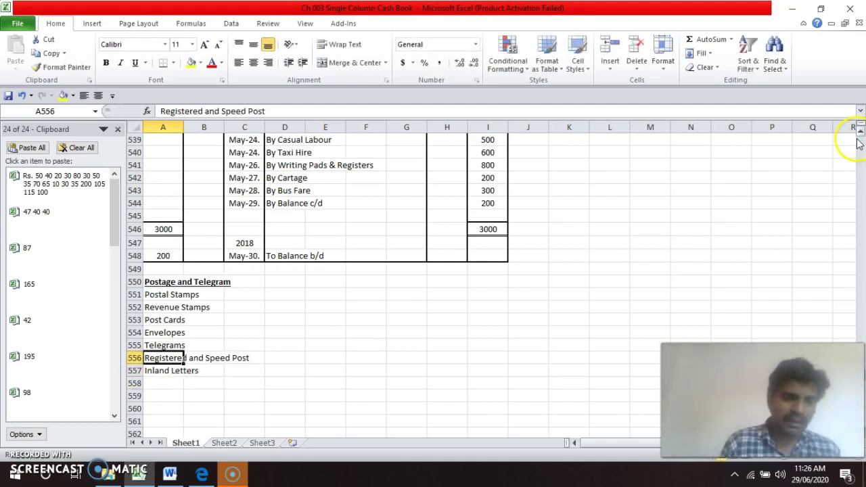
pyautogui.press('Right')
pyautogui.press('Right')
pyautogui.press('Right')
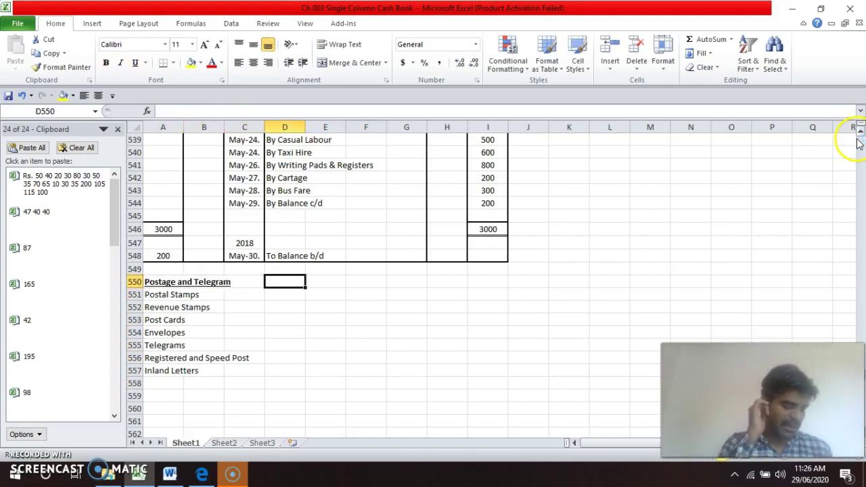
pyautogui.write('P')
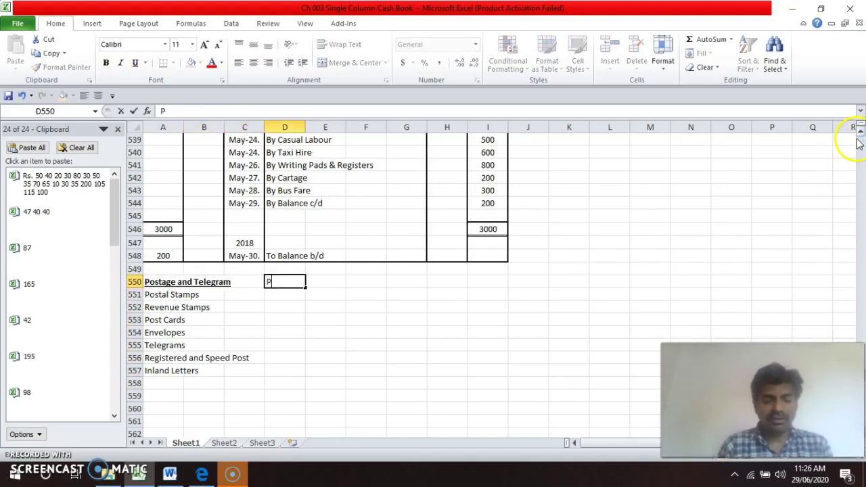
pyautogui.write('rint')
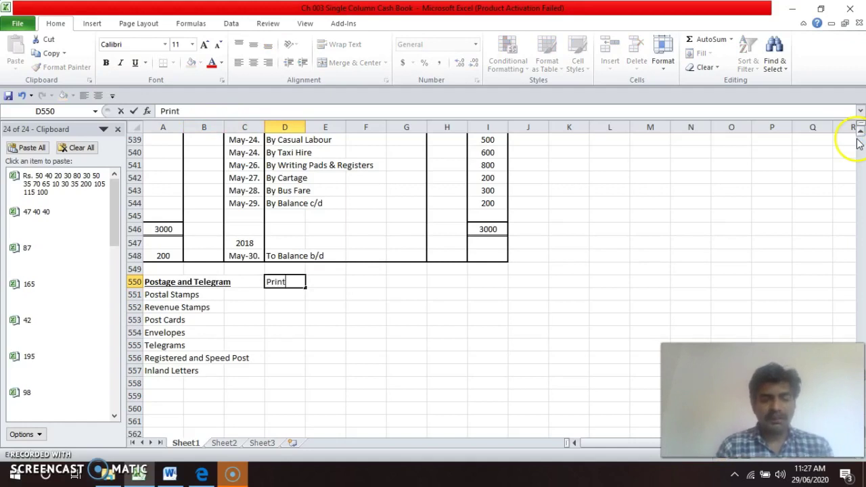
pyautogui.write('ing ans')
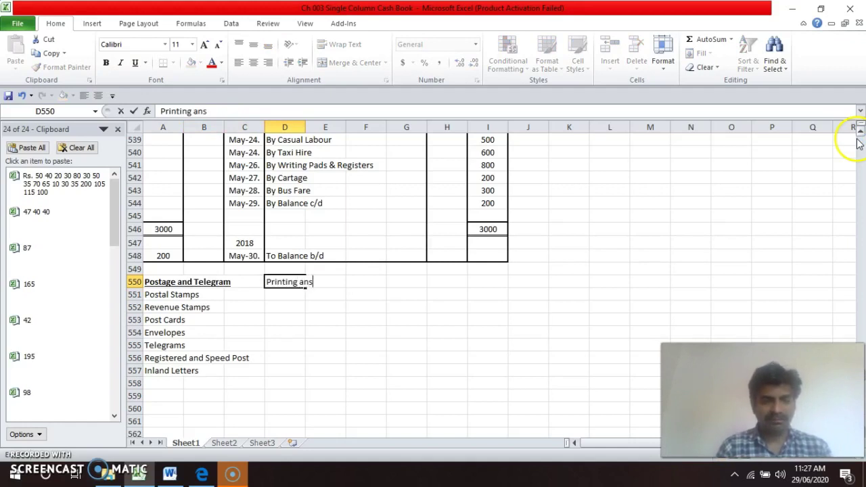
pyautogui.press('BackSpace')
pyautogui.write('d ')
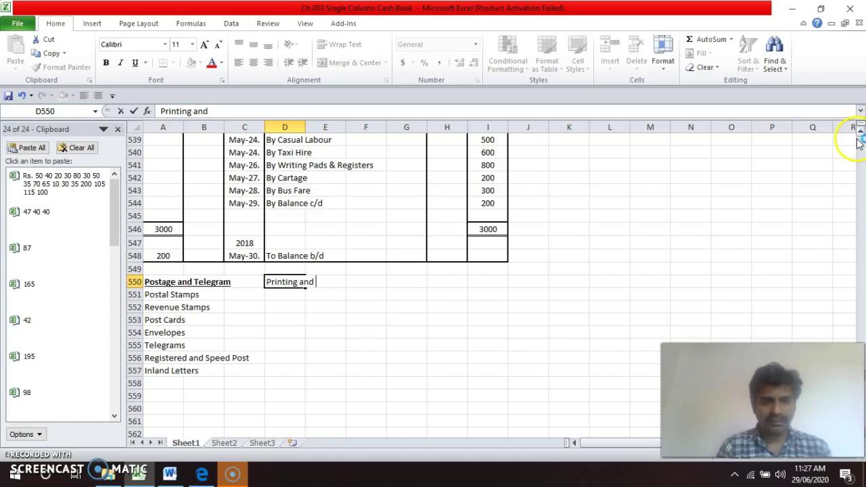
pyautogui.write('Stati')
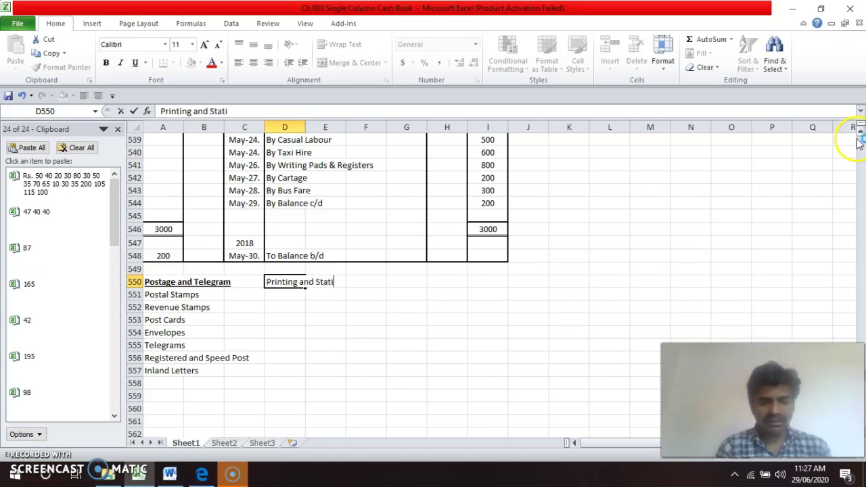
pyautogui.write('onery')
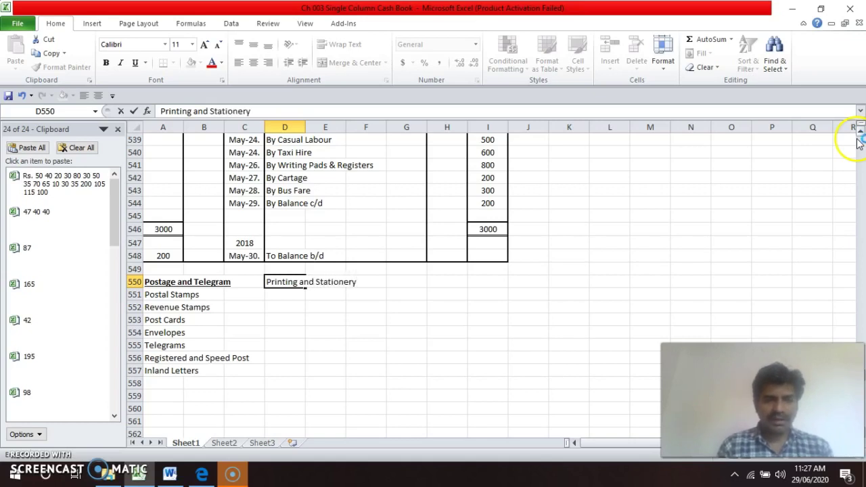
pyautogui.hotkey('ctrl', 'Return')
pyautogui.hotkey('ctrl', 'b')
pyautogui.hotkey('ctrl', 'u')
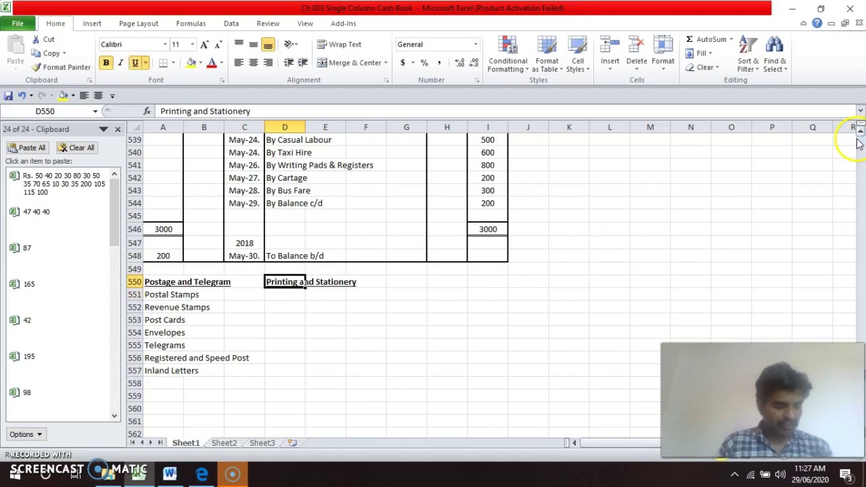
# - List Papers in D551 and Files in D552 under the Printing and Stationery heading
pyautogui.press('Return')
pyautogui.write('Papr')
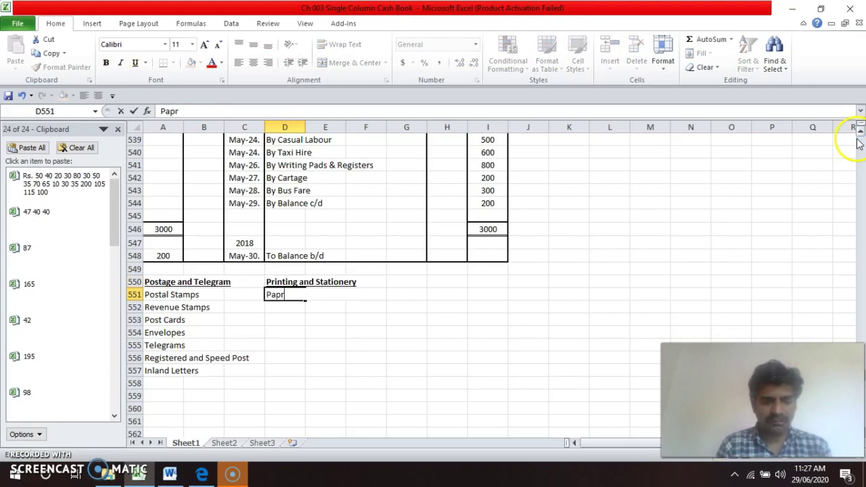
pyautogui.press('BackSpace')
pyautogui.write('e')
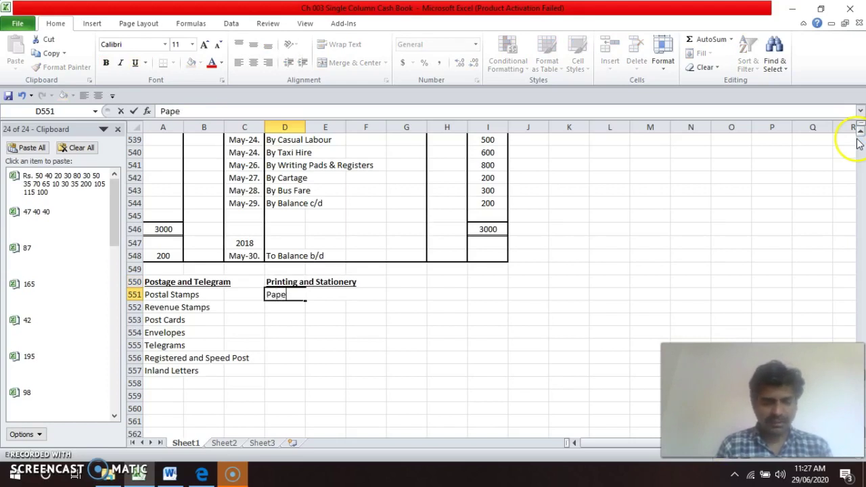
pyautogui.write('rs')
pyautogui.press('Return')
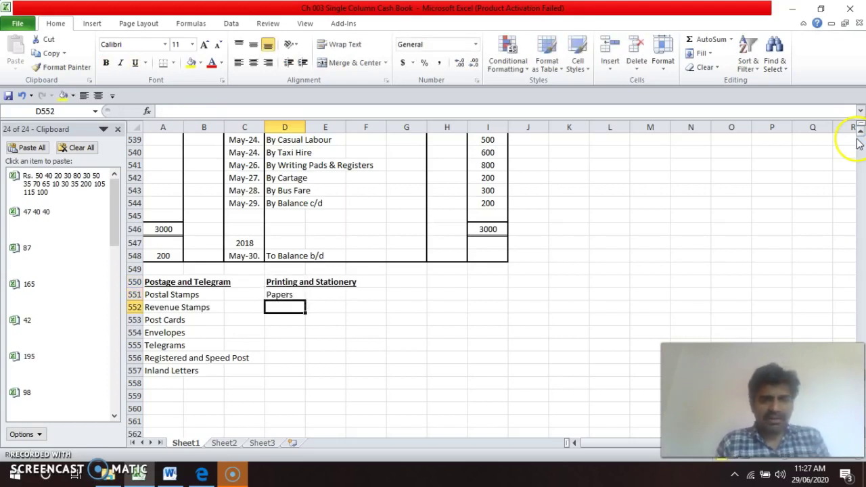
pyautogui.write('D')
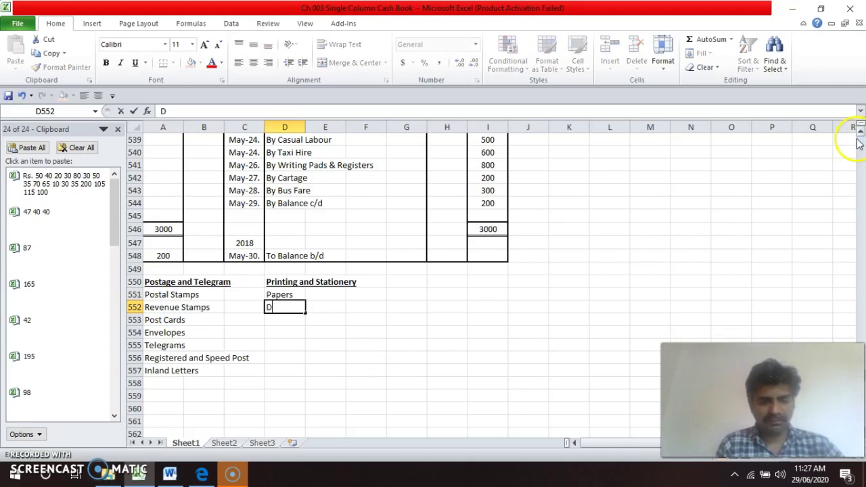
pyautogui.press('BackSpace')
pyautogui.write('Fil')
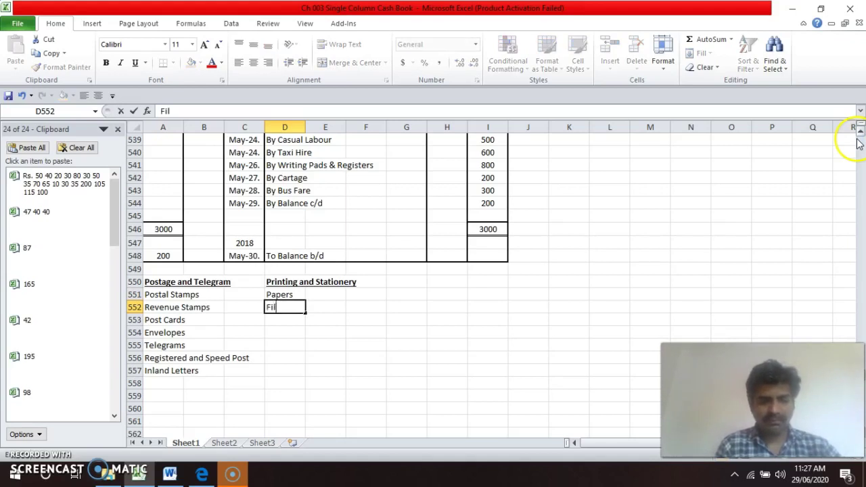
pyautogui.write('es')
pyautogui.press('Return')
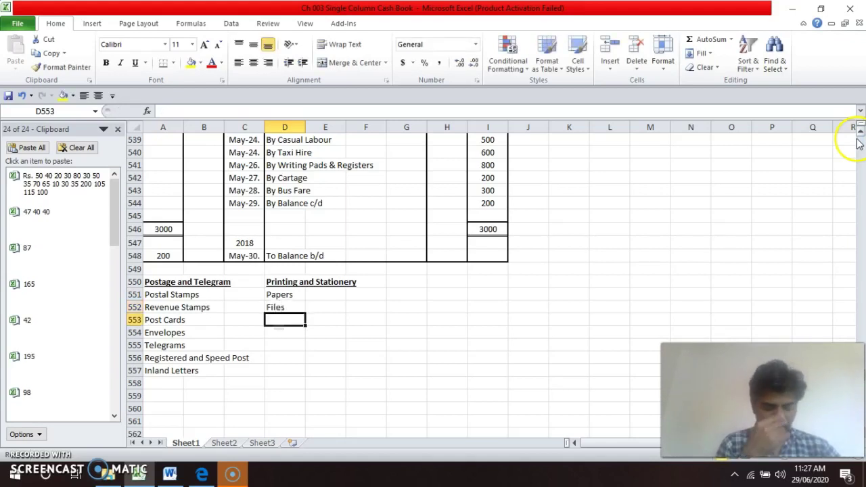
# - Add Staples in D553 and Pins in D554 to the Printing and Stationery list
pyautogui.write('Sta')
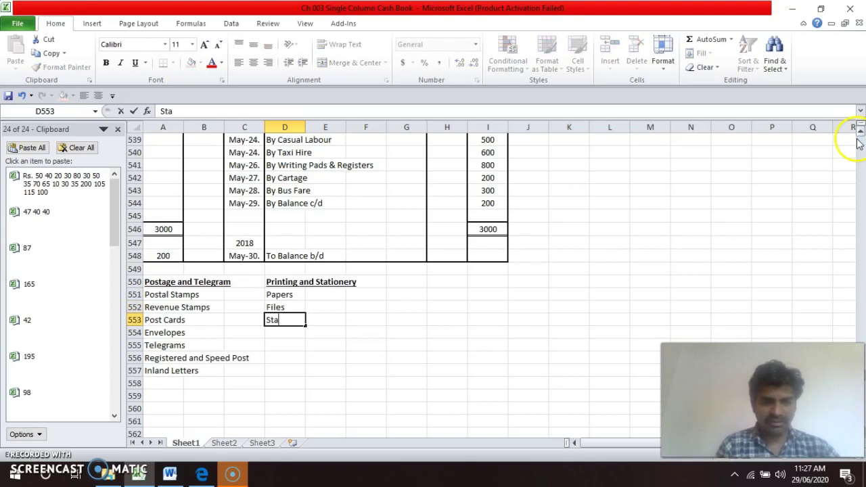
pyautogui.write('ples')
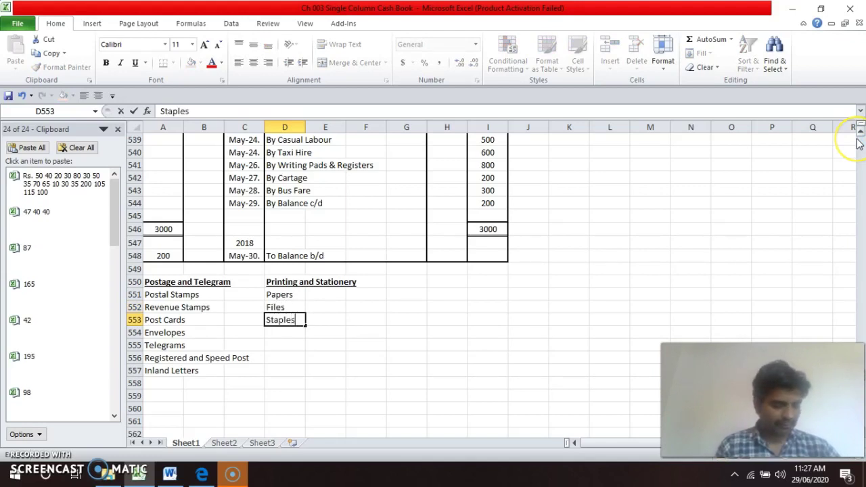
pyautogui.press('Return')
pyautogui.write('Pins')
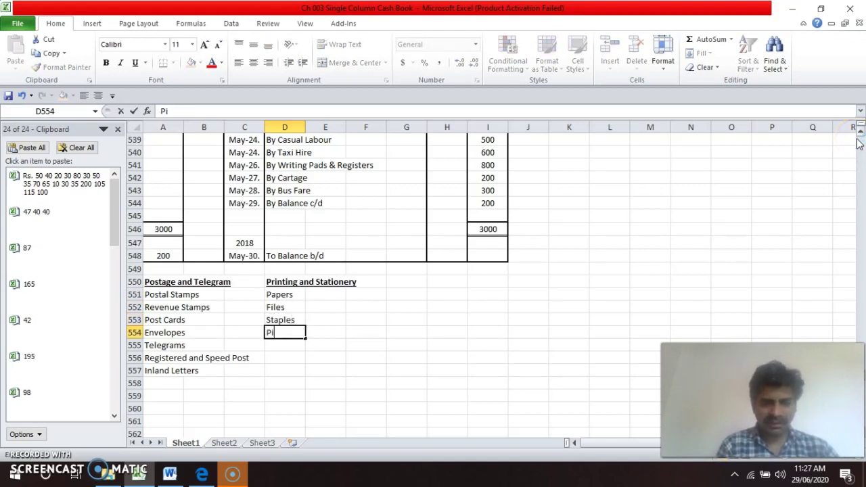
pyautogui.press('Return')
# - Enter Pens in D555 and Pencils in D556 below Pins in the stationery list
pyautogui.write('Pens')
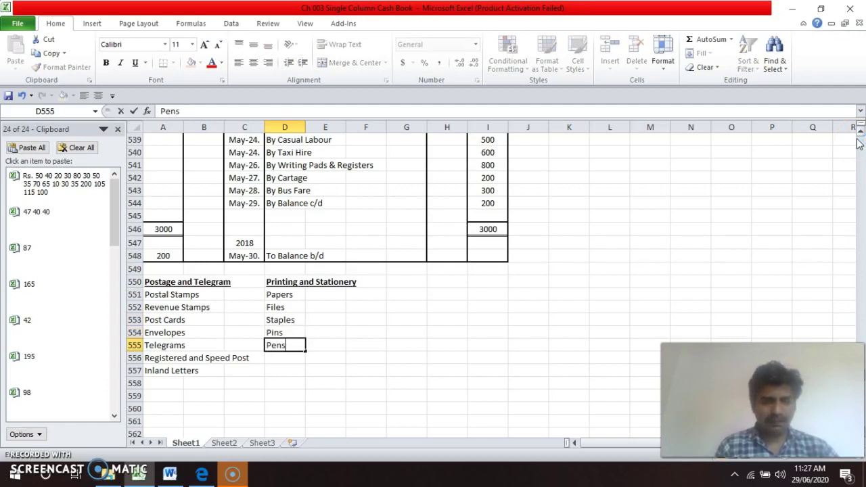
pyautogui.press('Return')
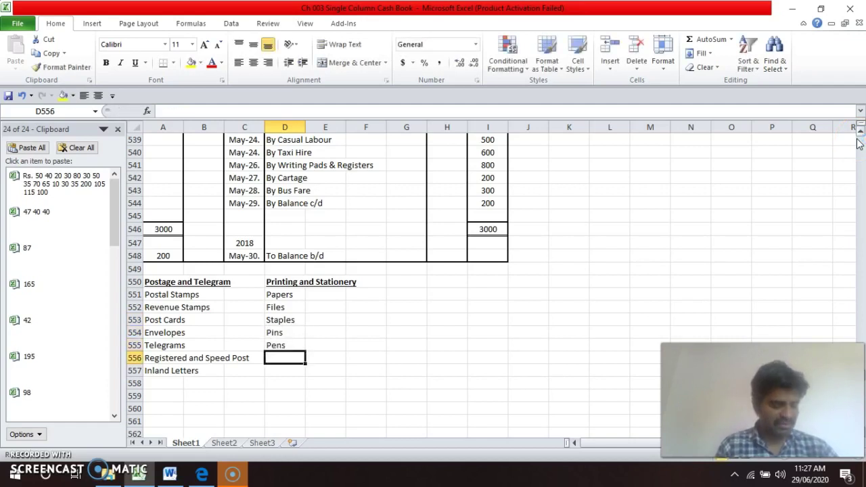
pyautogui.write('Pe')
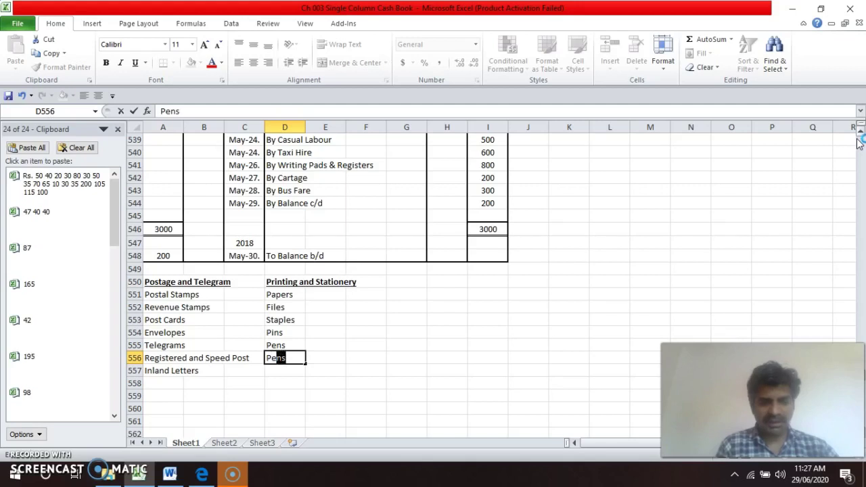
pyautogui.write('nc')
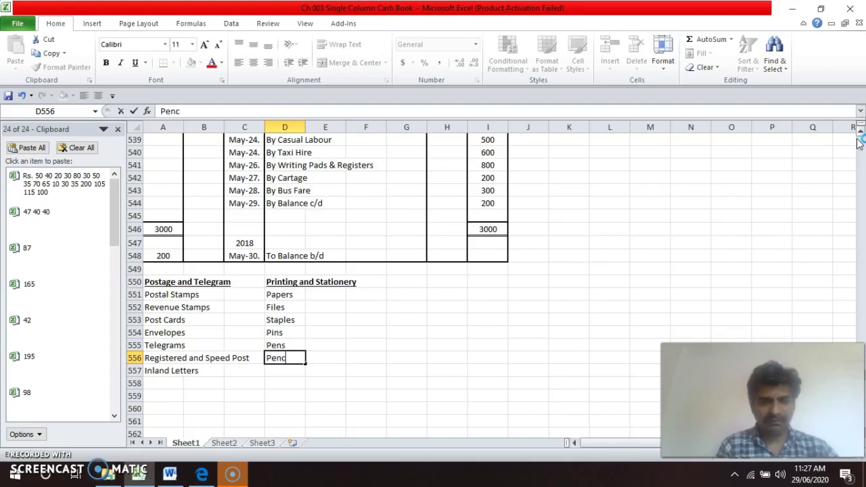
pyautogui.write('ils')
pyautogui.press('Return')
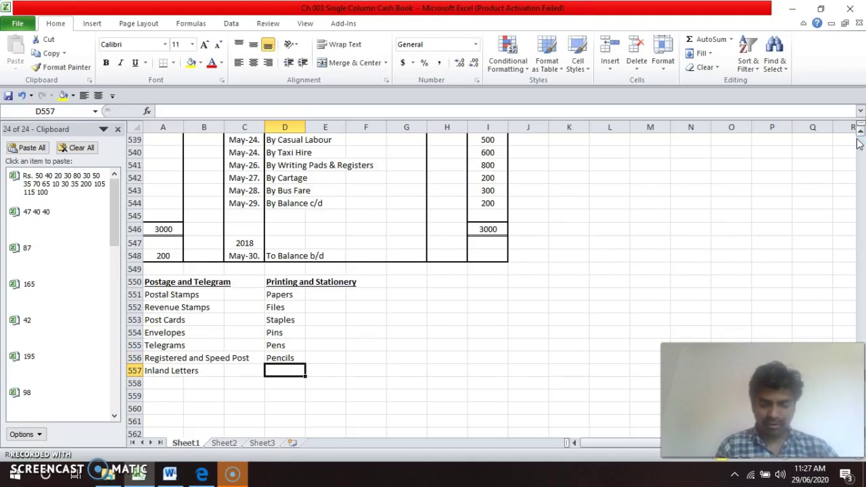
# - Add Printing Bill Book in D557 and Inkpot in D558 to the Printing and Stationery list
pyautogui.write('Printing Bill Book')
pyautogui.press('Return')
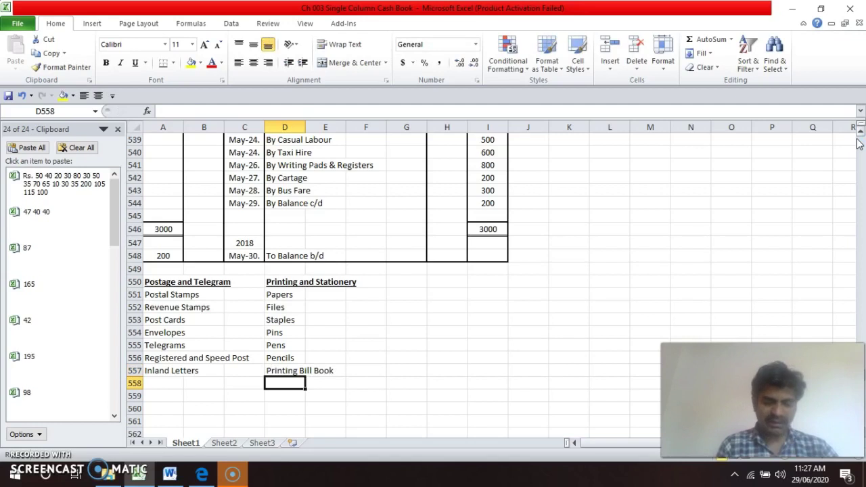
pyautogui.write('In')
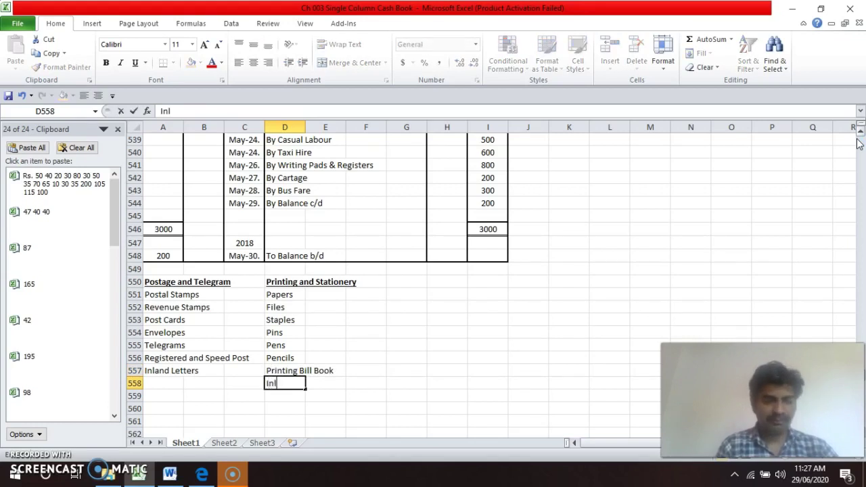
pyautogui.write('kpot')
pyautogui.press('Return')
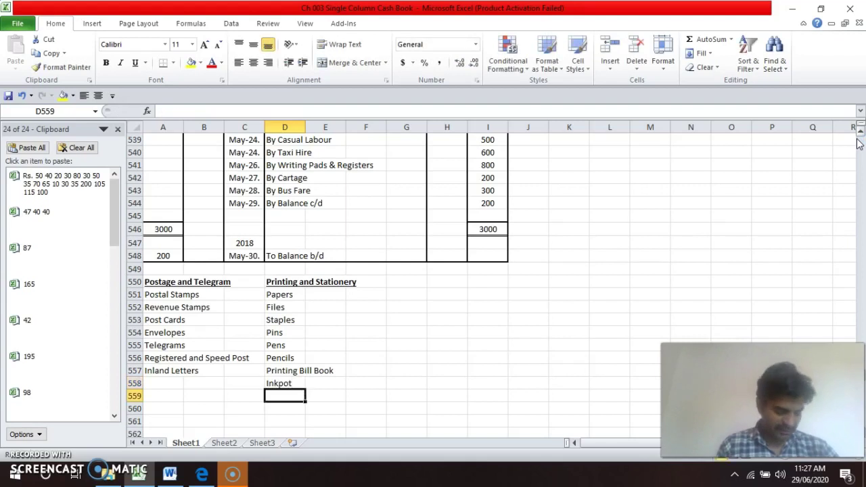
# - Enter Stamp Pad in D559 and Paper Clips in D560 below Inkpot in the stationery list
pyautogui.write('Stam')
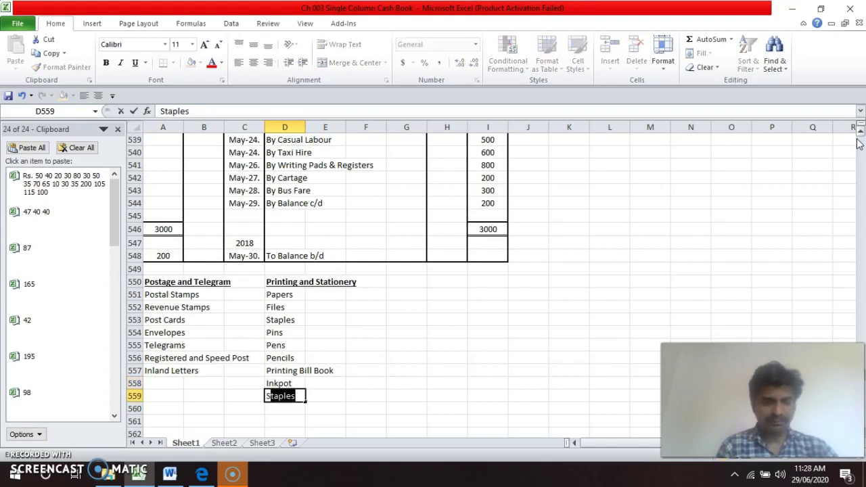
pyautogui.write('p')
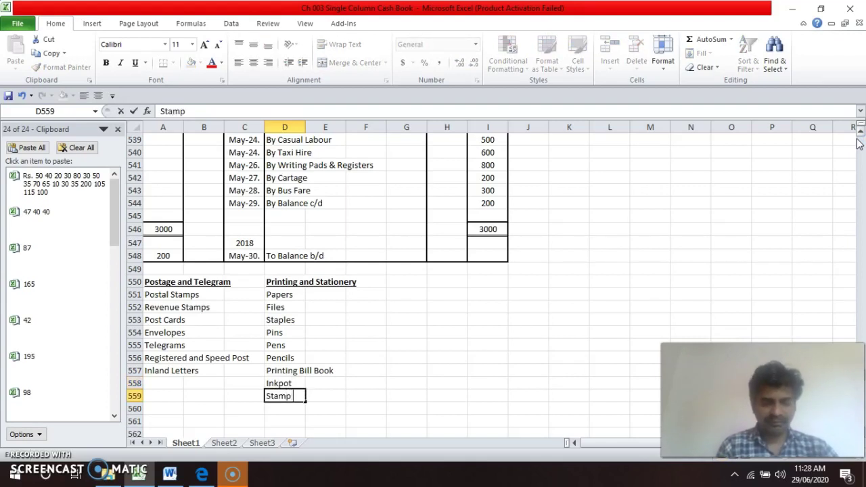
pyautogui.write(' Pa')
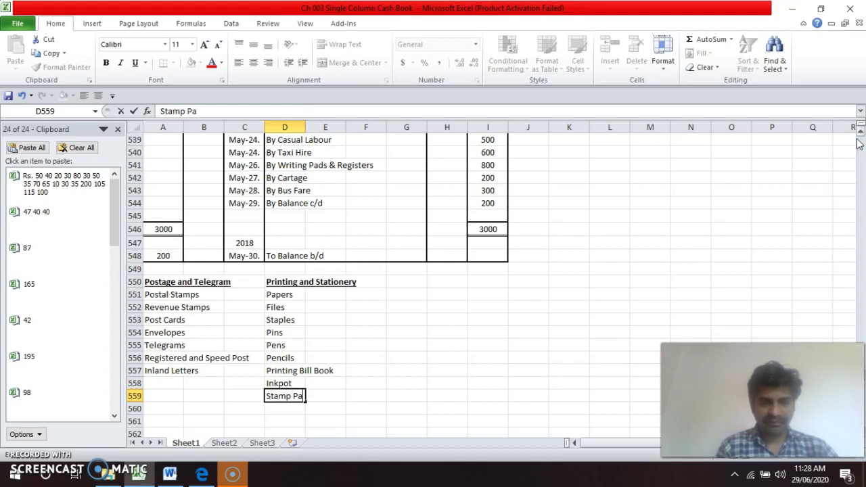
pyautogui.write('d')
pyautogui.press('Return')
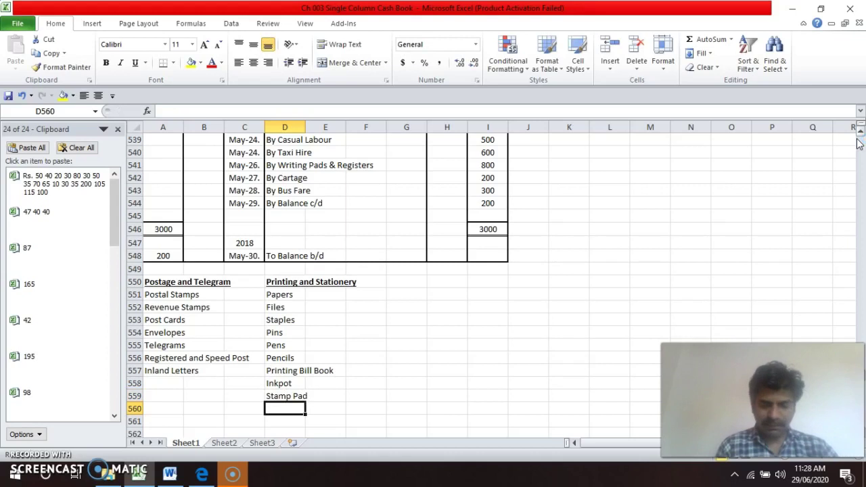
pyautogui.write('Paper')
pyautogui.press('BackSpace')
pyautogui.write('Clips')
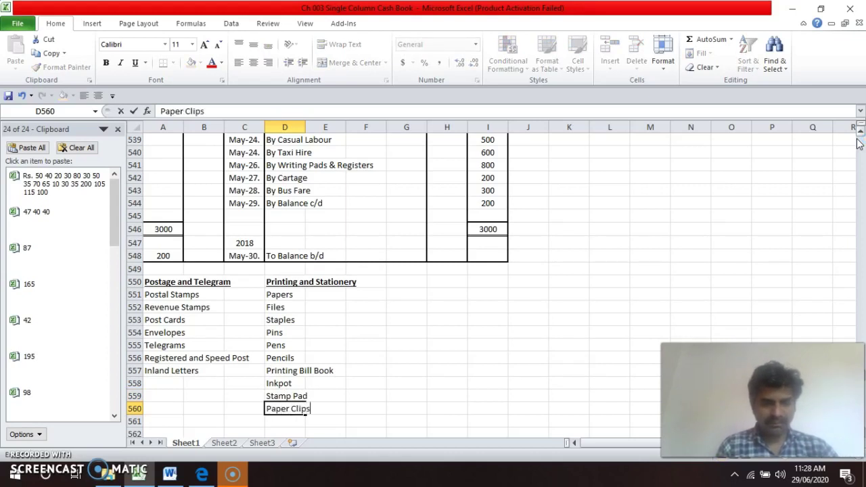
pyautogui.press('Return')
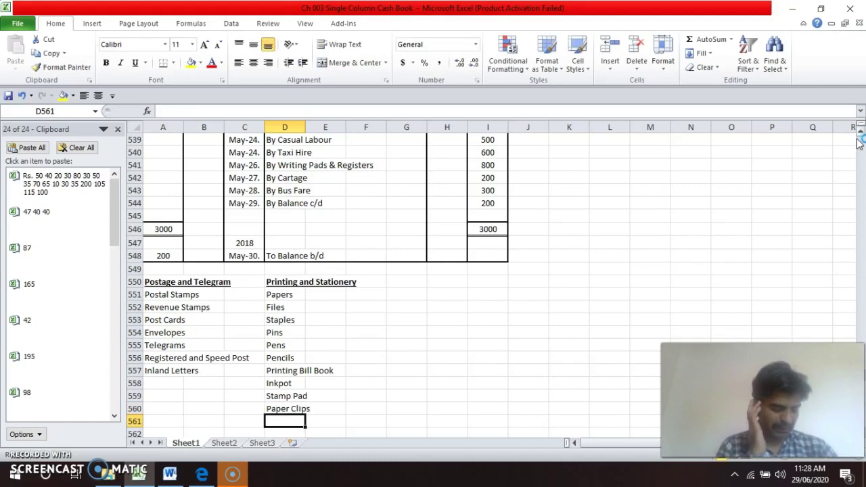
# - Add Carbon Papers in D561 as the last item of the Printing and Stationery list
pyautogui.write('C')
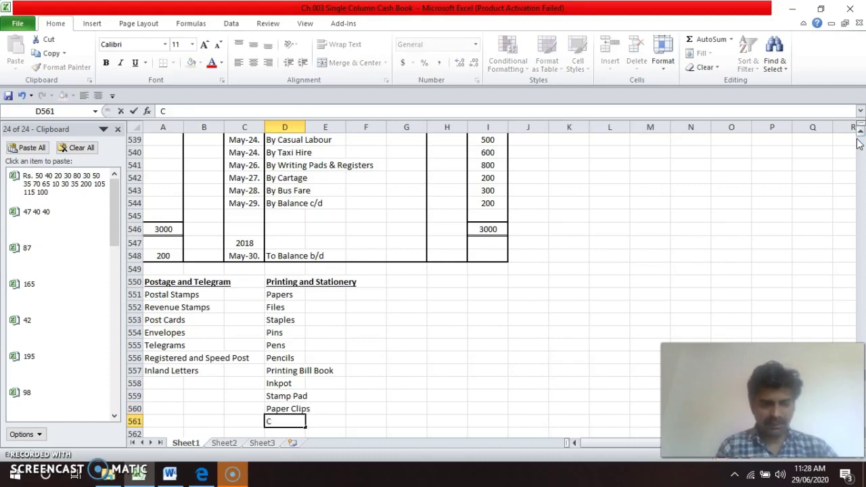
pyautogui.write('arbo')
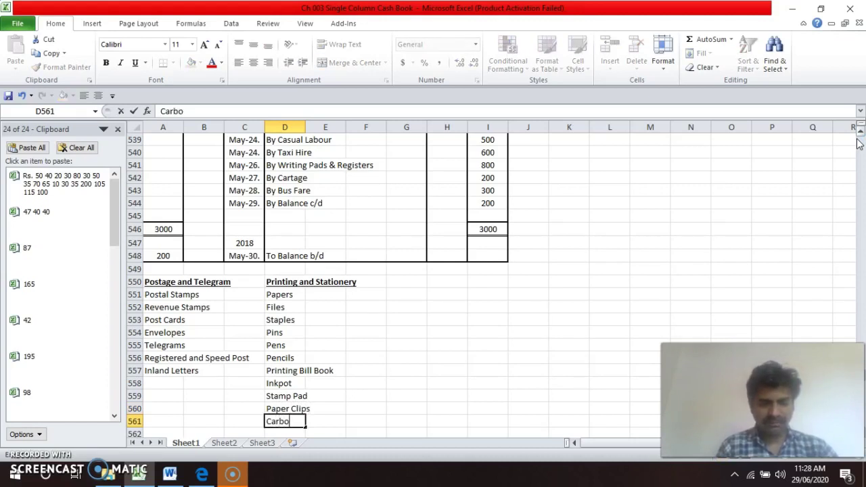
pyautogui.write('n Pa')
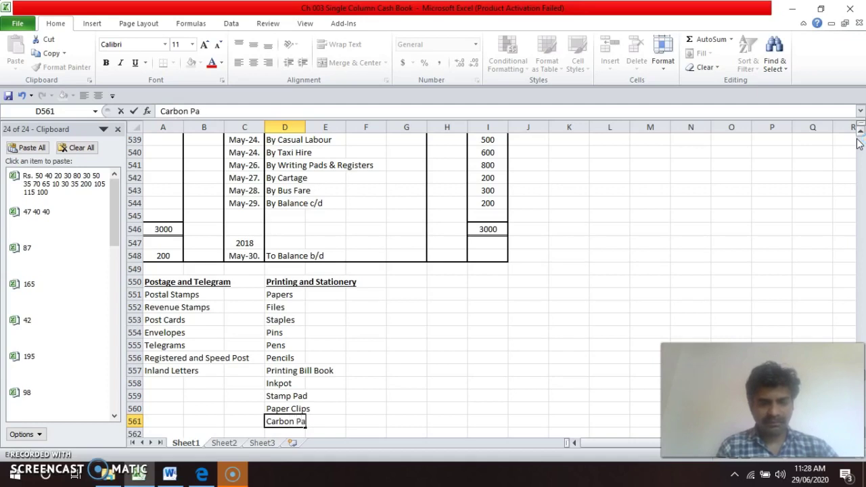
pyautogui.write('pers')
pyautogui.press('Return')
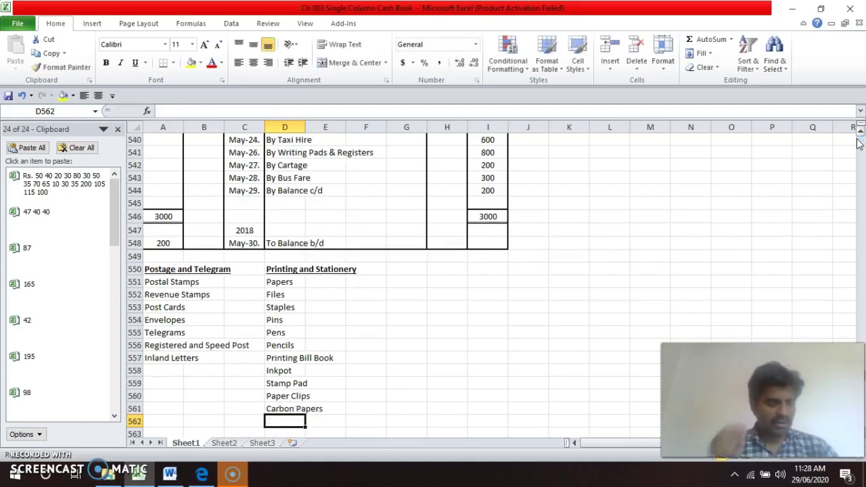
# - Enter the heading Carriage in G550 and make it bold and underlined
pyautogui.press('Up')
pyautogui.press('Up')
pyautogui.press('Up')
pyautogui.press('Up')
pyautogui.press('Up')
pyautogui.press('Up')
pyautogui.press('Up')
pyautogui.press('Up')
pyautogui.press('Up')
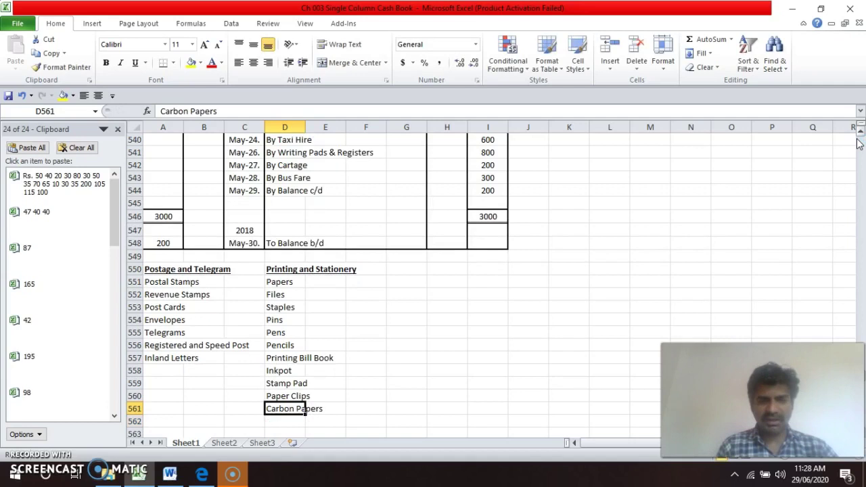
pyautogui.press('Up')
pyautogui.press('Up')
pyautogui.press('Up')
pyautogui.press('Right')
pyautogui.press('Right')
pyautogui.press('Right')
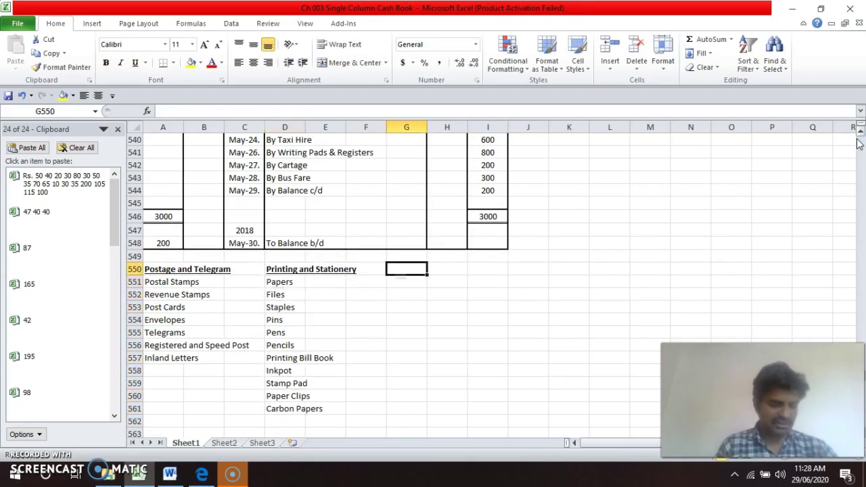
pyautogui.write('Carr')
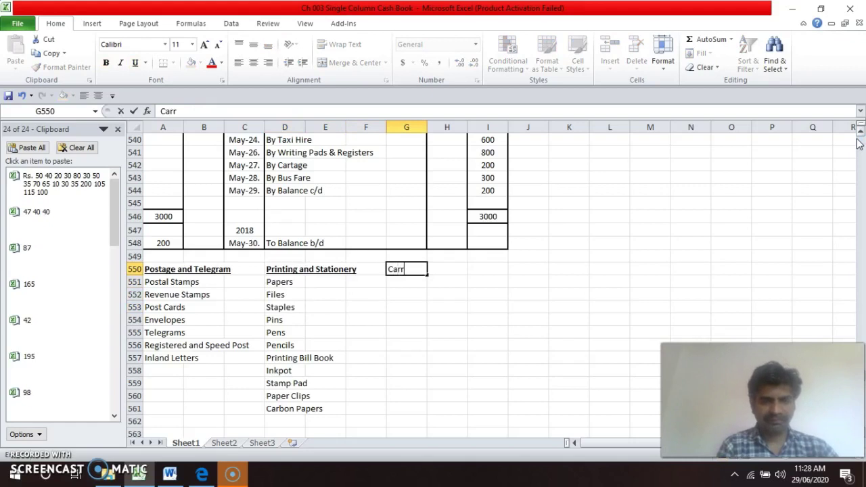
pyautogui.write('iage')
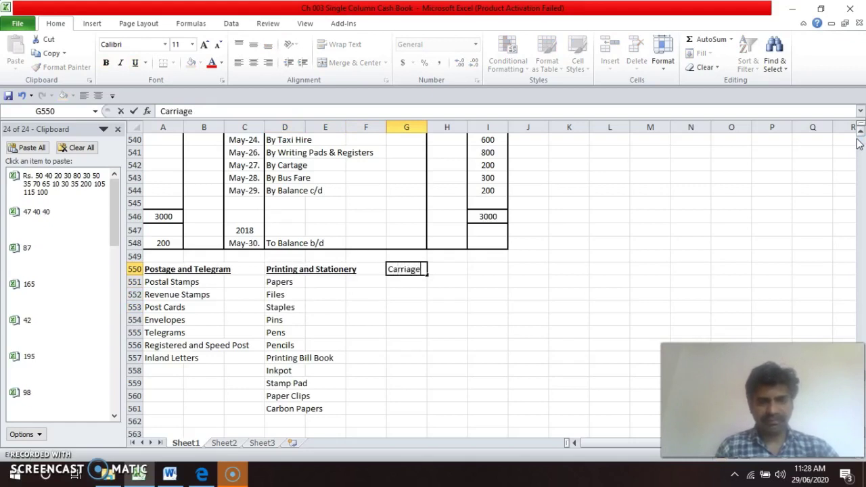
pyautogui.press('Return')
pyautogui.press('Up')
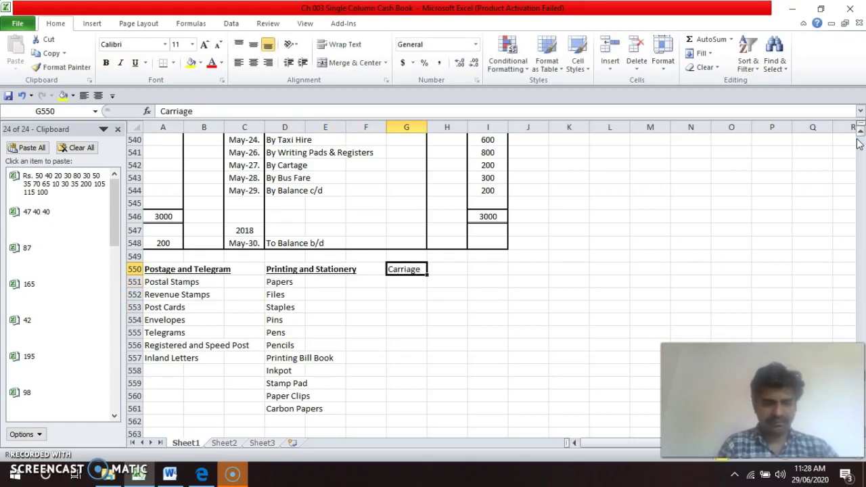
pyautogui.hotkey('ctrl', 'u')
pyautogui.hotkey('ctrl', 'b')
pyautogui.hotkey('ctrl', 'z')
pyautogui.hotkey('ctrl', 'z')
pyautogui.press('Return')
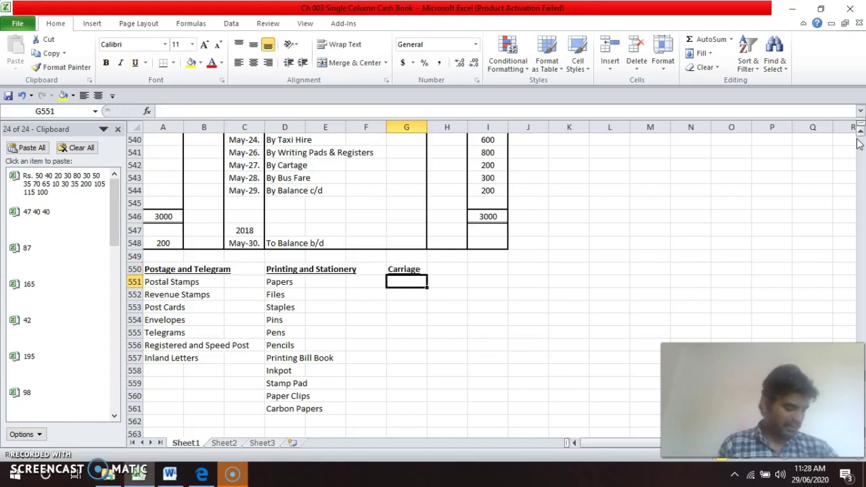
# - List Carriage in G551 and Cartage in G552 under the Carriage heading
pyautogui.write('Carr')
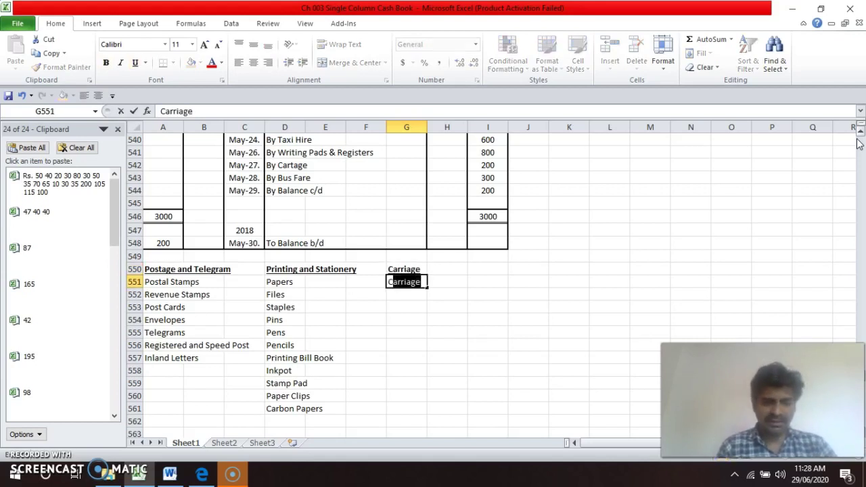
pyautogui.write('iage')
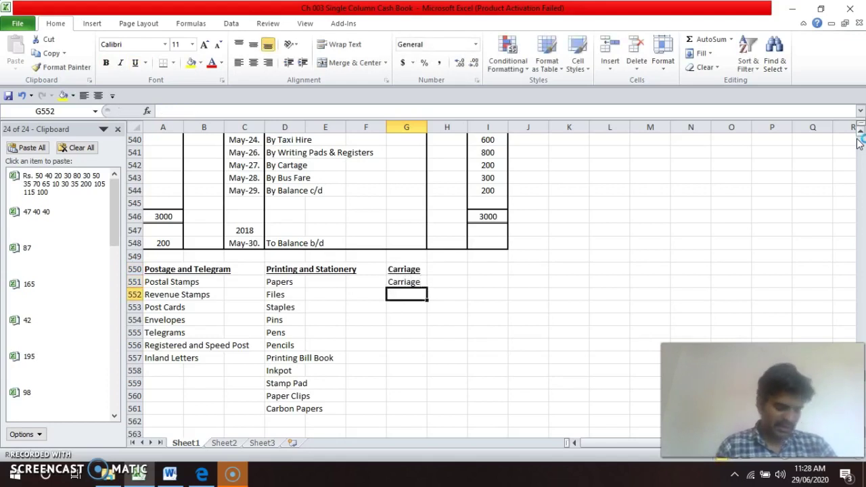
pyautogui.write('Cart')
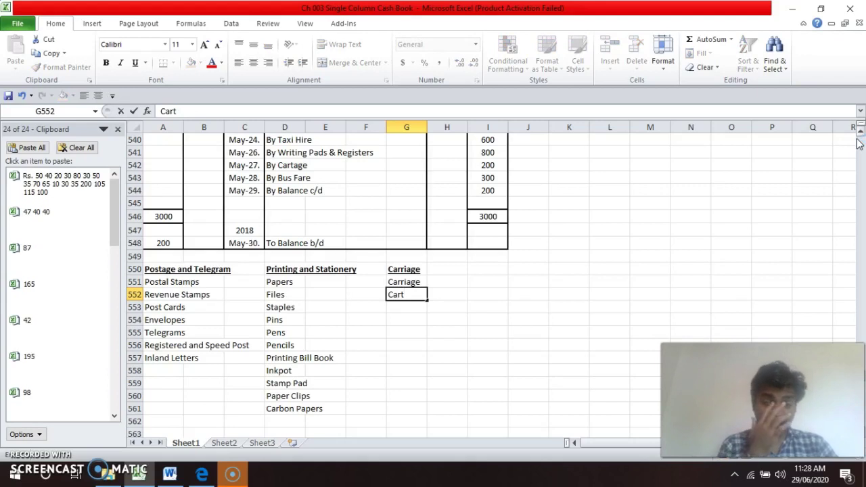
pyautogui.write('age')
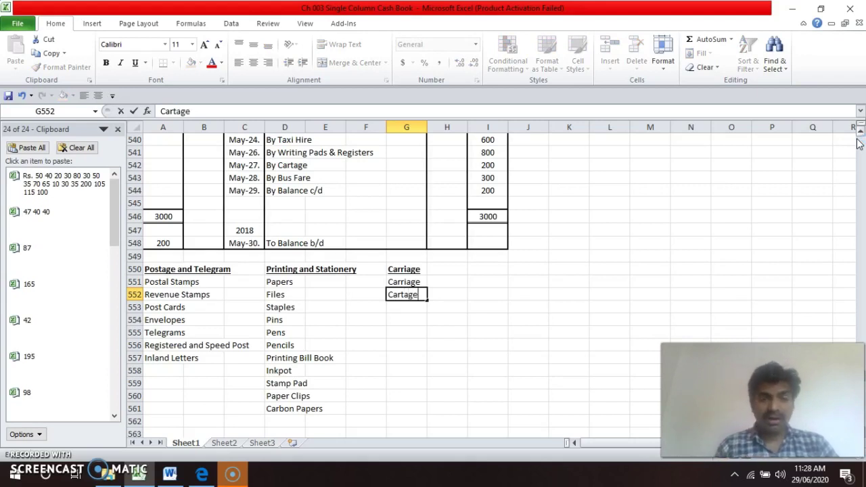
pyautogui.press('Return')
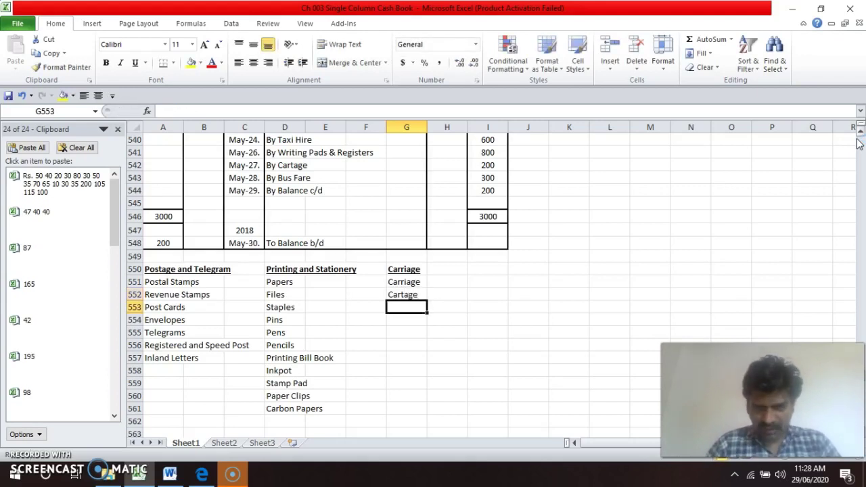
# - Enter Freight Charges in G553 below Cartage in the Carriage list
pyautogui.press('Up')
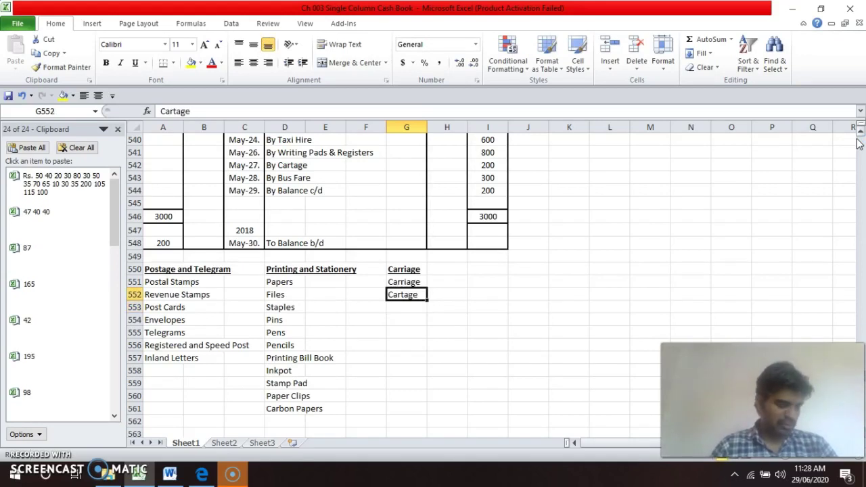
pyautogui.press('Down')
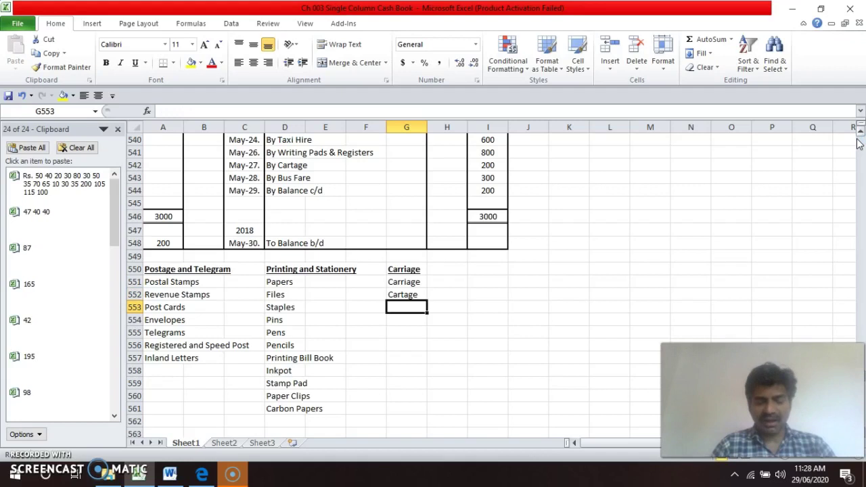
pyautogui.write('G')
pyautogui.press('BackSpace')
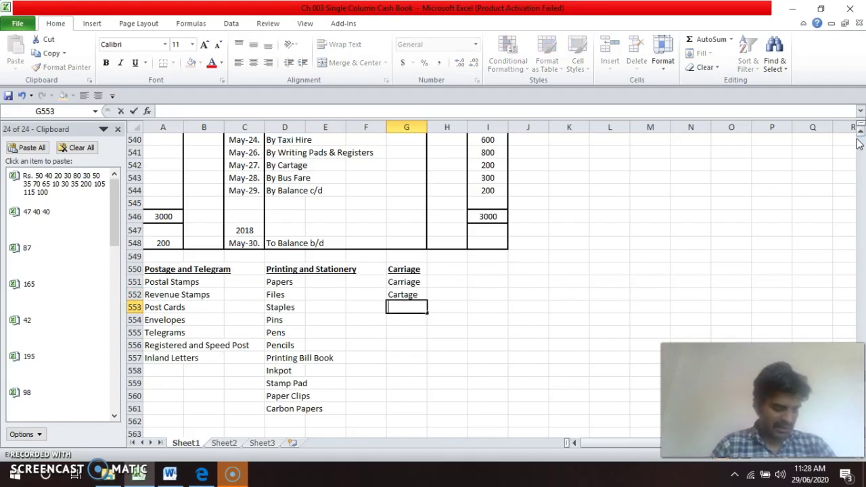
pyautogui.write('Freight ')
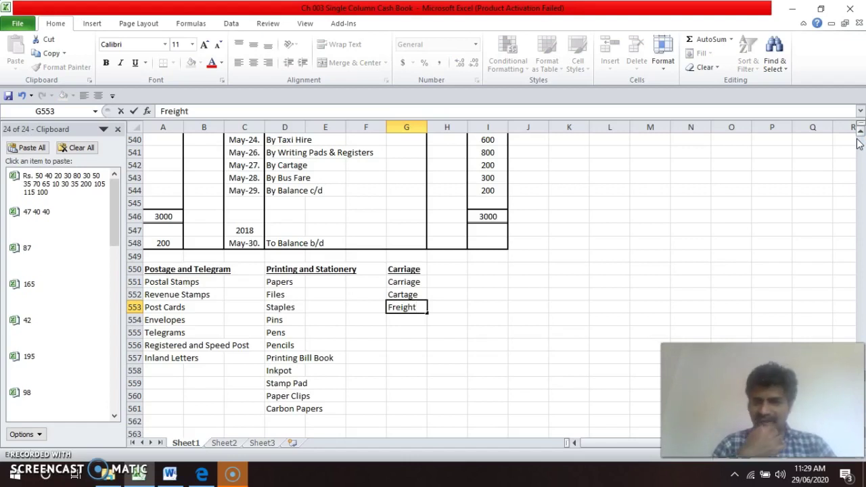
pyautogui.write('a')
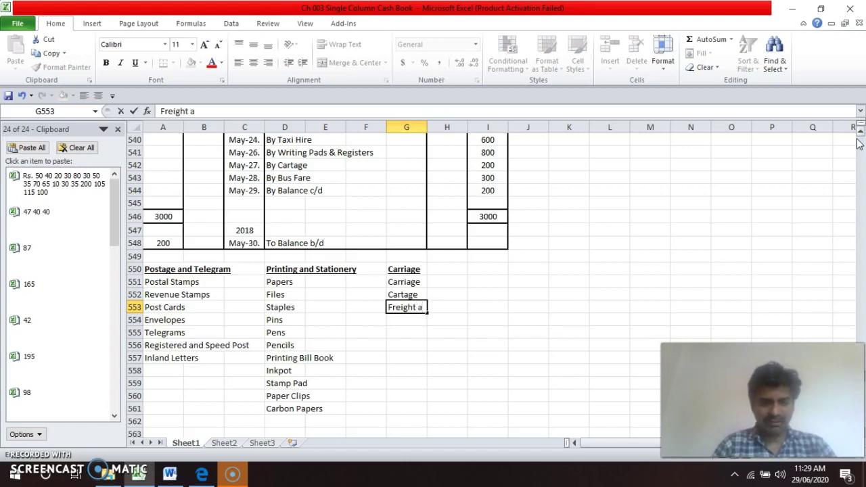
pyautogui.press('BackSpace')
pyautogui.write('Charges')
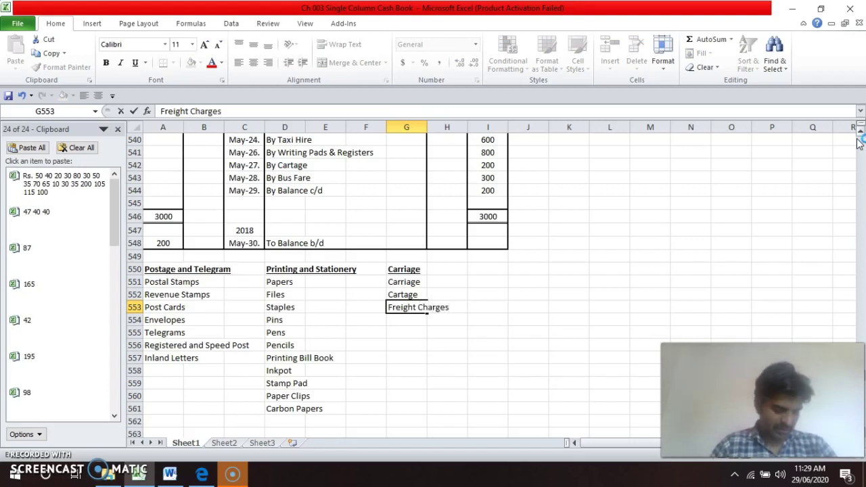
pyautogui.press('Return')
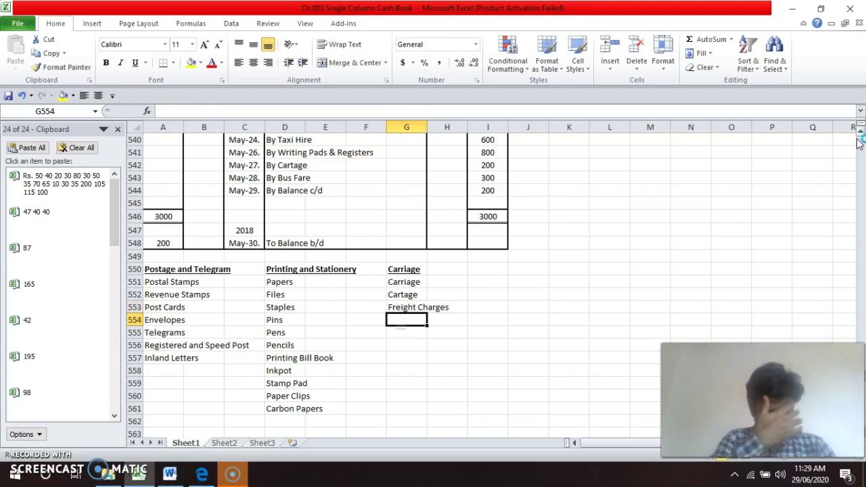
# - Add Coolie Charges in G554 below Freight Charges in the Carriage list
pyautogui.write('C')
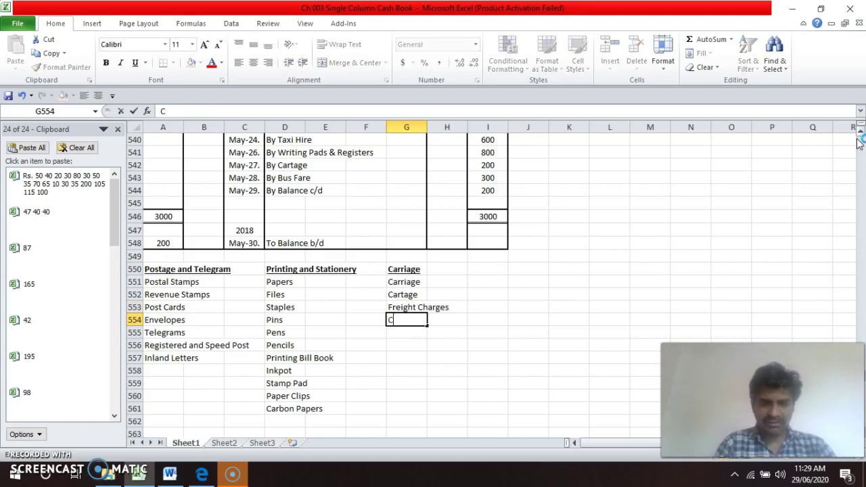
pyautogui.write('oolie')
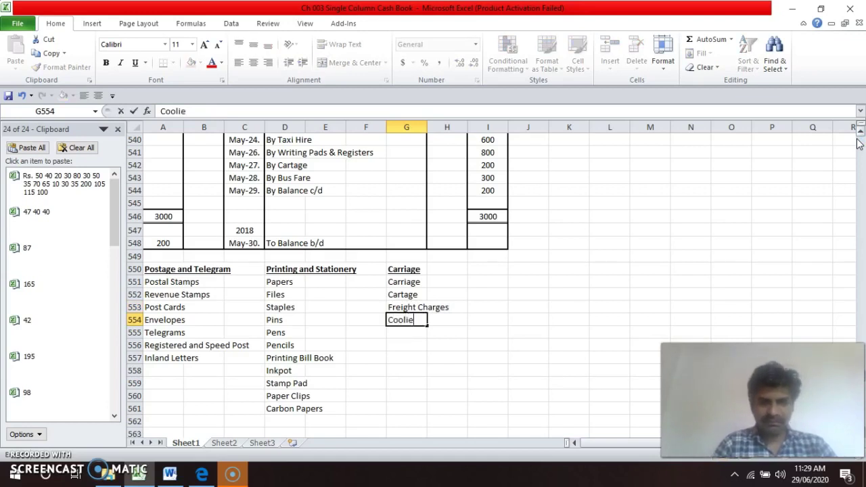
pyautogui.write(' Cha')
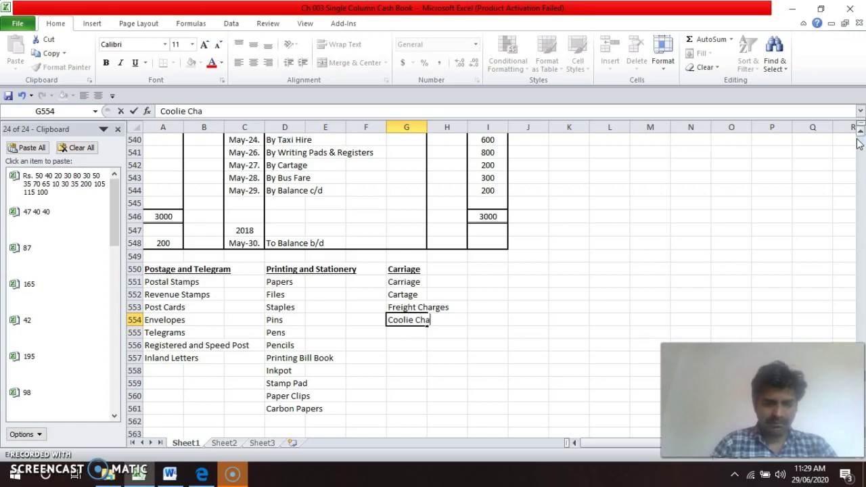
pyautogui.write('rges')
pyautogui.press('Return')
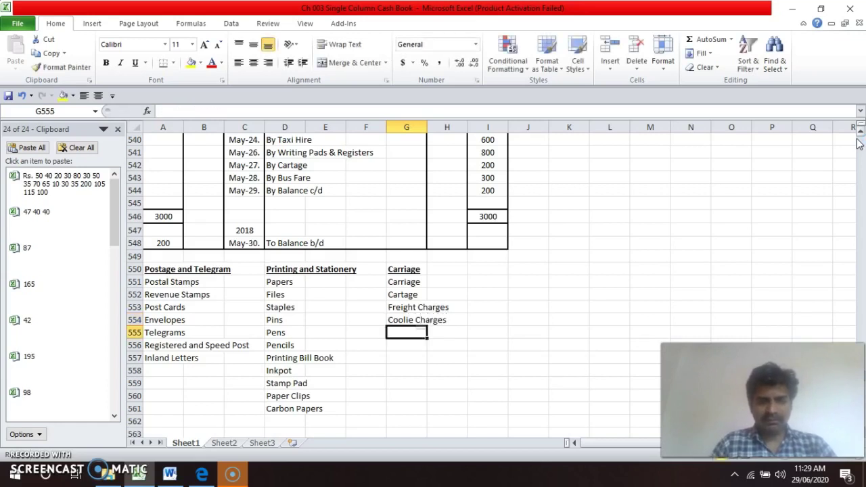
# - Enter the heading Travelling and Conveyance in A563 below the existing lists and make it bold and underlined
pyautogui.press('Return')
pyautogui.press('Return')
pyautogui.press('Down')
pyautogui.press('Down')
pyautogui.press('Down')
pyautogui.press('Down')
pyautogui.press('Down')
pyautogui.press('Down')
pyautogui.press('Down')
pyautogui.press('Down')
pyautogui.press('Down')
pyautogui.press('Down')
pyautogui.press('Up')
pyautogui.press('Up')
pyautogui.press('Up')
pyautogui.press('Up')
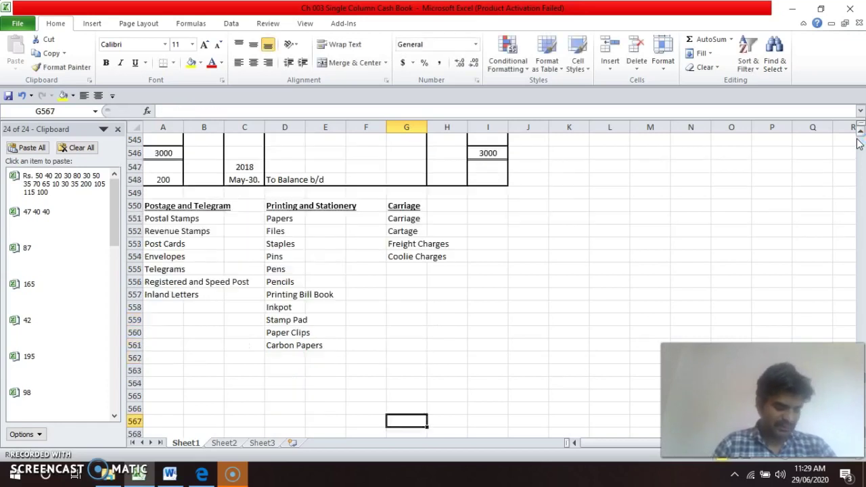
pyautogui.press('Left')
pyautogui.press('Left')
pyautogui.press('Left')
pyautogui.press('Left')
pyautogui.press('Left')
pyautogui.press('Left')
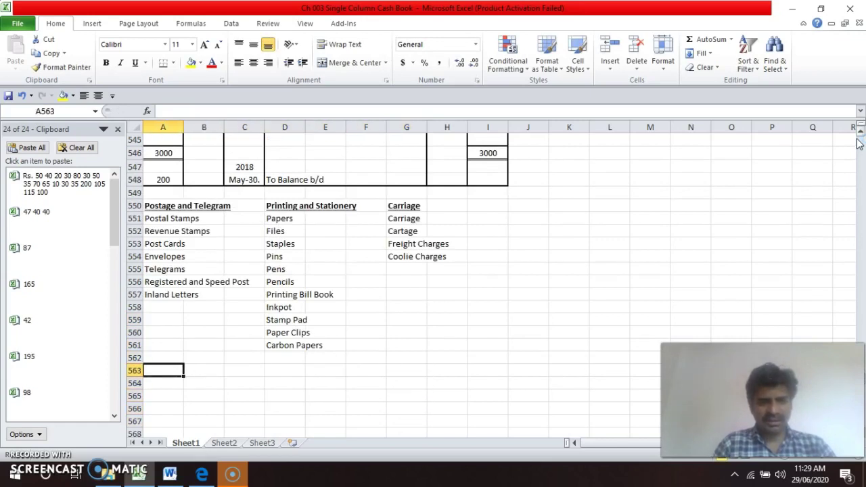
pyautogui.write('Travelling and Co')
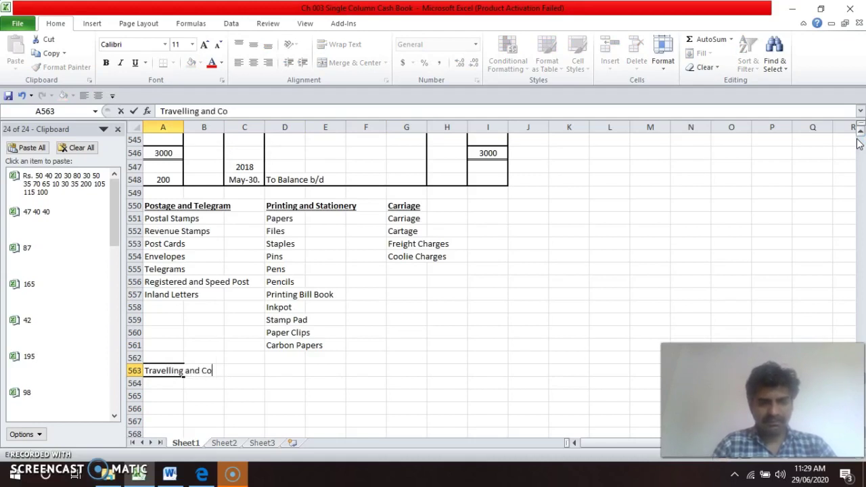
pyautogui.write('nveyance')
pyautogui.press('Return')
pyautogui.press('Up')
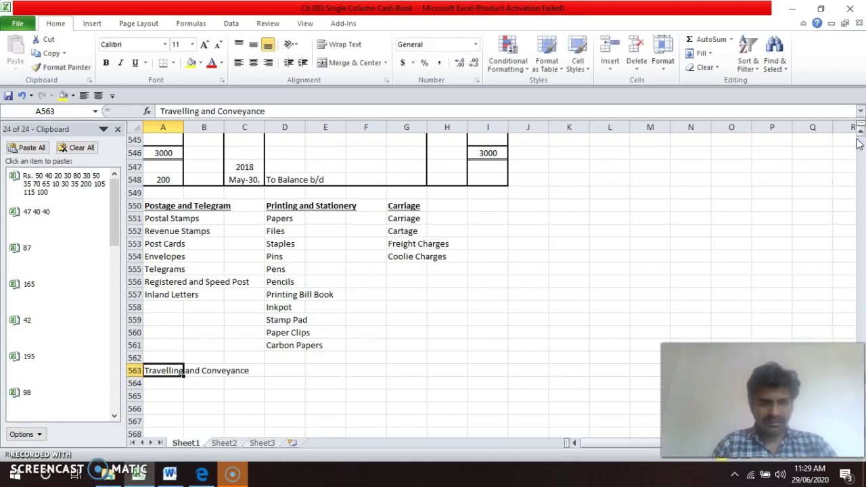
pyautogui.hotkey('ctrl', 'b')
pyautogui.hotkey('ctrl', 'u')
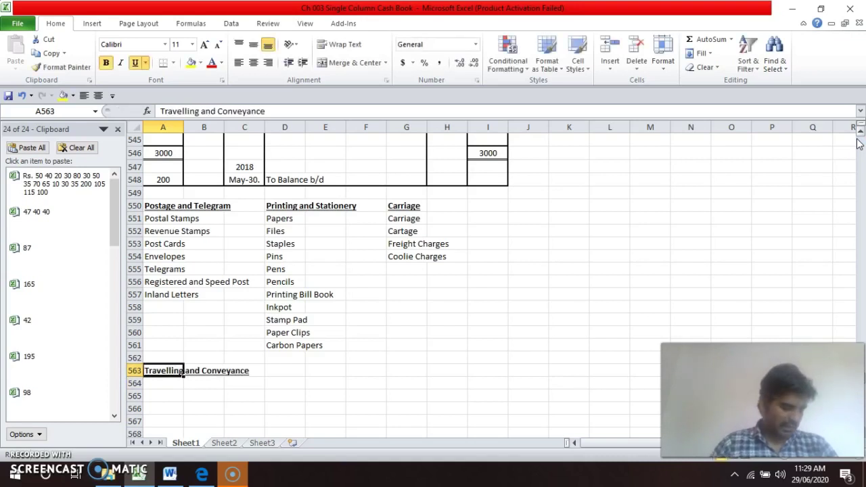
# - List Bus Fare in A564 and Taxi Fare in A565 under the Travelling and Conveyance heading
pyautogui.press('Down')
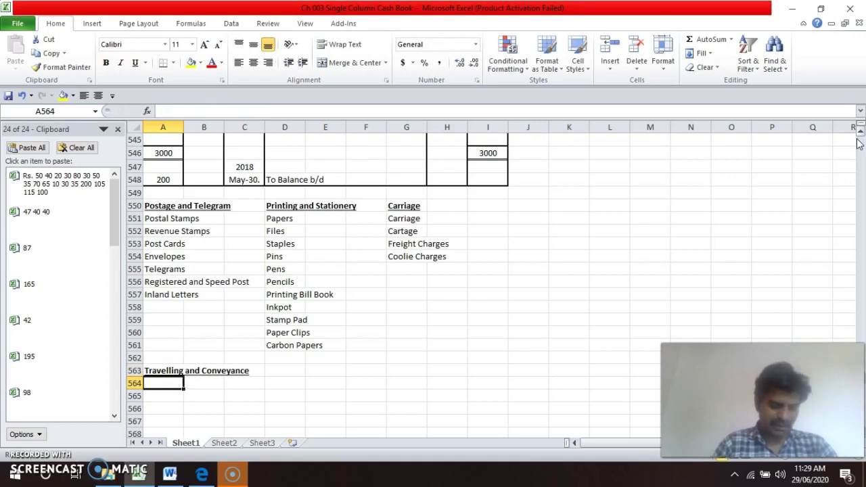
pyautogui.write('Bus ')
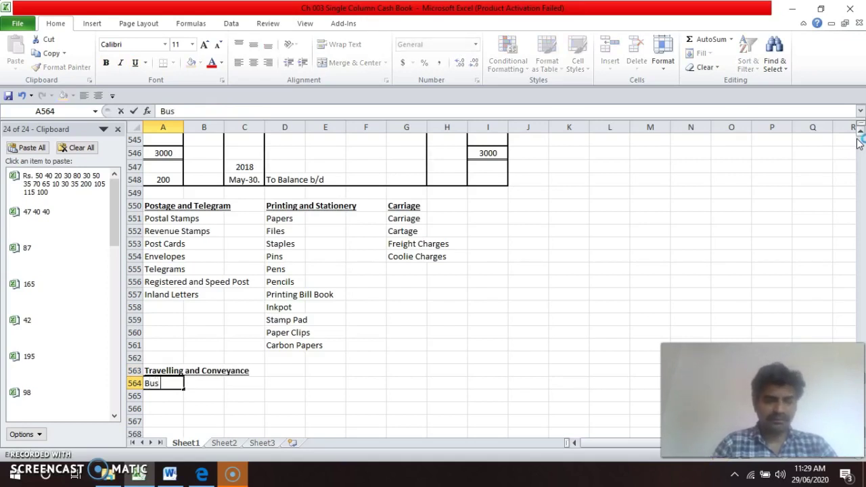
pyautogui.write('Fare')
pyautogui.press('Return')
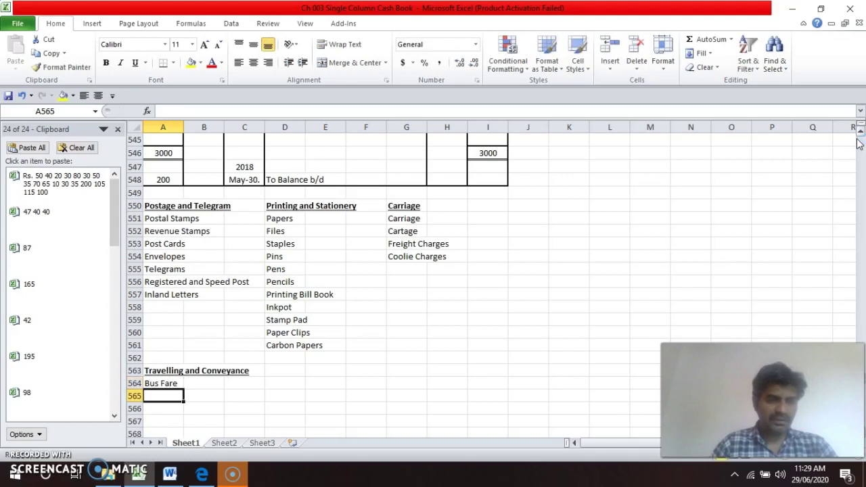
pyautogui.write('Ta')
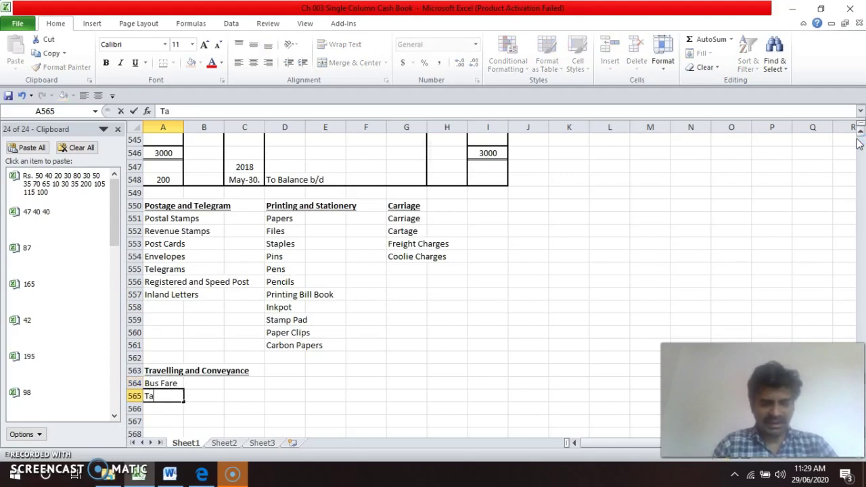
pyautogui.write('xi Fare')
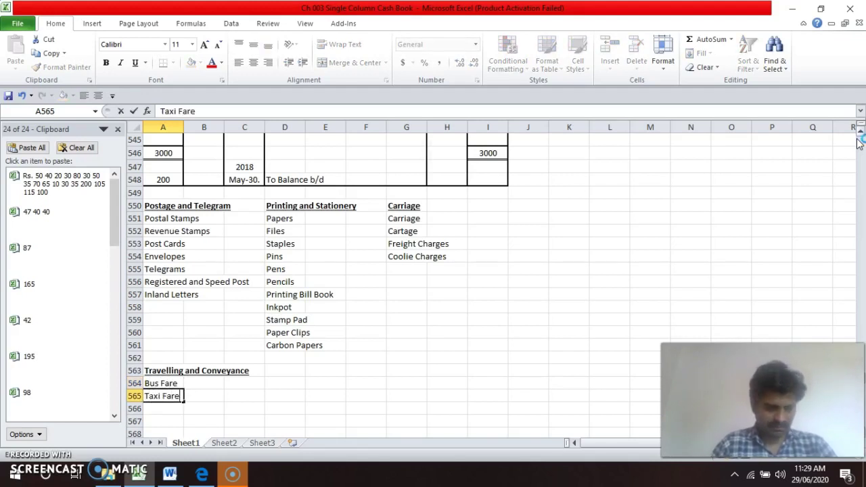
pyautogui.press('Return')
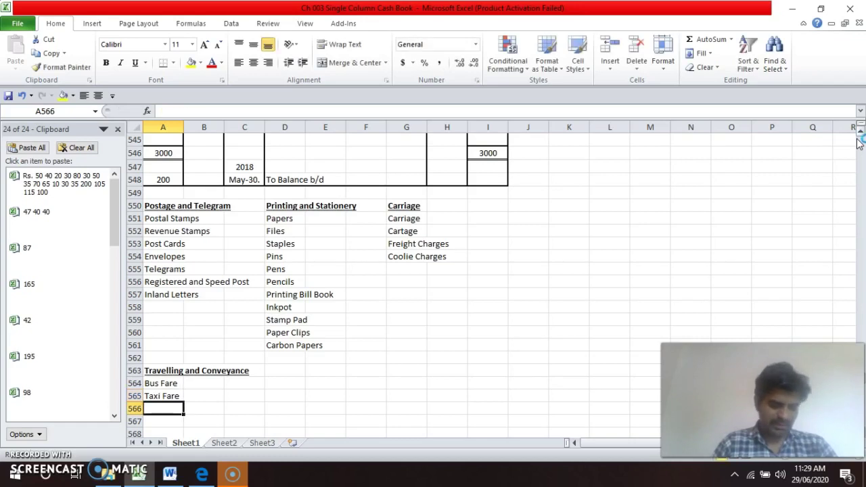
# - Add Auto Fare in A566 and Railway Fare in A567 to the Travelling and Conveyance list
pyautogui.write('Auto ')
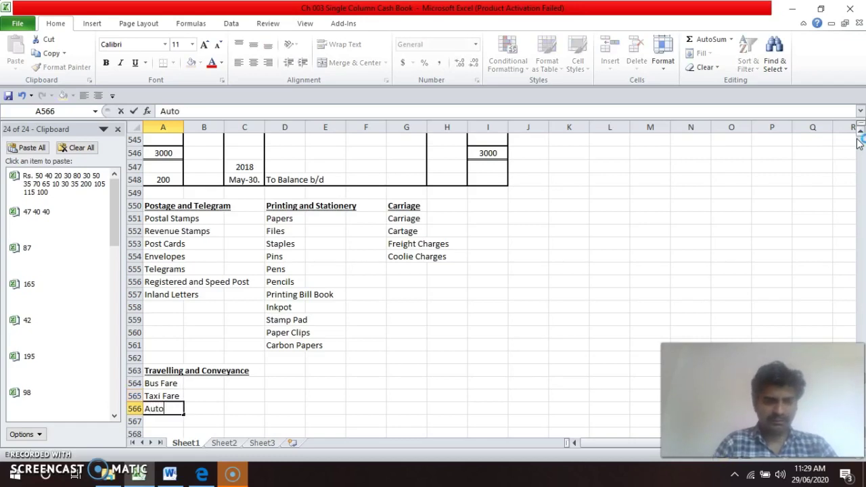
pyautogui.write('Fare')
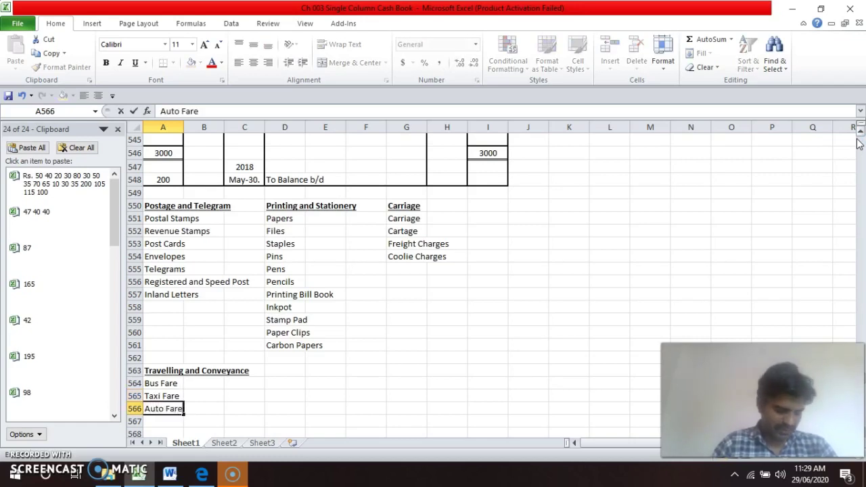
pyautogui.press('Return')
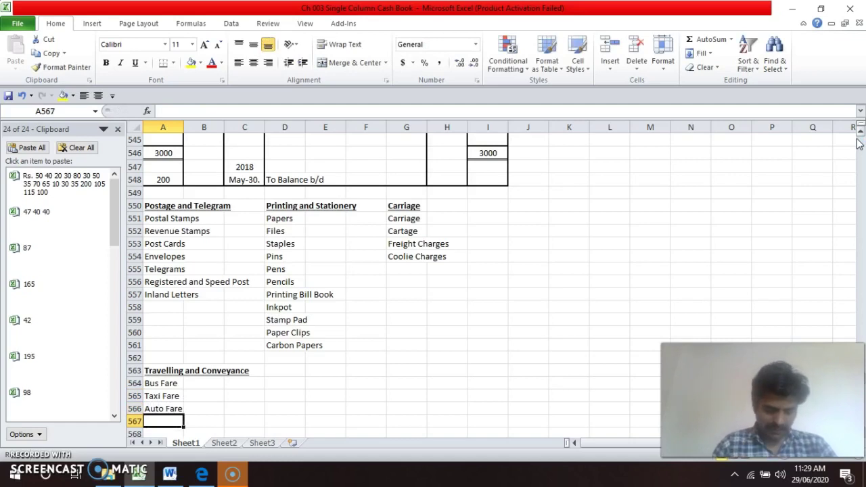
pyautogui.write('Raila')
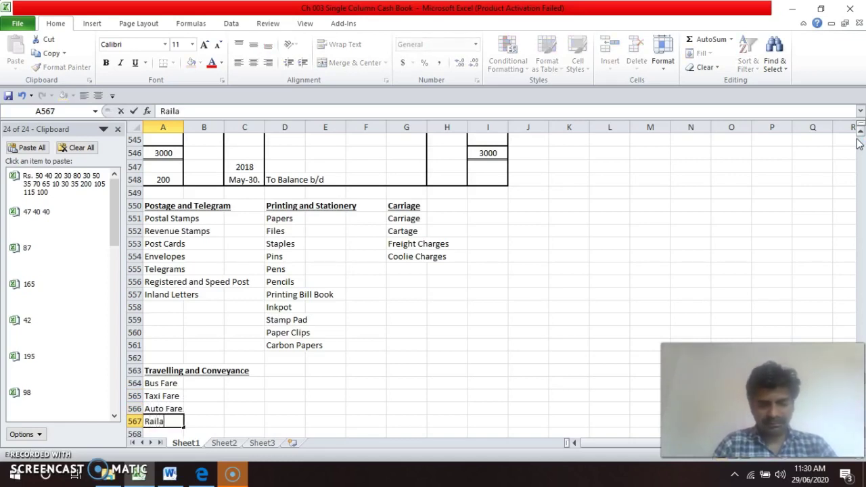
pyautogui.press('BackSpace')
pyautogui.write('wa')
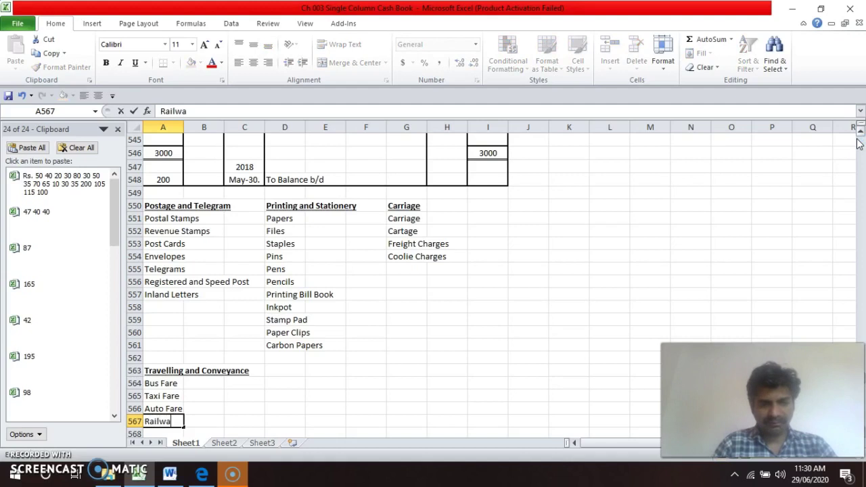
pyautogui.write('y F')
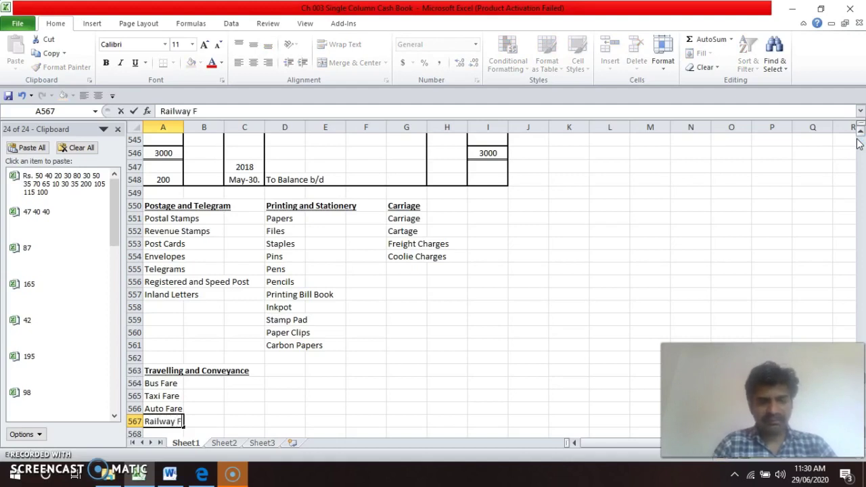
pyautogui.write('are')
pyautogui.press('Return')
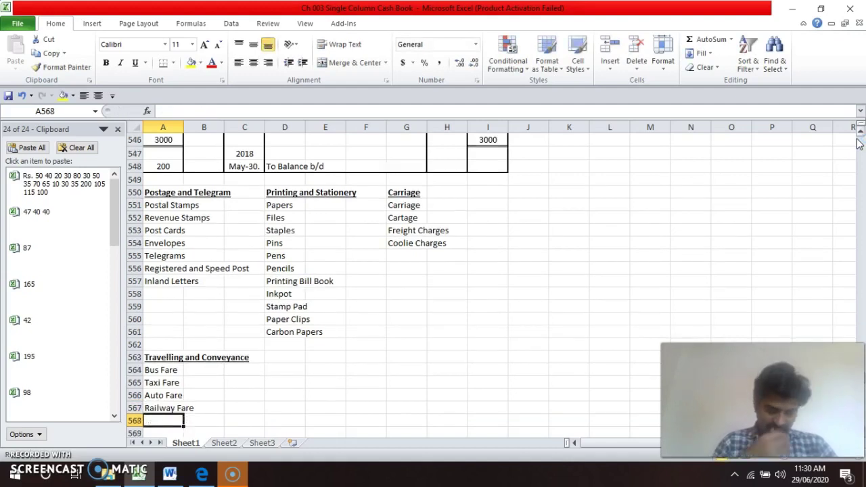
# - Enter Travelling Expenses in A568 below Railway Fare in the Travelling and Conveyance list
pyautogui.write('Tr')
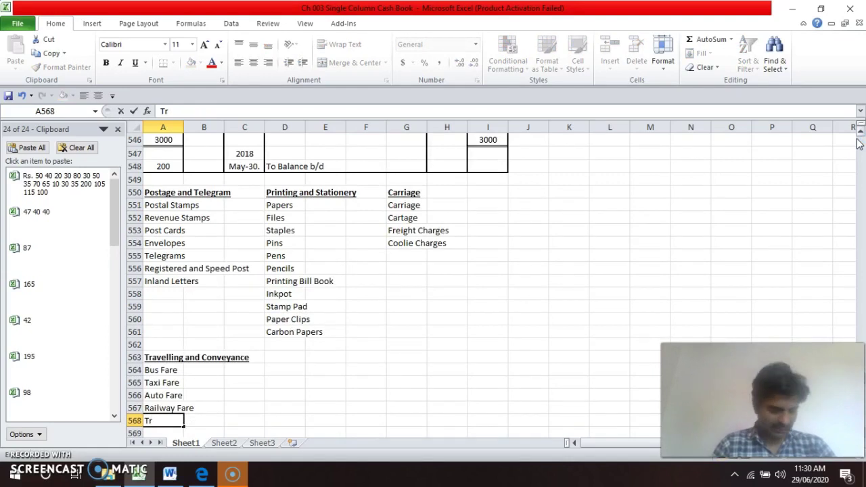
pyautogui.write('ave')
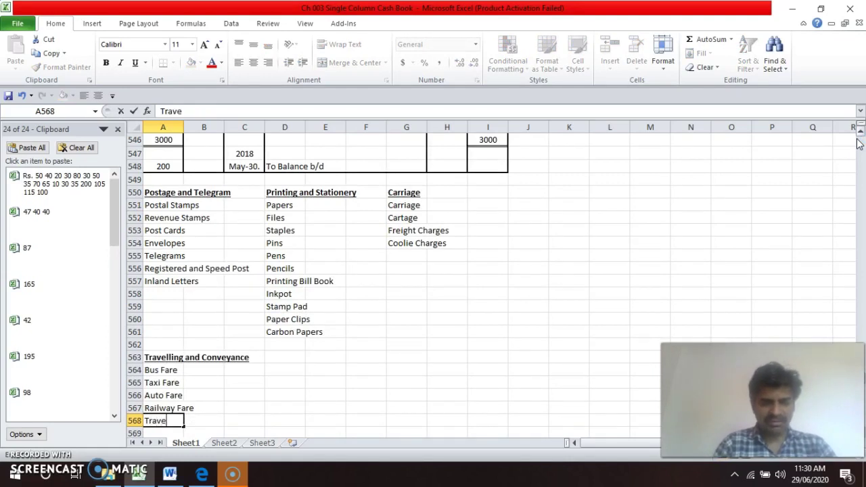
pyautogui.write('lling')
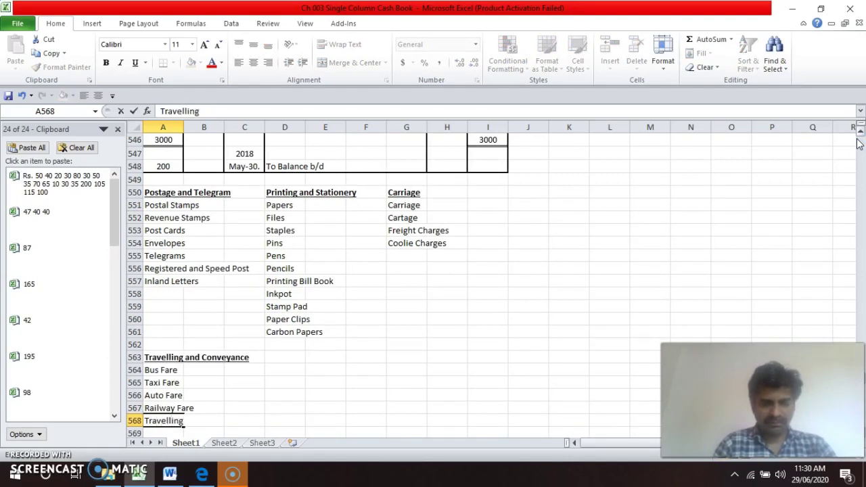
pyautogui.write(' Expe')
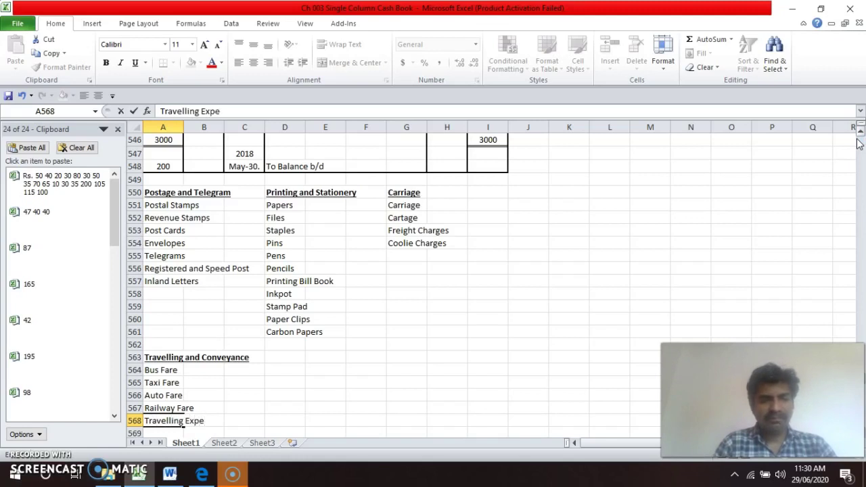
pyautogui.write('nses')
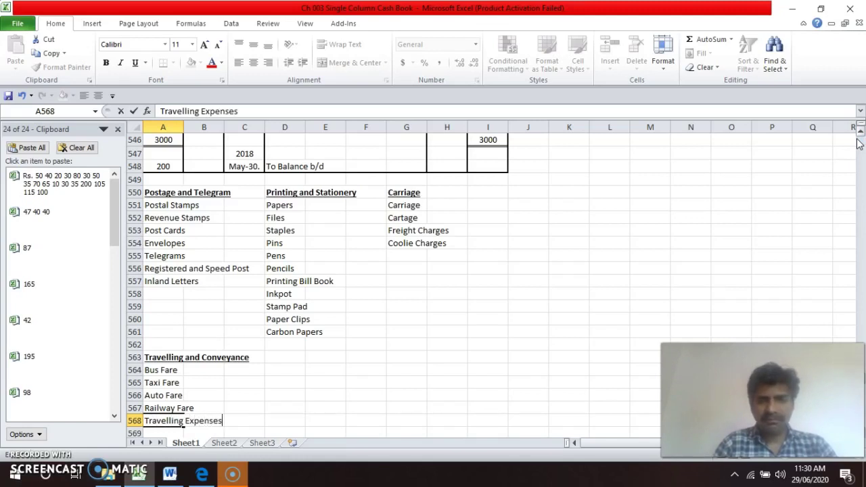
pyautogui.press('Return')
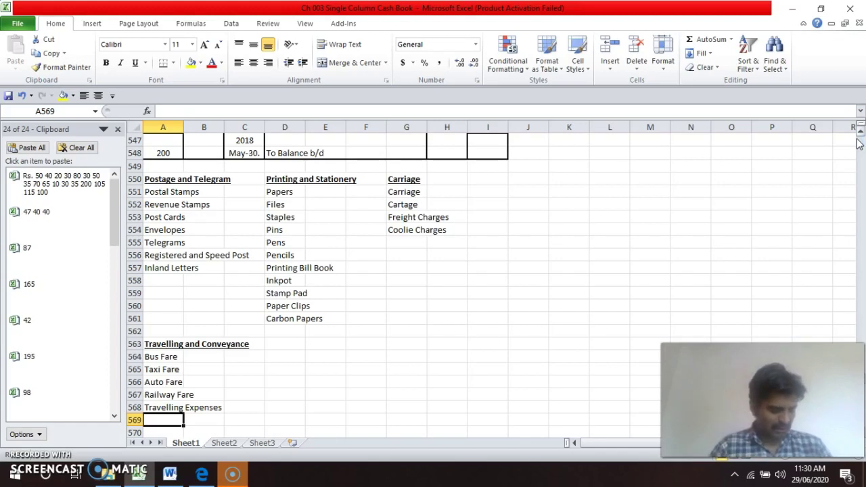
# - Review the column A expense lists from Travelling and Conveyance back up to Postage and Telegram
pyautogui.press('Return')
pyautogui.press('Return')
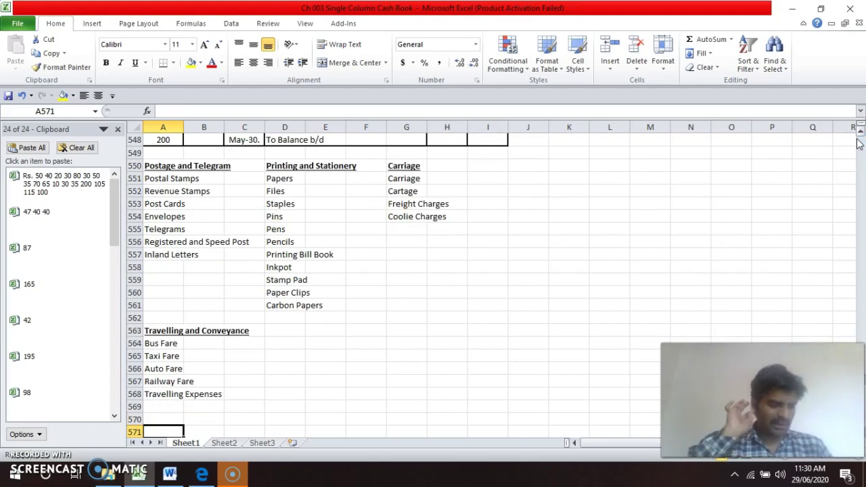
pyautogui.press('Up')
pyautogui.press('Up')
pyautogui.press('Up')
pyautogui.press('Up')
pyautogui.press('Up')
pyautogui.press('Up')
pyautogui.press('Up')
pyautogui.press('Up')
pyautogui.press('Up')
pyautogui.press('Up')
pyautogui.press('Up')
pyautogui.press('Up')
pyautogui.press('Up')
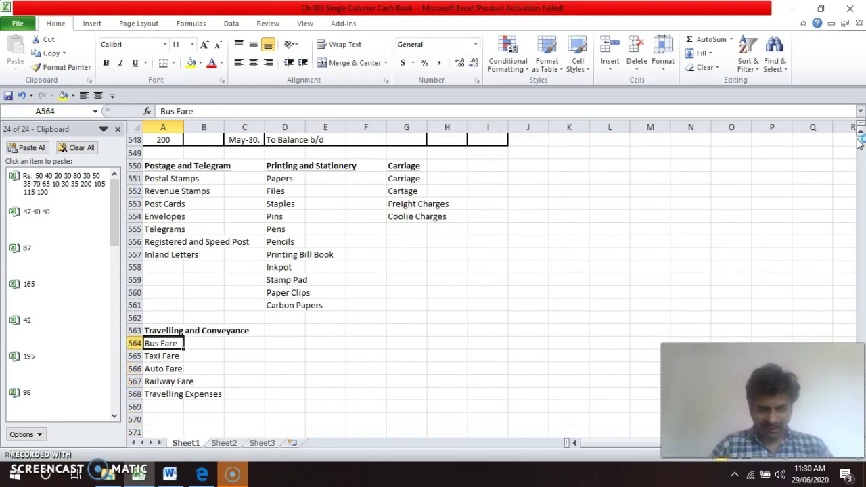
pyautogui.press('Up')
pyautogui.press('Up')
pyautogui.press('Up')
pyautogui.press('Up')
pyautogui.press('Up')
pyautogui.press('Up')
pyautogui.press('Up')
pyautogui.press('Up')
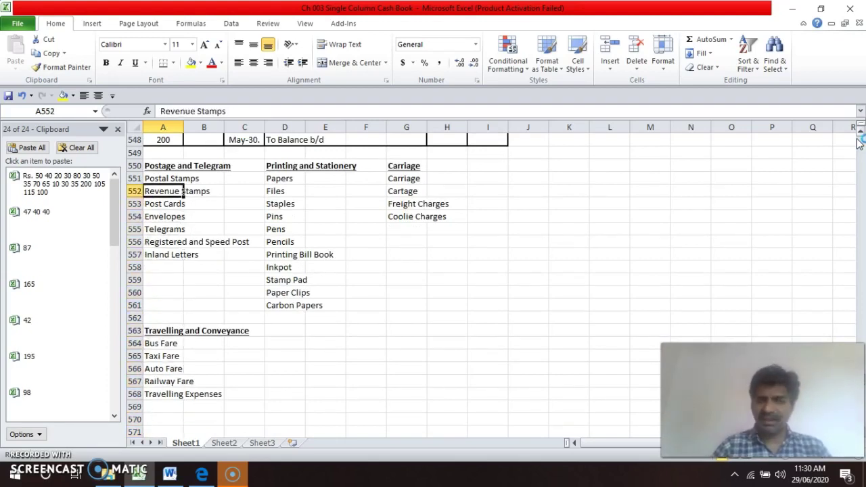
# - Enter the heading Telephone Bill in D563 beside Travelling and Conveyance and make it bold and underlined
pyautogui.press('Down')
pyautogui.press('Down')
pyautogui.press('Down')
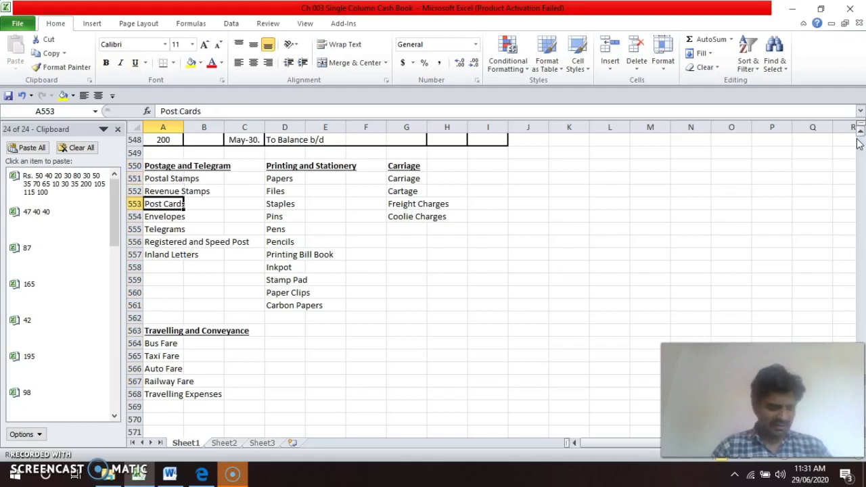
pyautogui.press('Down')
pyautogui.press('Down')
pyautogui.press('Down')
pyautogui.press('Down')
pyautogui.press('Down')
pyautogui.press('Down')
pyautogui.press('Down')
pyautogui.press('Down')
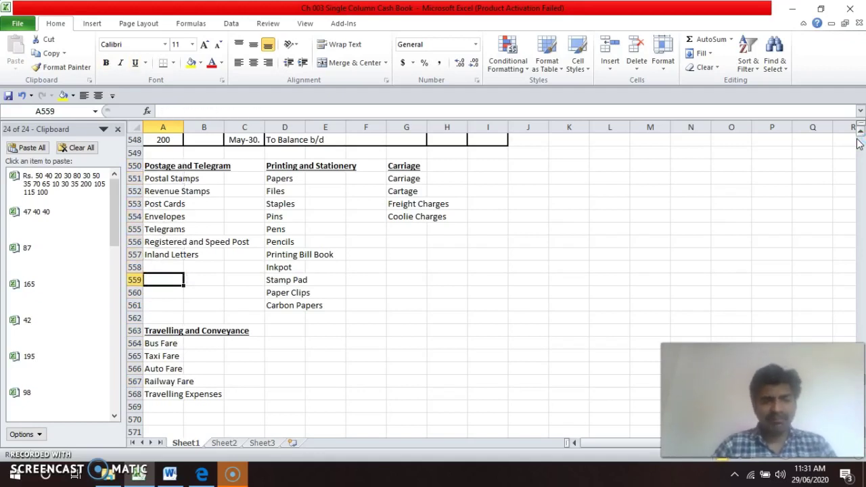
pyautogui.press('Down')
pyautogui.press('Down')
pyautogui.press('Right')
pyautogui.press('Right')
pyautogui.press('Right')
pyautogui.press('Right')
pyautogui.press('Left')
pyautogui.write('Te')
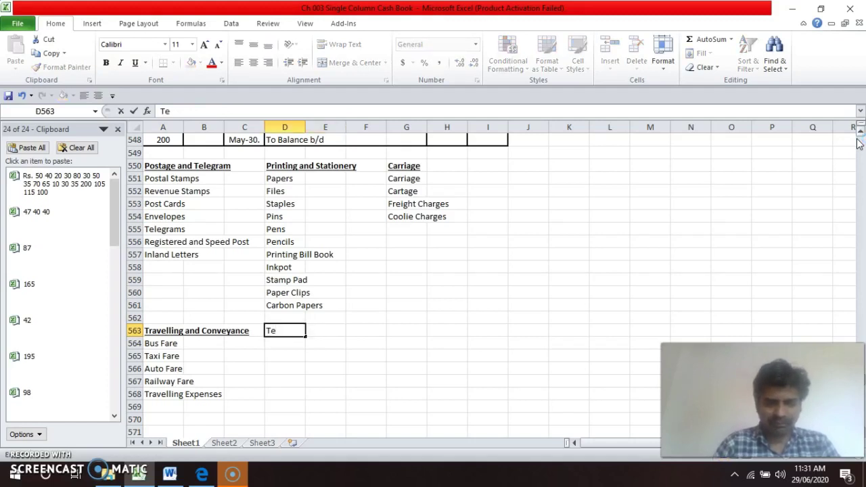
pyautogui.write('lepho')
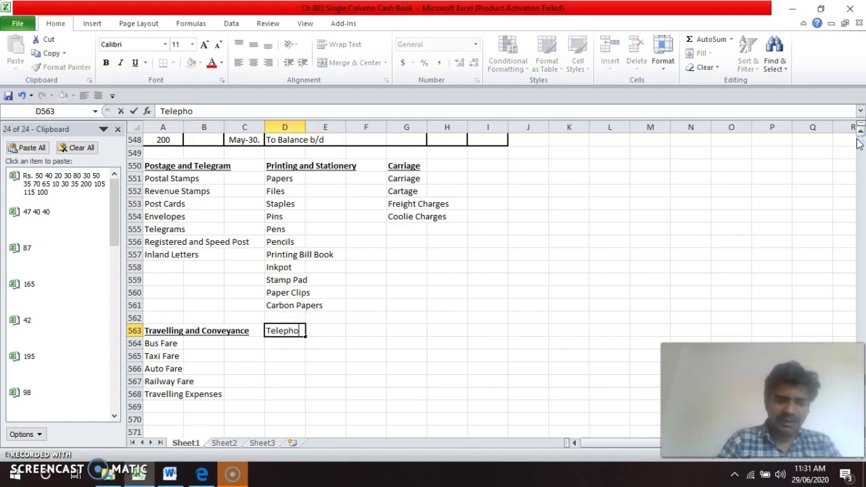
pyautogui.write('ne Bill')
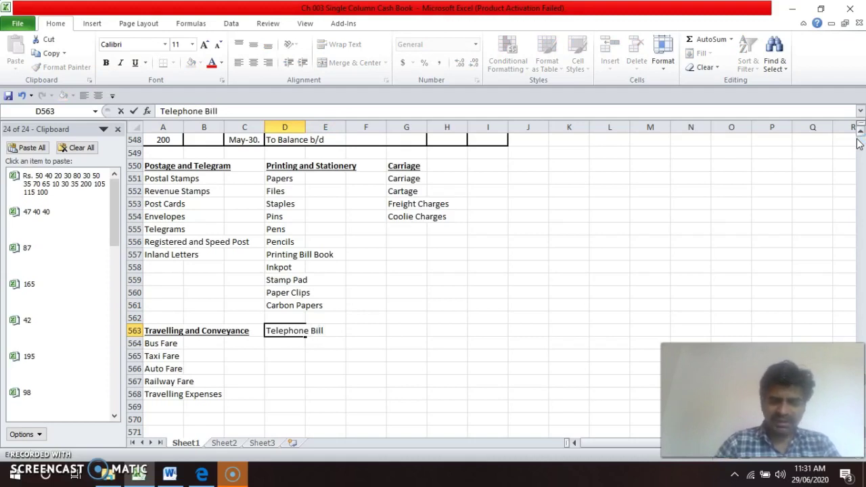
pyautogui.press('Return')
pyautogui.press('Up')
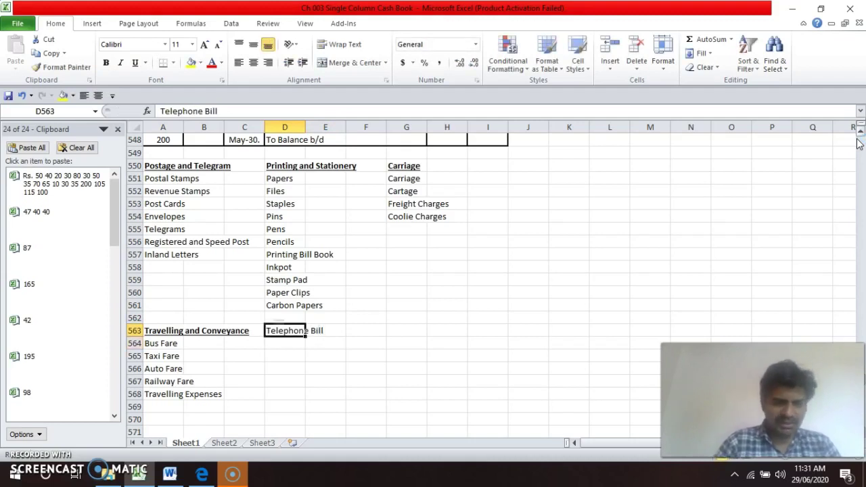
pyautogui.hotkey('ctrl', 'b')
pyautogui.hotkey('ctrl', 'u')
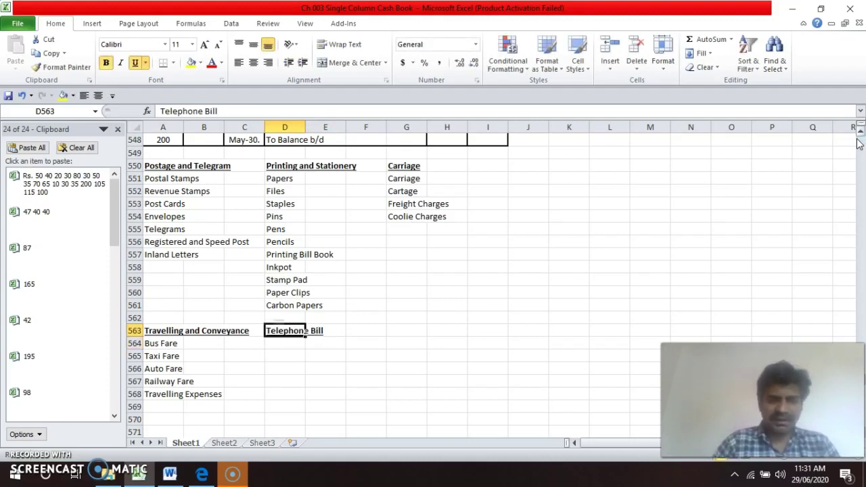
# - Enter the heading Wages in D565, two rows below Telephone Bill
pyautogui.press('Right')
pyautogui.press('Down')
pyautogui.press('Down')
pyautogui.press('Left')
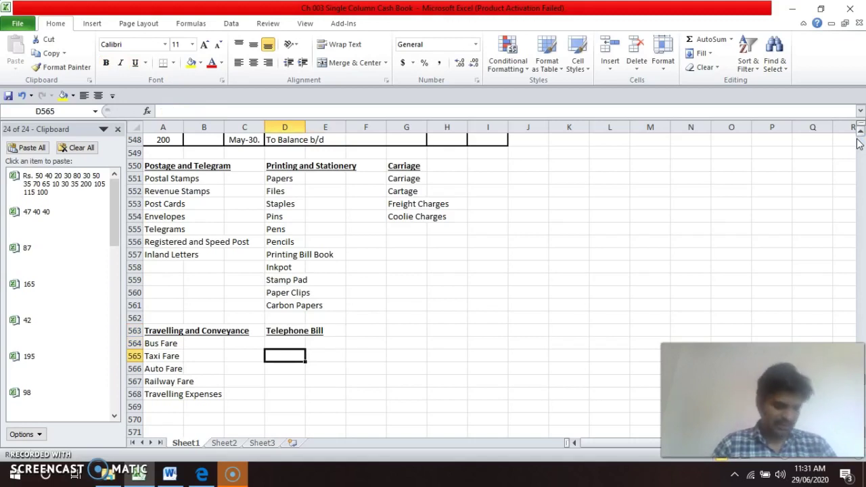
pyautogui.write('Wages')
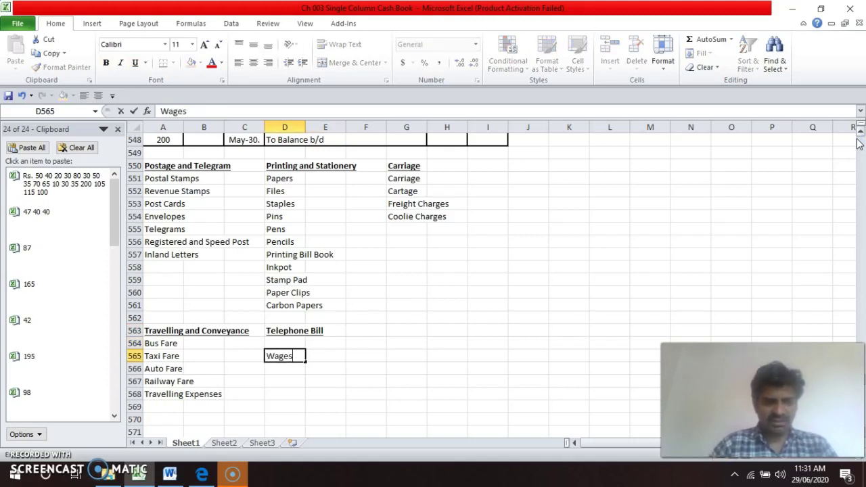
pyautogui.press('Return')
pyautogui.press('Up')
pyautogui.write('b')
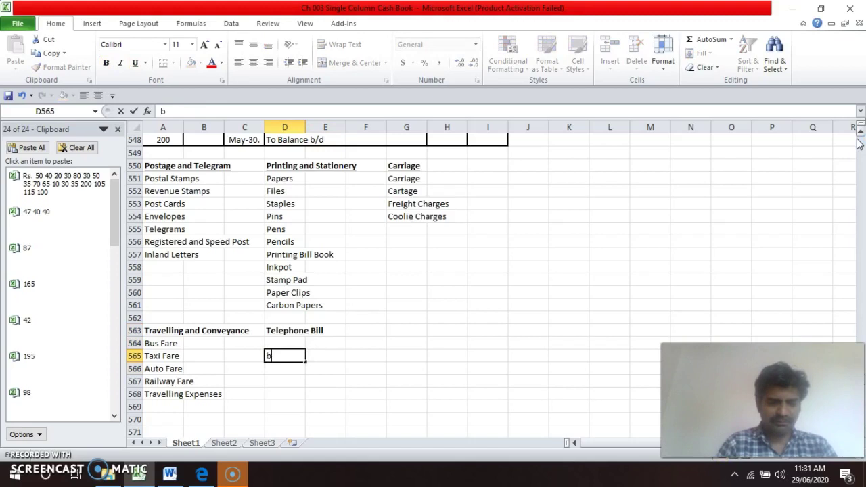
pyautogui.hotkey('ctrl', 'z')
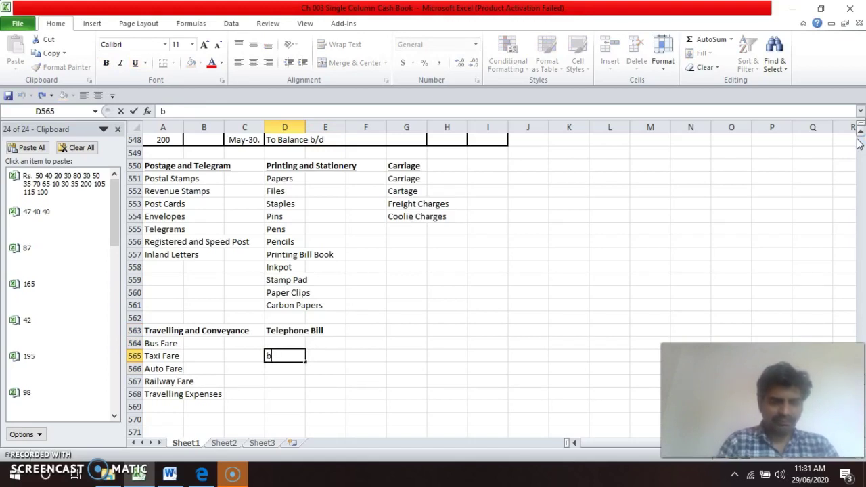
pyautogui.press('Return')
pyautogui.hotkey('ctrl', 'z')
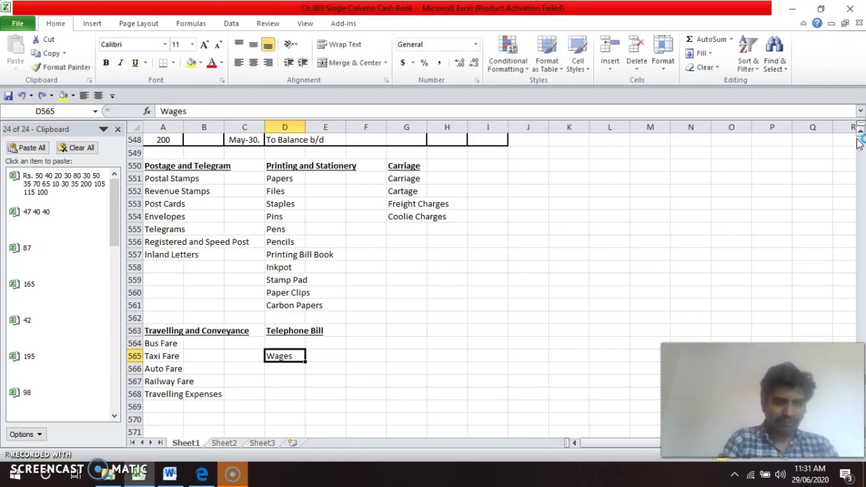
# - Make the Wages heading in D565 bold and underlined
pyautogui.hotkey('ctrl', 'b')
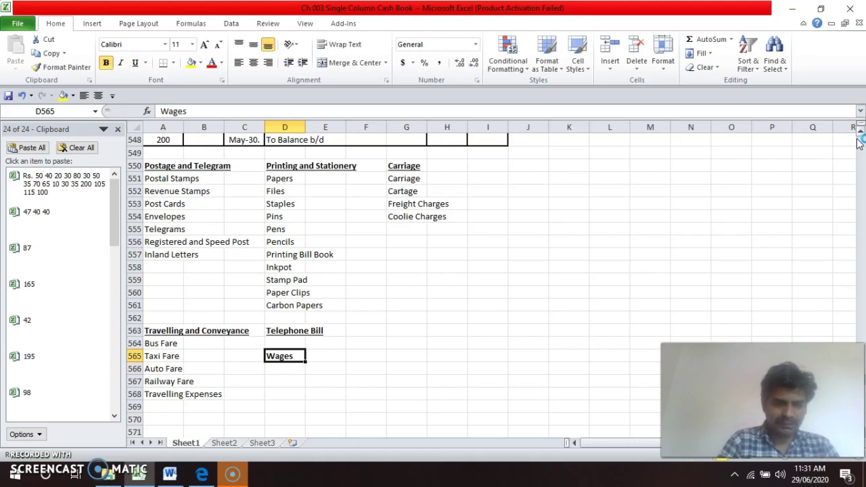
pyautogui.hotkey('ctrl', 'u')
# - Enter the heading Repairs in D567 and make it bold and underlined
pyautogui.press('Down')
pyautogui.press('Down')
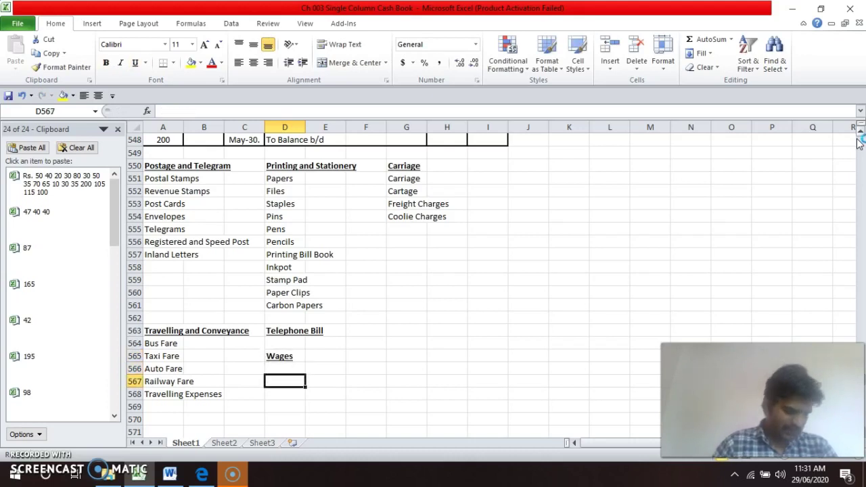
pyautogui.write('Re')
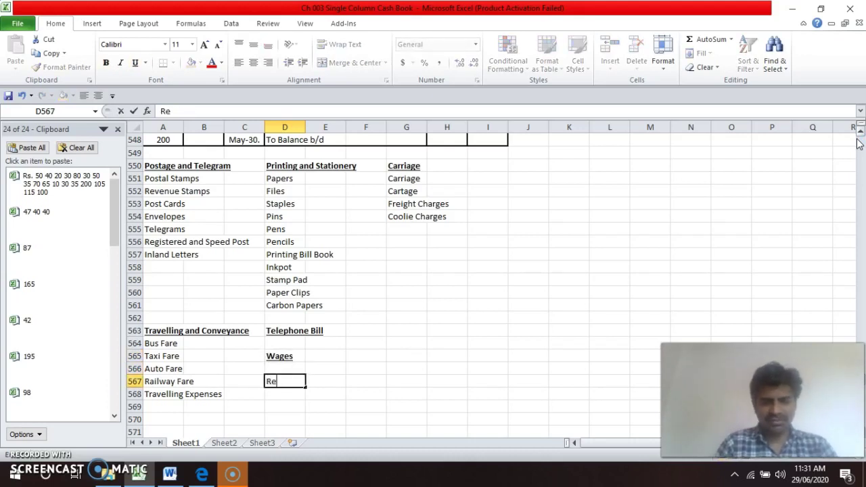
pyautogui.write('pairs')
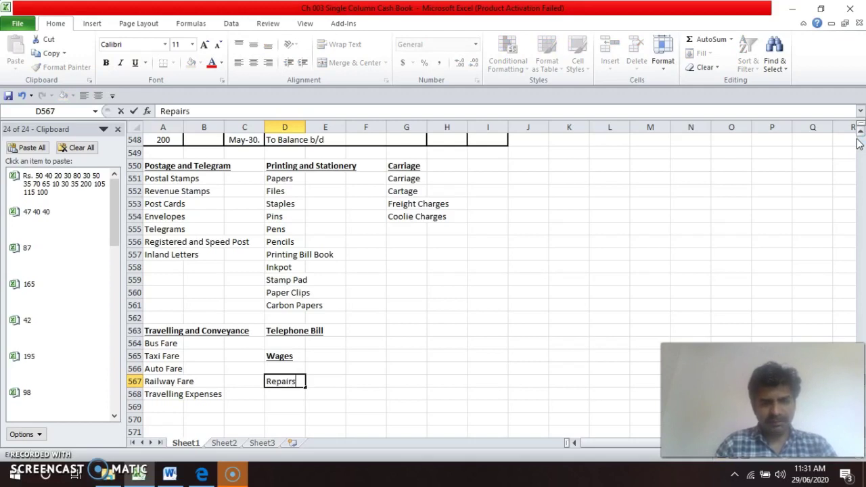
pyautogui.press('Return')
pyautogui.press('Up')
pyautogui.hotkey('ctrl', 'b')
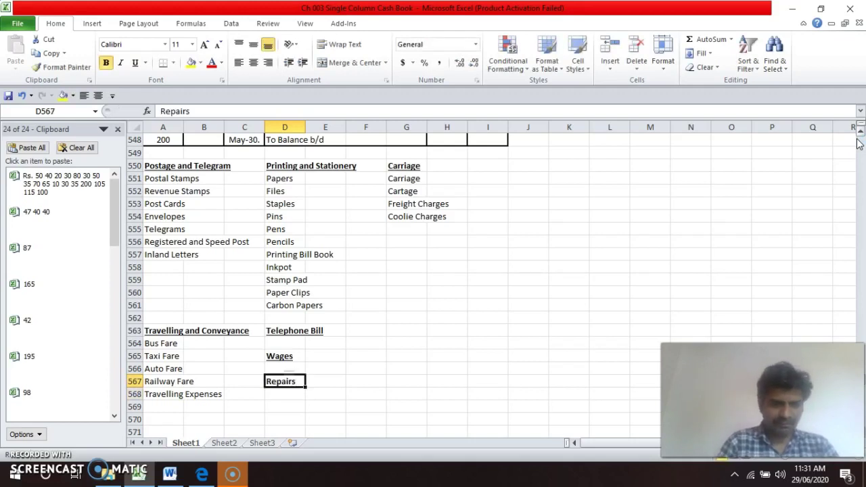
pyautogui.hotkey('ctrl', 'u')
# - Enter the heading Electricity Bill in F563 beside Telephone Bill
pyautogui.press('Up')
pyautogui.press('Up')
pyautogui.press('Up')
pyautogui.press('Up')
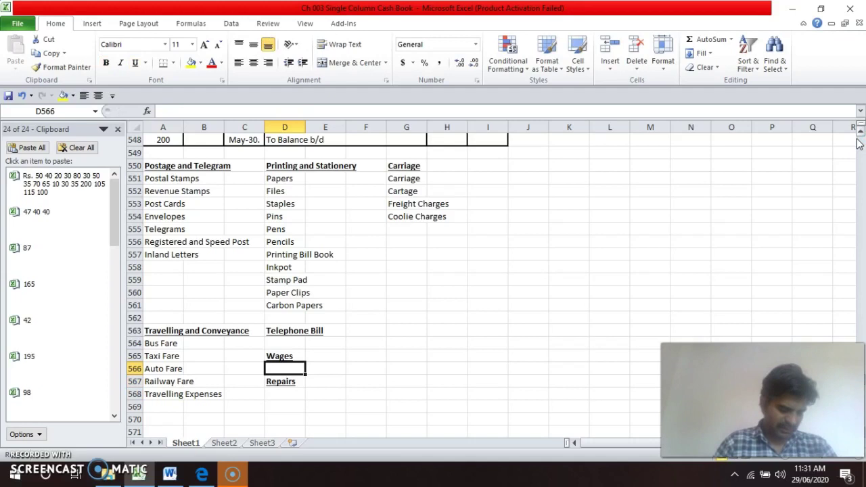
pyautogui.press('Right')
pyautogui.press('Right')
pyautogui.write('El')
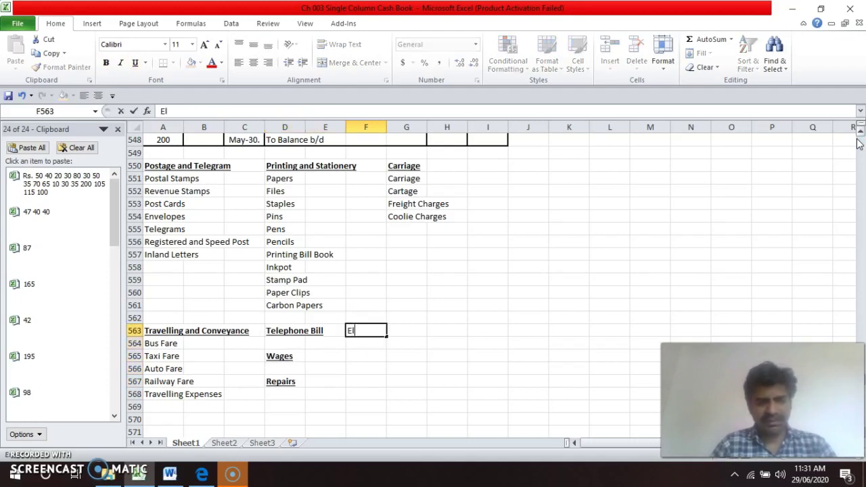
pyautogui.write('ectr')
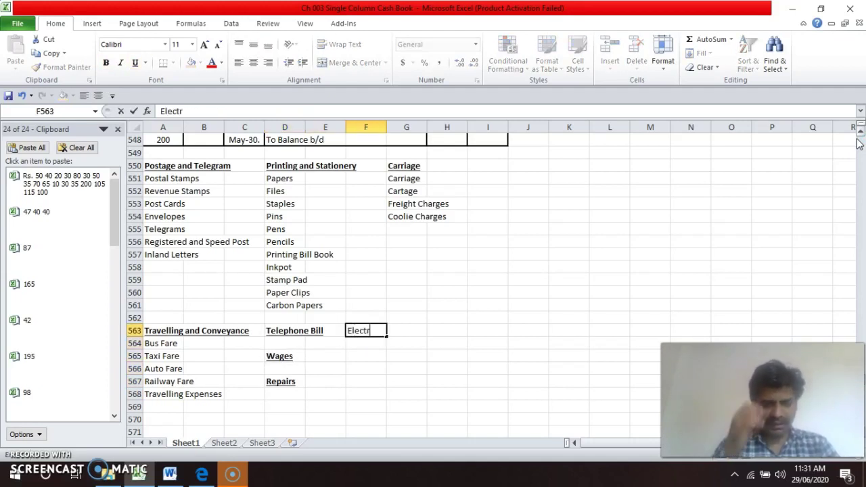
pyautogui.write('ici')
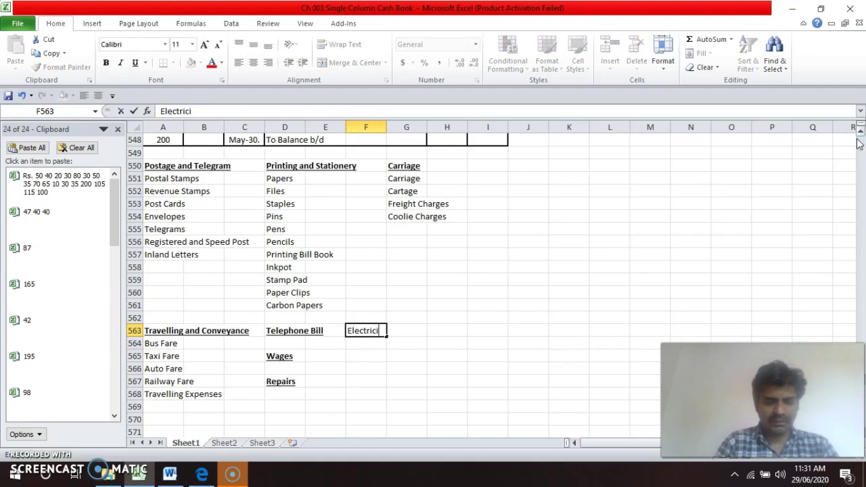
pyautogui.write('ty Bill')
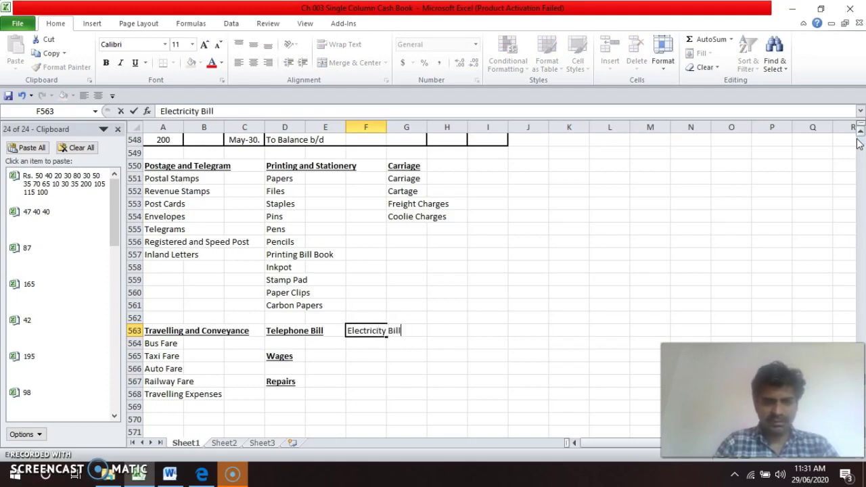
pyautogui.press('Return')
pyautogui.press('Up')
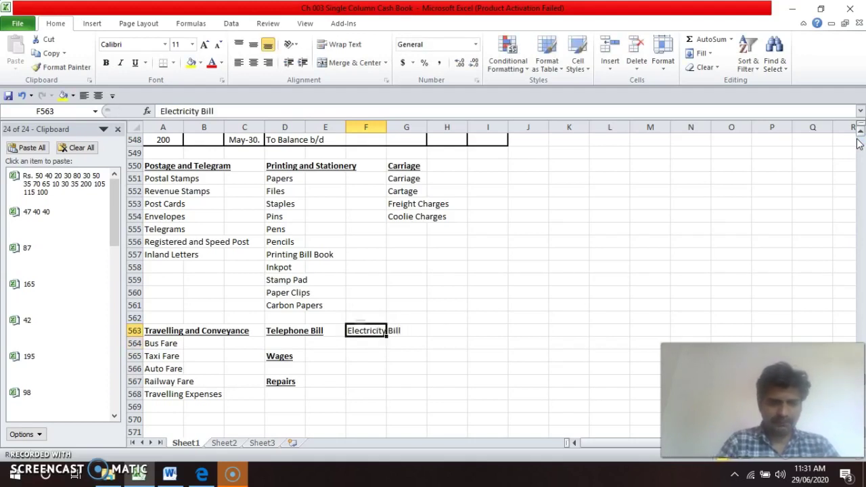
pyautogui.write('b')
pyautogui.hotkey('ctrl', 'u')
pyautogui.press('Return')
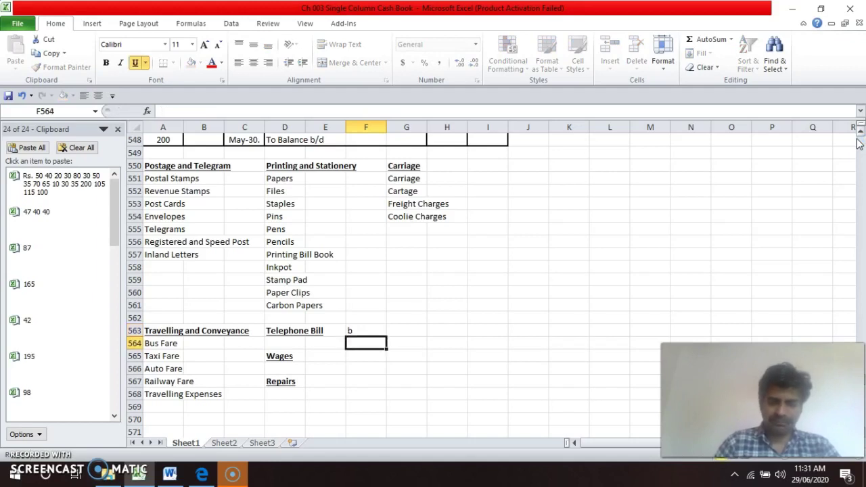
pyautogui.hotkey('ctrl', 'z')
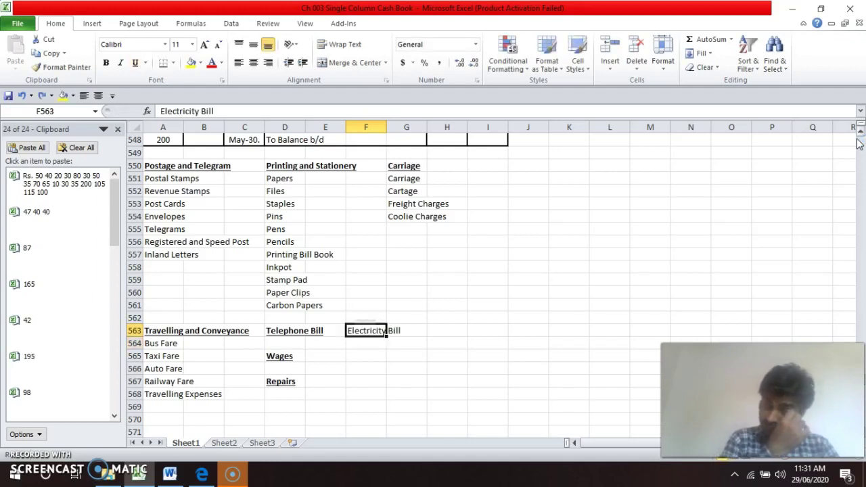
# - Make the Electricity Bill heading in F563 bold and underlined
pyautogui.hotkey('ctrl', 'b')
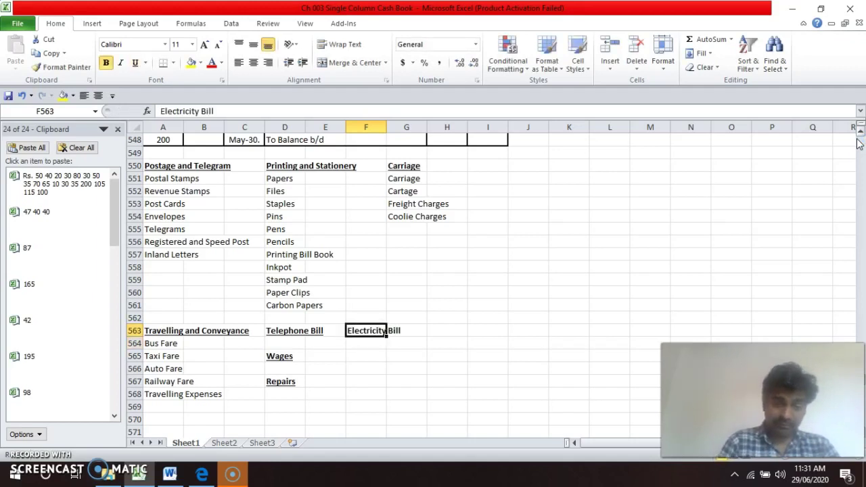
pyautogui.hotkey('ctrl', 'u')
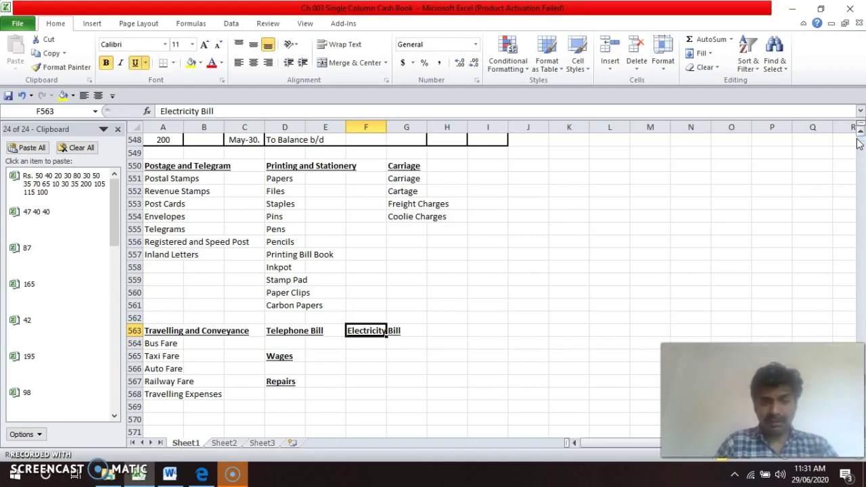
# - Enter the heading Advertisement in F565 and make it bold and underlined
pyautogui.press('Down')
pyautogui.press('Down')
pyautogui.write('Advertise')
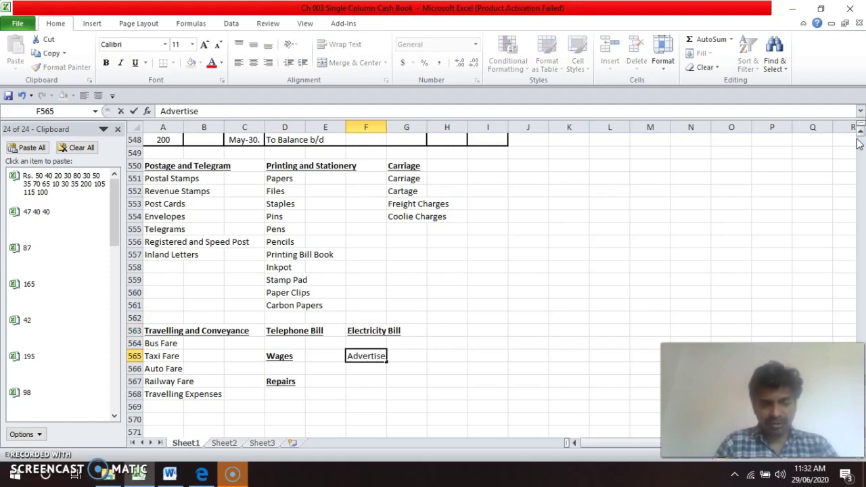
pyautogui.write('ment')
pyautogui.press('Return')
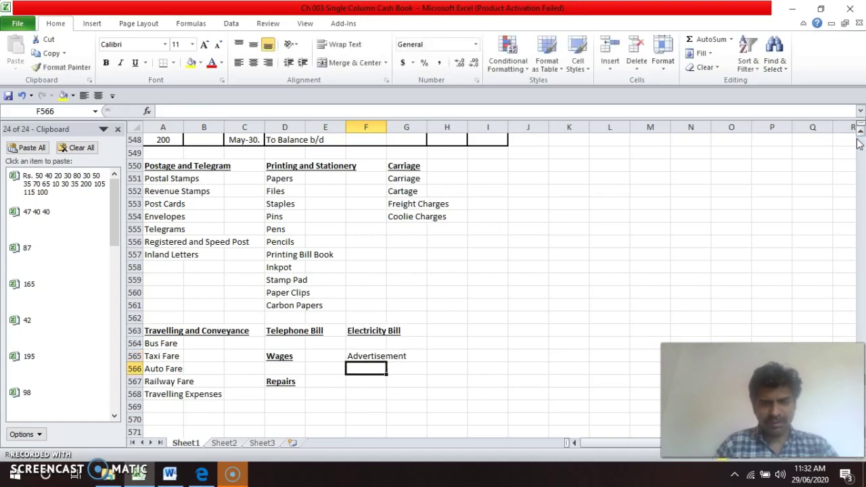
pyautogui.press('Up')
pyautogui.hotkey('ctrl', 'b')
pyautogui.hotkey('ctrl', 'u')
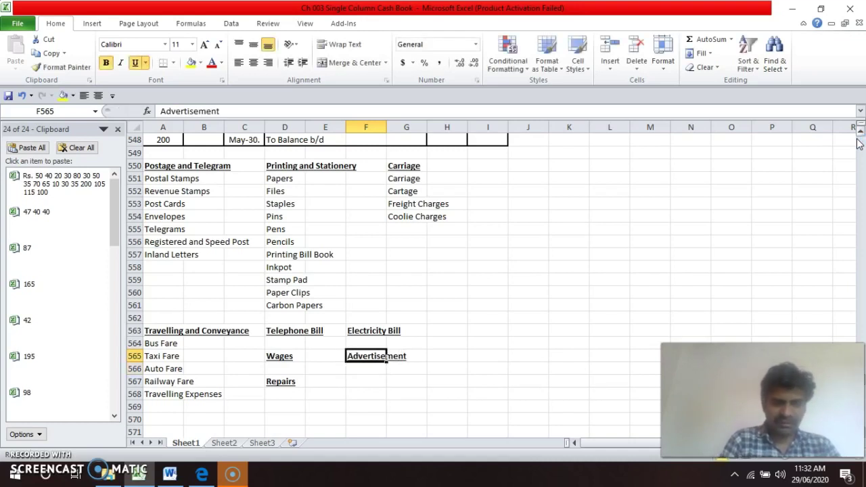
# - Enter the heading Miscellaneous Expenses in F567 and make it bold and underlined
pyautogui.press('Down')
pyautogui.press('Down')
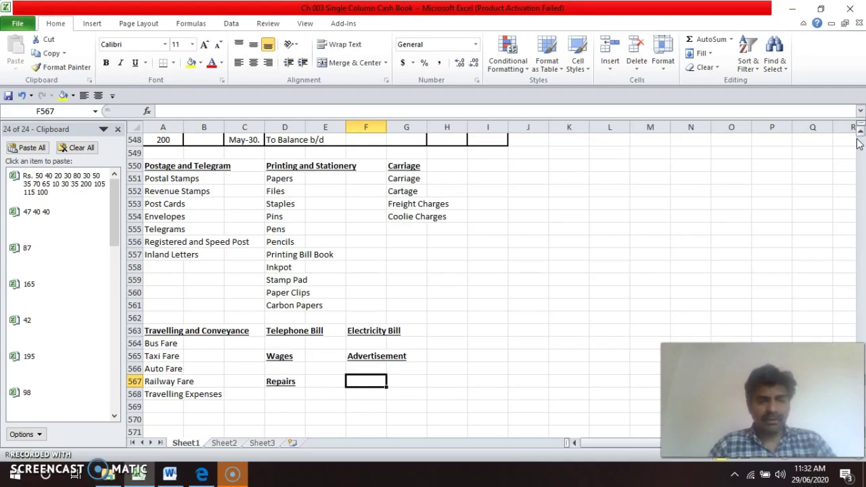
pyautogui.write('Miscella')
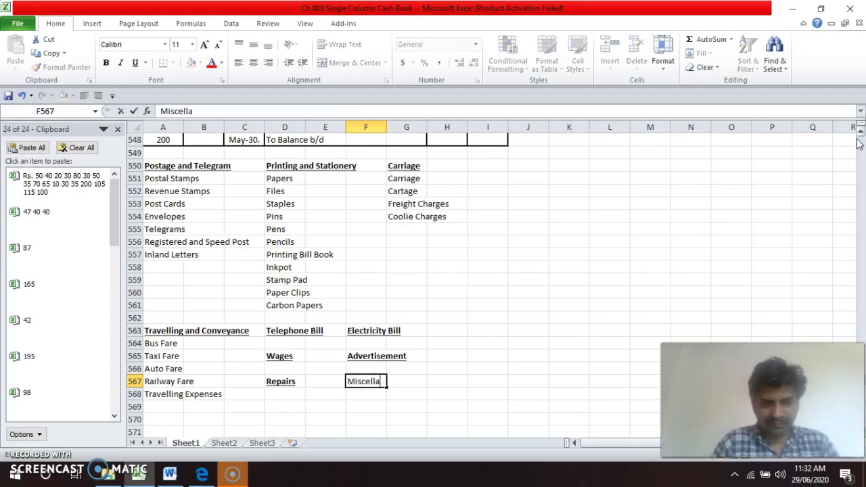
pyautogui.write('m')
pyautogui.press('BackSpace')
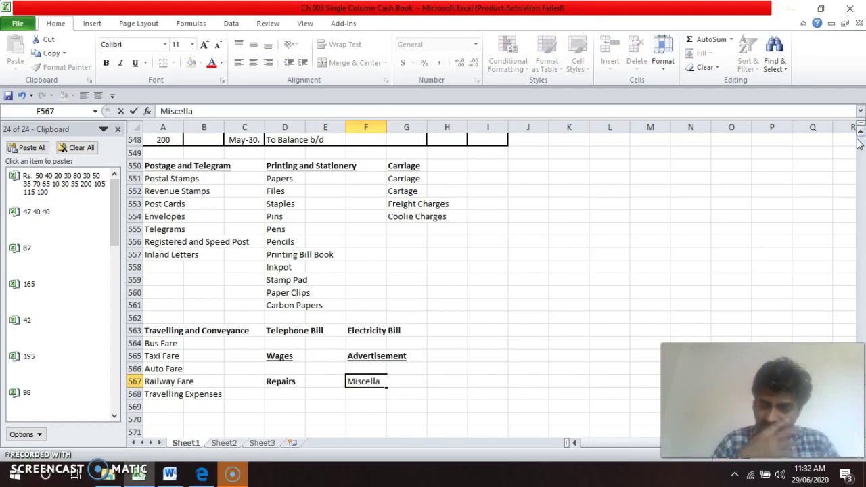
pyautogui.write('neou')
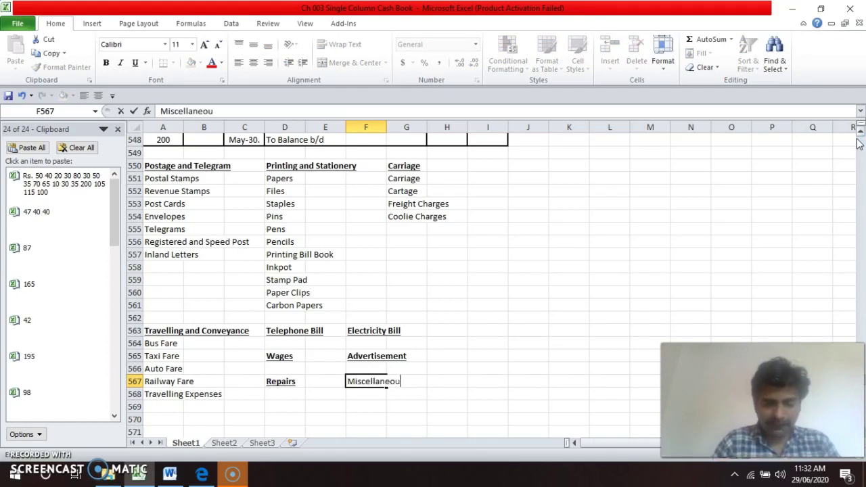
pyautogui.write('s Exp')
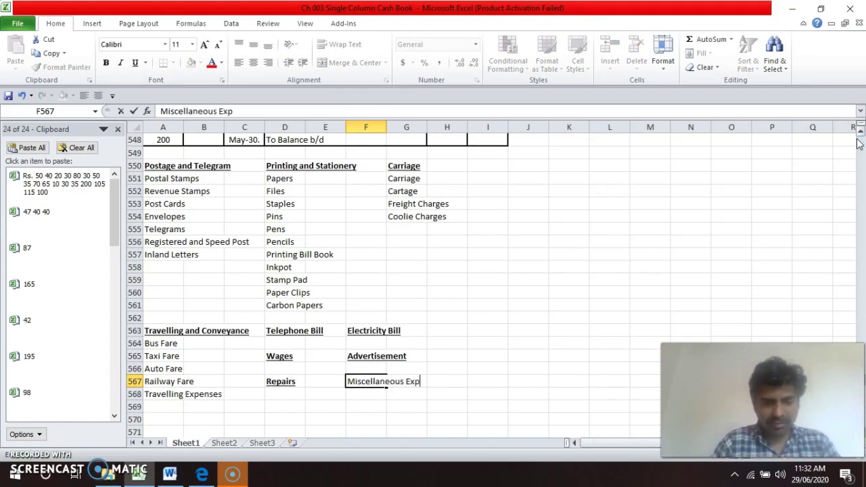
pyautogui.write('enses')
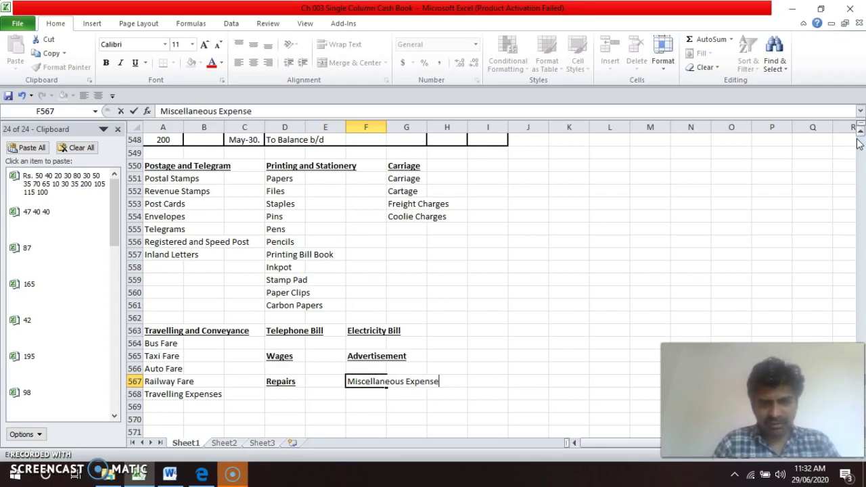
pyautogui.press('Return')
pyautogui.press('Up')
pyautogui.hotkey('ctrl', 'b')
pyautogui.hotkey('ctrl', 'u')
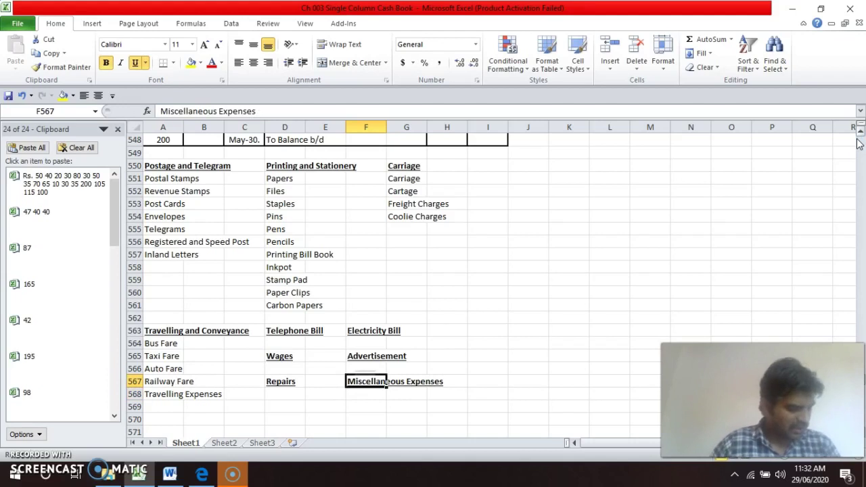
# - List Washing Expenses in F568 and Cleaning Charges in F569 under the Miscellaneous Expenses heading
pyautogui.press('Down')
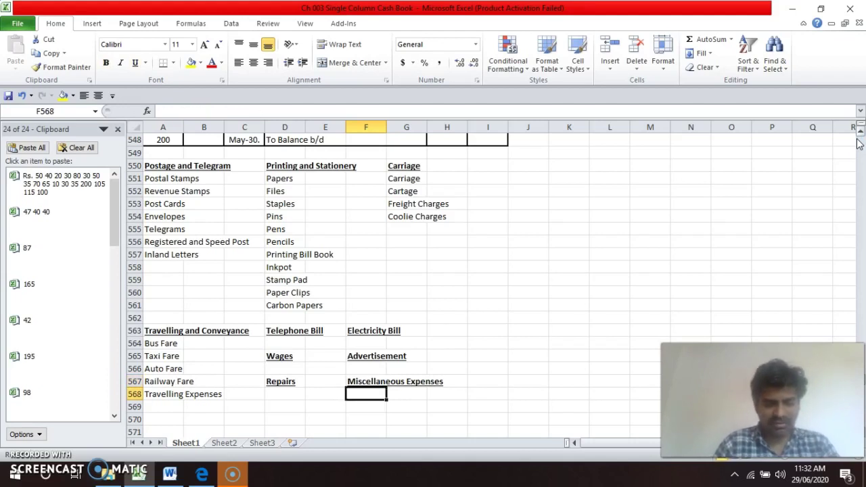
pyautogui.write('Was')
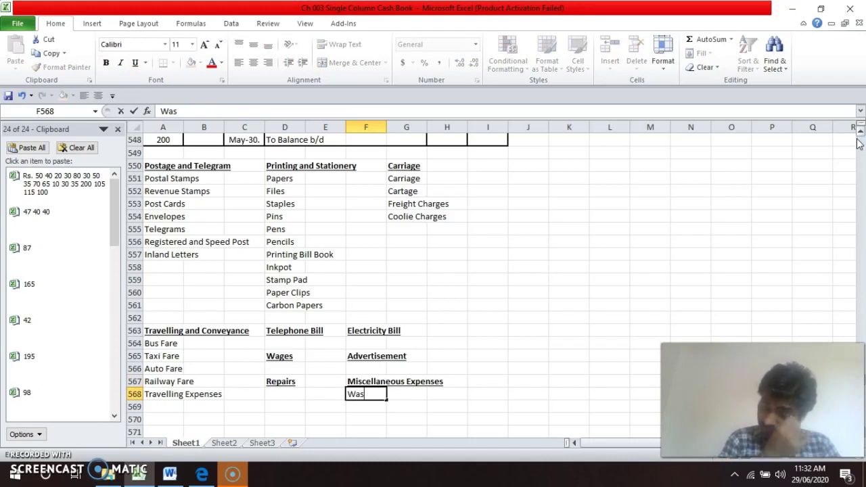
pyautogui.write('hing Expenses')
pyautogui.press('Return')
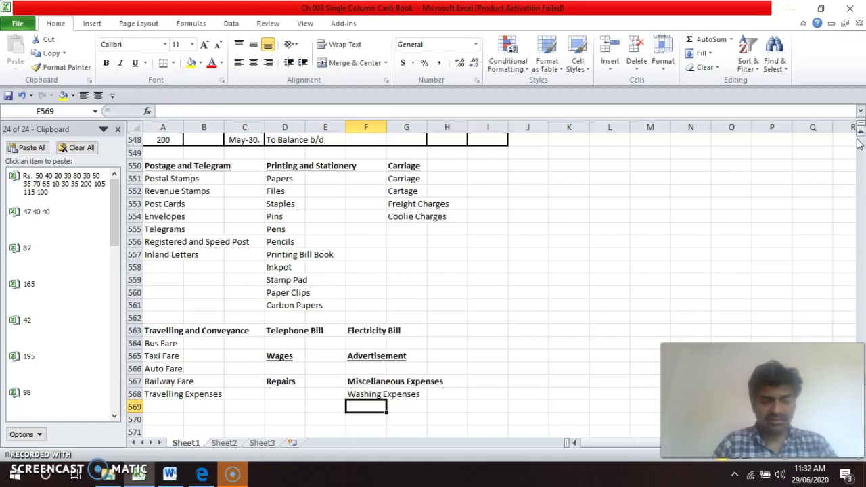
pyautogui.write('Cleaning C')
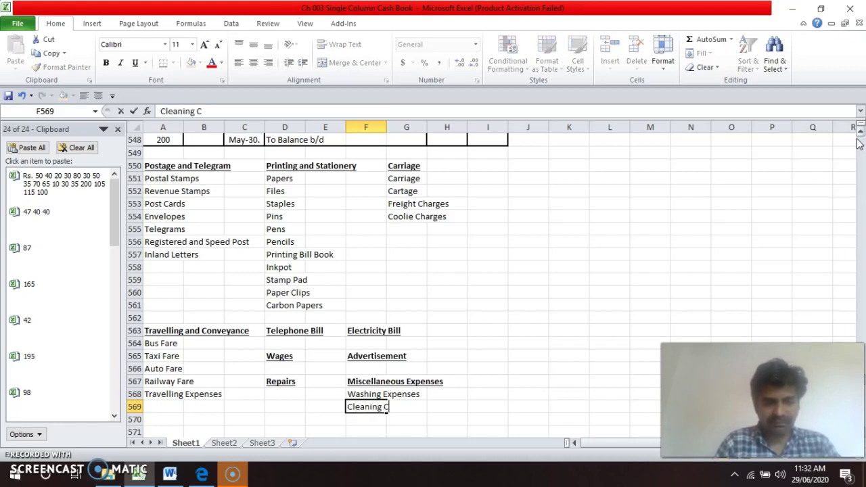
pyautogui.write('harges')
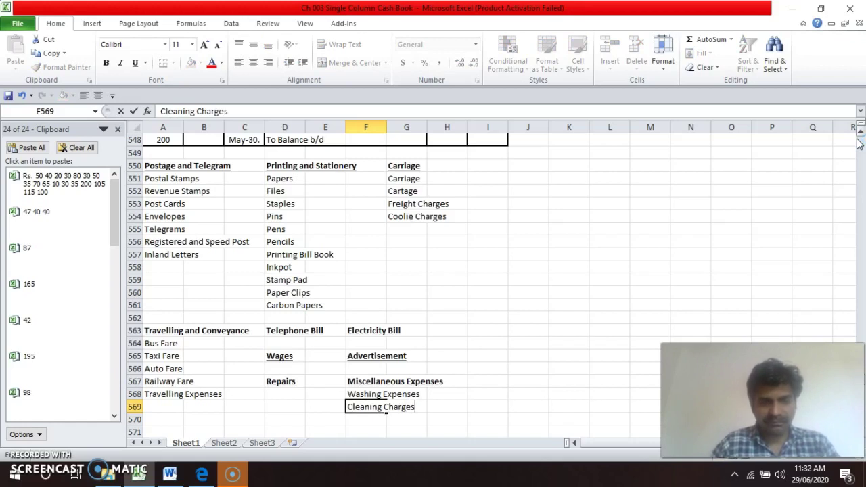
pyautogui.press('Return')
# - Remove the bold and underline formatting from Cleaning Charges in F569
pyautogui.press('Down')
pyautogui.press('Up')
pyautogui.press('Up')
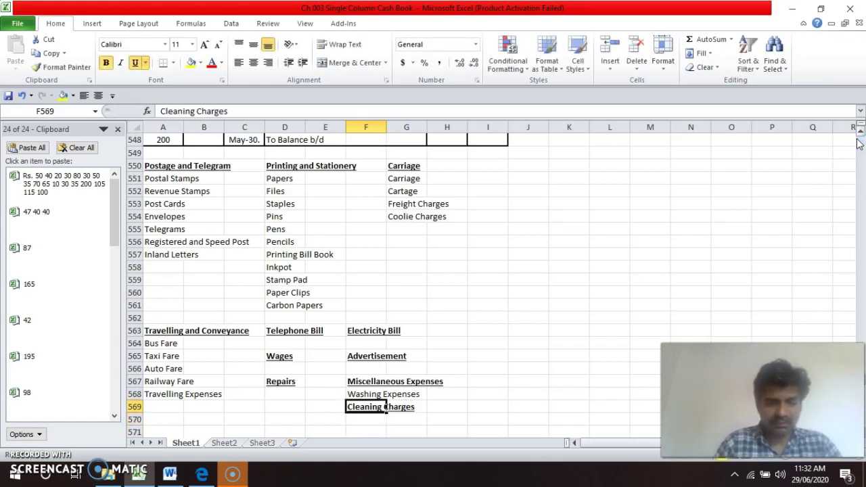
pyautogui.hotkey('ctrl', 'b')
pyautogui.hotkey('ctrl', 'u')
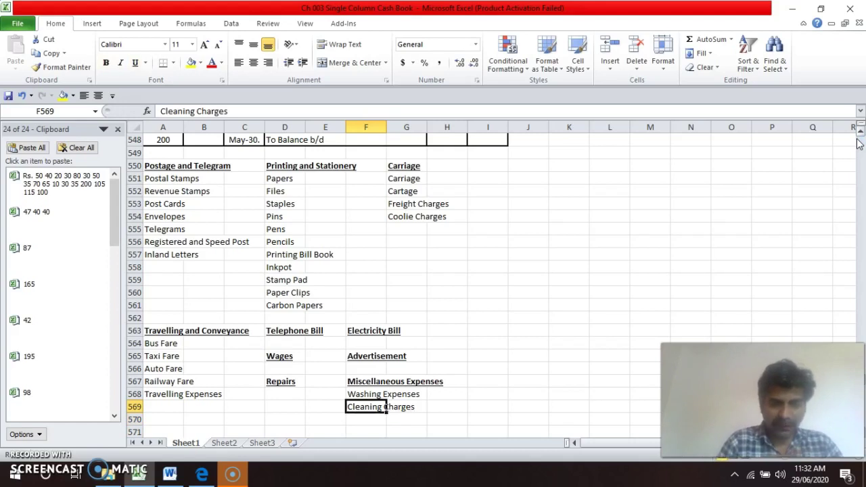
# - Enter Tip to Watchman / Peon in F570 below Cleaning Charges
pyautogui.press('Down')
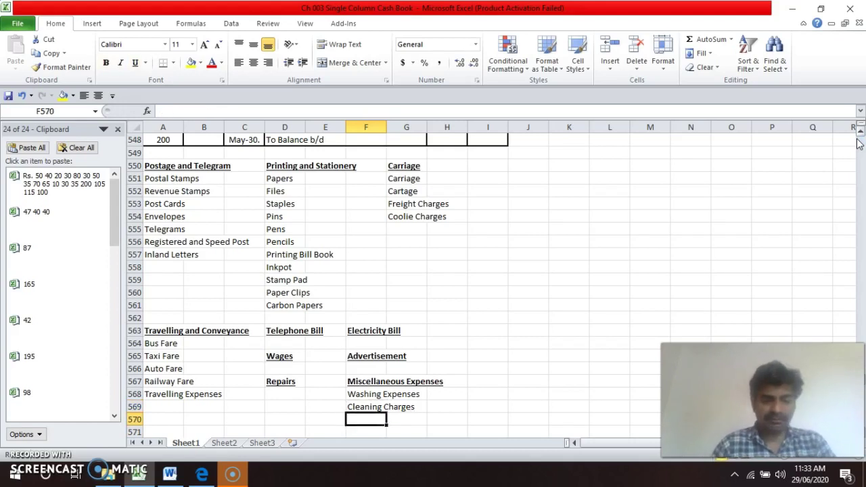
pyautogui.write('Tip to ')
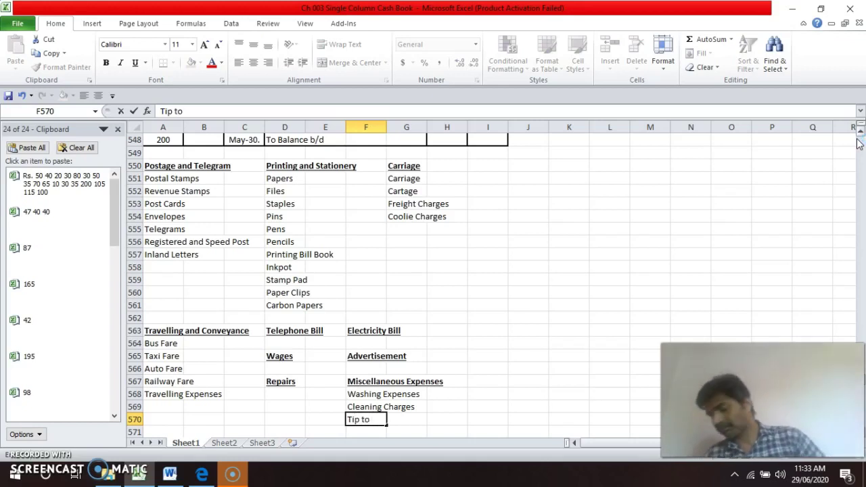
pyautogui.write('Wa')
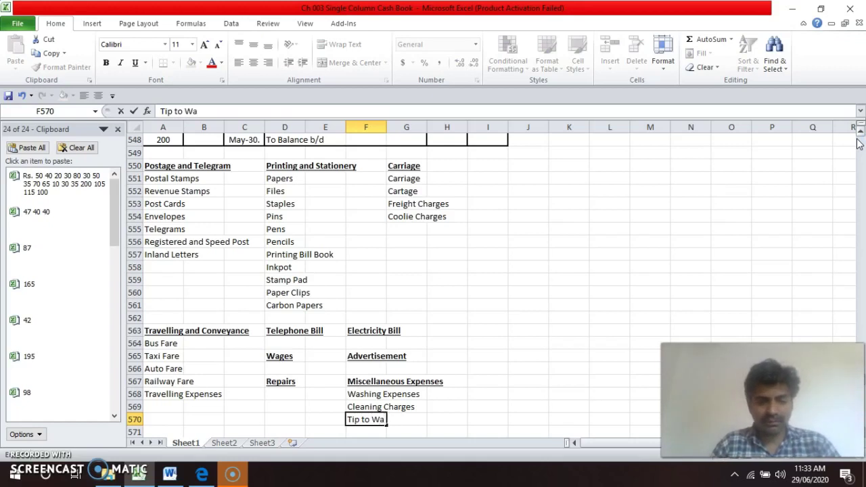
pyautogui.write('tch')
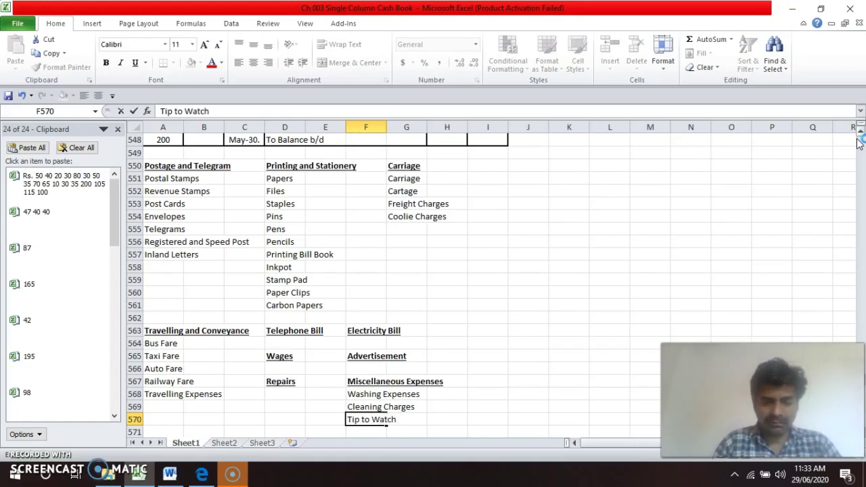
pyautogui.press('BackSpace')
pyautogui.write('ma')
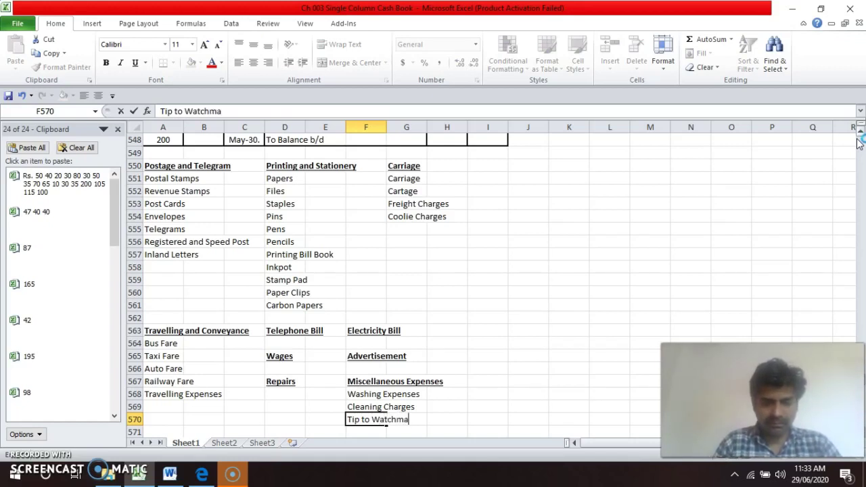
pyautogui.write('n / Peon')
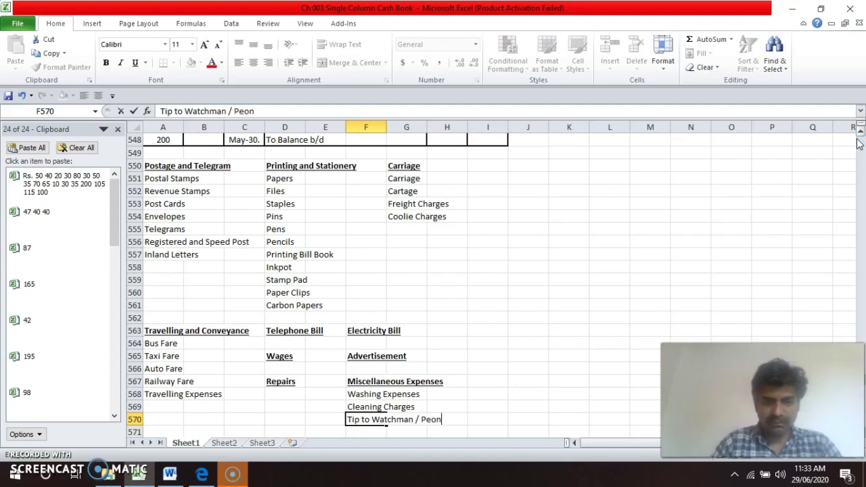
pyautogui.press('Return')
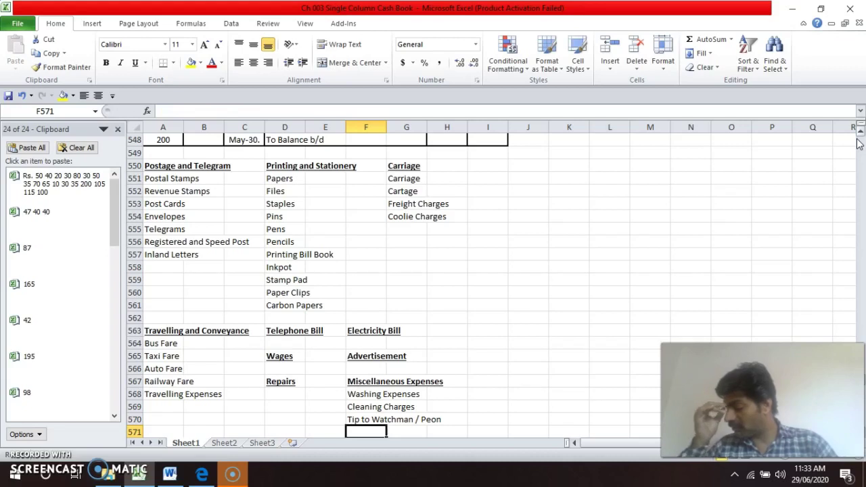
# - Add Donation in F571 and Packing Charges in F572 to the Miscellaneous Expenses list
pyautogui.write('Do')
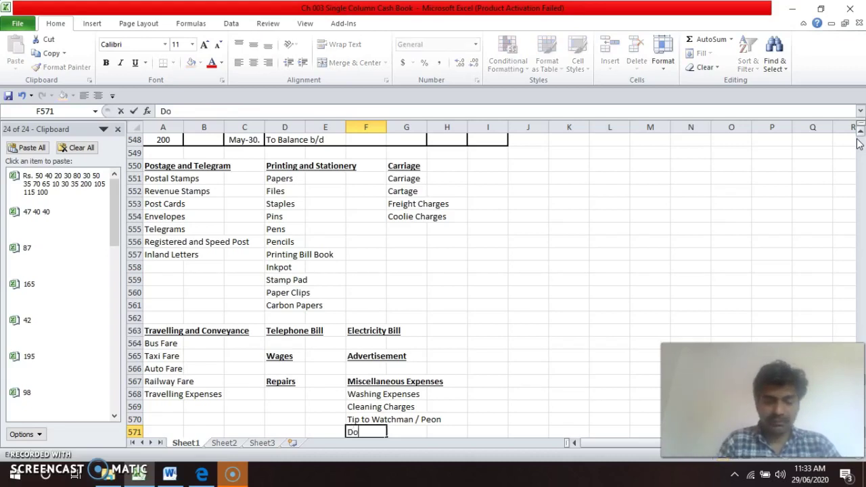
pyautogui.write('nation')
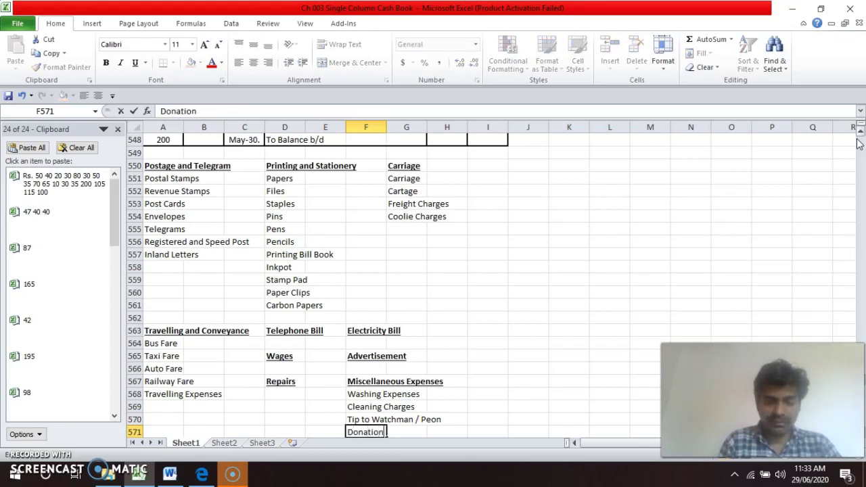
pyautogui.press('Return')
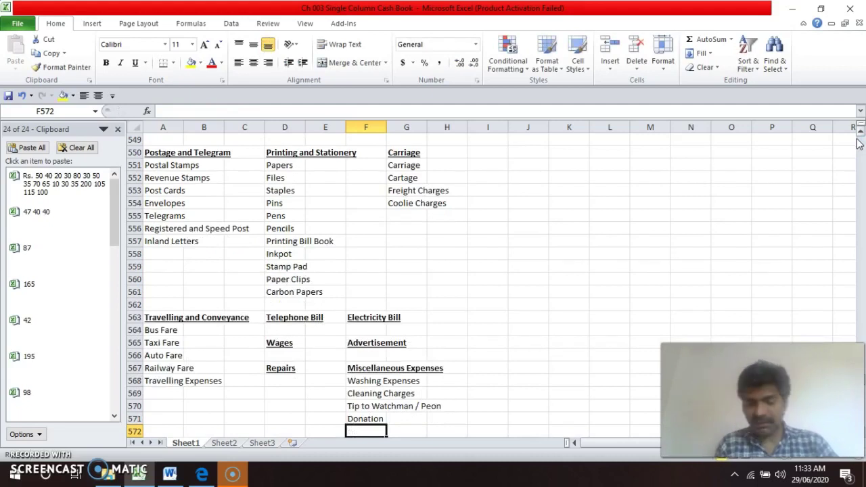
pyautogui.write('Packi')
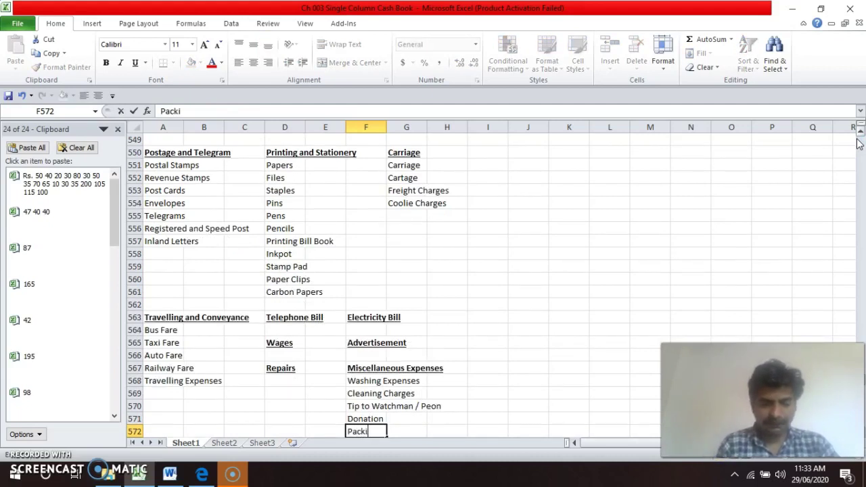
pyautogui.write('ng Cha')
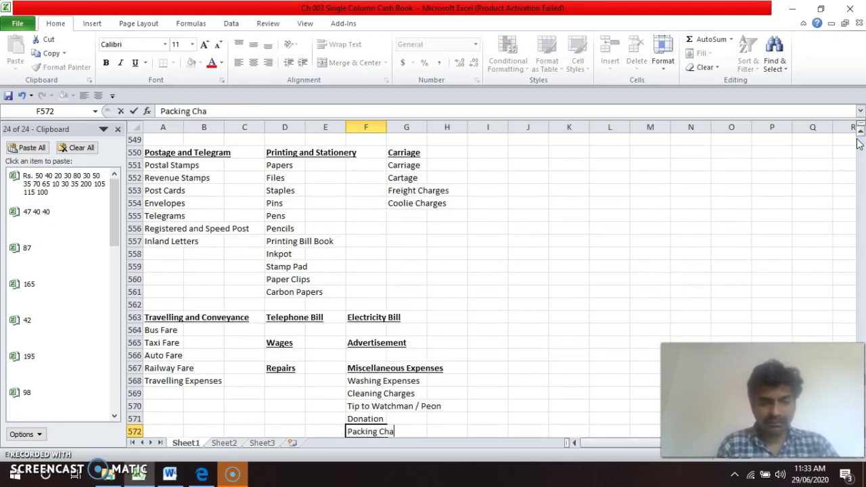
pyautogui.write('rges')
pyautogui.press('Return')
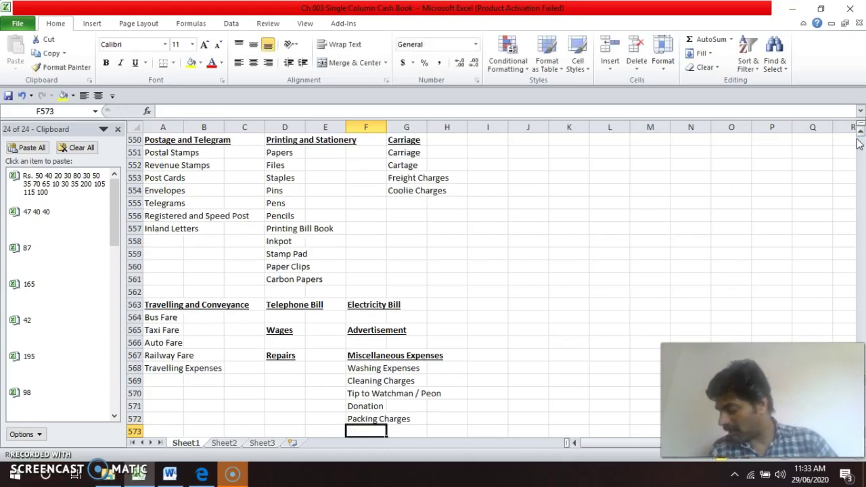
# - Enter Subscription in cell F573, below Packing Charges in the Miscellaneous Expenses list
pyautogui.write('S')
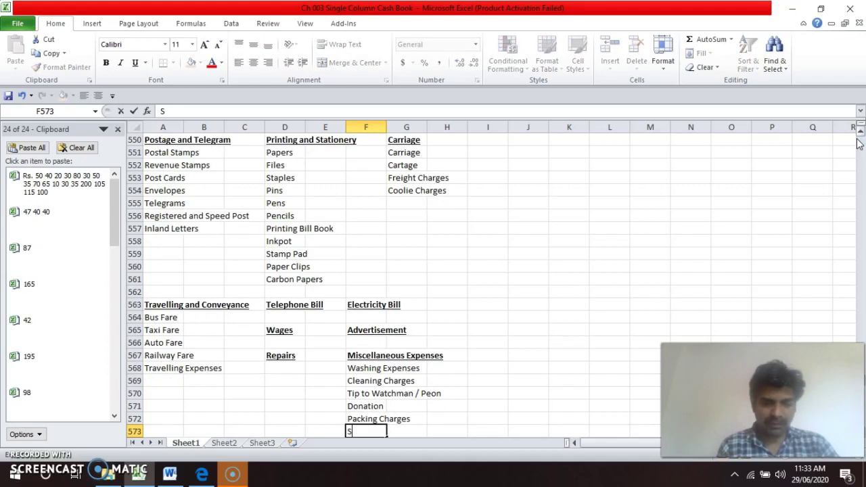
pyautogui.write('ub')
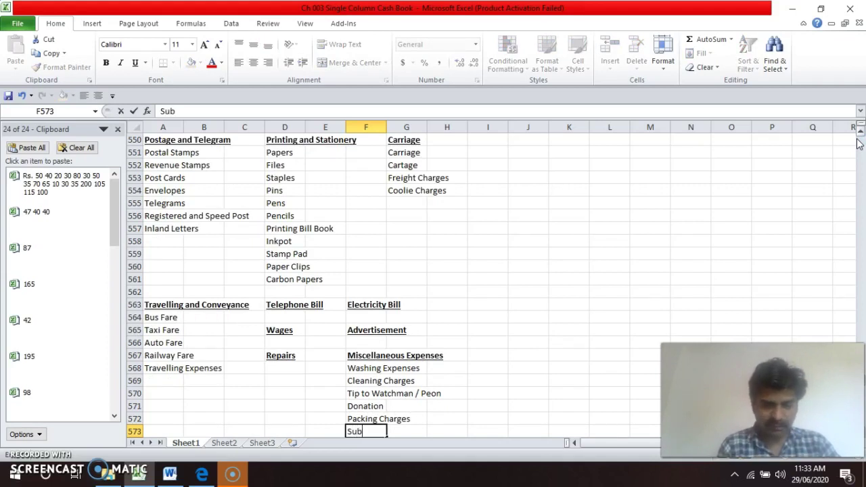
pyautogui.write('scription')
pyautogui.press('Return')
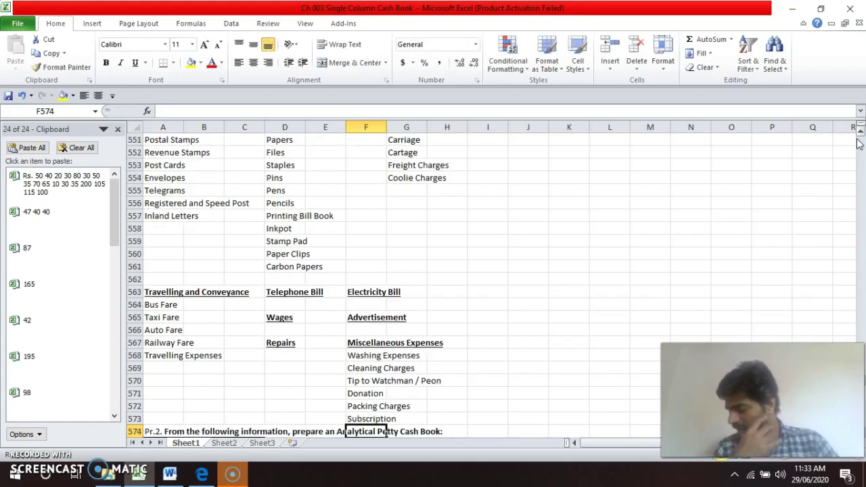
pyautogui.write('Re')
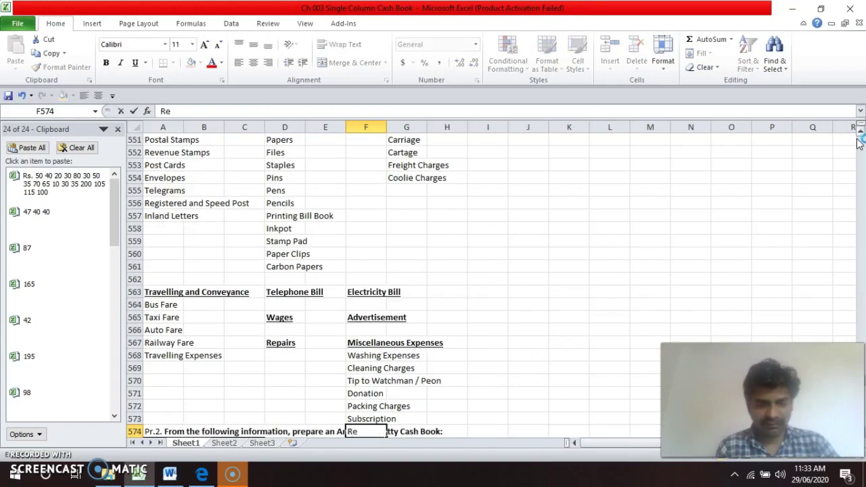
pyautogui.scroll(-1, 858, 142)
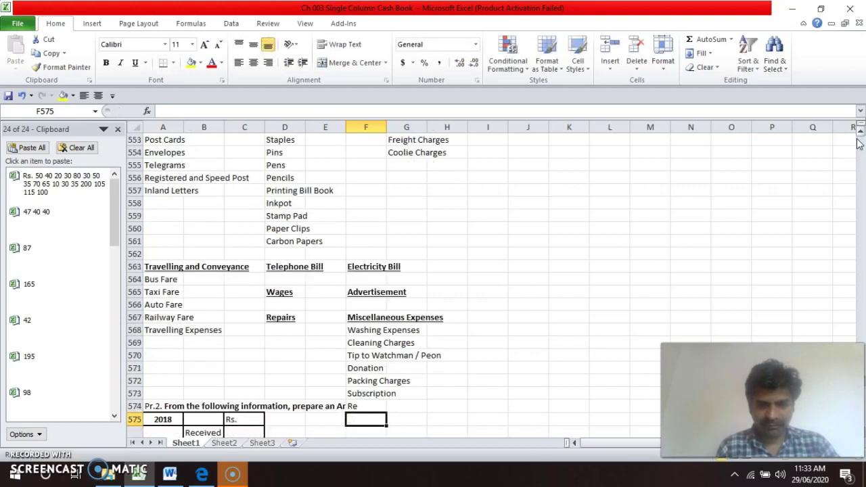
pyautogui.press('Escape')
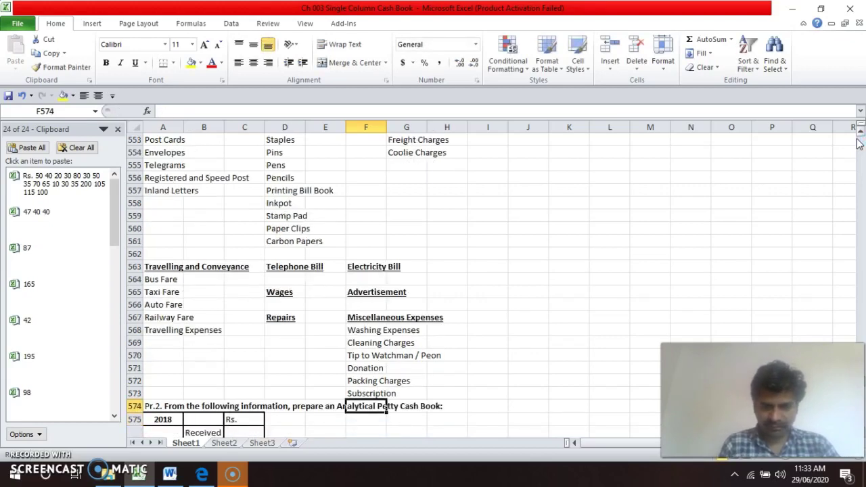
# - Insert a block of blank rows from row 574, above the Pr.2 Analytical Petty Cash Book problem
pyautogui.hotkey('shift', 'Down')
pyautogui.hotkey('shift', 'Down')
pyautogui.hotkey('shift', 'Down')
pyautogui.hotkey('shift', 'Down')
pyautogui.hotkey('shift', 'Down')
pyautogui.hotkey('shift', 'Down')
pyautogui.hotkey('shift', 'Down')
pyautogui.hotkey('shift', 'Down')
pyautogui.hotkey('shift', 'Down')
pyautogui.hotkey('shift', 'Down')
pyautogui.hotkey('shift', 'Down')
pyautogui.hotkey('shift', 'Down')
pyautogui.hotkey('shift', 'Down')
pyautogui.hotkey('shift', 'Down')
pyautogui.hotkey('shift', 'Down')
pyautogui.hotkey('shift', 'Down')
pyautogui.hotkey('alt', 'e')
pyautogui.press('u')
# - Enter Refreshment in cell F574 of the Miscellaneous Expenses list
pyautogui.write('Reg')
pyautogui.press('BackSpace')
pyautogui.write('fre')
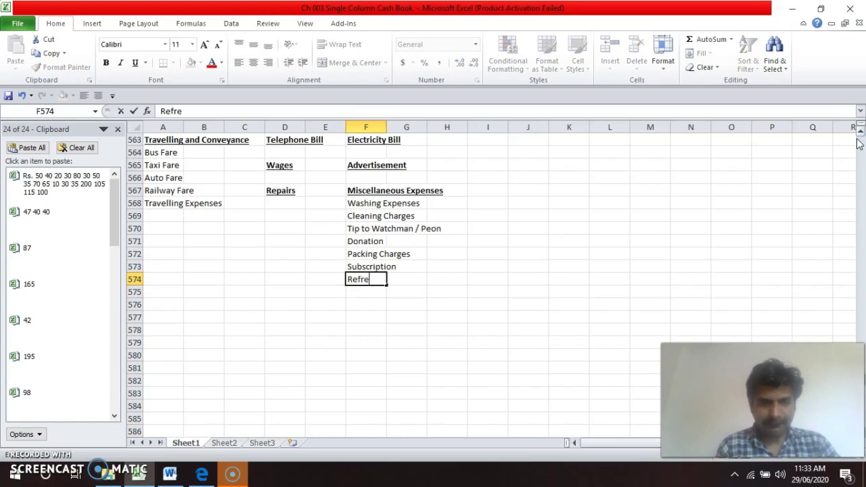
pyautogui.write('shment')
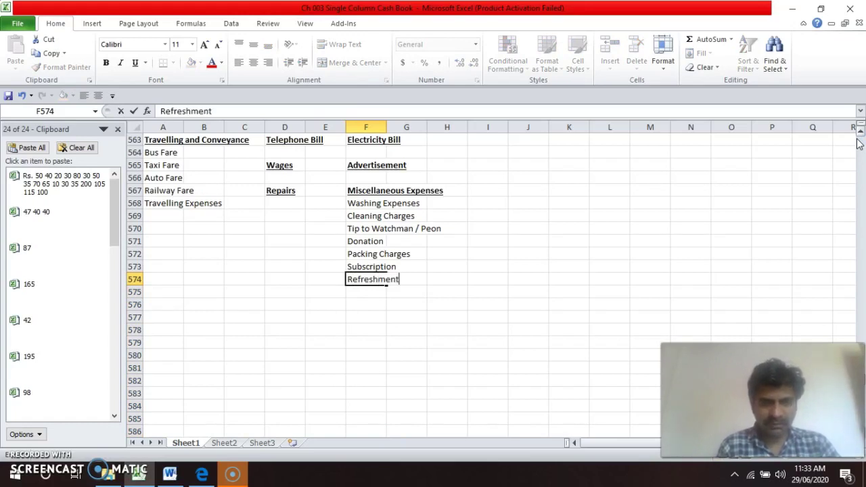
pyautogui.press('Return')
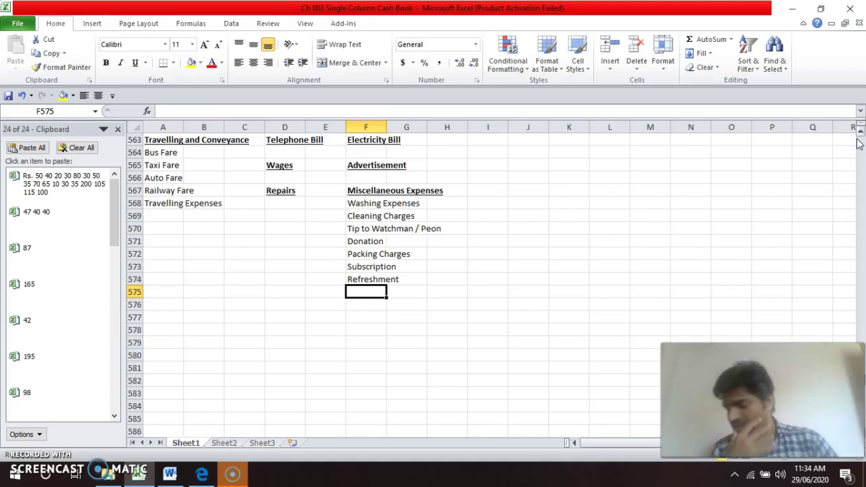
# - Enter CFL Tubes in cell F575 as another miscellaneous expense
pyautogui.write('C')
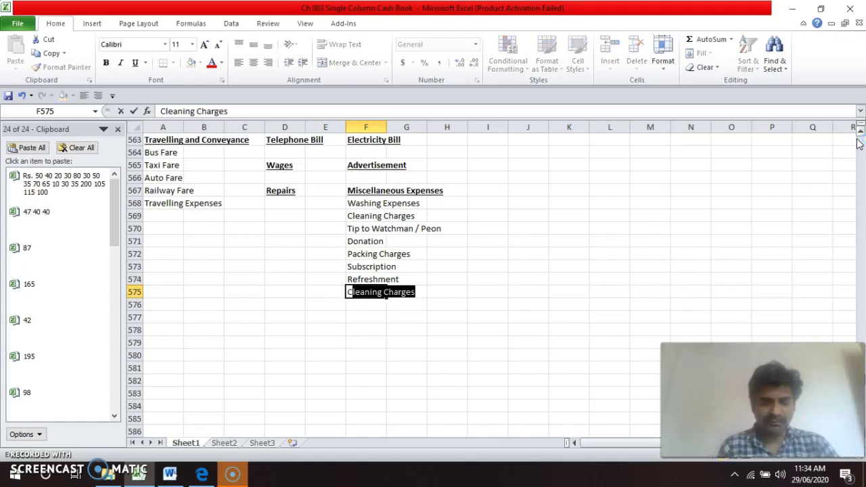
pyautogui.write('FL')
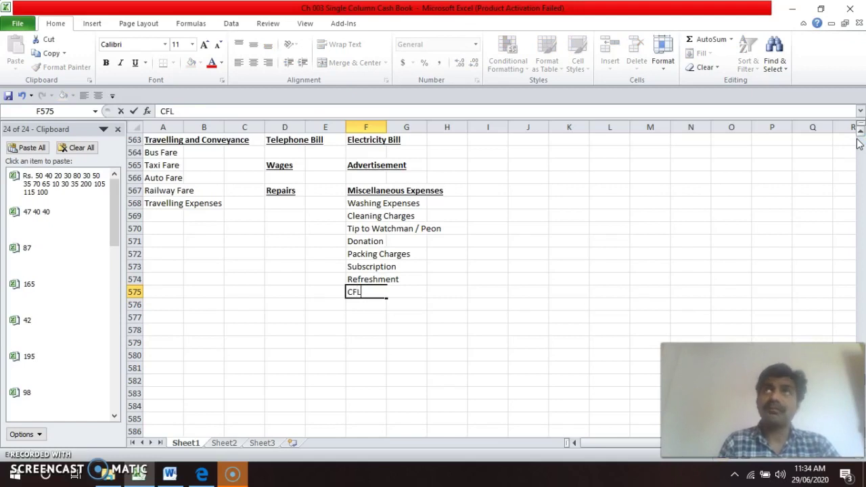
pyautogui.write(' Tub')
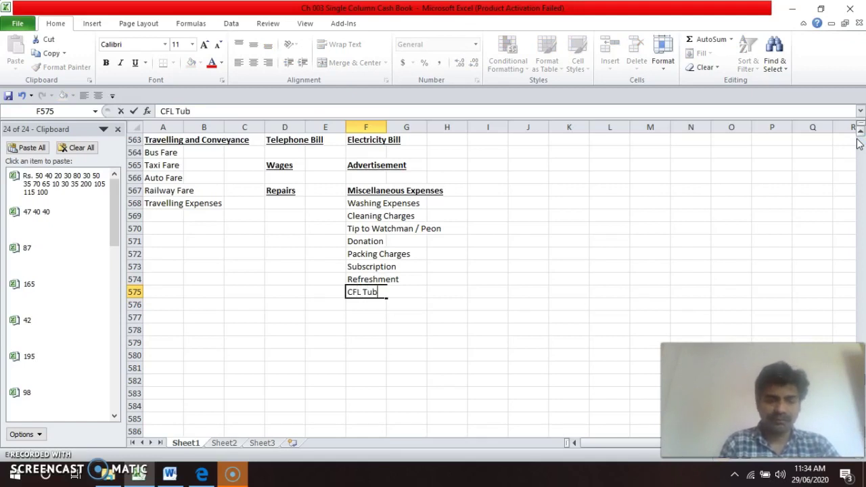
pyautogui.write('k=')
pyautogui.press('BackSpace')
pyautogui.press('BackSpace')
pyautogui.write('es')
pyautogui.press('Return')
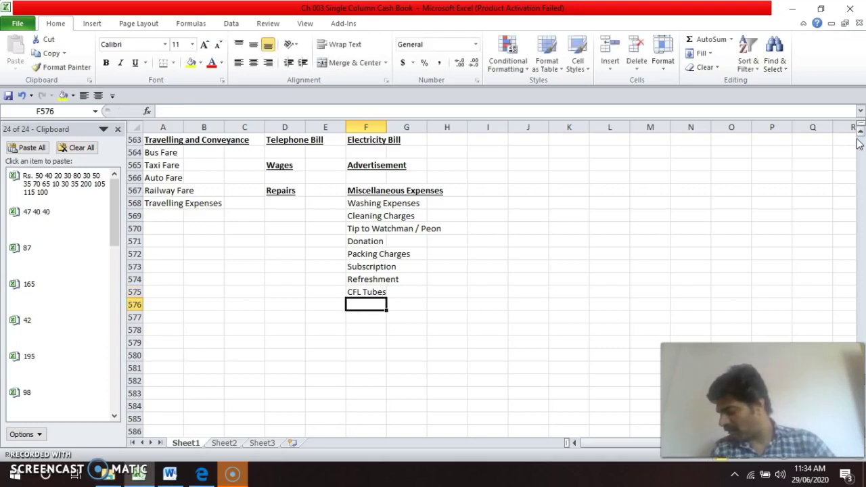
# - Add Gift to Clerk in cell F576 and Lunch Bill in cell F577 to the Miscellaneous Expenses list
pyautogui.write('Gi')
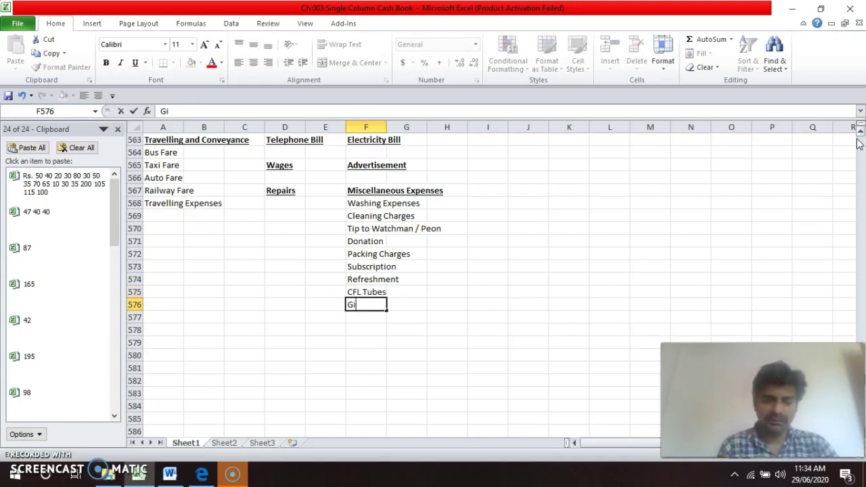
pyautogui.write('ft to ')
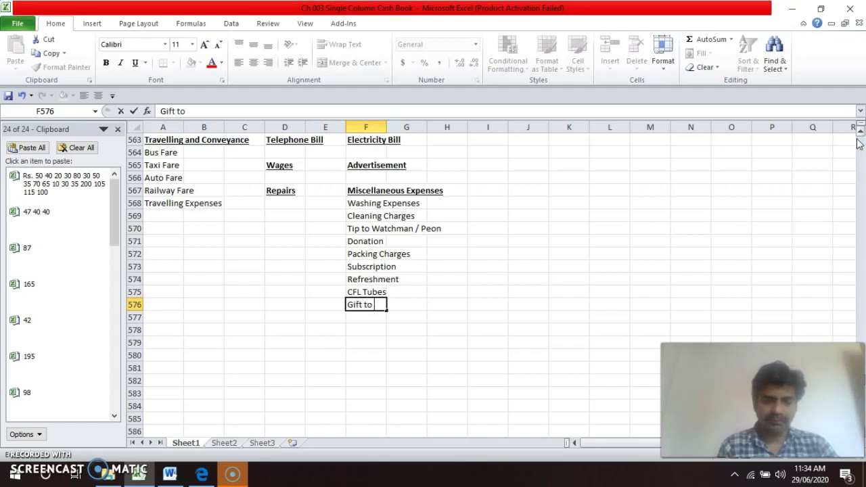
pyautogui.write('Clerk')
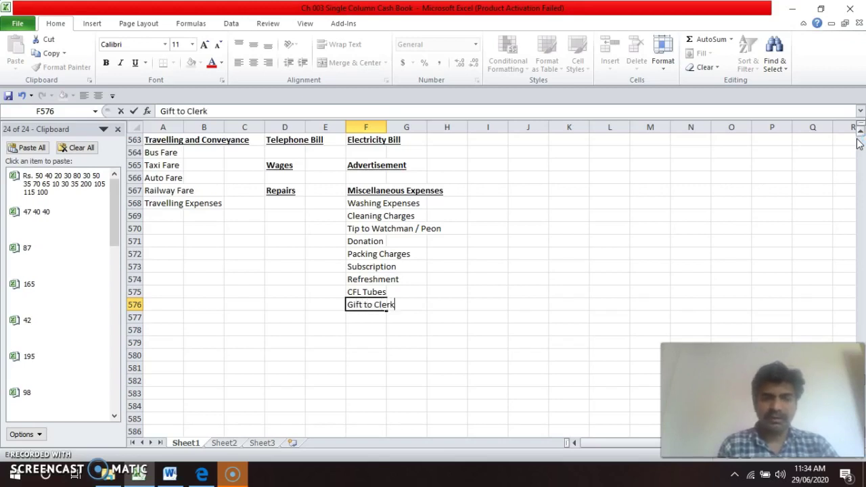
pyautogui.press('Return')
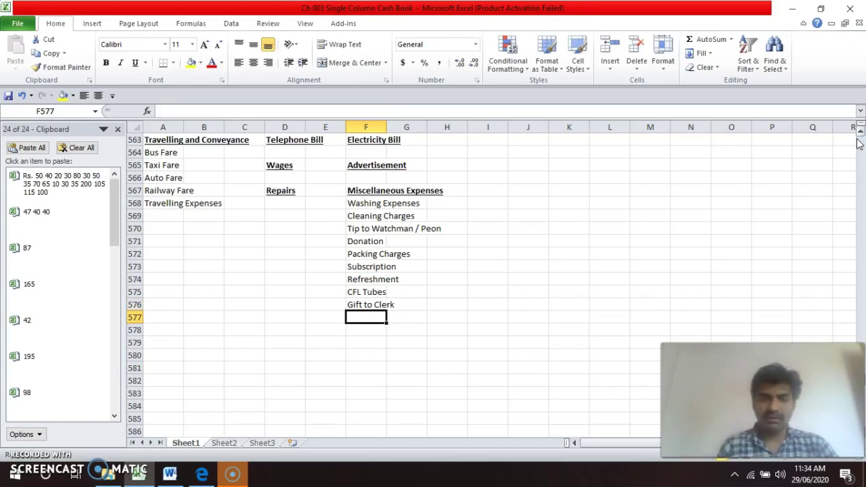
pyautogui.write('Lun')
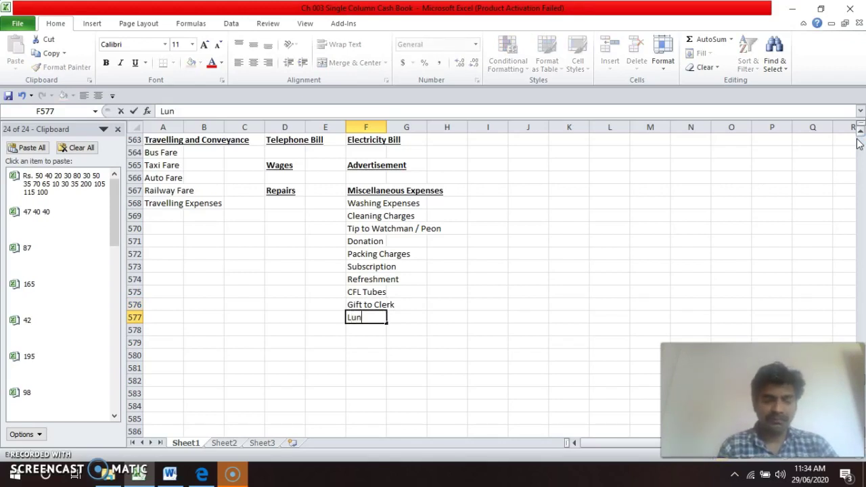
pyautogui.write('ch Bill')
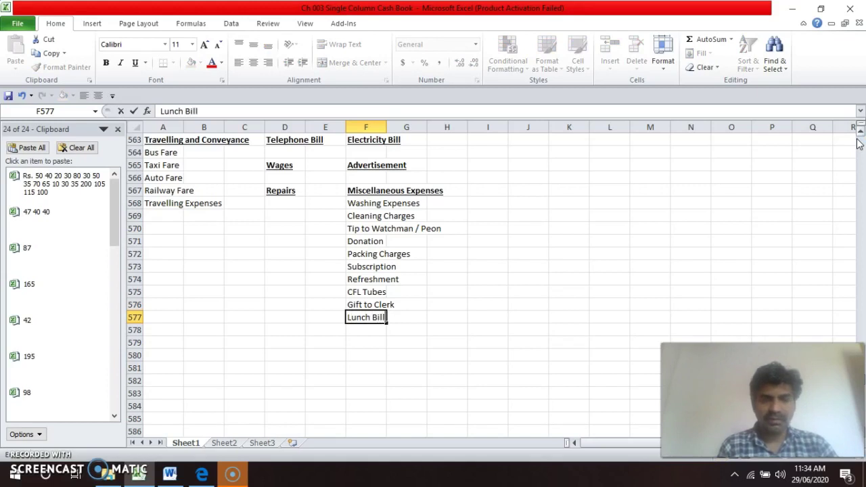
pyautogui.press('Return')
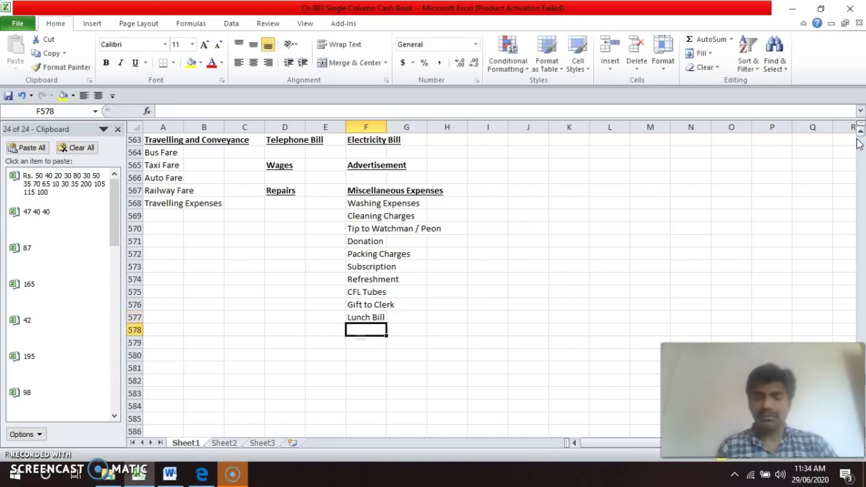
# - Enter Sundry Expenses in cell F578, below Lunch Bill
pyautogui.write('Su')
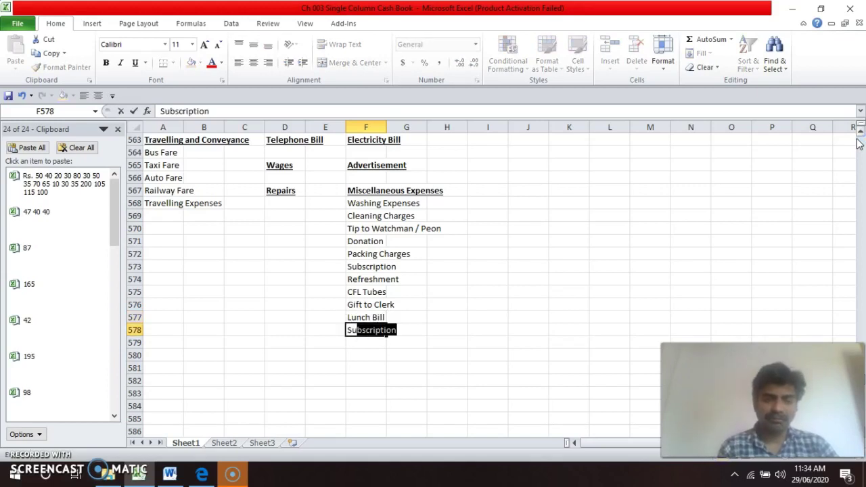
pyautogui.write('ndry Exp')
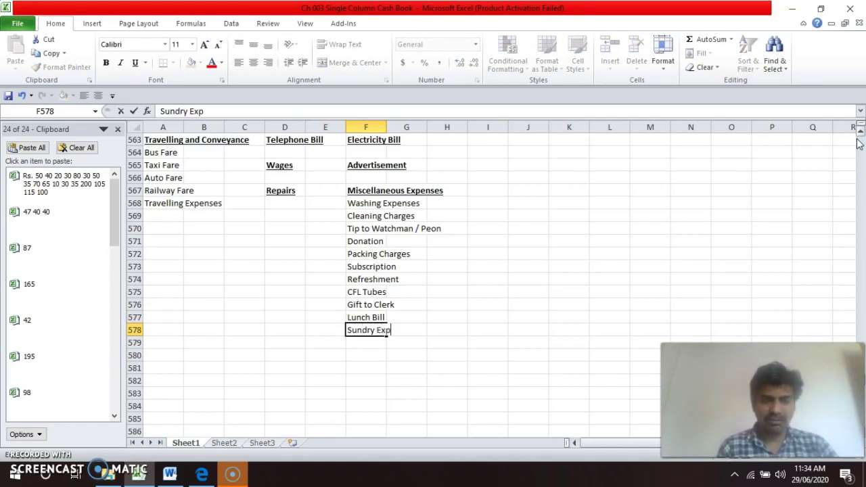
pyautogui.write('ens')
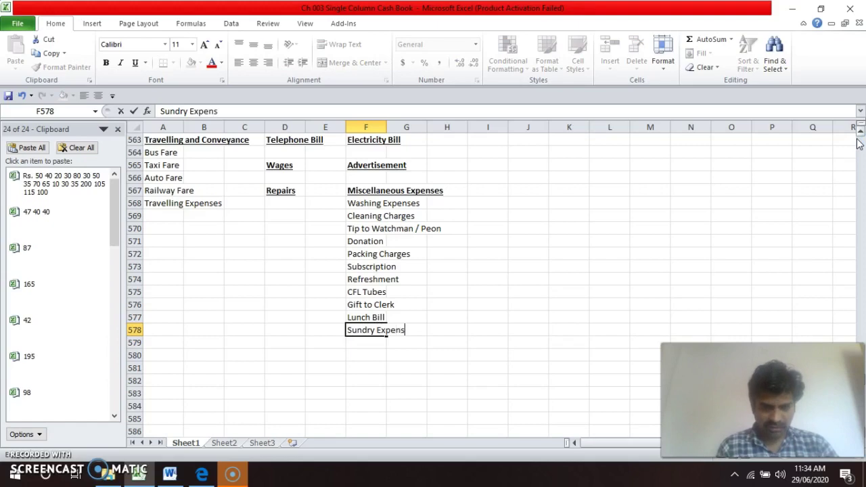
pyautogui.write('es')
pyautogui.press('Return')
# - Go back up to the start of the expense lists and review the items under Postage and Telegram
pyautogui.press('Up')
pyautogui.press('Up')
pyautogui.press('Up')
pyautogui.press('Up')
pyautogui.press('Up')
pyautogui.press('Up')
pyautogui.press('Up')
pyautogui.press('Up')
pyautogui.press('Up')
pyautogui.press('Up')
pyautogui.press('Up')
pyautogui.press('Up')
pyautogui.press('Up')
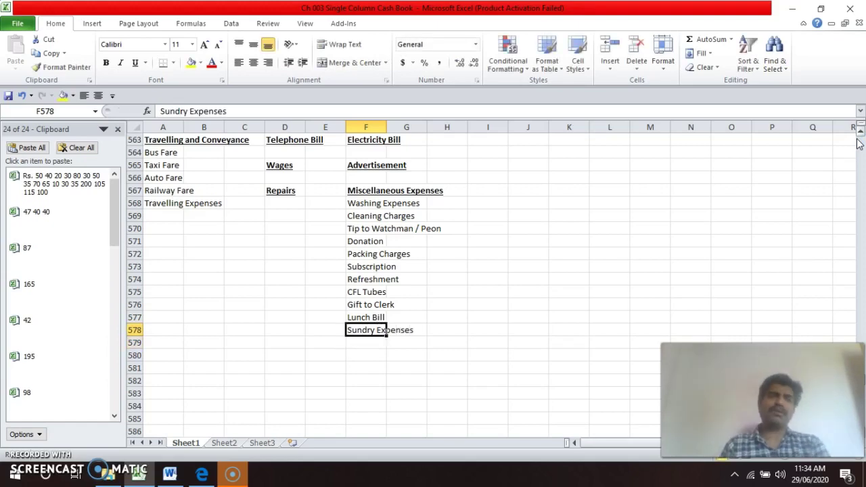
pyautogui.press('Up')
pyautogui.press('Up')
pyautogui.press('Up')
pyautogui.press('Up')
pyautogui.press('Up')
pyautogui.press('Up')
pyautogui.press('Up')
pyautogui.press('Up')
pyautogui.press('Up')
pyautogui.press('Up')
pyautogui.press('Up')
pyautogui.press('Up')
pyautogui.press('Up')
pyautogui.press('Up')
pyautogui.press('Up')
pyautogui.press('Up')
pyautogui.press('Up')
pyautogui.press('Up')
pyautogui.press('Left')
pyautogui.press('Left')
pyautogui.press('Left')
pyautogui.press('Left')
pyautogui.press('Down')
pyautogui.press('Down')
pyautogui.press('Left')
pyautogui.press('Down')
pyautogui.press('Down')
pyautogui.press('Down')
pyautogui.press('Down')
pyautogui.press('Down')
pyautogui.press('Down')
pyautogui.press('Down')
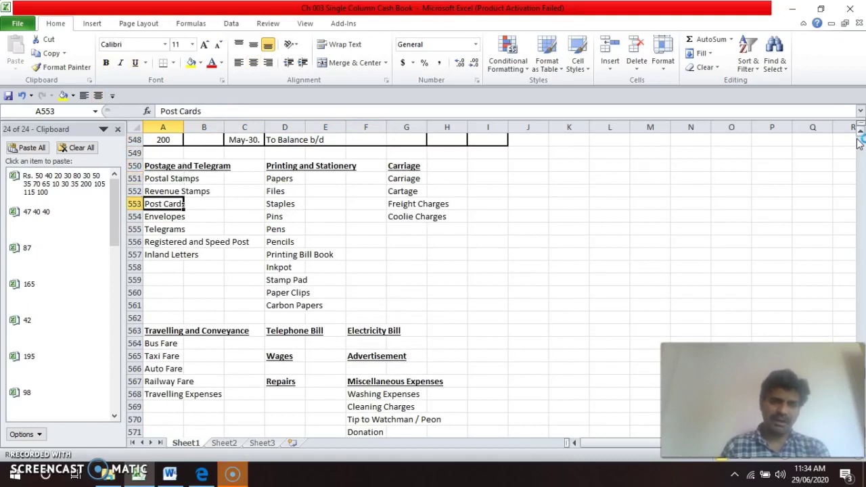
pyautogui.press('Down')
# - Review the items listed under the Printing and Stationery and Carriage headings
pyautogui.press('Right')
pyautogui.press('Right')
pyautogui.press('Right')
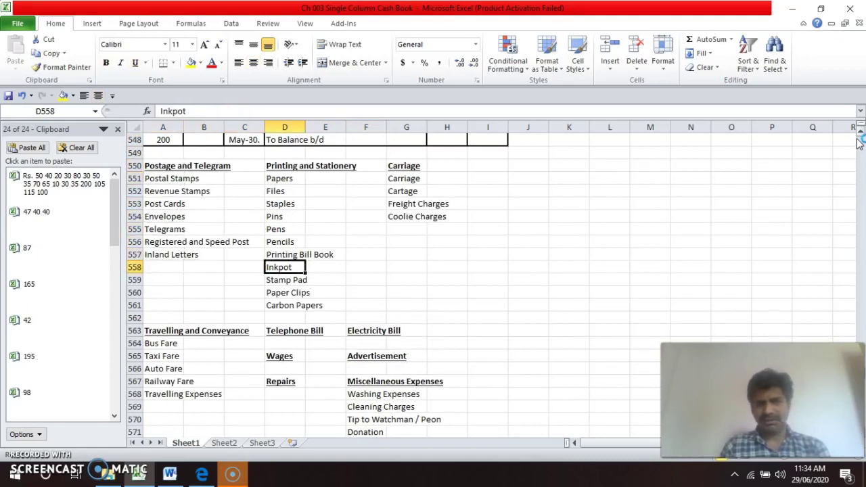
pyautogui.press('Up')
pyautogui.press('Up')
pyautogui.press('Up')
pyautogui.press('Up')
pyautogui.press('Up')
pyautogui.press('Up')
pyautogui.press('Right')
pyautogui.press('Right')
pyautogui.press('Right')
pyautogui.press('Up')
pyautogui.press('Down')
pyautogui.press('Down')
pyautogui.press('Down')
pyautogui.press('Down')
pyautogui.press('Down')
pyautogui.press('Down')
pyautogui.press('Down')
pyautogui.press('Down')
pyautogui.press('Down')
pyautogui.press('Down')
pyautogui.press('Down')
pyautogui.press('Down')
pyautogui.press('Down')
pyautogui.press('Left')
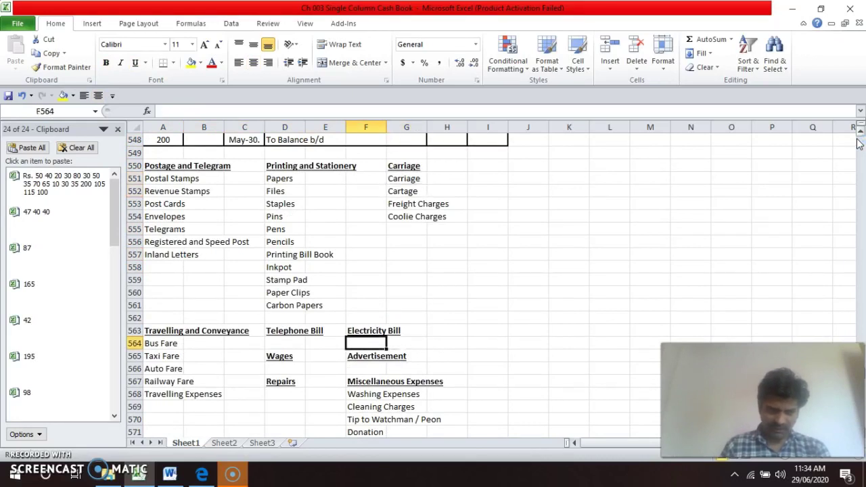
# - Review the fares and expenses listed under Travelling and Conveyance
pyautogui.press('Left')
pyautogui.press('Left')
pyautogui.press('Left')
pyautogui.press('Left')
pyautogui.press('Left')
pyautogui.press('Down')
pyautogui.press('Down')
pyautogui.press('Down')
pyautogui.press('Down')
pyautogui.press('Down')
pyautogui.press('Up')
# - Go over the Telephone Bill, Wages, Repairs, Electricity Bill and Advertisement headings
pyautogui.press('Right')
pyautogui.press('Right')
pyautogui.press('Right')
pyautogui.press('Up')
pyautogui.press('Up')
pyautogui.press('Up')
pyautogui.press('Up')
pyautogui.press('Up')
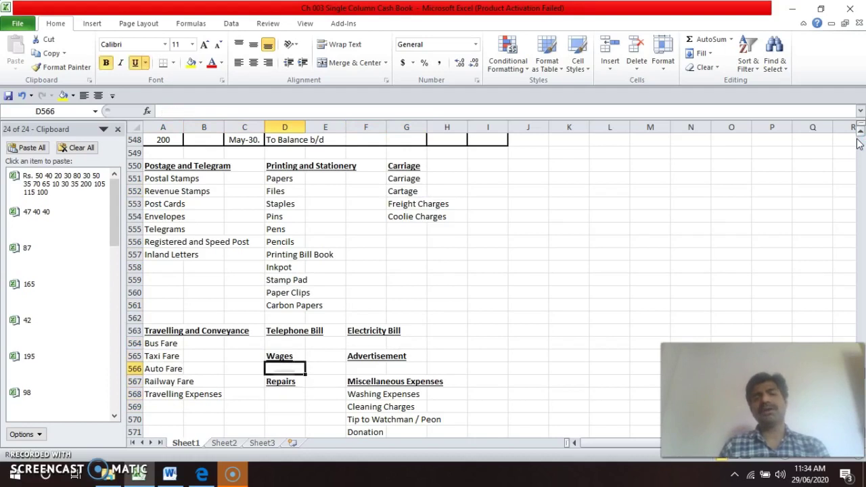
pyautogui.press('Down')
pyautogui.press('Down')
pyautogui.press('Down')
pyautogui.press('Down')
pyautogui.press('Up')
pyautogui.press('Up')
pyautogui.press('Up')
pyautogui.press('Right')
pyautogui.press('Up')
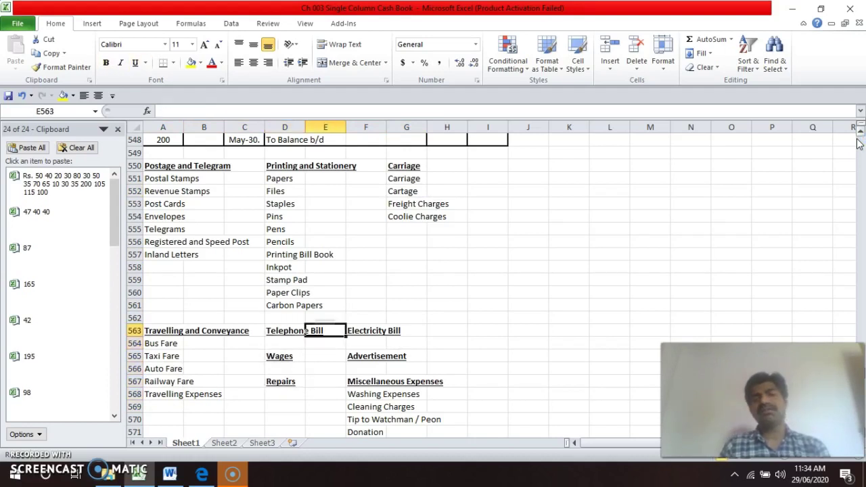
pyautogui.press('Right')
pyautogui.press('Down')
pyautogui.press('Down')
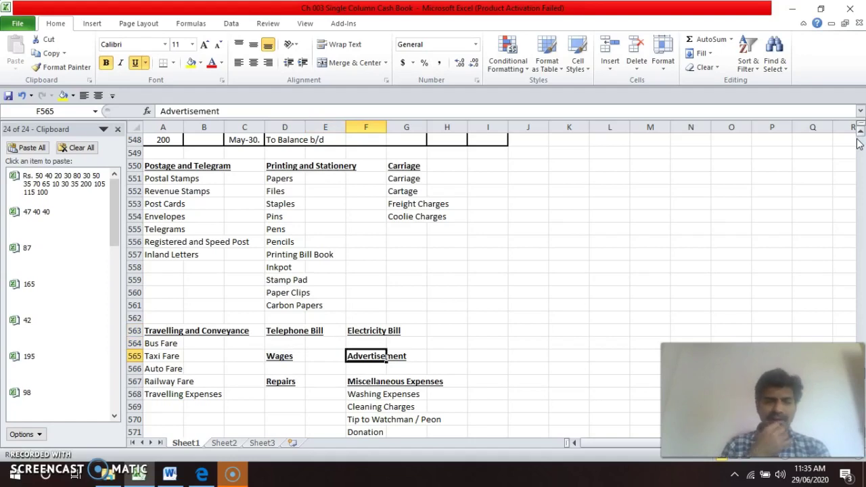
# - Review the items listed under Miscellaneous Expenses, from Washing Expenses down to Sundry Expenses
pyautogui.press('Down')
pyautogui.press('Down')
pyautogui.press('Down')
pyautogui.press('Down')
pyautogui.press('Down')
pyautogui.press('Down')
pyautogui.press('Down')
pyautogui.press('Down')
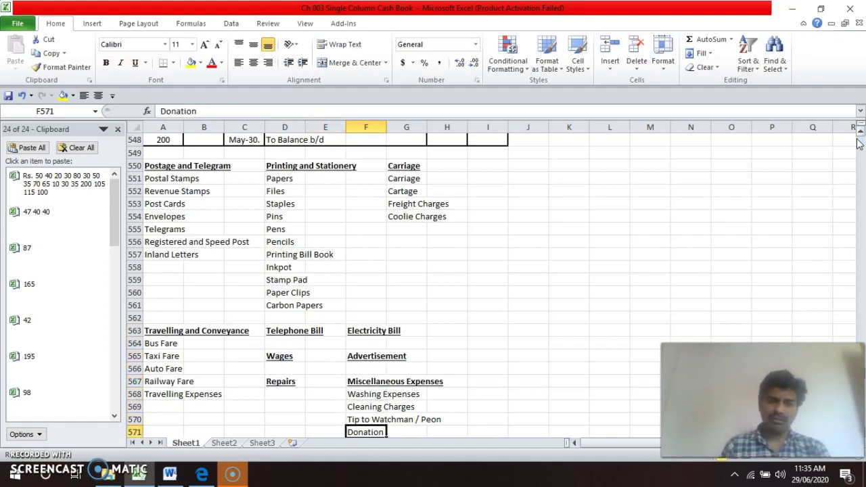
pyautogui.press('Down')
pyautogui.press('Down')
pyautogui.press('Down')
pyautogui.press('Down')
pyautogui.press('Down')
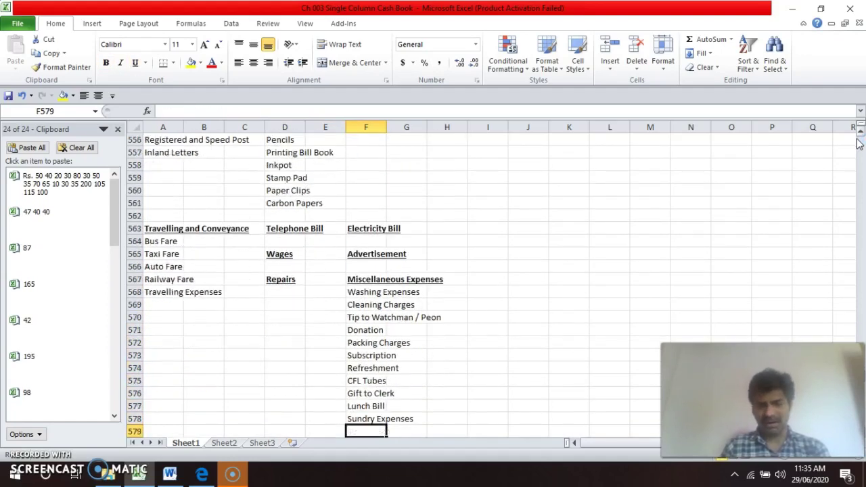
pyautogui.press('Up')
pyautogui.press('Up')
pyautogui.press('Up')
pyautogui.press('Up')
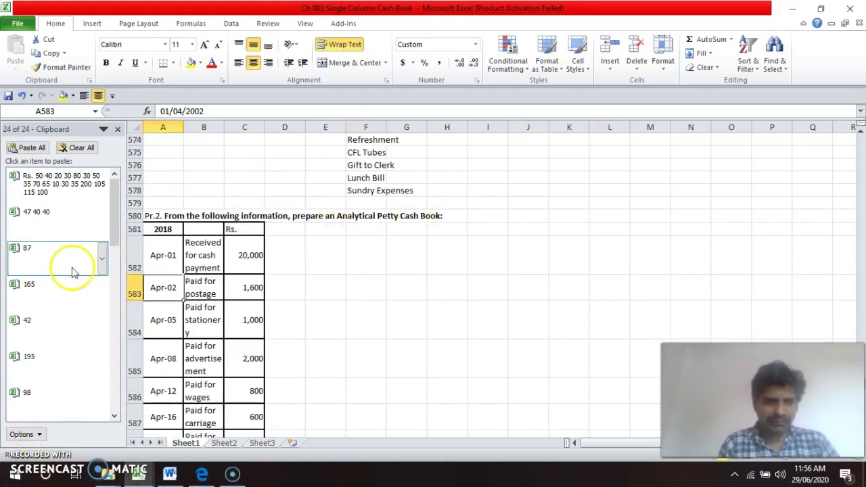
# - In the Analytical Petty Cash Book problem, enter the expense head Postage and Telegram in D583 beside the Apr-02 postage payment
pyautogui.click(155, 215)
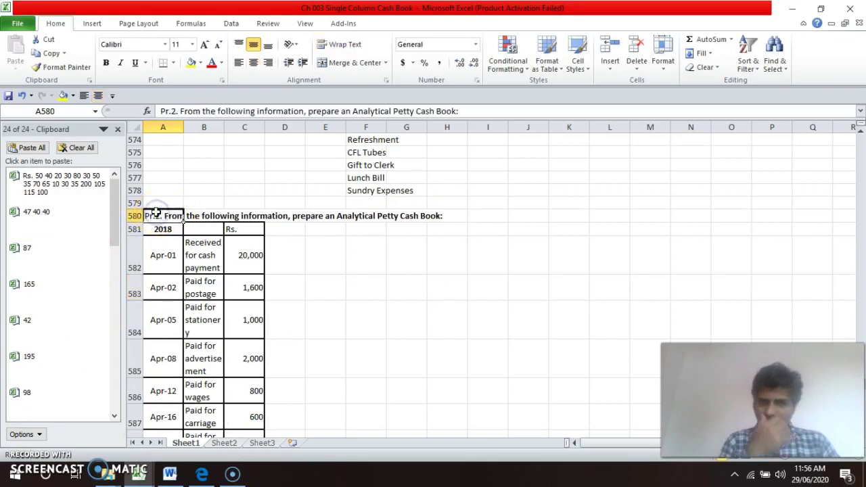
pyautogui.press('Down')
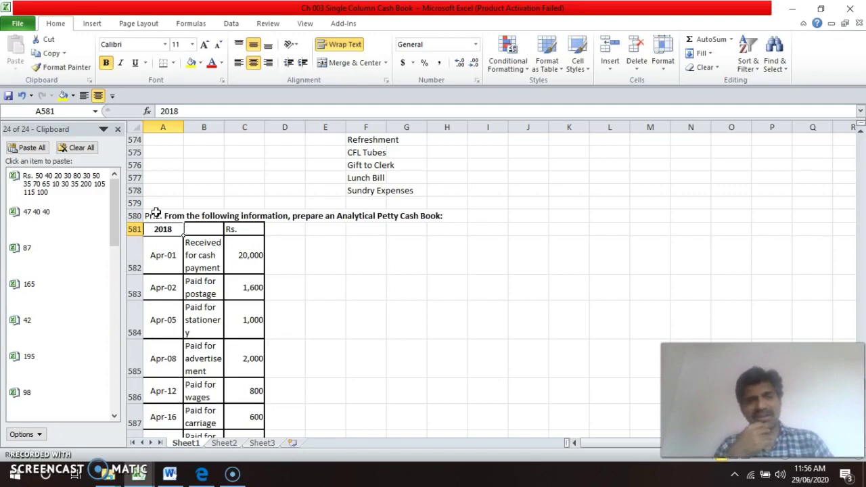
pyautogui.press('Down')
pyautogui.press('Down')
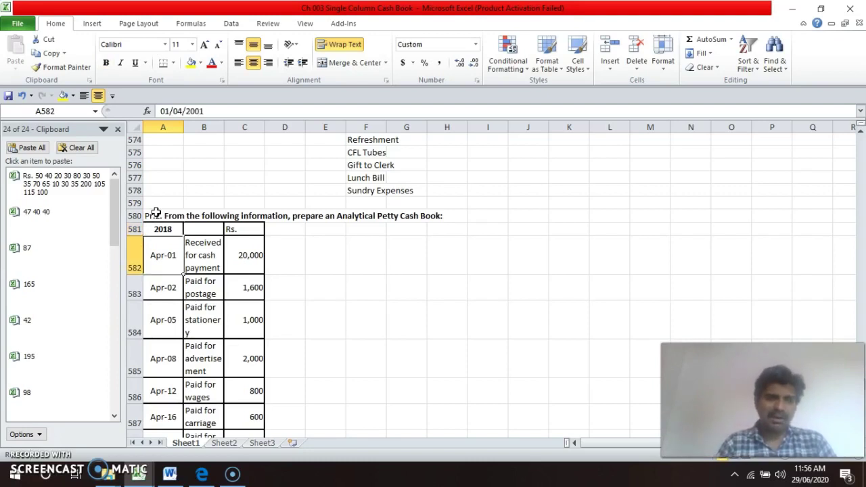
pyautogui.press('Right')
pyautogui.press('Right')
pyautogui.press('Right')
pyautogui.press('Right')
pyautogui.press('Left')
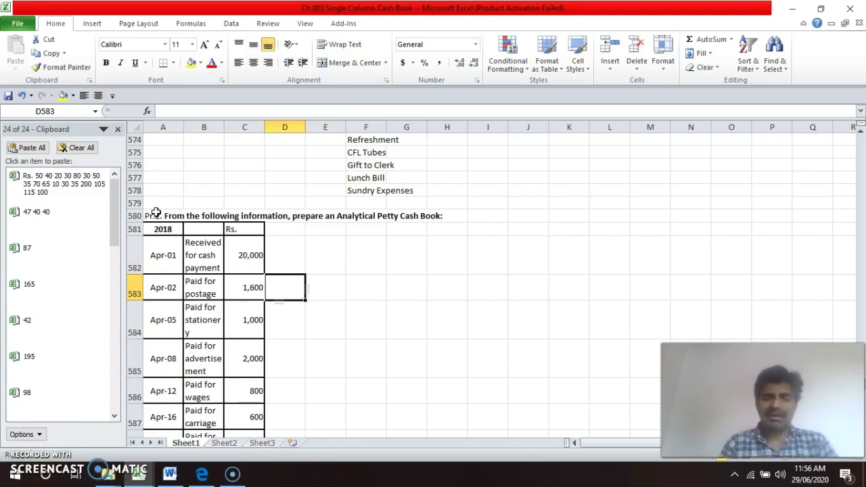
pyautogui.write('Pos')
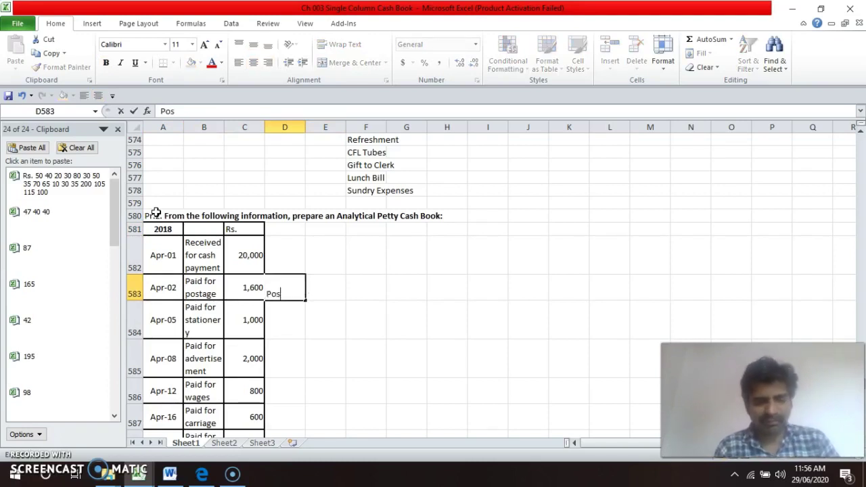
pyautogui.write('tag')
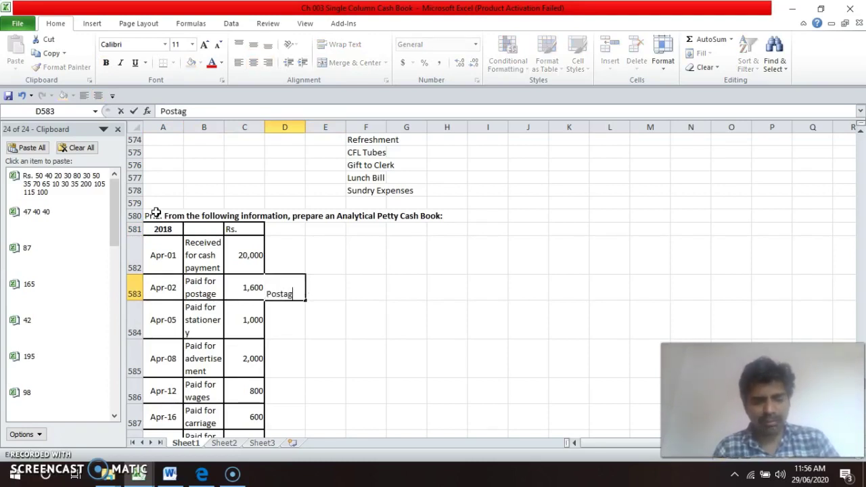
pyautogui.write('e and ')
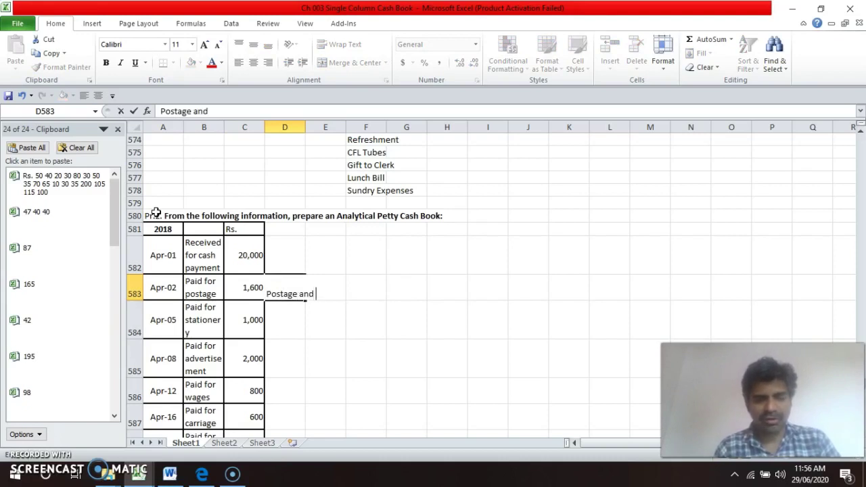
pyautogui.write('Teleg')
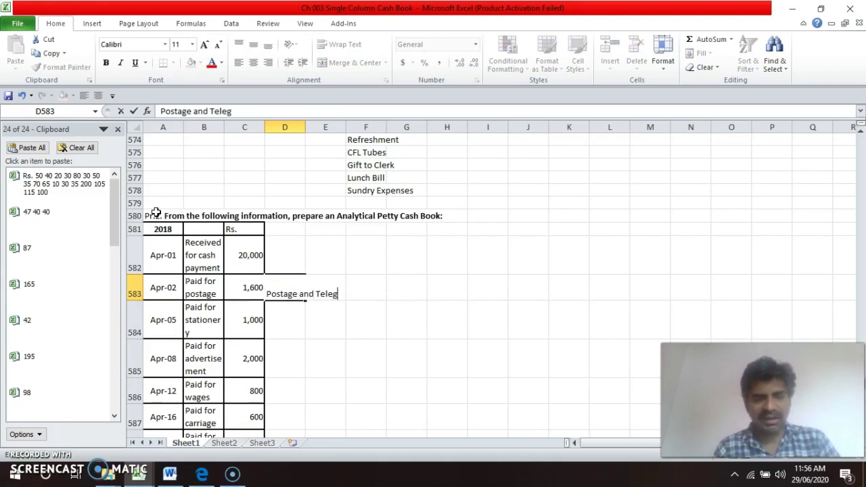
pyautogui.write('ram')
pyautogui.press('Return')
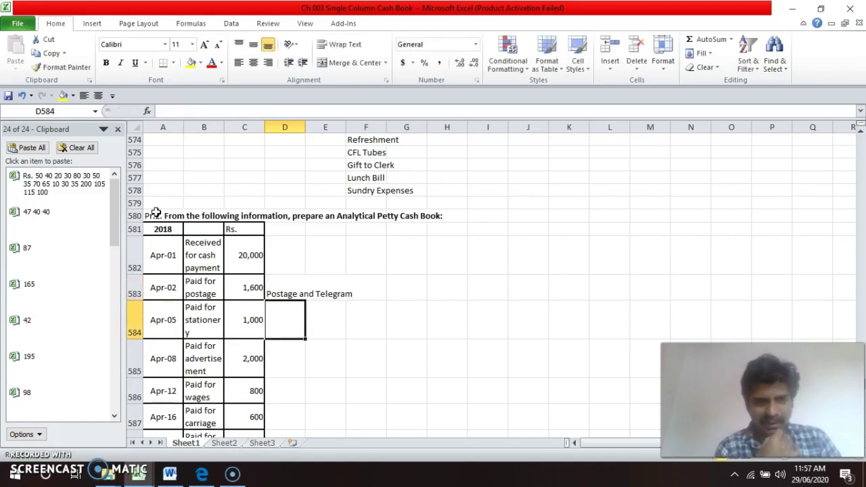
# - Enter the expense head Printing and Stationery in D584 beside the Apr-05 stationery payment
pyautogui.write('Pr')
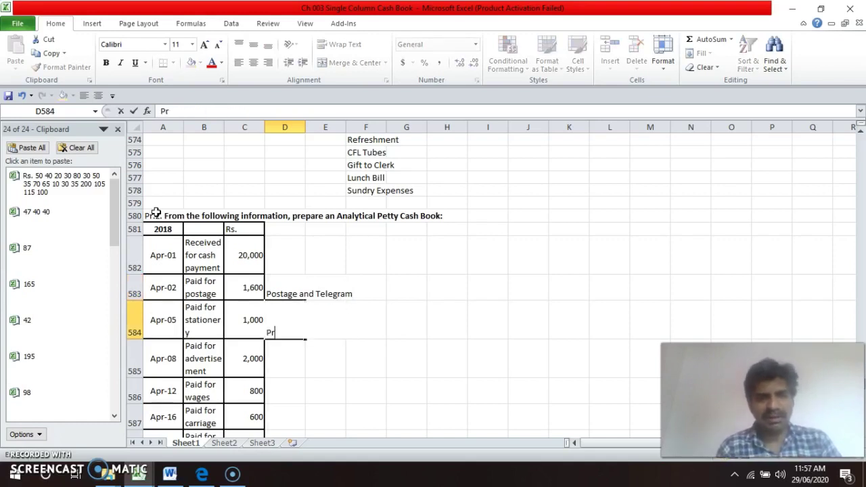
pyautogui.write('inting')
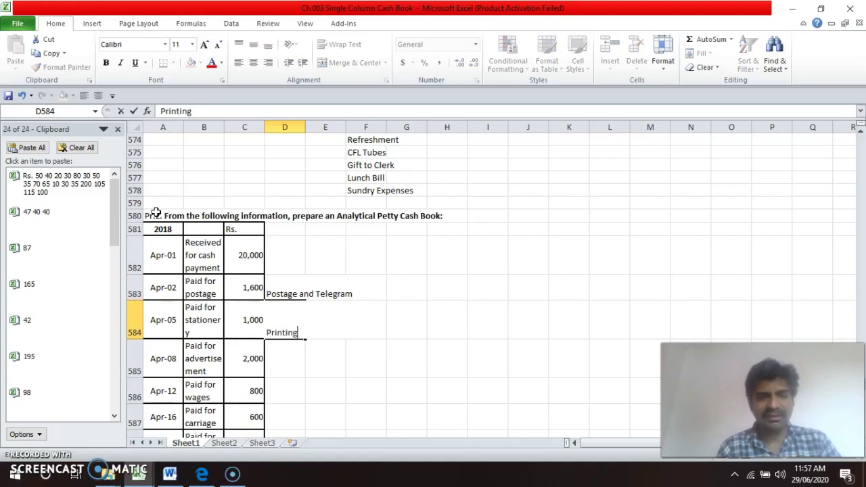
pyautogui.write(' and')
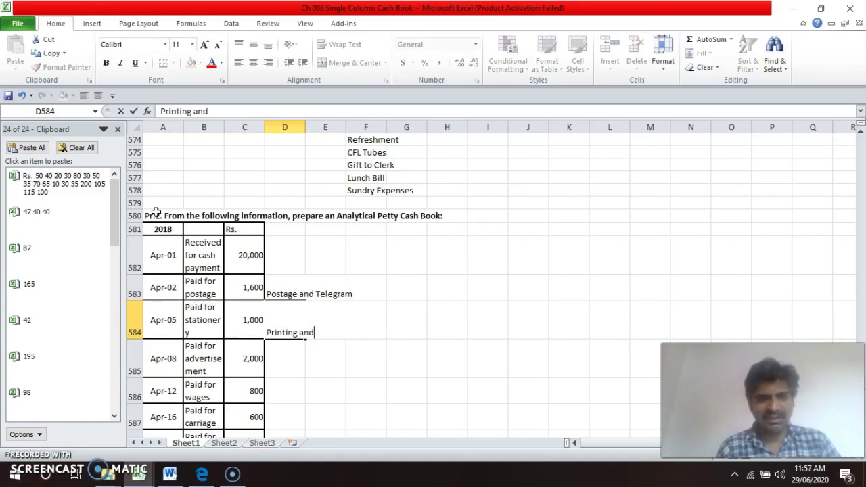
pyautogui.write(' Stat')
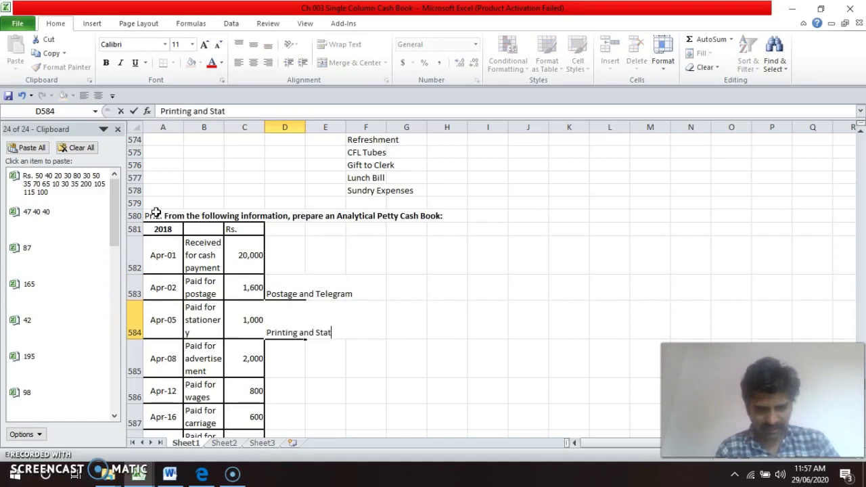
pyautogui.write('ionery')
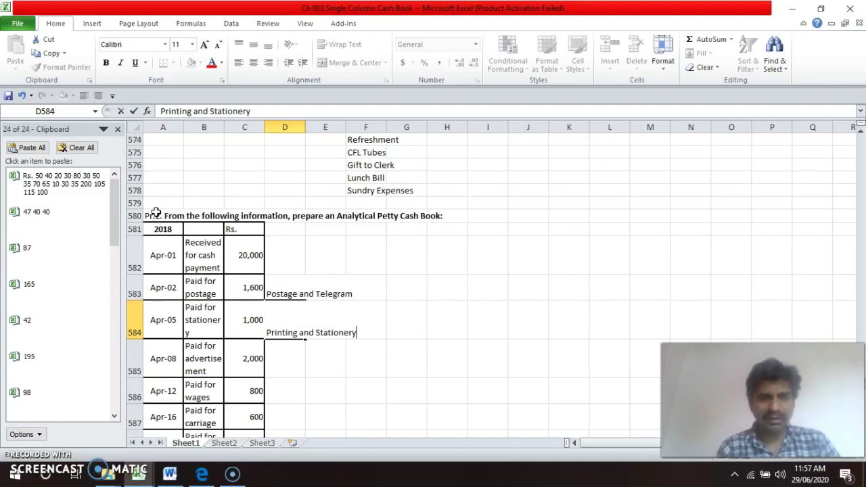
pyautogui.press('Return')
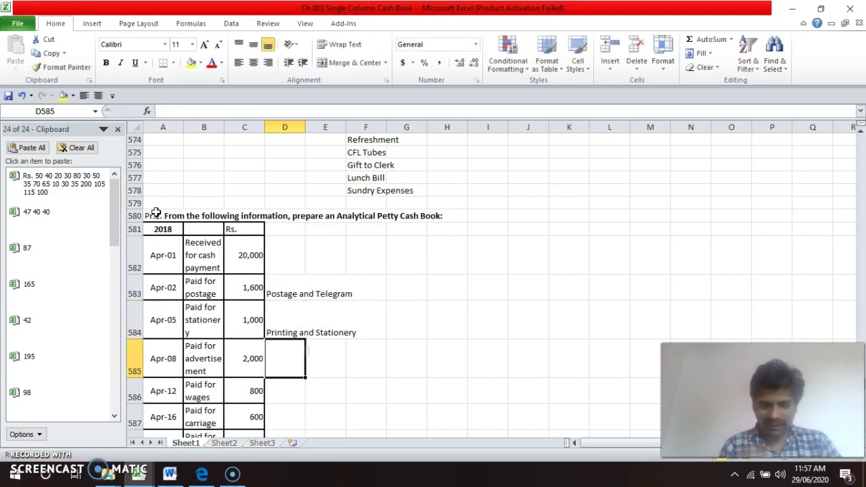
# - Enter the expense head Advertisement in D585 beside the Apr-08 advertisement payment
pyautogui.write('Adv')
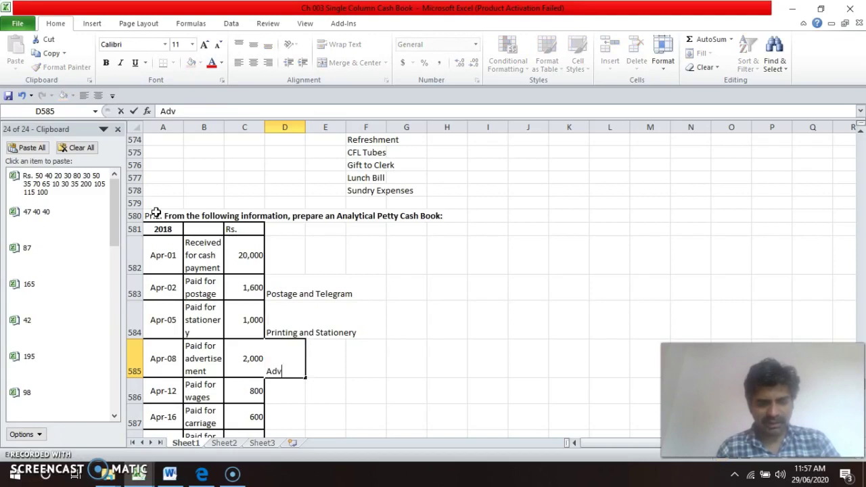
pyautogui.write('ertise')
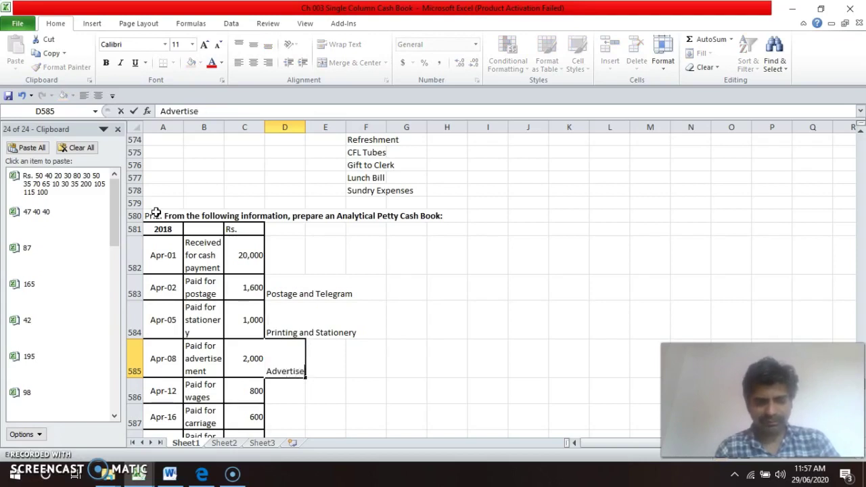
pyautogui.write('ment')
pyautogui.press('Return')
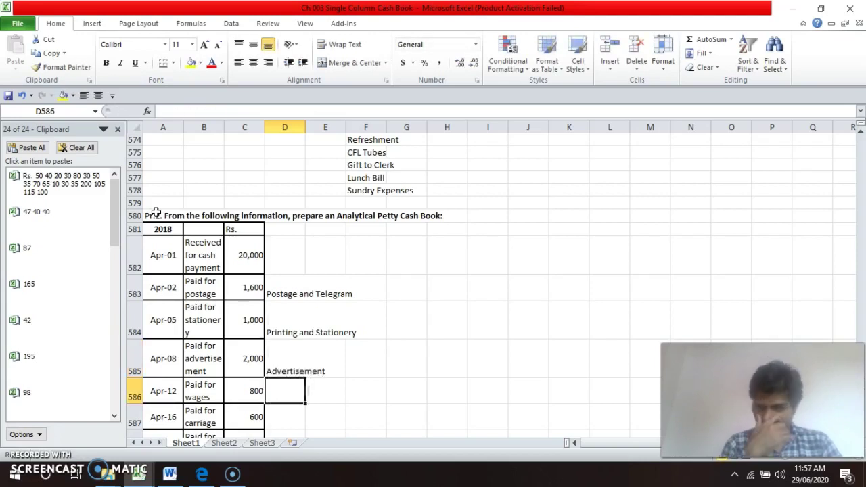
# - Enter the expense heads Wages in D586 for Apr-12 and Carriage in D587 for Apr-16
pyautogui.write('W')
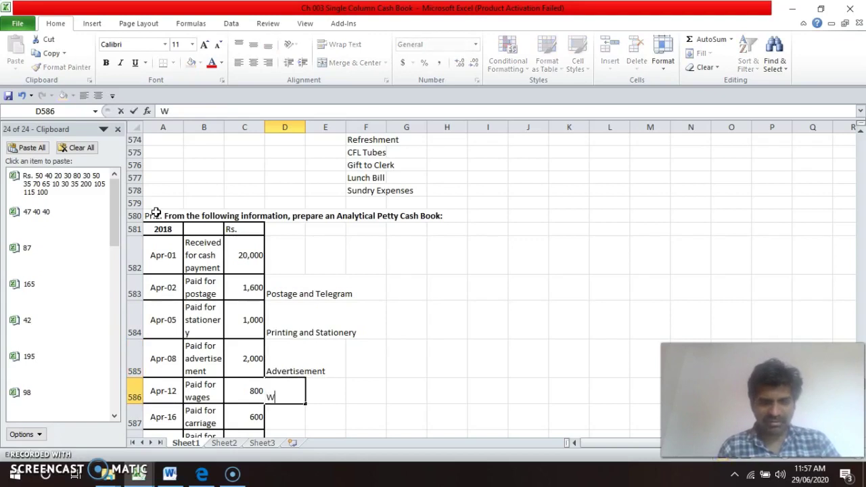
pyautogui.write('ages')
pyautogui.press('Return')
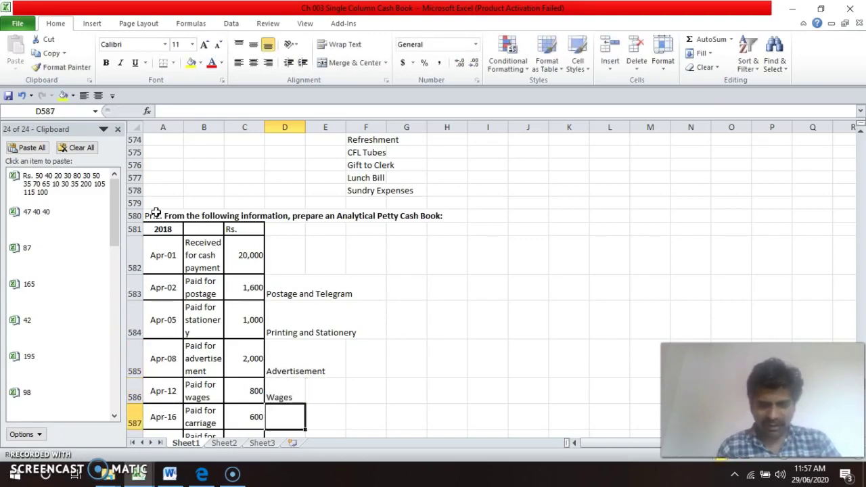
pyautogui.write('Carr')
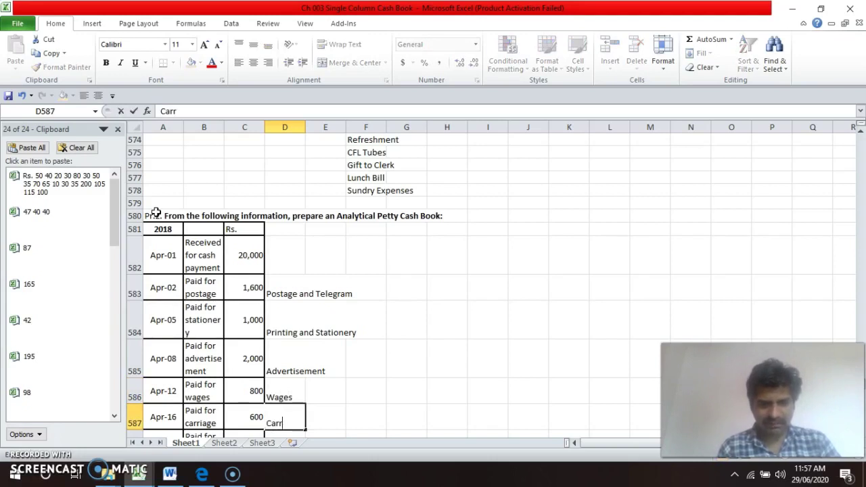
pyautogui.write('iage')
pyautogui.press('Return')
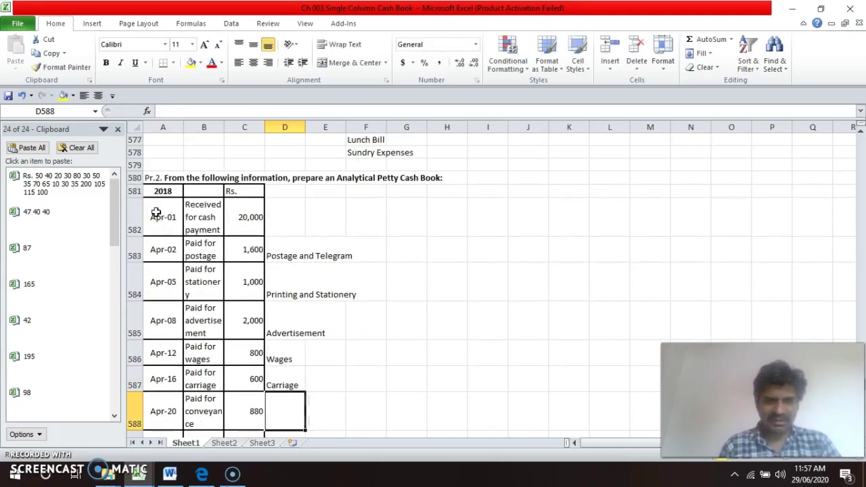
# - Enter the expense head Travelling and Conveyance in D588 beside the Apr-20 conveyance payment
pyautogui.write('Trave')
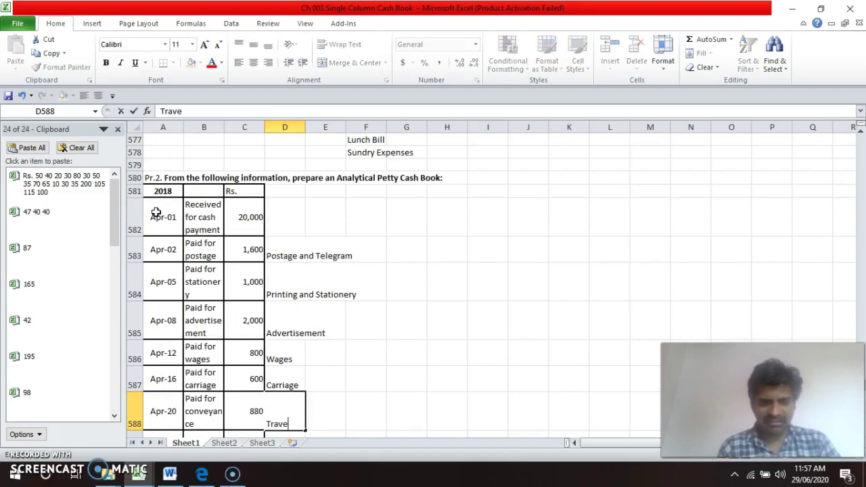
pyautogui.write('lling a')
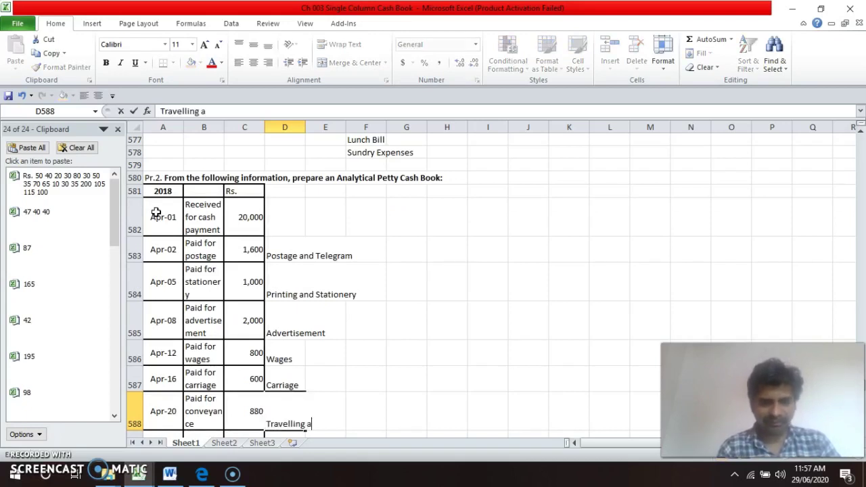
pyautogui.write('nd Co')
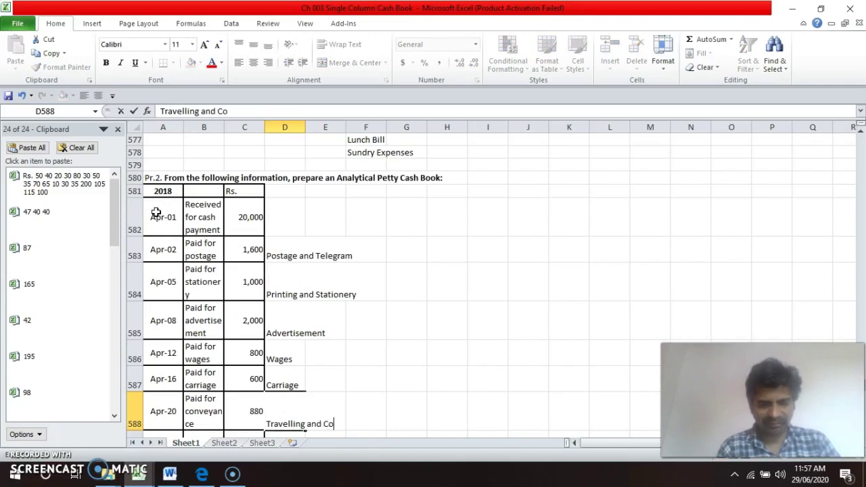
pyautogui.write('nveya')
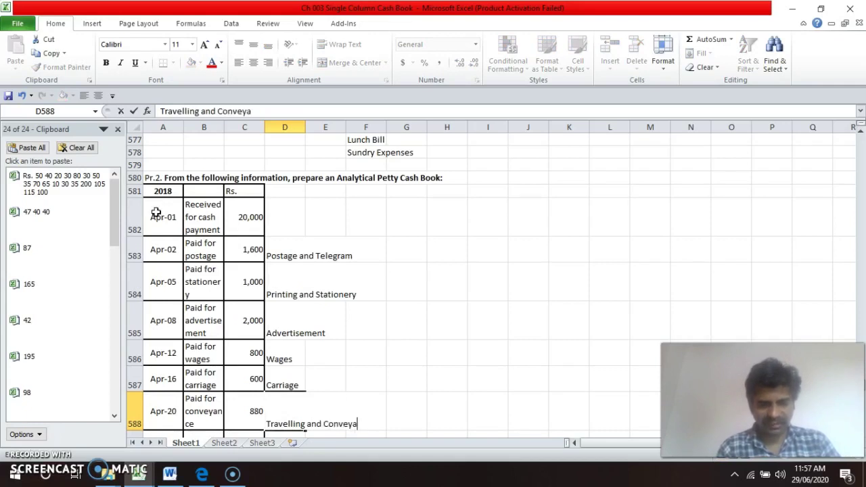
pyautogui.write('nce')
pyautogui.press('Return')
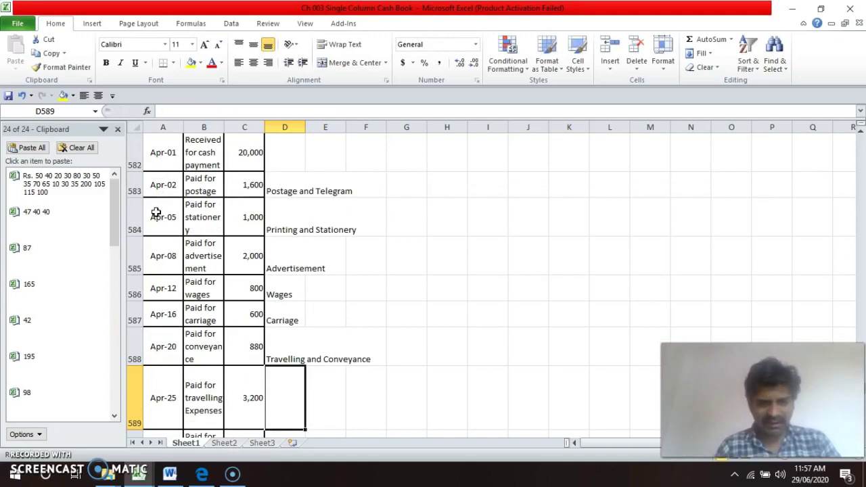
# - Enter the expense head Miscellaneous Expenses in D591 beside the Apr-28 office cleaning payment
pyautogui.press('Up')
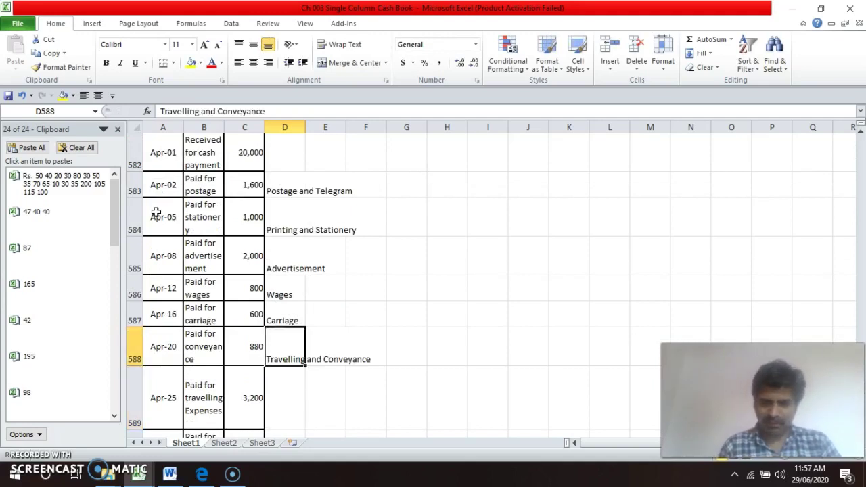
pyautogui.press('Down')
pyautogui.press('Down')
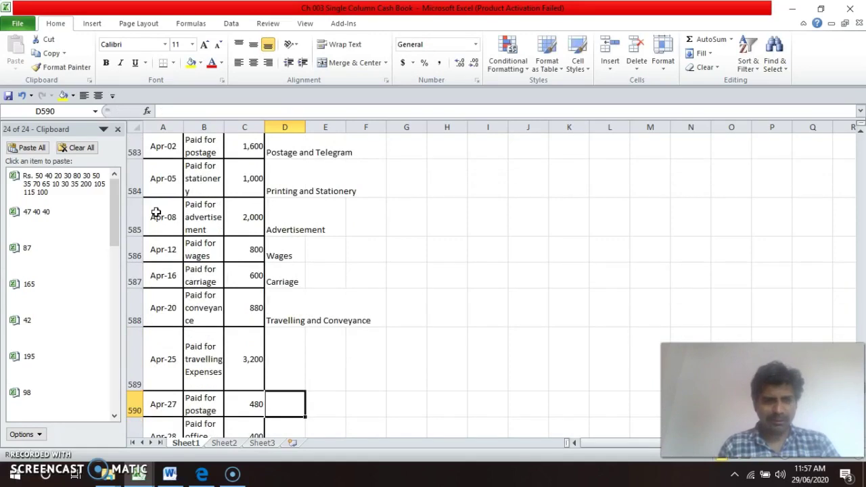
pyautogui.press('Down')
pyautogui.press('Down')
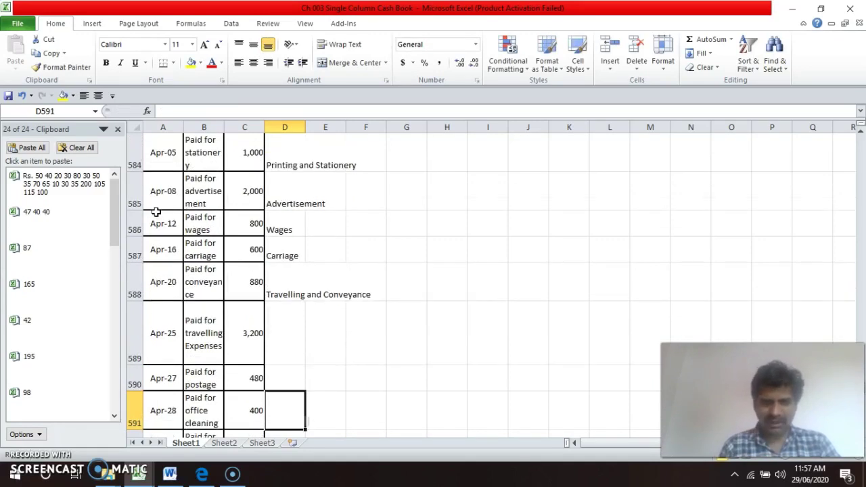
pyautogui.press('Up')
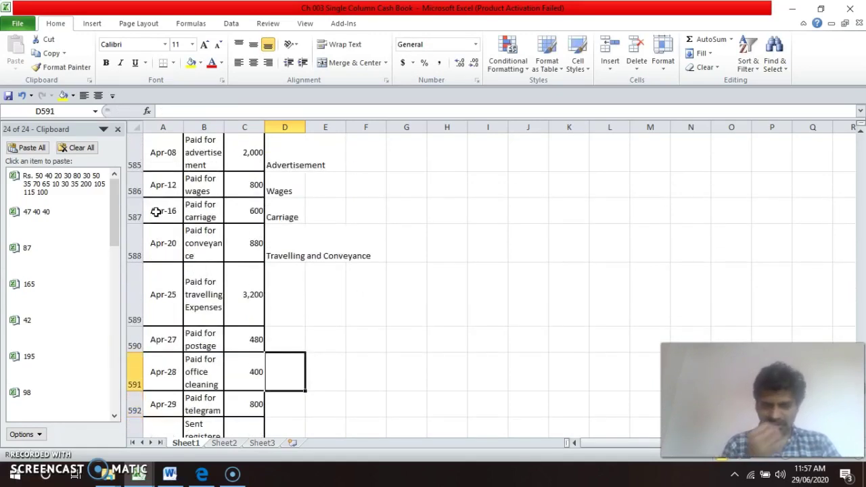
pyautogui.write('Mi')
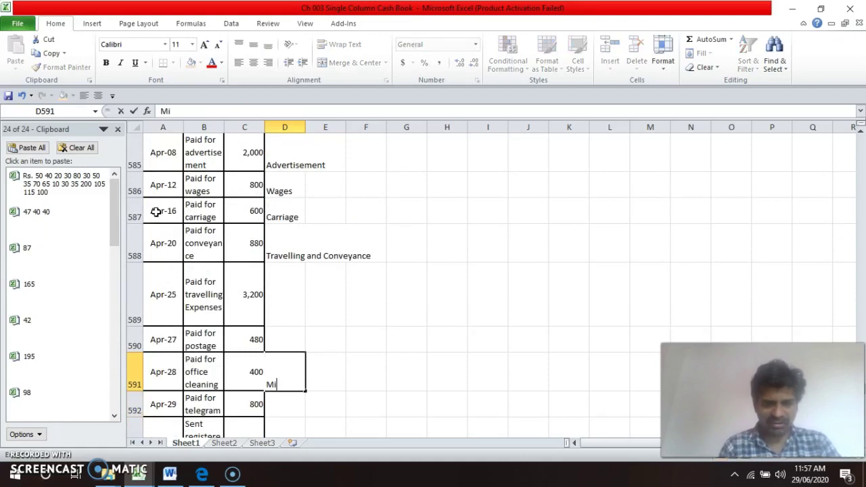
pyautogui.write('scel')
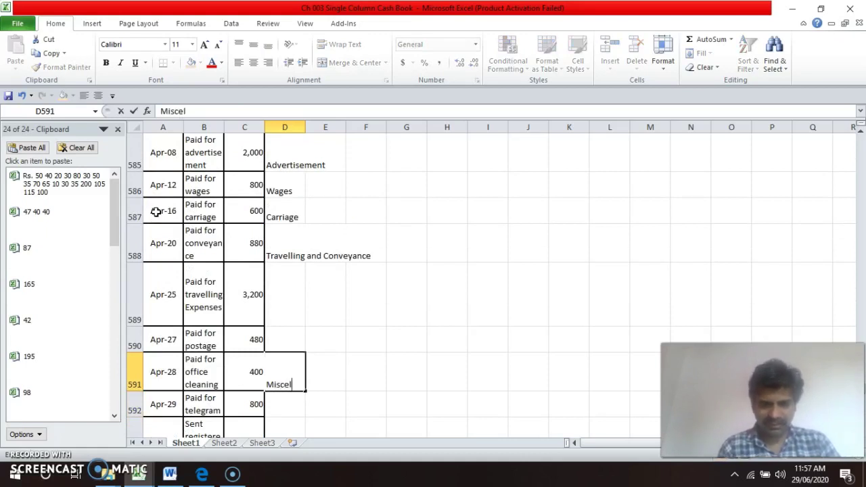
pyautogui.write('laneou')
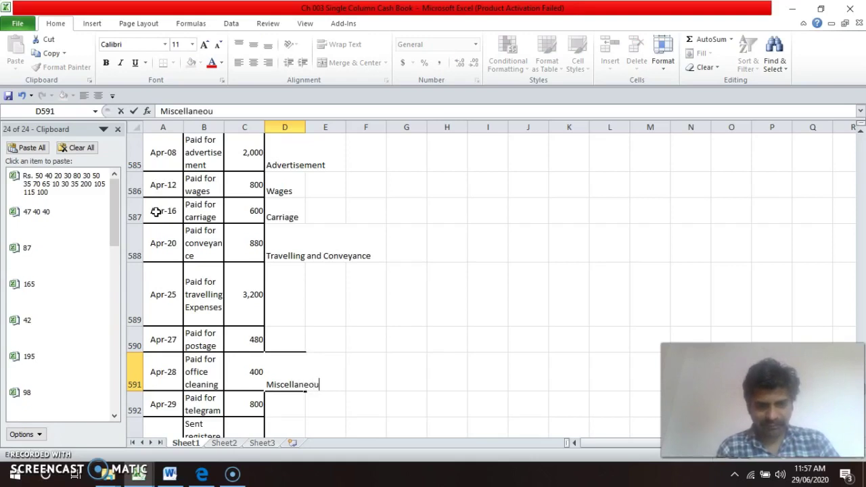
pyautogui.write('s Expes')
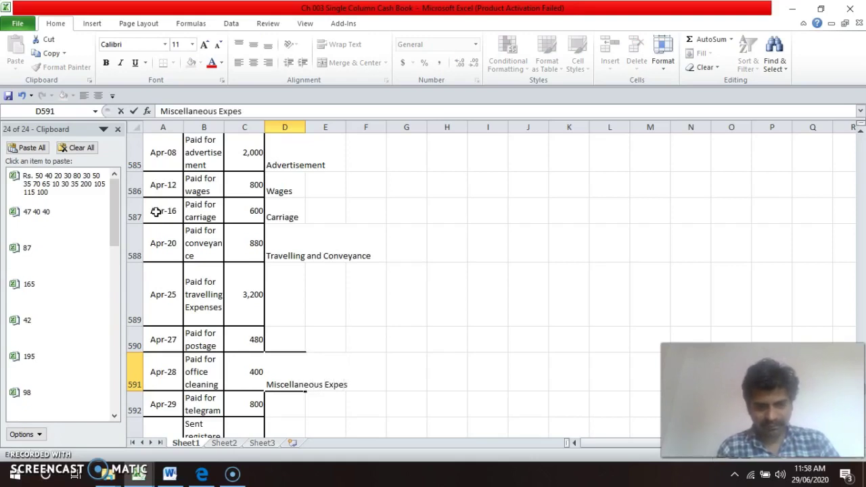
pyautogui.press('BackSpace')
pyautogui.write('nses')
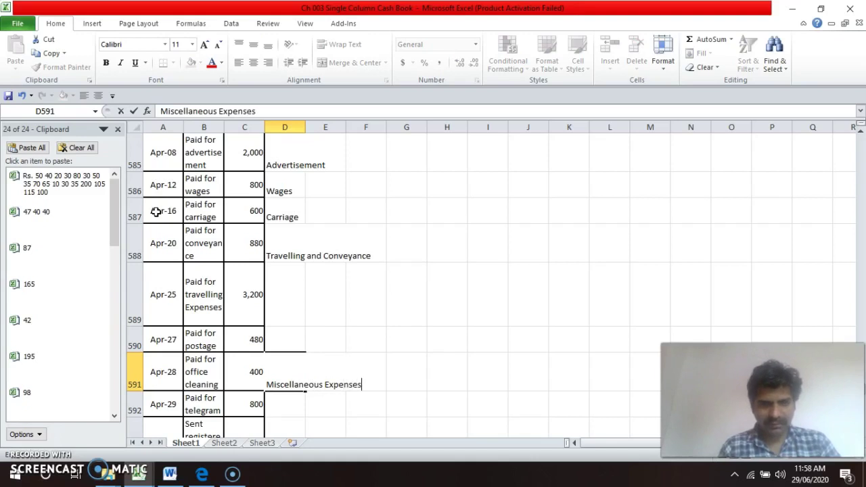
pyautogui.press('Return')
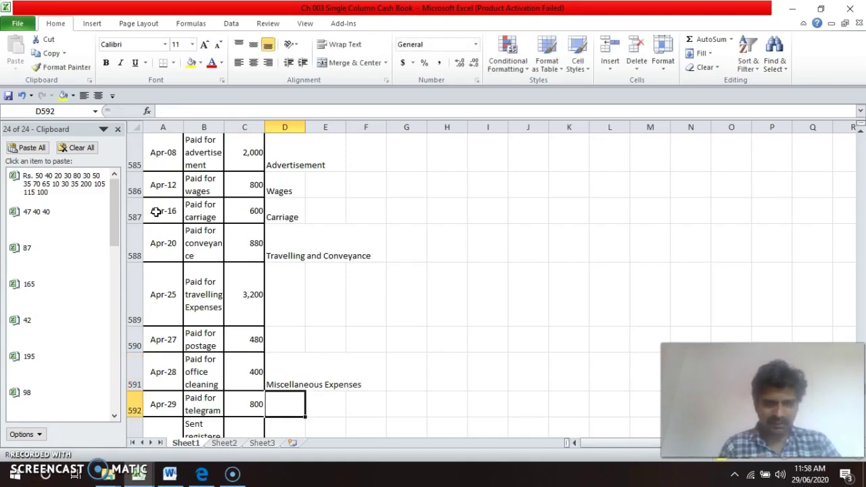
# - Fill Travelling and Conveyance down into D589 for Apr-25 and enter Postage and Telegram in D590 for Apr-27
pyautogui.press('Return')
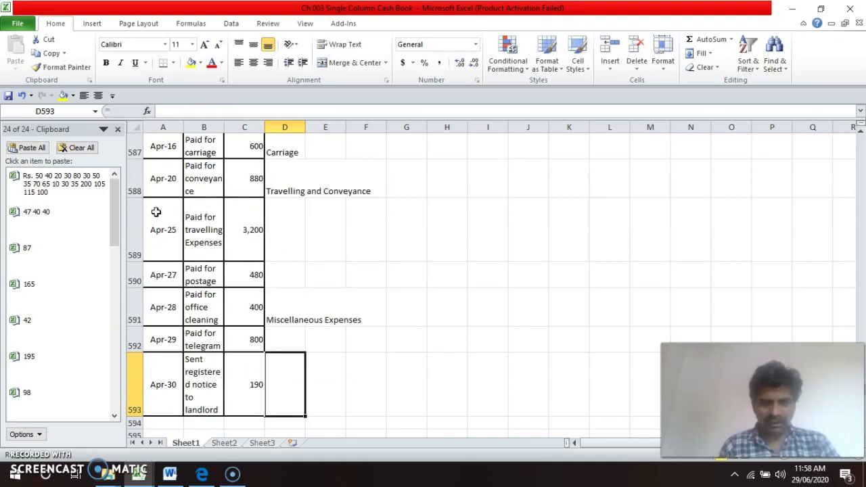
pyautogui.press('Up')
pyautogui.press('Up')
pyautogui.press('Up')
pyautogui.press('Up')
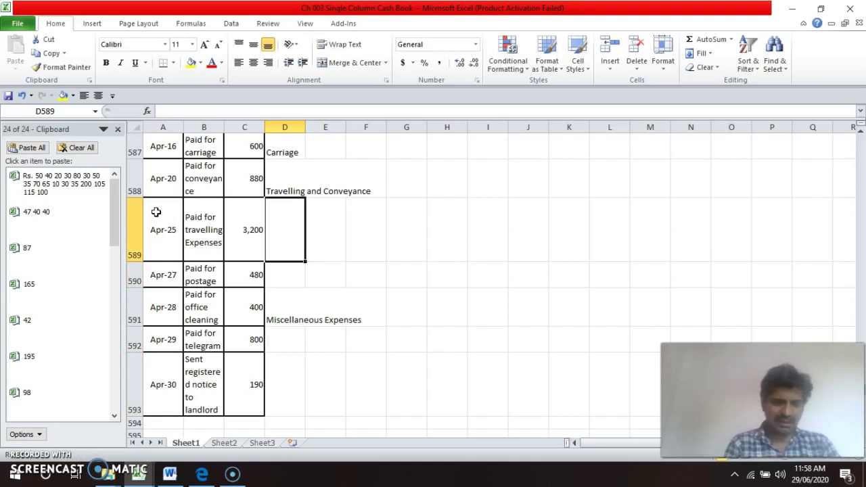
pyautogui.hotkey('ctrl', 'd')
pyautogui.press('Down')
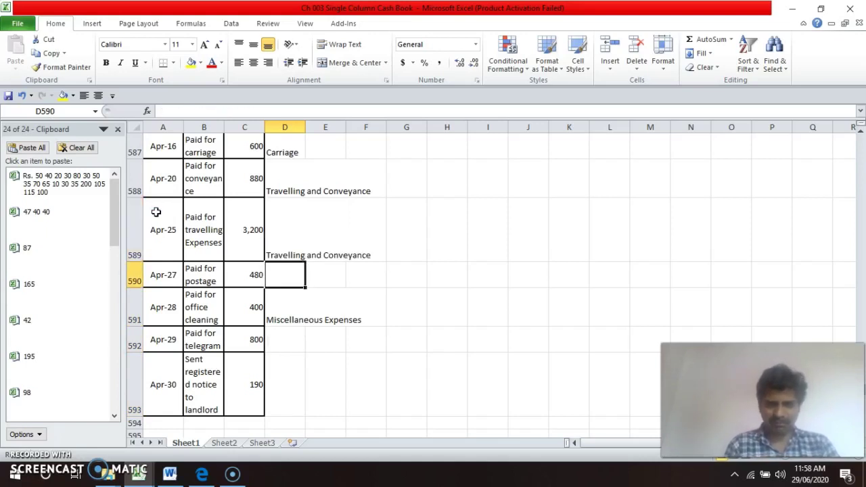
pyautogui.write('Po')
pyautogui.press('Return')
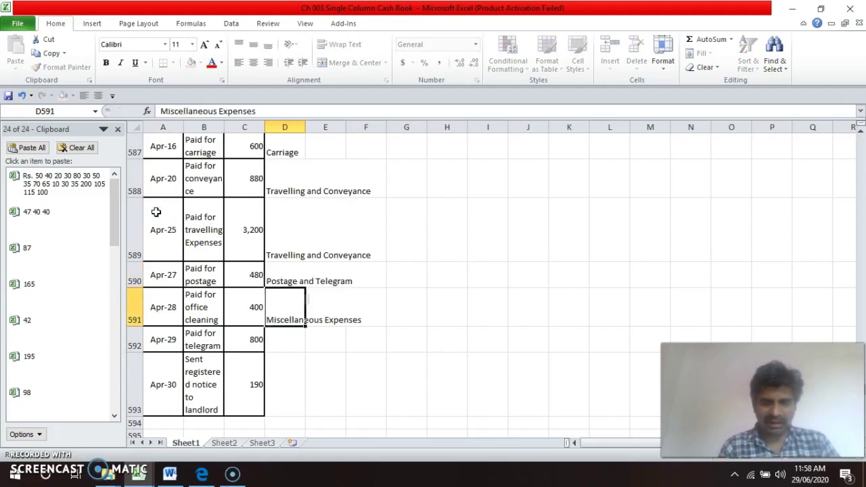
# - Copy Postage and Telegram from D590 into D592 for the Apr-29 telegram and D593 for the Apr-30 registered notice
pyautogui.press('Down')
pyautogui.press('Up')
pyautogui.press('Up')
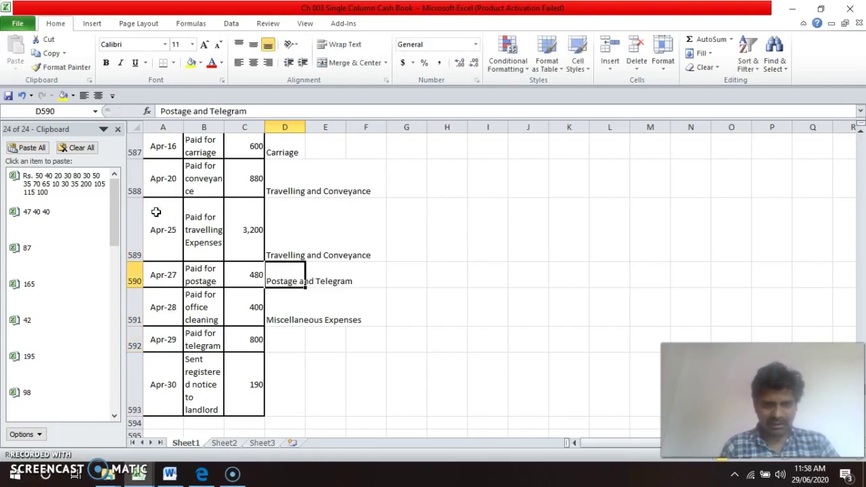
pyautogui.hotkey('ctrl', 'c')
pyautogui.press('Down')
pyautogui.press('Down')
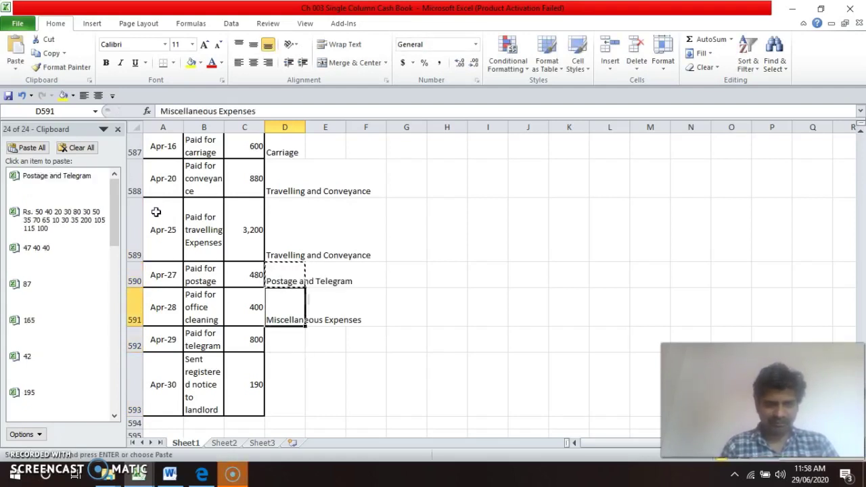
pyautogui.hotkey('ctrl', 'v')
pyautogui.press('Down')
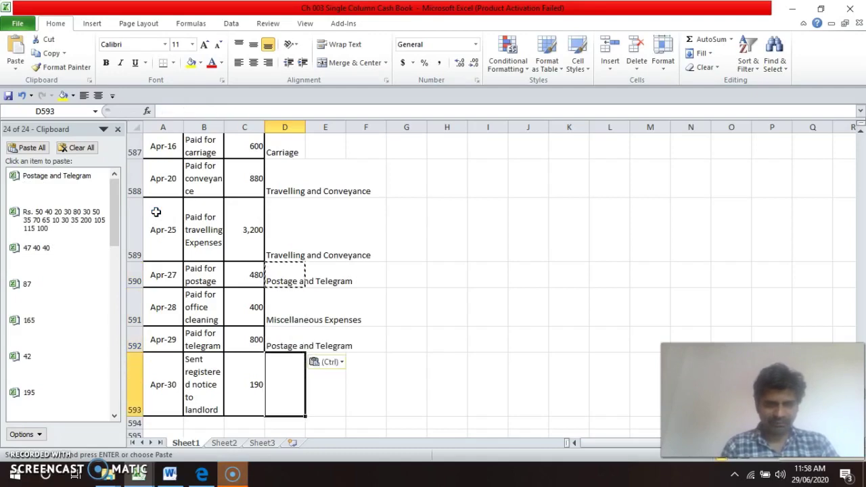
pyautogui.hotkey('ctrl', 'v')
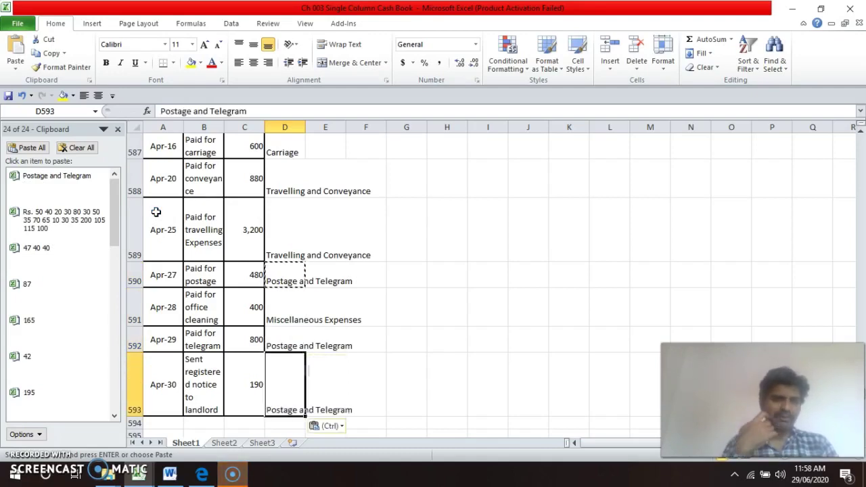
# - Review the expense heads labelled beside the Pr.2 payments from Apr-02 onward
pyautogui.press('Up')
pyautogui.press('Up')
pyautogui.press('Up')
pyautogui.press('Up')
pyautogui.press('Up')
pyautogui.press('Up')
pyautogui.press('Up')
pyautogui.press('Up')
pyautogui.press('Up')
pyautogui.press('Up')
pyautogui.press('Up')
pyautogui.press('Up')
pyautogui.press('Up')
pyautogui.press('Up')
pyautogui.press('Up')
pyautogui.press('Up')
pyautogui.press('Up')
pyautogui.press('Up')
pyautogui.press('Up')
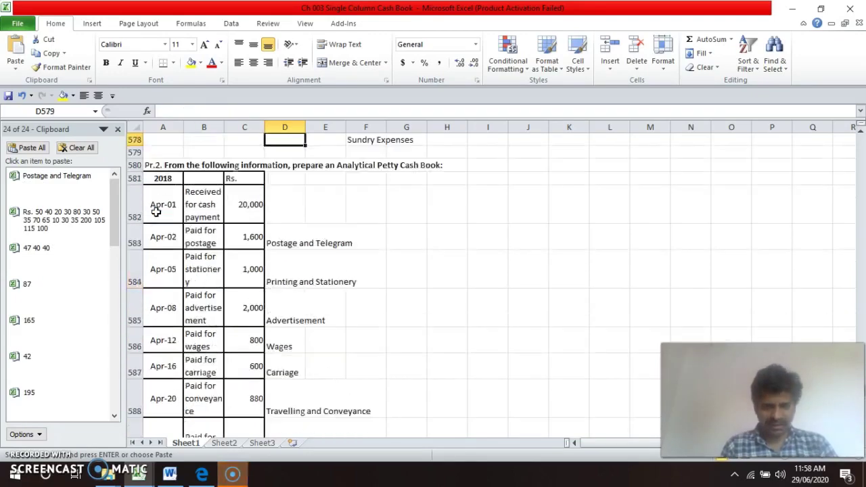
pyautogui.press('Down')
pyautogui.press('Down')
pyautogui.press('Down')
pyautogui.press('Down')
pyautogui.press('Down')
pyautogui.press('Down')
pyautogui.press('Down')
pyautogui.press('Down')
pyautogui.press('Down')
pyautogui.press('Down')
pyautogui.press('Down')
pyautogui.press('Down')
pyautogui.press('Down')
pyautogui.press('Down')
pyautogui.press('Down')
pyautogui.press('Down')
pyautogui.press('Down')
pyautogui.press('Down')
pyautogui.press('Down')
pyautogui.press('Down')
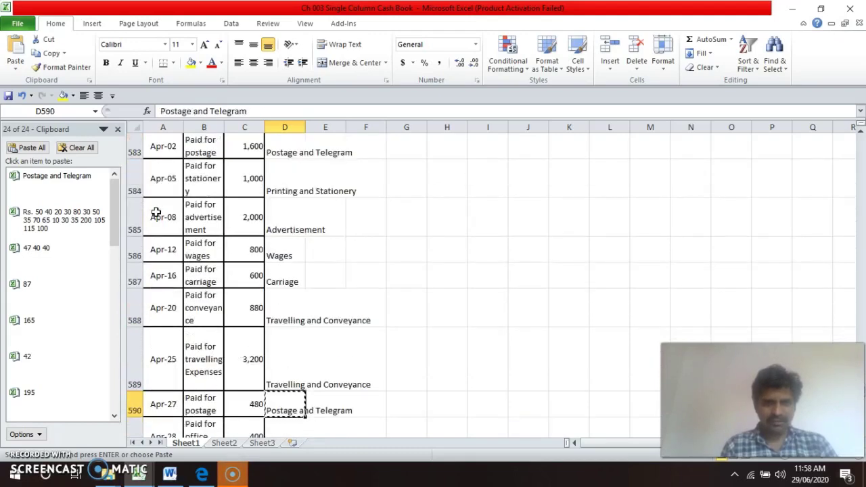
# - Insert about 20 blank rows starting at row 595, between the Pr.2 payments table and Pr.3
pyautogui.press('Up')
pyautogui.press('Up')
pyautogui.press('Up')
pyautogui.press('Up')
pyautogui.press('Up')
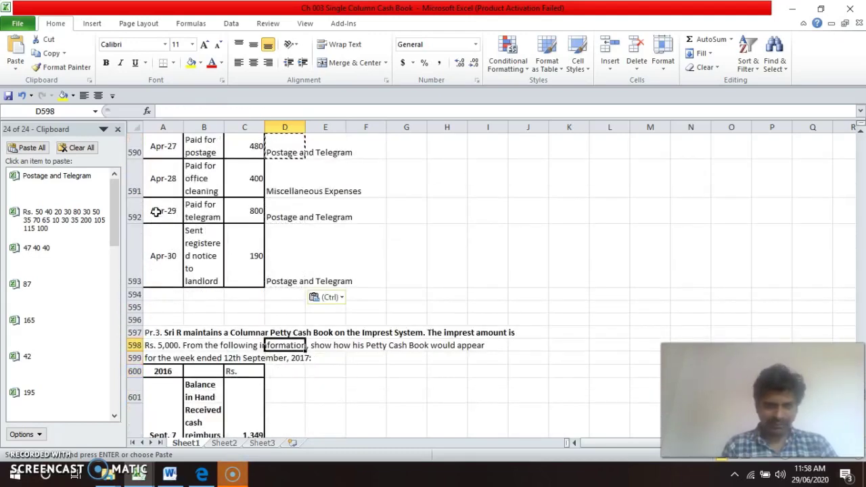
pyautogui.press('Left')
pyautogui.press('Left')
pyautogui.press('Left')
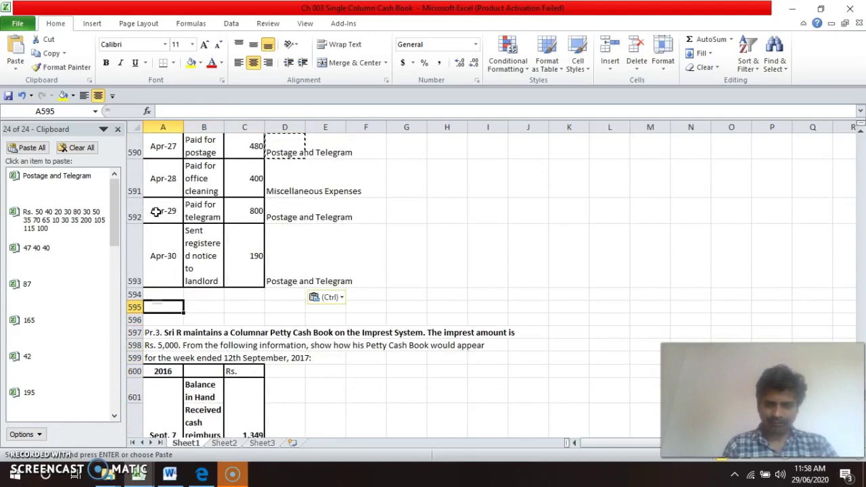
pyautogui.hotkey('shift', 'Down')
pyautogui.hotkey('shift', 'Down')
pyautogui.hotkey('shift', 'Down')
pyautogui.hotkey('shift', 'Down')
pyautogui.hotkey('shift', 'Down')
pyautogui.hotkey('shift', 'Down')
pyautogui.hotkey('shift', 'Down')
pyautogui.hotkey('shift', 'Down')
pyautogui.hotkey('shift', 'Down')
pyautogui.hotkey('shift', 'Down')
pyautogui.hotkey('shift', 'Down')
pyautogui.hotkey('shift', 'Down')
pyautogui.hotkey('shift', 'Down')
pyautogui.hotkey('shift', 'Down')
pyautogui.hotkey('shift', 'Down')
pyautogui.hotkey('shift', 'Down')
pyautogui.hotkey('shift', 'Down')
pyautogui.hotkey('shift', 'Down')
pyautogui.hotkey('shift', 'Down')
pyautogui.hotkey('shift', 'Down')
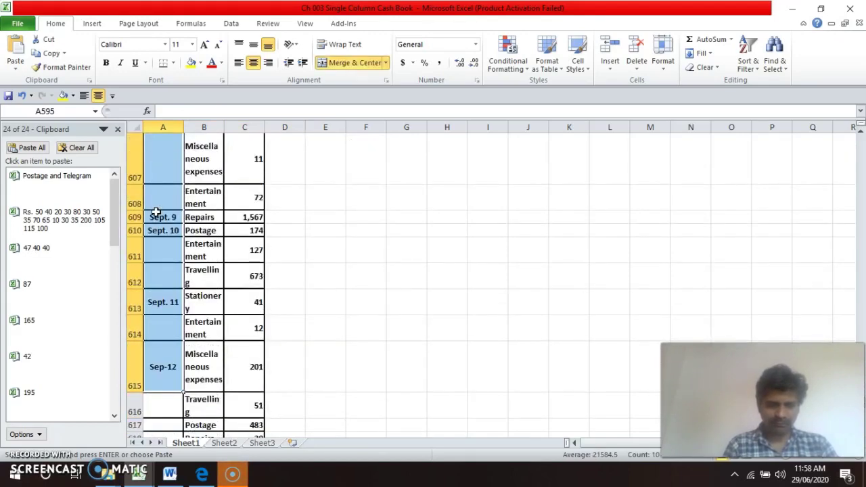
pyautogui.hotkey('alt', 'i')
pyautogui.press('r')
pyautogui.press('Up')
pyautogui.press('Down')
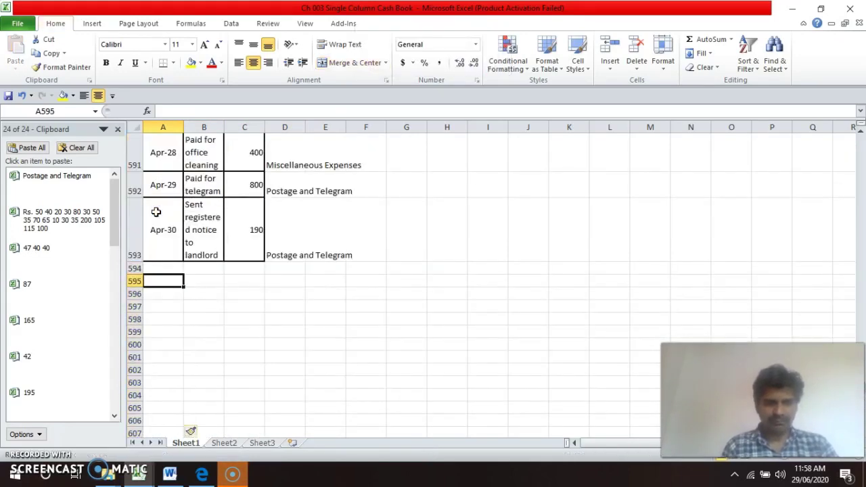
# - Enter the heading "In the Books of ?" in A595 and left-align it
pyautogui.write('In the ')
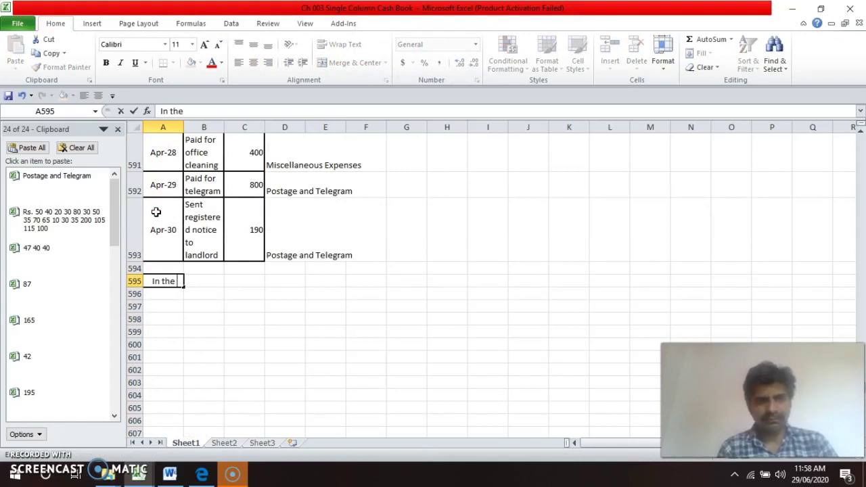
pyautogui.write('Books ')
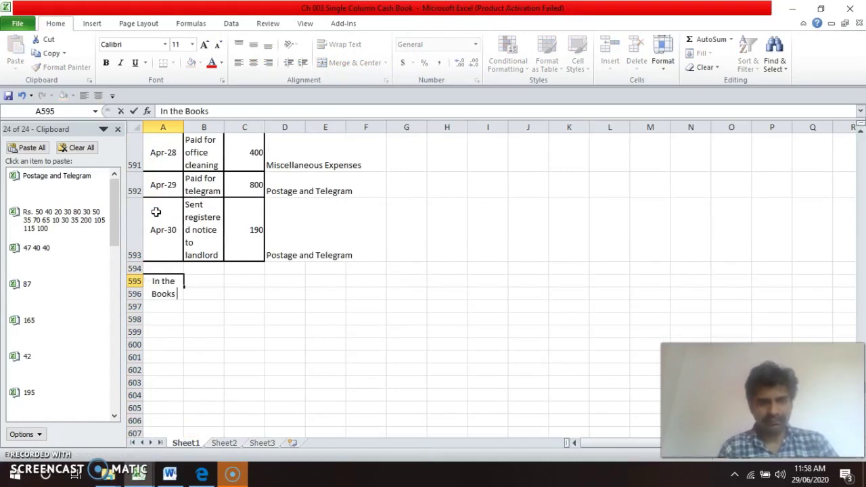
pyautogui.write('of ?')
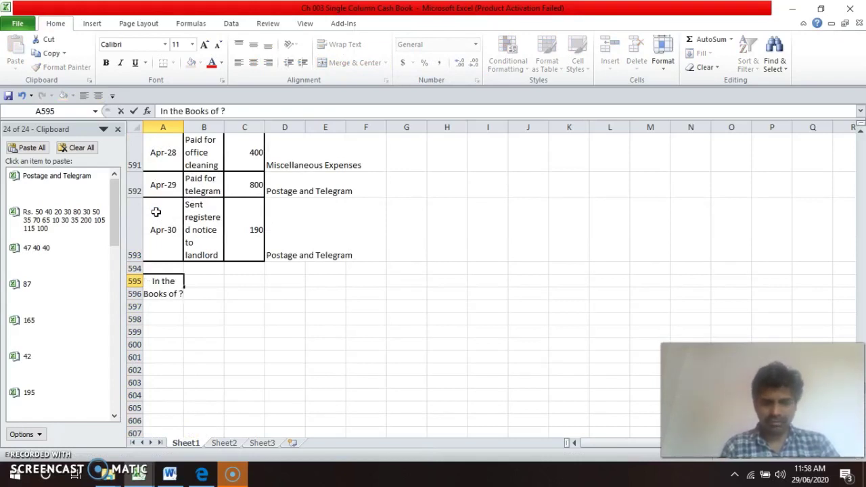
pyautogui.press('Return')
pyautogui.press('Up')
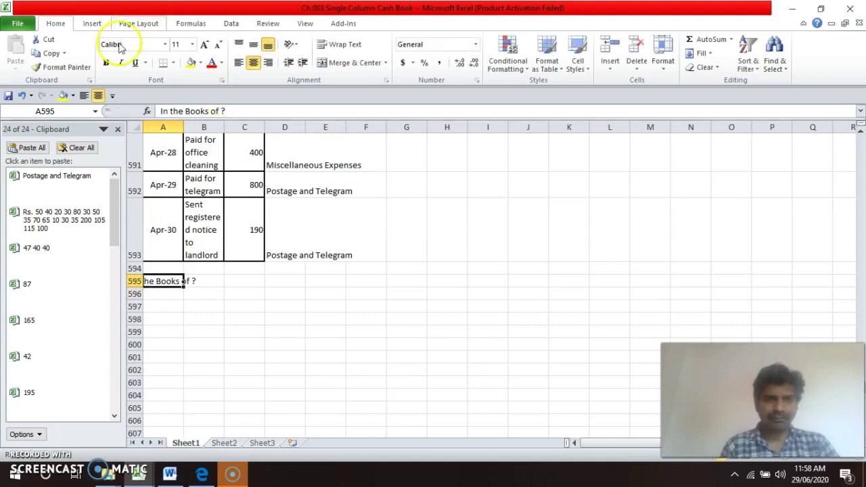
pyautogui.click(238, 62)
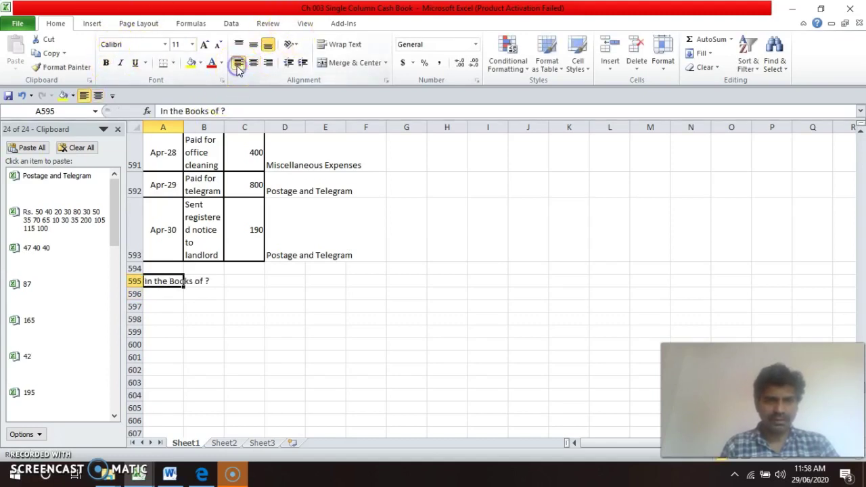
# - Enter the title "Analytical Petty Cash Book" in A596 and left-align it
pyautogui.press('Down')
pyautogui.write('A')
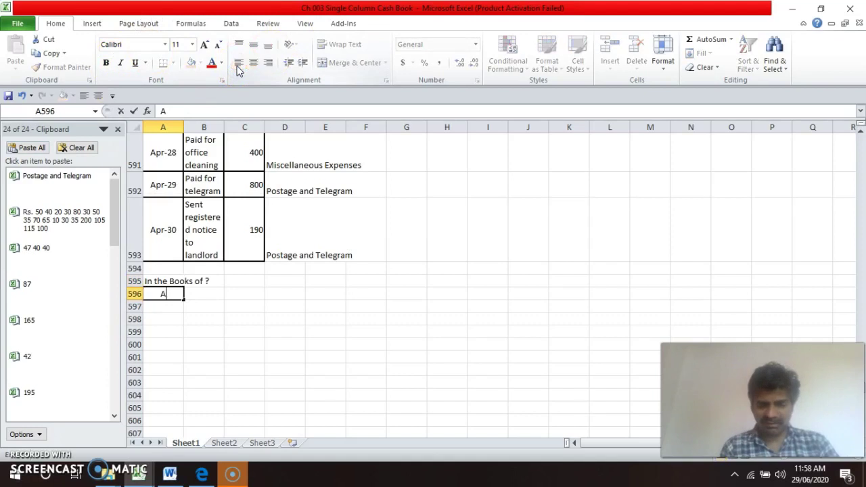
pyautogui.write('naly')
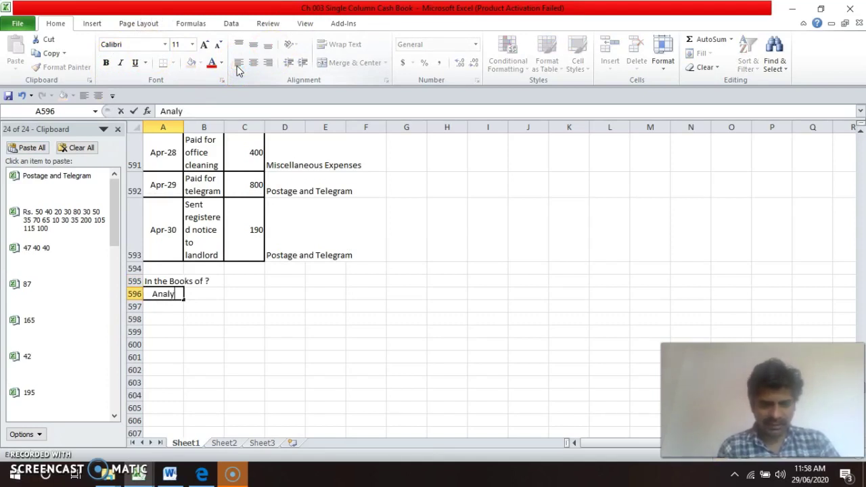
pyautogui.write('t')
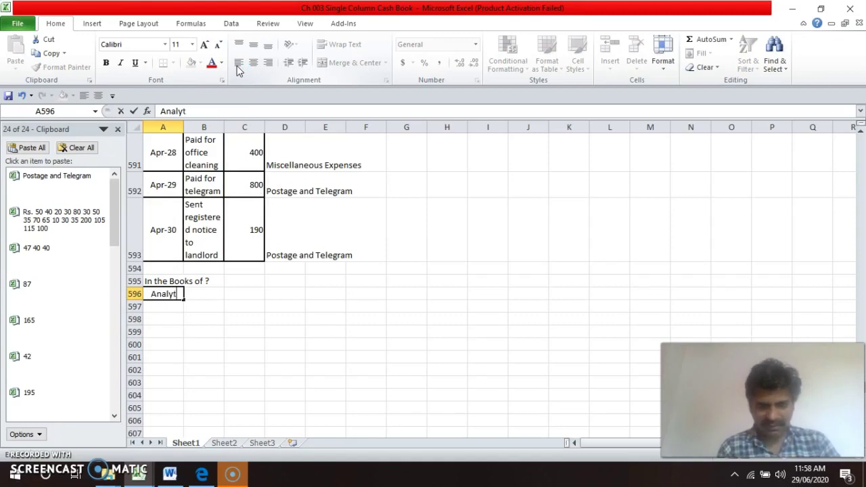
pyautogui.write('icla')
pyautogui.press('BackSpace')
pyautogui.press('BackSpace')
pyautogui.write('al')
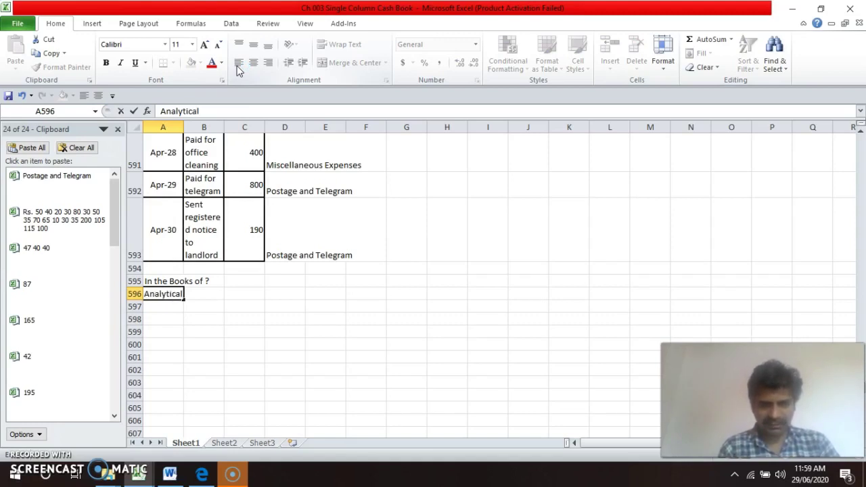
pyautogui.write(' Petty ')
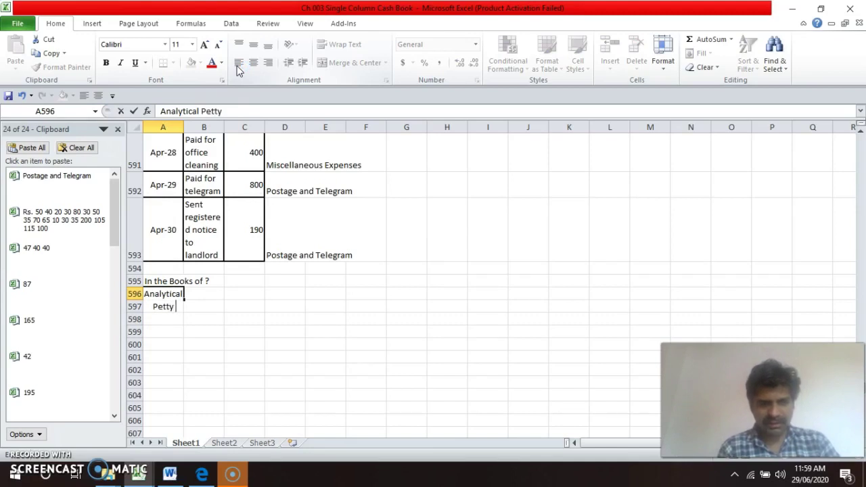
pyautogui.write('Cash')
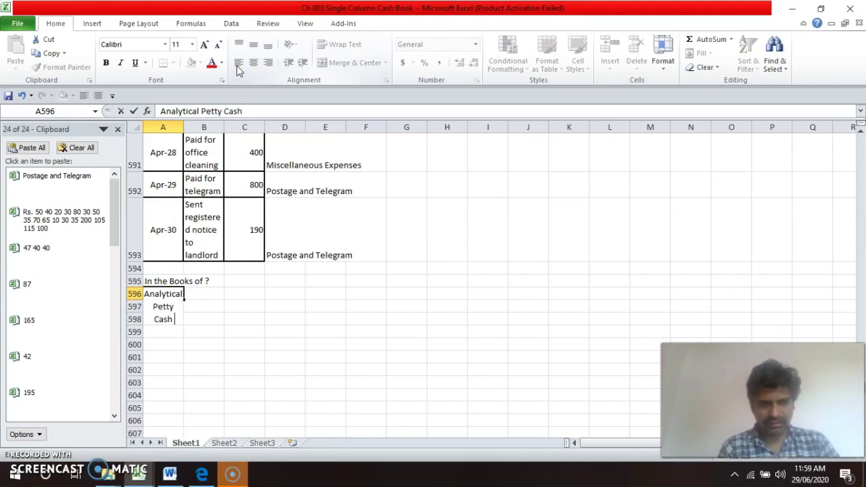
pyautogui.write(' Bok')
pyautogui.press('BackSpace')
pyautogui.write('ok')
pyautogui.press('Return')
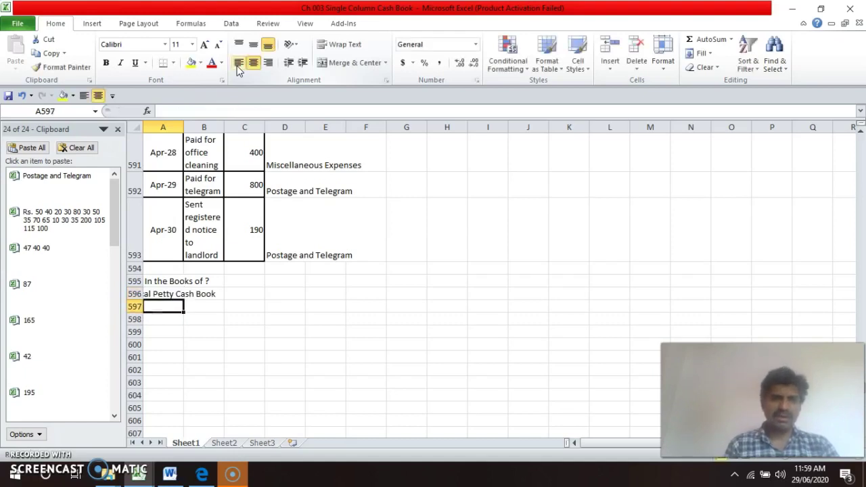
pyautogui.press('Up')
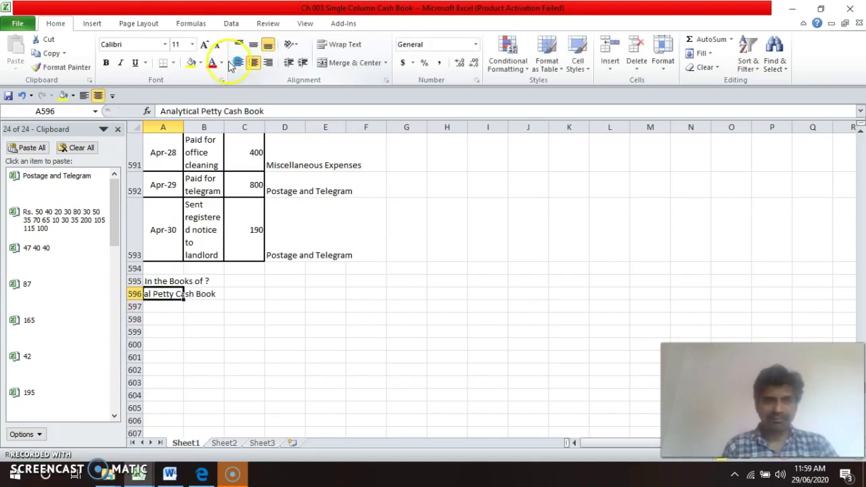
pyautogui.click(236, 62)
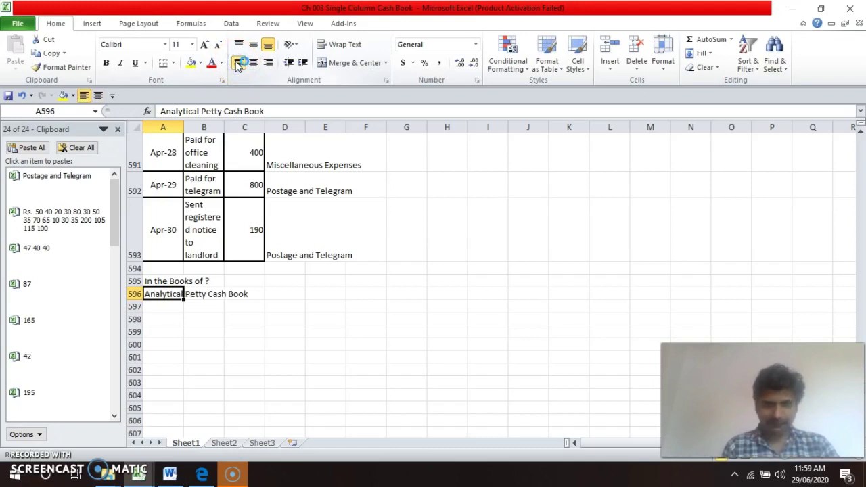
pyautogui.press('Up')
pyautogui.hotkey('shift', 'Right')
pyautogui.hotkey('shift', 'Right')
pyautogui.hotkey('shift', 'Right')
pyautogui.hotkey('shift', 'Right')
pyautogui.hotkey('shift', 'Right')
pyautogui.hotkey('shift', 'Right')
pyautogui.hotkey('shift', 'Right')
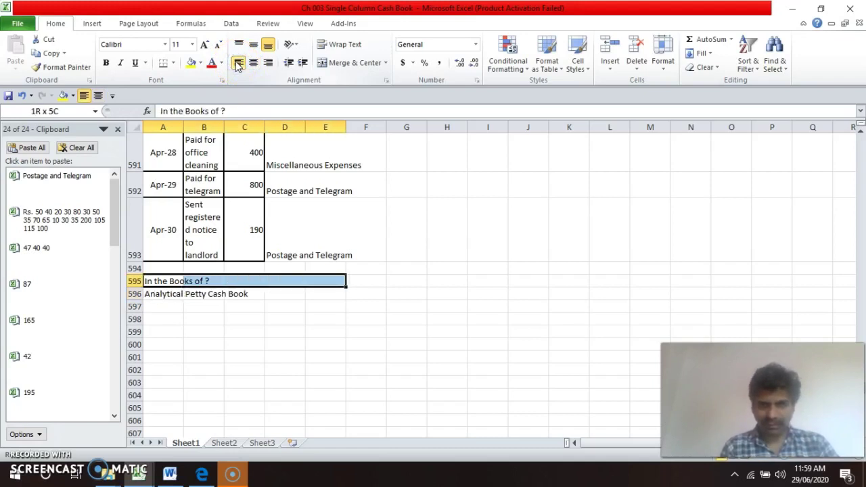
# - Enter the column heading "Amount Received" in A597 with "Rs." below it in A598
pyautogui.press('Down')
pyautogui.press('Down')
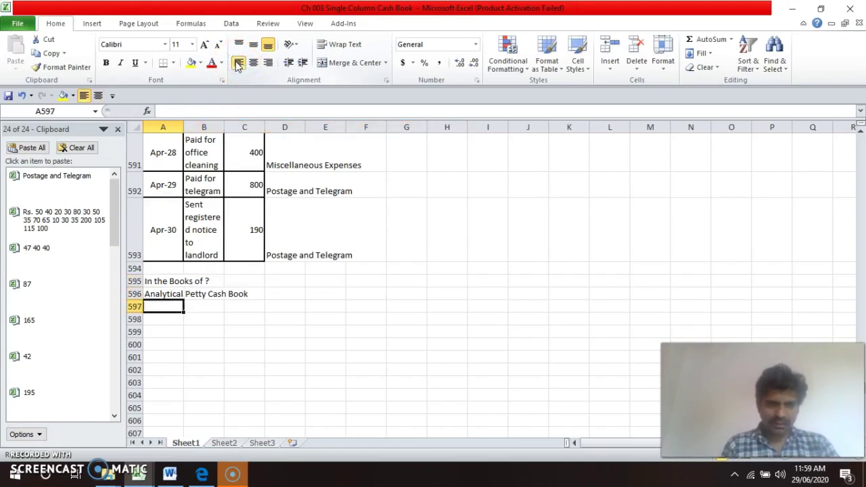
pyautogui.write('A')
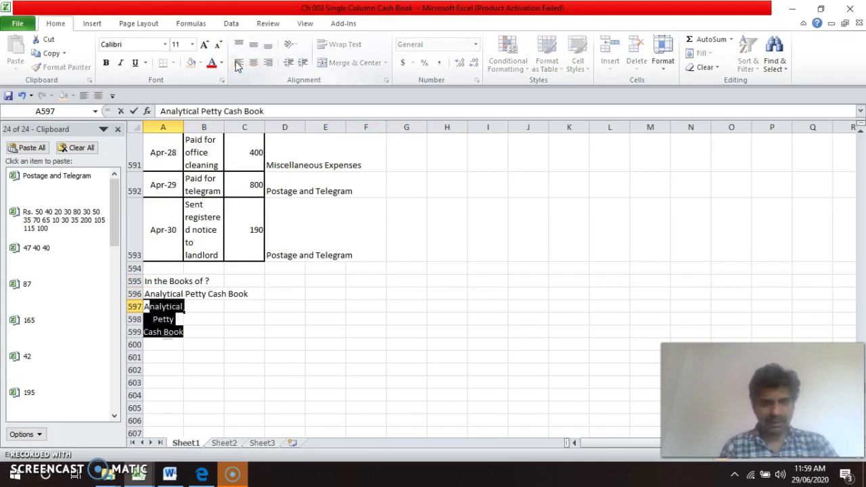
pyautogui.write('mount')
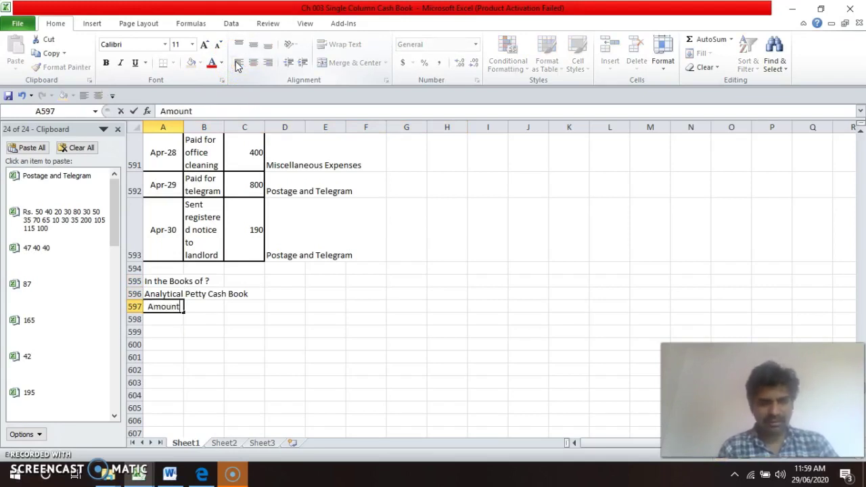
pyautogui.write(' Rece')
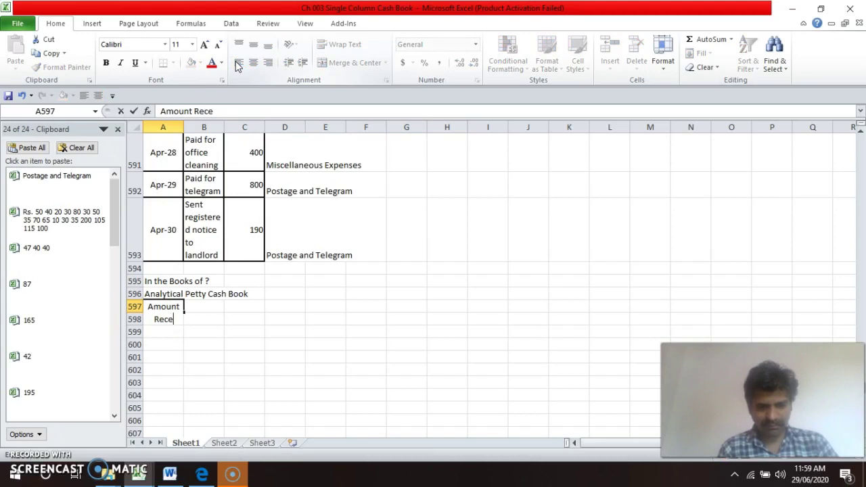
pyautogui.write('ived')
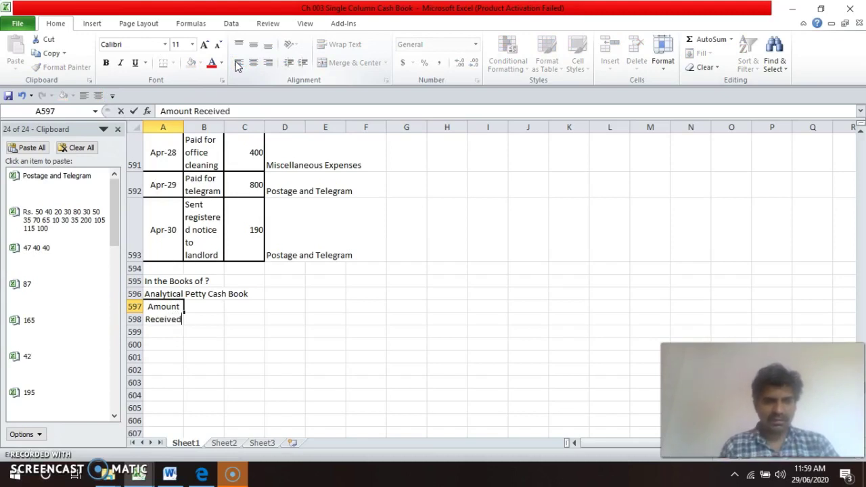
pyautogui.press('Return')
pyautogui.write('Rs.')
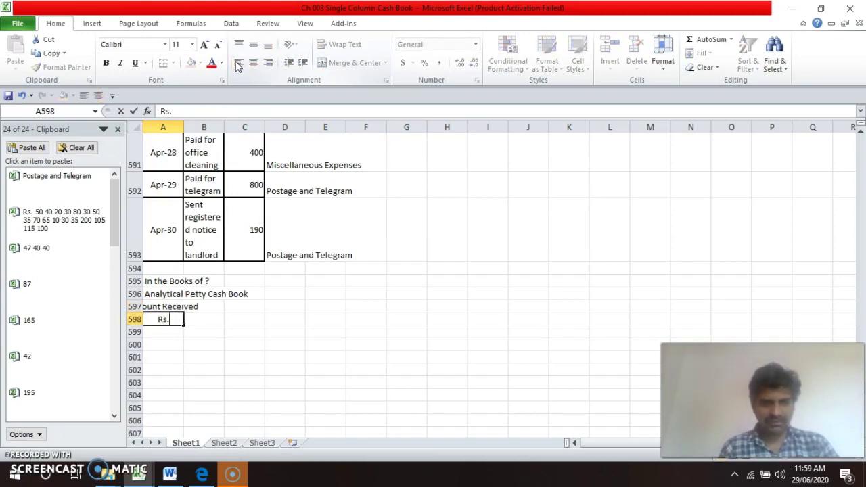
pyautogui.press('Return')
# - Replace the text in A598 with "Received" and enter "Rs." in A599
pyautogui.press('Up')
pyautogui.press('Up')
pyautogui.press('Right')
pyautogui.press('Left')
pyautogui.press('Down')
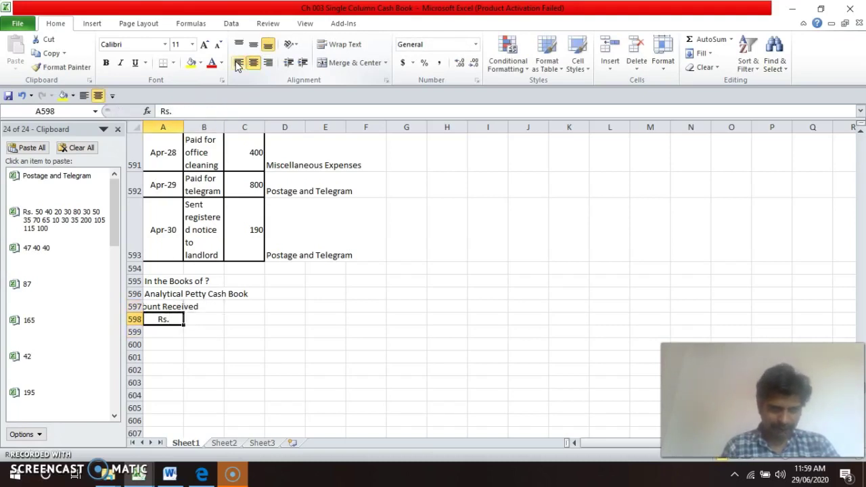
pyautogui.write('Rece')
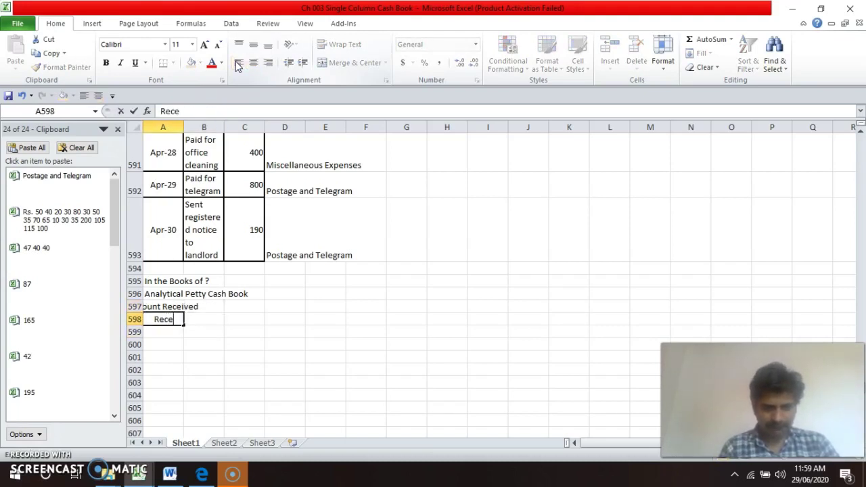
pyautogui.write('ived')
pyautogui.press('Return')
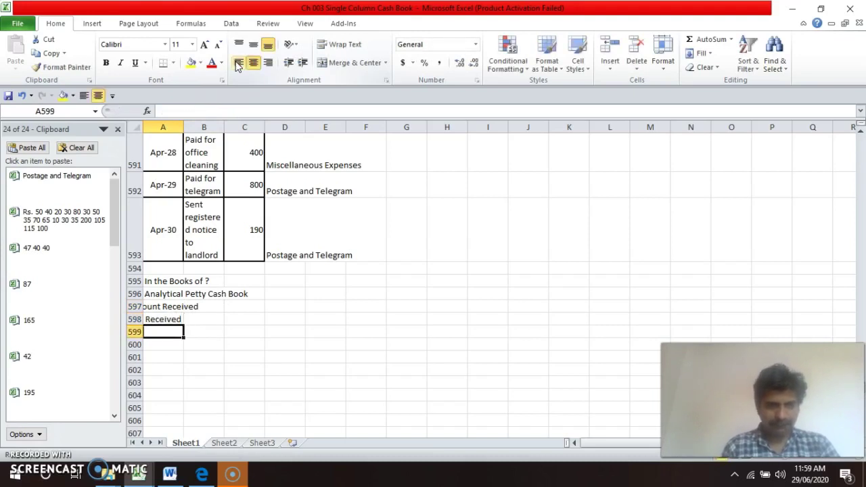
pyautogui.write('Rs.')
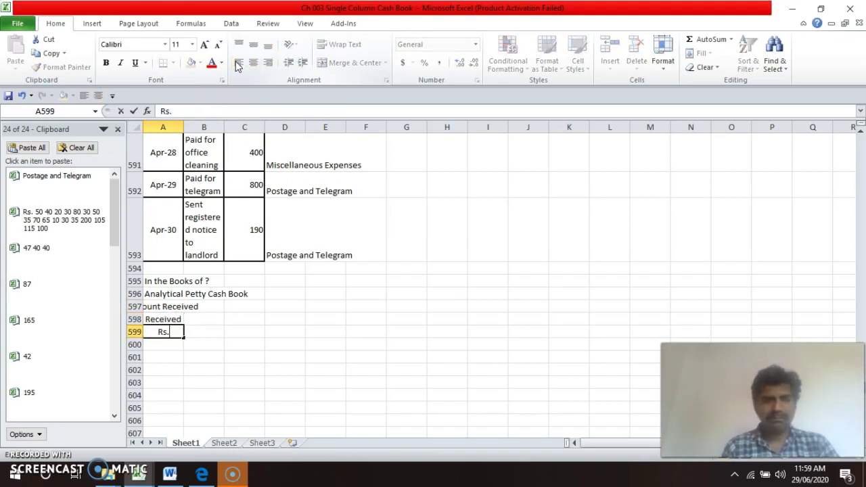
# - Shorten the heading in A597 to "Amount"
pyautogui.press('Up')
pyautogui.press('Up')
pyautogui.press('F2')
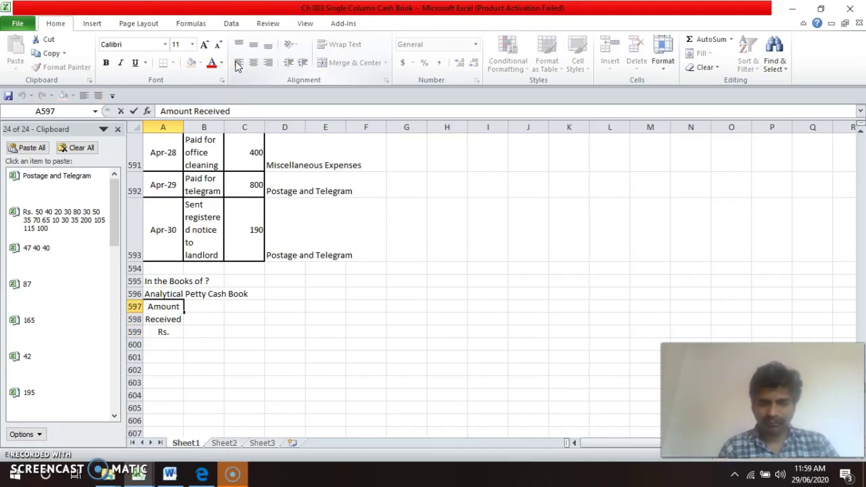
pyautogui.press('BackSpace')
pyautogui.press('BackSpace')
pyautogui.press('BackSpace')
pyautogui.press('BackSpace')
pyautogui.press('BackSpace')
pyautogui.press('BackSpace')
pyautogui.press('BackSpace')
pyautogui.press('BackSpace')
pyautogui.press('BackSpace')
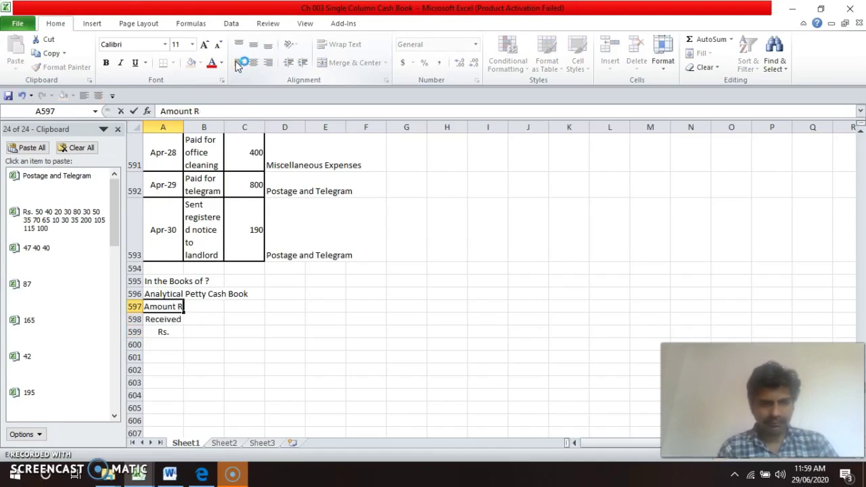
pyautogui.press('Return')
# - Enter the column heading "Cash Book Folio" one word per row in B597, B598 and B599
pyautogui.press('Tab')
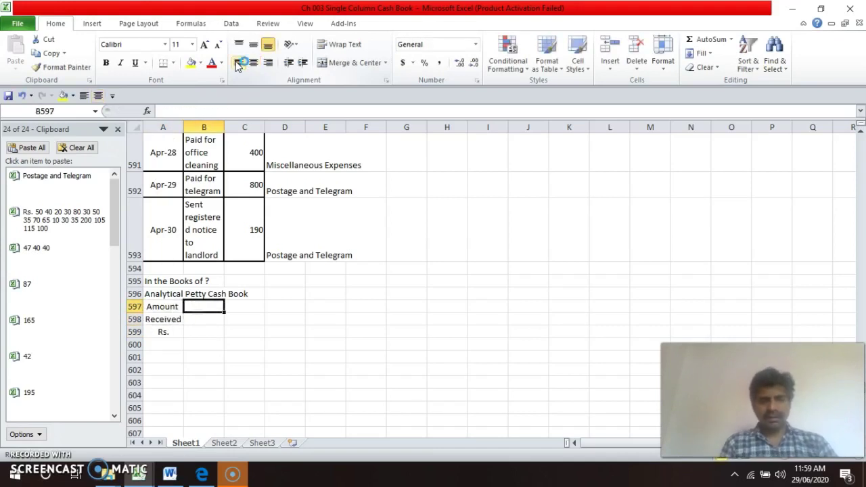
pyautogui.write('C')
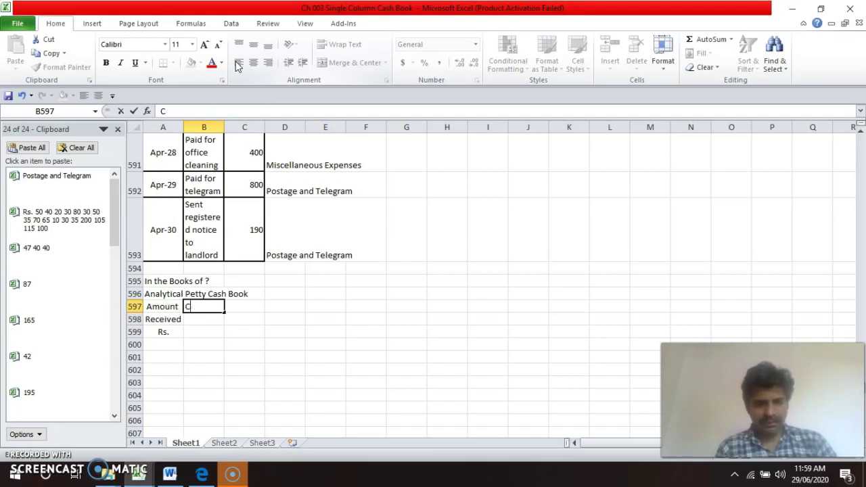
pyautogui.write('Ash')
pyautogui.press('Return')
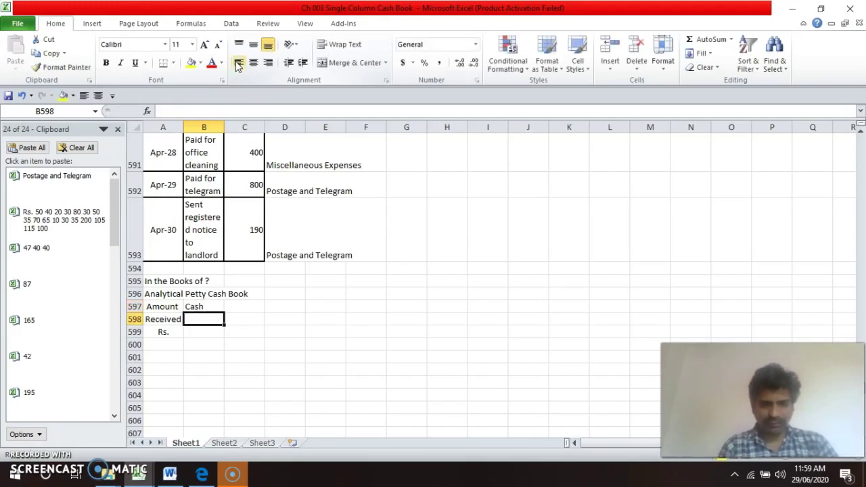
pyautogui.write('Book')
pyautogui.press('Return')
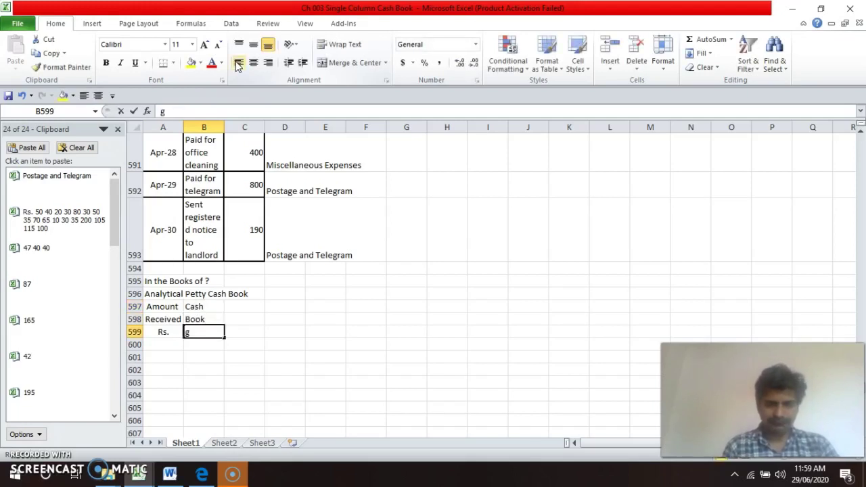
pyautogui.write('g')
pyautogui.press('BackSpace')
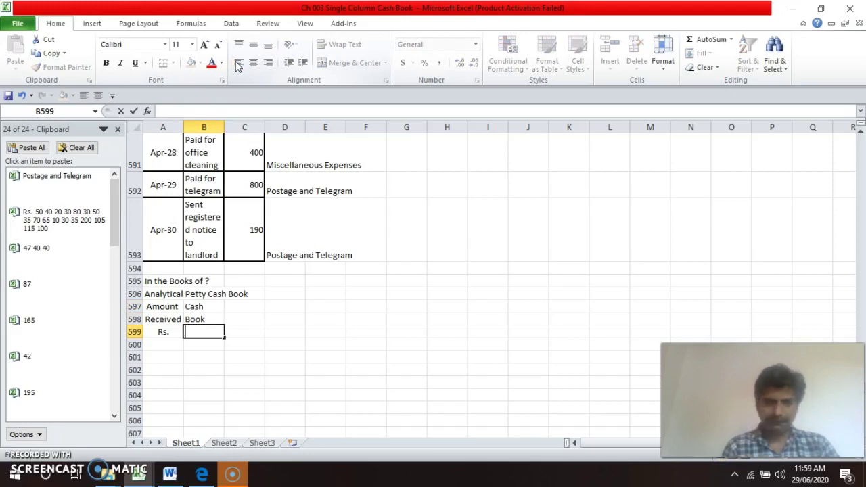
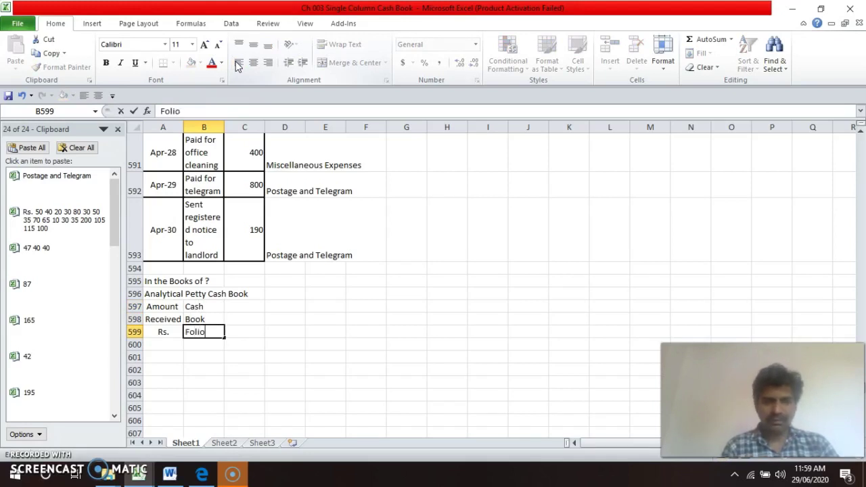
pyautogui.write('Folio')
pyautogui.press('Return')
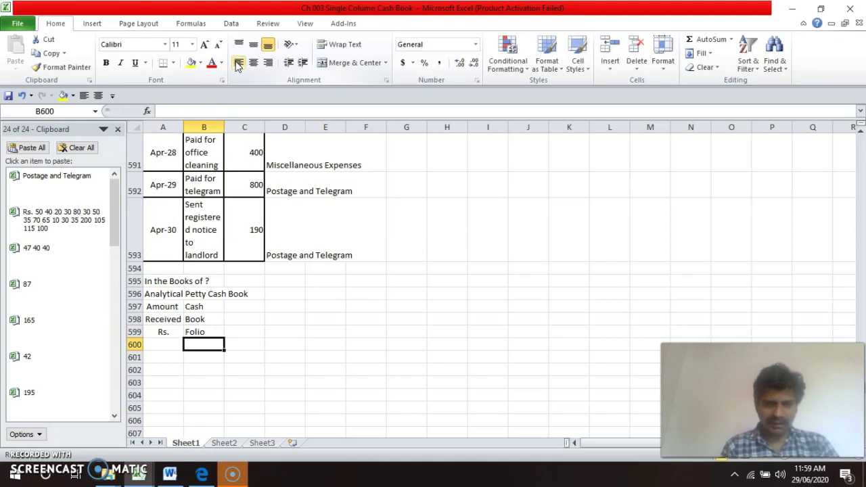
# - Enter the column headings "Date" in C597 and "Particulars" in D597
pyautogui.press('Up')
pyautogui.press('Up')
pyautogui.press('Up')
pyautogui.press('Right')
pyautogui.write('D')
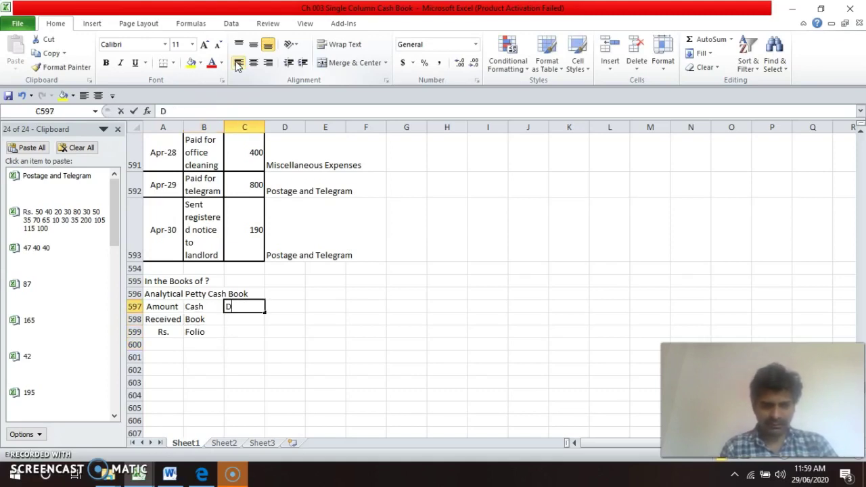
pyautogui.write('ate')
pyautogui.press('Return')
pyautogui.press('Up')
pyautogui.press('Right')
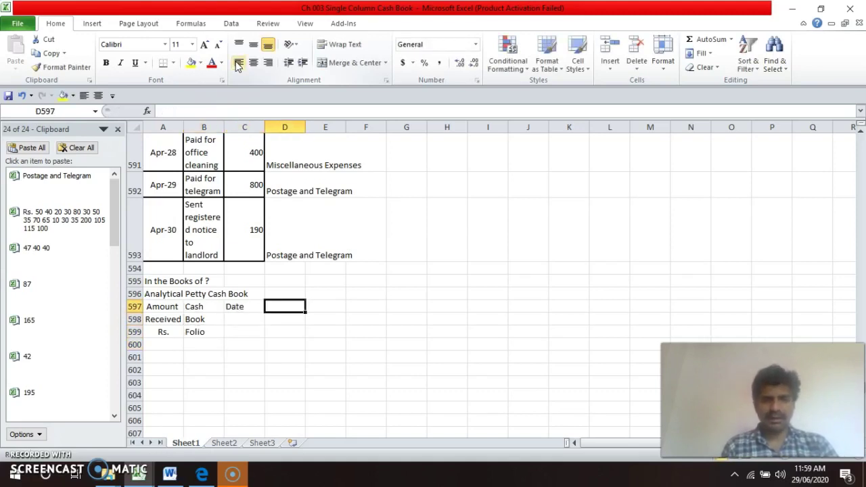
pyautogui.write('Parti')
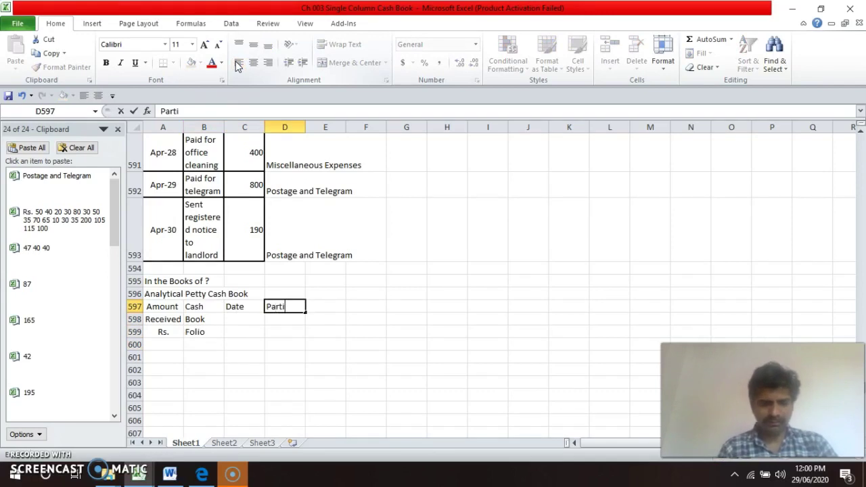
pyautogui.write('culars')
pyautogui.press('Return')
# - Enter the column heading "Voucher" in G597 with "No." beneath it in G598
pyautogui.press('Up')
pyautogui.press('Right')
pyautogui.press('Right')
pyautogui.press('Right')
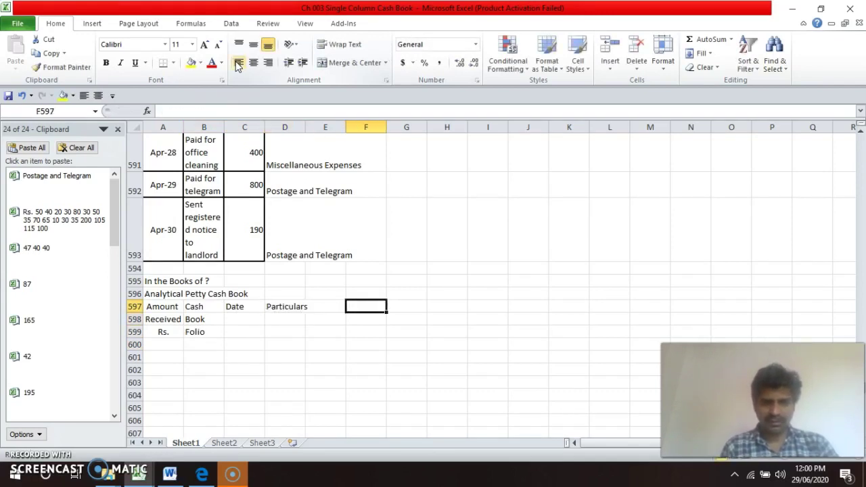
pyautogui.write('V')
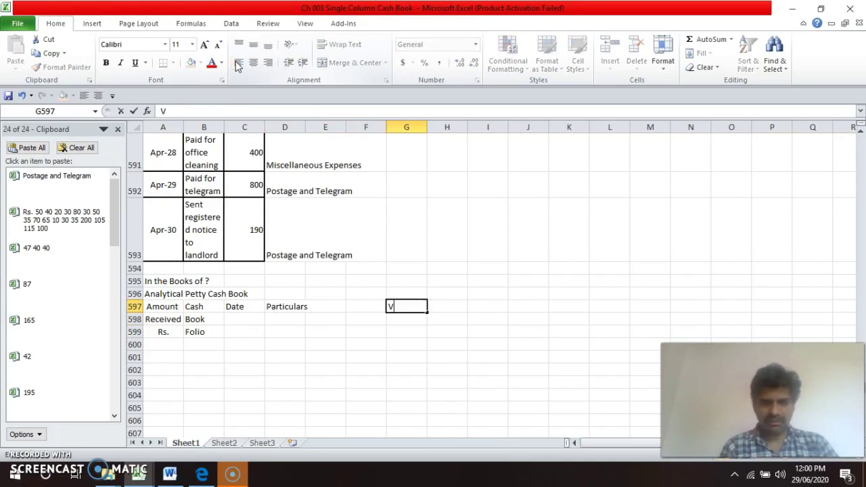
pyautogui.write('oucher')
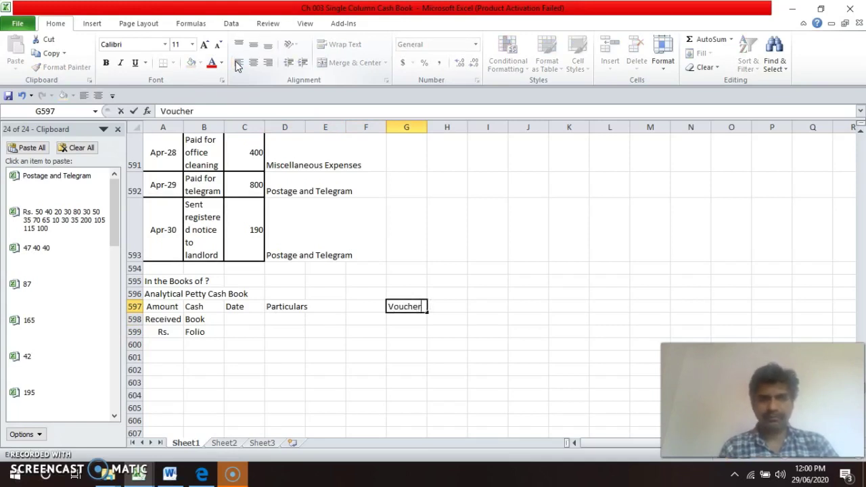
pyautogui.press('Return')
pyautogui.write('No')
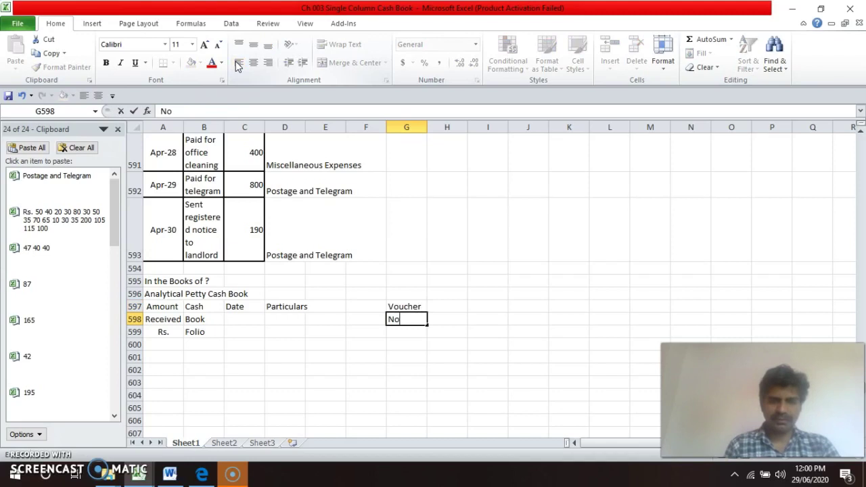
pyautogui.write('.')
# - Enter the column heading "Total" in H597
pyautogui.press('Up')
pyautogui.press('Right')
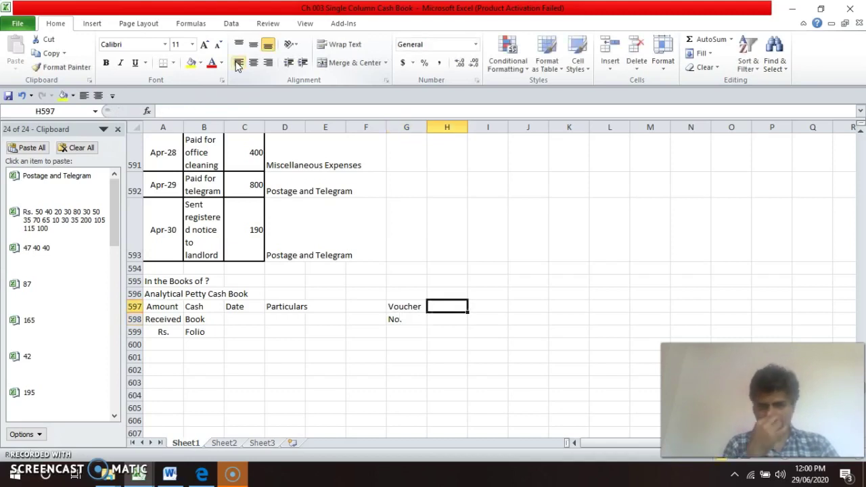
pyautogui.write('Total')
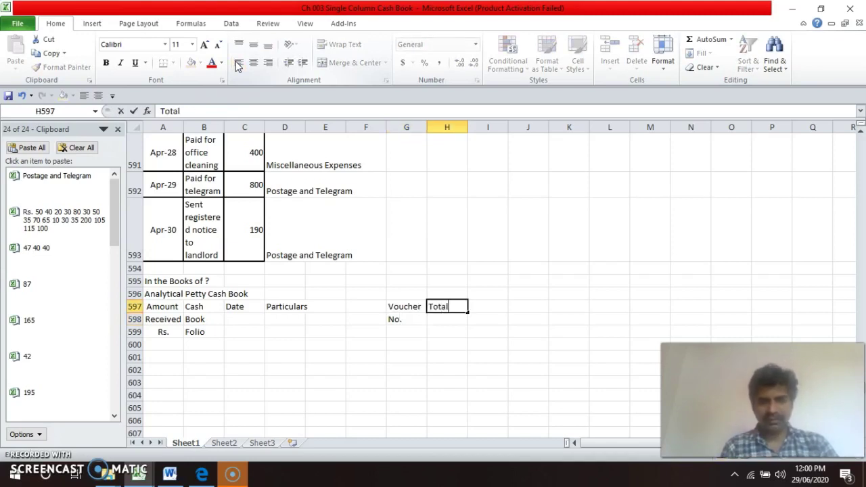
pyautogui.press('Right')
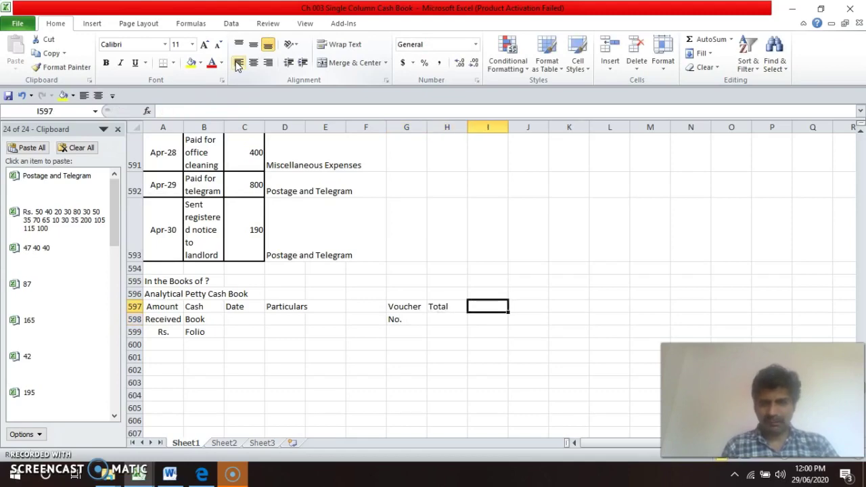
# - Review the expense heads noted beside the Pr.2 payments to see which analysis columns are needed
pyautogui.press('Up')
pyautogui.press('Up')
pyautogui.press('Up')
pyautogui.press('Up')
pyautogui.press('Up')
pyautogui.press('Up')
pyautogui.press('Up')
pyautogui.press('Up')
pyautogui.press('Up')
pyautogui.press('Up')
pyautogui.press('Up')
pyautogui.press('Up')
pyautogui.press('Up')
pyautogui.press('Up')
pyautogui.press('Up')
pyautogui.press('Up')
pyautogui.press('Up')
pyautogui.press('Up')
pyautogui.press('Up')
pyautogui.press('Up')
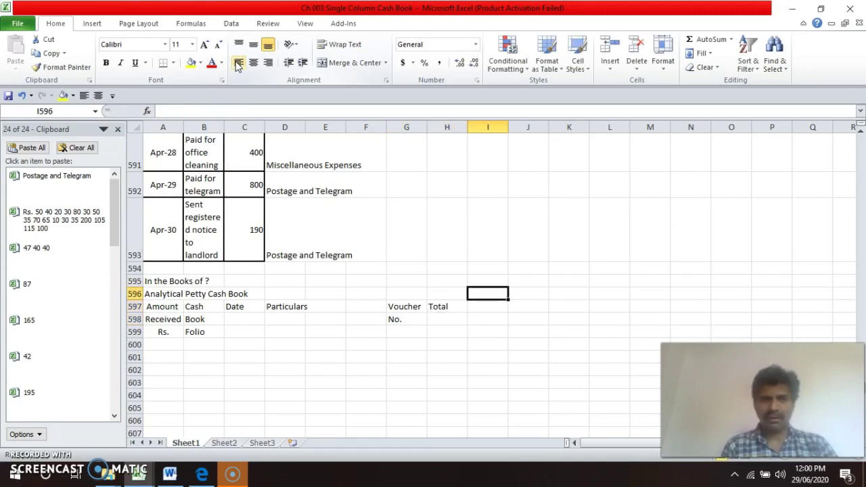
pyautogui.press('Down')
pyautogui.press('Down')
pyautogui.press('Down')
pyautogui.press('Down')
pyautogui.press('Down')
pyautogui.press('Down')
pyautogui.press('Down')
pyautogui.press('Down')
pyautogui.press('Down')
pyautogui.press('Down')
pyautogui.press('Down')
pyautogui.press('Down')
pyautogui.press('Down')
pyautogui.press('Down')
pyautogui.press('Down')
pyautogui.press('Down')
pyautogui.press('Down')
pyautogui.press('Down')
pyautogui.press('Down')
pyautogui.press('Down')
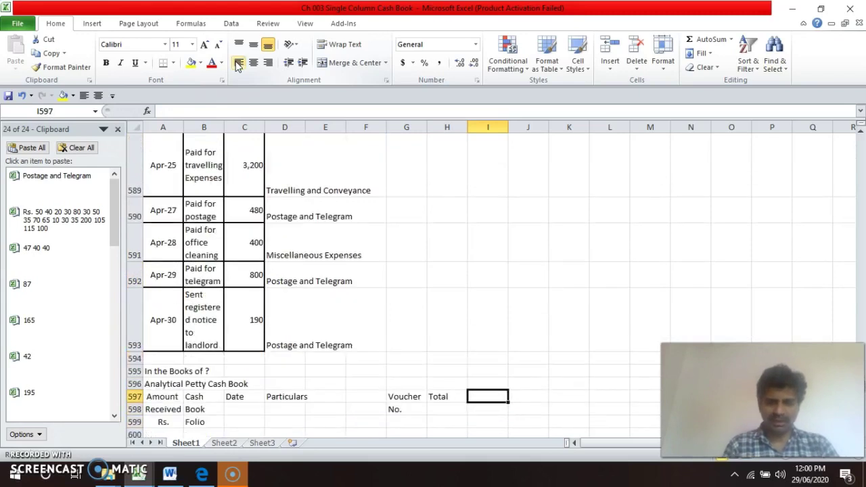
# - Enter the analysis column heading "Postage &" in I597 and "Telegram" in I598
pyautogui.write('Postage &')
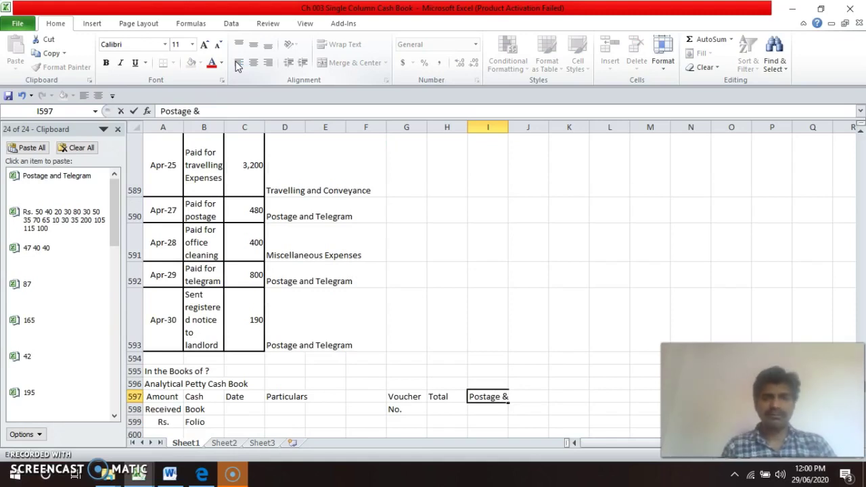
pyautogui.press('Return')
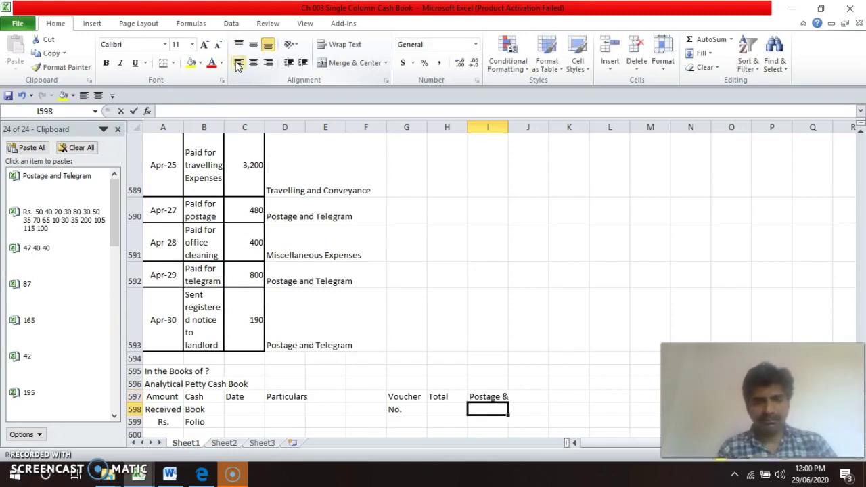
pyautogui.write('Telegram')
pyautogui.press('Return')
pyautogui.press('Up')
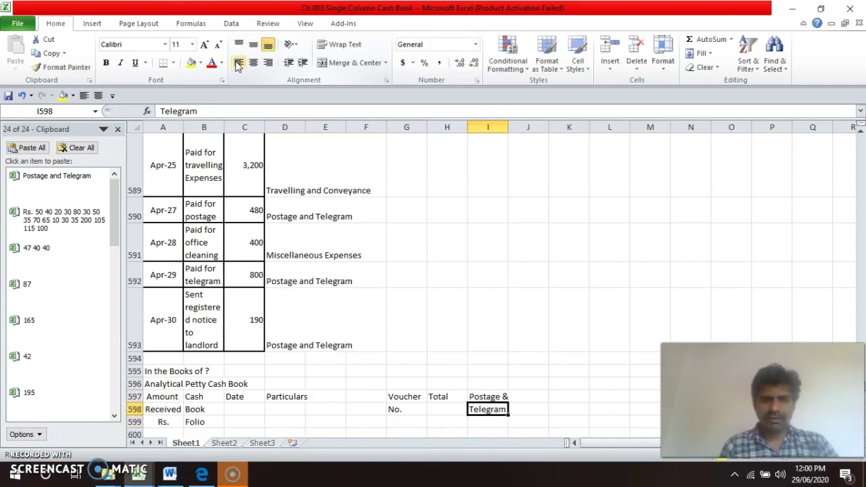
# - Check the Pr.2 payments for the expense head that follows Postage and Telegram
pyautogui.press('pageup')
pyautogui.press('pageup')
pyautogui.press('Down')
pyautogui.press('Down')
pyautogui.press('Down')
pyautogui.press('Down')
pyautogui.press('Down')
pyautogui.press('Down')
pyautogui.press('Down')
pyautogui.press('Down')
pyautogui.press('Down')
pyautogui.press('Down')
pyautogui.press('Down')
pyautogui.press('Down')
pyautogui.press('Down')
pyautogui.press('Down')
pyautogui.press('Down')
pyautogui.press('Down')
pyautogui.press('Down')
pyautogui.press('Down')
pyautogui.press('Down')
pyautogui.press('Down')
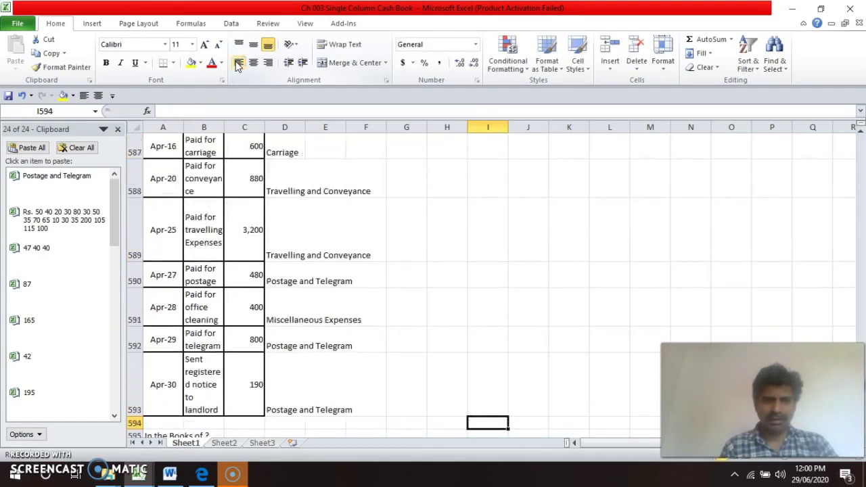
# - Enter the analysis column heading "Printing" in J597 and "& Stationery" in J598
pyautogui.press('Up')
pyautogui.press('Up')
pyautogui.press('Up')
pyautogui.press('Up')
pyautogui.press('Right')
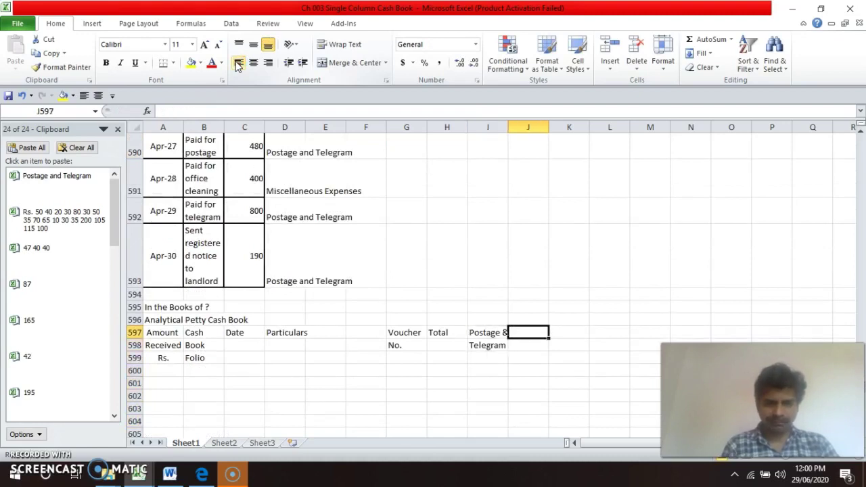
pyautogui.write('Printing')
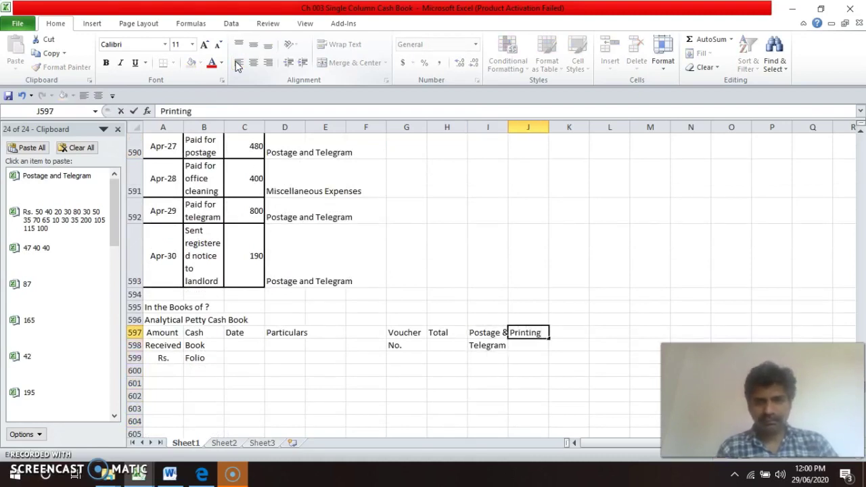
pyautogui.press('Return')
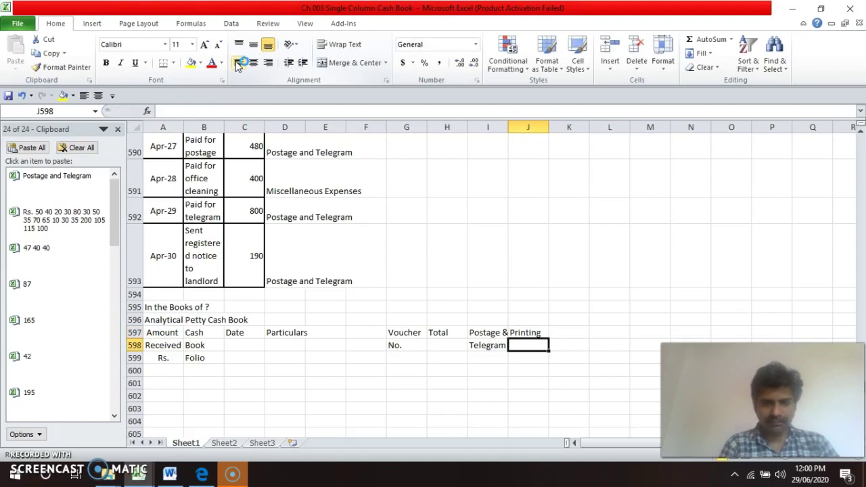
pyautogui.write('& Sta')
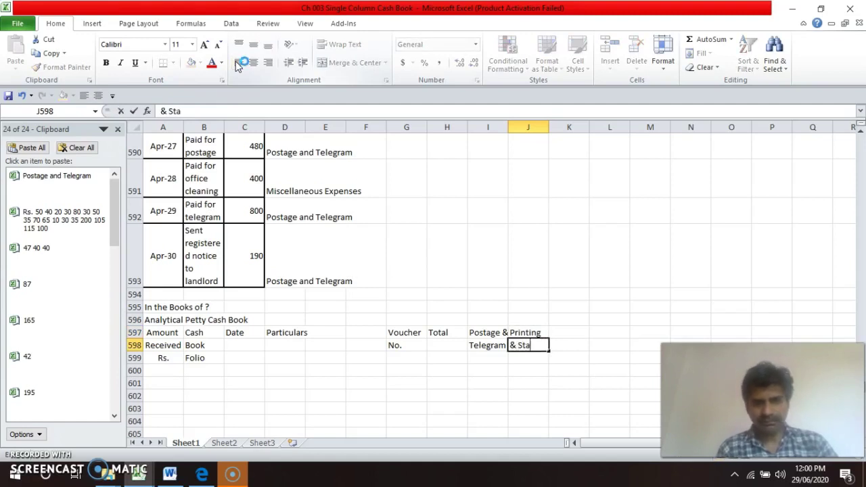
pyautogui.write('tione')
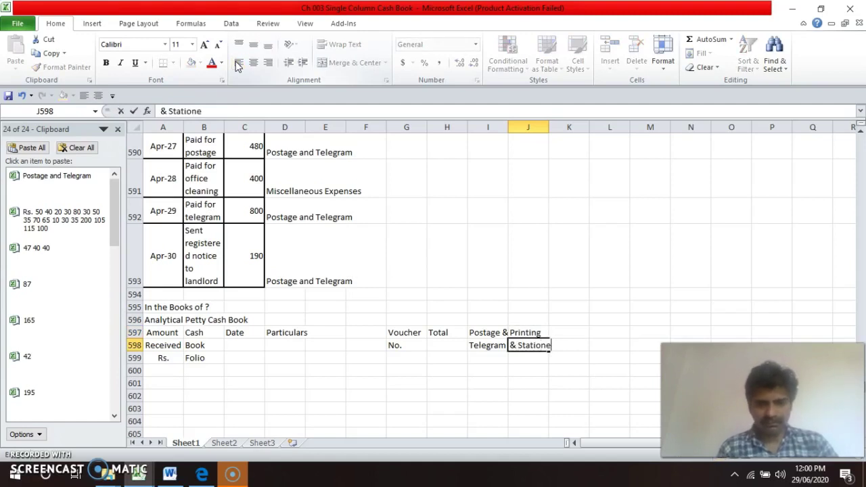
pyautogui.write('ry')
pyautogui.press('Return')
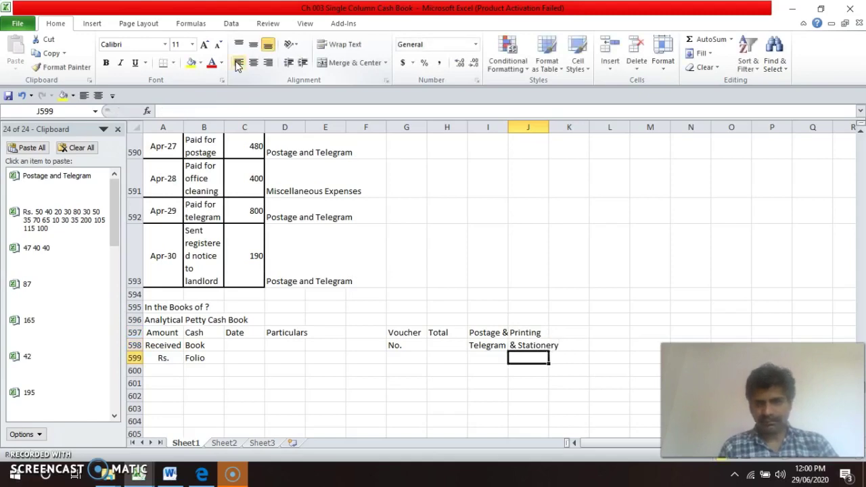
# - Check the Pr.2 payments for the expense head that follows Printing and Stationery
pyautogui.press('Up')
pyautogui.press('Up')
pyautogui.press('Up')
pyautogui.press('Up')
pyautogui.press('Up')
pyautogui.press('Up')
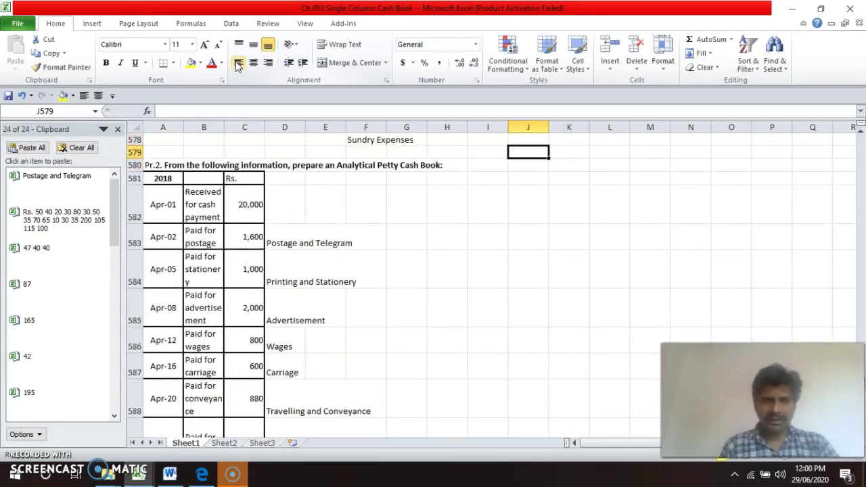
pyautogui.press('Down')
pyautogui.press('Down')
pyautogui.press('Down')
pyautogui.press('Down')
pyautogui.press('Down')
pyautogui.press('Down')
pyautogui.press('Down')
pyautogui.press('Down')
pyautogui.press('Down')
pyautogui.press('Down')
# - Enter the analysis column heading "Advertisement" in K597
pyautogui.press('Up')
pyautogui.press('Up')
pyautogui.press('Up')
pyautogui.press('Up')
pyautogui.press('Up')
pyautogui.press('Up')
pyautogui.press('Right')
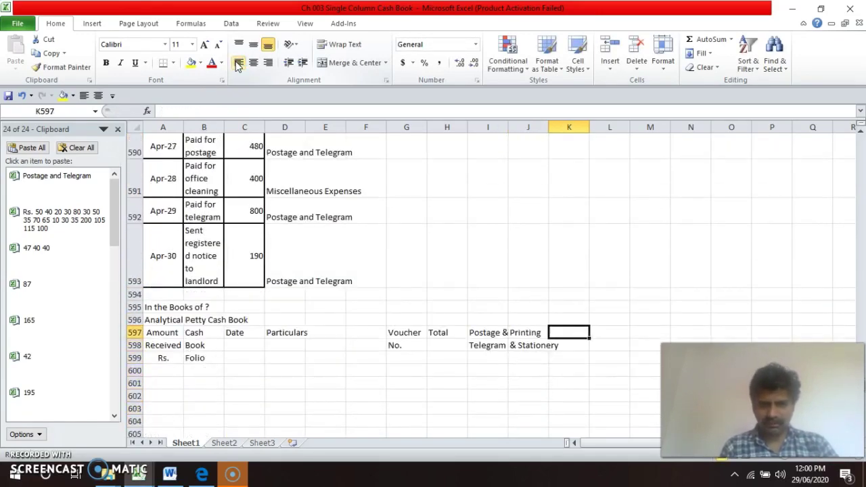
pyautogui.write('Adver')
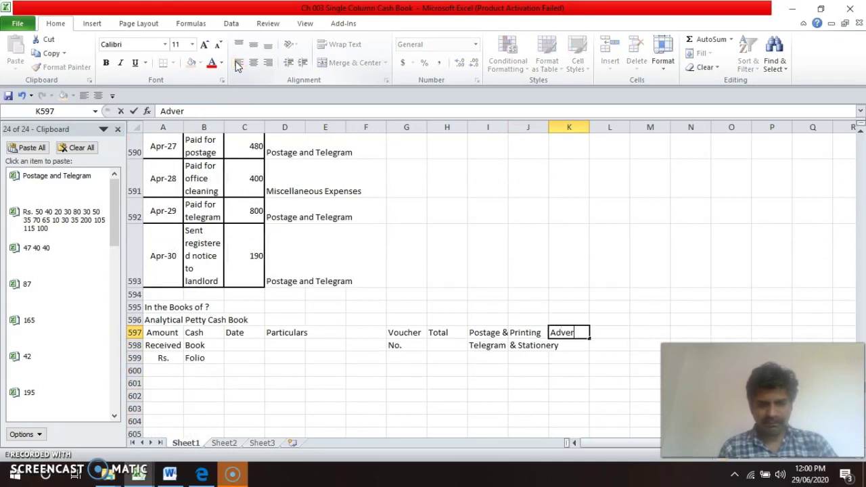
pyautogui.write('tisement')
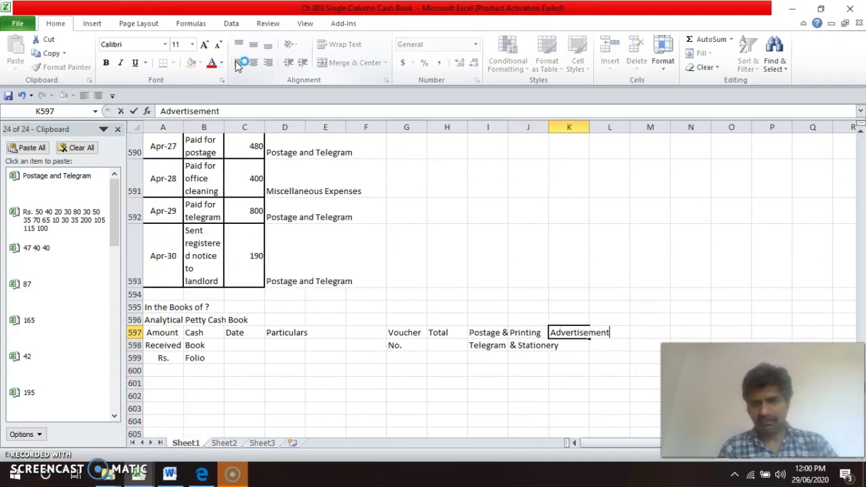
pyautogui.press('Return')
# - Move the "Printing & Stationery" and "Advertisement" headings from J597:K598 one column over, starting at K597
pyautogui.press('Up')
pyautogui.press('Left')
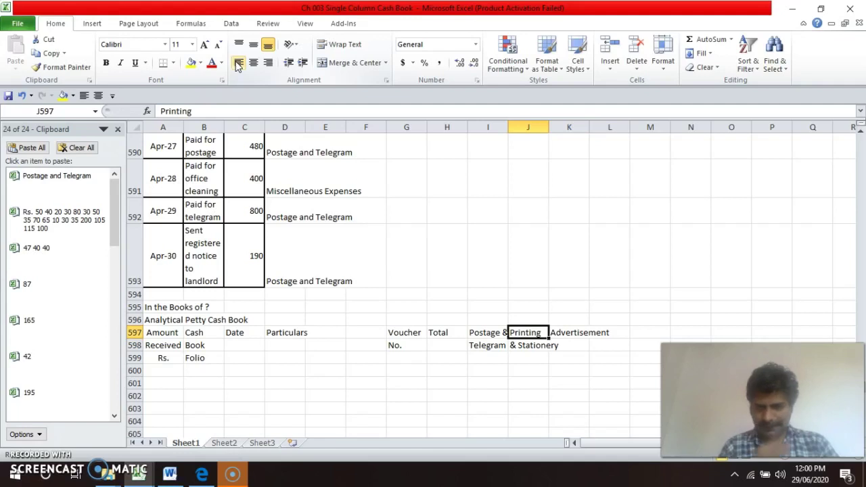
pyautogui.hotkey('shift', 'Down')
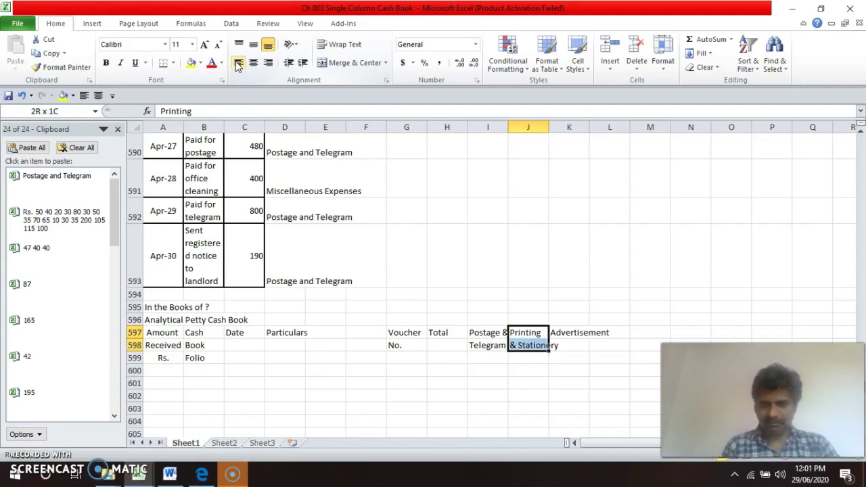
pyautogui.hotkey('shift', 'Right')
pyautogui.hotkey('ctrl', 'x')
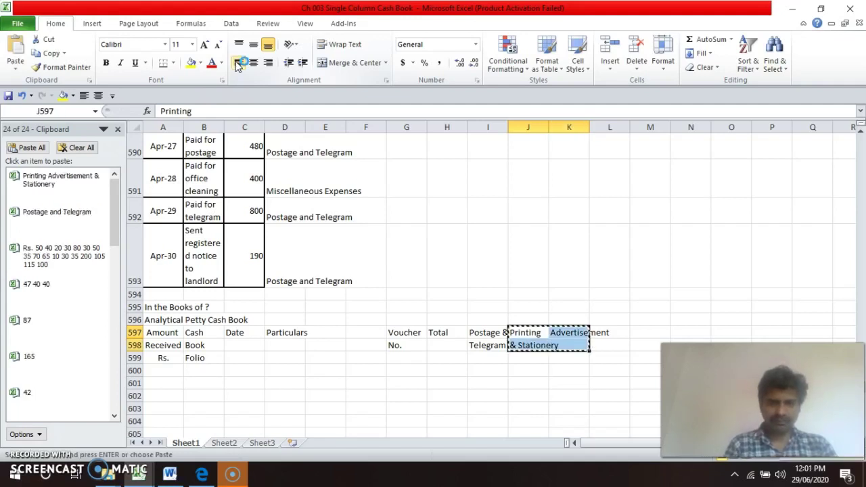
pyautogui.press('Right')
pyautogui.hotkey('ctrl', 'v')
pyautogui.press('Right')
pyautogui.press('Right')
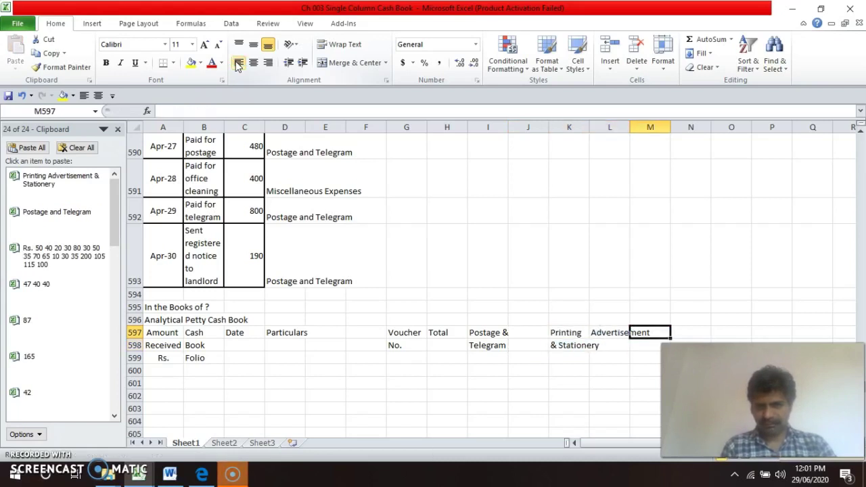
# - Clear the heading in L597 and enter "Advertisement" in M597 instead
pyautogui.press('Left')
pyautogui.press('Delete')
pyautogui.press('Right')
pyautogui.write('Ade')
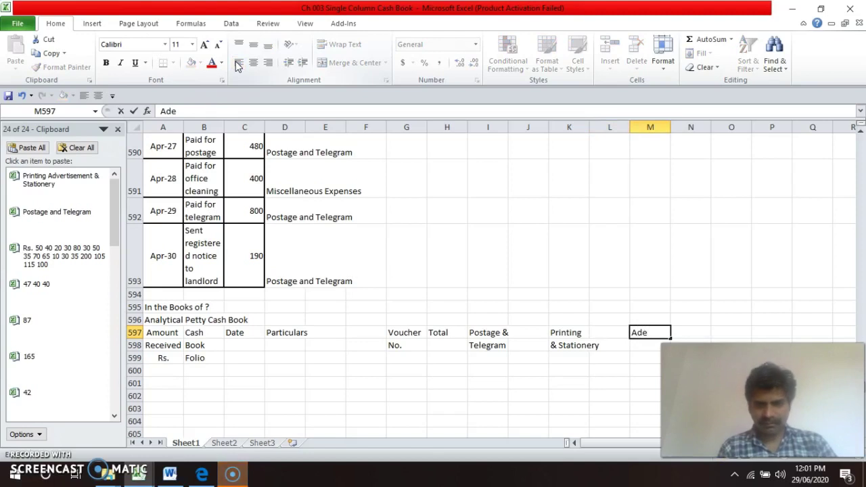
pyautogui.press('BackSpace')
pyautogui.write('ver')
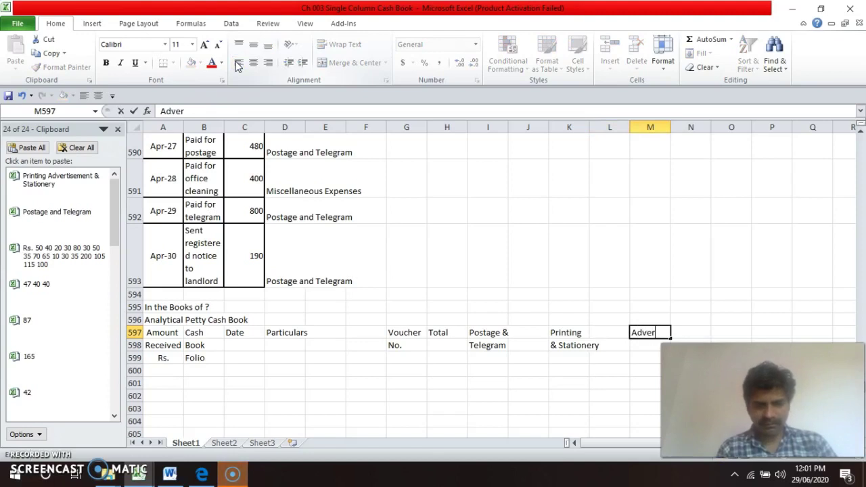
pyautogui.write('tisement')
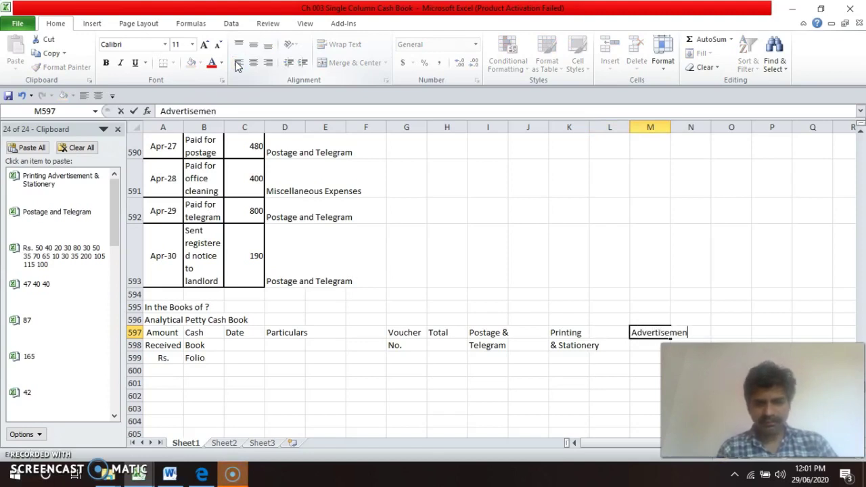
pyautogui.press('Return')
# - Check the Pr.2 payments for the expense head that follows Advertisement
pyautogui.press('Up')
pyautogui.press('Up')
pyautogui.press('Up')
pyautogui.press('Up')
pyautogui.press('Up')
pyautogui.press('Up')
pyautogui.press('Up')
pyautogui.press('Up')
pyautogui.press('Up')
pyautogui.press('Up')
pyautogui.press('Up')
pyautogui.press('Up')
pyautogui.press('Up')
pyautogui.press('Up')
pyautogui.press('Up')
pyautogui.press('Up')
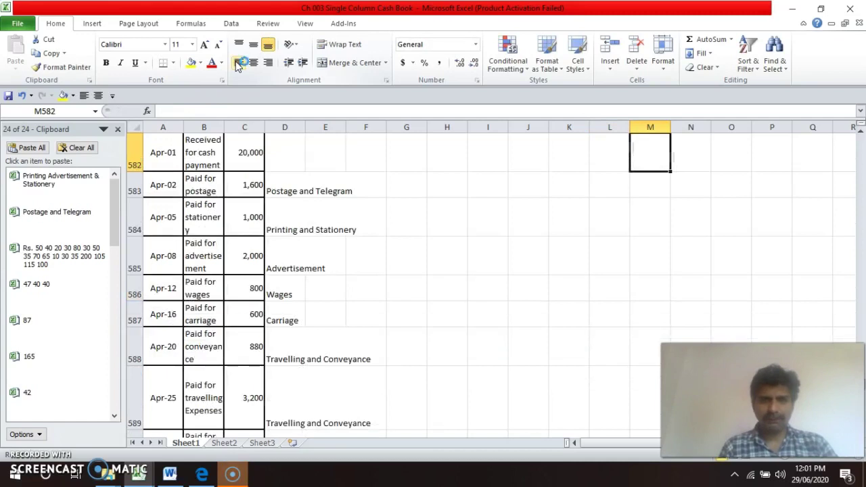
# - Enter the analysis column heading "Wages" in O597
pyautogui.press('Down')
pyautogui.press('Down')
pyautogui.press('Down')
pyautogui.press('Down')
pyautogui.press('Down')
pyautogui.press('Down')
pyautogui.press('Down')
pyautogui.press('Down')
pyautogui.press('Down')
pyautogui.press('Down')
pyautogui.press('Down')
pyautogui.press('Down')
pyautogui.press('Down')
pyautogui.press('Down')
pyautogui.press('Down')
pyautogui.press('Down')
pyautogui.press('Down')
pyautogui.press('Down')
pyautogui.press('Up')
pyautogui.press('Up')
pyautogui.press('Up')
pyautogui.press('Right')
pyautogui.press('Right')
pyautogui.write('Wa')
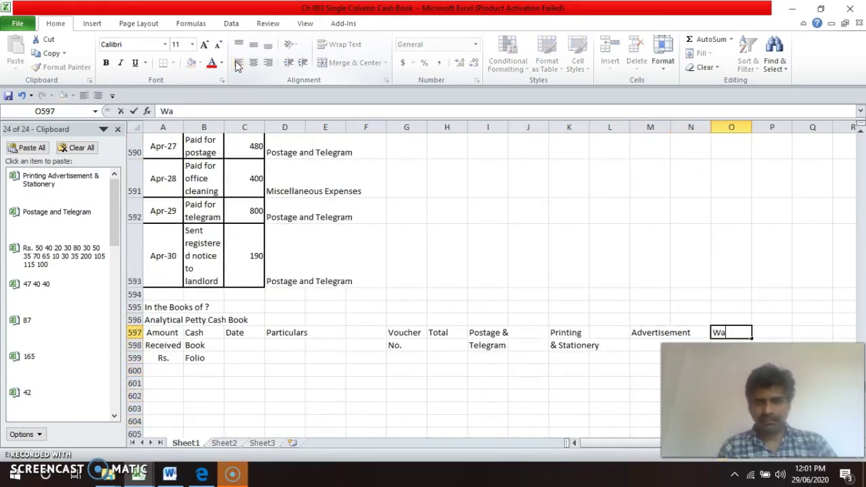
pyautogui.write('ges')
# - Check the Pr.2 payments for the expense head that follows Wages
pyautogui.press('Up')
pyautogui.press('Up')
pyautogui.press('Up')
pyautogui.press('Up')
pyautogui.press('Up')
pyautogui.press('Up')
pyautogui.press('Up')
pyautogui.press('Up')
pyautogui.press('Up')
pyautogui.press('Up')
pyautogui.press('Up')
pyautogui.press('Up')
# - Enter the analysis column heading "Carriage" in the column immediately after the Wages heading
pyautogui.press('Down')
pyautogui.press('Down')
pyautogui.press('Down')
pyautogui.press('Down')
pyautogui.press('Down')
pyautogui.press('Down')
pyautogui.press('Down')
pyautogui.press('Down')
pyautogui.press('Down')
pyautogui.press('Down')
pyautogui.press('Down')
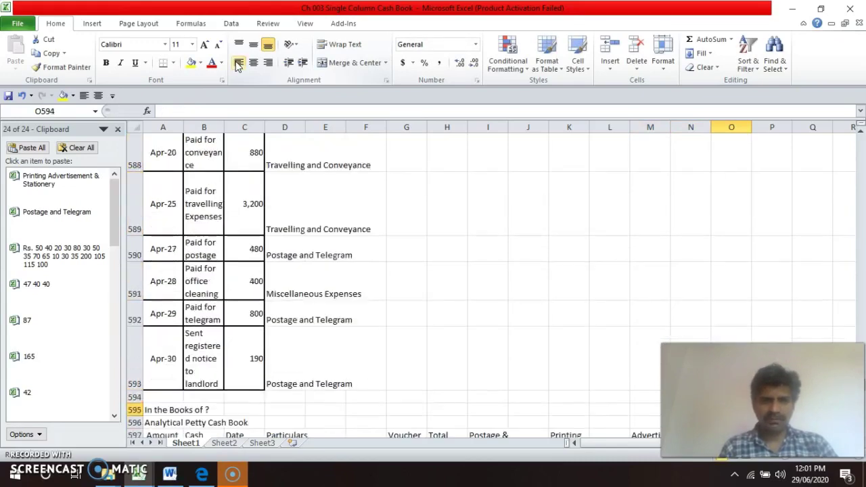
pyautogui.press('Down')
pyautogui.press('Down')
pyautogui.press('Down')
pyautogui.press('Down')
pyautogui.press('Down')
pyautogui.press('Down')
pyautogui.press('Down')
pyautogui.press('Down')
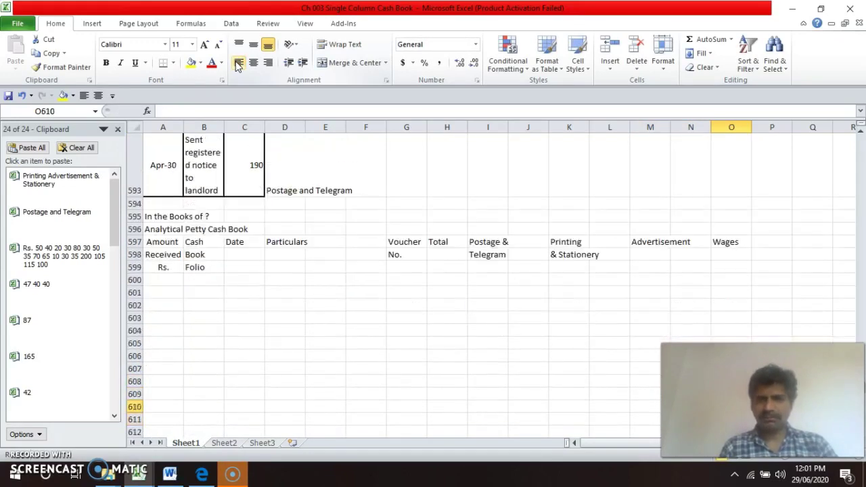
pyautogui.press('Up')
pyautogui.press('Up')
pyautogui.press('Up')
pyautogui.press('Up')
pyautogui.press('Up')
pyautogui.press('Up')
pyautogui.press('Up')
pyautogui.press('Right')
pyautogui.write('Carriage')
pyautogui.press('Return')
# - Check the Pr.2 payments for the expense head that follows Carriage
pyautogui.press('Up')
pyautogui.press('Up')
pyautogui.press('Up')
pyautogui.press('Up')
pyautogui.press('Up')
pyautogui.press('Up')
pyautogui.press('Up')
pyautogui.press('Up')
pyautogui.press('Up')
pyautogui.press('Up')
pyautogui.press('Left')
pyautogui.press('Left')
pyautogui.press('Left')
pyautogui.press('Left')
pyautogui.press('Left')
pyautogui.press('Left')
pyautogui.press('Left')
pyautogui.press('Left')
pyautogui.press('Left')
pyautogui.press('Left')
pyautogui.press('Left')
pyautogui.press('Left')
pyautogui.press('Left')
pyautogui.press('Left')
pyautogui.press('Left')
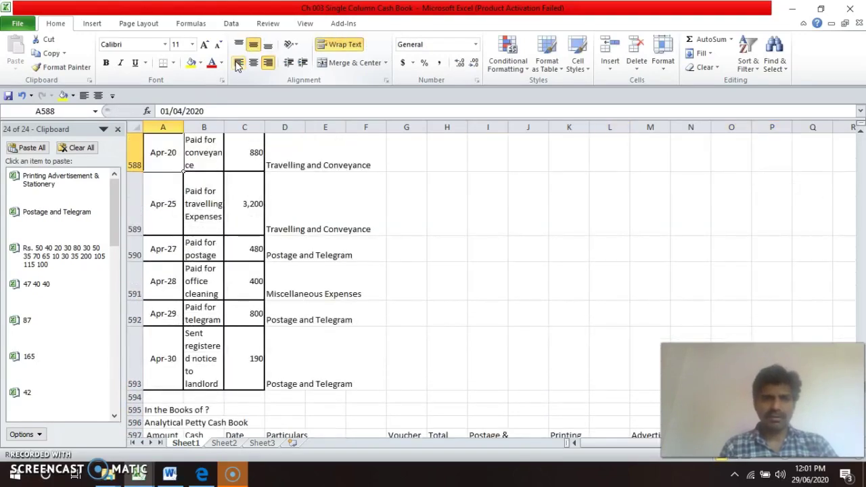
# - Enter the analysis column heading "Travelling & Conveyance" in Q597, directly after the Carriage heading
pyautogui.press('Up')
pyautogui.press('Up')
pyautogui.press('Up')
pyautogui.press('Up')
pyautogui.press('Up')
pyautogui.press('Up')
pyautogui.press('Up')
pyautogui.press('Up')
pyautogui.press('Up')
pyautogui.press('Up')
pyautogui.press('Down')
pyautogui.press('Down')
pyautogui.press('Down')
pyautogui.press('Down')
pyautogui.press('Down')
pyautogui.press('Down')
pyautogui.press('Down')
pyautogui.press('Down')
pyautogui.press('Down')
pyautogui.press('Down')
pyautogui.press('Down')
pyautogui.press('Down')
pyautogui.press('Down')
pyautogui.press('Down')
pyautogui.press('Down')
pyautogui.press('Down')
pyautogui.press('Down')
pyautogui.press('Down')
pyautogui.press('Down')
pyautogui.press('Down')
pyautogui.press('Right')
pyautogui.press('Right')
pyautogui.press('Right')
pyautogui.press('Right')
pyautogui.press('Right')
pyautogui.press('Right')
pyautogui.press('Right')
pyautogui.press('Right')
pyautogui.press('Right')
pyautogui.press('Right')
pyautogui.press('Right')
pyautogui.press('Right')
pyautogui.press('Right')
pyautogui.press('Down')
pyautogui.press('Down')
pyautogui.press('Down')
pyautogui.press('Down')
pyautogui.press('Down')
pyautogui.press('Down')
pyautogui.press('Down')
pyautogui.press('Down')
pyautogui.press('Down')
pyautogui.press('Up')
pyautogui.press('Up')
pyautogui.press('Up')
pyautogui.press('Up')
pyautogui.press('Up')
pyautogui.press('Up')
pyautogui.press('Up')
pyautogui.press('Up')
pyautogui.press('Up')
pyautogui.press('Up')
pyautogui.press('Right')
pyautogui.press('Up')
pyautogui.press('Right')
pyautogui.press('Right')
pyautogui.write('T')
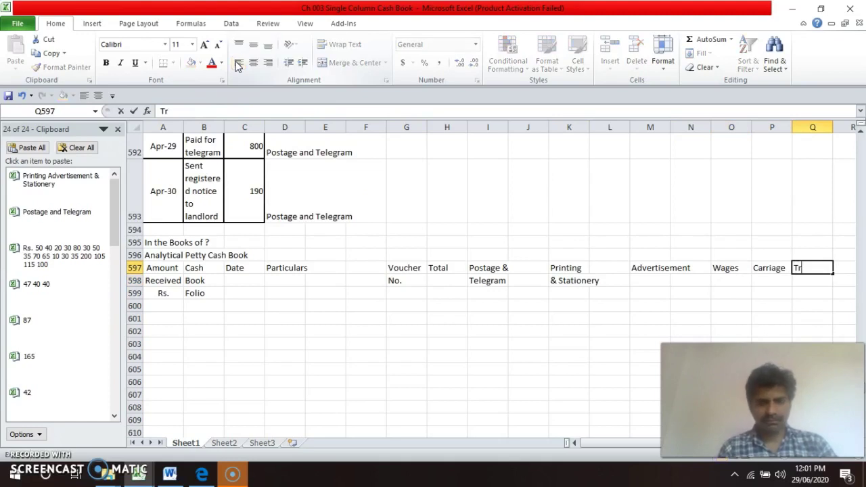
pyautogui.write('ravelling')
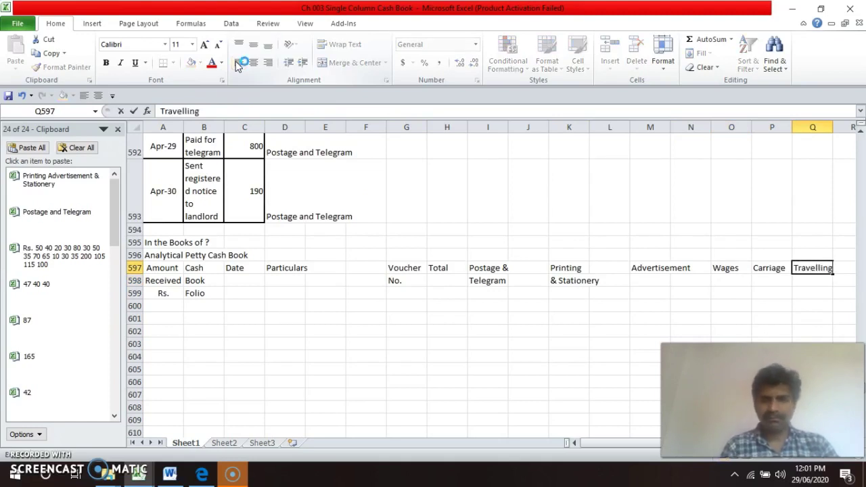
pyautogui.write(' &')
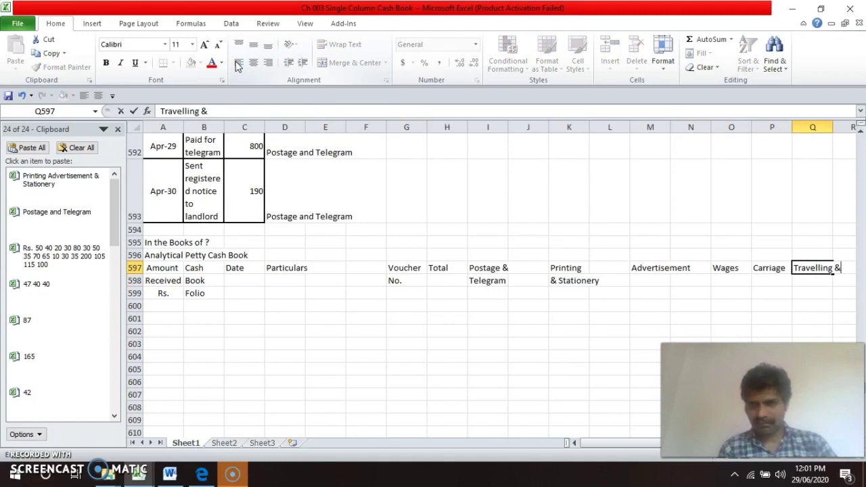
pyautogui.write(' Co')
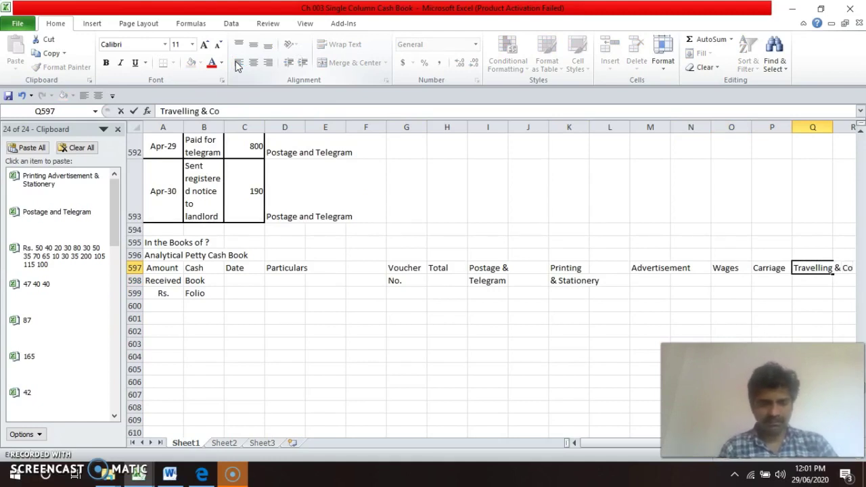
pyautogui.write('nveyance')
pyautogui.press('Return')
pyautogui.press('Up')
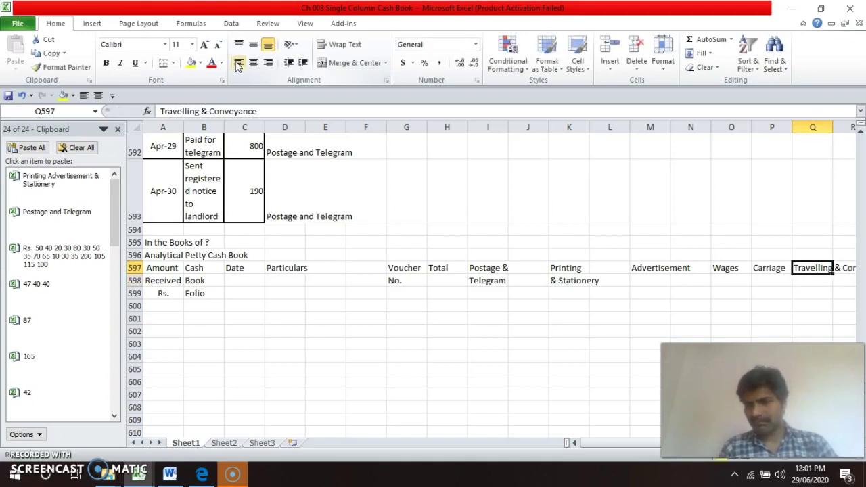
# - Split the Travelling & Conveyance heading over two rows by moving the word "Conveyance" from Q597 down to Q598
pyautogui.press('Right')
pyautogui.press('Right')
pyautogui.press('Right')
pyautogui.press('Left')
pyautogui.press('Left')
pyautogui.press('Left')
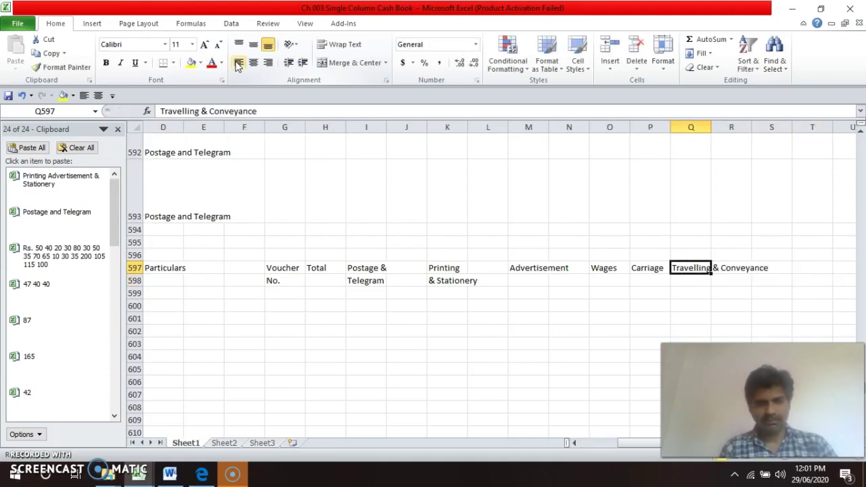
pyautogui.press('F2')
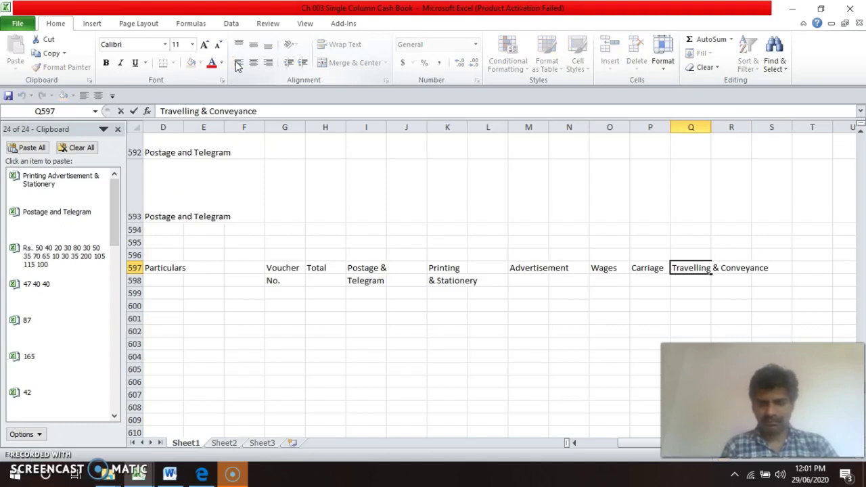
pyautogui.hotkey('ctrl', 'shift', 'Left')
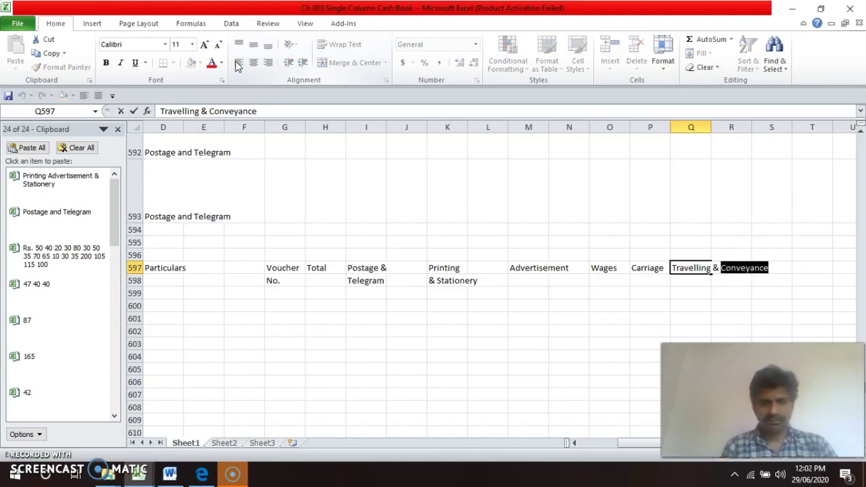
pyautogui.hotkey('ctrl', 'x')
pyautogui.press('Return')
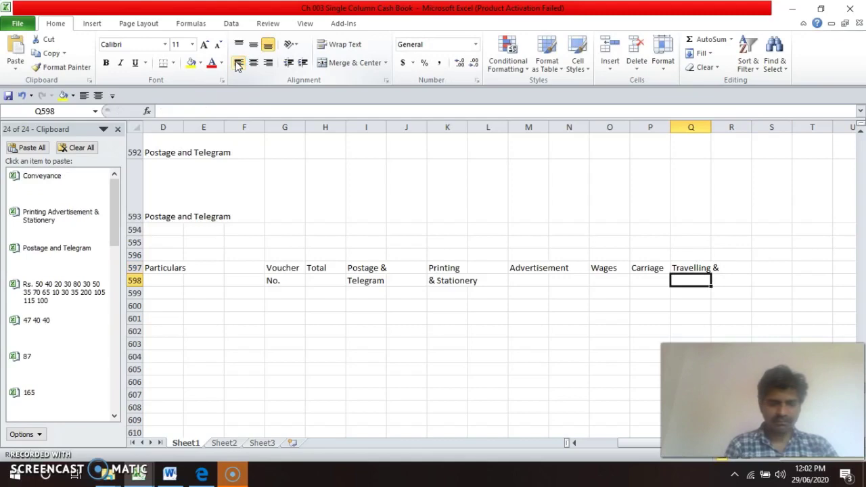
pyautogui.hotkey('ctrl', 'v')
# - Check the Pr.2 payments for any expense head that still lacks a column after Travelling & Conveyance
pyautogui.press('Up')
pyautogui.press('Up')
pyautogui.press('Up')
pyautogui.press('Up')
pyautogui.press('Up')
pyautogui.press('Up')
pyautogui.press('Up')
pyautogui.press('Up')
pyautogui.press('Up')
pyautogui.press('Left')
pyautogui.press('Left')
pyautogui.press('Left')
pyautogui.press('Left')
pyautogui.press('Left')
pyautogui.press('Left')
pyautogui.press('Left')
pyautogui.press('Left')
pyautogui.press('Left')
pyautogui.press('Left')
pyautogui.press('Left')
pyautogui.press('Left')
pyautogui.press('Left')
pyautogui.press('Left')
pyautogui.press('Left')
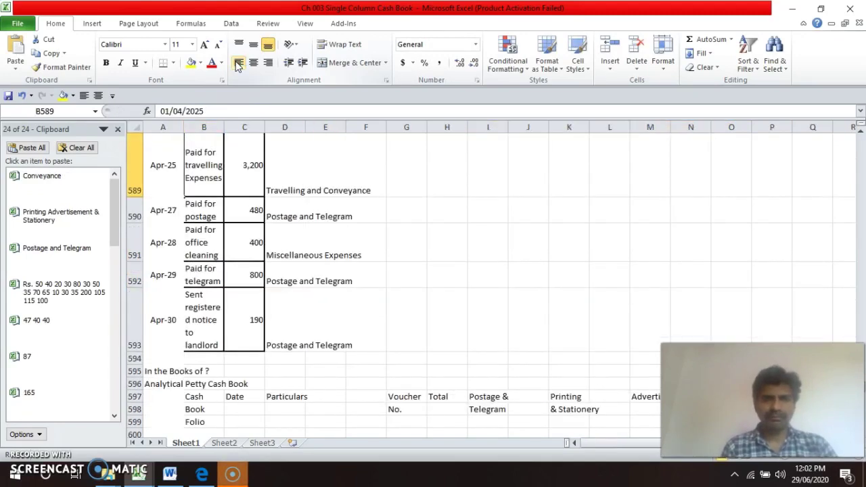
pyautogui.press('Left')
pyautogui.press('Up')
pyautogui.press('Up')
pyautogui.press('Up')
pyautogui.press('Down')
pyautogui.press('Down')
pyautogui.press('Down')
pyautogui.press('Down')
pyautogui.press('Down')
pyautogui.press('Up')
pyautogui.press('Up')
pyautogui.press('Up')
pyautogui.press('Up')
pyautogui.press('Up')
pyautogui.press('Up')
pyautogui.press('Up')
pyautogui.press('Up')
pyautogui.press('Down')
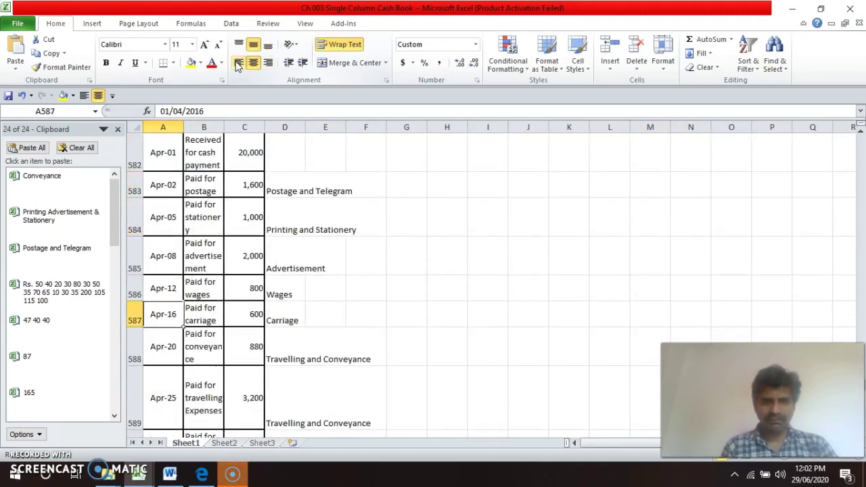
pyautogui.press('Down')
pyautogui.press('Down')
pyautogui.press('Down')
pyautogui.press('Down')
pyautogui.press('Down')
pyautogui.press('Down')
pyautogui.press('Down')
pyautogui.press('Down')
pyautogui.press('Up')
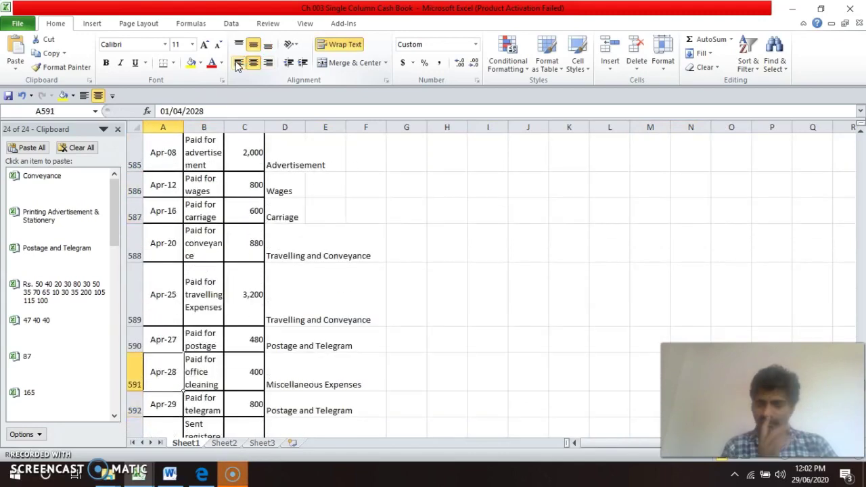
pyautogui.press('Down')
pyautogui.press('Down')
pyautogui.press('Down')
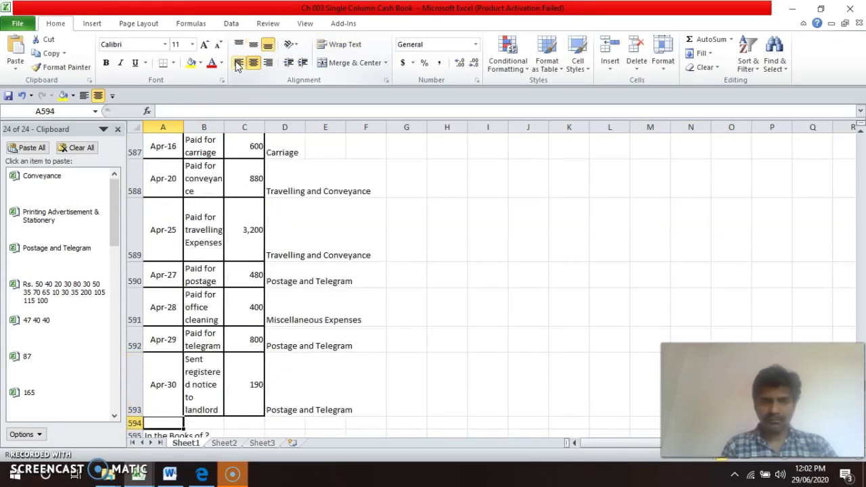
# - Enter the analysis column heading "Miscellaneous Expenses" after Travelling & Conveyance, with "Miscellaneous" in S597 and "Expenses" in S598
pyautogui.press('Down')
pyautogui.press('Down')
pyautogui.press('Down')
pyautogui.press('Right')
pyautogui.press('Right')
pyautogui.press('Right')
pyautogui.press('Right')
pyautogui.press('Right')
pyautogui.press('Right')
pyautogui.press('Right')
pyautogui.press('Right')
pyautogui.press('Right')
pyautogui.press('Right')
pyautogui.press('Right')
pyautogui.press('Right')
pyautogui.press('Right')
pyautogui.press('Right')
pyautogui.press('Right')
pyautogui.press('Right')
pyautogui.press('Right')
pyautogui.press('Right')
pyautogui.press('Right')
pyautogui.press('Right')
pyautogui.press('Right')
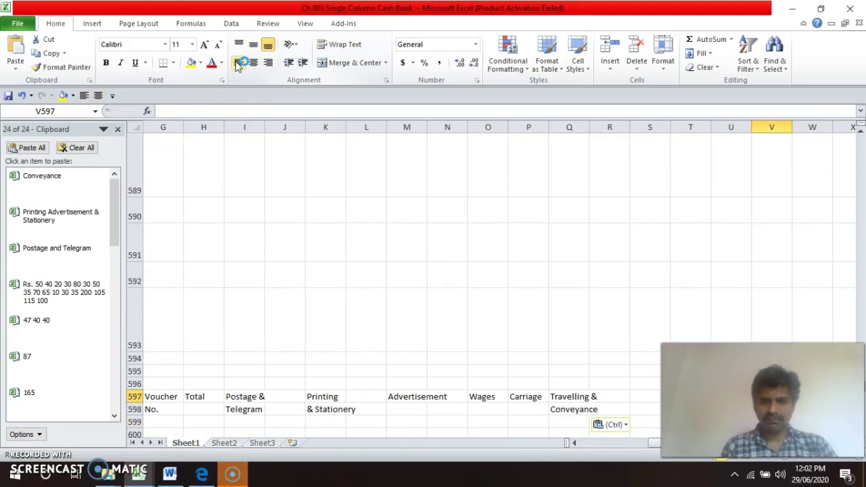
pyautogui.press('Right')
pyautogui.press('Right')
pyautogui.press('Right')
pyautogui.press('Right')
pyautogui.press('Left')
pyautogui.press('Left')
pyautogui.press('Left')
pyautogui.press('Left')
pyautogui.press('Left')
pyautogui.press('Left')
pyautogui.press('Left')
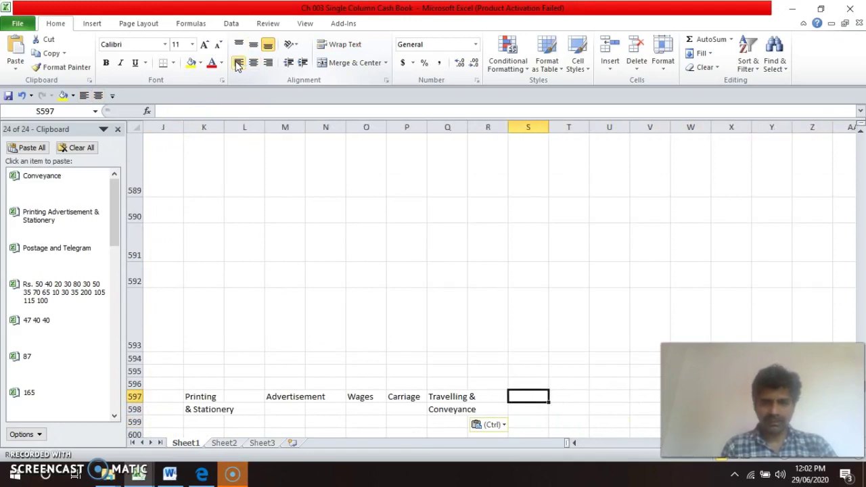
pyautogui.write('Mis')
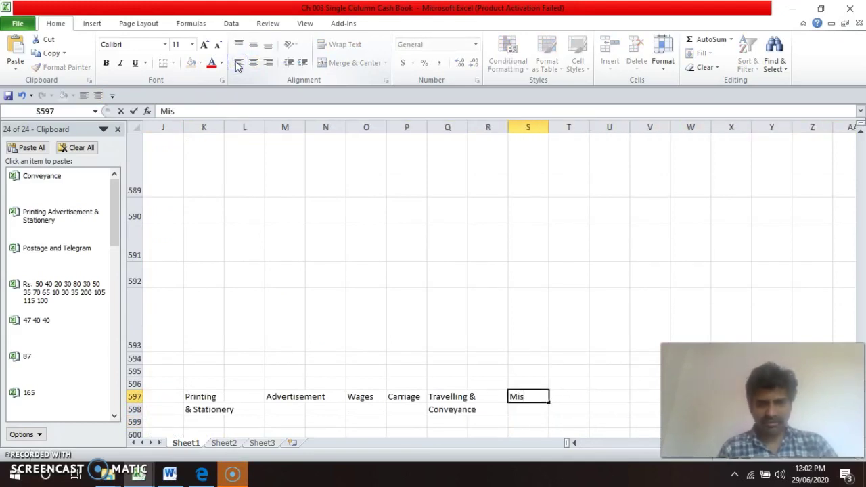
pyautogui.write('cellaneous')
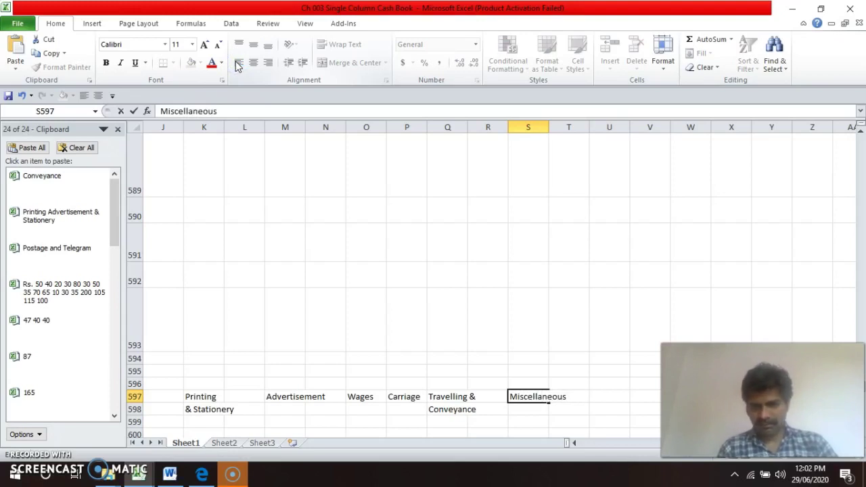
pyautogui.press('Return')
pyautogui.write('Expenses')
pyautogui.press('Return')
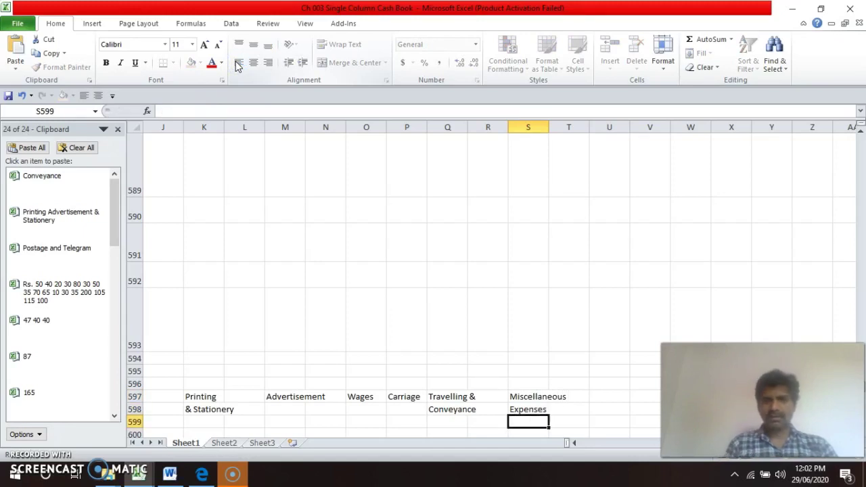
# - Outline the whole Analytical Petty Cash Book area A597:T616 with a medium-thick solid border
pyautogui.press('Up')
pyautogui.press('Left')
pyautogui.press('Left')
pyautogui.press('Left')
pyautogui.press('Left')
pyautogui.press('Left')
pyautogui.press('Left')
pyautogui.press('Left')
pyautogui.press('Left')
pyautogui.press('Left')
pyautogui.press('Left')
pyautogui.press('Left')
pyautogui.press('Left')
pyautogui.press('Left')
pyautogui.press('Left')
pyautogui.press('Left')
pyautogui.press('Left')
pyautogui.press('Left')
pyautogui.press('Left')
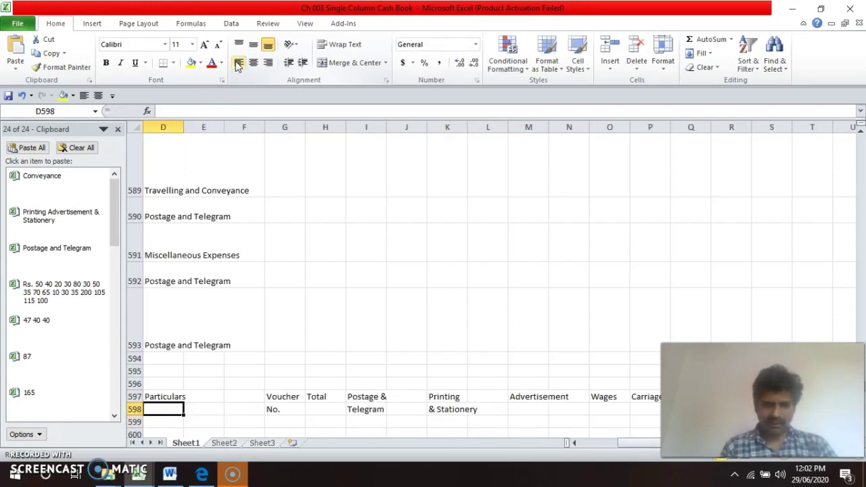
pyautogui.press('Up')
pyautogui.hotkey('shift', 'Down')
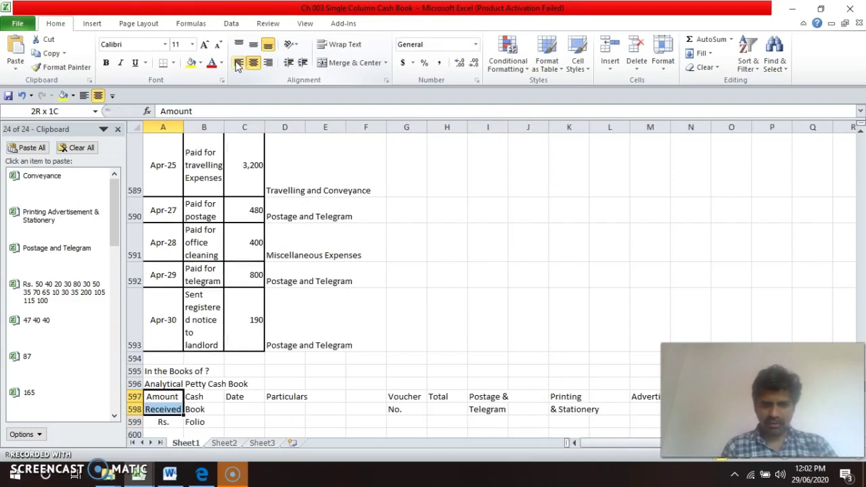
pyautogui.hotkey('shift', 'Right')
pyautogui.hotkey('shift', 'Right')
pyautogui.hotkey('shift', 'Right')
pyautogui.hotkey('shift', 'Right')
pyautogui.hotkey('shift', 'Right')
pyautogui.hotkey('shift', 'Right')
pyautogui.hotkey('shift', 'Right')
pyautogui.hotkey('shift', 'Right')
pyautogui.hotkey('shift', 'Right')
pyautogui.hotkey('shift', 'Right')
pyautogui.hotkey('shift', 'Right')
pyautogui.hotkey('shift', 'Right')
pyautogui.hotkey('shift', 'Right')
pyautogui.hotkey('shift', 'Right')
pyautogui.hotkey('shift', 'Right')
pyautogui.hotkey('shift', 'Right')
pyautogui.hotkey('shift', 'Right')
pyautogui.hotkey('shift', 'Right')
pyautogui.hotkey('shift', 'Left')
pyautogui.hotkey('shift', 'Left')
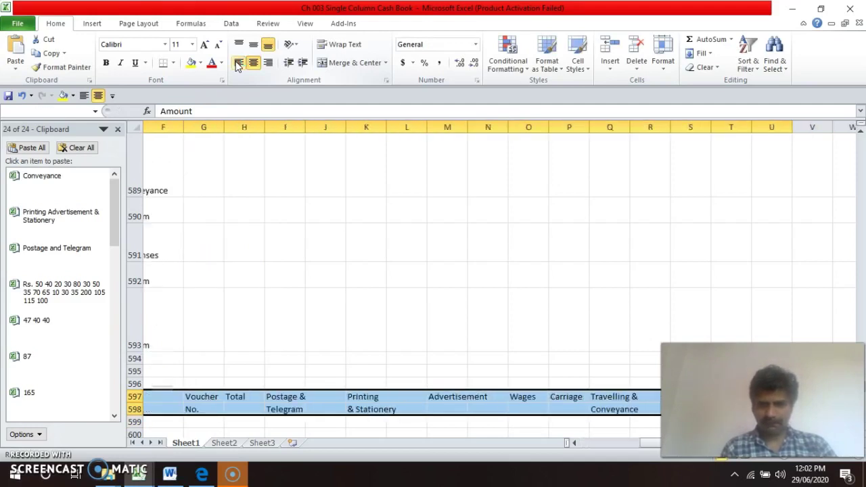
pyautogui.hotkey('shift', 'Down')
pyautogui.hotkey('shift', 'Down')
pyautogui.hotkey('shift', 'Down')
pyautogui.hotkey('shift', 'Down')
pyautogui.hotkey('shift', 'Down')
pyautogui.hotkey('shift', 'Down')
pyautogui.hotkey('shift', 'Down')
pyautogui.hotkey('shift', 'Down')
pyautogui.hotkey('shift', 'Down')
pyautogui.hotkey('shift', 'Down')
pyautogui.hotkey('shift', 'Down')
pyautogui.hotkey('shift', 'Down')
pyautogui.hotkey('shift', 'Down')
pyautogui.hotkey('shift', 'Down')
pyautogui.hotkey('shift', 'Down')
pyautogui.hotkey('shift', 'Down')
pyautogui.hotkey('shift', 'Down')
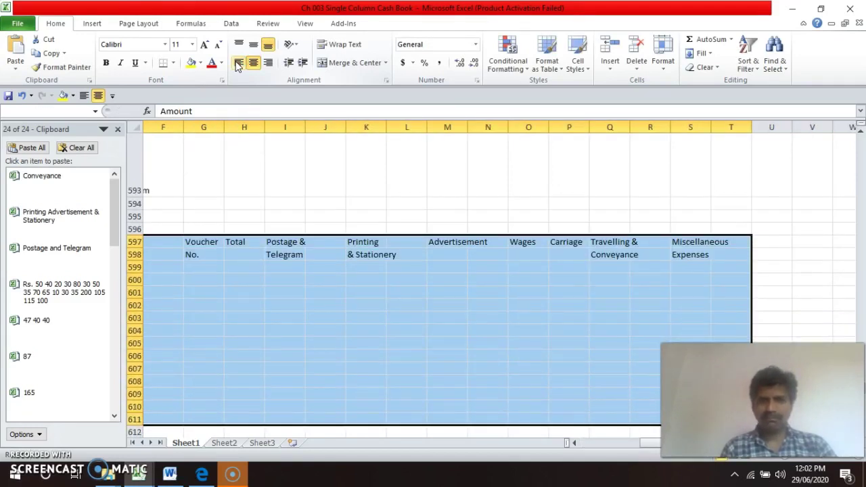
pyautogui.hotkey('shift', 'Down')
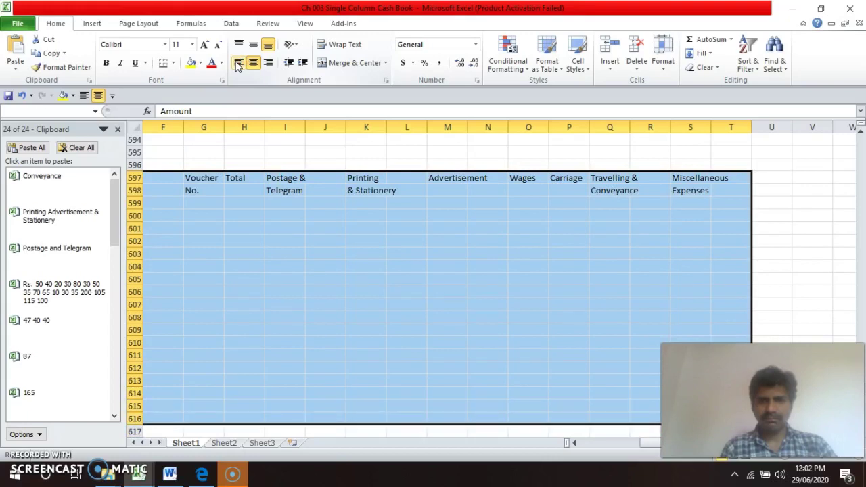
pyautogui.hotkey('ctrl', '1')
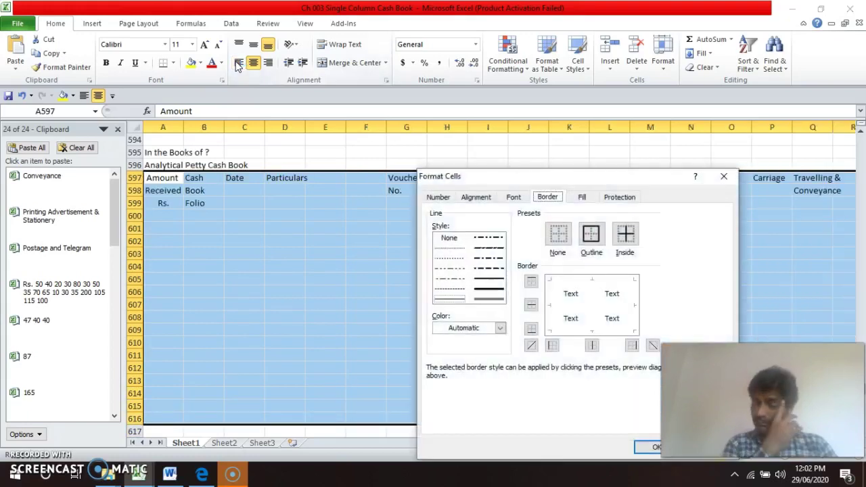
pyautogui.click(492, 278)
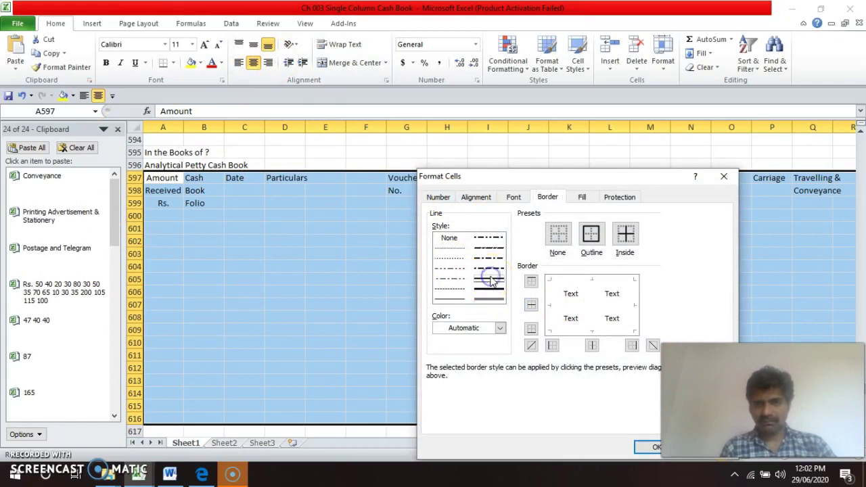
pyautogui.click(591, 234)
pyautogui.press('Return')
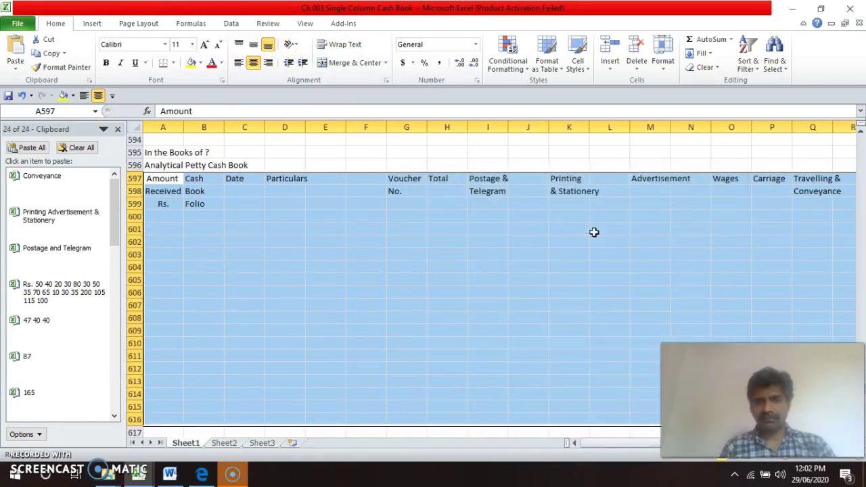
# - Add the same solid outline border around the column heading block A597:T599
pyautogui.press('Down')
pyautogui.press('Up')
pyautogui.hotkey('shift', 'Down')
pyautogui.hotkey('shift', 'Down')
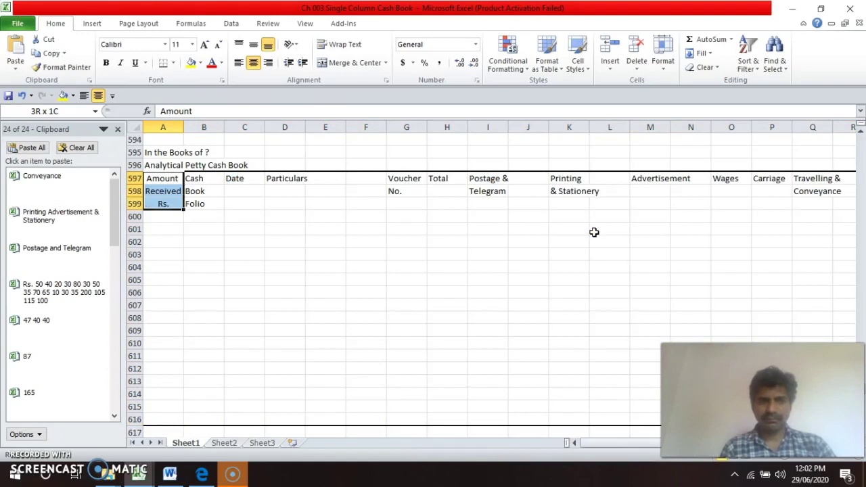
pyautogui.hotkey('shift', 'Right')
pyautogui.hotkey('shift', 'Right')
pyautogui.hotkey('shift', 'Right')
pyautogui.hotkey('shift', 'Right')
pyautogui.hotkey('shift', 'Right')
pyautogui.hotkey('shift', 'Right')
pyautogui.hotkey('shift', 'Right')
pyautogui.hotkey('shift', 'Right')
pyautogui.hotkey('shift', 'Right')
pyautogui.hotkey('shift', 'Right')
pyautogui.hotkey('shift', 'Right')
pyautogui.hotkey('shift', 'Right')
pyautogui.hotkey('shift', 'Right')
pyautogui.hotkey('shift', 'Right')
pyautogui.hotkey('shift', 'Right')
pyautogui.hotkey('shift', 'Right')
pyautogui.hotkey('shift', 'Right')
pyautogui.hotkey('shift', 'Right')
pyautogui.hotkey('shift', 'Right')
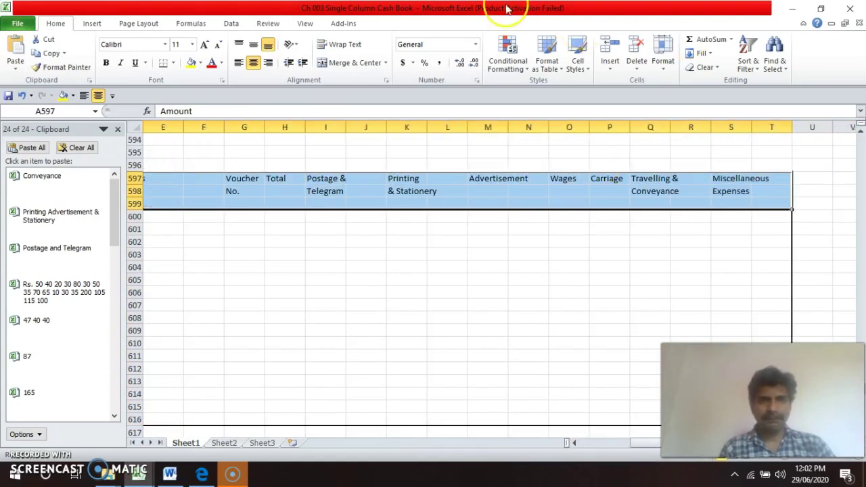
pyautogui.hotkey('ctrl', '1')
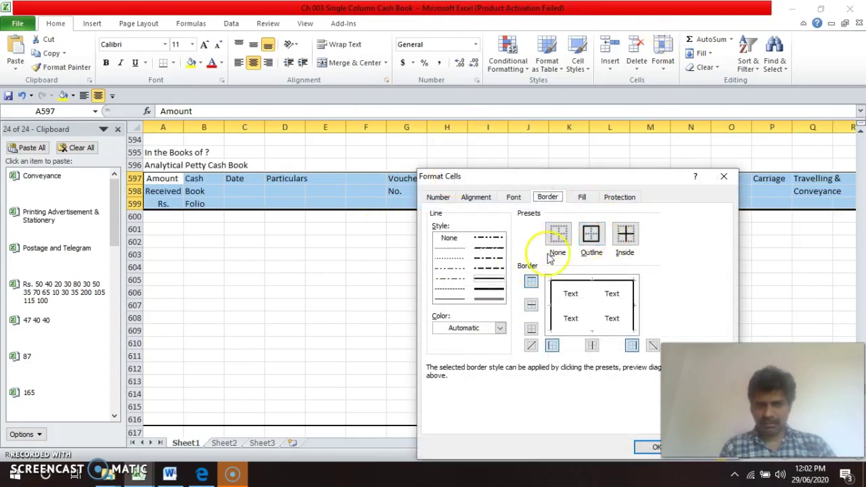
pyautogui.click(590, 236)
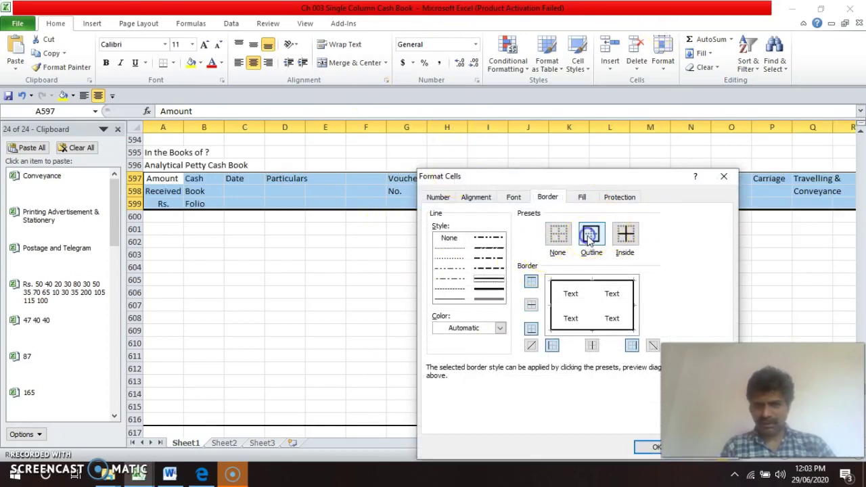
pyautogui.press('Return')
# - Apply solid outline and inner vertical borders to the Amount Received, Cash Book Folio and Date columns (A597:C616), and centre their contents
pyautogui.press('Down')
pyautogui.press('Up')
pyautogui.hotkey('shift', 'Right')
pyautogui.hotkey('shift', 'Right')
pyautogui.hotkey('shift', 'Down')
pyautogui.hotkey('shift', 'Down')
pyautogui.hotkey('shift', 'Down')
pyautogui.hotkey('shift', 'Down')
pyautogui.hotkey('shift', 'Down')
pyautogui.hotkey('shift', 'Down')
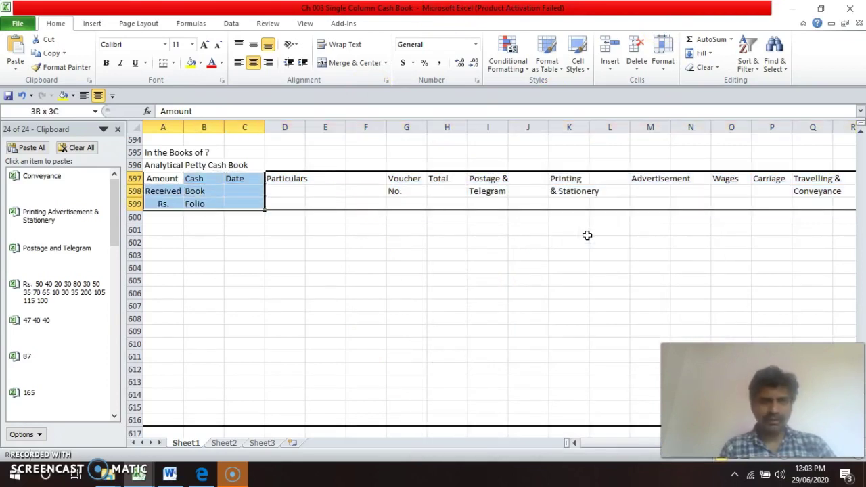
pyautogui.hotkey('shift', 'Down')
pyautogui.hotkey('shift', 'Down')
pyautogui.hotkey('shift', 'Down')
pyautogui.hotkey('shift', 'Down')
pyautogui.hotkey('shift', 'Down')
pyautogui.hotkey('shift', 'Down')
pyautogui.hotkey('shift', 'Down')
pyautogui.hotkey('shift', 'Down')
pyautogui.hotkey('shift', 'Down')
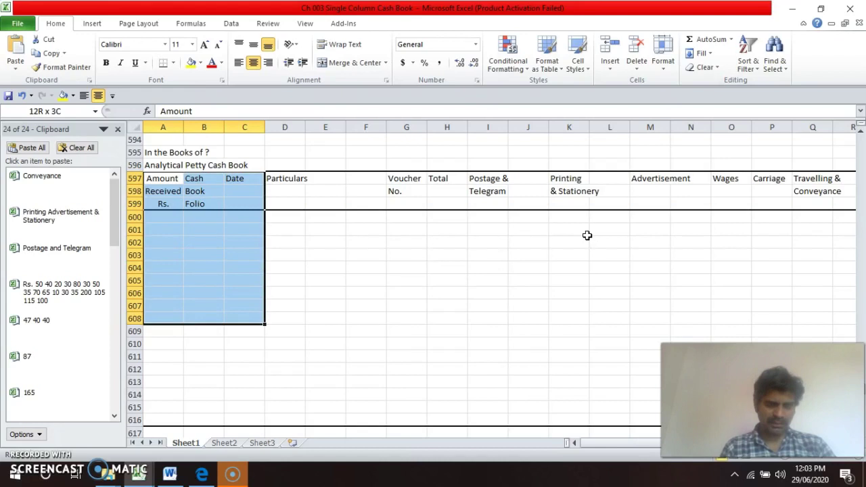
pyautogui.hotkey('shift', 'Down')
pyautogui.hotkey('shift', 'Down')
pyautogui.hotkey('shift', 'Down')
pyautogui.hotkey('shift', 'Down')
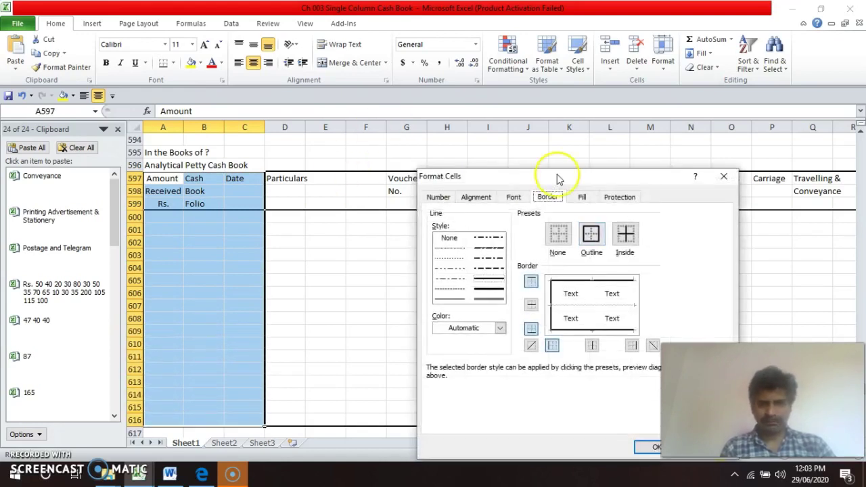
pyautogui.click(591, 235)
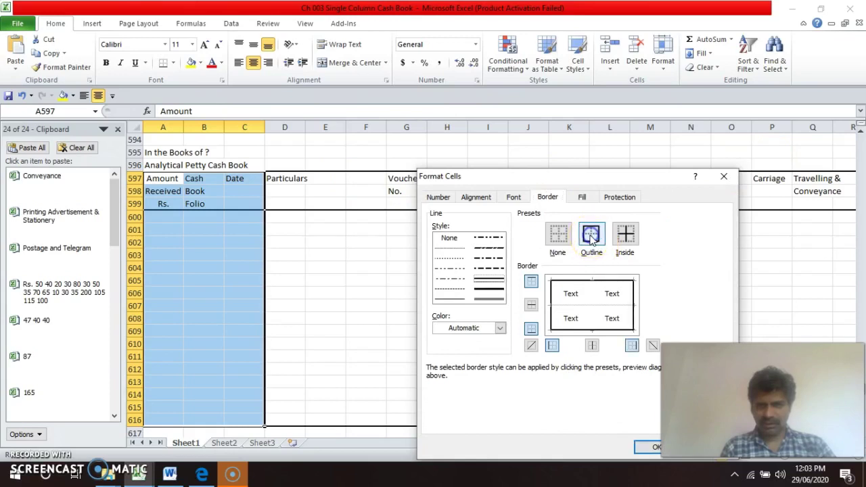
pyautogui.click(593, 299)
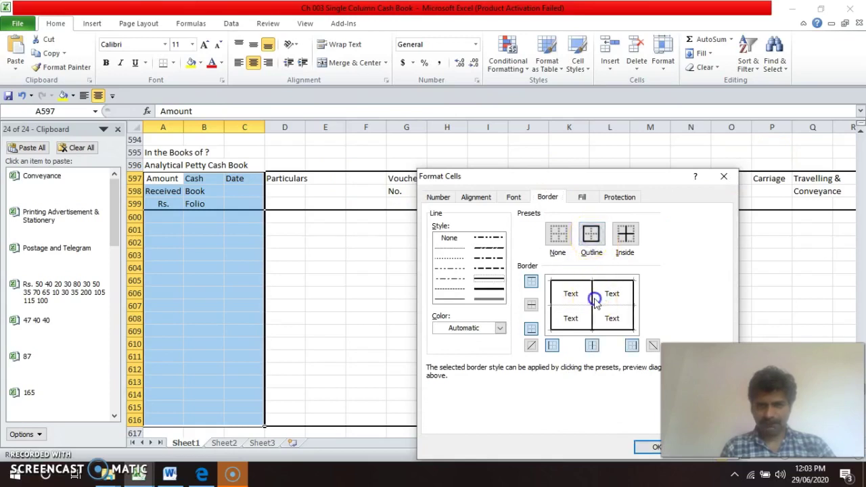
pyautogui.click(647, 447)
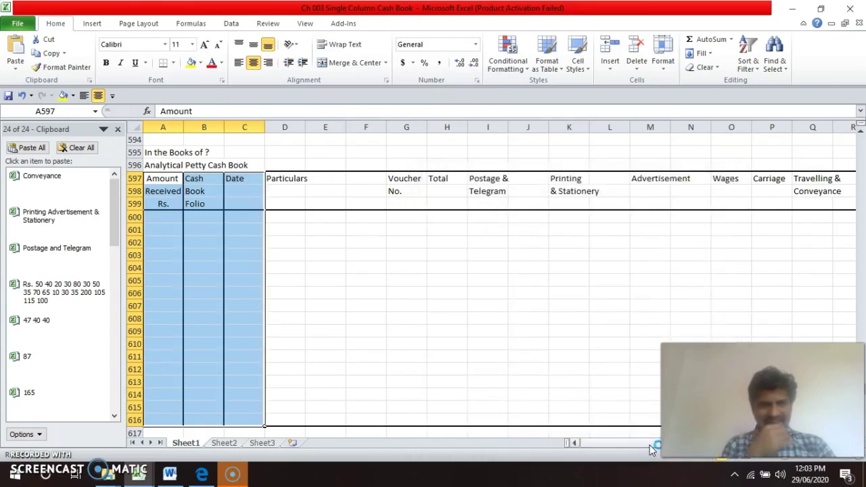
pyautogui.click(253, 63)
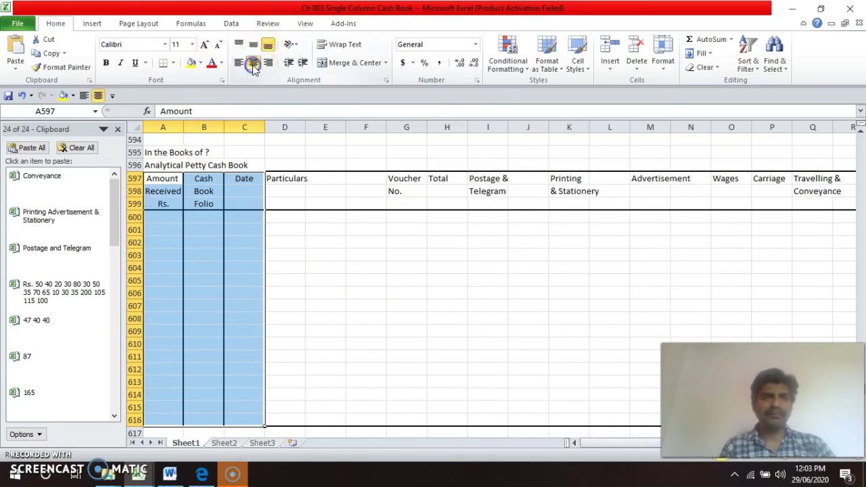
# - Apply solid outline and inner vertical borders to the Voucher No. through Miscellaneous Expenses columns, G597:T616
pyautogui.press('Down')
pyautogui.press('Right')
pyautogui.press('Right')
pyautogui.press('Right')
pyautogui.press('Right')
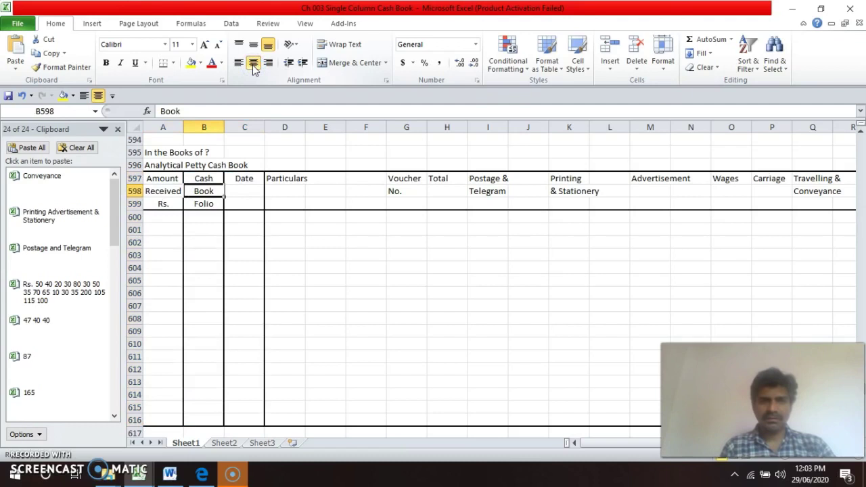
pyautogui.press('Up')
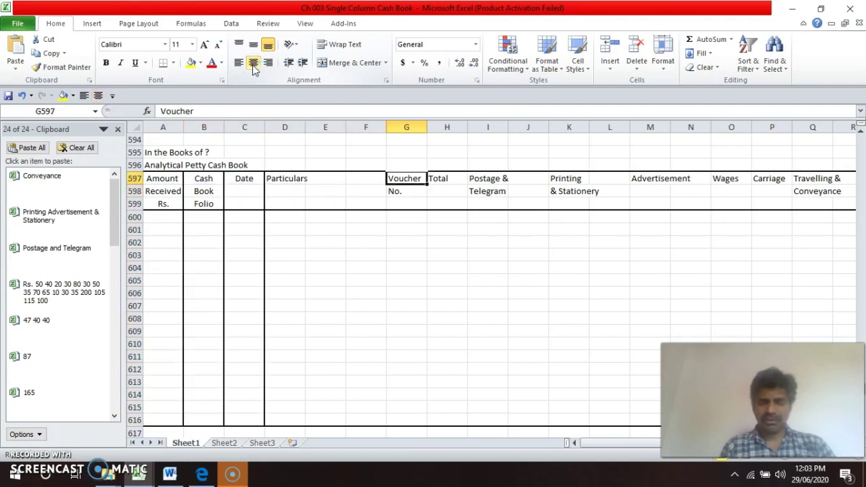
pyautogui.hotkey('shift', 'Right')
pyautogui.hotkey('shift', 'Right')
pyautogui.hotkey('shift', 'Right')
pyautogui.hotkey('shift', 'Right')
pyautogui.hotkey('shift', 'Right')
pyautogui.hotkey('shift', 'Right')
pyautogui.hotkey('shift', 'Right')
pyautogui.hotkey('shift', 'Right')
pyautogui.hotkey('shift', 'Right')
pyautogui.hotkey('shift', 'Right')
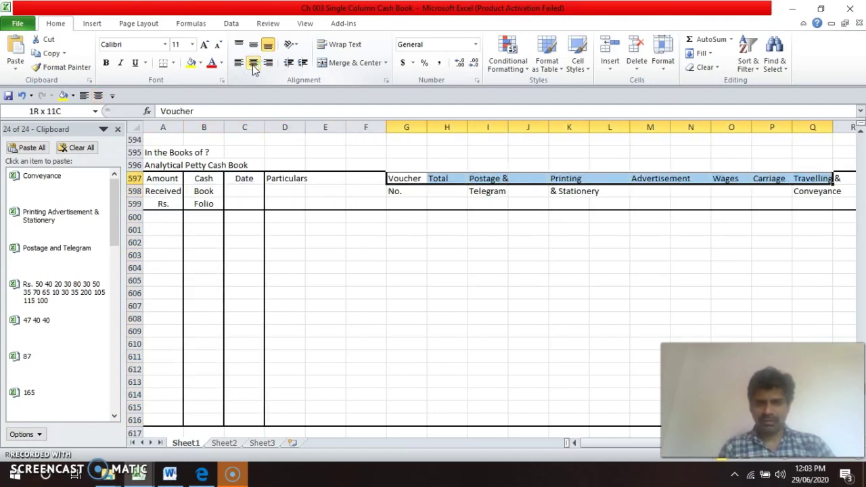
pyautogui.hotkey('shift', 'Right')
pyautogui.hotkey('shift', 'Right')
pyautogui.hotkey('shift', 'Right')
pyautogui.hotkey('shift', 'Down')
pyautogui.hotkey('shift', 'Down')
pyautogui.hotkey('shift', 'Down')
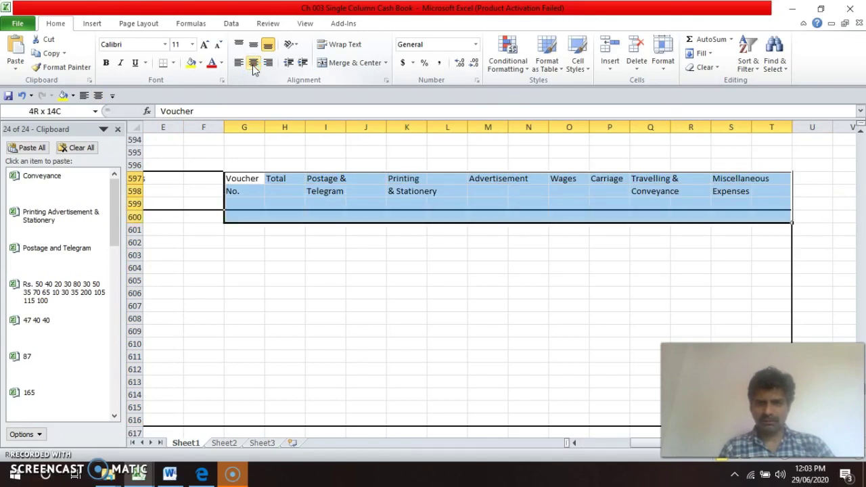
pyautogui.hotkey('shift', 'Down')
pyautogui.hotkey('shift', 'Down')
pyautogui.hotkey('shift', 'Down')
pyautogui.hotkey('shift', 'Down')
pyautogui.hotkey('shift', 'Down')
pyautogui.hotkey('shift', 'Down')
pyautogui.hotkey('shift', 'Down')
pyautogui.hotkey('shift', 'Down')
pyautogui.hotkey('shift', 'Down')
pyautogui.hotkey('shift', 'Down')
pyautogui.hotkey('shift', 'Down')
pyautogui.hotkey('shift', 'Down')
pyautogui.hotkey('shift', 'Down')
pyautogui.hotkey('shift', 'Down')
pyautogui.hotkey('shift', 'Down')
pyautogui.hotkey('shift', 'Down')
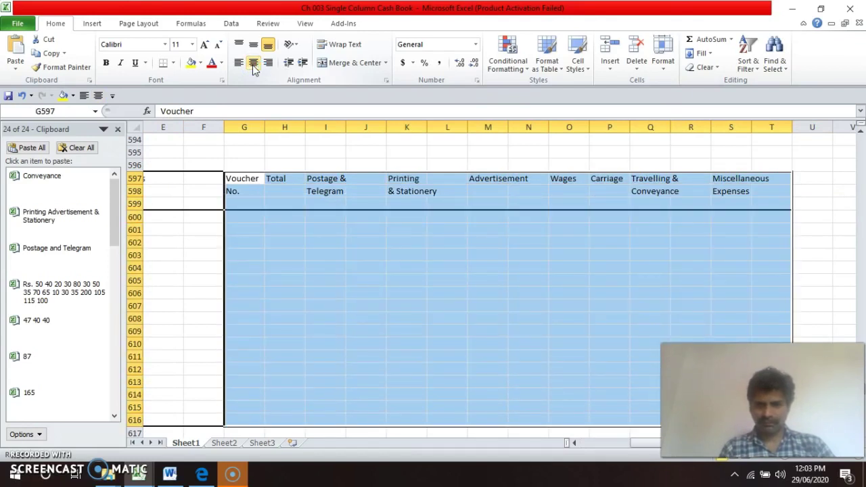
pyautogui.hotkey('ctrl', '1')
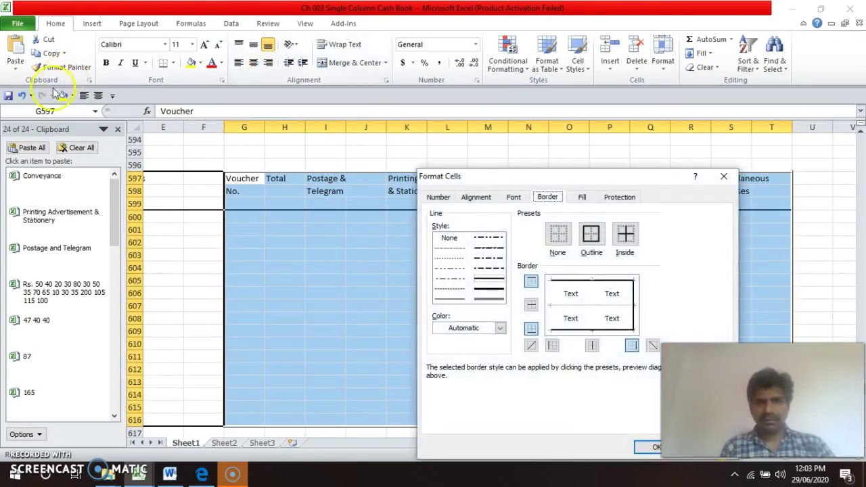
pyautogui.click(589, 233)
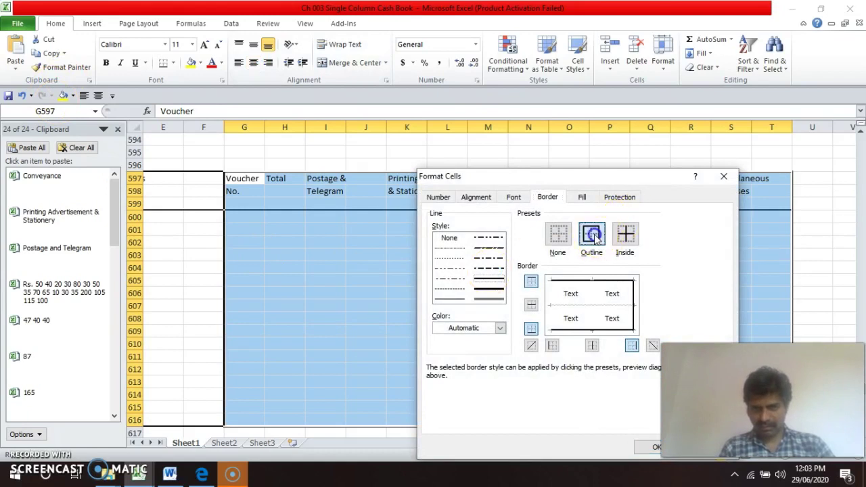
pyautogui.click(593, 285)
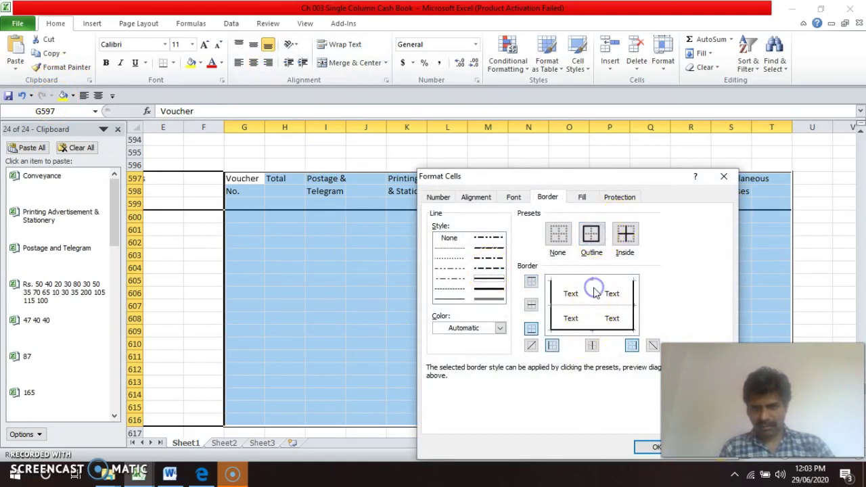
pyautogui.click(594, 284)
pyautogui.click(593, 297)
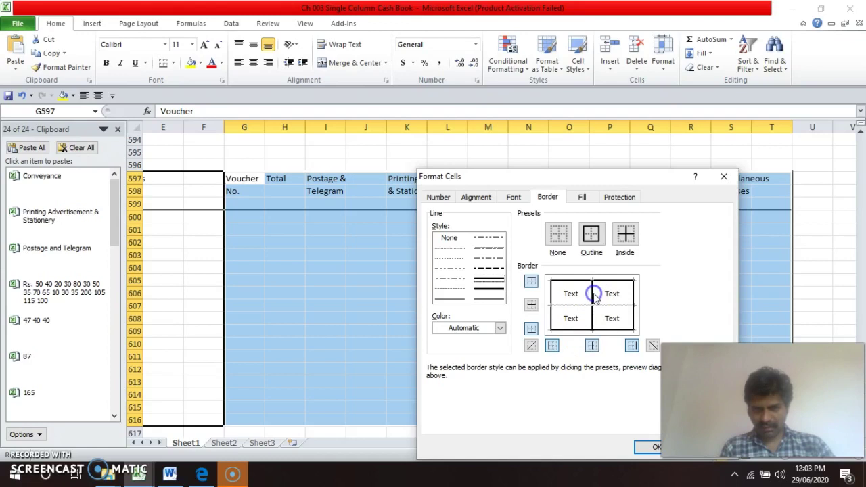
pyautogui.click(636, 449)
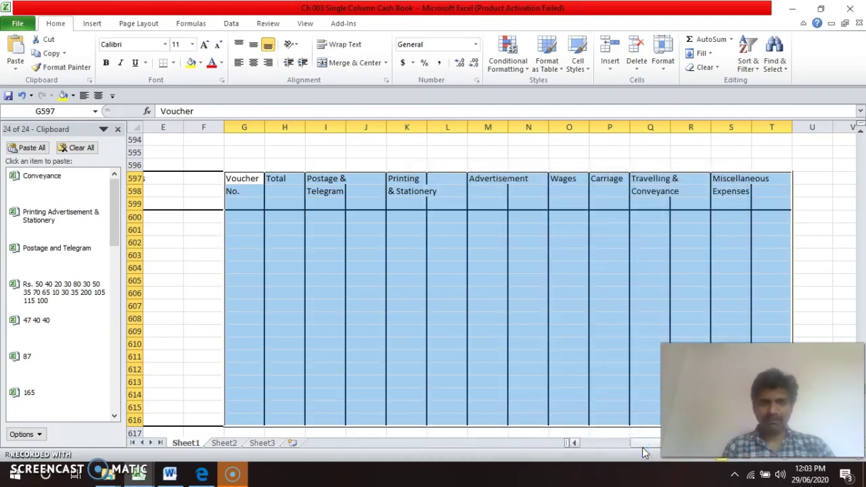
# - Remove the left and right borders of J600:K616 so the Postage & Telegram and Printing & Stationery body columns each span two cells
pyautogui.press('Down')
pyautogui.press('Down')
pyautogui.press('Right')
pyautogui.press('Right')
pyautogui.press('Right')
pyautogui.press('Down')
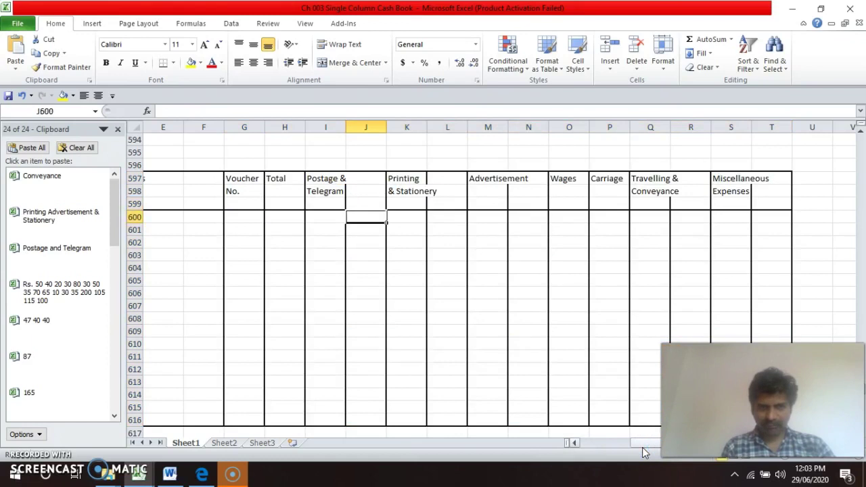
pyautogui.hotkey('shift', 'Right')
pyautogui.hotkey('shift', 'Down')
pyautogui.hotkey('shift', 'Down')
pyautogui.hotkey('shift', 'Down')
pyautogui.hotkey('shift', 'Down')
pyautogui.hotkey('shift', 'Down')
pyautogui.hotkey('shift', 'Down')
pyautogui.hotkey('shift', 'Down')
pyautogui.hotkey('shift', 'Down')
pyautogui.hotkey('shift', 'Down')
pyautogui.hotkey('shift', 'Down')
pyautogui.hotkey('shift', 'Down')
pyautogui.hotkey('shift', 'Down')
pyautogui.hotkey('shift', 'Down')
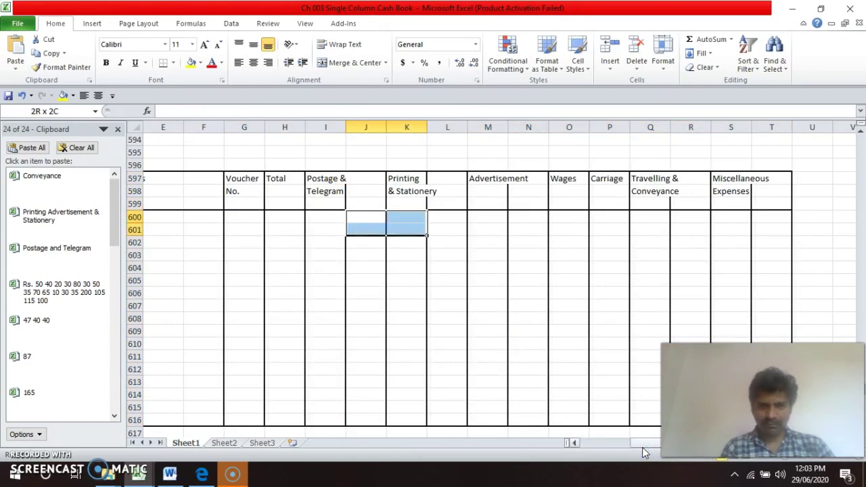
pyautogui.hotkey('shift', 'Down')
pyautogui.hotkey('shift', 'Down')
pyautogui.hotkey('shift', 'Down')
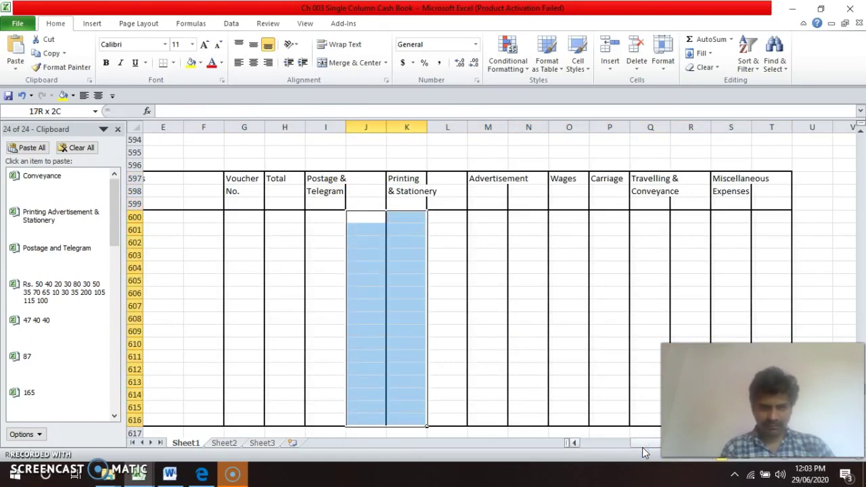
pyautogui.hotkey('ctrl', '1')
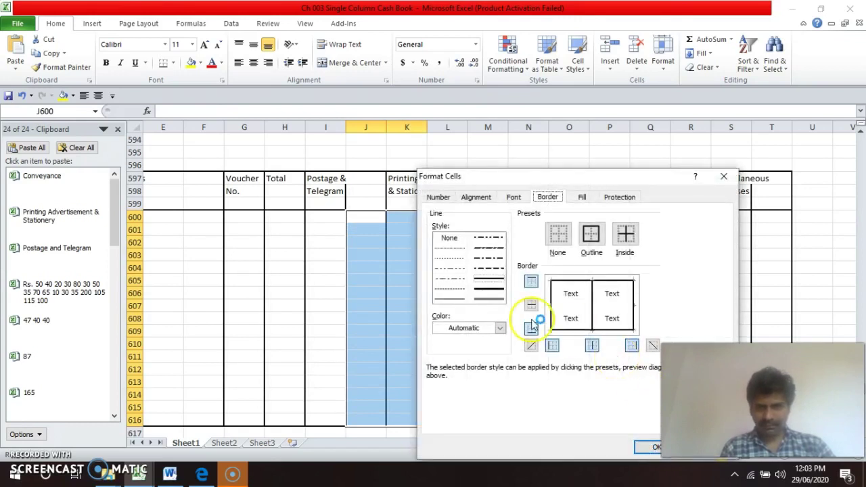
pyautogui.click(550, 304)
pyautogui.click(633, 308)
pyautogui.press('Return')
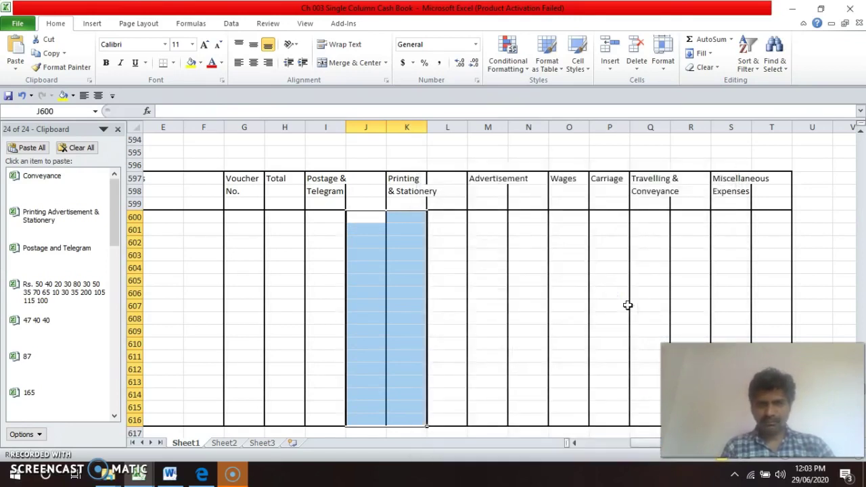
# - Remove the left and right borders of the heading cells J597:K599 under Postage & Telegram and Printing & Stationery
pyautogui.press('Right')
pyautogui.press('Right')
pyautogui.press('Right')
pyautogui.press('Up')
pyautogui.press('Left')
pyautogui.press('Left')
pyautogui.press('Left')
pyautogui.press('Up')
pyautogui.press('Up')
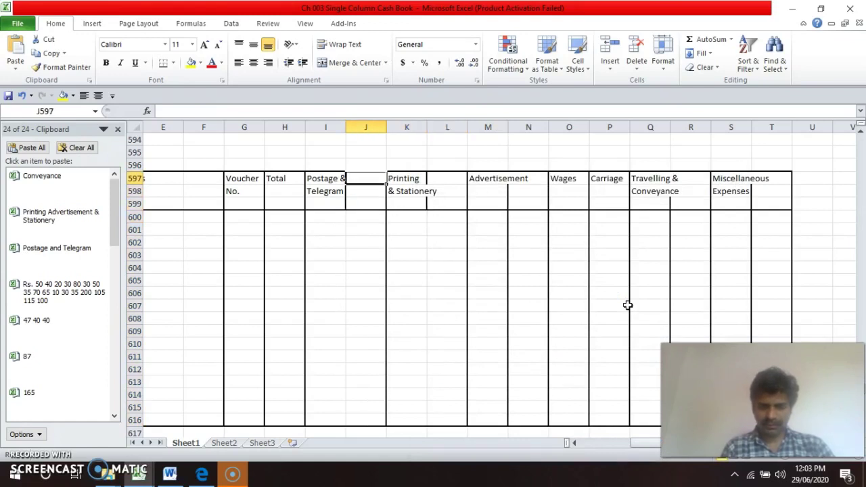
pyautogui.hotkey('shift', 'Right')
pyautogui.hotkey('shift', 'Down')
pyautogui.hotkey('shift', 'Down')
pyautogui.hotkey('shift', 'Down')
pyautogui.hotkey('shift', 'Down')
pyautogui.hotkey('shift', 'Down')
pyautogui.hotkey('shift', 'Down')
pyautogui.hotkey('shift', 'Down')
pyautogui.hotkey('shift', 'Down')
pyautogui.hotkey('shift', 'Down')
pyautogui.hotkey('shift', 'Down')
pyautogui.hotkey('shift', 'Down')
pyautogui.hotkey('shift', 'Down')
pyautogui.hotkey('shift', 'Down')
pyautogui.hotkey('shift', 'Down')
pyautogui.hotkey('shift', 'Down')
pyautogui.hotkey('shift', 'Down')
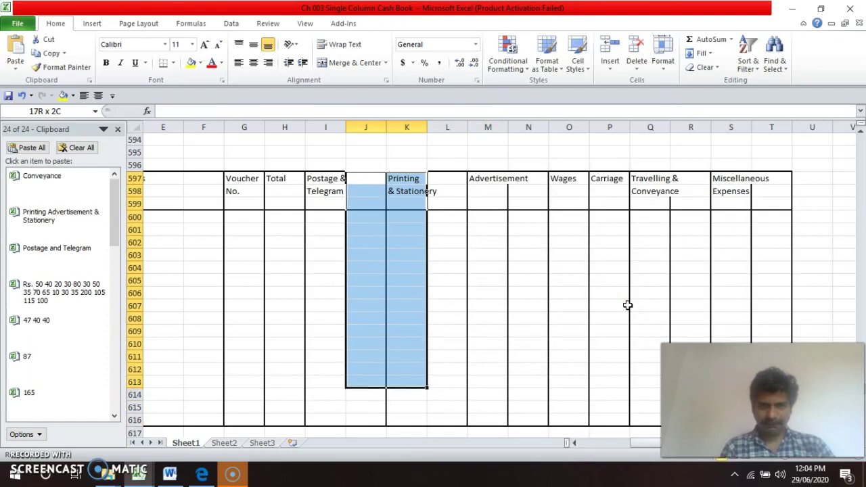
pyautogui.hotkey('shift', 'Up')
pyautogui.hotkey('shift', 'Up')
pyautogui.hotkey('shift', 'Up')
pyautogui.hotkey('shift', 'Up')
pyautogui.hotkey('shift', 'Up')
pyautogui.hotkey('shift', 'Up')
pyautogui.hotkey('shift', 'Up')
pyautogui.hotkey('shift', 'Up')
pyautogui.hotkey('shift', 'Up')
pyautogui.hotkey('shift', 'Up')
pyautogui.hotkey('shift', 'Up')
pyautogui.hotkey('shift', 'Up')
pyautogui.hotkey('shift', 'Up')
pyautogui.hotkey('shift', 'Up')
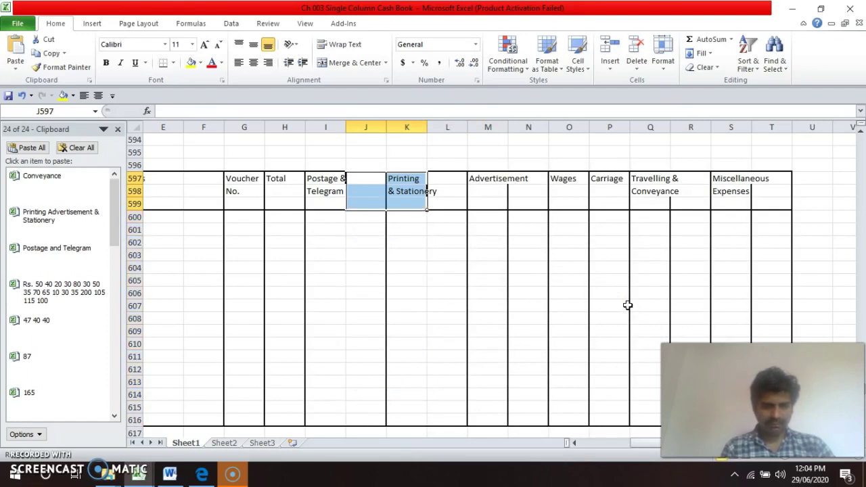
pyautogui.hotkey('ctrl', '1')
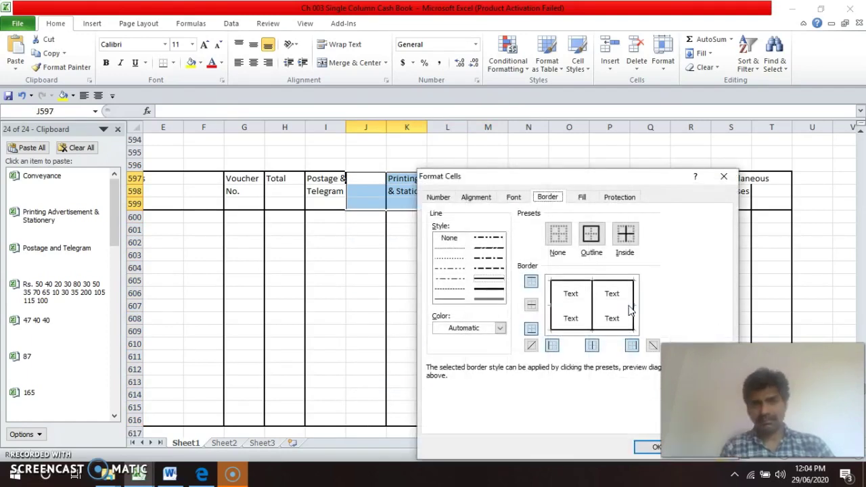
pyautogui.click(636, 310)
pyautogui.click(546, 315)
pyautogui.press('Return')
# - Remove the inner vertical border from the two-cell-wide Advertisement column, M597:N616
pyautogui.press('Right')
pyautogui.press('Right')
pyautogui.press('Right')
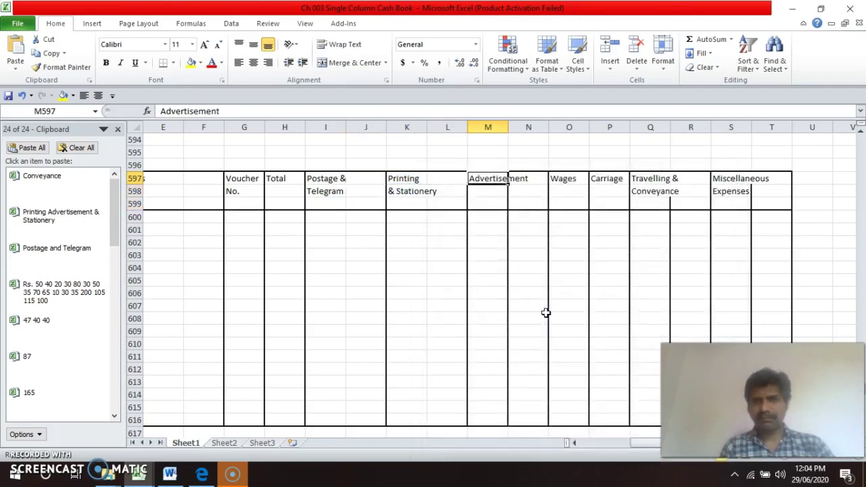
pyautogui.hotkey('shift', 'Right')
pyautogui.hotkey('shift', 'Right')
pyautogui.hotkey('shift', 'Left')
pyautogui.hotkey('shift', 'Down')
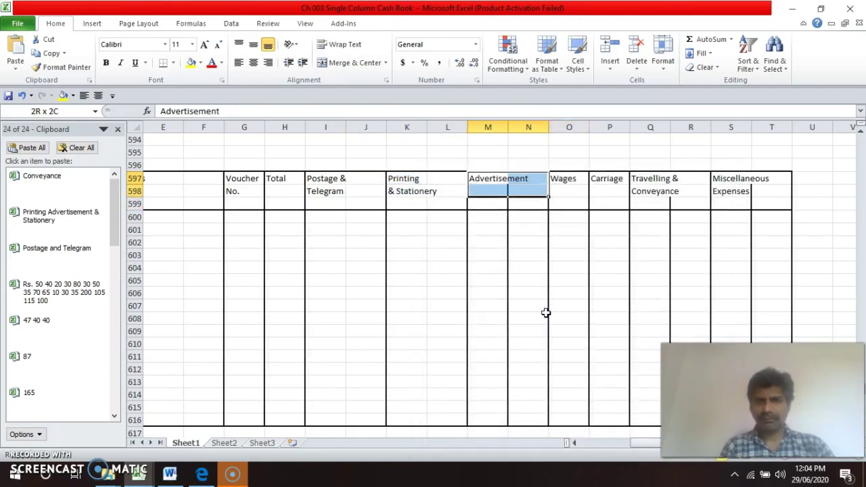
pyautogui.hotkey('shift', 'Down')
pyautogui.hotkey('shift', 'Down')
pyautogui.hotkey('shift', 'Down')
pyautogui.hotkey('shift', 'Down')
pyautogui.hotkey('shift', 'Down')
pyautogui.hotkey('shift', 'Down')
pyautogui.hotkey('shift', 'Down')
pyautogui.hotkey('shift', 'Down')
pyautogui.hotkey('shift', 'Down')
pyautogui.hotkey('shift', 'Down')
pyautogui.hotkey('shift', 'Down')
pyautogui.hotkey('shift', 'Down')
pyautogui.hotkey('shift', 'Down')
pyautogui.hotkey('shift', 'Down')
pyautogui.hotkey('shift', 'Down')
pyautogui.hotkey('shift', 'Down')
pyautogui.hotkey('shift', 'Down')
pyautogui.hotkey('shift', 'Down')
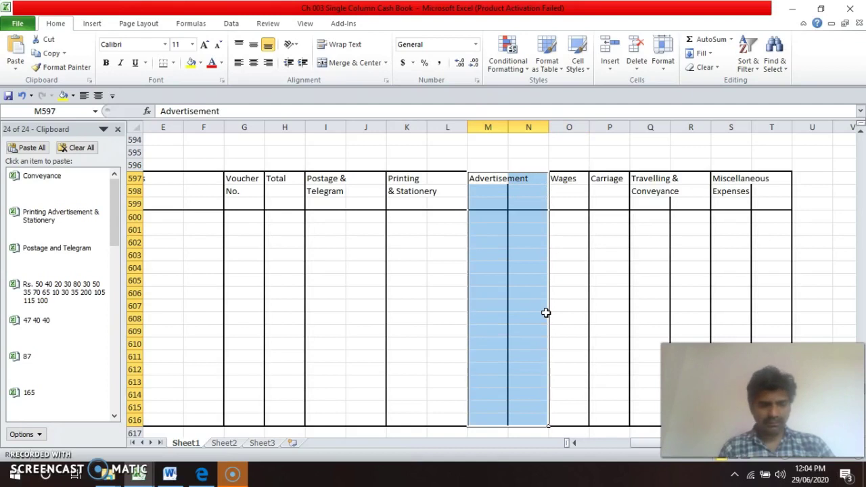
pyautogui.hotkey('ctrl', '1')
pyautogui.click(592, 296)
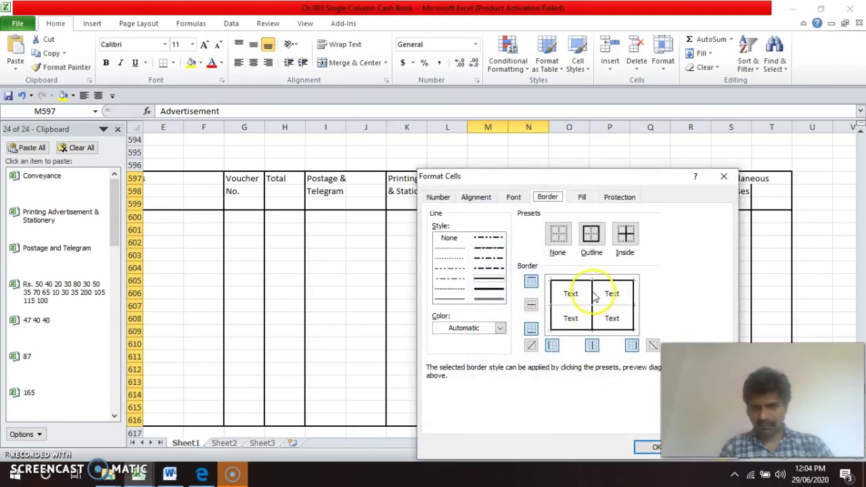
pyautogui.press('Escape')
pyautogui.press('Down')
pyautogui.press('Right')
pyautogui.press('Right')
pyautogui.press('Right')
pyautogui.press('Right')
pyautogui.press('Right')
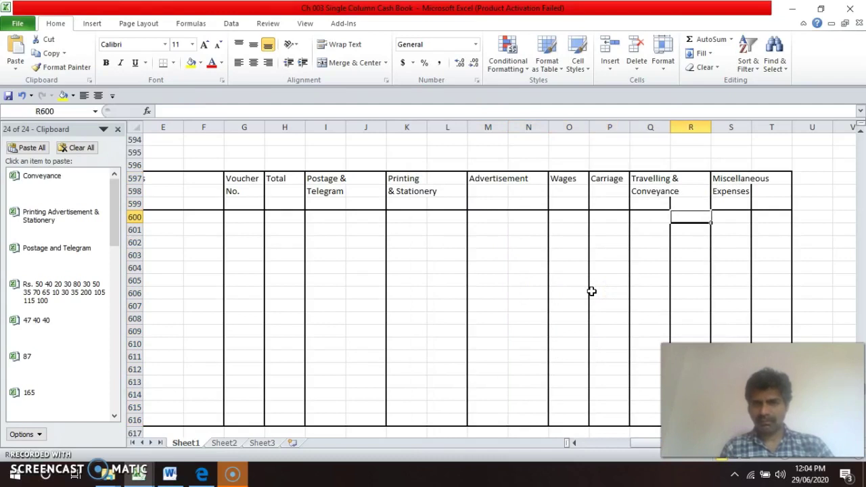
pyautogui.hotkey('shift', 'Right')
pyautogui.hotkey('shift', 'Down')
pyautogui.hotkey('shift', 'Down')
pyautogui.hotkey('shift', 'Down')
pyautogui.hotkey('shift', 'Down')
pyautogui.hotkey('shift', 'Down')
pyautogui.hotkey('shift', 'Down')
pyautogui.hotkey('shift', 'Down')
pyautogui.hotkey('shift', 'Down')
pyautogui.hotkey('shift', 'Down')
pyautogui.hotkey('shift', 'Down')
pyautogui.hotkey('shift', 'Down')
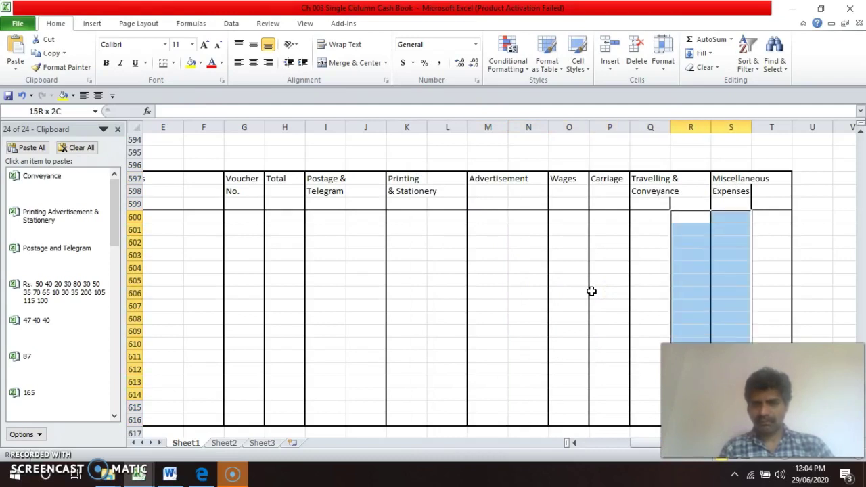
# - Remove the left and right borders of R597:S616 so Travelling & Conveyance and Miscellaneous Expenses each span two cells
pyautogui.press('Up')
pyautogui.press('Up')
pyautogui.press('Up')
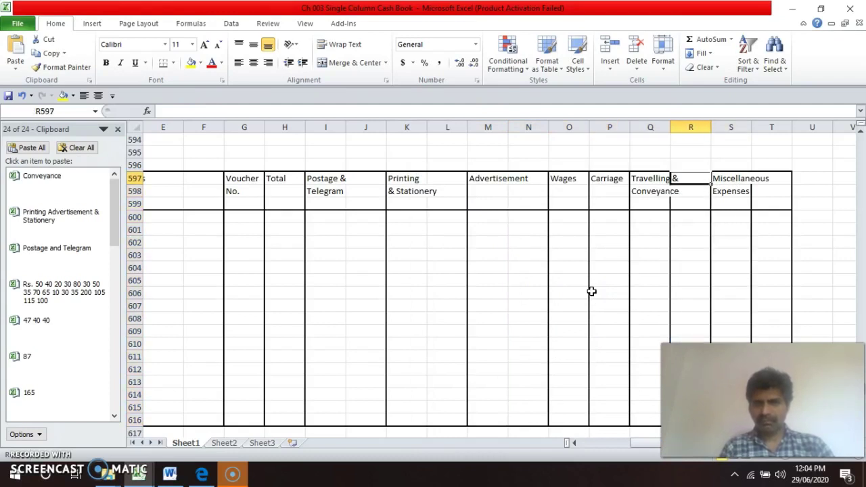
pyautogui.hotkey('shift', 'Down')
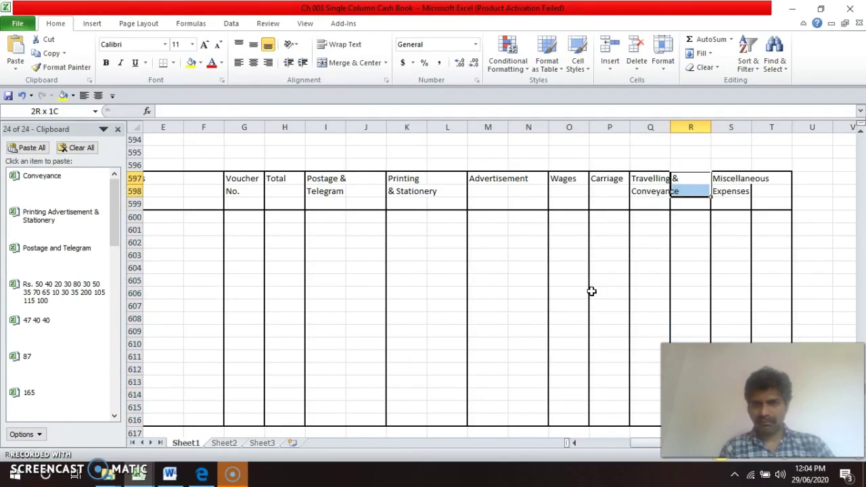
pyautogui.hotkey('shift', 'Right')
pyautogui.hotkey('shift', 'Down')
pyautogui.hotkey('shift', 'Down')
pyautogui.hotkey('shift', 'Down')
pyautogui.hotkey('shift', 'Down')
pyautogui.hotkey('shift', 'Down')
pyautogui.hotkey('shift', 'Down')
pyautogui.hotkey('shift', 'Down')
pyautogui.hotkey('shift', 'Down')
pyautogui.hotkey('shift', 'Down')
pyautogui.hotkey('shift', 'Down')
pyautogui.hotkey('shift', 'Down')
pyautogui.hotkey('shift', 'Down')
pyautogui.hotkey('shift', 'Down')
pyautogui.hotkey('shift', 'Down')
pyautogui.hotkey('shift', 'Down')
pyautogui.hotkey('shift', 'Down')
pyautogui.hotkey('shift', 'Down')
pyautogui.hotkey('shift', 'Down')
pyautogui.hotkey('shift', 'Down')
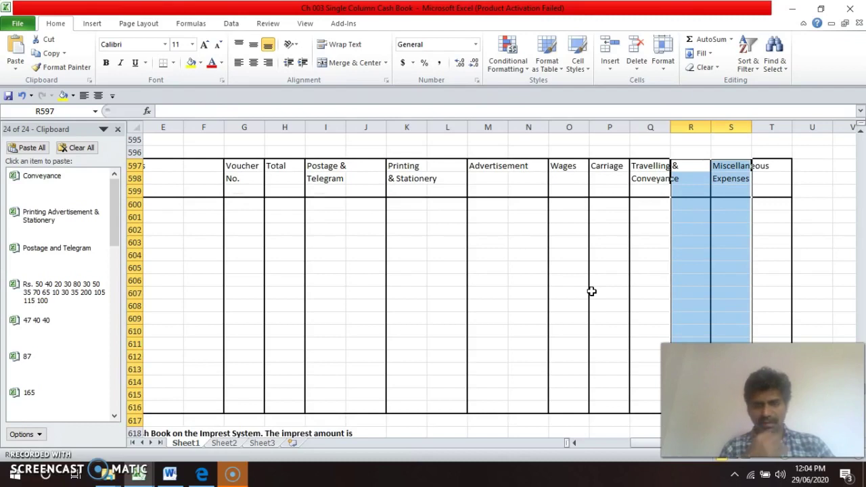
pyautogui.hotkey('ctrl', '1')
pyautogui.click(636, 303)
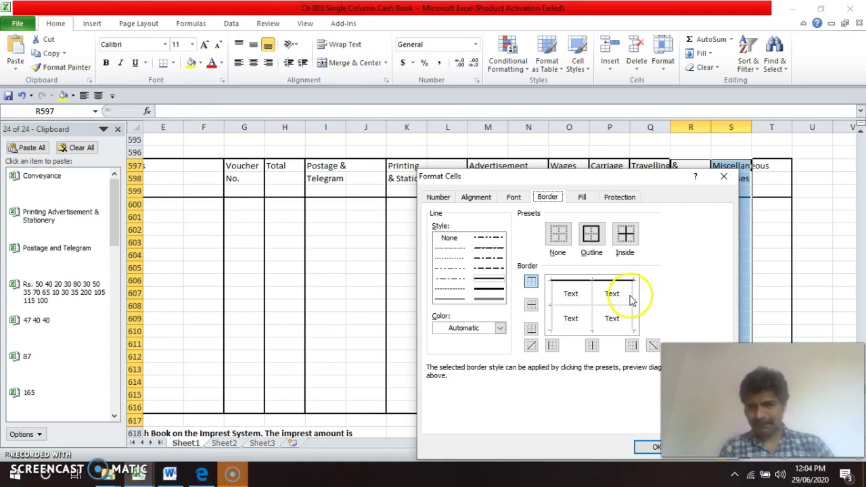
pyautogui.click(631, 298)
pyautogui.click(632, 298)
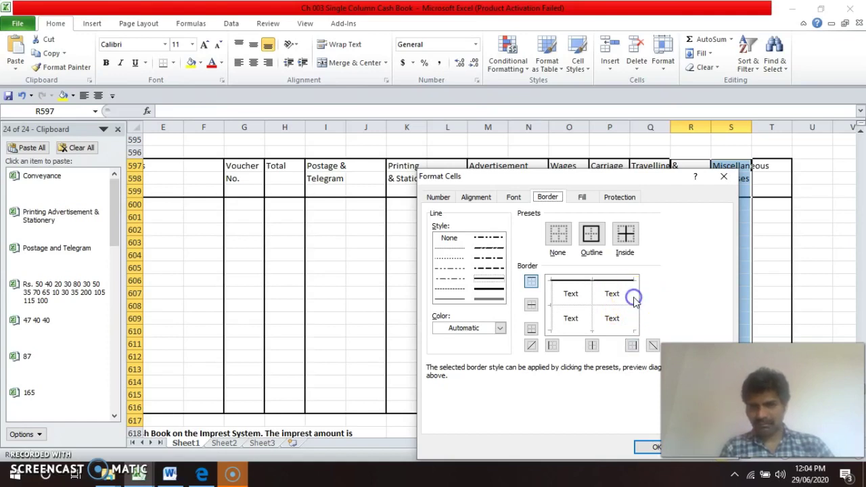
pyautogui.click(553, 297)
pyautogui.click(553, 299)
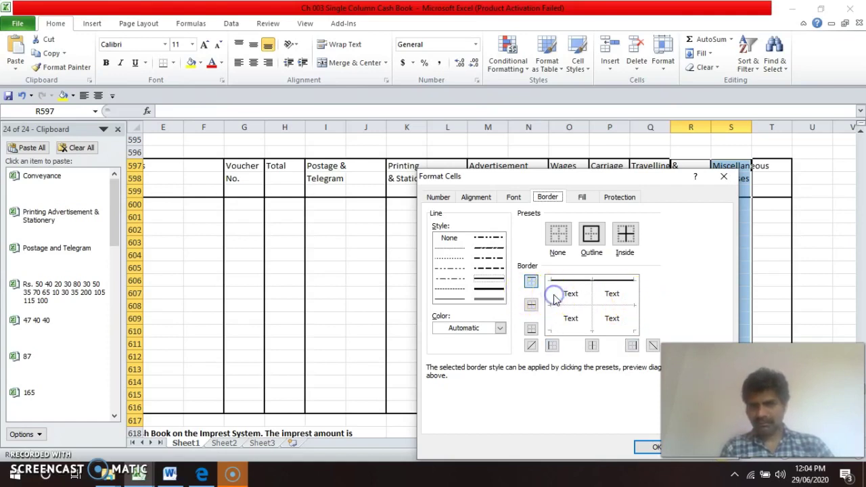
pyautogui.press('Return')
# - Look over the ruled Analytical Petty Cash Book columns from Travelling & Conveyance back to Particulars
pyautogui.press('Down')
pyautogui.press('Down')
pyautogui.press('Down')
pyautogui.press('Down')
pyautogui.press('Down')
pyautogui.press('Down')
pyautogui.press('Down')
pyautogui.press('Down')
pyautogui.press('Down')
pyautogui.press('Down')
pyautogui.press('Down')
pyautogui.press('Down')
pyautogui.press('Down')
pyautogui.press('Down')
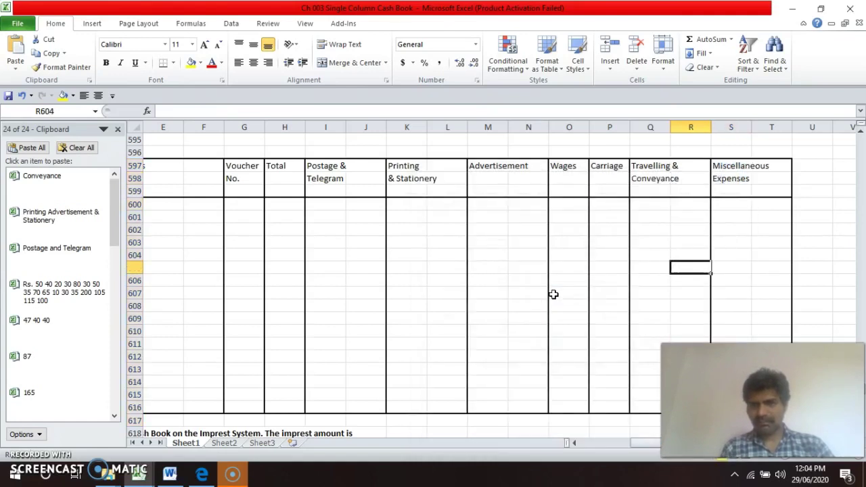
pyautogui.press('Up')
pyautogui.press('Up')
pyautogui.press('Up')
pyautogui.press('Up')
pyautogui.press('Up')
pyautogui.press('Up')
pyautogui.press('Up')
pyautogui.press('Up')
pyautogui.press('Up')
pyautogui.press('Up')
pyautogui.press('Left')
pyautogui.press('Left')
pyautogui.press('Left')
pyautogui.press('Left')
pyautogui.press('Left')
pyautogui.press('Left')
pyautogui.press('Left')
pyautogui.press('Left')
pyautogui.press('Left')
pyautogui.press('Left')
pyautogui.press('Left')
pyautogui.press('Left')
pyautogui.press('Left')
pyautogui.press('Left')
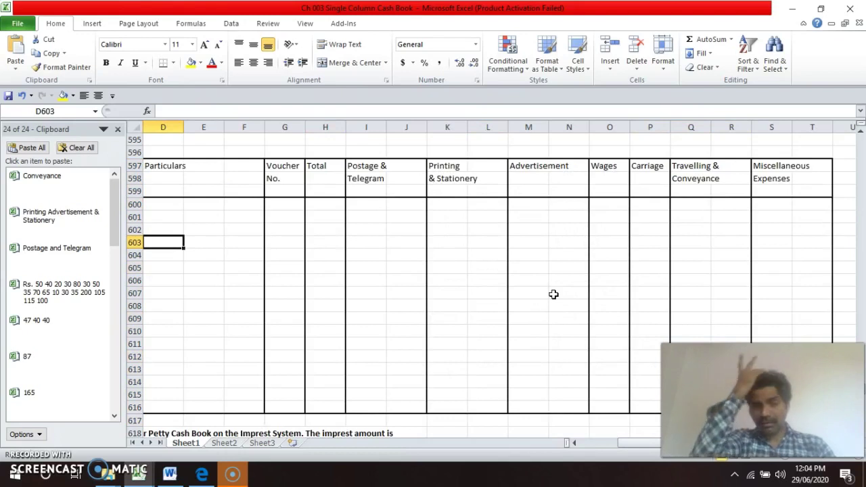
# - Review the Pr.2 transaction list above the petty cash book, back to its year heading in row 581
pyautogui.press('Up')
pyautogui.press('Left')
pyautogui.press('Left')
pyautogui.press('Left')
pyautogui.press('Up')
pyautogui.press('Up')
pyautogui.press('Up')
pyautogui.press('Up')
pyautogui.press('Up')
pyautogui.press('Up')
pyautogui.press('Up')
pyautogui.press('Up')
pyautogui.press('Up')
pyautogui.press('Up')
pyautogui.press('Up')
pyautogui.press('Up')
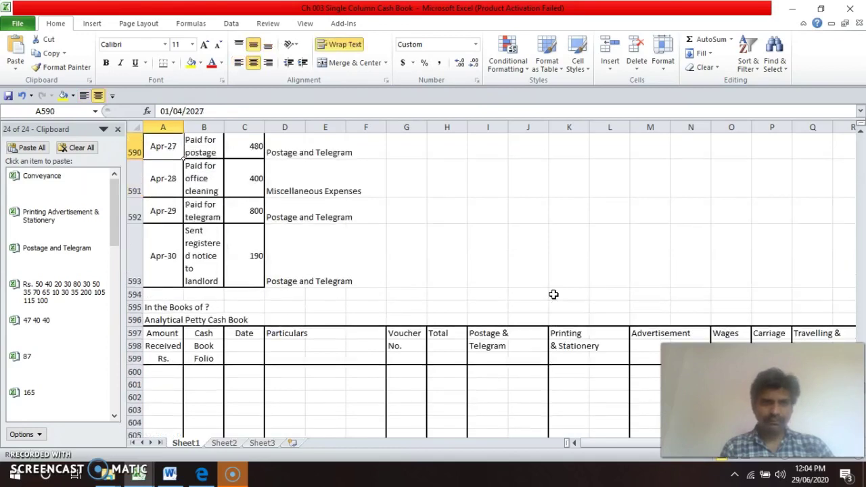
pyautogui.press('Up')
pyautogui.press('Up')
pyautogui.press('Up')
pyautogui.press('Up')
pyautogui.press('Up')
pyautogui.press('Up')
pyautogui.press('Up')
pyautogui.press('Up')
pyautogui.press('Up')
pyautogui.press('Down')
pyautogui.press('Up')
pyautogui.press('Up')
pyautogui.press('Up')
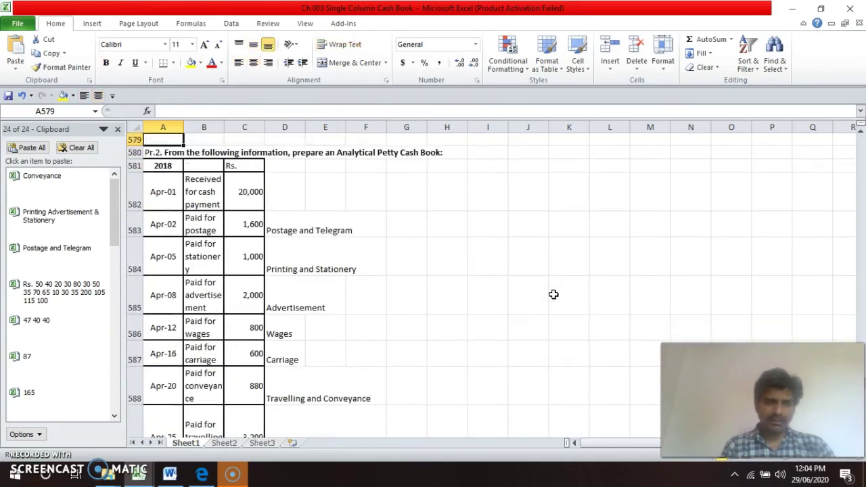
pyautogui.press('Down')
pyautogui.press('Down')
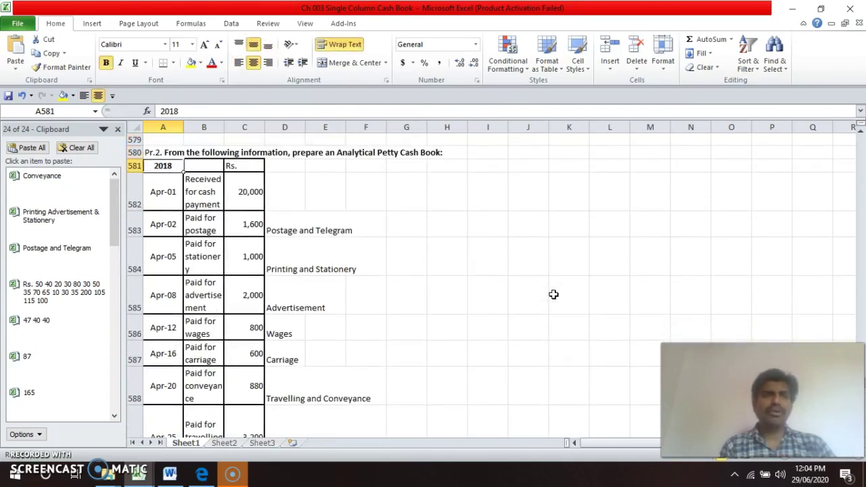
# - Enter the year 2018 in C601 and the first transaction date, Apr-01., in C602 of the petty cash book's Date column
pyautogui.press('Down')
pyautogui.press('Down')
pyautogui.press('Down')
pyautogui.press('Down')
pyautogui.press('Down')
pyautogui.press('Down')
pyautogui.press('Down')
pyautogui.press('Down')
pyautogui.press('Down')
pyautogui.press('Down')
pyautogui.press('Down')
pyautogui.press('Down')
pyautogui.press('Down')
pyautogui.press('Down')
pyautogui.press('Down')
pyautogui.press('Down')
pyautogui.press('Down')
pyautogui.press('Down')
pyautogui.press('Down')
pyautogui.press('Down')
pyautogui.press('Right')
pyautogui.press('Right')
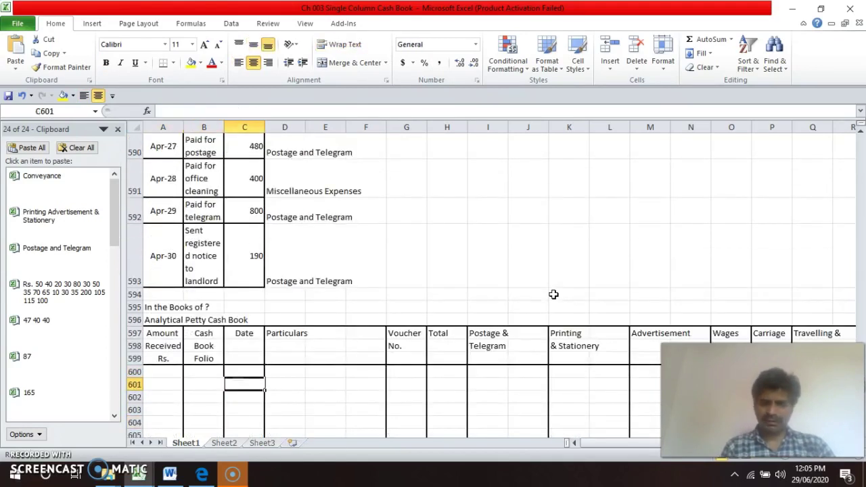
pyautogui.write('2018')
pyautogui.press('Return')
pyautogui.write('Apr')
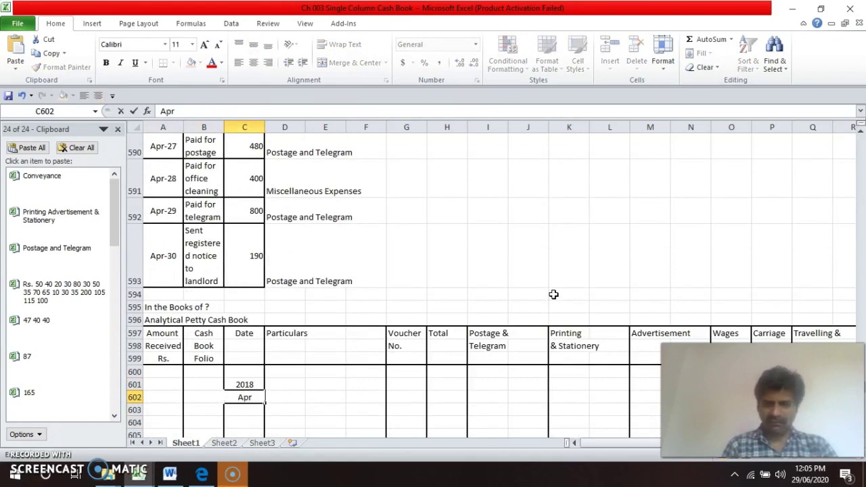
pyautogui.write('-01.')
pyautogui.press('Right')
# - Check the Pr.2 transaction list for the details of the Apr-01 cash receipt
pyautogui.press('Up')
pyautogui.press('Up')
pyautogui.press('Up')
pyautogui.press('Up')
pyautogui.press('Up')
pyautogui.press('Up')
pyautogui.press('Up')
pyautogui.press('Up')
pyautogui.press('Up')
pyautogui.press('Up')
pyautogui.press('Up')
pyautogui.press('Up')
pyautogui.press('Up')
pyautogui.press('Up')
pyautogui.press('Up')
pyautogui.press('Up')
pyautogui.press('Up')
pyautogui.press('Up')
pyautogui.press('Up')
pyautogui.press('Up')
pyautogui.press('Up')
pyautogui.press('Up')
pyautogui.press('Up')
pyautogui.press('Down')
pyautogui.press('Down')
pyautogui.press('Down')
pyautogui.press('Down')
pyautogui.press('Down')
pyautogui.press('Down')
pyautogui.press('Down')
pyautogui.press('Down')
pyautogui.press('Down')
pyautogui.press('Down')
pyautogui.press('Down')
pyautogui.press('Down')
pyautogui.press('Down')
pyautogui.press('Down')
pyautogui.press('Down')
pyautogui.press('Down')
pyautogui.press('Down')
pyautogui.press('Down')
pyautogui.press('Down')
pyautogui.press('Down')
pyautogui.press('Down')
pyautogui.press('Down')
pyautogui.press('Down')
pyautogui.press('Down')
pyautogui.press('Down')
pyautogui.press('Down')
pyautogui.press('Down')
pyautogui.press('Down')
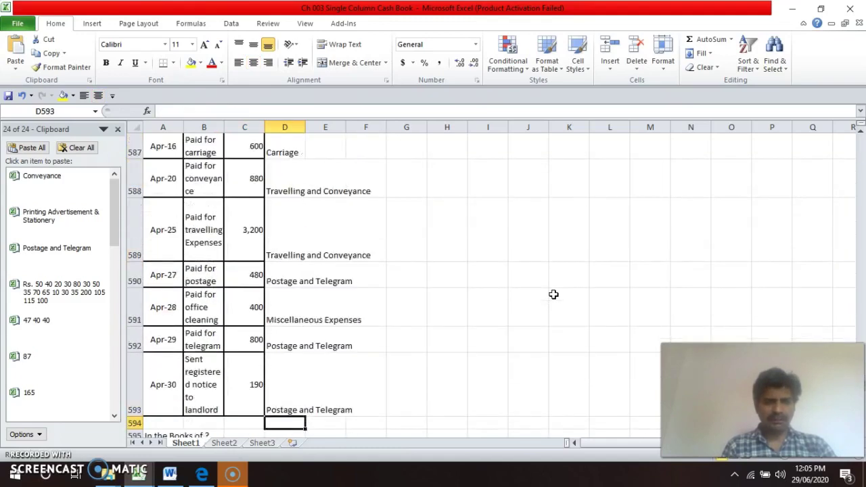
# - Record the Apr-01 receipt with To Cash A/c under Particulars in D602 and 20000 as the amount received in A602
pyautogui.write('To Cash')
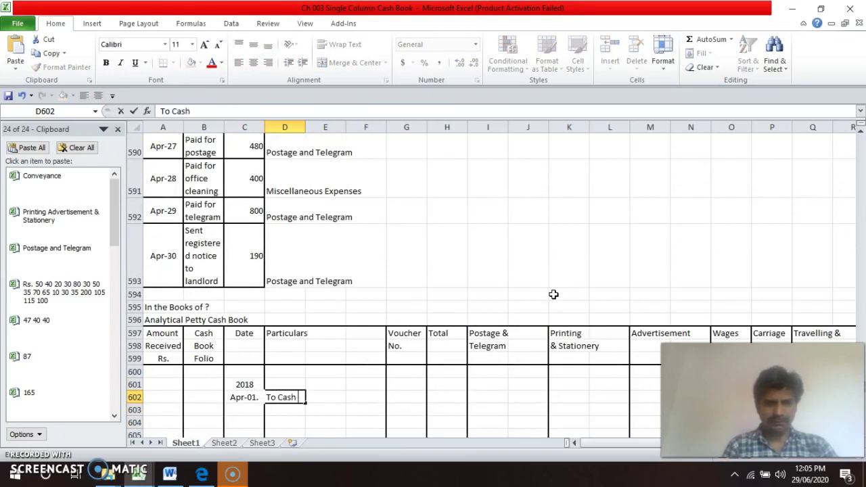
pyautogui.write(' A/c')
pyautogui.press('Return')
pyautogui.press('Up')
pyautogui.press('Left')
pyautogui.press('Left')
pyautogui.press('Left')
pyautogui.write('20000')
pyautogui.press('Return')
# - Check the Pr.2 transaction list for the date and nature of the payment following the cash receipt
pyautogui.press('Up')
pyautogui.press('Right')
pyautogui.press('Up')
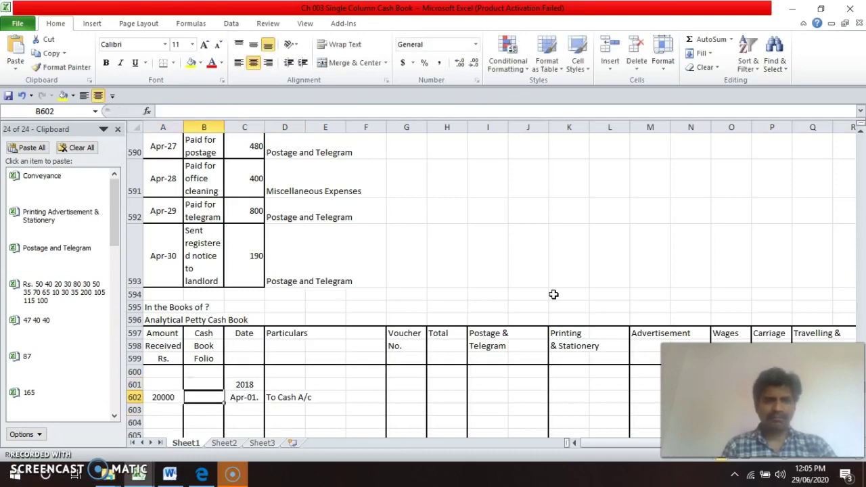
pyautogui.press('Up')
pyautogui.press('Up')
pyautogui.press('Up')
pyautogui.press('Up')
pyautogui.press('Up')
pyautogui.press('Up')
pyautogui.press('Up')
pyautogui.press('Up')
pyautogui.press('Up')
pyautogui.press('Up')
pyautogui.press('Up')
pyautogui.press('Up')
pyautogui.press('Up')
pyautogui.press('Up')
pyautogui.press('Up')
pyautogui.press('Up')
pyautogui.press('Up')
pyautogui.press('Up')
pyautogui.press('Up')
pyautogui.press('Up')
pyautogui.press('Down')
pyautogui.press('Down')
pyautogui.press('Down')
pyautogui.press('Down')
pyautogui.press('Down')
pyautogui.press('Down')
pyautogui.press('Down')
pyautogui.press('Down')
pyautogui.press('Down')
pyautogui.press('Down')
pyautogui.press('Down')
pyautogui.press('Down')
pyautogui.press('Down')
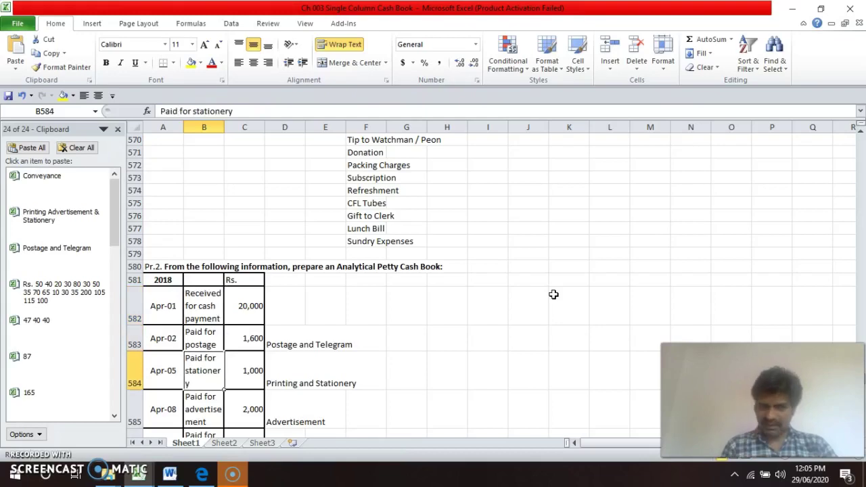
pyautogui.press('Down')
pyautogui.press('Down')
pyautogui.press('Down')
pyautogui.press('Down')
pyautogui.press('Down')
pyautogui.press('Down')
pyautogui.press('Down')
pyautogui.press('Down')
pyautogui.press('Down')
pyautogui.press('Down')
pyautogui.press('Down')
pyautogui.press('Down')
pyautogui.press('Down')
pyautogui.press('Down')
pyautogui.press('Down')
pyautogui.press('Down')
pyautogui.press('Down')
pyautogui.press('Down')
pyautogui.press('Down')
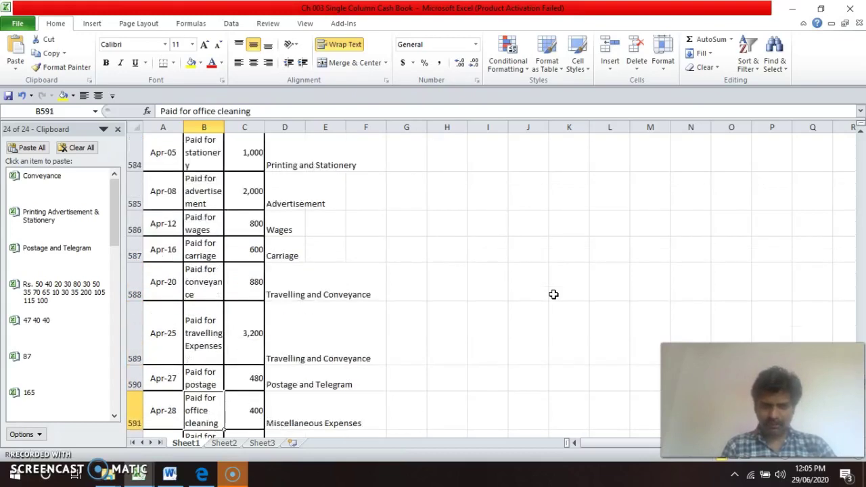
# - Copy the date above into C603 and change it to Apr-02
pyautogui.press('Right')
pyautogui.hotkey('ctrl', 'd')
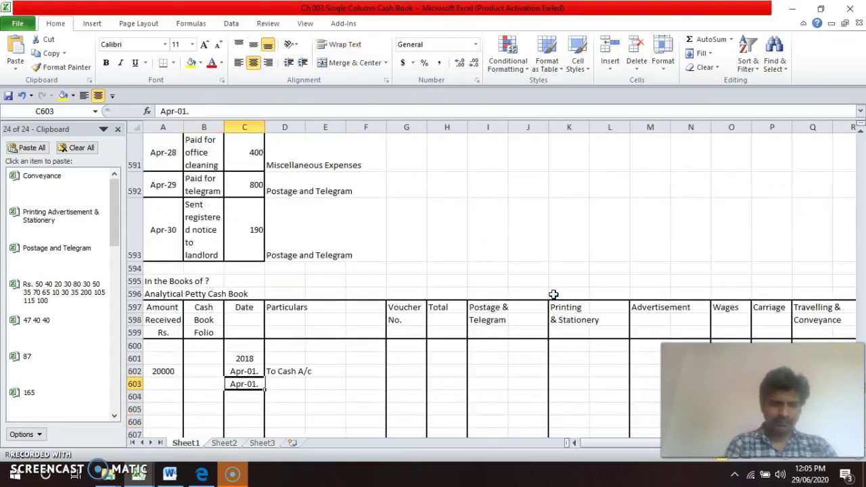
pyautogui.press('F2')
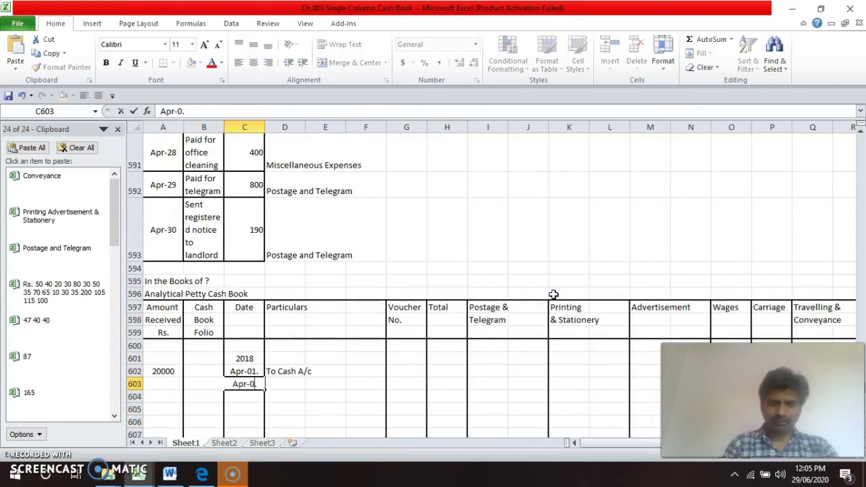
pyautogui.press('Return')
pyautogui.press('Up')
pyautogui.press('Right')
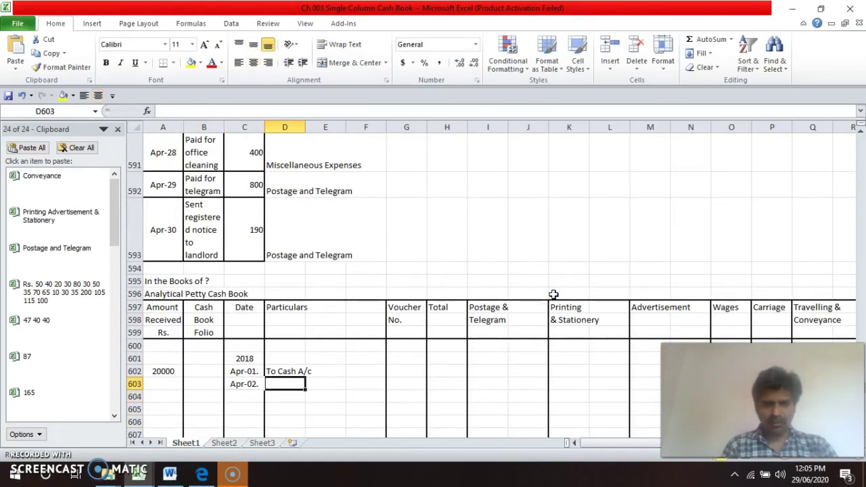
# - Copy the particulars above into D603 and change them to To Postage and Telegram A/c
pyautogui.hotkey('ctrl', 'd')
pyautogui.write('Postage and Telegram')
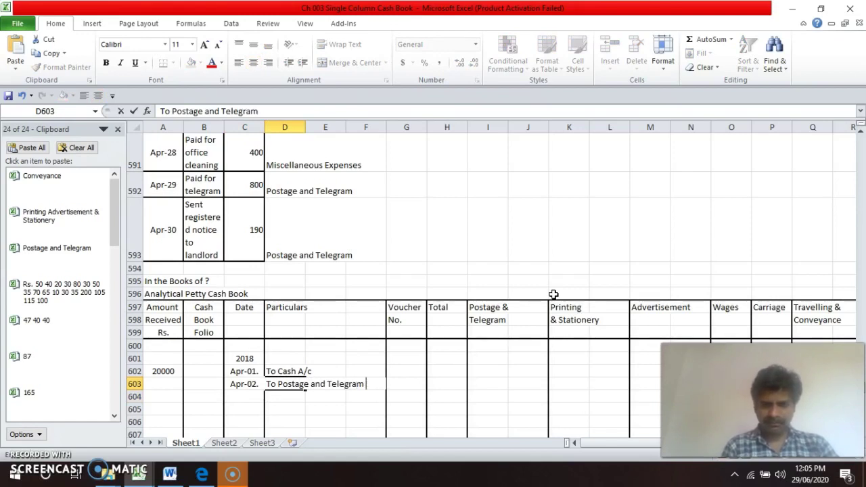
pyautogui.write('/c')
pyautogui.press('Return')
pyautogui.press('Up')
pyautogui.press('pageup')
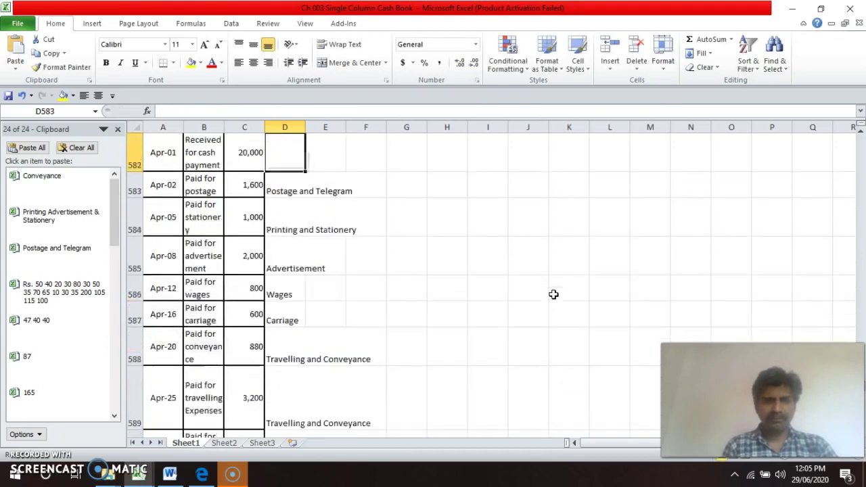
# - Shorten the Apr-02 particulars in D603 of the petty cash book to To Postage
pyautogui.press('Down')
pyautogui.press('Down')
pyautogui.press('Down')
pyautogui.press('Down')
pyautogui.press('Down')
pyautogui.press('Down')
pyautogui.press('Down')
pyautogui.press('Down')
pyautogui.press('Down')
pyautogui.press('Down')
pyautogui.press('Down')
pyautogui.press('Down')
pyautogui.press('Down')
pyautogui.press('Down')
pyautogui.press('Down')
pyautogui.press('Down')
pyautogui.press('Down')
pyautogui.press('Down')
pyautogui.press('Down')
pyautogui.press('Down')
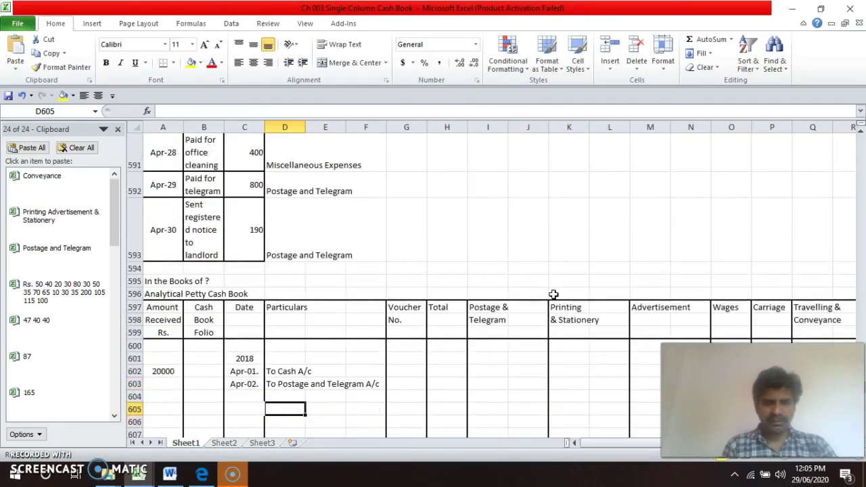
pyautogui.press('Up')
pyautogui.press('Up')
pyautogui.press('F2')
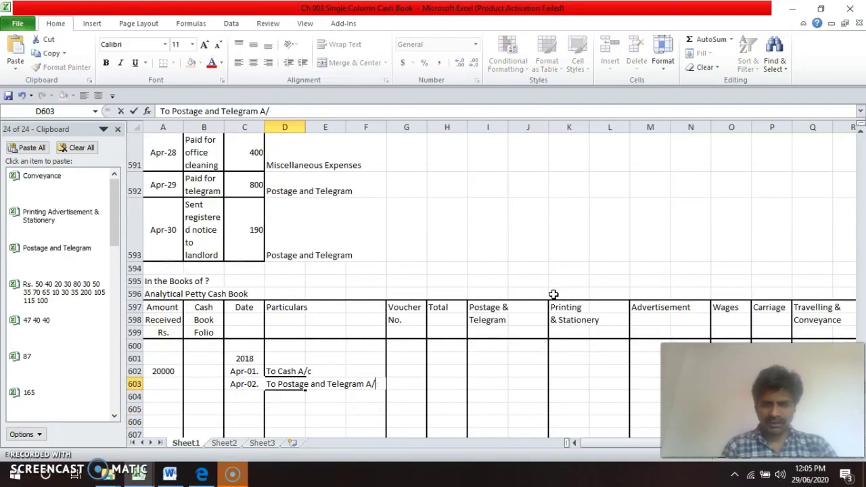
pyautogui.press('BackSpace')
pyautogui.press('BackSpace')
pyautogui.press('BackSpace')
pyautogui.press('BackSpace')
pyautogui.press('BackSpace')
pyautogui.press('BackSpace')
pyautogui.press('BackSpace')
pyautogui.press('BackSpace')
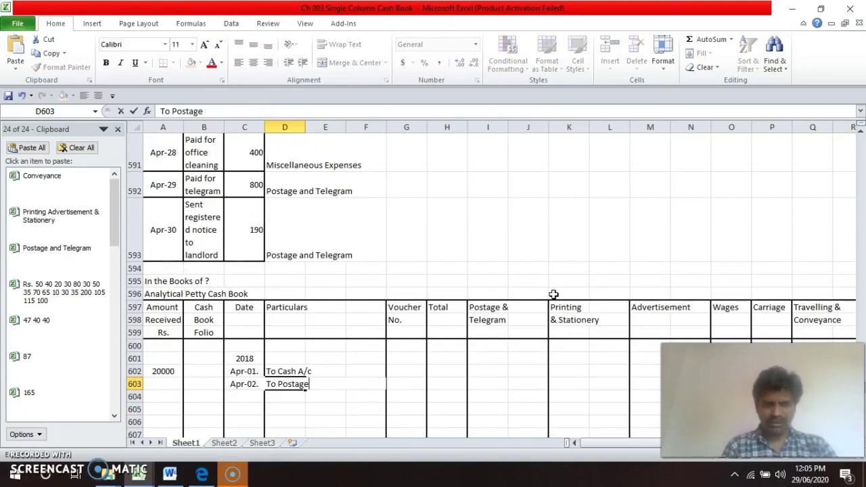
pyautogui.press('Return')
# - Check the Pr.2 transaction list for the amount of the Apr-02 postage payment
pyautogui.press('Up')
pyautogui.press('Up')
pyautogui.press('Up')
pyautogui.press('Up')
pyautogui.press('Up')
pyautogui.press('Up')
pyautogui.press('Up')
pyautogui.press('Up')
pyautogui.press('Up')
pyautogui.press('Up')
pyautogui.press('Up')
pyautogui.press('Up')
pyautogui.press('Up')
pyautogui.press('Up')
pyautogui.press('Up')
pyautogui.press('Up')
pyautogui.press('Up')
pyautogui.press('Up')
pyautogui.press('Up')
pyautogui.press('Up')
pyautogui.press('Up')
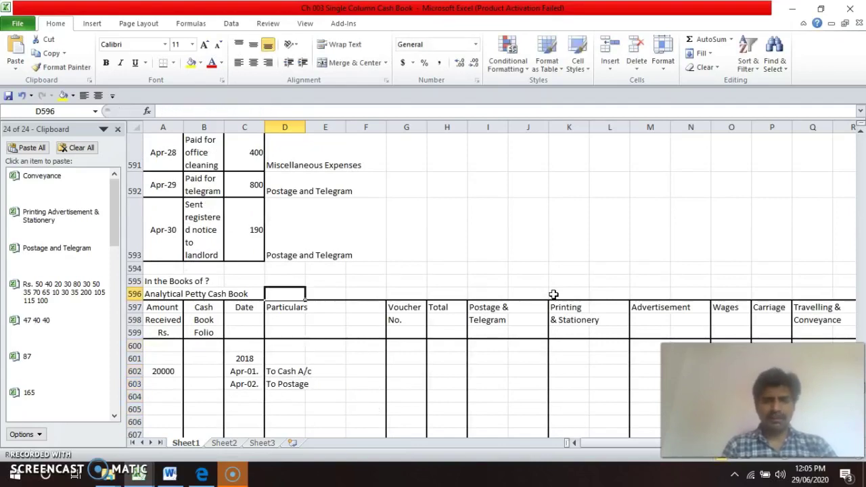
pyautogui.press('Down')
pyautogui.press('Down')
pyautogui.press('Down')
pyautogui.press('Down')
pyautogui.press('Down')
pyautogui.press('Down')
pyautogui.press('Down')
pyautogui.press('Down')
pyautogui.press('Down')
pyautogui.press('Down')
pyautogui.press('Down')
pyautogui.press('Down')
pyautogui.press('Down')
pyautogui.press('Down')
pyautogui.press('Down')
pyautogui.press('Down')
pyautogui.press('Down')
pyautogui.press('Down')
pyautogui.press('Down')
pyautogui.press('Down')
pyautogui.press('Down')
pyautogui.press('Down')
pyautogui.press('Down')
pyautogui.press('Down')
pyautogui.press('Down')
pyautogui.press('Down')
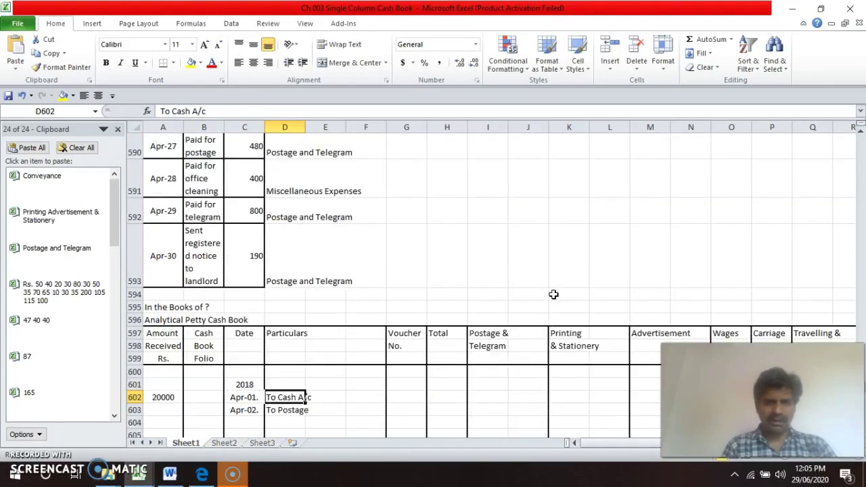
# - Enter 1600 for the Apr-02 postage payment in H603 under Total and in J603 under Postage & Telegram
pyautogui.press('Down')
pyautogui.press('Right')
pyautogui.press('Right')
pyautogui.press('Right')
pyautogui.press('Right')
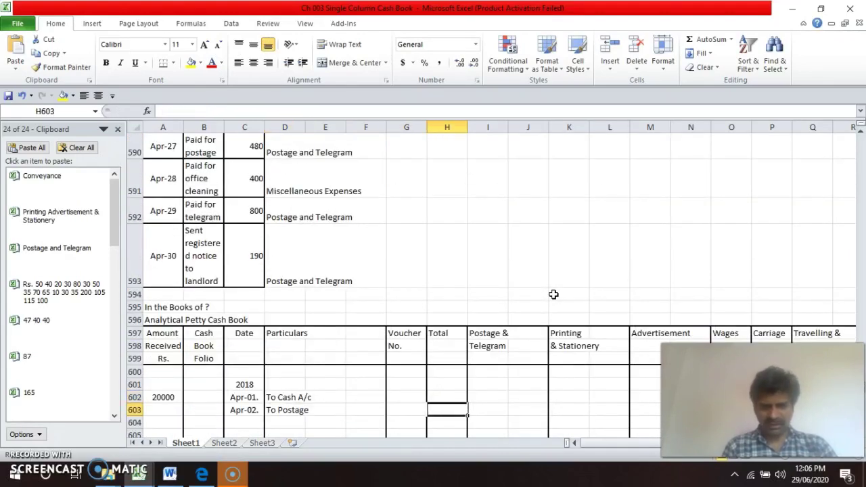
pyautogui.write('1600')
pyautogui.press('Right')
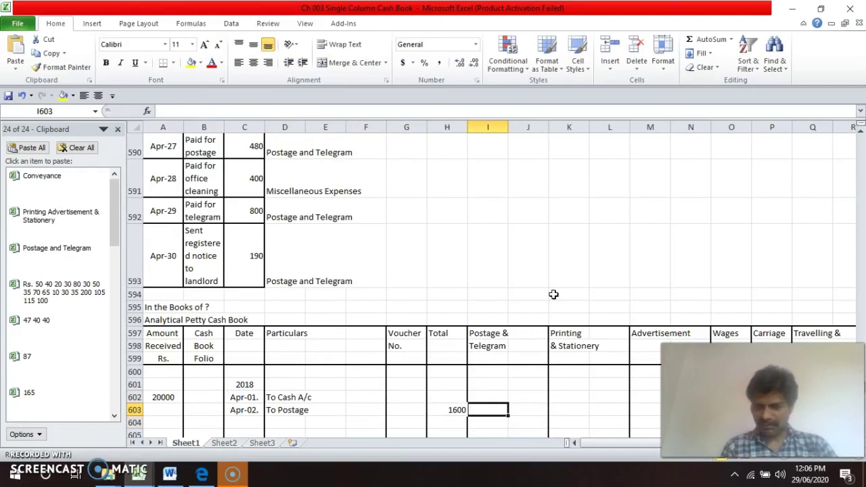
pyautogui.press('Right')
pyautogui.write('1')
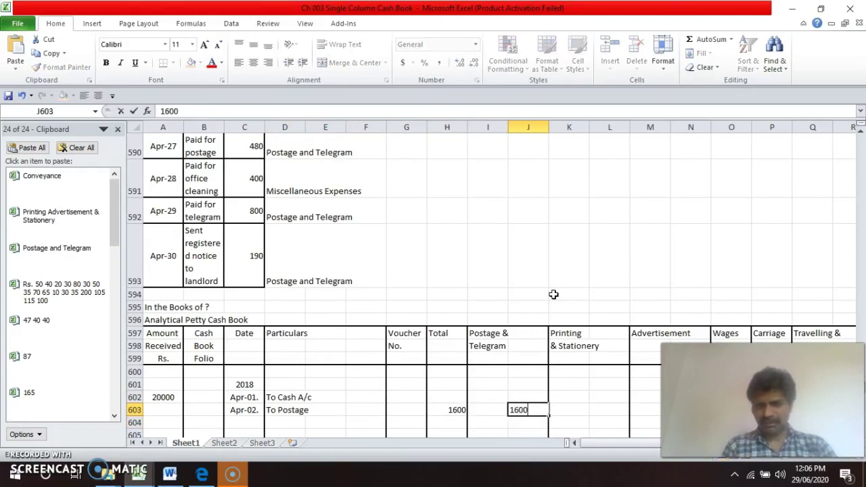
pyautogui.press('Return')
# - Merge and center both lines of the Postage & Telegram heading across columns I and J in rows 597 and 598
pyautogui.press('Up')
pyautogui.press('Up')
pyautogui.press('Up')
pyautogui.press('Up')
pyautogui.press('Up')
pyautogui.press('Up')
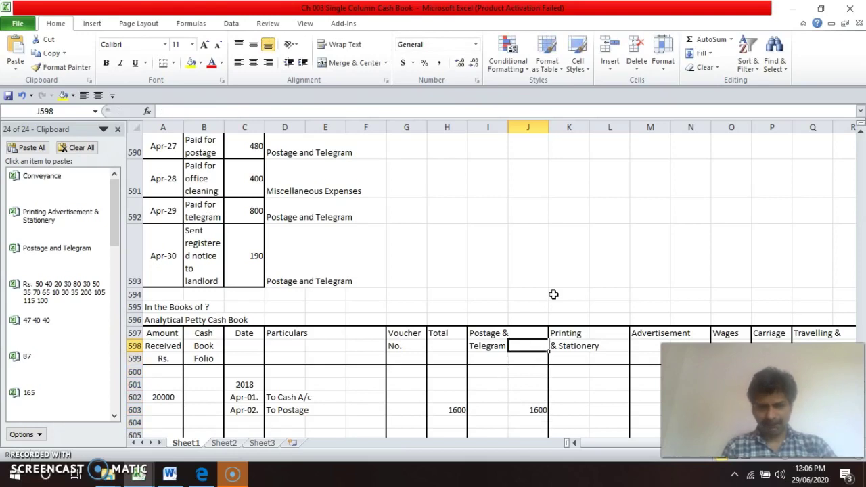
pyautogui.press('Left')
pyautogui.press('Up')
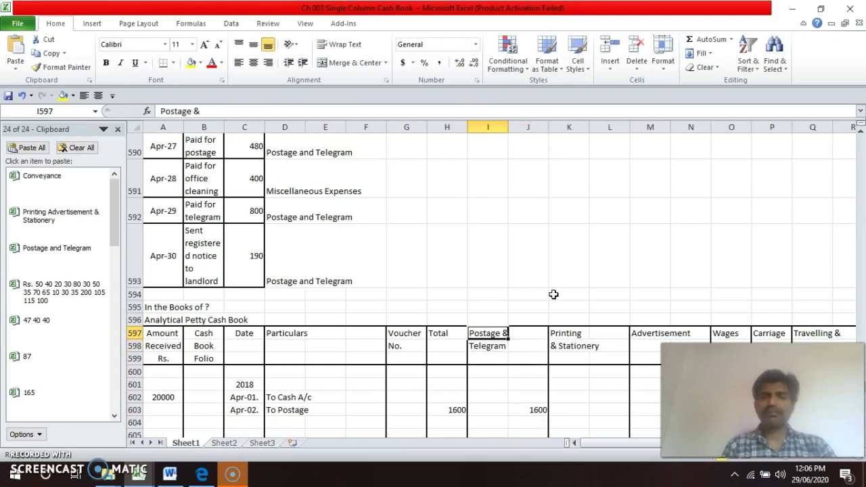
pyautogui.hotkey('shift', 'Right')
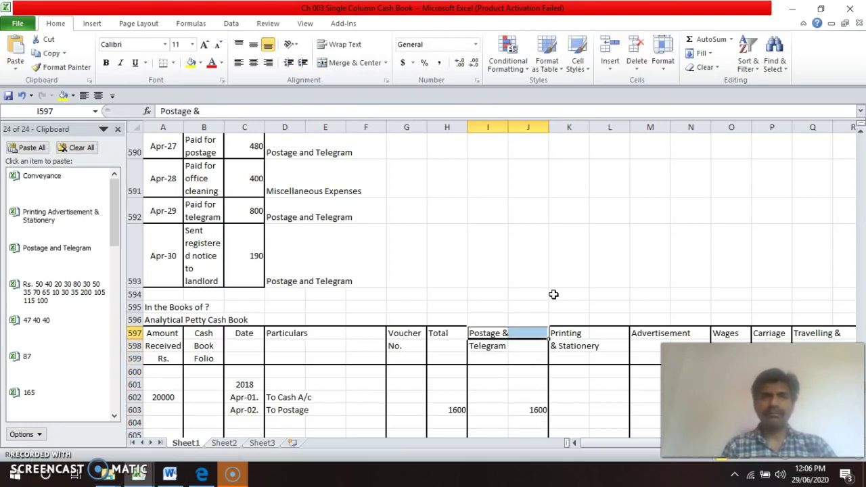
pyautogui.click(350, 63)
pyautogui.press('Down')
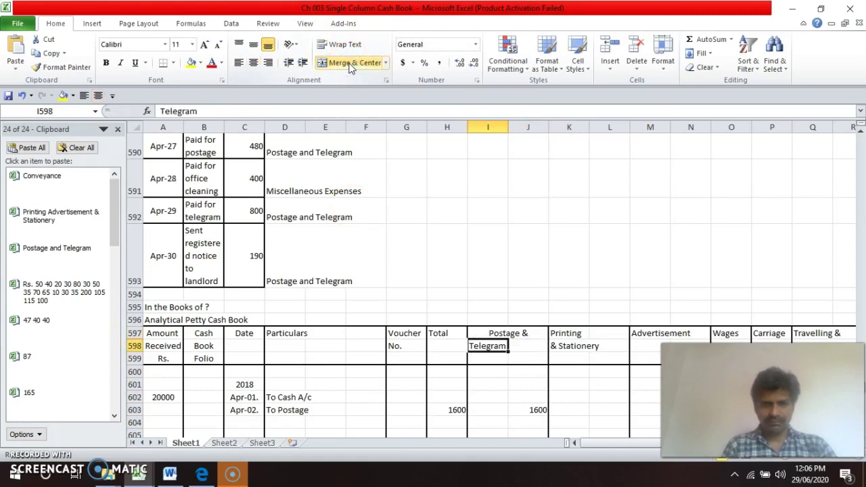
pyautogui.hotkey('shift', 'Right')
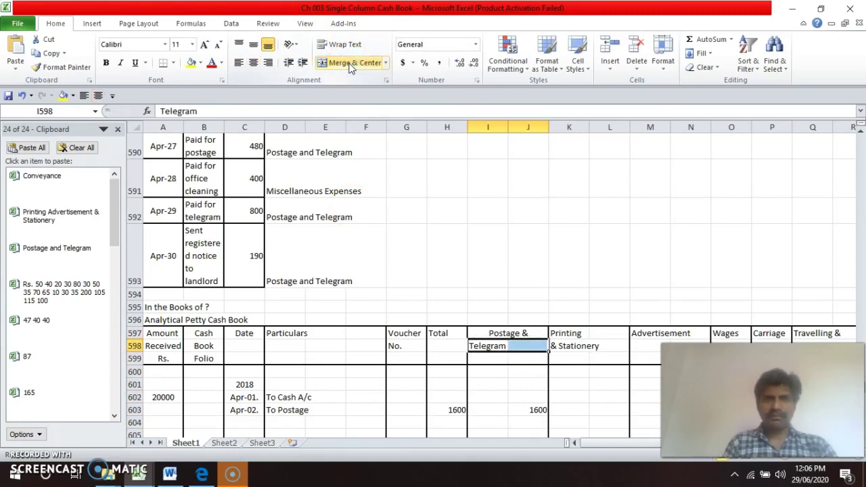
pyautogui.click(351, 63)
# - Merge and center the Apr-02 postage amount across I603:J603
pyautogui.press('Down')
pyautogui.press('Down')
pyautogui.press('Down')
pyautogui.press('Down')
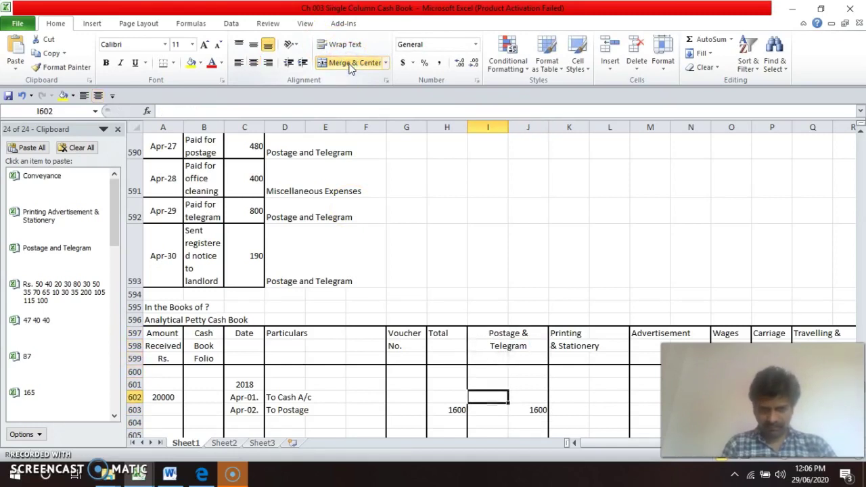
pyautogui.press('Down')
pyautogui.hotkey('shift', 'Right')
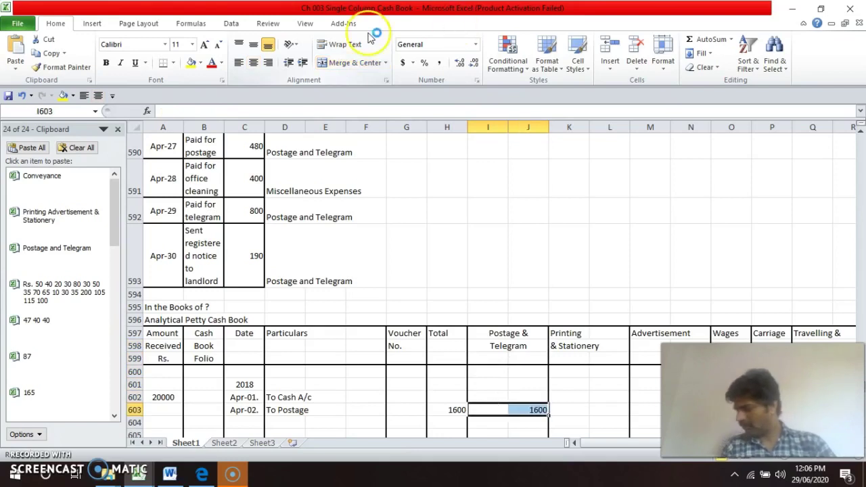
pyautogui.click(362, 63)
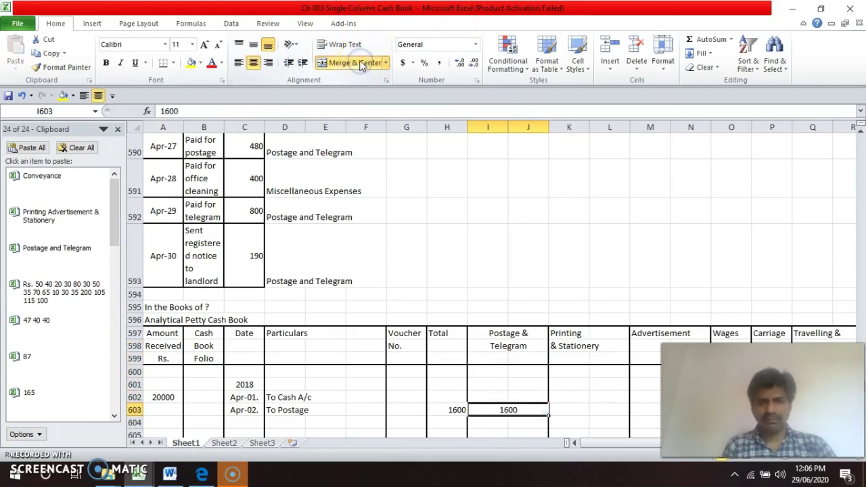
# - Check the Pr.2 transaction list for the date, nature and amount of the payment following the Apr-02 postage
pyautogui.press('Up')
pyautogui.press('Up')
pyautogui.press('Up')
pyautogui.press('Up')
pyautogui.press('Up')
pyautogui.press('Up')
pyautogui.press('Up')
pyautogui.press('Up')
pyautogui.press('Up')
pyautogui.press('Up')
pyautogui.press('Up')
pyautogui.press('Up')
pyautogui.press('Up')
pyautogui.press('Up')
pyautogui.press('Up')
pyautogui.press('Up')
pyautogui.press('Up')
pyautogui.press('Up')
pyautogui.press('Left')
pyautogui.press('Left')
pyautogui.press('Left')
pyautogui.press('Left')
pyautogui.press('Left')
pyautogui.press('Left')
pyautogui.press('Left')
pyautogui.press('Left')
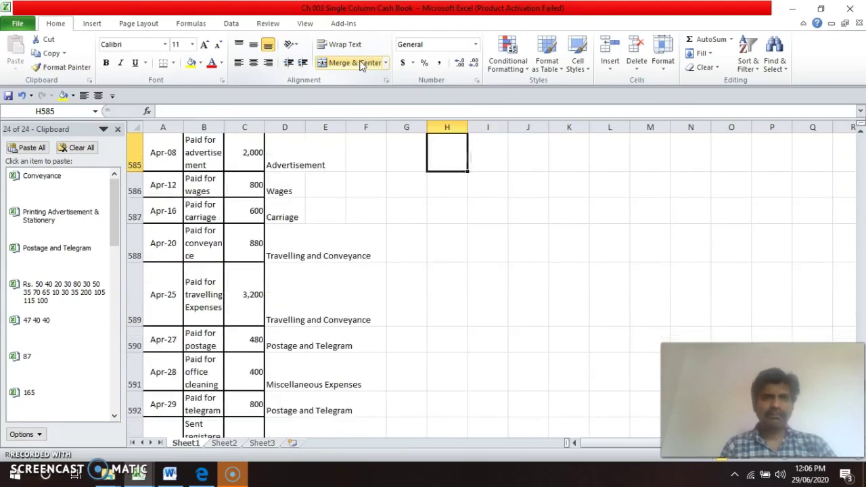
pyautogui.press('Up')
pyautogui.press('Up')
pyautogui.press('Up')
pyautogui.press('Up')
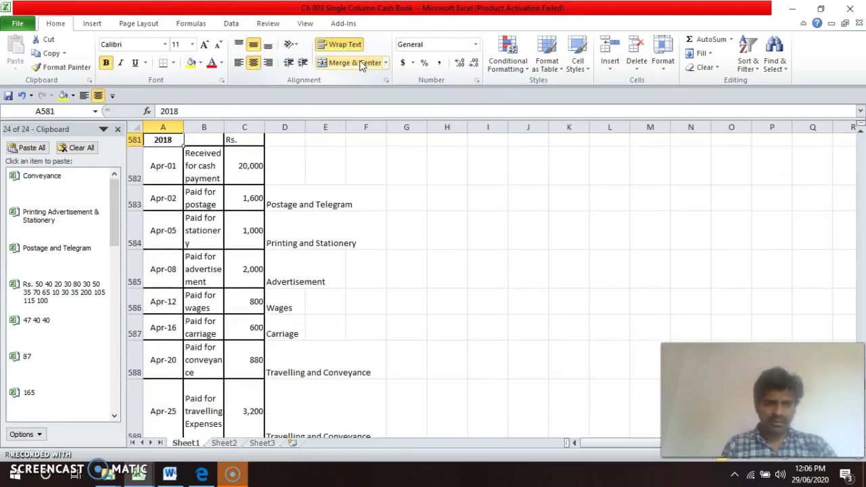
pyautogui.press('Down')
pyautogui.press('Down')
pyautogui.press('Down')
pyautogui.press('Down')
pyautogui.press('Down')
pyautogui.press('Down')
pyautogui.press('Down')
pyautogui.press('Down')
pyautogui.press('Down')
pyautogui.press('Down')
pyautogui.press('Down')
pyautogui.press('Down')
pyautogui.press('Down')
pyautogui.press('Down')
pyautogui.press('Down')
pyautogui.press('Down')
pyautogui.press('Down')
pyautogui.press('Down')
pyautogui.press('Down')
pyautogui.press('Down')
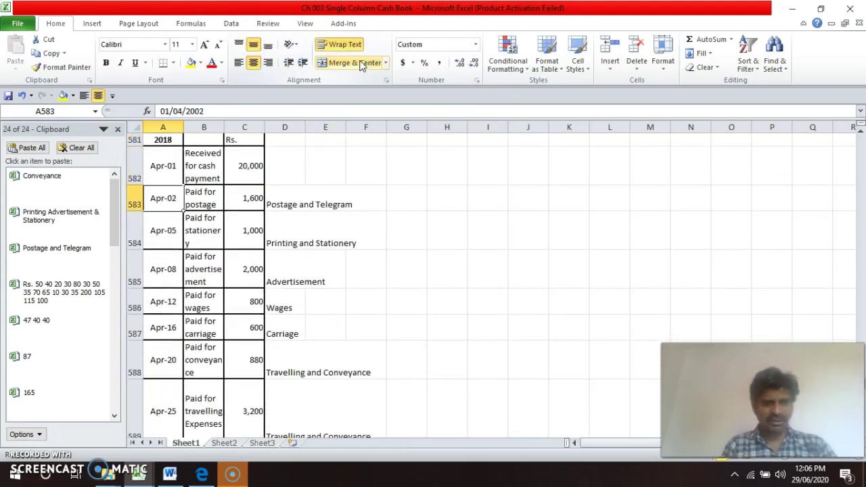
# - Copy the Apr-02. date down into C604 and change it to Apr-05. for the stationery payment
pyautogui.press('Right')
pyautogui.press('Right')
pyautogui.press('Up')
pyautogui.hotkey('ctrl', 'd')
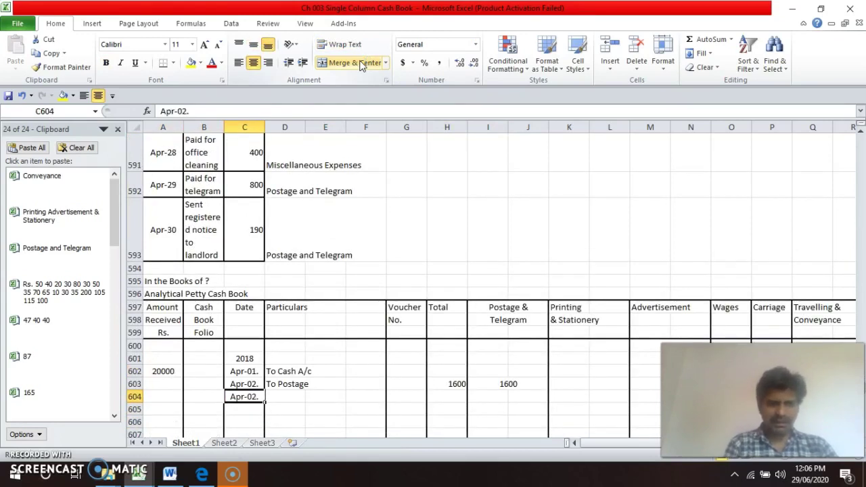
pyautogui.press('F2')
pyautogui.press('BackSpace')
pyautogui.press('BackSpace')
pyautogui.write('5.')
pyautogui.press('Return')
# - Enter "To Satationery" in D604 as the particulars of the Apr-05 payment
pyautogui.press('Up')
pyautogui.press('Right')
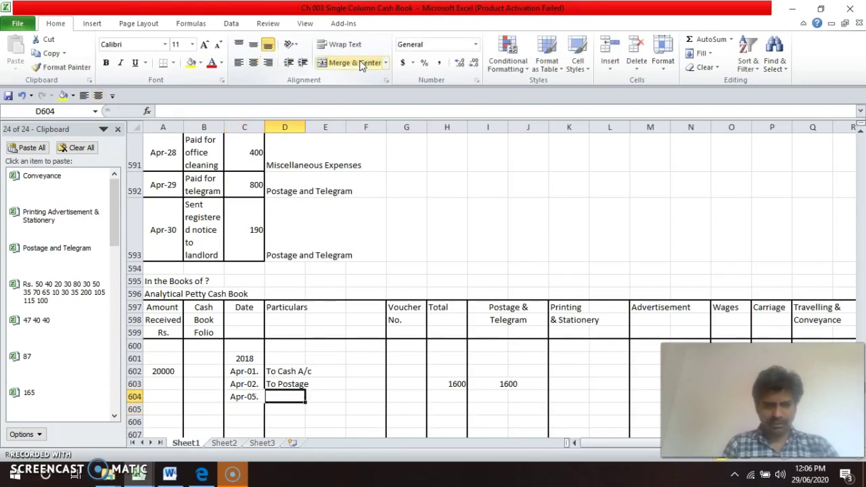
pyautogui.write('To Satationery')
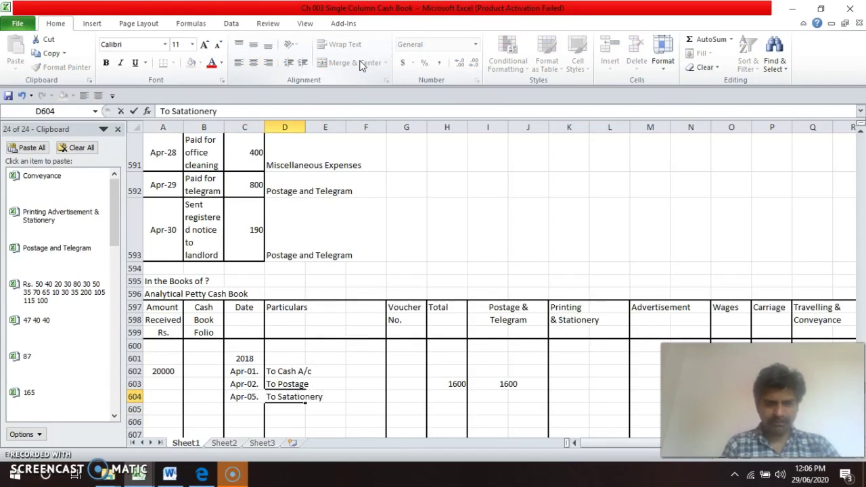
pyautogui.press('Return')
# - Center the Total column of the petty cash book, from its heading in H597 down to H616
pyautogui.press('Up')
pyautogui.press('Right')
pyautogui.press('Right')
pyautogui.press('Right')
pyautogui.press('Right')
pyautogui.press('Right')
pyautogui.press('Up')
pyautogui.press('Left')
pyautogui.press('Up')
pyautogui.press('Up')
pyautogui.press('Up')
pyautogui.press('Up')
pyautogui.press('Up')
pyautogui.press('Up')
pyautogui.press('Up')
pyautogui.press('Down')
pyautogui.hotkey('shift', 'Down')
pyautogui.hotkey('shift', 'Down')
pyautogui.hotkey('shift', 'Down')
pyautogui.hotkey('shift', 'Down')
pyautogui.hotkey('shift', 'Down')
pyautogui.hotkey('shift', 'Down')
pyautogui.hotkey('shift', 'Down')
pyautogui.hotkey('shift', 'Down')
pyautogui.hotkey('shift', 'Down')
pyautogui.hotkey('shift', 'Down')
pyautogui.hotkey('shift', 'Down')
pyautogui.hotkey('shift', 'Down')
pyautogui.hotkey('shift', 'Down')
pyautogui.hotkey('shift', 'Down')
pyautogui.hotkey('shift', 'Down')
pyautogui.hotkey('shift', 'Down')
pyautogui.hotkey('shift', 'Down')
pyautogui.hotkey('shift', 'Down')
pyautogui.hotkey('shift', 'Down')
pyautogui.hotkey('shift', 'Down')
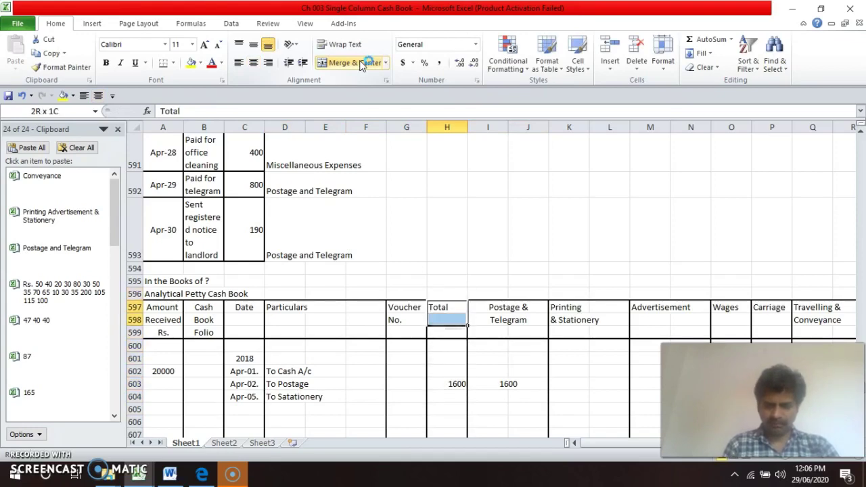
pyautogui.hotkey('shift', 'Up')
pyautogui.hotkey('shift', 'Up')
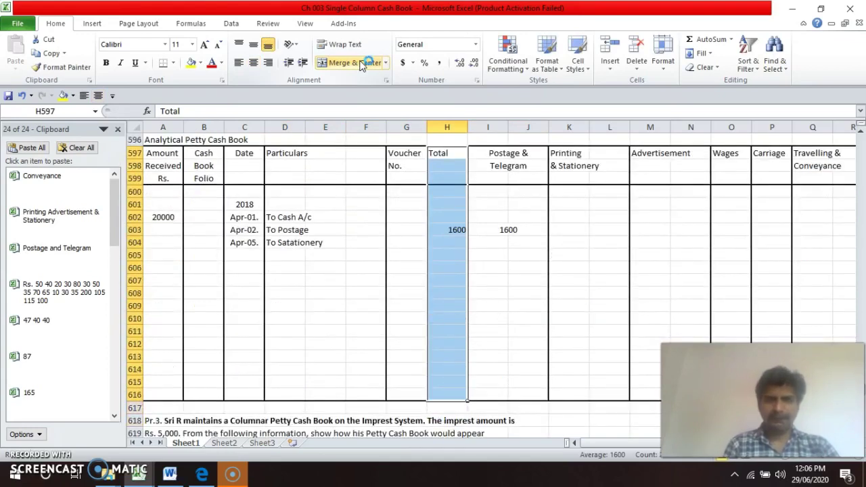
pyautogui.click(254, 62)
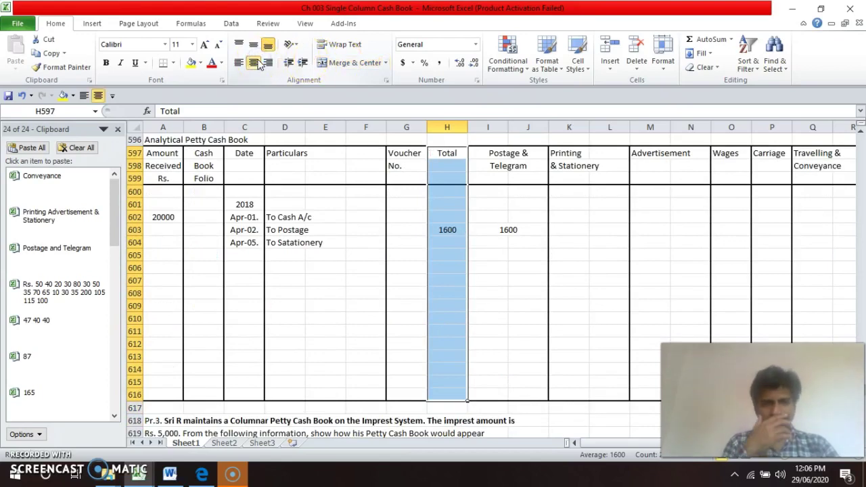
# - Check the Pr.2 transaction list for the amount of the Apr-05 stationery payment
pyautogui.press('Down')
pyautogui.press('Up')
pyautogui.press('Up')
pyautogui.press('Up')
pyautogui.press('Up')
pyautogui.press('Up')
pyautogui.press('Up')
pyautogui.press('Up')
pyautogui.press('Up')
pyautogui.press('Up')
pyautogui.press('Up')
pyautogui.press('Up')
pyautogui.press('Up')
pyautogui.press('Up')
pyautogui.press('Up')
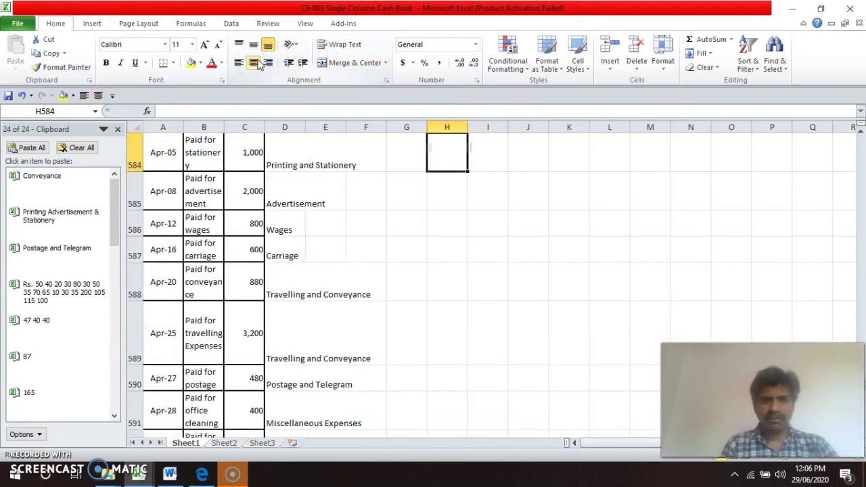
# - Enter 1000 in H604 under Total for the Apr-05 stationery payment
pyautogui.press('Down')
pyautogui.press('Down')
pyautogui.press('Down')
pyautogui.press('Down')
pyautogui.press('Down')
pyautogui.press('Down')
pyautogui.press('Down')
pyautogui.press('Down')
pyautogui.press('Down')
pyautogui.press('Down')
pyautogui.press('Down')
pyautogui.press('Down')
pyautogui.press('Down')
pyautogui.press('Down')
pyautogui.press('Down')
pyautogui.press('Down')
pyautogui.press('Down')
pyautogui.press('Down')
pyautogui.press('Down')
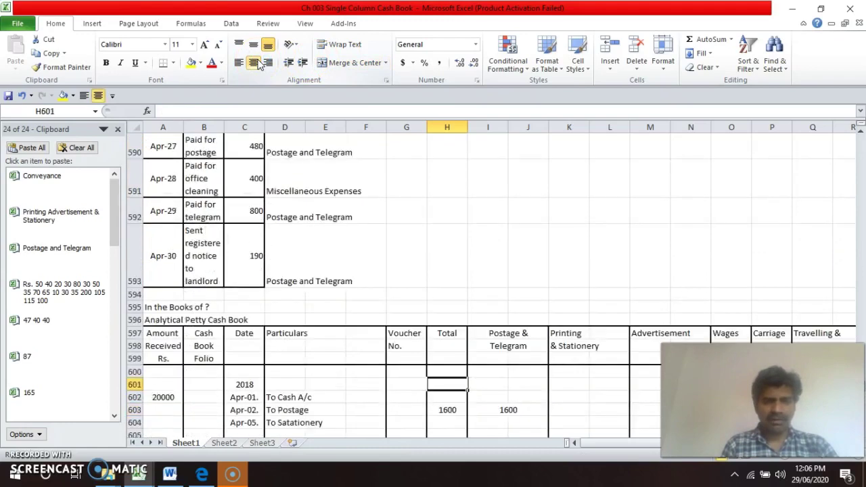
pyautogui.press('Down')
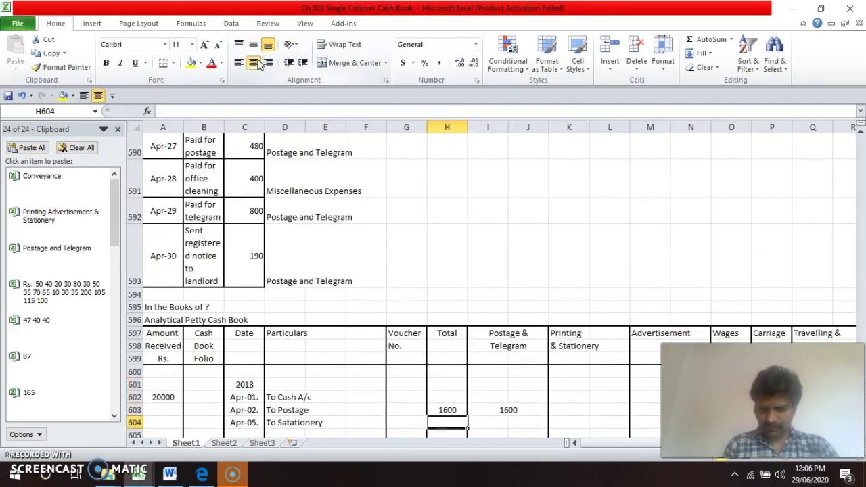
pyautogui.write('1000')
pyautogui.press('Return')
# - Merge and center K604:L604 under Printing & Stationery and enter 1000 there for the Apr-05 payment
pyautogui.press('Up')
pyautogui.press('Right')
pyautogui.press('Right')
pyautogui.press('Right')
pyautogui.hotkey('shift', 'Right')
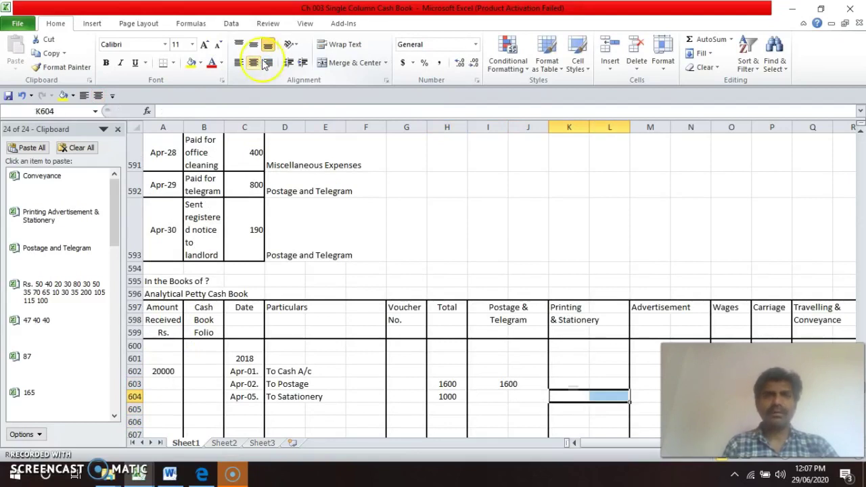
pyautogui.click(343, 64)
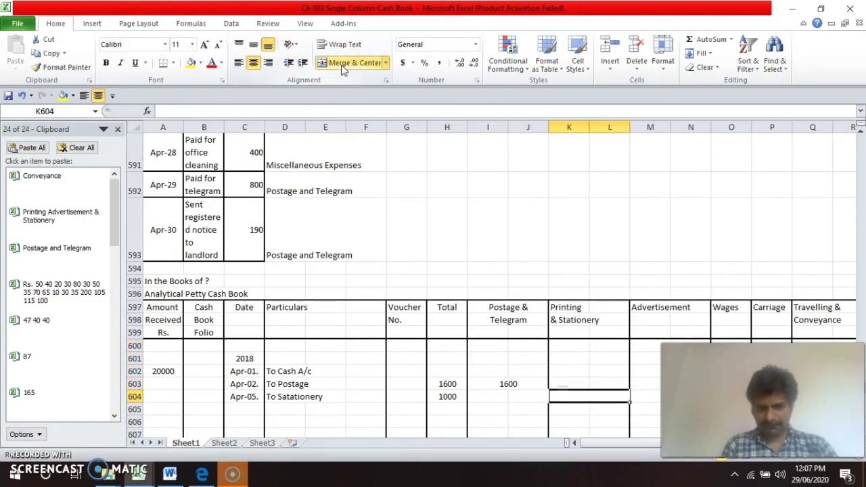
pyautogui.write('1000')
pyautogui.press('Return')
# - Merge and center both lines of the Printing & Stationery heading across columns K and L in rows 597 and 598
pyautogui.press('Up')
pyautogui.press('Up')
pyautogui.press('Up')
pyautogui.press('Up')
pyautogui.press('Up')
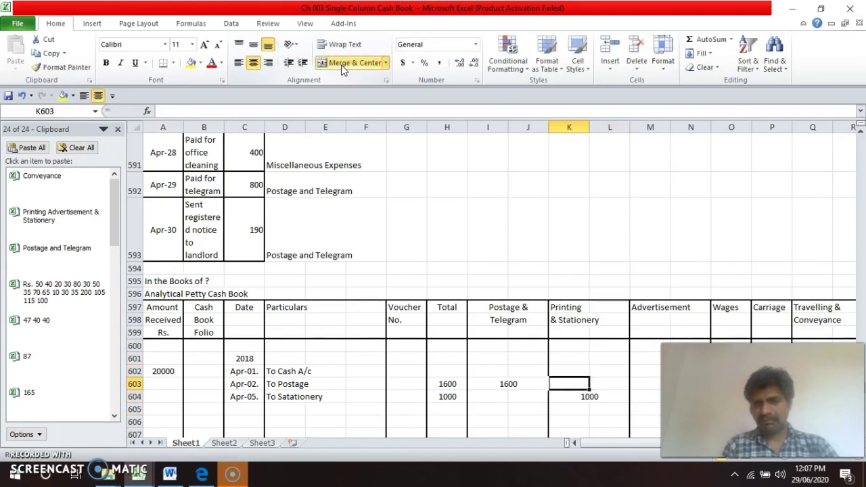
pyautogui.press('Up')
pyautogui.press('Up')
pyautogui.press('Up')
pyautogui.hotkey('shift', 'Right')
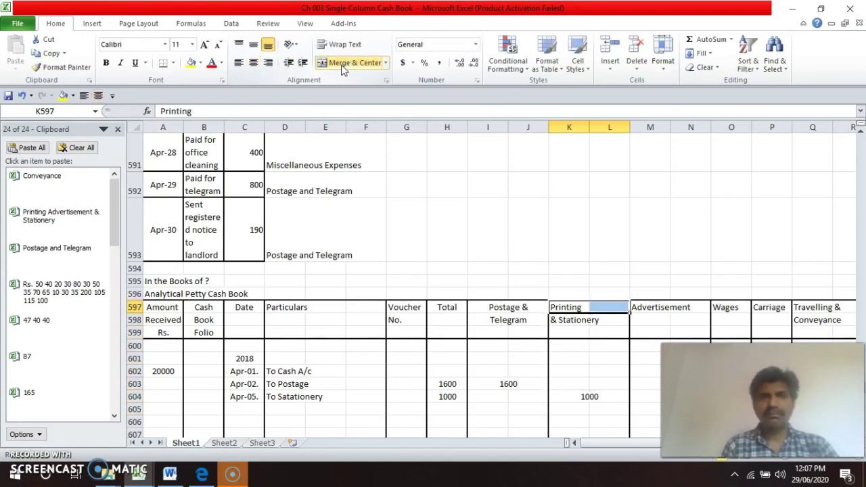
pyautogui.click(341, 68)
pyautogui.press('Down')
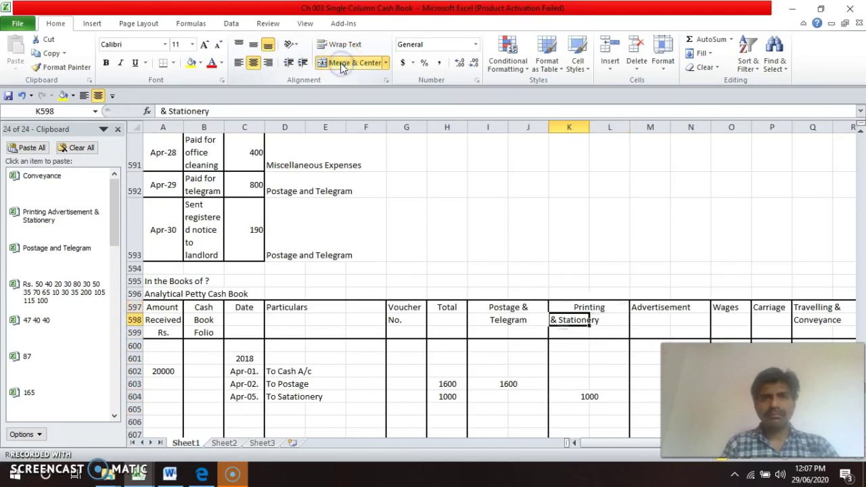
pyautogui.hotkey('shift', 'Right')
pyautogui.hotkey('shift', 'Right')
pyautogui.hotkey('shift', 'Left')
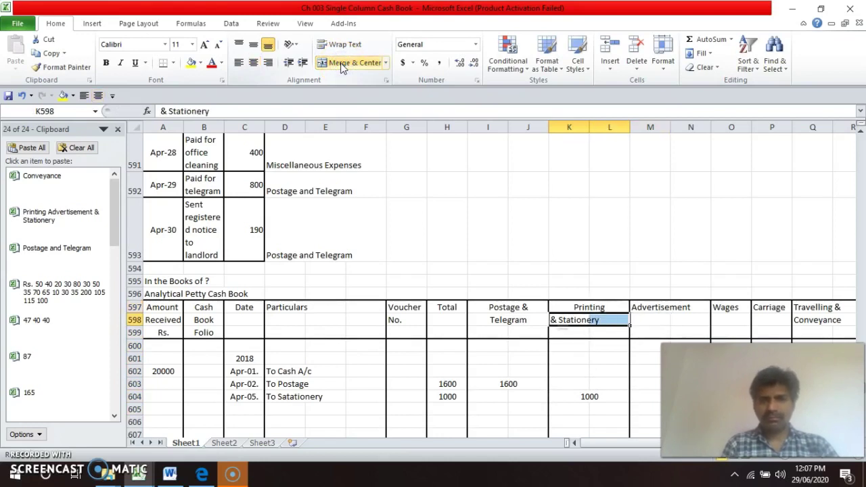
pyautogui.click(341, 67)
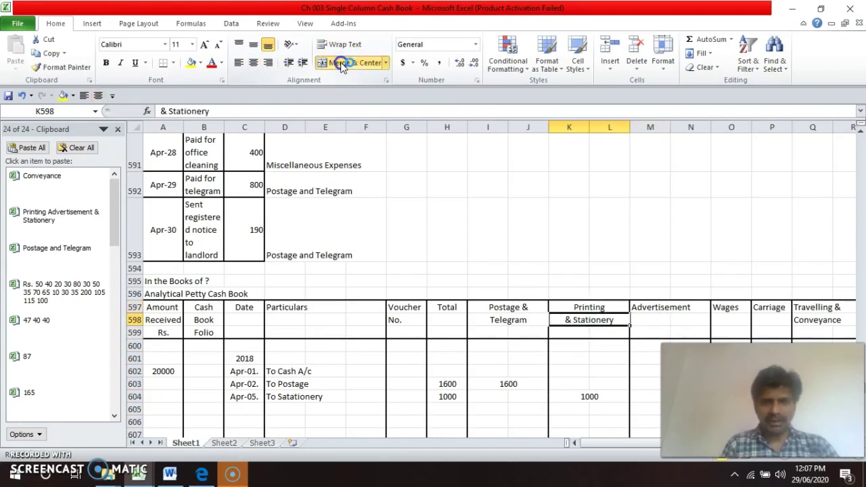
# - Correct the spelling of the Apr-05 particulars in D604 to To Stationery
pyautogui.press('Down')
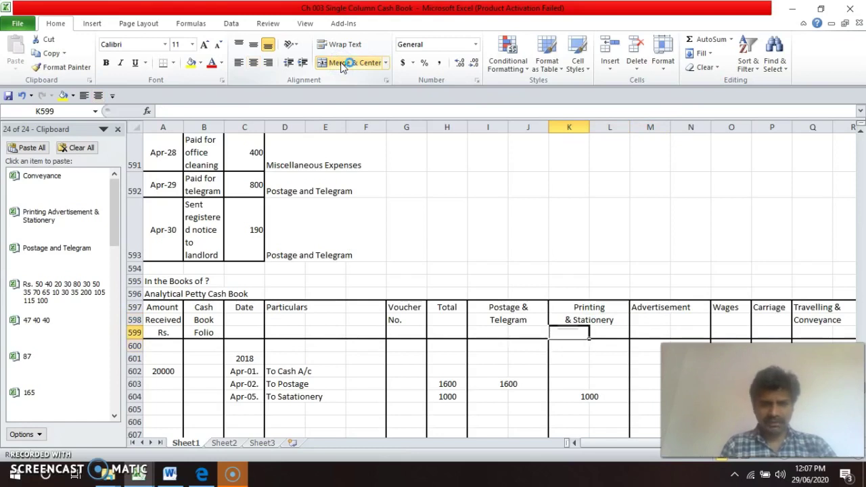
pyautogui.press('Down')
pyautogui.press('Down')
pyautogui.press('Left')
pyautogui.press('Left')
pyautogui.press('Left')
pyautogui.press('Left')
pyautogui.press('Left')
pyautogui.press('Left')
pyautogui.press('Left')
pyautogui.press('Down')
pyautogui.press('Down')
pyautogui.press('Down')
pyautogui.press('F2')
pyautogui.press('Left')
pyautogui.press('Left')
pyautogui.press('Left')
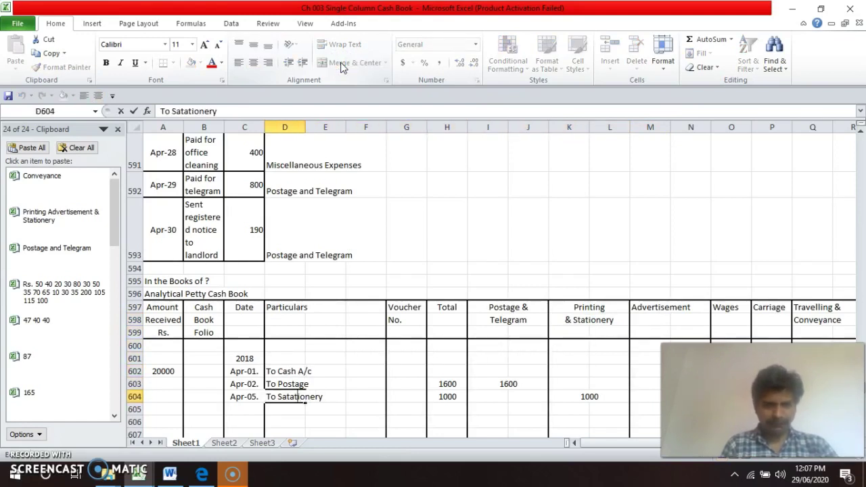
pyautogui.press('BackSpace')
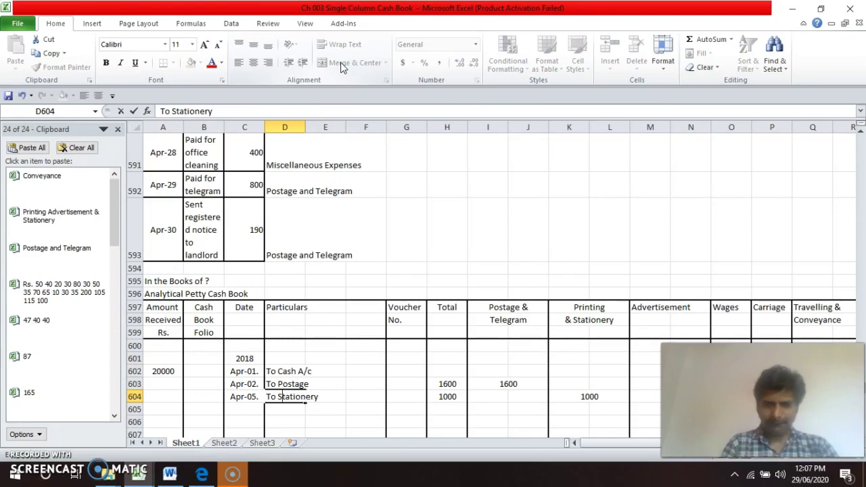
pyautogui.press('Return')
# - Check the Pr.2 transaction list for the transaction that follows the Apr-05 stationery payment
pyautogui.press('Up')
pyautogui.press('Up')
pyautogui.press('Up')
pyautogui.press('Up')
pyautogui.press('Up')
pyautogui.press('Up')
pyautogui.press('Up')
pyautogui.press('Up')
pyautogui.press('Up')
pyautogui.press('Up')
pyautogui.press('Up')
pyautogui.press('Up')
pyautogui.press('Up')
pyautogui.press('Up')
pyautogui.press('Up')
pyautogui.press('Up')
pyautogui.press('Up')
pyautogui.press('Up')
pyautogui.press('Up')
pyautogui.press('Up')
pyautogui.press('Up')
pyautogui.press('Up')
pyautogui.press('Up')
pyautogui.press('Up')
pyautogui.press('Up')
pyautogui.press('Up')
pyautogui.press('Up')
pyautogui.press('Down')
pyautogui.press('Down')
pyautogui.press('Down')
pyautogui.press('Down')
pyautogui.press('Down')
pyautogui.press('Down')
pyautogui.press('Down')
pyautogui.press('Down')
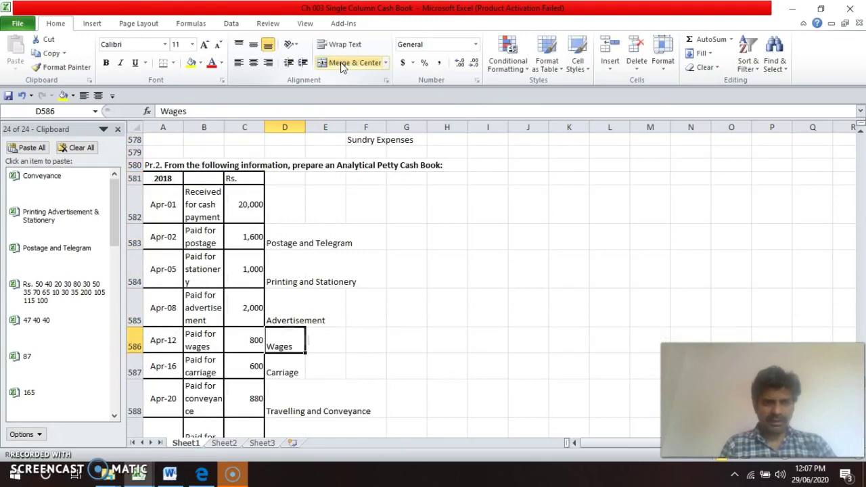
pyautogui.press('Down')
pyautogui.press('Down')
pyautogui.press('Down')
pyautogui.press('Down')
pyautogui.press('Down')
pyautogui.press('Down')
pyautogui.press('Down')
pyautogui.press('Down')
pyautogui.press('Down')
pyautogui.press('Down')
pyautogui.press('Down')
pyautogui.press('Down')
pyautogui.press('Down')
pyautogui.press('Down')
pyautogui.press('Down')
pyautogui.press('Down')
pyautogui.press('Down')
pyautogui.press('Down')
pyautogui.press('Down')
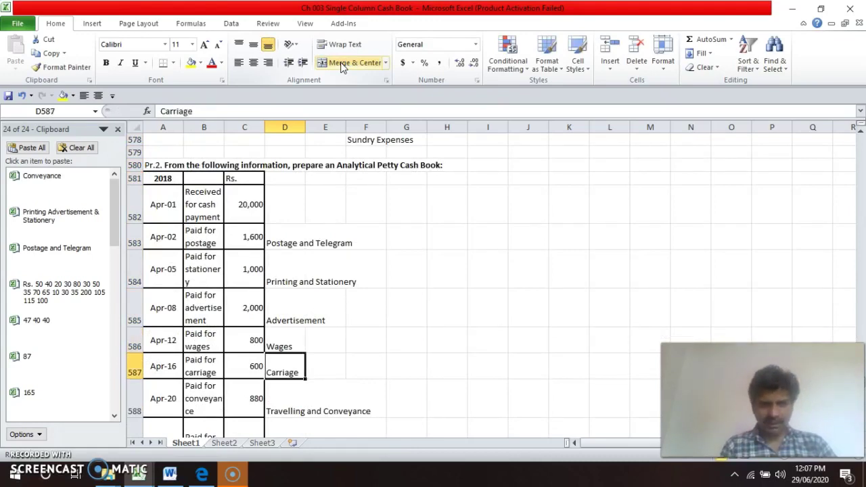
# - Enter the date Apr-08. in C605 and the particulars To Advertisement in D605
pyautogui.press('Left')
pyautogui.hotkey('ctrl', 'd')
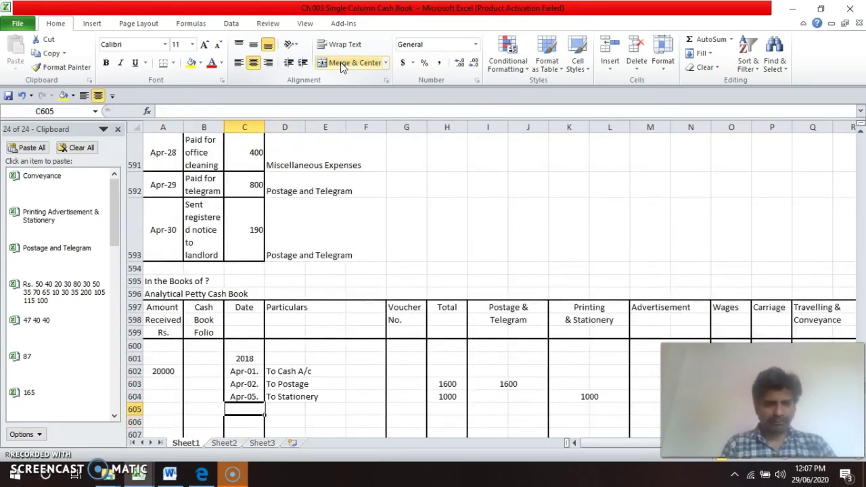
pyautogui.press('F2')
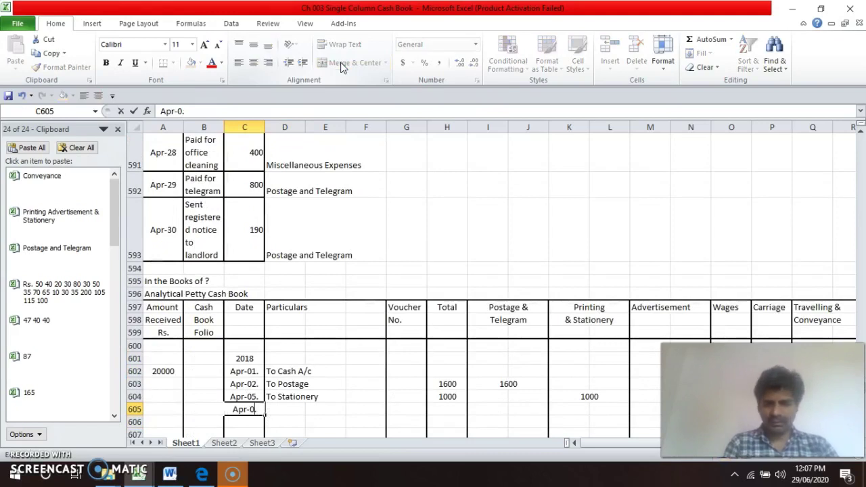
pyautogui.press('Return')
pyautogui.press('Up')
pyautogui.press('Right')
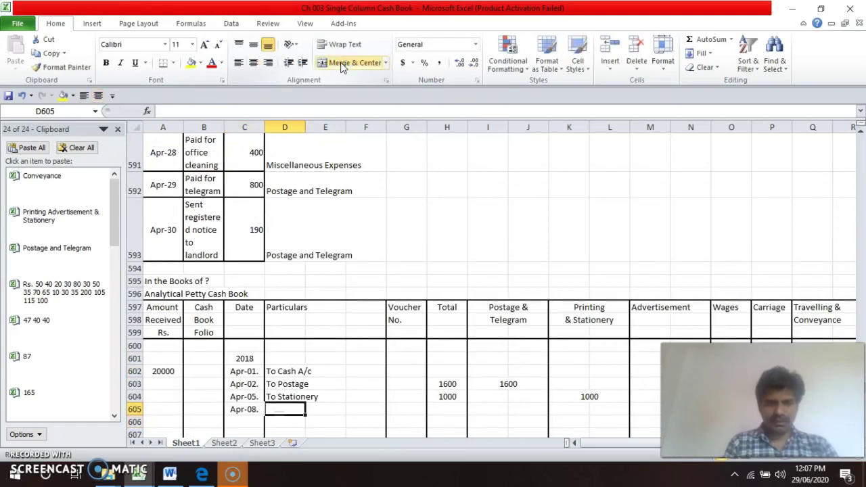
pyautogui.write('To Advertisement')
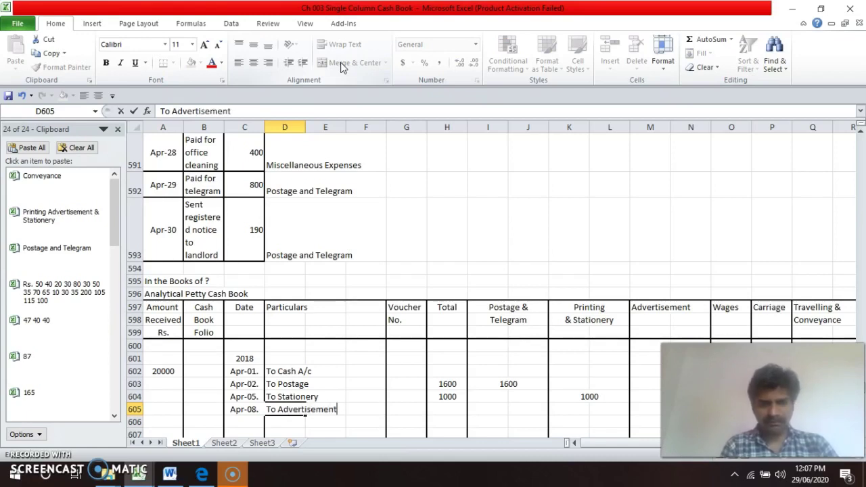
pyautogui.press('Return')
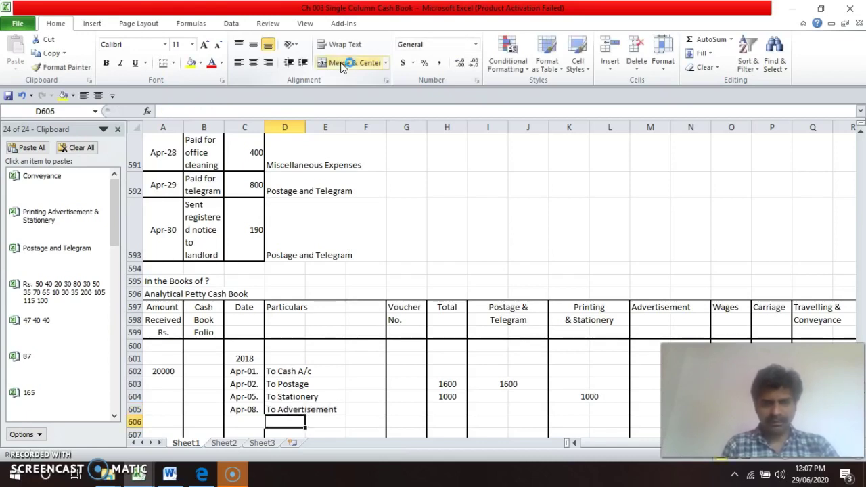
# - Check the Pr.2 transaction list for the amount of the Apr-08 advertisement payment
pyautogui.press('Up')
pyautogui.press('Right')
pyautogui.press('Right')
pyautogui.press('Right')
pyautogui.press('Right')
pyautogui.press('Up')
pyautogui.press('Up')
pyautogui.press('Up')
pyautogui.press('Up')
pyautogui.press('Up')
pyautogui.press('Up')
pyautogui.press('Up')
pyautogui.press('Up')
pyautogui.press('Up')
pyautogui.press('Up')
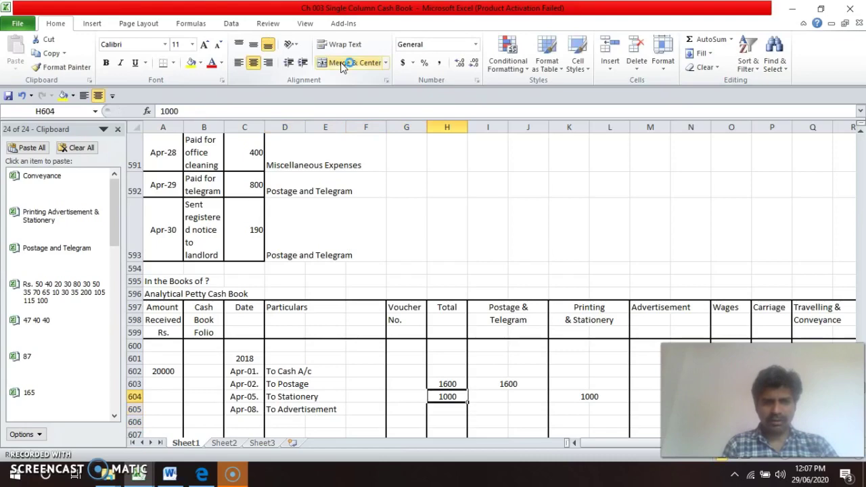
pyautogui.press('Up')
pyautogui.press('Up')
pyautogui.press('Up')
pyautogui.press('Up')
pyautogui.press('Up')
pyautogui.press('Up')
pyautogui.press('Up')
pyautogui.press('Up')
pyautogui.press('Up')
pyautogui.press('Up')
pyautogui.press('Up')
pyautogui.press('Up')
pyautogui.press('Up')
pyautogui.press('Up')
pyautogui.press('Up')
pyautogui.press('Up')
pyautogui.press('Up')
pyautogui.press('Down')
pyautogui.press('Down')
pyautogui.press('Down')
pyautogui.press('Down')
pyautogui.press('Down')
pyautogui.press('Down')
pyautogui.press('Down')
pyautogui.press('Down')
pyautogui.press('Down')
pyautogui.press('Down')
pyautogui.press('Down')
pyautogui.press('Down')
pyautogui.press('Down')
pyautogui.press('Down')
pyautogui.press('Down')
pyautogui.press('Down')
pyautogui.press('Down')
pyautogui.press('Down')
pyautogui.press('Down')
pyautogui.press('Down')
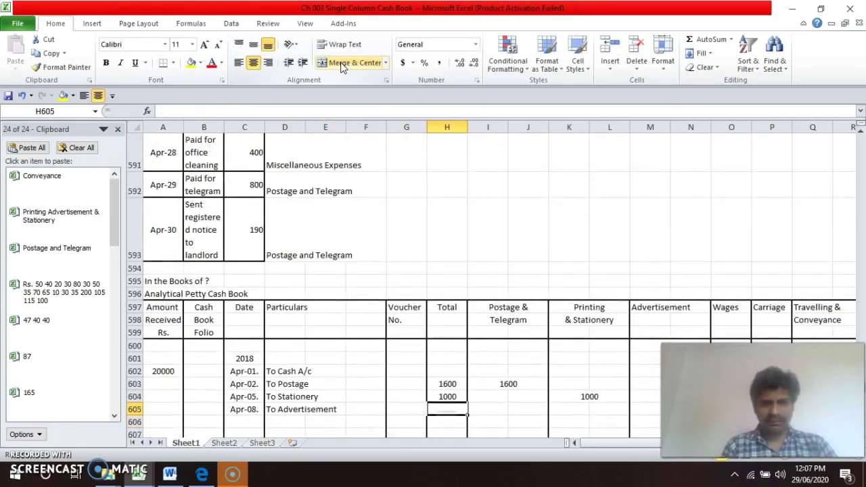
# - Enter 2000 for the Apr-08 payment in H605 under Total and in M605 under Advertisement
pyautogui.write('2000')
pyautogui.press('Return')
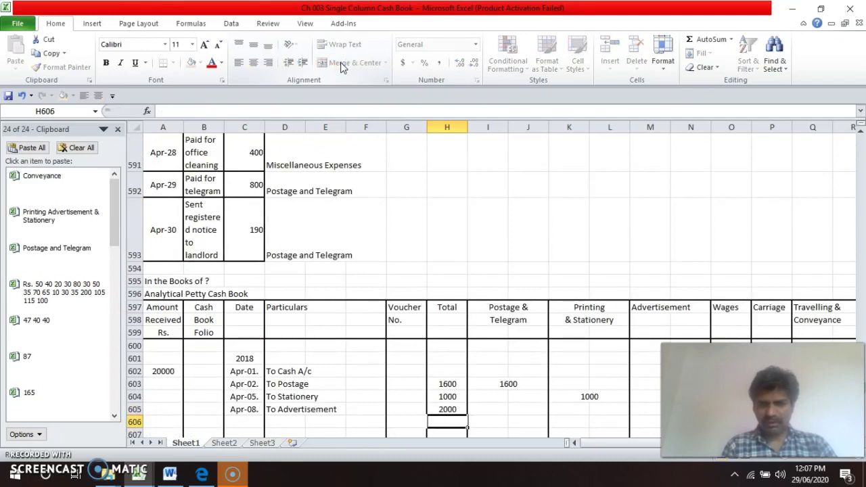
pyautogui.press('Up')
pyautogui.press('Right')
pyautogui.press('Right')
pyautogui.press('Right')
pyautogui.press('Right')
pyautogui.press('Right')
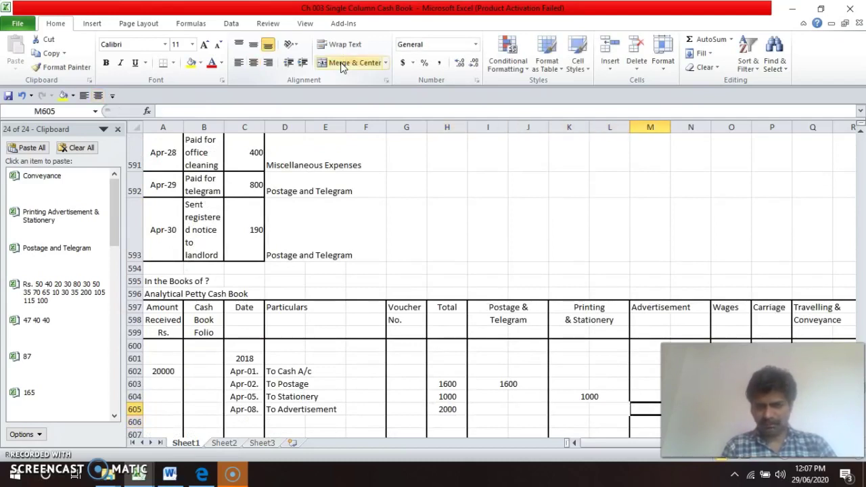
pyautogui.write('2000')
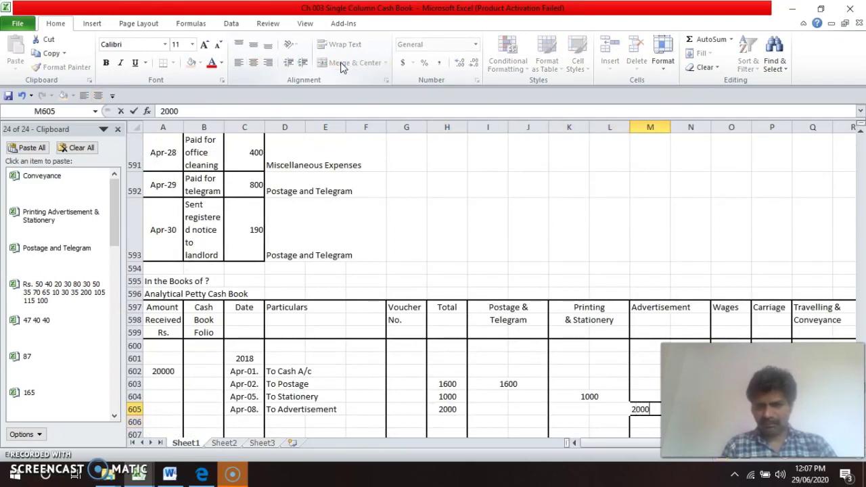
pyautogui.press('Return')
# - Merge and center the Advertisement heading across M597:N597
pyautogui.press('Up')
pyautogui.press('Up')
pyautogui.press('Up')
pyautogui.press('Up')
pyautogui.press('Up')
pyautogui.press('Up')
pyautogui.press('Up')
pyautogui.press('Up')
pyautogui.press('Up')
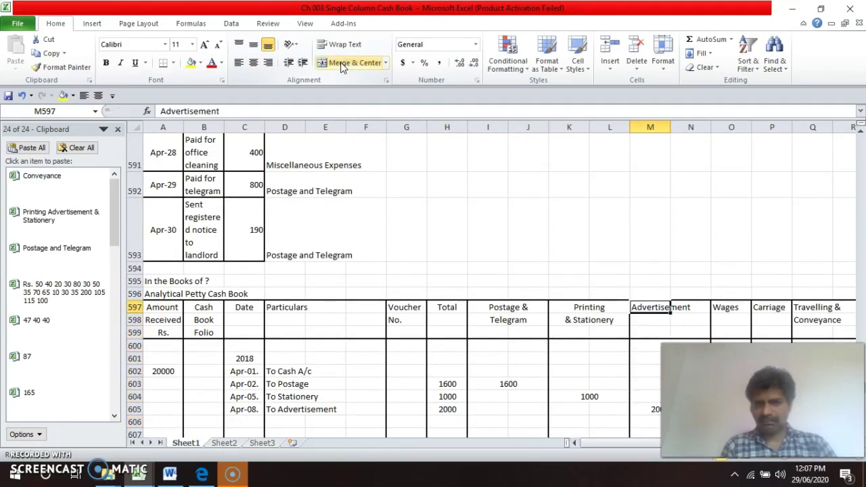
pyautogui.hotkey('shift', 'Right')
pyautogui.click(340, 61)
# - Merge and center the Apr-08 advertisement amount across M605:N605
pyautogui.press('Down')
pyautogui.press('Down')
pyautogui.press('Down')
pyautogui.press('Down')
pyautogui.press('Down')
pyautogui.press('Down')
pyautogui.press('Down')
pyautogui.press('Down')
pyautogui.hotkey('shift', 'Right')
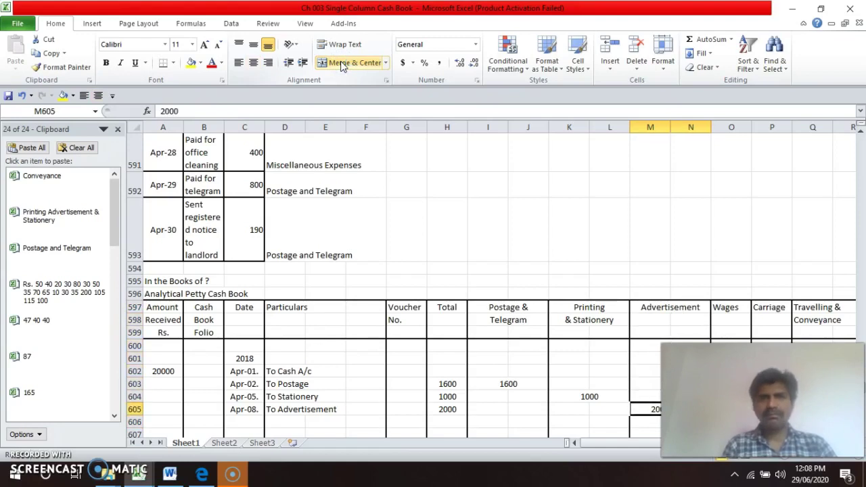
pyautogui.click(340, 62)
# - Check the Pr.2 transaction list for the transaction that follows the Apr-08 advertisement payment
pyautogui.press('Down')
pyautogui.press('Down')
pyautogui.press('Down')
pyautogui.press('Down')
pyautogui.press('Down')
pyautogui.press('Down')
pyautogui.press('Down')
pyautogui.press('Down')
pyautogui.press('Down')
pyautogui.press('Down')
pyautogui.press('Down')
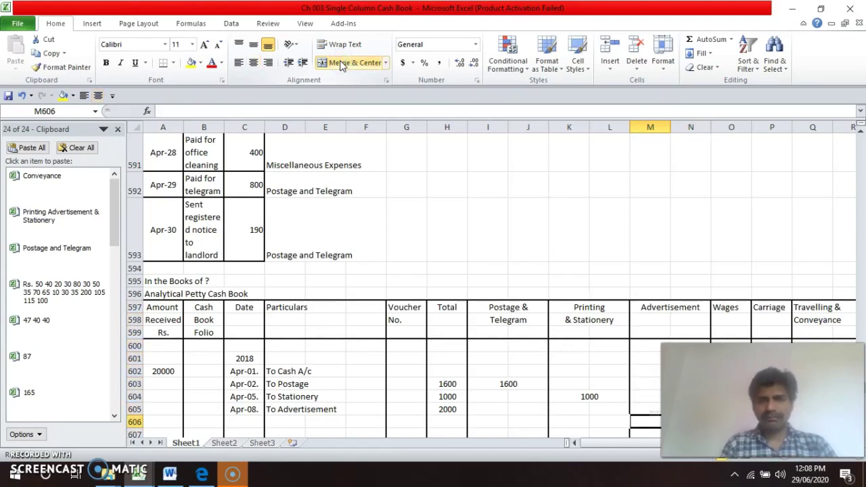
pyautogui.press('Up')
pyautogui.press('Up')
pyautogui.press('Up')
pyautogui.press('Up')
pyautogui.press('Up')
pyautogui.press('Up')
pyautogui.press('Up')
pyautogui.press('Up')
pyautogui.press('Up')
pyautogui.press('Up')
pyautogui.press('Up')
pyautogui.press('Up')
pyautogui.press('Up')
pyautogui.press('Up')
pyautogui.press('Up')
pyautogui.press('Up')
pyautogui.press('Up')
pyautogui.press('Up')
pyautogui.press('Up')
pyautogui.press('Up')
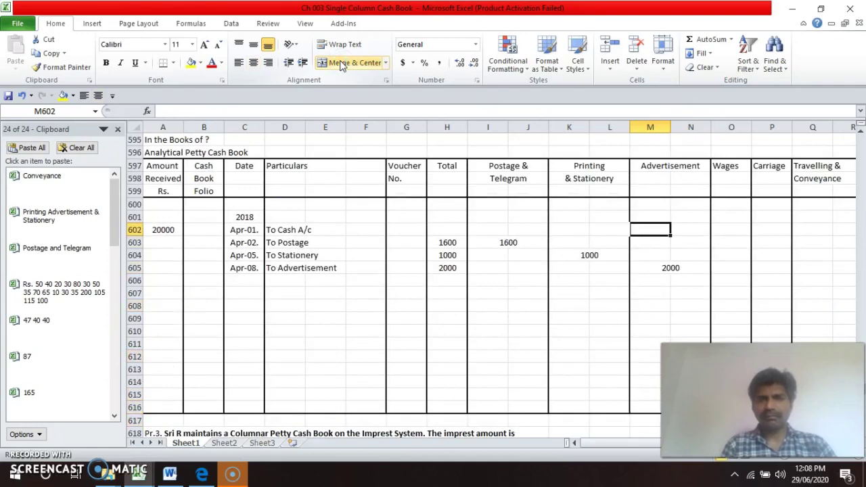
pyautogui.press('Left')
pyautogui.press('Left')
pyautogui.press('Left')
pyautogui.press('Left')
pyautogui.press('Left')
pyautogui.press('Left')
pyautogui.press('Left')
pyautogui.press('Left')
pyautogui.press('Left')
pyautogui.press('Left')
pyautogui.press('Left')
pyautogui.press('Left')
pyautogui.press('Up')
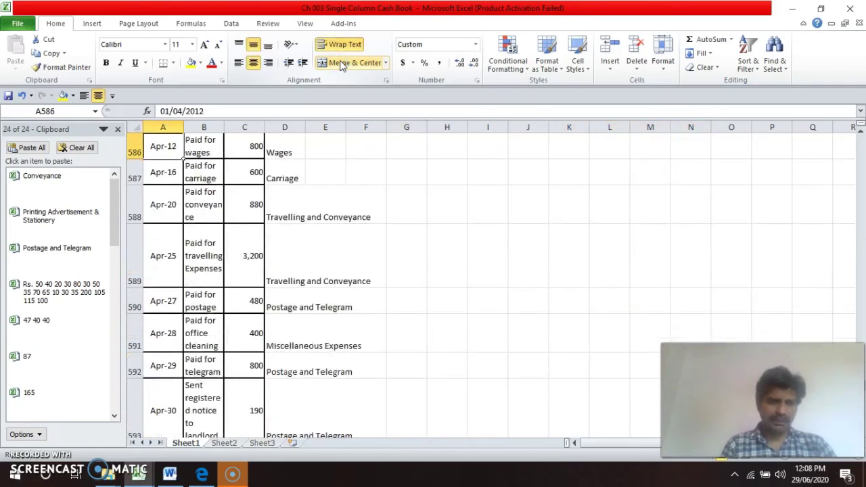
pyautogui.press('Down')
pyautogui.press('Down')
pyautogui.press('Down')
pyautogui.press('Down')
pyautogui.press('Down')
pyautogui.press('Down')
pyautogui.press('Down')
pyautogui.press('Down')
pyautogui.press('Down')
pyautogui.press('Down')
pyautogui.press('Down')
pyautogui.press('Down')
pyautogui.press('Down')
pyautogui.press('Down')
pyautogui.press('Down')
pyautogui.press('Down')
pyautogui.press('Down')
pyautogui.press('Down')
pyautogui.press('Down')
pyautogui.press('Down')
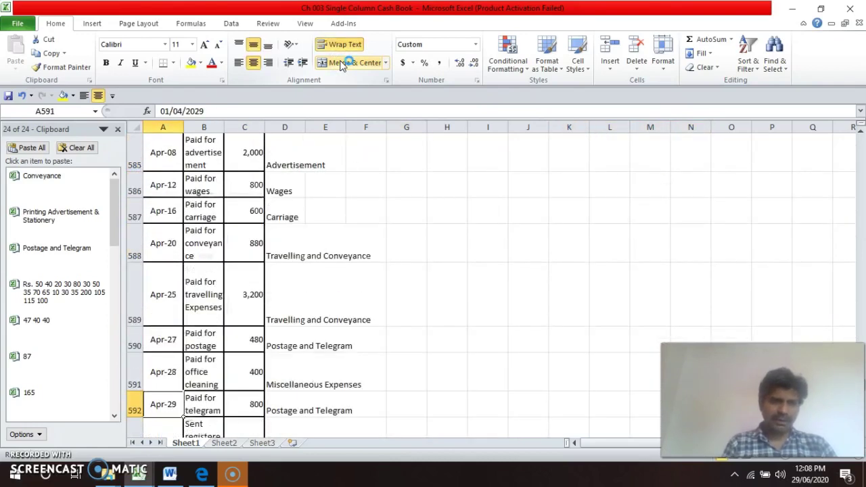
pyautogui.press('Up')
pyautogui.press('Up')
pyautogui.press('Down')
pyautogui.press('Down')
pyautogui.press('Down')
pyautogui.press('Down')
pyautogui.press('Down')
pyautogui.press('Down')
pyautogui.press('Down')
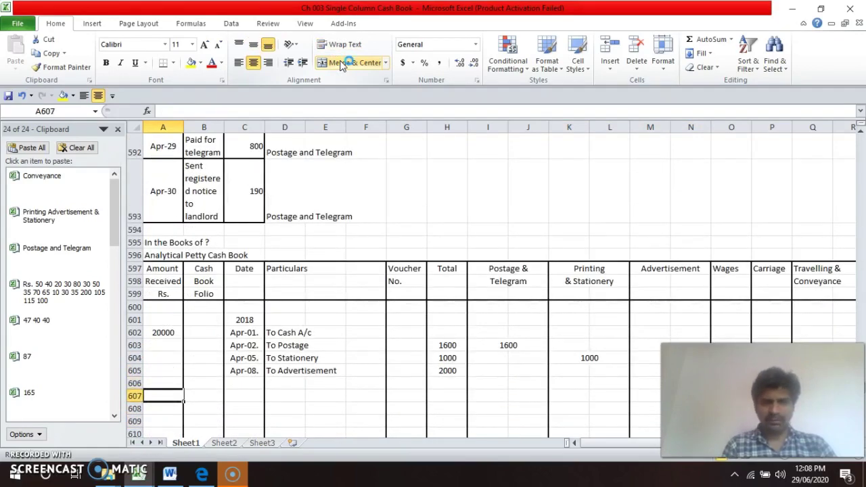
# - Enter the date Apr-12. in C606 and the particulars To Wages in D606
pyautogui.press('Up')
pyautogui.press('Up')
pyautogui.press('Up')
pyautogui.press('Right')
pyautogui.press('Right')
pyautogui.press('Right')
pyautogui.press('Left')
pyautogui.press('Up')
pyautogui.press('Up')
pyautogui.press('Up')
pyautogui.press('Up')
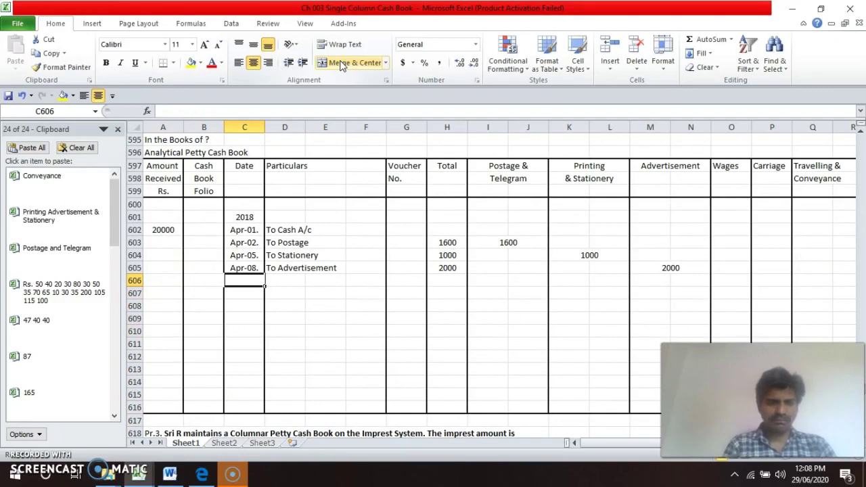
pyautogui.hotkey('ctrl', 'd')
pyautogui.press('F2')
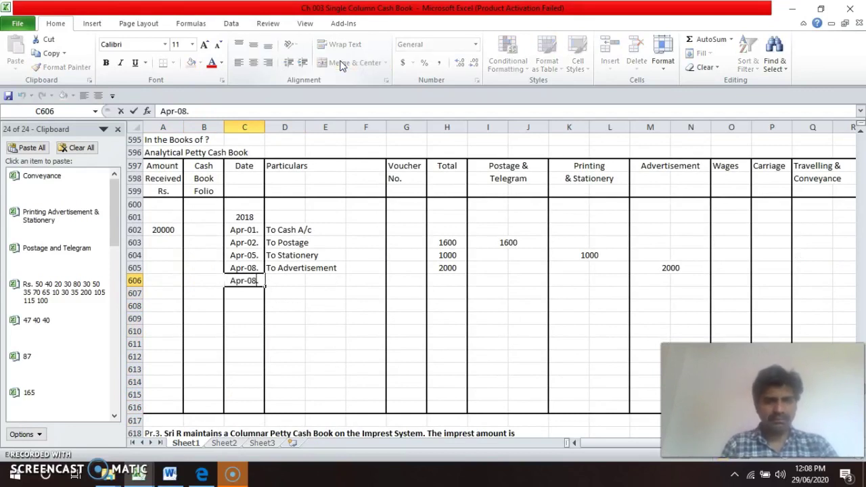
pyautogui.press('Left')
pyautogui.press('BackSpace')
pyautogui.press('BackSpace')
pyautogui.write('12')
pyautogui.press('Return')
pyautogui.press('Up')
pyautogui.press('Right')
pyautogui.write('T')
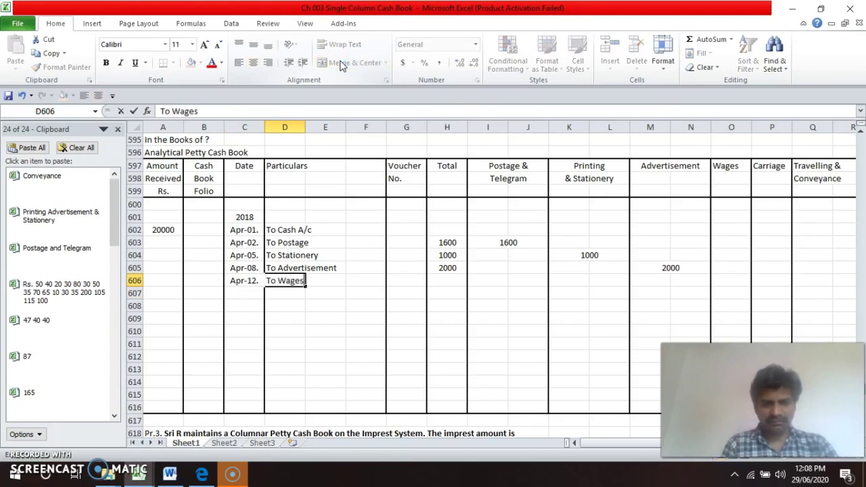
pyautogui.press('Return')
# - Check the Pr.2 transaction list for the amount of the Apr-12 wages payment
pyautogui.press('Up')
pyautogui.press('Up')
pyautogui.press('Up')
pyautogui.press('Up')
pyautogui.press('Up')
pyautogui.press('Up')
pyautogui.press('Up')
pyautogui.press('Up')
pyautogui.press('Up')
pyautogui.press('Up')
pyautogui.press('Up')
pyautogui.press('Up')
pyautogui.press('Up')
pyautogui.press('Up')
pyautogui.press('Up')
pyautogui.press('Up')
pyautogui.press('Up')
pyautogui.press('Up')
pyautogui.press('Up')
pyautogui.press('Up')
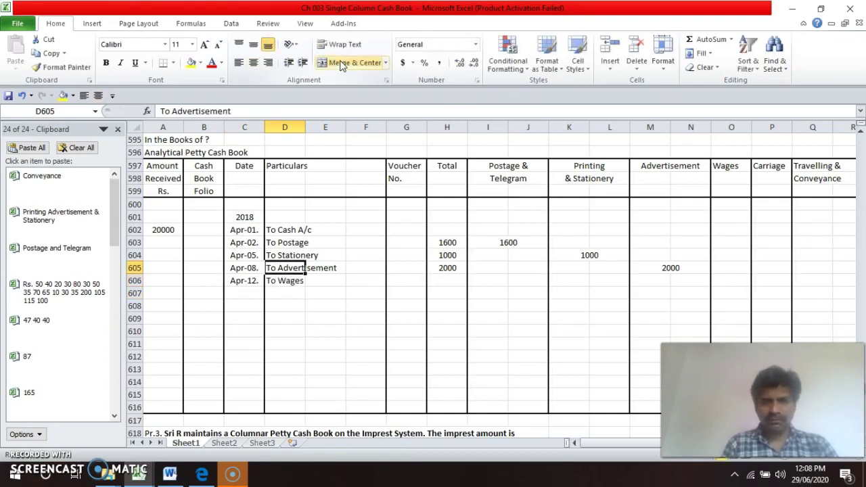
pyautogui.press('Down')
pyautogui.press('Down')
pyautogui.press('Down')
pyautogui.press('Down')
pyautogui.press('Down')
pyautogui.press('Down')
pyautogui.press('Down')
pyautogui.press('Up')
pyautogui.press('Down')
pyautogui.press('Down')
pyautogui.press('Down')
pyautogui.press('Down')
pyautogui.press('Down')
pyautogui.press('Down')
pyautogui.press('Down')
pyautogui.press('Down')
pyautogui.press('Down')
pyautogui.press('Down')
pyautogui.press('Down')
pyautogui.press('Down')
pyautogui.press('Down')
pyautogui.press('Down')
pyautogui.press('Down')
pyautogui.press('Down')
pyautogui.press('Down')
pyautogui.press('Down')
pyautogui.press('Down')
pyautogui.press('Down')
pyautogui.press('Down')
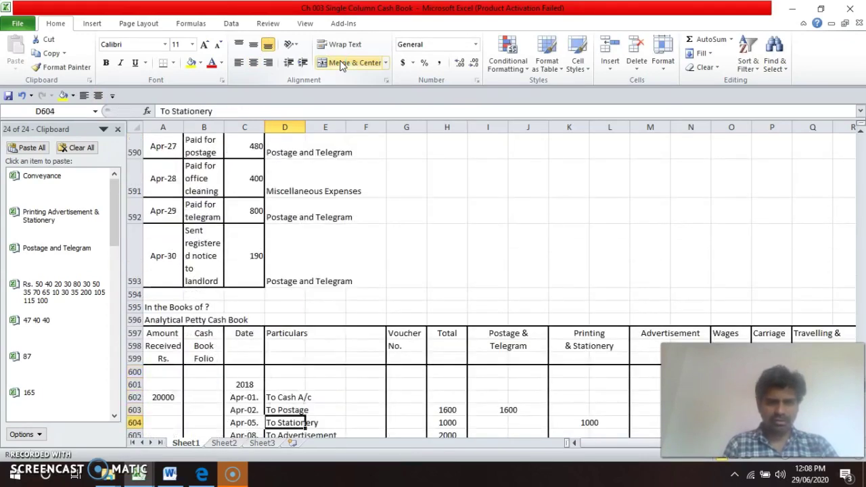
# - Enter the Apr-12 wages payment of 800 in the Total cell H606 and the Wages cell O606
pyautogui.press('Up')
pyautogui.press('Right')
pyautogui.press('Right')
pyautogui.press('Right')
pyautogui.press('Right')
pyautogui.write('800')
pyautogui.press('Right')
pyautogui.press('Right')
pyautogui.press('Right')
pyautogui.press('Right')
pyautogui.press('Right')
pyautogui.press('Right')
pyautogui.press('Right')
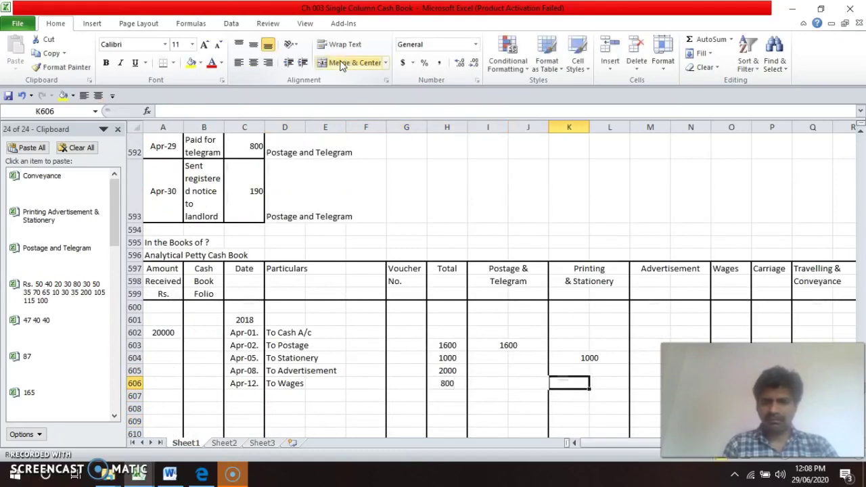
pyautogui.write('800')
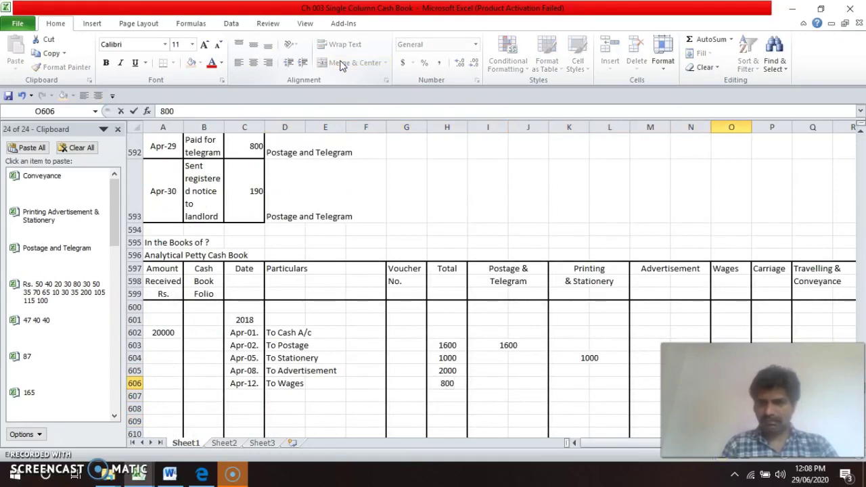
pyautogui.press('Return')
# - Center the contents of the Wages and Carriage columns across the range O597:P616
pyautogui.press('Up')
pyautogui.press('Up')
pyautogui.press('Up')
pyautogui.press('Up')
pyautogui.press('Up')
pyautogui.press('Up')
pyautogui.press('Up')
pyautogui.press('Up')
pyautogui.press('Up')
pyautogui.press('Up')
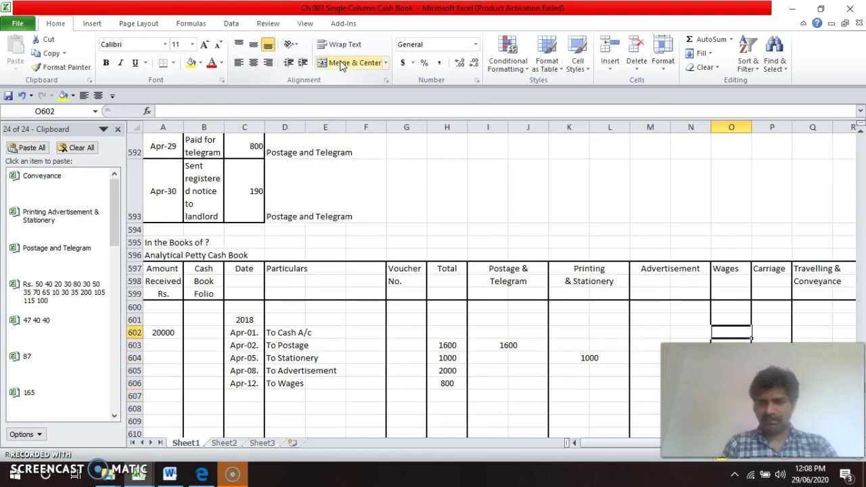
pyautogui.hotkey('shift', 'Right')
pyautogui.hotkey('shift', 'Down')
pyautogui.hotkey('shift', 'Down')
pyautogui.hotkey('shift', 'Down')
pyautogui.hotkey('shift', 'Down')
pyautogui.hotkey('shift', 'Down')
pyautogui.hotkey('shift', 'Down')
pyautogui.hotkey('shift', 'Down')
pyautogui.hotkey('shift', 'Down')
pyautogui.hotkey('shift', 'Down')
pyautogui.hotkey('shift', 'Down')
pyautogui.hotkey('shift', 'Down')
pyautogui.hotkey('shift', 'Down')
pyautogui.hotkey('shift', 'Down')
pyautogui.hotkey('shift', 'Down')
pyautogui.hotkey('shift', 'Down')
pyautogui.hotkey('shift', 'Down')
pyautogui.hotkey('shift', 'Down')
pyautogui.hotkey('shift', 'Down')
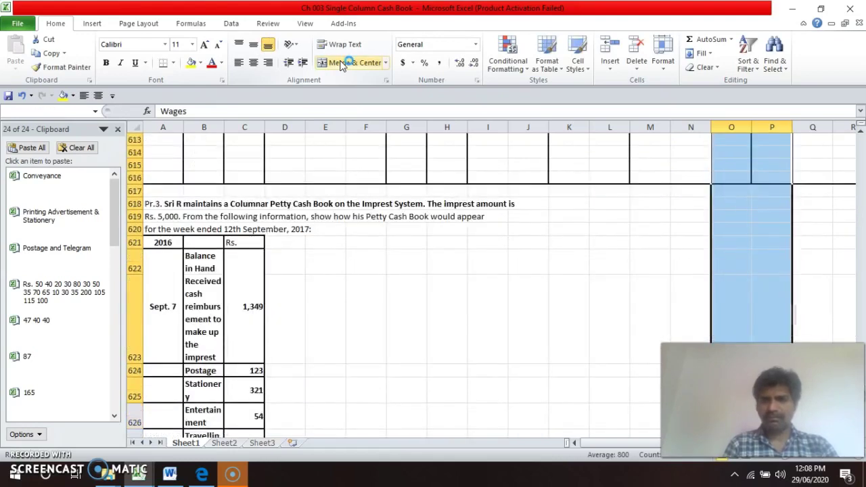
pyautogui.click(341, 63)
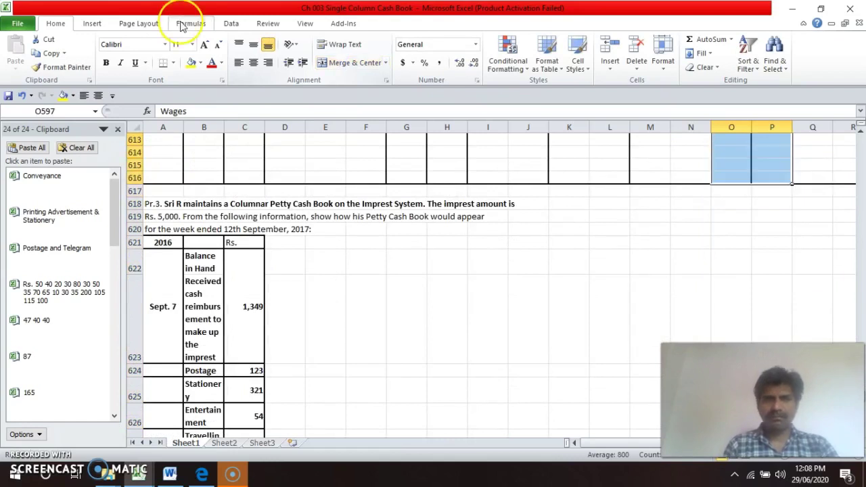
pyautogui.click(253, 62)
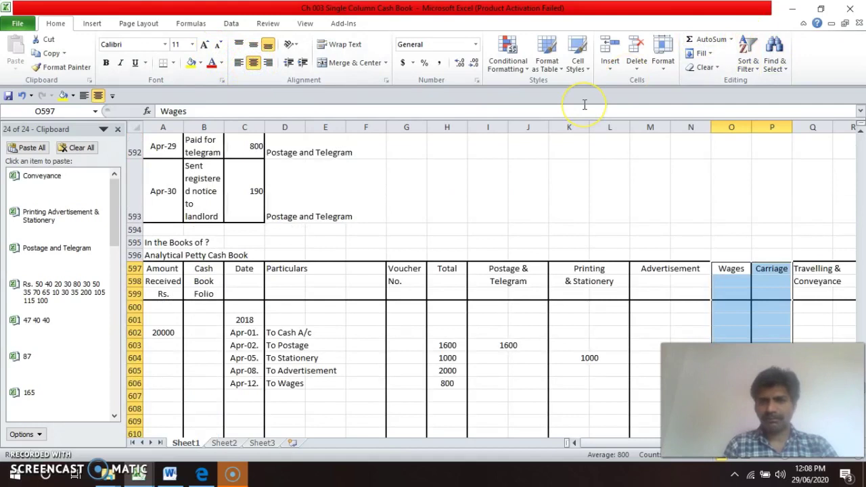
# - Check the Pr.2 transaction list for the transaction that follows the Apr-12 wages payment
pyautogui.press('Down')
pyautogui.press('Down')
pyautogui.press('Down')
pyautogui.press('Down')
pyautogui.press('Down')
pyautogui.press('Down')
pyautogui.press('Down')
pyautogui.press('Down')
pyautogui.press('Down')
pyautogui.press('Down')
pyautogui.press('Down')
pyautogui.press('Down')
pyautogui.press('Down')
pyautogui.press('Down')
pyautogui.press('Down')
pyautogui.press('Down')
pyautogui.press('Down')
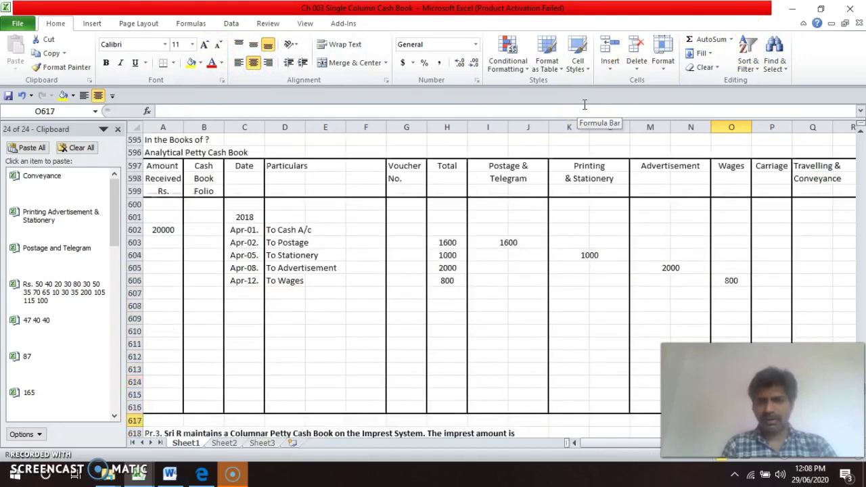
pyautogui.press('Up')
pyautogui.press('Up')
pyautogui.press('Up')
pyautogui.press('Up')
pyautogui.press('Up')
pyautogui.press('Up')
pyautogui.press('Up')
pyautogui.press('Left')
pyautogui.press('Left')
pyautogui.press('Left')
pyautogui.press('Left')
pyautogui.press('Left')
pyautogui.press('Left')
pyautogui.press('Left')
pyautogui.press('Left')
pyautogui.press('Left')
pyautogui.press('Left')
pyautogui.press('Left')
pyautogui.press('Left')
pyautogui.press('Left')
pyautogui.press('Left')
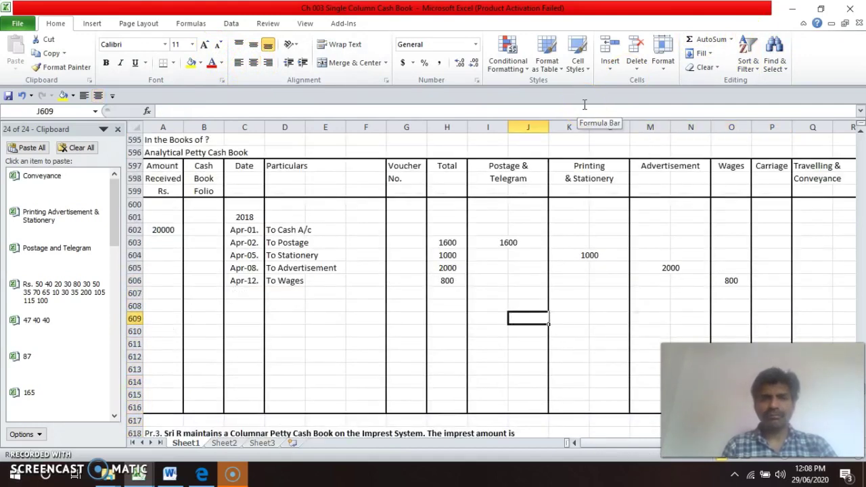
pyautogui.press('Up')
pyautogui.press('Up')
pyautogui.press('Up')
pyautogui.press('Up')
pyautogui.press('Up')
pyautogui.press('Up')
pyautogui.press('Up')
pyautogui.press('Up')
pyautogui.press('Up')
pyautogui.press('Up')
pyautogui.press('Up')
pyautogui.press('Up')
pyautogui.press('Up')
pyautogui.press('Up')
pyautogui.press('Up')
pyautogui.press('Up')
pyautogui.press('Up')
pyautogui.press('Up')
pyautogui.press('Up')
pyautogui.press('Up')
pyautogui.press('Up')
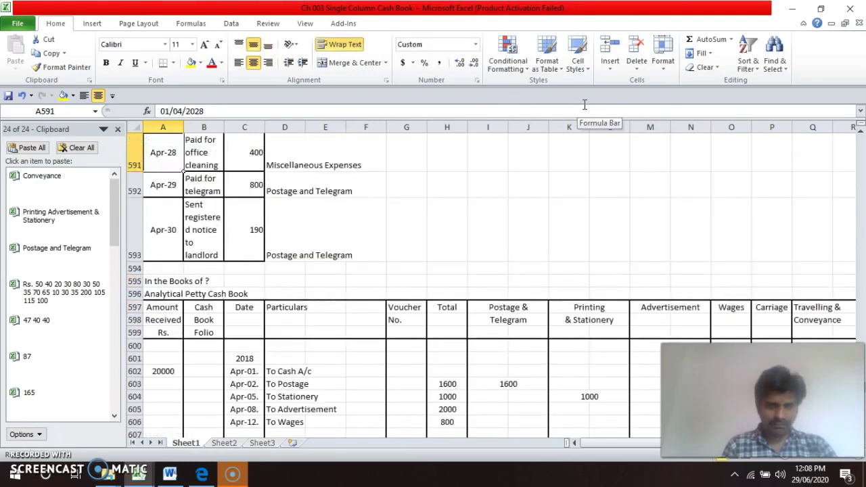
pyautogui.press('Up')
pyautogui.press('Up')
pyautogui.press('Down')
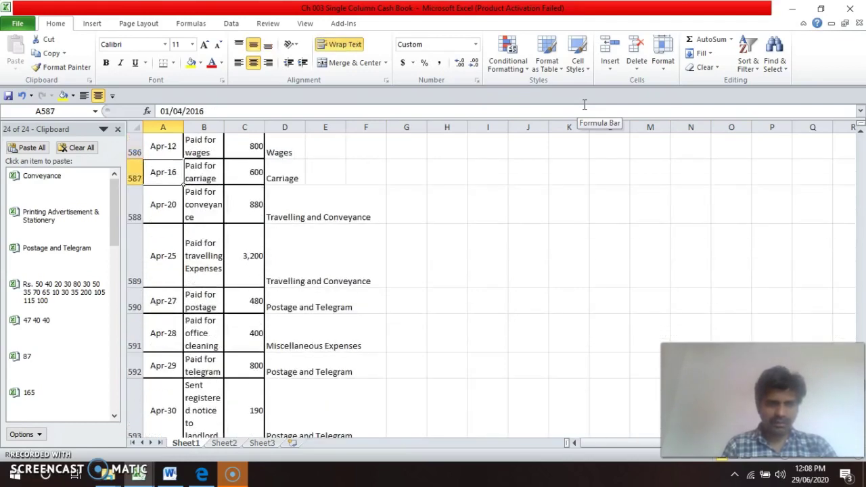
# - Fill the date from the row above into cell C607 and change it to Apr-16
pyautogui.press('Down')
pyautogui.press('Down')
pyautogui.press('Down')
pyautogui.press('Down')
pyautogui.press('Down')
pyautogui.press('Down')
pyautogui.press('Down')
pyautogui.press('Down')
pyautogui.press('Down')
pyautogui.press('Down')
pyautogui.press('Down')
pyautogui.press('Down')
pyautogui.press('Down')
pyautogui.press('Down')
pyautogui.press('Down')
pyautogui.press('Down')
pyautogui.press('Down')
pyautogui.press('Down')
pyautogui.press('Down')
pyautogui.press('Down')
pyautogui.press('Right')
pyautogui.press('Right')
pyautogui.press('Up')
pyautogui.hotkey('ctrl', 'd')
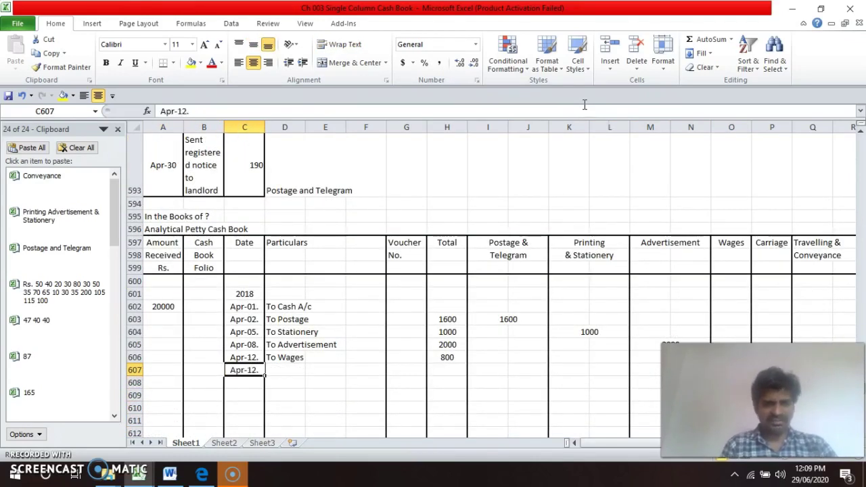
pyautogui.press('F2')
pyautogui.write('6')
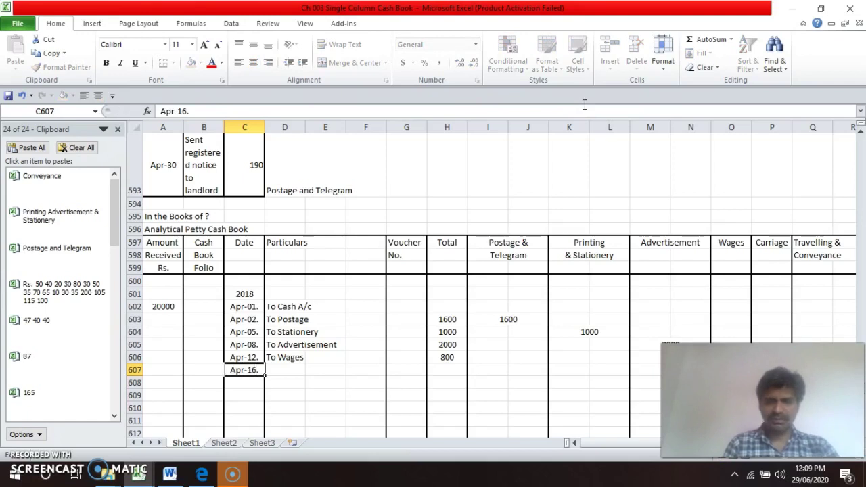
pyautogui.press('Return')
# - Enter the particulars To Carriage in D607 and the amount 600 in the Total cell H607
pyautogui.press('Right')
pyautogui.press('Up')
pyautogui.write('T')
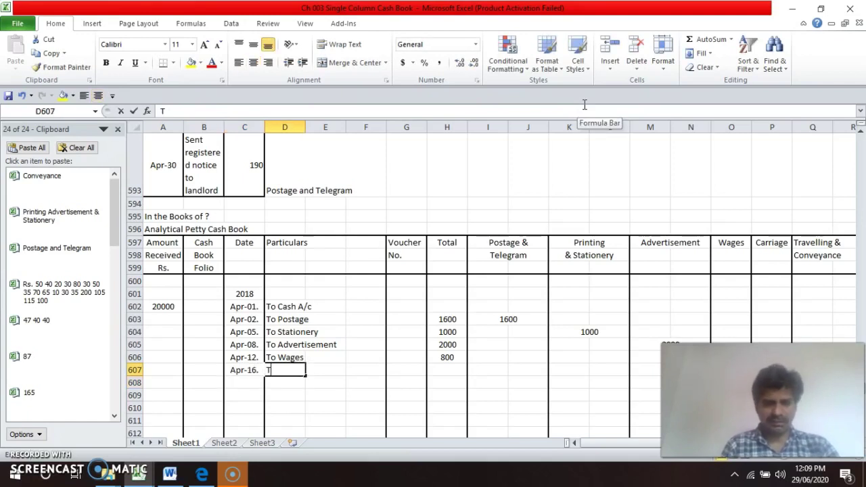
pyautogui.write('o Caa')
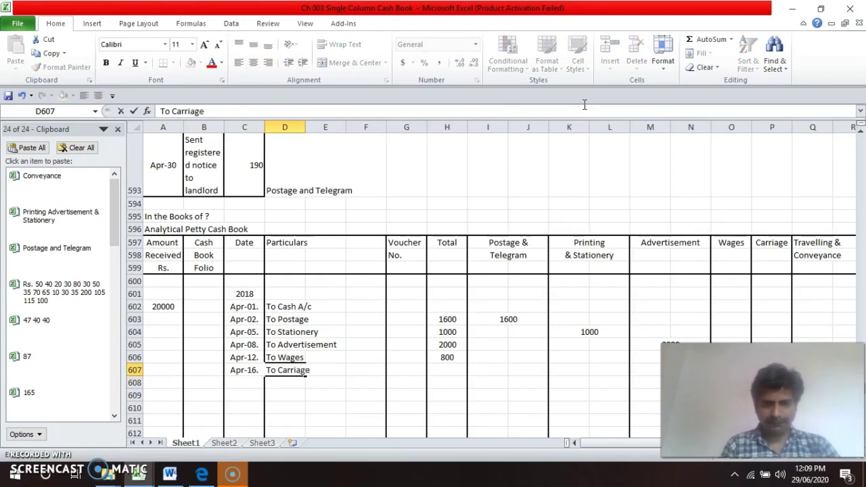
pyautogui.press('Return')
pyautogui.press('Up')
pyautogui.press('Right')
pyautogui.press('Right')
pyautogui.press('Right')
pyautogui.press('Right')
pyautogui.write('600')
pyautogui.press('Return')
# - Replace every To with By in the payment particulars D603:D607, leaving the cash receipt row out
pyautogui.press('Up')
pyautogui.press('Left')
pyautogui.press('Left')
pyautogui.press('Left')
pyautogui.press('Left')
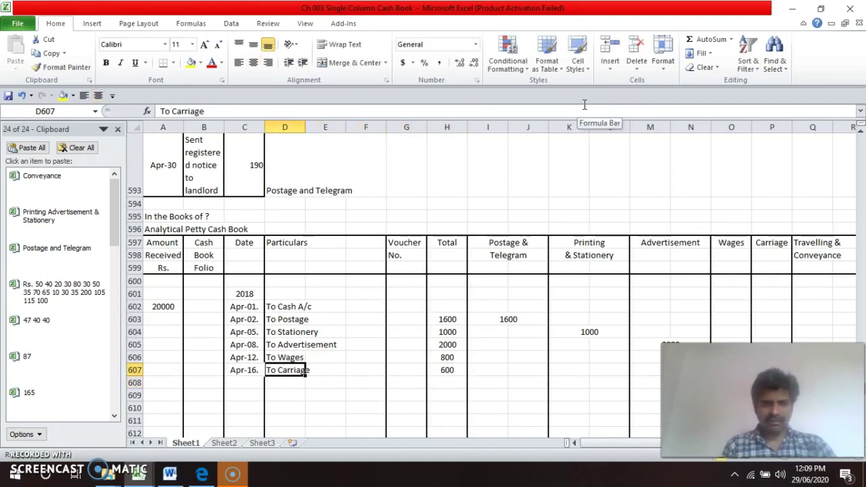
pyautogui.hotkey('shift', 'Up')
pyautogui.hotkey('shift', 'Up')
pyautogui.hotkey('shift', 'Up')
pyautogui.hotkey('shift', 'Up')
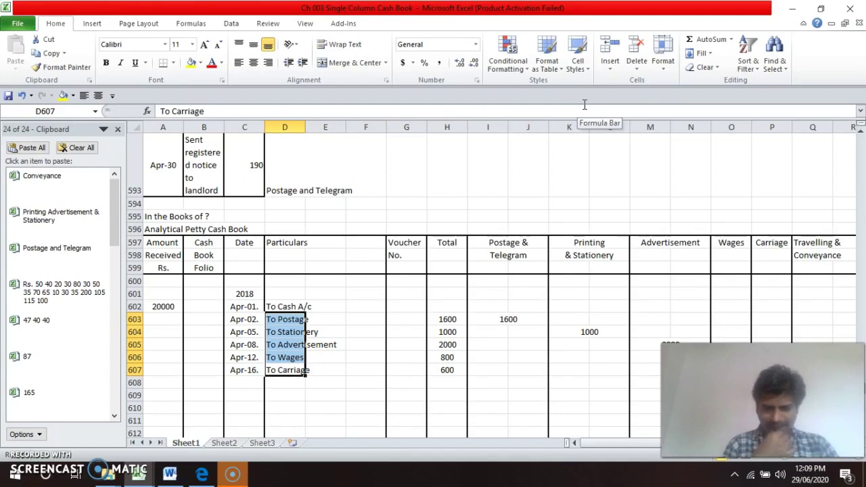
pyautogui.hotkey('ctrl', 'h')
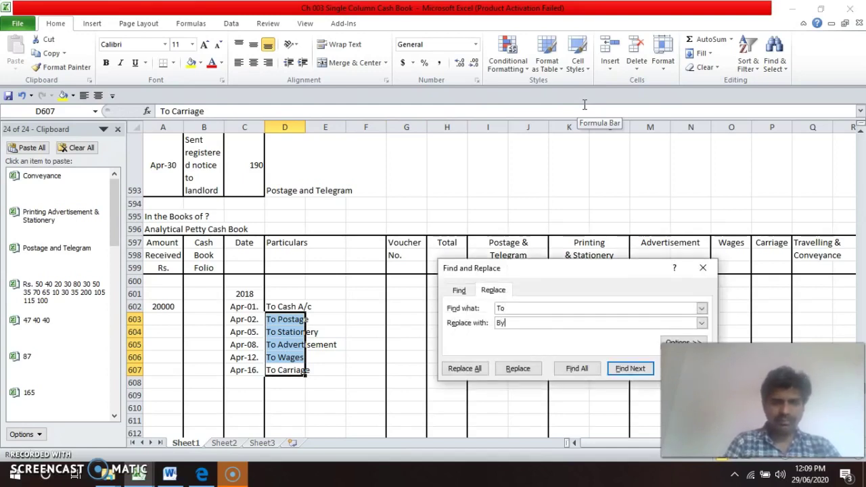
pyautogui.click(476, 369)
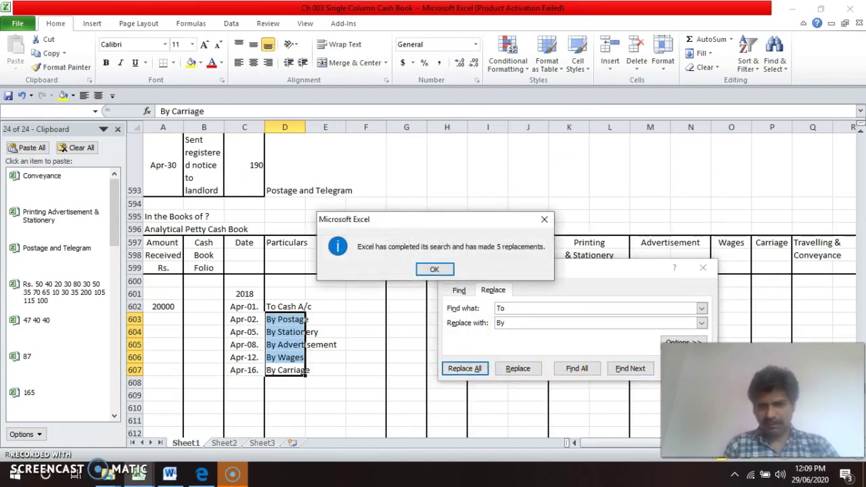
pyautogui.click(433, 271)
pyautogui.moveTo(490, 266); pyautogui.dragTo(382, 283)
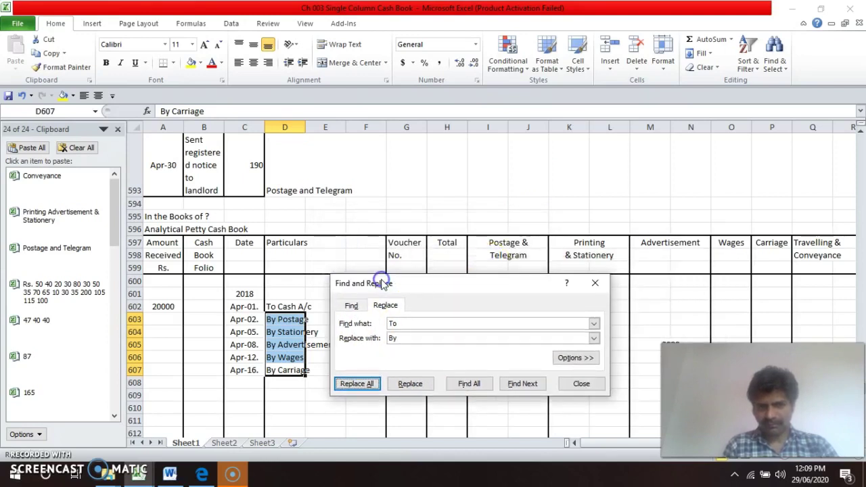
pyautogui.click(580, 384)
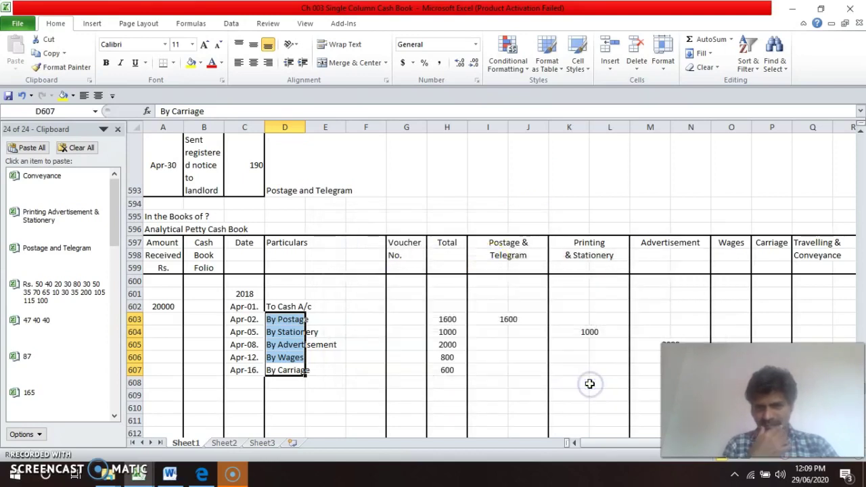
# - Enter the Apr-16 carriage amount of 600 in the Carriage cell P607
pyautogui.press('Down')
pyautogui.press('Down')
pyautogui.press('Down')
pyautogui.press('Up')
pyautogui.press('Up')
pyautogui.press('Up')
pyautogui.press('Right')
pyautogui.press('Right')
pyautogui.press('Right')
pyautogui.press('Right')
pyautogui.press('Right')
pyautogui.press('Right')
pyautogui.press('Right')
pyautogui.press('Right')
pyautogui.press('Right')
pyautogui.press('Right')
pyautogui.press('Right')
pyautogui.press('Down')
pyautogui.press('Down')
pyautogui.press('Down')
pyautogui.press('Down')
pyautogui.press('Down')
pyautogui.press('Down')
pyautogui.press('Down')
pyautogui.press('Up')
pyautogui.press('Up')
pyautogui.press('Up')
pyautogui.press('Up')
pyautogui.press('Right')
pyautogui.write('00')
pyautogui.press('Return')
# - Check the Pr.2 transaction list for the transaction that follows the Apr-16 carriage payment
pyautogui.press('Up')
pyautogui.press('Up')
pyautogui.press('Up')
pyautogui.press('Up')
pyautogui.press('Up')
pyautogui.press('Up')
pyautogui.press('Up')
pyautogui.press('Up')
pyautogui.press('Up')
pyautogui.press('Up')
pyautogui.press('Up')
pyautogui.press('Up')
pyautogui.press('Up')
pyautogui.press('Left')
pyautogui.press('Left')
pyautogui.press('Left')
pyautogui.press('Left')
pyautogui.press('Left')
pyautogui.press('Left')
pyautogui.press('Left')
pyautogui.press('Left')
pyautogui.press('Left')
pyautogui.press('Left')
pyautogui.press('Left')
pyautogui.press('Left')
pyautogui.press('Left')
pyautogui.press('Left')
pyautogui.press('Left')
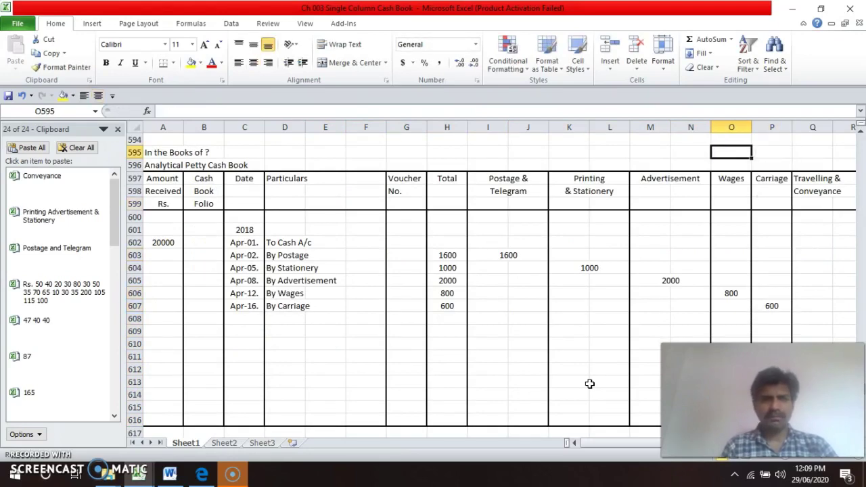
pyautogui.press('Up')
pyautogui.press('Up')
pyautogui.press('Up')
pyautogui.press('Up')
pyautogui.press('Up')
pyautogui.press('Up')
pyautogui.press('Up')
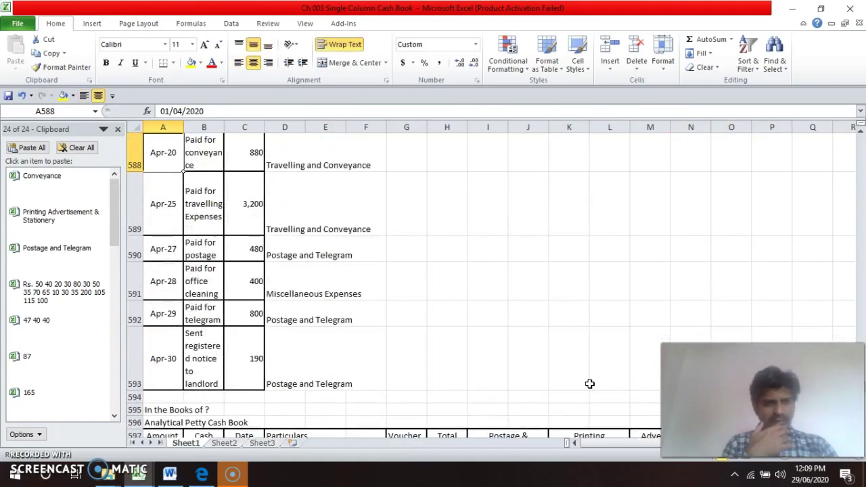
# - Check the date, description and amount of the conveyance payment in row 588 of the Pr.2 transaction list
pyautogui.press('Down')
pyautogui.press('Down')
pyautogui.press('Down')
pyautogui.press('Down')
pyautogui.press('Down')
pyautogui.press('Down')
pyautogui.press('Down')
pyautogui.press('Down')
pyautogui.press('Down')
pyautogui.press('Down')
pyautogui.press('Down')
pyautogui.press('Down')
pyautogui.press('Down')
pyautogui.press('Down')
pyautogui.press('Down')
pyautogui.press('Down')
pyautogui.press('Down')
pyautogui.press('Down')
pyautogui.press('Down')
pyautogui.press('Down')
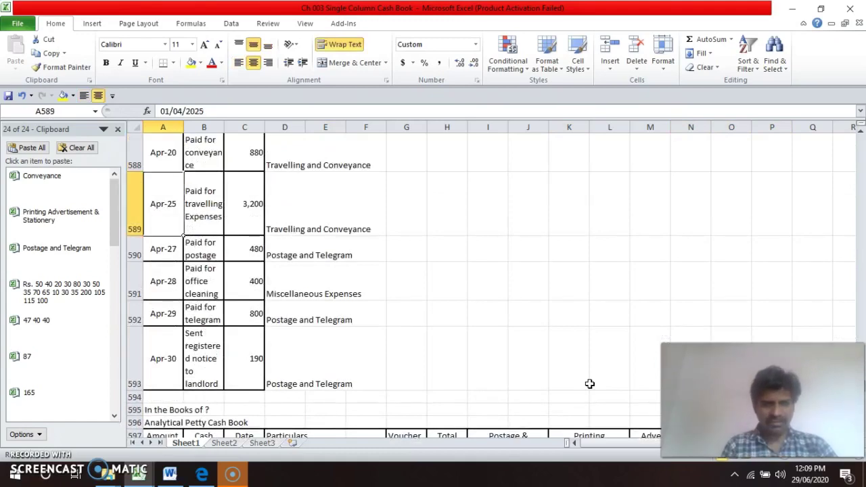
pyautogui.press('Right')
pyautogui.press('Right')
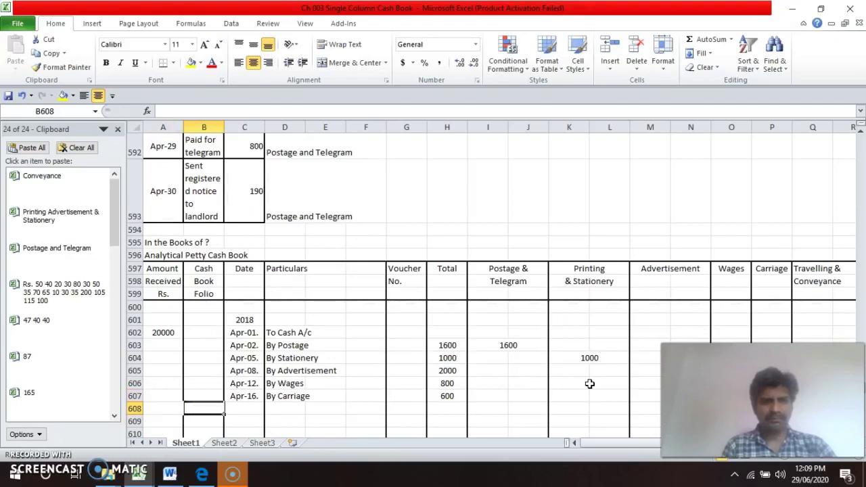
pyautogui.press('Up')
pyautogui.press('Up')
pyautogui.press('Up')
pyautogui.press('Up')
pyautogui.press('Up')
pyautogui.press('Up')
pyautogui.press('Up')
pyautogui.press('Up')
pyautogui.press('Up')
pyautogui.press('Up')
pyautogui.press('Up')
pyautogui.press('Up')
pyautogui.press('Up')
pyautogui.press('Up')
pyautogui.press('Up')
pyautogui.press('Up')
pyautogui.press('Up')
pyautogui.press('Up')
pyautogui.press('Up')
pyautogui.press('Up')
pyautogui.press('Up')
pyautogui.press('Up')
pyautogui.press('Up')
pyautogui.press('Up')
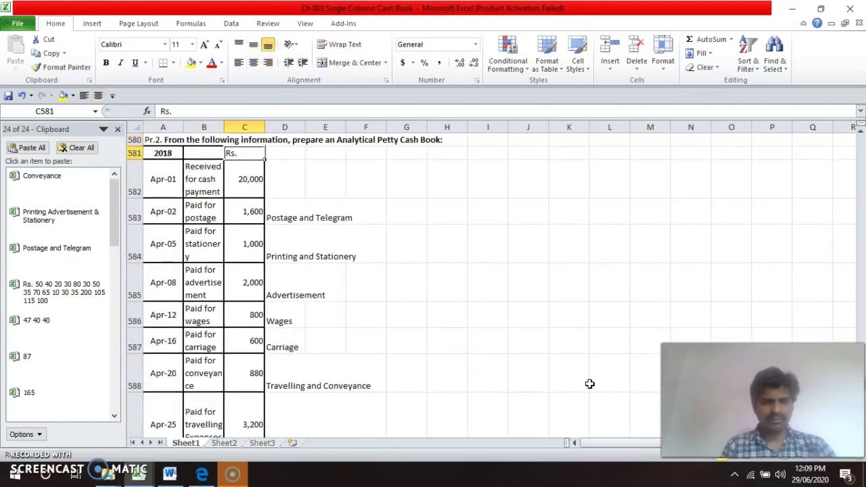
pyautogui.press('Down')
pyautogui.press('Down')
pyautogui.press('Down')
pyautogui.press('Down')
pyautogui.press('Down')
pyautogui.press('Down')
pyautogui.press('Down')
pyautogui.press('Down')
pyautogui.press('Down')
pyautogui.press('Down')
pyautogui.press('Down')
pyautogui.press('Down')
pyautogui.press('Down')
pyautogui.press('Down')
pyautogui.press('Down')
pyautogui.press('Down')
pyautogui.press('Down')
pyautogui.press('Down')
pyautogui.press('Down')
pyautogui.press('Down')
pyautogui.press('Down')
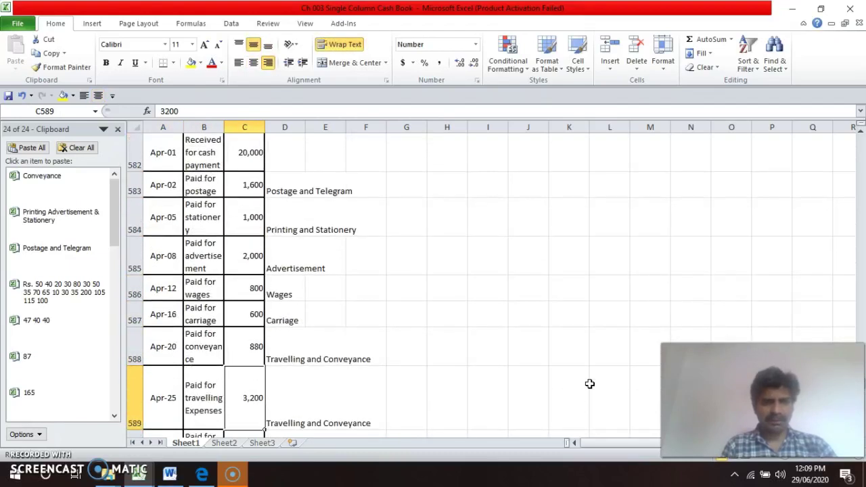
pyautogui.press('Up')
pyautogui.press('Up')
pyautogui.press('Up')
pyautogui.press('Up')
pyautogui.press('Up')
pyautogui.press('Up')
pyautogui.press('Up')
pyautogui.press('Up')
pyautogui.press('Up')
pyautogui.press('Up')
pyautogui.press('Up')
pyautogui.press('Up')
pyautogui.press('Up')
pyautogui.press('Up')
pyautogui.press('Up')
pyautogui.press('Up')
pyautogui.press('Up')
pyautogui.press('Up')
pyautogui.press('Up')
pyautogui.press('Up')
# - Enter the date Apr-20. in the Date cell C608, using the same format as the dates above
pyautogui.press('Down')
pyautogui.press('Down')
pyautogui.press('Down')
pyautogui.press('Down')
pyautogui.press('Down')
pyautogui.press('Down')
pyautogui.press('Down')
pyautogui.press('Down')
pyautogui.press('Down')
pyautogui.press('Down')
pyautogui.press('Down')
pyautogui.press('Down')
pyautogui.press('Down')
pyautogui.press('Down')
pyautogui.press('Down')
pyautogui.press('Down')
pyautogui.press('Down')
pyautogui.press('Down')
pyautogui.press('Down')
pyautogui.press('Down')
pyautogui.press('Down')
pyautogui.press('Down')
pyautogui.press('Down')
pyautogui.press('Down')
pyautogui.press('Down')
pyautogui.press('Down')
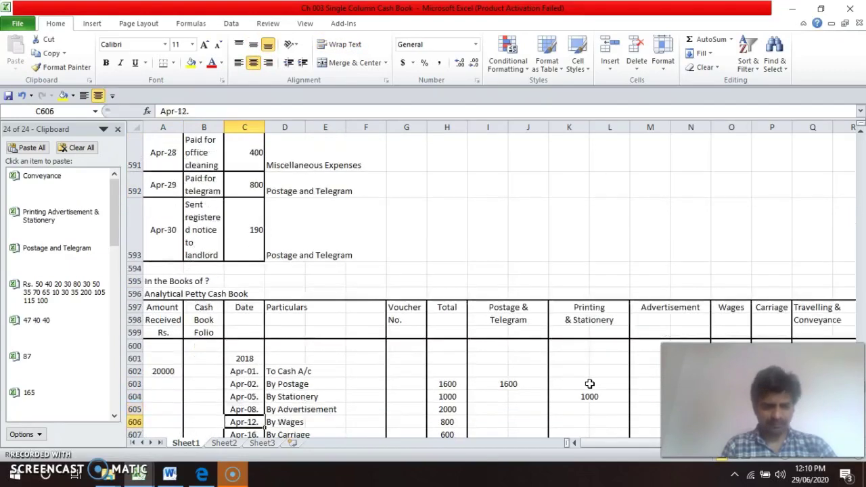
pyautogui.hotkey('ctrl', "'")
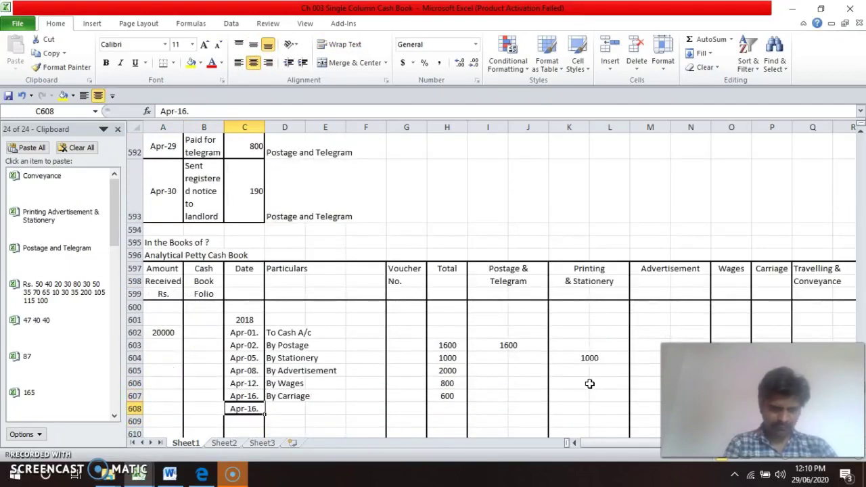
pyautogui.press('BackSpace')
pyautogui.press('Tab')
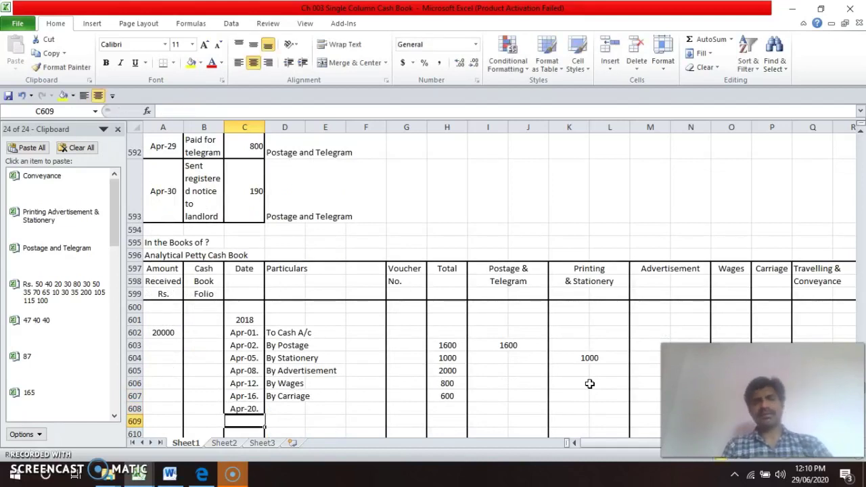
# - Enter the particulars By Conveyance in D608 and the amount 880 in the Total cell H608
pyautogui.write('By')
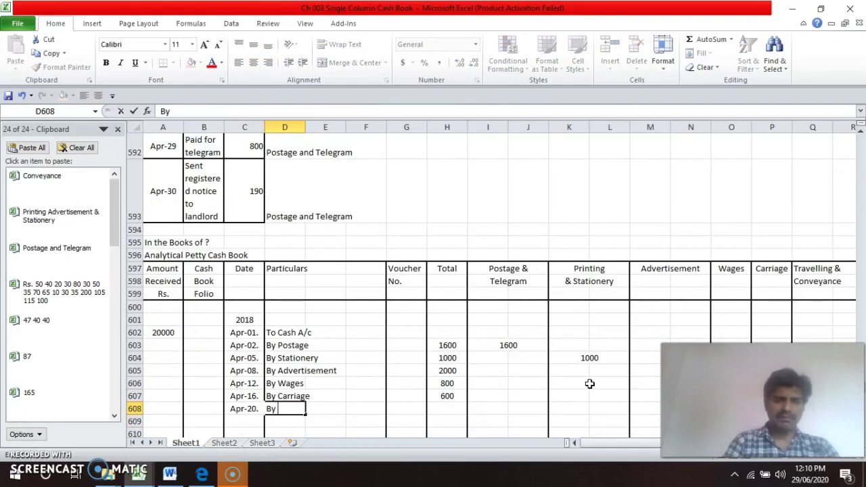
pyautogui.write(' Con')
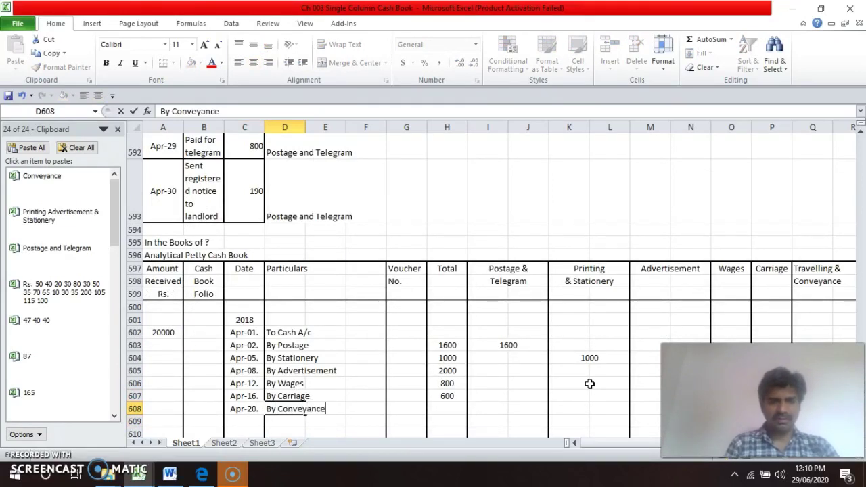
pyautogui.write('veyance')
pyautogui.press('Tab')
pyautogui.press('Tab')
pyautogui.press('Tab')
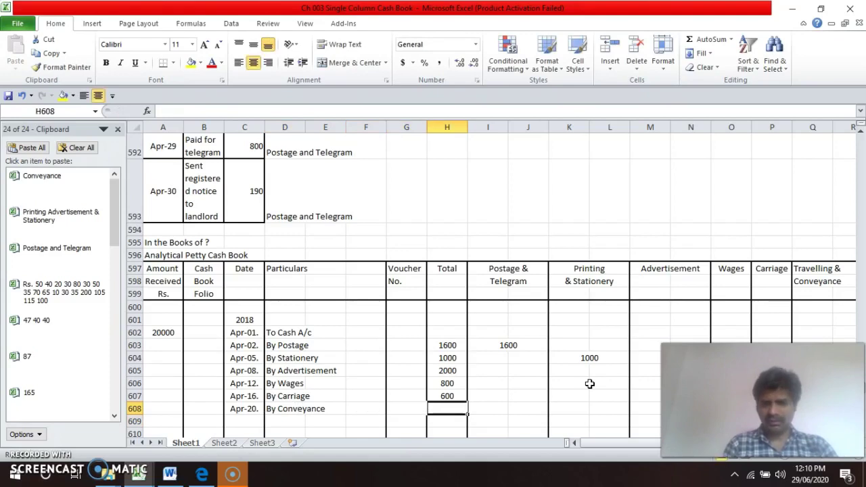
pyautogui.write('88')
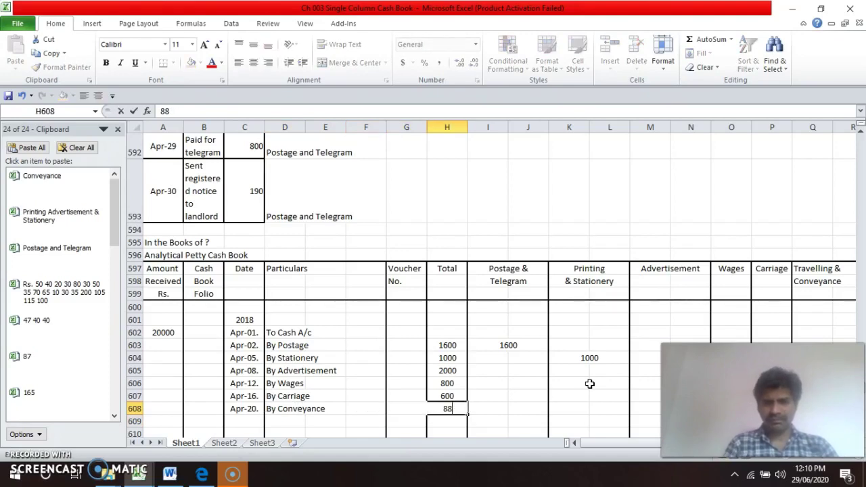
pyautogui.write('80')
pyautogui.press('Return')
# - Enter 880 in the Travelling & Conveyance cell Q608, and merge and center it across Q608:R608
pyautogui.press('Down')
pyautogui.press('Down')
pyautogui.press('Down')
pyautogui.press('Down')
pyautogui.press('Down')
pyautogui.press('Down')
pyautogui.press('Down')
pyautogui.press('Down')
pyautogui.press('Down')
pyautogui.press('Up')
pyautogui.press('Up')
pyautogui.press('Up')
pyautogui.press('Up')
pyautogui.press('Up')
pyautogui.press('Up')
pyautogui.press('Up')
pyautogui.press('Up')
pyautogui.press('Up')
pyautogui.press('Up')
pyautogui.press('Right')
pyautogui.press('Right')
pyautogui.press('Right')
pyautogui.press('Right')
pyautogui.press('Right')
pyautogui.press('Right')
pyautogui.press('Right')
pyautogui.press('Right')
pyautogui.press('Right')
pyautogui.write('880')
pyautogui.press('Right')
pyautogui.press('Left')
pyautogui.press('Left')
pyautogui.press('Right')
pyautogui.hotkey('shift', 'Right')
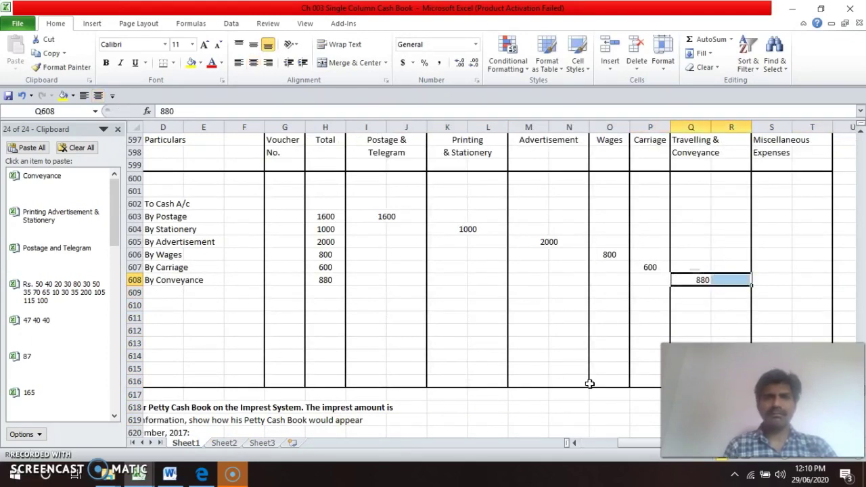
pyautogui.click(352, 63)
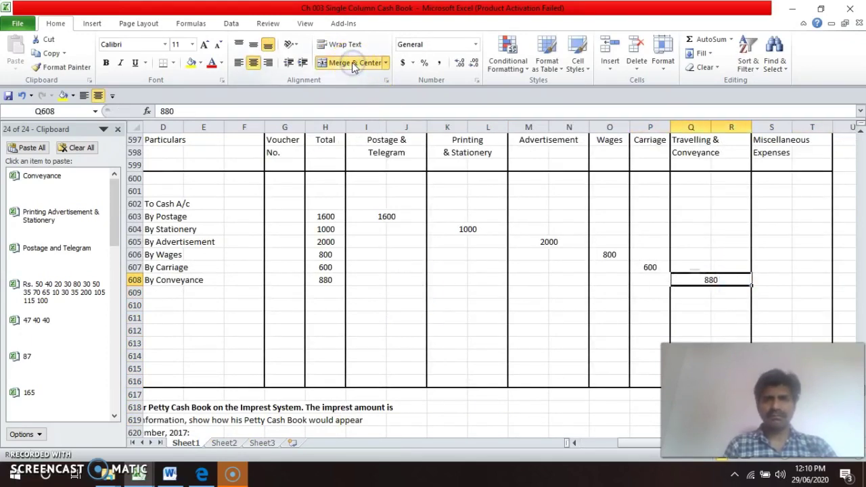
# - Merge and center the Travelling & heading across Q597:R597 and the Conveyance heading across Q598:R598
pyautogui.press('Up')
pyautogui.press('Up')
pyautogui.press('Up')
pyautogui.press('Up')
pyautogui.press('Up')
pyautogui.press('Up')
pyautogui.press('Up')
pyautogui.press('Up')
pyautogui.press('Up')
pyautogui.press('Up')
pyautogui.press('Up')
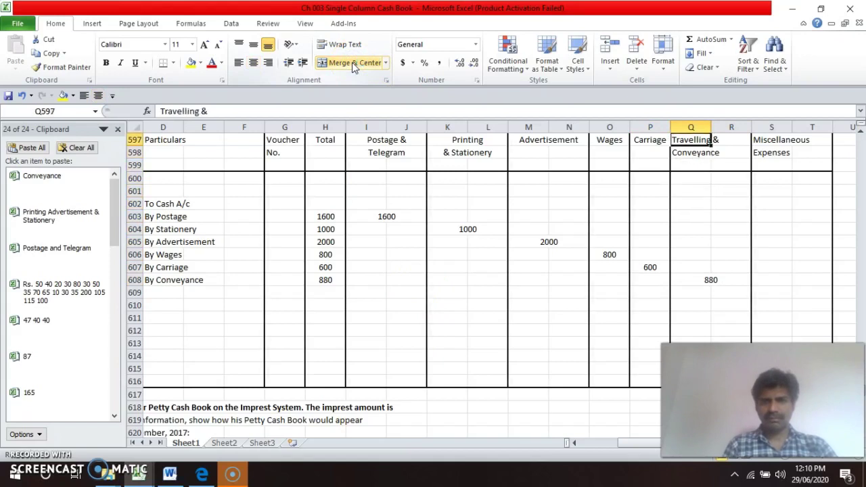
pyautogui.hotkey('shift', 'Right')
pyautogui.click(352, 62)
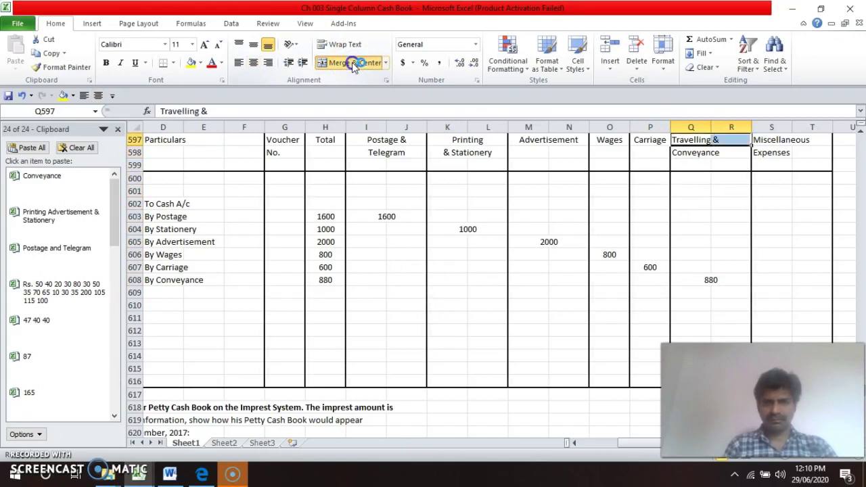
pyautogui.press('Down')
pyautogui.hotkey('shift', 'Right')
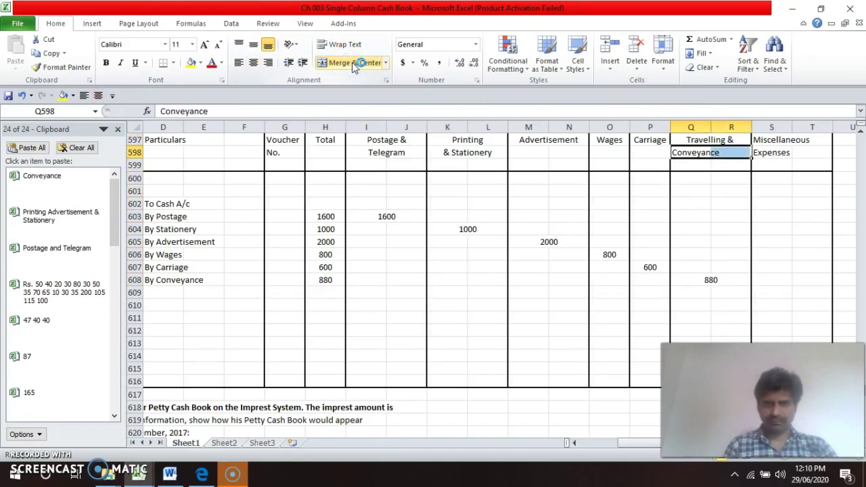
pyautogui.click(352, 63)
# - Check the date and description of the travelling expenses payment in row 589 of the Pr.2 transaction list
pyautogui.press('Left')
pyautogui.press('Up')
pyautogui.press('Up')
pyautogui.press('Up')
pyautogui.press('Up')
pyautogui.press('Up')
pyautogui.press('Up')
pyautogui.press('Up')
pyautogui.press('Up')
pyautogui.press('Up')
pyautogui.press('Left')
pyautogui.press('Left')
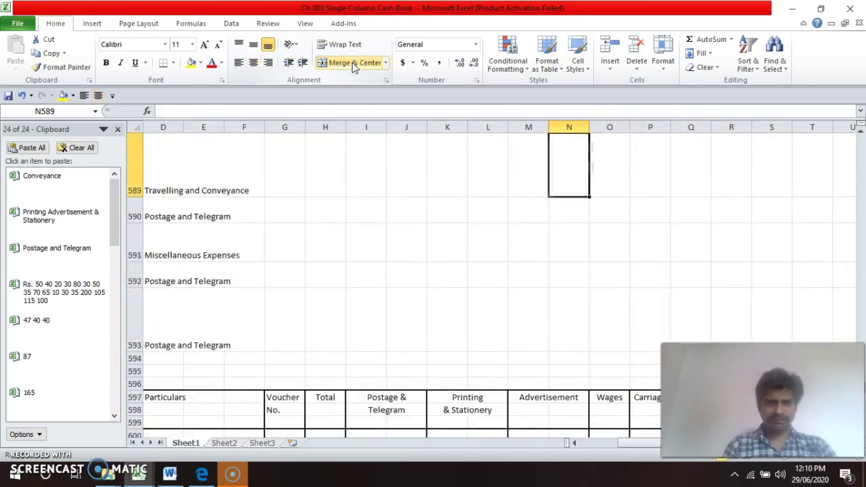
pyautogui.press('Home')
pyautogui.press('Down')
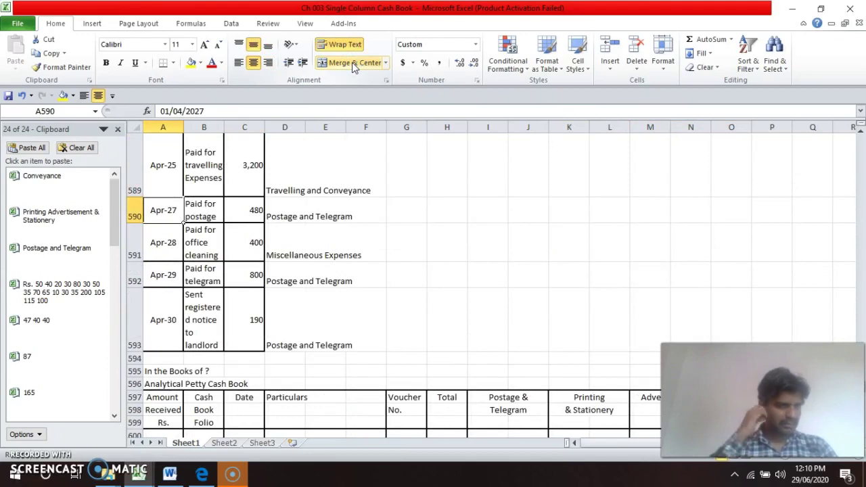
pyautogui.press('Up')
pyautogui.press('Up')
# - Enter the date Apr-25. in the Date cell C609, using the same format as the dates above
pyautogui.press('Down')
pyautogui.press('Down')
pyautogui.press('Down')
pyautogui.press('Down')
pyautogui.press('Down')
pyautogui.press('Down')
pyautogui.press('Down')
pyautogui.press('Down')
pyautogui.press('Down')
pyautogui.press('Down')
pyautogui.press('Down')
pyautogui.press('Down')
pyautogui.press('Down')
pyautogui.press('Down')
pyautogui.press('Down')
pyautogui.press('Down')
pyautogui.press('Down')
pyautogui.press('Down')
pyautogui.press('Down')
pyautogui.press('Down')
pyautogui.press('Down')
pyautogui.press('Down')
pyautogui.press('Right')
pyautogui.press('Right')
pyautogui.press('Up')
pyautogui.press('Up')
pyautogui.write('Apr-20.')
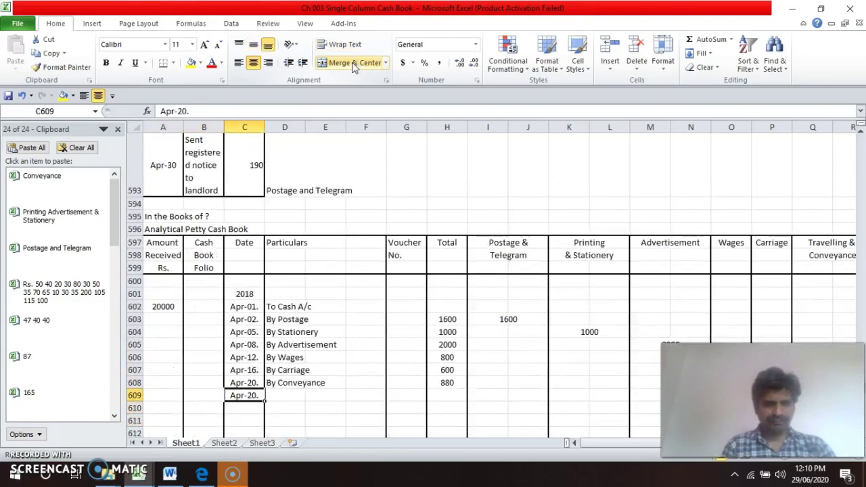
pyautogui.press('Return')
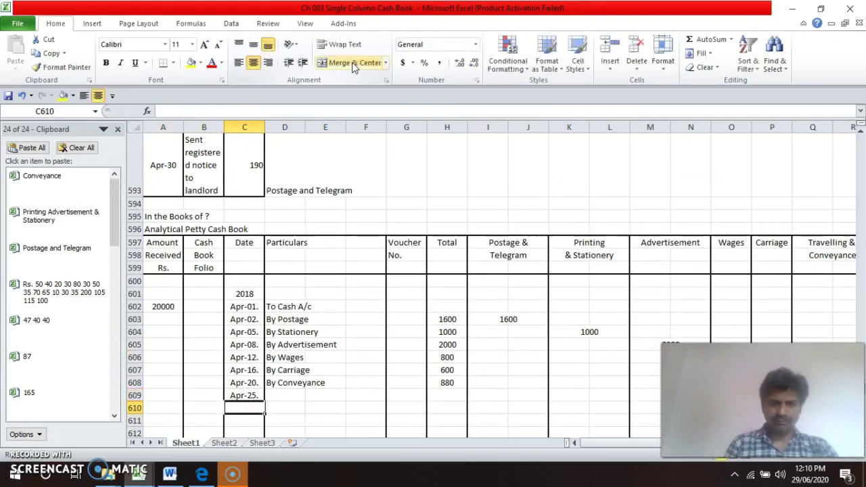
# - Enter the particulars By Travelling Expenses in D609
pyautogui.press('Up')
pyautogui.press('Right')
pyautogui.write('B')
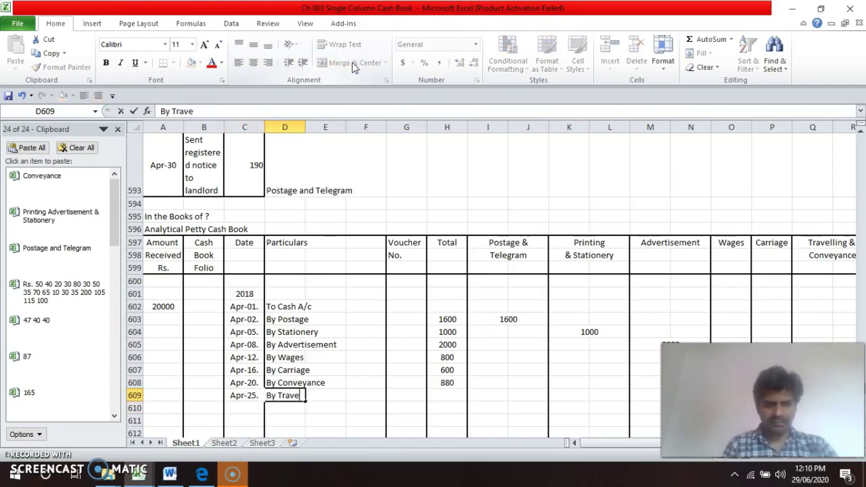
pyautogui.write('y Travelling Expes')
pyautogui.press('BackSpace')
pyautogui.write('nses')
pyautogui.press('Return')
# - Check the amount of the travelling expenses payment in row 589 of the transaction list
pyautogui.press('Up')
pyautogui.press('Up')
pyautogui.press('Up')
pyautogui.press('Up')
pyautogui.press('Up')
pyautogui.press('Up')
pyautogui.press('Up')
pyautogui.press('Up')
pyautogui.press('Up')
pyautogui.press('Up')
pyautogui.press('Up')
pyautogui.press('Up')
pyautogui.press('Up')
pyautogui.press('Up')
pyautogui.press('Up')
pyautogui.press('Up')
pyautogui.press('Up')
pyautogui.press('Up')
pyautogui.press('Up')
pyautogui.press('Up')
pyautogui.press('Up')
# - Enter the amount 3200 in the Total cell H609 of the travelling expenses row
pyautogui.press('Down')
pyautogui.press('Down')
pyautogui.press('Down')
pyautogui.press('Down')
pyautogui.press('Down')
pyautogui.press('Down')
pyautogui.press('Down')
pyautogui.press('Down')
pyautogui.press('Down')
pyautogui.press('Down')
pyautogui.press('Down')
pyautogui.press('Down')
pyautogui.press('Down')
pyautogui.press('Down')
pyautogui.press('Down')
pyautogui.press('Down')
pyautogui.press('Down')
pyautogui.press('Down')
pyautogui.press('Down')
pyautogui.press('Down')
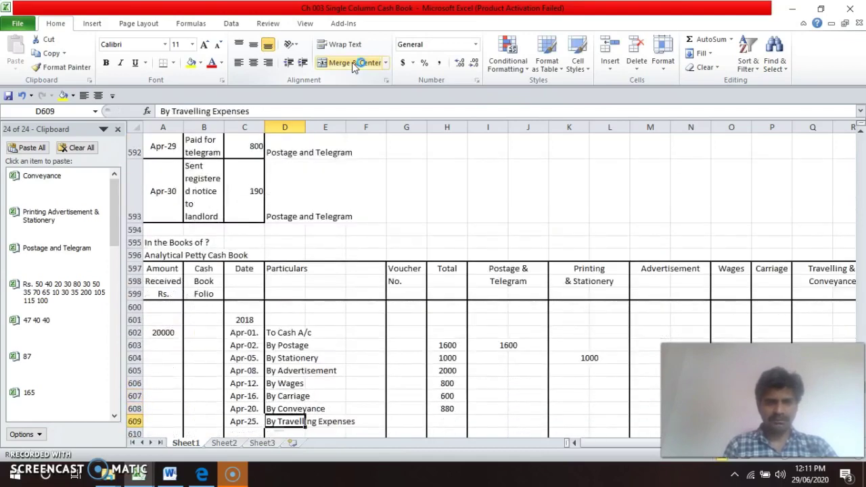
pyautogui.press('Right')
pyautogui.press('Right')
pyautogui.press('Right')
pyautogui.press('Right')
pyautogui.write('32')
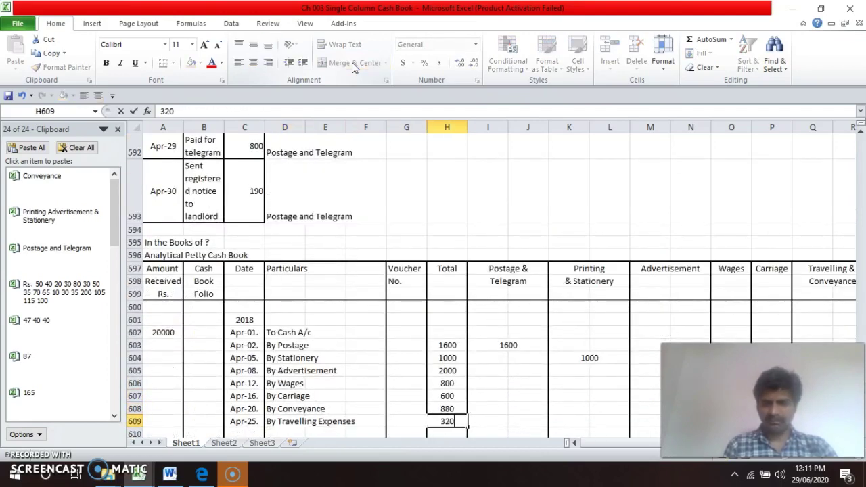
pyautogui.write('00')
pyautogui.press('Return')
# - Fill the merged Travelling & Conveyance cell from row 608 down to Q609:R609 and enter 3200 in it
pyautogui.press('Up')
pyautogui.press('Right')
pyautogui.press('Right')
pyautogui.press('Right')
pyautogui.press('Right')
pyautogui.press('Right')
pyautogui.press('Right')
pyautogui.press('Right')
pyautogui.press('Right')
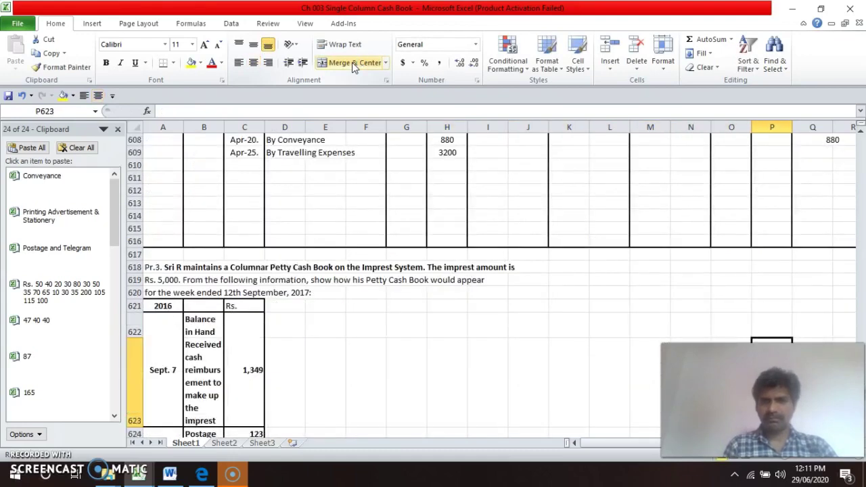
pyautogui.press('Right')
pyautogui.press('Right')
pyautogui.press('Right')
pyautogui.press('Right')
pyautogui.press('Right')
pyautogui.press('Right')
pyautogui.press('Right')
pyautogui.press('Right')
pyautogui.press('Right')
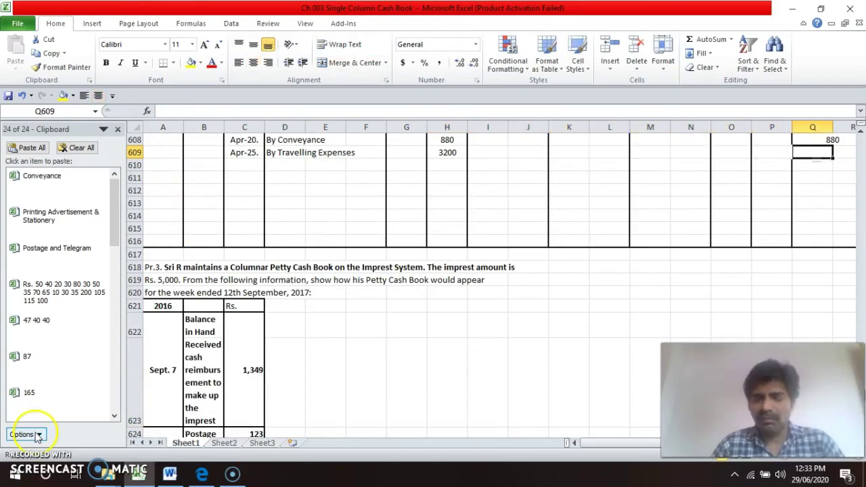
pyautogui.hotkey('shift', 'Right')
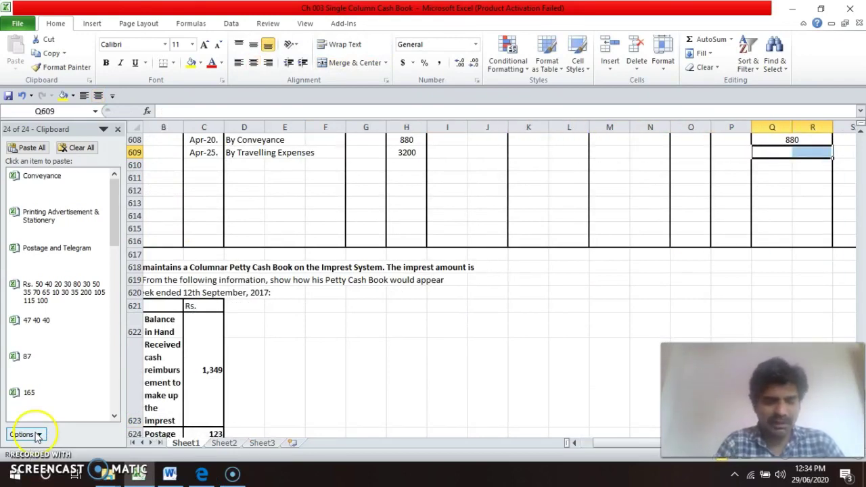
pyautogui.hotkey('ctrl', 'd')
pyautogui.write('32')
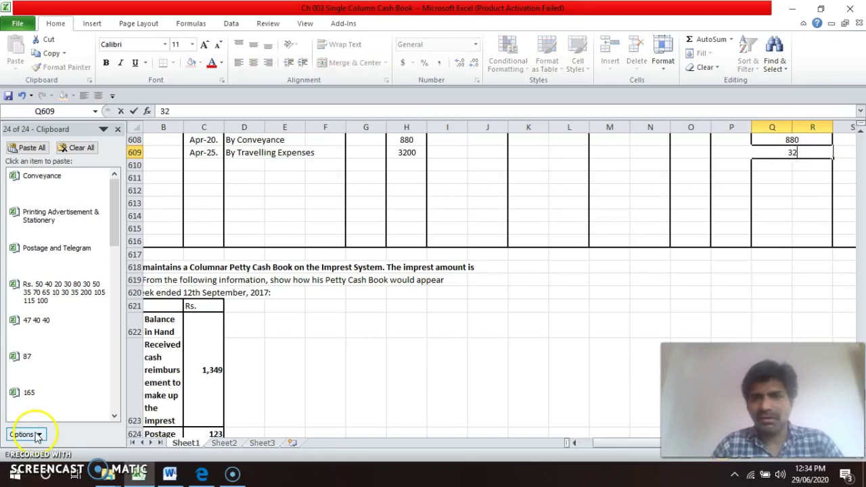
pyautogui.press('Return')
# - Check the date and description of the transaction following the travelling expenses payment, in row 590 of the transaction list
pyautogui.press('Up')
pyautogui.press('Left')
pyautogui.press('Left')
pyautogui.press('Left')
pyautogui.press('Left')
pyautogui.press('Left')
pyautogui.press('Left')
pyautogui.press('Left')
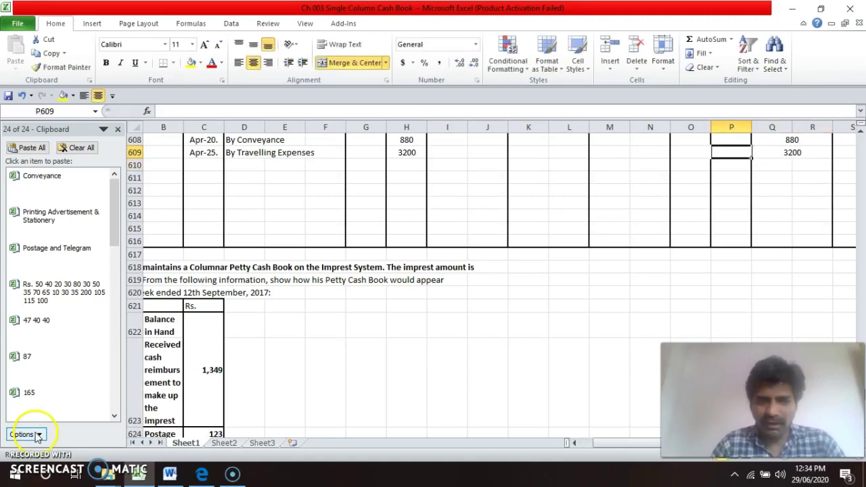
pyautogui.press('Up')
pyautogui.press('Up')
pyautogui.press('Up')
pyautogui.press('Up')
pyautogui.press('Up')
pyautogui.press('Up')
pyautogui.press('Up')
pyautogui.press('Up')
pyautogui.press('Up')
pyautogui.press('Up')
pyautogui.press('Up')
pyautogui.press('Up')
pyautogui.press('Up')
pyautogui.press('Up')
pyautogui.press('Up')
pyautogui.press('Up')
pyautogui.press('Up')
pyautogui.press('Up')
pyautogui.press('Up')
pyautogui.press('Up')
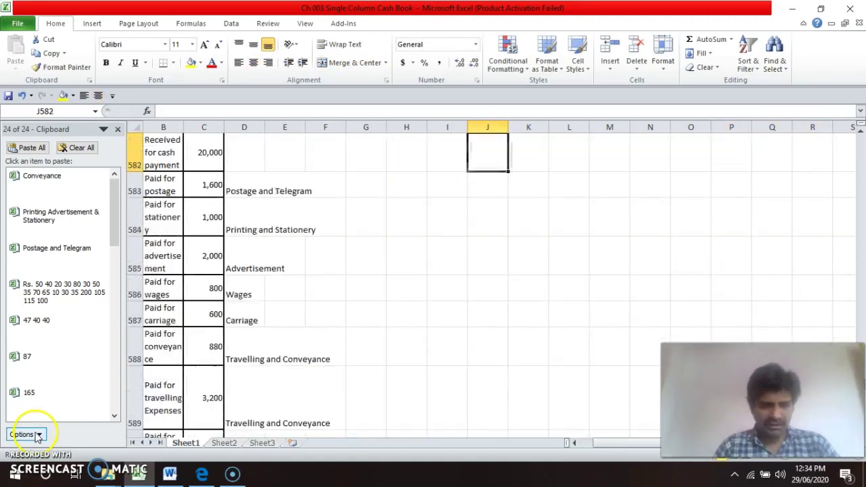
pyautogui.press('Up')
pyautogui.press('Up')
pyautogui.press('Up')
pyautogui.press('Up')
pyautogui.press('Up')
pyautogui.press('Up')
pyautogui.press('Up')
pyautogui.press('Up')
pyautogui.press('Up')
pyautogui.press('Up')
pyautogui.press('Up')
pyautogui.press('Up')
pyautogui.press('Up')
pyautogui.press('Up')
pyautogui.press('Up')
pyautogui.press('Up')
pyautogui.press('Up')
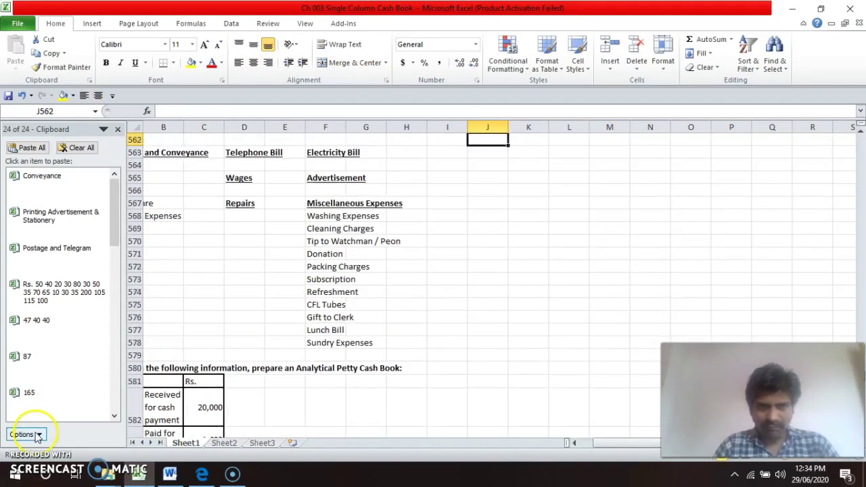
pyautogui.press('Up')
pyautogui.press('Up')
pyautogui.press('Up')
pyautogui.press('Down')
pyautogui.press('Down')
pyautogui.press('Down')
pyautogui.press('Down')
pyautogui.press('Down')
pyautogui.press('Down')
pyautogui.press('Down')
pyautogui.press('Down')
pyautogui.press('Down')
pyautogui.press('Down')
pyautogui.press('Down')
pyautogui.press('Down')
pyautogui.press('Down')
pyautogui.press('Down')
pyautogui.press('Down')
pyautogui.press('Down')
pyautogui.press('Down')
pyautogui.press('Down')
pyautogui.press('Down')
pyautogui.press('Down')
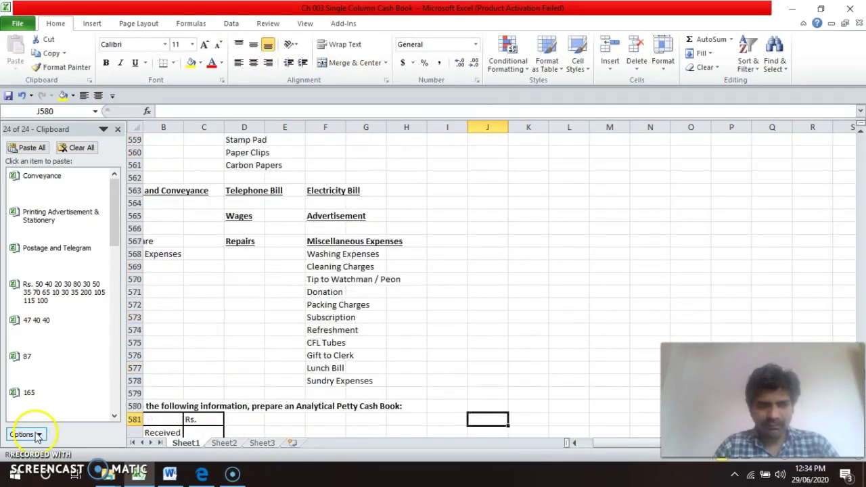
pyautogui.press('Up')
pyautogui.press('Up')
pyautogui.press('Up')
pyautogui.press('Left')
pyautogui.press('Left')
pyautogui.press('Left')
pyautogui.press('Left')
pyautogui.press('Left')
pyautogui.press('Left')
pyautogui.press('Left')
pyautogui.press('Left')
pyautogui.press('Left')
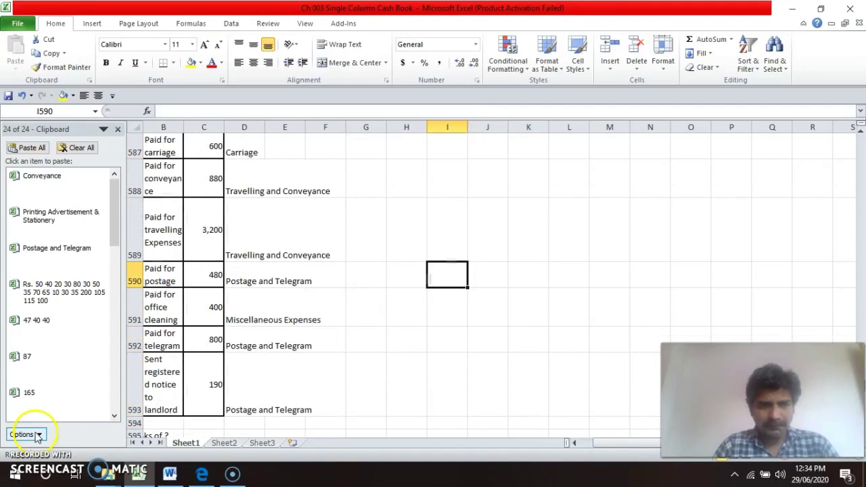
pyautogui.press('Right')
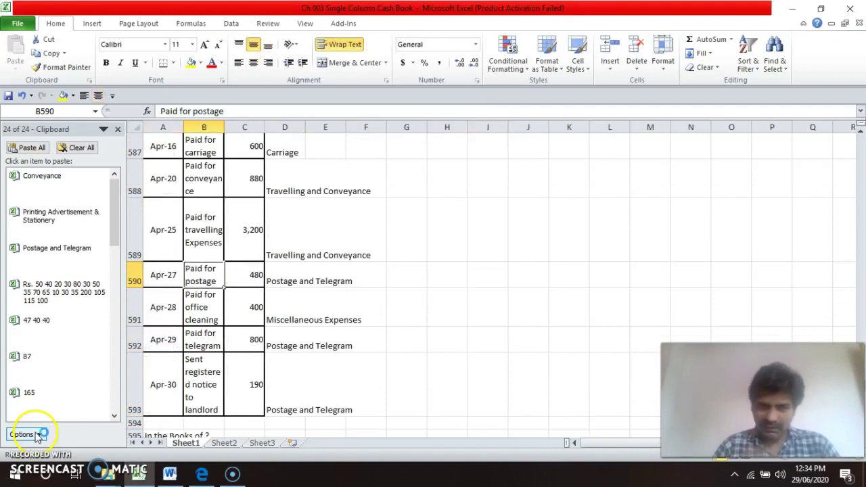
# - Fill the date from C609 down into C610 of the petty cash book and change it to Apr-27
pyautogui.press('Down')
pyautogui.press('Down')
pyautogui.press('Down')
pyautogui.press('Down')
pyautogui.press('Down')
pyautogui.press('Down')
pyautogui.press('Down')
pyautogui.press('Down')
pyautogui.press('Down')
pyautogui.press('Down')
pyautogui.press('Down')
pyautogui.press('Down')
pyautogui.press('Down')
pyautogui.press('Down')
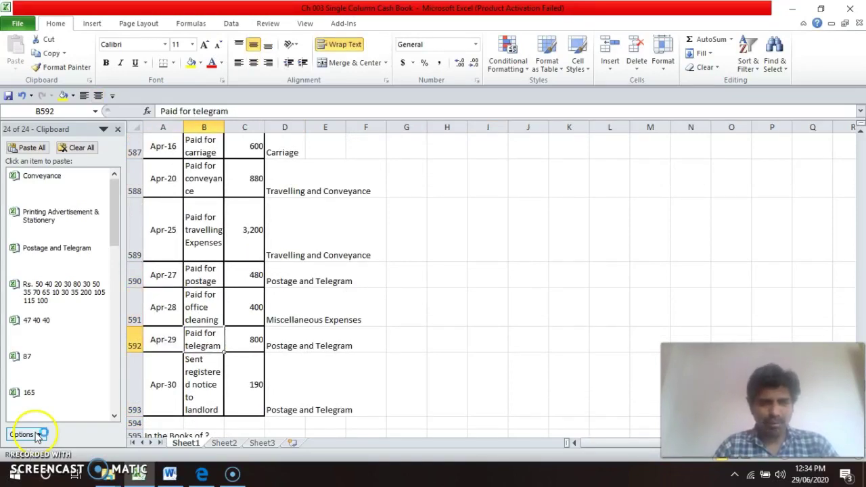
pyautogui.press('Down')
pyautogui.press('Down')
pyautogui.press('Down')
pyautogui.press('Down')
pyautogui.press('Down')
pyautogui.press('Down')
pyautogui.press('Down')
pyautogui.press('Up')
pyautogui.press('Right')
pyautogui.hotkey('ctrl', 'd')
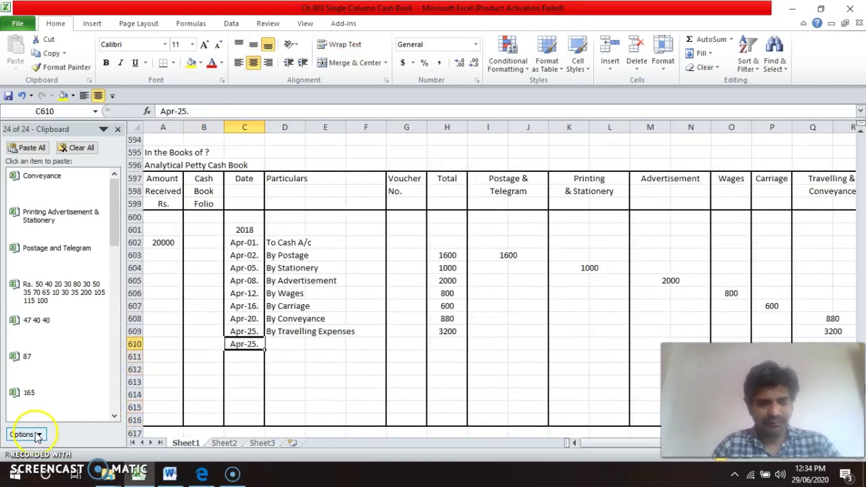
pyautogui.press('F2')
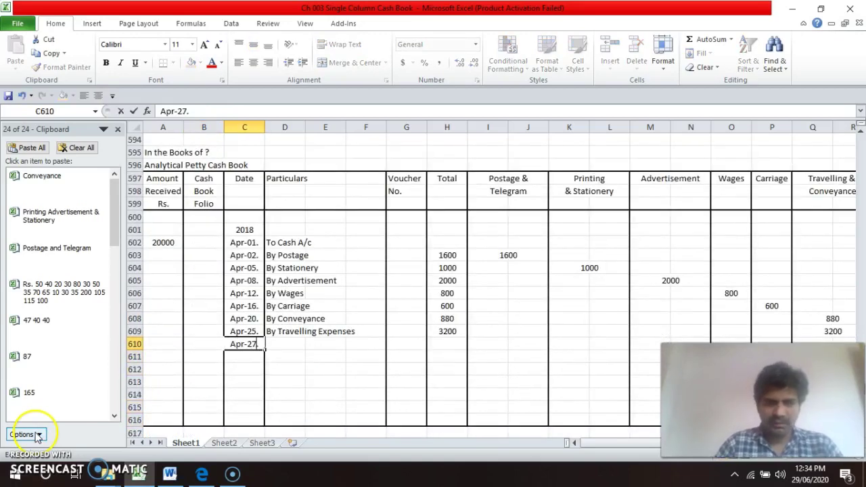
pyautogui.press('Tab')
# - Enter the particulars By Postage in D610 of the petty cash book
pyautogui.write('By ')
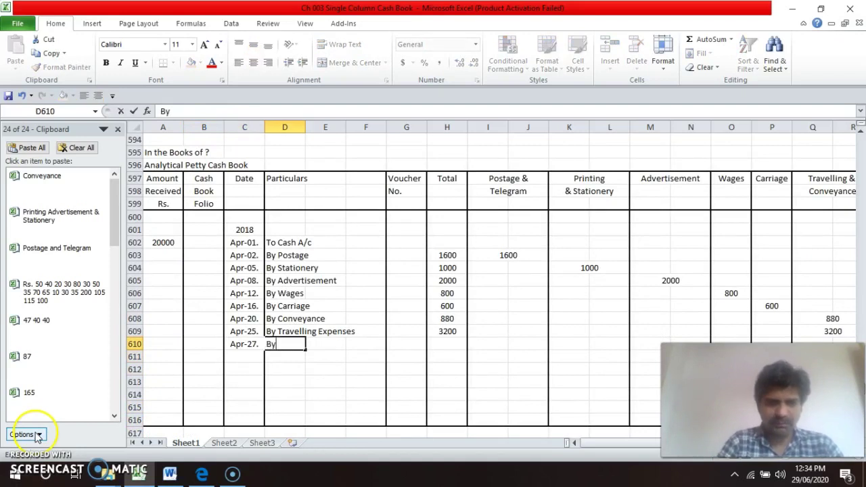
pyautogui.write('Posta')
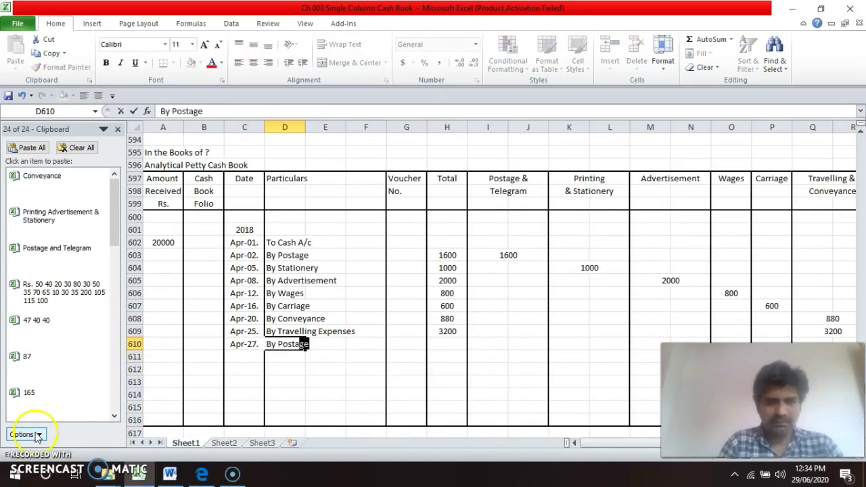
pyautogui.press('Return')
# - Check the amount of the Apr-27 postage payment in row 590 of the transaction list
pyautogui.press('Up')
pyautogui.press('Up')
pyautogui.press('Up')
pyautogui.press('Up')
pyautogui.press('Up')
pyautogui.press('Up')
pyautogui.press('Up')
pyautogui.press('Up')
pyautogui.press('Up')
pyautogui.press('Up')
pyautogui.press('Up')
pyautogui.press('Up')
pyautogui.press('Up')
pyautogui.press('Up')
pyautogui.press('Up')
pyautogui.press('Up')
pyautogui.press('Up')
pyautogui.press('Up')
pyautogui.press('Up')
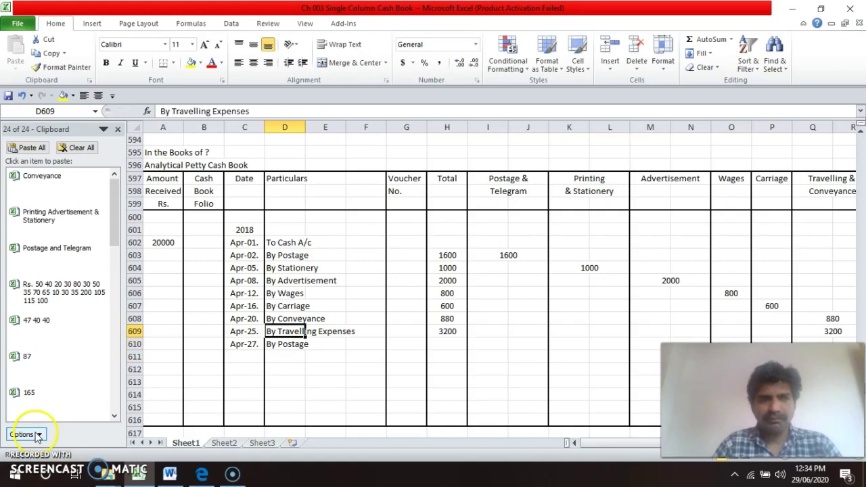
pyautogui.press('Up')
pyautogui.press('Up')
pyautogui.press('Up')
pyautogui.press('Up')
pyautogui.press('Up')
pyautogui.press('Up')
pyautogui.press('Up')
pyautogui.press('Up')
pyautogui.press('Up')
pyautogui.press('Up')
pyautogui.press('Down')
pyautogui.press('Down')
pyautogui.press('Down')
pyautogui.press('Down')
pyautogui.press('Down')
pyautogui.press('Down')
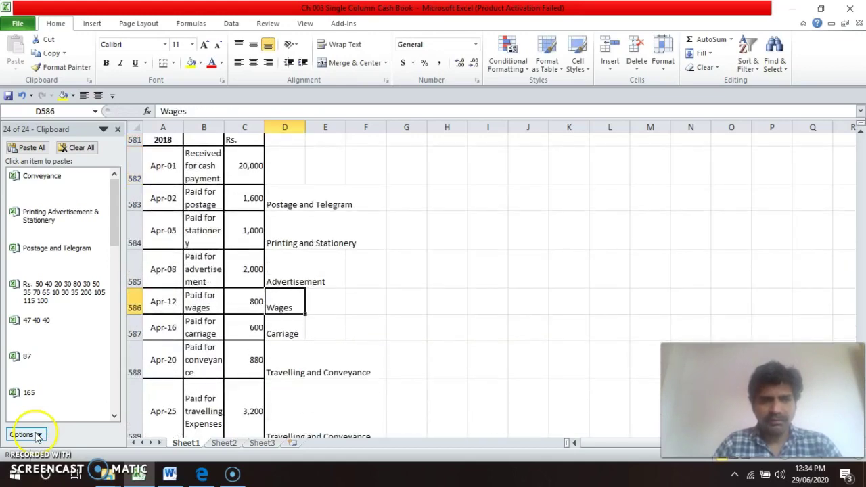
pyautogui.press('Left')
pyautogui.press('Down')
pyautogui.press('Down')
pyautogui.press('Down')
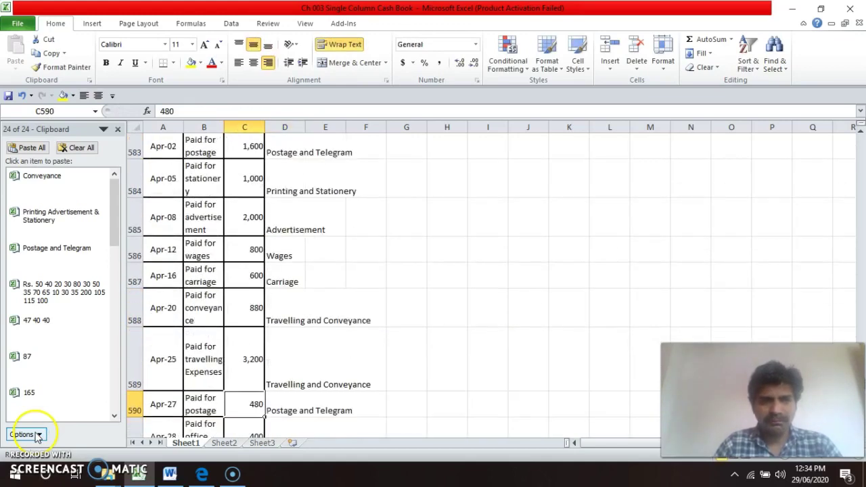
# - Enter 480 as the Total for the Apr-27 postage payment in H610 of the petty cash book
pyautogui.press('Up')
pyautogui.press('Down')
pyautogui.press('Down')
pyautogui.press('Down')
pyautogui.press('Down')
pyautogui.press('Down')
pyautogui.press('Down')
pyautogui.press('Down')
pyautogui.press('Down')
pyautogui.press('Down')
pyautogui.press('Down')
pyautogui.press('Down')
pyautogui.press('Down')
pyautogui.press('Down')
pyautogui.press('Down')
pyautogui.press('Down')
pyautogui.press('Down')
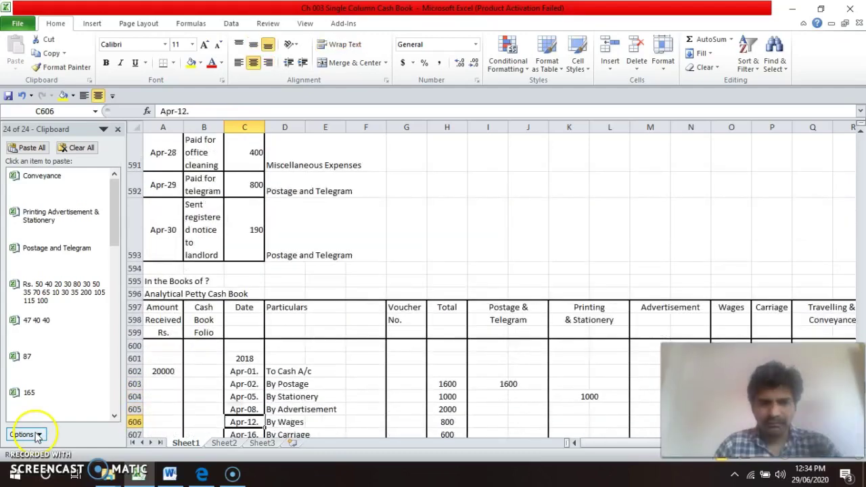
pyautogui.press('Down')
pyautogui.press('Down')
pyautogui.press('Down')
pyautogui.press('Down')
pyautogui.press('Down')
pyautogui.press('Right')
pyautogui.press('Up')
pyautogui.press('Right')
pyautogui.press('Right')
pyautogui.press('Right')
pyautogui.press('Right')
pyautogui.write('18')
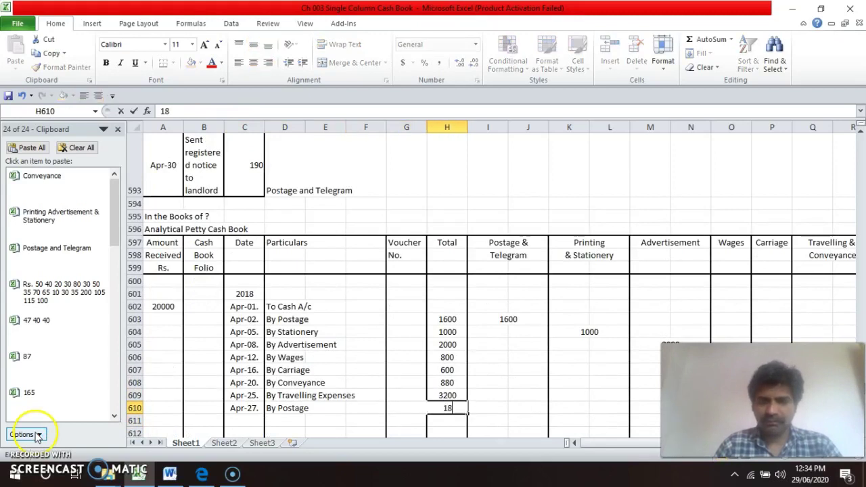
pyautogui.press('Right')
pyautogui.press('Left')
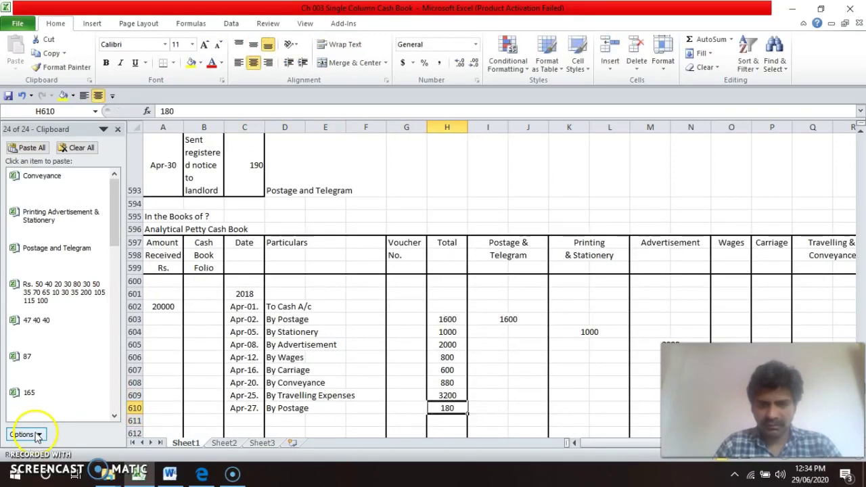
pyautogui.write('480')
pyautogui.press('Right')
# - Copy the merged Postage & Telegram cell I603 to row 610 and set its amount to 480
pyautogui.press('Up')
pyautogui.press('Up')
pyautogui.press('Up')
pyautogui.press('Up')
pyautogui.press('Up')
pyautogui.press('Up')
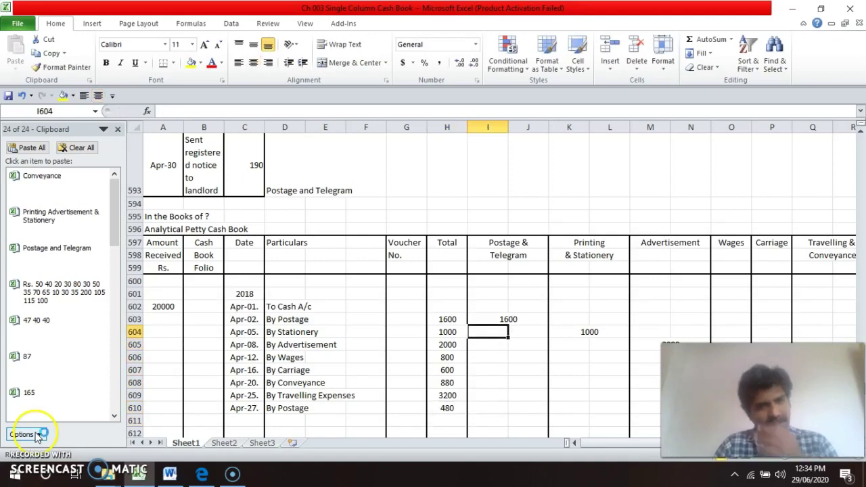
pyautogui.press('Up')
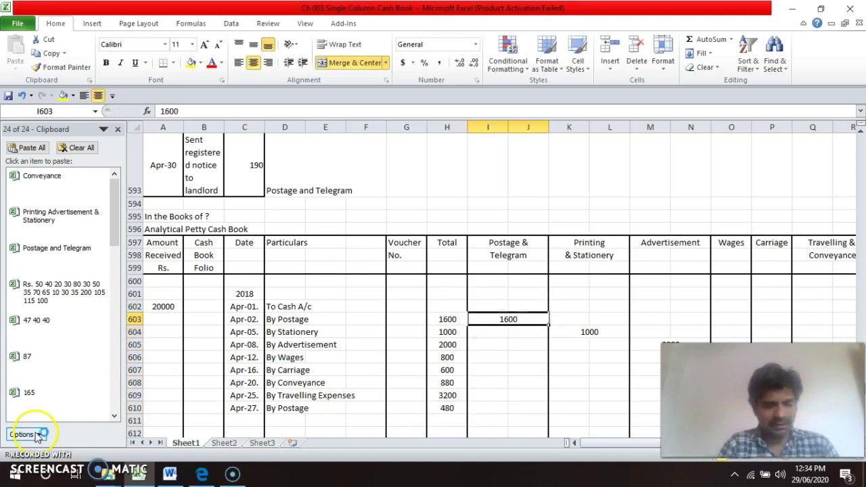
pyautogui.hotkey('ctrl', 'c')
pyautogui.press('Down')
pyautogui.press('Down')
pyautogui.press('Down')
pyautogui.press('Down')
pyautogui.press('Down')
pyautogui.press('Down')
pyautogui.press('Down')
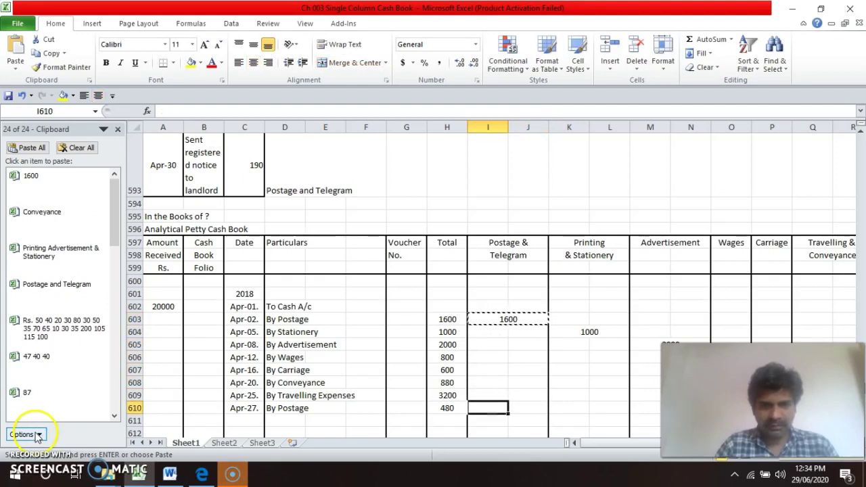
pyautogui.press('Return')
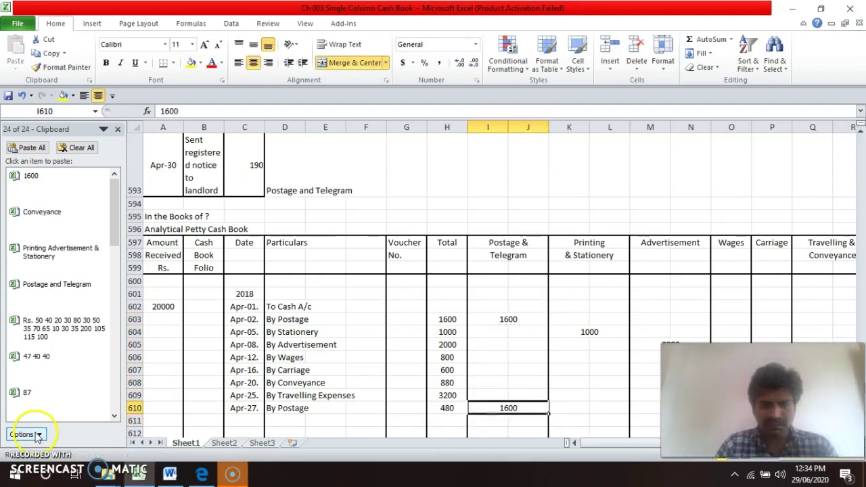
pyautogui.write('480')
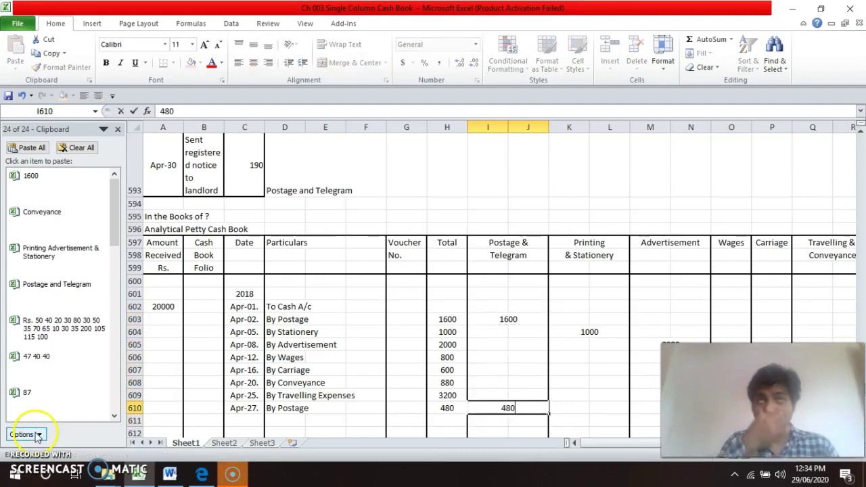
pyautogui.press('Return')
# - Check the date and description of the transaction following the Apr-27 postage payment, in row 591 of the transaction list
pyautogui.press('Up')
pyautogui.press('Up')
pyautogui.press('Up')
pyautogui.press('Up')
pyautogui.press('Up')
pyautogui.press('Up')
pyautogui.press('Up')
pyautogui.press('Up')
pyautogui.press('Up')
pyautogui.press('Up')
pyautogui.press('Up')
pyautogui.press('Up')
pyautogui.press('Up')
pyautogui.press('Up')
pyautogui.press('Up')
pyautogui.press('Up')
pyautogui.press('Up')
pyautogui.press('Up')
pyautogui.press('Up')
pyautogui.press('Up')
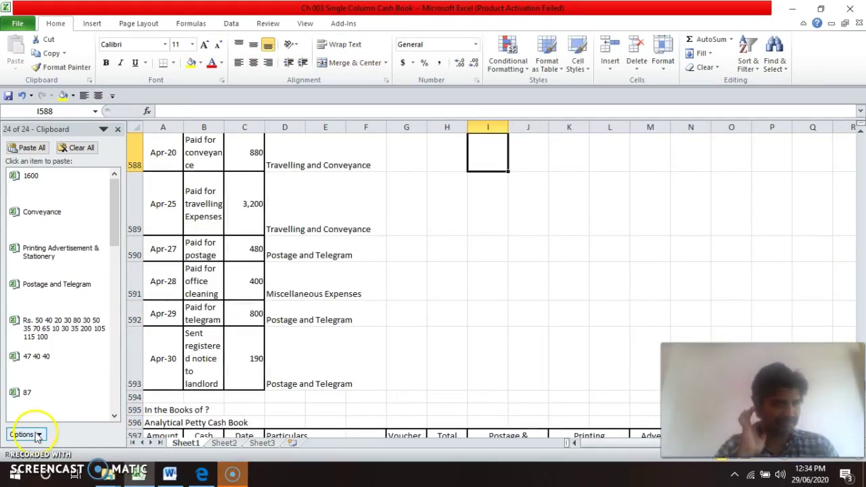
# - Fill the date from C610 down into C611 of the petty cash book and change it to Apr-28
pyautogui.press('Down')
pyautogui.press('Down')
pyautogui.press('Down')
pyautogui.press('Down')
pyautogui.press('Down')
pyautogui.press('Down')
pyautogui.press('Down')
pyautogui.press('Down')
pyautogui.press('Down')
pyautogui.press('Down')
pyautogui.press('Down')
pyautogui.press('Down')
pyautogui.press('Down')
pyautogui.press('Down')
pyautogui.press('Down')
pyautogui.press('Down')
pyautogui.press('Down')
pyautogui.press('Down')
pyautogui.press('Down')
pyautogui.press('Down')
pyautogui.press('Down')
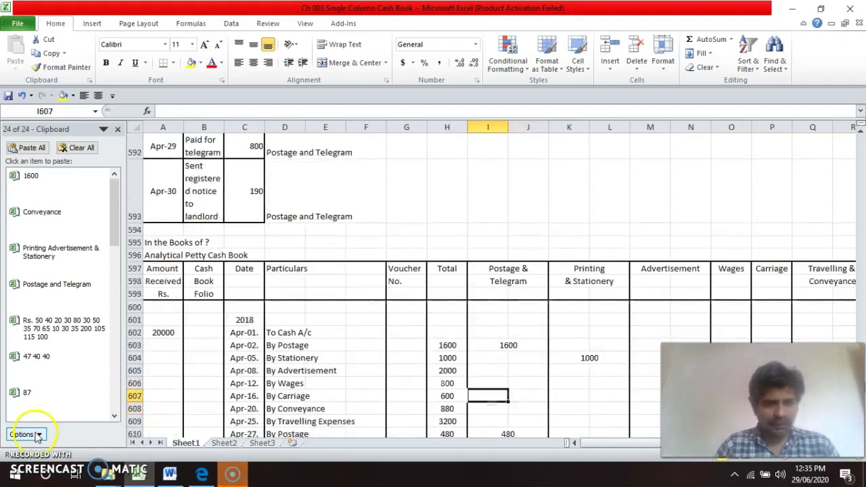
pyautogui.press('Left')
pyautogui.press('Left')
pyautogui.press('Left')
pyautogui.press('Left')
pyautogui.press('Left')
pyautogui.press('Left')
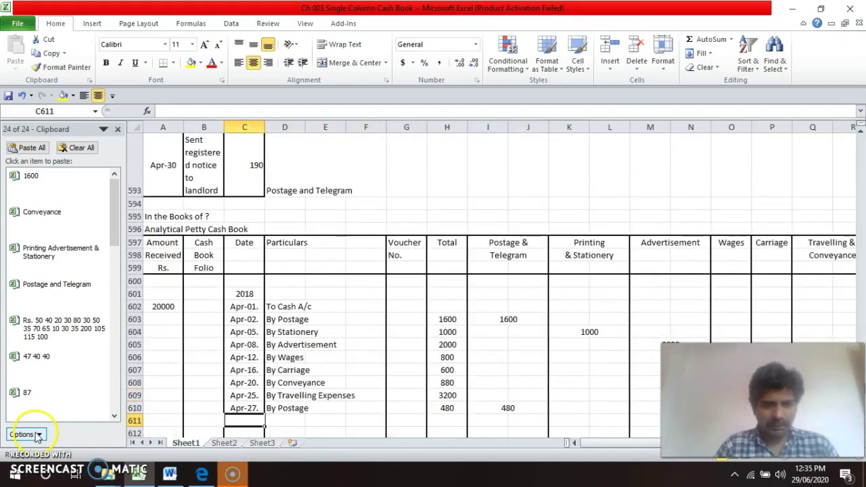
pyautogui.hotkey('ctrl', 'd')
pyautogui.press('F2')
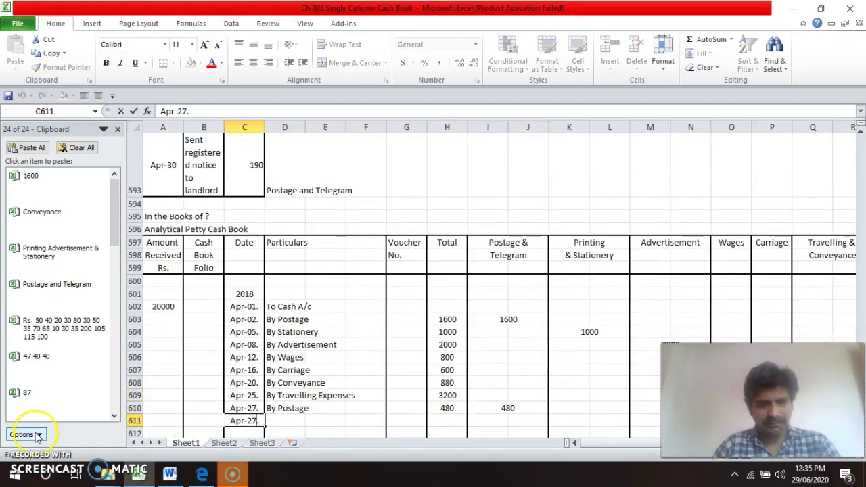
pyautogui.press('BackSpace')
pyautogui.press('BackSpace')
pyautogui.write('8.')
pyautogui.press('Return')
# - Enter the particulars By Office Cleaning in D611 of the petty cash book
pyautogui.press('Up')
pyautogui.press('Right')
pyautogui.write('B')
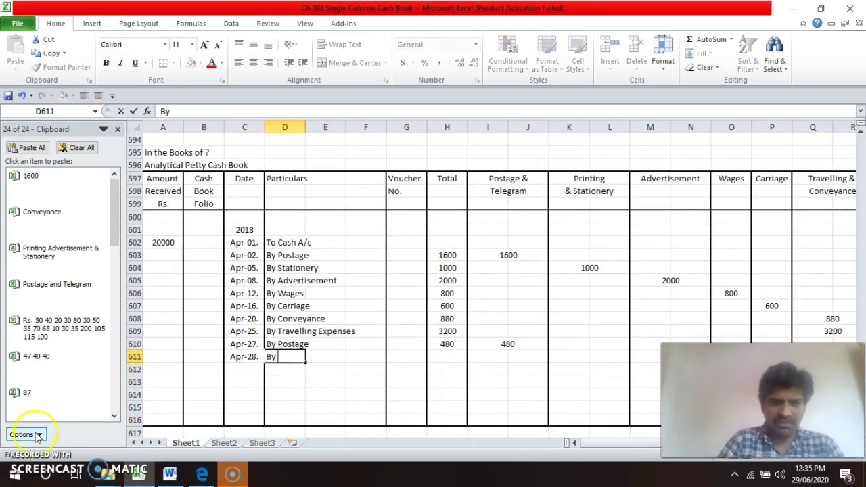
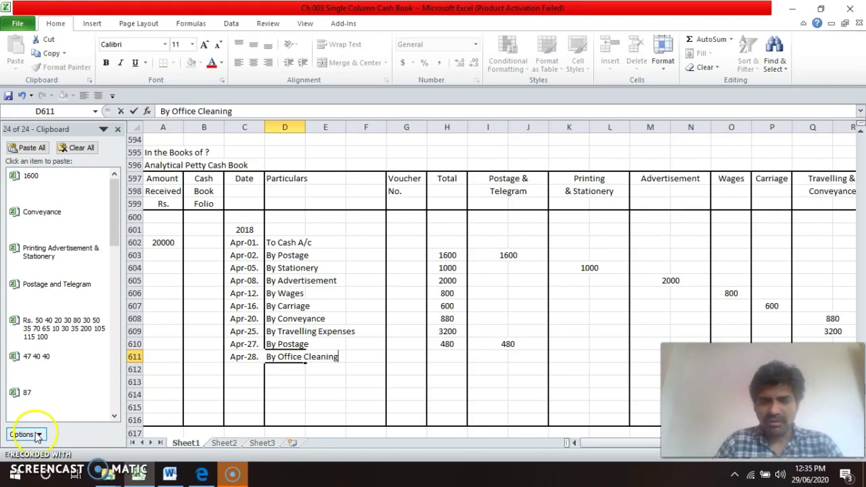
pyautogui.press('Return')
# - Check the amount of the Apr-28 office cleaning payment in row 591 of the transaction list
pyautogui.press('Up')
pyautogui.press('Up')
pyautogui.press('Up')
pyautogui.press('Up')
pyautogui.press('Up')
pyautogui.press('Up')
pyautogui.press('Up')
pyautogui.press('Up')
pyautogui.press('Up')
pyautogui.press('Up')
pyautogui.press('Up')
pyautogui.press('Up')
pyautogui.press('Up')
pyautogui.press('Up')
pyautogui.press('Up')
pyautogui.press('Up')
pyautogui.press('Up')
pyautogui.press('Up')
pyautogui.press('Up')
pyautogui.press('Up')
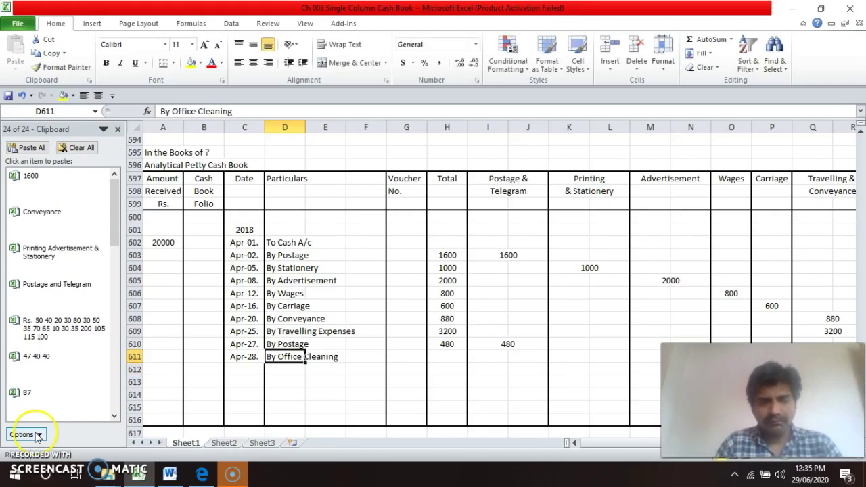
# - Enter 400 in the Total column for the Apr-28 office cleaning payment in H611
pyautogui.press('Down')
pyautogui.press('Down')
pyautogui.press('Up')
pyautogui.press('Down')
pyautogui.press('Down')
pyautogui.press('Down')
pyautogui.press('Down')
pyautogui.press('Down')
pyautogui.press('Down')
pyautogui.press('Down')
pyautogui.press('Down')
pyautogui.press('Down')
pyautogui.press('Down')
pyautogui.press('Down')
pyautogui.press('Down')
pyautogui.press('Down')
pyautogui.press('Down')
pyautogui.press('Down')
pyautogui.press('Down')
pyautogui.press('Down')
pyautogui.press('Down')
pyautogui.press('Down')
pyautogui.press('Down')
pyautogui.press('Down')
pyautogui.press('Up')
pyautogui.press('Right')
pyautogui.press('Right')
pyautogui.press('Right')
pyautogui.press('Right')
pyautogui.write('4')
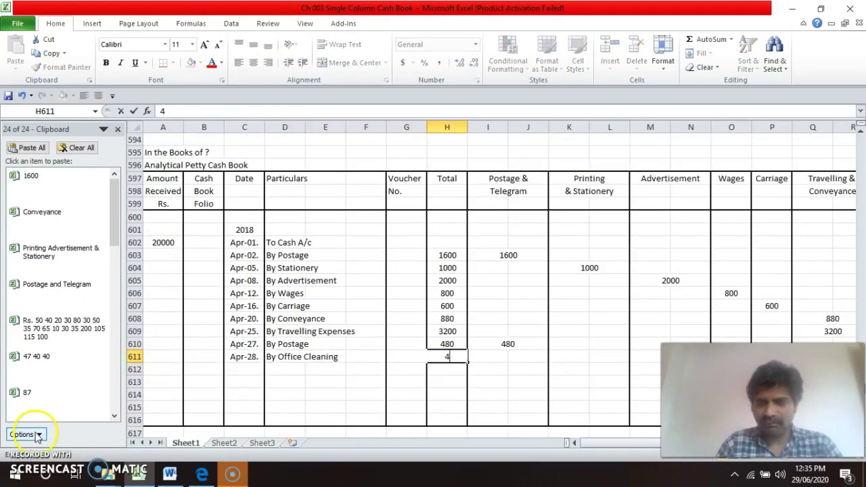
pyautogui.write('00')
# - Merge and center S611:T611 under Miscellaneous Expenses and enter 400 there for the Apr-28 office cleaning payment
pyautogui.press('Right')
pyautogui.press('Right')
pyautogui.press('Right')
pyautogui.press('Right')
pyautogui.press('Right')
pyautogui.press('Right')
pyautogui.press('Right')
pyautogui.press('Right')
pyautogui.press('Right')
pyautogui.press('Right')
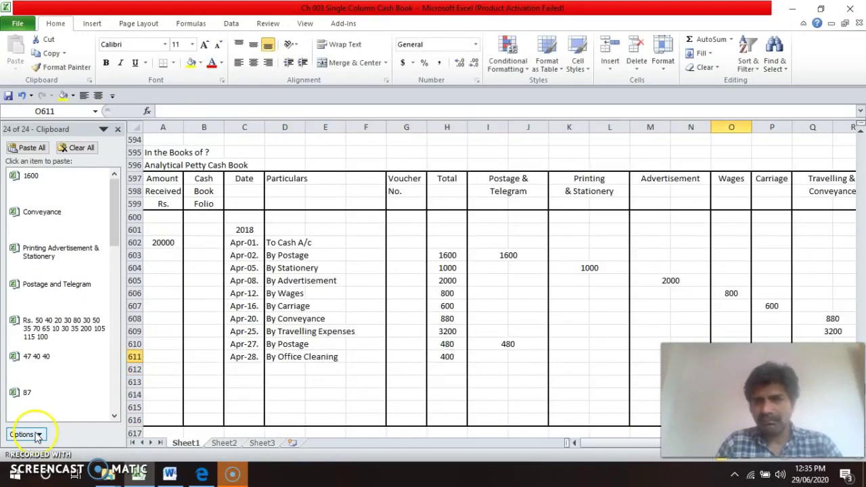
pyautogui.press('Right')
pyautogui.press('Right')
pyautogui.press('Right')
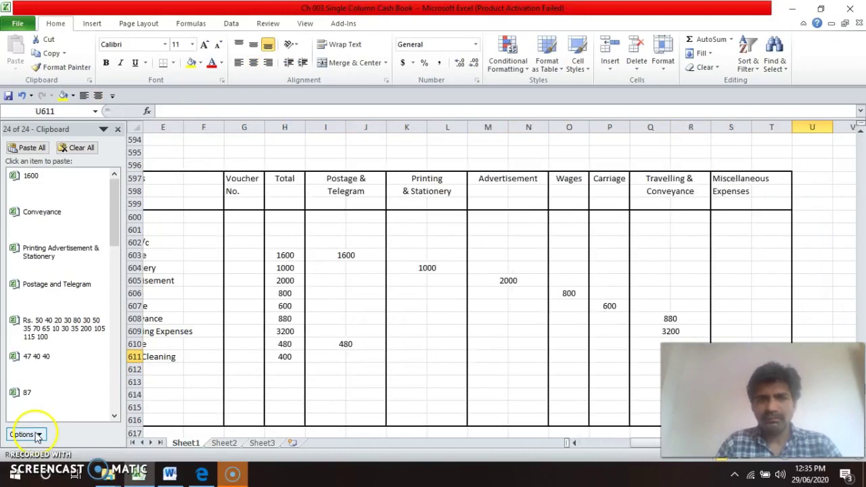
pyautogui.press('Left')
pyautogui.press('Left')
pyautogui.press('Left')
pyautogui.press('Left')
pyautogui.press('Left')
pyautogui.press('Left')
pyautogui.press('Left')
pyautogui.press('Left')
pyautogui.press('Left')
pyautogui.press('Left')
pyautogui.press('Left')
pyautogui.press('Left')
pyautogui.press('Left')
pyautogui.press('Left')
pyautogui.press('Left')
pyautogui.press('Left')
pyautogui.press('Left')
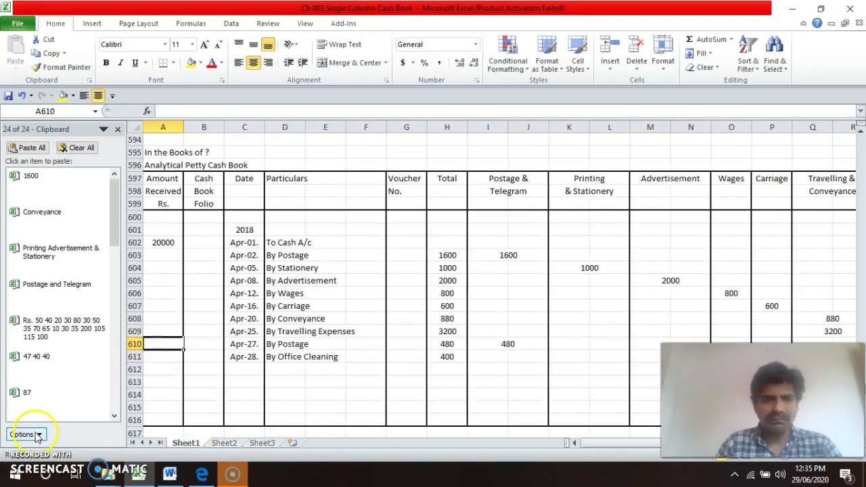
pyautogui.press('Right')
pyautogui.press('Right')
pyautogui.press('Right')
pyautogui.press('Right')
pyautogui.press('Down')
pyautogui.press('Right')
pyautogui.press('Right')
pyautogui.press('Right')
pyautogui.press('Right')
pyautogui.press('Right')
pyautogui.press('Right')
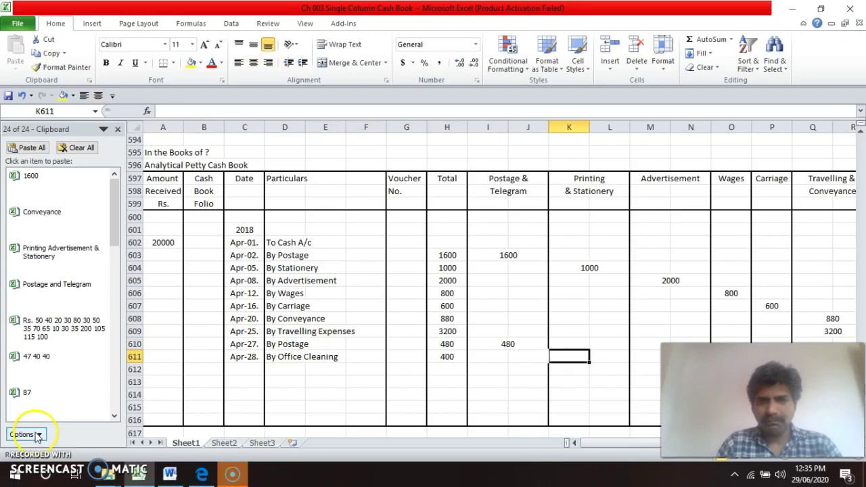
pyautogui.press('Right')
pyautogui.press('Right')
pyautogui.press('Right')
pyautogui.press('Right')
pyautogui.press('Right')
pyautogui.hotkey('shift', 'Right')
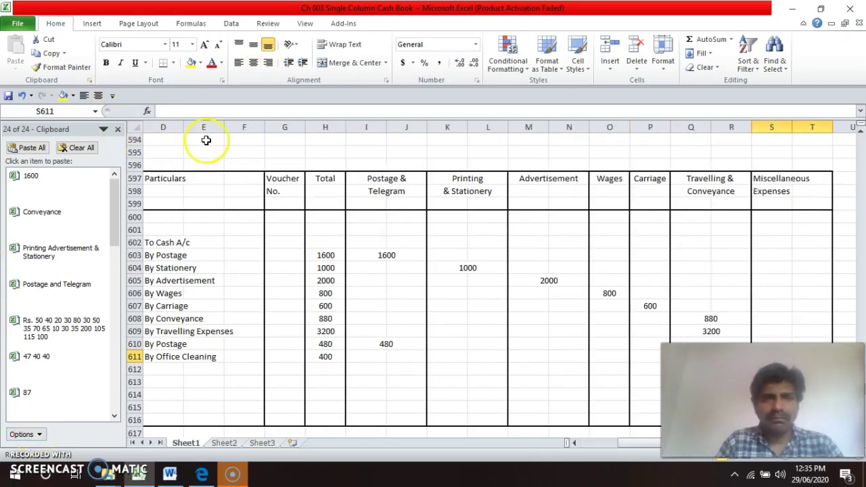
pyautogui.click(350, 62)
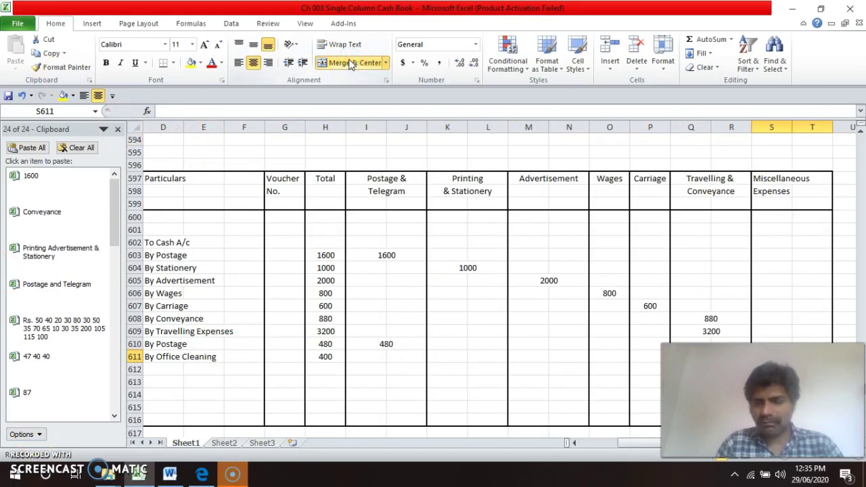
pyautogui.write('400')
pyautogui.press('Return')
# - Merge and center the Miscellaneous Expenses heading across columns S and T, separately in rows 597 and 598
pyautogui.press('Up')
pyautogui.press('Up')
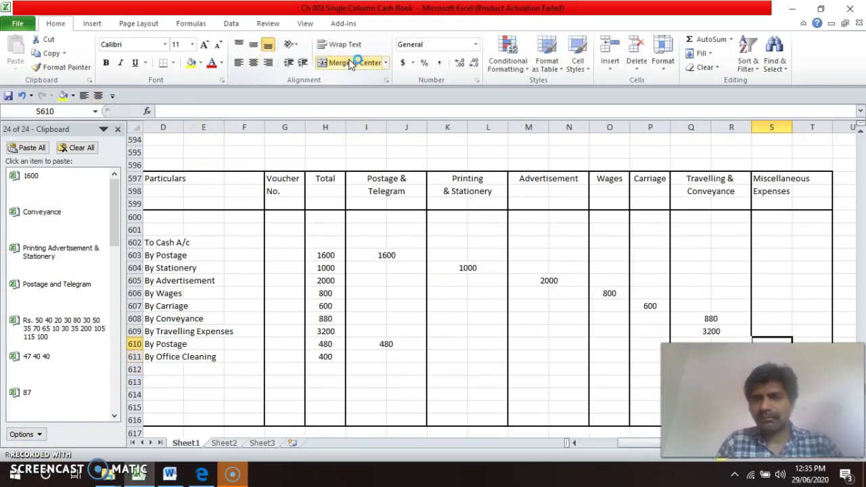
pyautogui.press('Up')
pyautogui.press('Up')
pyautogui.press('Up')
pyautogui.press('Up')
pyautogui.press('Up')
pyautogui.press('Up')
pyautogui.press('Up')
pyautogui.press('Up')
pyautogui.press('Up')
pyautogui.press('Up')
pyautogui.press('Up')
pyautogui.press('Up')
pyautogui.press('Up')
pyautogui.hotkey('shift', 'Right')
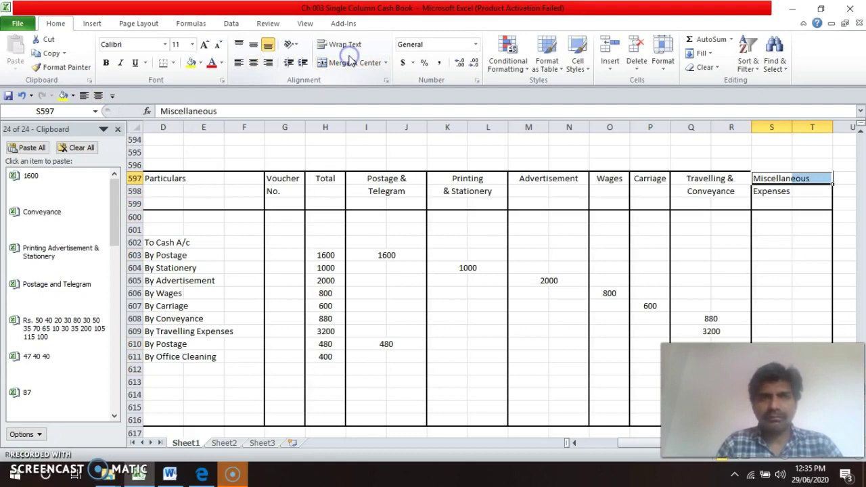
pyautogui.click(350, 62)
pyautogui.hotkey('shift', 'Right')
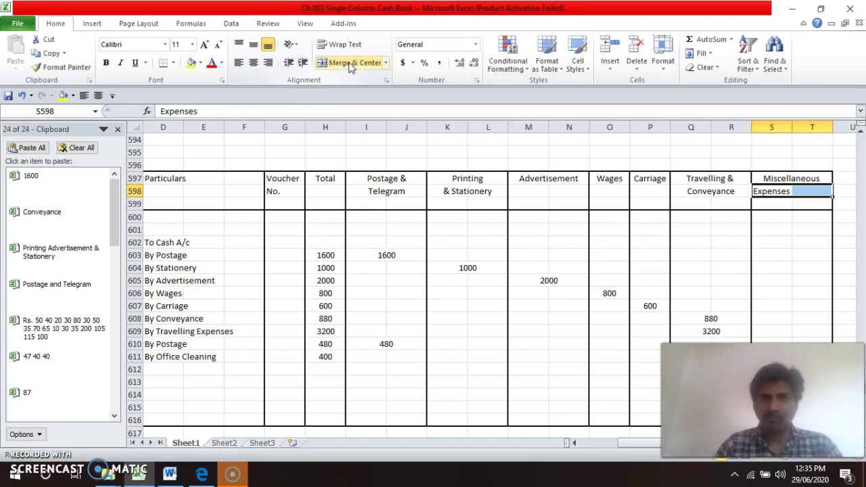
pyautogui.rightClick(349, 65)
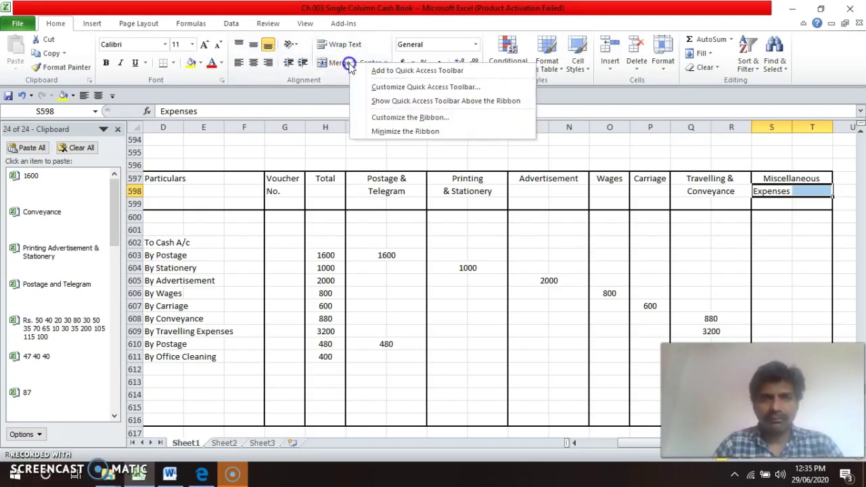
pyautogui.click(350, 65)
# - Check the date and description of the transaction following the Apr-28 office cleaning payment, in row 592 of the transaction list
pyautogui.press('Down')
pyautogui.press('Left')
pyautogui.press('Left')
pyautogui.press('Left')
pyautogui.press('Left')
pyautogui.press('Left')
pyautogui.press('Left')
pyautogui.press('Left')
pyautogui.press('Left')
pyautogui.press('Left')
pyautogui.press('Left')
pyautogui.press('Left')
pyautogui.press('Left')
pyautogui.press('Left')
pyautogui.press('Left')
pyautogui.press('Left')
pyautogui.press('Left')
pyautogui.press('Left')
pyautogui.press('Left')
pyautogui.press('Up')
pyautogui.press('Up')
pyautogui.press('Up')
pyautogui.press('Up')
pyautogui.press('Up')
pyautogui.press('Up')
pyautogui.press('Up')
pyautogui.press('Up')
pyautogui.press('Up')
pyautogui.press('Up')
pyautogui.press('Up')
pyautogui.press('Up')
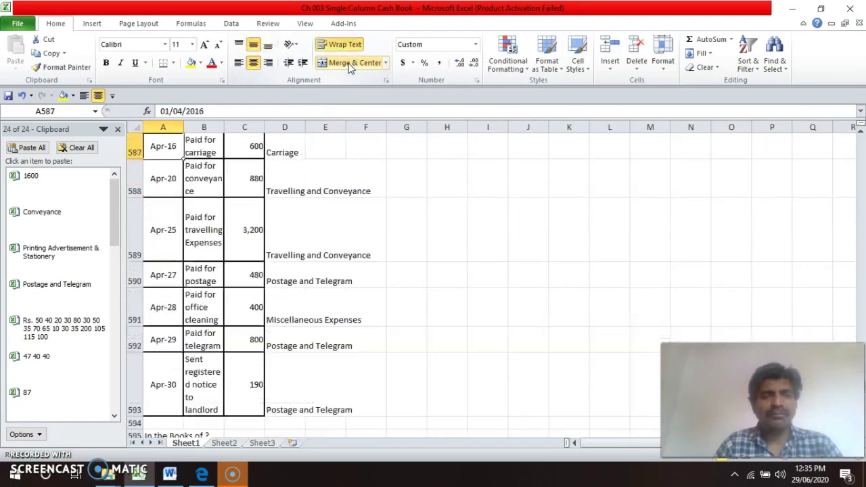
pyautogui.press('Down')
pyautogui.press('Down')
pyautogui.press('Up')
pyautogui.press('Down')
pyautogui.press('Down')
pyautogui.press('Down')
pyautogui.press('Down')
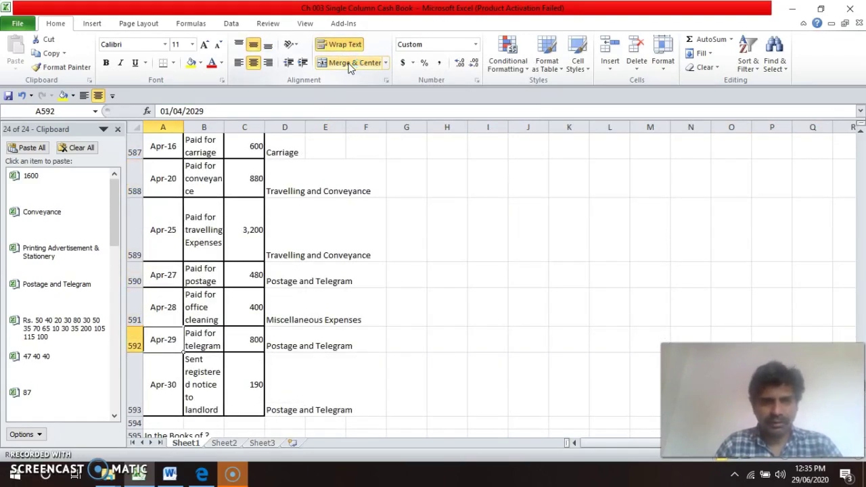
# - Fill the Apr-28 date down into C612 of the petty cash book and change its day to 29 for the telegram payment
pyautogui.press('Down')
pyautogui.press('Down')
pyautogui.press('Down')
pyautogui.press('Down')
pyautogui.press('Down')
pyautogui.press('Down')
pyautogui.press('Down')
pyautogui.press('Down')
pyautogui.press('Down')
pyautogui.press('Down')
pyautogui.press('Down')
pyautogui.press('Down')
pyautogui.press('Down')
pyautogui.press('Down')
pyautogui.press('Down')
pyautogui.press('Down')
pyautogui.press('Down')
pyautogui.press('Down')
pyautogui.press('Down')
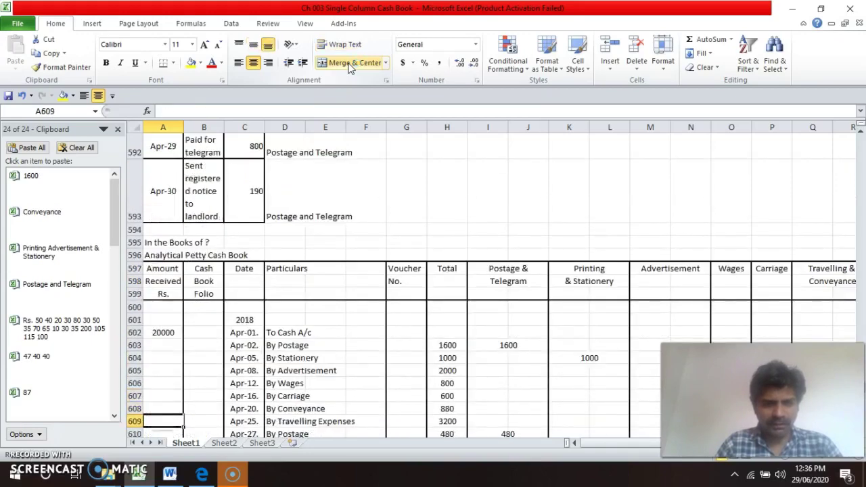
pyautogui.press('Right')
pyautogui.press('Right')
pyautogui.press('Down')
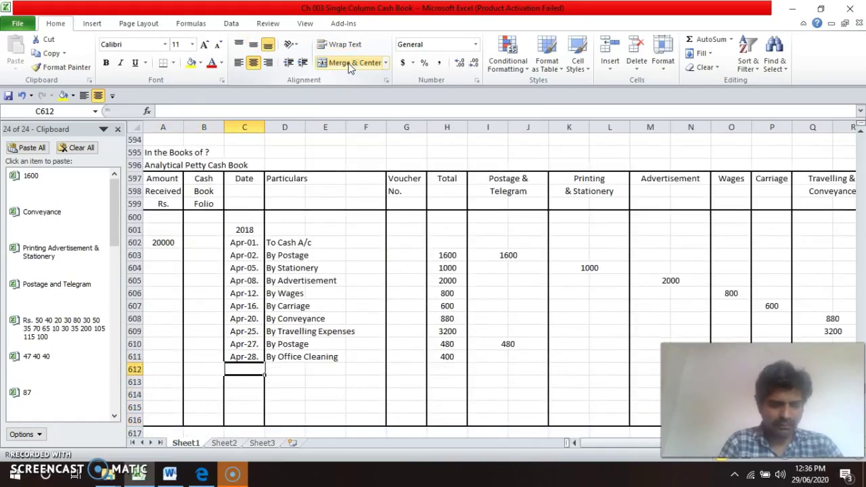
pyautogui.hotkey('ctrl', 'd')
pyautogui.press('F2')
pyautogui.press('Left')
pyautogui.press('BackSpace')
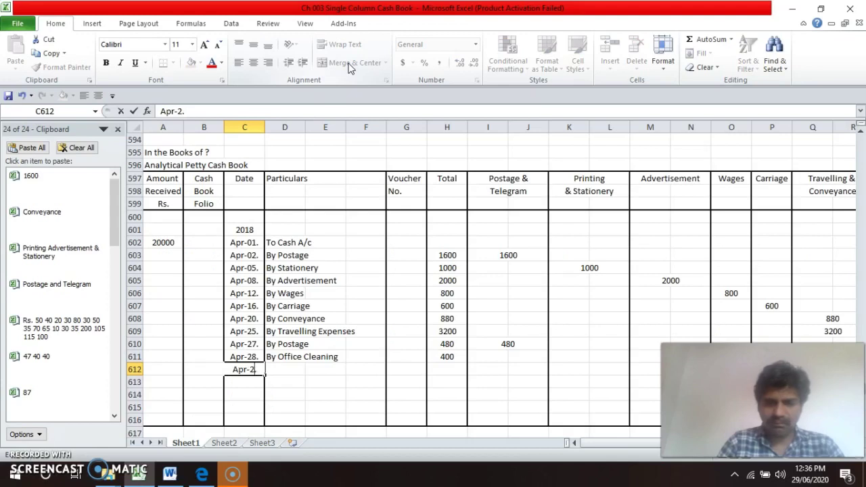
# - Complete the date Apr-29. in C612 and enter By Telegram as that row's particulars
pyautogui.write('9')
pyautogui.press('Tab')
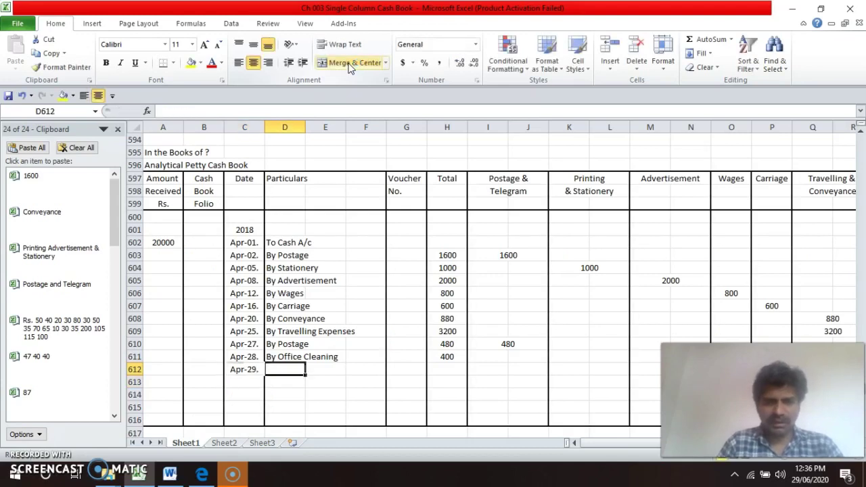
pyautogui.write('By Telegr')
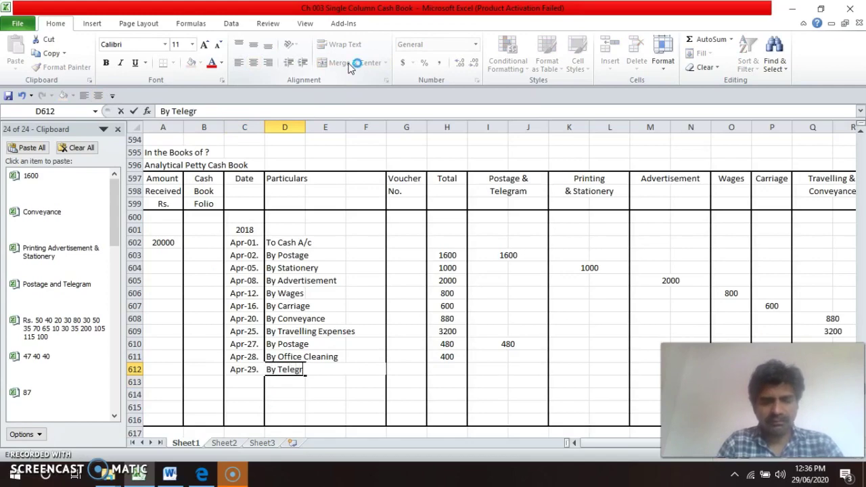
pyautogui.press('Return')
# - Check the transaction list above the petty cash book for the Apr-29 telegram payment's amount and expense category
pyautogui.press('Up')
pyautogui.press('Up')
pyautogui.press('Up')
pyautogui.press('Up')
pyautogui.press('Up')
pyautogui.press('Up')
pyautogui.press('Up')
pyautogui.press('Up')
pyautogui.press('Up')
pyautogui.press('Up')
pyautogui.press('Up')
pyautogui.press('Up')
pyautogui.press('Up')
pyautogui.press('Up')
pyautogui.press('Up')
pyautogui.press('Up')
pyautogui.press('Up')
pyautogui.press('Up')
pyautogui.press('Up')
pyautogui.press('Up')
pyautogui.press('Down')
pyautogui.press('Down')
pyautogui.press('Down')
pyautogui.press('Down')
pyautogui.press('Down')
pyautogui.press('Down')
pyautogui.press('Down')
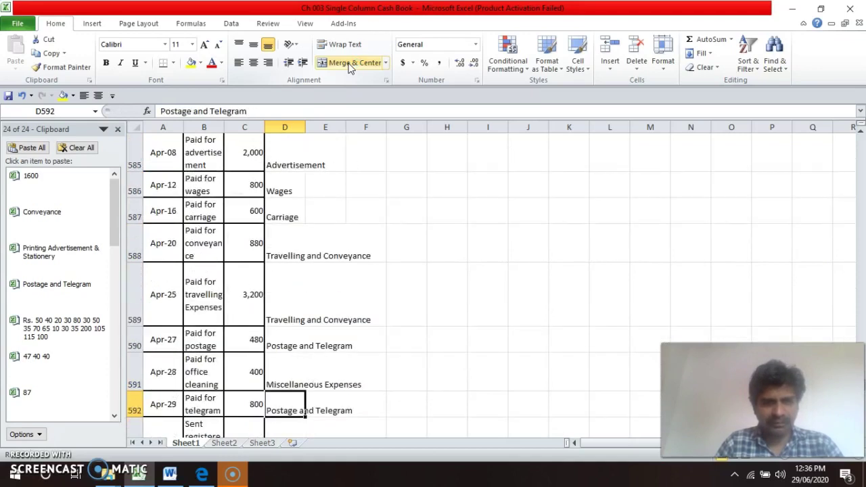
pyautogui.press('Up')
pyautogui.press('Up')
pyautogui.press('Down')
pyautogui.press('Down')
pyautogui.press('Down')
pyautogui.press('Down')
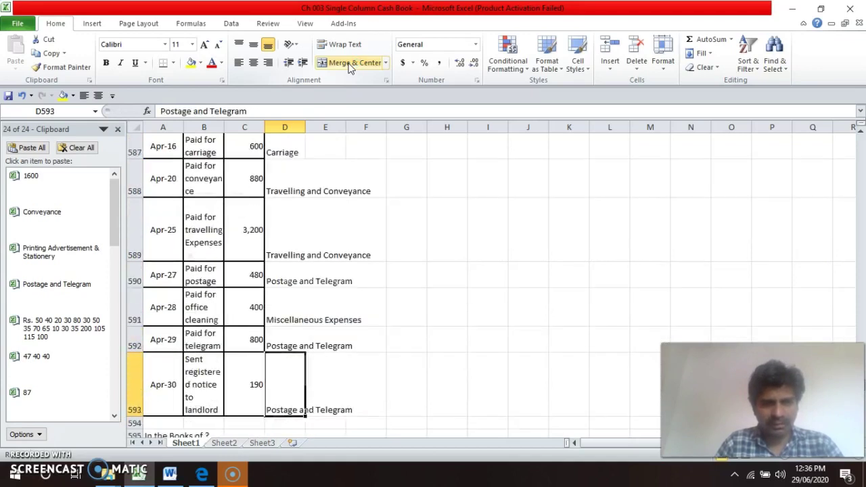
pyautogui.press('Up')
pyautogui.press('Up')
# - Enter 800 in the Total column of the Apr-29 By Telegram row
pyautogui.press('Down')
pyautogui.press('Down')
pyautogui.press('Down')
pyautogui.press('Down')
pyautogui.press('Down')
pyautogui.press('Down')
pyautogui.press('Down')
pyautogui.press('Down')
pyautogui.press('Down')
pyautogui.press('Down')
pyautogui.press('Down')
pyautogui.press('Down')
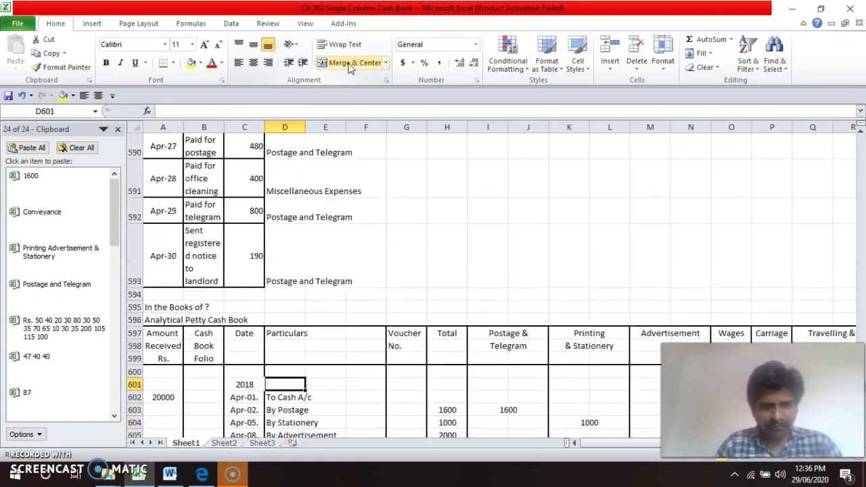
pyautogui.press('Down')
pyautogui.press('Down')
pyautogui.press('Down')
pyautogui.press('Down')
pyautogui.press('Down')
pyautogui.press('Down')
pyautogui.press('Down')
pyautogui.press('Down')
pyautogui.press('Down')
pyautogui.press('Down')
pyautogui.press('Up')
pyautogui.press('Up')
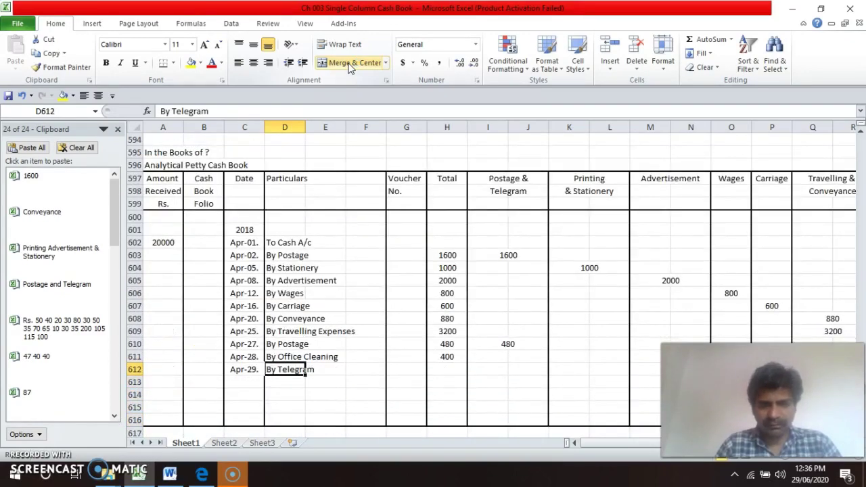
pyautogui.press('Right')
pyautogui.press('Right')
pyautogui.press('Right')
pyautogui.press('Right')
pyautogui.press('Right')
pyautogui.press('Up')
pyautogui.press('Down')
pyautogui.press('Left')
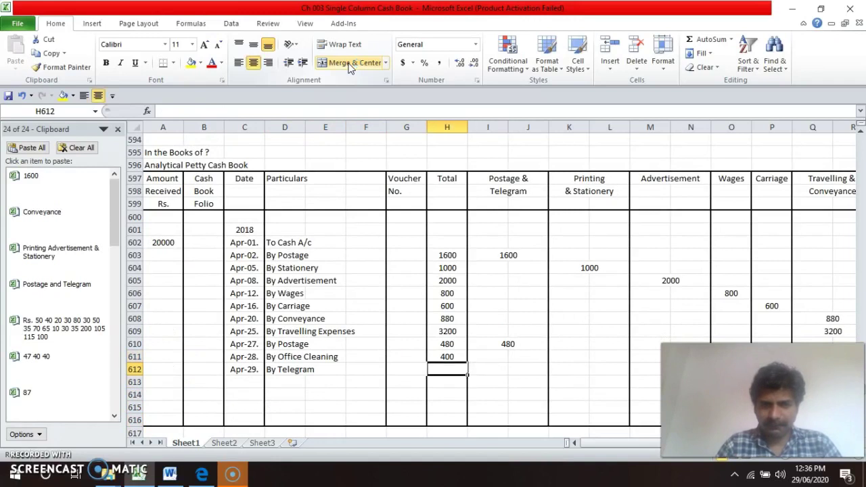
pyautogui.write('8')
pyautogui.press('Return')
# - Copy the Apr-27 Postage & Telegram cell to the Apr-29 row and replace its amount with 800
pyautogui.press('Up')
pyautogui.press('Right')
pyautogui.press('Up')
pyautogui.press('Up')
pyautogui.hotkey('ctrl', 'c')
pyautogui.press('Down')
pyautogui.press('Down')
pyautogui.hotkey('ctrl', 'v')
pyautogui.write('800')
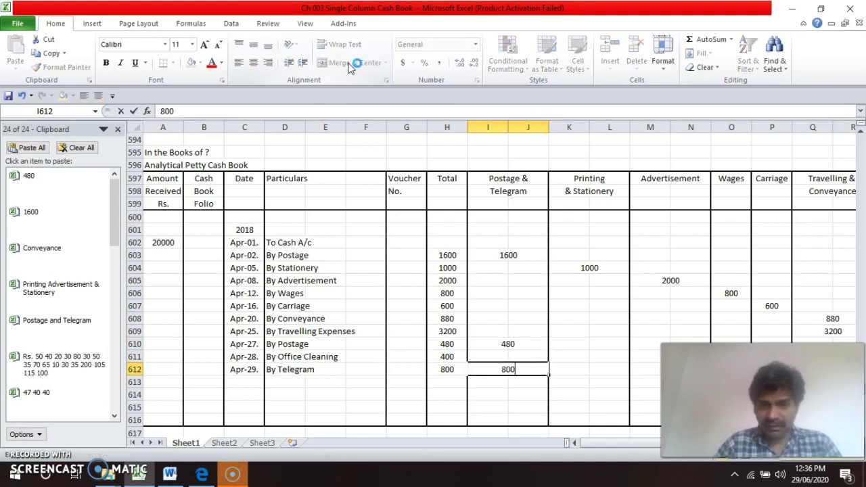
pyautogui.press('Return')
# - Review the transaction list for the last payment, dated Apr-30, and its expense category
pyautogui.press('Left')
pyautogui.press('Left')
pyautogui.press('Left')
pyautogui.press('Left')
pyautogui.press('Left')
pyautogui.press('Left')
pyautogui.press('Left')
pyautogui.press('Left')
pyautogui.hotkey('ctrl', 'Up')
pyautogui.hotkey('ctrl', 'Up')
pyautogui.press('Up')
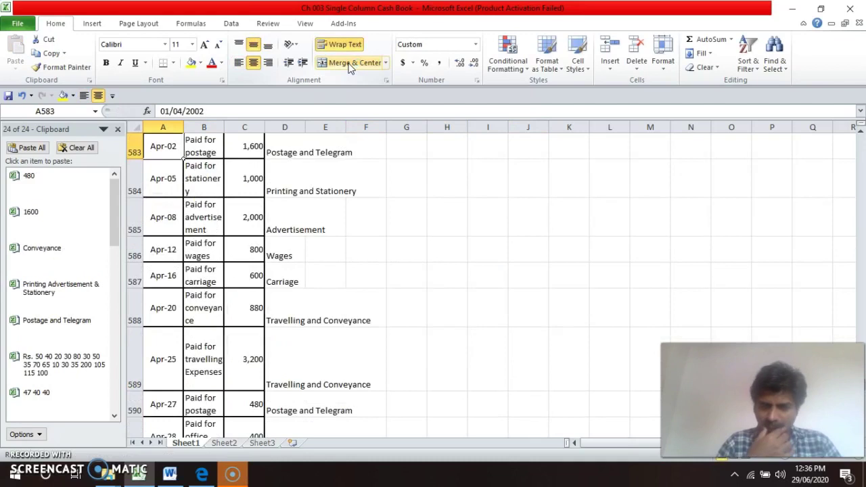
pyautogui.press('Down')
pyautogui.press('Down')
pyautogui.press('Down')
pyautogui.press('Down')
pyautogui.press('Down')
pyautogui.press('Down')
pyautogui.press('Down')
pyautogui.press('Down')
pyautogui.press('Down')
pyautogui.press('Down')
pyautogui.press('Down')
pyautogui.press('Down')
pyautogui.press('Down')
pyautogui.press('Down')
pyautogui.press('Down')
pyautogui.press('Down')
pyautogui.press('Up')
pyautogui.press('Up')
pyautogui.press('Up')
pyautogui.press('Up')
pyautogui.press('Up')
pyautogui.press('Up')
pyautogui.press('Up')
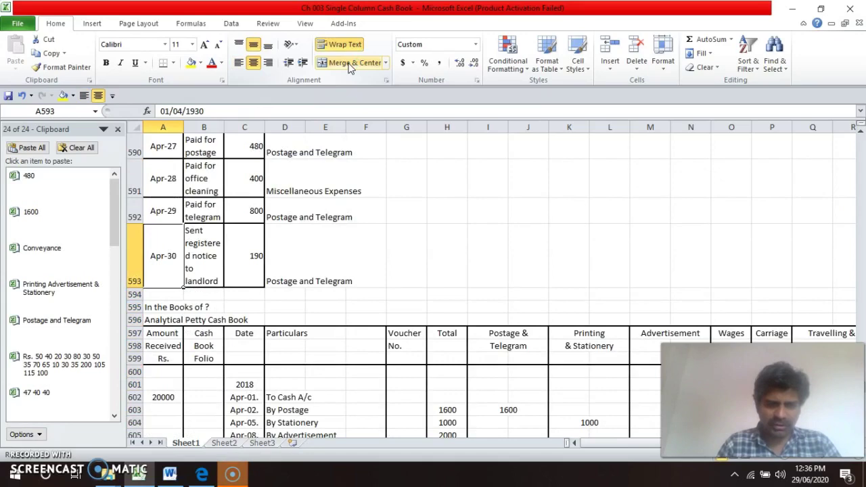
# - Fill the date above down into C613 of the petty cash book and change it to Apr-30
pyautogui.press('Down')
pyautogui.press('Down')
pyautogui.press('Down')
pyautogui.press('Down')
pyautogui.press('Down')
pyautogui.press('Down')
pyautogui.press('Down')
pyautogui.press('Down')
pyautogui.press('Down')
pyautogui.press('Down')
pyautogui.press('Down')
pyautogui.press('Down')
pyautogui.press('Down')
pyautogui.press('Down')
pyautogui.press('Down')
pyautogui.press('Down')
pyautogui.press('Down')
pyautogui.press('Down')
pyautogui.press('Down')
pyautogui.press('Down')
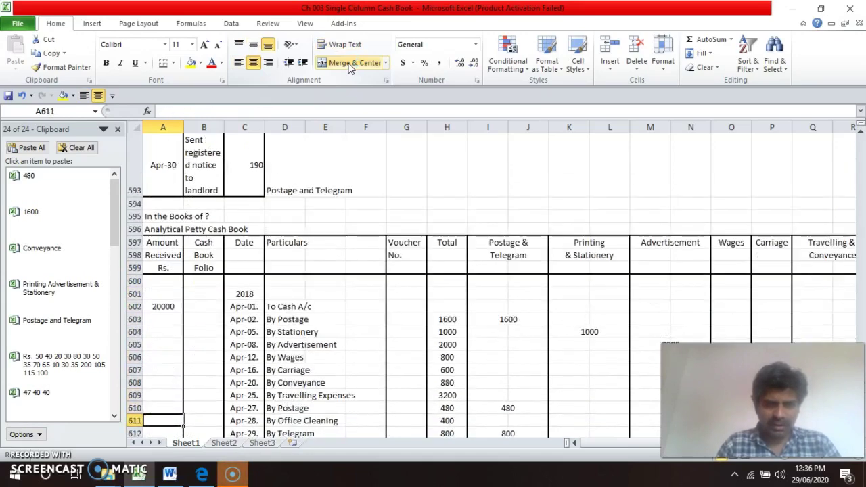
pyautogui.press('Right')
pyautogui.press('Right')
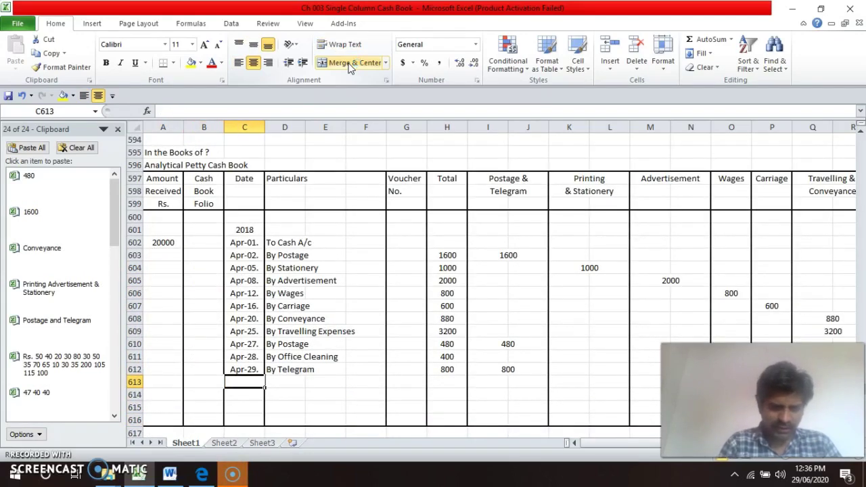
pyautogui.hotkey('ctrl', 'd')
pyautogui.press('F2')
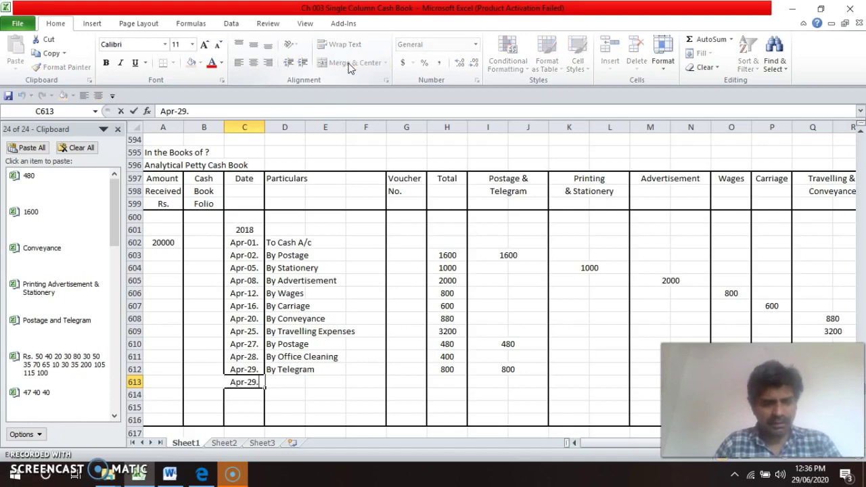
pyautogui.press('Left')
pyautogui.press('BackSpace')
pyautogui.press('BackSpace')
pyautogui.write('30')
pyautogui.press('Tab')
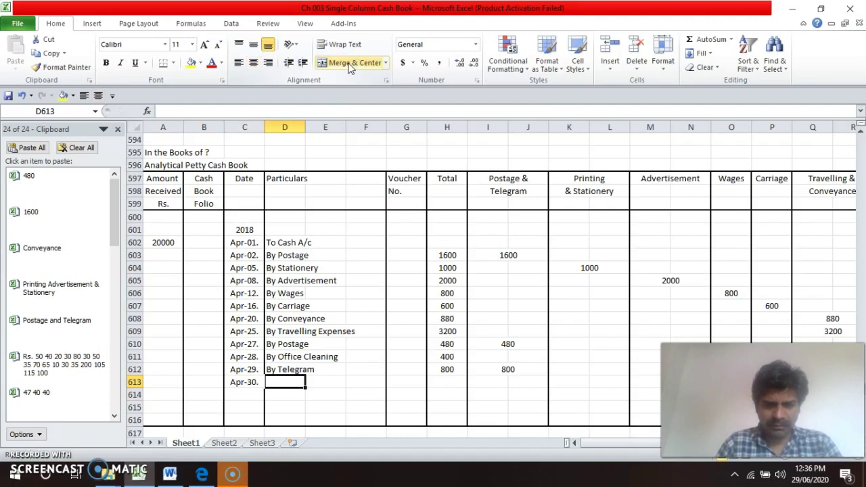
# - Enter By Registered Notice as the particulars of the Apr-30 row
pyautogui.write('By Registered Noti')
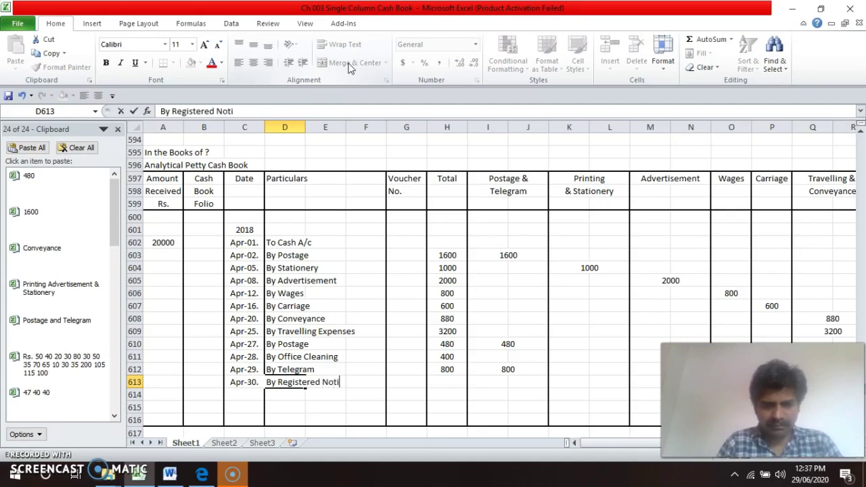
pyautogui.write('ce')
pyautogui.press('Return')
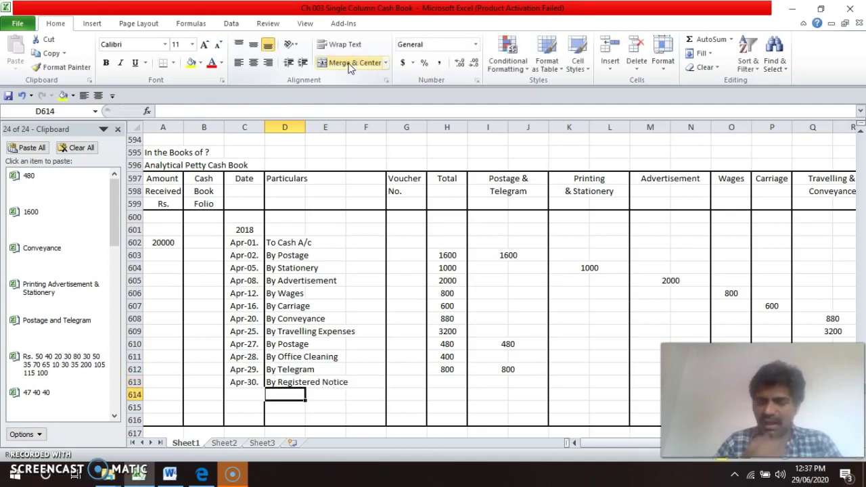
# - Review the Apr-30 registered notice payment in the transaction list for its amount and expense category
pyautogui.press('Up')
pyautogui.press('Up')
pyautogui.press('Up')
pyautogui.press('Up')
pyautogui.press('Up')
pyautogui.press('Up')
pyautogui.press('Up')
pyautogui.press('Up')
pyautogui.press('Up')
pyautogui.press('Up')
pyautogui.press('Up')
pyautogui.press('Up')
pyautogui.press('Up')
pyautogui.press('Up')
pyautogui.press('Up')
pyautogui.press('Up')
pyautogui.press('Up')
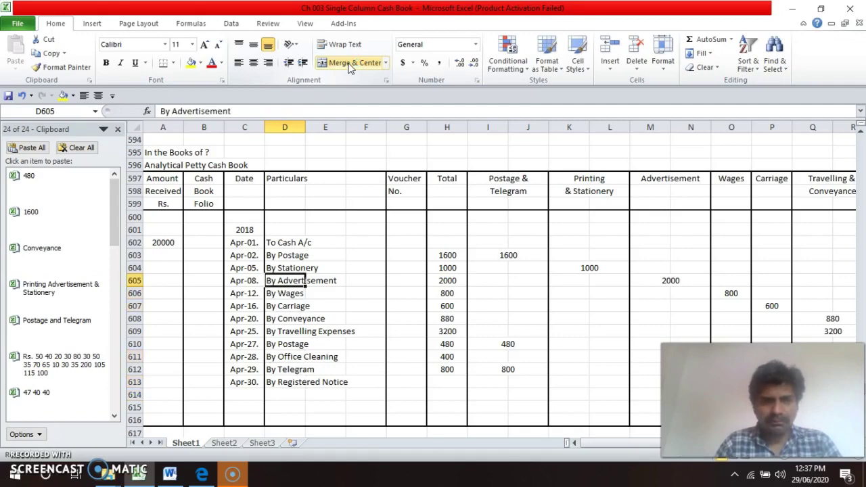
pyautogui.press('Up')
pyautogui.press('Up')
pyautogui.press('Up')
pyautogui.press('Up')
pyautogui.press('Up')
pyautogui.press('Up')
pyautogui.press('Up')
pyautogui.press('Up')
pyautogui.press('Up')
pyautogui.press('Up')
pyautogui.press('Down')
pyautogui.press('Down')
pyautogui.press('Down')
pyautogui.press('Down')
pyautogui.press('Down')
pyautogui.press('Down')
pyautogui.press('Down')
pyautogui.press('Down')
pyautogui.press('Down')
pyautogui.press('Down')
pyautogui.press('Down')
pyautogui.press('Down')
pyautogui.press('Down')
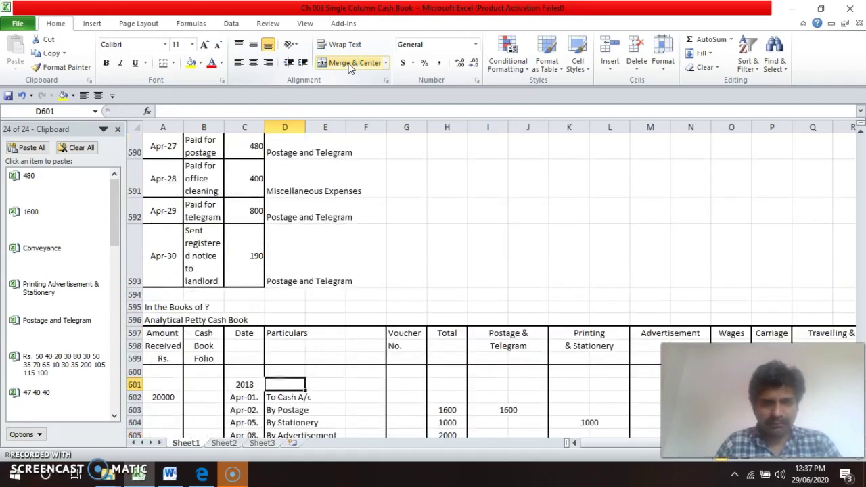
pyautogui.press('Up')
pyautogui.press('Up')
pyautogui.press('Up')
pyautogui.press('Up')
pyautogui.press('Up')
pyautogui.press('Up')
pyautogui.press('Up')
pyautogui.press('Down')
pyautogui.press('Down')
pyautogui.press('Down')
pyautogui.press('Down')
pyautogui.press('Down')
pyautogui.press('Down')
pyautogui.press('Down')
pyautogui.press('Down')
pyautogui.press('Down')
pyautogui.press('Down')
pyautogui.press('Down')
pyautogui.press('Down')
pyautogui.press('Down')
pyautogui.press('Down')
pyautogui.press('Down')
pyautogui.press('Down')
pyautogui.press('Down')
pyautogui.press('Down')
pyautogui.press('Down')
pyautogui.press('Down')
pyautogui.press('Up')
pyautogui.press('Up')
pyautogui.press('Up')
# - Enter 190 as the total of the Apr-30 By Registered Notice row
pyautogui.press('Right')
pyautogui.press('Right')
pyautogui.press('Right')
pyautogui.press('Right')
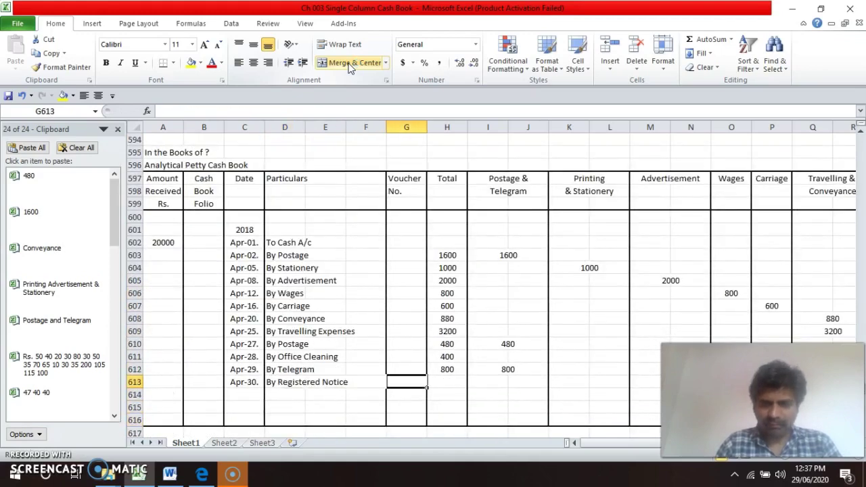
pyautogui.write('190')
pyautogui.press('Return')
# - Enter 190 under Postage & Telegram in the Apr-30 row and merge and center it across I613:J613
pyautogui.press('Up')
pyautogui.press('Right')
pyautogui.hotkey('shift', 'Right')
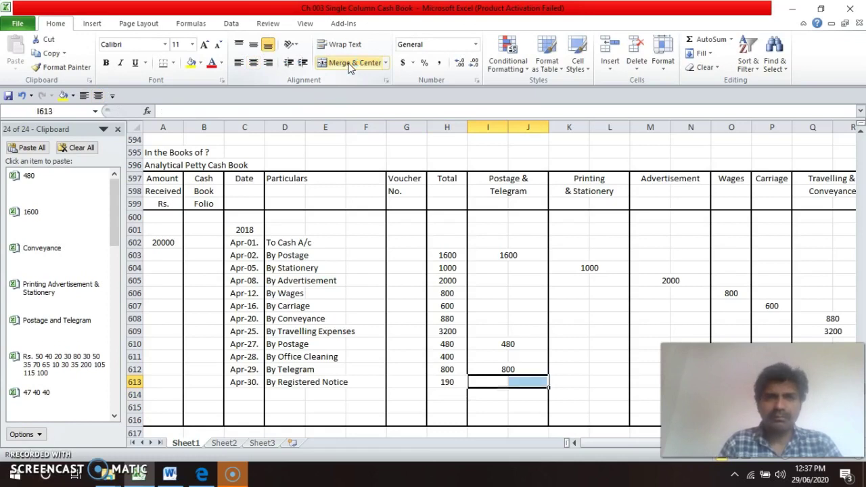
pyautogui.write('19')
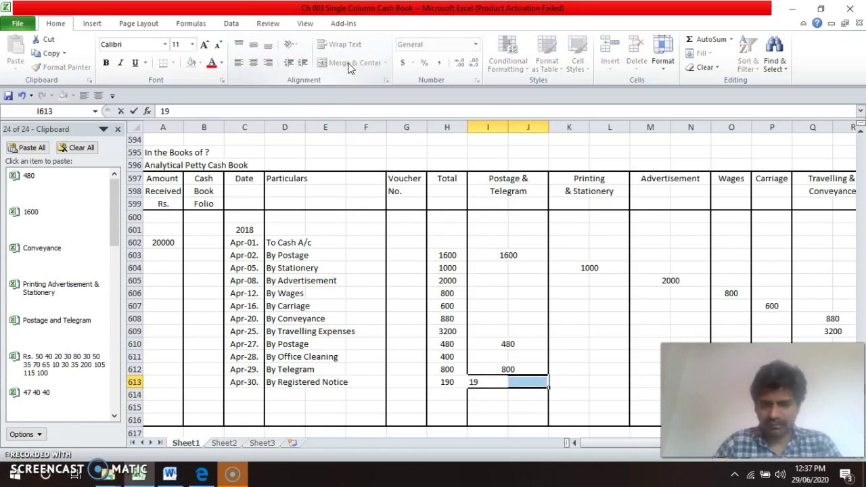
pyautogui.write('0')
pyautogui.press('Return')
pyautogui.rightClick(350, 66)
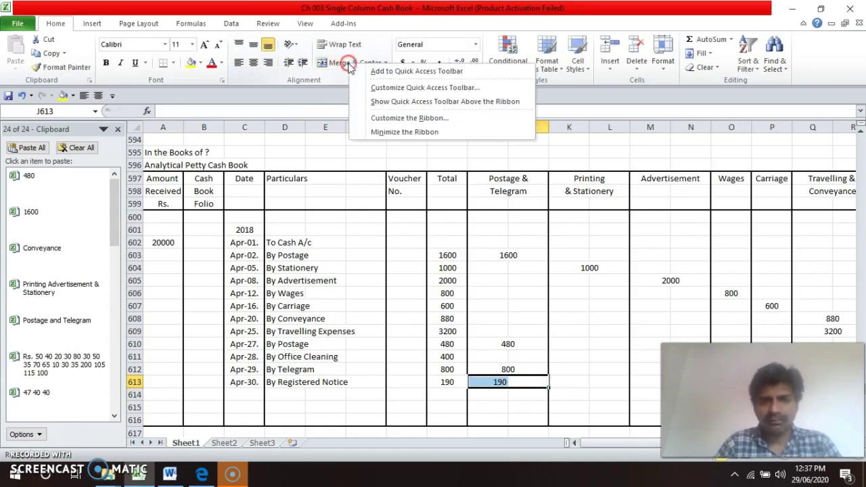
pyautogui.click(349, 66)
pyautogui.press('Up')
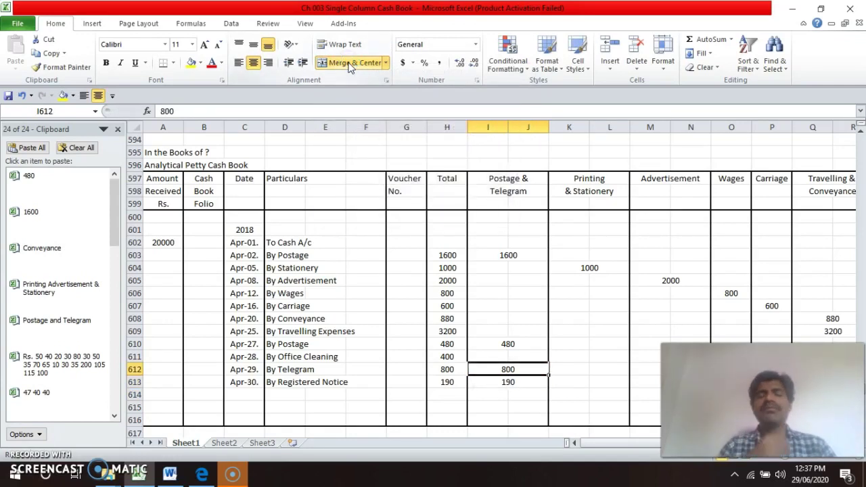
# - Insert four blank rows into the petty cash book at row 615, above the closing rows
pyautogui.press('Down')
pyautogui.press('Down')
pyautogui.press('Down')
pyautogui.press('Left')
pyautogui.press('Left')
pyautogui.press('Left')
pyautogui.press('Left')
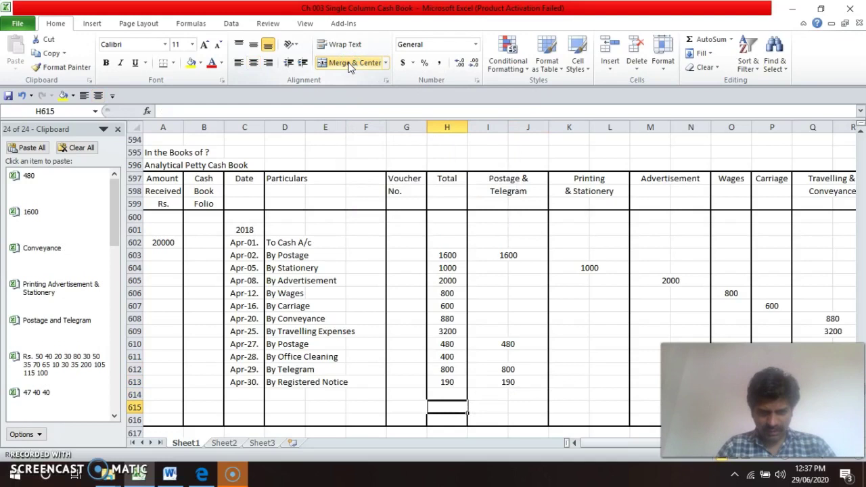
pyautogui.hotkey('shift', 'Down')
pyautogui.hotkey('shift', 'Down')
pyautogui.hotkey('shift', 'Down')
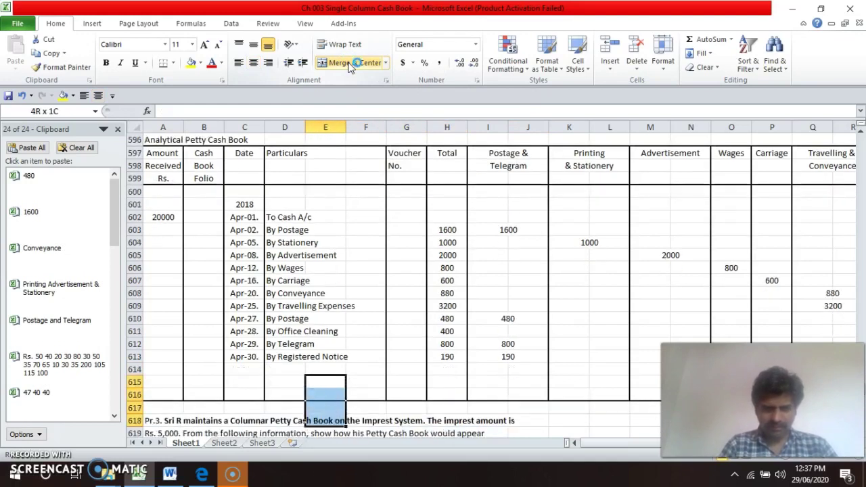
pyautogui.click(349, 65)
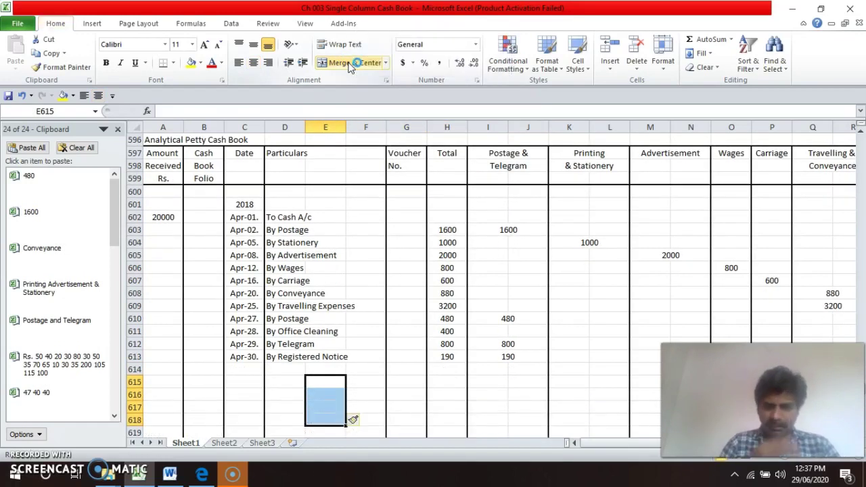
pyautogui.hotkey('ctrl', 'z')
# - Total the Amount Received column in A617 with a SUM of A601:A616
pyautogui.press('Left')
pyautogui.press('Left')
pyautogui.press('Left')
pyautogui.press('Down')
pyautogui.press('Left')
pyautogui.press('Down')
pyautogui.write('=s')
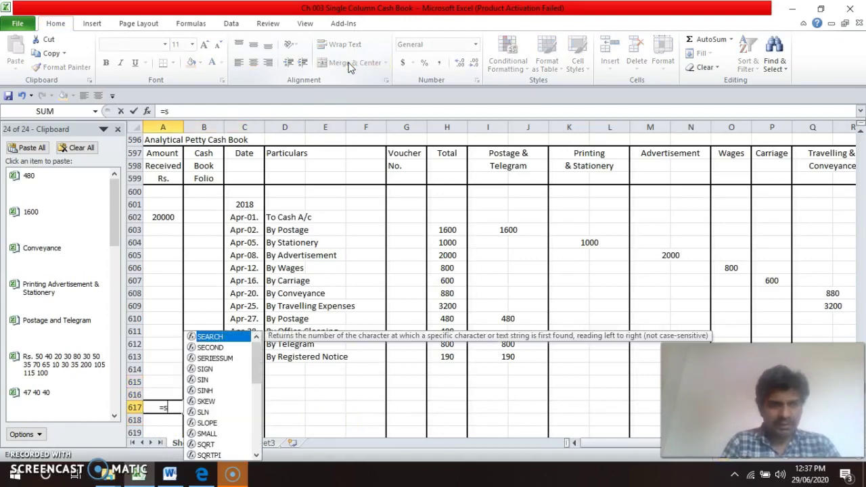
pyautogui.write('u')
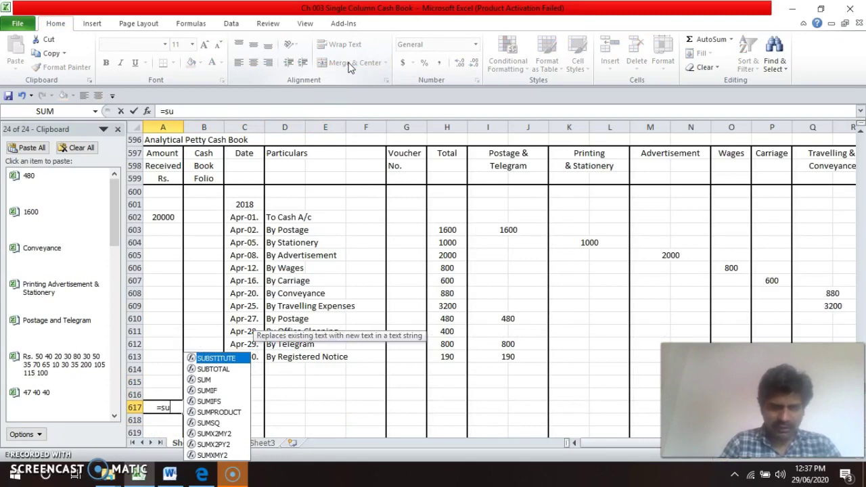
pyautogui.write('m(')
pyautogui.press('Up')
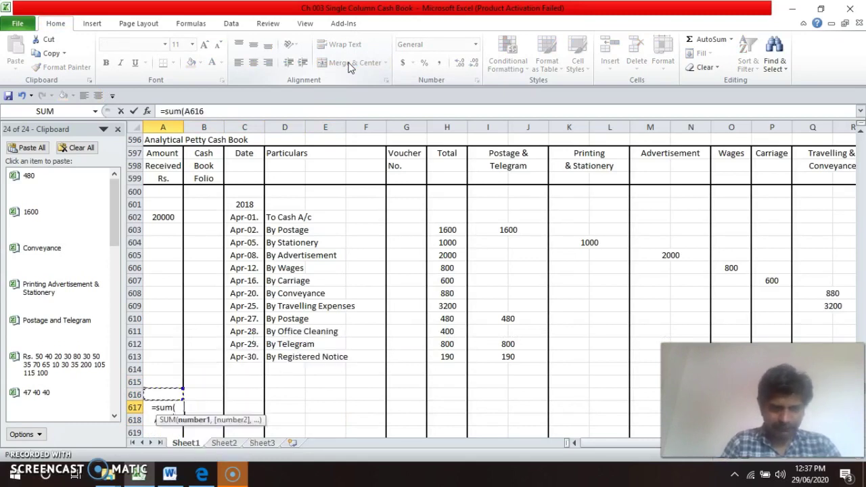
pyautogui.hotkey('shift', 'Up')
pyautogui.hotkey('shift', 'Up')
pyautogui.hotkey('shift', 'Up')
pyautogui.hotkey('shift', 'Up')
pyautogui.hotkey('shift', 'Up')
pyautogui.hotkey('shift', 'Up')
pyautogui.hotkey('shift', 'Up')
pyautogui.hotkey('shift', 'Up')
pyautogui.hotkey('shift', 'Up')
pyautogui.hotkey('shift', 'Up')
pyautogui.hotkey('shift', 'Up')
pyautogui.hotkey('shift', 'Up')
pyautogui.hotkey('shift', 'Up')
pyautogui.hotkey('shift', 'Up')
pyautogui.hotkey('shift', 'Up')
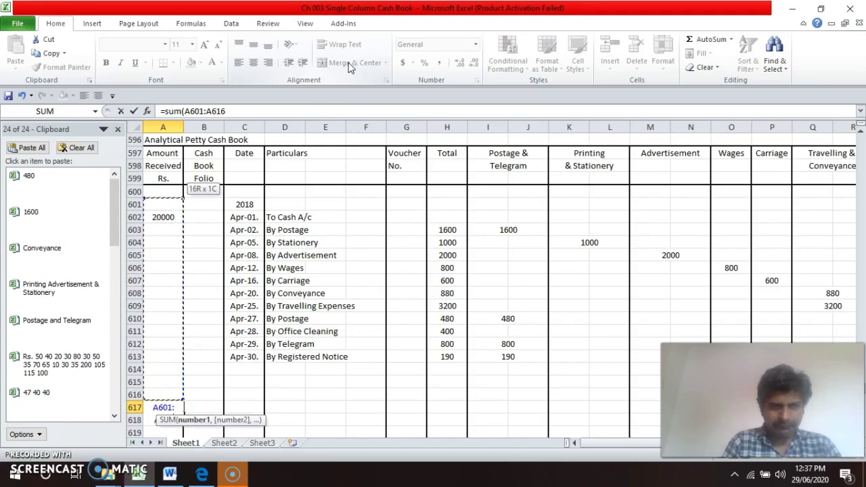
pyautogui.press('Return')
# - Total the payments in H614 with the formula =sum(H603:H613)
pyautogui.press('Up')
pyautogui.press('Right')
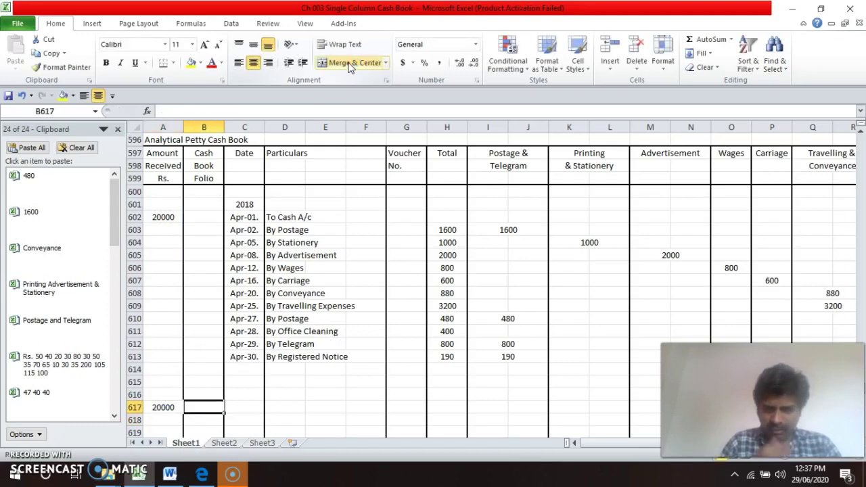
pyautogui.press('Up')
pyautogui.press('Up')
pyautogui.press('Up')
pyautogui.press('Right')
pyautogui.press('Right')
pyautogui.press('Right')
pyautogui.press('Right')
pyautogui.press('Right')
pyautogui.press('Right')
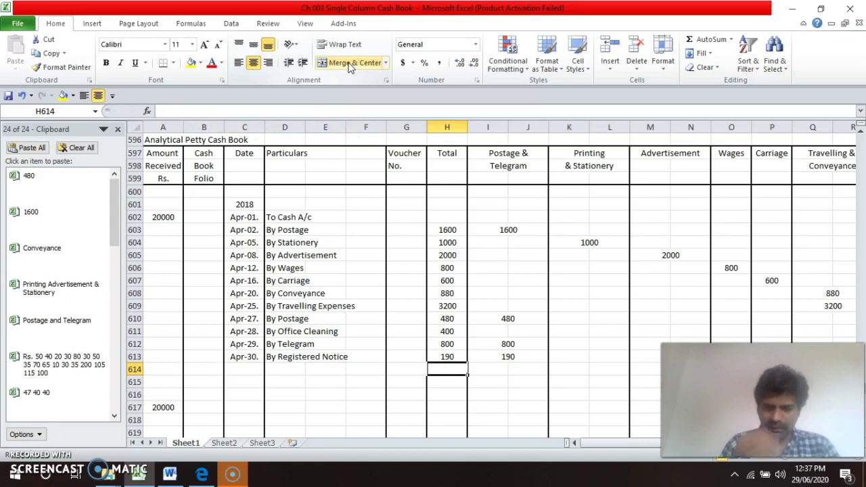
pyautogui.write('-')
pyautogui.press('BackSpace')
pyautogui.write('=sum(')
pyautogui.press('Up')
pyautogui.hotkey('shift', 'Up')
pyautogui.hotkey('shift', 'Up')
pyautogui.hotkey('shift', 'Up')
pyautogui.hotkey('shift', 'Up')
pyautogui.hotkey('shift', 'Up')
pyautogui.hotkey('shift', 'Up')
pyautogui.hotkey('shift', 'Up')
pyautogui.hotkey('shift', 'Up')
pyautogui.hotkey('shift', 'Up')
pyautogui.hotkey('shift', 'Up')
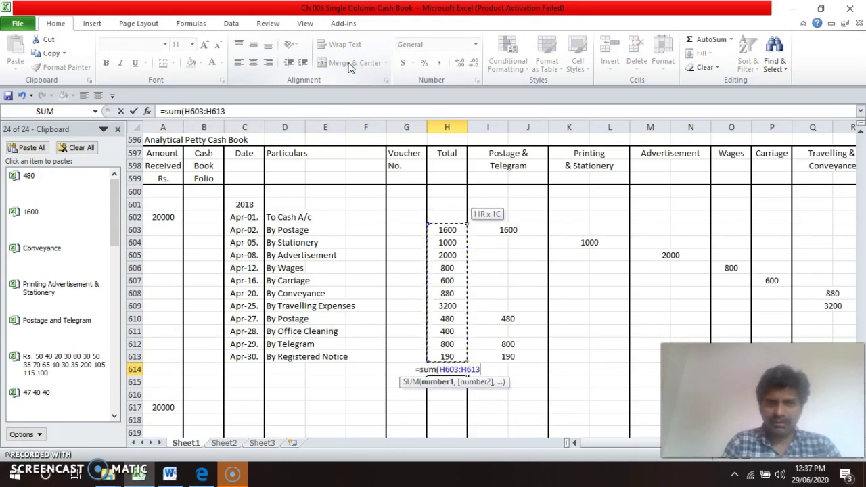
pyautogui.write(')')
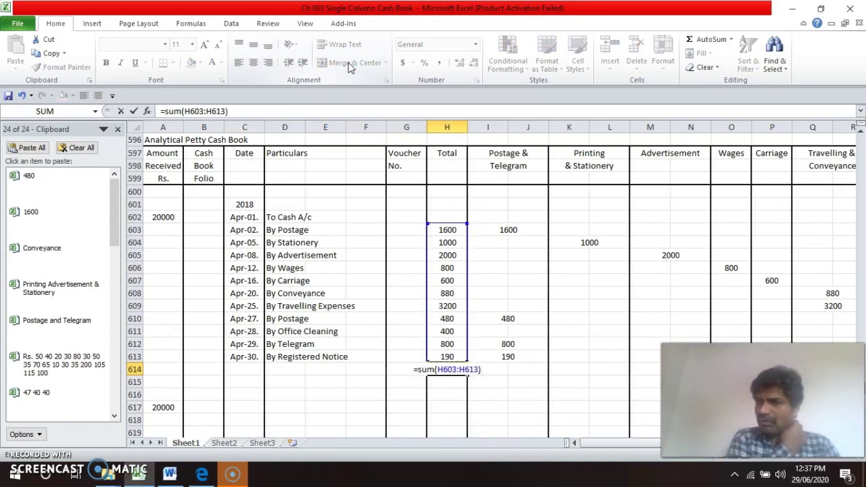
pyautogui.press('Return')
# - Copy the Apr-30. date from C613 into C615 for the closing balance row
pyautogui.press('Down')
pyautogui.press('Up')
pyautogui.press('Left')
pyautogui.press('Left')
pyautogui.press('Left')
pyautogui.press('Left')
pyautogui.press('Left')
pyautogui.press('Up')
pyautogui.press('Up')
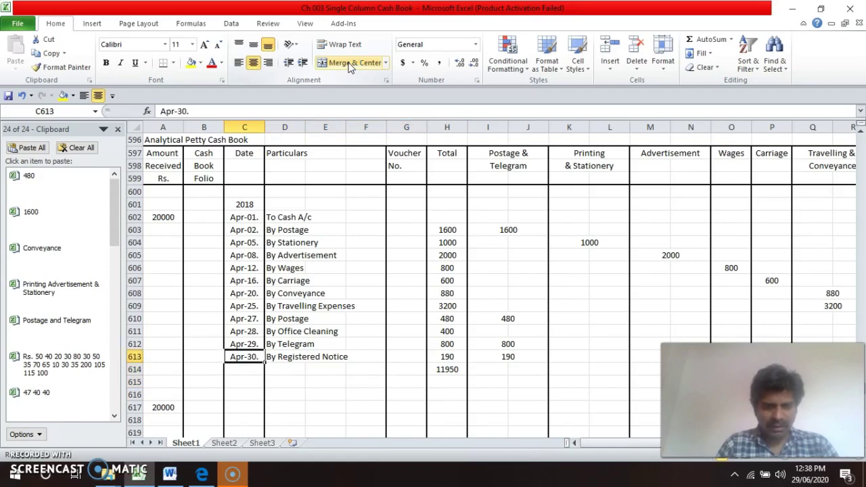
pyautogui.hotkey('ctrl', 'c')
pyautogui.press('Down')
pyautogui.press('Down')
pyautogui.hotkey('ctrl', 'v')
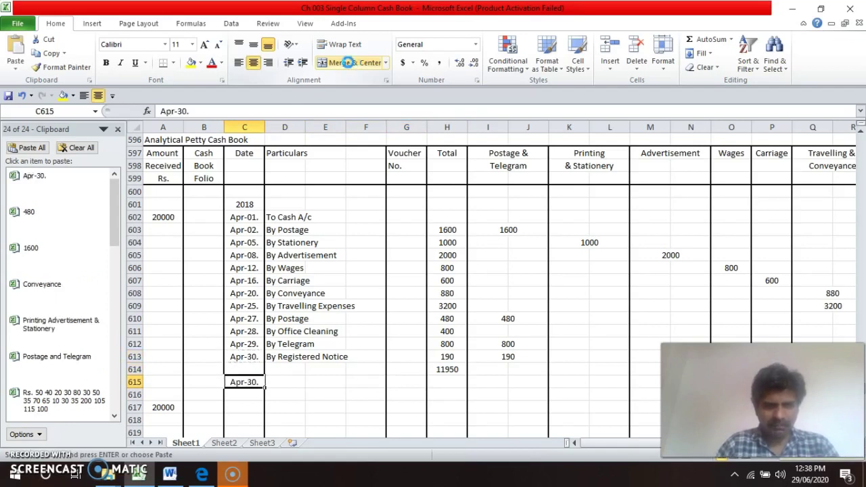
# - Enter "By Balance c/" in the Particulars column of the new Apr-30 row, D615
pyautogui.press('Right')
pyautogui.write('By Balance ')
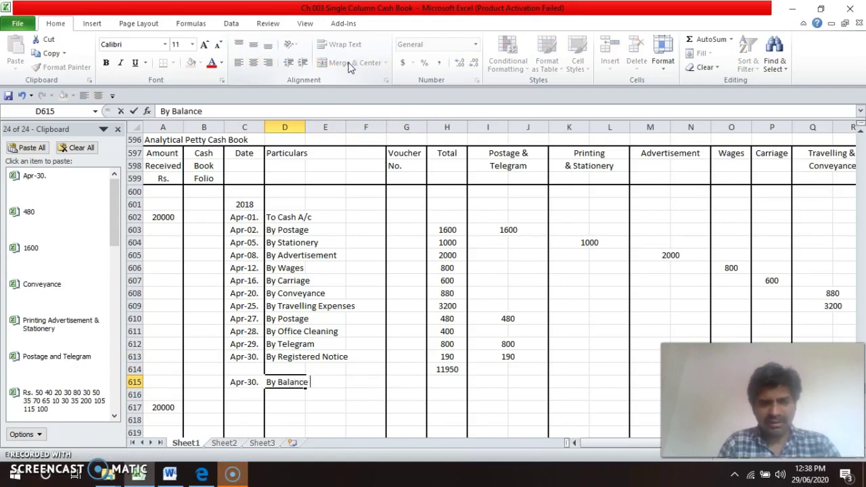
pyautogui.write('c/')
pyautogui.press('Return')
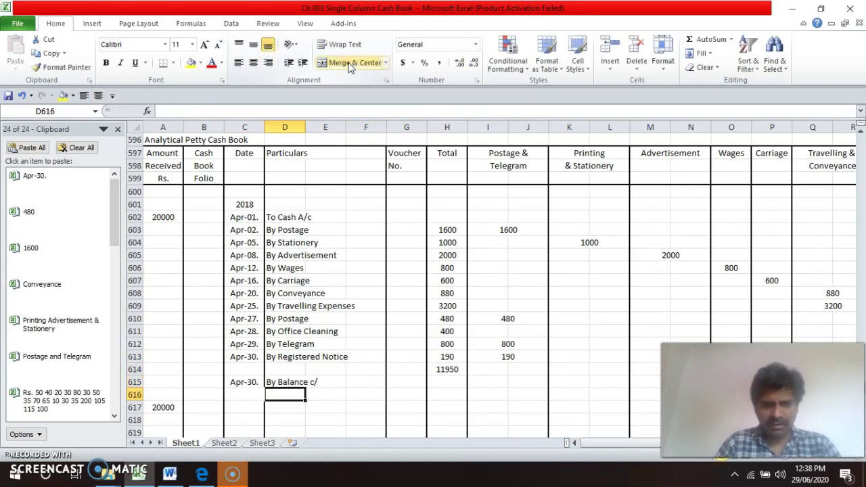
# - Bring the Amount Received total into the Total column by entering =A617 in H617
pyautogui.press('Down')
pyautogui.press('Right')
pyautogui.press('Right')
pyautogui.press('Right')
pyautogui.press('Right')
pyautogui.write('=')
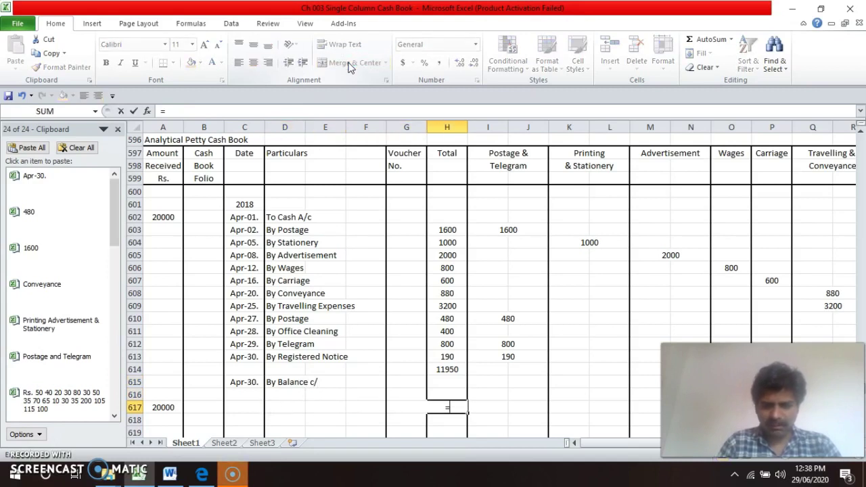
pyautogui.press('Left')
pyautogui.press('Left')
pyautogui.press('Left')
pyautogui.press('Left')
pyautogui.press('Left')
pyautogui.press('Left')
pyautogui.press('Left')
pyautogui.press('Return')
# - Calculate the closing balance in H615 with the formula =H617-H614
pyautogui.press('Up')
pyautogui.press('Up')
pyautogui.press('Up')
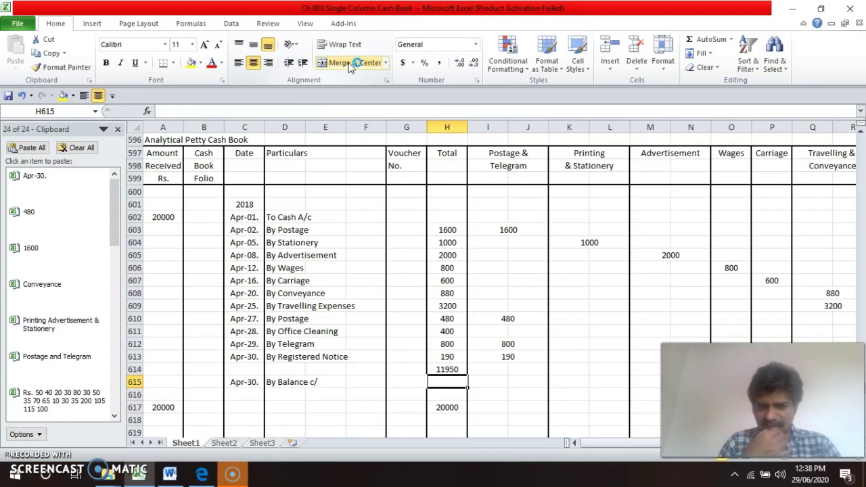
pyautogui.write('=')
pyautogui.press('Down')
pyautogui.press('Down')
pyautogui.write('-')
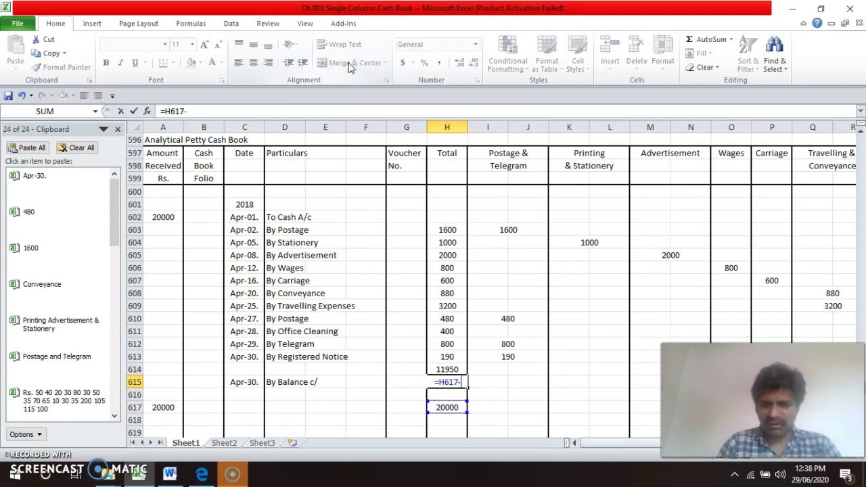
pyautogui.write('sum')
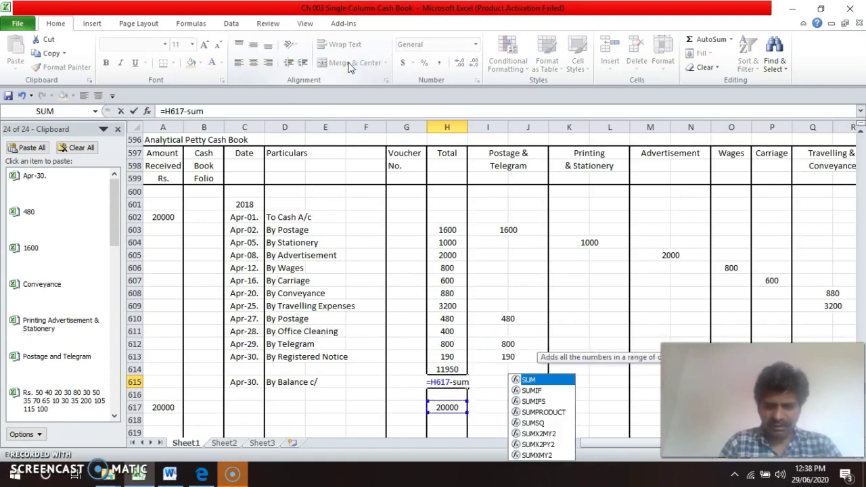
pyautogui.write('(')
pyautogui.press('BackSpace')
pyautogui.press('BackSpace')
pyautogui.press('BackSpace')
pyautogui.press('BackSpace')
pyautogui.press('Up')
pyautogui.press('Return')
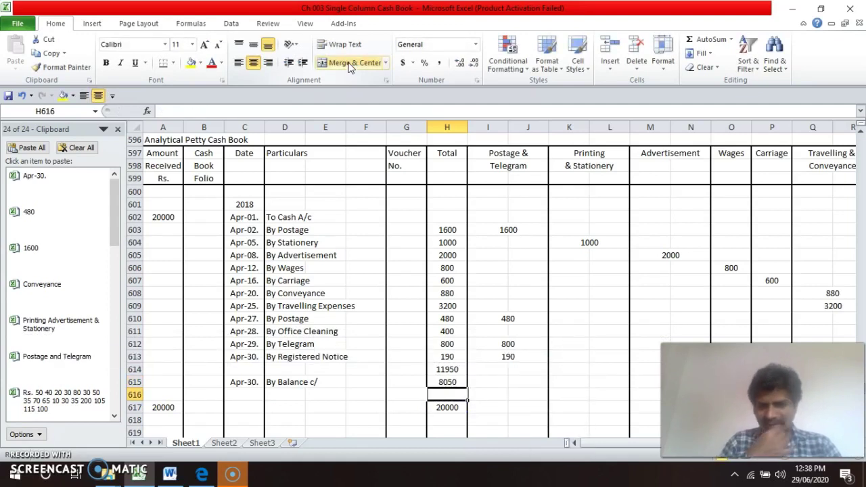
# - Review the payment entries and closing figures in the Total column of the petty cash book
pyautogui.press('Down')
pyautogui.press('Up')
pyautogui.press('Up')
pyautogui.press('Up')
pyautogui.press('Up')
pyautogui.press('Up')
pyautogui.press('Up')
pyautogui.press('Up')
pyautogui.press('Up')
pyautogui.press('Up')
pyautogui.press('Up')
pyautogui.press('Up')
pyautogui.press('Up')
pyautogui.press('Up')
pyautogui.press('Up')
pyautogui.press('Up')
pyautogui.press('Up')
pyautogui.press('Up')
pyautogui.press('Up')
pyautogui.press('Up')
pyautogui.press('Up')
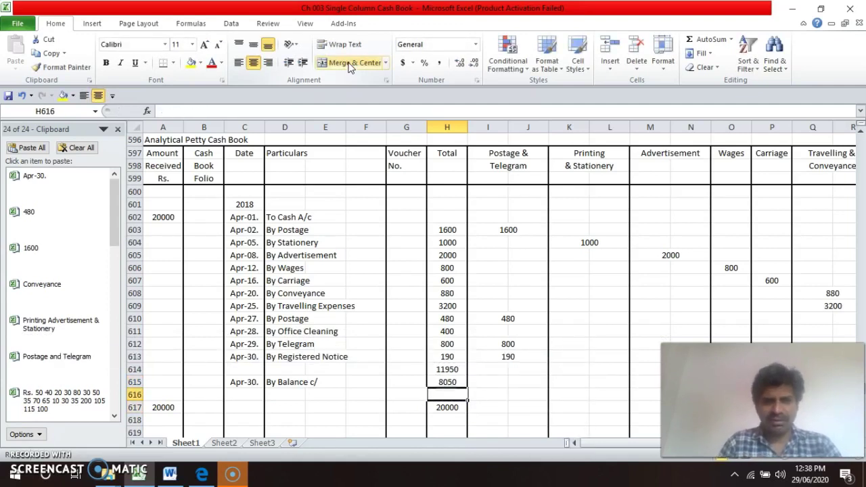
pyautogui.press('Down')
pyautogui.press('Down')
pyautogui.press('Down')
pyautogui.press('Down')
pyautogui.press('Down')
pyautogui.press('Down')
pyautogui.press('Down')
pyautogui.press('Down')
pyautogui.press('Down')
pyautogui.press('Down')
pyautogui.press('Down')
pyautogui.press('Down')
pyautogui.press('Down')
pyautogui.press('Down')
pyautogui.press('Down')
pyautogui.press('Down')
pyautogui.press('Down')
pyautogui.press('Down')
pyautogui.press('Down')
pyautogui.press('Down')
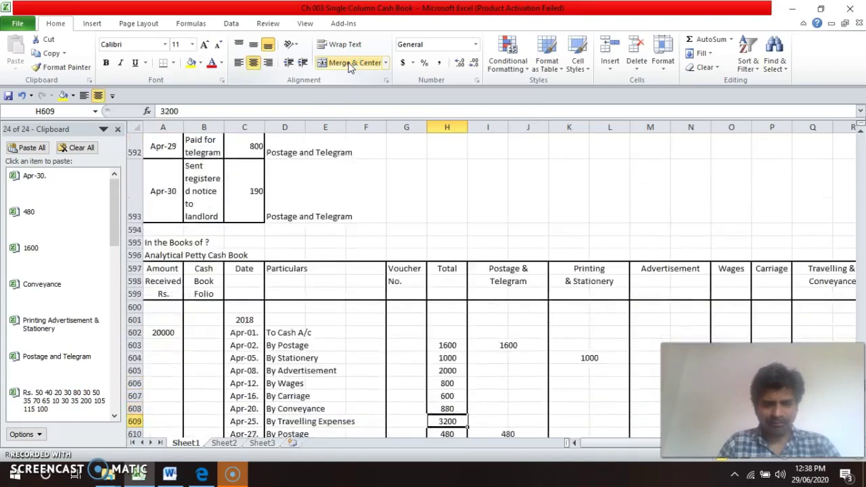
pyautogui.press('Down')
pyautogui.press('Down')
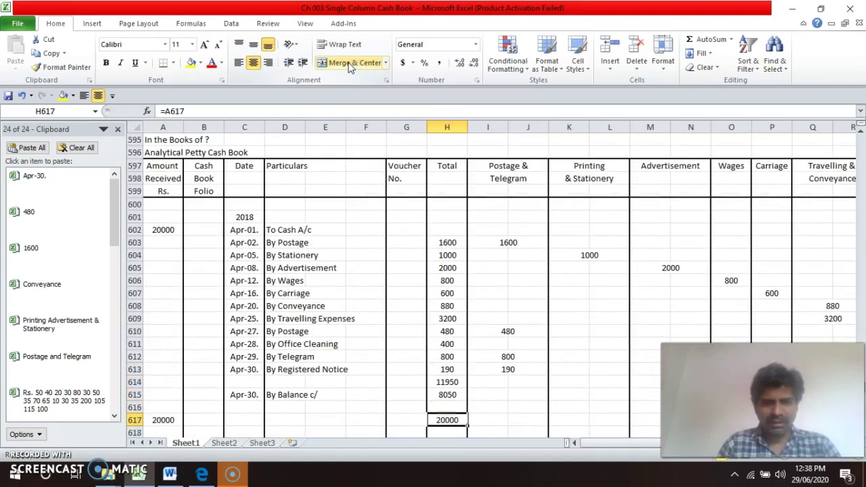
pyautogui.press('Up')
pyautogui.press('Up')
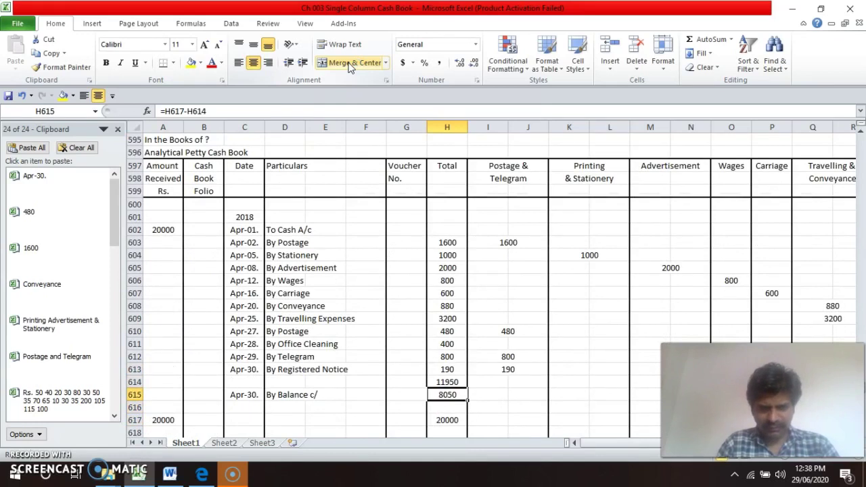
# - Complete the closing balance label in D615 so it reads "By Balance c/d"
pyautogui.press('Left')
pyautogui.press('Left')
pyautogui.press('Left')
pyautogui.press('Left')
pyautogui.press('F2')
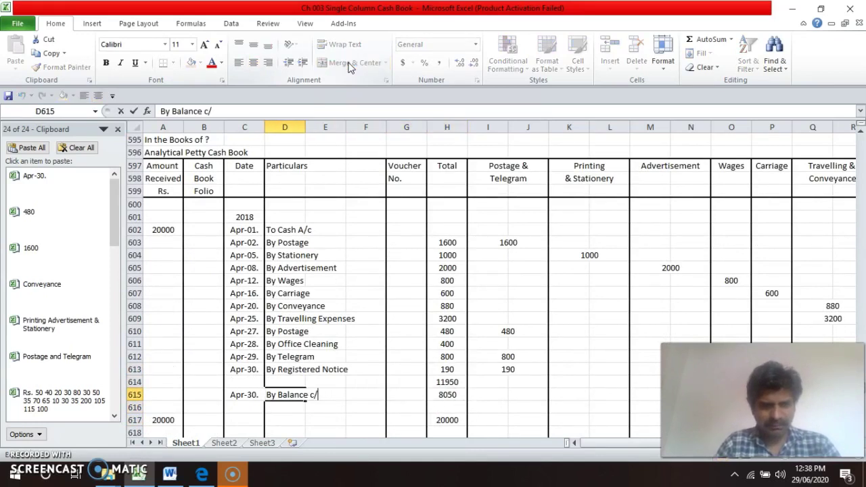
pyautogui.write('d')
pyautogui.press('Return')
# - Rule off the Amount Received total in A617 with a solid top border and a double bottom border
pyautogui.press('Down')
pyautogui.press('Left')
pyautogui.press('Left')
pyautogui.press('Left')
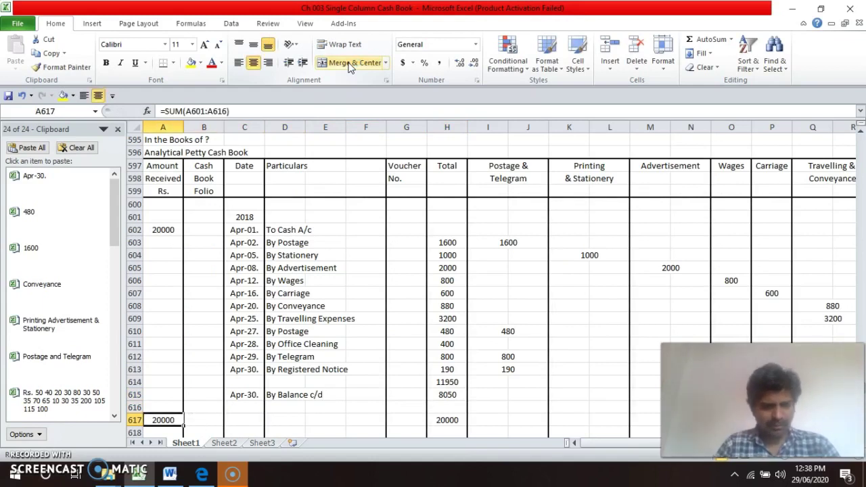
pyautogui.hotkey('ctrl', '1')
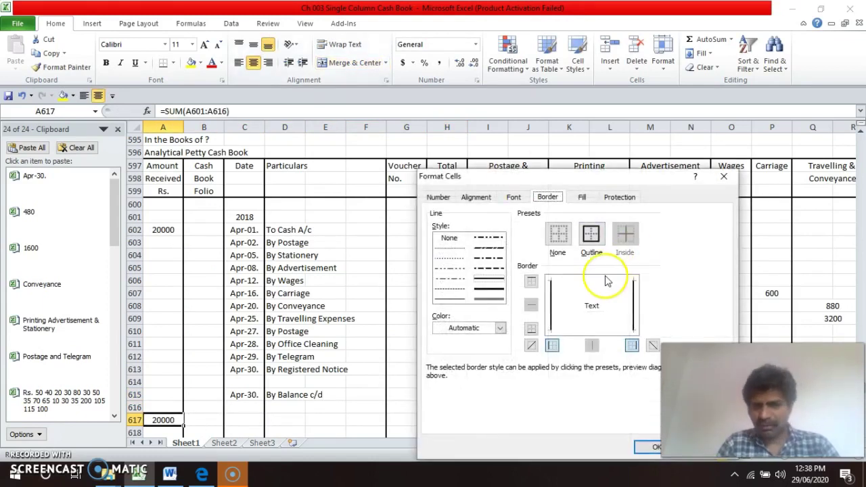
pyautogui.click(604, 284)
pyautogui.click(497, 299)
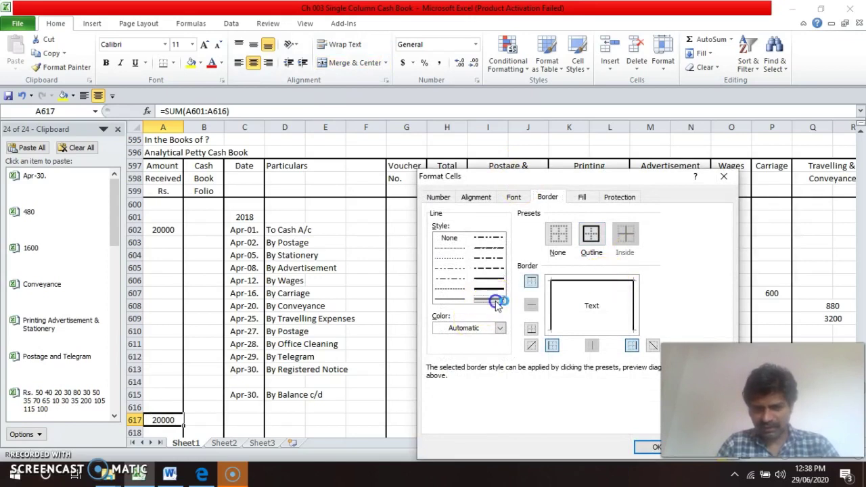
pyautogui.click(589, 341)
pyautogui.press('Return')
# - Rule off the Total column's grand total in H617 with a solid top border and a double bottom border
pyautogui.press('Right')
pyautogui.press('Right')
pyautogui.press('Right')
pyautogui.press('Right')
pyautogui.press('Right')
pyautogui.press('Right')
pyautogui.press('Right')
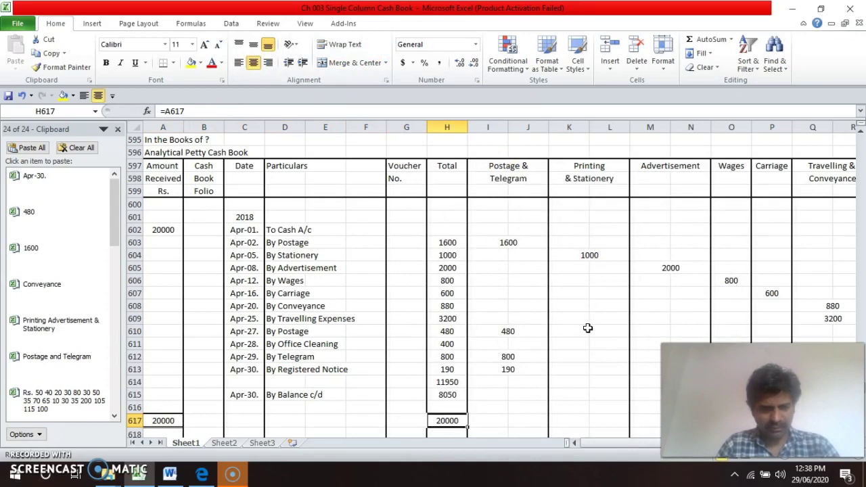
pyautogui.hotkey('ctrl', '1')
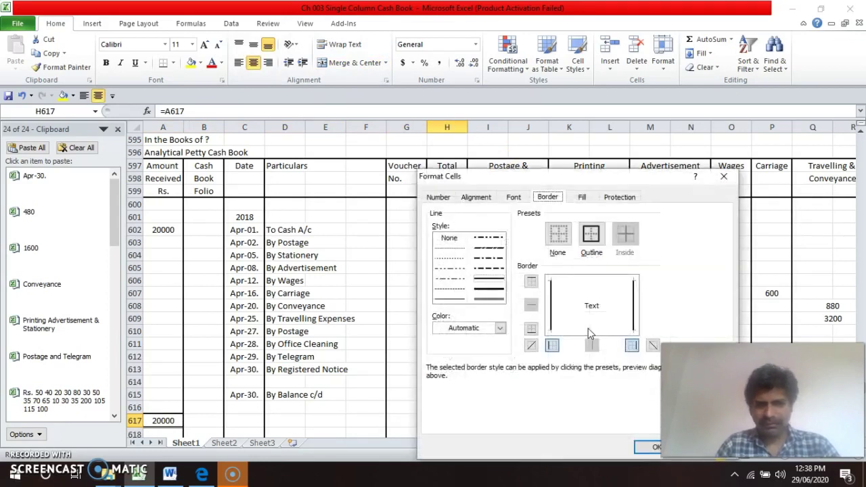
pyautogui.click(588, 282)
pyautogui.click(481, 298)
pyautogui.click(575, 332)
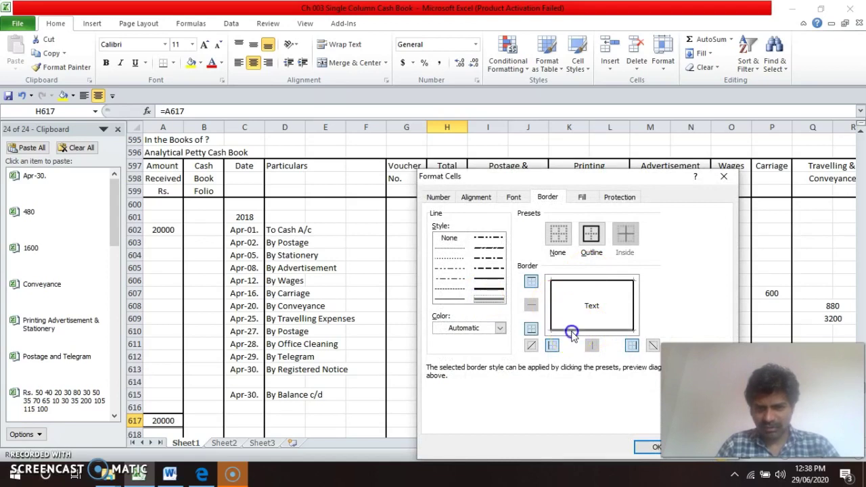
pyautogui.press('Return')
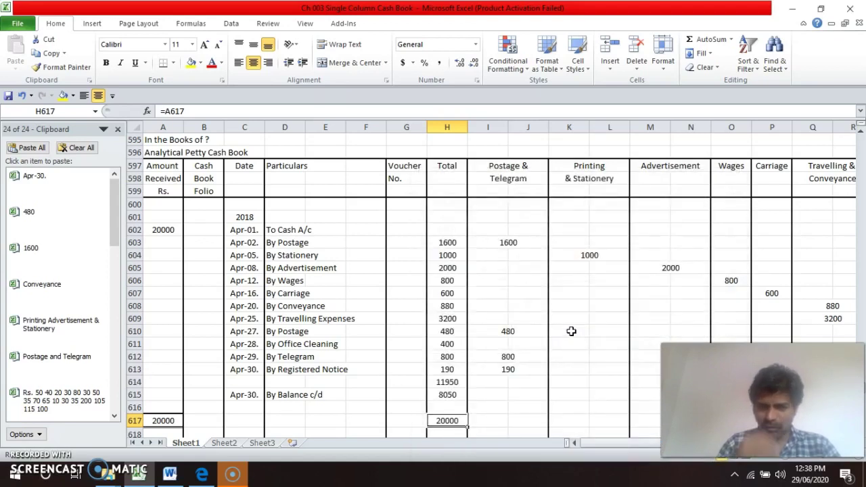
# - Enter the opening date of the new period in the Date column: 2018 in C618 and May-01. in C619
pyautogui.press('Down')
pyautogui.press('Left')
pyautogui.press('Left')
pyautogui.press('Left')
pyautogui.press('Left')
pyautogui.press('Left')
pyautogui.write('20')
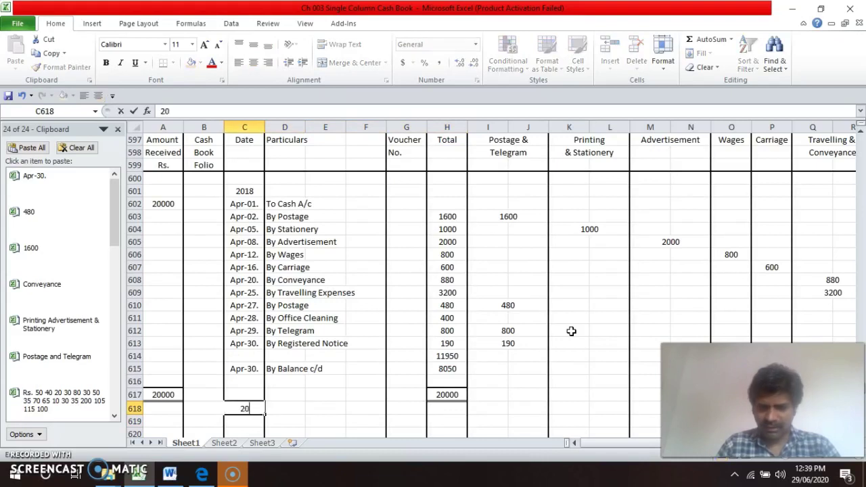
pyautogui.press('Return')
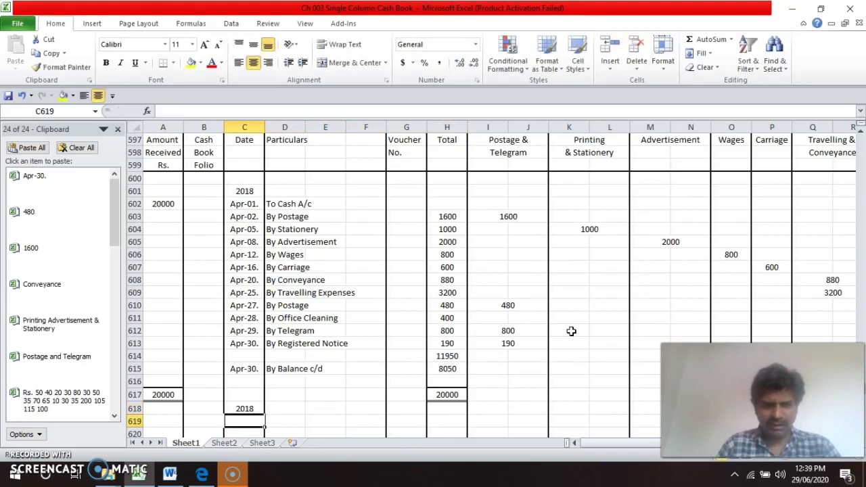
pyautogui.write('Ma')
pyautogui.write('y-0')
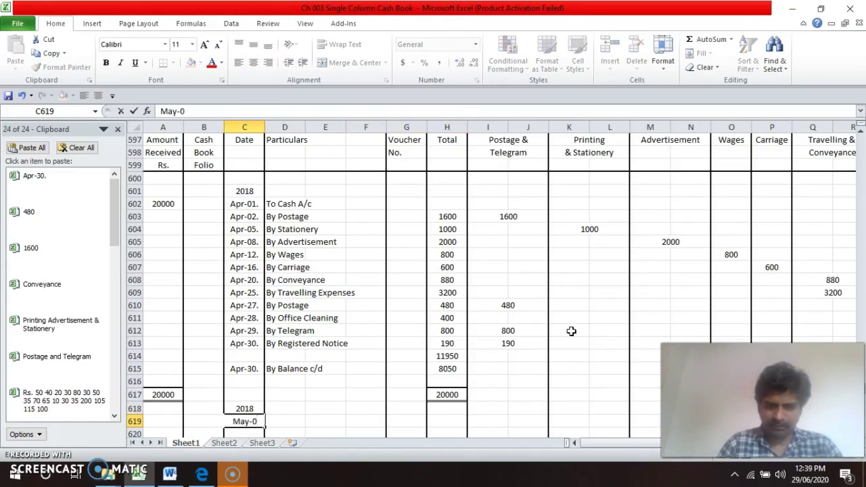
pyautogui.write('1.')
pyautogui.press('Return')
# - Enter "To Balance b/d" in the Particulars column of the May-01 row, D619
pyautogui.press('Up')
pyautogui.press('Right')
pyautogui.write('To')
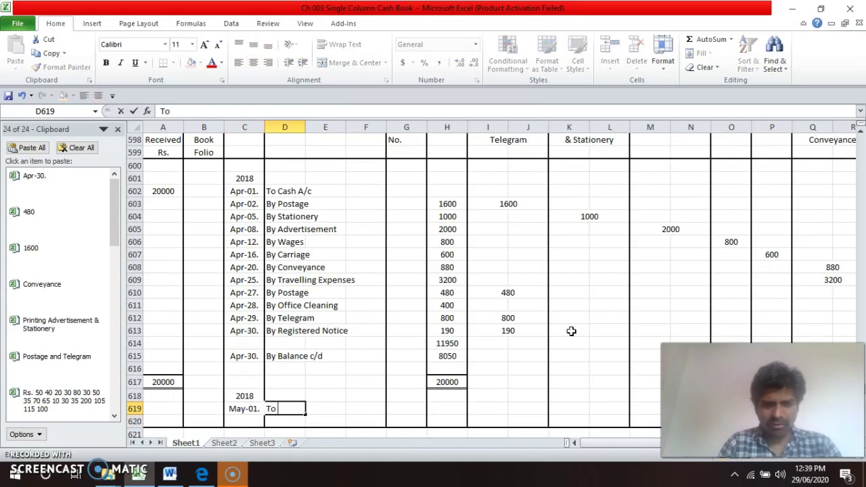
pyautogui.write(' Bala')
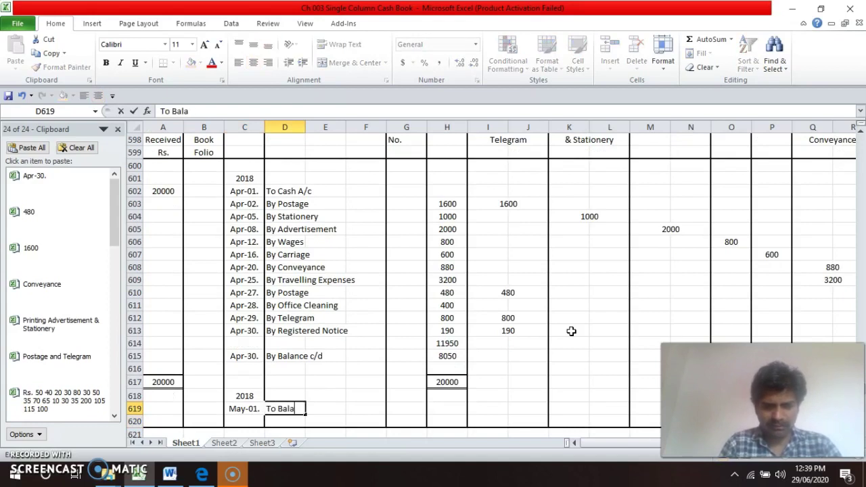
pyautogui.write('nce b/d')
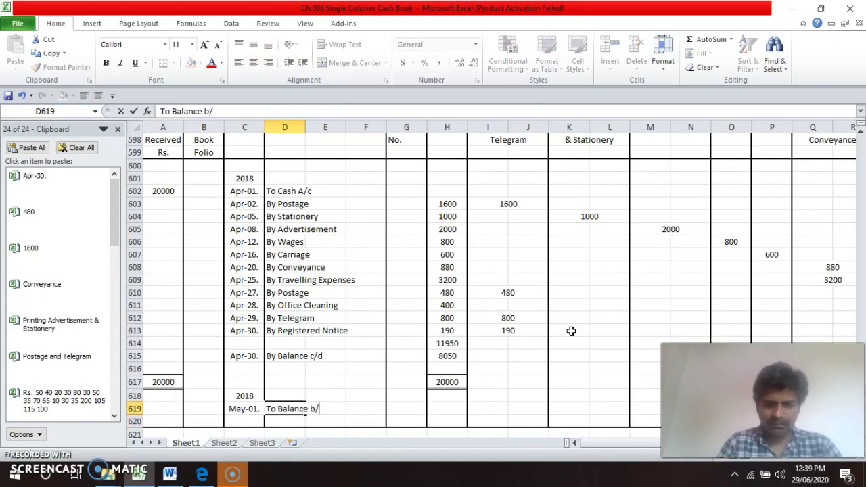
pyautogui.press('Return')
# - Enter the opening balance 8050 under Amount Received in A619
pyautogui.press('Up')
pyautogui.press('Left')
pyautogui.press('Left')
pyautogui.press('Left')
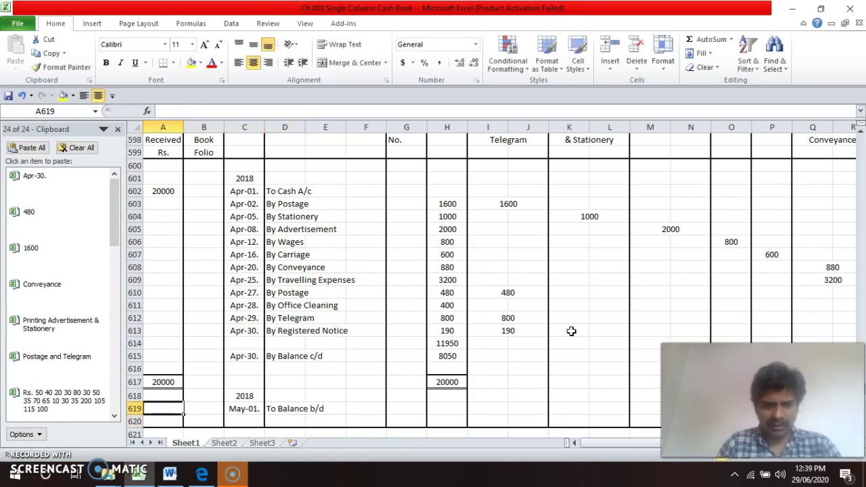
pyautogui.write('8050')
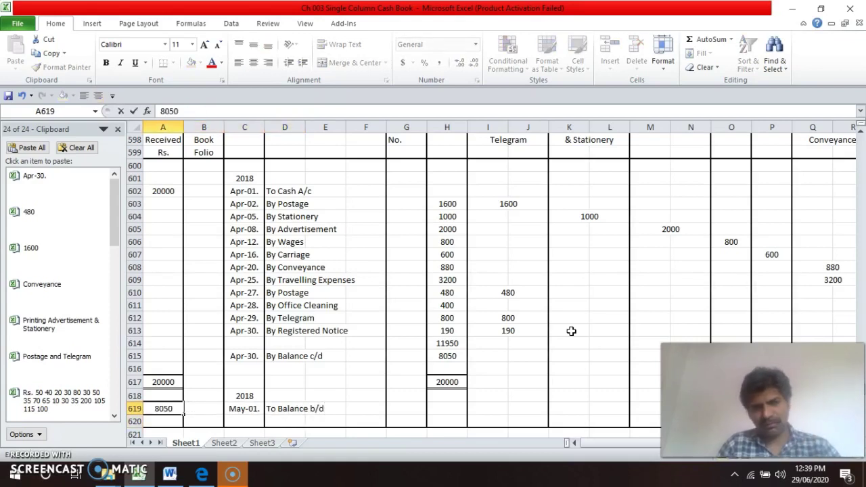
pyautogui.press('Return')
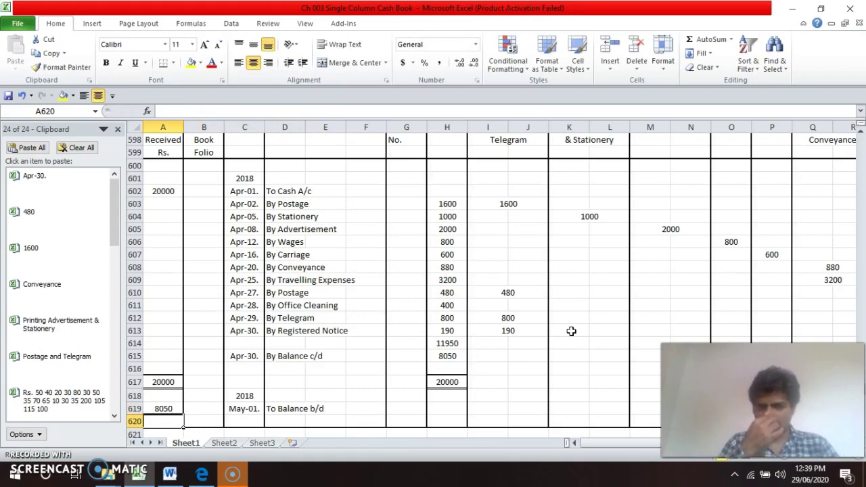
# - Review the completed April analytical petty cash book and the classified payment list above it
pyautogui.press('Up')
pyautogui.press('Up')
pyautogui.press('Up')
pyautogui.press('Up')
pyautogui.press('Up')
pyautogui.press('Up')
pyautogui.press('Up')
pyautogui.press('Up')
pyautogui.press('Up')
pyautogui.press('Up')
pyautogui.press('Up')
pyautogui.press('Up')
pyautogui.press('Up')
pyautogui.press('Up')
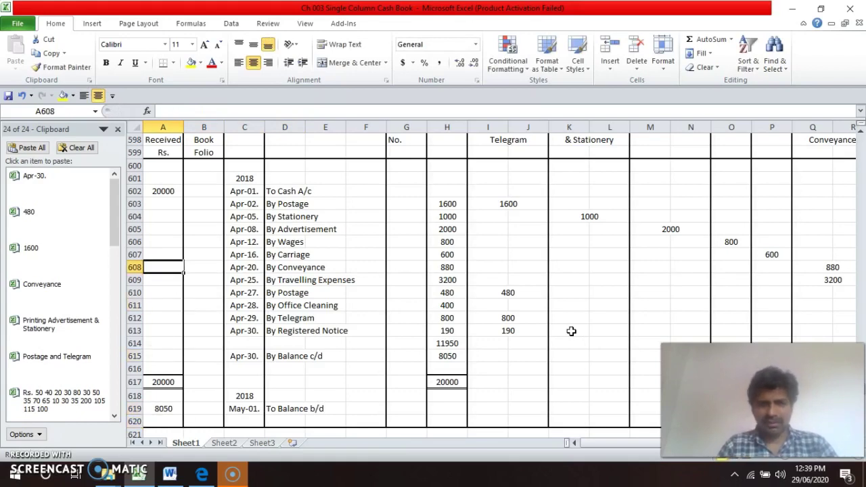
pyautogui.press('Up')
pyautogui.press('Up')
pyautogui.press('Up')
pyautogui.press('Up')
pyautogui.press('Up')
pyautogui.press('Up')
pyautogui.press('Up')
pyautogui.press('Up')
pyautogui.press('Up')
pyautogui.press('Up')
pyautogui.press('Up')
pyautogui.press('Up')
pyautogui.press('Up')
pyautogui.press('Up')
pyautogui.press('Up')
pyautogui.press('Up')
pyautogui.press('Up')
pyautogui.press('Down')
pyautogui.press('Down')
pyautogui.press('Down')
pyautogui.press('Down')
pyautogui.press('Down')
pyautogui.press('Down')
pyautogui.press('Down')
pyautogui.press('Down')
pyautogui.press('Down')
pyautogui.press('Down')
pyautogui.press('Down')
pyautogui.press('Down')
pyautogui.press('Down')
pyautogui.press('Down')
pyautogui.press('Down')
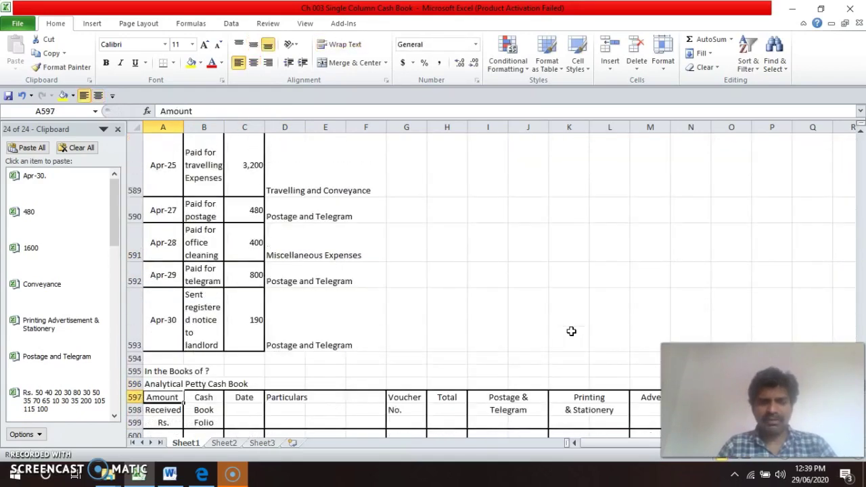
pyautogui.press('Down')
pyautogui.press('Down')
pyautogui.press('Down')
pyautogui.press('Down')
pyautogui.press('Down')
pyautogui.press('Down')
pyautogui.press('Down')
pyautogui.press('Down')
pyautogui.press('Down')
pyautogui.press('Down')
pyautogui.press('Down')
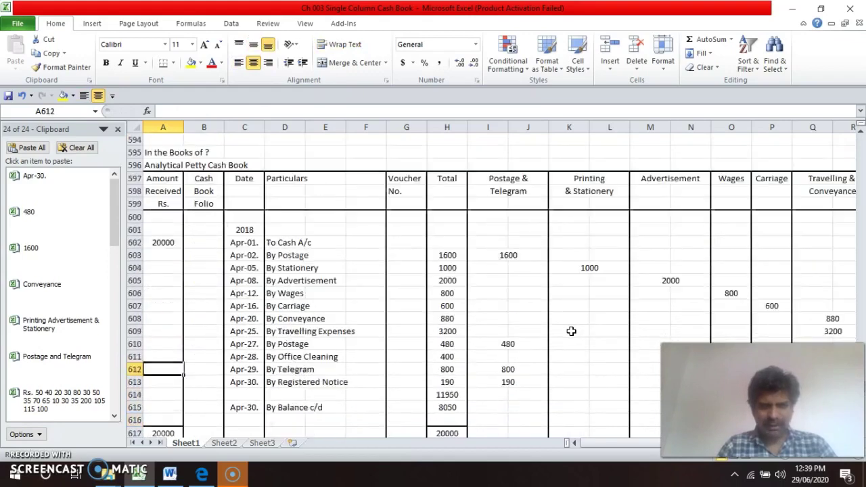
# - Examine the Pr.3 imprest problem statement below the finished book and its first September transactions
pyautogui.press('Down')
pyautogui.press('Down')
pyautogui.press('Down')
pyautogui.press('Down')
pyautogui.press('Down')
pyautogui.press('Down')
pyautogui.press('Down')
pyautogui.press('Down')
pyautogui.press('Down')
pyautogui.press('Down')
pyautogui.press('Down')
pyautogui.press('Down')
pyautogui.press('Down')
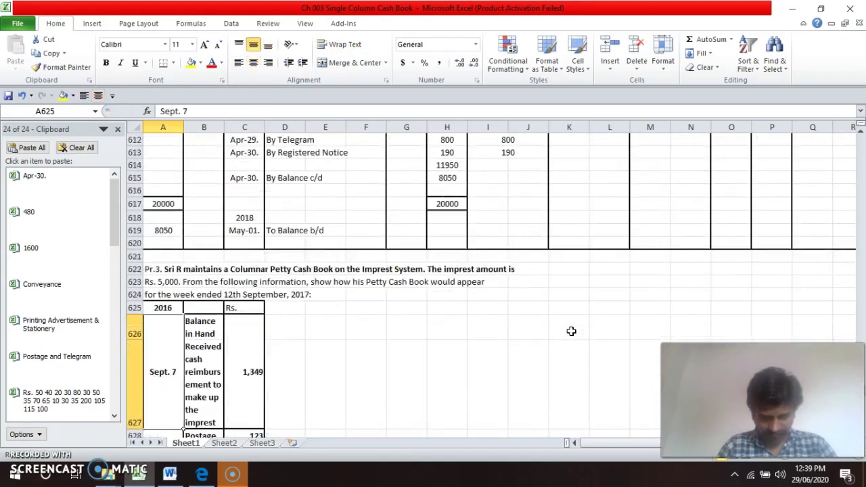
pyautogui.press('Up')
pyautogui.press('Up')
pyautogui.press('Up')
pyautogui.press('Up')
pyautogui.press('Up')
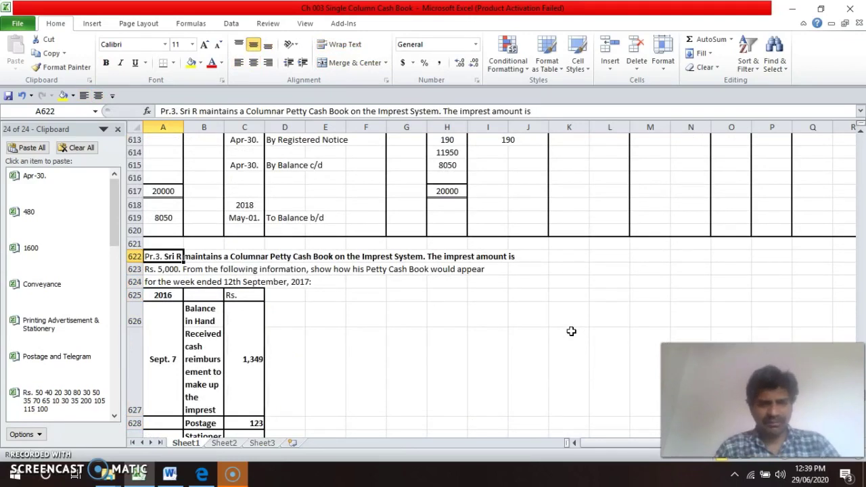
pyautogui.press('Down')
pyautogui.press('Down')
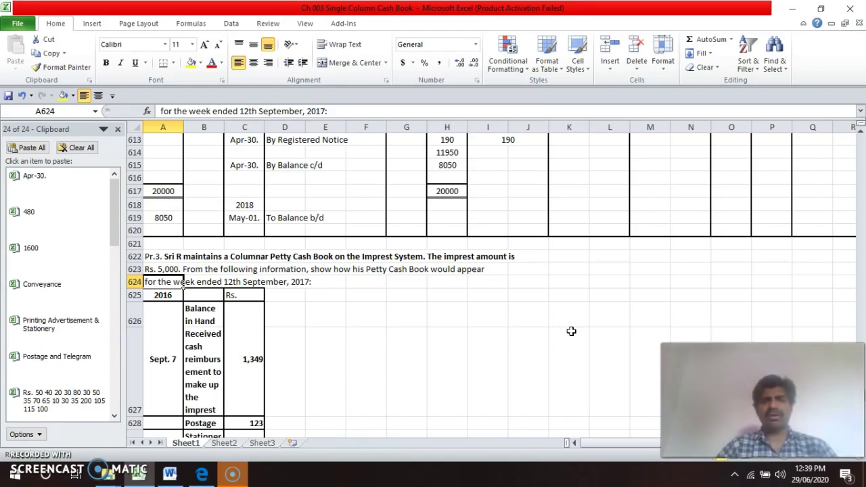
pyautogui.press('Down')
pyautogui.press('Down')
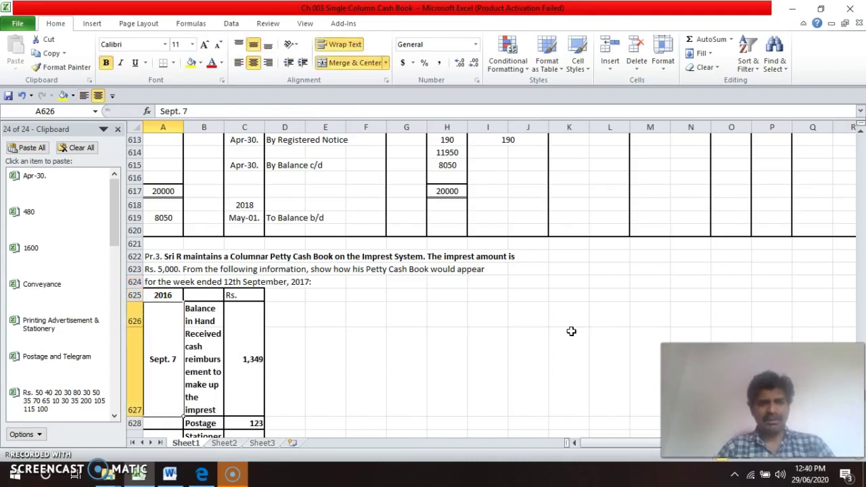
pyautogui.press('Right')
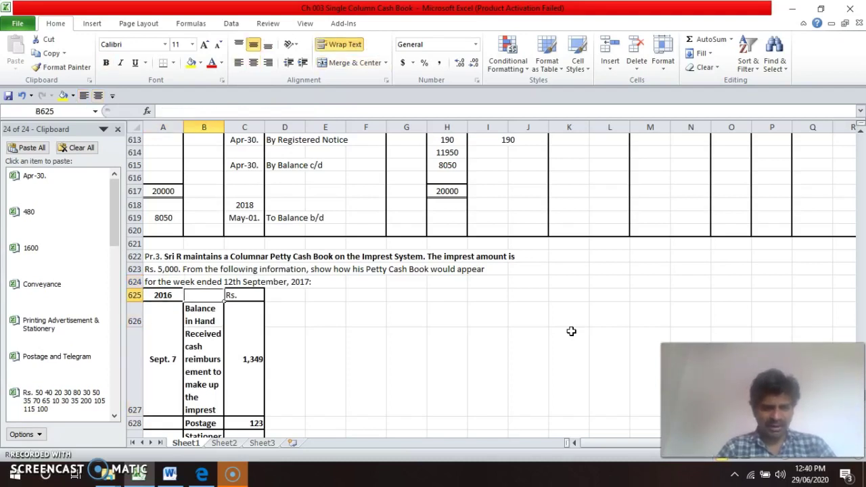
pyautogui.press('Down')
pyautogui.press('Down')
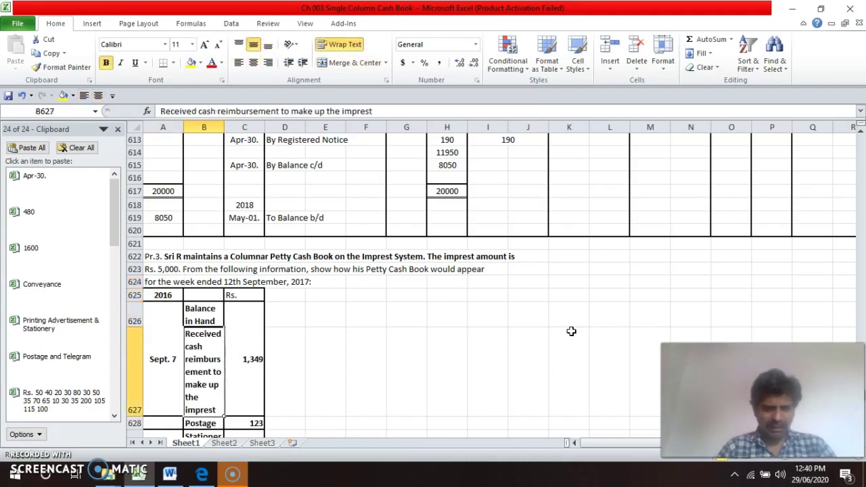
pyautogui.press('Right')
pyautogui.press('Up')
pyautogui.press('Up')
pyautogui.press('Up')
pyautogui.press('Down')
pyautogui.press('Down')
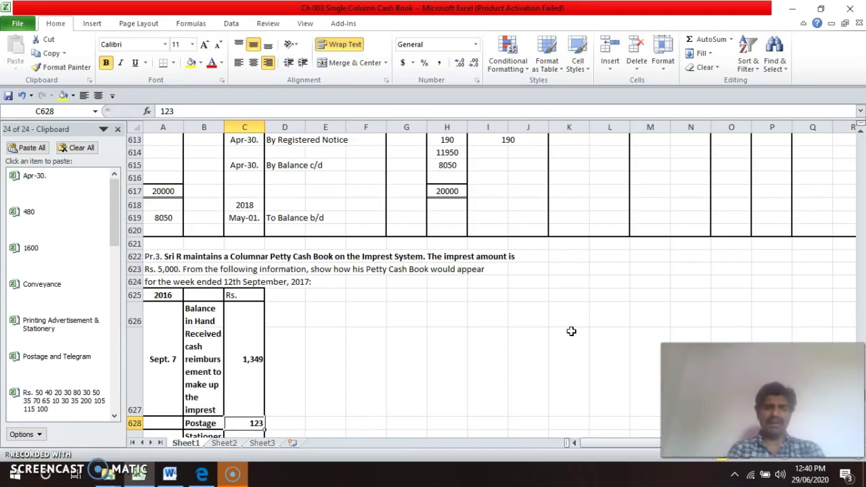
pyautogui.press('Down')
pyautogui.press('Down')
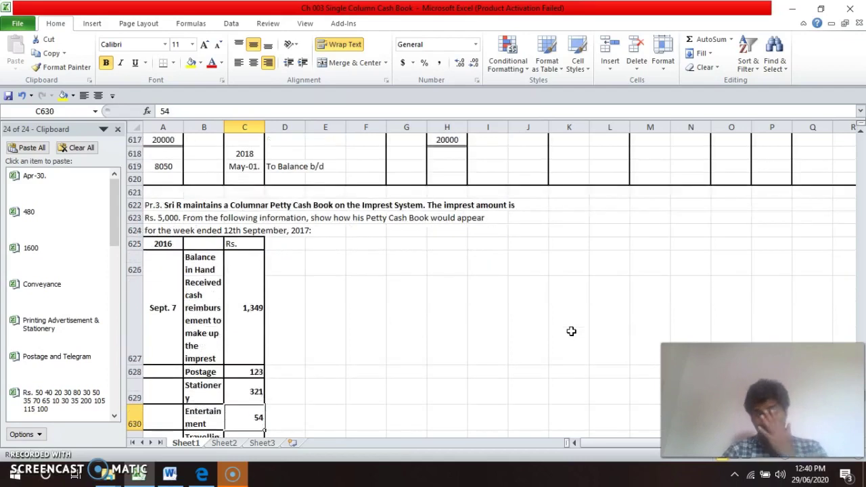
pyautogui.press('Up')
pyautogui.press('Up')
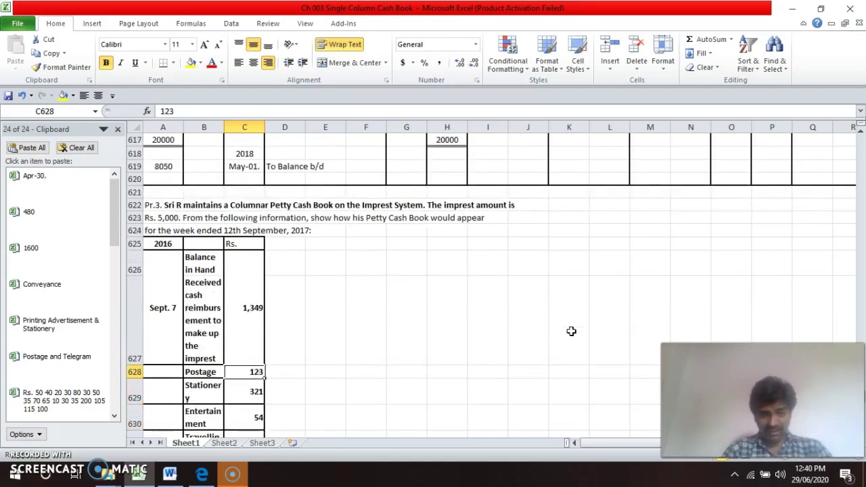
# - Classify the first Postage payment of Pr.3 by entering "Postage and Telegram" beside its amount in D628
pyautogui.press('Right')
pyautogui.write('P')
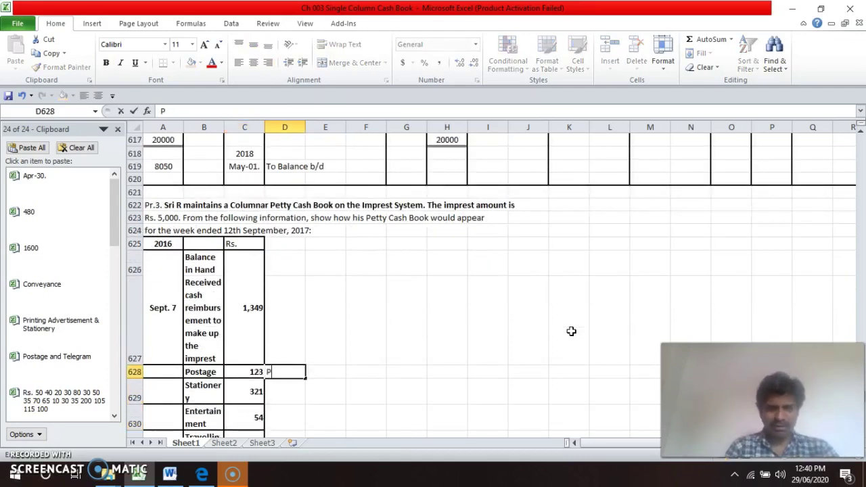
pyautogui.write('osta')
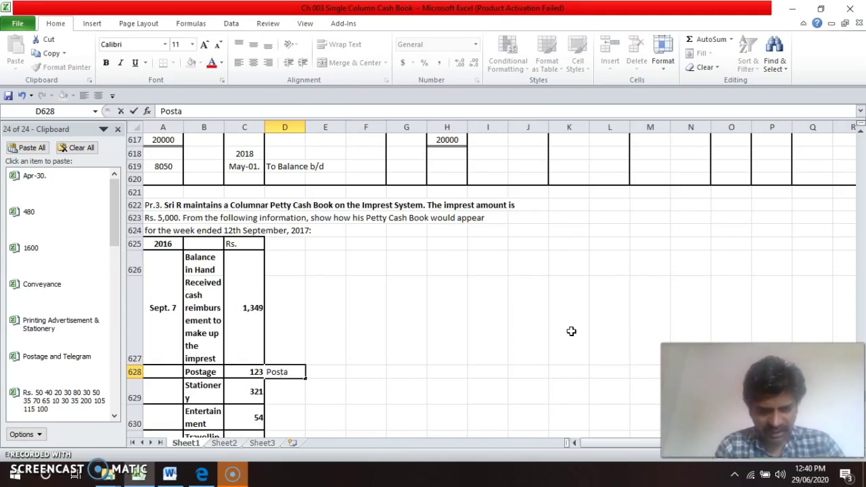
pyautogui.write('ge and ')
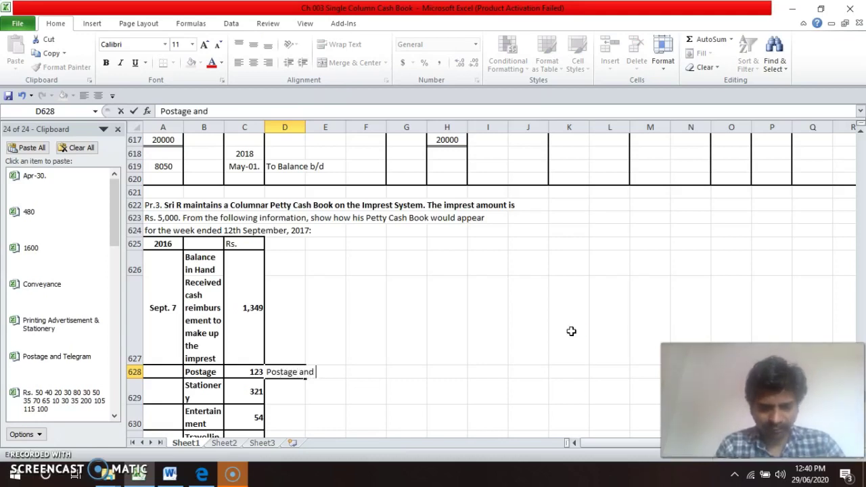
pyautogui.write('Tele')
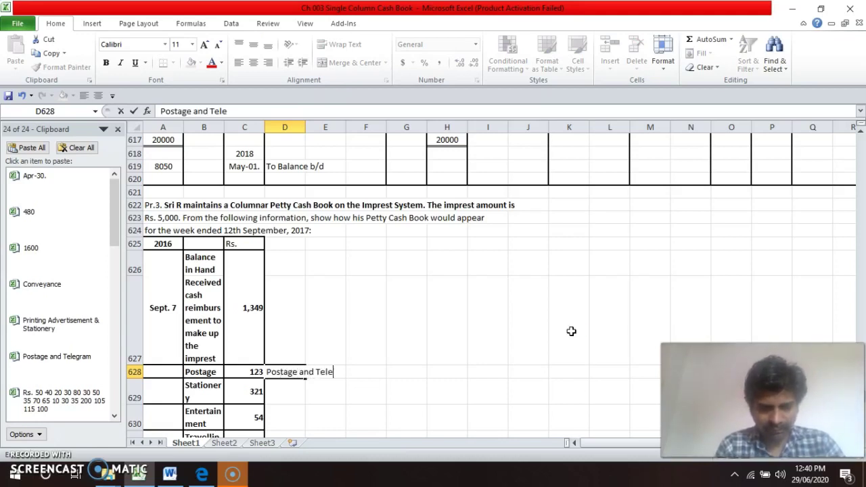
pyautogui.write('gram')
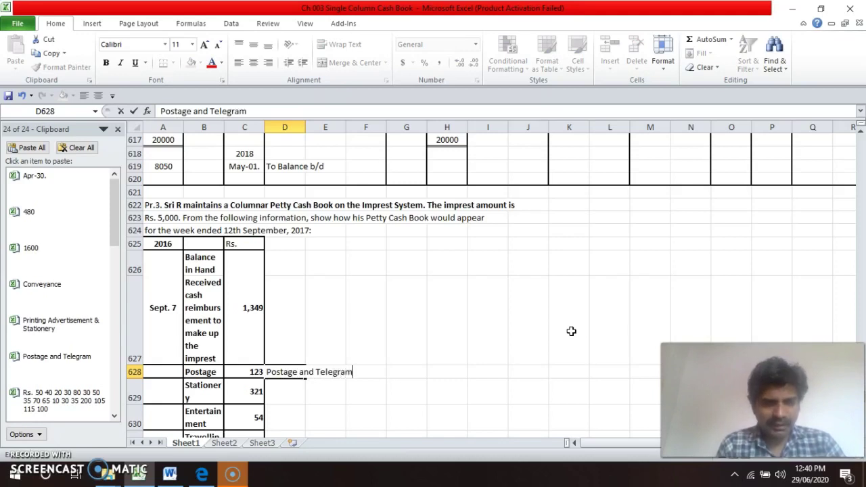
pyautogui.press('Return')
# - Classify the Stationery payment by entering "Printing and Stationery" beside its amount in D629
pyautogui.write('P')
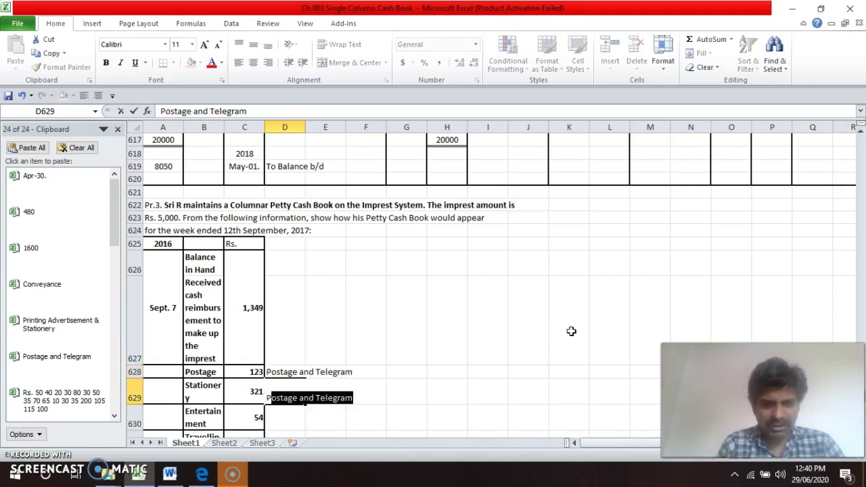
pyautogui.write('ru=')
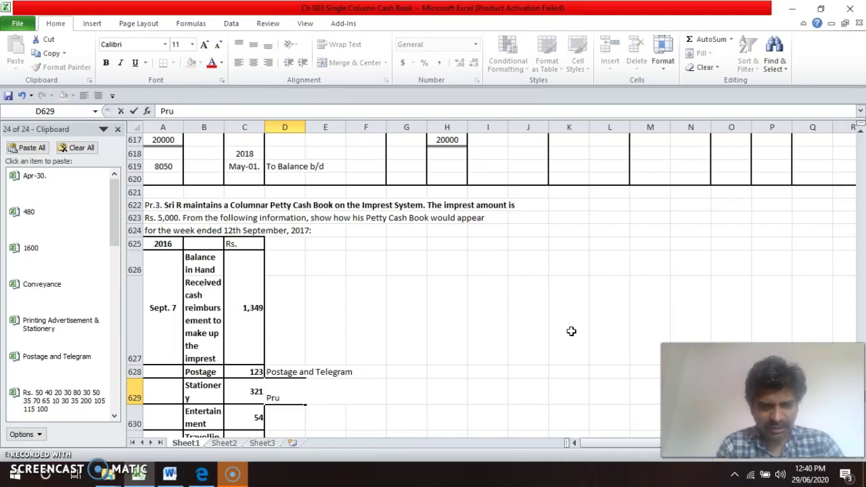
pyautogui.press('BackSpace')
pyautogui.press('BackSpace')
pyautogui.press('BackSpace')
pyautogui.write('ri')
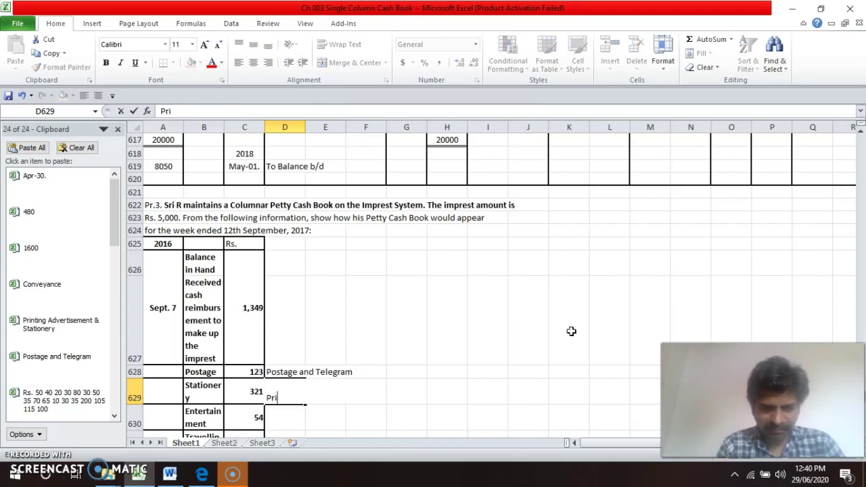
pyautogui.write('nting a')
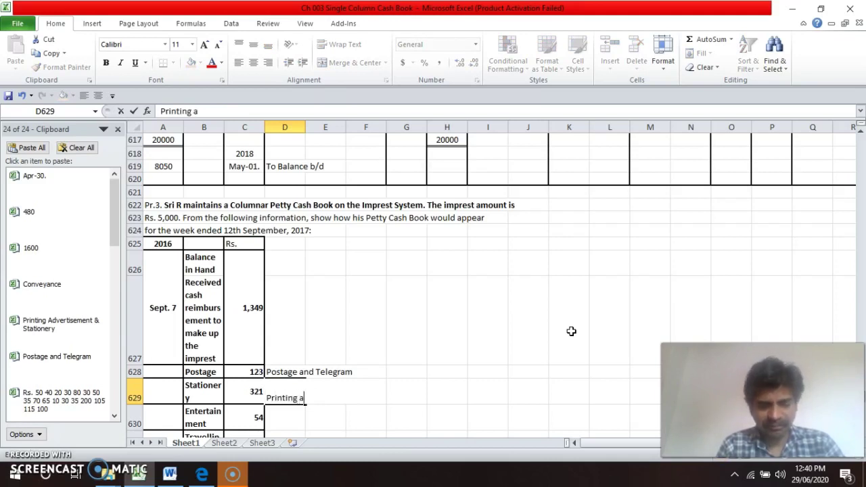
pyautogui.write('nd Stat')
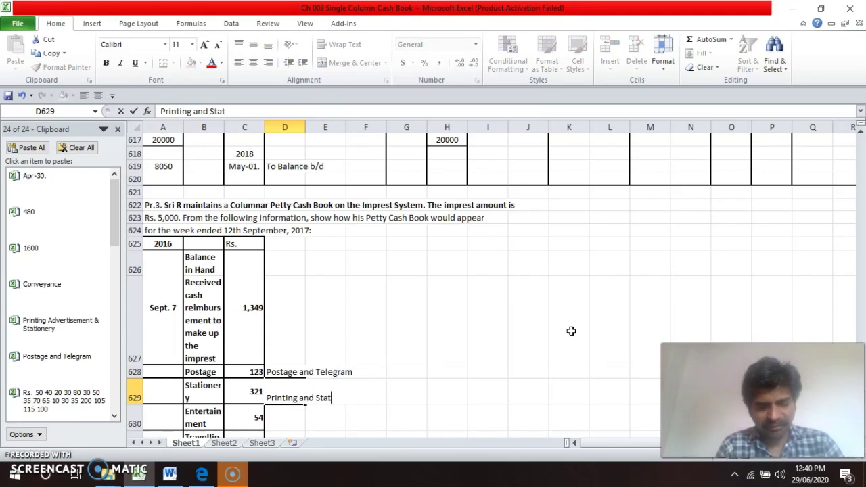
pyautogui.write('ionery')
pyautogui.press('Return')
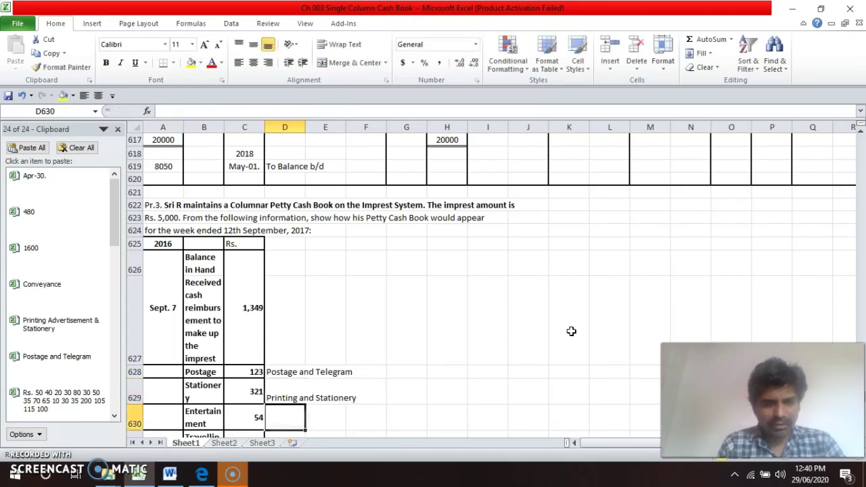
# - Classify the first Entertainment payment by entering "Miscellaneous" beside its amount in D630
pyautogui.write('M')
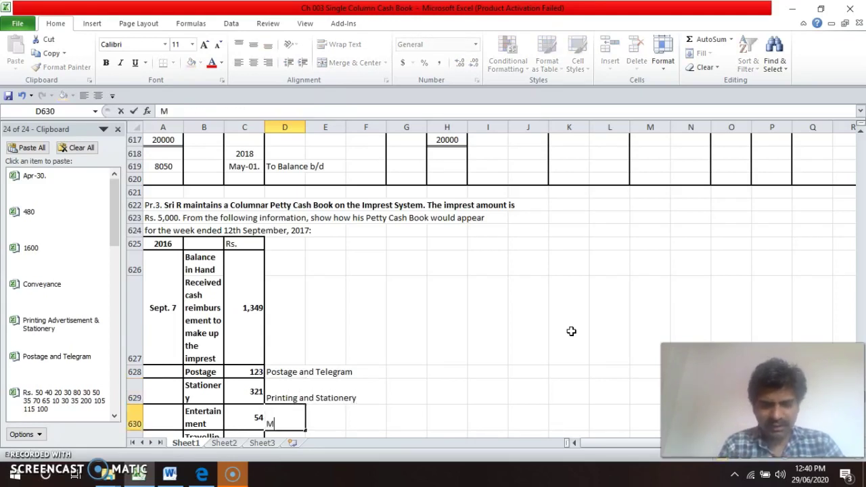
pyautogui.write('isce')
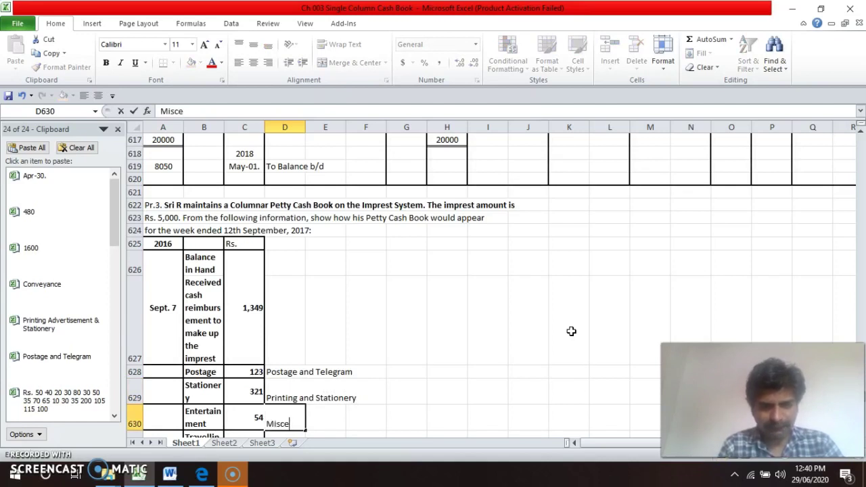
pyautogui.write('llane')
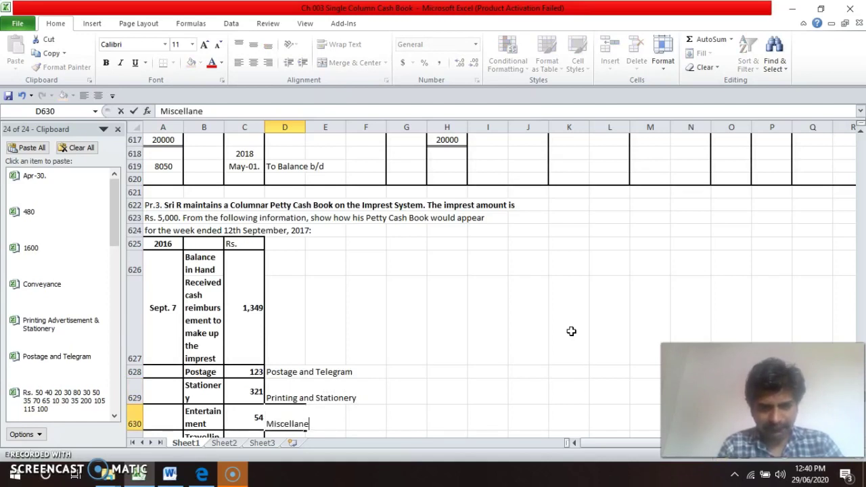
pyautogui.write('ous')
pyautogui.press('Return')
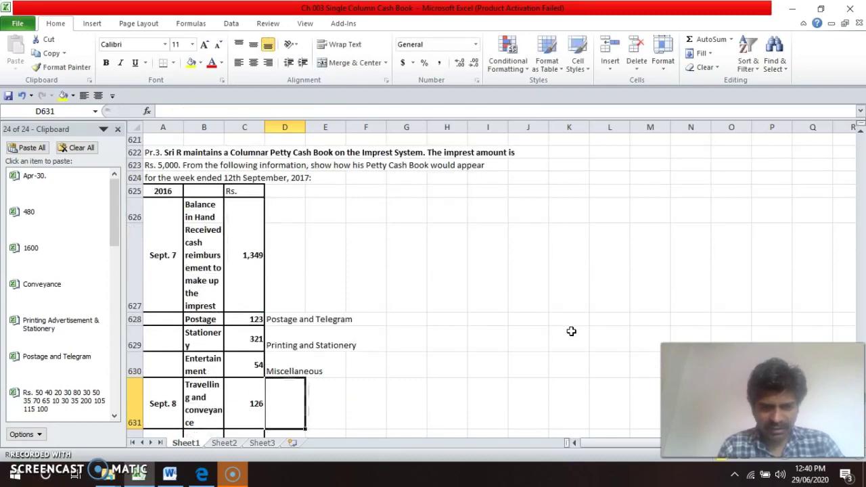
# - Classify the Sept. 8 travelling payment by entering "Travelling and Conveyance" beside its amount in D631
pyautogui.write('Tr')
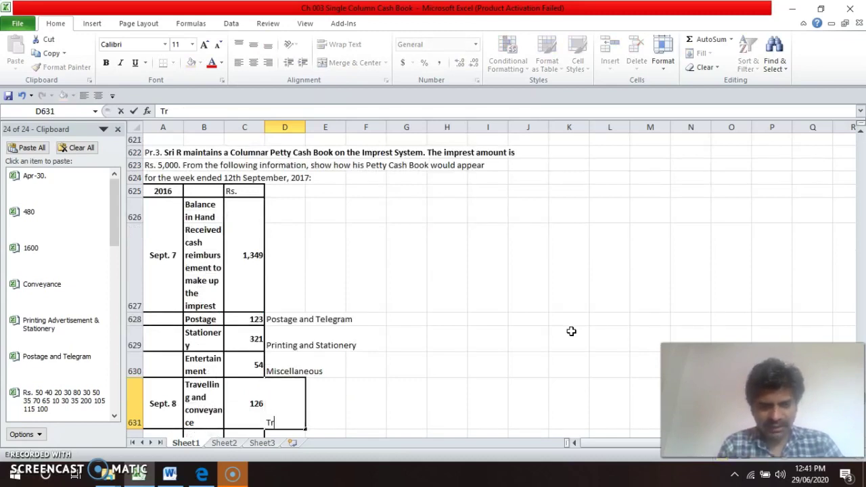
pyautogui.write('avelli')
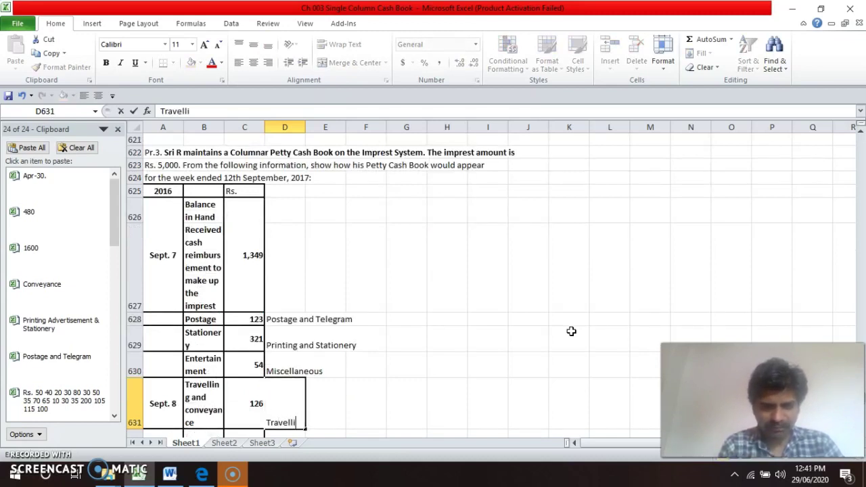
pyautogui.write('ng and ')
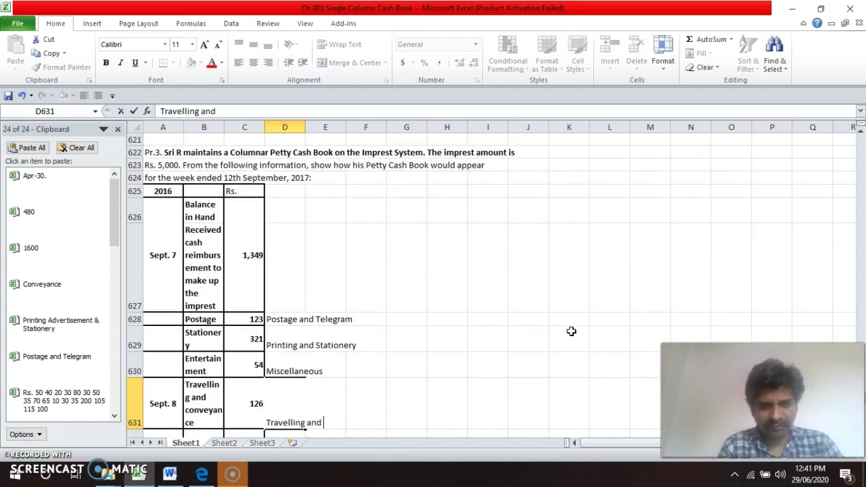
pyautogui.write('Conve')
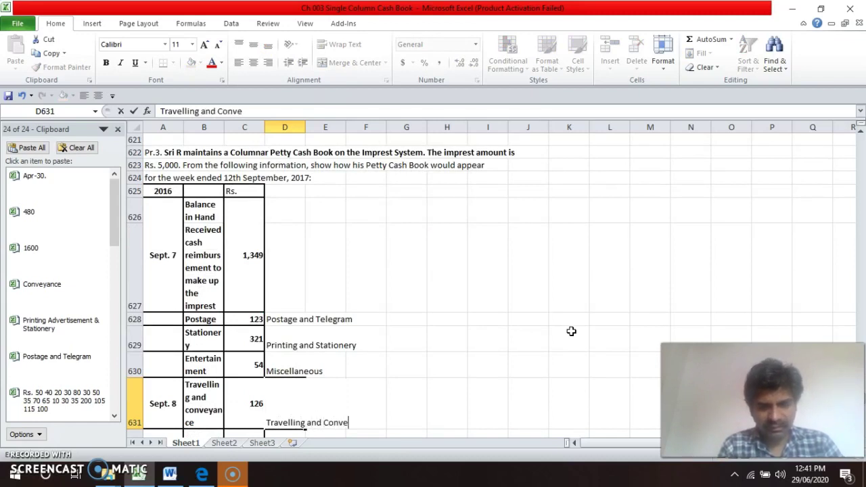
pyautogui.write('yance')
pyautogui.press('Return')
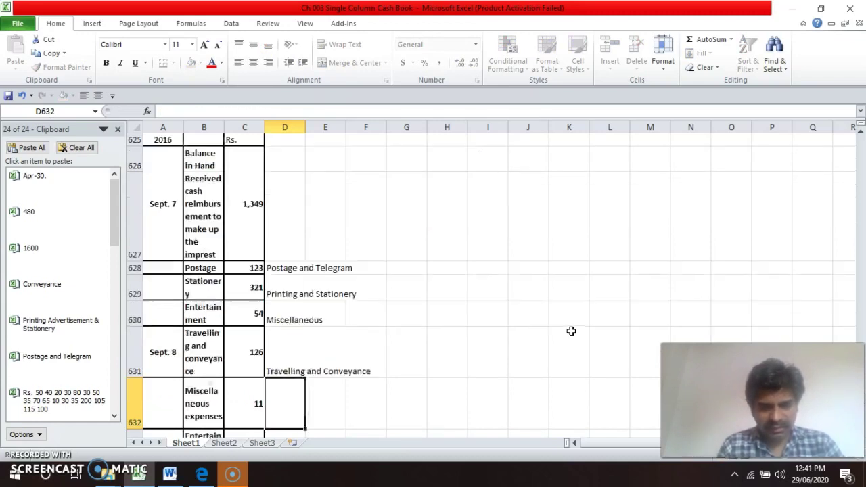
# - Copy the "Miscellaneous" label from D630 to D633 beside the second Entertainment payment
pyautogui.press('Up')
pyautogui.press('Up')
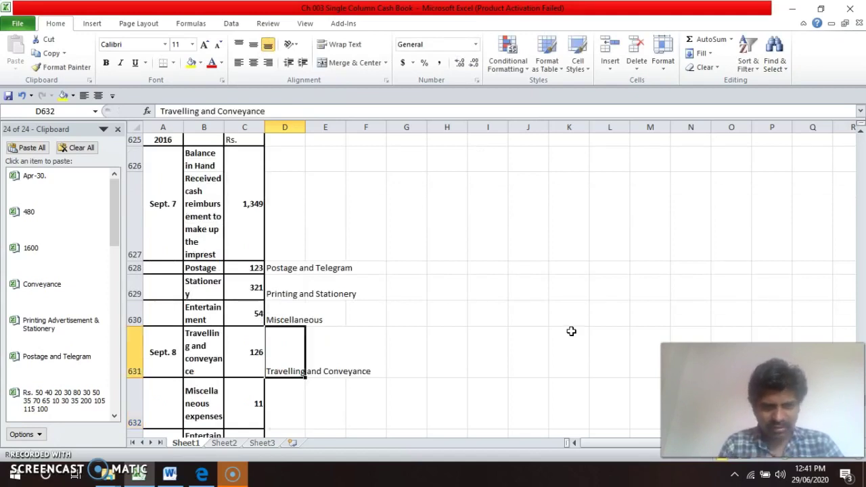
pyautogui.hotkey('ctrl', 'c')
pyautogui.press('Down')
pyautogui.press('Down')
pyautogui.press('Down')
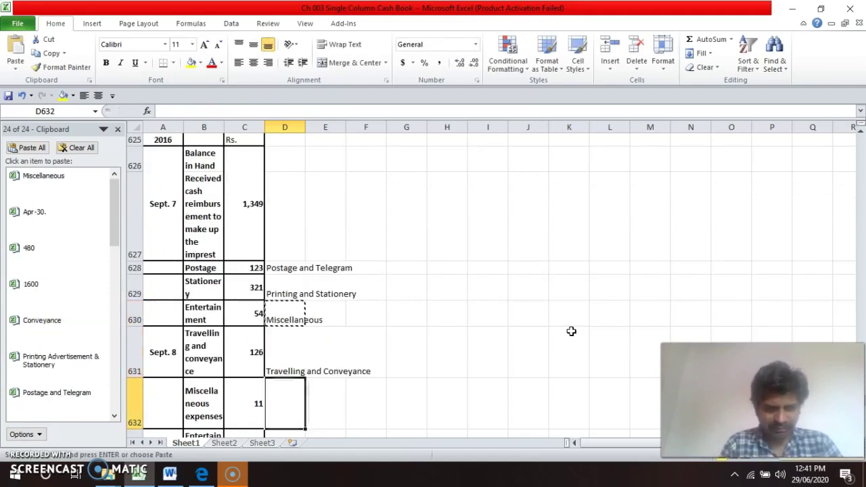
pyautogui.hotkey('ctrl', 'v')
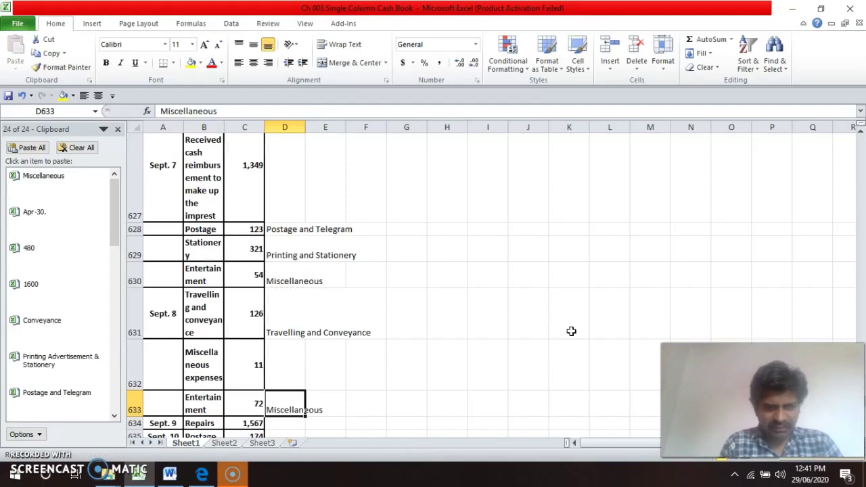
# - Classify the Sept. 9 Repairs payment by entering "Repairs" beside its amount in D634
pyautogui.press('Down')
pyautogui.write('Repa')
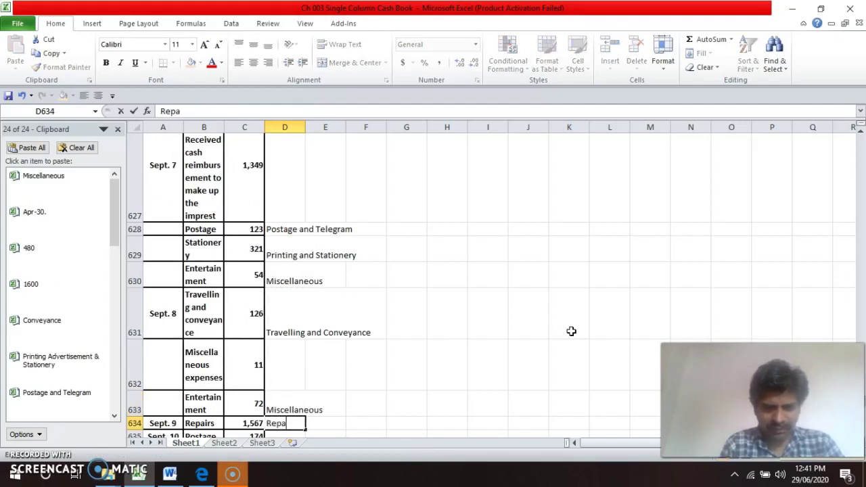
pyautogui.write('irs')
pyautogui.press('Return')
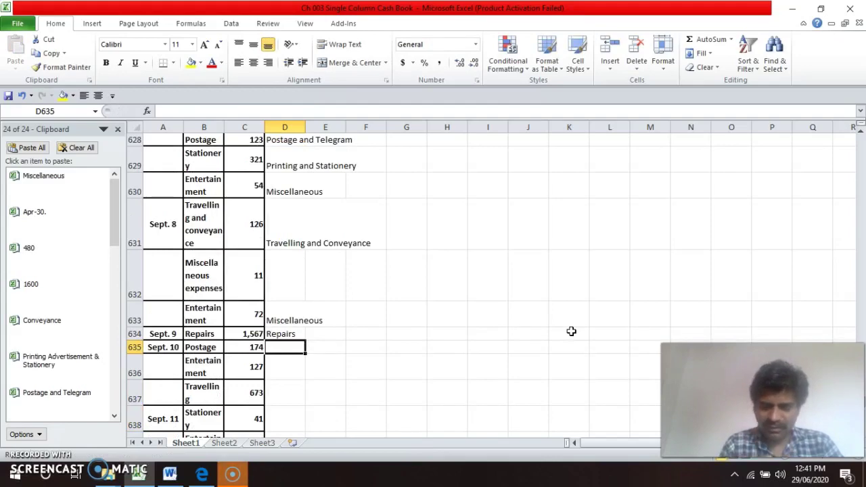
# - Copy the "Postage and Telegram" label from D628 to D635 beside the Sept. 10 Postage payment
pyautogui.press('Up')
pyautogui.press('Up')
pyautogui.press('Up')
pyautogui.press('Up')
pyautogui.press('Up')
pyautogui.press('Up')
pyautogui.press('Up')
pyautogui.press('Up')
pyautogui.press('Up')
pyautogui.press('Up')
pyautogui.press('Up')
pyautogui.press('Up')
pyautogui.press('Down')
pyautogui.press('Down')
pyautogui.press('Down')
pyautogui.press('Down')
pyautogui.press('Down')
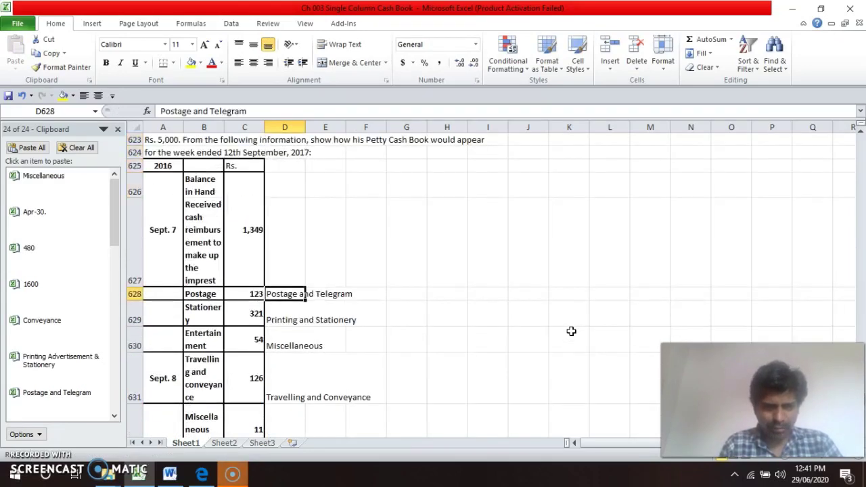
pyautogui.hotkey('ctrl', 'c')
pyautogui.press('Down')
pyautogui.press('Down')
pyautogui.press('Down')
pyautogui.press('Down')
pyautogui.press('Down')
pyautogui.press('Down')
pyautogui.press('Down')
pyautogui.press('Down')
pyautogui.press('Down')
pyautogui.press('Down')
pyautogui.press('Down')
pyautogui.press('Down')
pyautogui.press('Down')
pyautogui.press('Down')
pyautogui.press('Down')
pyautogui.press('Down')
pyautogui.press('Down')
pyautogui.press('Down')
pyautogui.press('Down')
pyautogui.press('Up')
pyautogui.press('Up')
pyautogui.press('Up')
pyautogui.press('Up')
pyautogui.press('Up')
pyautogui.press('Up')
pyautogui.press('Up')
pyautogui.press('Up')
pyautogui.press('Up')
pyautogui.press('Up')
pyautogui.press('Up')
pyautogui.press('Up')
pyautogui.press('Up')
pyautogui.press('Up')
pyautogui.press('Down')
pyautogui.press('Down')
pyautogui.hotkey('ctrl', 'v')
pyautogui.press('Up')
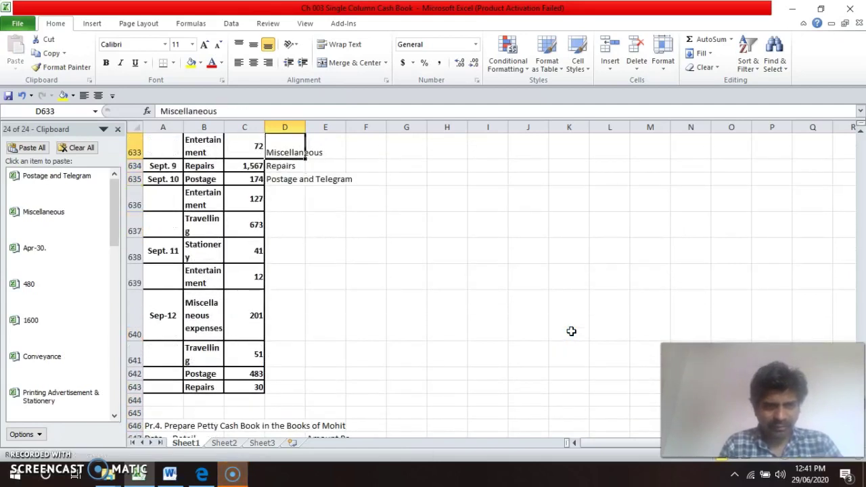
# - Classify the Sept. 10 Entertainment payment as "Miscellaneous" in D636 and the Travelling payment as "Travelling and Conveyance" in D637
pyautogui.press('Down')
pyautogui.press('Down')
pyautogui.write('M')
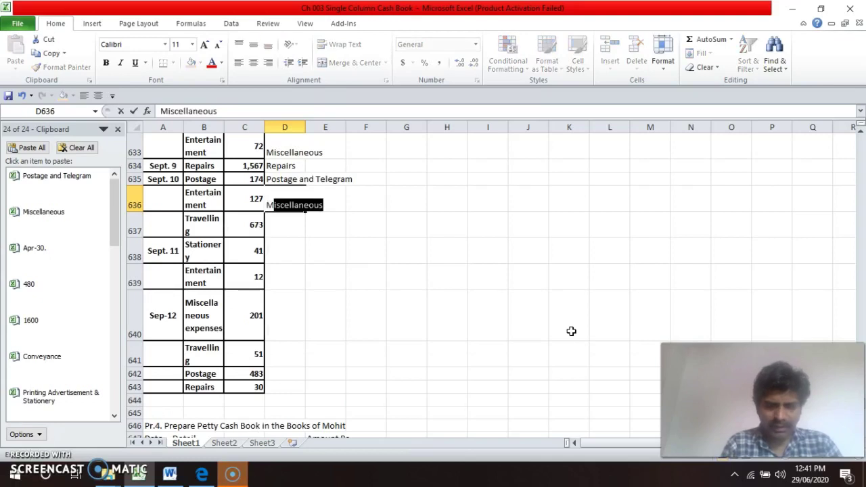
pyautogui.press('Return')
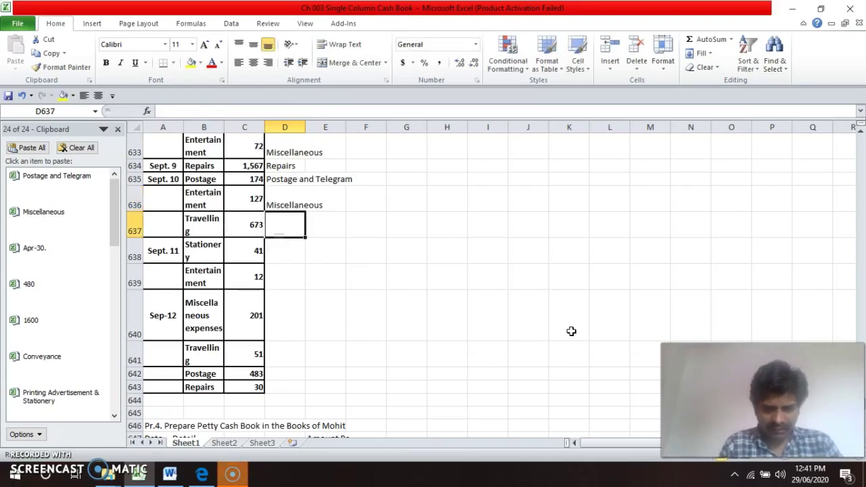
pyautogui.write('Travelling and Conveyance')
pyautogui.press('Return')
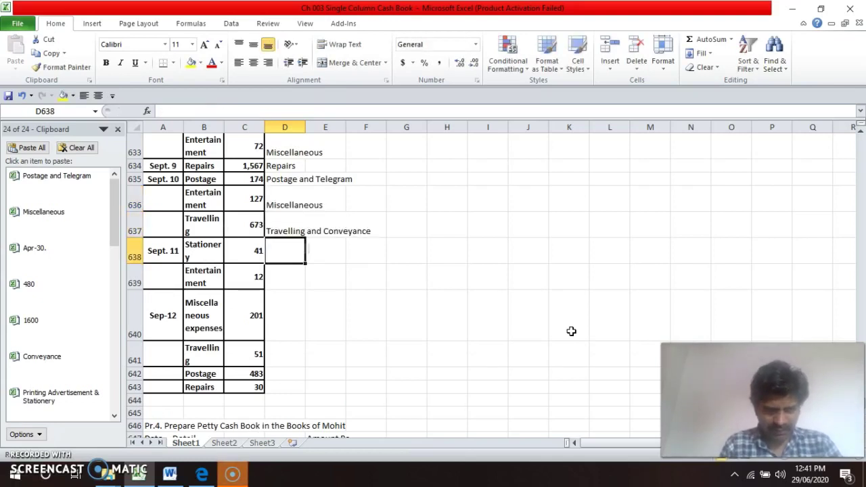
# - Classify the Sept. 11 Stationery payment as "Printing and Stationery" in D638 and the Entertainment payment as "Miscellaneous" in D639
pyautogui.write('P')
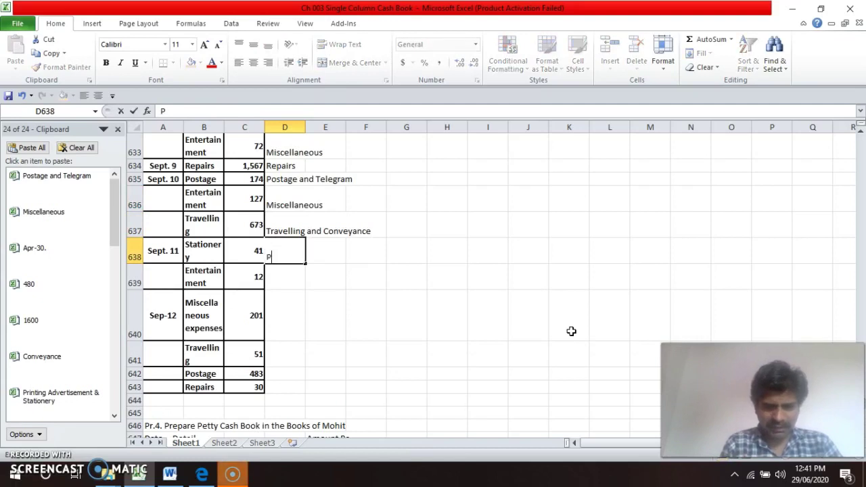
pyautogui.write('r')
pyautogui.press('Return')
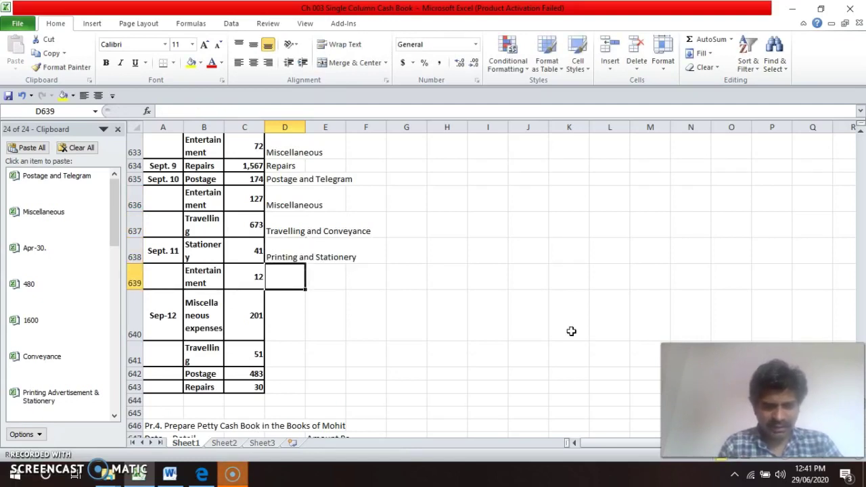
pyautogui.write('Miscellaneous')
pyautogui.press('Return')
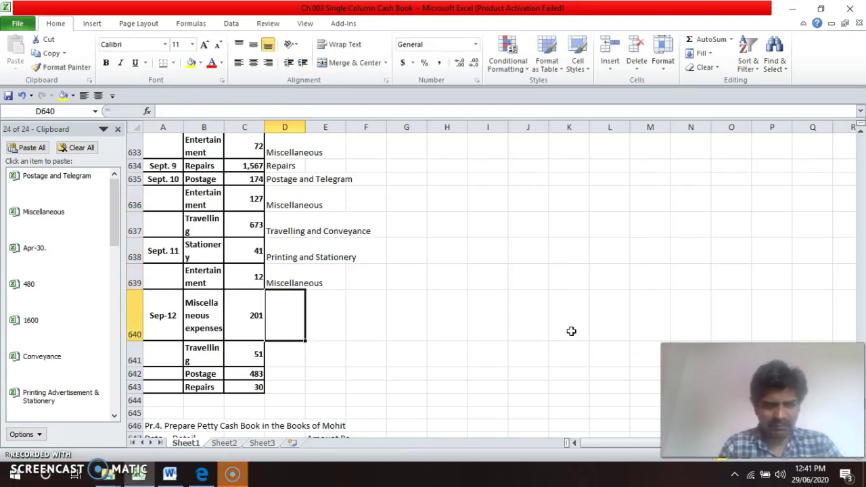
# - Classify the Sep-12 Miscellaneous expenses as "Miscellaneous" in D640 and the Travelling payment as "Travelling and Conveyance" in D641
pyautogui.write('M')
pyautogui.press('Return')
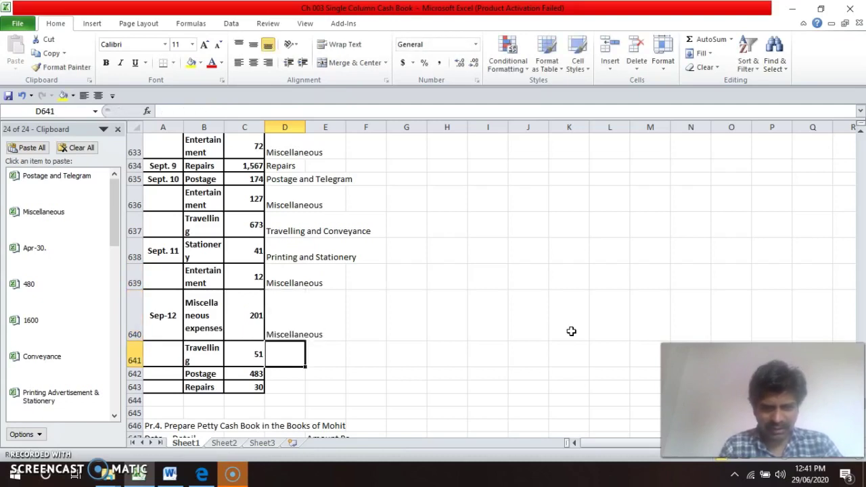
pyautogui.write('T')
pyautogui.press('Return')
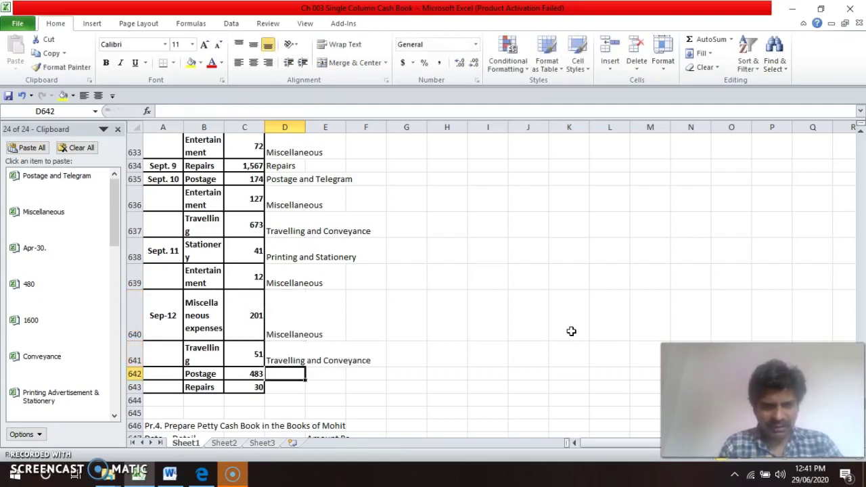
# - Classify the final Postage payment as "Postage and Telegram" in D642 and the final Repairs payment as "Repairs" in D643
pyautogui.write('Pos')
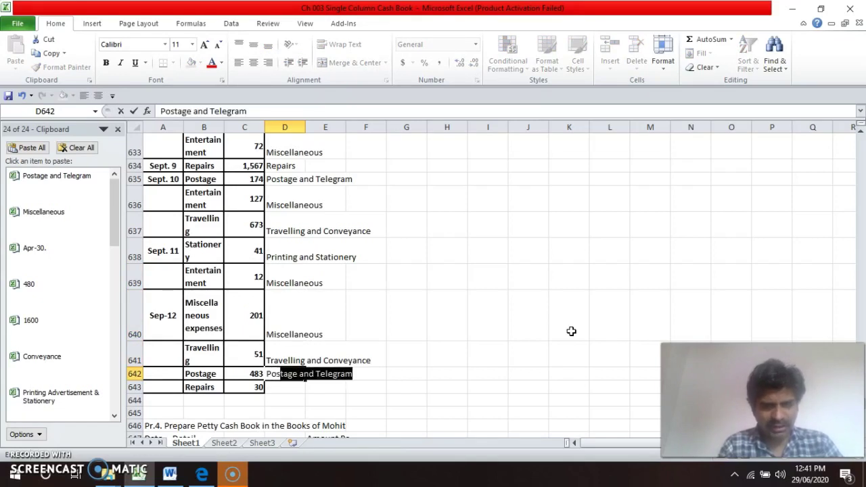
pyautogui.press('Return')
pyautogui.write('Re')
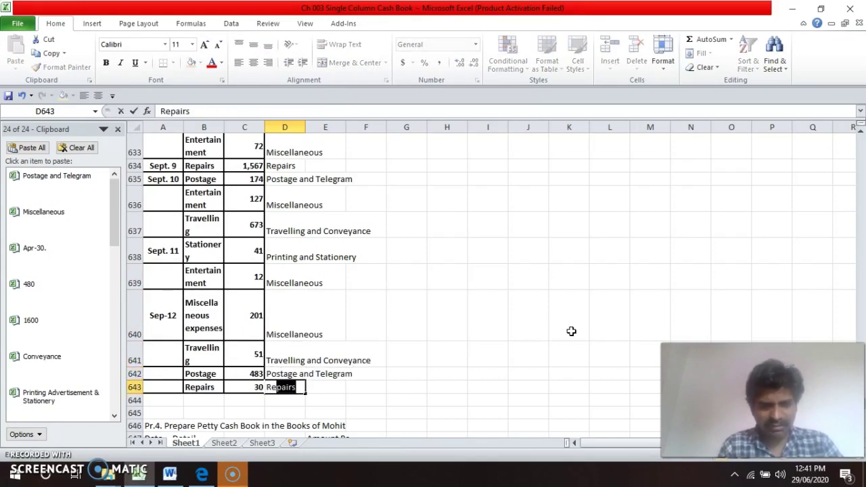
pyautogui.press('Return')
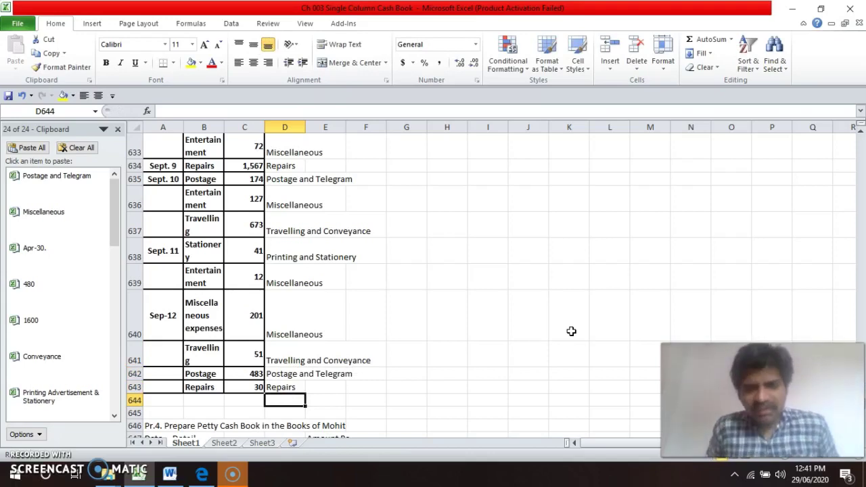
# - Review the Pr.3 problem statement and the expense heads entered beside its September payments
pyautogui.press('Up')
pyautogui.press('Up')
pyautogui.press('Up')
pyautogui.press('Up')
pyautogui.press('Up')
pyautogui.press('Up')
pyautogui.press('Up')
pyautogui.press('Up')
pyautogui.press('Up')
pyautogui.press('Up')
pyautogui.press('Up')
pyautogui.press('Up')
pyautogui.press('Up')
pyautogui.press('Up')
pyautogui.press('Up')
pyautogui.press('Up')
pyautogui.press('Up')
pyautogui.press('Up')
pyautogui.press('Up')
pyautogui.press('Up')
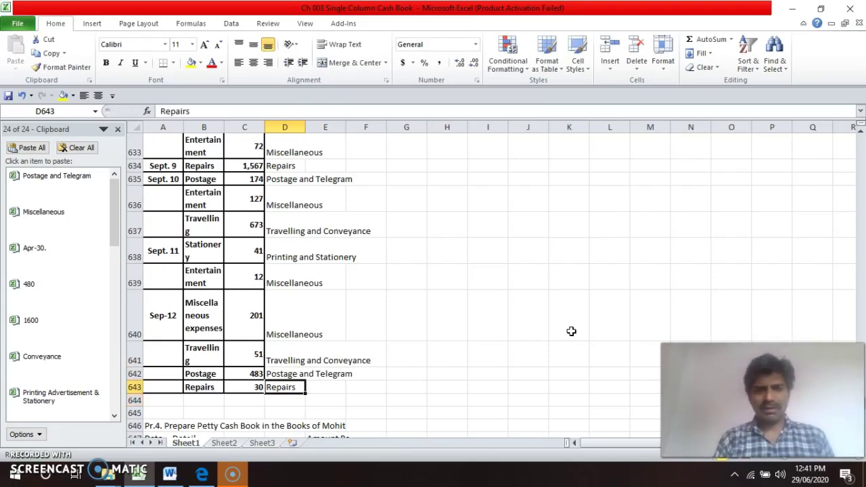
pyautogui.press('Down')
pyautogui.press('Down')
pyautogui.press('Down')
pyautogui.press('Down')
pyautogui.press('Down')
pyautogui.press('Down')
pyautogui.press('Down')
pyautogui.press('Down')
pyautogui.press('Down')
pyautogui.press('Down')
pyautogui.press('Down')
pyautogui.press('Down')
pyautogui.press('Down')
pyautogui.press('Down')
pyautogui.press('Down')
pyautogui.press('Down')
pyautogui.press('Down')
pyautogui.press('Down')
pyautogui.press('Down')
pyautogui.press('Down')
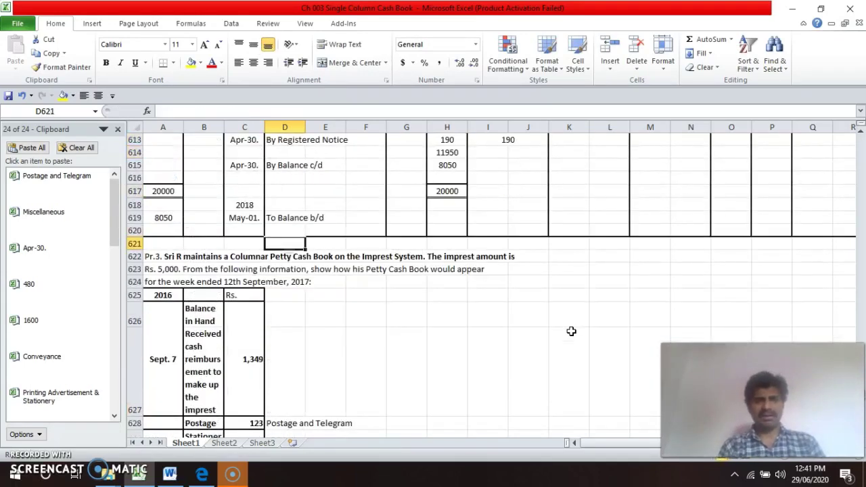
# - Insert a block of blank rows from row 645 downward, between the Pr.3 payments and Pr.4
pyautogui.press('Left')
pyautogui.press('Left')
pyautogui.press('Left')
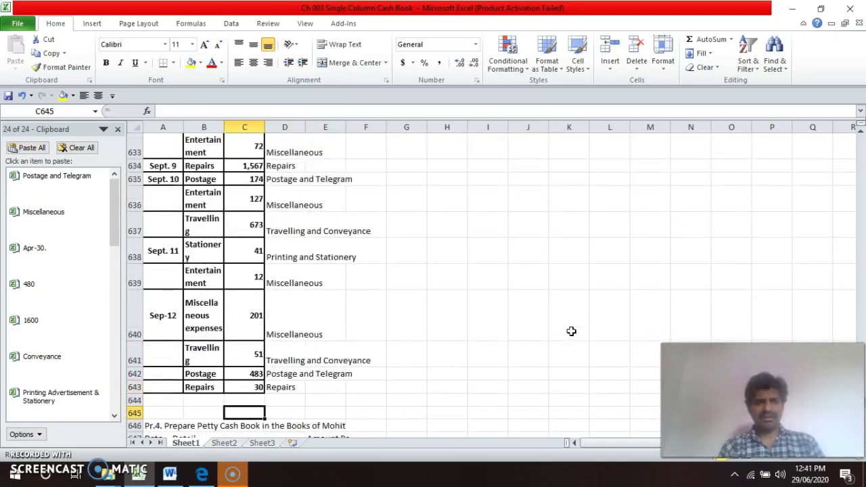
pyautogui.hotkey('shift', 'Down')
pyautogui.hotkey('shift', 'Down')
pyautogui.hotkey('shift', 'Down')
pyautogui.hotkey('shift', 'Down')
pyautogui.hotkey('shift', 'Down')
pyautogui.hotkey('shift', 'Down')
pyautogui.hotkey('shift', 'Down')
pyautogui.hotkey('shift', 'Down')
pyautogui.hotkey('shift', 'Down')
pyautogui.hotkey('shift', 'Down')
pyautogui.hotkey('shift', 'Down')
pyautogui.hotkey('shift', 'Down')
pyautogui.hotkey('shift', 'Down')
pyautogui.hotkey('shift', 'Down')
pyautogui.hotkey('shift', 'Down')
pyautogui.hotkey('shift', 'Down')
pyautogui.hotkey('shift', 'Down')
pyautogui.hotkey('shift', 'Down')
pyautogui.hotkey('shift', 'Down')
pyautogui.hotkey('shift', 'Down')
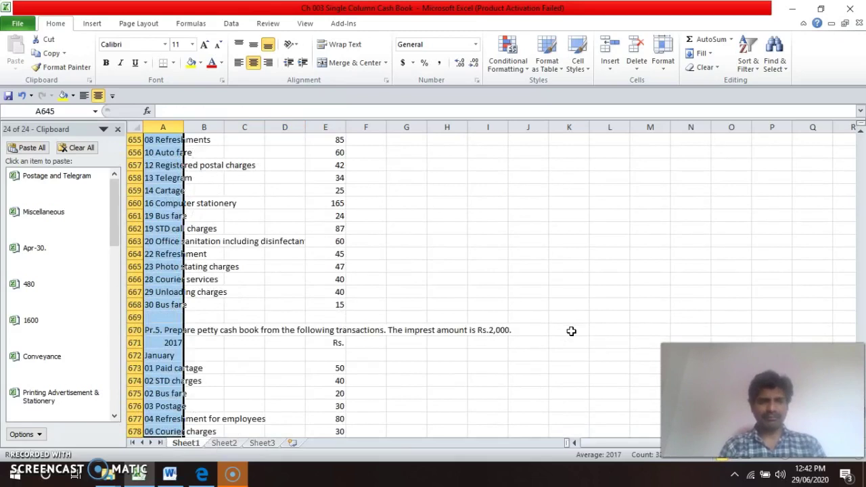
pyautogui.hotkey('ctrl', 'z')
pyautogui.press('Up')
pyautogui.press('Down')
# - Enter the heading "In the Books of Mr. R" in A645 and left-align it
pyautogui.write('In t')
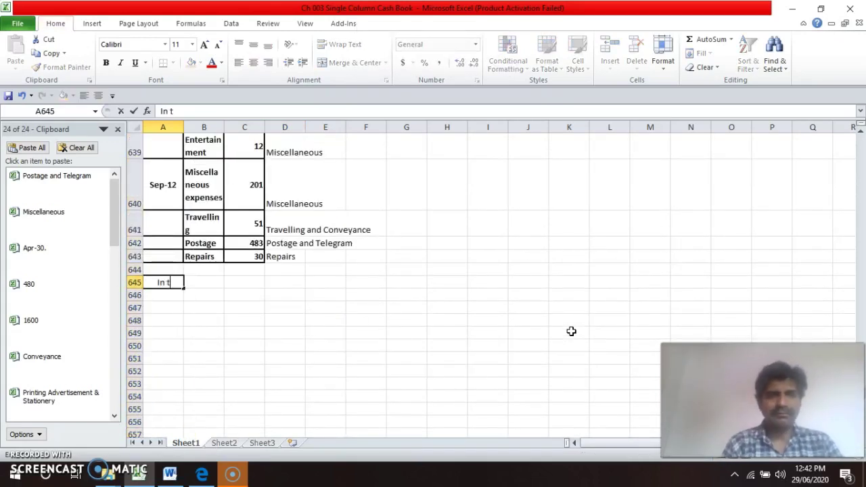
pyautogui.write('he Boos')
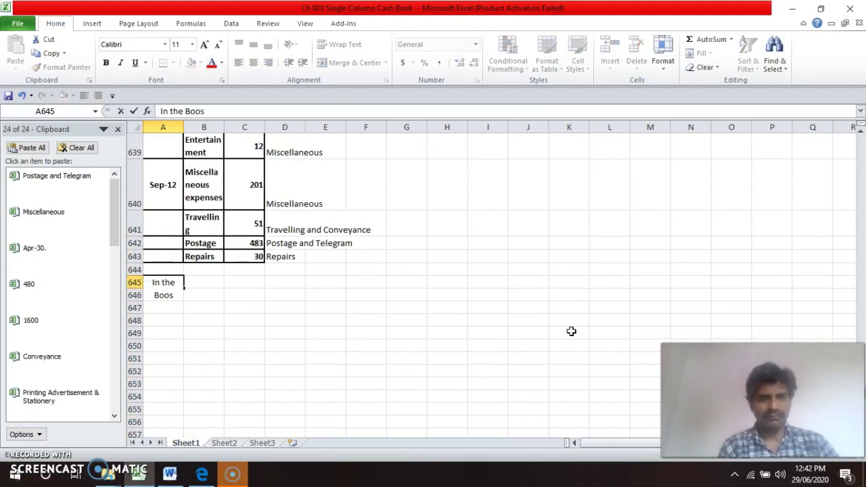
pyautogui.press('BackSpace')
pyautogui.write('ks of')
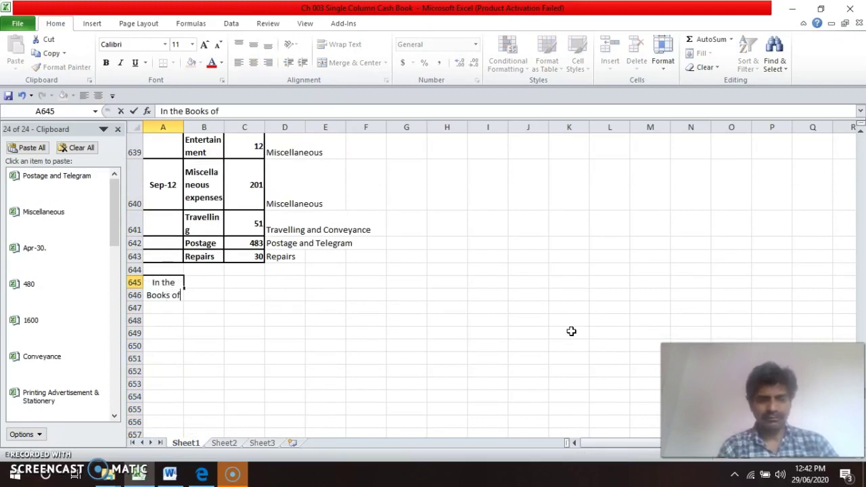
pyautogui.write(' Mr. ')
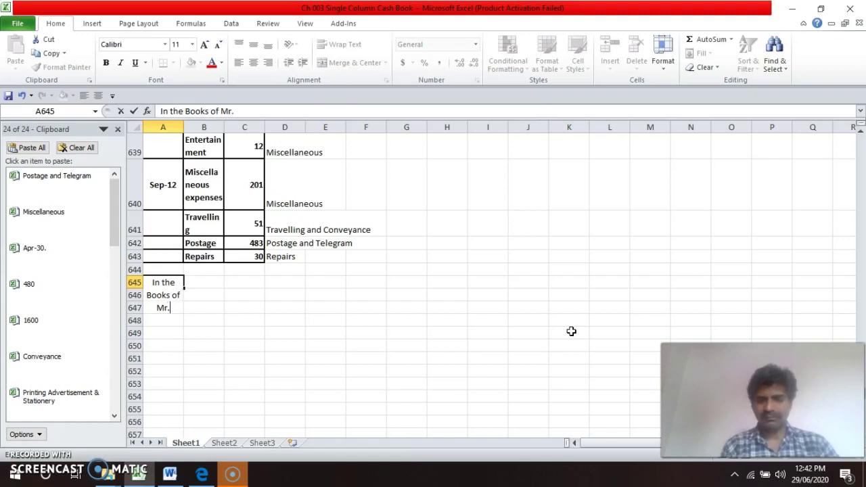
pyautogui.write('R')
pyautogui.press('Return')
pyautogui.press('Up')
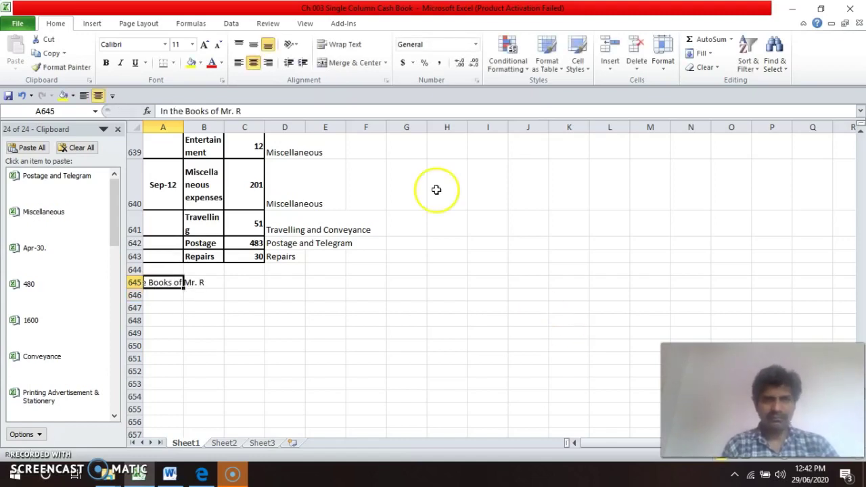
pyautogui.click(238, 63)
# - Enter the title "Analytical Petty Cash Book" in A646 and left-align it
pyautogui.press('Down')
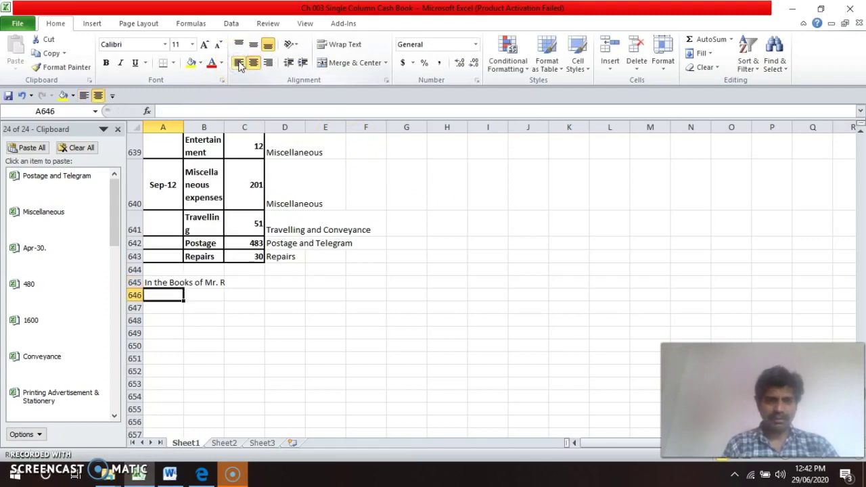
pyautogui.write('Analytical Pe')
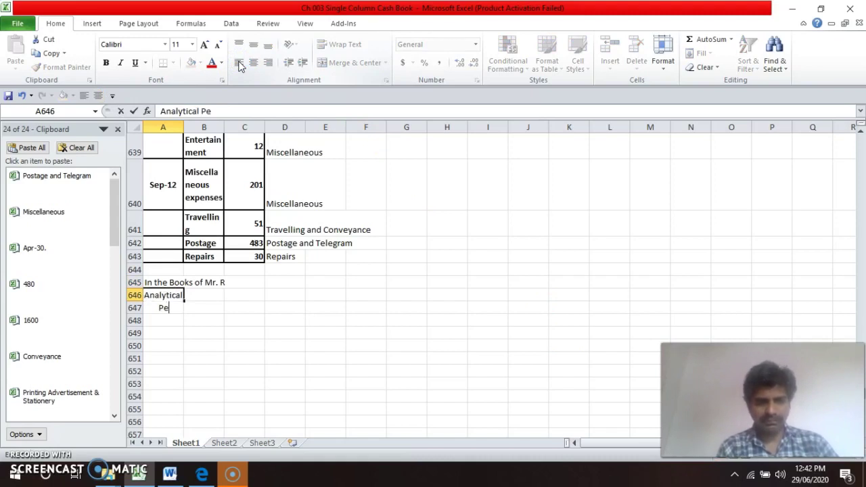
pyautogui.write('tty')
pyautogui.write(' Ca')
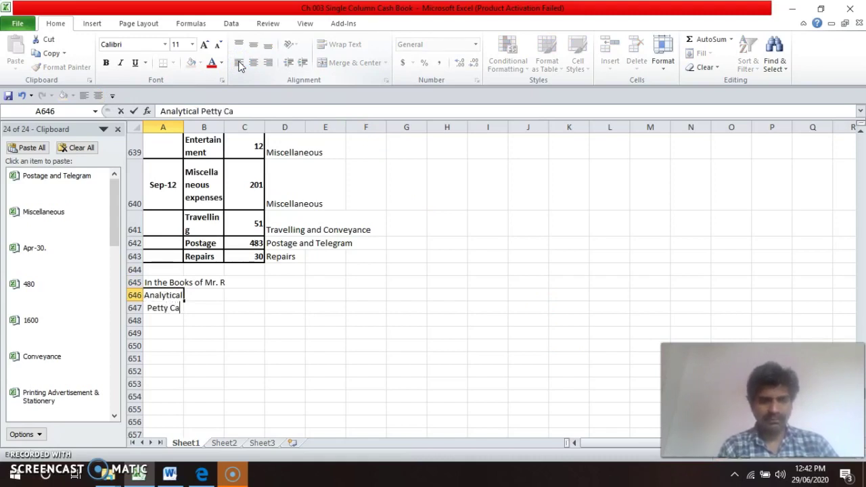
pyautogui.write('sh Book')
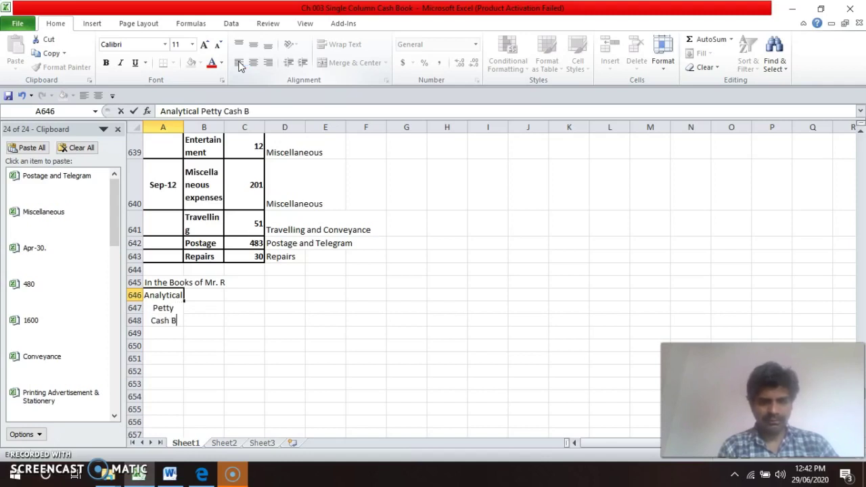
pyautogui.press('Return')
pyautogui.press('Up')
pyautogui.press('Up')
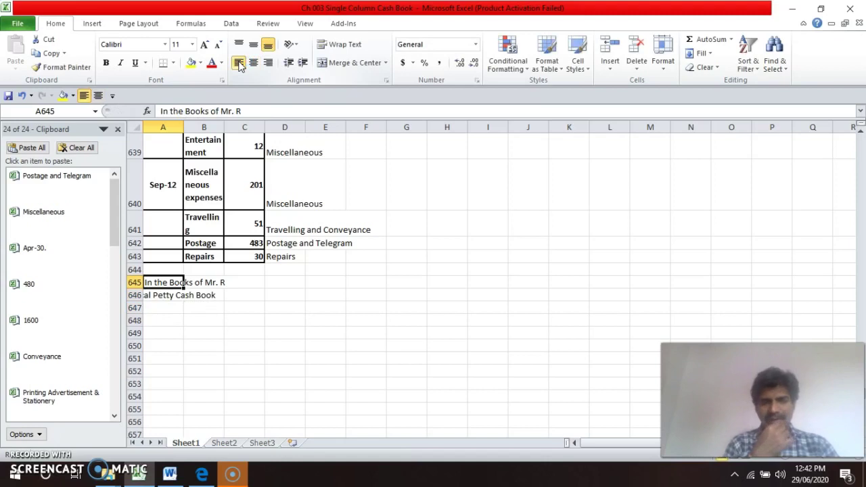
pyautogui.press('Down')
pyautogui.rightClick(238, 63)
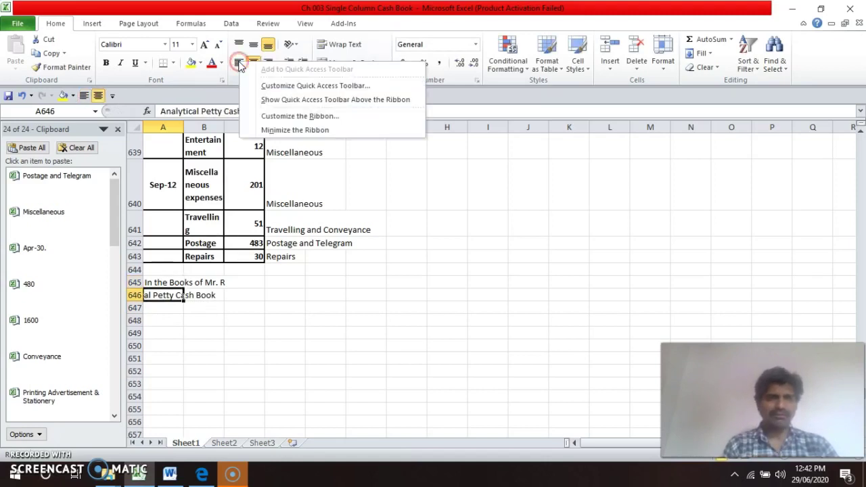
pyautogui.click(238, 63)
# - Enter the first column heading as "Amount", "Paid" and "Rs." in A647 to A649
pyautogui.press('Down')
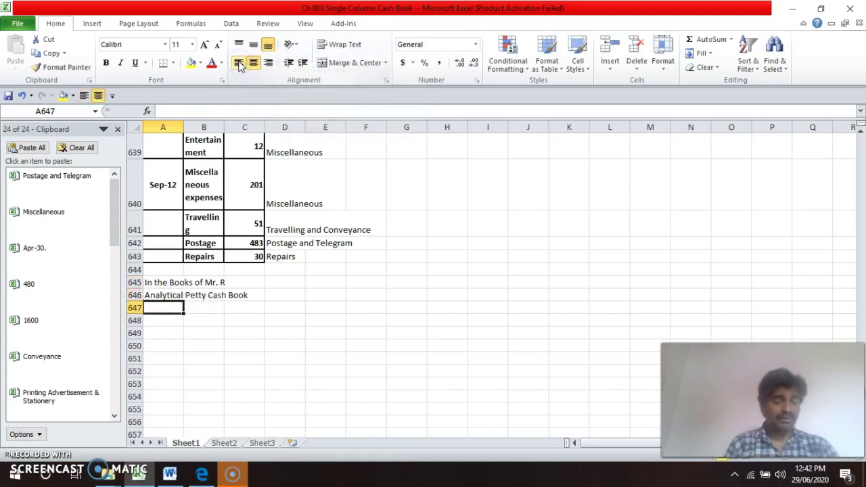
pyautogui.write('Amo')
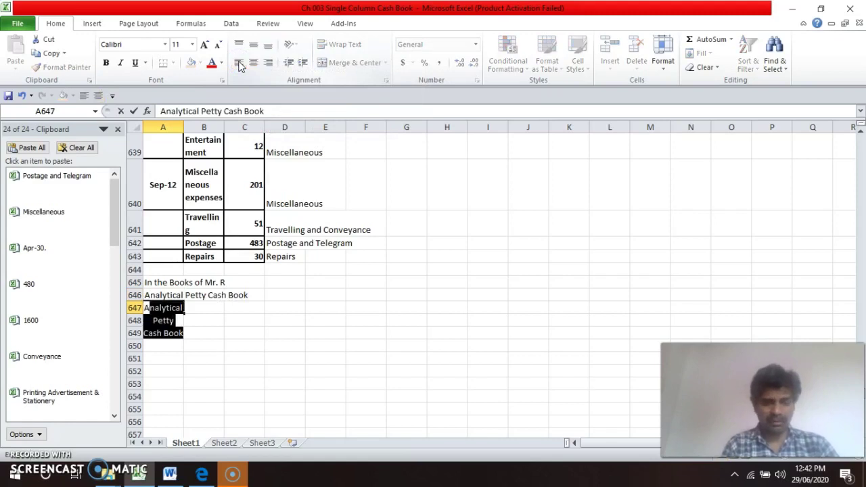
pyautogui.write('unt')
pyautogui.press('Return')
pyautogui.write('Paid')
pyautogui.press('Return')
pyautogui.write('Rs')
pyautogui.press('Return')
# - Enter the second column heading as "Cash Book" in B647 and "Folio" in B648
pyautogui.press('Up')
pyautogui.press('Up')
pyautogui.press('Up')
pyautogui.press('Right')
pyautogui.write('Ca')
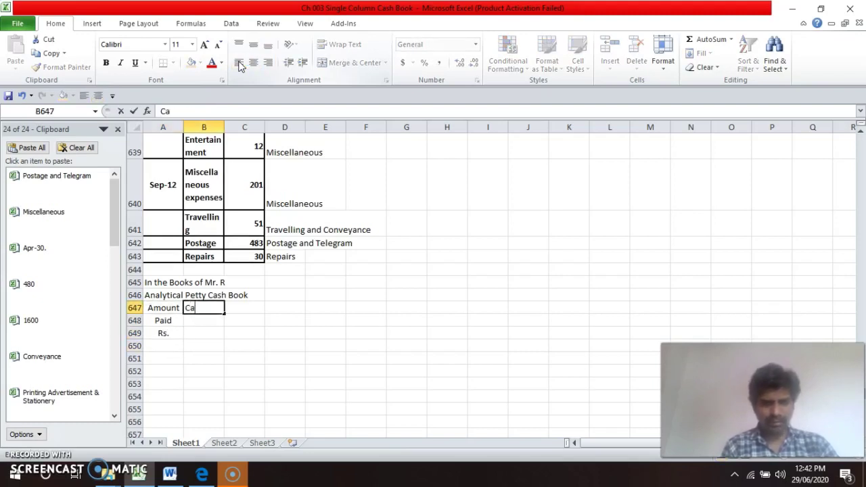
pyautogui.write('sh Book')
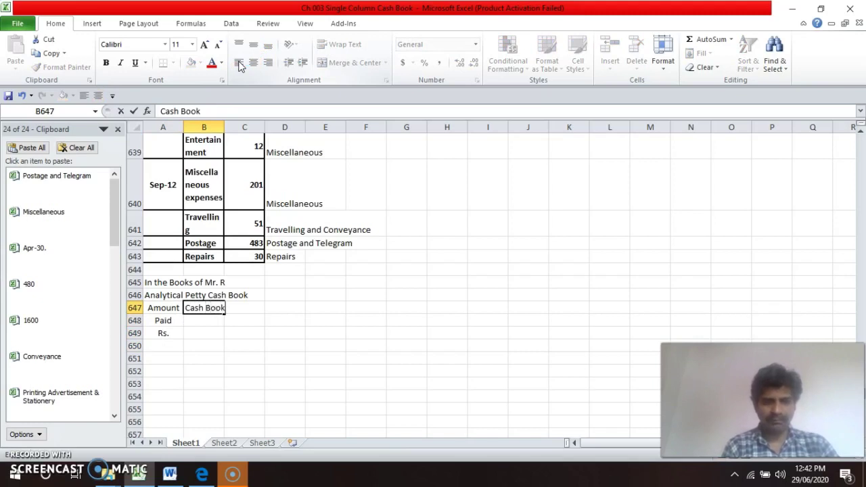
pyautogui.press('Return')
pyautogui.write('Foli')
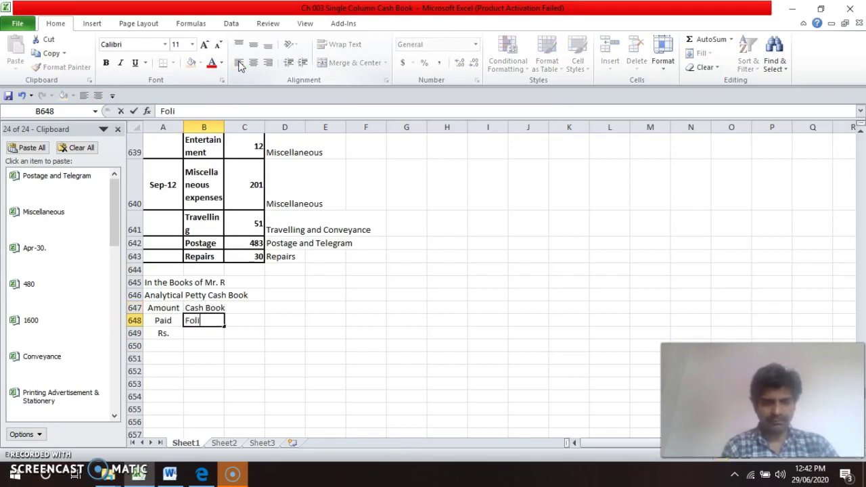
pyautogui.write('o')
pyautogui.press('Return')
# - Enter the column headings "Date" in C647 and "Particulars" in D647
pyautogui.press('Up')
pyautogui.press('Right')
pyautogui.press('Up')
pyautogui.write('Da')
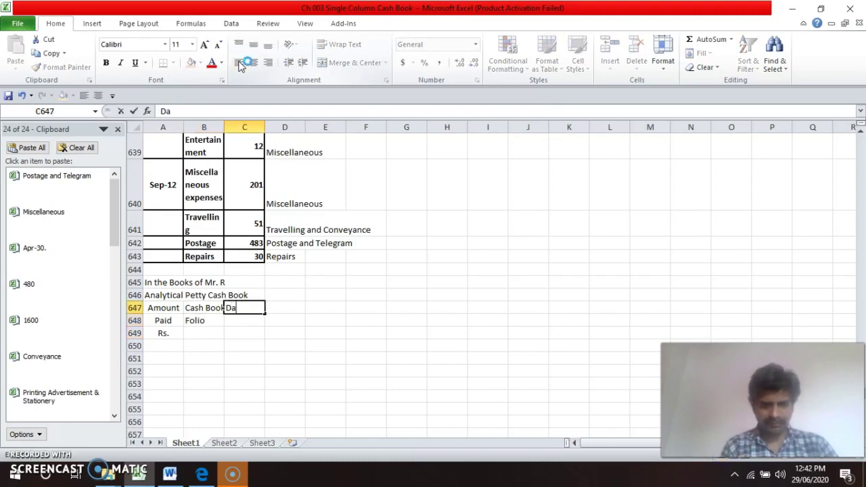
pyautogui.press('Return')
pyautogui.press('Up')
pyautogui.press('Right')
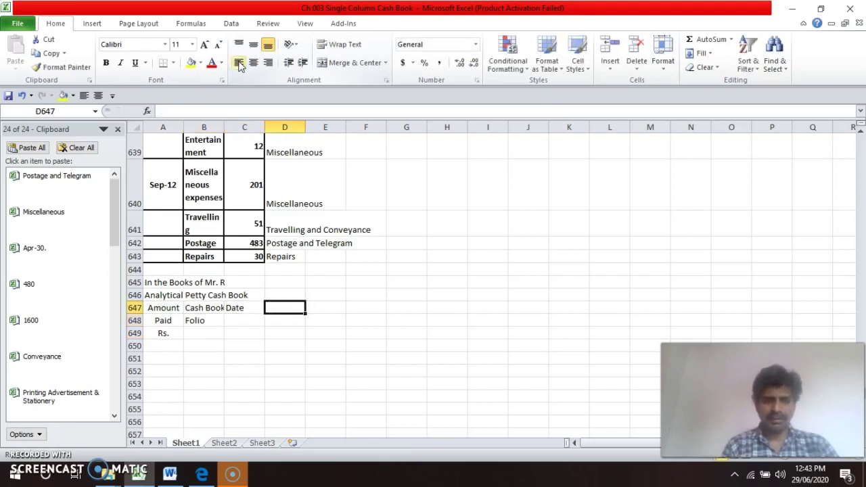
pyautogui.write('Part')
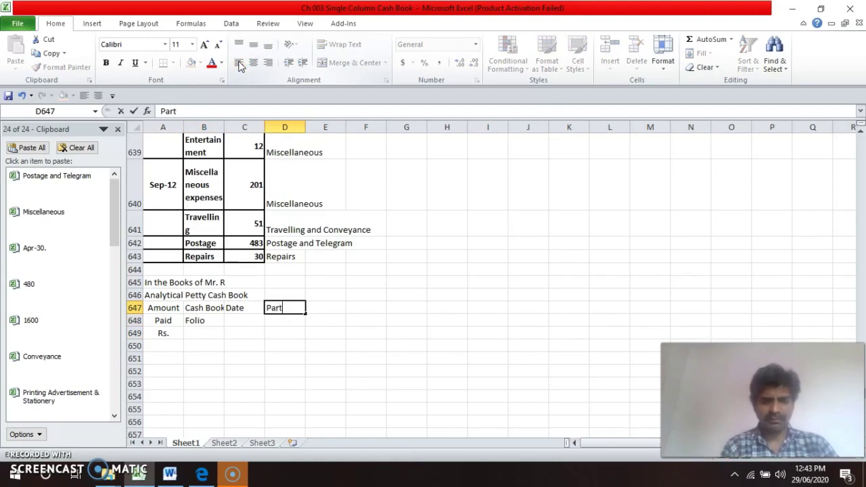
pyautogui.write('icul')
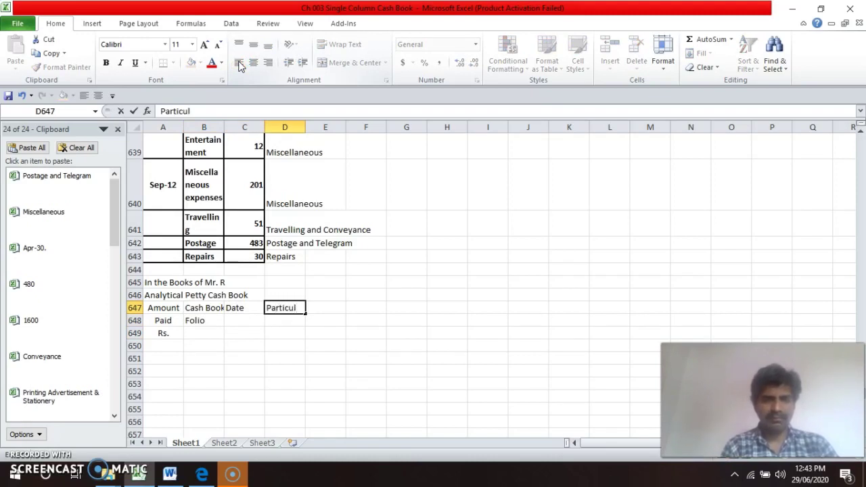
pyautogui.write('ar')
pyautogui.press('Return')
pyautogui.press('Up')
pyautogui.press('F2')
pyautogui.write('s')
# - Enter the voucher column heading as "Voucher" in G647 and "No." in G648, leaving E and F free for Particulars
pyautogui.press('Tab')
pyautogui.press('Tab')
pyautogui.press('Tab')
pyautogui.write('V')
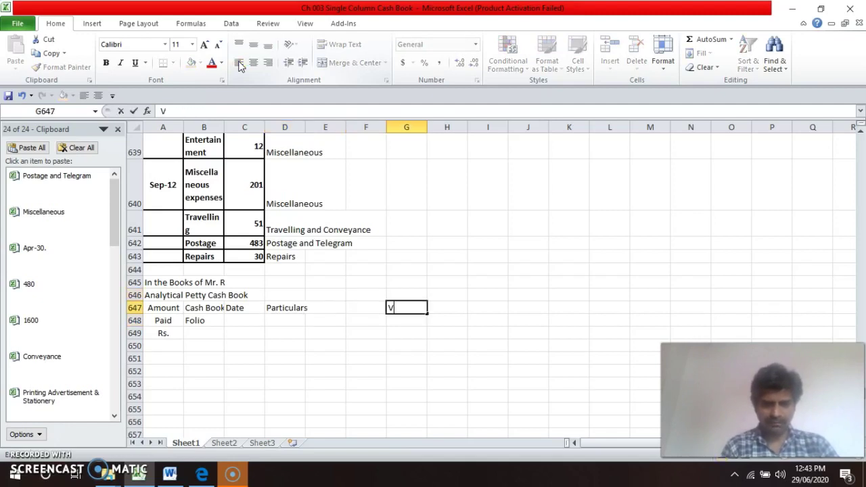
pyautogui.write('oucher')
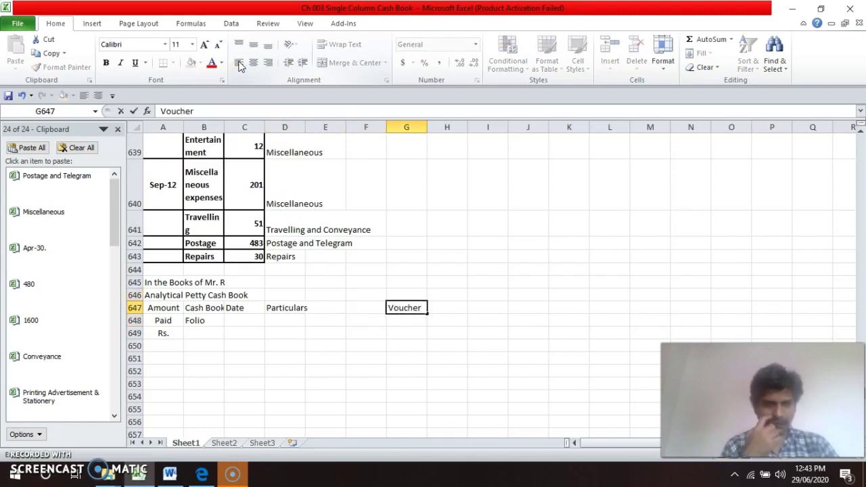
pyautogui.press('Return')
pyautogui.write('N')
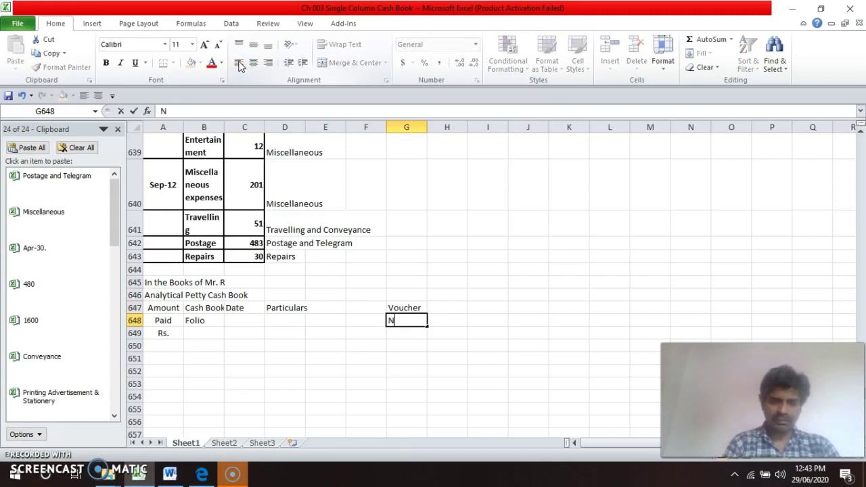
pyautogui.press('Return')
# - Enter the column heading "Total" in H647
pyautogui.press('Up')
pyautogui.press('Up')
pyautogui.press('Right')
pyautogui.write('T')
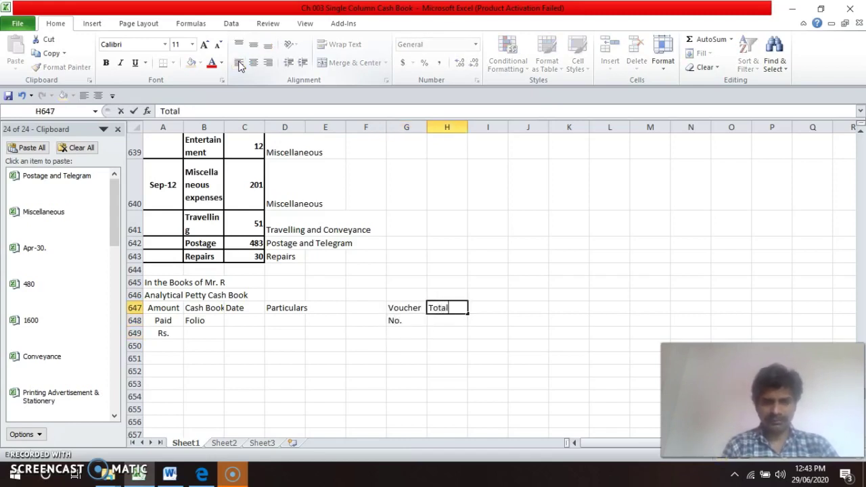
pyautogui.press('Return')
# - Review the expense heads beside Pr.3's September payments to determine the first analysis column
pyautogui.press('Up')
pyautogui.press('Right')
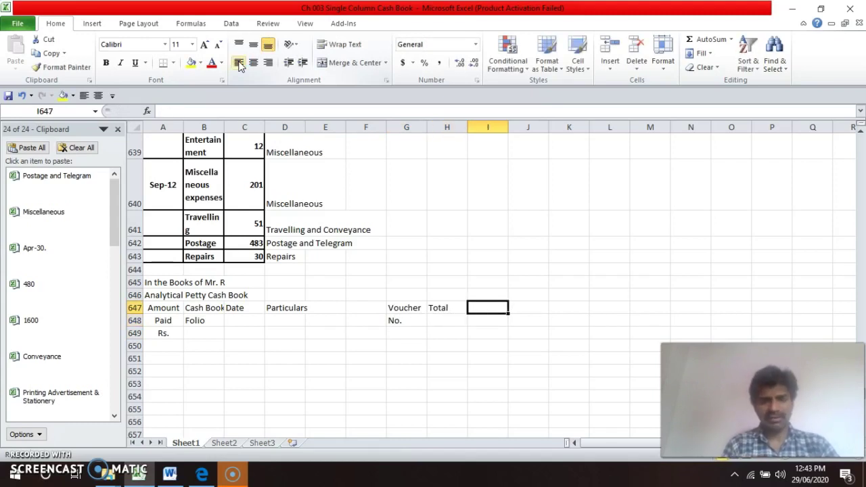
pyautogui.press('Up')
pyautogui.press('Up')
pyautogui.press('Up')
pyautogui.press('Up')
pyautogui.press('Up')
pyautogui.press('Up')
pyautogui.press('Up')
pyautogui.press('Up')
pyautogui.press('Up')
pyautogui.press('Up')
pyautogui.press('Up')
pyautogui.press('Up')
pyautogui.press('Up')
pyautogui.press('Up')
pyautogui.press('Up')
pyautogui.press('Up')
pyautogui.press('Up')
pyautogui.press('Up')
pyautogui.press('Up')
pyautogui.press('Up')
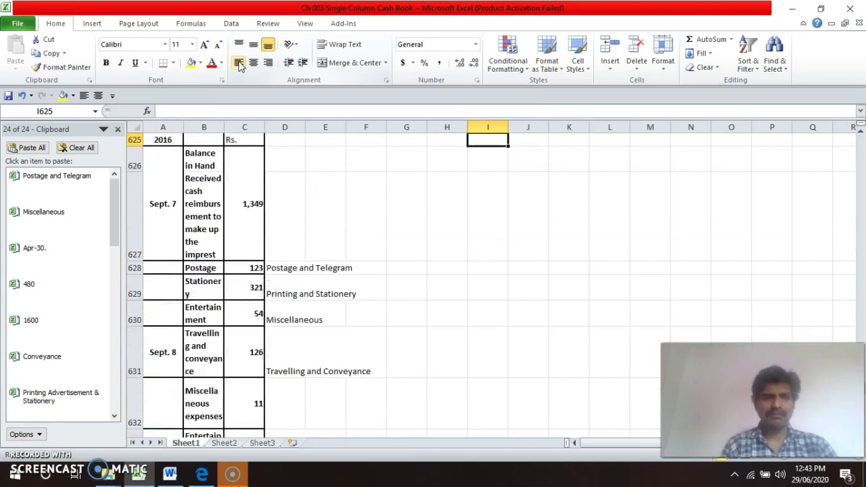
pyautogui.press('Down')
pyautogui.press('Down')
pyautogui.press('Down')
pyautogui.press('Down')
pyautogui.press('Down')
pyautogui.press('Down')
pyautogui.press('Down')
pyautogui.press('Down')
pyautogui.press('Down')
pyautogui.press('Down')
pyautogui.press('Down')
pyautogui.press('Down')
pyautogui.press('Down')
pyautogui.press('Down')
pyautogui.press('Down')
pyautogui.press('Down')
pyautogui.press('Down')
pyautogui.press('Down')
pyautogui.press('Down')
pyautogui.press('Down')
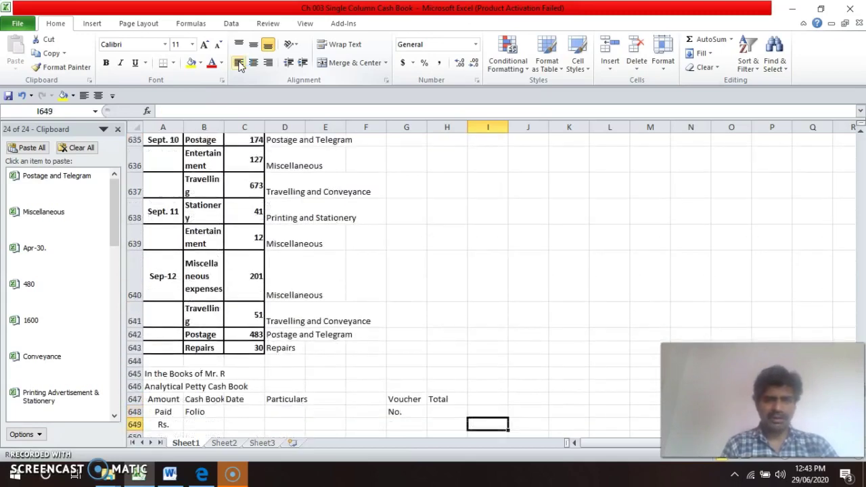
# - Enter the first expense column heading as "Postage and" in I647 and "Telegram" in I648
pyautogui.write('Postage and')
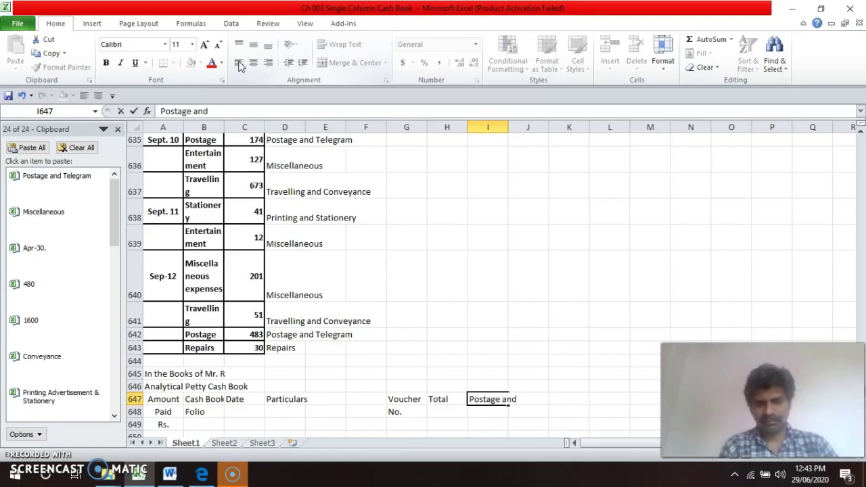
pyautogui.press('Return')
pyautogui.write('Telegra')
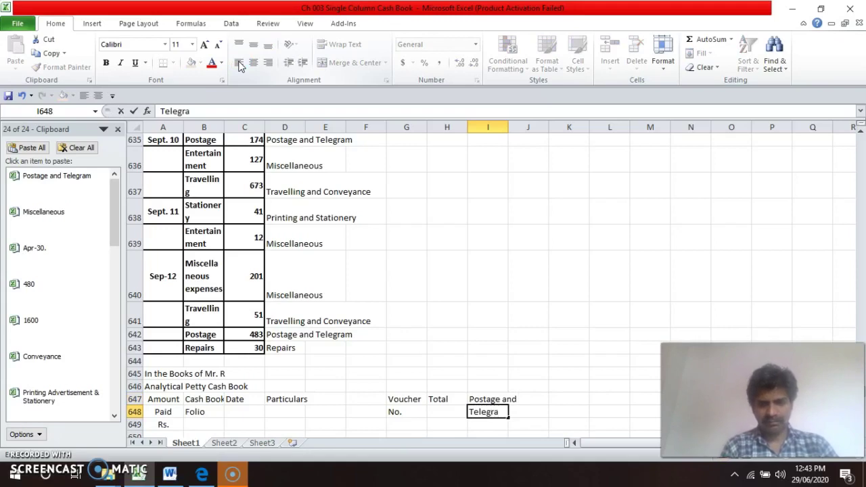
pyautogui.press('Return')
# - Check Pr.3's classified payments again for the next expense head that needs a column
pyautogui.press('Up')
pyautogui.press('Up')
pyautogui.press('Right')
pyautogui.press('Right')
pyautogui.press('Up')
pyautogui.press('Up')
pyautogui.press('Up')
pyautogui.press('Up')
pyautogui.press('Up')
pyautogui.press('Up')
pyautogui.press('Up')
pyautogui.press('Up')
pyautogui.press('Up')
pyautogui.press('Up')
pyautogui.press('Up')
pyautogui.press('Up')
pyautogui.press('Up')
pyautogui.press('Up')
pyautogui.press('Up')
pyautogui.press('Up')
pyautogui.press('Up')
pyautogui.press('Up')
pyautogui.press('Up')
pyautogui.press('Up')
pyautogui.press('Up')
pyautogui.press('Down')
pyautogui.press('Down')
pyautogui.press('Down')
pyautogui.press('Down')
pyautogui.press('Down')
pyautogui.press('Down')
pyautogui.press('Down')
pyautogui.press('Down')
pyautogui.press('Down')
pyautogui.press('Down')
pyautogui.press('Down')
pyautogui.press('Down')
pyautogui.press('Down')
pyautogui.press('Down')
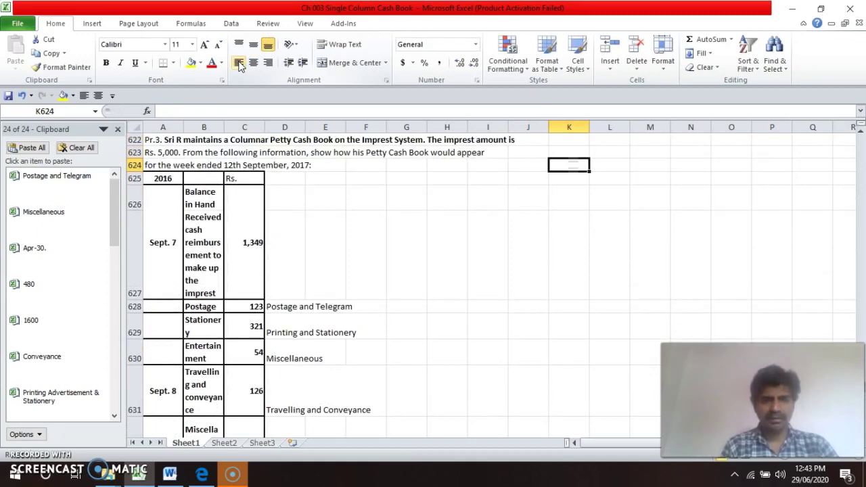
pyautogui.press('Down')
pyautogui.press('Down')
pyautogui.press('Down')
pyautogui.press('Down')
pyautogui.press('Down')
pyautogui.press('Down')
pyautogui.press('Down')
pyautogui.press('Down')
pyautogui.press('Down')
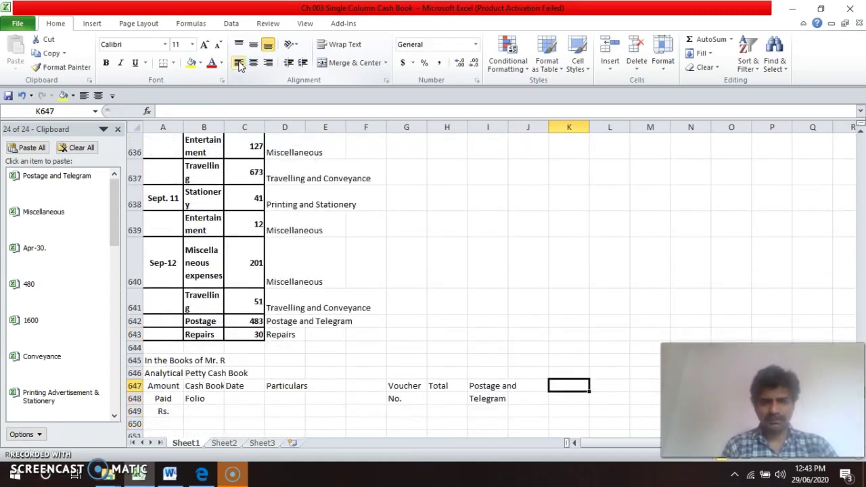
# - Enter the second expense column heading as "Printing and" in K647 and "Stationery" in K648
pyautogui.write('Printing')
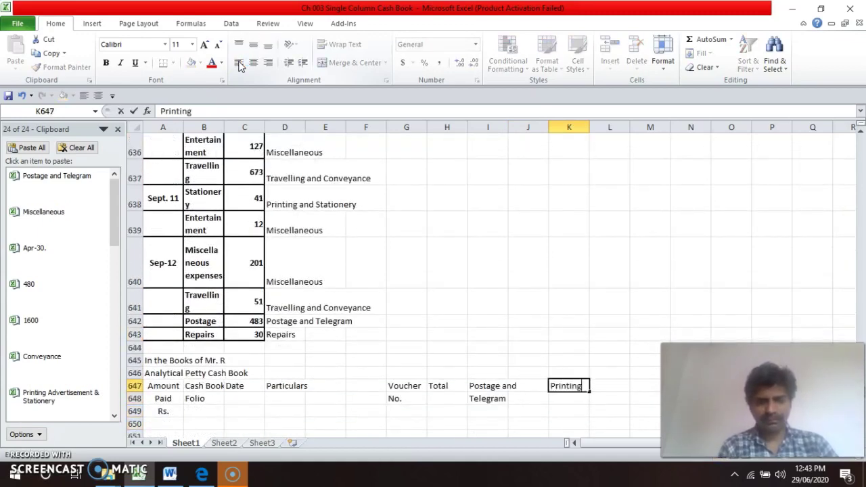
pyautogui.write(' and')
pyautogui.press('Return')
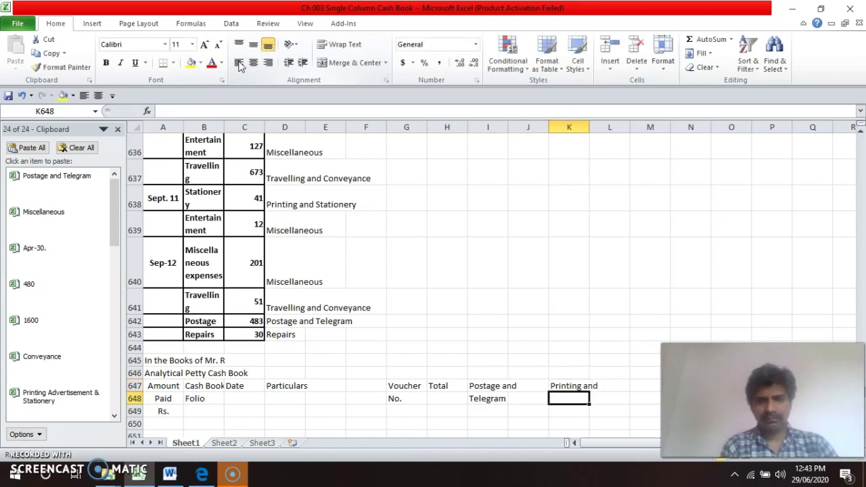
pyautogui.write('St')
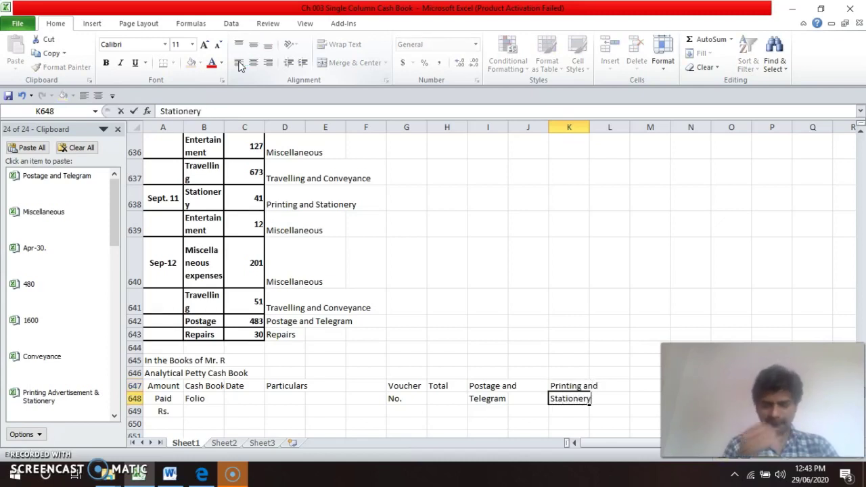
pyautogui.write('ationery')
pyautogui.press('Return')
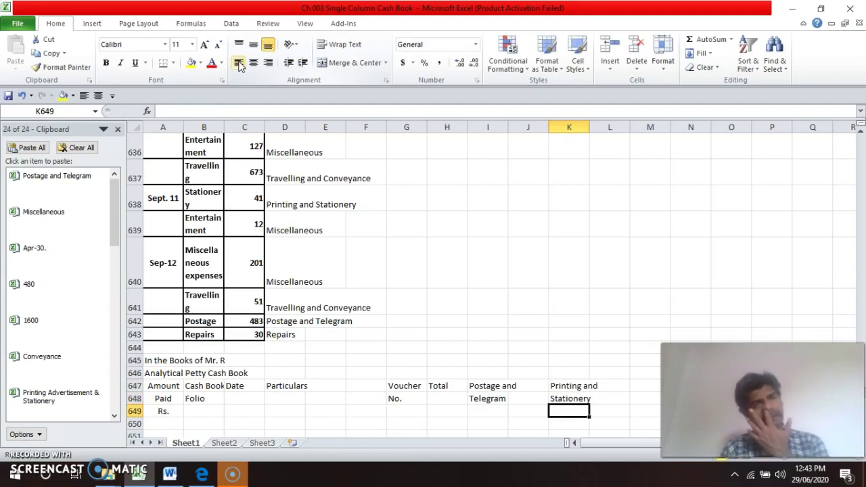
# - Look through Pr.3's classified September payments to find the third expense head that needs a column
pyautogui.press('Up')
pyautogui.press('Up')
pyautogui.press('Up')
pyautogui.press('Up')
pyautogui.press('Up')
pyautogui.press('Up')
pyautogui.press('Up')
pyautogui.press('Up')
pyautogui.press('Up')
pyautogui.press('Up')
pyautogui.press('Up')
pyautogui.press('Up')
pyautogui.press('Up')
pyautogui.press('Up')
pyautogui.press('Up')
pyautogui.press('Up')
pyautogui.press('Up')
pyautogui.press('Up')
pyautogui.press('Up')
pyautogui.press('Up')
pyautogui.press('Down')
pyautogui.press('Down')
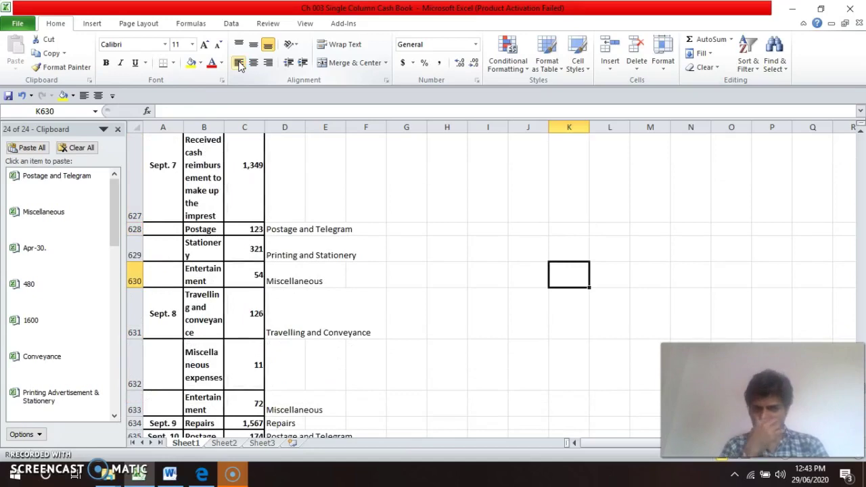
pyautogui.press('Down')
pyautogui.press('Down')
pyautogui.press('Down')
pyautogui.press('Down')
pyautogui.press('Down')
pyautogui.press('Down')
pyautogui.press('Down')
pyautogui.press('Down')
pyautogui.press('Down')
pyautogui.press('Down')
pyautogui.press('Down')
pyautogui.press('Down')
pyautogui.press('Down')
pyautogui.press('Down')
pyautogui.press('Down')
pyautogui.press('Down')
pyautogui.press('Down')
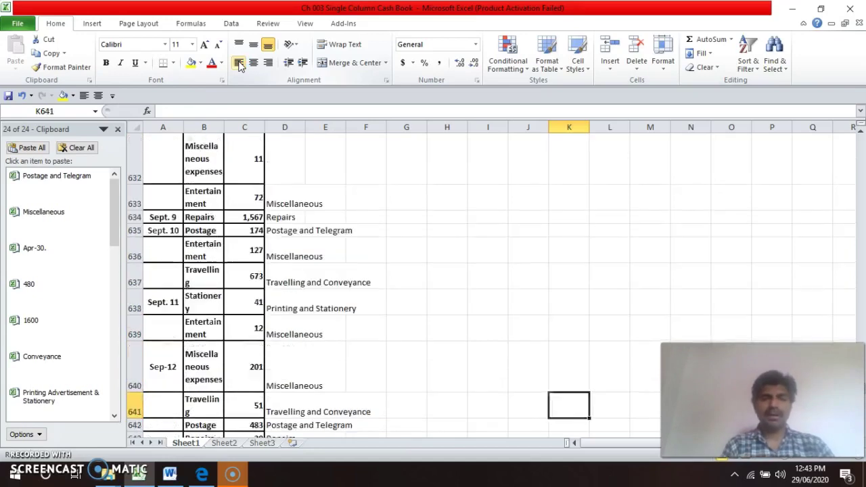
# - Enter the third expense column heading as "Travelling &" in M647 and "Conveyance" in M648
pyautogui.press('Right')
pyautogui.press('Right')
pyautogui.press('Right')
pyautogui.press('Right')
pyautogui.press('Right')
pyautogui.press('Right')
pyautogui.press('Right')
pyautogui.press('Right')
pyautogui.press('Right')
pyautogui.press('Right')
pyautogui.press('Right')
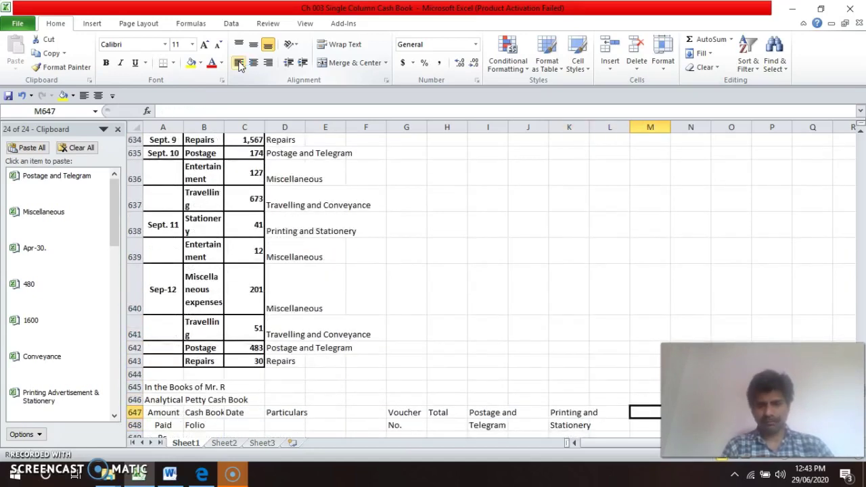
pyautogui.press('Left')
pyautogui.press('Left')
pyautogui.press('Left')
pyautogui.press('Left')
pyautogui.press('Left')
pyautogui.press('Left')
pyautogui.press('Left')
pyautogui.press('Left')
pyautogui.press('Left')
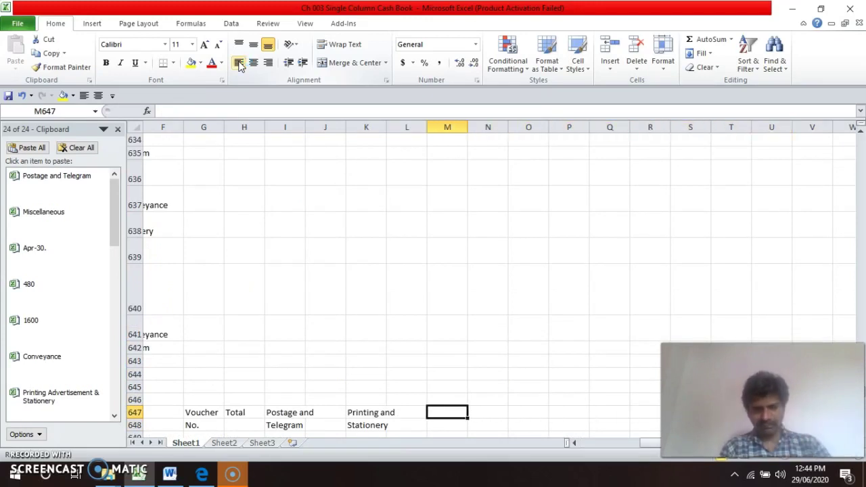
pyautogui.write('Travelling &')
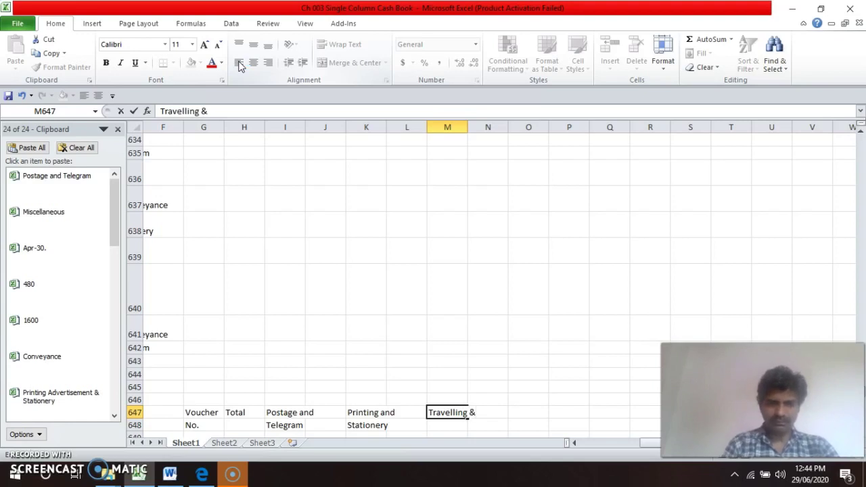
pyautogui.press('Return')
pyautogui.write('Conve')
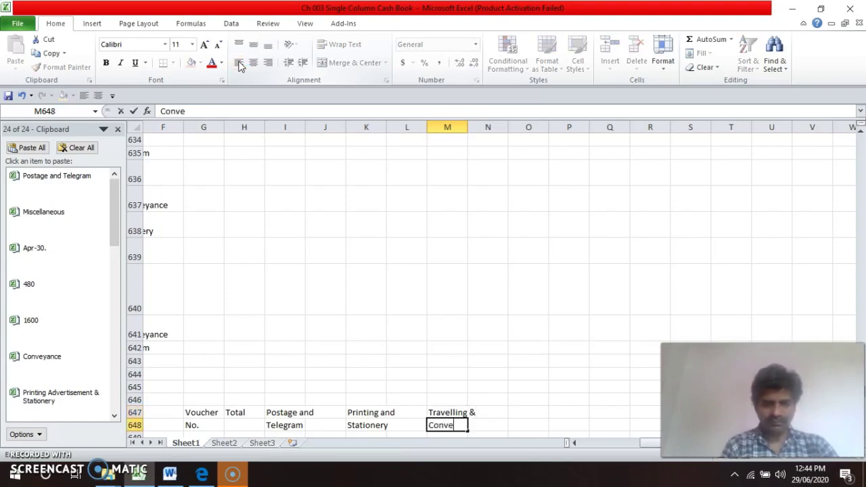
pyautogui.write('yance')
pyautogui.press('Return')
# - Go back up to the previous problem's petty cash book and inspect the lower rows of its analysis columns
pyautogui.press('Up')
pyautogui.press('Up')
pyautogui.press('Up')
pyautogui.press('Up')
pyautogui.press('Up')
pyautogui.press('Up')
pyautogui.press('Up')
pyautogui.press('Up')
pyautogui.press('Up')
pyautogui.press('Up')
pyautogui.press('Up')
pyautogui.press('Up')
pyautogui.press('Up')
pyautogui.press('Up')
pyautogui.press('Up')
pyautogui.press('Up')
pyautogui.press('Up')
pyautogui.press('Up')
pyautogui.press('Up')
pyautogui.press('Up')
pyautogui.press('Up')
pyautogui.press('Up')
pyautogui.press('Up')
pyautogui.press('Up')
pyautogui.press('Up')
pyautogui.press('Up')
pyautogui.press('Up')
pyautogui.press('Up')
pyautogui.press('Up')
pyautogui.press('Up')
pyautogui.press('Up')
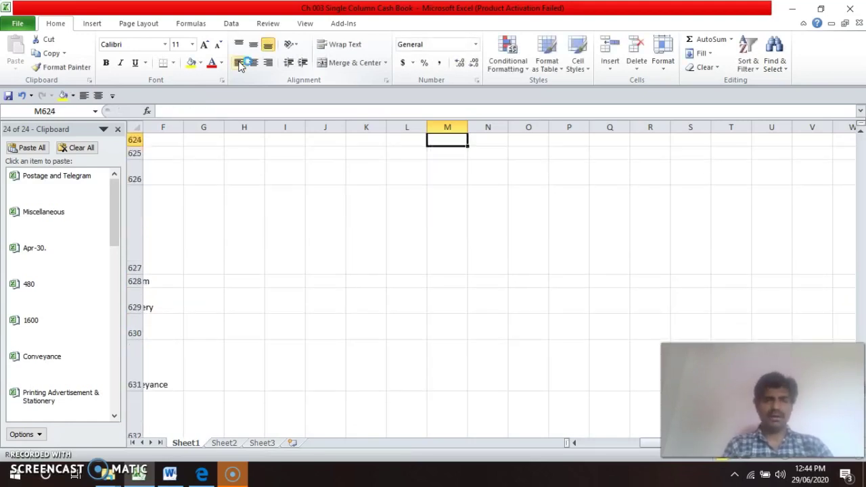
pyautogui.press('Down')
pyautogui.press('Up')
pyautogui.press('Up')
pyautogui.press('Up')
pyautogui.press('Up')
pyautogui.press('Up')
pyautogui.press('Up')
pyautogui.press('Up')
pyautogui.press('Up')
pyautogui.press('Up')
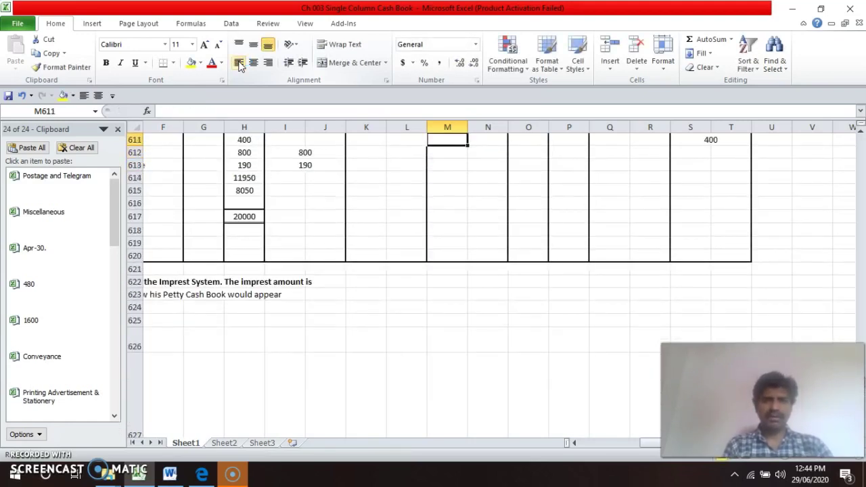
# - Add a medium solid top border to the Total column's sum in H614 of the previous problem's cash book
pyautogui.press('Down')
pyautogui.press('Down')
pyautogui.press('Down')
pyautogui.press('Down')
pyautogui.press('Down')
pyautogui.press('Down')
pyautogui.press('Down')
pyautogui.press('Down')
pyautogui.press('Left')
pyautogui.press('Left')
pyautogui.press('Left')
pyautogui.press('Left')
pyautogui.press('Left')
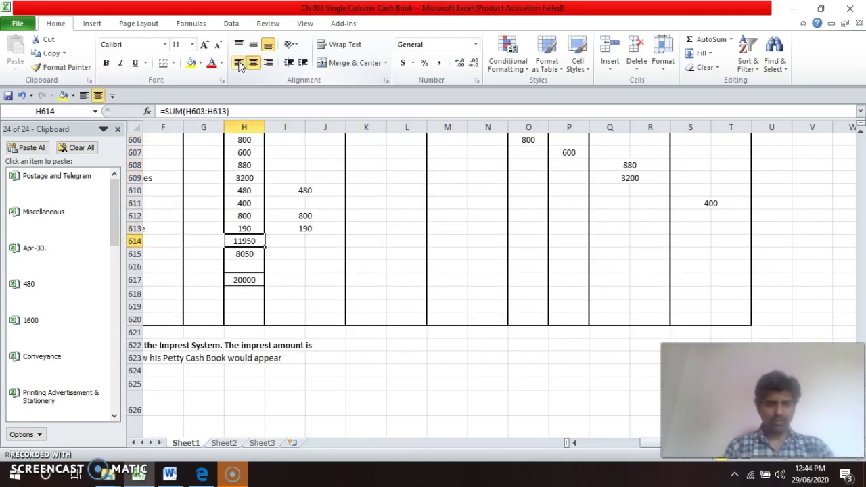
pyautogui.hotkey('ctrl', '1')
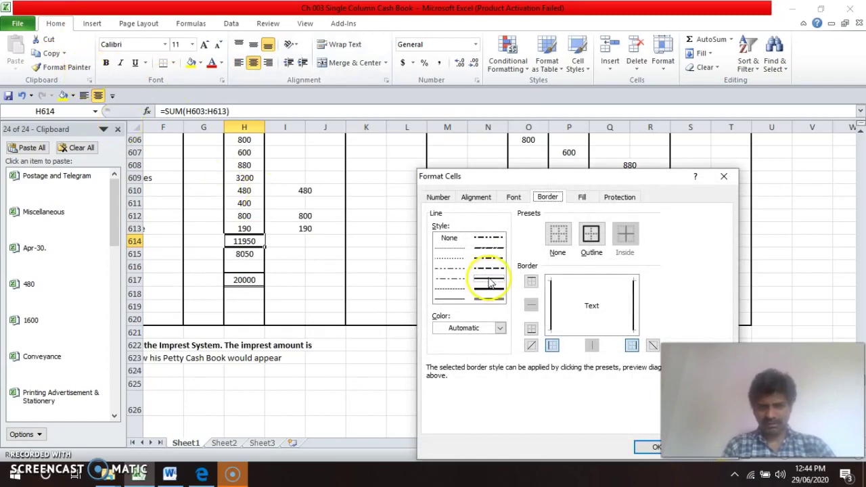
pyautogui.click(613, 282)
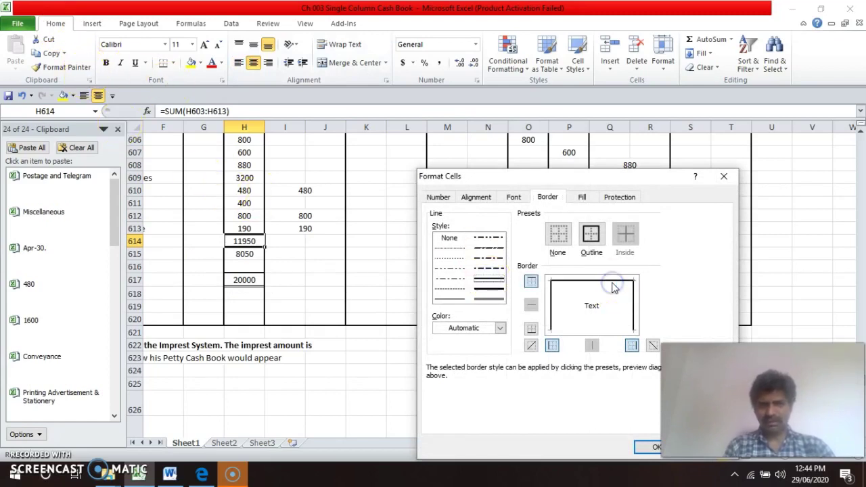
pyautogui.press('Return')
pyautogui.press('Down')
pyautogui.press('Down')
pyautogui.press('Down')
pyautogui.press('Down')
pyautogui.press('Down')
pyautogui.press('Down')
pyautogui.press('Down')
pyautogui.press('Down')
pyautogui.press('Down')
pyautogui.press('Down')
pyautogui.press('Up')
pyautogui.press('Up')
pyautogui.press('Up')
pyautogui.press('Up')
pyautogui.press('Up')
pyautogui.press('Up')
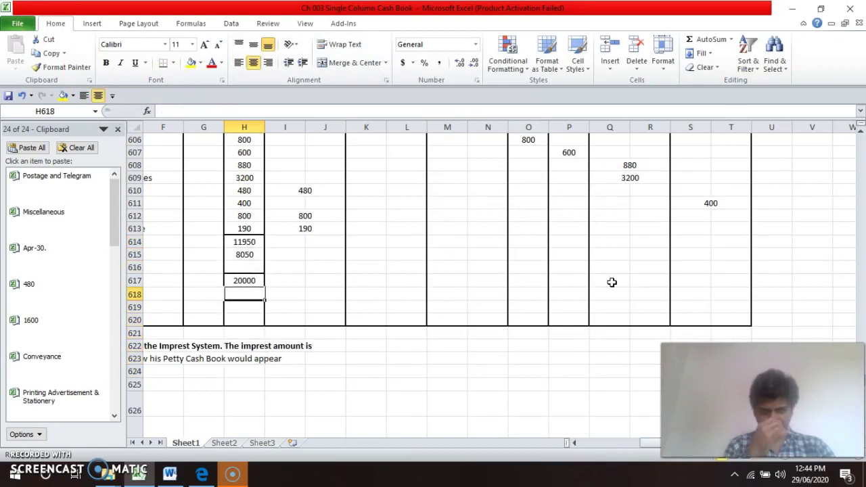
# - Merge and center I614:J614 to hold the first expense column's total beside the overall total
pyautogui.press('Up')
pyautogui.press('Up')
pyautogui.press('Up')
pyautogui.press('Up')
pyautogui.press('Right')
pyautogui.hotkey('shift', 'Right')
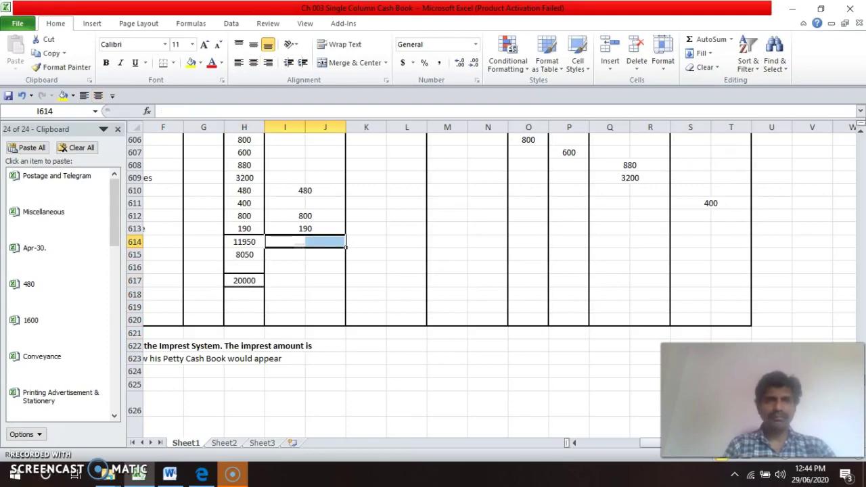
pyautogui.click(360, 62)
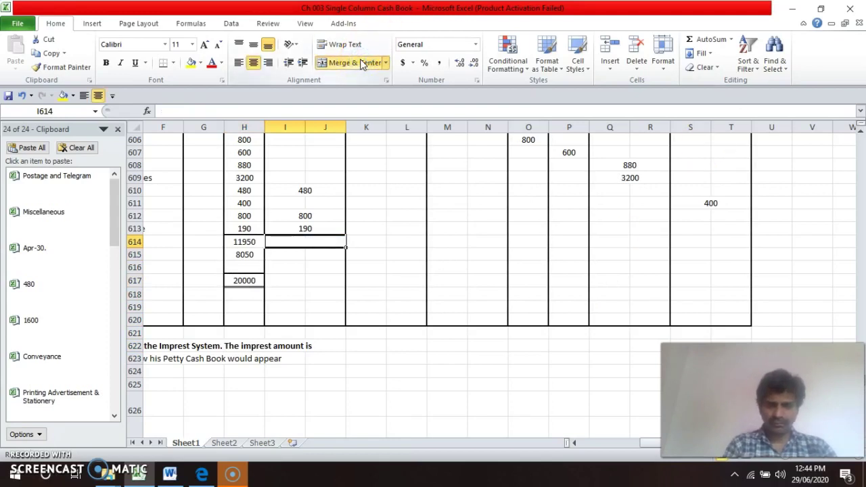
# - Total the Postage & Telegram column in I614 by summing I600:J613
pyautogui.write('=sum(')
pyautogui.press('Up')
pyautogui.hotkey('shift', 'Right')
pyautogui.hotkey('shift', 'Up')
pyautogui.hotkey('shift', 'Up')
pyautogui.hotkey('shift', 'Up')
pyautogui.hotkey('shift', 'Up')
pyautogui.hotkey('shift', 'Up')
pyautogui.hotkey('shift', 'Up')
pyautogui.hotkey('shift', 'Up')
pyautogui.hotkey('shift', 'Up')
pyautogui.hotkey('shift', 'Up')
pyautogui.hotkey('shift', 'Up')
pyautogui.hotkey('shift', 'Up')
pyautogui.hotkey('shift', 'Up')
pyautogui.hotkey('shift', 'Up')
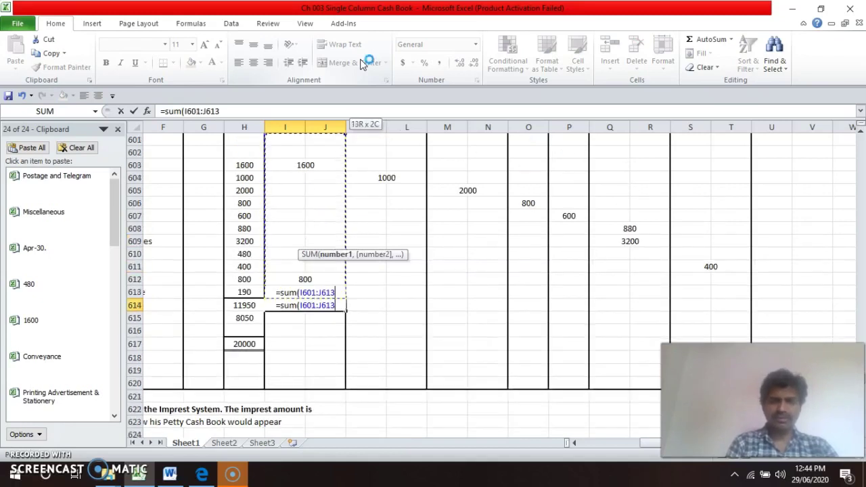
pyautogui.press('Return')
# - Copy the Postage & Telegram total's formula to K614 for the Printing & Stationery column
pyautogui.press('Up')
pyautogui.hotkey('ctrl', 'c')
pyautogui.press('Right')
pyautogui.press('Right')
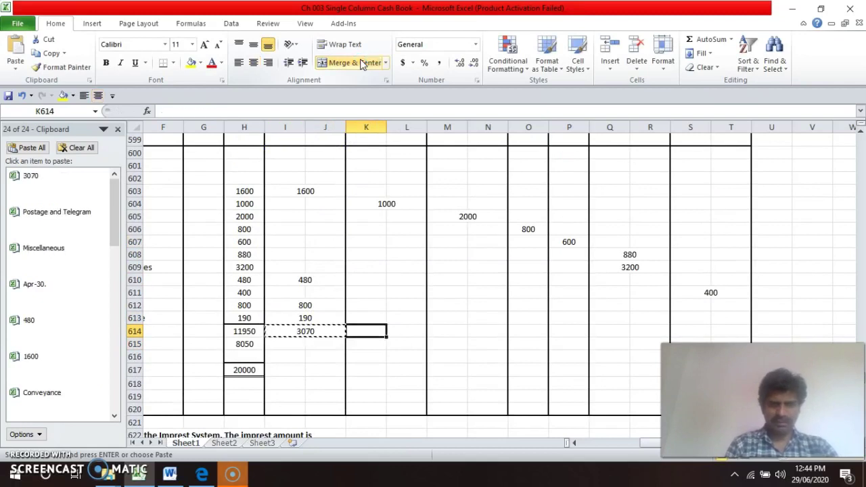
pyautogui.hotkey('ctrl', 'v')
# - Examine the Printing & Stationery column up to the cash book's headings and return to the totals row
pyautogui.press('Up')
pyautogui.press('Up')
pyautogui.press('Up')
pyautogui.press('Up')
pyautogui.press('Up')
pyautogui.press('Up')
pyautogui.press('Up')
pyautogui.press('Up')
pyautogui.press('Up')
pyautogui.press('Up')
pyautogui.press('Up')
pyautogui.press('Up')
pyautogui.press('Up')
pyautogui.press('Up')
pyautogui.press('Up')
pyautogui.press('Up')
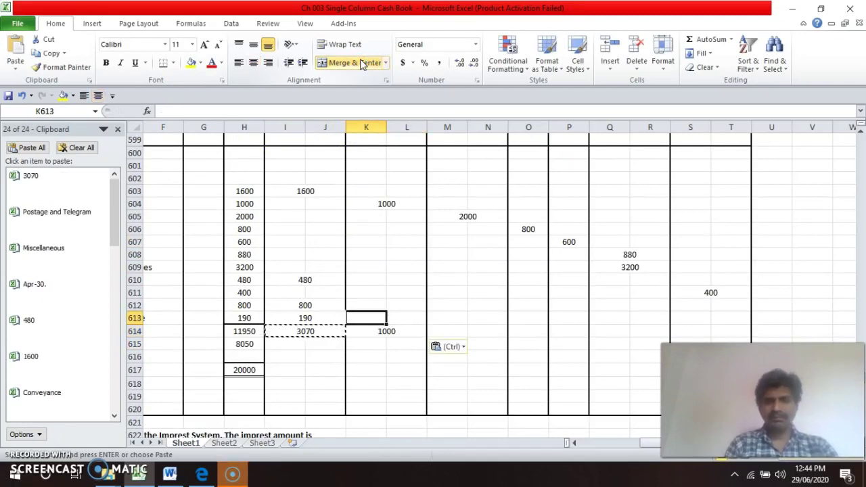
pyautogui.press('Down')
pyautogui.press('Down')
pyautogui.press('Down')
pyautogui.press('Down')
pyautogui.press('Down')
pyautogui.press('Down')
pyautogui.press('Down')
pyautogui.press('Down')
pyautogui.press('Down')
pyautogui.press('Down')
pyautogui.press('Down')
pyautogui.press('Down')
pyautogui.press('Down')
pyautogui.press('Down')
pyautogui.press('Down')
pyautogui.press('Down')
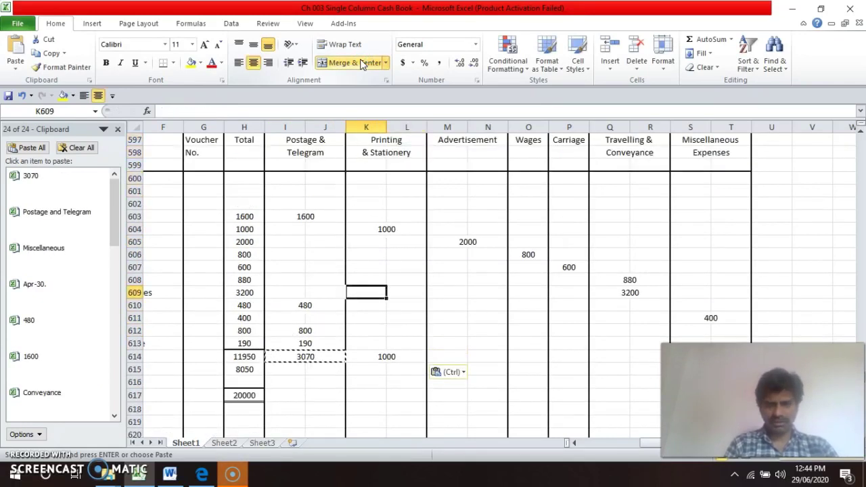
# - Paste the copied two-column sum formula into M614 to total the Advertisement column
pyautogui.press('Right')
pyautogui.press('Right')
pyautogui.hotkey('ctrl', 'v')
# - Total the Wages column in O614 by summing O600:O613
pyautogui.press('Right')
pyautogui.press('Right')
pyautogui.press('Right')
pyautogui.press('Right')
pyautogui.press('Left')
pyautogui.press('Left')
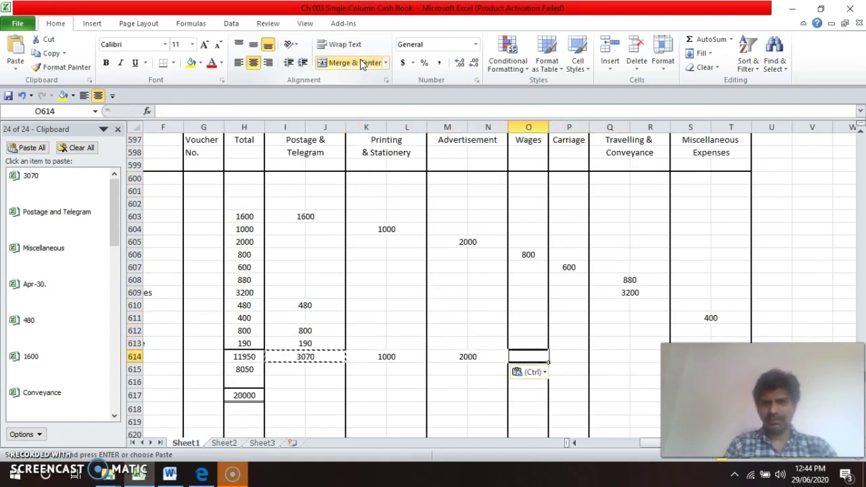
pyautogui.write('=')
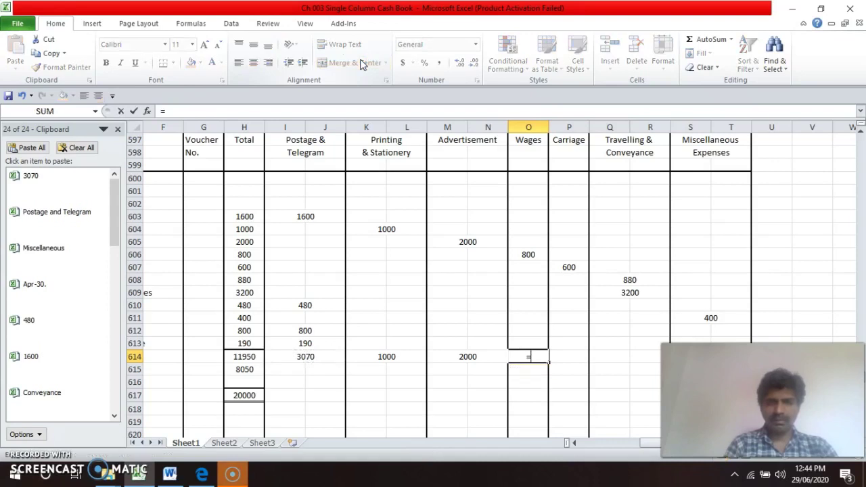
pyautogui.write('sum(')
pyautogui.press('Up')
pyautogui.hotkey('shift', 'Up')
pyautogui.hotkey('shift', 'Up')
pyautogui.hotkey('shift', 'Up')
pyautogui.hotkey('shift', 'Up')
pyautogui.hotkey('shift', 'Up')
pyautogui.hotkey('shift', 'Up')
pyautogui.hotkey('shift', 'Up')
pyautogui.hotkey('shift', 'Up')
pyautogui.hotkey('shift', 'Up')
pyautogui.hotkey('shift', 'Up')
pyautogui.hotkey('shift', 'Up')
pyautogui.hotkey('shift', 'Up')
pyautogui.hotkey('shift', 'Up')
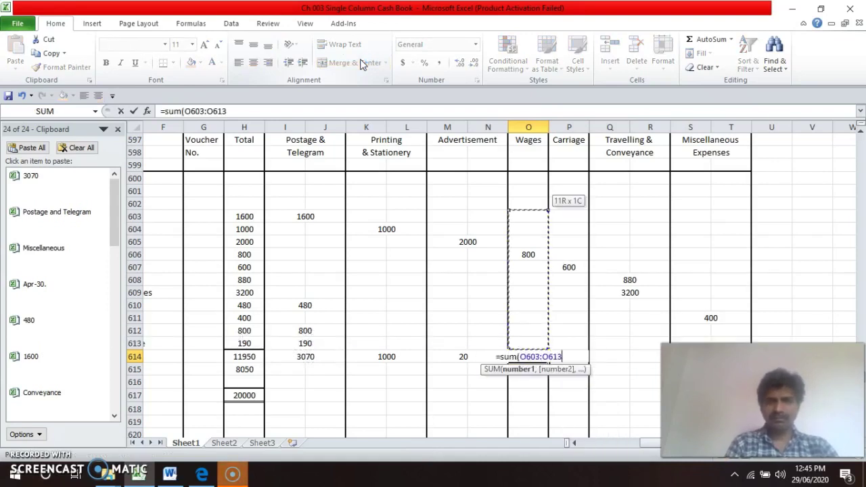
pyautogui.hotkey('ctrl', 'Return')
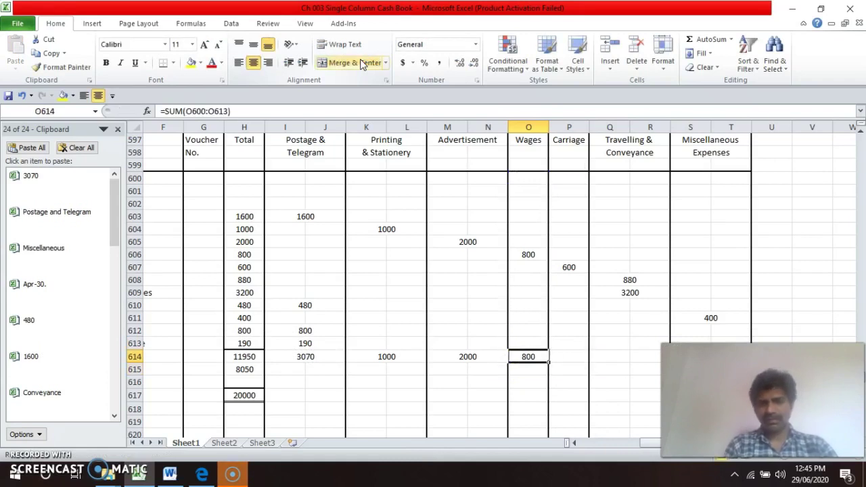
# - Copy the Wages total's formula to P614 for the Carriage column
pyautogui.hotkey('ctrl', 'c')
pyautogui.press('Right')
pyautogui.hotkey('ctrl', 'v')
# - Copy the Advertisement total's formula to Q614 and S614 for the Travelling & Conveyance and Miscellaneous Expenses columns
pyautogui.press('Right')
pyautogui.press('Left')
pyautogui.press('Left')
pyautogui.press('Left')
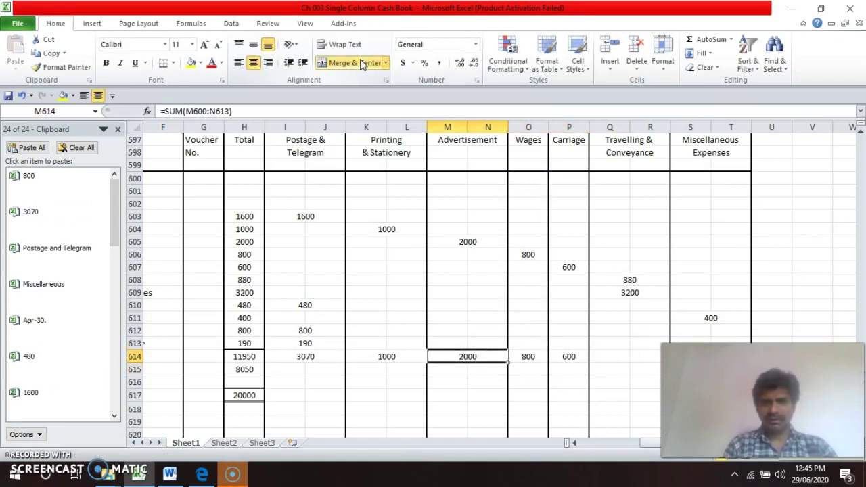
pyautogui.hotkey('ctrl', 'c')
pyautogui.press('Right')
pyautogui.press('Right')
pyautogui.press('Right')
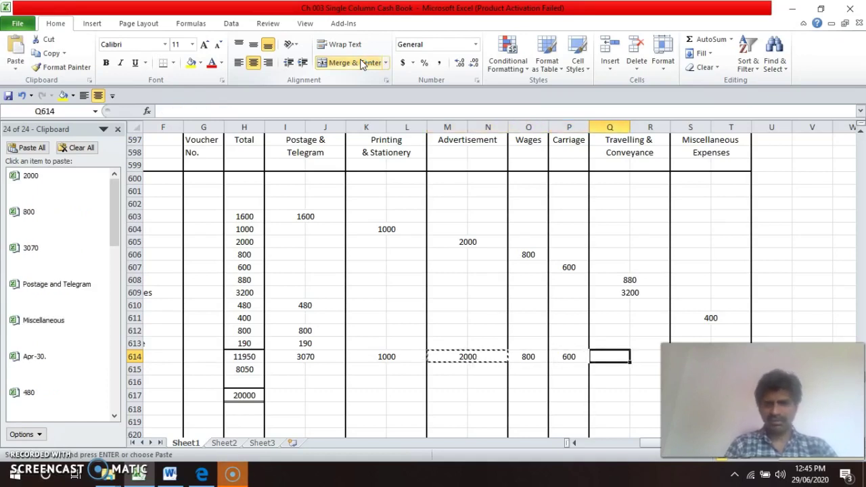
pyautogui.hotkey('ctrl', 'v')
pyautogui.press('Right')
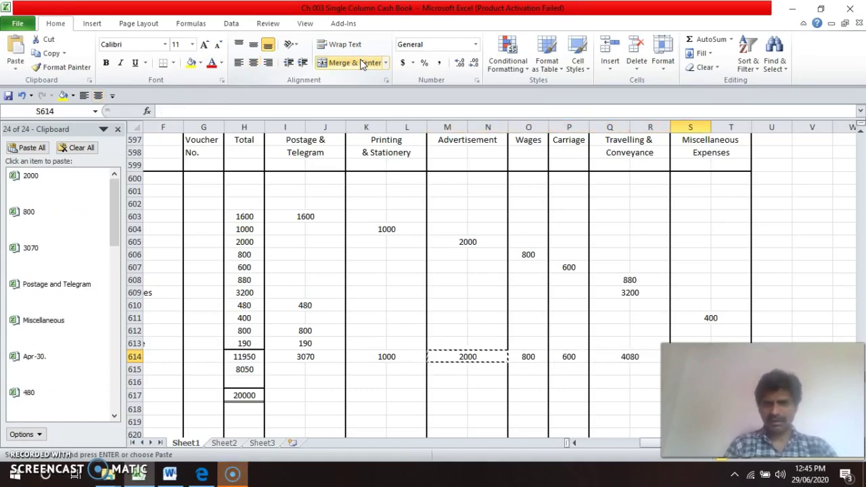
# - Give the expense column totals in I614:T614 a medium solid top border and a double bottom border
pyautogui.press('Left')
pyautogui.press('Left')
pyautogui.press('Left')
pyautogui.press('Left')
pyautogui.press('Left')
pyautogui.press('Left')
pyautogui.press('Left')
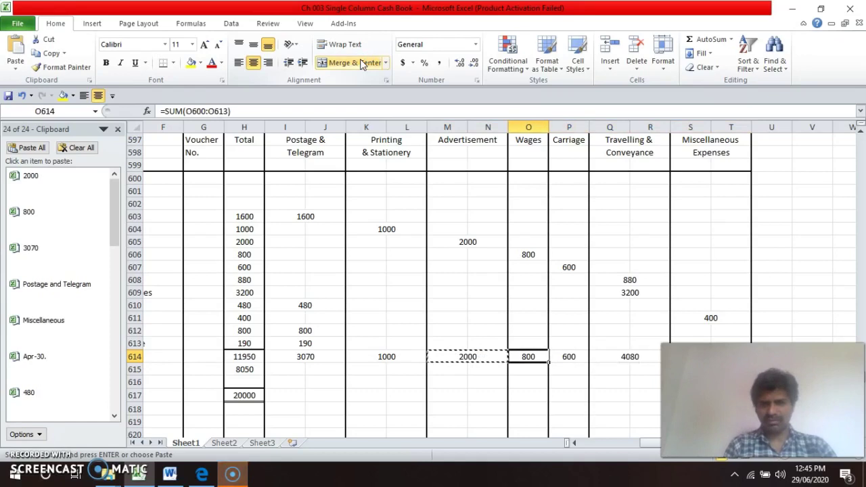
pyautogui.press('Right')
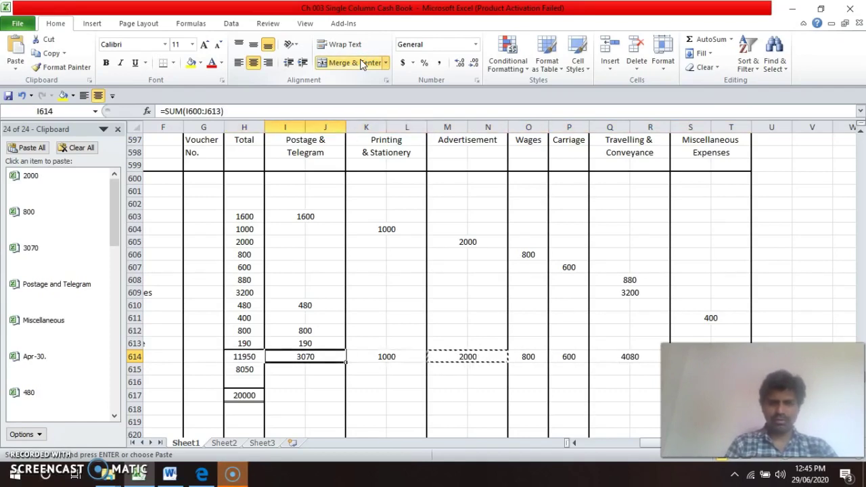
pyautogui.hotkey('shift', 'Right')
pyautogui.hotkey('shift', 'Right')
pyautogui.hotkey('shift', 'Right')
pyautogui.hotkey('shift', 'Right')
pyautogui.hotkey('shift', 'Right')
pyautogui.hotkey('shift', 'Right')
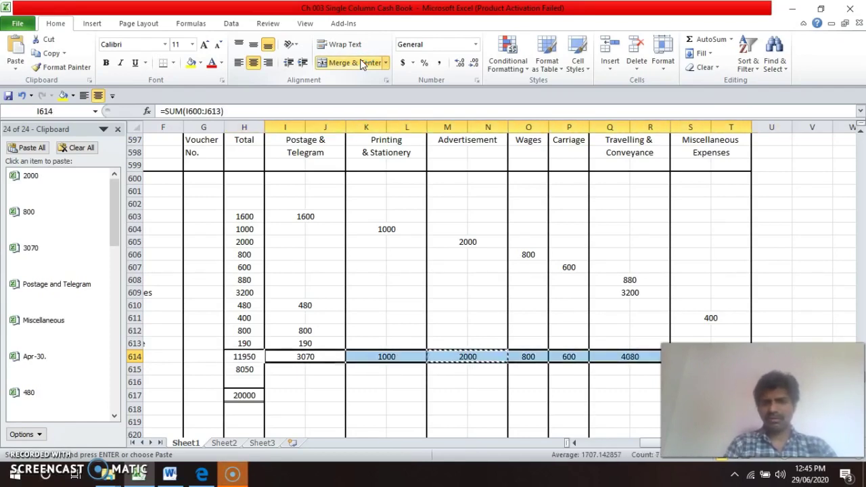
pyautogui.hotkey('ctrl', '1')
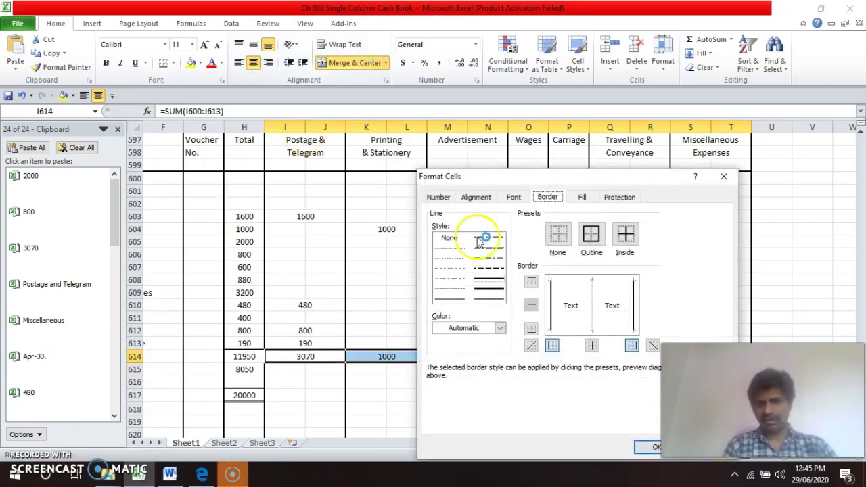
pyautogui.click(609, 279)
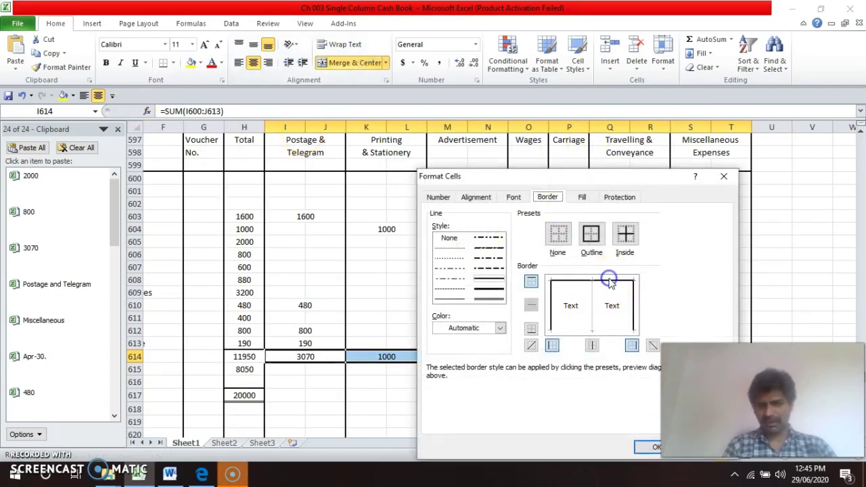
pyautogui.click(488, 298)
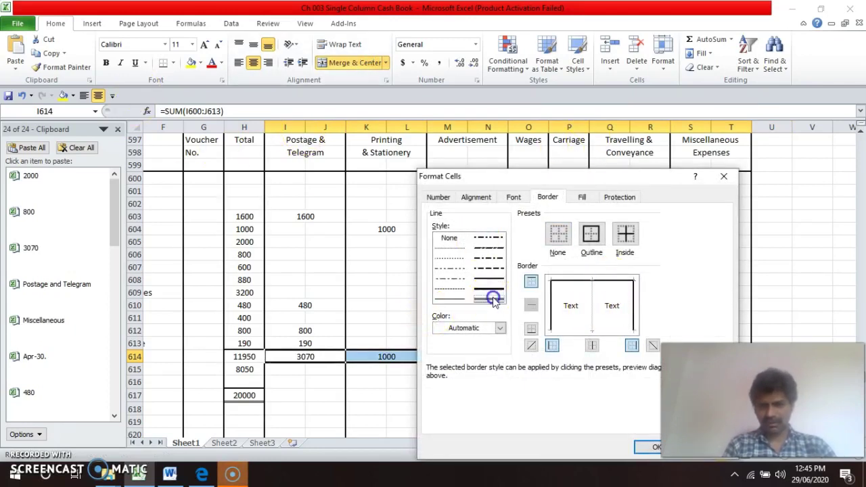
pyautogui.click(628, 331)
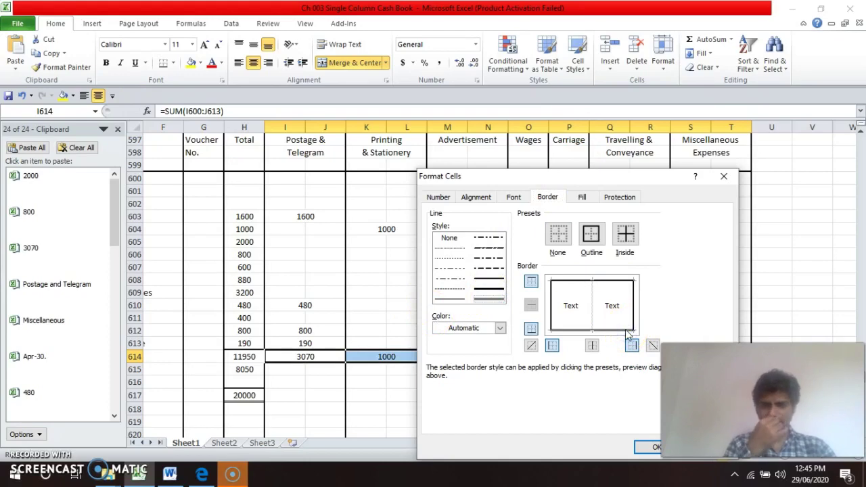
pyautogui.press('Return')
# - Review Pr.3's transaction list down to the column headings of Mr. R's analytical petty cash book
pyautogui.press('Down')
pyautogui.press('Down')
pyautogui.press('Down')
pyautogui.press('Down')
pyautogui.press('Down')
pyautogui.press('Down')
pyautogui.press('Down')
pyautogui.press('Down')
pyautogui.press('Down')
pyautogui.press('Down')
pyautogui.press('Down')
pyautogui.press('Down')
pyautogui.press('Down')
pyautogui.press('Down')
pyautogui.press('Down')
pyautogui.press('Down')
pyautogui.press('Down')
pyautogui.press('Down')
pyautogui.press('Down')
pyautogui.press('Down')
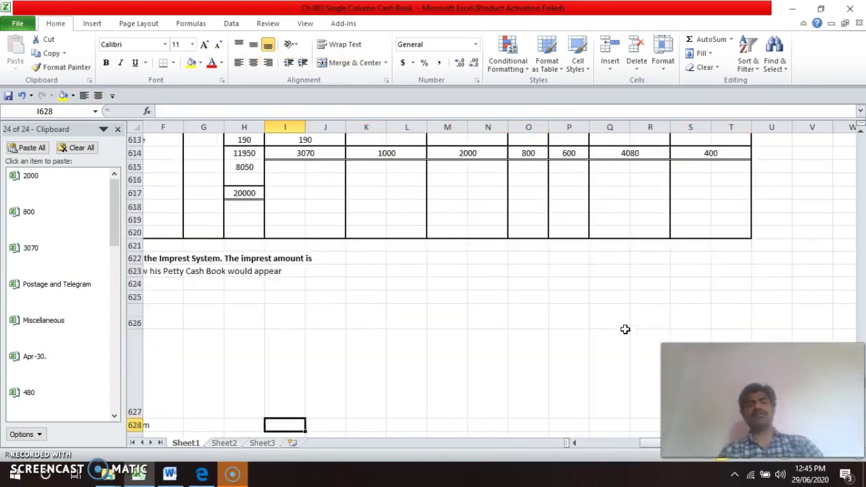
pyautogui.press('Left')
pyautogui.press('Left')
pyautogui.press('Left')
pyautogui.press('Left')
pyautogui.press('Left')
pyautogui.press('Left')
pyautogui.press('Left')
pyautogui.press('Left')
pyautogui.press('Down')
pyautogui.press('Down')
pyautogui.press('Down')
pyautogui.press('Down')
pyautogui.press('Down')
pyautogui.press('Down')
pyautogui.press('Down')
pyautogui.press('Down')
pyautogui.press('Down')
pyautogui.press('Down')
pyautogui.press('Down')
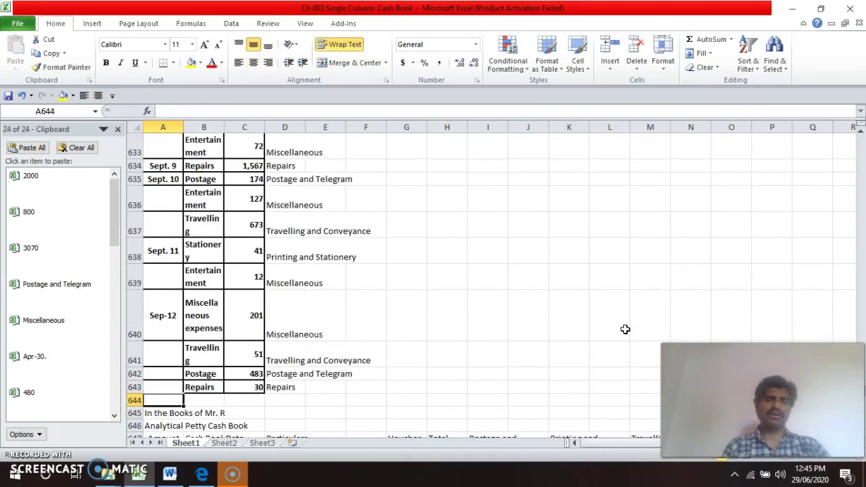
pyautogui.press('Up')
pyautogui.press('Up')
pyautogui.press('Up')
pyautogui.press('Up')
pyautogui.press('Up')
pyautogui.press('Right')
pyautogui.press('Right')
pyautogui.press('Right')
pyautogui.press('Right')
pyautogui.press('Right')
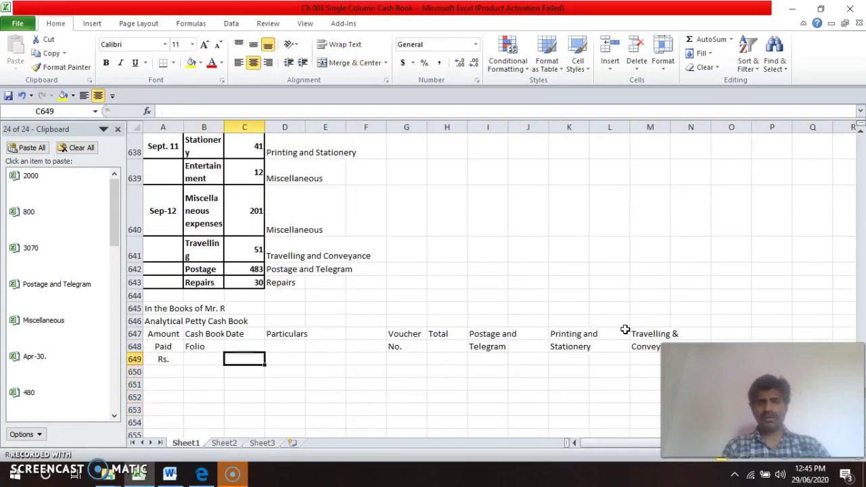
pyautogui.press('Right')
pyautogui.press('Right')
pyautogui.press('Right')
pyautogui.press('Right')
pyautogui.press('Right')
pyautogui.press('Right')
pyautogui.press('Right')
# - Check the expense categories noted beside Pr.3's September transactions for heads that still need a column
pyautogui.press('Up')
pyautogui.press('Up')
pyautogui.press('Up')
pyautogui.press('Up')
pyautogui.press('Up')
pyautogui.press('Up')
pyautogui.press('Up')
pyautogui.press('Up')
pyautogui.press('Up')
pyautogui.press('Up')
pyautogui.press('Up')
pyautogui.press('Up')
pyautogui.press('Up')
pyautogui.press('Up')
pyautogui.press('Up')
pyautogui.press('Up')
pyautogui.press('Up')
pyautogui.press('Up')
pyautogui.press('Up')
pyautogui.press('Up')
pyautogui.press('Up')
pyautogui.press('Down')
pyautogui.press('Down')
pyautogui.press('Down')
pyautogui.press('Down')
pyautogui.press('Down')
pyautogui.press('Down')
pyautogui.press('Down')
pyautogui.press('Down')
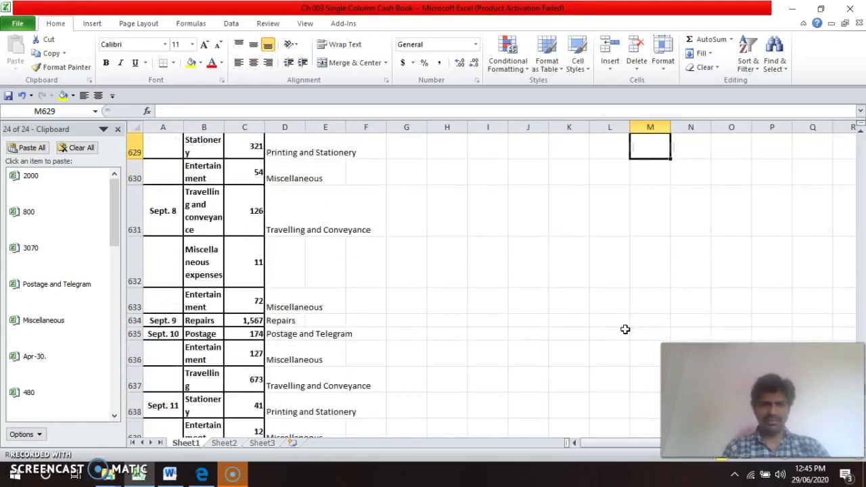
pyautogui.press('Left')
pyautogui.press('Left')
pyautogui.press('Left')
pyautogui.press('Left')
pyautogui.press('Down')
pyautogui.press('Down')
pyautogui.press('Down')
pyautogui.press('Down')
pyautogui.press('Down')
pyautogui.press('Down')
pyautogui.press('Down')
pyautogui.press('Down')
pyautogui.press('Down')
pyautogui.press('Down')
pyautogui.press('Down')
pyautogui.press('Down')
pyautogui.press('Down')
pyautogui.press('Down')
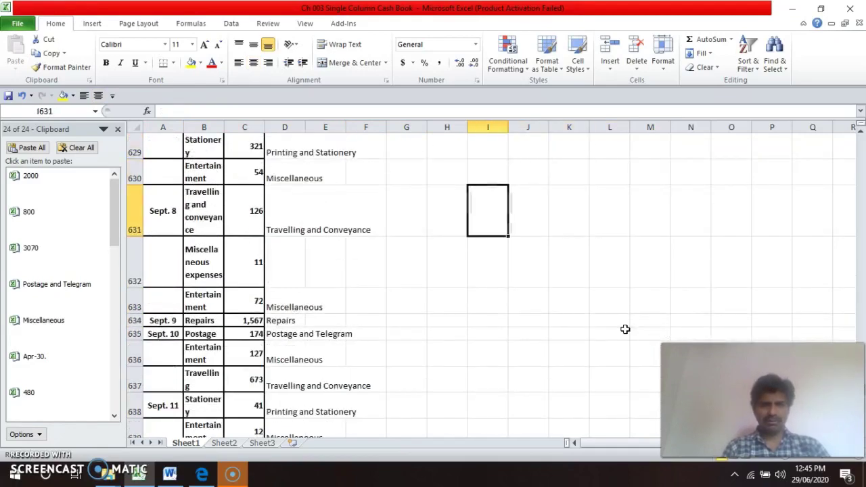
# - Add the column heading Repairs in O647, after Travelling & Conveyance in Mr. R's petty cash book
pyautogui.press('Down')
pyautogui.press('Down')
pyautogui.press('Down')
pyautogui.press('Down')
pyautogui.press('Down')
pyautogui.press('Down')
pyautogui.press('Down')
pyautogui.press('Down')
pyautogui.press('Down')
pyautogui.press('Up')
pyautogui.press('Up')
pyautogui.press('Up')
pyautogui.press('Up')
pyautogui.press('Up')
pyautogui.press('Up')
pyautogui.press('Right')
pyautogui.press('Right')
pyautogui.press('Right')
pyautogui.press('Right')
pyautogui.press('Right')
pyautogui.press('Right')
pyautogui.write('Re')
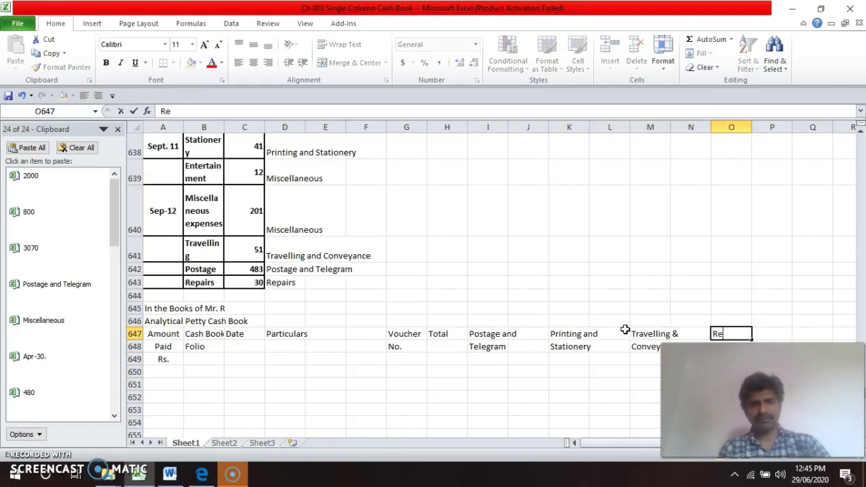
pyautogui.write('pairs')
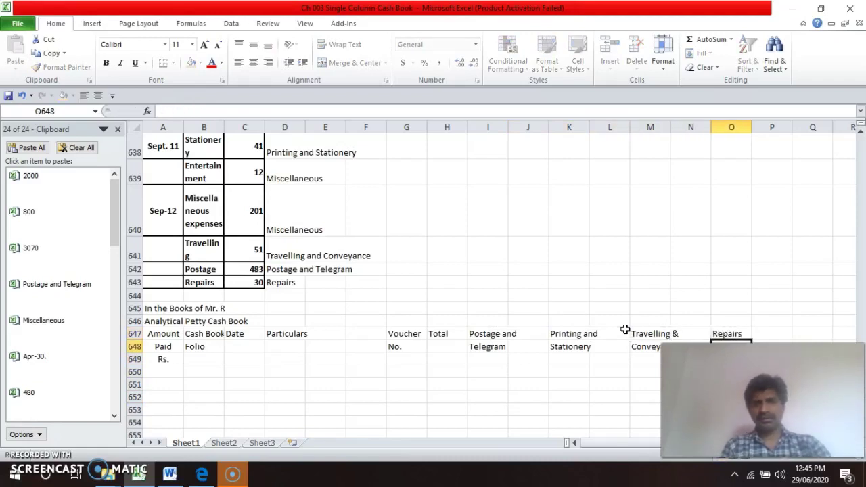
pyautogui.hotkey('ctrl', 'Return')
# - Compare the categories beside the transactions through row 643 with the petty cash book's column headings
pyautogui.press('Down')
pyautogui.press('Down')
pyautogui.press('Down')
pyautogui.press('Down')
pyautogui.press('Down')
pyautogui.press('Down')
pyautogui.press('Down')
pyautogui.press('Down')
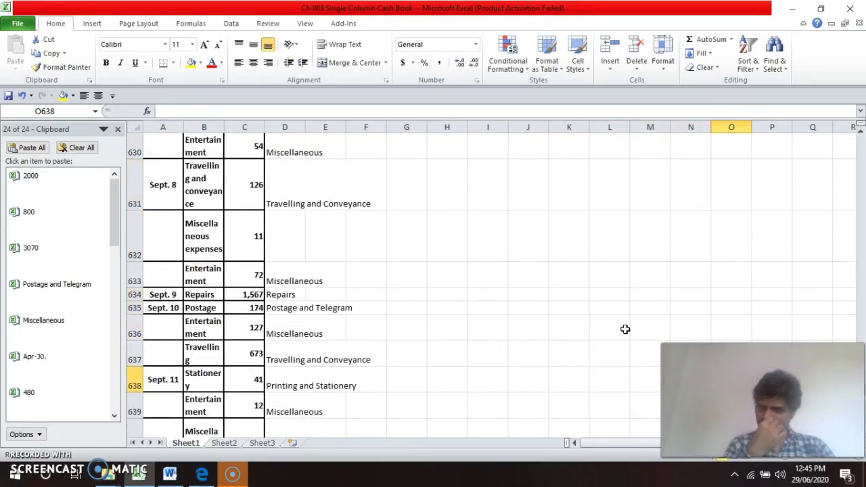
pyautogui.press('Down')
pyautogui.press('Down')
pyautogui.press('Down')
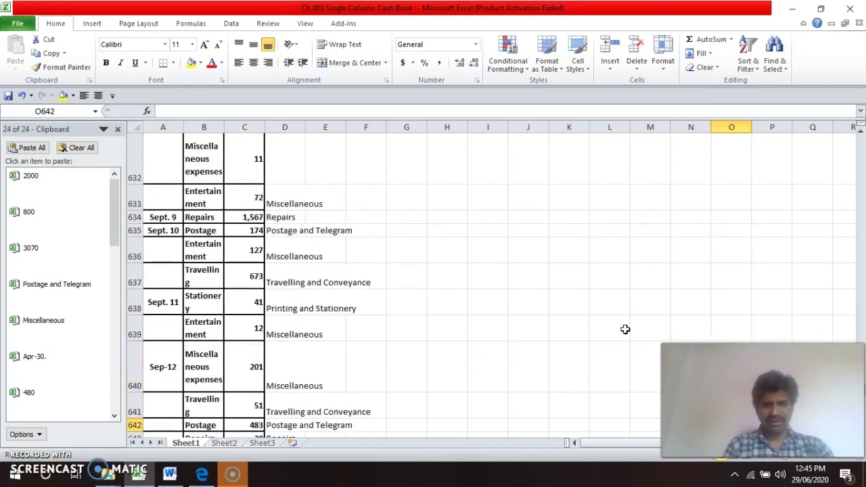
pyautogui.press('Down')
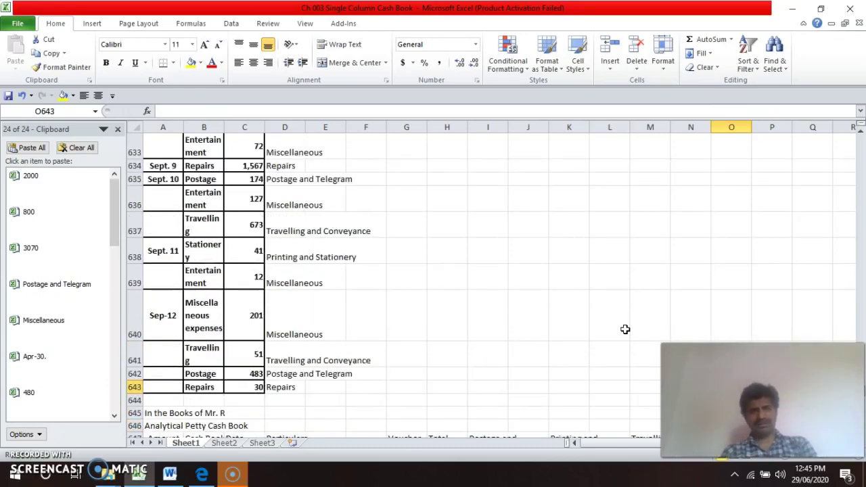
pyautogui.press('Down')
pyautogui.press('Down')
pyautogui.press('Down')
pyautogui.press('Down')
pyautogui.press('Down')
pyautogui.press('Down')
pyautogui.press('Down')
pyautogui.press('Down')
pyautogui.press('Down')
pyautogui.press('Down')
pyautogui.press('Down')
pyautogui.press('Down')
pyautogui.press('Down')
pyautogui.press('Down')
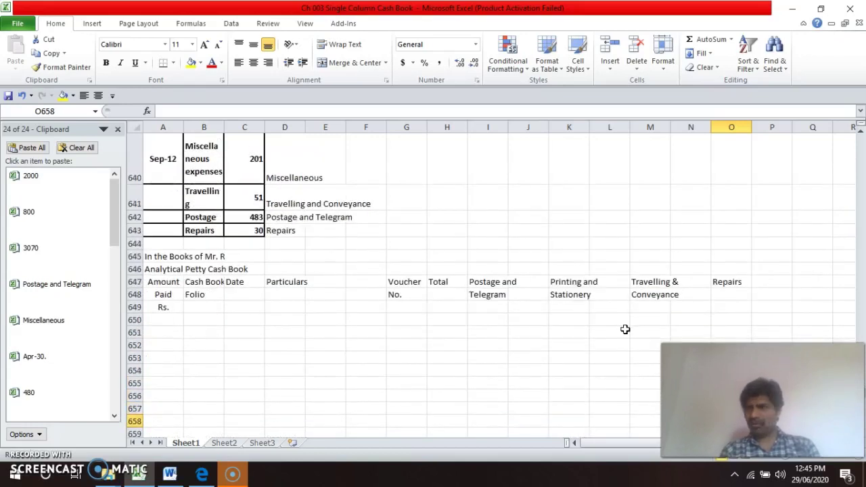
pyautogui.press('Up')
pyautogui.press('Up')
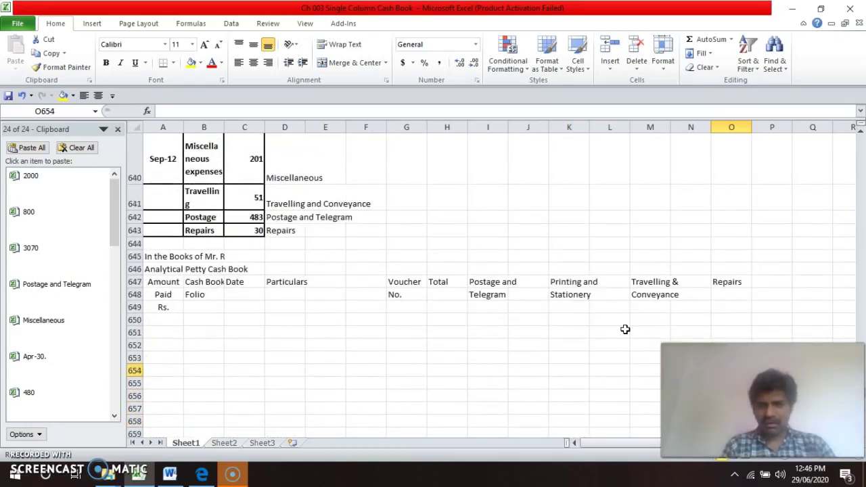
# - Add the column heading Miscellaneous Expenses after Repairs, with Miscellaneous in P647 and Expenses in P648
pyautogui.press('Up')
pyautogui.press('Up')
pyautogui.press('Up')
pyautogui.press('Up')
pyautogui.press('Up')
pyautogui.press('Up')
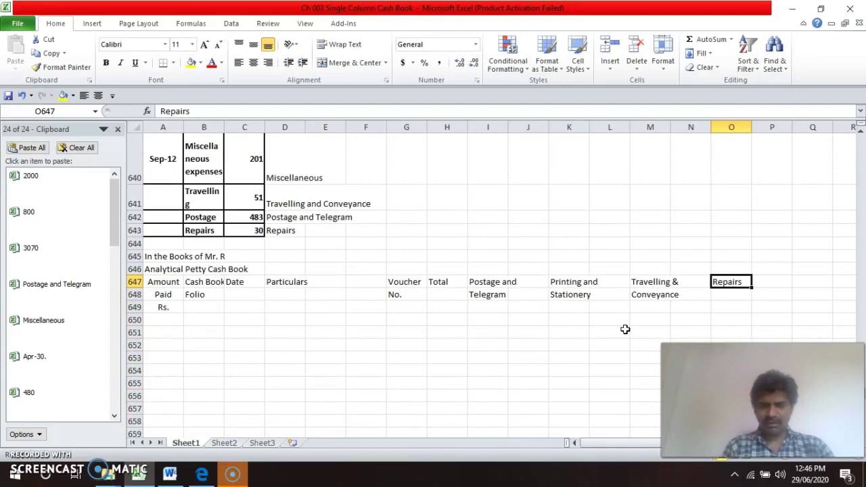
pyautogui.press('Right')
pyautogui.write('Mi')
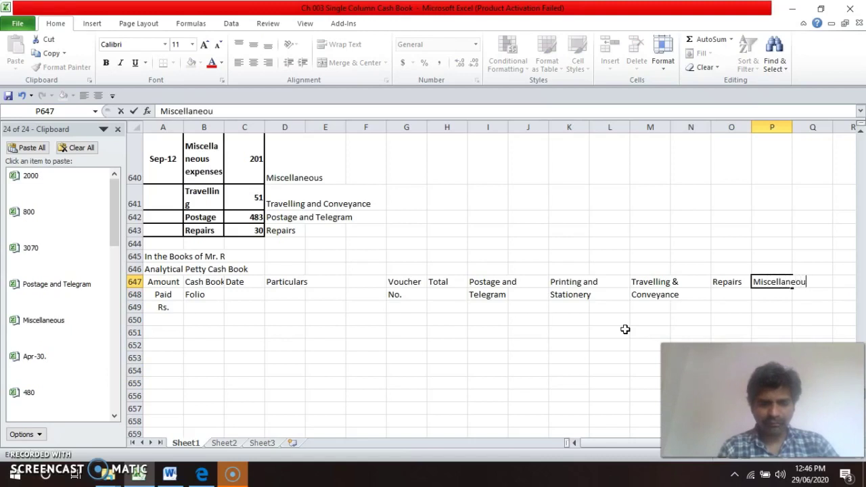
pyautogui.press('Return')
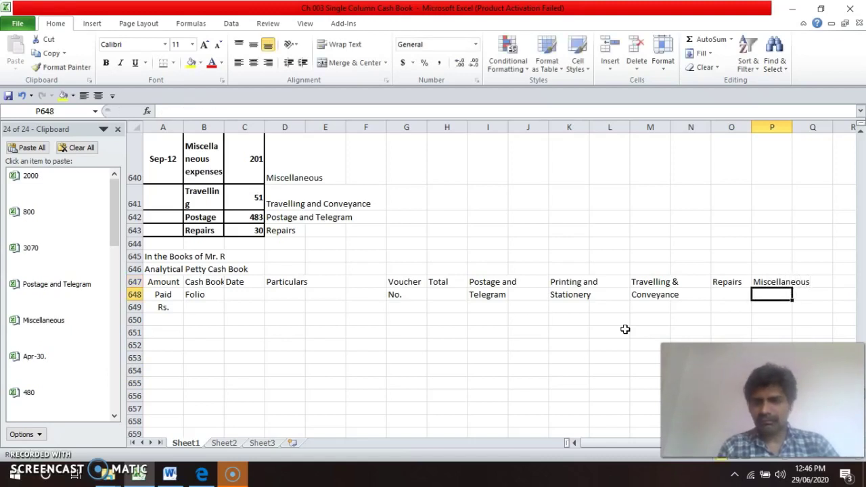
pyautogui.write('Exp')
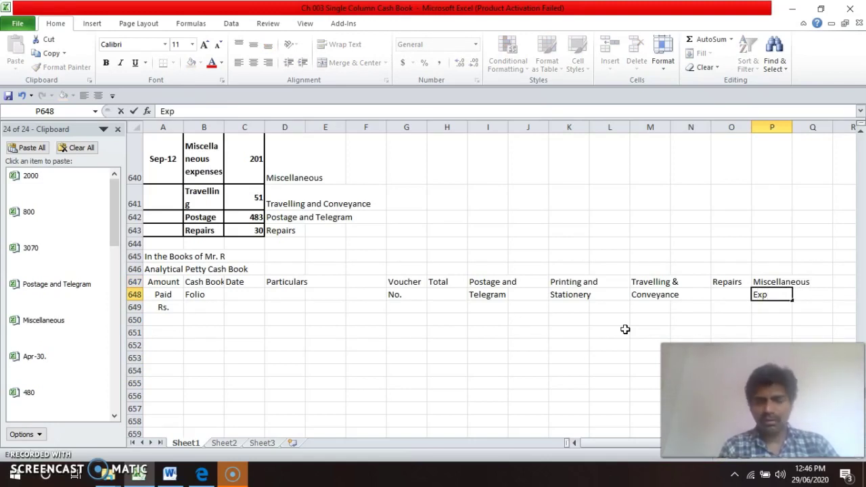
pyautogui.write('enses')
pyautogui.press('Return')
# - Put a medium solid outline border around the whole petty cash book table, A647:Q679
pyautogui.press('Up')
pyautogui.press('Up')
pyautogui.press('Left')
pyautogui.press('Left')
pyautogui.press('Left')
pyautogui.press('Left')
pyautogui.press('Left')
pyautogui.press('Left')
pyautogui.press('Left')
pyautogui.press('Left')
pyautogui.press('Left')
pyautogui.press('Left')
pyautogui.press('Left')
pyautogui.press('Left')
pyautogui.press('Left')
pyautogui.press('Left')
pyautogui.press('Left')
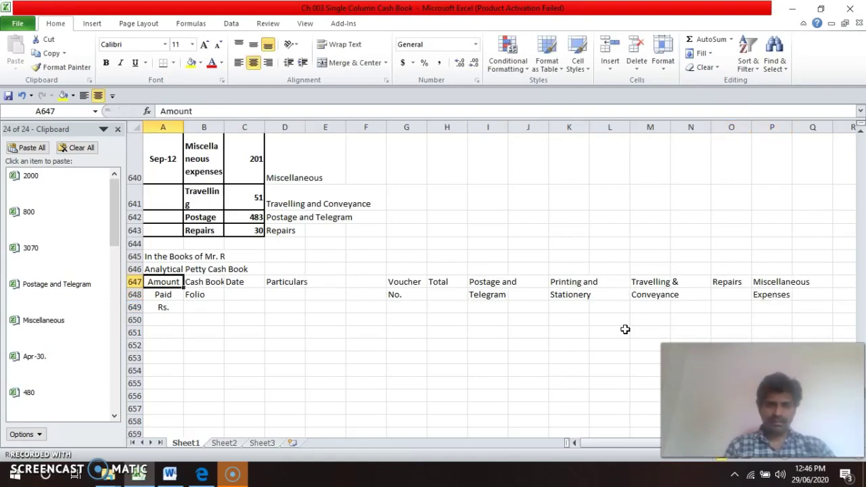
pyautogui.hotkey('shift', 'Right')
pyautogui.hotkey('shift', 'Right')
pyautogui.hotkey('shift', 'Right')
pyautogui.hotkey('shift', 'Right')
pyautogui.hotkey('shift', 'Right')
pyautogui.hotkey('shift', 'Right')
pyautogui.hotkey('shift', 'Right')
pyautogui.hotkey('shift', 'Right')
pyautogui.hotkey('shift', 'Right')
pyautogui.hotkey('shift', 'Right')
pyautogui.hotkey('shift', 'Right')
pyautogui.hotkey('shift', 'Right')
pyautogui.hotkey('shift', 'Right')
pyautogui.hotkey('shift', 'Right')
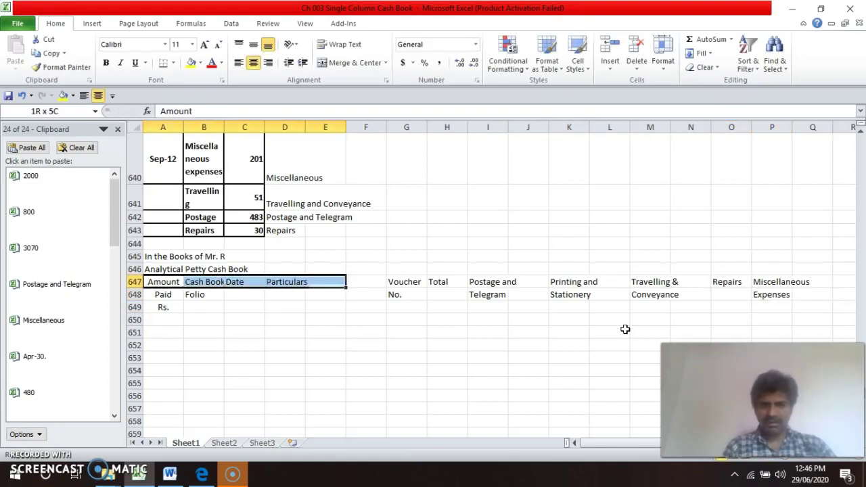
pyautogui.hotkey('shift', 'Right')
pyautogui.hotkey('shift', 'Right')
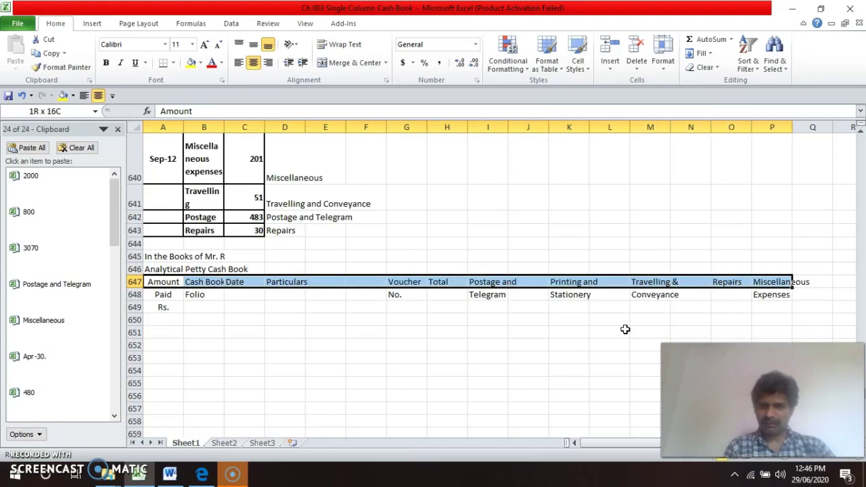
pyautogui.hotkey('shift', 'Down')
pyautogui.hotkey('shift', 'Down')
pyautogui.hotkey('shift', 'Down')
pyautogui.hotkey('shift', 'Down')
pyautogui.hotkey('shift', 'Down')
pyautogui.hotkey('shift', 'Down')
pyautogui.hotkey('shift', 'Down')
pyautogui.hotkey('shift', 'Down')
pyautogui.hotkey('shift', 'Down')
pyautogui.hotkey('shift', 'Down')
pyautogui.hotkey('shift', 'Down')
pyautogui.hotkey('shift', 'Down')
pyautogui.hotkey('shift', 'Down')
pyautogui.hotkey('shift', 'Down')
pyautogui.hotkey('shift', 'Down')
pyautogui.hotkey('shift', 'Down')
pyautogui.hotkey('shift', 'Down')
pyautogui.hotkey('shift', 'Down')
pyautogui.hotkey('shift', 'Down')
pyautogui.hotkey('shift', 'Down')
pyautogui.hotkey('shift', 'Down')
pyautogui.hotkey('shift', 'Down')
pyautogui.hotkey('shift', 'Down')
pyautogui.hotkey('shift', 'Down')
pyautogui.hotkey('shift', 'Down')
pyautogui.hotkey('shift', 'Down')
pyautogui.hotkey('shift', 'Down')
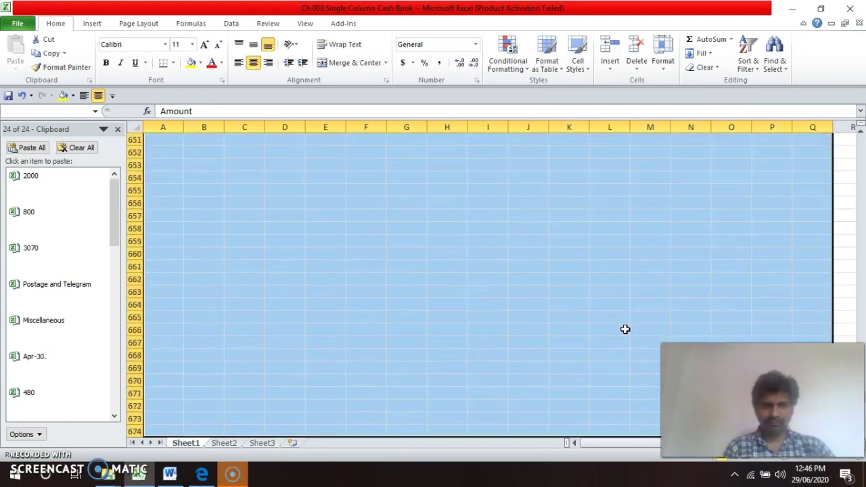
pyautogui.hotkey('shift', 'Down')
pyautogui.hotkey('shift', 'Down')
pyautogui.hotkey('shift', 'Down')
pyautogui.hotkey('shift', 'Down')
pyautogui.hotkey('shift', 'Down')
pyautogui.hotkey('shift', 'Down')
pyautogui.hotkey('shift', 'Down')
pyautogui.hotkey('shift', 'Down')
pyautogui.hotkey('shift', 'Down')
pyautogui.hotkey('shift', 'Down')
pyautogui.hotkey('shift', 'Up')
pyautogui.hotkey('shift', 'Up')
pyautogui.hotkey('shift', 'Up')
pyautogui.hotkey('shift', 'Up')
pyautogui.hotkey('shift', 'Up')
pyautogui.hotkey('shift', 'Up')
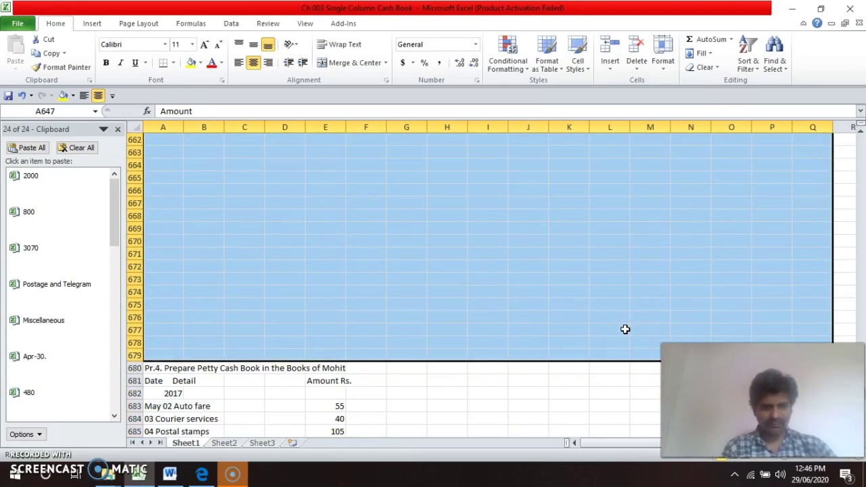
pyautogui.hotkey('ctrl', '1')
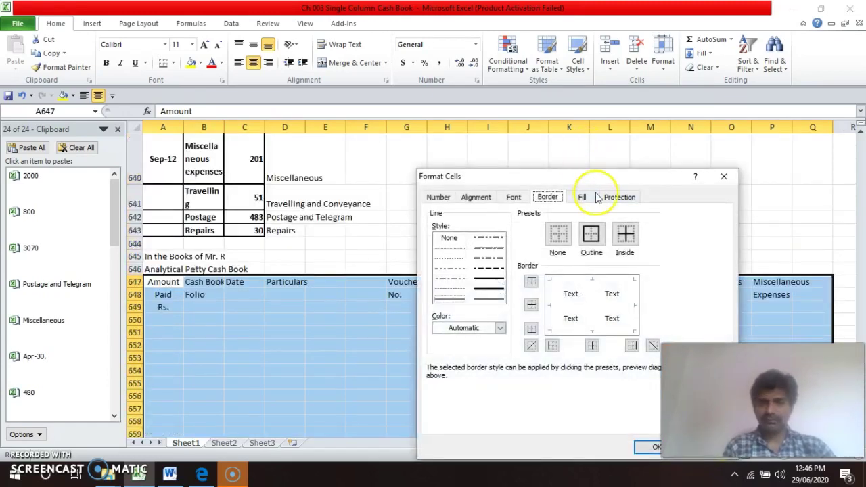
pyautogui.click(488, 277)
pyautogui.click(646, 232)
pyautogui.click(591, 234)
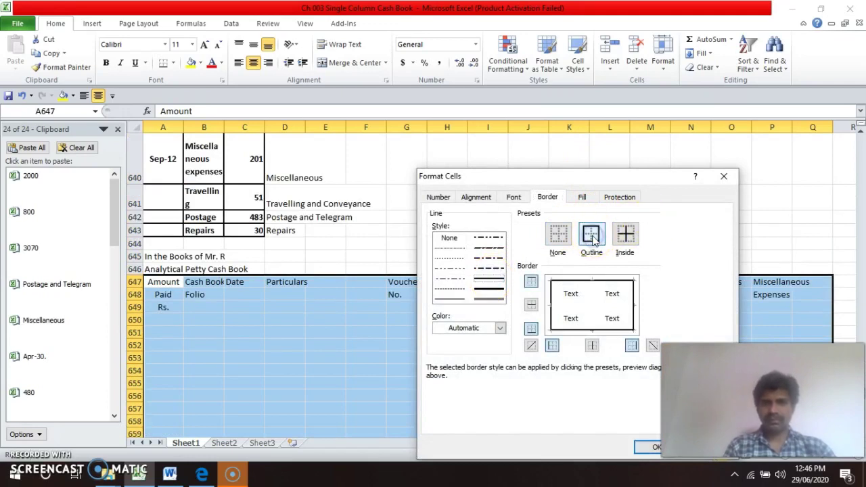
pyautogui.press('Return')
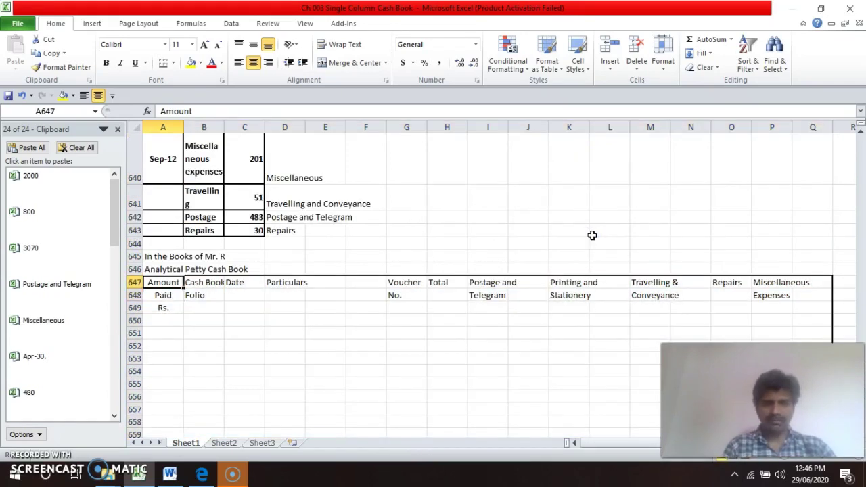
# - Complete the outline of the heading rows A647:Q649 with a medium solid line along their lower edge
pyautogui.hotkey('shift', 'Down')
pyautogui.hotkey('shift', 'Down')
pyautogui.hotkey('shift', 'Right')
pyautogui.hotkey('shift', 'Right')
pyautogui.hotkey('shift', 'Right')
pyautogui.hotkey('shift', 'Right')
pyautogui.hotkey('shift', 'Right')
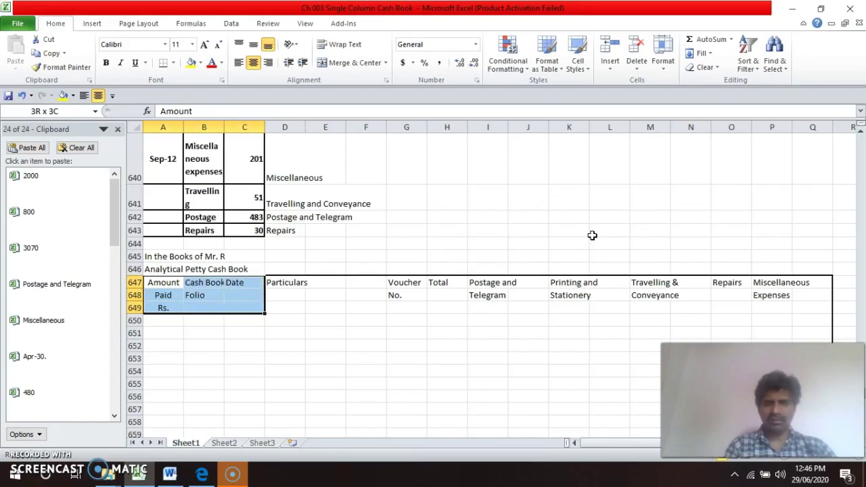
pyautogui.hotkey('shift', 'Right')
pyautogui.hotkey('shift', 'Right')
pyautogui.hotkey('shift', 'Right')
pyautogui.hotkey('shift', 'Right')
pyautogui.hotkey('shift', 'Right')
pyautogui.hotkey('shift', 'Right')
pyautogui.hotkey('shift', 'Right')
pyautogui.hotkey('shift', 'Right')
pyautogui.hotkey('shift', 'Right')
pyautogui.hotkey('shift', 'Right')
pyautogui.hotkey('shift', 'Right')
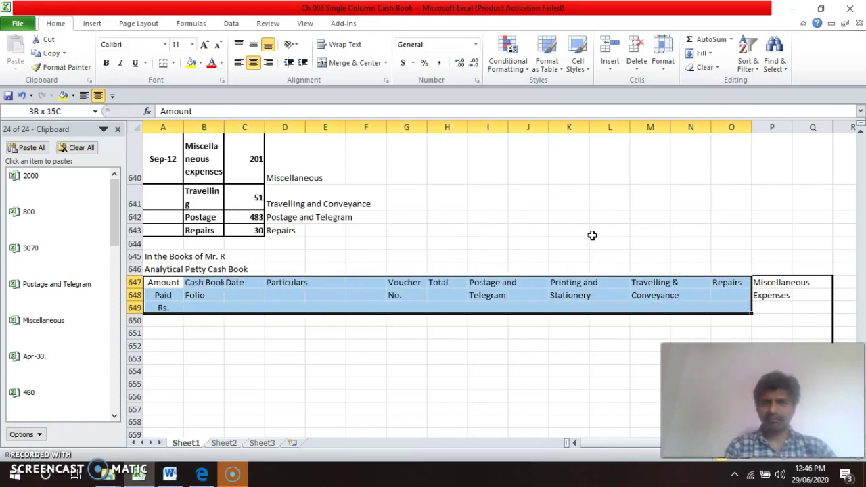
pyautogui.hotkey('ctrl', '1')
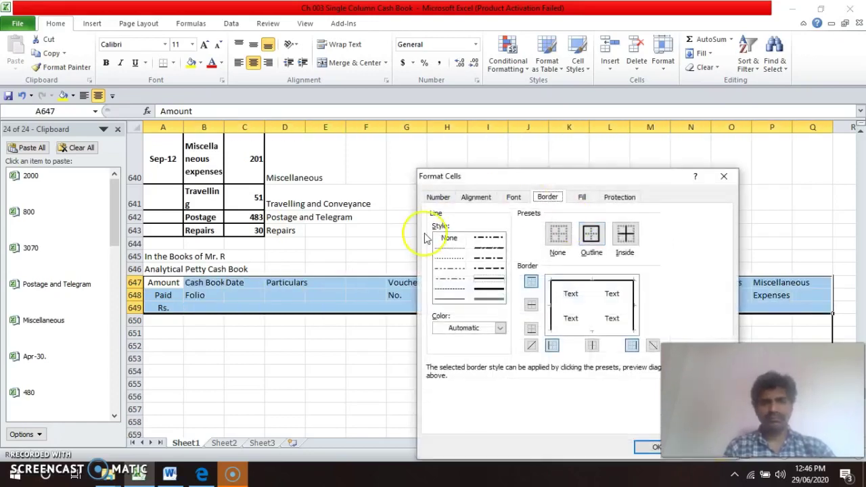
pyautogui.click(616, 329)
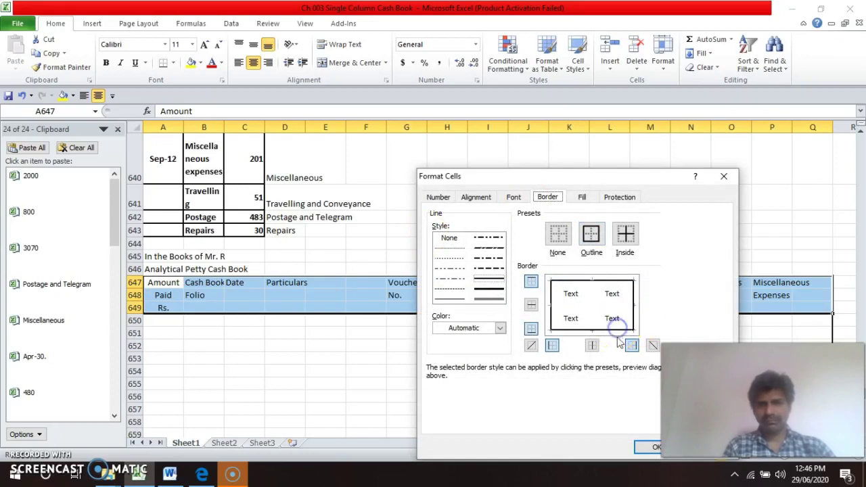
pyautogui.click(641, 444)
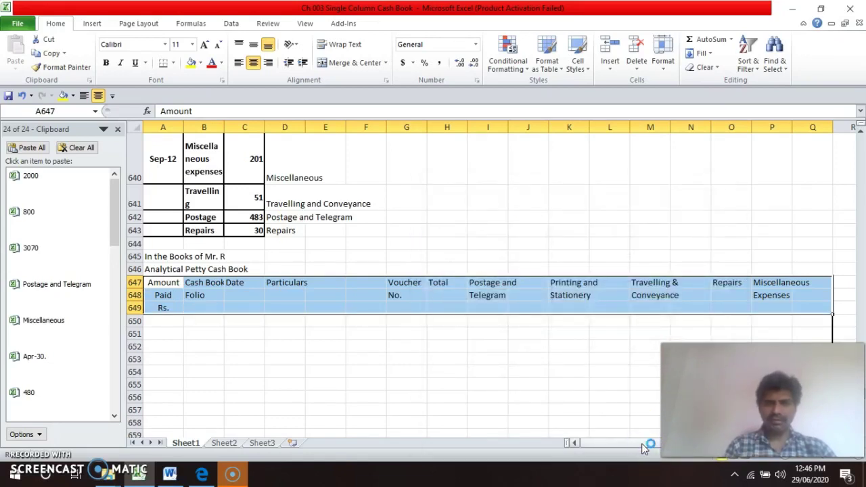
pyautogui.press('Return')
# - Apply outline and inside vertical borders to the Amount Paid, Cash Book Folio and Date columns, A647:C679
pyautogui.press('Down')
pyautogui.press('Down')
pyautogui.press('Up')
pyautogui.press('Up')
pyautogui.press('Up')
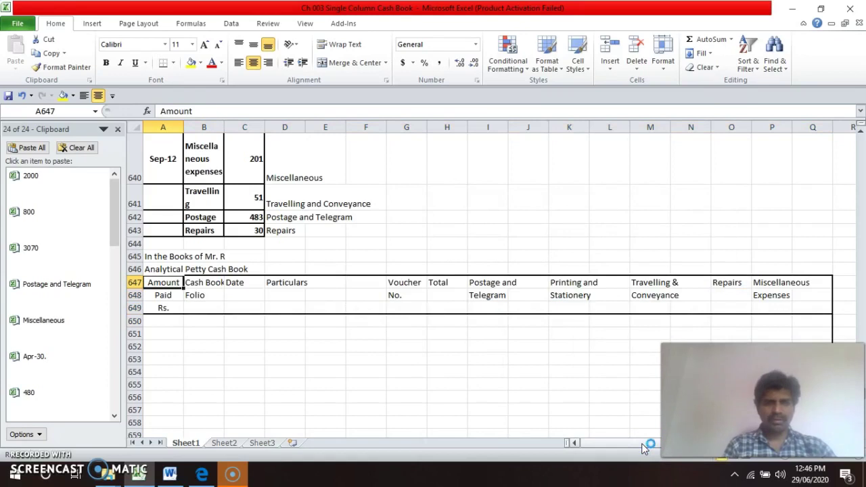
pyautogui.hotkey('shift', 'Right')
pyautogui.hotkey('shift', 'Right')
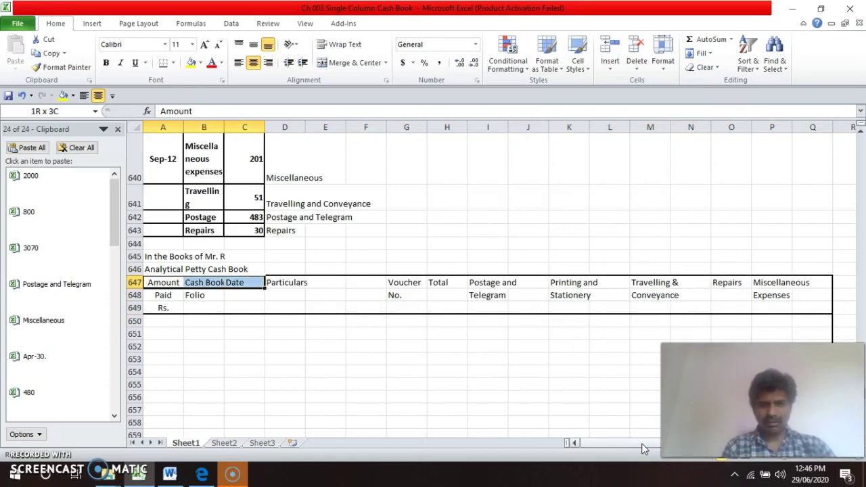
pyautogui.hotkey('shift', 'Down')
pyautogui.hotkey('shift', 'Down')
pyautogui.hotkey('shift', 'Down')
pyautogui.hotkey('shift', 'Down')
pyautogui.hotkey('shift', 'Down')
pyautogui.hotkey('shift', 'Down')
pyautogui.hotkey('shift', 'Down')
pyautogui.hotkey('shift', 'Down')
pyautogui.hotkey('shift', 'Down')
pyautogui.hotkey('shift', 'Down')
pyautogui.hotkey('shift', 'Down')
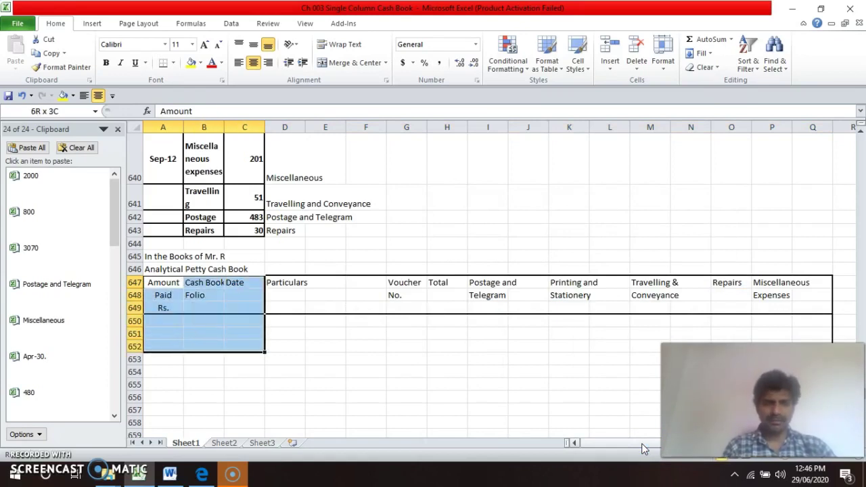
pyautogui.hotkey('shift', 'Down')
pyautogui.hotkey('shift', 'Down')
pyautogui.hotkey('shift', 'Down')
pyautogui.hotkey('shift', 'Down')
pyautogui.hotkey('shift', 'Down')
pyautogui.hotkey('shift', 'Down')
pyautogui.hotkey('shift', 'Down')
pyautogui.hotkey('shift', 'Down')
pyautogui.hotkey('shift', 'Down')
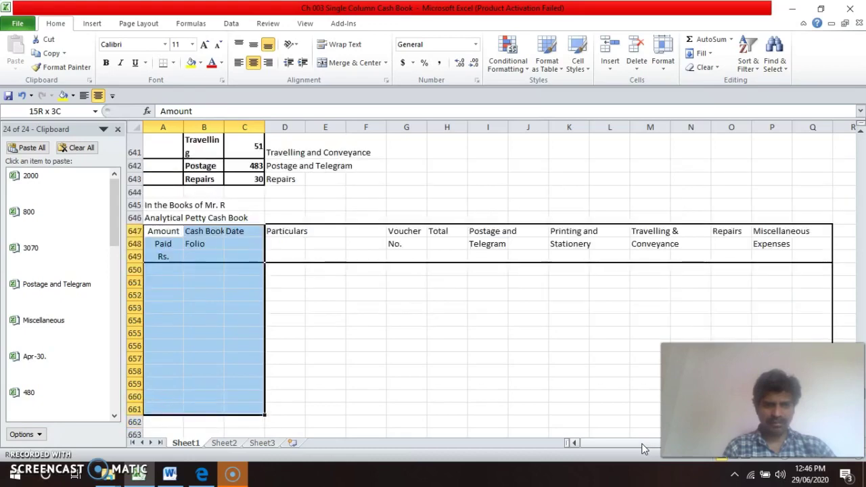
pyautogui.hotkey('shift', 'Down')
pyautogui.hotkey('shift', 'Down')
pyautogui.hotkey('shift', 'Down')
pyautogui.hotkey('shift', 'Down')
pyautogui.hotkey('shift', 'Down')
pyautogui.hotkey('shift', 'Down')
pyautogui.hotkey('shift', 'Down')
pyautogui.hotkey('shift', 'Down')
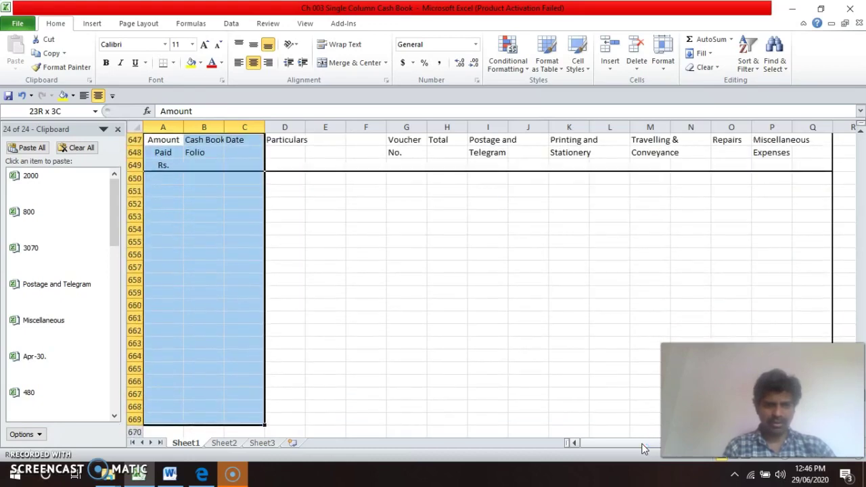
pyautogui.hotkey('shift', 'Down')
pyautogui.hotkey('shift', 'Down')
pyautogui.hotkey('shift', 'Down')
pyautogui.hotkey('shift', 'Down')
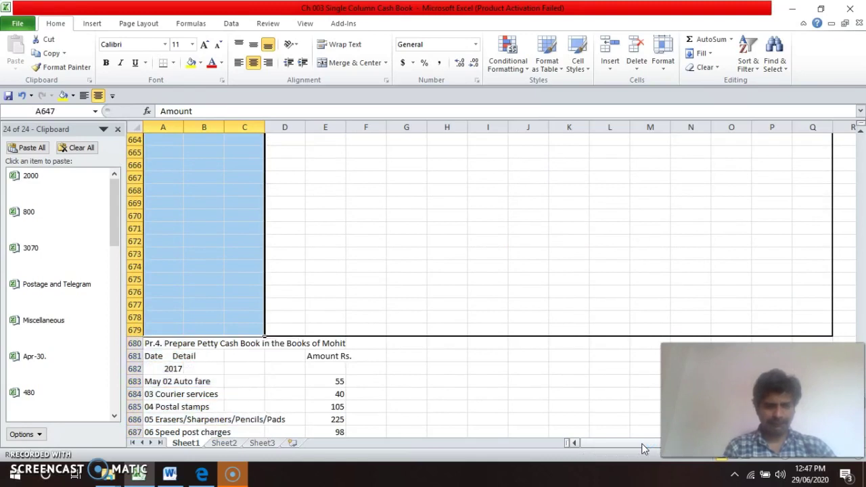
pyautogui.hotkey('ctrl', '1')
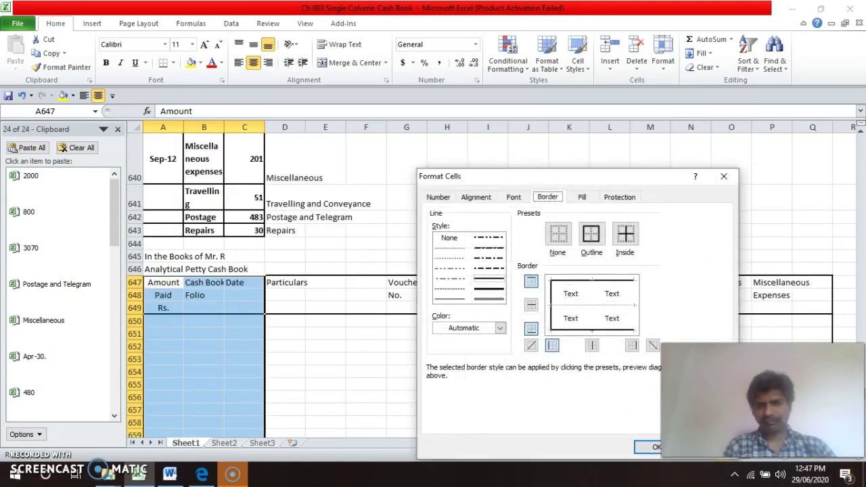
pyautogui.click(590, 234)
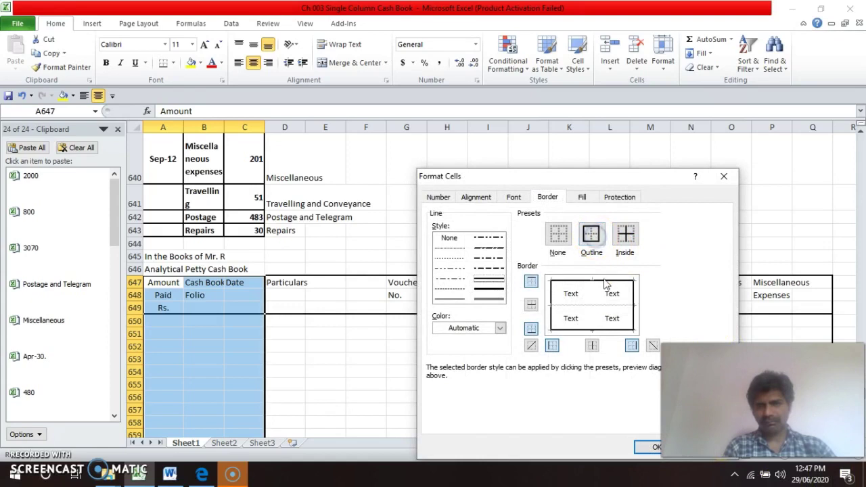
pyautogui.click(592, 297)
pyautogui.click(647, 453)
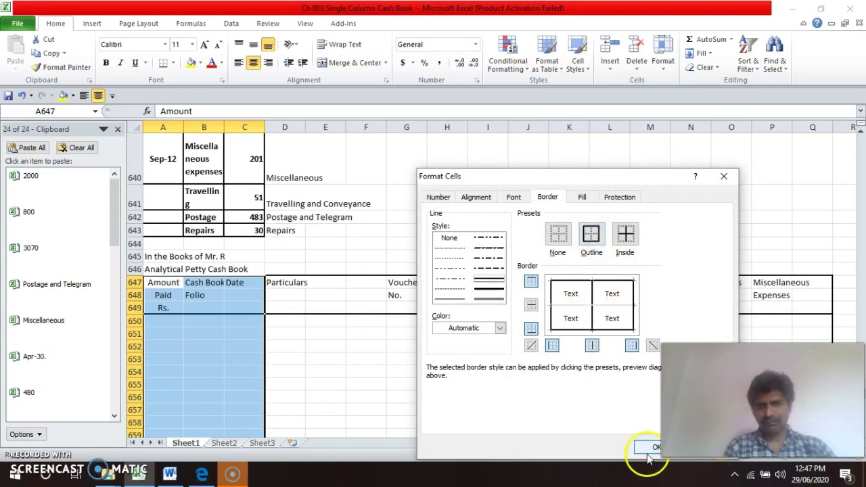
pyautogui.click(649, 449)
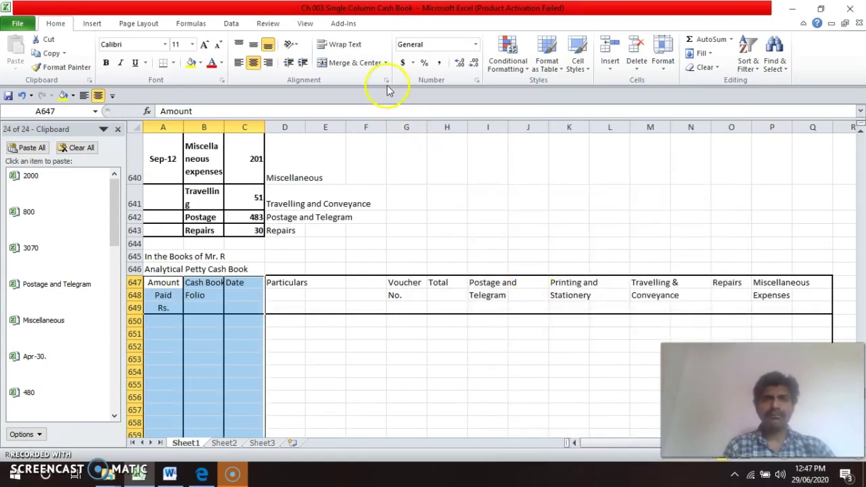
# - Center the contents of the Amount Paid, Cash Book Folio and Date columns, A647:C679
pyautogui.click(256, 62)
# - Apply an outline border around the columns from Voucher No. to Miscellaneous Expenses, G647:Q679
pyautogui.press('Right')
pyautogui.press('Right')
pyautogui.press('Right')
pyautogui.press('Right')
pyautogui.press('Right')
pyautogui.press('Right')
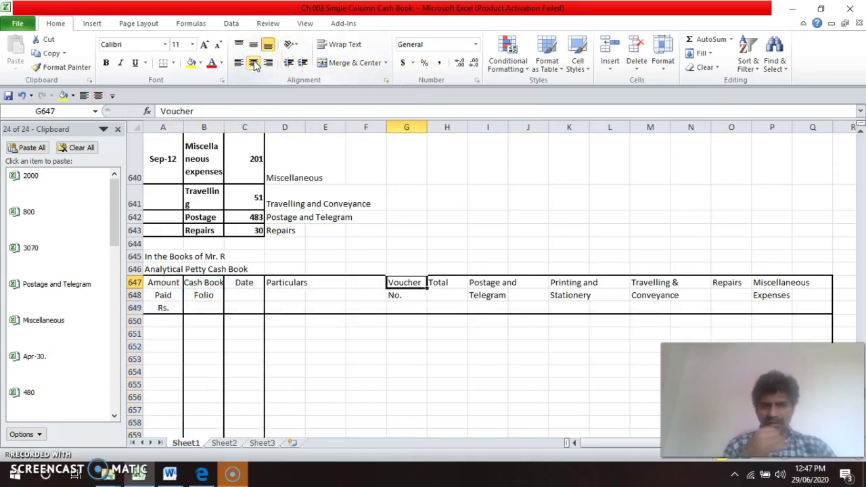
pyautogui.hotkey('shift', 'Right')
pyautogui.hotkey('shift', 'Right')
pyautogui.hotkey('shift', 'Right')
pyautogui.hotkey('shift', 'Right')
pyautogui.hotkey('shift', 'Right')
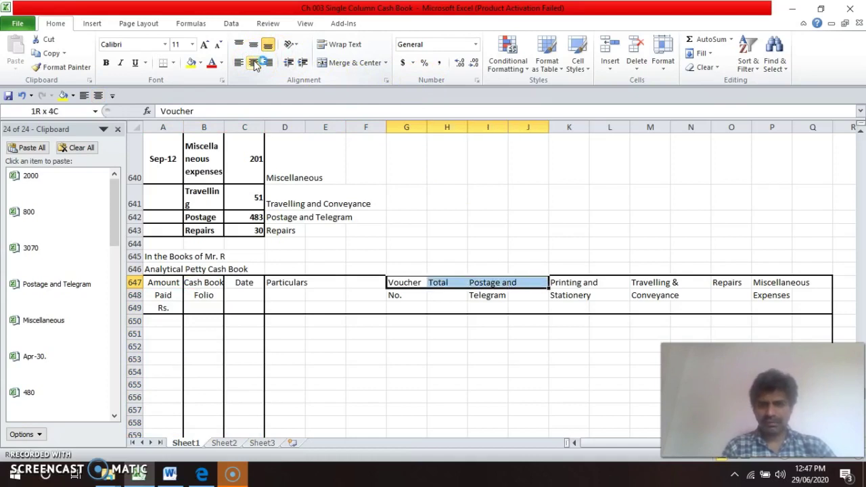
pyautogui.hotkey('shift', 'Right')
pyautogui.hotkey('shift', 'Right')
pyautogui.hotkey('shift', 'Right')
pyautogui.hotkey('shift', 'Right')
pyautogui.hotkey('shift', 'Right')
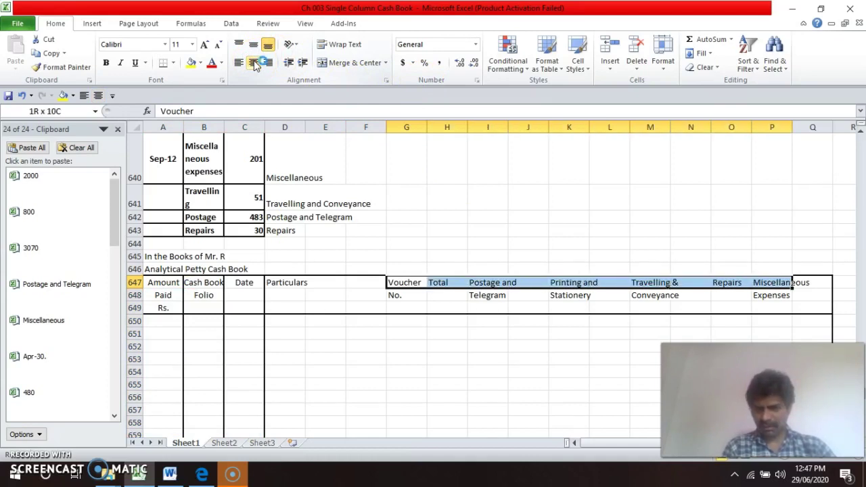
pyautogui.hotkey('shift', 'Down')
pyautogui.hotkey('shift', 'Down')
pyautogui.hotkey('shift', 'Down')
pyautogui.hotkey('shift', 'Down')
pyautogui.hotkey('shift', 'Down')
pyautogui.hotkey('shift', 'Down')
pyautogui.hotkey('shift', 'Down')
pyautogui.hotkey('shift', 'Down')
pyautogui.hotkey('shift', 'Down')
pyautogui.hotkey('shift', 'Down')
pyautogui.hotkey('shift', 'Down')
pyautogui.hotkey('shift', 'Down')
pyautogui.hotkey('shift', 'Down')
pyautogui.hotkey('shift', 'Down')
pyautogui.hotkey('shift', 'Down')
pyautogui.hotkey('shift', 'Down')
pyautogui.hotkey('shift', 'Down')
pyautogui.hotkey('shift', 'Down')
pyautogui.hotkey('shift', 'Down')
pyautogui.hotkey('shift', 'Down')
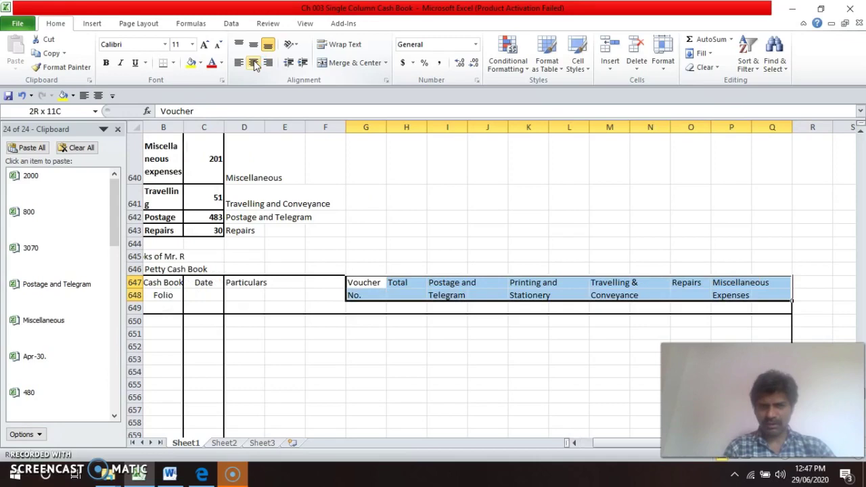
pyautogui.hotkey('shift', 'Down')
pyautogui.hotkey('shift', 'Down')
pyautogui.hotkey('shift', 'Down')
pyautogui.hotkey('shift', 'Down')
pyautogui.hotkey('shift', 'Down')
pyautogui.hotkey('shift', 'Down')
pyautogui.hotkey('shift', 'Down')
pyautogui.hotkey('shift', 'Down')
pyautogui.hotkey('shift', 'Down')
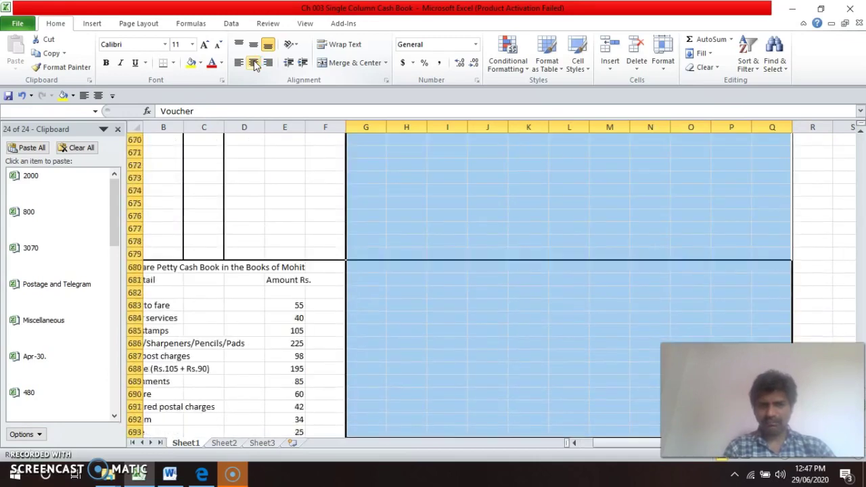
pyautogui.hotkey('shift', 'Up')
pyautogui.hotkey('shift', 'Up')
pyautogui.hotkey('shift', 'Up')
pyautogui.hotkey('shift', 'Up')
pyautogui.hotkey('shift', 'Up')
pyautogui.hotkey('shift', 'Up')
pyautogui.hotkey('shift', 'Up')
pyautogui.hotkey('shift', 'Up')
pyautogui.hotkey('shift', 'Up')
pyautogui.hotkey('shift', 'Up')
pyautogui.hotkey('shift', 'Up')
pyautogui.hotkey('shift', 'Up')
pyautogui.hotkey('shift', 'Up')
pyautogui.hotkey('shift', 'Up')
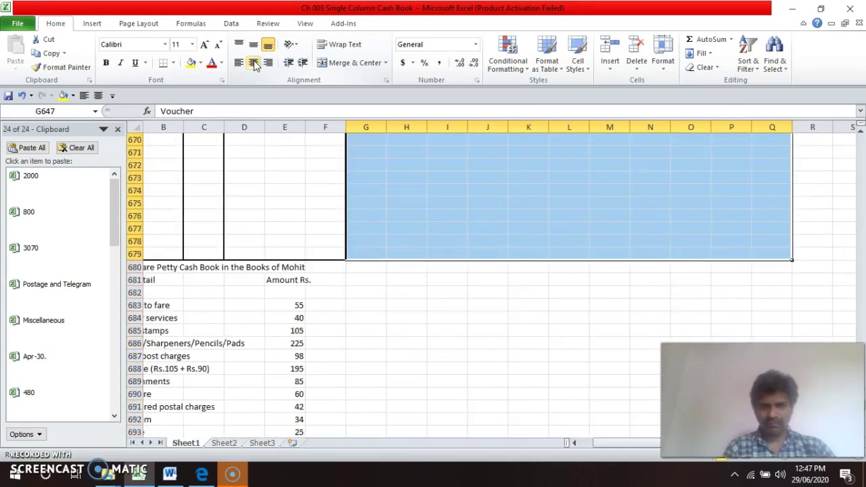
pyautogui.hotkey('ctrl', '1')
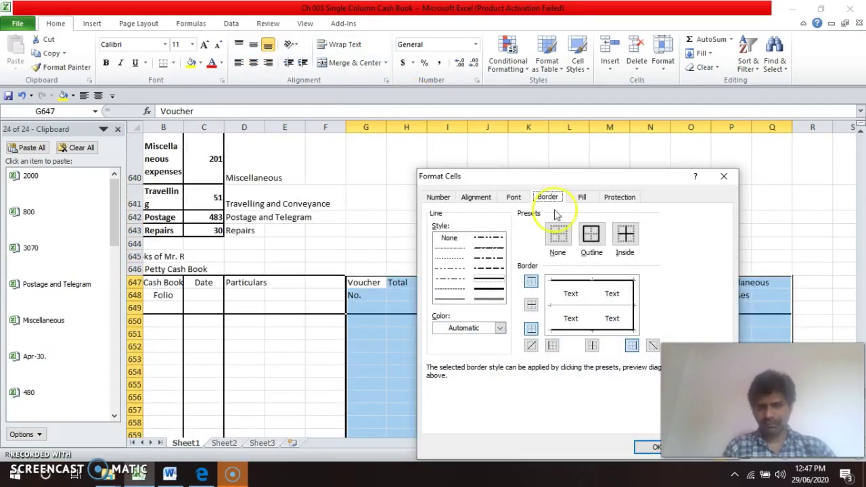
pyautogui.click(591, 237)
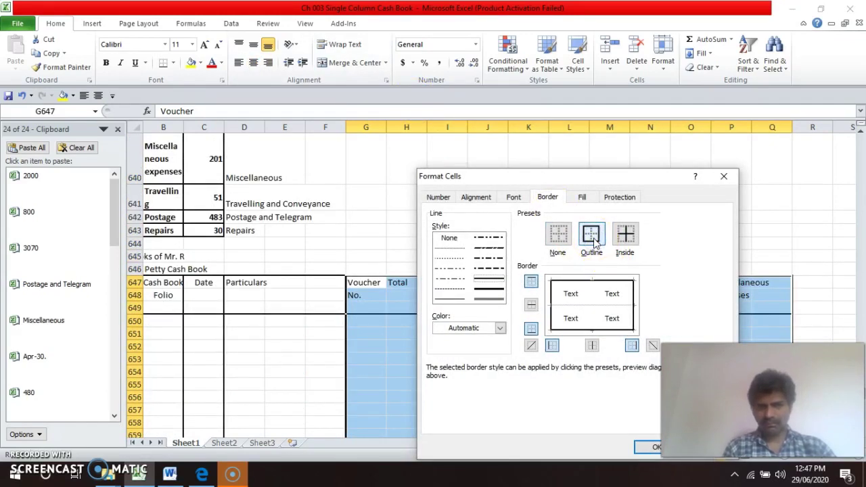
pyautogui.press('Return')
pyautogui.press('Down')
pyautogui.press('Up')
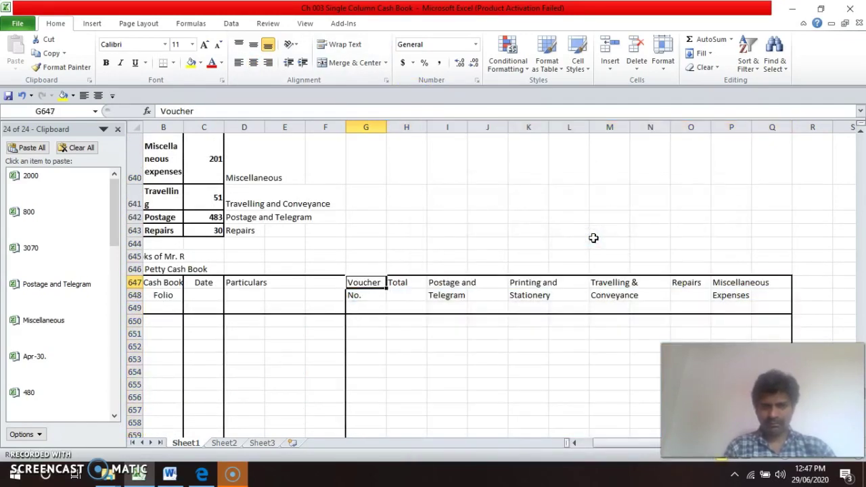
# - Apply outline and inside vertical borders to the Voucher No. and Total columns, G647:H679, and center their contents
pyautogui.press('Right')
pyautogui.press('Left')
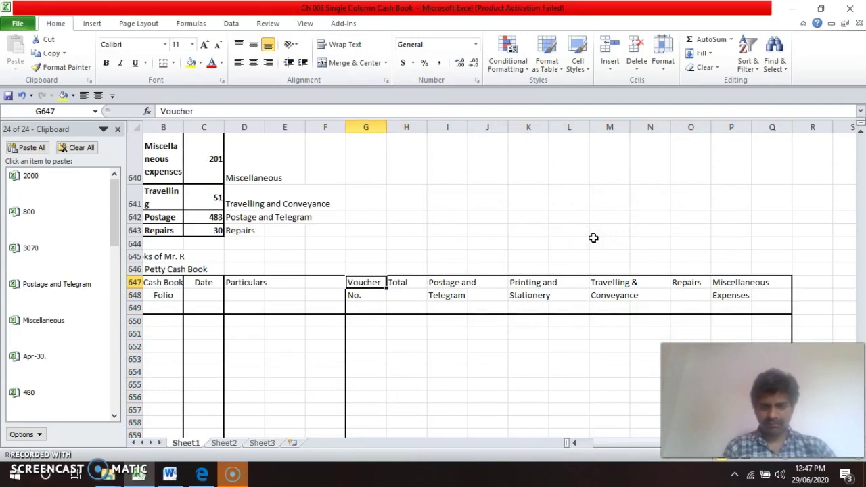
pyautogui.hotkey('shift', 'Right')
pyautogui.hotkey('shift', 'Down')
pyautogui.hotkey('shift', 'Down')
pyautogui.hotkey('shift', 'Down')
pyautogui.hotkey('shift', 'Down')
pyautogui.hotkey('shift', 'Down')
pyautogui.hotkey('shift', 'Down')
pyautogui.hotkey('shift', 'Down')
pyautogui.hotkey('shift', 'Down')
pyautogui.hotkey('shift', 'Down')
pyautogui.hotkey('shift', 'Down')
pyautogui.hotkey('shift', 'Down')
pyautogui.hotkey('shift', 'Down')
pyautogui.hotkey('shift', 'Down')
pyautogui.hotkey('shift', 'Down')
pyautogui.hotkey('shift', 'Down')
pyautogui.hotkey('shift', 'Down')
pyautogui.hotkey('shift', 'Down')
pyautogui.hotkey('shift', 'Down')
pyautogui.hotkey('shift', 'Down')
pyautogui.hotkey('shift', 'Down')
pyautogui.hotkey('shift', 'Down')
pyautogui.hotkey('shift', 'Down')
pyautogui.hotkey('shift', 'Down')
pyautogui.hotkey('shift', 'Down')
pyautogui.hotkey('shift', 'Down')
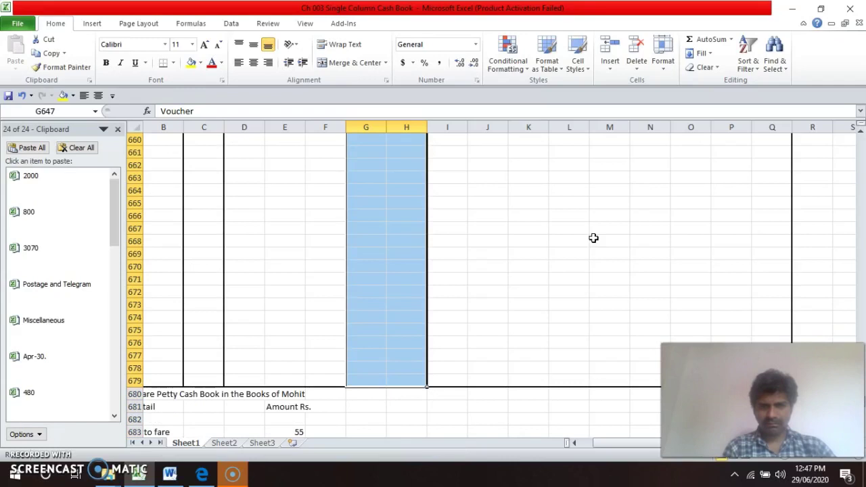
pyautogui.hotkey('ctrl', '1')
pyautogui.click(593, 243)
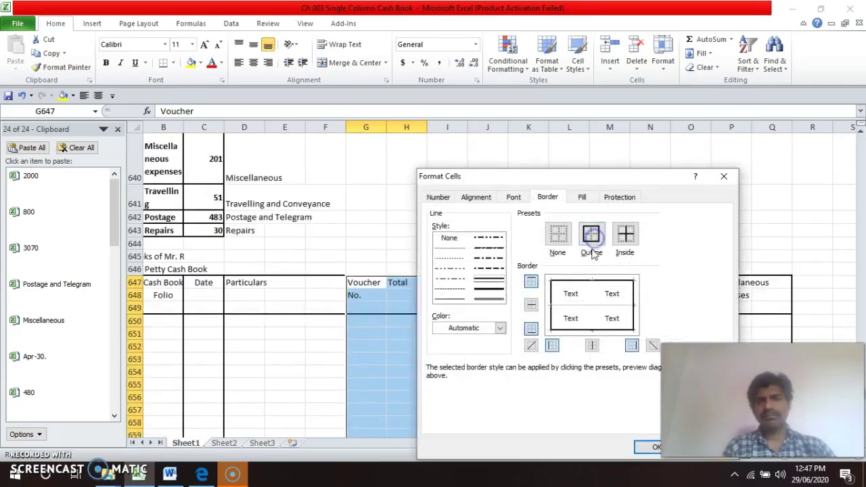
pyautogui.click(593, 297)
pyautogui.press('Return')
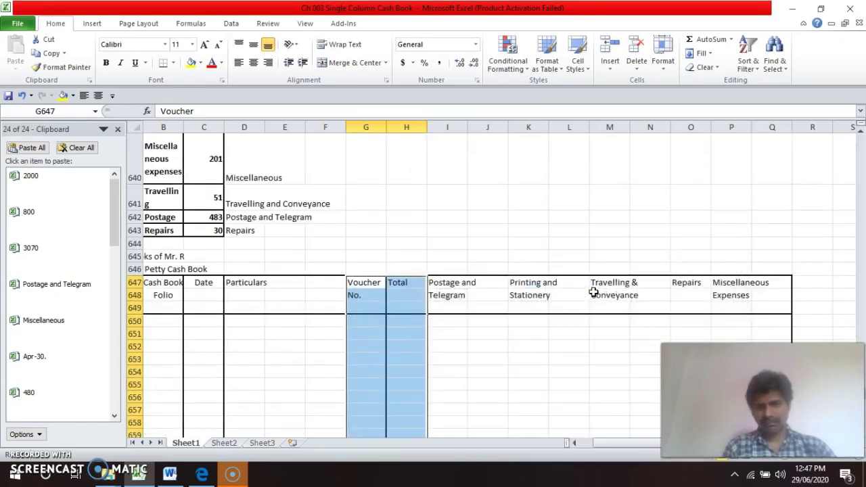
pyautogui.click(252, 63)
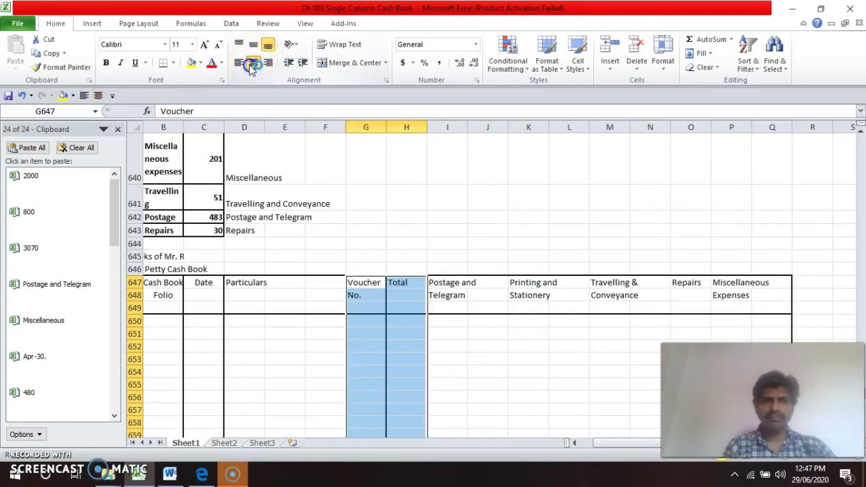
# - Apply an outline border around the Printing and Stationery column, K647:L679
pyautogui.press('Right')
pyautogui.press('Right')
pyautogui.press('Right')
pyautogui.press('Right')
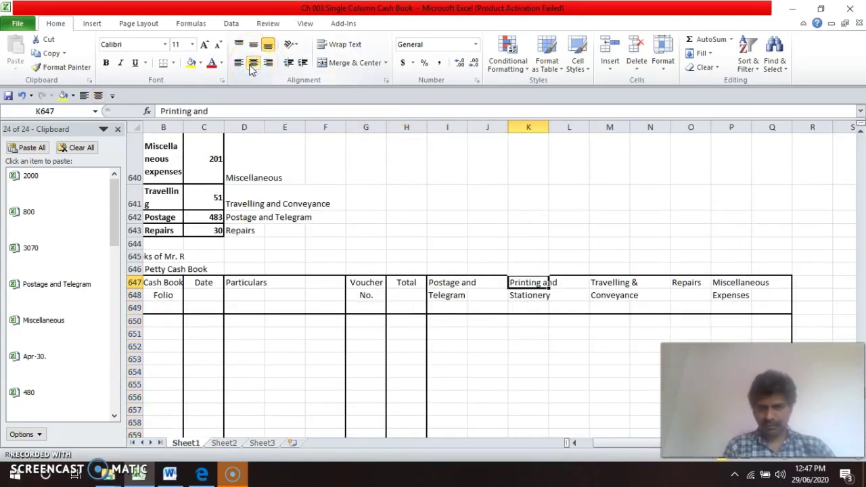
pyautogui.hotkey('shift', 'Right')
pyautogui.hotkey('shift', 'Down')
pyautogui.hotkey('shift', 'Down')
pyautogui.hotkey('shift', 'Down')
pyautogui.hotkey('shift', 'Down')
pyautogui.hotkey('shift', 'Down')
pyautogui.hotkey('shift', 'Down')
pyautogui.hotkey('shift', 'Down')
pyautogui.hotkey('shift', 'Down')
pyautogui.hotkey('shift', 'Down')
pyautogui.hotkey('shift', 'Down')
pyautogui.hotkey('shift', 'Down')
pyautogui.hotkey('shift', 'Down')
pyautogui.hotkey('shift', 'Down')
pyautogui.hotkey('shift', 'Down')
pyautogui.hotkey('shift', 'Down')
pyautogui.hotkey('shift', 'Down')
pyautogui.hotkey('shift', 'Down')
pyautogui.hotkey('shift', 'Down')
pyautogui.hotkey('shift', 'Down')
pyautogui.hotkey('shift', 'Down')
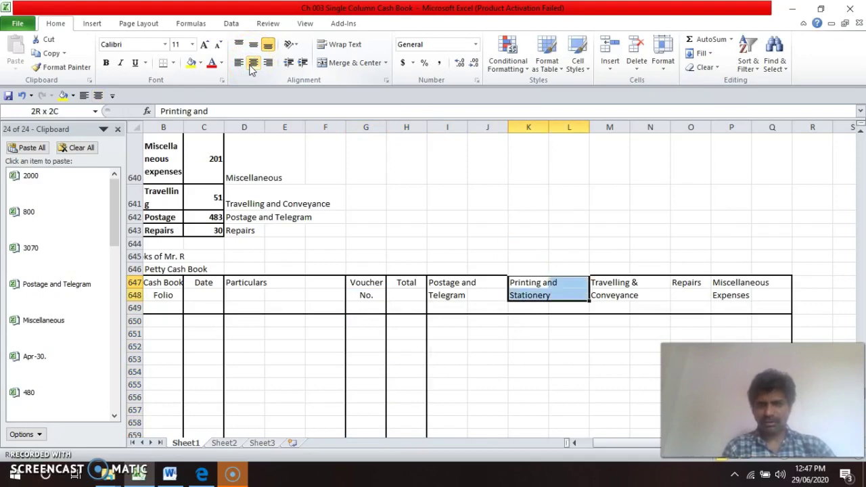
pyautogui.hotkey('shift', 'Down')
pyautogui.hotkey('shift', 'Down')
pyautogui.hotkey('shift', 'Down')
pyautogui.hotkey('shift', 'Down')
pyautogui.hotkey('shift', 'Down')
pyautogui.hotkey('shift', 'Down')
pyautogui.hotkey('shift', 'Down')
pyautogui.hotkey('shift', 'Down')
pyautogui.hotkey('shift', 'Down')
pyautogui.hotkey('shift', 'Down')
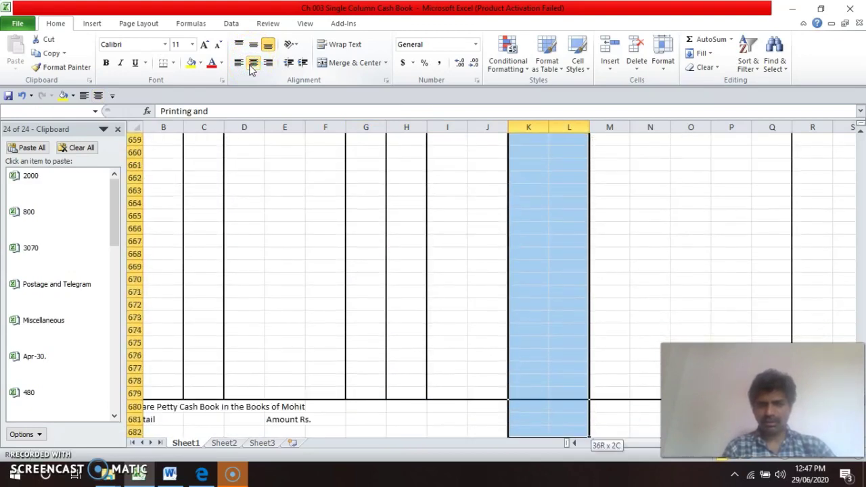
pyautogui.hotkey('ctrl', '1')
pyautogui.click(591, 234)
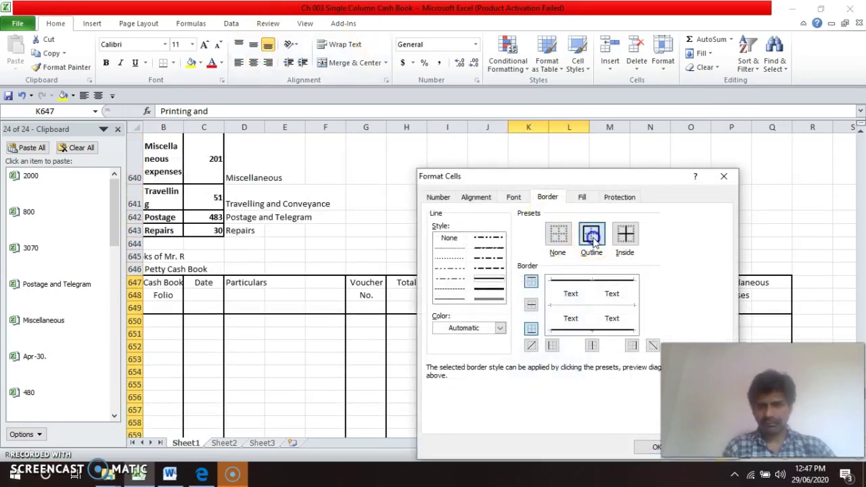
pyautogui.press('Return')
# - Apply an outline border around the Repairs column, O647:O679
pyautogui.press('Right')
pyautogui.press('Right')
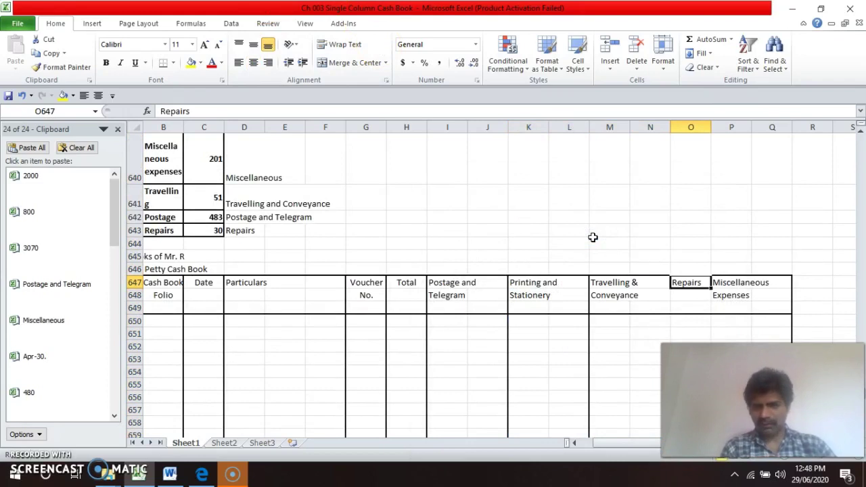
pyautogui.hotkey('shift', 'Down')
pyautogui.hotkey('shift', 'Down')
pyautogui.hotkey('shift', 'Down')
pyautogui.hotkey('shift', 'Down')
pyautogui.hotkey('shift', 'Down')
pyautogui.hotkey('shift', 'Down')
pyautogui.hotkey('shift', 'Down')
pyautogui.hotkey('shift', 'Down')
pyautogui.hotkey('shift', 'Down')
pyautogui.hotkey('shift', 'Down')
pyautogui.hotkey('shift', 'Down')
pyautogui.hotkey('shift', 'Down')
pyautogui.hotkey('shift', 'Down')
pyautogui.hotkey('shift', 'Down')
pyautogui.hotkey('shift', 'Down')
pyautogui.hotkey('shift', 'Down')
pyautogui.hotkey('shift', 'Down')
pyautogui.hotkey('shift', 'Down')
pyautogui.hotkey('shift', 'Down')
pyautogui.hotkey('shift', 'Down')
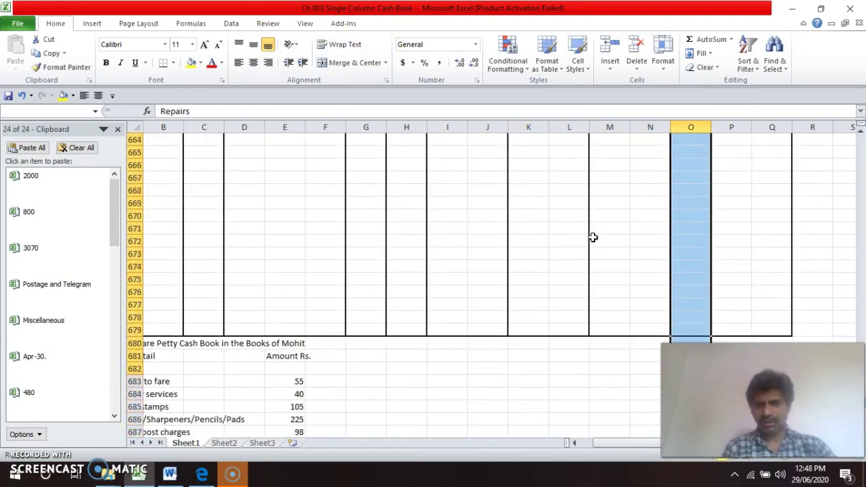
pyautogui.hotkey('shift', 'Up')
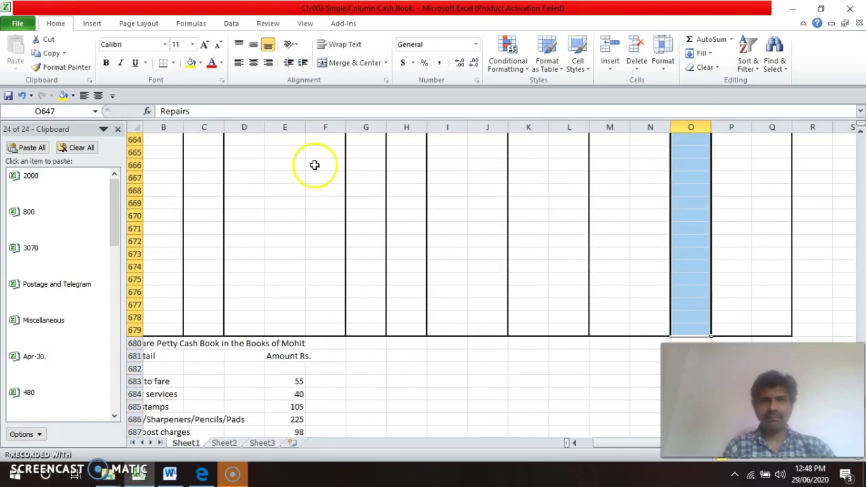
pyautogui.scroll(8, 314, 165)
pyautogui.hotkey('ctrl', '1')
pyautogui.click(590, 237)
pyautogui.press('Return')
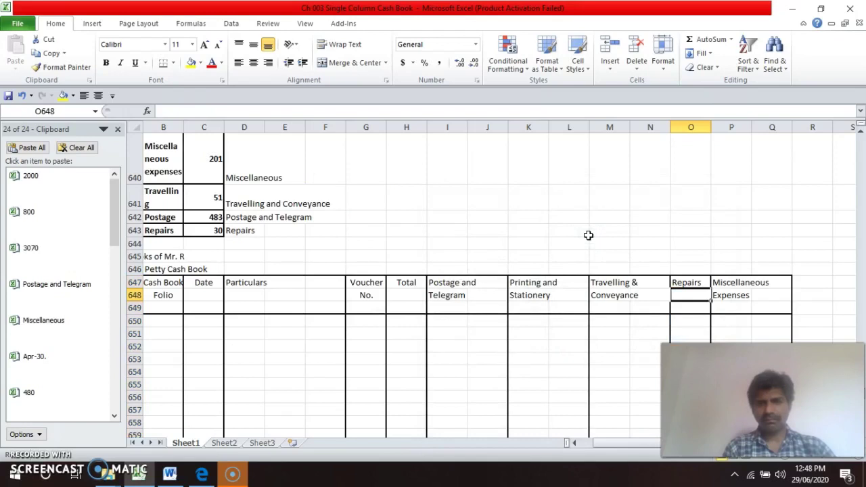
# - Center the heading and contents of the Repairs column, O647:O679
pyautogui.click(253, 63)
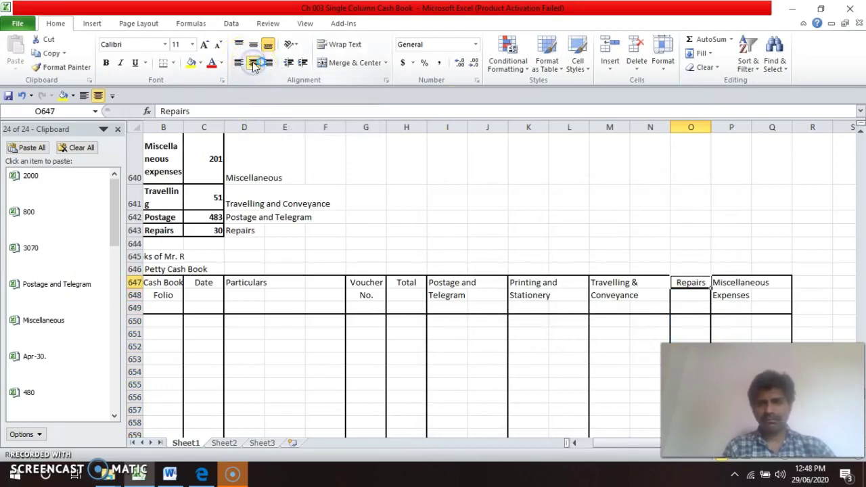
pyautogui.hotkey('shift', 'Down')
pyautogui.hotkey('shift', 'Down')
pyautogui.hotkey('shift', 'Down')
pyautogui.hotkey('shift', 'Down')
pyautogui.hotkey('shift', 'Down')
pyautogui.hotkey('shift', 'Down')
pyautogui.hotkey('shift', 'Down')
pyautogui.hotkey('shift', 'Down')
pyautogui.hotkey('shift', 'Down')
pyautogui.hotkey('shift', 'Down')
pyautogui.hotkey('shift', 'Down')
pyautogui.hotkey('shift', 'Down')
pyautogui.hotkey('shift', 'Down')
pyautogui.hotkey('shift', 'Down')
pyautogui.hotkey('shift', 'Down')
pyautogui.hotkey('shift', 'Down')
pyautogui.hotkey('shift', 'Down')
pyautogui.hotkey('shift', 'Down')
pyautogui.hotkey('shift', 'Down')
pyautogui.hotkey('shift', 'Down')
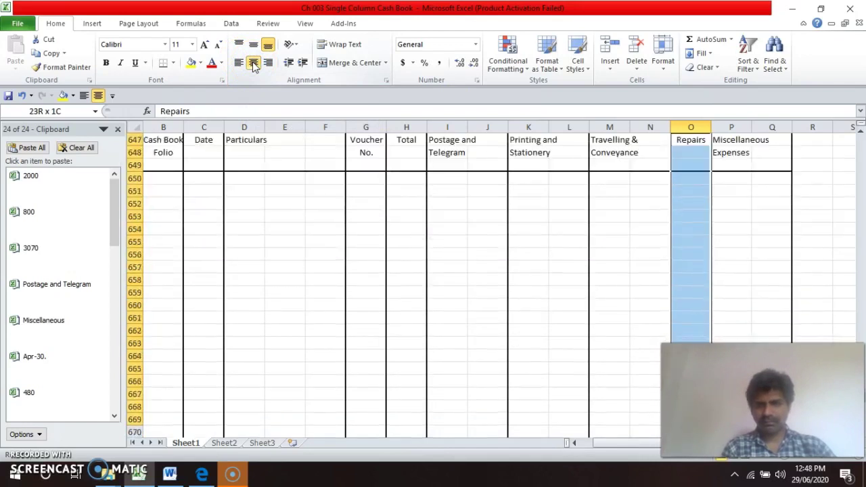
pyautogui.hotkey('shift', 'Down')
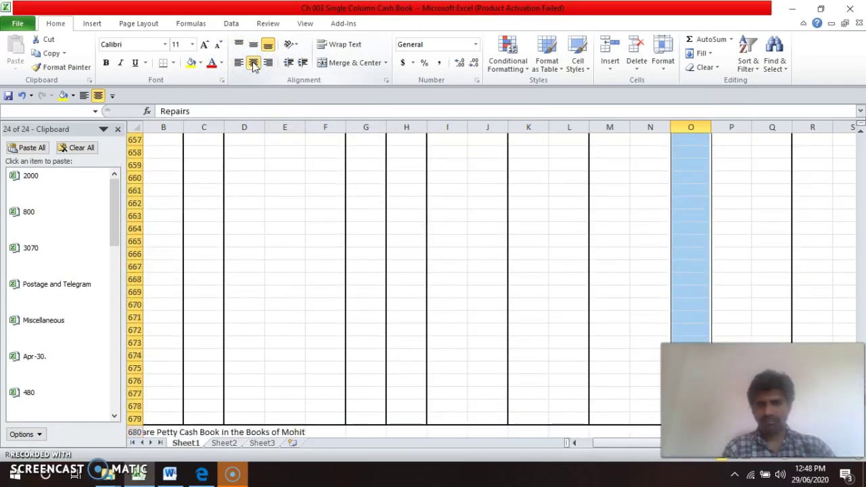
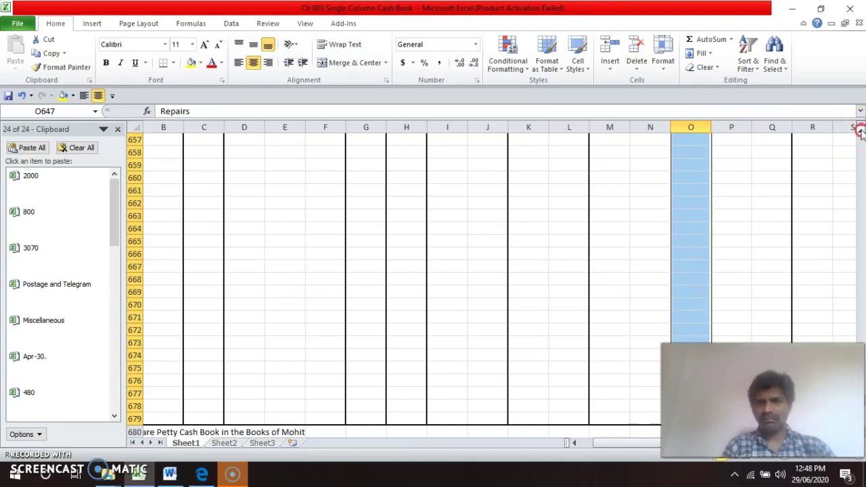
pyautogui.rightClick(860, 132)
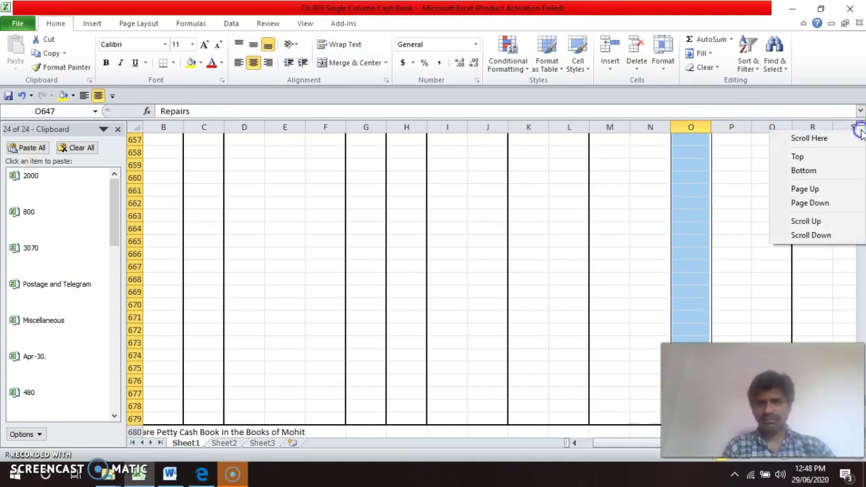
pyautogui.press('Escape')
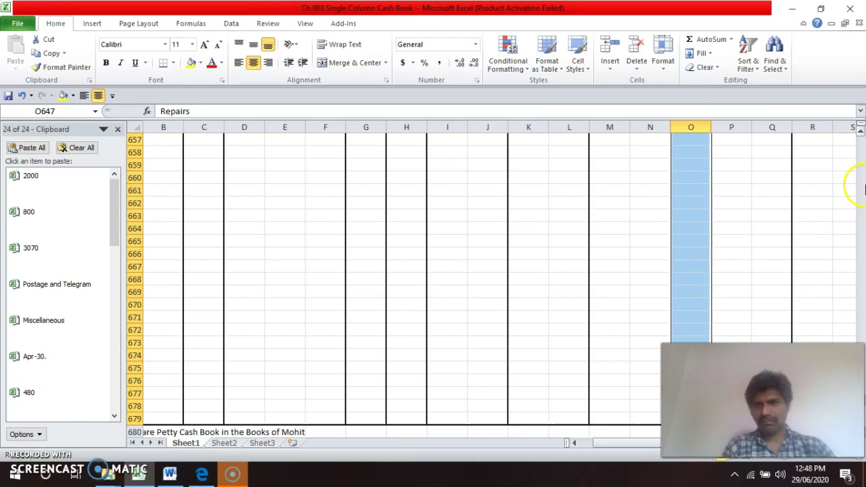
pyautogui.moveTo(859, 135); pyautogui.dragTo(859, 133)
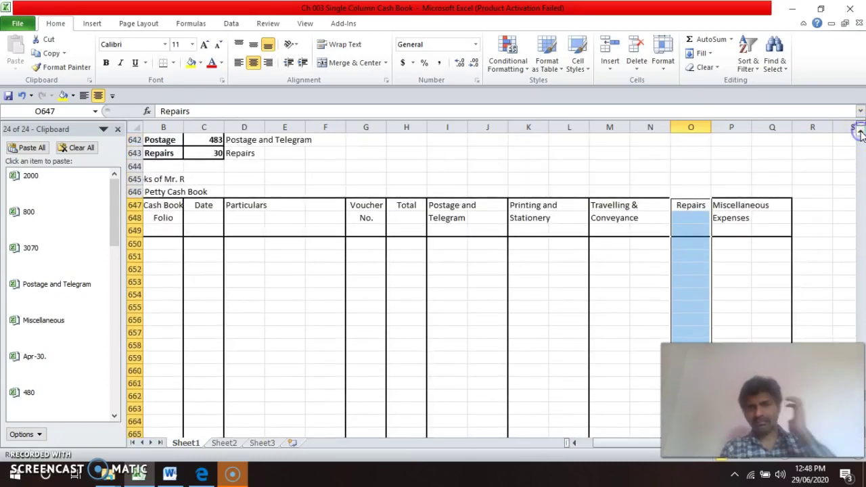
pyautogui.click(255, 63)
pyautogui.click(255, 63)
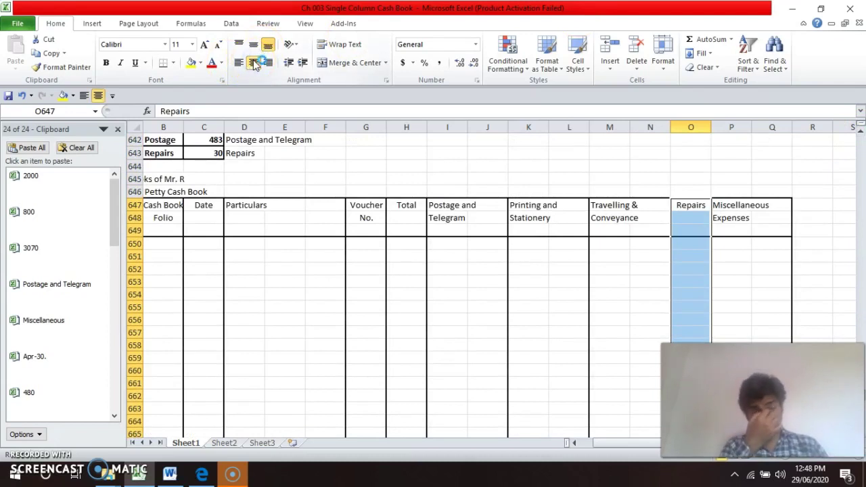
# - Review Pr.3's transaction list above the petty cash book, checking the year and the first dated entries
pyautogui.press('Left')
pyautogui.press('Left')
pyautogui.press('Left')
pyautogui.press('Left')
pyautogui.press('Left')
pyautogui.press('Left')
pyautogui.press('Left')
pyautogui.press('Left')
pyautogui.press('Left')
pyautogui.press('Left')
pyautogui.press('Left')
pyautogui.press('Left')
pyautogui.press('Left')
pyautogui.press('Left')
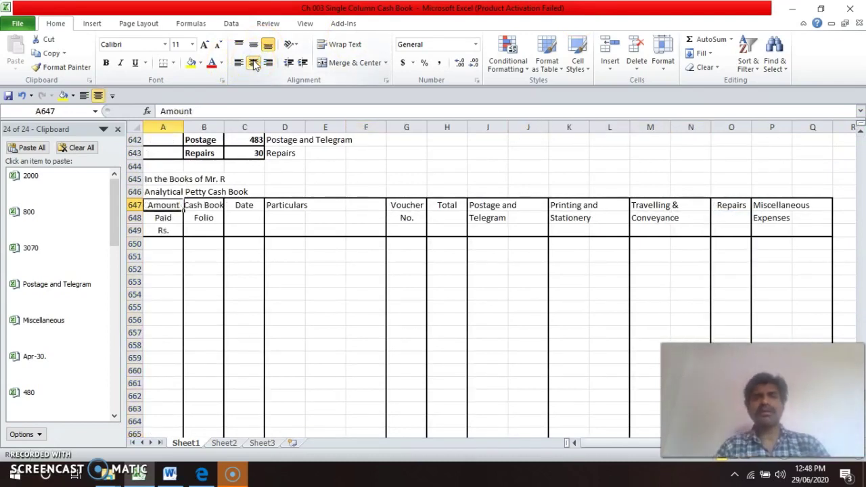
pyautogui.press('Up')
pyautogui.press('Up')
pyautogui.press('Up')
pyautogui.press('Up')
pyautogui.press('Up')
pyautogui.press('Up')
pyautogui.press('Up')
pyautogui.press('Up')
pyautogui.press('Up')
pyautogui.press('Up')
pyautogui.press('Up')
pyautogui.press('Up')
pyautogui.press('Up')
pyautogui.press('Up')
pyautogui.press('Up')
pyautogui.press('Up')
pyautogui.press('Up')
pyautogui.press('Up')
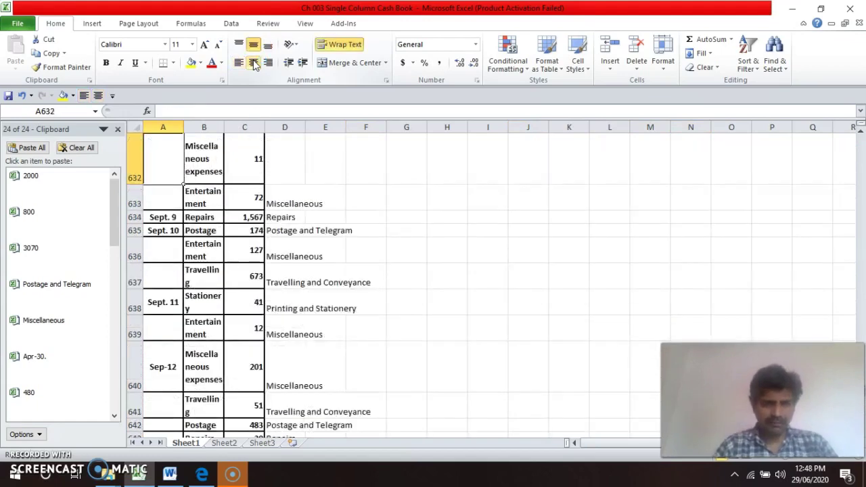
pyautogui.press('Up')
pyautogui.press('Up')
pyautogui.press('Up')
pyautogui.press('Up')
pyautogui.press('Up')
pyautogui.press('Down')
pyautogui.press('Down')
pyautogui.press('Down')
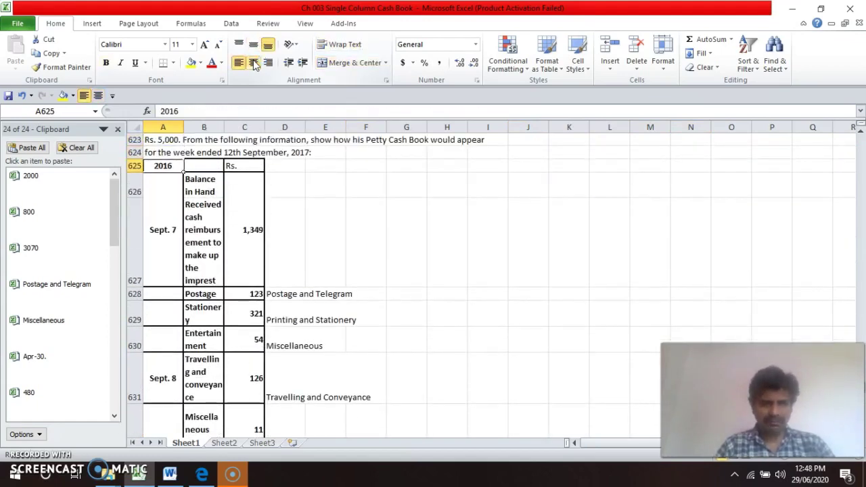
pyautogui.press('Down')
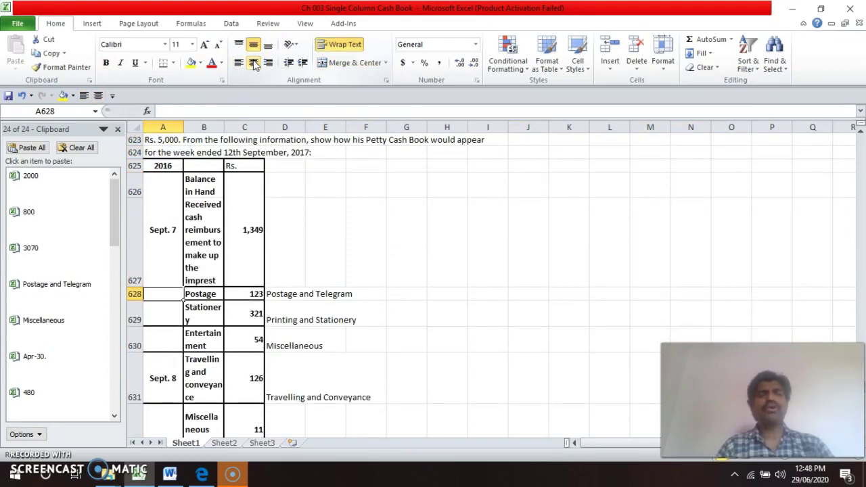
# - Enter the year 2016 in C651 and the date Sept-07. in C652 of the petty cash book's Date column
pyautogui.press('Down')
pyautogui.press('Down')
pyautogui.press('Down')
pyautogui.press('Down')
pyautogui.press('Down')
pyautogui.press('Down')
pyautogui.press('Down')
pyautogui.press('Down')
pyautogui.press('Down')
pyautogui.press('Down')
pyautogui.press('Down')
pyautogui.press('Down')
pyautogui.press('Down')
pyautogui.press('Down')
pyautogui.press('Down')
pyautogui.press('Down')
pyautogui.press('Down')
pyautogui.press('Down')
pyautogui.press('Down')
pyautogui.press('Down')
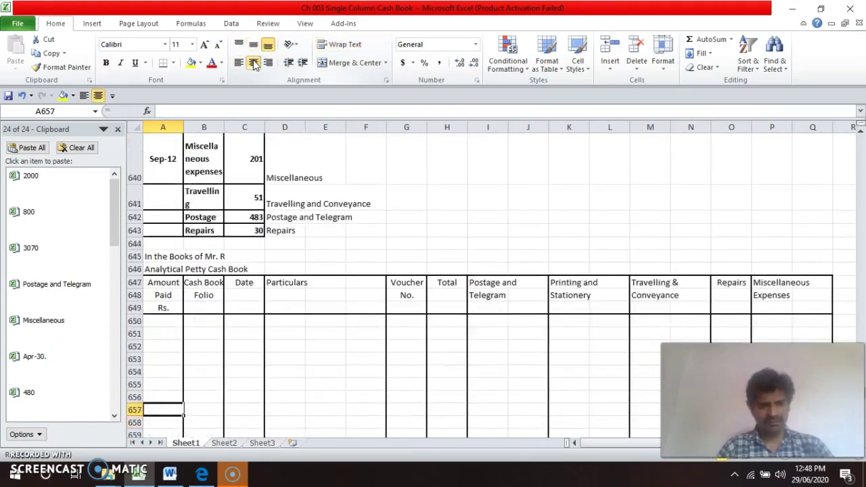
pyautogui.press('Up')
pyautogui.press('Up')
pyautogui.press('Up')
pyautogui.press('Up')
pyautogui.press('Right')
pyautogui.press('Right')
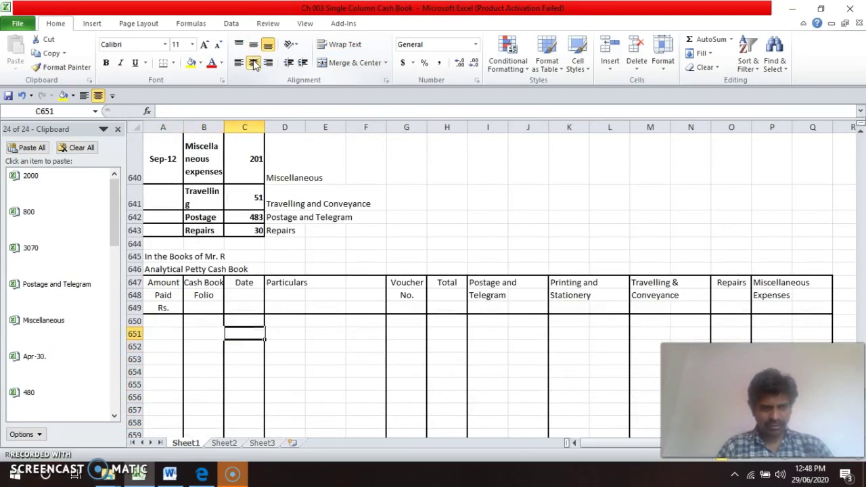
pyautogui.write('2016')
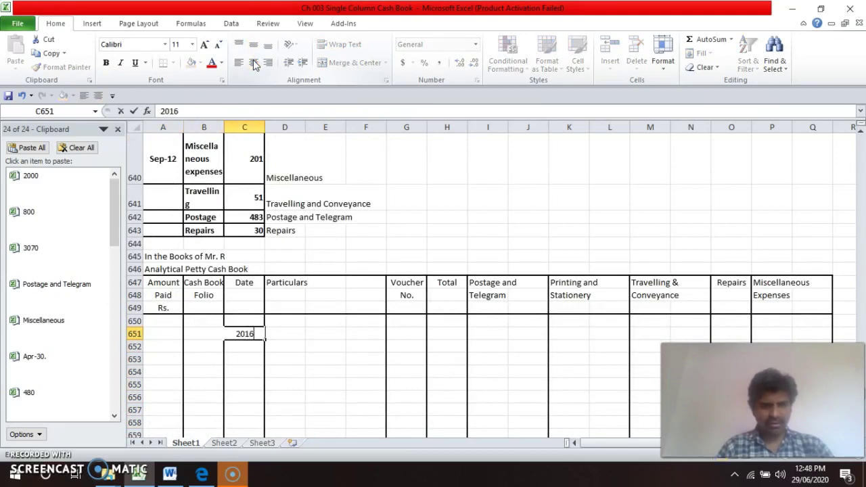
pyautogui.press('Return')
pyautogui.write('Se')
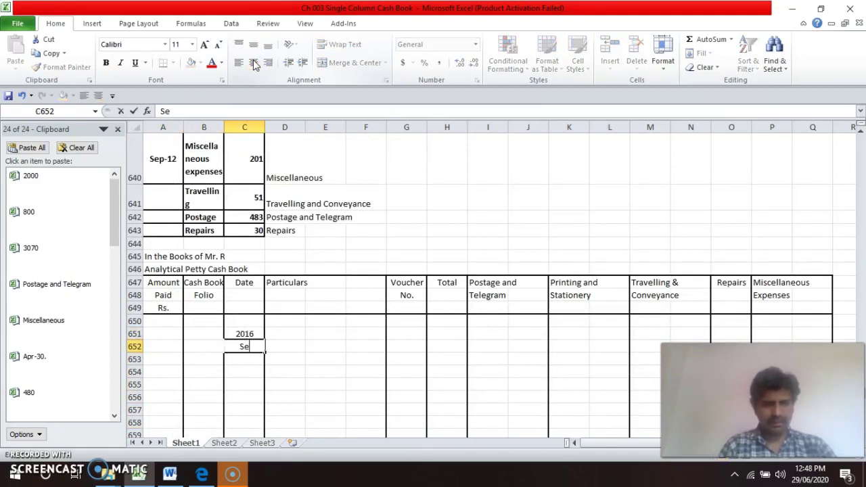
pyautogui.write('pt-07')
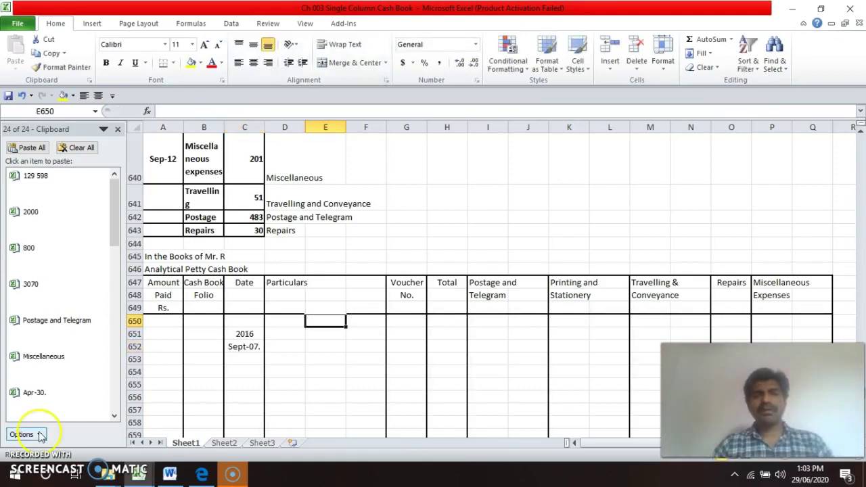
# - Examine the Sept. 7 balance in hand and imprest reimbursement entry in Pr.3's transaction list
pyautogui.press('Down')
pyautogui.press('Up')
pyautogui.press('Up')
pyautogui.press('Up')
pyautogui.press('Up')
pyautogui.press('Up')
pyautogui.press('Up')
pyautogui.press('Up')
pyautogui.press('Up')
pyautogui.press('Up')
pyautogui.press('Up')
pyautogui.press('Up')
pyautogui.press('Up')
pyautogui.press('Up')
pyautogui.press('Up')
pyautogui.press('Up')
pyautogui.press('Up')
pyautogui.press('Up')
pyautogui.press('Up')
pyautogui.press('Up')
pyautogui.press('Up')
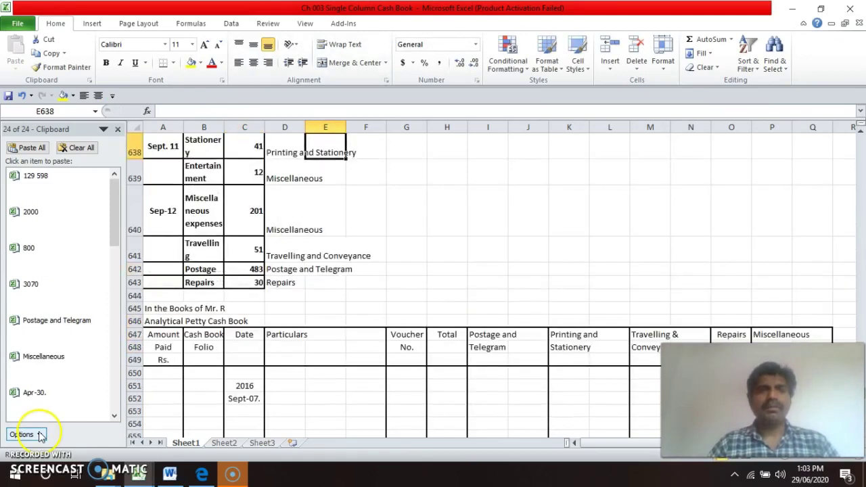
pyautogui.press('Up')
pyautogui.press('Down')
pyautogui.press('Down')
pyautogui.press('Down')
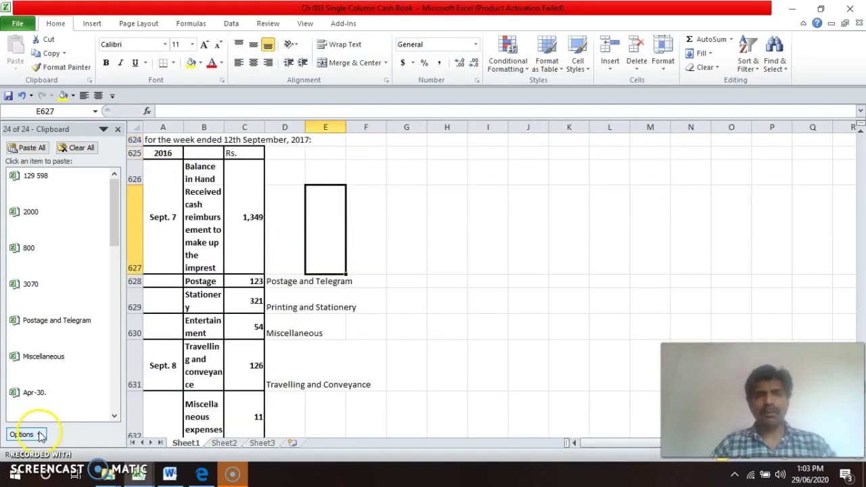
# - Enter To Balance b/d in D652, the Particulars cell of the Sept-07. row in the petty cash book
pyautogui.press('Down')
pyautogui.press('Down')
pyautogui.press('Down')
pyautogui.press('Down')
pyautogui.press('Down')
pyautogui.press('Down')
pyautogui.press('Down')
pyautogui.press('Down')
pyautogui.press('Down')
pyautogui.press('Down')
pyautogui.press('Down')
pyautogui.press('Down')
pyautogui.press('Down')
pyautogui.press('Down')
pyautogui.press('Down')
pyautogui.press('Down')
pyautogui.press('Down')
pyautogui.press('Down')
pyautogui.press('Down')
pyautogui.press('Down')
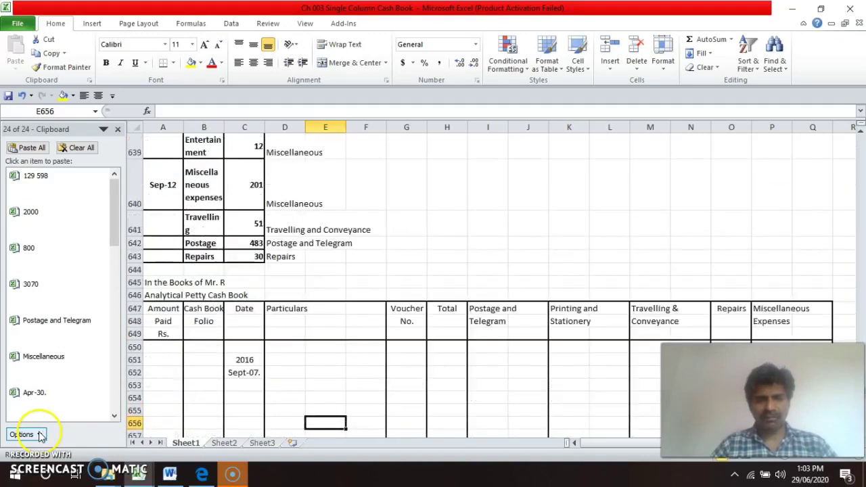
pyautogui.press('Up')
pyautogui.press('Up')
pyautogui.press('Return')
pyautogui.press('Right')
pyautogui.write('To ')
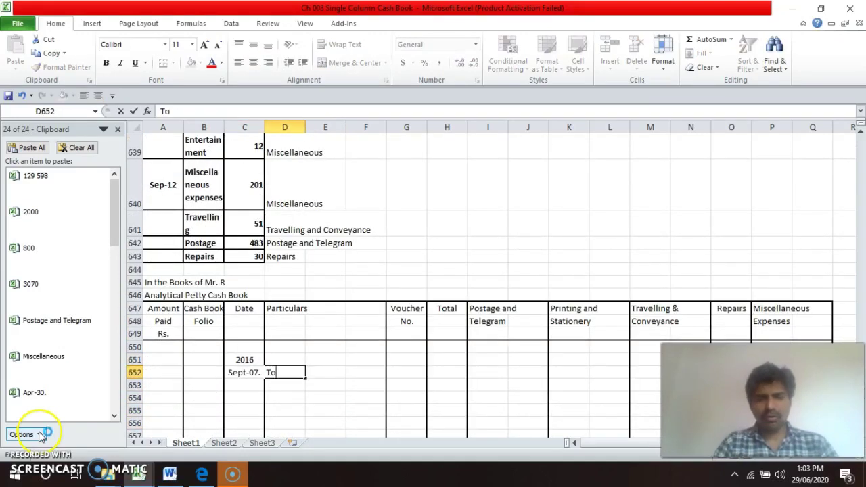
pyautogui.write('Balance b/d')
pyautogui.press('Return')
# - Check the Sept. 7 balance in Pr.3's transaction list and enter 1349 in H652 of the petty cash book's Total column
pyautogui.press('Up')
pyautogui.press('Up')
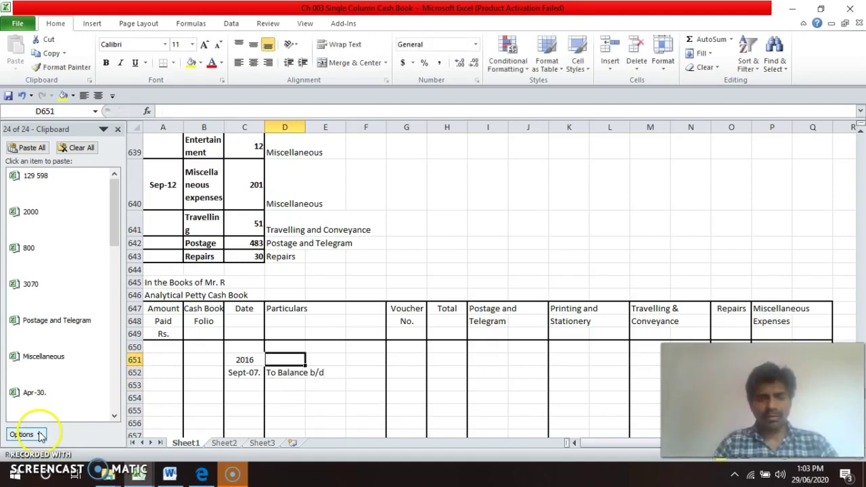
pyautogui.press('pageup')
pyautogui.press('pageup')
pyautogui.press('Down')
pyautogui.press('pagedown')
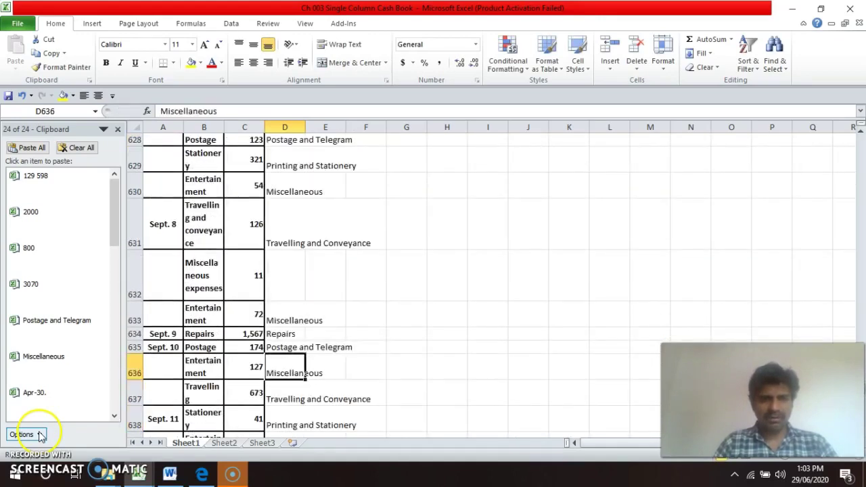
pyautogui.press('pagedown')
pyautogui.press('Down')
pyautogui.press('Right')
pyautogui.press('Right')
pyautogui.press('Right')
pyautogui.press('Right')
pyautogui.write('1349')
pyautogui.press('Return')
pyautogui.press('Up')
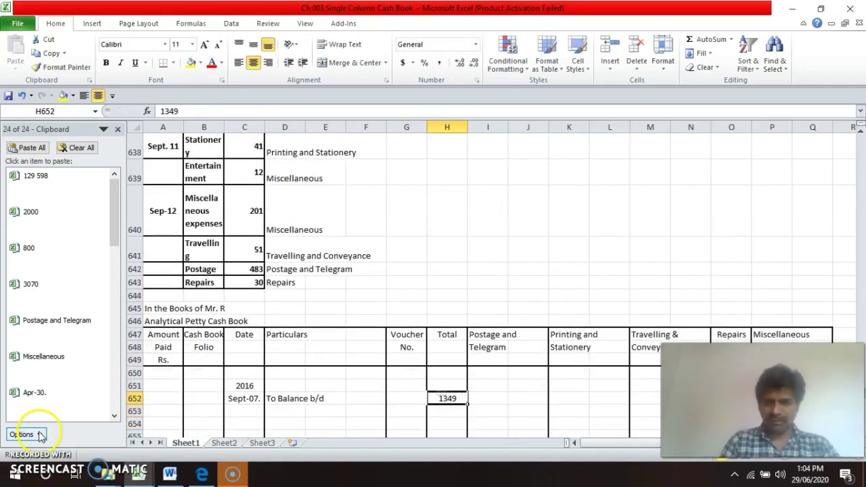
pyautogui.hotkey('ctrl', 'Down')
pyautogui.press('Up')
pyautogui.press('Up')
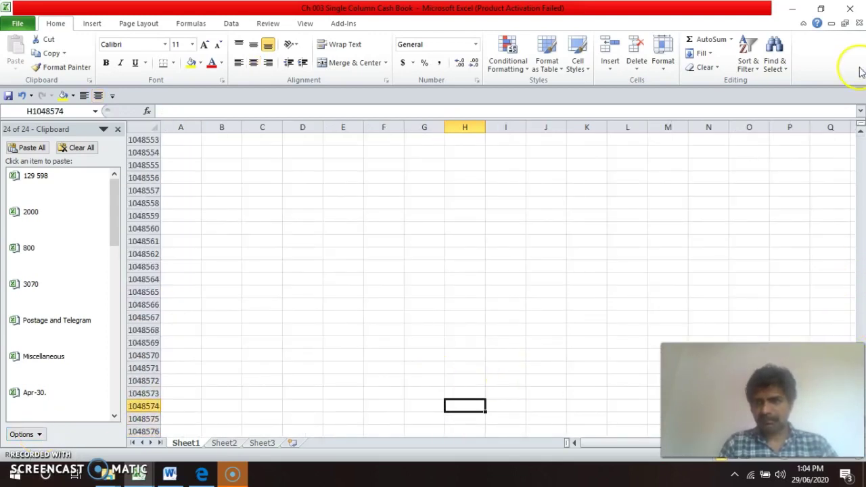
pyautogui.click(860, 133)
pyautogui.click(860, 132)
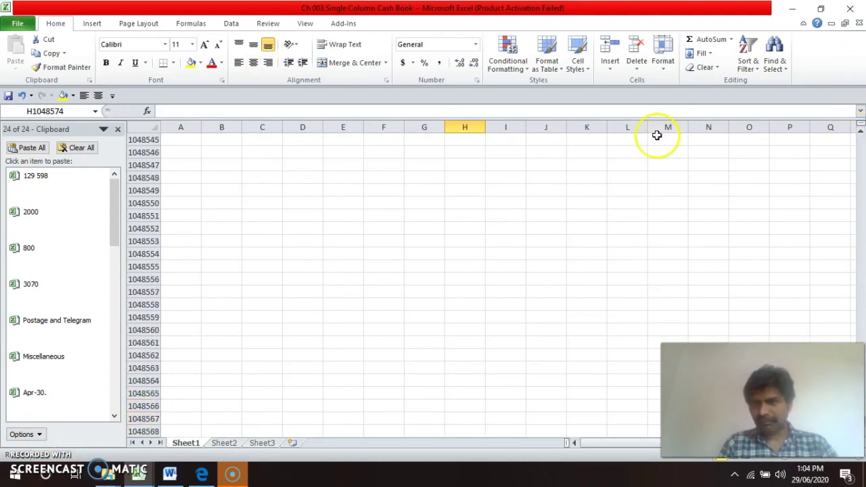
pyautogui.click(249, 141)
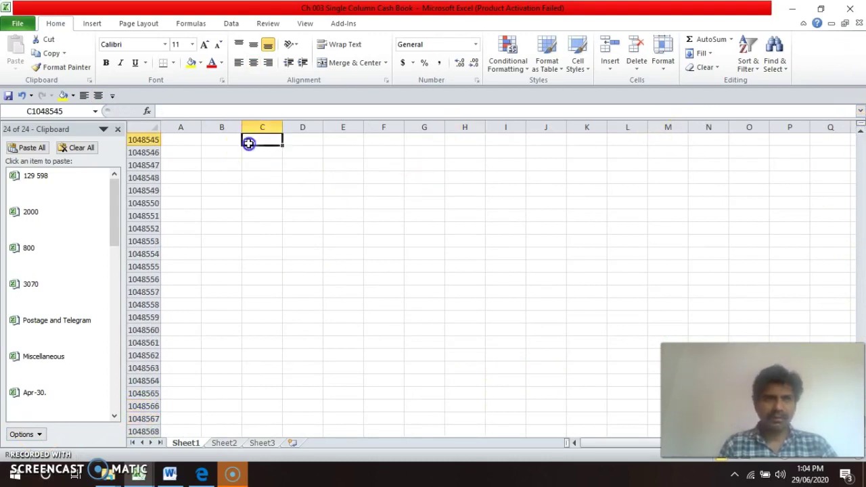
pyautogui.click(73, 111)
pyautogui.write('A1')
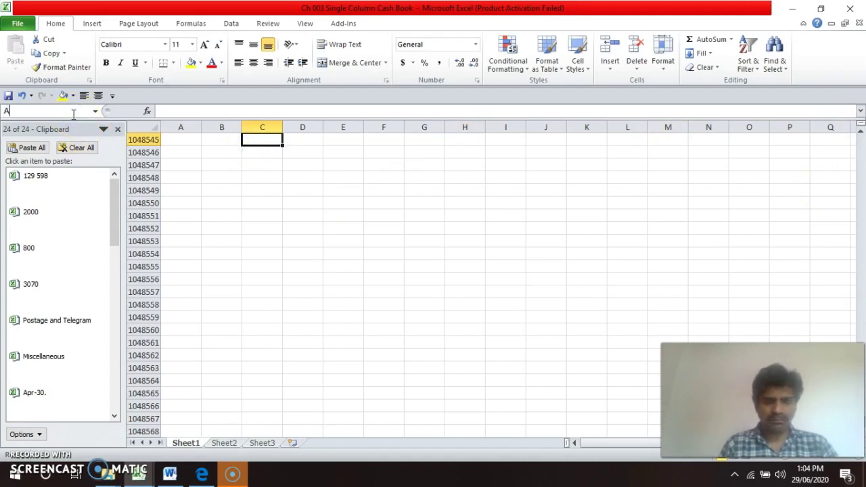
pyautogui.press('Return')
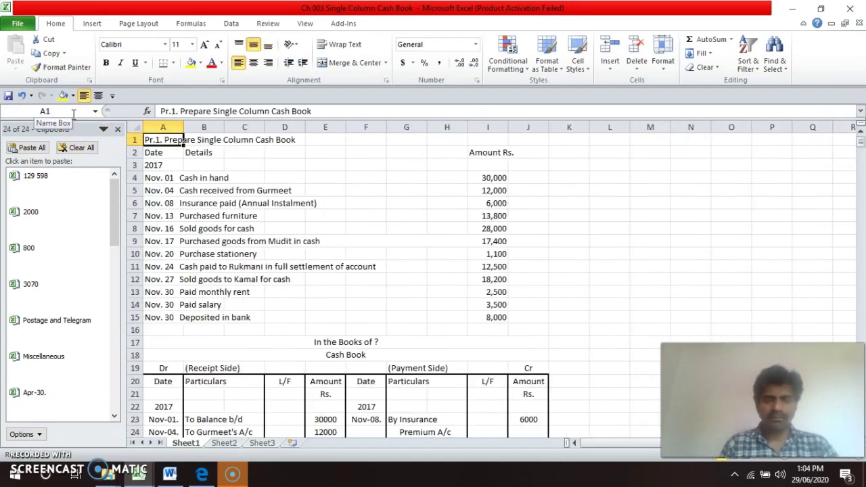
pyautogui.press('Down')
pyautogui.press('pagedown')
pyautogui.press('pagedown')
pyautogui.press('pagedown')
pyautogui.press('pagedown')
pyautogui.press('pagedown')
pyautogui.press('pagedown')
pyautogui.press('pagedown')
pyautogui.press('pagedown')
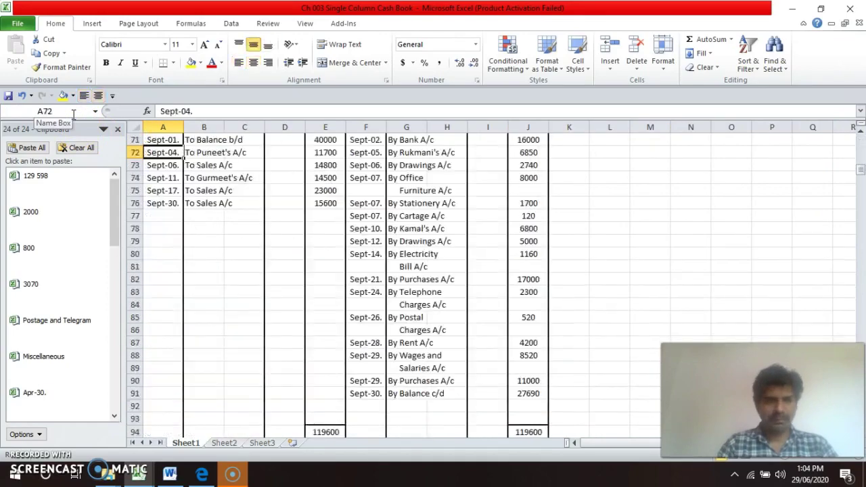
pyautogui.press('pagedown')
pyautogui.press('pagedown')
pyautogui.press('pagedown')
pyautogui.press('pagedown')
pyautogui.press('pagedown')
pyautogui.press('pagedown')
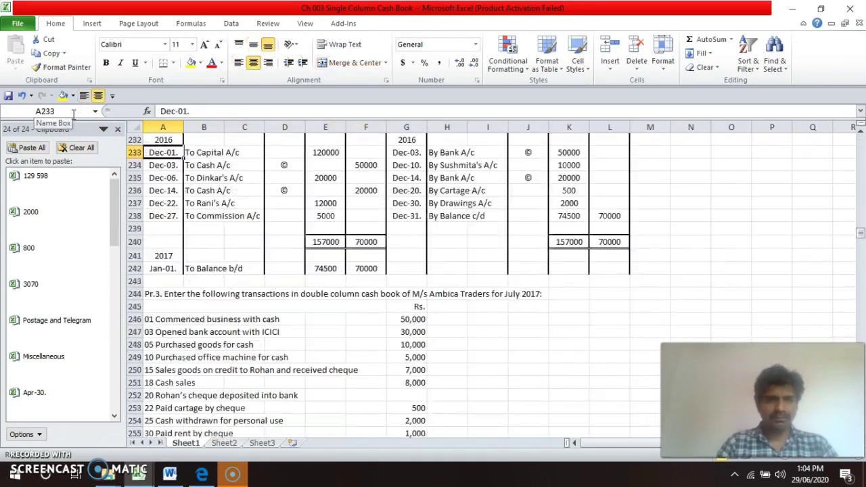
pyautogui.press('pagedown')
pyautogui.press('pagedown')
pyautogui.press('pagedown')
pyautogui.press('pagedown')
pyautogui.press('pagedown')
pyautogui.press('pagedown')
pyautogui.press('pagedown')
pyautogui.press('pagedown')
pyautogui.press('pagedown')
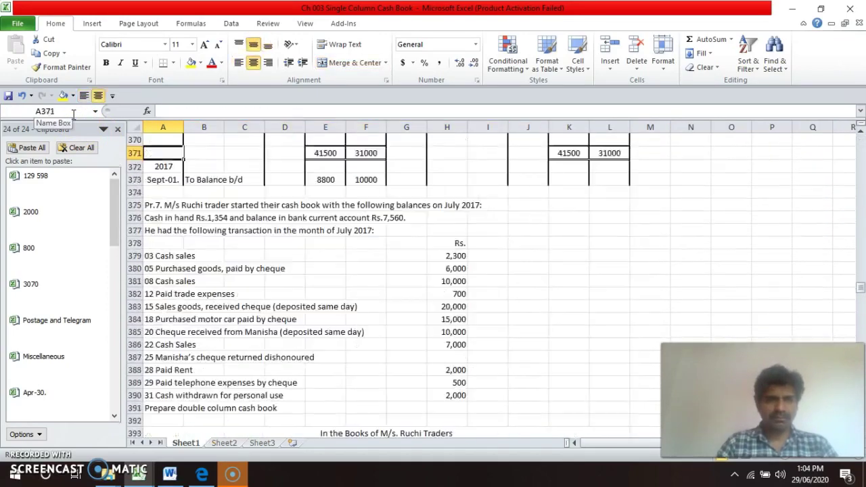
pyautogui.press('pagedown')
pyautogui.press('pagedown')
pyautogui.press('pagedown')
pyautogui.press('pagedown')
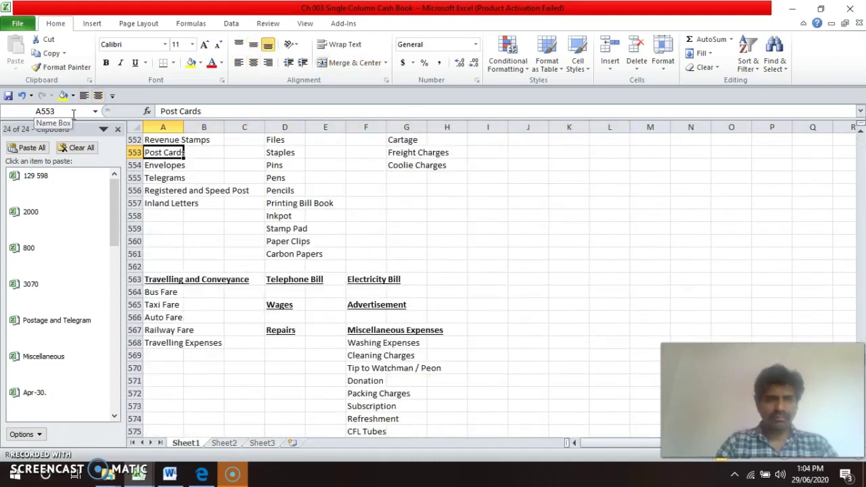
pyautogui.press('pagedown')
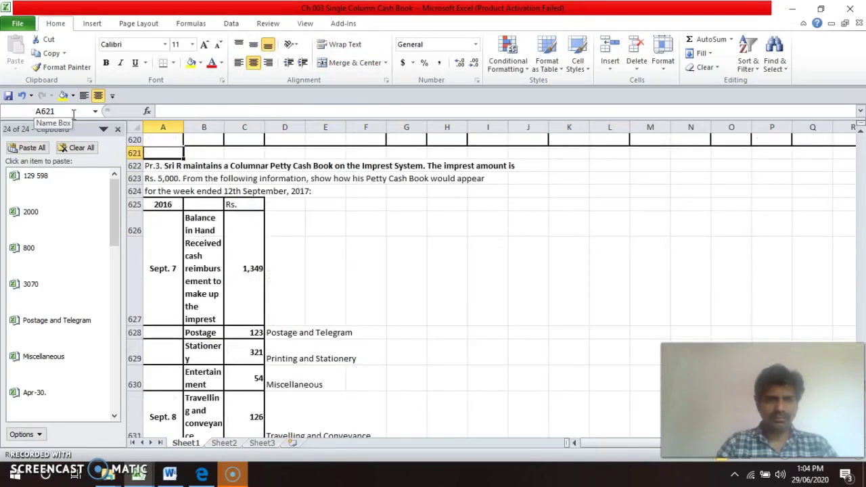
pyautogui.press('pagedown')
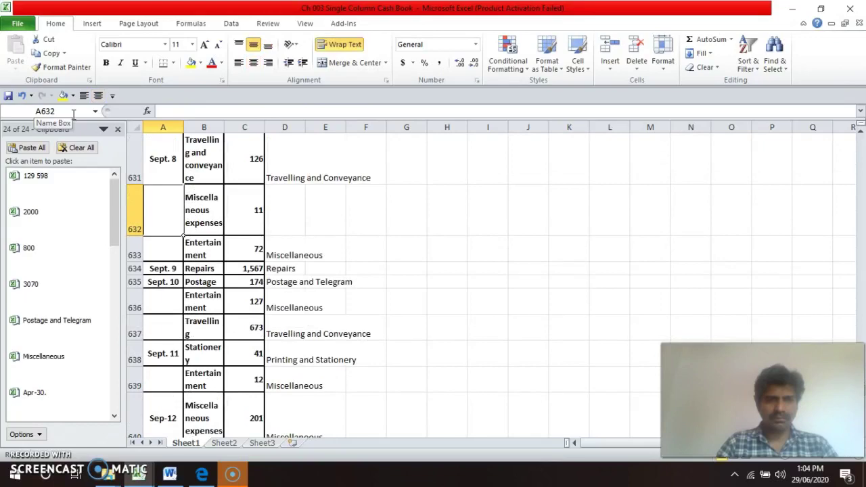
pyautogui.press('pagedown')
pyautogui.press('pagedown')
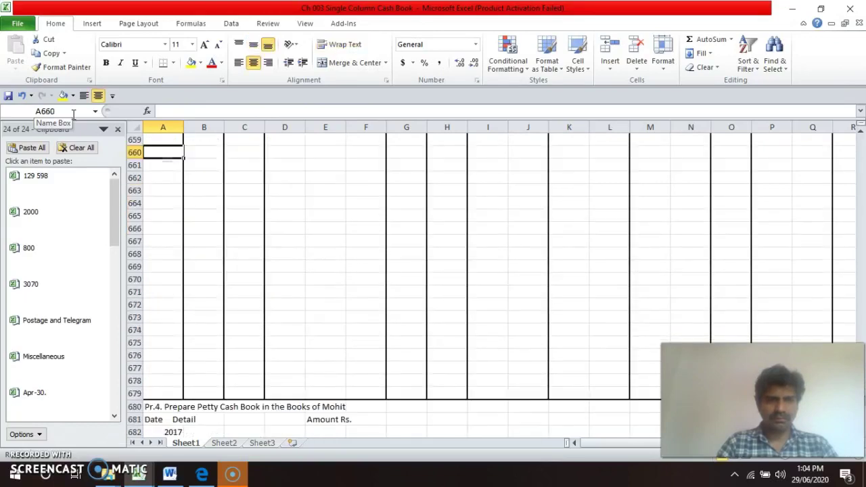
# - Reread Pr.3's problem statement on the imprest system and its first dated entry, Sept. 7
pyautogui.press('pageup')
pyautogui.press('pageup')
pyautogui.press('pageup')
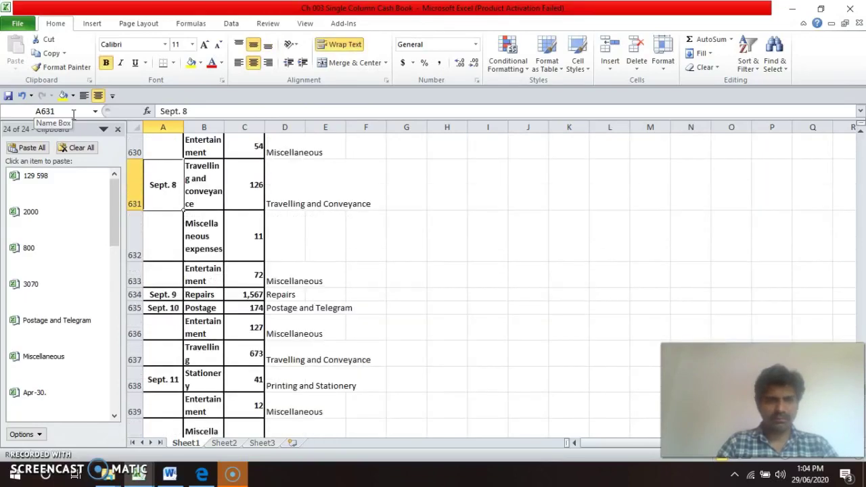
pyautogui.press('Down')
pyautogui.press('Down')
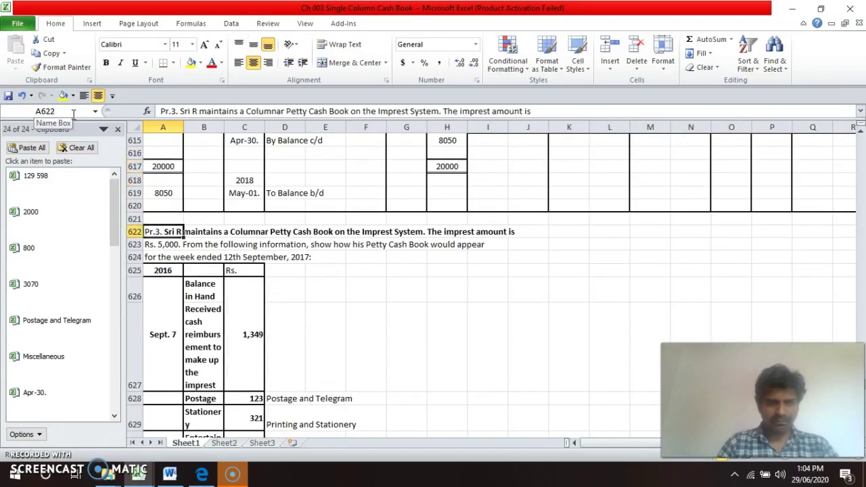
pyautogui.press('pagedown')
pyautogui.press('Up')
pyautogui.press('Up')
pyautogui.press('Up')
pyautogui.press('Up')
pyautogui.press('Up')
pyautogui.press('Up')
pyautogui.press('Up')
pyautogui.press('Up')
pyautogui.press('Up')
pyautogui.press('Up')
pyautogui.press('Up')
pyautogui.press('Up')
pyautogui.press('Up')
pyautogui.press('Up')
pyautogui.press('Up')
pyautogui.press('Up')
pyautogui.press('Up')
pyautogui.press('Down')
pyautogui.press('Down')
pyautogui.press('Down')
pyautogui.press('Down')
pyautogui.press('Down')
pyautogui.press('Down')
pyautogui.press('Down')
pyautogui.press('Down')
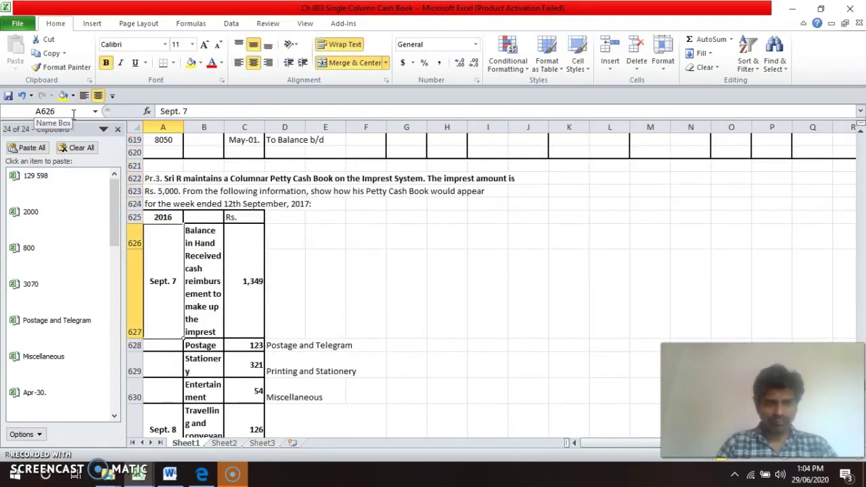
# - Compare the opening balance row of the petty cash book with the Sept. 7 balance and reimbursement entry in Pr.3's list
pyautogui.press('pagedown')
pyautogui.press('Down')
pyautogui.press('Up')
pyautogui.press('Up')
pyautogui.press('Right')
pyautogui.press('Right')
pyautogui.press('Up')
pyautogui.press('Right')
pyautogui.press('Right')
pyautogui.press('Right')
pyautogui.press('Right')
pyautogui.press('Right')
pyautogui.press('Up')
pyautogui.press('Up')
pyautogui.press('Up')
pyautogui.press('Up')
pyautogui.press('Up')
pyautogui.press('Up')
pyautogui.press('Up')
pyautogui.press('Up')
pyautogui.press('Up')
pyautogui.press('Up')
pyautogui.press('Up')
pyautogui.press('Up')
pyautogui.press('Up')
pyautogui.press('Up')
pyautogui.press('Up')
pyautogui.press('Up')
pyautogui.press('Up')
pyautogui.press('Up')
pyautogui.press('Up')
pyautogui.press('Up')
pyautogui.press('Up')
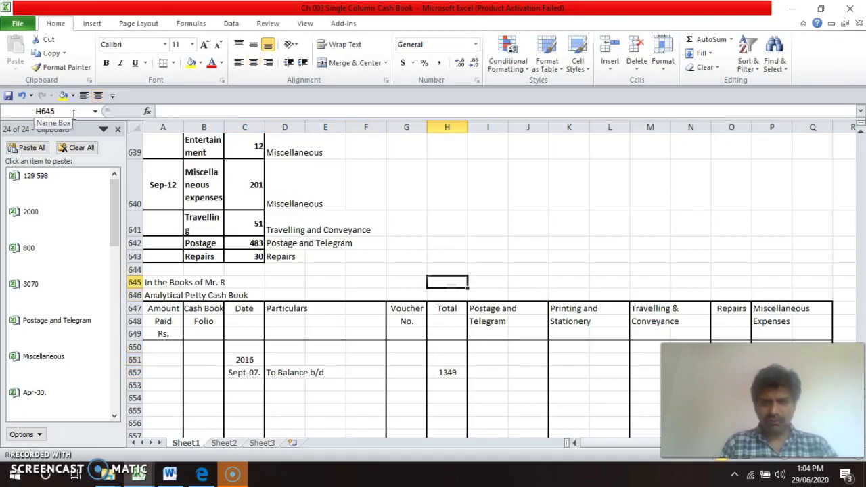
pyautogui.press('Up')
pyautogui.press('Up')
pyautogui.press('Up')
pyautogui.press('Up')
pyautogui.press('Up')
pyautogui.press('Up')
pyautogui.press('Down')
pyautogui.press('Down')
pyautogui.press('Down')
pyautogui.press('Down')
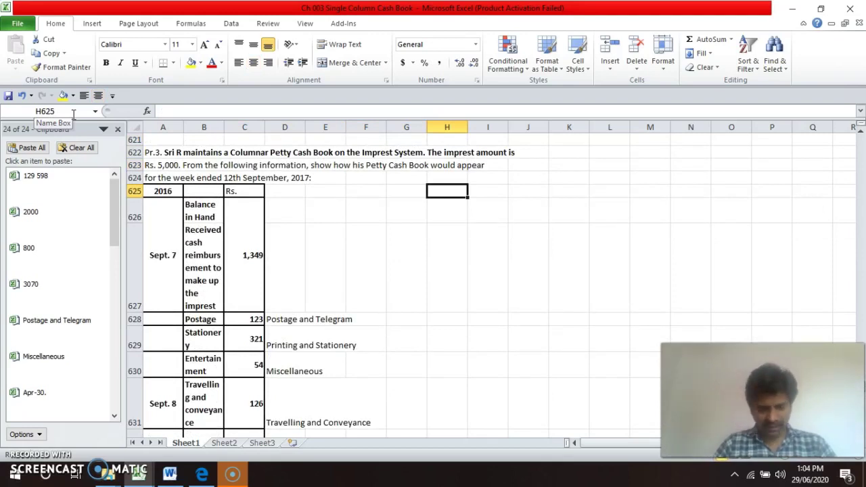
# - Clear the opening balance amount from H652 in the Total column of Pr.3's analytical petty cash book
pyautogui.press('Down')
pyautogui.press('Down')
pyautogui.press('Down')
pyautogui.press('Down')
pyautogui.press('Down')
pyautogui.press('Down')
pyautogui.press('Down')
pyautogui.press('Down')
pyautogui.press('Down')
pyautogui.press('Down')
pyautogui.press('Down')
pyautogui.press('Down')
pyautogui.press('Down')
pyautogui.press('Down')
pyautogui.press('Down')
pyautogui.press('Down')
pyautogui.press('Down')
pyautogui.press('Down')
pyautogui.press('Down')
pyautogui.press('Down')
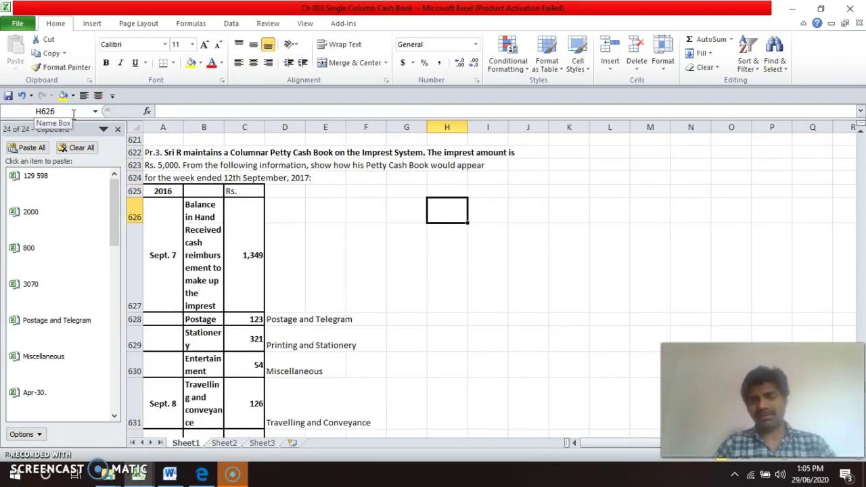
pyautogui.press('Up')
pyautogui.press('Left')
pyautogui.press('Left')
pyautogui.press('Left')
pyautogui.press('Left')
pyautogui.press('Left')
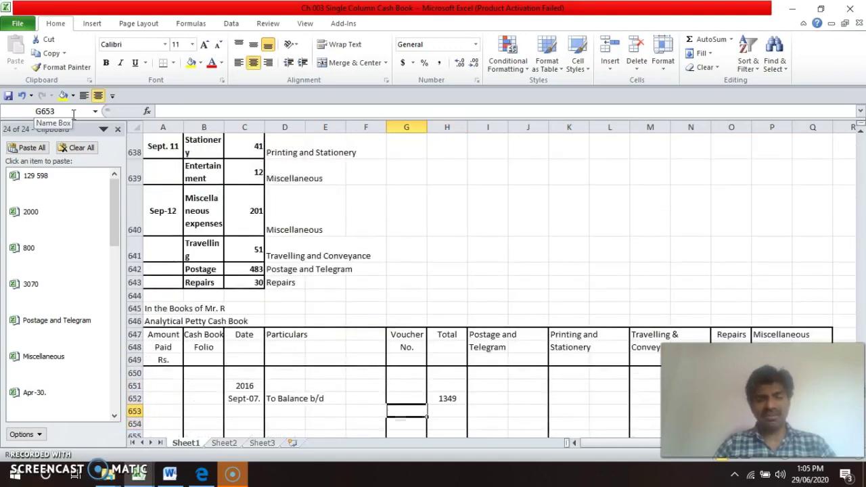
pyautogui.press('Up')
pyautogui.press('Right')
pyautogui.press('Right')
pyautogui.press('Right')
pyautogui.press('Right')
pyautogui.press('Right')
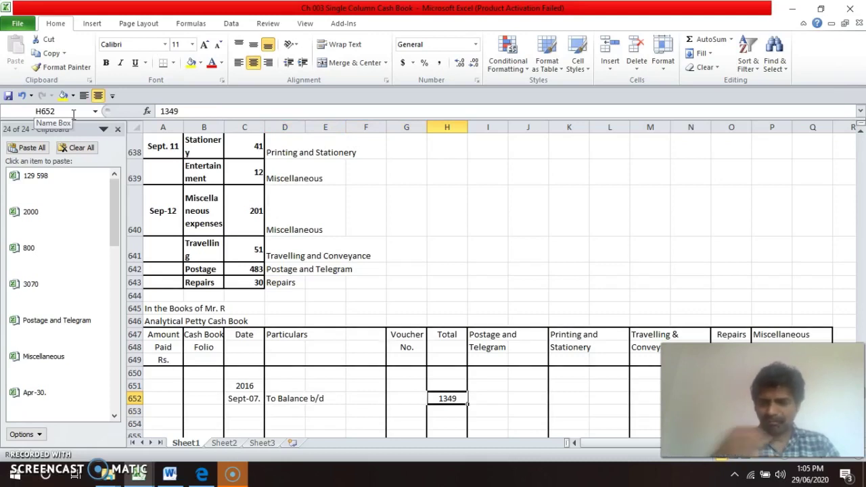
pyautogui.press('Delete')
# - Enter 1349 in A652, the Amount column of the To Balance b/d row
pyautogui.press('Left')
pyautogui.press('Left')
pyautogui.press('Left')
pyautogui.press('Left')
pyautogui.press('Left')
pyautogui.press('Left')
pyautogui.press('Left')
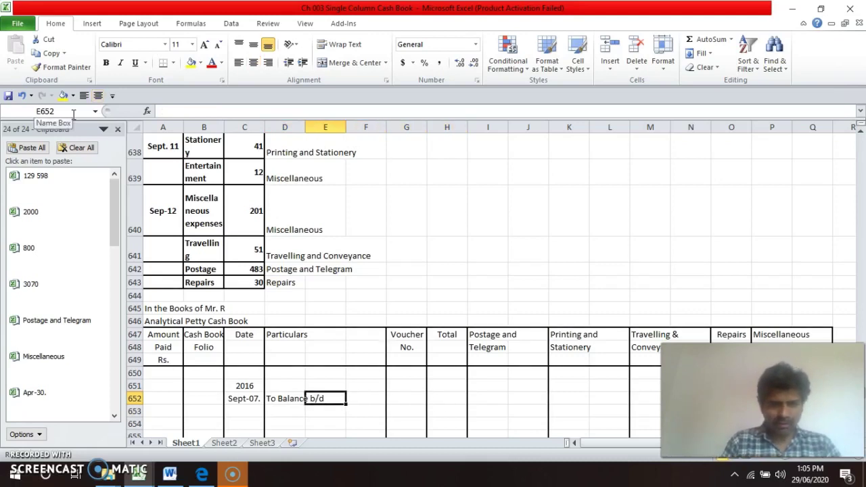
pyautogui.write('1349')
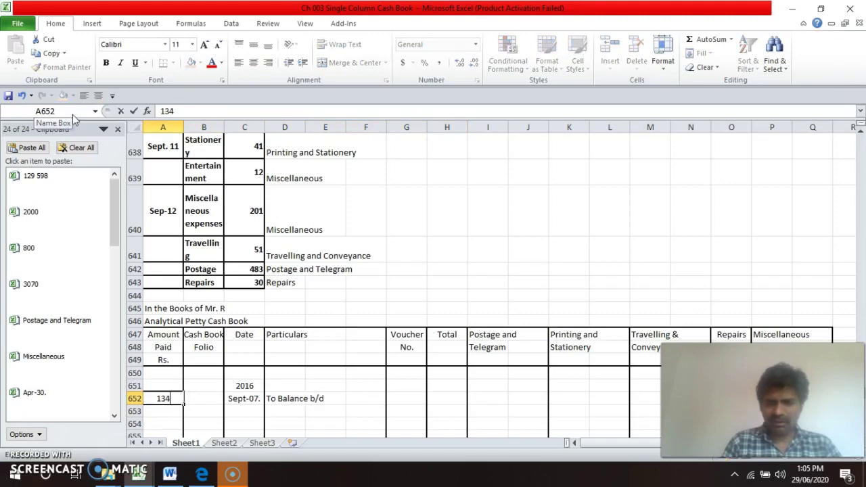
pyautogui.press('Return')
# - Check Pr.3's transaction list above the petty cash book for the Sept. 7 cash reimbursement entry
pyautogui.press('Up')
pyautogui.press('Up')
pyautogui.press('Up')
pyautogui.press('Up')
pyautogui.press('Up')
pyautogui.press('Up')
pyautogui.press('Up')
pyautogui.press('Up')
pyautogui.press('Up')
pyautogui.press('Up')
pyautogui.press('Up')
pyautogui.press('Up')
pyautogui.press('Up')
pyautogui.press('Up')
pyautogui.press('Up')
pyautogui.press('Up')
pyautogui.press('Up')
pyautogui.press('Up')
pyautogui.press('Up')
pyautogui.press('Up')
pyautogui.press('Up')
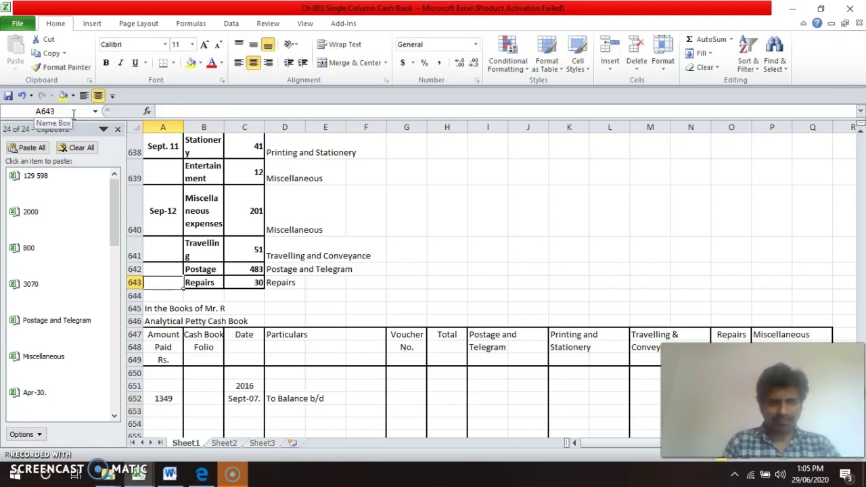
pyautogui.press('Down')
pyautogui.press('Down')
pyautogui.press('Down')
pyautogui.press('Down')
pyautogui.press('Down')
pyautogui.press('Down')
pyautogui.press('Down')
pyautogui.press('Down')
pyautogui.press('Down')
pyautogui.press('Down')
pyautogui.press('Down')
pyautogui.press('Down')
pyautogui.press('Down')
pyautogui.press('Down')
pyautogui.press('Down')
pyautogui.press('Down')
pyautogui.press('Down')
pyautogui.press('Down')
pyautogui.press('Down')
pyautogui.press('Down')
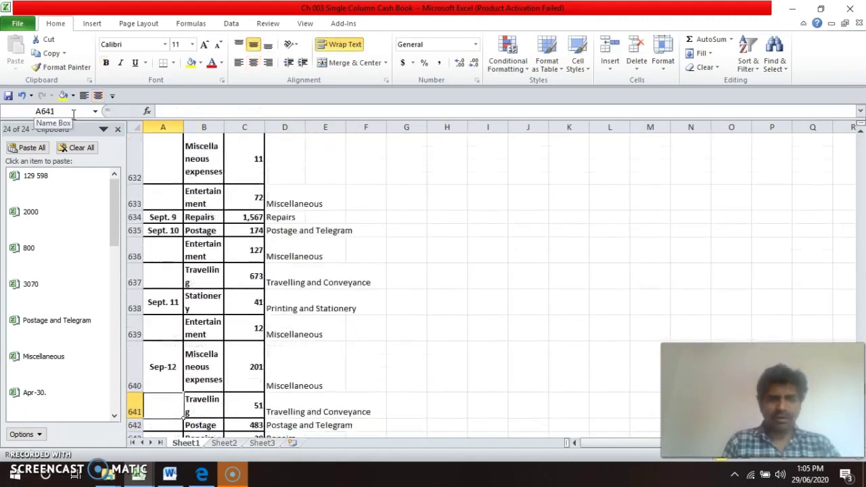
# - Fill the date Sept-07. down into C653 and enter To Cash (5000 - 1349) as its Particulars in D653
pyautogui.press('Right')
pyautogui.press('Right')
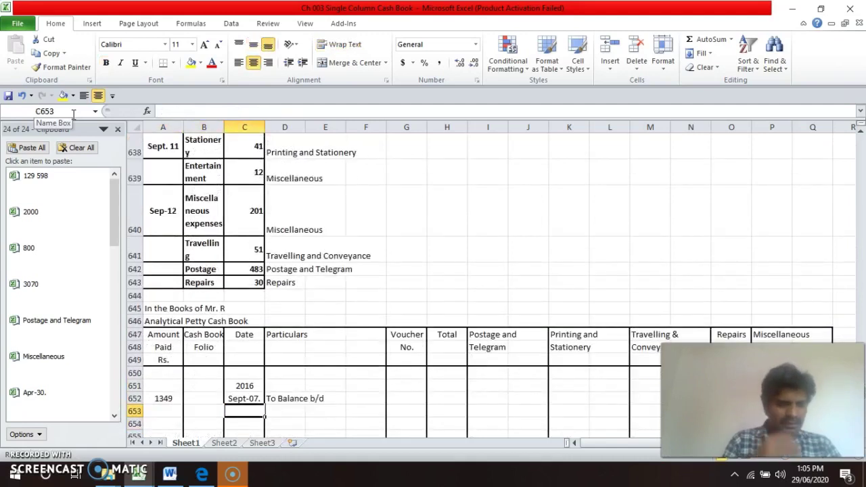
pyautogui.hotkey('ctrl', 'd')
pyautogui.press('Right')
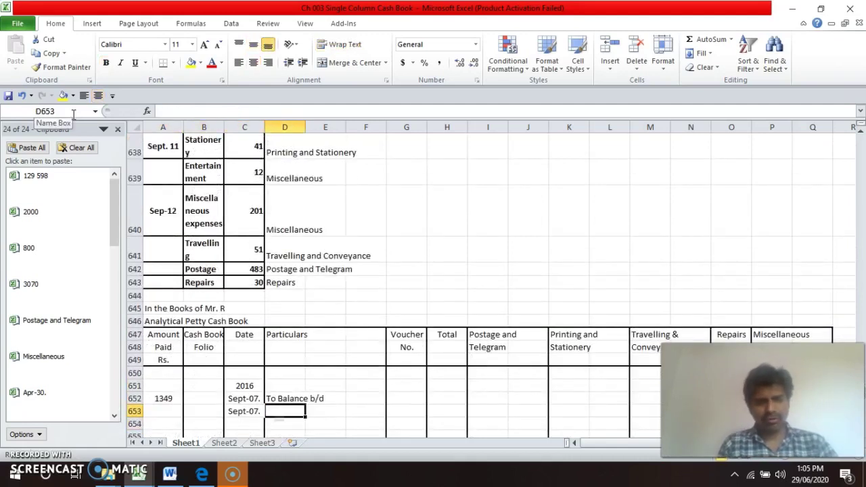
pyautogui.hotkey('ctrl', 'd')
pyautogui.write('To Cas')
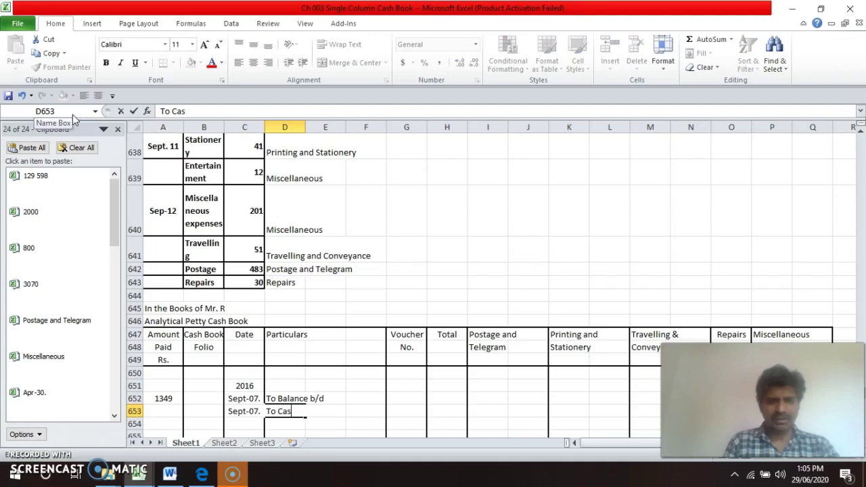
pyautogui.write('h (')
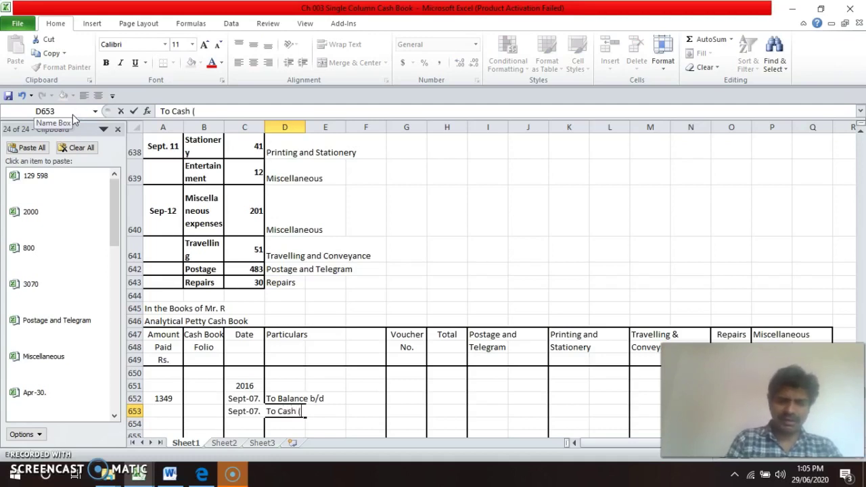
pyautogui.write('5000')
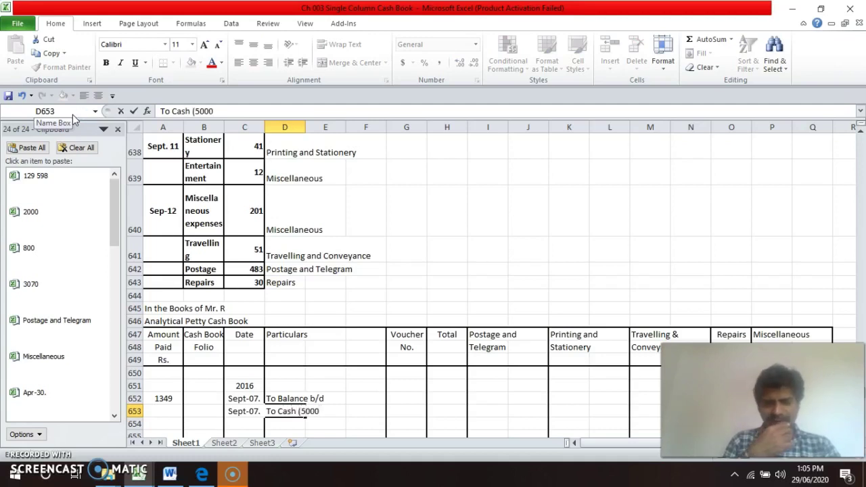
pyautogui.write(' - 1349)')
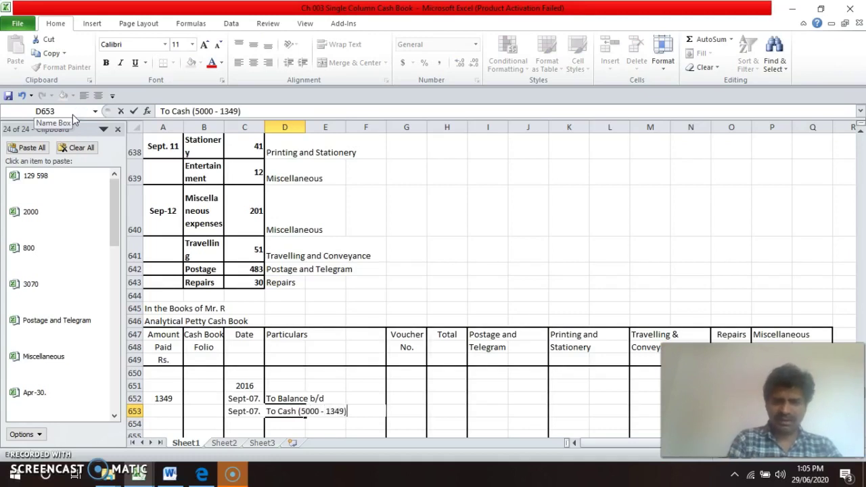
pyautogui.hotkey('ctrl', 'Return')
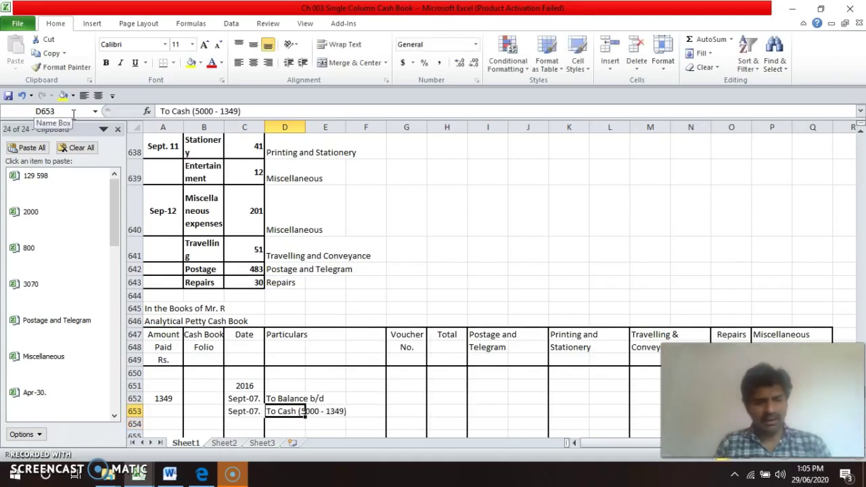
# - Copy (5000 - 1349) from D653's text and enter it in A653 as the formula =(5000 - 1349)
pyautogui.press('F2')
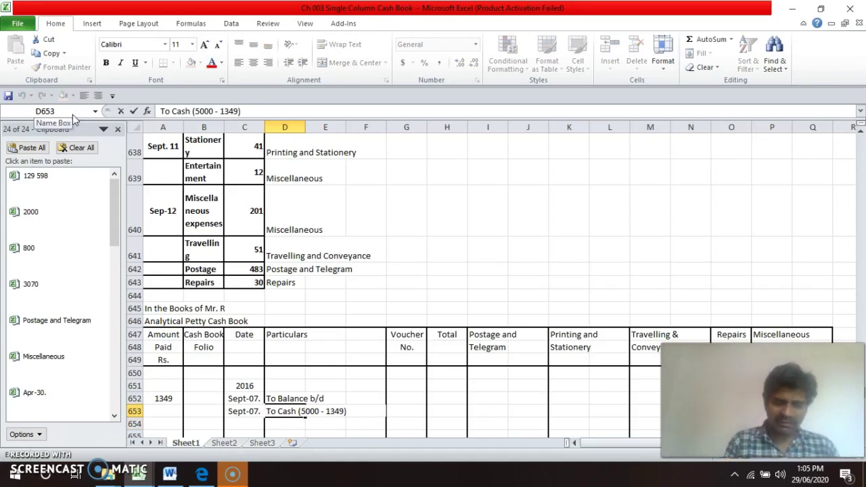
pyautogui.hotkey('shift', 'Left')
pyautogui.hotkey('shift', 'Left')
pyautogui.hotkey('shift', 'Left')
pyautogui.hotkey('shift', 'Left')
pyautogui.hotkey('shift', 'Left')
pyautogui.hotkey('shift', 'Left')
pyautogui.hotkey('shift', 'Left')
pyautogui.hotkey('shift', 'Left')
pyautogui.hotkey('shift', 'Left')
pyautogui.hotkey('shift', 'Left')
pyautogui.hotkey('shift', 'Left')
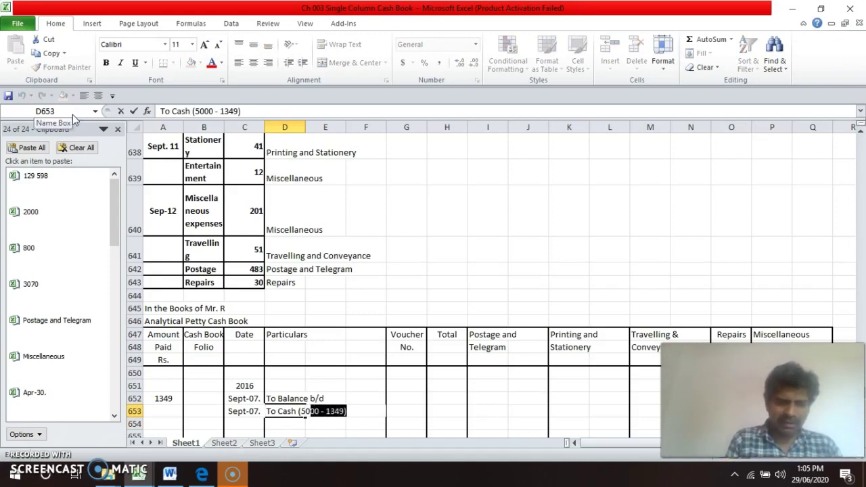
pyautogui.hotkey('ctrl', 'c')
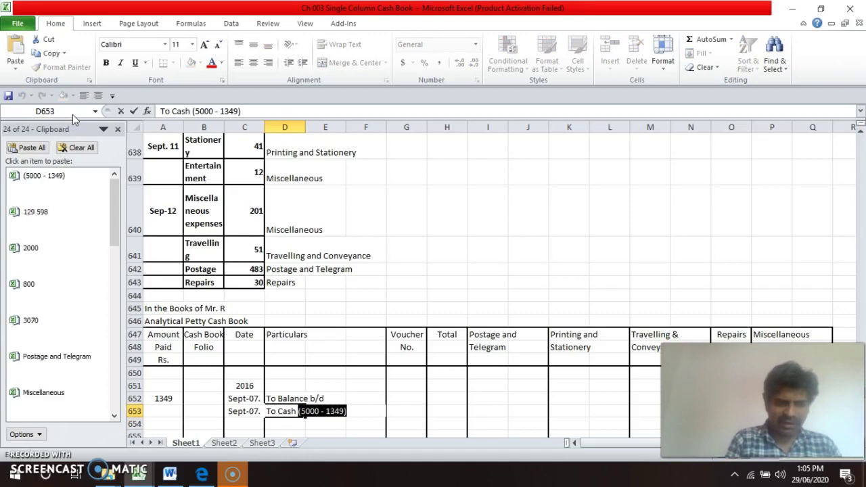
pyautogui.press('Escape')
pyautogui.press('Home')
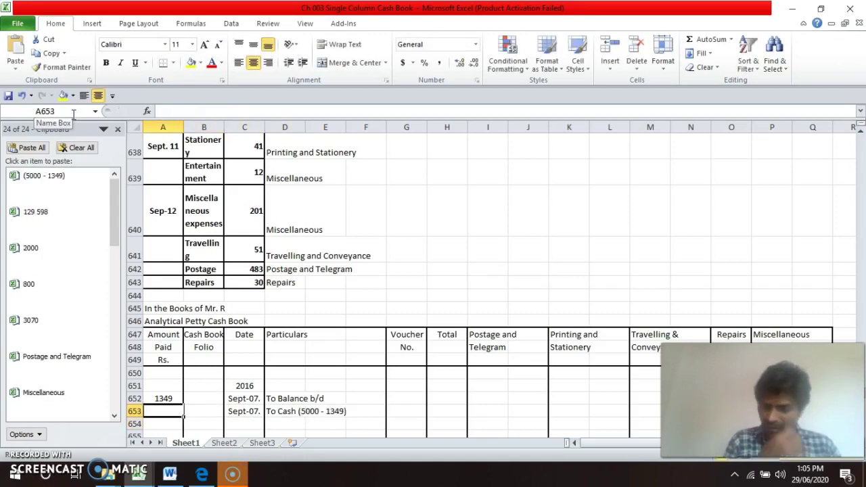
pyautogui.write('=')
pyautogui.hotkey('ctrl', 'v')
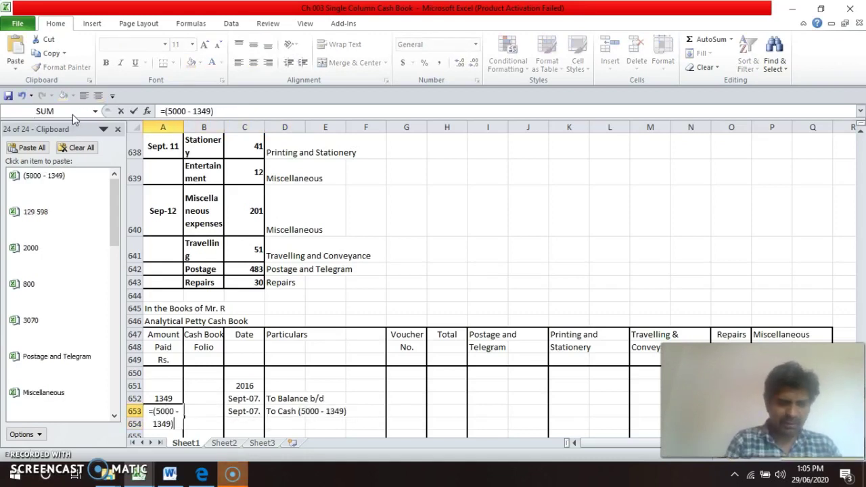
pyautogui.press('Return')
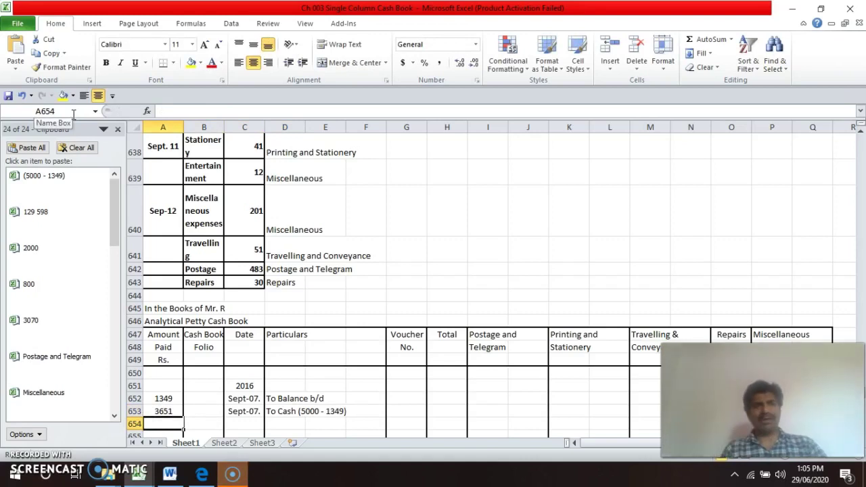
# - Review the Sept. 7 expense entries in Pr.3's list, starting with Postage, against the next blank petty cash book row
pyautogui.press('Down')
pyautogui.press('Up')
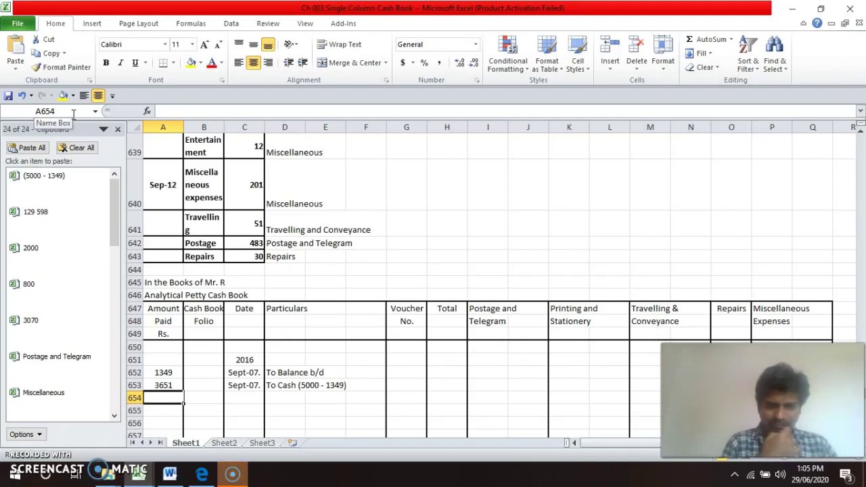
pyautogui.press('Right')
pyautogui.press('Right')
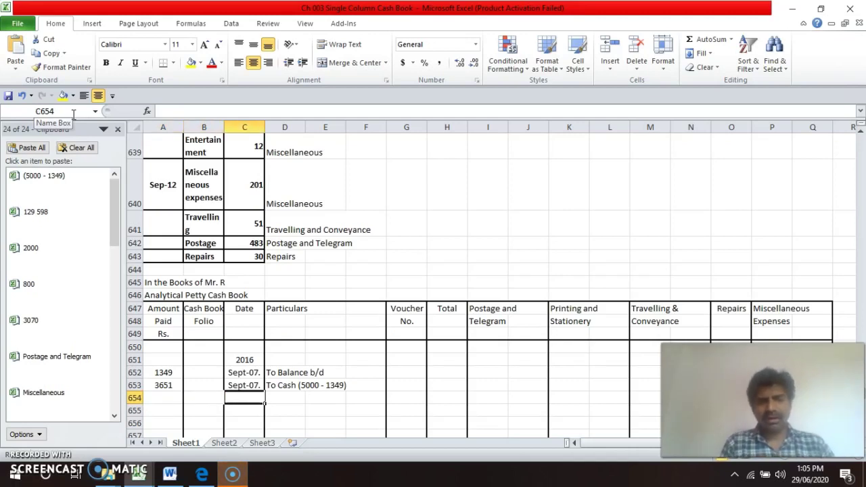
pyautogui.press('Up')
pyautogui.press('Up')
pyautogui.press('Up')
pyautogui.press('Up')
pyautogui.press('Up')
pyautogui.press('Up')
pyautogui.press('Up')
pyautogui.press('Up')
pyautogui.press('Up')
pyautogui.press('Up')
pyautogui.press('Up')
pyautogui.press('Up')
pyautogui.press('Up')
pyautogui.press('Up')
pyautogui.press('Up')
pyautogui.press('Up')
pyautogui.press('Up')
pyautogui.press('Up')
pyautogui.press('Up')
pyautogui.press('Up')
pyautogui.press('Up')
pyautogui.press('Up')
pyautogui.press('Up')
pyautogui.press('Up')
pyautogui.press('Up')
pyautogui.press('Up')
pyautogui.press('Up')
pyautogui.press('Up')
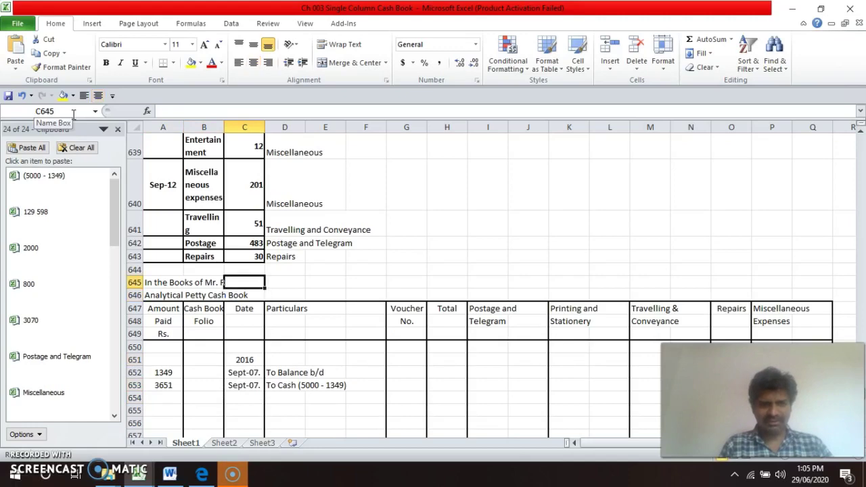
pyautogui.press('Down')
pyautogui.press('Down')
pyautogui.press('Down')
pyautogui.press('Down')
pyautogui.press('Down')
pyautogui.press('Down')
pyautogui.press('Down')
pyautogui.press('Down')
pyautogui.press('Down')
pyautogui.press('Down')
pyautogui.press('Down')
pyautogui.press('Down')
pyautogui.press('Down')
pyautogui.press('Down')
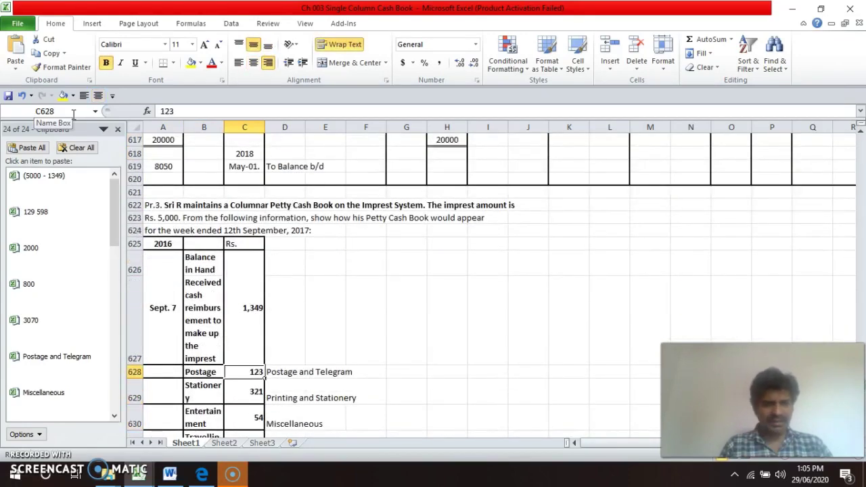
# - Review Pr.3's expense entries and the expense heads noted beside them, from the Sept. 7 Postage entry through Repairs
pyautogui.press('Down')
pyautogui.press('Down')
pyautogui.press('Down')
pyautogui.press('Down')
pyautogui.press('Down')
pyautogui.press('Down')
pyautogui.press('Down')
pyautogui.press('Down')
pyautogui.press('Down')
pyautogui.press('Down')
pyautogui.press('Down')
pyautogui.press('Down')
pyautogui.press('Down')
pyautogui.press('Down')
pyautogui.press('Down')
pyautogui.press('Down')
pyautogui.press('Down')
pyautogui.press('Down')
pyautogui.press('Down')
pyautogui.press('Down')
pyautogui.press('Right')
pyautogui.press('Up')
pyautogui.press('Up')
pyautogui.press('Up')
pyautogui.press('Up')
pyautogui.press('Up')
pyautogui.press('Up')
pyautogui.press('Up')
pyautogui.press('Up')
pyautogui.press('Up')
pyautogui.press('Up')
pyautogui.press('Up')
pyautogui.press('Up')
pyautogui.press('Up')
pyautogui.press('Up')
pyautogui.press('Up')
pyautogui.press('Up')
pyautogui.press('Up')
pyautogui.press('Up')
pyautogui.press('Up')
pyautogui.press('Up')
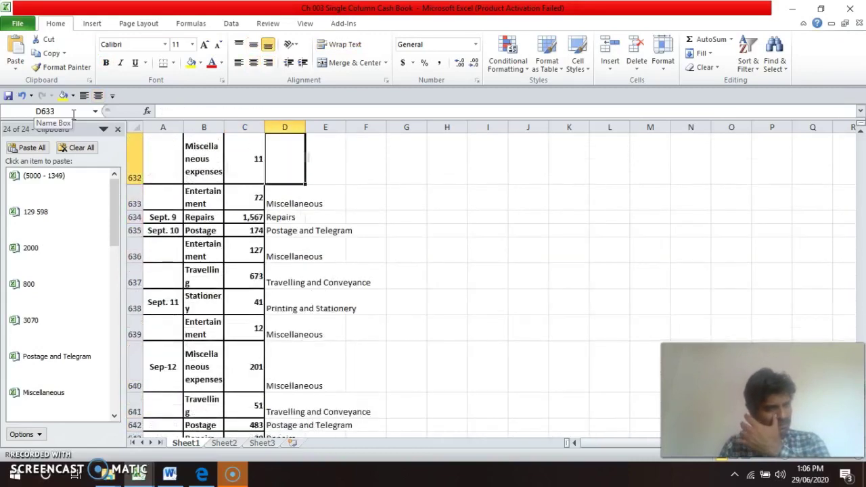
pyautogui.press('Down')
pyautogui.press('Down')
pyautogui.press('Down')
pyautogui.press('Down')
pyautogui.press('Down')
pyautogui.press('Down')
pyautogui.press('Down')
pyautogui.press('Down')
pyautogui.press('Down')
pyautogui.press('Down')
pyautogui.press('Down')
pyautogui.press('Down')
pyautogui.press('Down')
pyautogui.press('Down')
pyautogui.press('Down')
pyautogui.press('Down')
pyautogui.press('Down')
pyautogui.press('Down')
pyautogui.press('Down')
pyautogui.press('Down')
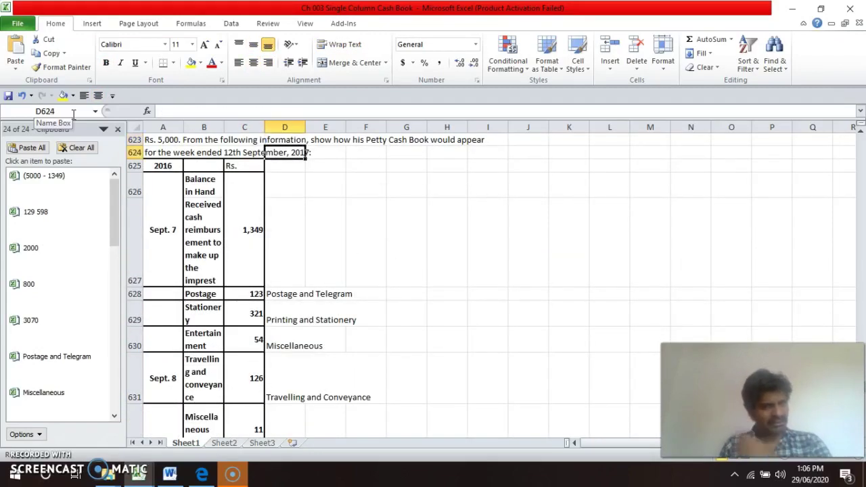
# - Fill the date Sept-07. down into C654 and enter By Postage as its Particulars in D654
pyautogui.press('Up')
pyautogui.press('Up')
pyautogui.press('Left')
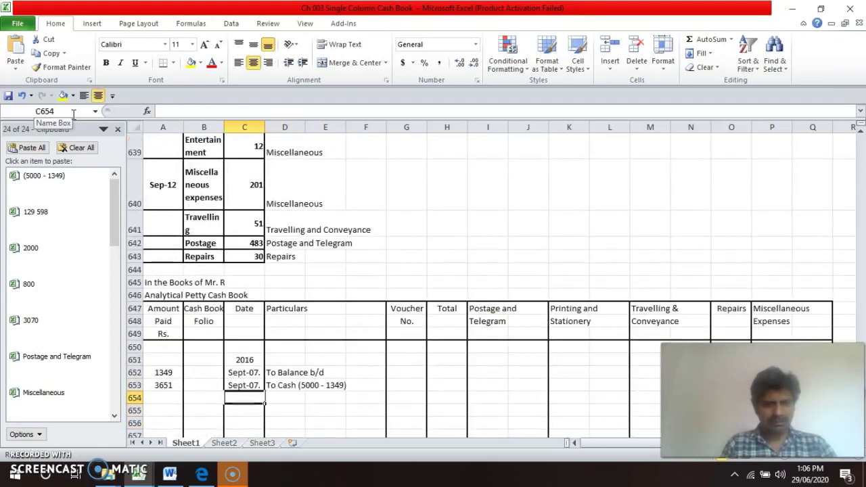
pyautogui.hotkey('ctrl', 'd')
pyautogui.press('Right')
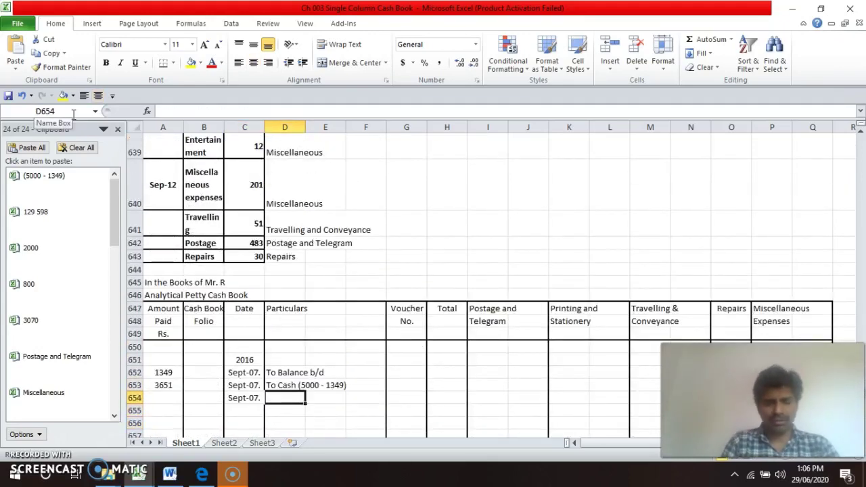
pyautogui.write('By P')
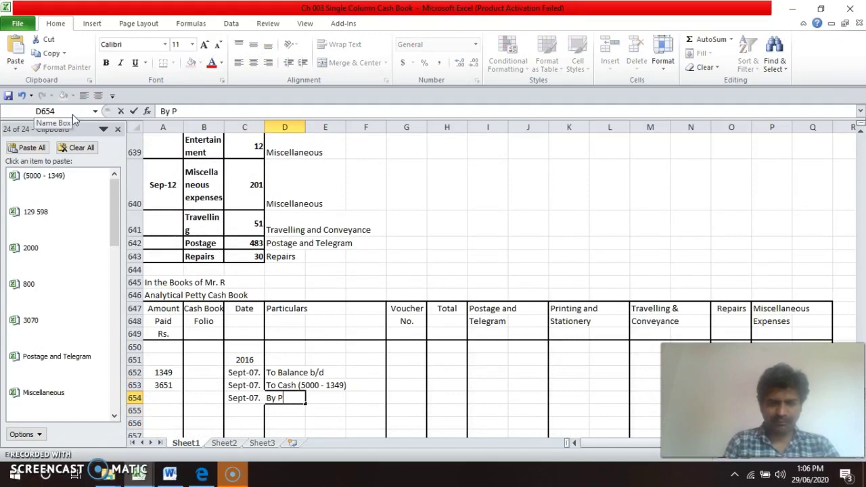
pyautogui.write('ostal')
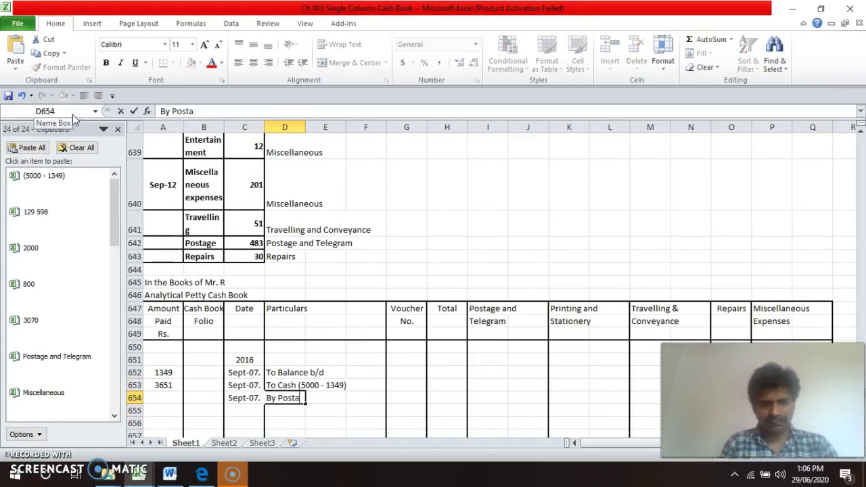
pyautogui.press('BackSpace')
pyautogui.write('l')
pyautogui.press('BackSpace')
pyautogui.write('ge')
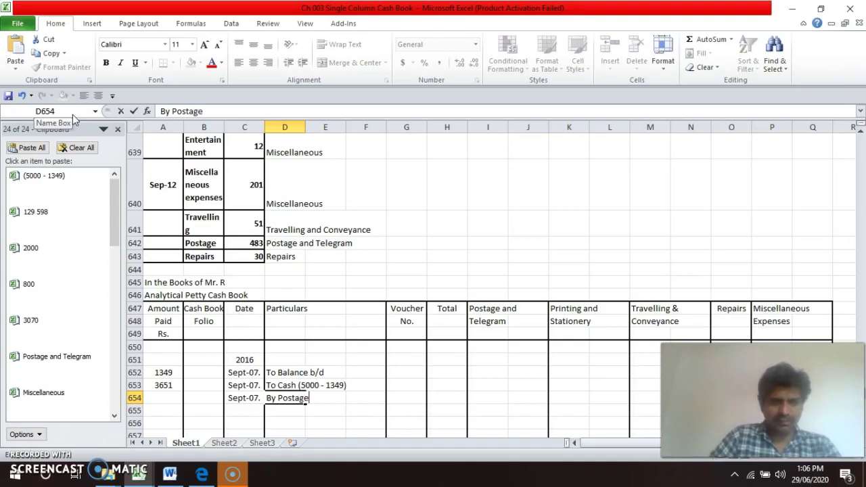
pyautogui.press('Return')
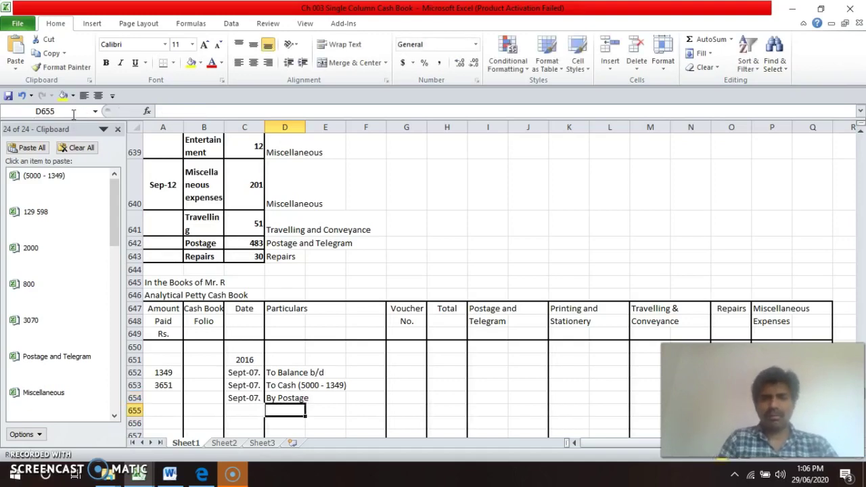
# - Look up the amount of the Sept. 7 Postage entry in Pr.3's transaction list
pyautogui.press('Up')
pyautogui.press('Up')
pyautogui.press('Up')
pyautogui.press('Up')
pyautogui.press('Up')
pyautogui.press('Up')
pyautogui.press('Up')
pyautogui.press('Up')
pyautogui.press('Up')
pyautogui.press('Up')
pyautogui.press('Up')
pyautogui.press('Up')
pyautogui.press('Up')
pyautogui.press('Up')
pyautogui.press('Up')
pyautogui.press('Up')
pyautogui.press('Up')
pyautogui.press('Up')
pyautogui.press('Up')
pyautogui.press('Up')
pyautogui.press('Up')
pyautogui.press('Up')
pyautogui.press('Up')
pyautogui.press('Up')
pyautogui.press('Up')
pyautogui.press('Up')
pyautogui.press('Up')
pyautogui.press('Up')
pyautogui.press('Up')
pyautogui.press('Down')
pyautogui.press('Down')
pyautogui.press('Down')
pyautogui.press('Down')
pyautogui.press('Down')
pyautogui.press('Down')
pyautogui.press('Down')
pyautogui.press('Down')
pyautogui.press('Down')
pyautogui.press('Down')
pyautogui.press('Down')
pyautogui.press('Down')
pyautogui.press('Down')
pyautogui.press('Down')
pyautogui.press('Down')
pyautogui.press('Down')
pyautogui.press('Down')
pyautogui.press('Down')
pyautogui.press('Down')
pyautogui.press('Down')
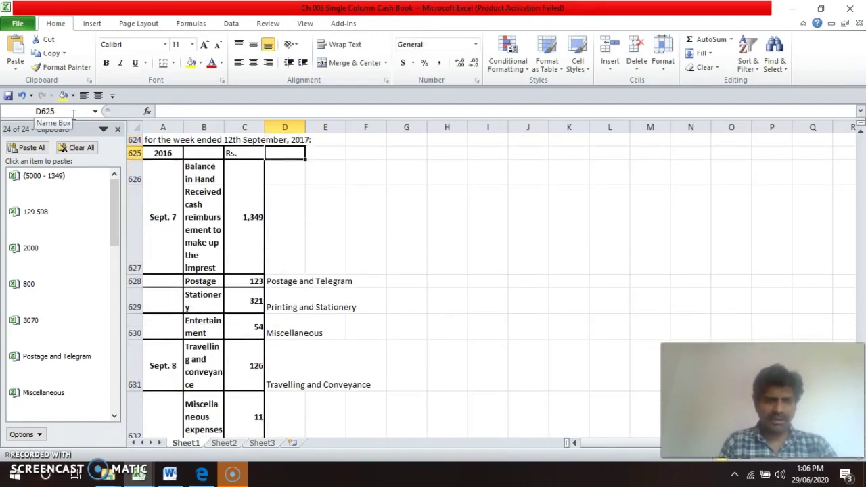
# - Center cell H654 and enter 123 as the Total for the By Postage row
pyautogui.press('Down')
pyautogui.press('Down')
pyautogui.press('Down')
pyautogui.press('Down')
pyautogui.press('Down')
pyautogui.press('Down')
pyautogui.press('Up')
pyautogui.press('Up')
pyautogui.press('Up')
pyautogui.press('Right')
pyautogui.press('Right')
pyautogui.press('Right')
pyautogui.press('Right')
pyautogui.hotkey('alt', 'h')
pyautogui.write('ac')
pyautogui.write('123')
pyautogui.press('Return')
# - Merge and center I654:J654 and enter 123 in the Postage and Telegram column
pyautogui.press('Up')
pyautogui.press('Right')
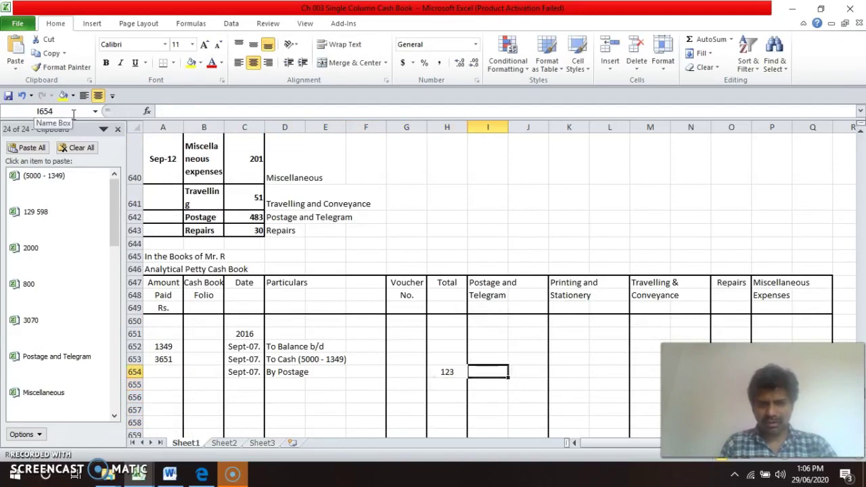
pyautogui.hotkey('shift', 'Right')
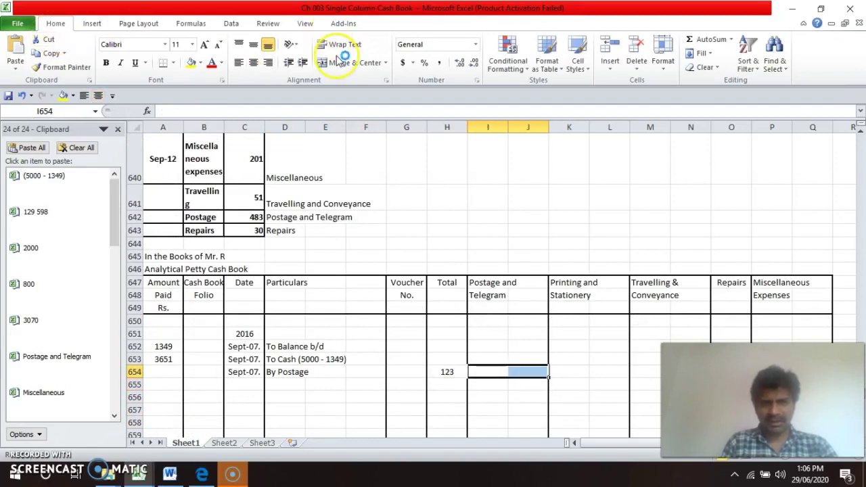
pyautogui.click(340, 62)
pyautogui.write('123')
pyautogui.press('Return')
# - Merge and center the two Postage and Telegram heading lines across I647:J647 and I648:J648
pyautogui.press('Up')
pyautogui.press('Up')
pyautogui.press('Up')
pyautogui.press('Up')
pyautogui.press('Up')
pyautogui.press('Up')
pyautogui.press('Up')
pyautogui.press('Up')
pyautogui.hotkey('shift', 'Right')
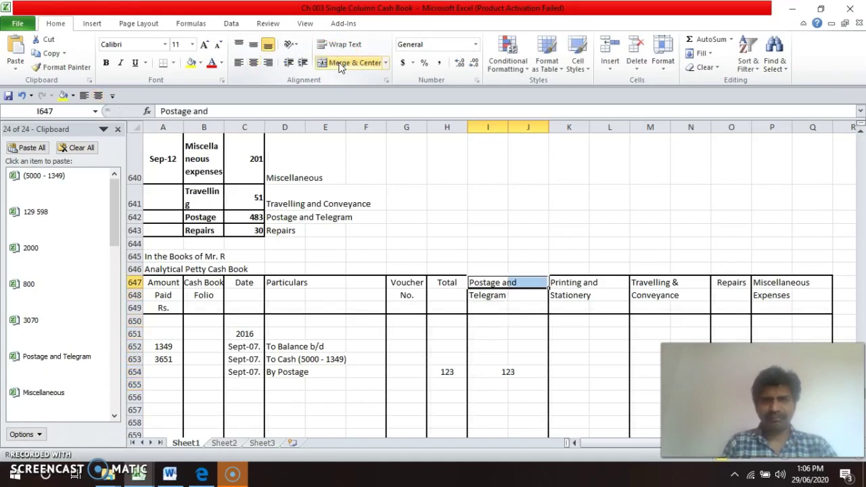
pyautogui.click(340, 63)
pyautogui.press('Down')
pyautogui.hotkey('shift', 'Right')
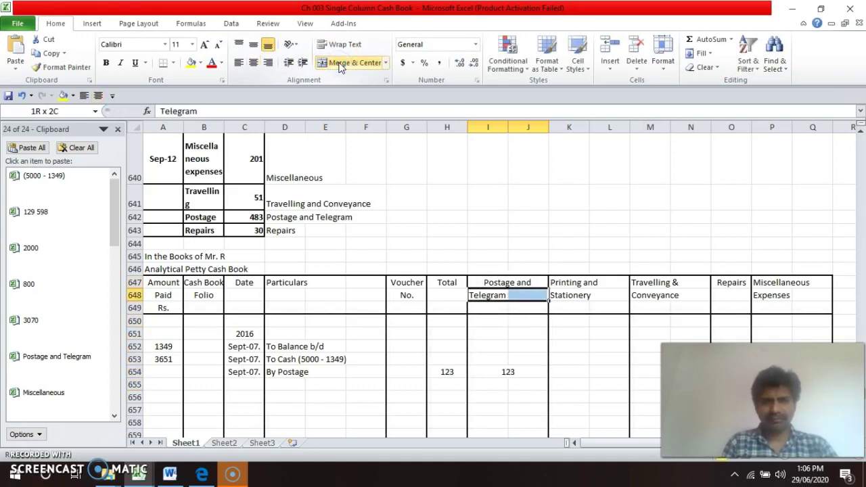
pyautogui.click(340, 62)
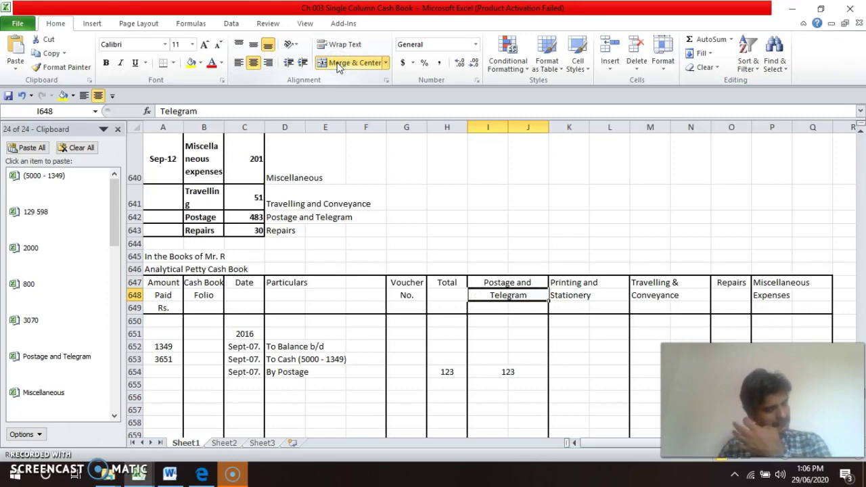
pyautogui.press('Up')
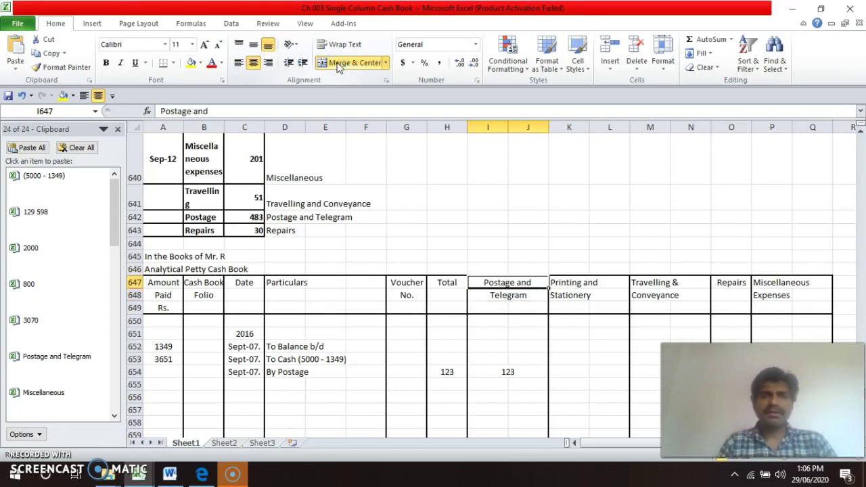
# - Look up the Sept. 7 Stationery entry and its amount in Pr.3's transaction list
pyautogui.press('pageup')
pyautogui.press('Left')
pyautogui.press('Home')
pyautogui.press('Up')
pyautogui.press('Up')
pyautogui.press('Up')
pyautogui.press('Up')
pyautogui.press('Up')
pyautogui.press('Up')
pyautogui.press('Up')
pyautogui.press('Up')
pyautogui.press('Up')
pyautogui.press('Up')
pyautogui.press('Up')
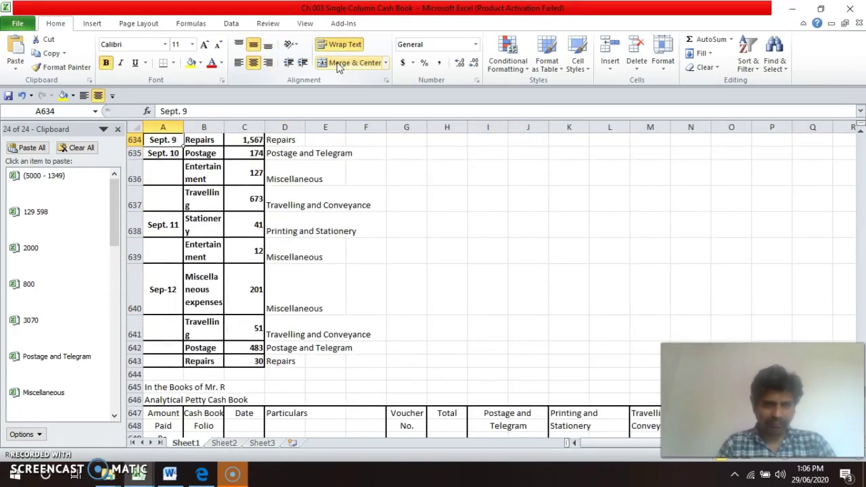
pyautogui.press('Down')
pyautogui.press('Down')
pyautogui.press('Down')
pyautogui.press('Down')
pyautogui.press('Down')
pyautogui.press('Up')
# - Fill the date Sept-07. down into C655 and enter By Stationery as the particulars in D655
pyautogui.press('Down')
pyautogui.press('Down')
pyautogui.press('Down')
pyautogui.press('Down')
pyautogui.press('Down')
pyautogui.press('Down')
pyautogui.press('Down')
pyautogui.press('Down')
pyautogui.press('Down')
pyautogui.press('Down')
pyautogui.press('Down')
pyautogui.press('Down')
pyautogui.press('Down')
pyautogui.press('Down')
pyautogui.press('Down')
pyautogui.press('Down')
pyautogui.press('Down')
pyautogui.press('Down')
pyautogui.press('Down')
pyautogui.press('Down')
pyautogui.press('Down')
pyautogui.press('Down')
pyautogui.press('Down')
pyautogui.press('Right')
pyautogui.press('Right')
pyautogui.hotkey('ctrl', 'd')
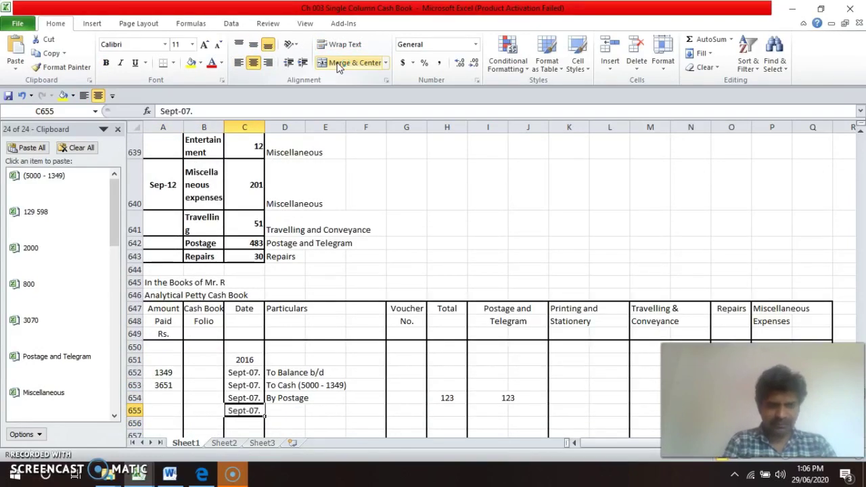
pyautogui.press('Right')
pyautogui.write('By ')
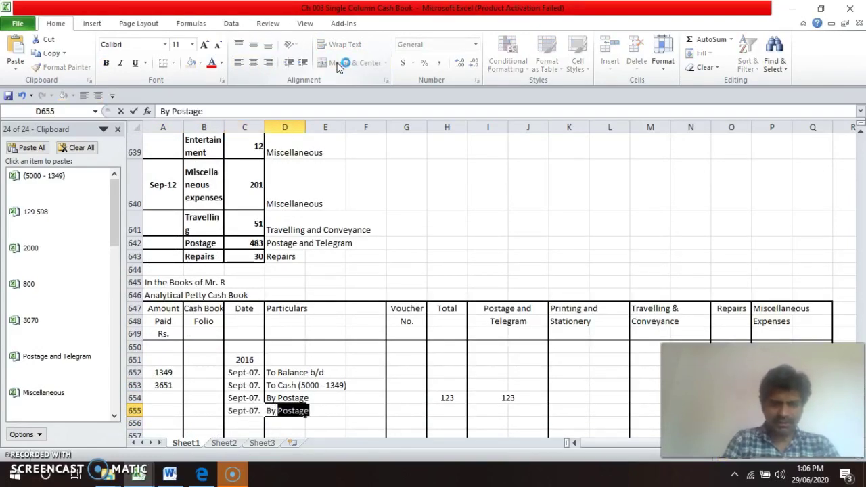
pyautogui.write('Stat')
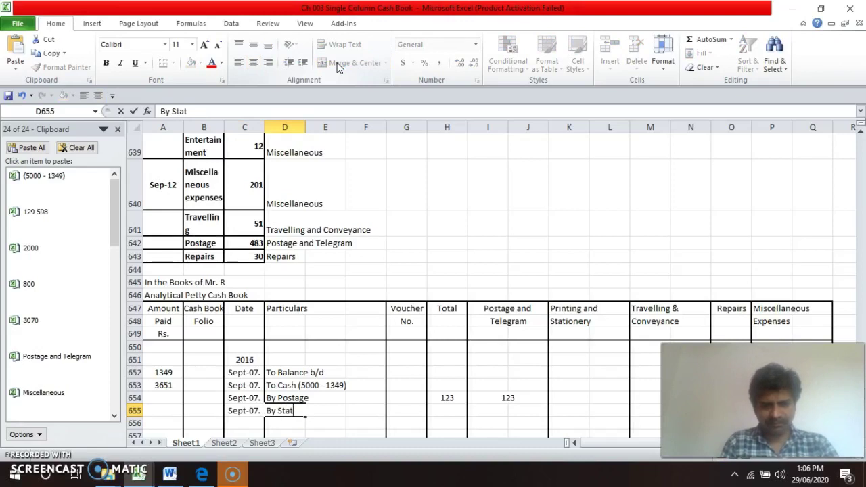
pyautogui.write('uonery')
pyautogui.press('Return')
# - Enter 321 as the Total for the By Stationery row in H655
pyautogui.press('Up')
pyautogui.press('Right')
pyautogui.press('Right')
pyautogui.press('Right')
pyautogui.press('Right')
pyautogui.write('3')
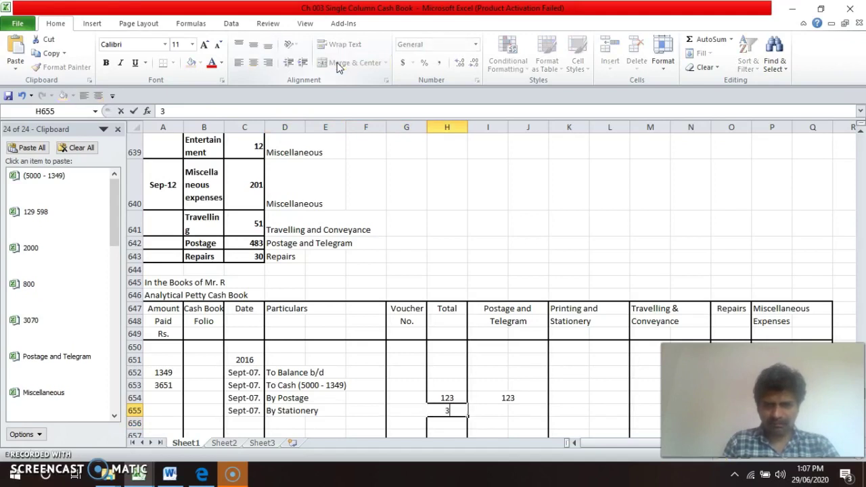
pyautogui.write('21')
pyautogui.press('Return')
# - Merge and center K655:L655 and enter 321 in the Printing and Stationery column
pyautogui.press('Up')
pyautogui.press('Right')
pyautogui.press('Right')
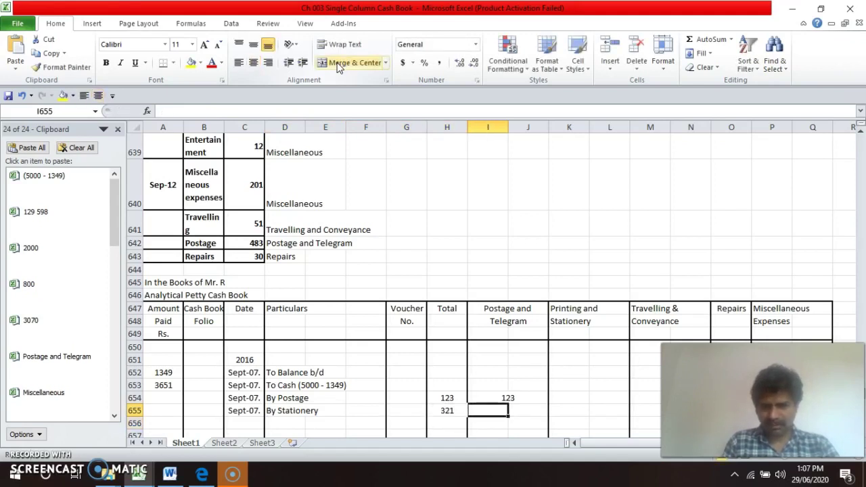
pyautogui.hotkey('shift', 'Right')
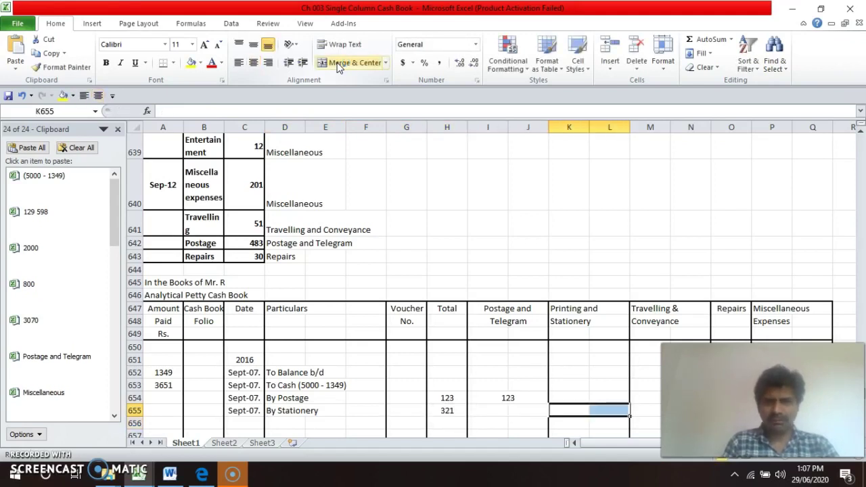
pyautogui.click(338, 65)
pyautogui.write('32')
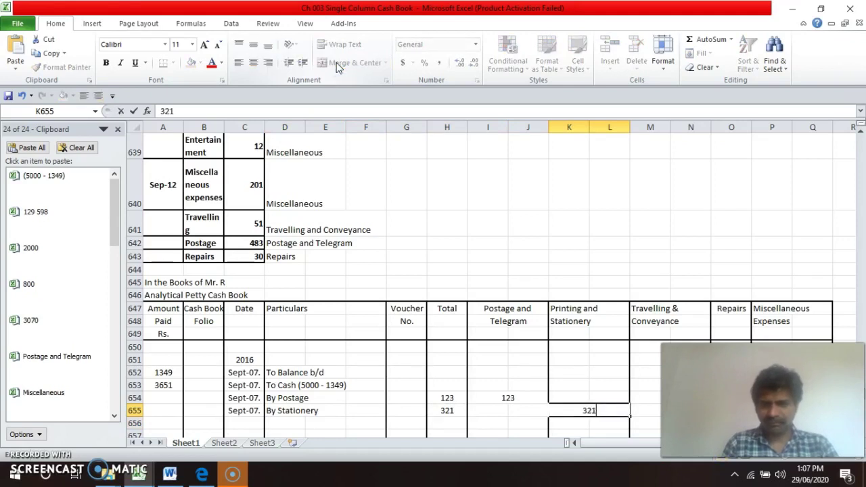
pyautogui.write('1')
pyautogui.press('Return')
# - Merge and center the two Printing and Stationery heading lines across K647:L647 and K648:L648
pyautogui.press('Up')
pyautogui.press('Up')
pyautogui.press('Up')
pyautogui.press('Up')
pyautogui.press('Up')
pyautogui.press('Up')
pyautogui.press('Up')
pyautogui.press('Up')
pyautogui.press('Up')
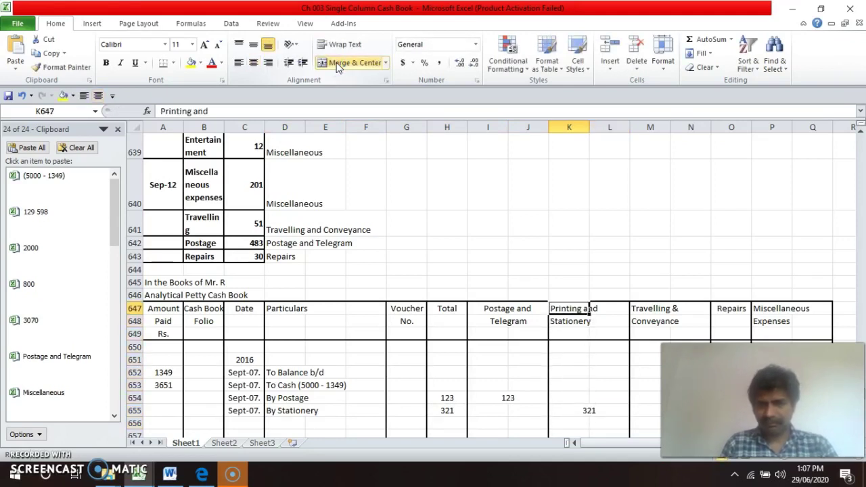
pyautogui.hotkey('shift', 'Right')
pyautogui.click(338, 66)
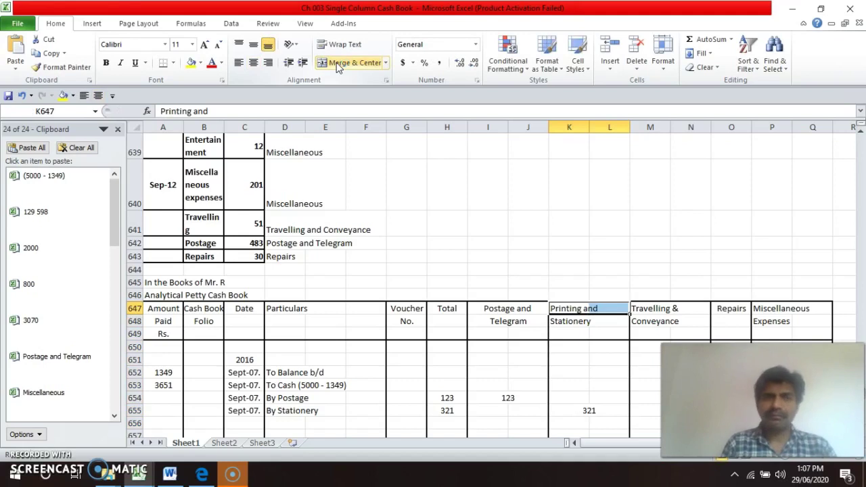
pyautogui.click(338, 65)
pyautogui.press('Down')
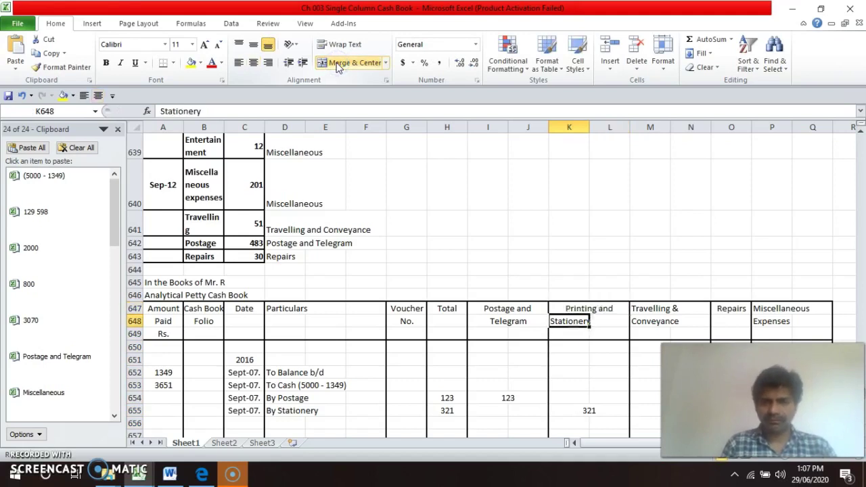
pyautogui.hotkey('shift', 'Right')
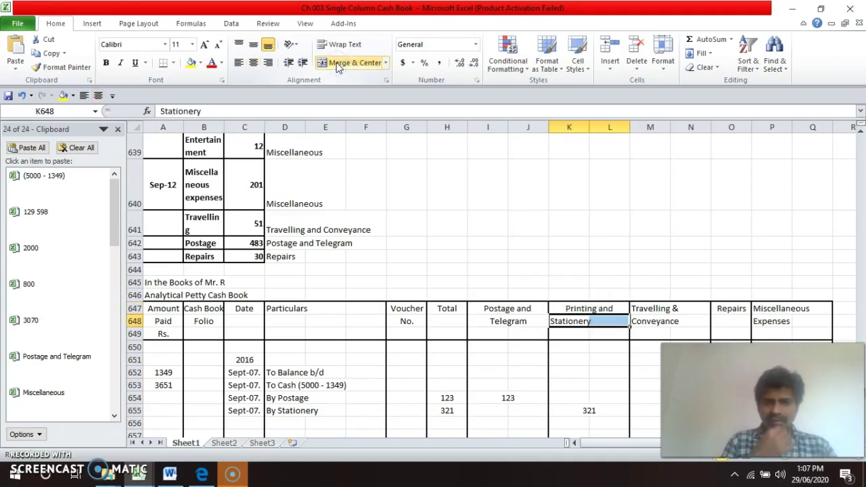
pyautogui.click(338, 66)
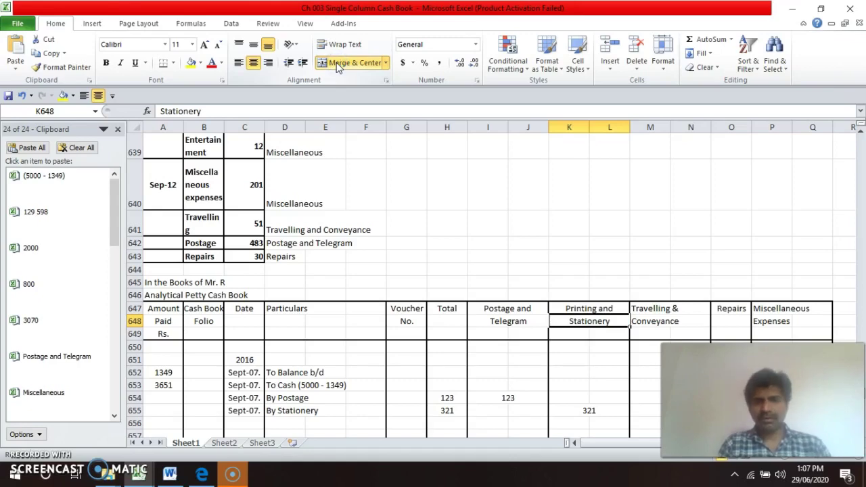
# - Look up the Sept. 7 Entertainment entry and its amount in Pr.3's transaction list
pyautogui.press('Up')
pyautogui.press('Up')
pyautogui.press('Up')
pyautogui.press('Up')
pyautogui.press('Up')
pyautogui.press('Up')
pyautogui.press('Up')
pyautogui.press('Up')
pyautogui.press('Up')
pyautogui.press('Up')
pyautogui.press('Up')
pyautogui.press('Up')
pyautogui.press('Up')
pyautogui.press('Up')
pyautogui.press('Up')
pyautogui.press('Up')
pyautogui.press('Up')
pyautogui.press('Up')
pyautogui.press('Up')
pyautogui.press('Up')
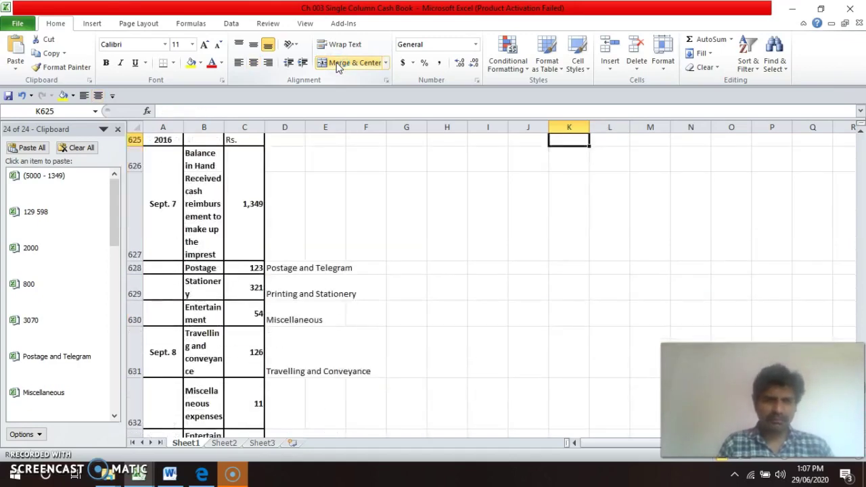
pyautogui.press('Down')
pyautogui.press('Down')
pyautogui.press('Down')
pyautogui.press('Down')
pyautogui.press('Left')
pyautogui.press('Left')
pyautogui.press('Left')
pyautogui.press('Left')
pyautogui.press('Left')
pyautogui.press('Left')
pyautogui.press('Left')
pyautogui.press('Left')
pyautogui.press('Left')
pyautogui.press('Left')
# - Fill the date Sept-07. down into C656 and enter By Entertainment as the particulars in D656
pyautogui.press('Down')
pyautogui.press('Down')
pyautogui.press('Down')
pyautogui.press('Down')
pyautogui.press('Down')
pyautogui.press('Down')
pyautogui.press('Down')
pyautogui.press('Down')
pyautogui.press('Down')
pyautogui.press('Down')
pyautogui.press('Down')
pyautogui.press('Down')
pyautogui.press('Down')
pyautogui.press('Down')
pyautogui.press('Down')
pyautogui.press('Down')
pyautogui.press('Down')
pyautogui.press('Down')
pyautogui.press('Down')
pyautogui.press('Down')
pyautogui.press('Down')
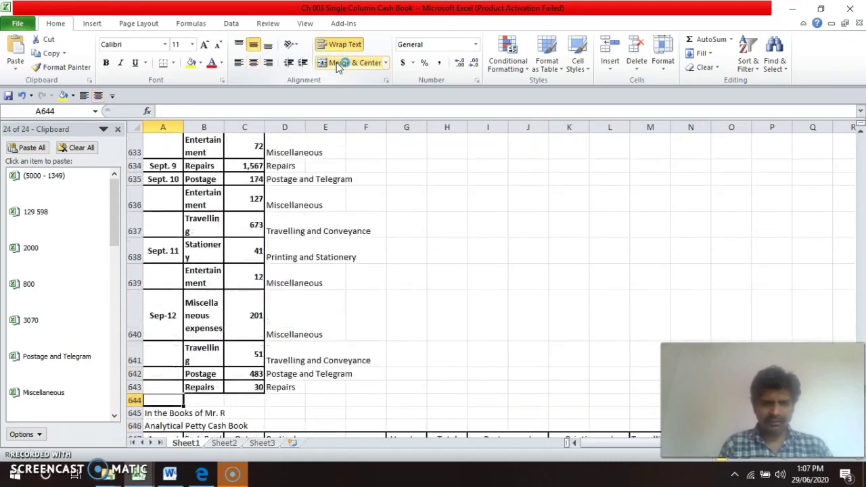
pyautogui.press('Up')
pyautogui.press('Up')
pyautogui.press('Up')
pyautogui.press('Up')
pyautogui.press('Up')
pyautogui.press('Up')
pyautogui.press('Up')
pyautogui.press('Up')
pyautogui.press('Up')
pyautogui.press('Up')
pyautogui.press('Up')
pyautogui.press('Right')
pyautogui.press('Right')
pyautogui.press('Up')
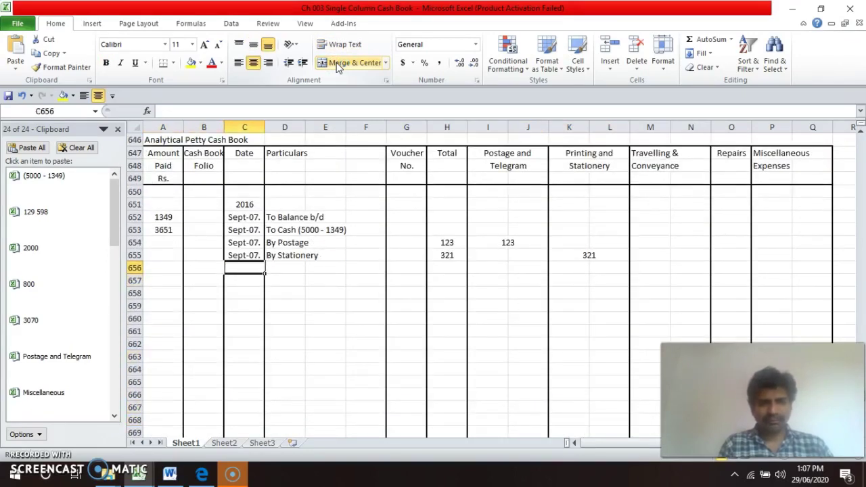
pyautogui.hotkey('ctrl', 'd')
pyautogui.press('Right')
pyautogui.write('By')
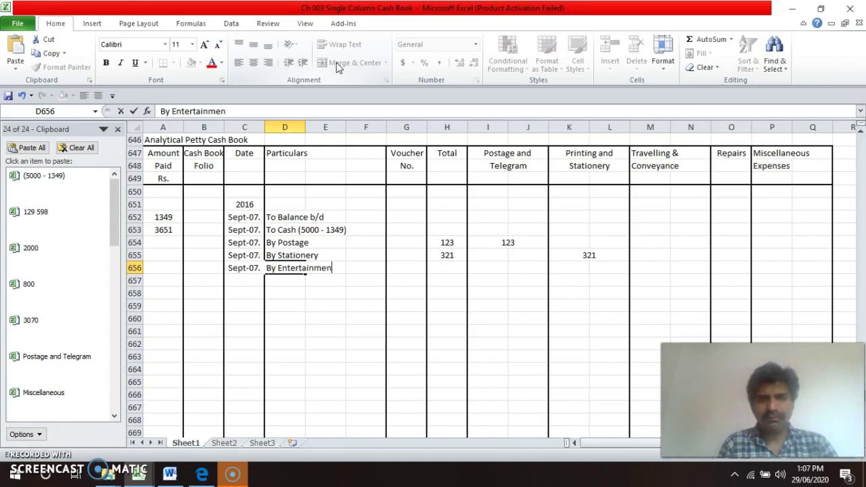
pyautogui.press('Return')
# - Enter 54 in the Total column at H656 for the By Entertainment entry
pyautogui.press('Up')
pyautogui.press('Right')
pyautogui.press('Right')
pyautogui.press('Right')
pyautogui.press('Right')
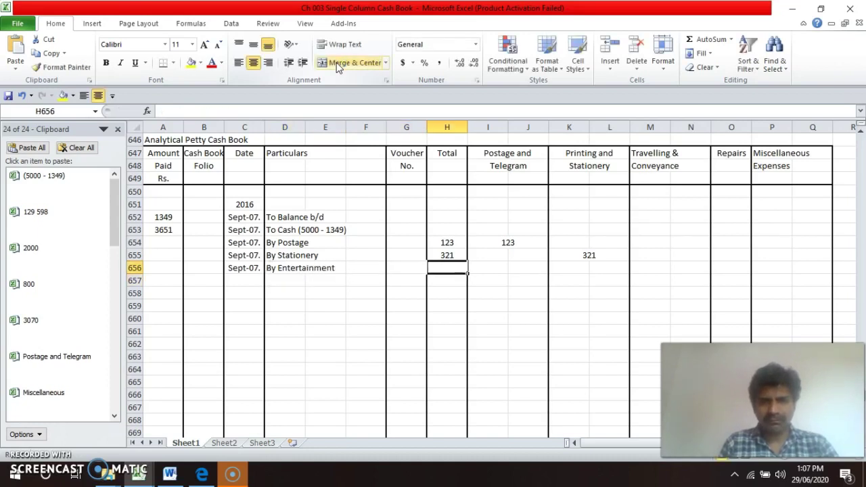
pyautogui.write('54')
pyautogui.press('Return')
# - Merge and center P656:Q656 and enter 54 in the Miscellaneous Expenses column
pyautogui.press('Up')
pyautogui.press('Right')
pyautogui.press('Right')
pyautogui.press('Right')
pyautogui.press('Right')
pyautogui.press('Right')
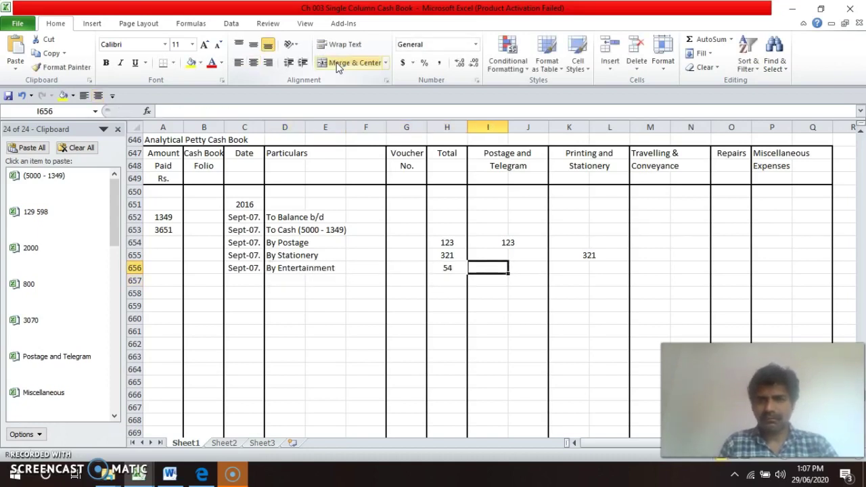
pyautogui.press('Right')
pyautogui.press('Right')
pyautogui.press('Right')
pyautogui.hotkey('shift', 'Right')
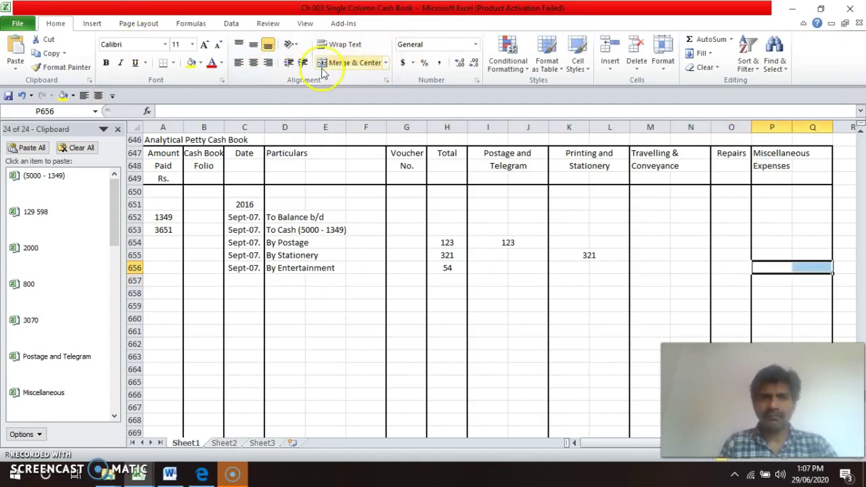
pyautogui.click(336, 62)
pyautogui.write('54')
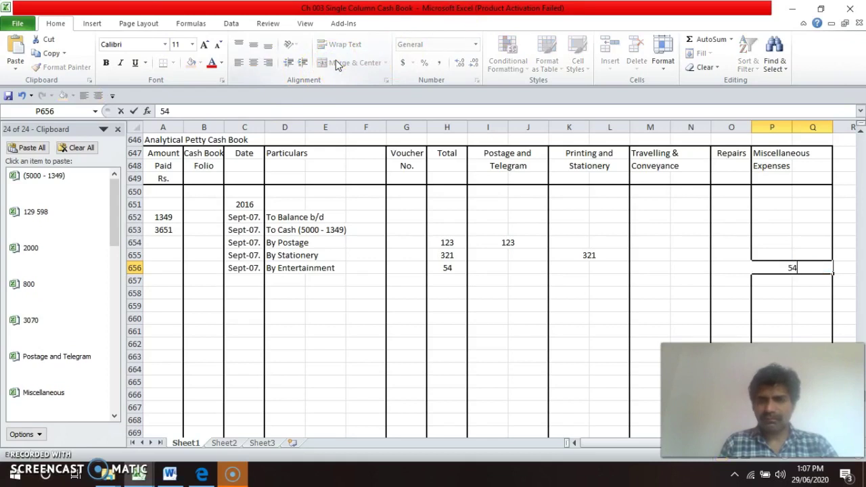
pyautogui.press('Return')
# - Merge and center the two Miscellaneous Expenses heading lines across P647:Q647 and P648:Q648
pyautogui.press('Up')
pyautogui.press('Up')
pyautogui.press('Up')
pyautogui.press('Up')
pyautogui.press('Up')
pyautogui.press('Up')
pyautogui.press('Up')
pyautogui.press('Up')
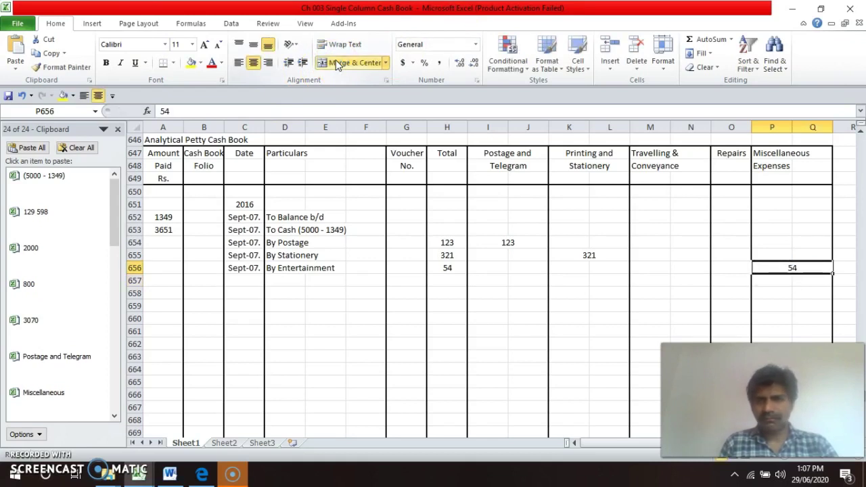
pyautogui.press('Up')
pyautogui.press('Up')
pyautogui.hotkey('shift', 'Right')
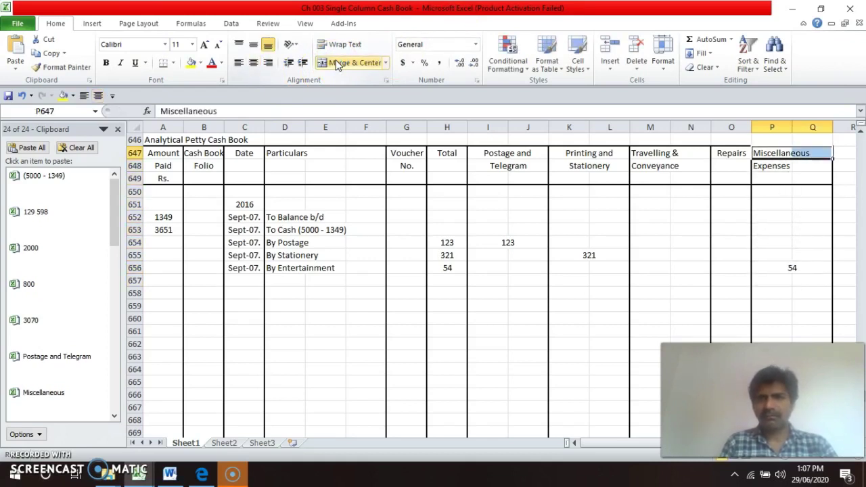
pyautogui.click(336, 63)
pyautogui.press('Down')
pyautogui.hotkey('shift', 'Right')
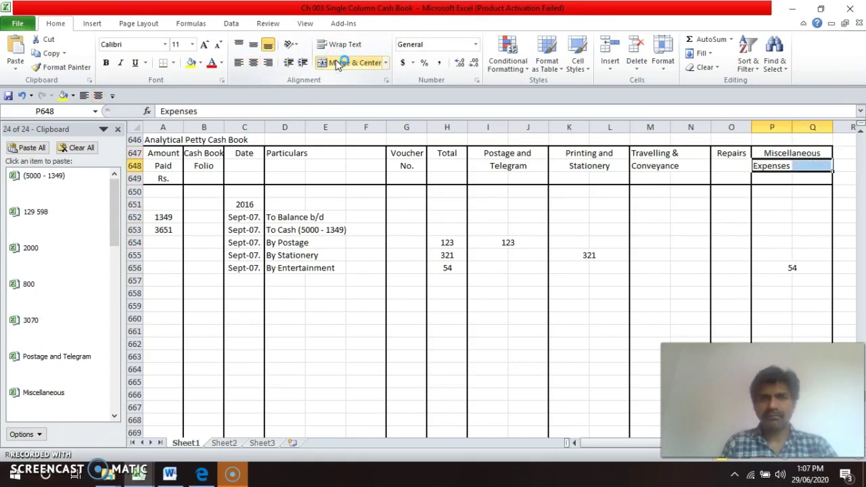
pyautogui.click(336, 63)
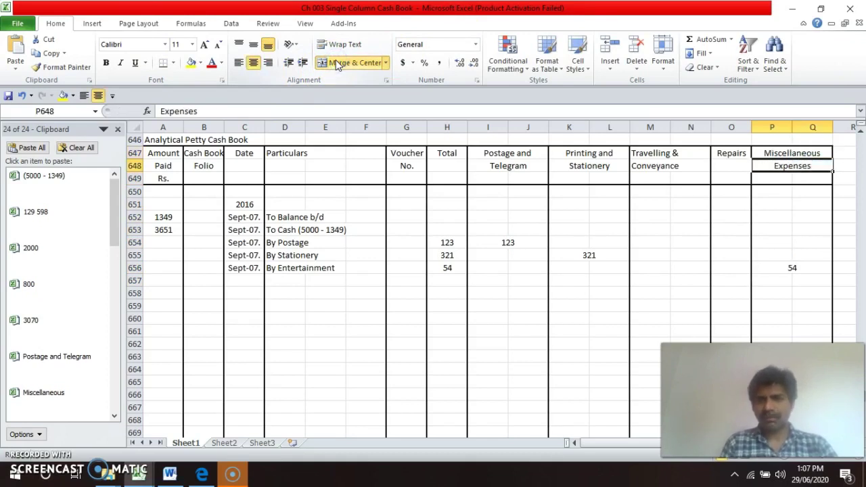
# - Look up the date and particulars of the transaction following Entertainment in Pr.3's transaction list
pyautogui.press('Down')
pyautogui.press('Down')
pyautogui.press('Down')
pyautogui.press('Down')
pyautogui.press('Down')
pyautogui.press('Down')
pyautogui.press('Down')
pyautogui.press('Down')
pyautogui.press('Up')
pyautogui.press('Up')
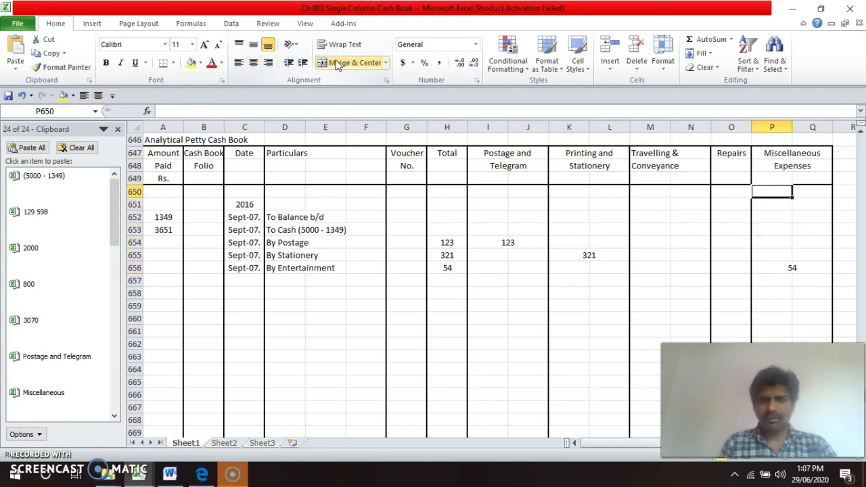
pyautogui.press('Up')
pyautogui.press('Up')
pyautogui.press('Up')
pyautogui.press('Up')
pyautogui.press('Up')
pyautogui.press('Up')
pyautogui.press('Up')
pyautogui.press('Up')
pyautogui.press('Up')
pyautogui.press('Up')
pyautogui.press('Up')
pyautogui.press('Up')
pyautogui.press('Up')
pyautogui.press('Up')
pyautogui.press('Up')
pyautogui.press('Up')
pyautogui.press('Left')
pyautogui.press('Left')
pyautogui.press('Left')
pyautogui.press('Left')
pyautogui.press('Left')
pyautogui.press('Left')
pyautogui.press('Left')
pyautogui.press('Left')
pyautogui.press('Left')
pyautogui.press('Left')
pyautogui.press('Left')
pyautogui.press('Left')
pyautogui.press('Left')
pyautogui.press('Left')
pyautogui.press('Left')
pyautogui.press('Up')
pyautogui.press('Up')
pyautogui.press('Up')
pyautogui.press('Up')
pyautogui.press('Up')
pyautogui.press('Up')
pyautogui.press('Up')
pyautogui.press('Up')
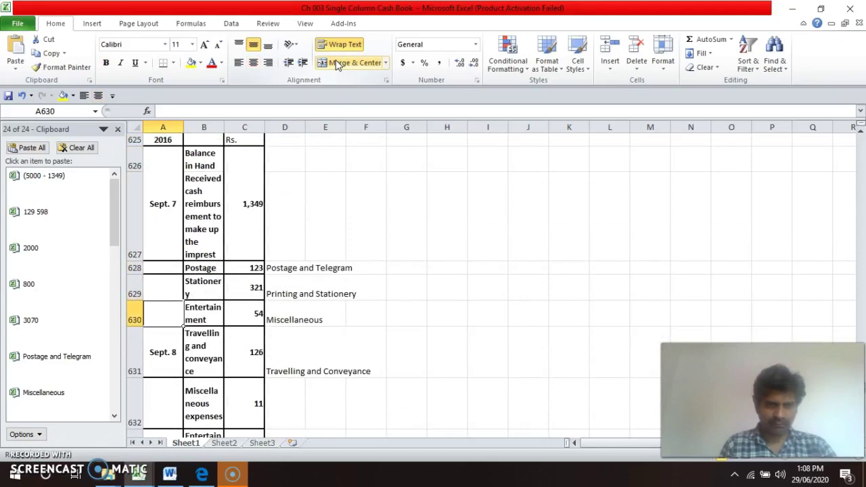
pyautogui.press('Down')
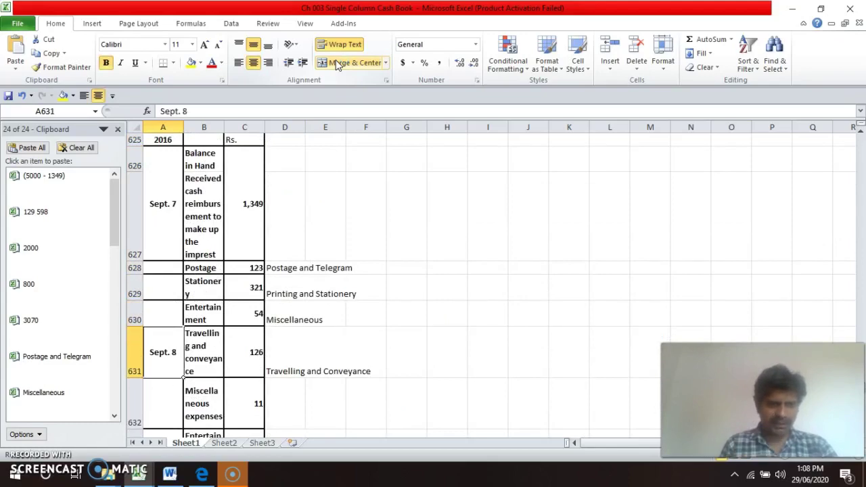
# - Fill the date down into C657 and change it to Sept-08
pyautogui.press('Down')
pyautogui.press('Down')
pyautogui.press('Down')
pyautogui.press('Down')
pyautogui.press('Down')
pyautogui.press('Down')
pyautogui.press('Down')
pyautogui.press('Down')
pyautogui.press('Down')
pyautogui.press('Down')
pyautogui.press('Down')
pyautogui.press('Down')
pyautogui.press('Down')
pyautogui.press('Down')
pyautogui.press('Down')
pyautogui.press('Down')
pyautogui.press('Down')
pyautogui.press('Down')
pyautogui.press('Down')
pyautogui.press('Down')
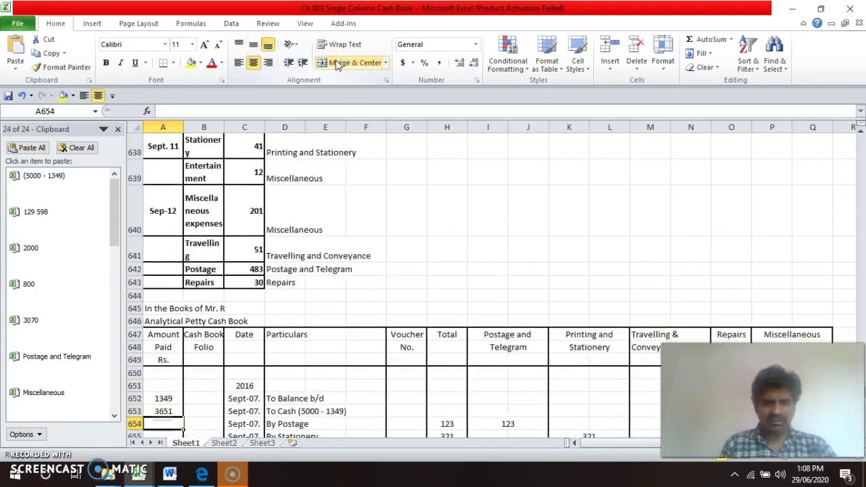
pyautogui.press('Right')
pyautogui.press('Right')
pyautogui.hotkey('ctrl', 'd')
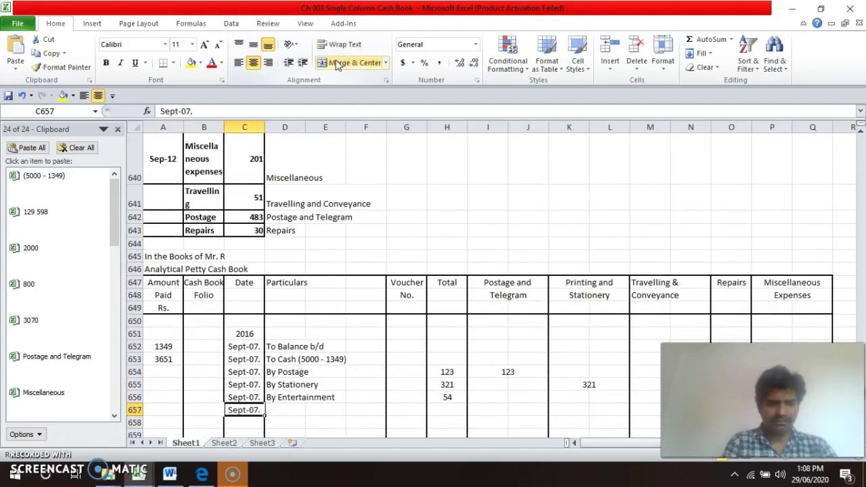
pyautogui.press('F2')
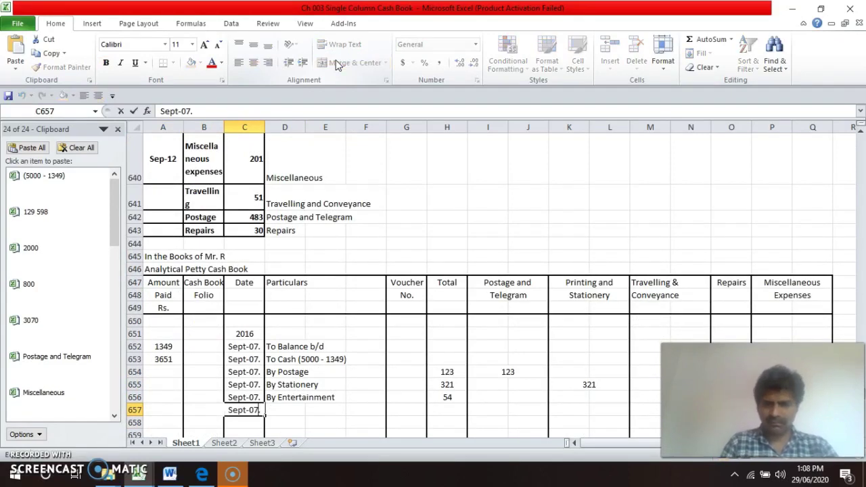
pyautogui.press('BackSpace')
pyautogui.press('BackSpace')
pyautogui.write('8.')
pyautogui.press('Return')
# - Enter By Travelling and Conveyance as the particulars in D657
pyautogui.press('Up')
pyautogui.press('Right')
pyautogui.write('B')
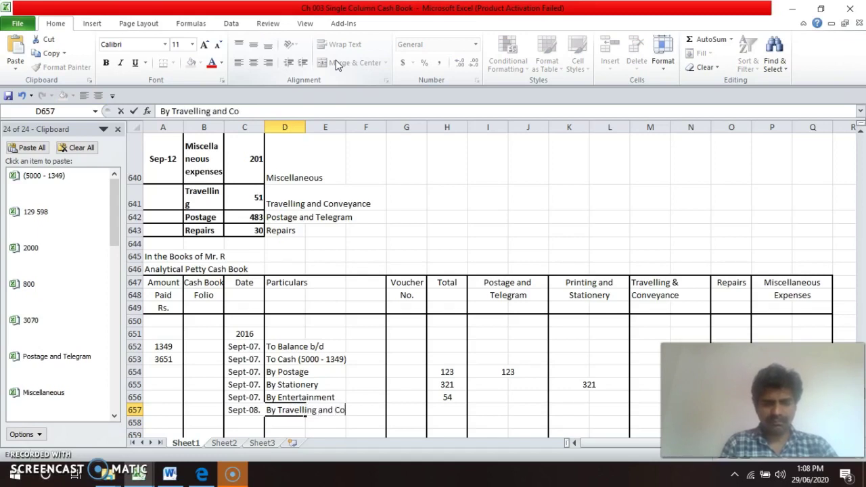
pyautogui.write('y Travelling and Conveyance')
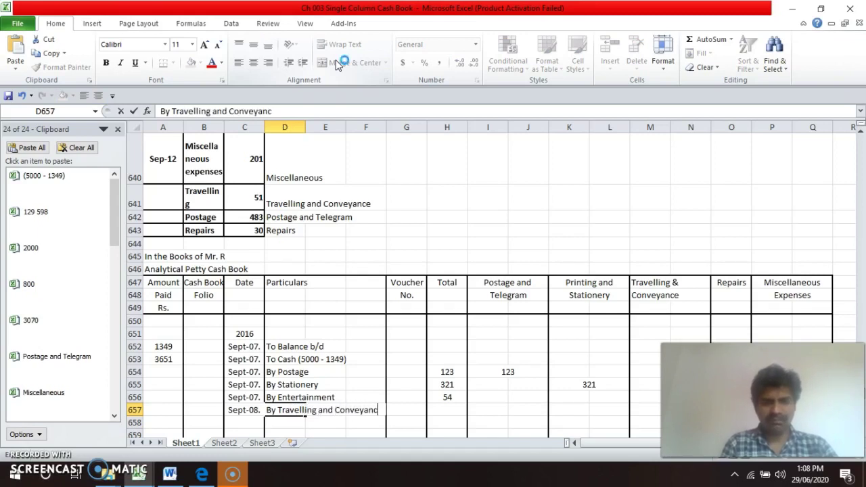
pyautogui.press('Return')
# - Look up the amount of the Sept. 8 travelling and conveyance transaction in Pr.3's transaction list
pyautogui.press('Up')
pyautogui.press('Up')
pyautogui.press('Up')
pyautogui.press('Up')
pyautogui.press('Up')
pyautogui.press('Up')
pyautogui.press('Up')
pyautogui.press('Up')
pyautogui.press('Up')
pyautogui.press('Up')
pyautogui.press('Up')
pyautogui.press('Up')
pyautogui.press('Up')
pyautogui.press('Up')
pyautogui.press('Up')
pyautogui.press('Up')
pyautogui.press('Up')
pyautogui.press('Up')
pyautogui.press('Up')
pyautogui.press('Up')
pyautogui.press('Up')
pyautogui.press('Up')
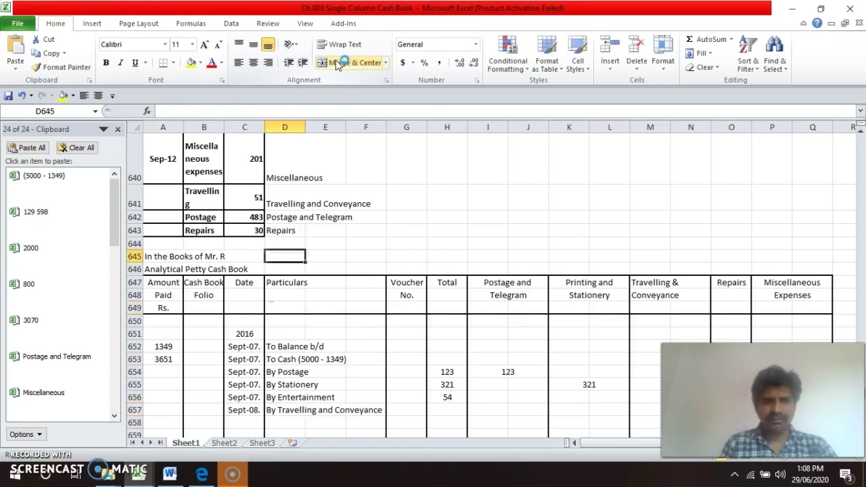
pyautogui.press('Down')
pyautogui.press('Down')
pyautogui.press('Down')
pyautogui.press('Down')
pyautogui.press('Down')
pyautogui.press('Down')
pyautogui.press('Down')
pyautogui.press('Down')
pyautogui.press('Down')
pyautogui.press('Down')
pyautogui.press('Down')
pyautogui.press('Down')
pyautogui.press('Down')
pyautogui.press('Down')
pyautogui.press('Down')
pyautogui.press('Down')
pyautogui.press('Down')
pyautogui.press('Down')
pyautogui.press('Down')
pyautogui.press('Down')
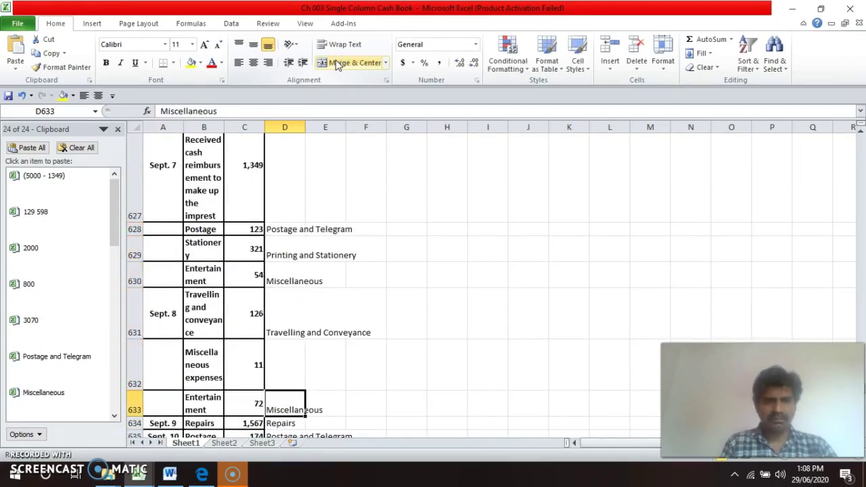
pyautogui.press('Down')
pyautogui.press('Down')
pyautogui.press('Down')
pyautogui.press('Down')
pyautogui.press('Down')
pyautogui.press('Down')
pyautogui.press('Down')
pyautogui.press('Down')
pyautogui.press('Down')
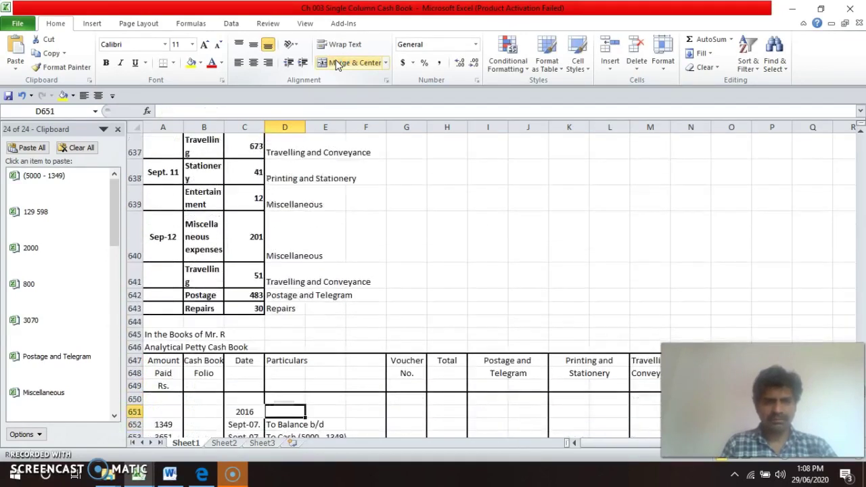
pyautogui.press('Up')
pyautogui.press('Down')
# - Enter 126 as the total for By Travelling and Conveyance in H657
pyautogui.press('Right')
pyautogui.press('Right')
pyautogui.press('Right')
pyautogui.press('Right')
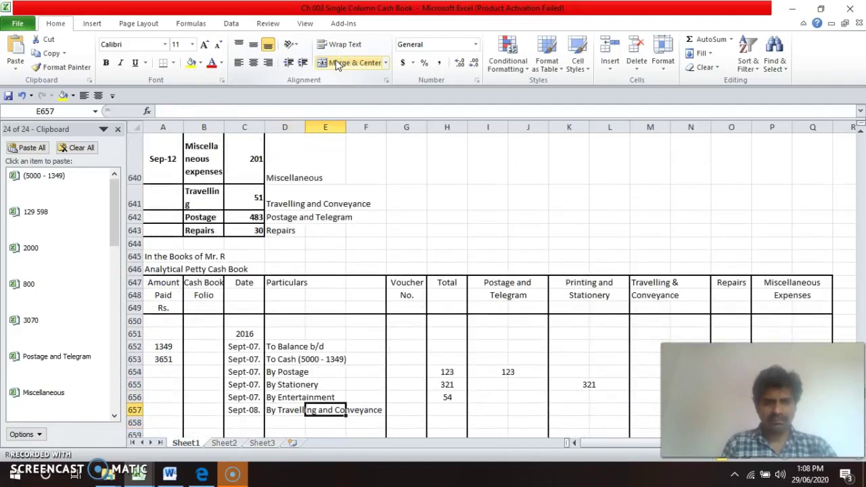
pyautogui.write('126')
pyautogui.press('Return')
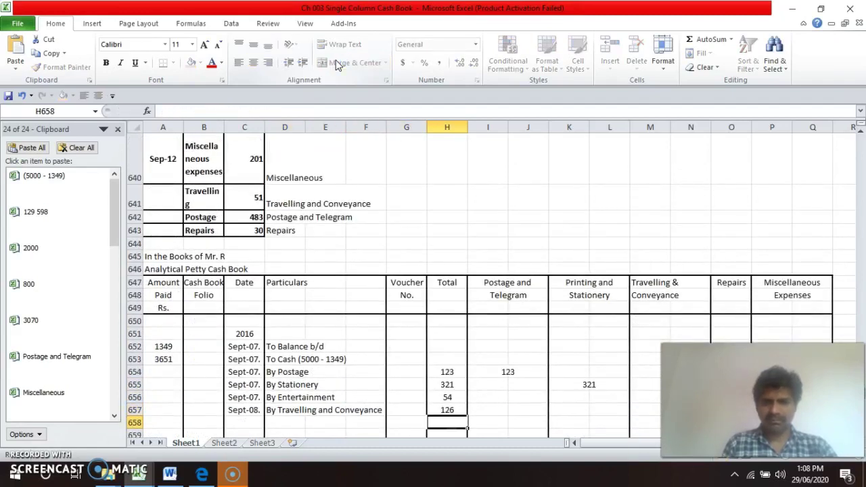
# - Merge and center M657:N657 and enter 126 there under Travelling & Conveyance
pyautogui.press('Up')
pyautogui.press('Right')
pyautogui.press('Right')
pyautogui.press('Right')
pyautogui.press('Right')
pyautogui.press('Right')
pyautogui.press('Right')
pyautogui.press('Right')
pyautogui.press('Right')
pyautogui.press('Right')
pyautogui.press('Right')
pyautogui.press('Right')
pyautogui.press('Right')
pyautogui.press('Right')
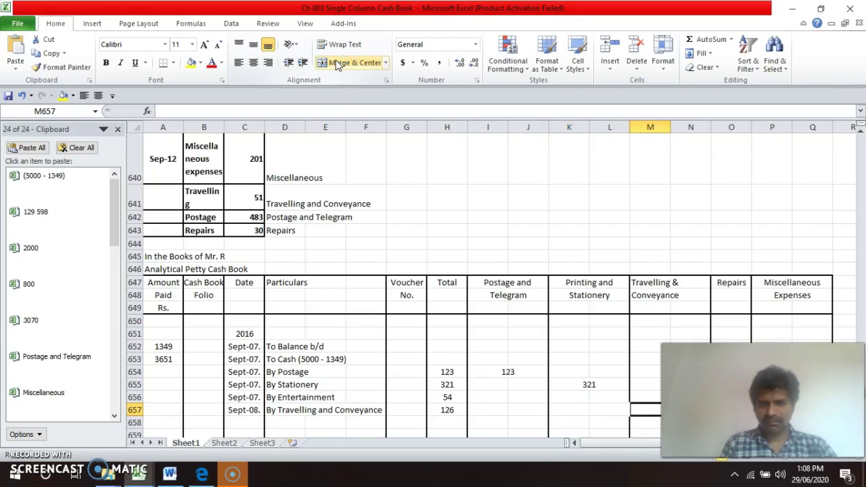
pyautogui.press('Left')
pyautogui.press('Left')
pyautogui.press('Left')
pyautogui.press('Left')
pyautogui.press('Left')
pyautogui.press('Left')
pyautogui.press('Left')
pyautogui.press('Left')
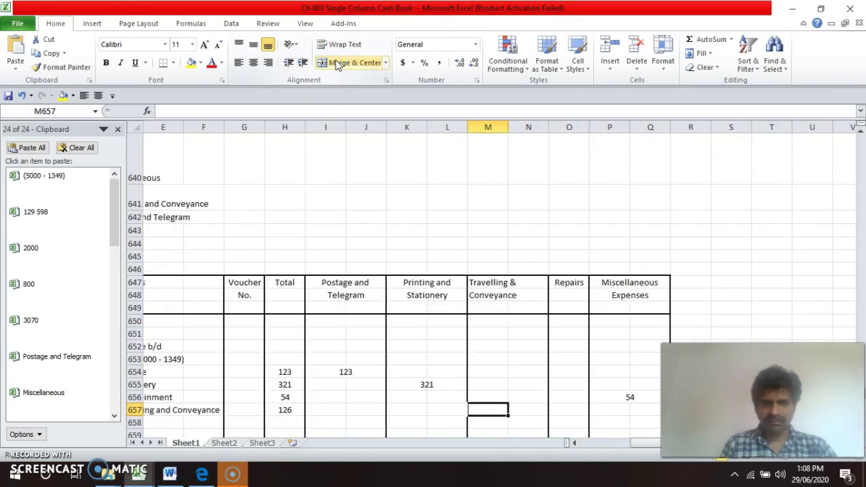
pyautogui.hotkey('shift', 'Right')
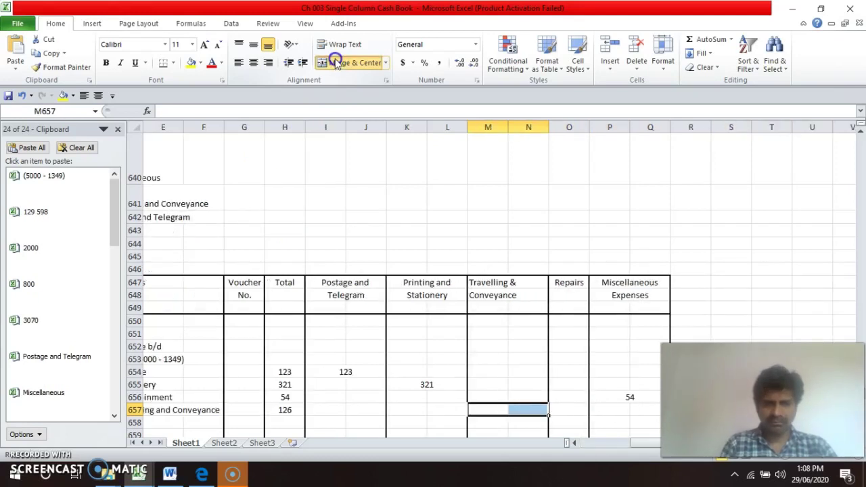
pyautogui.click(337, 62)
pyautogui.write('126')
pyautogui.press('Return')
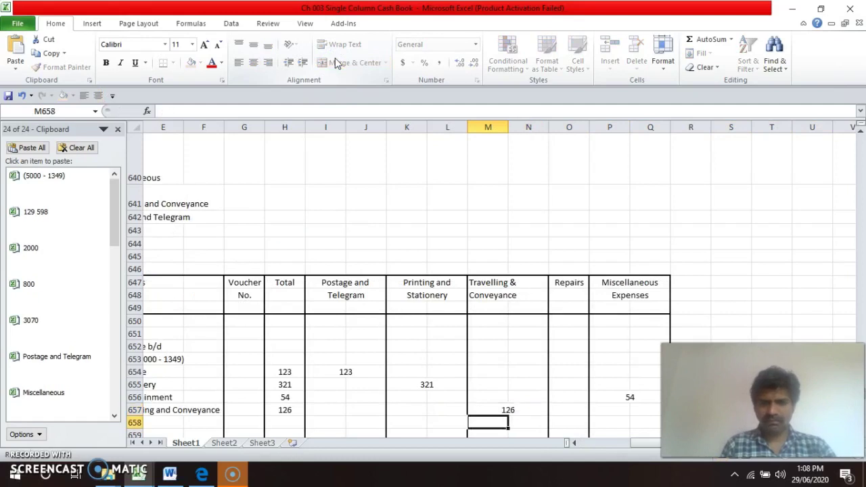
# - Merge and center the two Travelling & Conveyance heading lines across M647:N647 and M648:N648
pyautogui.press('Up')
pyautogui.press('Up')
pyautogui.press('Up')
pyautogui.press('Up')
pyautogui.press('Up')
pyautogui.press('Up')
pyautogui.press('Up')
pyautogui.press('Up')
pyautogui.press('Up')
pyautogui.press('Up')
pyautogui.press('Up')
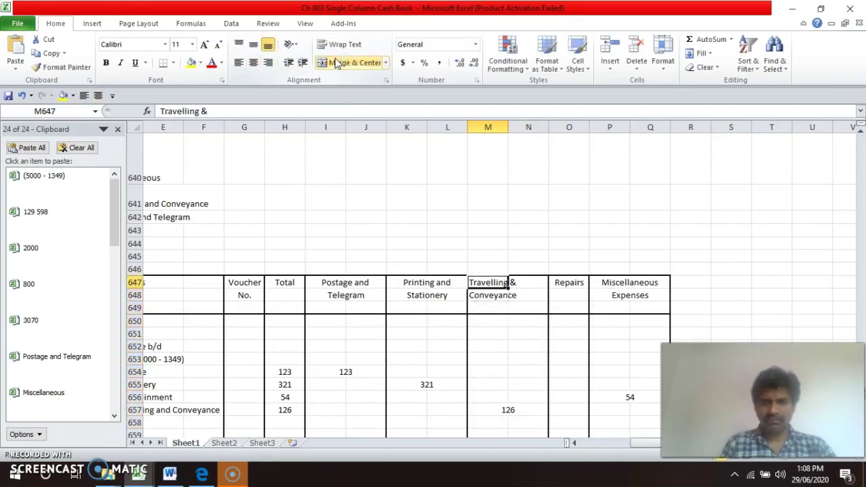
pyautogui.hotkey('shift', 'Right')
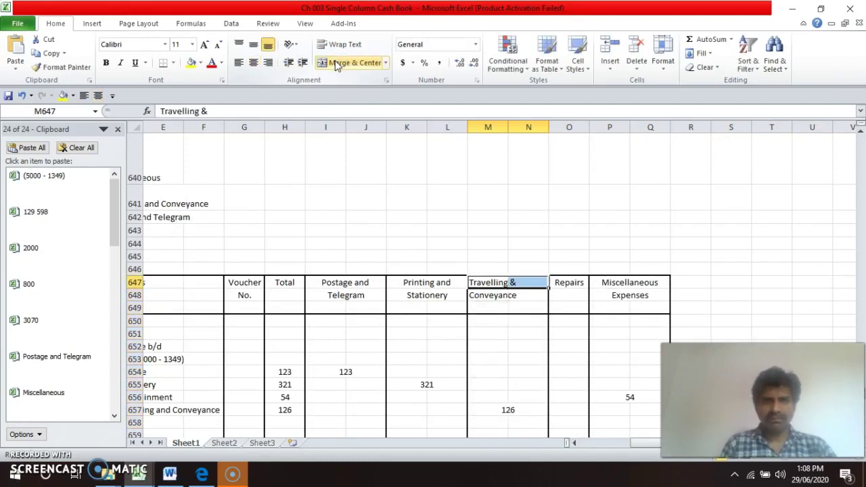
pyautogui.click(338, 62)
pyautogui.press('Down')
pyautogui.hotkey('shift', 'Right')
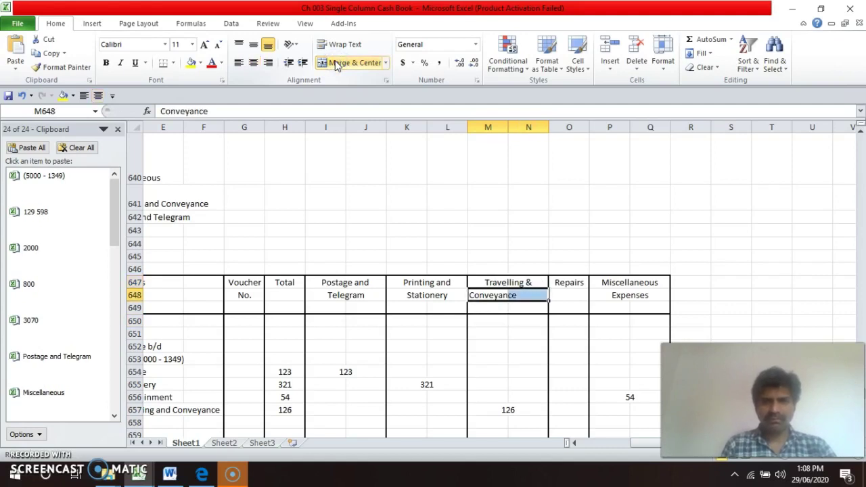
pyautogui.click(338, 62)
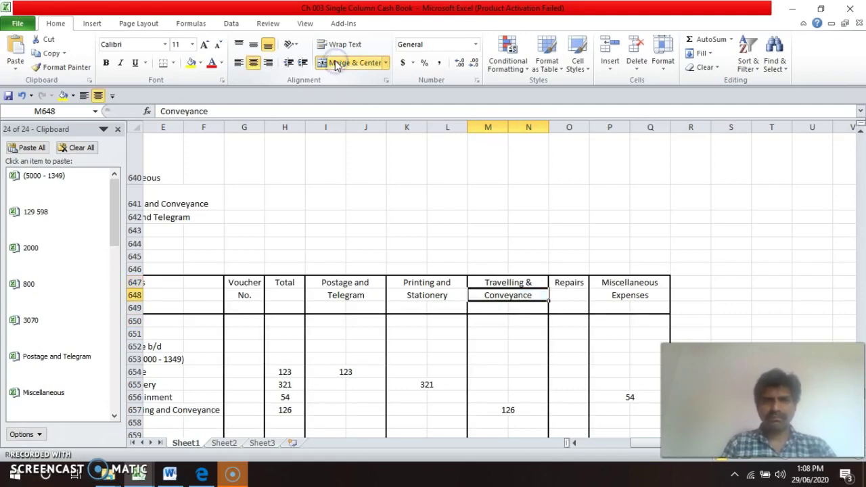
# - Look up the next expense after the Sept. 8 travelling and conveyance payment in Pr.3's transaction list
pyautogui.press('Down')
pyautogui.press('Down')
pyautogui.press('Down')
pyautogui.press('Down')
pyautogui.press('Down')
pyautogui.press('Down')
pyautogui.press('Down')
pyautogui.press('Down')
pyautogui.press('Down')
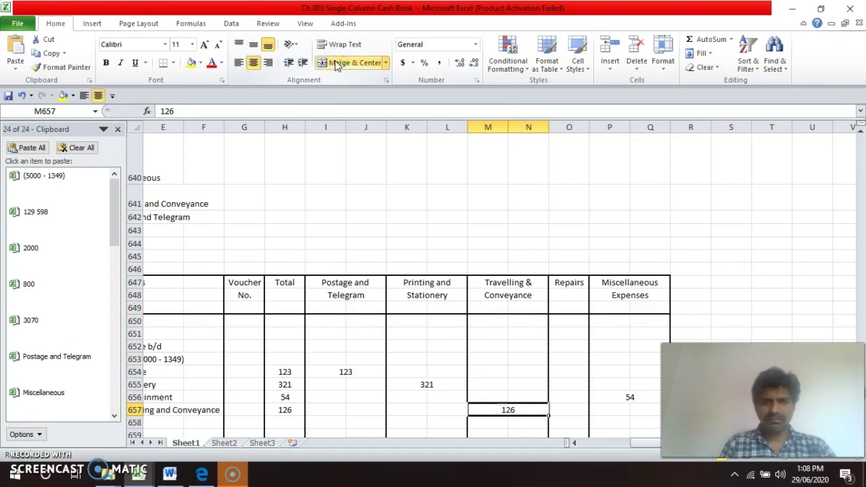
pyautogui.press('Left')
pyautogui.press('Left')
pyautogui.press('Left')
pyautogui.press('Left')
pyautogui.press('Left')
pyautogui.press('Left')
pyautogui.press('Left')
pyautogui.press('Left')
pyautogui.press('Left')
pyautogui.press('Left')
pyautogui.press('Left')
pyautogui.press('Left')
pyautogui.press('Right')
pyautogui.press('Right')
pyautogui.press('Up')
pyautogui.press('Up')
pyautogui.press('Up')
pyautogui.press('Up')
pyautogui.press('Up')
pyautogui.press('Up')
pyautogui.press('Up')
pyautogui.press('Up')
pyautogui.press('Up')
pyautogui.press('Up')
pyautogui.press('Up')
pyautogui.press('Up')
pyautogui.press('Up')
pyautogui.press('Up')
pyautogui.press('Up')
pyautogui.press('Up')
pyautogui.press('Up')
pyautogui.press('Up')
pyautogui.press('Up')
pyautogui.press('Up')
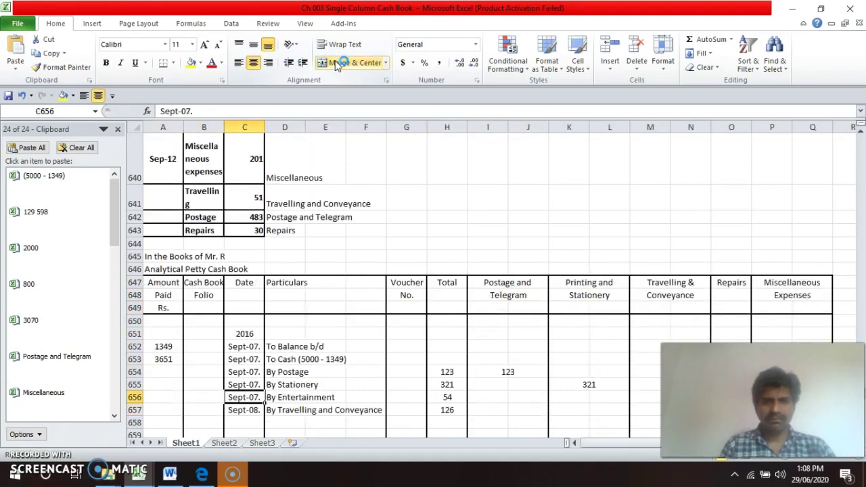
# - Copy the Sept-08. date down into C658 and enter By Miscellaneous as the particulars in D658
pyautogui.press('Down')
pyautogui.press('Down')
pyautogui.press('Down')
pyautogui.press('Down')
pyautogui.press('Down')
pyautogui.press('Down')
pyautogui.press('Down')
pyautogui.press('Down')
pyautogui.press('Down')
pyautogui.press('Down')
pyautogui.press('Down')
pyautogui.press('Down')
pyautogui.press('Down')
pyautogui.press('Down')
pyautogui.press('Down')
pyautogui.press('Down')
pyautogui.press('Down')
pyautogui.press('Down')
pyautogui.press('Down')
pyautogui.press('Down')
pyautogui.press('Down')
pyautogui.press('Down')
pyautogui.press('Down')
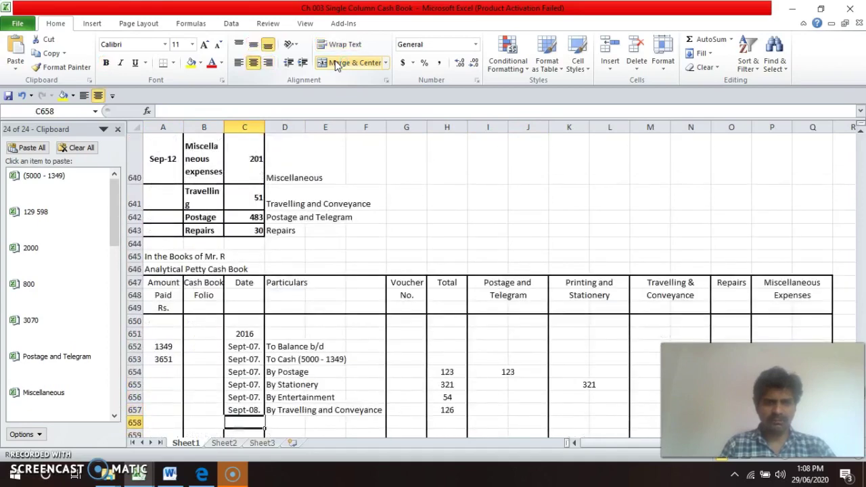
pyautogui.hotkey('ctrl', 'd')
pyautogui.press('Right')
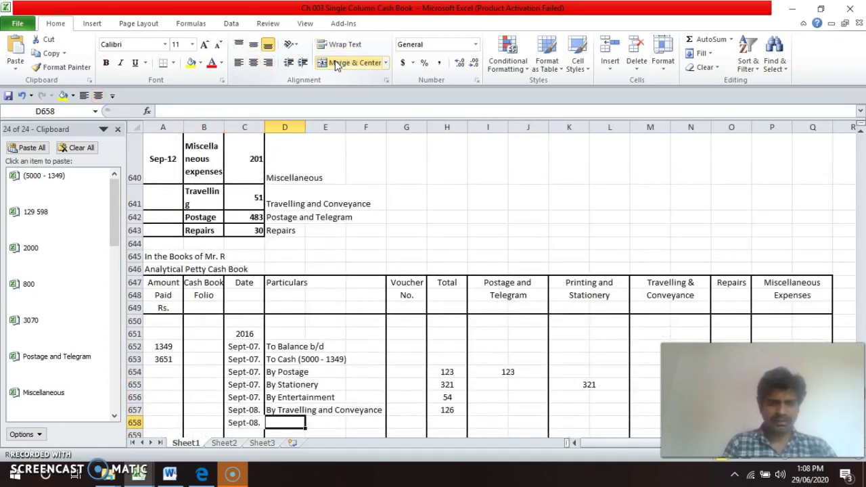
pyautogui.write('By Miscellane')
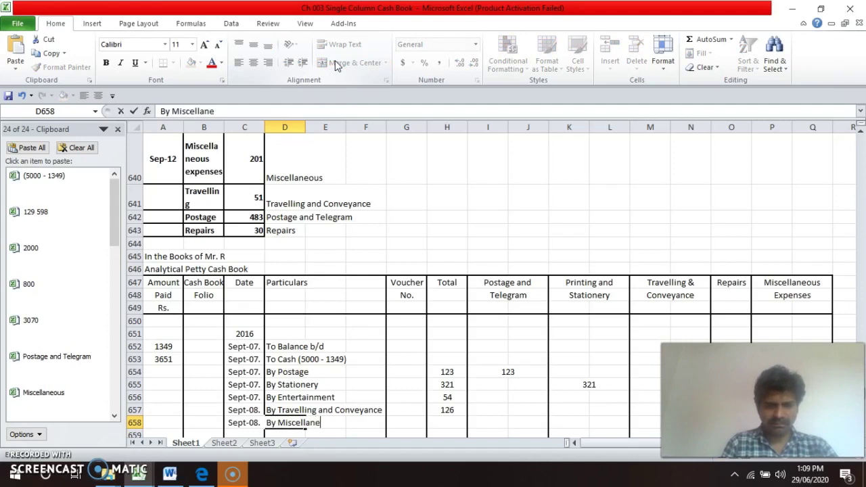
pyautogui.press('Return')
# - Enter 11 as the total for By Miscellaneous in H658
pyautogui.press('Up')
pyautogui.press('Right')
pyautogui.press('Right')
pyautogui.press('Right')
pyautogui.press('Right')
pyautogui.write('11')
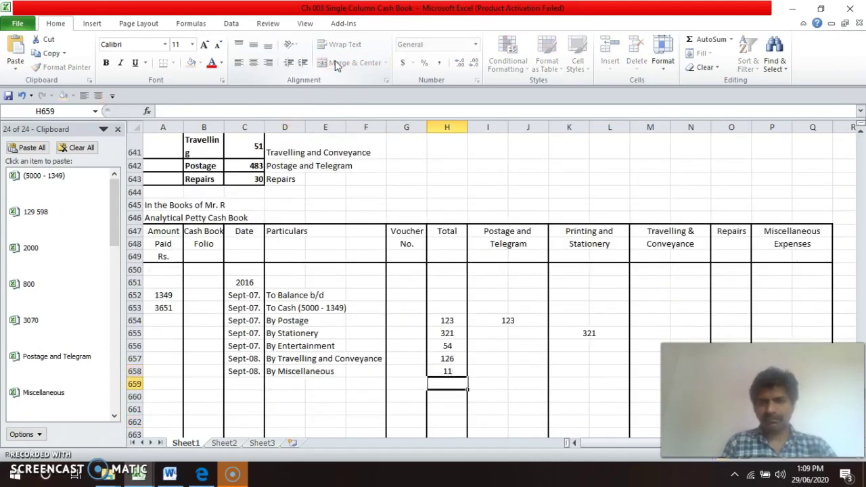
# - Copy the merged Miscellaneous Expenses cell from row 656 to row 658 and replace its value with 11
pyautogui.press('Right')
pyautogui.press('Right')
pyautogui.press('Right')
pyautogui.press('Right')
pyautogui.press('Right')
pyautogui.press('Right')
pyautogui.press('Right')
pyautogui.press('Right')
pyautogui.press('Right')
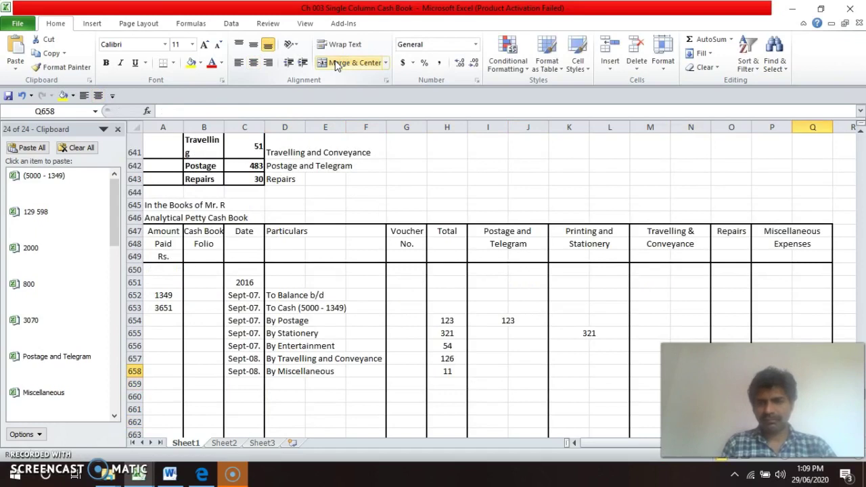
pyautogui.press('Down')
pyautogui.press('Down')
pyautogui.press('Down')
pyautogui.press('Down')
pyautogui.press('Down')
pyautogui.press('Down')
pyautogui.press('Down')
pyautogui.press('Down')
pyautogui.press('Down')
pyautogui.press('Down')
pyautogui.press('Down')
pyautogui.press('Down')
pyautogui.press('Down')
pyautogui.press('Down')
pyautogui.press('Up')
pyautogui.press('Up')
pyautogui.press('Up')
pyautogui.press('Up')
pyautogui.press('Up')
pyautogui.press('Up')
pyautogui.press('Up')
pyautogui.press('Up')
pyautogui.press('Up')
pyautogui.press('Up')
pyautogui.press('Up')
pyautogui.press('Up')
pyautogui.press('Up')
pyautogui.press('Up')
pyautogui.press('Up')
pyautogui.press('Left')
pyautogui.press('Right')
pyautogui.hotkey('ctrl', 'c')
pyautogui.press('Down')
pyautogui.press('Down')
pyautogui.hotkey('ctrl', 'v')
pyautogui.write('11')
pyautogui.press('Return')
# - Look up the next expense after the Sept. 8 miscellaneous expenses in Pr.3's transaction list
pyautogui.press('Left')
pyautogui.press('Left')
pyautogui.press('Left')
pyautogui.press('Left')
pyautogui.press('Left')
pyautogui.press('Left')
pyautogui.press('Left')
pyautogui.press('Left')
pyautogui.press('Left')
pyautogui.press('Left')
pyautogui.press('Left')
pyautogui.press('Left')
pyautogui.press('Left')
pyautogui.press('Left')
pyautogui.press('Right')
pyautogui.press('Up')
pyautogui.press('Up')
pyautogui.press('Up')
pyautogui.press('Up')
pyautogui.press('Up')
pyautogui.press('Up')
pyautogui.press('Up')
pyautogui.press('Up')
pyautogui.press('Up')
pyautogui.press('Up')
pyautogui.press('Up')
pyautogui.press('Up')
pyautogui.press('Up')
pyautogui.press('Up')
pyautogui.press('Up')
pyautogui.press('Up')
pyautogui.press('Up')
pyautogui.press('Up')
pyautogui.press('Up')
pyautogui.press('Up')
pyautogui.press('Up')
pyautogui.press('Up')
pyautogui.press('Up')
pyautogui.press('Up')
pyautogui.press('Up')
pyautogui.press('Up')
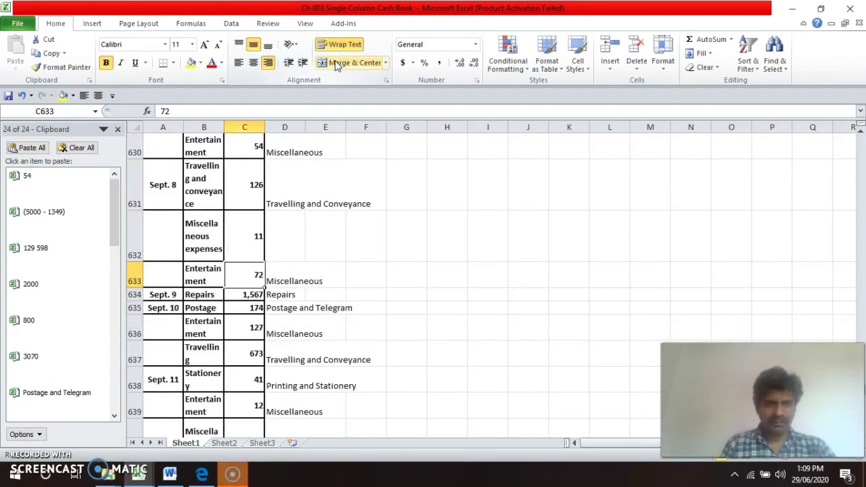
pyautogui.press('Up')
pyautogui.press('Down')
pyautogui.press('Down')
pyautogui.press('Down')
pyautogui.press('Down')
pyautogui.press('Down')
pyautogui.press('Down')
pyautogui.press('Down')
pyautogui.press('Down')
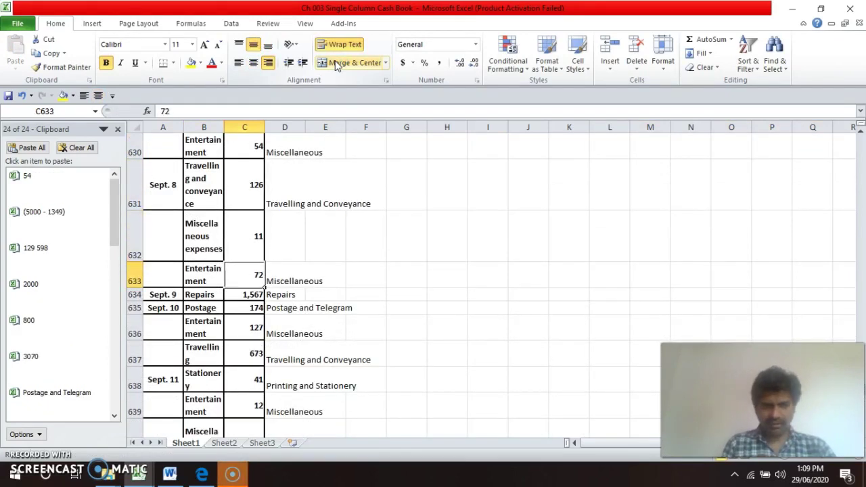
# - Enter Miscellaneous in D632 as the category for the Sept. 8 miscellaneous expenses
pyautogui.press('Up')
pyautogui.press('Up')
pyautogui.press('Up')
pyautogui.press('Up')
pyautogui.press('Up')
pyautogui.press('Up')
pyautogui.press('Up')
pyautogui.press('Up')
pyautogui.press('Up')
pyautogui.press('Down')
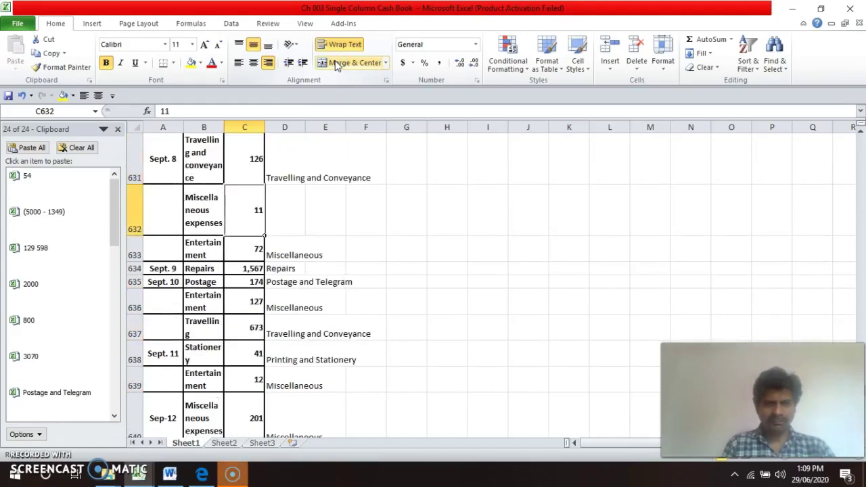
pyautogui.press('Right')
pyautogui.write('M')
pyautogui.press('Return')
# - Copy the Sept-08. date down into C659 and enter By Entertainment as the particulars in D659
pyautogui.press('Down')
pyautogui.press('Down')
pyautogui.press('Down')
pyautogui.press('Down')
pyautogui.press('Down')
pyautogui.press('Down')
pyautogui.press('Down')
pyautogui.press('Down')
pyautogui.press('Down')
pyautogui.press('Down')
pyautogui.press('Down')
pyautogui.press('Down')
pyautogui.press('Down')
pyautogui.press('Down')
pyautogui.press('Down')
pyautogui.press('Down')
pyautogui.press('Down')
pyautogui.press('Down')
pyautogui.press('Down')
pyautogui.press('Down')
pyautogui.press('Down')
pyautogui.press('Down')
pyautogui.press('Down')
pyautogui.press('Down')
pyautogui.press('Down')
pyautogui.press('Down')
pyautogui.press('Down')
pyautogui.press('Down')
pyautogui.press('Up')
pyautogui.press('Up')
pyautogui.press('Up')
pyautogui.press('Up')
pyautogui.press('Left')
pyautogui.hotkey('ctrl', 'd')
pyautogui.press('Right')
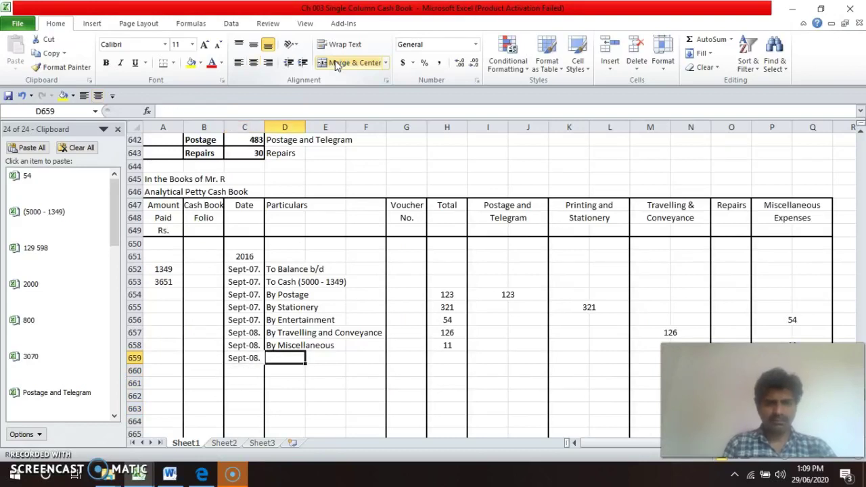
pyautogui.write('By ')
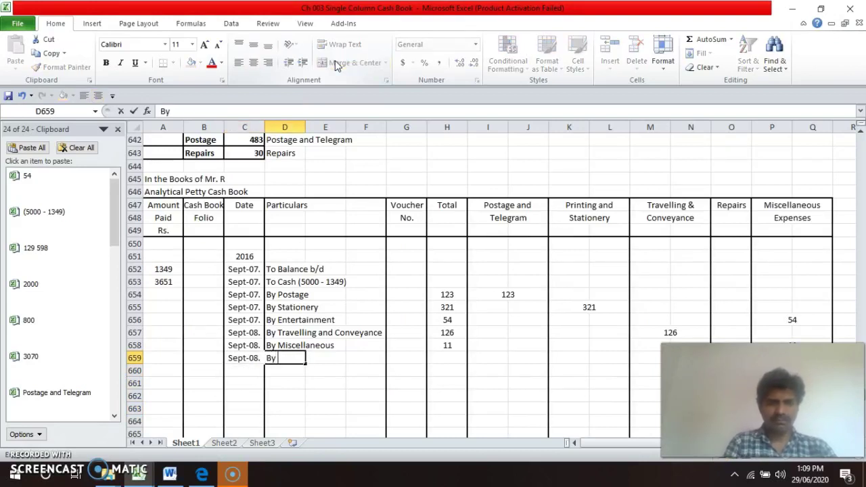
pyautogui.write('E')
pyautogui.press('Return')
pyautogui.press('Up')
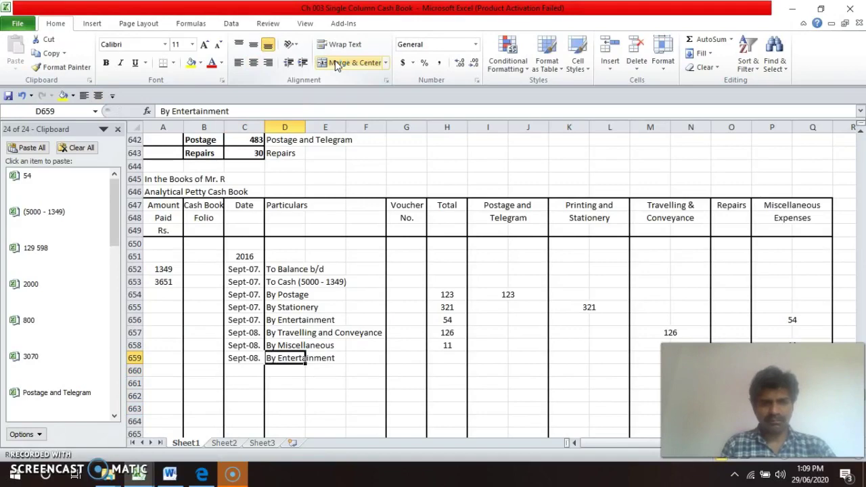
# - Look up the amount and category of the Sept. 8 entertainment expense in Pr.3's transaction list
pyautogui.press('Up')
pyautogui.press('Up')
pyautogui.press('Up')
pyautogui.press('Up')
pyautogui.press('Up')
pyautogui.press('Up')
pyautogui.press('Up')
pyautogui.press('Up')
pyautogui.press('Up')
pyautogui.press('Up')
pyautogui.press('Up')
pyautogui.press('Up')
pyautogui.press('Up')
pyautogui.press('Up')
pyautogui.press('Up')
pyautogui.press('Up')
pyautogui.press('Up')
pyautogui.press('Up')
pyautogui.press('Up')
pyautogui.press('Up')
pyautogui.press('Down')
pyautogui.press('Down')
pyautogui.press('Down')
pyautogui.press('Down')
pyautogui.press('Up')
pyautogui.press('Up')
pyautogui.press('Up')
pyautogui.press('Up')
pyautogui.press('Up')
pyautogui.press('Up')
pyautogui.press('Up')
pyautogui.press('Down')
pyautogui.press('Down')
pyautogui.press('Down')
pyautogui.press('Down')
pyautogui.press('Down')
pyautogui.press('Down')
pyautogui.press('Down')
pyautogui.press('Down')
pyautogui.press('Down')
pyautogui.press('Down')
pyautogui.press('Down')
pyautogui.press('Down')
pyautogui.press('Down')
pyautogui.press('Down')
pyautogui.press('Down')
pyautogui.press('Down')
pyautogui.press('Down')
pyautogui.press('Down')
pyautogui.press('Down')
pyautogui.press('Down')
pyautogui.press('Down')
pyautogui.press('Down')
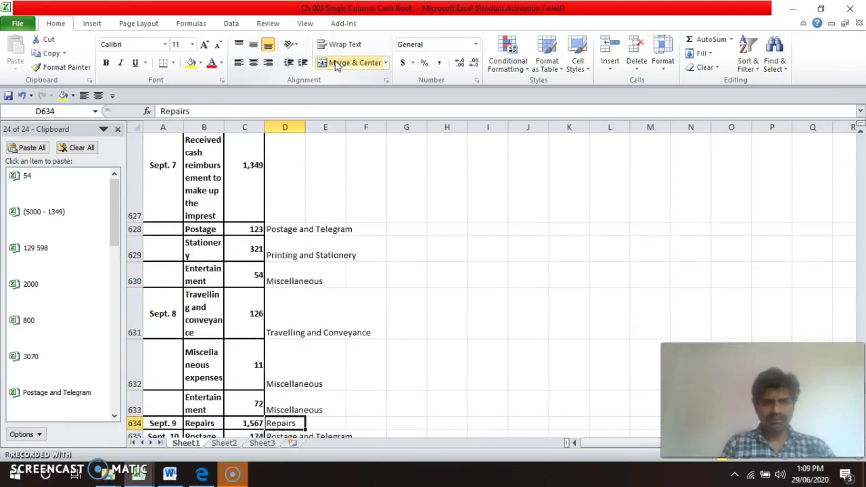
pyautogui.press('Down')
pyautogui.press('Down')
pyautogui.press('Down')
pyautogui.press('Down')
pyautogui.press('Down')
pyautogui.press('Down')
pyautogui.press('Down')
pyautogui.press('Down')
pyautogui.press('Down')
pyautogui.press('Down')
pyautogui.press('Down')
pyautogui.press('Down')
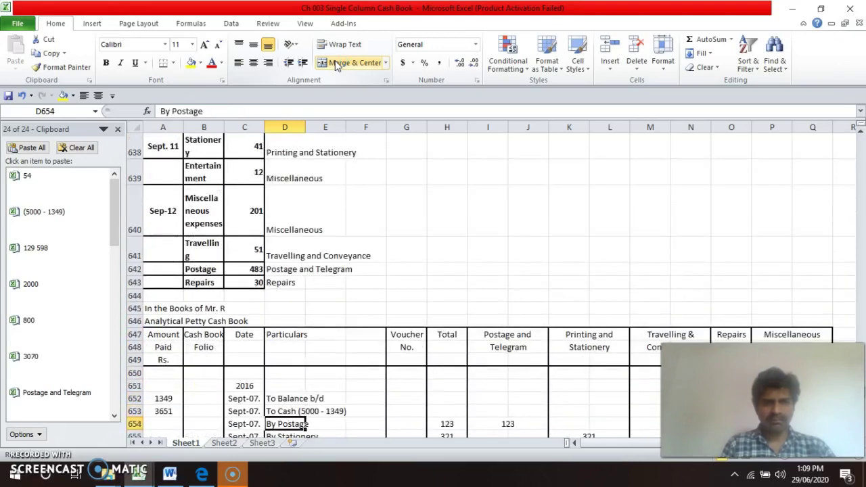
# - Enter 72 in H659 as the total for the Sept. 8 entertainment expense
pyautogui.press('Up')
pyautogui.press('Right')
pyautogui.press('Right')
pyautogui.press('Right')
pyautogui.press('Right')
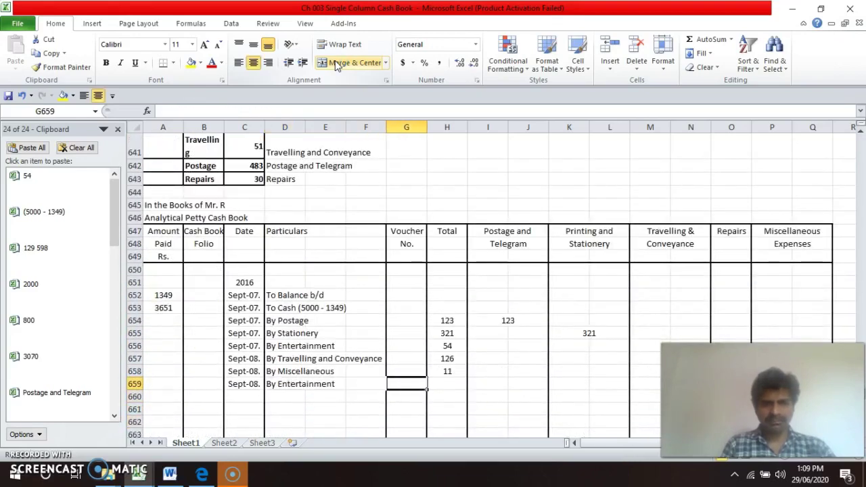
pyautogui.write('72')
# - Copy the merged Miscellaneous Expenses cell from row 658 to row 659 and replace its value with 72
pyautogui.press('Right')
pyautogui.press('Right')
pyautogui.press('Right')
pyautogui.press('Right')
pyautogui.press('Right')
pyautogui.press('Right')
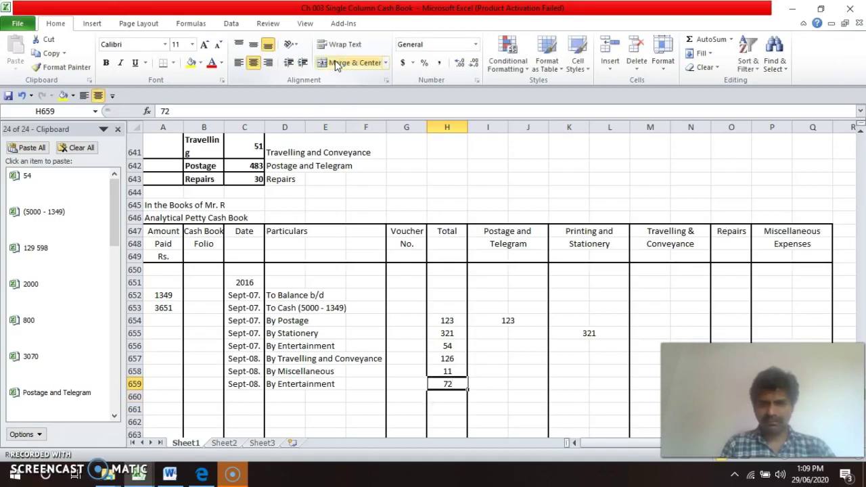
pyautogui.press('Right')
pyautogui.press('Right')
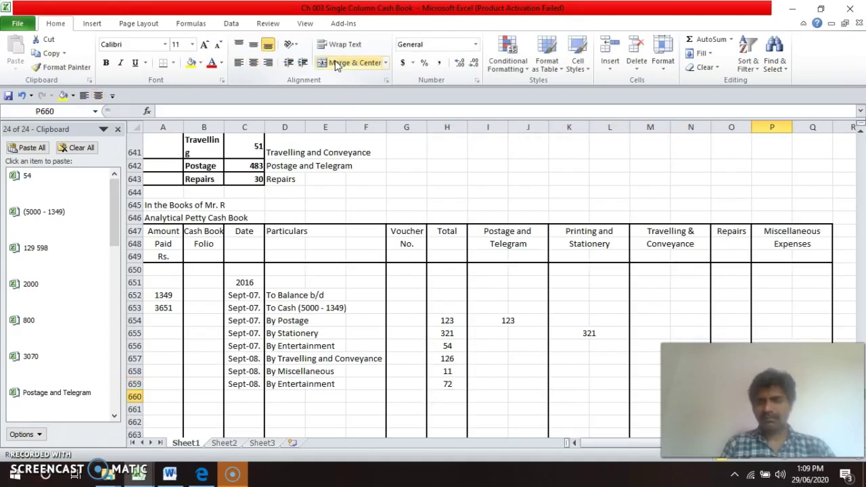
pyautogui.press('Down')
pyautogui.press('Down')
pyautogui.press('Down')
pyautogui.press('Down')
pyautogui.press('Down')
pyautogui.press('Down')
pyautogui.press('Down')
pyautogui.press('Down')
pyautogui.press('Down')
pyautogui.press('Down')
pyautogui.press('Down')
pyautogui.press('Up')
pyautogui.press('Up')
pyautogui.press('Up')
pyautogui.press('Up')
pyautogui.press('Up')
pyautogui.press('Up')
pyautogui.press('Up')
pyautogui.press('Up')
pyautogui.press('Up')
pyautogui.press('Up')
pyautogui.press('Up')
pyautogui.press('Up')
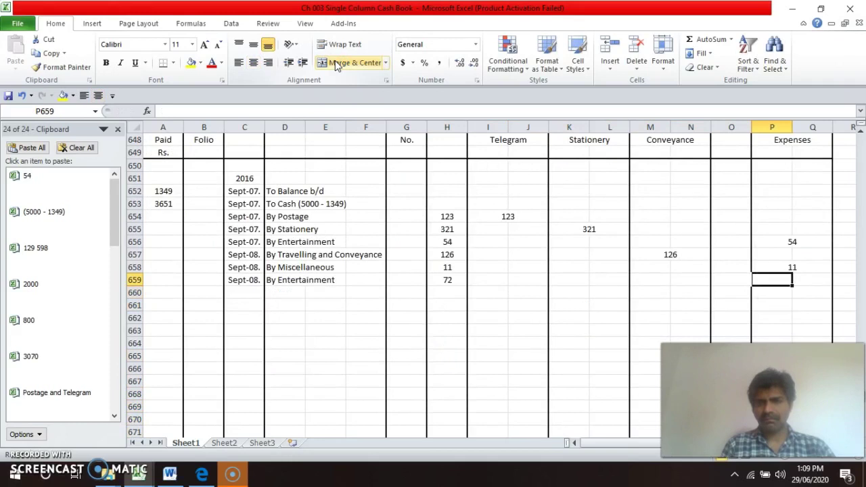
pyautogui.hotkey('shift', 'Right')
pyautogui.hotkey('ctrl', 'd')
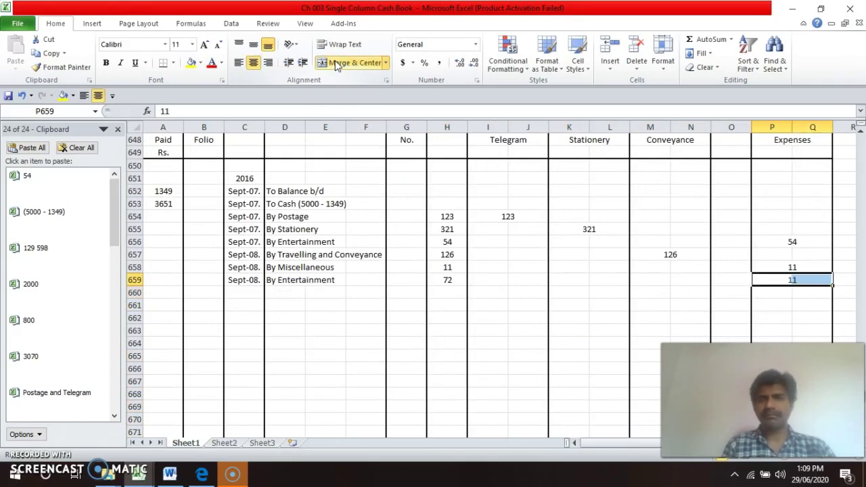
pyautogui.write('72')
pyautogui.press('Return')
# - Look up the next expense after the Sept. 8 entertainment in Pr.3's transaction list
pyautogui.press('Up')
pyautogui.press('Left')
pyautogui.press('Left')
pyautogui.press('Left')
pyautogui.press('Left')
pyautogui.press('Left')
pyautogui.press('Left')
pyautogui.press('Left')
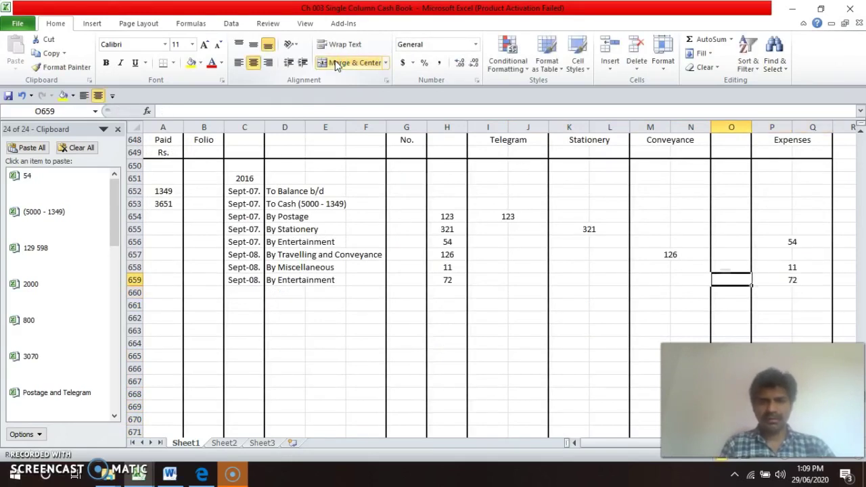
pyautogui.press('Left')
pyautogui.press('Left')
pyautogui.press('Left')
pyautogui.press('Left')
pyautogui.press('Left')
pyautogui.press('Left')
pyautogui.press('Up')
pyautogui.press('Up')
pyautogui.press('Up')
pyautogui.press('Up')
pyautogui.press('Up')
pyautogui.press('Up')
pyautogui.press('Up')
pyautogui.press('Up')
pyautogui.press('Up')
pyautogui.press('Up')
pyautogui.press('Up')
pyautogui.press('Up')
pyautogui.press('Up')
pyautogui.press('Up')
pyautogui.press('Up')
pyautogui.press('Up')
pyautogui.press('Up')
pyautogui.press('Up')
pyautogui.press('Up')
pyautogui.press('Up')
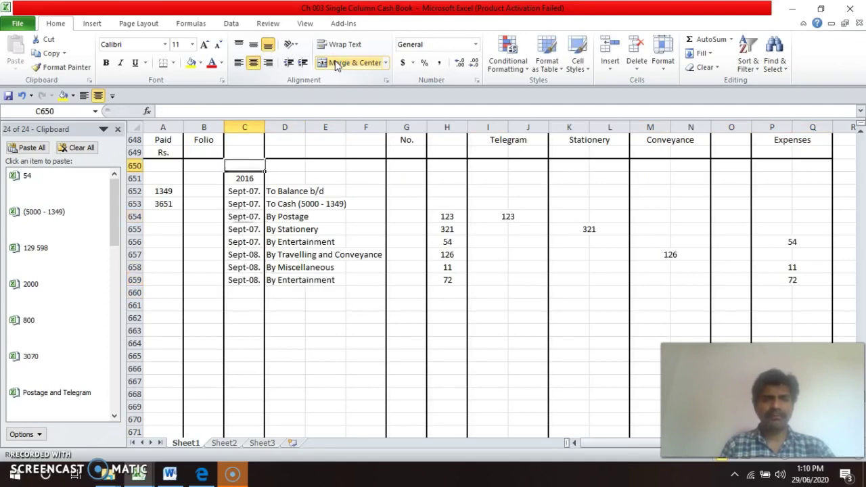
pyautogui.press('Up')
pyautogui.press('Up')
pyautogui.press('Up')
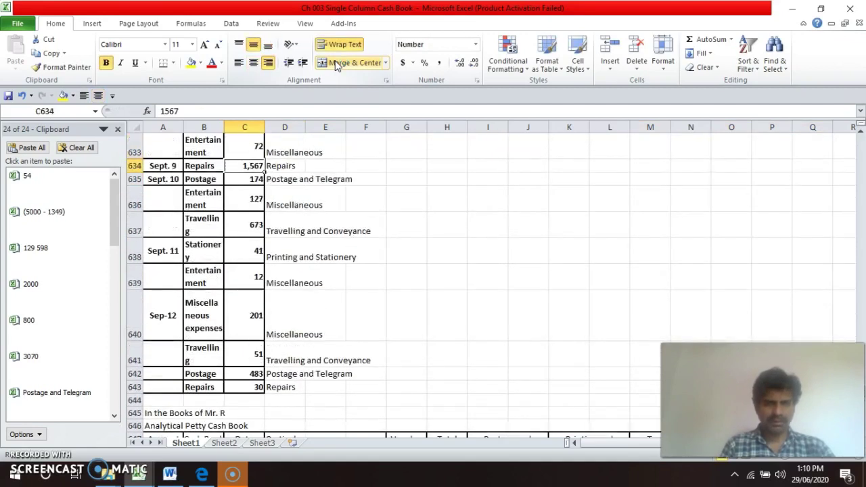
pyautogui.press('Down')
pyautogui.press('Down')
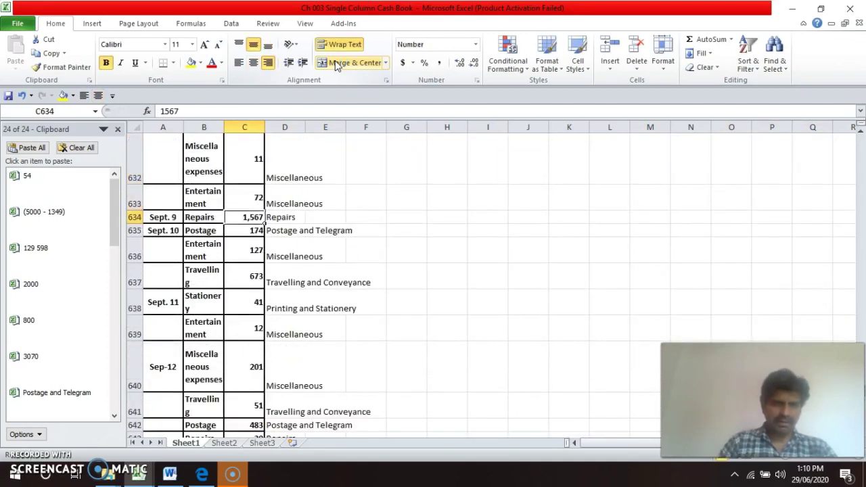
# - Copy the date from the row above into C660 of the petty cash book and change it to Sept-09
pyautogui.press('Down')
pyautogui.press('Down')
pyautogui.press('Down')
pyautogui.press('Down')
pyautogui.press('Down')
pyautogui.press('Down')
pyautogui.press('Down')
pyautogui.press('Down')
pyautogui.press('Down')
pyautogui.press('Down')
pyautogui.press('Down')
pyautogui.press('Down')
pyautogui.press('Down')
pyautogui.press('Down')
pyautogui.press('Down')
pyautogui.press('Down')
pyautogui.press('Down')
pyautogui.press('Down')
pyautogui.press('Down')
pyautogui.press('Down')
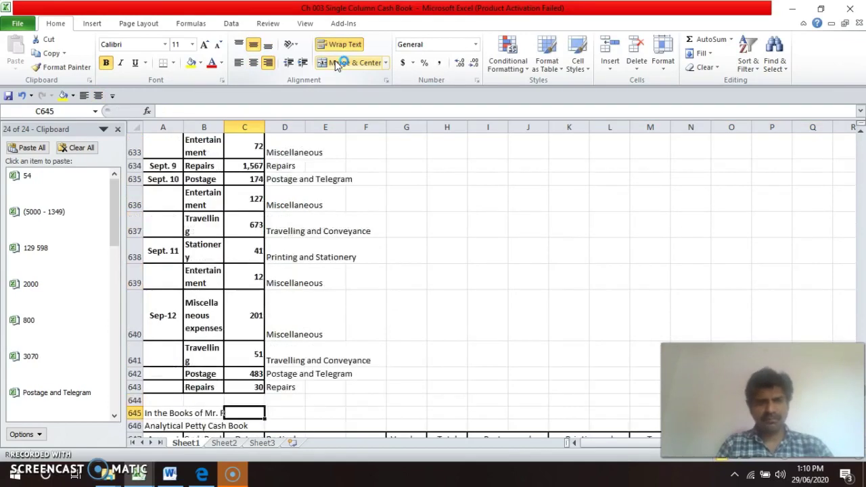
pyautogui.press('Up')
pyautogui.press('Up')
pyautogui.press('Up')
pyautogui.press('Up')
pyautogui.press('Up')
pyautogui.press('Up')
pyautogui.press('Up')
pyautogui.press('Up')
pyautogui.press('Up')
pyautogui.press('Up')
pyautogui.press('Up')
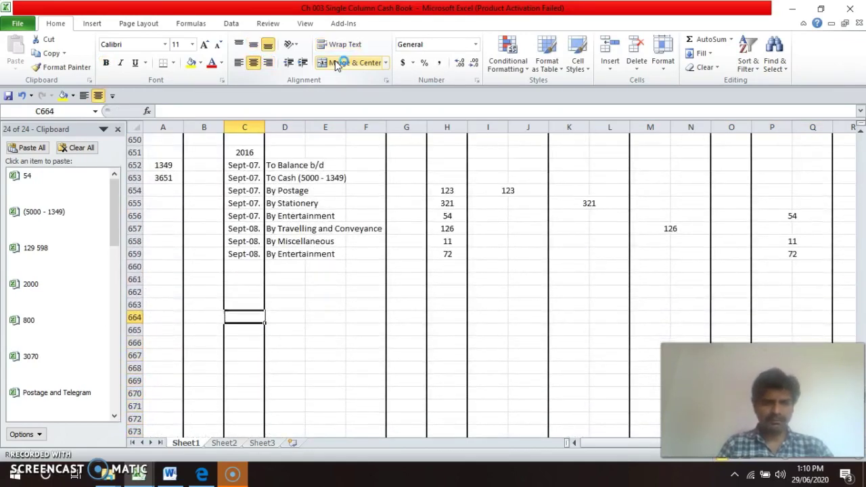
pyautogui.hotkey('ctrl', 'd')
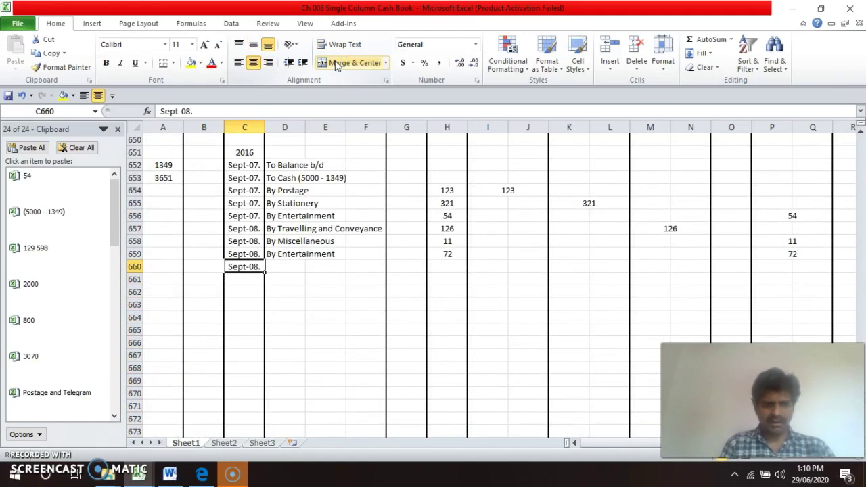
pyautogui.press('F2')
pyautogui.press('BackSpace')
pyautogui.press('BackSpace')
pyautogui.write('9.')
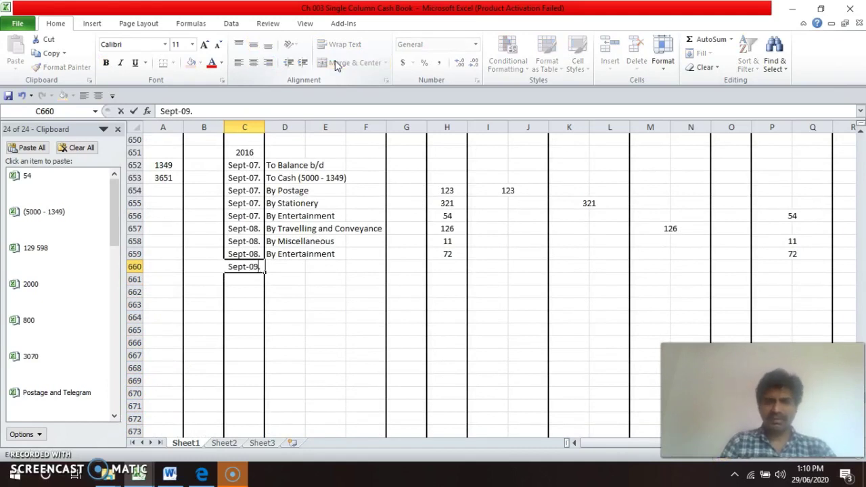
pyautogui.press('Return')
# - Enter By Repairs as the particulars of the Sept-09 entry in D660
pyautogui.press('Up')
pyautogui.press('Tab')
pyautogui.write('By')
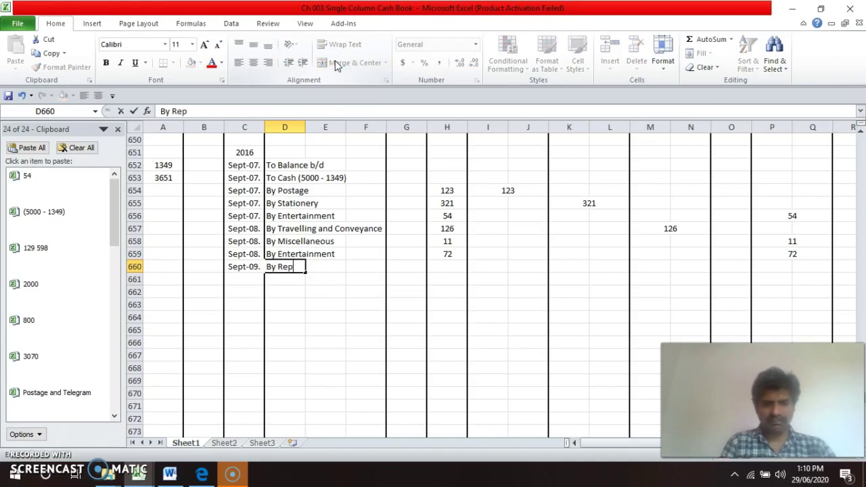
pyautogui.write(' Repairs')
pyautogui.press('Tab')
# - Enter 1567 as the total for the repairs entry in H660
pyautogui.press('Tab')
pyautogui.press('Tab')
pyautogui.press('Tab')
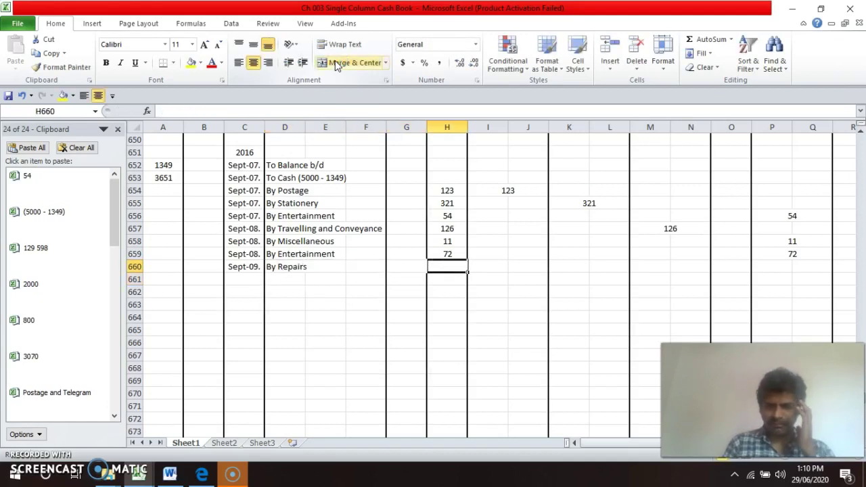
pyautogui.write('1567')
pyautogui.press('Return')
# - Enter 1567 in the Repairs analysis column for the same entry, cell O660
pyautogui.press('Up')
pyautogui.press('Right')
pyautogui.press('Right')
pyautogui.press('Right')
pyautogui.press('Right')
pyautogui.press('Right')
pyautogui.press('Right')
pyautogui.press('Right')
pyautogui.write('1')
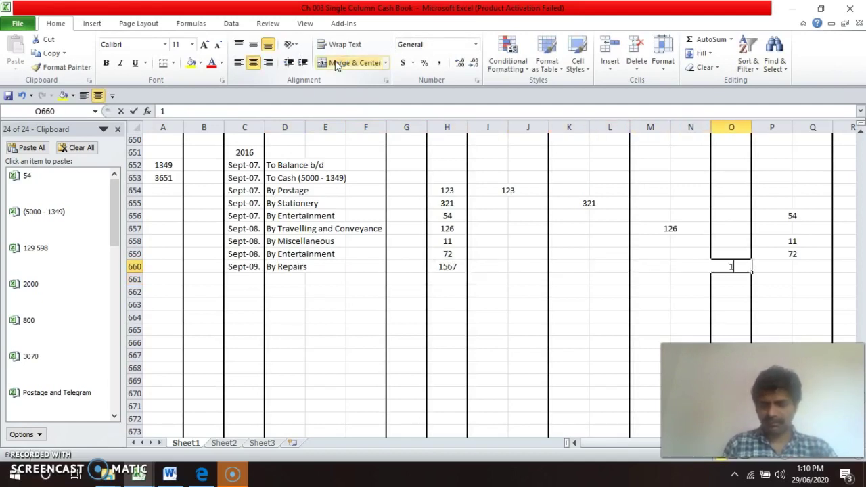
pyautogui.write('567')
pyautogui.press('Return')
# - Examine the source transaction list around the Sept. 9 repairs row for the next transaction to record
pyautogui.press('Up')
pyautogui.press('Up')
pyautogui.press('Up')
pyautogui.press('Up')
pyautogui.press('Up')
pyautogui.press('Up')
pyautogui.press('Up')
pyautogui.press('Up')
pyautogui.press('Up')
pyautogui.press('Up')
pyautogui.press('Up')
pyautogui.press('Up')
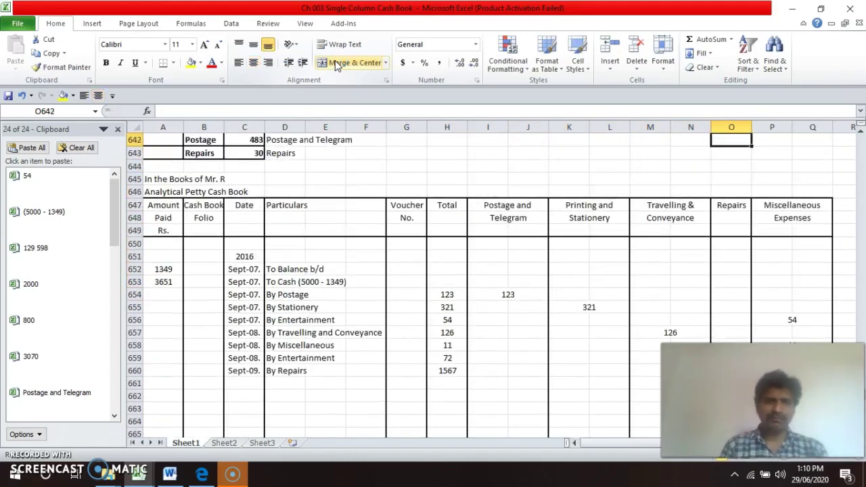
pyautogui.press('Left')
pyautogui.press('Left')
pyautogui.press('Left')
pyautogui.press('Left')
pyautogui.press('Left')
pyautogui.press('Left')
pyautogui.press('Left')
pyautogui.press('Left')
pyautogui.press('Left')
pyautogui.press('Left')
pyautogui.press('Left')
pyautogui.press('Left')
pyautogui.press('Left')
pyautogui.press('Left')
pyautogui.press('Up')
pyautogui.press('Up')
pyautogui.press('Up')
pyautogui.press('Up')
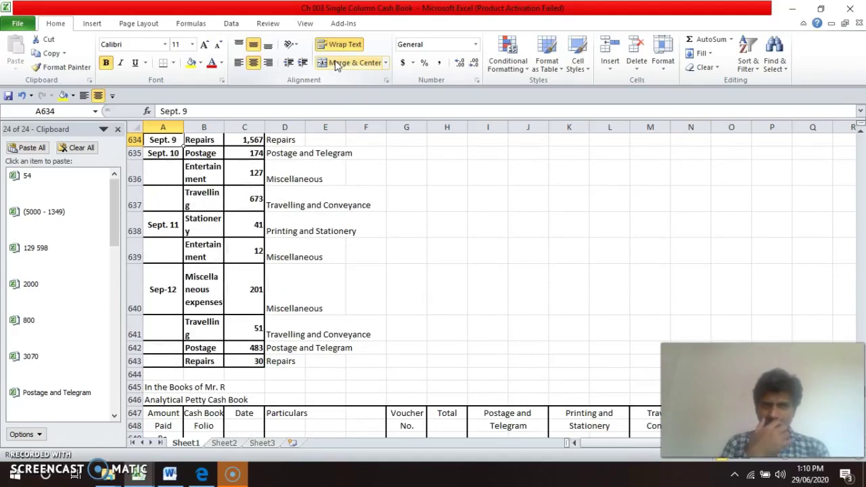
# - Enter the date Sept-10. in C661, the next empty row of the petty cash book
pyautogui.press('Down')
pyautogui.press('Down')
pyautogui.press('Down')
pyautogui.press('Down')
pyautogui.press('Down')
pyautogui.press('Down')
pyautogui.press('Down')
pyautogui.press('Down')
pyautogui.press('Down')
pyautogui.press('Down')
pyautogui.press('Down')
pyautogui.press('Down')
pyautogui.press('Down')
pyautogui.press('Down')
pyautogui.press('Down')
pyautogui.press('Down')
pyautogui.press('Down')
pyautogui.press('Down')
pyautogui.press('Down')
pyautogui.press('Down')
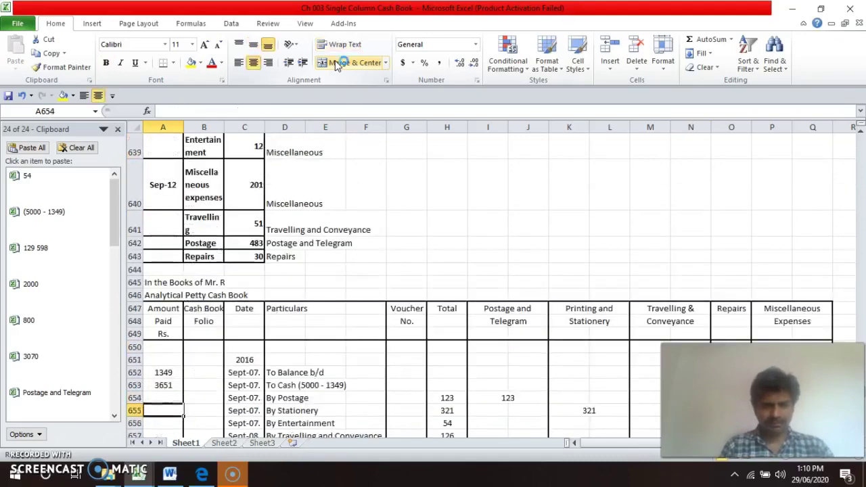
pyautogui.press('Right')
pyautogui.press('Right')
pyautogui.press('Up')
pyautogui.press('Up')
pyautogui.press('Up')
pyautogui.press('Down')
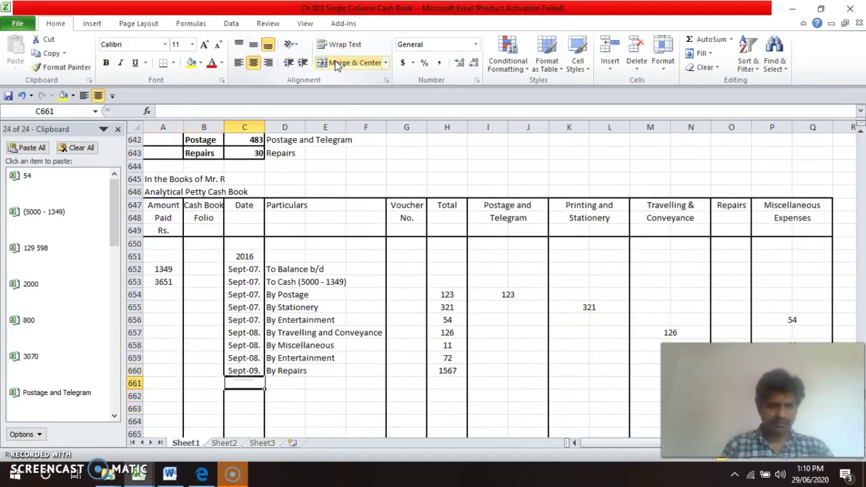
pyautogui.press('F2')
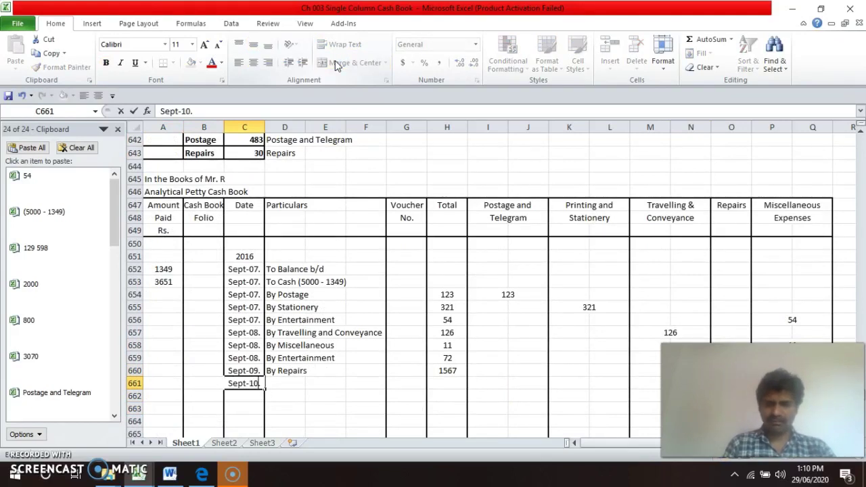
pyautogui.press('Return')
# - Enter By Postage as the particulars of the Sept-10 entry in D661
pyautogui.press('Up')
pyautogui.press('Right')
pyautogui.write('B')
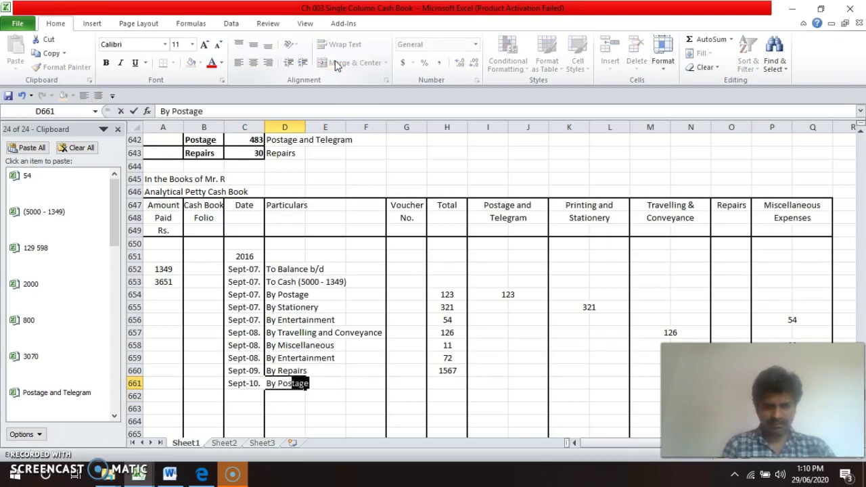
pyautogui.write('y Post')
pyautogui.press('Return')
# - Look up the amount of the Sept. 10 postage transaction in the source list above the petty cash book
pyautogui.press('Up')
pyautogui.press('Up')
pyautogui.press('Up')
pyautogui.press('Up')
pyautogui.press('Up')
pyautogui.press('Up')
pyautogui.press('Up')
pyautogui.press('Up')
pyautogui.press('Up')
pyautogui.press('Up')
pyautogui.press('Up')
pyautogui.press('Up')
pyautogui.press('Up')
pyautogui.press('Up')
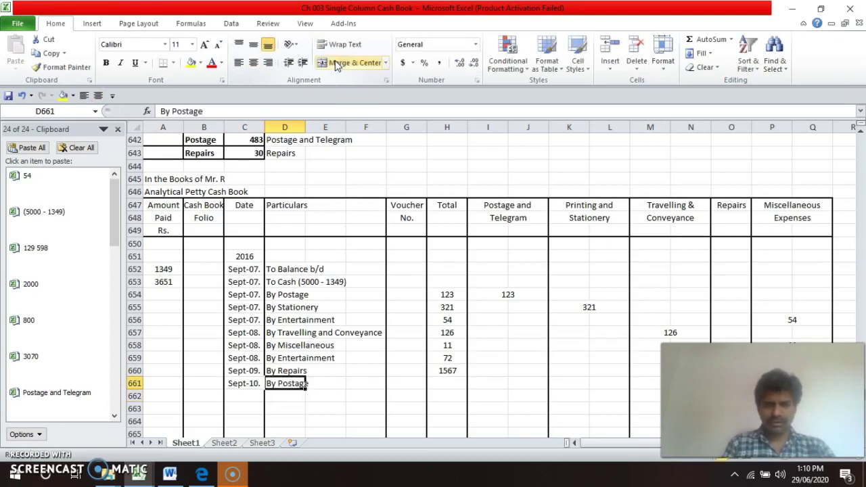
pyautogui.press('Up')
pyautogui.press('Up')
pyautogui.press('Up')
pyautogui.press('Up')
pyautogui.press('Up')
pyautogui.press('Up')
pyautogui.press('Up')
pyautogui.press('Up')
pyautogui.press('Up')
pyautogui.press('Up')
pyautogui.press('Up')
pyautogui.press('Up')
pyautogui.press('Up')
pyautogui.press('Up')
pyautogui.press('Up')
pyautogui.press('Up')
pyautogui.press('Up')
pyautogui.press('Up')
pyautogui.press('Down')
pyautogui.press('Down')
pyautogui.press('Down')
pyautogui.press('Down')
pyautogui.press('Down')
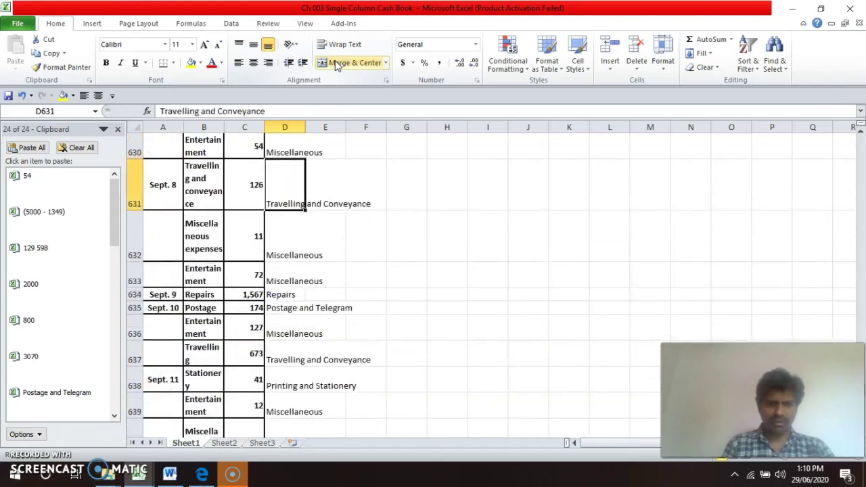
# - Enter 174 in the Total column for the Sept-10 postage entry, cell H661
pyautogui.press('Down')
pyautogui.press('Down')
pyautogui.press('Down')
pyautogui.press('Down')
pyautogui.press('Down')
pyautogui.press('Down')
pyautogui.press('Down')
pyautogui.press('Down')
pyautogui.press('Down')
pyautogui.press('Down')
pyautogui.press('Down')
pyautogui.press('Down')
pyautogui.press('Down')
pyautogui.press('Down')
pyautogui.press('Down')
pyautogui.press('Down')
pyautogui.press('Down')
pyautogui.press('Down')
pyautogui.press('Down')
pyautogui.press('Down')
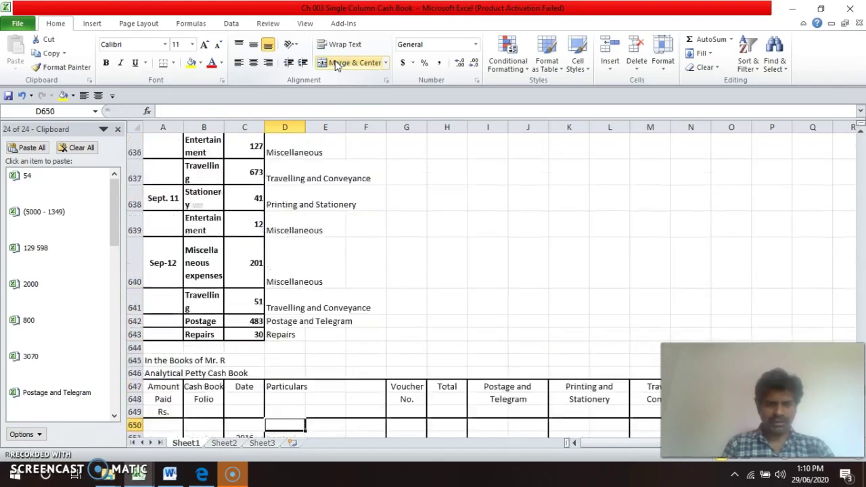
pyautogui.press('Right')
pyautogui.press('Right')
pyautogui.press('Right')
pyautogui.press('Right')
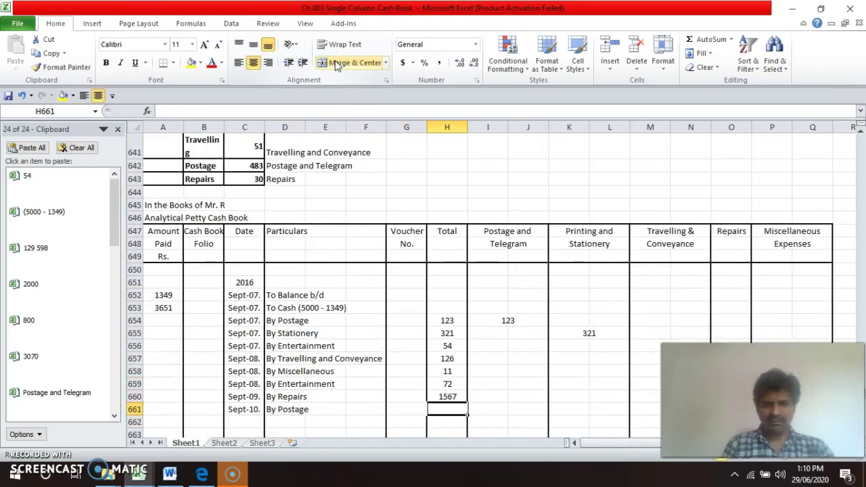
pyautogui.write('174')
pyautogui.press('Right')
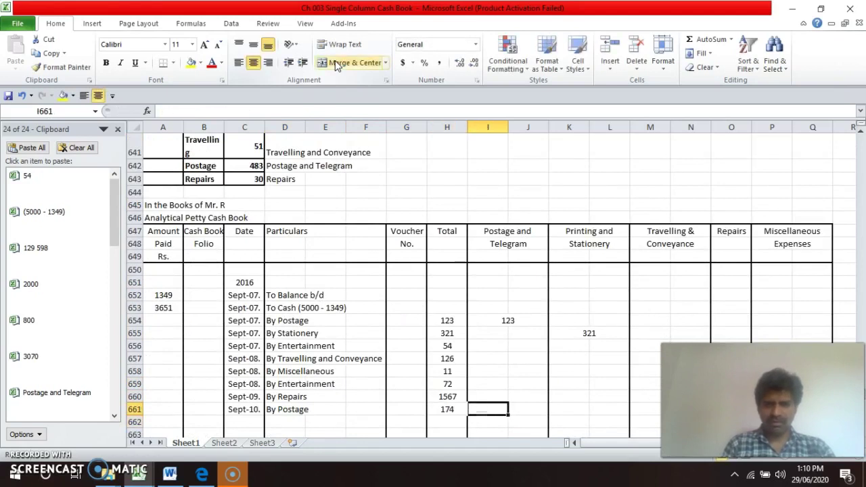
# - Make I661:J661 a merged, centred cell like I654:J654 and enter 174 there as the Postage and Telegram amount
pyautogui.press('Up')
pyautogui.press('Up')
pyautogui.press('Up')
pyautogui.press('Up')
pyautogui.press('Up')
pyautogui.press('Up')
pyautogui.hotkey('shift', 'Right')
pyautogui.click(336, 65)
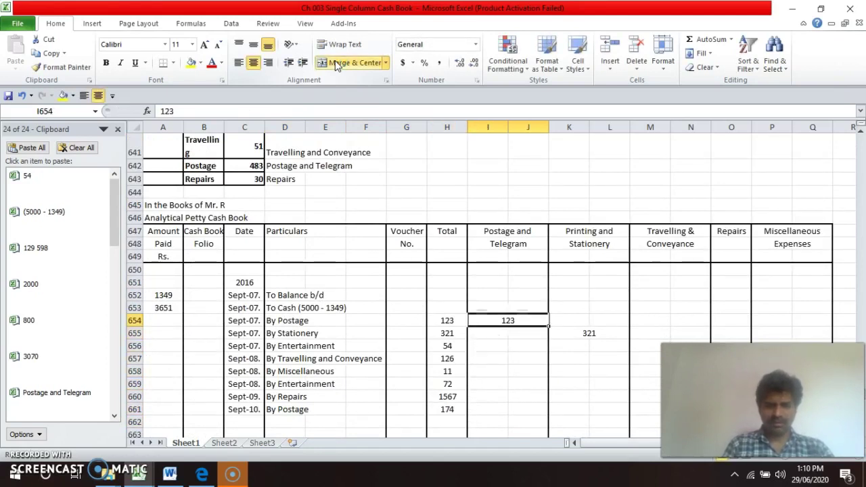
pyautogui.hotkey('ctrl', 'c')
pyautogui.press('Down')
pyautogui.press('Up')
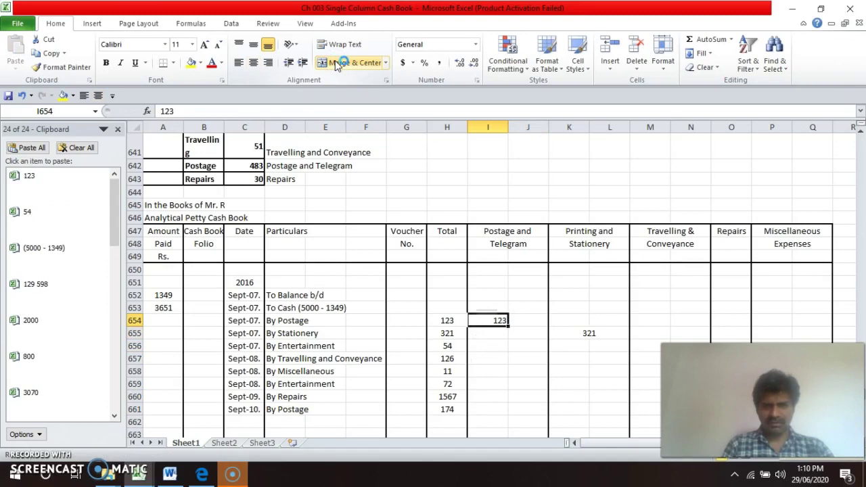
pyautogui.press('Down')
pyautogui.press('Down')
pyautogui.press('Down')
pyautogui.press('Down')
pyautogui.press('Down')
pyautogui.press('Down')
pyautogui.press('Down')
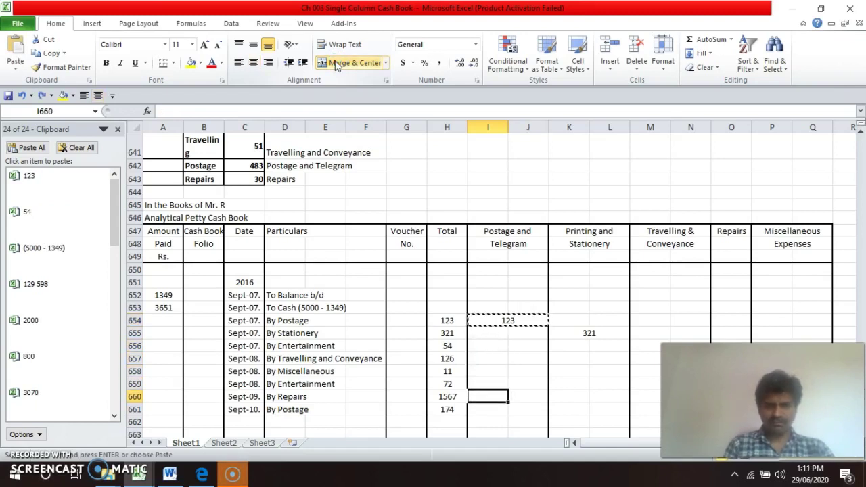
pyautogui.hotkey('shift', 'Right')
pyautogui.click(336, 64)
pyautogui.write('174')
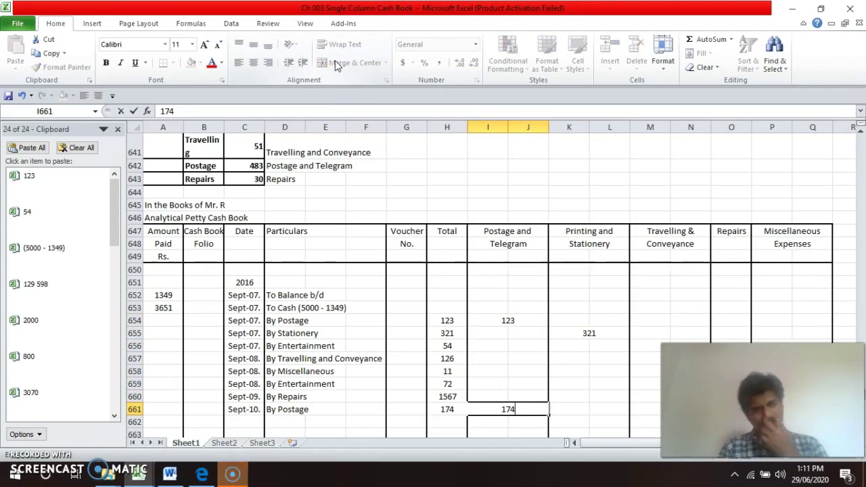
pyautogui.press('Return')
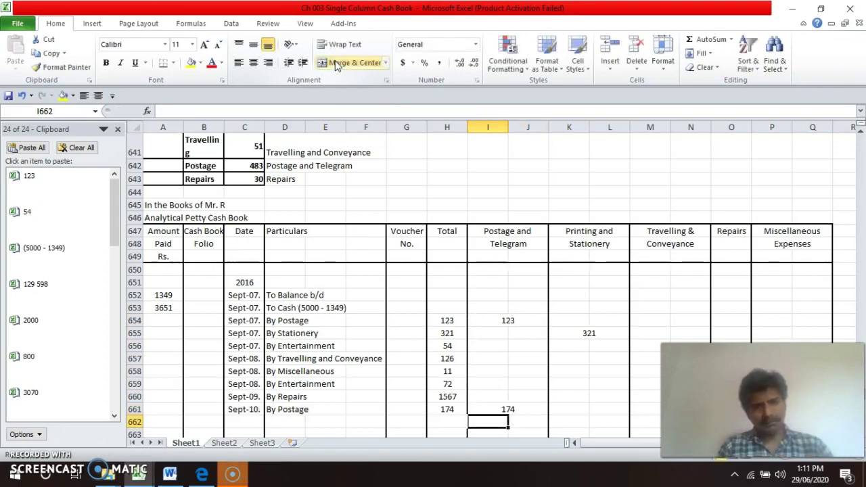
# - Examine the source transaction list below the Sept. 10 postage row for the next transaction to record
pyautogui.press('Up')
pyautogui.press('Up')
pyautogui.press('Up')
pyautogui.press('Up')
pyautogui.press('Up')
pyautogui.press('Up')
pyautogui.press('Up')
pyautogui.press('Up')
pyautogui.press('Up')
pyautogui.press('Up')
pyautogui.press('Up')
pyautogui.press('Up')
pyautogui.press('Up')
pyautogui.press('Up')
pyautogui.press('Up')
pyautogui.press('Up')
pyautogui.press('Up')
pyautogui.press('Up')
pyautogui.press('Up')
pyautogui.press('Up')
pyautogui.press('Up')
pyautogui.press('Left')
pyautogui.press('Left')
pyautogui.press('Left')
pyautogui.press('Left')
pyautogui.press('Left')
pyautogui.press('Left')
pyautogui.press('Left')
pyautogui.press('Left')
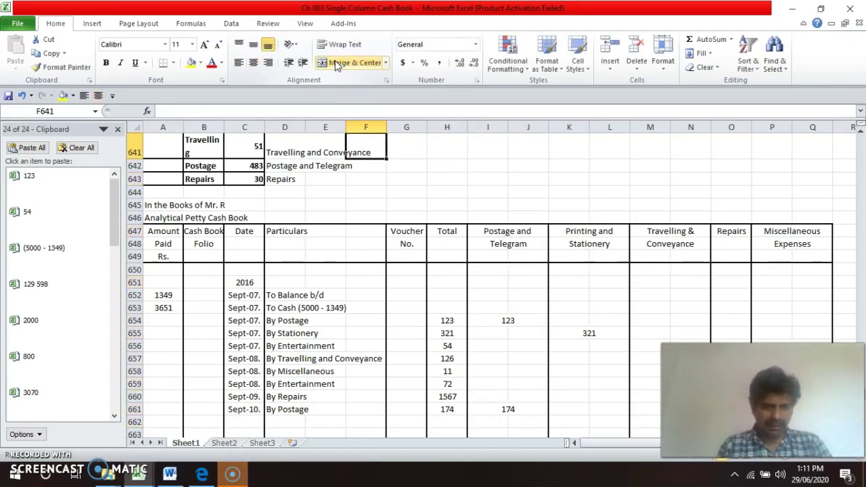
pyautogui.press('Up')
pyautogui.press('Up')
pyautogui.press('Up')
pyautogui.press('Up')
pyautogui.press('Up')
pyautogui.press('Up')
pyautogui.press('Up')
pyautogui.press('Up')
pyautogui.press('Up')
pyautogui.press('Down')
pyautogui.press('Down')
pyautogui.press('Down')
pyautogui.press('Down')
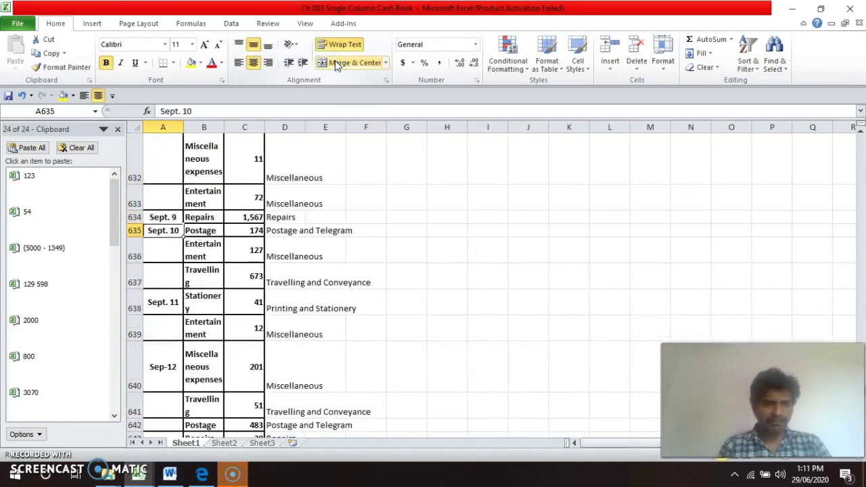
pyautogui.press('Down')
pyautogui.press('Down')
pyautogui.press('Down')
pyautogui.press('Down')
pyautogui.press('Down')
pyautogui.press('Down')
pyautogui.press('Down')
pyautogui.press('Down')
pyautogui.press('Down')
pyautogui.press('Down')
pyautogui.press('Down')
pyautogui.press('Down')
pyautogui.press('Down')
pyautogui.press('Down')
pyautogui.press('Down')
pyautogui.press('Down')
pyautogui.press('Down')
pyautogui.press('Down')
pyautogui.press('Down')
pyautogui.press('Down')
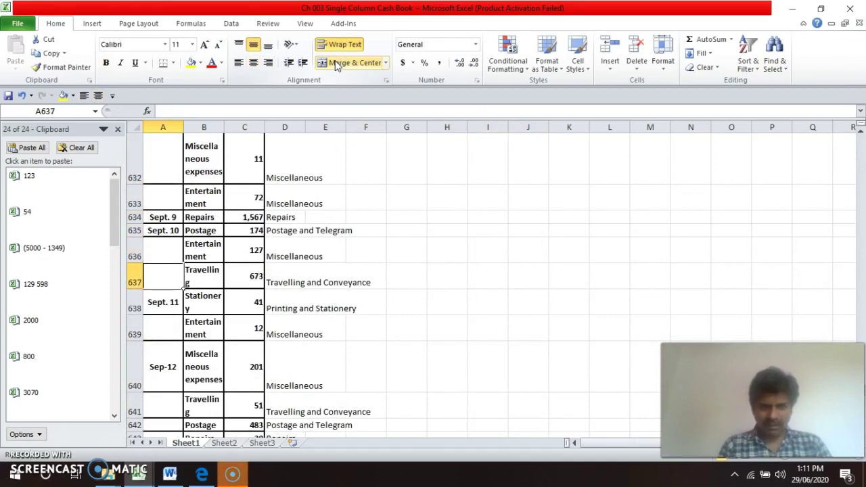
# - Add a Sept-10. entry in row 662 of the petty cash book with the particulars By Entertainment
pyautogui.press('Right')
pyautogui.press('Right')
pyautogui.press('Down')
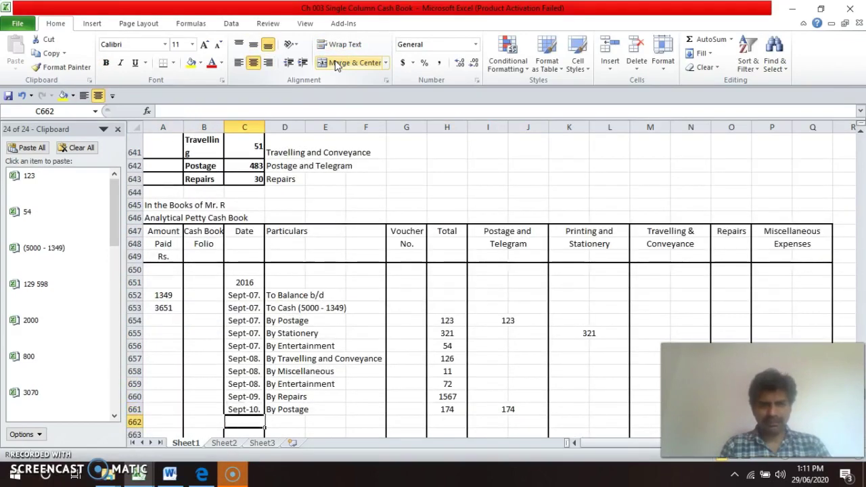
pyautogui.press('Right')
pyautogui.write('B')
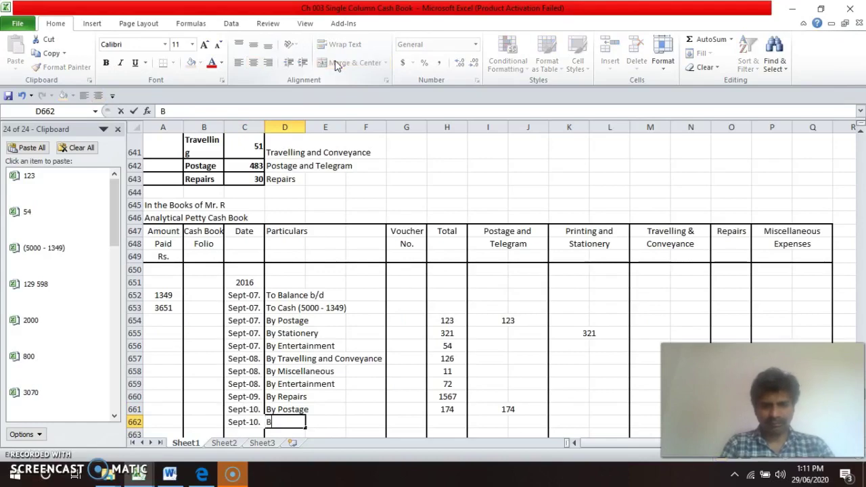
pyautogui.write('y E')
pyautogui.press('Return')
# - Look up the amount of the Sept. 10 entertainment transaction in the source list above the petty cash book
pyautogui.press('Up')
pyautogui.press('Up')
pyautogui.press('Up')
pyautogui.press('Up')
pyautogui.press('Up')
pyautogui.press('Up')
pyautogui.press('Up')
pyautogui.press('Up')
pyautogui.press('Up')
pyautogui.press('Up')
pyautogui.press('Up')
pyautogui.press('Up')
pyautogui.press('Up')
pyautogui.press('Up')
pyautogui.press('Up')
pyautogui.press('Up')
pyautogui.press('Up')
pyautogui.press('Up')
pyautogui.press('Up')
pyautogui.press('Up')
pyautogui.press('Up')
pyautogui.press('Up')
pyautogui.press('Up')
pyautogui.press('Up')
pyautogui.press('Up')
pyautogui.press('Up')
pyautogui.press('Up')
pyautogui.press('Up')
pyautogui.press('Up')
pyautogui.press('Up')
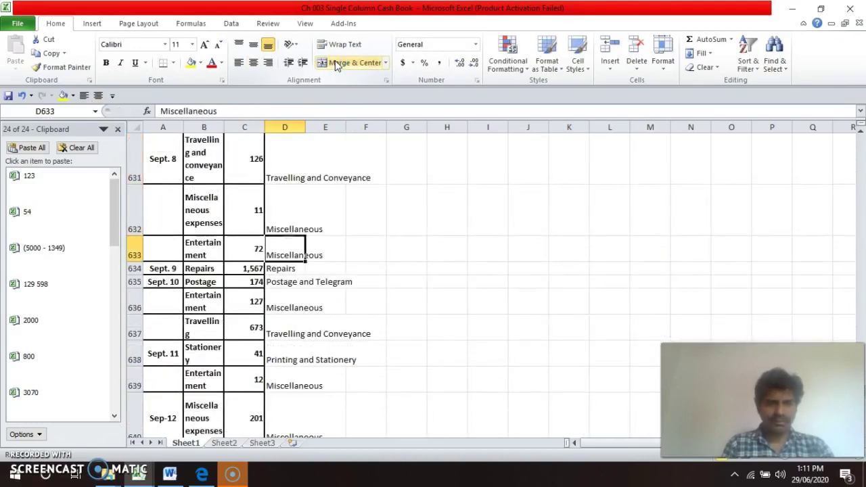
pyautogui.press('Down')
pyautogui.press('Down')
pyautogui.press('Down')
pyautogui.press('Down')
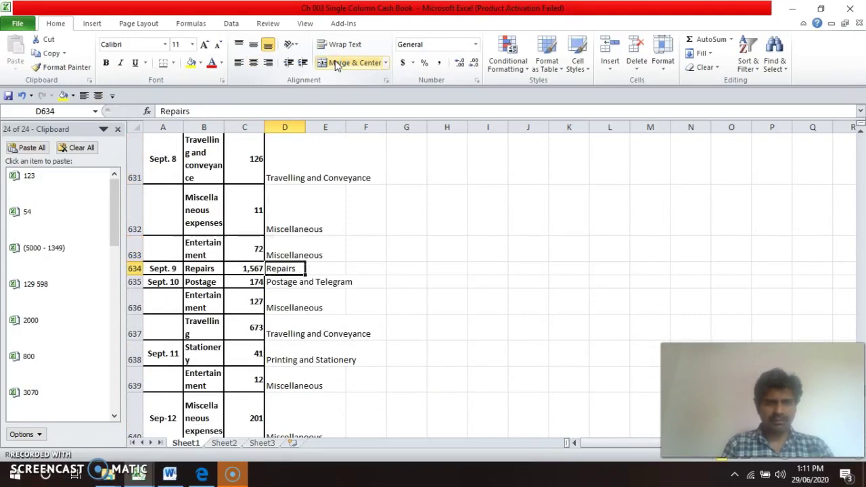
pyautogui.press('Down')
pyautogui.press('Down')
pyautogui.press('Down')
pyautogui.press('Down')
pyautogui.press('Down')
pyautogui.press('Down')
pyautogui.press('Down')
pyautogui.press('Down')
pyautogui.press('Down')
pyautogui.press('Down')
pyautogui.press('Down')
pyautogui.press('Down')
pyautogui.press('Down')
pyautogui.press('Down')
pyautogui.press('Down')
pyautogui.press('Down')
pyautogui.press('Down')
pyautogui.press('Down')
pyautogui.press('Down')
pyautogui.press('Down')
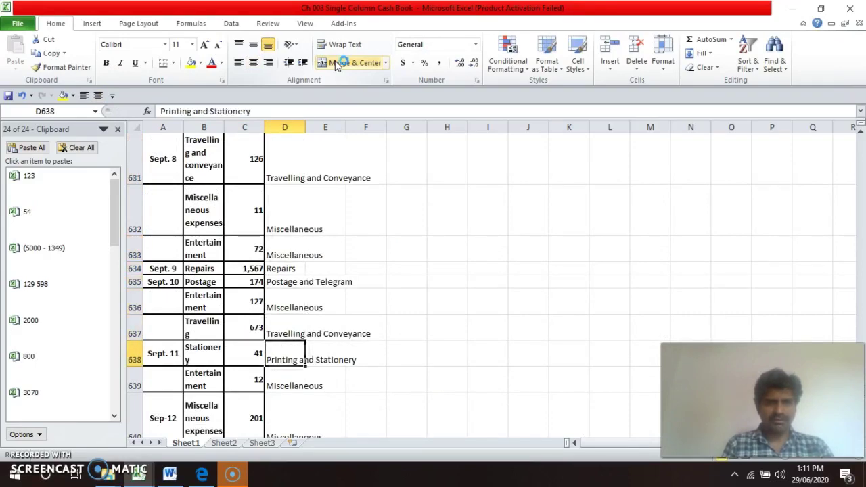
# - Enter 127 in the Total column for the Sept-10 entertainment entry, cell H662
pyautogui.press('Up')
pyautogui.press('Up')
pyautogui.press('Right')
pyautogui.press('Right')
pyautogui.press('Right')
pyautogui.press('Right')
pyautogui.write('12')
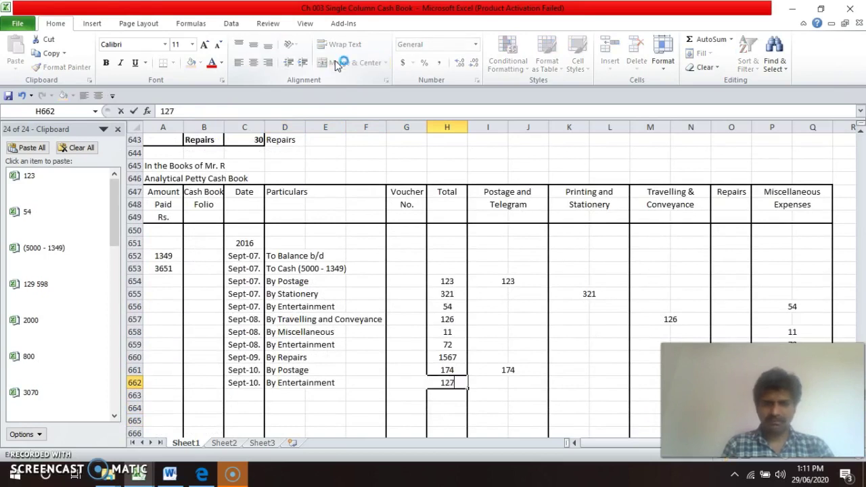
pyautogui.press('Return')
# - Copy the merged Miscellaneous Expenses cell P659:Q659 to P662:Q662 and replace its value with 127
pyautogui.press('Up')
pyautogui.press('Right')
pyautogui.press('Right')
pyautogui.press('Right')
pyautogui.press('Right')
pyautogui.press('Right')
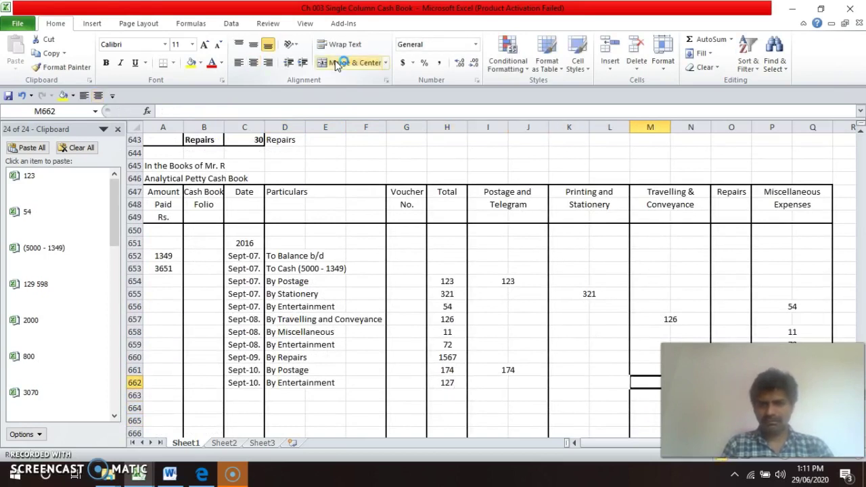
pyautogui.press('Right')
pyautogui.press('Right')
pyautogui.press('Right')
pyautogui.press('Down')
pyautogui.press('Down')
pyautogui.press('Down')
pyautogui.press('Down')
pyautogui.press('Down')
pyautogui.press('Down')
pyautogui.press('Down')
pyautogui.press('Down')
pyautogui.press('Down')
pyautogui.press('Down')
pyautogui.press('Down')
pyautogui.press('Down')
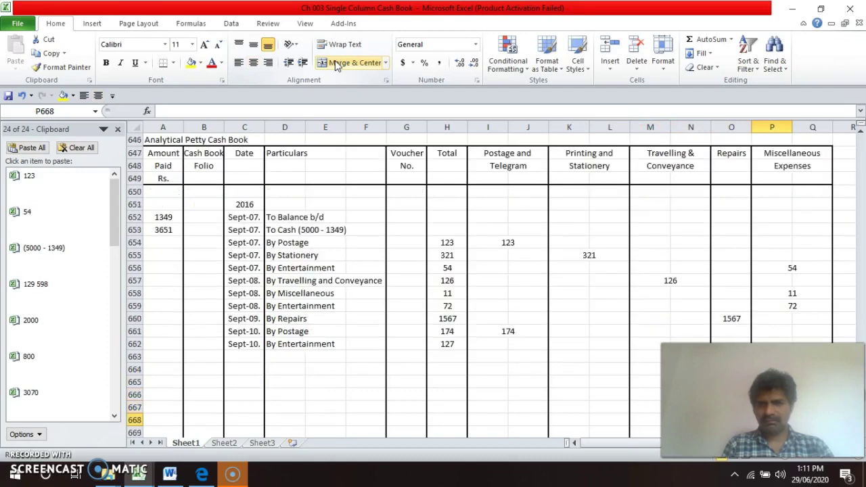
pyautogui.press('Up')
pyautogui.press('Up')
pyautogui.press('Up')
pyautogui.press('Up')
pyautogui.press('Up')
pyautogui.press('Up')
pyautogui.press('Up')
pyautogui.press('Up')
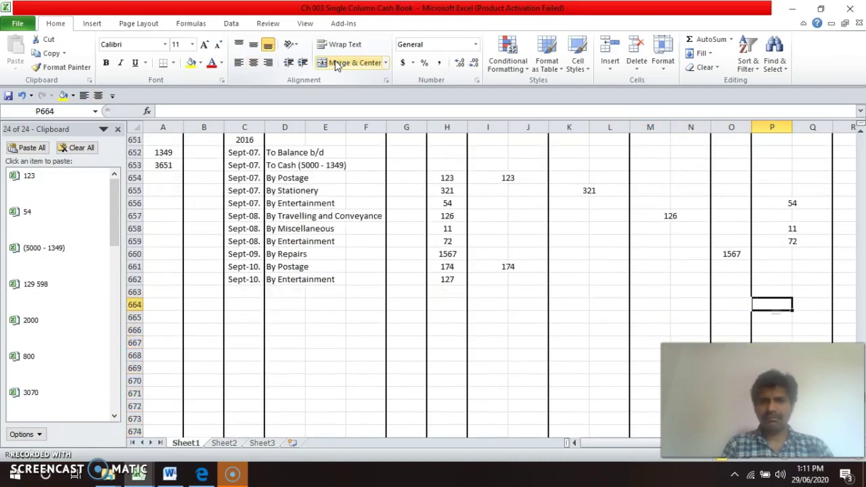
pyautogui.click(336, 64)
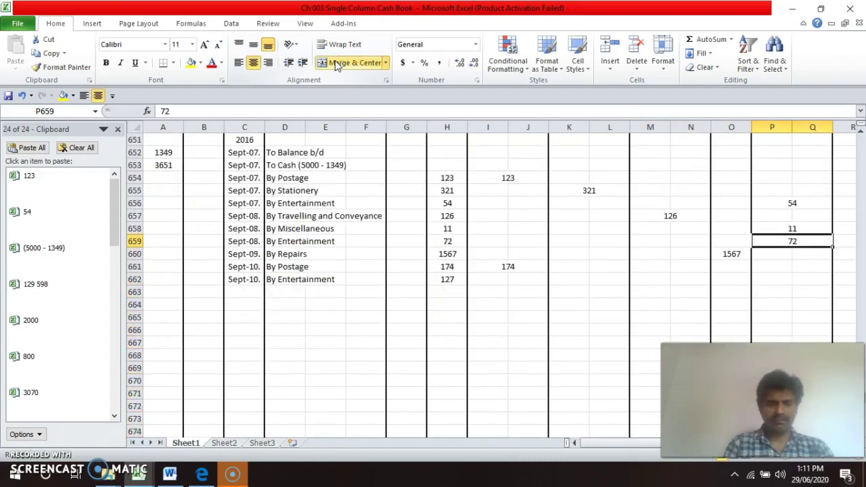
pyautogui.hotkey('ctrl', 'c')
pyautogui.press('Down')
pyautogui.press('Down')
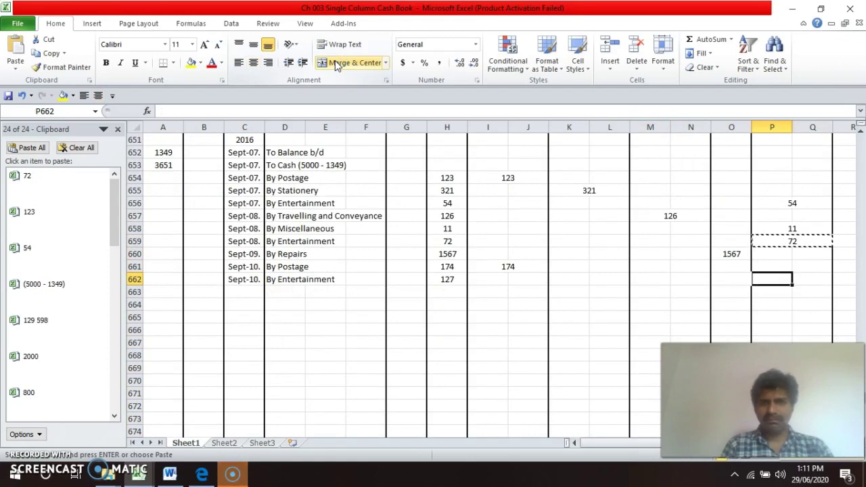
pyautogui.press('Return')
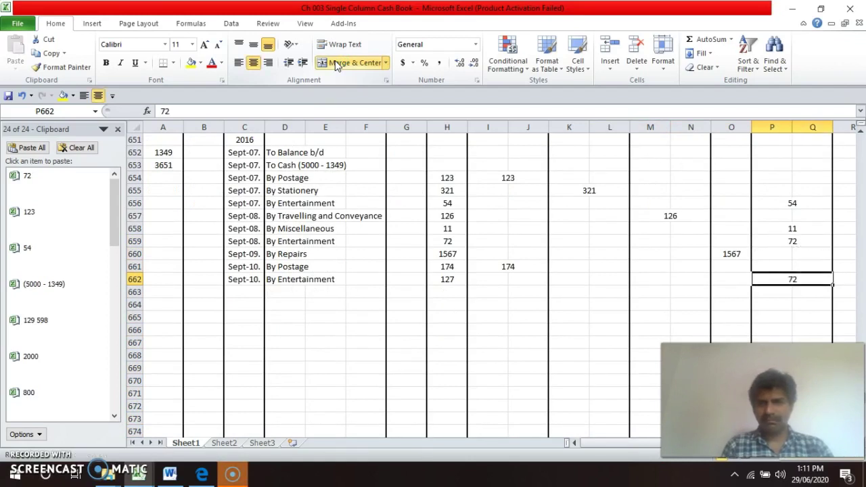
pyautogui.write('127')
pyautogui.press('Return')
# - Examine the source transaction list after the Sept. 10 entertainment row for the next transaction to record
pyautogui.press('Up')
pyautogui.press('Left')
pyautogui.press('Left')
pyautogui.press('Left')
pyautogui.press('Left')
pyautogui.press('Left')
pyautogui.press('Left')
pyautogui.press('Left')
pyautogui.press('Left')
pyautogui.press('Left')
pyautogui.press('Left')
pyautogui.press('Left')
pyautogui.press('Left')
pyautogui.press('Left')
pyautogui.press('Left')
pyautogui.press('Left')
pyautogui.press('Up')
pyautogui.press('Up')
pyautogui.press('Up')
pyautogui.press('Up')
pyautogui.press('Up')
pyautogui.press('Up')
pyautogui.press('Up')
pyautogui.press('Up')
pyautogui.press('Up')
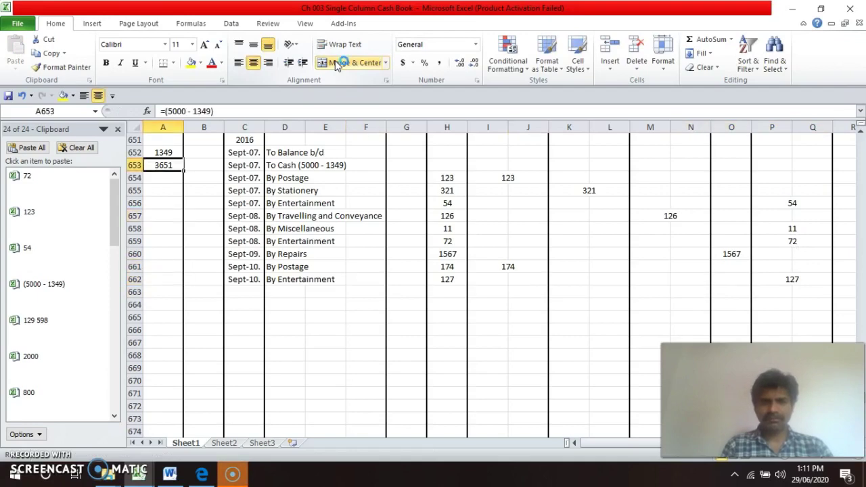
pyautogui.press('Up')
pyautogui.press('Up')
pyautogui.press('Up')
pyautogui.press('Up')
pyautogui.press('Up')
pyautogui.press('Up')
pyautogui.press('Up')
pyautogui.press('Up')
pyautogui.press('Up')
pyautogui.press('Up')
pyautogui.press('Up')
pyautogui.press('Up')
pyautogui.press('Up')
pyautogui.press('Up')
pyautogui.press('Up')
pyautogui.press('Up')
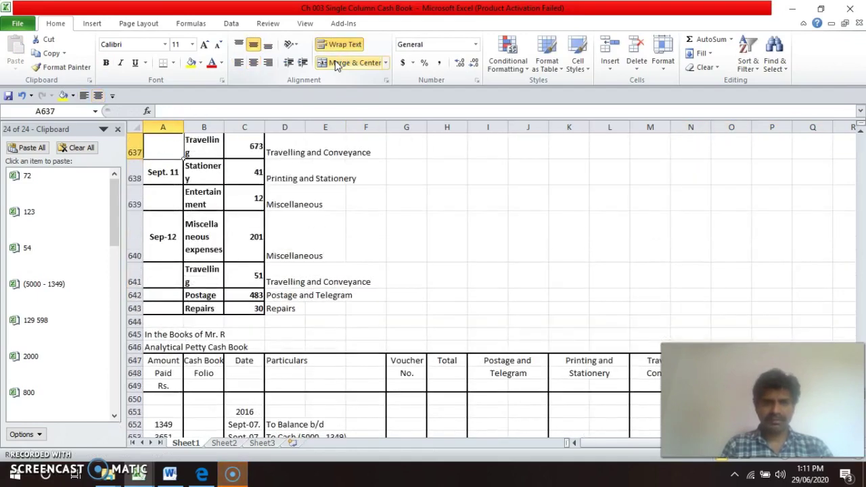
pyautogui.press('Up')
pyautogui.press('Up')
pyautogui.press('Up')
pyautogui.press('Down')
pyautogui.press('Down')
pyautogui.press('Down')
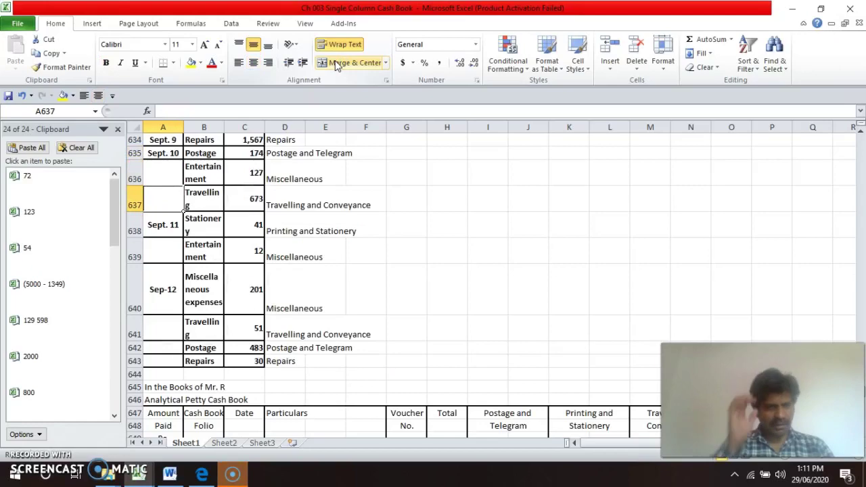
# - Enter the date Sept-10. in C663, the first empty row of the petty cash book
pyautogui.press('Down')
pyautogui.press('Down')
pyautogui.press('Down')
pyautogui.press('Down')
pyautogui.press('Down')
pyautogui.press('Down')
pyautogui.press('Down')
pyautogui.press('Down')
pyautogui.press('Down')
pyautogui.press('Down')
pyautogui.press('Down')
pyautogui.press('Down')
pyautogui.press('Down')
pyautogui.press('Down')
pyautogui.press('Down')
pyautogui.press('Down')
pyautogui.press('Down')
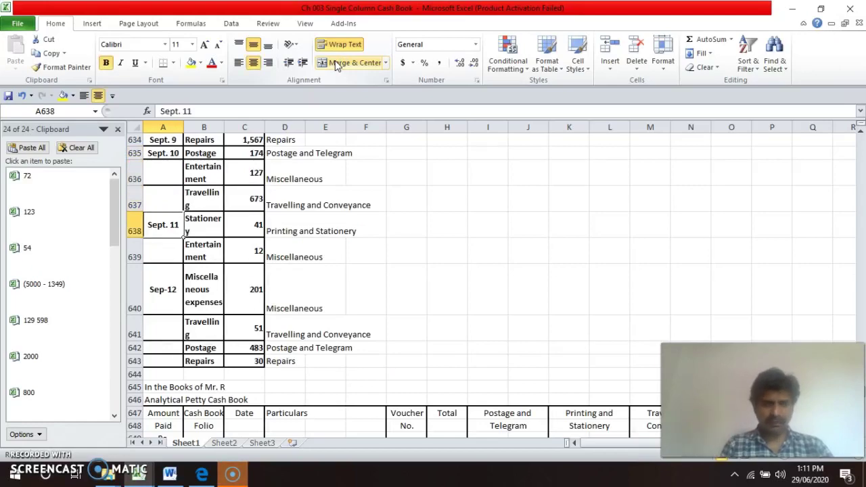
pyautogui.press('Down')
pyautogui.press('Down')
pyautogui.press('Down')
pyautogui.press('Down')
pyautogui.press('Down')
pyautogui.press('Down')
pyautogui.press('Down')
pyautogui.press('Down')
pyautogui.press('Down')
pyautogui.press('Down')
pyautogui.press('Down')
pyautogui.press('Down')
pyautogui.press('Down')
pyautogui.press('Up')
pyautogui.press('Up')
pyautogui.press('Up')
pyautogui.press('Right')
pyautogui.press('Up')
pyautogui.press('Right')
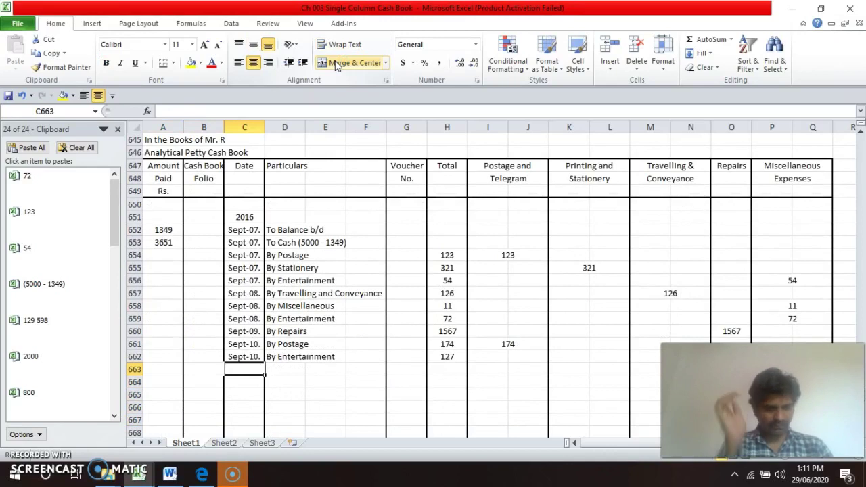
pyautogui.press('Right')
# - Enter By Travelling in the Particulars column for the new Sept-10 entry, cell D663
pyautogui.write('B')
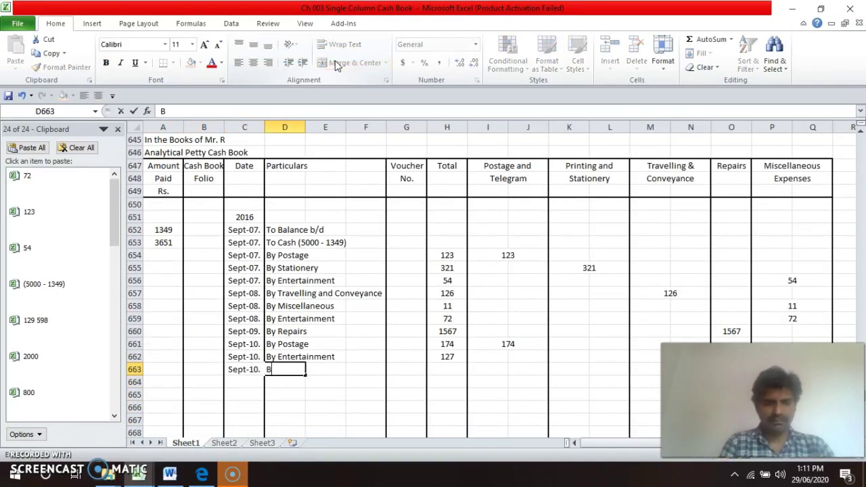
pyautogui.write('y')
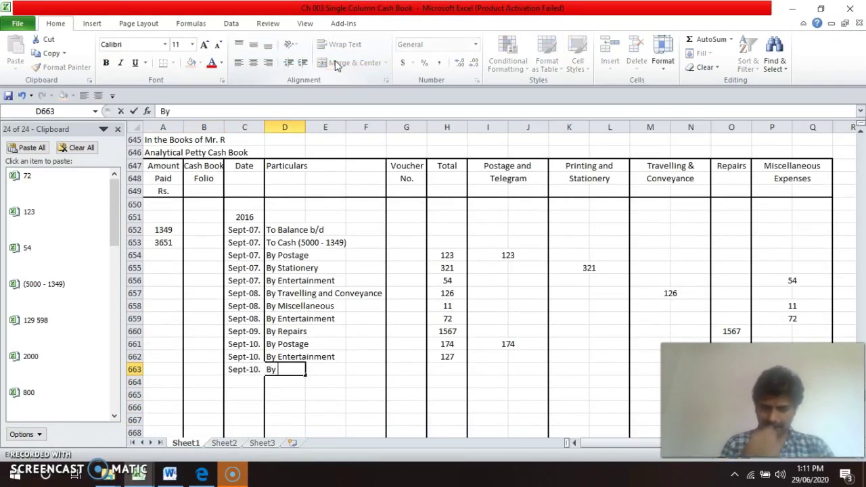
pyautogui.write(' T')
pyautogui.press('Return')
pyautogui.press('Up')
pyautogui.press('F2')
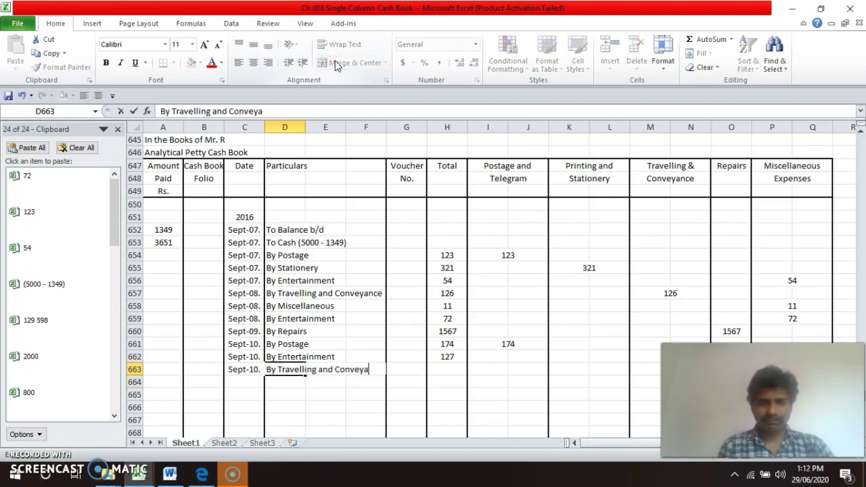
pyautogui.press('Return')
# - Enter 673 in the Total column for the Sept-10 travelling entry, cell H663
pyautogui.press('Up')
pyautogui.press('Right')
pyautogui.press('Right')
pyautogui.press('Right')
pyautogui.press('Right')
pyautogui.write('67')
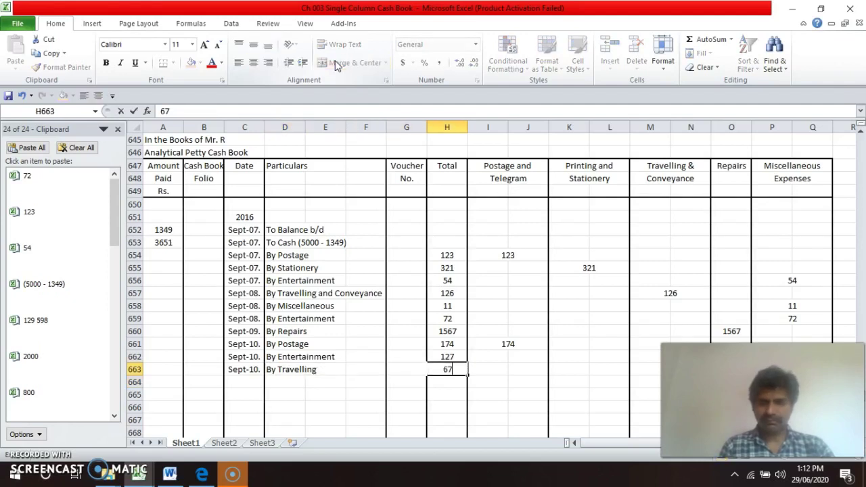
pyautogui.press('Return')
# - Copy the merged Travelling & Conveyance cell M657:N657 to M663:N663 and replace its value with 673
pyautogui.press('Up')
pyautogui.press('Right')
pyautogui.press('Right')
pyautogui.press('Right')
pyautogui.press('Right')
pyautogui.press('Right')
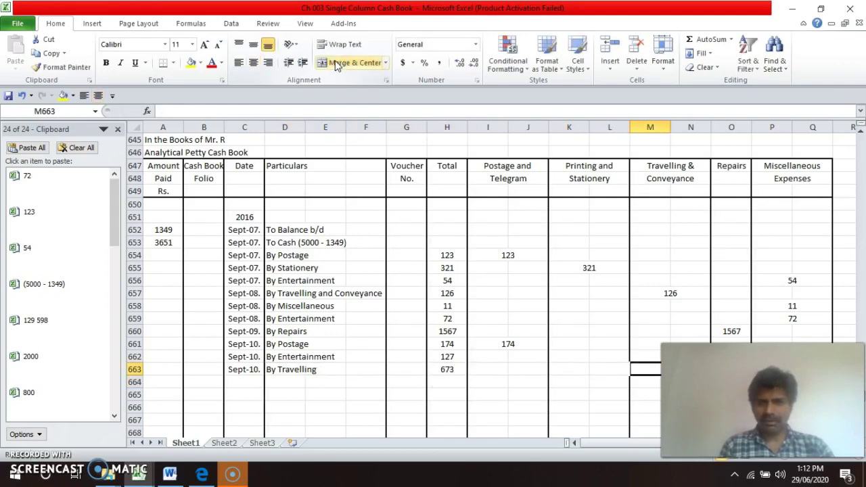
pyautogui.press('Down')
pyautogui.press('Down')
pyautogui.press('Down')
pyautogui.press('Down')
pyautogui.press('Down')
pyautogui.press('Down')
pyautogui.press('Down')
pyautogui.press('Down')
pyautogui.press('Down')
pyautogui.press('Down')
pyautogui.press('Up')
pyautogui.press('Up')
pyautogui.press('Up')
pyautogui.press('Up')
pyautogui.press('Up')
pyautogui.press('Up')
pyautogui.press('Up')
pyautogui.press('Up')
pyautogui.press('Up')
pyautogui.press('Up')
pyautogui.press('Up')
pyautogui.press('Up')
pyautogui.press('Up')
pyautogui.press('Up')
pyautogui.press('Up')
pyautogui.press('Up')
pyautogui.press('Up')
pyautogui.hotkey('shift', 'Right')
pyautogui.click(336, 63)
pyautogui.hotkey('ctrl', 'c')
pyautogui.press('Down')
pyautogui.press('Down')
pyautogui.press('Down')
pyautogui.press('Down')
pyautogui.press('Down')
pyautogui.press('Down')
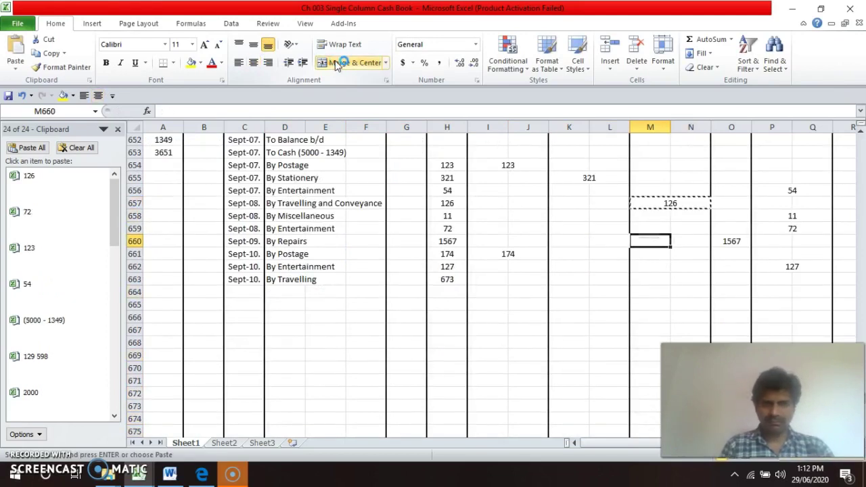
pyautogui.hotkey('ctrl', 'v')
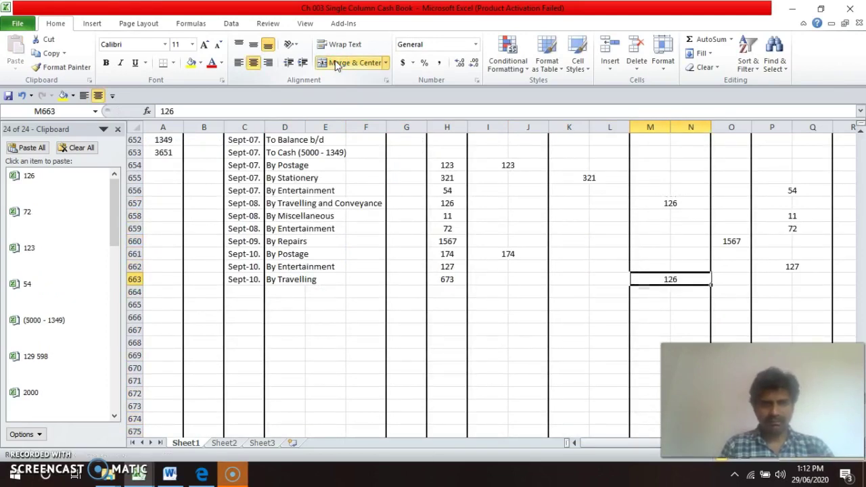
pyautogui.write('673')
pyautogui.press('Return')
# - Examine the source transaction list after the Sept. 10 travelling row for the next transaction to record
pyautogui.press('Up')
pyautogui.press('Up')
pyautogui.press('Up')
pyautogui.press('Up')
pyautogui.press('Up')
pyautogui.press('Up')
pyautogui.press('Up')
pyautogui.press('Up')
pyautogui.press('Up')
pyautogui.press('Up')
pyautogui.press('Up')
pyautogui.press('Up')
pyautogui.press('Up')
pyautogui.press('Up')
pyautogui.press('Up')
pyautogui.press('Up')
pyautogui.press('Up')
pyautogui.press('Up')
pyautogui.press('Up')
pyautogui.press('Up')
pyautogui.press('Up')
pyautogui.press('Up')
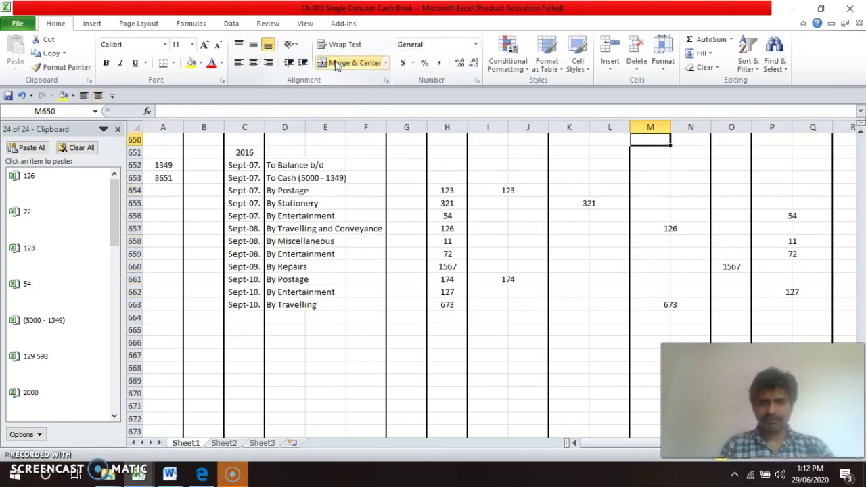
pyautogui.press('Up')
pyautogui.press('Up')
pyautogui.press('Up')
pyautogui.press('Up')
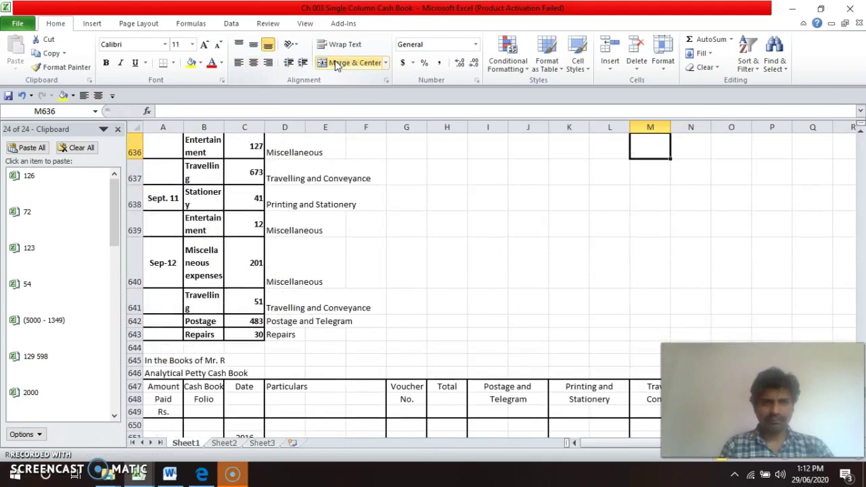
pyautogui.press('Left')
pyautogui.press('Left')
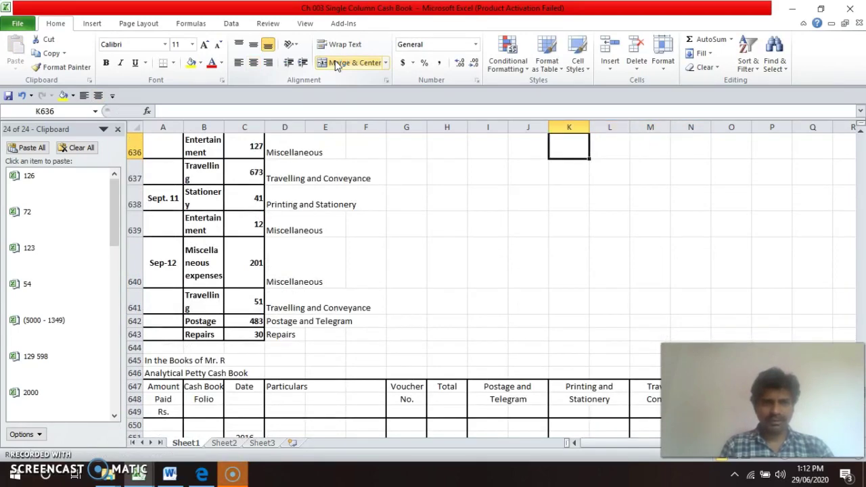
# - Enter the date Sept-11. in cell C664, the first empty Date row of the petty cash book
pyautogui.press('Down')
pyautogui.press('Down')
pyautogui.press('Down')
pyautogui.press('Down')
pyautogui.press('Down')
pyautogui.press('Down')
pyautogui.press('Down')
pyautogui.press('Down')
pyautogui.press('Down')
pyautogui.press('Down')
pyautogui.press('Down')
pyautogui.press('Down')
pyautogui.press('Down')
pyautogui.press('Down')
pyautogui.press('Down')
pyautogui.press('Down')
pyautogui.press('Down')
pyautogui.press('Down')
pyautogui.press('Down')
pyautogui.press('Down')
pyautogui.press('Left')
pyautogui.press('Down')
pyautogui.press('Down')
pyautogui.press('Down')
pyautogui.press('Down')
pyautogui.press('Down')
pyautogui.press('Down')
pyautogui.press('Down')
pyautogui.press('Down')
pyautogui.press('Down')
pyautogui.press('Left')
pyautogui.press('Left')
pyautogui.press('Left')
pyautogui.press('Left')
pyautogui.press('Left')
pyautogui.press('Left')
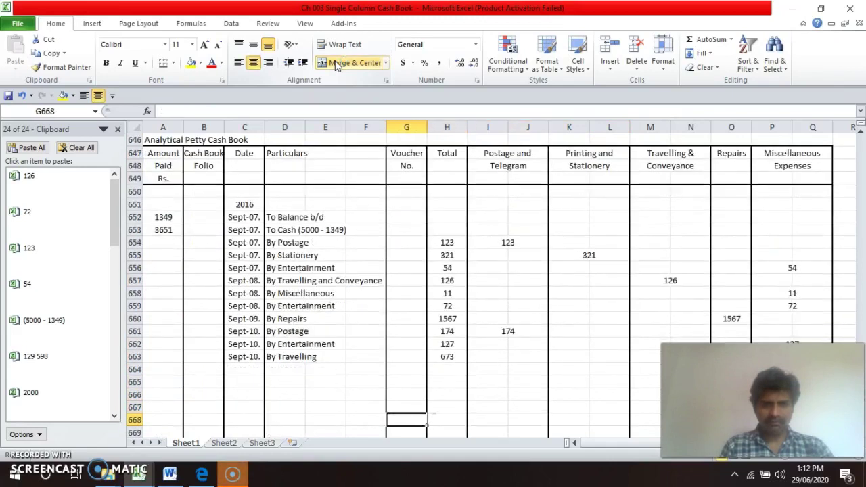
pyautogui.press('Up')
pyautogui.press('Up')
pyautogui.press('Left')
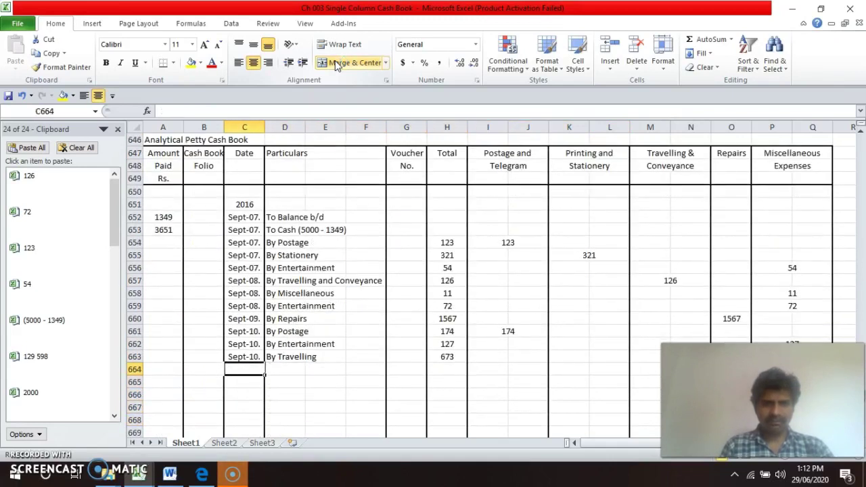
pyautogui.press('F2')
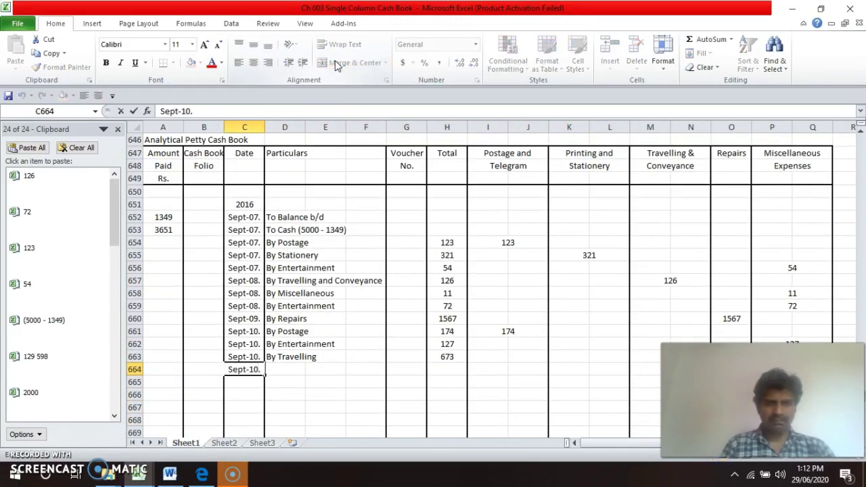
pyautogui.press('Return')
pyautogui.press('Up')
# - Enter By Stationery in the Particulars column for the new Sept-11 entry, cell D664
pyautogui.press('Right')
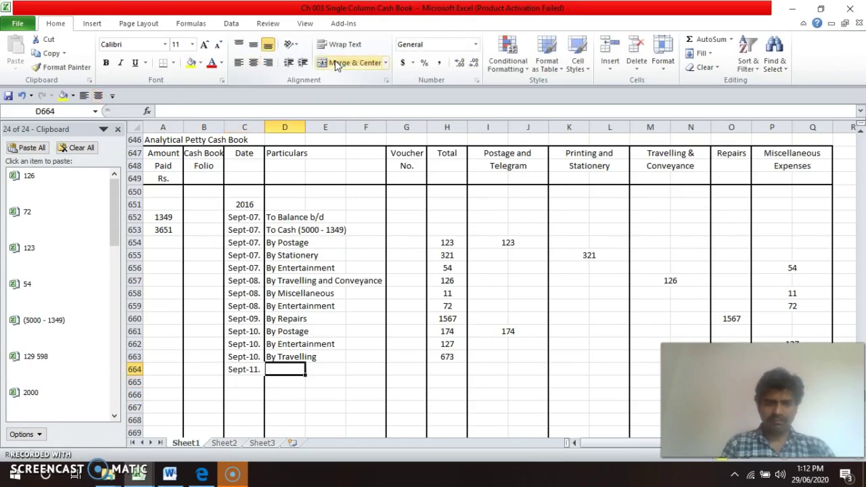
pyautogui.write('By S')
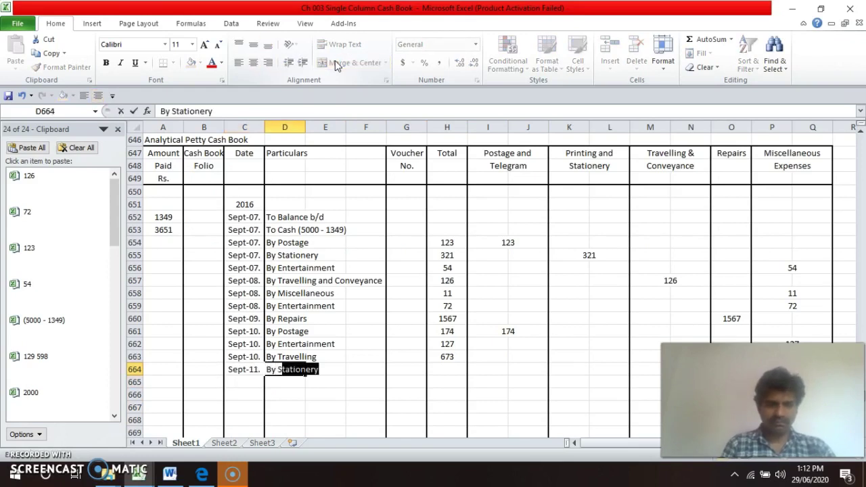
pyautogui.press('Return')
pyautogui.press('Up')
# - Enter 41 in the Total column for the Sept-11 stationery entry, cell H664
pyautogui.press('Right')
pyautogui.press('Right')
pyautogui.press('Right')
pyautogui.press('Right')
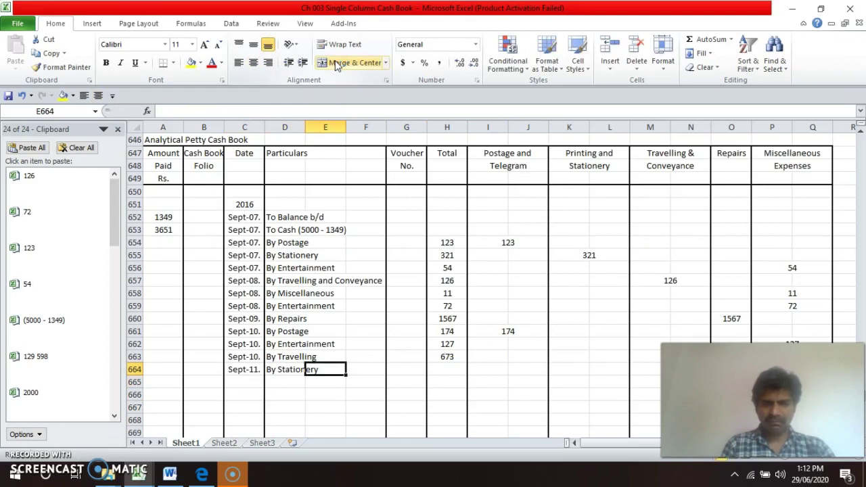
pyautogui.write('41')
pyautogui.press('Return')
# - Copy the merged Printing and Stationery cell K655:L655 to K664:L664 and replace its value with 41
pyautogui.press('Up')
pyautogui.press('Right')
pyautogui.press('Right')
pyautogui.press('Right')
pyautogui.press('Up')
pyautogui.press('Up')
pyautogui.press('Up')
pyautogui.press('Up')
pyautogui.press('Up')
pyautogui.press('Up')
pyautogui.press('Up')
pyautogui.press('Up')
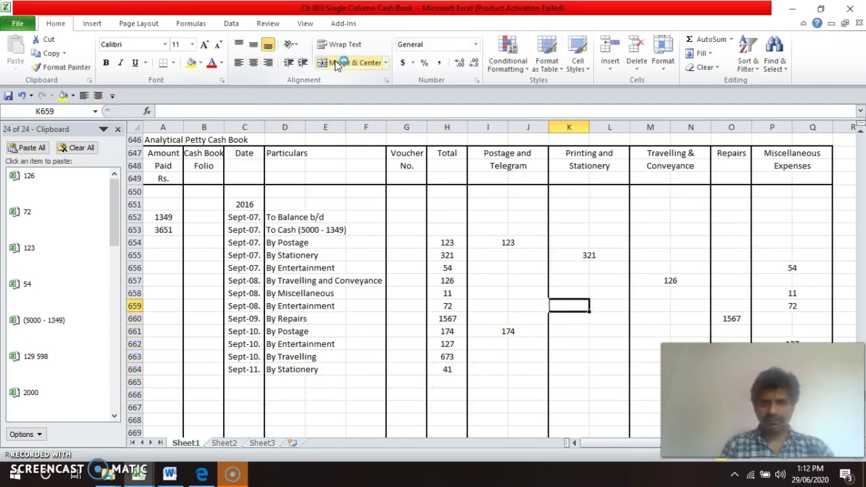
pyautogui.hotkey('ctrl', 'c')
pyautogui.press('Down')
pyautogui.press('Down')
pyautogui.press('Down')
pyautogui.press('Down')
pyautogui.press('Down')
pyautogui.press('Down')
pyautogui.press('Down')
pyautogui.press('Down')
pyautogui.press('Down')
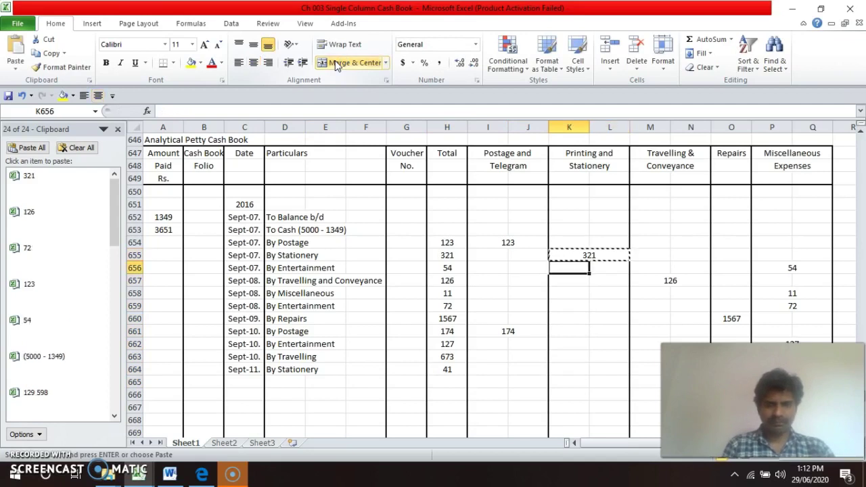
pyautogui.hotkey('ctrl', 'v')
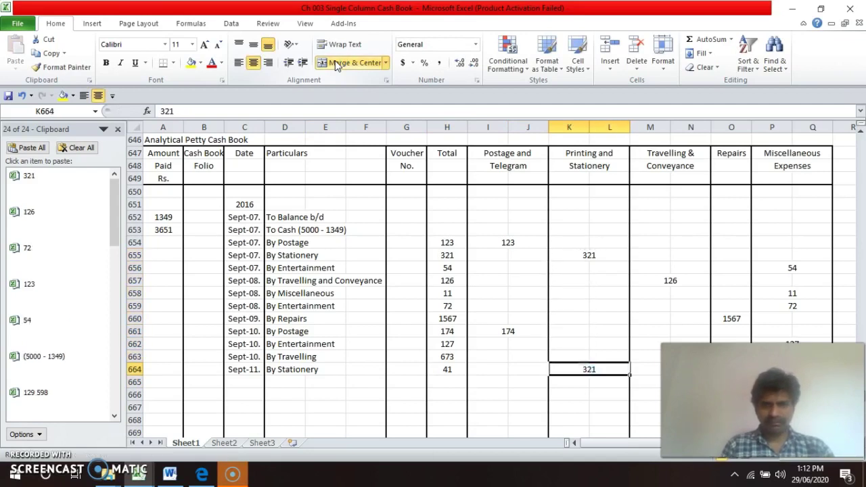
pyautogui.write('41')
pyautogui.press('Return')
# - Examine the source transaction list after the Sept. 11 stationery row for the next transaction to record
pyautogui.press('Up')
pyautogui.press('Up')
pyautogui.press('Up')
pyautogui.press('Up')
pyautogui.press('Up')
pyautogui.press('Up')
pyautogui.press('Up')
pyautogui.press('Up')
pyautogui.press('Up')
pyautogui.press('Up')
pyautogui.press('Up')
pyautogui.press('Up')
pyautogui.press('Up')
pyautogui.press('Up')
pyautogui.press('Up')
pyautogui.press('Up')
pyautogui.press('Up')
pyautogui.press('Up')
pyautogui.press('Up')
pyautogui.press('Up')
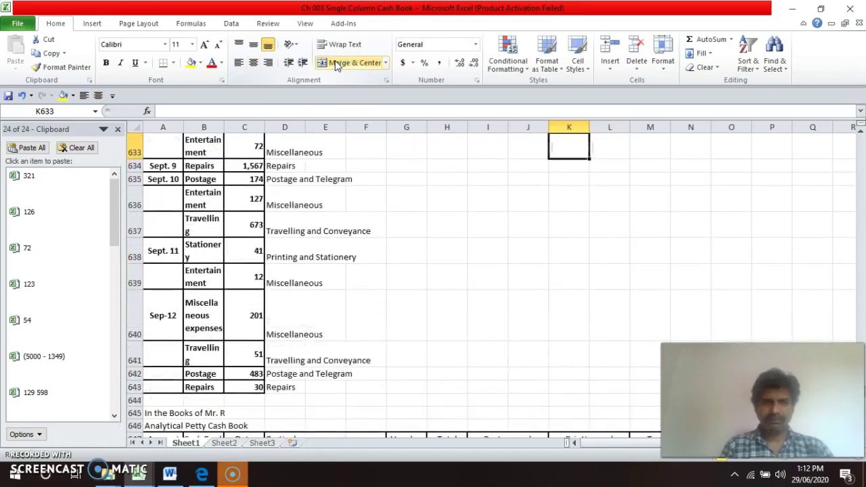
# - Enter the date Sept-11. in the Date column of the next empty petty cash book row, cell C665
pyautogui.press('Down')
pyautogui.press('Down')
pyautogui.press('Down')
pyautogui.press('Down')
pyautogui.press('Down')
pyautogui.press('Down')
pyautogui.press('Down')
pyautogui.press('Down')
pyautogui.press('Down')
pyautogui.press('Down')
pyautogui.press('Down')
pyautogui.press('Down')
pyautogui.press('Down')
pyautogui.press('Down')
pyautogui.press('Down')
pyautogui.press('Down')
pyautogui.press('Down')
pyautogui.press('Down')
pyautogui.press('Down')
pyautogui.press('Down')
pyautogui.press('Down')
pyautogui.press('Down')
pyautogui.press('Down')
pyautogui.press('Down')
pyautogui.press('Down')
pyautogui.press('Down')
pyautogui.press('Down')
pyautogui.press('Down')
pyautogui.press('Down')
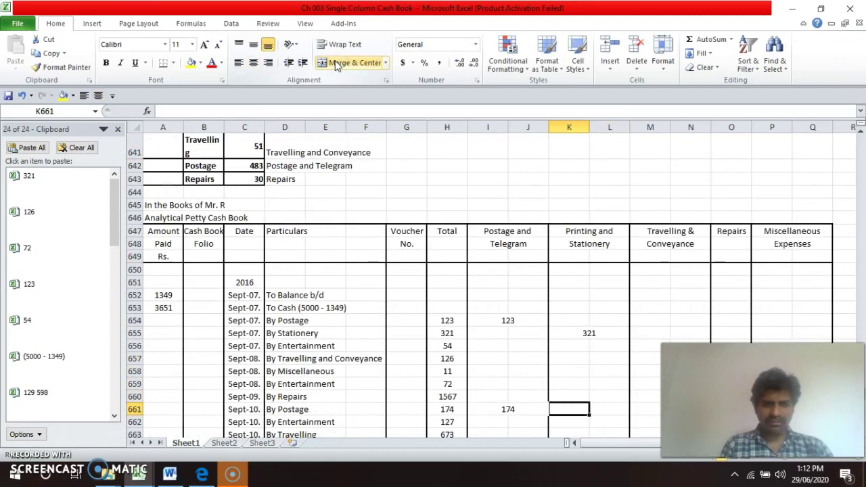
pyautogui.press('Up')
pyautogui.press('Up')
pyautogui.press('Up')
pyautogui.press('Left')
pyautogui.press('Left')
pyautogui.press('Left')
pyautogui.press('Left')
pyautogui.press('Left')
pyautogui.press('Left')
pyautogui.press('Left')
pyautogui.press('Left')
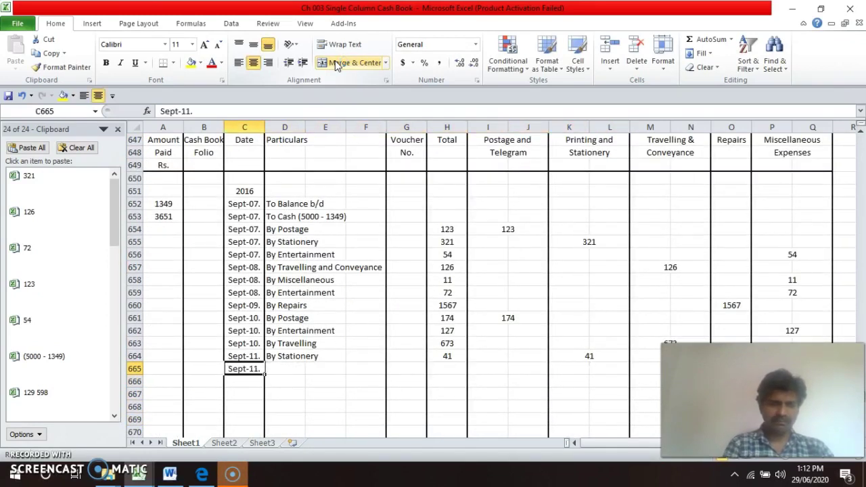
# - Enter By Entertainment in the Particulars column for the second Sept-11 entry, cell D665
pyautogui.press('Right')
pyautogui.write('By')
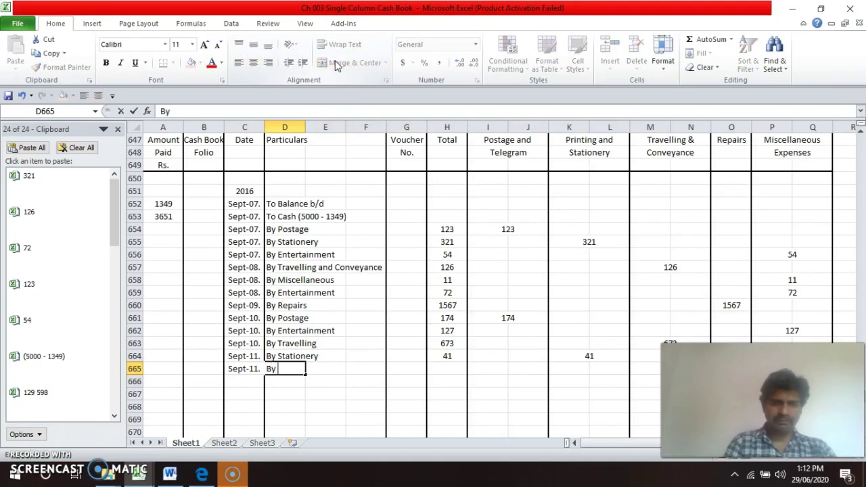
pyautogui.write(' Entertainment')
pyautogui.press('Return')
# - Examine the source transaction list for the amount of the Sept. 11 entertainment expense
pyautogui.press('Up')
pyautogui.press('Up')
pyautogui.press('Up')
pyautogui.press('Up')
pyautogui.press('Up')
pyautogui.press('Up')
pyautogui.press('Up')
pyautogui.press('Up')
pyautogui.press('Up')
pyautogui.press('Up')
pyautogui.press('Up')
pyautogui.press('Up')
pyautogui.press('Up')
pyautogui.press('Up')
pyautogui.press('Up')
pyautogui.press('Up')
pyautogui.press('Up')
pyautogui.press('Up')
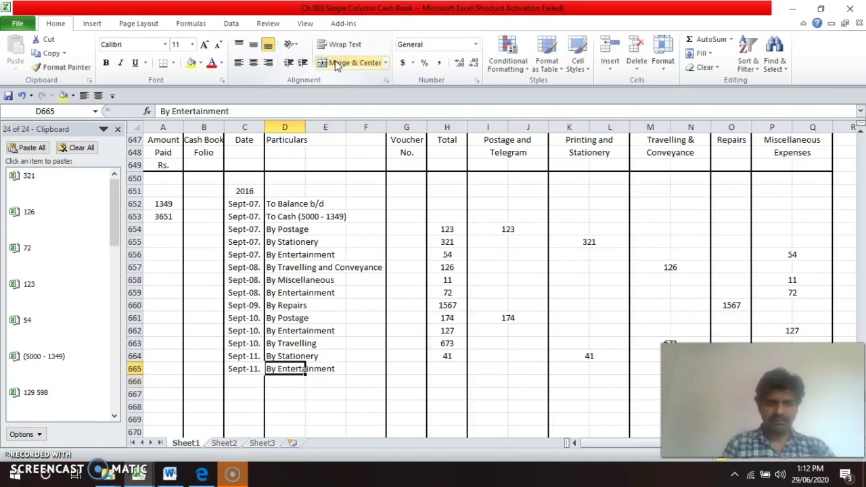
pyautogui.press('Up')
pyautogui.press('Up')
pyautogui.press('Up')
pyautogui.press('Up')
pyautogui.press('Up')
pyautogui.press('Up')
pyautogui.press('Up')
pyautogui.press('Up')
pyautogui.press('Up')
pyautogui.press('Up')
pyautogui.press('Up')
pyautogui.press('Up')
pyautogui.press('Up')
pyautogui.press('Up')
pyautogui.press('Up')
pyautogui.press('Up')
pyautogui.press('Up')
pyautogui.press('Down')
pyautogui.press('Down')
pyautogui.press('Down')
pyautogui.press('Down')
pyautogui.press('Down')
pyautogui.press('Down')
pyautogui.press('Down')
pyautogui.press('Down')
pyautogui.press('Down')
pyautogui.press('Down')
pyautogui.press('Down')
pyautogui.press('Down')
pyautogui.press('Down')
pyautogui.press('Down')
pyautogui.press('Down')
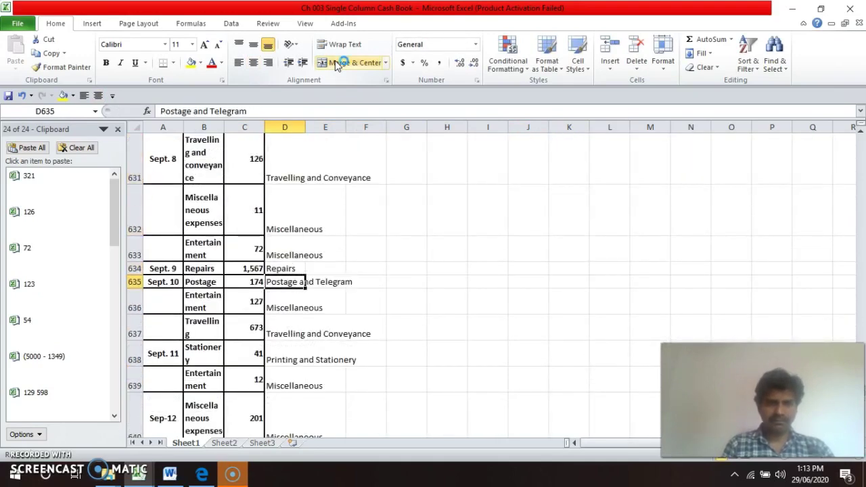
# - Enter 12 in the Total column for the Sept-11 By Entertainment entry, cell H665
pyautogui.press('Down')
pyautogui.press('Down')
pyautogui.press('Down')
pyautogui.press('Down')
pyautogui.press('Down')
pyautogui.press('Down')
pyautogui.press('Down')
pyautogui.press('Down')
pyautogui.press('Down')
pyautogui.press('Down')
pyautogui.press('Down')
pyautogui.press('Down')
pyautogui.press('Down')
pyautogui.press('Down')
pyautogui.press('Down')
pyautogui.press('Down')
pyautogui.press('Down')
pyautogui.press('Down')
pyautogui.press('Down')
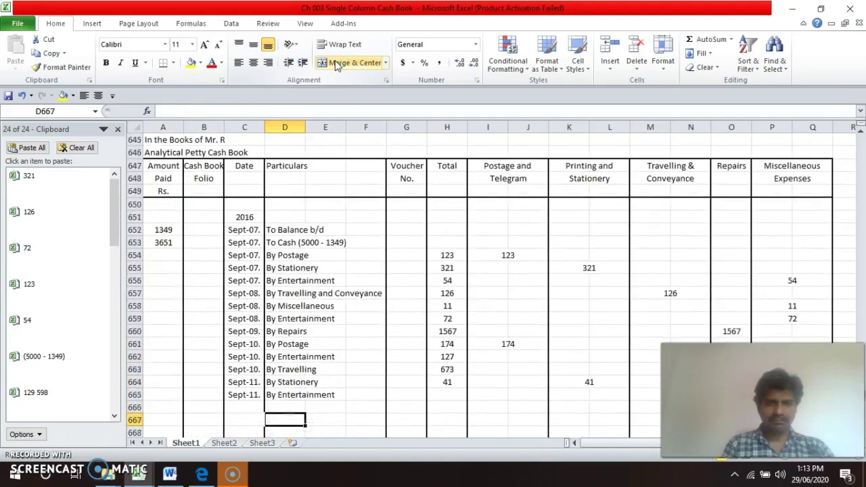
pyautogui.press('Right')
pyautogui.press('Right')
pyautogui.press('Right')
pyautogui.press('Right')
pyautogui.write('12')
pyautogui.press('Return')
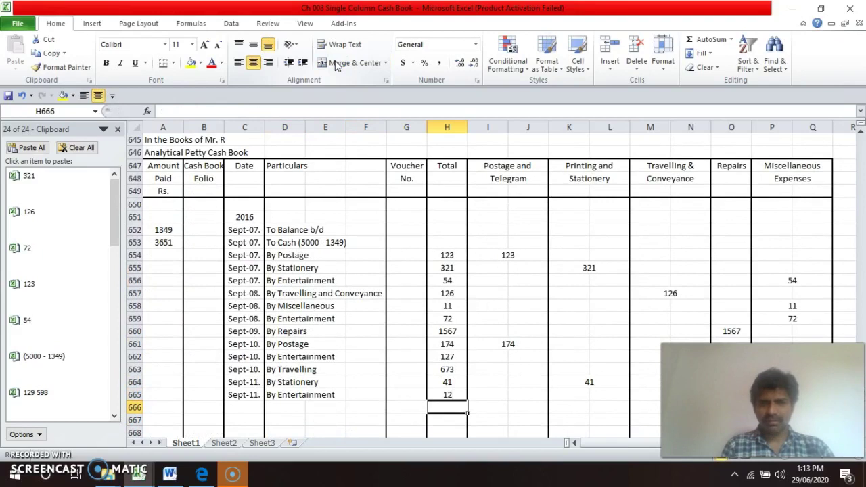
# - Copy the merged Miscellaneous Expenses cell P662:Q662 to P665:Q665 and replace its value with 12
pyautogui.press('Down')
pyautogui.press('Down')
pyautogui.press('Down')
pyautogui.press('Down')
pyautogui.press('Down')
pyautogui.press('Down')
pyautogui.press('Down')
pyautogui.press('Down')
pyautogui.press('Down')
pyautogui.press('Down')
pyautogui.press('Down')
pyautogui.press('Down')
pyautogui.press('Up')
pyautogui.press('Up')
pyautogui.press('Up')
pyautogui.press('Up')
pyautogui.press('Up')
pyautogui.press('Up')
pyautogui.press('Up')
pyautogui.press('Up')
pyautogui.press('Up')
pyautogui.press('Up')
pyautogui.press('Up')
pyautogui.press('Up')
pyautogui.press('Up')
pyautogui.press('Up')
pyautogui.press('Right')
pyautogui.press('Down')
pyautogui.press('Right')
pyautogui.press('Right')
pyautogui.press('Right')
pyautogui.press('Right')
pyautogui.press('Right')
pyautogui.press('Right')
pyautogui.press('Right')
pyautogui.press('Up')
pyautogui.press('Up')
pyautogui.press('Up')
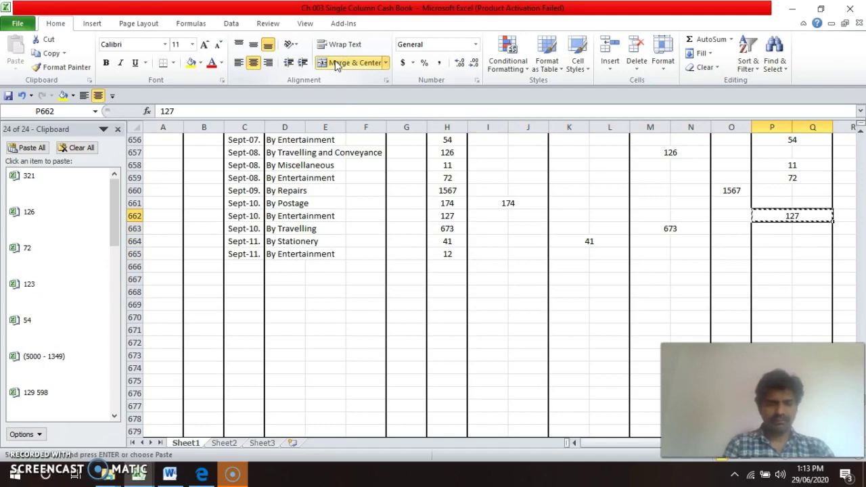
pyautogui.press('Down')
pyautogui.press('Down')
pyautogui.press('Down')
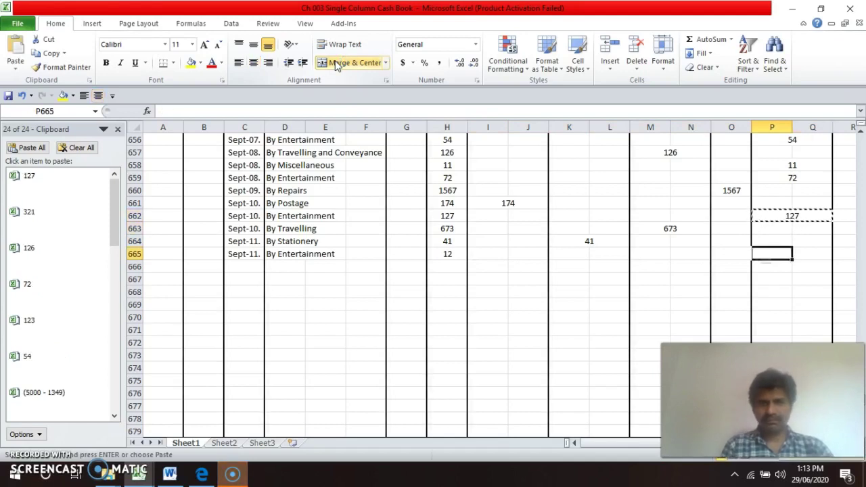
pyautogui.press('Return')
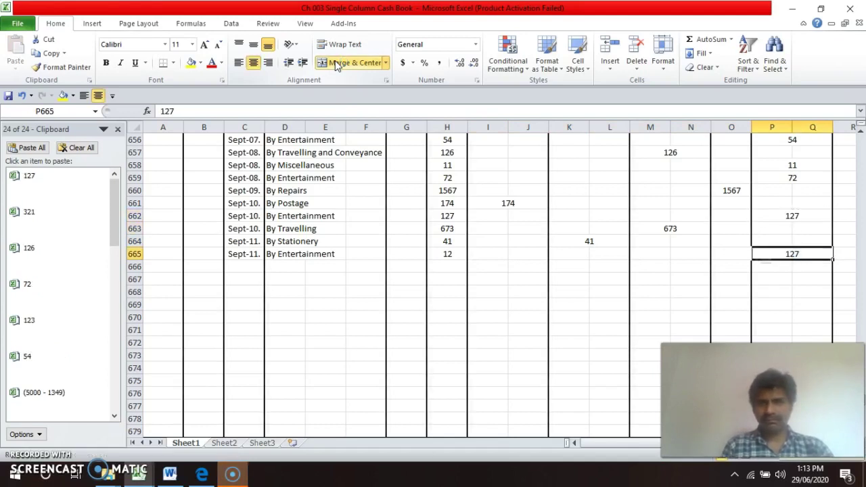
pyautogui.write('12')
pyautogui.press('Return')
# - Examine the source transaction list for the entry that follows the Sept. 11 entertainment expense
pyautogui.press('Up')
pyautogui.press('Up')
pyautogui.press('Up')
pyautogui.press('Up')
pyautogui.press('Up')
pyautogui.press('Up')
pyautogui.press('Up')
pyautogui.press('Up')
pyautogui.press('Up')
pyautogui.press('Up')
pyautogui.press('Up')
pyautogui.press('Up')
pyautogui.press('Up')
pyautogui.press('Up')
pyautogui.press('Up')
pyautogui.press('Up')
pyautogui.press('Up')
pyautogui.press('Up')
pyautogui.press('Up')
pyautogui.press('Up')
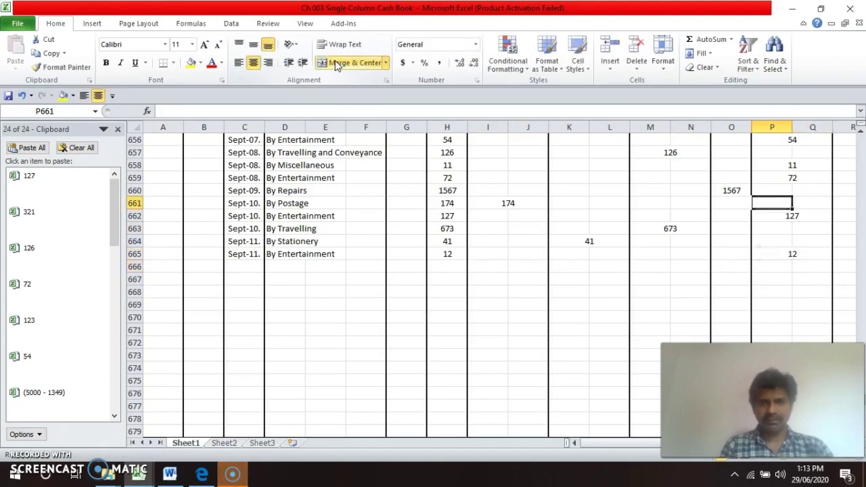
pyautogui.press('Up')
pyautogui.press('Up')
pyautogui.press('Up')
pyautogui.press('Up')
pyautogui.press('Up')
pyautogui.press('Up')
pyautogui.press('Up')
pyautogui.press('Up')
pyautogui.press('Up')
pyautogui.press('Up')
pyautogui.press('Up')
pyautogui.press('Down')
pyautogui.press('Down')
pyautogui.press('Down')
pyautogui.press('Down')
pyautogui.press('Down')
pyautogui.press('Down')
pyautogui.press('Down')
pyautogui.press('Down')
pyautogui.press('Down')
pyautogui.press('Down')
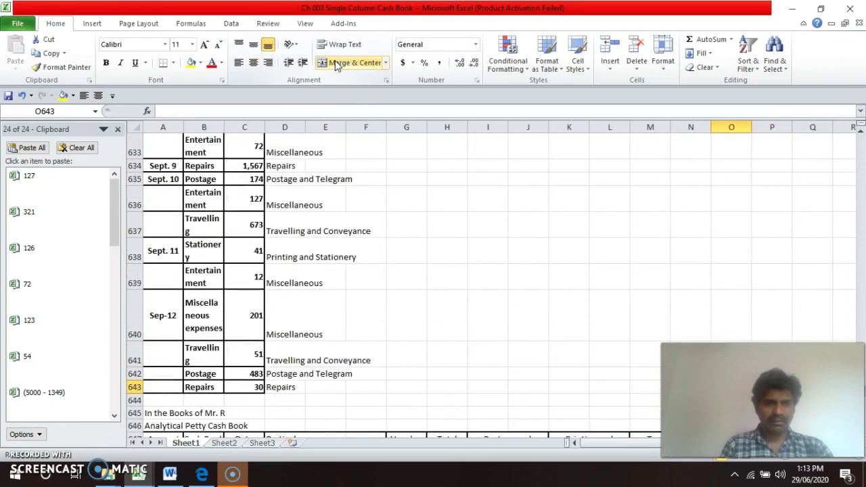
# - Copy the Sept-11. date down to cell C666 in the Date column and change it to Sept-12
pyautogui.press('Home')
pyautogui.press('Down')
pyautogui.press('Down')
pyautogui.press('Down')
pyautogui.press('Down')
pyautogui.press('Down')
pyautogui.press('Down')
pyautogui.press('Down')
pyautogui.press('Down')
pyautogui.press('Down')
pyautogui.press('Down')
pyautogui.press('Down')
pyautogui.press('Down')
pyautogui.press('Down')
pyautogui.press('Down')
pyautogui.press('Down')
pyautogui.press('Down')
pyautogui.press('Down')
pyautogui.press('Down')
pyautogui.press('Down')
pyautogui.press('Down')
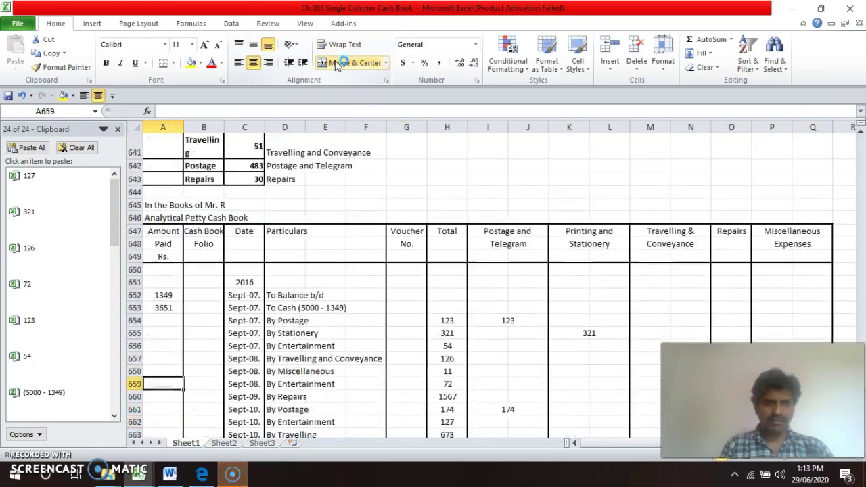
pyautogui.press('Right')
pyautogui.press('Right')
pyautogui.press('Up')
pyautogui.press('Up')
pyautogui.press('Up')
pyautogui.press('Up')
pyautogui.press('Up')
pyautogui.press('Up')
pyautogui.press('Up')
pyautogui.press('Up')
pyautogui.press('Up')
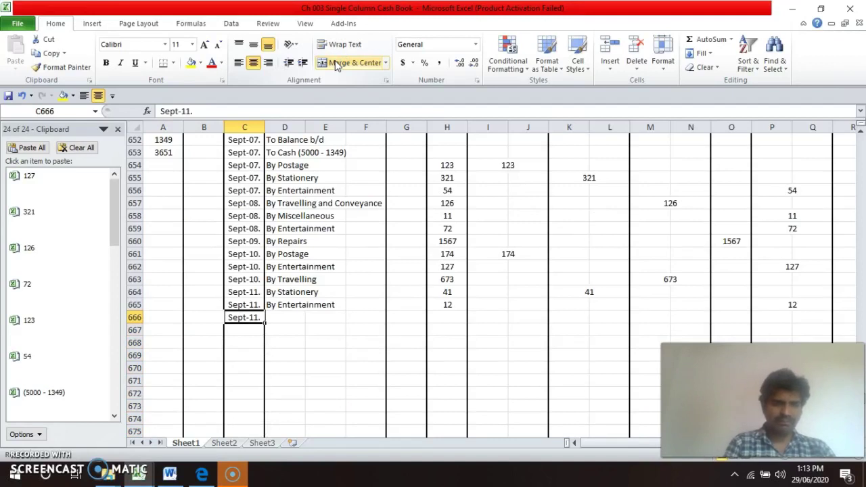
pyautogui.press('F2')
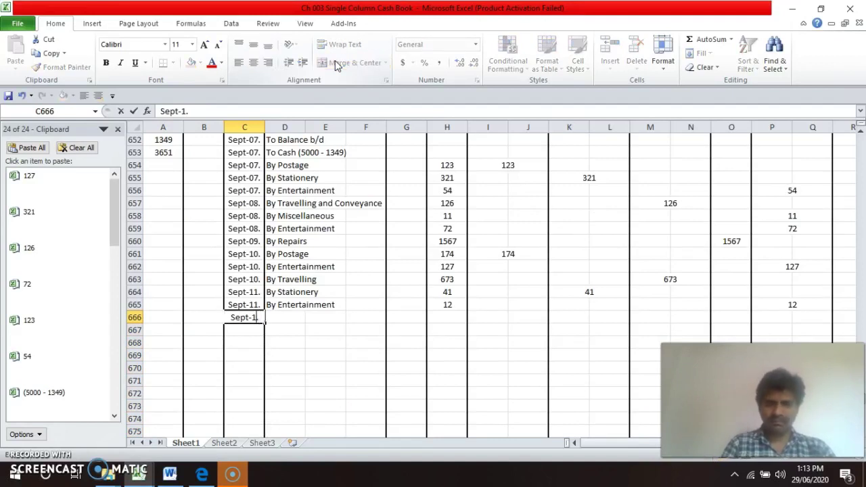
pyautogui.write('2')
pyautogui.press('Return')
# - Enter By Miscellaneous in the Particulars column for the Sept-12 entry, cell D666
pyautogui.press('Up')
pyautogui.press('Right')
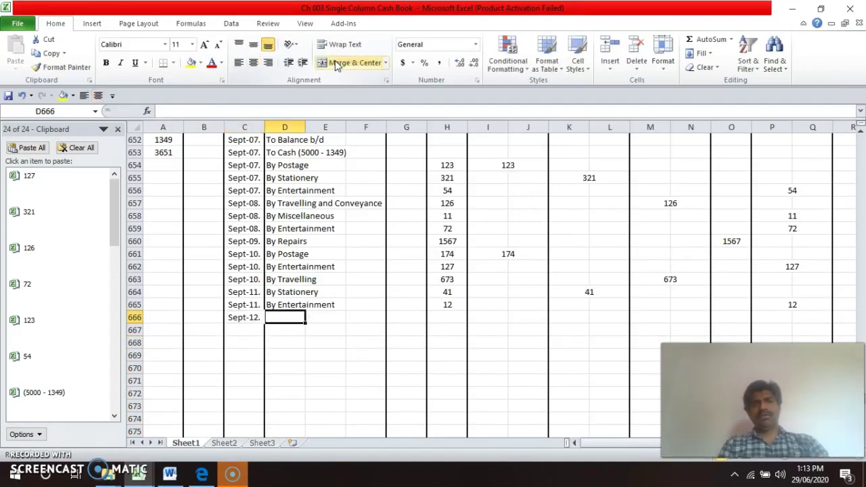
pyautogui.write('By M')
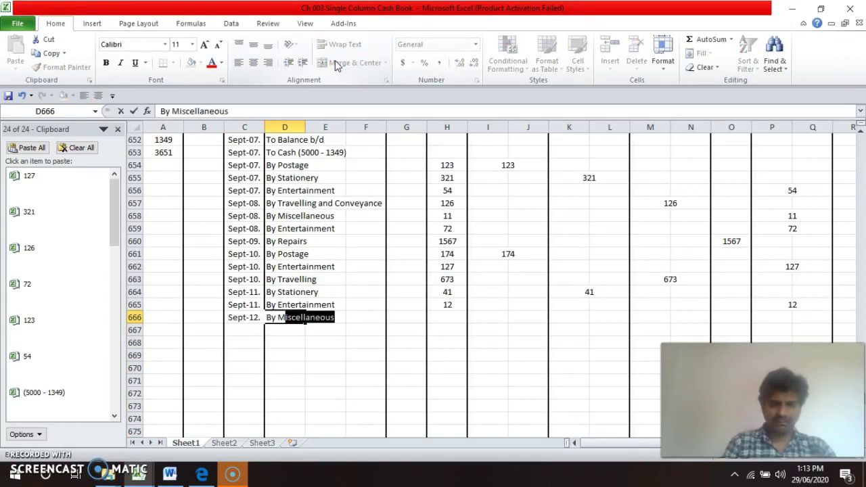
pyautogui.press('Return')
# - Examine the source transaction list for the amount of the Sept. 12 miscellaneous expenses and the remaining entries
pyautogui.press('Up')
pyautogui.press('Up')
pyautogui.press('Up')
pyautogui.press('Up')
pyautogui.press('Up')
pyautogui.press('Up')
pyautogui.press('Up')
pyautogui.press('Up')
pyautogui.press('Up')
pyautogui.press('Up')
pyautogui.press('Up')
pyautogui.press('Up')
pyautogui.press('Up')
pyautogui.press('Up')
pyautogui.press('Up')
pyautogui.press('Up')
pyautogui.press('Up')
pyautogui.press('Up')
pyautogui.press('Up')
pyautogui.press('Up')
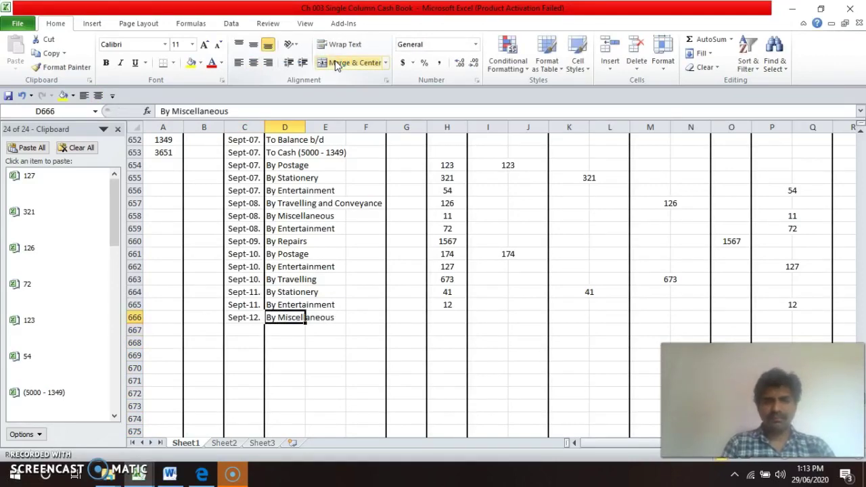
pyautogui.press('Down')
pyautogui.press('Down')
pyautogui.press('Down')
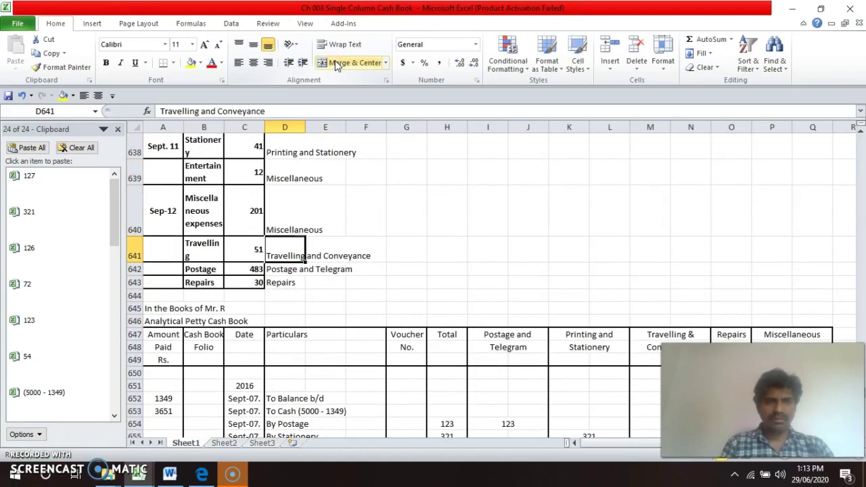
pyautogui.press('Down')
pyautogui.press('Down')
pyautogui.press('Down')
pyautogui.press('Down')
pyautogui.press('Down')
pyautogui.press('Down')
pyautogui.press('Down')
pyautogui.press('Down')
pyautogui.press('Down')
pyautogui.press('Down')
pyautogui.press('Down')
pyautogui.press('Down')
pyautogui.press('Down')
pyautogui.press('Down')
pyautogui.press('Down')
pyautogui.press('Down')
pyautogui.press('Down')
pyautogui.press('Down')
pyautogui.press('Down')
pyautogui.press('Down')
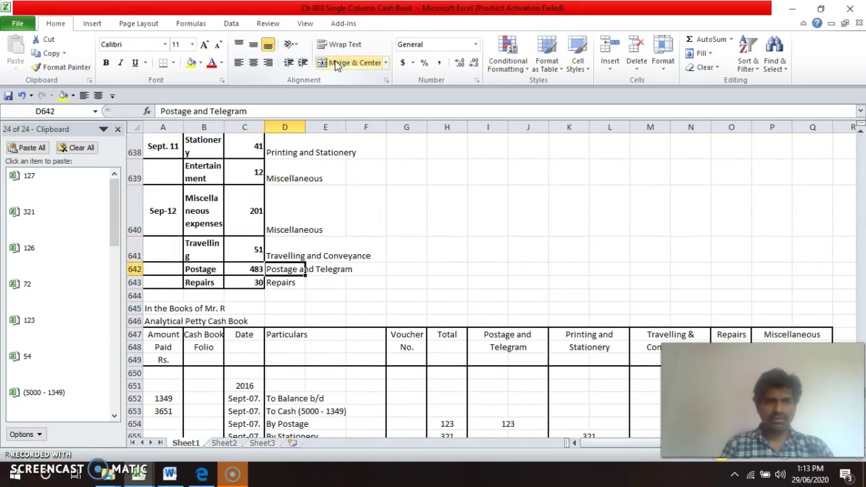
pyautogui.press('Up')
pyautogui.press('Up')
pyautogui.press('Up')
pyautogui.press('Up')
pyautogui.press('Up')
pyautogui.press('Up')
pyautogui.press('Up')
pyautogui.press('Up')
pyautogui.press('Up')
pyautogui.press('Up')
pyautogui.press('Up')
pyautogui.press('Up')
pyautogui.press('Up')
pyautogui.press('Up')
pyautogui.press('Up')
pyautogui.press('Up')
pyautogui.press('Up')
pyautogui.press('Up')
pyautogui.press('Up')
pyautogui.press('Up')
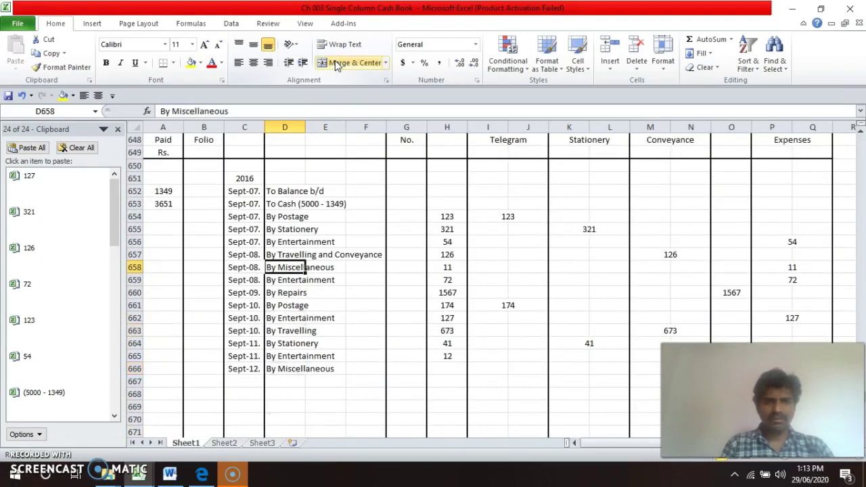
# - Enter 201 in the Total column for the Sept-12 miscellaneous entry, cell H666
pyautogui.press('Down')
pyautogui.press('Down')
pyautogui.press('Down')
pyautogui.press('Down')
pyautogui.press('Down')
pyautogui.press('Down')
pyautogui.press('Down')
pyautogui.press('Down')
pyautogui.press('Down')
pyautogui.press('Down')
pyautogui.press('Down')
pyautogui.press('Down')
pyautogui.press('Down')
pyautogui.press('Down')
pyautogui.press('Down')
pyautogui.press('Down')
pyautogui.press('Down')
pyautogui.press('Down')
pyautogui.press('Down')
pyautogui.press('Down')
pyautogui.press('Down')
pyautogui.press('Down')
pyautogui.press('Down')
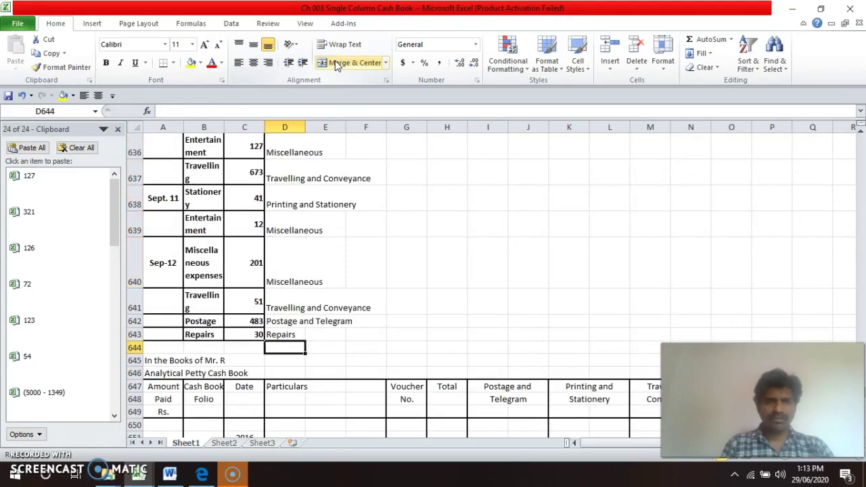
pyautogui.press('Up')
pyautogui.press('Up')
pyautogui.press('Up')
pyautogui.press('Up')
pyautogui.press('Right')
pyautogui.press('Right')
pyautogui.press('Right')
pyautogui.press('Right')
pyautogui.write('201')
pyautogui.press('Return')
# - Merge and center cells P666:Q666 and enter 201 there as the Sept-12 miscellaneous expense
pyautogui.press('Up')
pyautogui.press('Right')
pyautogui.press('Right')
pyautogui.press('Right')
pyautogui.press('Right')
pyautogui.press('Right')
pyautogui.press('Right')
pyautogui.press('Right')
pyautogui.press('Right')
pyautogui.press('Right')
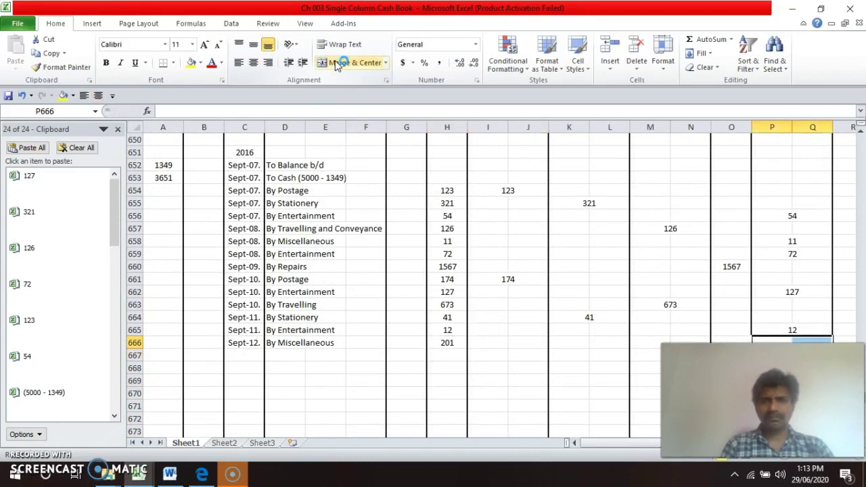
pyautogui.click(336, 62)
pyautogui.write('201')
pyautogui.press('Return')
pyautogui.press('Return')
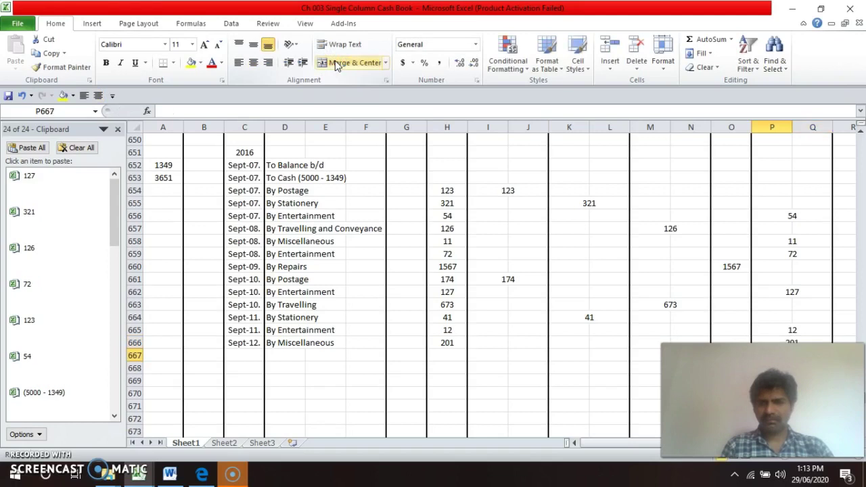
# - Examine the source transaction list for the entry that follows the Sept. 12 miscellaneous expenses
pyautogui.press('Return')
pyautogui.press('Return')
pyautogui.press('Return')
pyautogui.press('Return')
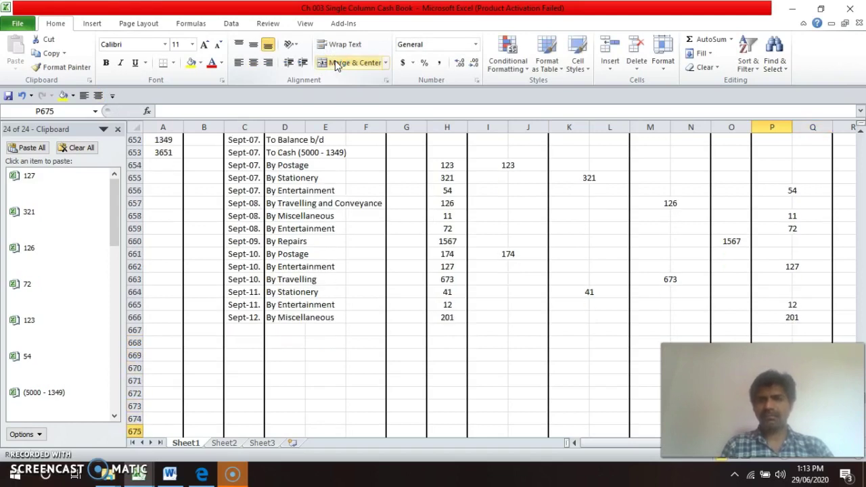
pyautogui.press('Up')
pyautogui.press('Left')
pyautogui.press('Left')
pyautogui.press('Left')
pyautogui.press('Left')
pyautogui.press('Left')
pyautogui.press('Left')
pyautogui.press('Left')
pyautogui.press('Left')
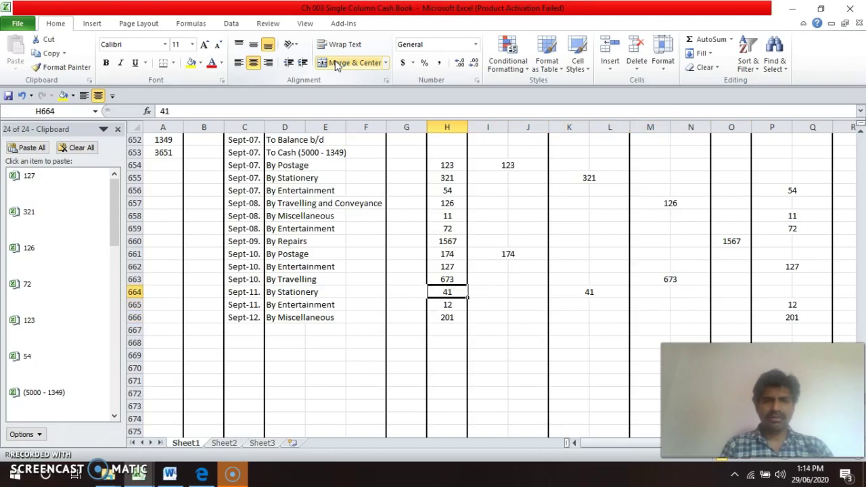
pyautogui.press('pageup')
pyautogui.press('Down')
pyautogui.press('Down')
pyautogui.press('Down')
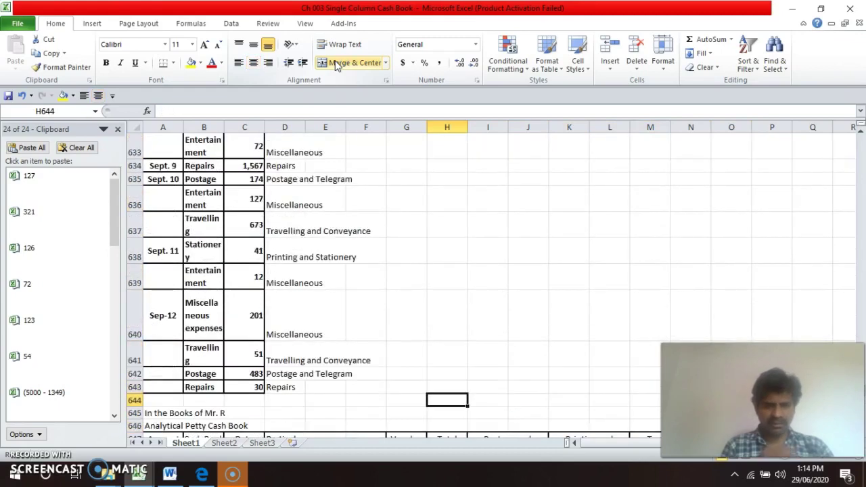
# - Copy the Sept-12. date down to cell C667 in the Date column
pyautogui.press('Down')
pyautogui.press('Down')
pyautogui.press('Down')
pyautogui.press('Down')
pyautogui.press('Down')
pyautogui.press('Down')
pyautogui.press('Down')
pyautogui.press('Down')
pyautogui.press('Down')
pyautogui.press('Down')
pyautogui.press('Down')
pyautogui.press('Down')
pyautogui.press('Down')
pyautogui.press('Down')
pyautogui.press('Down')
pyautogui.press('Down')
pyautogui.press('Down')
pyautogui.press('Down')
pyautogui.press('Down')
pyautogui.press('Down')
pyautogui.press('Left')
pyautogui.press('Left')
pyautogui.press('Up')
pyautogui.press('Up')
pyautogui.press('Up')
pyautogui.press('Up')
pyautogui.press('Up')
pyautogui.press('Up')
pyautogui.press('Up')
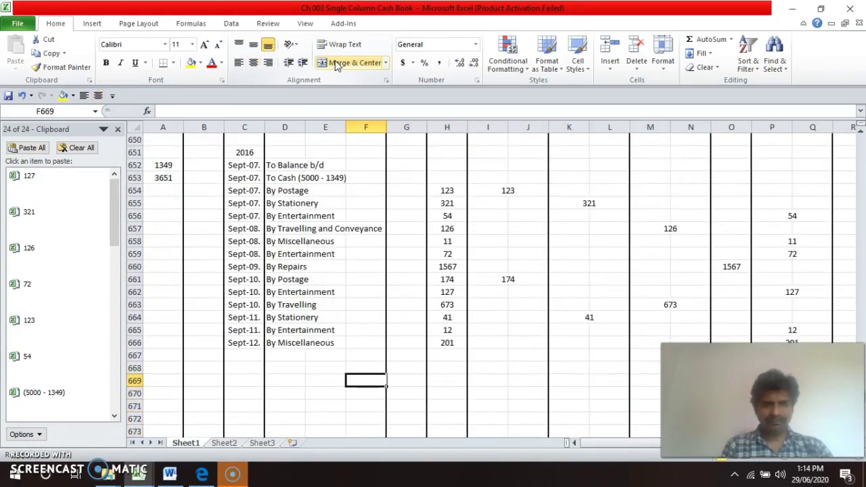
pyautogui.press('Left')
pyautogui.press('Left')
pyautogui.press('Down')
pyautogui.press('Left')
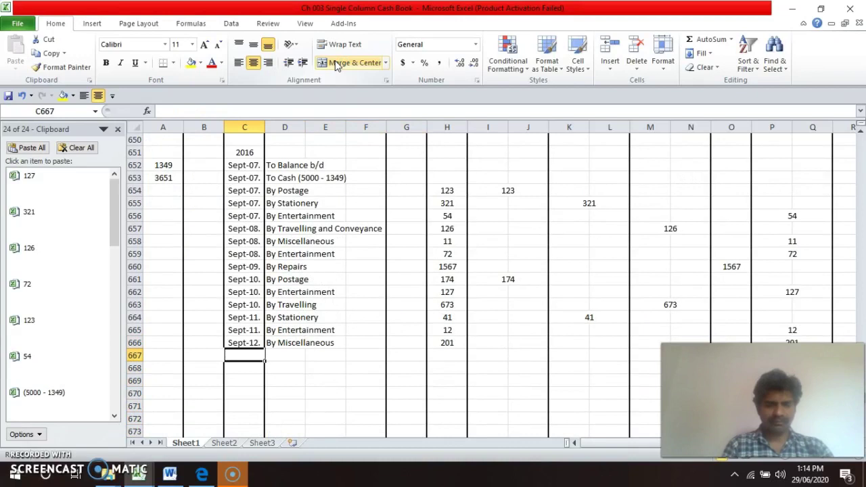
# - Enter By Travelling in the Particulars column for the second Sept-12 entry, cell D667
pyautogui.press('Right')
pyautogui.write('By')
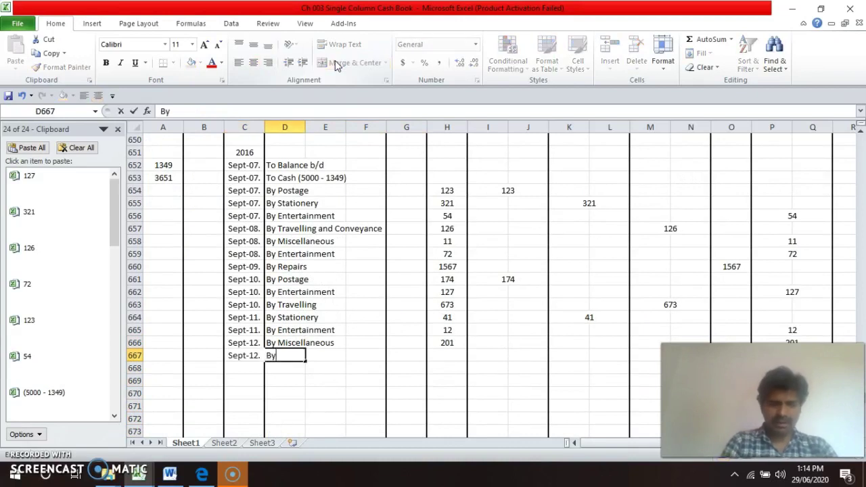
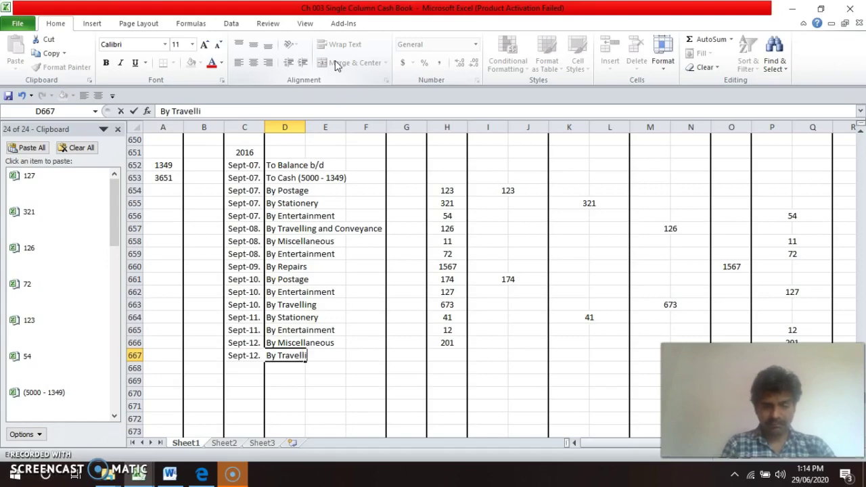
pyautogui.write(' Travelling')
pyautogui.press('Return')
# - Examine the source transaction list for the amount of the Sept. 12 travelling expense, and return to the cash book entries
pyautogui.press('Up')
pyautogui.press('Up')
pyautogui.press('Up')
pyautogui.press('Up')
pyautogui.press('Up')
pyautogui.press('Up')
pyautogui.press('Up')
pyautogui.press('Up')
pyautogui.press('Up')
pyautogui.press('Up')
pyautogui.press('Up')
pyautogui.press('Up')
pyautogui.press('Up')
pyautogui.press('Up')
pyautogui.press('Up')
pyautogui.press('Up')
pyautogui.press('Up')
pyautogui.press('Up')
pyautogui.press('Up')
pyautogui.press('Up')
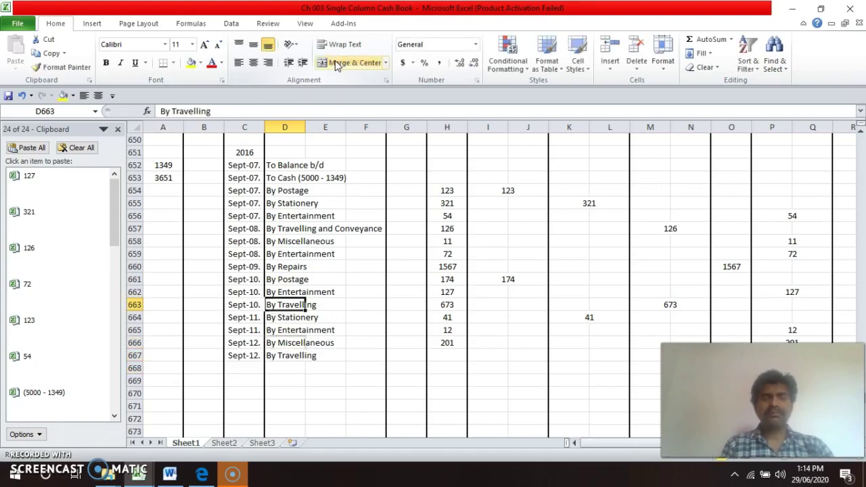
pyautogui.press('Up')
pyautogui.press('Up')
pyautogui.press('Up')
pyautogui.press('Up')
pyautogui.press('Up')
pyautogui.press('Up')
pyautogui.press('Up')
pyautogui.press('Up')
pyautogui.press('Up')
pyautogui.press('Down')
pyautogui.press('Down')
pyautogui.press('Down')
pyautogui.press('Down')
pyautogui.press('Down')
pyautogui.press('Up')
pyautogui.press('Down')
pyautogui.press('Down')
pyautogui.press('Down')
pyautogui.press('Down')
pyautogui.press('Down')
pyautogui.press('Down')
pyautogui.press('Down')
pyautogui.press('Down')
pyautogui.press('Down')
pyautogui.press('Down')
pyautogui.press('Down')
pyautogui.press('Down')
pyautogui.press('Down')
pyautogui.press('Down')
pyautogui.press('Down')
pyautogui.press('Down')
pyautogui.press('Down')
pyautogui.press('Down')
pyautogui.press('Down')
pyautogui.press('Down')
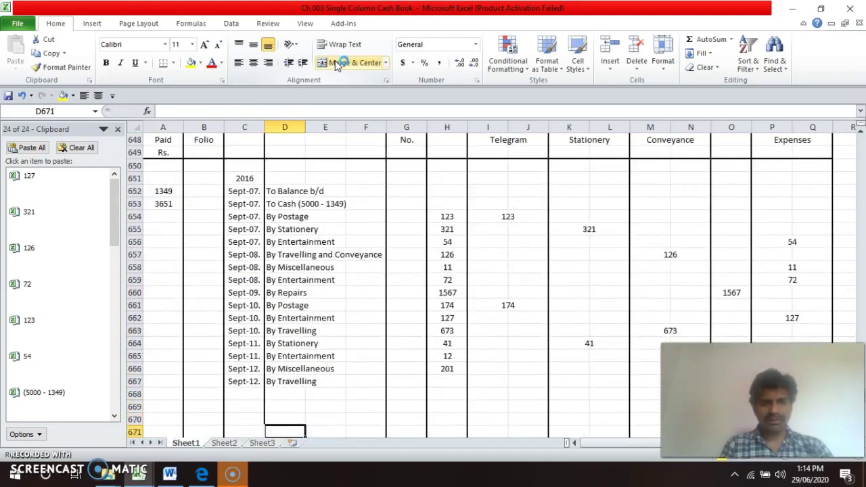
# - Enter 51 in the Total column for the Sept-12 travelling entry, cell H667
pyautogui.press('Up')
pyautogui.press('Up')
pyautogui.press('Right')
pyautogui.press('Right')
pyautogui.press('Right')
pyautogui.press('Right')
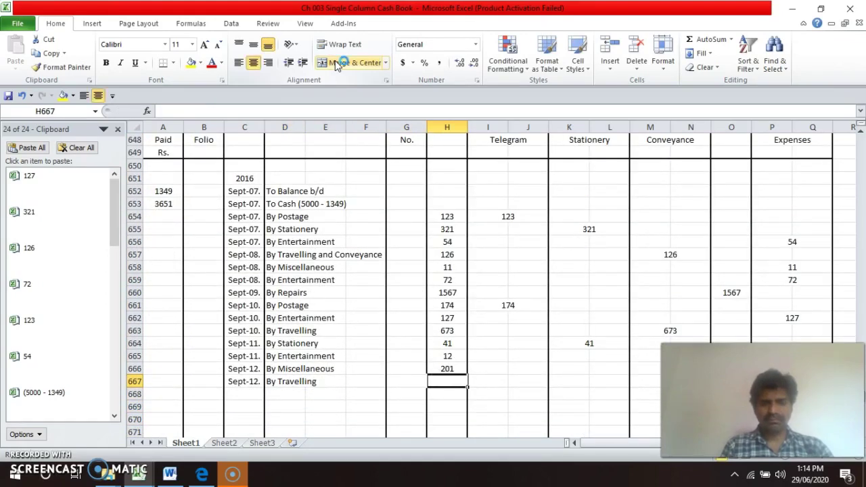
pyautogui.write('51')
pyautogui.press('Return')
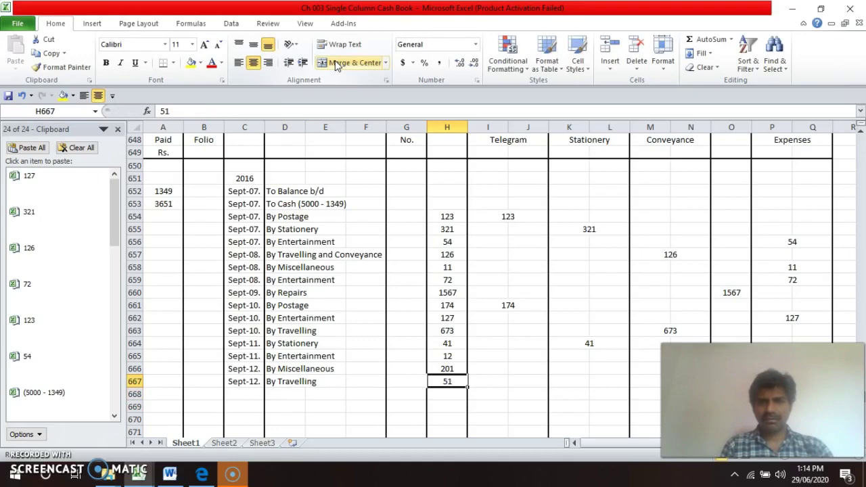
# - Examine the source transaction list and the column headings for the expense column of the Sept. 12 travelling amount
pyautogui.press('Up')
pyautogui.press('Up')
pyautogui.press('Up')
pyautogui.press('Up')
pyautogui.press('Up')
pyautogui.press('Up')
pyautogui.press('Up')
pyautogui.press('Up')
pyautogui.press('Up')
pyautogui.press('Up')
pyautogui.press('Up')
pyautogui.press('Up')
pyautogui.press('Up')
pyautogui.press('Up')
pyautogui.press('Up')
pyautogui.press('Up')
pyautogui.press('Up')
pyautogui.press('Up')
pyautogui.press('Up')
pyautogui.press('Down')
pyautogui.press('Down')
pyautogui.press('Down')
pyautogui.press('Down')
pyautogui.press('Down')
pyautogui.press('Down')
pyautogui.press('Down')
pyautogui.press('Down')
pyautogui.press('Down')
pyautogui.press('Down')
pyautogui.press('Down')
pyautogui.press('Down')
pyautogui.press('Down')
pyautogui.press('Down')
pyautogui.press('Down')
pyautogui.press('Down')
pyautogui.press('Down')
pyautogui.press('Down')
pyautogui.press('Down')
pyautogui.press('Down')
pyautogui.press('Down')
pyautogui.press('Down')
pyautogui.press('Down')
pyautogui.press('Down')
pyautogui.press('Down')
pyautogui.press('Down')
pyautogui.press('Down')
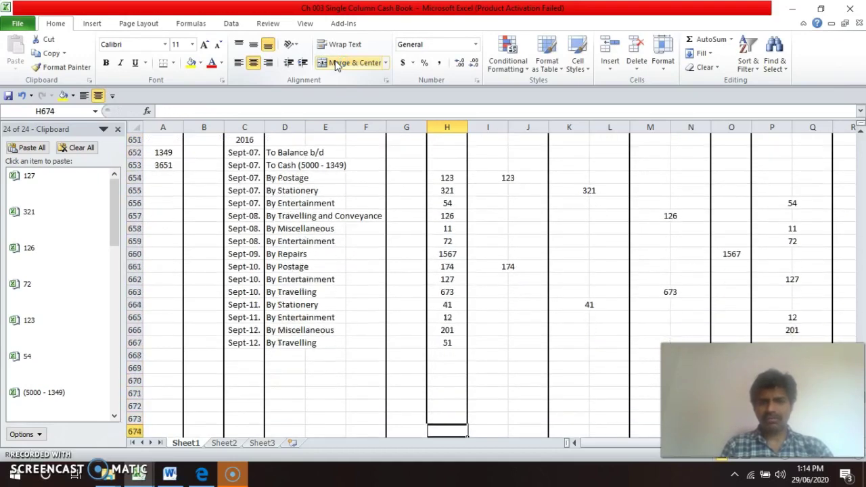
# - Copy the merged Sept-10 travelling amount cell to row 667 of the Travelling & Conveyance column and replace its value with 51
pyautogui.press('Up')
pyautogui.press('Up')
pyautogui.press('Up')
pyautogui.press('Up')
pyautogui.press('Up')
pyautogui.press('Up')
pyautogui.press('Up')
pyautogui.press('Right')
pyautogui.press('Right')
pyautogui.press('Right')
pyautogui.press('Right')
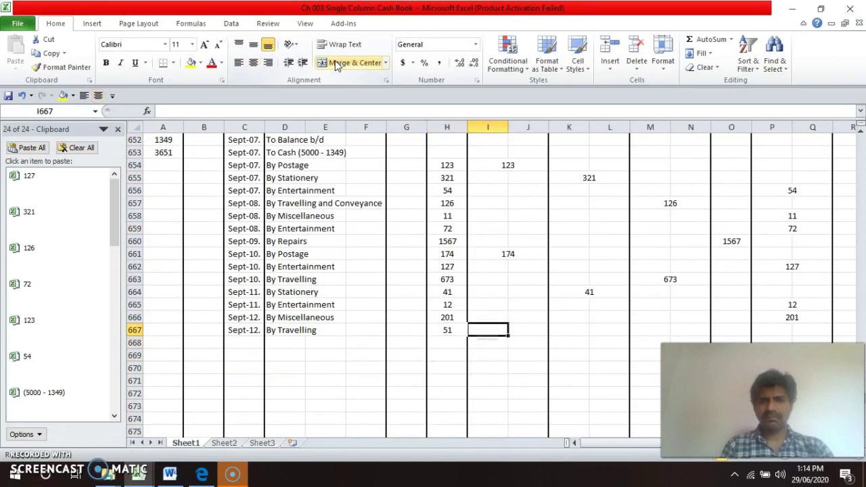
pyautogui.press('Right')
pyautogui.press('Up')
pyautogui.press('Up')
pyautogui.press('Up')
pyautogui.press('Up')
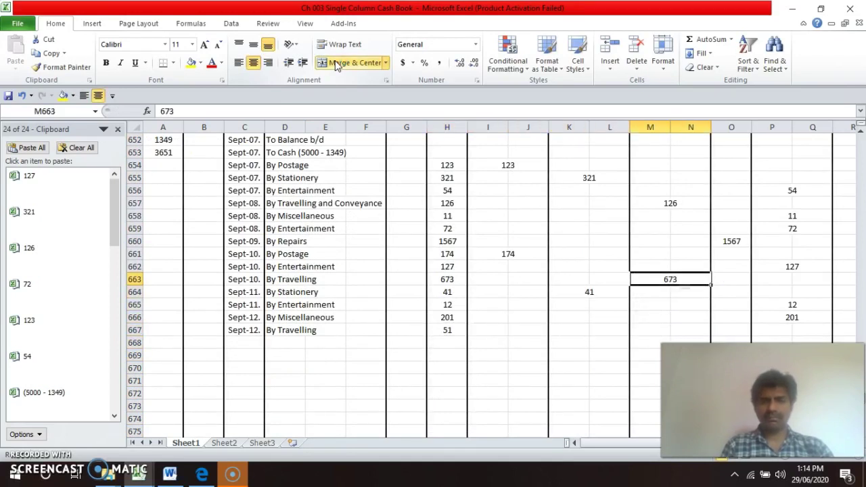
pyautogui.hotkey('ctrl', 'c')
pyautogui.press('Down')
pyautogui.press('Down')
pyautogui.press('Down')
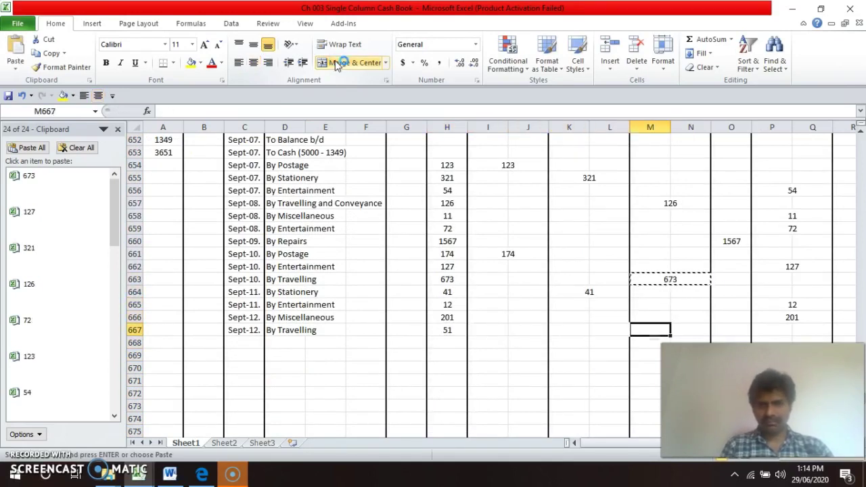
pyautogui.hotkey('ctrl', 'v')
pyautogui.write('51')
pyautogui.press('Return')
# - Examine the source transaction list for the entry that follows the Sept. 12 travelling expense, and return to the cash book
pyautogui.press('Up')
pyautogui.press('Up')
pyautogui.press('Up')
pyautogui.press('Up')
pyautogui.press('Up')
pyautogui.press('Up')
pyautogui.press('Up')
pyautogui.press('Up')
pyautogui.press('Up')
pyautogui.press('Up')
pyautogui.press('Up')
pyautogui.press('Up')
pyautogui.press('Up')
pyautogui.press('Up')
pyautogui.press('Up')
pyautogui.press('Up')
pyautogui.press('Up')
pyautogui.press('Up')
pyautogui.press('Up')
pyautogui.press('Up')
pyautogui.press('Up')
pyautogui.press('Up')
pyautogui.press('Down')
pyautogui.press('Left')
pyautogui.press('Left')
pyautogui.press('Home')
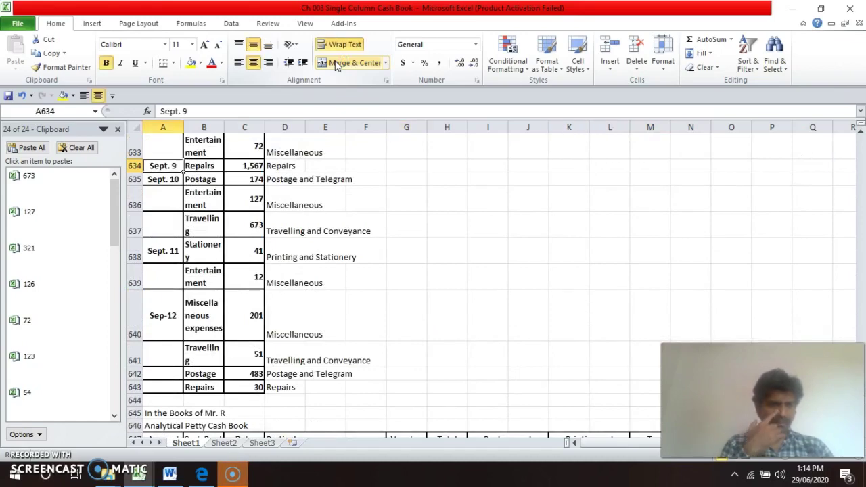
pyautogui.press('Down')
pyautogui.press('Down')
pyautogui.press('Down')
pyautogui.press('Down')
pyautogui.press('Down')
pyautogui.press('Down')
pyautogui.press('Down')
pyautogui.press('Down')
pyautogui.press('Down')
pyautogui.press('Down')
pyautogui.press('Down')
pyautogui.press('Down')
pyautogui.press('Down')
pyautogui.press('Down')
pyautogui.press('Down')
pyautogui.press('Down')
pyautogui.press('Down')
pyautogui.press('Down')
pyautogui.press('Down')
pyautogui.press('Down')
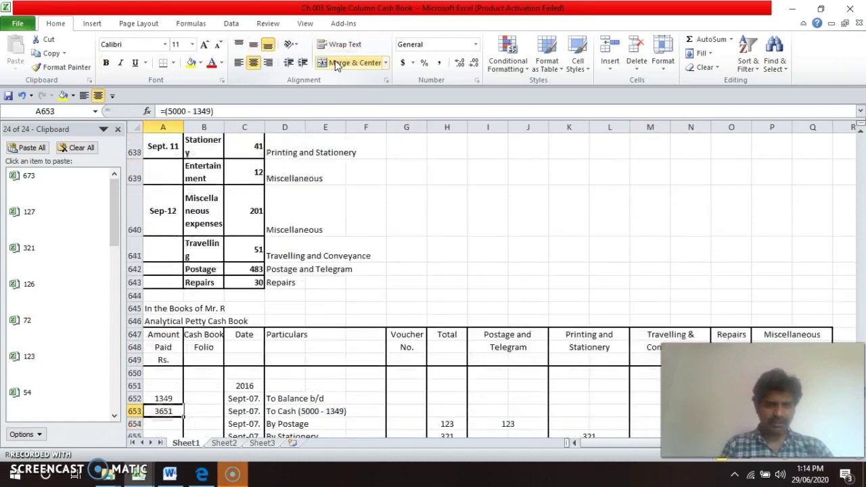
pyautogui.press('Down')
pyautogui.press('Down')
pyautogui.press('Down')
pyautogui.press('Down')
# - Copy the Sept-12. date down to cell C668 in the Date column
pyautogui.press('Up')
pyautogui.press('Up')
pyautogui.press('Up')
pyautogui.press('Up')
pyautogui.press('Up')
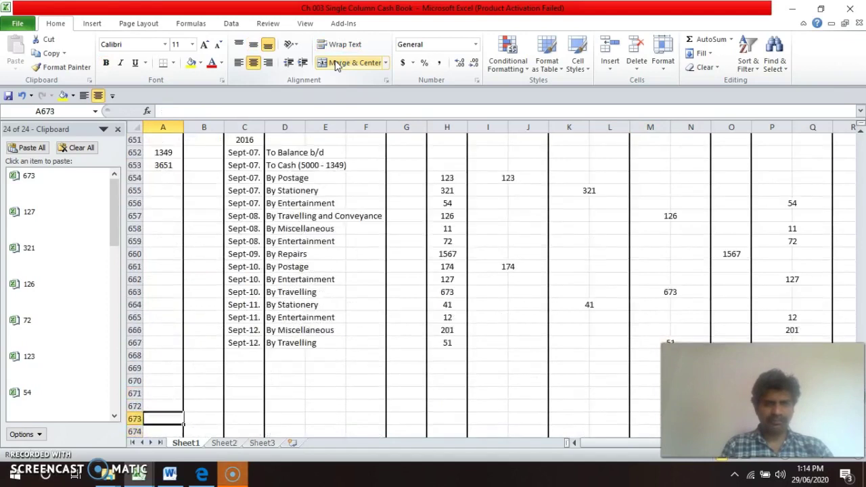
pyautogui.press('Right')
pyautogui.press('Right')
pyautogui.press('Up')
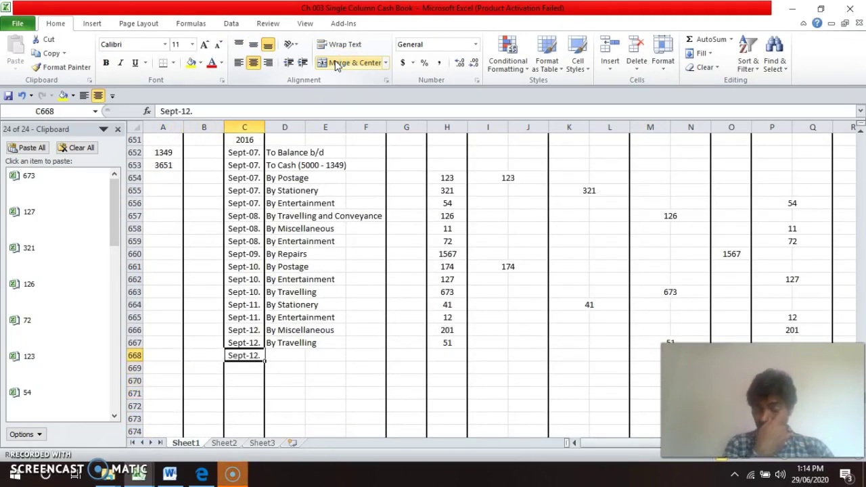
# - Enter By Postage in the Particulars column for the third Sept-12 entry, cell D668
pyautogui.press('Right')
pyautogui.write('B')
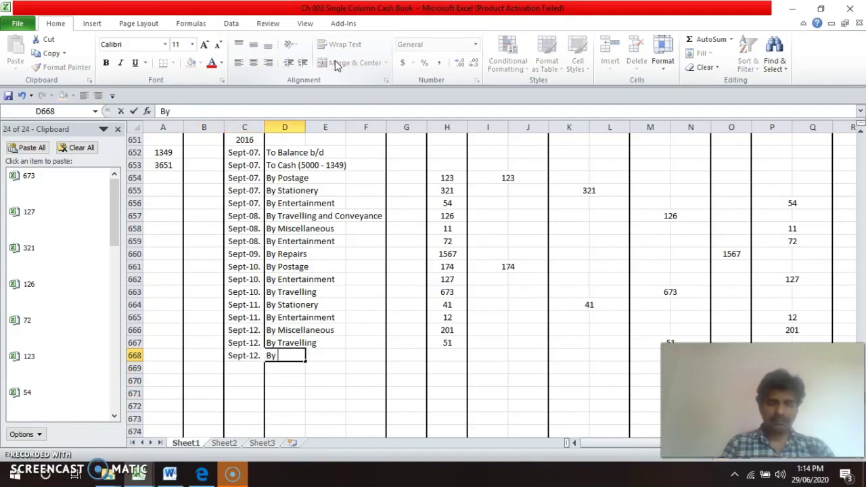
pyautogui.write('y Po')
pyautogui.press('Return')
# - Examine the source transaction list for the amount of the Sept. 12 postage expense, and return to the cash book
pyautogui.press('Up')
pyautogui.press('Up')
pyautogui.press('Up')
pyautogui.press('Up')
pyautogui.press('Up')
pyautogui.press('Up')
pyautogui.press('Up')
pyautogui.press('Up')
pyautogui.press('Up')
pyautogui.press('Up')
pyautogui.press('Up')
pyautogui.press('Up')
pyautogui.press('Up')
pyautogui.press('Up')
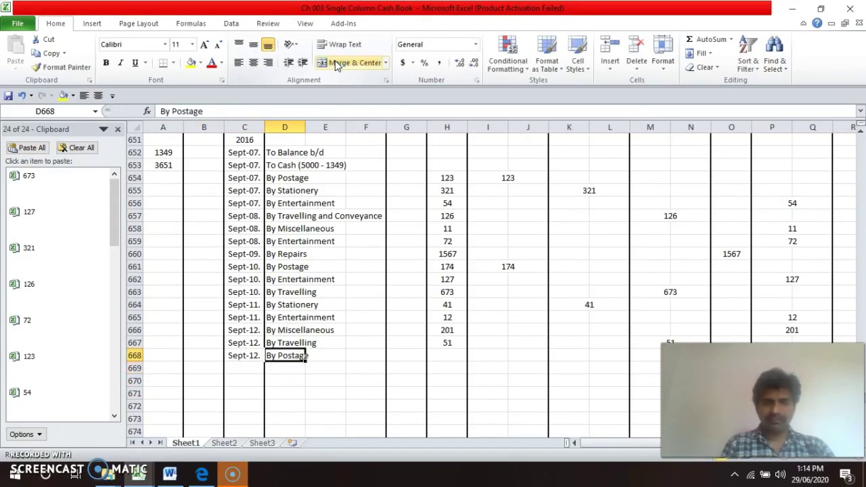
pyautogui.press('Up')
pyautogui.press('Up')
pyautogui.press('Up')
pyautogui.press('Up')
pyautogui.press('Up')
pyautogui.press('Up')
pyautogui.press('Up')
pyautogui.press('Up')
pyautogui.press('Up')
pyautogui.press('Up')
pyautogui.press('Up')
pyautogui.press('Up')
pyautogui.press('Up')
pyautogui.press('Up')
pyautogui.press('Up')
pyautogui.press('Up')
pyautogui.press('Up')
pyautogui.press('Up')
pyautogui.press('Down')
pyautogui.press('Down')
pyautogui.press('Down')
pyautogui.press('Down')
pyautogui.press('Down')
pyautogui.press('Down')
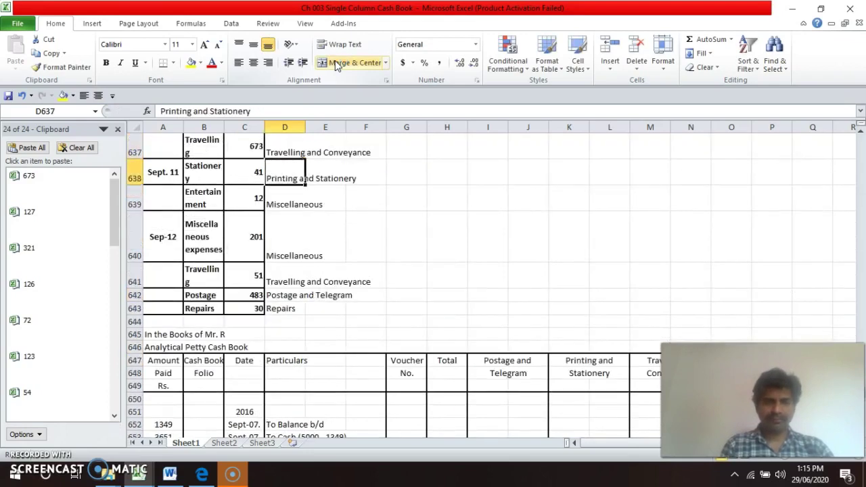
pyautogui.press('Up')
pyautogui.press('Down')
pyautogui.press('Down')
pyautogui.press('Down')
pyautogui.press('Down')
pyautogui.press('Down')
pyautogui.press('Down')
pyautogui.press('Down')
pyautogui.press('Down')
pyautogui.press('Down')
pyautogui.press('Down')
pyautogui.press('Down')
pyautogui.press('Down')
pyautogui.press('Down')
pyautogui.press('Down')
pyautogui.press('Down')
pyautogui.press('Down')
pyautogui.press('Down')
pyautogui.press('Down')
pyautogui.press('Down')
pyautogui.press('Down')
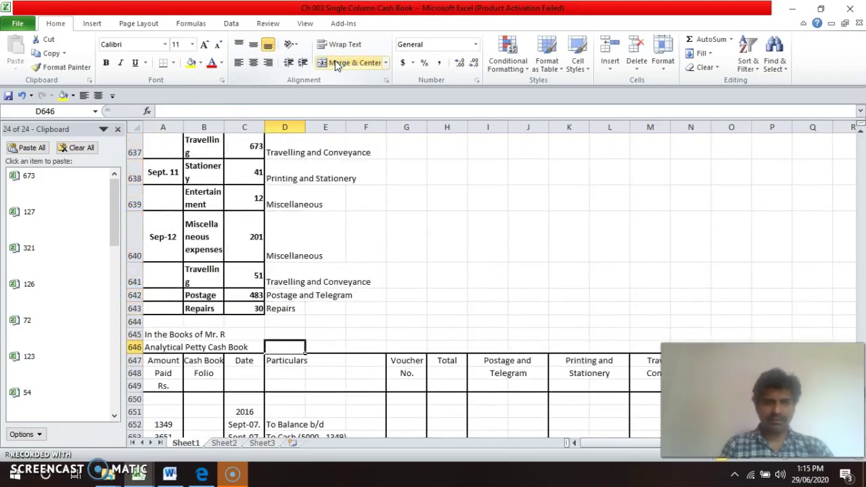
pyautogui.press('Up')
pyautogui.press('Up')
pyautogui.press('Up')
pyautogui.press('Up')
pyautogui.press('Up')
pyautogui.press('Up')
pyautogui.press('Up')
pyautogui.press('Up')
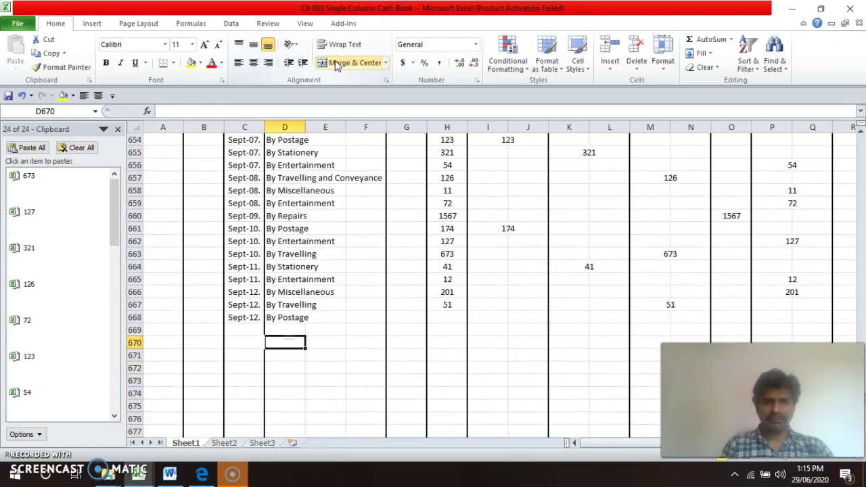
# - Enter 483 in the Total column for the Sept-12 postage entry, cell H668
pyautogui.press('Right')
pyautogui.press('Right')
pyautogui.press('Right')
pyautogui.press('Right')
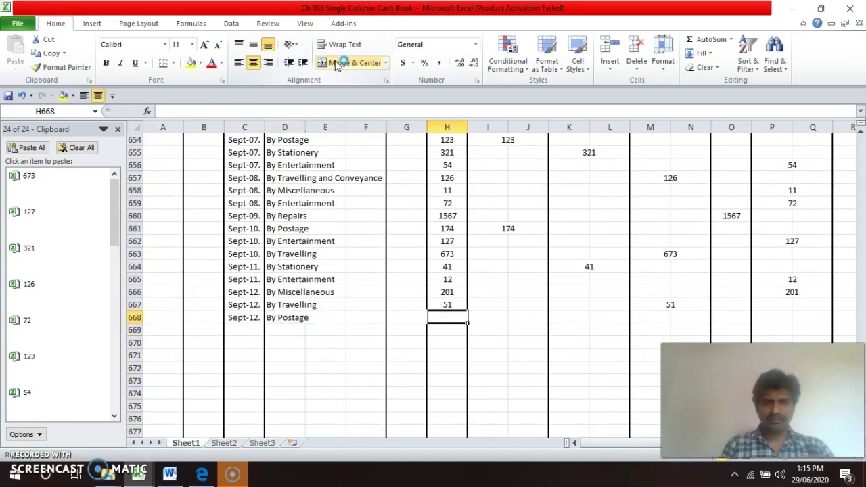
pyautogui.write('483')
pyautogui.press('Return')
# - Copy the merged Sept-10 postage amount cell to row 668 of the Postage and Telegram column and replace its value with 483
pyautogui.press('Up')
pyautogui.press('Right')
pyautogui.press('Up')
pyautogui.press('Up')
pyautogui.press('Up')
pyautogui.press('Up')
pyautogui.press('Up')
pyautogui.press('Up')
pyautogui.press('Up')
pyautogui.hotkey('ctrl', 'c')
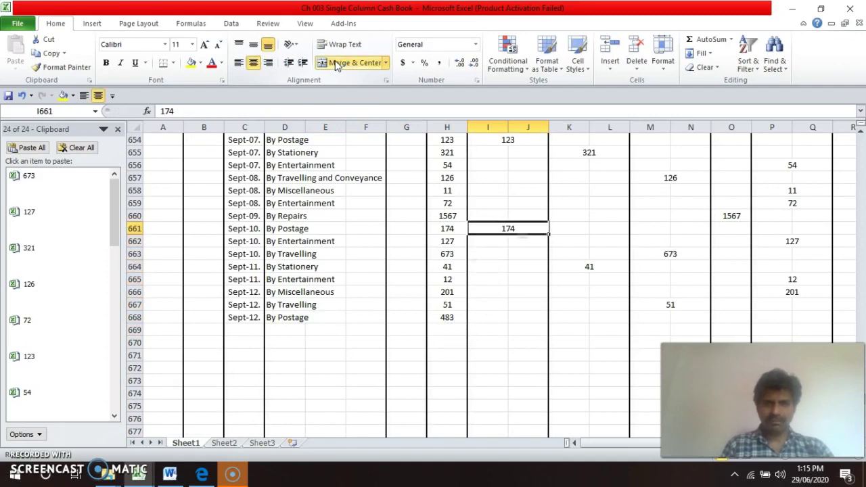
pyautogui.press('Down')
pyautogui.press('Down')
pyautogui.press('Down')
pyautogui.press('Down')
pyautogui.press('Down')
pyautogui.press('Down')
pyautogui.press('Down')
pyautogui.press('Return')
pyautogui.write('483')
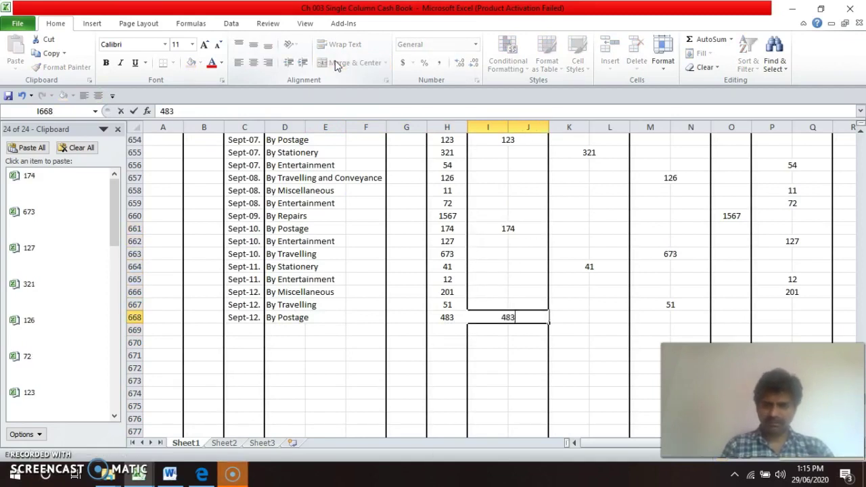
pyautogui.press('Return')
# - Examine the source transaction list for the entry that follows the Sept. 12 postage expense, and return to the cash book
pyautogui.press('Up')
pyautogui.press('Up')
pyautogui.press('Up')
pyautogui.press('Up')
pyautogui.press('Up')
pyautogui.press('Up')
pyautogui.press('Up')
pyautogui.press('Up')
pyautogui.press('Up')
pyautogui.press('Up')
pyautogui.press('Up')
pyautogui.press('Up')
pyautogui.press('Up')
pyautogui.press('Up')
pyautogui.press('Up')
pyautogui.press('Up')
pyautogui.press('Up')
pyautogui.press('Up')
pyautogui.press('Up')
pyautogui.press('Up')
pyautogui.press('Up')
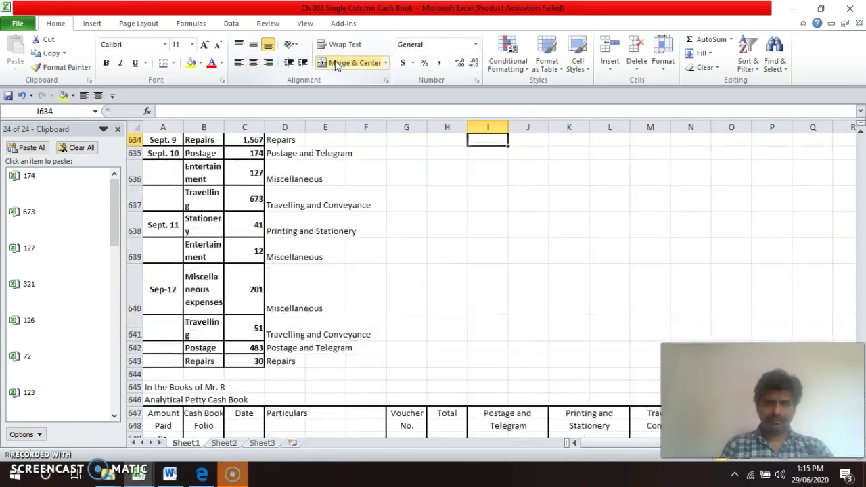
pyautogui.press('Down')
pyautogui.press('Down')
pyautogui.press('Down')
pyautogui.press('Down')
pyautogui.press('Down')
pyautogui.press('Down')
pyautogui.press('Down')
pyautogui.press('Down')
pyautogui.press('Down')
pyautogui.press('Down')
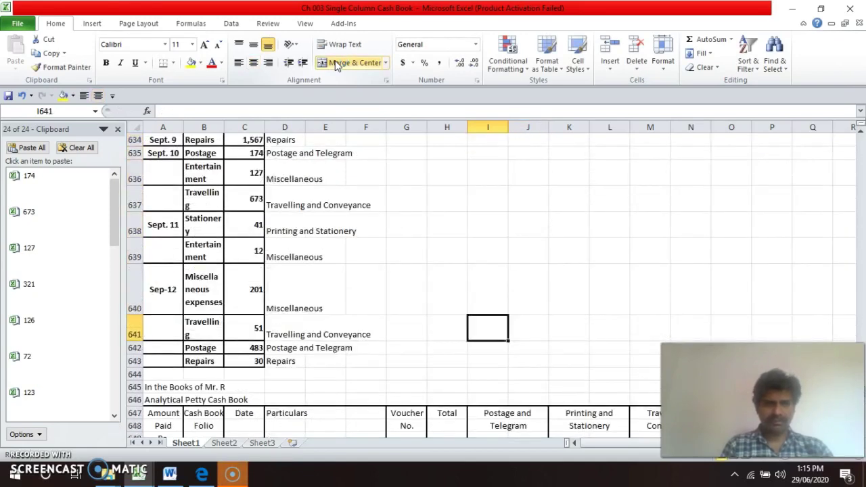
pyautogui.press('Down')
pyautogui.press('Down')
pyautogui.press('Down')
pyautogui.press('Down')
pyautogui.press('Down')
pyautogui.press('Down')
pyautogui.press('Down')
pyautogui.press('Down')
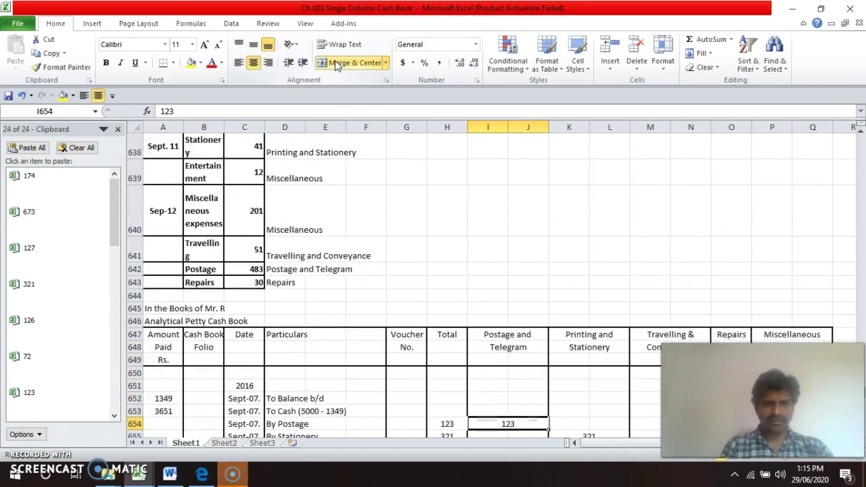
pyautogui.press('Down')
pyautogui.press('Down')
pyautogui.press('Down')
pyautogui.press('Down')
pyautogui.press('Down')
pyautogui.press('Down')
pyautogui.press('Down')
pyautogui.press('Down')
pyautogui.press('Down')
pyautogui.press('Down')
pyautogui.press('Down')
pyautogui.press('Down')
pyautogui.press('Down')
pyautogui.press('Down')
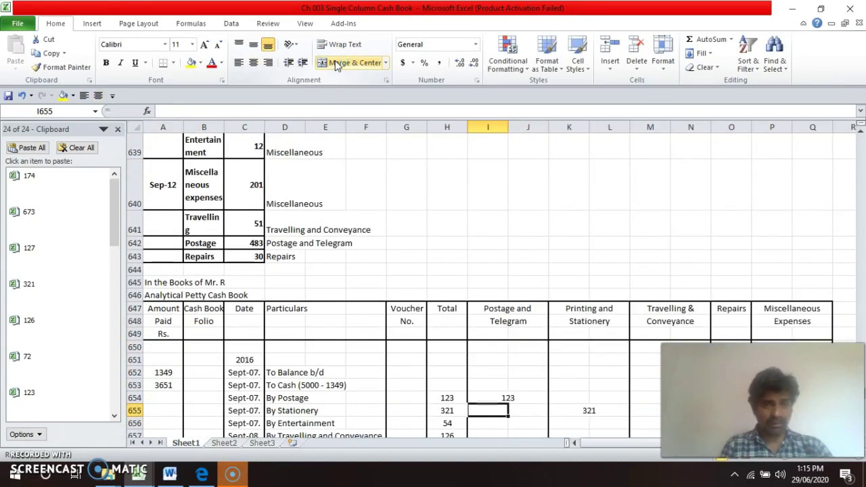
# - Copy the Sept-12. date down to cell C669 in the Date column
pyautogui.press('Left')
pyautogui.press('Left')
pyautogui.press('Left')
pyautogui.press('Left')
pyautogui.press('Left')
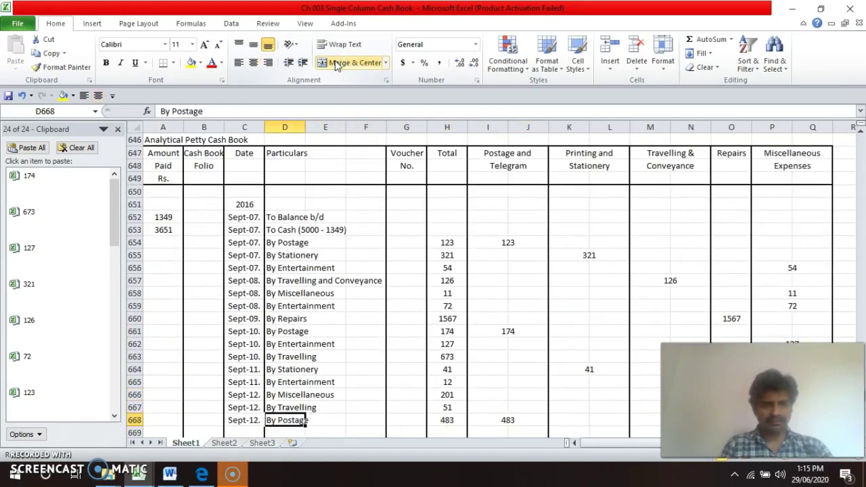
pyautogui.press('Down')
pyautogui.press('Left')
# - Enter By Repairs in the Particulars column for the last Sept-12 entry, cell D669
pyautogui.press('Right')
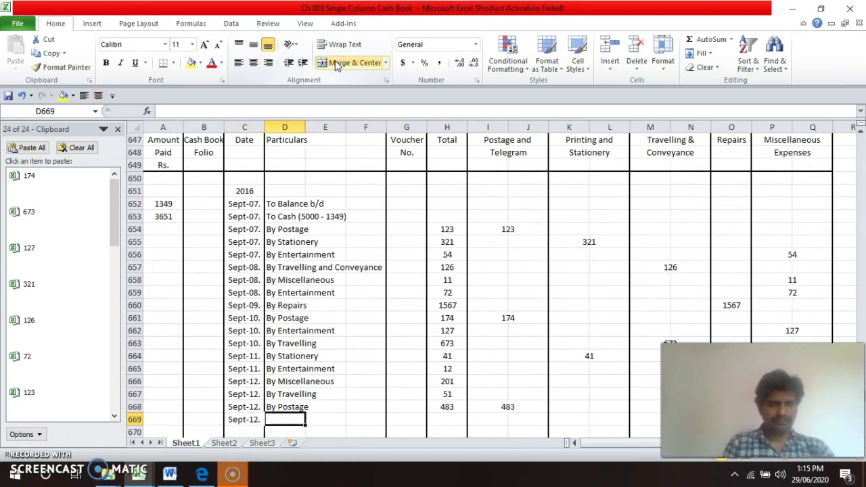
pyautogui.write('By')
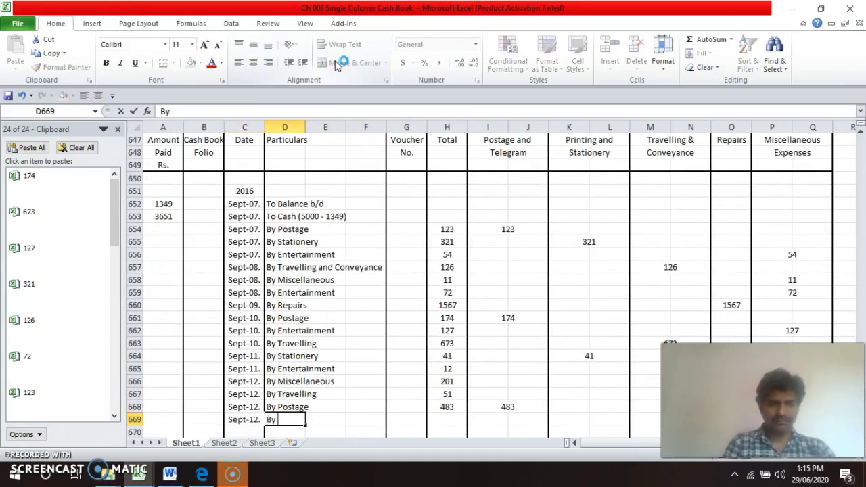
pyautogui.write(' R')
pyautogui.press('Return')
# - Examine the source transaction list for the amount of the Sept. 12 repairs expense, and return to the cash book
pyautogui.press('Up')
pyautogui.press('Up')
pyautogui.press('Up')
pyautogui.press('Up')
pyautogui.press('Up')
pyautogui.press('Up')
pyautogui.press('Up')
pyautogui.press('Up')
pyautogui.press('Up')
pyautogui.press('Up')
pyautogui.press('Up')
pyautogui.press('Up')
pyautogui.press('Up')
pyautogui.press('Up')
pyautogui.press('Up')
pyautogui.press('Up')
pyautogui.press('Up')
pyautogui.press('Up')
pyautogui.press('Up')
pyautogui.press('Up')
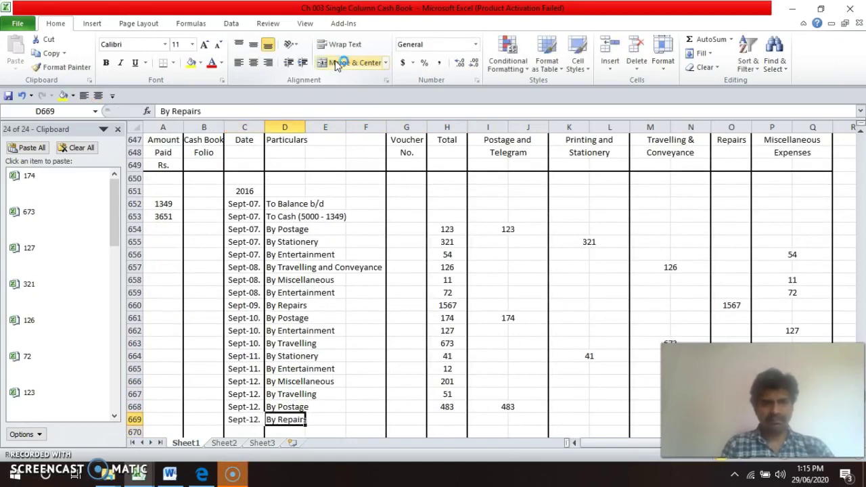
pyautogui.press('Up')
pyautogui.press('Up')
pyautogui.press('Down')
pyautogui.press('Down')
pyautogui.press('Down')
pyautogui.press('Down')
pyautogui.press('Down')
pyautogui.press('Down')
pyautogui.press('Down')
pyautogui.press('Down')
pyautogui.press('Down')
pyautogui.press('Down')
pyautogui.press('Down')
pyautogui.press('Down')
pyautogui.press('Down')
pyautogui.press('Down')
pyautogui.press('Down')
pyautogui.press('Down')
pyautogui.press('Down')
pyautogui.press('Down')
pyautogui.press('Down')
pyautogui.press('Down')
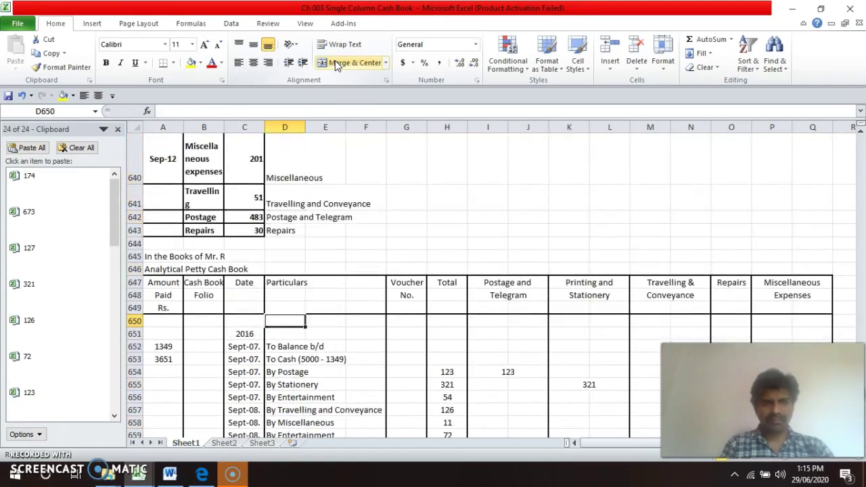
# - Enter 30 in the Total column for the Sept-12 repairs entry, cell H669
pyautogui.press('Up')
pyautogui.press('Right')
pyautogui.press('Right')
pyautogui.press('Right')
pyautogui.press('Right')
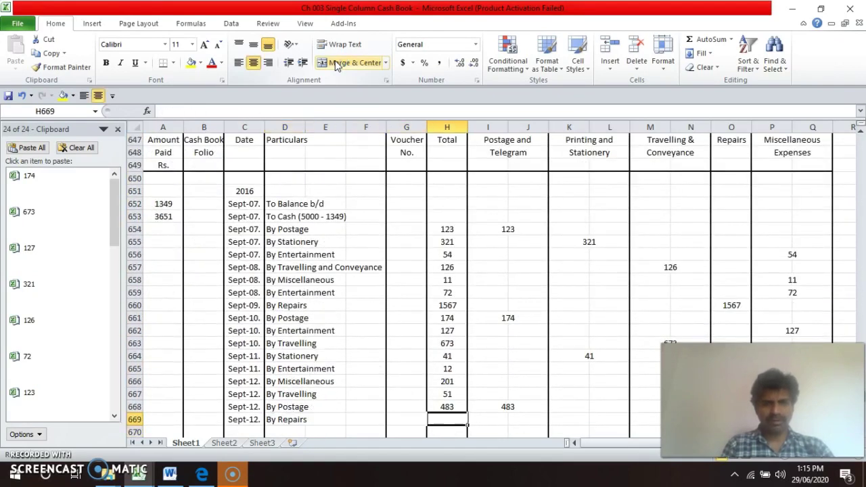
pyautogui.write('30')
pyautogui.press('Return')
# - Enter 30 in the Repairs column for the Sept-12 repairs entry, cell O669
pyautogui.press('Right')
pyautogui.press('Right')
pyautogui.press('Right')
pyautogui.press('Right')
pyautogui.press('Right')
pyautogui.press('Down')
pyautogui.press('Down')
pyautogui.press('Down')
pyautogui.press('Down')
pyautogui.press('Down')
pyautogui.press('Down')
pyautogui.press('Down')
pyautogui.press('Down')
pyautogui.press('Down')
pyautogui.press('Down')
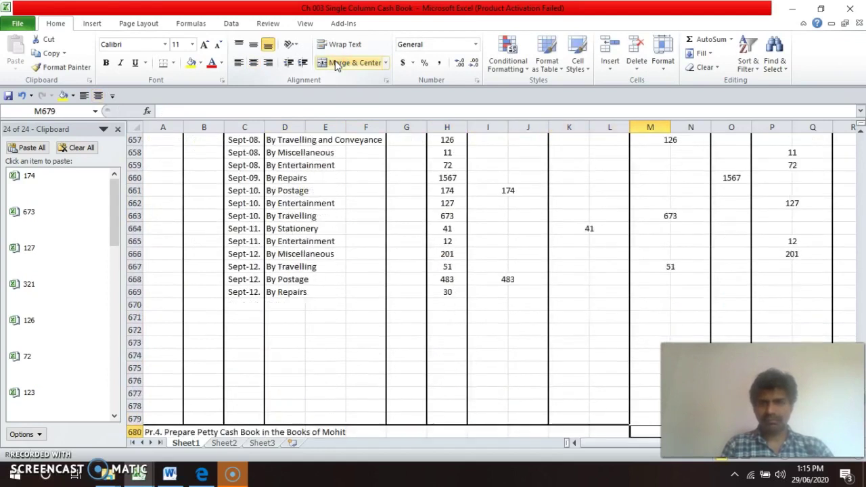
pyautogui.press('Down')
pyautogui.press('Down')
pyautogui.press('Up')
pyautogui.press('Up')
pyautogui.press('Up')
pyautogui.press('Up')
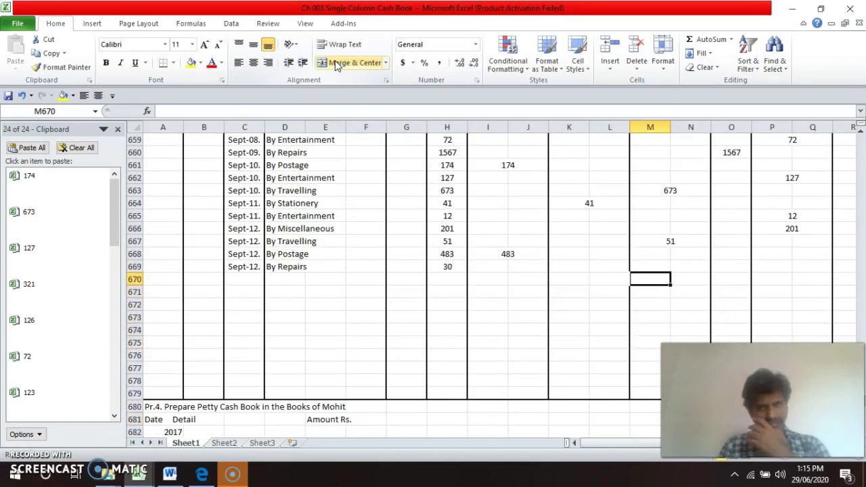
pyautogui.press('Right')
pyautogui.press('Right')
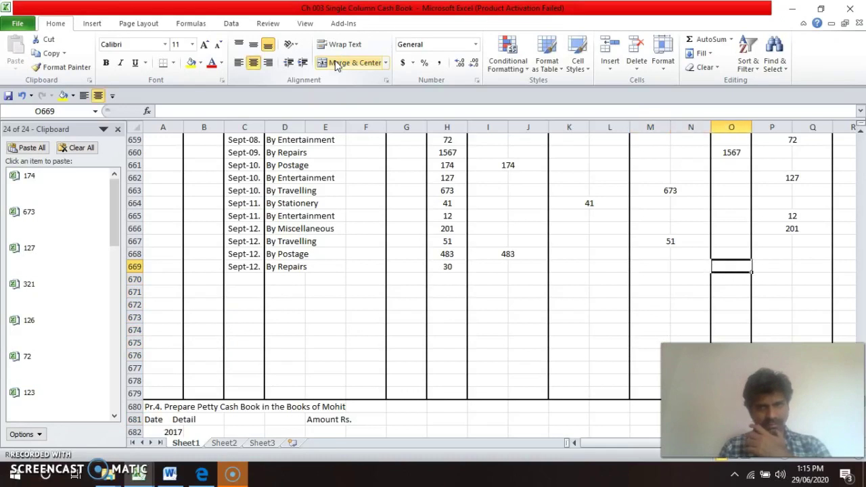
pyautogui.write('30')
pyautogui.press('Return')
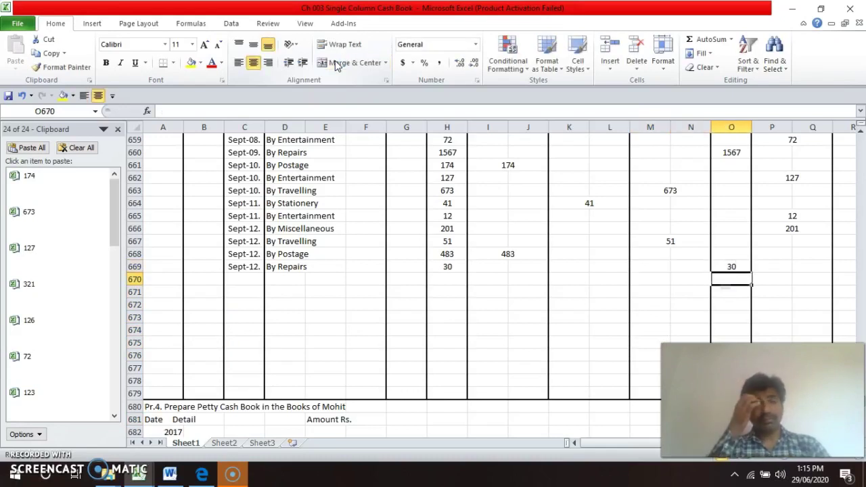
# - Review the opening balance and cash received in the Amount Paid column at the start of the petty cash book
pyautogui.press('Left')
pyautogui.press('Left')
pyautogui.press('Left')
pyautogui.press('Left')
pyautogui.press('Left')
pyautogui.press('Left')
pyautogui.press('Left')
pyautogui.press('Left')
pyautogui.press('Left')
pyautogui.press('Left')
pyautogui.press('Left')
pyautogui.press('Left')
pyautogui.press('Left')
pyautogui.press('Left')
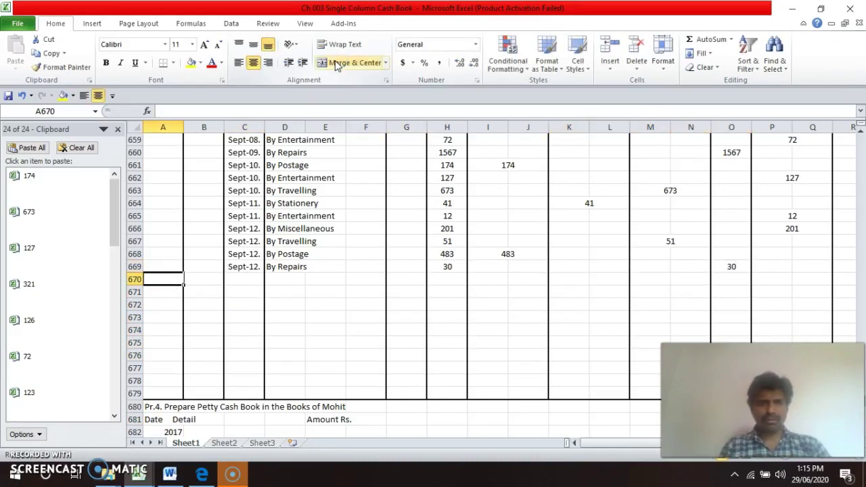
pyautogui.press('Up')
pyautogui.press('Up')
pyautogui.press('Up')
pyautogui.press('Up')
pyautogui.press('Up')
pyautogui.press('Up')
pyautogui.press('Up')
pyautogui.press('Up')
pyautogui.press('Up')
pyautogui.press('Up')
pyautogui.press('Up')
pyautogui.press('Up')
pyautogui.press('Up')
pyautogui.press('Up')
pyautogui.press('Up')
pyautogui.press('Up')
pyautogui.press('Up')
pyautogui.press('Up')
pyautogui.press('Up')
pyautogui.press('Up')
pyautogui.press('Down')
pyautogui.press('Down')
pyautogui.press('Down')
pyautogui.press('Down')
pyautogui.press('Down')
pyautogui.press('Down')
pyautogui.press('Down')
pyautogui.press('Down')
pyautogui.press('Down')
pyautogui.press('Down')
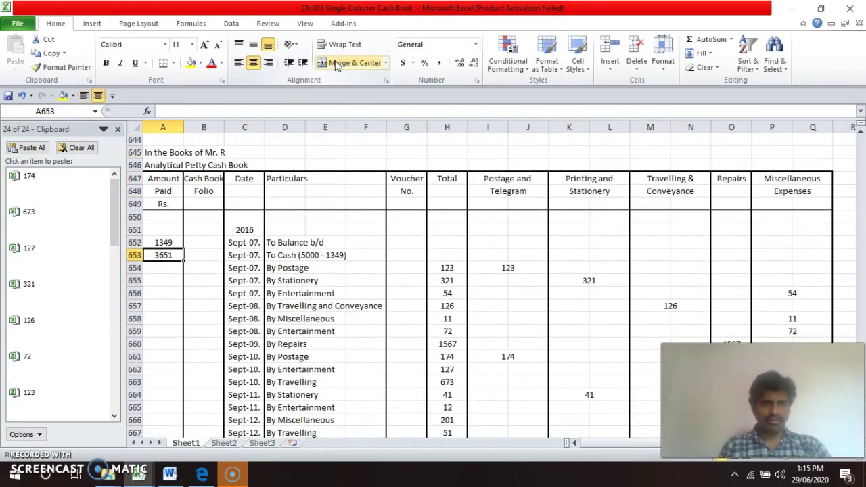
# - Total the Amount Paid column in cell A673 with a SUM over A652:A672
pyautogui.press('Down')
pyautogui.press('Down')
pyautogui.press('Down')
pyautogui.press('Down')
pyautogui.press('Down')
pyautogui.press('Down')
pyautogui.press('Down')
pyautogui.press('Down')
pyautogui.press('Down')
pyautogui.press('Down')
pyautogui.press('Down')
pyautogui.press('Down')
pyautogui.press('Down')
pyautogui.press('Down')
pyautogui.press('Down')
pyautogui.press('Down')
pyautogui.press('Down')
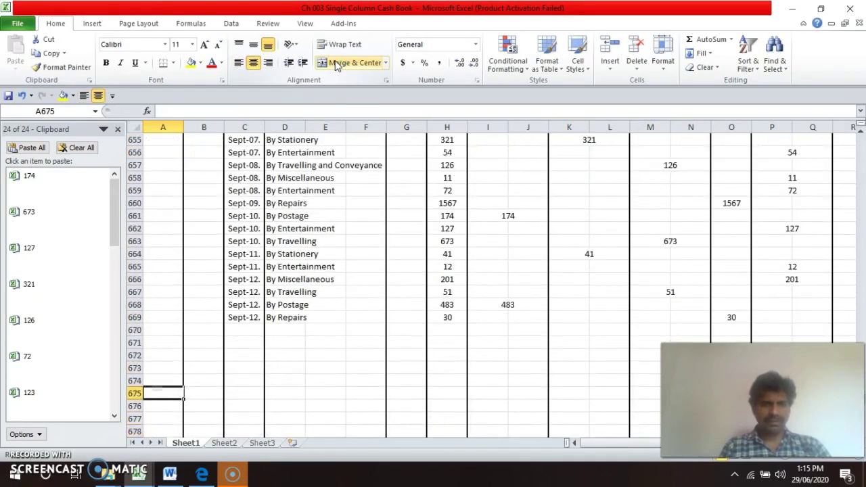
pyautogui.write('=sum(')
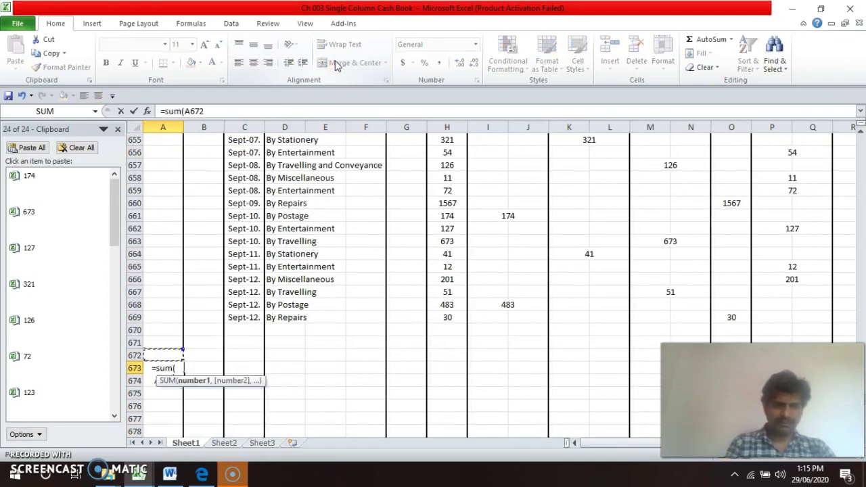
pyautogui.hotkey('shift', 'Up')
pyautogui.hotkey('shift', 'Up')
pyautogui.hotkey('shift', 'Up')
pyautogui.hotkey('shift', 'Up')
pyautogui.hotkey('shift', 'Up')
pyautogui.hotkey('shift', 'Up')
pyautogui.hotkey('shift', 'Up')
pyautogui.hotkey('shift', 'Up')
pyautogui.hotkey('shift', 'Up')
pyautogui.hotkey('shift', 'Up')
pyautogui.hotkey('shift', 'Up')
pyautogui.hotkey('shift', 'Up')
pyautogui.hotkey('shift', 'Up')
pyautogui.hotkey('shift', 'Up')
pyautogui.hotkey('shift', 'Up')
pyautogui.hotkey('shift', 'Up')
pyautogui.hotkey('shift', 'Up')
pyautogui.hotkey('shift', 'Up')
pyautogui.hotkey('shift', 'Up')
pyautogui.hotkey('shift', 'Up')
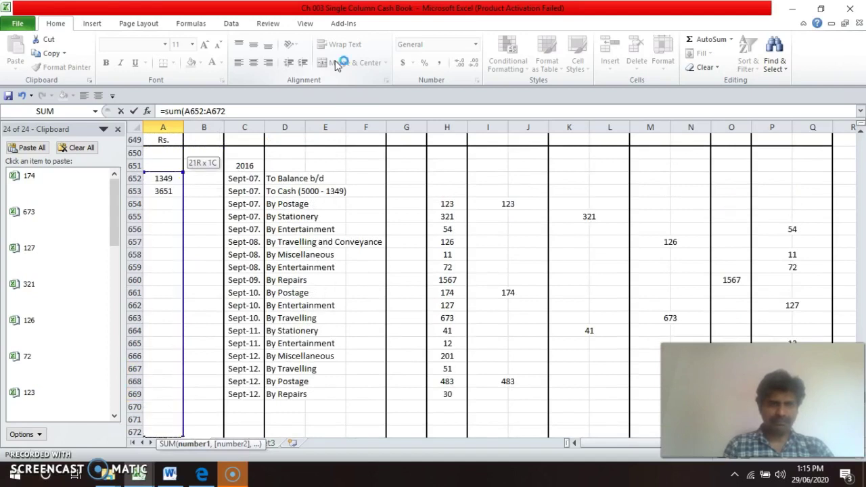
pyautogui.press('Return')
# - Total the Total column in cell H670 with a SUM over H654:H669
pyautogui.press('Up')
pyautogui.press('Right')
pyautogui.press('Right')
pyautogui.press('Right')
pyautogui.press('Right')
pyautogui.press('Right')
pyautogui.press('Right')
pyautogui.press('Right')
pyautogui.press('Up')
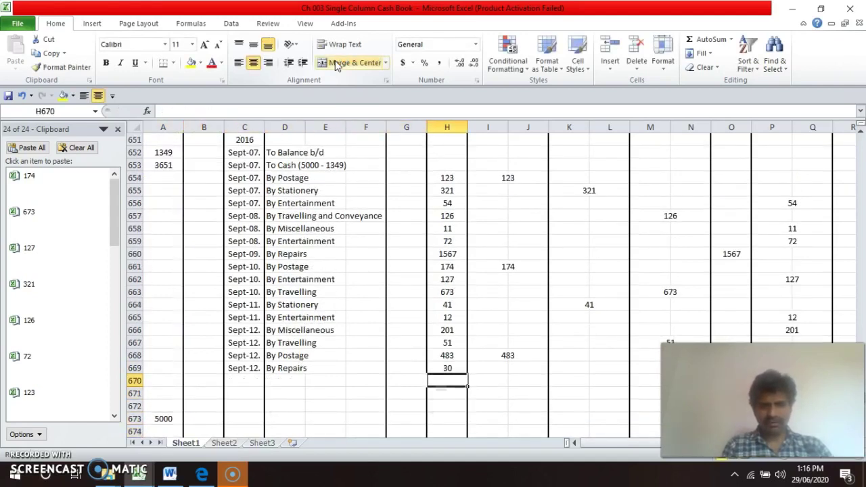
pyautogui.write('=sum')
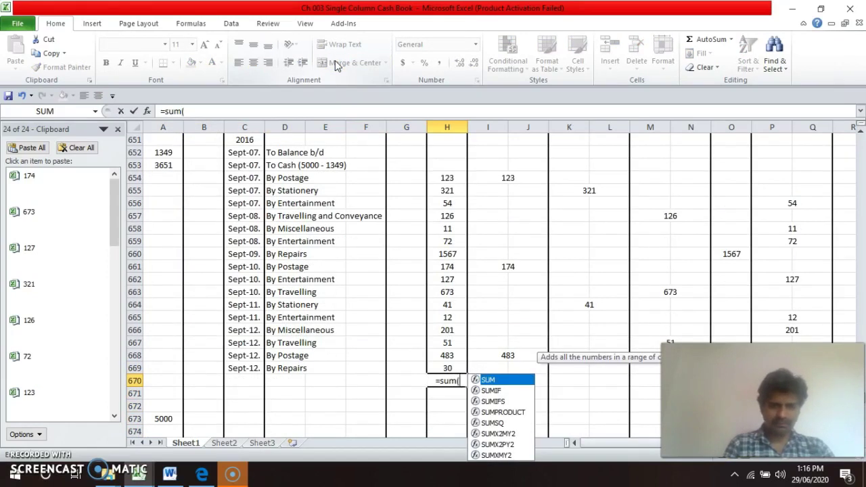
pyautogui.write('(')
pyautogui.press('Up')
pyautogui.hotkey('shift', 'Up')
pyautogui.hotkey('shift', 'Up')
pyautogui.hotkey('shift', 'Up')
pyautogui.hotkey('shift', 'Up')
pyautogui.hotkey('shift', 'Up')
pyautogui.hotkey('shift', 'Up')
pyautogui.hotkey('shift', 'Up')
pyautogui.hotkey('shift', 'Up')
pyautogui.hotkey('shift', 'Up')
pyautogui.hotkey('shift', 'Up')
pyautogui.hotkey('shift', 'Up')
pyautogui.hotkey('shift', 'Up')
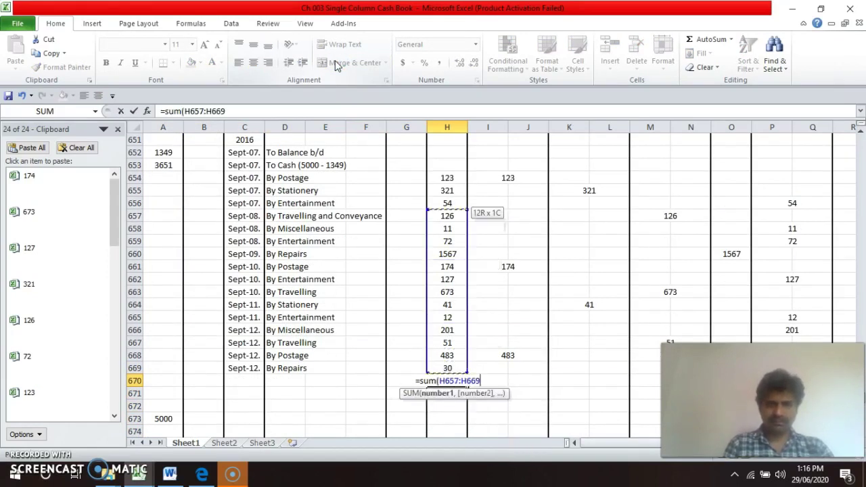
pyautogui.hotkey('shift', 'Up')
pyautogui.hotkey('shift', 'Up')
pyautogui.hotkey('shift', 'Up')
pyautogui.press('Return')
pyautogui.press('Up')
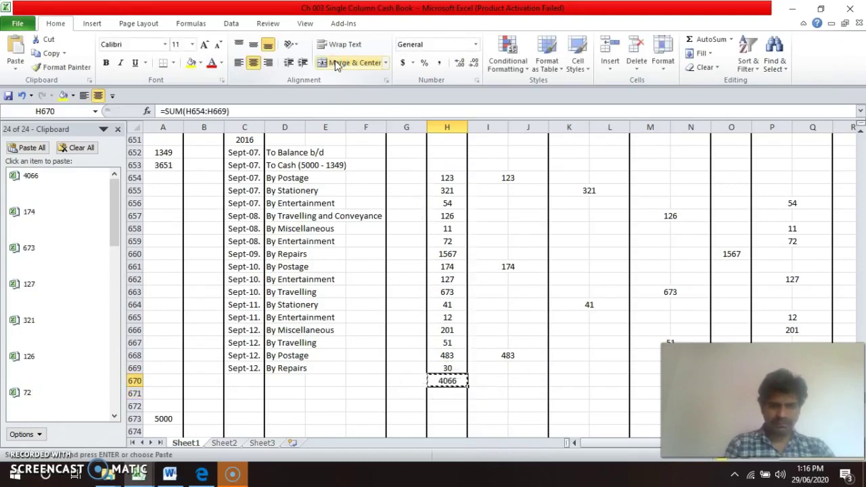
# - Merge and center cells I670:J670 beneath the Postage and Telegram entries
pyautogui.press('Right')
pyautogui.press('Left')
pyautogui.press('Right')
pyautogui.hotkey('shift', 'Right')
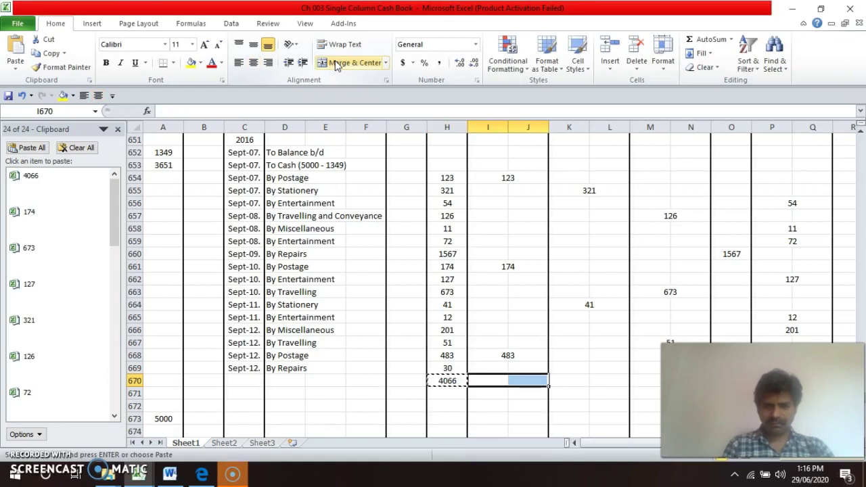
pyautogui.click(348, 62)
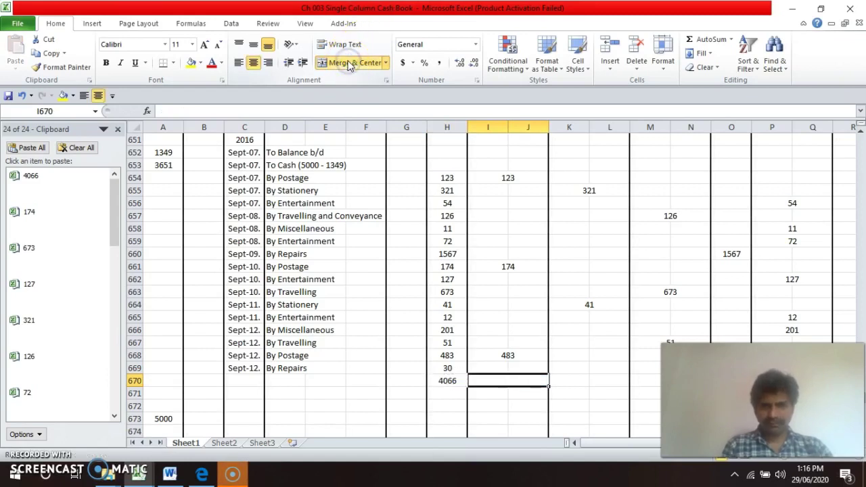
# - Total the Postage and Telegram column in cell I670 with a SUM over I654:J669
pyautogui.write('=sum(')
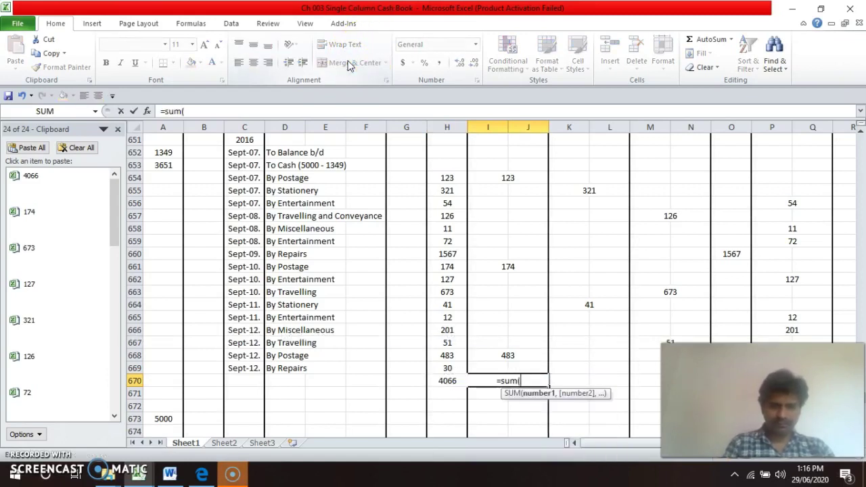
pyautogui.press('Up')
pyautogui.hotkey('shift', 'Right')
pyautogui.hotkey('shift', 'Up')
pyautogui.hotkey('shift', 'Up')
pyautogui.hotkey('shift', 'Up')
pyautogui.hotkey('shift', 'Up')
pyautogui.hotkey('shift', 'Up')
pyautogui.hotkey('shift', 'Up')
pyautogui.hotkey('shift', 'Up')
pyautogui.hotkey('shift', 'Up')
pyautogui.hotkey('shift', 'Up')
pyautogui.hotkey('shift', 'Up')
pyautogui.hotkey('shift', 'Up')
pyautogui.hotkey('shift', 'Up')
pyautogui.hotkey('shift', 'Up')
pyautogui.hotkey('shift', 'Up')
pyautogui.hotkey('shift', 'Up')
pyautogui.hotkey('shift', 'Up')
pyautogui.hotkey('shift', 'Up')
pyautogui.hotkey('shift', 'Up')
pyautogui.hotkey('shift', 'Up')
pyautogui.hotkey('shift', 'Up')
pyautogui.hotkey('shift', 'Down')
pyautogui.hotkey('shift', 'Down')
pyautogui.hotkey('shift', 'Down')
pyautogui.hotkey('shift', 'Down')
pyautogui.hotkey('shift', 'Down')
pyautogui.hotkey('shift', 'Down')
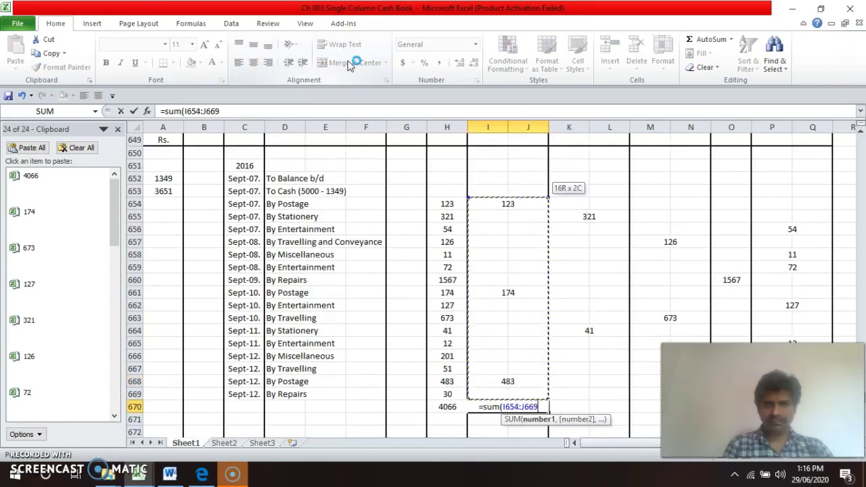
pyautogui.hotkey('shift', 'Up')
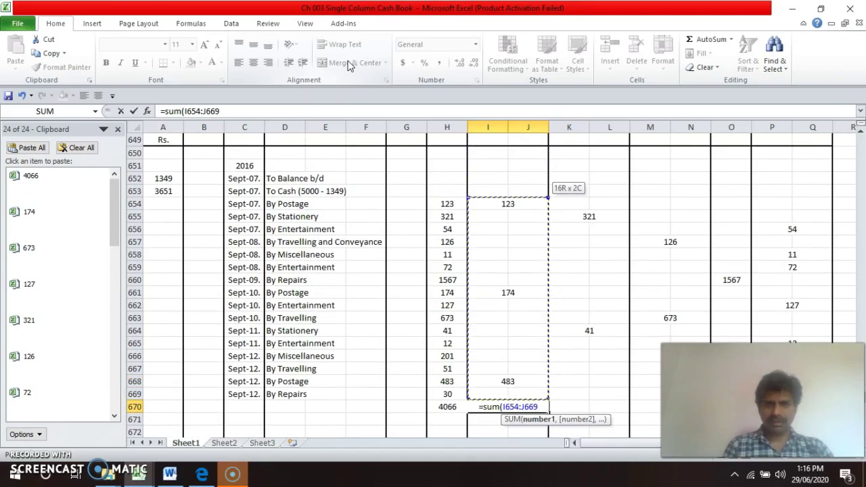
pyautogui.press('Return')
# - Copy the Postage and Telegram total formula to row 670 of the Printing and Stationery and Travelling & Conveyance columns
pyautogui.press('Up')
pyautogui.hotkey('ctrl', 'c')
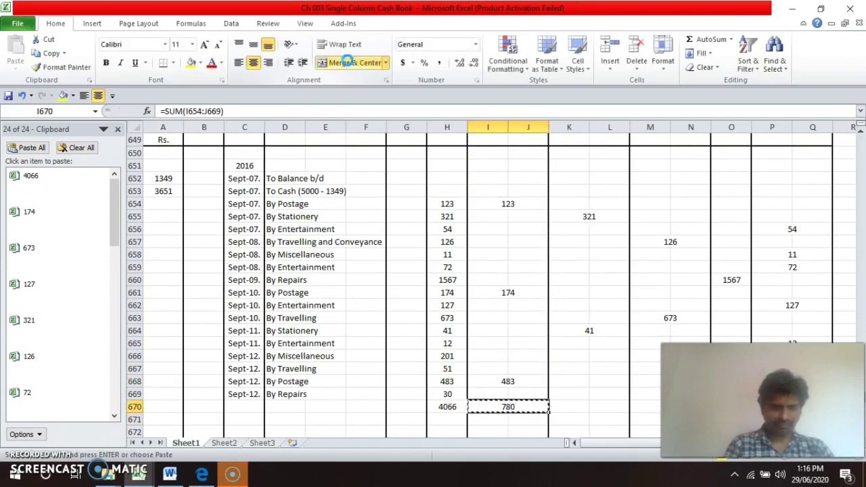
pyautogui.press('Right')
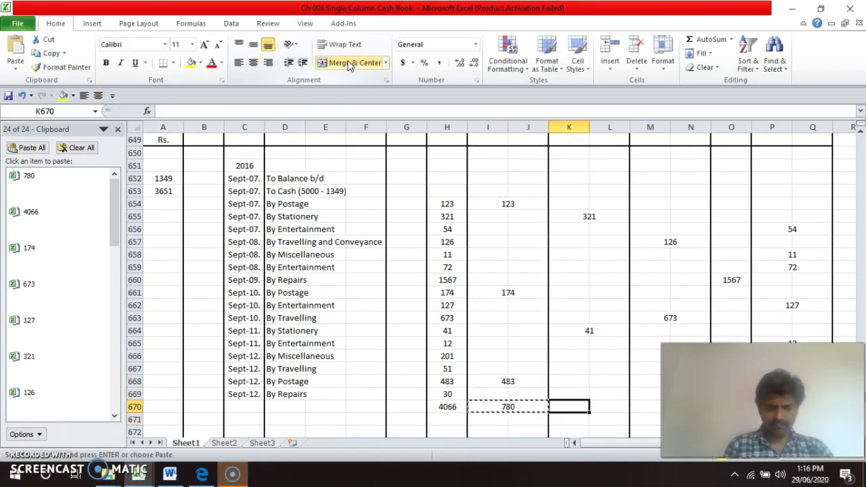
pyautogui.hotkey('ctrl', 'v')
pyautogui.press('Right')
pyautogui.press('Right')
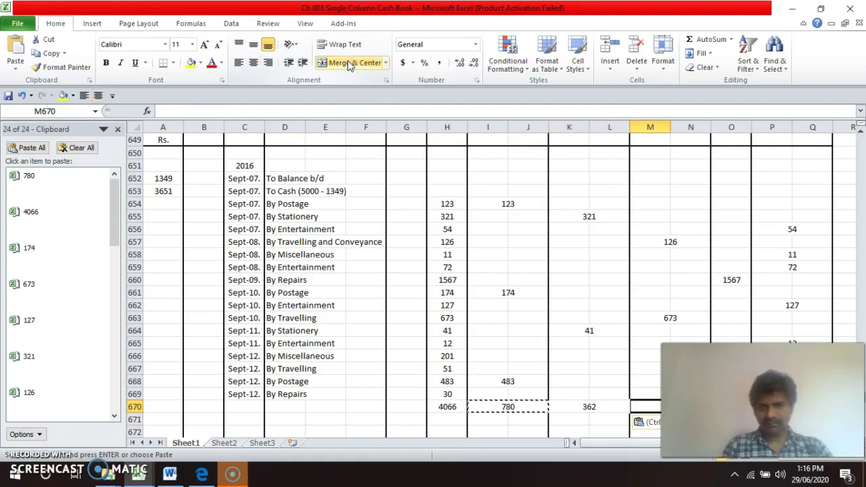
pyautogui.press('Right')
pyautogui.hotkey('ctrl', 'v')
# - Paste the copied total formula into cell P670 of the Miscellaneous Expenses column
pyautogui.press('Right')
pyautogui.press('Right')
pyautogui.press('Right')
pyautogui.press('Left')
pyautogui.press('Down')
pyautogui.press('Down')
pyautogui.press('Down')
pyautogui.press('Down')
pyautogui.press('Down')
pyautogui.press('Down')
pyautogui.press('Down')
pyautogui.press('Down')
pyautogui.press('Down')
pyautogui.press('Down')
pyautogui.press('Down')
pyautogui.press('Down')
pyautogui.press('Down')
pyautogui.press('Down')
pyautogui.press('Up')
pyautogui.press('Up')
pyautogui.press('Up')
pyautogui.press('Up')
pyautogui.press('Up')
pyautogui.press('Up')
pyautogui.press('Up')
pyautogui.press('Up')
pyautogui.press('Up')
pyautogui.press('Up')
pyautogui.press('Up')
pyautogui.press('Up')
pyautogui.press('Up')
pyautogui.press('Up')
pyautogui.press('Up')
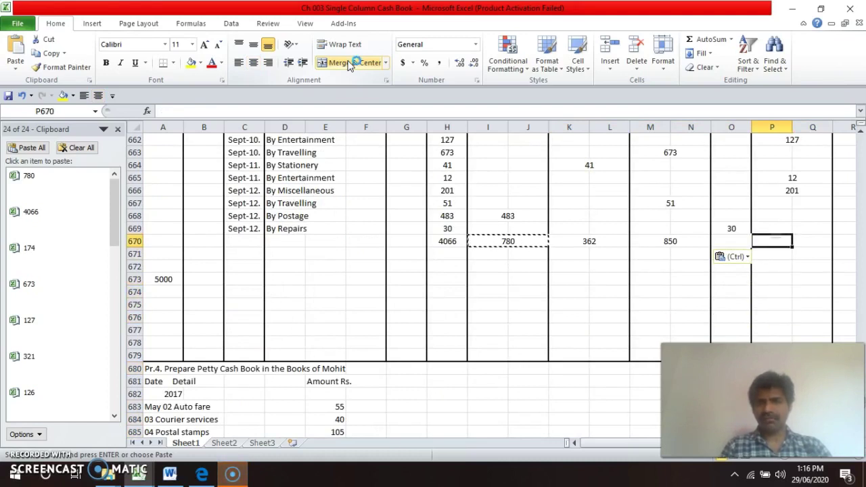
pyautogui.press('Return')
# - Total the Repairs column in cell O670 with a SUM formula covering the column's entries through O669
pyautogui.press('Left')
pyautogui.write('=sum(')
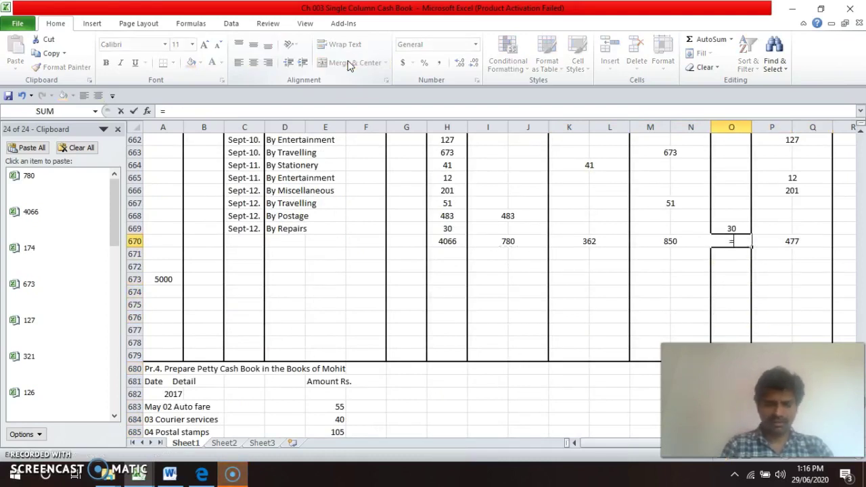
pyautogui.press('Up')
pyautogui.hotkey('shift', 'Up')
pyautogui.hotkey('shift', 'Up')
pyautogui.hotkey('shift', 'Up')
pyautogui.hotkey('shift', 'Up')
pyautogui.hotkey('shift', 'Up')
pyautogui.hotkey('shift', 'Up')
pyautogui.hotkey('shift', 'Up')
pyautogui.hotkey('shift', 'Up')
pyautogui.hotkey('shift', 'Up')
pyautogui.hotkey('shift', 'Up')
pyautogui.hotkey('shift', 'Up')
pyautogui.hotkey('shift', 'Up')
pyautogui.hotkey('shift', 'Up')
pyautogui.hotkey('shift', 'Up')
pyautogui.hotkey('shift', 'Up')
pyautogui.hotkey('shift', 'Up')
pyautogui.hotkey('shift', 'Up')
pyautogui.hotkey('shift', 'Up')
pyautogui.hotkey('shift', 'Up')
pyautogui.hotkey('shift', 'Up')
pyautogui.hotkey('shift', 'Up')
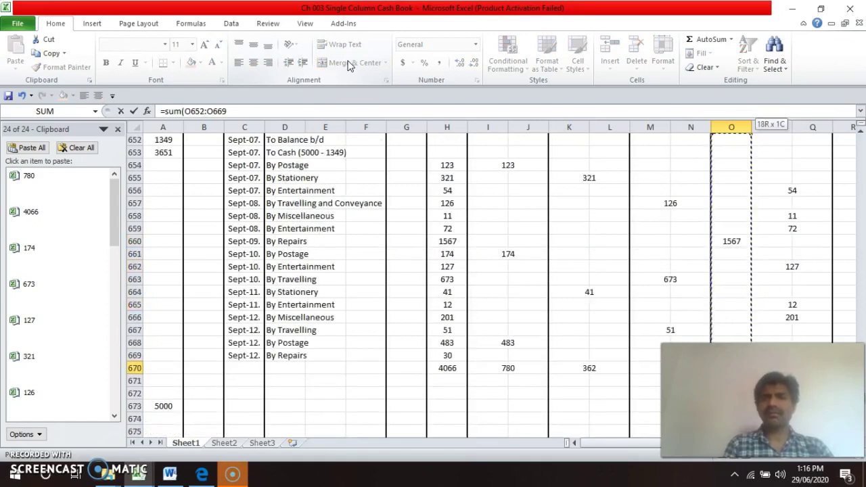
pyautogui.hotkey('shift', 'Down')
pyautogui.hotkey('shift', 'Down')
pyautogui.hotkey('shift', 'Down')
pyautogui.hotkey('shift', 'Down')
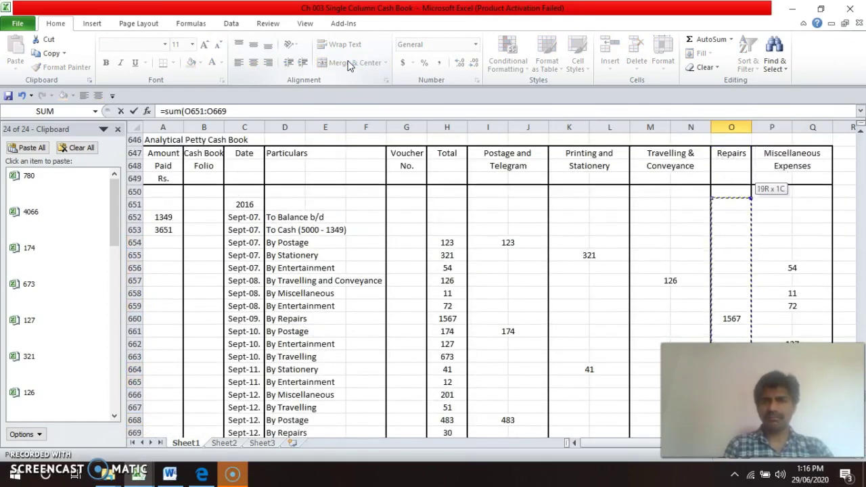
pyautogui.press('Return')
pyautogui.press('Return')
# - Add top and bottom borders to the expense column totals in I670:Q670
pyautogui.press('Down')
pyautogui.press('Down')
pyautogui.press('Down')
pyautogui.press('Down')
pyautogui.press('Down')
pyautogui.press('Down')
pyautogui.press('Down')
pyautogui.press('Down')
pyautogui.press('Down')
pyautogui.press('Down')
pyautogui.press('Down')
pyautogui.press('Down')
pyautogui.press('Down')
pyautogui.press('Down')
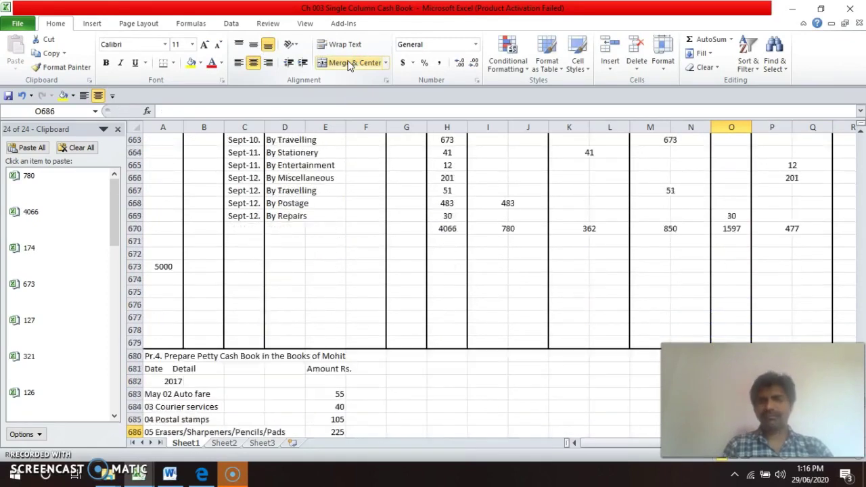
pyautogui.press('Up')
pyautogui.press('Up')
pyautogui.press('Up')
pyautogui.press('Up')
pyautogui.press('Up')
pyautogui.press('Up')
pyautogui.press('Up')
pyautogui.press('Up')
pyautogui.press('Up')
pyautogui.press('Up')
pyautogui.press('Up')
pyautogui.press('Up')
pyautogui.press('Up')
pyautogui.press('Up')
pyautogui.press('Up')
pyautogui.press('Left')
pyautogui.press('Left')
pyautogui.press('Left')
pyautogui.press('Left')
pyautogui.press('Left')
pyautogui.press('Left')
pyautogui.press('Left')
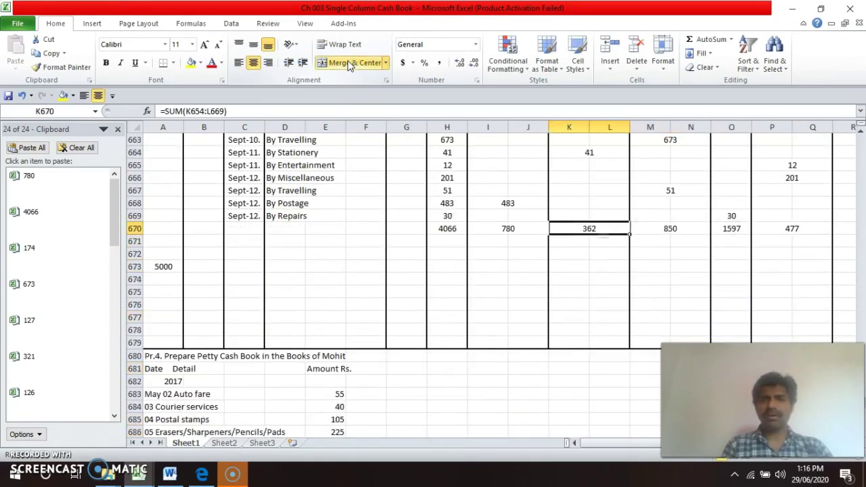
pyautogui.press('Right')
pyautogui.hotkey('shift', 'Right')
pyautogui.hotkey('shift', 'Right')
pyautogui.hotkey('shift', 'Right')
pyautogui.hotkey('shift', 'Right')
pyautogui.hotkey('shift', 'Right')
pyautogui.hotkey('shift', 'Right')
pyautogui.hotkey('shift', 'Right')
pyautogui.hotkey('shift', 'Right')
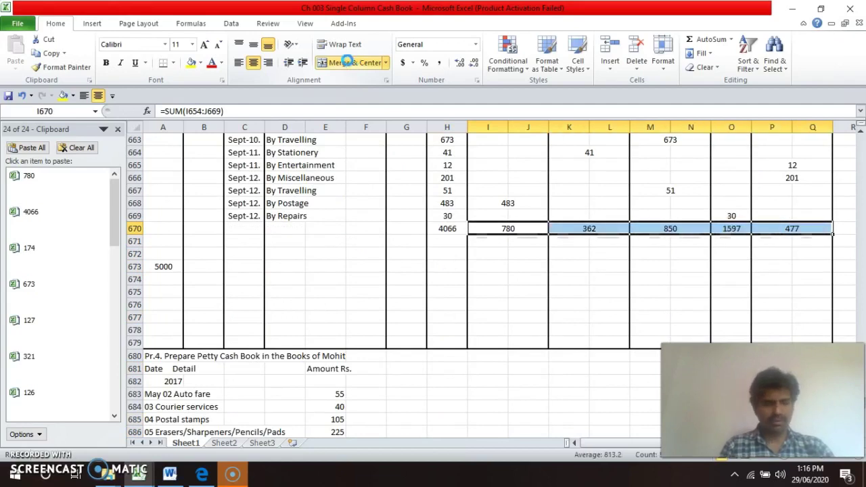
pyautogui.hotkey('ctrl', '1')
pyautogui.click(549, 346)
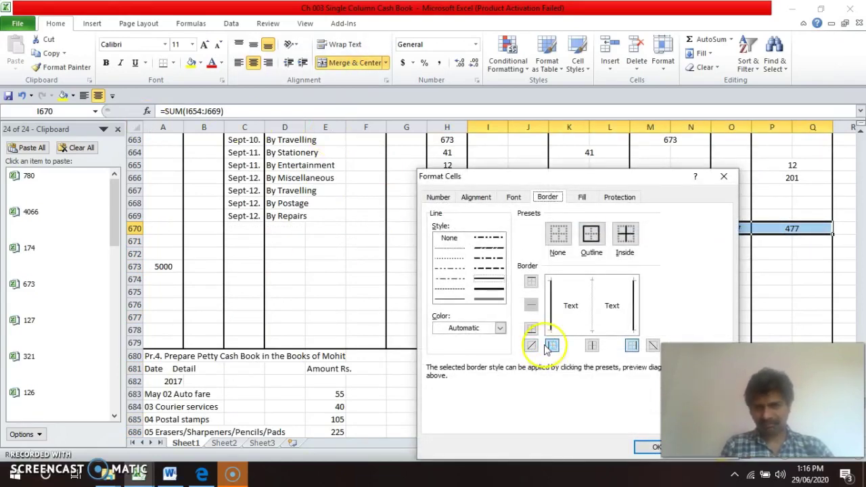
pyautogui.click(611, 332)
pyautogui.press('Return')
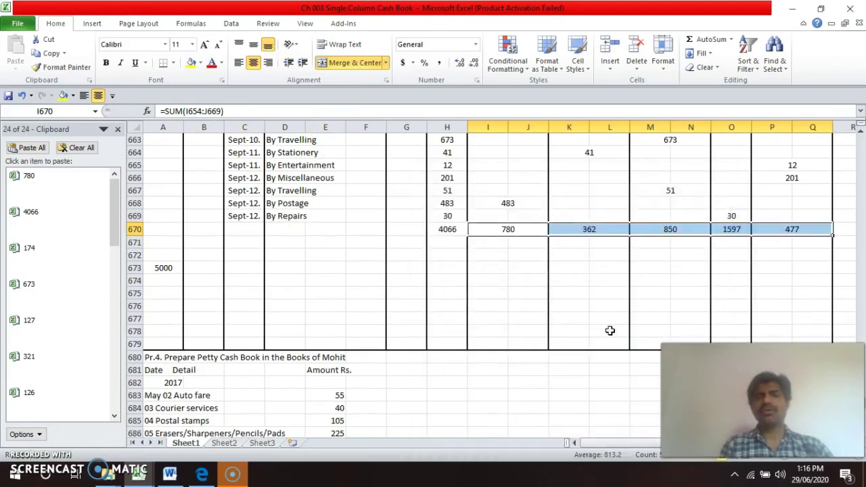
# - Add a top border to the Total column's sum in cell H670
pyautogui.press('Left')
pyautogui.hotkey('ctrl', '1')
pyautogui.click(574, 284)
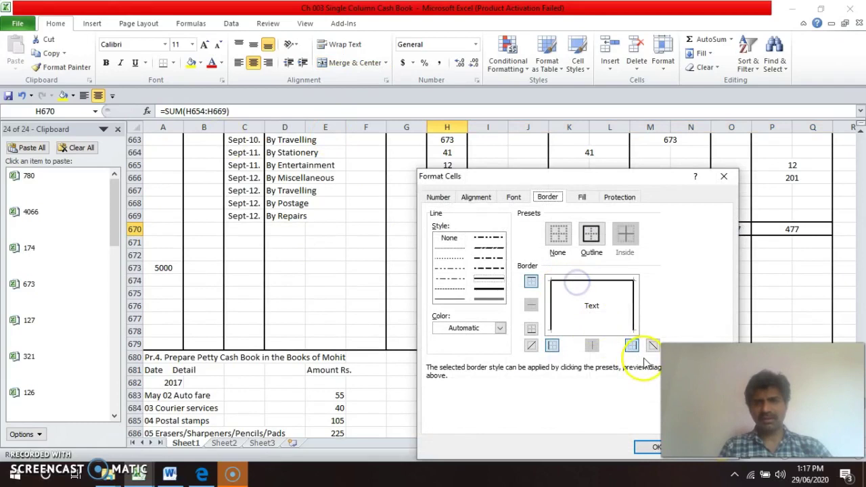
pyautogui.click(648, 446)
# - Copy the date Sept-12. from the last Repairs entry into cell C671 beneath the totals row
pyautogui.press('Down')
pyautogui.press('Left')
pyautogui.press('Left')
pyautogui.press('Left')
pyautogui.press('Left')
pyautogui.press('Left')
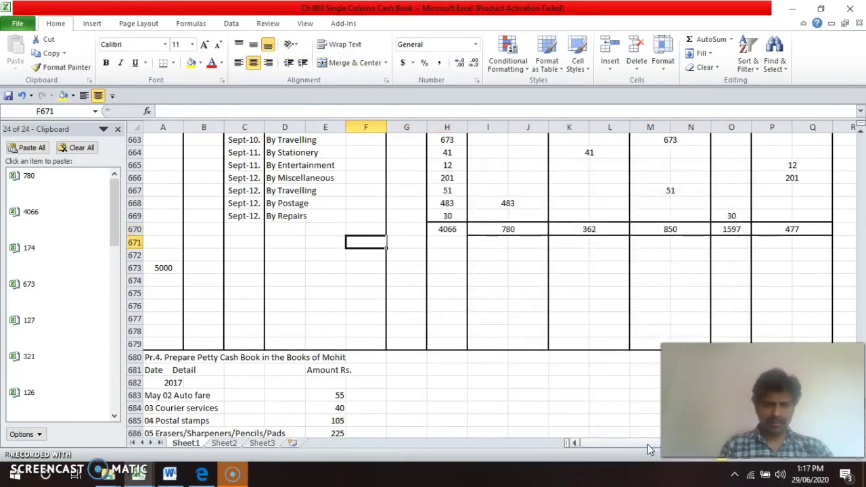
pyautogui.press('Up')
pyautogui.press('Up')
pyautogui.hotkey('ctrl', 'c')
pyautogui.press('Down')
pyautogui.press('Down')
pyautogui.press('Right')
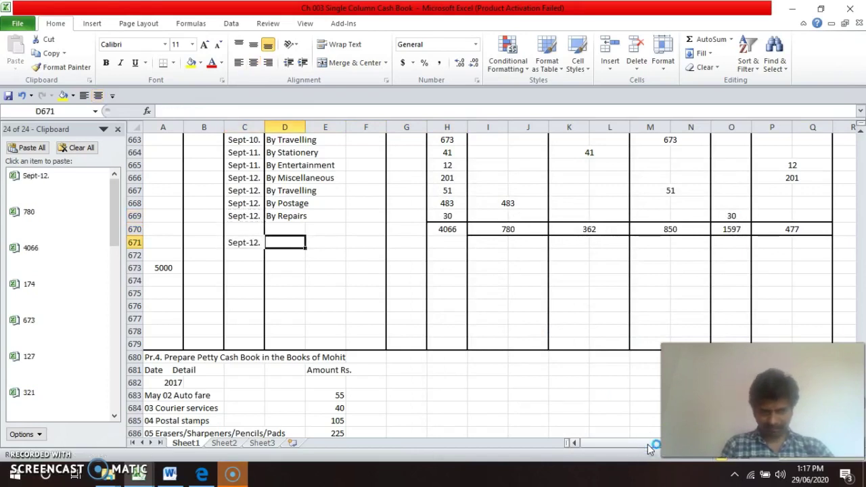
# - Enter the particulars "By Balance c/d" in cell D671
pyautogui.write('By')
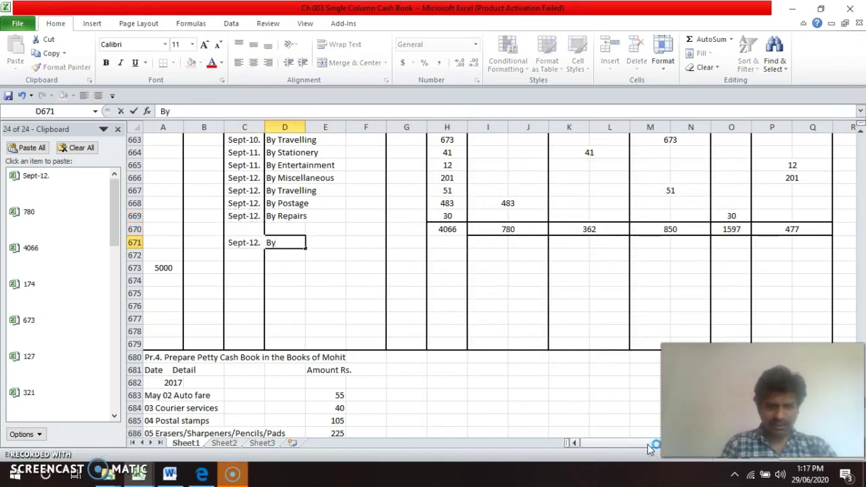
pyautogui.write(' Balanc')
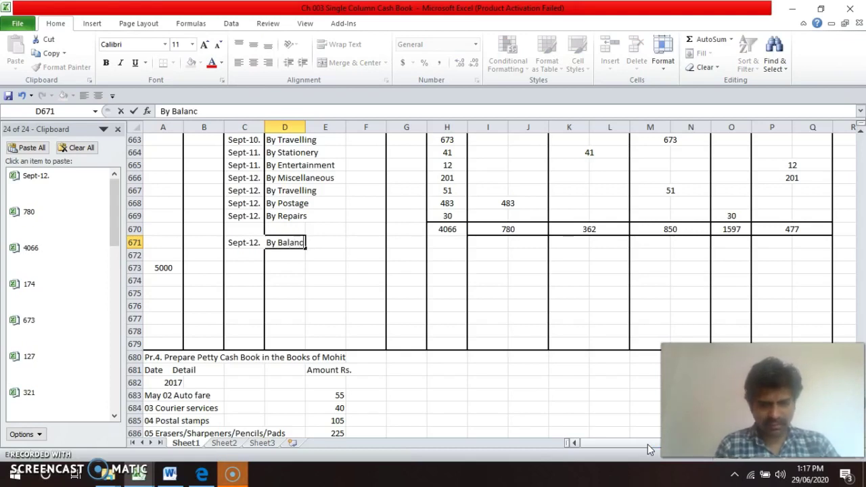
pyautogui.write('e c/d')
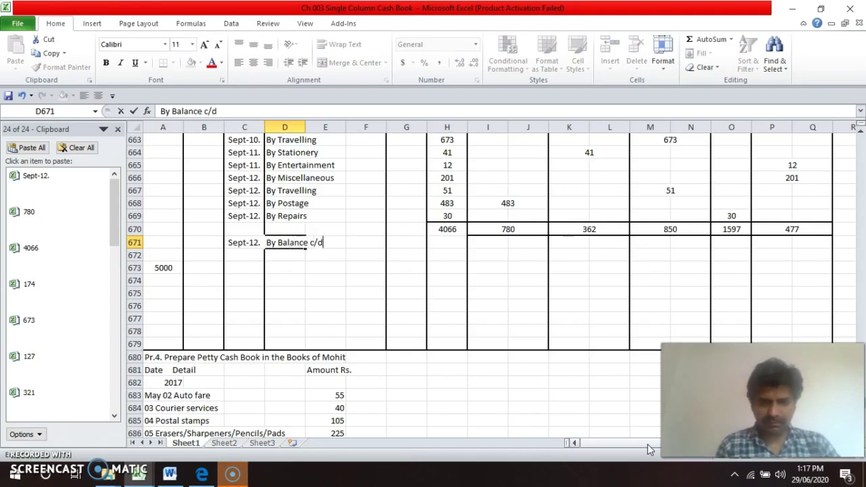
pyautogui.press('Return')
# - Insert a blank row above the "By Balance c/d" entry, directly beneath the totals row
pyautogui.press('Up')
pyautogui.press('Left')
pyautogui.hotkey('alt', 'i')
pyautogui.press('r')
# - Review the date column of the petty cash book upward from the balance entry to the opening entries
pyautogui.press('Up')
pyautogui.press('Up')
pyautogui.press('Up')
pyautogui.press('Up')
pyautogui.press('Up')
pyautogui.press('Up')
pyautogui.press('Up')
pyautogui.press('Up')
pyautogui.press('Up')
pyautogui.press('Up')
pyautogui.press('Up')
pyautogui.press('Up')
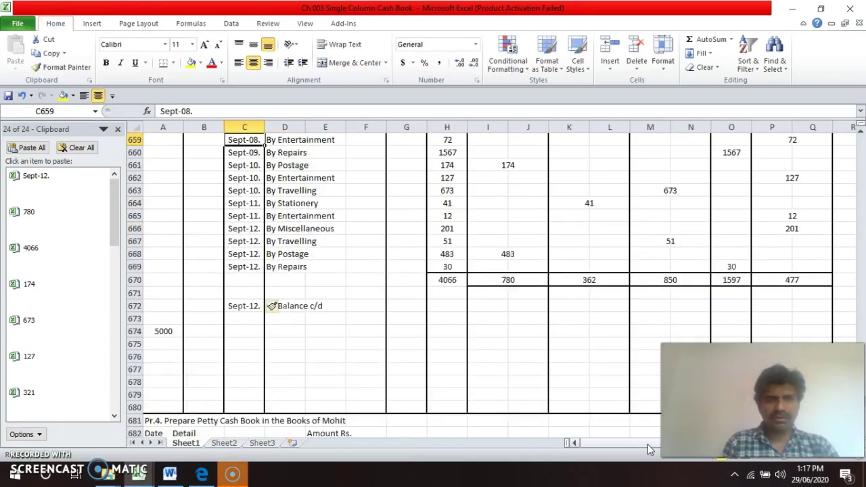
pyautogui.press('Up')
pyautogui.press('Up')
pyautogui.press('Up')
pyautogui.press('Up')
pyautogui.press('Up')
pyautogui.press('Up')
pyautogui.press('Up')
pyautogui.press('Up')
pyautogui.press('Up')
pyautogui.press('Up')
pyautogui.press('Up')
pyautogui.press('Up')
pyautogui.press('Up')
pyautogui.press('Up')
pyautogui.press('Up')
pyautogui.press('Up')
pyautogui.press('Up')
pyautogui.press('Up')
# - Enter the year 2016 in cell C671, directly above the date of the "By Balance c/d" entry
pyautogui.press('Down')
pyautogui.press('Down')
pyautogui.press('Down')
pyautogui.press('Down')
pyautogui.press('Down')
pyautogui.press('Down')
pyautogui.press('Down')
pyautogui.press('Down')
pyautogui.press('Down')
pyautogui.press('Down')
pyautogui.press('Down')
pyautogui.press('Down')
pyautogui.press('Down')
pyautogui.press('Down')
pyautogui.press('Down')
pyautogui.press('Down')
pyautogui.press('Down')
pyautogui.press('Down')
pyautogui.press('Down')
pyautogui.press('Down')
pyautogui.press('Up')
pyautogui.press('Up')
pyautogui.press('Up')
pyautogui.press('Up')
pyautogui.press('Up')
pyautogui.press('Up')
pyautogui.press('Up')
pyautogui.press('Up')
pyautogui.press('Up')
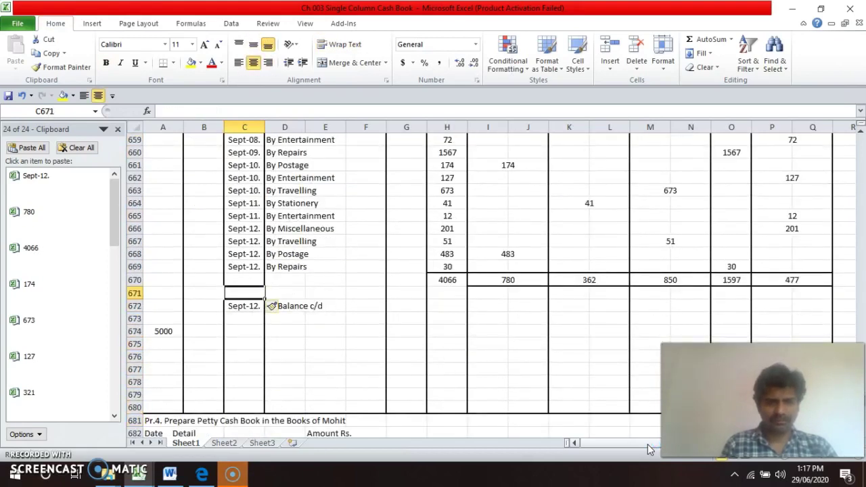
pyautogui.write('2016')
pyautogui.press('Return')
# - Link cell H674 in the Total column to the receipts total with the formula =A674
pyautogui.press('Right')
pyautogui.press('Right')
pyautogui.press('Right')
pyautogui.press('Right')
pyautogui.press('Down')
pyautogui.press('Down')
pyautogui.press('Right')
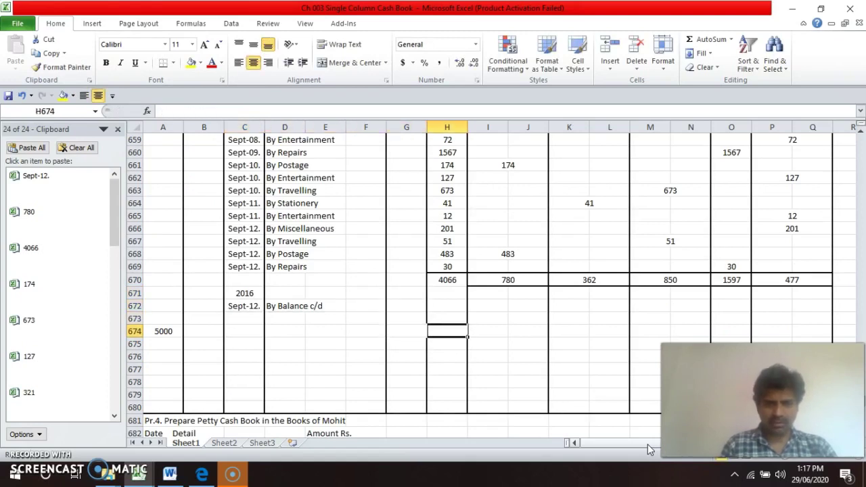
pyautogui.write('=')
pyautogui.press('Left')
pyautogui.press('Left')
pyautogui.press('Left')
pyautogui.press('Left')
pyautogui.press('Left')
pyautogui.press('Left')
pyautogui.press('Left')
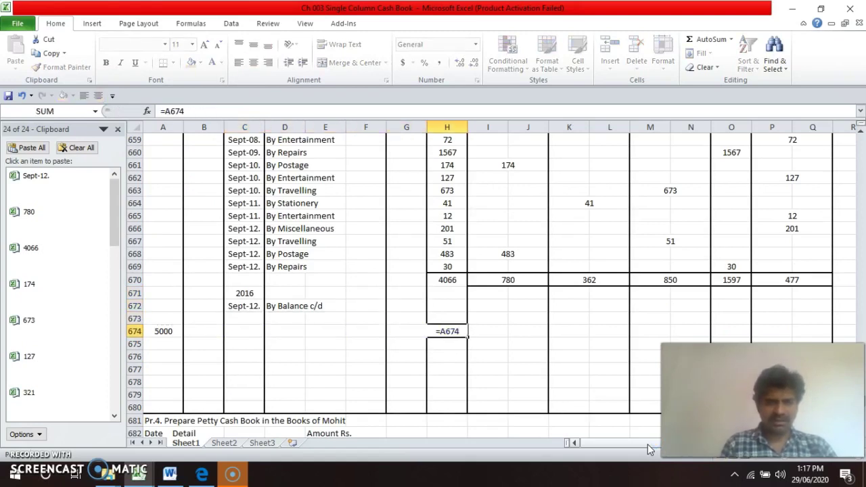
pyautogui.press('Return')
# - Calculate the closing balance in cell H672 with the formula =H674-4066
pyautogui.press('Up')
pyautogui.press('Up')
pyautogui.press('Up')
pyautogui.write('=')
pyautogui.press('Down')
pyautogui.press('Down')
pyautogui.write('-')
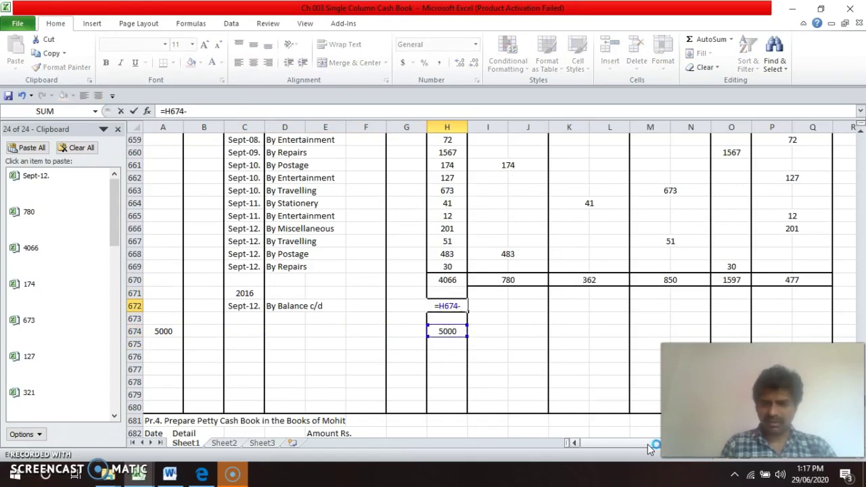
pyautogui.write('40++')
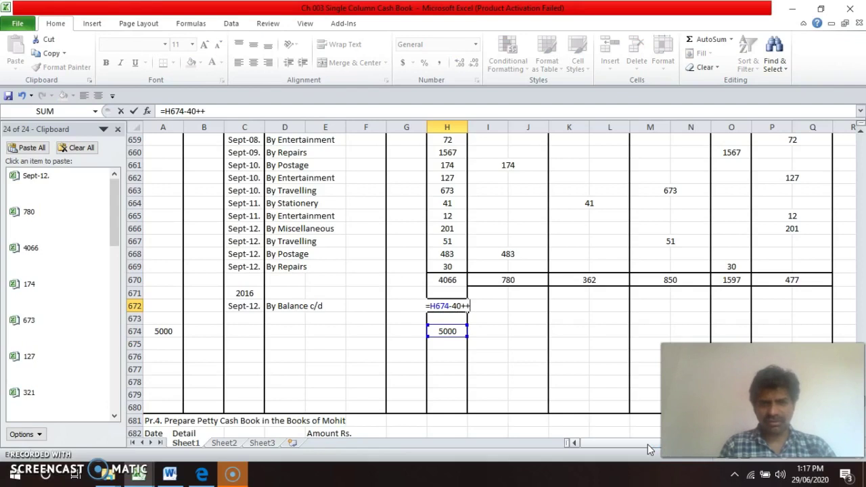
pyautogui.press('BackSpace')
pyautogui.press('BackSpace')
pyautogui.write('66')
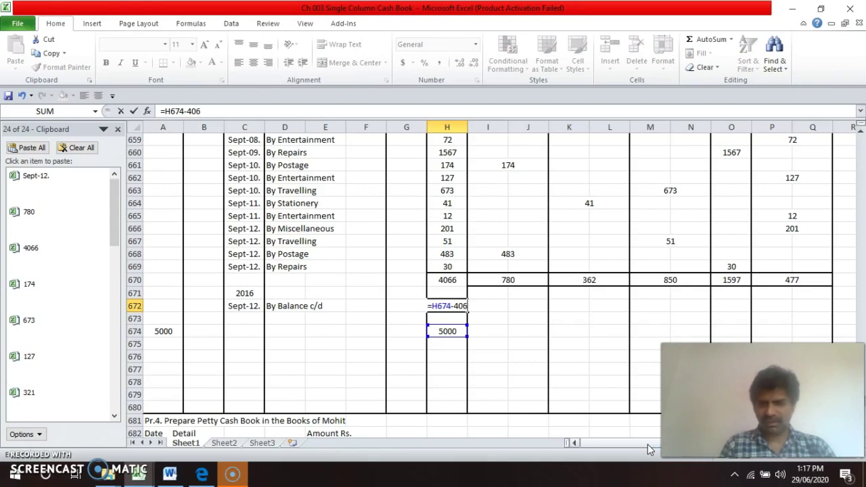
pyautogui.press('Return')
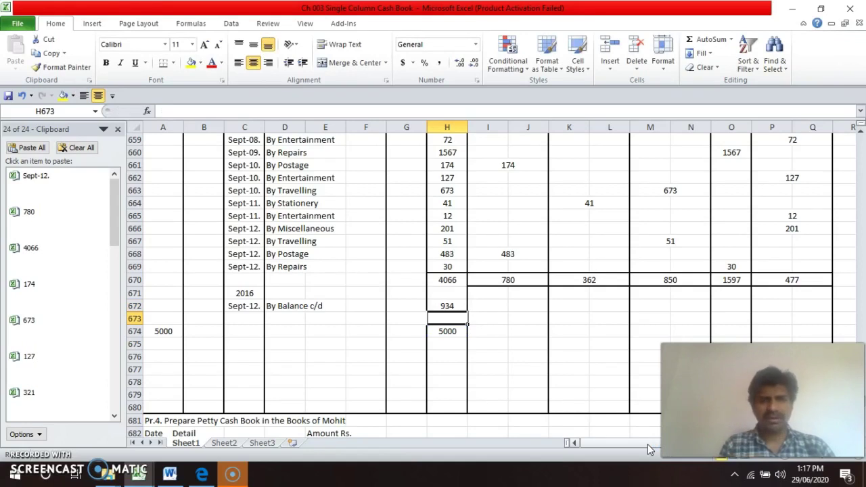
# - Rule off the grand total in cell H674 with a single top border and a double bottom border
pyautogui.press('Down')
pyautogui.press('Up')
pyautogui.press('Up')
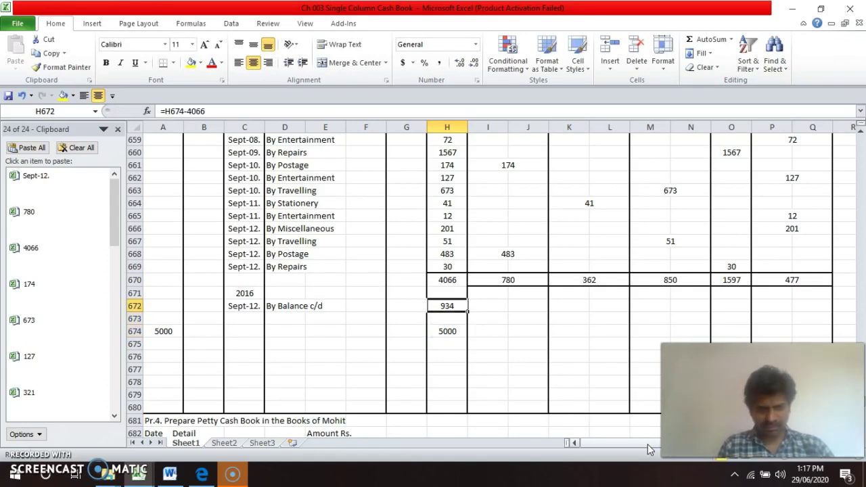
pyautogui.press('Down')
pyautogui.press('Down')
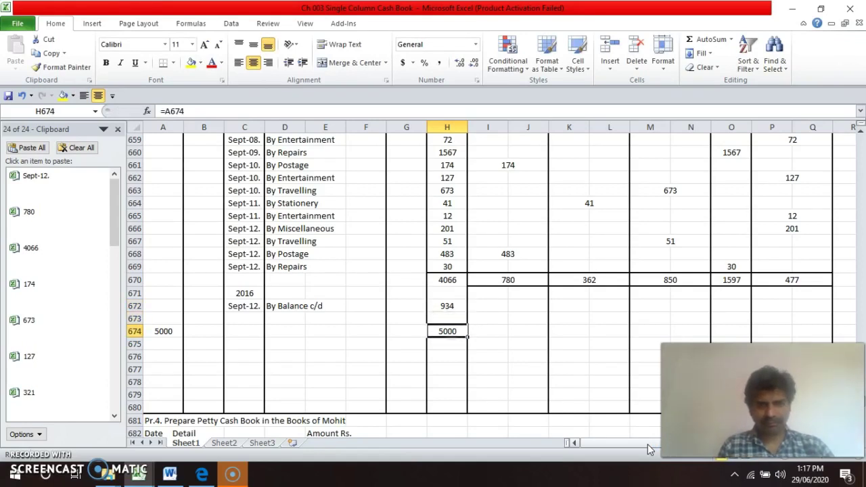
pyautogui.hotkey('ctrl', '1')
pyautogui.click(593, 278)
pyautogui.click(488, 299)
pyautogui.click(588, 329)
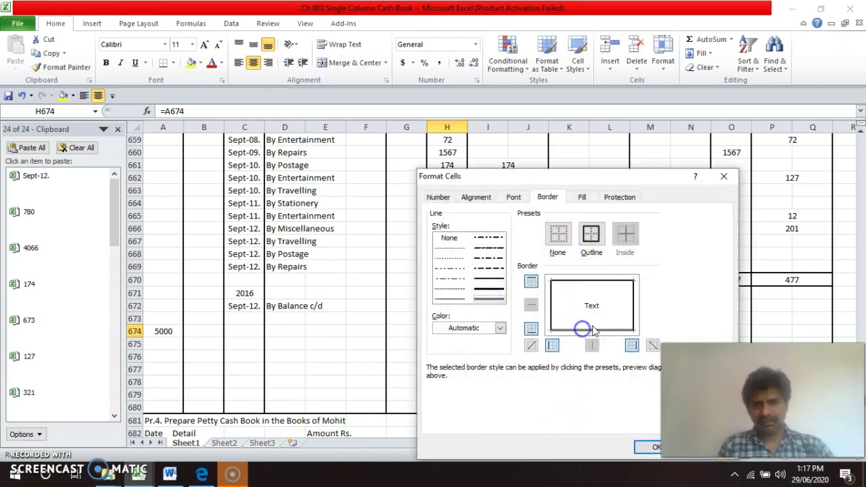
pyautogui.press('Return')
# - Rule off the receipts total in cell A674 with a single top border and a double bottom border
pyautogui.press('Left')
pyautogui.press('Left')
pyautogui.press('Left')
pyautogui.press('Left')
pyautogui.press('Left')
pyautogui.press('Left')
pyautogui.press('Left')
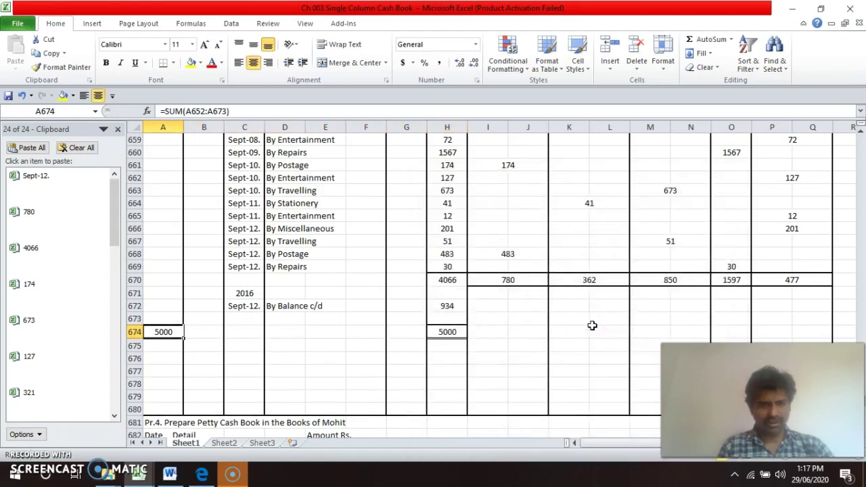
pyautogui.hotkey('ctrl', '1')
pyautogui.click(607, 278)
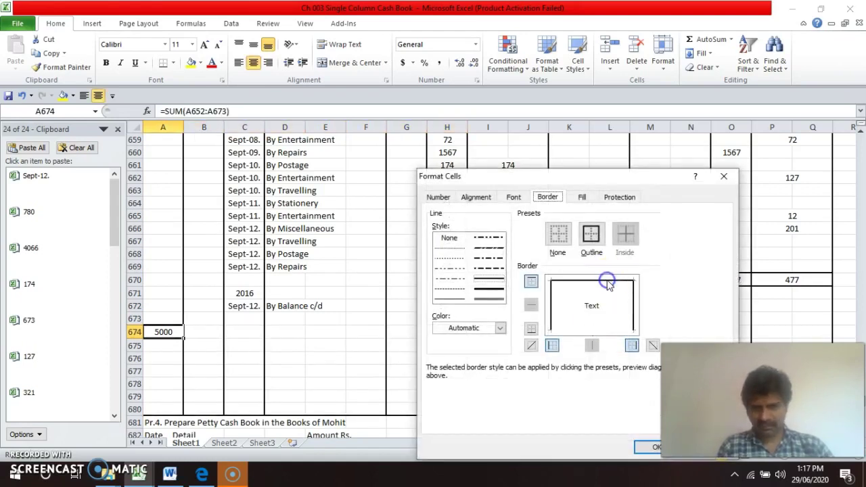
pyautogui.click(601, 330)
pyautogui.press('Return')
# - Enter the year 2016 in cell C675 and the date Sept-13. in cell C676
pyautogui.press('Down')
pyautogui.press('Right')
pyautogui.press('Right')
pyautogui.write('2016')
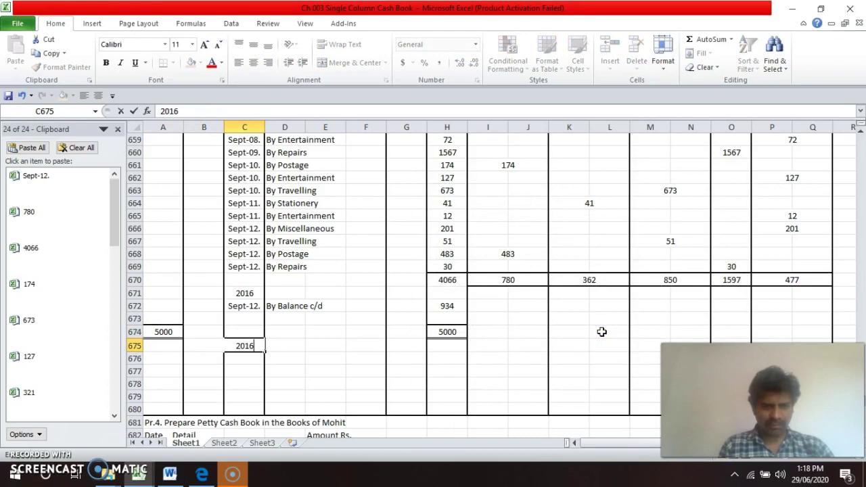
pyautogui.press('Return')
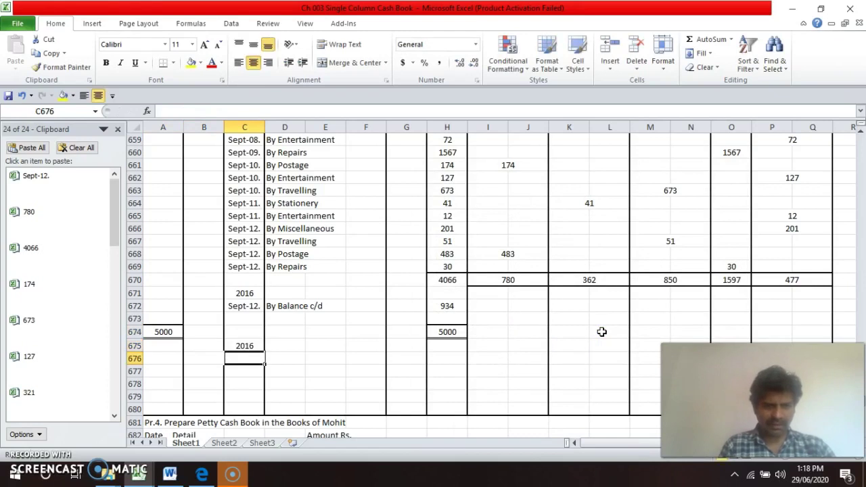
pyautogui.write('Se')
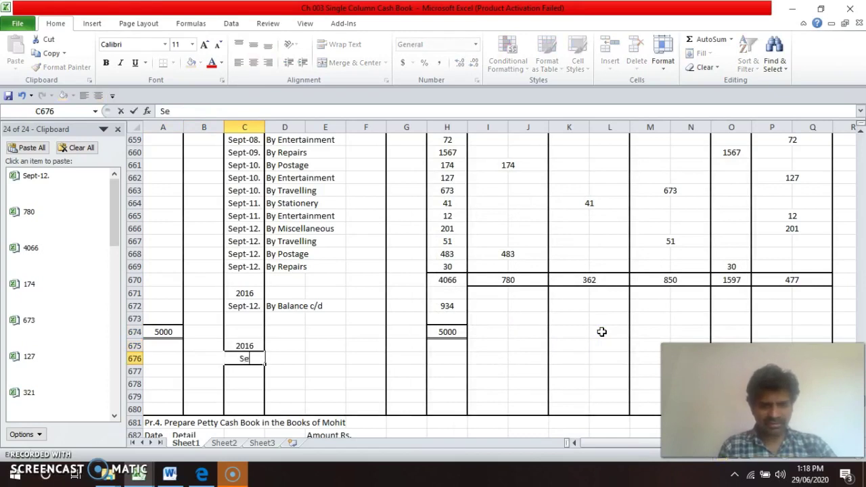
pyautogui.write('pt-13.')
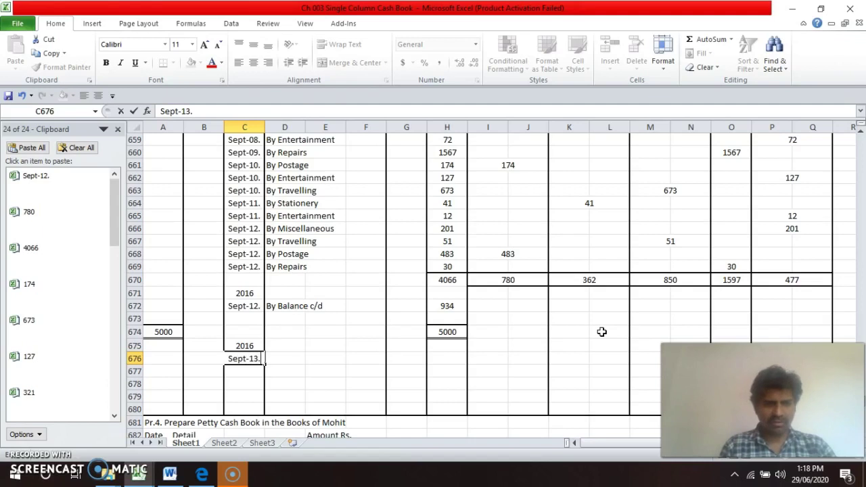
pyautogui.press('Return')
# - Enter the particulars "To Balance b/d" in cell D676 beside the Sept-13. date
pyautogui.press('Up')
pyautogui.press('Right')
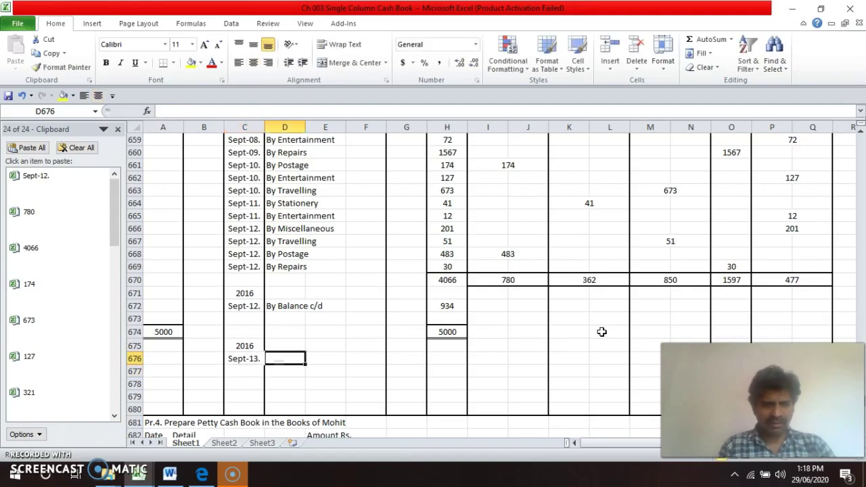
pyautogui.write('To Ba')
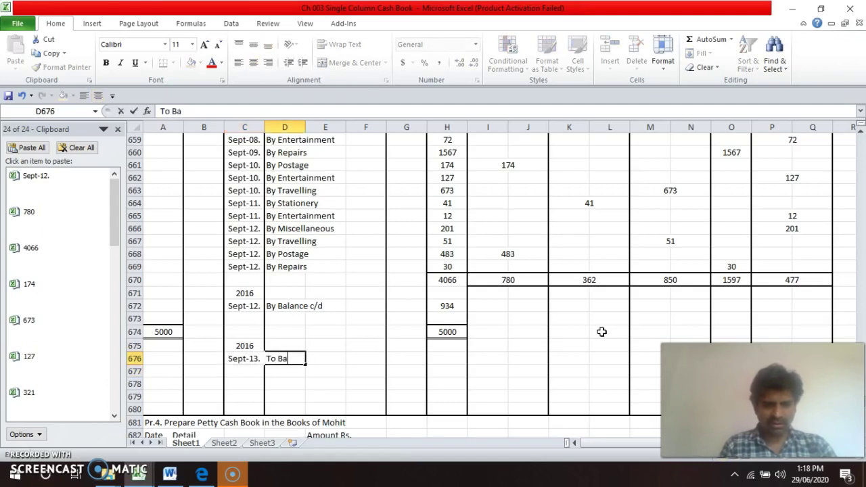
pyautogui.write('lance b/e')
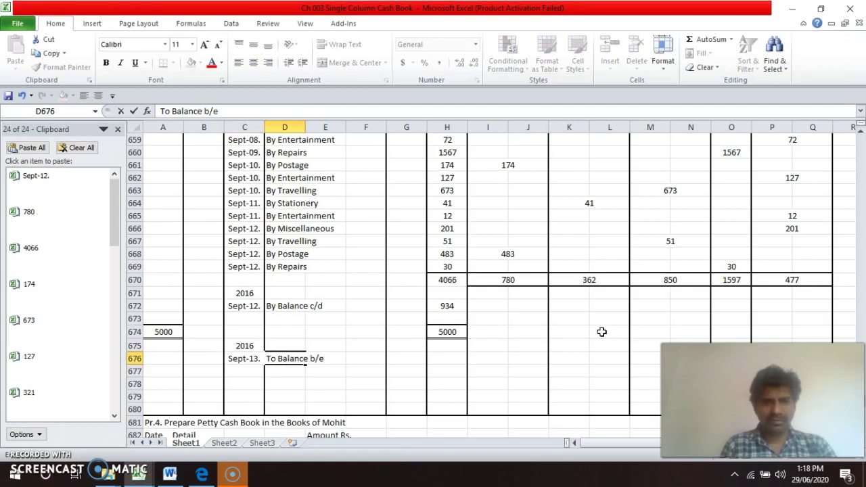
pyautogui.press('BackSpace')
pyautogui.write('d')
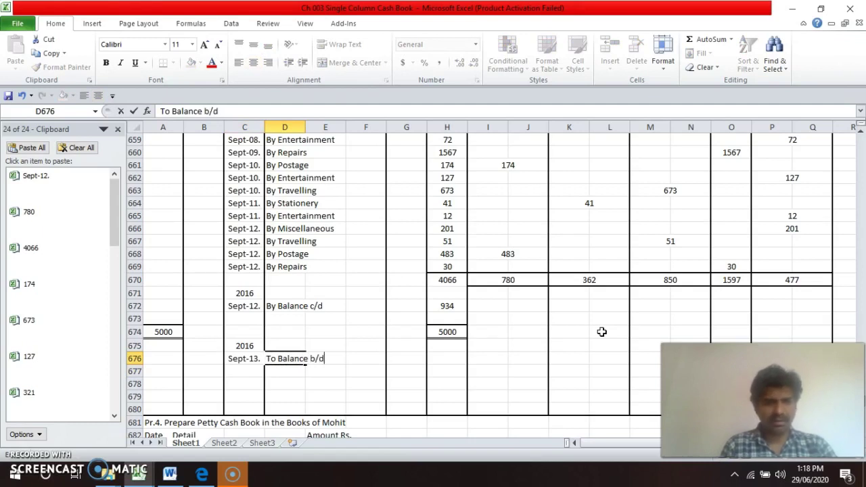
pyautogui.press('Return')
# - Enter 934 in cell A676 as the receipt amount of the "To Balance b/d" entry
pyautogui.press('Up')
pyautogui.press('Left')
pyautogui.press('Left')
pyautogui.press('Left')
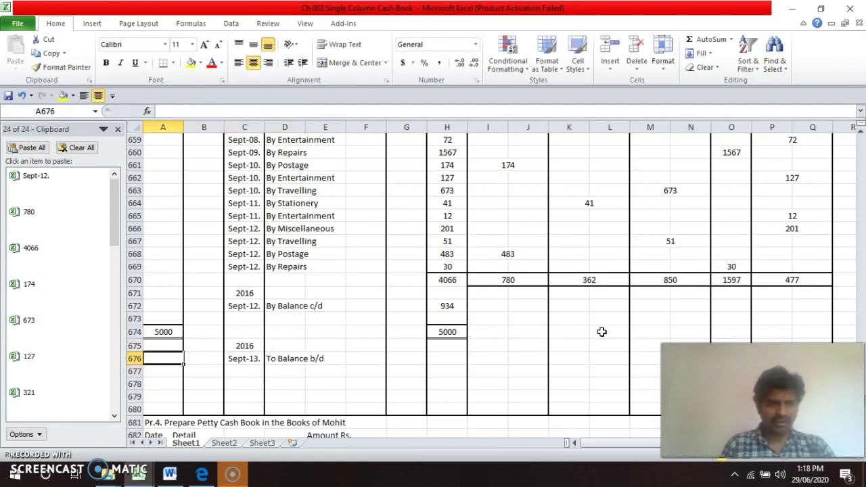
pyautogui.write('934')
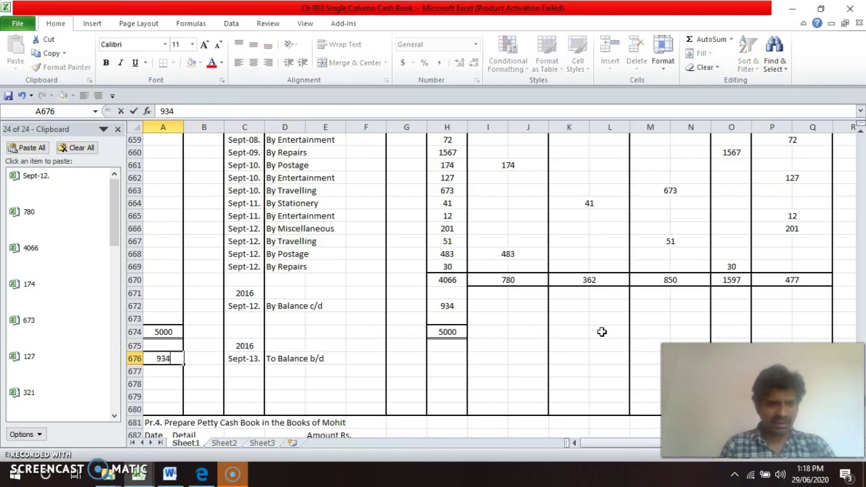
pyautogui.press('Return')
# - Fill the date Sept-13. down into C677 and enter the particulars "To Cash (5000 - 934)" in D677
pyautogui.press('Right')
pyautogui.press('Right')
pyautogui.hotkey('ctrl', 'd')
pyautogui.press('Right')
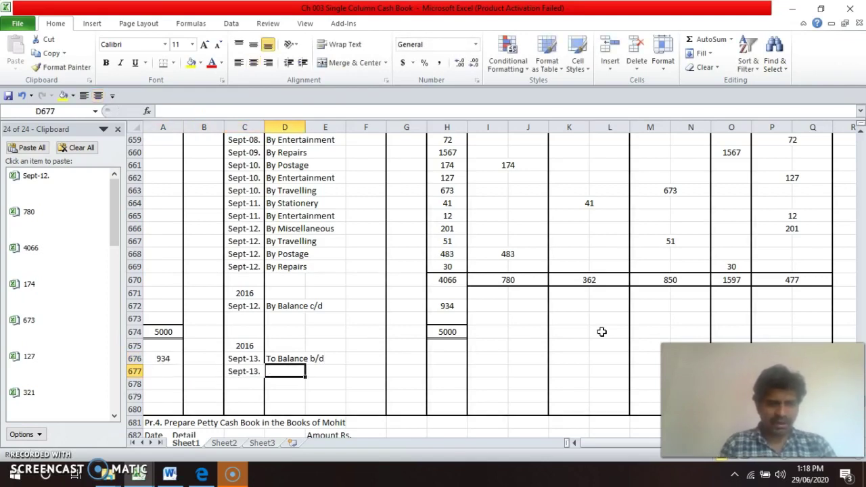
pyautogui.write('To ')
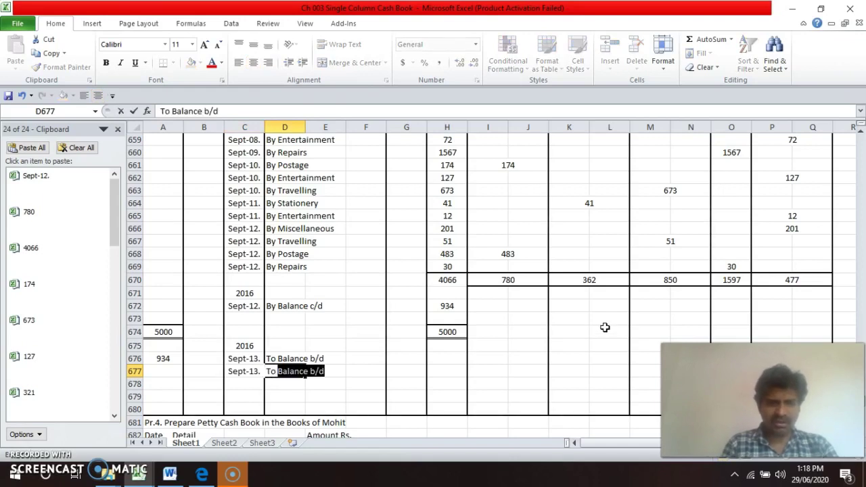
pyautogui.write('CA')
pyautogui.press('BackSpace')
pyautogui.write('ash')
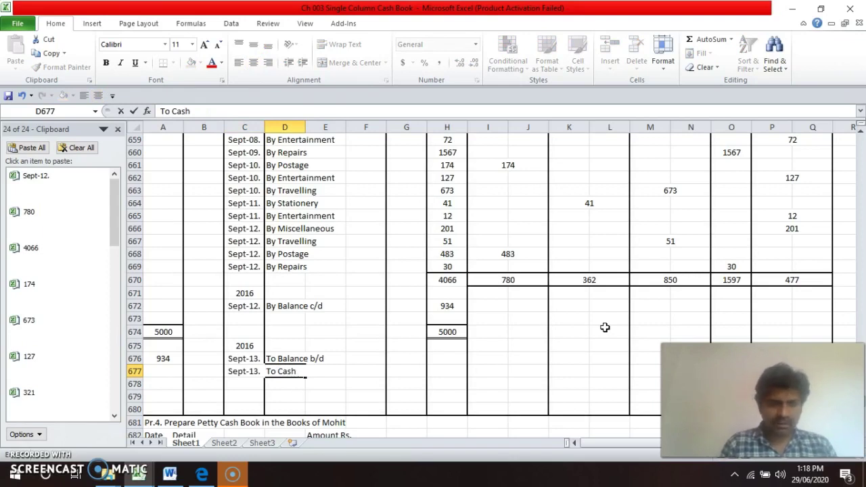
pyautogui.write(' (5000 -')
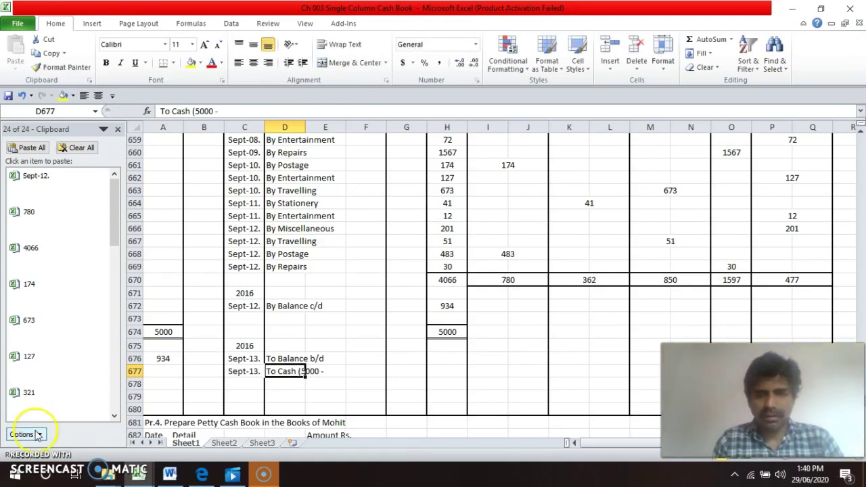
pyautogui.press('F2')
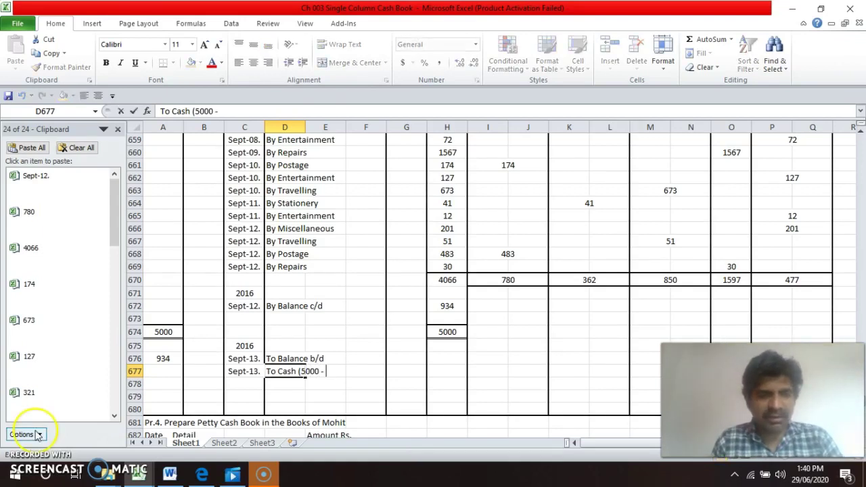
pyautogui.press('BackSpace')
pyautogui.write('- 934')
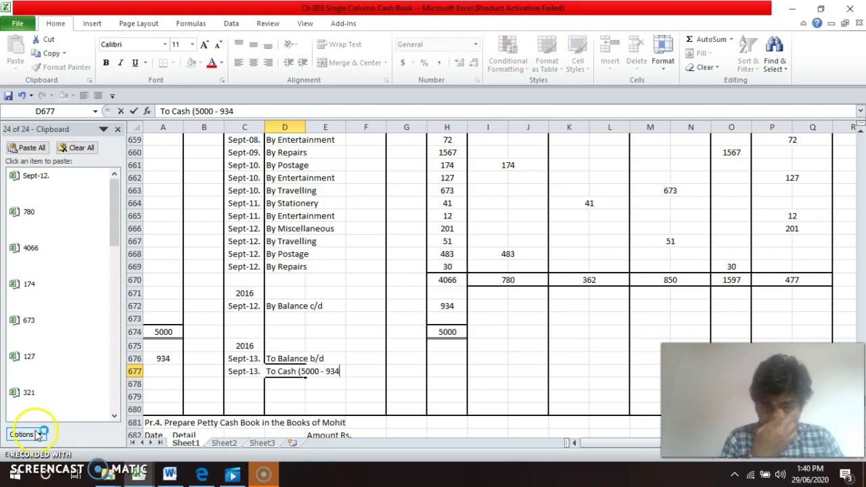
pyautogui.write(')')
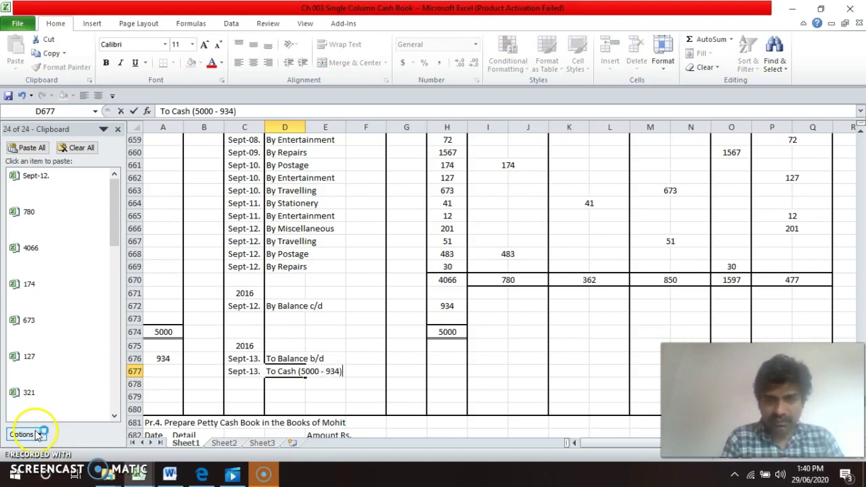
pyautogui.press('Return')
# - Calculate the cash reimbursement in cell A677 with the formula =5000-A676
pyautogui.press('Up')
pyautogui.press('Left')
pyautogui.press('Left')
pyautogui.press('Left')
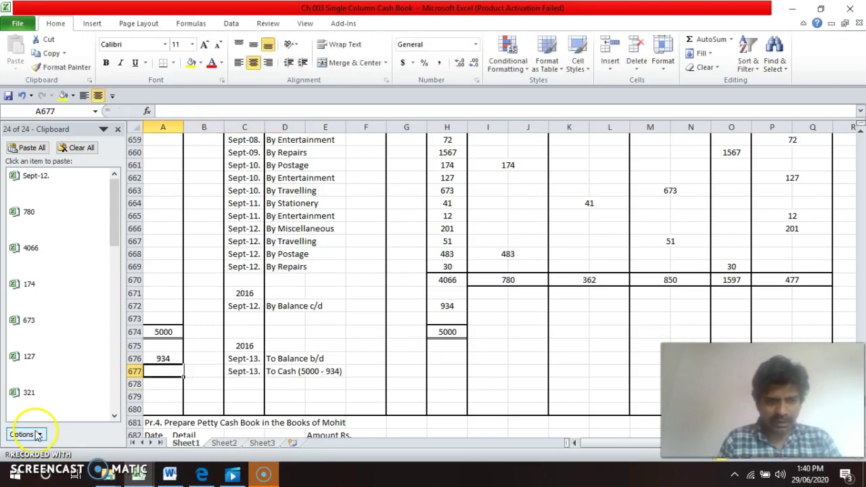
pyautogui.write('=5000-')
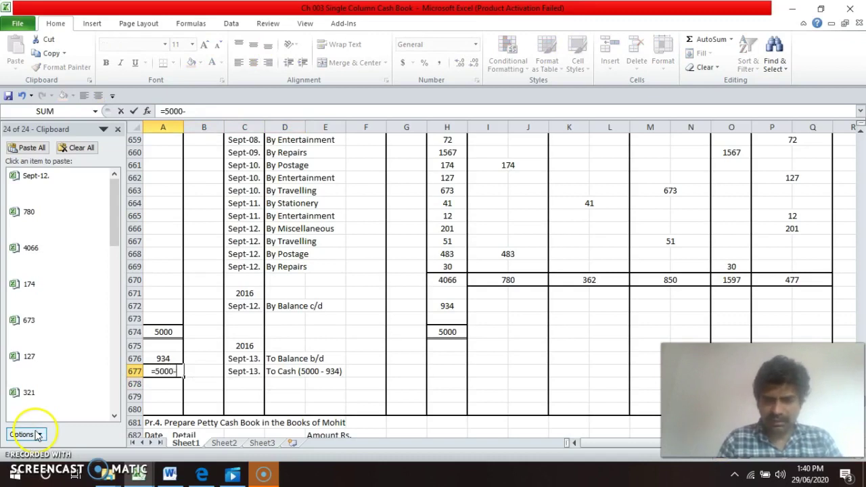
pyautogui.press('Up')
pyautogui.press('Return')
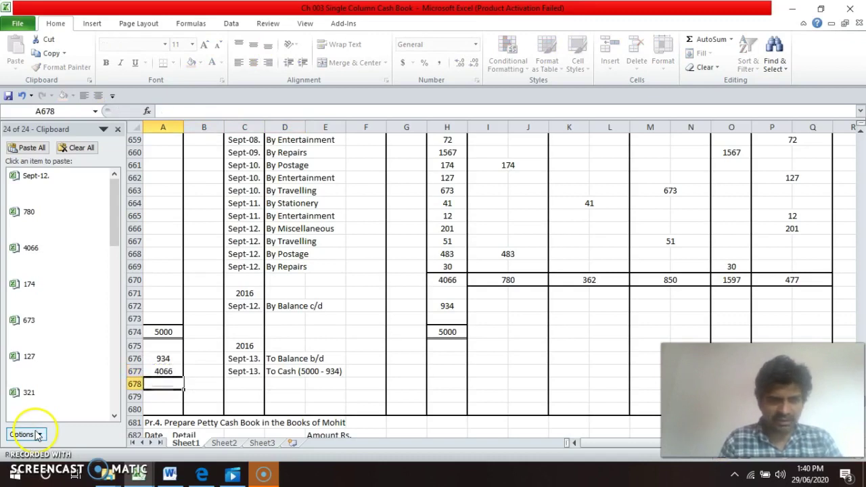
# - Review the balance c/d, balance b/d and cash reimbursement entries closing the September petty cash book
pyautogui.press('Up')
pyautogui.press('Right')
pyautogui.press('Right')
pyautogui.press('Right')
pyautogui.press('Left')
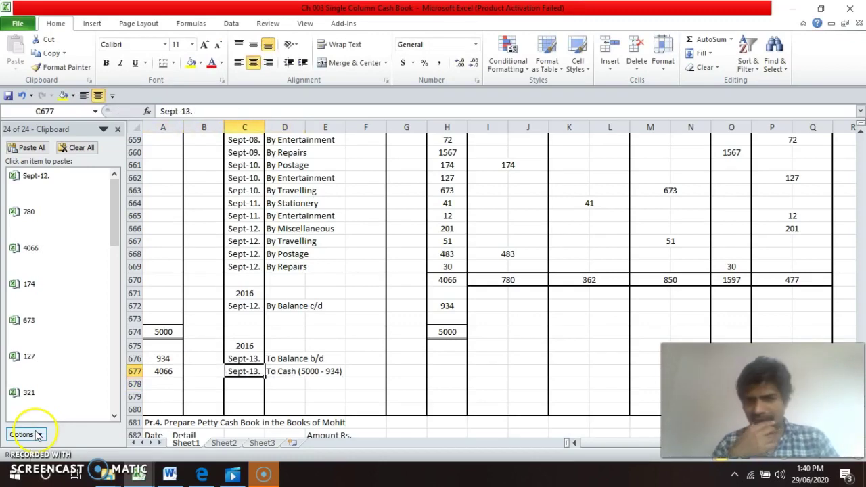
pyautogui.press('Up')
pyautogui.press('Up')
pyautogui.press('Up')
pyautogui.press('Up')
pyautogui.press('Up')
pyautogui.press('Up')
pyautogui.press('Up')
pyautogui.press('Up')
pyautogui.press('Up')
pyautogui.press('Down')
pyautogui.press('Right')
pyautogui.press('Right')
pyautogui.press('Right')
pyautogui.press('Right')
pyautogui.press('Down')
pyautogui.press('Down')
pyautogui.press('Down')
pyautogui.press('Down')
pyautogui.press('Down')
pyautogui.press('Down')
pyautogui.press('Down')
pyautogui.press('Down')
pyautogui.press('Left')
pyautogui.press('Left')
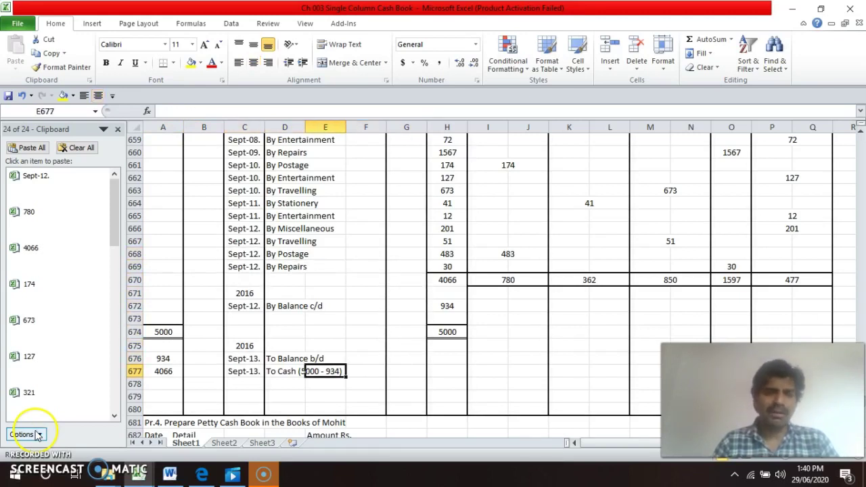
pyautogui.press('Left')
pyautogui.press('Left')
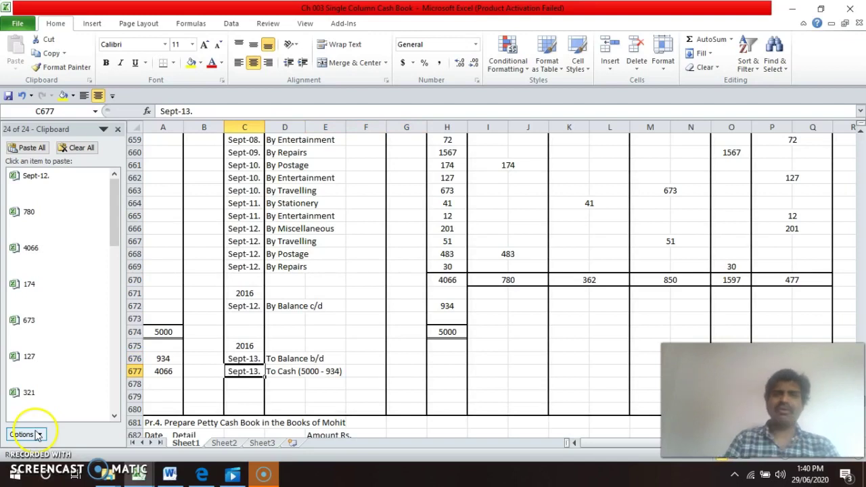
# - Insert a blank row at row 681, directly above the Pr.4 petty cash book problem heading
pyautogui.press('Down')
pyautogui.press('Down')
pyautogui.press('Down')
pyautogui.press('Down')
pyautogui.press('Down')
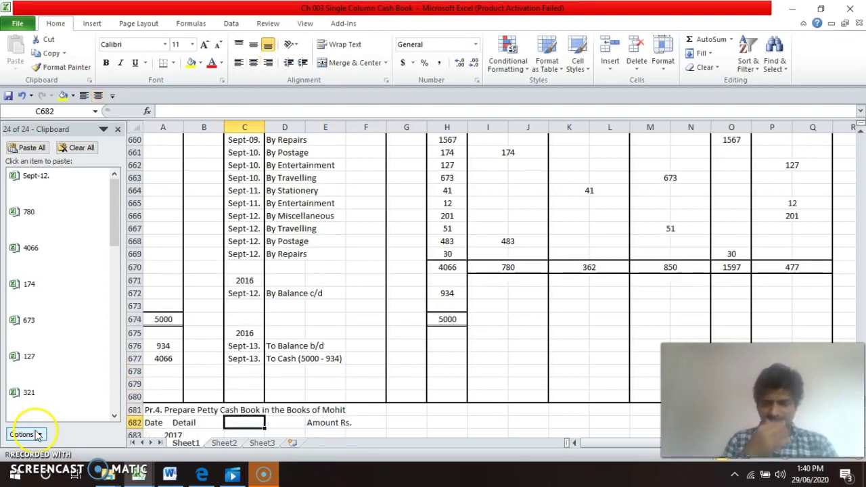
pyautogui.press('Up')
pyautogui.press('Left')
pyautogui.press('Left')
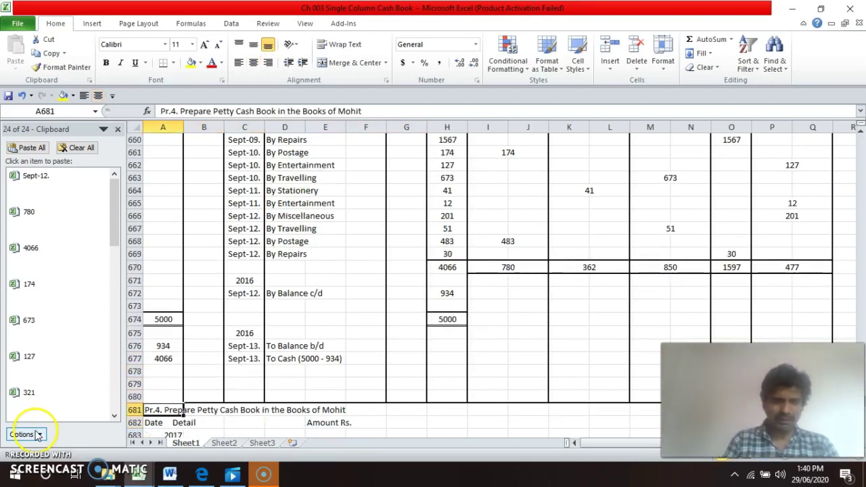
pyautogui.click(37, 435)
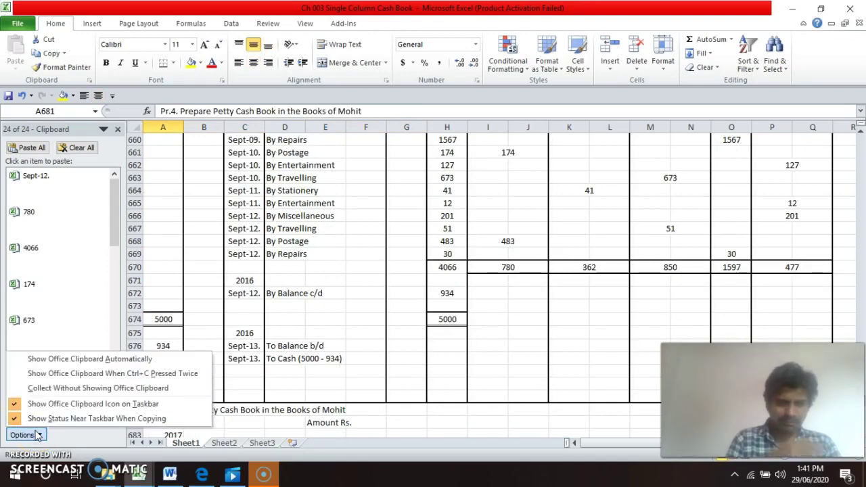
pyautogui.click(332, 360)
pyautogui.press('Down')
pyautogui.press('Down')
pyautogui.press('Down')
pyautogui.press('Down')
pyautogui.press('Left')
pyautogui.press('Left')
pyautogui.press('Left')
pyautogui.press('Left')
pyautogui.click(332, 359)
pyautogui.hotkey('alt', 'h')
pyautogui.press('i')
pyautogui.press('r')
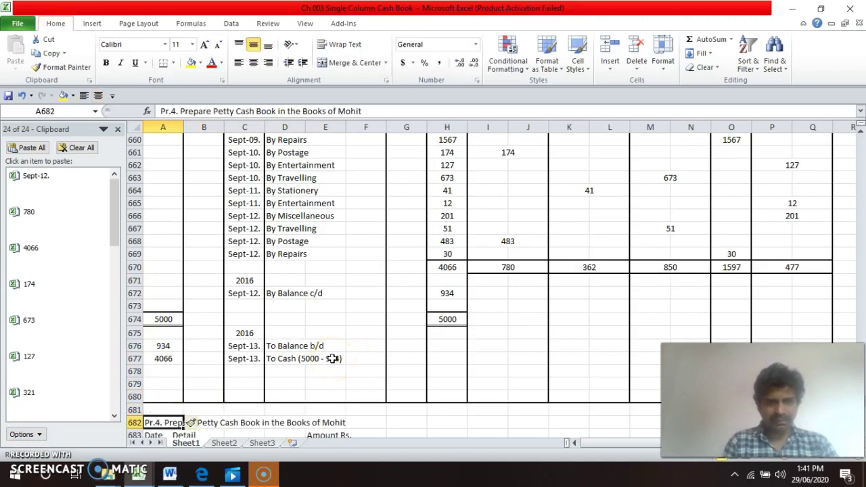
# - Read through the Pr.4 transaction list from the May 02 auto fare down to the 30 bus fare
pyautogui.press('Down')
pyautogui.press('Down')
pyautogui.press('Down')
pyautogui.press('Down')
pyautogui.press('Down')
pyautogui.press('Down')
pyautogui.press('Down')
pyautogui.press('Down')
pyautogui.press('Down')
pyautogui.press('Down')
pyautogui.press('Down')
pyautogui.press('Down')
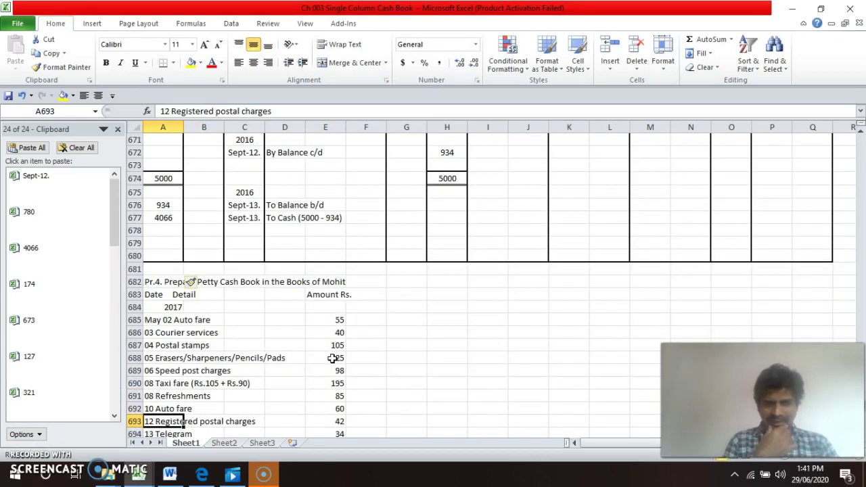
pyautogui.press('Down')
pyautogui.press('Down')
pyautogui.press('Down')
pyautogui.press('Down')
pyautogui.press('Down')
pyautogui.press('Down')
pyautogui.press('Down')
pyautogui.press('Down')
pyautogui.press('Down')
pyautogui.press('Down')
pyautogui.press('Down')
pyautogui.press('Down')
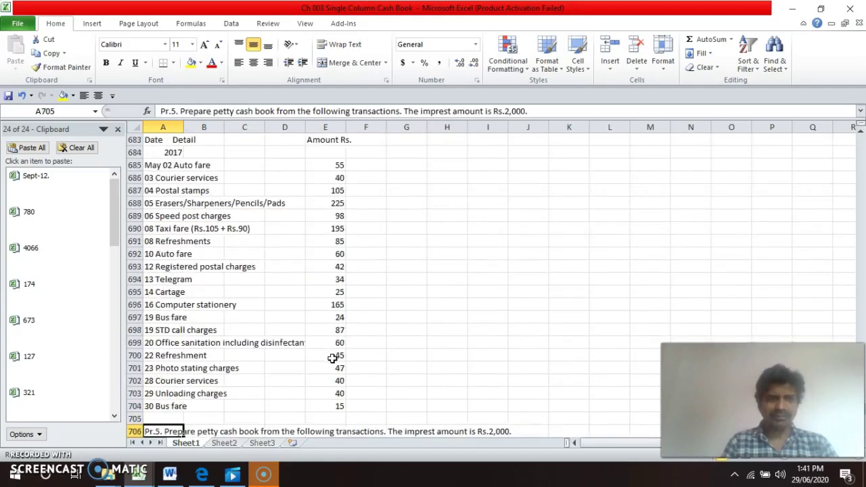
pyautogui.press('Up')
pyautogui.press('Up')
pyautogui.press('Up')
pyautogui.press('Up')
pyautogui.press('Up')
pyautogui.press('Up')
pyautogui.press('Up')
pyautogui.press('Up')
pyautogui.press('Up')
pyautogui.press('Up')
pyautogui.press('Up')
pyautogui.press('Up')
pyautogui.press('Up')
pyautogui.press('Up')
pyautogui.press('Up')
pyautogui.press('Up')
pyautogui.press('Up')
pyautogui.press('Up')
pyautogui.press('Up')
pyautogui.press('Up')
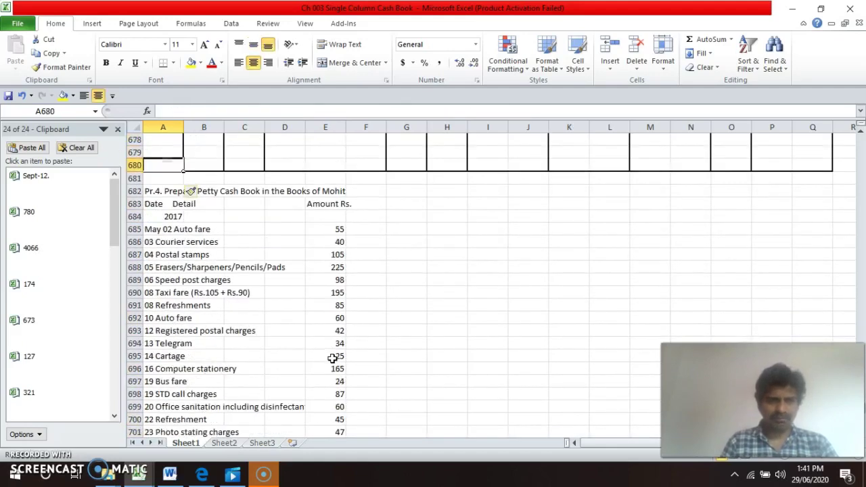
# - Enter the expense head "Travelling and Conveyance" in cell F685 beside the May 02 auto fare
pyautogui.press('Down')
pyautogui.press('Down')
pyautogui.press('Right')
pyautogui.press('Right')
pyautogui.press('Right')
pyautogui.press('Right')
pyautogui.press('Right')
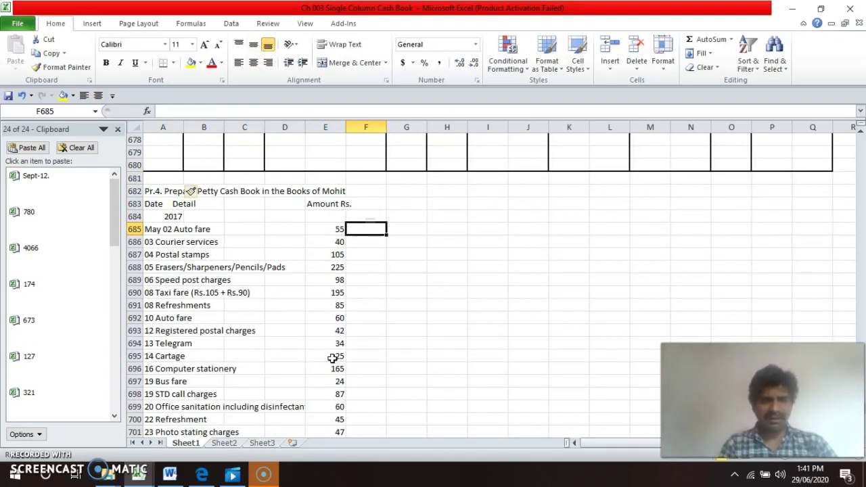
pyautogui.write('Travelling and')
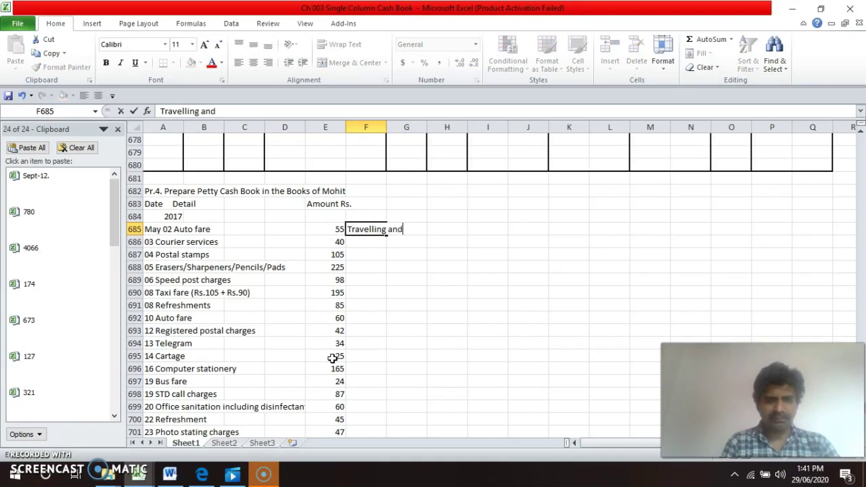
pyautogui.write(' Conv')
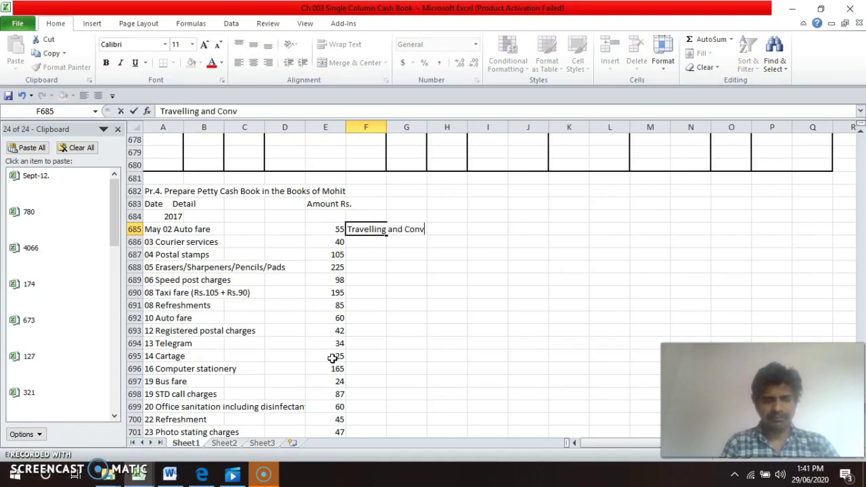
pyautogui.write('eyance')
pyautogui.press('Return')
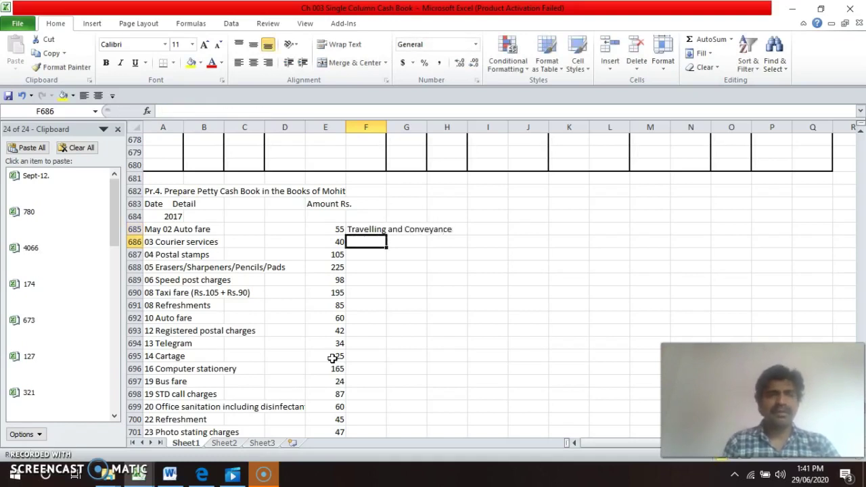
# - Enter "Postage and Telegram" in cells F686 and F687 as the expense head for courier services and postal stamps
pyautogui.write('P')
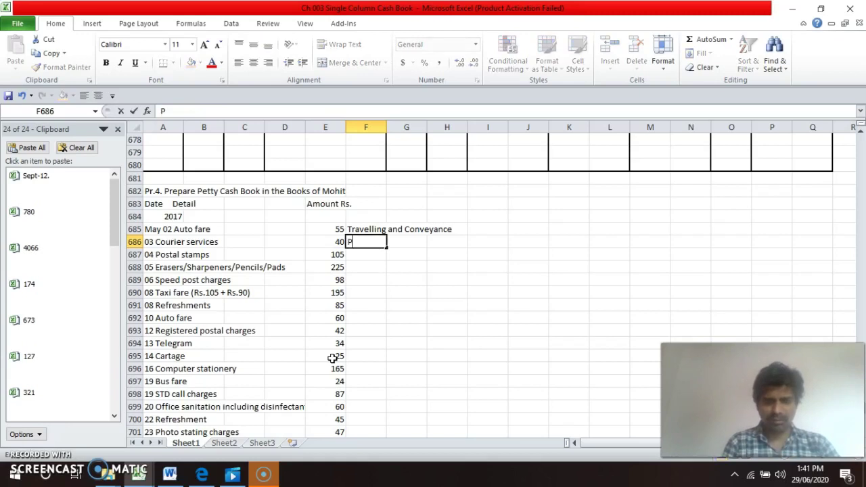
pyautogui.write('ostag')
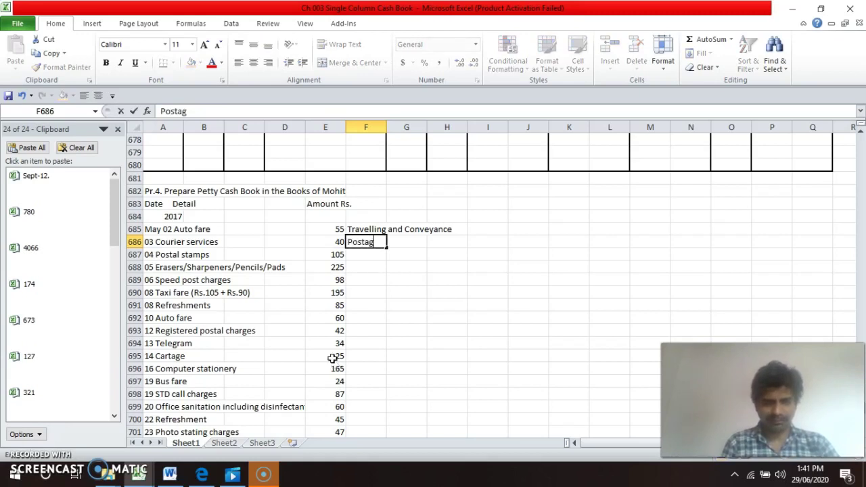
pyautogui.write('e and T')
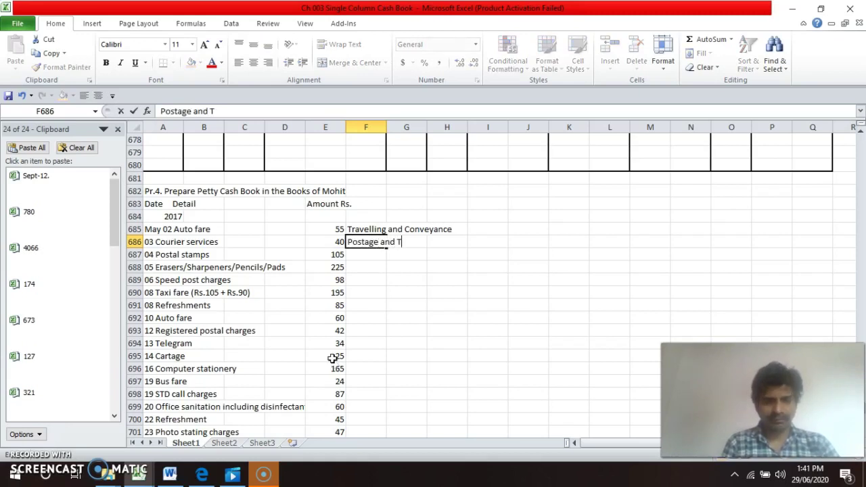
pyautogui.write('elegram')
pyautogui.press('Return')
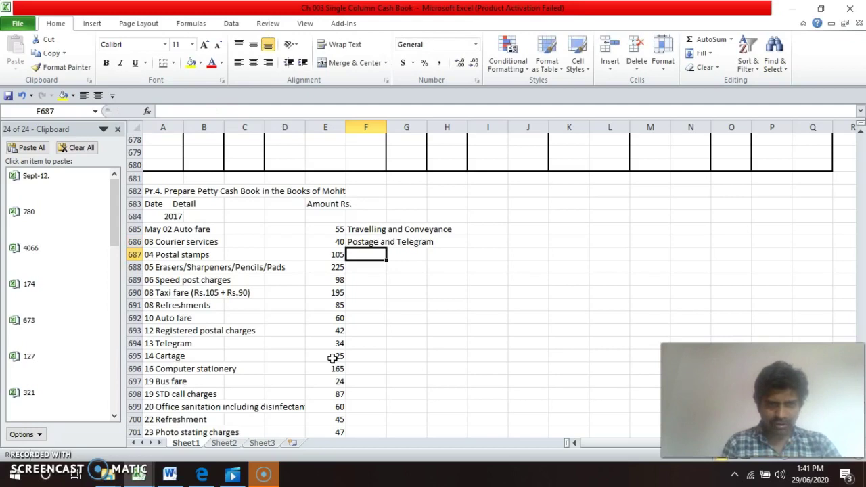
pyautogui.write('Postage and Telegram')
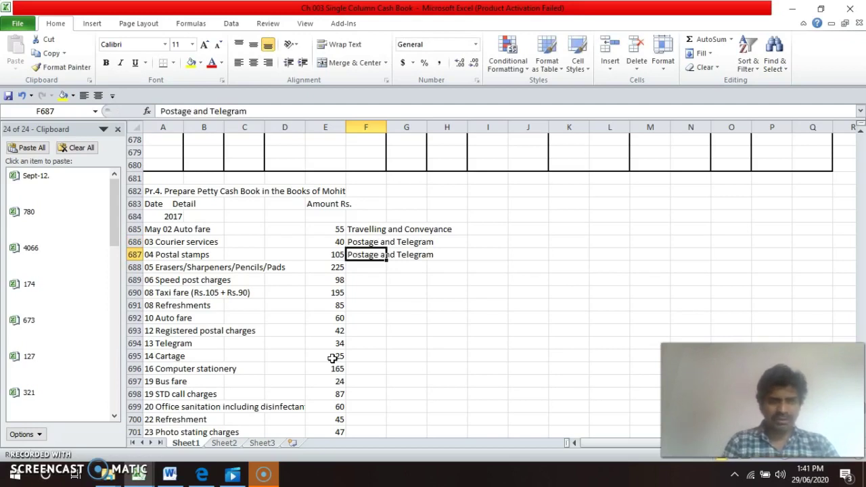
pyautogui.press('Return')
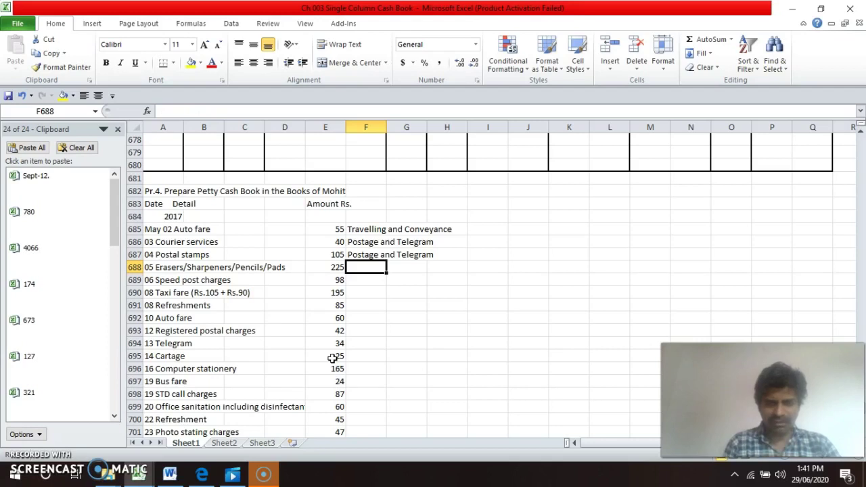
# - Enter "Printing and Stationery" in F688 for the erasers and pencils, and "Postage and Telegram" in F689 for the speed post charges
pyautogui.write('Printing and')
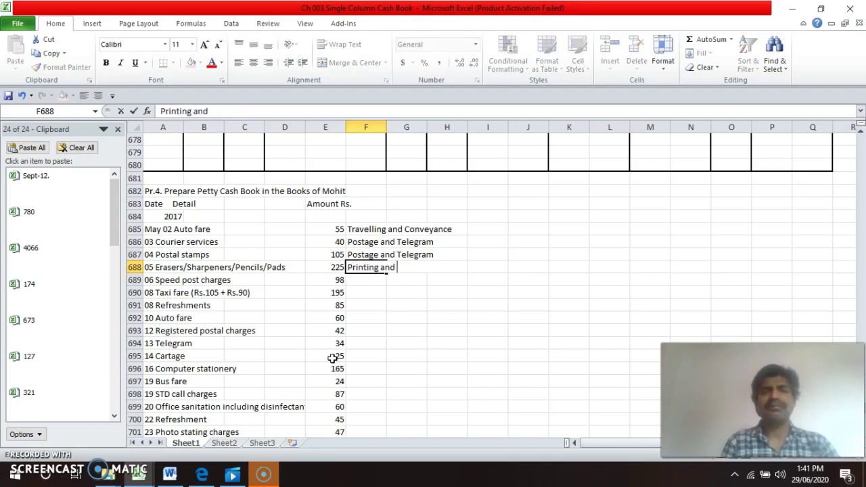
pyautogui.write(' Statio')
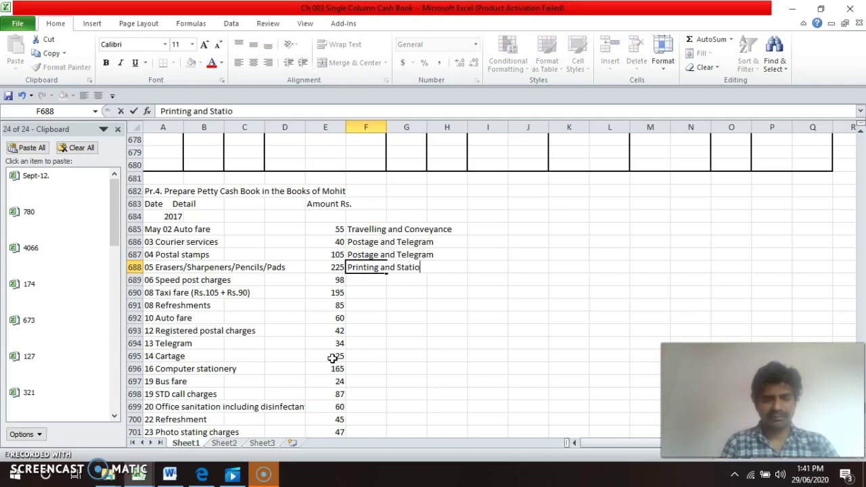
pyautogui.write('nery')
pyautogui.press('Return')
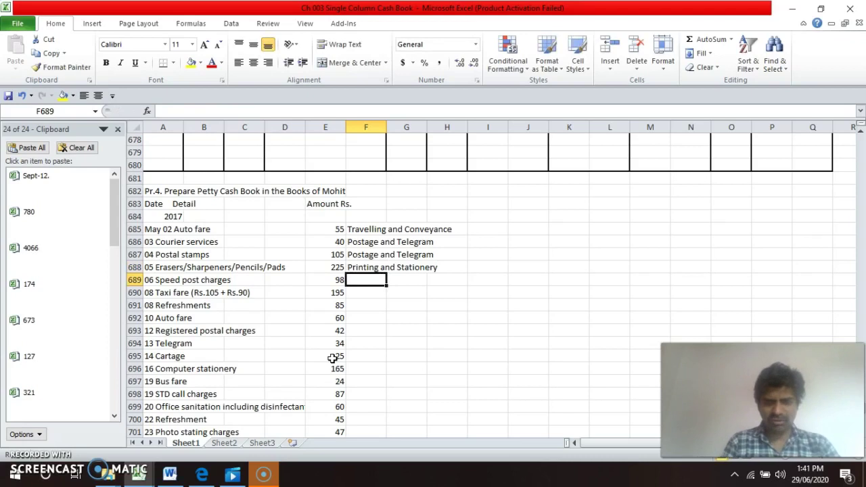
pyautogui.write('Po')
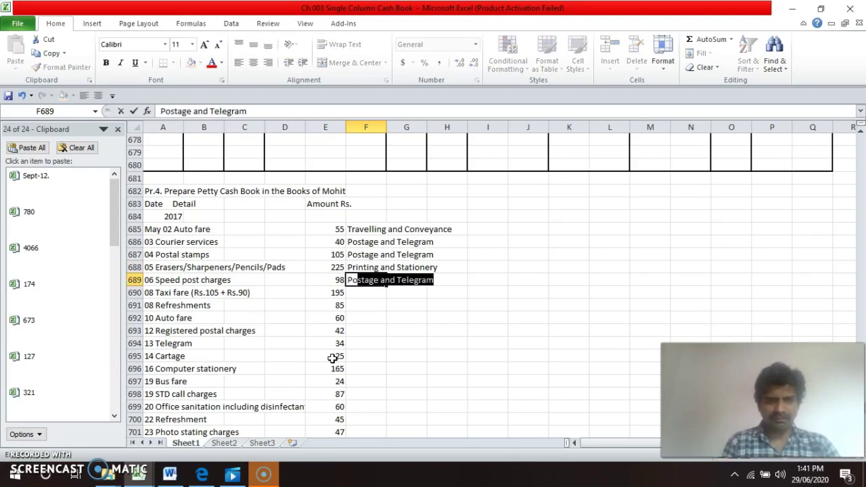
pyautogui.press('Return')
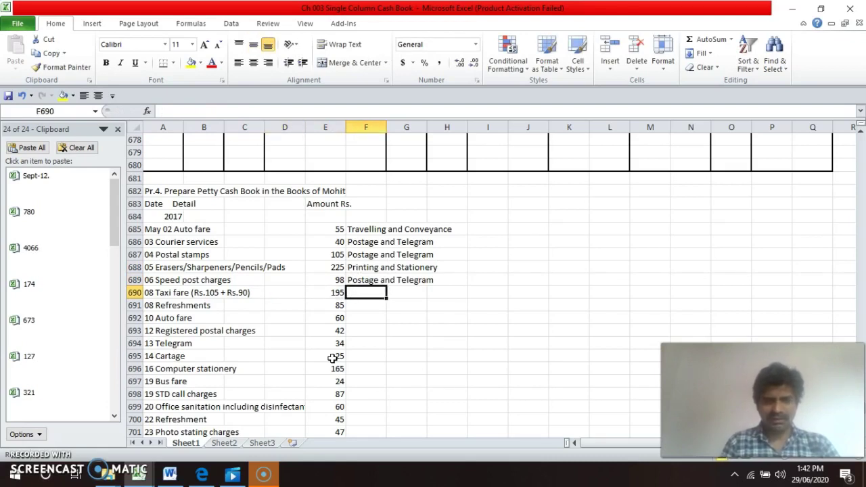
# - Enter "Travelling and Conveyance" in F690 for the taxi fare and "Miscellaneous Expenses" in F691 for the 08 refreshments
pyautogui.write('Travelling and Conveyance')
pyautogui.press('Return')
pyautogui.write('Miw')
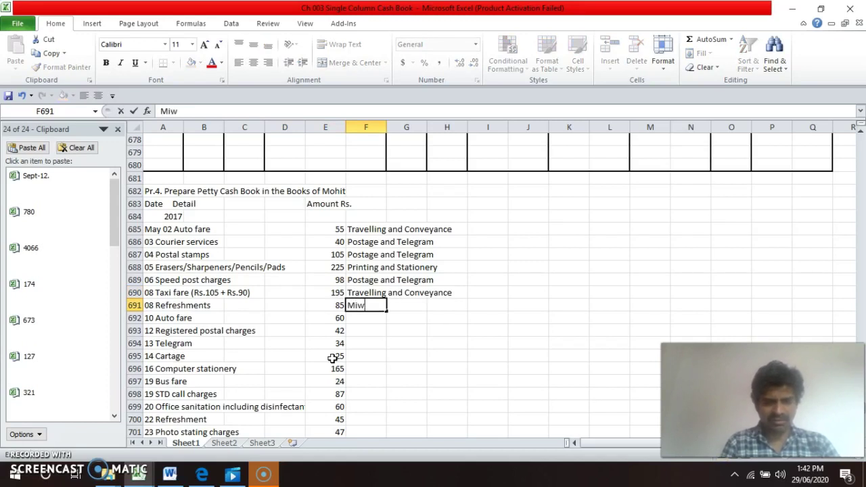
pyautogui.press('BackSpace')
pyautogui.write('scell')
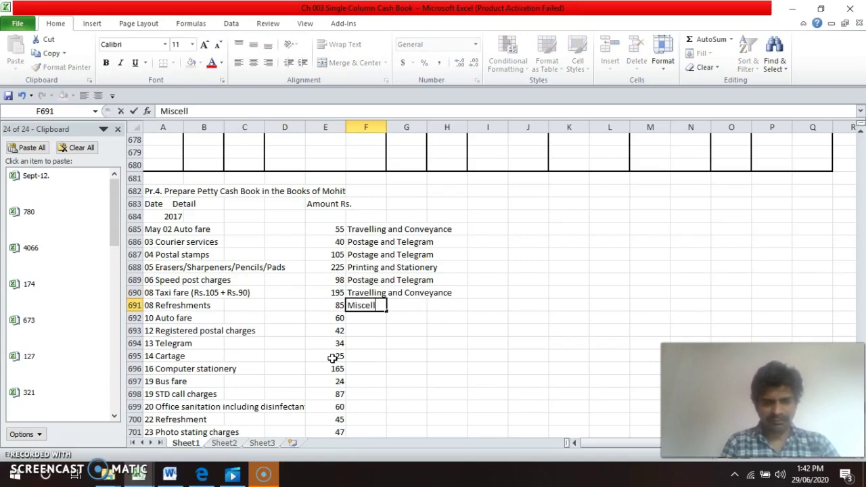
pyautogui.write('aneous ')
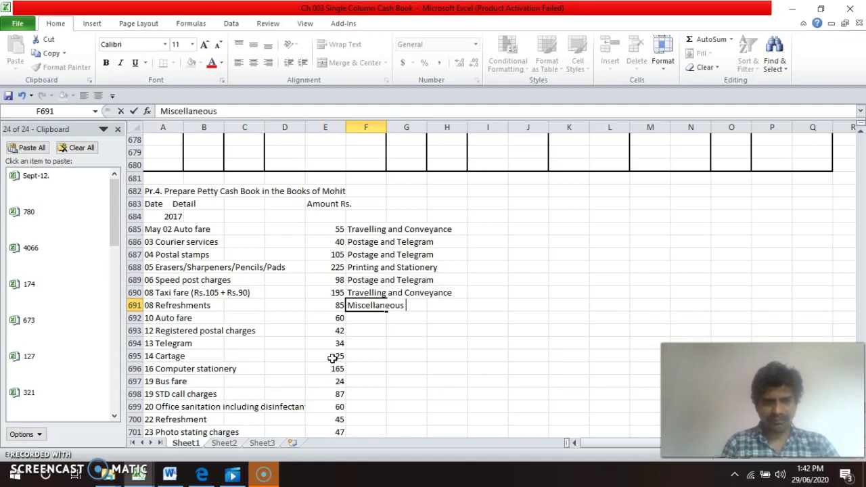
pyautogui.write('Exps')
pyautogui.write('ens')
pyautogui.write('s')
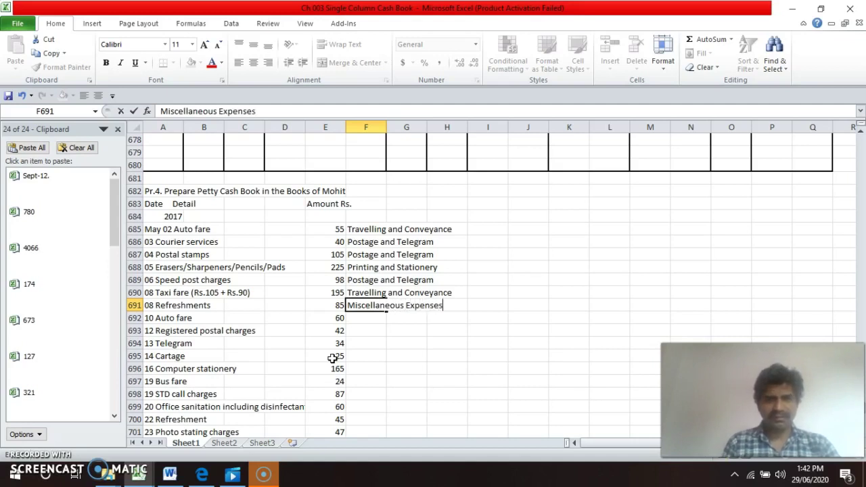
pyautogui.press('Return')
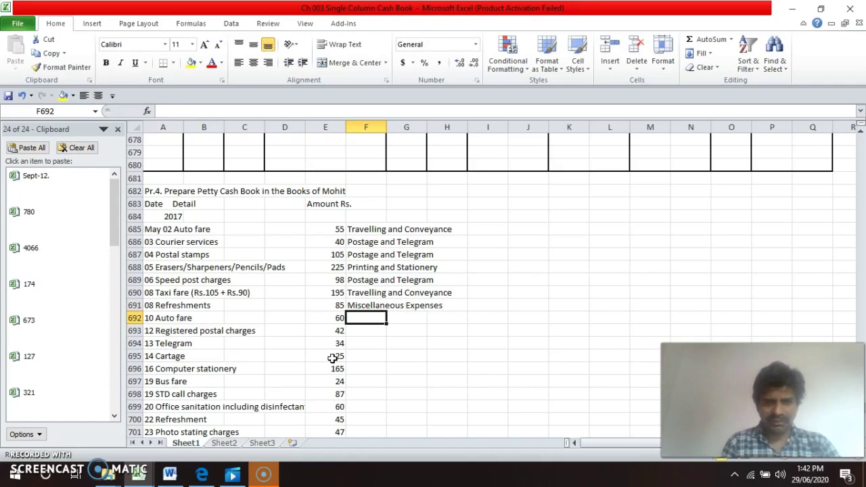
# - Enter "Travelling and Conveyance" in F692 for the auto fare and "Postage and Telegram" in F693 and F694 for registered post and telegram
pyautogui.write('Travelling and Conveyance')
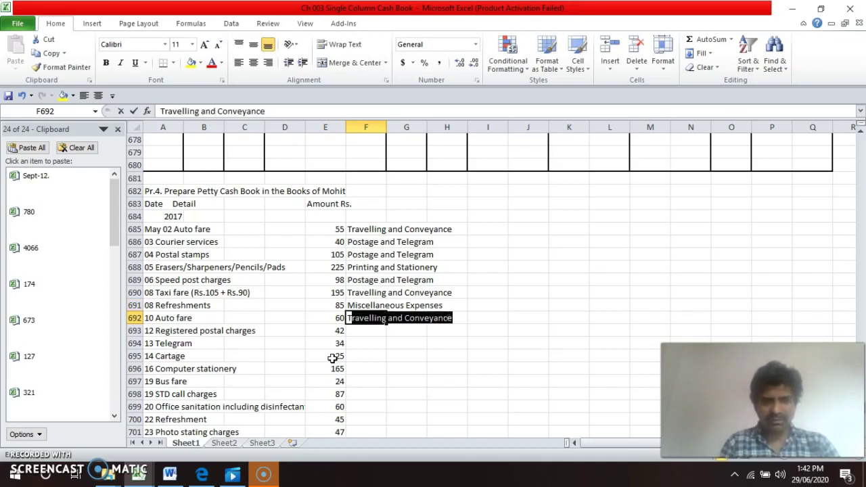
pyautogui.press('Return')
pyautogui.write('Postage and Telegram')
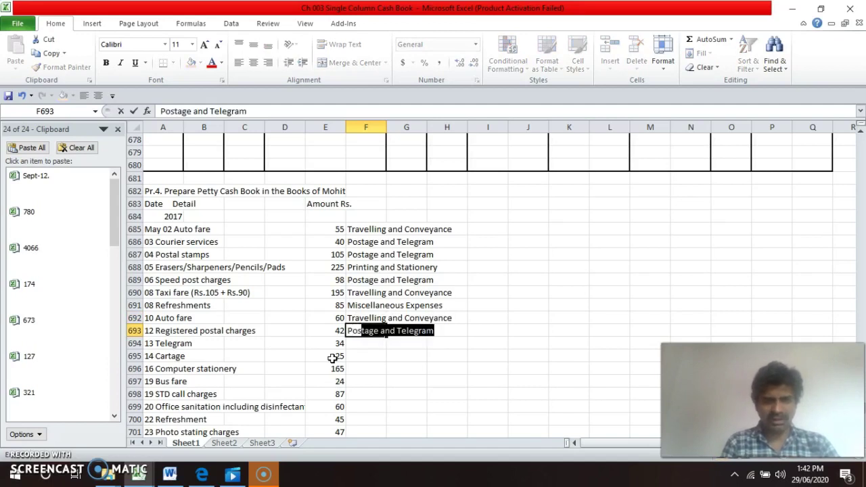
pyautogui.press('Return')
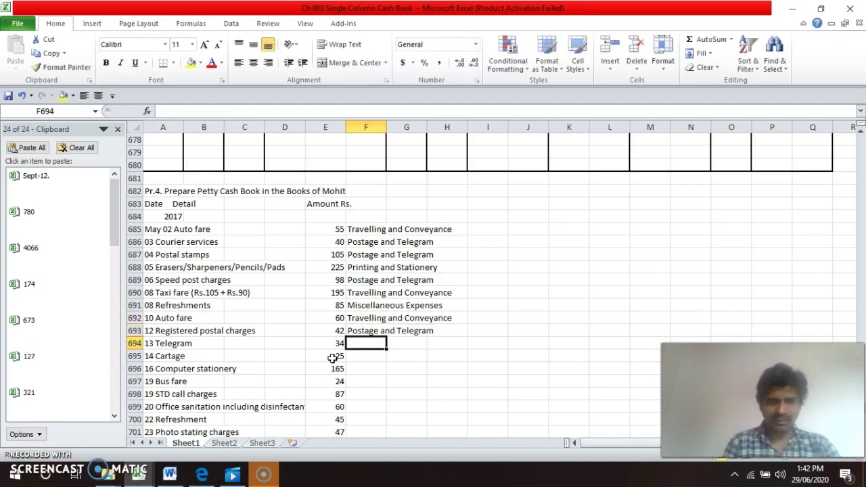
pyautogui.write('Postage and Telegram')
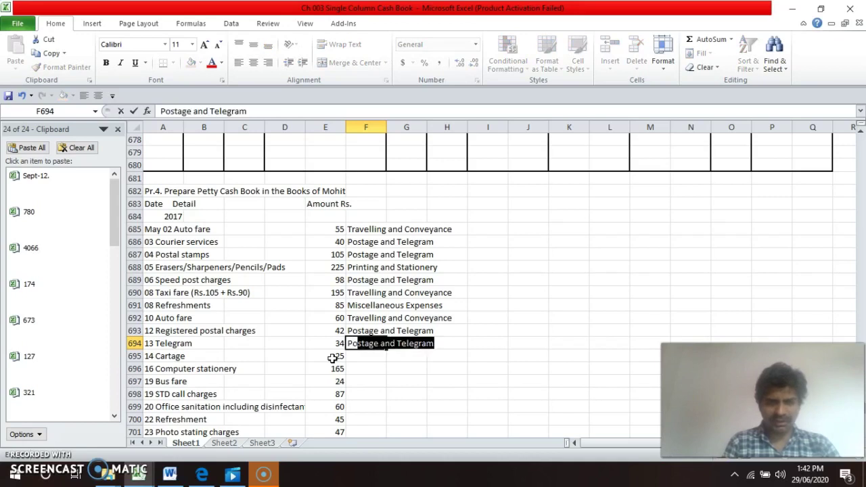
pyautogui.press('Return')
# - Enter "Carriage" in F695 for the cartage and "Printing and Stationery" in F696 for the computer stationery
pyautogui.write('C')
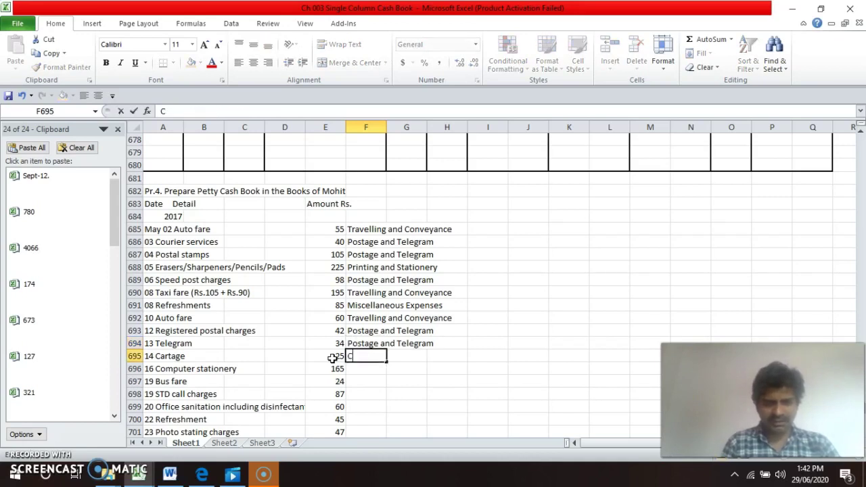
pyautogui.write('arriage')
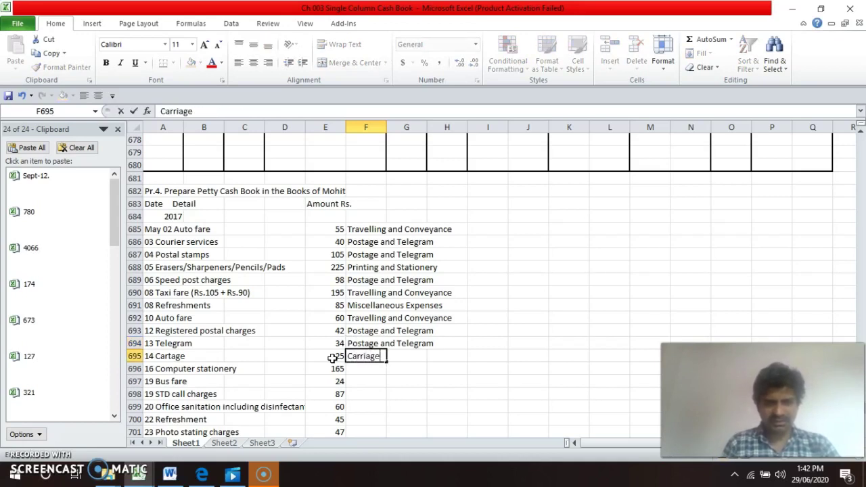
pyautogui.press('Return')
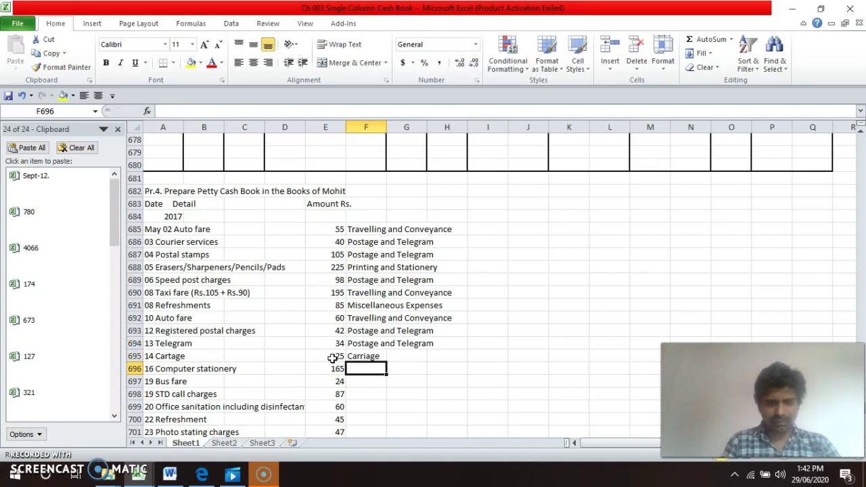
pyautogui.write('Printing and Stationery')
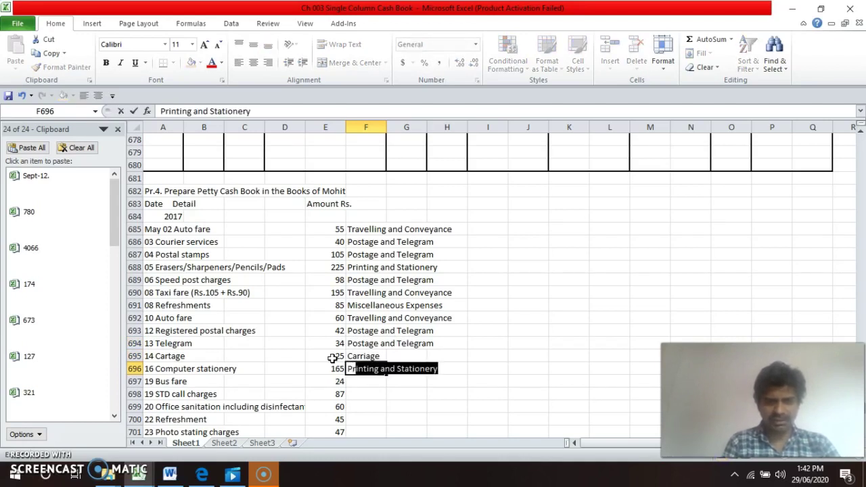
pyautogui.press('Return')
# - Enter "Travelling and Conveyance" in F697 for the bus fare and "Telephone Expenses" in F698 for the STD call charges
pyautogui.write('Travelling and Conveyance')
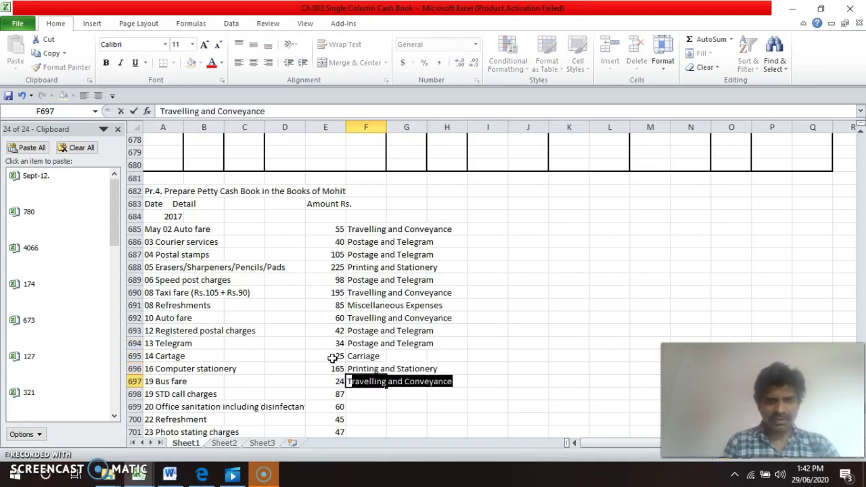
pyautogui.press('Return')
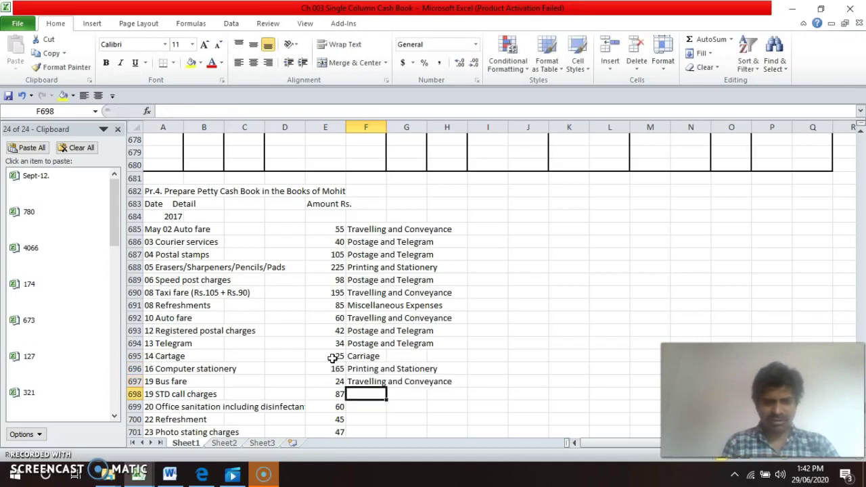
pyautogui.write('Telephone E')
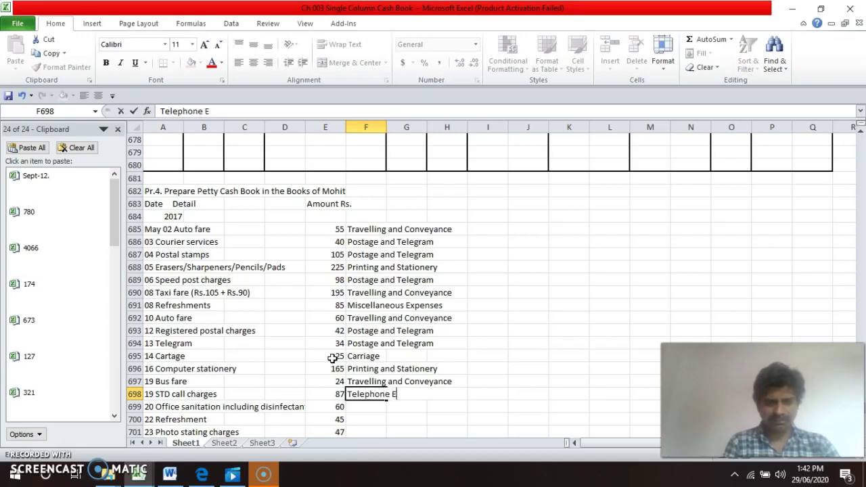
pyautogui.write('xpens')
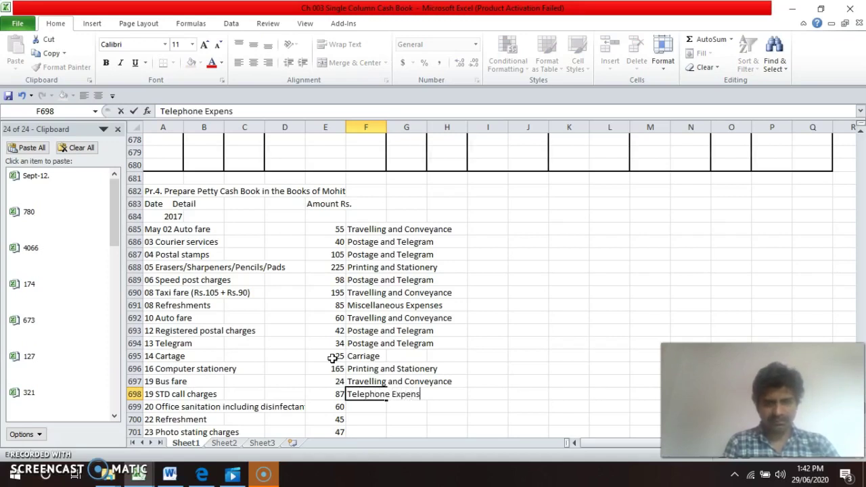
pyautogui.write('es')
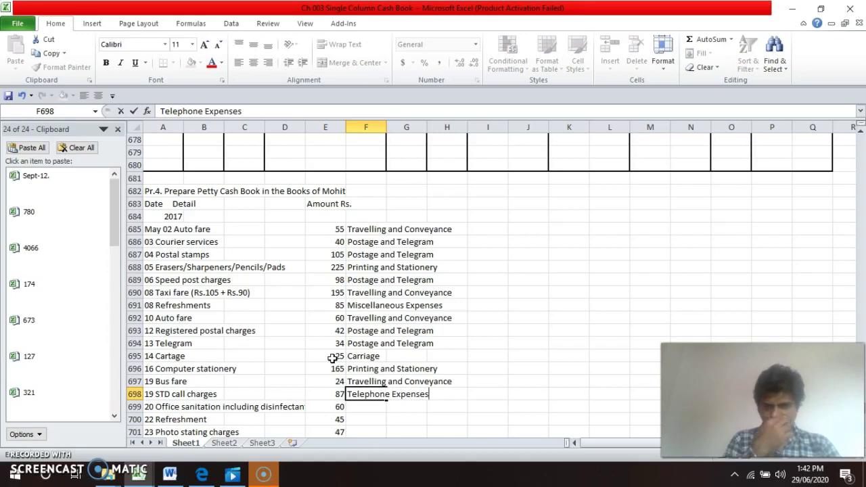
pyautogui.press('Return')
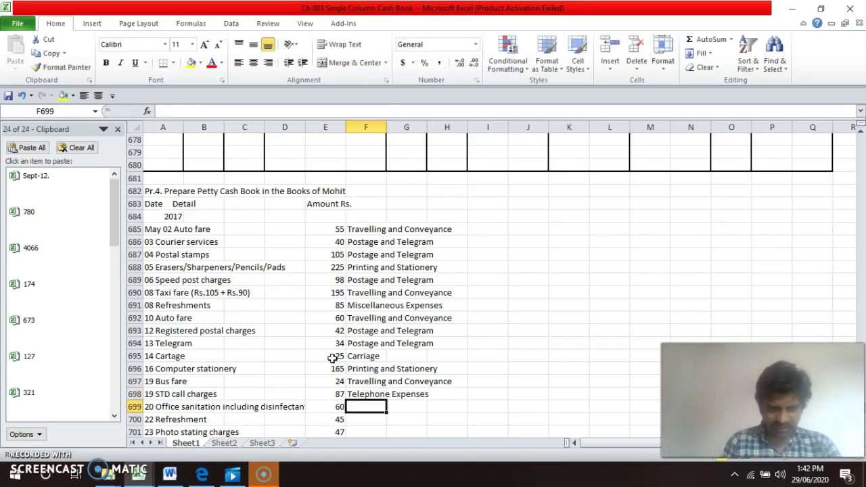
# - Enter "Miscellaneous Expenses" in F699, F700 and F701 as the expense head for office sanitation, refreshment and photo stating charges
pyautogui.press('F2')
pyautogui.write('M')
pyautogui.press('Return')
pyautogui.write('M')
pyautogui.press('Return')
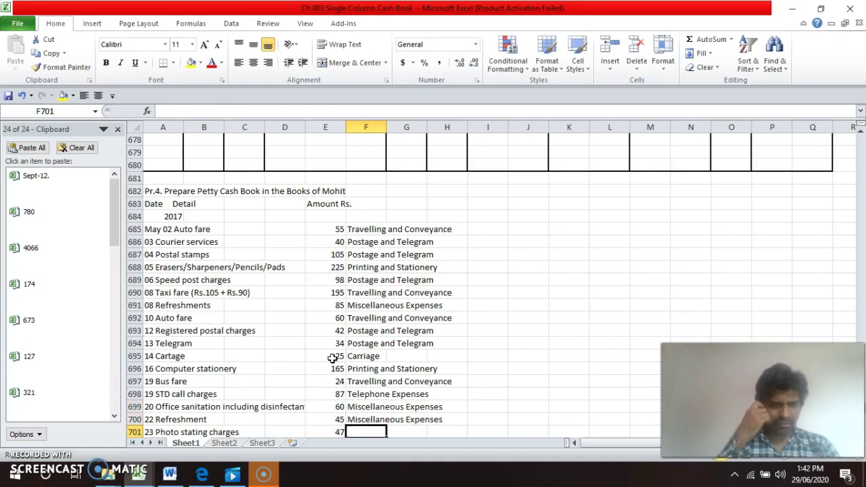
pyautogui.write('Miscellaneous Expenses')
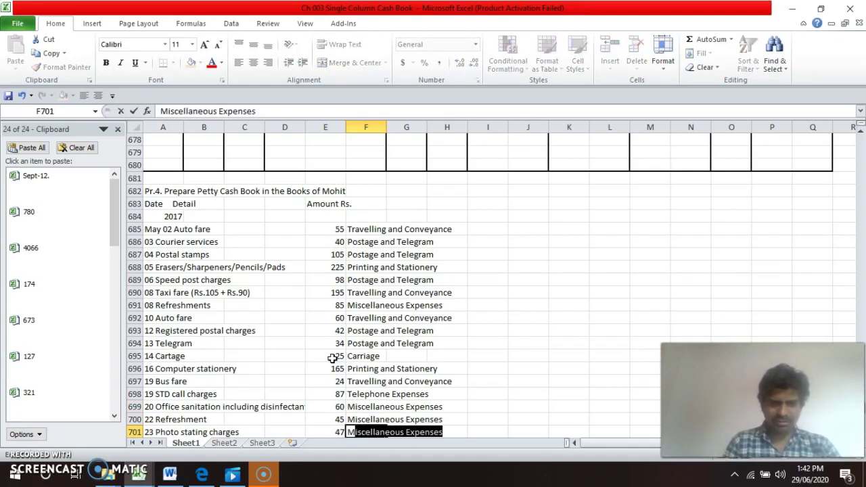
pyautogui.press('Return')
# - Enter "Postage and Telegram" in F702 for the courier services and "Miscellaneous Expenses" in F703 for the unloading charges
pyautogui.write('P')
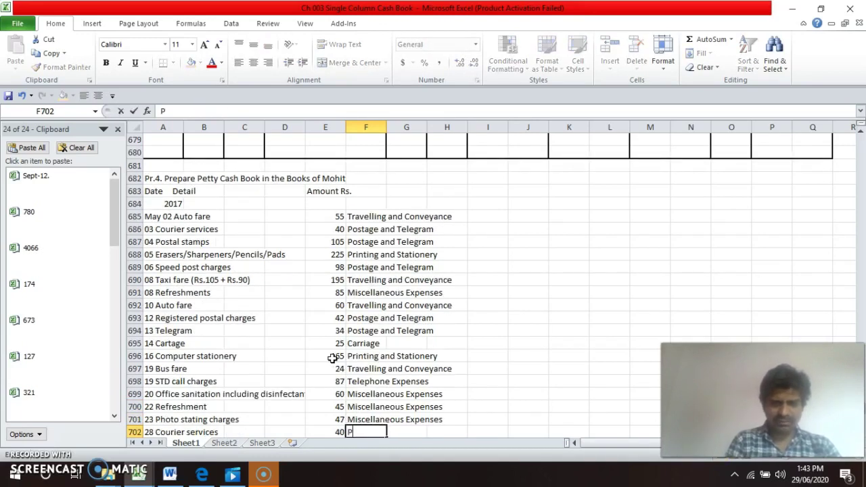
pyautogui.write('o')
pyautogui.press('Return')
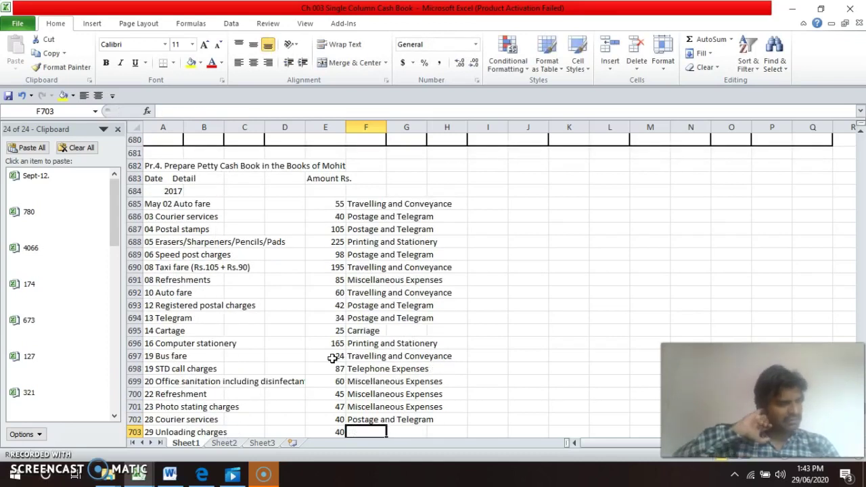
pyautogui.write('M')
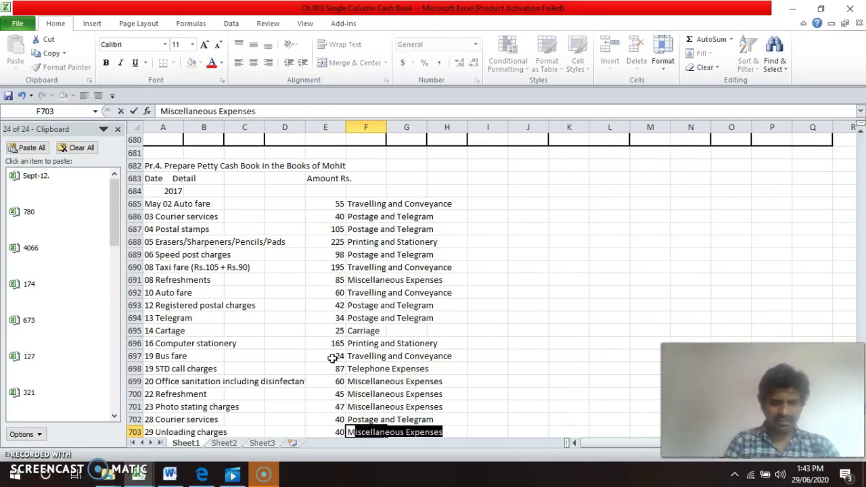
pyautogui.press('Return')
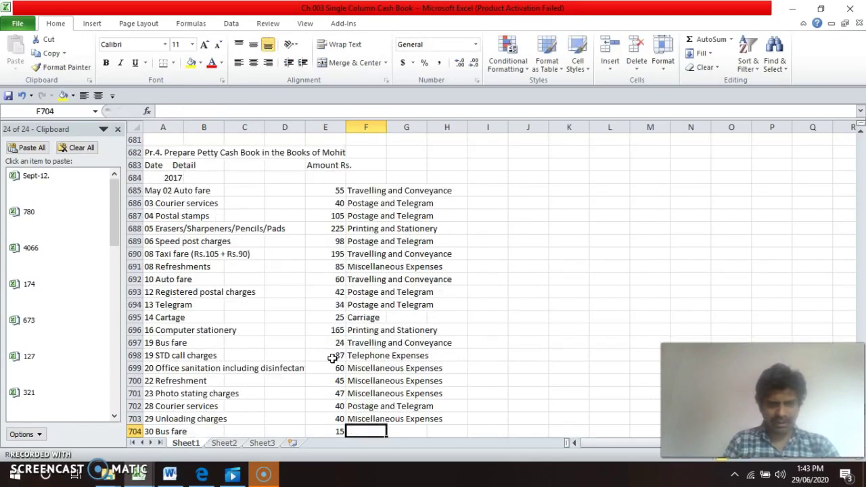
# - Enter "Travelling and Conveyance" in F704 as the expense head for the bus fare dated 30
pyautogui.write('T')
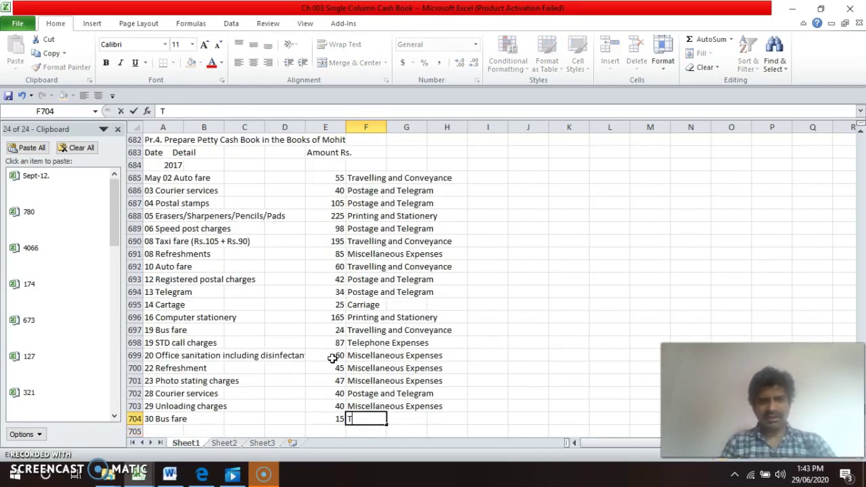
pyautogui.write('r')
pyautogui.press('Return')
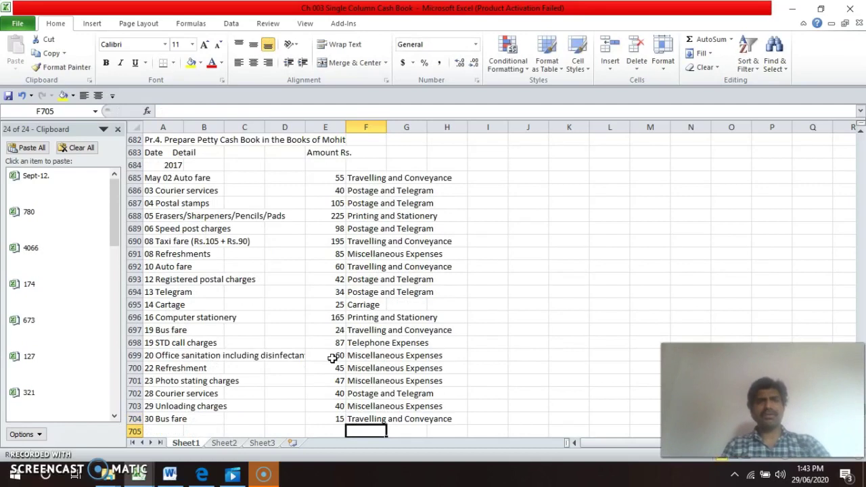
# - Insert a block of blank rows from row 706 down, between the Pr.4 transactions and the Pr.5 problem text
pyautogui.press('Left')
pyautogui.press('Left')
pyautogui.press('Left')
pyautogui.press('Left')
pyautogui.press('Left')
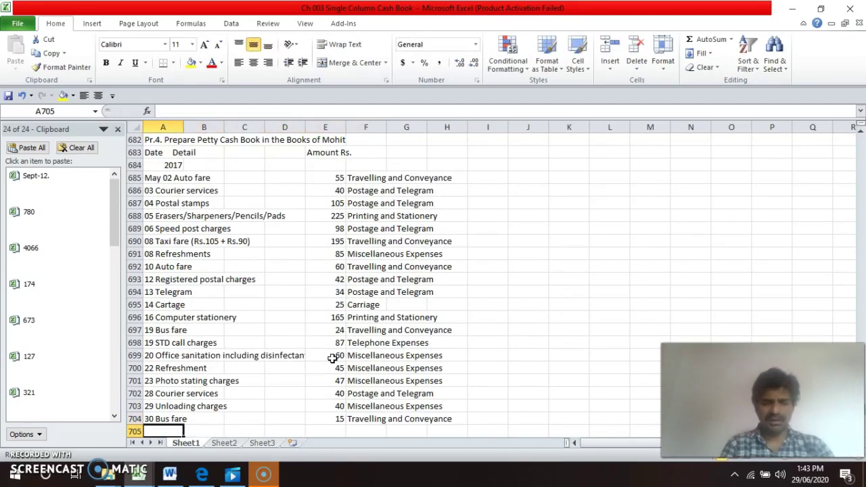
pyautogui.write('In')
pyautogui.press('BackSpace')
pyautogui.press('BackSpace')
pyautogui.press('Return')
pyautogui.write('Pr.5. Prepare petty cash book from the following transactions. The imprest amount is Rs.2,000.')
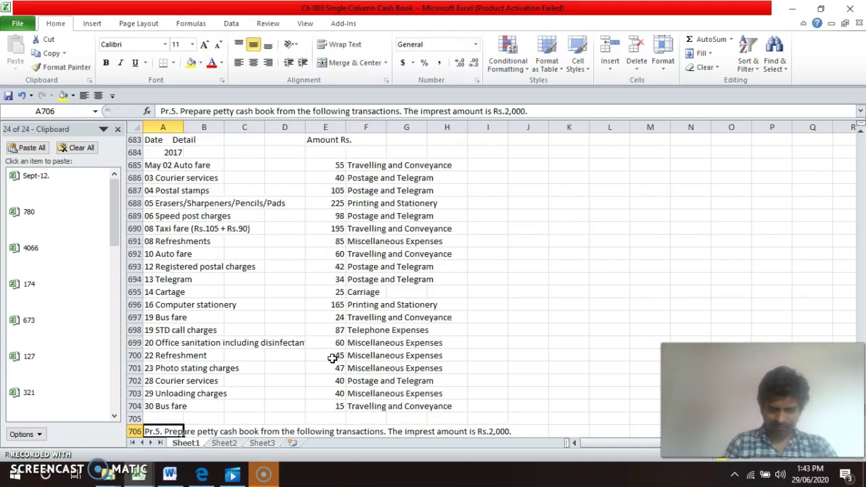
pyautogui.hotkey('shift', 'Down')
pyautogui.hotkey('shift', 'Down')
pyautogui.hotkey('shift', 'Down')
pyautogui.hotkey('shift', 'Down')
pyautogui.hotkey('shift', 'Down')
pyautogui.hotkey('shift', 'Down')
pyautogui.hotkey('shift', 'Down')
pyautogui.hotkey('shift', 'Down')
pyautogui.hotkey('shift', 'Down')
pyautogui.hotkey('shift', 'Down')
pyautogui.hotkey('shift', 'Down')
pyautogui.hotkey('shift', 'Down')
pyautogui.hotkey('shift', 'Down')
pyautogui.hotkey('shift', 'Down')
pyautogui.hotkey('shift', 'Down')
pyautogui.hotkey('shift', 'Down')
pyautogui.hotkey('shift', 'Down')
pyautogui.hotkey('shift', 'Down')
pyautogui.hotkey('shift', 'Down')
pyautogui.hotkey('shift', 'Down')
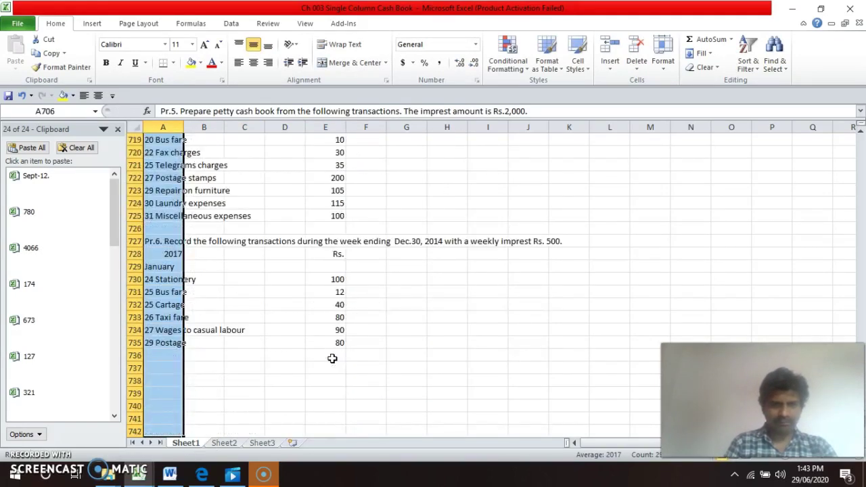
pyautogui.hotkey('ctrl', 'z')
pyautogui.hotkey('ctrl', 'z')
pyautogui.hotkey('ctrl', 'z')
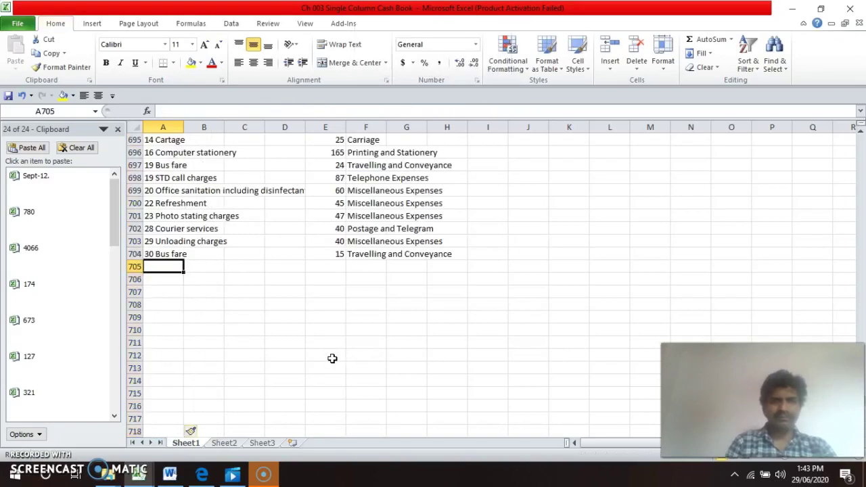
# - Enter the heading "In the Books of" followed by the proprietor's name in A706, below the Pr.4 transactions
pyautogui.hotkey('ctrl', 'z')
pyautogui.hotkey('ctrl', 'z')
pyautogui.hotkey('ctrl', 'z')
pyautogui.hotkey('ctrl', 'z')
pyautogui.hotkey('ctrl', 'z')
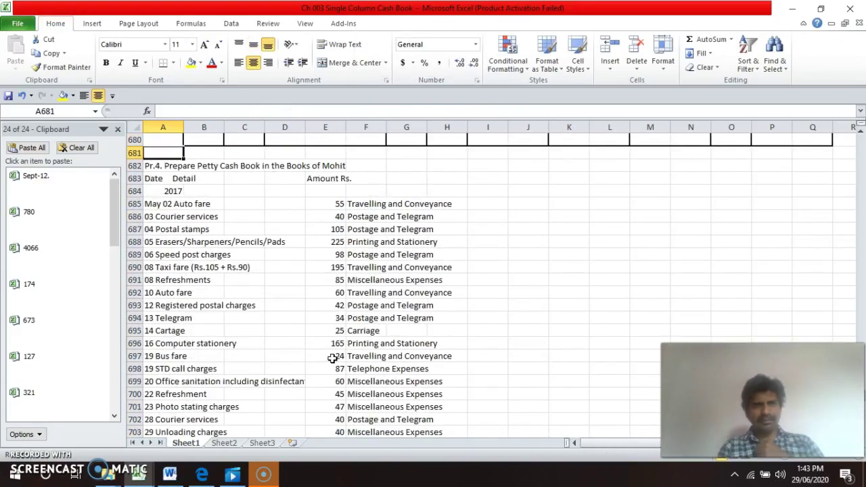
pyautogui.press('Up')
pyautogui.press('Up')
pyautogui.press('Up')
pyautogui.press('Up')
pyautogui.press('Up')
pyautogui.press('Up')
pyautogui.press('Up')
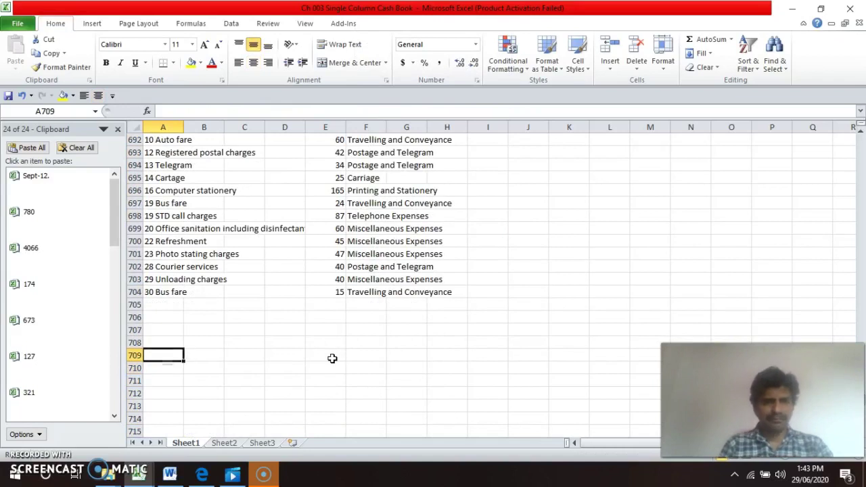
pyautogui.write('In t')
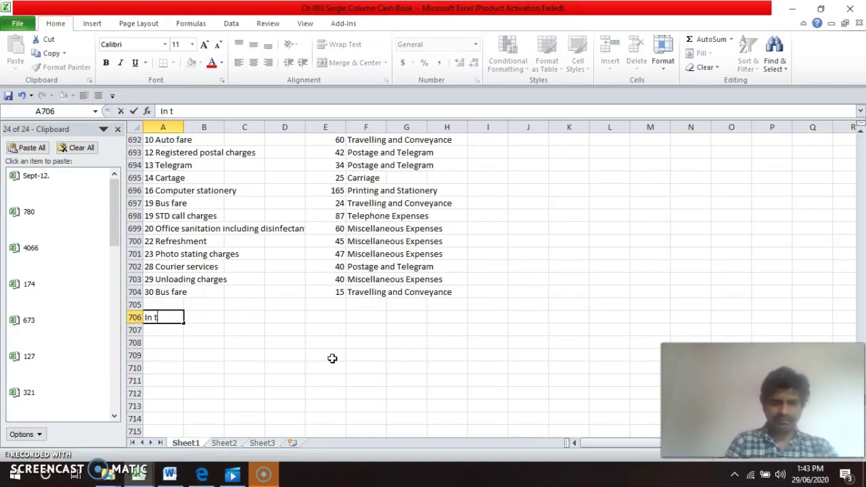
pyautogui.write('he Books ')
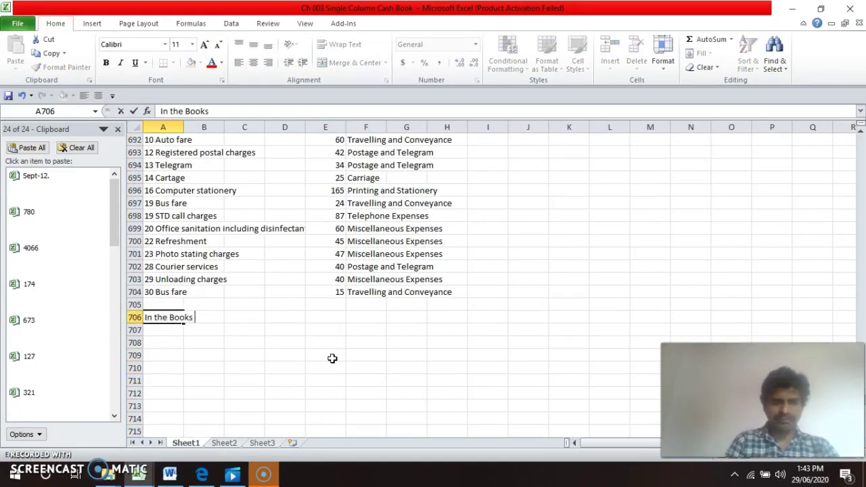
pyautogui.write('of Mo')
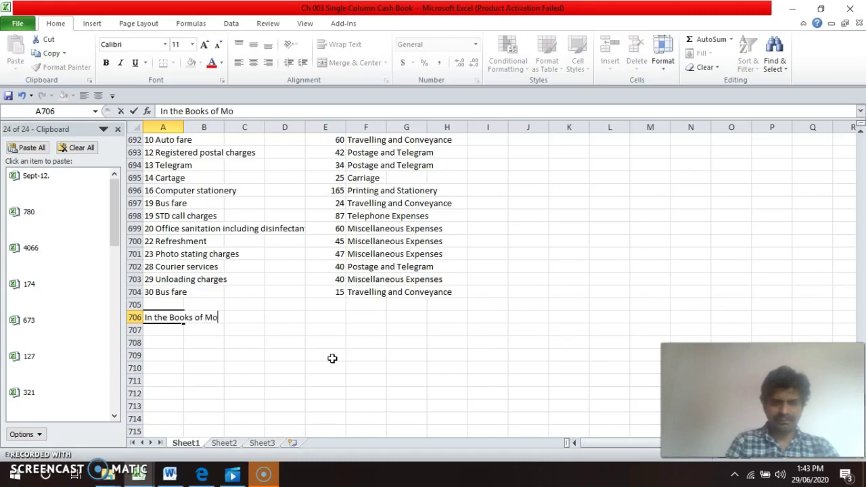
pyautogui.write('hit')
pyautogui.press('Return')
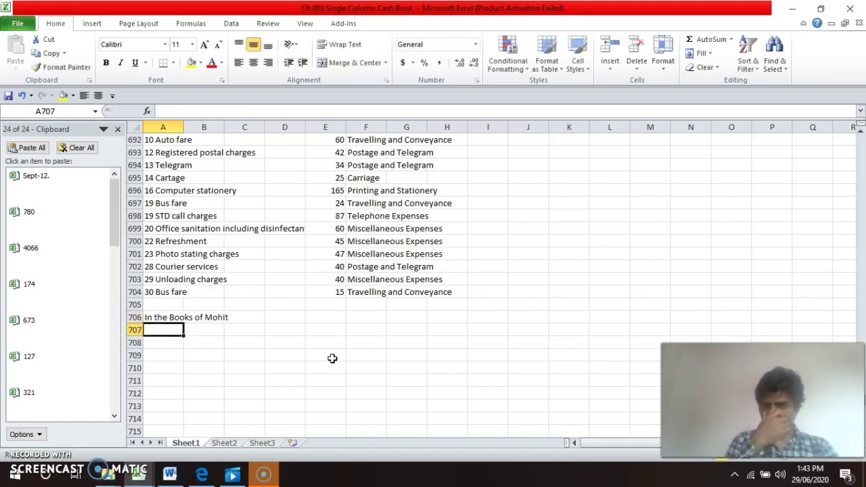
# - Enter the title "Analytical Petty Cash Book" in A707, under the books-of heading
pyautogui.write('An')
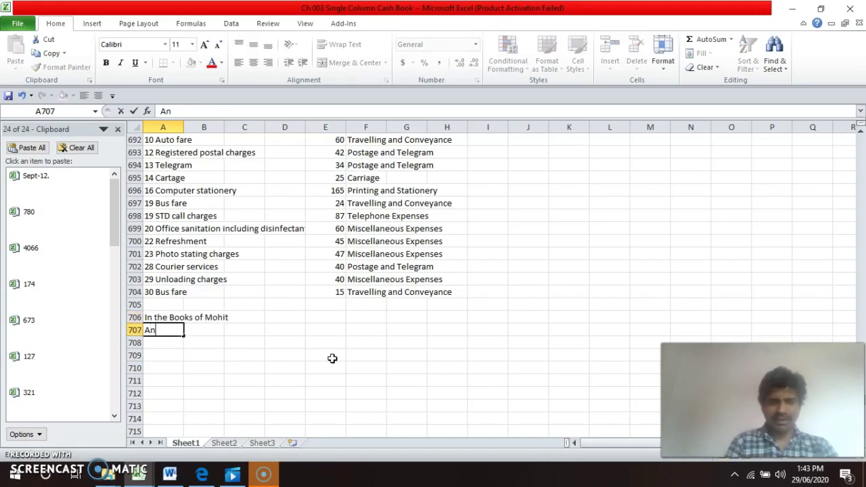
pyautogui.write('alytical')
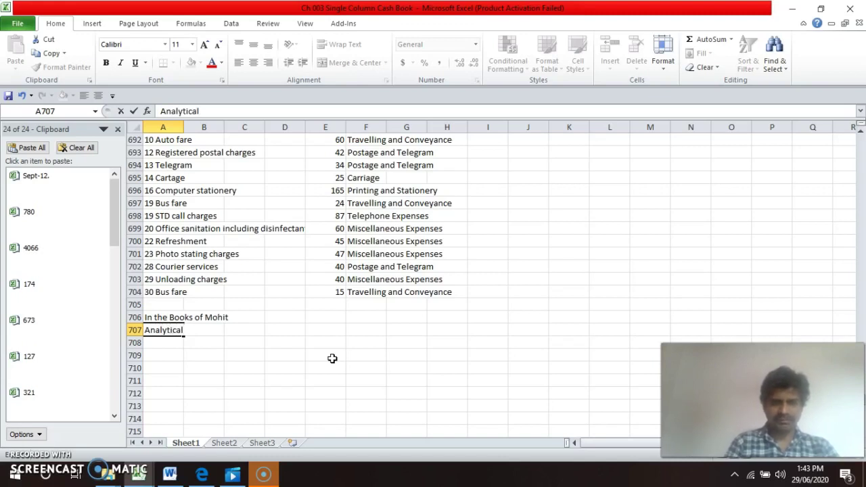
pyautogui.write(' Pett')
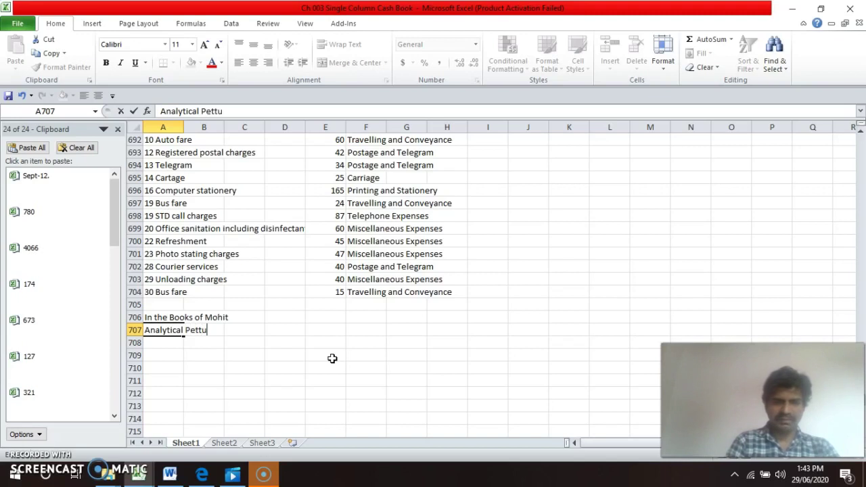
pyautogui.write('y Ca')
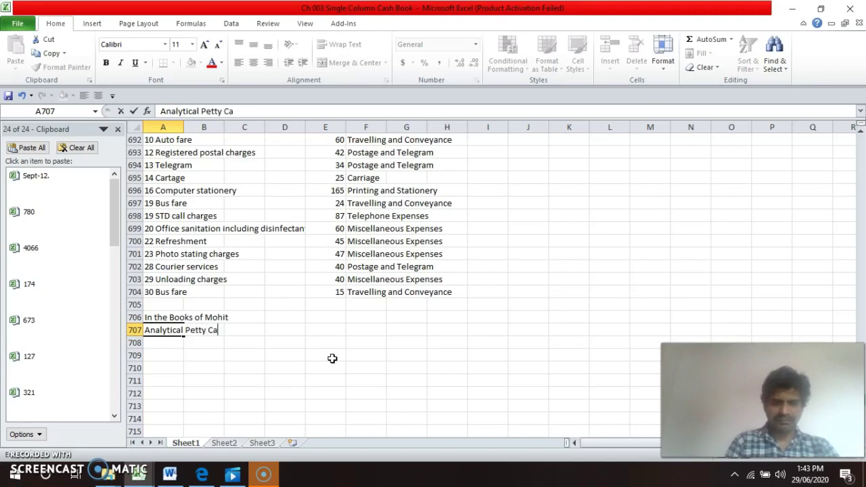
pyautogui.write('sh Book')
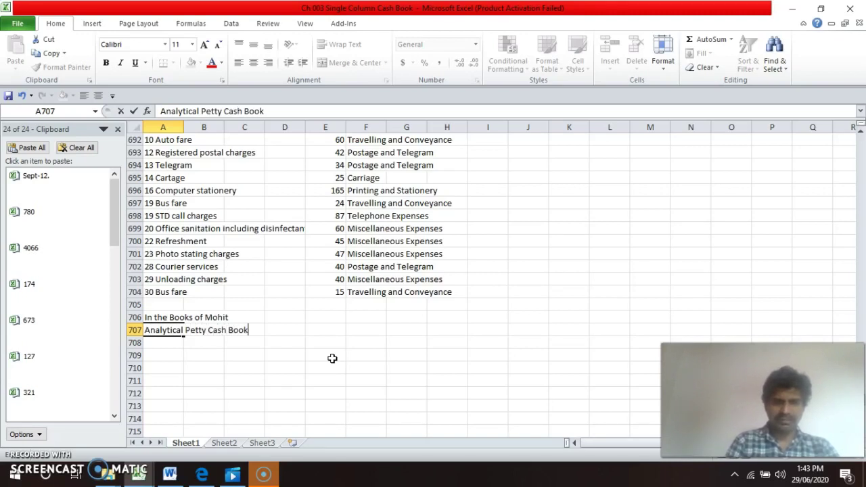
pyautogui.press('Return')
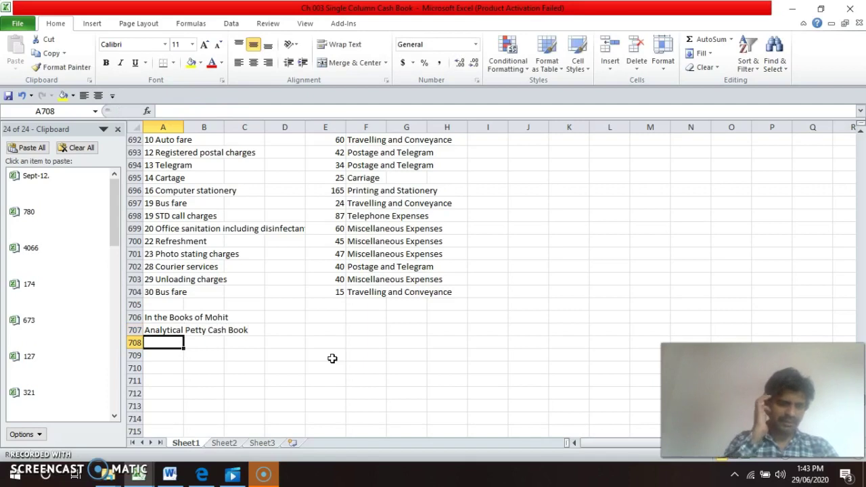
# - Enter the first column heading of the petty cash book in A708:A710 as "Amount", "Received" and "Rs"
pyautogui.write('Amo')
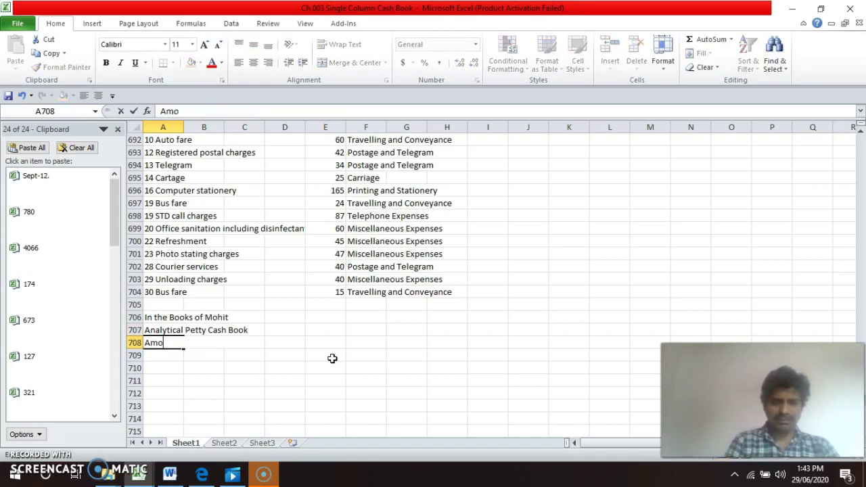
pyautogui.write('unt')
pyautogui.press('Return')
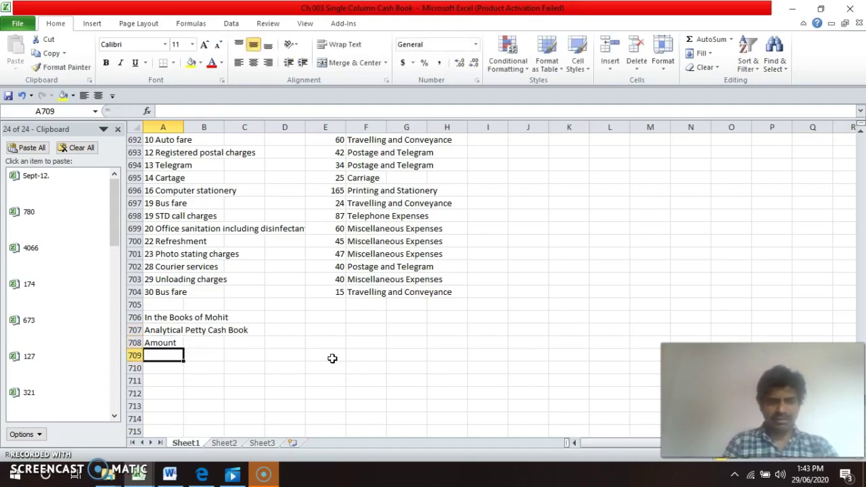
pyautogui.write('Received')
pyautogui.press('Return')
pyautogui.write('Rs')
pyautogui.press('Return')
# - Enter the second column heading beside it as "Cash" in B709 and "Book" in B710
pyautogui.press('Up')
pyautogui.press('Up')
pyautogui.press('Right')
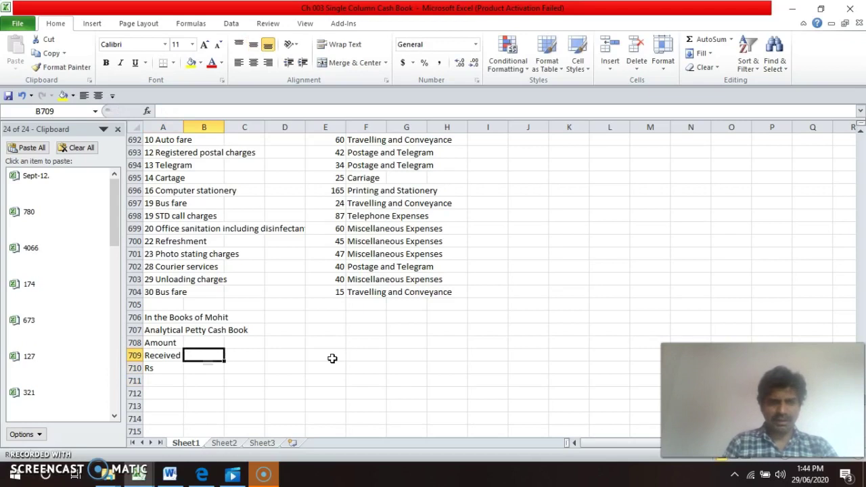
pyautogui.write('Cash')
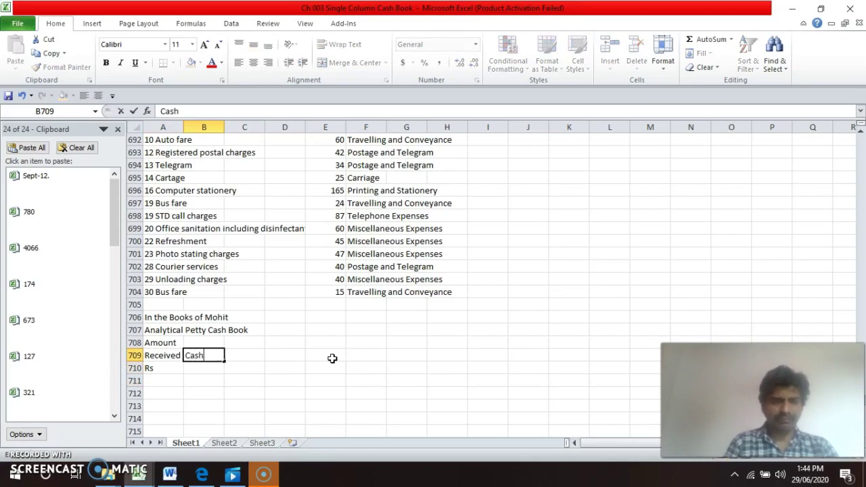
pyautogui.press('Return')
pyautogui.write('Book')
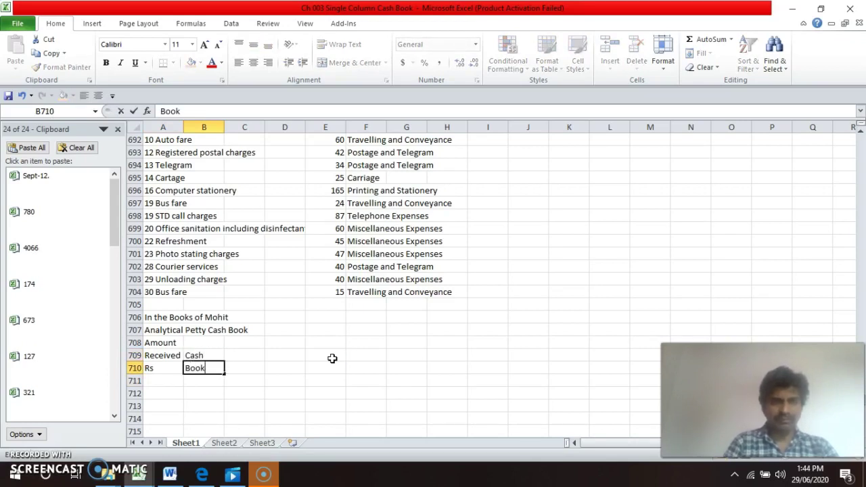
pyautogui.press('Return')
# - Move the "Cash" and "Book" cells up one row to B708:B709 and enter "Folio" in B710
pyautogui.press('Up')
pyautogui.press('Up')
pyautogui.hotkey('shift', 'Down')
pyautogui.hotkey('ctrl', 'c')
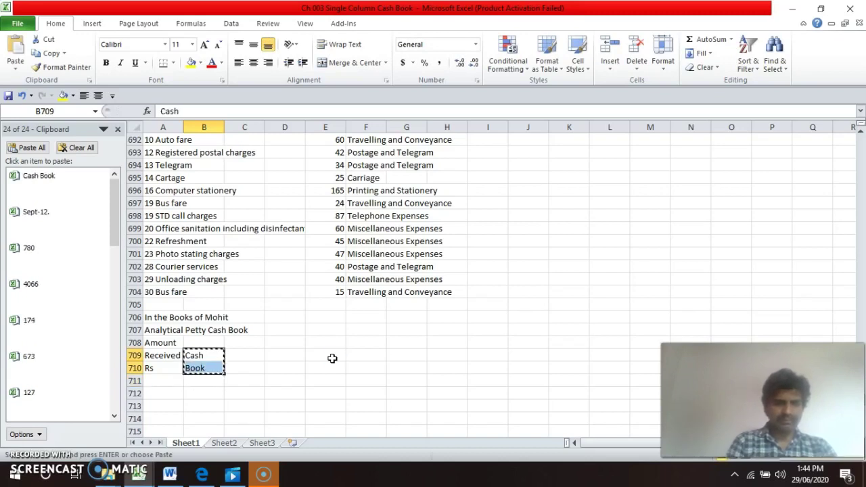
pyautogui.press('Up')
pyautogui.hotkey('ctrl', 'v')
pyautogui.press('Down')
pyautogui.press('Down')
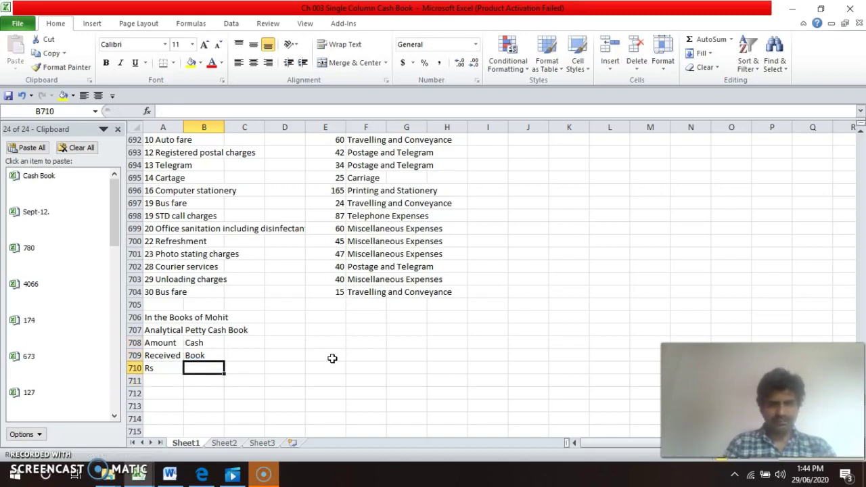
pyautogui.write('Folio')
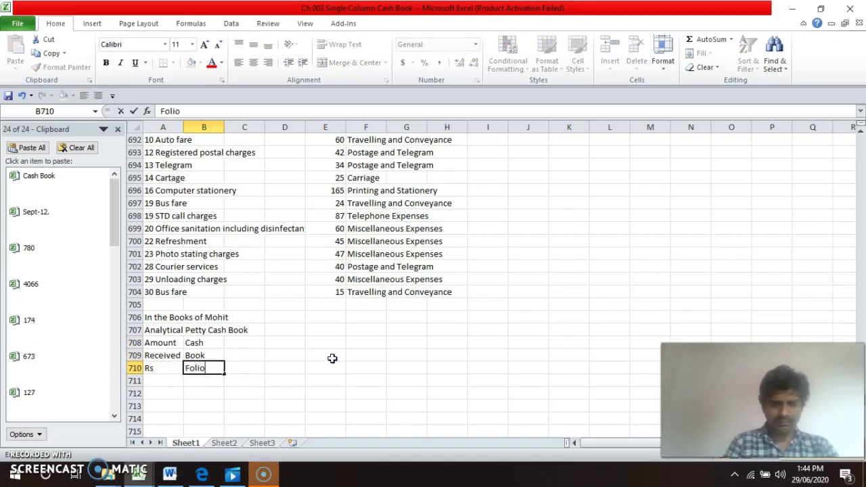
pyautogui.press('Return')
# - Enter the column headings "Date" in C708 and "Particulars" in D708
pyautogui.press('Up')
pyautogui.press('Up')
pyautogui.press('Up')
pyautogui.press('Right')
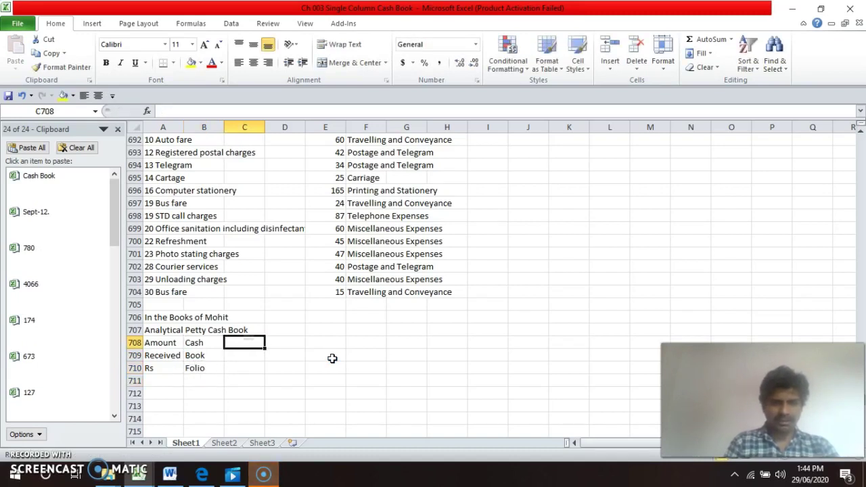
pyautogui.write('Date')
pyautogui.press('Return')
pyautogui.press('Up')
pyautogui.press('Right')
pyautogui.write('Part')
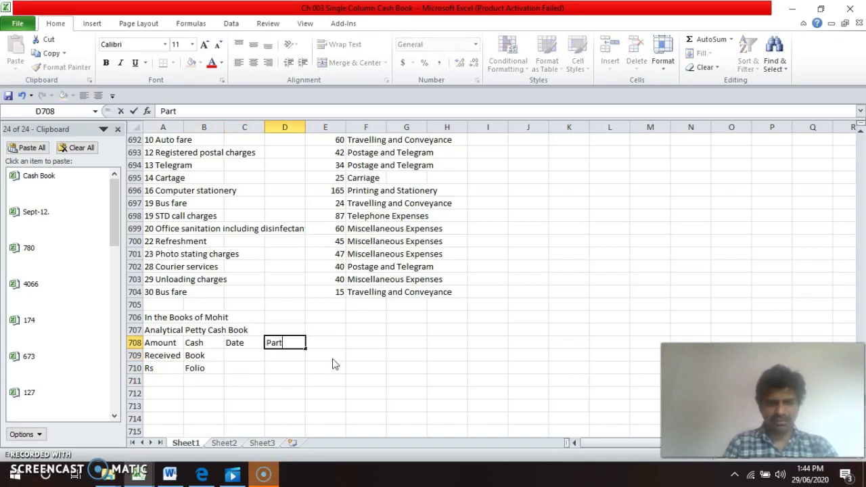
pyautogui.write('iculars')
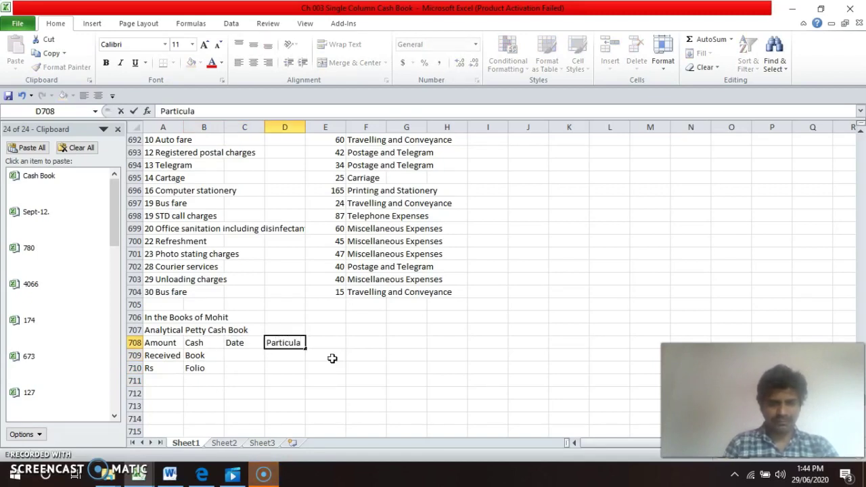
pyautogui.press('Return')
# - Enter the payment column heading in G708:G710 as "Amount", "Paid" and "Rs."
pyautogui.press('Up')
pyautogui.press('Right')
pyautogui.press('Right')
pyautogui.press('Right')
pyautogui.write('Amo')
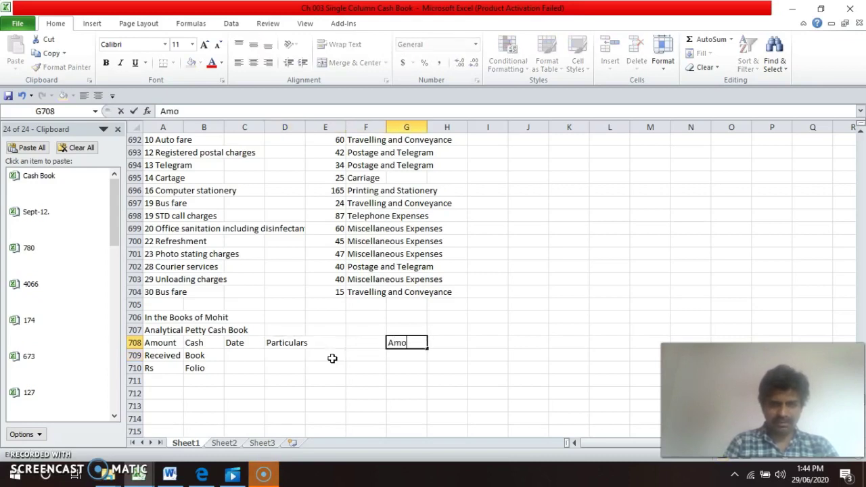
pyautogui.write('unt')
pyautogui.press('Return')
pyautogui.write('Pa')
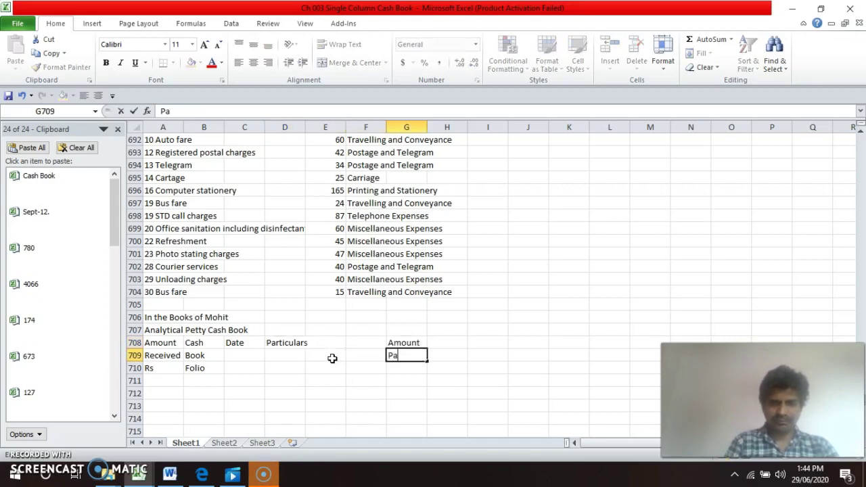
pyautogui.write('id')
pyautogui.press('Return')
pyautogui.write('Rs.')
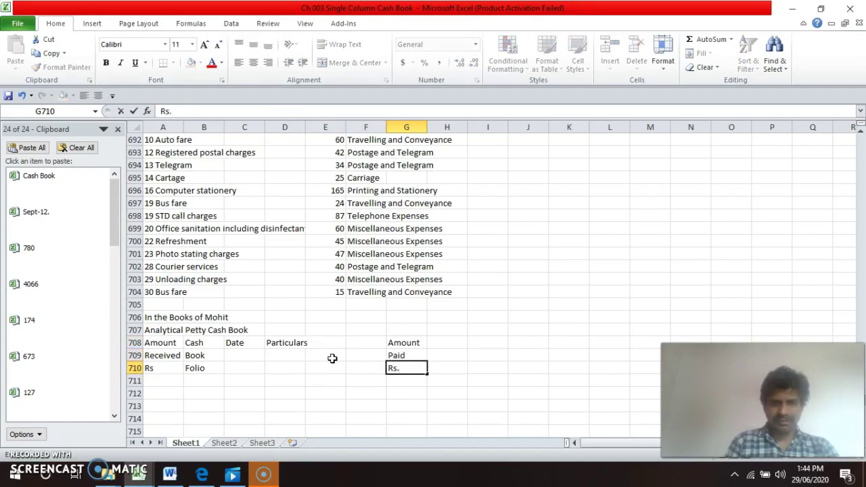
pyautogui.press('Return')
# - Move the "Amount Paid Rs." heading one column over, from G708:G710 to H708:H710
pyautogui.press('Up')
pyautogui.press('Up')
pyautogui.press('Up')
pyautogui.hotkey('shift', 'Down')
pyautogui.hotkey('shift', 'Down')
pyautogui.hotkey('ctrl', 'c')
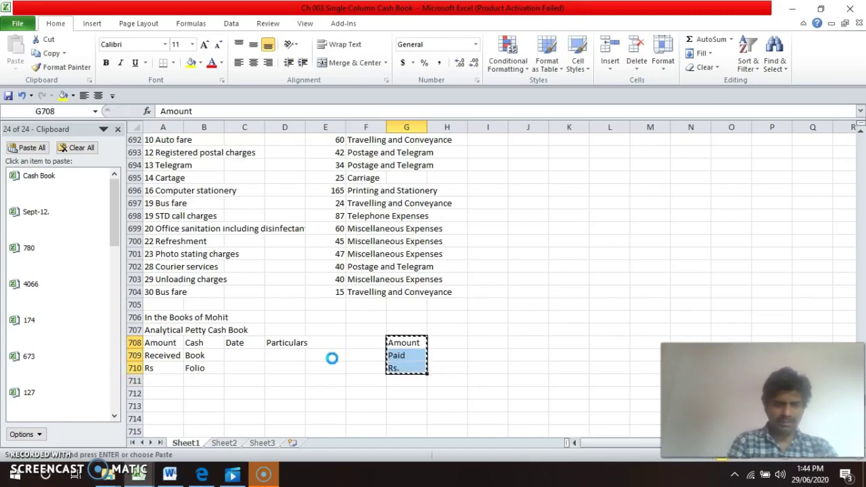
pyautogui.press('Right')
pyautogui.hotkey('ctrl', 'v')
# - Enter the heading "Voucher" in G708 and "No." in G709, before the amount paid column
pyautogui.press('Left')
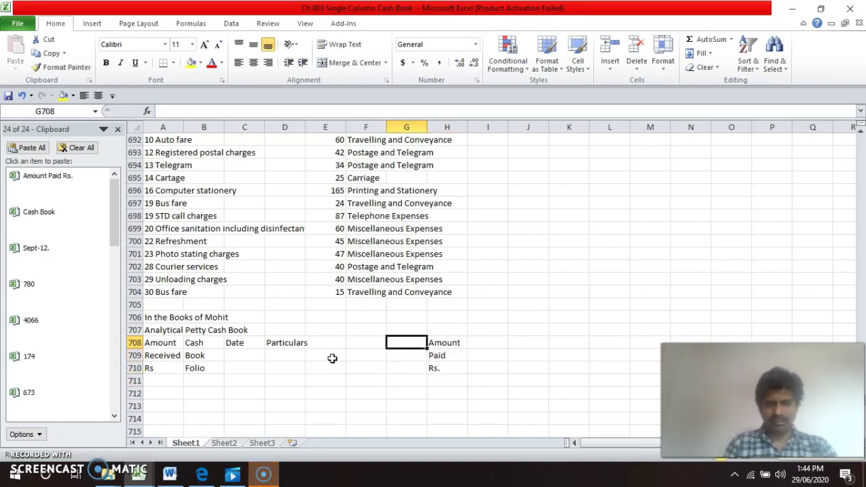
pyautogui.write('C')
pyautogui.press('BackSpace')
pyautogui.write('V')
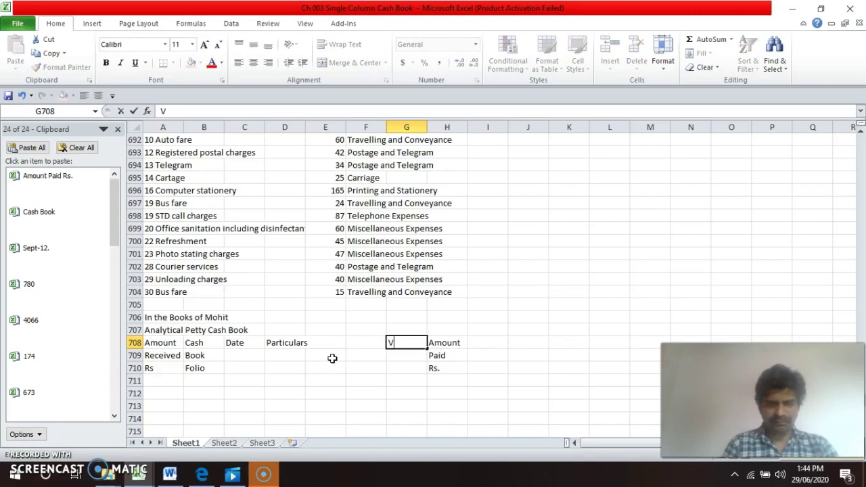
pyautogui.write('oucher')
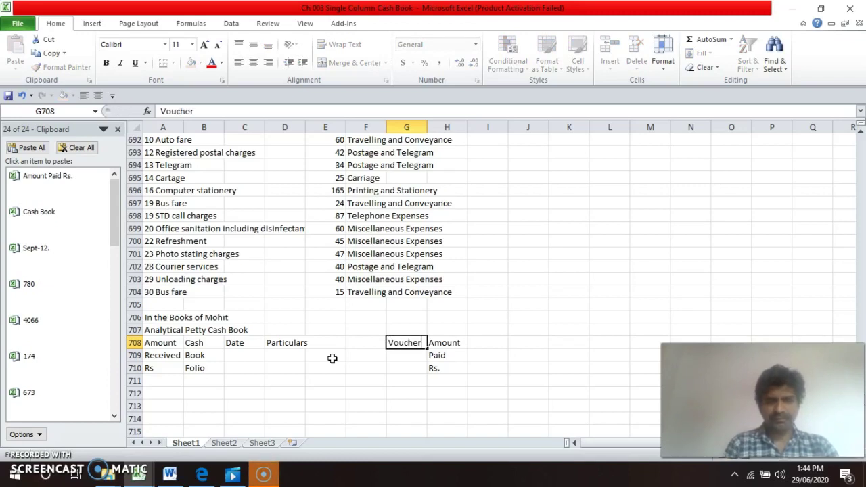
pyautogui.press('Return')
pyautogui.write('No.')
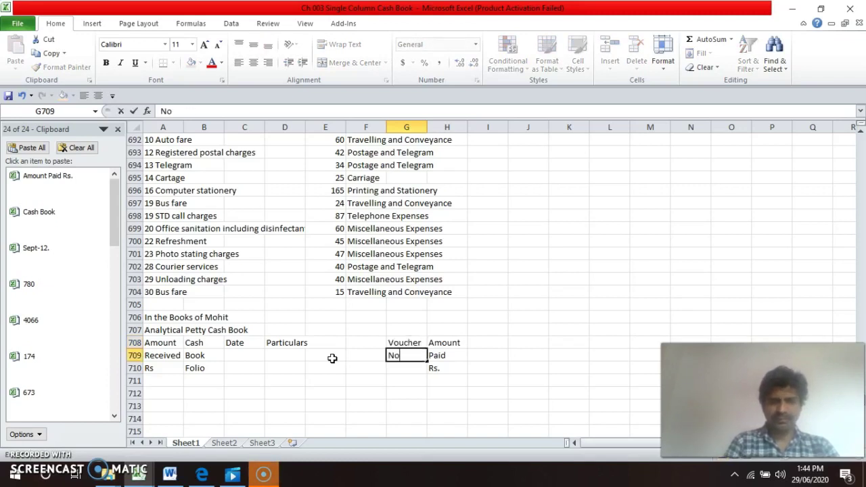
pyautogui.press('Return')
# - Review the expense heads beside the Pr.4 transactions to decide the first analysis column of the petty cash book
pyautogui.press('Up')
pyautogui.press('Up')
pyautogui.press('Up')
pyautogui.press('Up')
pyautogui.press('Up')
pyautogui.press('Up')
pyautogui.press('Up')
pyautogui.press('Up')
pyautogui.press('Up')
pyautogui.press('Up')
pyautogui.press('Up')
pyautogui.press('Up')
pyautogui.press('Up')
pyautogui.press('Up')
pyautogui.press('Up')
pyautogui.press('Up')
pyautogui.press('Up')
pyautogui.press('Up')
pyautogui.press('Up')
pyautogui.press('Up')
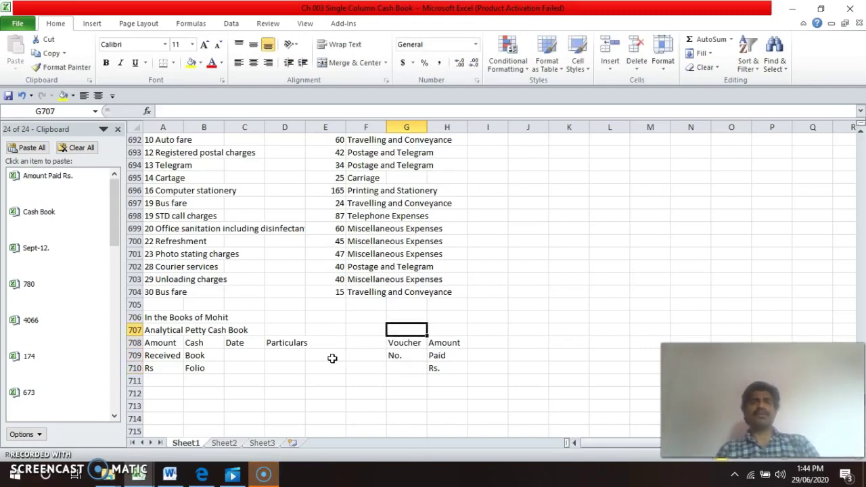
pyautogui.press('Up')
pyautogui.press('Up')
pyautogui.press('Up')
pyautogui.press('Up')
pyautogui.press('Up')
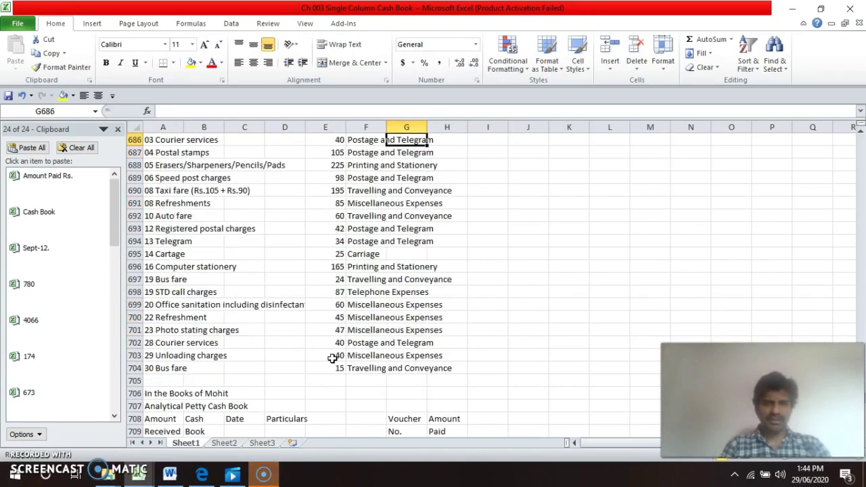
pyautogui.press('Up')
pyautogui.press('Down')
pyautogui.press('Down')
pyautogui.press('Down')
pyautogui.press('Down')
pyautogui.press('Down')
pyautogui.press('Down')
pyautogui.press('Down')
pyautogui.press('Down')
pyautogui.press('Down')
pyautogui.press('Down')
pyautogui.press('Down')
pyautogui.press('Down')
pyautogui.press('Down')
pyautogui.press('Down')
pyautogui.press('Down')
pyautogui.press('Down')
pyautogui.press('Down')
pyautogui.press('Down')
pyautogui.press('Down')
pyautogui.press('Down')
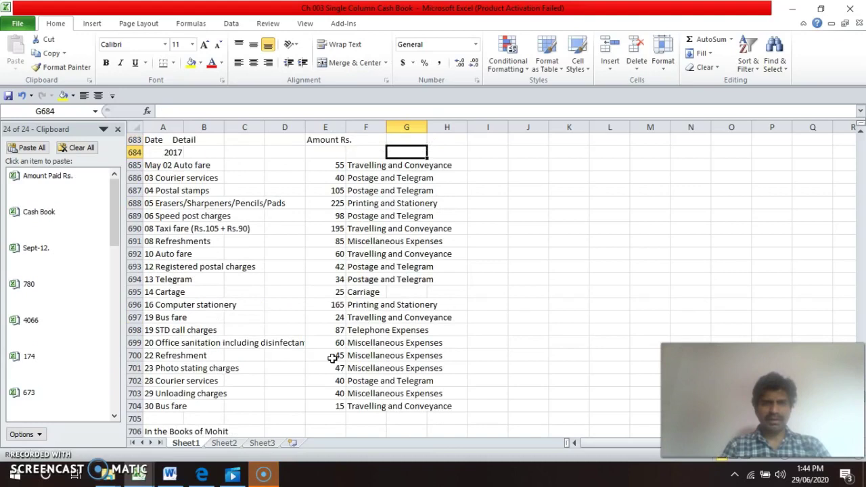
pyautogui.press('Up')
pyautogui.press('Up')
pyautogui.press('Up')
pyautogui.press('Up')
pyautogui.press('Up')
pyautogui.press('Up')
pyautogui.press('Up')
pyautogui.press('Up')
pyautogui.press('Up')
pyautogui.press('Up')
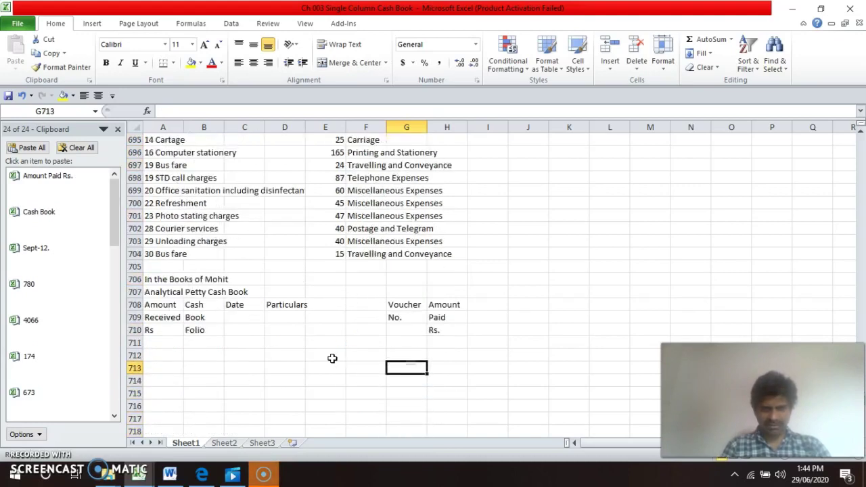
# - Enter the first analysis column heading as "Travelling and" in I708 and "Conveyance" in I709
pyautogui.press('Right')
pyautogui.press('Right')
pyautogui.write('Travelling and')
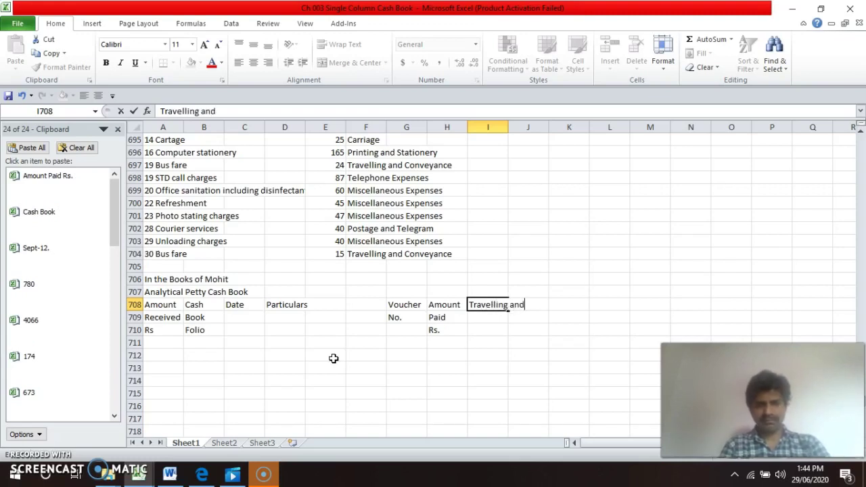
pyautogui.press('Return')
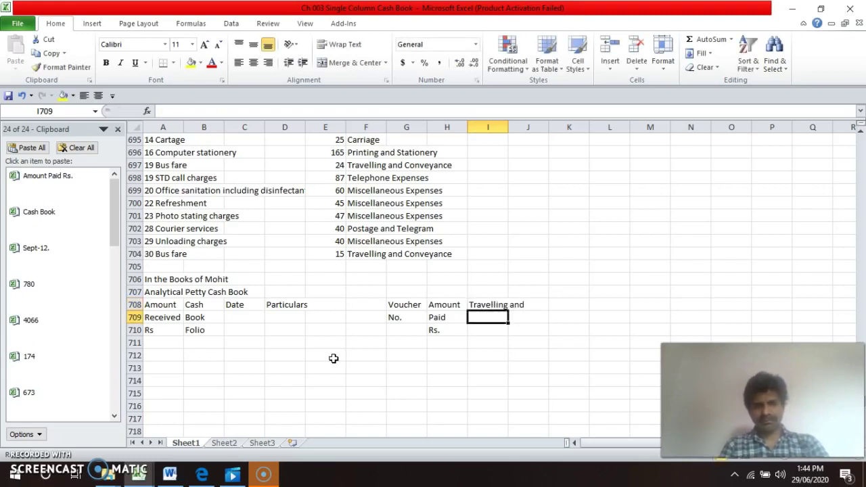
pyautogui.write('Conveyance')
pyautogui.press('Return')
# - Review the expense heads beside the Pr.4 transactions to decide the second analysis column of the petty cash book
pyautogui.press('Up')
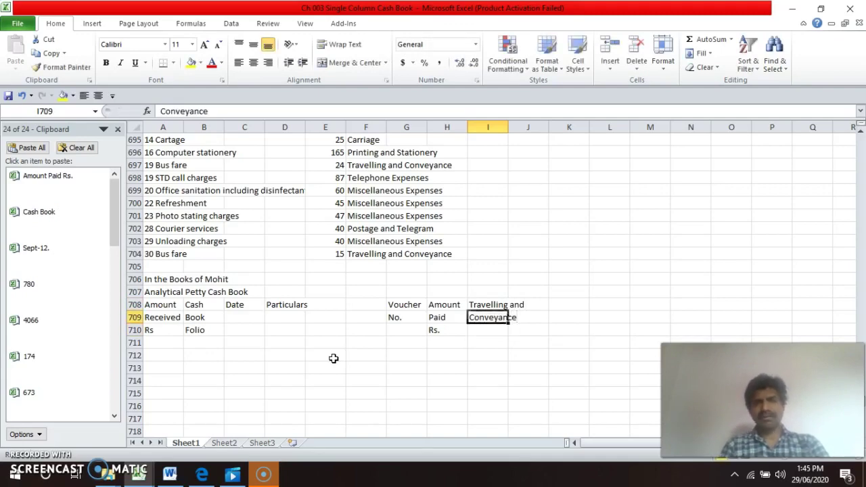
pyautogui.press('Up')
pyautogui.press('Up')
pyautogui.press('Up')
pyautogui.press('Up')
pyautogui.press('Up')
pyautogui.press('Up')
pyautogui.press('Up')
pyautogui.press('Up')
pyautogui.press('Up')
pyautogui.press('Up')
pyautogui.press('Up')
pyautogui.press('Up')
pyautogui.press('Up')
pyautogui.press('Up')
pyautogui.press('Up')
pyautogui.press('Up')
pyautogui.press('Up')
pyautogui.press('Up')
pyautogui.press('Up')
pyautogui.press('Up')
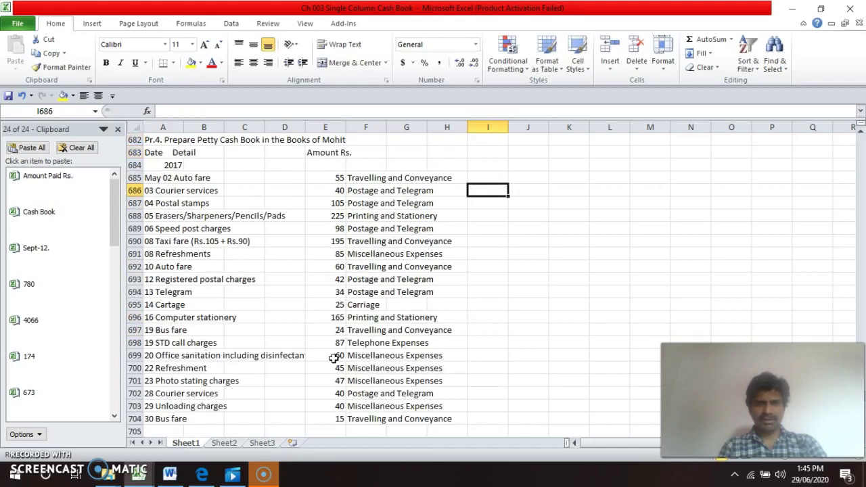
# - Enter the second analysis column heading as "Postage and" in K708 and "Teleggram" in K709
pyautogui.press('Down')
pyautogui.press('Down')
pyautogui.press('Down')
pyautogui.press('Down')
pyautogui.press('Down')
pyautogui.press('Down')
pyautogui.press('Down')
pyautogui.press('Down')
pyautogui.press('Down')
pyautogui.press('Down')
pyautogui.press('Down')
pyautogui.press('Down')
pyautogui.press('Down')
pyautogui.press('Down')
pyautogui.press('Down')
pyautogui.press('Down')
pyautogui.press('Down')
pyautogui.press('Down')
pyautogui.press('Down')
pyautogui.press('Down')
pyautogui.press('Up')
pyautogui.press('Up')
pyautogui.press('Up')
pyautogui.press('Up')
pyautogui.press('Up')
pyautogui.press('Up')
pyautogui.press('Up')
pyautogui.press('Up')
pyautogui.press('Up')
pyautogui.press('Up')
pyautogui.press('Up')
pyautogui.press('Up')
pyautogui.press('Up')
pyautogui.press('Up')
pyautogui.press('Right')
pyautogui.press('Right')
pyautogui.write('Po')
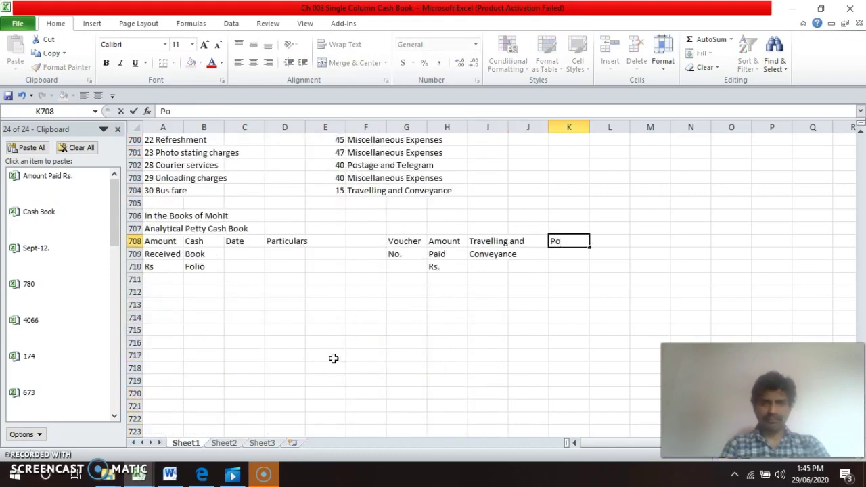
pyautogui.write('stag')
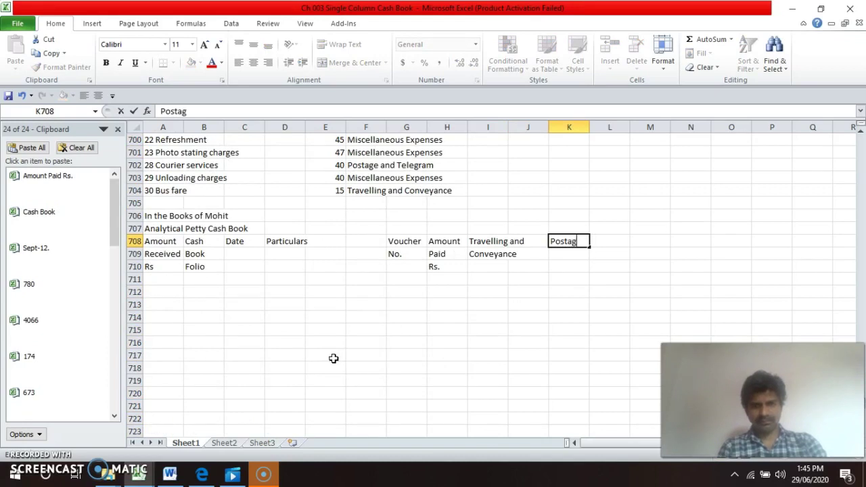
pyautogui.write('e and')
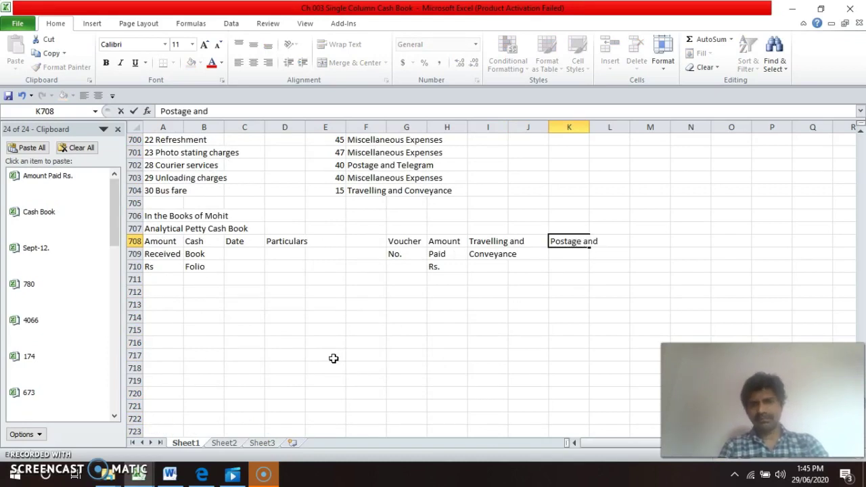
pyautogui.press('Return')
pyautogui.write('Tel')
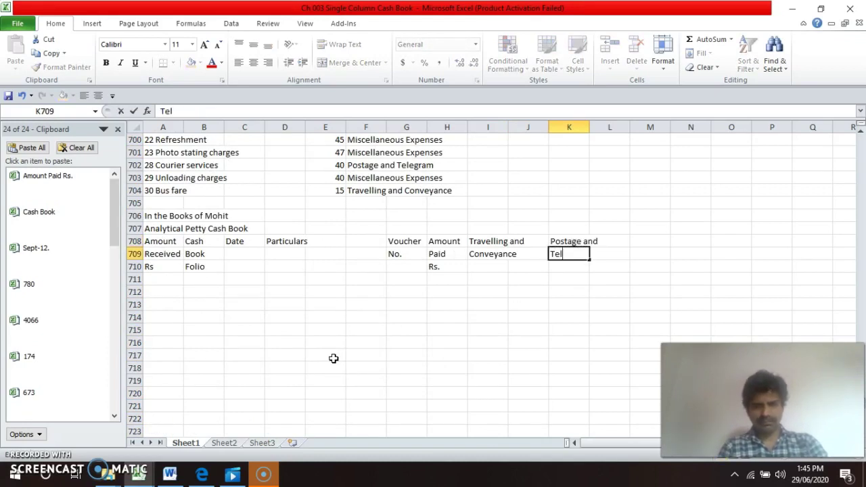
pyautogui.write('eggram')
pyautogui.press('Return')
# - Check the expense heads of the Pr.4 transactions again to find the one for the third analysis column
pyautogui.press('Up')
pyautogui.press('Up')
pyautogui.press('Up')
pyautogui.press('Up')
pyautogui.press('Up')
pyautogui.press('Up')
pyautogui.press('Up')
pyautogui.press('Up')
pyautogui.press('Up')
pyautogui.press('Up')
pyautogui.press('Up')
pyautogui.press('Up')
pyautogui.press('Up')
pyautogui.press('Up')
pyautogui.press('Up')
pyautogui.press('Up')
pyautogui.press('Up')
pyautogui.press('Up')
pyautogui.press('Up')
pyautogui.press('Up')
pyautogui.press('Up')
pyautogui.press('Up')
pyautogui.press('Up')
pyautogui.press('Up')
pyautogui.press('Up')
pyautogui.press('Up')
pyautogui.press('Down')
pyautogui.press('Down')
pyautogui.press('Down')
pyautogui.press('Down')
pyautogui.press('Down')
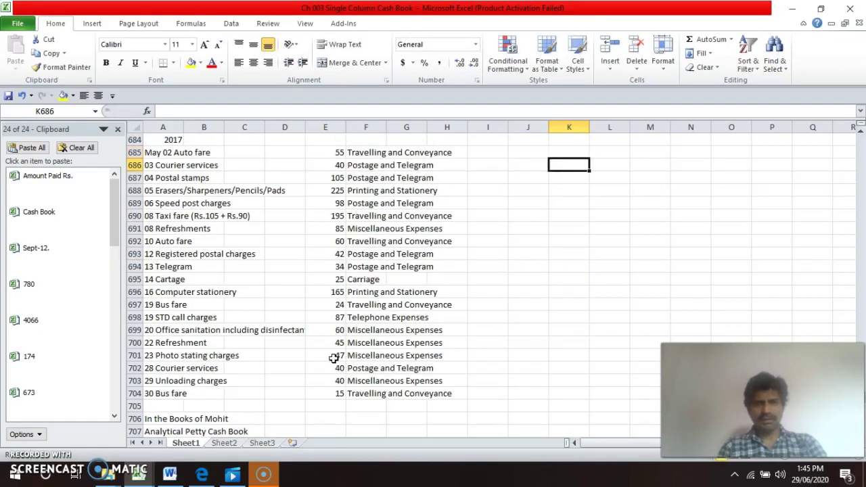
# - Enter the third analysis column heading as "Printing and" in M708 and "Stationery" in M709
pyautogui.press('Down')
pyautogui.press('Down')
pyautogui.press('Down')
pyautogui.press('Down')
pyautogui.press('Down')
pyautogui.press('Down')
pyautogui.press('Down')
pyautogui.press('Down')
pyautogui.press('Down')
pyautogui.press('Down')
pyautogui.press('Down')
pyautogui.press('Down')
pyautogui.press('Down')
pyautogui.press('Down')
pyautogui.press('Down')
pyautogui.press('Down')
pyautogui.press('Down')
pyautogui.press('Down')
pyautogui.press('Down')
pyautogui.press('Down')
pyautogui.press('Up')
pyautogui.press('Up')
pyautogui.press('Up')
pyautogui.press('Up')
pyautogui.press('Up')
pyautogui.press('Up')
pyautogui.press('Up')
pyautogui.press('Up')
pyautogui.press('Up')
pyautogui.press('Up')
pyautogui.press('Up')
pyautogui.press('Up')
pyautogui.press('Up')
pyautogui.press('Right')
pyautogui.press('Right')
pyautogui.press('Down')
pyautogui.write('Printing')
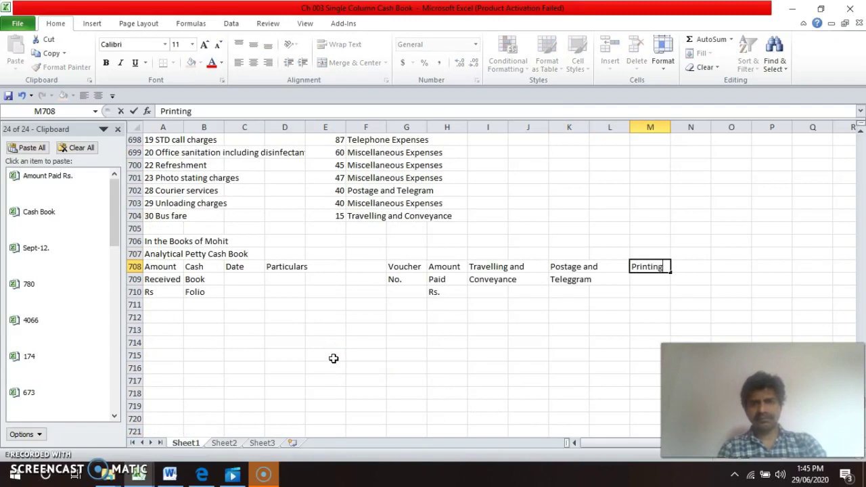
pyautogui.write(' and')
pyautogui.press('Return')
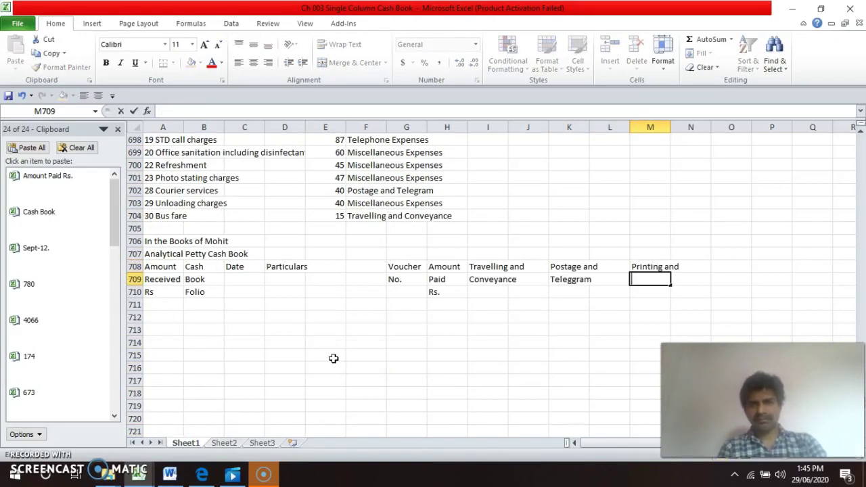
pyautogui.write('Sta')
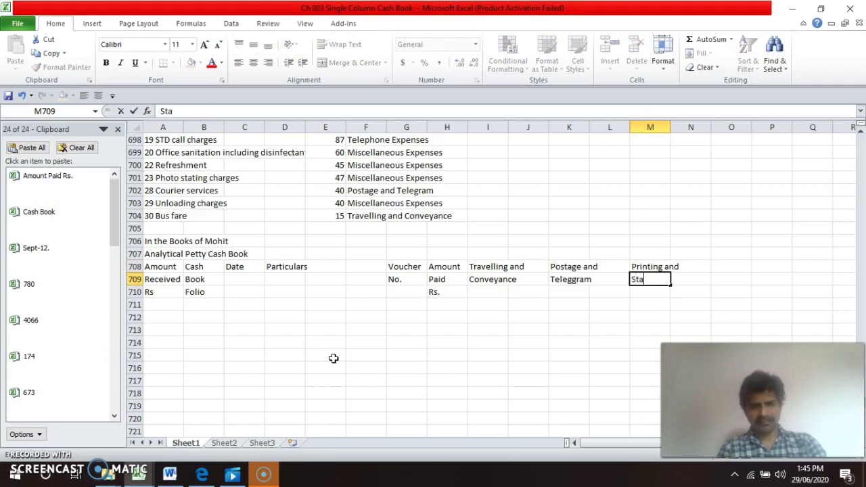
pyautogui.write('ery')
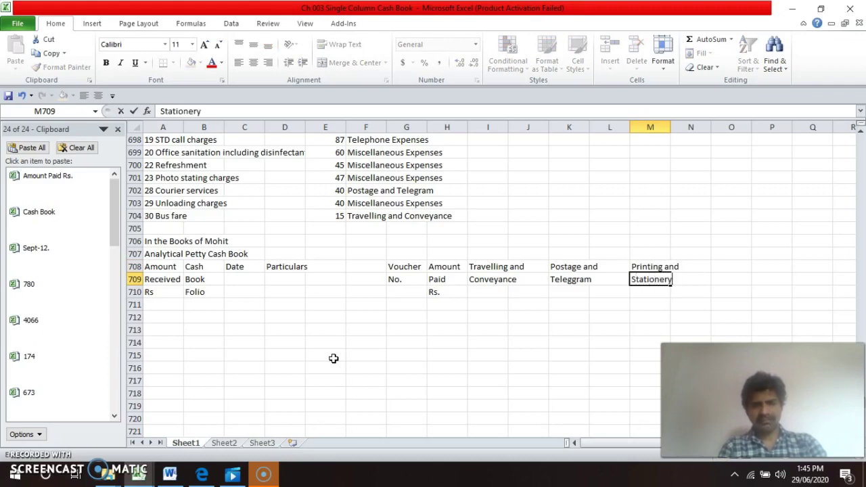
pyautogui.press('Return')
# - Look through the expense heads beside the Pr.4 transactions to find the one for the fourth analysis column
pyautogui.press('Up')
pyautogui.press('Up')
pyautogui.press('Up')
pyautogui.press('Up')
pyautogui.press('Up')
pyautogui.press('Up')
pyautogui.press('Up')
pyautogui.press('Up')
pyautogui.press('Up')
pyautogui.press('Up')
pyautogui.press('Up')
pyautogui.press('Up')
pyautogui.press('Up')
pyautogui.press('Up')
pyautogui.press('Up')
pyautogui.press('Up')
pyautogui.press('Up')
pyautogui.press('Up')
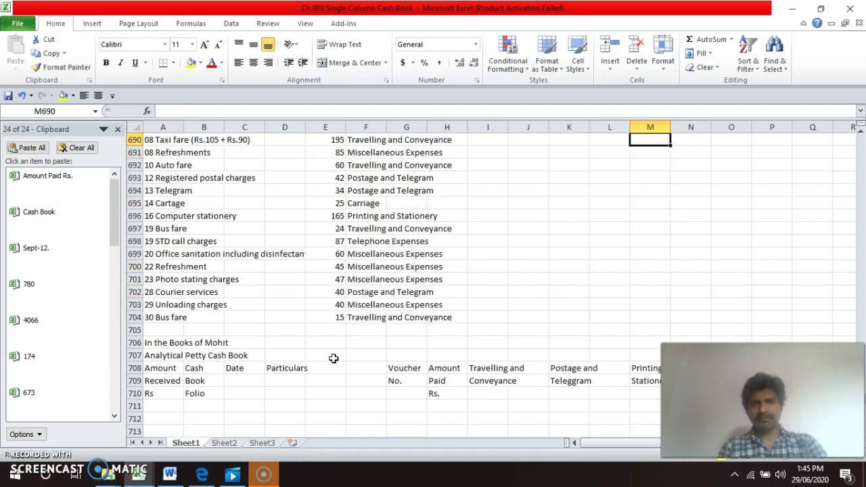
pyautogui.press('Down')
pyautogui.press('Down')
pyautogui.press('Left')
pyautogui.press('Down')
pyautogui.press('Down')
pyautogui.press('Down')
pyautogui.press('Down')
pyautogui.press('Down')
pyautogui.press('Down')
pyautogui.press('Down')
pyautogui.press('Down')
pyautogui.press('Down')
pyautogui.press('Down')
pyautogui.press('Down')
pyautogui.press('Down')
pyautogui.press('Down')
pyautogui.press('Down')
pyautogui.press('Down')
pyautogui.press('Down')
pyautogui.press('Up')
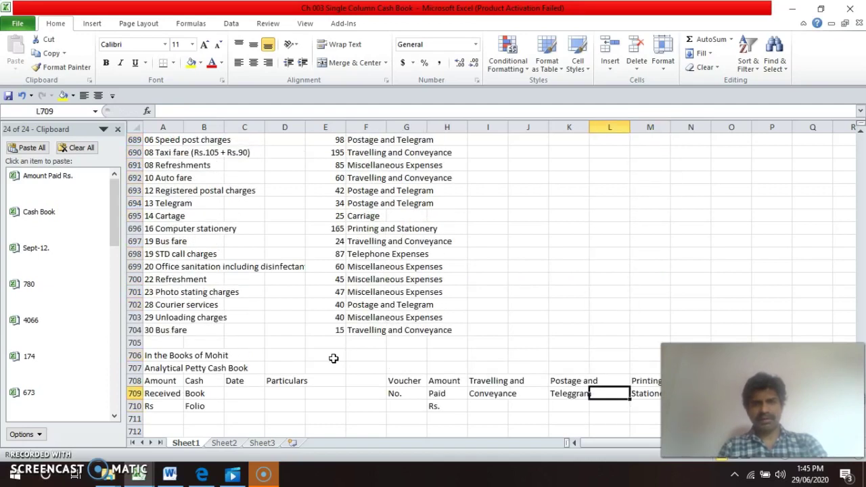
pyautogui.press('Up')
pyautogui.press('Up')
pyautogui.press('Up')
pyautogui.press('Up')
pyautogui.press('Up')
pyautogui.press('Up')
pyautogui.press('Up')
pyautogui.press('Up')
pyautogui.press('Up')
pyautogui.press('Up')
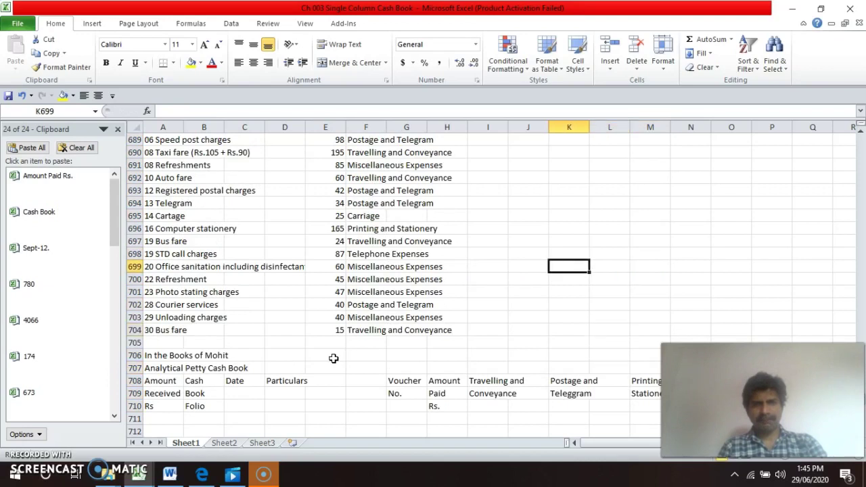
pyautogui.press('Left')
pyautogui.press('Left')
pyautogui.press('Left')
pyautogui.press('Left')
pyautogui.press('Left')
pyautogui.press('Left')
pyautogui.press('Left')
pyautogui.press('Right')
pyautogui.press('Up')
pyautogui.press('Up')
pyautogui.press('Up')
pyautogui.press('Up')
pyautogui.press('Up')
pyautogui.press('Up')
pyautogui.press('Up')
pyautogui.press('Up')
pyautogui.press('Up')
pyautogui.press('Up')
pyautogui.press('Up')
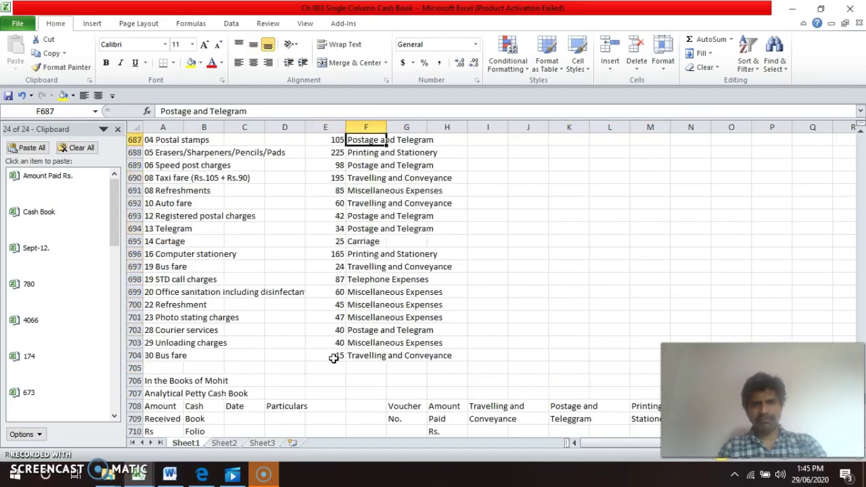
pyautogui.press('Down')
pyautogui.press('Down')
pyautogui.press('Down')
pyautogui.press('Down')
pyautogui.press('Up')
pyautogui.press('Up')
pyautogui.press('Up')
pyautogui.press('Up')
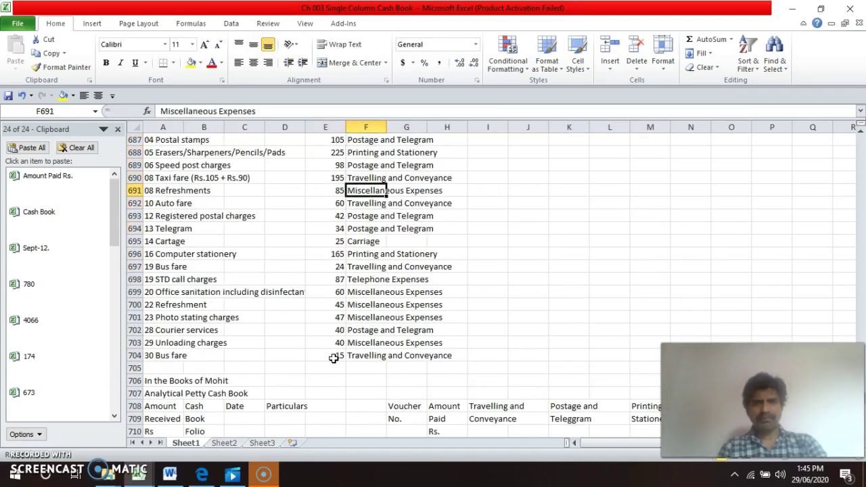
pyautogui.press('Up')
pyautogui.press('Down')
pyautogui.press('Down')
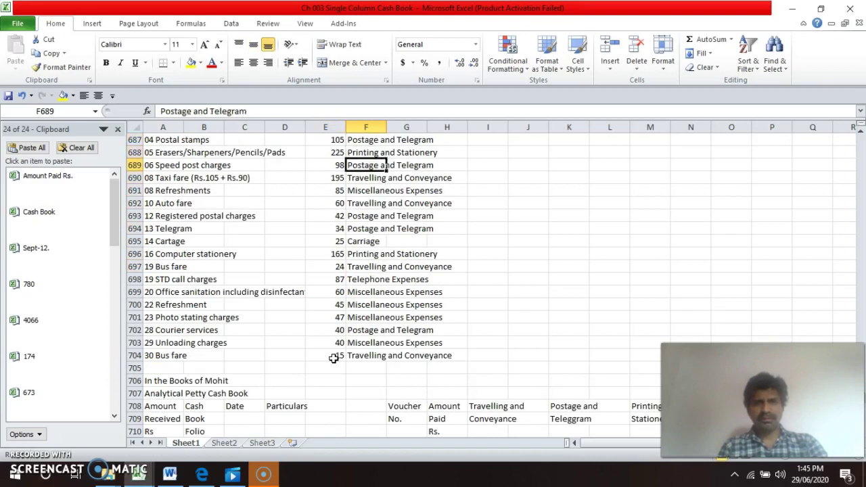
pyautogui.press('Down')
pyautogui.press('Down')
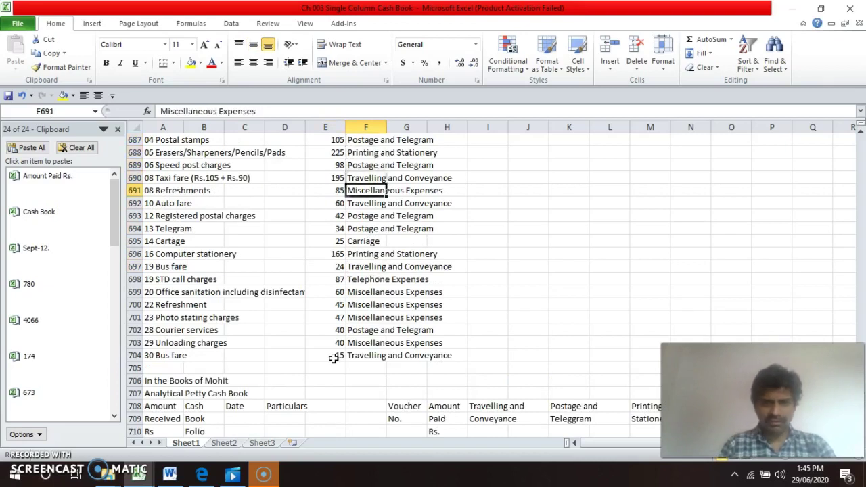
pyautogui.press('Down')
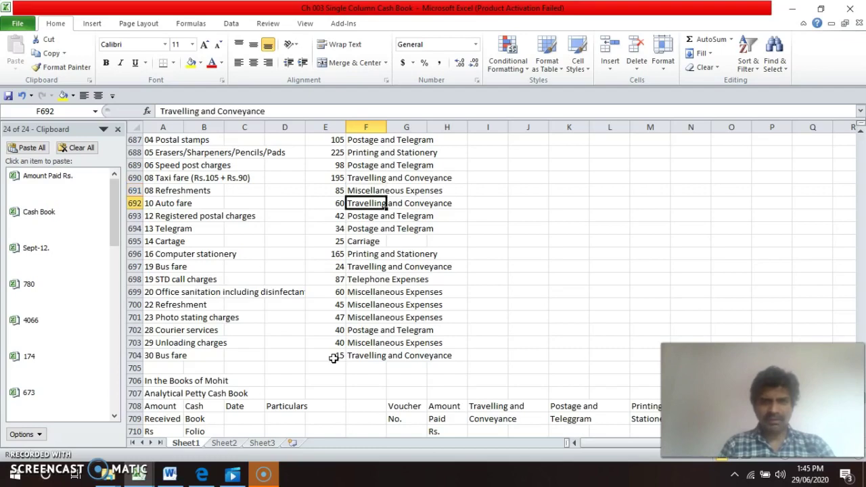
# - Enter the fourth analysis column heading as "Carriage" in O708 of the petty cash book
pyautogui.press('Down')
pyautogui.press('Down')
pyautogui.press('Down')
pyautogui.press('Down')
pyautogui.press('Down')
pyautogui.press('Down')
pyautogui.press('Down')
pyautogui.press('Down')
pyautogui.press('Down')
pyautogui.press('Down')
pyautogui.press('Down')
pyautogui.press('Down')
pyautogui.press('Down')
pyautogui.press('Down')
pyautogui.press('Right')
pyautogui.press('Down')
pyautogui.press('Down')
pyautogui.press('Down')
pyautogui.press('Down')
pyautogui.press('Down')
pyautogui.press('Down')
pyautogui.press('Down')
pyautogui.press('Down')
pyautogui.press('Down')
pyautogui.press('Down')
pyautogui.press('Down')
pyautogui.press('Down')
pyautogui.press('Down')
pyautogui.press('Down')
pyautogui.press('Down')
pyautogui.press('Down')
pyautogui.press('Up')
pyautogui.press('Up')
pyautogui.press('Up')
pyautogui.press('Up')
pyautogui.press('Up')
pyautogui.press('Up')
pyautogui.press('Up')
pyautogui.press('Up')
pyautogui.press('Up')
pyautogui.press('Up')
pyautogui.press('Up')
pyautogui.press('Up')
pyautogui.press('Up')
pyautogui.press('Up')
pyautogui.press('Right')
pyautogui.press('Right')
pyautogui.press('Right')
pyautogui.press('Right')
pyautogui.press('Right')
pyautogui.press('Right')
pyautogui.press('Right')
pyautogui.press('Right')
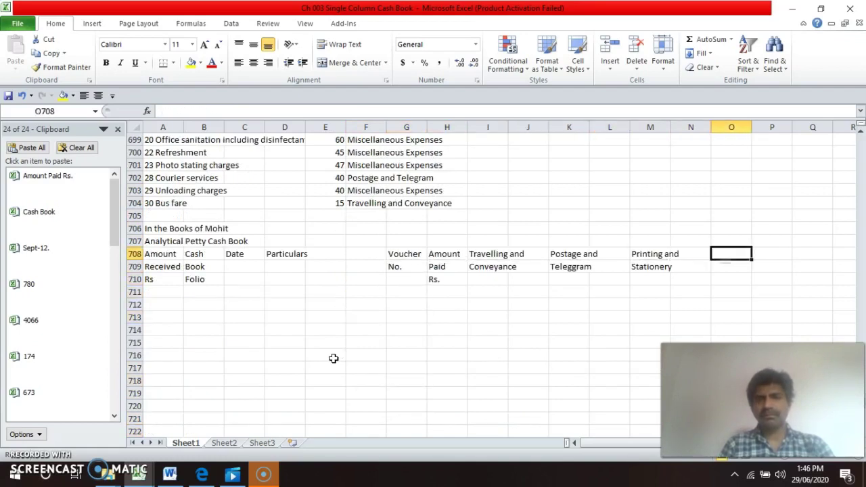
pyautogui.write('Carriage')
pyautogui.press('Return')
# - Look through the expense heads beside the Pr.4 transactions to find the one for the fifth analysis column
pyautogui.press('Up')
pyautogui.press('Up')
pyautogui.press('Up')
pyautogui.press('Up')
pyautogui.press('Up')
pyautogui.press('Up')
pyautogui.press('Up')
pyautogui.press('Up')
pyautogui.press('Up')
pyautogui.press('Up')
pyautogui.press('Up')
pyautogui.press('Up')
pyautogui.press('Up')
pyautogui.press('Up')
pyautogui.press('Up')
pyautogui.press('Up')
pyautogui.press('Up')
pyautogui.press('Up')
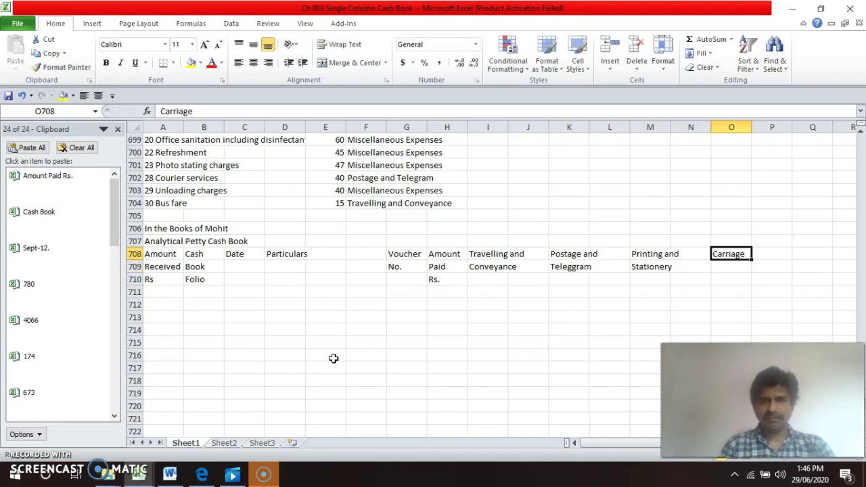
pyautogui.press('Left')
pyautogui.press('Left')
pyautogui.press('Left')
pyautogui.press('Left')
pyautogui.press('Left')
pyautogui.press('Left')
pyautogui.press('Left')
pyautogui.press('Left')
pyautogui.press('Down')
pyautogui.press('Down')
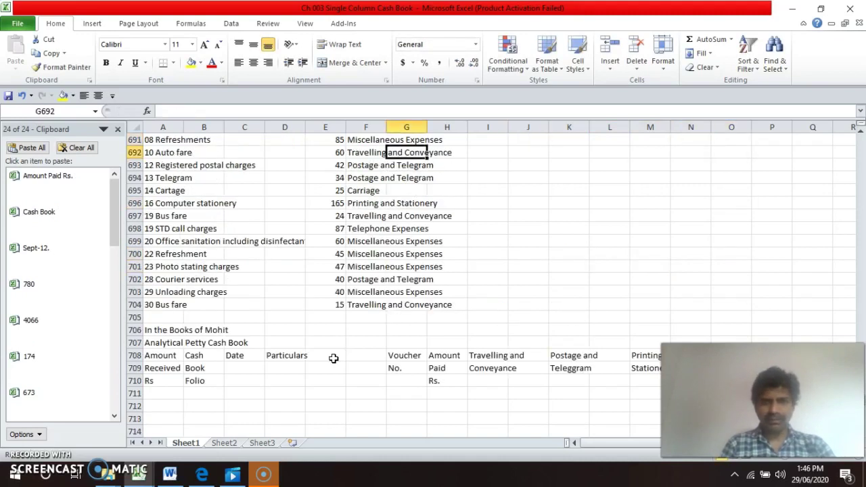
pyautogui.press('Down')
pyautogui.press('Down')
pyautogui.press('Down')
pyautogui.press('Down')
pyautogui.press('Down')
pyautogui.press('Down')
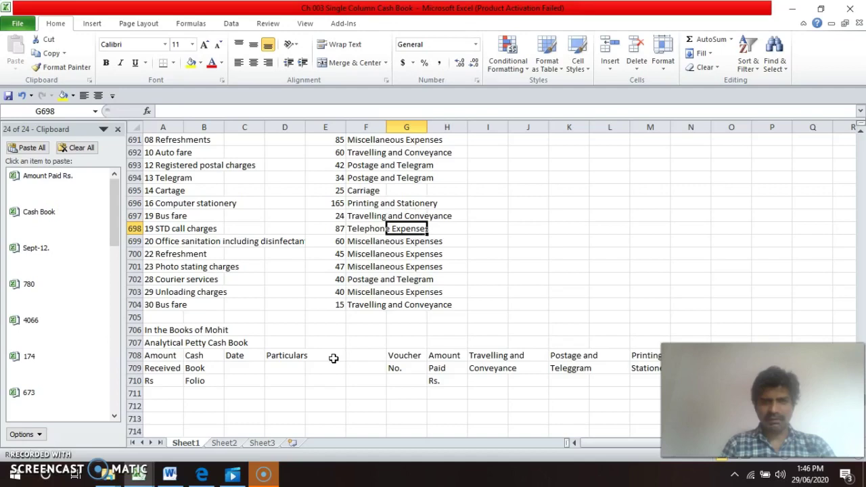
# - Enter the fifth analysis column heading as "Telephone" in P708 and "Expenses" in P709
pyautogui.press('Down')
pyautogui.press('Down')
pyautogui.press('Down')
pyautogui.press('Down')
pyautogui.press('Down')
pyautogui.press('Down')
pyautogui.press('Down')
pyautogui.press('Down')
pyautogui.press('Down')
pyautogui.press('Down')
pyautogui.press('Down')
pyautogui.press('Down')
pyautogui.press('Down')
pyautogui.press('Down')
pyautogui.press('Down')
pyautogui.press('Down')
pyautogui.press('Down')
pyautogui.press('Down')
pyautogui.press('Down')
pyautogui.press('Down')
pyautogui.press('Up')
pyautogui.press('Up')
pyautogui.press('Up')
pyautogui.press('Up')
pyautogui.press('Up')
pyautogui.press('Up')
pyautogui.press('Up')
pyautogui.press('Up')
pyautogui.press('Up')
pyautogui.press('Up')
pyautogui.press('Up')
pyautogui.press('Up')
pyautogui.press('Up')
pyautogui.press('Up')
pyautogui.press('Up')
pyautogui.press('Up')
pyautogui.press('Up')
pyautogui.press('Up')
pyautogui.press('Up')
pyautogui.press('Up')
pyautogui.press('Right')
pyautogui.press('Right')
pyautogui.press('Right')
pyautogui.press('Right')
pyautogui.press('Right')
pyautogui.press('Right')
pyautogui.press('Right')
pyautogui.press('Right')
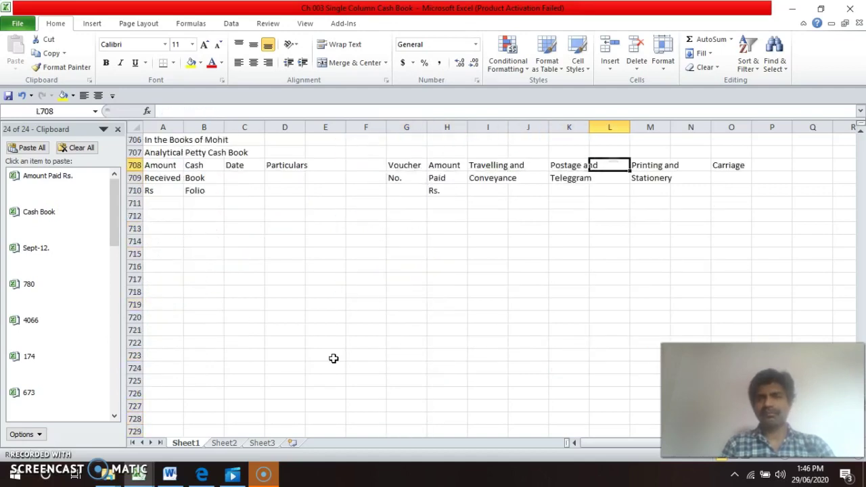
pyautogui.press('Right')
pyautogui.write('R')
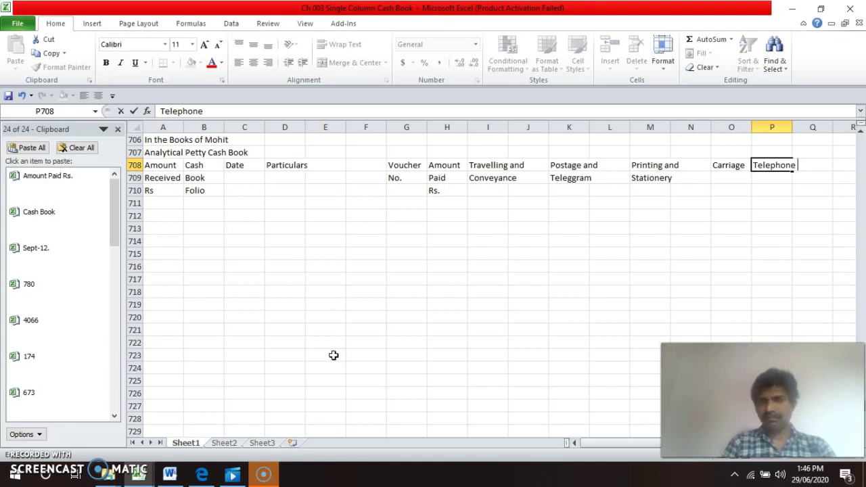
pyautogui.press('Return')
pyautogui.write('Exp')
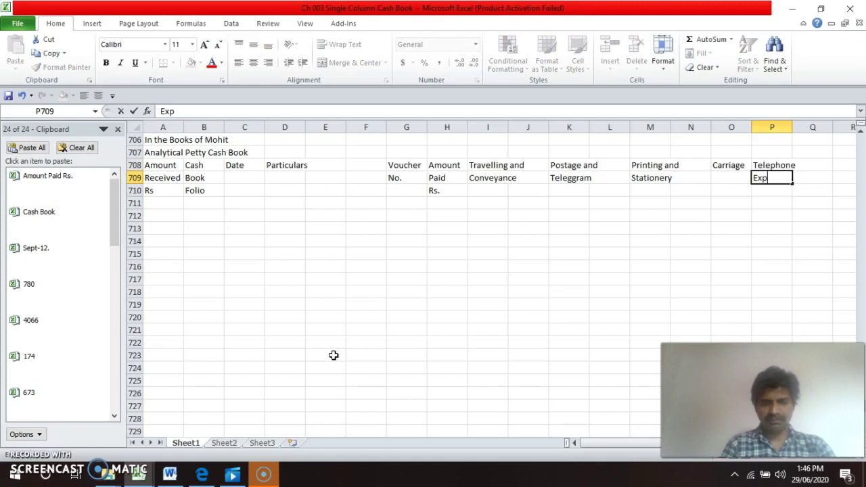
pyautogui.write('enses')
pyautogui.press('Return')
# - Look through the Pr.4 transactions and their expense heads to find the one for the sixth analysis column
pyautogui.press('Up')
pyautogui.press('Up')
pyautogui.press('Up')
pyautogui.press('Up')
pyautogui.press('Up')
pyautogui.press('Up')
pyautogui.press('Up')
pyautogui.press('Up')
pyautogui.press('Up')
pyautogui.press('Up')
pyautogui.press('Up')
pyautogui.press('Up')
pyautogui.press('Up')
pyautogui.press('Up')
pyautogui.press('Up')
pyautogui.press('Up')
pyautogui.press('Up')
pyautogui.press('Up')
pyautogui.press('Down')
pyautogui.press('Left')
pyautogui.press('Left')
pyautogui.press('Left')
pyautogui.press('Left')
pyautogui.press('Left')
pyautogui.press('Left')
pyautogui.press('Left')
pyautogui.press('Left')
pyautogui.press('Left')
pyautogui.press('Left')
pyautogui.press('Left')
pyautogui.press('Left')
pyautogui.press('Left')
pyautogui.press('Left')
pyautogui.press('Left')
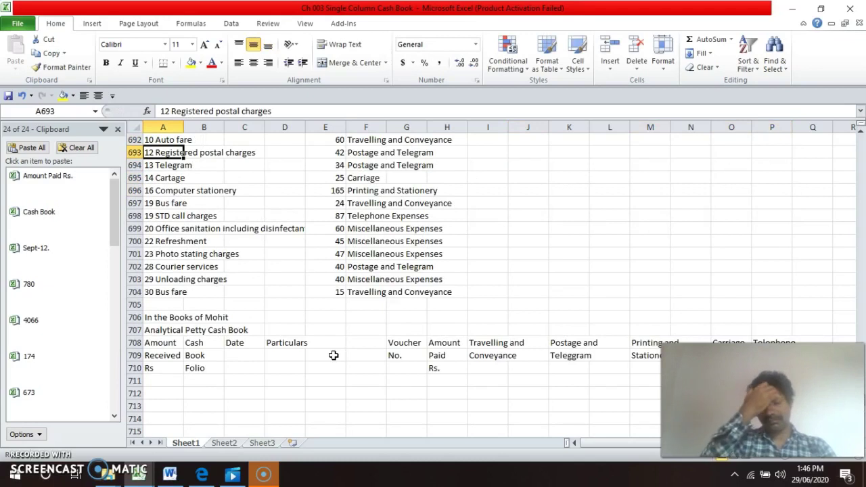
pyautogui.press('Down')
pyautogui.press('Down')
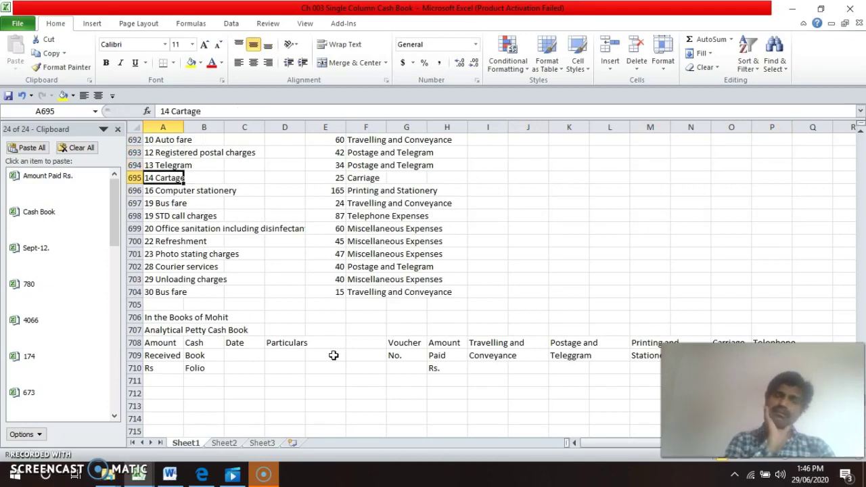
pyautogui.press('Down')
pyautogui.press('Up')
pyautogui.press('Up')
pyautogui.press('Up')
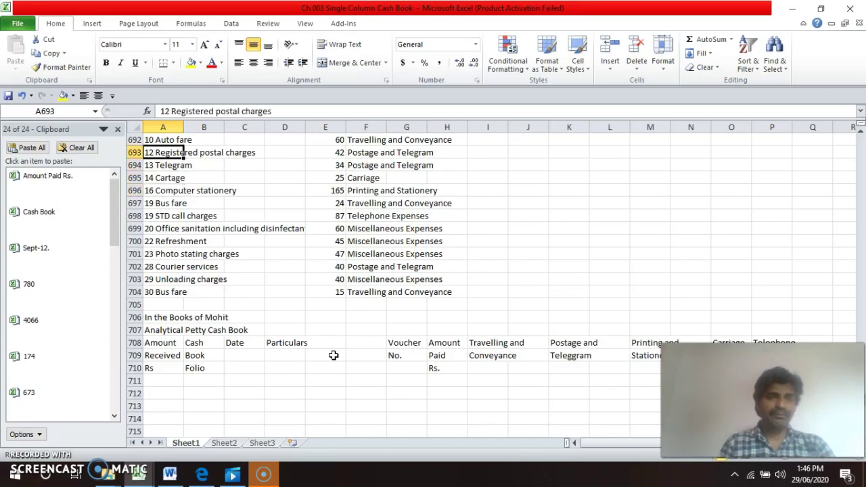
pyautogui.press('Down')
pyautogui.press('Down')
pyautogui.press('Down')
pyautogui.press('Down')
pyautogui.press('Down')
pyautogui.press('Down')
pyautogui.press('Down')
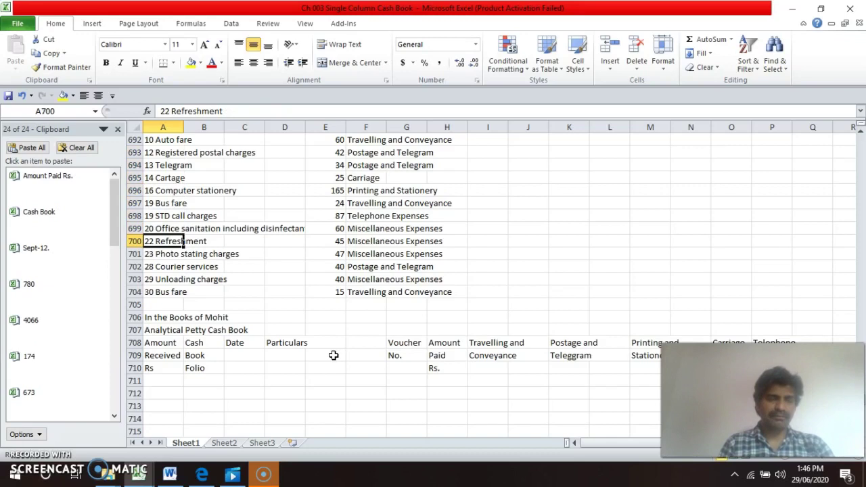
pyautogui.press('Up')
pyautogui.press('Up')
pyautogui.press('Up')
pyautogui.press('Up')
pyautogui.press('Up')
pyautogui.press('Up')
pyautogui.press('Up')
pyautogui.press('Up')
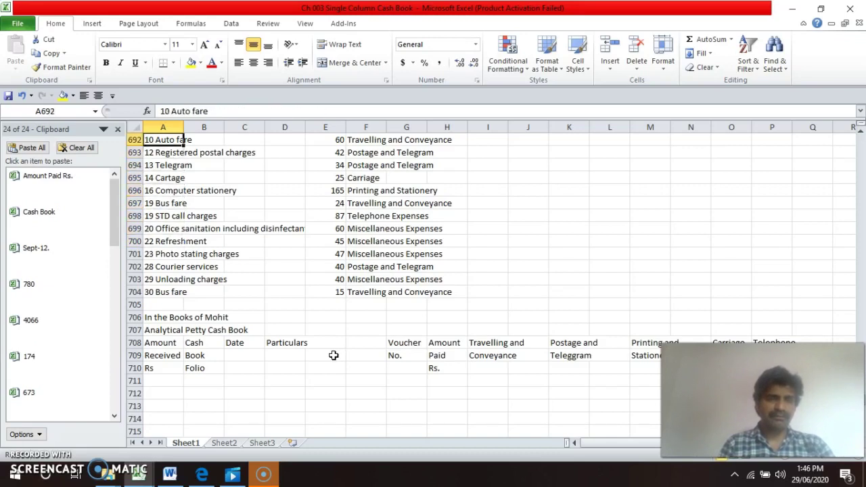
pyautogui.press('Down')
pyautogui.press('Down')
pyautogui.press('Down')
pyautogui.press('Down')
pyautogui.press('Down')
pyautogui.press('Down')
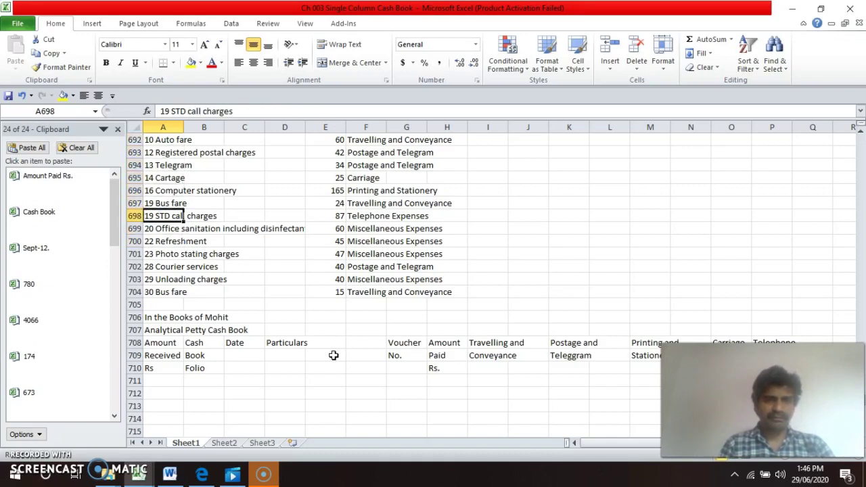
pyautogui.press('Down')
pyautogui.press('Right')
pyautogui.press('Right')
pyautogui.press('Right')
pyautogui.press('Right')
pyautogui.press('Right')
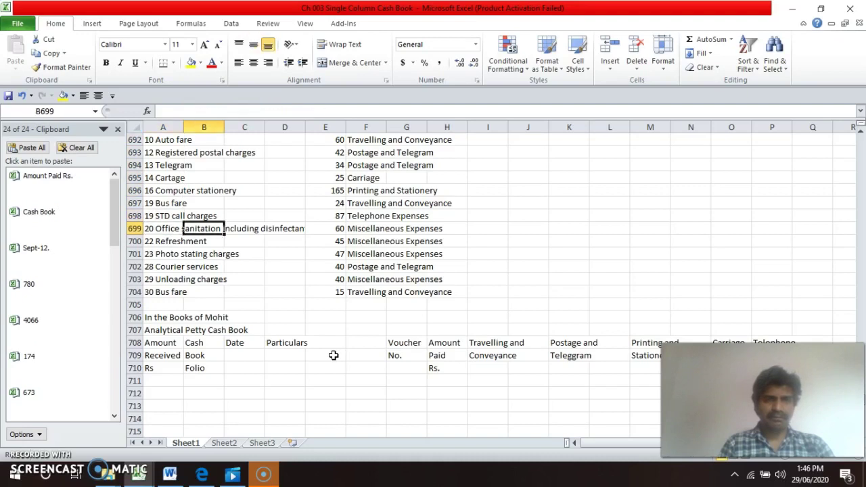
pyautogui.press('Down')
pyautogui.press('Up')
pyautogui.press('Down')
pyautogui.press('Down')
pyautogui.press('Down')
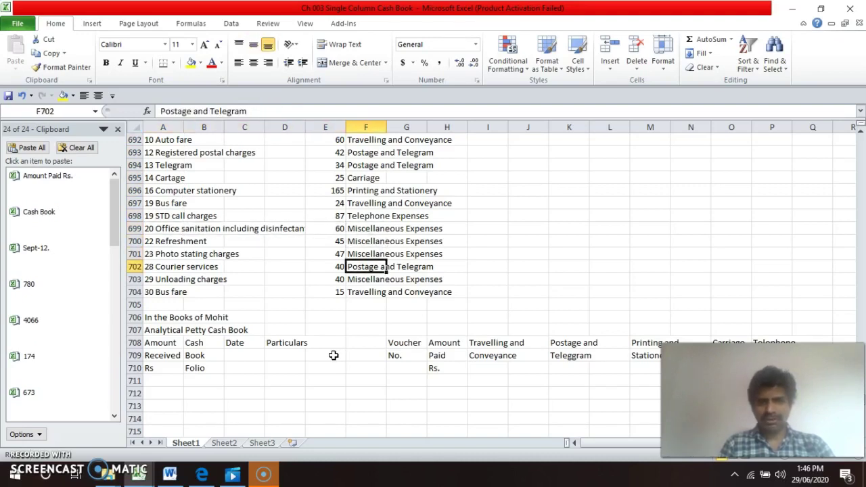
pyautogui.press('Down')
pyautogui.press('Down')
pyautogui.press('Up')
# - Enter the sixth analysis column heading as "Miscellaneous" in R708 and "Expenses" in R709 of the petty cash book
pyautogui.press('Right')
pyautogui.press('Right')
pyautogui.press('Right')
pyautogui.press('Right')
pyautogui.press('Right')
pyautogui.press('Right')
pyautogui.press('Right')
pyautogui.press('Right')
pyautogui.press('Right')
pyautogui.press('Right')
pyautogui.press('Right')
pyautogui.press('Right')
pyautogui.press('Right')
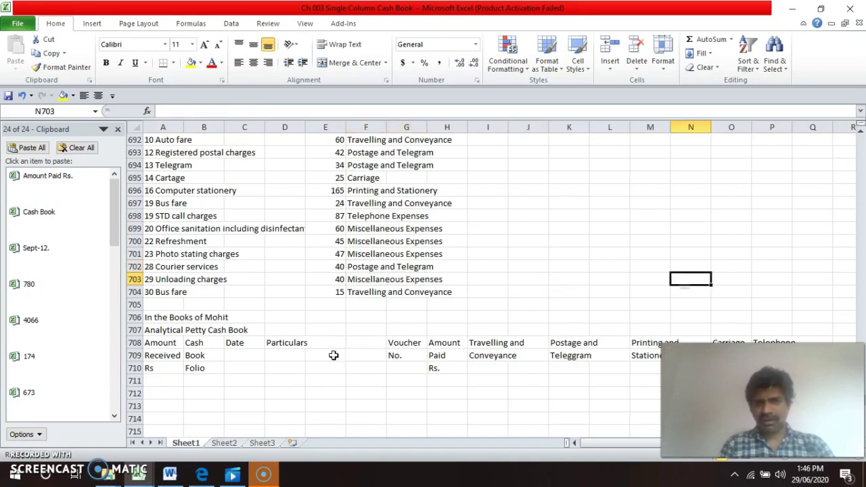
pyautogui.press('Down')
pyautogui.press('Down')
pyautogui.press('Down')
pyautogui.press('Down')
pyautogui.press('Left')
pyautogui.press('Down')
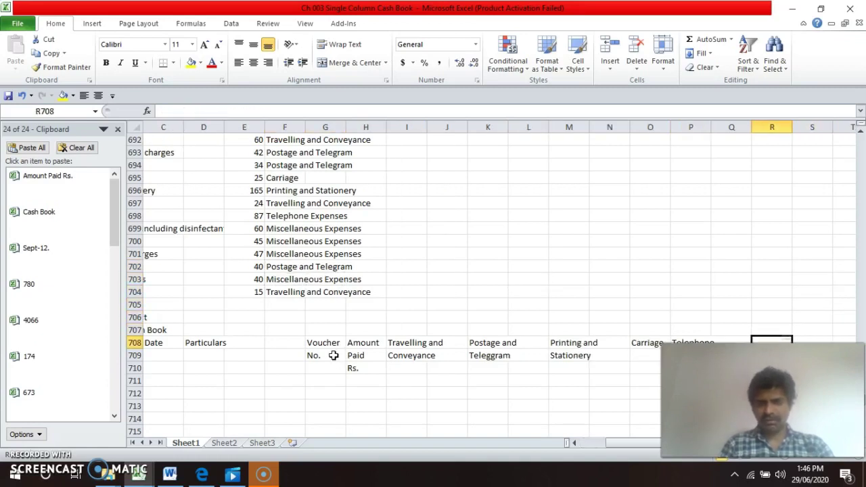
pyautogui.write('Miscellaneous')
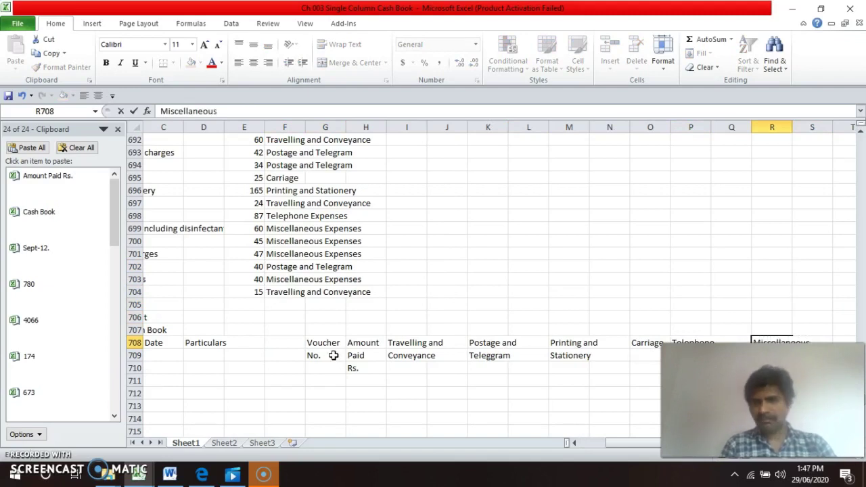
pyautogui.press('Return')
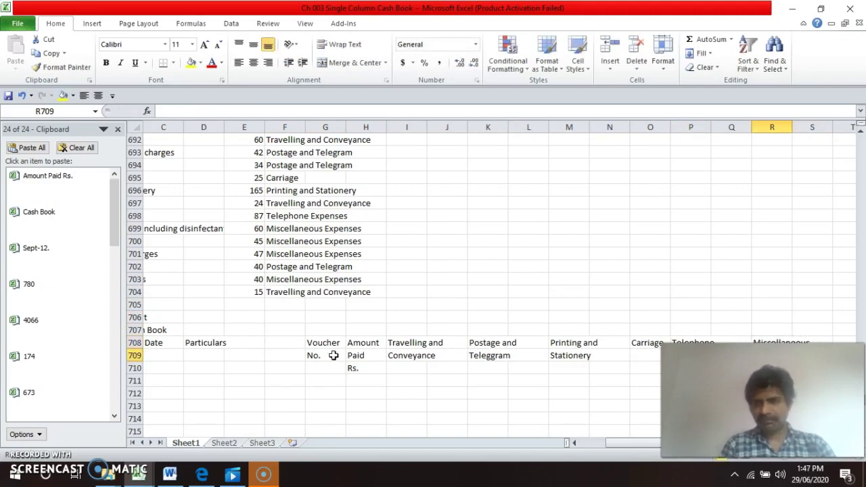
pyautogui.press('Down')
pyautogui.press('Down')
pyautogui.press('Down')
pyautogui.press('Down')
pyautogui.press('Down')
pyautogui.press('Down')
pyautogui.press('Down')
pyautogui.press('Down')
pyautogui.press('Up')
pyautogui.press('Up')
pyautogui.press('Up')
pyautogui.press('Up')
pyautogui.press('Up')
pyautogui.press('Up')
pyautogui.press('Up')
pyautogui.press('Up')
pyautogui.press('Up')
pyautogui.press('Up')
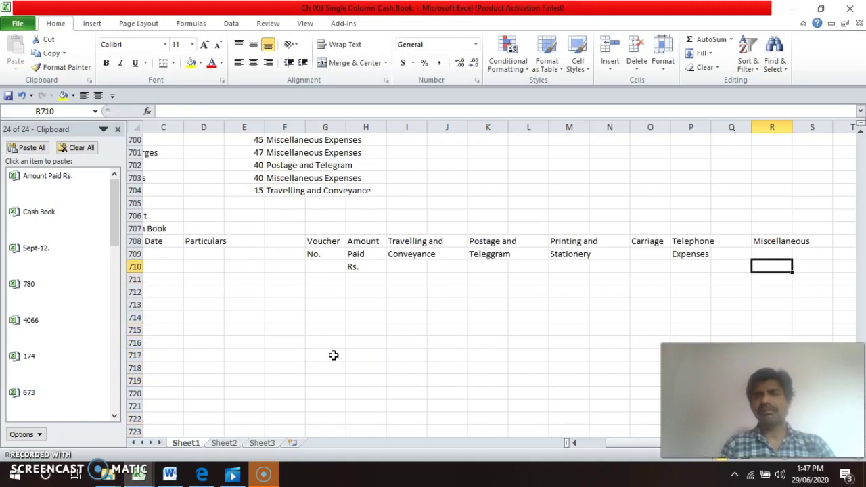
pyautogui.write('Ex')
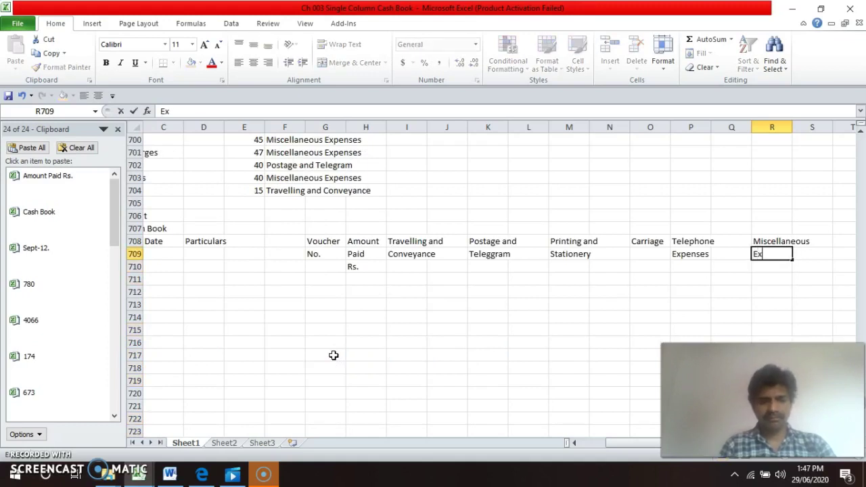
pyautogui.press('Return')
# - Merge and center the "In the Books of" title across A706:S706, above the petty cash book headings
pyautogui.press('Left')
pyautogui.press('Left')
pyautogui.press('Left')
pyautogui.press('Left')
pyautogui.press('Left')
pyautogui.press('Left')
pyautogui.press('Left')
pyautogui.press('Left')
pyautogui.press('Left')
pyautogui.press('Left')
pyautogui.press('Left')
pyautogui.press('Left')
pyautogui.press('Left')
pyautogui.press('Left')
pyautogui.press('Left')
pyautogui.press('Left')
pyautogui.press('Left')
pyautogui.press('Up')
pyautogui.press('Up')
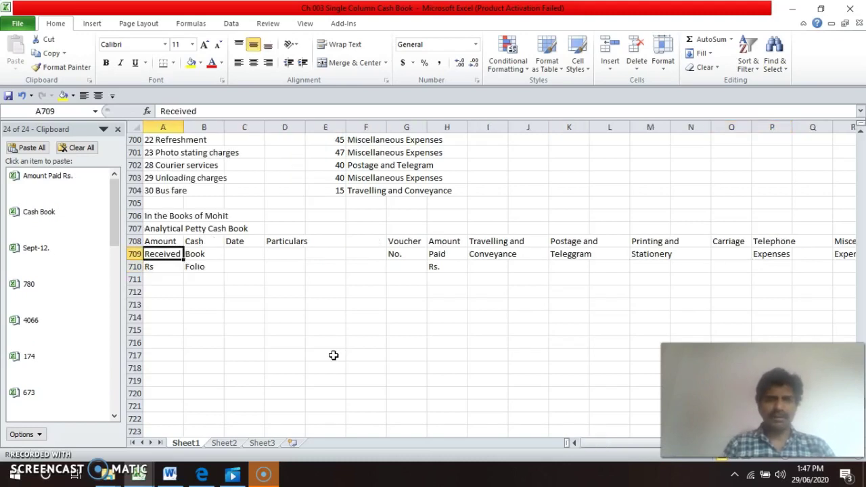
pyautogui.press('Up')
pyautogui.press('Up')
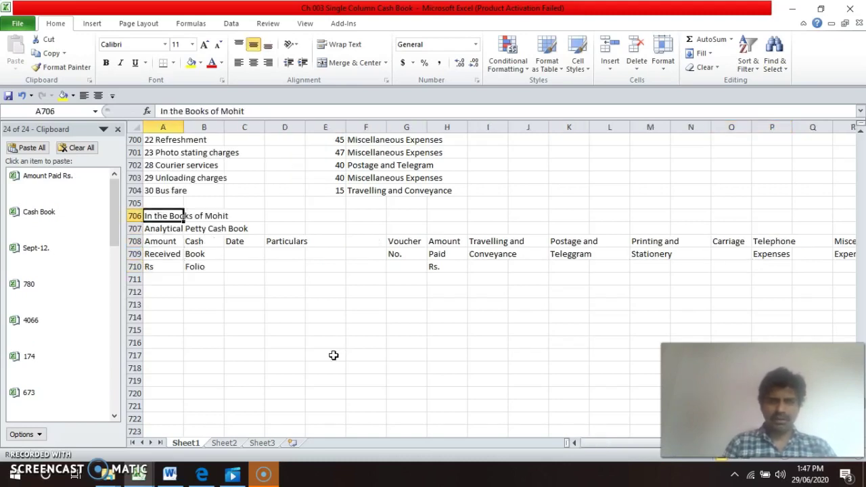
pyautogui.hotkey('shift', 'Right')
pyautogui.hotkey('shift', 'Right')
pyautogui.hotkey('shift', 'Right')
pyautogui.hotkey('shift', 'Right')
pyautogui.hotkey('shift', 'Right')
pyautogui.hotkey('shift', 'Right')
pyautogui.hotkey('shift', 'Right')
pyautogui.hotkey('shift', 'Right')
pyautogui.hotkey('shift', 'Right')
pyautogui.hotkey('shift', 'Right')
pyautogui.hotkey('shift', 'Right')
pyautogui.hotkey('shift', 'Right')
pyautogui.hotkey('shift', 'Right')
pyautogui.hotkey('shift', 'Right')
pyautogui.hotkey('shift', 'Right')
pyautogui.hotkey('shift', 'Right')
pyautogui.hotkey('shift', 'Right')
pyautogui.hotkey('shift', 'Right')
pyautogui.hotkey('shift', 'Right')
pyautogui.hotkey('shift', 'Right')
pyautogui.hotkey('shift', 'Left')
pyautogui.hotkey('shift', 'Left')
pyautogui.hotkey('shift', 'Left')
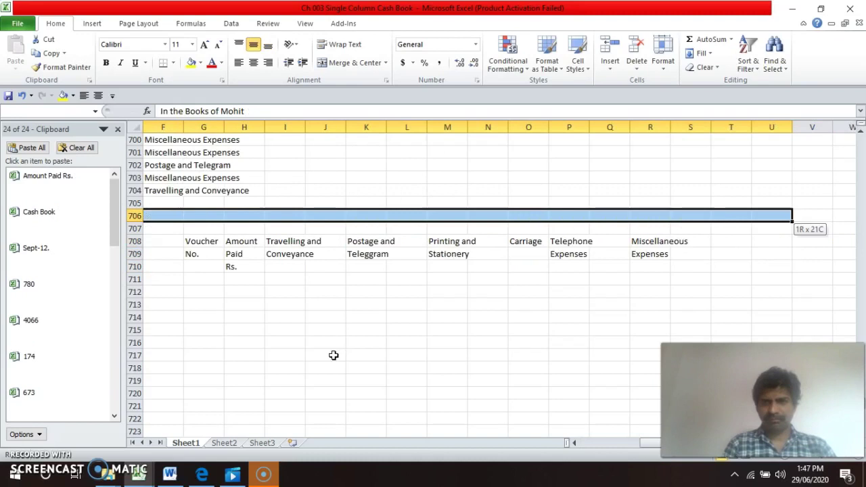
pyautogui.click(350, 63)
# - Merge and center the "Analytical Petty Cash Book" title across A707:S707
pyautogui.press('Down')
pyautogui.hotkey('shift', 'Right')
pyautogui.hotkey('shift', 'Right')
pyautogui.hotkey('shift', 'Right')
pyautogui.hotkey('shift', 'Right')
pyautogui.hotkey('shift', 'Right')
pyautogui.hotkey('shift', 'Right')
pyautogui.hotkey('shift', 'Right')
pyautogui.hotkey('shift', 'Right')
pyautogui.hotkey('shift', 'Right')
pyautogui.hotkey('shift', 'Right')
pyautogui.hotkey('shift', 'Right')
pyautogui.hotkey('shift', 'Right')
pyautogui.hotkey('shift', 'Right')
pyautogui.hotkey('shift', 'Right')
pyautogui.hotkey('shift', 'Right')
pyautogui.hotkey('shift', 'Right')
pyautogui.hotkey('shift', 'Right')
pyautogui.hotkey('shift', 'Right')
pyautogui.hotkey('shift', 'Right')
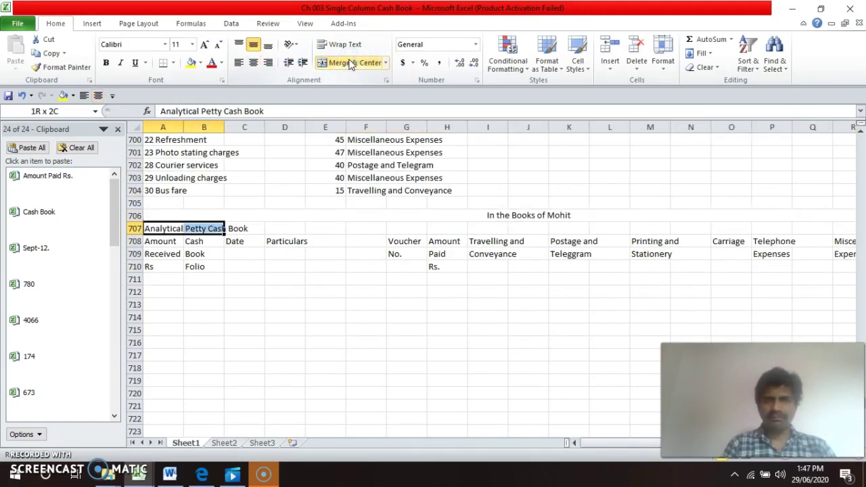
pyautogui.hotkey('shift', 'Left')
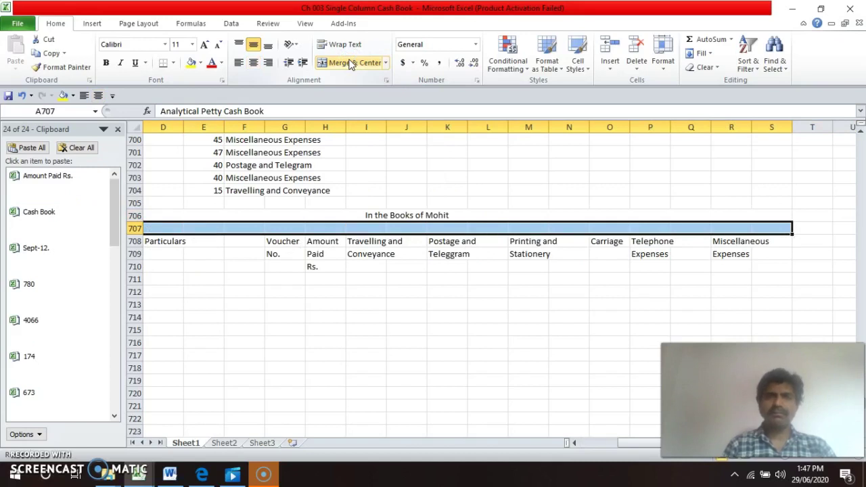
pyautogui.click(350, 62)
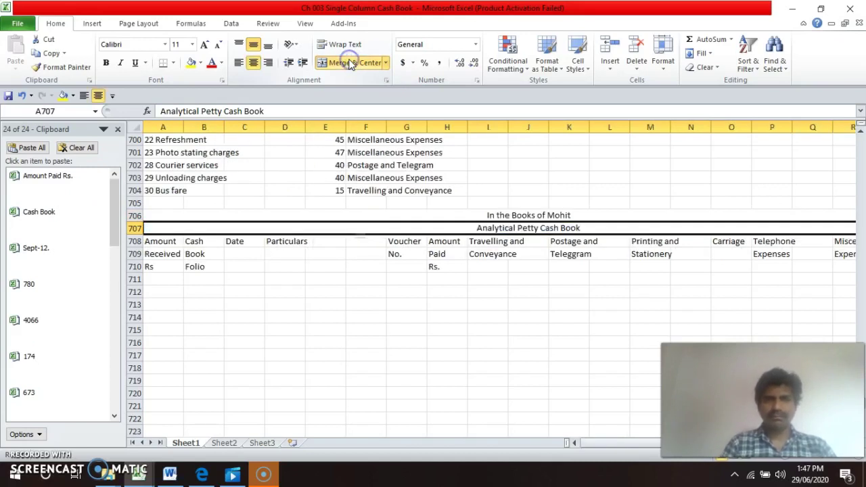
# - Apply a medium-thick solid outline border around the petty cash book from A708 through column S, including the blank rows above the next problem
pyautogui.press('Down')
pyautogui.hotkey('shift', 'Right')
pyautogui.hotkey('shift', 'Right')
pyautogui.hotkey('shift', 'Right')
pyautogui.hotkey('shift', 'Right')
pyautogui.hotkey('shift', 'Right')
pyautogui.hotkey('shift', 'Right')
pyautogui.hotkey('shift', 'Right')
pyautogui.hotkey('shift', 'Right')
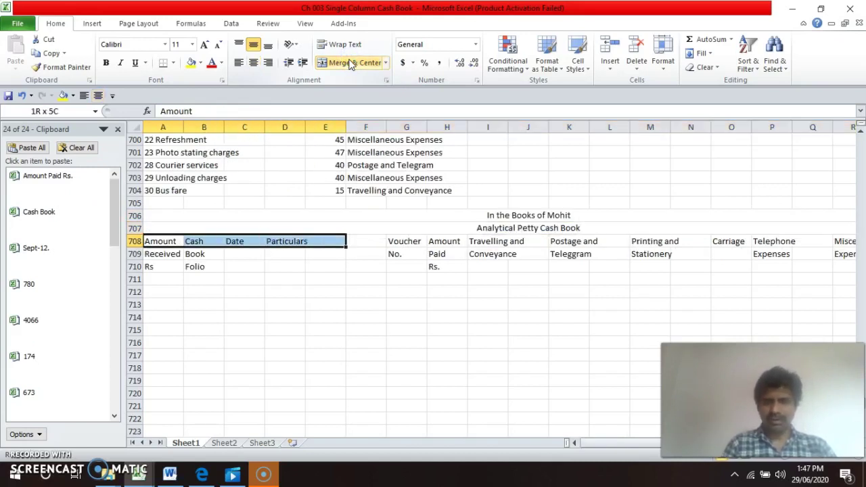
pyautogui.hotkey('shift', 'Right')
pyautogui.hotkey('shift', 'Right')
pyautogui.hotkey('shift', 'Right')
pyautogui.hotkey('shift', 'Right')
pyautogui.hotkey('shift', 'Right')
pyautogui.hotkey('shift', 'Right')
pyautogui.hotkey('shift', 'Right')
pyautogui.hotkey('shift', 'Right')
pyautogui.hotkey('shift', 'Right')
pyautogui.hotkey('shift', 'Right')
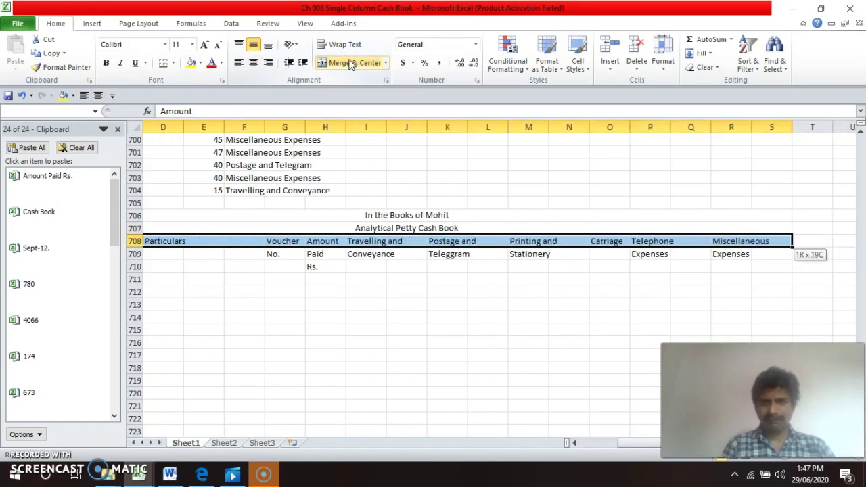
pyautogui.hotkey('shift', 'Down')
pyautogui.hotkey('shift', 'Down')
pyautogui.hotkey('shift', 'Down')
pyautogui.hotkey('shift', 'Down')
pyautogui.hotkey('shift', 'Down')
pyautogui.hotkey('shift', 'Down')
pyautogui.hotkey('shift', 'Down')
pyautogui.hotkey('shift', 'Down')
pyautogui.hotkey('shift', 'Down')
pyautogui.hotkey('shift', 'Down')
pyautogui.hotkey('shift', 'Down')
pyautogui.hotkey('shift', 'Down')
pyautogui.hotkey('shift', 'Down')
pyautogui.hotkey('shift', 'Down')
pyautogui.hotkey('shift', 'Down')
pyautogui.hotkey('shift', 'Down')
pyautogui.hotkey('shift', 'Down')
pyautogui.hotkey('shift', 'Down')
pyautogui.hotkey('shift', 'Down')
pyautogui.hotkey('shift', 'Down')
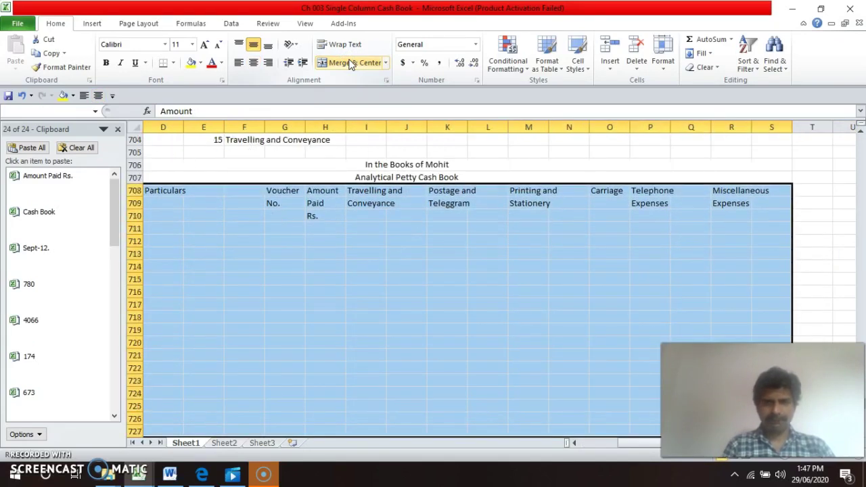
pyautogui.hotkey('shift', 'Down')
pyautogui.hotkey('shift', 'Down')
pyautogui.hotkey('shift', 'Down')
pyautogui.hotkey('shift', 'Down')
pyautogui.hotkey('shift', 'Down')
pyautogui.hotkey('shift', 'Down')
pyautogui.hotkey('shift', 'Down')
pyautogui.hotkey('shift', 'Up')
pyautogui.hotkey('shift', 'Up')
pyautogui.hotkey('shift', 'Up')
pyautogui.hotkey('shift', 'Up')
pyautogui.hotkey('shift', 'Up')
pyautogui.hotkey('shift', 'Up')
pyautogui.hotkey('shift', 'Up')
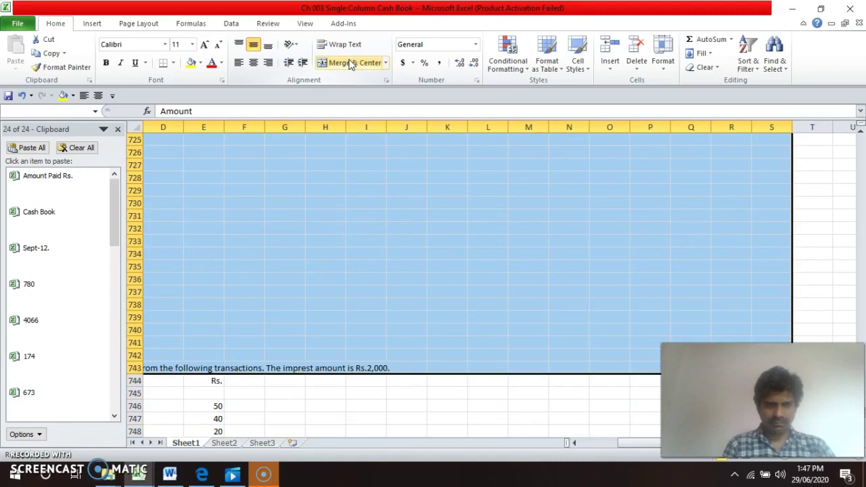
pyautogui.hotkey('ctrl', '1')
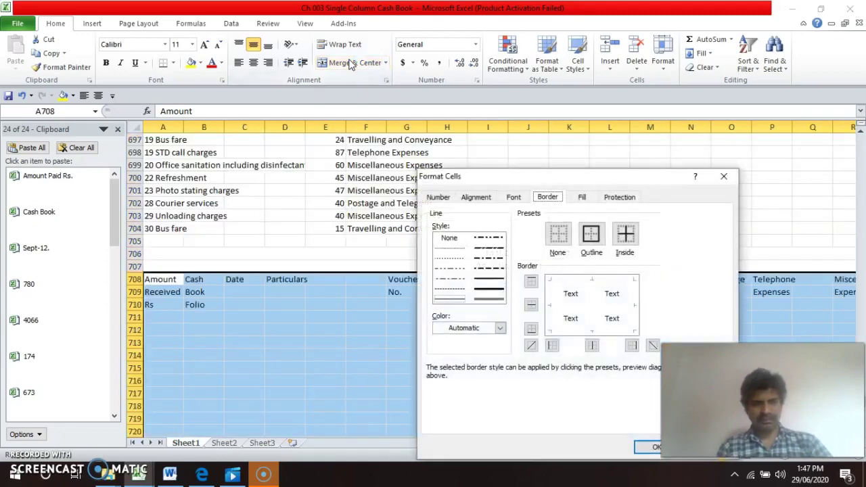
pyautogui.click(591, 234)
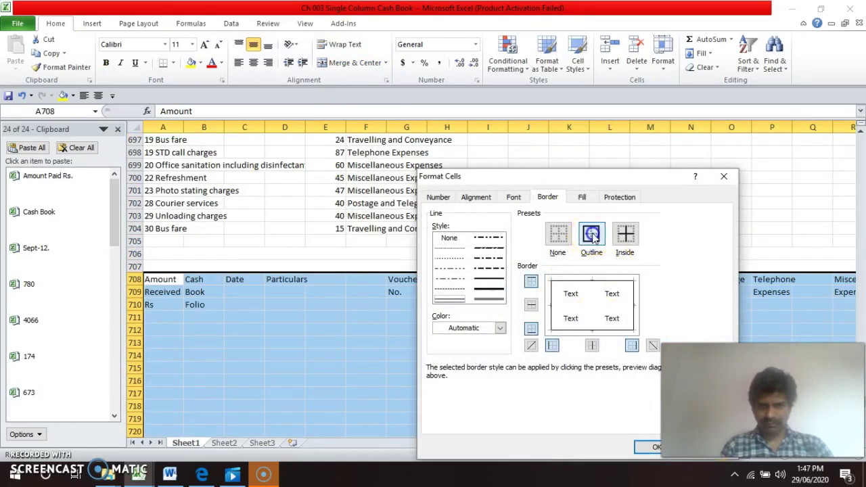
pyautogui.click(488, 279)
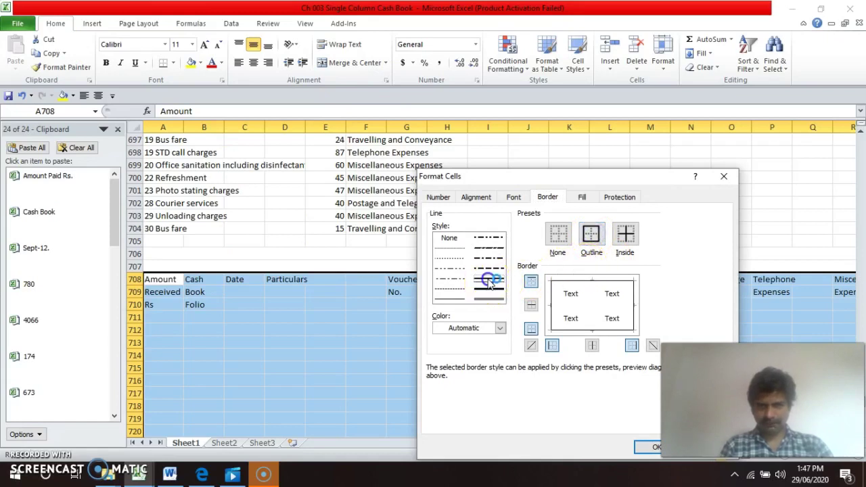
pyautogui.click(592, 235)
pyautogui.click(644, 447)
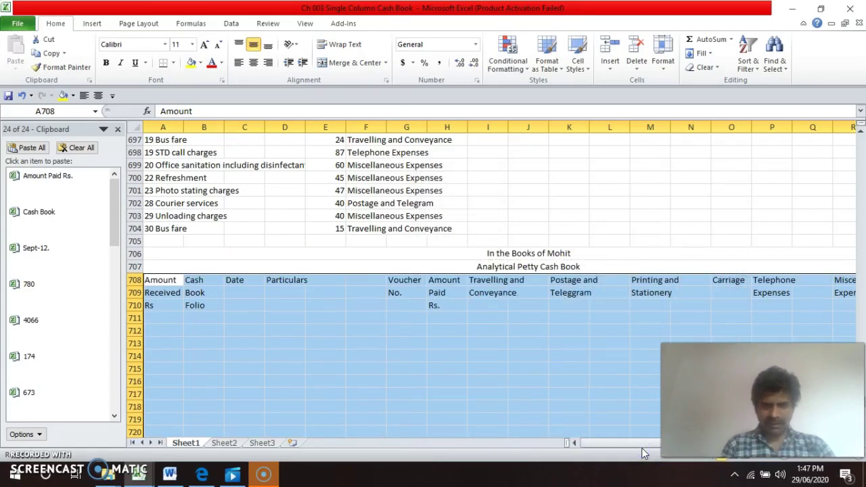
# - Apply a medium-thick solid outline border around the petty cash book's heading block A708:S710
pyautogui.press('Down')
pyautogui.press('Down')
pyautogui.press('Up')
pyautogui.press('Up')
pyautogui.hotkey('shift', 'Down')
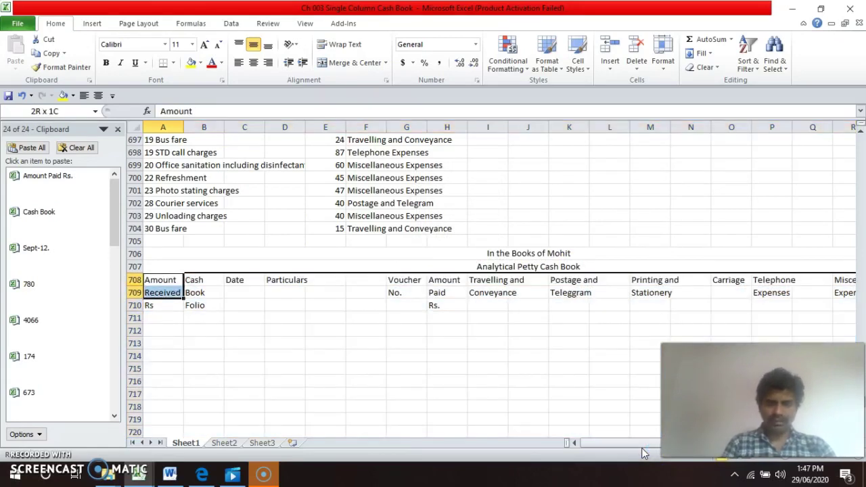
pyautogui.hotkey('shift', 'Down')
pyautogui.hotkey('shift', 'Right')
pyautogui.hotkey('shift', 'Right')
pyautogui.hotkey('shift', 'Right')
pyautogui.hotkey('shift', 'Right')
pyautogui.hotkey('shift', 'Right')
pyautogui.hotkey('shift', 'Right')
pyautogui.hotkey('shift', 'Right')
pyautogui.hotkey('shift', 'Right')
pyautogui.hotkey('shift', 'Right')
pyautogui.hotkey('shift', 'Right')
pyautogui.hotkey('shift', 'Right')
pyautogui.hotkey('shift', 'Right')
pyautogui.hotkey('shift', 'Right')
pyautogui.hotkey('shift', 'Right')
pyautogui.hotkey('shift', 'Right')
pyautogui.hotkey('shift', 'Right')
pyautogui.hotkey('shift', 'Right')
pyautogui.hotkey('shift', 'Right')
pyautogui.hotkey('shift', 'Right')
pyautogui.hotkey('shift', 'Right')
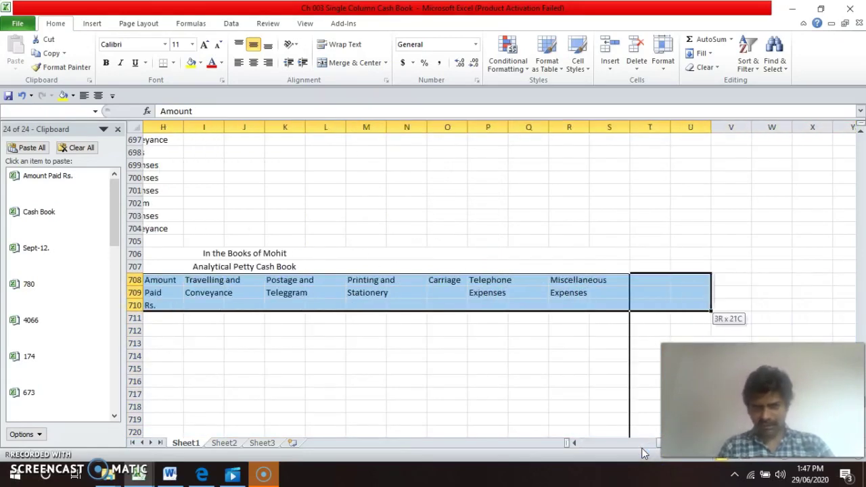
pyautogui.hotkey('shift', 'Left')
pyautogui.hotkey('shift', 'Left')
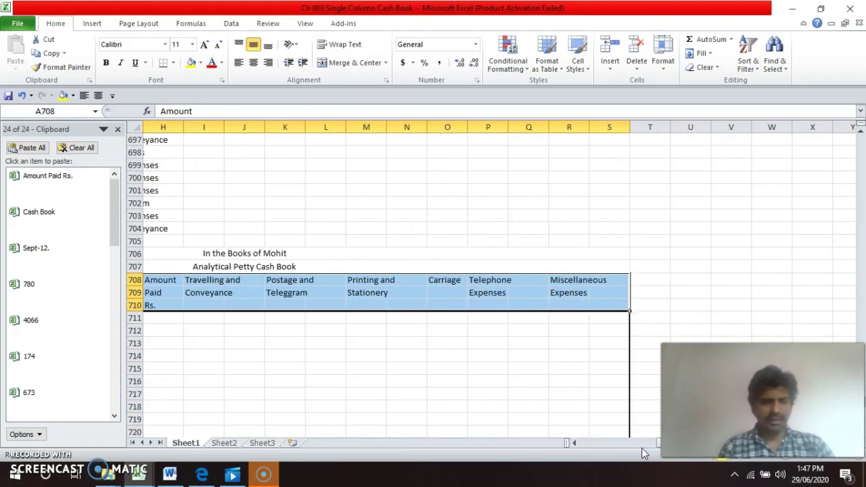
pyautogui.hotkey('ctrl', '1')
pyautogui.click(824, 238)
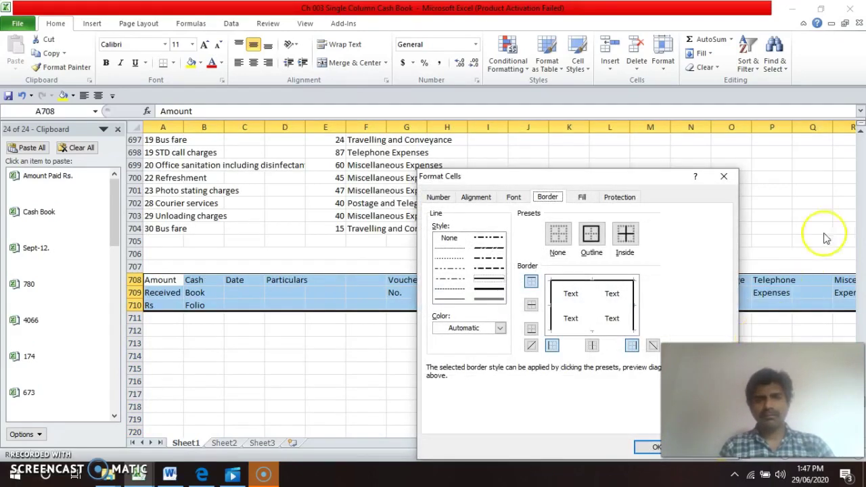
pyautogui.click(591, 236)
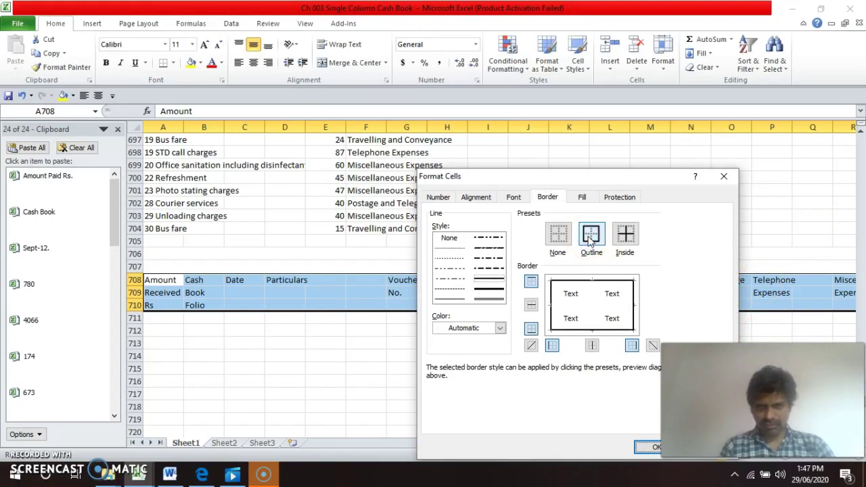
pyautogui.press('Return')
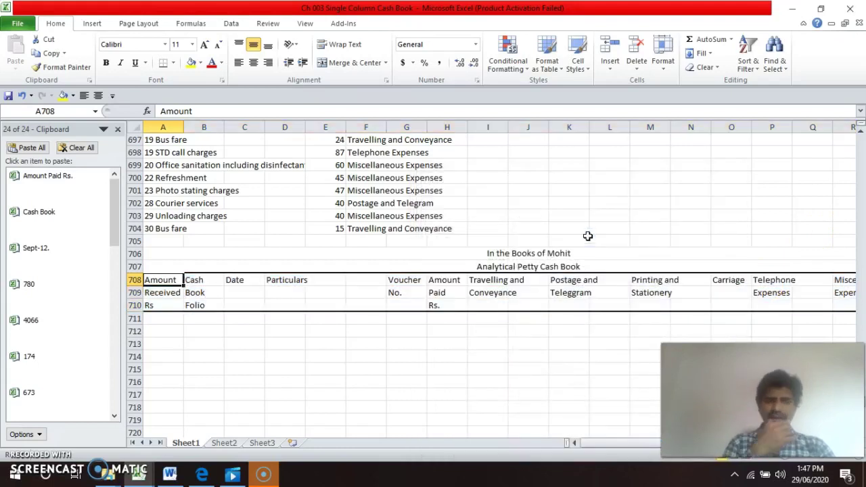
# - Apply medium-thick outline and inside vertical borders to the Amount Received, Cash Book Folio and Date columns (A708:C741), and center their contents
pyautogui.hotkey('shift', 'Right')
pyautogui.hotkey('shift', 'Right')
pyautogui.hotkey('shift', 'Down')
pyautogui.hotkey('shift', 'Down')
pyautogui.hotkey('shift', 'Down')
pyautogui.hotkey('shift', 'Down')
pyautogui.hotkey('shift', 'Down')
pyautogui.hotkey('shift', 'Down')
pyautogui.hotkey('shift', 'Down')
pyautogui.hotkey('shift', 'Down')
pyautogui.hotkey('shift', 'Down')
pyautogui.hotkey('shift', 'Down')
pyautogui.hotkey('shift', 'Down')
pyautogui.hotkey('shift', 'Down')
pyautogui.hotkey('shift', 'Down')
pyautogui.hotkey('shift', 'Down')
pyautogui.hotkey('shift', 'Down')
pyautogui.hotkey('shift', 'Down')
pyautogui.hotkey('shift', 'Down')
pyautogui.hotkey('shift', 'Down')
pyautogui.hotkey('shift', 'Down')
pyautogui.hotkey('shift', 'Down')
pyautogui.hotkey('shift', 'Down')
pyautogui.hotkey('shift', 'Down')
pyautogui.hotkey('shift', 'Down')
pyautogui.hotkey('shift', 'Down')
pyautogui.hotkey('shift', 'Down')
pyautogui.hotkey('shift', 'Down')
pyautogui.hotkey('shift', 'Down')
pyautogui.hotkey('shift', 'Down')
pyautogui.hotkey('shift', 'Down')
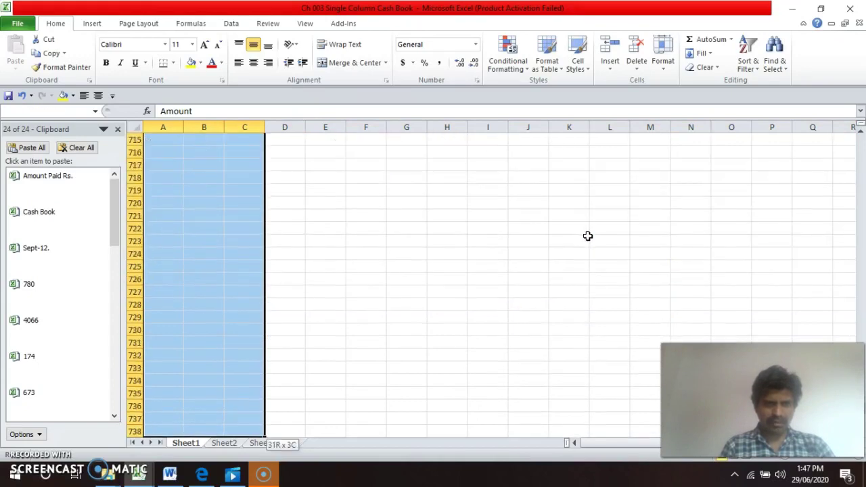
pyautogui.hotkey('shift', 'Up')
pyautogui.hotkey('shift', 'Up')
pyautogui.hotkey('shift', 'Up')
pyautogui.hotkey('shift', 'Up')
pyautogui.hotkey('shift', 'Up')
pyautogui.hotkey('shift', 'Up')
pyautogui.hotkey('shift', 'Up')
pyautogui.hotkey('shift', 'Up')
pyautogui.hotkey('shift', 'Up')
pyautogui.hotkey('shift', 'Up')
pyautogui.hotkey('shift', 'Up')
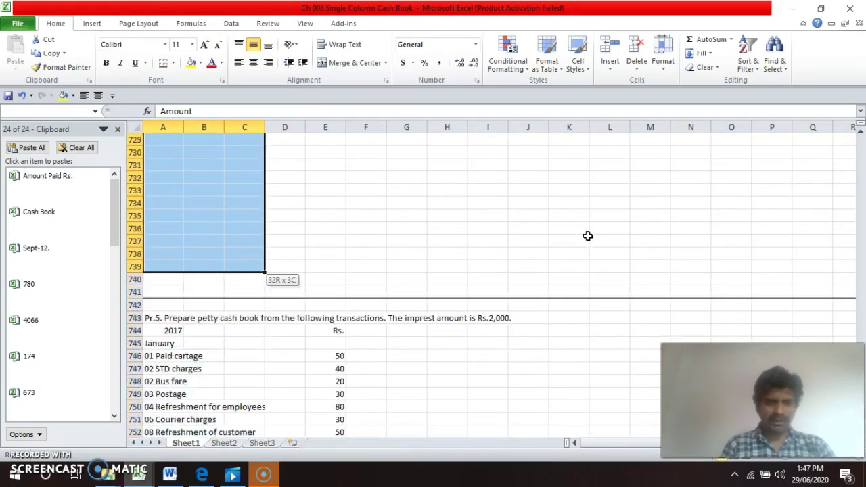
pyautogui.hotkey('ctrl', '1')
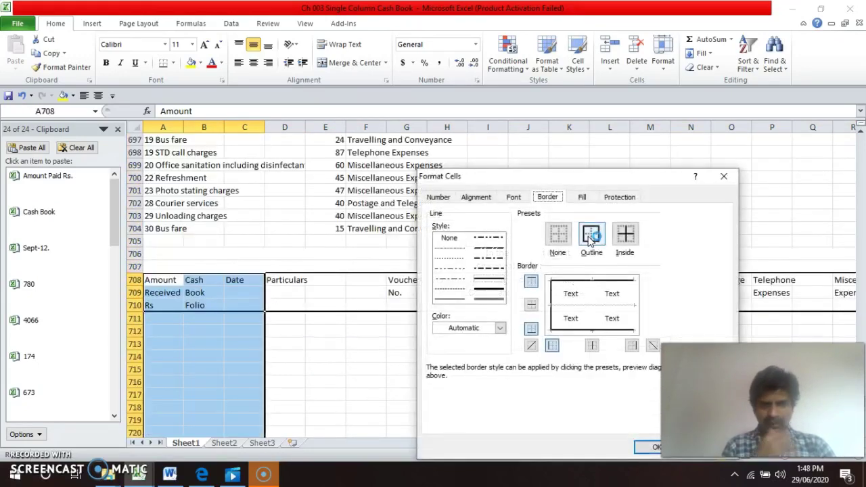
pyautogui.click(590, 239)
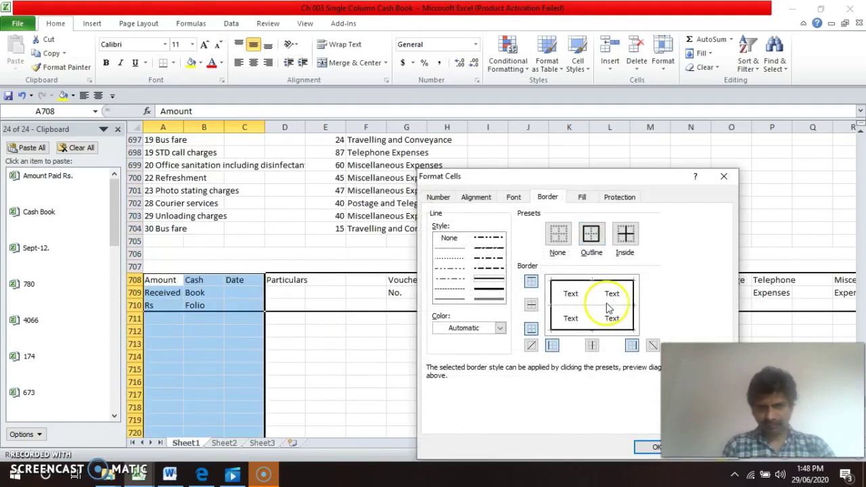
pyautogui.press('Return')
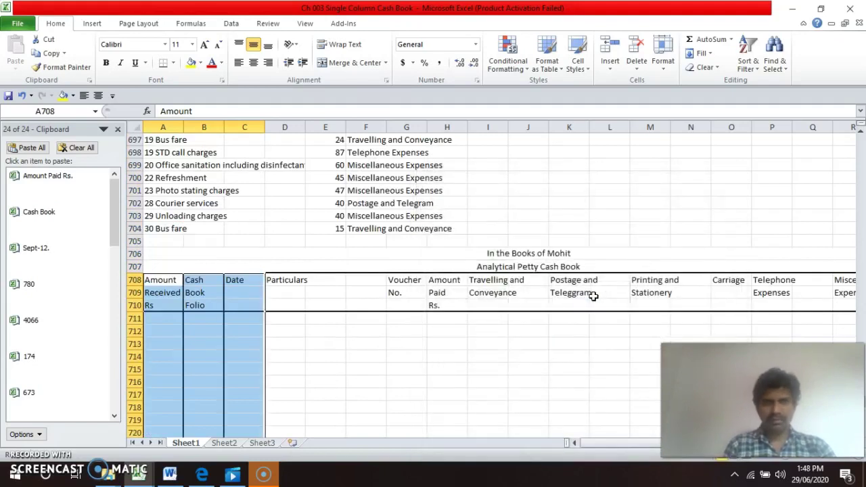
pyautogui.click(255, 66)
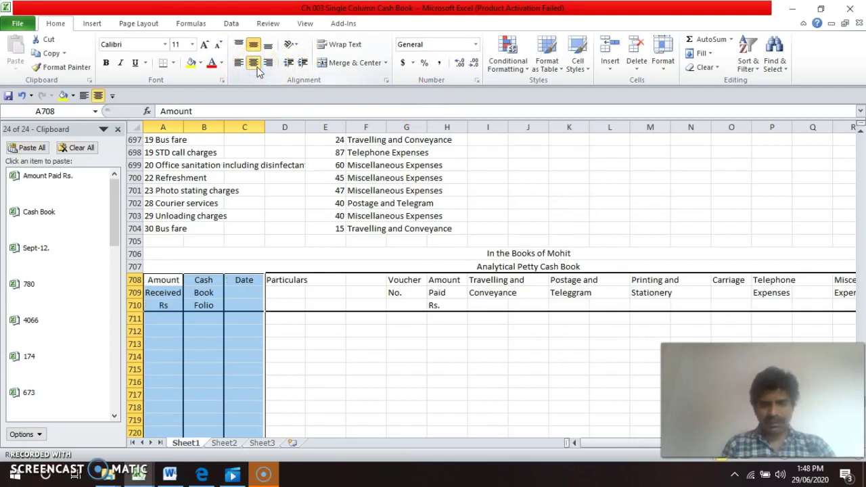
# - Apply medium-thick outline and inside vertical borders to the Voucher No. and Amount Paid columns (G708:H741), and center their contents
pyautogui.press('Right')
pyautogui.press('Right')
pyautogui.press('Right')
pyautogui.press('Right')
pyautogui.press('Right')
pyautogui.press('Right')
pyautogui.hotkey('shift', 'Right')
pyautogui.hotkey('shift', 'Down')
pyautogui.hotkey('shift', 'Down')
pyautogui.hotkey('shift', 'Down')
pyautogui.hotkey('shift', 'Down')
pyautogui.hotkey('shift', 'Down')
pyautogui.hotkey('shift', 'Down')
pyautogui.hotkey('shift', 'Down')
pyautogui.hotkey('shift', 'Down')
pyautogui.hotkey('shift', 'Down')
pyautogui.hotkey('shift', 'Down')
pyautogui.hotkey('shift', 'Down')
pyautogui.hotkey('shift', 'Down')
pyautogui.hotkey('shift', 'Down')
pyautogui.hotkey('shift', 'Down')
pyautogui.hotkey('shift', 'Down')
pyautogui.hotkey('shift', 'Down')
pyautogui.hotkey('shift', 'Down')
pyautogui.hotkey('shift', 'Down')
pyautogui.hotkey('shift', 'Down')
pyautogui.hotkey('shift', 'Down')
pyautogui.hotkey('shift', 'Up')
pyautogui.hotkey('shift', 'Up')
pyautogui.hotkey('shift', 'Up')
pyautogui.hotkey('shift', 'Up')
pyautogui.hotkey('shift', 'Up')
pyautogui.hotkey('shift', 'Up')
pyautogui.hotkey('shift', 'Up')
pyautogui.hotkey('shift', 'Up')
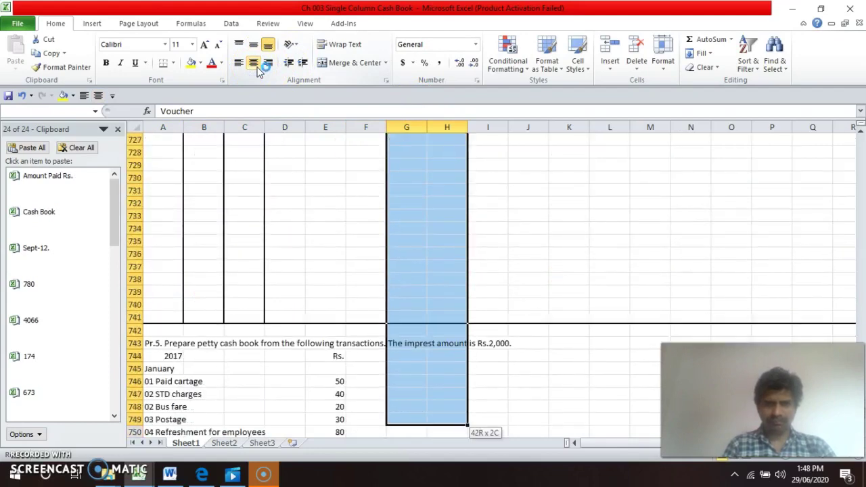
pyautogui.hotkey('ctrl', '1')
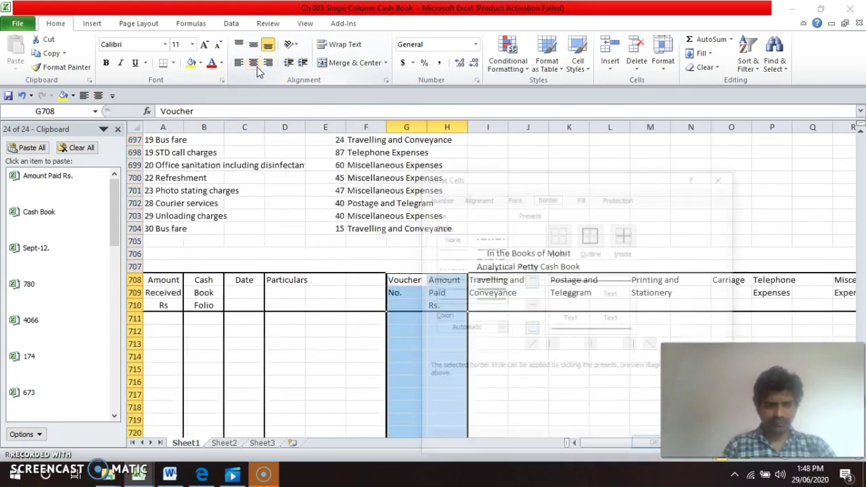
pyautogui.click(590, 233)
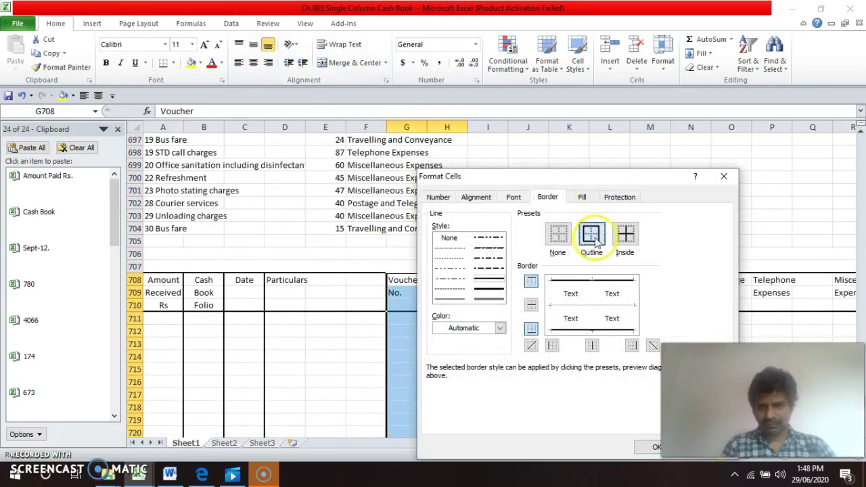
pyautogui.click(591, 294)
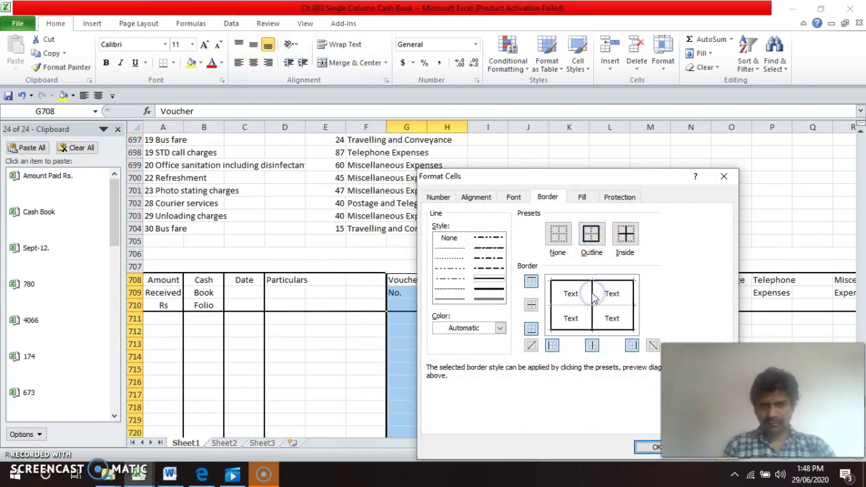
pyautogui.press('Return')
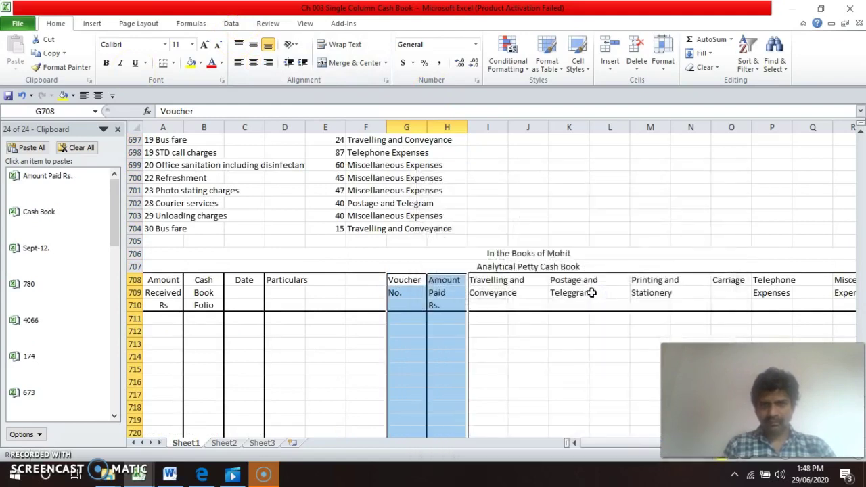
pyautogui.click(254, 63)
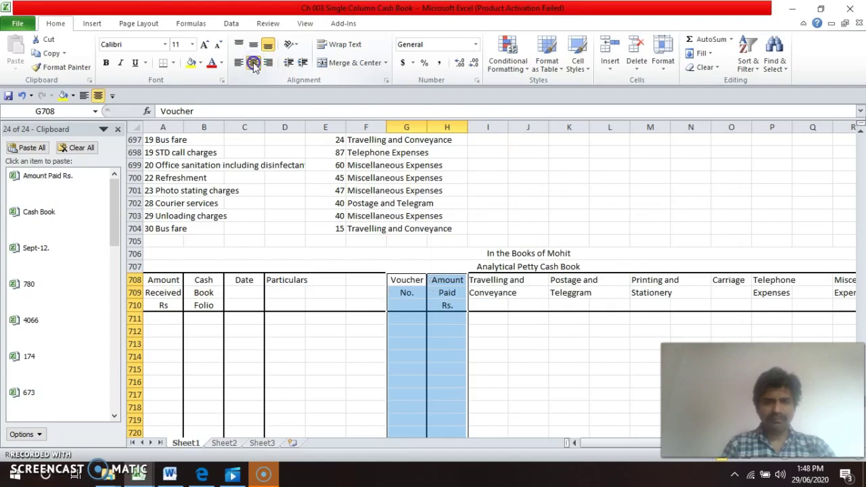
# - Apply a medium-thick outline border around the Postage and Telegram column block K708:L741
pyautogui.press('Right')
pyautogui.press('Right')
pyautogui.press('Right')
pyautogui.press('Right')
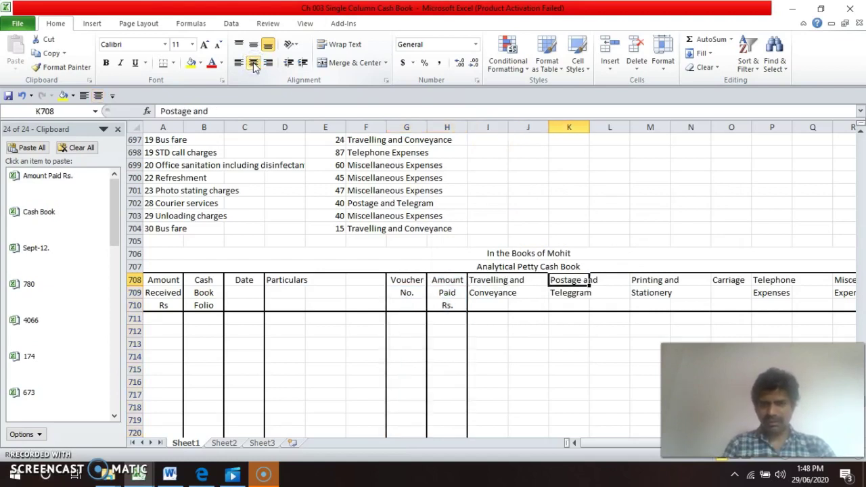
pyautogui.hotkey('shift', 'Right')
pyautogui.hotkey('shift', 'Down')
pyautogui.hotkey('shift', 'Down')
pyautogui.hotkey('shift', 'Down')
pyautogui.hotkey('shift', 'Down')
pyautogui.hotkey('shift', 'Down')
pyautogui.hotkey('shift', 'Down')
pyautogui.hotkey('shift', 'Down')
pyautogui.hotkey('shift', 'Down')
pyautogui.hotkey('shift', 'Down')
pyautogui.hotkey('shift', 'Down')
pyautogui.hotkey('shift', 'Down')
pyautogui.hotkey('shift', 'Down')
pyautogui.hotkey('shift', 'Down')
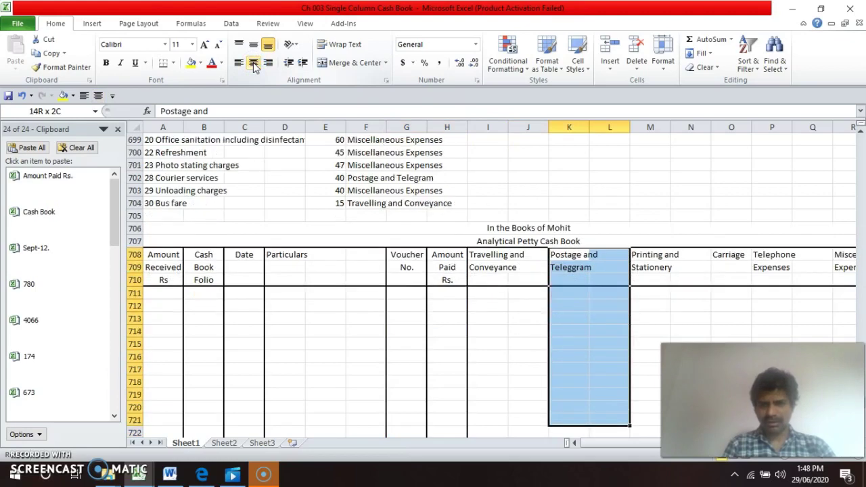
pyautogui.hotkey('shift', 'Down')
pyautogui.hotkey('shift', 'Down')
pyautogui.hotkey('shift', 'Down')
pyautogui.hotkey('shift', 'Down')
pyautogui.hotkey('shift', 'Down')
pyautogui.hotkey('shift', 'Down')
pyautogui.hotkey('shift', 'Down')
pyautogui.hotkey('shift', 'Down')
pyautogui.hotkey('shift', 'Down')
pyautogui.hotkey('shift', 'Down')
pyautogui.hotkey('shift', 'Down')
pyautogui.hotkey('shift', 'Down')
pyautogui.hotkey('shift', 'Down')
pyautogui.hotkey('shift', 'Down')
pyautogui.hotkey('shift', 'Down')
pyautogui.hotkey('shift', 'Down')
pyautogui.hotkey('shift', 'Down')
pyautogui.hotkey('shift', 'Down')
pyautogui.hotkey('shift', 'Down')
pyautogui.hotkey('shift', 'Down')
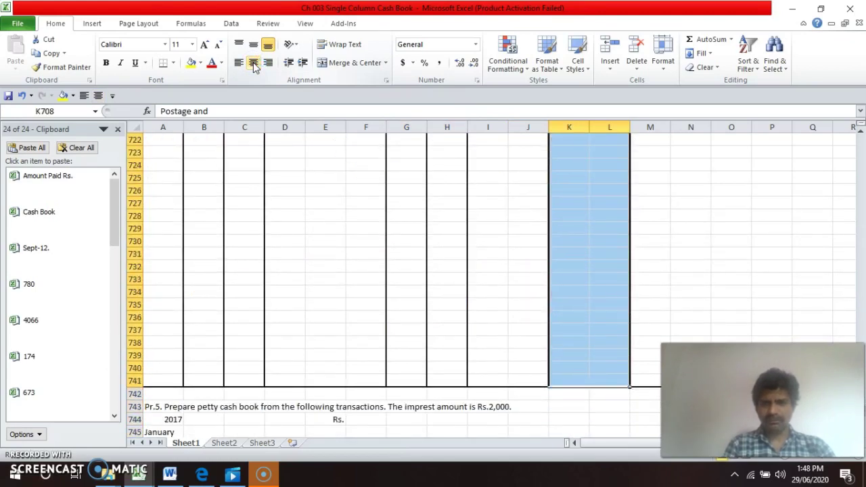
pyautogui.hotkey('ctrl', '1')
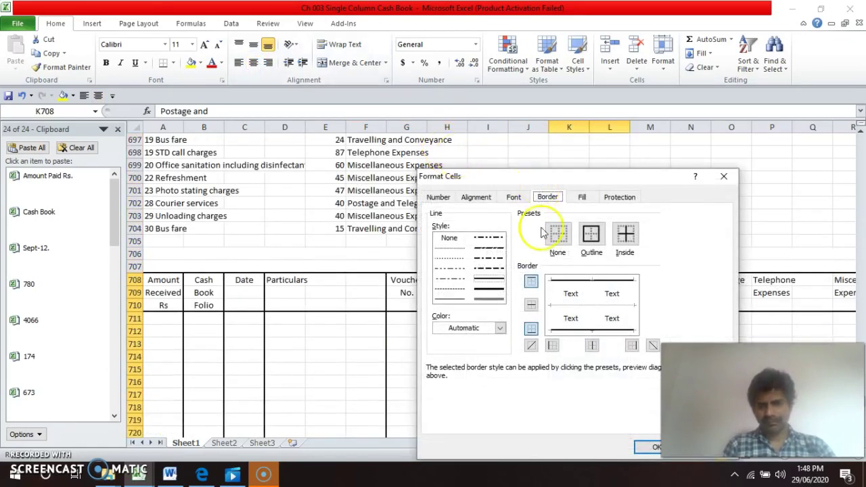
pyautogui.click(582, 238)
pyautogui.press('Return')
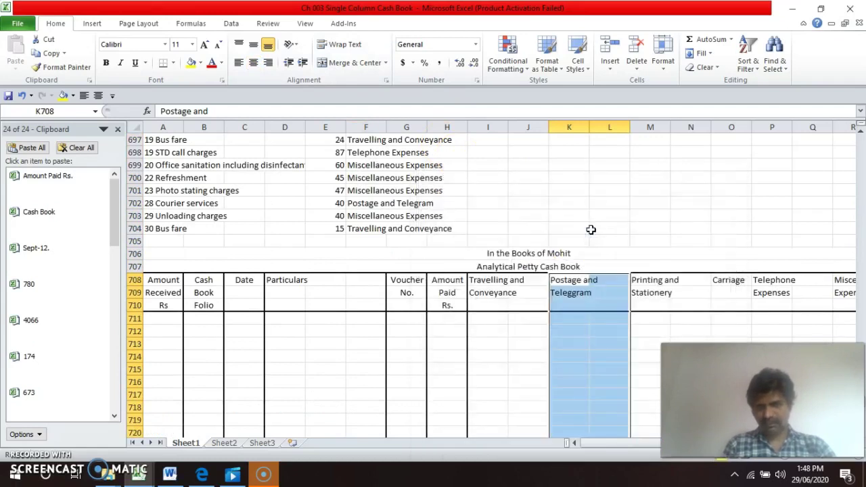
# - Apply a medium-thick outline border around the Carriage column O708:O741 and center its contents
pyautogui.press('Right')
pyautogui.press('Right')
pyautogui.press('Right')
pyautogui.press('Right')
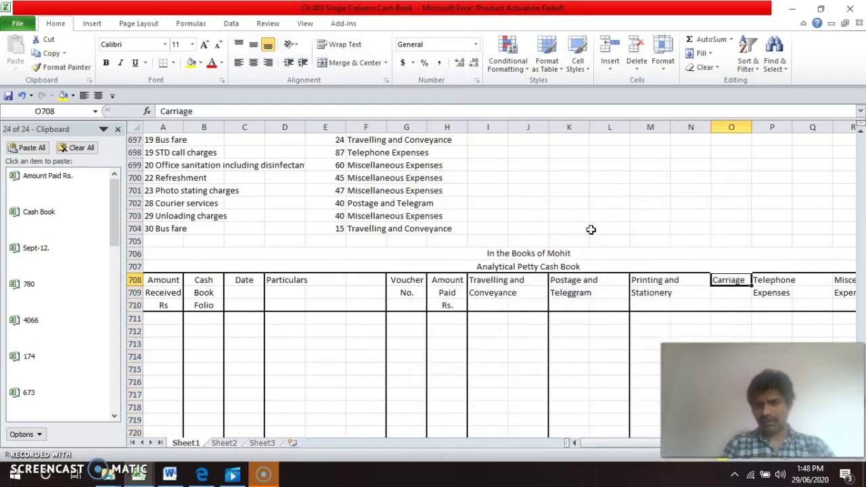
pyautogui.hotkey('shift', 'Down')
pyautogui.hotkey('shift', 'Down')
pyautogui.hotkey('shift', 'Down')
pyautogui.hotkey('shift', 'Down')
pyautogui.hotkey('shift', 'Down')
pyautogui.hotkey('shift', 'Down')
pyautogui.hotkey('shift', 'Down')
pyautogui.hotkey('shift', 'Down')
pyautogui.hotkey('shift', 'Down')
pyautogui.hotkey('shift', 'Down')
pyautogui.hotkey('shift', 'Down')
pyautogui.hotkey('shift', 'Down')
pyautogui.hotkey('shift', 'Down')
pyautogui.hotkey('shift', 'Down')
pyautogui.hotkey('shift', 'Down')
pyautogui.hotkey('shift', 'Down')
pyautogui.hotkey('shift', 'Down')
pyautogui.hotkey('shift', 'Down')
pyautogui.hotkey('shift', 'Down')
pyautogui.hotkey('shift', 'Down')
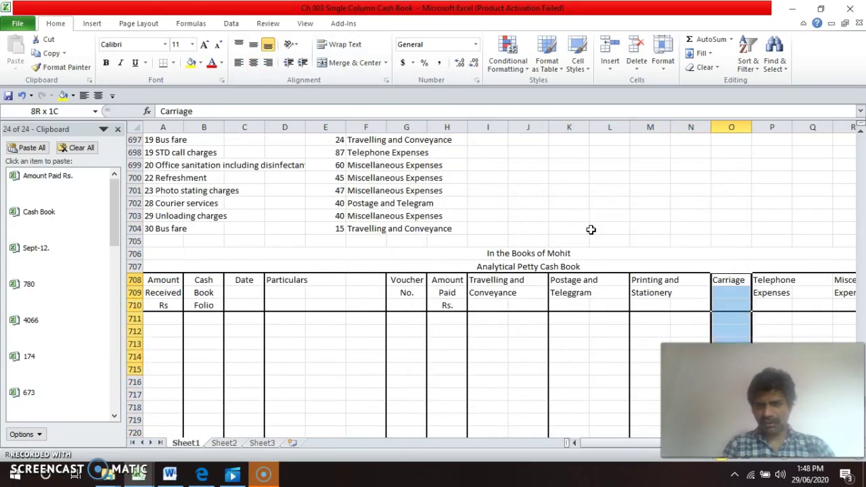
pyautogui.scroll(-1, 591, 229)
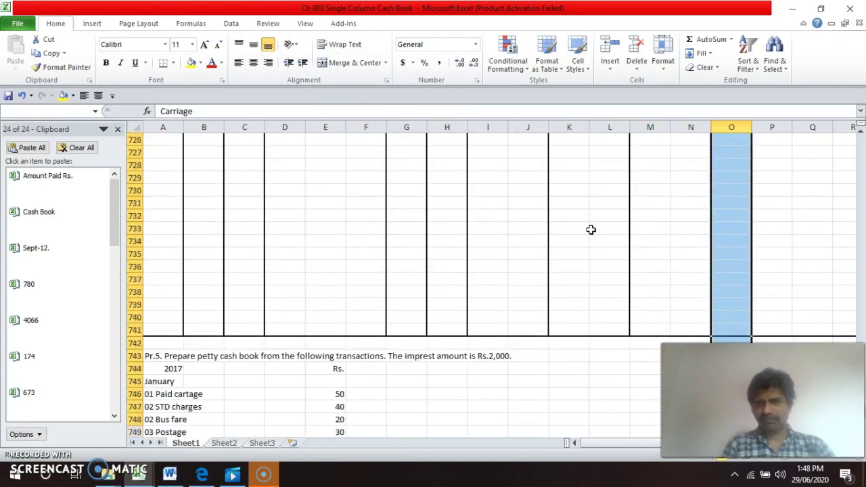
pyautogui.hotkey('shift', 'Up')
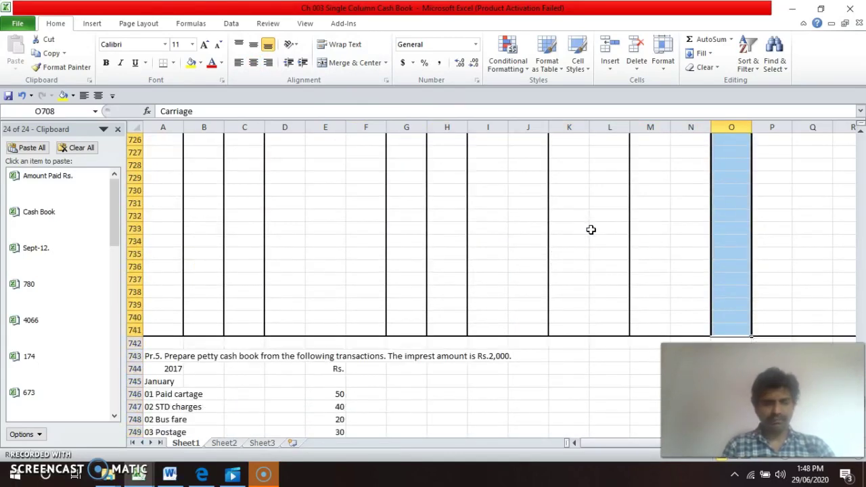
pyautogui.hotkey('ctrl', '1')
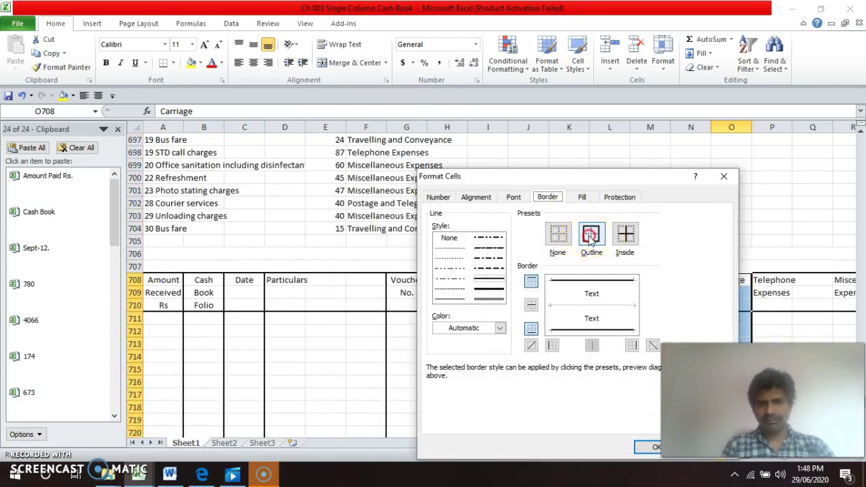
pyautogui.click(591, 235)
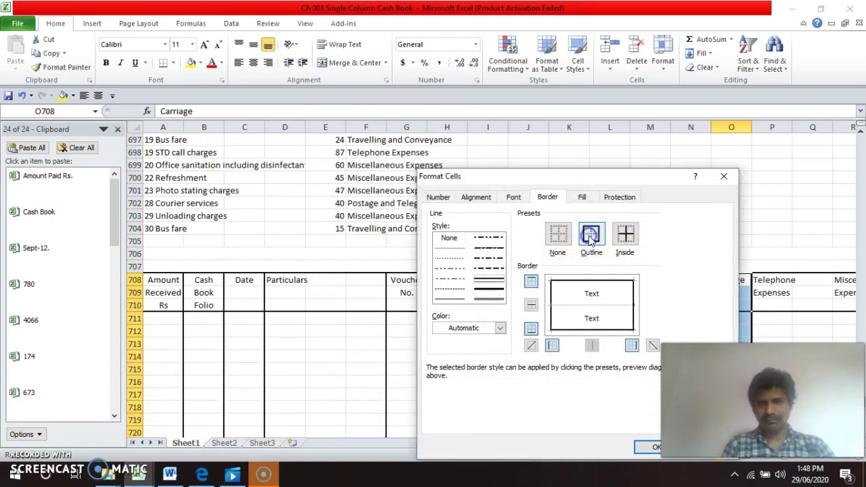
pyautogui.press('Return')
pyautogui.click(254, 63)
# - Apply a medium-thick outline border around the Miscellaneous Expenses column block R708:S741
pyautogui.press('Right')
pyautogui.press('Right')
pyautogui.press('Right')
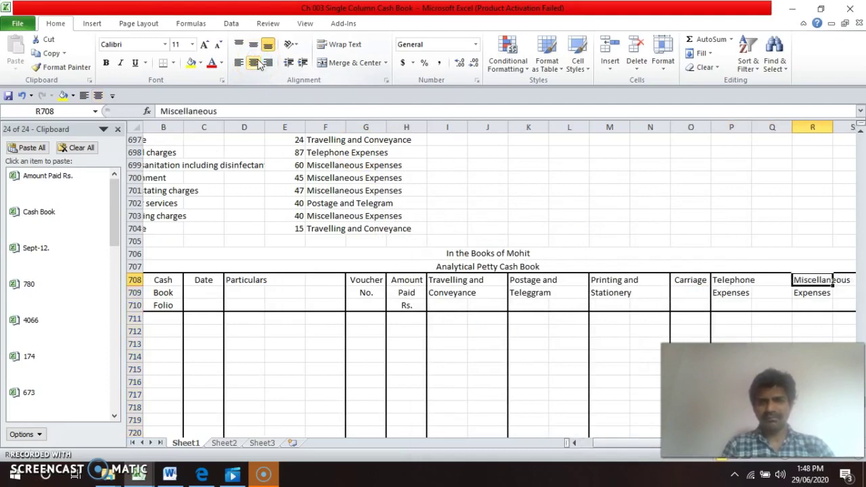
pyautogui.hotkey('shift', 'Right')
pyautogui.hotkey('shift', 'Down')
pyautogui.hotkey('shift', 'Down')
pyautogui.hotkey('shift', 'Down')
pyautogui.hotkey('shift', 'Down')
pyautogui.hotkey('shift', 'Down')
pyautogui.hotkey('shift', 'Down')
pyautogui.hotkey('shift', 'Down')
pyautogui.hotkey('shift', 'Down')
pyautogui.hotkey('shift', 'Down')
pyautogui.hotkey('shift', 'Down')
pyautogui.hotkey('shift', 'Down')
pyautogui.hotkey('shift', 'Down')
pyautogui.hotkey('shift', 'Down')
pyautogui.hotkey('shift', 'Down')
pyautogui.hotkey('shift', 'Down')
pyautogui.hotkey('shift', 'Down')
pyautogui.hotkey('shift', 'Down')
pyautogui.hotkey('shift', 'Down')
pyautogui.hotkey('shift', 'Down')
pyautogui.hotkey('shift', 'Down')
pyautogui.hotkey('shift', 'Down')
pyautogui.hotkey('shift', 'Down')
pyautogui.hotkey('shift', 'Down')
pyautogui.hotkey('shift', 'Down')
pyautogui.hotkey('shift', 'Down')
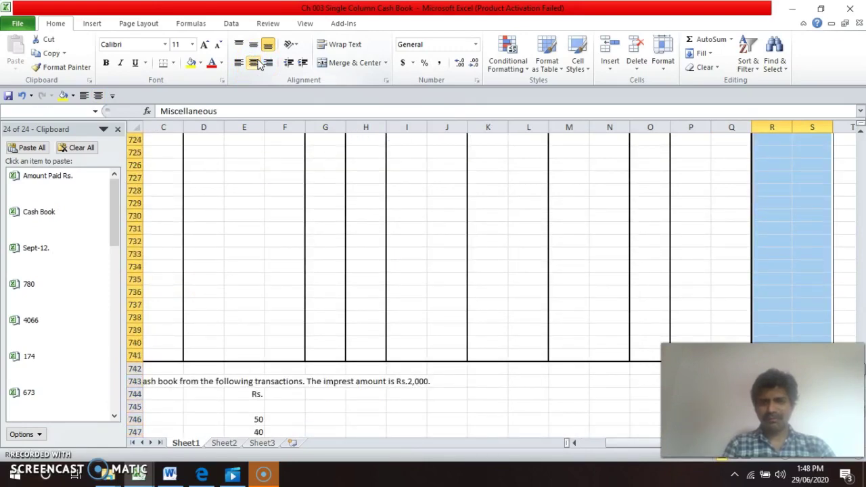
pyautogui.hotkey('ctrl', '1')
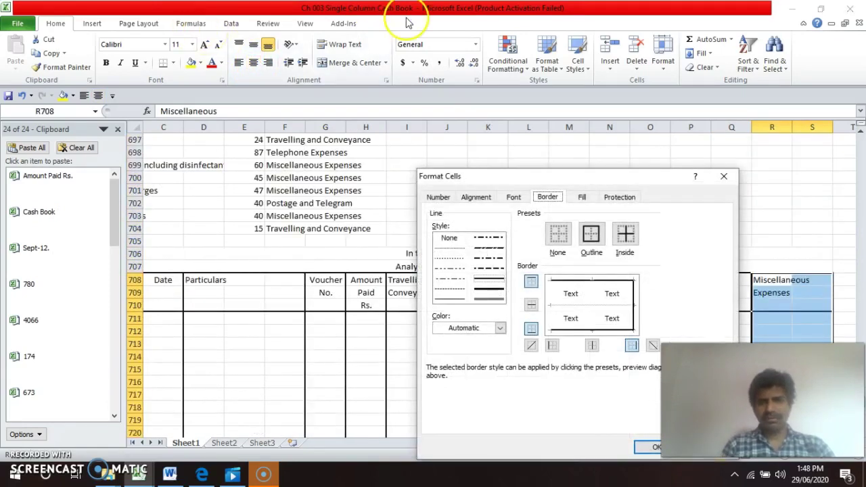
pyautogui.click(591, 233)
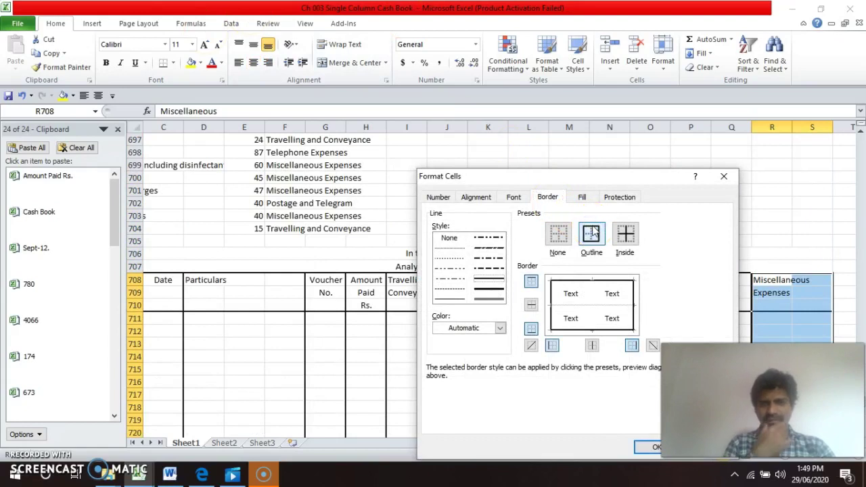
pyautogui.press('Return')
# - Look over the petty cash book's column headings from Miscellaneous Expenses back to Amount Received
pyautogui.press('Down')
pyautogui.press('Left')
pyautogui.press('Left')
pyautogui.press('Left')
pyautogui.press('Left')
pyautogui.press('Left')
pyautogui.press('Left')
pyautogui.press('Left')
pyautogui.press('Left')
pyautogui.press('Left')
pyautogui.press('Left')
pyautogui.press('Left')
pyautogui.press('Left')
pyautogui.press('Left')
pyautogui.press('Left')
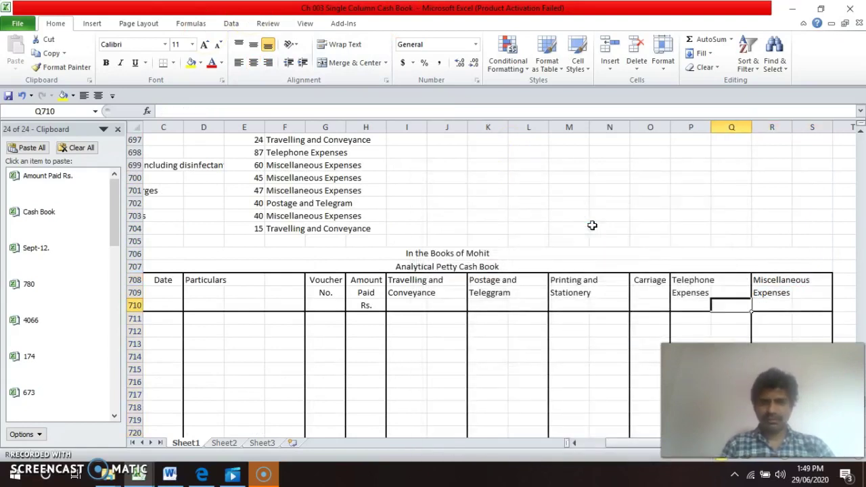
pyautogui.press('Left')
pyautogui.press('Left')
pyautogui.press('Left')
# - Review the May 2017 transactions of Pr.4 with their amounts and expense heads against the empty petty cash book below
pyautogui.press('Up')
pyautogui.press('Up')
pyautogui.press('Up')
pyautogui.press('Up')
pyautogui.press('Up')
pyautogui.press('Up')
pyautogui.press('Up')
pyautogui.press('Up')
pyautogui.press('Up')
pyautogui.press('Up')
pyautogui.press('Up')
pyautogui.press('Up')
pyautogui.press('Up')
pyautogui.press('Up')
pyautogui.press('Up')
pyautogui.press('Up')
pyautogui.press('Up')
pyautogui.press('Up')
pyautogui.press('Up')
pyautogui.press('Up')
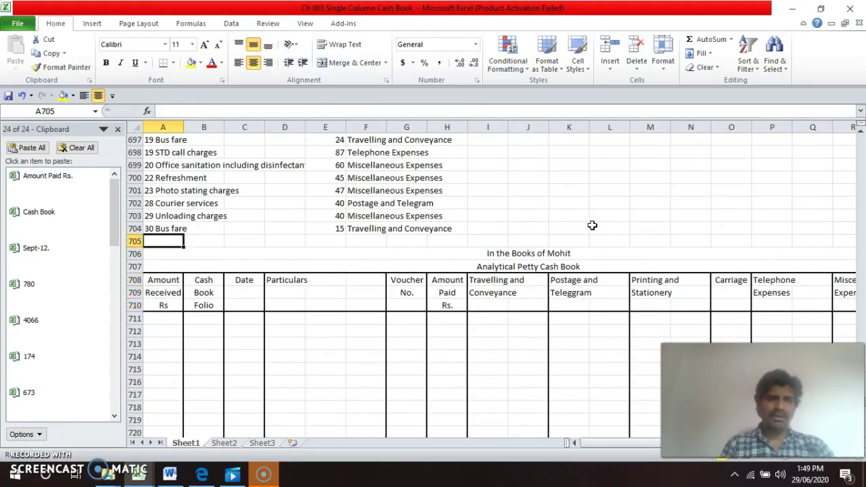
pyautogui.press('Up')
pyautogui.press('Up')
pyautogui.press('Up')
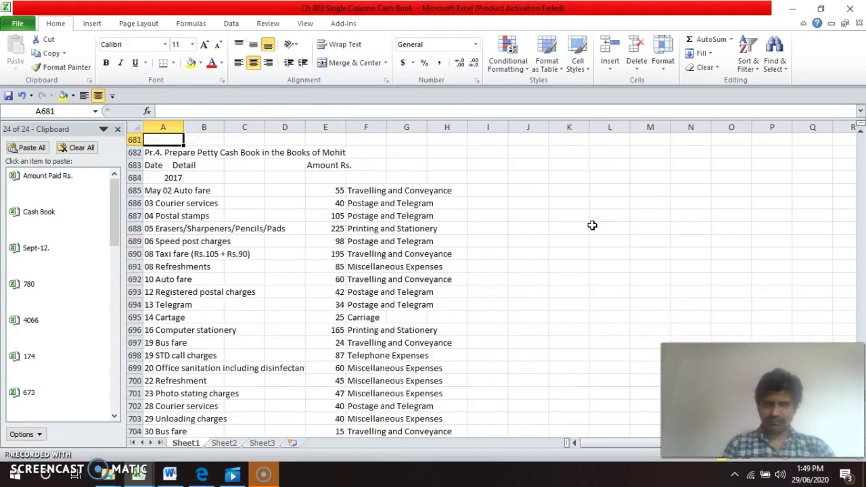
pyautogui.press('Down')
pyautogui.press('Down')
pyautogui.press('Down')
pyautogui.press('Down')
pyautogui.press('Down')
pyautogui.press('Down')
pyautogui.press('Down')
pyautogui.press('Down')
pyautogui.press('Down')
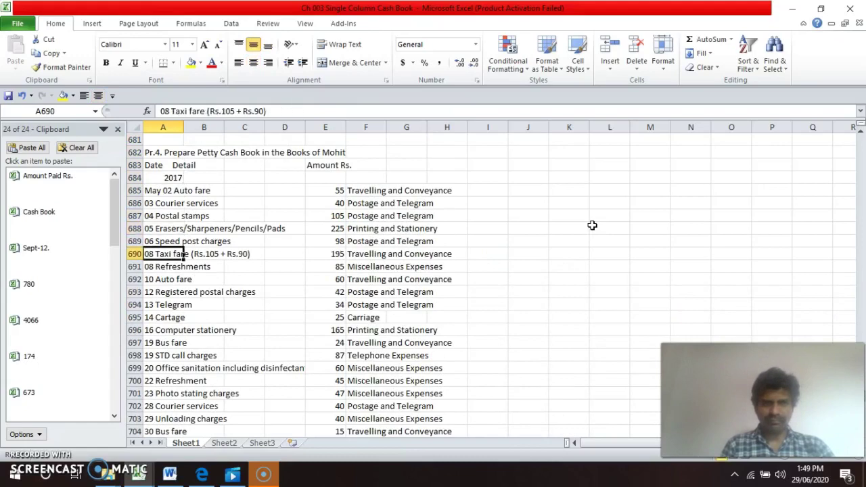
pyautogui.press('Down')
pyautogui.press('Down')
pyautogui.press('Down')
pyautogui.press('Down')
pyautogui.press('Down')
pyautogui.press('Down')
pyautogui.press('Down')
pyautogui.press('Down')
pyautogui.press('Down')
pyautogui.press('Down')
pyautogui.press('Down')
pyautogui.press('Down')
pyautogui.press('Down')
pyautogui.press('Down')
pyautogui.press('Down')
pyautogui.press('Down')
pyautogui.press('Down')
pyautogui.press('Down')
pyautogui.press('Down')
pyautogui.press('Down')
pyautogui.press('Up')
pyautogui.press('Up')
pyautogui.press('Up')
pyautogui.press('Up')
pyautogui.press('Up')
pyautogui.press('Up')
pyautogui.press('Up')
pyautogui.press('Up')
pyautogui.press('Up')
pyautogui.press('Up')
pyautogui.press('Up')
pyautogui.press('Up')
pyautogui.press('Up')
pyautogui.press('Up')
pyautogui.press('Up')
pyautogui.press('Up')
pyautogui.press('Up')
pyautogui.press('Up')
pyautogui.press('Up')
pyautogui.press('Up')
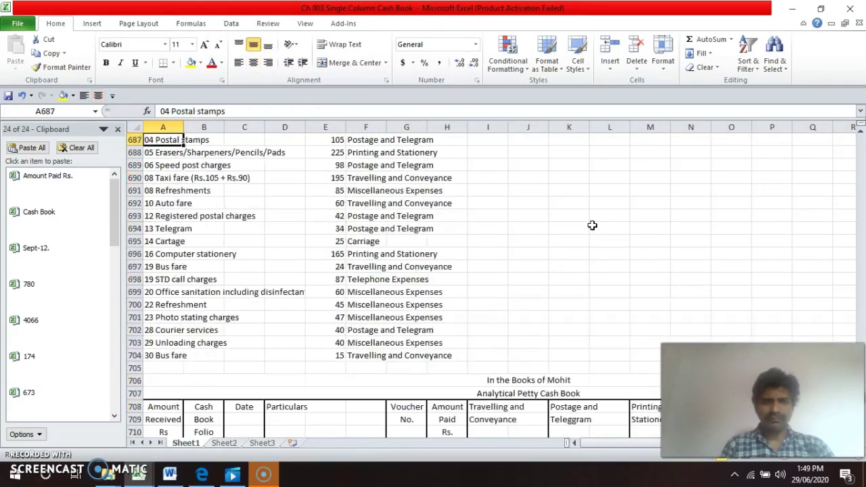
pyautogui.press('Up')
pyautogui.press('Up')
pyautogui.press('Up')
pyautogui.press('Up')
pyautogui.press('Up')
pyautogui.press('Up')
pyautogui.press('Up')
pyautogui.press('Up')
pyautogui.press('Up')
pyautogui.press('Up')
pyautogui.press('Up')
pyautogui.press('Up')
pyautogui.press('Up')
pyautogui.press('Up')
pyautogui.press('Up')
pyautogui.press('Up')
pyautogui.press('Down')
pyautogui.press('Down')
pyautogui.press('Down')
pyautogui.press('Down')
pyautogui.press('Down')
pyautogui.press('Down')
pyautogui.press('Down')
pyautogui.press('Down')
pyautogui.press('Down')
pyautogui.press('Down')
pyautogui.press('Down')
pyautogui.press('Down')
pyautogui.press('Down')
pyautogui.press('Down')
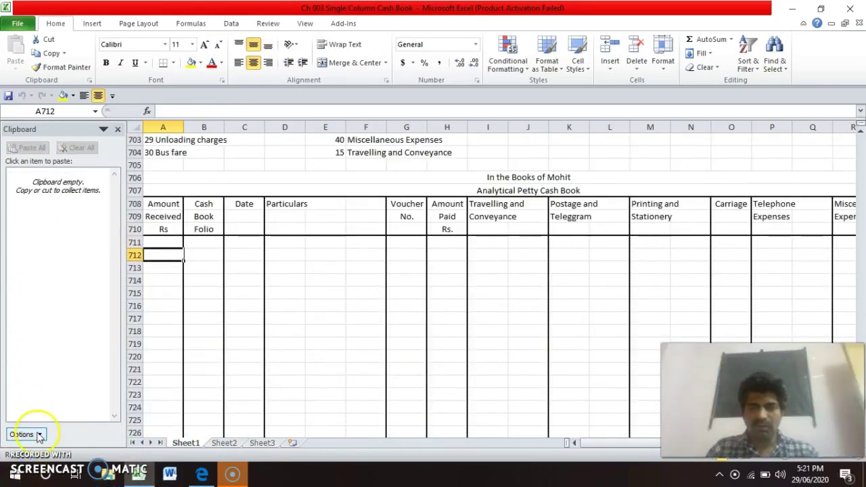
# - Review the Pr.4 problem statement for the opening cash received and the first May 2017 transactions
pyautogui.press('Up')
pyautogui.press('Up')
pyautogui.press('Up')
pyautogui.press('Up')
pyautogui.press('Up')
pyautogui.press('Up')
pyautogui.press('Up')
pyautogui.press('Up')
pyautogui.press('Up')
pyautogui.press('Up')
pyautogui.press('Up')
pyautogui.press('Up')
pyautogui.press('Up')
pyautogui.press('Up')
pyautogui.press('Up')
pyautogui.press('Up')
pyautogui.press('Up')
pyautogui.press('Up')
pyautogui.press('Up')
pyautogui.press('Up')
pyautogui.press('Up')
pyautogui.press('Up')
pyautogui.press('Up')
pyautogui.press('Up')
pyautogui.press('Up')
pyautogui.press('Up')
pyautogui.press('Down')
pyautogui.press('Down')
pyautogui.press('Down')
pyautogui.press('Down')
pyautogui.press('Down')
pyautogui.press('Down')
pyautogui.press('Down')
pyautogui.press('Down')
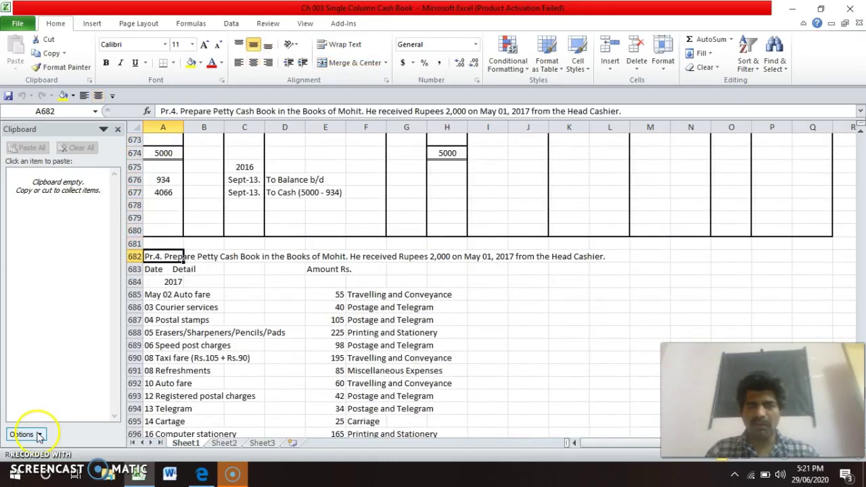
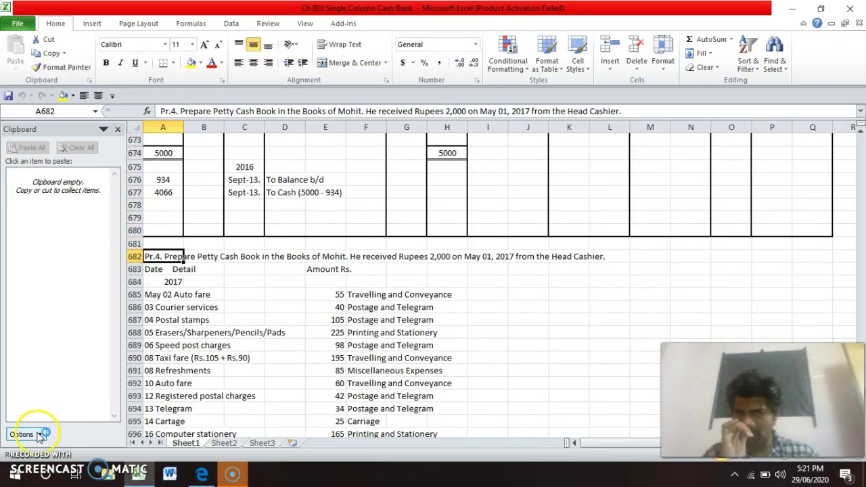
pyautogui.press('Down')
pyautogui.press('Down')
pyautogui.press('Down')
pyautogui.press('Down')
pyautogui.press('Down')
pyautogui.press('Down')
pyautogui.press('Down')
pyautogui.press('Down')
pyautogui.press('Down')
pyautogui.press('Down')
pyautogui.press('Down')
pyautogui.press('Down')
pyautogui.press('Down')
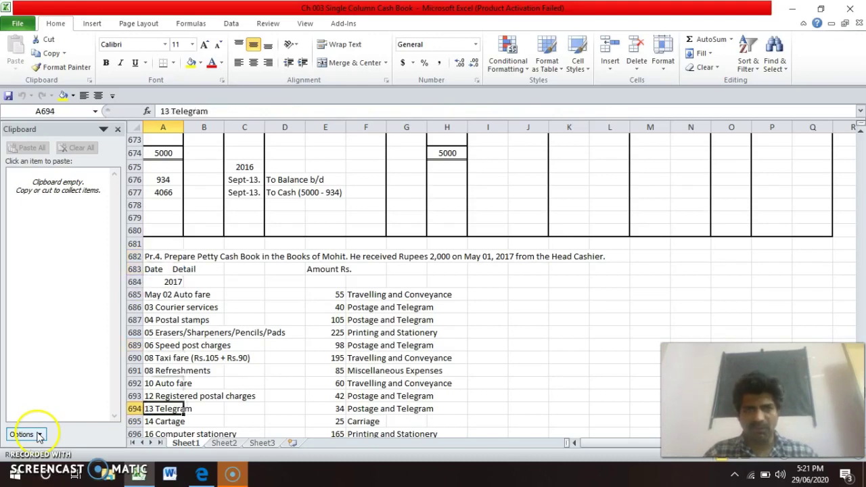
# - Enter the year 2017 in the Amount Received column at A712
pyautogui.press('Down')
pyautogui.press('Down')
pyautogui.press('Down')
pyautogui.press('Down')
pyautogui.press('Down')
pyautogui.press('Down')
pyautogui.press('Down')
pyautogui.press('Down')
pyautogui.press('Down')
pyautogui.press('Down')
pyautogui.press('Down')
pyautogui.press('Down')
pyautogui.press('Down')
pyautogui.press('Down')
pyautogui.press('Down')
pyautogui.press('Down')
pyautogui.press('Down')
pyautogui.press('Down')
pyautogui.press('Down')
pyautogui.press('Down')
pyautogui.press('Up')
pyautogui.press('Up')
pyautogui.press('Up')
pyautogui.press('Up')
pyautogui.press('Up')
pyautogui.press('Up')
pyautogui.write('2')
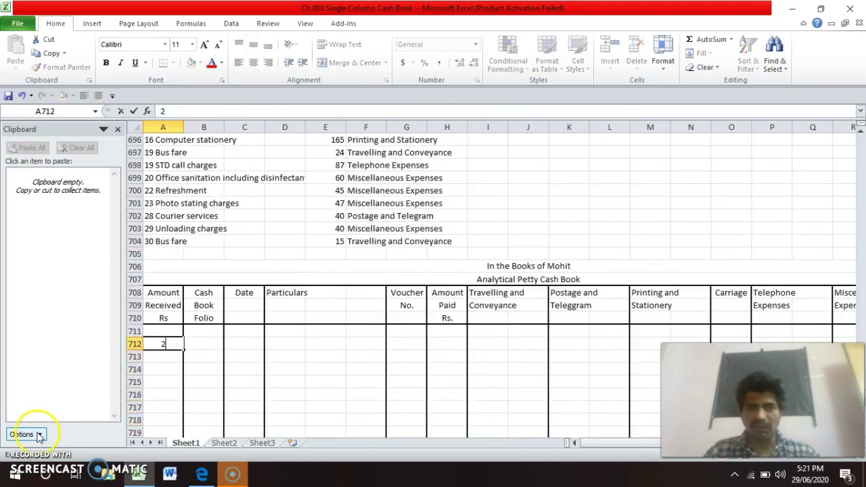
pyautogui.write('017')
pyautogui.press('Return')
# - Recheck the Pr.4 transaction list above the petty cash book for the dates and details to record
pyautogui.press('Up')
pyautogui.press('Up')
pyautogui.press('Up')
pyautogui.press('Up')
pyautogui.press('Up')
pyautogui.press('Up')
pyautogui.press('Up')
pyautogui.press('Up')
pyautogui.press('Up')
pyautogui.press('Up')
pyautogui.press('Up')
pyautogui.press('Up')
pyautogui.press('Up')
pyautogui.press('Up')
pyautogui.press('Up')
pyautogui.press('Up')
pyautogui.press('Up')
pyautogui.press('Up')
pyautogui.press('Up')
pyautogui.press('Up')
pyautogui.press('Up')
pyautogui.press('Up')
pyautogui.press('Up')
pyautogui.press('Up')
pyautogui.press('Up')
pyautogui.press('Up')
pyautogui.press('Up')
pyautogui.press('Up')
pyautogui.press('Up')
pyautogui.press('Down')
pyautogui.press('Down')
pyautogui.press('Down')
pyautogui.press('Down')
pyautogui.press('Down')
pyautogui.press('Down')
pyautogui.press('Down')
pyautogui.press('Down')
pyautogui.press('Down')
pyautogui.press('Down')
pyautogui.press('Down')
pyautogui.press('Down')
pyautogui.press('Down')
pyautogui.press('Down')
pyautogui.press('Down')
pyautogui.press('Down')
pyautogui.press('Down')
pyautogui.press('Down')
pyautogui.press('Down')
pyautogui.press('Down')
pyautogui.press('Down')
pyautogui.press('Down')
pyautogui.press('Down')
pyautogui.press('Down')
pyautogui.press('Down')
pyautogui.press('Down')
pyautogui.press('Down')
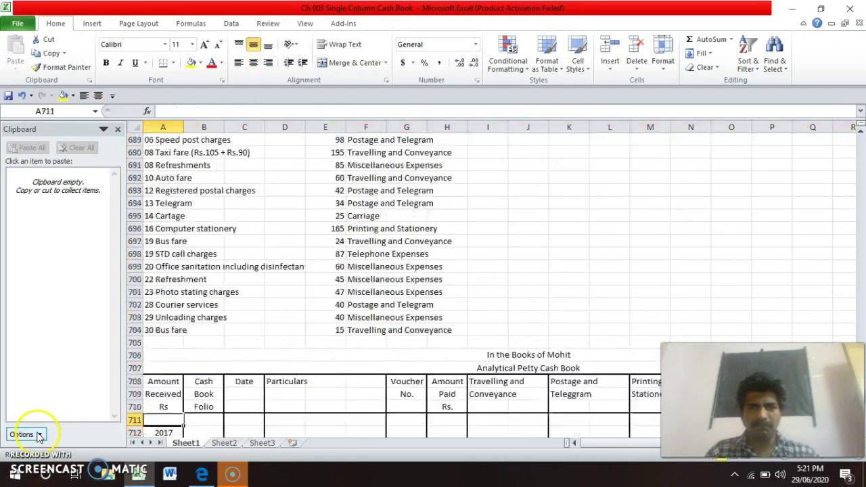
# - Clear the misplaced year from A712 in the Amount Received column
pyautogui.press('Up')
pyautogui.press('Up')
pyautogui.press('Up')
pyautogui.press('Up')
pyautogui.press('Delete')
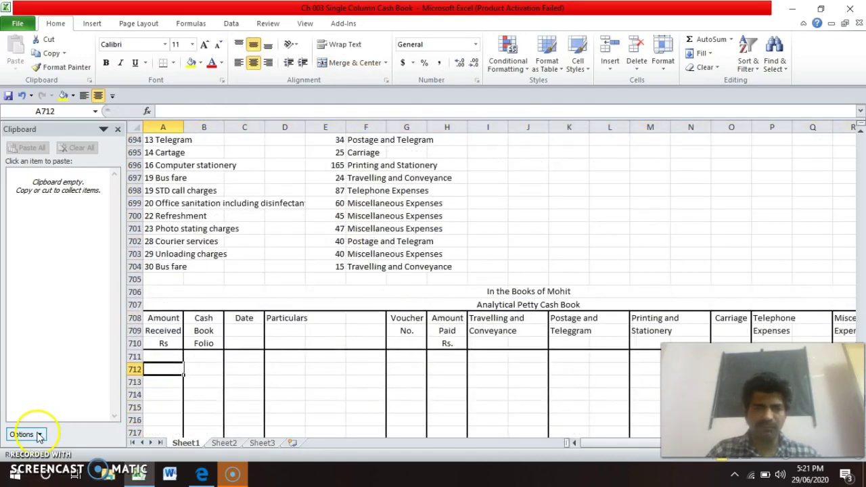
# - Enter the year 2017 in C712 and the date May-01. in C713 of the petty cash book's Date column
pyautogui.press('Right')
pyautogui.press('Right')
pyautogui.write('2017')
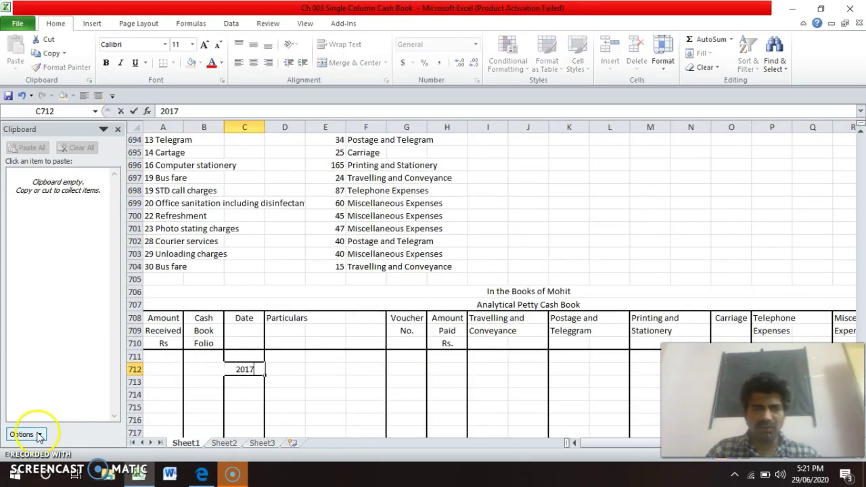
pyautogui.press('Return')
pyautogui.write('May-01.')
pyautogui.press('Return')
pyautogui.press('Up')
pyautogui.press('Up')
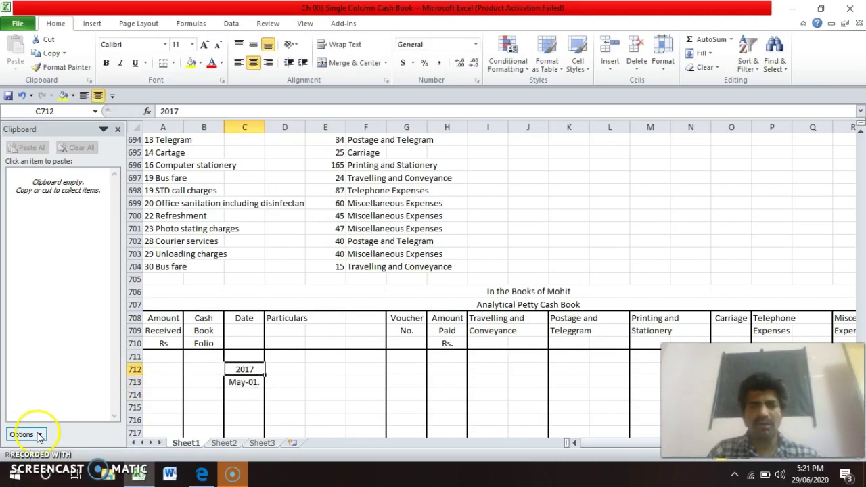
# - Review the closing rows of the previous petty cash book and the Pr.4 statement for how to record the opening receipt
pyautogui.press('Up')
pyautogui.press('Up')
pyautogui.press('Up')
pyautogui.press('Up')
pyautogui.press('Up')
pyautogui.press('Up')
pyautogui.press('Up')
pyautogui.press('Up')
pyautogui.press('Up')
pyautogui.press('Up')
pyautogui.press('Up')
pyautogui.press('Up')
pyautogui.press('Up')
pyautogui.press('Up')
pyautogui.press('Up')
pyautogui.press('Up')
pyautogui.press('Up')
pyautogui.press('Up')
pyautogui.press('Up')
pyautogui.press('Up')
pyautogui.press('Down')
pyautogui.press('Down')
pyautogui.press('Down')
pyautogui.press('Down')
pyautogui.press('Down')
pyautogui.press('Down')
pyautogui.press('Down')
pyautogui.press('Down')
pyautogui.press('Down')
pyautogui.press('Down')
pyautogui.press('Down')
pyautogui.press('Down')
pyautogui.press('Down')
pyautogui.press('Down')
pyautogui.press('Down')
pyautogui.press('Down')
pyautogui.press('Down')
pyautogui.press('Down')
pyautogui.press('Down')
pyautogui.press('Down')
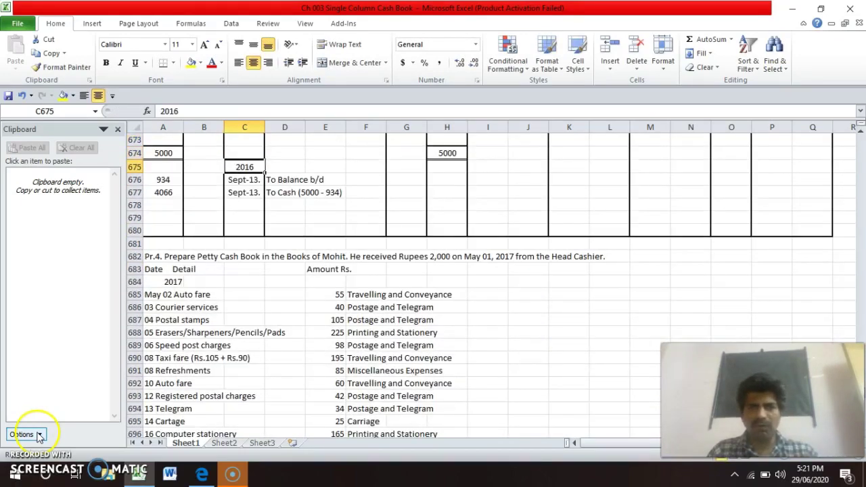
pyautogui.press('Down')
pyautogui.press('Down')
pyautogui.press('Down')
pyautogui.press('Down')
pyautogui.press('Down')
pyautogui.press('Down')
pyautogui.press('Down')
pyautogui.press('Down')
pyautogui.press('Down')
pyautogui.press('Down')
pyautogui.press('Down')
pyautogui.press('Down')
pyautogui.press('Down')
pyautogui.press('Up')
pyautogui.press('Up')
pyautogui.press('Up')
pyautogui.press('Up')
pyautogui.press('Up')
pyautogui.press('Up')
pyautogui.press('Up')
# - Record the May-01 receipt with To Balance b/d in D713 under Particulars and 2000 in A713 under Amount Received
pyautogui.press('Right')
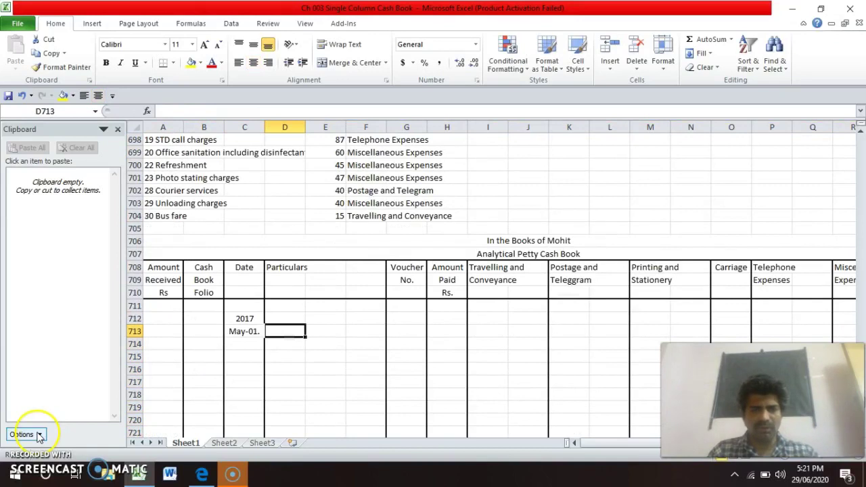
pyautogui.write('To Balance b')
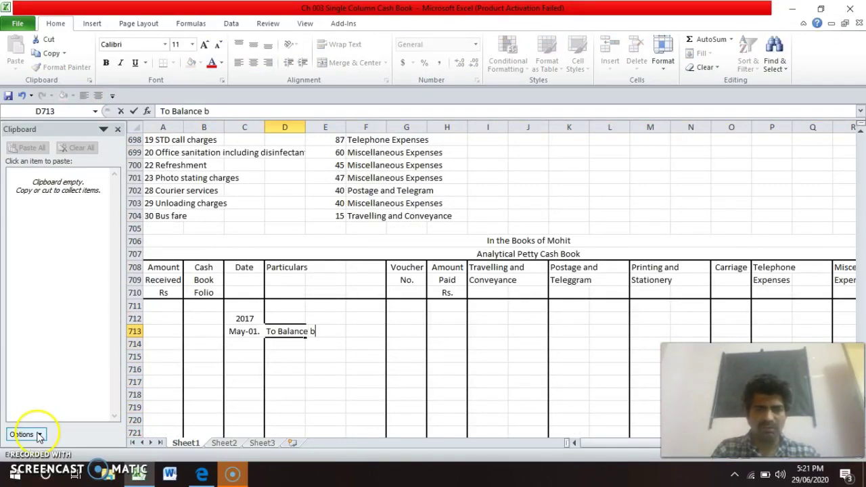
pyautogui.write('/d')
pyautogui.press('Return')
pyautogui.press('Up')
pyautogui.press('Left')
pyautogui.press('Left')
pyautogui.press('Left')
pyautogui.write('2000')
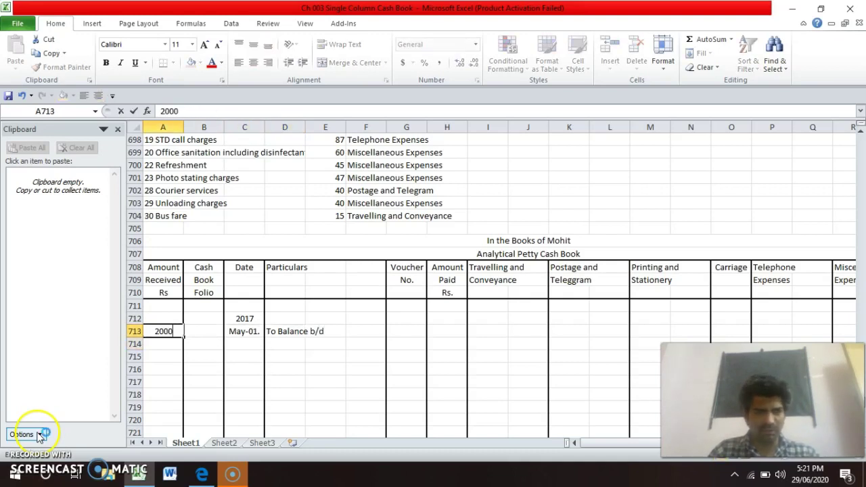
pyautogui.press('Return')
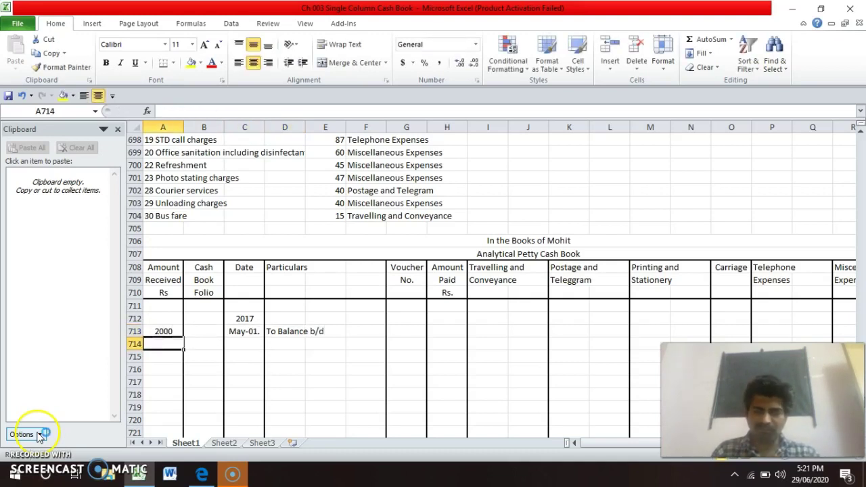
# - Read through the Pr.4 transaction list for the expense dates, amounts and heads, then return to the Date cell C714
pyautogui.press('Up')
pyautogui.press('Up')
pyautogui.press('Up')
pyautogui.press('Up')
pyautogui.press('Up')
pyautogui.press('Up')
pyautogui.press('Up')
pyautogui.press('Up')
pyautogui.press('Up')
pyautogui.press('Up')
pyautogui.press('Up')
pyautogui.press('Up')
pyautogui.press('Up')
pyautogui.press('Up')
pyautogui.press('Up')
pyautogui.press('Up')
pyautogui.press('Up')
pyautogui.press('Up')
pyautogui.press('Up')
pyautogui.press('Up')
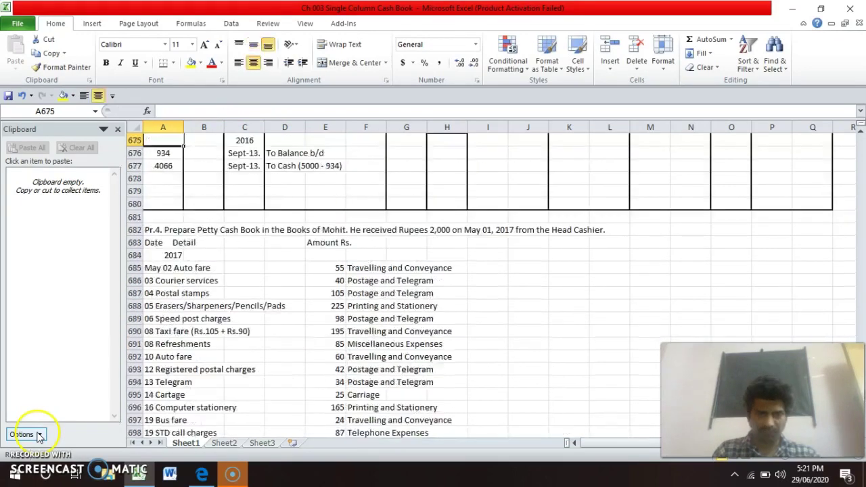
pyautogui.press('Down')
pyautogui.press('Down')
pyautogui.press('Down')
pyautogui.press('Down')
pyautogui.press('Down')
pyautogui.press('Down')
pyautogui.press('Down')
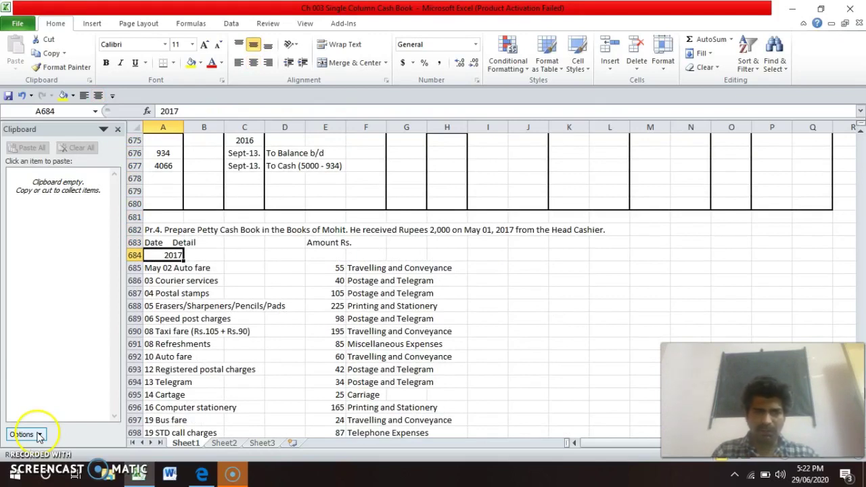
pyautogui.press('Down')
pyautogui.press('Down')
pyautogui.press('Down')
pyautogui.press('Down')
pyautogui.press('Down')
pyautogui.press('Down')
pyautogui.press('Down')
pyautogui.press('Down')
pyautogui.press('Down')
pyautogui.press('Down')
pyautogui.press('Down')
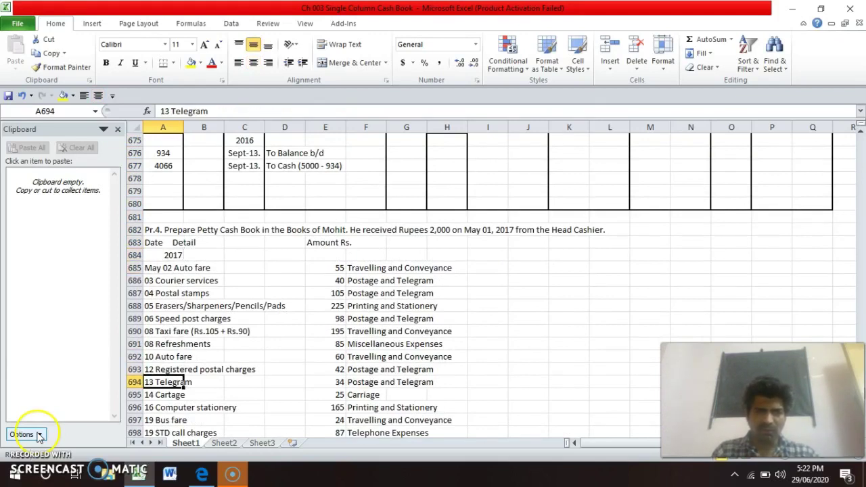
pyautogui.press('Down')
pyautogui.press('Down')
pyautogui.press('Down')
pyautogui.press('Down')
pyautogui.press('Down')
pyautogui.press('Down')
pyautogui.press('Down')
pyautogui.press('Down')
pyautogui.press('Down')
pyautogui.press('Down')
pyautogui.press('Down')
pyautogui.press('Down')
pyautogui.press('Down')
pyautogui.press('Down')
pyautogui.press('Down')
pyautogui.press('Down')
pyautogui.press('Down')
pyautogui.press('Down')
pyautogui.press('Down')
pyautogui.press('Down')
pyautogui.press('Up')
pyautogui.press('Up')
pyautogui.press('Up')
pyautogui.press('Up')
pyautogui.press('Up')
pyautogui.press('Up')
pyautogui.press('Up')
pyautogui.press('Right')
pyautogui.press('Right')
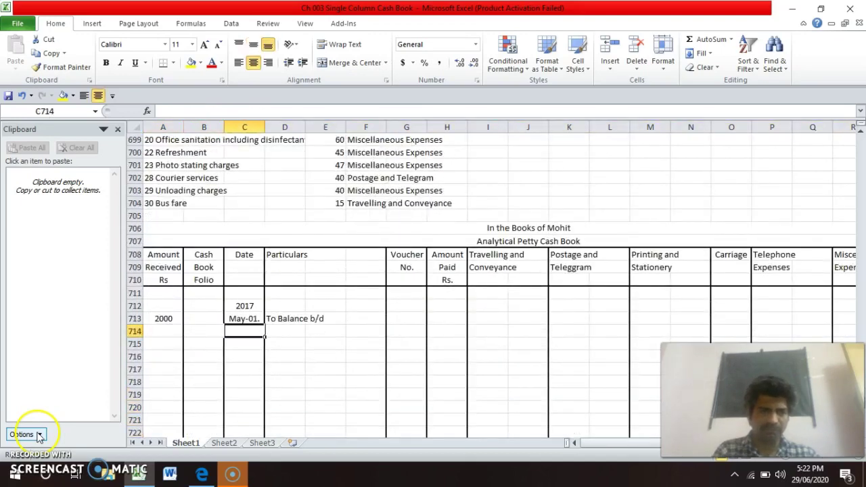
# - Add a petty cash book entry in row 714 dated "May-02." with the particulars "By Auto Fare"
pyautogui.write('May-0.')
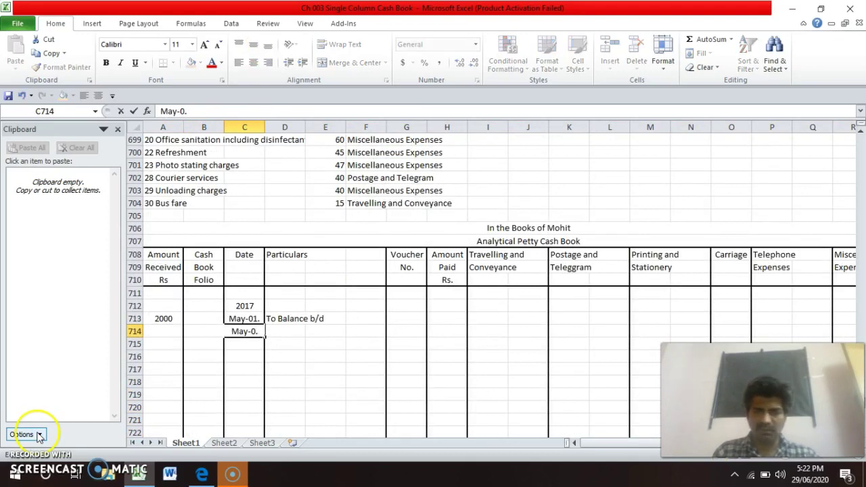
pyautogui.write('2')
pyautogui.press('Tab')
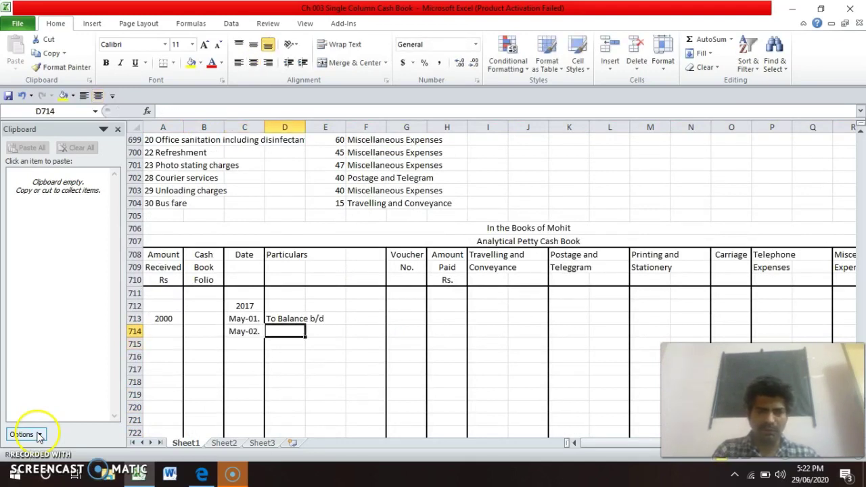
pyautogui.write('By Auto Fa')
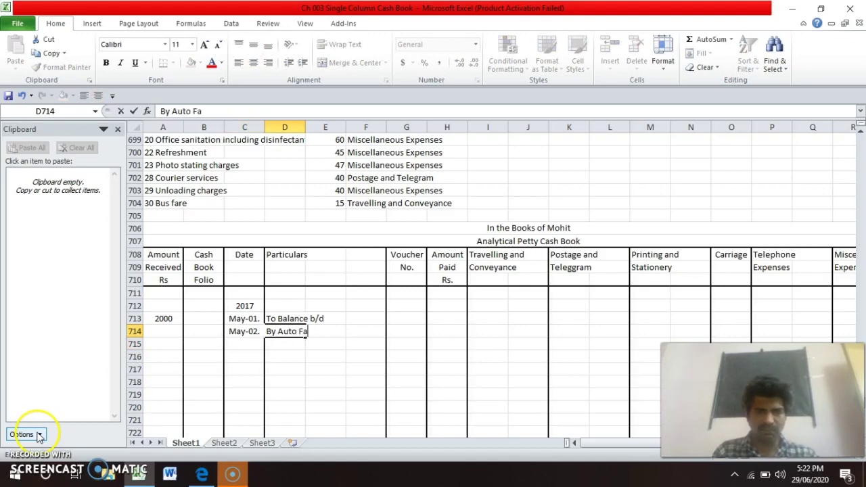
pyautogui.press('Return')
# - Check the amount and expense category of the May 02 auto fare in the problem's transaction list
pyautogui.press('Up')
pyautogui.press('Up')
pyautogui.press('Up')
pyautogui.press('Up')
pyautogui.press('Up')
pyautogui.press('Up')
pyautogui.press('Up')
pyautogui.press('Up')
pyautogui.press('Up')
pyautogui.press('Up')
pyautogui.press('Up')
pyautogui.press('Up')
pyautogui.press('Up')
pyautogui.press('Up')
pyautogui.press('Up')
pyautogui.press('Up')
pyautogui.press('Up')
pyautogui.press('Up')
pyautogui.press('Up')
pyautogui.press('Up')
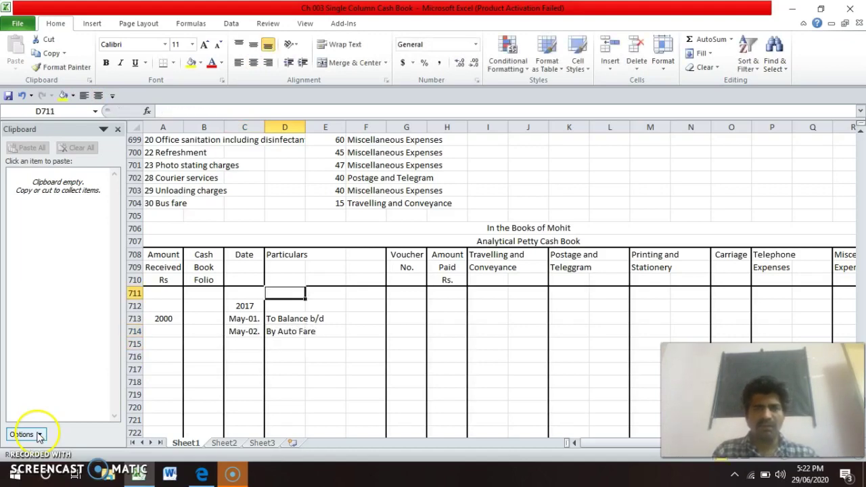
pyautogui.press('Up')
pyautogui.press('Up')
pyautogui.press('Up')
pyautogui.press('Up')
pyautogui.press('Up')
pyautogui.press('Up')
pyautogui.press('Down')
pyautogui.press('Down')
pyautogui.press('Down')
pyautogui.press('Down')
pyautogui.press('Down')
pyautogui.press('Down')
pyautogui.press('Down')
pyautogui.press('Down')
pyautogui.press('Down')
pyautogui.press('Down')
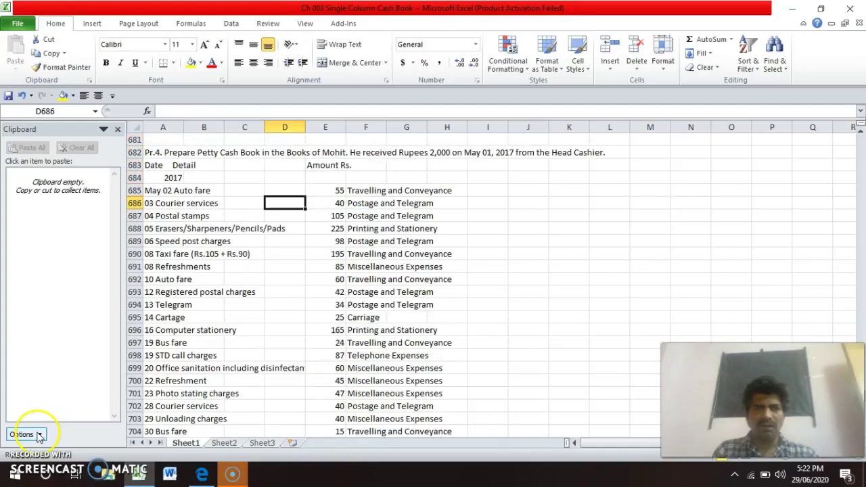
pyautogui.press('Down')
pyautogui.press('Down')
pyautogui.press('Down')
pyautogui.press('Down')
pyautogui.press('Down')
pyautogui.press('Down')
pyautogui.press('Down')
pyautogui.press('Down')
pyautogui.press('Down')
pyautogui.press('Down')
pyautogui.press('Down')
pyautogui.press('Down')
pyautogui.press('Down')
pyautogui.press('Down')
pyautogui.press('Down')
pyautogui.press('Down')
pyautogui.press('Down')
pyautogui.press('Down')
pyautogui.press('Down')
pyautogui.press('Down')
pyautogui.press('Up')
pyautogui.press('Up')
pyautogui.press('Up')
pyautogui.press('Up')
pyautogui.press('Up')
pyautogui.press('Up')
pyautogui.press('Up')
pyautogui.press('Up')
pyautogui.press('Up')
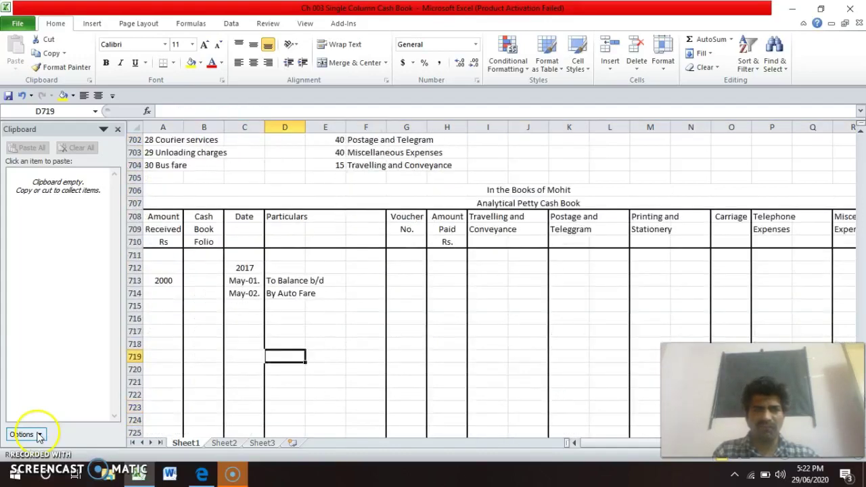
# - Enter 55 as the Amount Paid for the May-02 auto fare entry in cell H714
pyautogui.press('Right')
pyautogui.press('Right')
pyautogui.press('Right')
pyautogui.press('Right')
pyautogui.write('55')
pyautogui.press('Return')
pyautogui.press('Up')
# - Merge and center cells I714:J714 and enter 55 there under Travelling and Conveyance for the auto fare
pyautogui.press('Right')
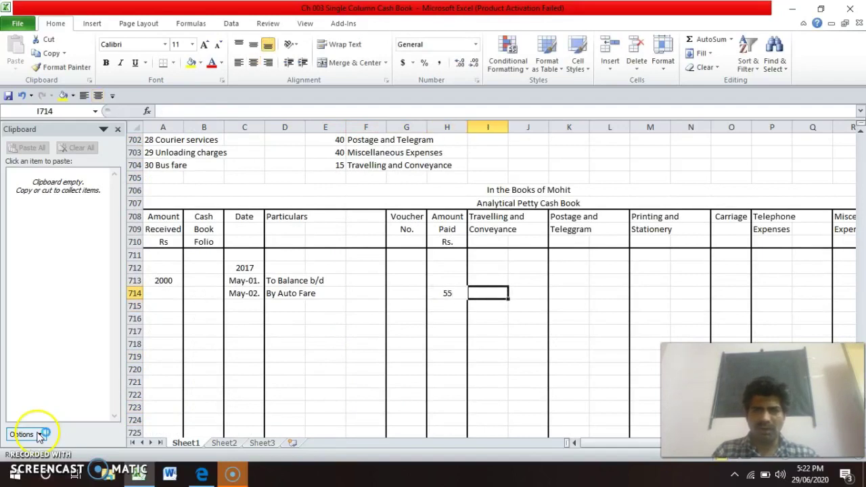
pyautogui.hotkey('shift', 'Right')
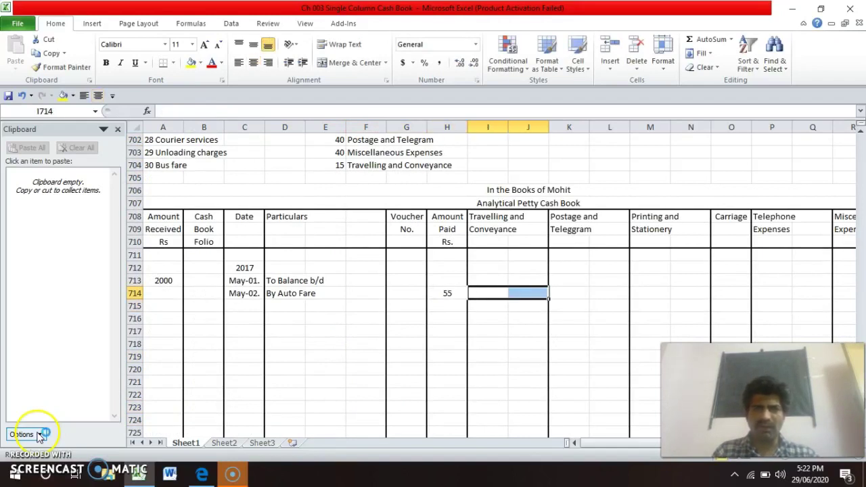
pyautogui.click(348, 63)
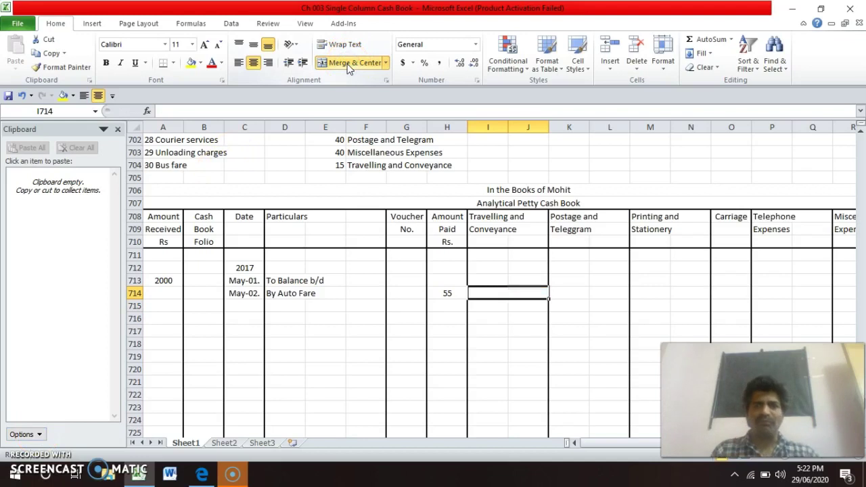
pyautogui.press('Up')
pyautogui.press('Up')
pyautogui.press('Up')
pyautogui.press('Up')
pyautogui.press('Up')
pyautogui.press('Up')
pyautogui.press('Down')
pyautogui.press('Down')
pyautogui.press('Down')
pyautogui.press('Down')
pyautogui.press('Down')
pyautogui.press('Down')
pyautogui.write('55')
pyautogui.press('Return')
# - Merge and center the two heading lines "Travelling and" and "Conveyance" separately across columns I and J in rows 708 and 709
pyautogui.press('Up')
pyautogui.press('Up')
pyautogui.press('Up')
pyautogui.press('Up')
pyautogui.press('Up')
pyautogui.press('Up')
pyautogui.press('Up')
pyautogui.hotkey('shift', 'Right')
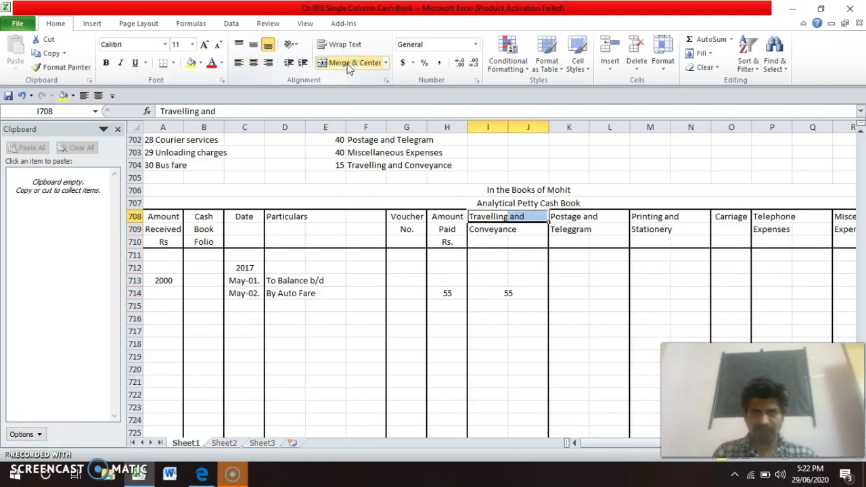
pyautogui.click(346, 65)
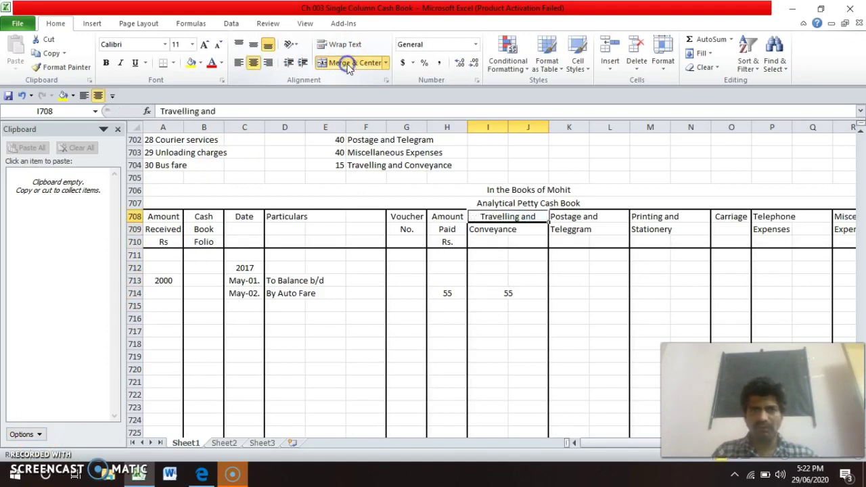
pyautogui.press('Down')
pyautogui.hotkey('shift', 'Right')
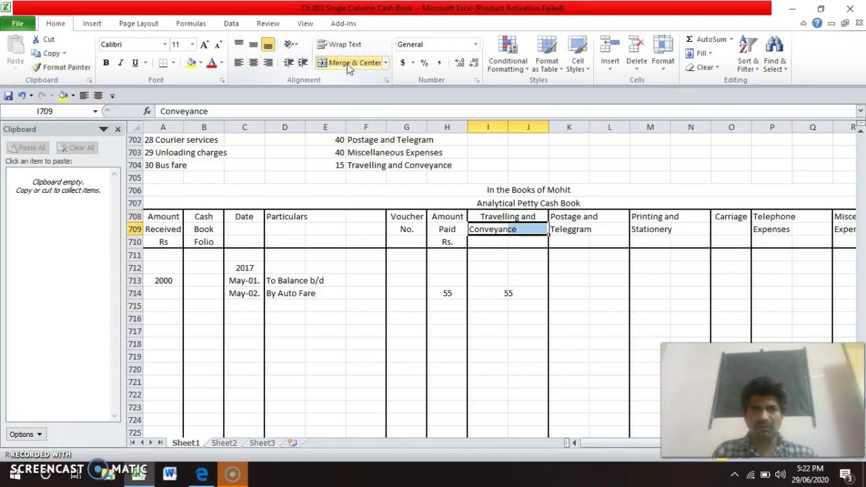
pyautogui.click(347, 65)
# - Examine the transaction list for the entry that follows the May 02 auto fare, including its amount and expense category
pyautogui.press('Up')
pyautogui.press('Up')
pyautogui.press('Up')
pyautogui.press('Up')
pyautogui.press('Up')
pyautogui.press('Up')
pyautogui.press('Up')
pyautogui.press('Up')
pyautogui.press('Up')
pyautogui.press('Up')
pyautogui.press('Up')
pyautogui.press('Up')
pyautogui.press('Up')
pyautogui.press('Up')
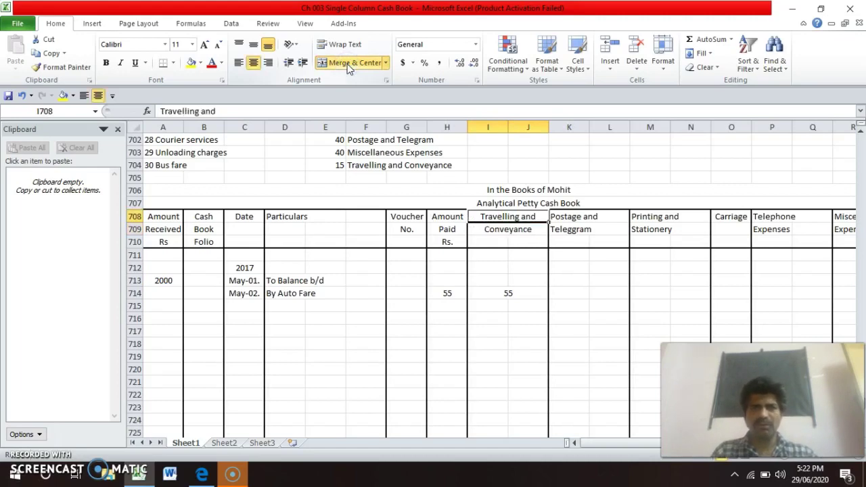
pyautogui.press('Up')
pyautogui.press('Up')
pyautogui.press('Up')
pyautogui.press('Up')
pyautogui.press('Up')
pyautogui.press('Up')
pyautogui.press('Up')
pyautogui.press('Up')
pyautogui.press('Up')
pyautogui.press('Up')
pyautogui.press('Up')
pyautogui.press('Up')
pyautogui.press('Up')
pyautogui.press('Up')
pyautogui.press('Up')
pyautogui.press('Down')
pyautogui.press('Down')
pyautogui.press('Down')
pyautogui.press('Down')
pyautogui.press('Down')
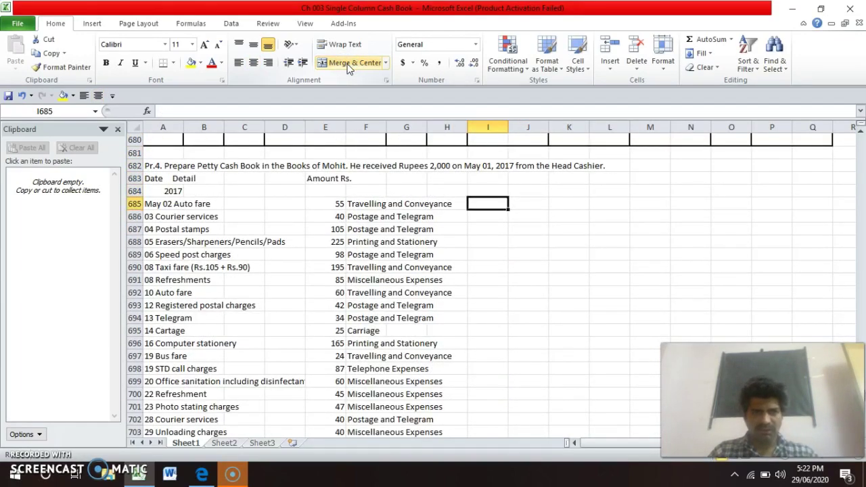
pyautogui.press('Down')
pyautogui.press('Down')
pyautogui.press('Down')
pyautogui.press('Down')
pyautogui.press('Down')
pyautogui.press('Down')
pyautogui.press('Down')
pyautogui.press('Down')
pyautogui.press('Down')
pyautogui.press('Down')
pyautogui.press('Down')
pyautogui.press('Down')
pyautogui.press('Down')
pyautogui.press('Down')
pyautogui.press('Down')
pyautogui.press('Down')
pyautogui.press('Down')
pyautogui.press('Down')
pyautogui.press('Down')
pyautogui.press('Down')
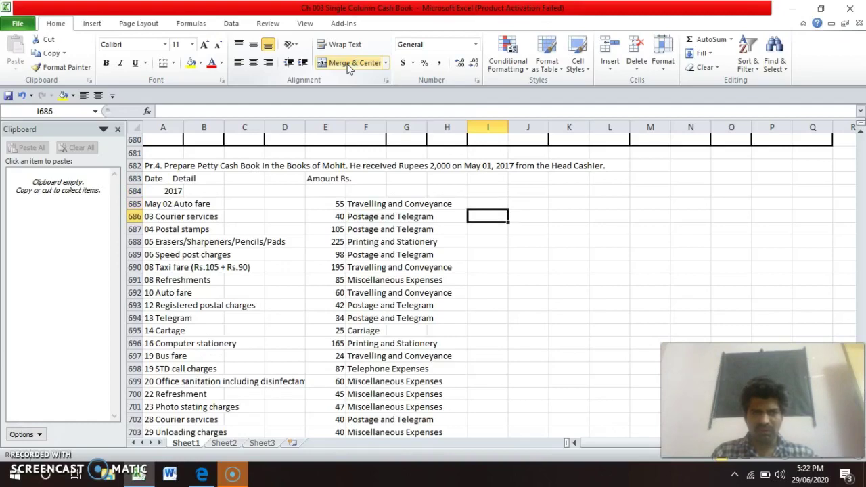
# - Enter the date "May-03." in cell C715, directly below the May-02 entry
pyautogui.press('Up')
pyautogui.press('Up')
pyautogui.press('Up')
pyautogui.press('Up')
pyautogui.press('Up')
pyautogui.press('Up')
pyautogui.press('Up')
pyautogui.press('Up')
pyautogui.press('Down')
pyautogui.press('Left')
pyautogui.press('Left')
pyautogui.press('Left')
pyautogui.press('Left')
pyautogui.press('Left')
pyautogui.press('Left')
pyautogui.press('Down')
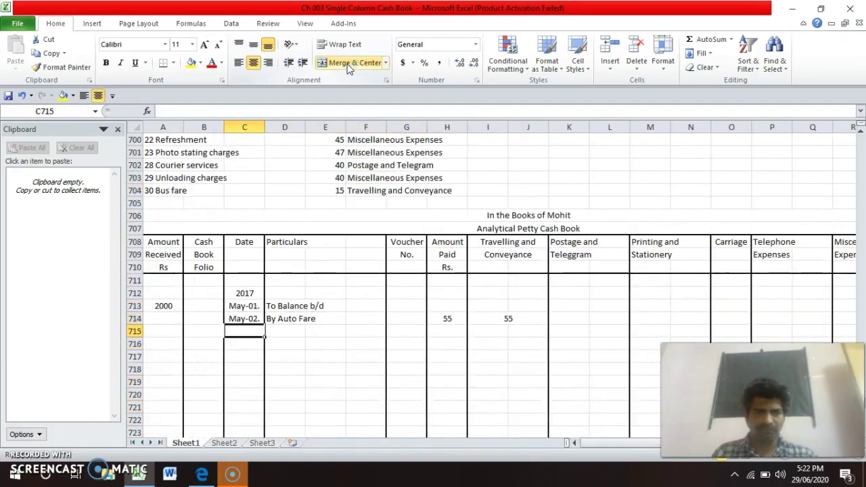
pyautogui.hotkey('ctrl', "'")
pyautogui.press('Left')
pyautogui.press('BackSpace')
pyautogui.write('3')
pyautogui.press('Return')
# - Enter "By Courier Service" under Particulars for the May-03 entry in cell D715
pyautogui.press('Up')
pyautogui.press('Right')
pyautogui.write('By Couri')
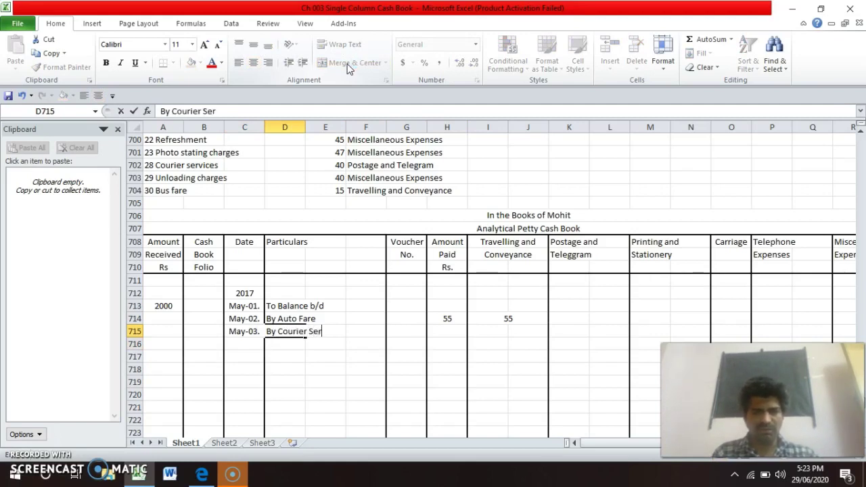
pyautogui.press('Return')
# - Examine the transaction list for the amount and expense category of the 03 May courier services
pyautogui.press('Up')
pyautogui.press('Up')
pyautogui.press('Up')
pyautogui.press('Up')
pyautogui.press('Up')
pyautogui.press('Up')
pyautogui.press('Up')
pyautogui.press('Up')
pyautogui.press('Up')
pyautogui.press('Up')
pyautogui.press('Up')
pyautogui.press('Up')
pyautogui.press('Up')
pyautogui.press('Up')
pyautogui.press('Up')
pyautogui.press('Up')
pyautogui.press('Up')
pyautogui.press('Up')
pyautogui.press('Up')
pyautogui.press('Up')
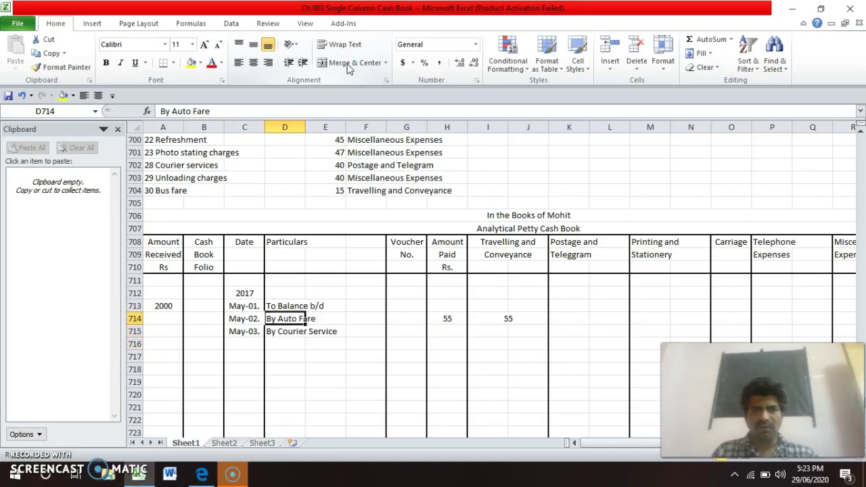
pyautogui.press('Down')
pyautogui.press('Down')
pyautogui.press('Down')
pyautogui.press('Down')
pyautogui.press('Down')
pyautogui.press('Down')
pyautogui.press('Down')
pyautogui.press('Down')
pyautogui.press('Down')
pyautogui.press('Down')
pyautogui.press('Down')
pyautogui.press('Down')
pyautogui.press('Down')
pyautogui.press('Down')
pyautogui.press('Down')
pyautogui.press('Down')
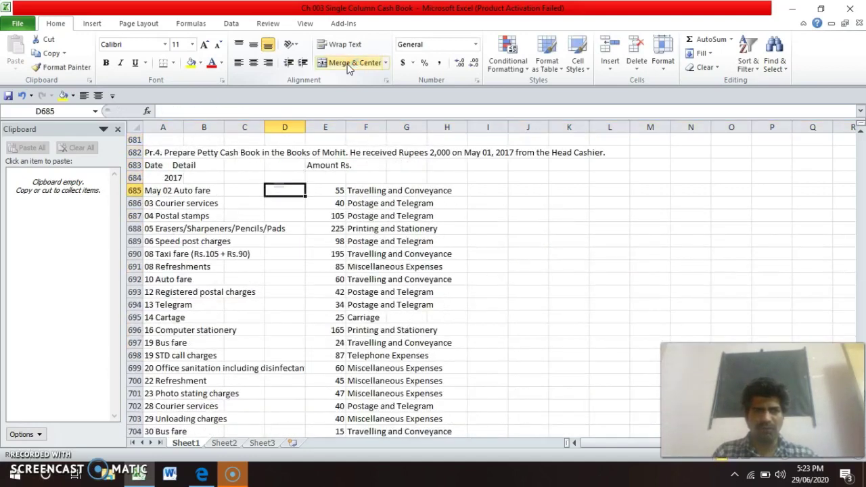
# - Enter 40 as the Amount Paid for the May-03 courier service in cell H715
pyautogui.press('Down')
pyautogui.press('Down')
pyautogui.press('Down')
pyautogui.press('Down')
pyautogui.press('Down')
pyautogui.press('Down')
pyautogui.press('Down')
pyautogui.press('Down')
pyautogui.press('Down')
pyautogui.press('Down')
pyautogui.press('Down')
pyautogui.press('Down')
pyautogui.press('Down')
pyautogui.press('Down')
pyautogui.press('Down')
pyautogui.press('Down')
pyautogui.press('Down')
pyautogui.press('Down')
pyautogui.press('Down')
pyautogui.press('Down')
pyautogui.press('Up')
pyautogui.press('Up')
pyautogui.press('Up')
pyautogui.press('Right')
pyautogui.press('Right')
pyautogui.press('Right')
pyautogui.press('Right')
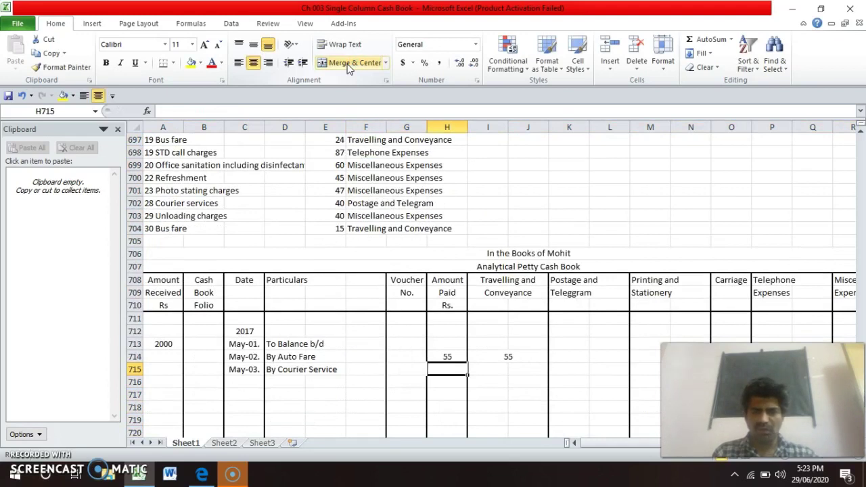
pyautogui.write('0')
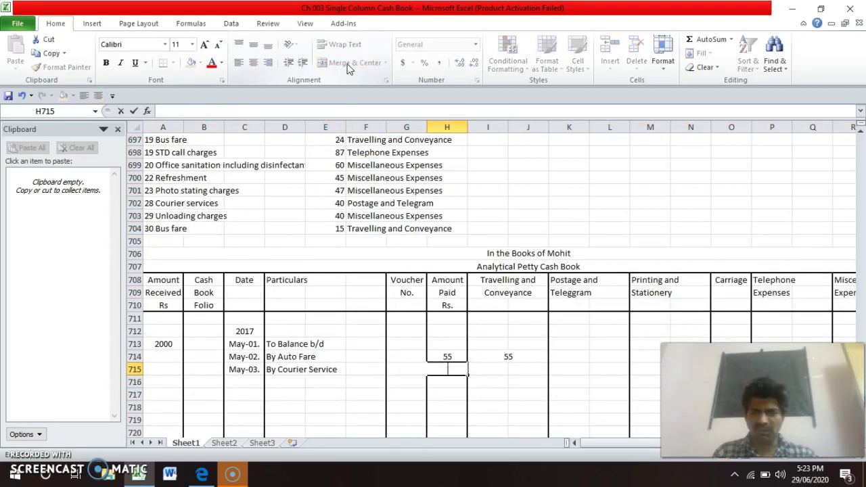
pyautogui.press('Return')
# - Merge and center cells K715:L715 and enter 40 there under Postage and Telegram for the courier service
pyautogui.press('Up')
pyautogui.press('Right')
pyautogui.press('Right')
pyautogui.press('Right')
pyautogui.hotkey('shift', 'Right')
pyautogui.click(347, 63)
pyautogui.write('4')
pyautogui.press('Return')
# - Correct the misspelled heading in cell K709 to "Telegram"
pyautogui.press('Up')
pyautogui.press('Up')
pyautogui.press('Up')
pyautogui.press('Up')
pyautogui.press('Up')
pyautogui.press('Up')
pyautogui.press('Up')
pyautogui.press('F2')
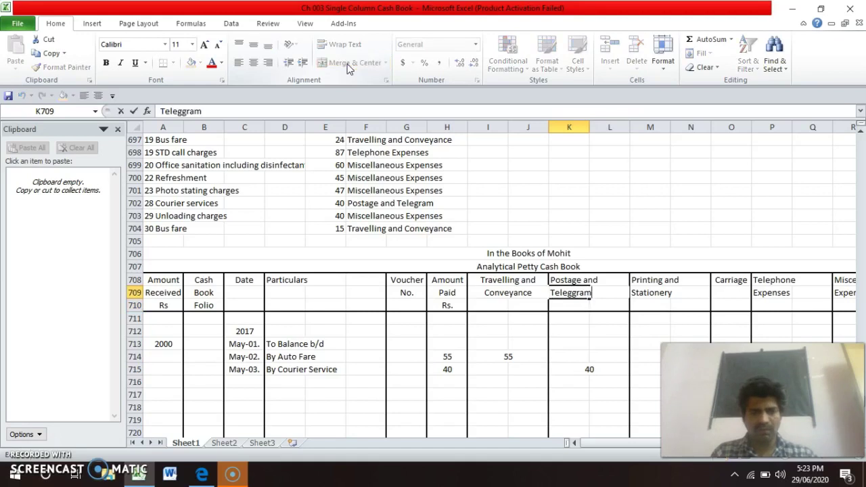
pyautogui.press('BackSpace')
pyautogui.press('Return')
# - Merge and center the heading lines "Postage and" and "Telegram" separately across columns K and L in rows 708 and 709
pyautogui.press('Up')
pyautogui.press('Up')
pyautogui.hotkey('shift', 'Right')
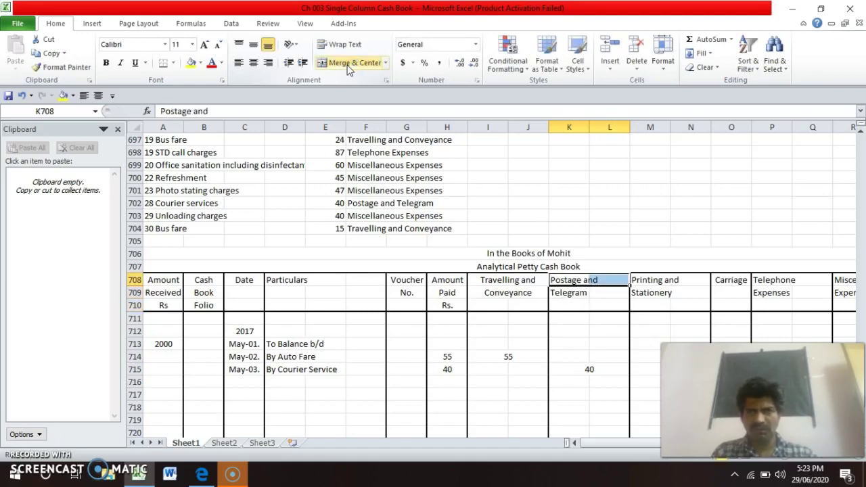
pyautogui.click(348, 63)
pyautogui.click(349, 63)
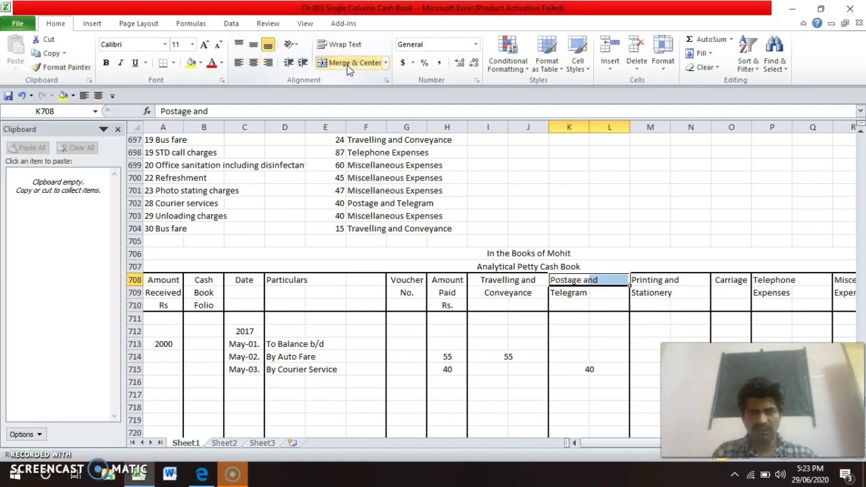
pyautogui.click(349, 63)
pyautogui.press('Down')
pyautogui.hotkey('shift', 'Right')
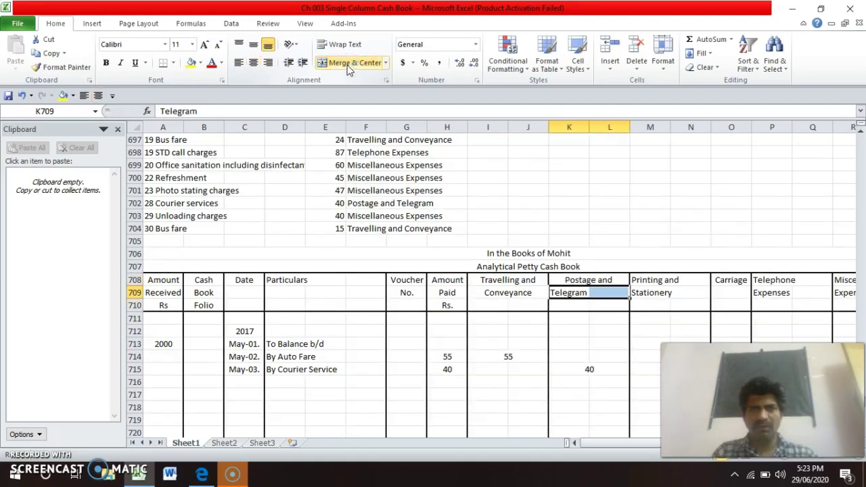
pyautogui.click(348, 63)
# - Examine the transaction list above the petty cash book for the expense that follows the May-03 courier service
pyautogui.press('Up')
pyautogui.press('Up')
pyautogui.press('Up')
pyautogui.press('Up')
pyautogui.press('Up')
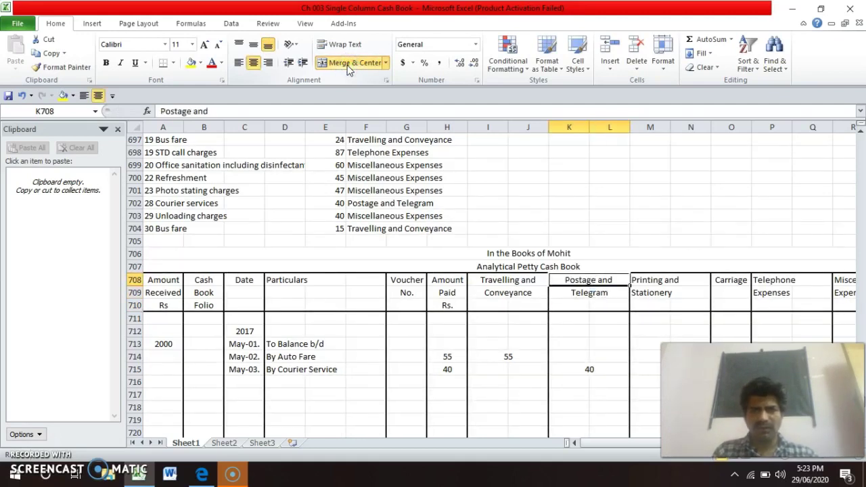
pyautogui.press('Up')
pyautogui.press('Up')
pyautogui.press('Up')
pyautogui.press('Up')
pyautogui.press('Up')
pyautogui.press('Up')
pyautogui.press('Up')
pyautogui.press('Up')
pyautogui.press('Up')
pyautogui.press('Up')
pyautogui.press('Up')
pyautogui.press('Up')
pyautogui.press('Up')
pyautogui.press('Up')
pyautogui.press('Up')
pyautogui.press('Up')
pyautogui.press('Up')
pyautogui.press('Up')
pyautogui.press('Up')
pyautogui.press('Up')
pyautogui.press('Down')
pyautogui.press('Down')
pyautogui.press('Down')
pyautogui.press('Down')
pyautogui.press('Down')
pyautogui.press('Down')
pyautogui.press('Down')
pyautogui.press('Down')
pyautogui.press('Down')
pyautogui.press('Down')
pyautogui.press('Down')
pyautogui.press('Down')
pyautogui.press('Down')
pyautogui.press('Down')
pyautogui.press('Down')
pyautogui.press('Down')
pyautogui.press('Down')
pyautogui.press('Down')
pyautogui.press('Down')
pyautogui.press('Down')
pyautogui.press('Down')
pyautogui.press('Down')
pyautogui.press('Down')
pyautogui.press('Down')
pyautogui.press('Down')
pyautogui.press('Down')
pyautogui.press('Down')
pyautogui.press('Down')
pyautogui.press('Down')
pyautogui.press('Down')
pyautogui.press('Down')
pyautogui.press('Down')
pyautogui.press('Down')
pyautogui.press('Down')
pyautogui.press('Down')
pyautogui.press('Down')
pyautogui.press('Down')
pyautogui.press('Down')
pyautogui.press('Down')
pyautogui.press('Left')
pyautogui.press('Home')
pyautogui.press('Up')
pyautogui.press('Up')
pyautogui.press('Up')
pyautogui.press('Up')
pyautogui.press('Up')
pyautogui.press('Up')
pyautogui.press('Up')
pyautogui.press('Up')
pyautogui.press('Up')
pyautogui.press('Up')
pyautogui.press('Up')
pyautogui.press('Up')
pyautogui.press('Up')
pyautogui.press('Up')
pyautogui.press('Up')
pyautogui.press('Up')
pyautogui.press('Up')
pyautogui.press('Up')
pyautogui.press('Up')
pyautogui.press('Up')
pyautogui.press('Up')
pyautogui.press('Up')
pyautogui.press('Up')
pyautogui.press('Down')
pyautogui.press('Down')
pyautogui.press('Down')
pyautogui.press('Down')
pyautogui.press('Down')
pyautogui.press('Down')
pyautogui.press('Down')
pyautogui.press('Down')
pyautogui.press('Down')
pyautogui.press('Down')
pyautogui.press('Down')
pyautogui.press('Down')
pyautogui.press('Down')
pyautogui.press('Down')
pyautogui.press('Down')
pyautogui.press('Down')
pyautogui.press('Down')
pyautogui.press('Down')
pyautogui.press('Down')
pyautogui.press('Down')
pyautogui.press('Down')
# - Copy the date from the row above into cell C716 and change it to "May-04."
pyautogui.press('Up')
pyautogui.press('Up')
pyautogui.press('Up')
pyautogui.press('Up')
pyautogui.press('Up')
pyautogui.press('Up')
pyautogui.press('Up')
pyautogui.press('Right')
pyautogui.press('Right')
pyautogui.press('Up')
pyautogui.hotkey('ctrl', "'")
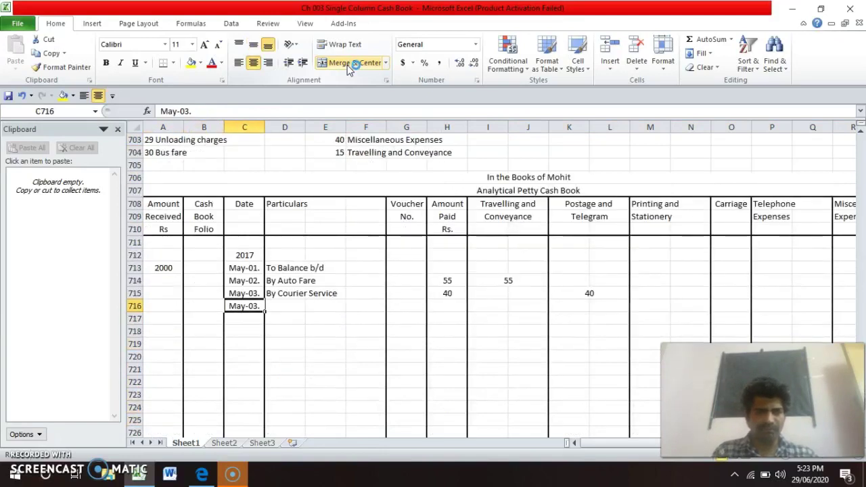
pyautogui.press('BackSpace')
pyautogui.write('4')
pyautogui.press('Return')
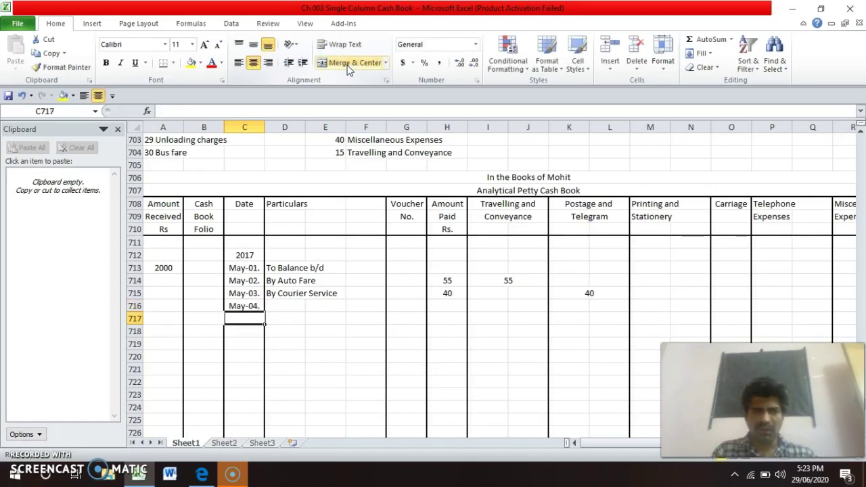
# - Enter "By Postal Stamp" as the particulars for May-04 in cell D716
pyautogui.press('Up')
pyautogui.press('Right')
pyautogui.write('By')
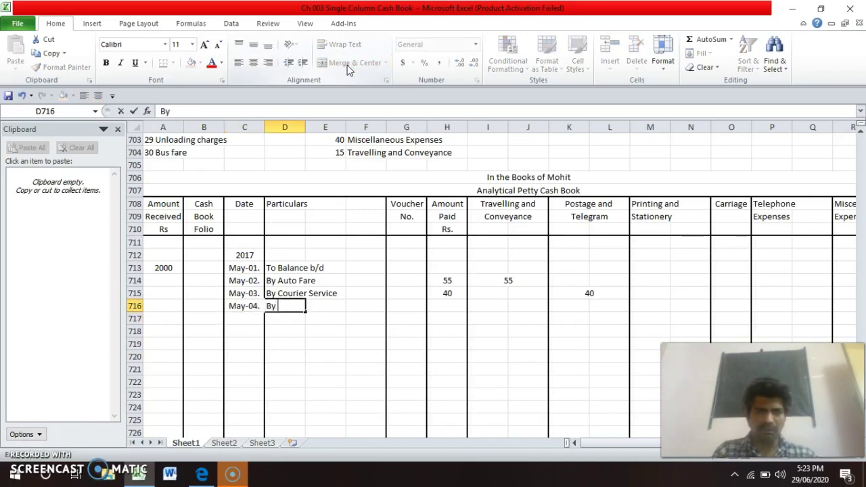
pyautogui.write(' Postal Stamp')
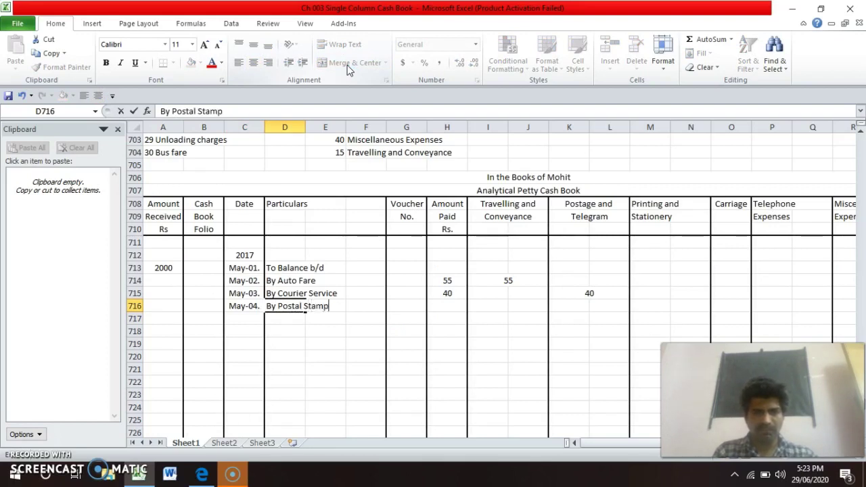
pyautogui.press('Return')
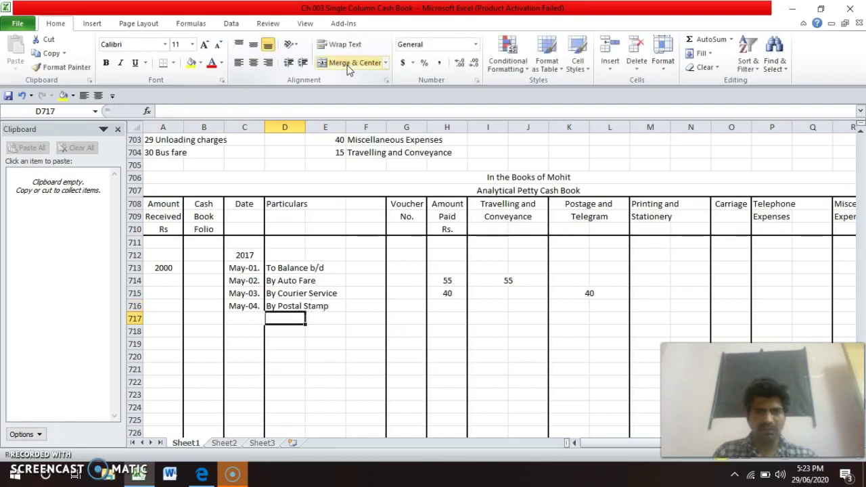
# - Examine the transaction list above the petty cash book for the amount and category of the May 04 postal stamps
pyautogui.press('Up')
pyautogui.press('Up')
pyautogui.press('Up')
pyautogui.press('Up')
pyautogui.press('Up')
pyautogui.press('Up')
pyautogui.press('Up')
pyautogui.press('Up')
pyautogui.press('Up')
pyautogui.press('Up')
pyautogui.press('Up')
pyautogui.press('Up')
pyautogui.press('Up')
pyautogui.press('Up')
pyautogui.press('Up')
pyautogui.press('Up')
pyautogui.press('Up')
pyautogui.press('Down')
pyautogui.press('Down')
pyautogui.press('Down')
pyautogui.press('Down')
pyautogui.press('Right')
pyautogui.press('Right')
pyautogui.press('Down')
pyautogui.press('Left')
pyautogui.press('Up')
pyautogui.press('Down')
pyautogui.press('Down')
pyautogui.press('Down')
pyautogui.press('Down')
pyautogui.press('Down')
pyautogui.press('Down')
pyautogui.press('Down')
pyautogui.press('Down')
pyautogui.press('Down')
pyautogui.press('Down')
pyautogui.press('Down')
pyautogui.press('Down')
pyautogui.press('Down')
pyautogui.press('Down')
pyautogui.press('Down')
pyautogui.press('Down')
pyautogui.press('Down')
pyautogui.press('Down')
pyautogui.press('Down')
pyautogui.press('Down')
pyautogui.press('Down')
pyautogui.press('Down')
pyautogui.press('Down')
pyautogui.press('Down')
pyautogui.press('Down')
pyautogui.press('Down')
pyautogui.press('Down')
pyautogui.press('Down')
pyautogui.press('Down')
pyautogui.press('Down')
pyautogui.press('Down')
pyautogui.press('Down')
pyautogui.press('Down')
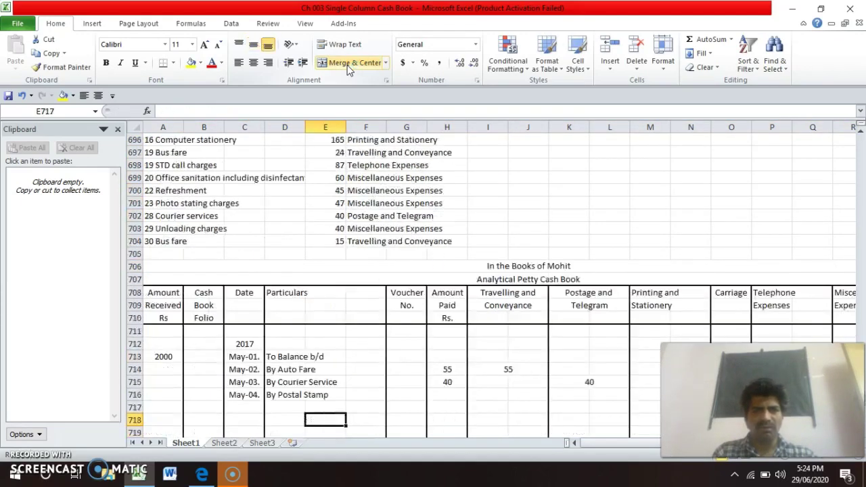
# - Enter 105 as the amount paid for the May-04 postal stamp in cell H716
pyautogui.press('Up')
pyautogui.press('Up')
pyautogui.press('Up')
pyautogui.press('Up')
pyautogui.press('Up')
pyautogui.press('Up')
pyautogui.press('Up')
pyautogui.press('Up')
pyautogui.press('Up')
pyautogui.press('Up')
pyautogui.press('Right')
pyautogui.press('Right')
pyautogui.press('Right')
pyautogui.write('10')
pyautogui.press('Return')
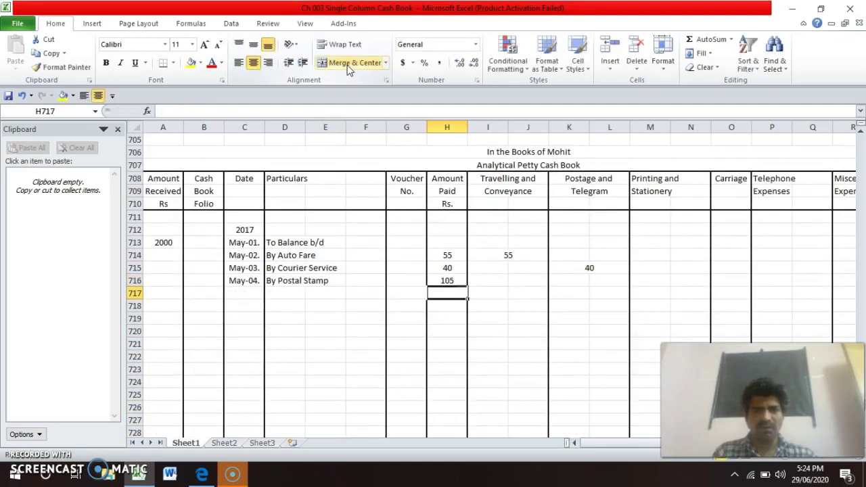
# - Merge and center cells K716 and L716 and enter 105 there under Postage and Telegram
pyautogui.press('Up')
pyautogui.press('Right')
pyautogui.press('Right')
pyautogui.press('Right')
pyautogui.hotkey('shift', 'Right')
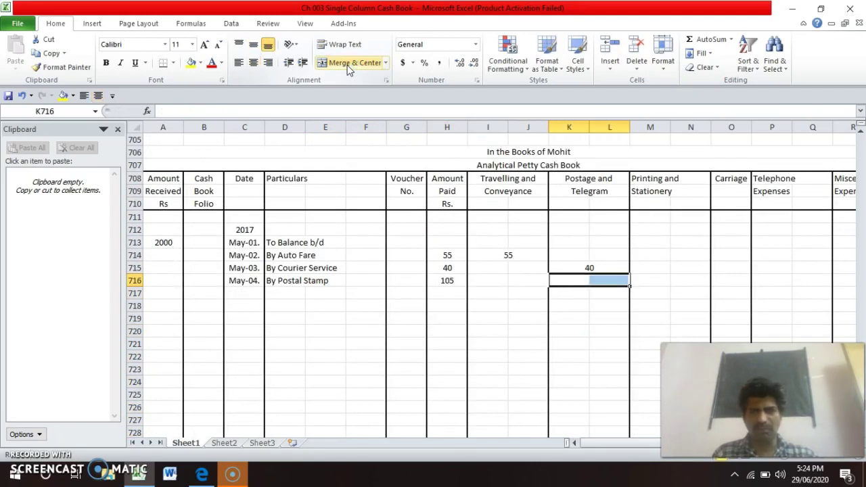
pyautogui.click(348, 63)
pyautogui.write('1')
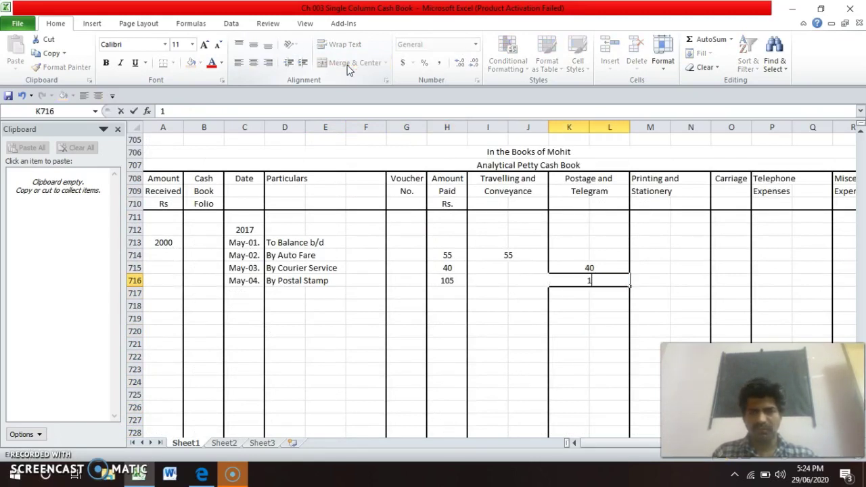
pyautogui.write('05')
pyautogui.press('Return')
# - Examine the transaction list above the petty cash book for the expense that follows the May 04 postal stamps
pyautogui.press('Up')
pyautogui.press('Up')
pyautogui.press('Up')
pyautogui.press('Up')
pyautogui.press('Up')
pyautogui.press('Up')
pyautogui.press('Up')
pyautogui.press('Up')
pyautogui.press('Up')
pyautogui.press('Up')
pyautogui.press('Up')
pyautogui.press('Up')
pyautogui.press('Up')
pyautogui.press('Up')
pyautogui.press('Up')
pyautogui.press('Up')
pyautogui.press('Up')
pyautogui.press('Up')
pyautogui.press('Up')
pyautogui.press('Up')
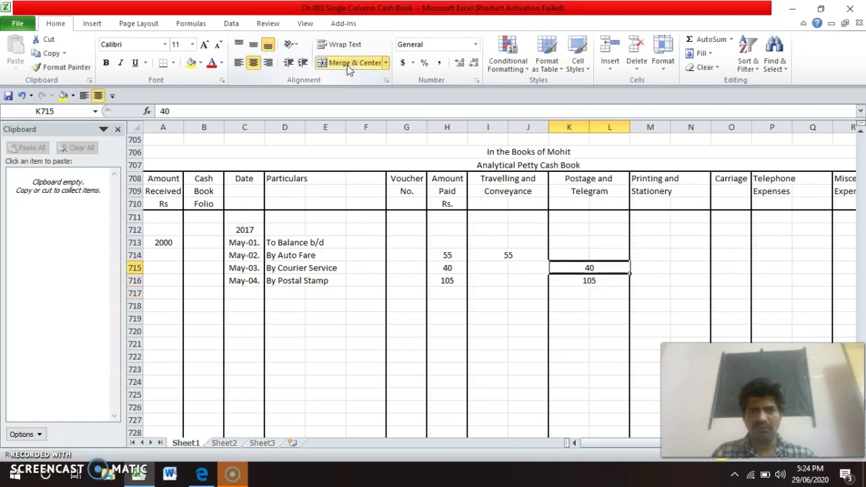
pyautogui.press('Left')
pyautogui.press('Left')
pyautogui.press('Left')
pyautogui.press('Left')
pyautogui.press('Left')
pyautogui.press('Left')
pyautogui.press('Left')
pyautogui.press('Left')
pyautogui.press('Left')
pyautogui.press('Left')
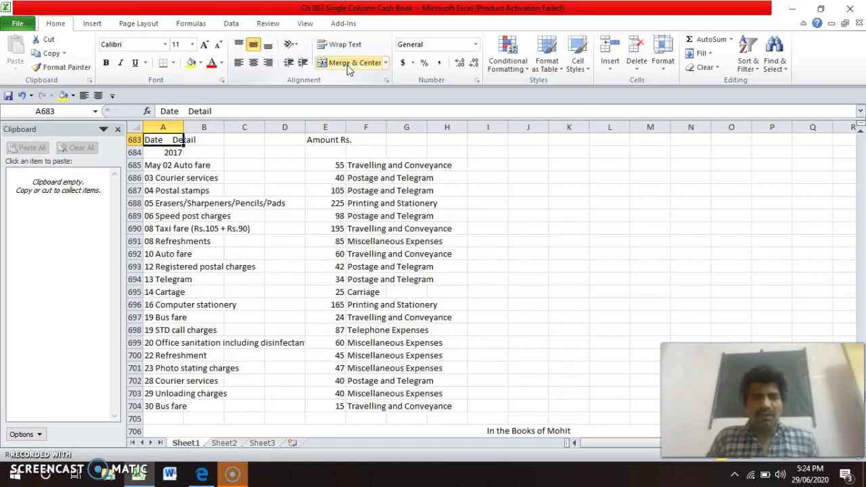
pyautogui.press('Down')
pyautogui.press('Down')
pyautogui.press('Down')
pyautogui.press('Down')
pyautogui.press('Down')
pyautogui.press('Down')
pyautogui.press('Down')
pyautogui.press('Down')
pyautogui.press('Down')
pyautogui.press('Down')
pyautogui.press('Down')
pyautogui.press('Down')
pyautogui.press('Down')
pyautogui.press('Down')
pyautogui.press('Down')
pyautogui.press('Down')
pyautogui.press('Down')
pyautogui.press('Down')
pyautogui.press('Down')
pyautogui.press('Down')
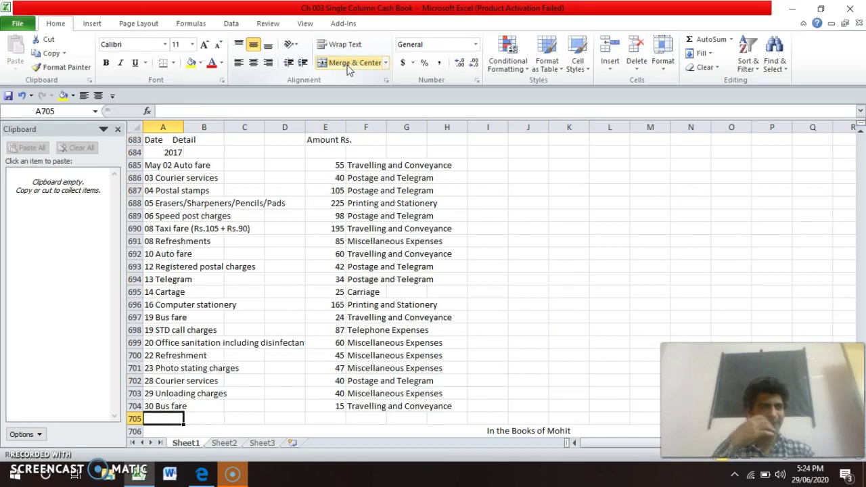
# - Copy the date from the row above into cell C717 and change it to "May-05."
pyautogui.press('Down')
pyautogui.press('Down')
pyautogui.press('Down')
pyautogui.press('Down')
pyautogui.press('Down')
pyautogui.press('Down')
pyautogui.press('Down')
pyautogui.press('Down')
pyautogui.press('Down')
pyautogui.press('Down')
pyautogui.press('Down')
pyautogui.press('Down')
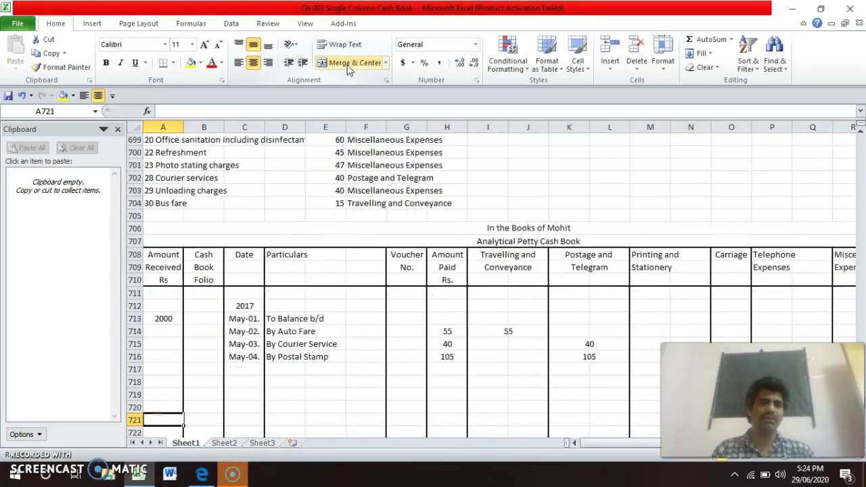
pyautogui.press('Right')
pyautogui.press('Right')
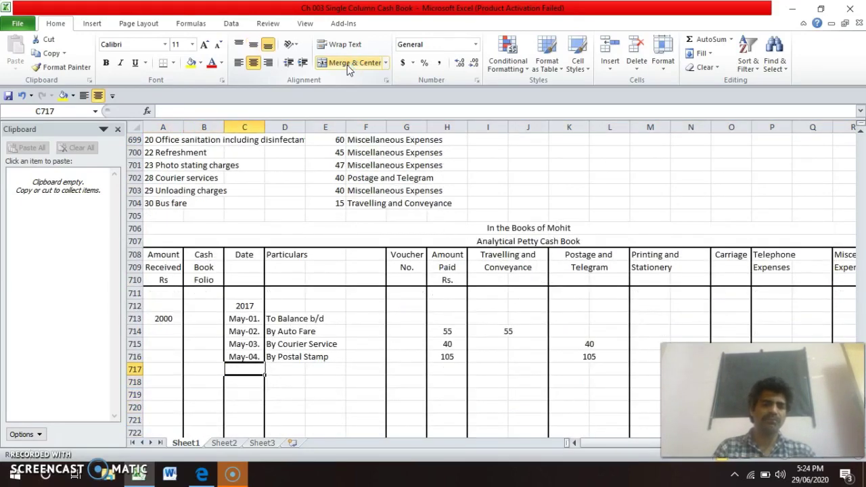
pyautogui.hotkey('ctrl', 'd')
pyautogui.press('F2')
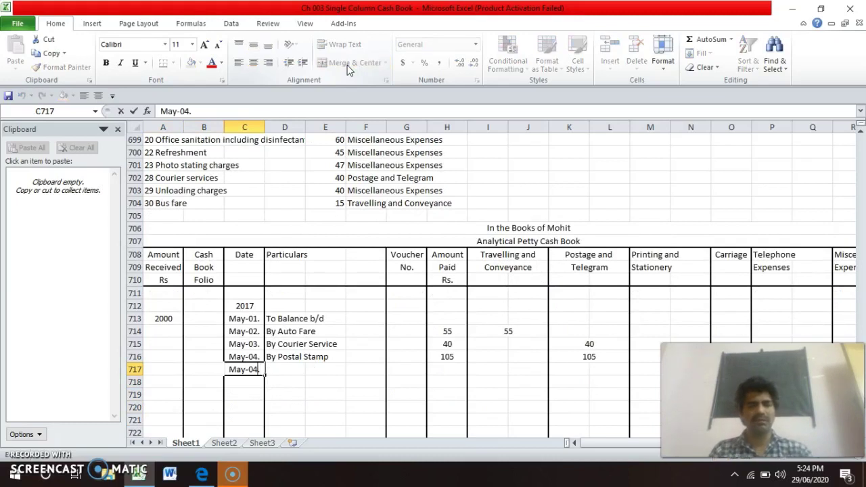
pyautogui.press('BackSpace')
pyautogui.press('BackSpace')
pyautogui.write('5.')
pyautogui.press('Return')
# - Enter the May-05 particulars on two lines, "By Eraser, Sharpner, Penci" in cell D717 and an indented "& Pad" in D718
pyautogui.press('Up')
pyautogui.press('Right')
pyautogui.write('B')
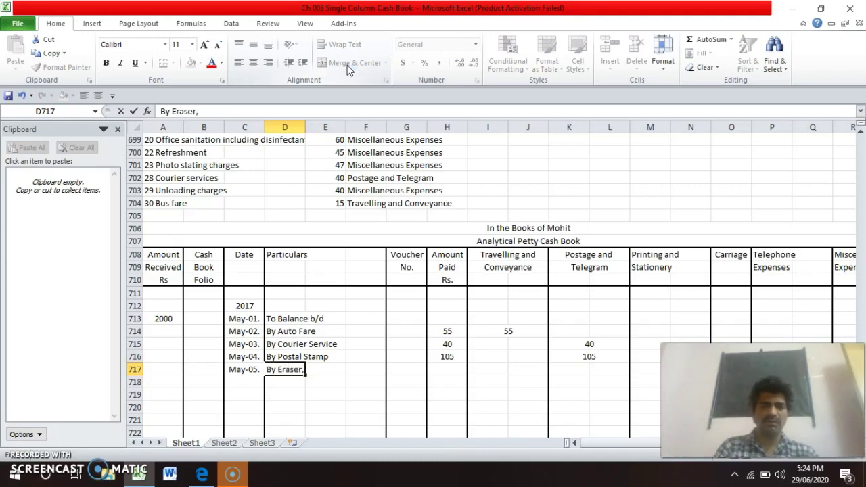
pyautogui.write('y Eraser, Sharpner, Penci')
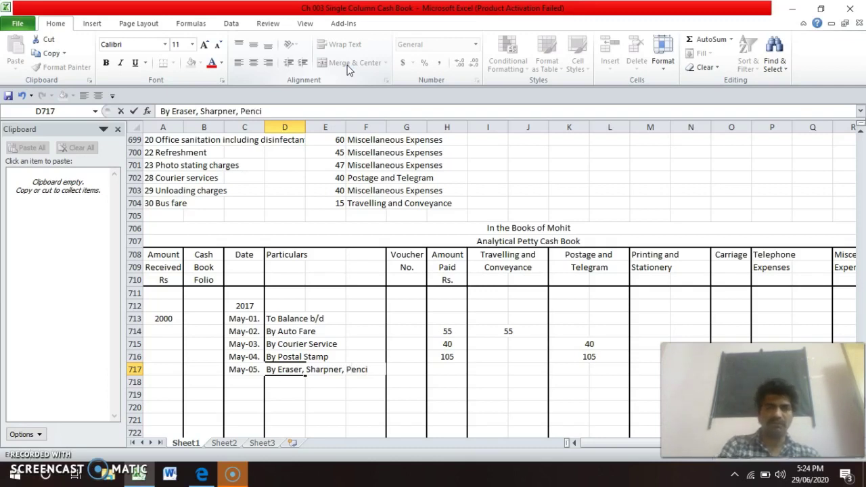
pyautogui.write('&')
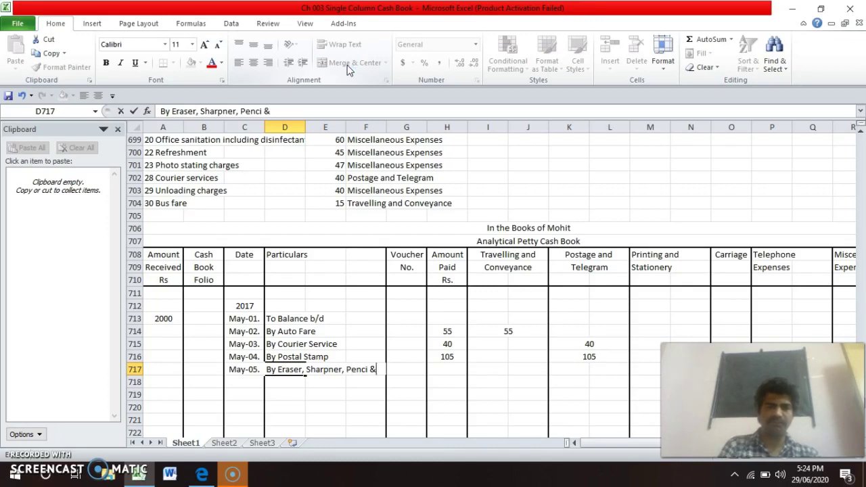
pyautogui.press('Return')
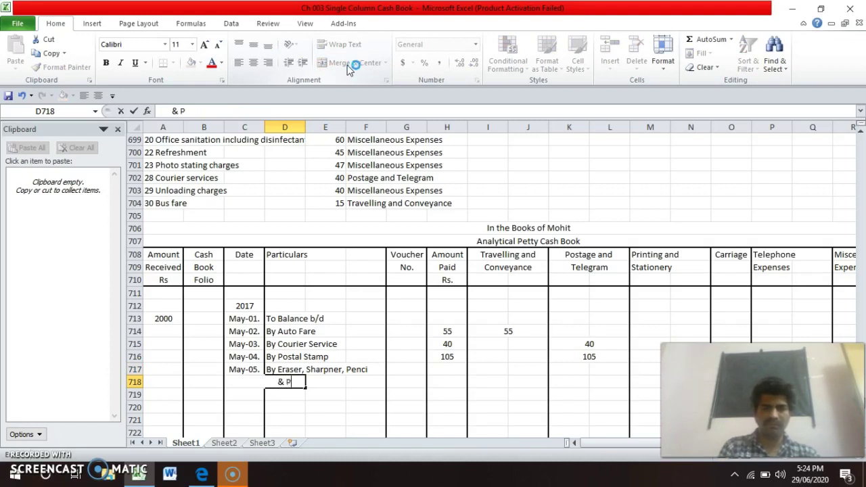
pyautogui.press('Return')
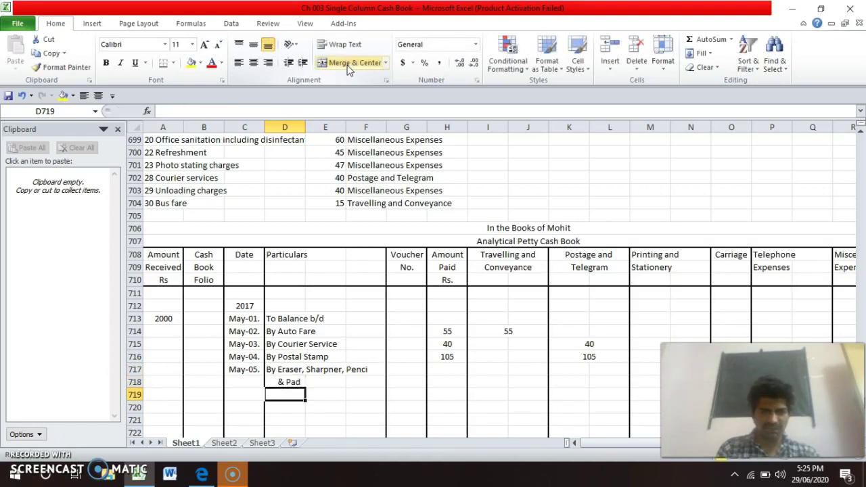
# - Examine the transaction list above the petty cash book for the amount and expense head of the May 05 stationery purchase
pyautogui.press('Up')
pyautogui.press('Up')
pyautogui.press('Up')
pyautogui.press('Up')
pyautogui.press('Up')
pyautogui.press('Up')
pyautogui.press('Up')
pyautogui.press('Up')
pyautogui.press('Up')
pyautogui.press('Up')
pyautogui.press('Up')
pyautogui.press('Up')
pyautogui.press('Up')
pyautogui.press('Up')
pyautogui.press('Up')
pyautogui.press('Up')
pyautogui.press('Up')
pyautogui.press('Up')
pyautogui.press('Up')
pyautogui.press('Up')
pyautogui.press('Down')
pyautogui.press('Down')
pyautogui.press('Down')
pyautogui.press('Down')
pyautogui.press('Down')
pyautogui.press('Down')
pyautogui.press('Down')
pyautogui.press('Down')
pyautogui.press('Down')
pyautogui.press('Right')
pyautogui.press('Right')
pyautogui.press('Left')
# - Enter 225 as the amount paid for the May-05 eraser, sharpener, pencil and pad entry in cell H717
pyautogui.press('Down')
pyautogui.press('Down')
pyautogui.press('Down')
pyautogui.press('Down')
pyautogui.press('Down')
pyautogui.press('Down')
pyautogui.press('Down')
pyautogui.press('Down')
pyautogui.press('Down')
pyautogui.press('Down')
pyautogui.press('Down')
pyautogui.press('Down')
pyautogui.press('Down')
pyautogui.press('Down')
pyautogui.press('Down')
pyautogui.press('Down')
pyautogui.press('Down')
pyautogui.press('Down')
pyautogui.press('Down')
pyautogui.press('Down')
pyautogui.press('Right')
pyautogui.press('Right')
pyautogui.press('Right')
pyautogui.write('2')
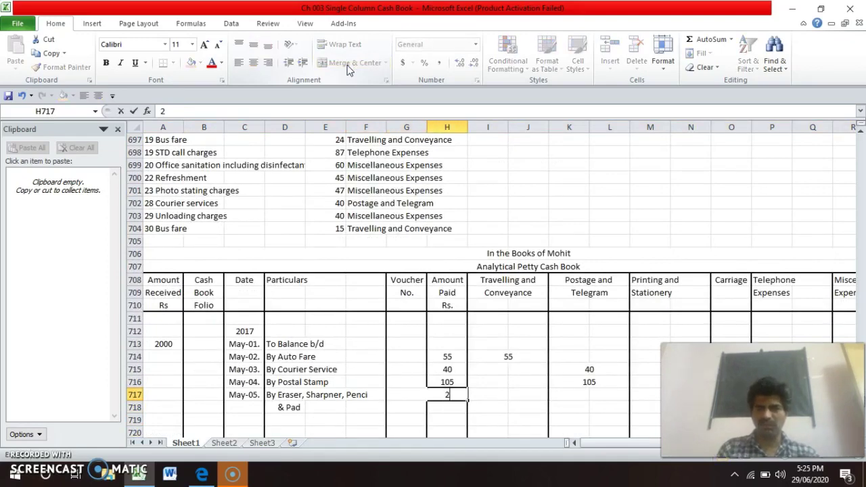
pyautogui.write('25')
pyautogui.press('Return')
# - Merge and center cells M717 and N717 and enter 225 there under Printing and Stationery
pyautogui.press('Down')
pyautogui.press('Down')
pyautogui.press('Down')
pyautogui.press('Down')
pyautogui.press('Down')
pyautogui.press('Down')
pyautogui.press('Down')
pyautogui.press('Down')
pyautogui.press('Down')
pyautogui.press('Down')
pyautogui.press('Down')
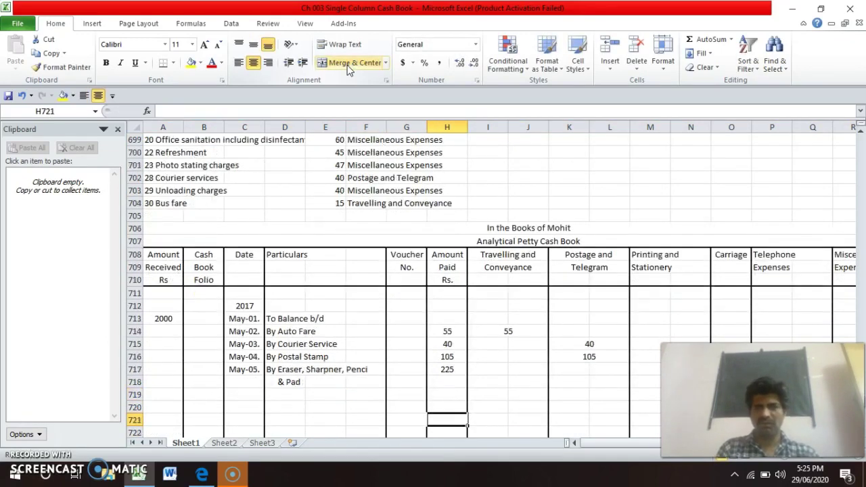
pyautogui.press('Up')
pyautogui.press('Up')
pyautogui.press('Up')
pyautogui.press('Up')
pyautogui.press('Up')
pyautogui.press('Up')
pyautogui.press('Up')
pyautogui.press('Up')
pyautogui.press('Up')
pyautogui.press('Up')
pyautogui.press('Up')
pyautogui.press('Right')
pyautogui.press('Right')
pyautogui.press('Right')
pyautogui.press('Right')
pyautogui.press('Right')
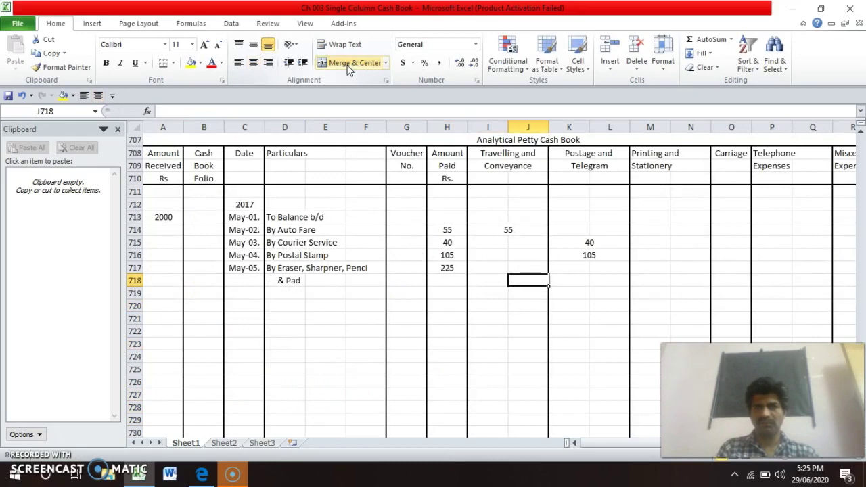
pyautogui.press('Up')
pyautogui.hotkey('shift', 'Right')
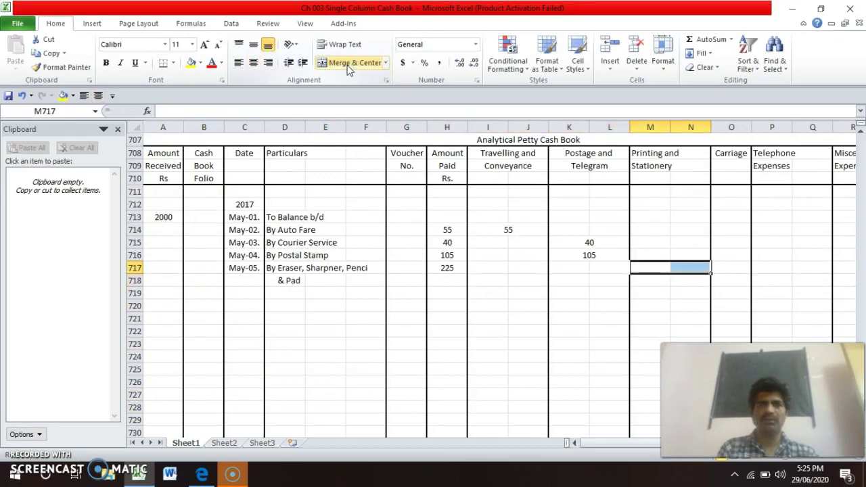
pyautogui.click(349, 64)
pyautogui.write('225')
pyautogui.press('Return')
# - Merge and center both lines of the Printing and Stationery heading across columns M and N in rows 709 and 708
pyautogui.press('Up')
pyautogui.press('Up')
pyautogui.press('Up')
pyautogui.press('Up')
pyautogui.press('Up')
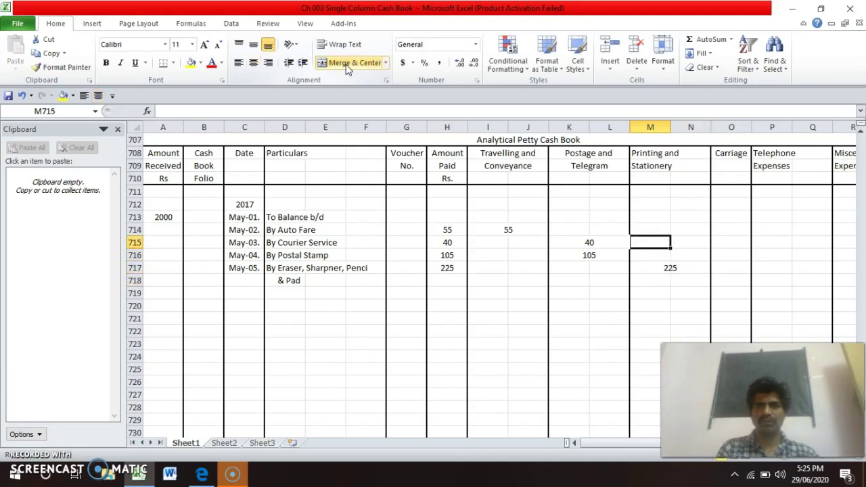
pyautogui.press('Up')
pyautogui.press('Up')
pyautogui.press('Up')
pyautogui.press('Up')
pyautogui.hotkey('shift', 'Right')
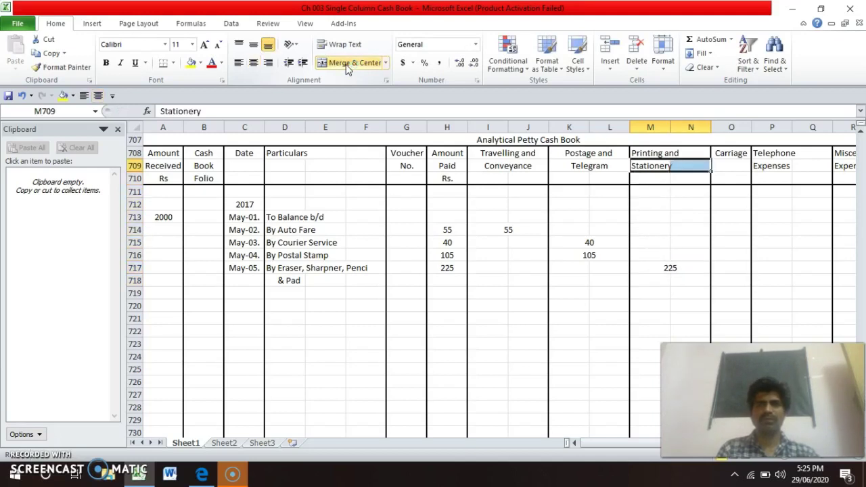
pyautogui.click(349, 63)
pyautogui.press('Up')
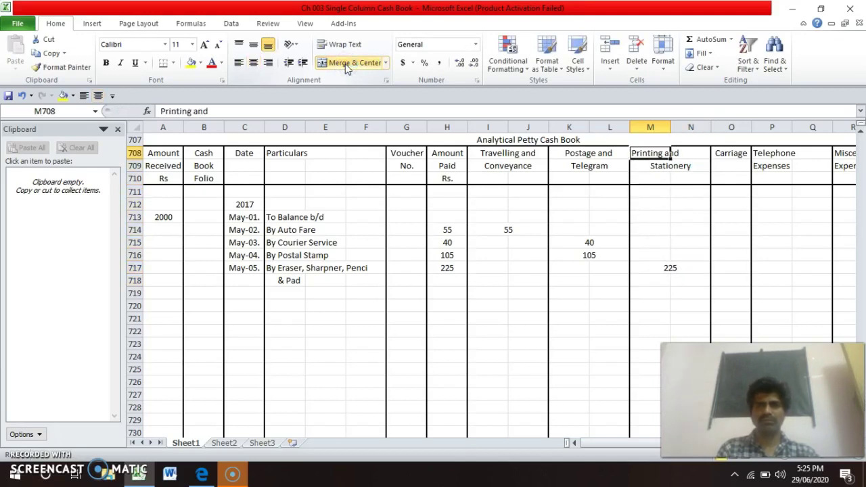
pyautogui.hotkey('shift', 'Right')
pyautogui.click(349, 63)
# - Examine the transaction list above the petty cash book for the expense that follows the May 05 stationery purchase
pyautogui.press('Down')
pyautogui.press('Down')
pyautogui.press('Down')
pyautogui.press('Left')
pyautogui.press('Left')
pyautogui.press('Left')
pyautogui.press('Left')
pyautogui.press('Left')
pyautogui.press('Left')
pyautogui.press('Left')
pyautogui.press('Up')
pyautogui.press('Up')
pyautogui.press('Up')
pyautogui.press('Up')
pyautogui.press('Up')
pyautogui.press('Up')
pyautogui.press('Up')
pyautogui.press('Up')
pyautogui.press('Up')
pyautogui.press('Up')
pyautogui.press('Up')
pyautogui.press('Up')
pyautogui.press('Up')
pyautogui.press('Up')
pyautogui.press('Up')
pyautogui.press('Up')
pyautogui.press('Up')
pyautogui.press('Up')
pyautogui.press('Up')
pyautogui.press('Up')
pyautogui.press('Up')
pyautogui.press('Up')
pyautogui.press('Up')
pyautogui.press('Up')
pyautogui.press('Up')
pyautogui.press('Up')
pyautogui.press('Up')
pyautogui.press('Down')
pyautogui.press('Down')
pyautogui.press('Down')
pyautogui.press('Down')
pyautogui.press('Down')
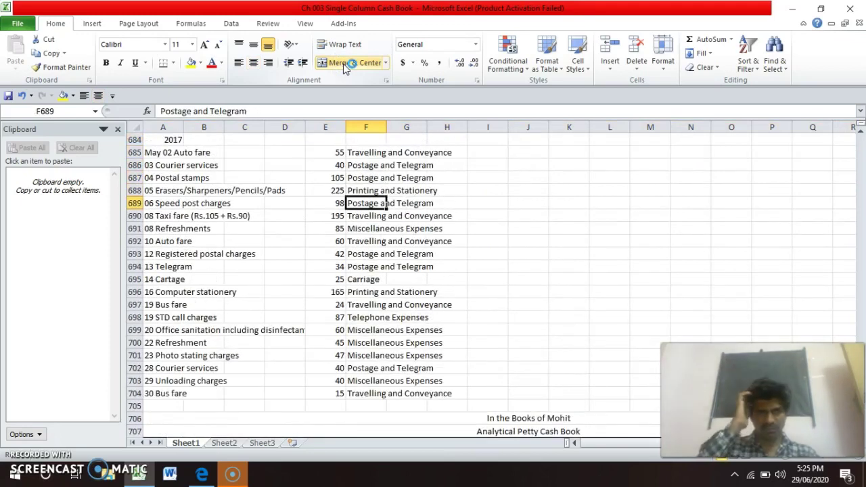
# - Copy the May-05. date entry into cell C719 of the petty cash book and change it to May-06
pyautogui.press('Down')
pyautogui.press('Down')
pyautogui.press('Down')
pyautogui.press('Down')
pyautogui.press('Down')
pyautogui.press('Down')
pyautogui.press('Down')
pyautogui.press('Down')
pyautogui.press('Down')
pyautogui.press('Down')
pyautogui.press('Down')
pyautogui.press('Down')
pyautogui.press('Down')
pyautogui.press('Down')
pyautogui.press('Down')
pyautogui.press('Down')
pyautogui.press('Down')
pyautogui.press('Down')
pyautogui.press('Down')
pyautogui.press('Down')
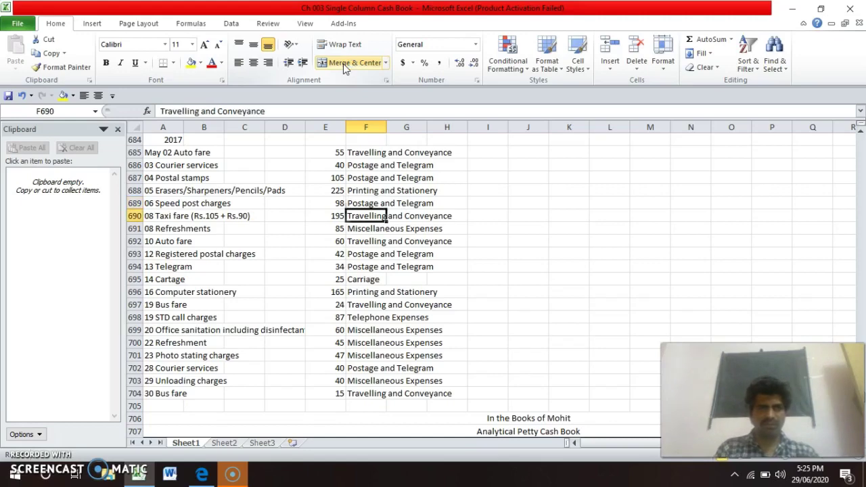
pyautogui.press('Up')
pyautogui.press('Up')
pyautogui.press('Left')
pyautogui.press('Left')
pyautogui.press('Left')
pyautogui.press('Up')
pyautogui.press('Up')
pyautogui.press('Up')
pyautogui.hotkey('ctrl', 'c')
pyautogui.press('Down')
pyautogui.press('Down')
pyautogui.hotkey('ctrl', 'v')
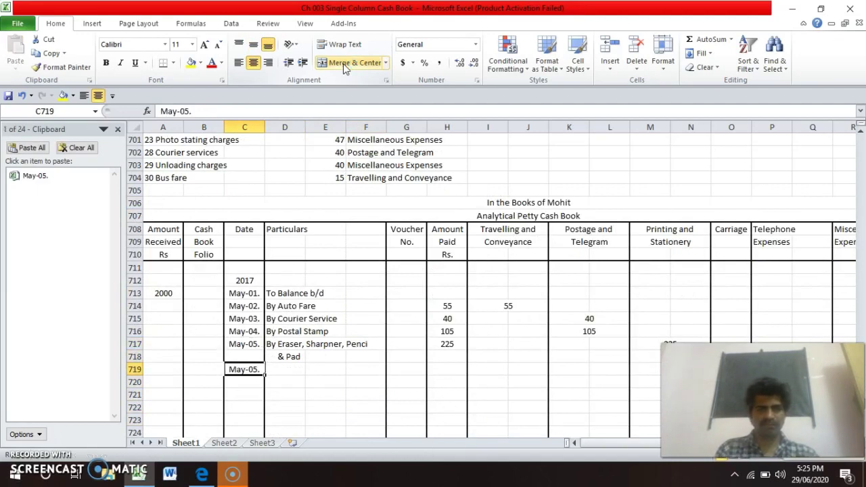
pyautogui.press('F2')
pyautogui.press('Left')
pyautogui.press('BackSpace')
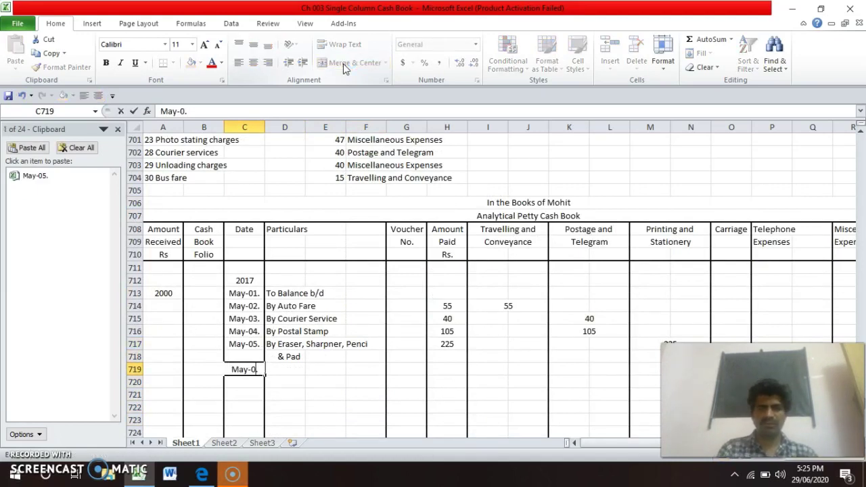
pyautogui.write('6')
pyautogui.press('Return')
pyautogui.press('Up')
# - Enter "By Speed Post Charges" as the particulars for the May-06 entry in cell D719
pyautogui.press('Right')
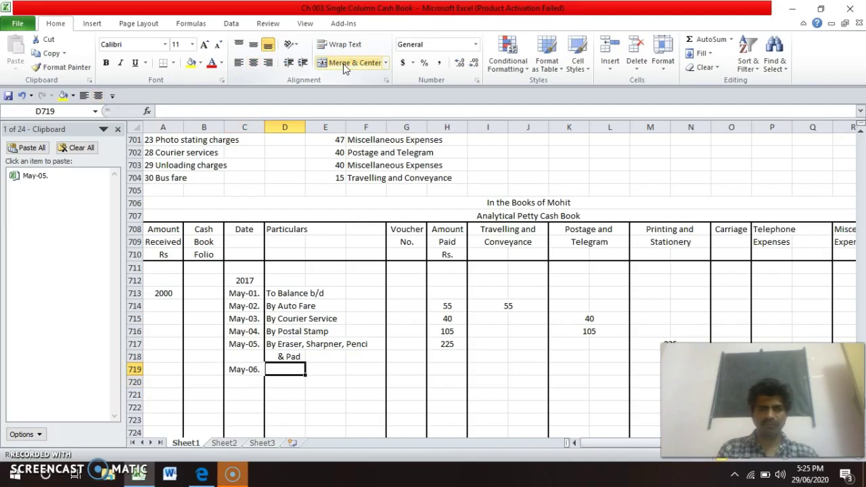
pyautogui.write('By Speed')
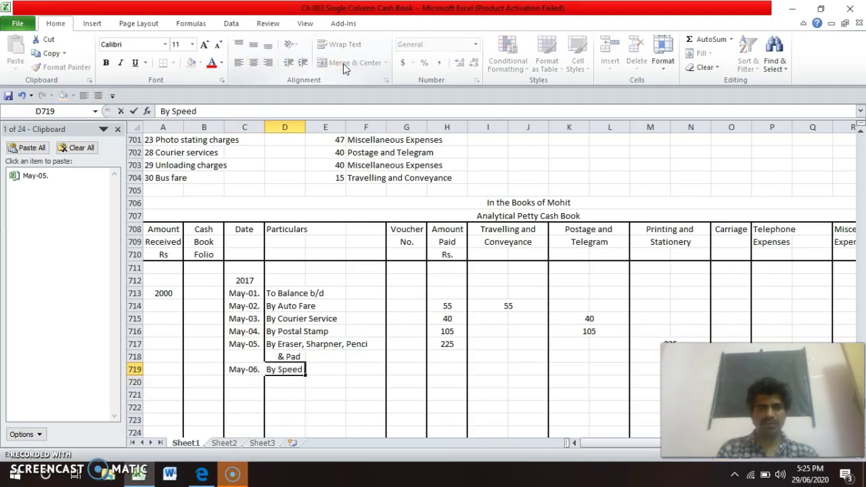
pyautogui.write(' Post')
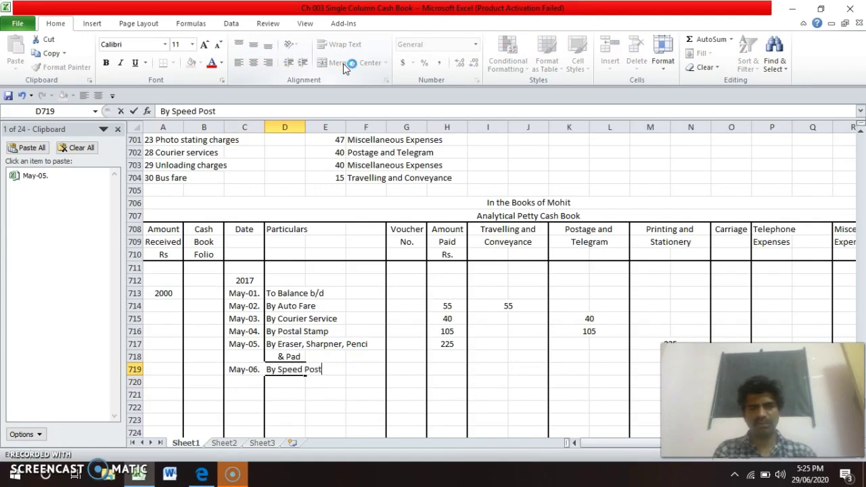
pyautogui.write(' Char')
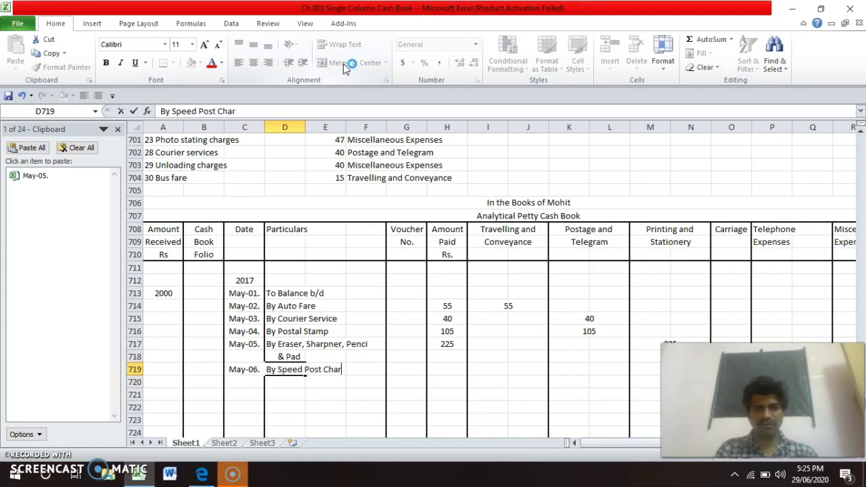
pyautogui.write('ges')
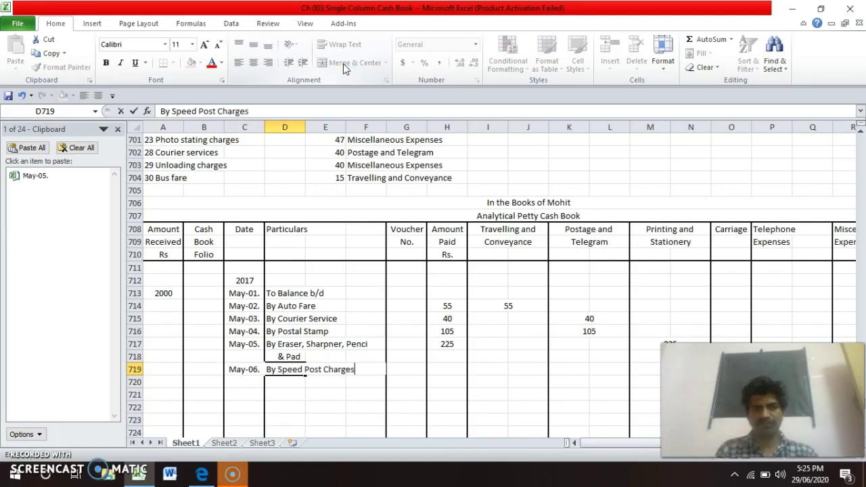
pyautogui.press('Return')
# - Examine the transaction list above the petty cash book for the amount of the May 06 speed post charges
pyautogui.press('Up')
pyautogui.press('Up')
pyautogui.press('Up')
pyautogui.press('Up')
pyautogui.press('Up')
pyautogui.press('Up')
pyautogui.press('Up')
pyautogui.press('Up')
pyautogui.press('Up')
pyautogui.press('Up')
pyautogui.press('Up')
pyautogui.press('Up')
pyautogui.press('Up')
pyautogui.press('Up')
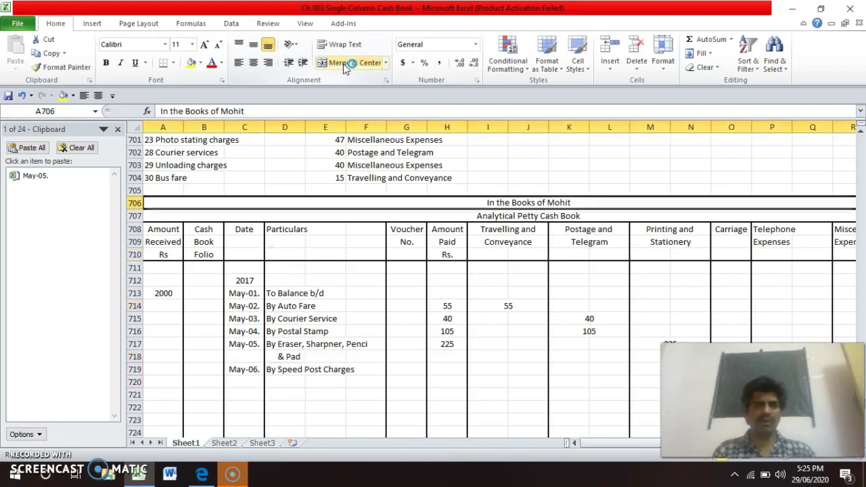
pyautogui.press('Up')
pyautogui.press('Up')
pyautogui.press('Up')
pyautogui.press('Up')
pyautogui.press('Up')
pyautogui.press('Up')
pyautogui.press('Up')
pyautogui.press('Up')
pyautogui.press('Up')
pyautogui.press('Up')
pyautogui.press('Up')
pyautogui.press('Up')
pyautogui.press('Up')
pyautogui.press('Up')
pyautogui.press('Up')
pyautogui.press('Down')
pyautogui.press('Down')
pyautogui.press('Right')
pyautogui.press('Up')
pyautogui.press('Up')
pyautogui.press('Up')
pyautogui.press('Up')
pyautogui.press('Up')
pyautogui.press('Up')
pyautogui.press('Up')
pyautogui.press('Up')
pyautogui.press('Up')
pyautogui.press('Up')
pyautogui.press('Up')
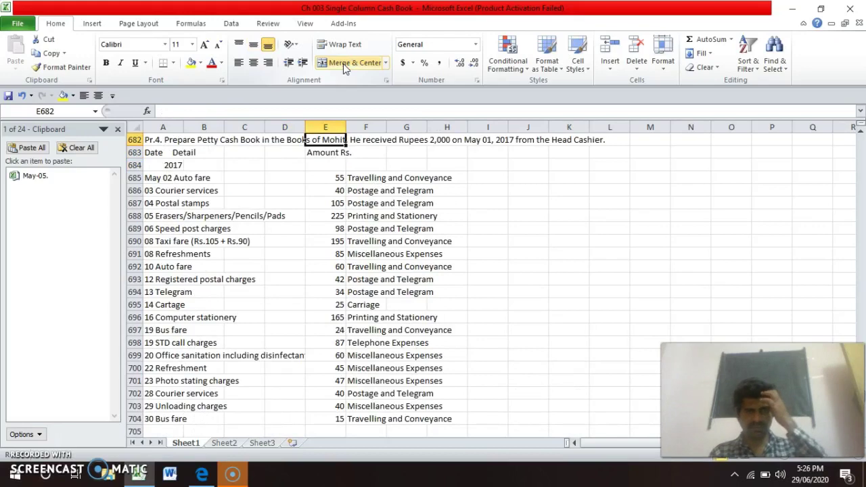
# - Enter 98 as the amount paid for the May-06 speed post charges in cell H719
pyautogui.press('Down')
pyautogui.press('Down')
pyautogui.press('Down')
pyautogui.press('Down')
pyautogui.press('Down')
pyautogui.press('Down')
pyautogui.press('Down')
pyautogui.press('Down')
pyautogui.press('Down')
pyautogui.press('Down')
pyautogui.press('Down')
pyautogui.press('Down')
pyautogui.press('Down')
pyautogui.press('Down')
pyautogui.press('Down')
pyautogui.press('Down')
pyautogui.press('Down')
pyautogui.press('Down')
pyautogui.press('Down')
pyautogui.press('Down')
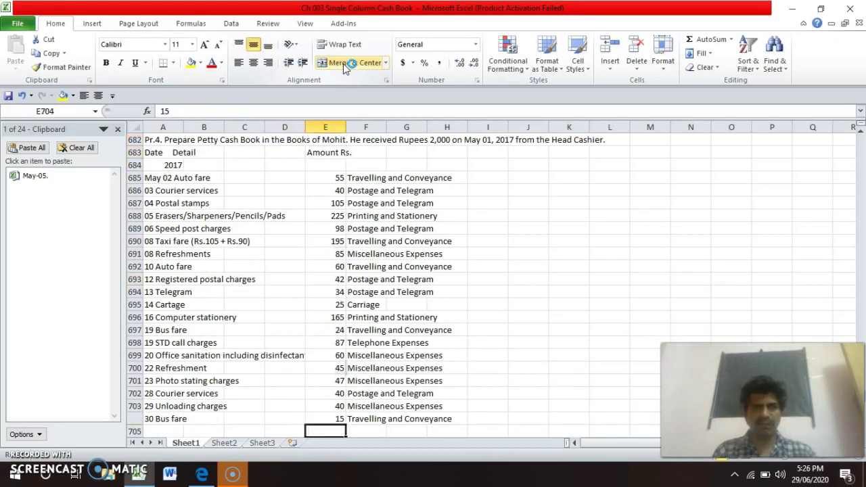
pyautogui.press('Up')
pyautogui.press('Up')
pyautogui.press('Up')
pyautogui.press('Up')
pyautogui.press('Right')
pyautogui.press('Right')
pyautogui.press('Right')
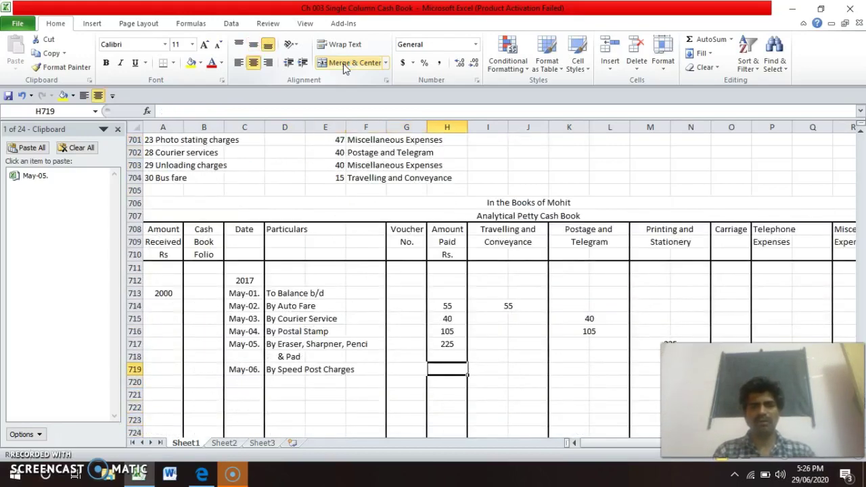
pyautogui.write('98')
pyautogui.press('Return')
# - Copy the merged Postage and Telegram cell K716 to K719 and replace the pasted amount with 98
pyautogui.press('Up')
pyautogui.press('Right')
pyautogui.press('Right')
pyautogui.press('Right')
pyautogui.press('Up')
pyautogui.press('Up')
pyautogui.press('Up')
pyautogui.press('Up')
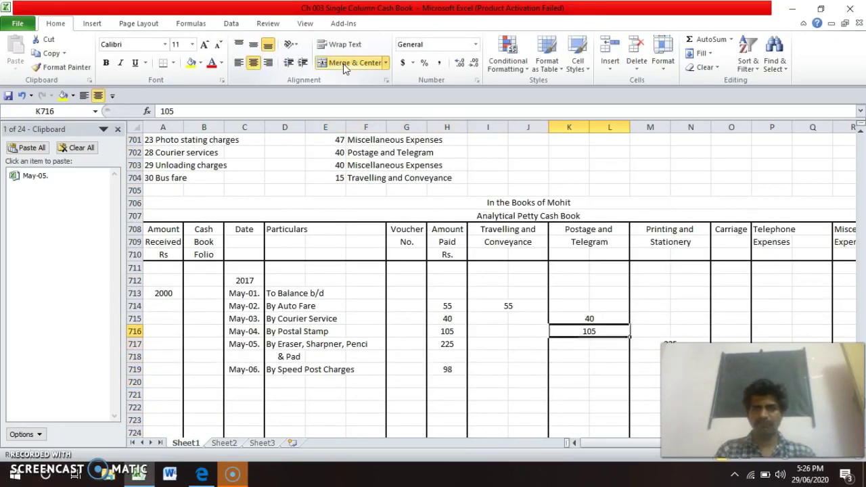
pyautogui.press('Down')
pyautogui.hotkey('ctrl', 'c')
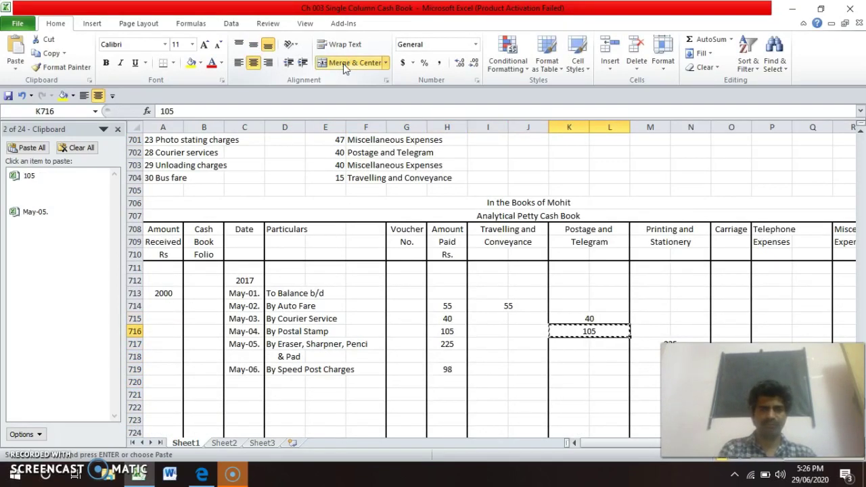
pyautogui.press('Down')
pyautogui.press('Down')
pyautogui.press('Down')
pyautogui.hotkey('ctrl', 'v')
pyautogui.write('98')
pyautogui.press('Return')
# - Examine the transaction list above the petty cash book for the next expense after the May 06 speed post charges
pyautogui.press('Up')
pyautogui.press('Up')
pyautogui.press('Up')
pyautogui.press('Up')
pyautogui.press('Up')
pyautogui.press('Up')
pyautogui.press('Up')
pyautogui.press('Up')
pyautogui.press('Up')
pyautogui.press('Up')
pyautogui.press('Up')
pyautogui.press('Up')
pyautogui.press('Up')
pyautogui.press('Up')
pyautogui.press('Up')
pyautogui.press('Up')
pyautogui.press('Up')
pyautogui.press('Up')
pyautogui.press('Up')
pyautogui.press('Up')
pyautogui.press('Up')
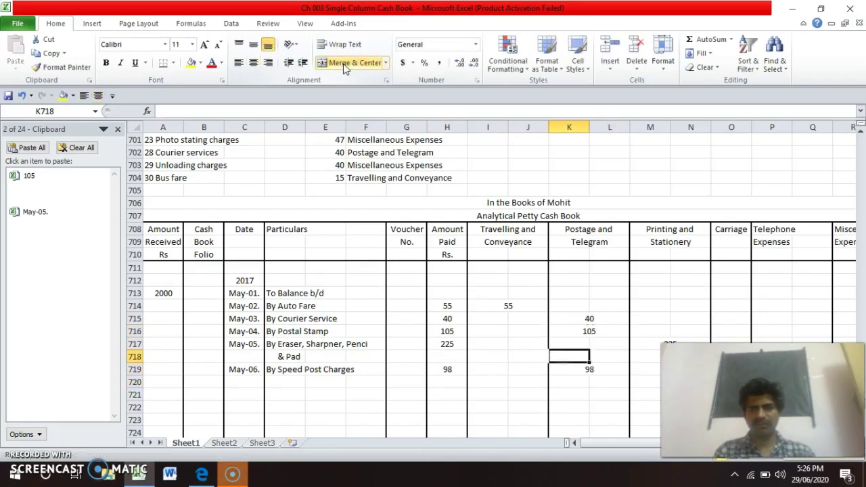
pyautogui.press('Left')
pyautogui.press('Left')
pyautogui.press('Left')
pyautogui.press('Left')
pyautogui.press('Left')
pyautogui.press('Left')
pyautogui.press('Left')
pyautogui.press('Left')
pyautogui.press('Left')
pyautogui.press('Left')
pyautogui.press('Down')
pyautogui.press('Down')
pyautogui.press('Down')
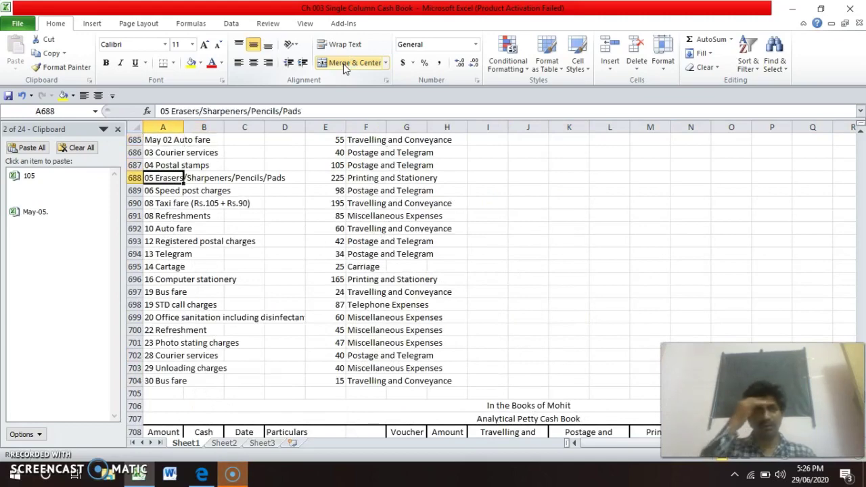
# - Enter "May-08." as the date of the next petty cash book entry in cell C720
pyautogui.press('Down')
pyautogui.press('Down')
pyautogui.press('Down')
pyautogui.press('Down')
pyautogui.press('Down')
pyautogui.press('Down')
pyautogui.press('Down')
pyautogui.press('Down')
pyautogui.press('Down')
pyautogui.press('Down')
pyautogui.press('Down')
pyautogui.press('Down')
pyautogui.press('Down')
pyautogui.press('Down')
pyautogui.press('Down')
pyautogui.press('Down')
pyautogui.press('Down')
pyautogui.press('Down')
pyautogui.press('Down')
pyautogui.press('Down')
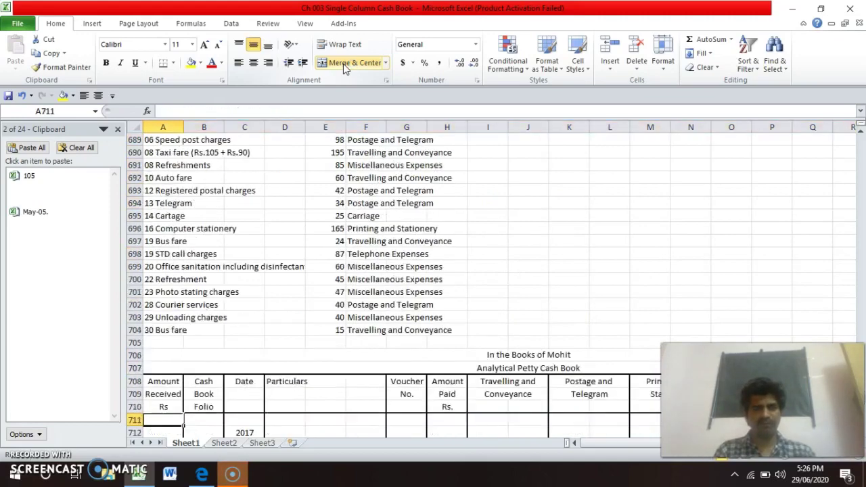
pyautogui.press('Right')
pyautogui.press('Right')
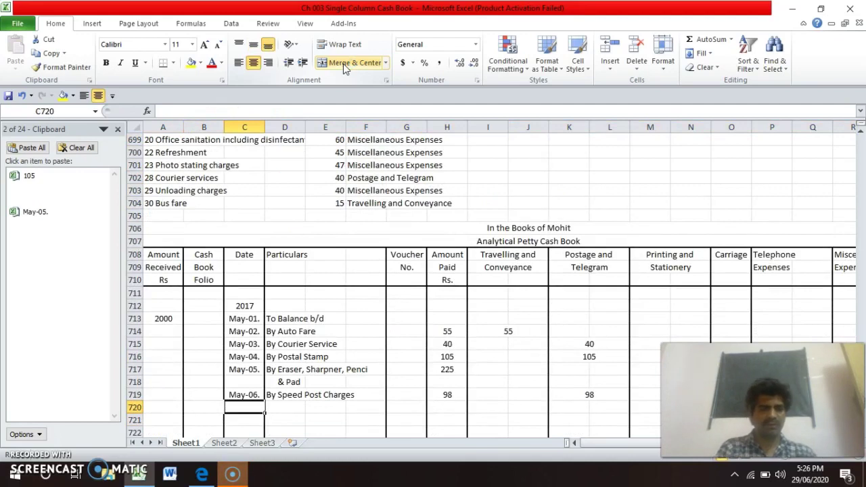
pyautogui.write('May-06.')
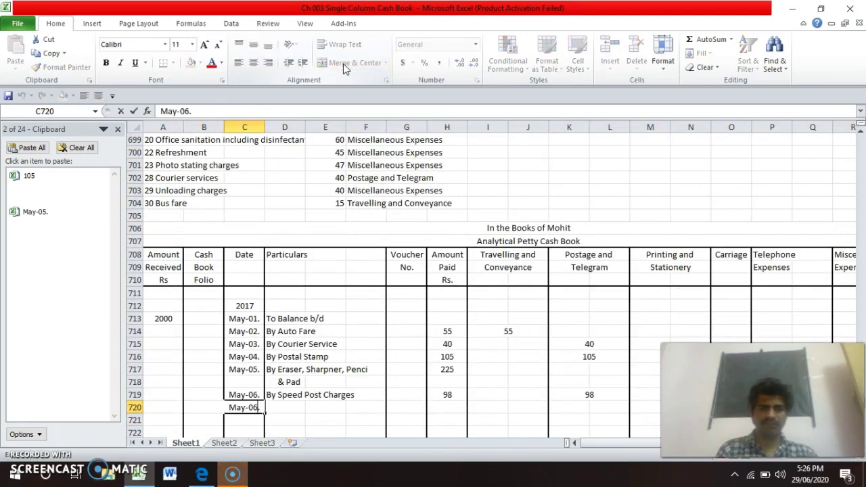
pyautogui.press('Left')
pyautogui.press('BackSpace')
pyautogui.write('8')
pyautogui.press('Return')
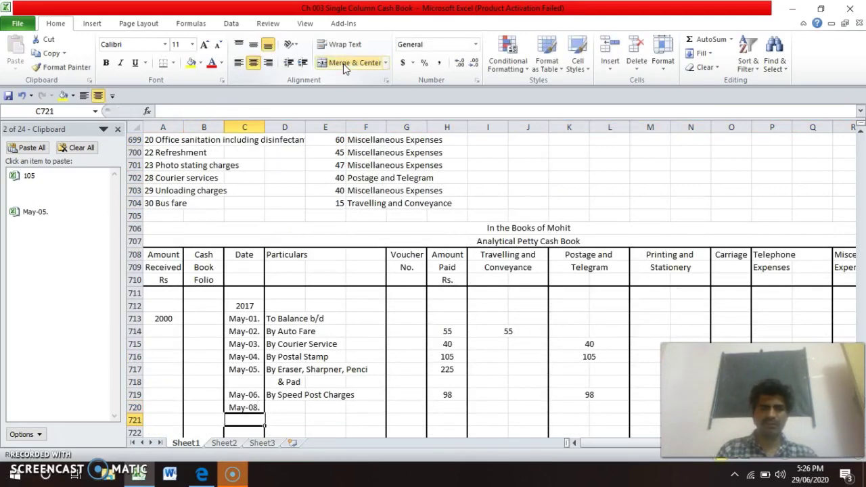
# - Examine the transaction list above the petty cash book for the description and amount of the first May 08 expense
pyautogui.press('Up')
pyautogui.press('Up')
pyautogui.press('Up')
pyautogui.press('Up')
pyautogui.press('Up')
pyautogui.press('Up')
pyautogui.press('Up')
pyautogui.press('Up')
pyautogui.press('Up')
pyautogui.press('Up')
pyautogui.press('Up')
pyautogui.press('Up')
pyautogui.press('Up')
pyautogui.press('Up')
pyautogui.press('Up')
pyautogui.press('Up')
pyautogui.press('Up')
pyautogui.press('Up')
pyautogui.press('Up')
pyautogui.press('Up')
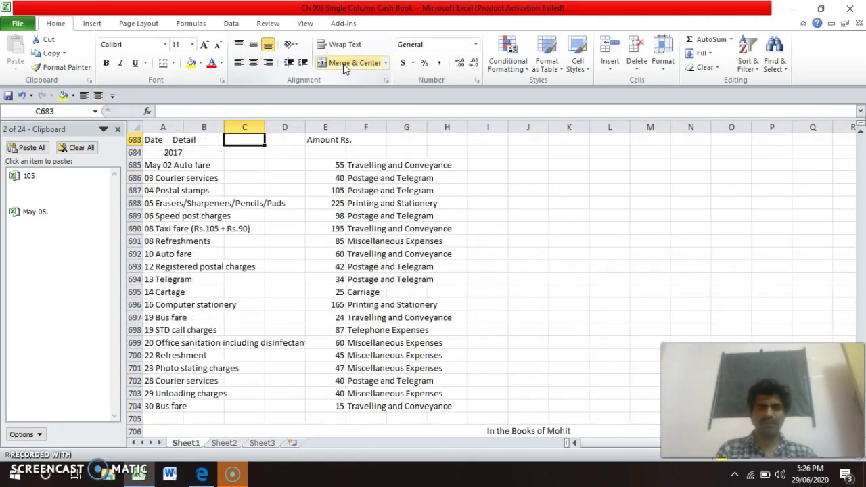
# - Enter "By Taxi Fare" as the particulars for the May-08 entry in cell D720
pyautogui.press('Down')
pyautogui.press('Down')
pyautogui.press('Down')
pyautogui.press('Down')
pyautogui.press('Down')
pyautogui.press('Down')
pyautogui.press('Down')
pyautogui.press('Down')
pyautogui.press('Down')
pyautogui.press('Down')
pyautogui.press('Down')
pyautogui.press('Down')
pyautogui.press('Down')
pyautogui.press('Down')
pyautogui.press('Down')
pyautogui.press('Down')
pyautogui.press('Down')
pyautogui.press('Down')
pyautogui.press('Down')
pyautogui.press('Down')
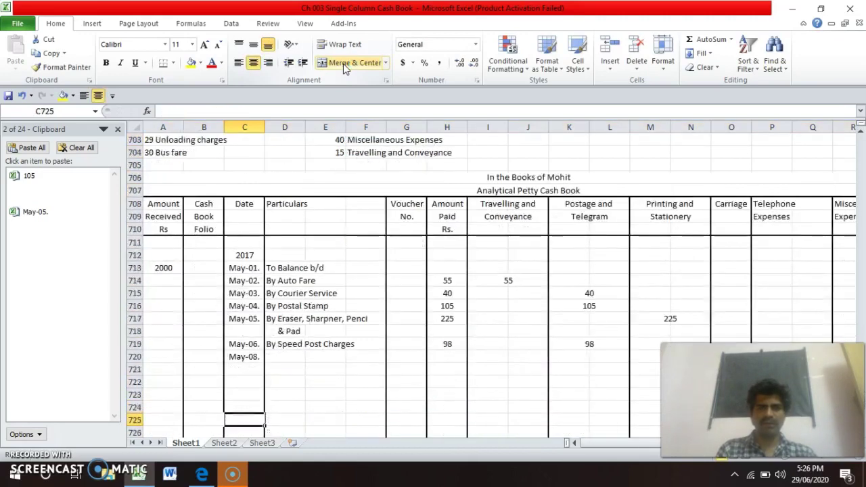
pyautogui.press('Up')
pyautogui.press('Up')
pyautogui.press('Up')
pyautogui.press('Right')
pyautogui.press('Down')
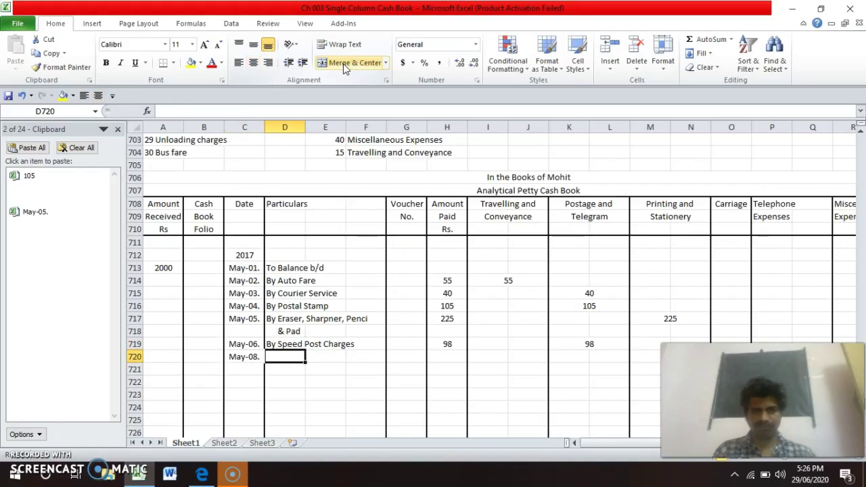
pyautogui.write('By Taxi F')
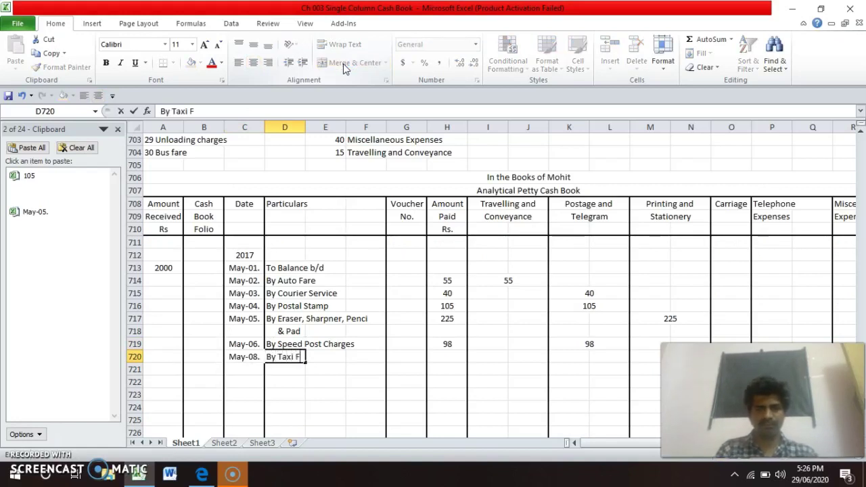
pyautogui.write('are')
pyautogui.press('Return')
# - Enter 195 as the amount paid for the May-08 taxi fare in cell H720
pyautogui.press('Up')
pyautogui.press('Right')
pyautogui.press('Right')
pyautogui.press('Right')
pyautogui.press('Right')
pyautogui.write('19')
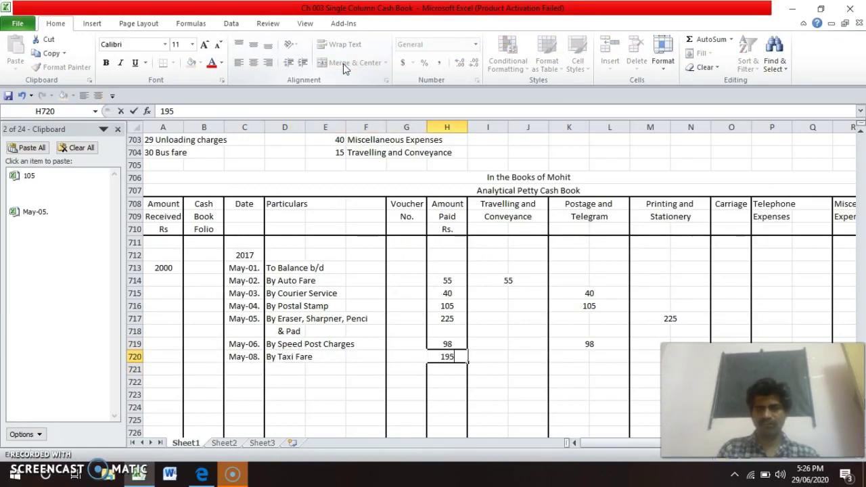
pyautogui.press('Return')
# - Copy the merged Travelling and Conveyance cell I714 to I720 and enter 195 there for the May-08 taxi fare
pyautogui.press('Up')
pyautogui.press('Right')
pyautogui.press('Right')
pyautogui.press('Left')
pyautogui.press('Up')
pyautogui.press('Up')
pyautogui.press('Up')
pyautogui.press('Up')
pyautogui.press('Up')
pyautogui.press('Up')
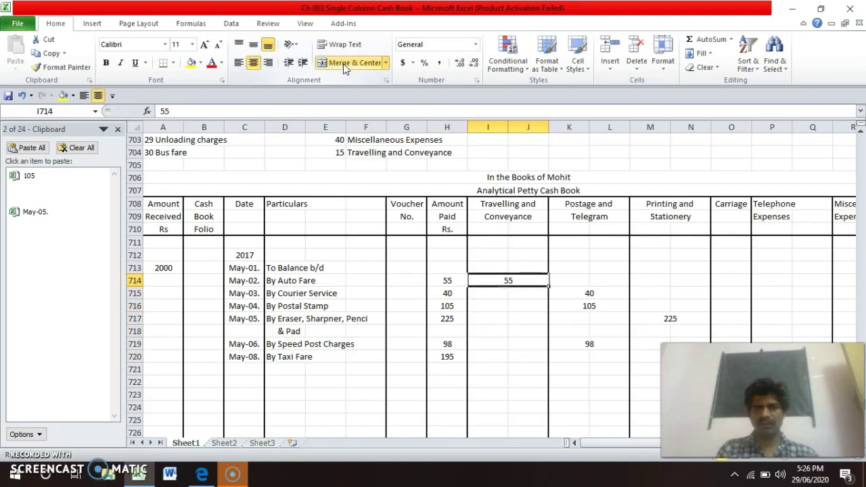
pyautogui.hotkey('ctrl', 'c')
pyautogui.click(343, 63)
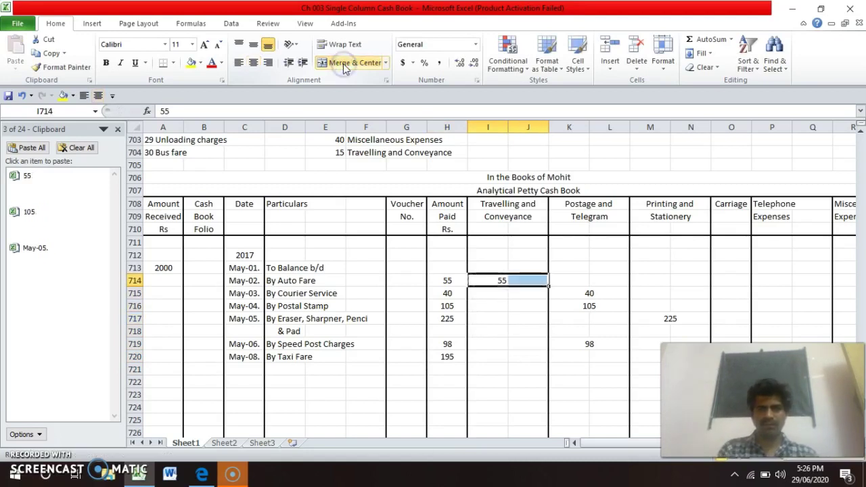
pyautogui.click(343, 65)
pyautogui.hotkey('ctrl', 'c')
pyautogui.press('Down')
pyautogui.press('Down')
pyautogui.press('Down')
pyautogui.press('Down')
pyautogui.press('Down')
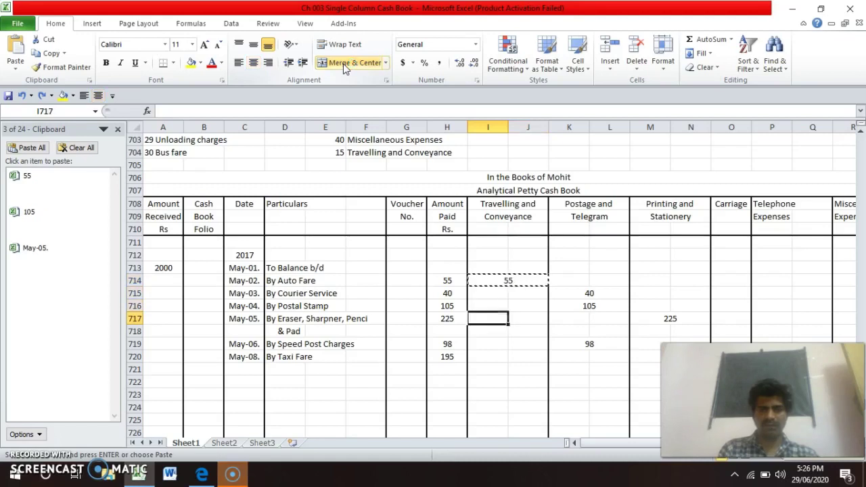
pyautogui.press('Down')
pyautogui.press('Return')
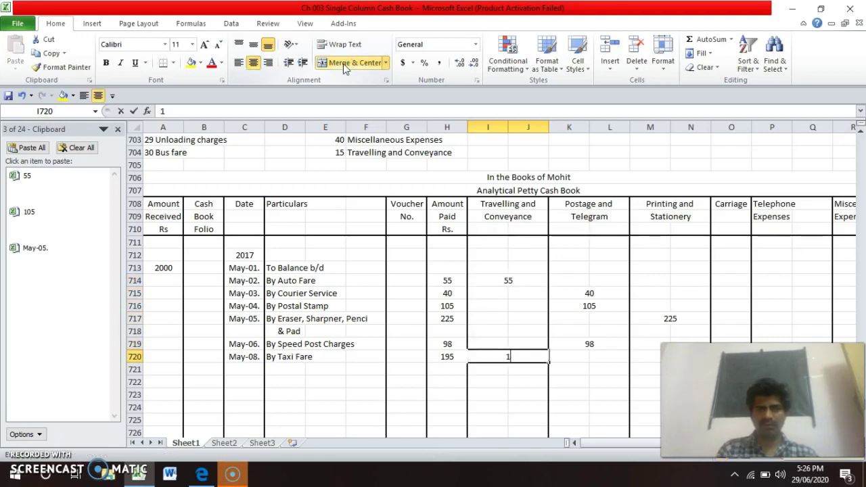
pyautogui.write('19')
pyautogui.press('Return')
# - Examine the transaction list above the petty cash book for the second expense dated 08
pyautogui.press('Up')
pyautogui.press('Up')
pyautogui.press('Up')
pyautogui.press('Up')
pyautogui.press('Up')
pyautogui.press('Up')
pyautogui.press('Up')
pyautogui.press('Up')
pyautogui.press('Up')
pyautogui.press('Up')
pyautogui.press('Up')
pyautogui.press('Up')
pyautogui.press('Up')
pyautogui.press('Up')
pyautogui.press('Up')
pyautogui.press('Up')
pyautogui.press('Up')
pyautogui.press('Up')
pyautogui.press('Up')
pyautogui.press('Up')
pyautogui.press('Up')
pyautogui.press('Up')
pyautogui.press('Up')
pyautogui.press('Up')
pyautogui.press('Up')
pyautogui.press('Up')
pyautogui.press('Up')
pyautogui.press('Up')
pyautogui.press('Up')
pyautogui.press('Up')
pyautogui.press('Left')
pyautogui.press('Left')
pyautogui.press('Left')
pyautogui.press('Left')
pyautogui.press('Left')
pyautogui.press('Left')
pyautogui.press('Left')
pyautogui.press('Left')
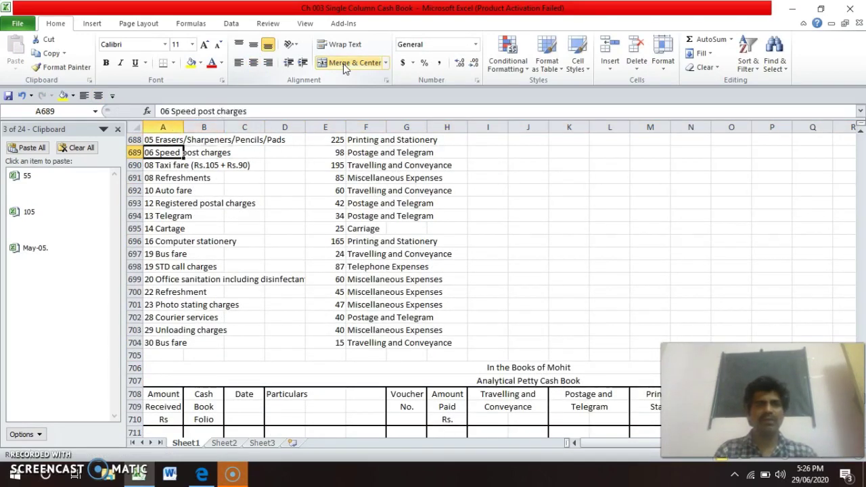
pyautogui.press('Down')
pyautogui.press('Down')
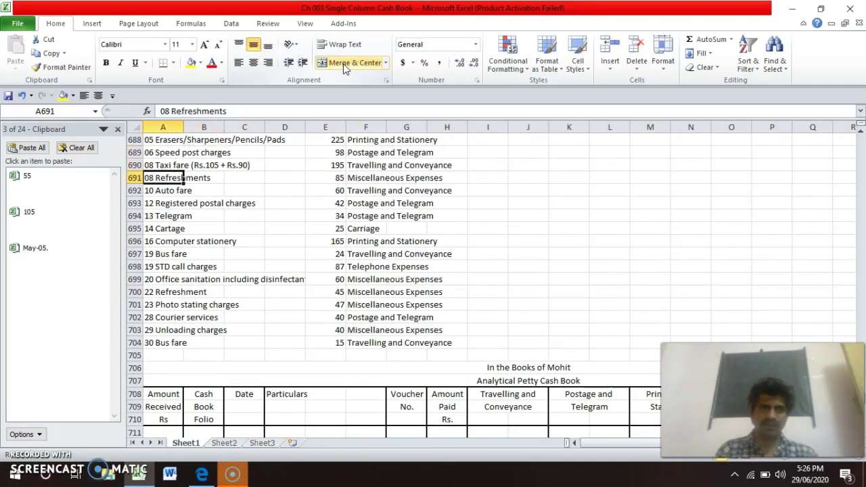
# - Fill the "May-08." date from the taxi fare entry down into cell C721
pyautogui.press('Down')
pyautogui.press('Down')
pyautogui.press('Down')
pyautogui.press('Down')
pyautogui.press('Down')
pyautogui.press('Down')
pyautogui.press('Down')
pyautogui.press('Down')
pyautogui.press('Down')
pyautogui.press('Down')
pyautogui.press('Down')
pyautogui.press('Down')
pyautogui.press('Down')
pyautogui.press('Down')
pyautogui.press('Down')
pyautogui.press('Down')
pyautogui.press('Down')
pyautogui.press('Down')
pyautogui.press('Down')
pyautogui.press('Down')
pyautogui.press('Right')
pyautogui.press('Right')
pyautogui.hotkey('ctrl', 'd')
# - Enter "By Refreshment" as the particulars for the second May-08 entry in cell D721
pyautogui.press('Right')
pyautogui.write('By Ref')
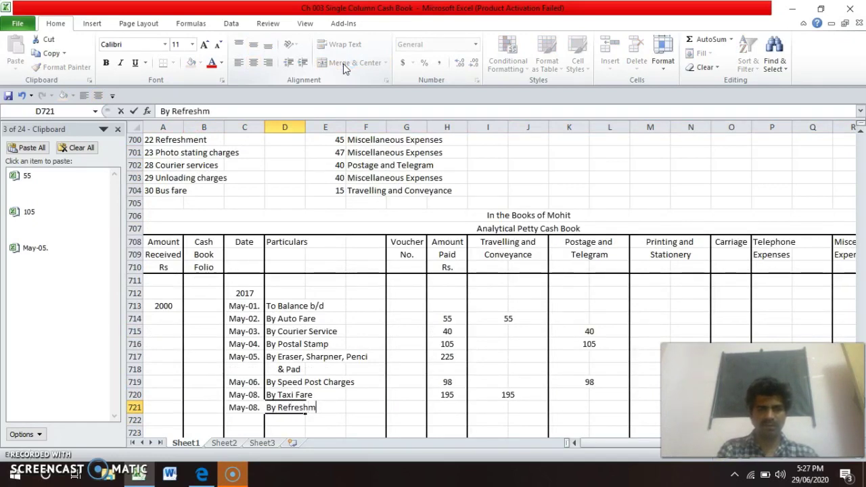
pyautogui.write('reshment')
pyautogui.press('Return')
# - Look up the amount and expense category of the 08 Refreshments transaction in the list above the cash book
pyautogui.press('Up')
pyautogui.press('Up')
pyautogui.press('Up')
pyautogui.press('Up')
pyautogui.press('Up')
pyautogui.press('Up')
pyautogui.press('Up')
pyautogui.press('Up')
pyautogui.press('Up')
pyautogui.press('Up')
pyautogui.press('Up')
pyautogui.press('Up')
pyautogui.press('Up')
pyautogui.press('Up')
pyautogui.press('Up')
pyautogui.press('Up')
pyautogui.press('Up')
pyautogui.press('Up')
pyautogui.press('Up')
pyautogui.press('Up')
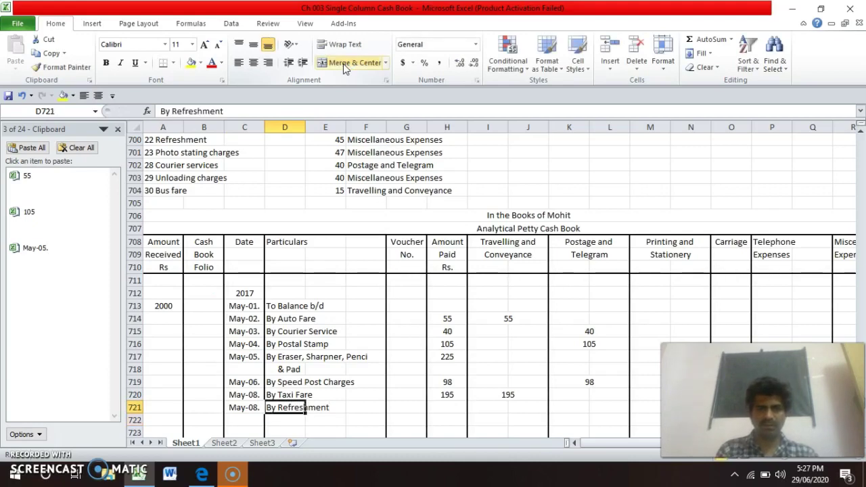
pyautogui.press('Up')
pyautogui.press('Up')
pyautogui.press('Up')
pyautogui.press('Up')
pyautogui.press('Up')
pyautogui.press('Up')
pyautogui.press('Up')
pyautogui.press('Up')
pyautogui.press('Up')
pyautogui.press('Up')
pyautogui.press('Down')
pyautogui.press('Down')
pyautogui.press('Down')
pyautogui.press('Down')
pyautogui.press('Down')
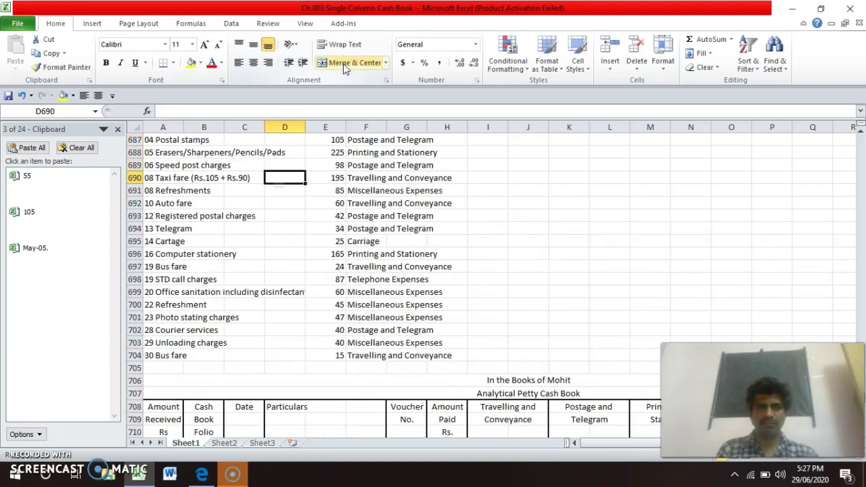
pyautogui.press('Up')
pyautogui.press('Right')
# - Enter 85 as the amount paid for the May-08 refreshment entry in cell H721
pyautogui.press('Down')
pyautogui.press('Down')
pyautogui.press('Down')
pyautogui.press('Down')
pyautogui.press('Down')
pyautogui.press('Down')
pyautogui.press('Down')
pyautogui.press('Down')
pyautogui.press('Down')
pyautogui.press('Down')
pyautogui.press('Down')
pyautogui.press('Down')
pyautogui.press('Down')
pyautogui.press('Down')
pyautogui.press('Down')
pyautogui.press('Down')
pyautogui.press('Down')
pyautogui.press('Down')
pyautogui.press('Down')
pyautogui.press('Down')
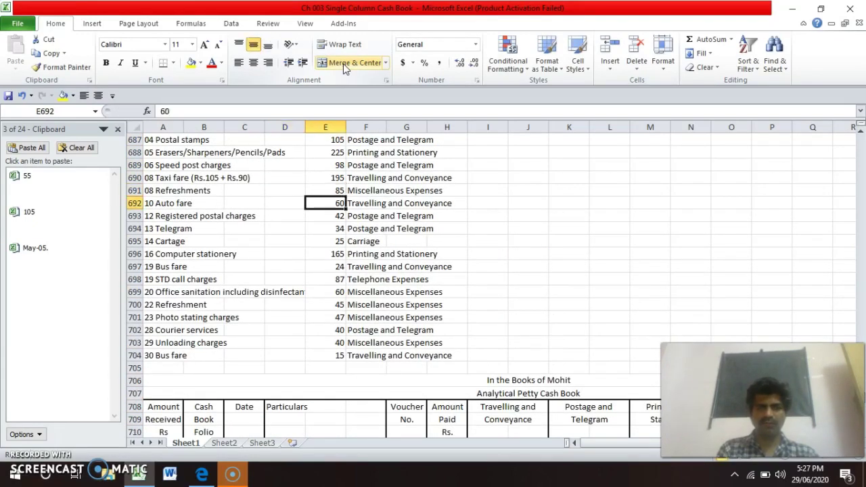
pyautogui.press('Up')
pyautogui.press('Down')
pyautogui.press('Right')
pyautogui.press('Right')
pyautogui.press('Right')
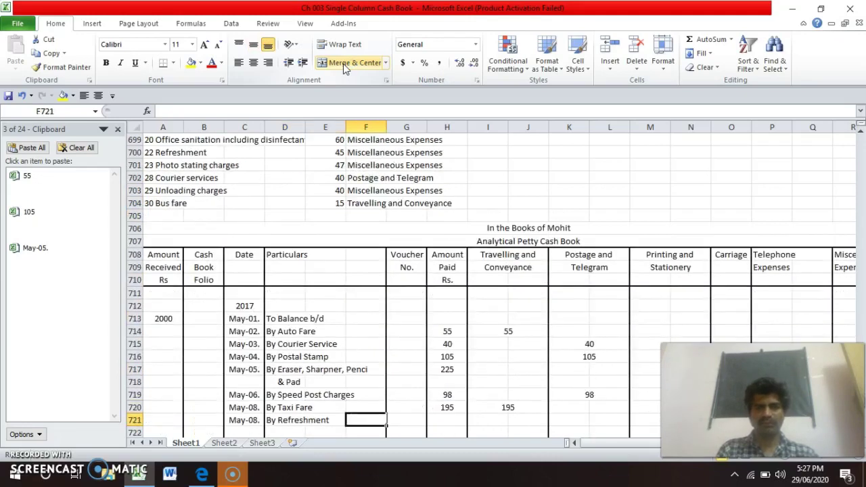
pyautogui.press('Return')
pyautogui.press('Up')
# - Merge and center cells R721:S721 and post 85 there under Miscellaneous Expenses for the refreshment entry
pyautogui.press('Right')
pyautogui.press('Right')
pyautogui.press('Right')
pyautogui.press('Right')
pyautogui.press('Right')
pyautogui.press('Right')
pyautogui.press('Right')
pyautogui.press('Right')
pyautogui.press('Right')
pyautogui.press('Right')
pyautogui.press('Right')
pyautogui.press('Right')
pyautogui.press('Right')
pyautogui.press('Right')
pyautogui.press('Right')
pyautogui.press('Right')
pyautogui.press('Left')
pyautogui.press('Left')
pyautogui.press('Left')
pyautogui.press('Left')
pyautogui.press('Left')
pyautogui.press('Left')
pyautogui.press('Left')
pyautogui.press('Left')
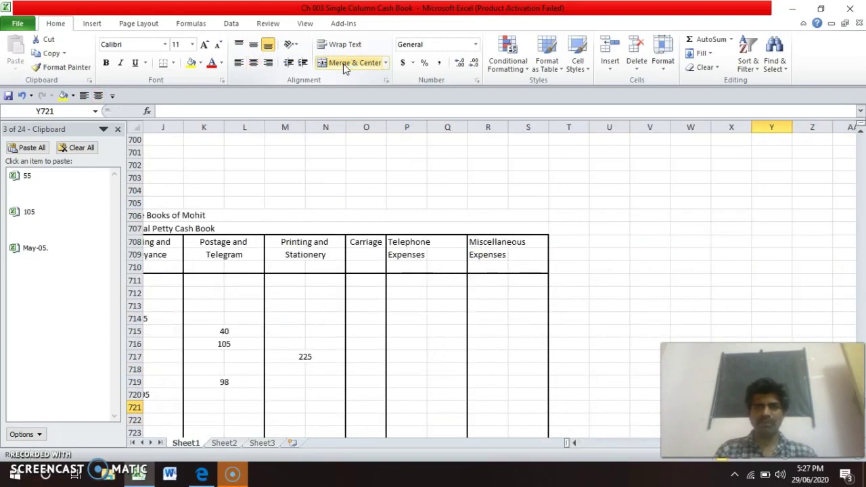
pyautogui.press('Left')
pyautogui.press('Left')
pyautogui.press('Left')
pyautogui.press('Left')
pyautogui.press('Left')
pyautogui.press('Left')
pyautogui.press('Left')
pyautogui.press('Left')
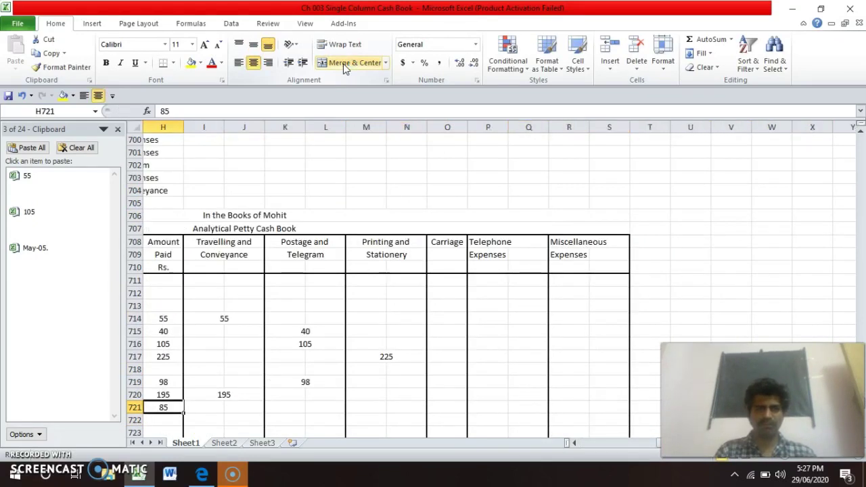
pyautogui.press('Right')
pyautogui.press('Right')
pyautogui.press('Right')
pyautogui.press('Right')
pyautogui.press('Right')
pyautogui.press('Right')
pyautogui.press('Right')
pyautogui.press('Right')
pyautogui.press('Right')
pyautogui.press('Right')
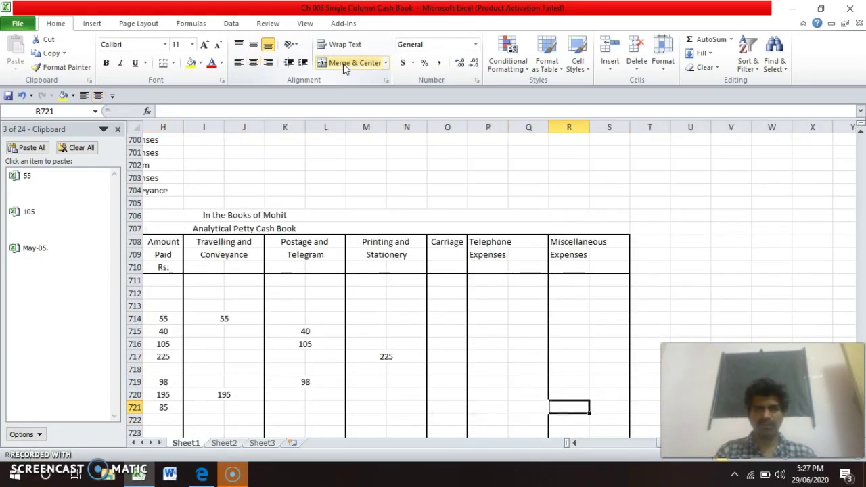
pyautogui.hotkey('shift', 'Right')
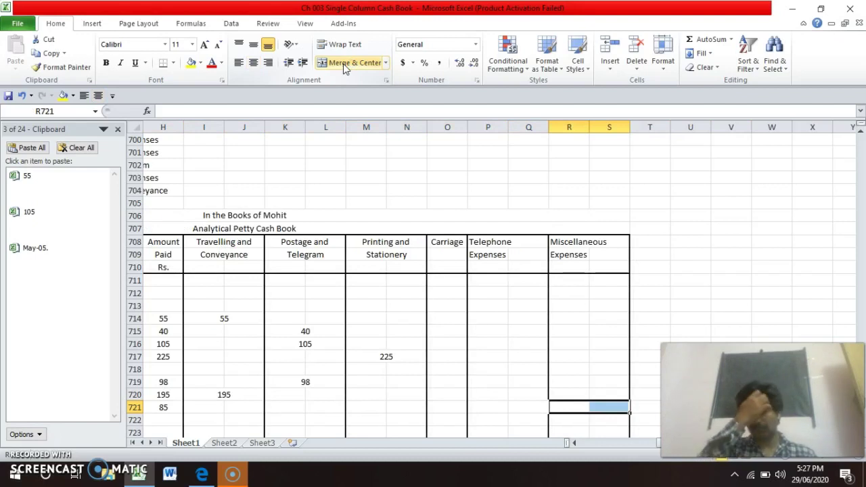
pyautogui.click(343, 63)
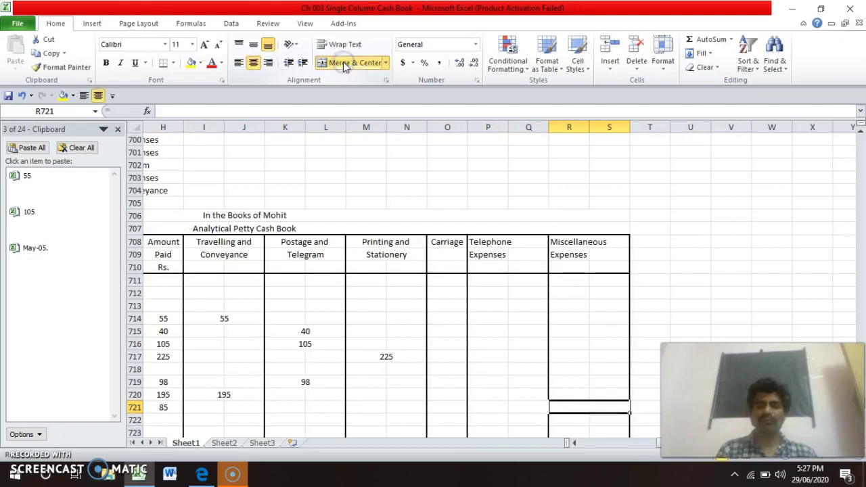
pyautogui.write('8')
pyautogui.press('Return')
# - Merge and center both lines of the "Miscellaneous Expenses" column heading across R708:S708 and R709:S709
pyautogui.press('Up')
pyautogui.press('Up')
pyautogui.press('Up')
pyautogui.press('Up')
pyautogui.press('Up')
pyautogui.press('Up')
pyautogui.press('Up')
pyautogui.press('Up')
pyautogui.press('Up')
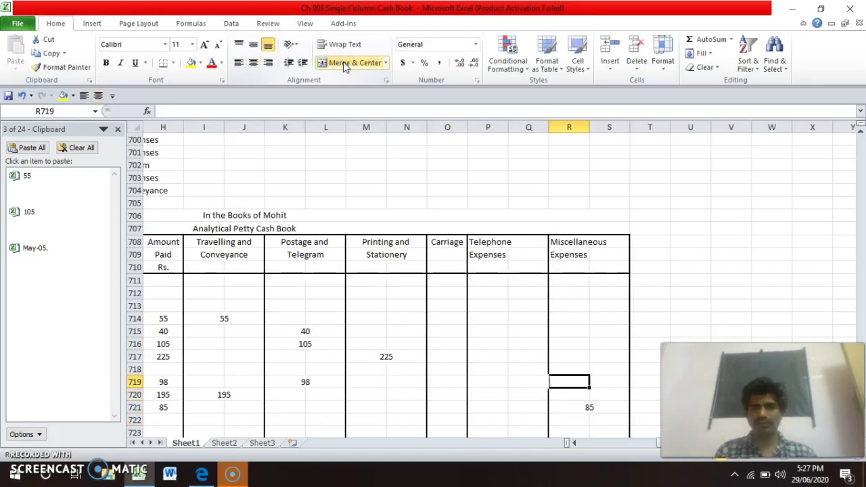
pyautogui.press('Up')
pyautogui.press('Up')
pyautogui.press('Up')
pyautogui.press('Up')
pyautogui.press('Up')
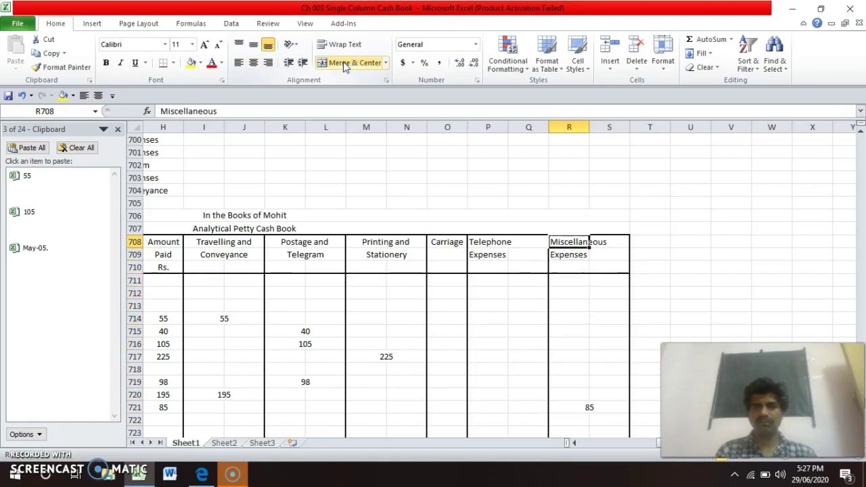
pyautogui.hotkey('shift', 'Right')
pyautogui.click(344, 63)
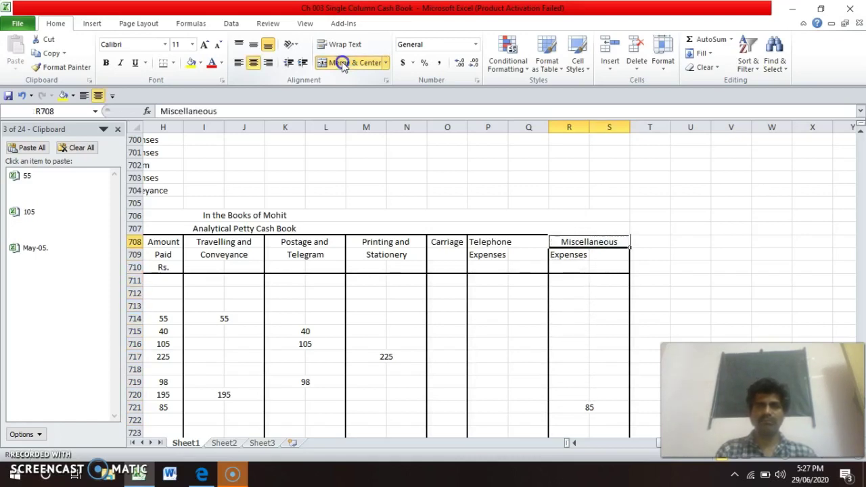
pyautogui.press('Down')
pyautogui.hotkey('shift', 'Right')
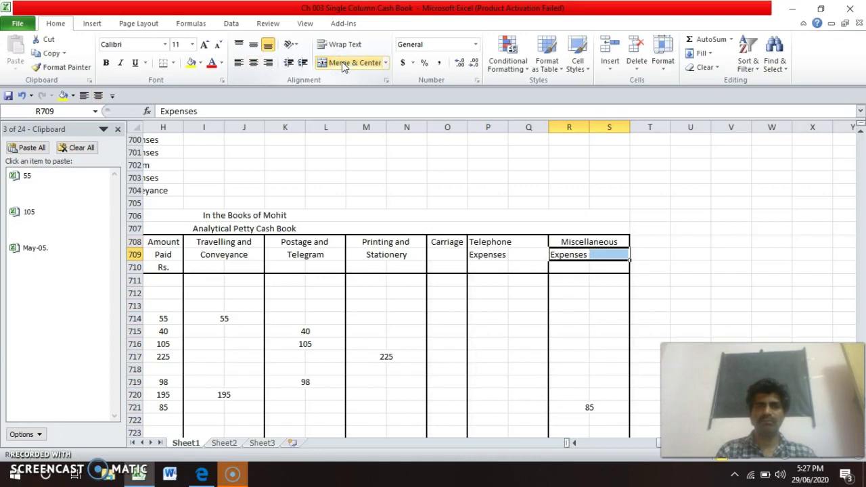
pyautogui.click(343, 63)
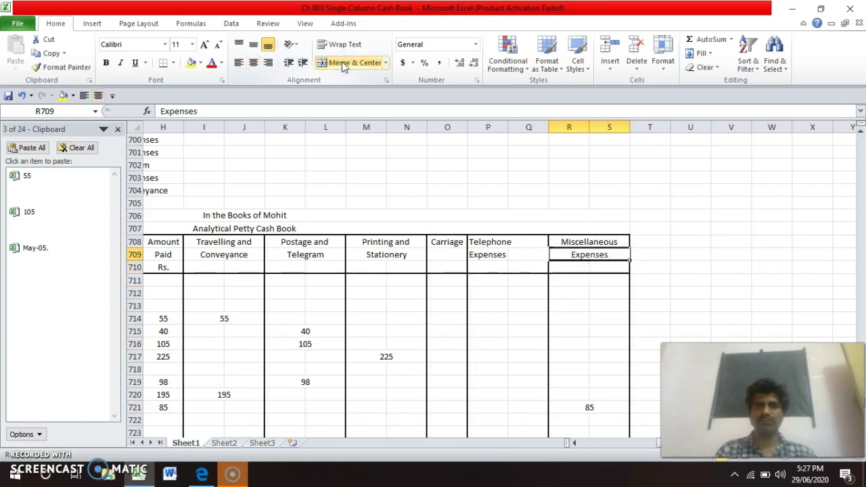
# - Merge and center both lines of the "Telephone Expenses" column heading across P708:Q708 and P709:Q709
pyautogui.press('Left')
pyautogui.press('Up')
pyautogui.press('Left')
pyautogui.hotkey('shift', 'Right')
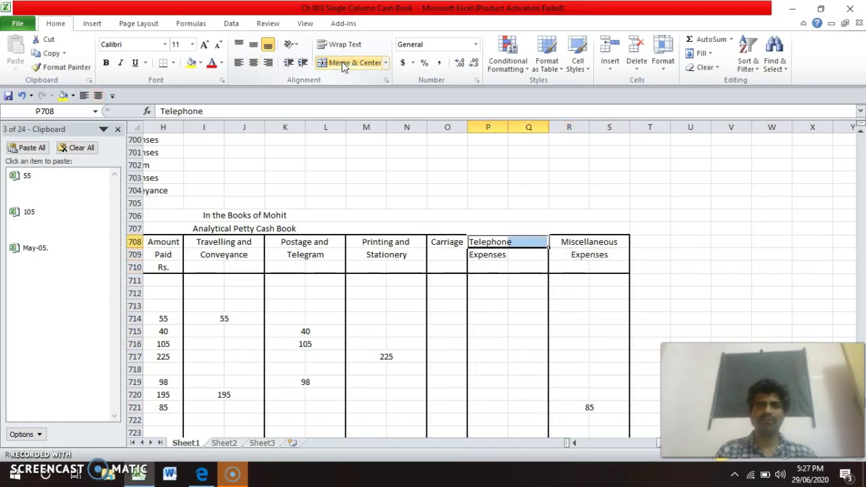
pyautogui.click(344, 63)
pyautogui.press('Down')
pyautogui.hotkey('shift', 'Right')
pyautogui.click(344, 63)
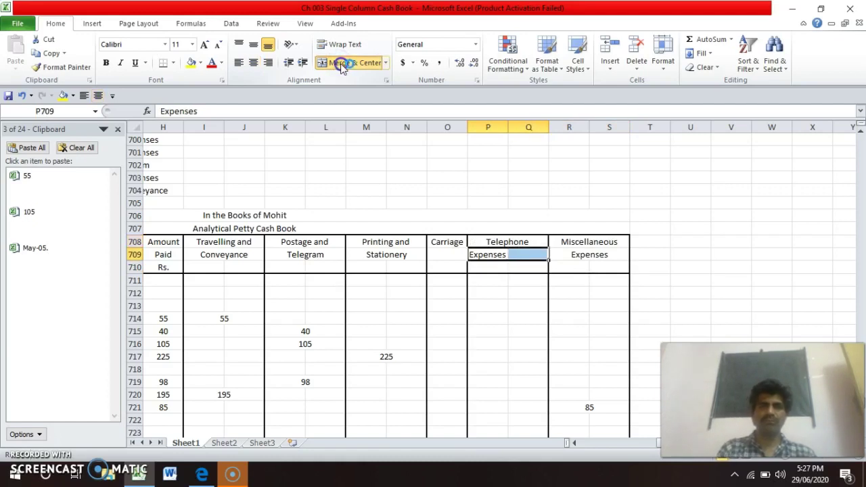
# - Look up the expense that follows 08 Refreshments in the transaction list above the petty cash book
pyautogui.press('Left')
pyautogui.press('Left')
pyautogui.press('Left')
pyautogui.press('Left')
pyautogui.press('Left')
pyautogui.press('Left')
pyautogui.press('Left')
pyautogui.press('Left')
pyautogui.press('Left')
pyautogui.press('Left')
pyautogui.press('Left')
pyautogui.press('Left')
pyautogui.press('Down')
pyautogui.press('Down')
pyautogui.press('Down')
pyautogui.press('Down')
pyautogui.press('Down')
pyautogui.press('Down')
pyautogui.press('Down')
pyautogui.press('Down')
pyautogui.press('Down')
pyautogui.press('Up')
pyautogui.press('Up')
pyautogui.press('Up')
pyautogui.press('Up')
pyautogui.press('Up')
pyautogui.press('Up')
pyautogui.press('Up')
pyautogui.press('Up')
pyautogui.press('Up')
pyautogui.press('Up')
pyautogui.press('Up')
pyautogui.press('Up')
pyautogui.press('Up')
pyautogui.press('Up')
pyautogui.press('Up')
pyautogui.press('Up')
pyautogui.press('Up')
pyautogui.press('Up')
pyautogui.press('Up')
pyautogui.press('Up')
pyautogui.press('Up')
pyautogui.press('Up')
pyautogui.press('Up')
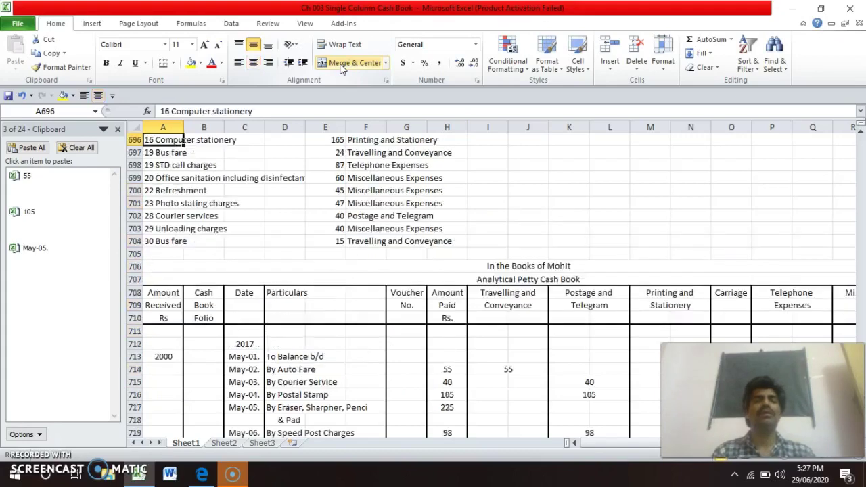
pyautogui.press('Up')
pyautogui.press('Down')
pyautogui.press('Down')
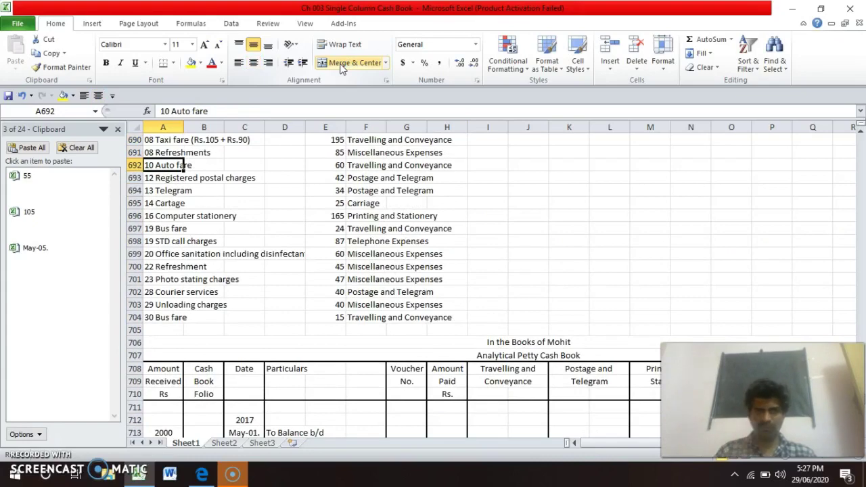
# - Fill the date from the row above into C722 and change it to May-10
pyautogui.press('Down')
pyautogui.press('Down')
pyautogui.press('Down')
pyautogui.press('Down')
pyautogui.press('Down')
pyautogui.press('Down')
pyautogui.press('Down')
pyautogui.press('Down')
pyautogui.press('Down')
pyautogui.press('Down')
pyautogui.press('Down')
pyautogui.press('Down')
pyautogui.press('Down')
pyautogui.press('Down')
pyautogui.press('Down')
pyautogui.press('Down')
pyautogui.press('Down')
pyautogui.press('Down')
pyautogui.press('Down')
pyautogui.press('Down')
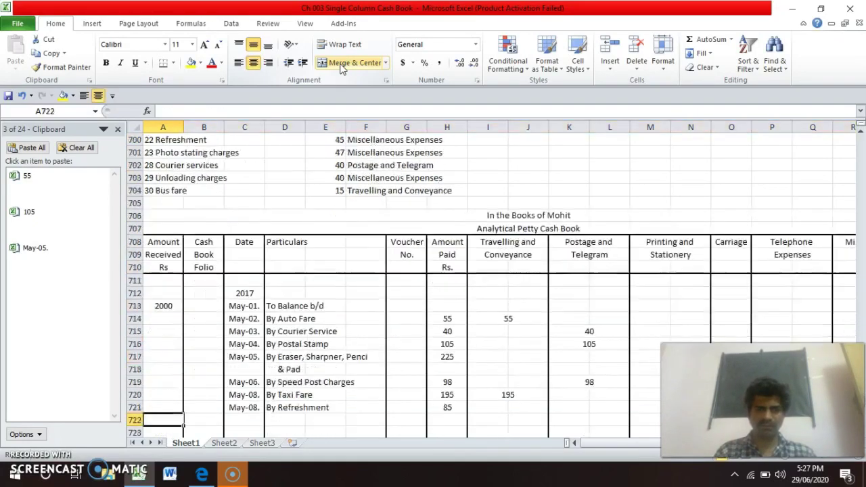
pyautogui.press('Right')
pyautogui.press('Right')
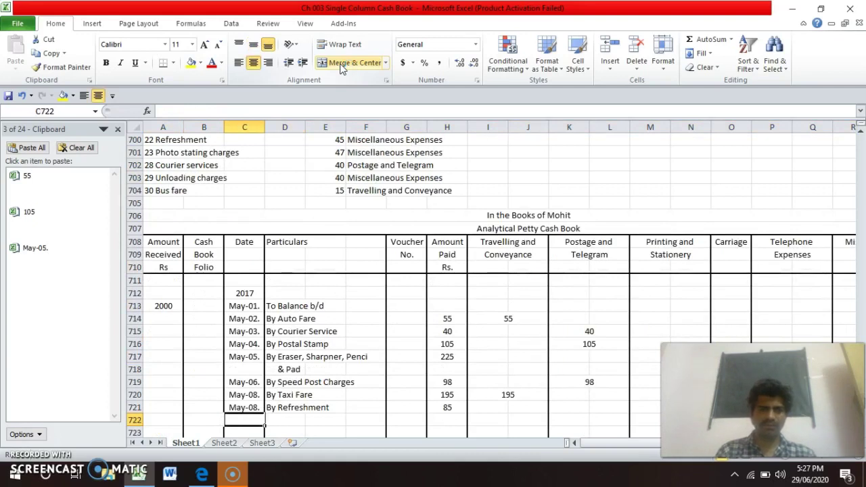
pyautogui.hotkey('ctrl', 'd')
pyautogui.press('F2')
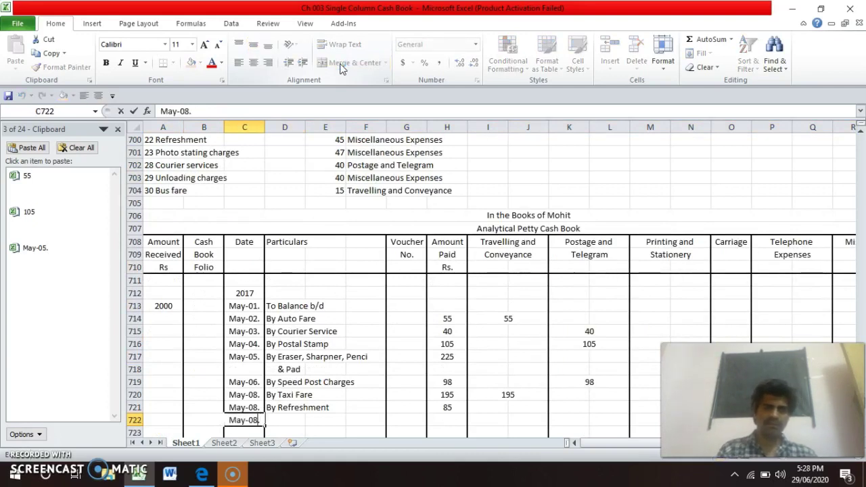
pyautogui.press('Left')
pyautogui.press('BackSpace')
pyautogui.press('BackSpace')
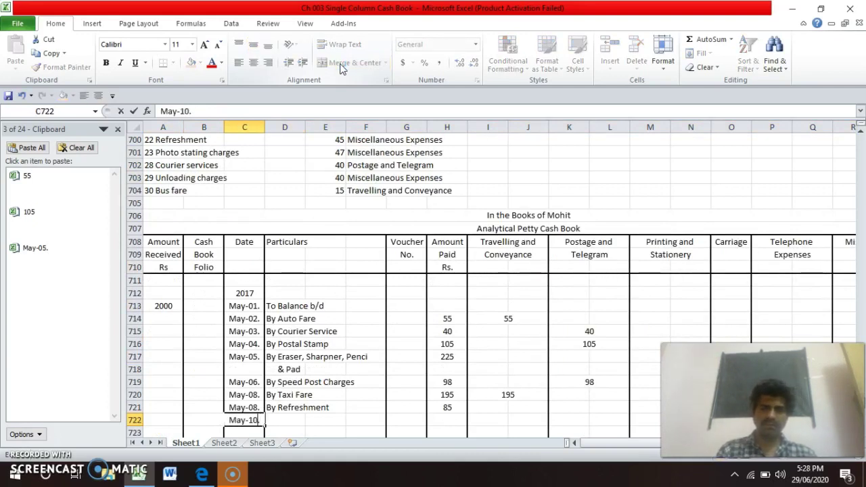
pyautogui.press('Return')
# - Enter "By Auto Fare" as the particulars in D722 and 60 as the amount paid in H722
pyautogui.press('Up')
pyautogui.press('Right')
pyautogui.write('B')
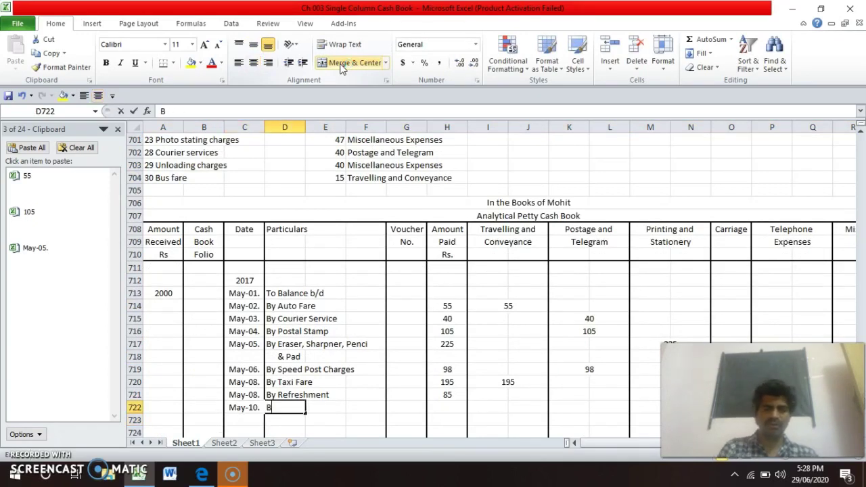
pyautogui.write('y A')
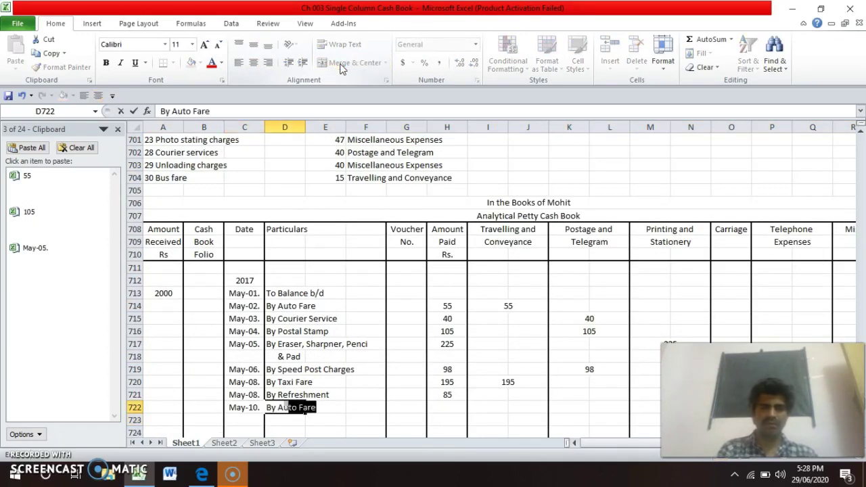
pyautogui.write('u')
pyautogui.press('Tab')
pyautogui.press('Tab')
pyautogui.press('Tab')
pyautogui.press('Tab')
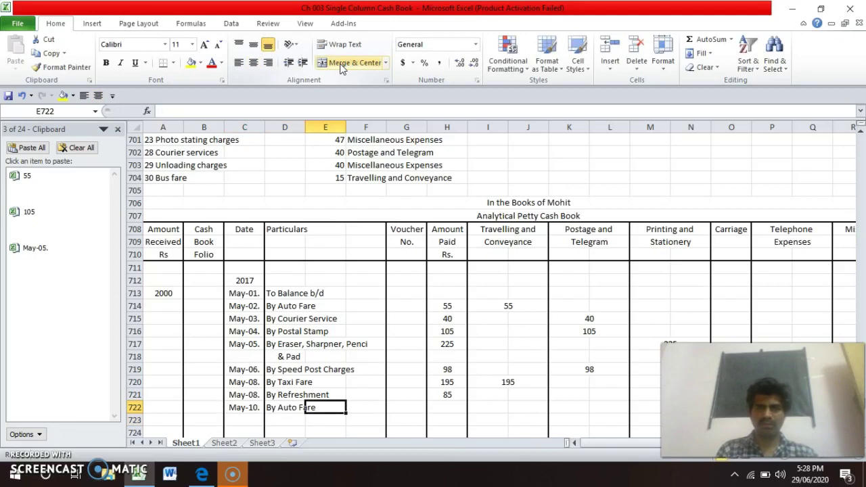
pyautogui.write('60')
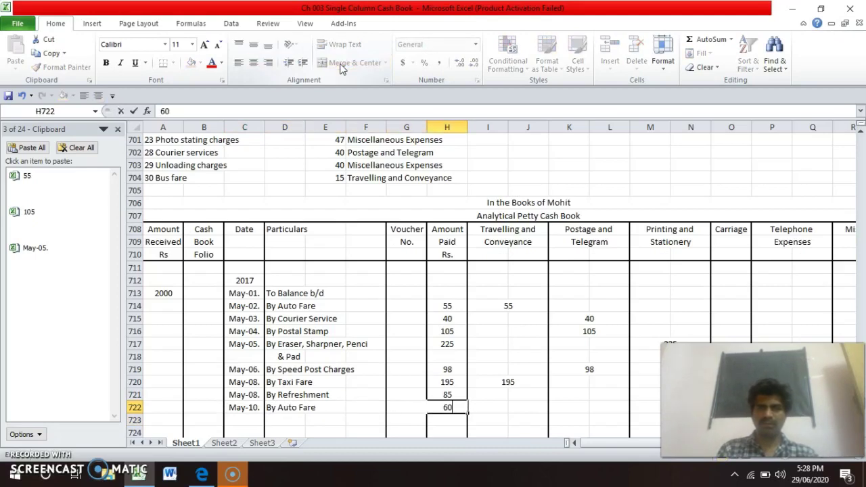
pyautogui.press('Return')
# - Check the expense category of the 10 Auto fare entry in the transaction list above the petty cash book
pyautogui.press('Up')
pyautogui.press('Up')
pyautogui.press('Up')
pyautogui.press('Up')
pyautogui.press('Up')
pyautogui.press('Up')
pyautogui.press('Up')
pyautogui.press('Up')
pyautogui.press('Up')
pyautogui.press('Up')
pyautogui.press('Up')
pyautogui.press('Up')
pyautogui.press('Up')
pyautogui.press('Up')
pyautogui.press('Up')
pyautogui.press('Up')
pyautogui.press('Up')
pyautogui.press('Up')
pyautogui.press('Up')
pyautogui.press('Up')
pyautogui.press('Down')
pyautogui.press('Down')
pyautogui.press('Down')
pyautogui.press('Left')
pyautogui.press('Left')
pyautogui.press('Left')
pyautogui.press('Up')
pyautogui.press('Up')
pyautogui.press('Left')
pyautogui.press('Right')
# - Copy the taxi fare's merged Travelling and Conveyance cell to the May-10 auto fare row and set its value to 60
pyautogui.press('Down')
pyautogui.press('Down')
pyautogui.press('Down')
pyautogui.press('Down')
pyautogui.press('Down')
pyautogui.press('Down')
pyautogui.press('Down')
pyautogui.press('Down')
pyautogui.press('Down')
pyautogui.press('Down')
pyautogui.press('Down')
pyautogui.press('Down')
pyautogui.press('Down')
pyautogui.press('Down')
pyautogui.press('Down')
pyautogui.press('Down')
pyautogui.press('Down')
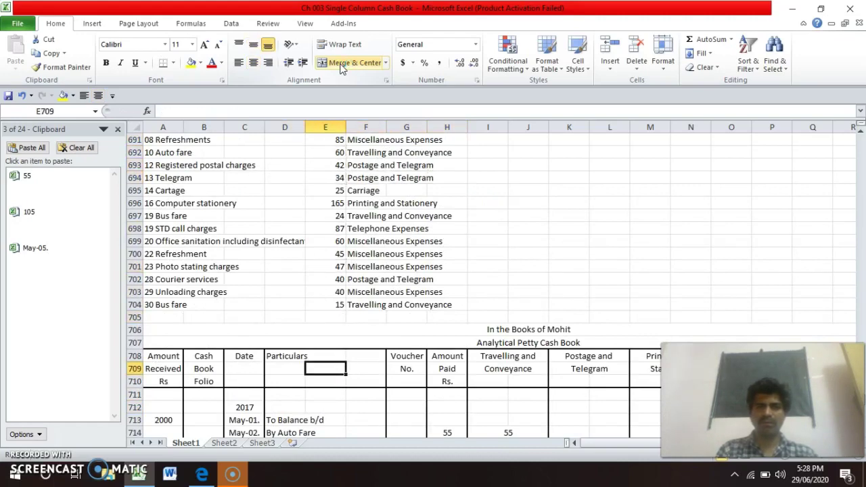
pyautogui.press('Down')
pyautogui.press('Down')
pyautogui.press('Down')
pyautogui.press('Down')
pyautogui.press('Down')
pyautogui.press('Down')
pyautogui.press('Down')
pyautogui.press('Down')
pyautogui.press('Down')
pyautogui.press('Down')
pyautogui.press('Down')
pyautogui.press('Down')
pyautogui.press('Down')
pyautogui.press('Down')
pyautogui.press('Down')
pyautogui.press('Down')
pyautogui.press('Right')
pyautogui.press('Right')
pyautogui.press('Right')
pyautogui.press('Right')
pyautogui.press('Right')
pyautogui.press('Up')
pyautogui.press('Up')
pyautogui.press('Up')
pyautogui.press('Up')
pyautogui.press('Up')
pyautogui.hotkey('ctrl', 'c')
pyautogui.press('Down')
pyautogui.press('Down')
pyautogui.hotkey('ctrl', 'v')
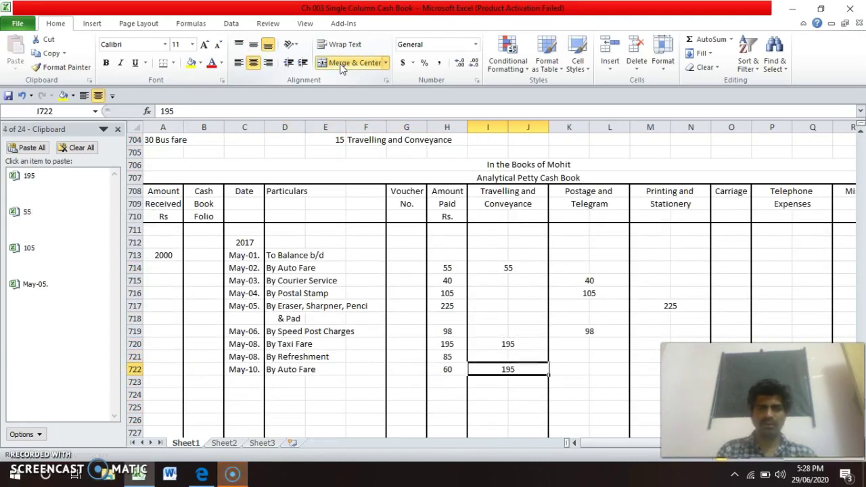
pyautogui.write('60')
pyautogui.press('Return')
# - Look up the expense that follows 10 Auto fare in the transaction list above the petty cash book
pyautogui.press('Up')
pyautogui.press('Up')
pyautogui.press('Up')
pyautogui.press('Up')
pyautogui.press('Up')
pyautogui.press('Up')
pyautogui.press('Up')
pyautogui.press('Up')
pyautogui.press('Up')
pyautogui.press('Up')
pyautogui.press('Up')
pyautogui.press('Up')
pyautogui.press('Up')
pyautogui.press('Up')
pyautogui.press('Up')
pyautogui.press('Up')
pyautogui.press('Up')
pyautogui.press('Up')
pyautogui.press('Up')
pyautogui.press('Up')
pyautogui.press('Up')
pyautogui.press('Left')
pyautogui.press('Left')
pyautogui.press('Left')
pyautogui.press('Left')
pyautogui.press('Left')
pyautogui.press('Left')
pyautogui.press('Left')
pyautogui.press('Left')
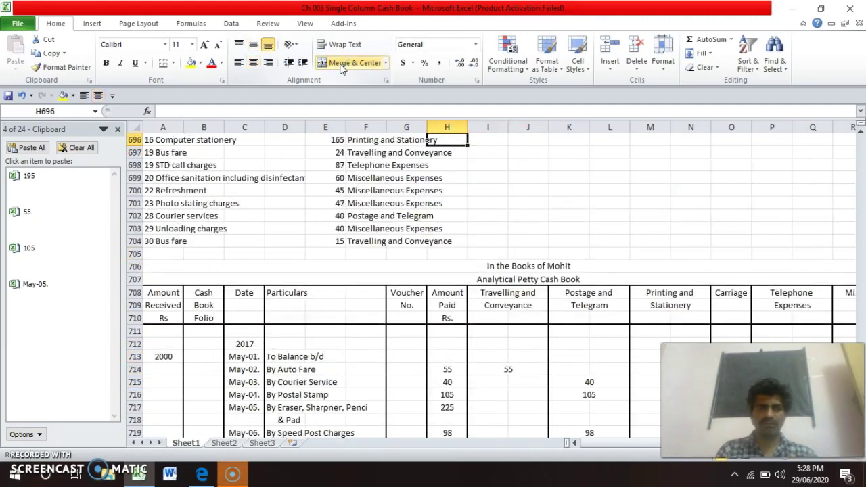
pyautogui.press('Up')
pyautogui.press('Up')
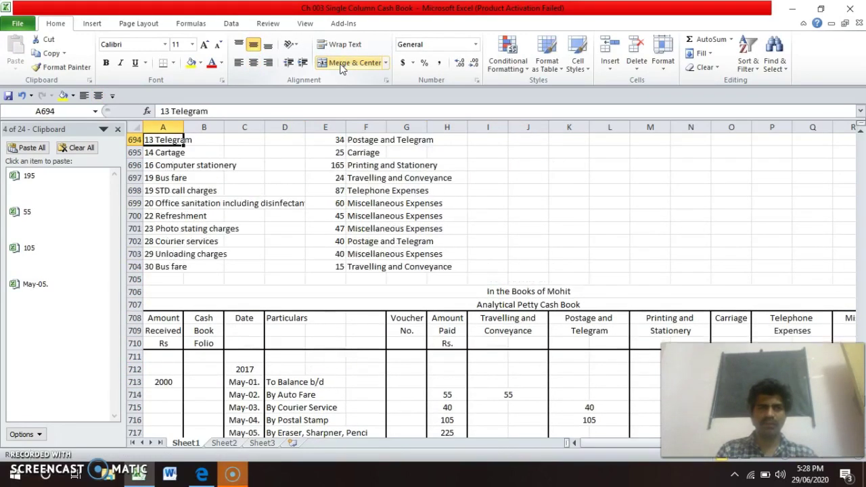
pyautogui.press('Up')
pyautogui.press('Up')
pyautogui.press('Up')
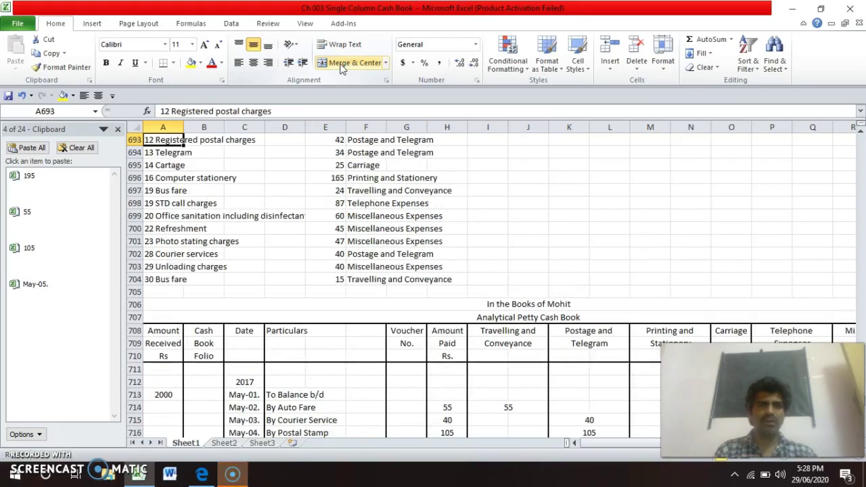
pyautogui.press('Down')
pyautogui.press('Down')
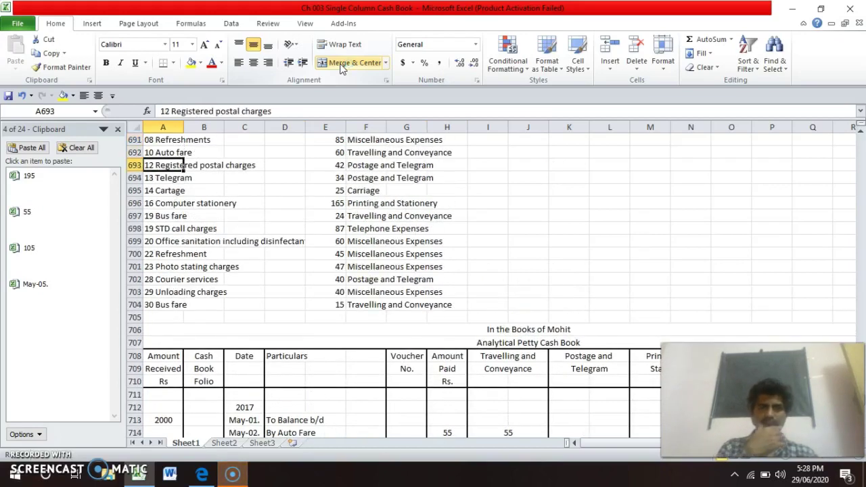
# - Fill the date down into C723 of the petty cash book and change it to May-12
pyautogui.press('Down')
pyautogui.press('Down')
pyautogui.press('Down')
pyautogui.press('Down')
pyautogui.press('Down')
pyautogui.press('Down')
pyautogui.press('Down')
pyautogui.press('Down')
pyautogui.press('Down')
pyautogui.press('Down')
pyautogui.press('Down')
pyautogui.press('Down')
pyautogui.press('Down')
pyautogui.press('Down')
pyautogui.press('Down')
pyautogui.press('Down')
pyautogui.press('Down')
pyautogui.press('Down')
pyautogui.press('Down')
pyautogui.press('Down')
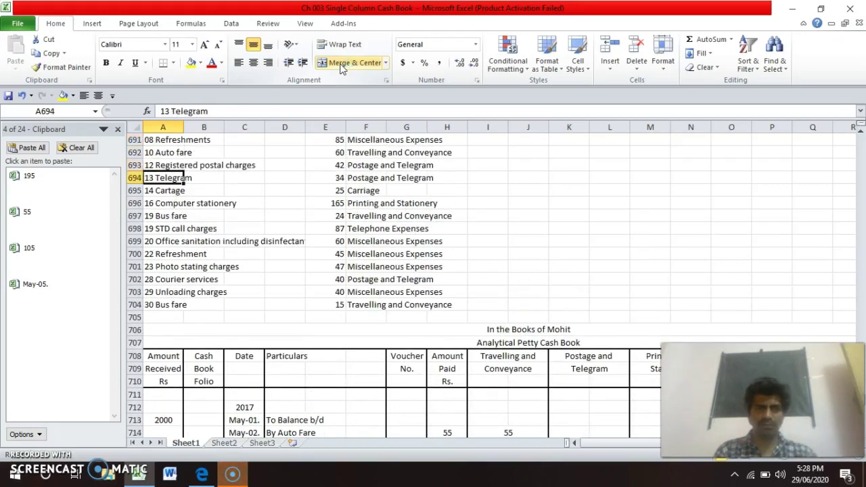
pyautogui.press('Right')
pyautogui.press('Right')
pyautogui.press('Down')
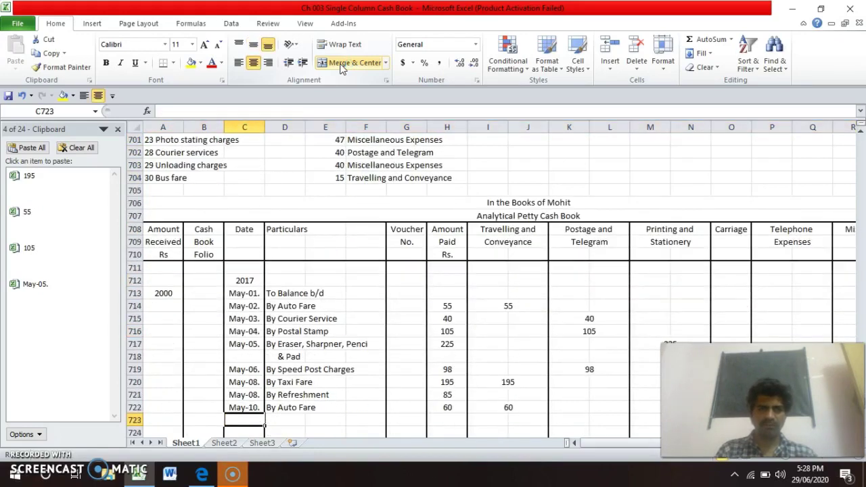
pyautogui.hotkey('ctrl', 'd')
pyautogui.press('F2')
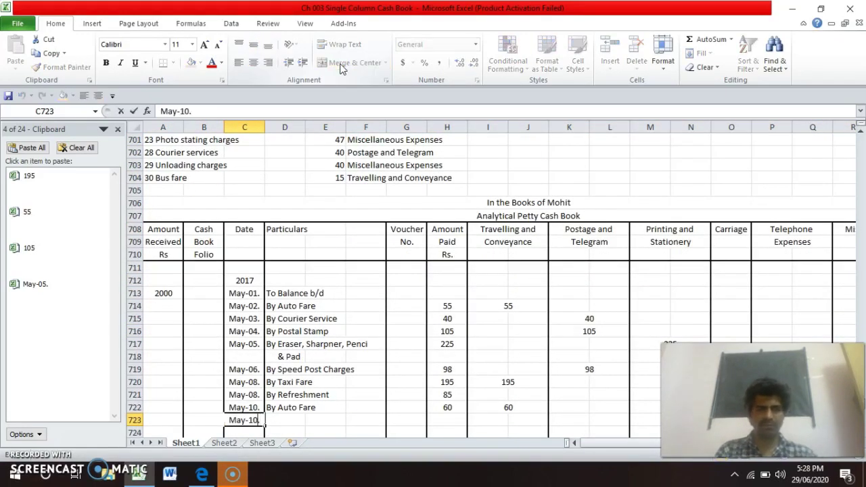
pyautogui.press('Left')
pyautogui.press('BackSpace')
pyautogui.write('2')
pyautogui.press('Return')
pyautogui.press('Up')
# - Enter "By Registered Postal Charges" as the particulars in D723
pyautogui.press('Right')
pyautogui.write('By')
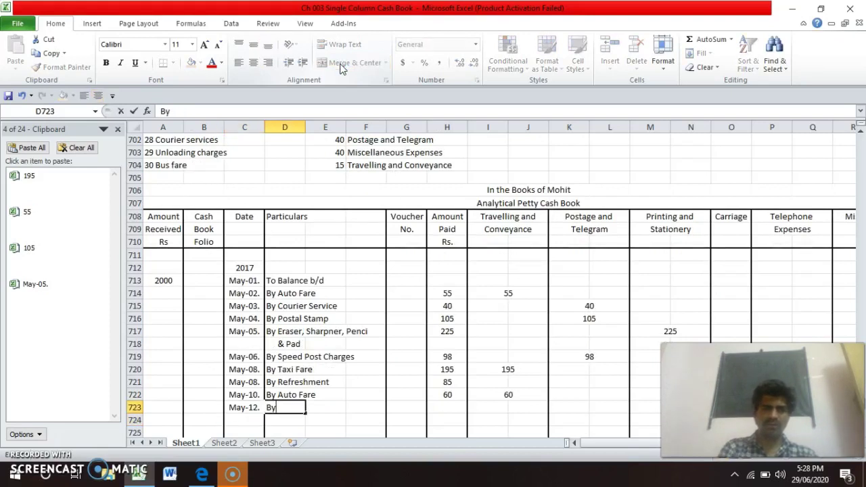
pyautogui.write(' Re')
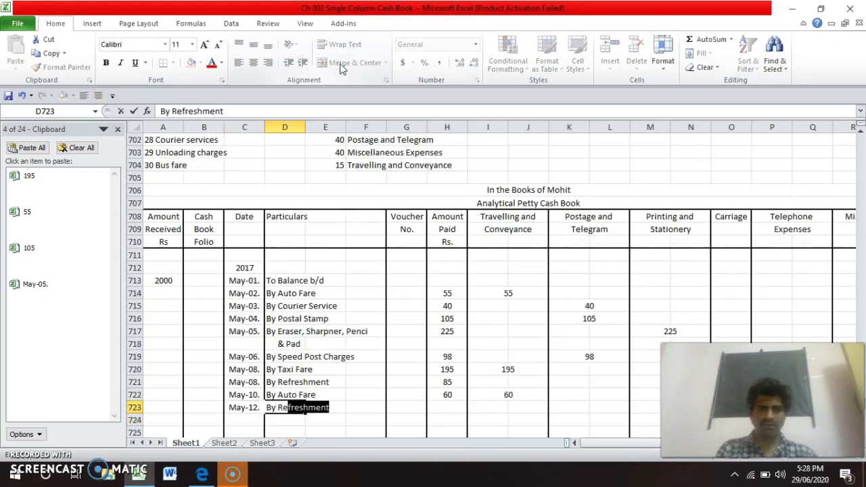
pyautogui.write('gistered Postal Charges')
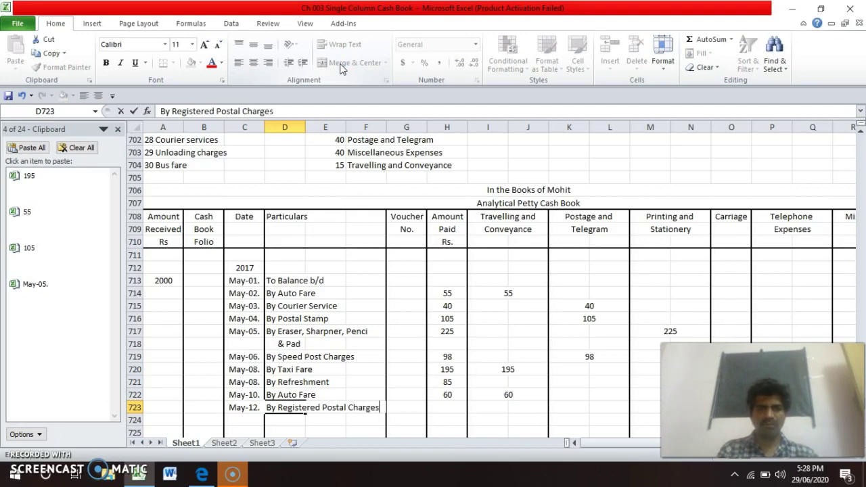
pyautogui.press('Return')
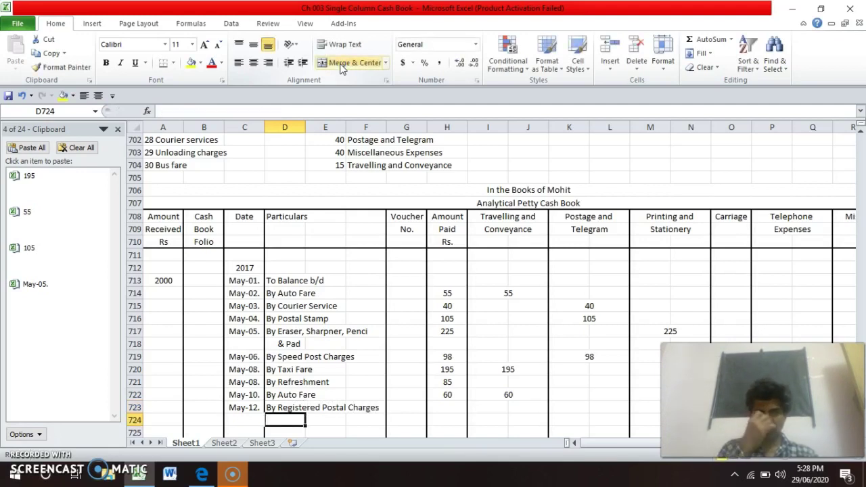
# - Check the amount and expense category of the 12 Registered postal charges entry in the transaction list above the petty cash book
pyautogui.press('Up')
pyautogui.press('Up')
pyautogui.press('Up')
pyautogui.press('Up')
pyautogui.press('Up')
pyautogui.press('Up')
pyautogui.press('Up')
pyautogui.press('Up')
pyautogui.press('Up')
pyautogui.press('Up')
pyautogui.press('Up')
pyautogui.press('Up')
pyautogui.press('Up')
pyautogui.press('Up')
pyautogui.press('Up')
pyautogui.press('Up')
pyautogui.press('Up')
pyautogui.press('Up')
pyautogui.press('Up')
pyautogui.press('Up')
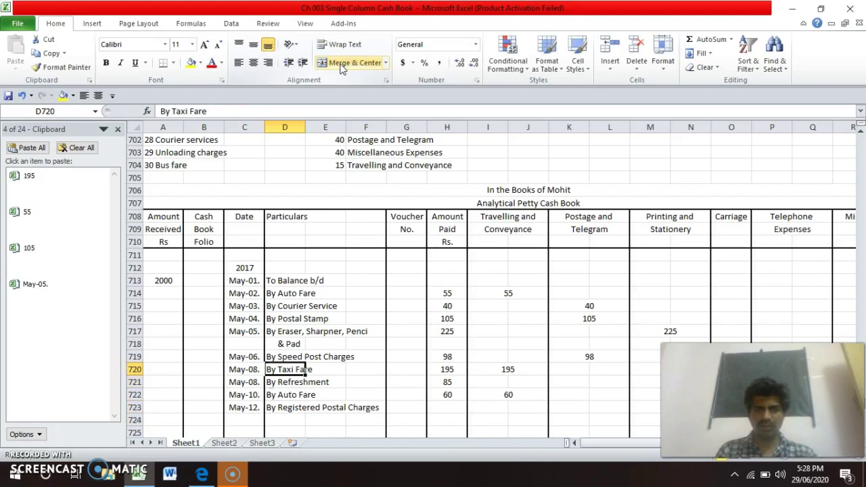
pyautogui.press('Down')
pyautogui.press('Up')
pyautogui.press('Right')
# - Enter 42 as the amount paid for the registered postal charges in H723
pyautogui.press('Down')
pyautogui.press('Down')
pyautogui.press('Down')
pyautogui.press('Down')
pyautogui.press('Down')
pyautogui.press('Down')
pyautogui.press('Down')
pyautogui.press('Down')
pyautogui.press('Down')
pyautogui.press('Down')
pyautogui.press('Down')
pyautogui.press('Down')
pyautogui.press('Down')
pyautogui.press('Down')
pyautogui.press('Down')
pyautogui.press('Down')
pyautogui.press('Down')
pyautogui.press('Down')
pyautogui.press('Down')
pyautogui.press('Down')
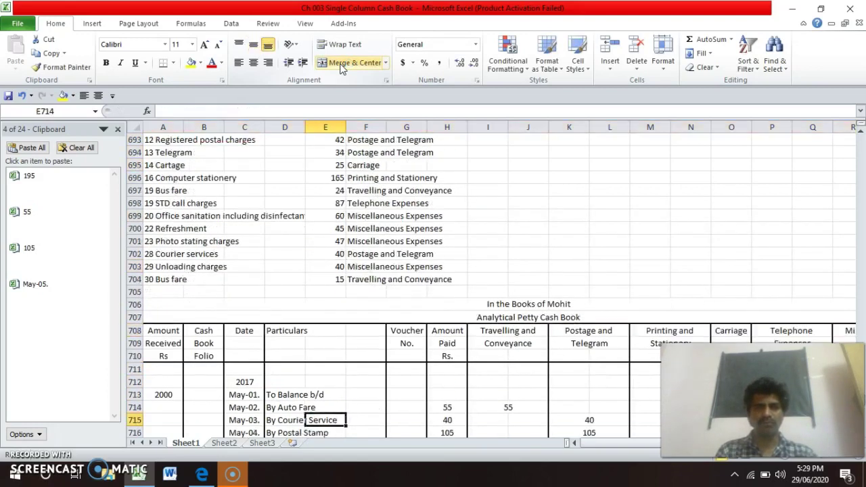
pyautogui.press('Right')
pyautogui.press('Right')
pyautogui.press('Right')
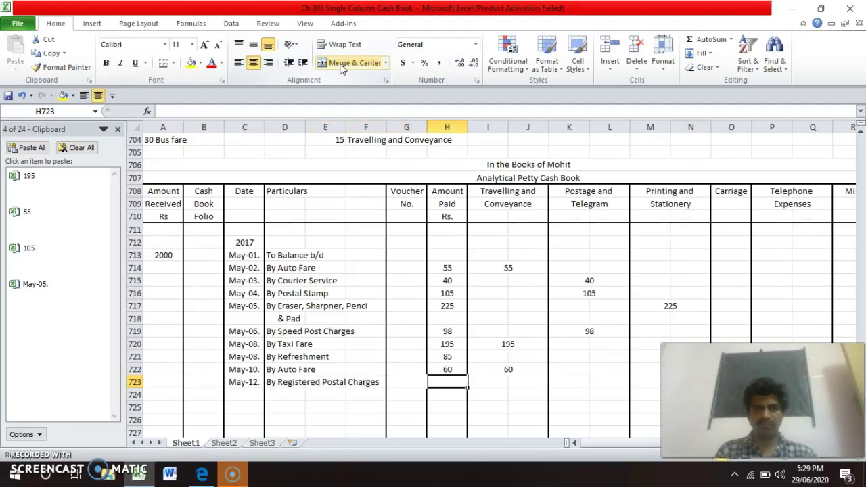
pyautogui.press('Down')
pyautogui.press('Up')
pyautogui.write('42')
# - Copy the speed post charges' merged Postage and Telegram cell to the May-12 row and set its value to 42
pyautogui.press('Right')
pyautogui.press('Right')
pyautogui.press('Right')
pyautogui.press('Up')
pyautogui.press('Up')
pyautogui.press('Up')
pyautogui.press('Up')
pyautogui.hotkey('ctrl', 'c')
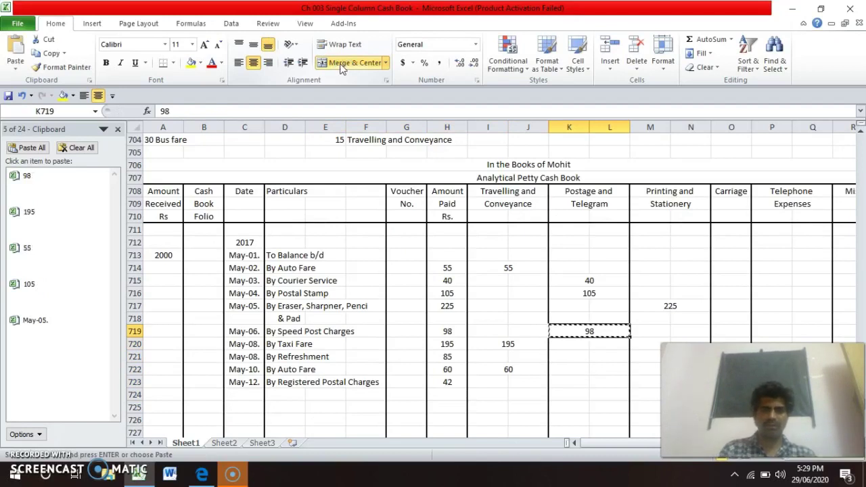
pyautogui.press('Down')
pyautogui.press('Down')
pyautogui.press('Down')
pyautogui.press('Down')
pyautogui.press('Return')
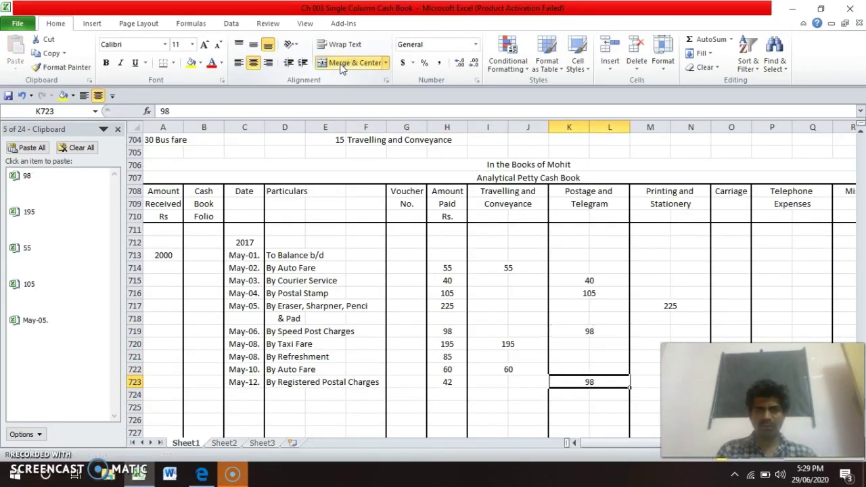
pyautogui.write('432')
pyautogui.press('BackSpace')
pyautogui.press('BackSpace')
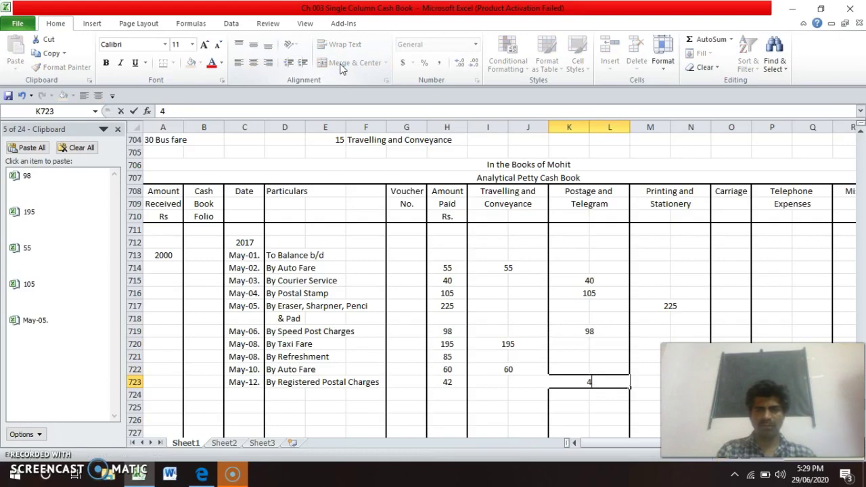
pyautogui.write('2')
pyautogui.press('Return')
# - Look up the expense that follows 12 Registered postal charges in the transaction list above the petty cash book
pyautogui.press('Up')
pyautogui.press('Up')
pyautogui.press('Up')
pyautogui.press('Up')
pyautogui.press('Up')
pyautogui.press('Up')
pyautogui.press('Up')
pyautogui.press('Up')
pyautogui.press('Up')
pyautogui.press('Up')
pyautogui.press('Up')
pyautogui.press('Up')
pyautogui.press('Up')
pyautogui.press('Up')
pyautogui.press('Up')
pyautogui.press('Up')
pyautogui.press('Up')
pyautogui.press('Up')
pyautogui.press('Up')
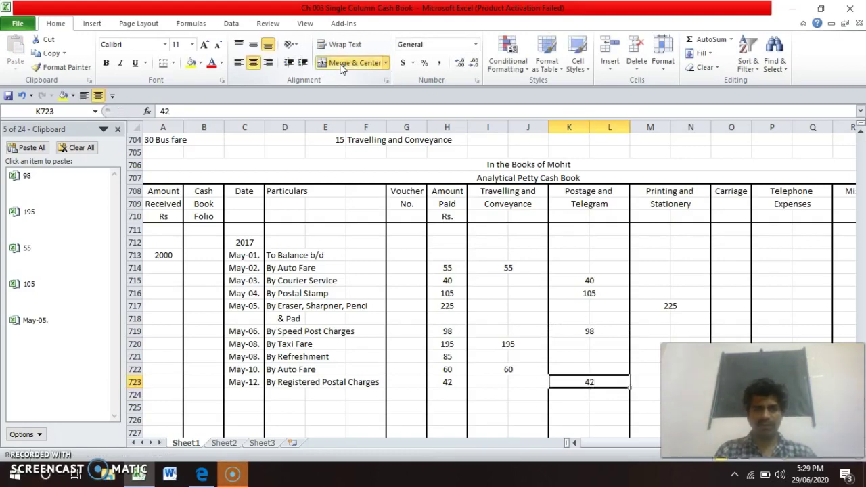
pyautogui.press('Left')
pyautogui.press('Left')
pyautogui.press('Left')
pyautogui.press('Left')
pyautogui.press('Left')
pyautogui.press('Left')
pyautogui.press('Left')
pyautogui.press('Left')
pyautogui.press('Left')
pyautogui.press('Left')
pyautogui.press('Up')
pyautogui.press('Up')
pyautogui.press('Up')
pyautogui.press('Up')
pyautogui.press('Up')
pyautogui.press('Up')
pyautogui.press('Up')
pyautogui.press('Up')
pyautogui.press('Up')
pyautogui.press('Up')
pyautogui.press('Up')
pyautogui.press('Up')
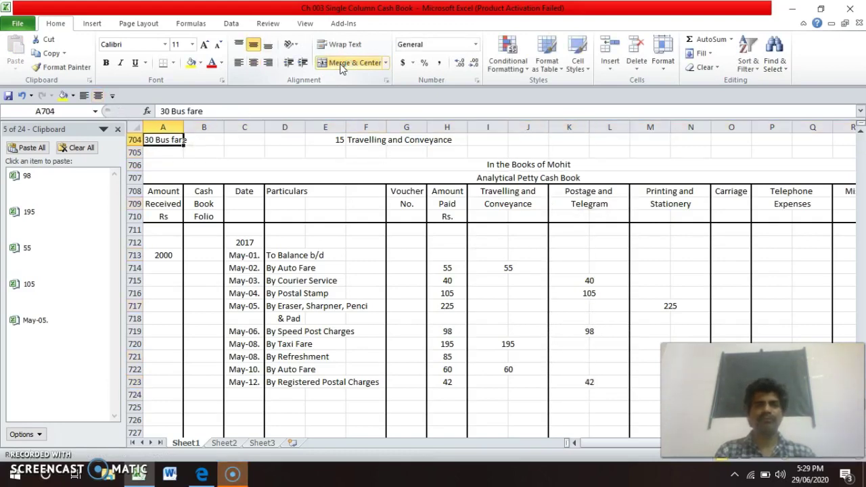
pyautogui.press('Up')
pyautogui.press('Down')
pyautogui.press('Down')
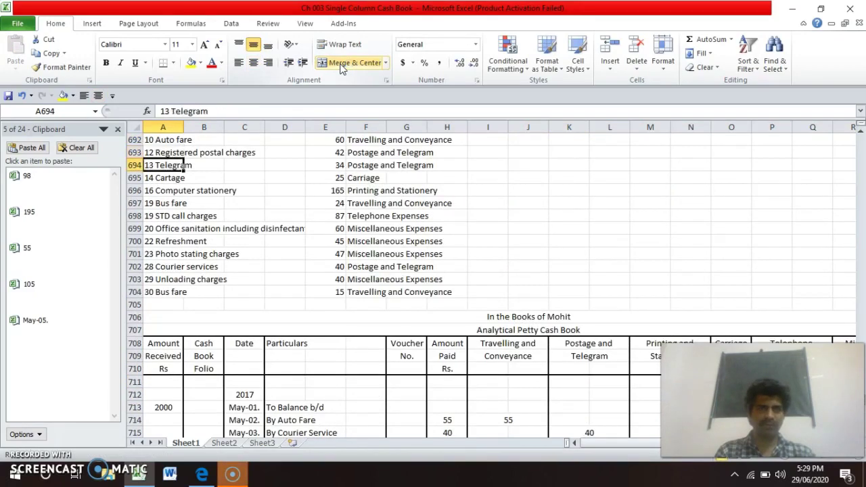
# - Copy the May-12 date down into C724 of the petty cash book and change it to May-13
pyautogui.press('Down')
pyautogui.press('Down')
pyautogui.press('Down')
pyautogui.press('Down')
pyautogui.press('Down')
pyautogui.press('Down')
pyautogui.press('Down')
pyautogui.press('Down')
pyautogui.press('Down')
pyautogui.press('Down')
pyautogui.press('Down')
pyautogui.press('Down')
pyautogui.press('Down')
pyautogui.press('Down')
pyautogui.press('Down')
pyautogui.press('Down')
pyautogui.press('Down')
pyautogui.press('Down')
pyautogui.press('Down')
pyautogui.press('Down')
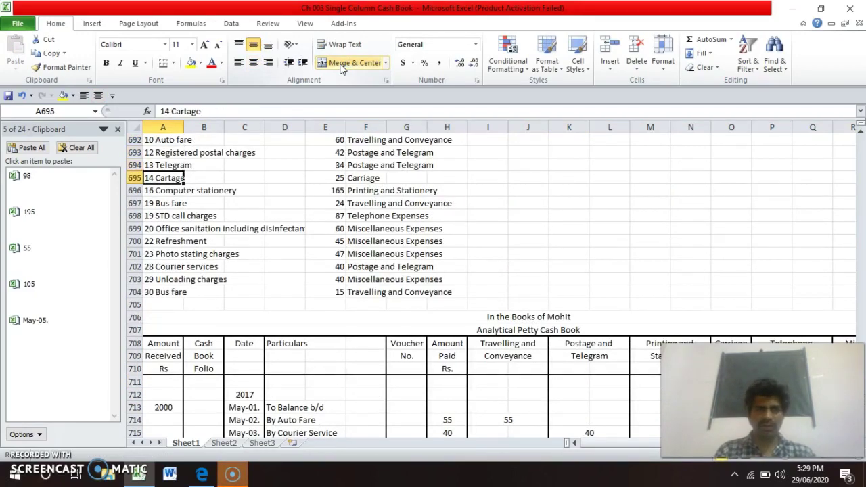
pyautogui.press('Right')
pyautogui.press('Right')
pyautogui.press('Up')
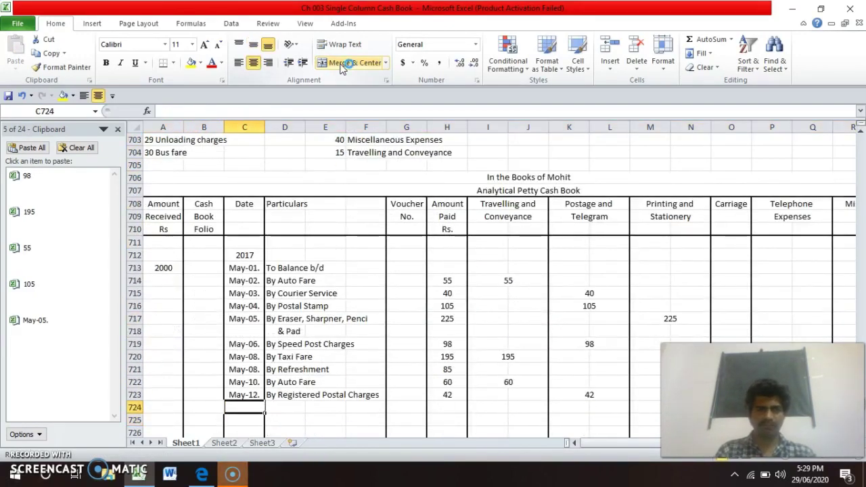
pyautogui.hotkey('ctrl', 'd')
pyautogui.press('F2')
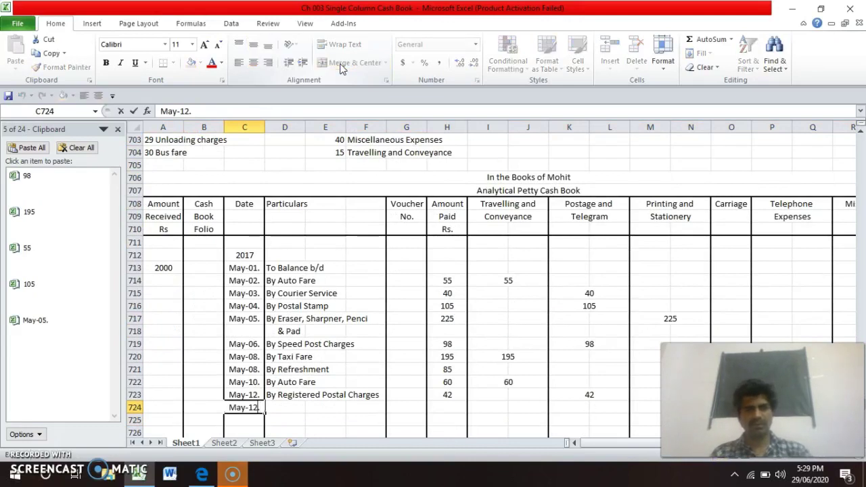
pyautogui.write('3')
pyautogui.press('Return')
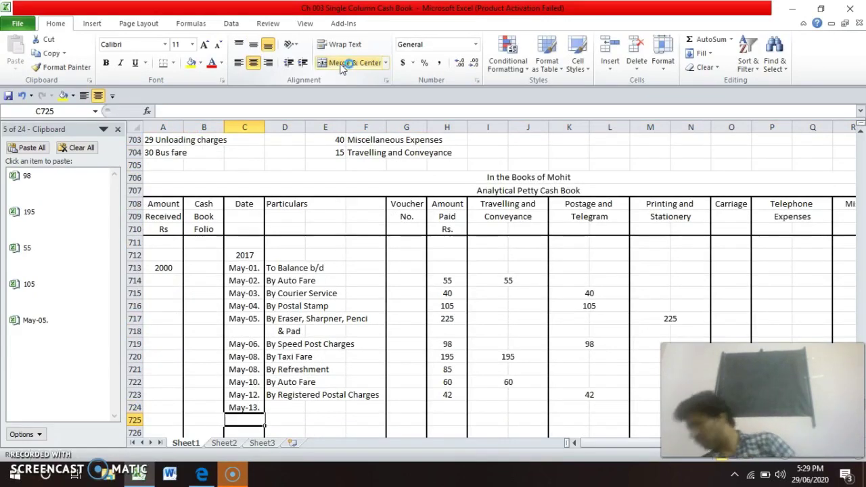
# - Enter "By Telegram" as the particulars of the May-13 row in D724
pyautogui.press('Up')
pyautogui.press('Right')
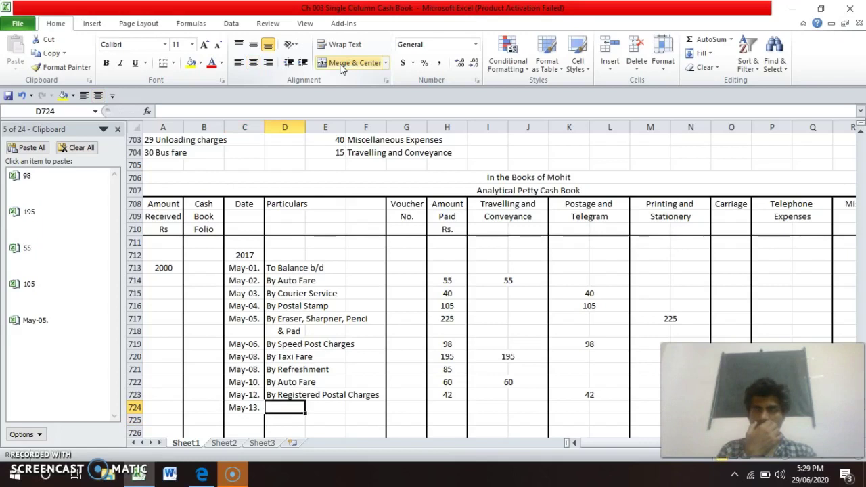
pyautogui.write('By Te')
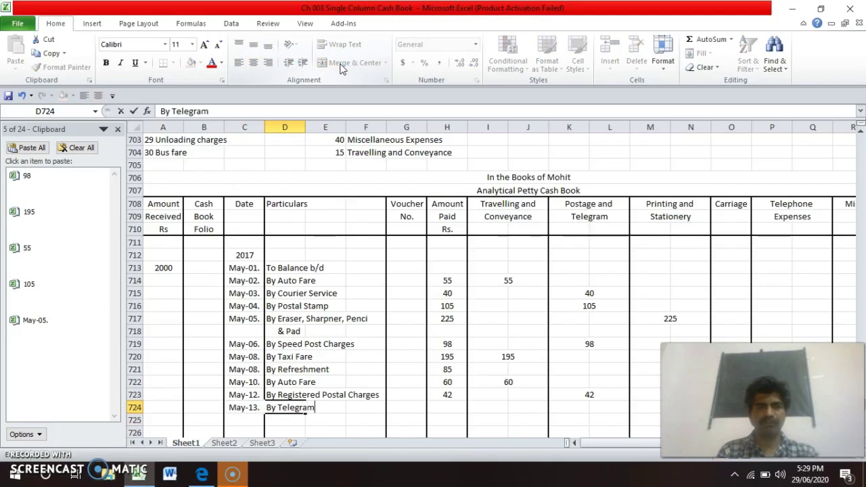
pyautogui.write('legram')
pyautogui.press('Return')
# - Check the amount and expense category of the 13 Telegram entry in the transaction list above the petty cash book
pyautogui.press('Up')
pyautogui.press('Up')
pyautogui.press('Up')
pyautogui.press('Up')
pyautogui.press('Up')
pyautogui.press('Up')
pyautogui.press('Up')
pyautogui.press('Up')
pyautogui.press('Up')
pyautogui.press('Up')
pyautogui.press('Up')
pyautogui.press('Up')
pyautogui.press('Up')
pyautogui.press('Up')
pyautogui.press('Up')
pyautogui.press('Up')
pyautogui.press('Up')
pyautogui.press('Up')
pyautogui.press('Up')
pyautogui.press('Up')
pyautogui.press('Up')
pyautogui.press('Up')
pyautogui.press('Up')
pyautogui.press('Up')
pyautogui.press('Up')
pyautogui.press('Up')
pyautogui.press('Up')
pyautogui.press('Up')
pyautogui.press('Up')
pyautogui.press('Up')
pyautogui.press('Up')
pyautogui.press('Up')
pyautogui.press('Up')
pyautogui.press('Up')
pyautogui.press('Down')
pyautogui.press('Down')
pyautogui.press('Up')
pyautogui.press('Down')
pyautogui.press('Down')
pyautogui.press('Down')
pyautogui.press('Down')
pyautogui.press('Down')
# - Enter 34 as the amount paid for the telegram in H724
pyautogui.press('Right')
pyautogui.press('Down')
pyautogui.press('Down')
pyautogui.press('Down')
pyautogui.press('Down')
pyautogui.press('Down')
pyautogui.press('Down')
pyautogui.press('Down')
pyautogui.press('Down')
pyautogui.press('Down')
pyautogui.press('Down')
pyautogui.press('Down')
pyautogui.press('Down')
pyautogui.press('Down')
pyautogui.press('Down')
pyautogui.press('Down')
pyautogui.press('Down')
pyautogui.press('Down')
pyautogui.press('Down')
pyautogui.press('Down')
pyautogui.press('Down')
pyautogui.press('Down')
pyautogui.press('Up')
pyautogui.press('Down')
pyautogui.press('Down')
pyautogui.press('Down')
pyautogui.press('Up')
pyautogui.press('Right')
pyautogui.press('Right')
pyautogui.press('Right')
pyautogui.write('34')
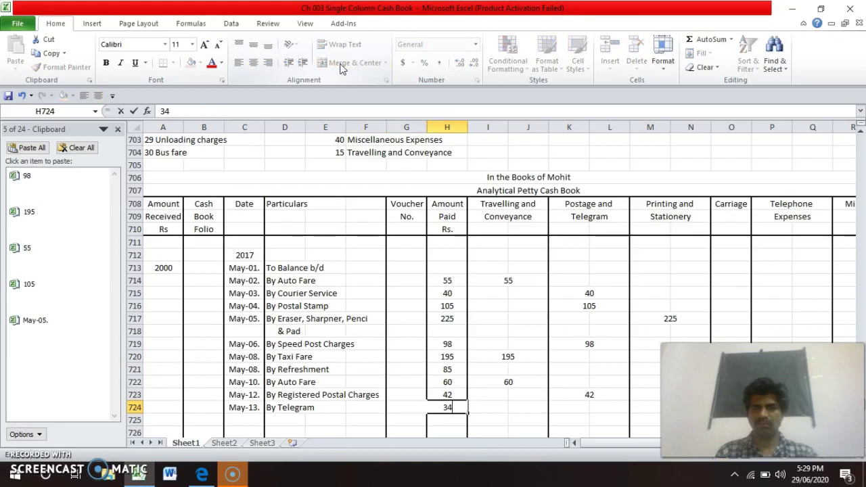
pyautogui.press('Return')
# - Fill the merged Postage and Telegram cell down to the May-13 row and set its value to 34
pyautogui.press('Up')
pyautogui.press('Right')
pyautogui.press('Right')
pyautogui.press('Right')
pyautogui.hotkey('shift', 'Right')
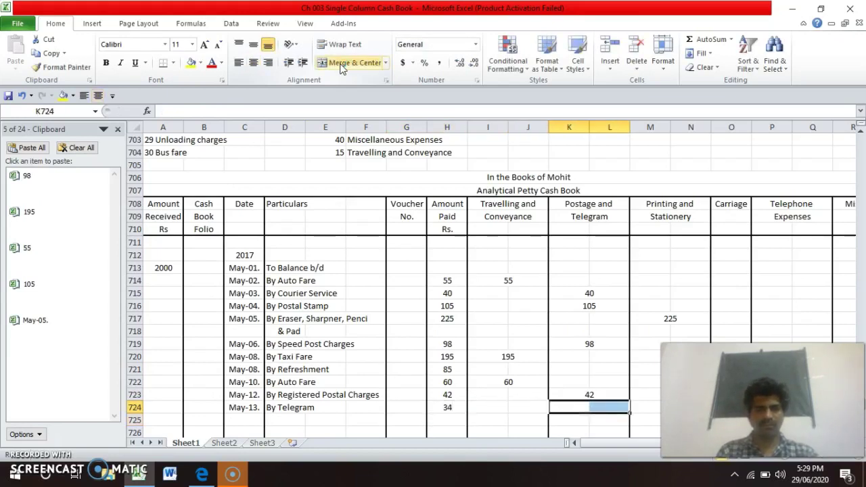
pyautogui.hotkey('ctrl', 'd')
pyautogui.write('34')
pyautogui.press('Return')
# - Look up the expense that follows 13 Telegram in the transaction list above the petty cash book
pyautogui.press('Up')
pyautogui.press('Up')
pyautogui.press('Up')
pyautogui.press('Up')
pyautogui.press('Up')
pyautogui.press('Up')
pyautogui.press('Up')
pyautogui.press('Up')
pyautogui.press('Up')
pyautogui.press('Up')
pyautogui.press('Up')
pyautogui.press('Up')
pyautogui.press('Up')
pyautogui.press('Up')
pyautogui.press('Up')
pyautogui.press('Up')
pyautogui.press('Up')
pyautogui.press('Up')
pyautogui.press('Up')
pyautogui.press('Up')
pyautogui.press('Up')
pyautogui.press('Up')
pyautogui.press('Up')
pyautogui.press('Up')
pyautogui.press('Up')
pyautogui.press('Left')
pyautogui.press('Left')
pyautogui.press('Left')
pyautogui.press('Left')
pyautogui.press('Left')
pyautogui.press('Left')
pyautogui.press('Left')
pyautogui.press('Left')
pyautogui.press('Left')
pyautogui.press('Left')
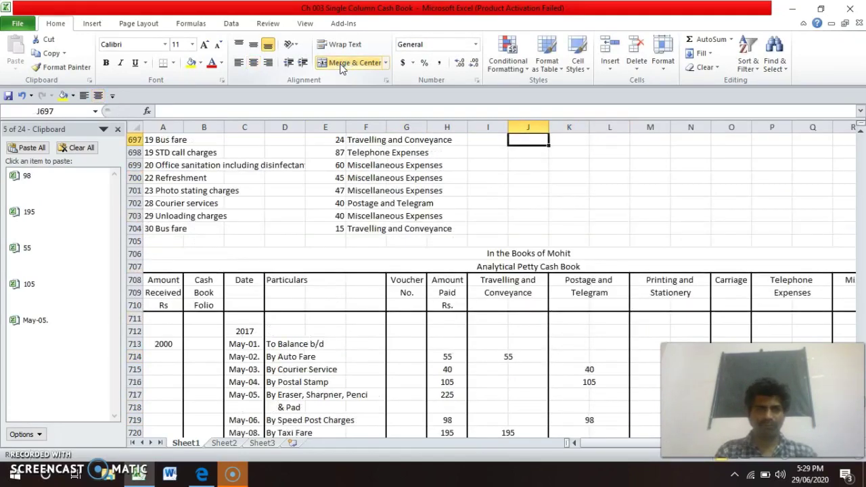
pyautogui.press('Up')
pyautogui.press('Up')
pyautogui.press('Up')
pyautogui.press('Up')
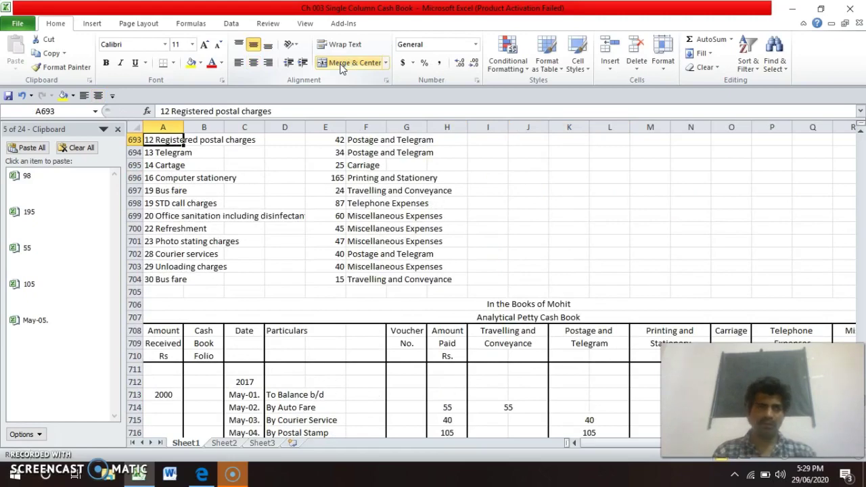
# - Fill the date down into C725 of the petty cash book and change it to May-14
pyautogui.press('Down')
pyautogui.press('Down')
pyautogui.press('Down')
pyautogui.press('Down')
pyautogui.press('Down')
pyautogui.press('Down')
pyautogui.press('Down')
pyautogui.press('Down')
pyautogui.press('Down')
pyautogui.press('Down')
pyautogui.press('Down')
pyautogui.press('Down')
pyautogui.press('Down')
pyautogui.press('Down')
pyautogui.press('Down')
pyautogui.press('Down')
pyautogui.press('Down')
pyautogui.press('Down')
pyautogui.press('Down')
pyautogui.press('Down')
pyautogui.press('Down')
pyautogui.press('Down')
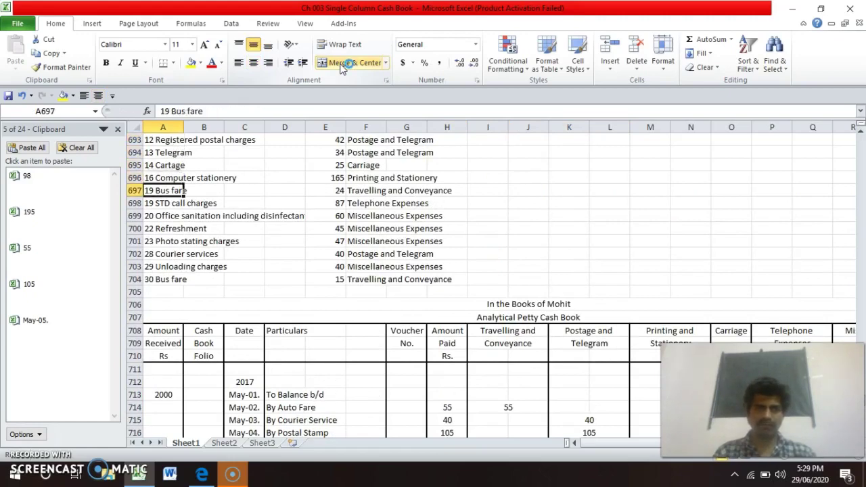
pyautogui.press('Right')
pyautogui.press('Down')
pyautogui.press('Down')
pyautogui.press('Down')
pyautogui.press('Right')
pyautogui.hotkey('ctrl', 'd')
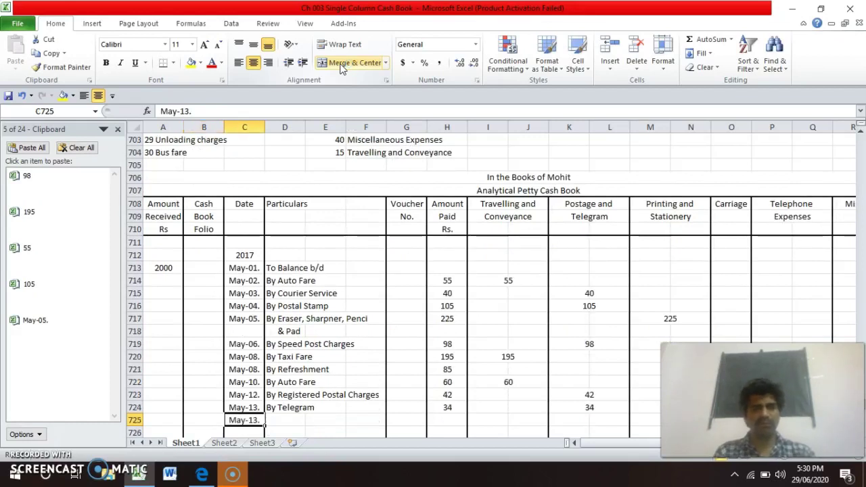
pyautogui.press('F2')
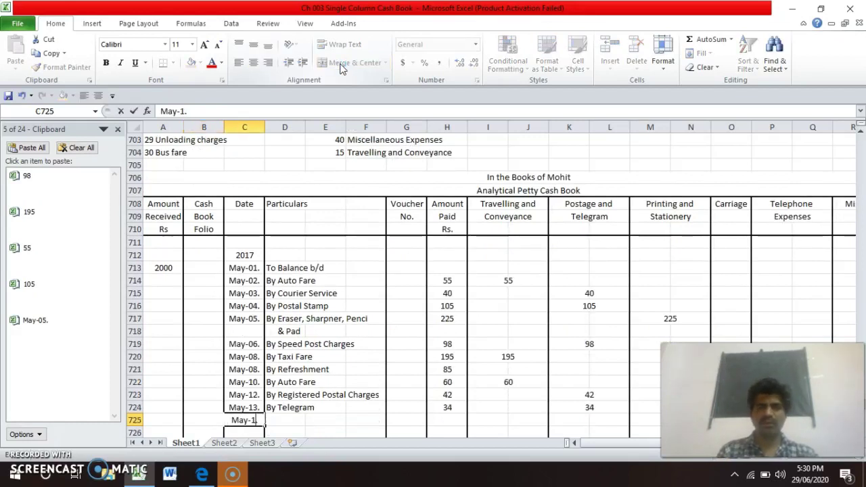
pyautogui.press('Return')
# - Enter "By Cartage" as the particulars of the May-14 row
pyautogui.press('Up')
pyautogui.press('Right')
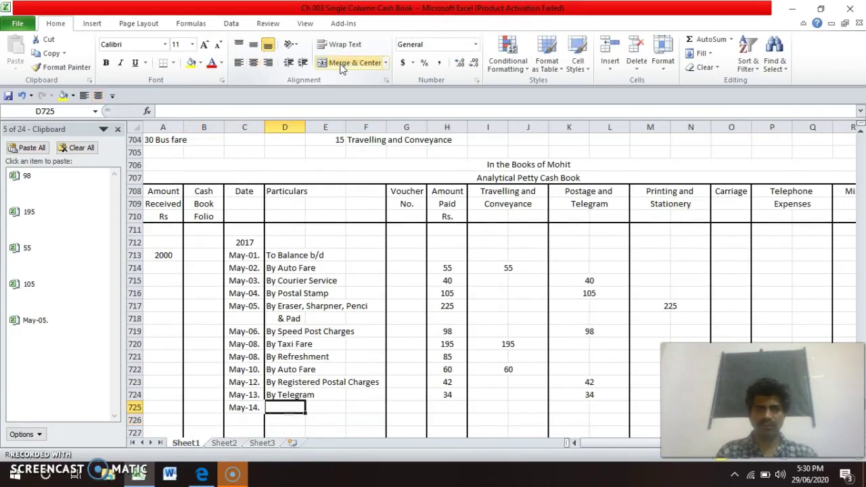
pyautogui.write('By C')
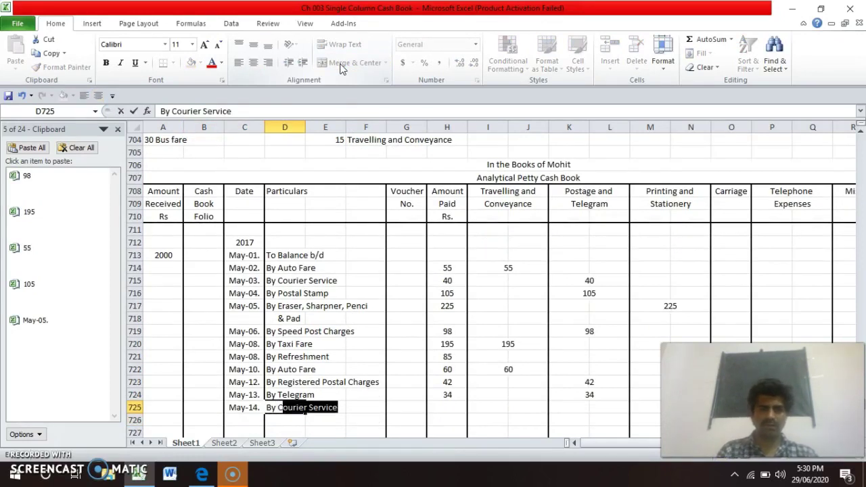
pyautogui.write('artage')
pyautogui.press('Return')
# - Check the amount and expense category of the 14 Cartage entry in the transaction list above the petty cash book
pyautogui.press('Up')
pyautogui.press('Right')
pyautogui.press('Right')
pyautogui.press('Right')
pyautogui.press('Right')
pyautogui.press('Up')
pyautogui.hotkey('ctrl', 'Up')
pyautogui.press('Up')
pyautogui.press('Up')
pyautogui.press('Up')
pyautogui.press('Up')
pyautogui.press('Up')
pyautogui.press('Up')
pyautogui.press('Up')
pyautogui.press('Up')
pyautogui.press('Up')
pyautogui.press('Up')
pyautogui.press('Up')
pyautogui.press('Up')
pyautogui.press('Up')
pyautogui.press('Up')
pyautogui.press('Up')
pyautogui.press('Up')
pyautogui.press('Up')
pyautogui.press('Up')
pyautogui.press('Up')
pyautogui.press('Up')
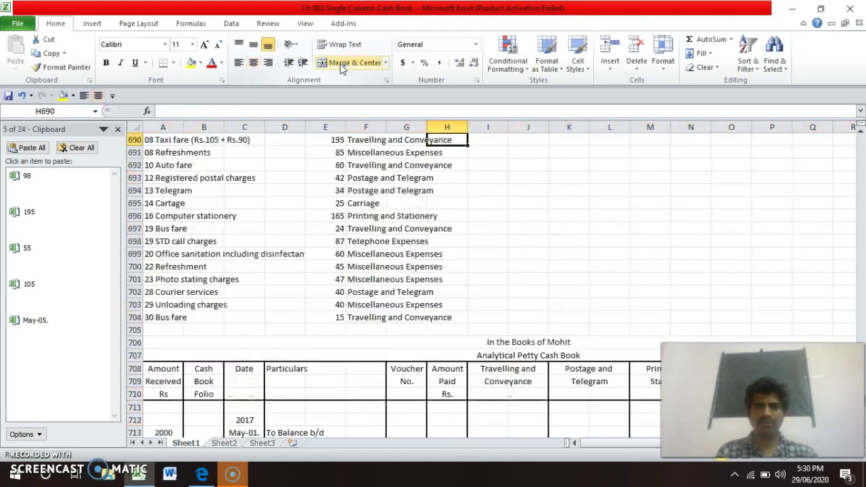
pyautogui.press('Down')
pyautogui.press('Down')
pyautogui.press('Down')
pyautogui.press('Down')
pyautogui.press('Down')
pyautogui.press('Down')
pyautogui.press('Left')
pyautogui.press('Left')
pyautogui.press('Left')
# - Enter 25 as the amount paid for the cartage in H725
pyautogui.press('Down')
pyautogui.press('Down')
pyautogui.press('Down')
pyautogui.press('Down')
pyautogui.press('Down')
pyautogui.press('Down')
pyautogui.press('Down')
pyautogui.press('Down')
pyautogui.press('Down')
pyautogui.press('Down')
pyautogui.press('Down')
pyautogui.press('Down')
pyautogui.press('Down')
pyautogui.press('Down')
pyautogui.press('Down')
pyautogui.press('Down')
pyautogui.press('Down')
pyautogui.press('Down')
pyautogui.press('Down')
pyautogui.press('Down')
pyautogui.press('Down')
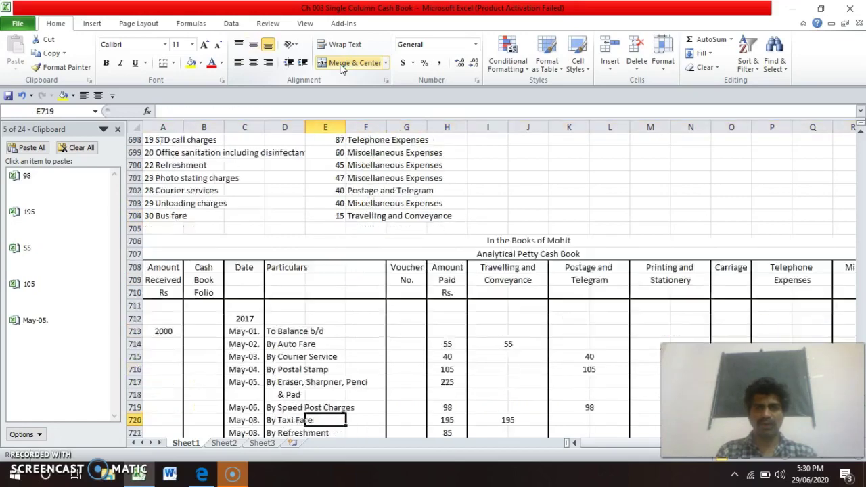
pyautogui.press('Up')
pyautogui.press('Right')
pyautogui.press('Right')
pyautogui.press('Right')
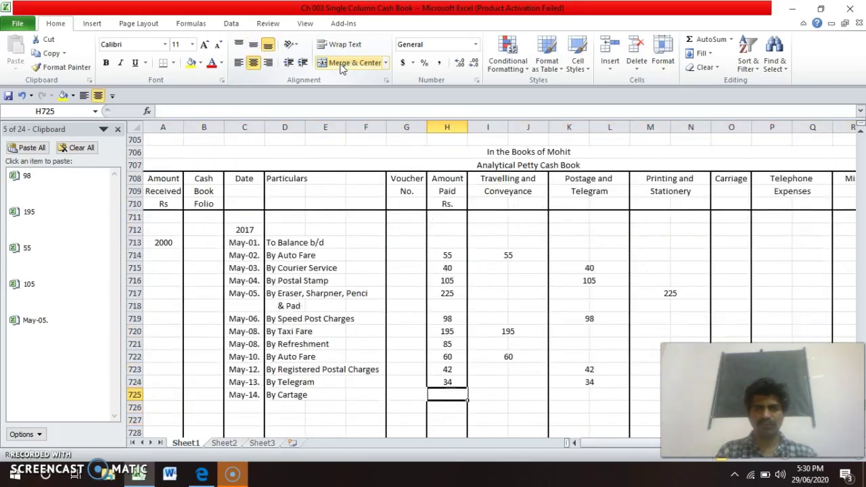
pyautogui.write('2')
pyautogui.press('Return')
# - Post the May-14 cartage amount of 25 to the Carriage column in O725, matching the column to its heading
pyautogui.press('Up')
pyautogui.press('Right')
pyautogui.press('Right')
pyautogui.press('Right')
pyautogui.press('Right')
pyautogui.press('Right')
pyautogui.press('Right')
pyautogui.press('Down')
pyautogui.press('Down')
pyautogui.press('Down')
pyautogui.press('Down')
pyautogui.press('Down')
pyautogui.press('Down')
pyautogui.press('Down')
pyautogui.press('Down')
pyautogui.press('Down')
pyautogui.press('Down')
pyautogui.press('Down')
pyautogui.press('Down')
pyautogui.press('Down')
pyautogui.press('Down')
pyautogui.press('Down')
pyautogui.press('Down')
pyautogui.press('Down')
pyautogui.press('Down')
pyautogui.press('Up')
pyautogui.press('Up')
pyautogui.press('Up')
pyautogui.press('Up')
pyautogui.press('Up')
pyautogui.press('Up')
pyautogui.press('Up')
pyautogui.press('Up')
pyautogui.press('Up')
pyautogui.press('Up')
pyautogui.press('Up')
pyautogui.press('Up')
pyautogui.press('Up')
pyautogui.press('Up')
pyautogui.press('Up')
pyautogui.press('Up')
pyautogui.press('Up')
pyautogui.press('Up')
pyautogui.press('Up')
pyautogui.press('Up')
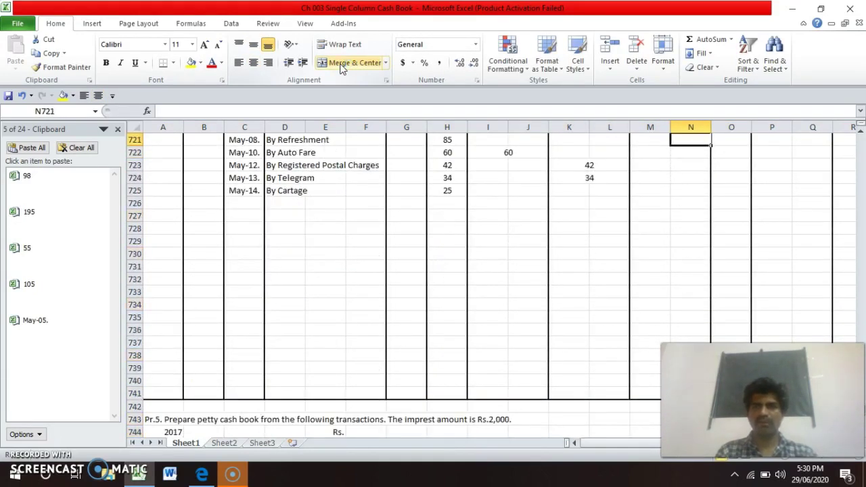
pyautogui.press('Down')
pyautogui.press('Down')
pyautogui.press('Down')
pyautogui.press('Down')
pyautogui.press('Down')
pyautogui.press('Up')
pyautogui.press('Right')
pyautogui.press('Up')
pyautogui.press('Up')
pyautogui.press('Up')
pyautogui.press('Up')
pyautogui.press('Up')
pyautogui.press('Up')
pyautogui.press('Up')
pyautogui.press('Up')
pyautogui.press('Up')
pyautogui.press('Up')
pyautogui.press('Up')
pyautogui.press('Down')
pyautogui.press('Down')
pyautogui.press('Down')
pyautogui.press('Down')
pyautogui.press('Down')
pyautogui.press('Down')
pyautogui.press('Down')
pyautogui.press('Down')
pyautogui.press('Down')
pyautogui.press('Down')
pyautogui.press('Down')
pyautogui.press('Down')
pyautogui.press('Down')
pyautogui.press('Down')
pyautogui.press('Down')
pyautogui.press('Down')
pyautogui.press('Down')
pyautogui.press('Down')
pyautogui.press('Down')
pyautogui.press('Down')
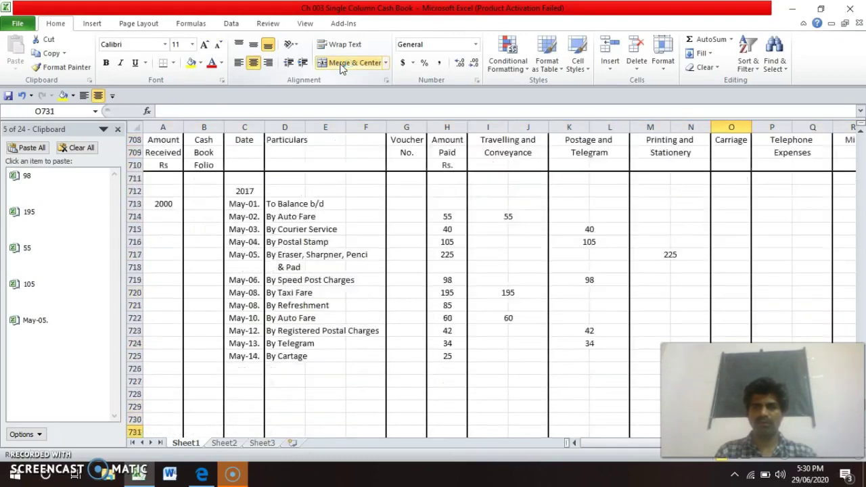
pyautogui.press('Up')
pyautogui.press('Up')
pyautogui.press('Up')
pyautogui.press('Up')
pyautogui.press('Up')
pyautogui.press('Up')
pyautogui.press('Up')
pyautogui.press('Up')
pyautogui.press('Up')
pyautogui.press('Up')
pyautogui.press('Up')
pyautogui.press('Up')
pyautogui.press('Up')
pyautogui.press('Up')
pyautogui.press('Up')
pyautogui.press('Up')
pyautogui.press('Left')
pyautogui.press('Left')
pyautogui.press('Left')
pyautogui.press('Left')
pyautogui.press('Left')
pyautogui.press('Left')
pyautogui.press('Left')
pyautogui.press('Right')
pyautogui.press('Right')
pyautogui.press('Right')
pyautogui.press('Right')
pyautogui.press('Right')
pyautogui.press('Right')
pyautogui.press('Right')
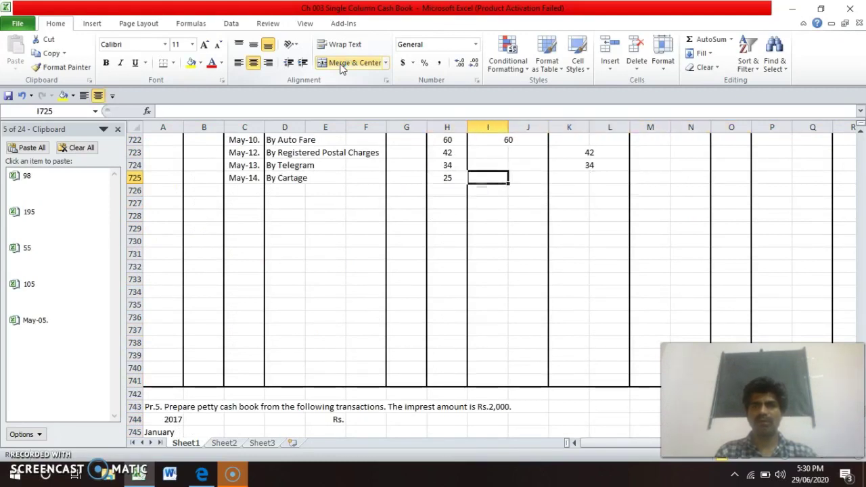
pyautogui.write('25')
pyautogui.press('Return')
pyautogui.press('Up')
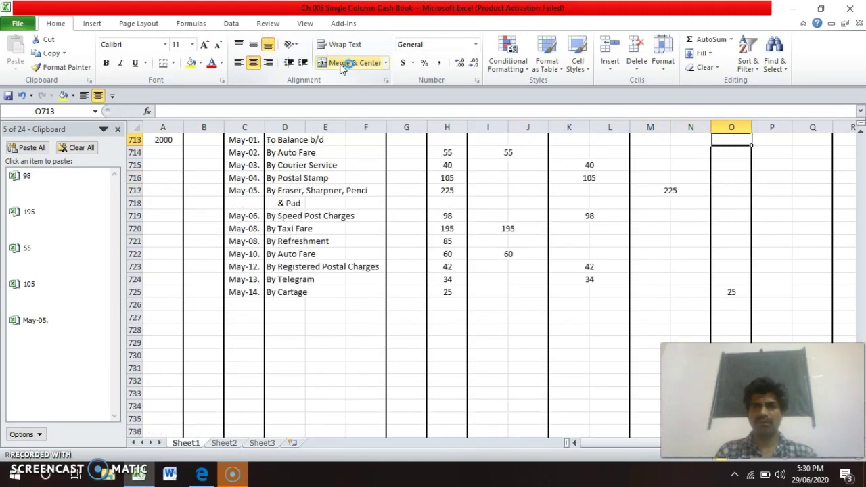
# - Check the transaction list above the petty cash book for the entry that follows 14 Cartage, including its amount and expense category
pyautogui.press('Up')
pyautogui.press('Up')
pyautogui.press('Up')
pyautogui.press('Up')
pyautogui.press('Up')
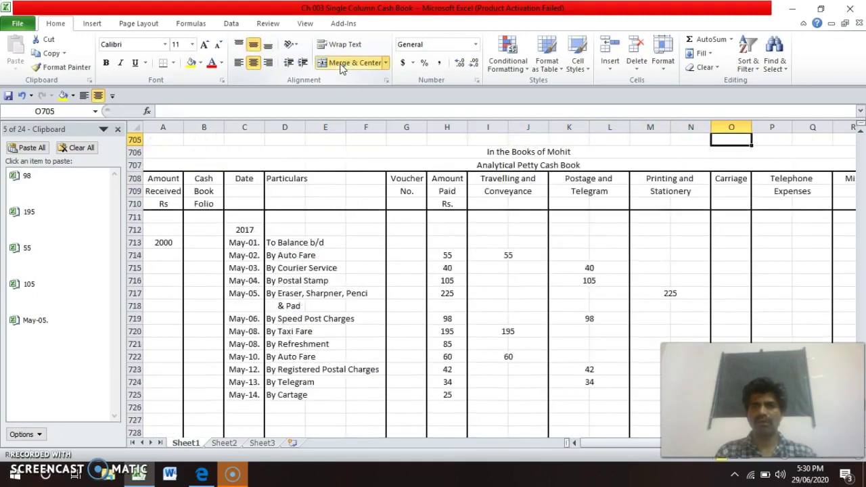
pyautogui.press('Down')
pyautogui.press('Down')
pyautogui.press('Down')
pyautogui.press('Down')
pyautogui.press('Down')
pyautogui.press('Down')
pyautogui.press('Down')
pyautogui.press('Down')
pyautogui.press('Down')
pyautogui.press('Down')
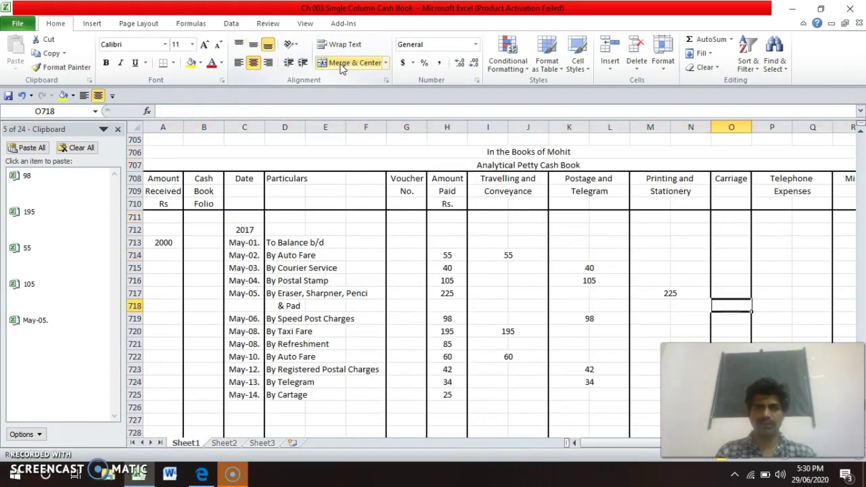
pyautogui.press('Up')
pyautogui.press('Up')
pyautogui.press('Up')
pyautogui.press('Up')
pyautogui.press('Up')
pyautogui.press('Up')
pyautogui.press('Up')
pyautogui.press('Up')
pyautogui.press('Up')
pyautogui.press('Up')
pyautogui.press('Up')
pyautogui.press('Up')
pyautogui.press('Up')
pyautogui.press('Up')
pyautogui.press('Up')
pyautogui.press('Up')
pyautogui.press('Up')
pyautogui.press('Up')
pyautogui.press('Up')
pyautogui.press('Up')
pyautogui.press('Left')
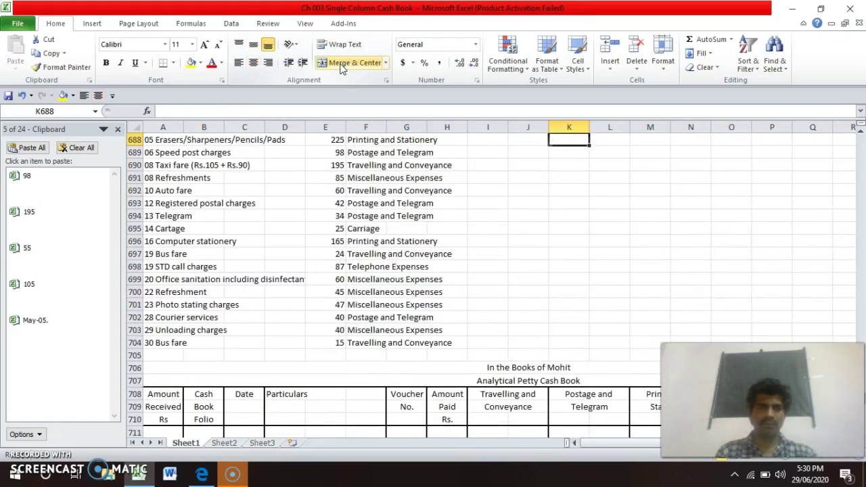
# - Read the date and description of the entry directly below 14 Cartage in the transaction list
pyautogui.press('Left')
pyautogui.press('Left')
pyautogui.press('Left')
pyautogui.press('Left')
pyautogui.press('Left')
pyautogui.press('Left')
pyautogui.press('Left')
pyautogui.press('Left')
pyautogui.press('Left')
pyautogui.press('Left')
pyautogui.press('Left')
pyautogui.press('Left')
pyautogui.press('Left')
pyautogui.press('Down')
pyautogui.press('Down')
pyautogui.press('Down')
pyautogui.press('Down')
pyautogui.press('Down')
pyautogui.press('Down')
pyautogui.press('Down')
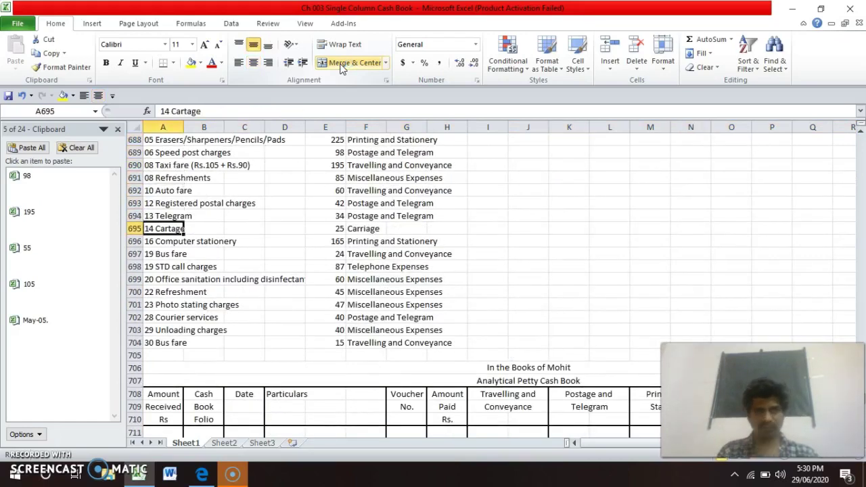
# - Fill the date from the Cartage row down into C726 of the petty cash book and change it to May-16
pyautogui.press('Down')
pyautogui.press('Down')
pyautogui.press('Down')
pyautogui.press('Down')
pyautogui.press('Down')
pyautogui.press('Down')
pyautogui.press('Down')
pyautogui.press('Down')
pyautogui.press('Down')
pyautogui.press('Down')
pyautogui.press('Down')
pyautogui.press('Down')
pyautogui.press('Down')
pyautogui.press('Down')
pyautogui.press('Down')
pyautogui.press('Down')
pyautogui.press('Down')
pyautogui.press('Down')
pyautogui.press('Down')
pyautogui.press('Down')
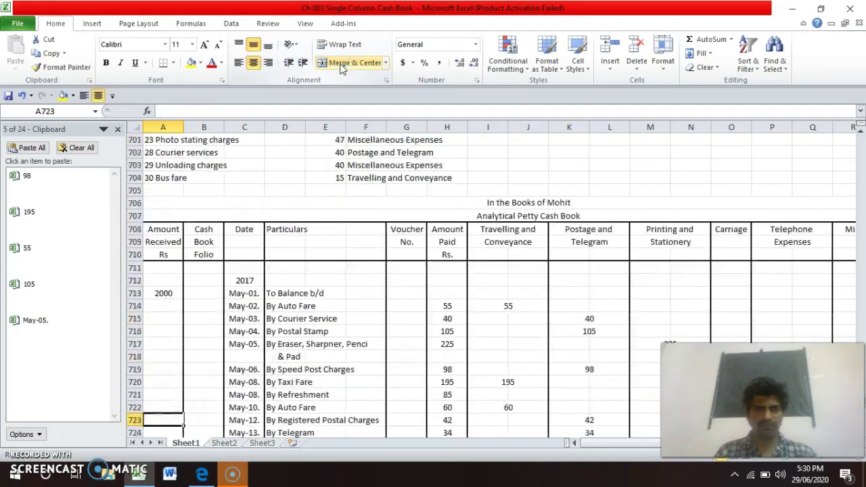
pyautogui.press('Right')
pyautogui.press('Right')
pyautogui.press('Up')
pyautogui.press('Up')
pyautogui.press('Up')
pyautogui.press('Up')
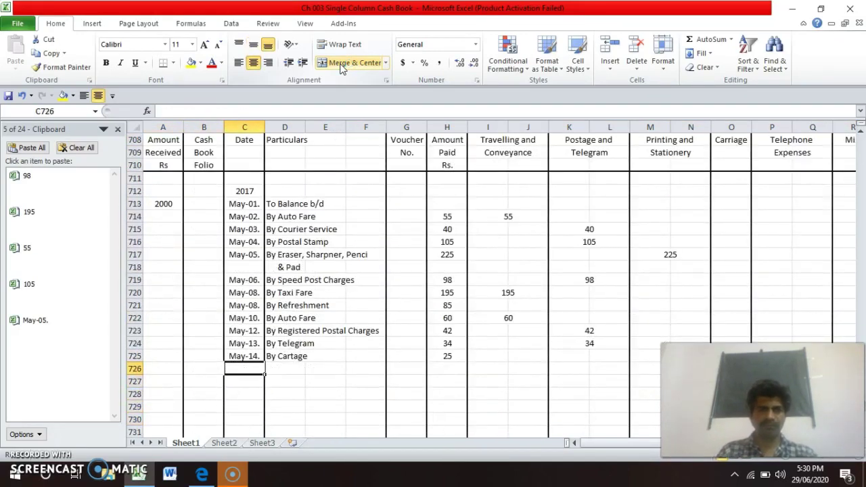
pyautogui.hotkey('ctrl', 'd')
pyautogui.press('F2')
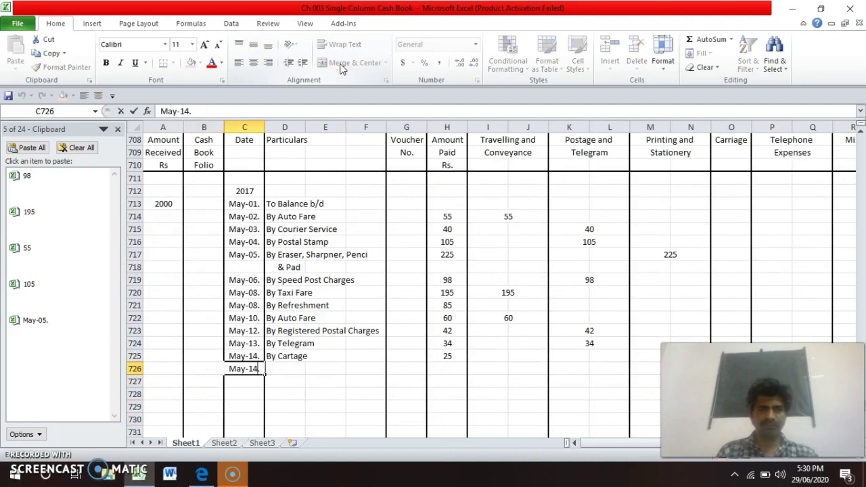
pyautogui.press('Left')
pyautogui.press('BackSpace')
pyautogui.press('Return')
# - Enter "By Computer Stationery" as the particulars of the May-16 entry in D726
pyautogui.press('Up')
pyautogui.press('Right')
pyautogui.write('B')
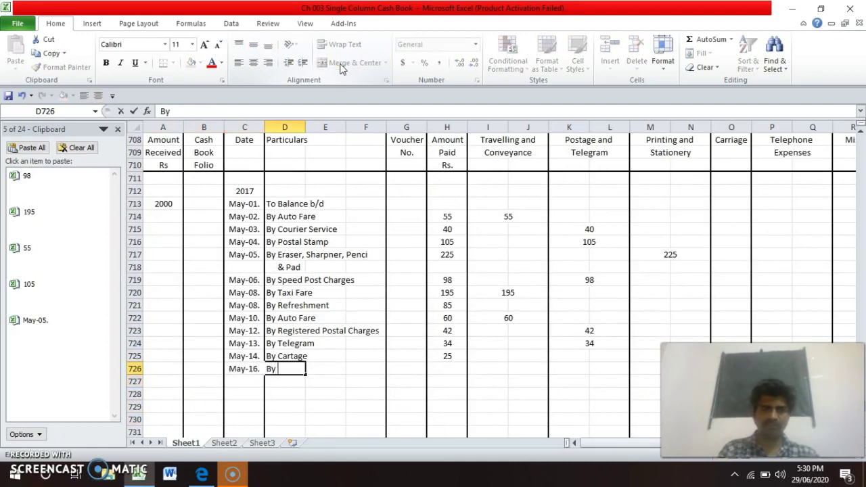
pyautogui.write('y Computer Stationery')
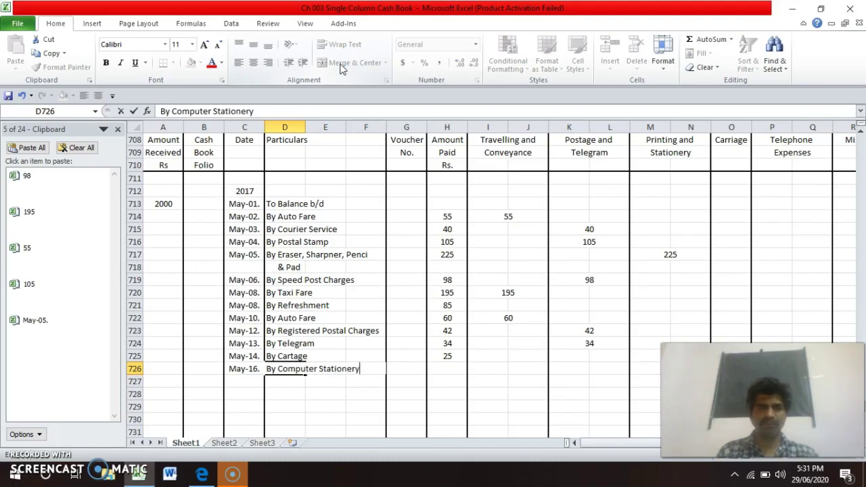
pyautogui.press('Return')
# - Check the amount and expense category of the 16 Computer stationery entry in the transaction list above the petty cash book
pyautogui.press('Up')
pyautogui.press('Up')
pyautogui.press('Up')
pyautogui.press('Up')
pyautogui.press('Up')
pyautogui.press('Up')
pyautogui.press('Up')
pyautogui.press('Up')
pyautogui.press('Up')
pyautogui.press('Up')
pyautogui.press('Up')
pyautogui.press('Up')
pyautogui.press('Up')
pyautogui.press('Up')
pyautogui.press('Up')
pyautogui.press('Up')
pyautogui.press('Up')
pyautogui.press('Up')
pyautogui.press('Up')
pyautogui.press('Up')
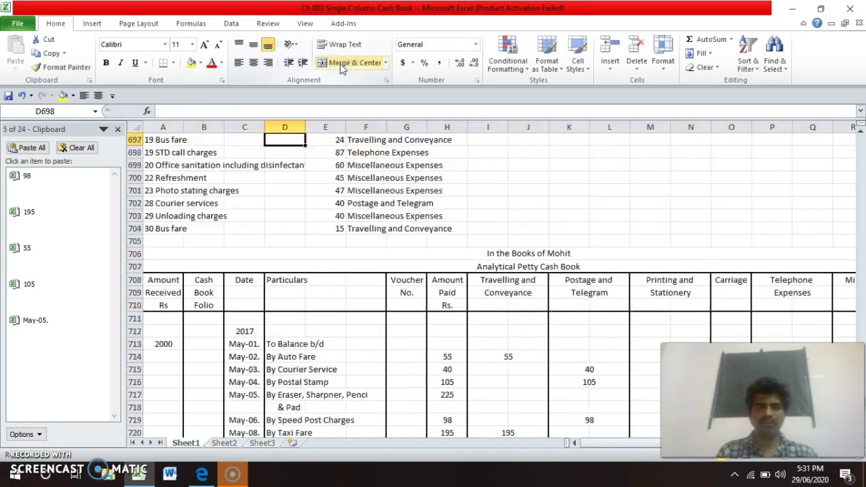
pyautogui.press('Up')
pyautogui.press('Up')
pyautogui.press('Up')
pyautogui.press('Up')
pyautogui.press('Up')
pyautogui.press('Up')
pyautogui.press('Down')
pyautogui.press('Down')
pyautogui.press('Down')
pyautogui.press('Down')
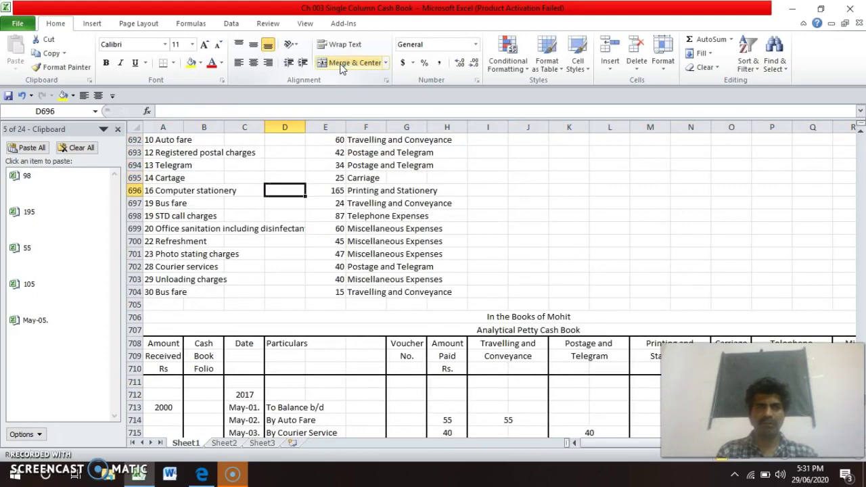
# - Enter 165 as the amount paid for the computer stationery in H726
pyautogui.press('Right')
pyautogui.press('Down')
pyautogui.press('Down')
pyautogui.press('Down')
pyautogui.press('Down')
pyautogui.press('Down')
pyautogui.press('Down')
pyautogui.press('Down')
pyautogui.press('Down')
pyautogui.press('Down')
pyautogui.press('Down')
pyautogui.press('Down')
pyautogui.press('Down')
pyautogui.press('Down')
pyautogui.press('Down')
pyautogui.press('Down')
pyautogui.press('Down')
pyautogui.press('Down')
pyautogui.press('Down')
pyautogui.press('Down')
pyautogui.press('Down')
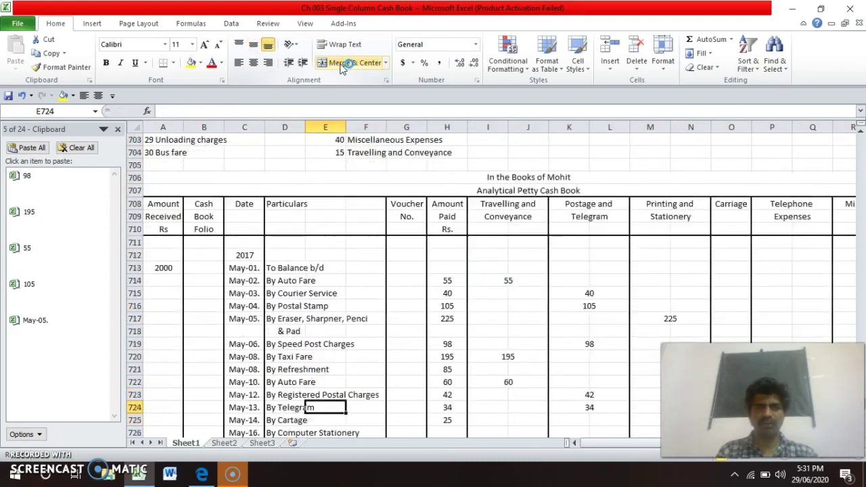
pyautogui.press('Down')
pyautogui.press('Down')
pyautogui.press('Down')
pyautogui.press('Up')
pyautogui.press('Right')
pyautogui.press('Right')
pyautogui.press('Right')
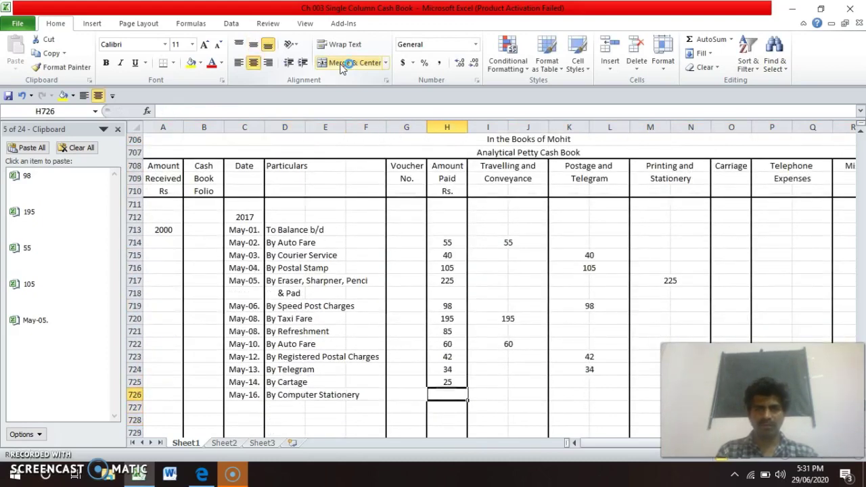
pyautogui.write('165')
pyautogui.press('Return')
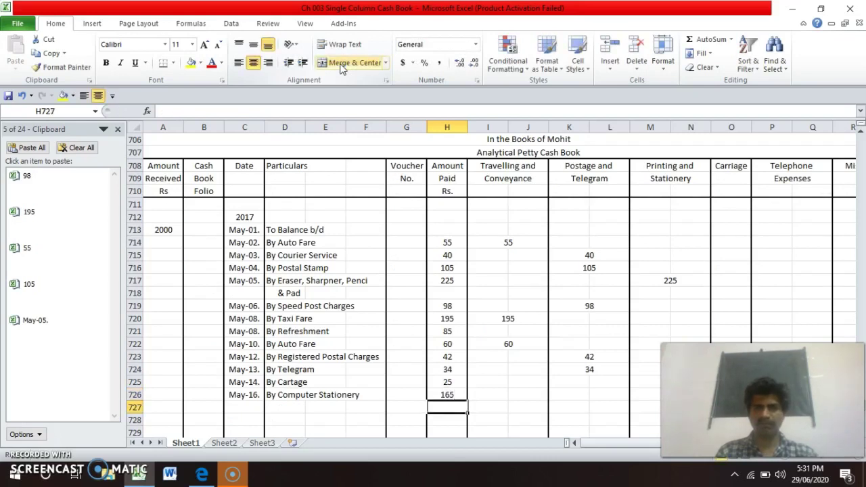
pyautogui.press('Down')
pyautogui.press('Down')
pyautogui.press('Down')
pyautogui.press('Down')
pyautogui.press('Down')
pyautogui.press('Down')
pyautogui.press('Down')
pyautogui.press('Down')
pyautogui.press('Down')
pyautogui.press('Down')
pyautogui.press('Down')
pyautogui.press('Up')
pyautogui.press('Up')
pyautogui.press('Up')
pyautogui.press('Up')
pyautogui.press('Up')
pyautogui.press('Up')
pyautogui.press('Up')
pyautogui.press('Up')
pyautogui.press('Up')
pyautogui.press('Up')
pyautogui.press('Up')
pyautogui.press('Up')
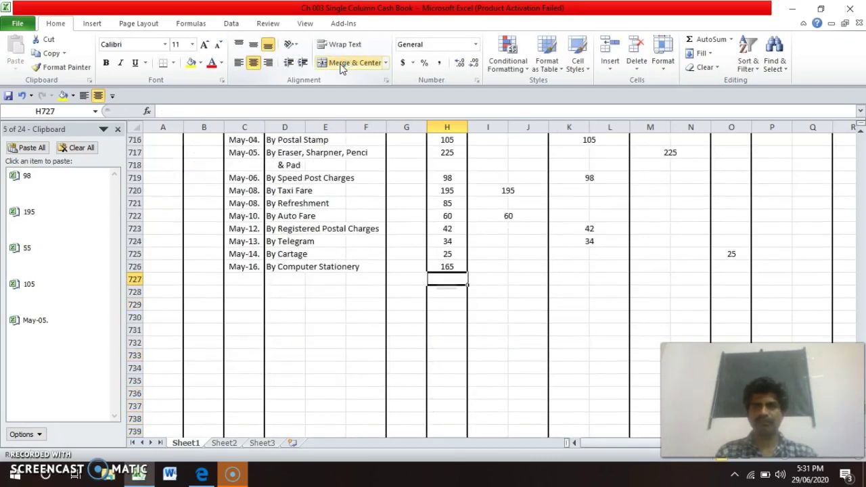
# - Copy the merged Printing and Stationery cell of the May-05 entry to M726 and replace its value with 165 for the computer stationery
pyautogui.press('Right')
pyautogui.press('Right')
pyautogui.press('Right')
pyautogui.press('Right')
pyautogui.press('Right')
pyautogui.press('Up')
pyautogui.press('Up')
pyautogui.press('Up')
pyautogui.press('Up')
pyautogui.press('Up')
pyautogui.press('Up')
pyautogui.press('Up')
pyautogui.press('Up')
pyautogui.press('Up')
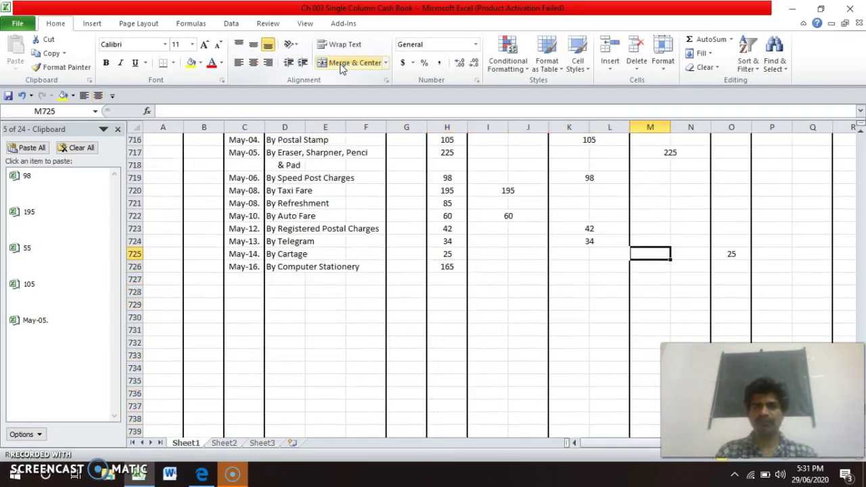
pyautogui.hotkey('ctrl', 'c')
pyautogui.press('Down')
pyautogui.press('Down')
pyautogui.press('Down')
pyautogui.press('Down')
pyautogui.press('Down')
pyautogui.press('Down')
pyautogui.press('Down')
pyautogui.press('Down')
pyautogui.press('Down')
pyautogui.press('Down')
pyautogui.press('Down')
pyautogui.press('Up')
pyautogui.press('Up')
pyautogui.press('Return')
pyautogui.write('165')
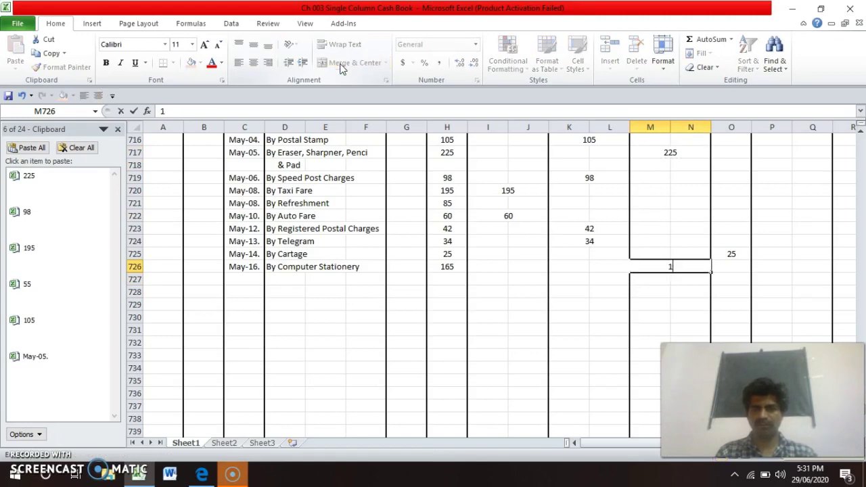
pyautogui.press('Return')
# - Look up the entry following 16 Computer stationery in the transaction list above the petty cash book
pyautogui.press('Up')
pyautogui.press('Up')
pyautogui.press('Up')
pyautogui.press('Up')
pyautogui.press('Up')
pyautogui.press('Up')
pyautogui.press('Up')
pyautogui.press('Up')
pyautogui.press('Up')
pyautogui.press('Up')
pyautogui.press('Up')
pyautogui.press('Up')
pyautogui.press('Up')
pyautogui.press('Up')
pyautogui.press('Up')
pyautogui.press('Up')
pyautogui.press('Up')
pyautogui.press('Up')
pyautogui.press('Up')
pyautogui.press('Up')
pyautogui.press('Up')
pyautogui.press('Left')
pyautogui.press('Left')
pyautogui.press('Left')
pyautogui.press('Left')
pyautogui.press('Left')
pyautogui.press('Left')
pyautogui.press('Left')
pyautogui.press('Left')
pyautogui.press('Left')
pyautogui.press('Left')
pyautogui.press('Left')
pyautogui.press('Left')
pyautogui.press('Up')
pyautogui.press('Up')
pyautogui.press('Up')
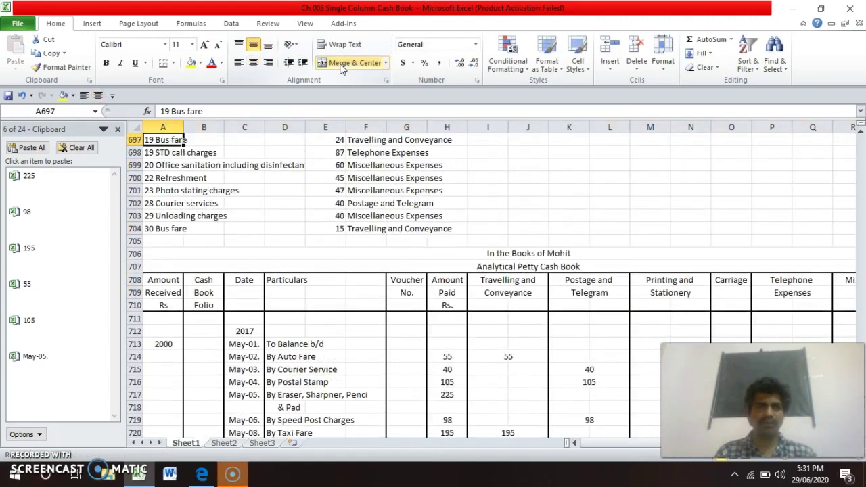
pyautogui.press('Down')
pyautogui.press('Down')
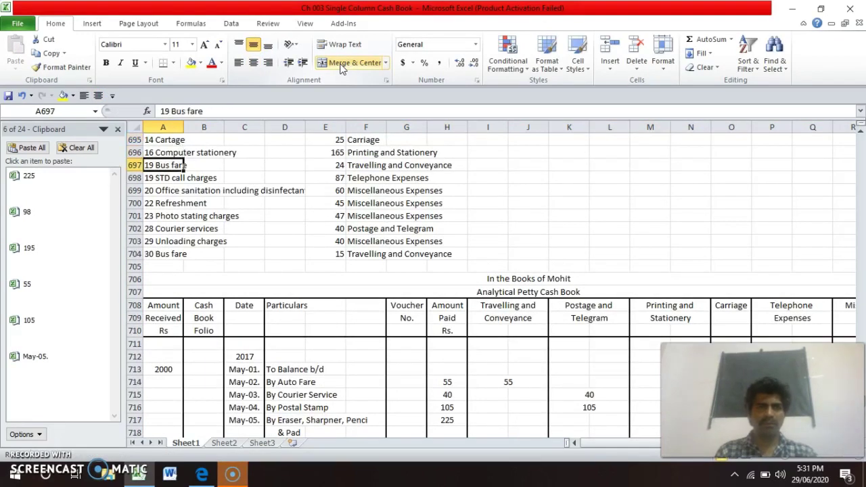
# - Fill the date from the Computer Stationery row down into C727 of the petty cash book and change it to May-19
pyautogui.press('Down')
pyautogui.press('Down')
pyautogui.press('Down')
pyautogui.press('Down')
pyautogui.press('Down')
pyautogui.press('Down')
pyautogui.press('Down')
pyautogui.press('Down')
pyautogui.press('Down')
pyautogui.press('Down')
pyautogui.press('Down')
pyautogui.press('Down')
pyautogui.press('Down')
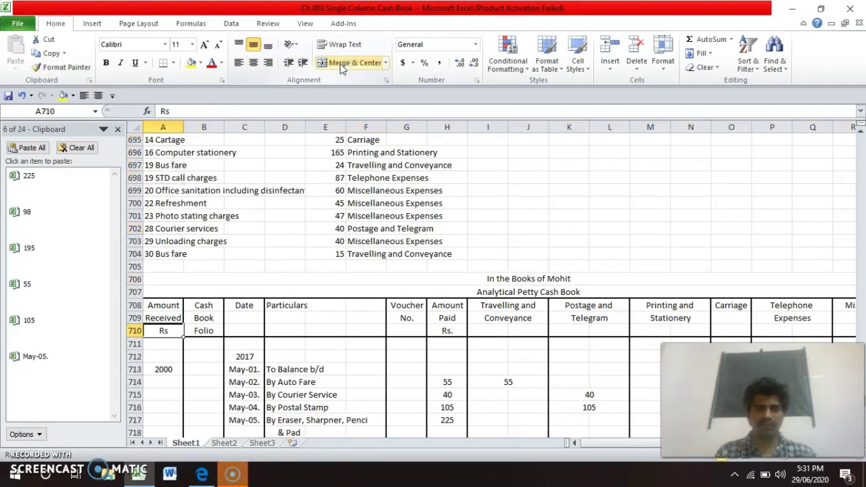
pyautogui.press('Down')
pyautogui.press('Down')
pyautogui.press('Down')
pyautogui.press('Down')
pyautogui.press('Down')
pyautogui.press('Down')
pyautogui.press('Down')
pyautogui.press('Down')
pyautogui.press('Down')
pyautogui.press('Down')
pyautogui.press('Down')
pyautogui.press('Down')
pyautogui.press('Down')
pyautogui.press('Down')
pyautogui.press('Down')
pyautogui.press('Down')
pyautogui.press('Down')
pyautogui.press('Down')
pyautogui.press('Down')
pyautogui.press('Down')
pyautogui.press('Right')
pyautogui.press('Right')
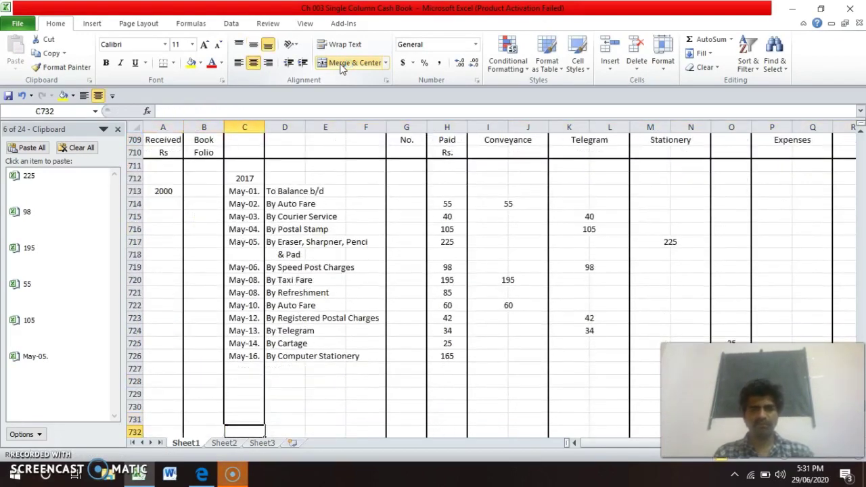
pyautogui.press('Up')
pyautogui.press('Up')
pyautogui.press('Up')
pyautogui.press('Up')
pyautogui.press('Up')
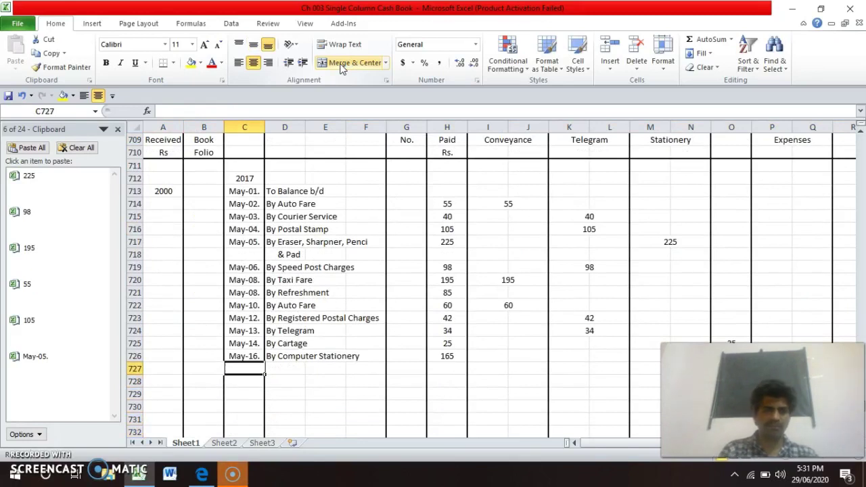
pyautogui.hotkey('ctrl', 'd')
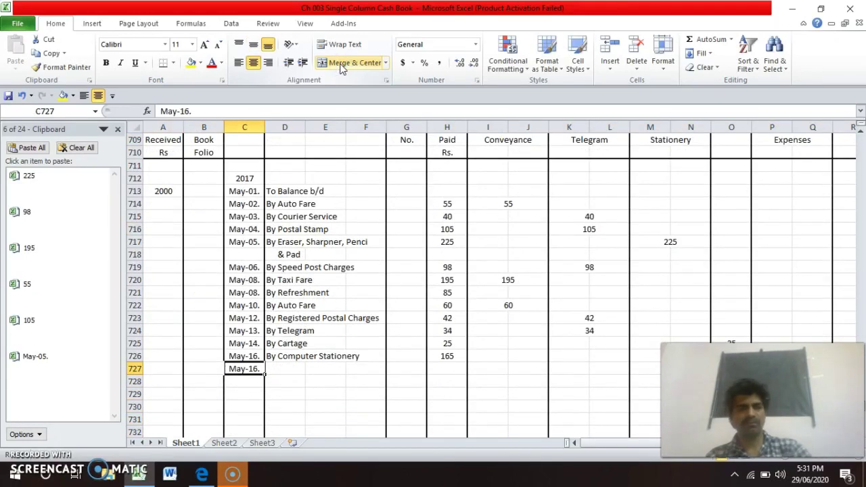
pyautogui.press('F2')
pyautogui.press('Left')
pyautogui.press('BackSpace')
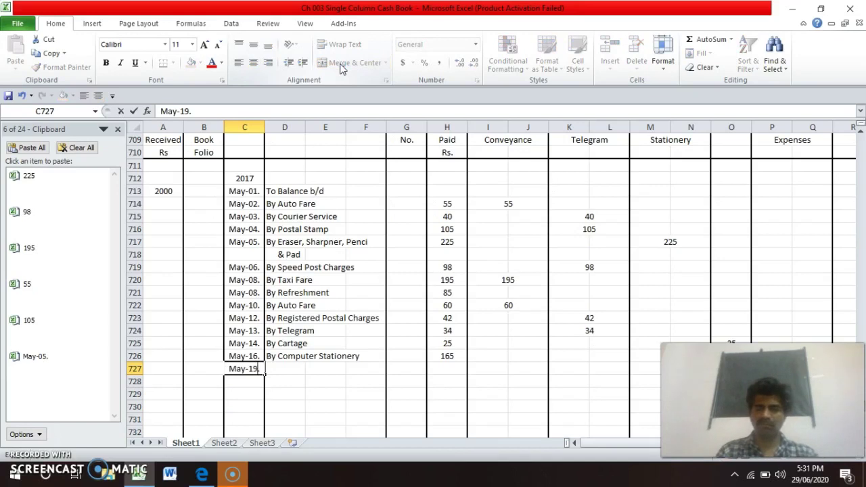
pyautogui.press('Return')
# - Enter "By Bus Fare" as the particulars of the May-19 entry in D727
pyautogui.press('Up')
pyautogui.press('Right')
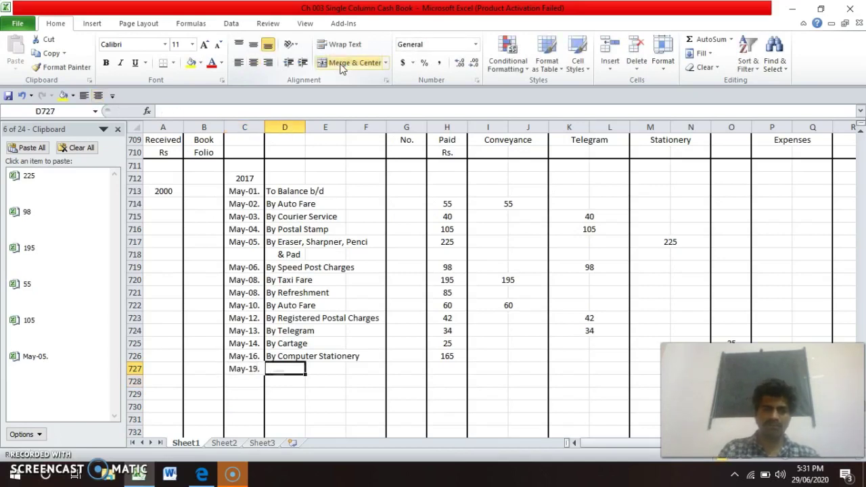
pyautogui.write('By Bus Fare')
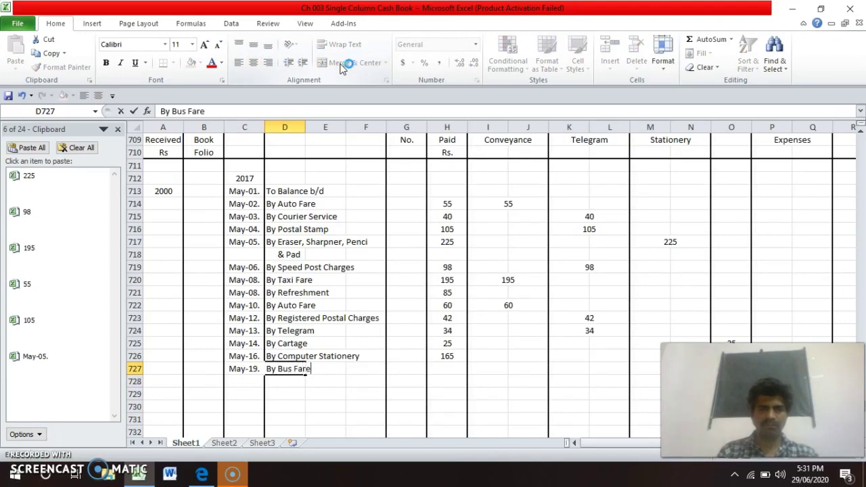
pyautogui.press('Return')
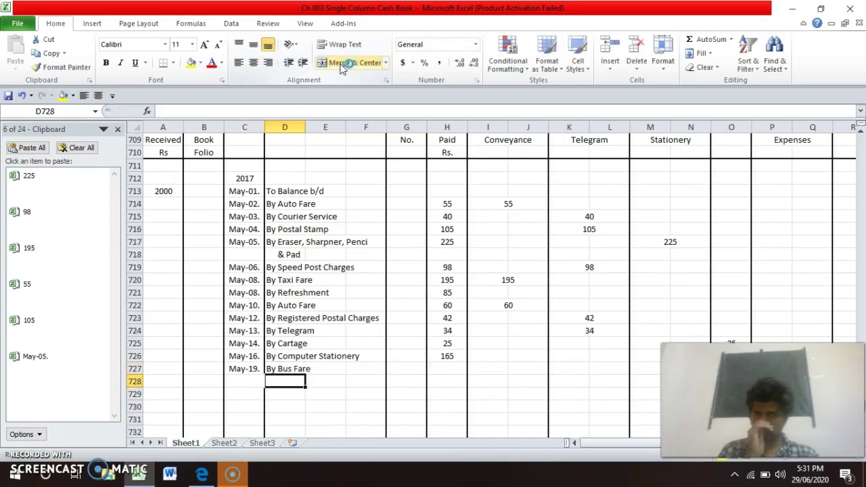
# - Check the amount and expense category of the 19 Bus fare entry in the transaction list above the petty cash book
pyautogui.press('Up')
pyautogui.press('Up')
pyautogui.press('Up')
pyautogui.press('Up')
pyautogui.press('Up')
pyautogui.press('Up')
pyautogui.press('Up')
pyautogui.press('Up')
pyautogui.press('Up')
pyautogui.press('Up')
pyautogui.press('Up')
pyautogui.press('Up')
pyautogui.press('Up')
pyautogui.press('Up')
pyautogui.press('Up')
pyautogui.press('Up')
pyautogui.press('Up')
pyautogui.press('Up')
pyautogui.press('Up')
pyautogui.press('Up')
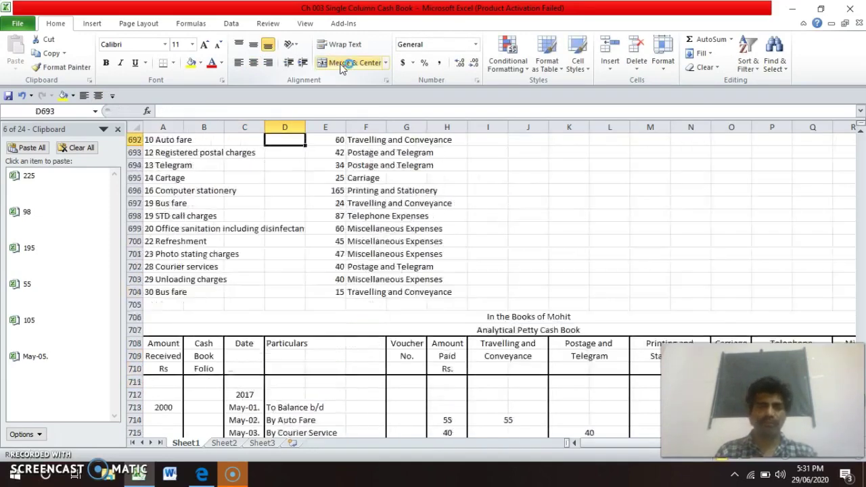
# - Enter 24 as the amount paid for the May-19 Bus Fare entry in H727 of the petty cash book
pyautogui.press('Down')
pyautogui.press('Down')
pyautogui.press('Down')
pyautogui.press('Down')
pyautogui.press('Down')
pyautogui.press('Down')
pyautogui.press('Up')
pyautogui.press('Down')
pyautogui.press('Down')
pyautogui.press('Down')
pyautogui.press('Down')
pyautogui.press('Down')
pyautogui.press('Down')
pyautogui.press('Right')
pyautogui.press('Down')
pyautogui.press('Down')
pyautogui.press('Down')
pyautogui.press('Down')
pyautogui.press('Down')
pyautogui.press('Down')
pyautogui.press('Down')
pyautogui.press('Down')
pyautogui.press('Down')
pyautogui.press('Down')
pyautogui.press('Down')
pyautogui.press('Down')
pyautogui.press('Down')
pyautogui.press('Down')
pyautogui.press('Down')
pyautogui.press('Down')
pyautogui.press('Down')
pyautogui.press('Down')
pyautogui.press('Down')
pyautogui.press('Down')
pyautogui.press('Down')
pyautogui.press('Down')
pyautogui.press('Up')
pyautogui.press('Up')
pyautogui.press('Right')
pyautogui.press('Right')
pyautogui.press('Right')
pyautogui.write('2')
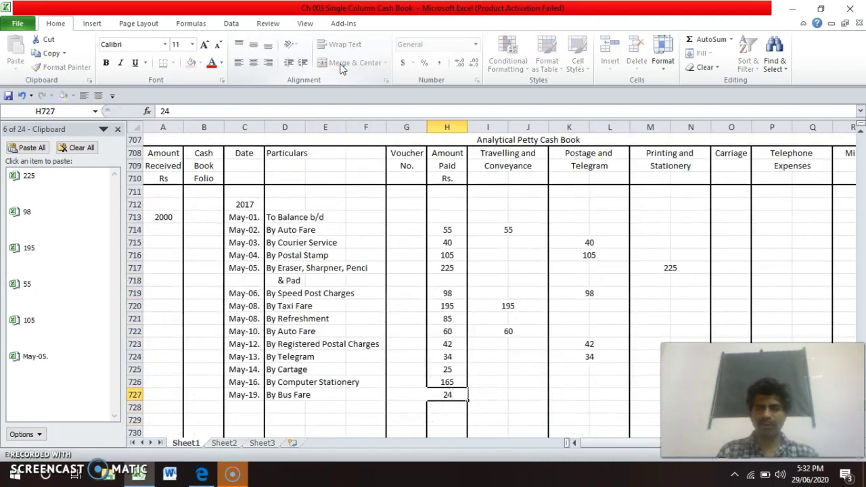
pyautogui.write('4')
pyautogui.press('Return')
# - Copy the Travelling and Conveyance cell of the May-10 Auto Fare row into the May-19 Bus Fare row and change its value to 24
pyautogui.press('Up')
pyautogui.press('Right')
pyautogui.press('Up')
pyautogui.press('Up')
pyautogui.press('Up')
pyautogui.press('Up')
pyautogui.press('Up')
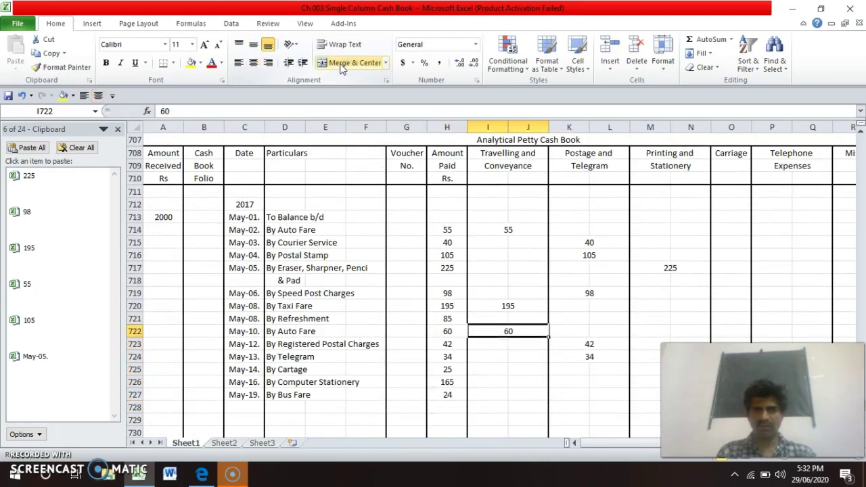
pyautogui.hotkey('ctrl', 'c')
pyautogui.press('Down')
pyautogui.press('Down')
pyautogui.press('Down')
pyautogui.press('Down')
pyautogui.press('Down')
pyautogui.hotkey('ctrl', 'v')
pyautogui.write('24')
pyautogui.press('Return')
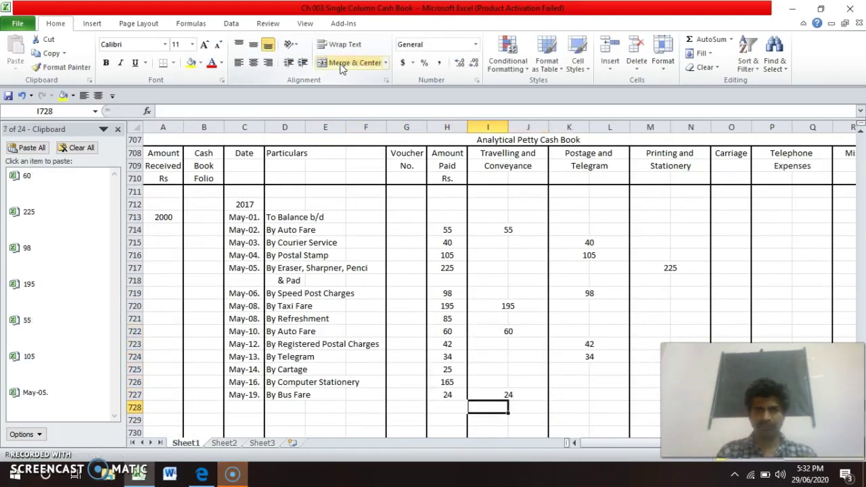
# - Look up the entries following 19 Bus fare in the transaction list above the petty cash book
pyautogui.press('Left')
pyautogui.press('Up')
pyautogui.press('Up')
pyautogui.press('Up')
pyautogui.press('Up')
pyautogui.press('Up')
pyautogui.press('Up')
pyautogui.press('Up')
pyautogui.press('Up')
pyautogui.press('Up')
pyautogui.press('Up')
pyautogui.press('Up')
pyautogui.press('Up')
pyautogui.press('Up')
pyautogui.press('Up')
pyautogui.press('Up')
pyautogui.press('Up')
pyautogui.press('Up')
pyautogui.press('Up')
pyautogui.press('Up')
pyautogui.press('Up')
pyautogui.press('Up')
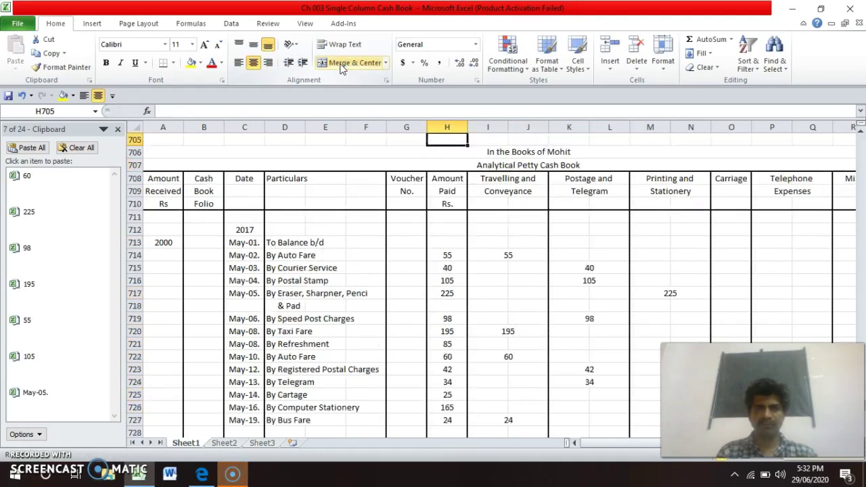
pyautogui.press('Up')
pyautogui.press('Up')
pyautogui.press('Up')
pyautogui.press('Up')
pyautogui.press('Up')
pyautogui.press('Up')
pyautogui.press('Up')
pyautogui.press('Up')
pyautogui.press('Up')
pyautogui.press('Up')
pyautogui.press('Up')
pyautogui.press('Up')
pyautogui.press('Up')
pyautogui.press('Up')
pyautogui.press('Left')
pyautogui.press('Left')
pyautogui.press('Left')
pyautogui.press('Left')
pyautogui.press('Left')
pyautogui.press('Left')
pyautogui.press('Left')
pyautogui.press('Down')
pyautogui.press('Down')
pyautogui.press('Down')
pyautogui.press('Down')
pyautogui.press('Down')
pyautogui.press('Down')
pyautogui.press('Down')
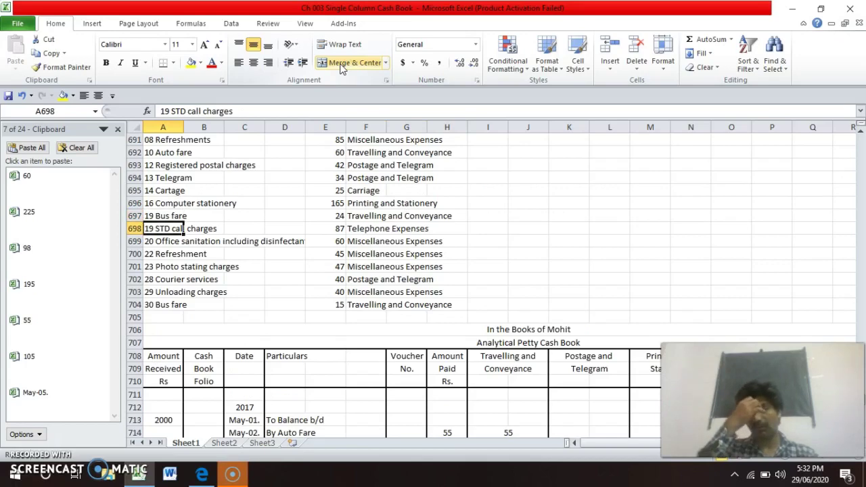
# - Fill the date from the Bus Fare row down into C728 of the petty cash book and change it to May-20
pyautogui.press('Down')
pyautogui.press('Down')
pyautogui.press('Down')
pyautogui.press('Down')
pyautogui.press('Down')
pyautogui.press('Down')
pyautogui.press('Down')
pyautogui.press('Down')
pyautogui.press('Down')
pyautogui.press('Down')
pyautogui.press('Down')
pyautogui.press('Down')
pyautogui.press('Down')
pyautogui.press('Down')
pyautogui.press('Down')
pyautogui.press('Down')
pyautogui.press('Down')
pyautogui.press('Down')
pyautogui.press('Down')
pyautogui.press('Down')
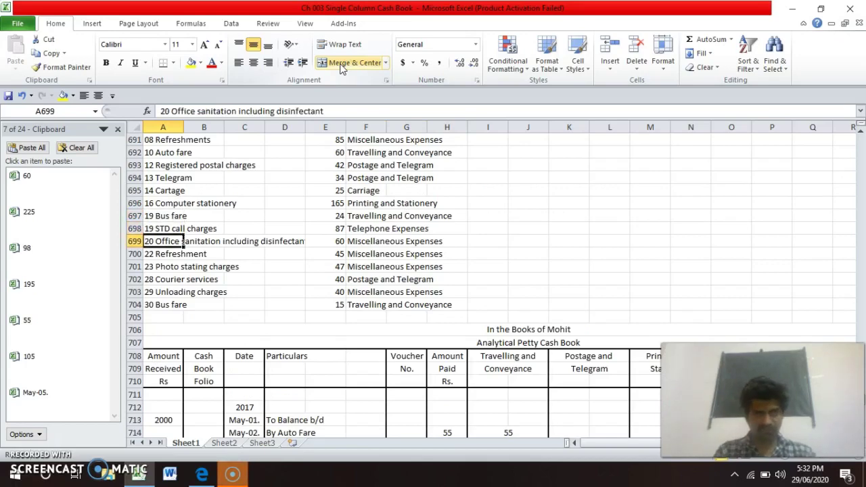
pyautogui.press('Down')
pyautogui.press('Down')
pyautogui.press('Down')
pyautogui.press('Down')
pyautogui.press('Down')
pyautogui.press('Down')
pyautogui.press('Down')
pyautogui.press('Down')
pyautogui.press('Down')
pyautogui.press('Down')
pyautogui.press('Right')
pyautogui.press('Right')
pyautogui.press('Up')
pyautogui.press('Up')
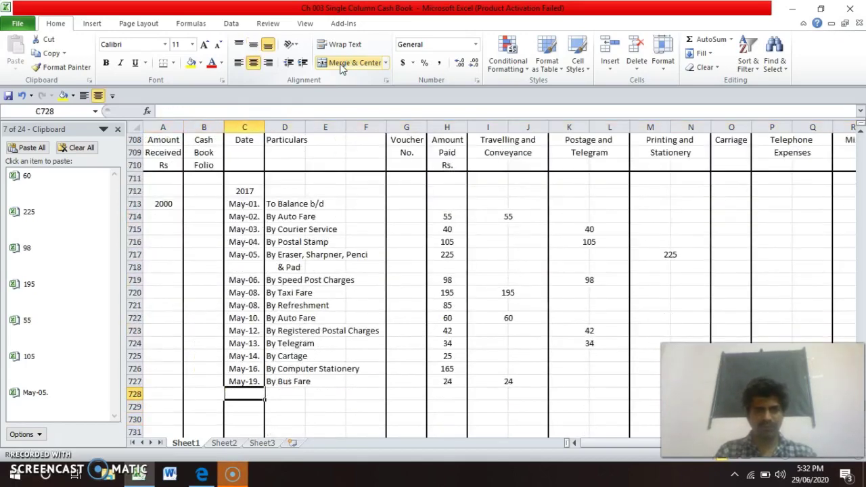
pyautogui.hotkey('ctrl', "'")
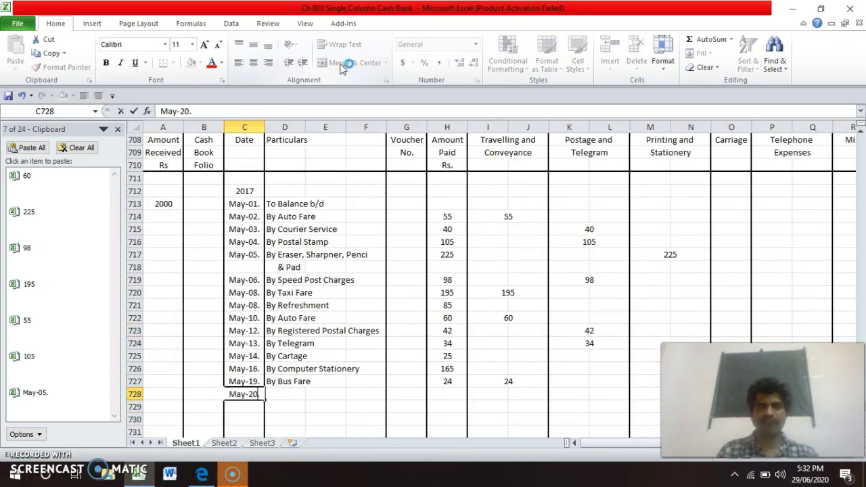
# - Enter "By Office Sanitation" as the particulars of the May-20 entry in D728 of the petty cash book
pyautogui.press('Tab')
pyautogui.write('By')
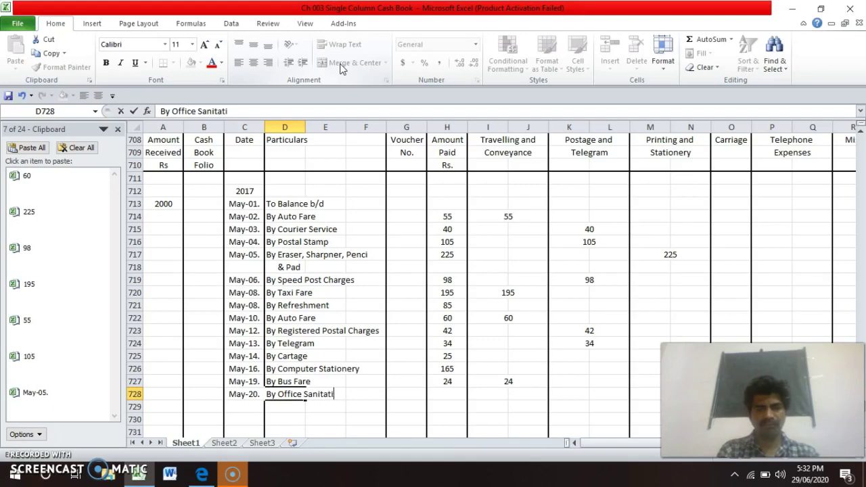
pyautogui.press('Return')
# - Look up the amount and expense head of the 20 Office sanitation entry in the transaction list above the petty cash book
pyautogui.press('Up')
pyautogui.press('Up')
pyautogui.press('Up')
pyautogui.press('Up')
pyautogui.press('Up')
pyautogui.press('Up')
pyautogui.press('Up')
pyautogui.press('Up')
pyautogui.press('Up')
pyautogui.press('Up')
pyautogui.press('Up')
pyautogui.press('Up')
pyautogui.press('Up')
pyautogui.press('Up')
pyautogui.press('Up')
pyautogui.press('Up')
pyautogui.press('Up')
pyautogui.press('Up')
pyautogui.press('Up')
pyautogui.press('Up')
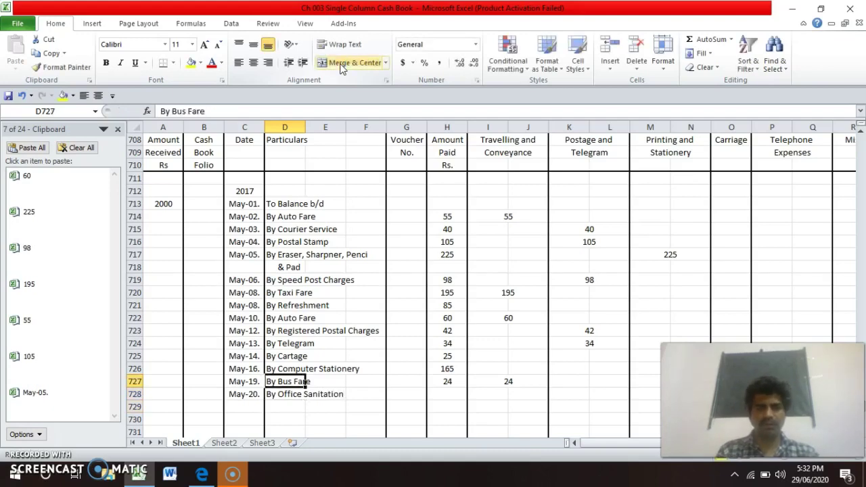
pyautogui.press('Up')
pyautogui.press('Up')
pyautogui.press('Up')
pyautogui.press('Up')
pyautogui.press('Up')
pyautogui.press('Up')
pyautogui.press('Up')
pyautogui.press('Up')
pyautogui.press('Up')
pyautogui.press('Up')
pyautogui.press('Up')
pyautogui.press('Up')
pyautogui.press('Up')
pyautogui.press('Up')
pyautogui.press('Up')
pyautogui.press('Down')
pyautogui.press('Down')
pyautogui.press('Down')
pyautogui.press('Down')
pyautogui.press('Down')
pyautogui.press('Down')
pyautogui.press('Down')
pyautogui.press('Down')
pyautogui.press('Down')
pyautogui.press('Down')
pyautogui.press('Down')
pyautogui.press('Down')
pyautogui.press('Down')
pyautogui.press('Down')
pyautogui.press('Down')
pyautogui.press('Down')
pyautogui.press('Down')
pyautogui.press('Down')
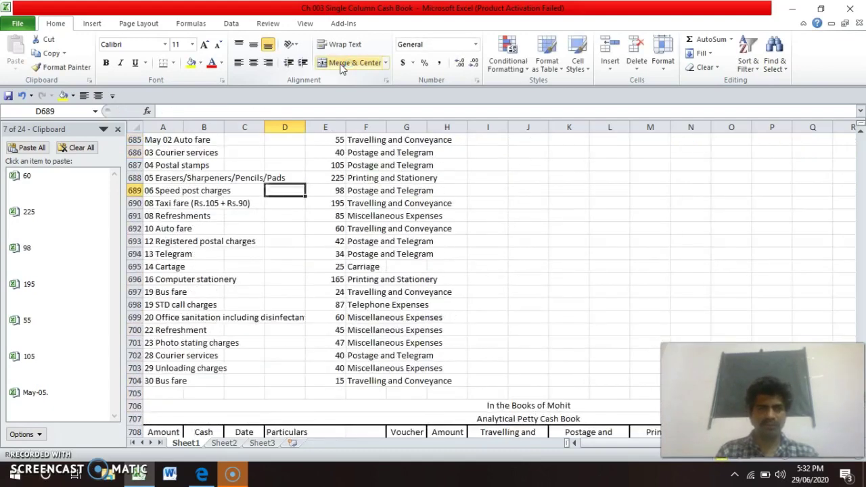
pyautogui.press('Down')
pyautogui.press('Down')
pyautogui.press('Down')
pyautogui.press('Down')
pyautogui.press('Down')
pyautogui.press('Down')
pyautogui.press('Down')
pyautogui.press('Down')
pyautogui.press('Down')
pyautogui.press('Down')
pyautogui.press('Down')
pyautogui.press('Down')
pyautogui.press('Down')
pyautogui.press('Down')
pyautogui.press('Down')
pyautogui.press('Down')
pyautogui.press('Down')
pyautogui.press('Down')
pyautogui.press('Down')
pyautogui.press('Down')
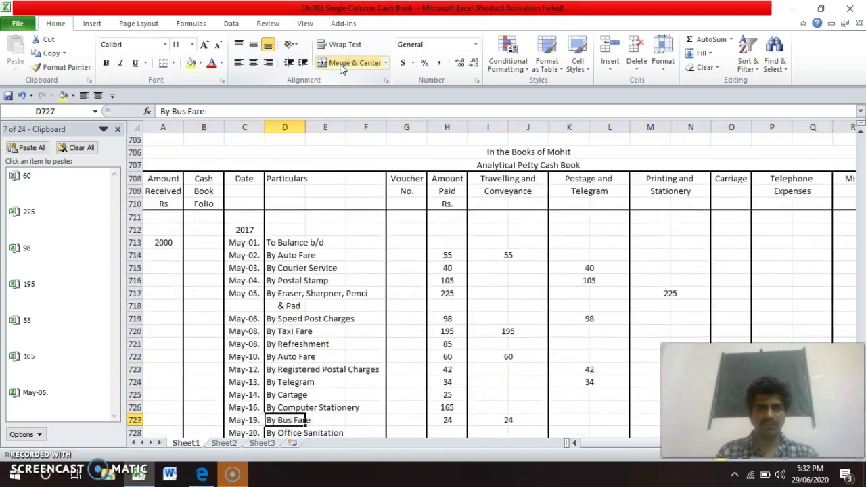
# - Enter 60 as the amount paid for the May-20 Office Sanitation entry in H728
pyautogui.press('Right')
pyautogui.press('Right')
pyautogui.press('Right')
pyautogui.press('Right')
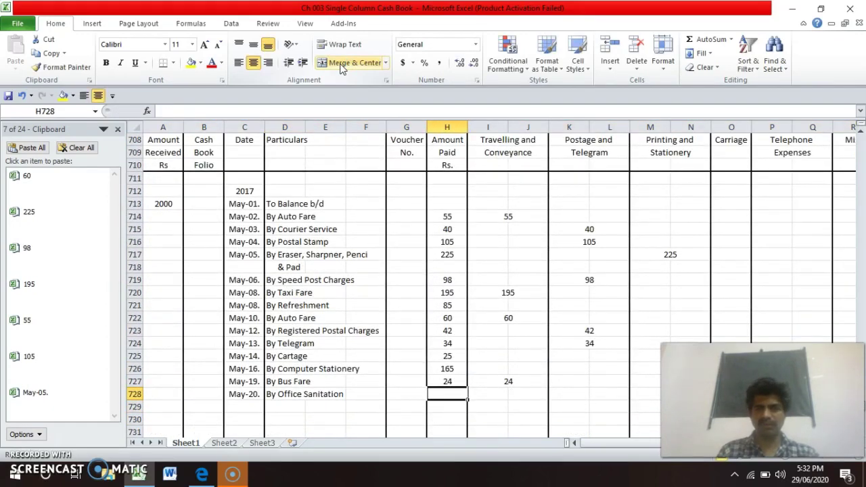
pyautogui.write('60')
# - Copy the Miscellaneous Expenses cell of the May-08 Refreshment row into the May-20 Office Sanitation row and change its value to 60
pyautogui.press('Right')
pyautogui.press('Right')
pyautogui.press('Right')
pyautogui.press('Right')
pyautogui.press('Right')
pyautogui.press('Right')
pyautogui.press('Right')
pyautogui.press('Right')
pyautogui.press('Right')
pyautogui.press('Right')
pyautogui.press('Right')
pyautogui.press('Right')
pyautogui.press('Right')
pyautogui.press('Right')
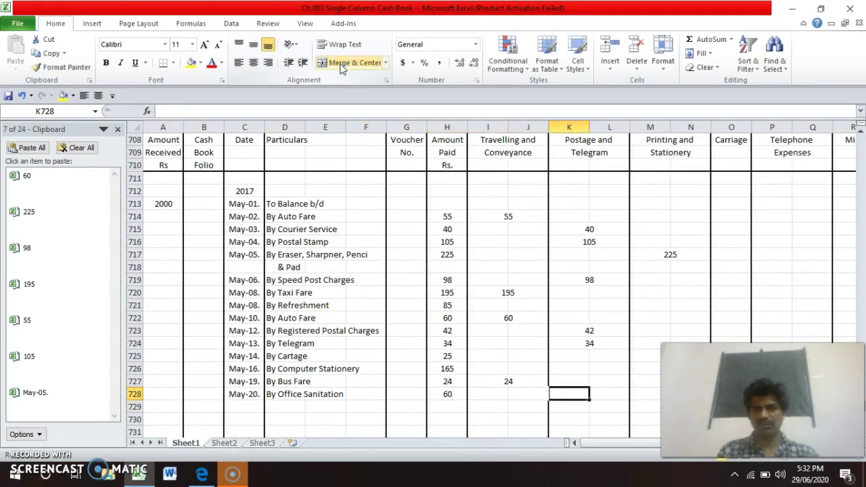
pyautogui.press('Right')
pyautogui.press('Right')
pyautogui.press('Right')
pyautogui.press('Left')
pyautogui.press('Left')
pyautogui.press('Left')
pyautogui.press('Left')
pyautogui.press('Left')
pyautogui.press('Left')
pyautogui.press('Left')
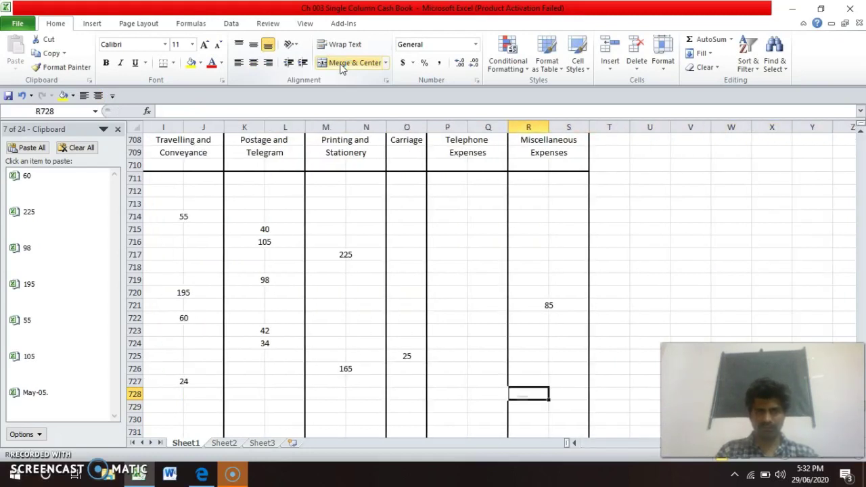
pyautogui.press('Up')
pyautogui.press('Up')
pyautogui.press('Up')
pyautogui.press('Up')
pyautogui.press('Up')
pyautogui.press('Up')
pyautogui.press('Up')
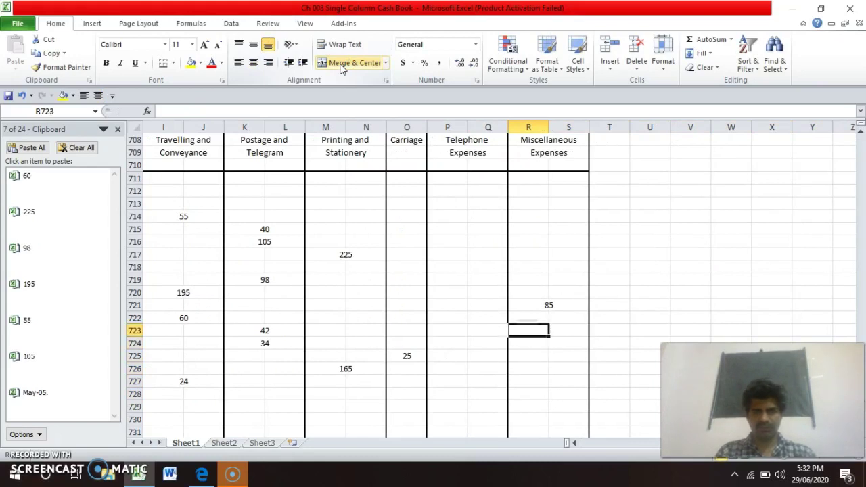
pyautogui.hotkey('ctrl', 'c')
pyautogui.press('Down')
pyautogui.press('Down')
pyautogui.press('Down')
pyautogui.press('Down')
pyautogui.press('Down')
pyautogui.press('Down')
pyautogui.press('Down')
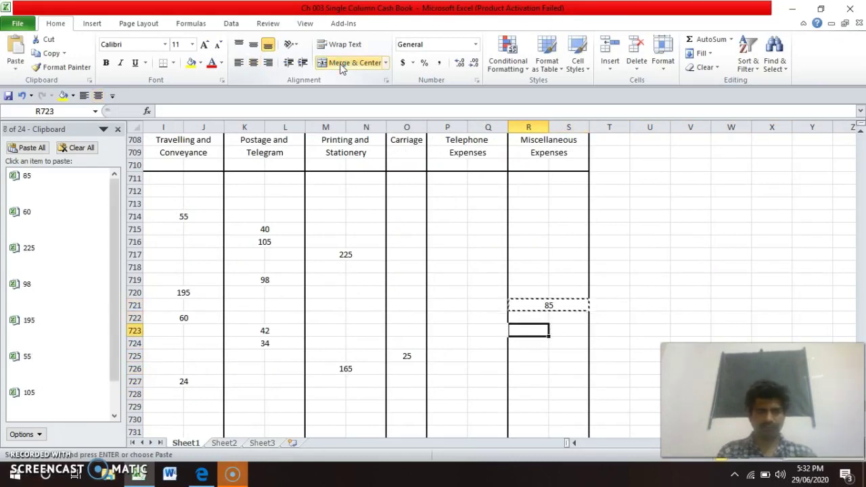
pyautogui.press('Return')
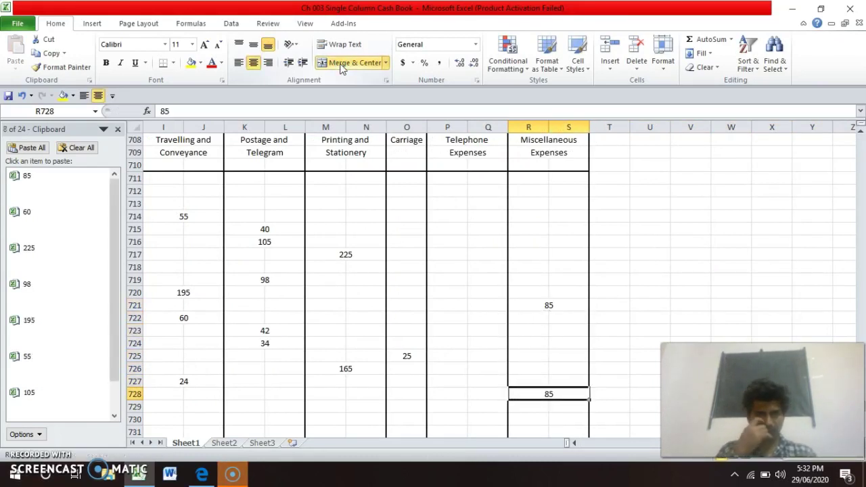
pyautogui.write('60')
pyautogui.press('Return')
# - Look up the date and description of the transaction that follows 20 Office sanitation in the list above the petty cash book
pyautogui.press('Up')
pyautogui.press('Left')
pyautogui.press('Left')
pyautogui.press('Left')
pyautogui.press('Left')
pyautogui.press('Left')
pyautogui.press('Left')
pyautogui.press('Left')
pyautogui.press('Left')
pyautogui.press('Left')
pyautogui.press('Left')
pyautogui.press('Left')
pyautogui.press('Left')
pyautogui.press('Left')
pyautogui.press('Left')
pyautogui.press('Left')
pyautogui.press('Left')
pyautogui.press('Left')
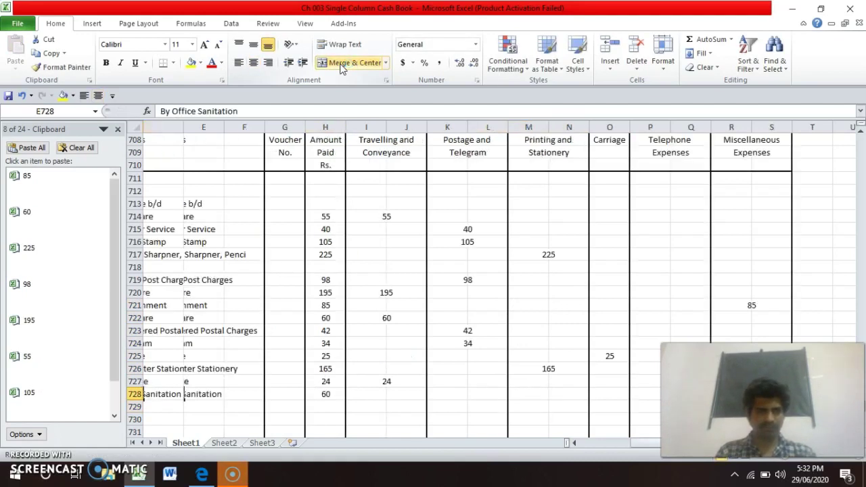
pyautogui.press('Down')
pyautogui.press('Up')
pyautogui.press('Right')
pyautogui.press('Right')
pyautogui.press('Up')
pyautogui.press('Up')
pyautogui.press('Up')
pyautogui.press('Up')
pyautogui.press('Up')
pyautogui.press('Up')
pyautogui.press('Up')
pyautogui.press('Up')
pyautogui.press('Up')
pyautogui.press('Up')
pyautogui.press('Up')
pyautogui.press('Up')
pyautogui.press('Up')
pyautogui.press('Up')
pyautogui.press('Up')
pyautogui.press('Up')
pyautogui.press('Up')
pyautogui.press('Up')
pyautogui.press('Up')
pyautogui.press('Up')
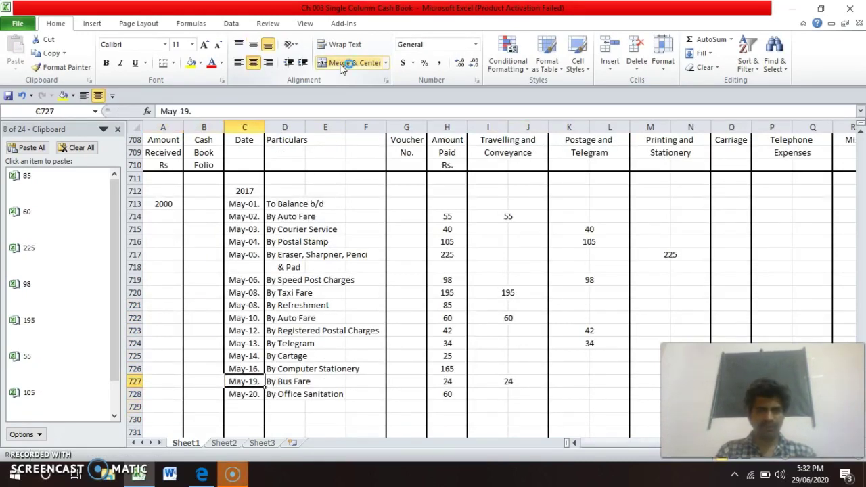
pyautogui.press('Up')
pyautogui.press('Up')
pyautogui.press('Up')
pyautogui.press('Up')
pyautogui.press('Up')
pyautogui.press('Up')
pyautogui.press('Up')
pyautogui.press('Up')
pyautogui.press('Up')
pyautogui.press('Up')
pyautogui.press('Up')
pyautogui.press('Up')
pyautogui.press('Down')
pyautogui.press('Down')
pyautogui.press('Down')
pyautogui.press('Down')
pyautogui.press('Down')
pyautogui.press('Down')
pyautogui.press('Down')
pyautogui.press('Down')
pyautogui.press('Down')
pyautogui.press('Down')
pyautogui.press('Down')
pyautogui.press('Down')
pyautogui.press('Down')
pyautogui.press('Down')
pyautogui.press('Down')
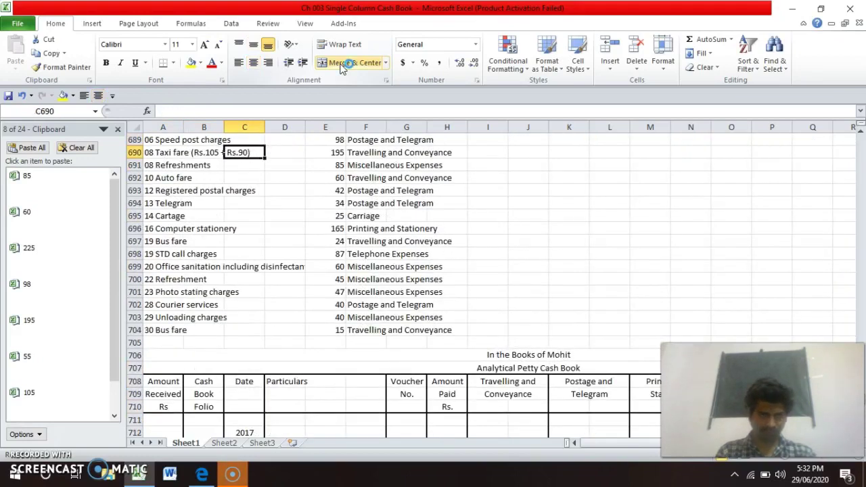
# - Repeat the May-20. date in C729 below the Office Sanitation entry and change it to "May-22."
pyautogui.press('Down')
pyautogui.press('Down')
pyautogui.press('Down')
pyautogui.press('Down')
pyautogui.press('Down')
pyautogui.press('Down')
pyautogui.press('Down')
pyautogui.press('Down')
pyautogui.press('Down')
pyautogui.press('Down')
pyautogui.press('Down')
pyautogui.press('Down')
pyautogui.press('Down')
pyautogui.press('Down')
pyautogui.press('Down')
pyautogui.press('Down')
pyautogui.press('Down')
pyautogui.press('Down')
pyautogui.press('Down')
pyautogui.press('Down')
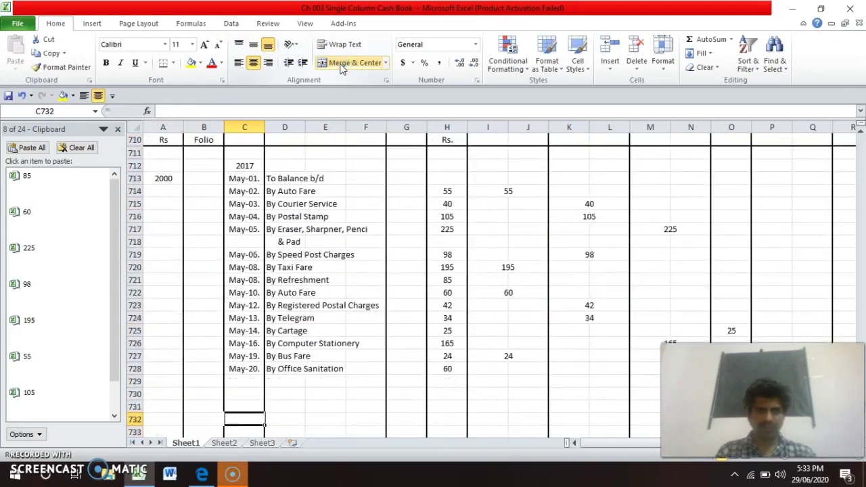
pyautogui.hotkey('ctrl', "'")
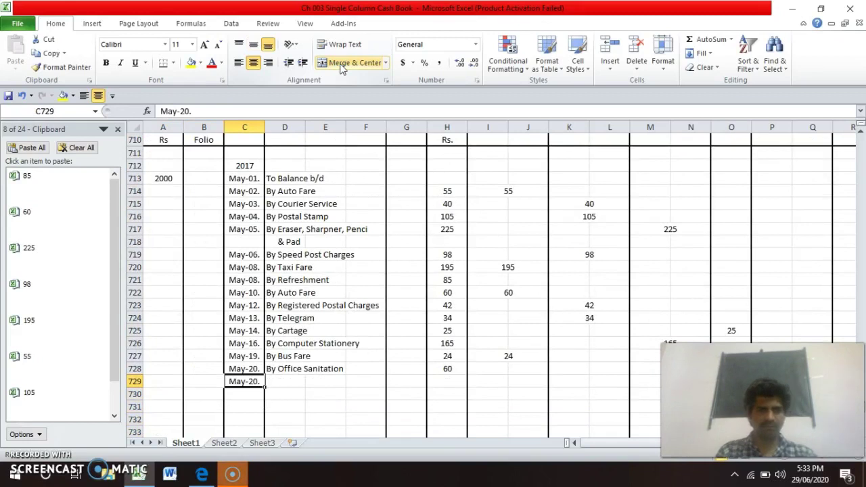
pyautogui.press('Left')
pyautogui.press('BackSpace')
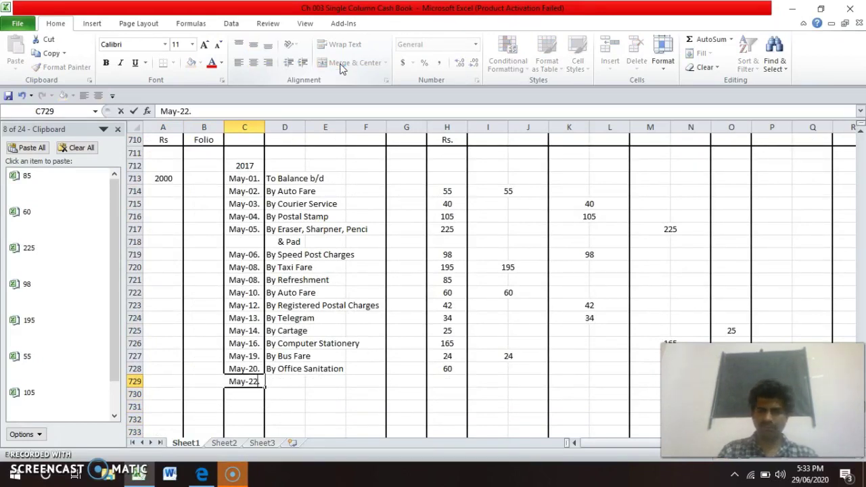
pyautogui.press('Return')
# - Enter "By Refreshment" as the particulars of the May-22 entry in D729 of the petty cash book
pyautogui.press('Up')
pyautogui.press('Right')
pyautogui.write('By')
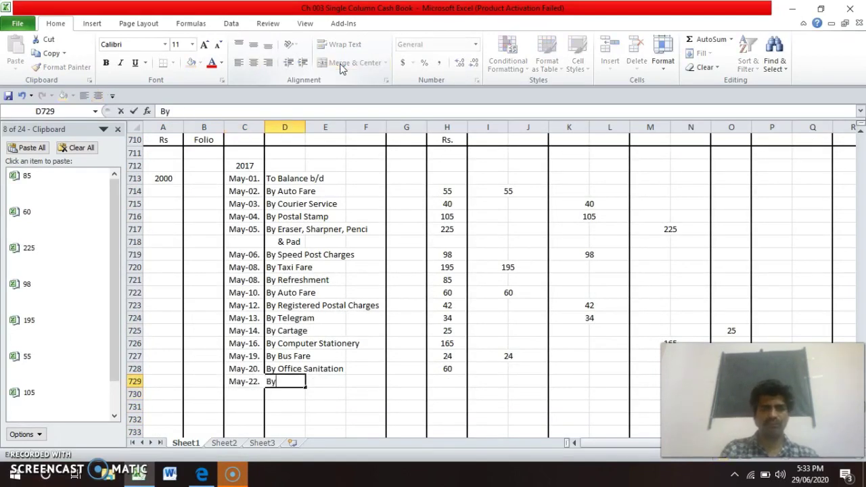
pyautogui.write(' Ref')
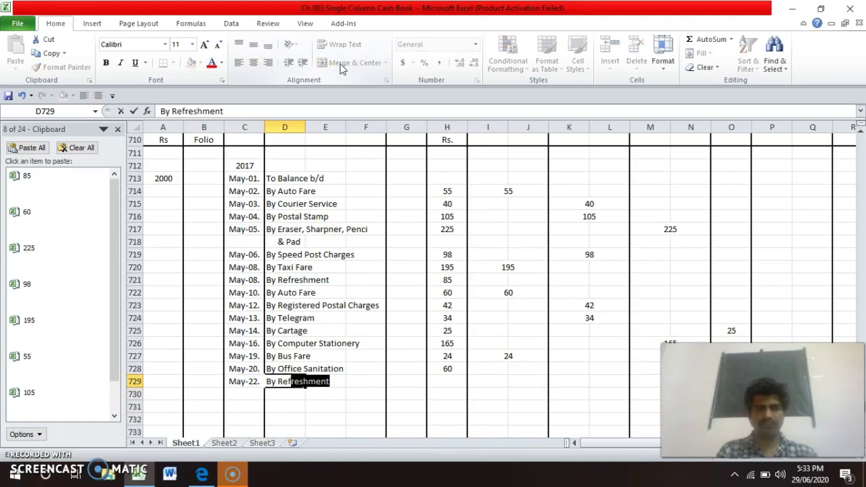
pyautogui.press('Return')
# - Look up the amount and expense head of the 22 Refreshment entry in the transaction list above the petty cash book
pyautogui.press('Up')
pyautogui.press('Up')
pyautogui.press('Up')
pyautogui.press('Up')
pyautogui.press('Up')
pyautogui.press('Up')
pyautogui.press('Up')
pyautogui.press('Up')
pyautogui.press('Up')
pyautogui.press('Up')
pyautogui.press('Up')
pyautogui.press('Up')
pyautogui.press('Up')
pyautogui.press('Up')
pyautogui.press('Up')
pyautogui.press('Up')
pyautogui.press('Up')
pyautogui.press('Up')
pyautogui.press('Up')
pyautogui.press('Up')
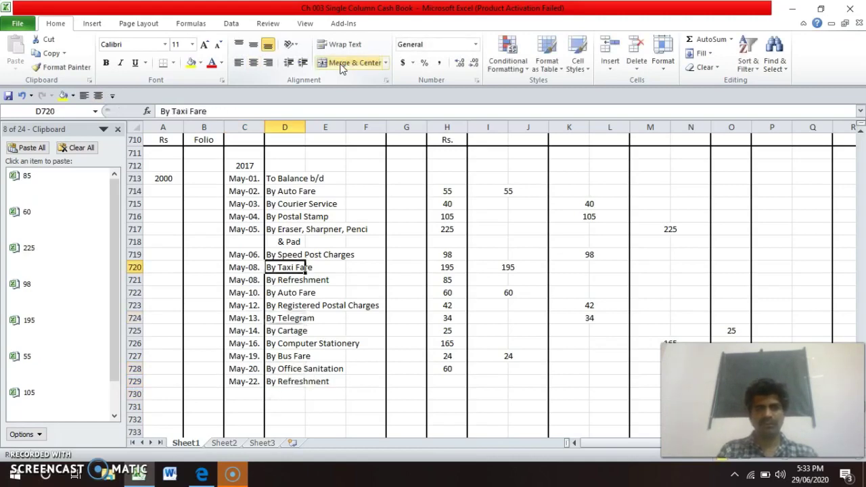
pyautogui.press('Up')
pyautogui.press('Up')
pyautogui.press('Up')
pyautogui.press('Up')
pyautogui.press('Up')
pyautogui.press('Up')
pyautogui.press('Up')
pyautogui.press('Up')
pyautogui.press('Up')
pyautogui.press('Up')
pyautogui.press('Up')
pyautogui.press('Up')
pyautogui.press('Up')
pyautogui.press('Up')
pyautogui.press('Down')
pyautogui.press('Down')
pyautogui.press('Down')
pyautogui.press('Down')
pyautogui.press('Down')
pyautogui.press('Down')
pyautogui.press('Down')
pyautogui.press('Down')
pyautogui.press('Down')
pyautogui.press('Down')
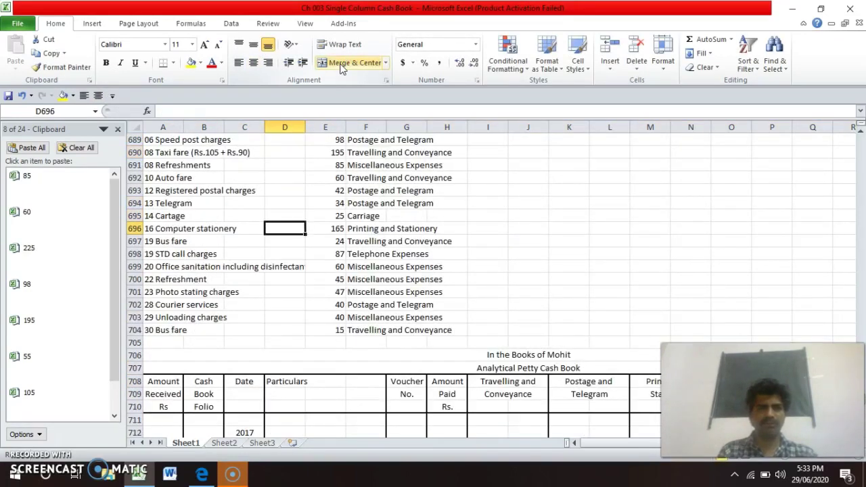
# - Enter 45 as the amount paid for the May-22 Refreshment entry in H729 of the petty cash book
pyautogui.press('Down')
pyautogui.press('Right')
pyautogui.press('Down')
pyautogui.press('Down')
pyautogui.press('Down')
pyautogui.press('Down')
pyautogui.press('Down')
pyautogui.press('Down')
pyautogui.press('Down')
pyautogui.press('Down')
pyautogui.press('Down')
pyautogui.press('Down')
pyautogui.press('Down')
pyautogui.press('Down')
pyautogui.press('Down')
pyautogui.press('Down')
pyautogui.press('Down')
pyautogui.press('Down')
pyautogui.press('Down')
pyautogui.press('Down')
pyautogui.press('Down')
pyautogui.press('Down')
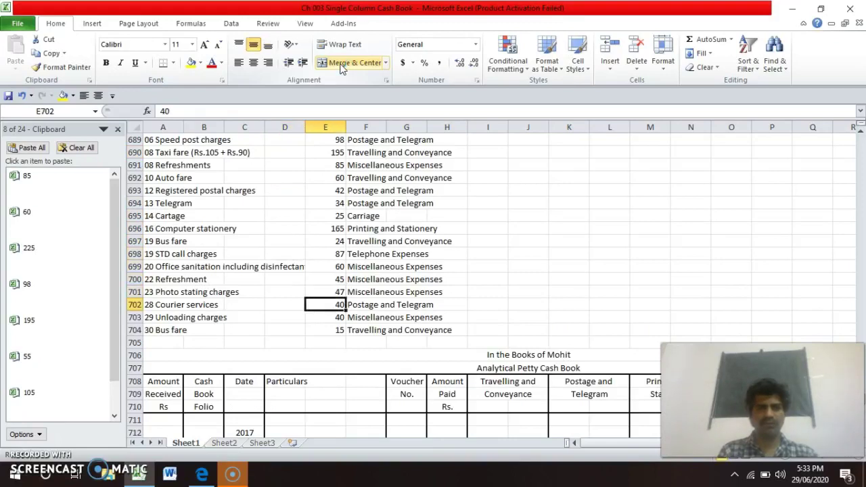
pyautogui.press('Down')
pyautogui.press('Down')
pyautogui.press('Down')
pyautogui.press('Down')
pyautogui.press('Down')
pyautogui.press('Down')
pyautogui.press('Right')
pyautogui.press('Right')
pyautogui.press('Right')
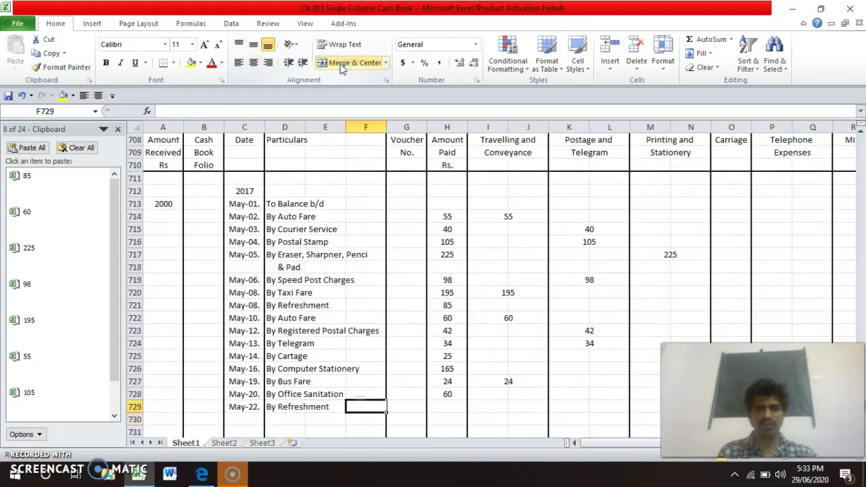
pyautogui.write('45')
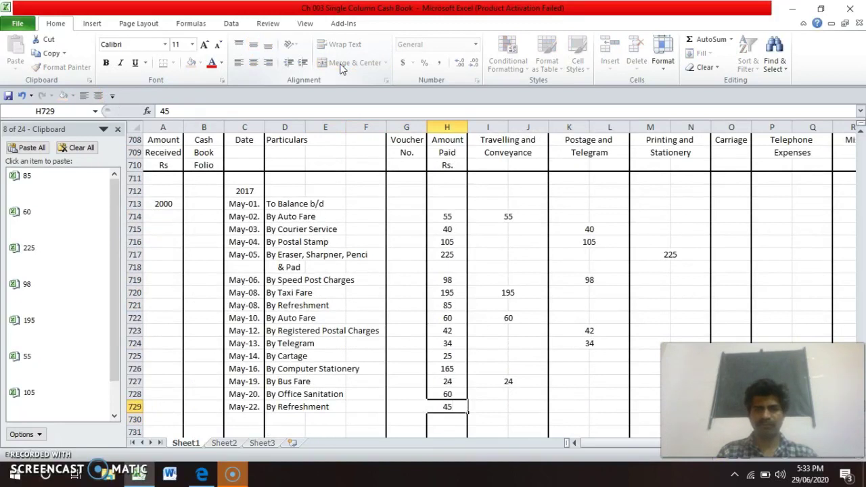
# - Copy the merged Miscellaneous Expenses cell down to row 729 and enter 45 there for the May-22 Refreshment entry
pyautogui.press('Right')
pyautogui.press('Right')
pyautogui.press('Right')
pyautogui.press('Right')
pyautogui.press('Right')
pyautogui.press('Right')
pyautogui.press('Right')
pyautogui.press('Right')
pyautogui.press('Right')
pyautogui.press('Right')
pyautogui.press('Right')
pyautogui.press('Right')
pyautogui.press('Right')
pyautogui.press('Right')
pyautogui.press('Right')
pyautogui.press('Right')
pyautogui.press('Right')
pyautogui.press('Right')
pyautogui.press('Right')
pyautogui.press('Right')
pyautogui.press('Left')
pyautogui.press('Left')
pyautogui.press('Left')
pyautogui.press('Left')
pyautogui.press('Left')
pyautogui.press('Left')
pyautogui.press('Left')
pyautogui.press('Left')
pyautogui.press('Left')
pyautogui.press('Left')
pyautogui.press('Left')
pyautogui.press('Left')
pyautogui.press('Right')
pyautogui.hotkey('shift', 'Right')
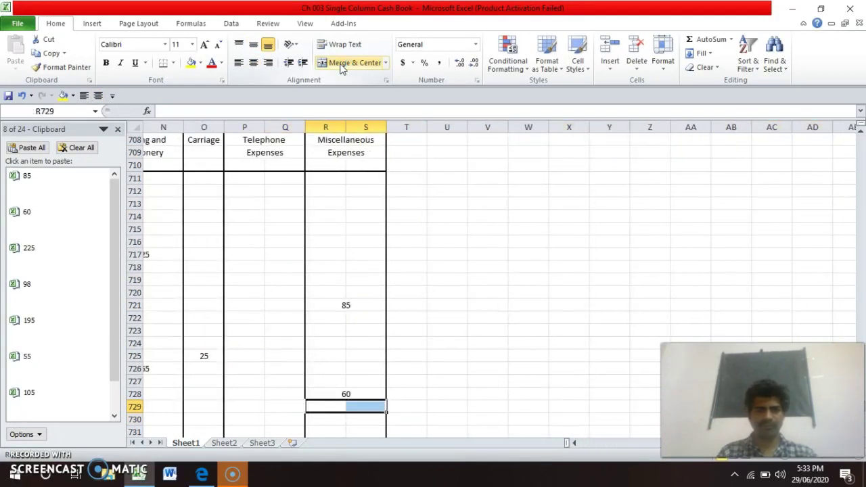
pyautogui.hotkey('ctrl', 'd')
pyautogui.write('45')
pyautogui.press('Return')
# - Look up the date and description of the transaction that follows 22 Refreshment in the list above the petty cash book
pyautogui.press('Left')
pyautogui.press('Left')
pyautogui.press('Left')
pyautogui.press('Left')
pyautogui.press('Left')
pyautogui.press('Left')
pyautogui.press('Left')
pyautogui.press('Left')
pyautogui.press('Left')
pyautogui.press('Left')
pyautogui.press('Left')
pyautogui.press('Left')
pyautogui.press('Left')
pyautogui.press('Left')
pyautogui.press('Left')
pyautogui.press('Left')
pyautogui.press('Left')
pyautogui.press('Right')
pyautogui.press('Right')
pyautogui.press('Up')
pyautogui.press('Up')
pyautogui.press('Up')
pyautogui.press('Up')
pyautogui.press('Up')
pyautogui.press('Up')
pyautogui.press('Up')
pyautogui.press('Up')
pyautogui.press('Up')
pyautogui.press('Up')
pyautogui.press('Up')
pyautogui.press('Up')
pyautogui.press('Up')
pyautogui.press('Up')
pyautogui.press('Up')
pyautogui.press('Up')
pyautogui.press('Up')
pyautogui.press('Up')
pyautogui.press('Up')
pyautogui.press('Up')
pyautogui.press('Up')
pyautogui.press('Up')
pyautogui.press('Up')
pyautogui.press('Up')
pyautogui.press('Up')
pyautogui.press('Up')
pyautogui.press('Up')
pyautogui.press('Up')
pyautogui.press('Up')
pyautogui.press('Up')
pyautogui.press('Up')
pyautogui.press('Up')
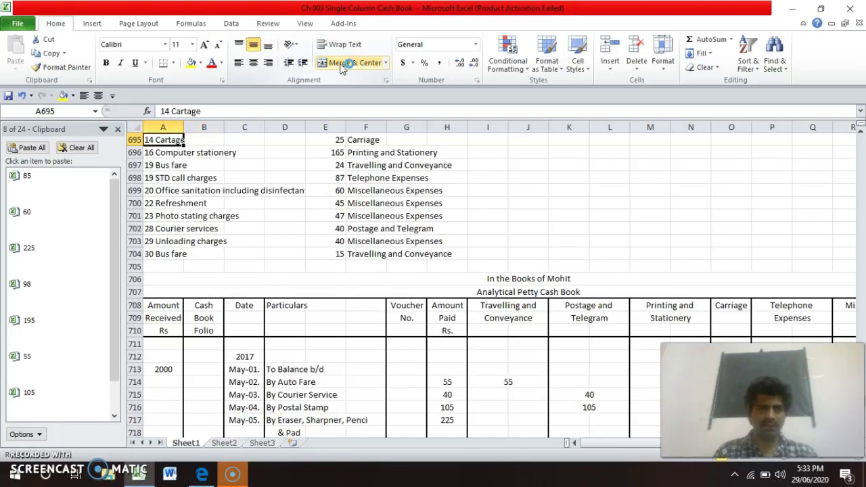
# - Copy the date from the row above into C730 of the petty cash book and change it to May-23
pyautogui.press('Down')
pyautogui.press('Down')
pyautogui.press('Down')
pyautogui.press('Down')
pyautogui.press('Down')
pyautogui.press('Down')
pyautogui.press('Down')
pyautogui.press('Down')
pyautogui.press('Down')
pyautogui.press('Down')
pyautogui.press('Down')
pyautogui.press('Down')
pyautogui.press('Down')
pyautogui.press('Down')
pyautogui.press('Down')
pyautogui.press('Down')
pyautogui.press('Down')
pyautogui.press('Down')
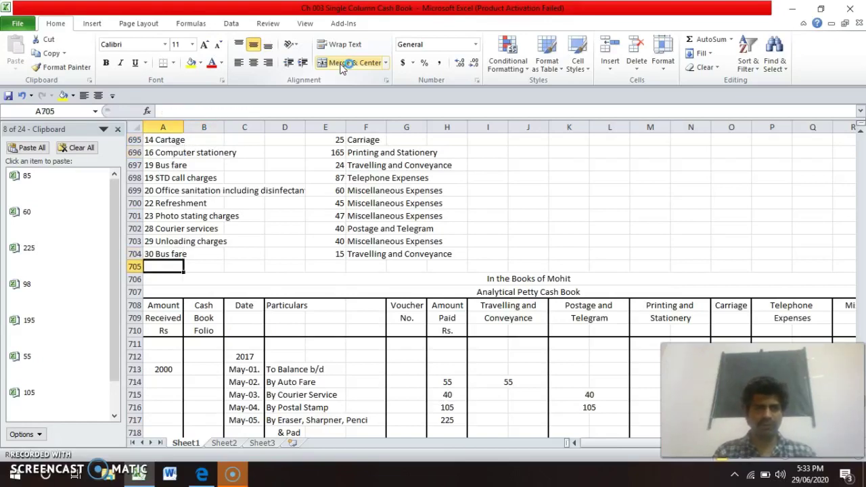
pyautogui.press('Down')
pyautogui.press('Down')
pyautogui.press('Down')
pyautogui.press('Down')
pyautogui.press('Down')
pyautogui.press('Down')
pyautogui.press('Down')
pyautogui.press('Down')
pyautogui.press('Down')
pyautogui.press('Down')
pyautogui.press('Down')
pyautogui.press('Down')
pyautogui.press('Right')
pyautogui.press('Right')
pyautogui.press('Down')
pyautogui.press('Down')
pyautogui.press('Down')
pyautogui.press('Down')
pyautogui.press('Down')
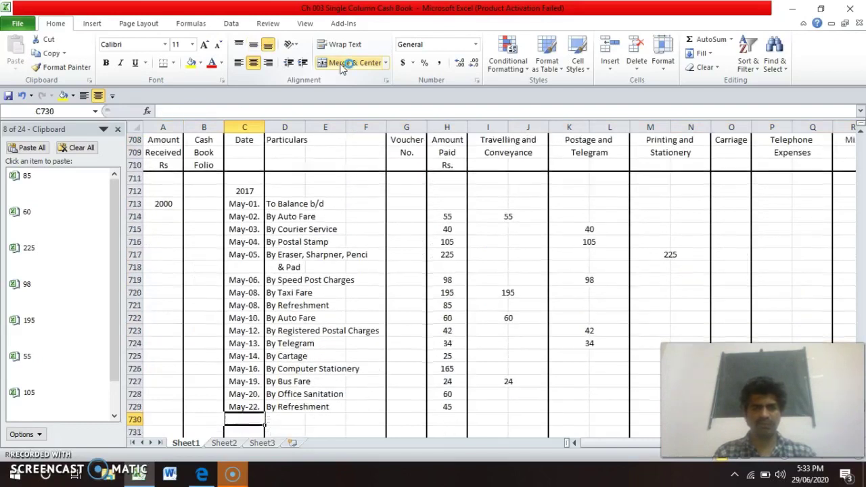
pyautogui.hotkey('ctrl', 'd')
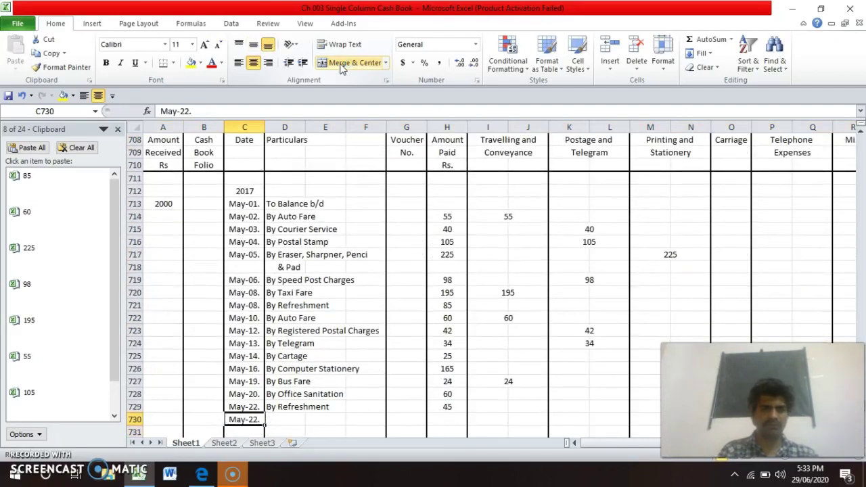
pyautogui.press('F2')
pyautogui.press('BackSpace')
pyautogui.press('BackSpace')
pyautogui.write('3.')
pyautogui.press('Return')
# - Enter "By Photo Stating Charges" as the particulars for May-23 in D730
pyautogui.press('Right')
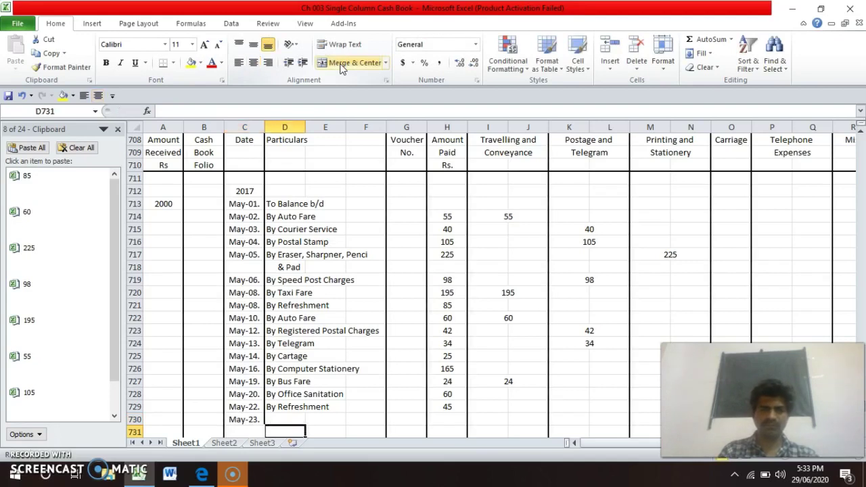
pyautogui.press('Up')
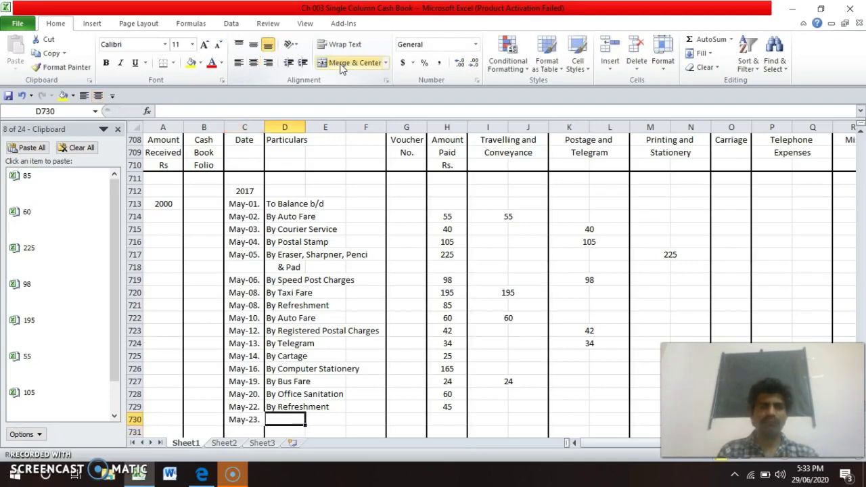
pyautogui.write('By Photo  Stating Cha')
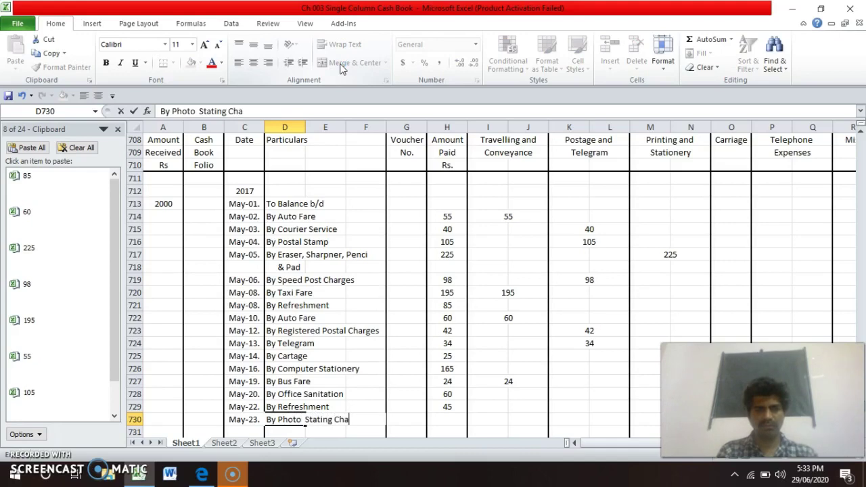
pyautogui.press('Return')
# - Look up the amount and expense head of the 23 Photo stating charges entry in the transaction list above the petty cash book
pyautogui.press('Up')
pyautogui.press('Up')
pyautogui.press('Up')
pyautogui.press('Up')
pyautogui.press('Up')
pyautogui.press('Up')
pyautogui.press('Up')
pyautogui.press('Up')
pyautogui.press('Up')
pyautogui.press('Up')
pyautogui.press('Up')
pyautogui.press('Up')
pyautogui.press('Up')
pyautogui.press('Up')
pyautogui.press('Up')
pyautogui.press('Up')
pyautogui.press('Up')
pyautogui.press('Up')
pyautogui.press('Up')
pyautogui.press('Up')
# - Enter 47 as the amount paid for the May-23 Photo Stating Charges entry in H730
pyautogui.press('Down')
pyautogui.press('Down')
pyautogui.press('Down')
pyautogui.press('Down')
pyautogui.press('Down')
pyautogui.press('Down')
pyautogui.press('Down')
pyautogui.press('Down')
pyautogui.press('Down')
pyautogui.press('Down')
pyautogui.press('Down')
pyautogui.press('Down')
pyautogui.press('Down')
pyautogui.press('Down')
pyautogui.press('Down')
pyautogui.press('Down')
pyautogui.press('Down')
pyautogui.press('Down')
pyautogui.press('Down')
pyautogui.press('Down')
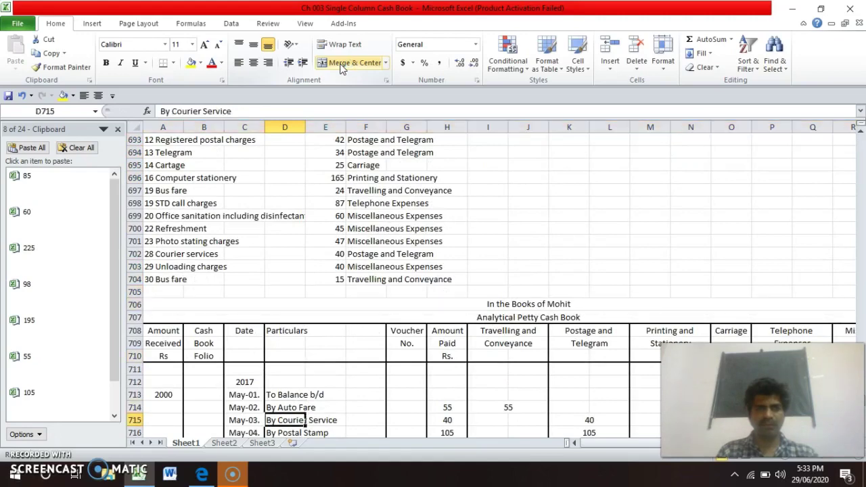
pyautogui.press('Down')
pyautogui.press('Down')
pyautogui.press('Down')
pyautogui.press('Down')
pyautogui.press('Down')
pyautogui.press('Down')
pyautogui.press('Down')
pyautogui.press('Down')
pyautogui.press('Down')
pyautogui.press('Down')
pyautogui.press('Down')
pyautogui.press('Down')
pyautogui.press('Down')
pyautogui.press('Down')
pyautogui.press('Down')
pyautogui.press('Down')
pyautogui.press('Right')
pyautogui.press('Right')
pyautogui.press('Right')
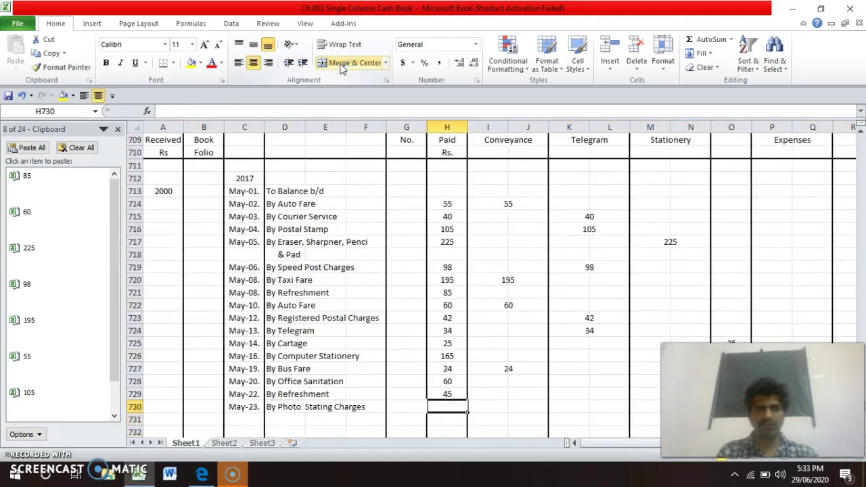
pyautogui.write('47')
pyautogui.press('Return')
# - Merge and center R730:S730 under Miscellaneous Expenses and enter 47 for the May-23 Photo Stating Charges
pyautogui.press('Up')
pyautogui.press('Right')
pyautogui.press('Right')
pyautogui.press('Right')
pyautogui.press('Right')
pyautogui.press('Right')
pyautogui.press('Right')
pyautogui.press('Right')
pyautogui.press('Right')
pyautogui.press('Right')
pyautogui.press('Right')
pyautogui.press('Right')
pyautogui.press('Right')
pyautogui.press('Right')
pyautogui.press('Right')
pyautogui.press('Right')
pyautogui.press('Right')
pyautogui.press('Right')
pyautogui.press('Right')
pyautogui.press('Right')
pyautogui.press('Right')
pyautogui.press('Right')
pyautogui.press('Right')
pyautogui.press('Right')
pyautogui.press('Right')
pyautogui.press('Left')
pyautogui.press('Left')
pyautogui.press('Left')
pyautogui.press('Left')
pyautogui.press('Left')
pyautogui.press('Left')
pyautogui.press('Left')
pyautogui.press('Left')
pyautogui.press('Left')
pyautogui.press('Left')
pyautogui.press('Left')
pyautogui.press('Left')
pyautogui.press('Left')
pyautogui.press('Left')
pyautogui.press('Left')
pyautogui.press('Left')
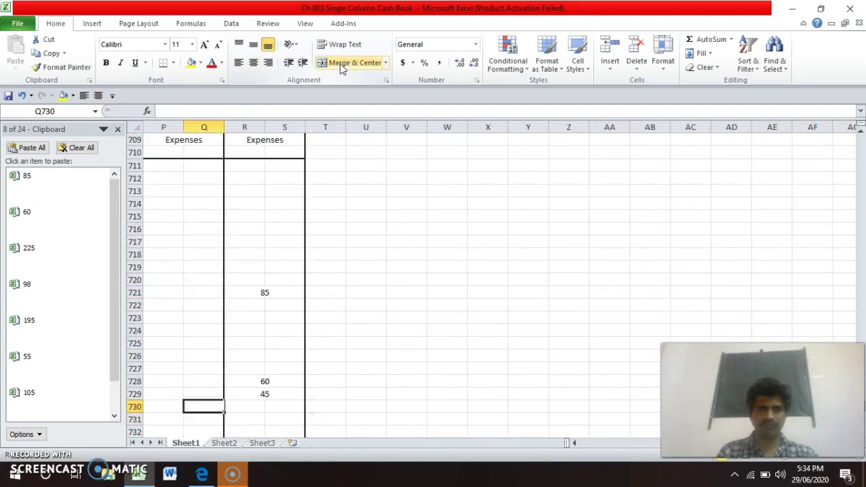
pyautogui.press('Right')
pyautogui.press('Right')
pyautogui.hotkey('shift', 'Right')
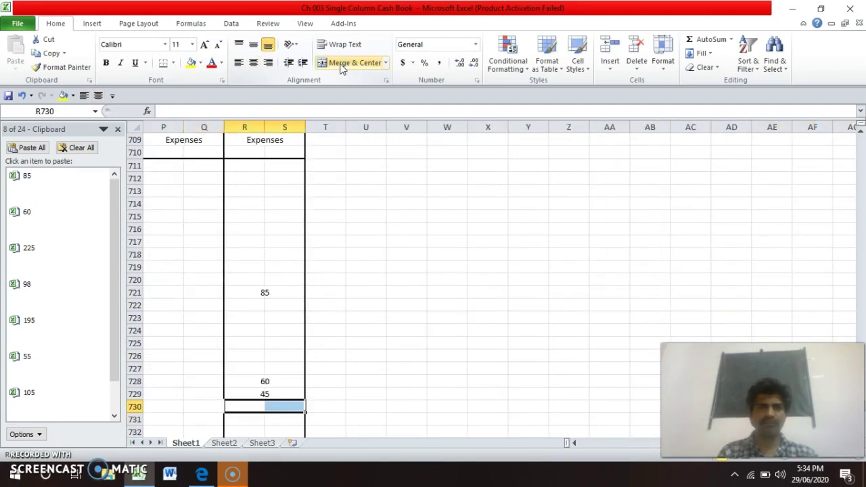
pyautogui.click(341, 63)
pyautogui.write('47')
pyautogui.press('Return')
# - Look up the entry following the 23 Photo stating charges in the transaction list above the petty cash book
pyautogui.press('Up')
pyautogui.press('Left')
pyautogui.press('Left')
pyautogui.press('Left')
pyautogui.press('Left')
pyautogui.press('Left')
pyautogui.press('Left')
pyautogui.press('Left')
pyautogui.press('Left')
pyautogui.press('Left')
pyautogui.press('Left')
pyautogui.press('Left')
pyautogui.press('Left')
pyautogui.press('Left')
pyautogui.press('Left')
pyautogui.press('Left')
pyautogui.press('Left')
pyautogui.press('Left')
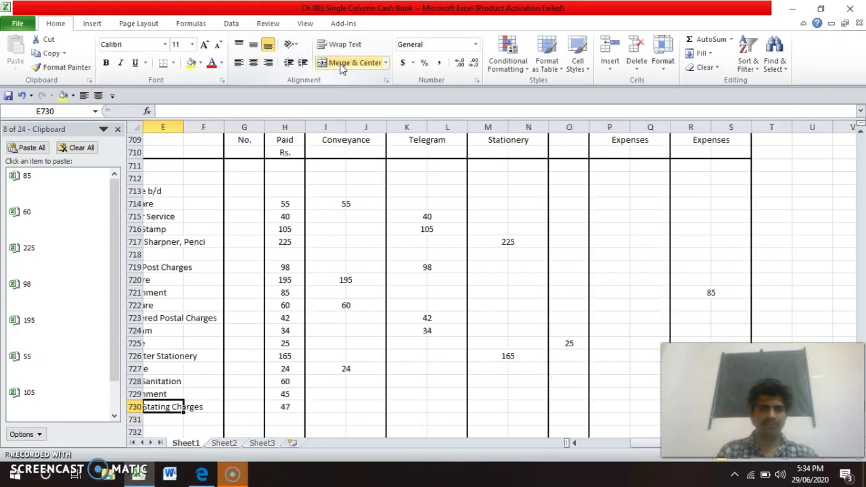
pyautogui.press('Right')
pyautogui.press('Right')
pyautogui.press('Right')
pyautogui.press('Left')
pyautogui.press('Up')
pyautogui.press('Up')
pyautogui.press('Up')
pyautogui.press('Up')
pyautogui.press('Up')
pyautogui.press('Up')
pyautogui.press('Up')
pyautogui.press('Up')
pyautogui.press('Up')
pyautogui.press('Up')
pyautogui.press('Up')
pyautogui.press('Up')
pyautogui.press('Up')
pyautogui.press('Up')
pyautogui.press('Up')
pyautogui.press('Up')
pyautogui.press('Up')
pyautogui.press('Up')
pyautogui.press('Up')
pyautogui.press('Up')
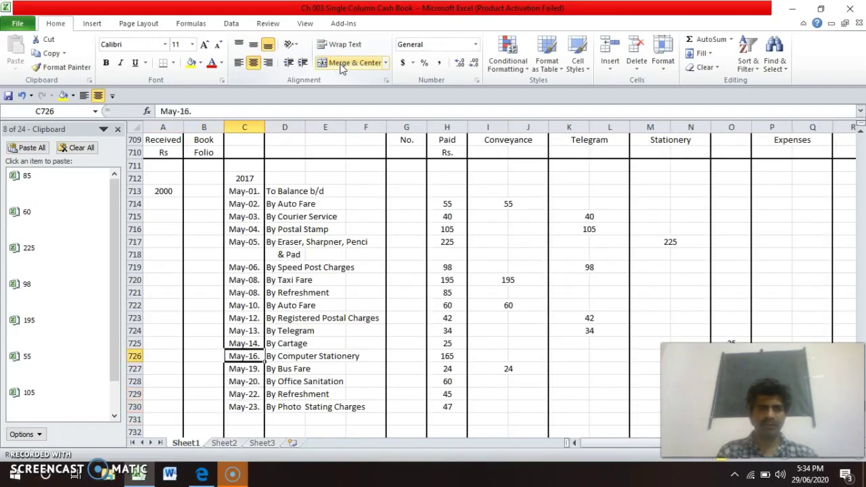
pyautogui.press('Up')
pyautogui.press('Up')
pyautogui.press('Up')
pyautogui.press('Up')
pyautogui.press('Up')
pyautogui.press('Up')
pyautogui.press('Up')
pyautogui.press('Up')
pyautogui.press('Up')
pyautogui.press('Up')
pyautogui.press('Up')
pyautogui.press('Up')
pyautogui.press('Up')
# - Copy the date from the row above into C731 of the petty cash book and change it to May-28
pyautogui.press('Down')
pyautogui.press('Down')
pyautogui.press('Down')
pyautogui.press('Down')
pyautogui.press('Down')
pyautogui.press('Down')
pyautogui.press('Down')
pyautogui.press('Down')
pyautogui.press('Down')
pyautogui.press('Down')
pyautogui.press('Down')
pyautogui.press('Down')
pyautogui.press('Down')
pyautogui.press('Down')
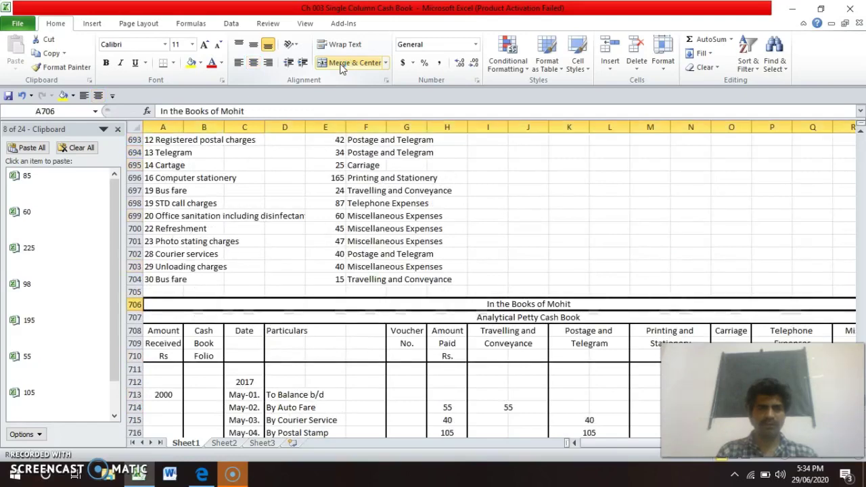
pyautogui.press('Down')
pyautogui.press('Right')
pyautogui.press('Right')
pyautogui.press('Down')
pyautogui.press('Down')
pyautogui.press('Down')
pyautogui.press('Down')
pyautogui.press('Down')
pyautogui.press('Down')
pyautogui.press('Down')
pyautogui.press('Down')
pyautogui.press('Down')
pyautogui.press('Down')
pyautogui.press('Down')
pyautogui.press('Down')
pyautogui.press('Down')
pyautogui.press('Down')
pyautogui.press('Down')
pyautogui.press('Down')
pyautogui.press('Down')
pyautogui.press('Down')
pyautogui.press('Down')
pyautogui.press('Down')
pyautogui.press('Up')
pyautogui.press('Up')
pyautogui.press('Up')
pyautogui.press('Up')
pyautogui.press('Up')
pyautogui.press('Up')
pyautogui.press('Up')
pyautogui.press('Up')
pyautogui.press('Up')
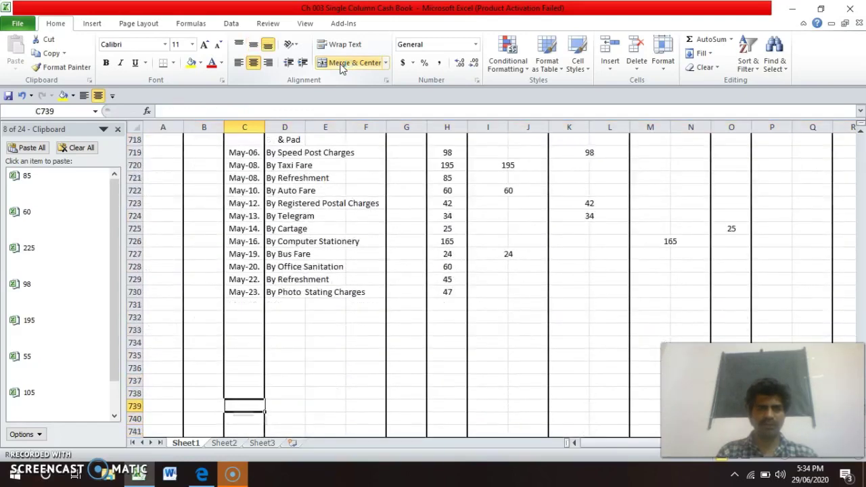
pyautogui.press('Up')
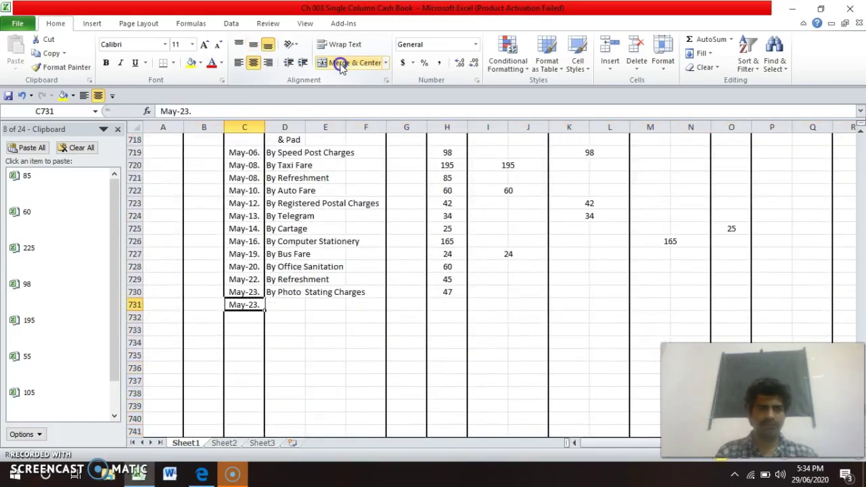
pyautogui.press('F2')
pyautogui.press('Left')
pyautogui.press('BackSpace')
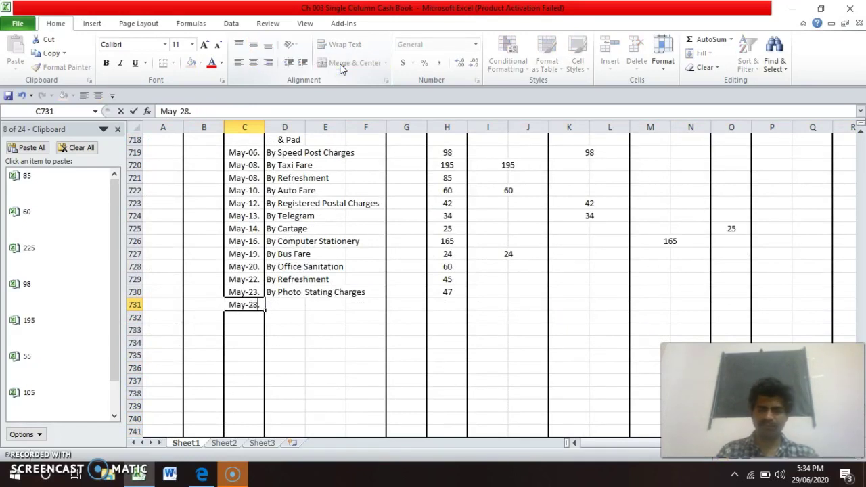
pyautogui.press('Return')
# - Enter By Courier Service as the particulars of the May-28 entry in D731
pyautogui.press('Up')
pyautogui.press('Right')
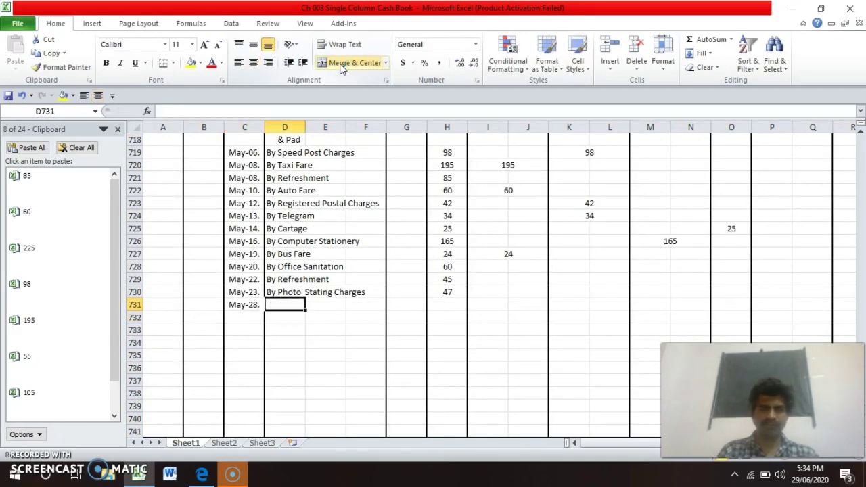
pyautogui.write('By Cou')
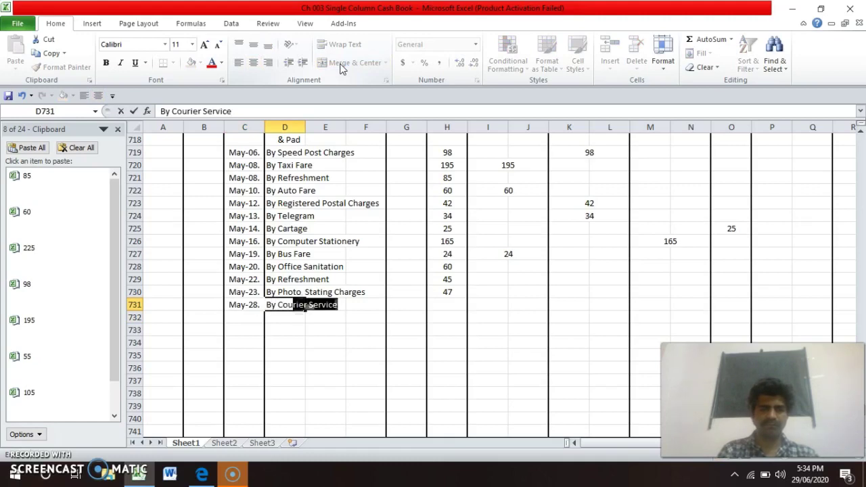
pyautogui.press('Return')
# - Look up the amount of the 28 Courier services expense in the transaction list above the petty cash book
pyautogui.press('Up')
pyautogui.press('Up')
pyautogui.press('Up')
pyautogui.press('Up')
pyautogui.press('Up')
pyautogui.press('Up')
pyautogui.press('Up')
pyautogui.press('Up')
pyautogui.press('Up')
pyautogui.press('Up')
pyautogui.press('Up')
pyautogui.press('Up')
pyautogui.press('Up')
pyautogui.press('Up')
pyautogui.press('Up')
pyautogui.press('Up')
pyautogui.press('Up')
pyautogui.press('Up')
pyautogui.press('Up')
pyautogui.press('Up')
pyautogui.press('Down')
pyautogui.press('Down')
pyautogui.press('Down')
pyautogui.press('Down')
pyautogui.press('Down')
pyautogui.press('Down')
pyautogui.press('Down')
pyautogui.press('Down')
pyautogui.press('Down')
pyautogui.press('Down')
pyautogui.press('Down')
pyautogui.press('Down')
pyautogui.press('Down')
pyautogui.press('Down')
pyautogui.press('Down')
pyautogui.press('Down')
pyautogui.press('Down')
pyautogui.press('Down')
pyautogui.press('Down')
pyautogui.press('Down')
# - Enter 40 as the amount paid for the May-28 Courier Service entry in H731
pyautogui.press('Up')
pyautogui.press('Up')
pyautogui.press('Up')
pyautogui.press('Right')
pyautogui.press('Right')
pyautogui.press('Right')
pyautogui.press('Right')
pyautogui.write('4')
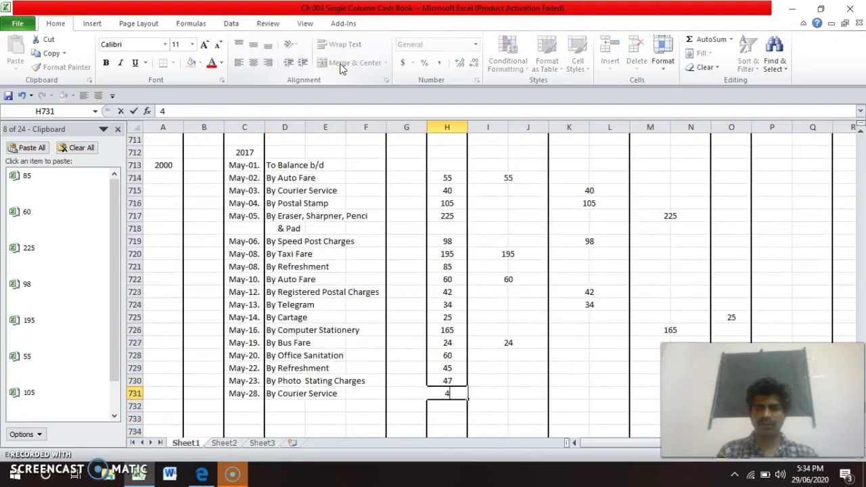
pyautogui.press('Return')
# - Check the petty cash book's column headings for the expense column that fits the May-28 Courier Service entry
pyautogui.press('Up')
pyautogui.press('Up')
pyautogui.press('Up')
pyautogui.press('Up')
pyautogui.press('Up')
pyautogui.press('Up')
pyautogui.press('Up')
pyautogui.press('Up')
pyautogui.press('Up')
pyautogui.press('Up')
pyautogui.press('Up')
pyautogui.press('Up')
pyautogui.press('Up')
pyautogui.press('Up')
pyautogui.press('Up')
pyautogui.press('Up')
pyautogui.press('Up')
pyautogui.press('Up')
pyautogui.press('Up')
pyautogui.press('Up')
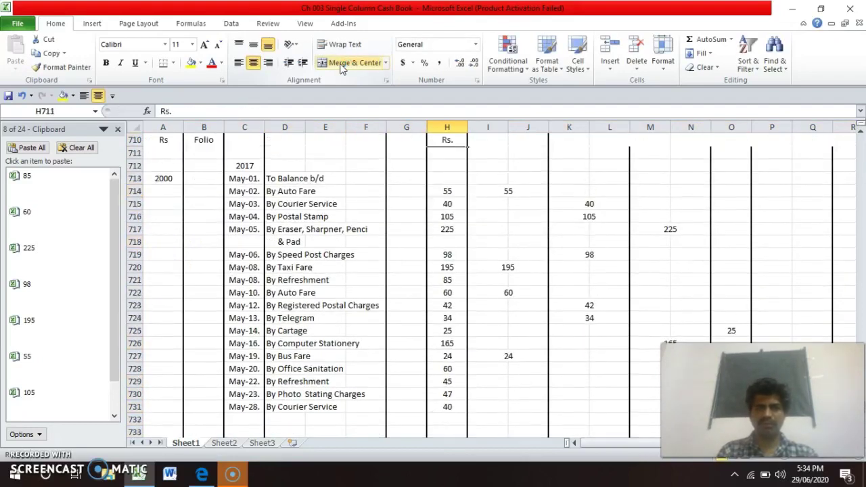
pyautogui.press('Down')
pyautogui.press('Down')
pyautogui.press('Down')
pyautogui.press('Down')
pyautogui.press('Down')
pyautogui.press('Down')
pyautogui.press('Down')
pyautogui.press('Down')
pyautogui.press('Down')
pyautogui.press('Down')
pyautogui.press('Down')
pyautogui.press('Down')
pyautogui.press('Down')
pyautogui.press('Down')
pyautogui.press('Down')
pyautogui.press('Down')
pyautogui.press('Down')
pyautogui.press('Down')
pyautogui.press('Down')
pyautogui.press('Down')
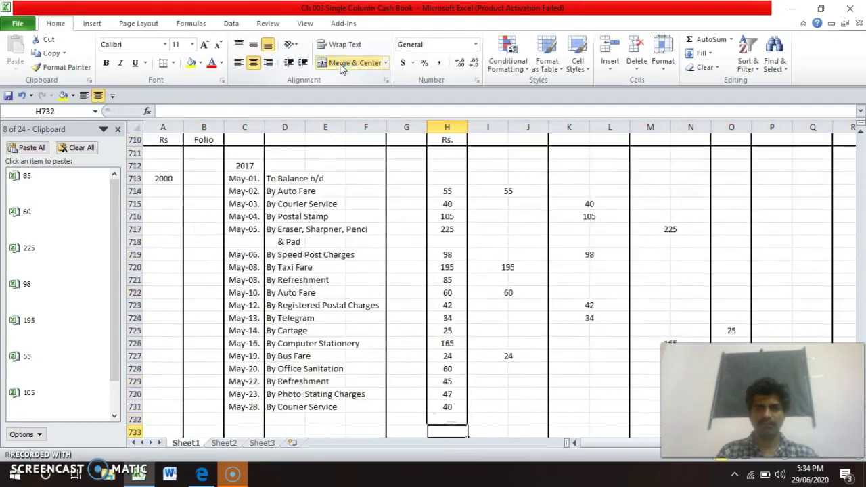
# - Copy the merged Postage and Telegram cell of the May-13 Telegram row into K731 and change its value to 40
pyautogui.press('Up')
pyautogui.press('Right')
pyautogui.press('Right')
pyautogui.press('Right')
pyautogui.press('Right')
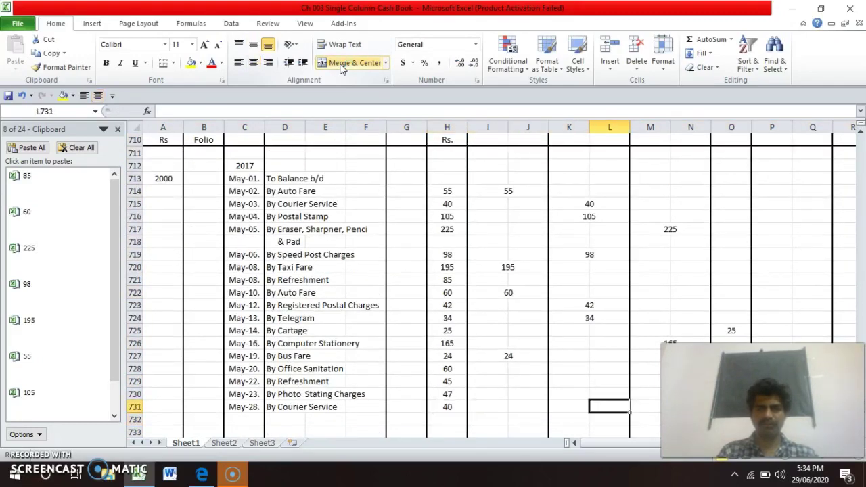
pyautogui.press('Left')
pyautogui.press('Up')
pyautogui.press('Up')
pyautogui.press('Up')
pyautogui.press('Up')
pyautogui.press('Up')
pyautogui.press('Up')
pyautogui.press('Up')
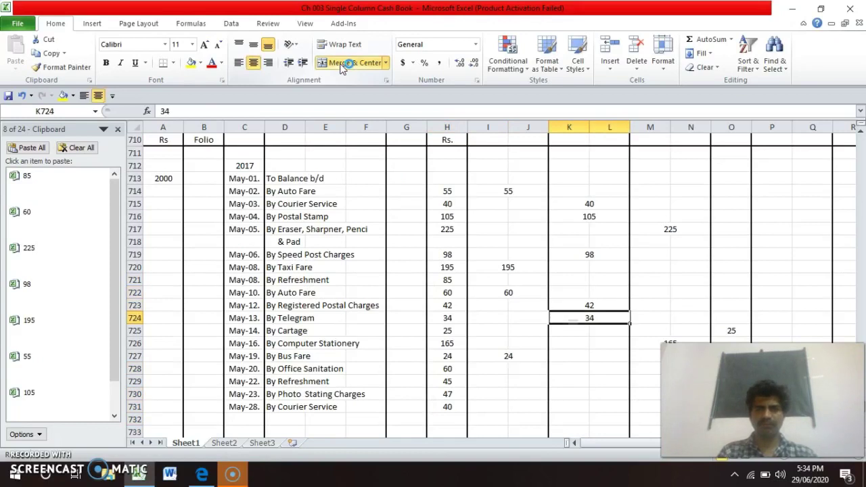
pyautogui.hotkey('ctrl', 'c')
pyautogui.press('Down')
pyautogui.press('Down')
pyautogui.press('Down')
pyautogui.press('Down')
pyautogui.press('Down')
pyautogui.press('Down')
pyautogui.press('Down')
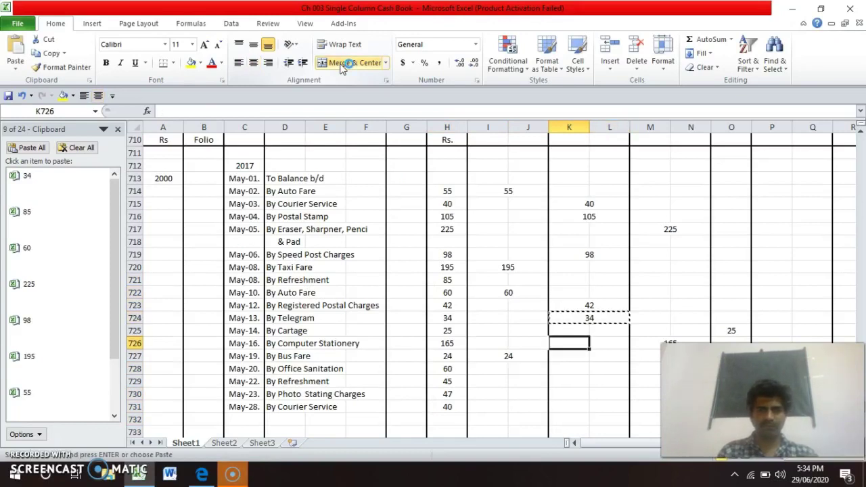
pyautogui.hotkey('ctrl', 'v')
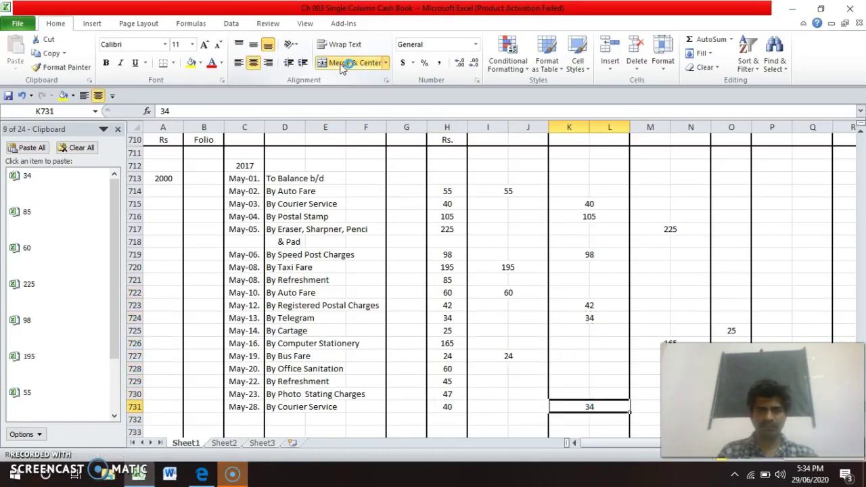
pyautogui.write('40')
pyautogui.press('Return')
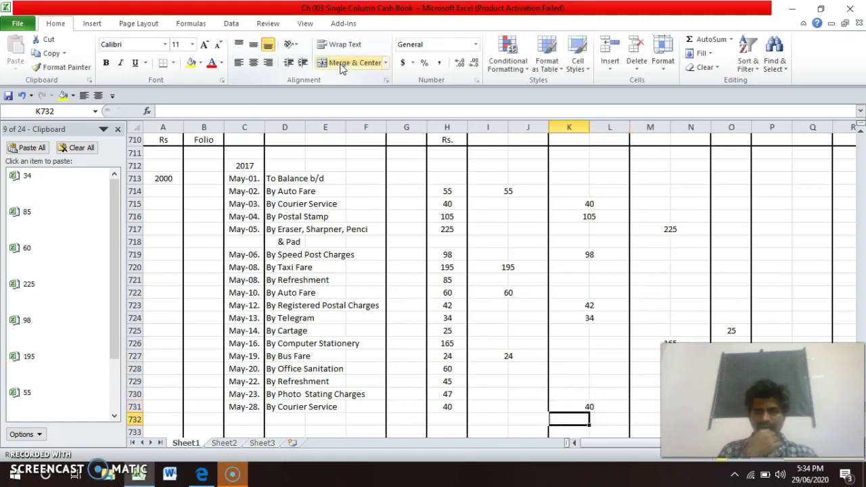
# - Look up the entry following the 28 Courier services in the transaction list above the petty cash book
pyautogui.press('Left')
pyautogui.press('Left')
pyautogui.press('Left')
pyautogui.press('Left')
pyautogui.press('Left')
pyautogui.press('Left')
pyautogui.press('Left')
pyautogui.press('Left')
pyautogui.press('Up')
pyautogui.hotkey('ctrl', 'Up')
pyautogui.press('pageup')
pyautogui.press('Down')
pyautogui.press('Down')
pyautogui.press('Down')
pyautogui.press('Down')
pyautogui.press('Down')
pyautogui.press('Down')
pyautogui.press('Down')
pyautogui.press('Down')
pyautogui.press('Down')
pyautogui.press('Down')
pyautogui.press('Down')
pyautogui.press('Down')
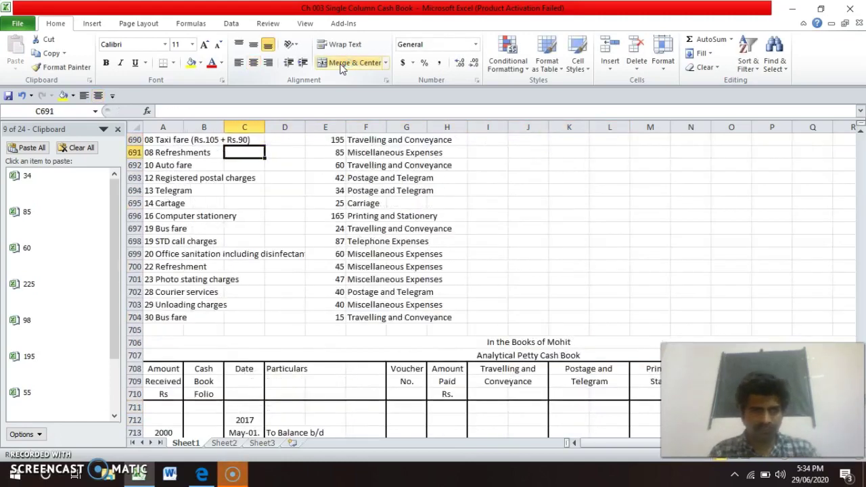
pyautogui.press('Down')
pyautogui.press('Down')
pyautogui.press('Down')
pyautogui.press('Down')
pyautogui.press('Down')
pyautogui.press('Down')
pyautogui.press('Down')
pyautogui.press('Down')
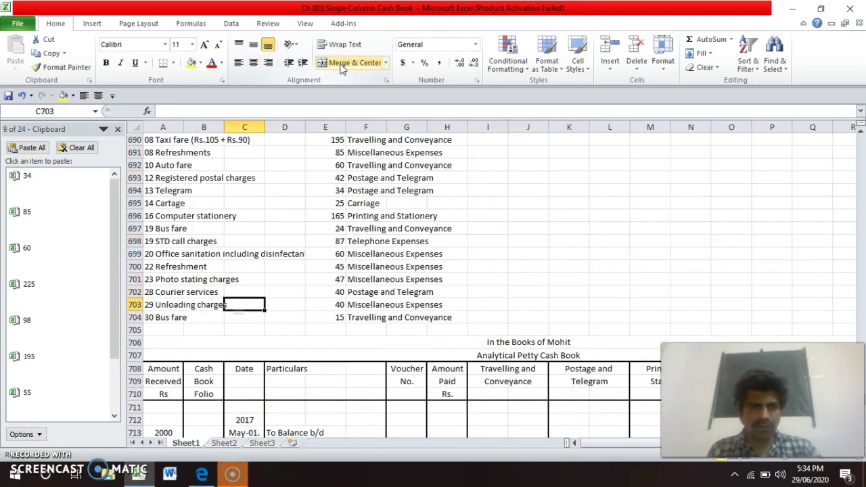
pyautogui.press('Down')
pyautogui.press('Down')
pyautogui.press('Down')
pyautogui.press('Down')
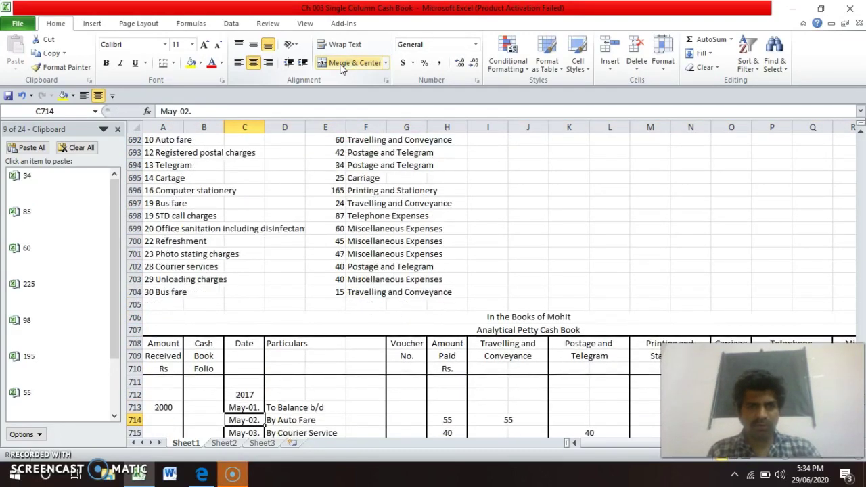
# - Enter the date May-29. in C732, directly below the May-28 Courier Service entry
pyautogui.press('Down')
pyautogui.press('Down')
pyautogui.press('Down')
pyautogui.press('Down')
pyautogui.press('Down')
pyautogui.press('Down')
pyautogui.press('Down')
pyautogui.press('Down')
pyautogui.press('Down')
pyautogui.press('Down')
pyautogui.press('Down')
pyautogui.press('Down')
pyautogui.press('Down')
pyautogui.press('Down')
pyautogui.press('Down')
pyautogui.press('Down')
pyautogui.press('Down')
pyautogui.press('Down')
pyautogui.press('Down')
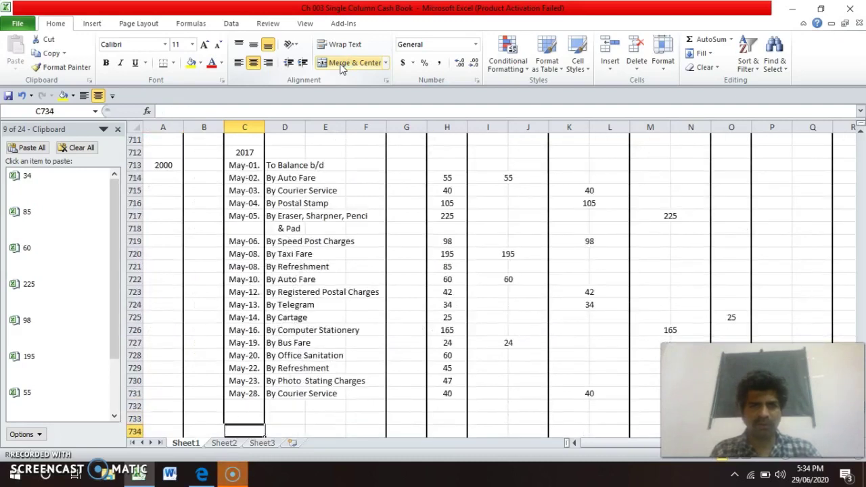
pyautogui.press('Up')
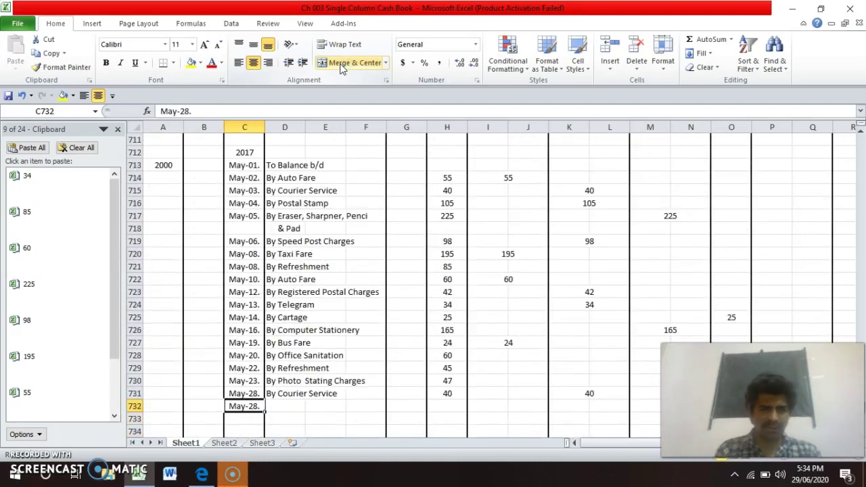
pyautogui.press('F2')
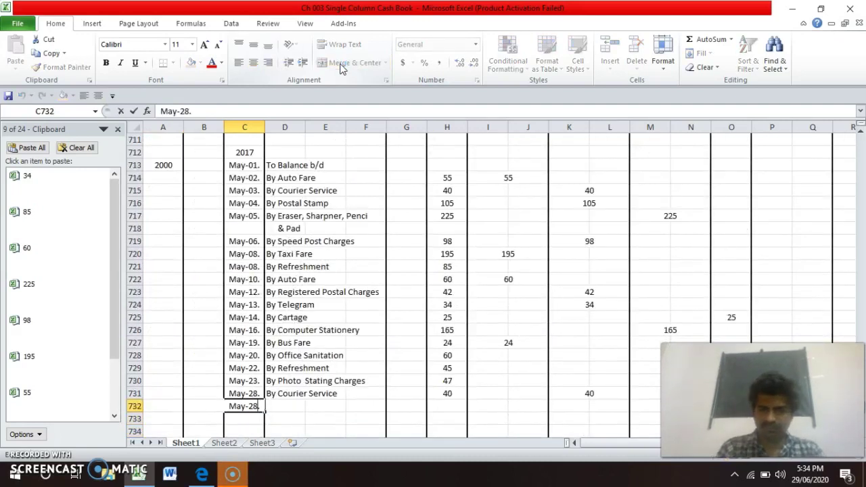
pyautogui.press('Tab')
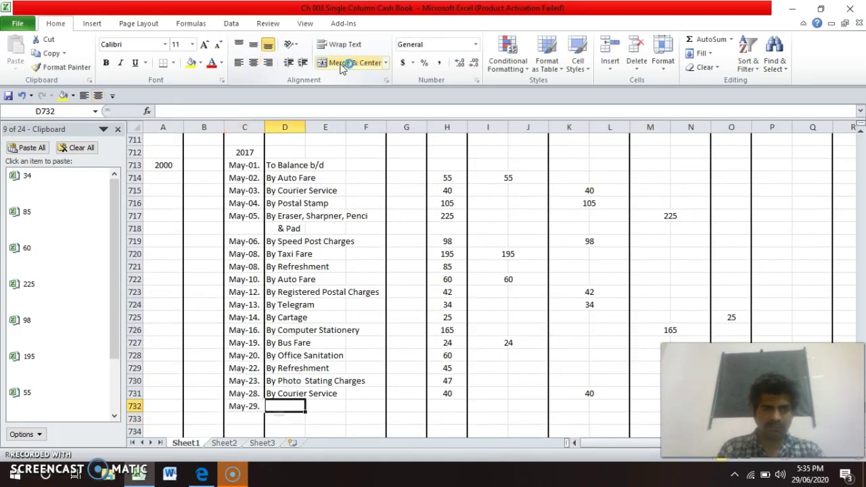
# - Enter By Unloading Charges as the May-29 particulars in D732 and 40 as the amount paid in H732
pyautogui.write('By Unloading Charge')
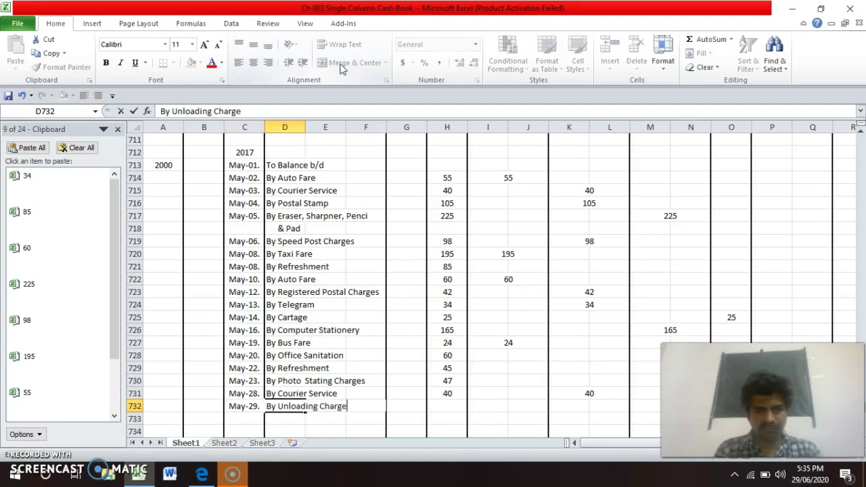
pyautogui.press('Right')
pyautogui.press('Right')
pyautogui.press('Right')
pyautogui.press('Right')
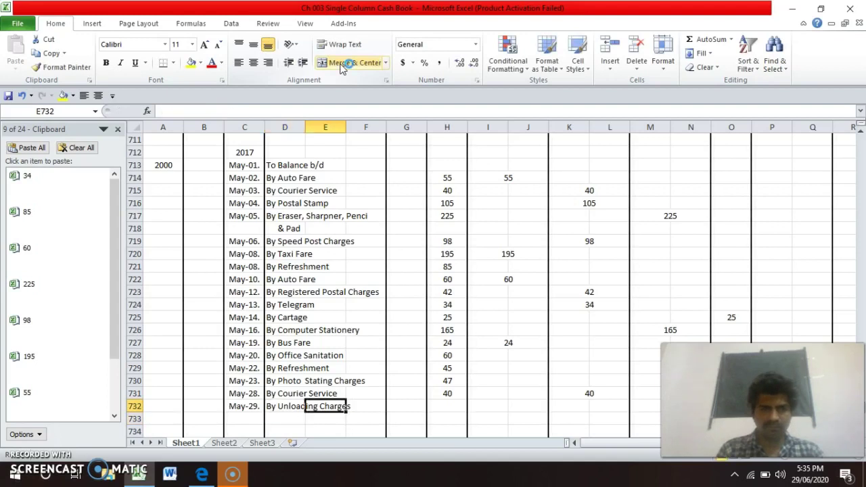
pyautogui.write('40')
pyautogui.press('Right')
# - Locate the Miscellaneous Expenses column for the May-29 Unloading Charges row
pyautogui.press('Right')
pyautogui.press('Right')
pyautogui.press('Right')
pyautogui.press('Right')
pyautogui.press('Right')
pyautogui.press('Right')
pyautogui.press('Right')
pyautogui.press('Right')
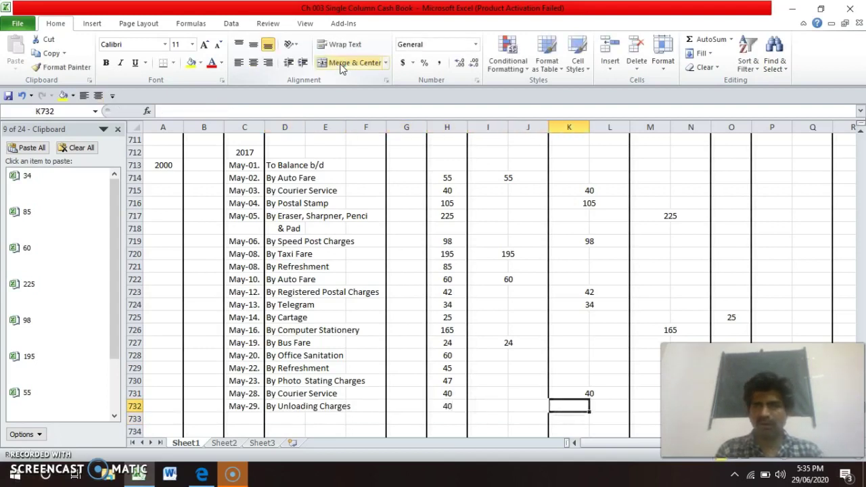
pyautogui.press('Right')
pyautogui.press('Right')
pyautogui.press('Right')
pyautogui.press('Right')
pyautogui.press('Right')
pyautogui.press('Right')
pyautogui.press('Right')
pyautogui.press('Right')
pyautogui.press('Right')
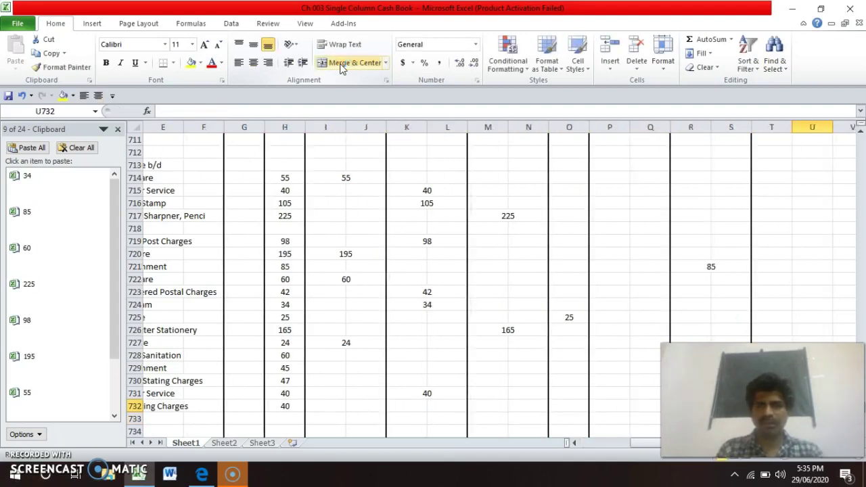
pyautogui.press('Left')
pyautogui.press('Left')
pyautogui.press('Left')
pyautogui.press('Left')
pyautogui.press('Left')
pyautogui.press('Left')
pyautogui.press('Left')
pyautogui.press('Left')
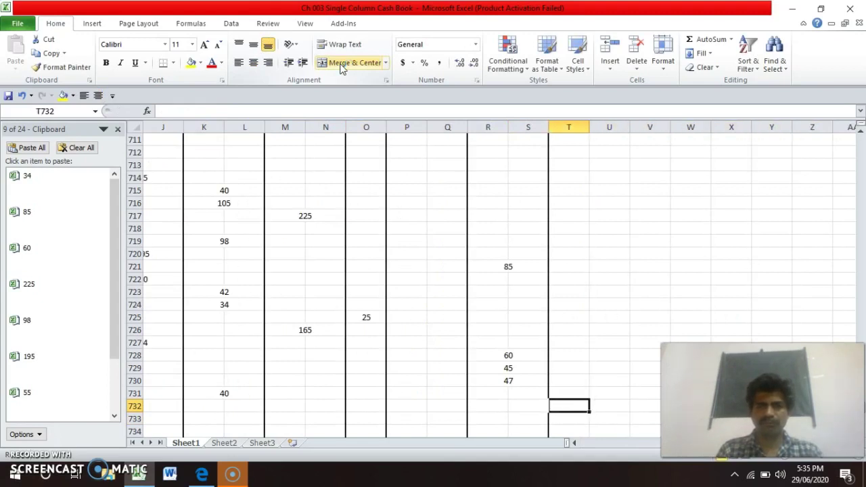
pyautogui.press('Up')
pyautogui.press('Up')
pyautogui.hotkey('ctrl', 'c')
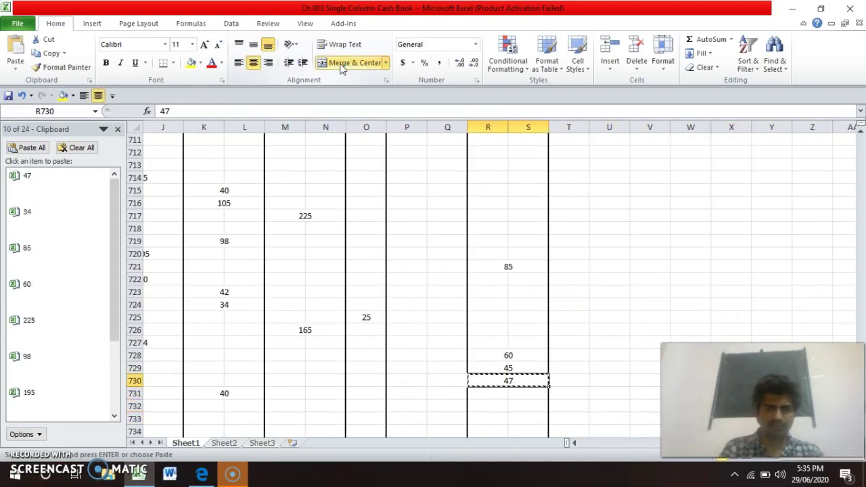
pyautogui.press('Down')
pyautogui.press('Down')
pyautogui.write("'")
pyautogui.press('Escape')
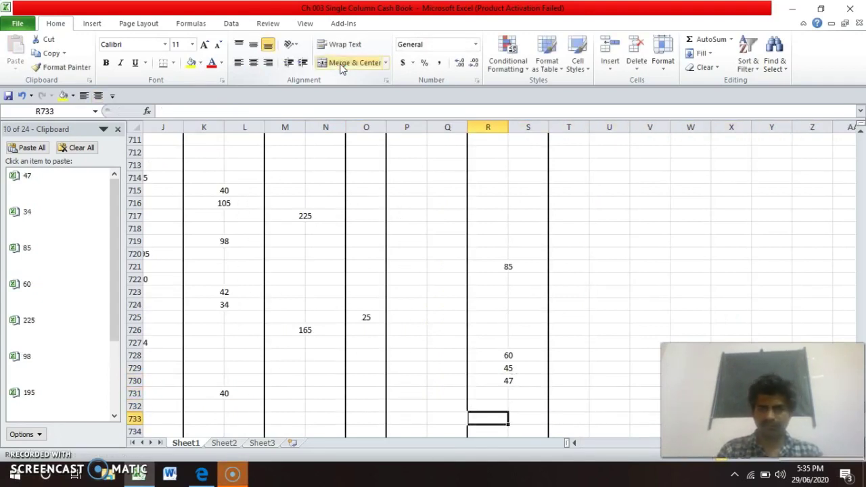
# - Copy the merged Miscellaneous Expenses cell of the May-23 Photo Stating Charges row into R732 and change its value to 40
pyautogui.press('Up')
pyautogui.press('Up')
pyautogui.hotkey('ctrl', 'c')
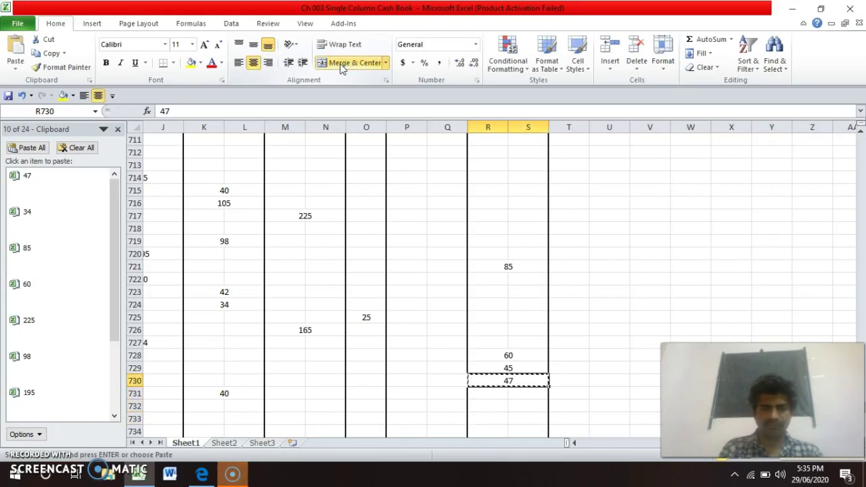
pyautogui.press('Down')
pyautogui.press('Down')
pyautogui.hotkey('ctrl', 'v')
pyautogui.write('40')
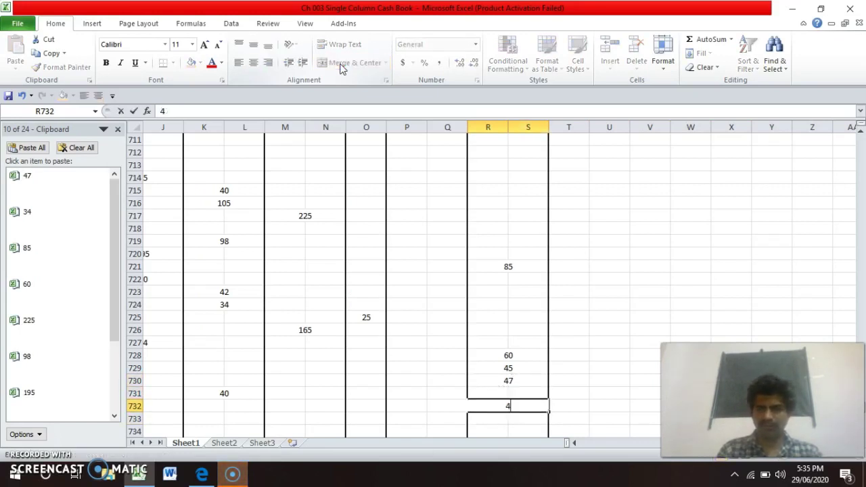
pyautogui.press('Return')
pyautogui.press('Up')
pyautogui.press('Left')
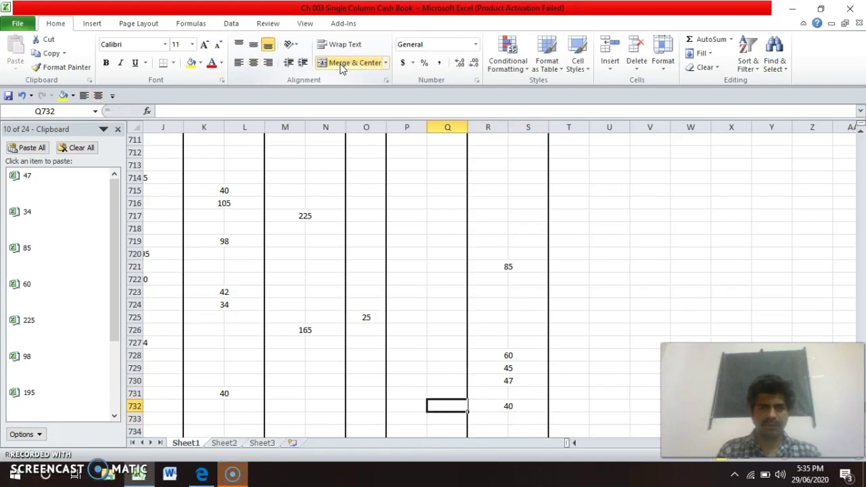
# - Look up the entry following the 29 Unloading charges in the transaction list above the petty cash book
pyautogui.press('Home')
pyautogui.press('Up')
pyautogui.press('Up')
pyautogui.press('Up')
pyautogui.press('Up')
pyautogui.press('Up')
pyautogui.press('Up')
pyautogui.press('Up')
pyautogui.press('Up')
pyautogui.press('Up')
pyautogui.press('Up')
pyautogui.press('Up')
pyautogui.press('Up')
pyautogui.press('Up')
pyautogui.press('Up')
pyautogui.press('Up')
pyautogui.press('Up')
pyautogui.press('Up')
pyautogui.press('Up')
pyautogui.press('Up')
pyautogui.press('Up')
pyautogui.press('Up')
pyautogui.press('Up')
pyautogui.press('Up')
pyautogui.press('Up')
pyautogui.press('Up')
pyautogui.press('Up')
pyautogui.press('Up')
pyautogui.press('Up')
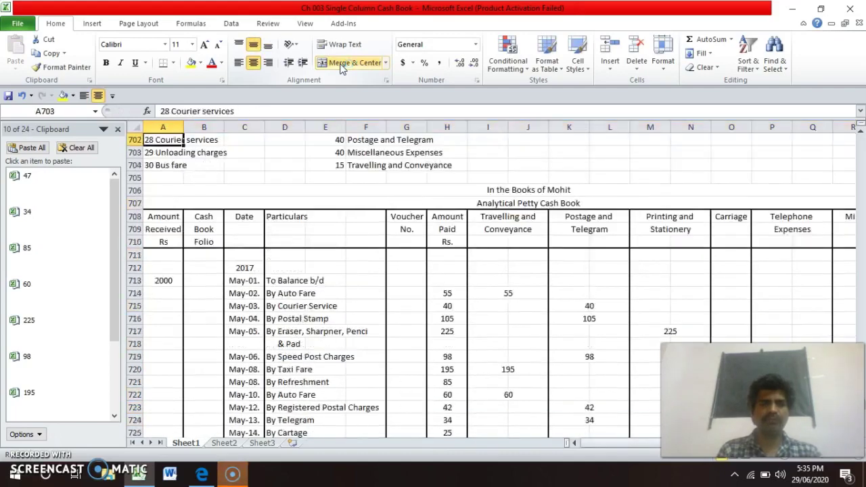
pyautogui.press('Down')
pyautogui.press('Down')
pyautogui.press('Down')
pyautogui.press('Down')
pyautogui.press('Down')
pyautogui.press('Down')
pyautogui.press('Down')
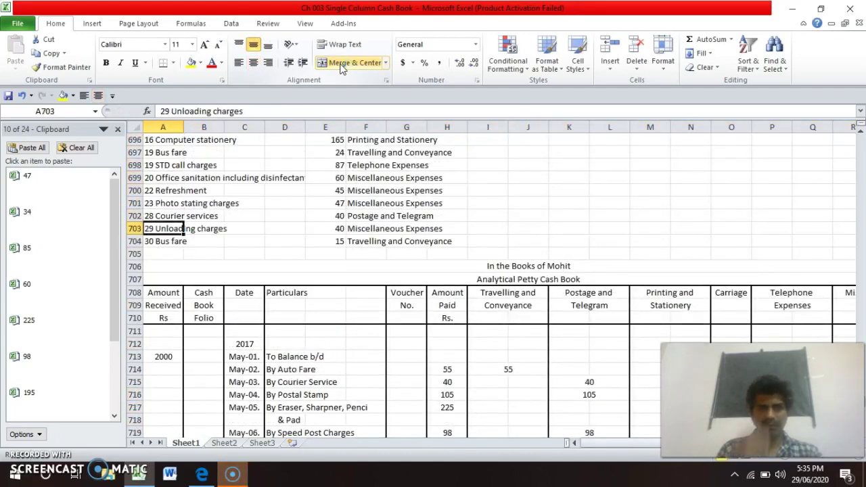
# - Enter the date May-30. in C733 and By Bus Fare as its particulars in D733
pyautogui.press('Down')
pyautogui.press('Down')
pyautogui.press('Down')
pyautogui.press('Down')
pyautogui.press('Down')
pyautogui.press('Down')
pyautogui.press('Down')
pyautogui.press('Down')
pyautogui.press('Down')
pyautogui.press('Down')
pyautogui.press('Down')
pyautogui.press('Down')
pyautogui.press('Down')
pyautogui.press('Down')
pyautogui.press('Down')
pyautogui.press('Down')
pyautogui.press('Down')
pyautogui.press('Down')
pyautogui.press('Down')
pyautogui.press('Down')
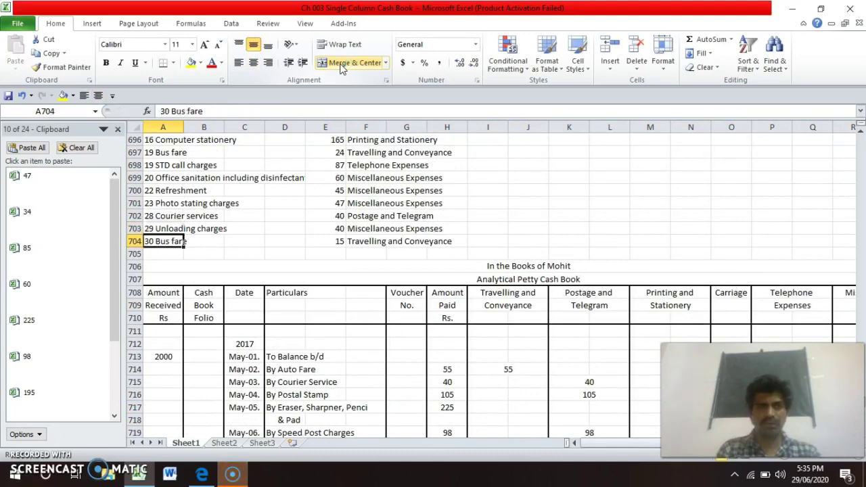
pyautogui.press('Right')
pyautogui.press('Right')
pyautogui.press('Up')
pyautogui.press('Up')
pyautogui.press('Up')
pyautogui.press('Up')
pyautogui.press('Up')
pyautogui.press('Up')
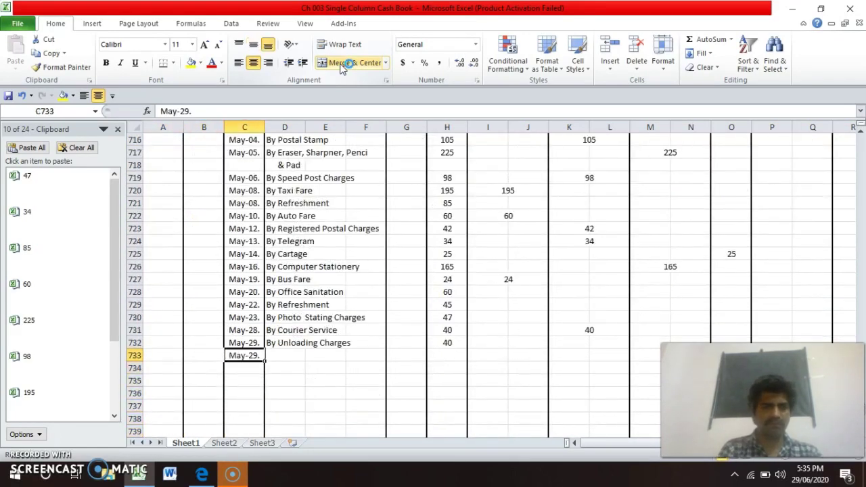
pyautogui.press('F2')
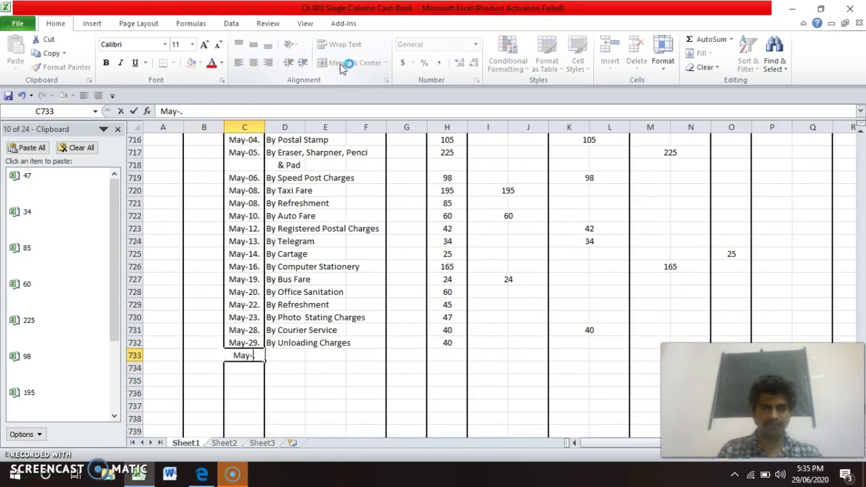
pyautogui.press('Return')
pyautogui.press('Up')
pyautogui.press('Right')
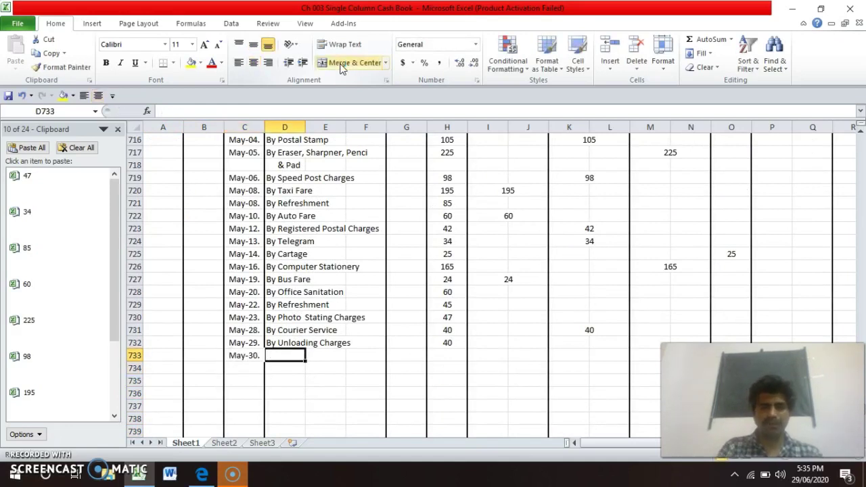
pyautogui.write('By Bus Fare')
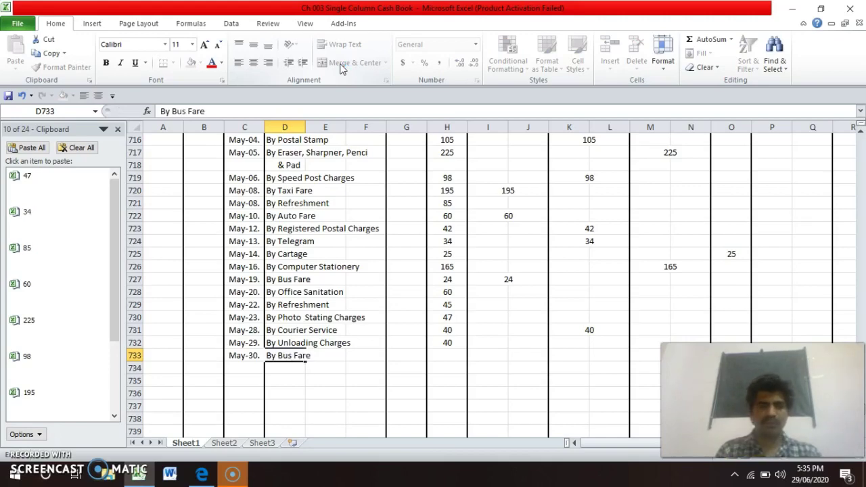
pyautogui.press('Return')
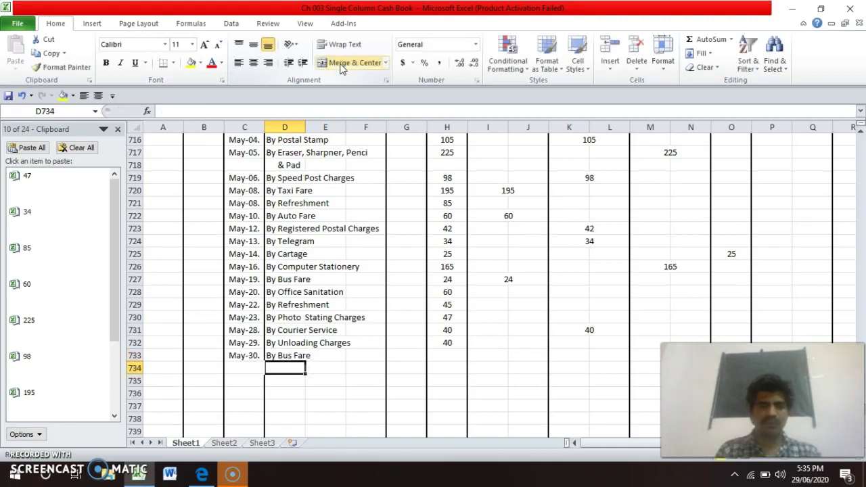
# - Look up the amount of the 30 Bus fare entry in the transaction list above the petty cash book
pyautogui.press('Up')
pyautogui.press('Up')
pyautogui.press('Up')
pyautogui.press('Up')
pyautogui.press('Up')
pyautogui.press('Up')
pyautogui.press('Up')
pyautogui.press('Up')
pyautogui.press('Up')
pyautogui.press('Up')
pyautogui.press('Up')
pyautogui.press('Up')
pyautogui.press('Up')
pyautogui.press('Up')
pyautogui.press('Up')
pyautogui.press('Up')
pyautogui.press('Up')
pyautogui.press('Up')
pyautogui.press('Up')
pyautogui.press('Up')
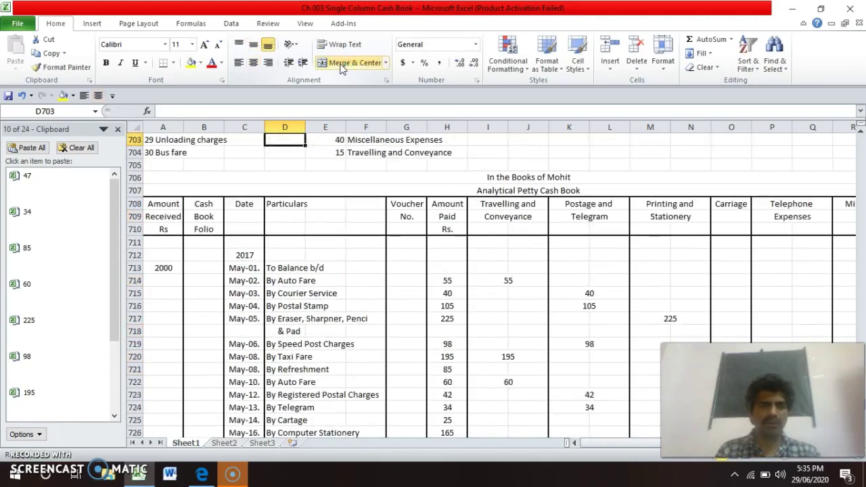
pyautogui.press('Up')
# - Enter 15 as the amount paid for the May-30 Bus Fare row in H733
pyautogui.press('Down')
pyautogui.press('Down')
pyautogui.press('Down')
pyautogui.press('Down')
pyautogui.press('Down')
pyautogui.press('Down')
pyautogui.press('Down')
pyautogui.press('Down')
pyautogui.press('Down')
pyautogui.press('Down')
pyautogui.press('Down')
pyautogui.press('Down')
pyautogui.press('Down')
pyautogui.press('Down')
pyautogui.press('Down')
pyautogui.press('Down')
pyautogui.press('Down')
pyautogui.press('Down')
pyautogui.press('Down')
pyautogui.press('Down')
pyautogui.press('Up')
pyautogui.press('Up')
pyautogui.press('Up')
pyautogui.press('Up')
pyautogui.press('Up')
pyautogui.press('Up')
pyautogui.press('Up')
pyautogui.press('Up')
pyautogui.press('Up')
pyautogui.press('Right')
pyautogui.press('Right')
pyautogui.press('Right')
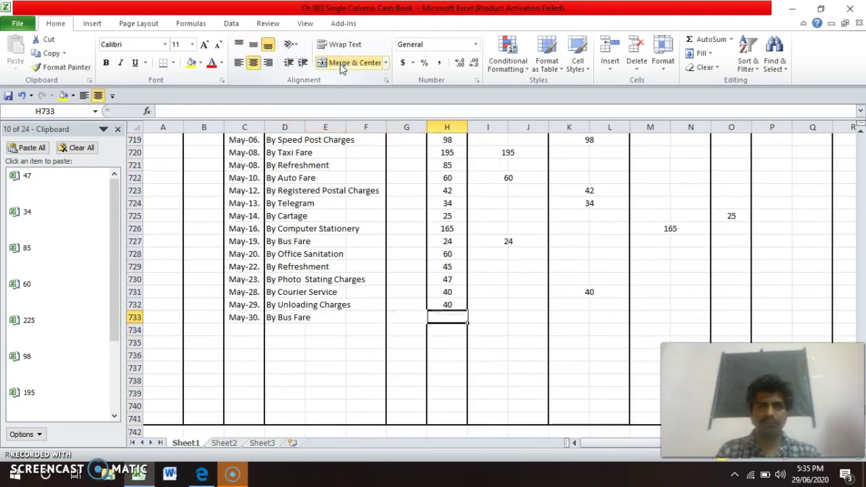
pyautogui.press('Right')
pyautogui.write('15')
pyautogui.press('Return')
# - Look up the expense heading of the 30 Bus fare entry in the transaction list
pyautogui.press('Up')
pyautogui.press('Right')
pyautogui.press('Right')
pyautogui.press('Up')
pyautogui.press('Up')
pyautogui.press('Up')
pyautogui.press('Up')
pyautogui.press('Up')
pyautogui.press('Up')
pyautogui.press('Up')
pyautogui.press('Up')
pyautogui.press('Up')
pyautogui.press('Up')
pyautogui.press('Up')
pyautogui.press('Up')
pyautogui.press('Up')
pyautogui.press('Up')
pyautogui.press('Up')
pyautogui.press('Up')
pyautogui.press('Up')
pyautogui.press('Up')
pyautogui.press('Up')
pyautogui.press('Up')
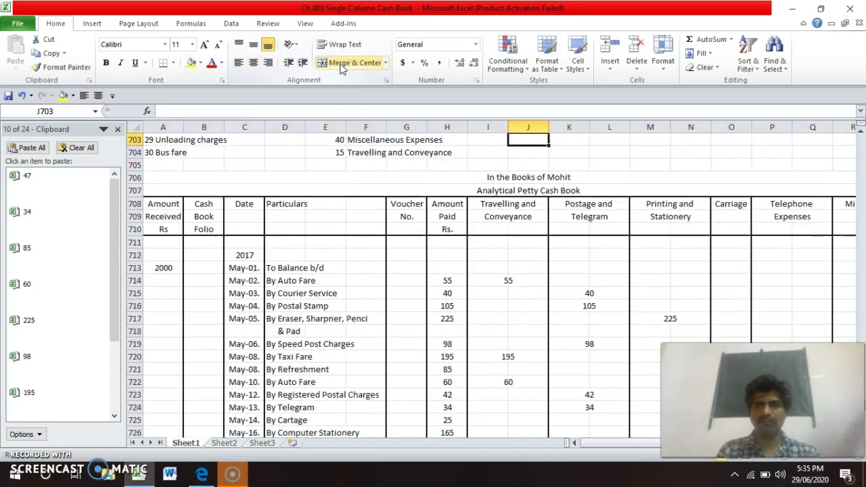
# - Copy the merged Travelling and Conveyance cell of the May-19 Bus Fare row into I733 and change its value to 15
pyautogui.press('Down')
pyautogui.press('Down')
pyautogui.press('Down')
pyautogui.press('Down')
pyautogui.press('Down')
pyautogui.press('Down')
pyautogui.press('Down')
pyautogui.press('Down')
pyautogui.press('Down')
pyautogui.press('Down')
pyautogui.press('Down')
pyautogui.press('Down')
pyautogui.press('Down')
pyautogui.press('Down')
pyautogui.press('Down')
pyautogui.press('Down')
pyautogui.press('Down')
pyautogui.press('Down')
pyautogui.press('Down')
pyautogui.press('Down')
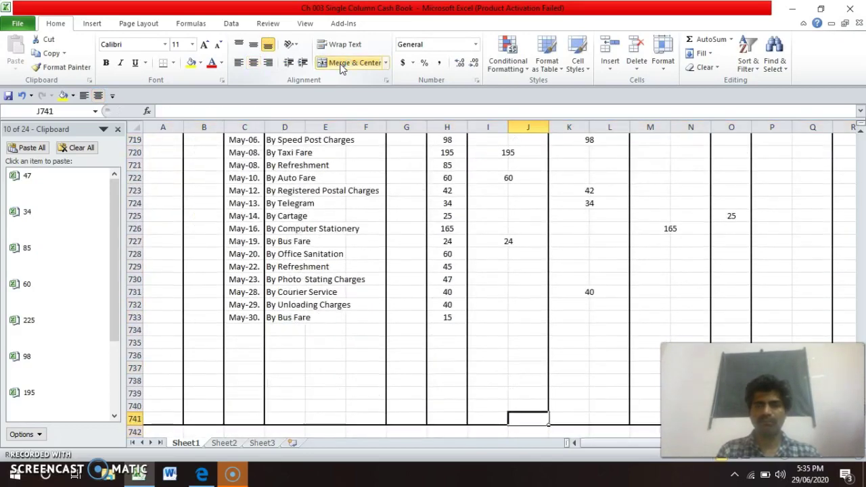
pyautogui.press('Up')
pyautogui.press('Up')
pyautogui.press('Up')
pyautogui.press('Up')
pyautogui.press('Up')
pyautogui.press('Up')
pyautogui.press('Up')
pyautogui.press('Up')
pyautogui.press('Up')
pyautogui.press('Up')
pyautogui.press('Up')
pyautogui.press('Up')
pyautogui.press('Up')
pyautogui.press('Up')
pyautogui.hotkey('shift', 'Left')
pyautogui.click(342, 65)
pyautogui.hotkey('ctrl', 'c')
pyautogui.press('Down')
pyautogui.press('Down')
pyautogui.press('Down')
pyautogui.press('Down')
pyautogui.press('Down')
pyautogui.press('Down')
pyautogui.press('Down')
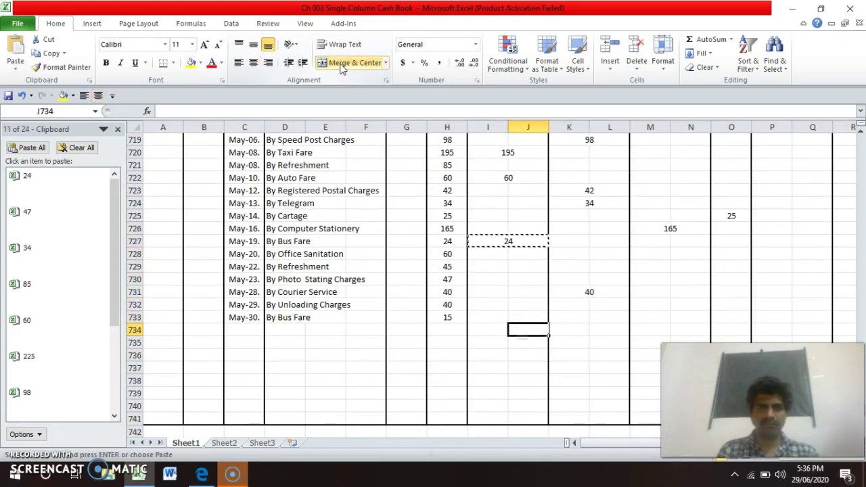
pyautogui.press('Up')
pyautogui.press('Left')
pyautogui.press('Return')
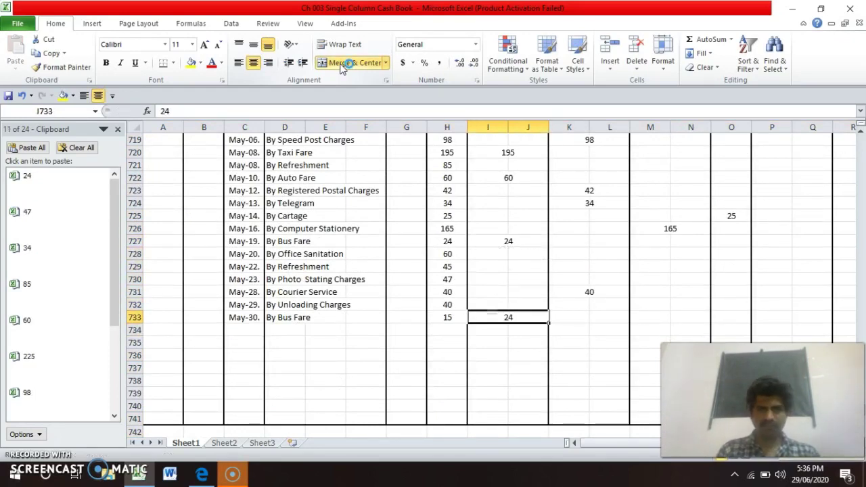
pyautogui.press('Down')
pyautogui.press('Up')
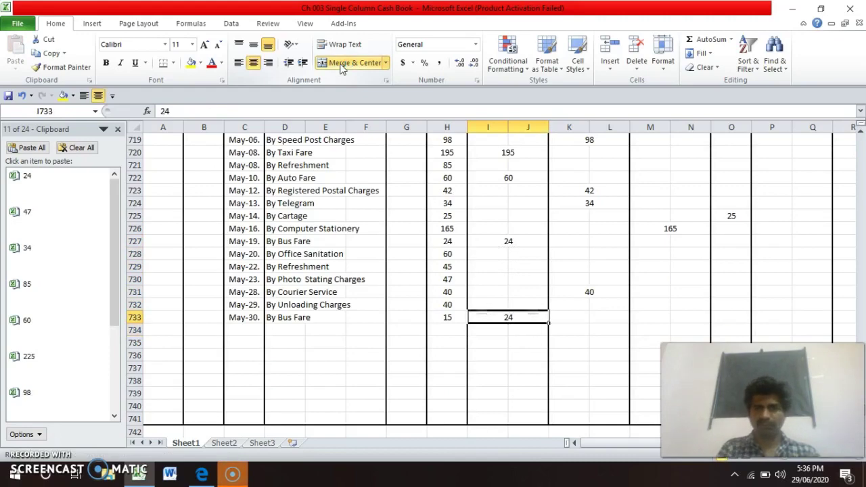
pyautogui.write('1')
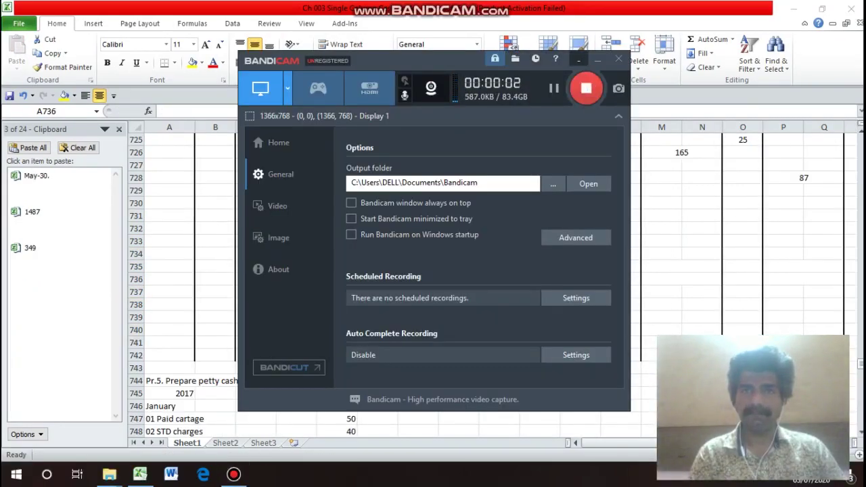
pyautogui.click(578, 59)
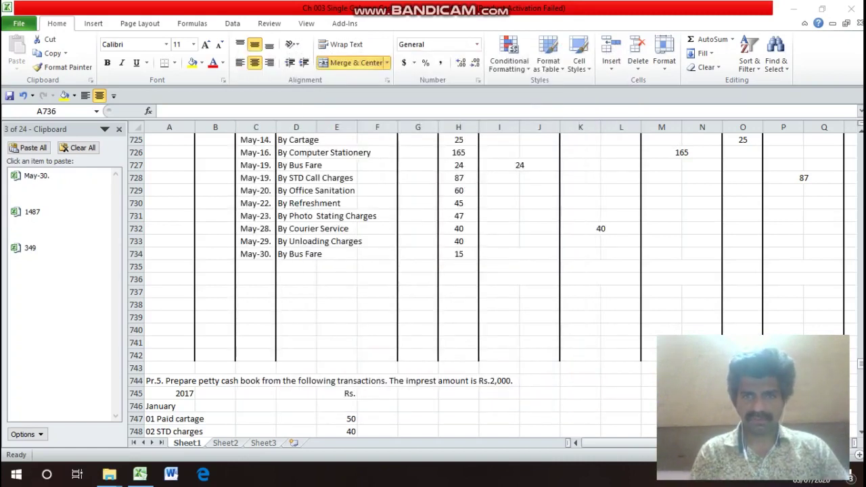
pyautogui.hotkey('shift', 'space')
pyautogui.hotkey('shift', 'Down')
pyautogui.hotkey('shift', 'Down')
pyautogui.hotkey('shift', 'Down')
pyautogui.hotkey('shift', 'Down')
pyautogui.hotkey('shift', 'Down')
pyautogui.press('Down')
pyautogui.press('Up')
pyautogui.press('Up')
pyautogui.press('Up')
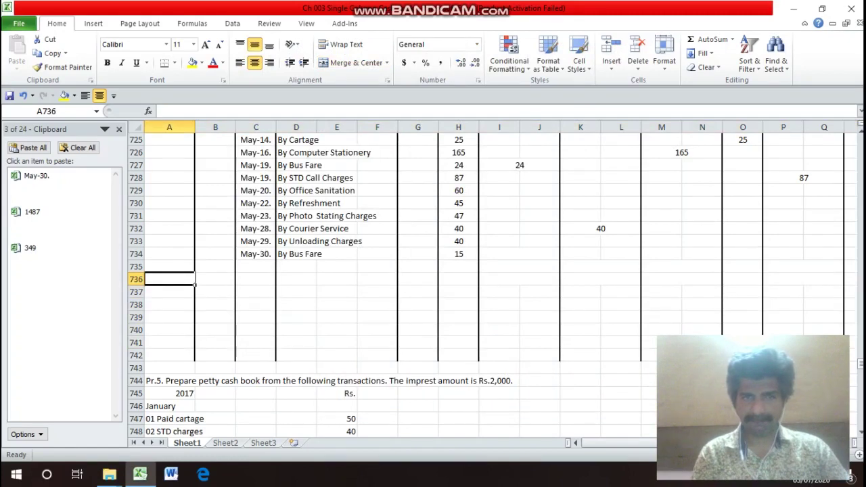
# - Enter 15 under Travelling and Conveyance for the May-30 Bus Fare row in I734
pyautogui.press('Right')
pyautogui.press('Right')
pyautogui.press('Right')
pyautogui.press('Right')
pyautogui.press('Right')
pyautogui.press('Right')
pyautogui.press('Right')
pyautogui.press('Right')
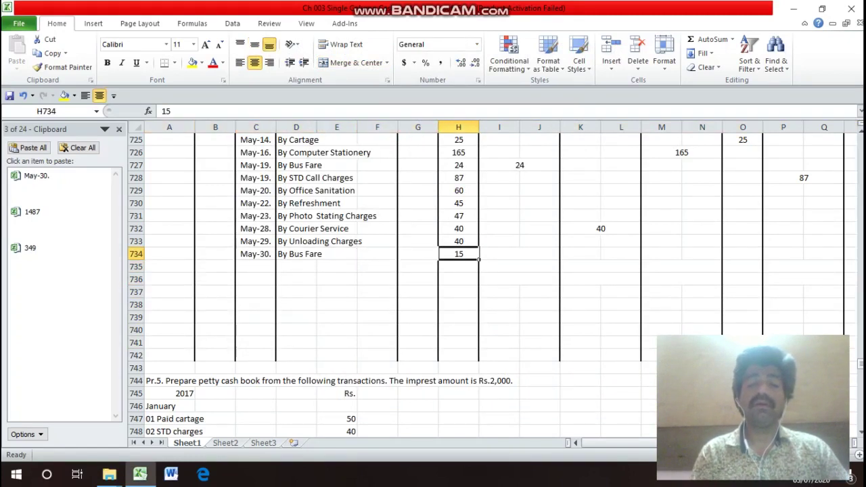
pyautogui.write('15')
pyautogui.press('Return')
pyautogui.press('Down')
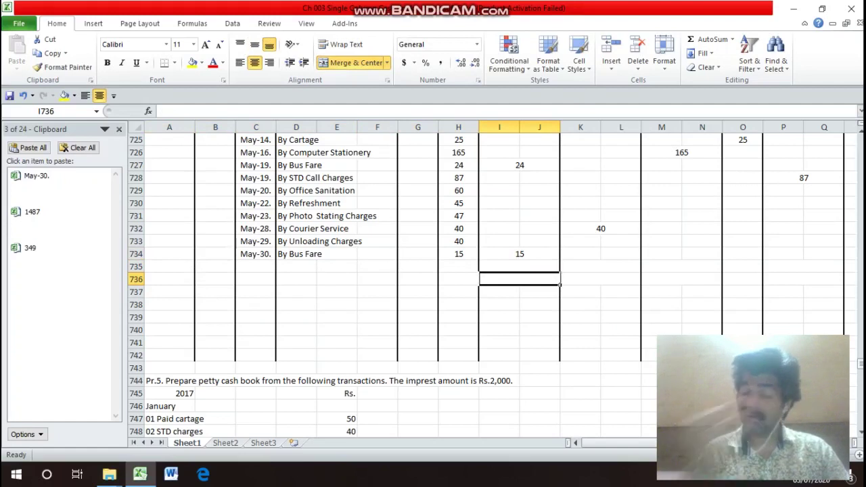
# - Total the amounts paid in H736 with a SUM of H712:H735
pyautogui.press('Left')
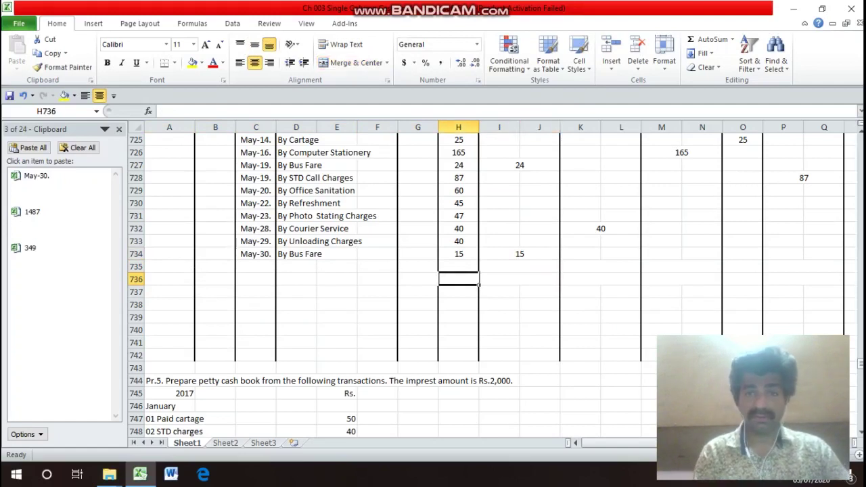
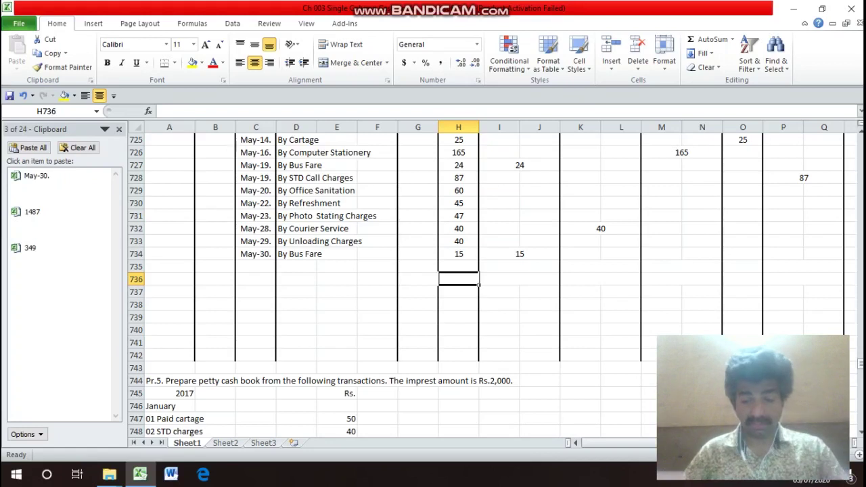
pyautogui.write('=s')
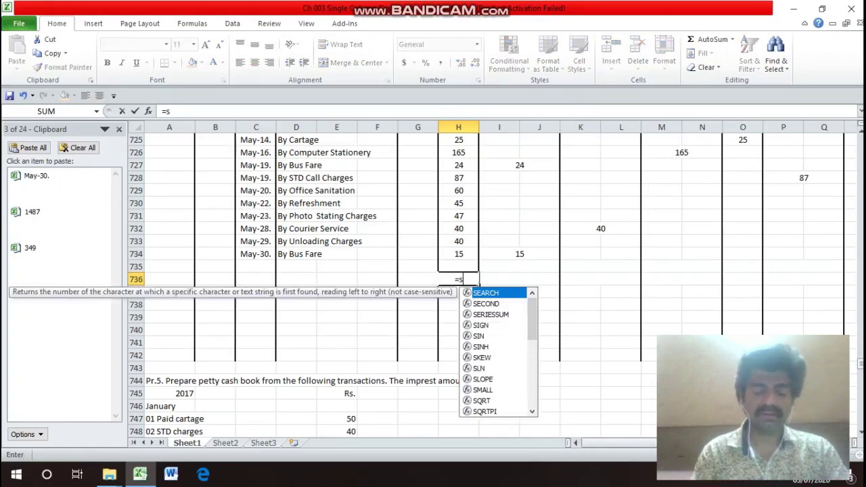
pyautogui.write('um(')
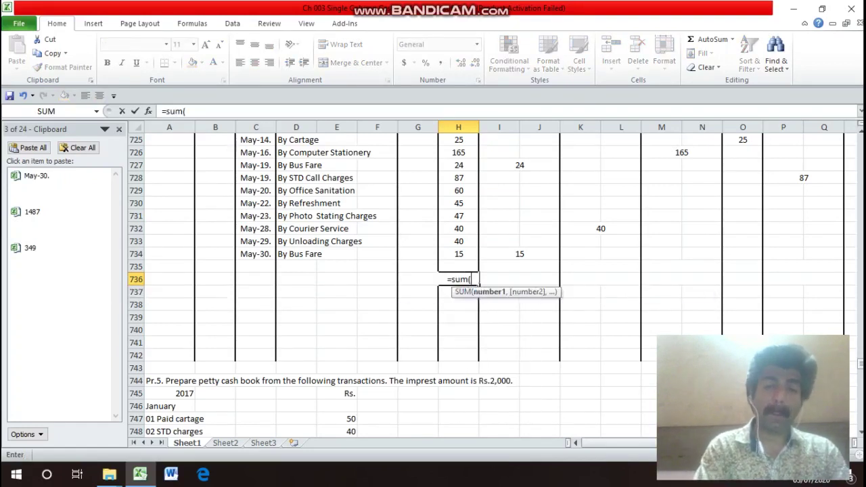
pyautogui.press('Up')
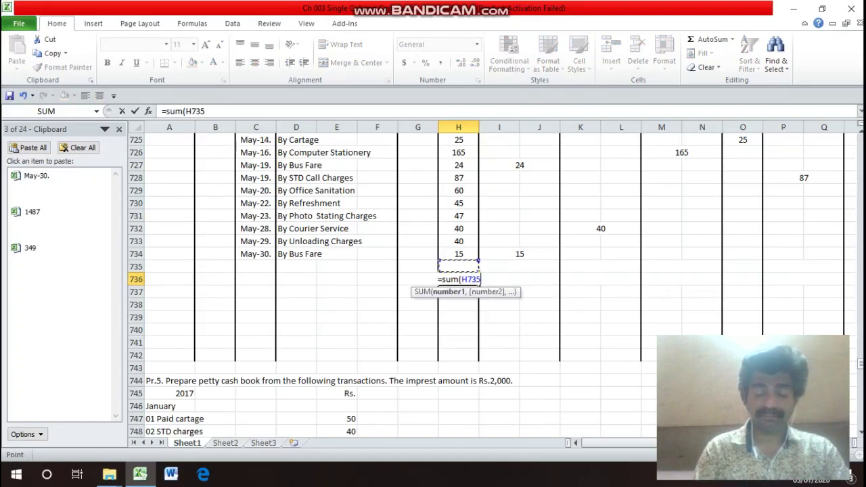
pyautogui.hotkey('shift', 'Up')
pyautogui.hotkey('shift', 'Up')
pyautogui.hotkey('shift', 'Up')
pyautogui.hotkey('shift', 'Up')
pyautogui.hotkey('shift', 'Up')
pyautogui.hotkey('shift', 'Up')
pyautogui.hotkey('shift', 'Up')
pyautogui.hotkey('shift', 'Up')
pyautogui.hotkey('shift', 'Up')
pyautogui.hotkey('shift', 'Up')
pyautogui.hotkey('shift', 'Up')
pyautogui.hotkey('shift', 'Up')
pyautogui.hotkey('shift', 'Up')
pyautogui.hotkey('shift', 'Up')
pyautogui.hotkey('shift', 'Up')
pyautogui.hotkey('shift', 'Up')
pyautogui.hotkey('shift', 'Up')
pyautogui.hotkey('shift', 'Up')
pyautogui.hotkey('shift', 'Up')
pyautogui.hotkey('shift', 'Up')
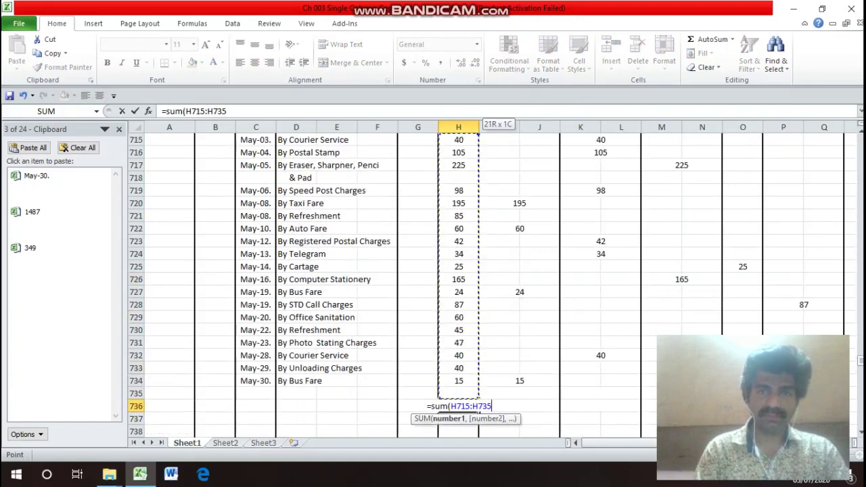
pyautogui.hotkey('shift', 'Up')
pyautogui.hotkey('shift', 'Up')
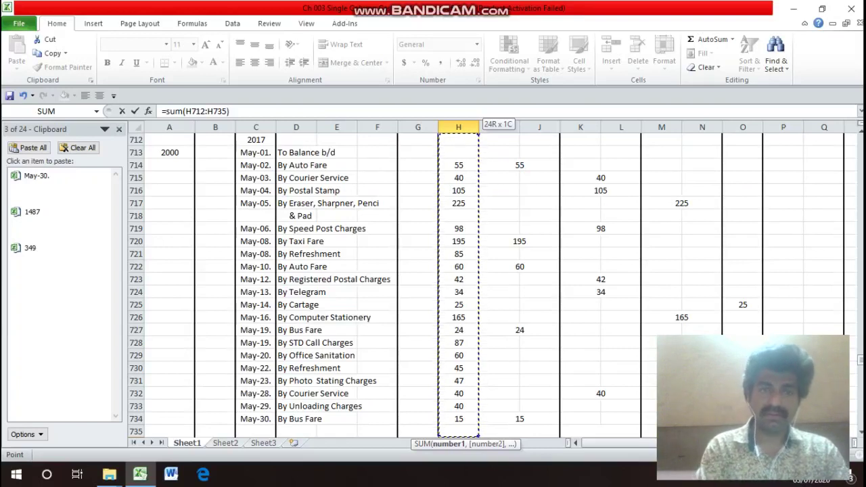
pyautogui.press('Return')
# - Total the Travelling and Conveyance column in I736 with a SUM of I713:J735
pyautogui.press('Right')
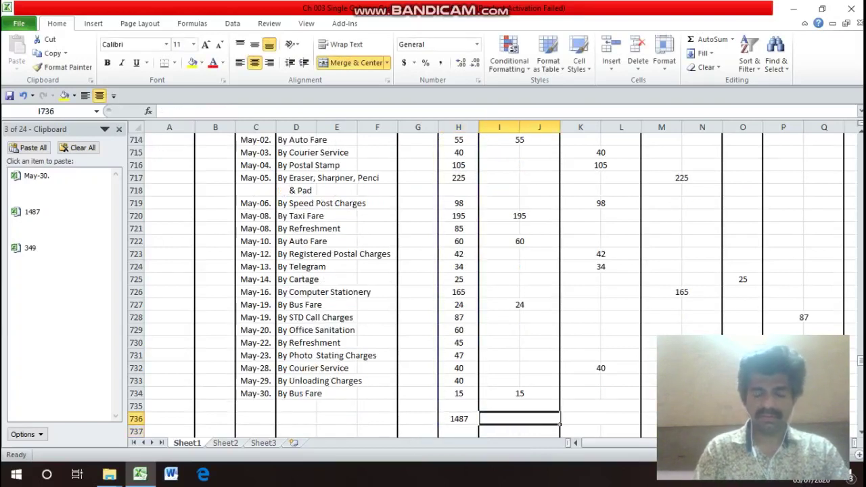
pyautogui.write('=s')
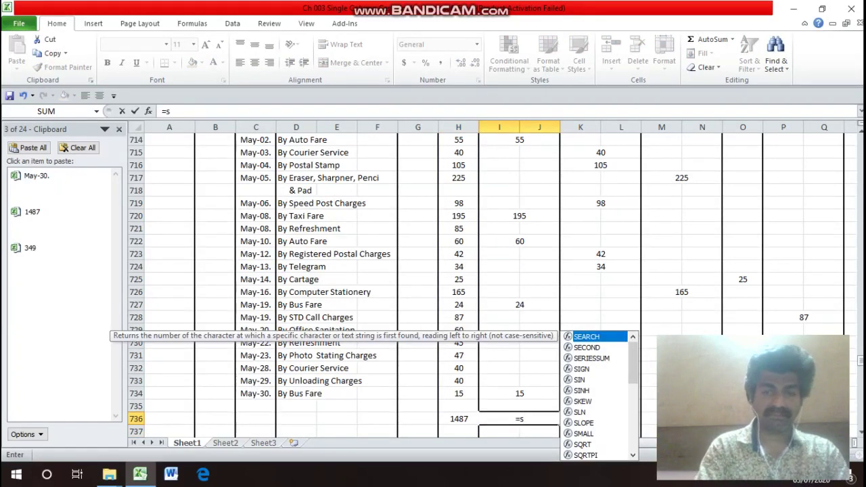
pyautogui.write('um')
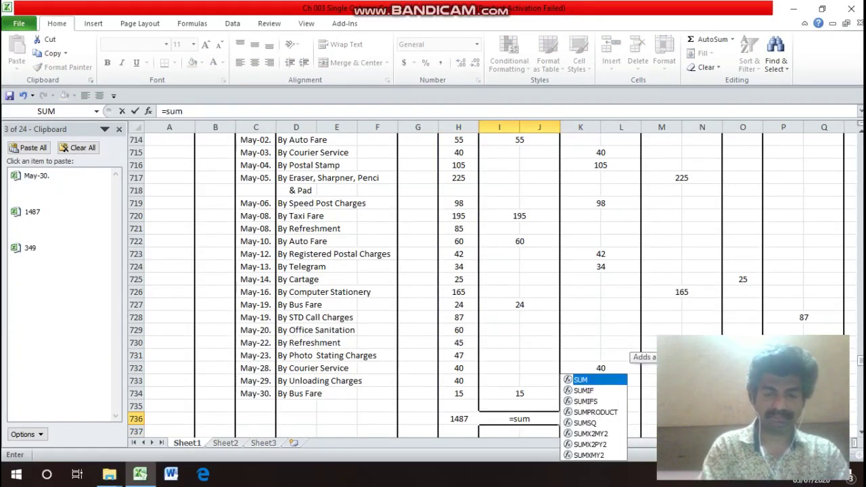
pyautogui.write('(')
pyautogui.press('Up')
pyautogui.moveTo(519, 405); pyautogui.dragTo(551, 175)
pyautogui.press('Return')
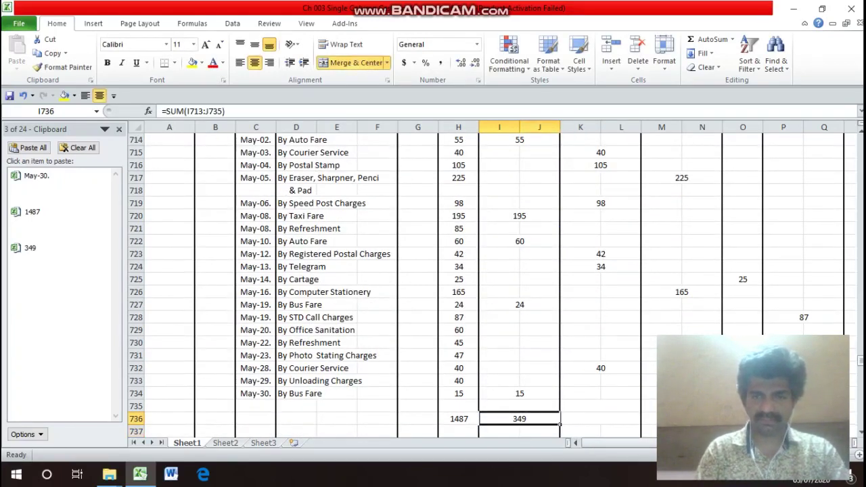
# - Copy the Travelling and Conveyance total formula from I736 into the merged total cells K736 and M736
pyautogui.hotkey('ctrl', 'c')
pyautogui.click(600, 418)
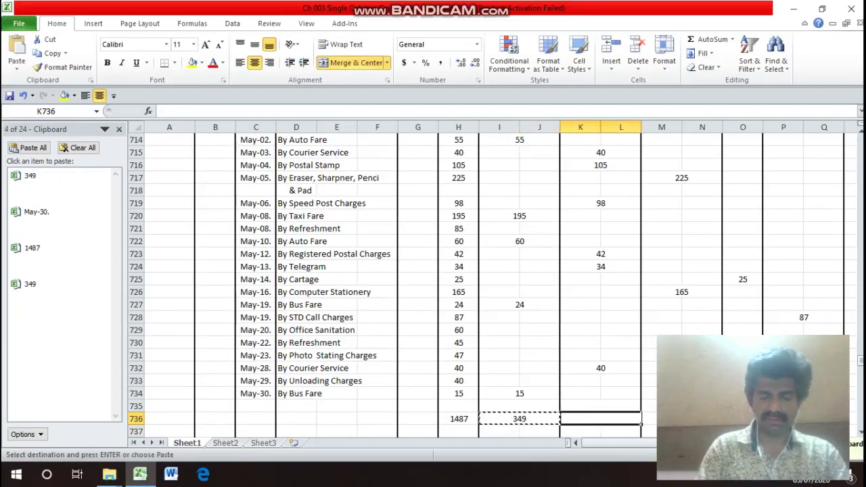
pyautogui.hotkey('ctrl', 'v')
pyautogui.click(681, 419)
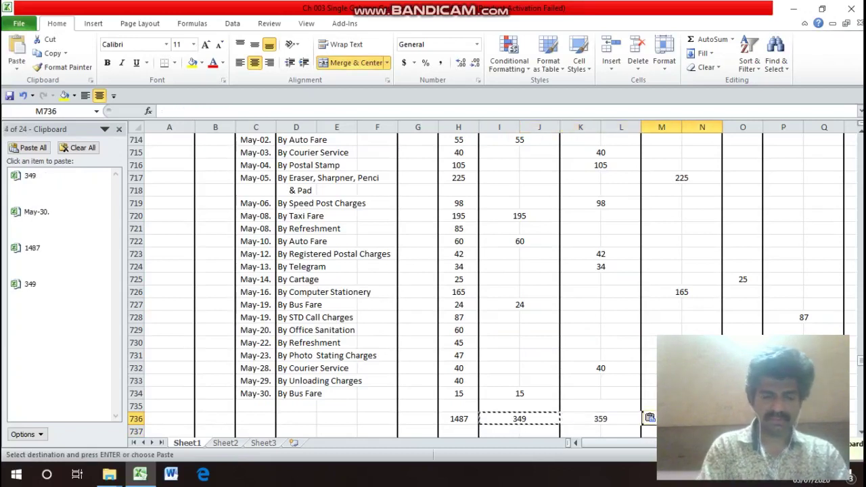
pyautogui.hotkey('ctrl', 'v')
# - Place the same copied SUM formula in the merged total cells P736 and R736
pyautogui.click(742, 405)
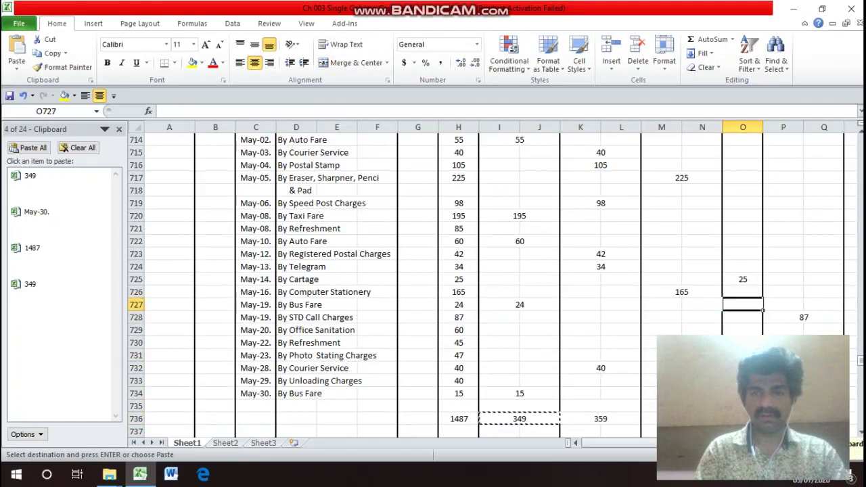
pyautogui.press('Up')
pyautogui.press('Up')
pyautogui.press('Up')
pyautogui.press('Up')
pyautogui.press('Up')
pyautogui.press('Up')
pyautogui.press('Up')
pyautogui.press('Up')
pyautogui.press('Up')
pyautogui.press('Up')
pyautogui.press('Up')
pyautogui.press('Up')
pyautogui.press('Up')
pyautogui.press('Up')
pyautogui.press('Up')
pyautogui.press('Up')
pyautogui.press('Up')
pyautogui.press('Down')
pyautogui.press('Down')
pyautogui.press('Down')
pyautogui.press('Down')
pyautogui.press('Down')
pyautogui.press('Down')
pyautogui.press('Down')
pyautogui.press('Down')
pyautogui.press('Down')
pyautogui.press('Down')
pyautogui.press('Down')
pyautogui.press('Down')
pyautogui.press('Down')
pyautogui.press('Down')
pyautogui.press('Down')
pyautogui.press('Down')
pyautogui.press('Down')
pyautogui.press('Down')
pyautogui.press('Down')
pyautogui.press('Down')
pyautogui.press('Up')
pyautogui.press('Up')
pyautogui.press('Up')
pyautogui.press('Up')
pyautogui.press('Up')
pyautogui.press('Up')
pyautogui.press('Up')
pyautogui.press('Up')
pyautogui.press('Up')
pyautogui.press('Up')
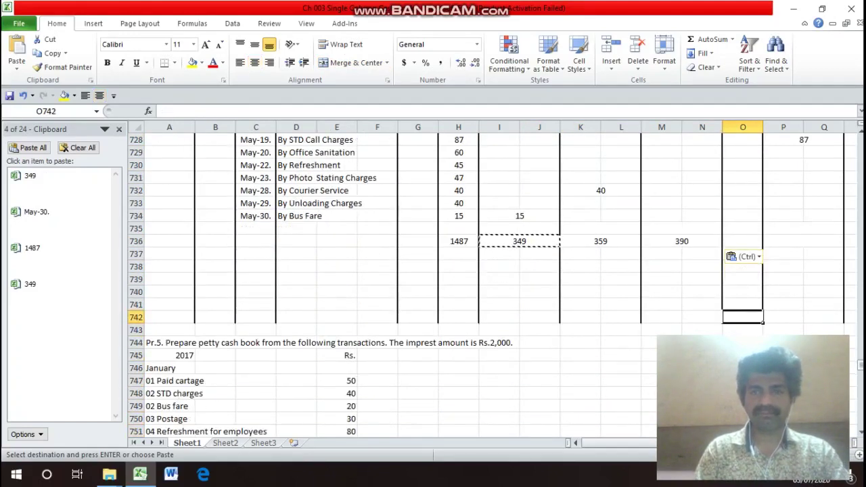
pyautogui.press('Down')
pyautogui.press('Down')
pyautogui.press('Down')
pyautogui.press('Up')
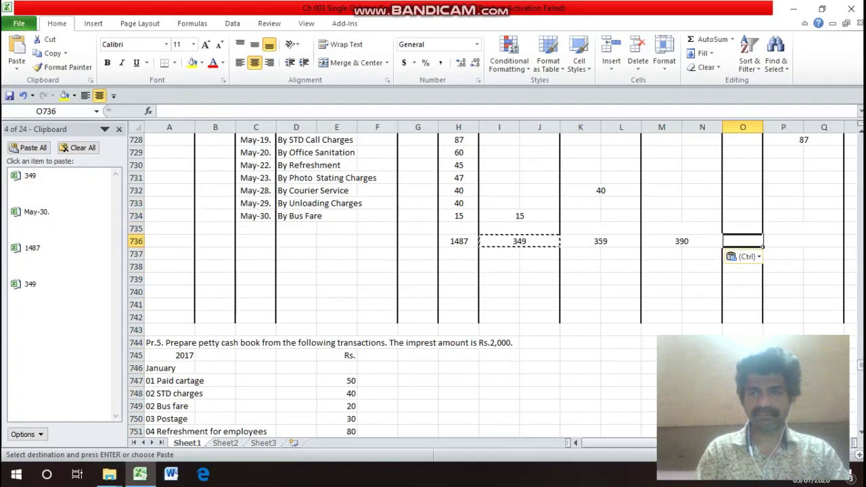
pyautogui.press('Right')
pyautogui.hotkey('ctrl', 'v')
pyautogui.press('Right')
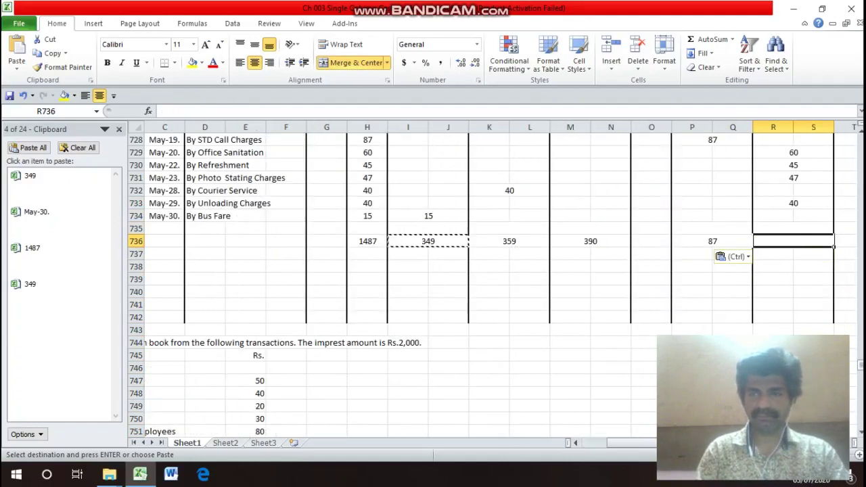
pyautogui.hotkey('ctrl', 'v')
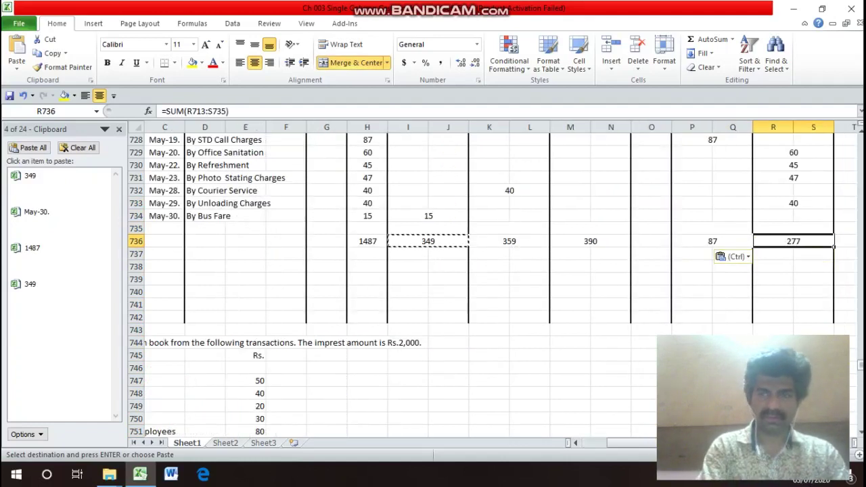
# - Copy the amount-paid total formula from H736 into O736 to total the single-width expense column
pyautogui.press('Left')
pyautogui.press('Left')
pyautogui.press('Left')
pyautogui.press('Left')
pyautogui.press('Left')
pyautogui.press('Left')
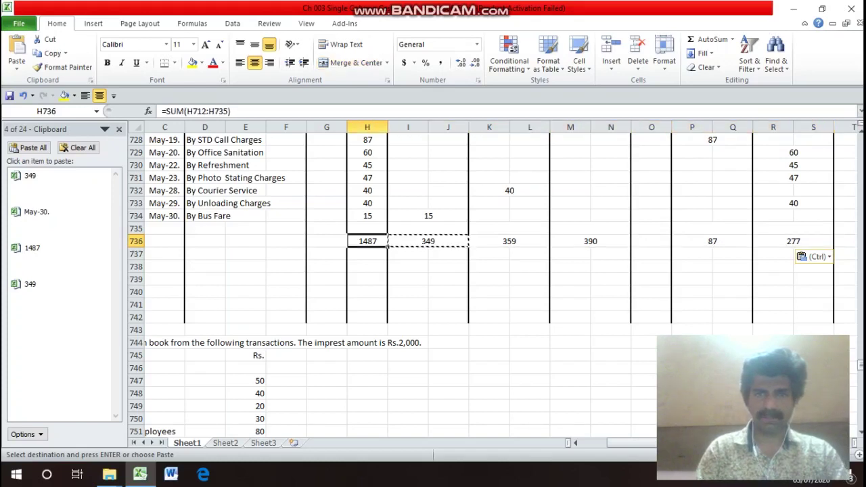
pyautogui.hotkey('ctrl', 'c')
pyautogui.press('Right')
pyautogui.press('Right')
pyautogui.press('Right')
pyautogui.press('Right')
# - Add top and bottom borders to the expense column totals in I736:S736
pyautogui.click(589, 241)
pyautogui.click(427, 241)
pyautogui.moveTo(427, 240); pyautogui.dragTo(793, 240)
pyautogui.hotkey('ctrl', '1')
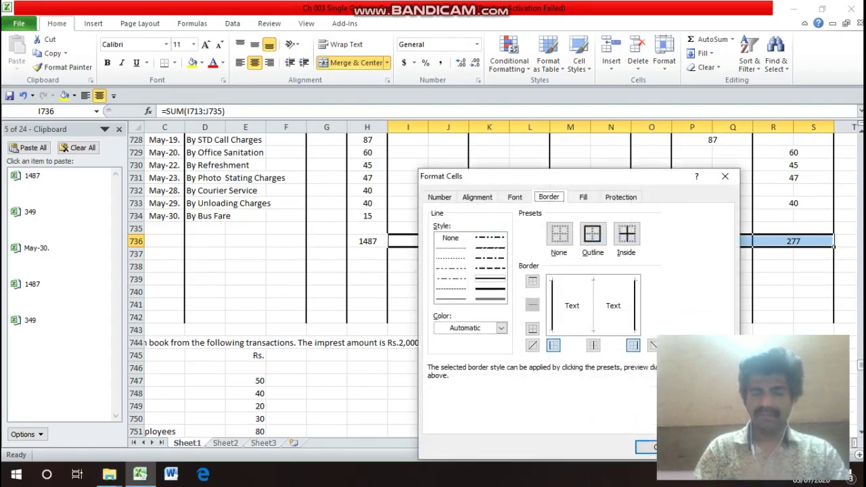
pyautogui.hotkey('alt', 't')
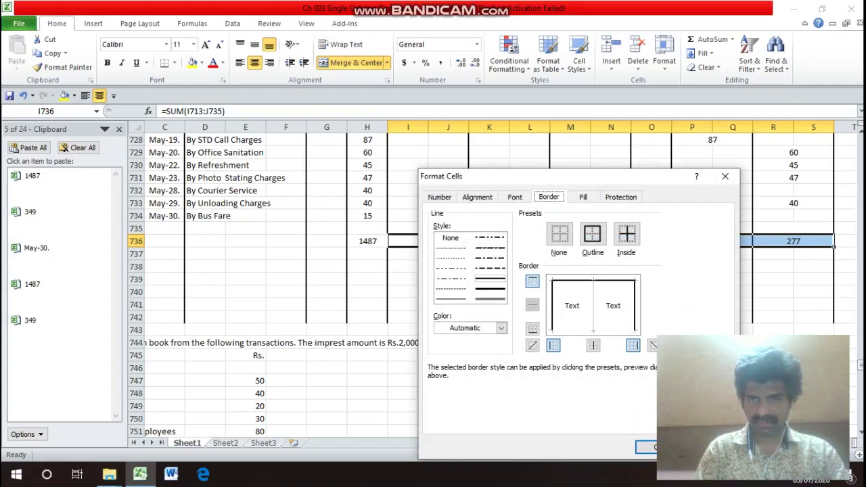
pyautogui.hotkey('alt', 'b')
pyautogui.press('Return')
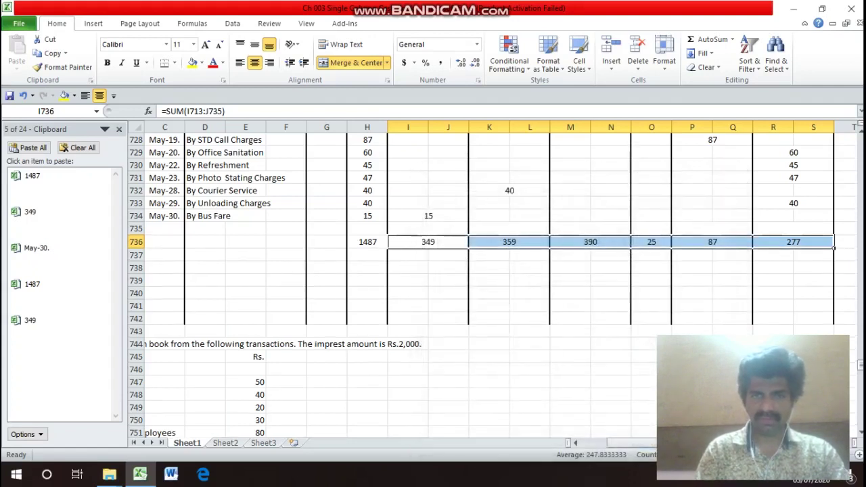
# - Add a top border to the amount-paid total in H736
pyautogui.press('Left')
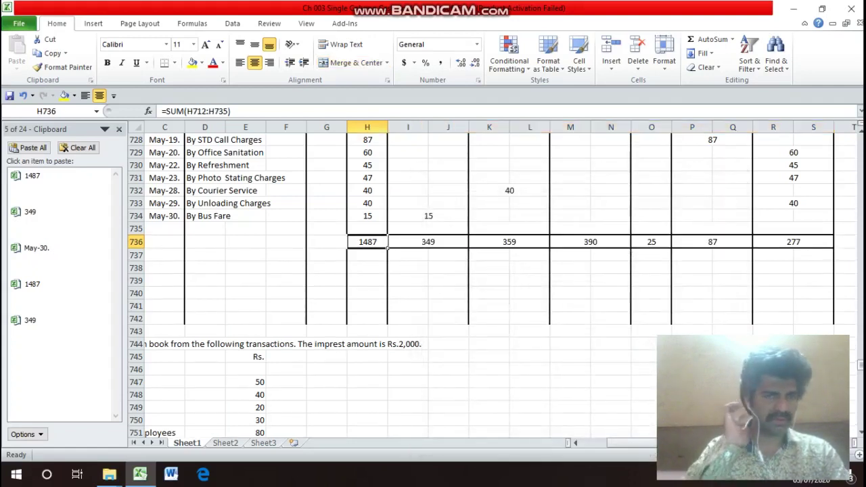
pyautogui.click(367, 254)
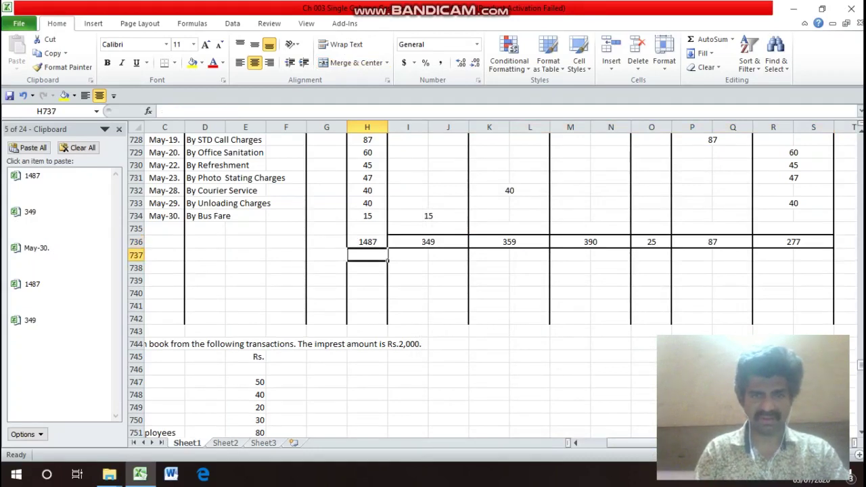
pyautogui.click(367, 242)
pyautogui.hotkey('ctrl', '1')
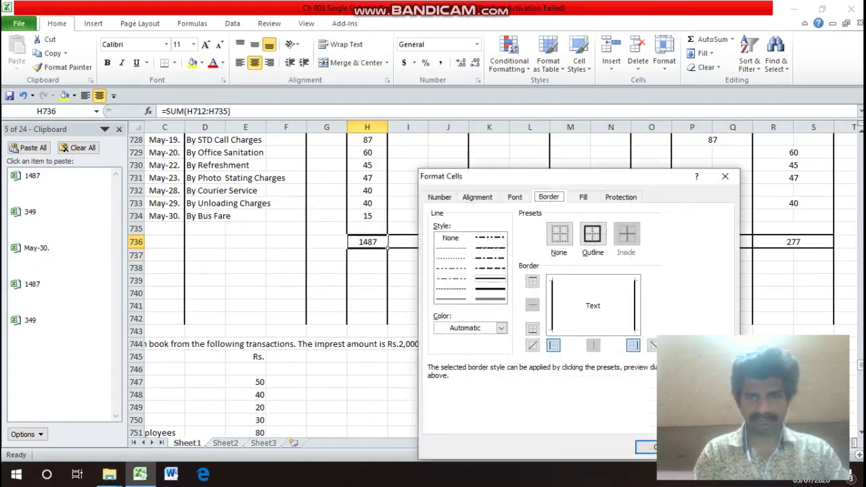
pyautogui.hotkey('alt', 't')
pyautogui.press('Return')
# - Try to total the amount-received column in A739 with a SUM formula, and clear the incorrect entry
pyautogui.press('Left')
pyautogui.press('Left')
pyautogui.press('Left')
pyautogui.press('Left')
pyautogui.press('Left')
pyautogui.press('Left')
pyautogui.press('Right')
pyautogui.press('Right')
pyautogui.press('Up')
pyautogui.press('Up')
pyautogui.press('Left')
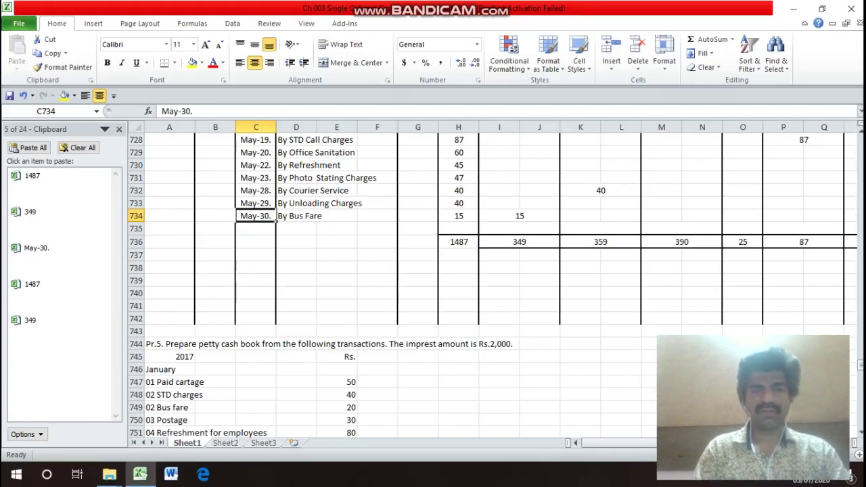
pyautogui.click(255, 254)
pyautogui.press('Down')
pyautogui.press('Down')
pyautogui.press('Left')
pyautogui.press('Left')
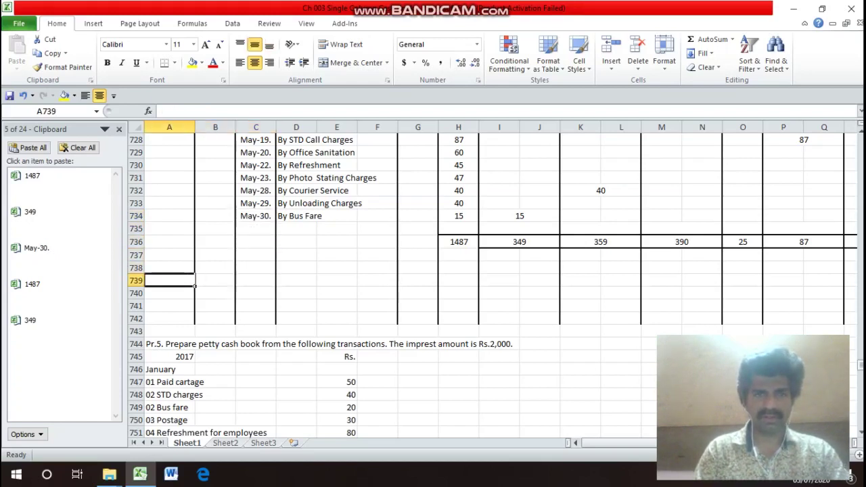
pyautogui.write('=')
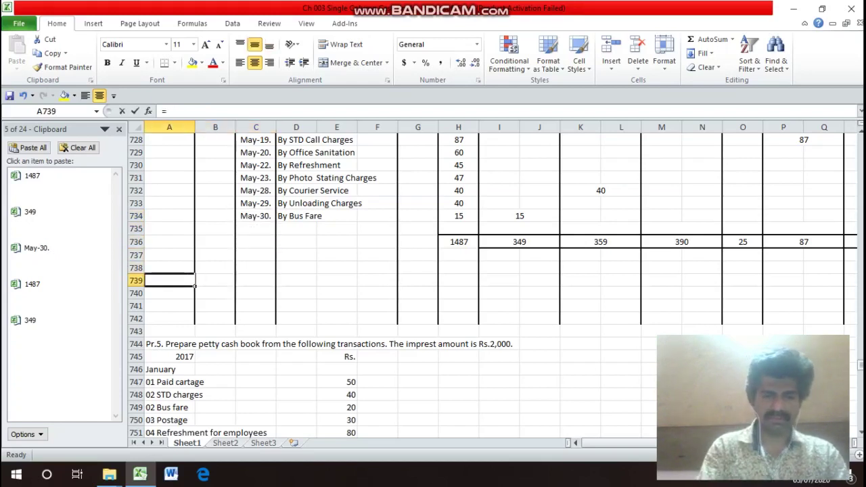
pyautogui.write('sum(')
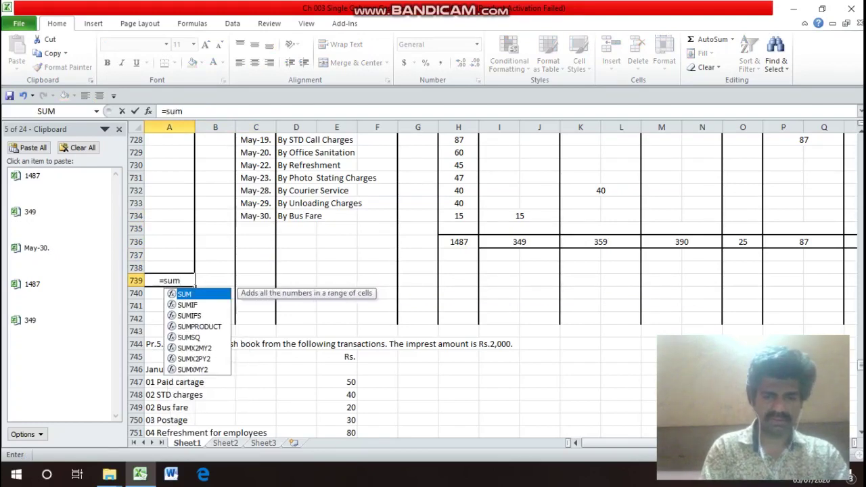
pyautogui.press('Up')
pyautogui.hotkey('shift', 'Up')
pyautogui.hotkey('shift', 'Up')
pyautogui.hotkey('shift', 'Up')
pyautogui.hotkey('shift', 'Up')
pyautogui.hotkey('shift', 'Up')
pyautogui.hotkey('shift', 'Up')
pyautogui.hotkey('shift', 'Up')
pyautogui.hotkey('shift', 'Up')
pyautogui.hotkey('shift', 'Up')
pyautogui.hotkey('shift', 'Up')
pyautogui.hotkey('shift', 'Up')
pyautogui.hotkey('shift', 'Up')
pyautogui.hotkey('shift', 'Up')
pyautogui.hotkey('shift', 'Up')
pyautogui.hotkey('shift', 'Up')
pyautogui.hotkey('shift', 'Up')
pyautogui.hotkey('shift', 'Up')
pyautogui.hotkey('shift', 'Up')
pyautogui.hotkey('shift', 'Up')
pyautogui.hotkey('shift', 'Up')
pyautogui.hotkey('shift', 'Up')
pyautogui.hotkey('shift', 'Up')
pyautogui.hotkey('shift', 'Up')
pyautogui.hotkey('shift', 'Up')
pyautogui.hotkey('shift', 'Up')
pyautogui.hotkey('shift', 'Up')
pyautogui.hotkey('shift', 'Up')
pyautogui.hotkey('shift', 'Up')
pyautogui.hotkey('shift', 'Up')
pyautogui.hotkey('shift', 'Up')
pyautogui.hotkey('shift', 'Up')
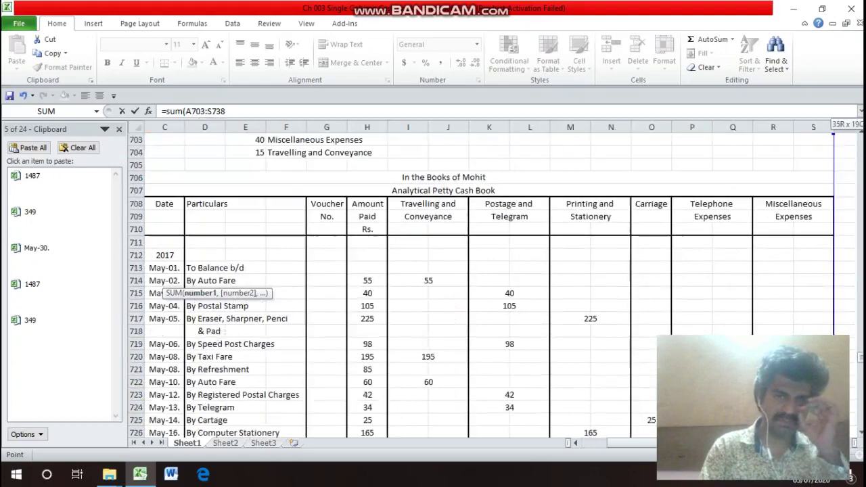
pyautogui.hotkey('shift', 'Right')
pyautogui.hotkey('shift', 'Right')
pyautogui.hotkey('shift', 'Right')
pyautogui.hotkey('shift', 'Right')
pyautogui.hotkey('shift', 'Right')
pyautogui.hotkey('shift', 'Right')
pyautogui.hotkey('shift', 'Right')
pyautogui.hotkey('shift', 'Right')
pyautogui.hotkey('shift', 'Right')
pyautogui.hotkey('shift', 'Right')
pyautogui.hotkey('shift', 'Right')
pyautogui.hotkey('shift', 'Right')
pyautogui.hotkey('shift', 'Right')
pyautogui.hotkey('shift', 'Right')
pyautogui.hotkey('shift', 'Right')
pyautogui.hotkey('shift', 'Right')
pyautogui.hotkey('shift', 'Right')
pyautogui.hotkey('shift', 'Right')
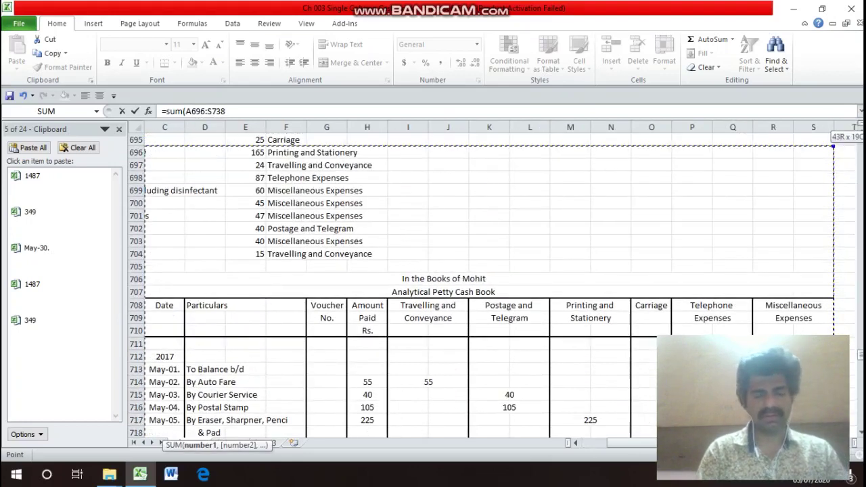
pyautogui.hotkey('shift', 'Down')
pyautogui.press('Return')
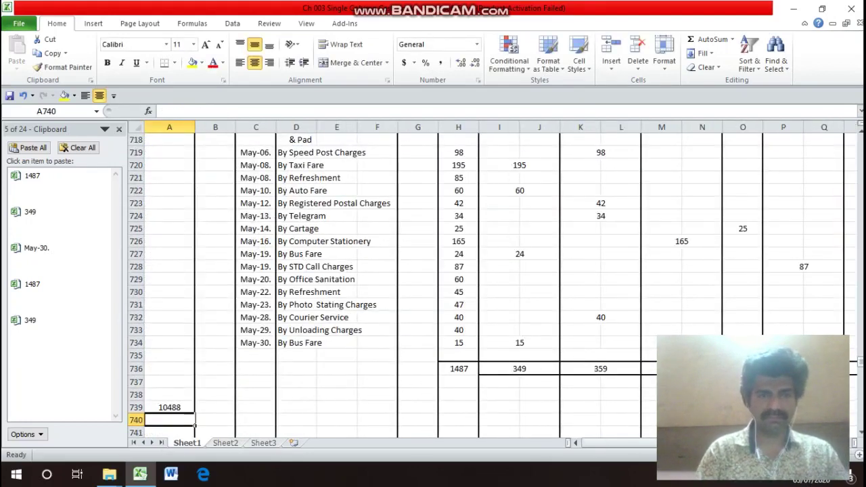
pyautogui.press('Up')
pyautogui.press('F2')
pyautogui.press('BackSpace')
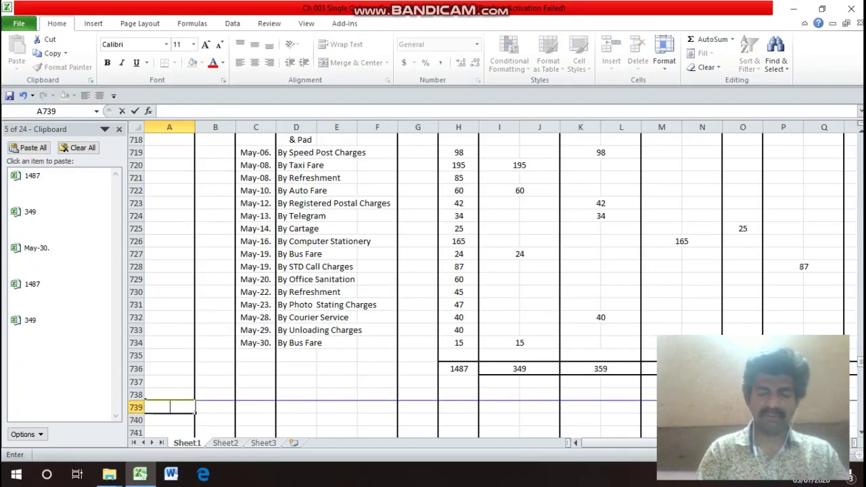
pyautogui.press('Escape')
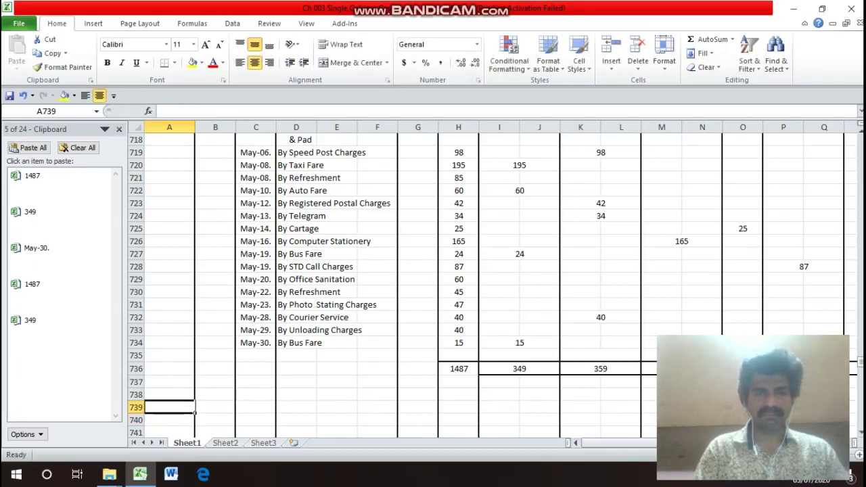
# - Total the amount-received column in A739 with a SUM formula
pyautogui.write('=sum')
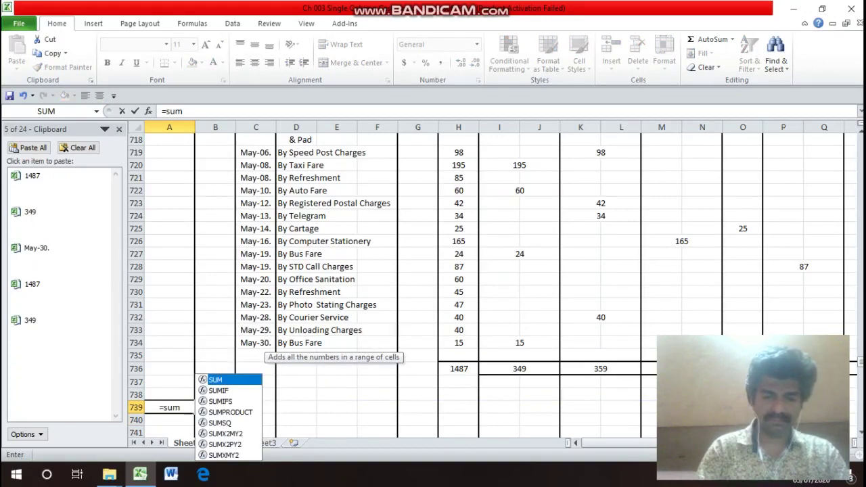
pyautogui.write('(')
pyautogui.moveTo(169, 382); pyautogui.dragTo(194, 161)
pyautogui.press('Return')
# - Carry the amount-received total into the amount-paid column with a reference to A739 in H739
pyautogui.press('Up')
pyautogui.press('Right')
pyautogui.press('Right')
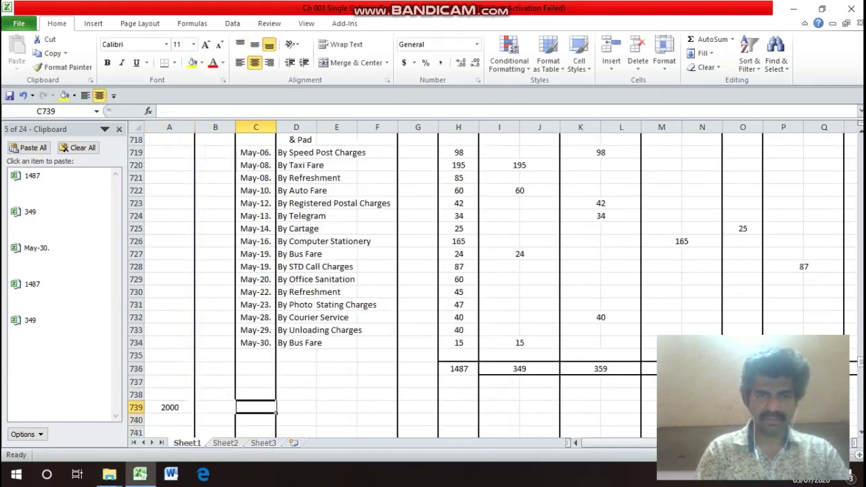
pyautogui.press('Right')
pyautogui.press('Right')
pyautogui.press('Right')
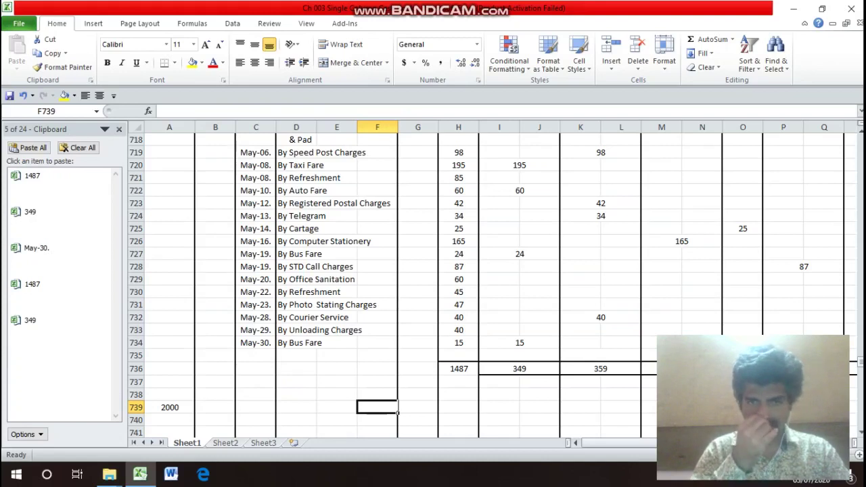
pyautogui.click(580, 279)
pyautogui.click(621, 279)
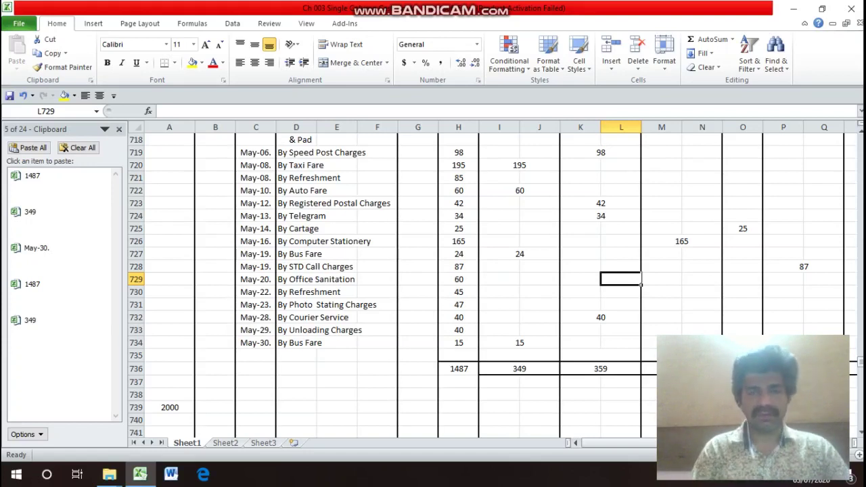
pyautogui.press('Down')
pyautogui.press('Down')
pyautogui.press('Down')
pyautogui.press('Down')
pyautogui.press('Down')
pyautogui.press('Down')
pyautogui.press('Down')
pyautogui.press('Down')
pyautogui.press('Down')
pyautogui.press('Down')
pyautogui.press('Left')
pyautogui.press('Left')
pyautogui.press('Left')
pyautogui.press('Left')
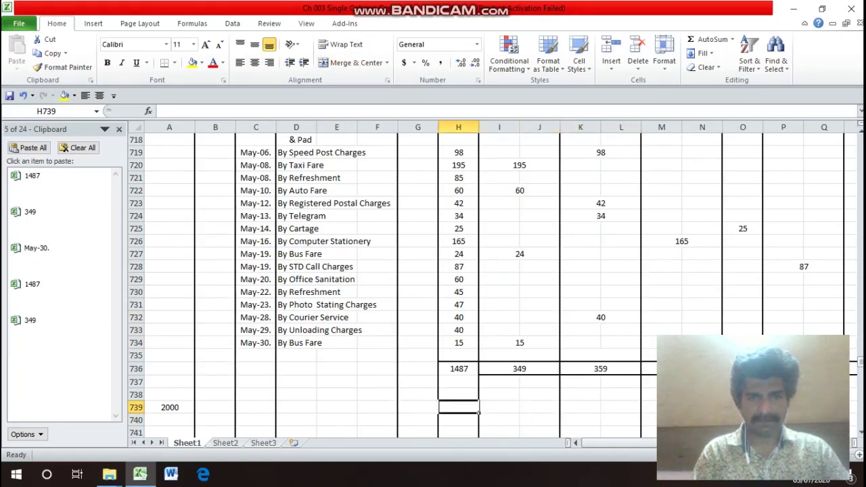
pyautogui.write('=')
pyautogui.press('Left')
pyautogui.press('Left')
pyautogui.press('Left')
pyautogui.press('Left')
pyautogui.press('Left')
pyautogui.press('Left')
pyautogui.press('Left')
pyautogui.press('Return')
# - Calculate the closing balance in H737 with the formula =H739-H736
pyautogui.press('Up')
pyautogui.press('Up')
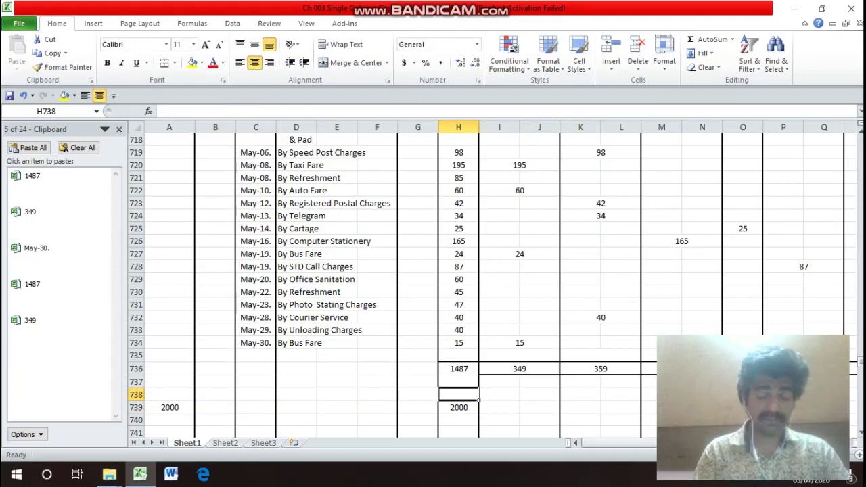
pyautogui.press('Up')
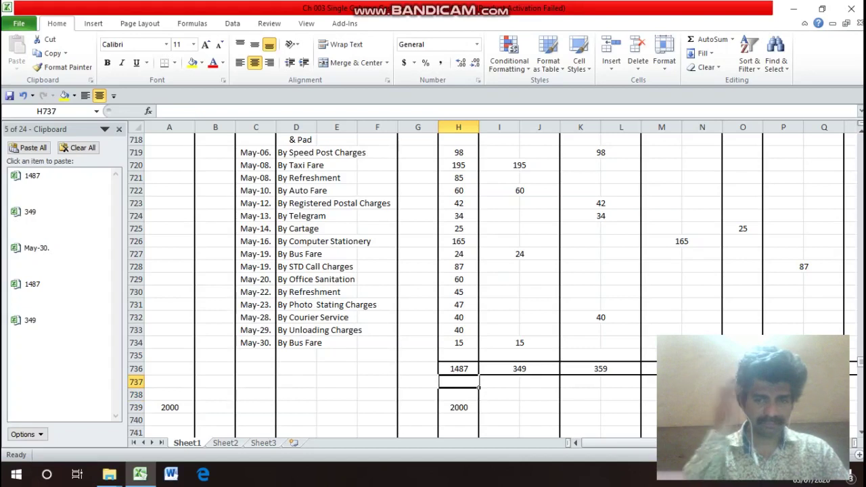
pyautogui.write('=')
pyautogui.press('Down')
pyautogui.press('Down')
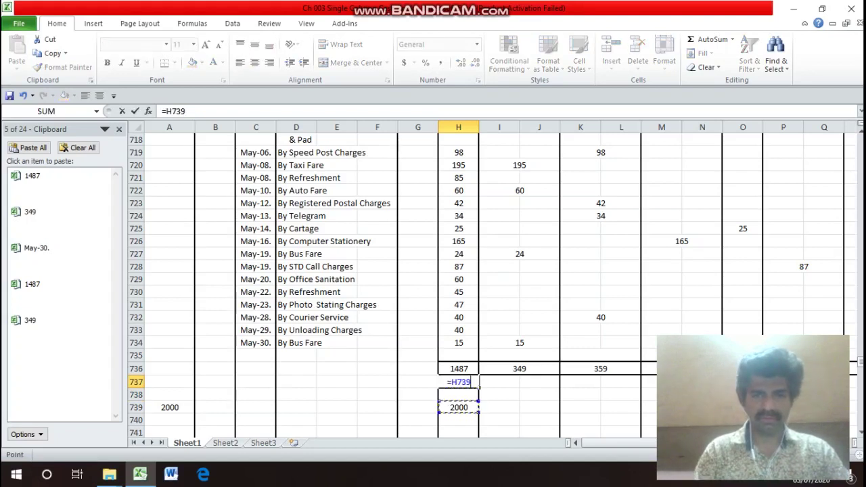
pyautogui.write('-')
pyautogui.press('Up')
pyautogui.press('Up')
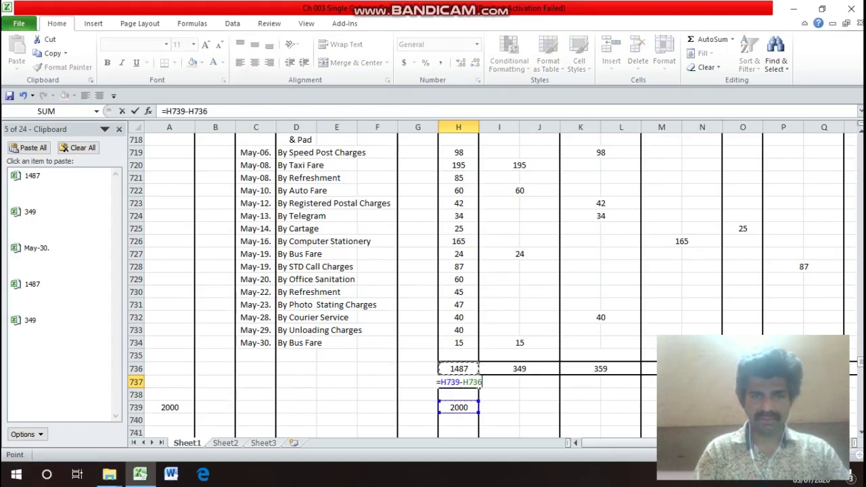
pyautogui.press('Return')
# - Copy the May-30. date from C734 into C737 and change it to May-31
pyautogui.press('Up')
pyautogui.click(376, 382)
pyautogui.press('Left')
pyautogui.press('Left')
pyautogui.press('Left')
pyautogui.press('Up')
pyautogui.press('Up')
pyautogui.press('Up')
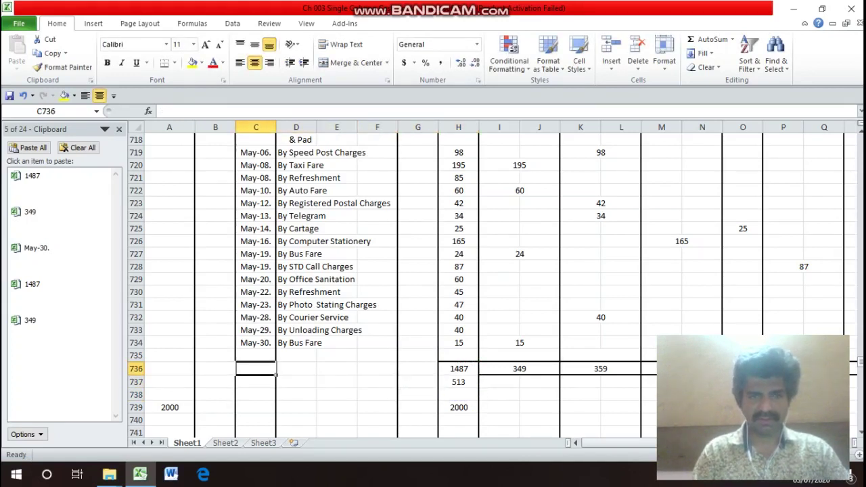
pyautogui.hotkey('ctrl', 'c')
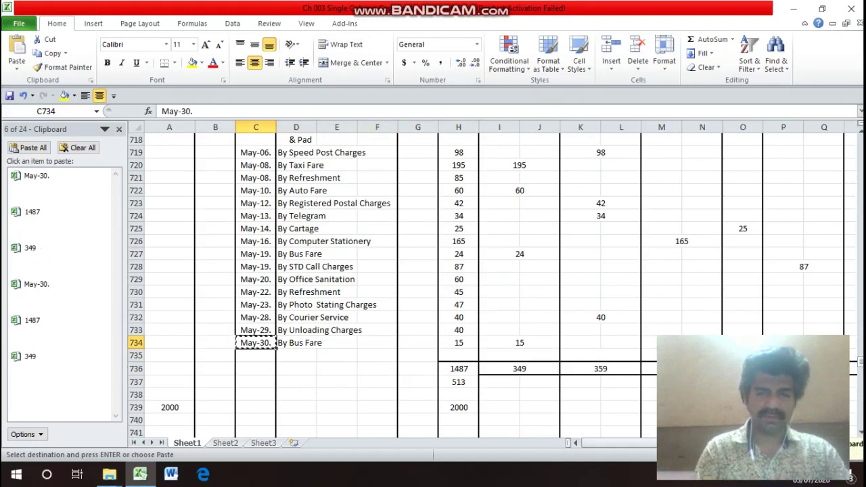
pyautogui.press('Down')
pyautogui.press('Down')
pyautogui.press('Down')
pyautogui.hotkey('ctrl', 'v')
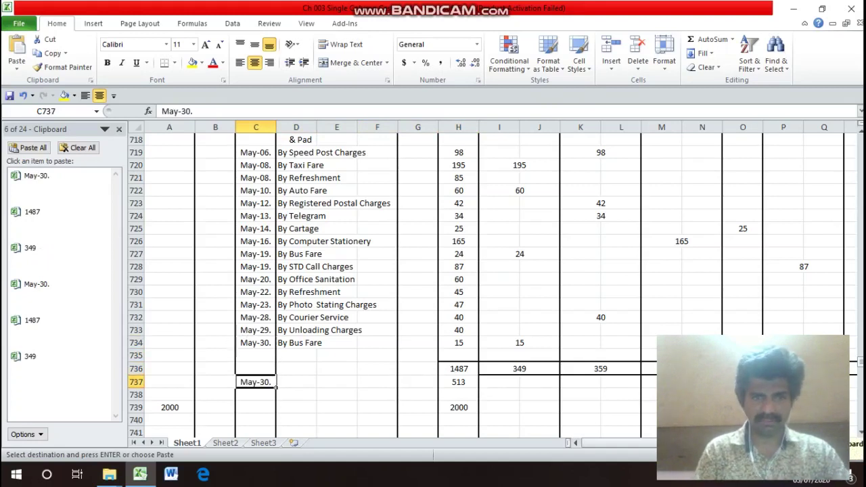
pyautogui.press('F2')
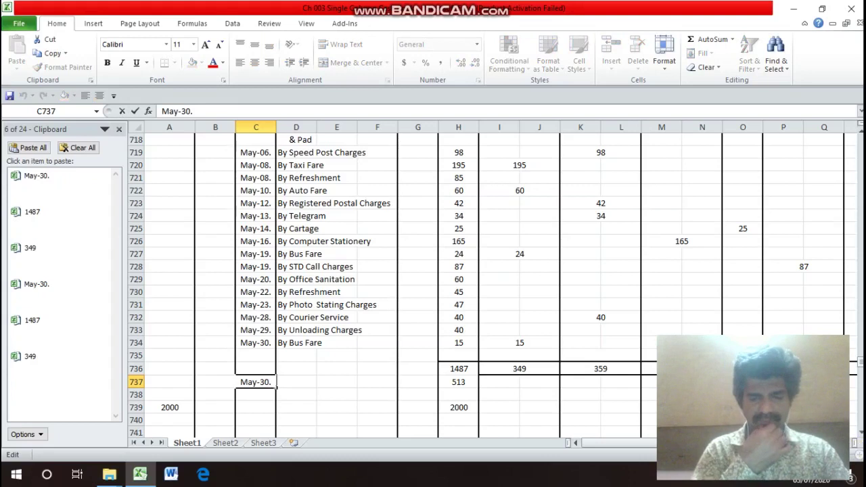
pyautogui.press('Left')
pyautogui.press('BackSpace')
pyautogui.write('1')
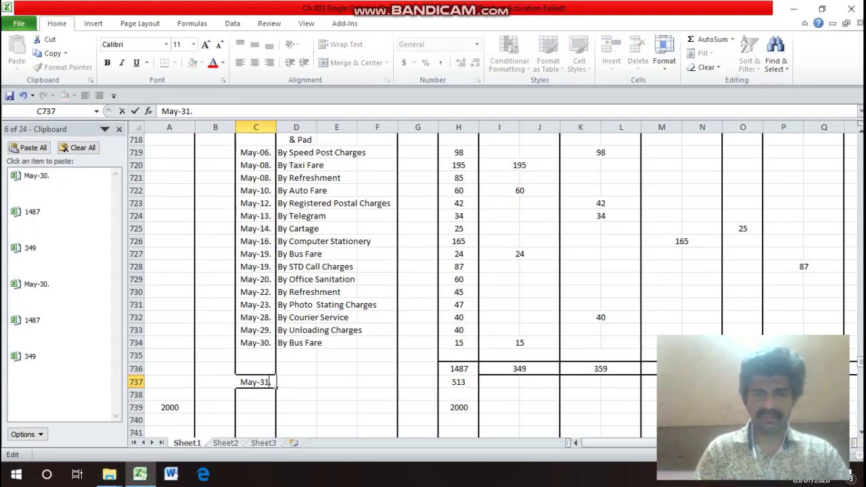
pyautogui.press('Return')
pyautogui.press('Up')
pyautogui.press('Right')
pyautogui.hotkey('shift', 'Up')
pyautogui.hotkey('shift', 'Up')
pyautogui.hotkey('shift', 'Up')
pyautogui.hotkey('shift', 'Up')
pyautogui.hotkey('shift', 'Up')
pyautogui.hotkey('shift', 'Up')
pyautogui.hotkey('shift', 'Up')
pyautogui.hotkey('shift', 'Up')
pyautogui.hotkey('shift', 'Right')
pyautogui.hotkey('shift', 'Right')
pyautogui.hotkey('shift', 'Right')
pyautogui.hotkey('shift', 'Right')
pyautogui.hotkey('shift', 'Right')
pyautogui.hotkey('shift', 'Right')
pyautogui.hotkey('shift', 'Right')
pyautogui.hotkey('shift', 'Right')
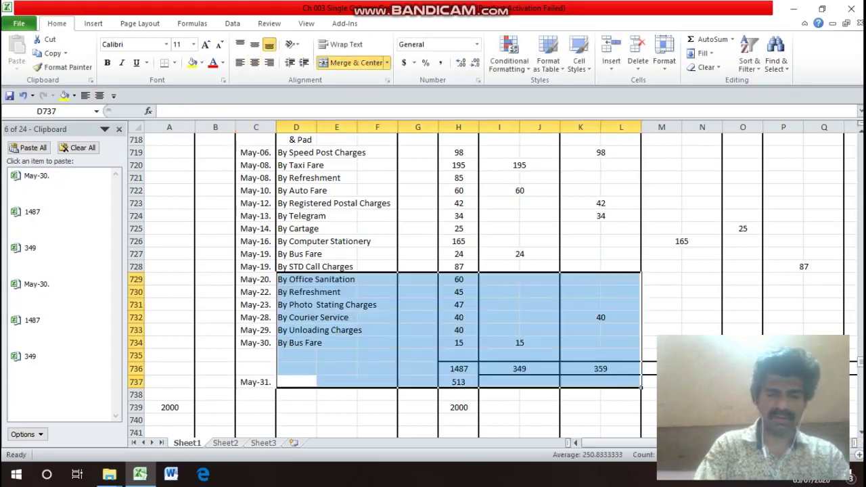
pyautogui.write('y')
pyautogui.press('Escape')
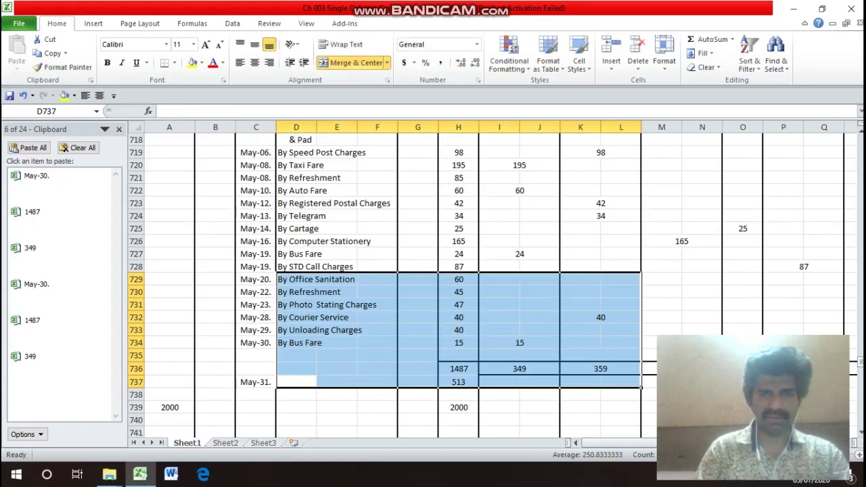
# - Enter "By Balance c/d" as the May-31. particulars in D737
pyautogui.press('Down')
pyautogui.press('Up')
pyautogui.write('B')
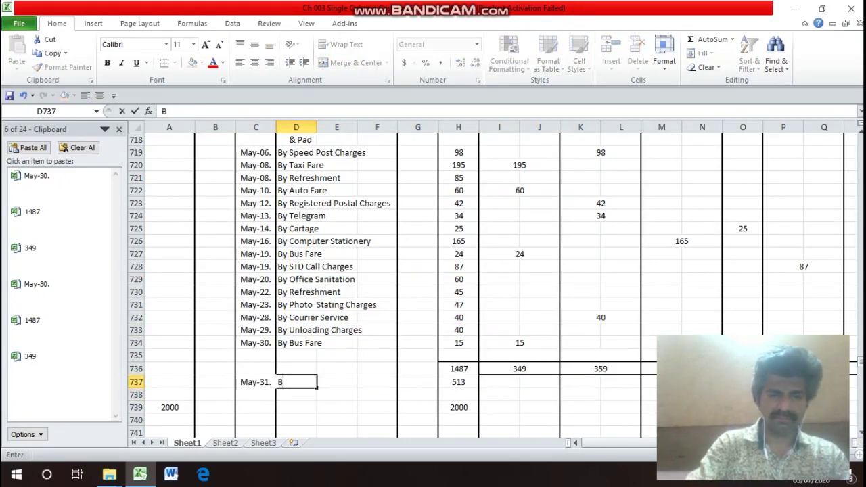
pyautogui.write('y Bala')
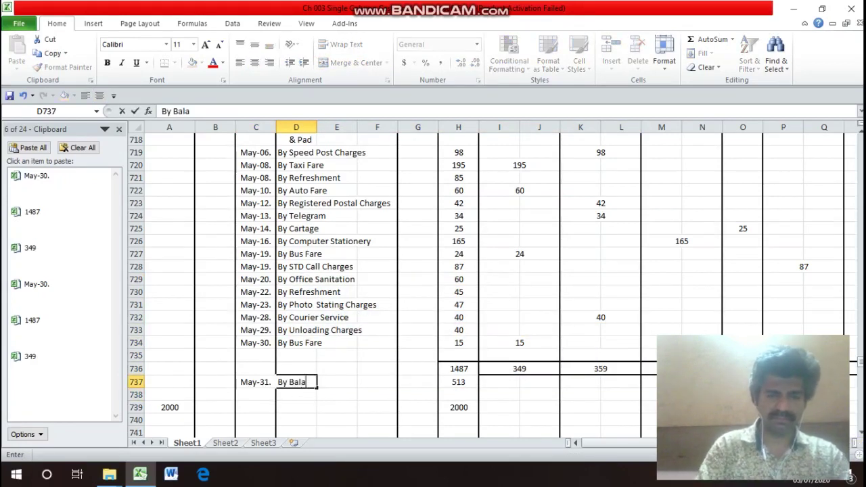
pyautogui.write('nce c/d')
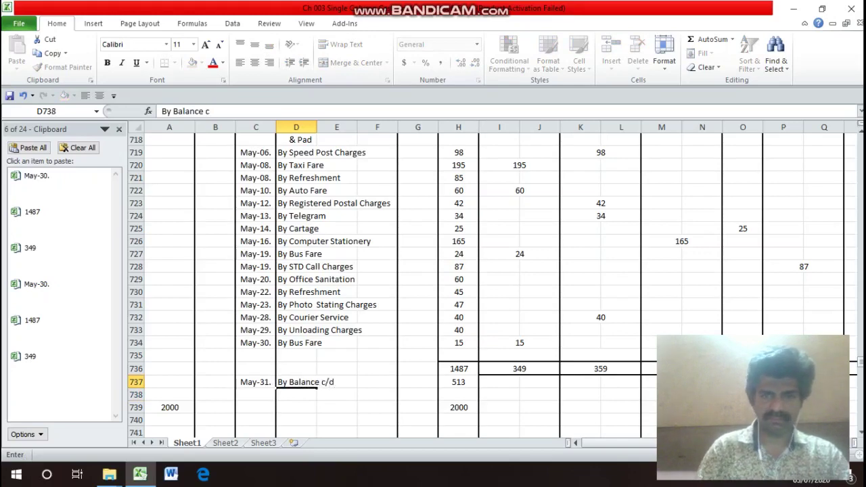
pyautogui.press('Return')
# - Give the amount-received total in A739 a single top border and a double bottom border
pyautogui.press('Down')
pyautogui.press('Left')
pyautogui.click(169, 407)
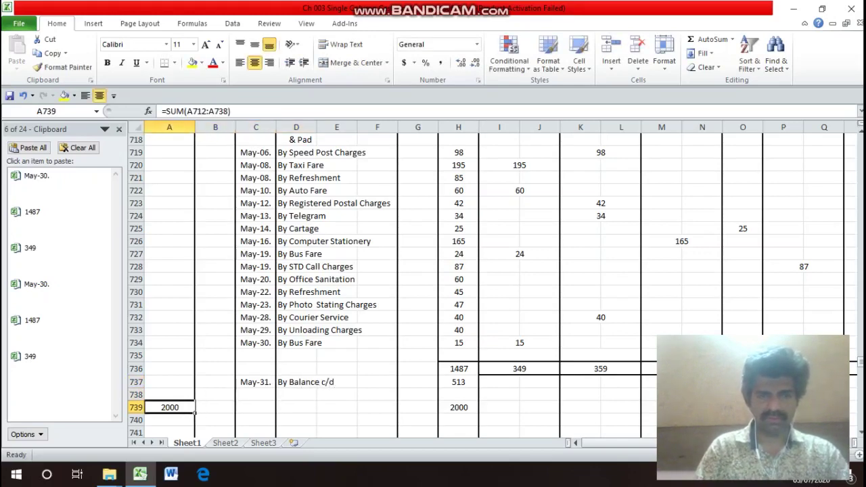
pyautogui.hotkey('ctrl', '1')
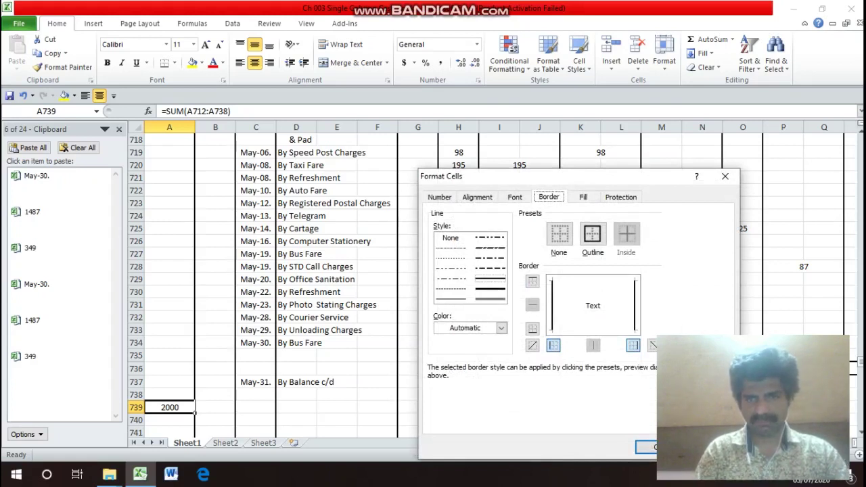
pyautogui.hotkey('alt', 't')
pyautogui.press('Tab')
pyautogui.hotkey('alt', 'b')
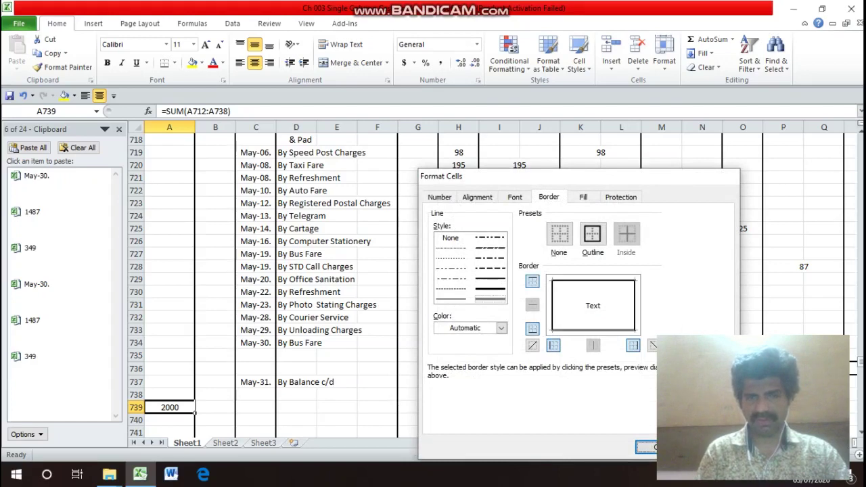
pyautogui.press('Return')
# - Apply a single top border and a double bottom border to the amount-paid total in H739
pyautogui.press('Right')
pyautogui.press('Right')
pyautogui.press('Right')
pyautogui.press('Right')
pyautogui.press('Right')
pyautogui.press('Right')
pyautogui.press('Right')
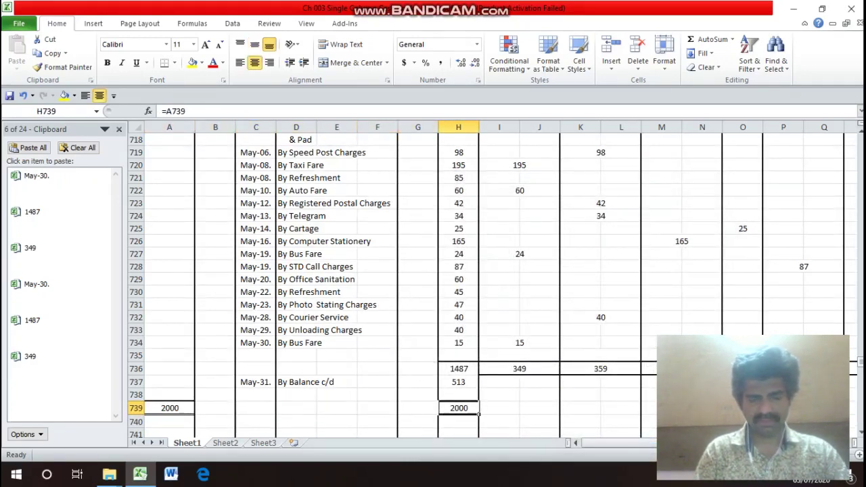
pyautogui.hotkey('ctrl', '1')
pyautogui.hotkey('alt', 't')
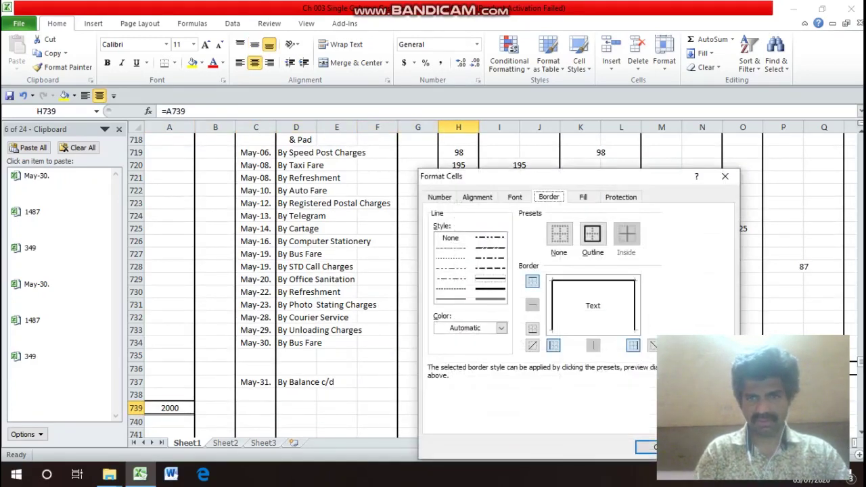
pyautogui.click(491, 298)
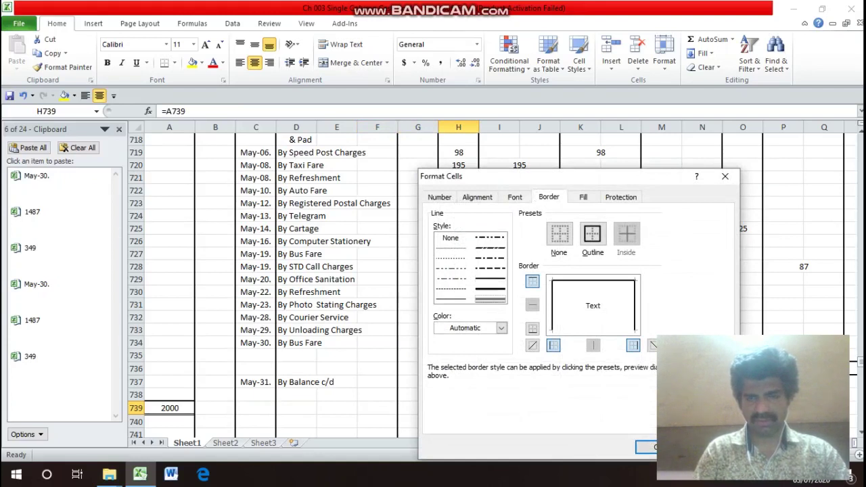
pyautogui.hotkey('alt', 'b')
pyautogui.press('Return')
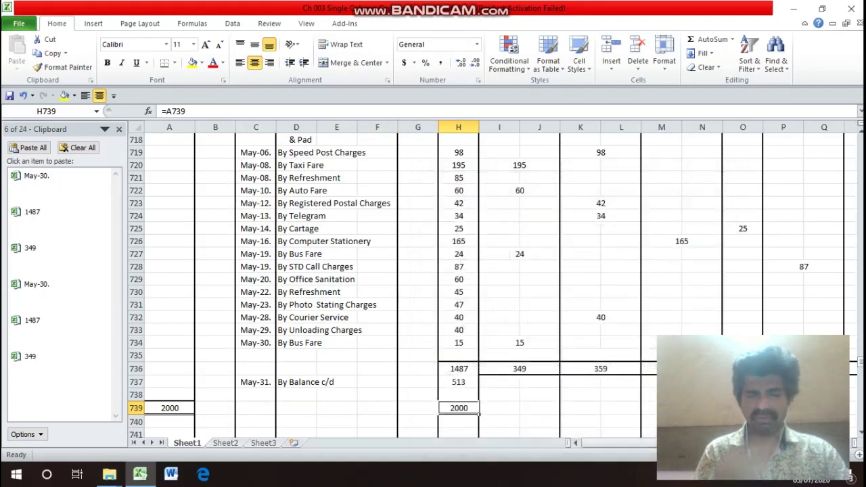
# - Enter the year 2017 in C740 and the date June-01 in C741
pyautogui.press('Down')
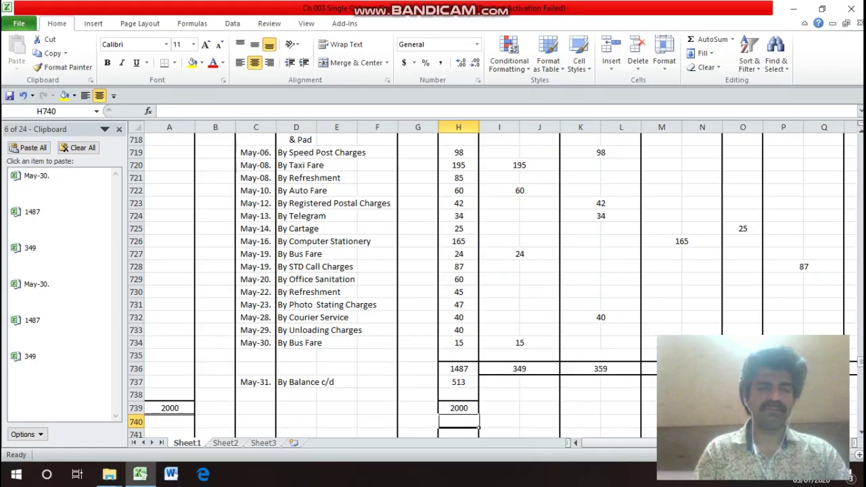
pyautogui.press('Left')
pyautogui.press('Left')
pyautogui.press('Left')
pyautogui.press('Left')
pyautogui.press('Left')
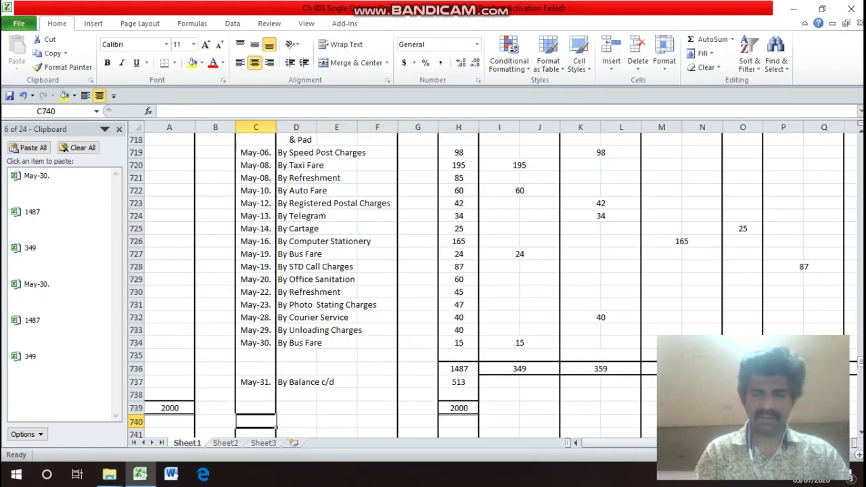
pyautogui.press('pageup')
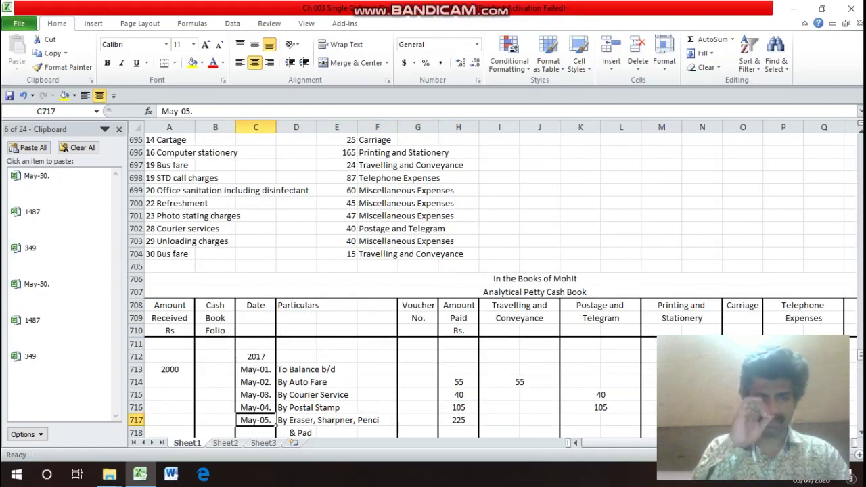
pyautogui.press('pagedown')
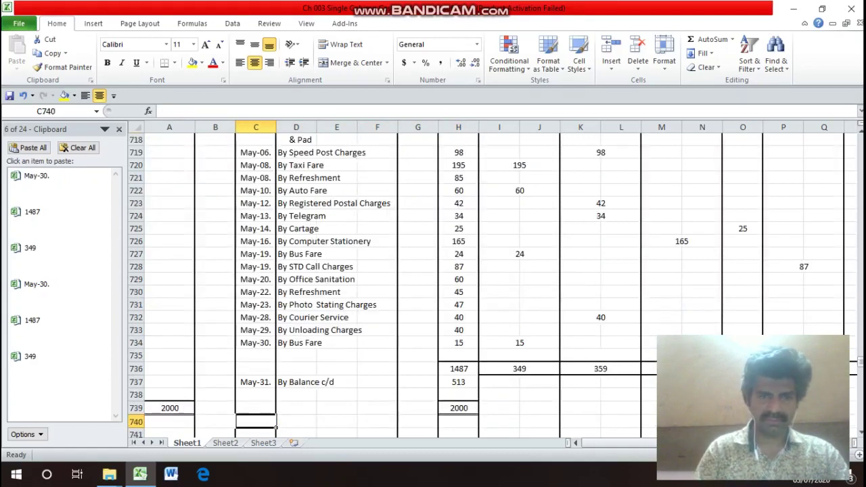
pyautogui.write('2017')
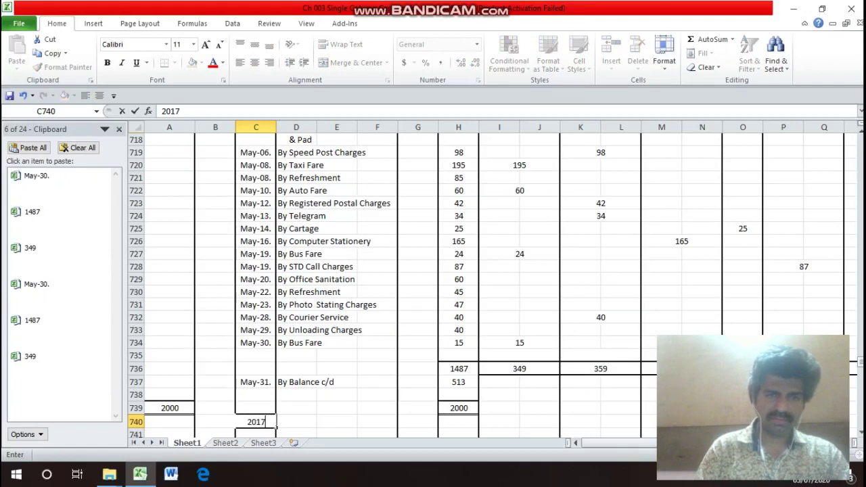
pyautogui.press('Return')
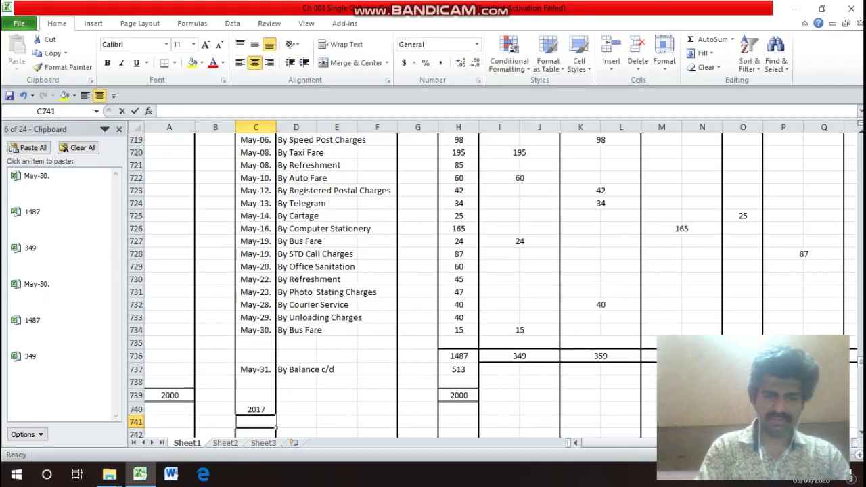
pyautogui.write('June-01')
pyautogui.press('Return')
pyautogui.press('Up')
# - Enter "To Balance b/d" in D741 and the opening balance 513 in the amount-received column in A741
pyautogui.press('Right')
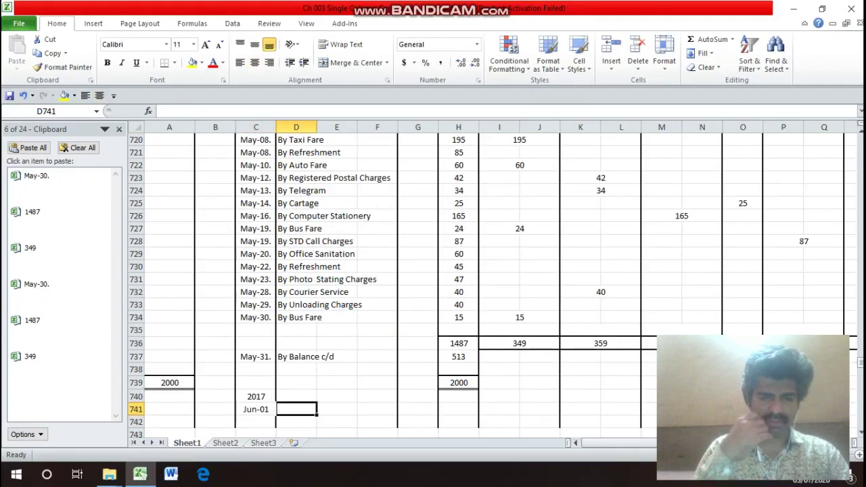
pyautogui.write('To')
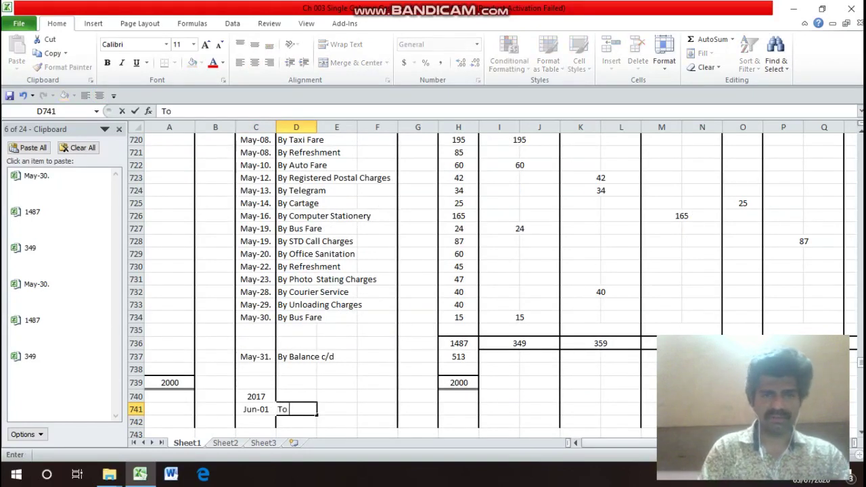
pyautogui.write(' Balance b')
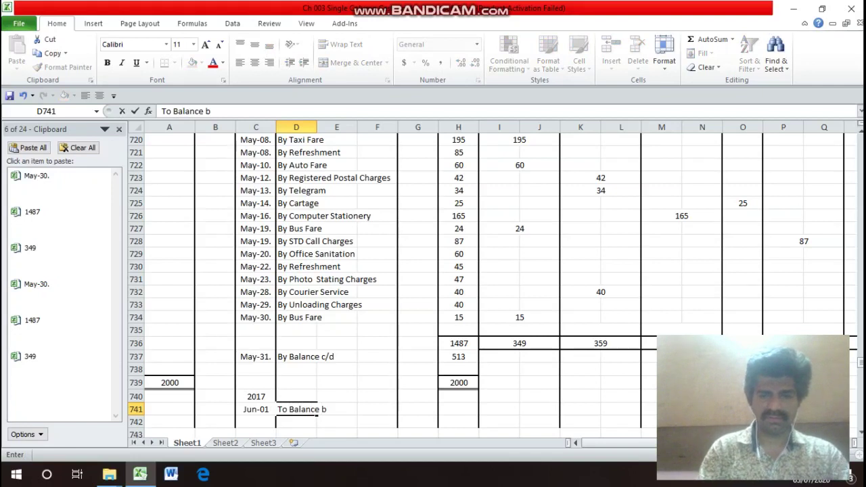
pyautogui.write('/d')
pyautogui.press('Return')
pyautogui.press('Up')
pyautogui.press('Left')
pyautogui.click(169, 409)
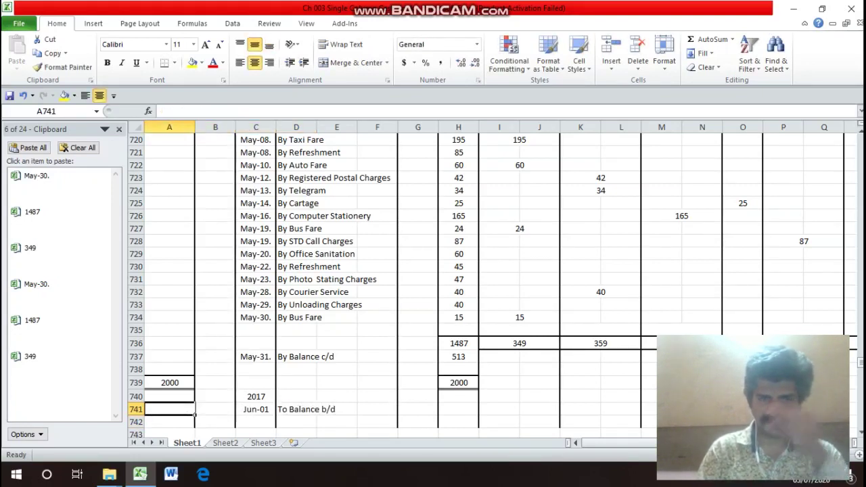
pyautogui.write('513')
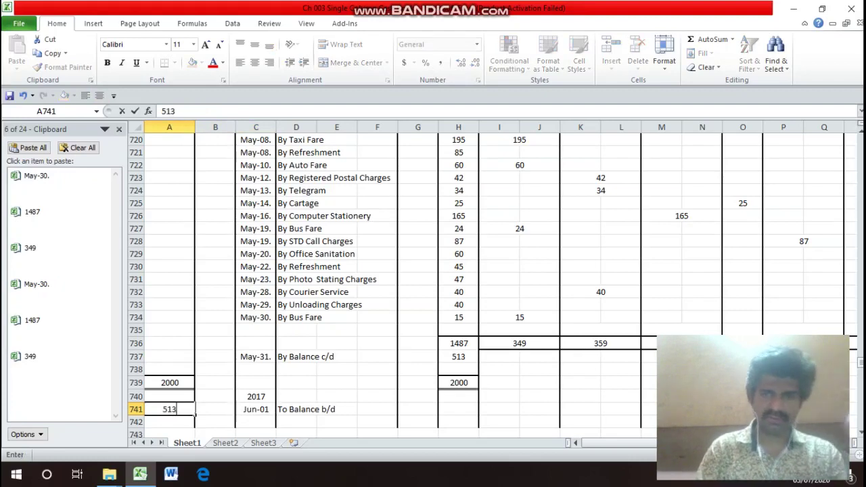
pyautogui.press('Return')
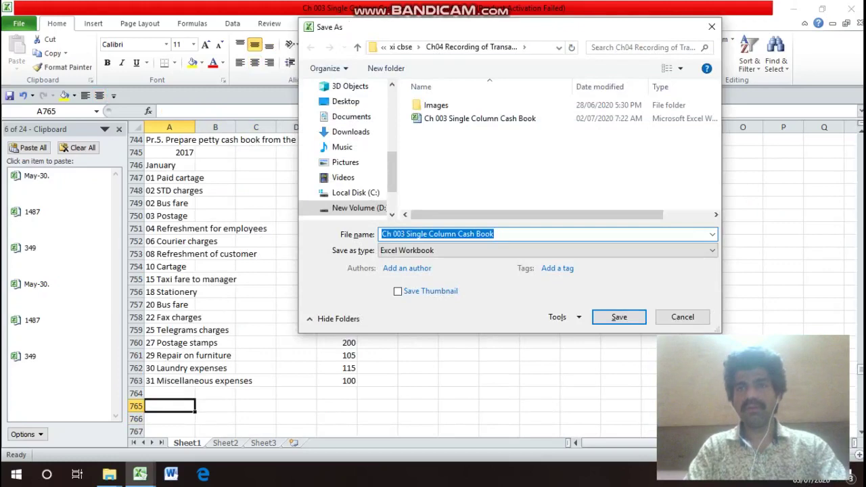
# - Dismiss the Save As dialog and enter the heading "In the Books of ?" in A765 below the Pr.5 transactions
pyautogui.click(711, 26)
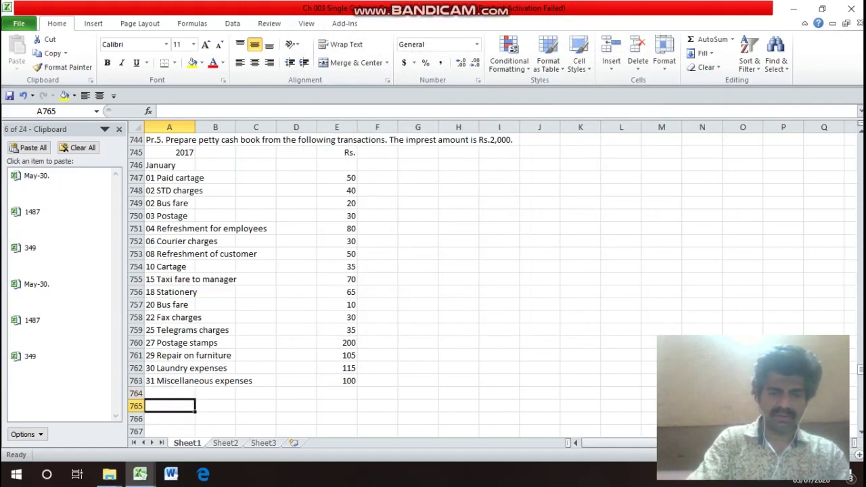
pyautogui.write('In the Book')
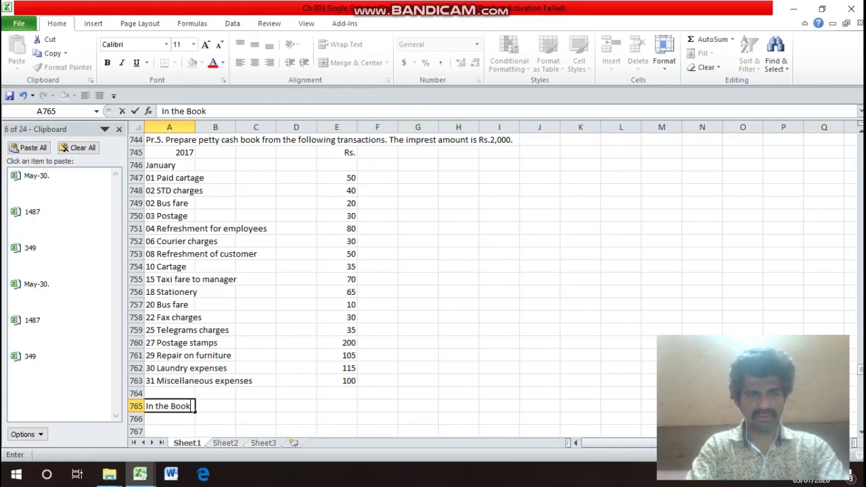
pyautogui.write('s of')
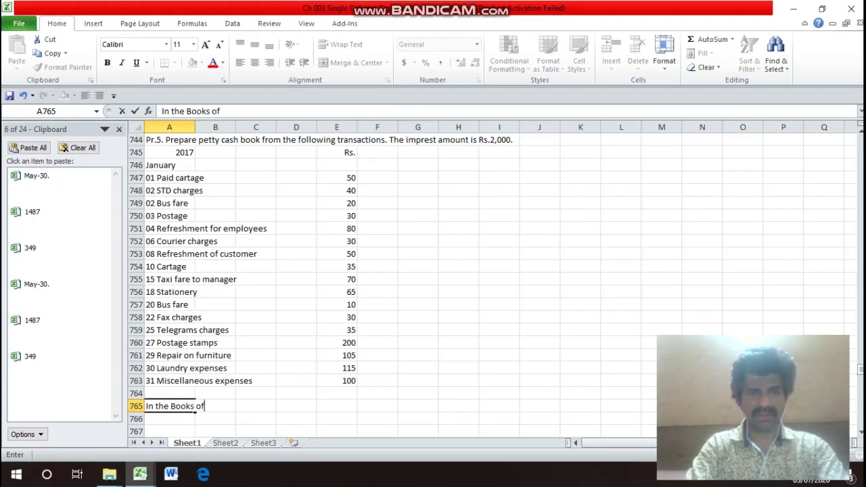
pyautogui.write(' ?')
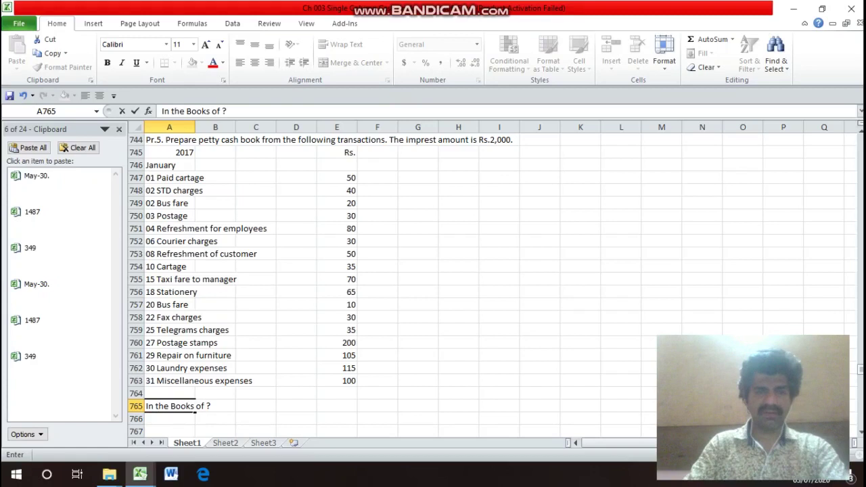
pyautogui.press('Return')
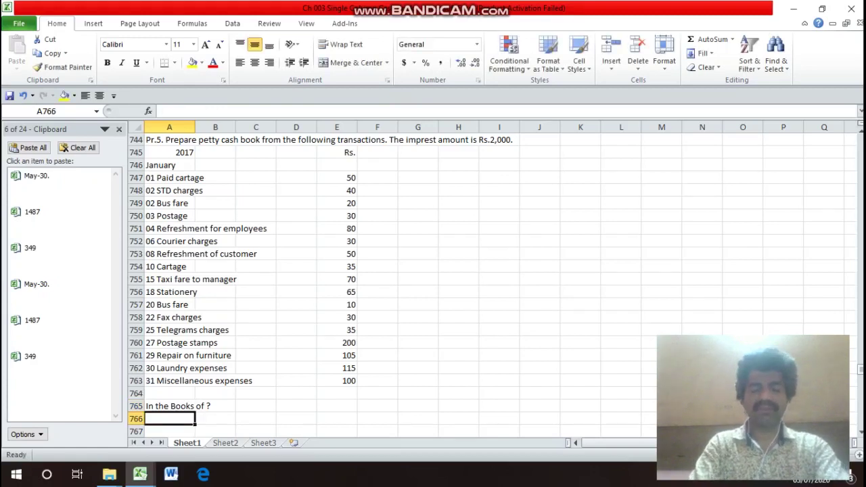
# - Enter the title "Analaytical Petty Cash Book" in A766
pyautogui.write('I')
pyautogui.press('BackSpace')
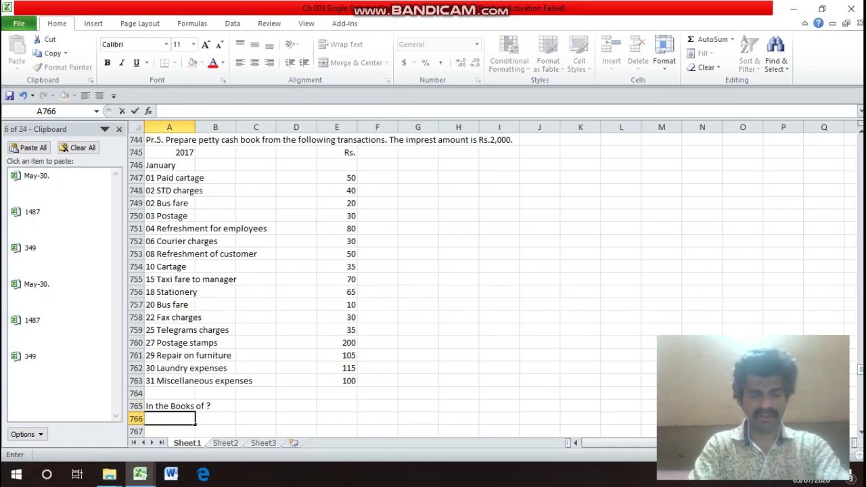
pyautogui.write('Anala')
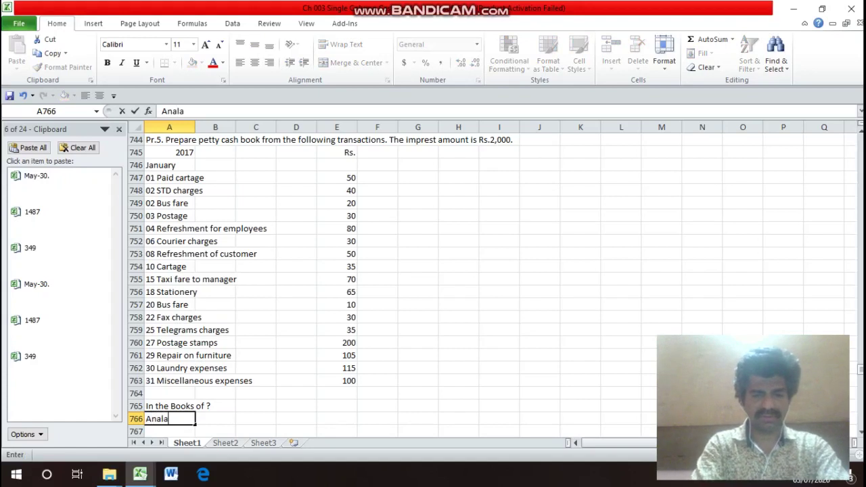
pyautogui.write('ytica')
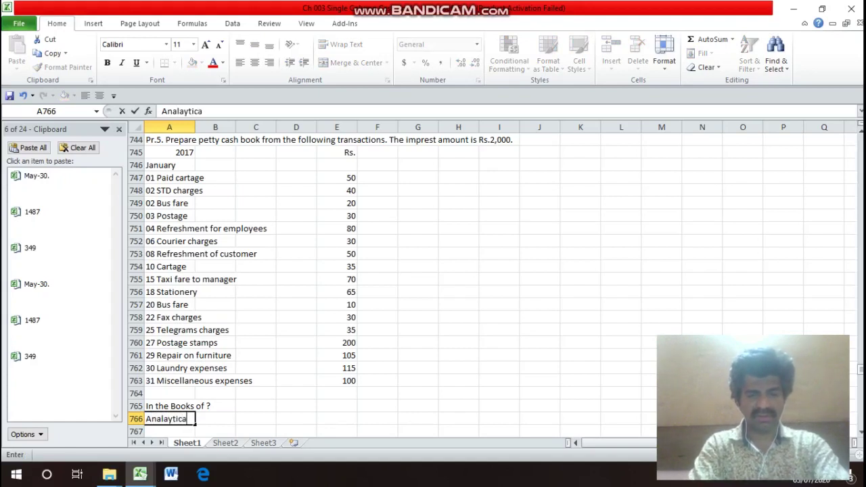
pyautogui.write('l Pe')
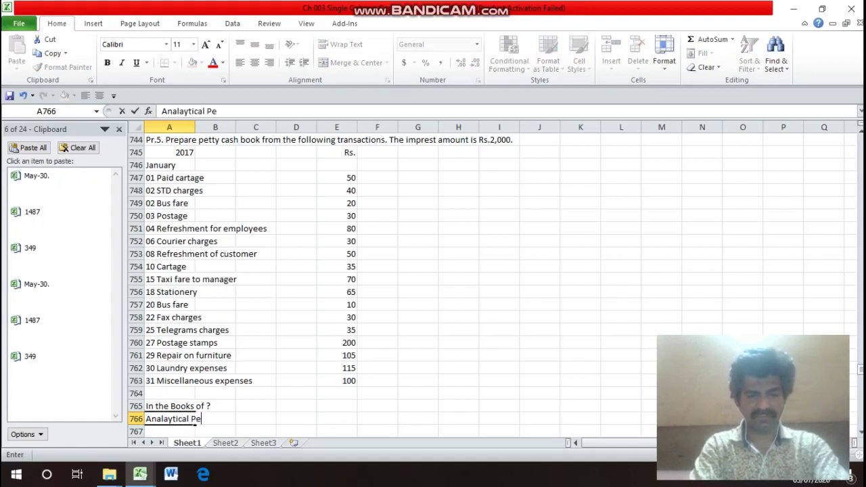
pyautogui.write('tty C')
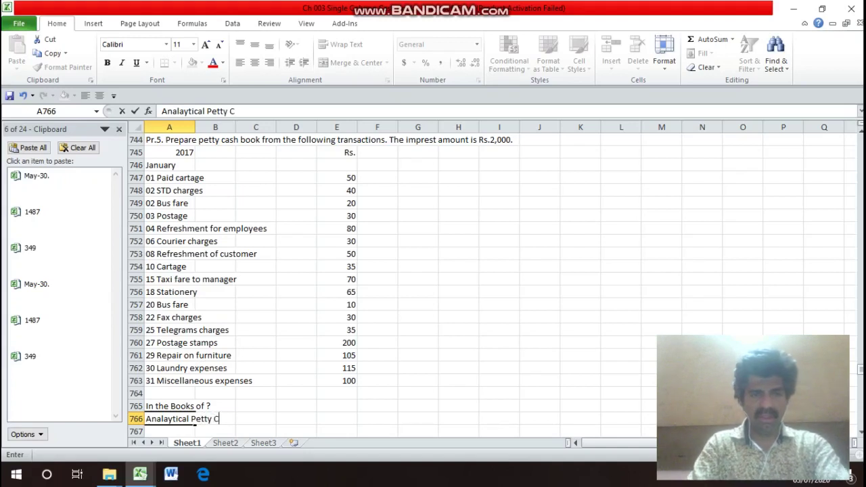
pyautogui.write('ash Book')
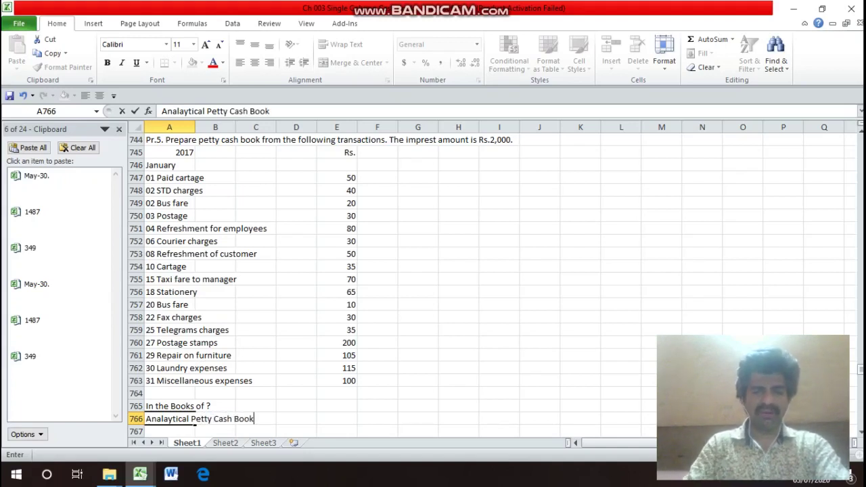
pyautogui.press('Return')
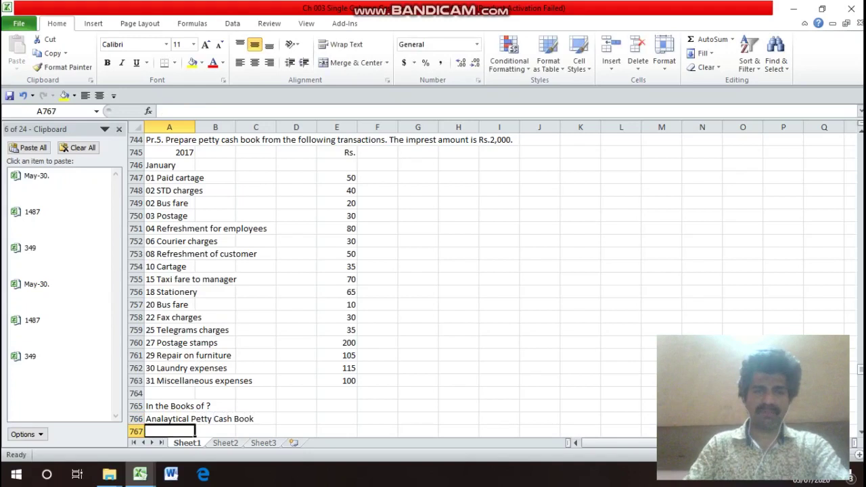
# - Enter the column heading "Amount" in A767 and "Received" in A768 under the petty cash book title
pyautogui.write('A')
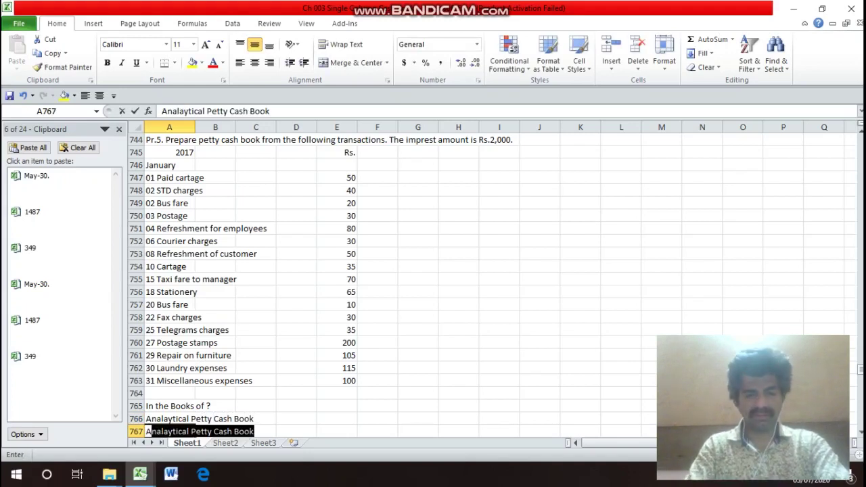
pyautogui.write('mou')
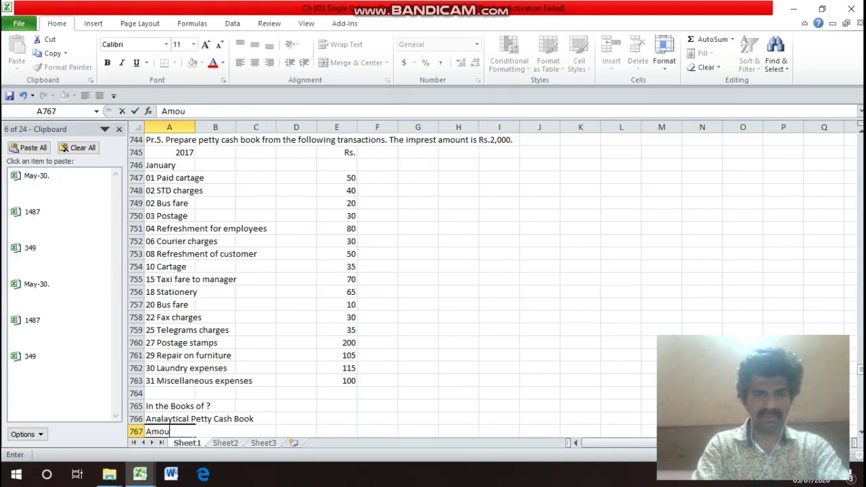
pyautogui.write('nt')
pyautogui.press('Return')
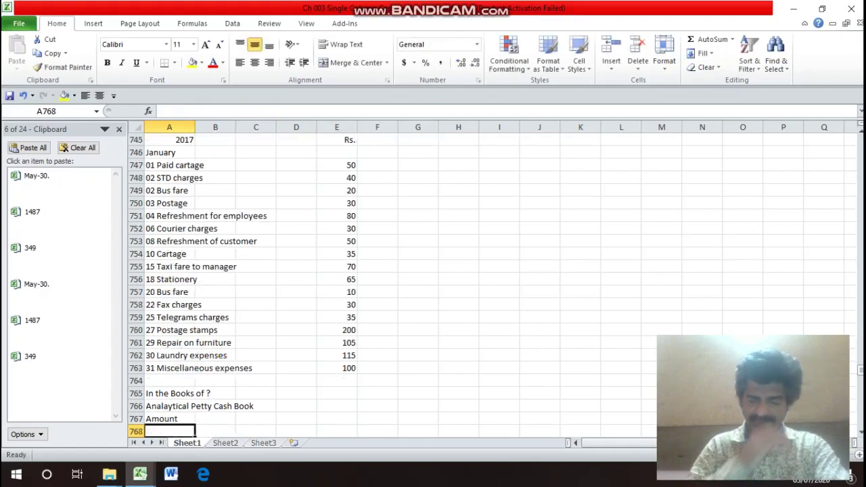
pyautogui.write('e')
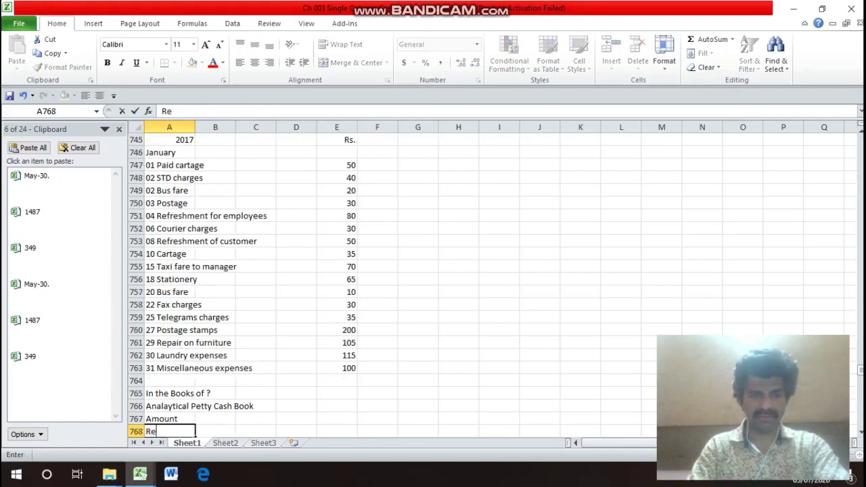
pyautogui.write('ceived')
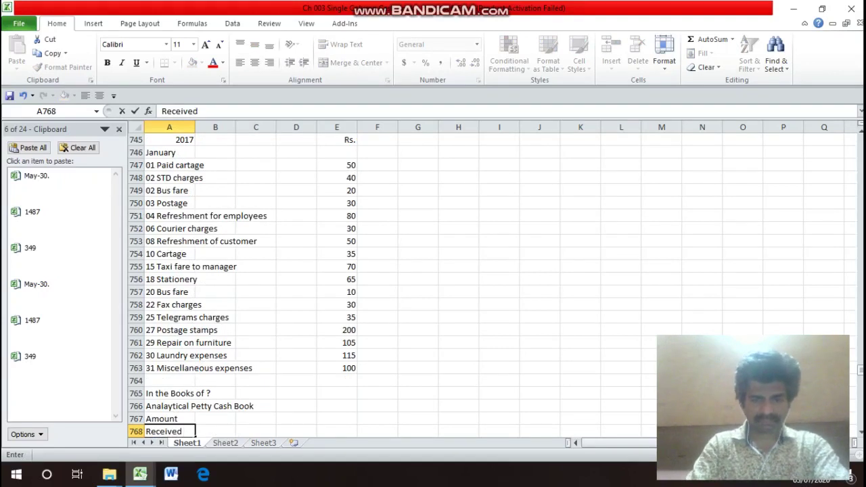
pyautogui.press('Return')
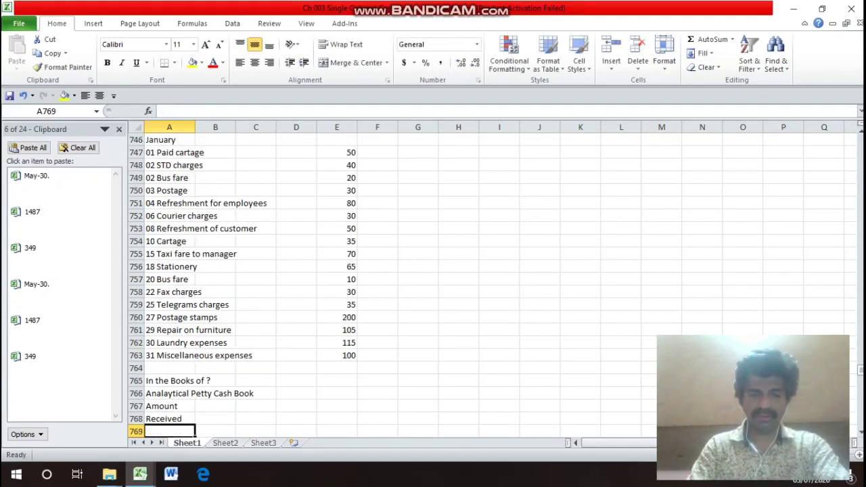
# - Enter the currency label "Rs." in A769, completing the amount-received column heading
pyautogui.write('Rs')
pyautogui.press('Return')
pyautogui.click(169, 419)
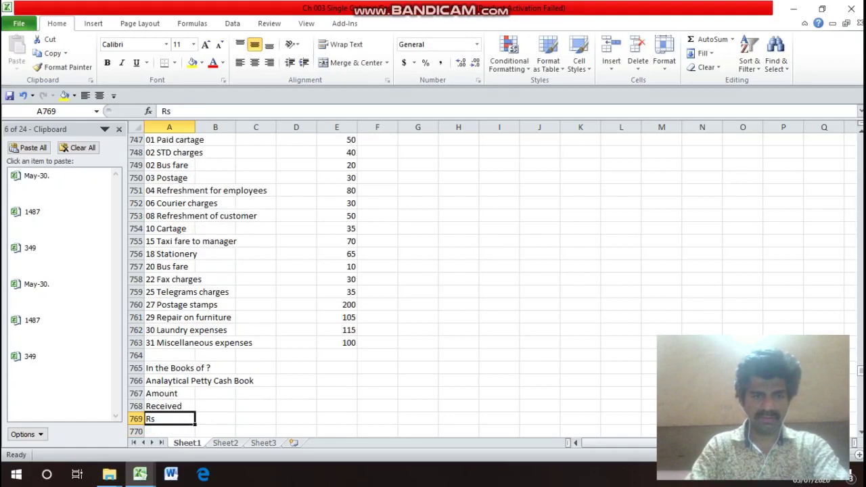
pyautogui.doubleClick(169, 419)
pyautogui.write('.')
pyautogui.press('Return')
pyautogui.click(169, 419)
pyautogui.press('Up')
# - Enter the second column's heading as "Cash", "Book" and "Folio" in B767 to B769
pyautogui.click(215, 392)
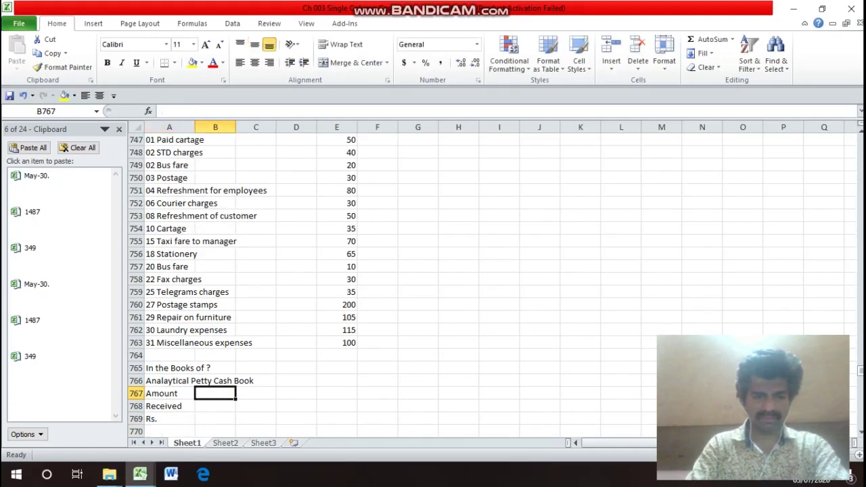
pyautogui.write('Cash')
pyautogui.press('Return')
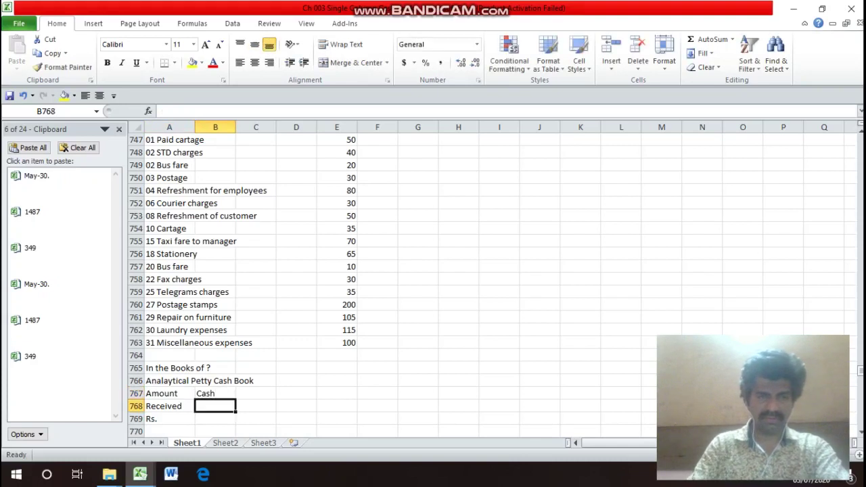
pyautogui.write('Book')
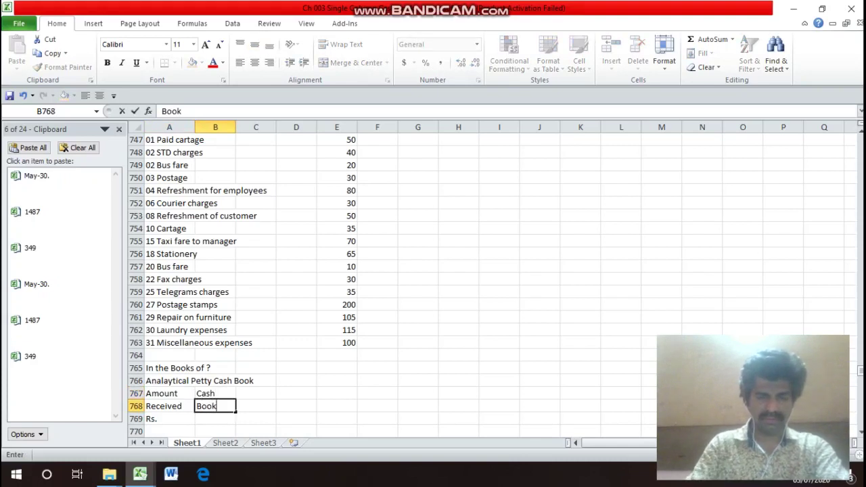
pyautogui.press('Return')
pyautogui.write('Folio')
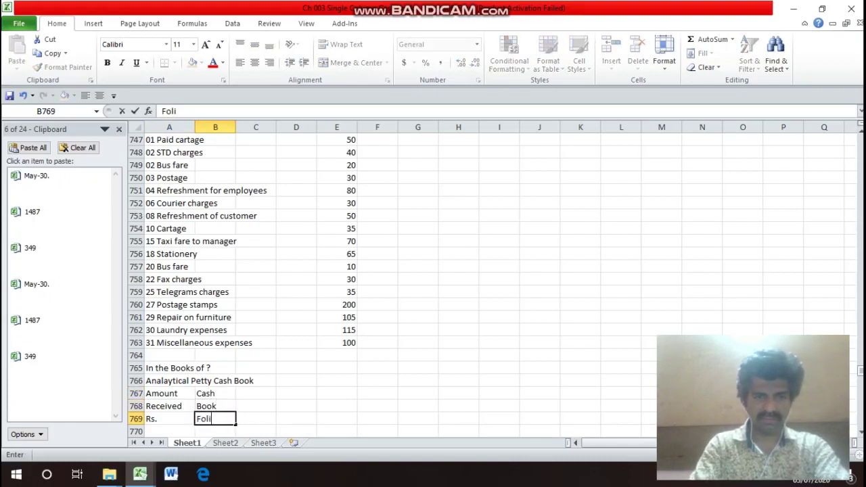
pyautogui.press('Return')
# - Enter the column headings "Date" in C767 and "Particulars" in D767
pyautogui.press('Up')
pyautogui.press('Up')
pyautogui.press('Right')
pyautogui.press('Up')
pyautogui.write('Date')
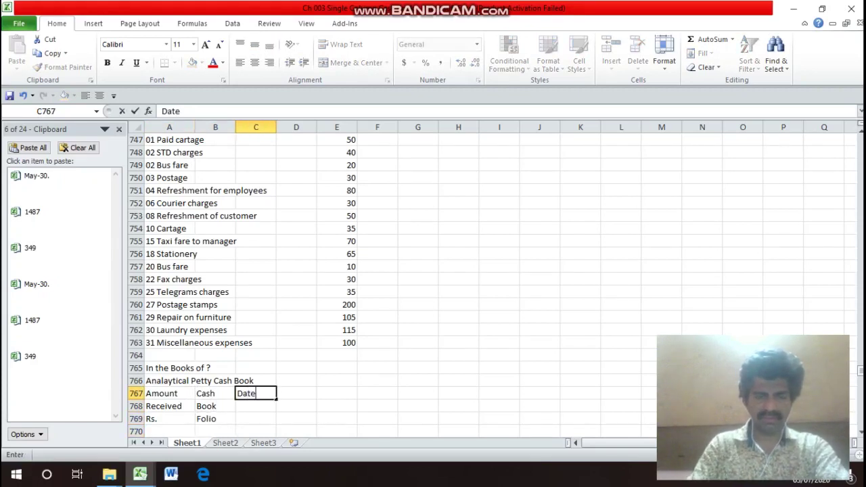
pyautogui.press('Return')
pyautogui.press('Up')
pyautogui.press('Right')
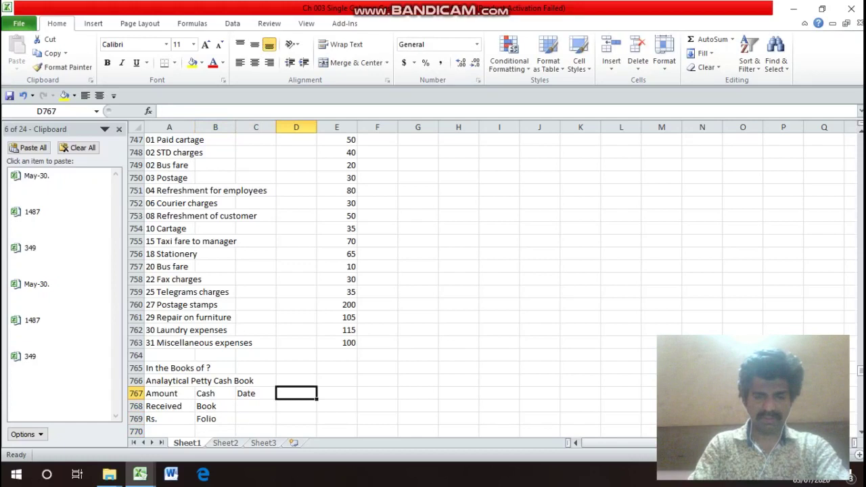
pyautogui.write('Parti')
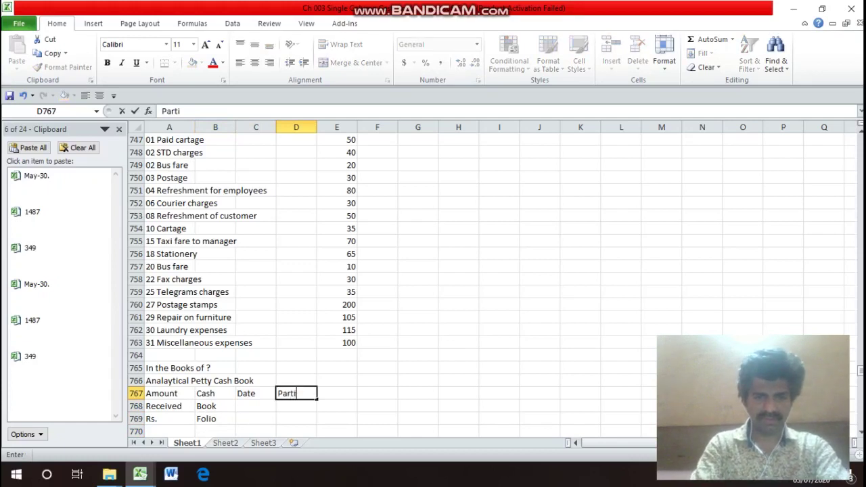
pyautogui.write('culars')
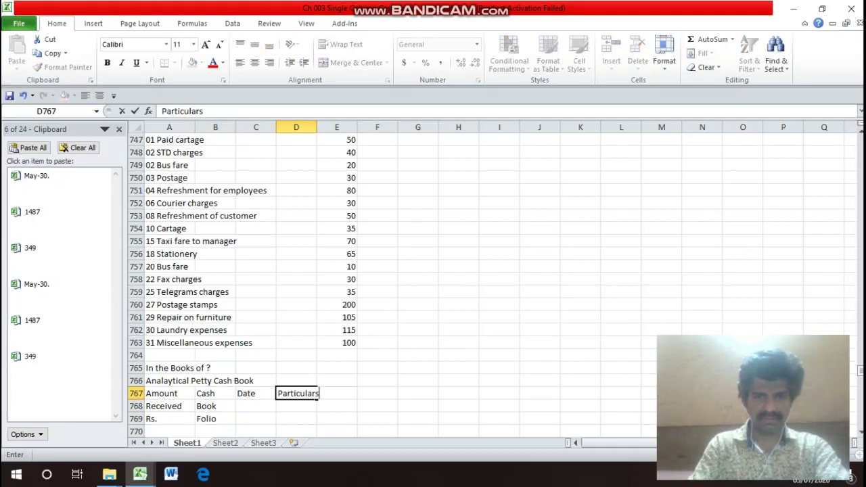
pyautogui.press('Return')
# - Enter the voucher column heading as "Voucher" in G767 and "No." in G768
pyautogui.press('Up')
pyautogui.press('Right')
pyautogui.press('Right')
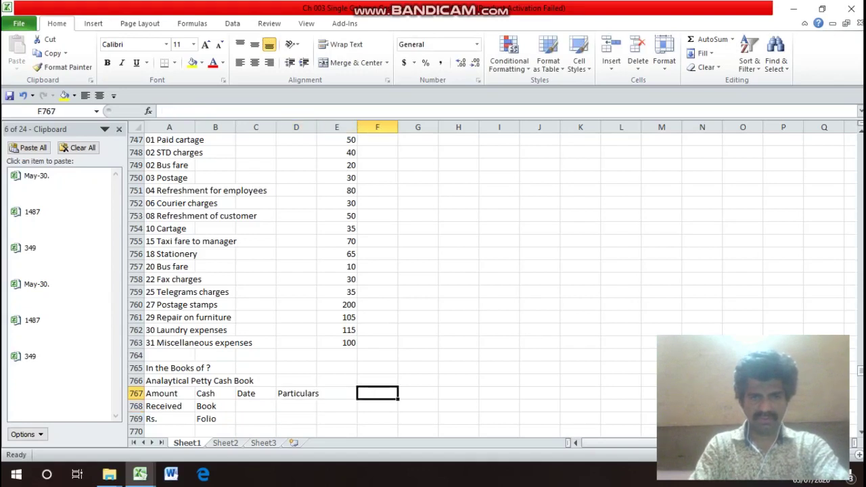
pyautogui.press('Right')
pyautogui.write('V')
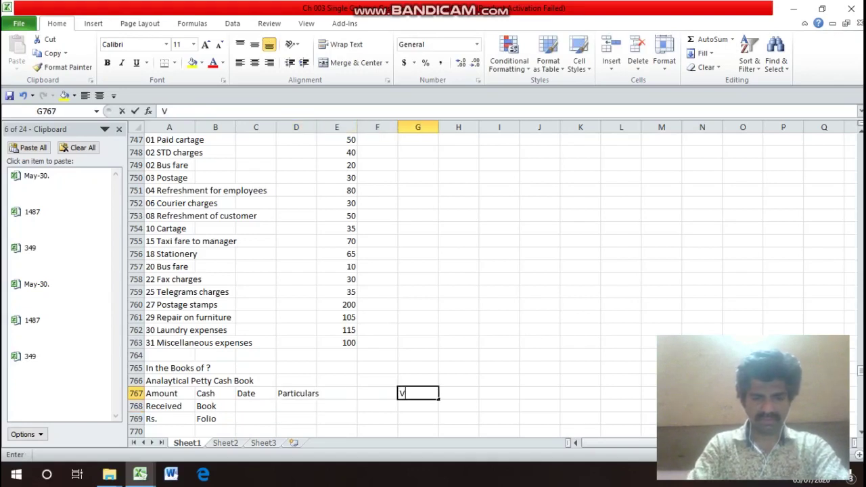
pyautogui.write('oucher')
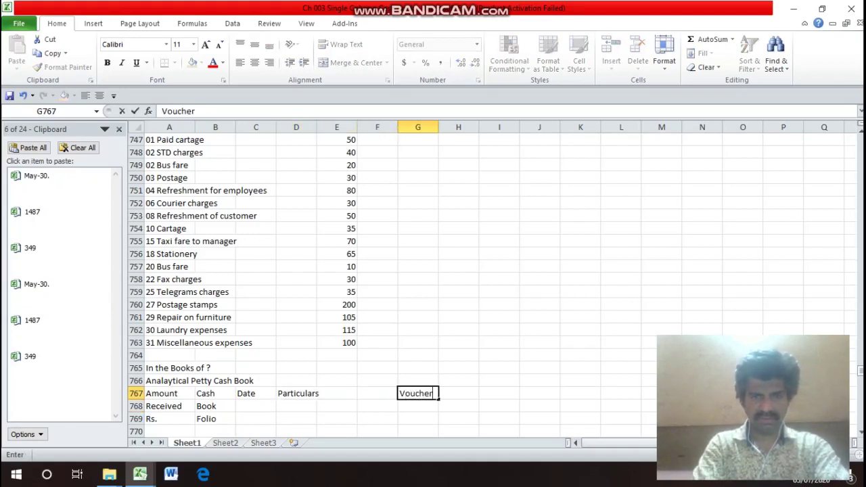
pyautogui.press('Return')
pyautogui.write('N')
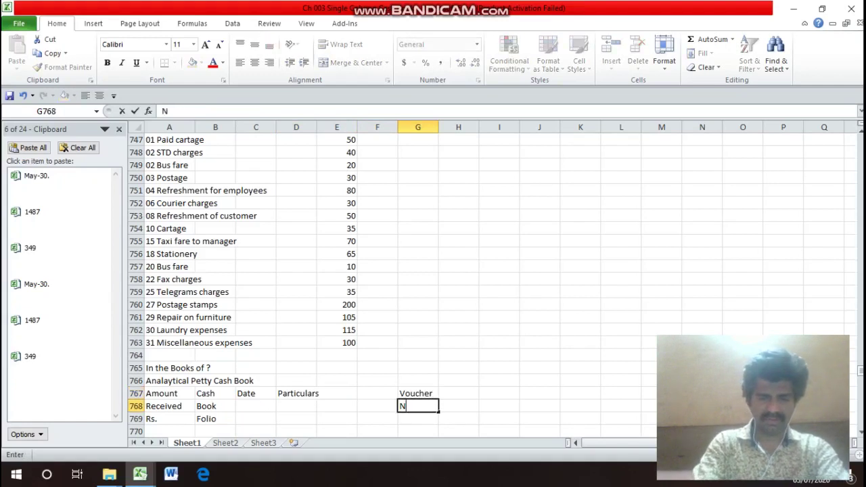
pyautogui.write('o.')
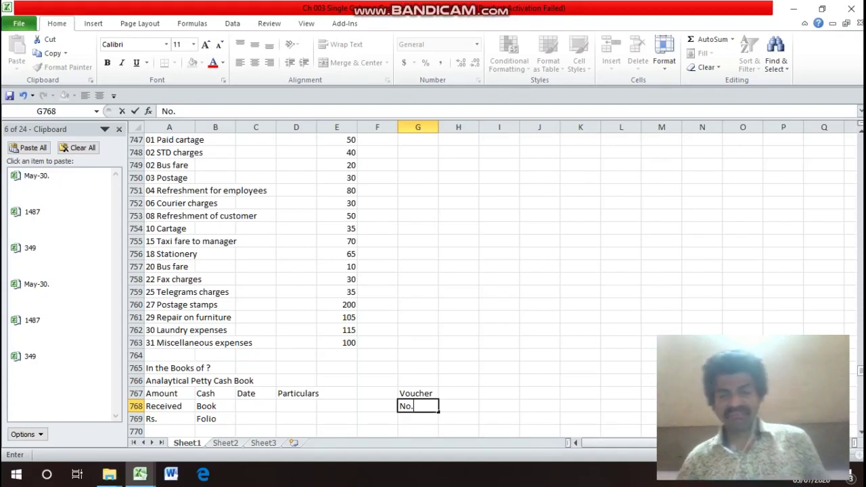
pyautogui.press('Return')
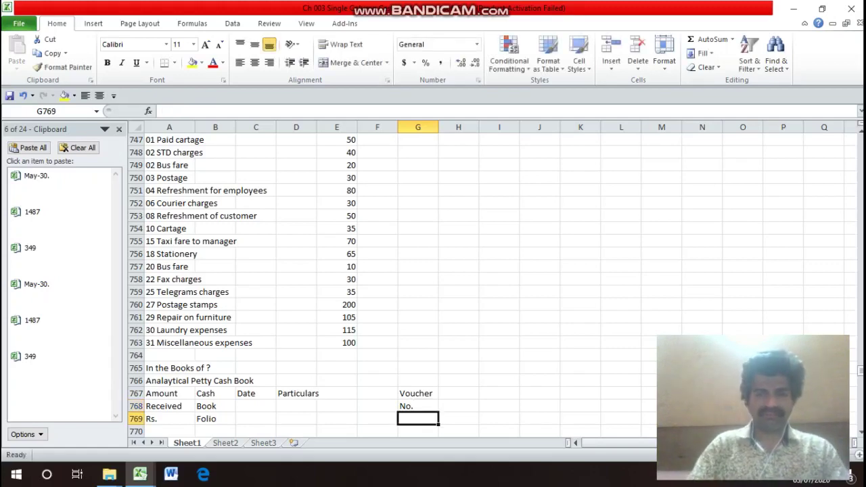
# - Label the 01 January paid cartage transaction with the expense head "Carriage" in F747, beside its amount
pyautogui.press('Up')
pyautogui.press('Up')
pyautogui.press('Up')
pyautogui.press('Up')
pyautogui.press('Up')
pyautogui.press('Up')
pyautogui.press('Up')
pyautogui.press('Up')
pyautogui.press('Up')
pyautogui.press('Up')
pyautogui.press('Up')
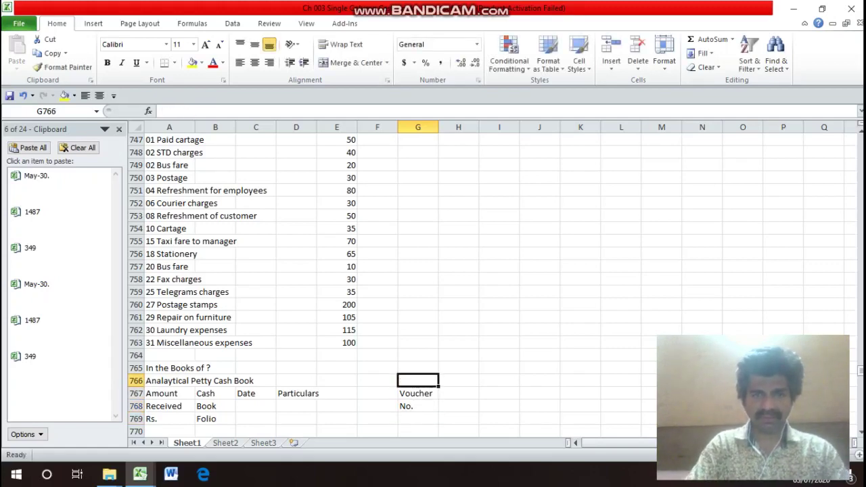
pyautogui.press('Up')
pyautogui.press('Up')
pyautogui.press('Up')
pyautogui.press('Up')
pyautogui.press('Up')
pyautogui.press('Up')
pyautogui.press('Up')
pyautogui.press('Up')
pyautogui.press('Up')
pyautogui.press('Up')
pyautogui.press('Up')
pyautogui.press('Up')
pyautogui.press('Up')
pyautogui.press('Up')
pyautogui.press('Up')
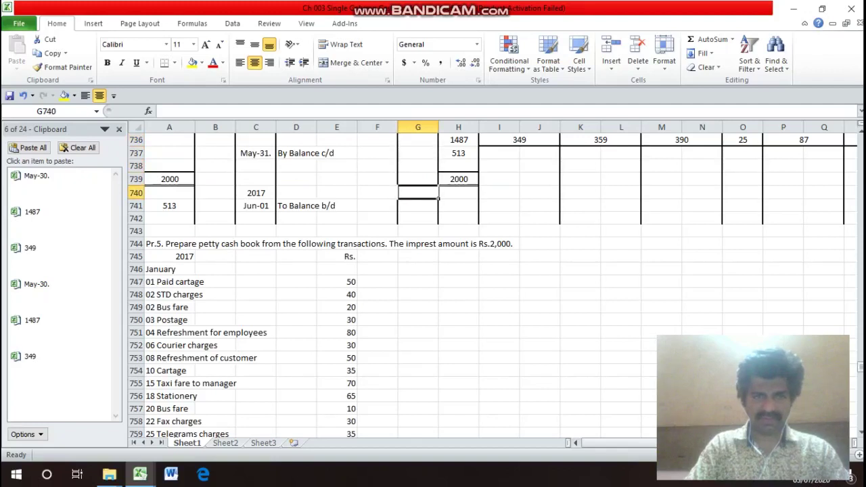
pyautogui.press('Down')
pyautogui.press('Down')
pyautogui.press('Down')
pyautogui.press('Down')
pyautogui.press('Left')
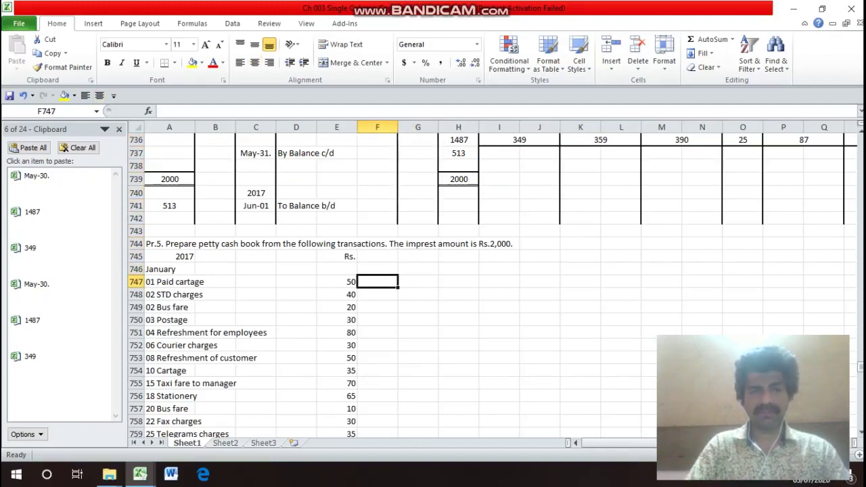
pyautogui.write('Ca')
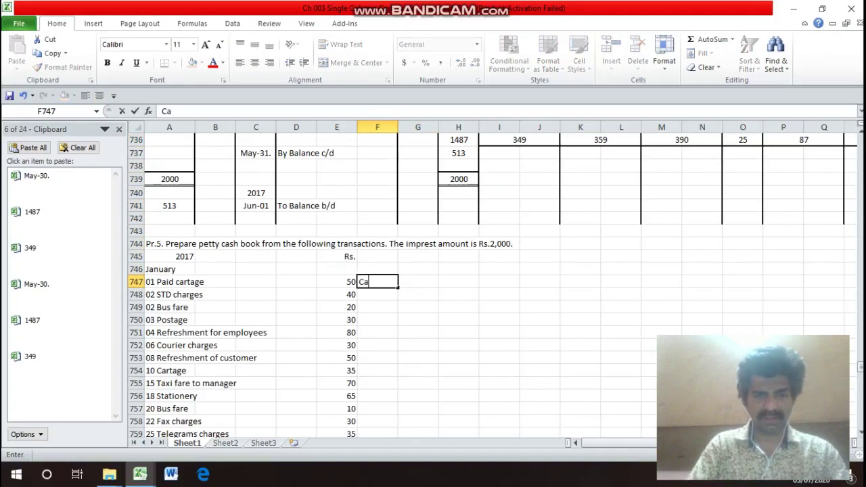
pyautogui.write('rriage')
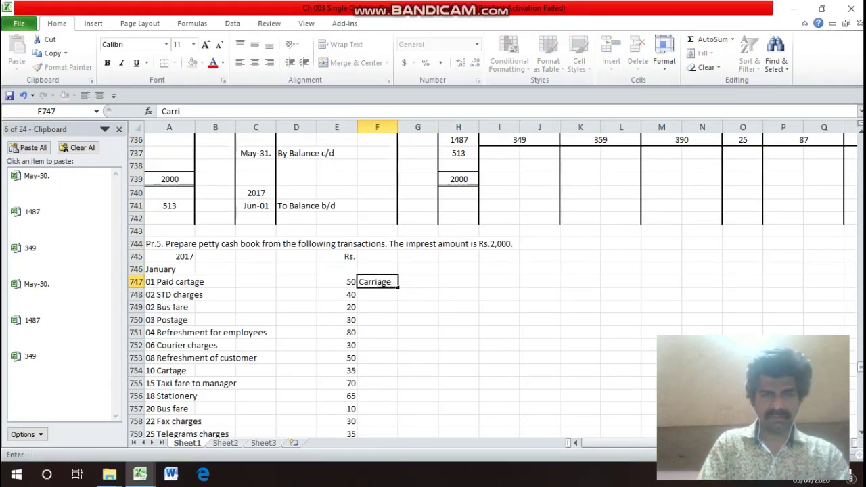
pyautogui.press('Return')
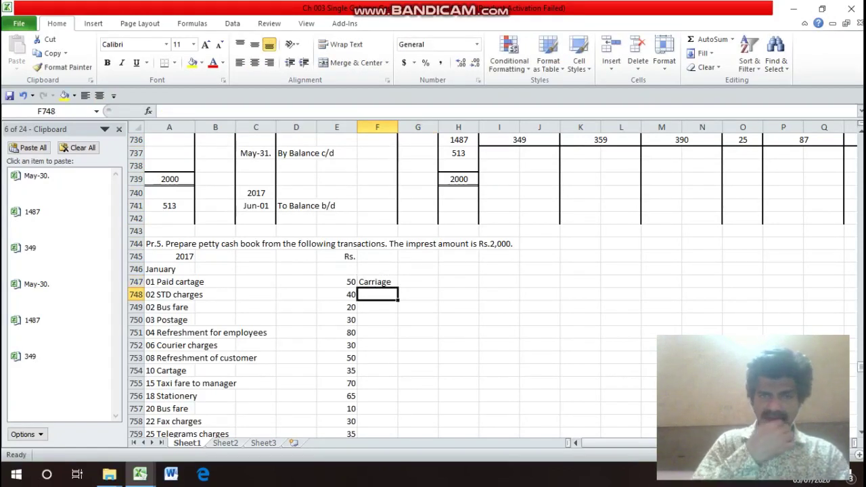
# - Label the STD charges transaction with the expense head "Telephone Expenses" in F748
pyautogui.write('Te')
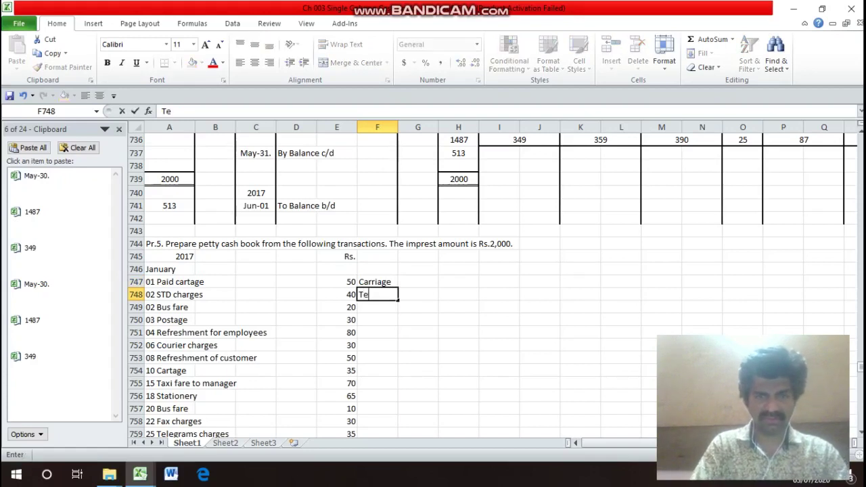
pyautogui.write('lw')
pyautogui.press('BackSpace')
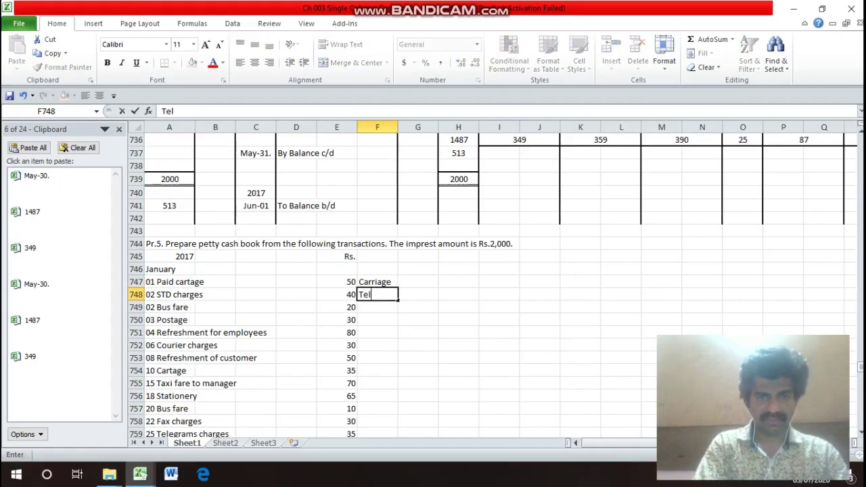
pyautogui.write('ephone')
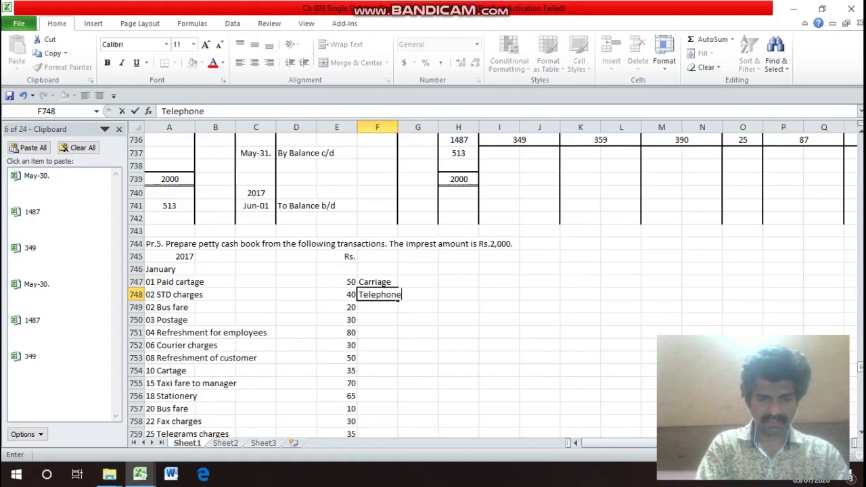
pyautogui.write(' Expe')
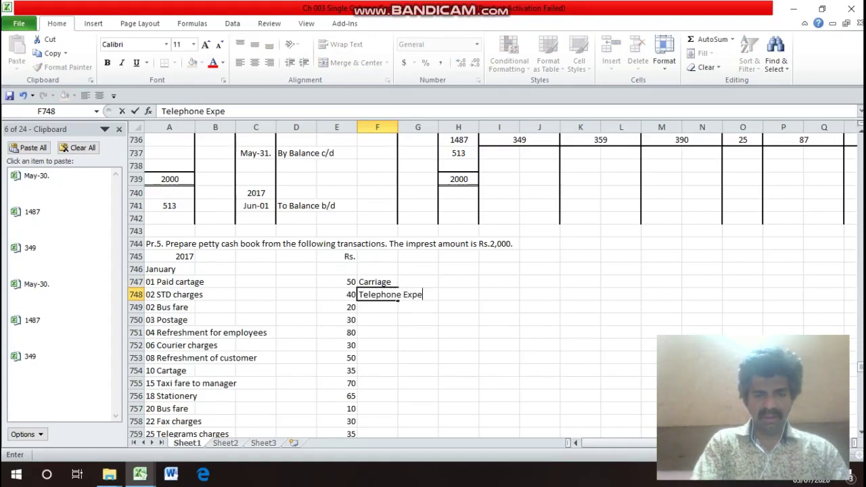
pyautogui.write('nses')
pyautogui.press('Return')
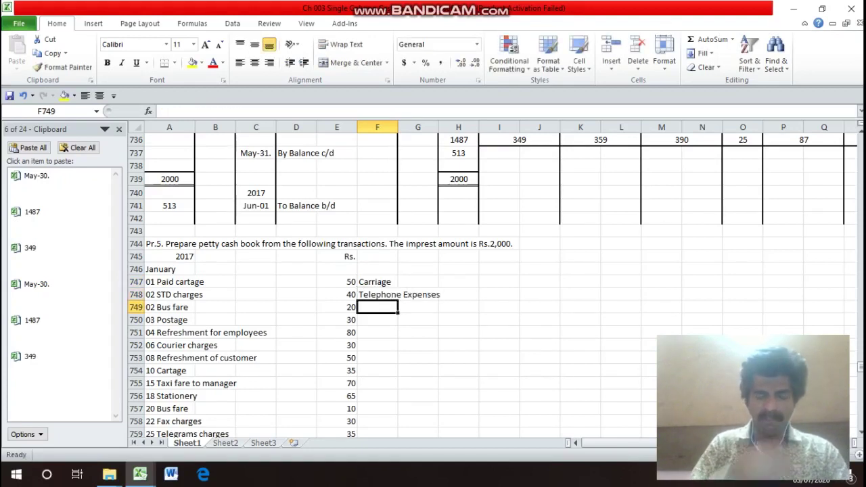
# - Classify the 02 Bus fare entry as Travelling Expenses in F749 and the 03 Postage entry as Postage and Telegram in F750
pyautogui.write('Tr')
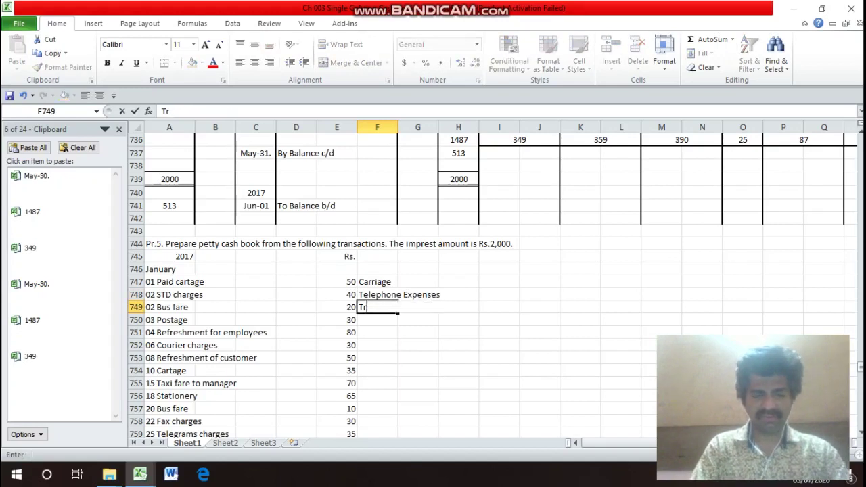
pyautogui.write('avellin')
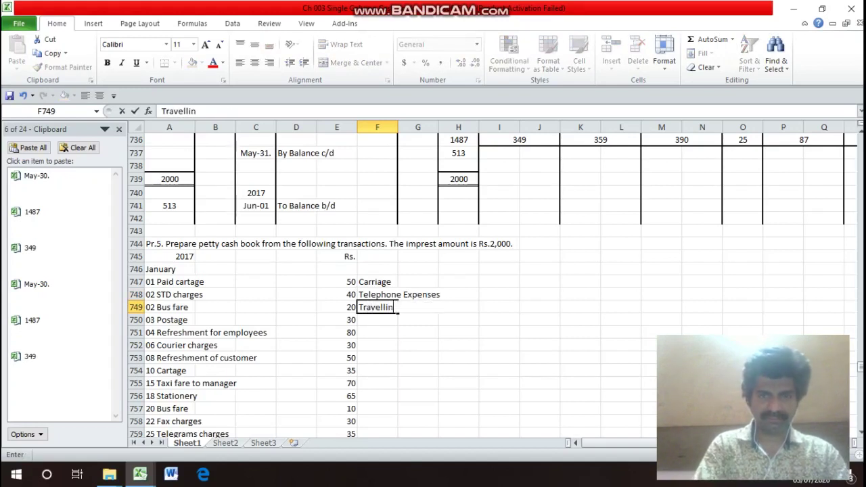
pyautogui.write('g Exp')
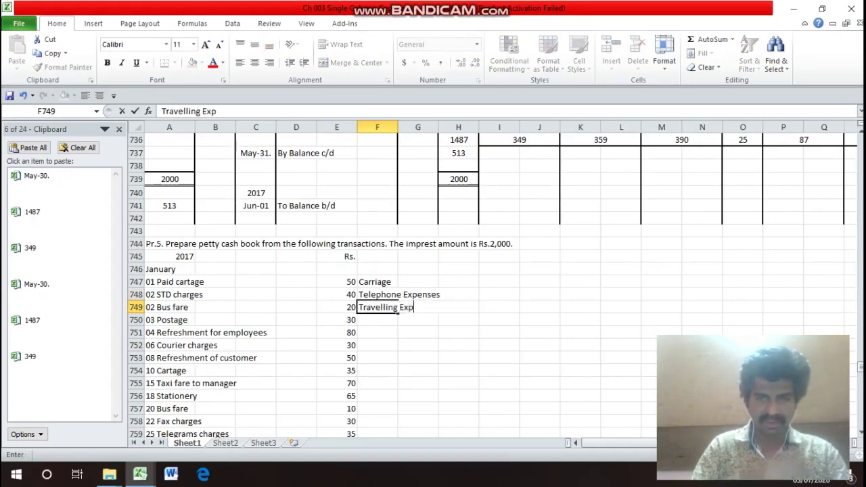
pyautogui.write('enses')
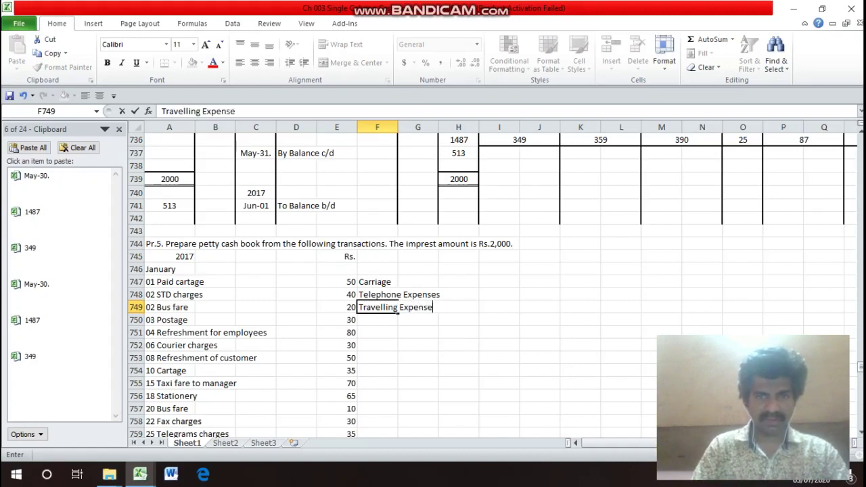
pyautogui.press('Return')
pyautogui.write('Postage and ')
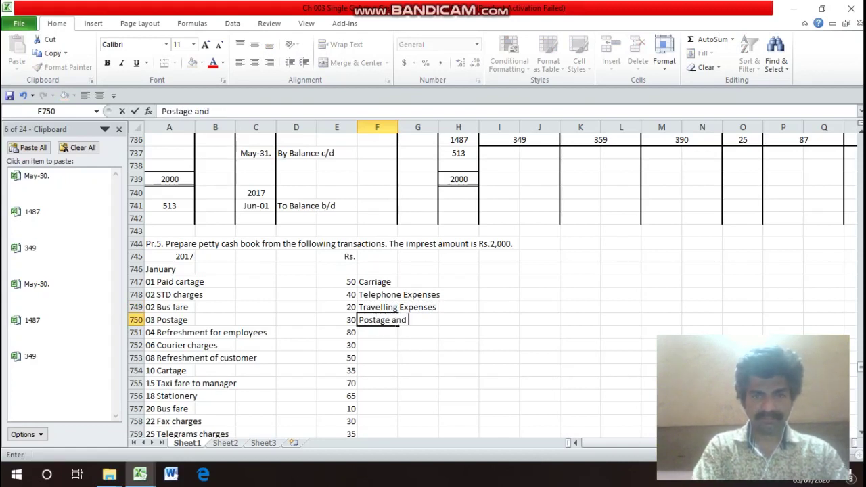
pyautogui.write('Telegram')
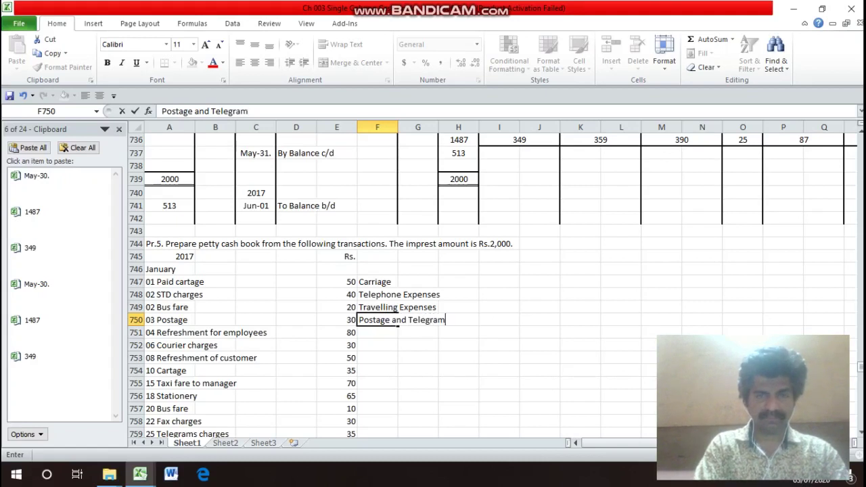
pyautogui.press('Return')
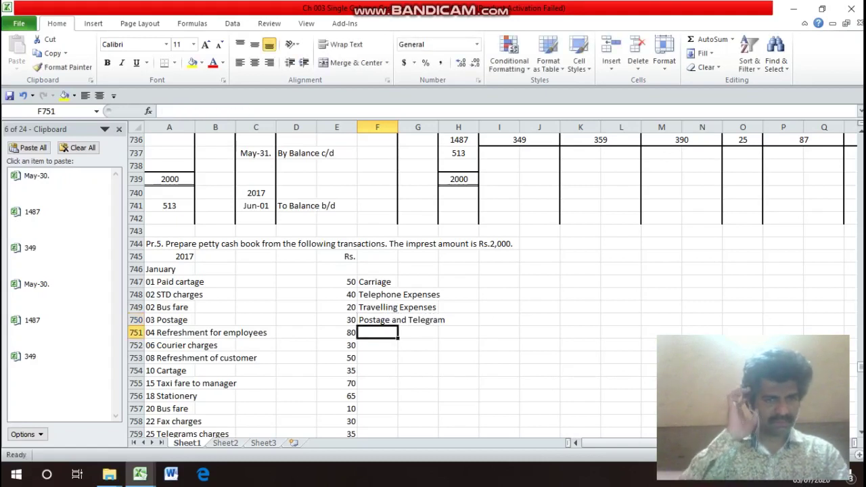
# - Enter Miscellaneous Expenses beside Refreshment for employees in F751 and Postage and Telegram beside Courier charges in F752
pyautogui.write('Mis')
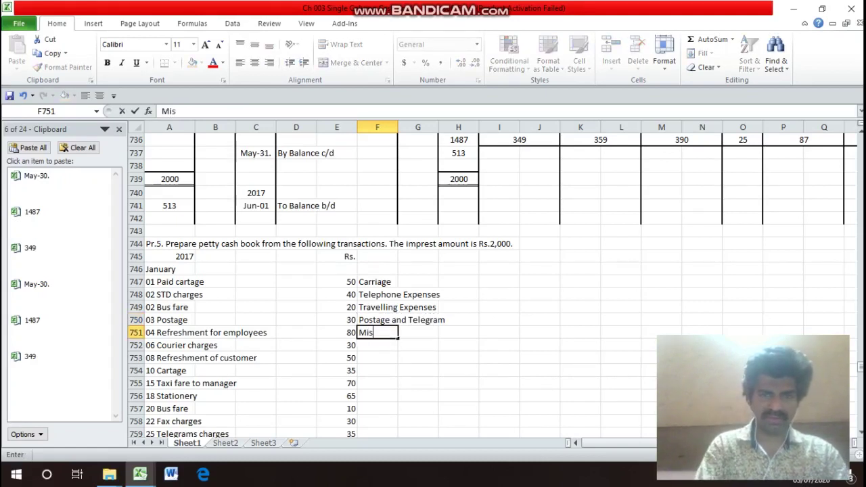
pyautogui.write('cellaneous Expesns')
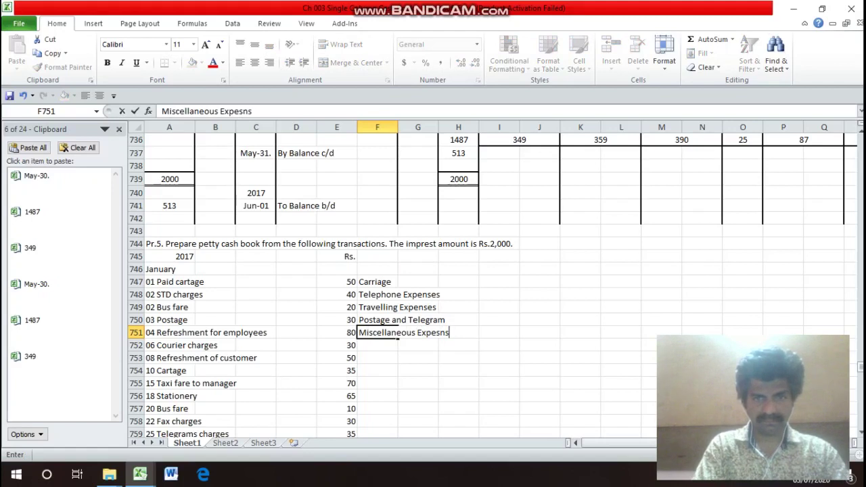
pyautogui.press('BackSpace')
pyautogui.press('BackSpace')
pyautogui.press('BackSpace')
pyautogui.write('nses')
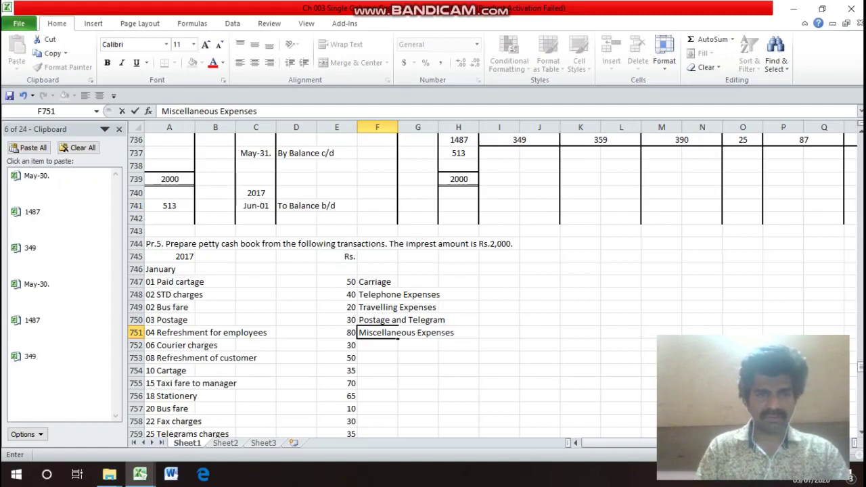
pyautogui.press('Return')
pyautogui.write('Postage and Telegram')
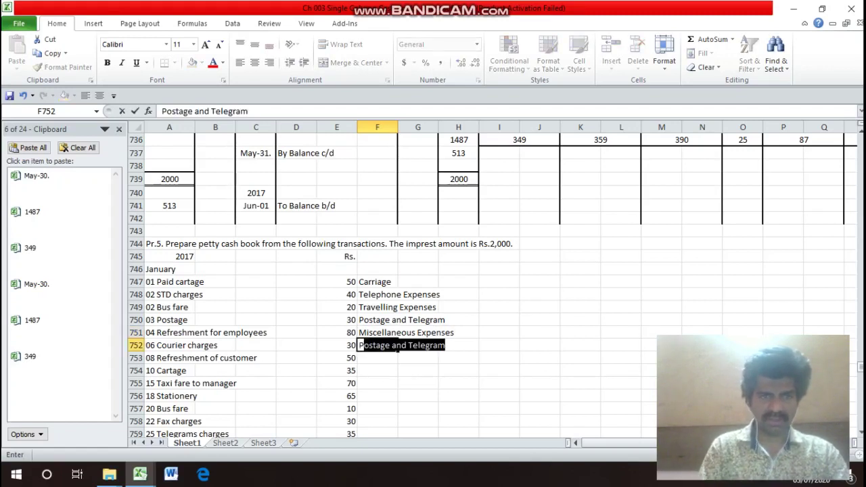
pyautogui.press('Return')
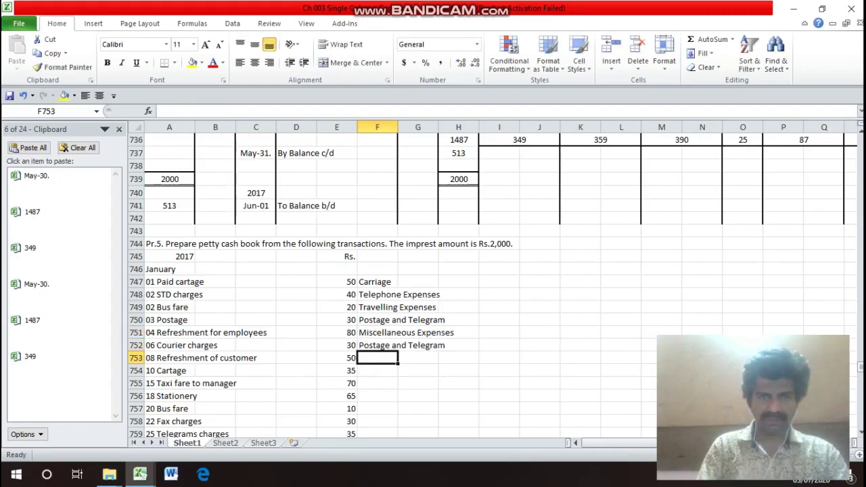
# - Enter Miscellaneous Expenses beside Refreshment of customer in F753 and Carriage beside the 10 Cartage entry in F754
pyautogui.write('M')
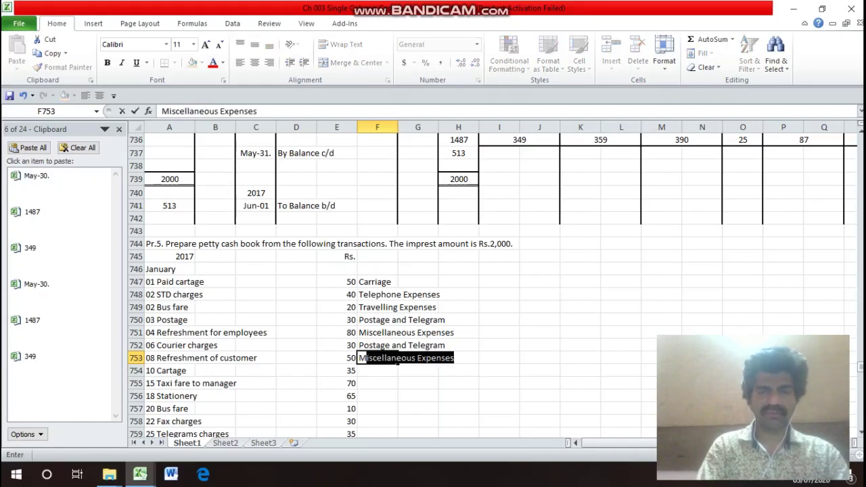
pyautogui.press('Return')
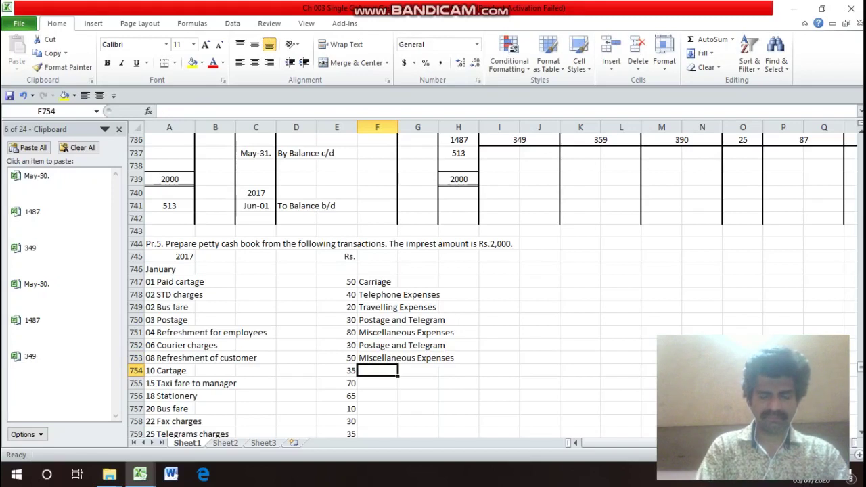
pyautogui.write('Carriage')
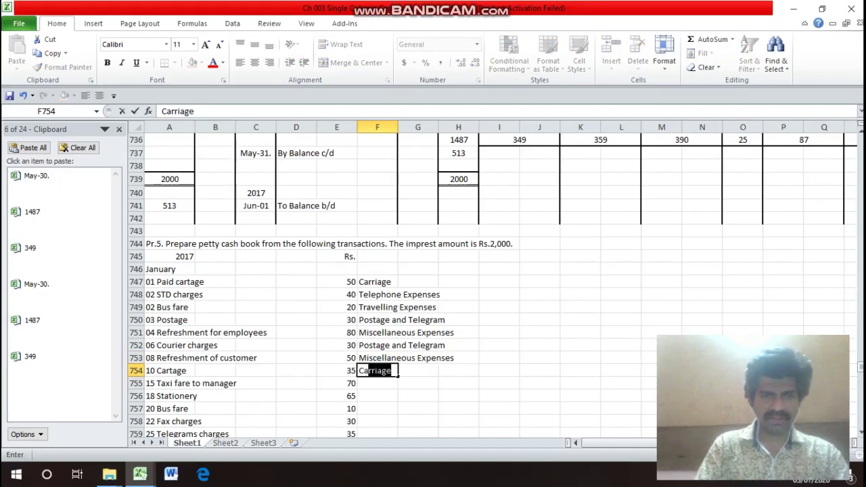
pyautogui.press('Return')
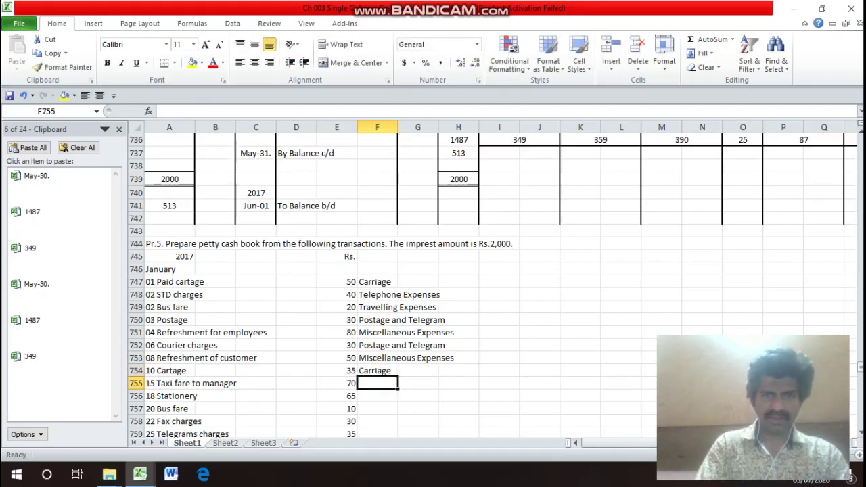
# - Change the expense head of the 02 Bus fare entry in F749 to Travelling and Conveyance
pyautogui.press('Up')
pyautogui.press('Up')
pyautogui.press('Up')
pyautogui.press('Up')
pyautogui.press('Up')
pyautogui.press('Up')
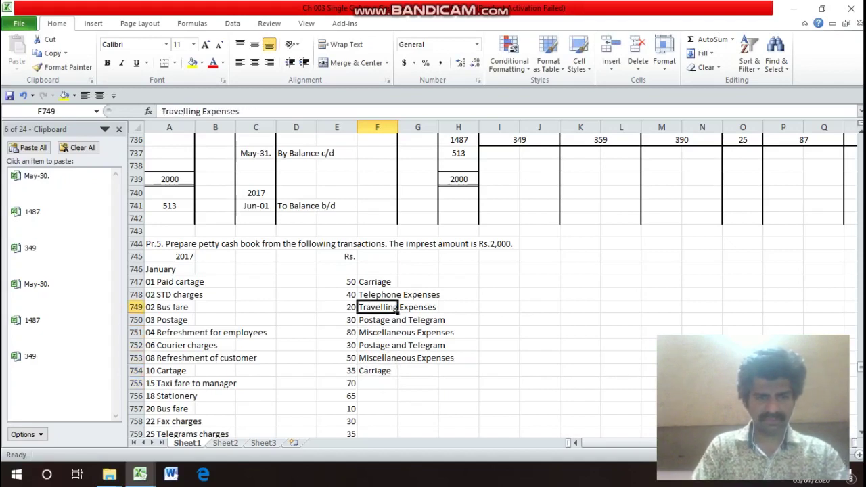
pyautogui.press('F2')
pyautogui.press('BackSpace')
pyautogui.press('BackSpace')
pyautogui.press('BackSpace')
pyautogui.press('BackSpace')
pyautogui.press('BackSpace')
pyautogui.press('BackSpace')
pyautogui.press('BackSpace')
pyautogui.press('BackSpace')
pyautogui.write('and ')
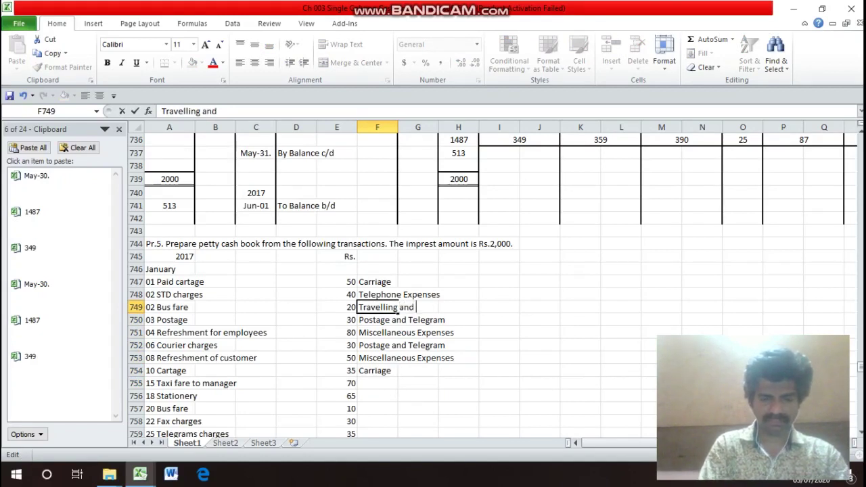
pyautogui.write('Conve')
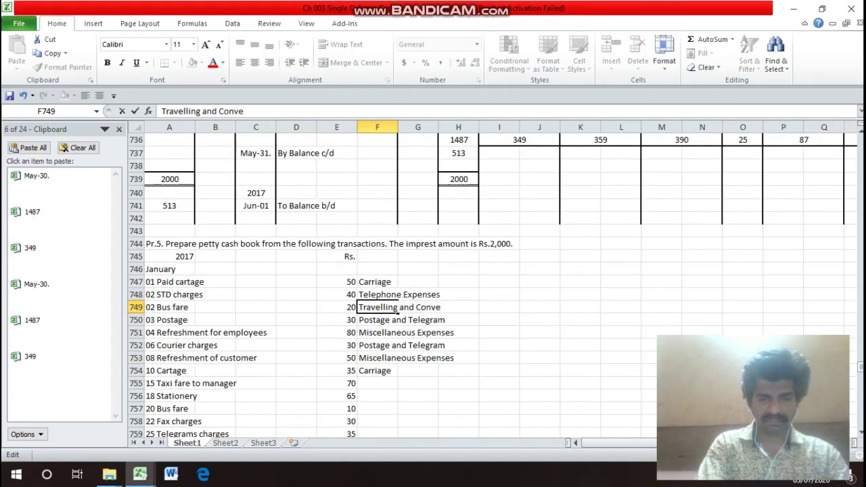
pyautogui.write('yance')
pyautogui.press('Return')
# - Classify the 15 Taxi fare to manager entry as Travelling and Conveyance in F755
pyautogui.press('Down')
pyautogui.press('Down')
pyautogui.press('Down')
pyautogui.press('Down')
pyautogui.press('Down')
pyautogui.write('T')
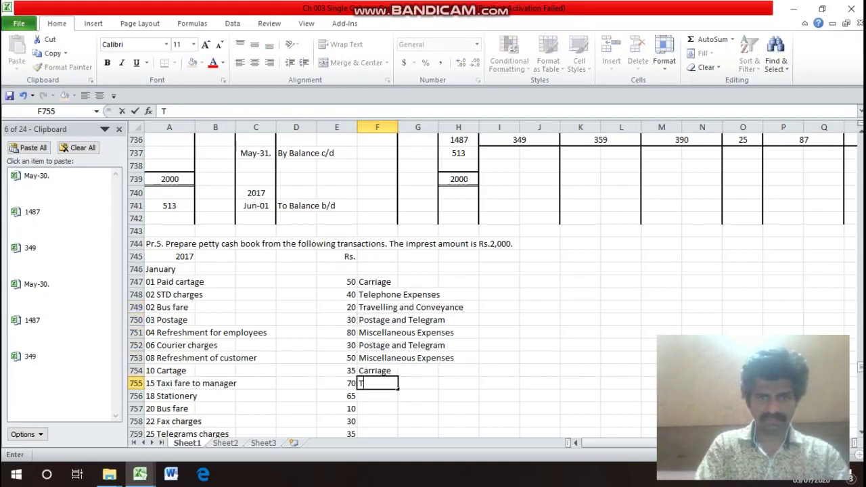
pyautogui.write('e')
pyautogui.press('BackSpace')
pyautogui.press('BackSpace')
pyautogui.write('r')
pyautogui.press('Return')
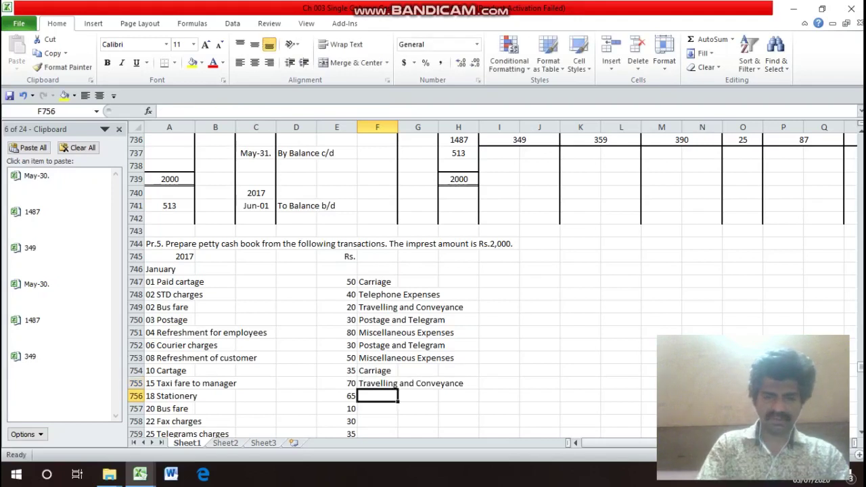
# - Classify the 18 Stationery entry as Printing and Stationery in F756
pyautogui.write('Pri')
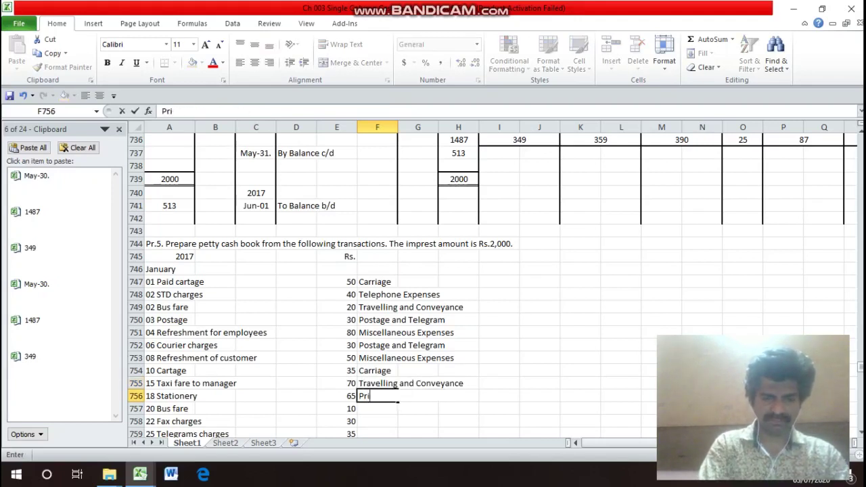
pyautogui.write('nting a')
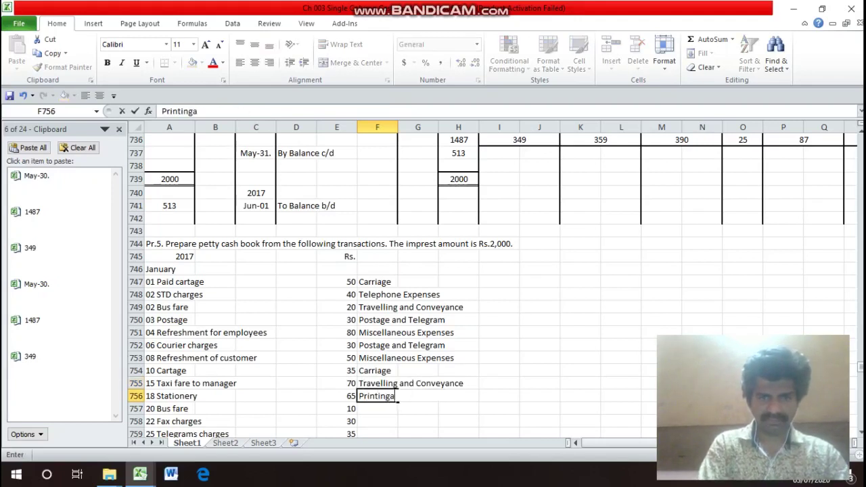
pyautogui.write('nd S')
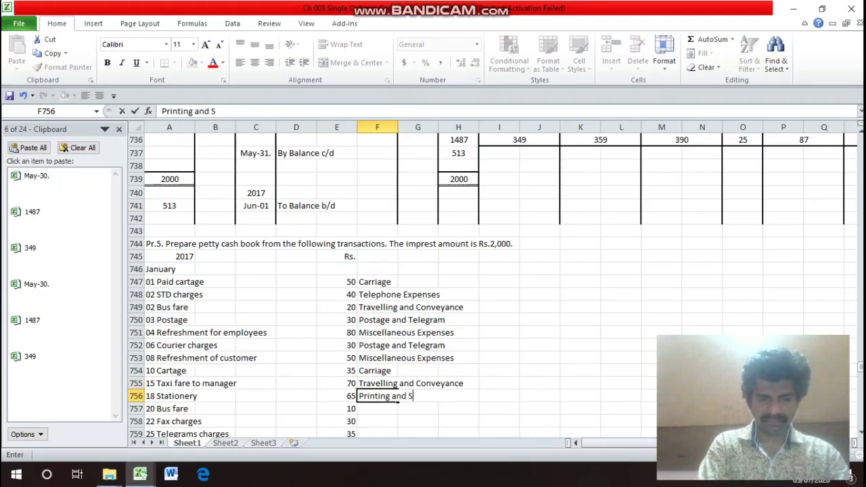
pyautogui.write('tatione')
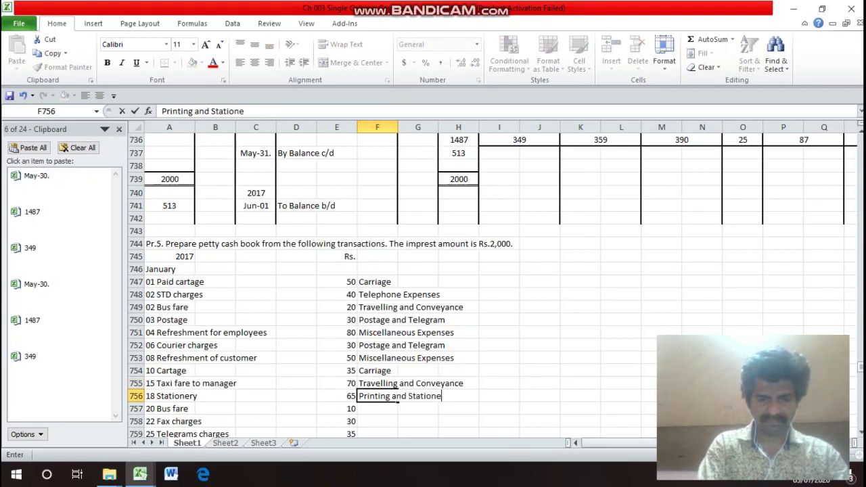
pyautogui.write('ry')
pyautogui.press('Return')
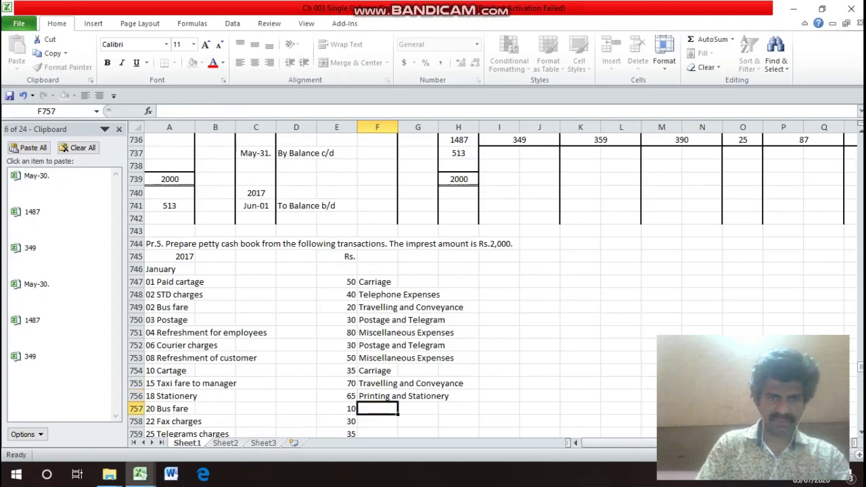
# - Enter Travelling and Conveyance beside the 20 Bus fare entry in F757 and Miscellaneous Expenses beside Fax charges in F758
pyautogui.write('T')
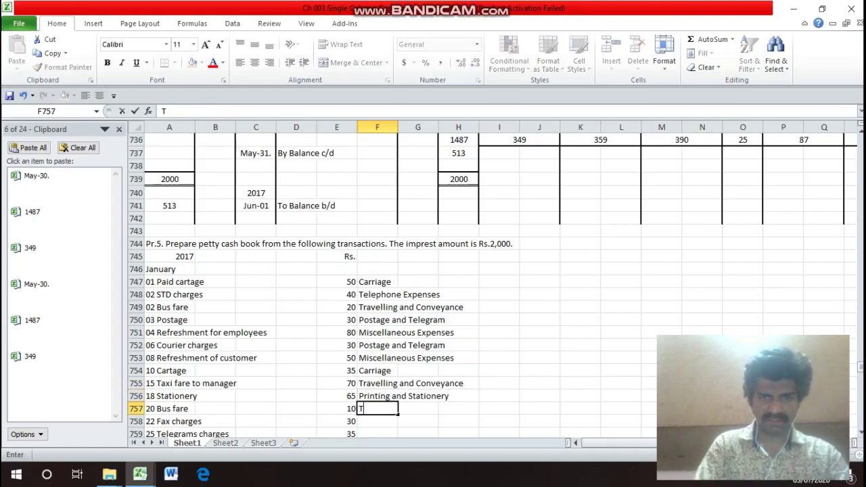
pyautogui.press('Return')
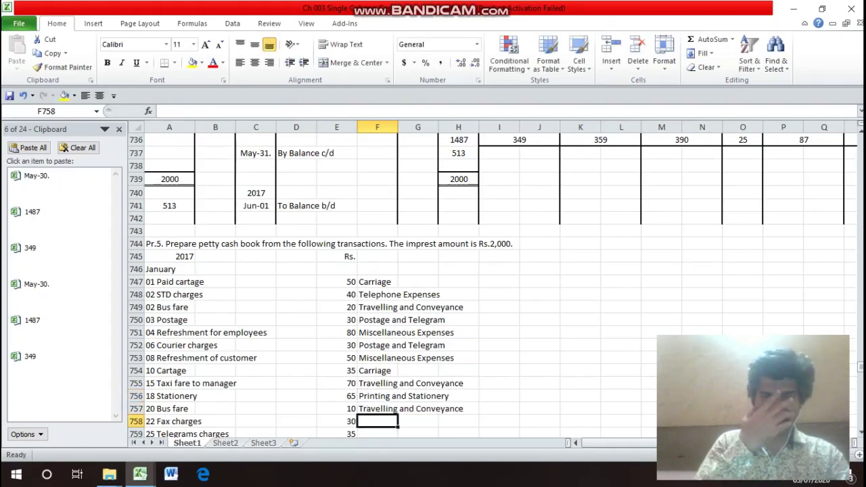
pyautogui.write('M')
pyautogui.press('Return')
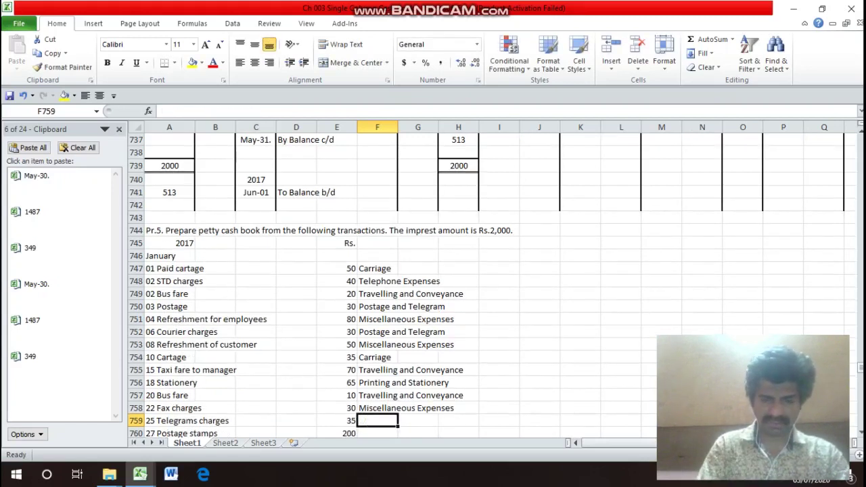
# - Classify both the Telegrams charges and Postage stamps entries as Postage and Telegram in F759 and F760
pyautogui.write('Postage and Telegram')
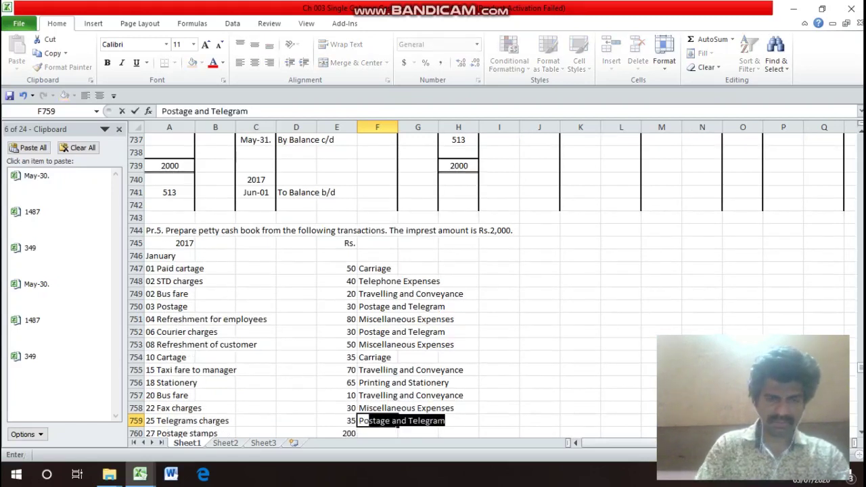
pyautogui.press('Return')
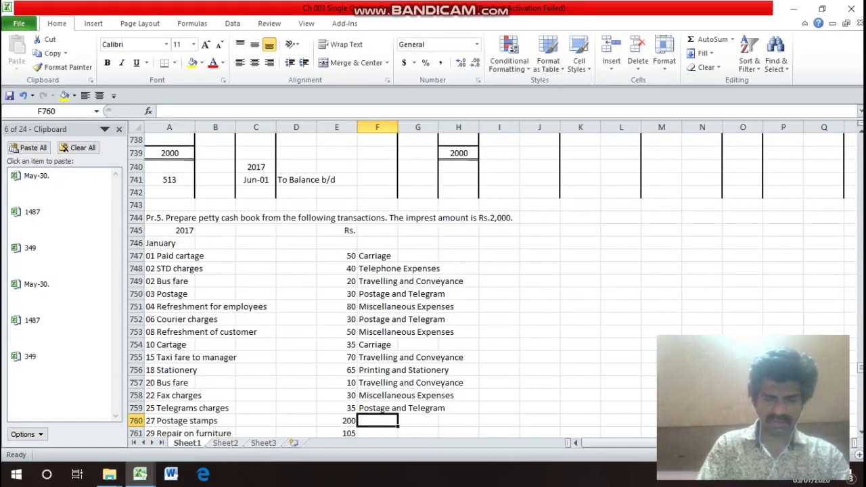
pyautogui.write('Po')
pyautogui.press('Return')
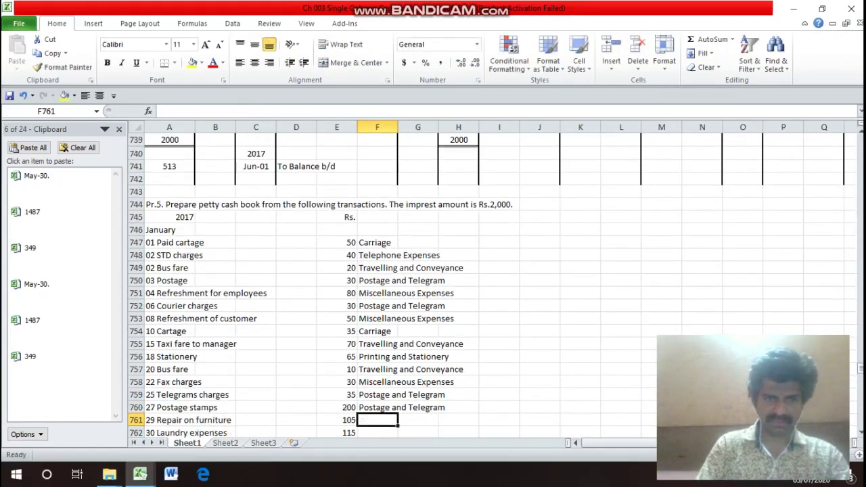
# - Enter Repairs beside Repair on furniture in F761 and Miscellaneous Expenses beside Laundry expenses in F762
pyautogui.write('Re')
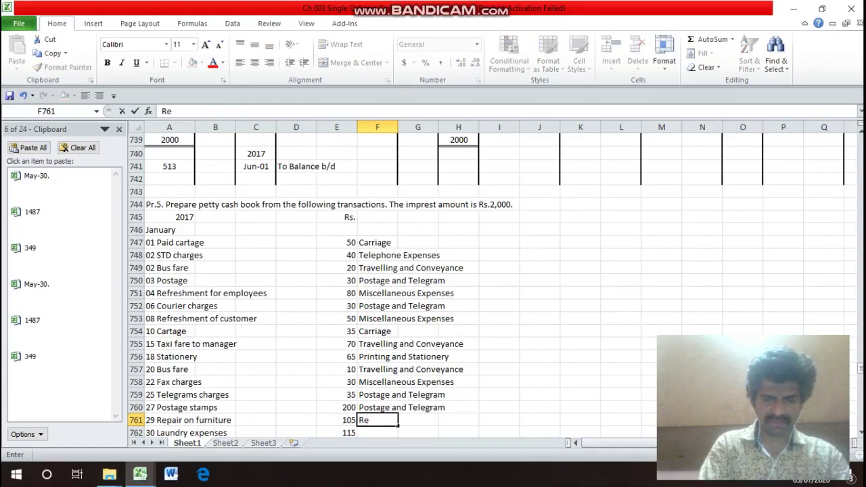
pyautogui.write('pairs')
pyautogui.press('Return')
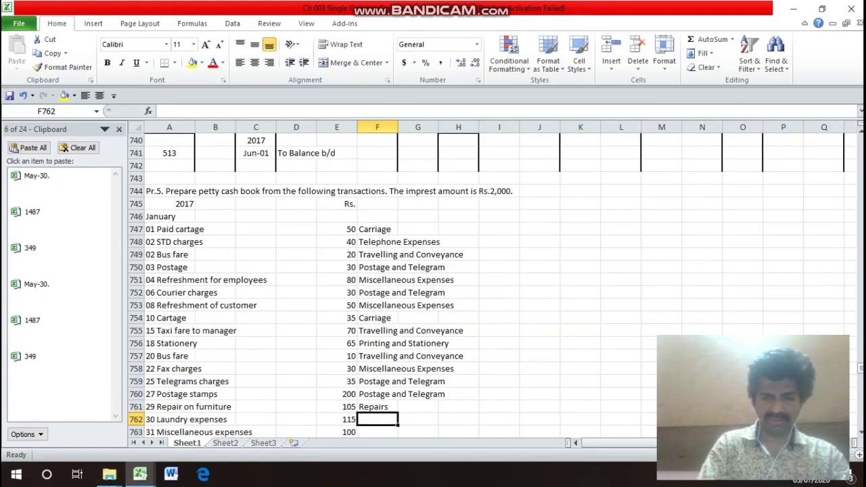
pyautogui.write('M')
pyautogui.press('Return')
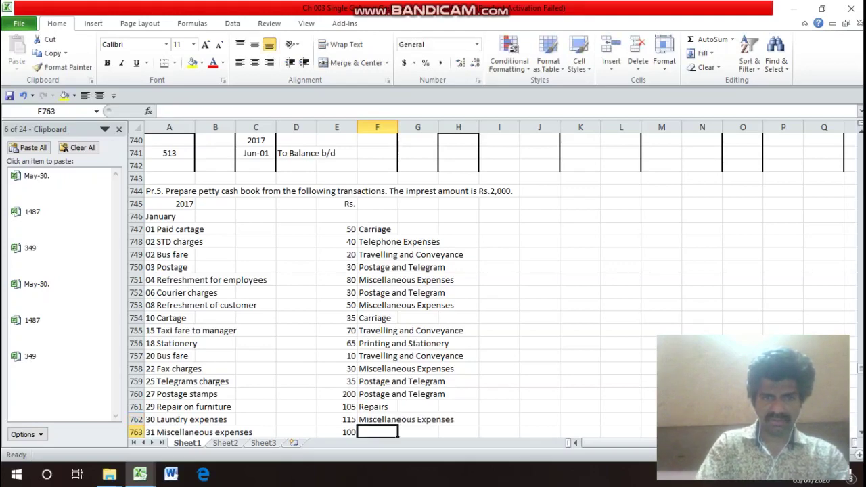
# - Classify the 31 Miscellaneous expenses entry as Miscellaneous Expenses in F763
pyautogui.write('M')
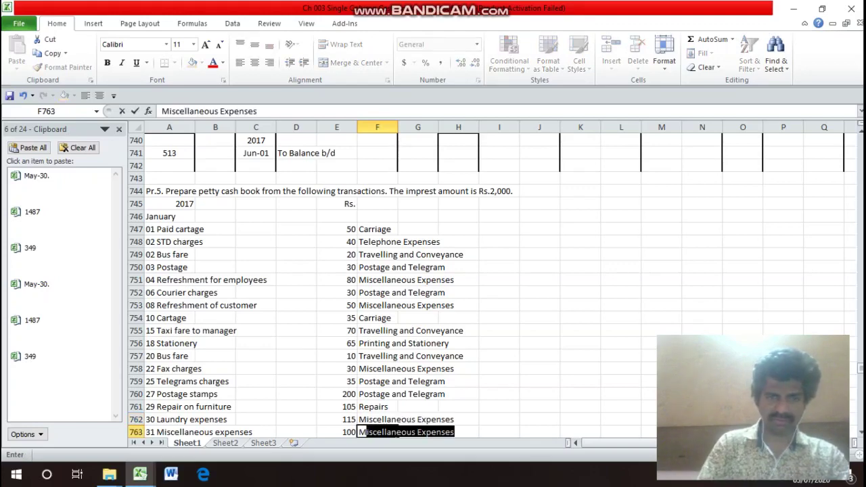
pyautogui.press('Return')
# - Add the column heading Total in H767, beside the Voucher No. heading of the Analytical Petty Cash Book
pyautogui.press('Down')
pyautogui.press('Down')
pyautogui.press('Down')
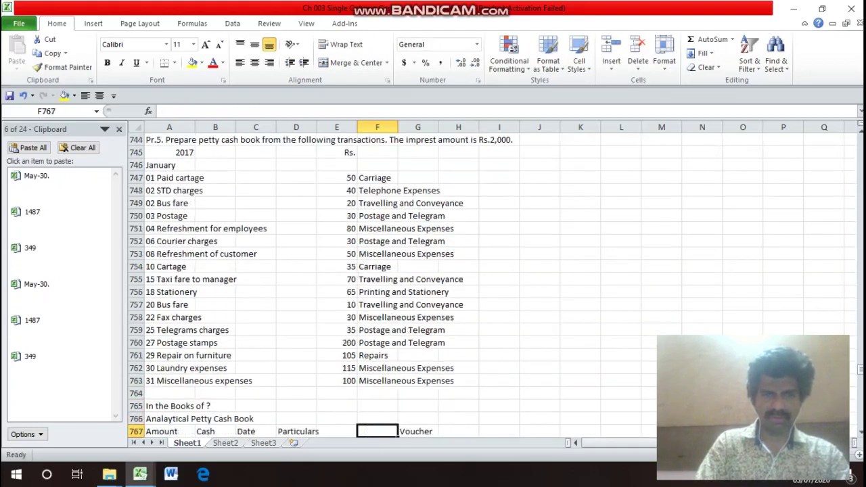
pyautogui.press('Down')
pyautogui.press('Down')
pyautogui.press('Down')
pyautogui.press('Up')
pyautogui.press('Up')
pyautogui.press('Up')
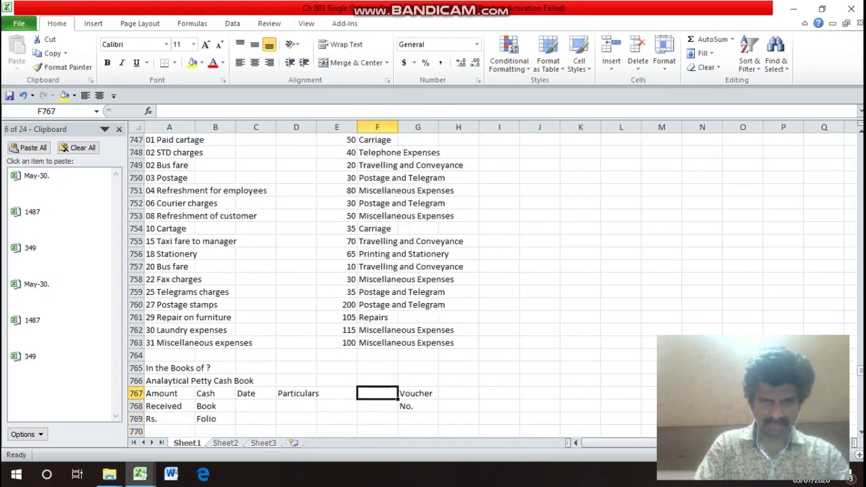
pyautogui.press('Right')
pyautogui.press('Right')
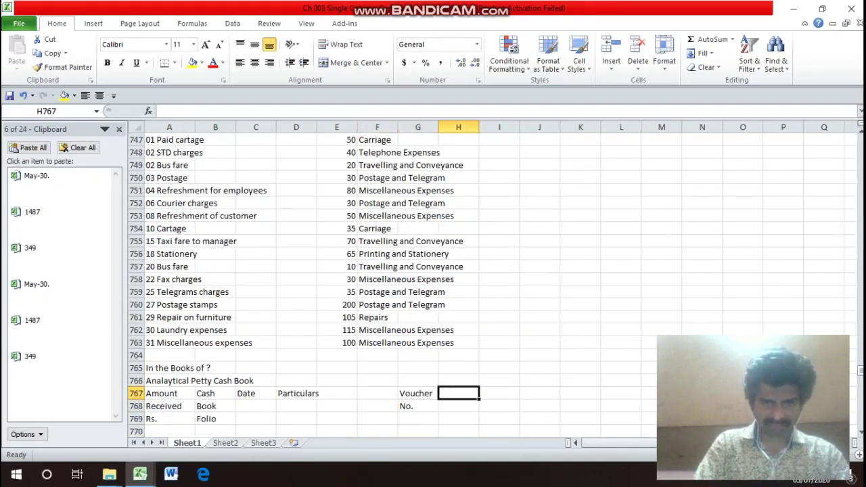
pyautogui.write('Total')
pyautogui.press('Return')
# - Check the assigned expense heads in column F and enter Carriage as the first expense column heading in I767
pyautogui.press('Up')
pyautogui.press('Up')
pyautogui.press('Up')
pyautogui.press('Up')
pyautogui.press('Up')
pyautogui.press('Up')
pyautogui.press('Up')
pyautogui.press('Up')
pyautogui.press('Up')
pyautogui.press('Up')
pyautogui.press('Up')
pyautogui.press('Up')
pyautogui.press('Up')
pyautogui.press('Up')
pyautogui.press('Up')
pyautogui.press('Up')
pyautogui.press('Up')
pyautogui.press('Up')
pyautogui.press('Up')
pyautogui.press('Up')
pyautogui.press('Up')
pyautogui.press('Up')
pyautogui.press('Down')
pyautogui.press('Down')
pyautogui.press('Down')
pyautogui.press('Down')
pyautogui.press('Down')
pyautogui.press('Down')
pyautogui.press('Down')
pyautogui.press('Down')
pyautogui.press('Down')
pyautogui.press('Down')
pyautogui.press('Down')
pyautogui.press('Down')
pyautogui.press('Down')
pyautogui.press('Down')
pyautogui.press('Down')
pyautogui.press('Down')
pyautogui.press('Down')
pyautogui.press('Down')
pyautogui.press('Down')
pyautogui.press('Down')
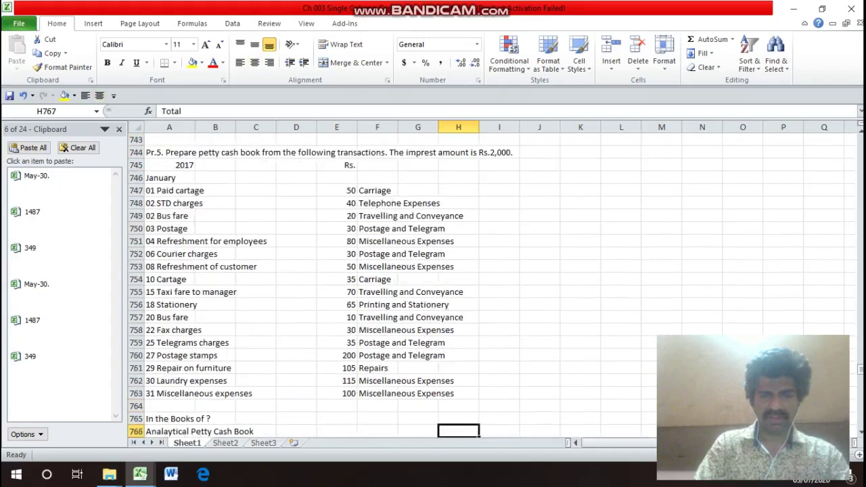
pyautogui.press('Down')
pyautogui.press('Down')
pyautogui.press('Down')
pyautogui.press('Down')
pyautogui.press('Down')
pyautogui.press('Down')
pyautogui.press('Down')
pyautogui.press('Down')
pyautogui.press('Up')
pyautogui.press('Up')
pyautogui.press('Up')
pyautogui.press('Up')
pyautogui.press('Up')
pyautogui.press('Up')
pyautogui.press('Up')
pyautogui.press('Up')
pyautogui.press('Right')
pyautogui.write('Ca')
pyautogui.write('riage')
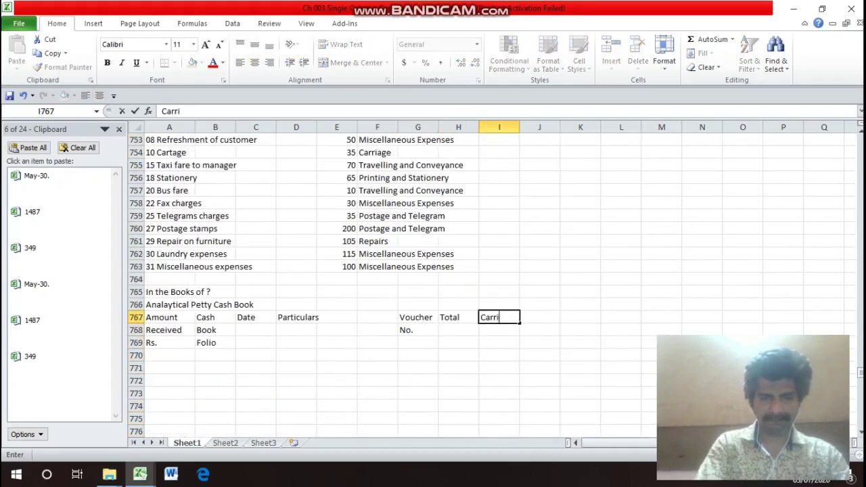
pyautogui.press('Return')
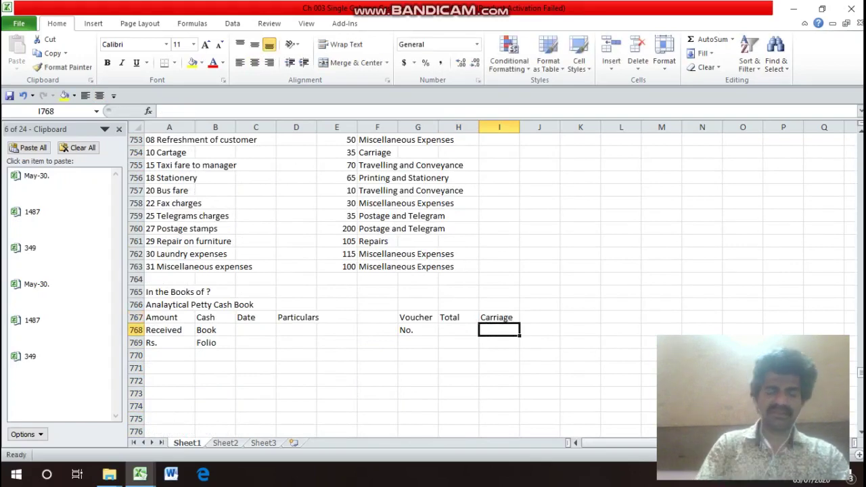
# - Enter the next expense column heading as Telephone in J767 and Expenses in J768
pyautogui.press('Up')
pyautogui.press('Up')
pyautogui.press('Up')
pyautogui.press('Up')
pyautogui.press('Up')
pyautogui.press('Up')
pyautogui.press('Up')
pyautogui.press('Up')
pyautogui.press('Up')
pyautogui.press('Up')
pyautogui.press('Up')
pyautogui.press('Up')
pyautogui.press('Up')
pyautogui.press('Up')
pyautogui.press('Up')
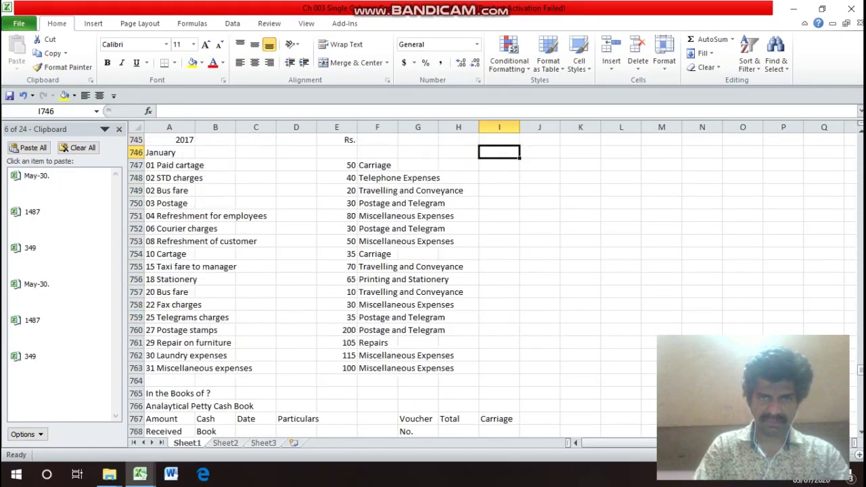
pyautogui.press('Down')
pyautogui.press('Down')
pyautogui.press('Down')
pyautogui.press('Down')
pyautogui.press('Down')
pyautogui.press('Down')
pyautogui.press('Down')
pyautogui.press('Down')
pyautogui.press('Down')
pyautogui.press('Down')
pyautogui.press('Down')
pyautogui.press('Down')
pyautogui.press('Down')
pyautogui.press('Down')
pyautogui.press('Down')
pyautogui.press('Down')
pyautogui.press('Down')
pyautogui.press('Down')
pyautogui.press('Up')
pyautogui.press('Up')
pyautogui.press('Up')
pyautogui.press('Right')
pyautogui.press('Up')
pyautogui.write('Tel')
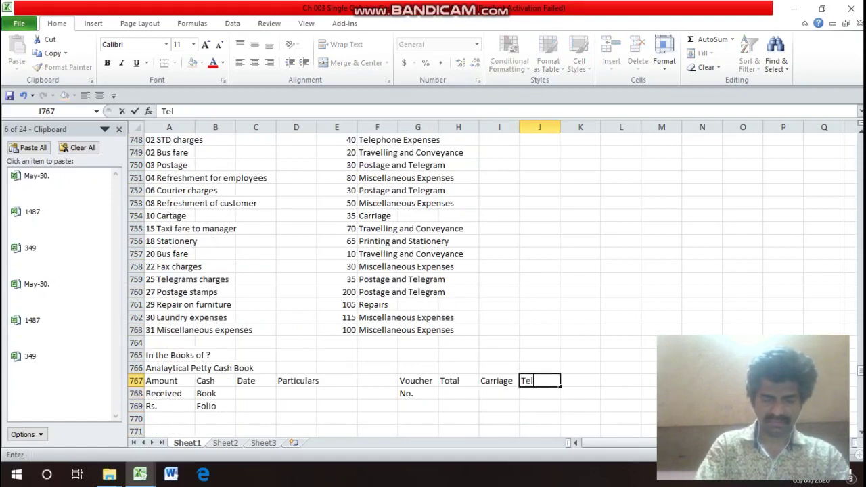
pyautogui.write('ephn')
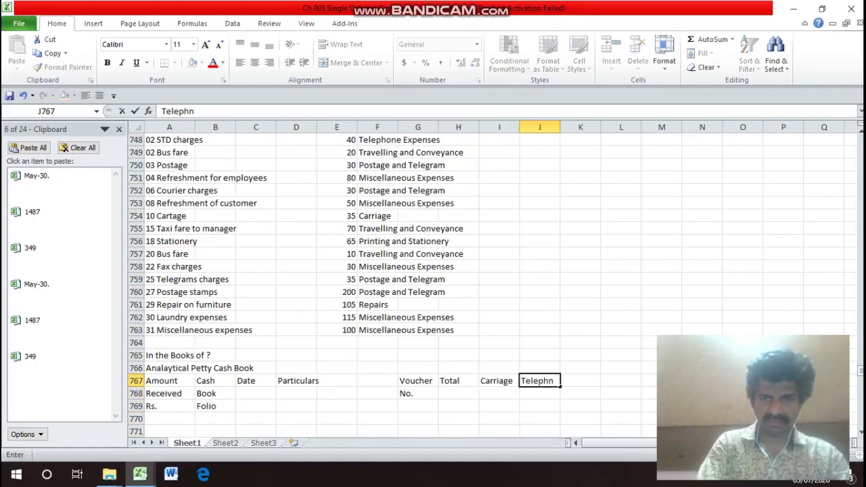
pyautogui.press('BackSpace')
pyautogui.write('hone')
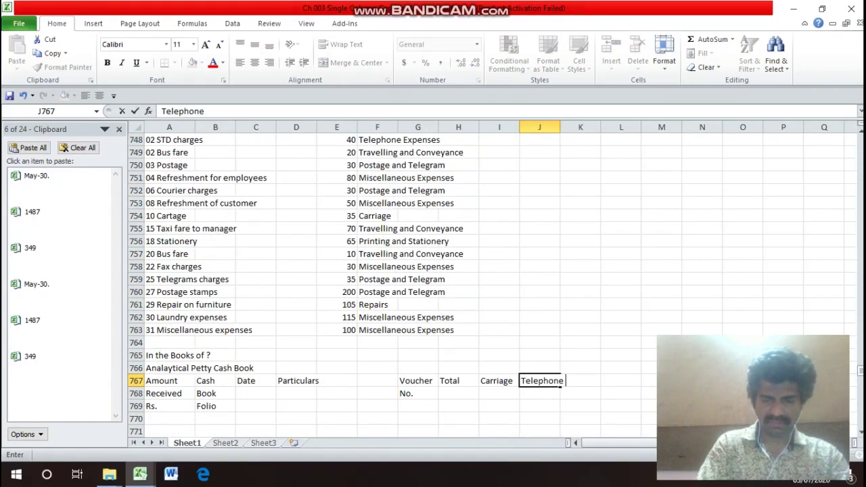
pyautogui.press('Return')
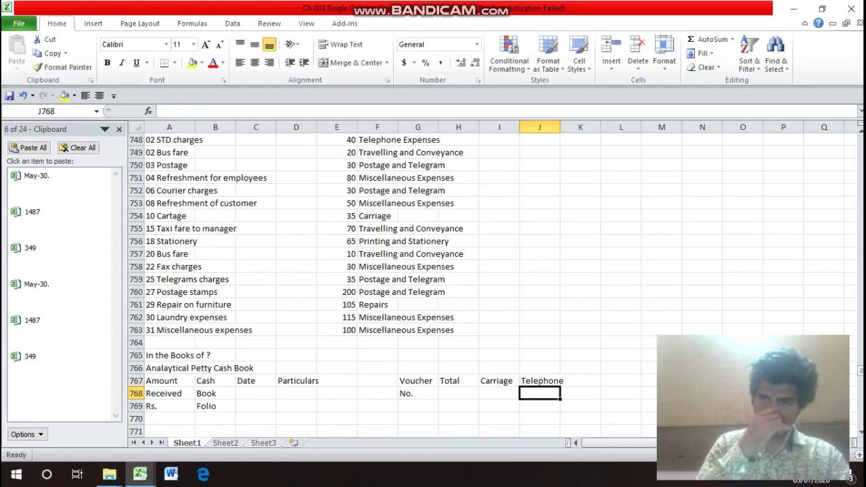
pyautogui.write('Ex')
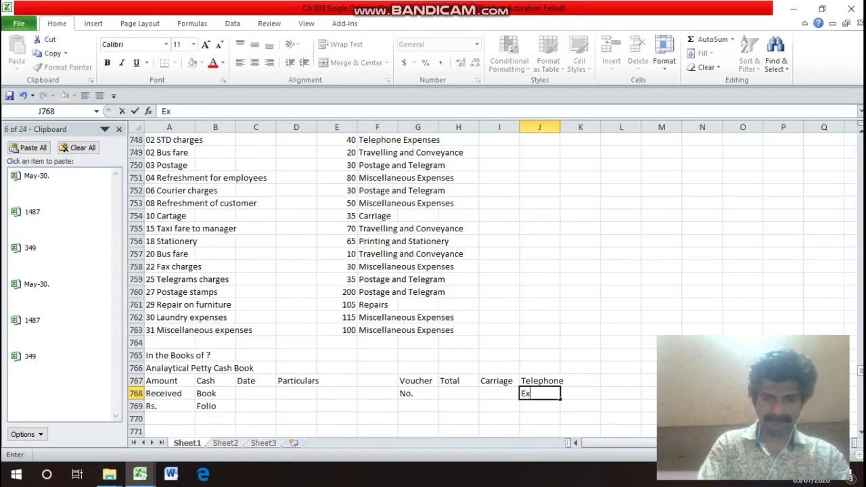
pyautogui.write('penses')
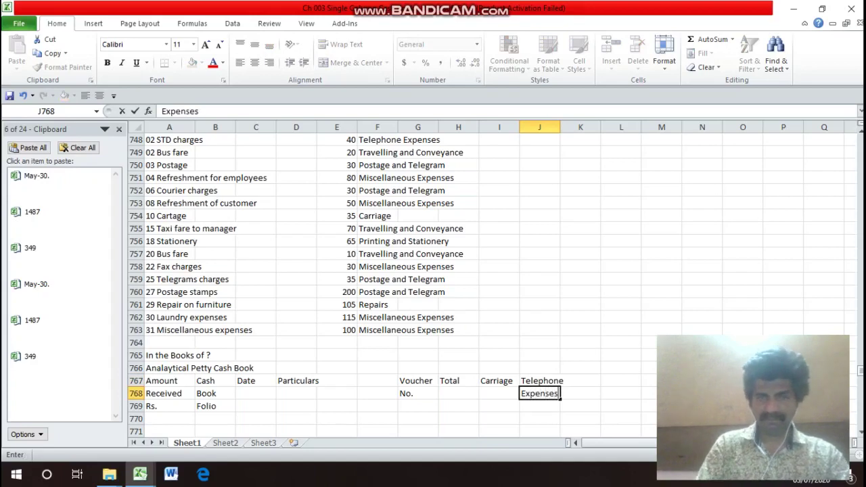
pyautogui.press('Return')
# - Review the expense heads in column F of the January transactions to determine which column heading follows Telephone Expenses
pyautogui.click(539, 393)
pyautogui.press('Up')
pyautogui.press('Up')
pyautogui.press('Up')
pyautogui.press('Up')
pyautogui.press('Up')
pyautogui.press('Up')
pyautogui.press('Up')
pyautogui.press('Up')
pyautogui.press('Up')
pyautogui.press('Up')
pyautogui.press('Up')
pyautogui.press('Up')
pyautogui.press('Up')
pyautogui.press('Up')
pyautogui.press('Up')
pyautogui.press('Up')
pyautogui.press('Up')
pyautogui.press('Up')
pyautogui.press('Up')
pyautogui.press('Up')
pyautogui.press('Down')
pyautogui.press('Down')
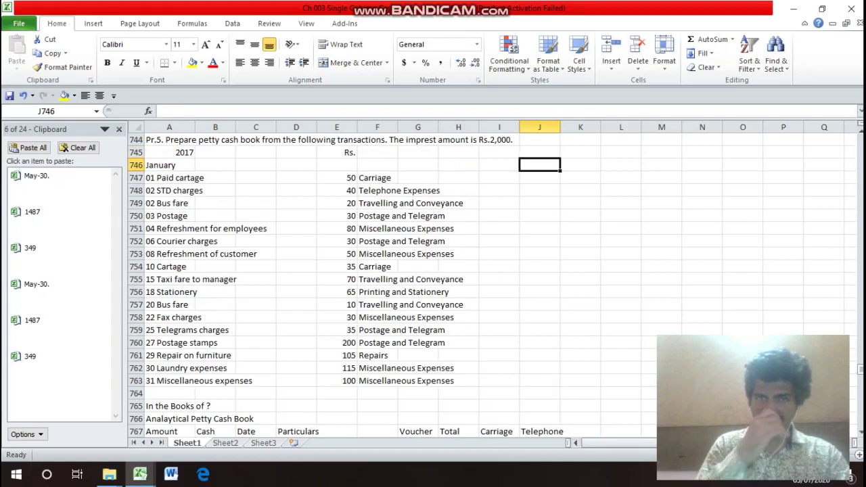
pyautogui.press('Down')
pyautogui.press('Down')
pyautogui.press('Down')
pyautogui.press('Down')
pyautogui.press('Down')
pyautogui.press('Down')
pyautogui.press('Down')
pyautogui.press('Down')
pyautogui.press('Down')
pyautogui.press('Down')
pyautogui.press('Down')
pyautogui.press('Down')
pyautogui.press('Down')
pyautogui.press('Down')
pyautogui.press('Down')
pyautogui.press('Down')
pyautogui.press('Down')
pyautogui.press('Down')
pyautogui.press('Down')
pyautogui.press('Down')
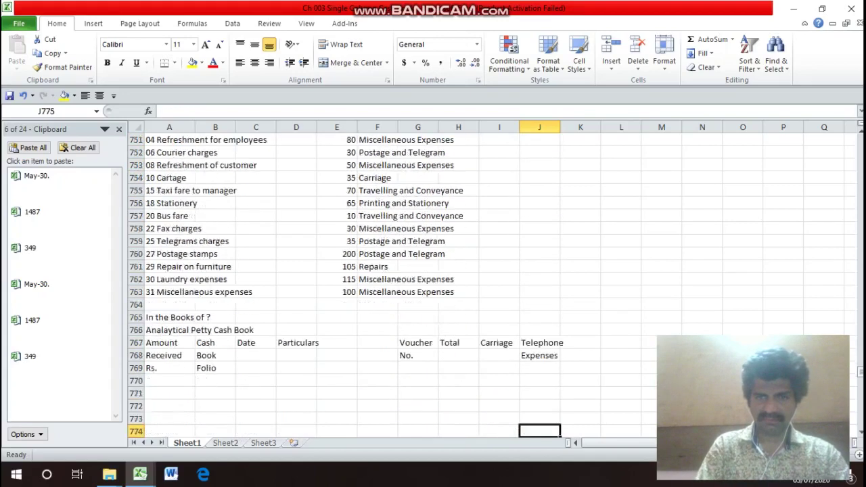
pyautogui.click(539, 393)
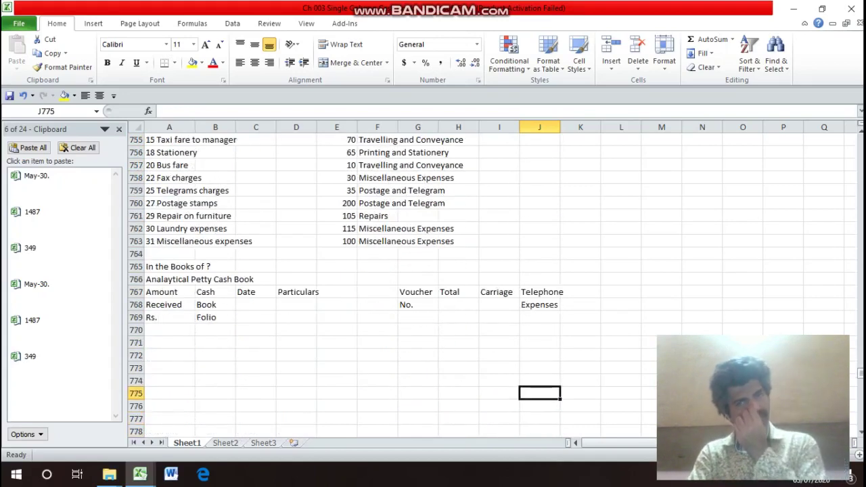
# - Enter the next expense column heading as Travelling and in L767 and Conveyance in L768
pyautogui.press('Up')
pyautogui.press('Up')
pyautogui.press('Up')
pyautogui.press('Up')
pyautogui.press('Up')
pyautogui.press('Up')
pyautogui.press('Up')
pyautogui.press('Up')
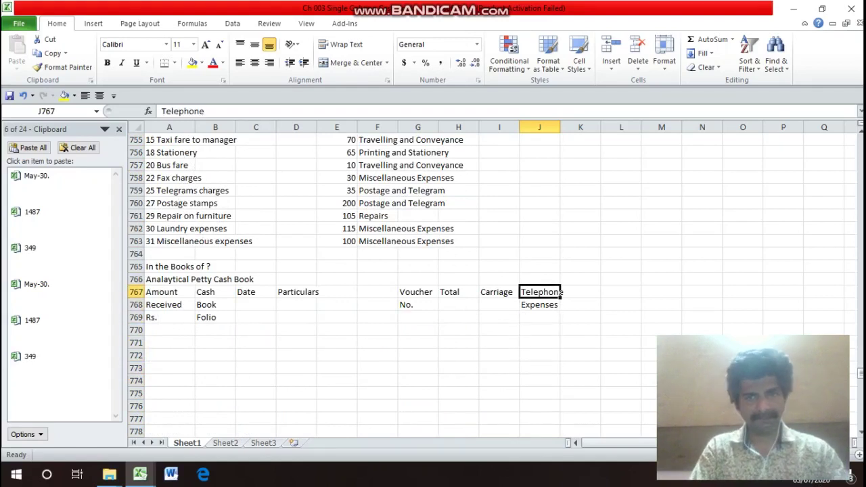
pyautogui.press('Right')
pyautogui.press('Right')
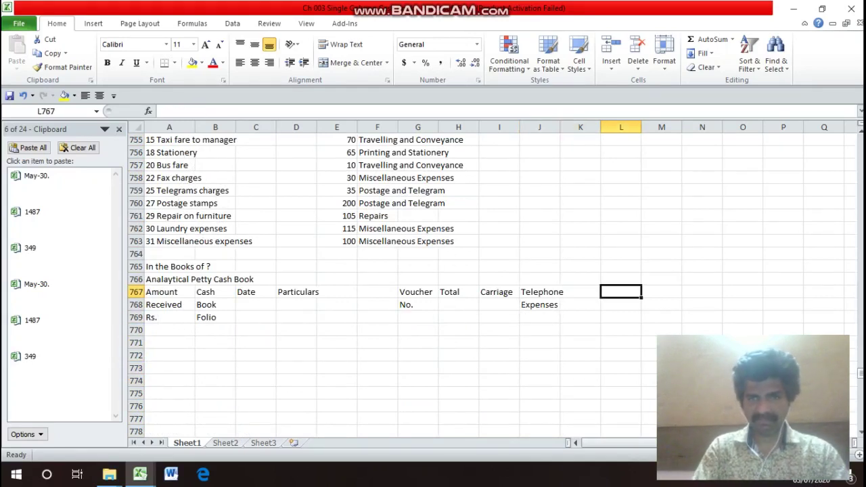
pyautogui.write('T')
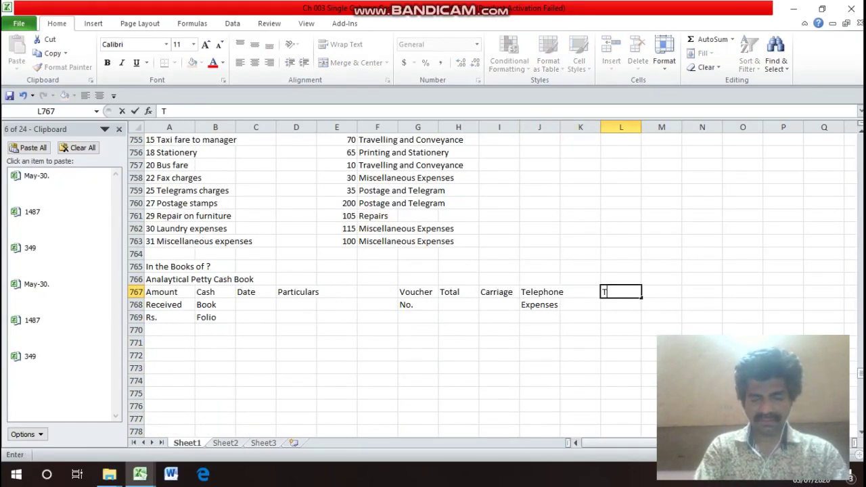
pyautogui.write('rave')
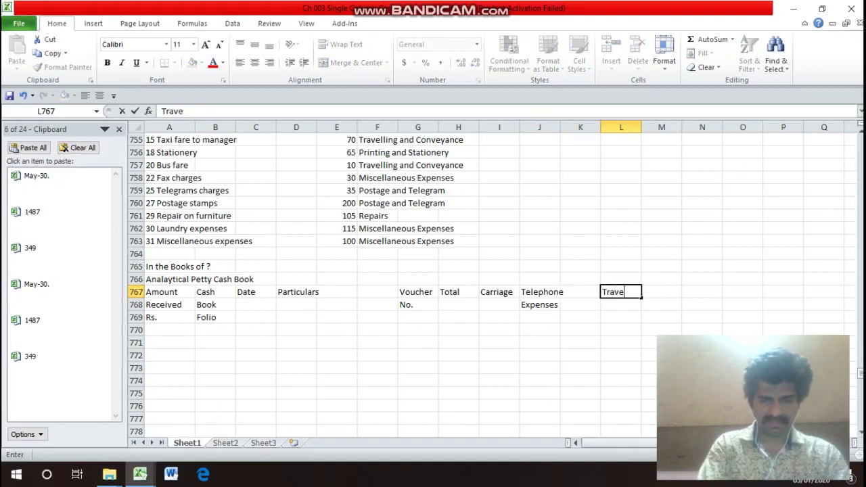
pyautogui.write('lling and')
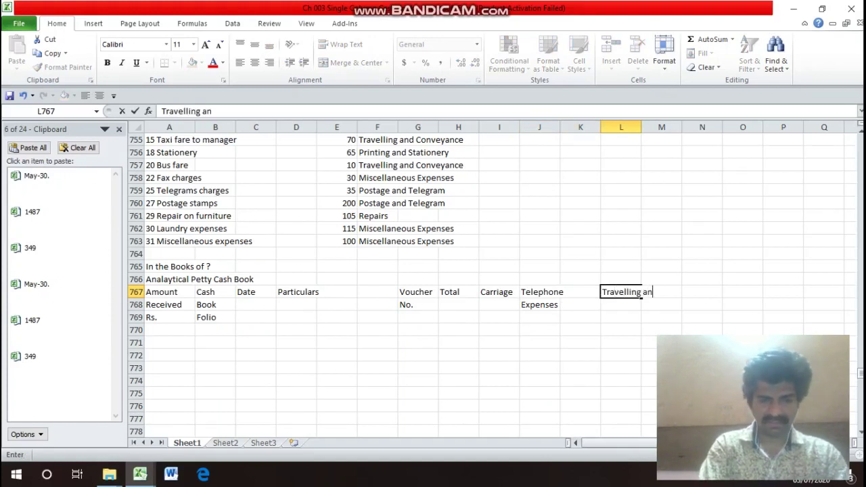
pyautogui.hotkey('alt', 'Return')
pyautogui.press('Return')
pyautogui.write('Co')
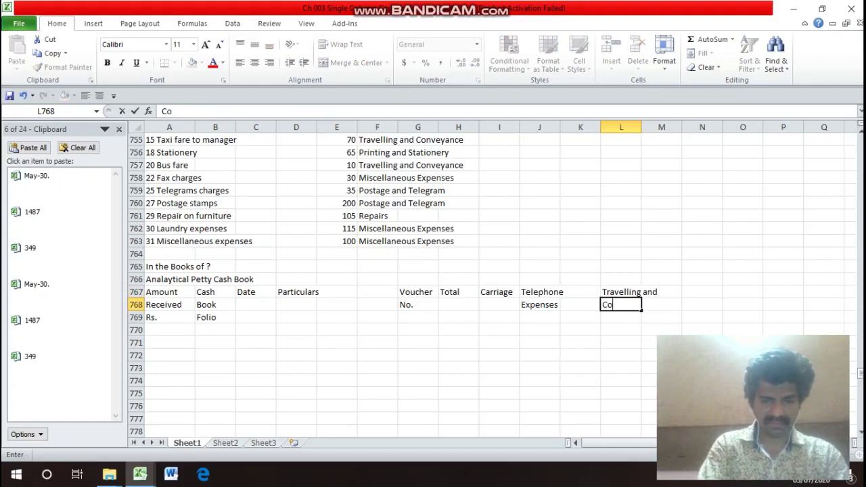
pyautogui.write('nveyanac')
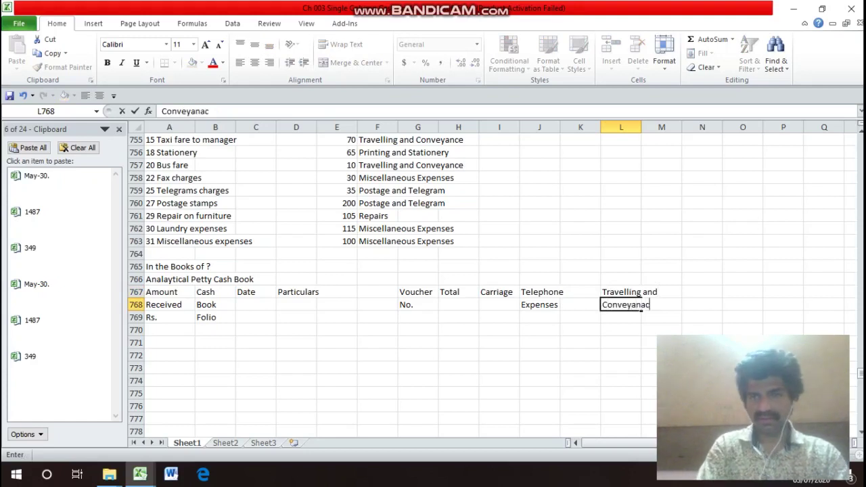
pyautogui.press('BackSpace')
pyautogui.press('BackSpace')
pyautogui.write('c')
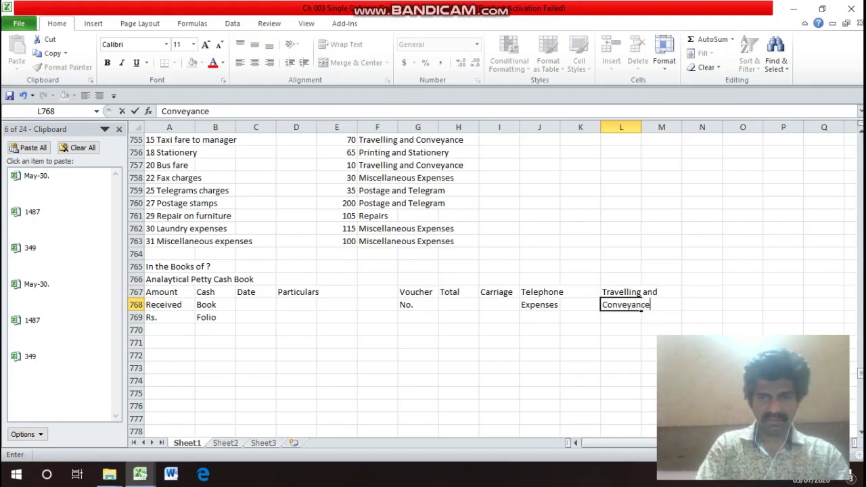
pyautogui.write('e')
pyautogui.press('Return')
# - Check the expense heads in column F again for the heading that comes after Travelling and Conveyance
pyautogui.press('Up')
pyautogui.press('Up')
pyautogui.press('Up')
pyautogui.press('Up')
pyautogui.press('Up')
pyautogui.press('Up')
pyautogui.press('Up')
pyautogui.press('Up')
pyautogui.press('Up')
pyautogui.press('Up')
pyautogui.press('Up')
pyautogui.press('Up')
pyautogui.press('Up')
pyautogui.press('Up')
pyautogui.press('Up')
pyautogui.press('Up')
pyautogui.press('Up')
pyautogui.press('Up')
pyautogui.press('Up')
pyautogui.press('Up')
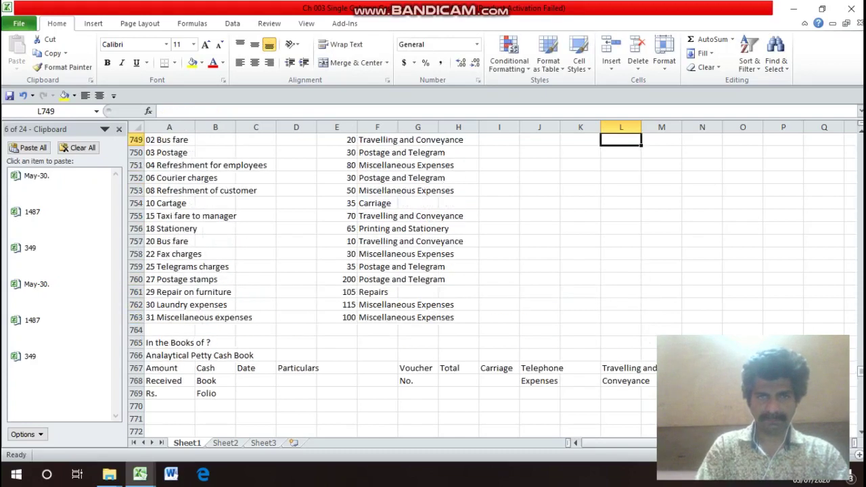
pyautogui.press('Up')
pyautogui.press('Up')
pyautogui.press('Down')
pyautogui.press('Down')
pyautogui.press('Down')
pyautogui.press('Down')
pyautogui.press('Down')
pyautogui.press('Down')
pyautogui.press('Down')
pyautogui.press('Down')
pyautogui.press('Down')
pyautogui.press('Down')
pyautogui.press('Down')
pyautogui.press('Down')
pyautogui.press('Down')
pyautogui.press('Down')
pyautogui.press('Down')
pyautogui.press('Down')
pyautogui.press('Down')
pyautogui.press('Down')
pyautogui.press('Down')
pyautogui.press('Down')
pyautogui.press('Up')
pyautogui.press('Up')
pyautogui.press('Up')
pyautogui.press('Up')
pyautogui.press('Down')
pyautogui.press('Down')
pyautogui.press('Down')
pyautogui.press('Down')
pyautogui.press('Down')
pyautogui.press('Down')
pyautogui.press('Down')
pyautogui.press('Down')
# - Enter the next expense column heading as Postage and in N767 and Telegram in N768
pyautogui.press('Up')
pyautogui.press('Up')
pyautogui.press('Up')
pyautogui.press('Up')
pyautogui.press('Up')
pyautogui.press('Up')
pyautogui.press('Up')
pyautogui.press('Up')
pyautogui.press('Up')
pyautogui.press('Up')
pyautogui.press('Up')
pyautogui.press('Up')
pyautogui.press('Right')
pyautogui.press('Right')
pyautogui.write('Pos')
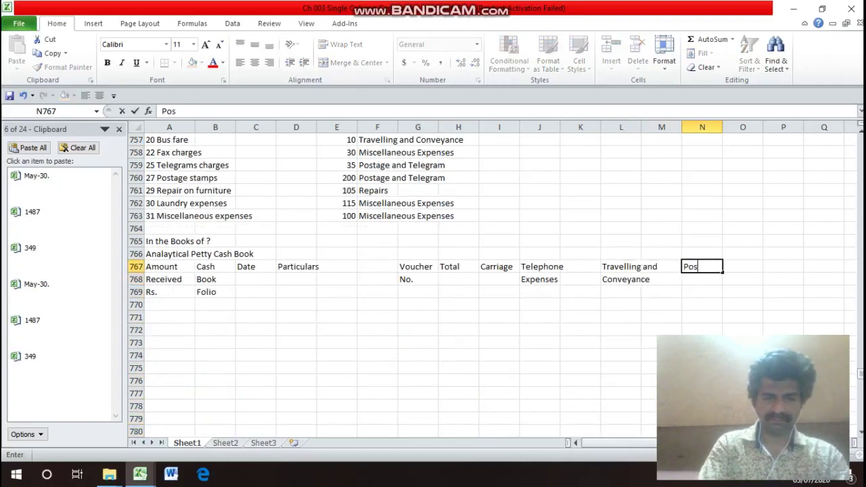
pyautogui.write('tage and')
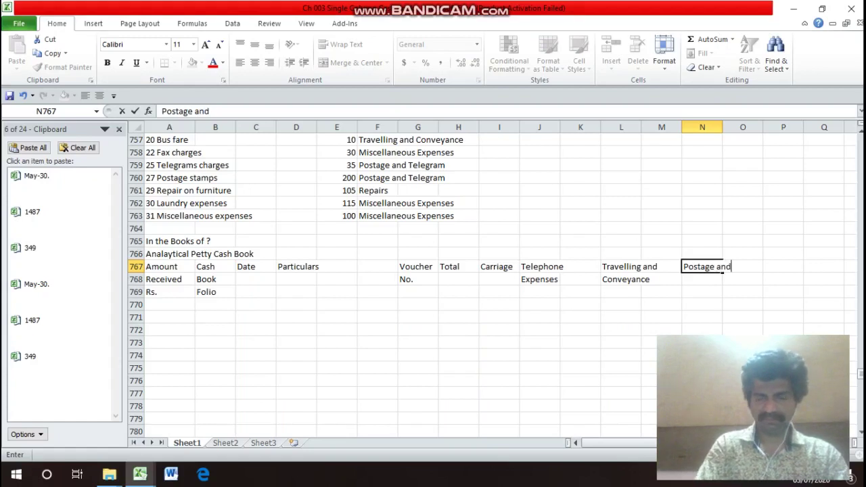
pyautogui.press('Return')
pyautogui.write('Te')
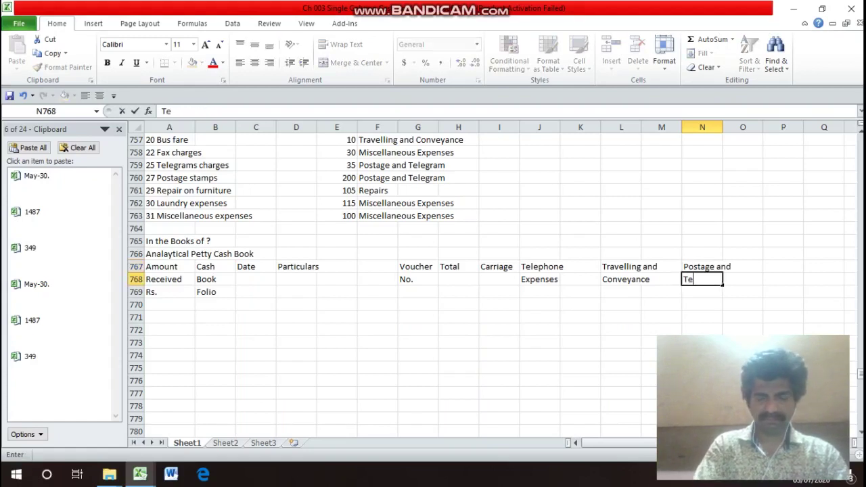
pyautogui.write('legram')
pyautogui.press('Return')
# - Review the January expense heads in column F for the column heading that follows Postage and Telegram
pyautogui.press('Up')
pyautogui.press('Up')
pyautogui.press('Up')
pyautogui.press('Up')
pyautogui.press('Up')
pyautogui.press('Up')
pyautogui.press('Up')
pyautogui.press('Up')
pyautogui.press('Up')
pyautogui.press('Up')
pyautogui.press('Up')
pyautogui.press('Up')
pyautogui.press('Up')
pyautogui.press('Up')
pyautogui.press('Up')
pyautogui.press('Up')
pyautogui.press('Up')
pyautogui.press('Up')
pyautogui.press('Up')
pyautogui.press('Up')
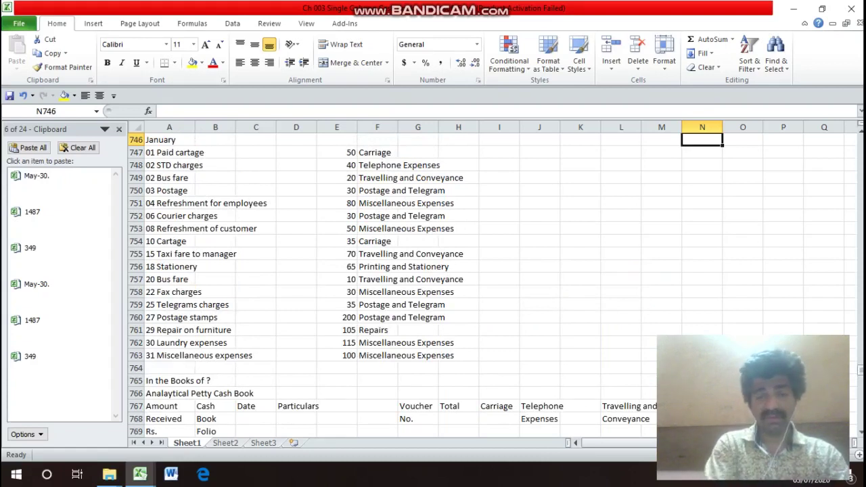
# - Enter the next expense column heading as Printing and in P767 and Stationery in P768
pyautogui.press('Down')
pyautogui.press('Down')
pyautogui.press('Down')
pyautogui.press('Down')
pyautogui.press('Down')
pyautogui.press('Down')
pyautogui.press('Down')
pyautogui.press('Down')
pyautogui.press('Down')
pyautogui.press('Down')
pyautogui.press('Down')
pyautogui.press('Down')
pyautogui.press('Down')
pyautogui.press('Down')
pyautogui.press('Down')
pyautogui.press('Down')
pyautogui.press('Down')
pyautogui.press('Down')
pyautogui.press('Down')
pyautogui.press('Down')
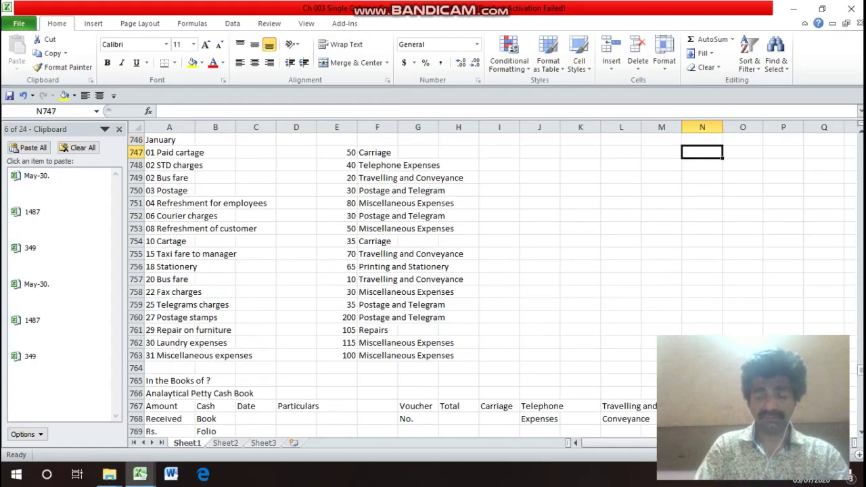
pyautogui.press('Up')
pyautogui.press('Up')
pyautogui.press('Up')
pyautogui.press('Up')
pyautogui.press('Up')
pyautogui.press('Up')
pyautogui.press('Up')
pyautogui.press('Up')
pyautogui.press('Up')
pyautogui.press('Up')
pyautogui.press('Up')
pyautogui.press('Up')
pyautogui.press('Up')
pyautogui.press('Up')
pyautogui.press('Up')
pyautogui.press('Up')
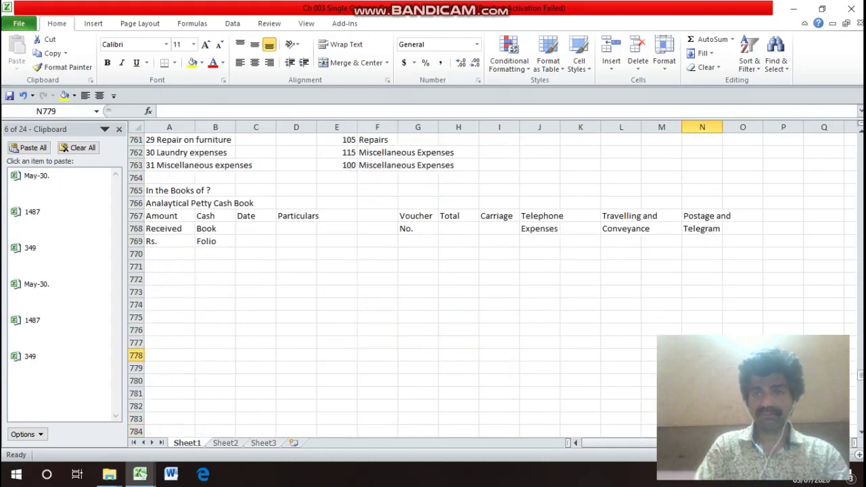
pyautogui.press('Right')
pyautogui.press('Right')
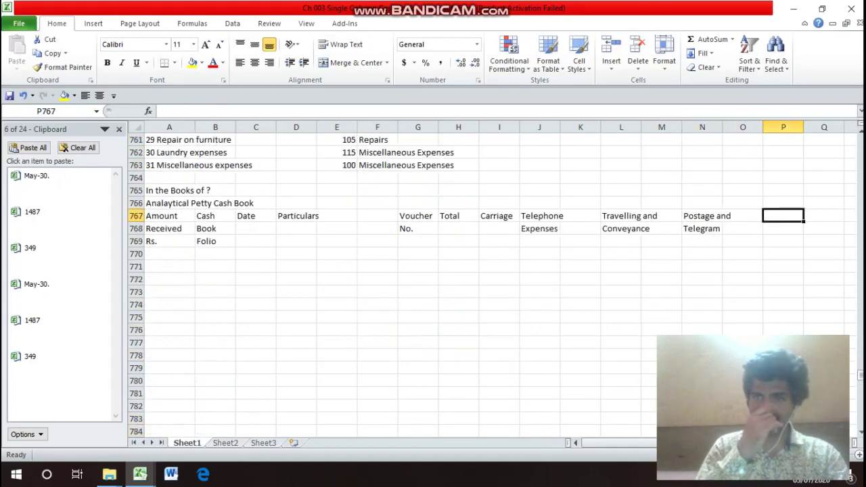
pyautogui.write('Pring')
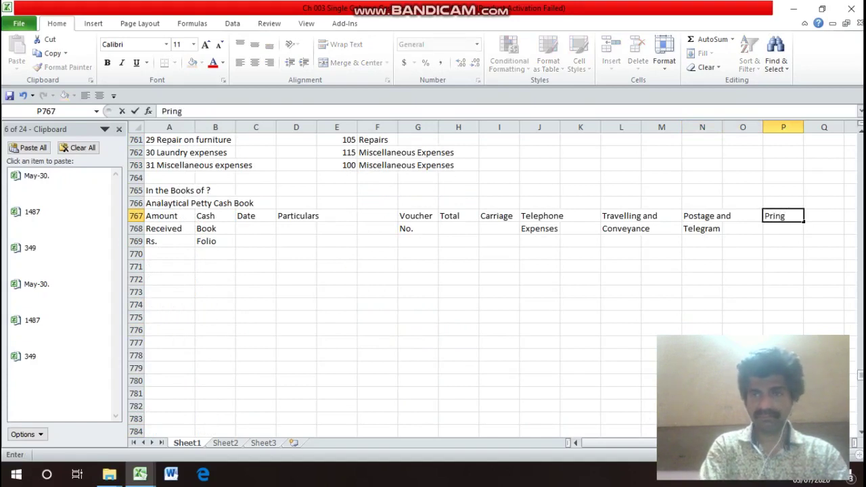
pyautogui.press('BackSpace')
pyautogui.write('ti')
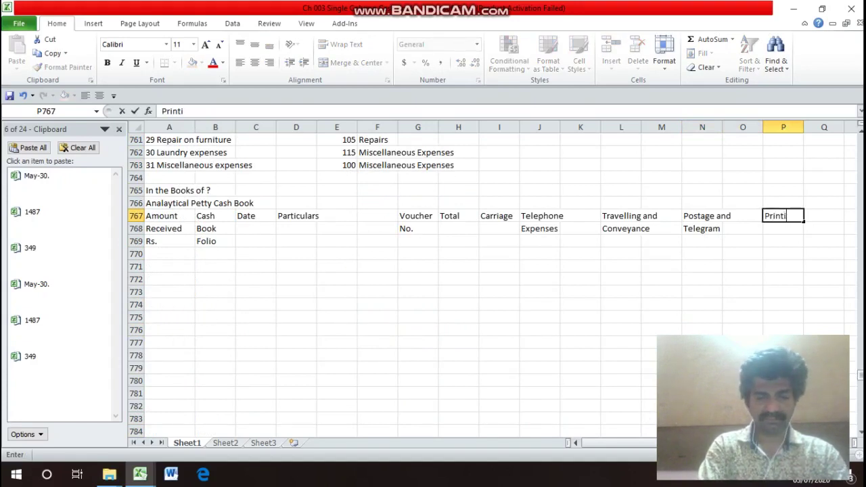
pyautogui.write('ng and')
pyautogui.press('Return')
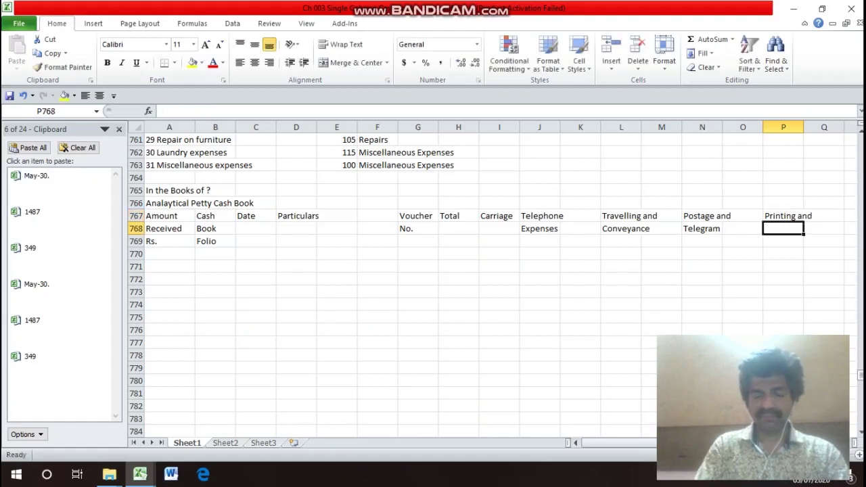
pyautogui.write('Stati')
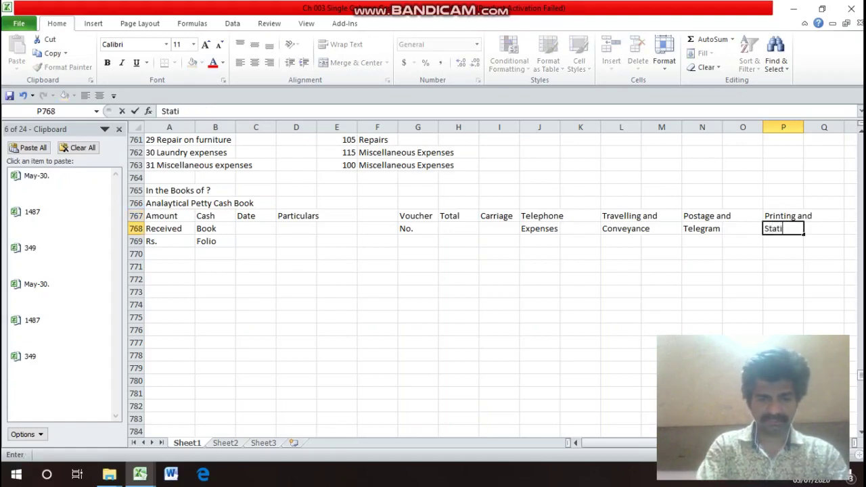
pyautogui.write('onery')
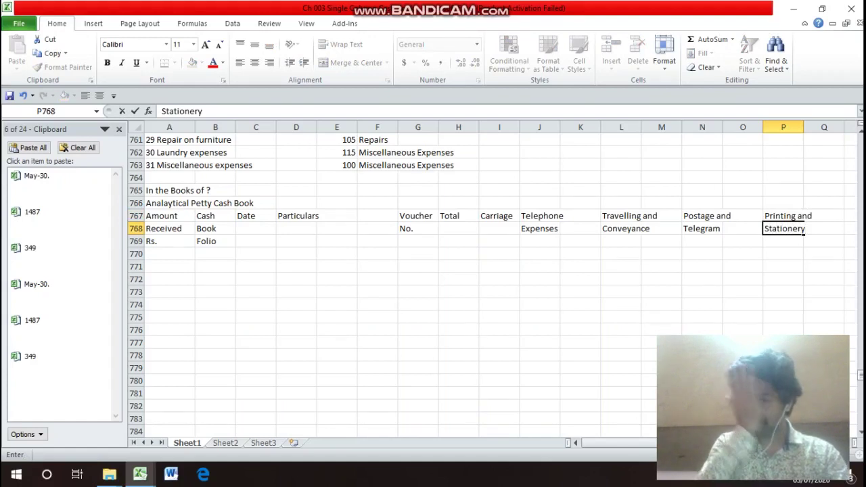
pyautogui.press('Return')
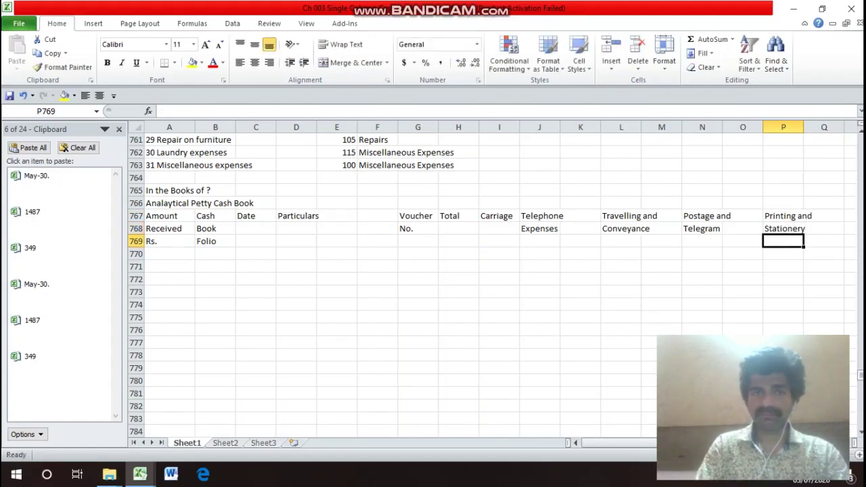
# - Check the expense heads in column F for those still without a column after Printing and Stationery
pyautogui.press('Up')
pyautogui.press('Up')
pyautogui.press('Up')
pyautogui.press('Up')
pyautogui.press('Up')
pyautogui.press('Up')
pyautogui.press('Up')
pyautogui.press('Up')
pyautogui.press('Up')
pyautogui.press('Up')
pyautogui.press('Up')
pyautogui.press('Up')
pyautogui.press('Up')
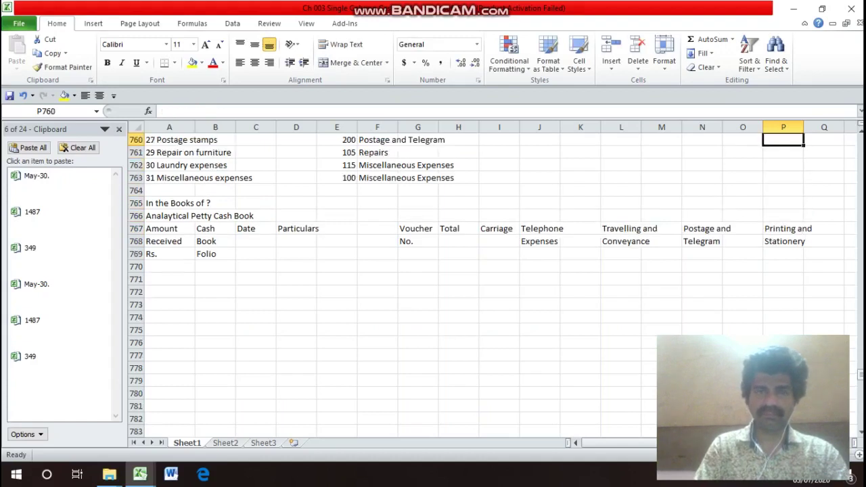
pyautogui.press('Down')
pyautogui.press('Down')
pyautogui.press('Down')
pyautogui.press('Left')
pyautogui.press('Left')
pyautogui.press('Left')
pyautogui.press('Left')
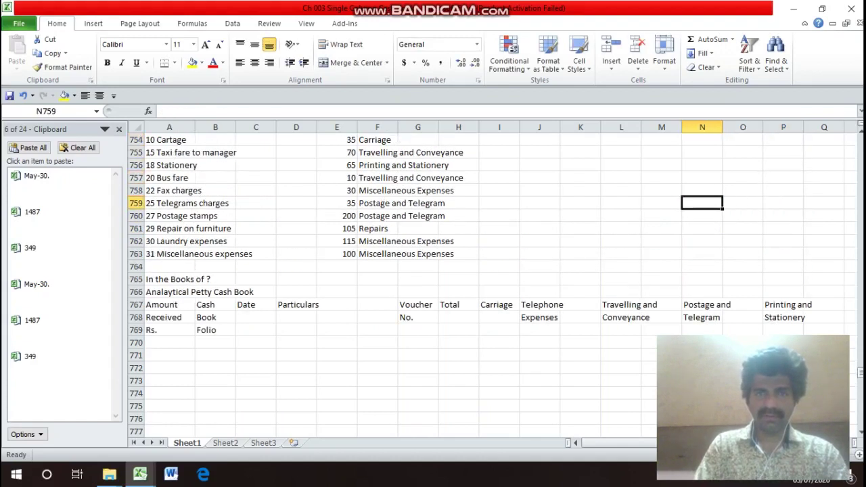
pyautogui.press('Left')
pyautogui.press('Left')
pyautogui.press('Left')
pyautogui.press('Left')
pyautogui.press('Left')
pyautogui.press('Left')
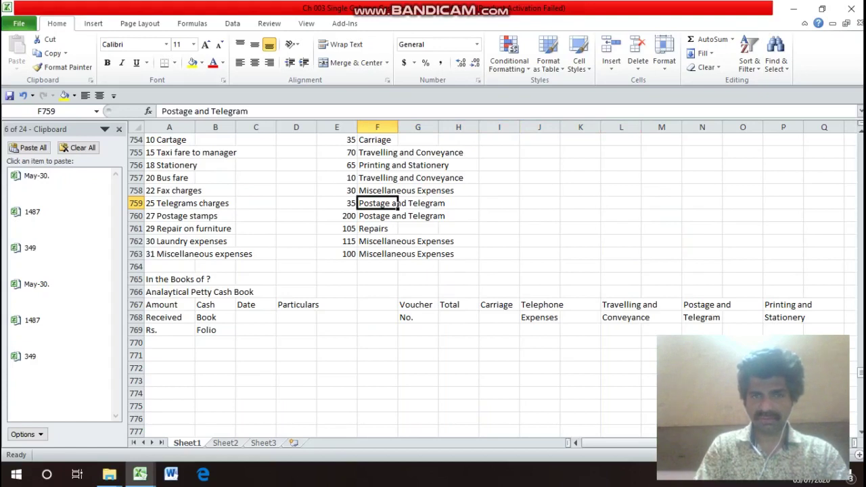
pyautogui.press('Down')
pyautogui.press('Down')
pyautogui.press('Down')
# - Enter Repairs in R767 as the expense column heading following Printing and Stationery
pyautogui.press('Right')
pyautogui.press('Right')
pyautogui.press('Right')
pyautogui.press('Right')
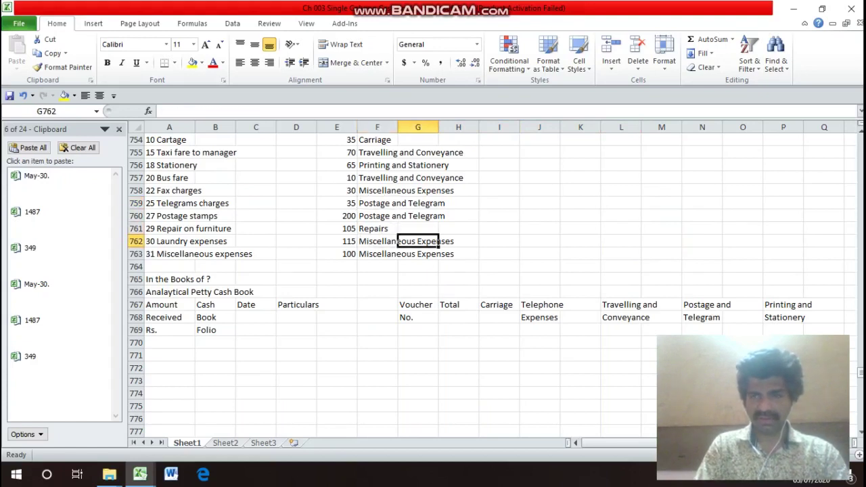
pyautogui.press('Right')
pyautogui.press('Right')
pyautogui.press('Down')
pyautogui.press('Down')
pyautogui.press('Down')
pyautogui.press('Down')
pyautogui.press('Down')
pyautogui.press('Right')
pyautogui.press('Right')
pyautogui.press('Right')
pyautogui.press('Right')
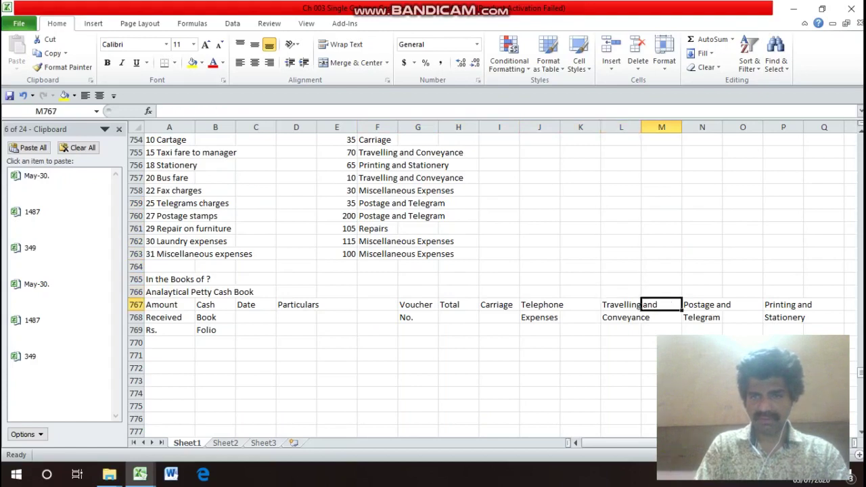
pyautogui.press('Right')
pyautogui.press('Right')
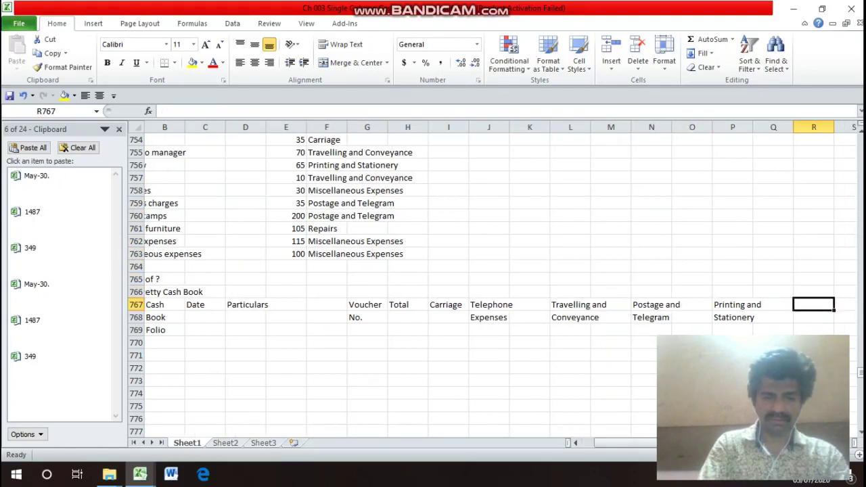
pyautogui.write('Repairs')
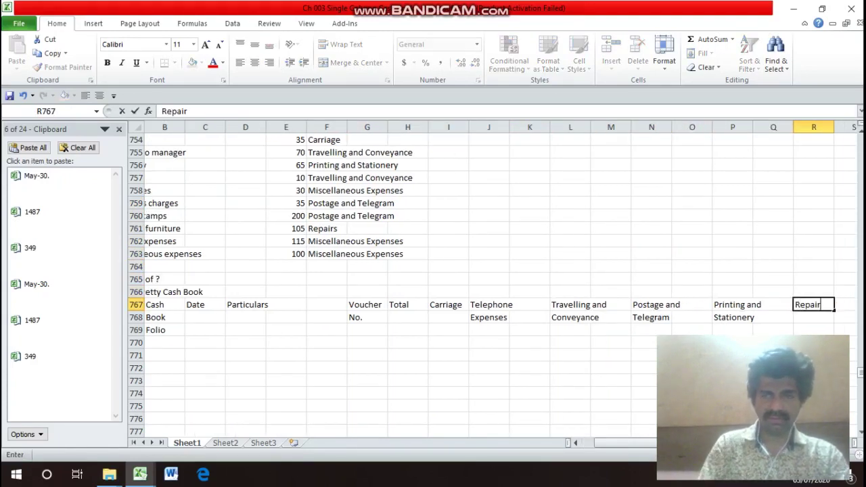
pyautogui.press('Return')
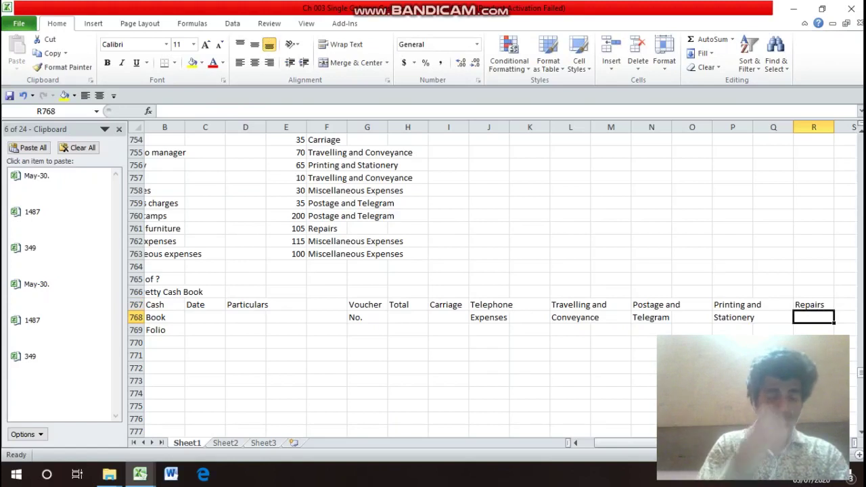
# - Enter the last expense column heading as Miscellaneous in S767 and Expenses in S768
pyautogui.press('Up')
pyautogui.press('Right')
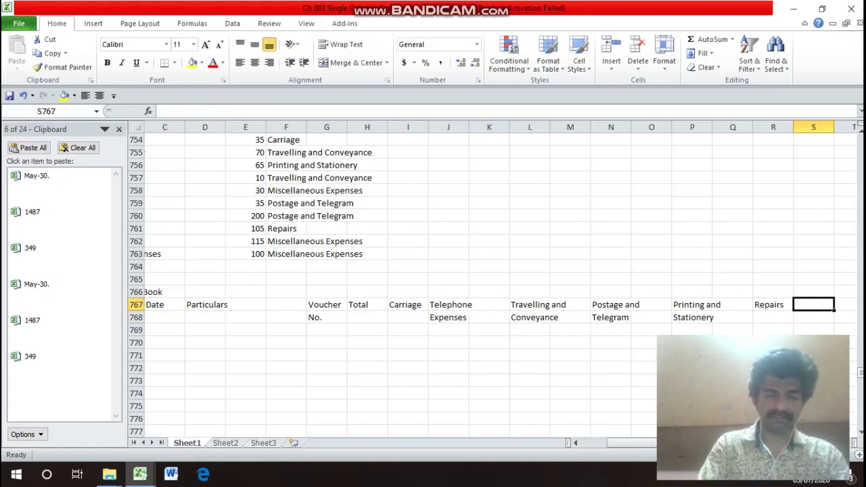
pyautogui.write('Miscellaneous')
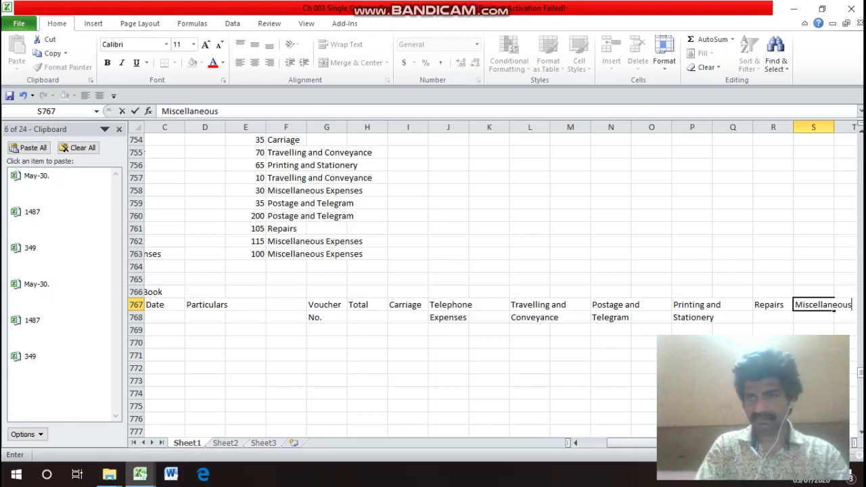
pyautogui.press('Return')
pyautogui.write('Exp')
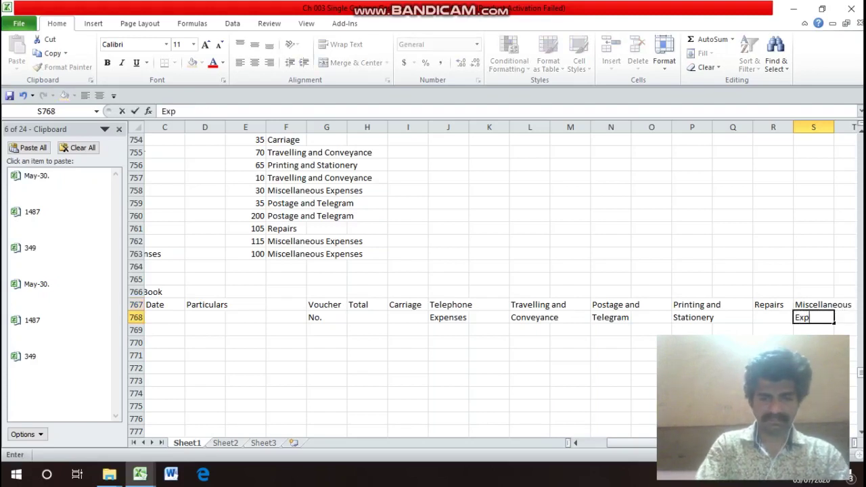
pyautogui.write('enses')
pyautogui.press('Return')
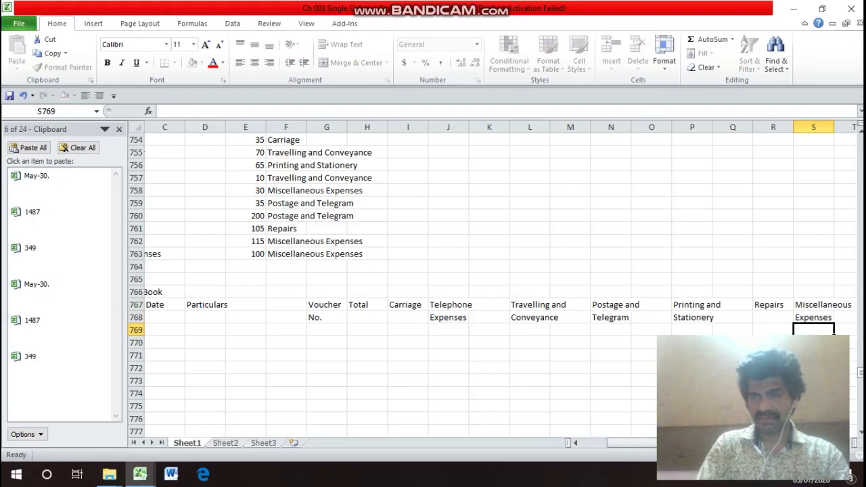
pyautogui.click(813, 317)
pyautogui.click(772, 304)
pyautogui.press('Left')
pyautogui.press('Left')
pyautogui.press('Left')
pyautogui.press('Left')
pyautogui.press('Left')
pyautogui.press('Left')
pyautogui.press('Left')
pyautogui.press('Left')
pyautogui.press('Left')
pyautogui.press('Left')
pyautogui.press('Left')
pyautogui.press('Left')
pyautogui.press('Left')
pyautogui.press('Left')
pyautogui.press('Left')
pyautogui.press('Left')
pyautogui.press('Left')
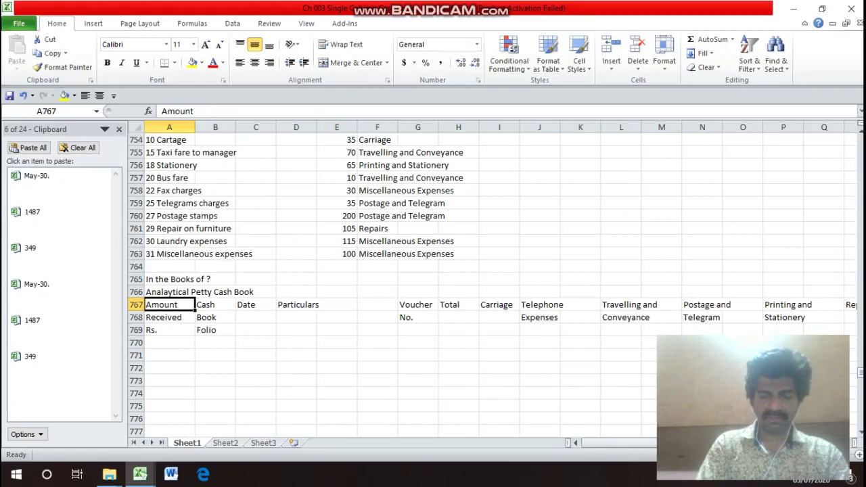
pyautogui.moveTo(169, 305); pyautogui.dragTo(843, 336)
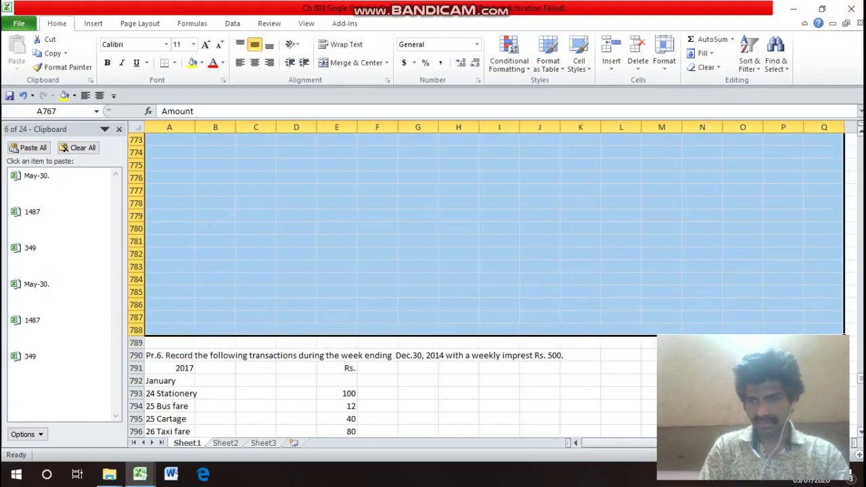
pyautogui.press('Up')
pyautogui.press('Down')
pyautogui.press('Down')
pyautogui.press('Up')
pyautogui.press('Right')
pyautogui.press('Right')
pyautogui.press('Right')
pyautogui.press('Right')
pyautogui.press('Right')
pyautogui.press('Right')
pyautogui.press('Right')
pyautogui.press('Right')
pyautogui.press('Right')
pyautogui.press('Right')
pyautogui.press('Right')
pyautogui.press('Right')
pyautogui.press('Right')
pyautogui.press('Right')
pyautogui.press('Right')
pyautogui.press('Right')
pyautogui.press('Right')
pyautogui.press('Right')
pyautogui.press('Right')
pyautogui.press('Right')
pyautogui.press('Left')
pyautogui.press('Left')
pyautogui.press('Left')
pyautogui.press('Left')
pyautogui.press('Left')
pyautogui.press('Left')
pyautogui.press('Left')
pyautogui.press('Left')
pyautogui.press('Left')
pyautogui.press('Left')
pyautogui.press('Left')
pyautogui.press('Left')
pyautogui.press('Left')
pyautogui.press('Left')
pyautogui.press('Left')
pyautogui.press('Left')
pyautogui.press('Left')
pyautogui.press('Left')
pyautogui.press('Left')
pyautogui.press('Left')
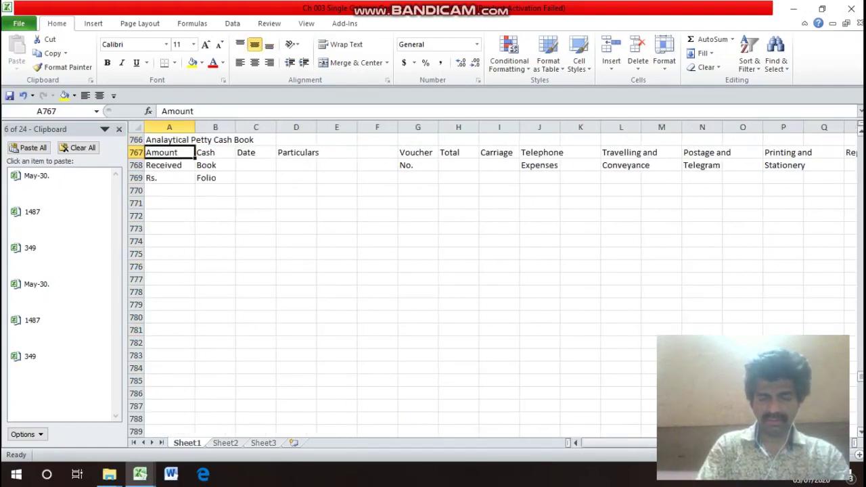
# - Apply a solid outline border around the whole petty cash book table area, starting from the Amount heading in A767
pyautogui.hotkey('shift', 'Down')
pyautogui.hotkey('shift', 'Down')
pyautogui.hotkey('shift', 'Down')
pyautogui.hotkey('shift', 'Down')
pyautogui.hotkey('shift', 'Down')
pyautogui.hotkey('shift', 'Down')
pyautogui.hotkey('shift', 'Down')
pyautogui.hotkey('shift', 'Down')
pyautogui.hotkey('shift', 'Down')
pyautogui.hotkey('shift', 'Down')
pyautogui.hotkey('shift', 'Down')
pyautogui.hotkey('shift', 'Down')
pyautogui.moveTo(176, 306); pyautogui.dragTo(833, 323)
pyautogui.hotkey('ctrl', '1')
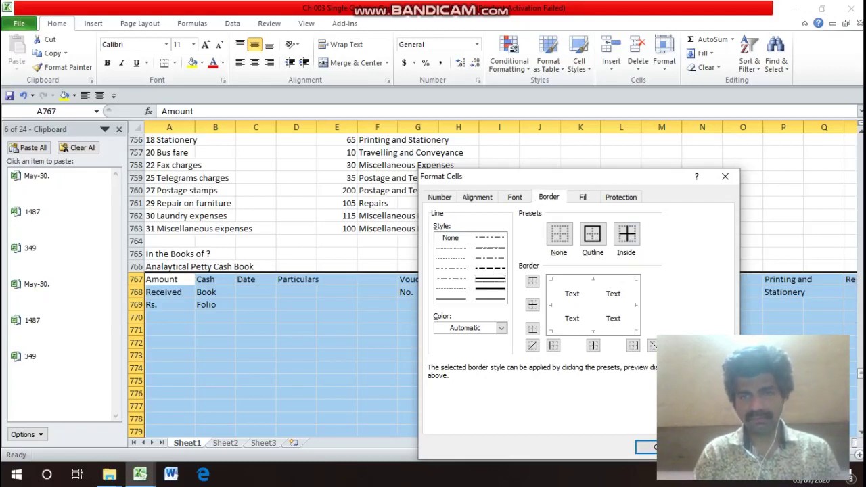
pyautogui.click(592, 233)
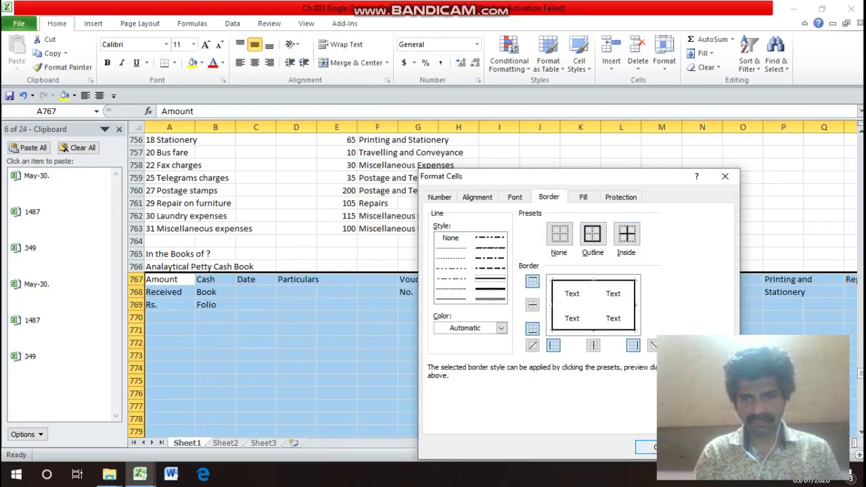
pyautogui.click(646, 447)
pyautogui.press('Return')
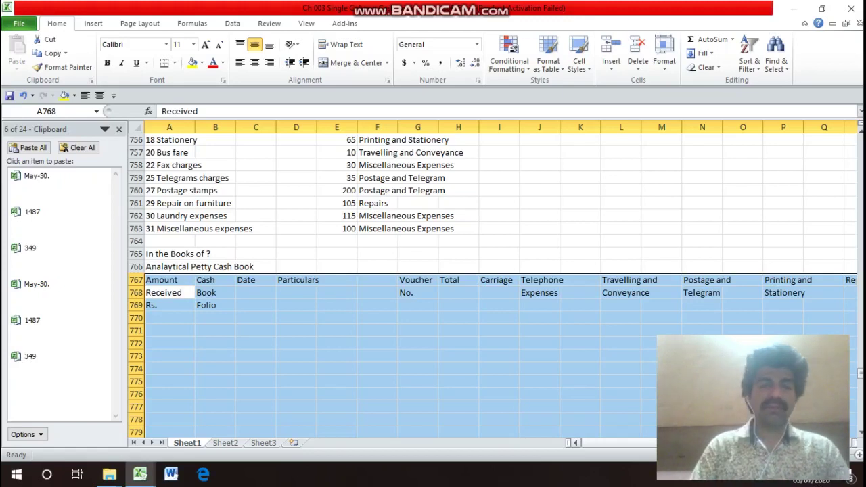
# - Add outline and inside vertical borders to the Amount Received, Cash Book Folio and Date columns, and centre their contents
pyautogui.click(169, 279)
pyautogui.moveTo(169, 279); pyautogui.dragTo(276, 335)
pyautogui.scroll(6, 276, 335)
pyautogui.hotkey('ctrl', '1')
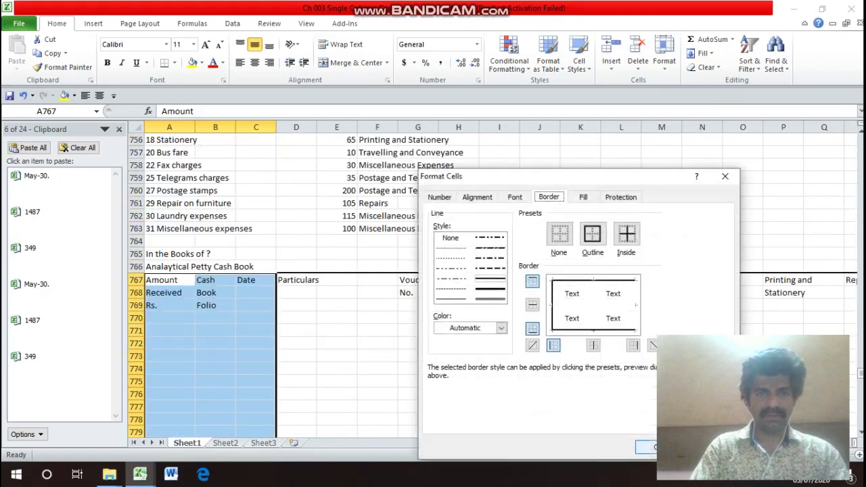
pyautogui.click(632, 345)
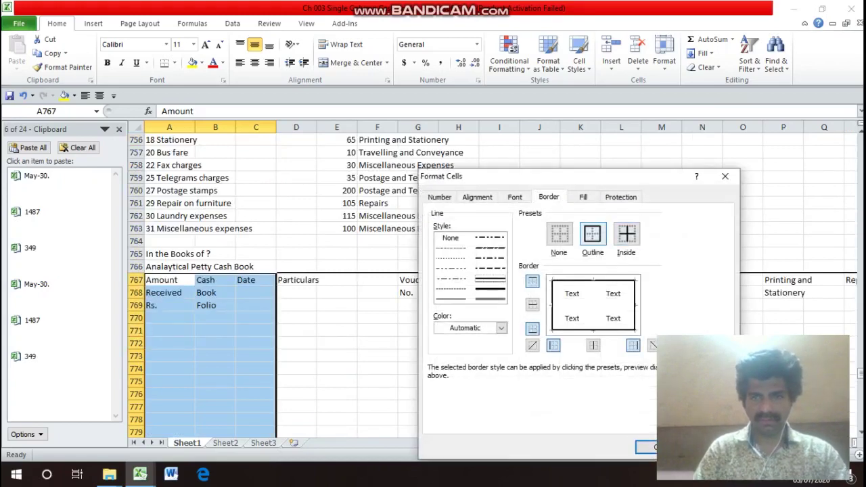
pyautogui.click(592, 345)
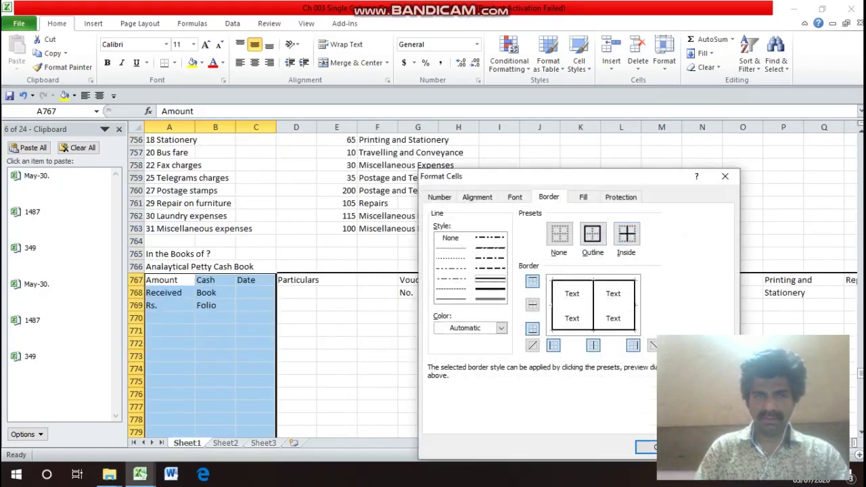
pyautogui.press('Return')
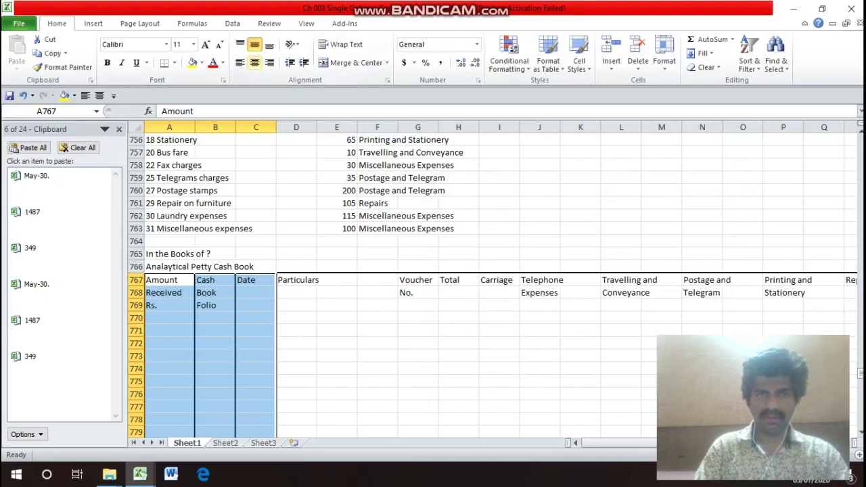
pyautogui.click(254, 62)
pyautogui.click(256, 280)
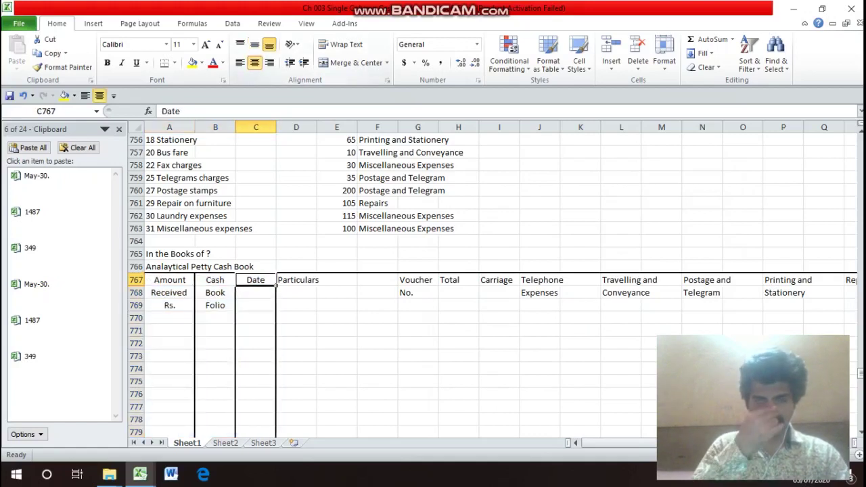
# - Add outline and inside vertical borders to the Voucher No., Total and Carriage columns from row 767 down, and centre their contents
pyautogui.click(296, 279)
pyautogui.click(336, 280)
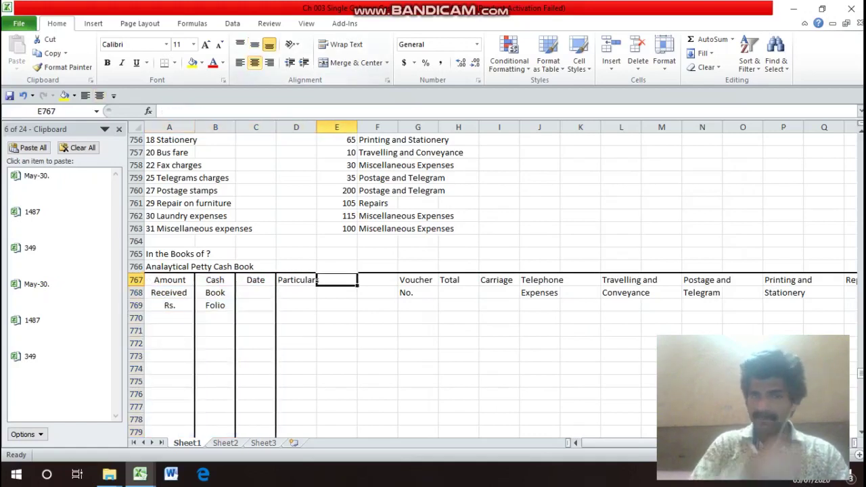
pyautogui.click(418, 279)
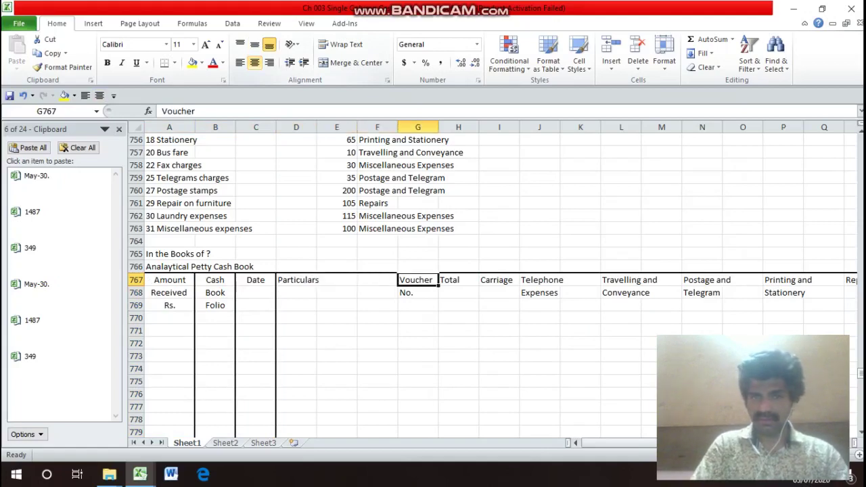
pyautogui.moveTo(417, 280); pyautogui.dragTo(520, 336)
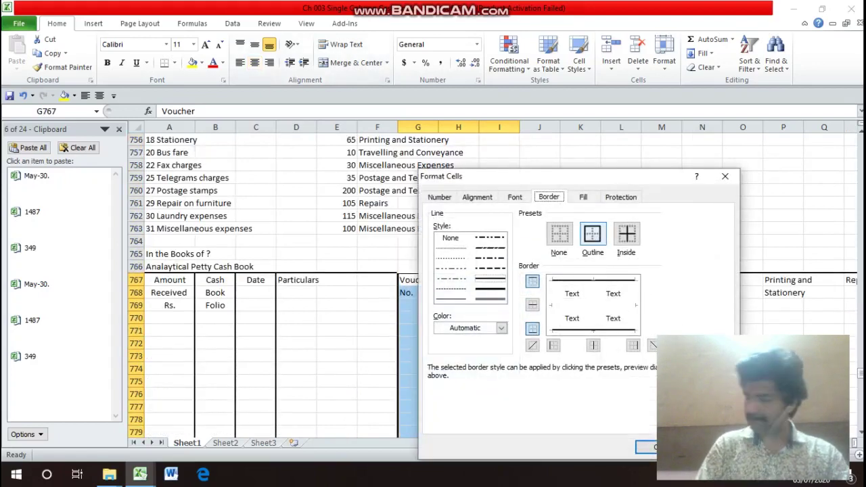
pyautogui.click(592, 233)
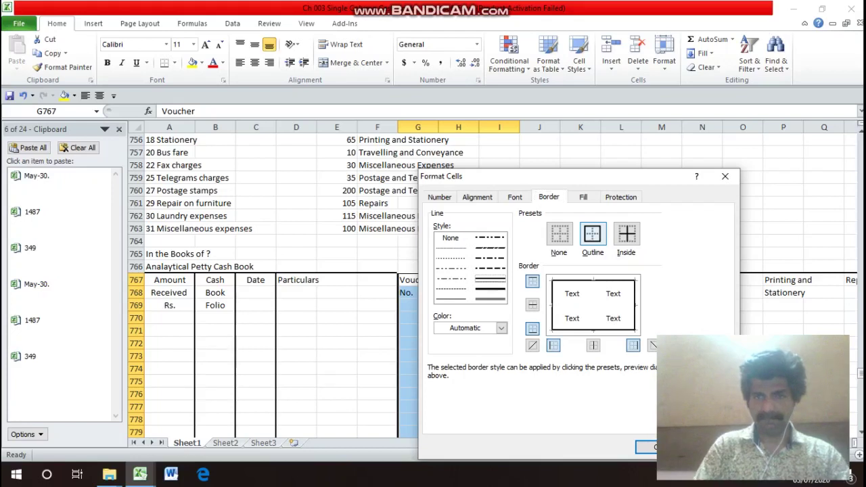
pyautogui.click(593, 345)
pyautogui.press('Return')
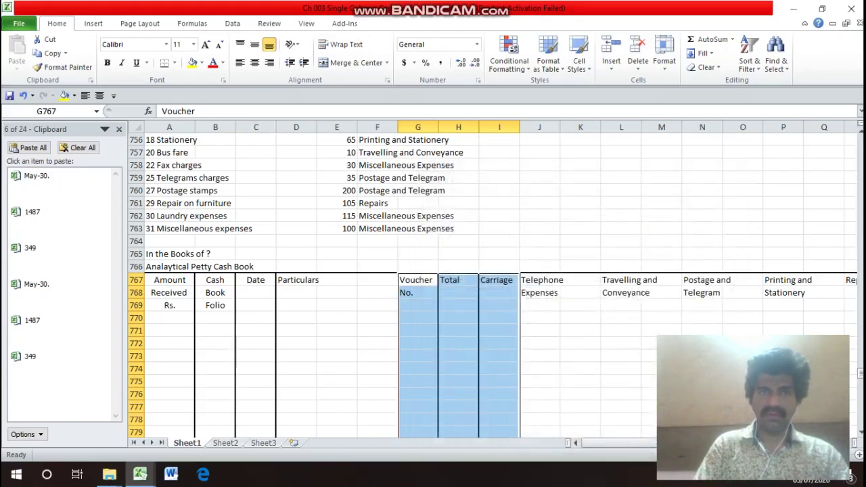
pyautogui.click(254, 62)
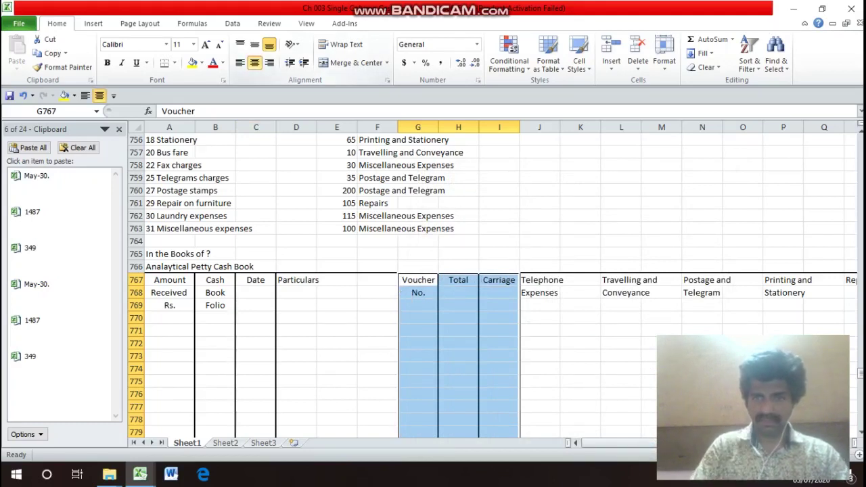
# - Apply an outline border around the Travelling and Conveyance columns, L767 to M788
pyautogui.press('Right')
pyautogui.press('Right')
pyautogui.press('Right')
pyautogui.press('Right')
pyautogui.press('Right')
pyautogui.hotkey('shift', 'Right')
pyautogui.hotkey('shift', 'Down')
pyautogui.hotkey('shift', 'Down')
pyautogui.hotkey('shift', 'Down')
pyautogui.hotkey('shift', 'Down')
pyautogui.hotkey('shift', 'Down')
pyautogui.hotkey('shift', 'Down')
pyautogui.hotkey('shift', 'Down')
pyautogui.hotkey('shift', 'Down')
pyautogui.hotkey('shift', 'Down')
pyautogui.hotkey('shift', 'Down')
pyautogui.hotkey('shift', 'Down')
pyautogui.hotkey('shift', 'Down')
pyautogui.hotkey('shift', 'Down')
pyautogui.hotkey('shift', 'Down')
pyautogui.hotkey('shift', 'Down')
pyautogui.hotkey('shift', 'Down')
pyautogui.hotkey('shift', 'Down')
pyautogui.hotkey('shift', 'Down')
pyautogui.hotkey('shift', 'Down')
pyautogui.hotkey('shift', 'Down')
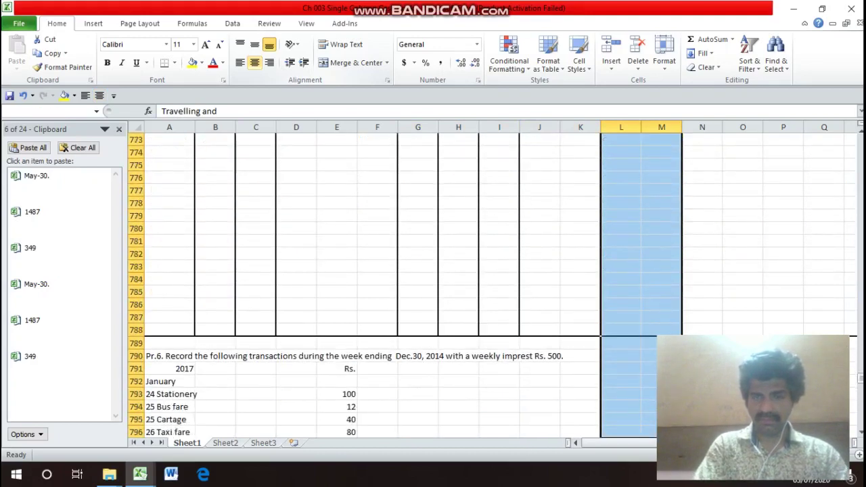
pyautogui.hotkey('shift', 'Up')
pyautogui.hotkey('shift', 'Up')
pyautogui.hotkey('shift', 'Up')
pyautogui.hotkey('shift', 'Up')
pyautogui.hotkey('shift', 'Up')
pyautogui.hotkey('shift', 'Up')
pyautogui.hotkey('shift', 'Up')
pyautogui.hotkey('shift', 'Up')
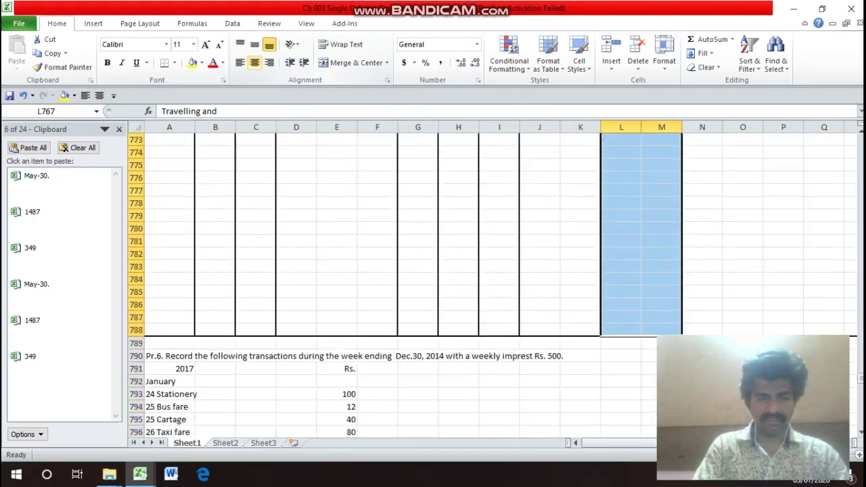
pyautogui.hotkey('ctrl', '1')
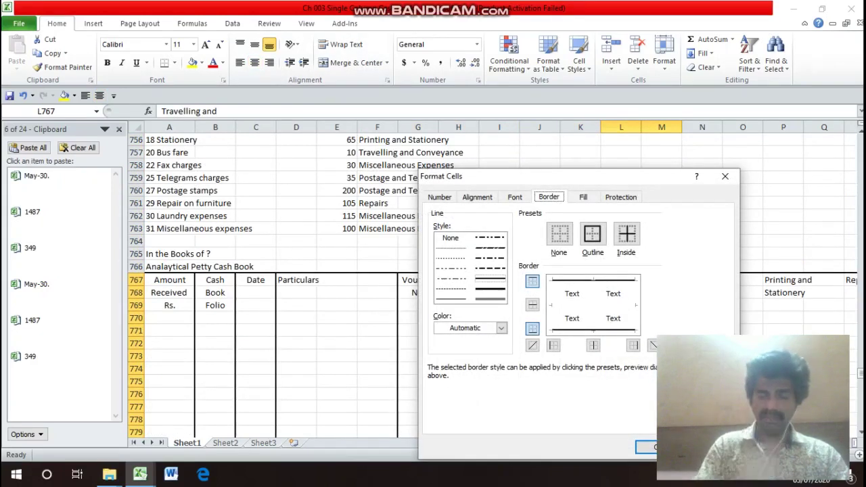
pyautogui.click(592, 234)
pyautogui.click(646, 447)
pyautogui.moveTo(621, 279); pyautogui.dragTo(823, 292)
pyautogui.hotkey('ctrl', '1')
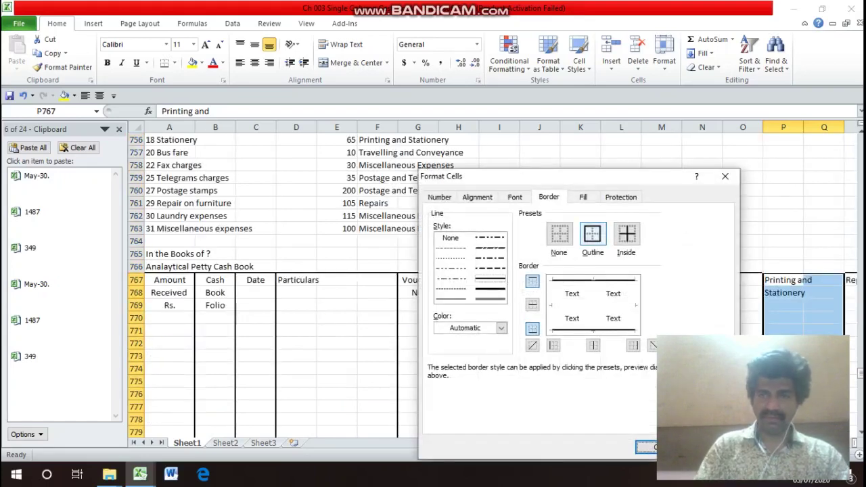
pyautogui.press('Return')
pyautogui.press('Right')
pyautogui.press('Right')
pyautogui.press('Left')
pyautogui.press('Left')
pyautogui.press('Left')
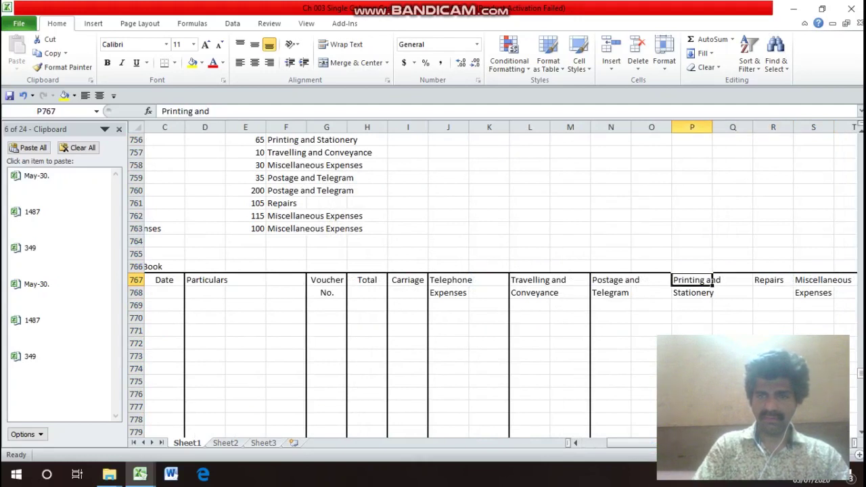
# - Apply an outline border around the Printing and Stationery columns, P767 to Q788
pyautogui.hotkey('shift', 'Right')
pyautogui.hotkey('shift', 'Down')
pyautogui.hotkey('shift', 'Down')
pyautogui.hotkey('shift', 'Down')
pyautogui.hotkey('shift', 'Down')
pyautogui.hotkey('shift', 'Down')
pyautogui.hotkey('shift', 'Down')
pyautogui.hotkey('shift', 'Down')
pyautogui.hotkey('shift', 'Down')
pyautogui.hotkey('shift', 'Down')
pyautogui.hotkey('shift', 'Down')
pyautogui.hotkey('shift', 'Down')
pyautogui.hotkey('shift', 'Down')
pyautogui.hotkey('shift', 'Down')
pyautogui.hotkey('shift', 'Down')
pyautogui.hotkey('shift', 'Down')
pyautogui.hotkey('shift', 'Down')
pyautogui.hotkey('shift', 'Down')
pyautogui.hotkey('shift', 'Down')
pyautogui.hotkey('shift', 'Down')
pyautogui.hotkey('shift', 'Down')
pyautogui.hotkey('shift', 'Down')
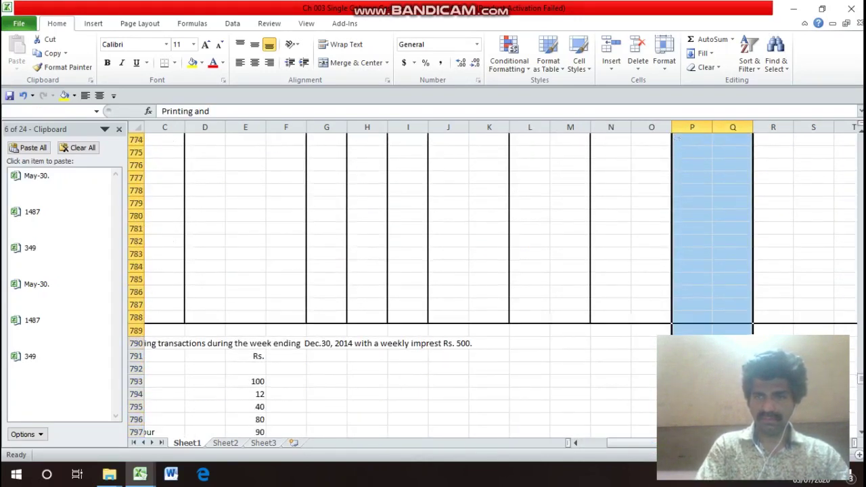
pyautogui.hotkey('shift', 'Up')
pyautogui.hotkey('ctrl', '1')
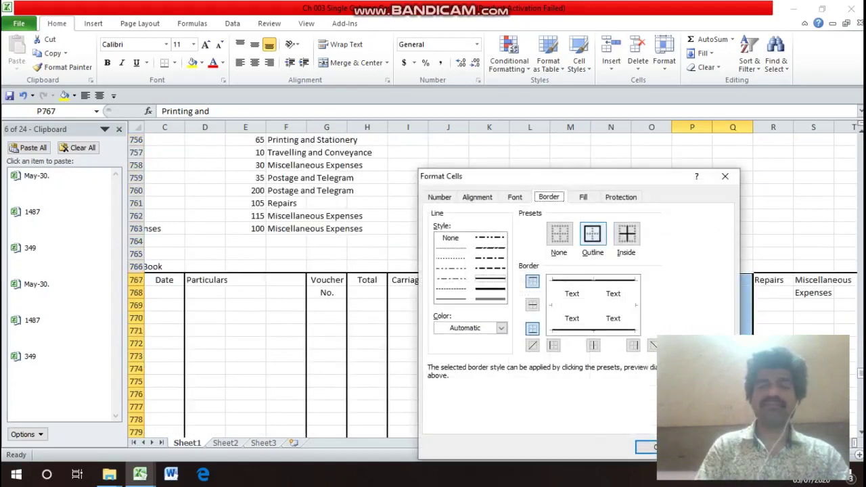
pyautogui.hotkey('alt', 'o')
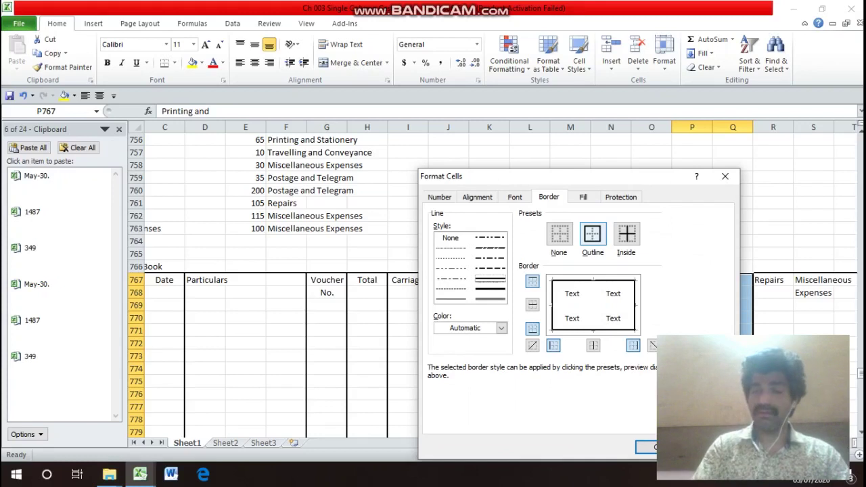
pyautogui.press('Return')
# - Apply an outline border around the Miscellaneous Expenses columns S and T, from row 767 down
pyautogui.press('Right')
pyautogui.press('Right')
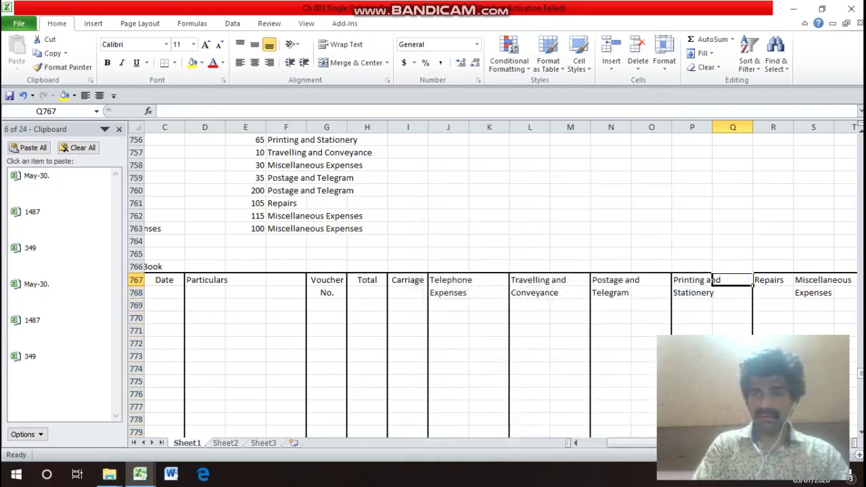
pyautogui.press('Right')
pyautogui.moveTo(834, 280)
pyautogui.mouseDown()
pyautogui.moveTo(845, 280)
pyautogui.moveTo(846, 294)
pyautogui.moveTo(825, 433)
pyautogui.moveTo(836, 426)
pyautogui.moveTo(835, 271)
pyautogui.moveTo(839, 278)
pyautogui.mouseUp()
pyautogui.hotkey('ctrl', '1')
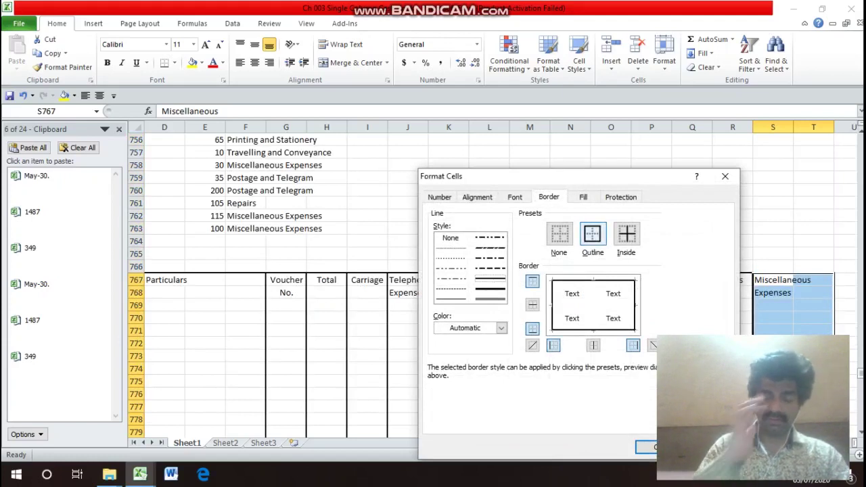
pyautogui.press('Return')
pyautogui.press('Left')
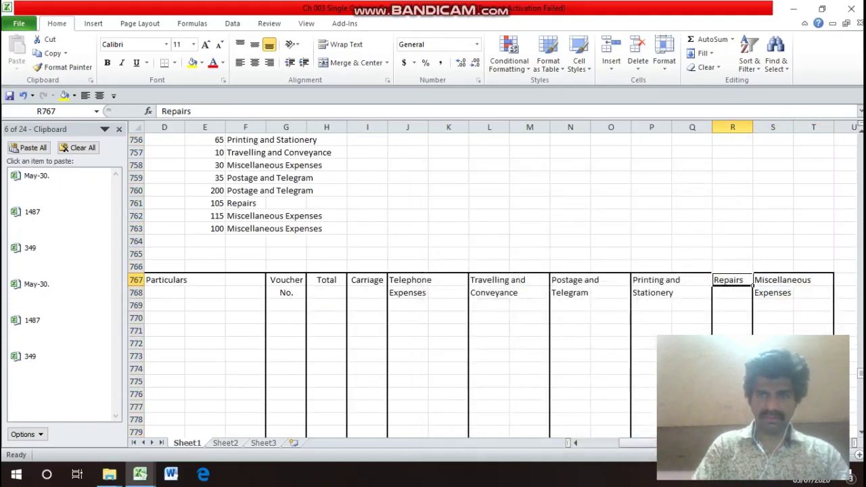
# - Add a bottom border beneath the whole heading block of the petty cash book, rows 767 to 769 starting from column A
pyautogui.press('Home')
pyautogui.hotkey('shift', 'Down')
pyautogui.hotkey('shift', 'Down')
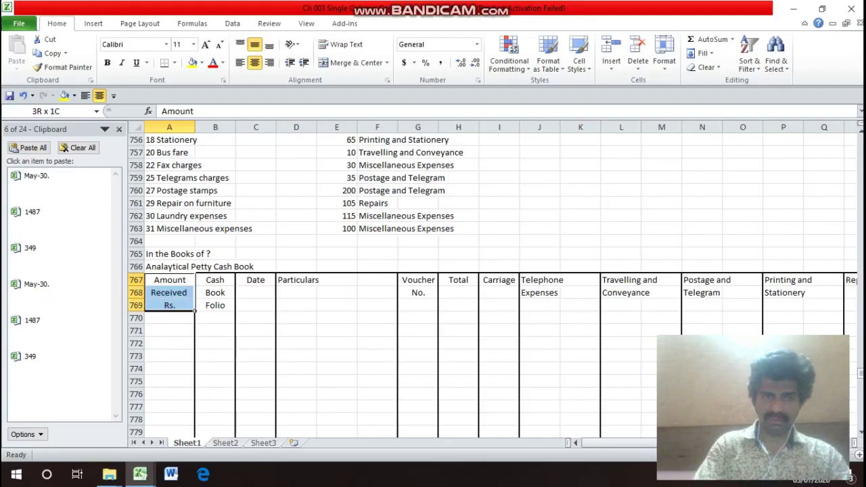
pyautogui.hotkey('shift', 'Right')
pyautogui.hotkey('shift', 'Right')
pyautogui.hotkey('shift', 'Right')
pyautogui.hotkey('shift', 'Right')
pyautogui.hotkey('shift', 'Right')
pyautogui.hotkey('shift', 'Right')
pyautogui.moveTo(438, 310); pyautogui.dragTo(839, 312)
pyautogui.hotkey('ctrl', '1')
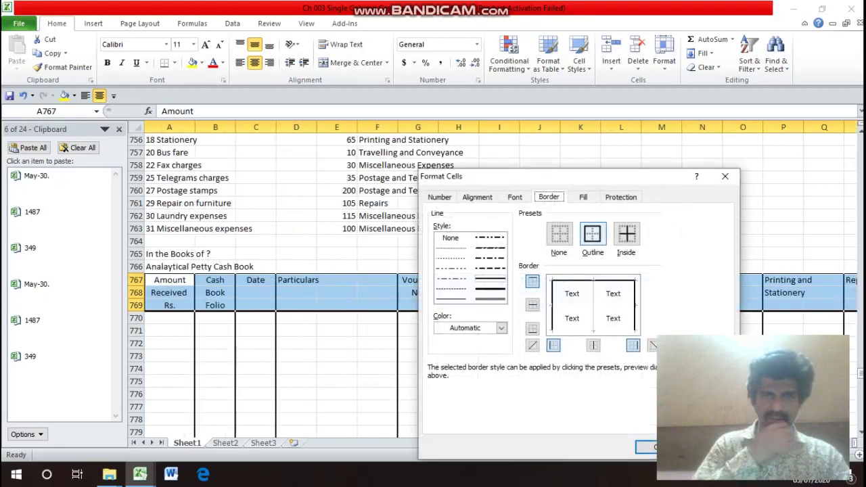
pyautogui.click(533, 328)
pyautogui.click(647, 447)
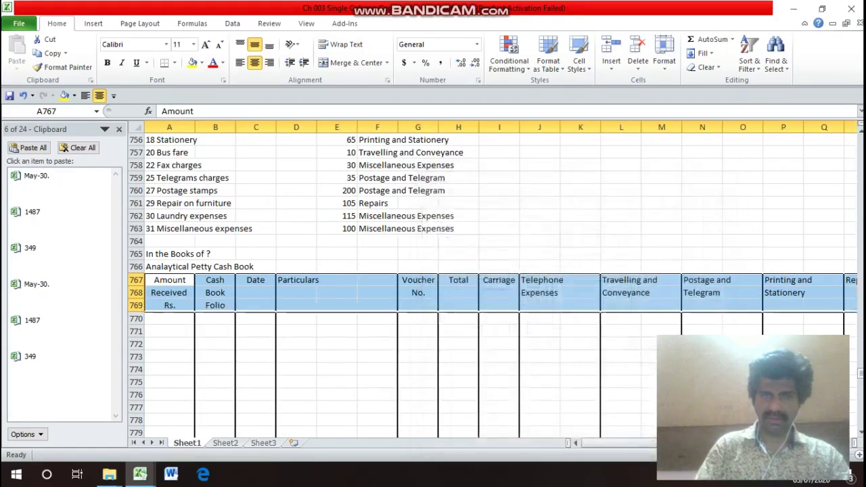
pyautogui.click(169, 292)
pyautogui.click(169, 330)
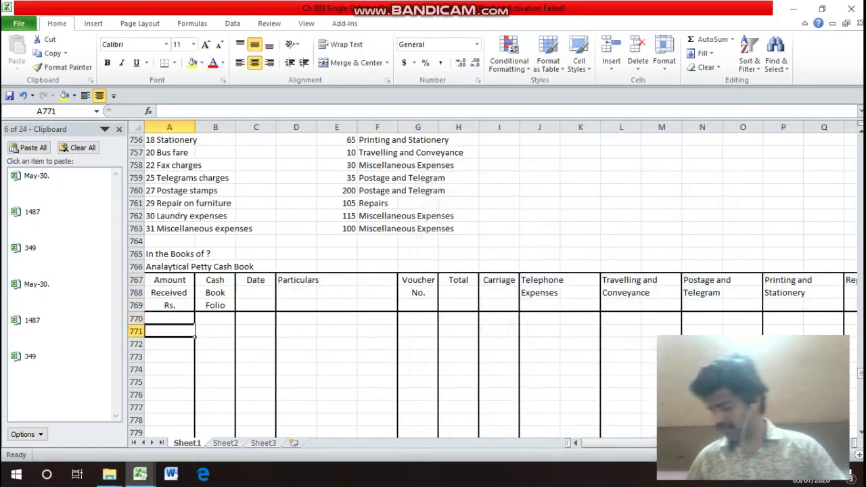
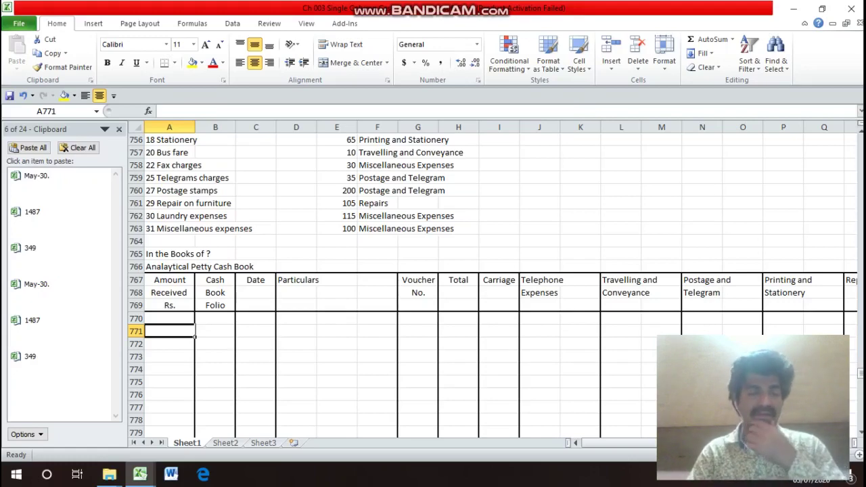
# - Review problem 5's imprest amount, year and list of January transactions above the petty cash book table
pyautogui.press('Up')
pyautogui.press('Up')
pyautogui.press('Up')
pyautogui.press('Up')
pyautogui.press('Up')
pyautogui.press('Up')
pyautogui.press('Up')
pyautogui.press('Up')
pyautogui.press('Up')
pyautogui.press('Up')
pyautogui.press('Up')
pyautogui.press('Up')
pyautogui.press('Up')
pyautogui.press('Up')
pyautogui.press('Up')
pyautogui.press('Up')
pyautogui.press('Up')
pyautogui.press('Up')
pyautogui.press('Up')
pyautogui.press('Up')
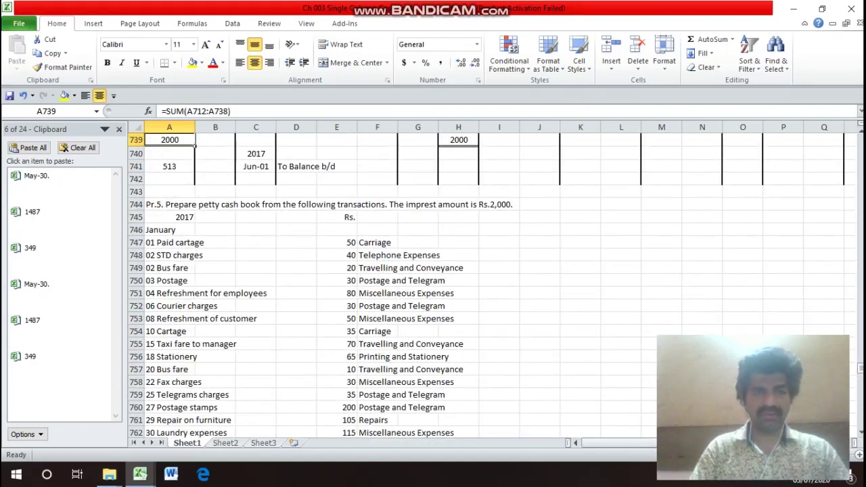
pyautogui.press('Down')
pyautogui.press('Down')
pyautogui.press('Down')
pyautogui.press('Down')
pyautogui.press('Down')
pyautogui.press('Down')
pyautogui.press('Down')
pyautogui.press('Down')
pyautogui.press('Down')
pyautogui.press('Down')
pyautogui.press('Down')
pyautogui.press('Down')
pyautogui.press('Down')
pyautogui.press('Down')
pyautogui.press('Down')
pyautogui.press('Down')
pyautogui.press('Down')
pyautogui.press('Down')
pyautogui.press('Down')
pyautogui.press('Down')
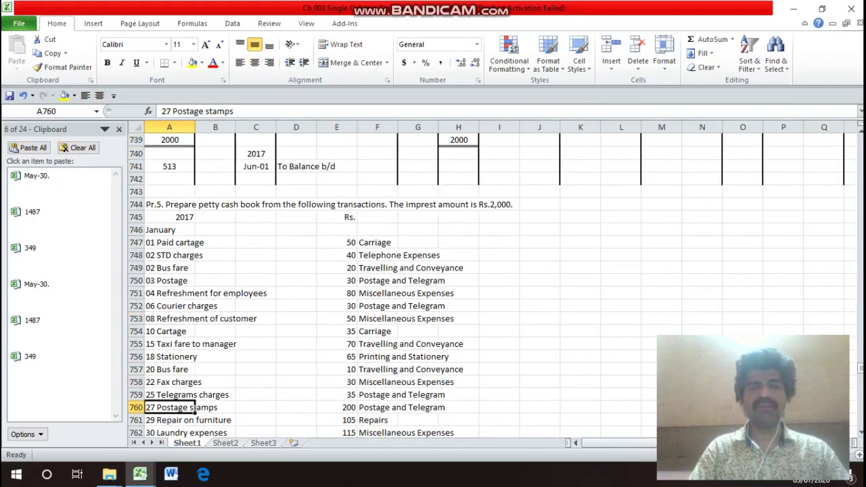
pyautogui.press('Down')
pyautogui.press('Down')
pyautogui.press('Down')
pyautogui.press('Down')
pyautogui.press('Down')
pyautogui.press('Down')
pyautogui.press('Down')
pyautogui.press('Down')
pyautogui.press('Down')
pyautogui.press('Down')
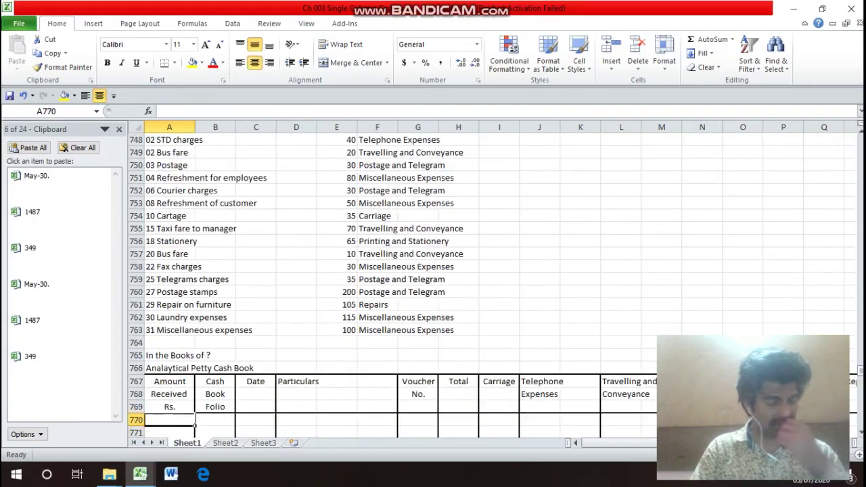
# - Enter the year 2017 in A771 and the date Jan-01. in A772
pyautogui.press('Down')
pyautogui.write('21')
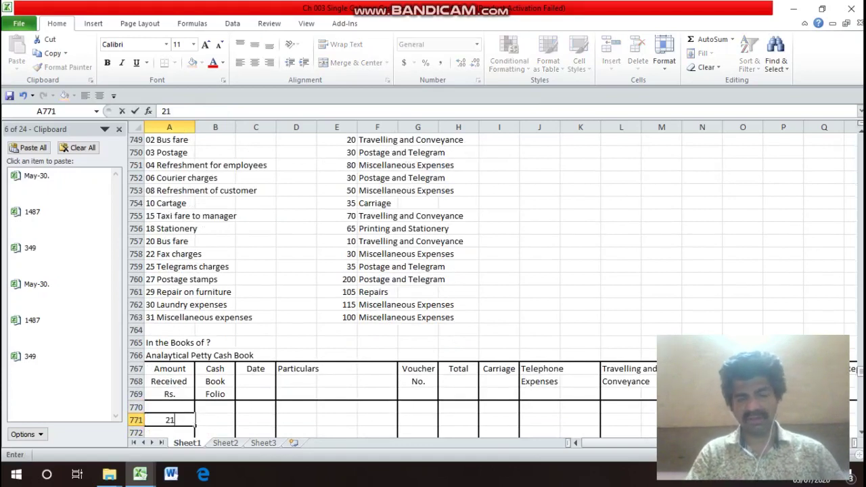
pyautogui.write('01')
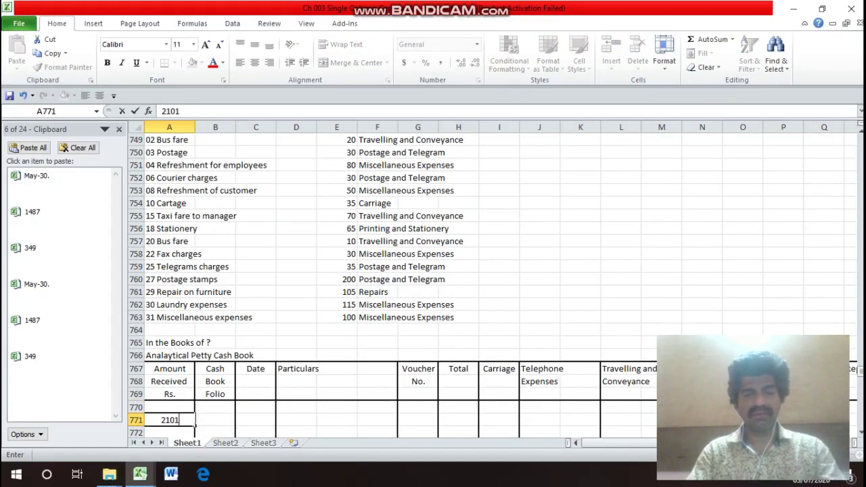
pyautogui.press('BackSpace')
pyautogui.press('BackSpace')
pyautogui.press('BackSpace')
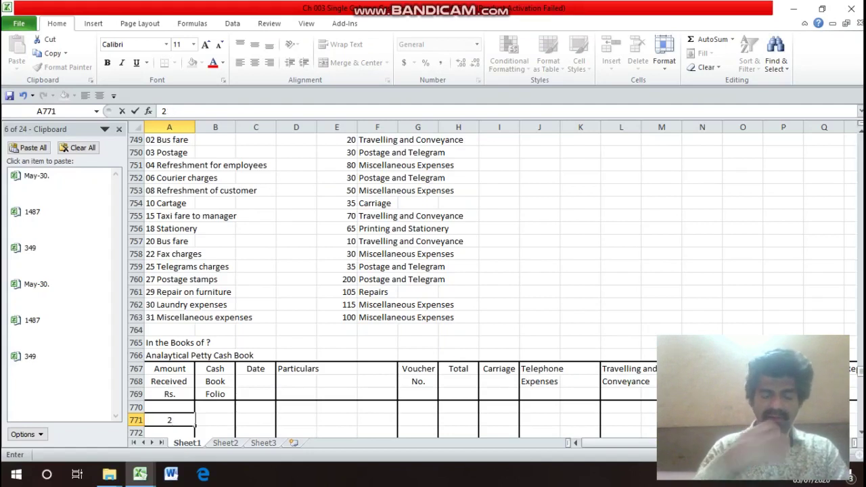
pyautogui.write('017')
pyautogui.press('Return')
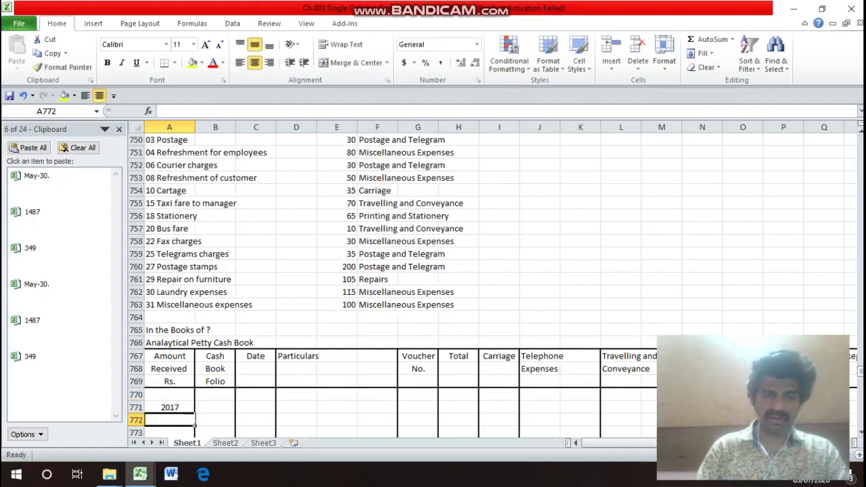
pyautogui.write('Jan')
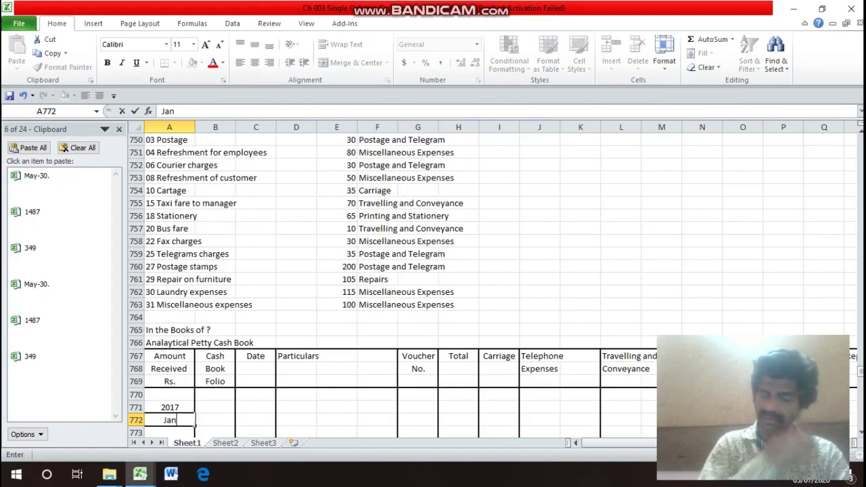
pyautogui.write('-01.')
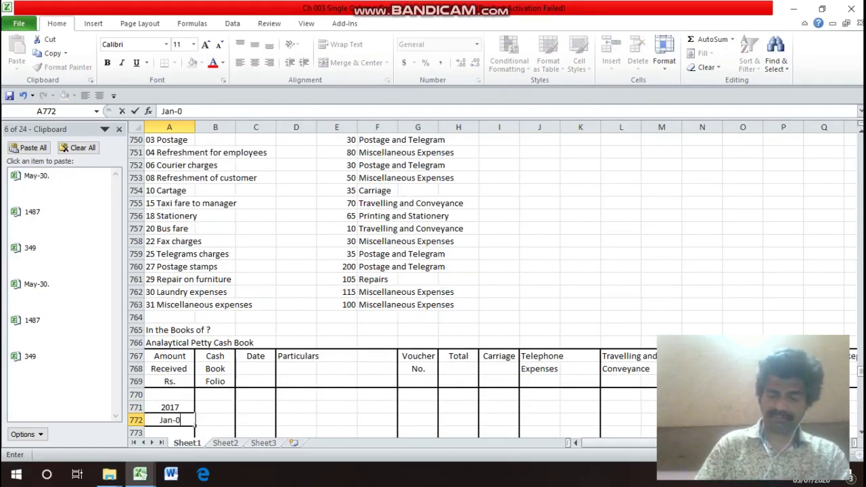
pyautogui.press('Return')
# - Copy the year 2017 and date Jan-01. from A771:A772 into the Date column at C771:C772
pyautogui.press('Up')
pyautogui.press('Up')
pyautogui.hotkey('shift', 'Down')
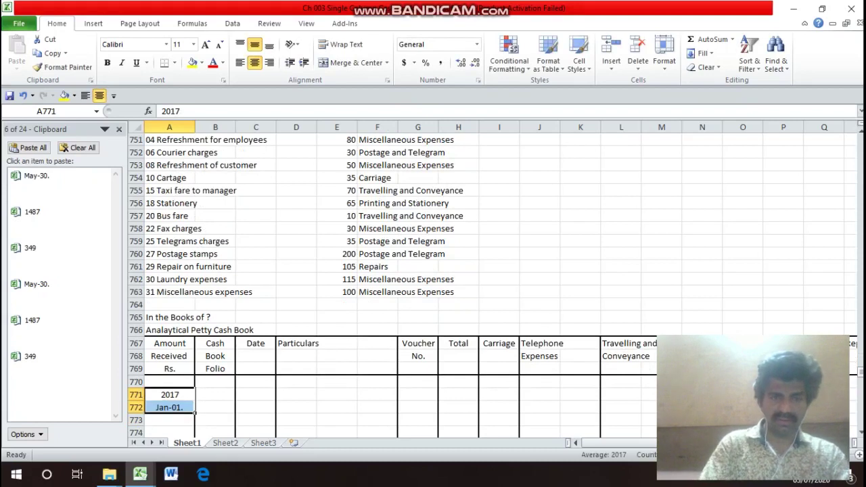
pyautogui.hotkey('ctrl', 'c')
pyautogui.press('Right')
pyautogui.press('Right')
pyautogui.hotkey('ctrl', 'v')
pyautogui.press('Escape')
pyautogui.press('Down')
pyautogui.press('Left')
pyautogui.press('Left')
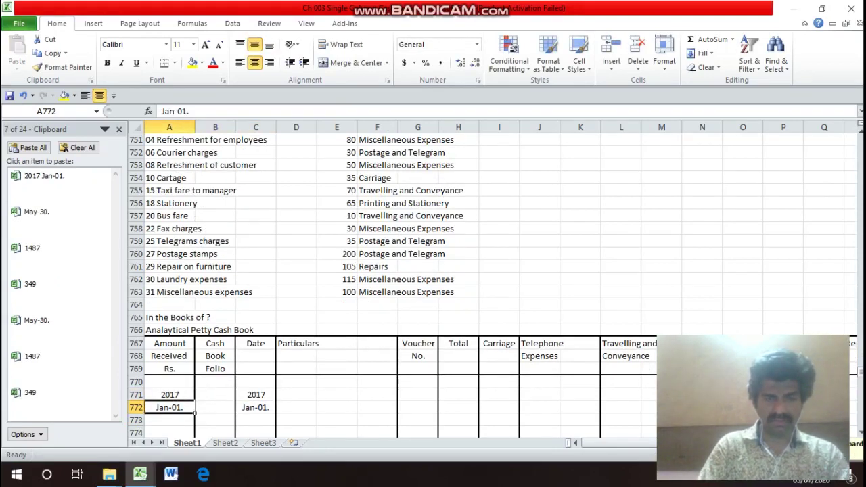
# - Enter the particulars "To Cash" in D772 beside the first date
pyautogui.press('Right')
pyautogui.press('Right')
pyautogui.press('Right')
pyautogui.write('To Cash')
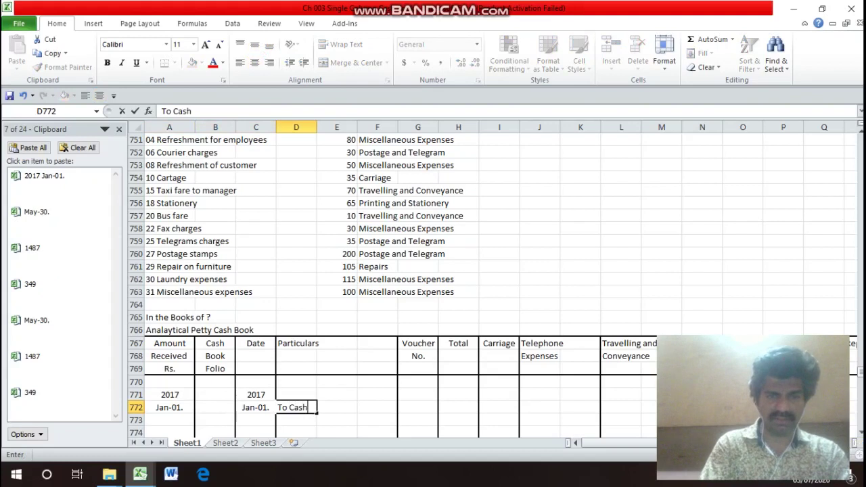
# - Clear the year and date from A771:A772 and enter 2000 as the amount received in A772
pyautogui.press('Left')
pyautogui.press('Left')
pyautogui.press('Left')
pyautogui.press('Up')
pyautogui.hotkey('shift', 'Down')
pyautogui.press('Delete')
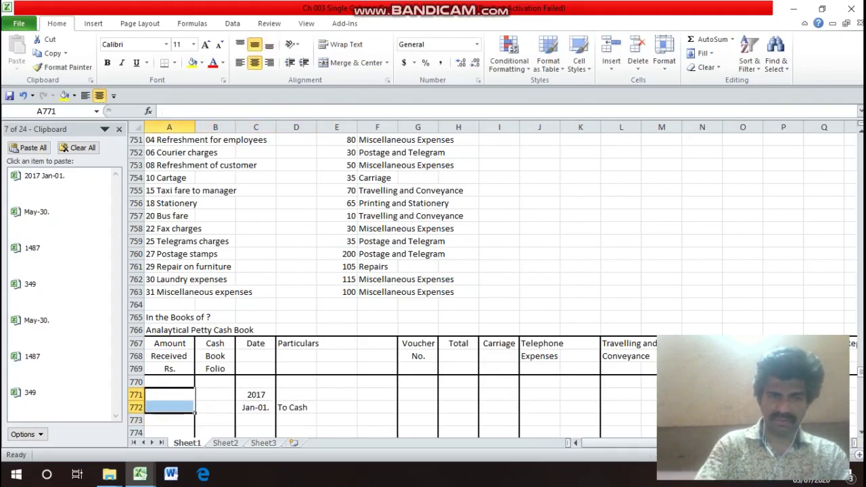
pyautogui.press('Down')
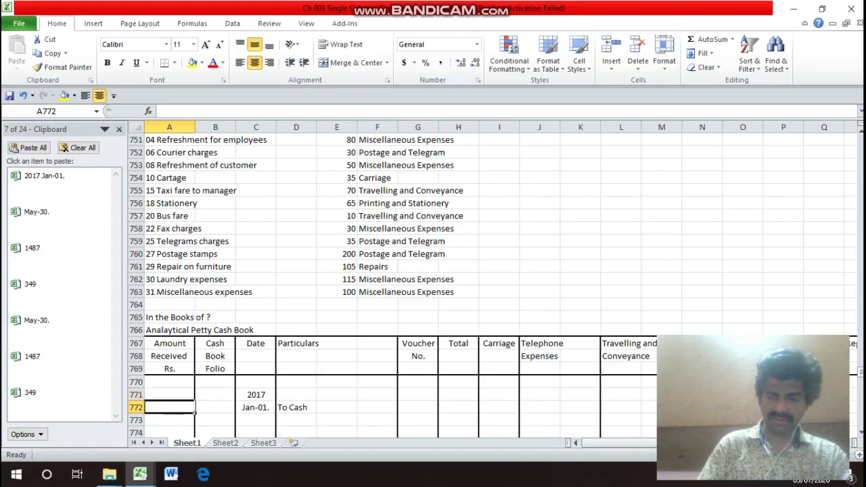
pyautogui.write('2000')
pyautogui.press('Return')
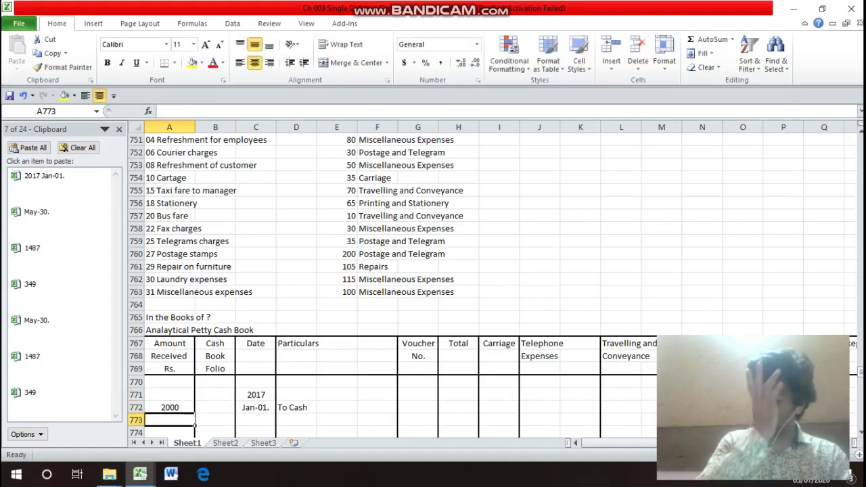
pyautogui.click(169, 407)
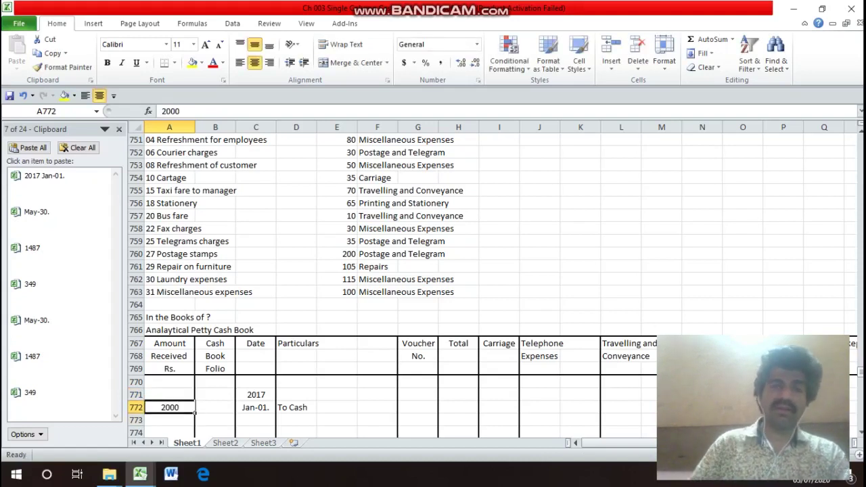
# - Review problem 5's imprest amount and first January transactions above the petty cash book table
pyautogui.press('Up')
pyautogui.press('Up')
pyautogui.press('Up')
pyautogui.press('Up')
pyautogui.press('Up')
pyautogui.press('Up')
pyautogui.press('Up')
pyautogui.press('Up')
pyautogui.press('Up')
pyautogui.press('Up')
pyautogui.press('Up')
pyautogui.press('Up')
pyautogui.press('Up')
pyautogui.press('Up')
pyautogui.press('Up')
pyautogui.press('Up')
pyautogui.press('Up')
pyautogui.press('Up')
pyautogui.press('Up')
pyautogui.press('Up')
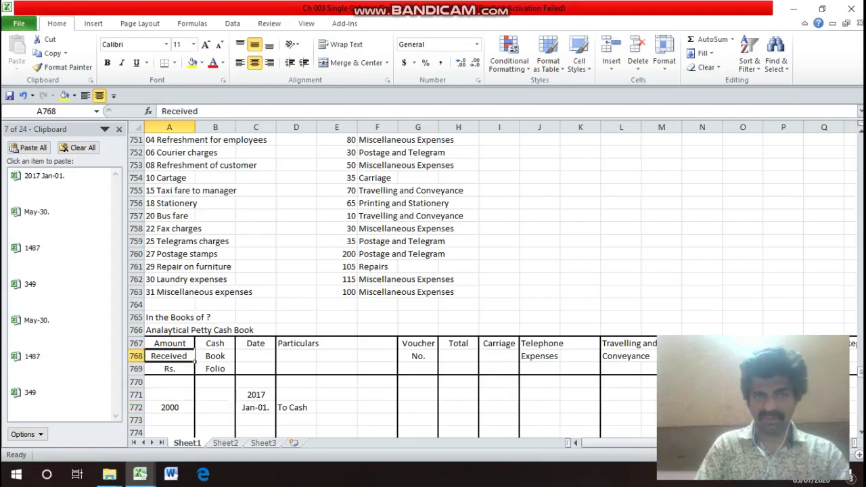
pyautogui.press('Down')
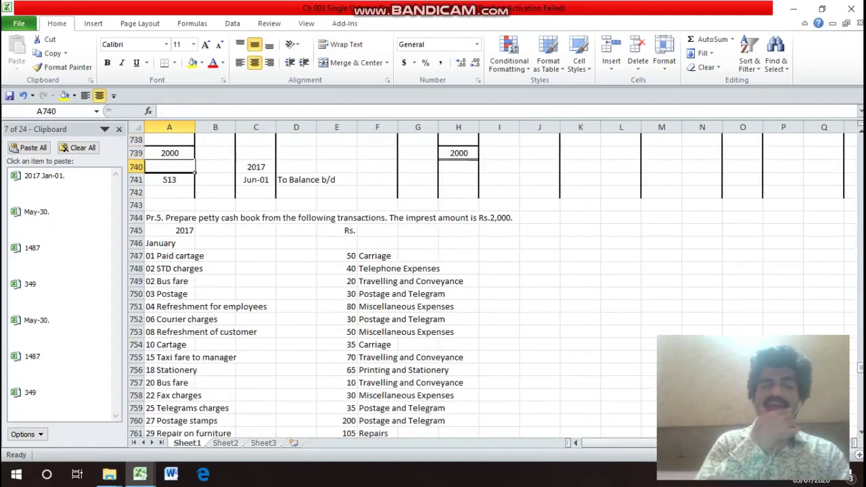
pyautogui.press('Down')
pyautogui.press('Down')
pyautogui.press('Down')
pyautogui.press('Down')
pyautogui.press('Down')
pyautogui.press('Down')
pyautogui.press('Down')
pyautogui.press('Down')
pyautogui.press('Down')
pyautogui.press('Down')
pyautogui.press('Down')
pyautogui.press('Down')
pyautogui.press('Down')
pyautogui.press('Down')
pyautogui.press('Down')
pyautogui.press('Down')
pyautogui.press('Down')
pyautogui.press('Down')
pyautogui.press('Down')
pyautogui.press('Down')
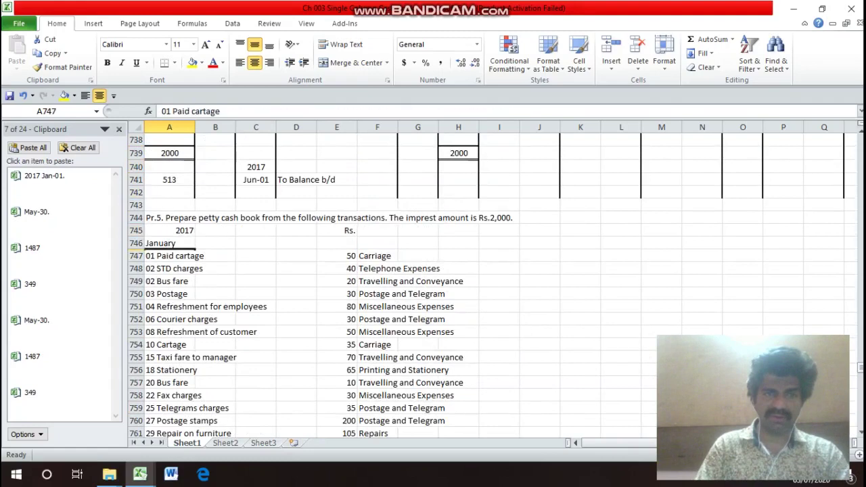
# - Enter the date Jan-01. in C773 for the second petty cash book entry
pyautogui.press('Up')
pyautogui.press('Up')
pyautogui.press('Up')
pyautogui.press('Up')
pyautogui.press('Up')
pyautogui.press('Up')
pyautogui.press('Right')
pyautogui.press('Right')
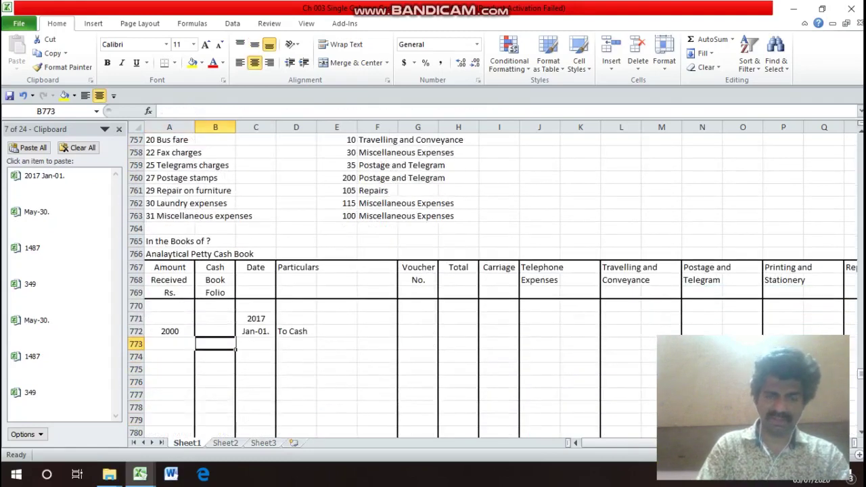
pyautogui.hotkey('ctrl', 'v')
pyautogui.press('Right')
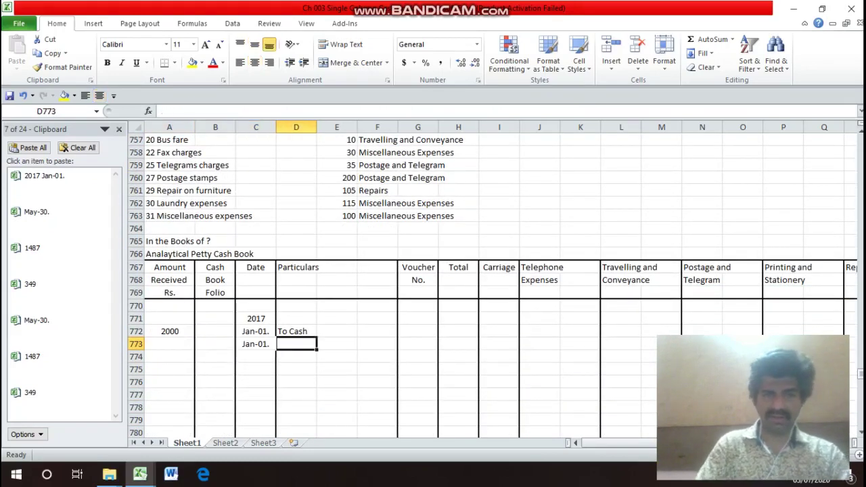
# - Enter the particulars "By Cartage" in D773 for the second entry
pyautogui.write('By')
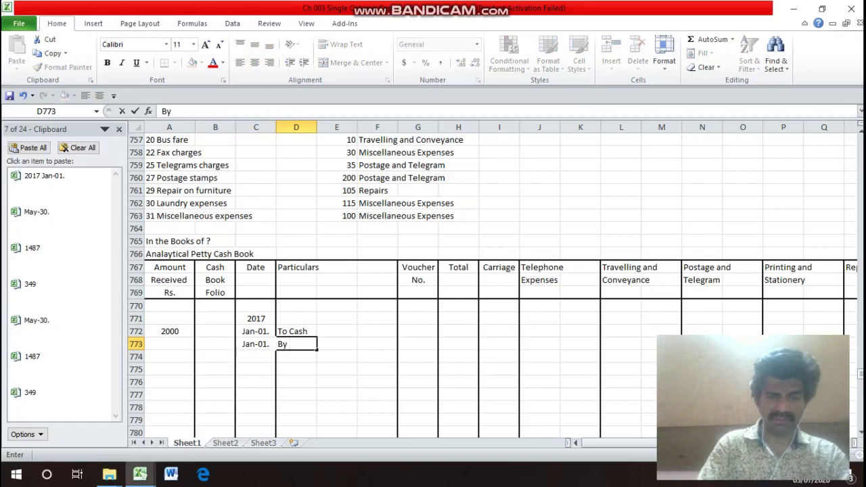
pyautogui.write(' Carta')
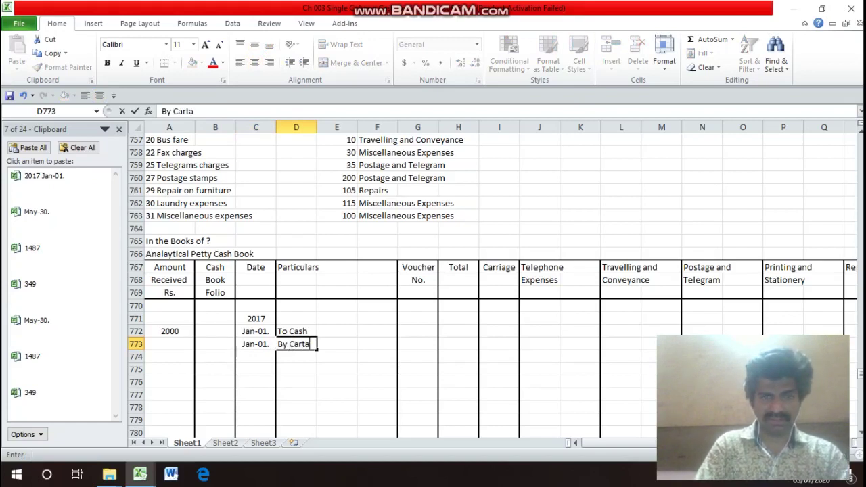
pyautogui.write('ge')
pyautogui.press('Return')
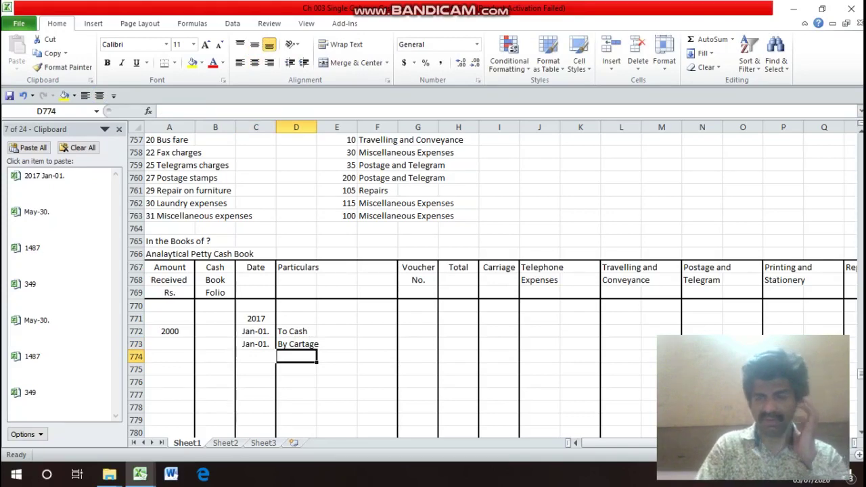
# - Check the amount and expense category of the 01 January cartage payment in problem 5's transaction list
pyautogui.press('Up')
pyautogui.press('Right')
pyautogui.press('Up')
pyautogui.press('Up')
pyautogui.press('Up')
pyautogui.press('Up')
pyautogui.press('Up')
pyautogui.press('Up')
pyautogui.press('Up')
pyautogui.press('Up')
pyautogui.press('Up')
pyautogui.press('Up')
pyautogui.press('Up')
pyautogui.press('Up')
pyautogui.press('Up')
pyautogui.press('Up')
pyautogui.press('Up')
pyautogui.press('Up')
pyautogui.press('Up')
pyautogui.press('Up')
pyautogui.press('Up')
pyautogui.press('Up')
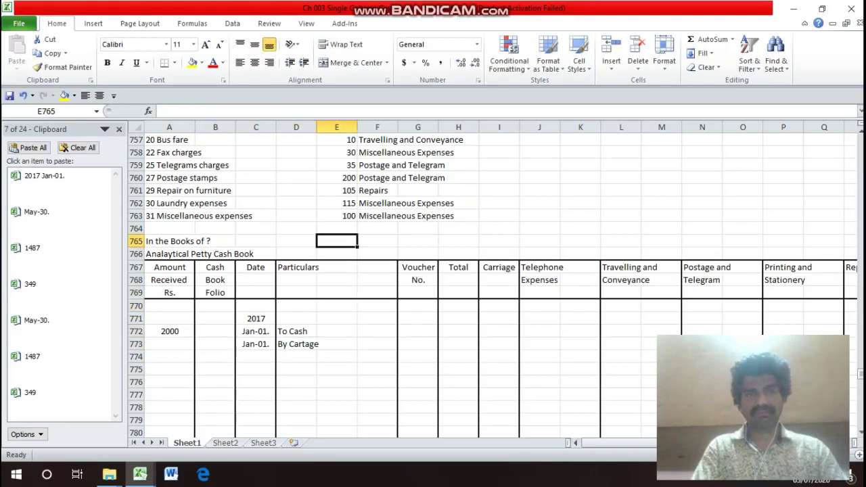
pyautogui.press('Up')
pyautogui.press('Down')
pyautogui.press('Down')
pyautogui.press('Down')
pyautogui.press('Down')
pyautogui.press('Down')
pyautogui.press('Down')
pyautogui.press('Down')
pyautogui.press('Down')
pyautogui.press('Down')
pyautogui.press('Down')
pyautogui.press('Down')
pyautogui.press('Down')
pyautogui.press('Down')
pyautogui.press('Down')
pyautogui.press('Down')
pyautogui.press('Down')
pyautogui.press('Down')
pyautogui.press('Down')
pyautogui.press('Down')
pyautogui.press('Down')
pyautogui.press('F12')
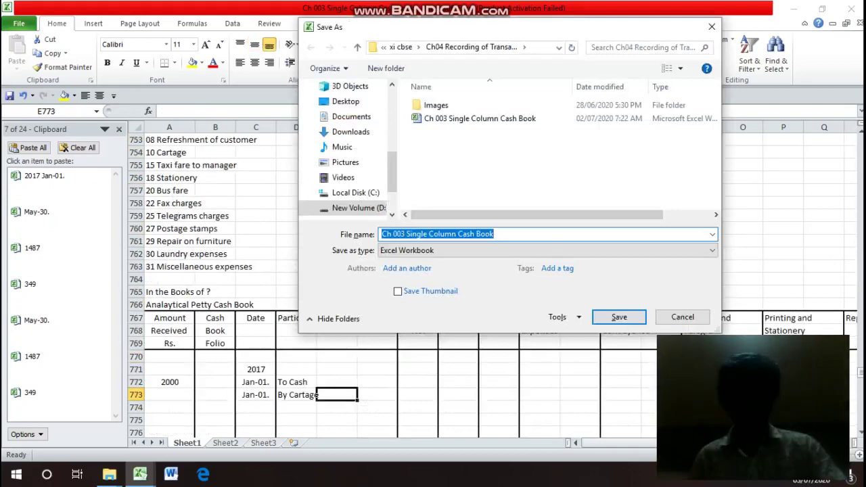
pyautogui.press('Escape')
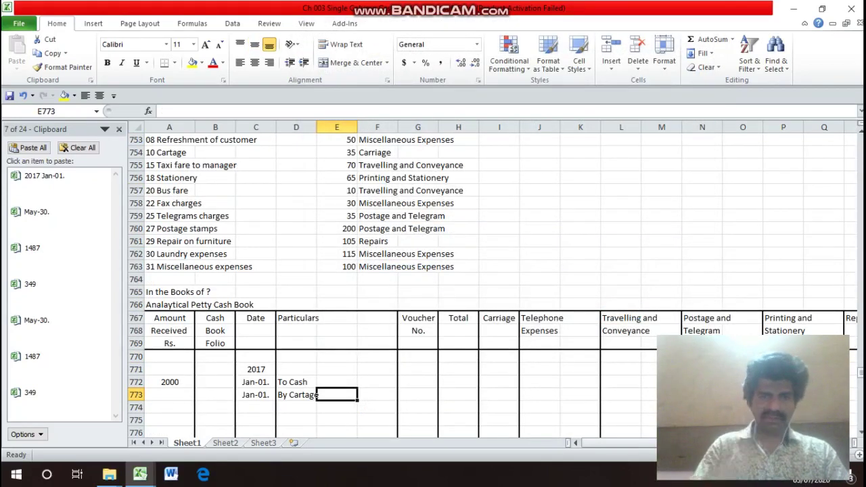
# - Enter 50 for the cartage payment in both the Total column (H773) and the Carriage column (I773)
pyautogui.press('Right')
pyautogui.press('Right')
pyautogui.press('Right')
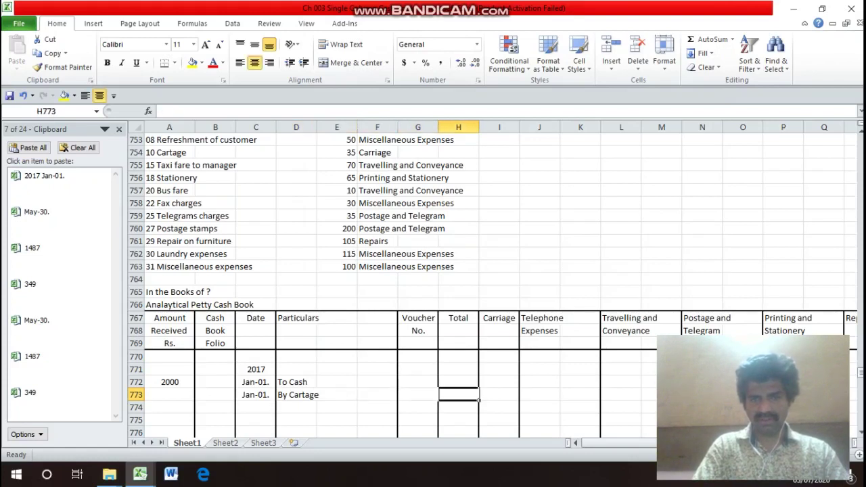
pyautogui.write('50')
pyautogui.press('Right')
pyautogui.write('50')
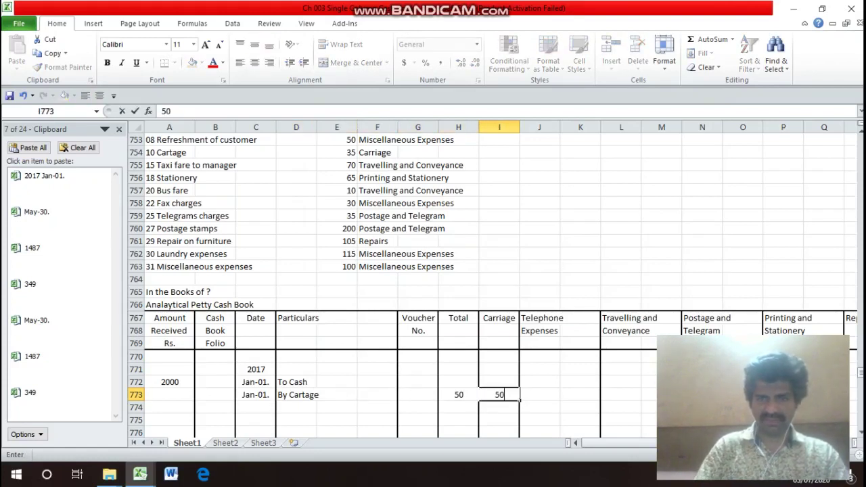
pyautogui.press('Return')
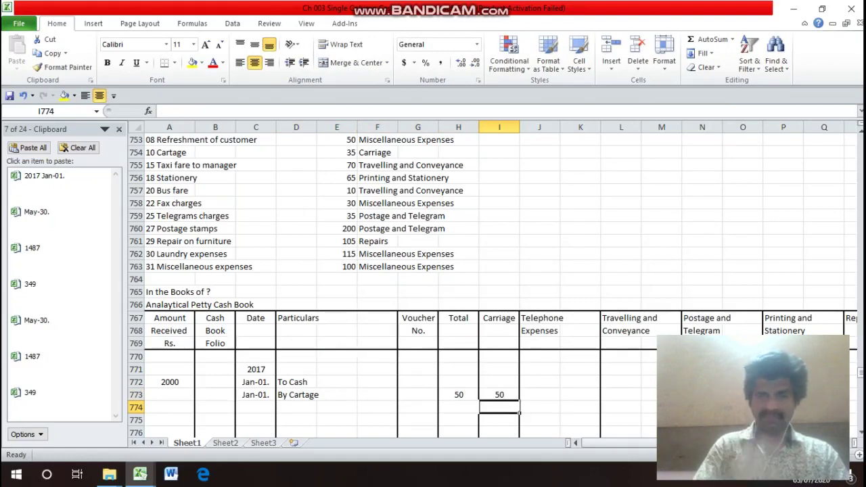
# - Review the transaction list above the table for the payment that follows the 01 January cartage
pyautogui.press('Up')
pyautogui.press('Up')
pyautogui.press('Up')
pyautogui.press('Up')
pyautogui.press('Up')
pyautogui.press('Up')
pyautogui.press('Up')
pyautogui.press('Up')
pyautogui.press('Up')
pyautogui.press('Up')
pyautogui.press('Up')
pyautogui.press('Up')
pyautogui.press('Up')
pyautogui.press('Up')
pyautogui.press('Up')
pyautogui.press('Up')
pyautogui.press('Up')
pyautogui.press('Up')
pyautogui.press('Up')
pyautogui.press('Up')
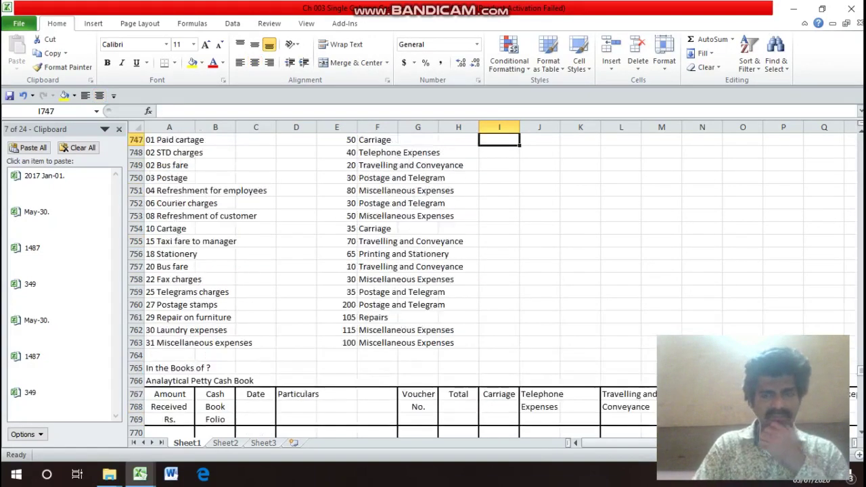
# - Compare problem 5's transaction list with the entries already recorded in the Analytical Petty Cash Book below it
pyautogui.press('Up')
pyautogui.press('Up')
pyautogui.press('Up')
pyautogui.press('Up')
pyautogui.press('Up')
pyautogui.press('Up')
pyautogui.press('Up')
pyautogui.press('Down')
pyautogui.press('Down')
pyautogui.press('Down')
pyautogui.press('Down')
pyautogui.press('Down')
pyautogui.press('Down')
pyautogui.press('Down')
pyautogui.press('Down')
pyautogui.press('Down')
pyautogui.press('Down')
pyautogui.press('Down')
pyautogui.press('Down')
pyautogui.press('Down')
pyautogui.press('Down')
pyautogui.press('Down')
pyautogui.press('Down')
pyautogui.press('Down')
pyautogui.press('Down')
pyautogui.press('Down')
pyautogui.press('Down')
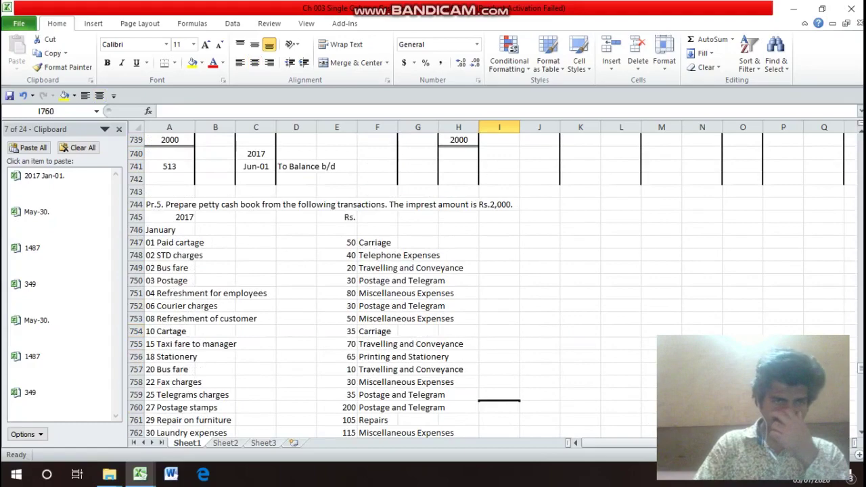
pyautogui.press('Down')
pyautogui.press('Down')
pyautogui.press('Up')
pyautogui.press('Up')
pyautogui.press('Up')
pyautogui.press('Up')
pyautogui.press('Up')
pyautogui.press('Up')
pyautogui.press('Up')
pyautogui.press('Left')
pyautogui.press('Left')
pyautogui.press('Left')
pyautogui.press('Left')
pyautogui.press('Left')
pyautogui.press('Left')
pyautogui.press('Up')
pyautogui.press('Up')
pyautogui.press('Up')
pyautogui.press('Up')
pyautogui.press('Up')
pyautogui.press('Up')
pyautogui.press('Up')
pyautogui.press('Up')
pyautogui.press('Up')
pyautogui.press('Up')
pyautogui.press('Up')
pyautogui.press('Up')
pyautogui.press('Up')
pyautogui.press('Up')
pyautogui.press('Up')
pyautogui.press('Up')
pyautogui.press('Up')
pyautogui.press('Up')
pyautogui.press('Up')
pyautogui.press('Up')
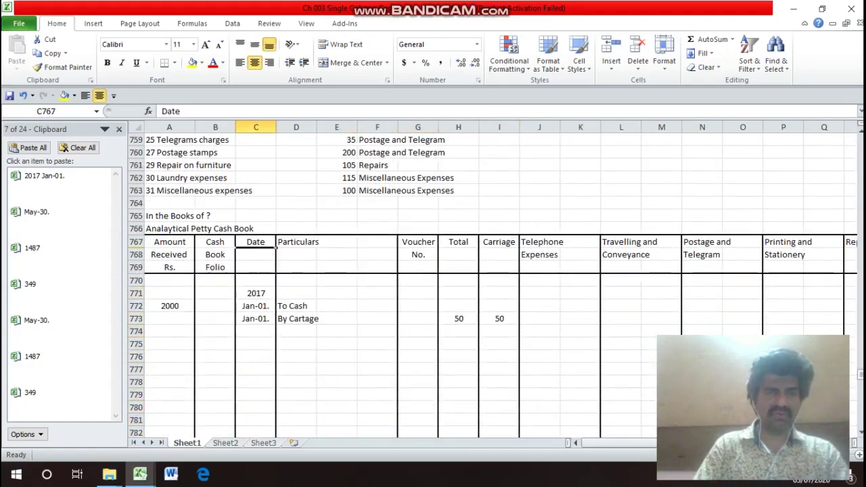
# - Check the date and description of the STD charges payment in problem 5's transaction list
pyautogui.press('Up')
pyautogui.press('Up')
pyautogui.press('Up')
pyautogui.press('Up')
pyautogui.press('Up')
pyautogui.press('Up')
pyautogui.press('Up')
pyautogui.press('Down')
pyautogui.press('Down')
pyautogui.press('Down')
pyautogui.press('Down')
pyautogui.press('Down')
pyautogui.press('Down')
pyautogui.press('Down')
pyautogui.press('Down')
pyautogui.press('Down')
pyautogui.press('Down')
pyautogui.press('Down')
pyautogui.press('Down')
pyautogui.press('Down')
pyautogui.press('Down')
pyautogui.press('Down')
pyautogui.press('Down')
pyautogui.press('Down')
pyautogui.press('Down')
pyautogui.press('Down')
pyautogui.press('Down')
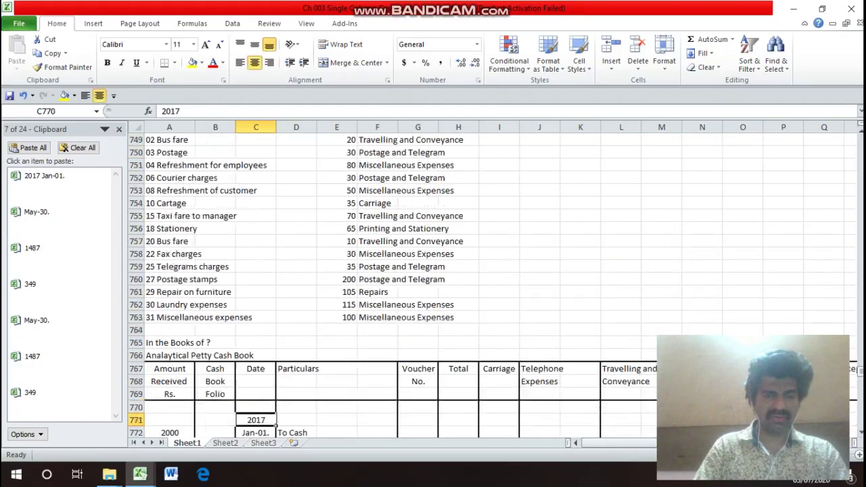
# - Copy the date from the cartage entry into C774 and change it to "Jan-02." for the third entry
pyautogui.press('Up')
pyautogui.press('Up')
pyautogui.press('Up')
pyautogui.press('Up')
pyautogui.press('Up')
pyautogui.press('Up')
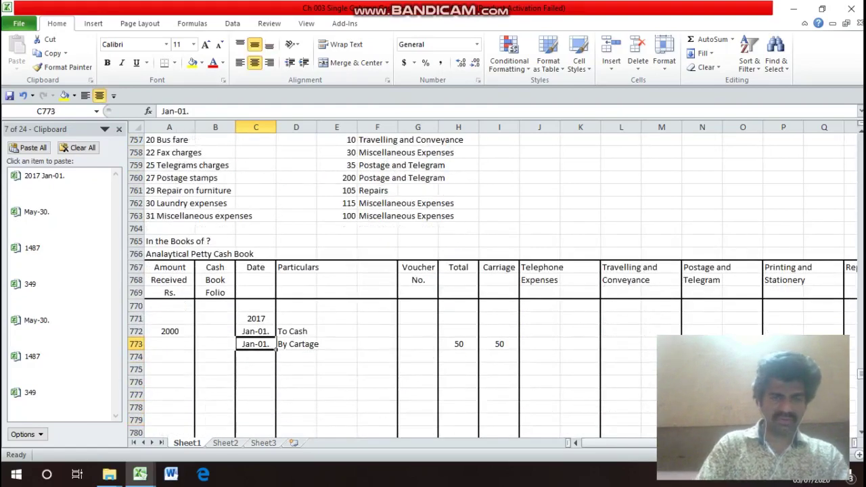
pyautogui.press('Down')
pyautogui.hotkey('ctrl', 'd')
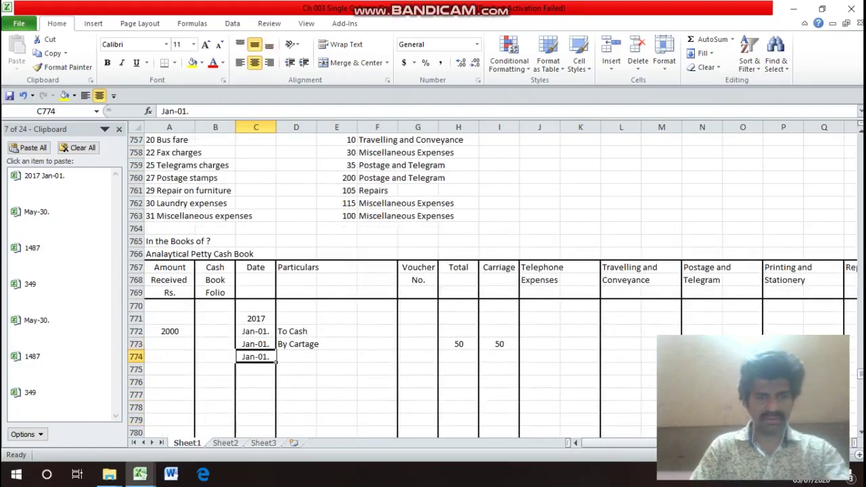
pyautogui.press('F2')
pyautogui.press('BackSpace')
pyautogui.press('BackSpace')
pyautogui.write('2.')
pyautogui.press('Return')
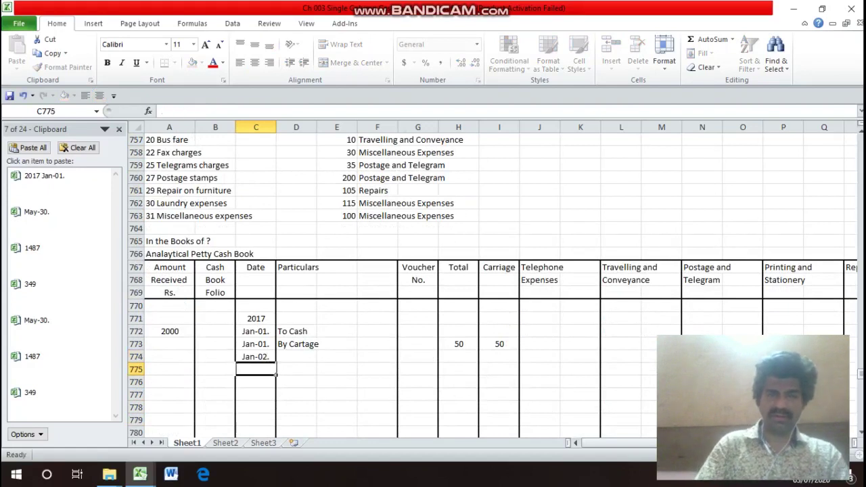
# - Enter the particulars "By STD Charges" in D774 for the Jan-02 entry
pyautogui.click(295, 356)
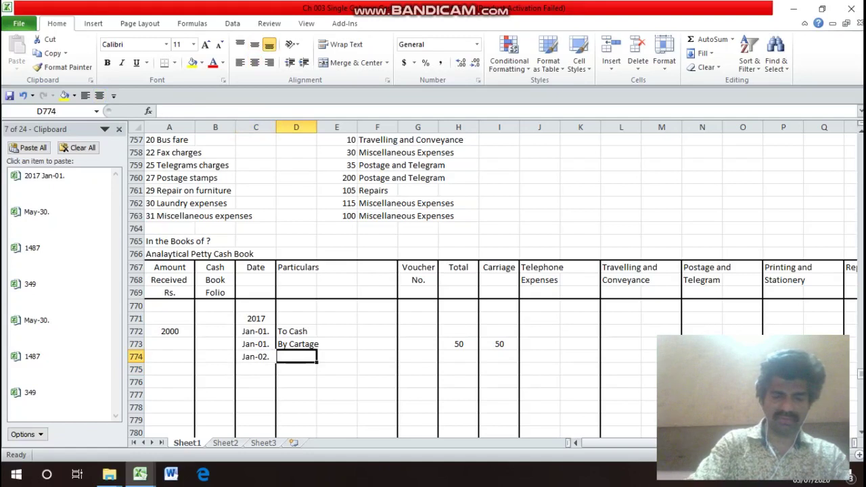
pyautogui.write('By STS')
pyautogui.press('BackSpace')
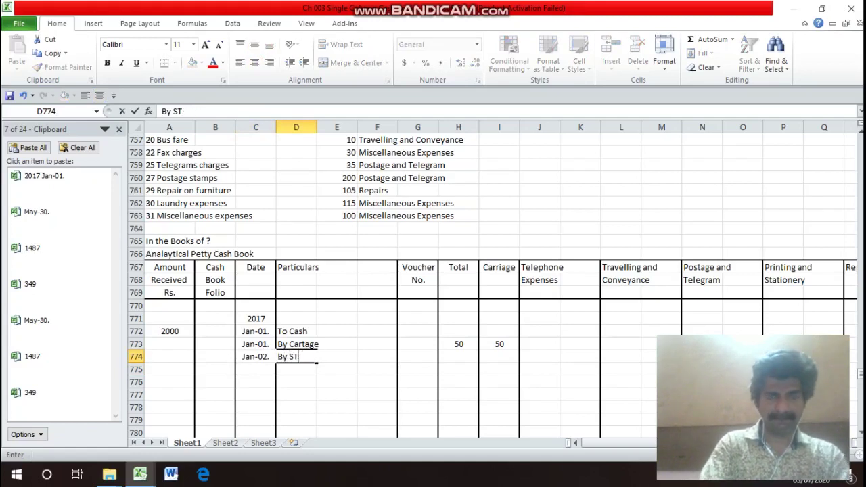
pyautogui.write('D c')
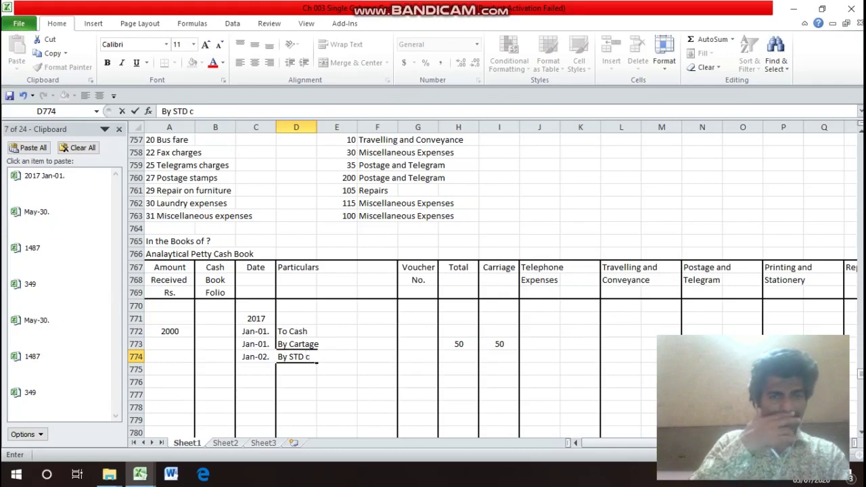
pyautogui.press('BackSpace')
pyautogui.write('C')
pyautogui.write('rges')
pyautogui.press('Return')
# - Check the amount and expense head of the STD charges in problem 5's transaction list, returning to H774
pyautogui.press('Up')
pyautogui.press('Right')
pyautogui.press('Right')
pyautogui.press('Right')
pyautogui.press('Right')
pyautogui.press('Up')
pyautogui.press('Up')
pyautogui.press('Up')
pyautogui.press('Up')
pyautogui.press('Up')
pyautogui.press('Up')
pyautogui.press('Up')
pyautogui.press('Up')
pyautogui.press('Up')
pyautogui.press('Up')
pyautogui.press('Up')
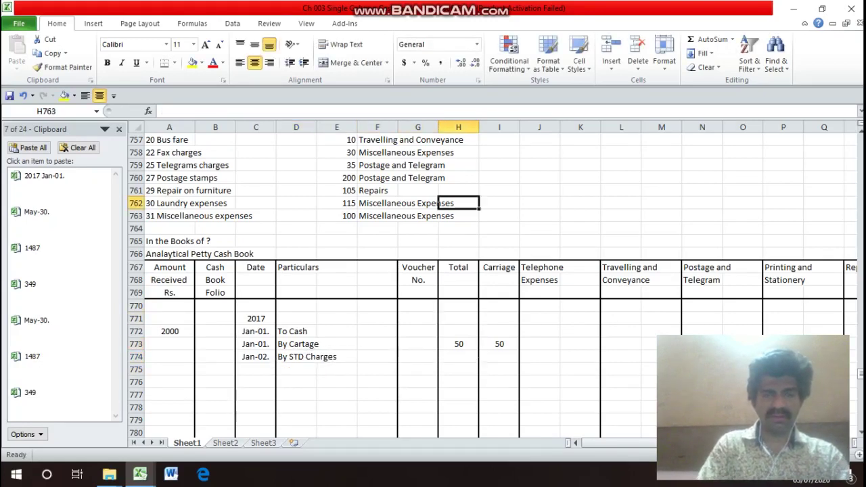
pyautogui.press('Up')
pyautogui.press('Up')
pyautogui.press('Up')
pyautogui.press('Up')
pyautogui.press('Up')
pyautogui.press('Up')
pyautogui.press('Up')
pyautogui.press('Up')
pyautogui.press('Up')
pyautogui.press('Up')
pyautogui.press('Up')
pyautogui.press('Up')
pyautogui.press('Up')
pyautogui.press('Up')
pyautogui.press('Up')
pyautogui.press('Up')
pyautogui.press('Up')
pyautogui.press('Up')
pyautogui.press('Up')
pyautogui.press('Up')
pyautogui.press('Down')
pyautogui.press('Down')
pyautogui.press('Down')
pyautogui.press('Down')
pyautogui.press('Down')
pyautogui.press('Down')
pyautogui.press('Down')
pyautogui.press('Down')
pyautogui.press('Down')
pyautogui.press('Down')
pyautogui.press('Down')
pyautogui.press('Down')
pyautogui.press('Down')
pyautogui.press('Down')
pyautogui.press('Down')
pyautogui.press('Down')
pyautogui.press('Down')
pyautogui.press('Down')
pyautogui.press('Down')
pyautogui.press('Down')
pyautogui.press('Up')
pyautogui.press('Up')
pyautogui.press('Up')
pyautogui.press('Up')
pyautogui.press('Up')
pyautogui.press('Up')
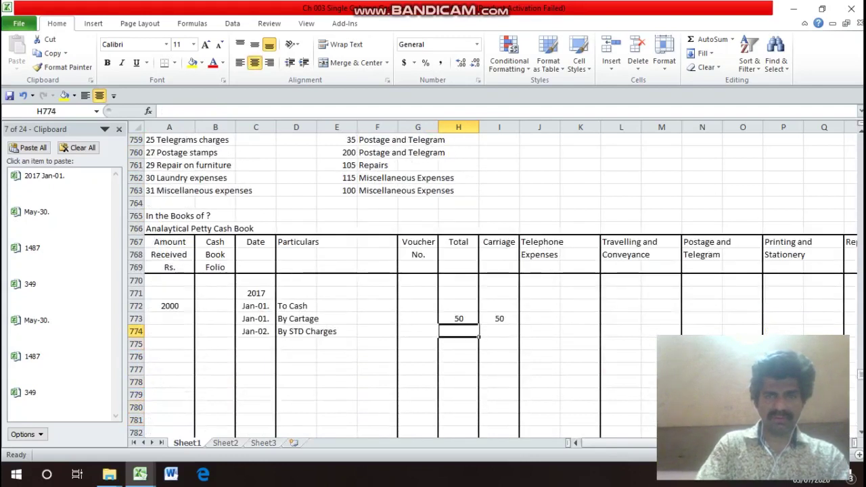
# - Enter 40 as the STD charges total in H774 and 40 under Telephone Expenses in the merged and centred cells J774:K774
pyautogui.write('40')
pyautogui.press('Right')
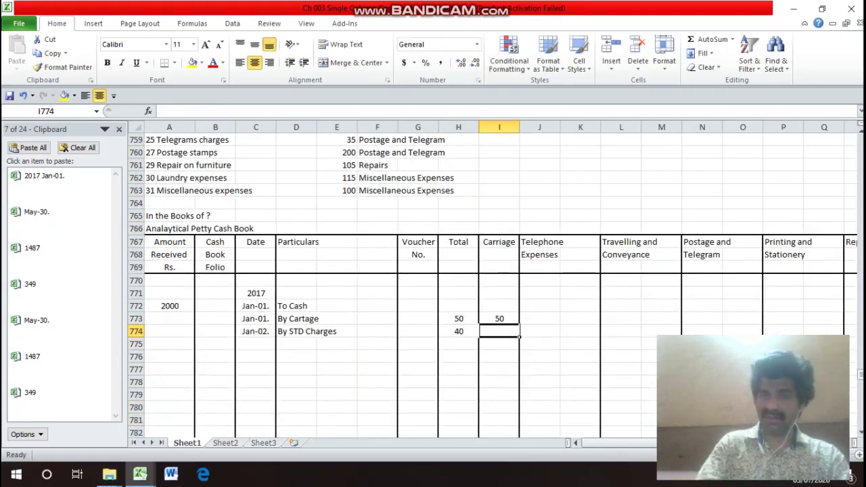
pyautogui.press('Right')
pyautogui.hotkey('shift', 'Right')
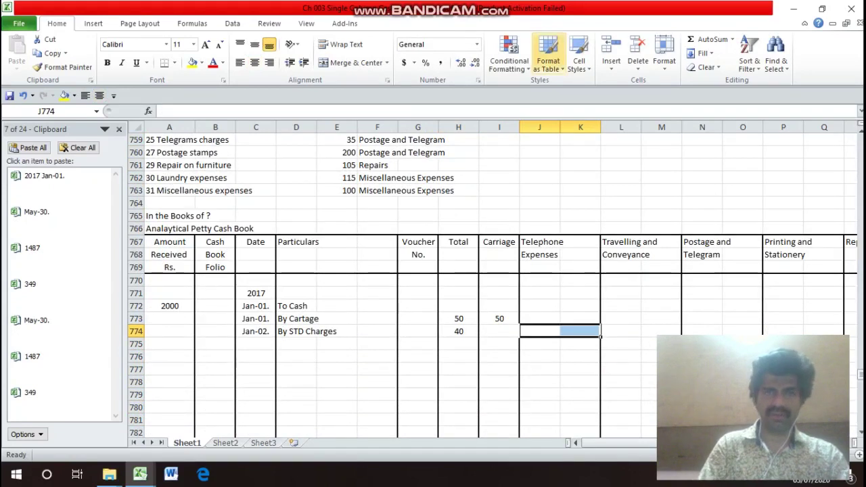
pyautogui.click(352, 62)
pyautogui.write('40')
pyautogui.press('Return')
# - Merge and centre both lines of the Telephone Expenses heading, J767:K767 and J768:K768
pyautogui.press('Up')
pyautogui.press('Up')
pyautogui.press('Up')
pyautogui.press('Up')
pyautogui.press('Up')
pyautogui.press('Up')
pyautogui.press('Up')
pyautogui.press('Up')
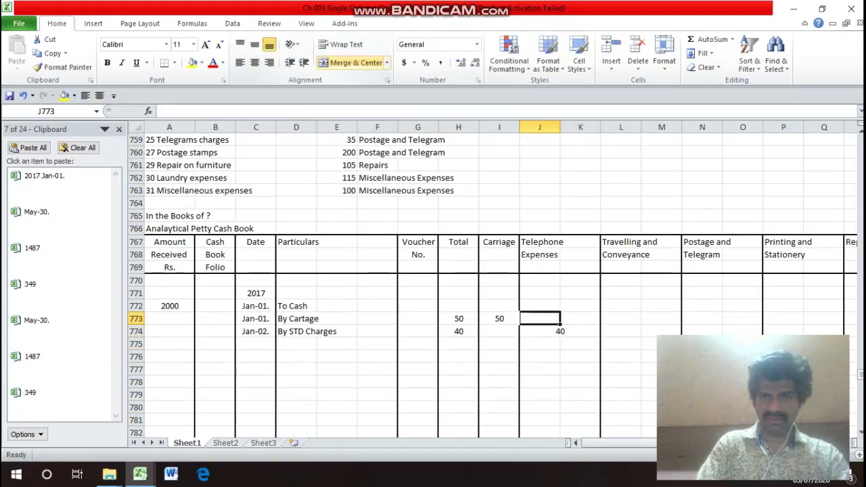
pyautogui.hotkey('shift', 'Right')
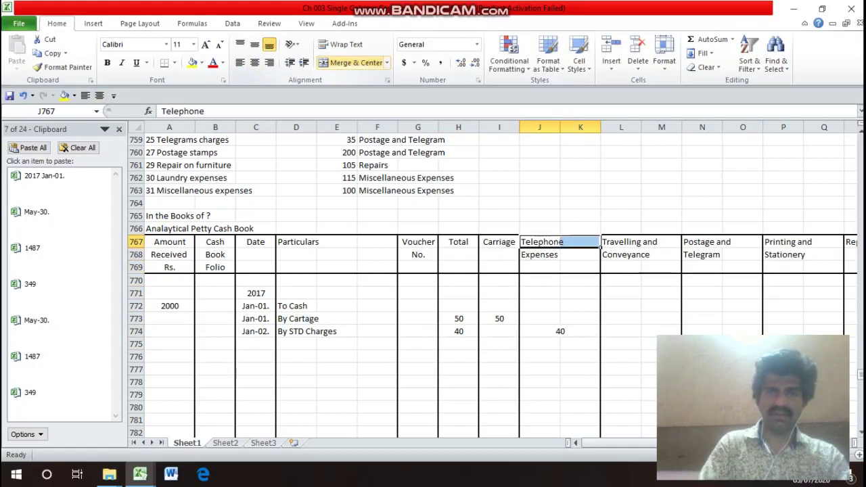
pyautogui.click(352, 62)
pyautogui.press('Down')
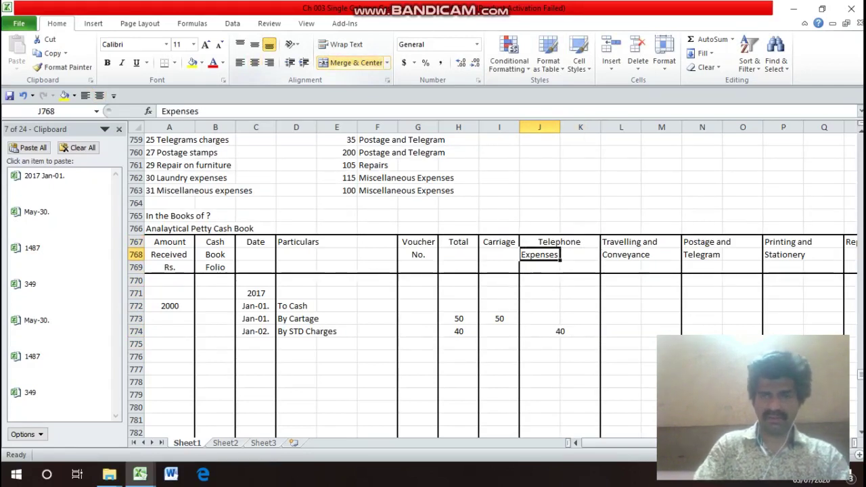
pyautogui.hotkey('shift', 'Right')
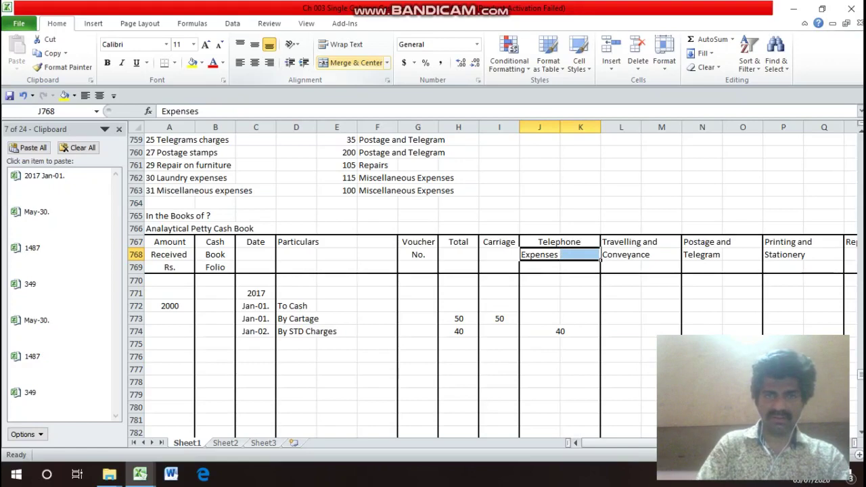
pyautogui.press('F4')
# - Check the 02 Bus fare payment in problem 5's transaction list and select C775 in the petty cash book's Date column
pyautogui.press('Down')
pyautogui.press('Down')
pyautogui.press('Down')
pyautogui.press('Down')
pyautogui.press('Down')
pyautogui.press('Down')
pyautogui.press('Up')
pyautogui.press('Up')
pyautogui.press('Up')
pyautogui.press('Up')
pyautogui.press('Up')
pyautogui.press('Up')
pyautogui.press('Up')
pyautogui.press('Up')
pyautogui.press('Up')
pyautogui.press('Up')
pyautogui.press('Up')
pyautogui.press('Up')
pyautogui.press('Up')
pyautogui.press('Up')
pyautogui.press('Up')
pyautogui.press('Up')
pyautogui.press('Up')
pyautogui.press('Up')
pyautogui.press('Up')
pyautogui.press('Up')
pyautogui.press('Up')
pyautogui.press('Up')
pyautogui.press('Up')
pyautogui.press('Up')
pyautogui.press('Up')
pyautogui.press('Up')
pyautogui.press('Up')
pyautogui.press('Up')
pyautogui.press('Up')
pyautogui.press('Left')
pyautogui.press('Left')
pyautogui.press('Left')
pyautogui.press('Left')
pyautogui.press('Left')
pyautogui.press('Left')
pyautogui.press('Left')
pyautogui.press('Left')
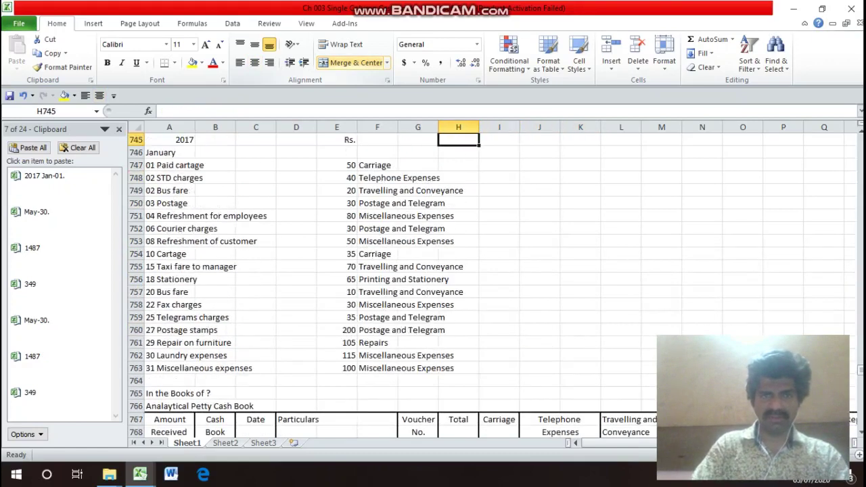
pyautogui.press('Left')
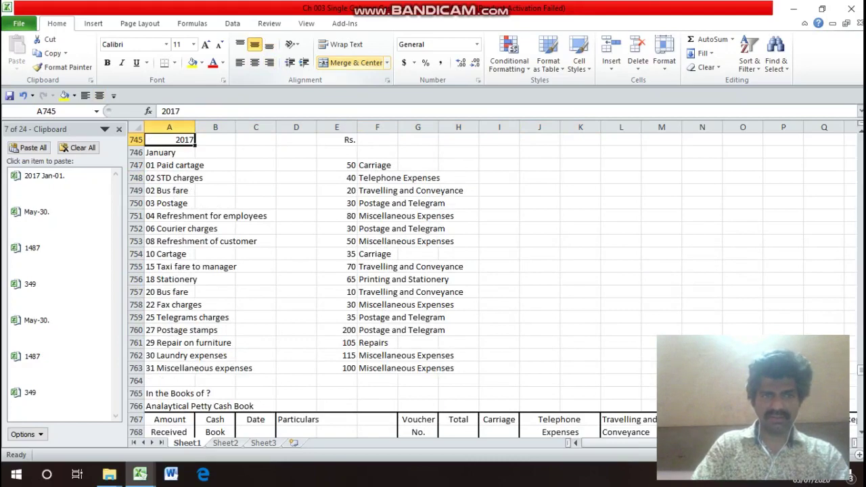
pyautogui.press('Down')
pyautogui.press('Down')
pyautogui.press('Down')
pyautogui.press('Down')
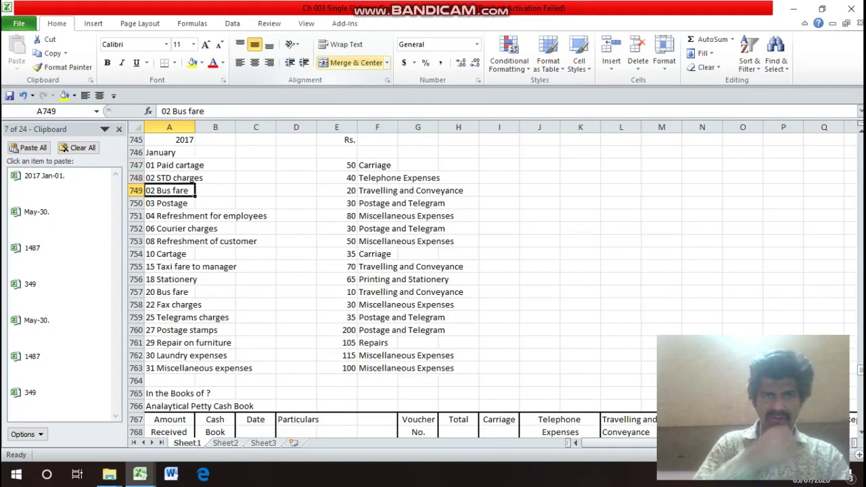
pyautogui.press('Down')
pyautogui.press('Down')
pyautogui.press('Down')
pyautogui.press('Down')
pyautogui.press('Down')
pyautogui.press('Down')
pyautogui.press('Down')
pyautogui.press('Down')
pyautogui.press('Down')
pyautogui.press('Down')
pyautogui.press('Down')
pyautogui.press('Down')
pyautogui.press('Down')
pyautogui.press('Down')
pyautogui.press('Down')
pyautogui.press('Down')
pyautogui.press('Down')
pyautogui.press('Down')
pyautogui.press('Down')
pyautogui.press('Down')
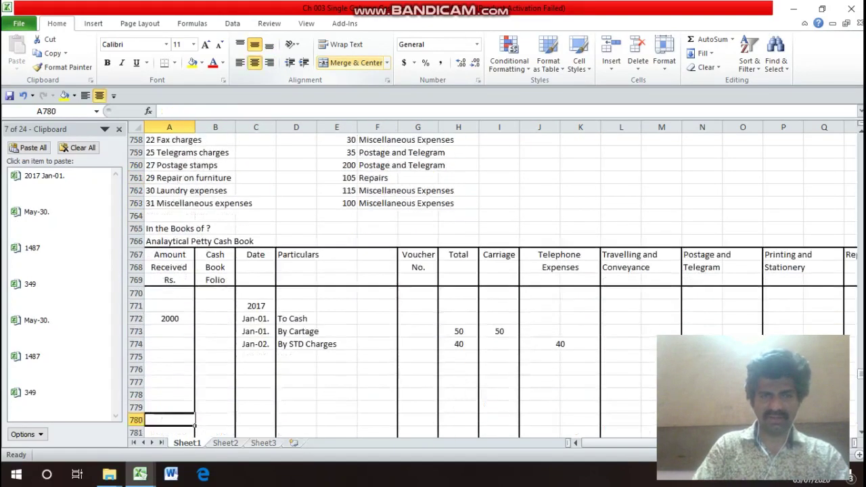
pyautogui.press('Up')
pyautogui.press('Up')
pyautogui.press('Right')
pyautogui.press('Right')
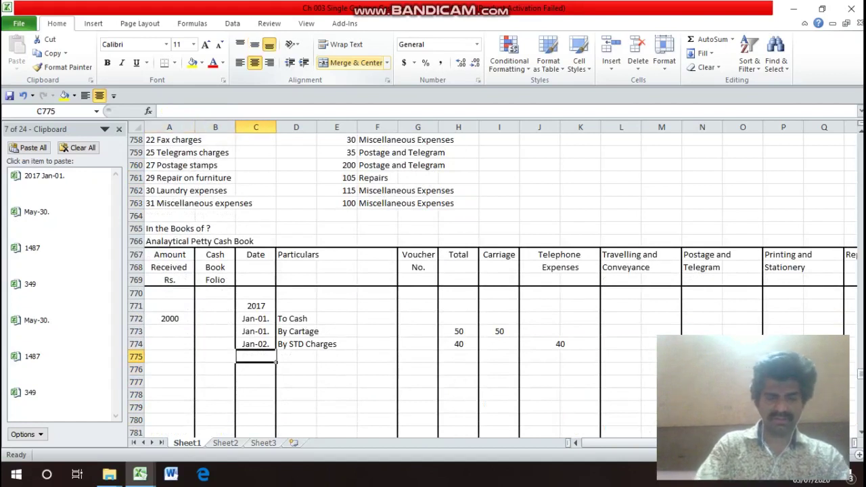
# - Copy the Jan-02. date down into C775 and enter By Bus Fare as the particulars in D775
pyautogui.hotkey('ctrl', 'd')
pyautogui.click(296, 356)
pyautogui.write('B')
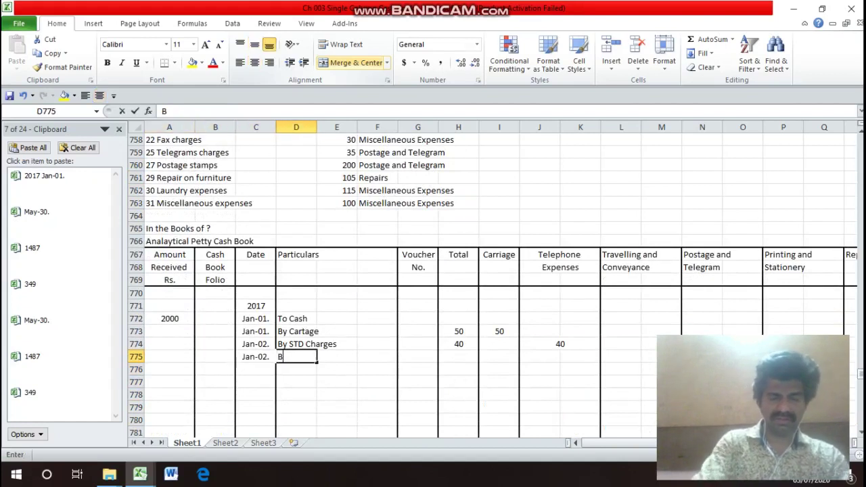
pyautogui.write('y Travellin')
pyautogui.press('BackSpace')
pyautogui.press('BackSpace')
pyautogui.press('BackSpace')
pyautogui.press('BackSpace')
pyautogui.press('BackSpace')
pyautogui.press('BackSpace')
pyautogui.press('BackSpace')
pyautogui.press('BackSpace')
pyautogui.press('BackSpace')
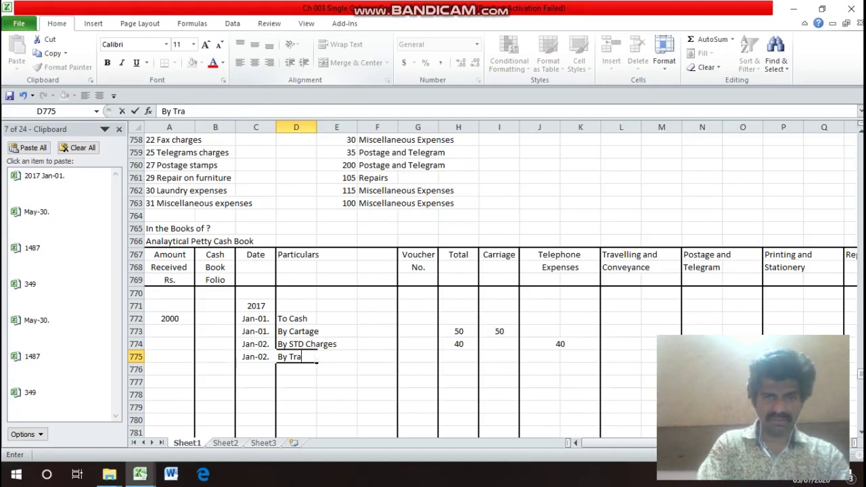
pyautogui.write('Bus Fare')
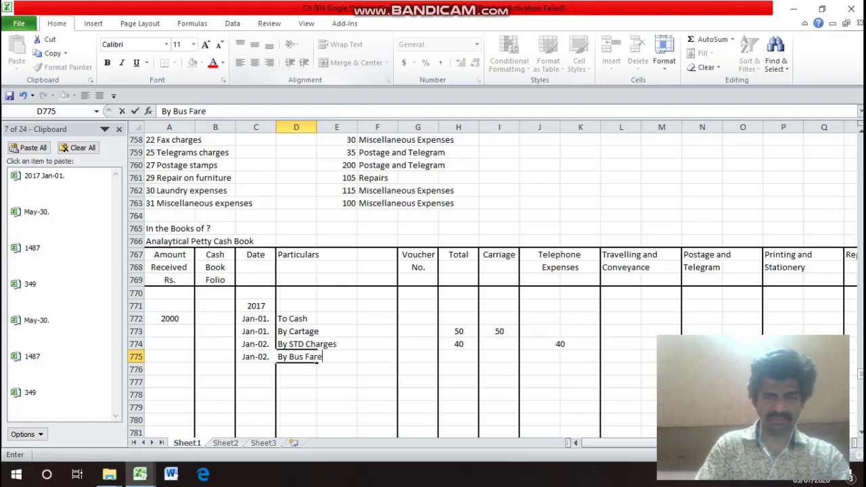
pyautogui.press('Return')
# - Check the amount and expense head of the 02 Bus fare payment in problem 5's transaction list, returning to H775
pyautogui.press('Up')
pyautogui.press('Up')
pyautogui.press('Up')
pyautogui.press('Up')
pyautogui.press('Up')
pyautogui.press('Up')
pyautogui.press('Up')
pyautogui.press('Up')
pyautogui.press('Up')
pyautogui.press('Up')
pyautogui.press('Up')
pyautogui.press('Up')
pyautogui.press('Up')
pyautogui.press('Up')
pyautogui.press('Up')
pyautogui.press('Up')
pyautogui.press('Up')
pyautogui.press('Up')
pyautogui.press('Up')
pyautogui.press('Up')
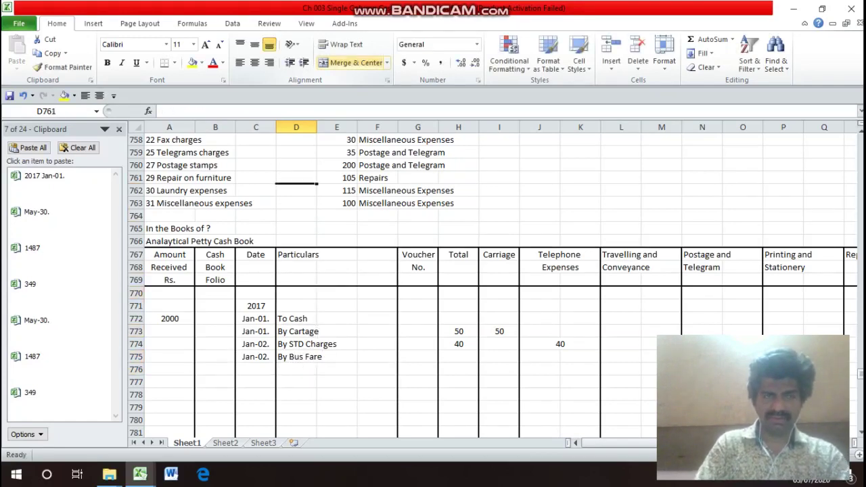
pyautogui.press('Down')
pyautogui.press('Down')
pyautogui.press('Down')
pyautogui.press('Down')
pyautogui.press('Down')
pyautogui.press('Right')
pyautogui.press('Down')
pyautogui.press('Down')
pyautogui.press('Down')
pyautogui.press('Down')
pyautogui.press('Down')
pyautogui.press('Down')
pyautogui.press('Down')
pyautogui.press('Down')
pyautogui.press('Down')
pyautogui.press('Down')
pyautogui.press('Down')
pyautogui.press('Down')
pyautogui.press('Down')
pyautogui.press('Down')
pyautogui.press('Down')
pyautogui.press('Down')
pyautogui.press('Down')
pyautogui.press('Down')
pyautogui.press('Down')
pyautogui.press('Down')
pyautogui.press('Down')
pyautogui.press('Up')
pyautogui.press('Up')
pyautogui.press('Right')
pyautogui.press('Right')
pyautogui.press('Right')
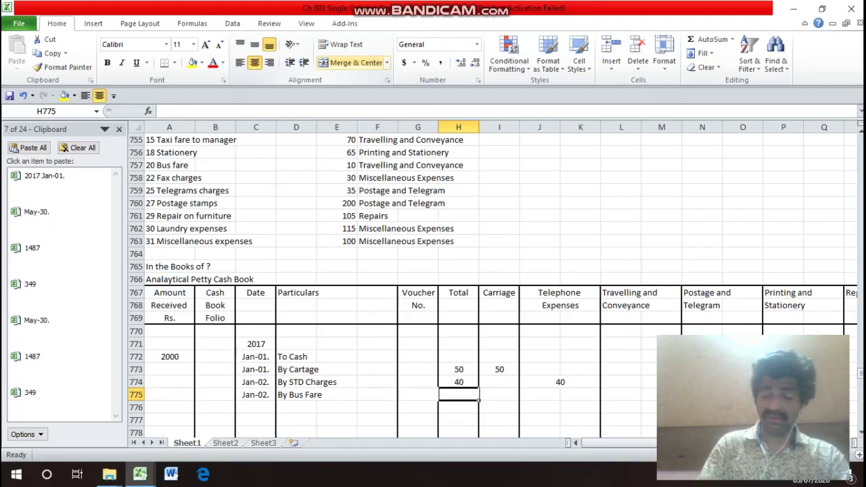
# - Enter 20 as the bus fare total in H775 and 20 under Travelling and Conveyance in the merged and centred cells L775:M775
pyautogui.write('20')
pyautogui.press('Return')
pyautogui.press('Up')
pyautogui.press('Right')
pyautogui.press('Right')
pyautogui.press('Right')
pyautogui.press('Right')
pyautogui.press('Right')
pyautogui.press('Right')
pyautogui.press('Right')
pyautogui.press('Right')
pyautogui.press('Right')
pyautogui.press('Right')
pyautogui.press('Left')
pyautogui.press('Left')
pyautogui.press('Left')
pyautogui.press('Left')
pyautogui.press('Left')
pyautogui.press('Left')
pyautogui.hotkey('shift', 'Right')
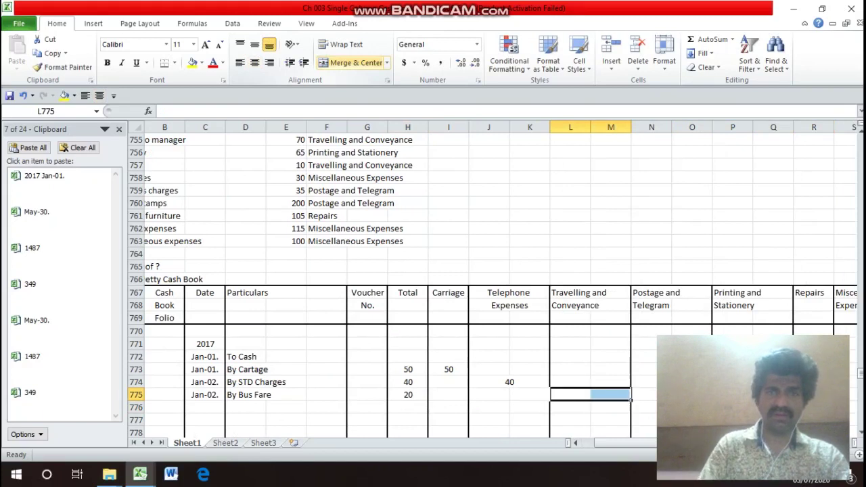
pyautogui.click(356, 62)
pyautogui.write('20')
pyautogui.press('Return')
# - Check the payment following 02 Bus fare in problem 5's transaction list and select C776 in the petty cash book's Date column
pyautogui.press('Left')
pyautogui.press('Left')
pyautogui.press('Left')
pyautogui.press('Left')
pyautogui.press('Left')
pyautogui.press('Left')
pyautogui.press('Left')
pyautogui.press('Left')
pyautogui.press('Left')
pyautogui.press('Left')
pyautogui.press('Left')
pyautogui.press('Up')
pyautogui.press('Up')
pyautogui.press('Up')
pyautogui.press('Up')
pyautogui.press('Up')
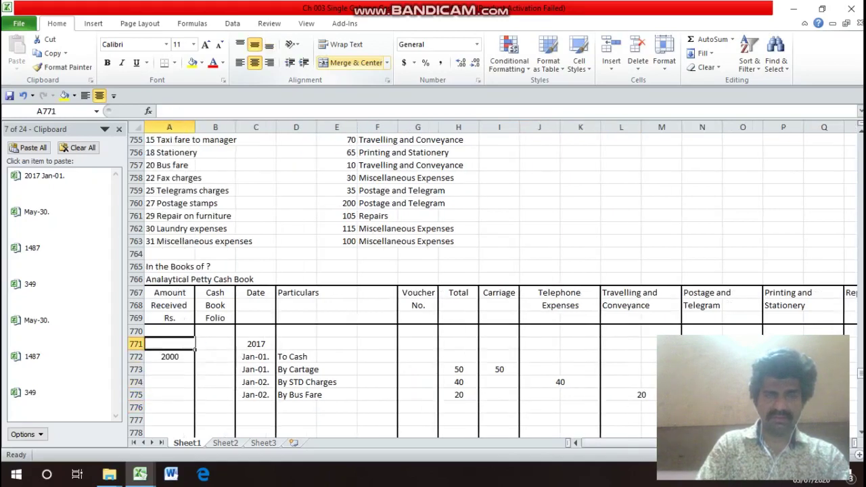
pyautogui.press('Up')
pyautogui.press('Up')
pyautogui.press('Up')
pyautogui.press('Up')
pyautogui.press('Up')
pyautogui.press('Up')
pyautogui.press('Up')
pyautogui.press('Up')
pyautogui.press('Up')
pyautogui.press('Up')
pyautogui.press('Up')
pyautogui.press('Up')
pyautogui.press('Up')
pyautogui.press('Up')
pyautogui.press('Up')
pyautogui.press('Up')
pyautogui.press('Up')
pyautogui.press('Up')
pyautogui.press('Up')
pyautogui.press('Up')
pyautogui.press('Down')
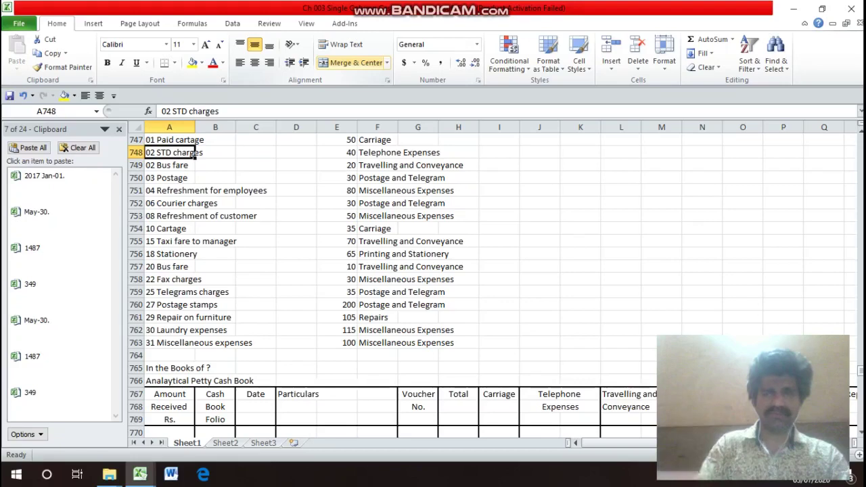
pyautogui.press('Down')
pyautogui.press('Down')
pyautogui.press('Down')
pyautogui.press('Down')
pyautogui.press('Down')
pyautogui.press('Down')
pyautogui.press('Down')
pyautogui.press('Down')
pyautogui.press('Down')
pyautogui.press('Down')
pyautogui.press('Down')
pyautogui.press('Down')
pyautogui.press('Down')
pyautogui.press('Down')
pyautogui.press('Down')
pyautogui.press('Down')
pyautogui.press('Down')
pyautogui.press('Down')
pyautogui.press('Down')
pyautogui.press('Down')
pyautogui.press('Down')
pyautogui.press('Down')
pyautogui.press('Down')
pyautogui.press('Down')
pyautogui.press('Down')
pyautogui.press('Down')
pyautogui.press('Down')
pyautogui.press('Down')
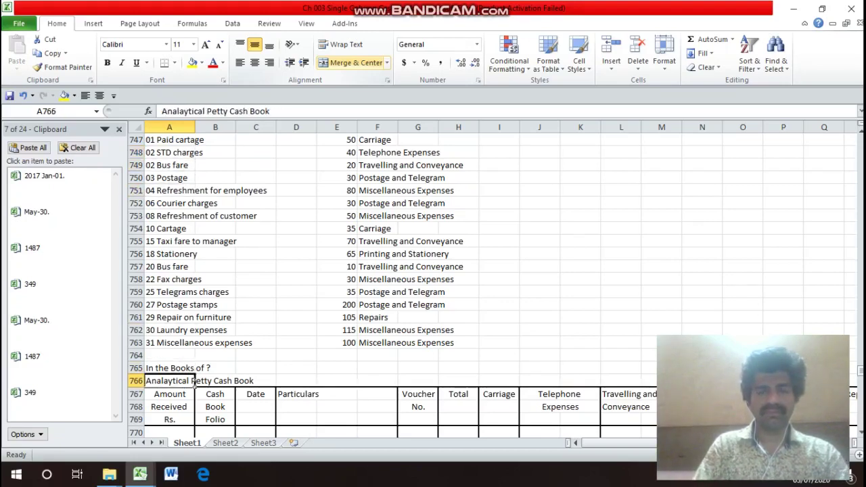
pyautogui.click(256, 357)
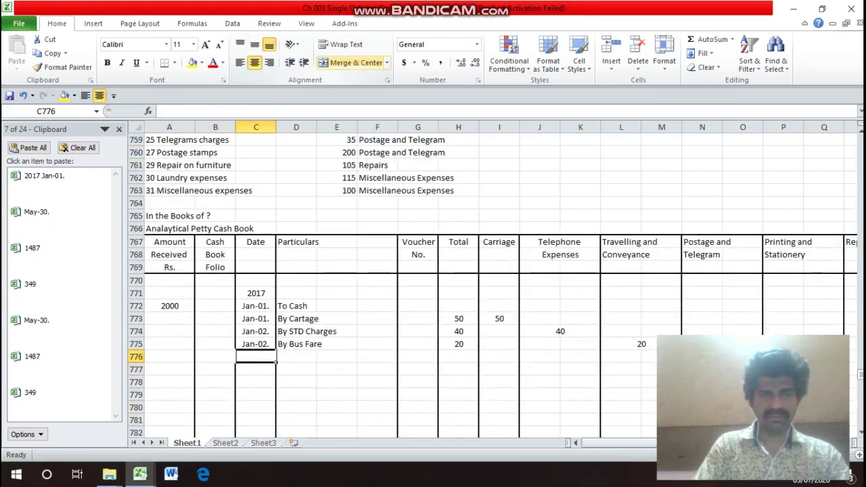
# - Enter Jan-03. as the date in C776, based on the date above, and By Postage as the particulars in D776
pyautogui.hotkey('ctrl', 'd')
pyautogui.press('F2')
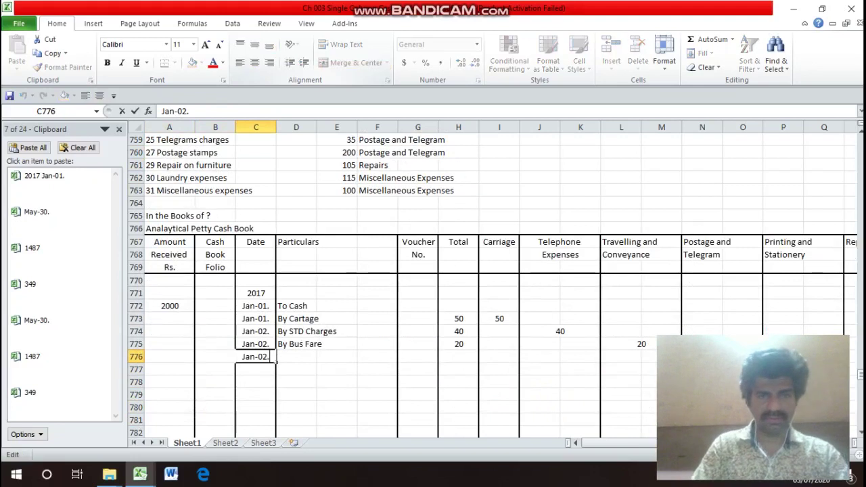
pyautogui.press('Left')
pyautogui.press('BackSpace')
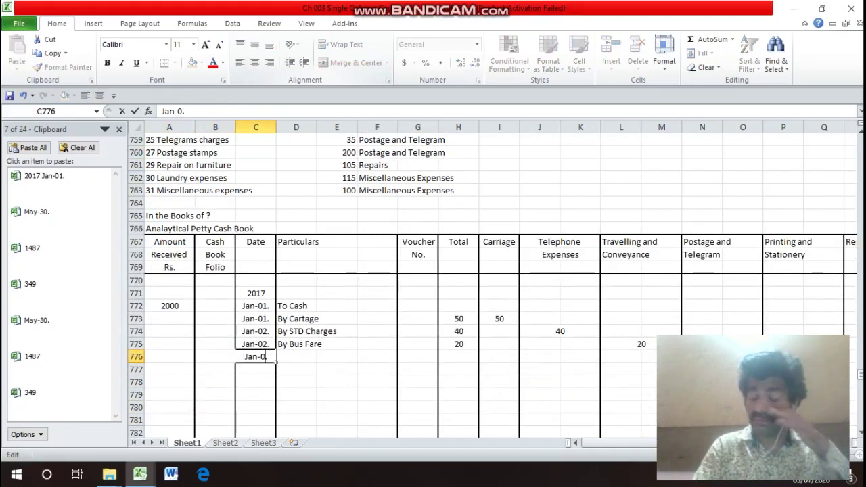
pyautogui.write('3')
pyautogui.press('Return')
pyautogui.press('Up')
pyautogui.press('Right')
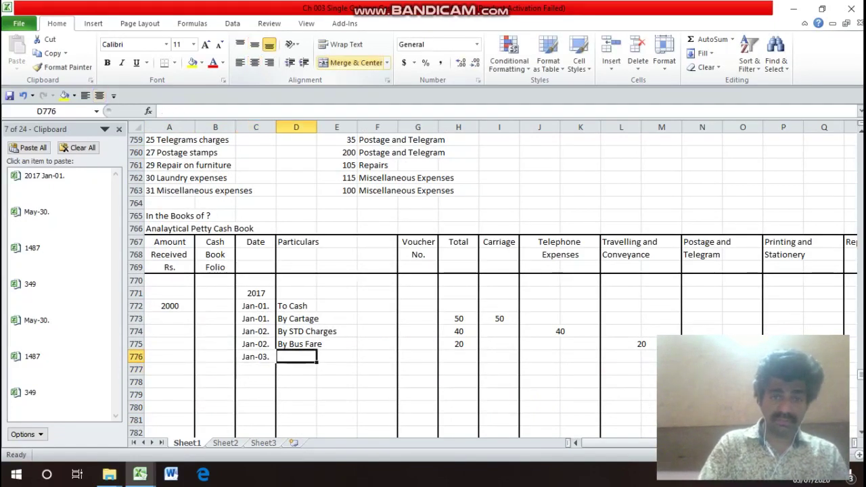
pyautogui.write('By Postage')
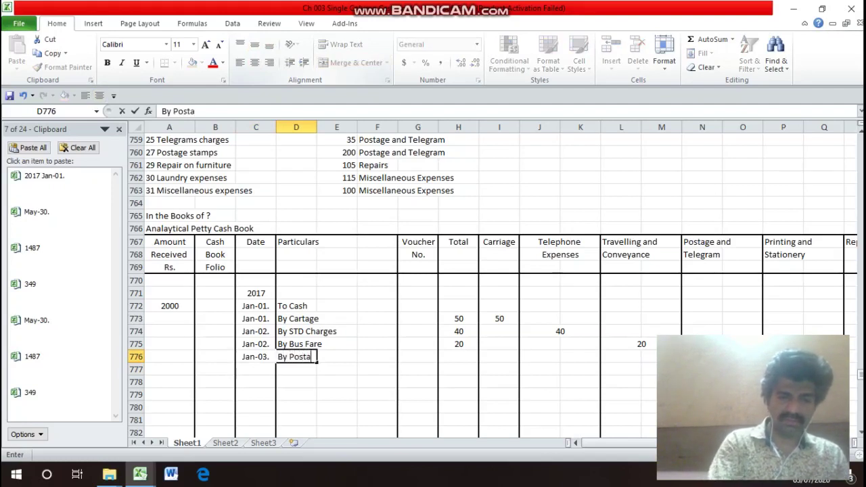
pyautogui.press('Return')
# - Enter 30 as the postage total in H776
pyautogui.press('Up')
pyautogui.press('Right')
pyautogui.press('Right')
pyautogui.press('Right')
pyautogui.press('Right')
pyautogui.write('30')
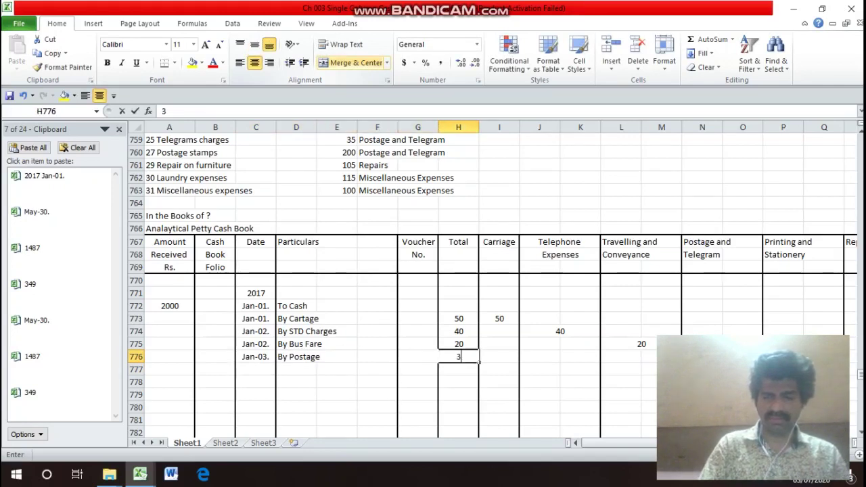
pyautogui.press('Return')
# - Merge and centre N776:O776 and enter 30 there under Postage and Telegram
pyautogui.press('Up')
pyautogui.press('Right')
pyautogui.press('Right')
pyautogui.press('Right')
pyautogui.press('Right')
pyautogui.press('Right')
pyautogui.press('Right')
pyautogui.press('Right')
pyautogui.press('Right')
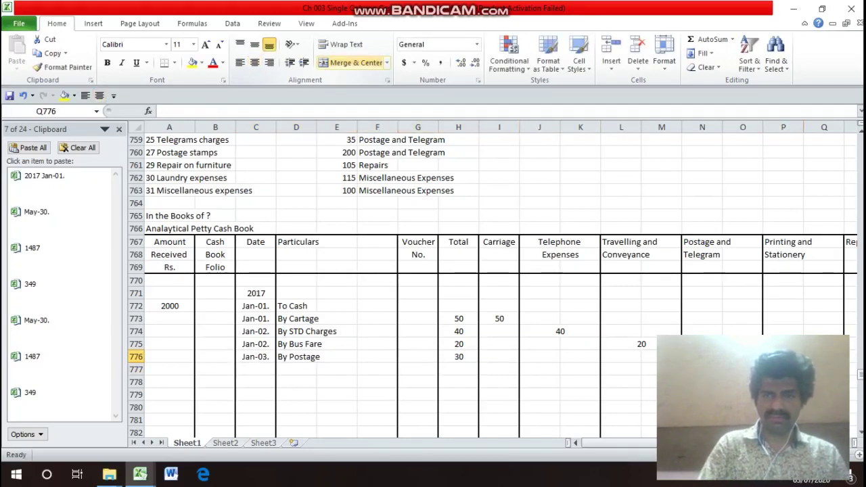
pyautogui.press('Left')
pyautogui.press('Left')
pyautogui.press('Left')
pyautogui.press('Left')
pyautogui.press('Right')
pyautogui.press('Right')
pyautogui.hotkey('shift', 'Right')
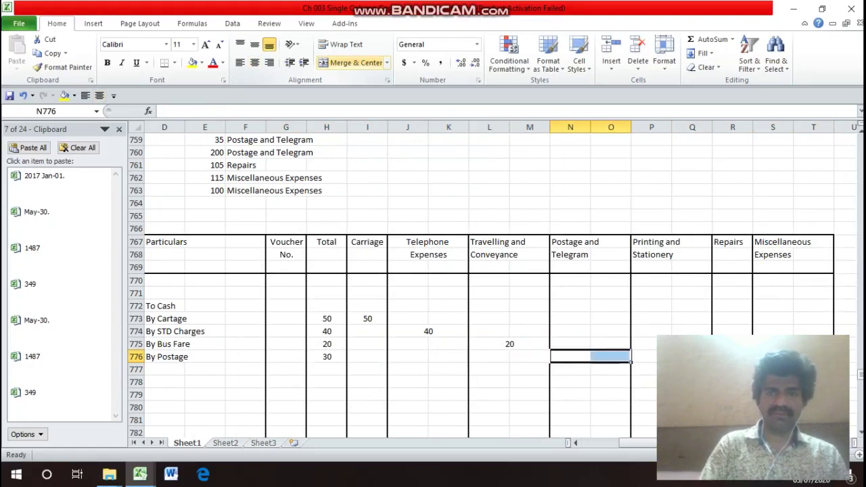
pyautogui.hotkey('alt', 'h')
pyautogui.write('mc')
pyautogui.write('30')
pyautogui.press('Return')
# - Merge and centre the Postage and Telegram heading across columns N and O in rows 767 and 768
pyautogui.press('Up')
pyautogui.press('Up')
pyautogui.press('Up')
pyautogui.press('Up')
pyautogui.press('Up')
pyautogui.press('Up')
pyautogui.press('Up')
pyautogui.press('Up')
pyautogui.press('Up')
pyautogui.press('Up')
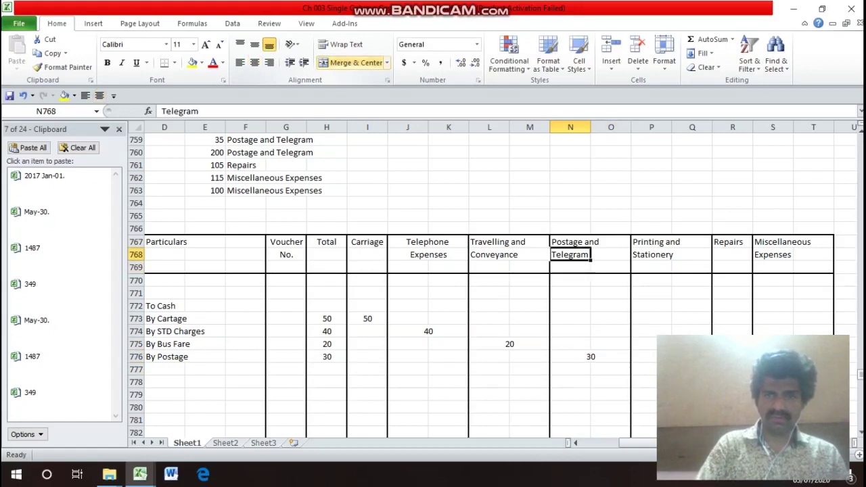
pyautogui.hotkey('shift', 'Right')
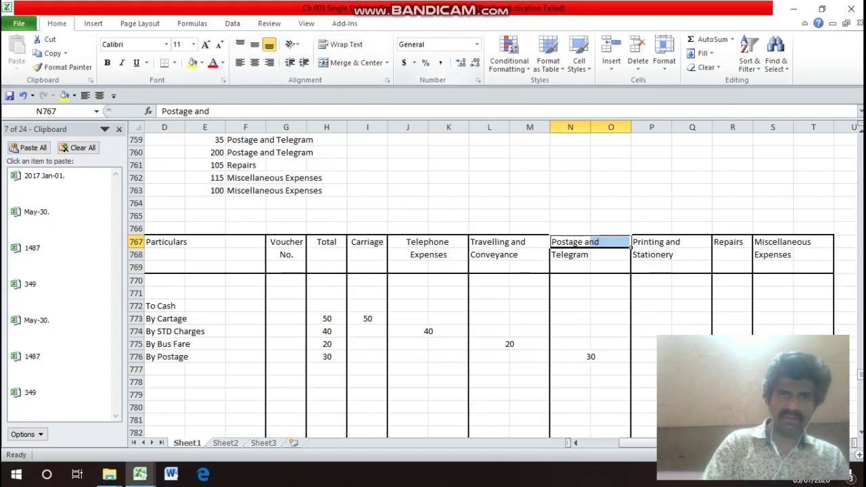
pyautogui.click(352, 63)
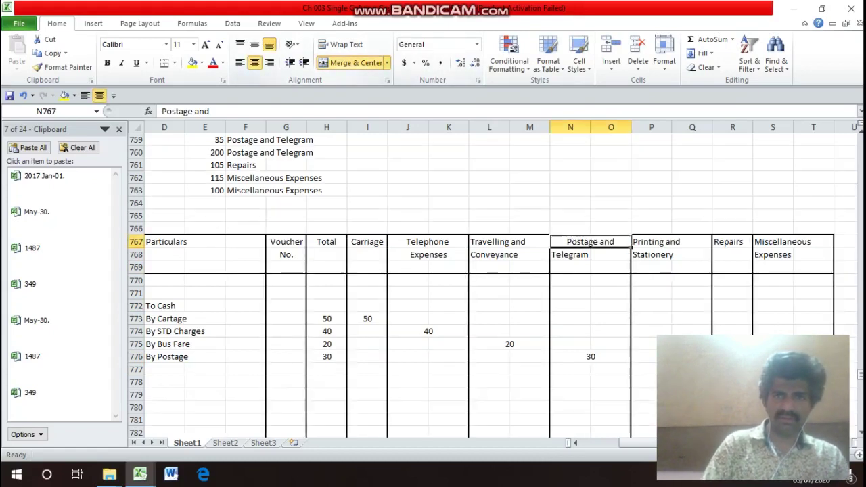
pyautogui.moveTo(569, 254); pyautogui.dragTo(610, 254)
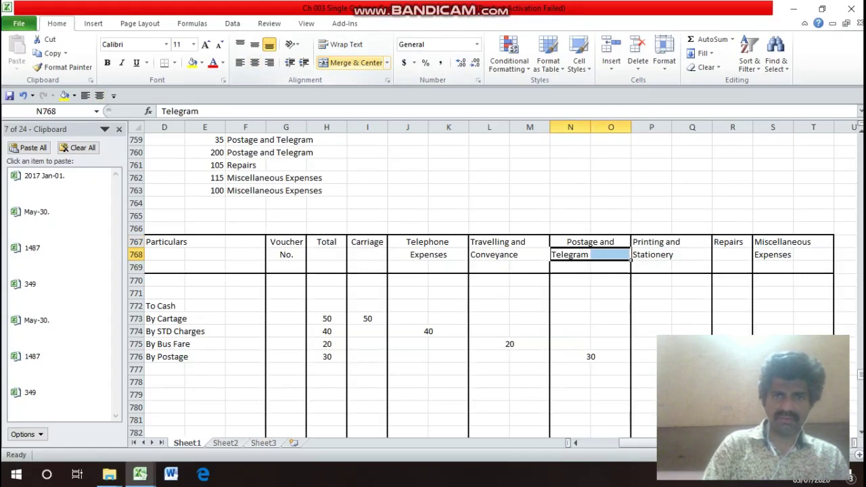
pyautogui.click(352, 63)
# - Merge and centre the Travelling and Conveyance heading across columns L and M in rows 767 and 768
pyautogui.click(589, 241)
pyautogui.click(529, 241)
pyautogui.moveTo(489, 242); pyautogui.dragTo(529, 242)
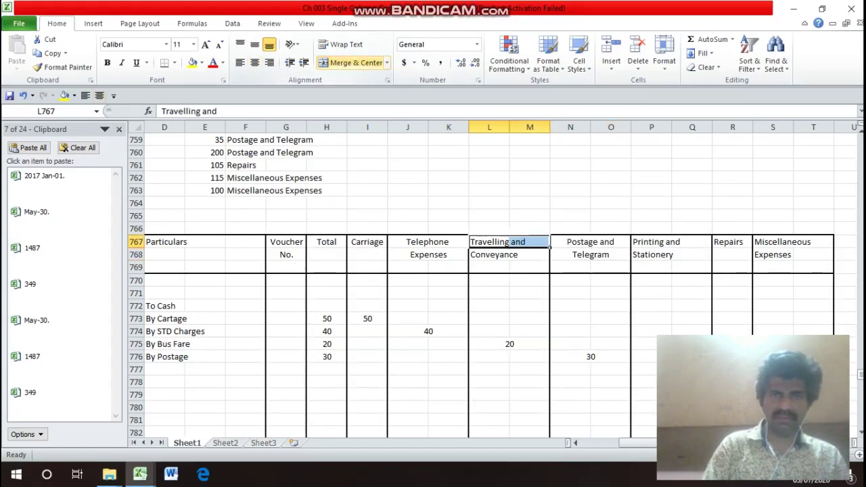
pyautogui.click(352, 62)
pyautogui.click(497, 254)
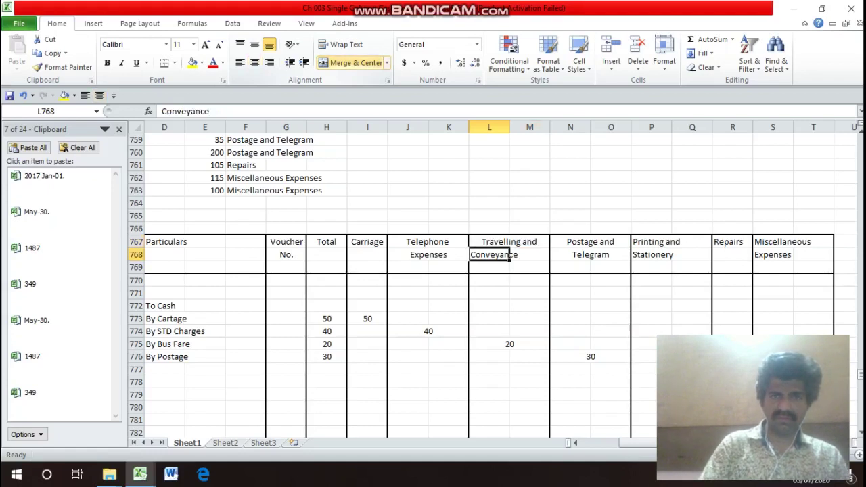
pyautogui.moveTo(497, 254); pyautogui.dragTo(534, 254)
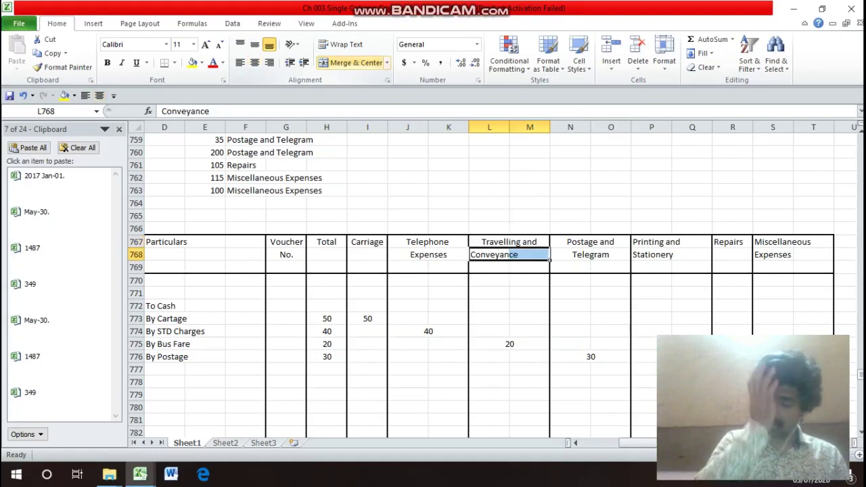
pyautogui.click(351, 62)
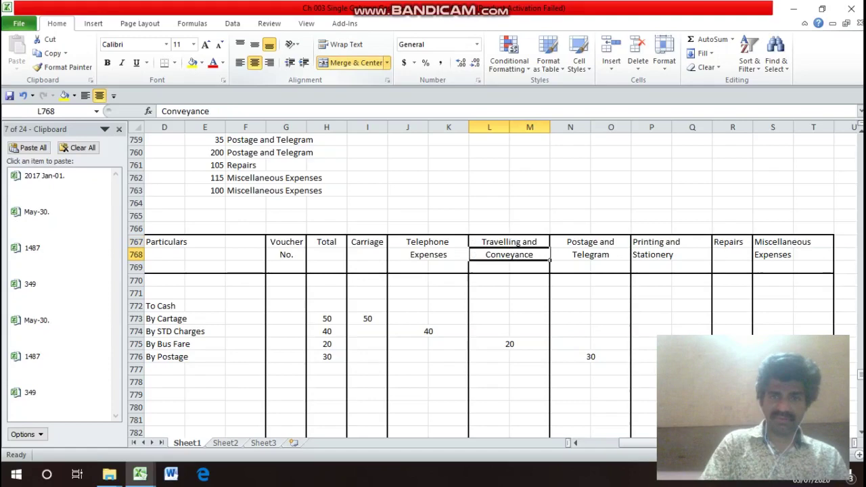
# - Check the payment following 03 Postage in problem 5's transaction list and select C777 in the petty cash book's Date column
pyautogui.press('Down')
pyautogui.press('Down')
pyautogui.press('Left')
pyautogui.press('Left')
pyautogui.press('Left')
pyautogui.press('Left')
pyautogui.press('Left')
pyautogui.press('Left')
pyautogui.press('Left')
pyautogui.press('Left')
pyautogui.press('Left')
pyautogui.press('Left')
pyautogui.press('Left')
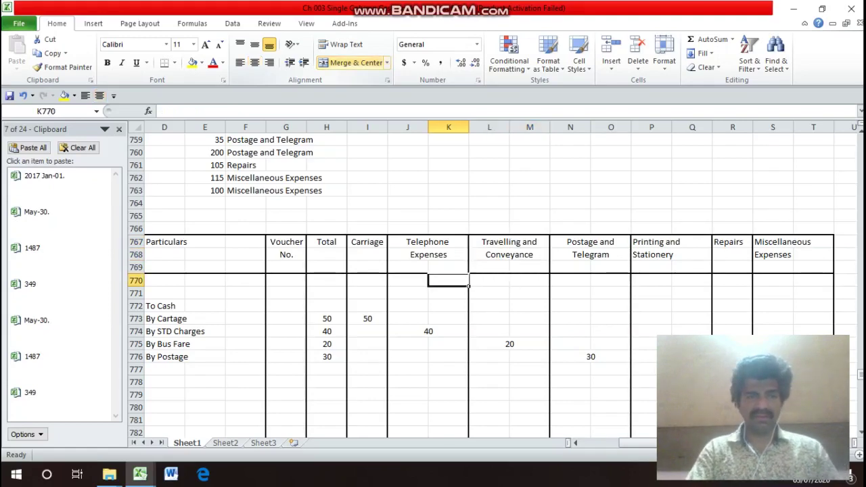
pyautogui.press('Up')
pyautogui.press('Up')
pyautogui.press('Up')
pyautogui.press('Up')
pyautogui.press('Up')
pyautogui.press('Up')
pyautogui.press('Up')
pyautogui.press('Up')
pyautogui.press('Up')
pyautogui.press('Up')
pyautogui.press('Up')
pyautogui.press('Up')
pyautogui.press('Up')
pyautogui.press('Up')
pyautogui.press('Up')
pyautogui.press('Up')
pyautogui.press('Up')
pyautogui.press('Up')
pyautogui.press('Up')
pyautogui.press('Up')
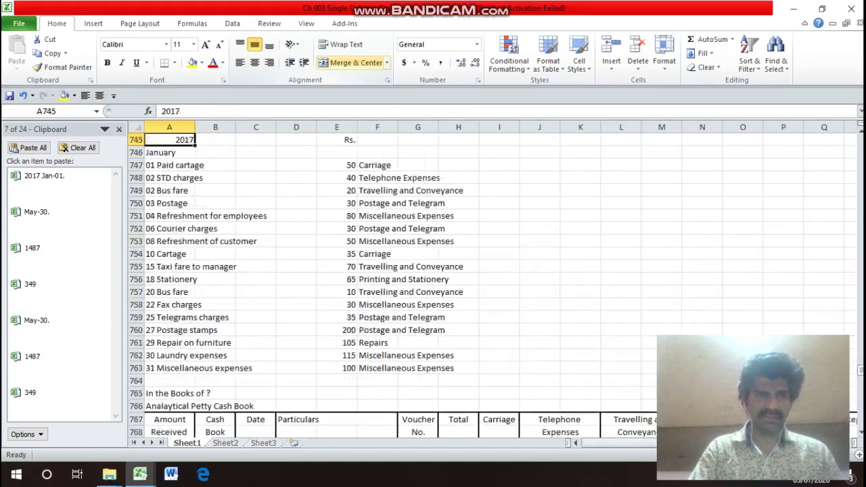
pyautogui.press('Down')
pyautogui.press('Down')
pyautogui.press('Down')
pyautogui.press('Down')
pyautogui.press('Down')
pyautogui.press('Down')
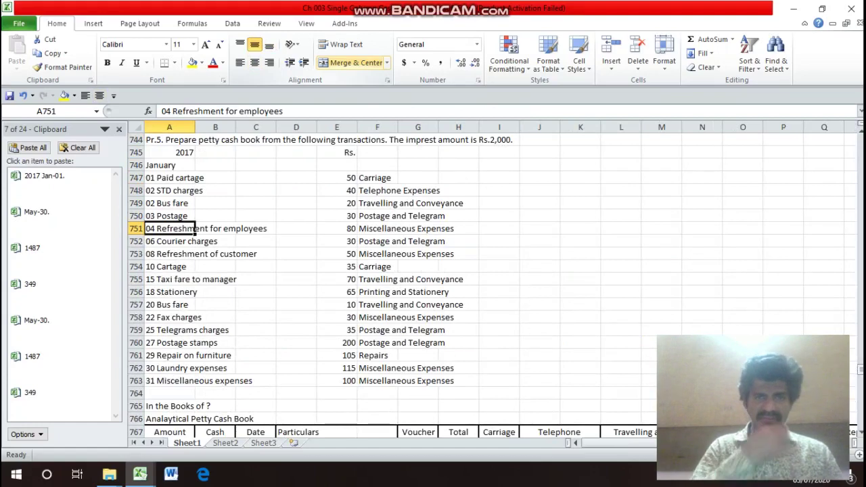
pyautogui.press('Down')
pyautogui.press('Down')
pyautogui.press('Down')
pyautogui.press('Down')
pyautogui.press('Down')
pyautogui.press('Down')
pyautogui.press('Down')
pyautogui.press('Down')
pyautogui.press('Down')
pyautogui.press('Down')
pyautogui.press('Down')
pyautogui.press('Down')
pyautogui.press('Down')
pyautogui.press('Down')
pyautogui.press('Down')
pyautogui.press('Down')
pyautogui.press('Down')
pyautogui.press('Down')
pyautogui.press('Down')
pyautogui.press('Down')
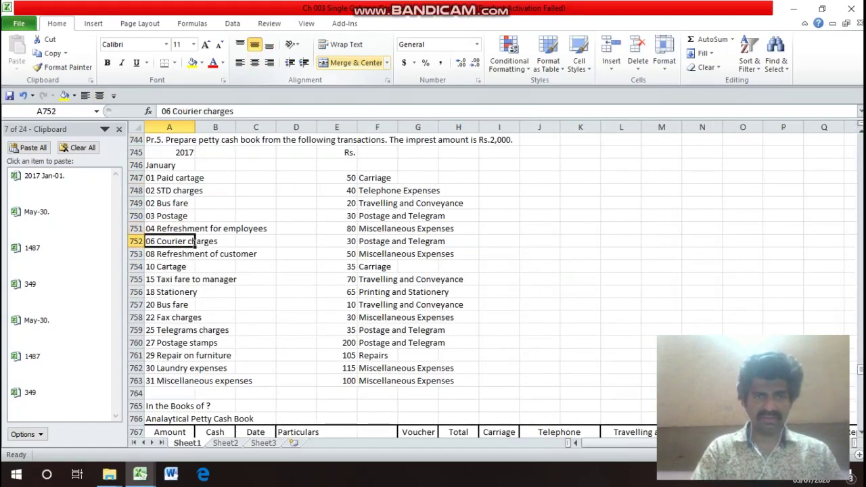
pyautogui.press('Up')
pyautogui.press('Up')
pyautogui.press('Up')
pyautogui.press('Up')
pyautogui.press('Right')
pyautogui.press('Right')
# - Copy the date above down into C777 and change it to Jan-04
pyautogui.write('Jan-03.')
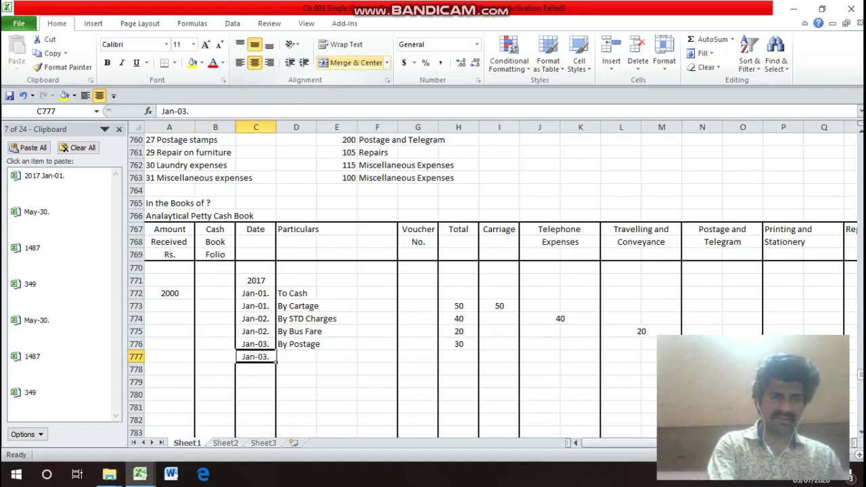
pyautogui.press('Left')
pyautogui.press('BackSpace')
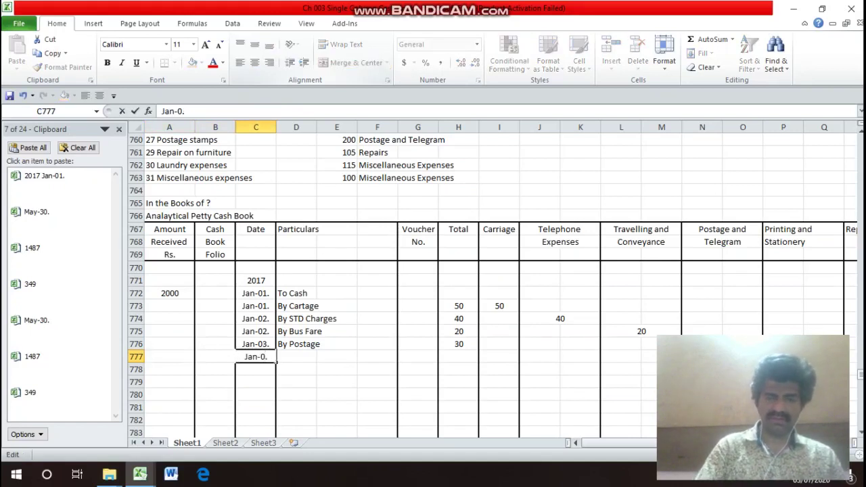
pyautogui.write('4')
pyautogui.press('Return')
pyautogui.press('Up')
pyautogui.press('Right')
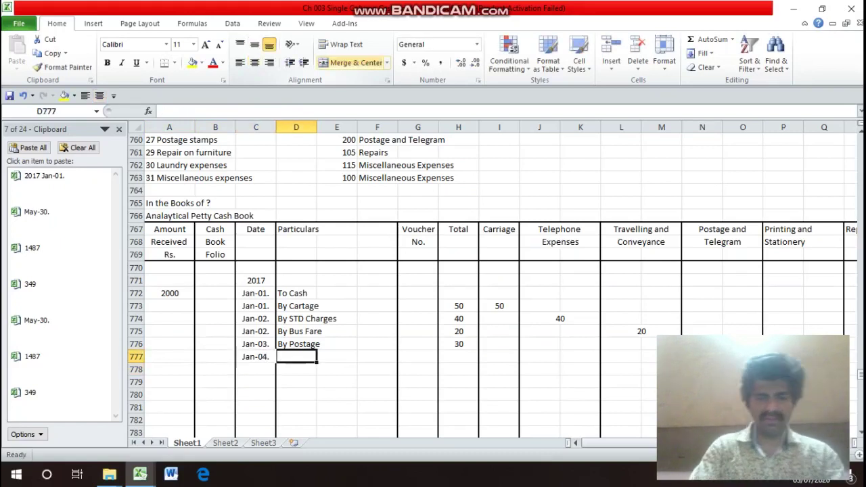
# - Enter the particulars By Refreshment for in D777 and continue them with an indented Employees in D778
pyautogui.write('By Refreshment for')
pyautogui.press('Return')
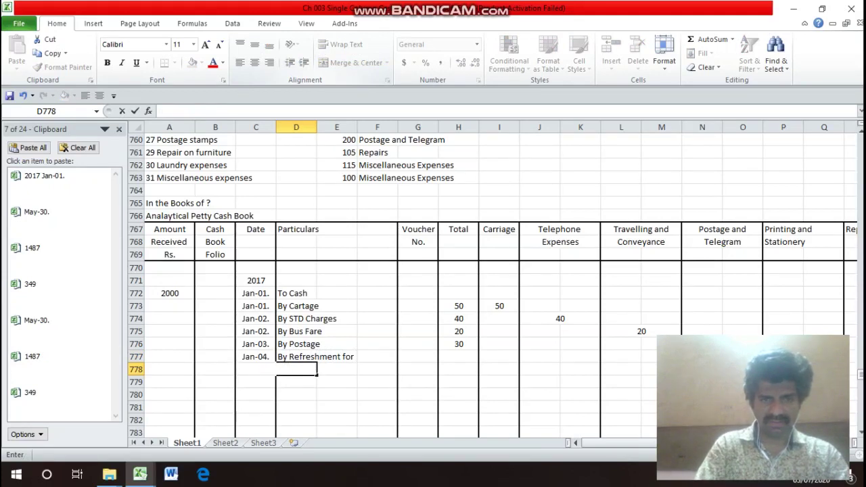
pyautogui.write('Em')
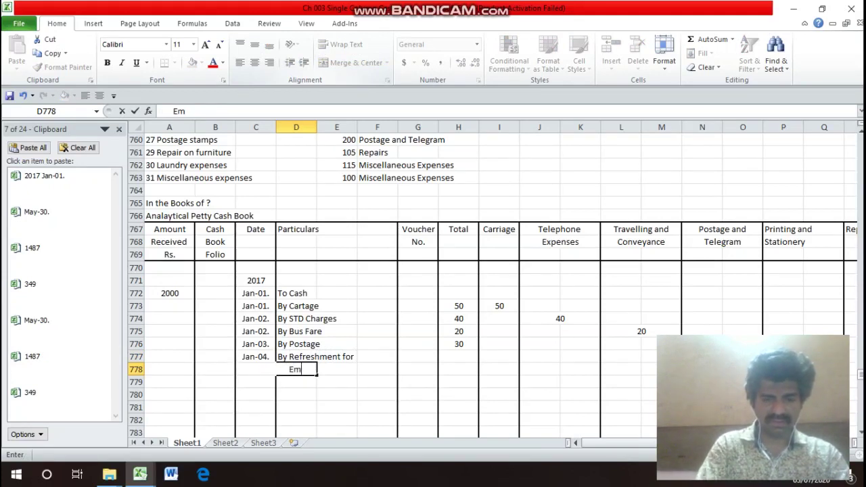
pyautogui.write('ployees')
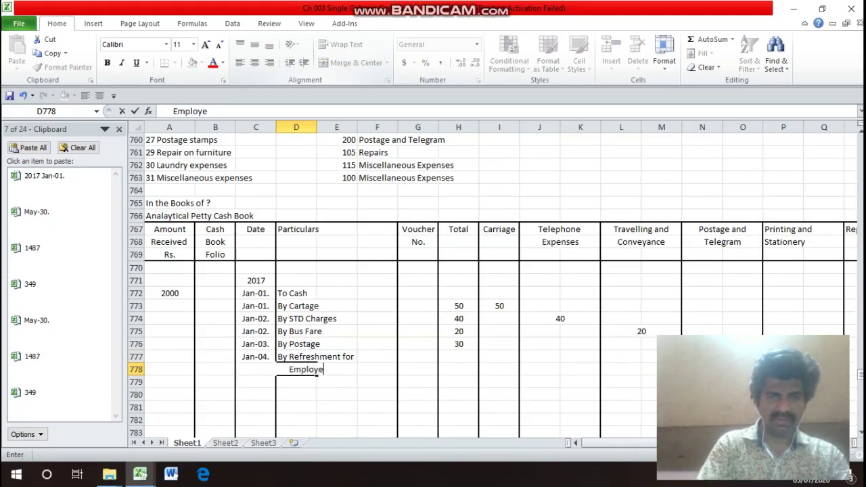
pyautogui.press('Return')
# - Check the amount of the 04 Refreshment for employees payment in problem 5's transaction list
pyautogui.press('Up')
pyautogui.press('Up')
pyautogui.press('Up')
pyautogui.press('Up')
pyautogui.press('Up')
pyautogui.press('Up')
pyautogui.press('Up')
pyautogui.press('Up')
pyautogui.press('Up')
pyautogui.press('Up')
pyautogui.press('Up')
pyautogui.press('Up')
pyautogui.press('Up')
pyautogui.press('Up')
pyautogui.press('Up')
pyautogui.press('Up')
pyautogui.press('Up')
pyautogui.press('Up')
pyautogui.press('Up')
pyautogui.press('Up')
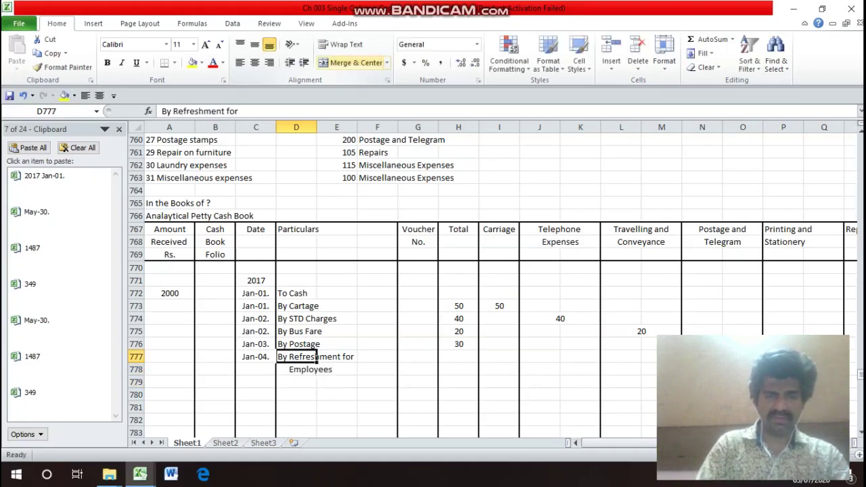
pyautogui.press('Down')
pyautogui.press('Down')
pyautogui.press('Down')
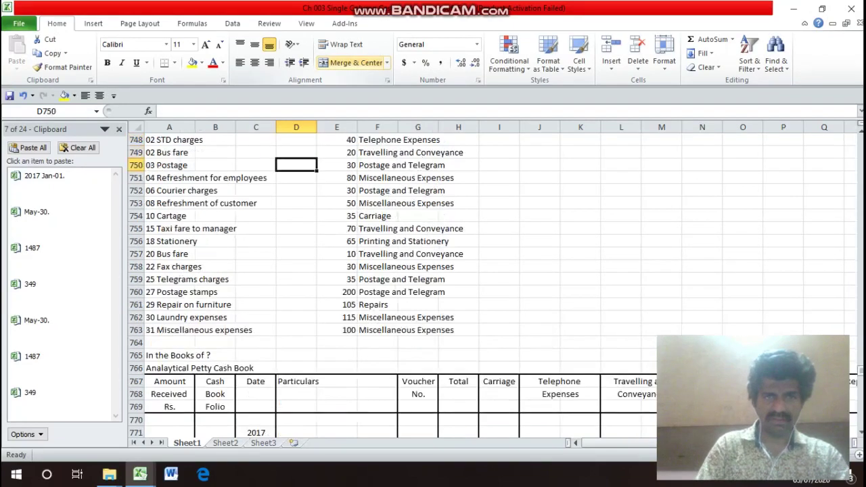
# - Enter 80 in the Total column at H777 for the employees' refreshment payment
pyautogui.press('Right')
pyautogui.press('Down')
pyautogui.press('Down')
pyautogui.press('Down')
pyautogui.press('Down')
pyautogui.press('Down')
pyautogui.press('Down')
pyautogui.press('Down')
pyautogui.press('Down')
pyautogui.press('Down')
pyautogui.press('Down')
pyautogui.press('Down')
pyautogui.press('Down')
pyautogui.press('Down')
pyautogui.press('Down')
pyautogui.press('Down')
pyautogui.press('Down')
pyautogui.press('Down')
pyautogui.press('Down')
pyautogui.press('Down')
pyautogui.press('Down')
pyautogui.press('Down')
pyautogui.press('Down')
pyautogui.press('Down')
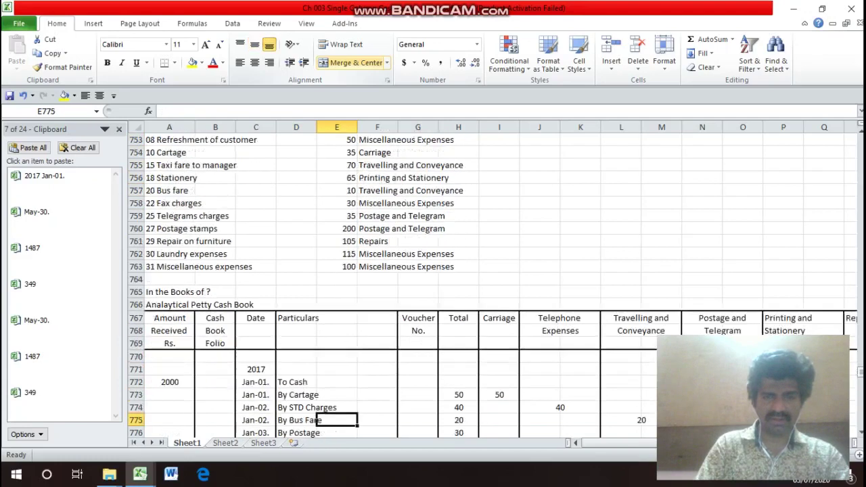
pyautogui.press('Up')
pyautogui.press('Up')
pyautogui.press('Up')
pyautogui.press('Right')
pyautogui.press('Right')
pyautogui.press('Right')
pyautogui.press('Up')
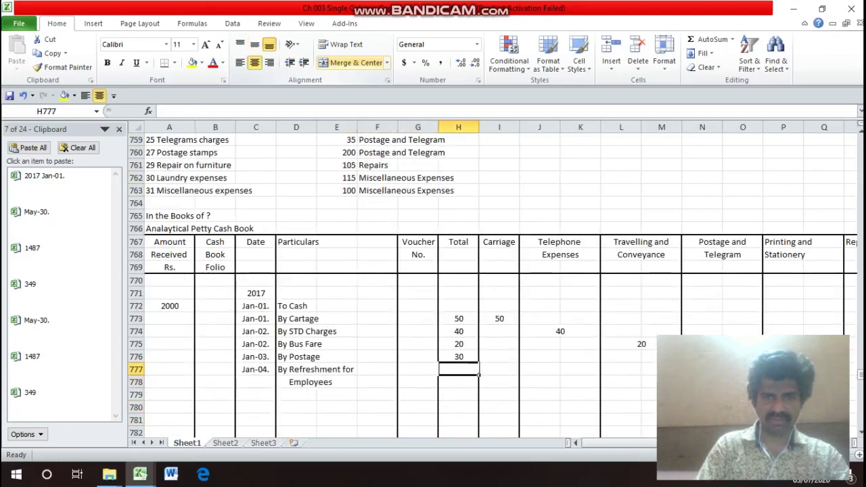
pyautogui.write('80')
pyautogui.press('Return')
# - Merge and centre S777:T777 under Miscellaneous Expenses and enter 80 for the employees' refreshment
pyautogui.press('Up')
pyautogui.press('Right')
pyautogui.press('Right')
pyautogui.press('Right')
pyautogui.press('Right')
pyautogui.press('Right')
pyautogui.press('Right')
pyautogui.press('Right')
pyautogui.press('Right')
pyautogui.press('Right')
pyautogui.press('Right')
pyautogui.press('Right')
pyautogui.press('Right')
pyautogui.press('Right')
pyautogui.press('Right')
pyautogui.press('Right')
pyautogui.press('Right')
pyautogui.press('Left')
pyautogui.press('Left')
pyautogui.press('Left')
pyautogui.press('Left')
pyautogui.press('Left')
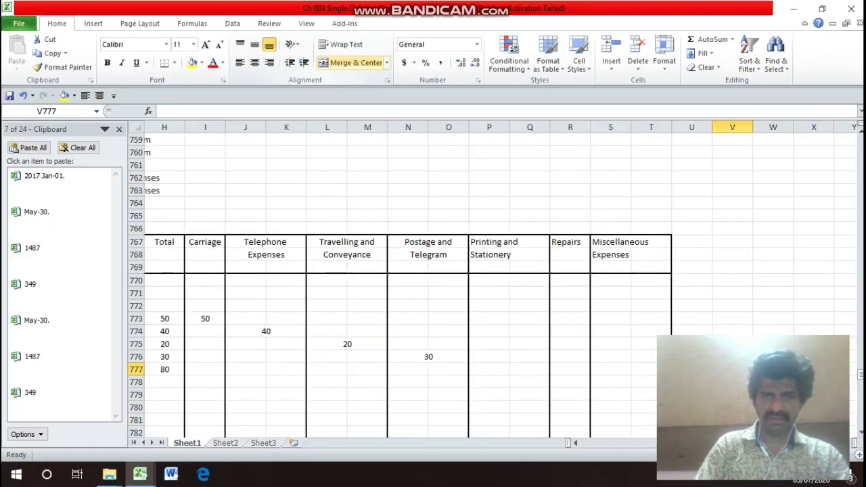
pyautogui.press('Left')
pyautogui.press('Right')
pyautogui.hotkey('shift', 'Right')
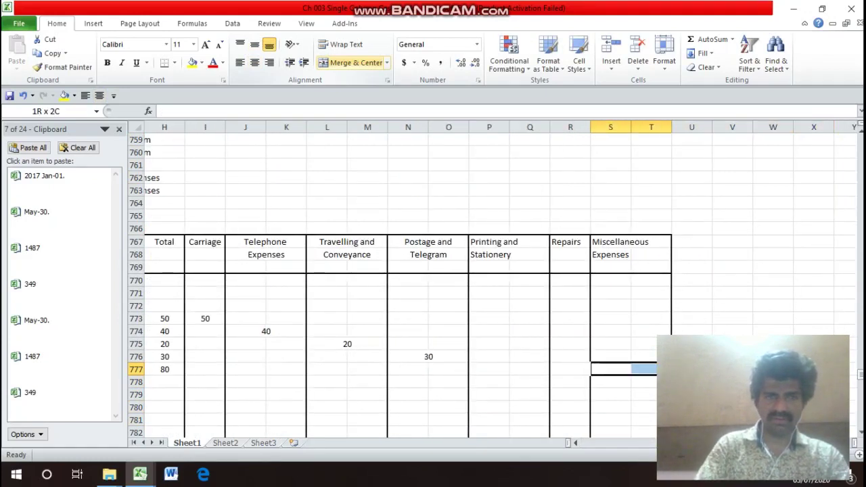
pyautogui.hotkey('alt', 'h')
pyautogui.write('mc')
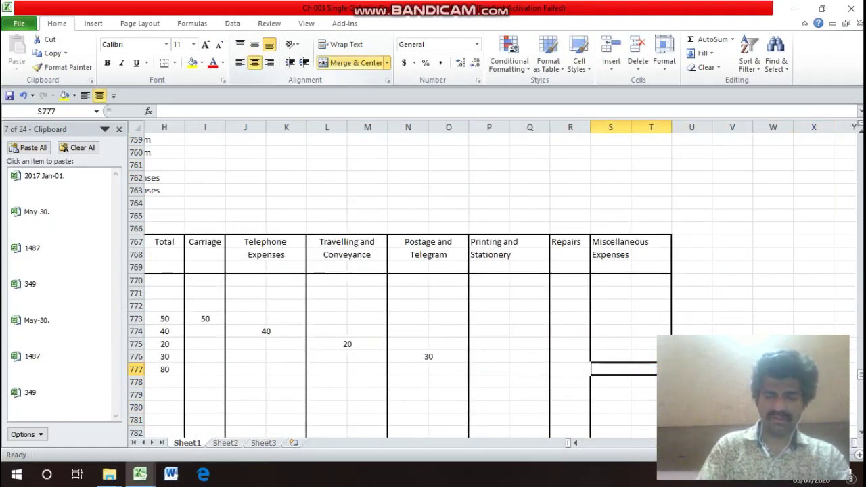
pyautogui.write('80')
pyautogui.press('Return')
# - Merge and centre the Miscellaneous Expenses heading across columns S and T in rows 767 and 768
pyautogui.click(610, 343)
pyautogui.press('Up')
pyautogui.press('Up')
pyautogui.press('Up')
pyautogui.press('Up')
pyautogui.press('Up')
pyautogui.press('Up')
pyautogui.press('Up')
pyautogui.press('Up')
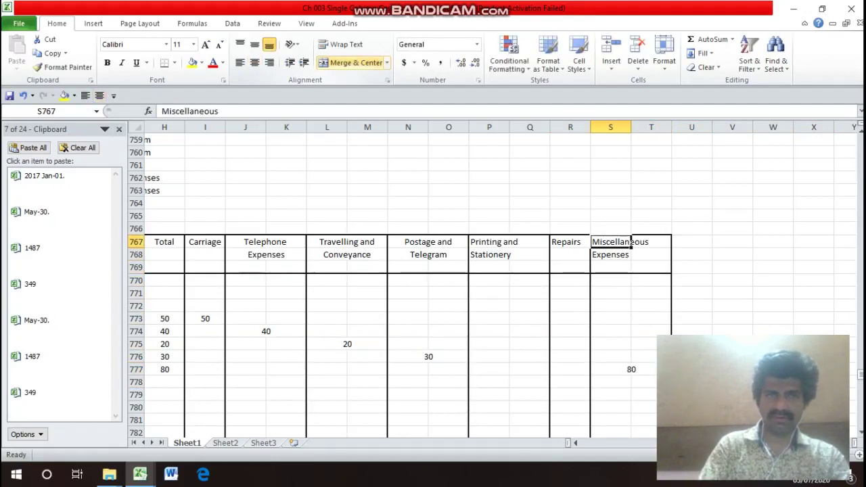
pyautogui.moveTo(628, 242); pyautogui.dragTo(652, 242)
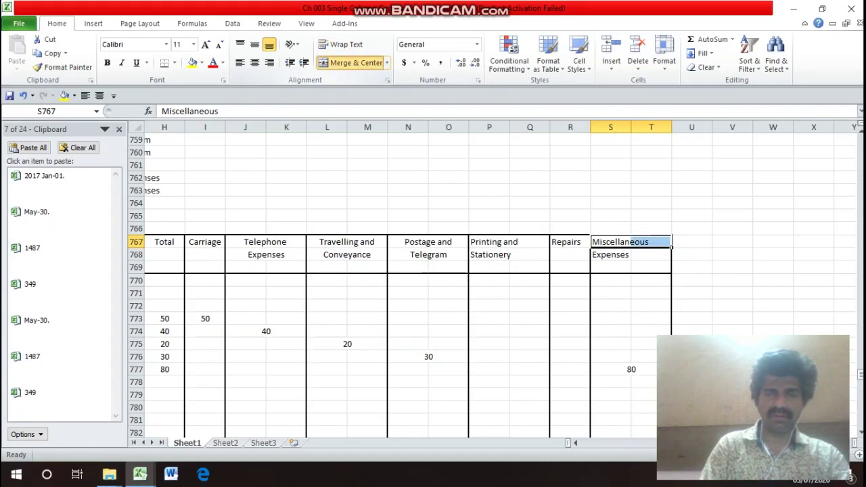
pyautogui.click(351, 62)
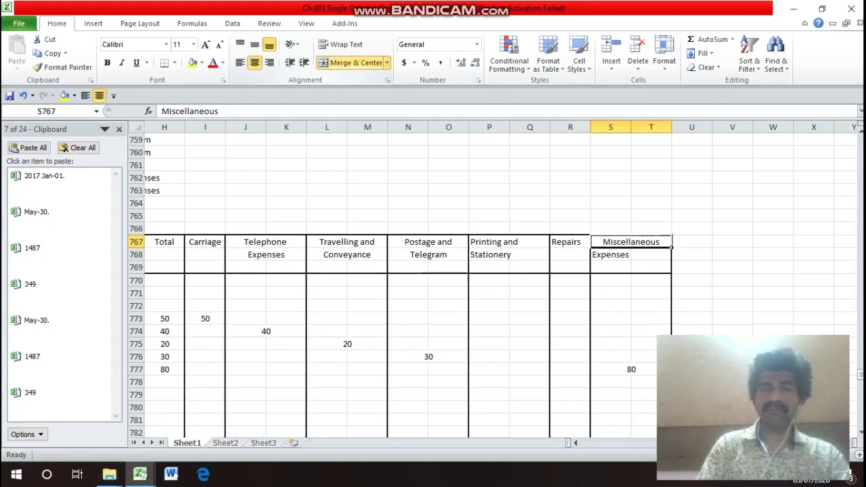
pyautogui.click(610, 254)
pyautogui.moveTo(610, 254); pyautogui.dragTo(651, 254)
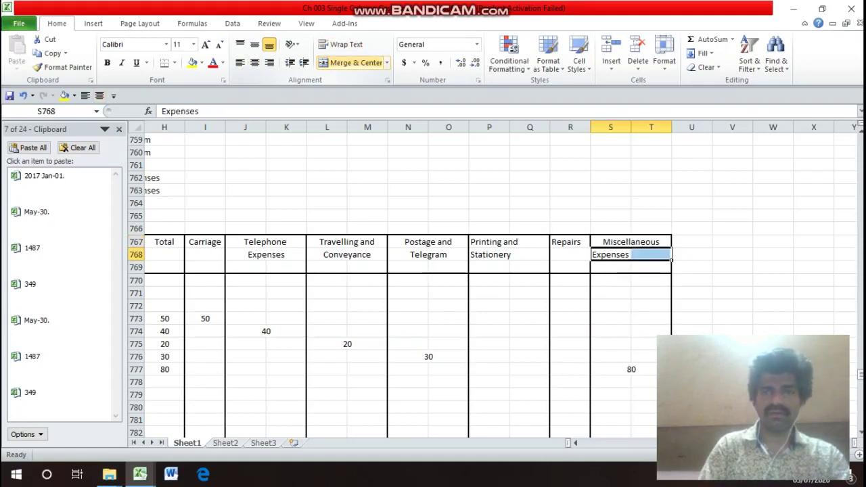
pyautogui.click(99, 95)
pyautogui.click(99, 95)
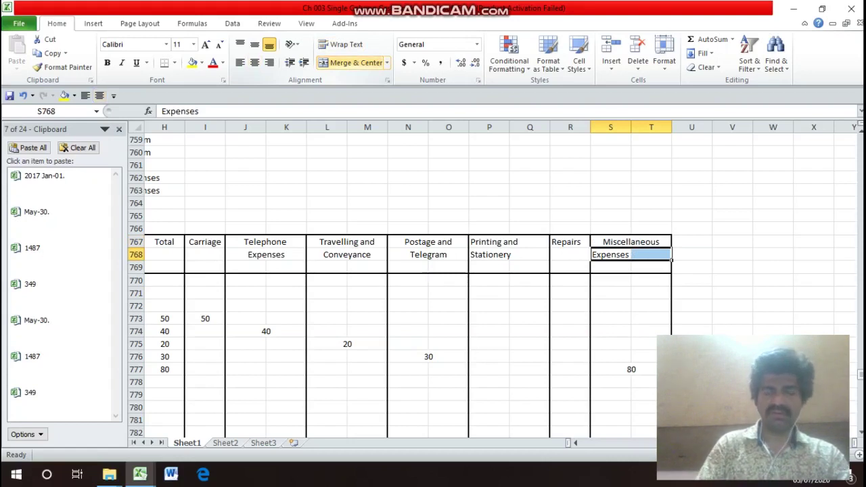
pyautogui.click(99, 95)
pyautogui.click(99, 96)
pyautogui.click(99, 96)
# - Check the payment following 04 Refreshment for employees in problem 5's transaction list
pyautogui.click(610, 292)
pyautogui.press('Down')
pyautogui.press('Down')
pyautogui.press('Down')
pyautogui.press('Down')
pyautogui.press('Left')
pyautogui.press('Left')
pyautogui.press('Left')
pyautogui.press('Left')
pyautogui.press('Left')
pyautogui.press('Left')
pyautogui.press('Left')
pyautogui.press('Left')
pyautogui.press('Left')
pyautogui.press('Left')
pyautogui.press('Left')
pyautogui.press('Left')
pyautogui.press('Left')
pyautogui.press('Left')
pyautogui.press('Left')
pyautogui.press('Left')
pyautogui.press('Left')
pyautogui.press('Left')
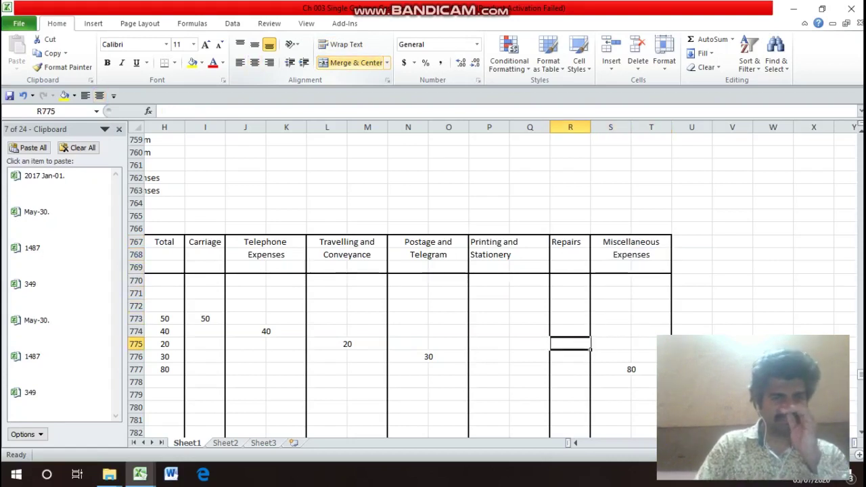
pyautogui.press('Up')
pyautogui.press('Up')
pyautogui.press('Up')
pyautogui.press('Up')
pyautogui.press('Up')
pyautogui.press('Up')
pyautogui.press('Up')
pyautogui.press('Up')
pyautogui.press('Up')
pyautogui.press('Up')
pyautogui.press('Up')
pyautogui.press('Up')
pyautogui.press('Up')
pyautogui.press('Up')
pyautogui.press('Up')
pyautogui.press('Up')
pyautogui.press('Up')
pyautogui.press('Up')
pyautogui.press('Up')
pyautogui.press('Up')
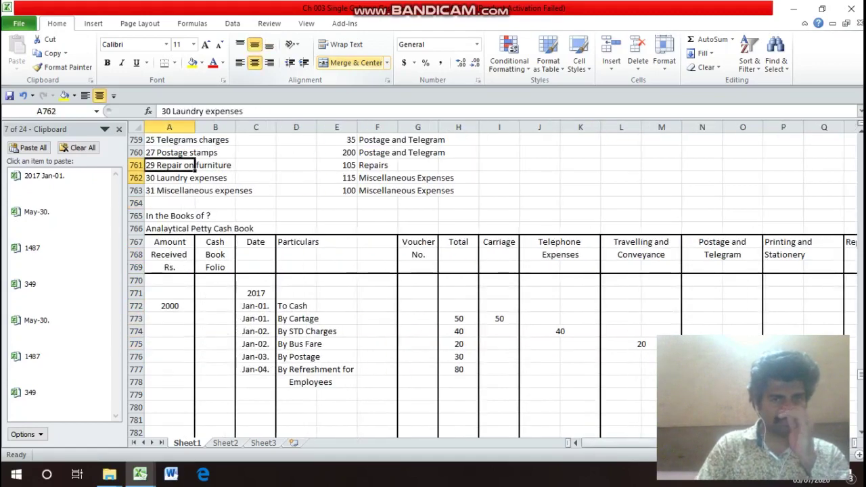
pyautogui.press('Down')
pyautogui.press('Down')
pyautogui.press('Down')
pyautogui.press('Down')
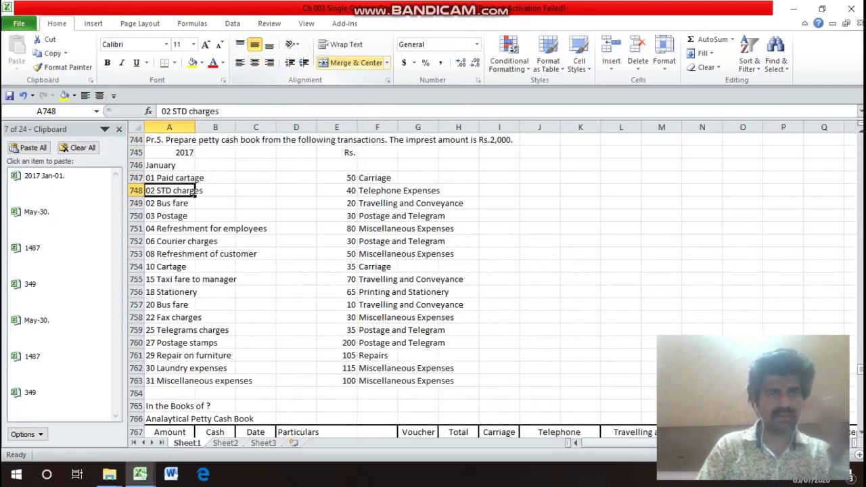
pyautogui.press('Down')
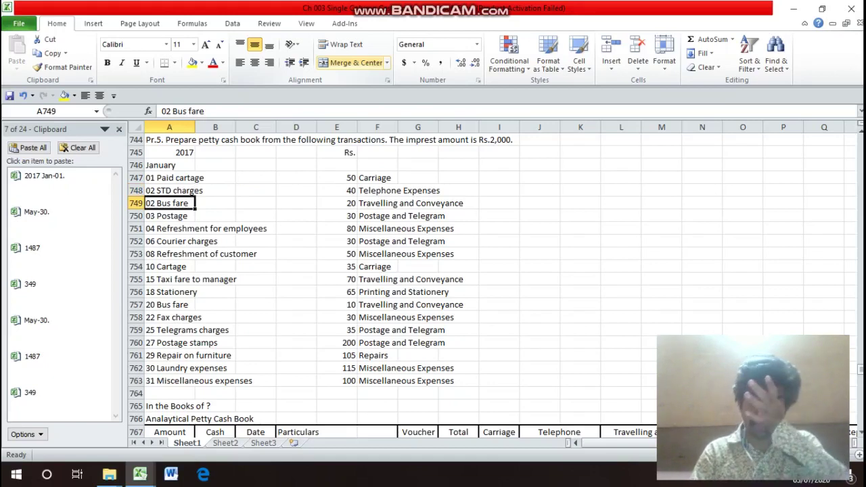
# - Copy the Jan-04. date from C777 to C779 and change the copy to Jan-06
pyautogui.press('Down')
pyautogui.press('Down')
pyautogui.press('Down')
pyautogui.press('Down')
pyautogui.press('Down')
pyautogui.press('Down')
pyautogui.press('Down')
pyautogui.press('Down')
pyautogui.press('Down')
pyautogui.press('Down')
pyautogui.press('Down')
pyautogui.press('Down')
pyautogui.press('Down')
pyautogui.press('Down')
pyautogui.press('Down')
pyautogui.press('Down')
pyautogui.press('Down')
pyautogui.press('Down')
pyautogui.press('Down')
pyautogui.press('Down')
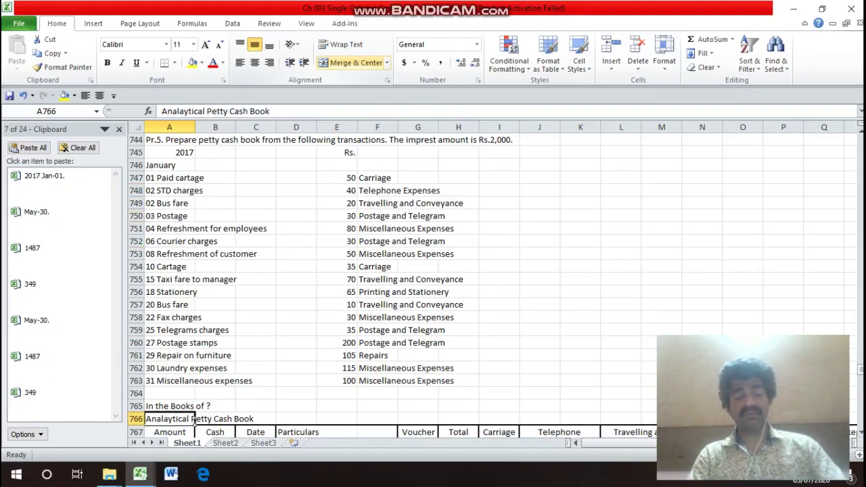
pyautogui.press('Up')
pyautogui.press('Up')
pyautogui.press('Up')
pyautogui.press('Right')
pyautogui.press('Right')
pyautogui.press('Right')
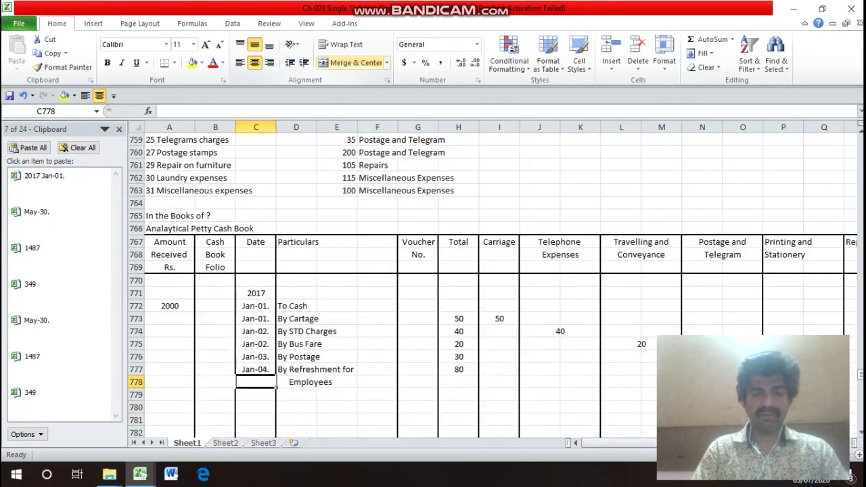
pyautogui.press('Up')
pyautogui.press('Left')
pyautogui.hotkey('ctrl', 'c')
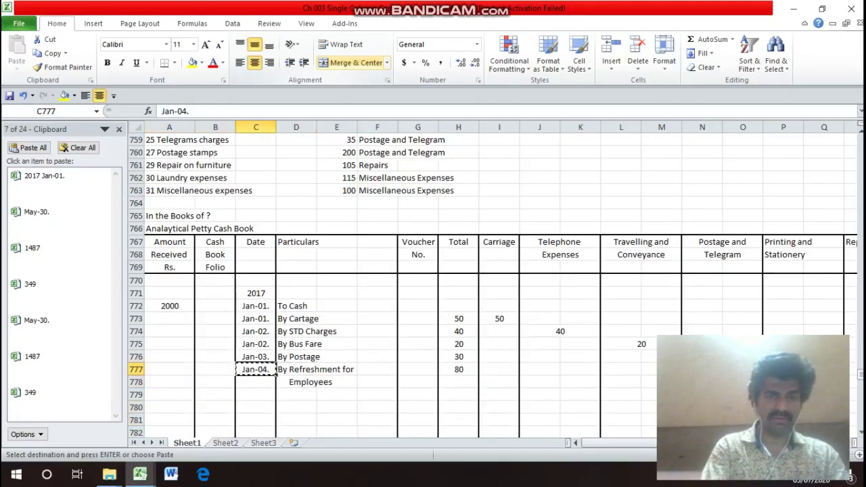
pyautogui.press('Down')
pyautogui.press('Down')
pyautogui.press('F2')
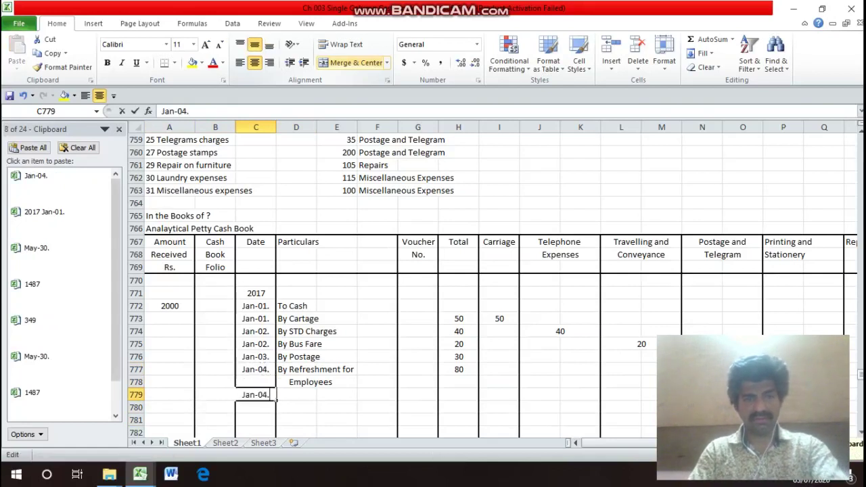
pyautogui.press('BackSpace')
pyautogui.press('BackSpace')
pyautogui.write('6.')
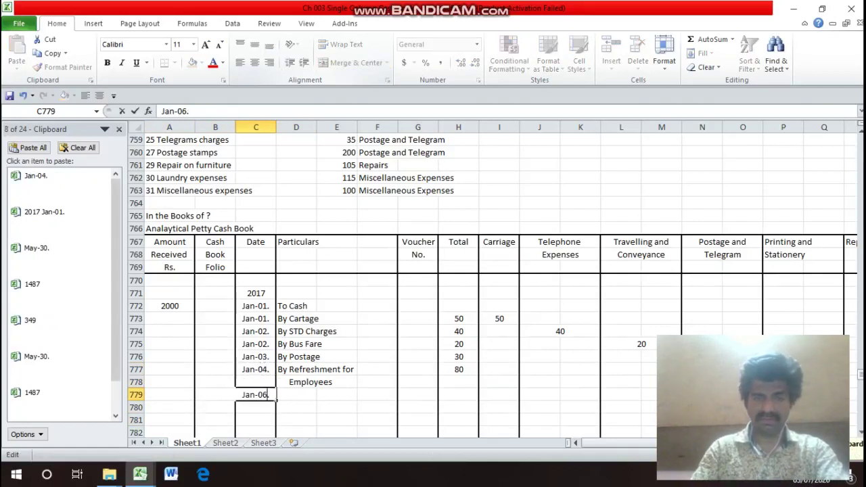
pyautogui.press('Return')
# - Enter By Courier Charges in the Particulars column at D779
pyautogui.press('Up')
pyautogui.press('Right')
pyautogui.write('By')
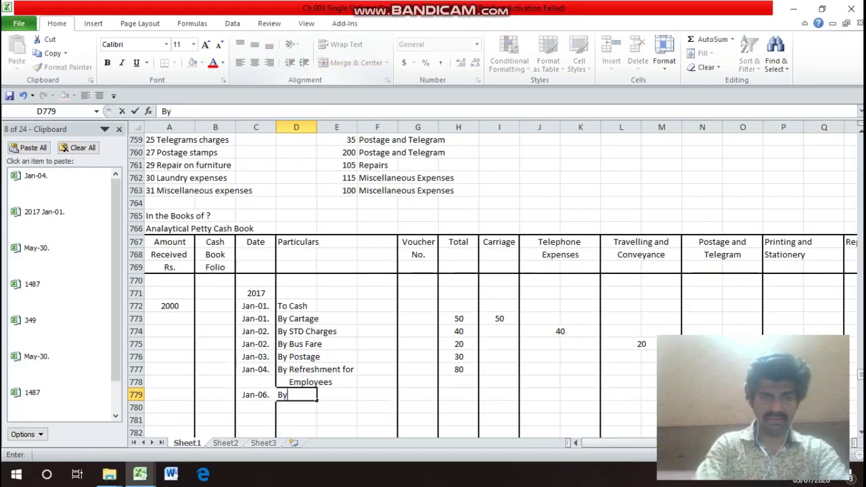
pyautogui.write(' Cou')
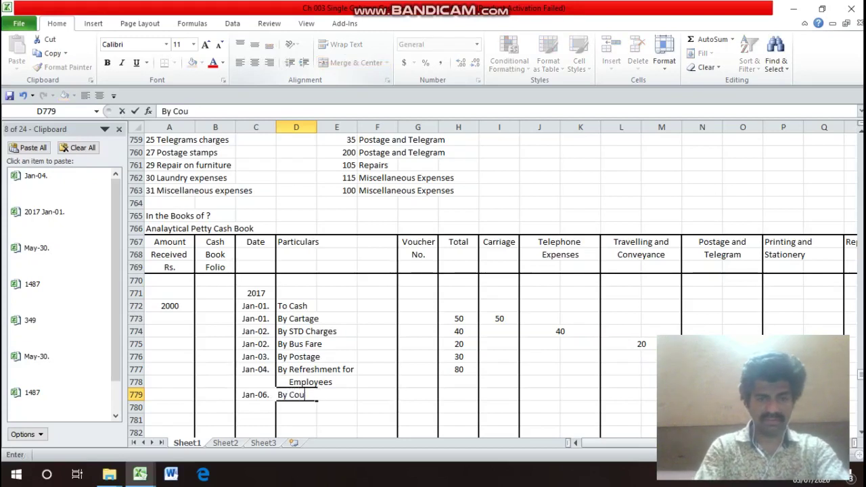
pyautogui.write('rier')
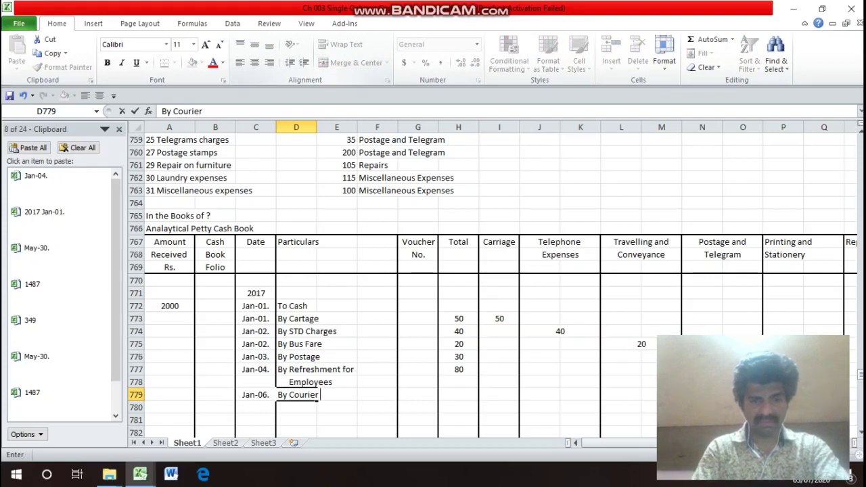
pyautogui.write('ies charges')
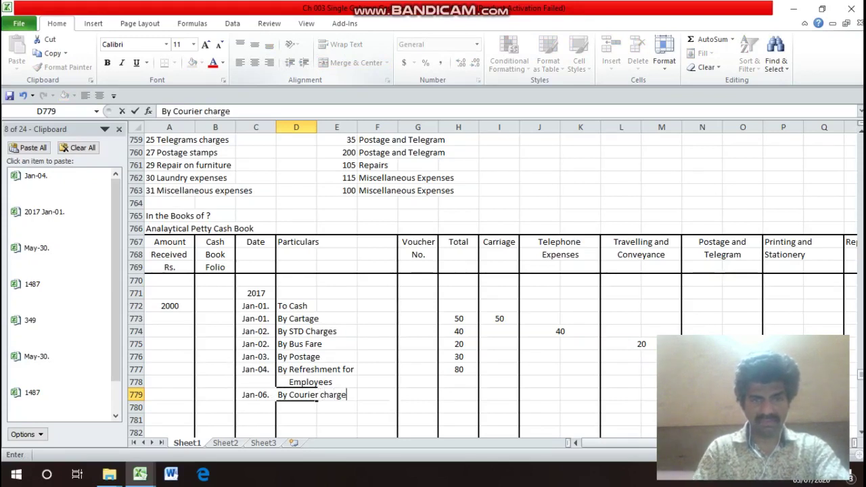
pyautogui.press('BackSpace')
pyautogui.press('BackSpace')
pyautogui.press('BackSpace')
pyautogui.press('BackSpace')
pyautogui.press('BackSpace')
pyautogui.press('BackSpace')
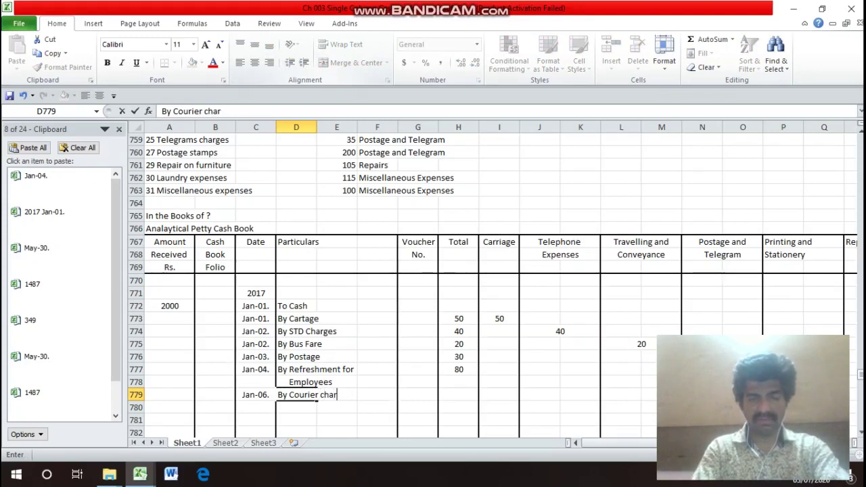
pyautogui.write('harges')
pyautogui.press('Return')
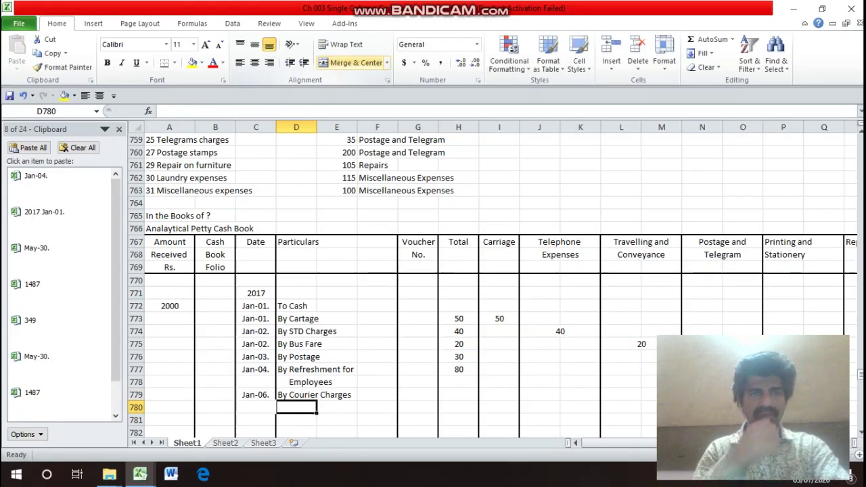
# - Check the amount and expense category of 06 Courier charges in problem 5's transaction list
pyautogui.click(296, 394)
pyautogui.click(296, 381)
pyautogui.press('Up')
pyautogui.press('Up')
pyautogui.press('Up')
pyautogui.press('Up')
pyautogui.press('Up')
pyautogui.press('Up')
pyautogui.press('Up')
pyautogui.press('Up')
pyautogui.press('Up')
pyautogui.press('Up')
pyautogui.press('Up')
pyautogui.press('Up')
pyautogui.press('Up')
pyautogui.press('Up')
pyautogui.press('Up')
pyautogui.press('Up')
pyautogui.press('Up')
pyautogui.press('Up')
pyautogui.press('Up')
pyautogui.press('Up')
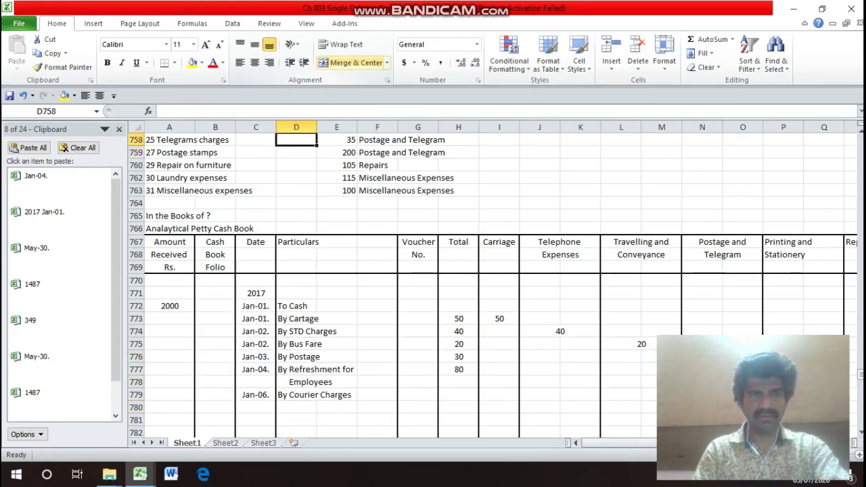
pyautogui.press('Down')
pyautogui.press('Down')
pyautogui.press('Down')
pyautogui.press('Down')
pyautogui.press('Up')
pyautogui.press('Right')
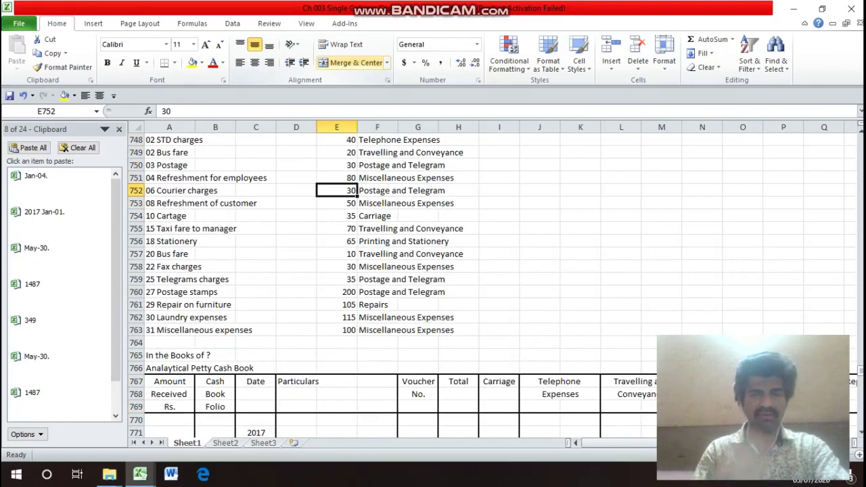
# - Enter 30 in the Total column at H779 for the courier charges
pyautogui.press('Down')
pyautogui.press('Down')
pyautogui.press('Down')
pyautogui.press('Down')
pyautogui.press('Down')
pyautogui.press('Down')
pyautogui.press('Down')
pyautogui.press('Down')
pyautogui.press('Down')
pyautogui.press('Down')
pyautogui.press('Down')
pyautogui.press('Down')
pyautogui.press('Down')
pyautogui.press('Down')
pyautogui.press('Down')
pyautogui.press('Down')
pyautogui.press('Down')
pyautogui.press('Down')
pyautogui.press('Down')
pyautogui.press('Down')
pyautogui.press('Right')
pyautogui.press('Right')
pyautogui.press('Right')
pyautogui.write('30')
pyautogui.press('Return')
# - Merge and centre N779:O779 under Postage and Telegram and enter 30 for the courier charges
pyautogui.press('Up')
pyautogui.press('Right')
pyautogui.press('Right')
pyautogui.press('Right')
pyautogui.press('Right')
pyautogui.press('Right')
pyautogui.press('Right')
pyautogui.press('Right')
pyautogui.press('Right')
pyautogui.press('Right')
pyautogui.press('Right')
pyautogui.press('Right')
pyautogui.press('Right')
pyautogui.press('Right')
pyautogui.press('Right')
pyautogui.press('Right')
pyautogui.press('Right')
pyautogui.press('Right')
pyautogui.press('Right')
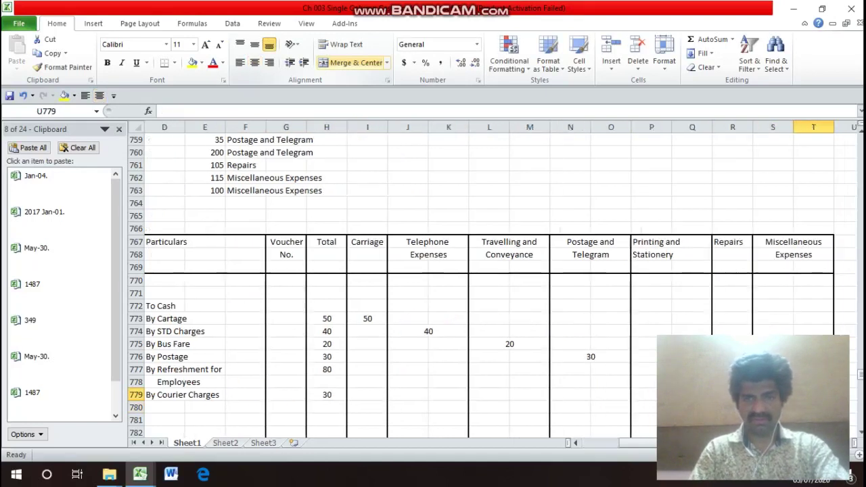
pyautogui.press('Left')
pyautogui.press('Left')
pyautogui.press('Left')
pyautogui.press('Left')
pyautogui.press('Left')
pyautogui.press('Left')
pyautogui.press('Left')
pyautogui.press('Left')
pyautogui.press('Left')
pyautogui.press('Left')
pyautogui.press('Left')
pyautogui.press('Left')
pyautogui.press('Left')
pyautogui.press('Left')
pyautogui.press('Right')
pyautogui.press('Right')
pyautogui.press('Right')
pyautogui.press('Right')
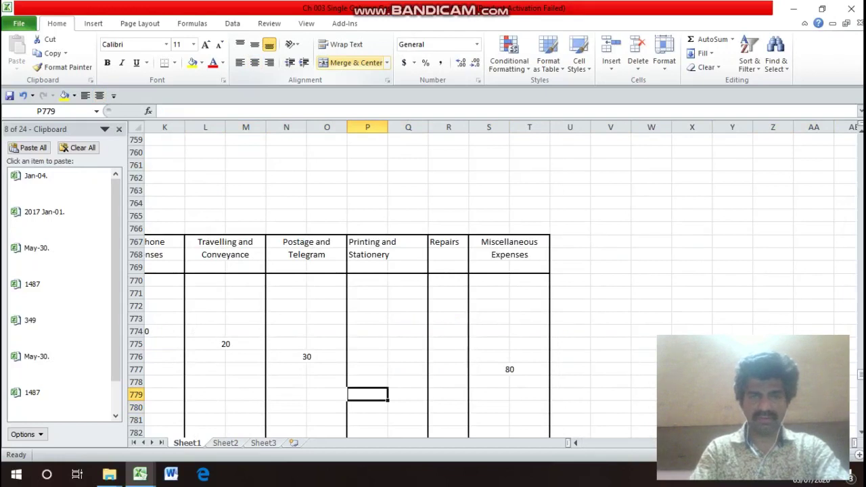
pyautogui.hotkey('shift', 'Right')
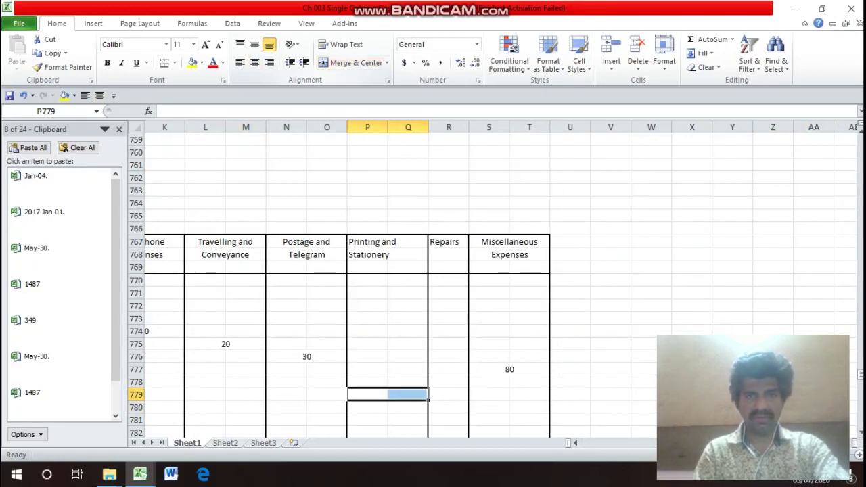
pyautogui.press('Left')
pyautogui.press('Left')
pyautogui.hotkey('shift', 'Right')
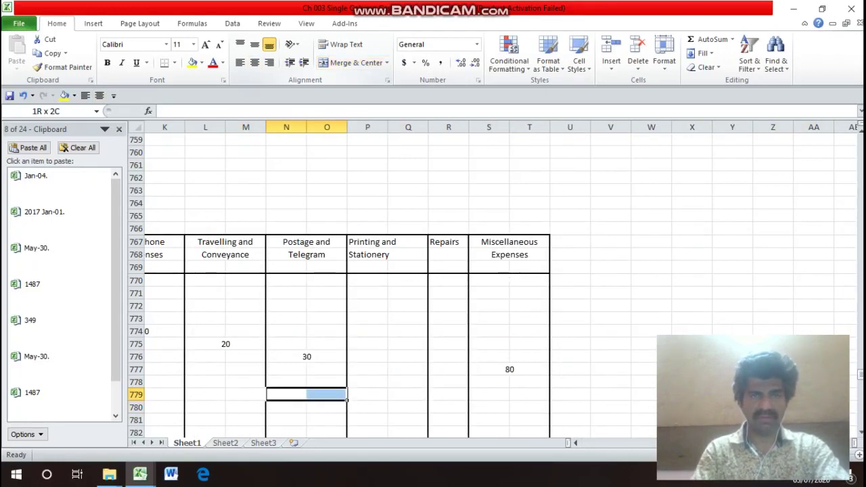
pyautogui.click(353, 63)
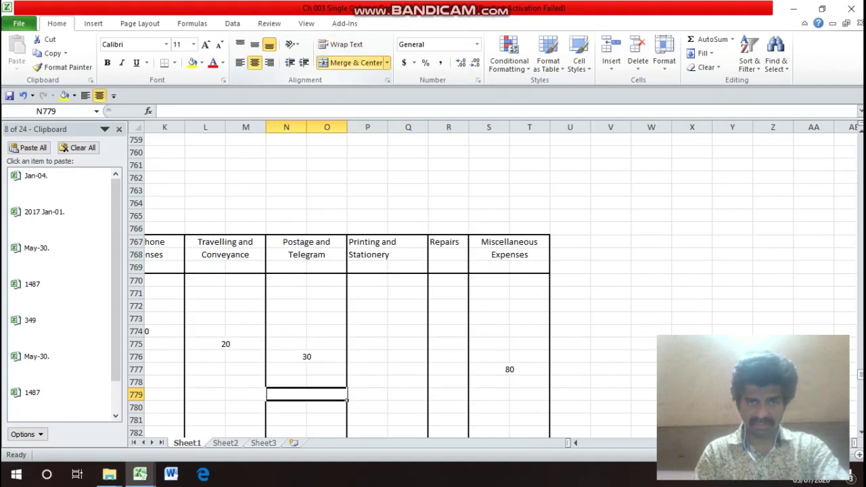
pyautogui.write('30')
pyautogui.press('Return')
pyautogui.press('Up')
pyautogui.press('Left')
pyautogui.press('Left')
pyautogui.press('Home')
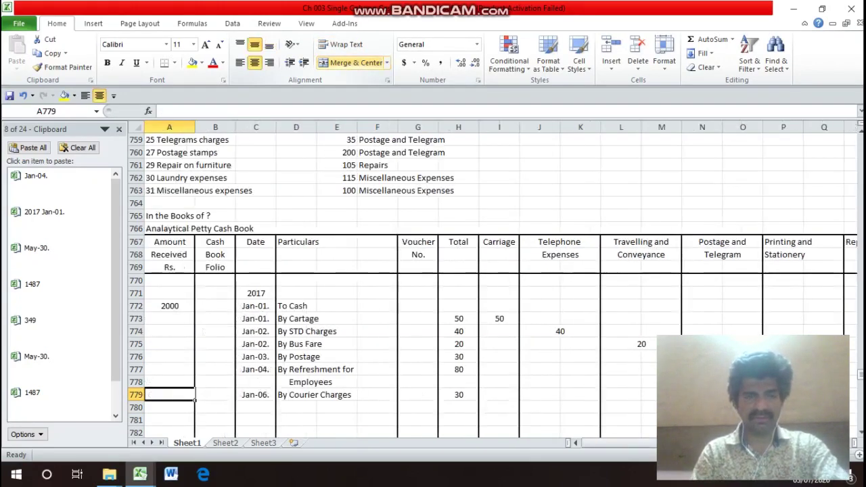
# - Check the entry that follows 06 Courier charges in problem 5's transaction list
pyautogui.press('Up')
pyautogui.press('Up')
pyautogui.press('Up')
pyautogui.press('Up')
pyautogui.press('Up')
pyautogui.press('Up')
pyautogui.press('Up')
pyautogui.press('Up')
pyautogui.press('Up')
pyautogui.press('Up')
pyautogui.press('Up')
pyautogui.press('Up')
pyautogui.press('Up')
pyautogui.press('Up')
pyautogui.press('Up')
pyautogui.press('Up')
pyautogui.press('Up')
pyautogui.press('Up')
pyautogui.press('Up')
pyautogui.press('Up')
pyautogui.press('Up')
pyautogui.press('Down')
pyautogui.press('Down')
pyautogui.press('Down')
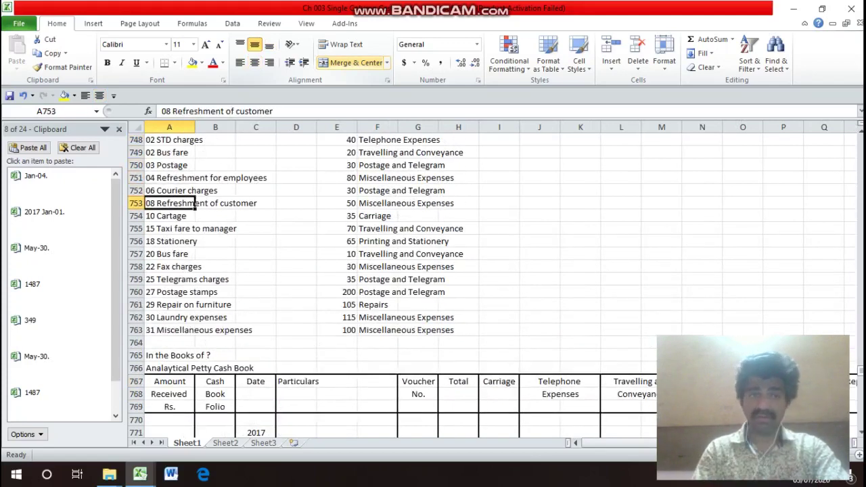
pyautogui.press('Up')
pyautogui.press('Up')
pyautogui.press('Up')
# - Locate the next free Date row below the courier charges entry in the Analytical Petty Cash Book
pyautogui.press('Down')
pyautogui.press('Down')
pyautogui.press('Down')
pyautogui.press('Down')
pyautogui.press('Down')
pyautogui.press('Down')
pyautogui.press('Down')
pyautogui.press('Down')
pyautogui.press('Down')
pyautogui.press('Down')
pyautogui.press('Down')
pyautogui.press('Down')
pyautogui.press('Down')
pyautogui.press('Down')
pyautogui.press('Down')
pyautogui.press('Down')
pyautogui.press('Down')
pyautogui.press('Down')
pyautogui.press('Down')
pyautogui.press('Down')
pyautogui.press('Down')
pyautogui.press('Down')
pyautogui.press('Down')
pyautogui.press('Down')
pyautogui.press('Down')
pyautogui.press('Down')
pyautogui.press('Down')
pyautogui.press('Down')
pyautogui.press('Down')
pyautogui.press('Down')
pyautogui.press('Down')
pyautogui.press('Down')
pyautogui.press('Up')
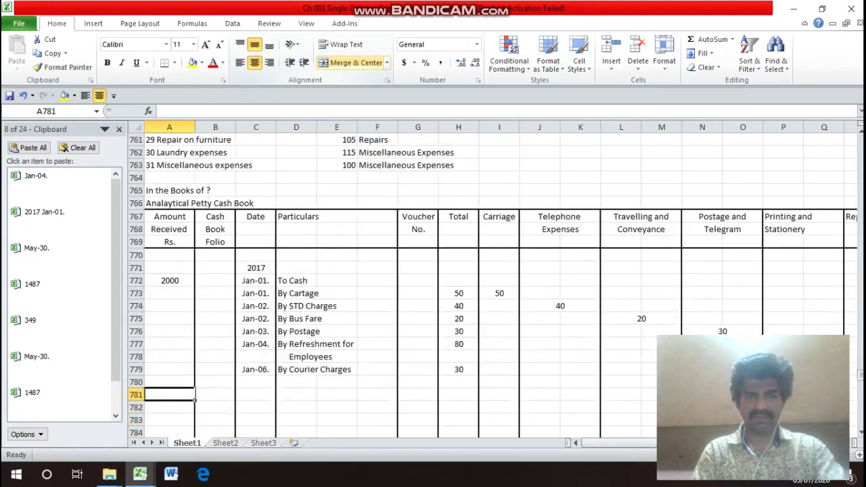
pyautogui.press('Up')
pyautogui.press('Right')
pyautogui.press('Right')
# - Recheck the date and description of the refreshment of customer transaction in problem 5's list
pyautogui.press('Up')
pyautogui.press('Up')
pyautogui.press('Up')
pyautogui.press('Up')
pyautogui.press('Up')
pyautogui.press('Up')
pyautogui.press('Up')
pyautogui.press('Up')
pyautogui.press('Up')
pyautogui.press('Up')
pyautogui.press('Up')
pyautogui.press('Up')
pyautogui.press('Up')
pyautogui.press('Up')
pyautogui.press('Up')
pyautogui.press('Up')
pyautogui.press('Up')
pyautogui.press('Up')
pyautogui.press('Up')
pyautogui.press('Up')
pyautogui.press('Up')
pyautogui.press('Up')
pyautogui.press('Left')
pyautogui.press('Up')
pyautogui.press('Up')
pyautogui.press('Up')
pyautogui.press('Up')
pyautogui.press('Up')
pyautogui.press('Up')
pyautogui.press('Up')
pyautogui.press('Up')
pyautogui.press('Up')
pyautogui.press('Up')
pyautogui.press('Up')
pyautogui.press('Left')
pyautogui.press('Down')
pyautogui.press('Down')
pyautogui.press('Down')
pyautogui.press('Down')
pyautogui.press('Down')
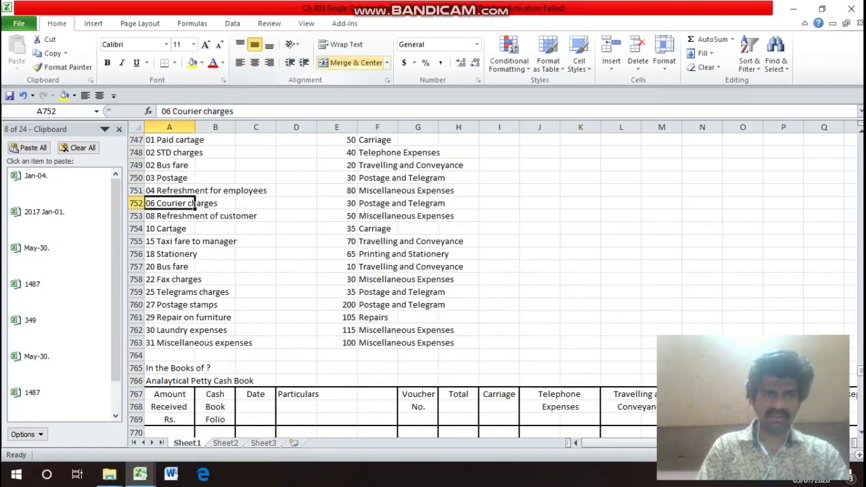
pyautogui.press('Down')
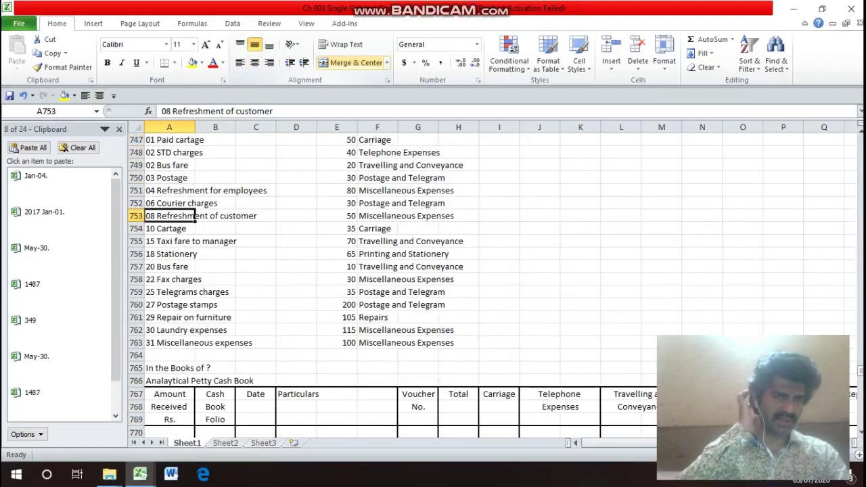
# - Enter the date Jan-08. in the Date column at C780, reusing the date format from the row above
pyautogui.press('Down')
pyautogui.press('Down')
pyautogui.press('Down')
pyautogui.press('Down')
pyautogui.press('Down')
pyautogui.press('Down')
pyautogui.press('Down')
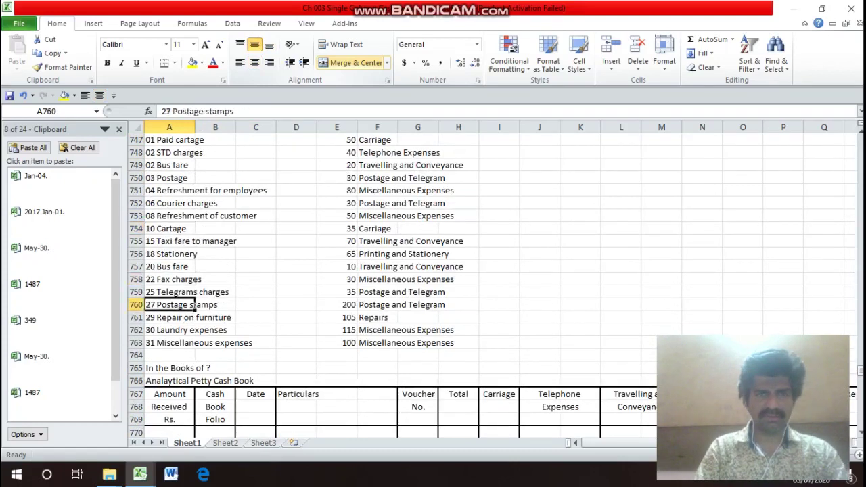
pyautogui.press('Down')
pyautogui.press('Down')
pyautogui.press('Down')
pyautogui.press('Down')
pyautogui.press('Down')
pyautogui.press('Down')
pyautogui.press('Down')
pyautogui.press('Down')
pyautogui.press('Down')
pyautogui.press('Down')
pyautogui.press('Down')
pyautogui.press('Down')
pyautogui.press('Down')
pyautogui.press('Down')
pyautogui.press('Down')
pyautogui.press('Down')
pyautogui.press('Down')
pyautogui.press('Down')
pyautogui.press('Down')
pyautogui.press('Down')
pyautogui.press('Down')
pyautogui.press('Down')
pyautogui.press('Down')
pyautogui.press('Up')
pyautogui.press('Up')
pyautogui.press('Up')
pyautogui.press('Up')
pyautogui.press('Right')
pyautogui.press('Right')
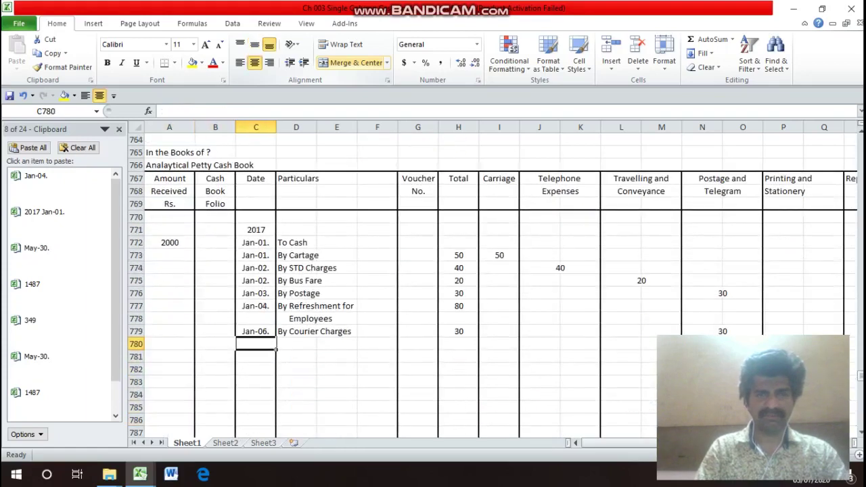
pyautogui.hotkey('ctrl', 'd')
pyautogui.press('F2')
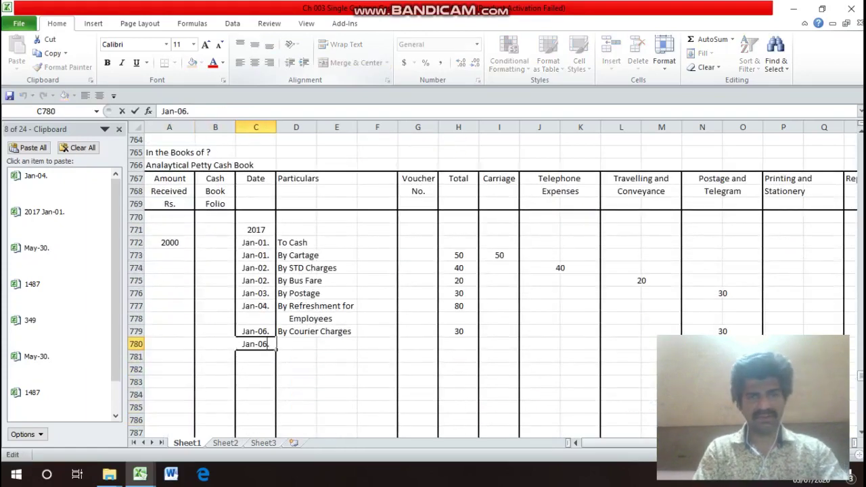
pyautogui.press('BackSpace')
pyautogui.press('BackSpace')
pyautogui.write('8')
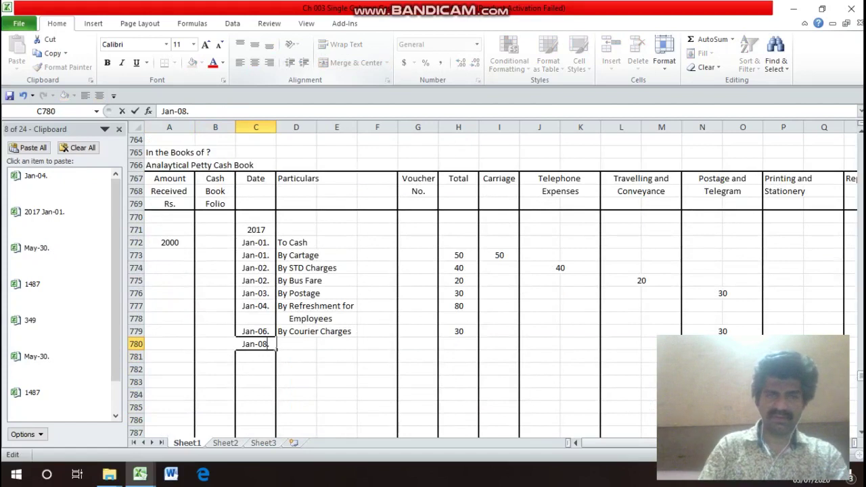
pyautogui.press('Return')
# - Enter the particulars By Refreshment of at D780 for the Jan-08. entry
pyautogui.press('Up')
pyautogui.press('Right')
pyautogui.write('B')
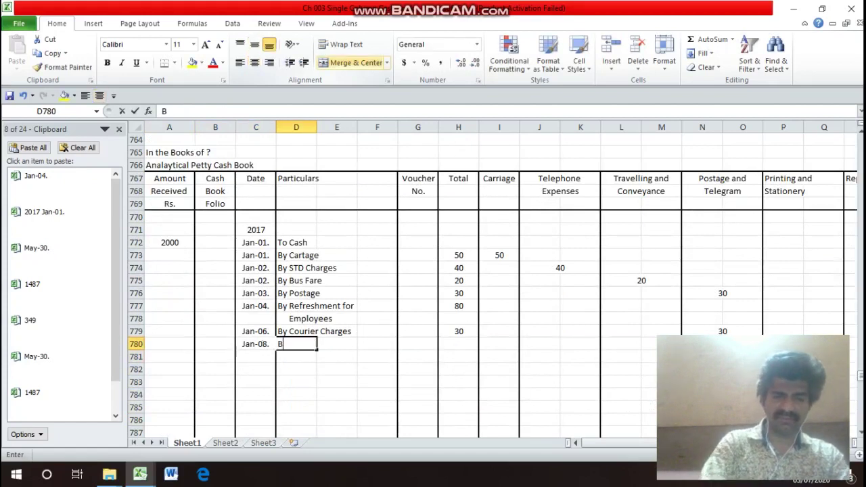
pyautogui.write('y Re')
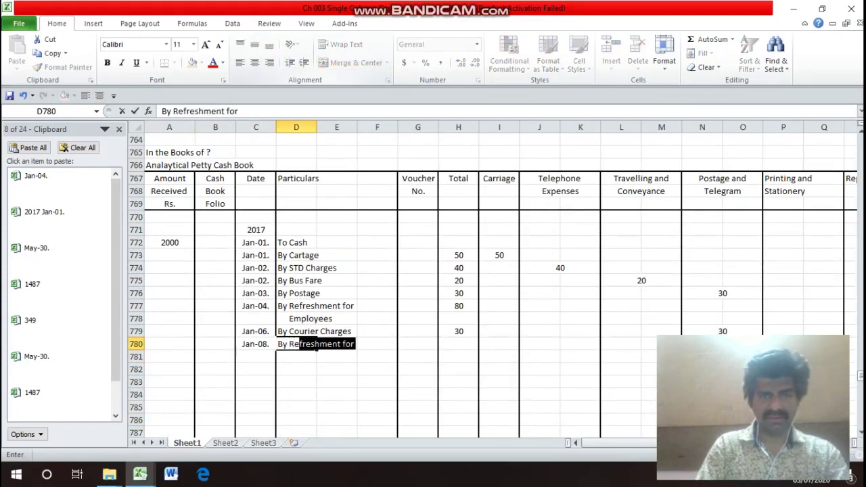
pyautogui.press('Return')
pyautogui.press('Up')
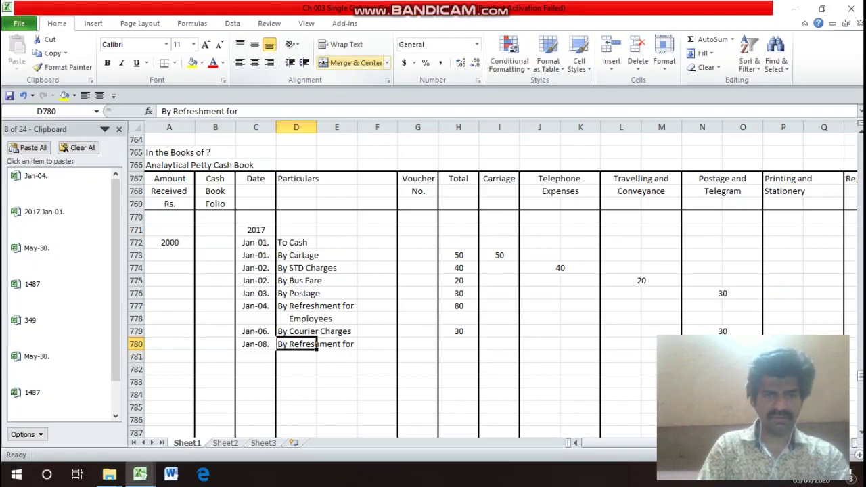
pyautogui.press('F2')
pyautogui.press('BackSpace')
pyautogui.press('BackSpace')
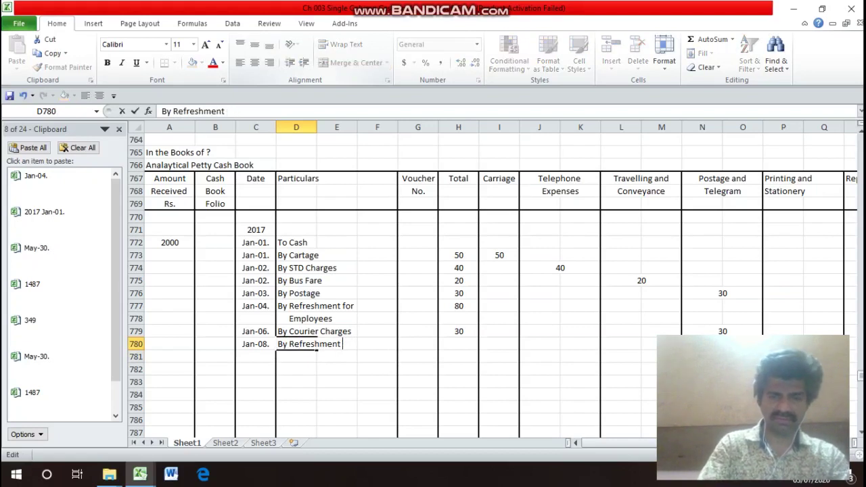
pyautogui.write('f')
pyautogui.press('Return')
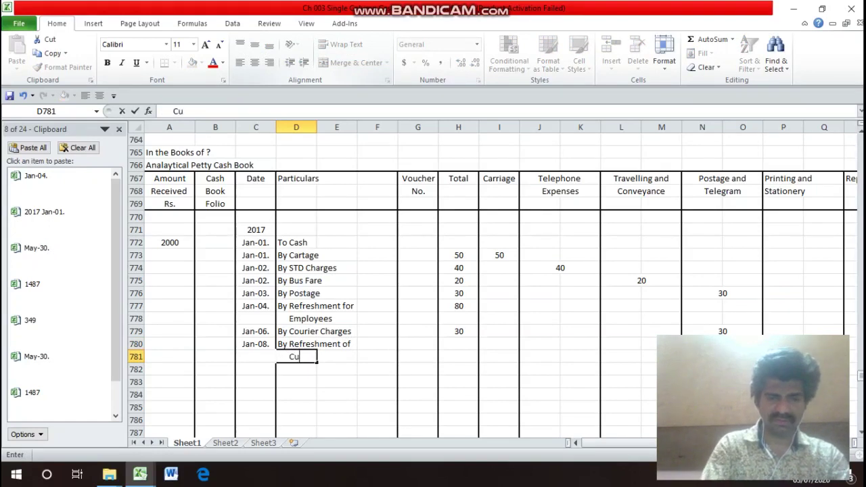
# - Continue the particulars at D781 with the indented word Customers
pyautogui.write('Custome')
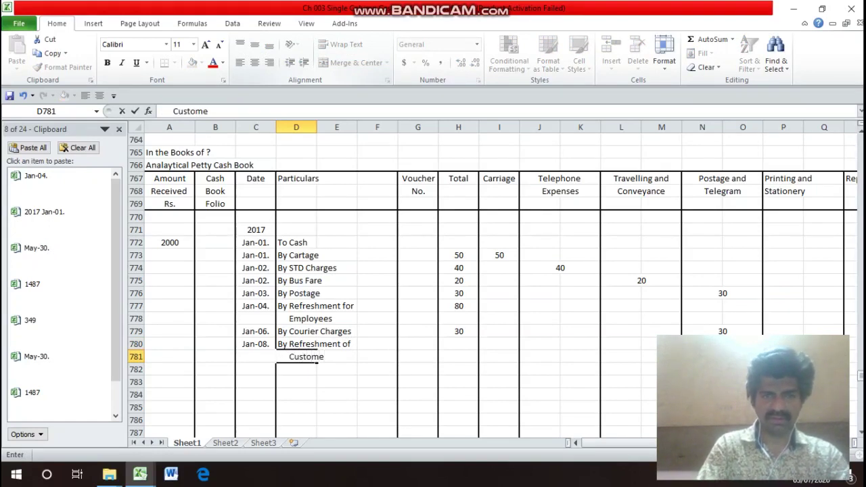
pyautogui.write('rs')
pyautogui.press('Return')
# - Enter 50 in the Total column at H780 for the customer refreshment entry
pyautogui.press('Up')
pyautogui.press('Up')
pyautogui.press('Right')
pyautogui.press('Right')
pyautogui.press('Right')
pyautogui.press('Right')
pyautogui.write('50')
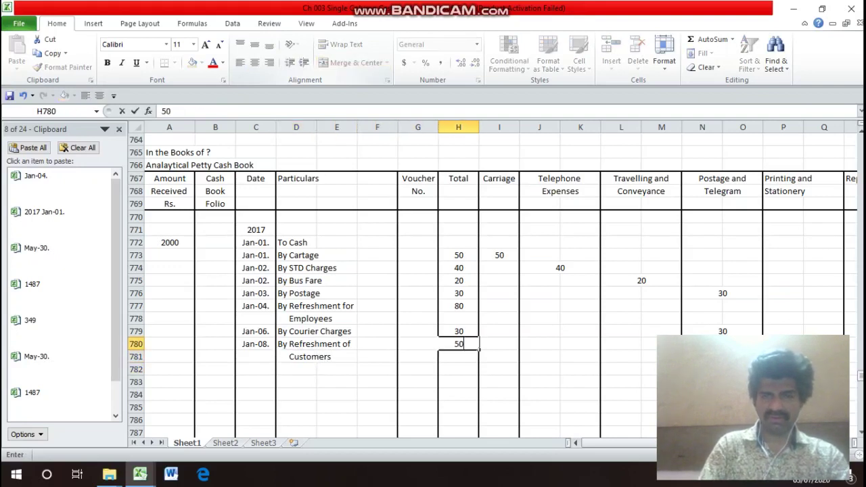
pyautogui.press('Return')
# - Copy the centred Miscellaneous Expenses amount of the employee refreshment entry at S777
pyautogui.press('Up')
pyautogui.press('Right')
pyautogui.press('Right')
pyautogui.press('Right')
pyautogui.press('Right')
pyautogui.press('Right')
pyautogui.press('Right')
pyautogui.press('Right')
pyautogui.press('Right')
pyautogui.press('Right')
pyautogui.press('Right')
pyautogui.press('Right')
pyautogui.press('Right')
pyautogui.press('Right')
pyautogui.press('Right')
pyautogui.press('Right')
pyautogui.press('Right')
pyautogui.press('Right')
pyautogui.press('Right')
pyautogui.press('Right')
pyautogui.press('Right')
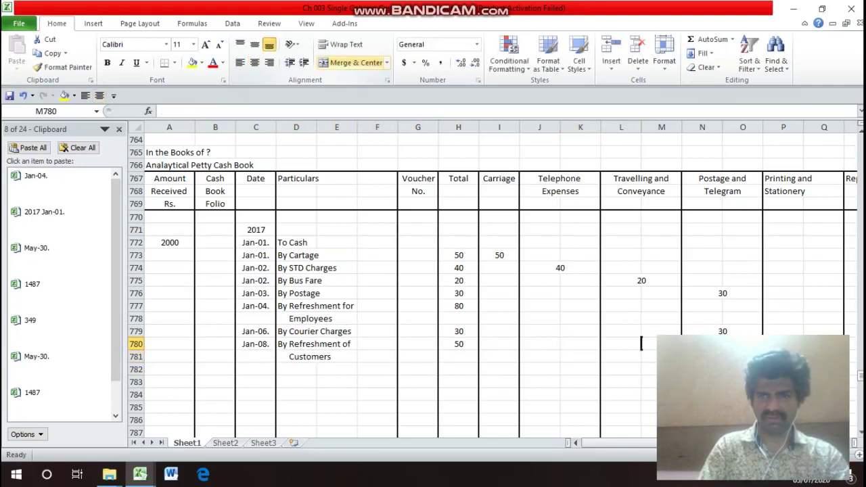
pyautogui.press('Left')
pyautogui.press('Left')
pyautogui.press('Left')
pyautogui.press('Left')
pyautogui.press('Left')
pyautogui.press('Left')
pyautogui.press('Left')
pyautogui.press('Left')
pyautogui.press('Left')
pyautogui.press('Left')
pyautogui.press('Left')
pyautogui.press('Left')
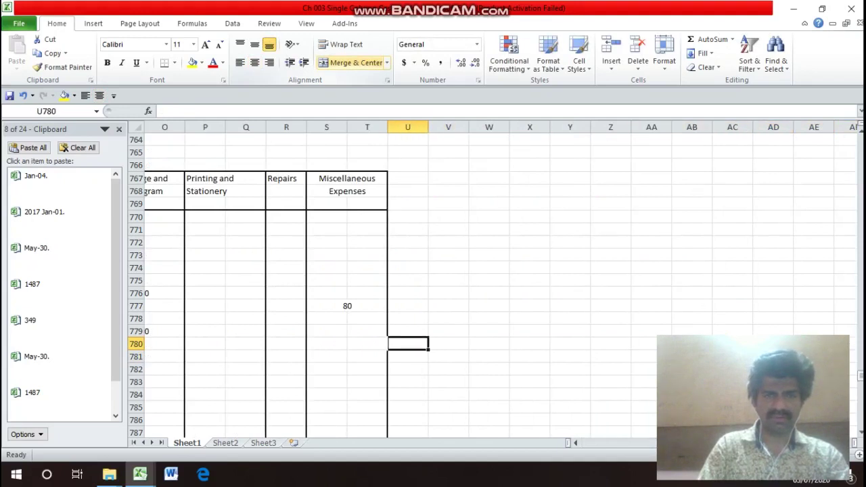
pyautogui.press('Up')
pyautogui.press('Up')
pyautogui.press('Up')
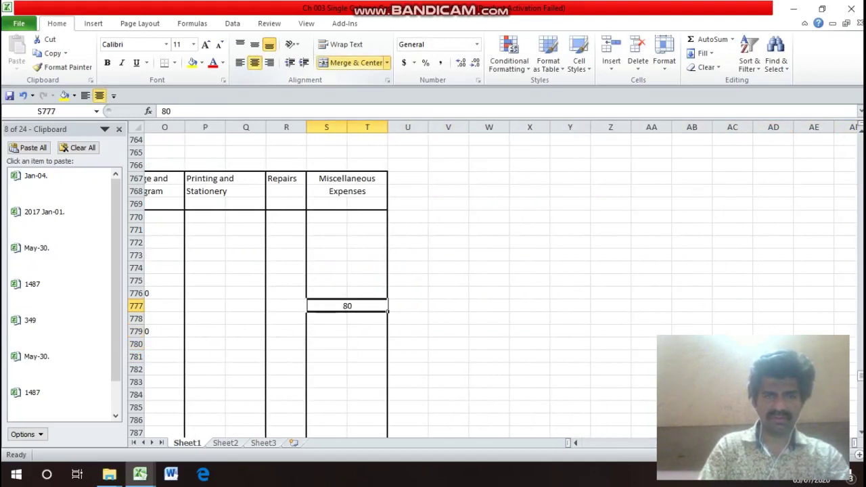
pyautogui.hotkey('ctrl', 'c')
# - Paste the copied merged cell into Miscellaneous Expenses at S780 and set its amount to 50
pyautogui.press('Down')
pyautogui.press('Down')
pyautogui.press('Down')
pyautogui.press('Left')
pyautogui.press('Left')
pyautogui.press('Left')
pyautogui.press('Left')
pyautogui.press('Left')
pyautogui.press('Left')
pyautogui.press('Left')
pyautogui.press('Left')
pyautogui.press('Left')
pyautogui.press('Left')
pyautogui.press('Left')
pyautogui.press('Left')
pyautogui.press('Left')
pyautogui.press('Left')
pyautogui.press('Left')
pyautogui.press('Left')
pyautogui.press('Left')
pyautogui.press('Left')
pyautogui.press('Right')
pyautogui.press('Right')
pyautogui.press('Right')
pyautogui.press('Right')
pyautogui.press('Right')
pyautogui.press('Right')
pyautogui.press('Right')
pyautogui.press('Right')
pyautogui.press('Right')
pyautogui.press('Right')
pyautogui.press('Right')
pyautogui.press('Right')
pyautogui.press('Right')
pyautogui.press('Right')
pyautogui.press('Right')
pyautogui.press('Right')
pyautogui.press('Right')
pyautogui.press('Right')
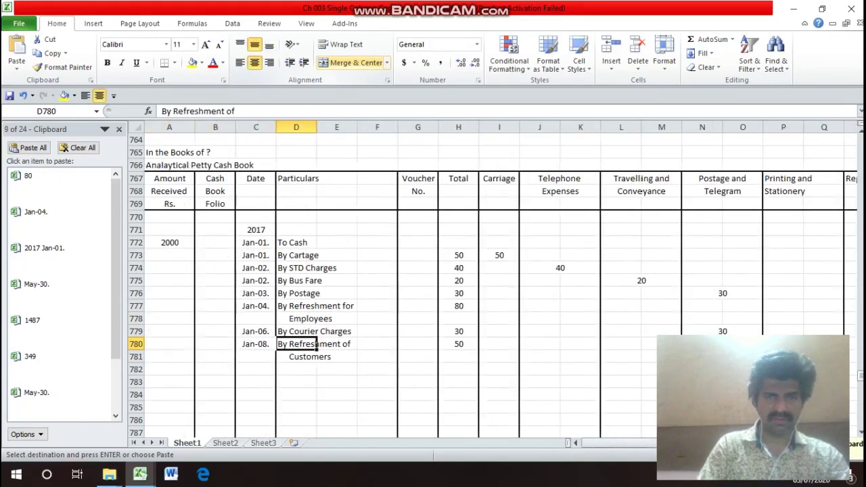
pyautogui.press('Right')
pyautogui.press('Right')
pyautogui.press('Right')
pyautogui.press('Right')
pyautogui.press('Right')
pyautogui.press('Right')
pyautogui.press('Right')
pyautogui.press('Right')
pyautogui.press('Right')
pyautogui.press('Right')
pyautogui.press('Right')
pyautogui.press('Right')
pyautogui.press('Right')
pyautogui.press('Right')
pyautogui.press('Right')
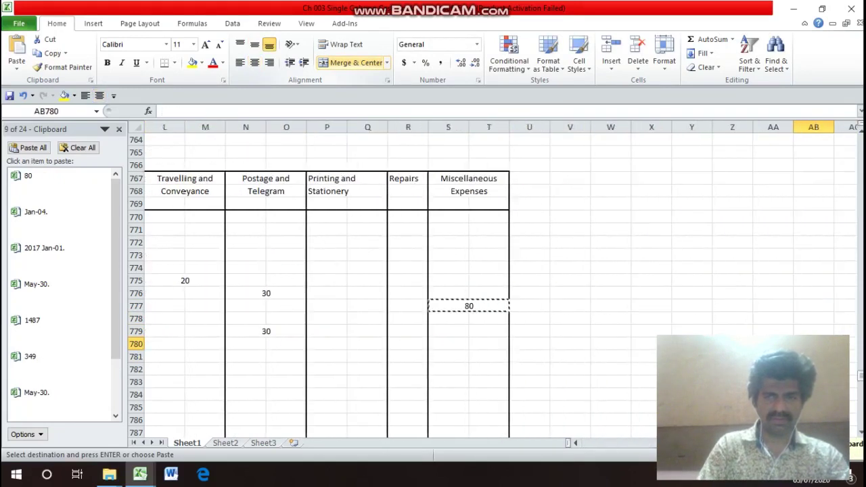
pyautogui.press('Left')
pyautogui.press('Left')
pyautogui.press('Left')
pyautogui.press('Left')
pyautogui.press('Left')
pyautogui.press('Left')
pyautogui.press('Left')
pyautogui.press('Left')
pyautogui.press('Left')
pyautogui.press('Left')
pyautogui.press('Left')
pyautogui.press('Left')
pyautogui.press('Left')
pyautogui.press('Left')
pyautogui.press('Left')
pyautogui.press('Return')
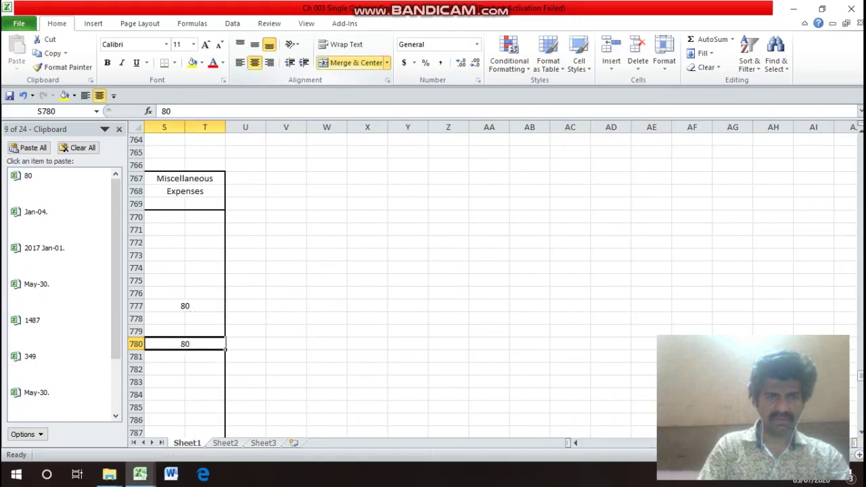
pyautogui.write('50')
pyautogui.press('Return')
# - Check the January transaction list for the entry that follows the customer refreshment on the 8th, with its amount and expense head
pyautogui.press('Up')
pyautogui.press('Left')
pyautogui.press('Left')
pyautogui.press('Left')
pyautogui.press('Left')
pyautogui.press('Left')
pyautogui.press('Left')
pyautogui.press('Left')
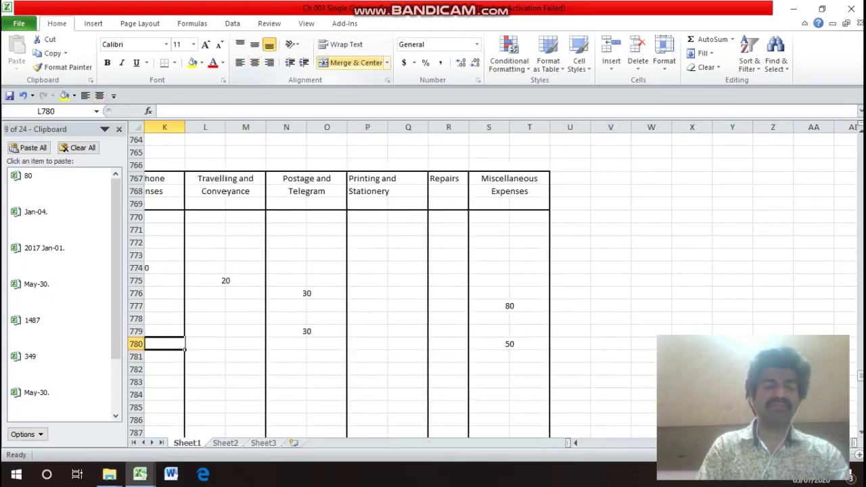
pyautogui.press('Left')
pyautogui.press('Left')
pyautogui.press('Left')
pyautogui.press('Left')
pyautogui.press('Left')
pyautogui.press('Left')
pyautogui.press('Left')
pyautogui.press('Left')
pyautogui.press('Left')
pyautogui.press('Left')
pyautogui.press('Left')
pyautogui.press('Up')
pyautogui.press('Up')
pyautogui.press('Up')
pyautogui.press('Up')
pyautogui.press('Up')
pyautogui.press('Up')
pyautogui.press('Up')
pyautogui.press('Up')
pyautogui.press('Up')
pyautogui.press('Up')
pyautogui.press('Up')
pyautogui.press('Up')
pyautogui.press('Up')
pyautogui.press('Up')
pyautogui.press('Up')
pyautogui.press('Up')
pyautogui.press('Up')
pyautogui.press('Up')
pyautogui.press('Up')
pyautogui.press('Up')
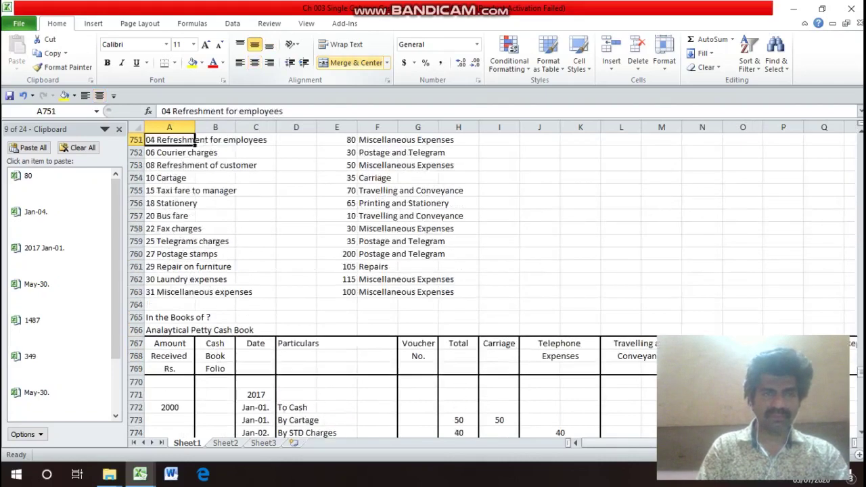
pyautogui.press('Down')
pyautogui.press('Down')
pyautogui.press('Down')
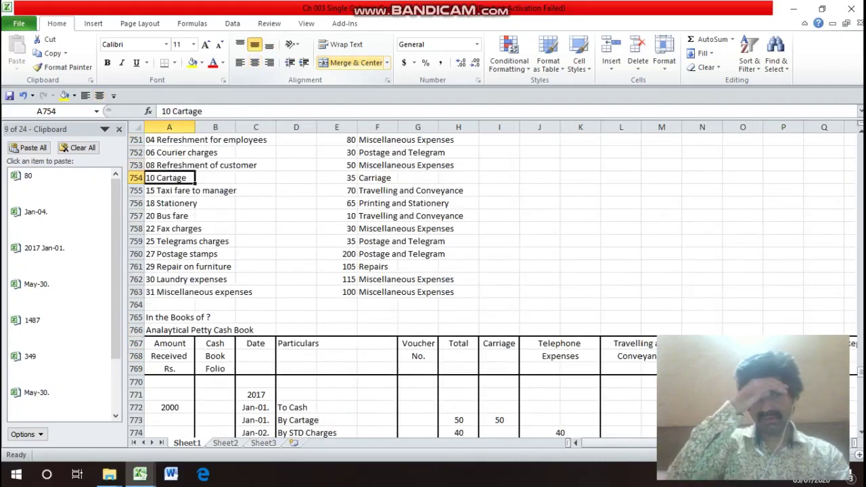
# - Copy the Jan-08. date from the Date column into C782 and change it to Jan-10
pyautogui.press('Down')
pyautogui.press('Down')
pyautogui.press('Down')
pyautogui.press('Down')
pyautogui.press('Down')
pyautogui.press('Down')
pyautogui.press('Down')
pyautogui.press('Down')
pyautogui.press('Down')
pyautogui.press('Down')
pyautogui.press('Down')
pyautogui.press('Down')
pyautogui.press('Down')
pyautogui.press('Down')
pyautogui.press('Down')
pyautogui.press('Down')
pyautogui.press('Down')
pyautogui.press('Down')
pyautogui.press('Down')
pyautogui.press('Down')
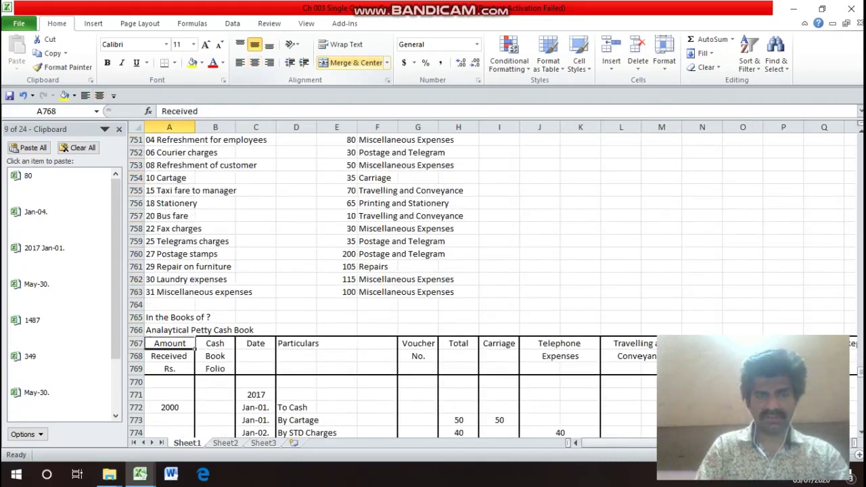
pyautogui.press('Up')
pyautogui.press('Right')
pyautogui.press('Right')
pyautogui.press('Up')
pyautogui.press('Up')
pyautogui.press('Up')
pyautogui.press('Up')
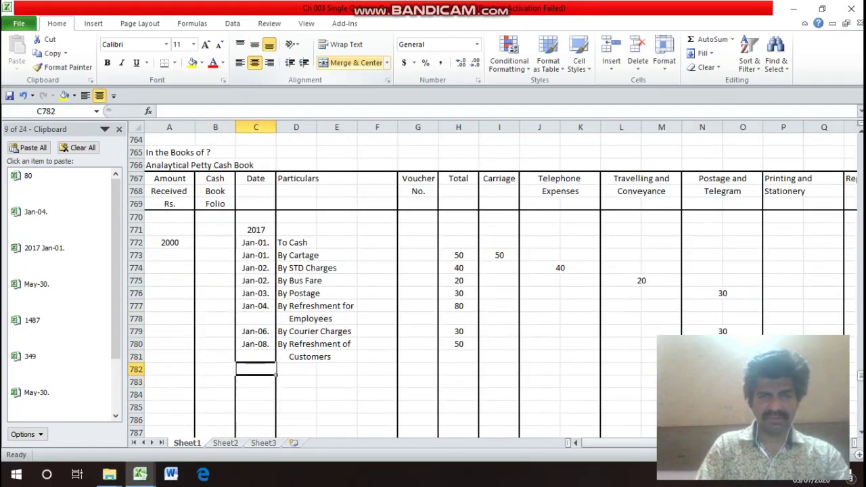
pyautogui.hotkey('ctrl', 'c')
pyautogui.press('Down')
pyautogui.press('Down')
pyautogui.press('Return')
pyautogui.press('F2')
pyautogui.press('BackSpace')
pyautogui.press('BackSpace')
pyautogui.press('BackSpace')
pyautogui.write('10.')
pyautogui.press('Return')
pyautogui.press('Up')
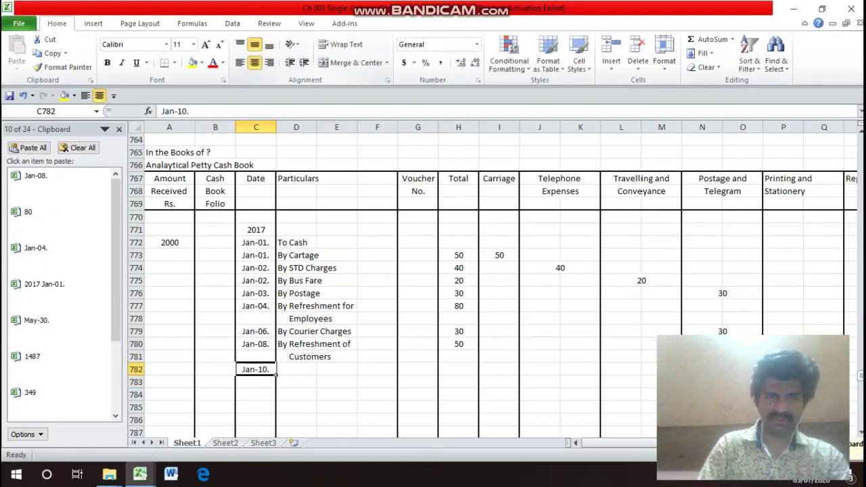
# - Enter By Cartage as the particulars of the 10 January entry at D782
pyautogui.click(295, 369)
pyautogui.write('By')
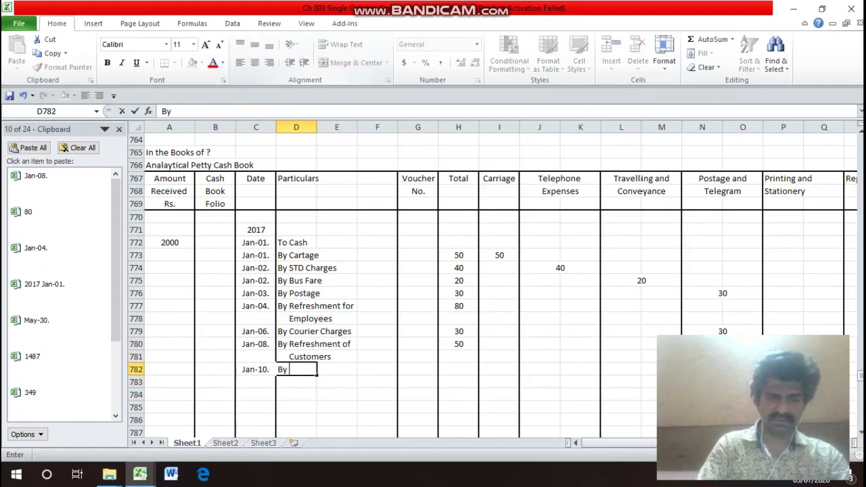
pyautogui.write(' Ca')
pyautogui.press('Return')
# - Enter 35 in both the Total column at H782 and the Carriage column at I782 for the cartage entry
pyautogui.press('Up')
pyautogui.press('Right')
pyautogui.press('Right')
pyautogui.press('Right')
pyautogui.press('Right')
pyautogui.write('35')
pyautogui.press('Return')
pyautogui.press('Up')
pyautogui.press('Right')
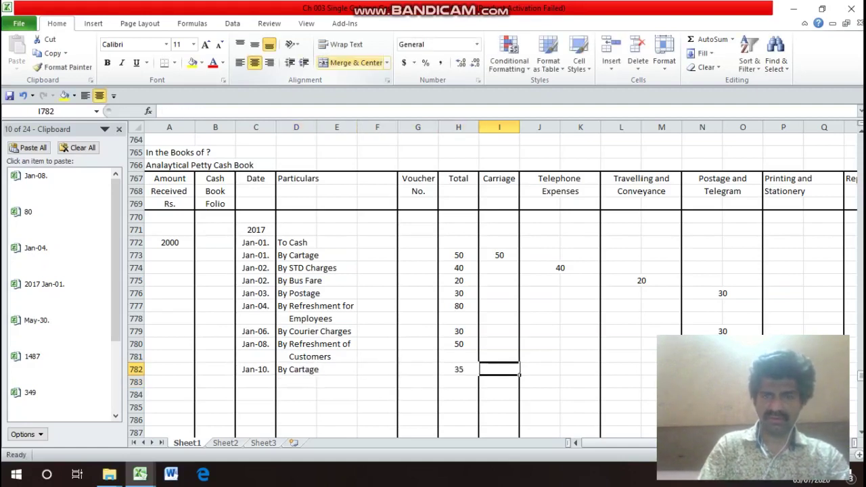
pyautogui.write('35')
pyautogui.press('Return')
# - Review the January transaction list for the entry after the 10 January cartage, including its date, amount and expense head
pyautogui.press('Up')
pyautogui.press('Up')
pyautogui.press('Up')
pyautogui.press('Up')
pyautogui.press('Up')
pyautogui.press('Up')
pyautogui.press('Up')
pyautogui.press('Up')
pyautogui.press('Up')
pyautogui.press('Up')
pyautogui.press('Up')
pyautogui.press('Up')
pyautogui.press('Up')
pyautogui.press('Up')
pyautogui.press('Up')
pyautogui.press('Up')
pyautogui.press('Up')
pyautogui.press('Up')
pyautogui.press('Up')
pyautogui.press('Up')
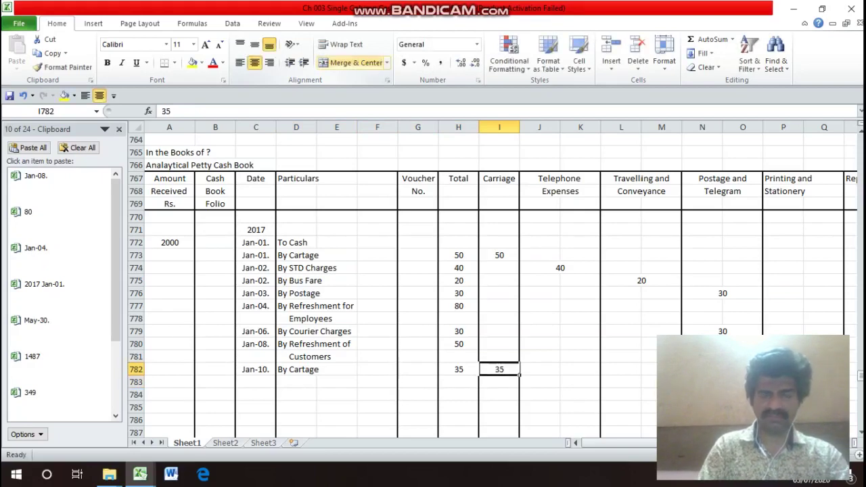
pyautogui.press('Up')
pyautogui.press('Up')
pyautogui.press('Up')
pyautogui.press('Up')
pyautogui.press('Up')
pyautogui.press('Up')
pyautogui.press('Up')
pyautogui.press('Up')
pyautogui.press('Left')
pyautogui.press('Left')
pyautogui.press('Left')
pyautogui.press('Left')
pyautogui.press('Left')
pyautogui.press('Left')
pyautogui.press('Left')
pyautogui.press('Left')
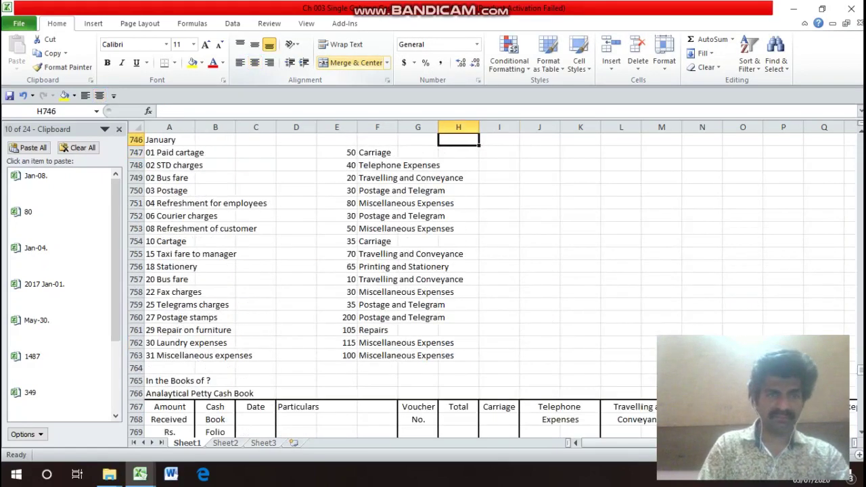
pyautogui.click(194, 168)
pyautogui.click(195, 231)
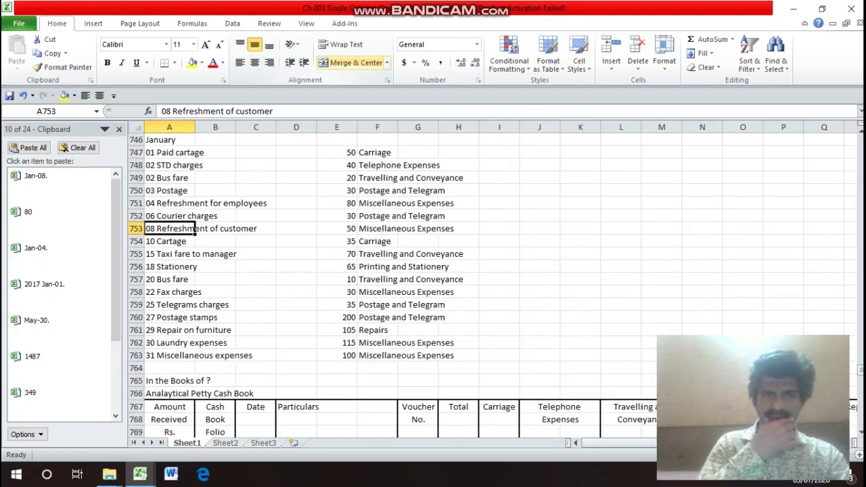
pyautogui.press('Down')
pyautogui.press('Down')
pyautogui.press('Down')
pyautogui.press('Down')
pyautogui.press('Down')
pyautogui.press('Down')
pyautogui.press('Down')
pyautogui.press('Down')
pyautogui.press('Down')
pyautogui.press('Down')
pyautogui.press('Down')
pyautogui.press('Down')
pyautogui.press('Down')
pyautogui.press('Down')
pyautogui.press('Down')
pyautogui.press('Down')
pyautogui.press('Down')
pyautogui.press('Down')
pyautogui.press('Down')
pyautogui.press('Down')
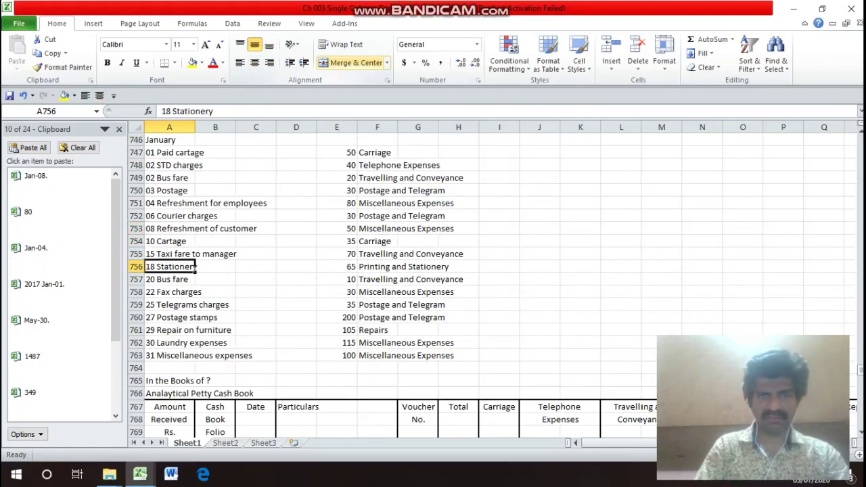
# - Fill the date above down into C783 of the petty cash book and change it to Jan-15
pyautogui.press('Up')
pyautogui.press('Up')
pyautogui.press('Up')
pyautogui.press('Up')
pyautogui.press('Right')
pyautogui.press('Right')
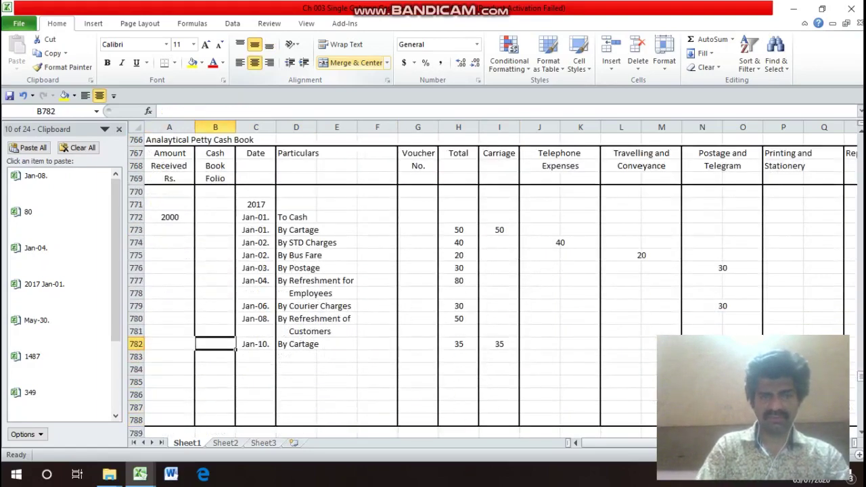
pyautogui.hotkey('ctrl', 'd')
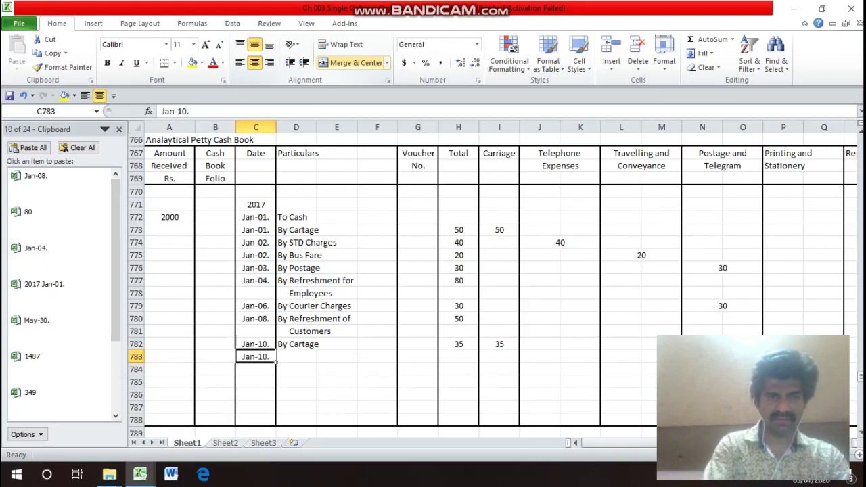
pyautogui.press('F2')
pyautogui.press('Left')
pyautogui.press('BackSpace')
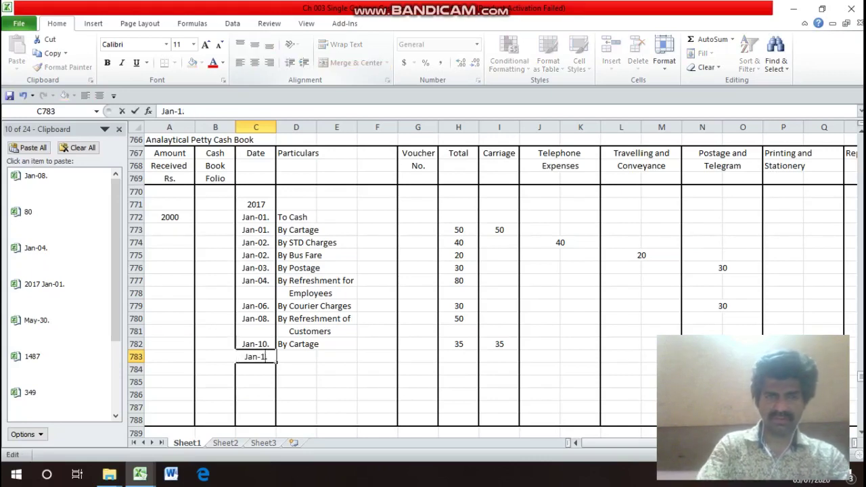
pyautogui.write('5')
pyautogui.press('Return')
# - Enter By Taxi Fare to Manager as the particulars of the 15 January entry at D783
pyautogui.click(295, 357)
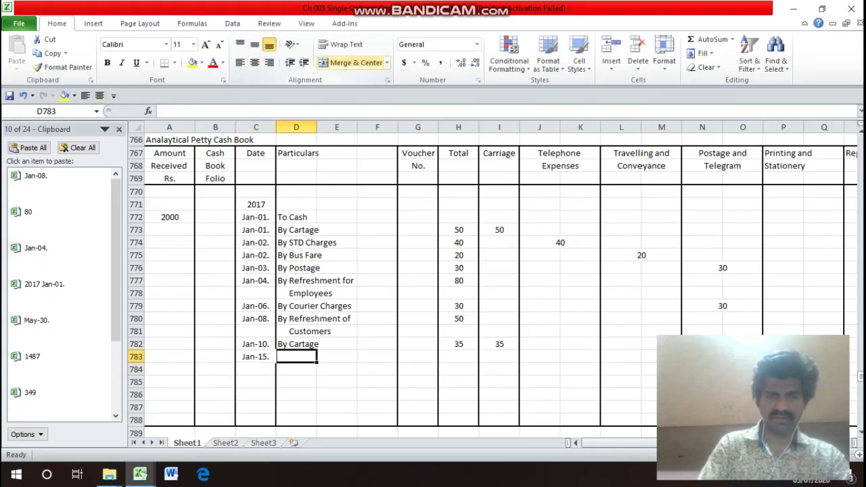
pyautogui.write('By Ta')
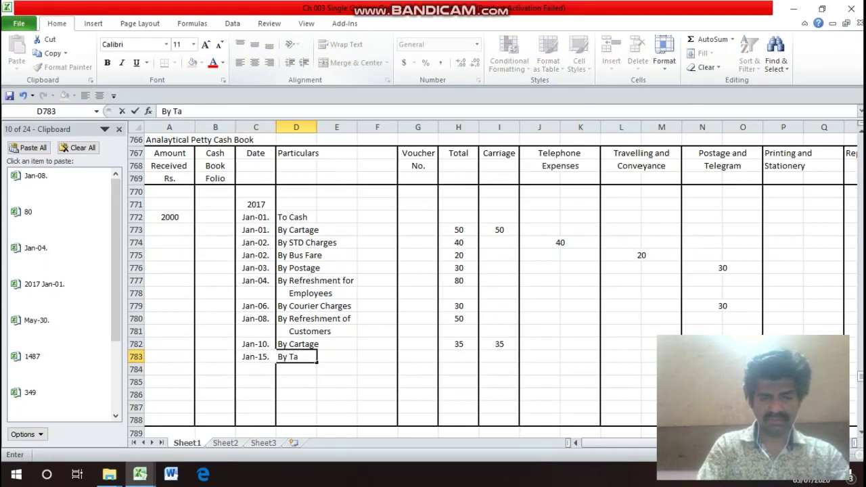
pyautogui.write('xi Fare to Mana')
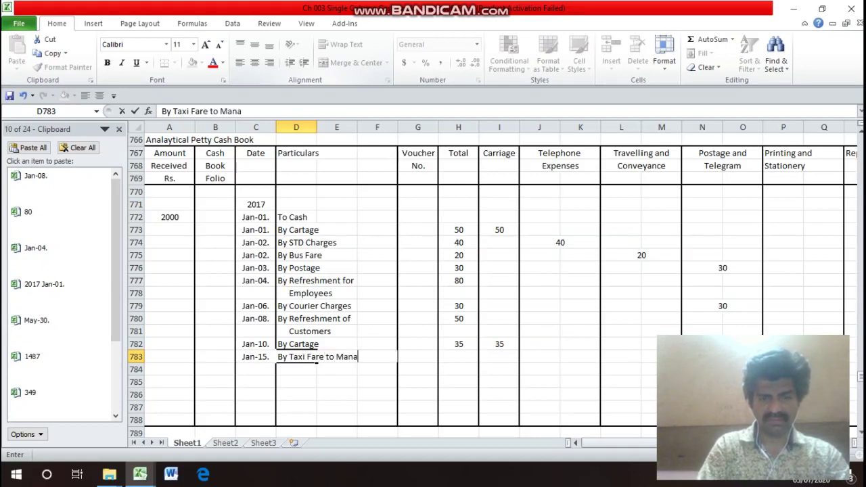
pyautogui.press('Return')
# - Review the January transaction list for the amount and expense head of the 15 January taxi fare
pyautogui.press('Up')
pyautogui.press('Up')
pyautogui.press('Up')
pyautogui.press('Up')
pyautogui.press('Up')
pyautogui.press('Up')
pyautogui.press('Up')
pyautogui.press('Up')
pyautogui.press('Up')
pyautogui.press('Up')
pyautogui.press('Up')
pyautogui.press('Up')
pyautogui.press('Up')
pyautogui.press('Up')
pyautogui.press('Up')
pyautogui.press('Up')
pyautogui.press('Up')
pyautogui.press('Up')
pyautogui.press('Up')
pyautogui.press('Up')
pyautogui.press('Down')
pyautogui.press('Right')
pyautogui.press('Down')
pyautogui.press('Right')
pyautogui.press('Left')
pyautogui.press('Down')
pyautogui.press('Down')
pyautogui.press('Down')
pyautogui.press('Down')
pyautogui.press('Down')
pyautogui.press('Down')
pyautogui.press('Down')
pyautogui.press('Down')
pyautogui.press('Down')
pyautogui.press('Down')
pyautogui.press('Down')
pyautogui.press('Down')
pyautogui.press('Down')
pyautogui.press('Down')
pyautogui.press('Down')
pyautogui.press('Down')
pyautogui.press('Down')
pyautogui.press('Down')
pyautogui.press('Down')
pyautogui.press('Down')
# - Enter 70 in the Total column at H783 for the taxi fare entry
pyautogui.press('Up')
pyautogui.press('Up')
pyautogui.press('Up')
pyautogui.press('Right')
pyautogui.press('Right')
pyautogui.press('Right')
pyautogui.write('70')
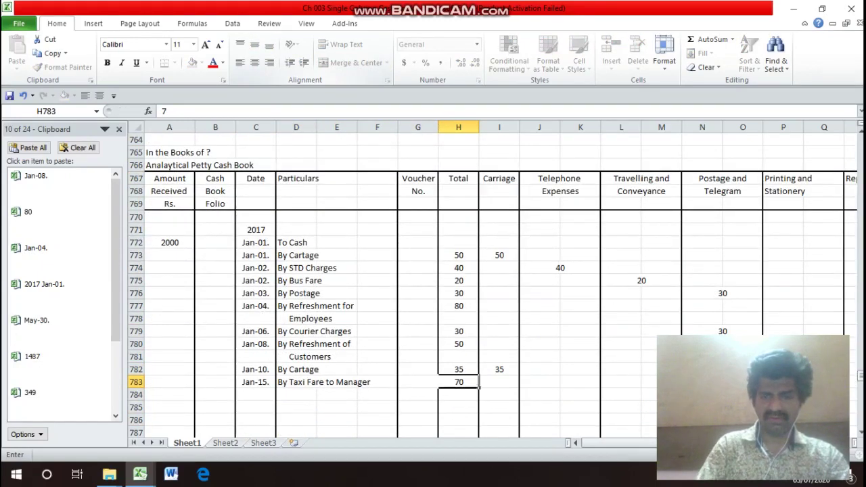
# - Copy the merged bus fare cell at L775 to L783 under Travelling and Conveyance and change its value to 70
pyautogui.press('Right')
pyautogui.press('Right')
pyautogui.press('Right')
pyautogui.press('Right')
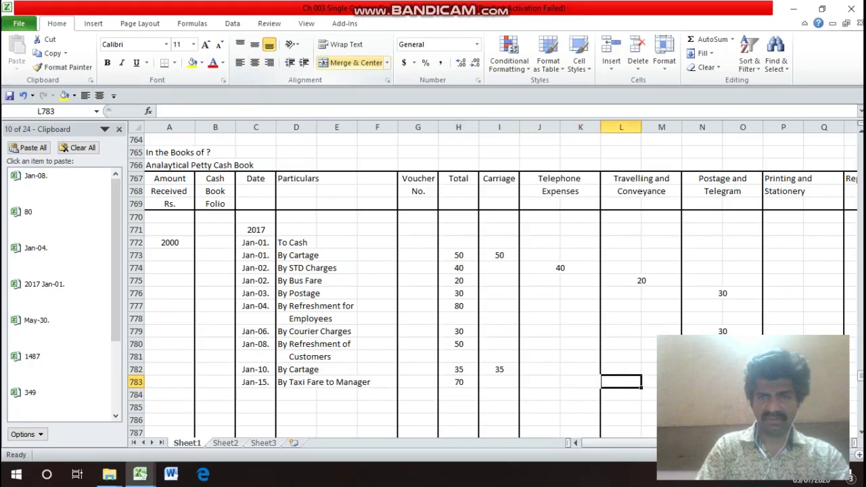
pyautogui.press('Up')
pyautogui.press('Up')
pyautogui.press('Up')
pyautogui.press('Up')
pyautogui.press('Up')
pyautogui.press('Up')
pyautogui.press('Up')
pyautogui.press('Up')
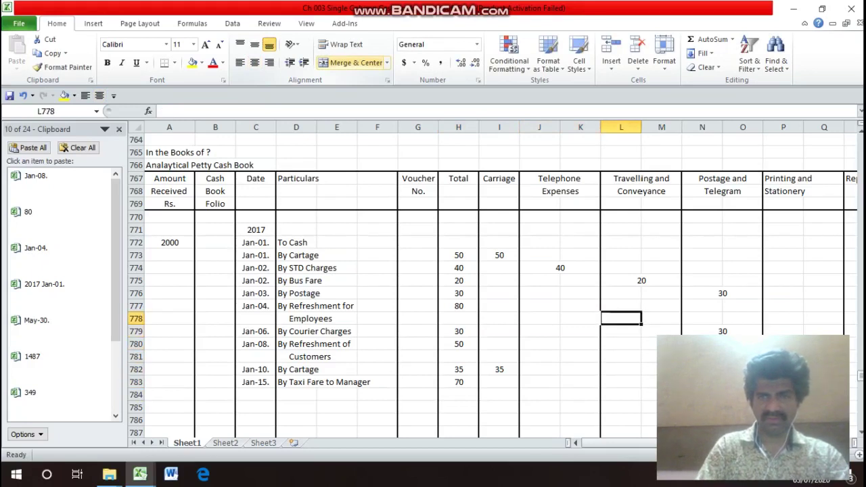
pyautogui.hotkey('ctrl', 'c')
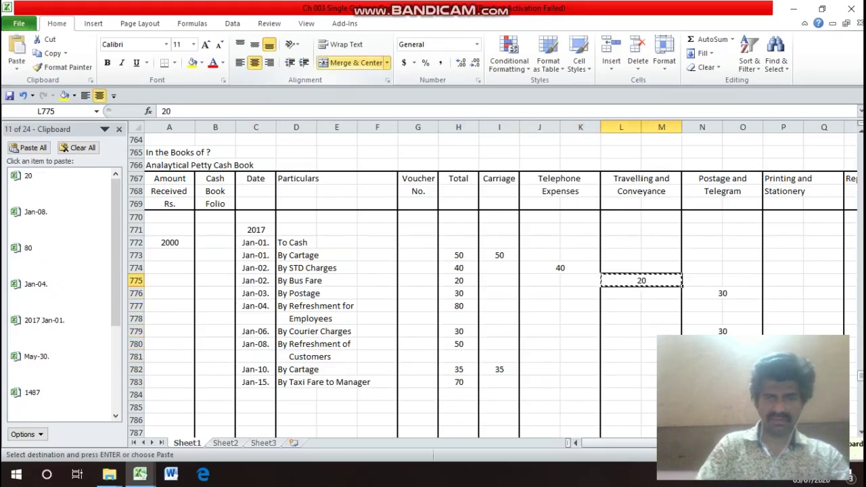
pyautogui.press('Down')
pyautogui.press('Down')
pyautogui.press('Down')
pyautogui.press('Down')
pyautogui.press('Down')
pyautogui.press('Down')
pyautogui.press('Down')
pyautogui.press('Down')
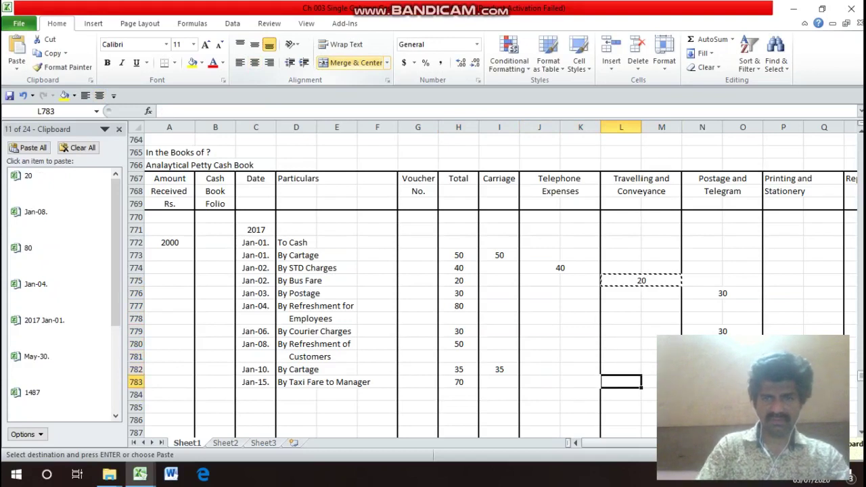
pyautogui.press('Return')
pyautogui.write('70')
pyautogui.press('Return')
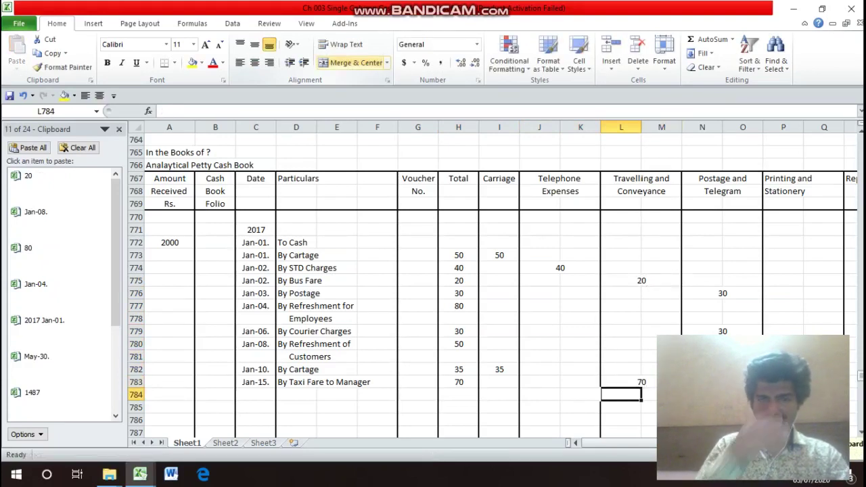
# - Review the January transaction list for the entry after the 15 January taxi fare, including its date, amount and expense head
pyautogui.press('Up')
pyautogui.press('Up')
pyautogui.press('Up')
pyautogui.press('Up')
pyautogui.press('Up')
pyautogui.press('Up')
pyautogui.press('Up')
pyautogui.press('Up')
pyautogui.press('Up')
pyautogui.press('Up')
pyautogui.press('Up')
pyautogui.press('Up')
pyautogui.press('Up')
pyautogui.press('Up')
pyautogui.press('Up')
pyautogui.press('Up')
pyautogui.press('Up')
pyautogui.press('Up')
pyautogui.press('Up')
pyautogui.press('Up')
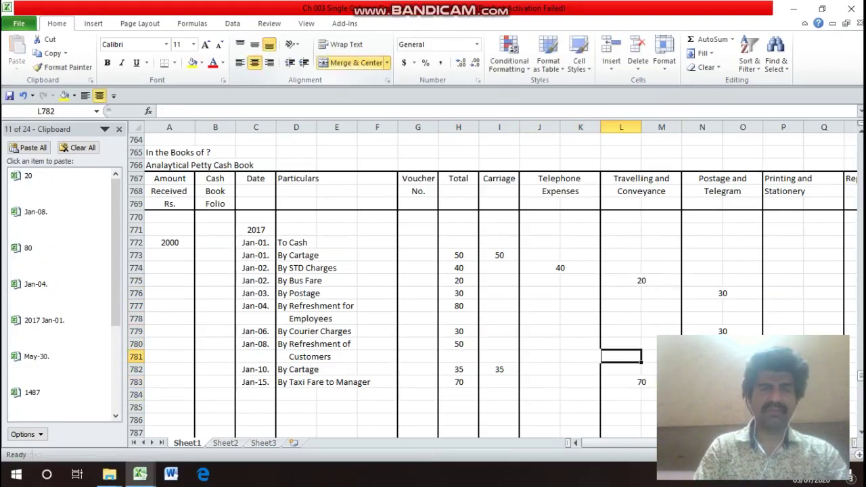
pyautogui.click(256, 139)
pyautogui.press('Left')
pyautogui.press('Left')
pyautogui.press('Up')
pyautogui.press('Up')
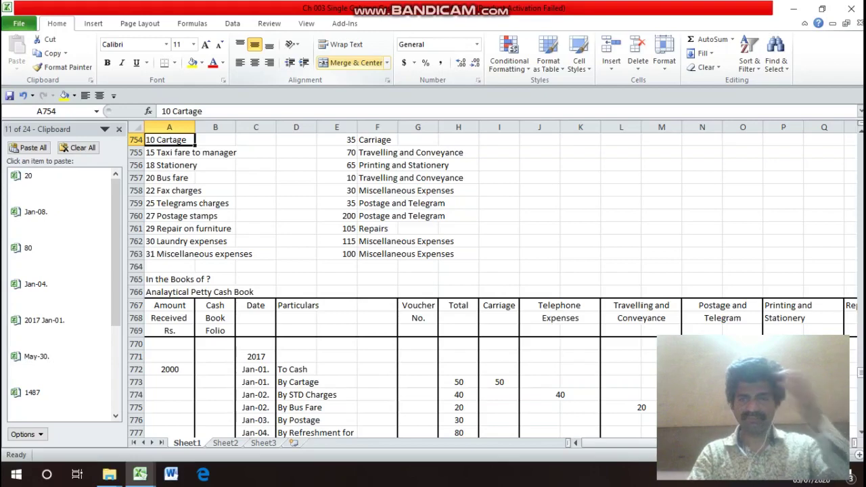
pyautogui.press('Down')
pyautogui.press('Down')
pyautogui.press('Down')
pyautogui.press('Down')
pyautogui.press('Down')
pyautogui.press('Down')
pyautogui.press('Down')
pyautogui.press('Down')
pyautogui.press('Down')
pyautogui.press('Down')
pyautogui.press('Down')
pyautogui.press('Down')
pyautogui.press('Down')
pyautogui.press('Down')
pyautogui.press('Down')
pyautogui.press('Down')
pyautogui.press('Down')
pyautogui.press('Down')
pyautogui.press('Down')
pyautogui.press('Down')
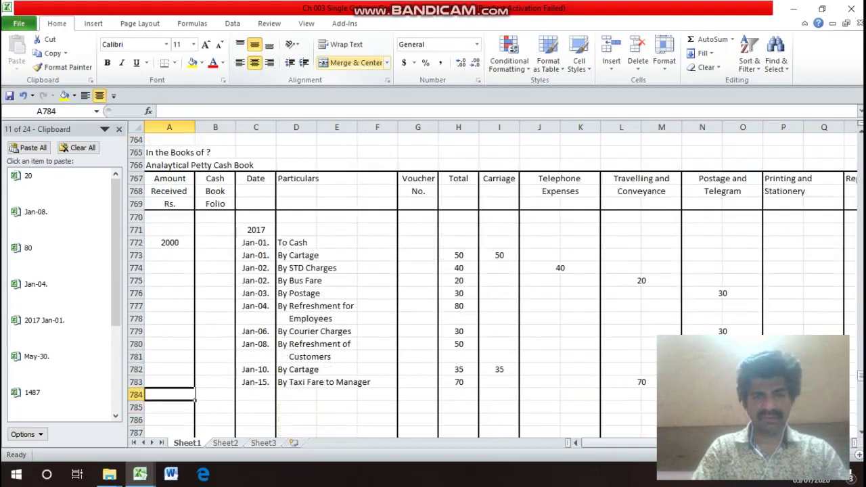
# - Fill the Jan-15. date down into C784 and change it to Jan-18
pyautogui.click(256, 395)
pyautogui.hotkey('ctrl', 'd')
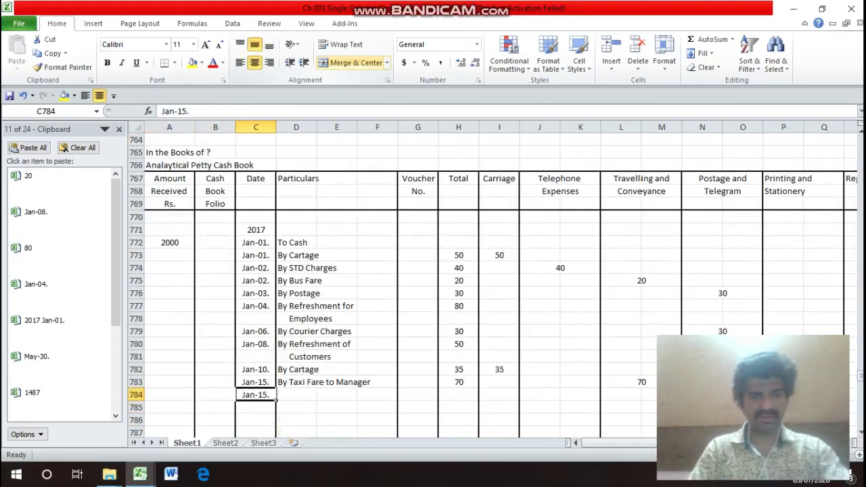
pyautogui.press('F2')
pyautogui.press('Left')
pyautogui.press('BackSpace')
pyautogui.write('8')
pyautogui.press('Return')
# - Enter By Stationery as the particulars of the 18 January entry at D784
pyautogui.press('Up')
pyautogui.press('Right')
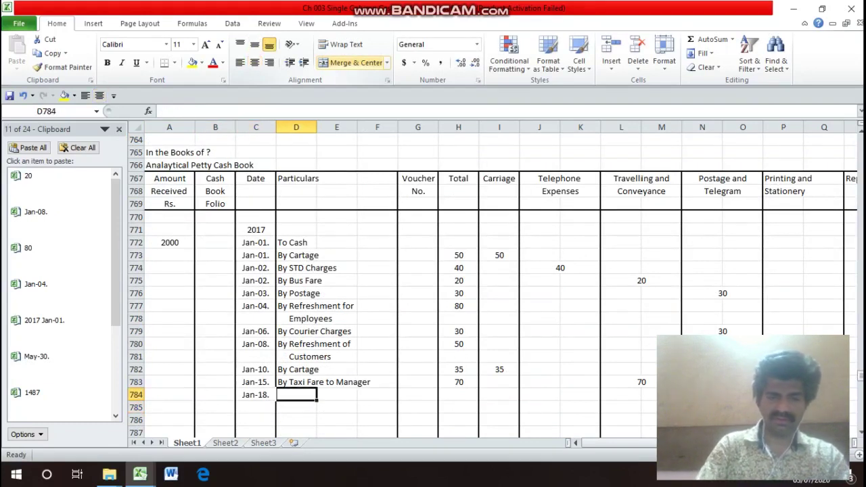
pyautogui.write('By S')
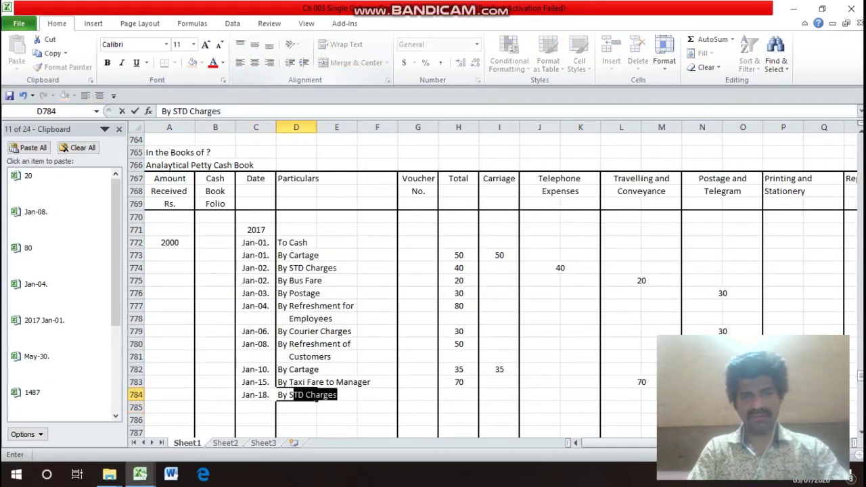
pyautogui.write('tationery')
pyautogui.press('Return')
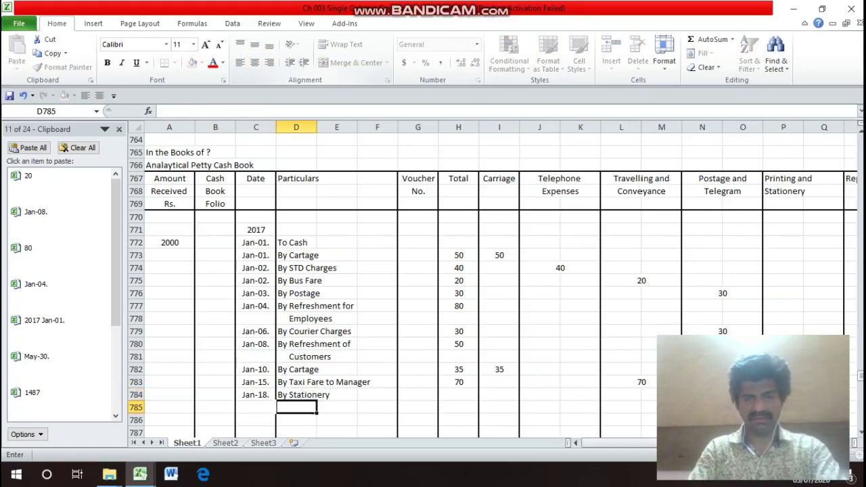
# - Review the January transaction list for the amount and expense head of the 18 January stationery entry
pyautogui.press('Up')
pyautogui.press('Right')
pyautogui.press('Right')
pyautogui.press('Right')
pyautogui.press('Right')
pyautogui.press('Up')
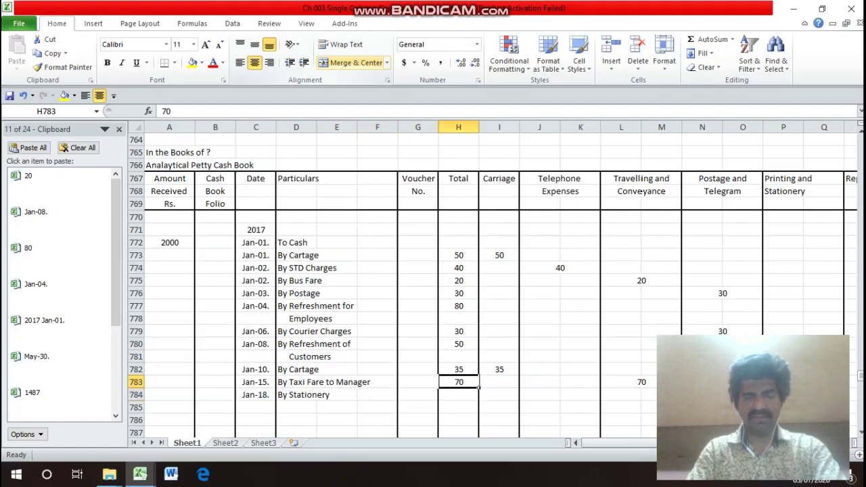
pyautogui.press('Up')
pyautogui.press('Up')
pyautogui.press('Up')
pyautogui.press('Up')
pyautogui.press('Up')
pyautogui.press('Up')
pyautogui.press('Up')
pyautogui.press('Up')
pyautogui.press('Up')
pyautogui.press('Up')
pyautogui.press('Up')
pyautogui.press('Up')
pyautogui.press('Up')
pyautogui.press('Up')
pyautogui.press('Up')
pyautogui.press('Up')
pyautogui.press('Up')
pyautogui.press('Up')
pyautogui.press('Up')
pyautogui.press('Up')
pyautogui.press('Down')
pyautogui.press('Down')
pyautogui.press('Down')
pyautogui.press('Down')
pyautogui.press('Down')
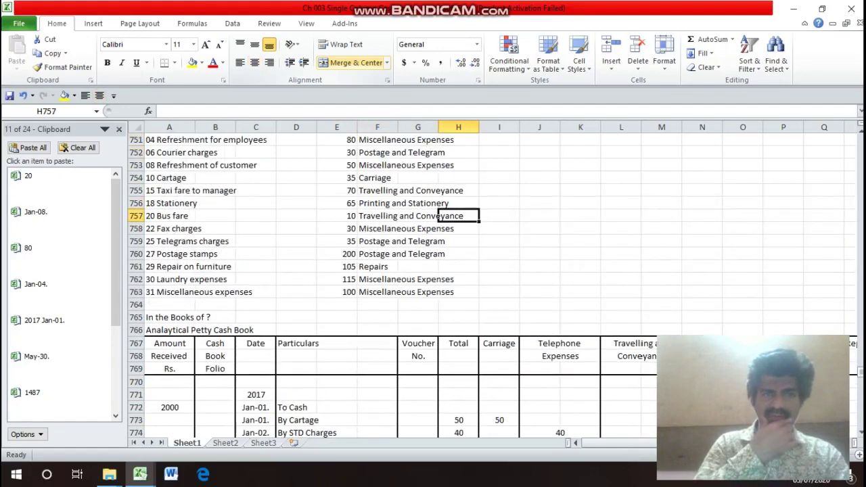
# - Enter 65 in H784 as the total of the 18 January stationery entry
pyautogui.press('Left')
pyautogui.press('Down')
pyautogui.press('Down')
pyautogui.press('Down')
pyautogui.press('Down')
pyautogui.press('Down')
pyautogui.press('Down')
pyautogui.press('Down')
pyautogui.press('Down')
pyautogui.press('Down')
pyautogui.press('Down')
pyautogui.press('Down')
pyautogui.press('Down')
pyautogui.press('Down')
pyautogui.press('Down')
pyautogui.press('Down')
pyautogui.press('Down')
pyautogui.press('Down')
pyautogui.press('Down')
pyautogui.press('Down')
pyautogui.press('Down')
pyautogui.press('Up')
pyautogui.press('Up')
pyautogui.press('Right')
pyautogui.write('65')
pyautogui.press('Return')
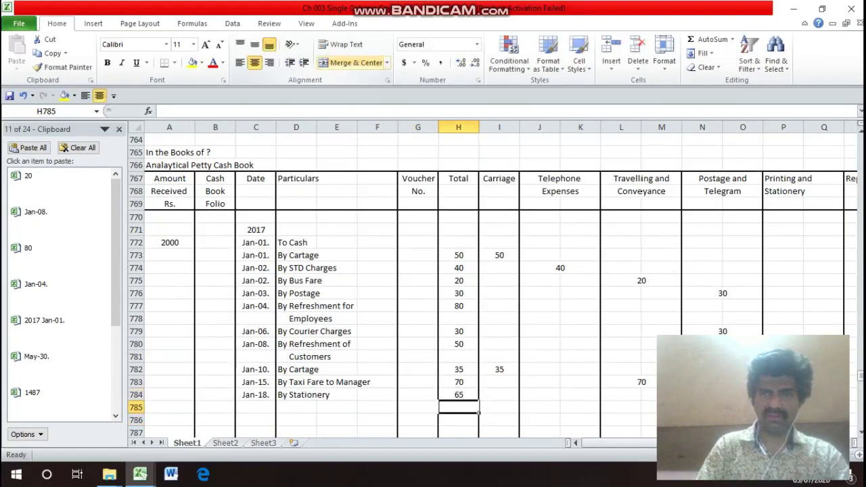
# - Merge and center P784:Q784 under Printing and Stationery and enter 65 for the 18 January stationery
pyautogui.press('Up')
pyautogui.press('Right')
pyautogui.press('Right')
pyautogui.press('Right')
pyautogui.press('Right')
pyautogui.press('Right')
pyautogui.press('Right')
pyautogui.press('Right')
pyautogui.press('Right')
pyautogui.press('Right')
pyautogui.press('Right')
pyautogui.press('Right')
pyautogui.press('Right')
pyautogui.press('Right')
pyautogui.press('Right')
pyautogui.press('Right')
pyautogui.press('Left')
pyautogui.press('Left')
pyautogui.press('Left')
pyautogui.press('Left')
pyautogui.press('Left')
pyautogui.press('Left')
pyautogui.press('Left')
pyautogui.press('Left')
pyautogui.press('Left')
pyautogui.press('Up')
pyautogui.press('Up')
pyautogui.press('Down')
pyautogui.press('Down')
pyautogui.press('Right')
pyautogui.press('Right')
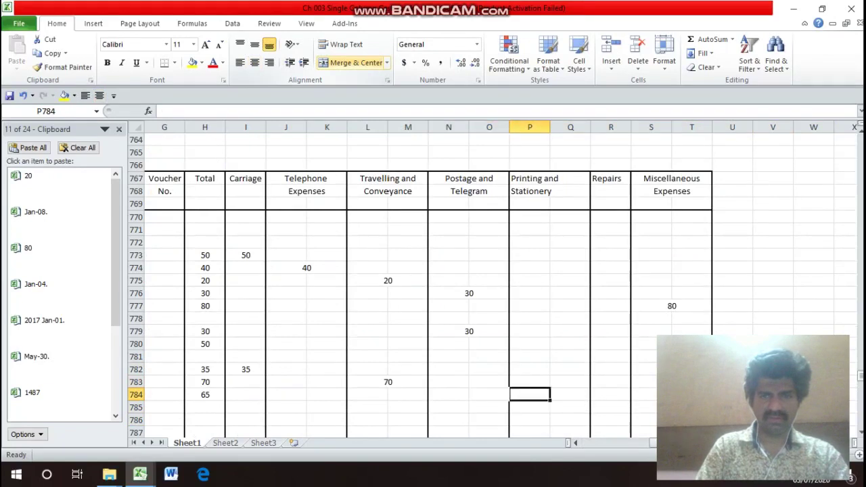
pyautogui.hotkey('shift', 'Right')
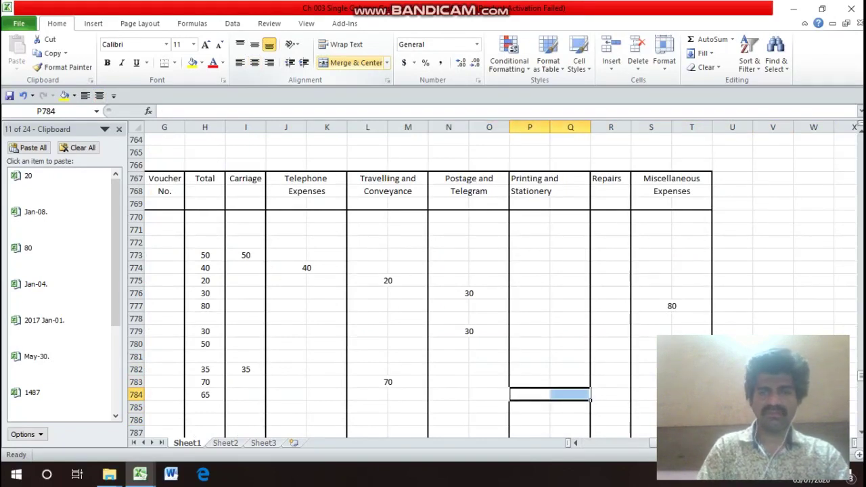
pyautogui.click(351, 62)
pyautogui.write('60')
pyautogui.press('Return')
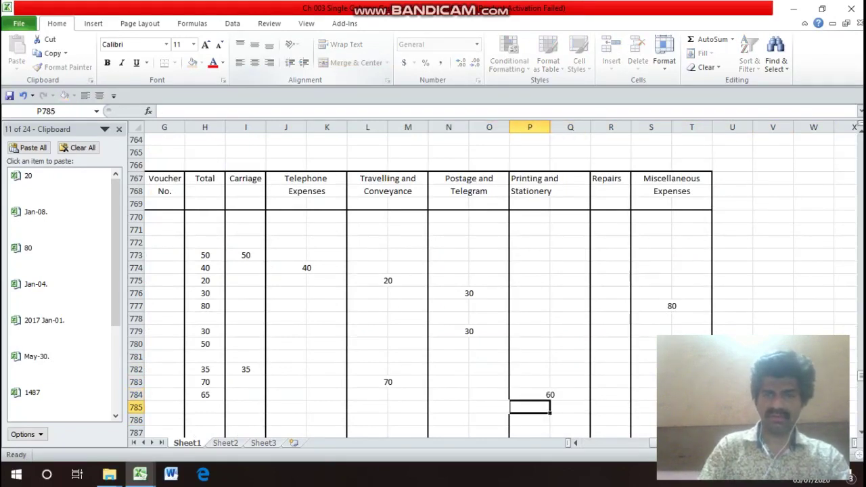
pyautogui.press('Up')
pyautogui.write('6')
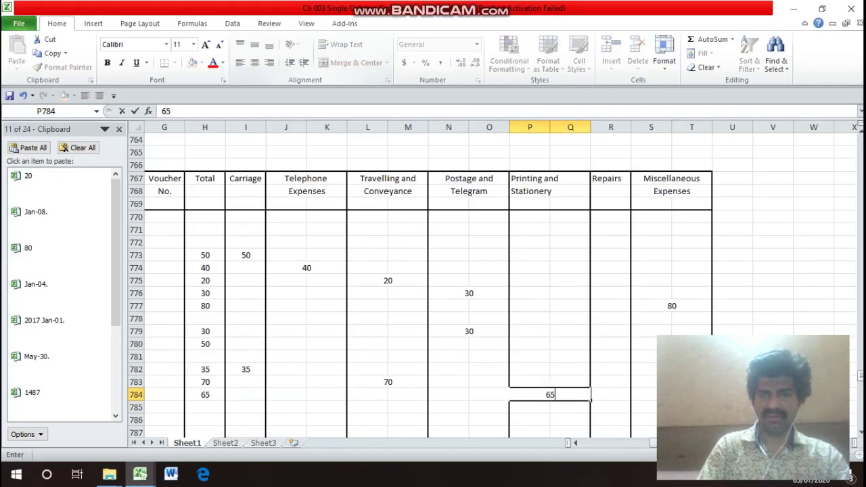
pyautogui.press('Return')
# - Merge and center both lines of the Printing and Stationery heading, P767:Q767 and P768:Q768
pyautogui.press('Up')
pyautogui.press('Up')
pyautogui.press('Up')
pyautogui.press('Up')
pyautogui.press('Up')
pyautogui.press('Up')
pyautogui.press('Up')
pyautogui.press('Up')
pyautogui.press('Up')
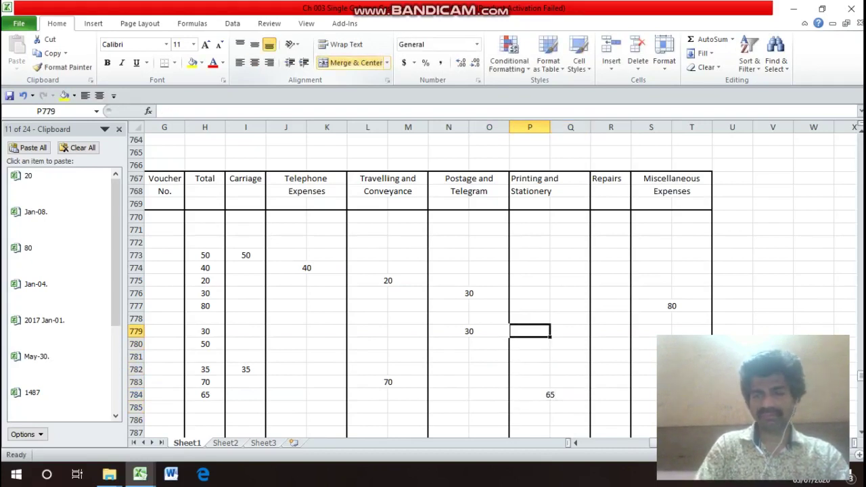
pyautogui.press('Up')
pyautogui.press('Up')
pyautogui.press('Up')
pyautogui.press('Up')
pyautogui.press('Up')
pyautogui.press('Up')
pyautogui.press('Up')
pyautogui.press('Up')
pyautogui.press('Up')
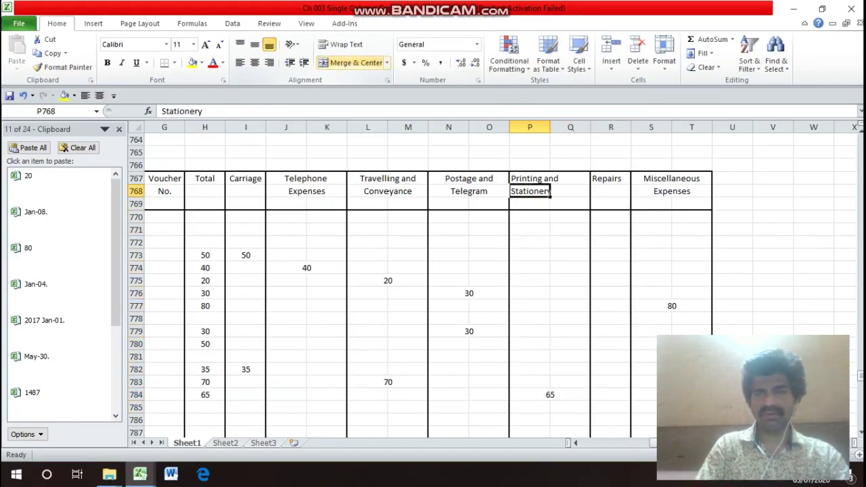
pyautogui.hotkey('shift', 'Right')
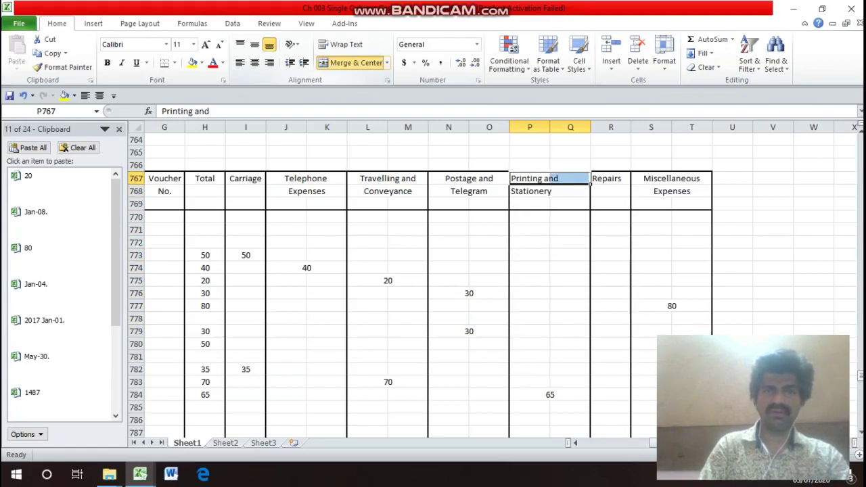
pyautogui.click(352, 62)
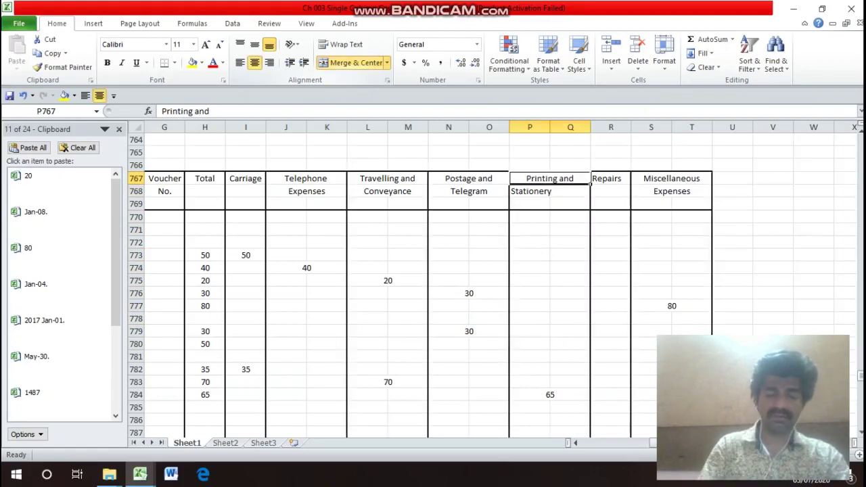
pyautogui.click(530, 191)
pyautogui.hotkey('shift', 'Right')
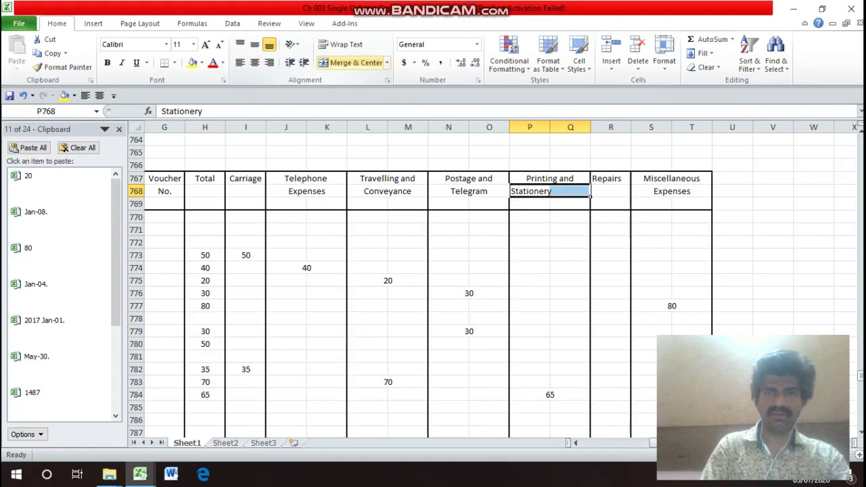
pyautogui.click(352, 62)
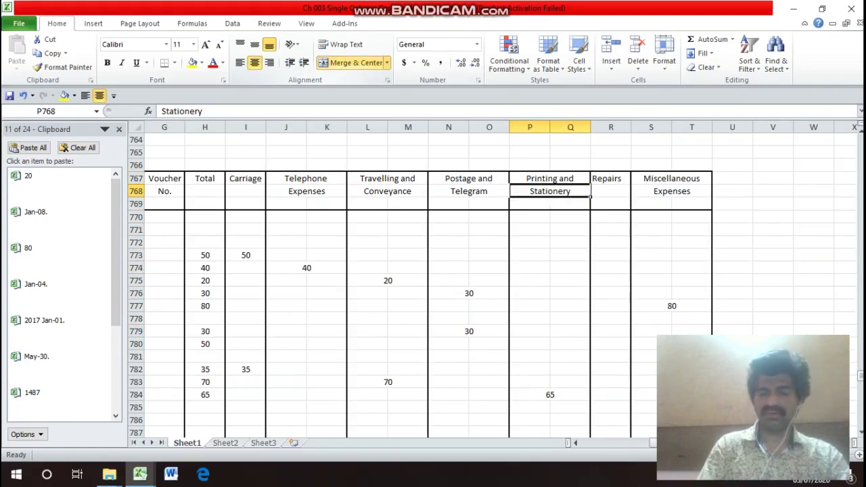
# - Review the January transaction list for the transaction that follows the 18 January stationery purchase
pyautogui.press('Down')
pyautogui.press('Left')
pyautogui.press('Left')
pyautogui.press('Left')
pyautogui.press('Left')
pyautogui.press('Left')
pyautogui.press('Left')
pyautogui.press('Left')
pyautogui.press('Left')
pyautogui.press('Left')
pyautogui.press('Left')
pyautogui.press('Left')
pyautogui.press('Left')
pyautogui.press('Left')
pyautogui.press('Left')
pyautogui.press('Left')
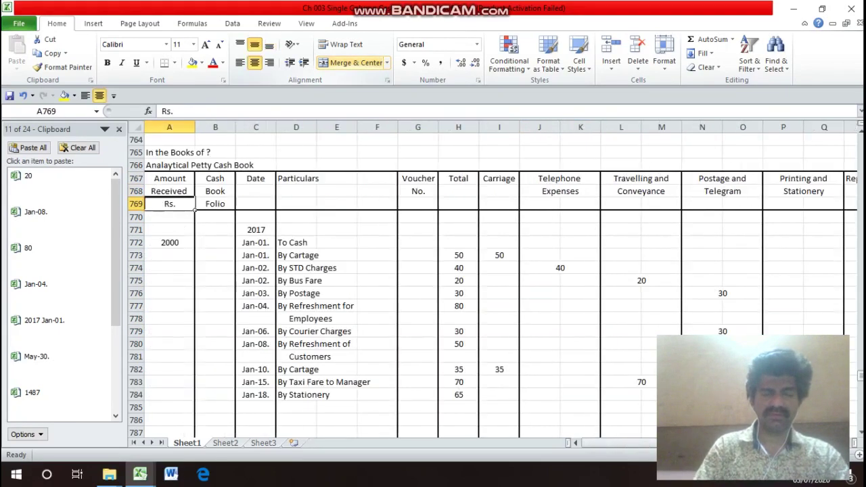
pyautogui.press('Up')
pyautogui.press('Up')
pyautogui.press('Up')
pyautogui.press('Up')
pyautogui.press('Up')
pyautogui.press('Up')
pyautogui.press('Up')
pyautogui.press('Up')
pyautogui.press('Up')
pyautogui.press('Up')
pyautogui.press('Up')
pyautogui.press('Up')
pyautogui.press('Up')
pyautogui.press('Up')
pyautogui.press('Up')
pyautogui.press('Up')
pyautogui.press('Up')
pyautogui.press('Up')
pyautogui.press('Down')
pyautogui.press('Down')
pyautogui.press('Down')
pyautogui.press('Down')
pyautogui.press('Down')
pyautogui.press('Down')
pyautogui.press('Down')
pyautogui.press('Down')
pyautogui.press('Up')
pyautogui.press('Up')
# - Copy the date above into C785 and change it to Jan-20
pyautogui.press('Down')
pyautogui.press('Down')
pyautogui.press('Down')
pyautogui.press('Down')
pyautogui.press('Down')
pyautogui.press('Down')
pyautogui.press('Down')
pyautogui.press('Down')
pyautogui.press('Down')
pyautogui.press('Down')
pyautogui.press('Down')
pyautogui.press('Down')
pyautogui.press('Down')
pyautogui.press('Down')
pyautogui.press('Down')
pyautogui.press('Down')
pyautogui.press('Down')
pyautogui.press('Down')
pyautogui.press('Down')
pyautogui.press('Down')
pyautogui.press('Right')
pyautogui.press('Right')
pyautogui.hotkey('ctrl', 'd')
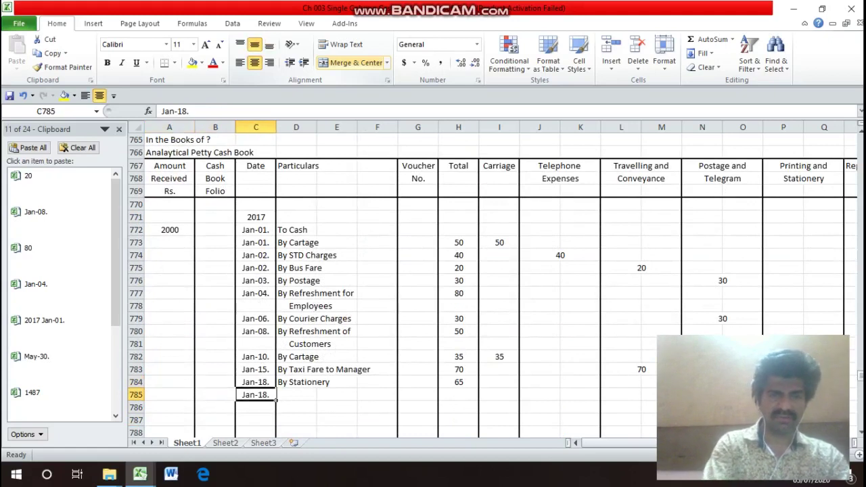
pyautogui.press('F2')
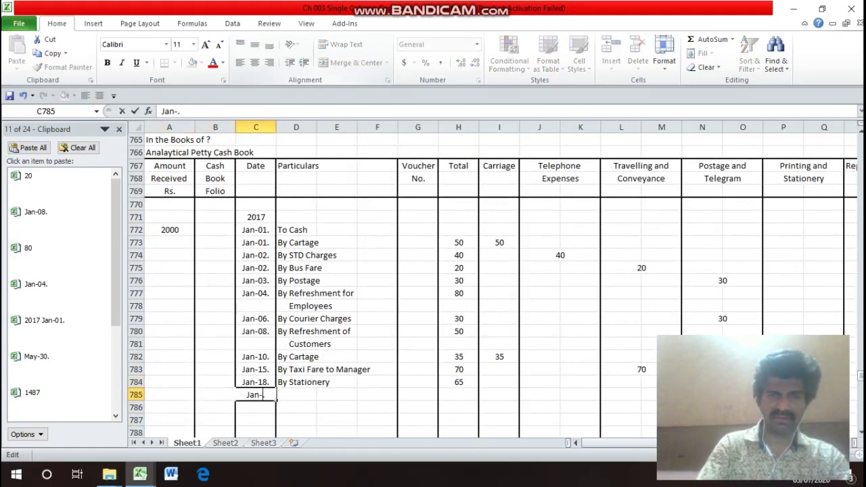
pyautogui.press('Tab')
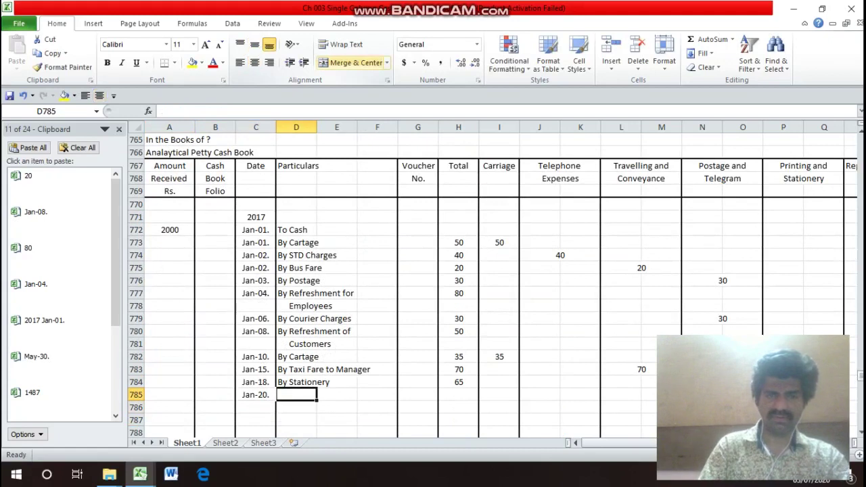
# - Enter By Bus Fare as the particulars in D785 and 10 as its total in H785
pyautogui.write('By B')
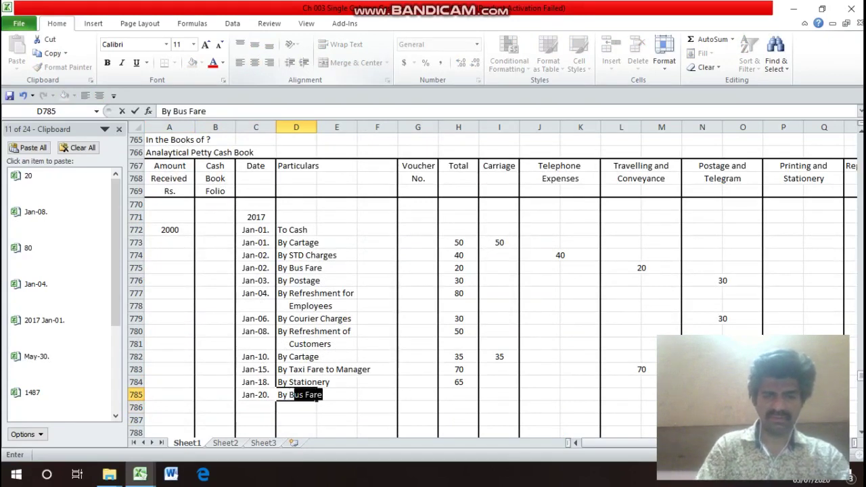
pyautogui.press('Tab')
pyautogui.press('Tab')
pyautogui.press('Tab')
pyautogui.press('Tab')
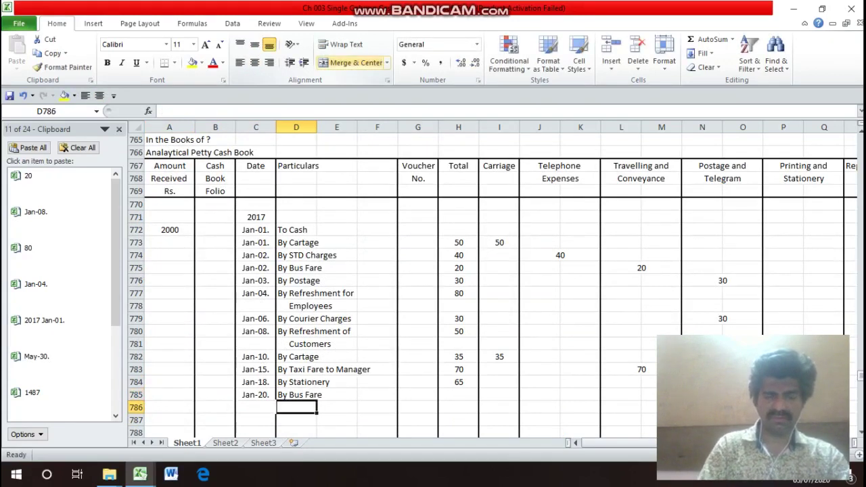
pyautogui.write('10')
pyautogui.press('Return')
# - Copy the merged Travelling and Conveyance cell L783 to L785 and enter 10 there for the 20 January bus fare
pyautogui.press('Up')
pyautogui.press('Right')
pyautogui.press('Right')
pyautogui.press('Right')
pyautogui.press('Right')
pyautogui.press('Up')
pyautogui.press('Up')
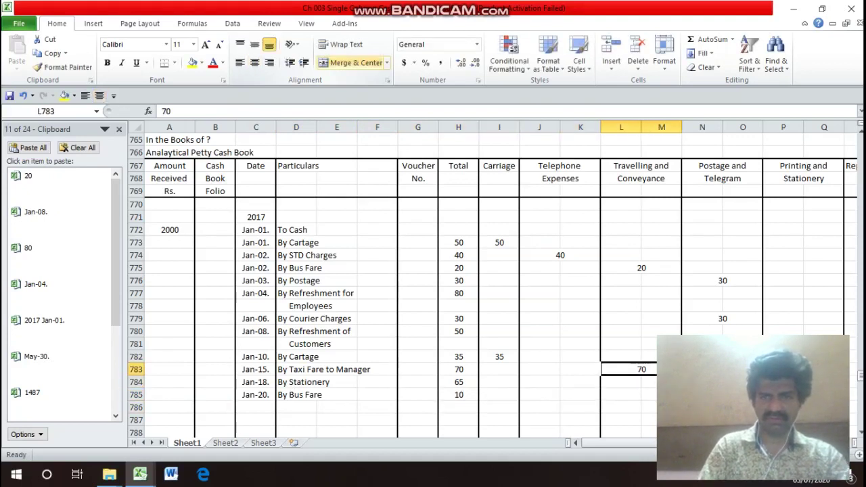
pyautogui.hotkey('ctrl', 'c')
pyautogui.press('Down')
pyautogui.press('Down')
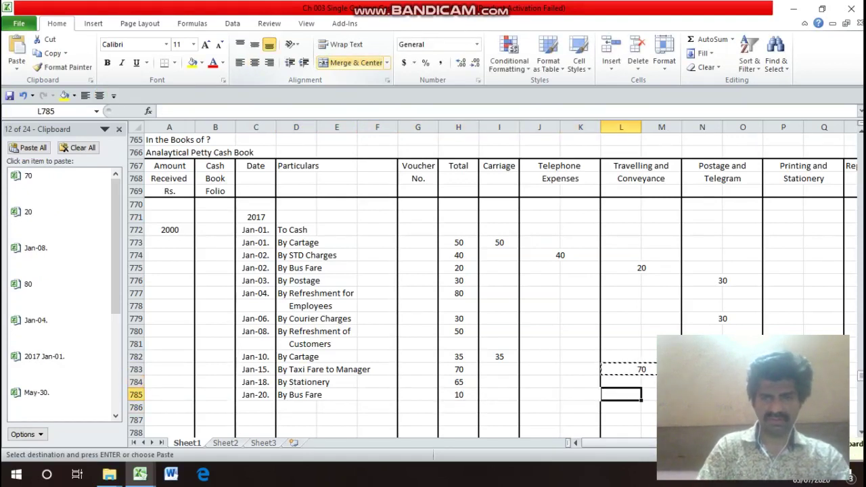
pyautogui.press('Return')
pyautogui.write('10')
pyautogui.press('Return')
# - Review the January transaction list for the amount and expense head of the 22 January fax charges
pyautogui.press('Up')
pyautogui.press('Up')
pyautogui.press('Up')
pyautogui.press('Up')
pyautogui.press('Up')
pyautogui.press('Up')
pyautogui.press('Up')
pyautogui.press('Up')
pyautogui.press('Up')
pyautogui.press('Up')
pyautogui.press('Up')
pyautogui.press('Up')
pyautogui.press('Up')
pyautogui.press('Up')
pyautogui.press('Up')
pyautogui.press('Up')
pyautogui.press('Up')
pyautogui.press('Up')
pyautogui.press('Up')
pyautogui.press('Up')
pyautogui.press('Up')
pyautogui.press('Left')
pyautogui.press('Left')
pyautogui.press('Left')
pyautogui.press('Left')
pyautogui.press('Left')
pyautogui.press('Left')
pyautogui.press('Left')
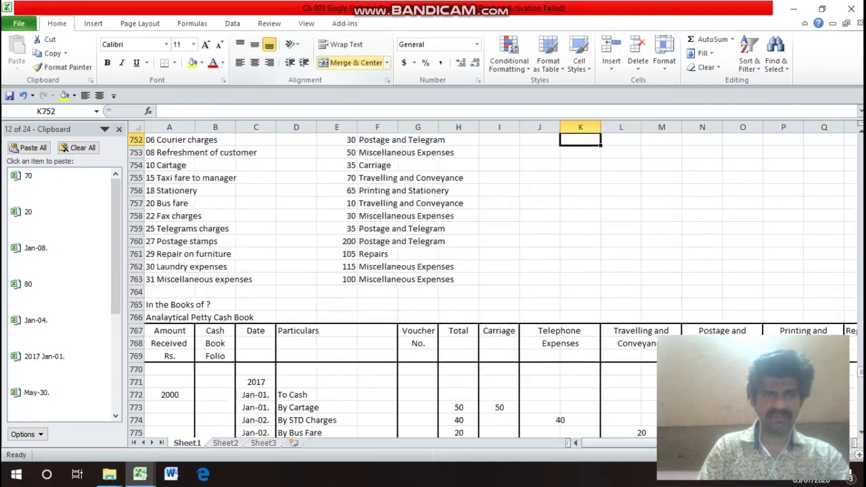
pyautogui.press('Left')
pyautogui.press('Left')
pyautogui.press('Left')
pyautogui.press('Left')
# - Compare the transaction list entries around 22 January with the rows already recorded in the petty cash book
pyautogui.press('Down')
pyautogui.press('Down')
pyautogui.press('Down')
pyautogui.press('Down')
pyautogui.press('Down')
pyautogui.press('Down')
pyautogui.press('Down')
pyautogui.press('Down')
pyautogui.press('Down')
pyautogui.press('Down')
pyautogui.press('Down')
pyautogui.press('Down')
pyautogui.press('Down')
pyautogui.press('Down')
pyautogui.press('Down')
pyautogui.press('Down')
pyautogui.press('Down')
pyautogui.press('Down')
pyautogui.press('Down')
pyautogui.press('Down')
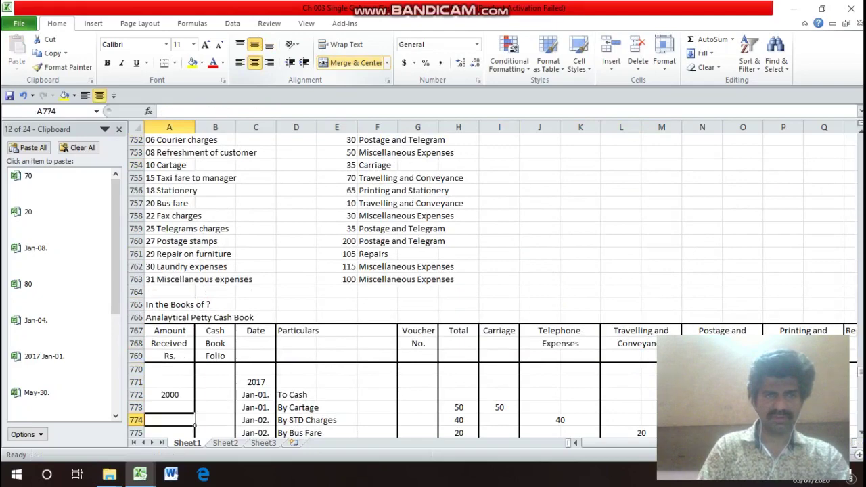
pyautogui.press('Down')
pyautogui.press('Down')
pyautogui.press('Down')
pyautogui.press('Down')
pyautogui.press('Down')
pyautogui.press('Up')
pyautogui.press('Up')
pyautogui.press('Up')
pyautogui.press('Up')
pyautogui.press('Up')
pyautogui.press('Up')
pyautogui.press('Up')
pyautogui.press('Up')
pyautogui.press('Up')
pyautogui.press('Up')
pyautogui.press('Up')
pyautogui.press('Up')
pyautogui.press('Up')
pyautogui.press('Up')
pyautogui.press('Up')
pyautogui.press('Up')
pyautogui.press('Up')
pyautogui.press('Up')
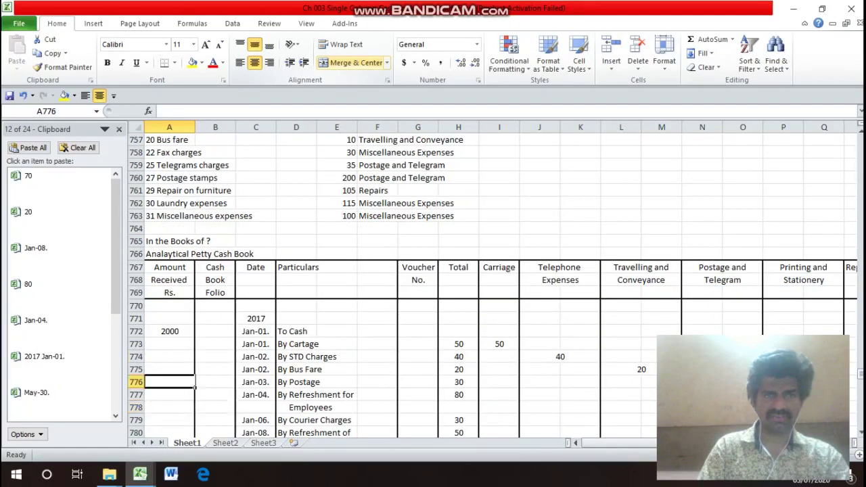
pyautogui.press('Up')
pyautogui.press('Up')
pyautogui.press('Up')
pyautogui.press('Down')
pyautogui.press('Down')
pyautogui.press('Down')
pyautogui.press('Down')
pyautogui.press('Down')
pyautogui.press('Down')
pyautogui.press('Down')
pyautogui.press('Down')
pyautogui.press('Down')
pyautogui.press('Down')
pyautogui.press('Down')
pyautogui.press('Down')
pyautogui.press('Down')
pyautogui.press('Down')
pyautogui.press('Down')
pyautogui.press('Down')
pyautogui.press('Down')
pyautogui.press('Down')
pyautogui.press('Down')
pyautogui.press('Down')
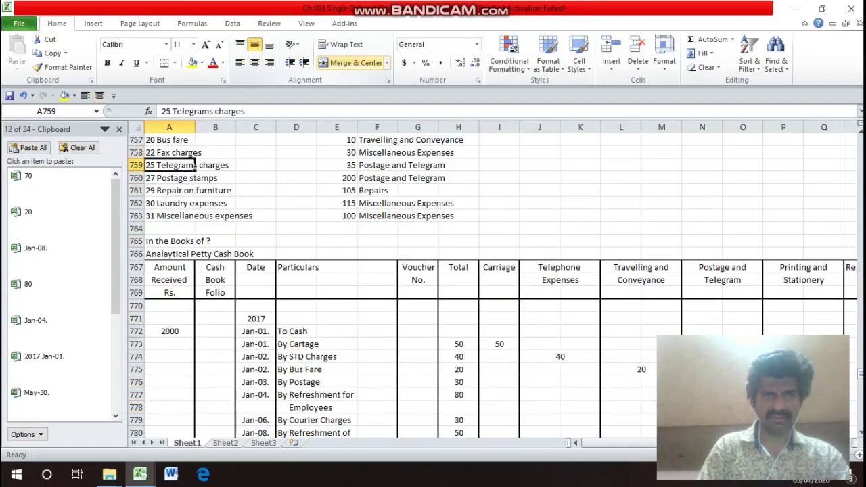
# - Copy the date above into C786 and change it to Jan-22
pyautogui.press('Up')
pyautogui.press('Up')
pyautogui.press('Up')
pyautogui.press('Right')
pyautogui.press('Right')
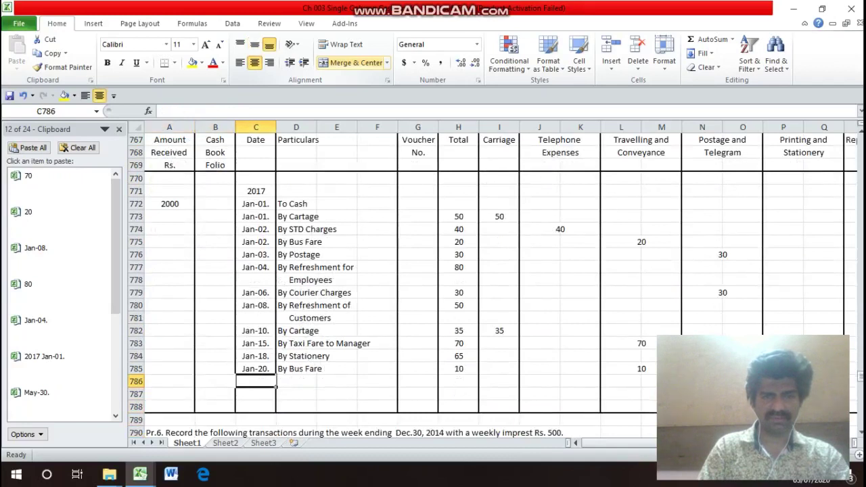
pyautogui.hotkey('ctrl', 'd')
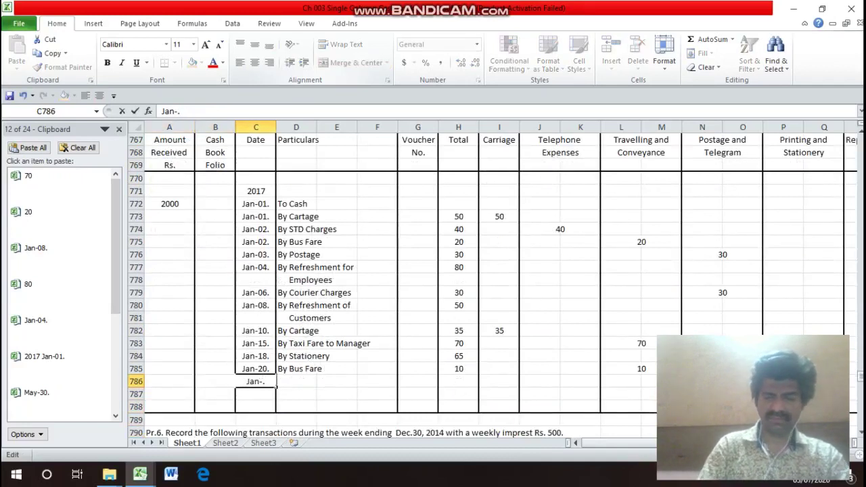
pyautogui.write('22')
pyautogui.press('Return')
# - Enter By Fax Charges as the particulars in D786
pyautogui.press('Up')
pyautogui.press('Right')
pyautogui.write('B')
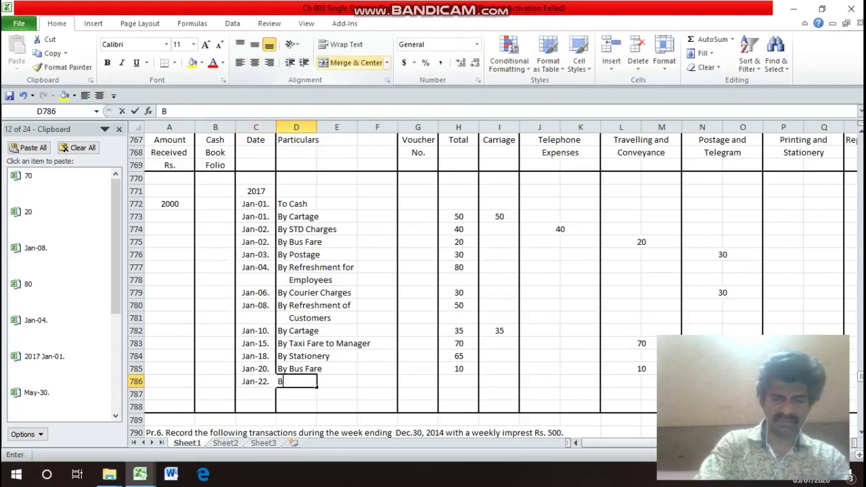
pyautogui.write('y')
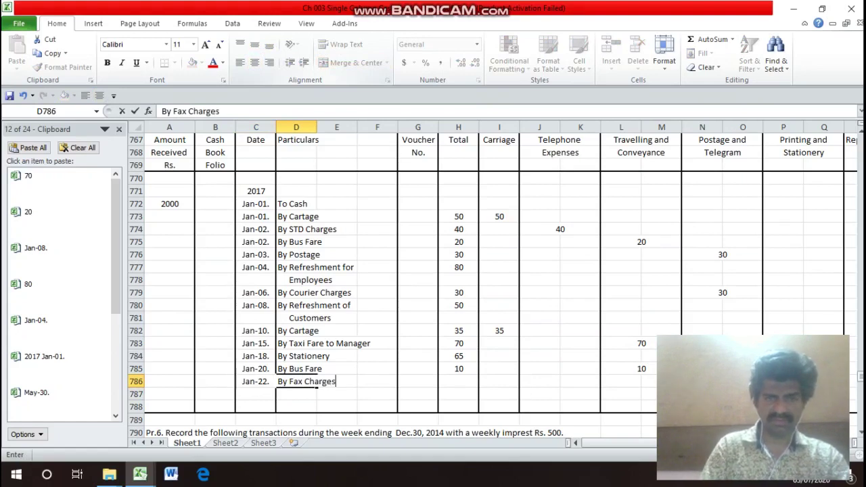
pyautogui.write('Fax Charges')
pyautogui.press('Return')
# - Check the January transaction list for the fax charges amount and expense head, and return to the end of the petty cash book
pyautogui.press('Up')
pyautogui.press('Up')
pyautogui.press('Up')
pyautogui.press('Up')
pyautogui.press('Up')
pyautogui.press('Up')
pyautogui.press('Up')
pyautogui.press('Up')
pyautogui.press('Up')
pyautogui.press('Up')
pyautogui.press('Up')
pyautogui.press('Up')
pyautogui.press('Up')
pyautogui.press('Up')
pyautogui.press('Up')
pyautogui.press('Up')
pyautogui.press('Up')
pyautogui.press('Up')
pyautogui.press('Up')
pyautogui.press('Up')
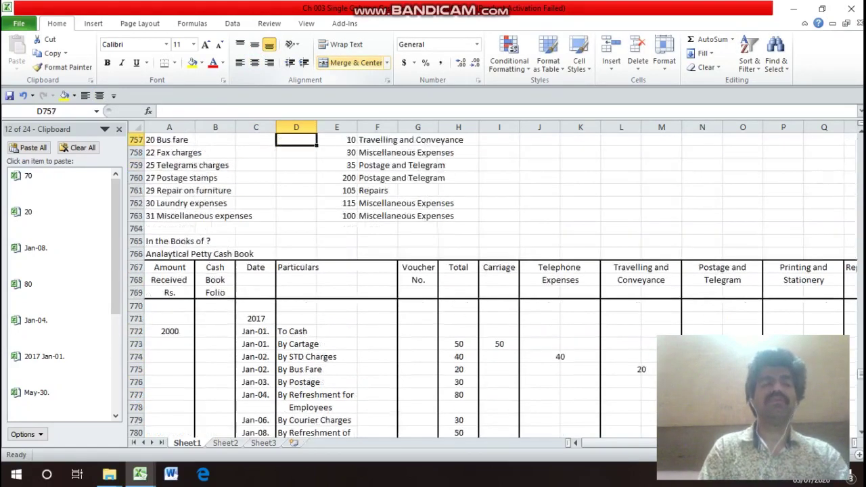
pyautogui.press('Up')
pyautogui.press('Up')
pyautogui.press('Up')
pyautogui.press('Up')
pyautogui.press('Up')
pyautogui.press('Up')
pyautogui.press('Up')
pyautogui.press('Up')
pyautogui.press('Up')
pyautogui.press('Down')
pyautogui.press('Down')
pyautogui.press('Down')
pyautogui.press('Down')
pyautogui.press('Down')
pyautogui.press('Down')
pyautogui.press('Down')
pyautogui.press('Down')
pyautogui.press('Down')
pyautogui.press('Down')
pyautogui.press('Down')
pyautogui.press('Up')
pyautogui.press('Up')
pyautogui.press('Right')
pyautogui.press('Right')
pyautogui.press('Down')
pyautogui.press('Down')
pyautogui.press('Down')
pyautogui.press('Down')
pyautogui.press('Down')
pyautogui.press('Down')
pyautogui.press('Down')
pyautogui.press('Down')
pyautogui.press('Down')
pyautogui.press('Down')
pyautogui.press('Down')
pyautogui.press('Down')
pyautogui.press('Down')
pyautogui.press('Down')
pyautogui.press('Down')
pyautogui.press('Down')
pyautogui.press('Down')
pyautogui.press('Down')
pyautogui.press('Down')
pyautogui.press('Down')
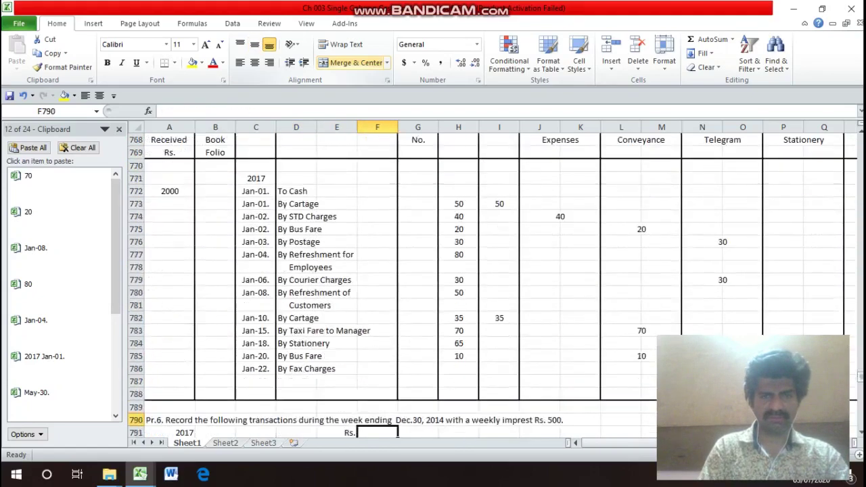
# - Enter 30 as the total for the fax charges in H786
pyautogui.press('Down')
pyautogui.press('Up')
pyautogui.press('Up')
pyautogui.press('Up')
pyautogui.press('Up')
pyautogui.press('Up')
pyautogui.press('Right')
pyautogui.press('Right')
pyautogui.write('30')
pyautogui.press('Return')
# - Copy the merged amount cell S780 into S786 and change it to 30 for the fax charges
pyautogui.press('Up')
pyautogui.press('Right')
pyautogui.press('Right')
pyautogui.press('Right')
pyautogui.press('Right')
pyautogui.press('Right')
pyautogui.press('Right')
pyautogui.press('Right')
pyautogui.press('Right')
pyautogui.press('Right')
pyautogui.press('Right')
pyautogui.press('Right')
pyautogui.press('Right')
pyautogui.press('Right')
pyautogui.press('Right')
pyautogui.press('Right')
pyautogui.press('Right')
pyautogui.press('Right')
pyautogui.press('Right')
pyautogui.press('Left')
pyautogui.press('Left')
pyautogui.press('Left')
pyautogui.press('Left')
pyautogui.press('Left')
pyautogui.press('Left')
pyautogui.press('Left')
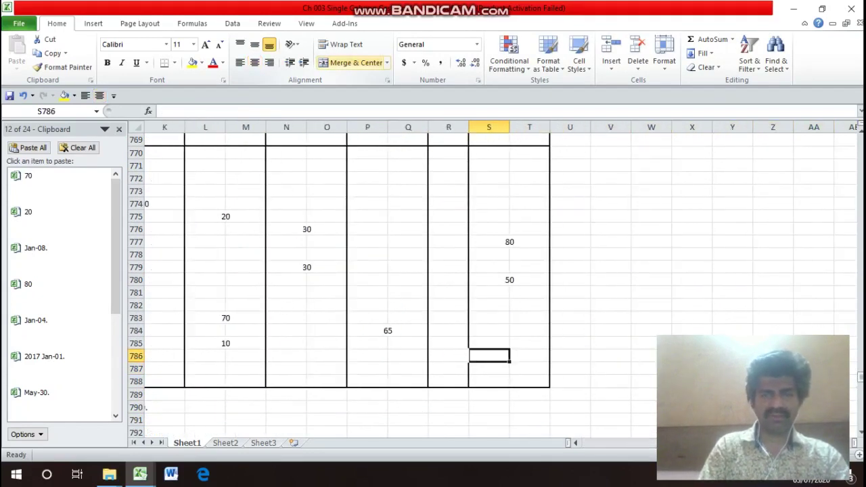
pyautogui.press('Up')
pyautogui.press('Up')
pyautogui.press('Up')
pyautogui.press('Up')
pyautogui.press('Up')
pyautogui.press('Up')
pyautogui.hotkey('ctrl', 'c')
pyautogui.press('Down')
pyautogui.press('Down')
pyautogui.press('Down')
pyautogui.press('Down')
pyautogui.press('Down')
pyautogui.press('Down')
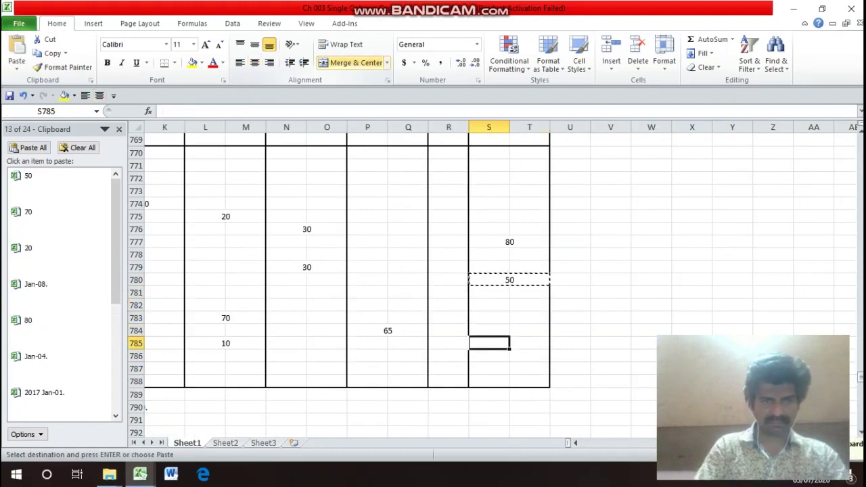
pyautogui.press('Return')
pyautogui.write('30')
pyautogui.press('Return')
# - Insert blank rows from row 787 downward to lengthen the ruled petty cash book above problem 6
pyautogui.hotkey('shift', 'Down')
pyautogui.hotkey('shift', 'Down')
pyautogui.hotkey('shift', 'Down')
pyautogui.hotkey('shift', 'Down')
pyautogui.hotkey('shift', 'Down')
pyautogui.hotkey('shift', 'Down')
pyautogui.hotkey('shift', 'Down')
pyautogui.hotkey('shift', 'Down')
pyautogui.hotkey('shift', 'Down')
pyautogui.hotkey('shift', 'Down')
pyautogui.hotkey('shift', 'Down')
pyautogui.hotkey('shift', 'Down')
pyautogui.hotkey('shift', 'Down')
pyautogui.hotkey('shift', 'Down')
pyautogui.hotkey('shift', 'Down')
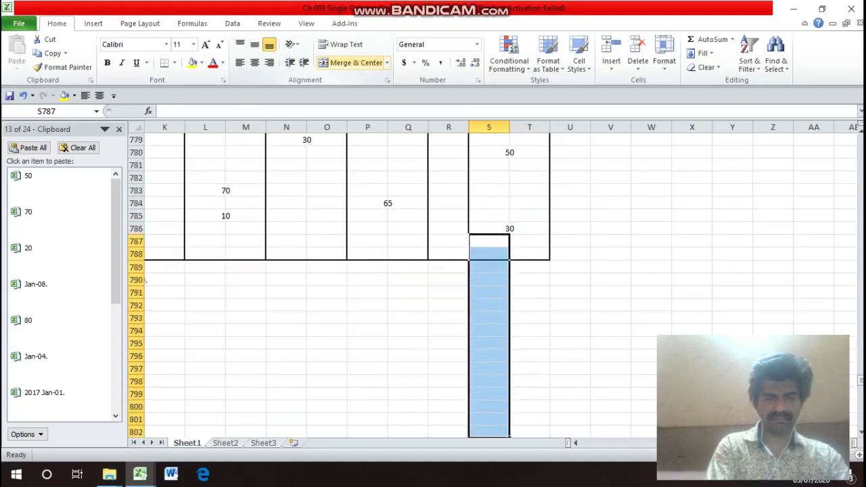
# - Check the January transaction list for the entry that follows the 22 January fax charges
pyautogui.press('Left')
pyautogui.press('Left')
pyautogui.press('Left')
pyautogui.press('Left')
pyautogui.press('Left')
pyautogui.press('Left')
pyautogui.press('Left')
pyautogui.press('Left')
pyautogui.press('Left')
pyautogui.press('Left')
pyautogui.press('Left')
pyautogui.press('Left')
pyautogui.press('Left')
pyautogui.press('Left')
pyautogui.press('Left')
pyautogui.press('Left')
pyautogui.press('Left')
pyautogui.press('Left')
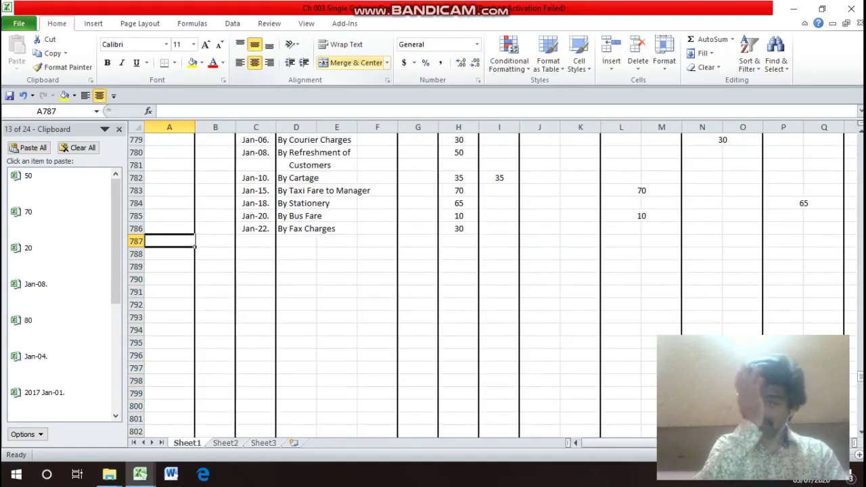
pyautogui.press('Up')
pyautogui.press('Up')
pyautogui.press('Up')
pyautogui.press('Up')
pyautogui.press('Up')
pyautogui.press('Up')
pyautogui.press('Up')
pyautogui.press('Up')
pyautogui.press('Up')
pyautogui.press('Up')
pyautogui.press('Up')
pyautogui.press('Up')
pyautogui.press('Up')
pyautogui.press('Up')
pyautogui.press('Up')
pyautogui.press('Up')
pyautogui.press('Up')
pyautogui.press('Up')
pyautogui.press('Up')
pyautogui.press('Up')
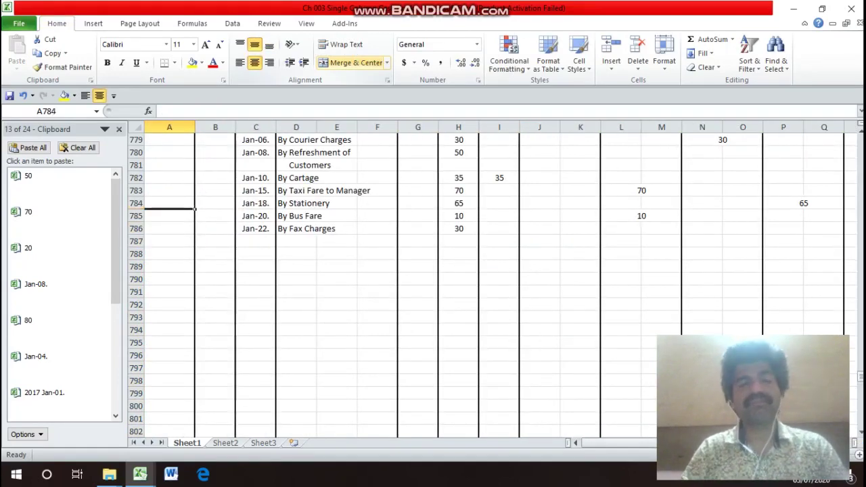
pyautogui.press('Down')
pyautogui.press('Down')
pyautogui.press('Down')
pyautogui.press('Down')
pyautogui.press('Down')
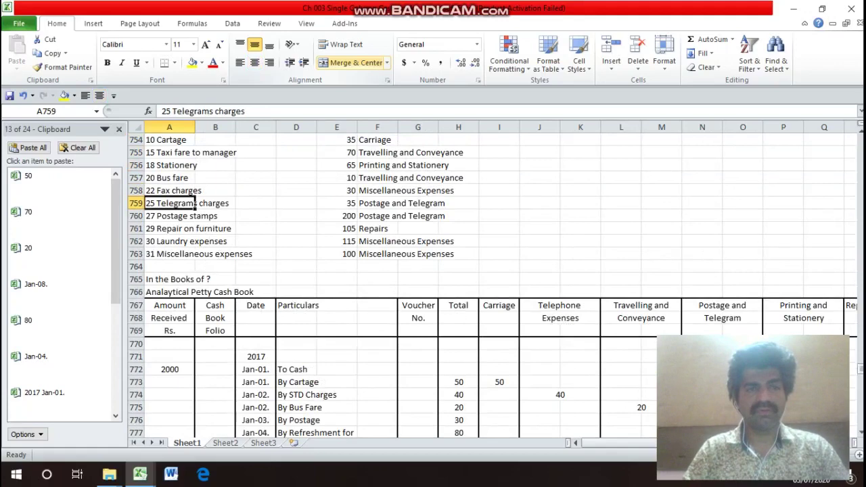
# - Copy the date above into C787 and change it to Jan-25
pyautogui.press('Down')
pyautogui.press('Down')
pyautogui.press('Down')
pyautogui.press('Down')
pyautogui.press('Down')
pyautogui.press('Down')
pyautogui.press('Down')
pyautogui.press('Down')
pyautogui.press('Down')
pyautogui.press('Down')
pyautogui.press('Down')
pyautogui.press('Down')
pyautogui.press('Down')
pyautogui.press('Down')
pyautogui.press('Down')
pyautogui.press('Down')
pyautogui.press('Down')
pyautogui.press('Down')
pyautogui.press('Down')
pyautogui.press('Down')
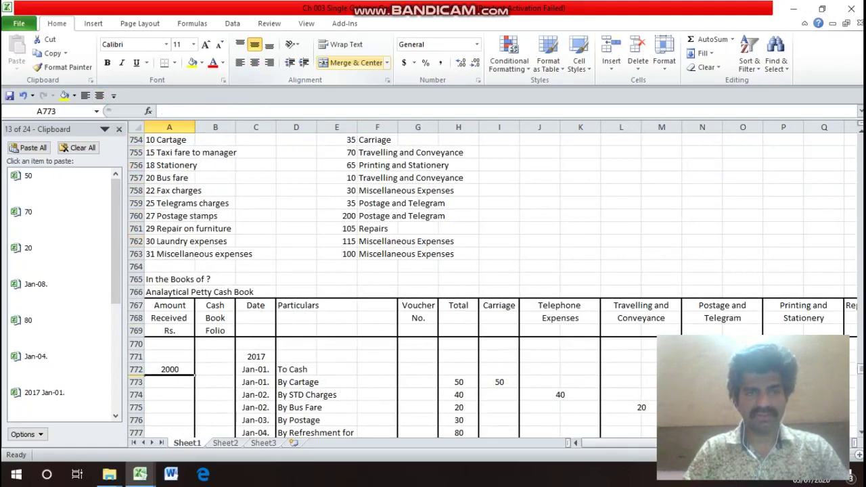
pyautogui.press('Right')
pyautogui.press('Down')
pyautogui.press('Down')
pyautogui.press('Down')
pyautogui.press('Down')
pyautogui.press('Down')
pyautogui.press('Down')
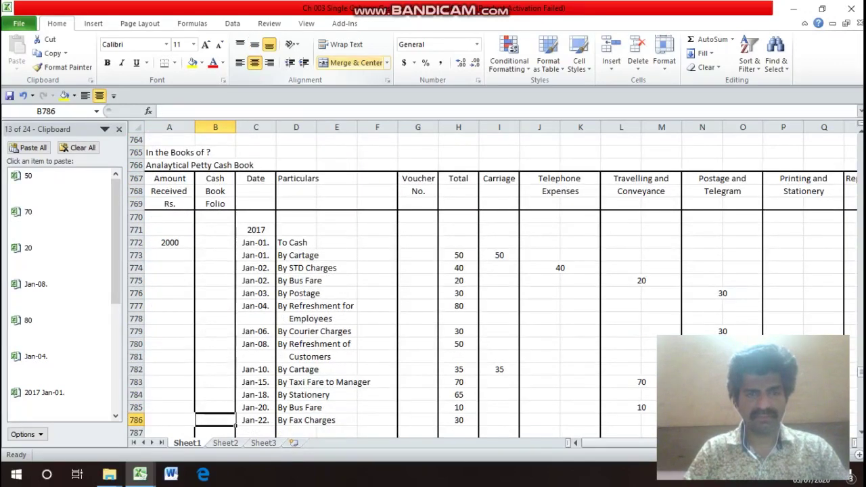
pyautogui.press('Right')
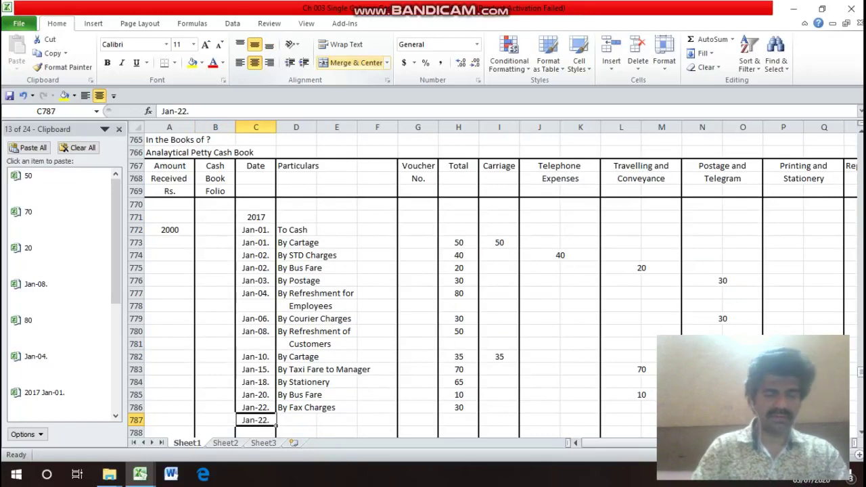
pyautogui.press('F2')
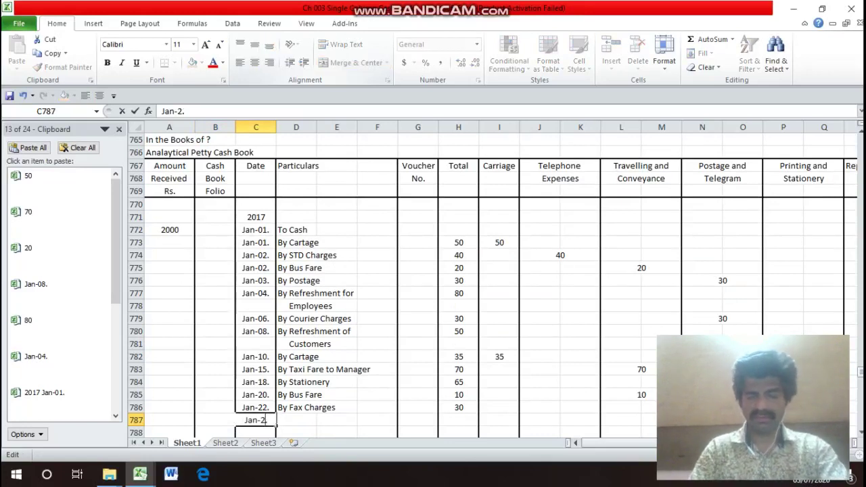
pyautogui.press('Return')
pyautogui.press('Up')
# - Enter "By Telegram Charges" as the particulars in D787 for the 25 January entry
pyautogui.press('Right')
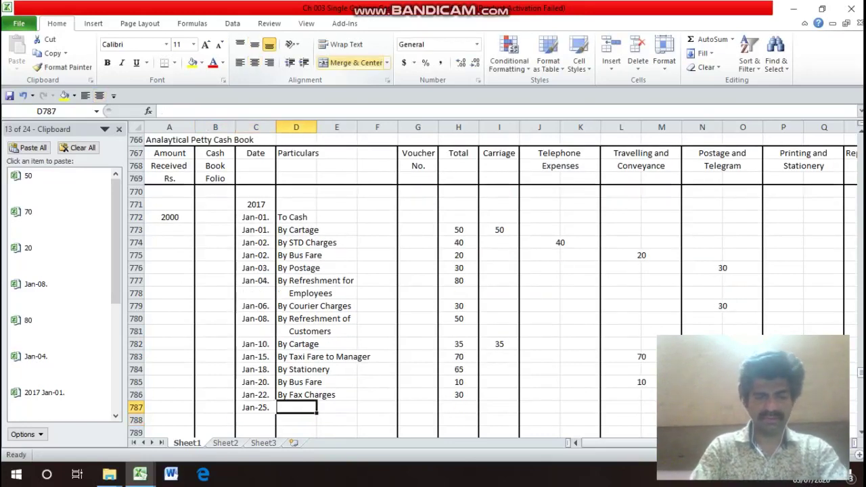
pyautogui.write('By Telegram')
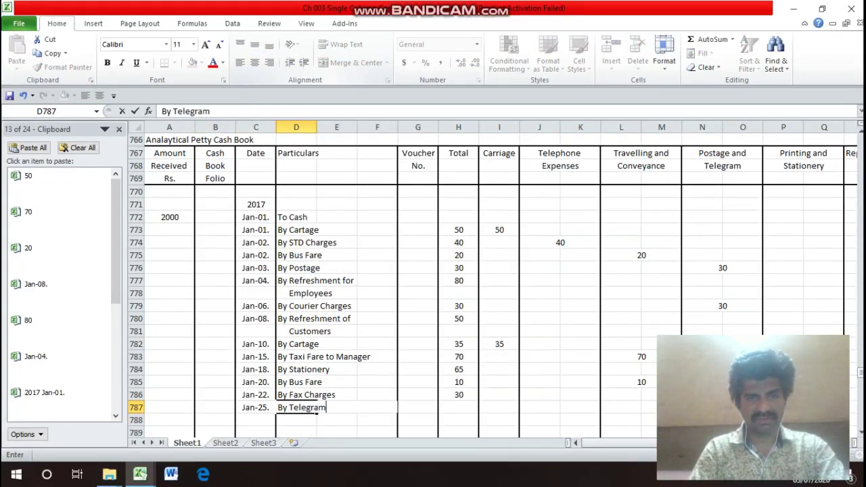
pyautogui.write(' Charges')
pyautogui.press('Return')
# - Check the January transaction list for the amount and expense category of the 25 January telegram charges
pyautogui.press('Up')
pyautogui.press('Right')
pyautogui.press('Up')
pyautogui.press('Up')
pyautogui.press('Up')
pyautogui.press('Up')
pyautogui.press('Up')
pyautogui.press('Up')
pyautogui.press('Up')
pyautogui.press('Up')
pyautogui.press('Up')
pyautogui.press('Up')
pyautogui.press('Up')
pyautogui.press('Up')
pyautogui.press('Up')
pyautogui.press('Up')
pyautogui.press('Up')
pyautogui.press('Up')
pyautogui.press('Up')
pyautogui.press('Up')
pyautogui.press('Up')
pyautogui.press('Up')
pyautogui.press('Up')
pyautogui.press('Down')
pyautogui.press('Down')
pyautogui.press('Down')
pyautogui.press('Down')
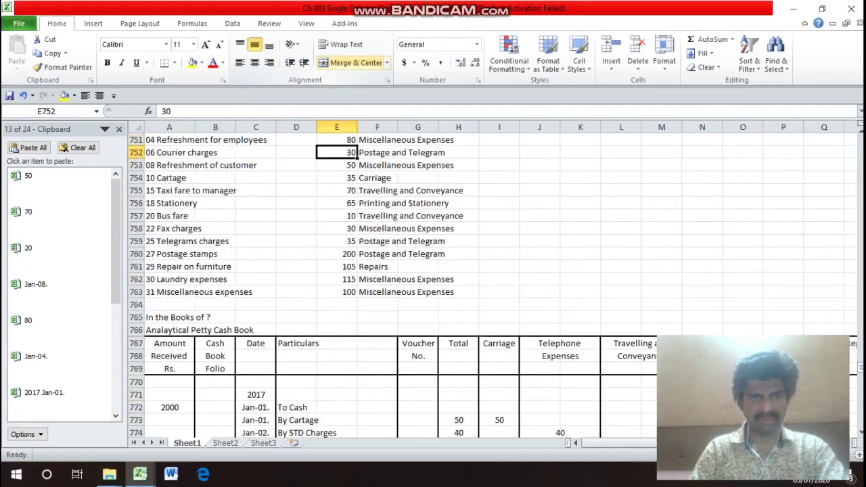
pyautogui.press('Down')
pyautogui.press('Down')
pyautogui.press('Down')
pyautogui.press('Down')
pyautogui.press('Down')
pyautogui.press('Down')
pyautogui.press('Down')
pyautogui.press('Down')
pyautogui.press('Down')
pyautogui.press('Down')
pyautogui.press('Down')
pyautogui.press('Down')
pyautogui.press('Down')
pyautogui.press('Down')
pyautogui.press('Down')
pyautogui.press('Down')
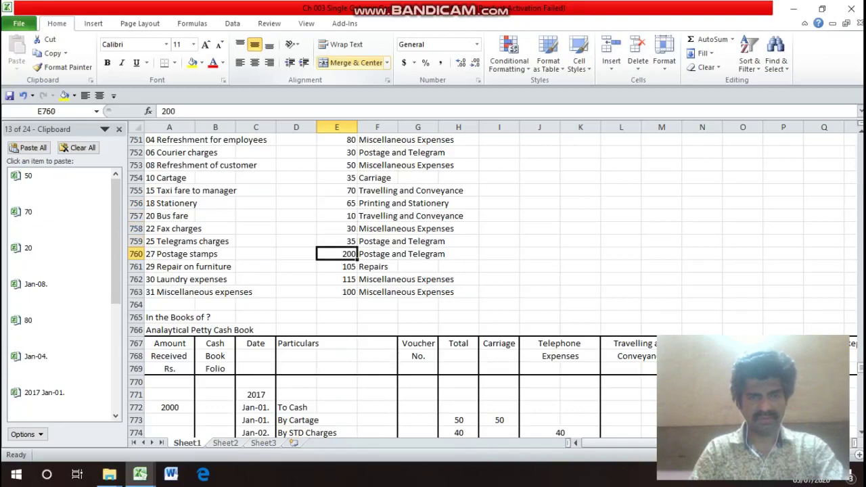
# - Enter 35 in the Total column at H787 for the telegram charges
pyautogui.press('Down')
pyautogui.press('Down')
pyautogui.press('Down')
pyautogui.press('Down')
pyautogui.press('Down')
pyautogui.press('Down')
pyautogui.press('Down')
pyautogui.press('Down')
pyautogui.press('Down')
pyautogui.press('Down')
pyautogui.press('Down')
pyautogui.press('Down')
pyautogui.press('Down')
pyautogui.press('Down')
pyautogui.press('Down')
pyautogui.press('Down')
pyautogui.press('Right')
pyautogui.press('Right')
pyautogui.press('Right')
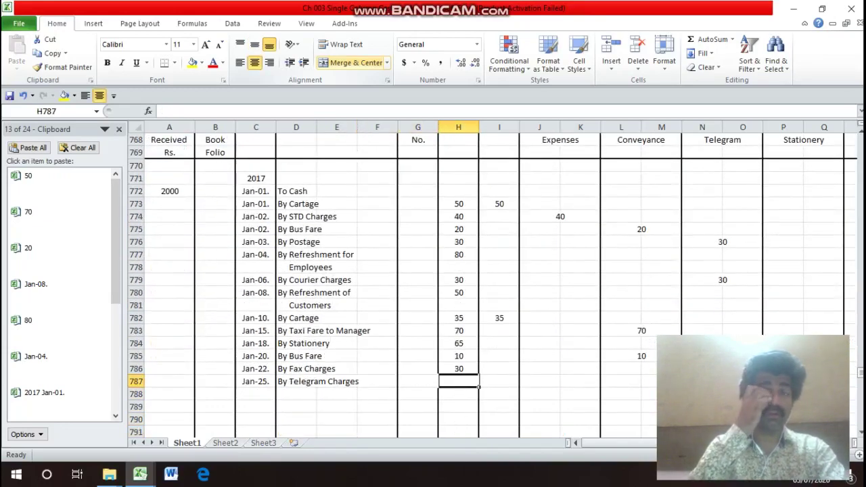
pyautogui.write('35')
pyautogui.press('Return')
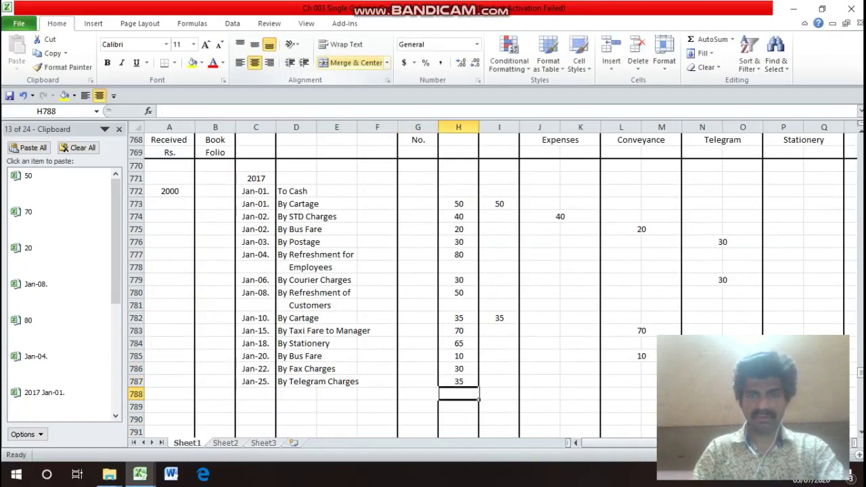
# - Look over the expense columns of the petty cash book to locate the Postage and Telegram cell in row 787
pyautogui.press('Up')
pyautogui.press('Right')
pyautogui.press('Right')
pyautogui.press('Right')
pyautogui.press('Right')
pyautogui.press('Right')
pyautogui.press('Right')
pyautogui.press('Right')
pyautogui.press('Right')
pyautogui.press('Right')
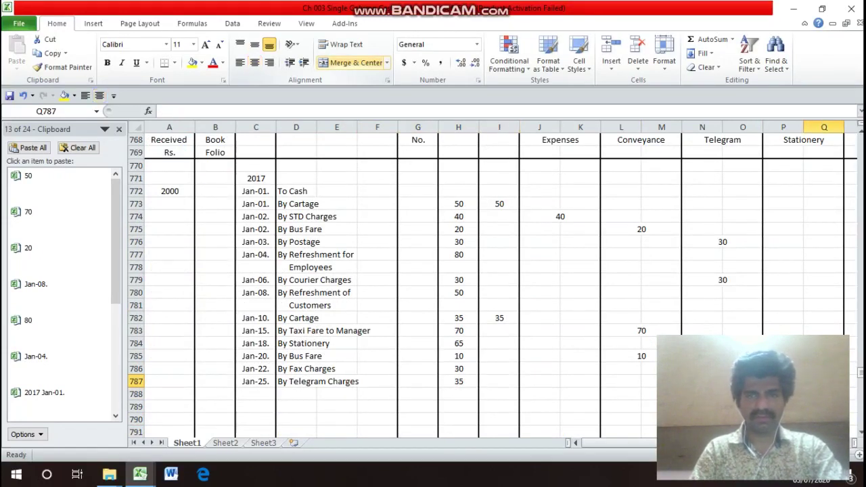
pyautogui.press('Up')
pyautogui.press('Up')
pyautogui.press('Up')
pyautogui.press('Up')
pyautogui.press('Up')
pyautogui.press('Up')
pyautogui.press('Up')
pyautogui.press('Up')
pyautogui.press('Down')
pyautogui.press('Down')
pyautogui.press('Down')
pyautogui.press('Down')
pyautogui.press('Down')
pyautogui.press('Down')
pyautogui.press('Down')
pyautogui.press('Down')
pyautogui.press('Down')
pyautogui.press('Down')
pyautogui.press('Down')
pyautogui.press('Down')
pyautogui.press('Down')
pyautogui.press('Down')
pyautogui.press('Down')
pyautogui.press('Down')
pyautogui.press('Down')
pyautogui.press('Down')
pyautogui.press('Down')
pyautogui.press('Down')
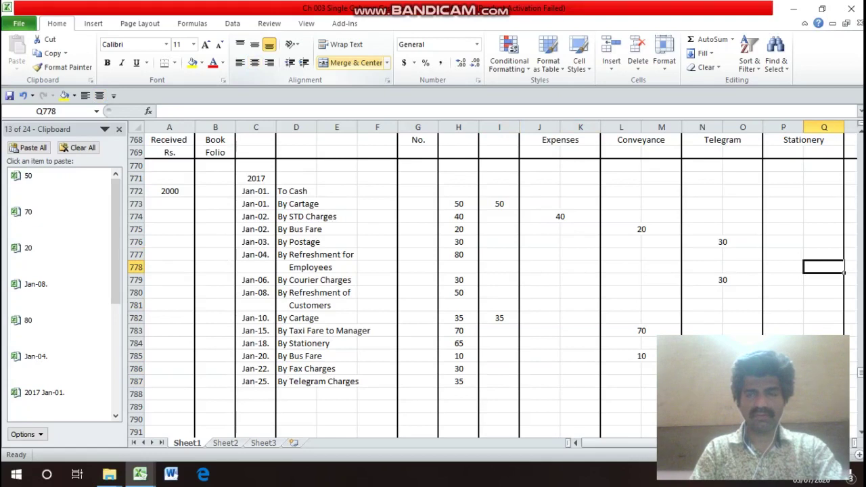
pyautogui.press('Up')
pyautogui.press('Up')
pyautogui.press('Up')
pyautogui.press('Up')
pyautogui.press('Up')
pyautogui.press('Up')
pyautogui.press('Up')
pyautogui.press('Up')
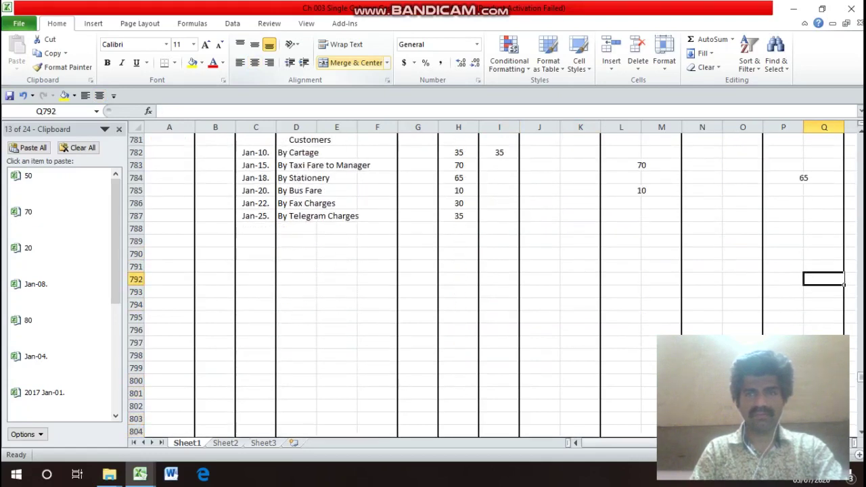
pyautogui.press('Left')
pyautogui.press('Left')
pyautogui.press('Left')
pyautogui.press('Down')
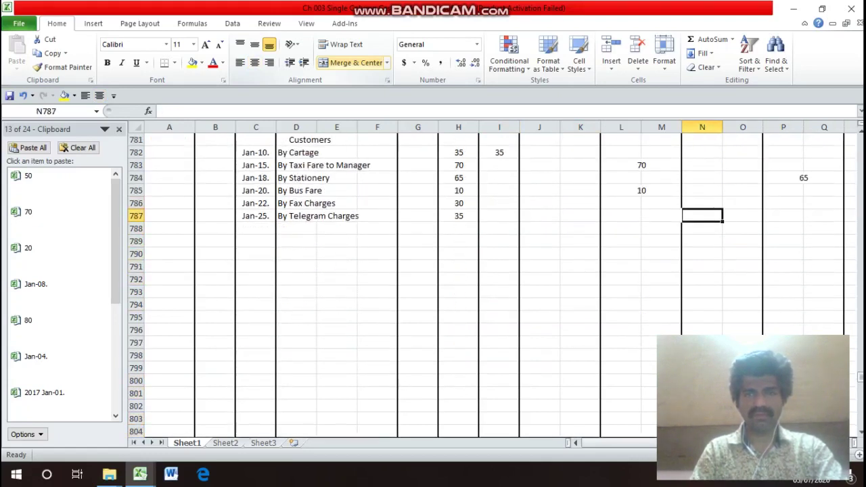
# - Copy the merged Postage and Telegram amount cell N779 into N787 and change it to 35 for the telegram charges
pyautogui.press('Up')
pyautogui.press('Up')
pyautogui.press('Up')
pyautogui.press('Up')
pyautogui.press('Up')
pyautogui.press('Up')
pyautogui.press('Up')
pyautogui.press('Up')
pyautogui.press('Up')
pyautogui.press('Up')
pyautogui.press('Up')
pyautogui.press('Down')
pyautogui.press('Down')
pyautogui.press('Down')
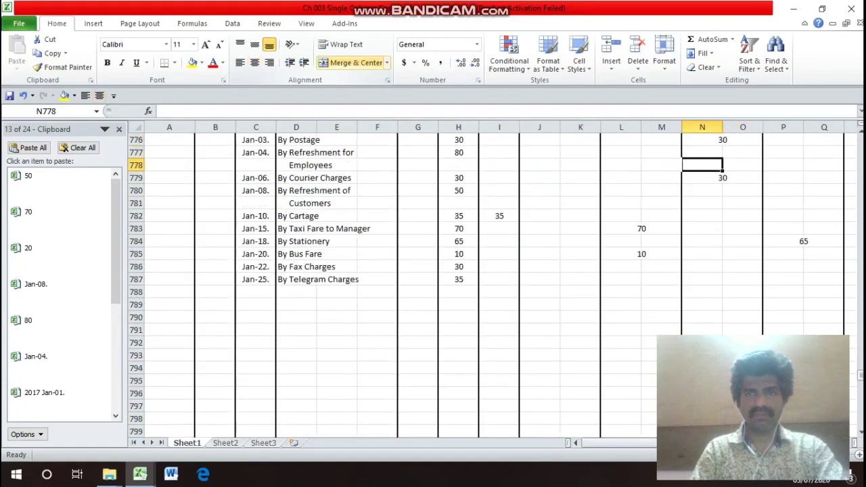
pyautogui.hotkey('ctrl', 'c')
pyautogui.press('Down')
pyautogui.press('Down')
pyautogui.press('Down')
pyautogui.press('Down')
pyautogui.press('Down')
pyautogui.press('Down')
pyautogui.press('Down')
pyautogui.press('Down')
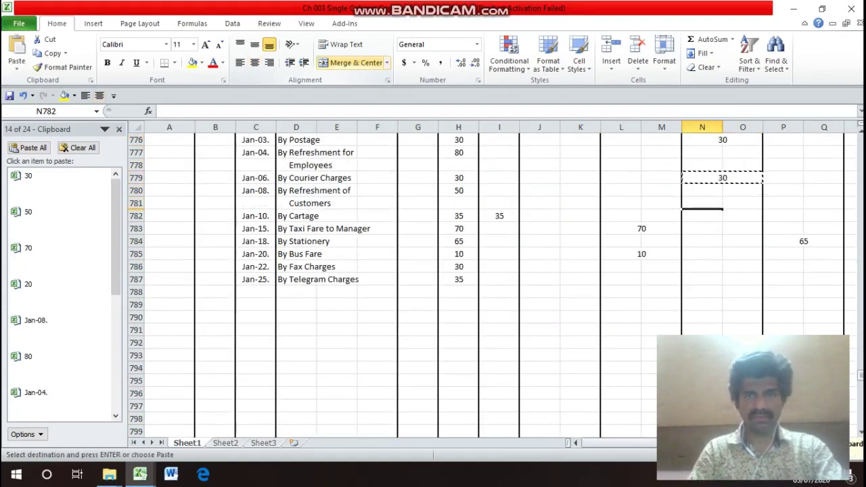
pyautogui.press('Left')
pyautogui.press('Left')
pyautogui.press('Left')
pyautogui.press('Left')
pyautogui.press('Left')
pyautogui.press('Left')
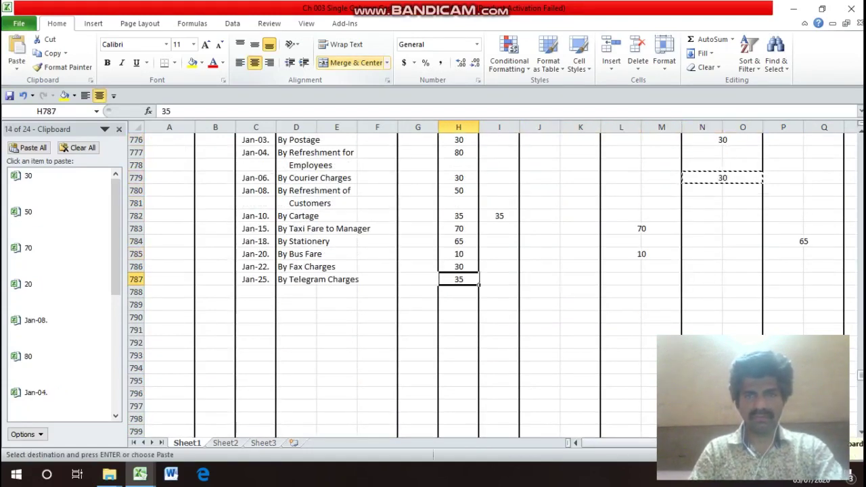
pyautogui.press('Right')
pyautogui.press('Right')
pyautogui.press('Right')
pyautogui.press('Right')
pyautogui.press('Right')
pyautogui.press('Right')
pyautogui.hotkey('ctrl', 'v')
pyautogui.write('35')
pyautogui.press('Return')
pyautogui.press('Up')
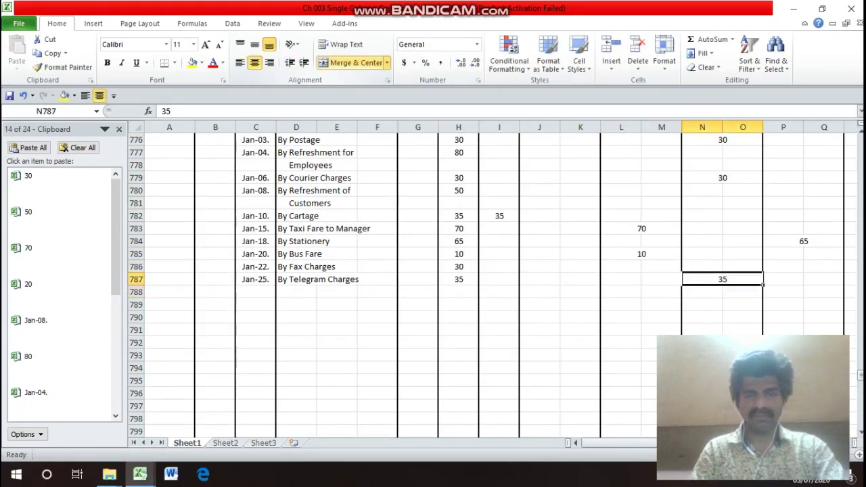
# - Check the January transaction list for the entry that follows the 25 January telegram charges
pyautogui.scroll(6, 492, 284)
pyautogui.click(701, 152)
pyautogui.press('Down')
pyautogui.press('Down')
pyautogui.press('Down')
pyautogui.press('Down')
pyautogui.press('Left')
pyautogui.press('Left')
pyautogui.press('Home')
pyautogui.press('F12')
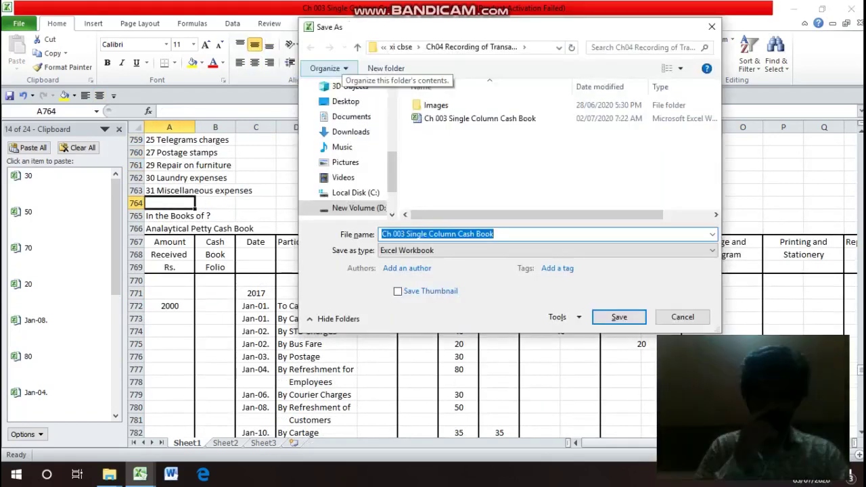
pyautogui.press('Escape')
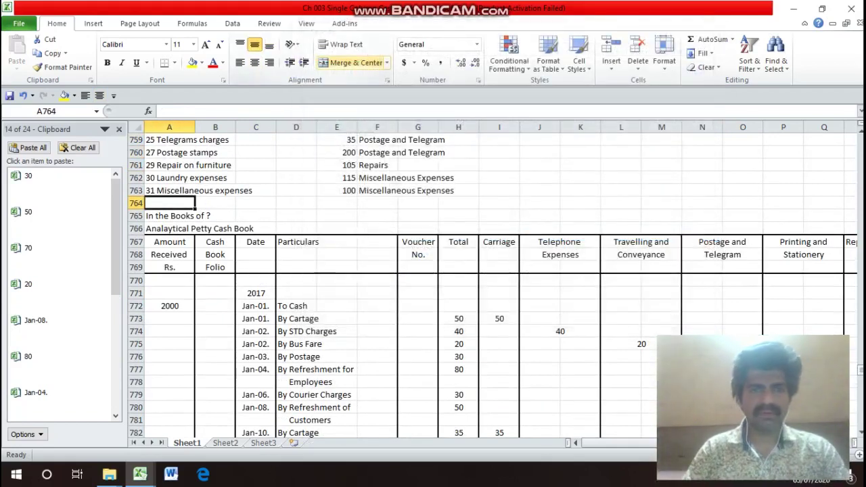
pyautogui.press('Up')
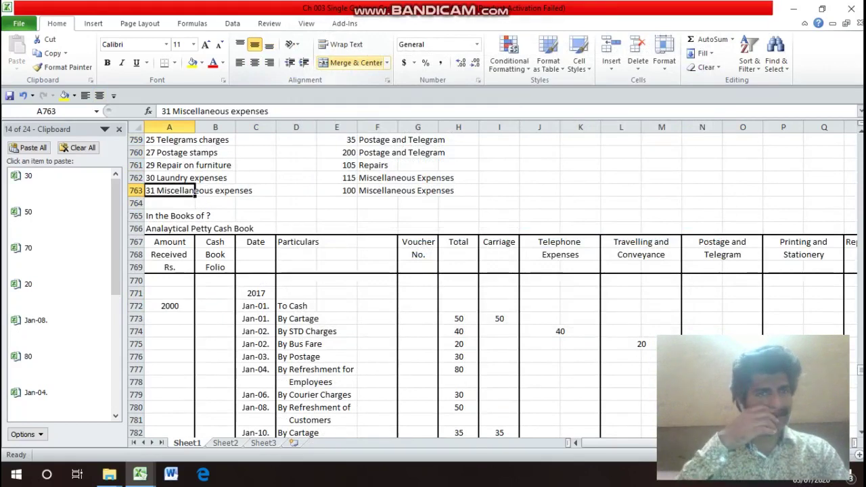
# - Copy the last date in the Date column into C788 and change it to Jan-27
pyautogui.press('Down')
pyautogui.press('Down')
pyautogui.press('Down')
pyautogui.press('Down')
pyautogui.press('Down')
pyautogui.press('Down')
pyautogui.press('Down')
pyautogui.press('Down')
pyautogui.press('Down')
pyautogui.press('Down')
pyautogui.press('Down')
pyautogui.press('Down')
pyautogui.press('Down')
pyautogui.press('Down')
pyautogui.press('Down')
pyautogui.press('Down')
pyautogui.press('Down')
pyautogui.press('Down')
pyautogui.press('Down')
pyautogui.press('Down')
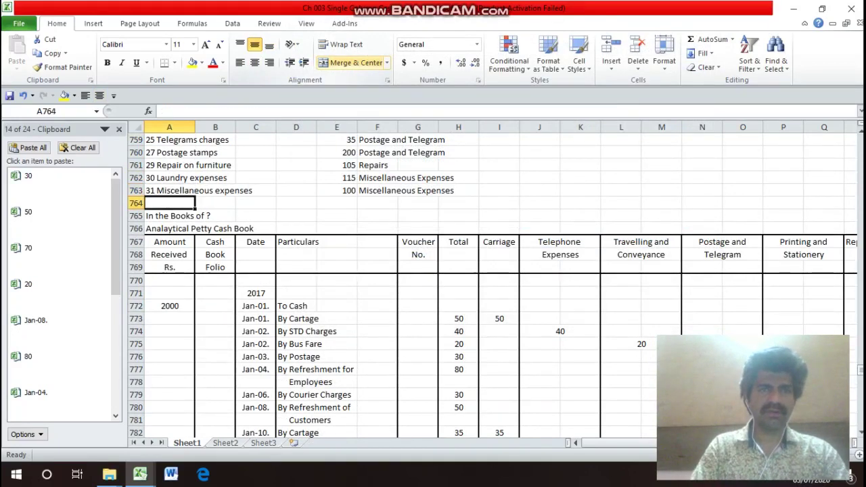
pyautogui.press('Up')
pyautogui.press('Up')
pyautogui.press('Up')
pyautogui.press('Up')
pyautogui.press('Up')
pyautogui.press('Up')
pyautogui.press('Up')
pyautogui.press('Up')
pyautogui.press('Up')
pyautogui.press('Right')
pyautogui.press('Right')
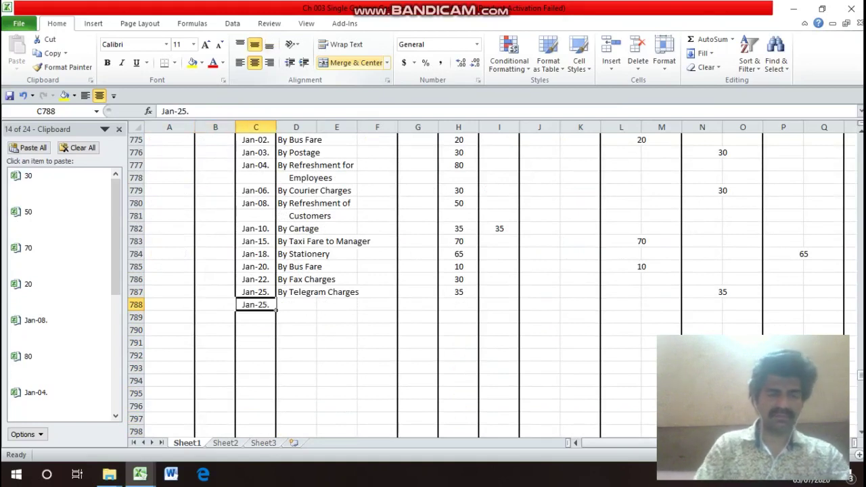
pyautogui.press('F2')
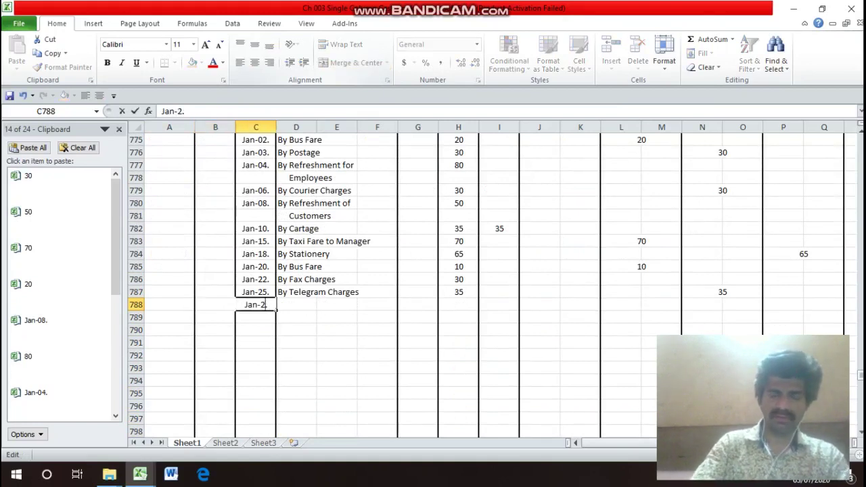
pyautogui.press('Return')
pyautogui.press('Up')
# - Enter "By Postage Stamp" in the Particulars column at D788 for the 27 January entry
pyautogui.press('Right')
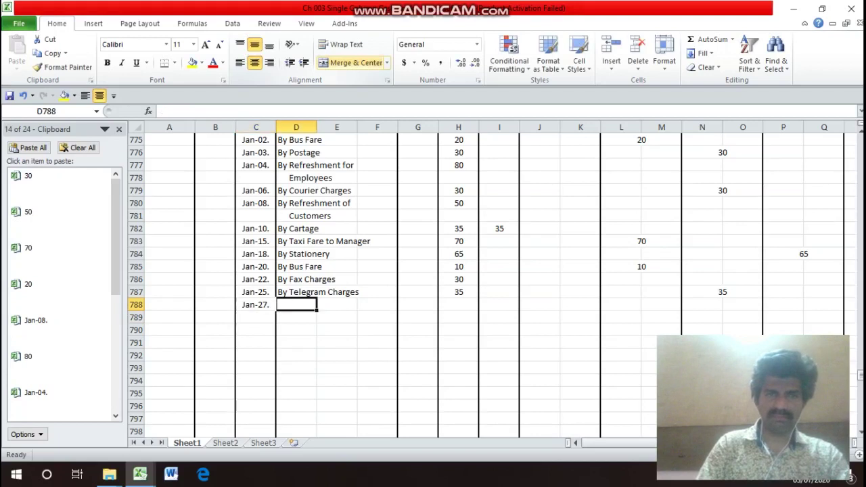
pyautogui.write('By Po')
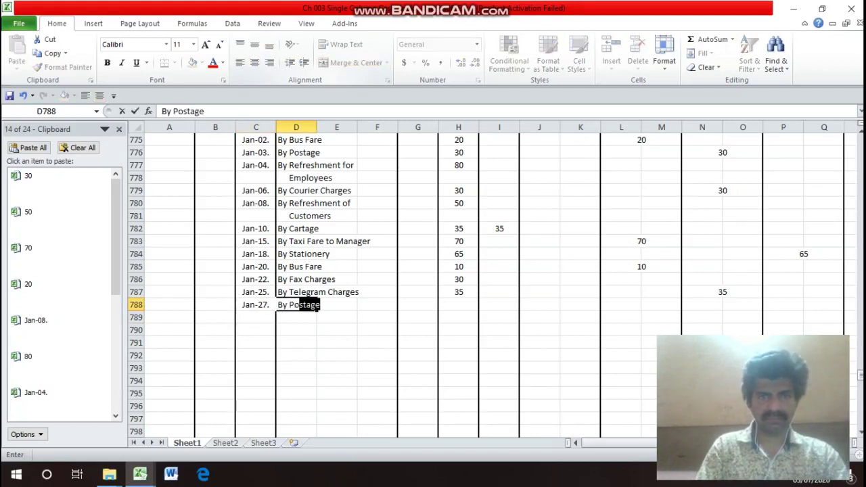
pyautogui.press('Return')
pyautogui.press('Up')
pyautogui.press('F2')
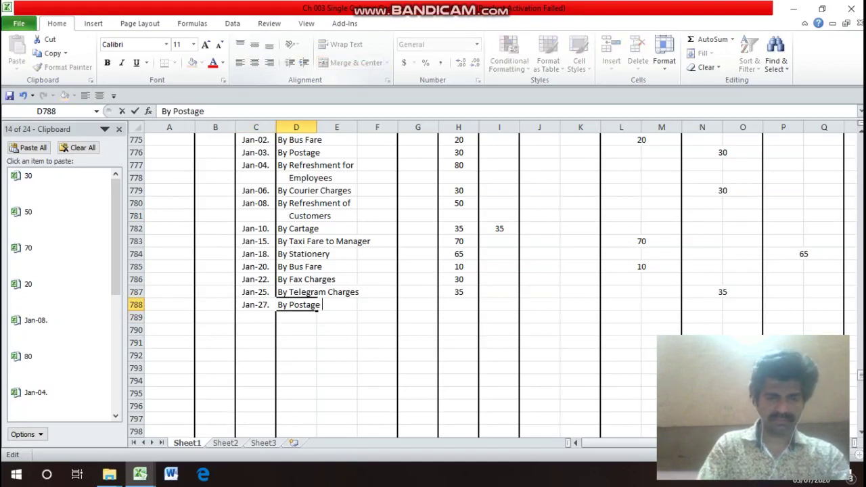
pyautogui.write('Stamp')
pyautogui.press('Return')
# - Check the January transaction list for the amount and expense category of the 27 January postage stamps
pyautogui.press('Up')
pyautogui.press('Up')
pyautogui.press('Up')
pyautogui.press('Up')
pyautogui.press('Up')
pyautogui.press('Up')
pyautogui.press('Up')
pyautogui.press('Up')
pyautogui.press('Up')
pyautogui.press('Up')
pyautogui.press('Up')
pyautogui.press('Up')
pyautogui.press('Up')
pyautogui.press('Up')
pyautogui.press('Up')
pyautogui.press('Up')
pyautogui.press('Up')
pyautogui.press('Up')
pyautogui.press('Up')
pyautogui.press('Up')
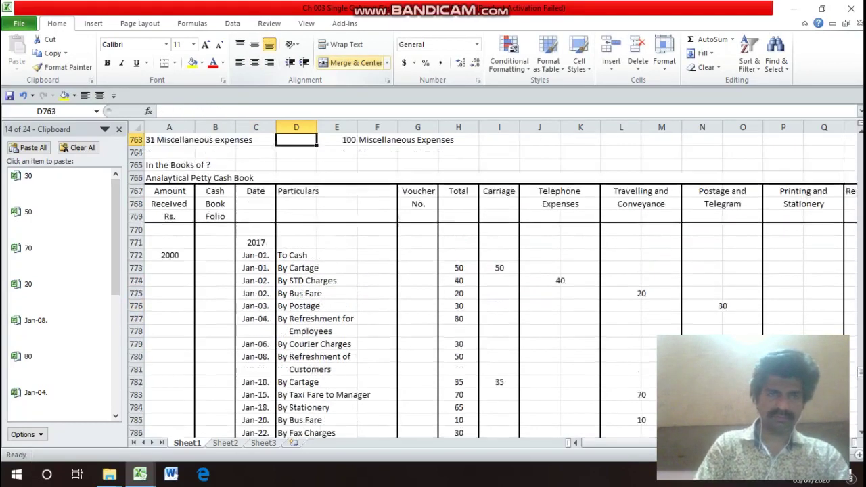
pyautogui.press('Up')
pyautogui.press('Up')
pyautogui.press('Up')
pyautogui.press('Up')
pyautogui.press('Up')
pyautogui.press('Up')
pyautogui.press('Up')
pyautogui.press('Up')
pyautogui.press('Up')
pyautogui.press('Up')
pyautogui.press('Up')
pyautogui.press('Down')
pyautogui.press('Down')
pyautogui.press('Down')
pyautogui.press('Down')
pyautogui.press('Down')
pyautogui.press('Down')
pyautogui.press('Down')
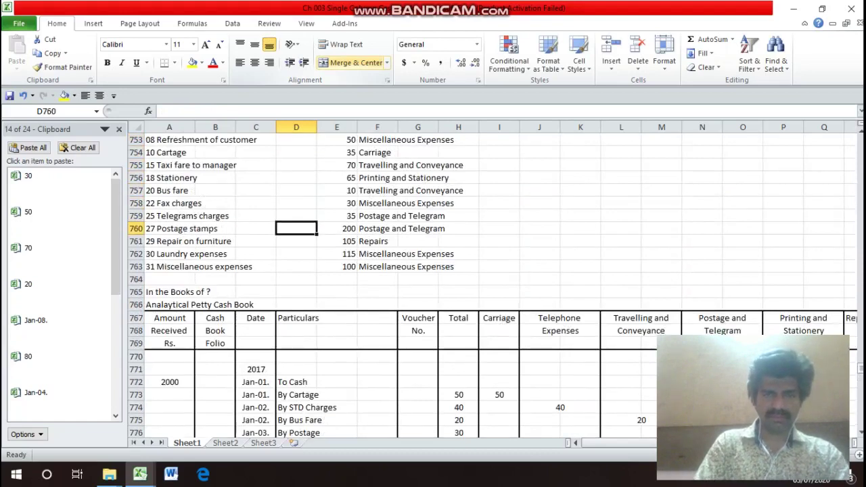
# - Enter 200 in the Total column at H788 for the postage stamps
pyautogui.press('Right')
pyautogui.press('Down')
pyautogui.press('Down')
pyautogui.press('Down')
pyautogui.press('Down')
pyautogui.press('Down')
pyautogui.press('Down')
pyautogui.press('Down')
pyautogui.press('Down')
pyautogui.press('Down')
pyautogui.press('Down')
pyautogui.press('Down')
pyautogui.press('Down')
pyautogui.press('Down')
pyautogui.press('Down')
pyautogui.press('Down')
pyautogui.press('Down')
pyautogui.press('Down')
pyautogui.press('Down')
pyautogui.press('Down')
pyautogui.press('Down')
pyautogui.press('Up')
pyautogui.press('Up')
pyautogui.press('Up')
pyautogui.press('Right')
pyautogui.press('Down')
pyautogui.press('Right')
pyautogui.press('Right')
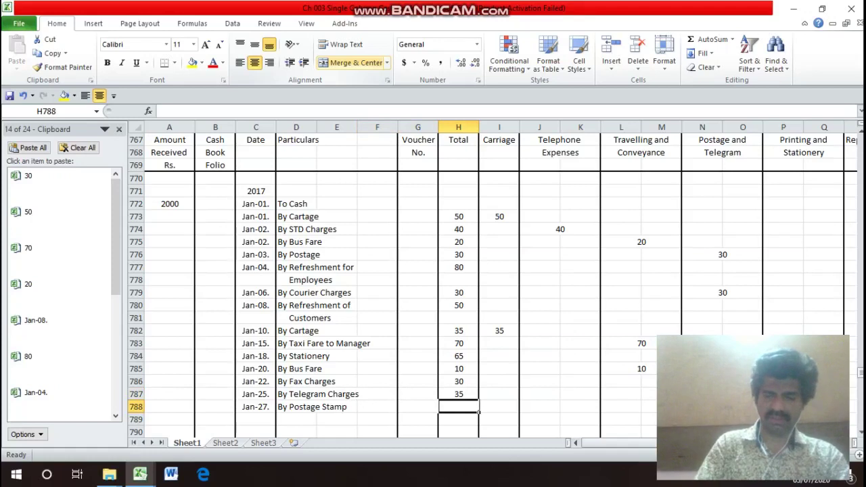
pyautogui.write('20')
pyautogui.press('Return')
# - Copy the merged Travelling and Conveyance amount cell L785 into L788 and change it to 200 for the postage stamps
pyautogui.press('Up')
pyautogui.press('Right')
pyautogui.press('Right')
pyautogui.press('Right')
pyautogui.press('Right')
pyautogui.press('Up')
pyautogui.press('Up')
pyautogui.press('Up')
pyautogui.hotkey('ctrl', 'c')
pyautogui.click(621, 407)
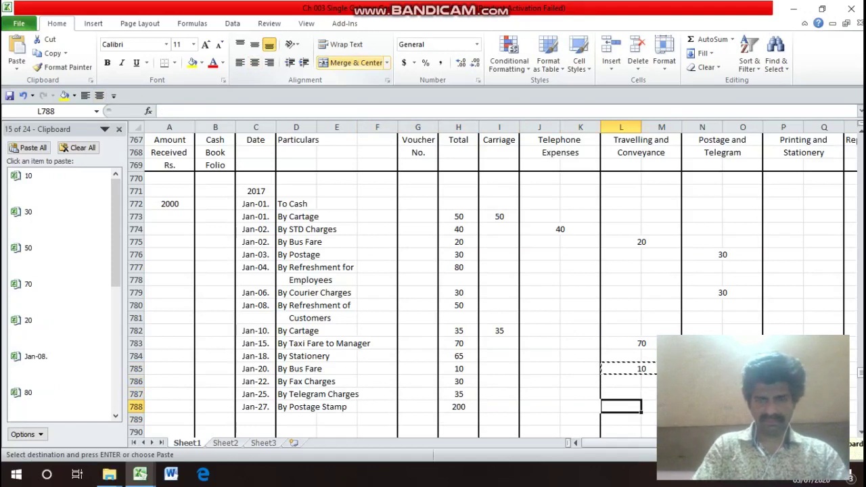
pyautogui.press('Return')
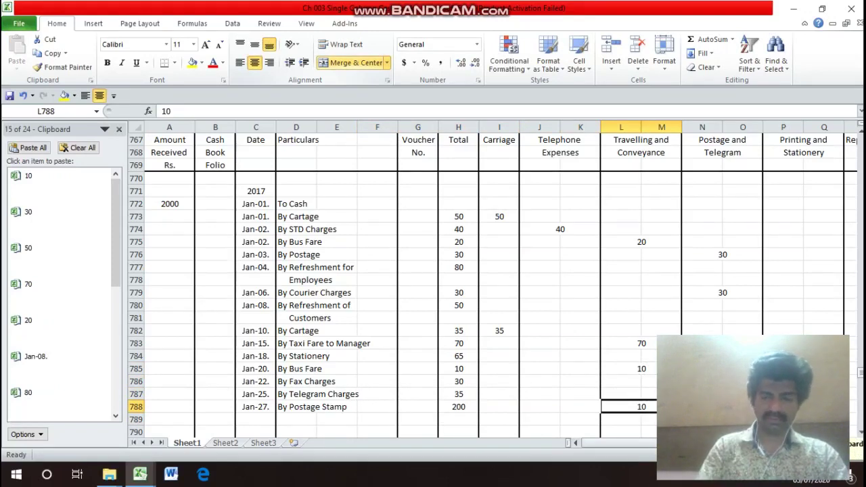
pyautogui.write('200')
pyautogui.press('Return')
# - Check the late-January entries in the transaction list along with their amounts and expense categories
pyautogui.press('Up')
pyautogui.press('Up')
pyautogui.press('Up')
pyautogui.press('Up')
pyautogui.press('Up')
pyautogui.press('Up')
pyautogui.press('Up')
pyautogui.press('Up')
pyautogui.press('Up')
pyautogui.press('Up')
pyautogui.press('Up')
pyautogui.press('Up')
pyautogui.press('Up')
pyautogui.press('Up')
pyautogui.press('Up')
pyautogui.press('Up')
pyautogui.press('Up')
pyautogui.press('Up')
pyautogui.press('Up')
pyautogui.press('Up')
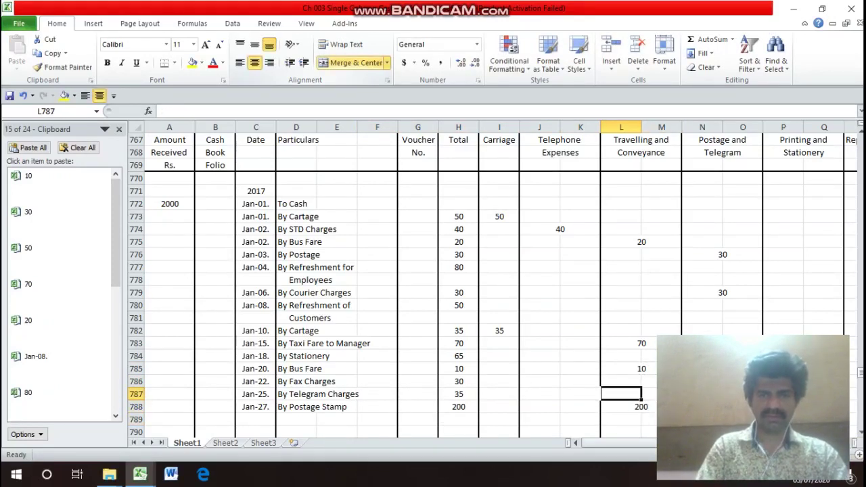
pyautogui.click(194, 139)
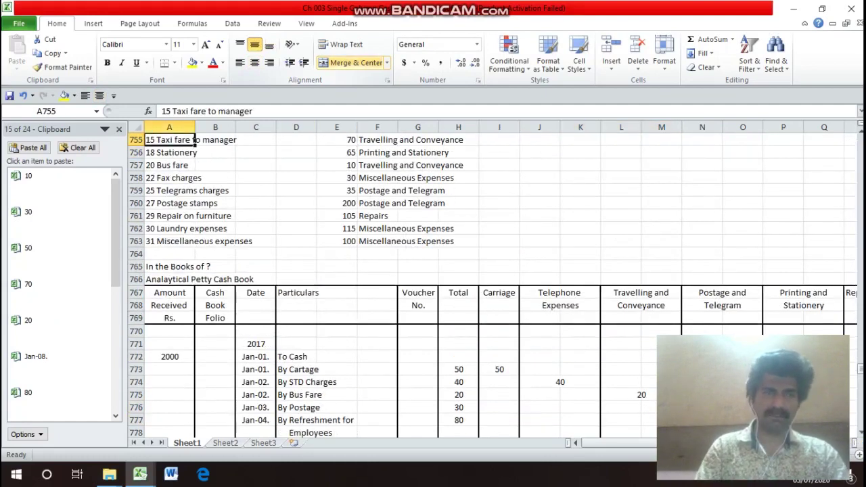
# - Fill the date from the row above into C789 and change it to Jan-29
pyautogui.press('Down')
pyautogui.press('Down')
pyautogui.press('Down')
pyautogui.press('Down')
pyautogui.press('Down')
pyautogui.press('Down')
pyautogui.press('Down')
pyautogui.press('Down')
pyautogui.press('Down')
pyautogui.press('Down')
pyautogui.press('Down')
pyautogui.press('Down')
pyautogui.press('Down')
pyautogui.press('Down')
pyautogui.press('Down')
pyautogui.press('Down')
pyautogui.press('Down')
pyautogui.press('Down')
pyautogui.press('Down')
pyautogui.press('Down')
pyautogui.press('Right')
pyautogui.press('Right')
pyautogui.hotkey('ctrl', 'd')
pyautogui.press('F2')
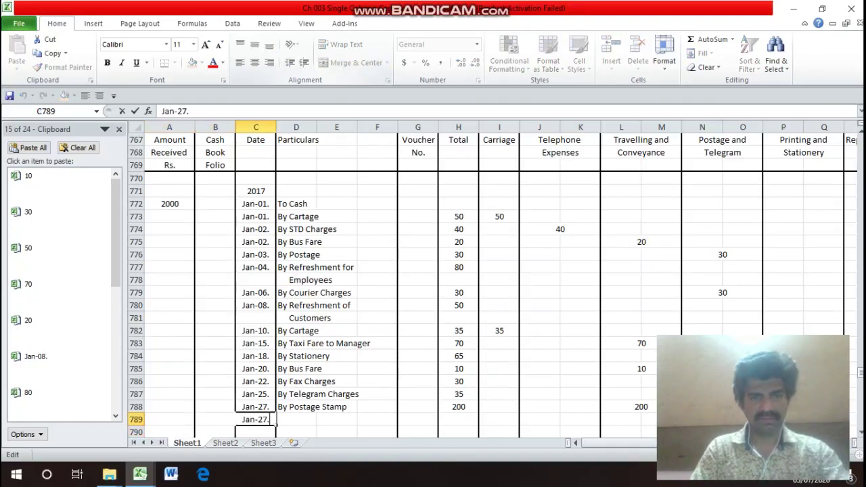
pyautogui.press('Left')
pyautogui.press('BackSpace')
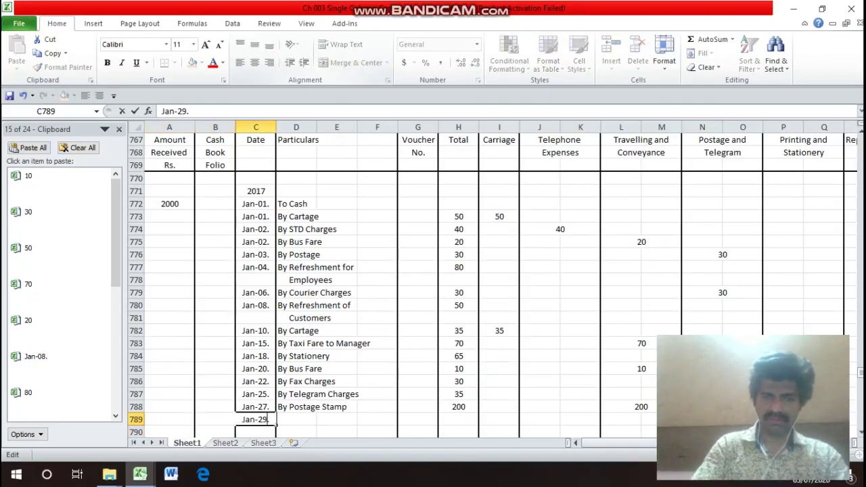
pyautogui.write('9')
pyautogui.press('Return')
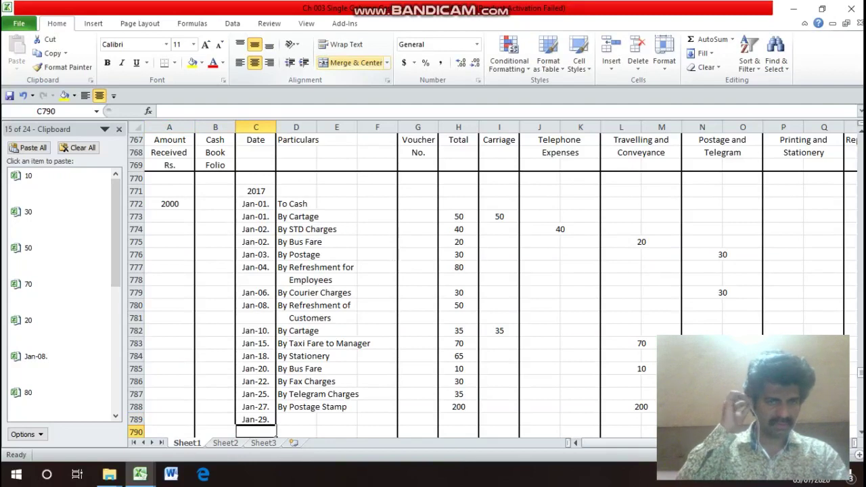
# - Enter "By Repair on Furniture" as the particulars in D789 for the 29 January entry
pyautogui.press('Down')
pyautogui.press('Up')
pyautogui.press('Right')
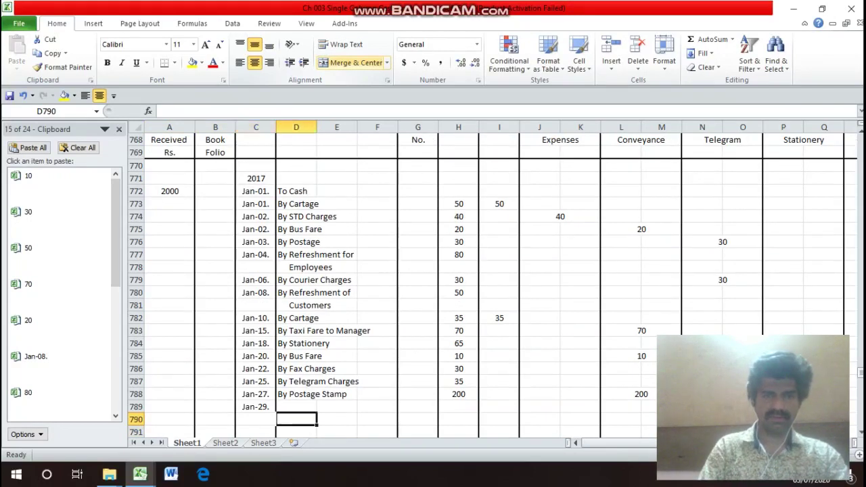
pyautogui.press('Up')
pyautogui.write('By')
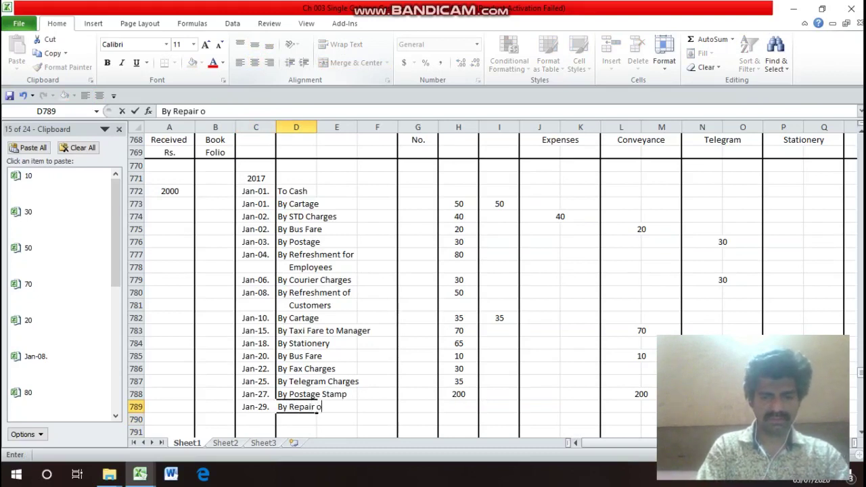
pyautogui.write('Repair on Furniture')
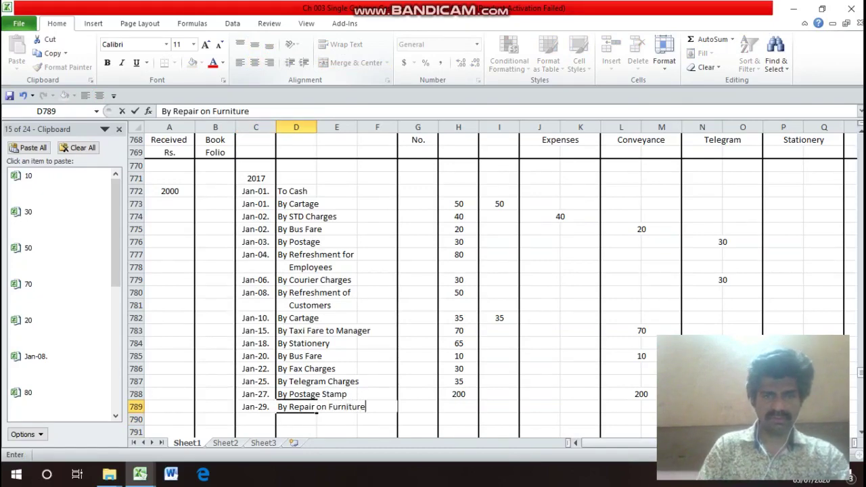
pyautogui.press('Return')
pyautogui.press('Up')
# - Check the January transaction list for the amount and expense category of the 29 January furniture repair
pyautogui.click(295, 165)
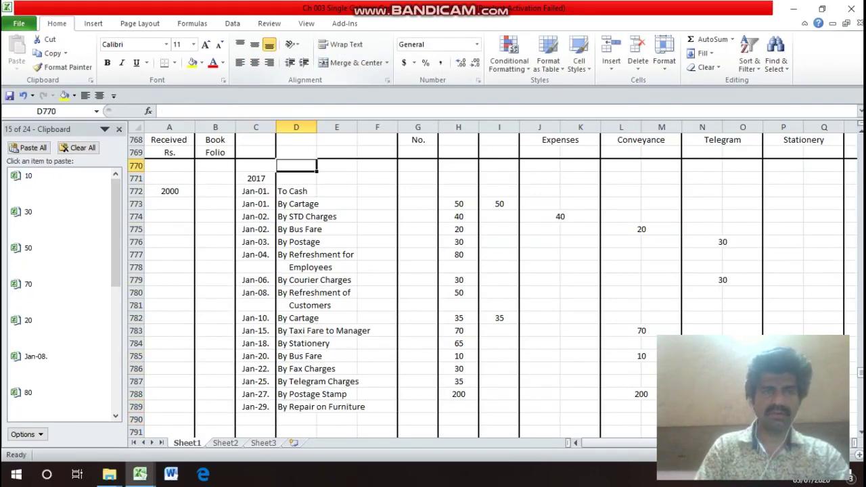
pyautogui.press('Up')
pyautogui.press('Up')
pyautogui.press('Up')
pyautogui.press('Up')
pyautogui.press('Up')
pyautogui.press('Up')
pyautogui.press('Up')
pyautogui.press('Up')
pyautogui.press('Up')
pyautogui.press('Up')
pyautogui.press('Up')
pyautogui.press('Up')
pyautogui.press('Up')
pyautogui.press('Up')
pyautogui.press('Down')
pyautogui.press('Down')
pyautogui.press('Down')
pyautogui.press('Down')
pyautogui.press('Down')
pyautogui.press('Down')
pyautogui.press('Down')
pyautogui.press('Down')
pyautogui.press('Down')
pyautogui.press('Down')
pyautogui.press('Down')
pyautogui.press('Down')
pyautogui.press('Down')
pyautogui.press('Down')
pyautogui.press('Down')
pyautogui.press('Down')
pyautogui.press('Down')
pyautogui.press('Down')
pyautogui.press('Down')
pyautogui.press('Down')
pyautogui.press('Down')
pyautogui.press('Down')
pyautogui.press('Down')
pyautogui.press('Down')
pyautogui.press('Down')
pyautogui.press('Down')
pyautogui.press('Up')
pyautogui.press('Up')
pyautogui.press('Up')
pyautogui.press('Up')
pyautogui.press('Up')
pyautogui.press('Up')
pyautogui.press('Up')
pyautogui.press('Up')
pyautogui.press('Up')
pyautogui.press('Up')
pyautogui.press('Up')
pyautogui.press('Up')
pyautogui.press('Up')
pyautogui.press('Up')
pyautogui.press('Up')
pyautogui.press('Up')
pyautogui.press('Up')
pyautogui.press('Up')
pyautogui.press('Up')
pyautogui.press('Up')
pyautogui.press('Up')
pyautogui.press('Down')
pyautogui.press('Down')
pyautogui.press('Down')
pyautogui.press('Down')
pyautogui.press('Down')
pyautogui.press('Down')
pyautogui.press('Down')
pyautogui.press('Down')
pyautogui.press('Down')
pyautogui.press('Down')
pyautogui.press('Down')
pyautogui.press('Down')
pyautogui.press('Down')
pyautogui.press('Down')
pyautogui.press('Down')
pyautogui.press('Down')
pyautogui.press('Down')
pyautogui.press('Down')
pyautogui.press('Down')
pyautogui.press('Down')
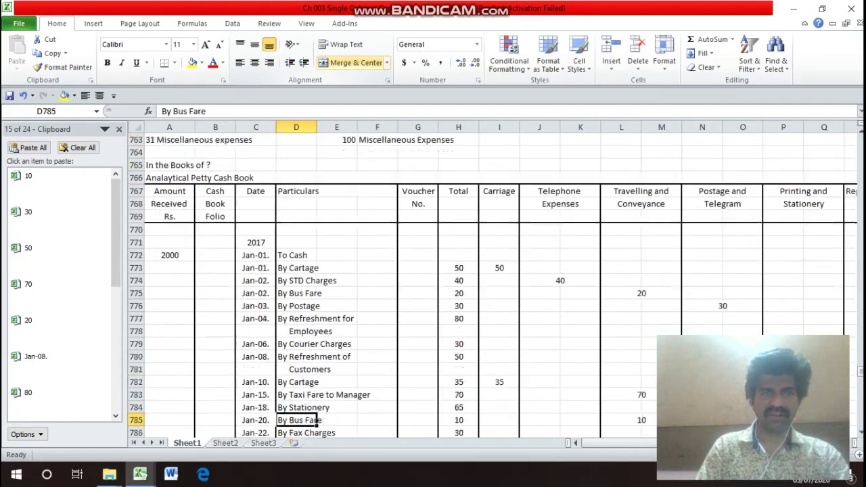
# - Enter 105 in the Total column at H789 for the repair on furniture
pyautogui.press('Down')
pyautogui.press('Down')
pyautogui.press('Down')
pyautogui.press('Down')
pyautogui.press('Down')
pyautogui.press('Up')
pyautogui.press('Right')
pyautogui.press('Right')
pyautogui.press('Right')
pyautogui.press('Right')
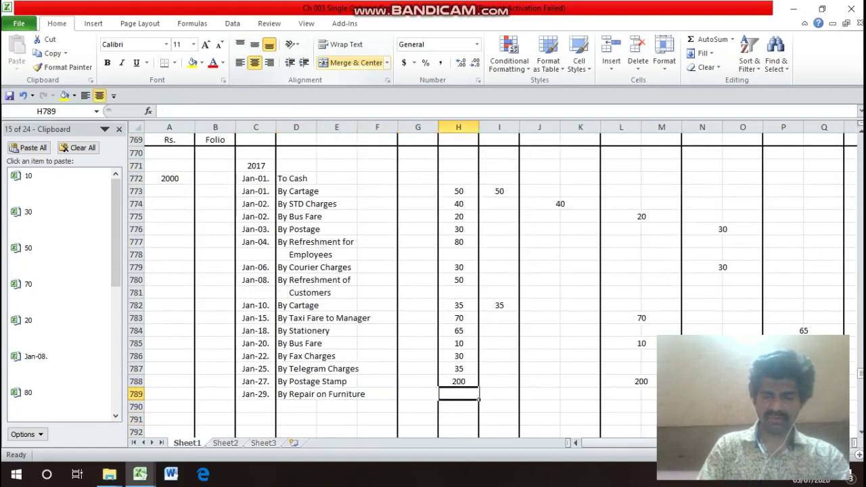
pyautogui.write('105')
pyautogui.press('Right')
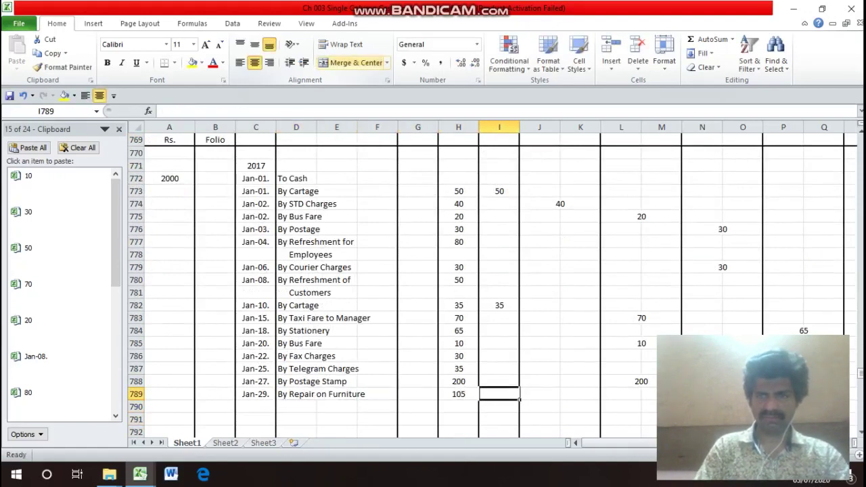
# - Enter 105 in the Repairs column at R789 for the 29 January furniture repair
pyautogui.press('Right')
pyautogui.press('Right')
pyautogui.press('Right')
pyautogui.press('Right')
pyautogui.press('Right')
pyautogui.press('Right')
pyautogui.press('Right')
pyautogui.press('Right')
pyautogui.press('Right')
pyautogui.press('Right')
pyautogui.press('Up')
pyautogui.press('Up')
pyautogui.press('Up')
pyautogui.press('Up')
pyautogui.press('Up')
pyautogui.press('Up')
pyautogui.press('Up')
pyautogui.press('Up')
pyautogui.press('Up')
pyautogui.press('Up')
pyautogui.press('Up')
pyautogui.press('Up')
pyautogui.press('Up')
pyautogui.press('Up')
pyautogui.press('Up')
pyautogui.press('Up')
pyautogui.press('Up')
pyautogui.press('Left')
pyautogui.press('Up')
pyautogui.press('Up')
pyautogui.press('Up')
pyautogui.press('Up')
pyautogui.press('Up')
pyautogui.press('Up')
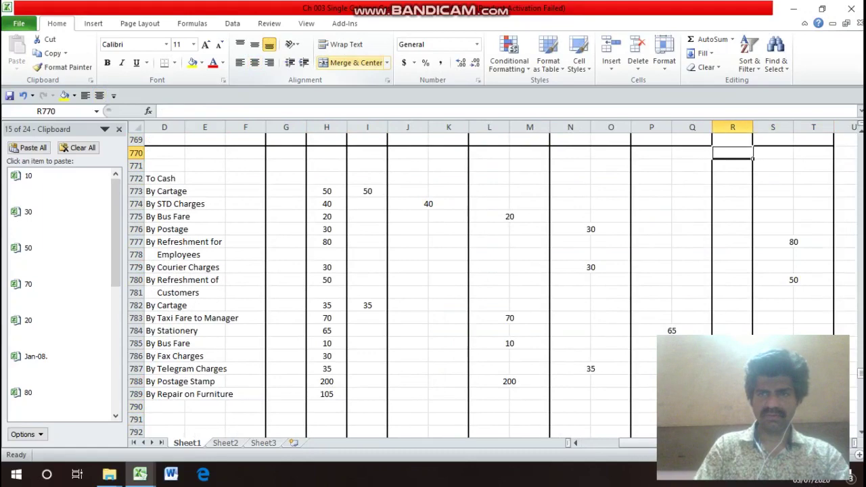
pyautogui.press('Down')
pyautogui.press('Down')
pyautogui.press('Down')
pyautogui.press('Down')
pyautogui.press('Down')
pyautogui.press('Down')
pyautogui.press('Down')
pyautogui.press('Down')
pyautogui.press('Down')
pyautogui.press('Down')
pyautogui.press('Down')
pyautogui.press('Down')
pyautogui.press('Down')
pyautogui.press('Down')
pyautogui.press('Down')
pyautogui.press('Down')
pyautogui.press('Down')
pyautogui.press('Down')
pyautogui.press('Down')
pyautogui.press('Down')
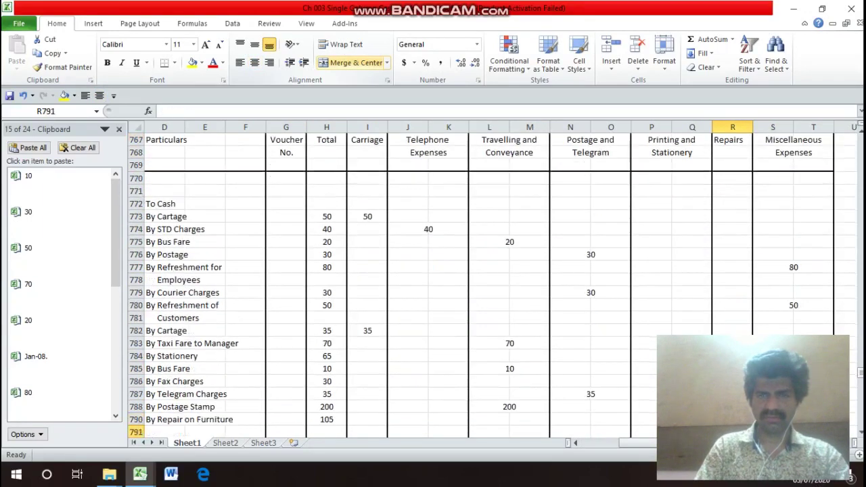
pyautogui.press('Up')
pyautogui.press('Up')
pyautogui.press('Up')
pyautogui.press('Up')
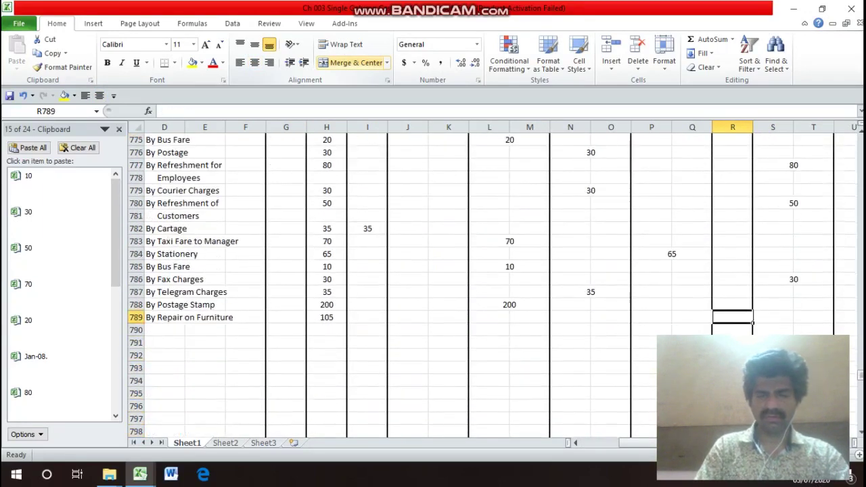
pyautogui.write('1')
pyautogui.press('Return')
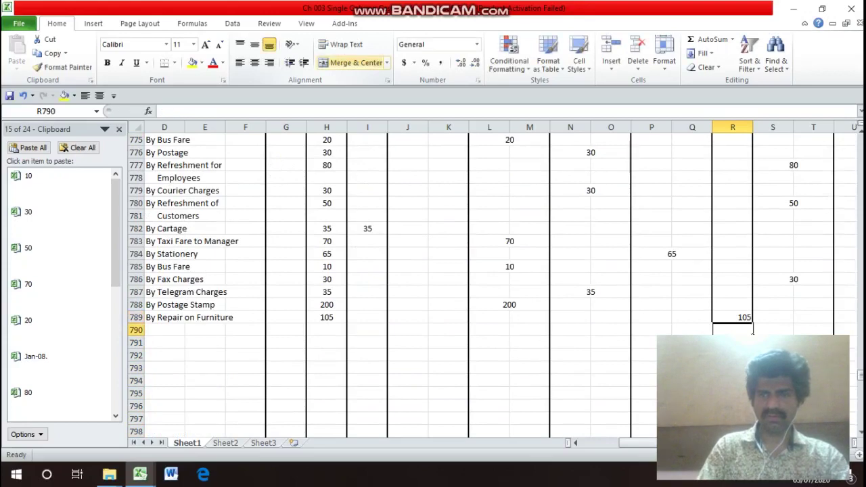
# - Center the contents of the Repairs column from its heading in R767 down to R804, without merging the cells
pyautogui.press('Up')
pyautogui.press('Up')
pyautogui.press('Up')
pyautogui.press('Up')
pyautogui.press('Up')
pyautogui.press('Up')
pyautogui.press('Up')
pyautogui.press('Up')
pyautogui.press('Up')
pyautogui.press('Up')
pyautogui.press('Up')
pyautogui.press('Up')
pyautogui.press('Up')
pyautogui.press('Up')
pyautogui.press('Up')
pyautogui.press('Up')
pyautogui.press('Up')
pyautogui.press('Up')
pyautogui.press('Up')
pyautogui.press('Up')
pyautogui.press('Down')
pyautogui.press('Down')
pyautogui.press('Down')
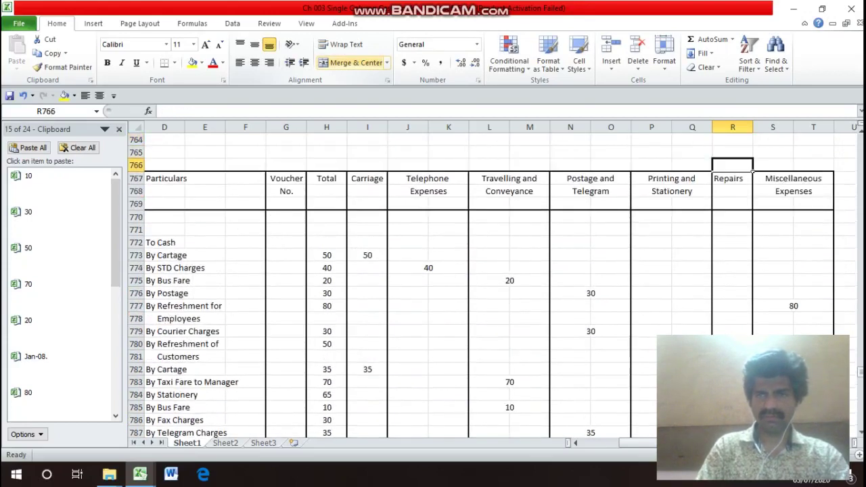
pyautogui.hotkey('shift', 'Down')
pyautogui.hotkey('shift', 'Down')
pyautogui.hotkey('shift', 'Down')
pyautogui.hotkey('shift', 'Down')
pyautogui.hotkey('shift', 'Down')
pyautogui.hotkey('shift', 'Down')
pyautogui.hotkey('shift', 'Down')
pyautogui.hotkey('shift', 'Down')
pyautogui.hotkey('shift', 'Down')
pyautogui.hotkey('shift', 'Down')
pyautogui.hotkey('shift', 'Down')
pyautogui.hotkey('shift', 'Down')
pyautogui.hotkey('shift', 'Down')
pyautogui.hotkey('shift', 'Down')
pyautogui.hotkey('shift', 'Down')
pyautogui.hotkey('shift', 'Down')
pyautogui.hotkey('shift', 'Down')
pyautogui.hotkey('shift', 'Down')
pyautogui.hotkey('shift', 'Down')
pyautogui.hotkey('shift', 'Down')
pyautogui.hotkey('shift', 'Down')
pyautogui.hotkey('shift', 'Down')
pyautogui.hotkey('shift', 'Down')
pyautogui.hotkey('shift', 'Down')
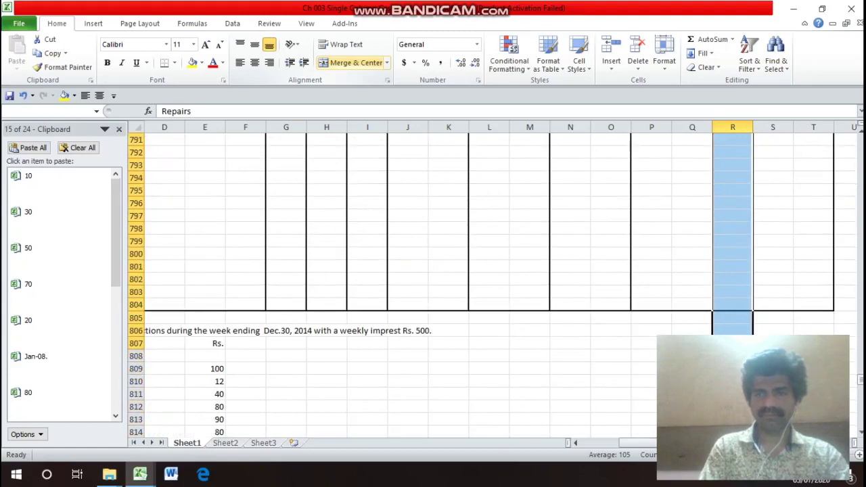
pyautogui.hotkey('shift', 'Up')
pyautogui.hotkey('shift', 'Up')
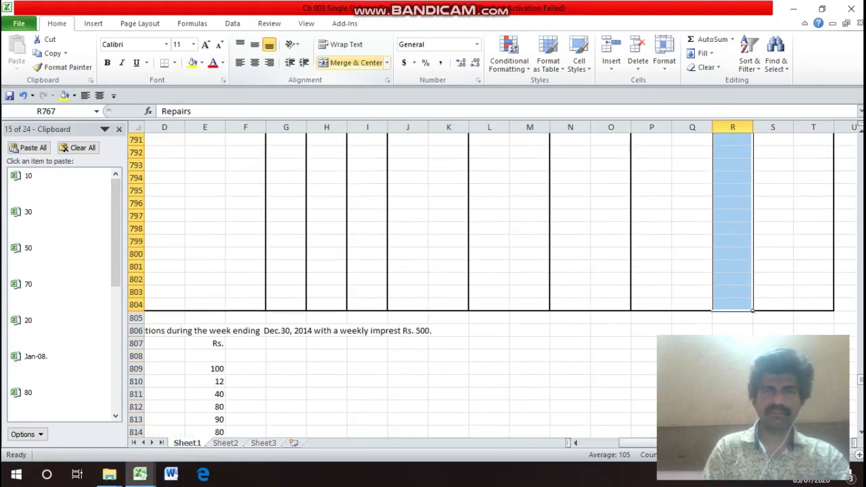
pyautogui.click(352, 62)
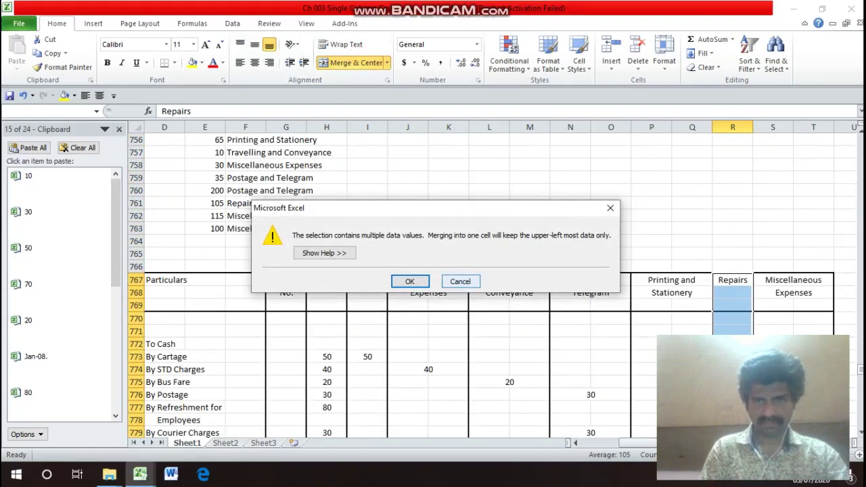
pyautogui.press('Escape')
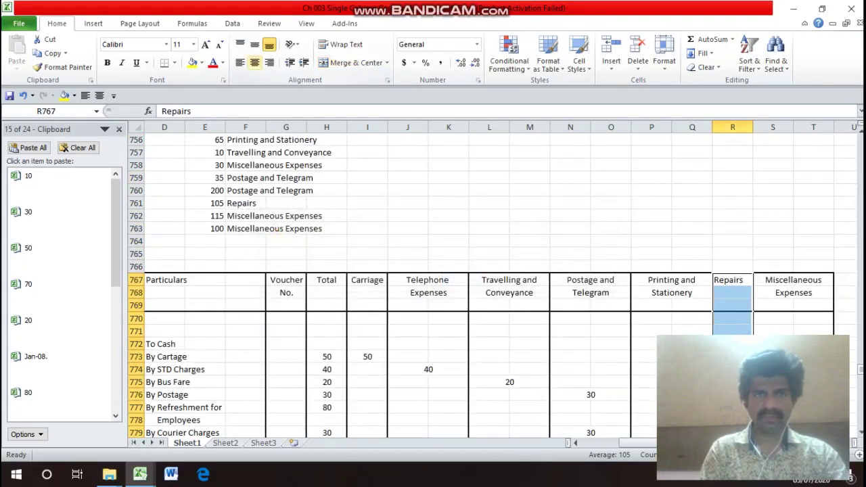
pyautogui.click(99, 95)
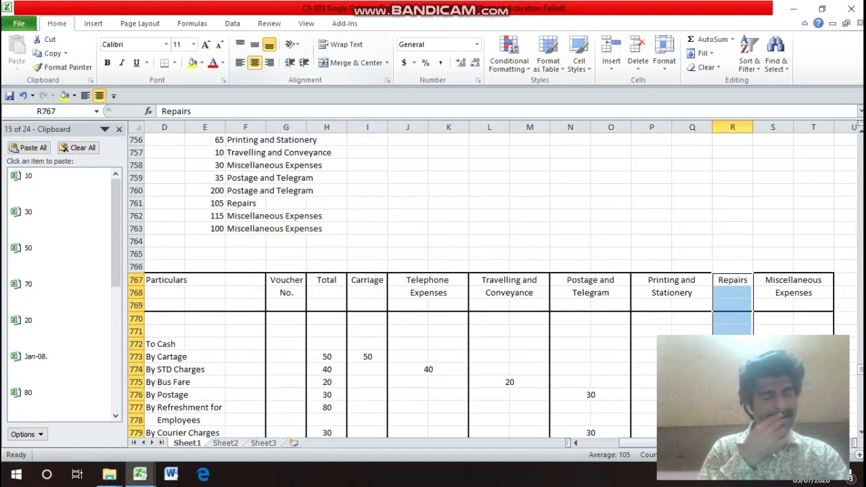
# - Check the January transaction list for the entry that follows the 29 January furniture repair
pyautogui.press('Down')
pyautogui.press('Down')
pyautogui.press('Down')
pyautogui.press('Down')
pyautogui.press('Down')
pyautogui.press('Down')
pyautogui.press('Down')
pyautogui.press('Down')
pyautogui.press('Down')
pyautogui.press('Down')
pyautogui.press('Down')
pyautogui.press('Down')
pyautogui.press('Down')
pyautogui.press('Down')
pyautogui.press('Down')
pyautogui.press('Down')
pyautogui.press('Down')
pyautogui.press('Down')
pyautogui.press('Down')
pyautogui.press('Down')
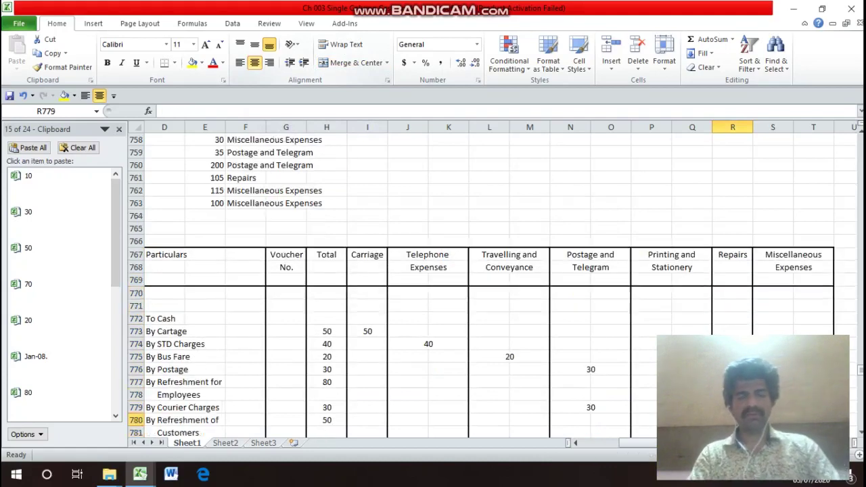
pyautogui.press('Left')
pyautogui.press('Left')
pyautogui.press('Left')
pyautogui.press('Left')
pyautogui.press('Left')
pyautogui.press('Home')
pyautogui.press('Up')
pyautogui.press('Up')
pyautogui.press('Up')
pyautogui.press('Up')
pyautogui.press('Up')
pyautogui.press('Up')
pyautogui.press('Up')
pyautogui.press('Up')
pyautogui.press('Up')
pyautogui.press('Up')
pyautogui.press('Up')
pyautogui.press('Up')
pyautogui.press('Up')
pyautogui.press('Up')
pyautogui.press('Up')
pyautogui.press('Up')
pyautogui.press('Up')
pyautogui.press('Up')
pyautogui.press('Up')
pyautogui.press('Up')
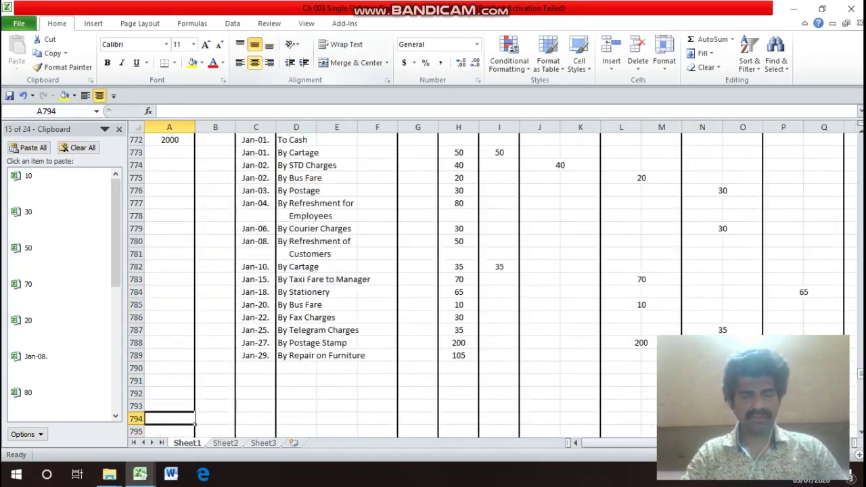
pyautogui.press('Up')
pyautogui.press('Up')
pyautogui.press('Up')
pyautogui.press('Up')
pyautogui.press('Up')
pyautogui.press('Up')
pyautogui.press('Down')
pyautogui.press('Down')
pyautogui.press('Down')
pyautogui.press('Down')
pyautogui.press('Down')
pyautogui.press('Down')
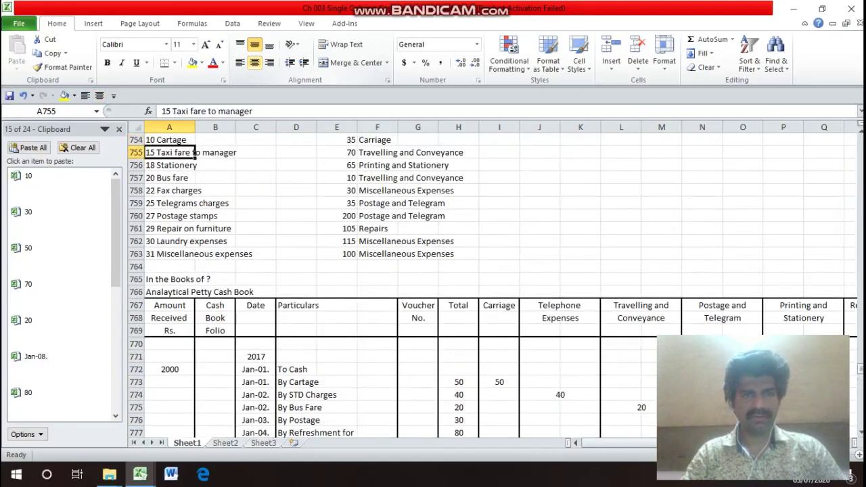
pyautogui.press('Down')
pyautogui.press('Down')
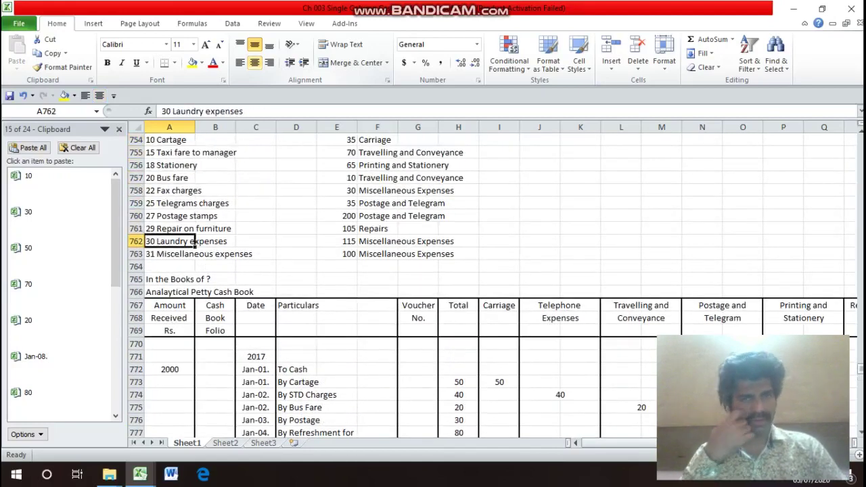
# - Enter the date Jan-30. in C790 of the Date column, based on a copy of the date above
pyautogui.press('Down')
pyautogui.press('Down')
pyautogui.press('Down')
pyautogui.press('Down')
pyautogui.press('Down')
pyautogui.press('Down')
pyautogui.press('Down')
pyautogui.press('Down')
pyautogui.press('Down')
pyautogui.press('Down')
pyautogui.press('Down')
pyautogui.press('Down')
pyautogui.press('Down')
pyautogui.press('Down')
pyautogui.press('Down')
pyautogui.press('Down')
pyautogui.press('Down')
pyautogui.press('Down')
pyautogui.press('Down')
pyautogui.press('Down')
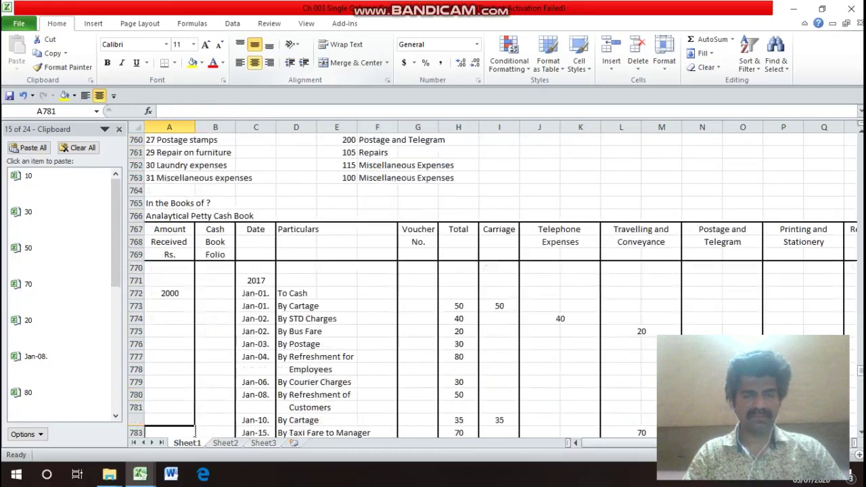
pyautogui.press('Right')
pyautogui.press('Right')
pyautogui.press('Up')
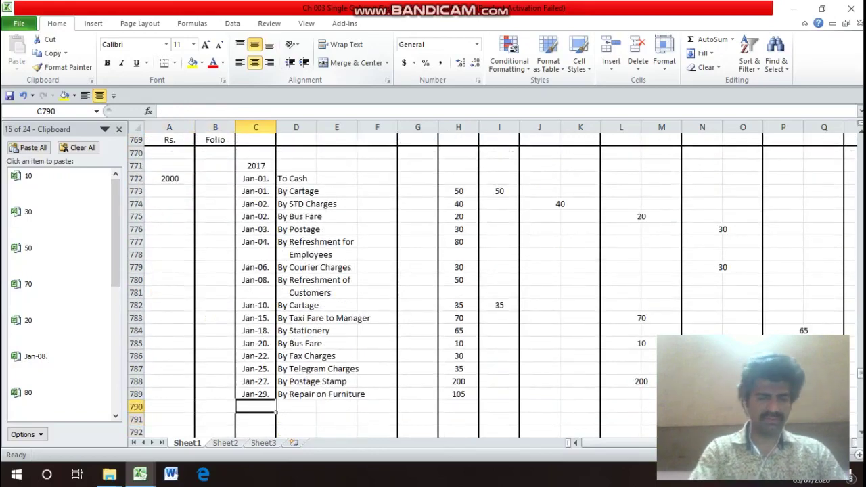
pyautogui.hotkey('ctrl', 'd')
pyautogui.press('F2')
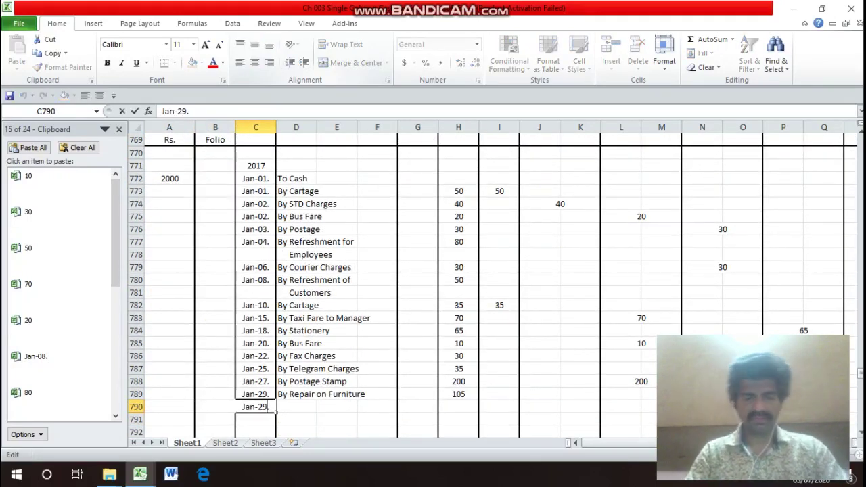
pyautogui.press('BackSpace')
pyautogui.write('30')
pyautogui.press('Return')
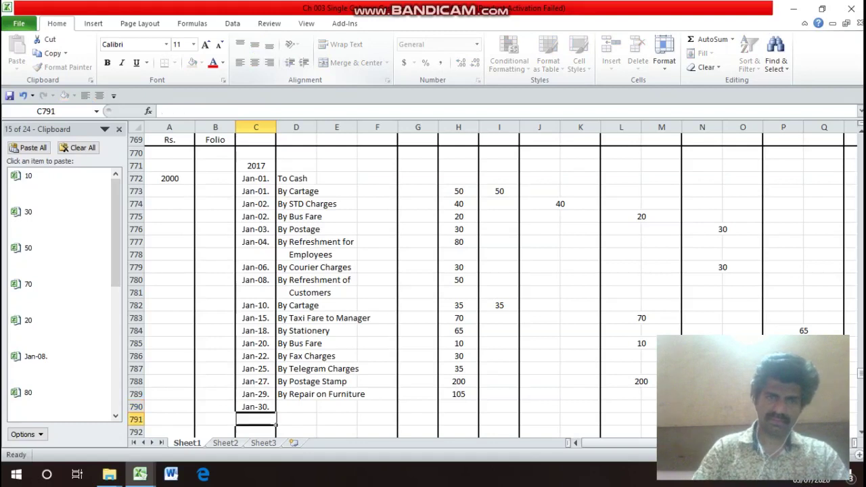
# - Enter "By Laundry Expenses" in the Particulars column at D790 for the 30 January entry
pyautogui.click(295, 406)
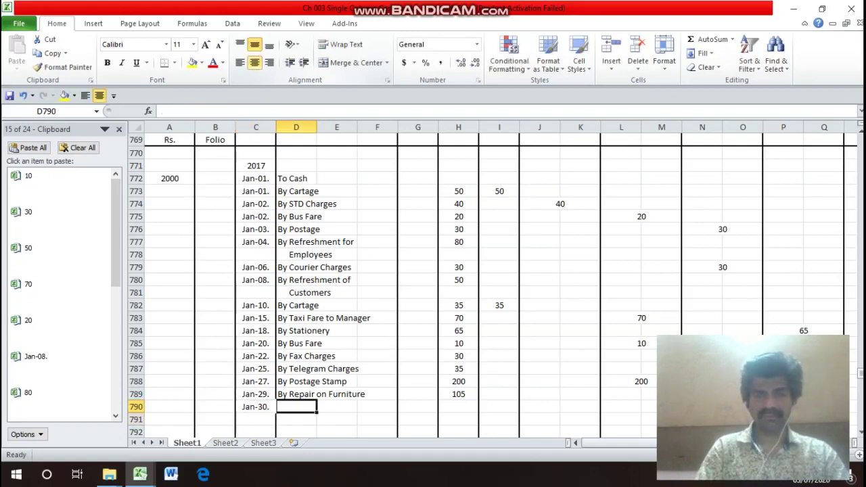
pyautogui.write('By Laundry Ex')
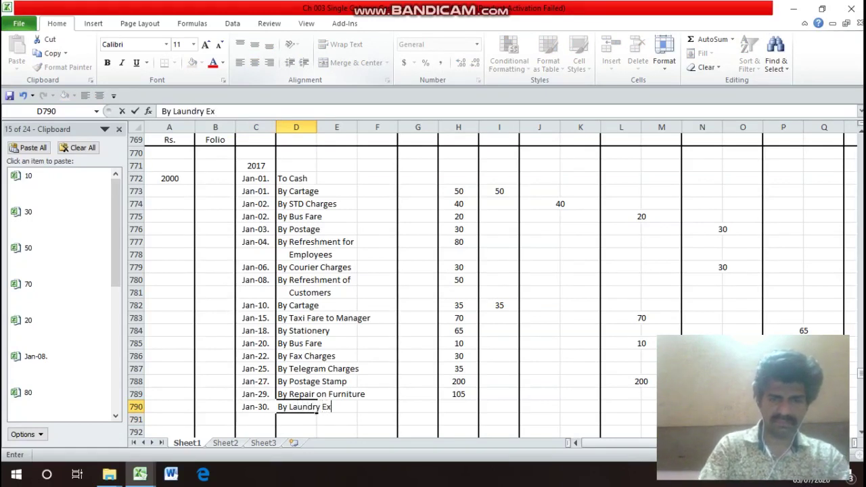
pyautogui.write('pense')
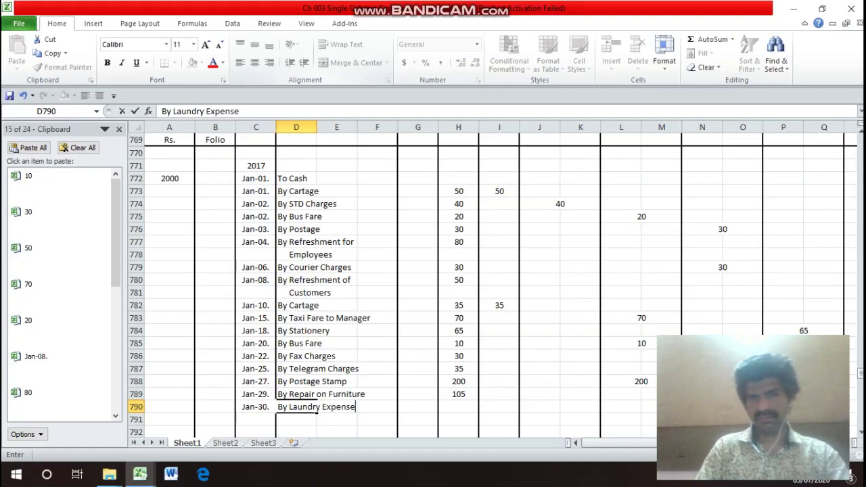
pyautogui.write('s')
pyautogui.press('Return')
# - Check the January transaction list for the amount and expense category of the 30 January laundry expenses
pyautogui.click(300, 408)
pyautogui.click(296, 153)
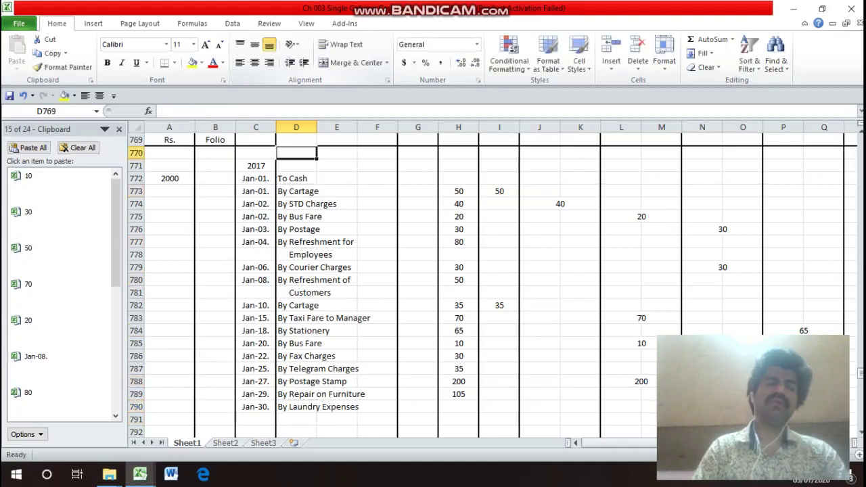
# - Enter 115 as the total payment for the Jan-30 By Laundry Expenses entry in cell H790
pyautogui.press('Up')
pyautogui.press('Up')
pyautogui.press('Up')
pyautogui.press('Up')
pyautogui.press('Up')
pyautogui.press('Up')
pyautogui.press('Up')
pyautogui.press('Up')
pyautogui.press('Up')
pyautogui.press('Up')
pyautogui.press('Up')
pyautogui.press('Up')
pyautogui.press('Up')
pyautogui.press('Up')
pyautogui.press('Up')
pyautogui.press('Down')
pyautogui.press('Down')
pyautogui.press('Down')
pyautogui.press('Down')
pyautogui.press('Down')
pyautogui.press('Down')
pyautogui.press('Down')
pyautogui.press('Down')
pyautogui.press('Down')
pyautogui.press('Down')
pyautogui.press('Down')
pyautogui.press('Down')
pyautogui.press('Down')
pyautogui.press('Down')
pyautogui.press('Down')
pyautogui.press('Down')
pyautogui.press('Down')
pyautogui.press('Down')
pyautogui.press('Down')
pyautogui.press('Down')
pyautogui.press('Down')
pyautogui.press('Down')
pyautogui.press('Down')
pyautogui.press('Down')
pyautogui.press('Down')
pyautogui.press('Down')
pyautogui.press('Down')
pyautogui.press('Down')
pyautogui.press('Up')
pyautogui.press('Up')
pyautogui.press('Up')
pyautogui.press('Up')
pyautogui.press('Right')
pyautogui.press('Right')
pyautogui.press('Right')
pyautogui.press('Right')
pyautogui.write('115')
pyautogui.press('Return')
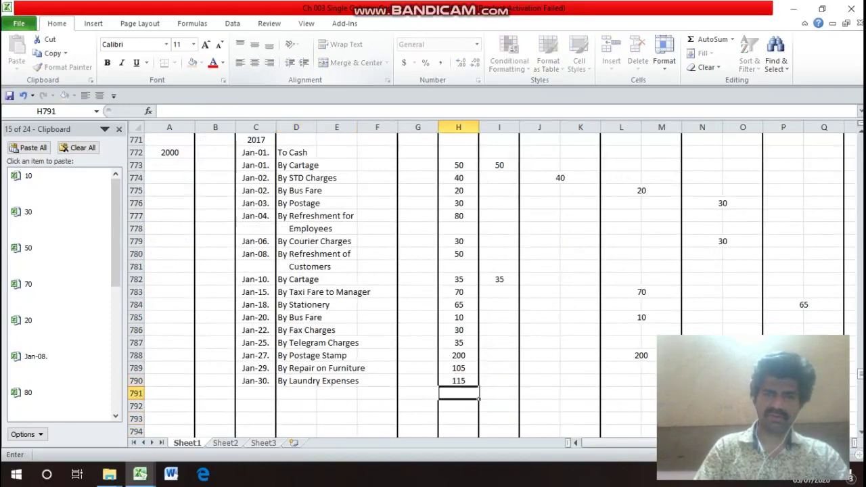
# - Look back up through the petty cash book from the laundry expenses entry to check the analysis columns above it
pyautogui.press('Up')
pyautogui.press('Right')
pyautogui.press('Up')
pyautogui.press('Up')
pyautogui.press('Up')
pyautogui.press('Up')
pyautogui.press('Up')
pyautogui.press('Up')
pyautogui.press('Up')
pyautogui.press('Up')
pyautogui.press('Up')
pyautogui.press('Up')
pyautogui.press('Up')
pyautogui.press('Up')
pyautogui.press('Up')
pyautogui.press('Up')
pyautogui.press('Up')
pyautogui.press('Up')
pyautogui.press('Up')
pyautogui.press('Up')
pyautogui.press('Up')
pyautogui.press('Up')
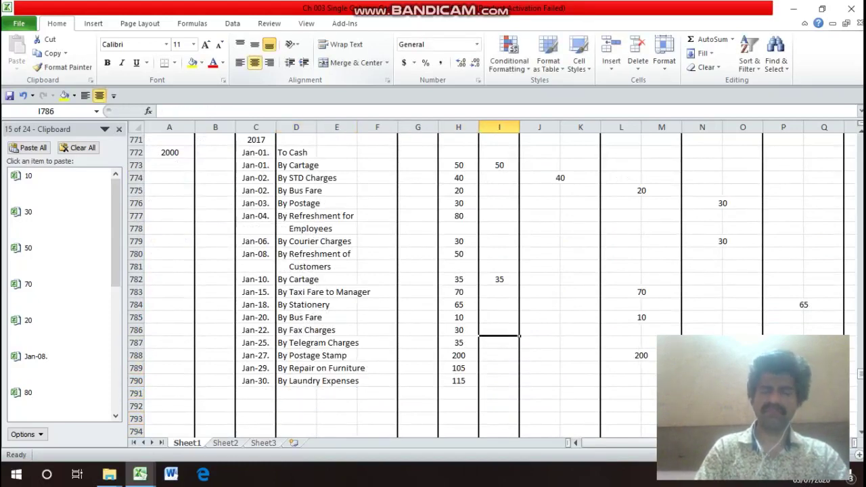
pyautogui.press('Down')
pyautogui.press('Down')
pyautogui.press('Down')
pyautogui.press('Down')
pyautogui.press('Down')
pyautogui.press('Down')
pyautogui.press('Down')
pyautogui.press('Down')
pyautogui.press('Down')
pyautogui.press('Down')
pyautogui.press('Down')
pyautogui.press('Down')
pyautogui.press('Down')
pyautogui.press('Down')
pyautogui.press('Down')
pyautogui.press('Down')
pyautogui.press('Down')
pyautogui.press('Down')
pyautogui.press('Down')
pyautogui.press('Down')
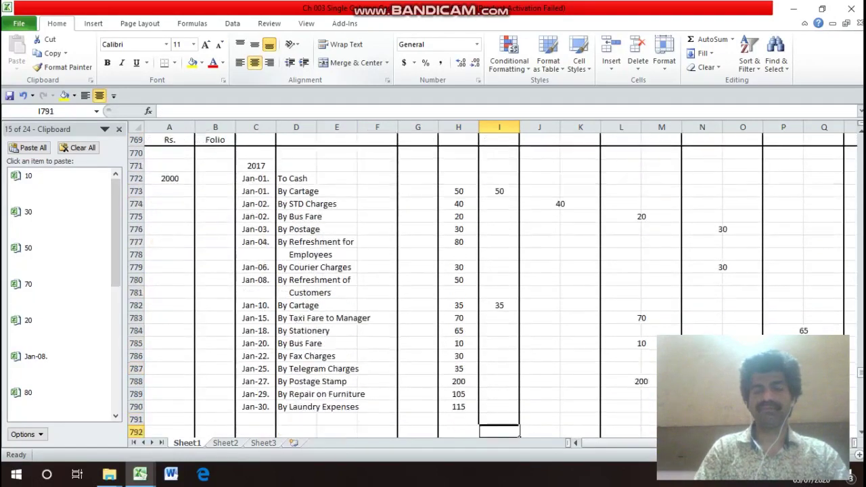
# - Examine the analysis columns across the By Laundry Expenses row and return to its particulars
pyautogui.press('Down')
pyautogui.press('Right')
pyautogui.press('Right')
pyautogui.press('Right')
pyautogui.press('Right')
pyautogui.press('Right')
pyautogui.press('Right')
pyautogui.press('Right')
pyautogui.press('Right')
pyautogui.press('Right')
pyautogui.press('Right')
pyautogui.press('Right')
pyautogui.press('Right')
pyautogui.press('Right')
pyautogui.press('Right')
pyautogui.press('Right')
pyautogui.press('Right')
pyautogui.press('Right')
pyautogui.press('Right')
pyautogui.press('Right')
pyautogui.press('Right')
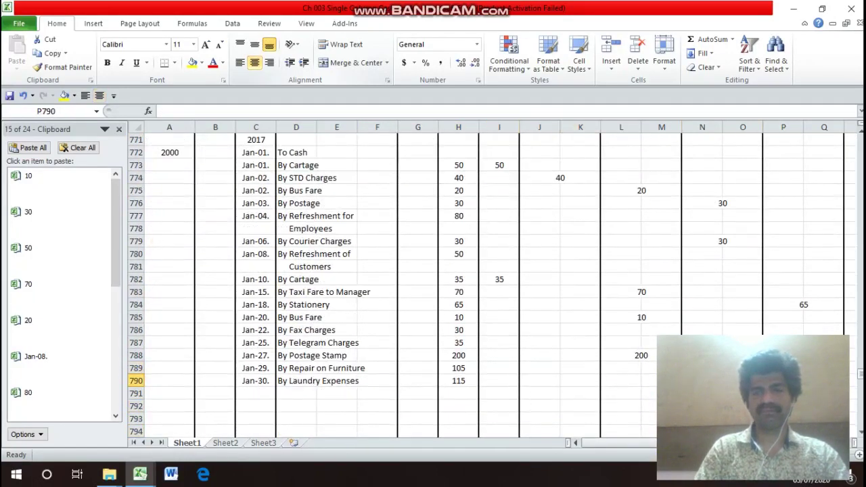
pyautogui.press('Left')
pyautogui.press('Left')
pyautogui.press('Left')
pyautogui.press('Left')
pyautogui.press('Left')
pyautogui.press('Left')
pyautogui.press('Left')
pyautogui.press('Left')
pyautogui.press('Left')
pyautogui.press('Left')
pyautogui.press('Left')
pyautogui.press('Left')
pyautogui.press('Left')
pyautogui.press('Left')
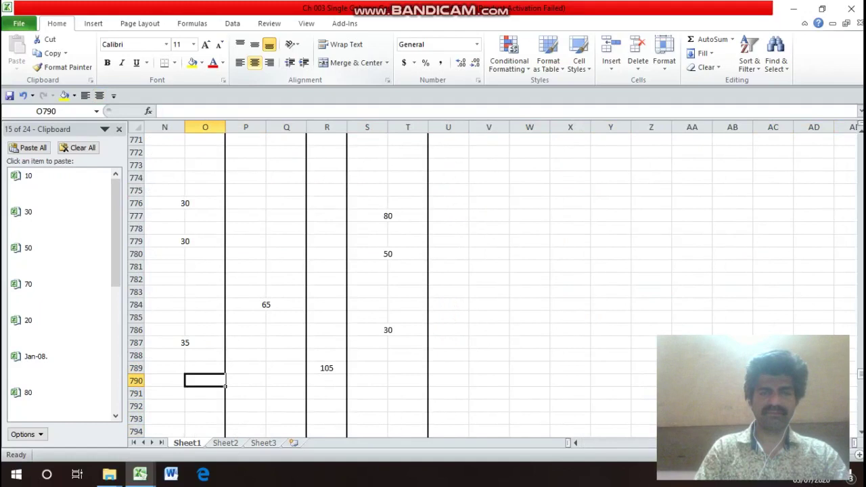
pyautogui.press('Left')
pyautogui.press('Left')
pyautogui.press('Left')
pyautogui.press('Left')
pyautogui.press('Left')
pyautogui.press('Left')
pyautogui.press('Left')
pyautogui.press('Left')
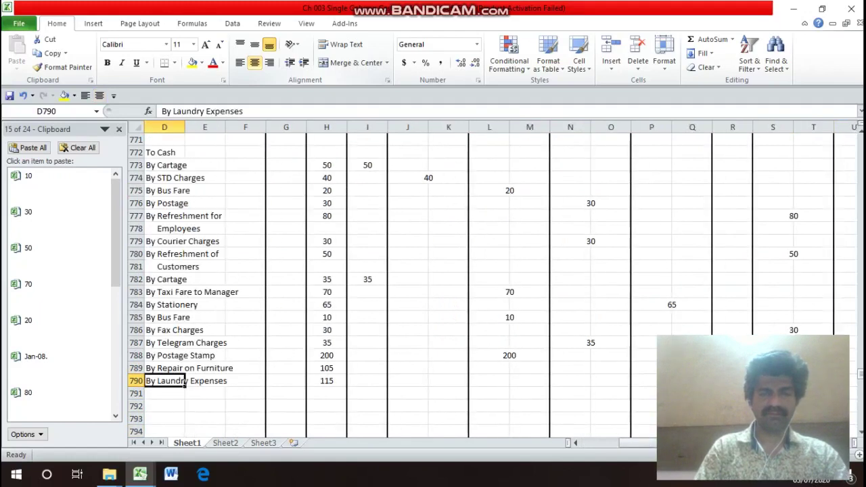
# - Merge and center S790:T790 in the miscellaneous expenses column and enter 115 for the Jan-30 By Laundry Expenses entry
pyautogui.press('Right')
pyautogui.press('Right')
pyautogui.press('Right')
pyautogui.press('Right')
pyautogui.press('Right')
pyautogui.press('Right')
pyautogui.press('Right')
pyautogui.press('Right')
pyautogui.press('Right')
pyautogui.press('Right')
pyautogui.press('Right')
pyautogui.press('Right')
pyautogui.press('Right')
pyautogui.press('Right')
pyautogui.press('Right')
pyautogui.press('Right')
pyautogui.press('Right')
pyautogui.press('Right')
pyautogui.press('Right')
pyautogui.press('Right')
pyautogui.press('Left')
pyautogui.press('Left')
pyautogui.press('Left')
pyautogui.press('Left')
pyautogui.press('Left')
pyautogui.press('Left')
pyautogui.press('Left')
pyautogui.press('Left')
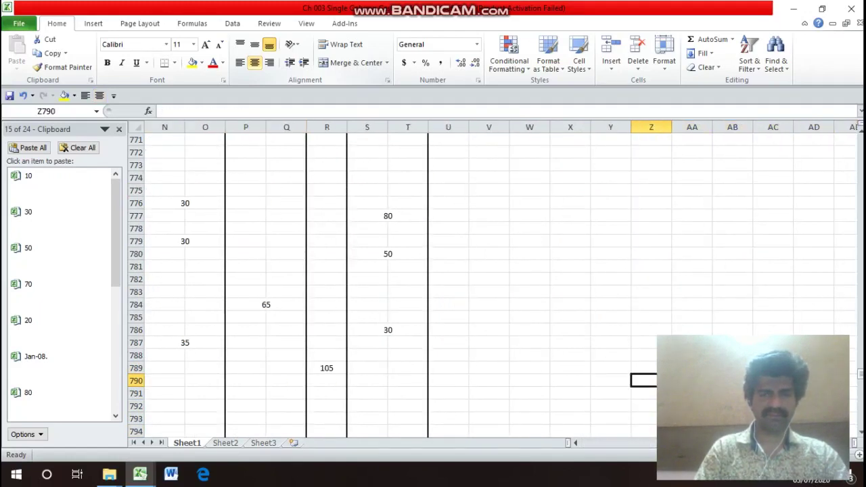
pyautogui.press('Left')
pyautogui.press('Left')
pyautogui.press('Left')
pyautogui.hotkey('shift', 'Right')
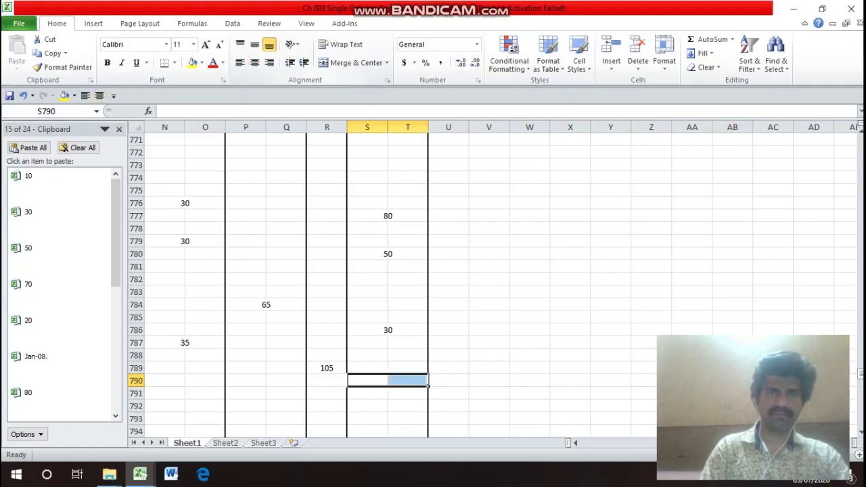
pyautogui.rightClick(342, 62)
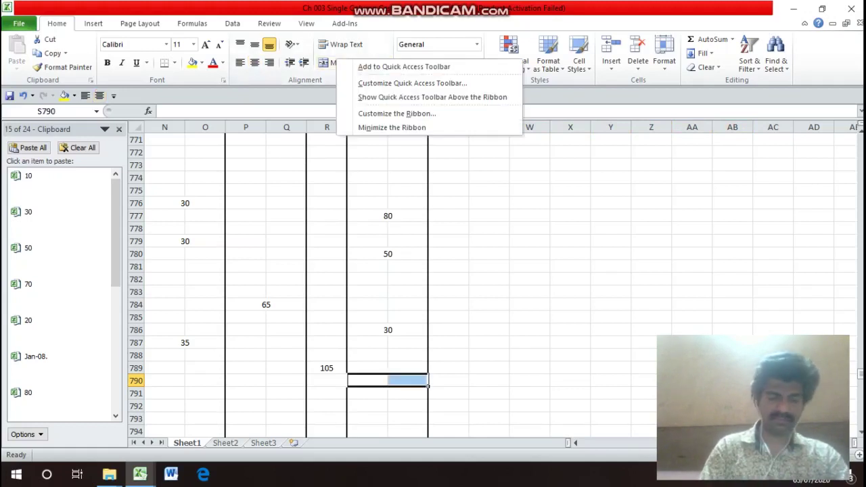
pyautogui.click(345, 62)
pyautogui.write('115')
pyautogui.press('Return')
# - Review the By Laundry Expenses row across its particulars and analysis columns
pyautogui.press('Up')
pyautogui.press('Left')
pyautogui.press('Left')
pyautogui.press('Left')
pyautogui.press('Left')
pyautogui.press('Left')
pyautogui.press('Left')
pyautogui.press('Left')
pyautogui.press('Left')
pyautogui.press('Left')
pyautogui.press('Left')
pyautogui.press('Left')
pyautogui.press('Left')
pyautogui.press('Left')
pyautogui.press('Left')
pyautogui.press('Left')
pyautogui.press('Left')
pyautogui.press('Left')
pyautogui.press('Left')
pyautogui.press('Right')
pyautogui.press('Right')
pyautogui.press('Right')
pyautogui.press('Right')
pyautogui.press('Right')
pyautogui.press('Right')
pyautogui.press('Right')
pyautogui.press('Right')
pyautogui.press('Right')
pyautogui.press('Right')
pyautogui.press('Right')
pyautogui.press('Right')
pyautogui.press('Right')
pyautogui.press('Right')
pyautogui.press('Right')
pyautogui.press('Right')
pyautogui.press('Right')
pyautogui.press('Right')
pyautogui.press('Right')
pyautogui.press('Right')
pyautogui.press('Right')
pyautogui.press('Right')
pyautogui.press('Right')
pyautogui.press('Right')
pyautogui.press('Right')
pyautogui.press('Right')
pyautogui.press('Right')
pyautogui.press('Right')
pyautogui.press('Right')
pyautogui.press('Right')
pyautogui.press('Right')
pyautogui.press('Left')
pyautogui.press('Left')
pyautogui.press('Left')
pyautogui.press('Left')
pyautogui.press('Left')
pyautogui.press('Left')
pyautogui.press('Left')
pyautogui.press('Left')
pyautogui.press('Left')
pyautogui.press('Left')
pyautogui.press('Left')
pyautogui.press('Left')
pyautogui.press('Left')
pyautogui.press('Left')
pyautogui.press('Left')
pyautogui.press('Left')
pyautogui.press('Left')
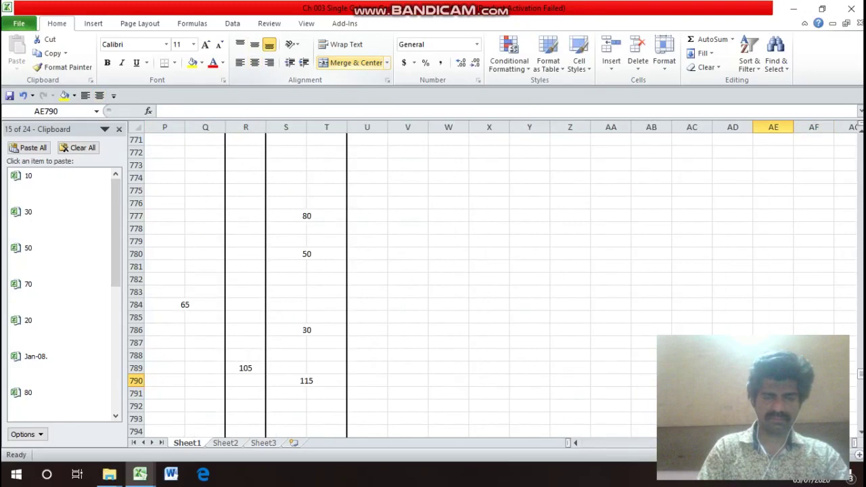
# - Return to the transaction list above the petty cash book and check the entries following 29 Repair on furniture
pyautogui.press('Down')
pyautogui.press('Left')
pyautogui.press('Left')
pyautogui.press('Left')
pyautogui.press('Left')
pyautogui.press('Left')
pyautogui.press('Left')
pyautogui.press('Left')
pyautogui.press('Left')
pyautogui.press('Left')
pyautogui.press('Left')
pyautogui.press('Left')
pyautogui.press('Left')
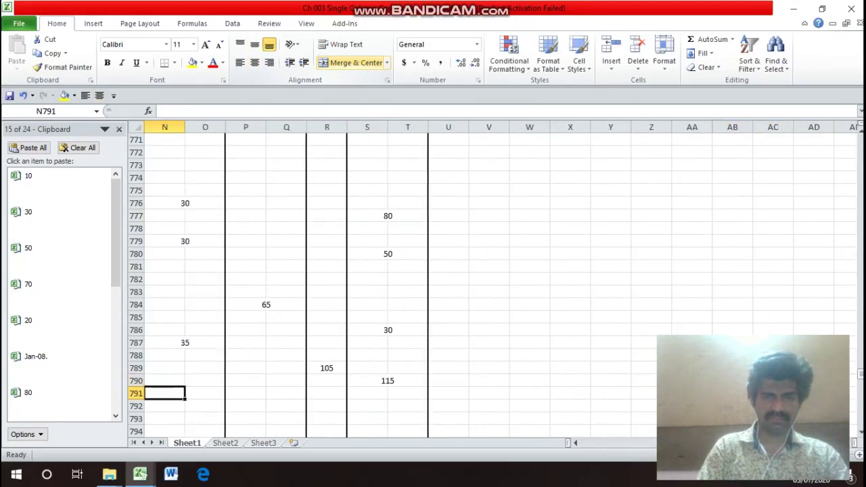
pyautogui.press('Left')
pyautogui.press('Left')
pyautogui.press('Up')
pyautogui.press('Up')
pyautogui.press('Up')
pyautogui.press('Up')
pyautogui.press('Up')
pyautogui.press('Up')
pyautogui.press('Up')
pyautogui.press('Up')
pyautogui.press('Up')
pyautogui.press('Up')
pyautogui.press('Up')
pyautogui.press('Up')
pyautogui.press('Up')
pyautogui.press('Up')
pyautogui.press('Up')
pyautogui.press('Up')
pyautogui.press('Up')
pyautogui.press('Up')
pyautogui.press('Up')
pyautogui.press('Up')
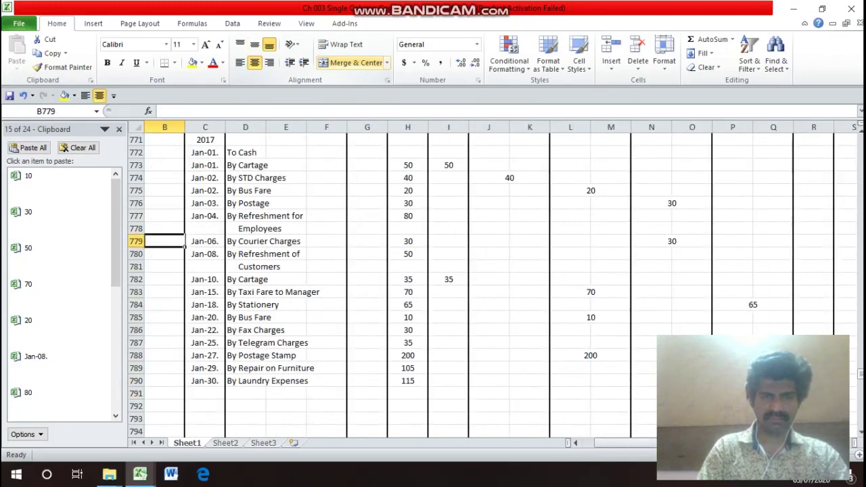
pyautogui.press('Down')
pyautogui.press('Down')
pyautogui.press('Down')
pyautogui.press('Down')
pyautogui.press('Down')
pyautogui.press('Down')
pyautogui.press('Down')
pyautogui.press('Down')
pyautogui.press('Down')
pyautogui.press('Down')
pyautogui.press('Down')
pyautogui.press('Down')
pyautogui.press('Left')
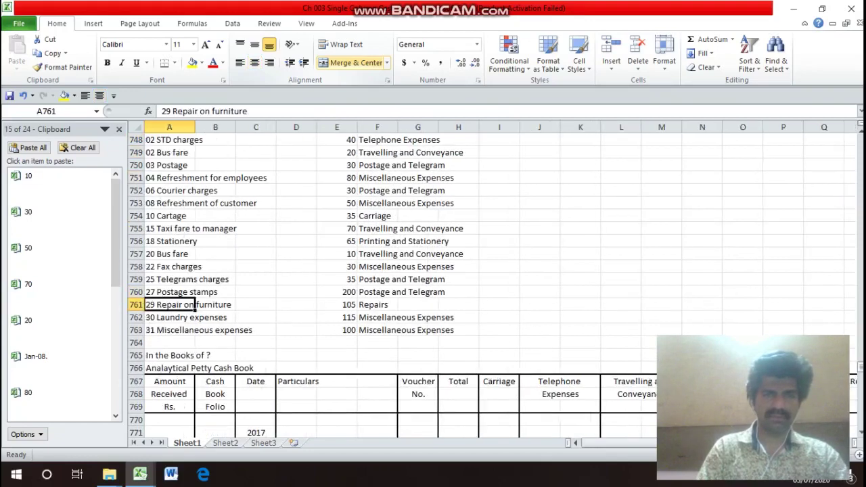
pyautogui.press('Down')
pyautogui.press('Down')
pyautogui.press('Down')
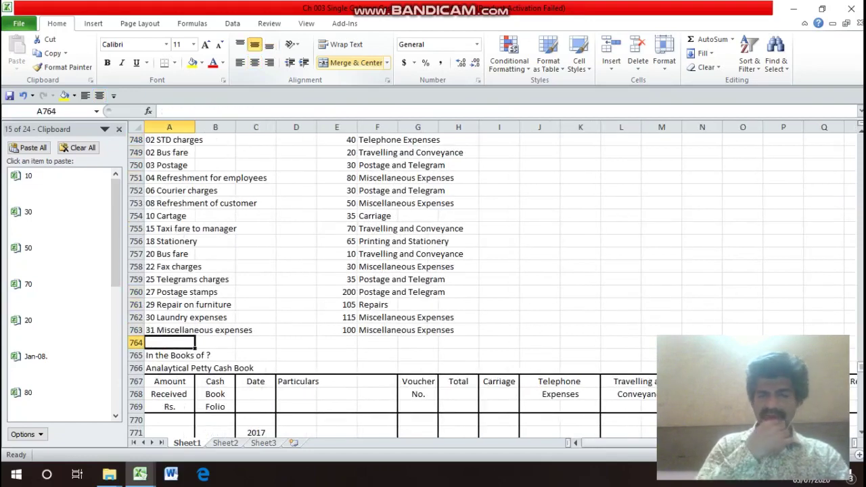
# - Fill the date from the row above into C791 and change it to Jan-31
pyautogui.press('Down')
pyautogui.press('Down')
pyautogui.press('Down')
pyautogui.press('Down')
pyautogui.press('Down')
pyautogui.press('Down')
pyautogui.press('Down')
pyautogui.press('Down')
pyautogui.press('Down')
pyautogui.press('Down')
pyautogui.press('Down')
pyautogui.press('Down')
pyautogui.press('Down')
pyautogui.press('Down')
pyautogui.press('Down')
pyautogui.press('Down')
pyautogui.press('Down')
pyautogui.press('Down')
pyautogui.press('Down')
pyautogui.press('Down')
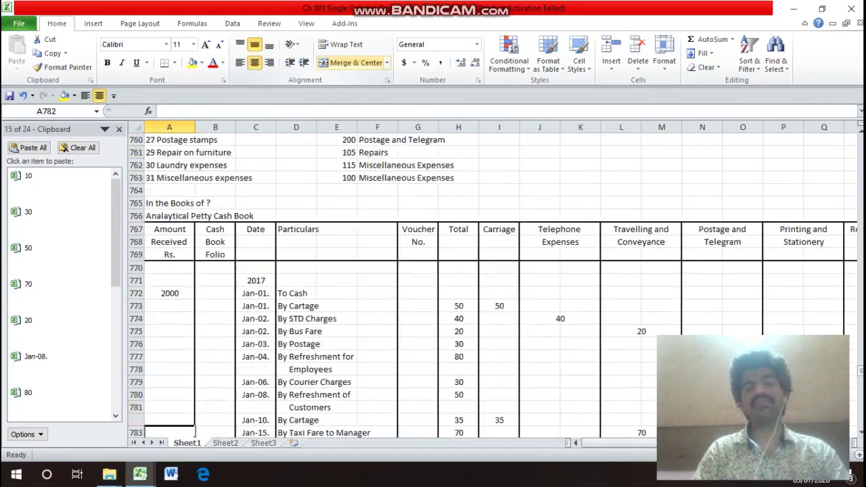
pyautogui.press('Right')
pyautogui.press('Right')
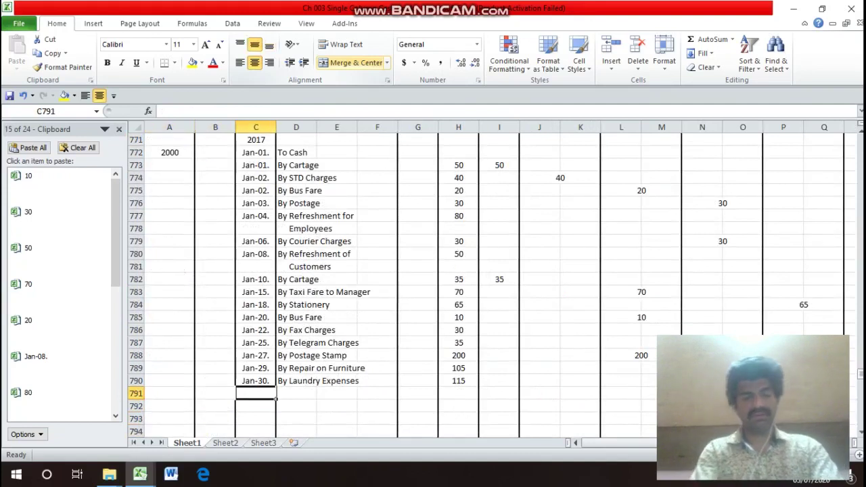
pyautogui.hotkey('ctrl', 'd')
pyautogui.press('F2')
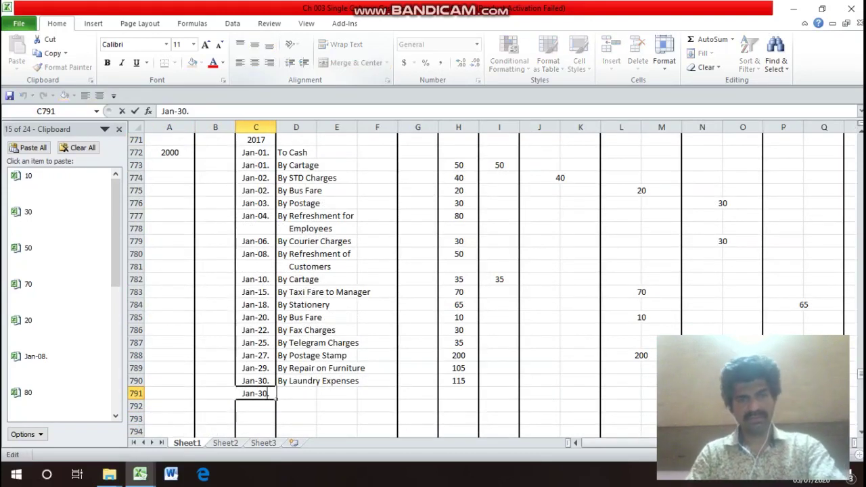
pyautogui.press('Left')
pyautogui.press('BackSpace')
pyautogui.press('Tab')
# - Enter By Miscellaneous Expenses as the particulars in D791 and 100 in the Total column at H791
pyautogui.write('B')
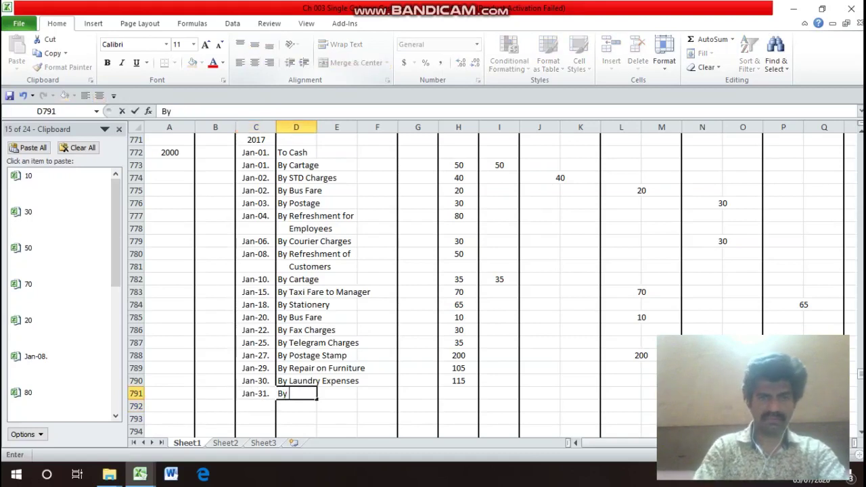
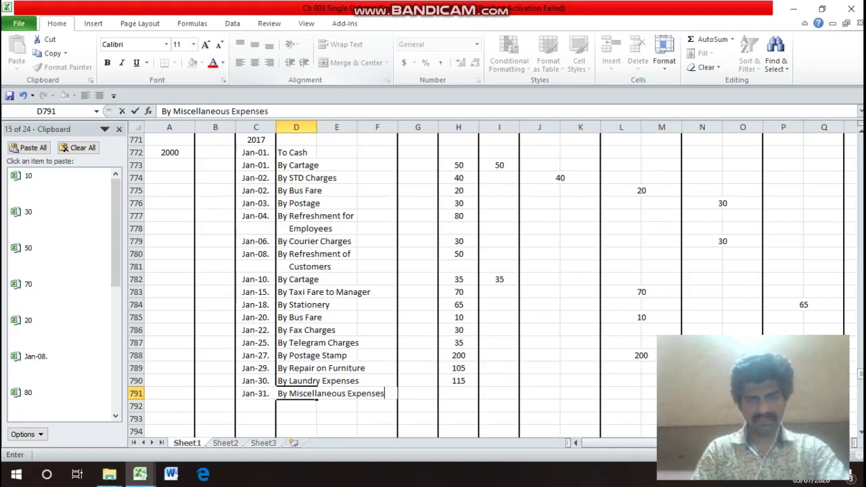
pyautogui.press('Return')
pyautogui.press('Up')
pyautogui.press('Right')
pyautogui.press('Right')
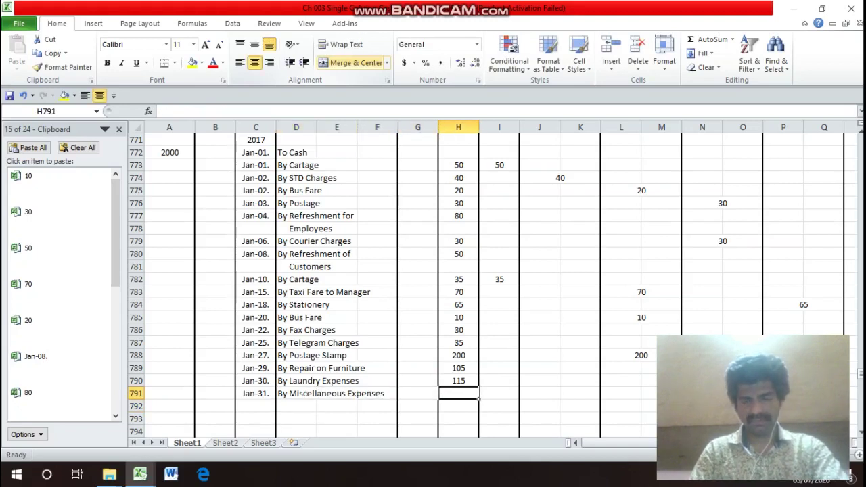
pyautogui.write('100')
pyautogui.press('Return')
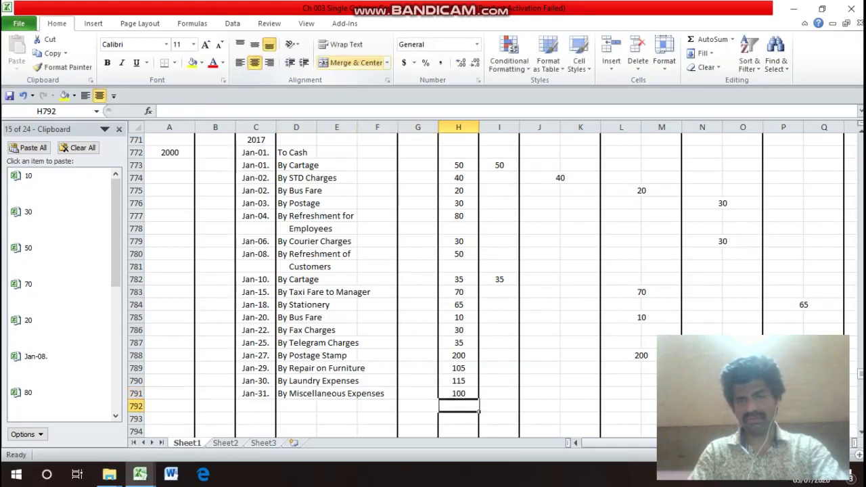
# - Copy the merged cell S790:T790 into S791:T791 and enter 100 as the miscellaneous expenses amount for Jan-31
pyautogui.press('Up')
pyautogui.press('Right')
pyautogui.press('Right')
pyautogui.press('Right')
pyautogui.press('Right')
pyautogui.press('Right')
pyautogui.press('Right')
pyautogui.press('Right')
pyautogui.press('Right')
pyautogui.press('Right')
pyautogui.press('Right')
pyautogui.press('Right')
pyautogui.press('Right')
pyautogui.press('Right')
pyautogui.press('Right')
pyautogui.press('Right')
pyautogui.press('Right')
pyautogui.press('Right')
pyautogui.press('Left')
pyautogui.press('Left')
pyautogui.press('Left')
pyautogui.press('Left')
pyautogui.press('Left')
pyautogui.press('Left')
pyautogui.press('Up')
pyautogui.hotkey('ctrl', 'c')
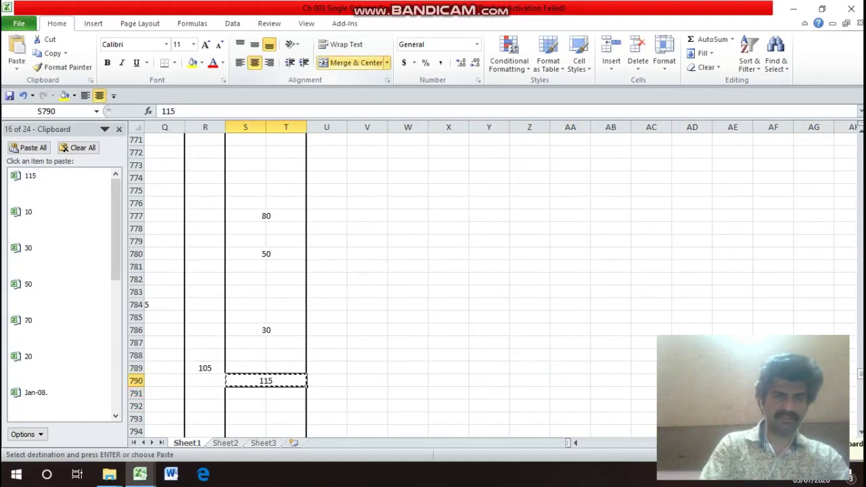
pyautogui.press('Down')
pyautogui.write("'")
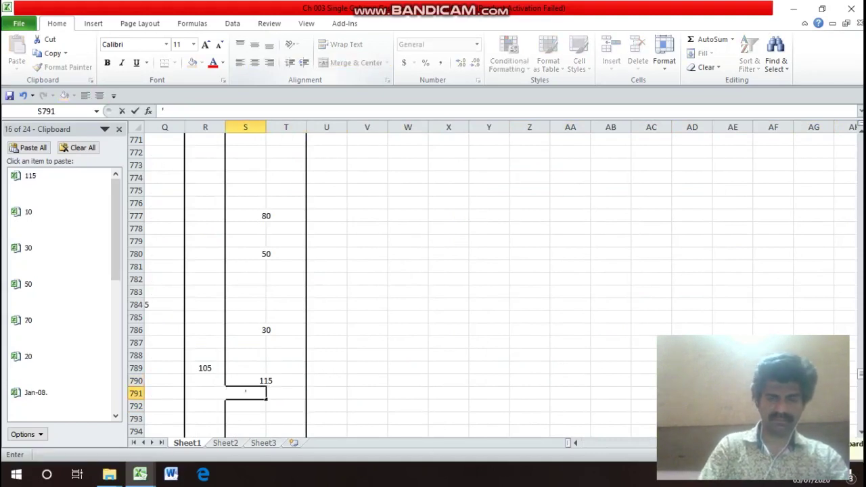
pyautogui.press('Escape')
pyautogui.press('Up')
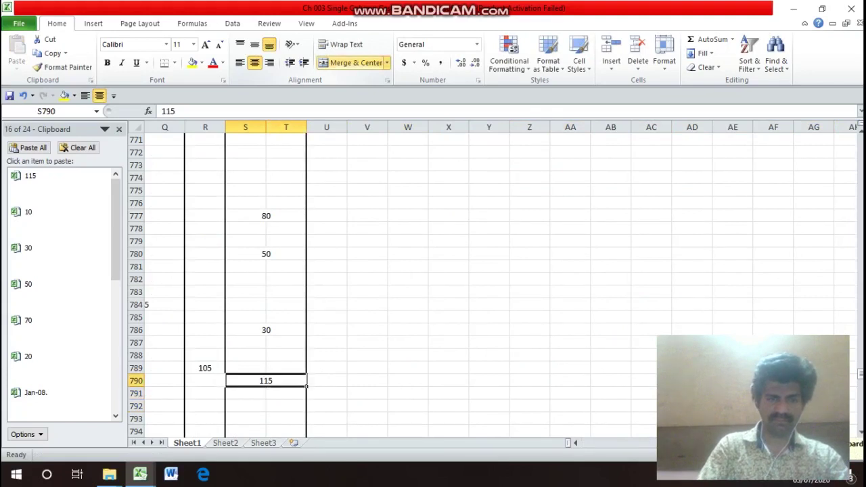
pyautogui.hotkey('ctrl', 'c')
pyautogui.press('Down')
pyautogui.hotkey('ctrl', 'v')
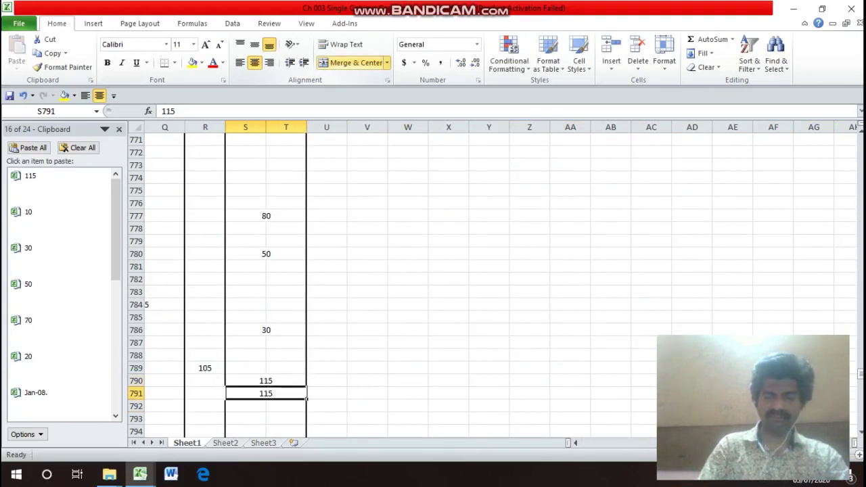
pyautogui.write('100')
pyautogui.press('Return')
pyautogui.press('Up')
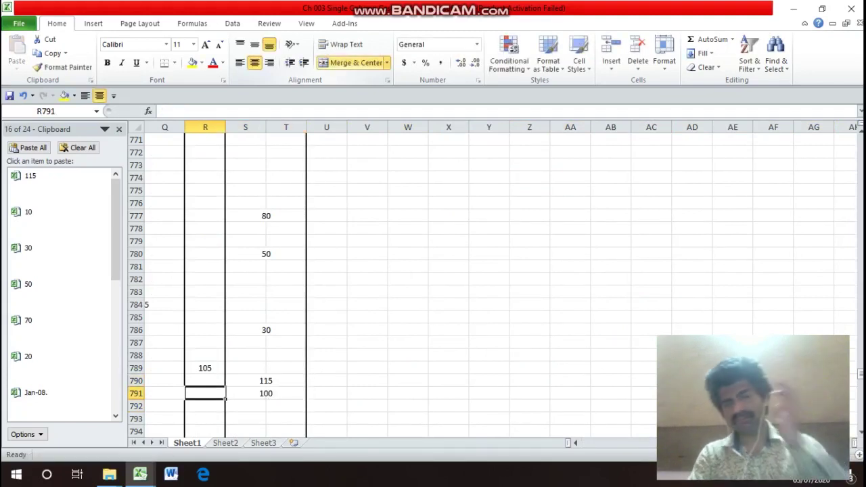
# - Review the petty cash book from its column headings down to the empty rows below the Jan-31 entry
pyautogui.press('Left')
pyautogui.press('Left')
pyautogui.press('Left')
pyautogui.press('Left')
pyautogui.press('Left')
pyautogui.press('Left')
pyautogui.press('Left')
pyautogui.press('Left')
pyautogui.press('Left')
pyautogui.press('Left')
pyautogui.press('Left')
pyautogui.press('Left')
pyautogui.press('Left')
pyautogui.press('Left')
pyautogui.press('Left')
pyautogui.press('Left')
pyautogui.press('Left')
pyautogui.press('Left')
pyautogui.press('Up')
pyautogui.press('Up')
pyautogui.press('Up')
pyautogui.press('Up')
pyautogui.press('Up')
pyautogui.press('Up')
pyautogui.press('Up')
pyautogui.press('Up')
pyautogui.press('Up')
pyautogui.press('Up')
pyautogui.press('Up')
pyautogui.press('Up')
pyautogui.press('Up')
pyautogui.press('Up')
pyautogui.press('Up')
pyautogui.press('Up')
pyautogui.press('Up')
pyautogui.press('Up')
pyautogui.press('Up')
pyautogui.press('Up')
pyautogui.press('Up')
pyautogui.press('Up')
pyautogui.press('Up')
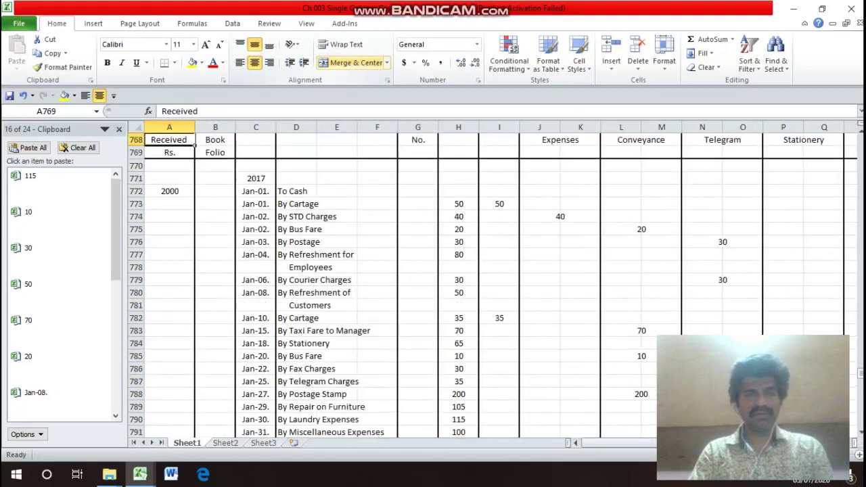
pyautogui.press('Down')
pyautogui.press('Down')
pyautogui.press('Down')
pyautogui.press('Down')
pyautogui.press('Down')
pyautogui.press('Down')
pyautogui.press('Down')
pyautogui.press('Down')
pyautogui.press('Down')
pyautogui.press('Down')
pyautogui.press('Down')
pyautogui.press('Down')
pyautogui.press('Down')
pyautogui.press('Down')
pyautogui.press('Down')
pyautogui.press('Down')
pyautogui.press('Down')
pyautogui.press('Down')
pyautogui.press('Down')
pyautogui.press('Down')
pyautogui.press('Down')
pyautogui.press('Down')
pyautogui.press('Down')
pyautogui.press('Down')
pyautogui.press('Down')
pyautogui.press('Down')
pyautogui.press('Down')
pyautogui.press('Down')
pyautogui.press('Down')
pyautogui.press('Down')
pyautogui.press('Down')
pyautogui.press('Down')
pyautogui.press('Down')
pyautogui.press('Down')
pyautogui.press('Down')
pyautogui.press('Down')
pyautogui.press('Down')
pyautogui.press('Down')
pyautogui.press('Down')
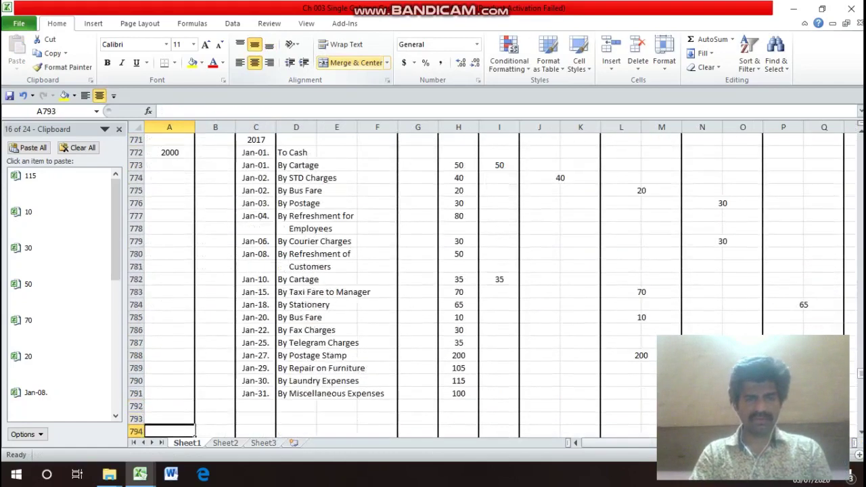
# - Total the expense amounts in H793 with a SUM formula covering H771:H791
pyautogui.press('Up')
pyautogui.press('Right')
pyautogui.press('Right')
pyautogui.press('Right')
pyautogui.press('Right')
pyautogui.press('Up')
pyautogui.press('Up')
pyautogui.press('Right')
pyautogui.press('Right')
pyautogui.press('Right')
pyautogui.write('=sum')
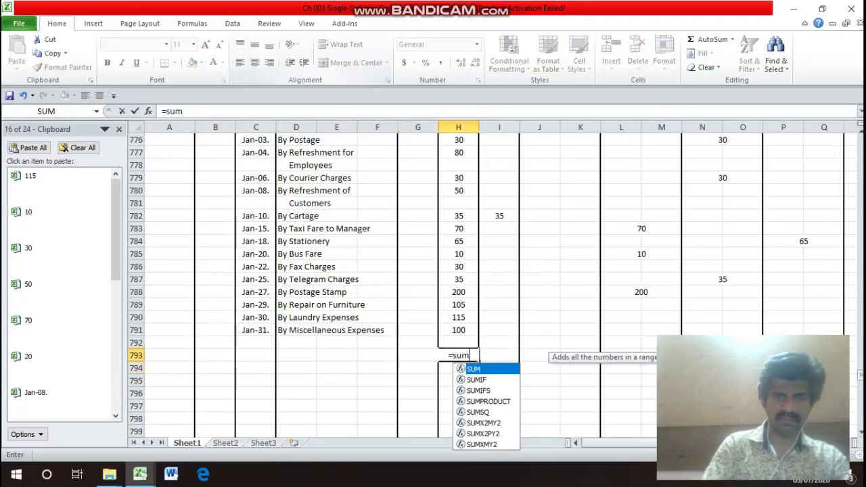
pyautogui.write('(')
pyautogui.press('Up')
pyautogui.press('Up')
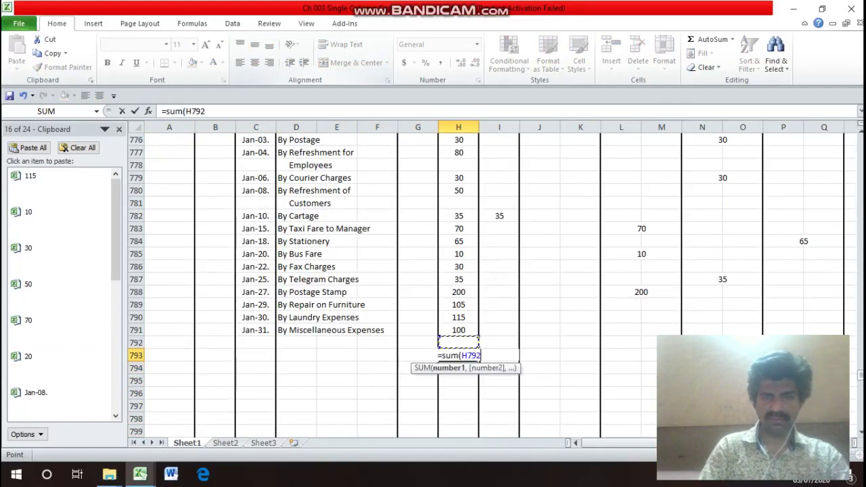
pyautogui.hotkey('shift', 'Up')
pyautogui.hotkey('shift', 'Up')
pyautogui.hotkey('shift', 'Up')
pyautogui.hotkey('shift', 'Up')
pyautogui.hotkey('shift', 'Up')
pyautogui.hotkey('shift', 'Up')
pyautogui.hotkey('shift', 'Up')
pyautogui.hotkey('shift', 'Up')
pyautogui.hotkey('shift', 'Up')
pyautogui.hotkey('shift', 'Up')
pyautogui.hotkey('shift', 'Up')
pyautogui.hotkey('shift', 'Up')
pyautogui.hotkey('shift', 'Up')
pyautogui.hotkey('shift', 'Up')
pyautogui.hotkey('shift', 'Up')
pyautogui.hotkey('shift', 'Up')
pyautogui.hotkey('shift', 'Up')
pyautogui.hotkey('shift', 'Up')
pyautogui.hotkey('shift', 'Up')
pyautogui.hotkey('shift', 'Up')
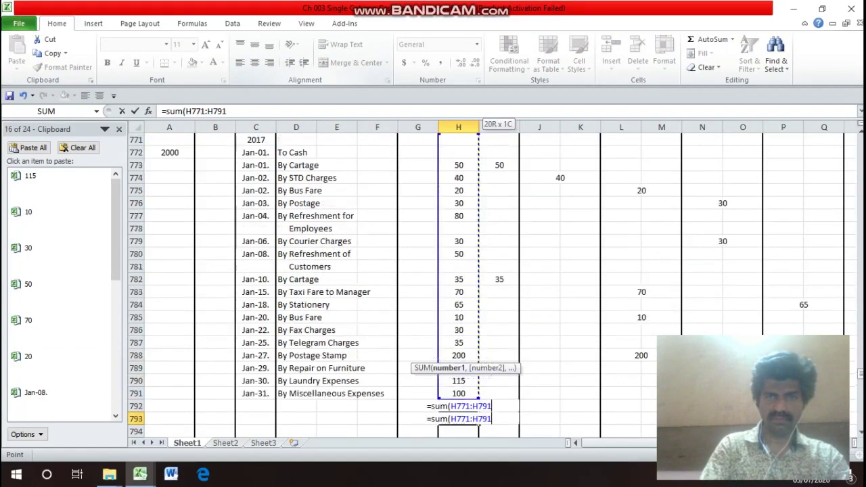
pyautogui.hotkey('shift', 'Down')
pyautogui.hotkey('shift', 'Down')
pyautogui.hotkey('shift', 'Down')
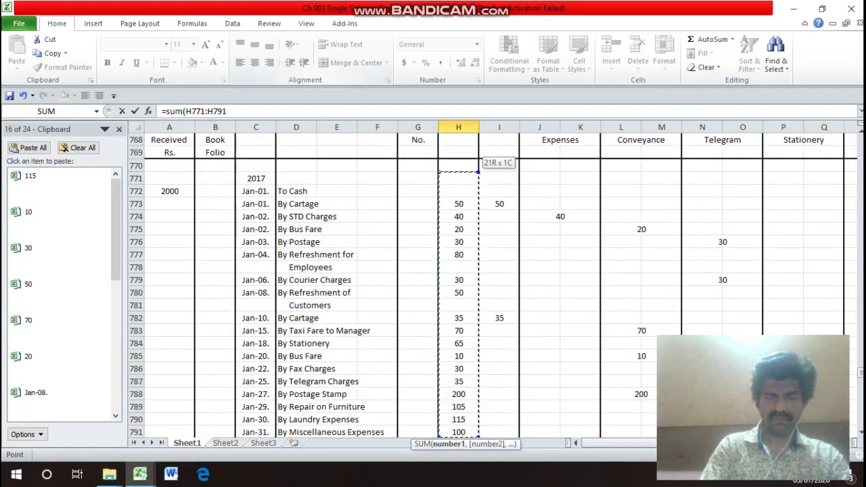
pyautogui.press('Return')
# - Copy the total formula from H793 into I793 to total the adjacent analysis column
pyautogui.click(458, 419)
pyautogui.hotkey('ctrl', 'c')
pyautogui.click(499, 419)
pyautogui.hotkey('ctrl', 'v')
# - Merge and center J793:K793 and total the column there with a SUM formula covering J771:K792
pyautogui.click(539, 419)
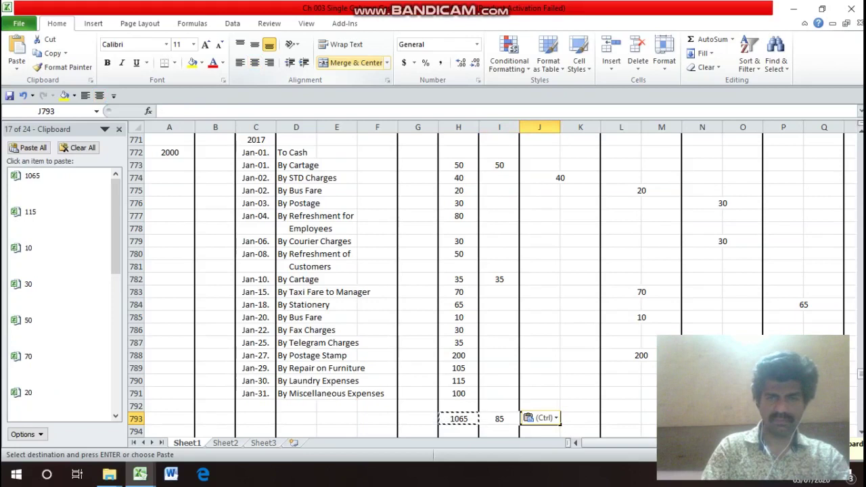
pyautogui.moveTo(539, 419); pyautogui.dragTo(579, 418)
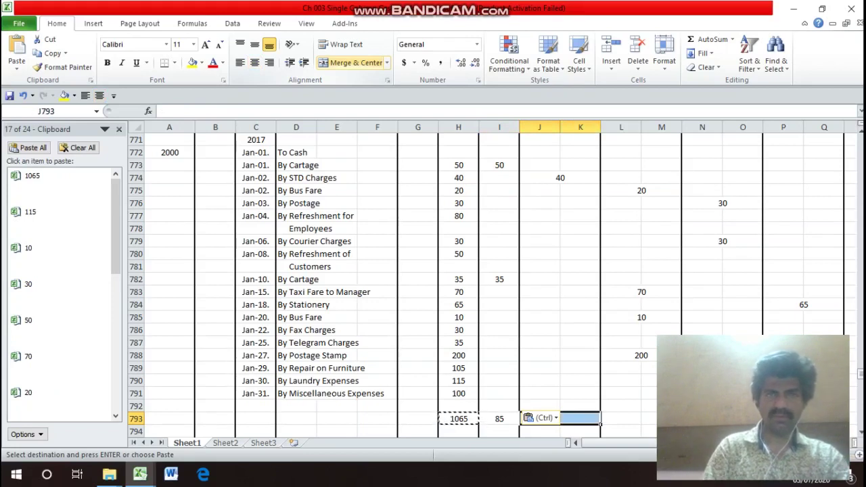
pyautogui.rightClick(338, 62)
pyautogui.click(351, 62)
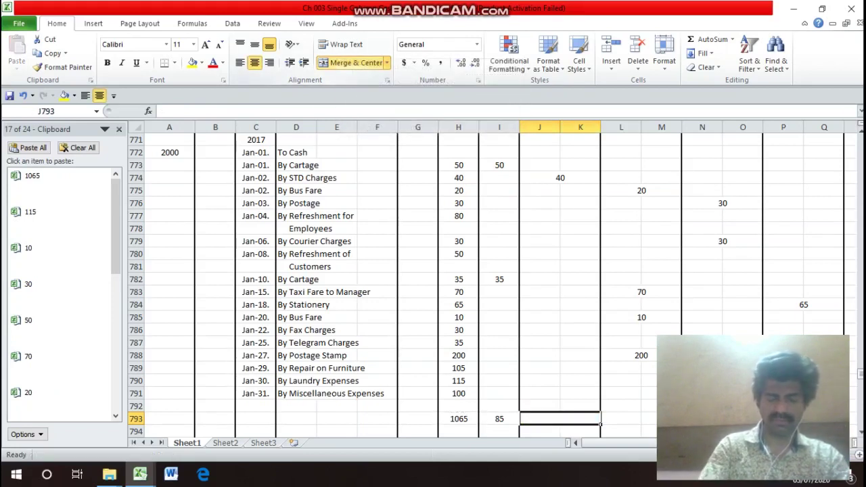
pyautogui.write('=sum(')
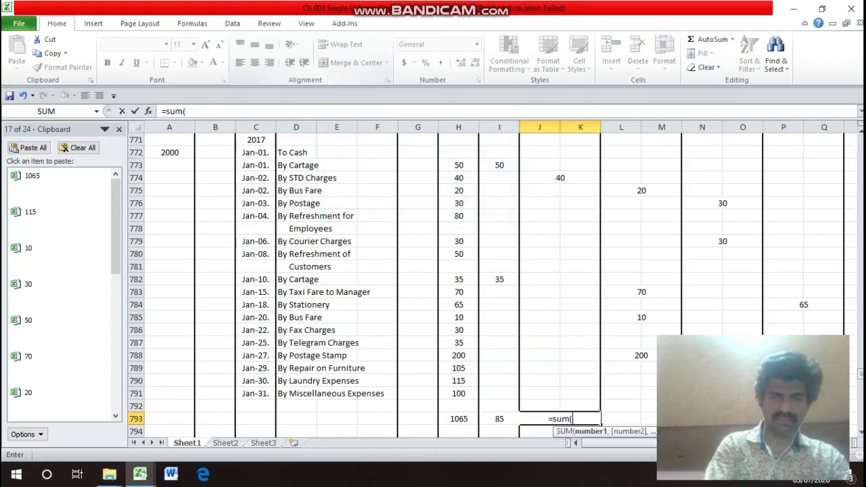
pyautogui.moveTo(539, 406); pyautogui.dragTo(587, 325)
pyautogui.press('Return')
pyautogui.press('Up')
# - Copy the merged total formula from J793:K793 into L793:M793 to total the Conveyance column
pyautogui.hotkey('ctrl', 'c')
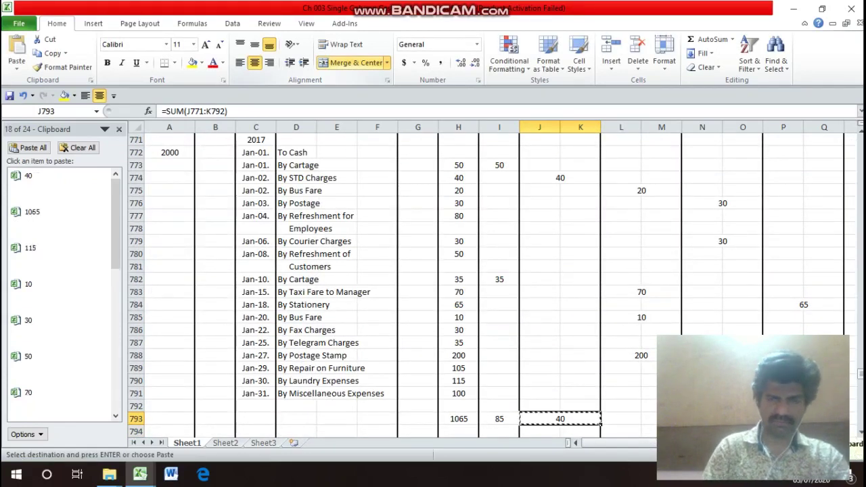
pyautogui.press('Right')
pyautogui.hotkey('ctrl', 'v')
pyautogui.press('Right')
pyautogui.press('Right')
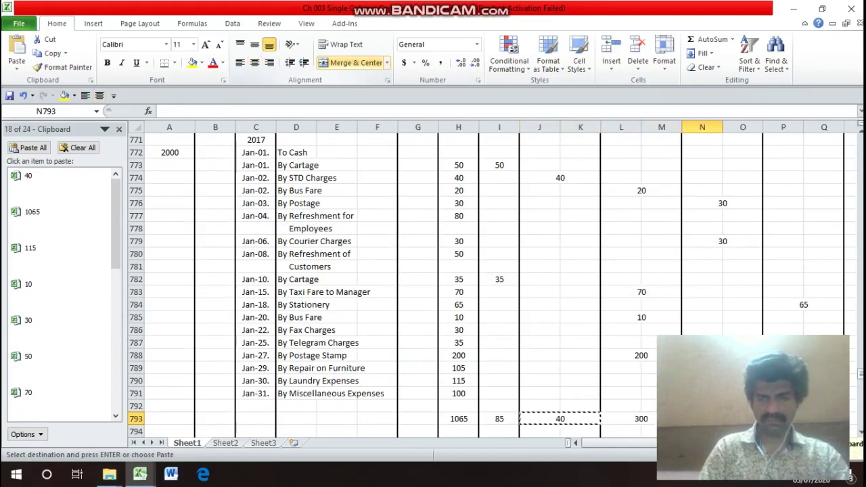
# - Review the cash book entries above the totals row and the empty rows beneath it
pyautogui.press('Up')
pyautogui.press('Up')
pyautogui.press('Up')
pyautogui.press('Up')
pyautogui.press('Up')
pyautogui.press('Up')
pyautogui.press('Up')
pyautogui.press('Up')
pyautogui.press('Up')
pyautogui.press('Up')
pyautogui.press('Up')
pyautogui.press('Up')
pyautogui.press('Up')
pyautogui.press('Up')
pyautogui.press('Up')
pyautogui.press('Up')
pyautogui.press('Up')
pyautogui.press('Down')
pyautogui.press('Down')
pyautogui.press('Down')
pyautogui.press('Down')
pyautogui.press('Down')
pyautogui.press('Down')
pyautogui.press('Down')
pyautogui.press('Down')
pyautogui.press('Down')
pyautogui.press('Down')
pyautogui.press('Down')
pyautogui.press('Down')
pyautogui.press('Down')
pyautogui.press('Down')
pyautogui.press('Down')
pyautogui.press('Down')
pyautogui.press('Down')
pyautogui.press('Down')
pyautogui.press('Down')
pyautogui.press('Down')
pyautogui.press('Down')
pyautogui.press('Down')
pyautogui.press('Down')
pyautogui.press('Down')
pyautogui.press('Down')
pyautogui.press('Up')
pyautogui.press('Up')
pyautogui.press('Up')
pyautogui.press('Up')
pyautogui.press('Up')
pyautogui.press('Up')
pyautogui.press('Up')
pyautogui.press('Up')
pyautogui.press('Up')
pyautogui.press('Up')
pyautogui.press('Up')
pyautogui.press('Up')
pyautogui.press('Up')
pyautogui.press('Up')
pyautogui.press('Up')
pyautogui.press('Up')
pyautogui.press('Up')
pyautogui.press('Up')
pyautogui.press('Up')
pyautogui.press('Left')
pyautogui.press('Left')
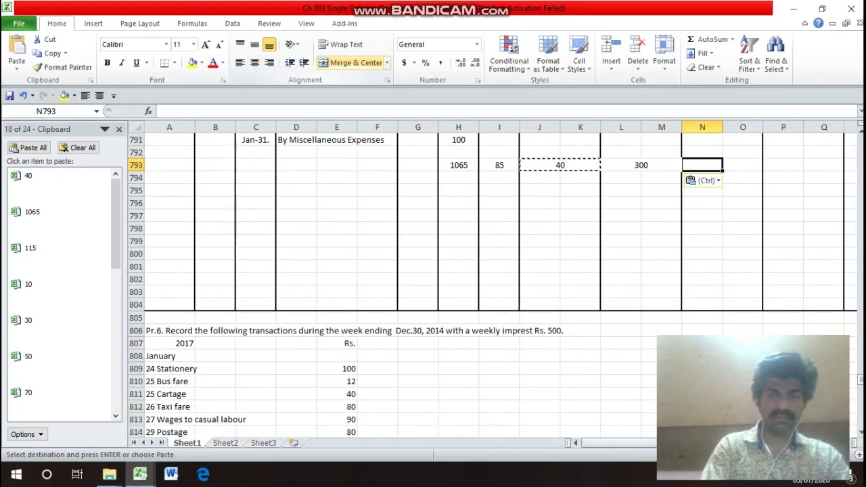
# - Fill N793:O793, P793:Q793 and S793:T793 with the same merged total formula, each summing rows 771 to 792 of its own column
pyautogui.hotkey('alt', '=')
pyautogui.hotkey('ctrl', 'Return')
pyautogui.press('Right')
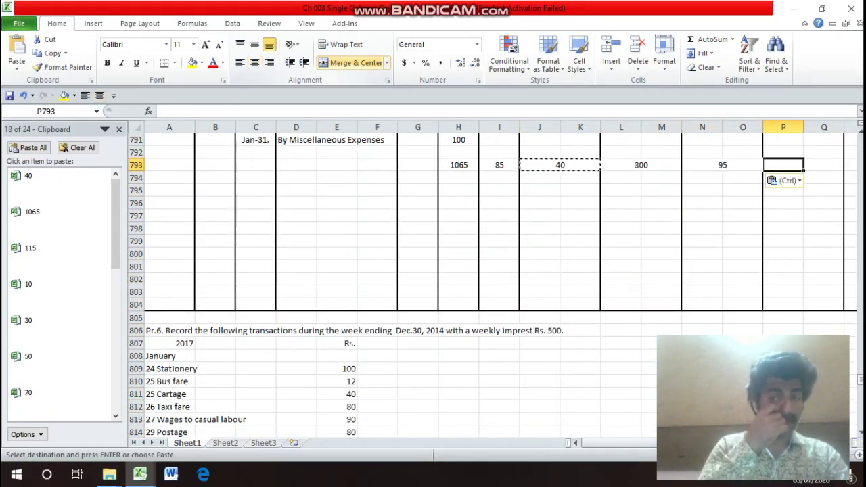
pyautogui.hotkey('alt', '=')
pyautogui.hotkey('ctrl', 'Return')
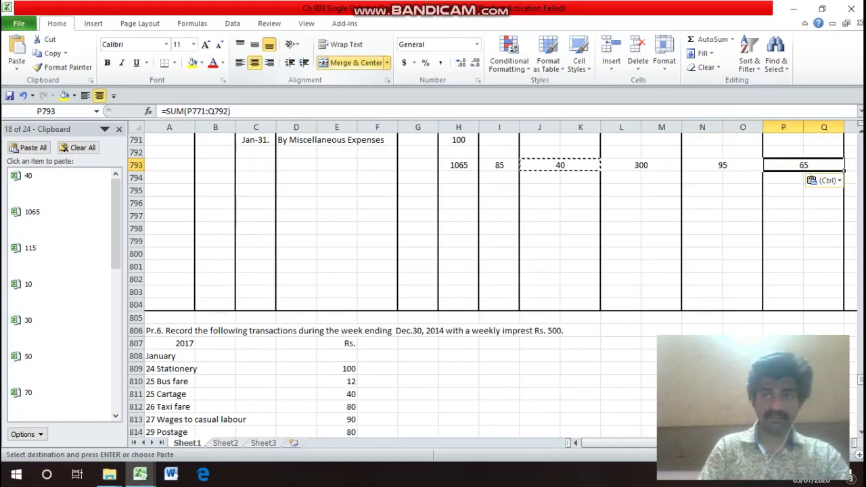
pyautogui.press('Right')
pyautogui.press('Right')
pyautogui.hotkey('alt', '=')
pyautogui.hotkey('ctrl', 'Return')
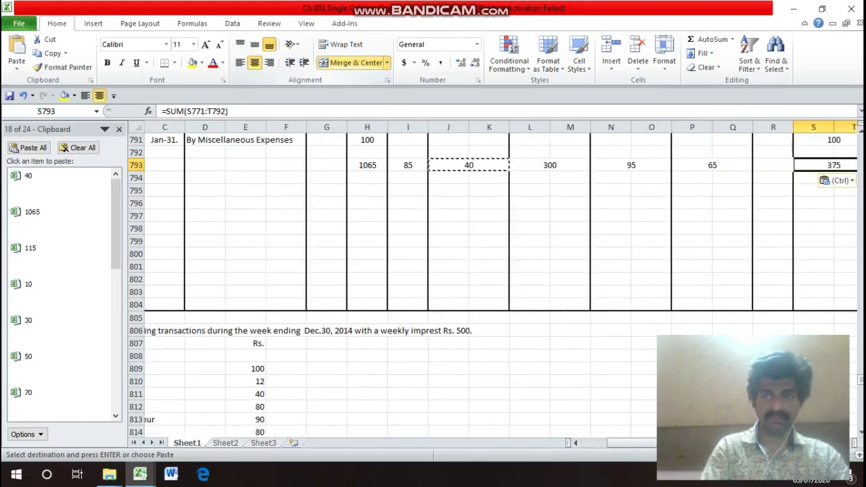
# - Copy the Carriage total formula from I793 into R793 to total that column
pyautogui.press('Right')
pyautogui.press('Right')
pyautogui.press('Left')
pyautogui.press('Left')
pyautogui.press('Left')
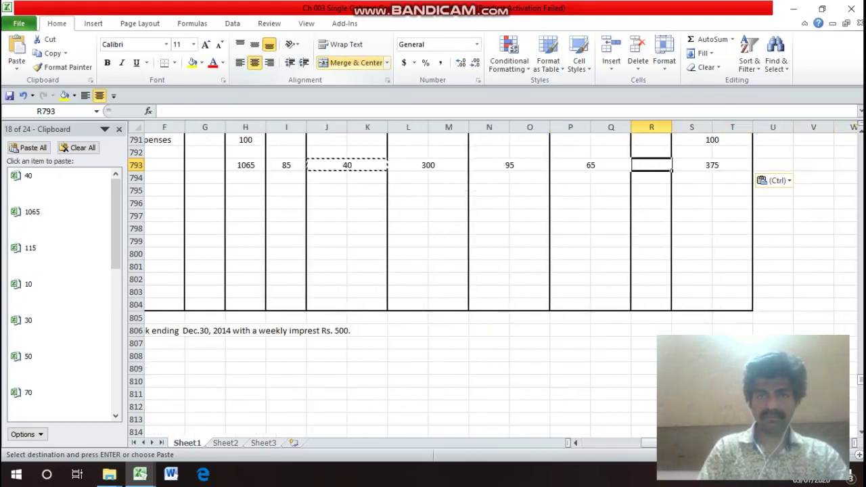
pyautogui.press('Left')
pyautogui.press('Left')
pyautogui.press('Left')
pyautogui.press('Left')
pyautogui.press('Left')
pyautogui.press('Left')
pyautogui.press('Right')
pyautogui.hotkey('ctrl', 'c')
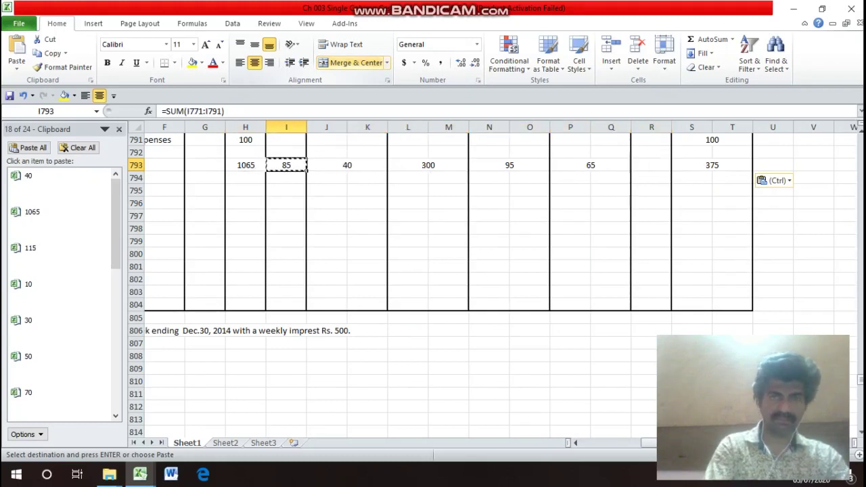
pyautogui.press('Right')
pyautogui.press('Right')
pyautogui.press('Right')
pyautogui.press('Right')
pyautogui.press('Right')
pyautogui.press('Right')
pyautogui.press('Left')
pyautogui.press('Return')
# - Apply a solid outline border around the analysis column totals in I793:T793
pyautogui.press('Left')
pyautogui.press('Home')
pyautogui.press('Right')
pyautogui.press('Right')
pyautogui.press('Right')
pyautogui.press('Right')
pyautogui.press('Right')
pyautogui.press('Right')
pyautogui.hotkey('shift', 'Right')
pyautogui.hotkey('shift', 'Right')
pyautogui.hotkey('shift', 'Right')
pyautogui.hotkey('shift', 'Right')
pyautogui.hotkey('shift', 'Right')
pyautogui.hotkey('shift', 'Right')
pyautogui.hotkey('shift', 'Right')
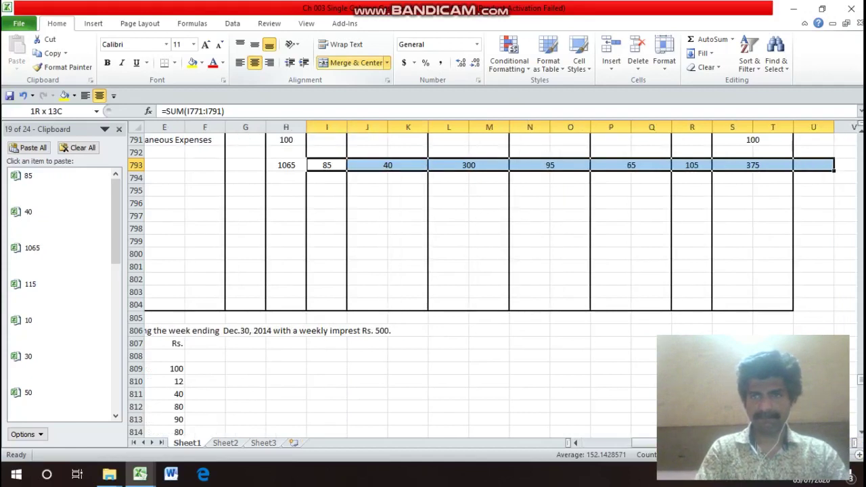
pyautogui.hotkey('shift', 'Left')
pyautogui.hotkey('ctrl', '1')
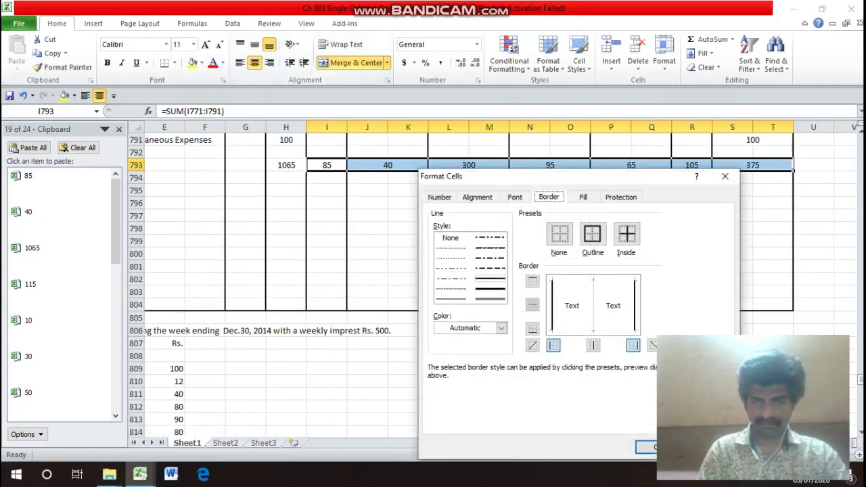
pyautogui.hotkey('alt', 'o')
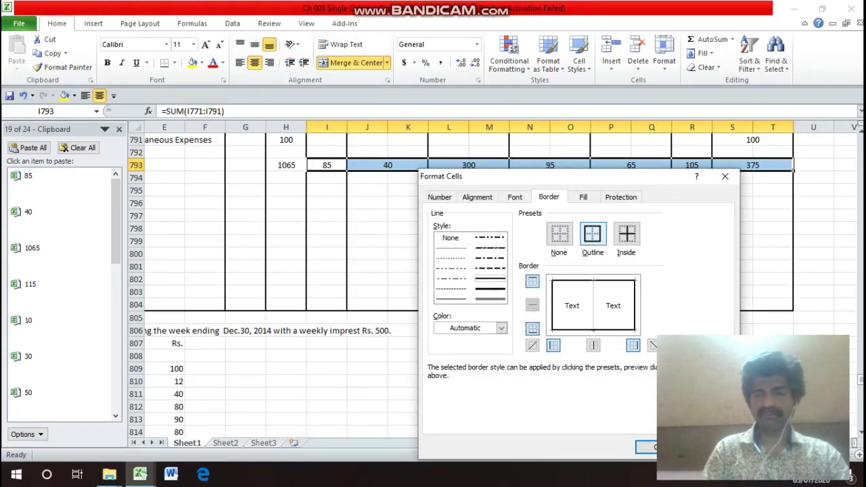
pyautogui.press('Return')
# - Review the petty cash book from its column headings down to the empty rows beneath the totals
pyautogui.press('Left')
pyautogui.press('Home')
pyautogui.press('Up')
pyautogui.press('Up')
pyautogui.press('Up')
pyautogui.press('Up')
pyautogui.press('Up')
pyautogui.press('Up')
pyautogui.press('Up')
pyautogui.press('Up')
pyautogui.press('Up')
pyautogui.press('Up')
pyautogui.press('Up')
pyautogui.press('Up')
pyautogui.press('Up')
pyautogui.press('Up')
pyautogui.press('Up')
pyautogui.press('Up')
pyautogui.press('Up')
pyautogui.press('Up')
pyautogui.press('Up')
pyautogui.press('Up')
pyautogui.press('Up')
pyautogui.press('Down')
pyautogui.press('Down')
pyautogui.press('Down')
pyautogui.press('Down')
pyautogui.press('Down')
pyautogui.press('Down')
pyautogui.press('Down')
pyautogui.press('Down')
pyautogui.press('Down')
pyautogui.press('Down')
pyautogui.press('Down')
pyautogui.press('Down')
pyautogui.press('Down')
pyautogui.press('Down')
pyautogui.press('Down')
pyautogui.press('Down')
pyautogui.press('Down')
pyautogui.press('Down')
pyautogui.press('Down')
pyautogui.press('Down')
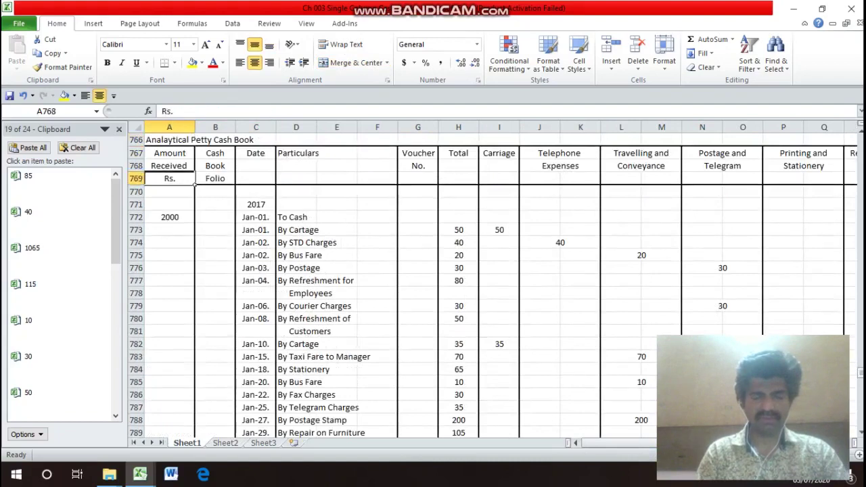
pyautogui.press('Down')
pyautogui.press('Down')
pyautogui.press('Down')
pyautogui.press('Down')
pyautogui.press('Down')
pyautogui.press('Down')
pyautogui.press('Down')
pyautogui.press('Down')
pyautogui.press('Down')
pyautogui.press('Down')
# - Total the Amount Received column in A796 with a SUM formula running down to A795 and including the opening cash
pyautogui.press('Up')
pyautogui.press('Up')
pyautogui.press('Up')
pyautogui.press('Right')
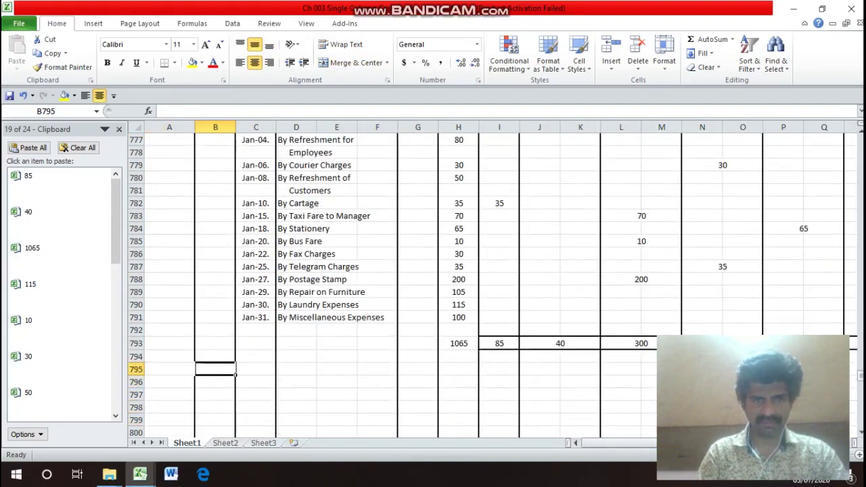
pyautogui.press('Right')
pyautogui.press('Right')
pyautogui.press('Left')
pyautogui.press('Left')
pyautogui.press('Left')
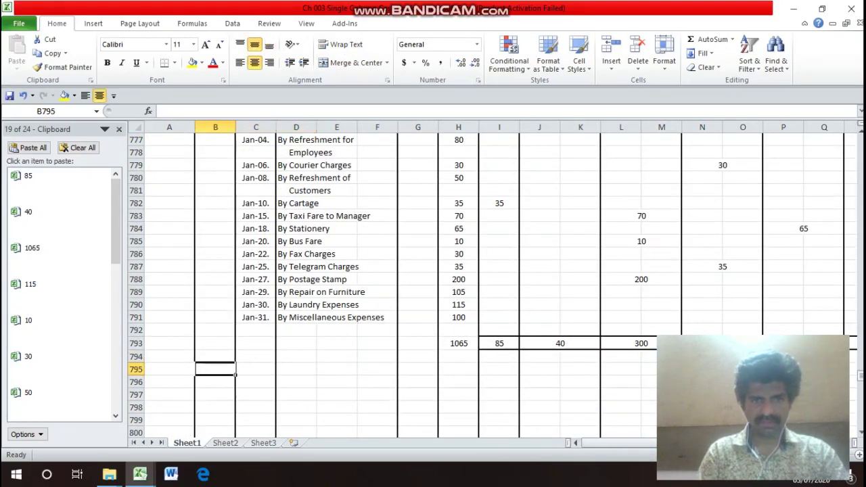
pyautogui.press('Down')
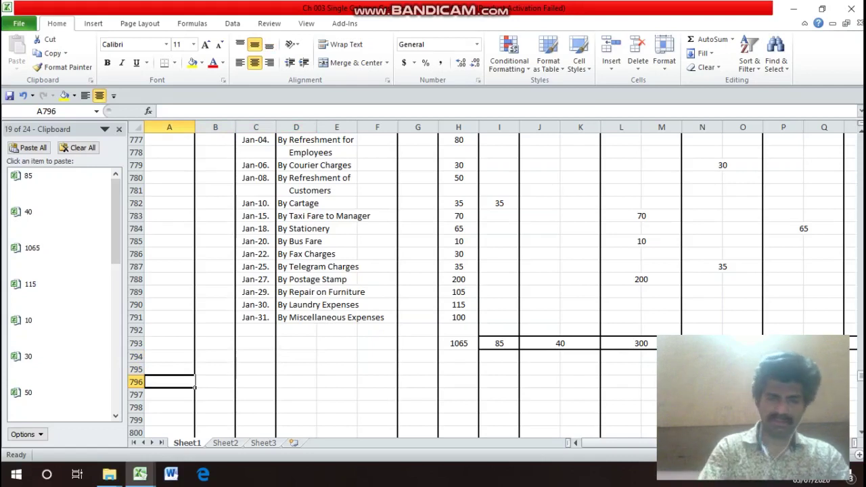
pyautogui.write('=sum(')
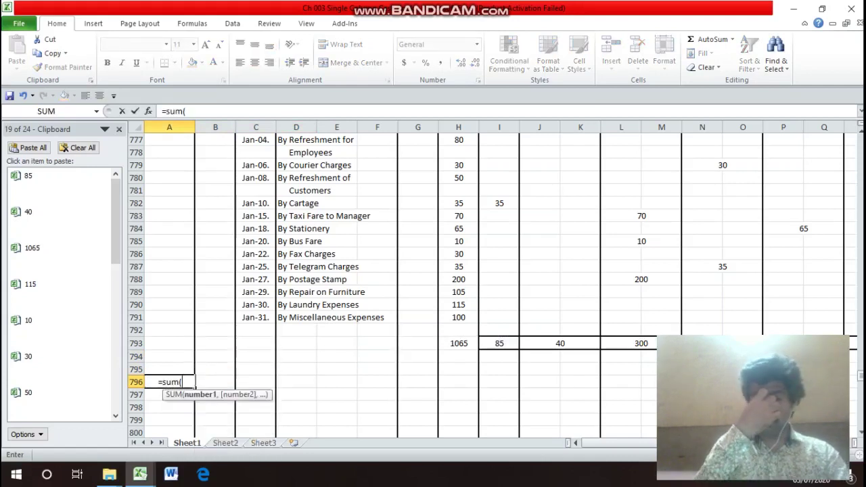
pyautogui.press('Up')
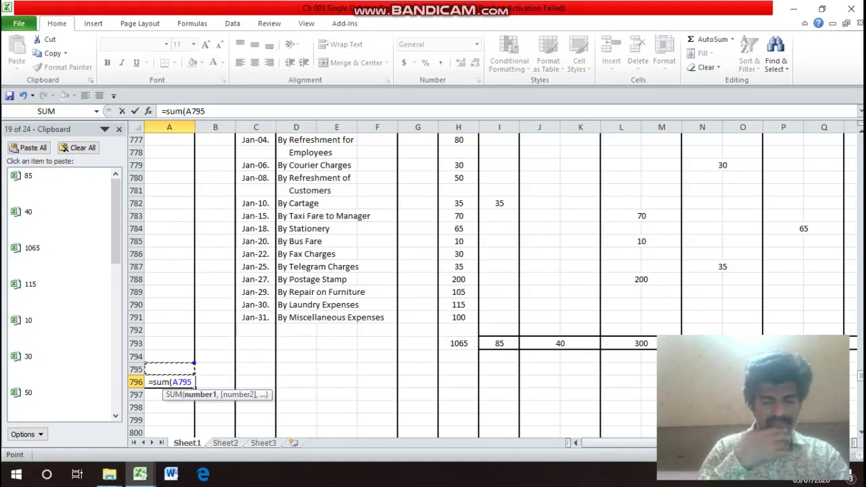
pyautogui.hotkey('shift', 'Up')
pyautogui.hotkey('shift', 'Up')
pyautogui.hotkey('shift', 'Up')
pyautogui.hotkey('shift', 'Up')
pyautogui.hotkey('shift', 'Up')
pyautogui.hotkey('shift', 'Up')
pyautogui.hotkey('shift', 'Up')
pyautogui.hotkey('shift', 'Up')
pyautogui.hotkey('shift', 'Up')
pyautogui.hotkey('shift', 'Up')
pyautogui.hotkey('shift', 'Up')
pyautogui.hotkey('shift', 'Up')
pyautogui.hotkey('shift', 'Up')
pyautogui.hotkey('shift', 'Up')
pyautogui.hotkey('shift', 'Up')
pyautogui.hotkey('shift', 'Up')
pyautogui.hotkey('shift', 'Up')
pyautogui.hotkey('shift', 'Up')
pyautogui.hotkey('shift', 'Up')
pyautogui.hotkey('shift', 'Up')
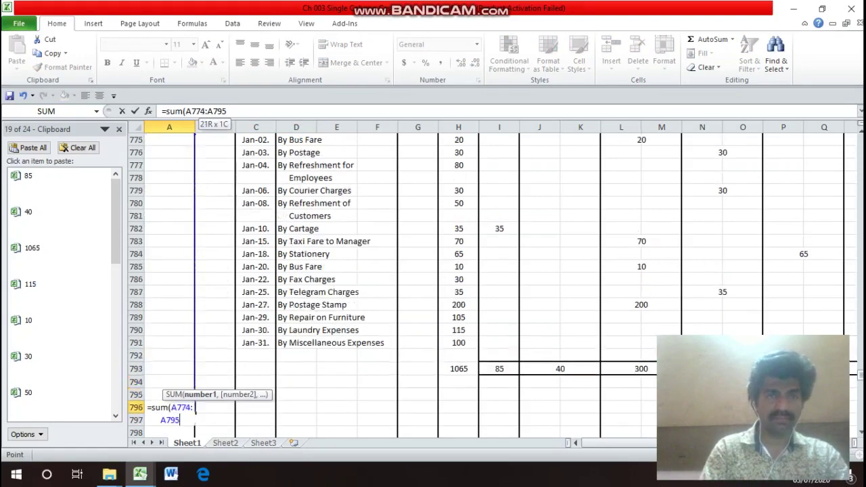
pyautogui.hotkey('shift', 'Up')
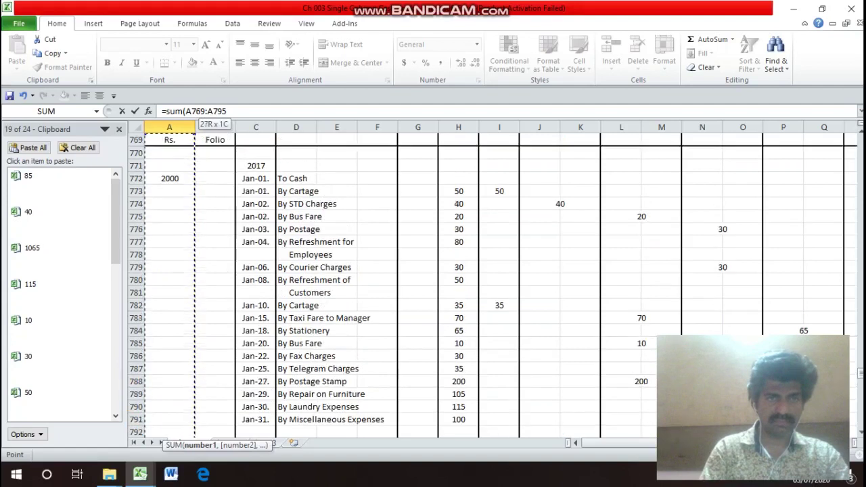
pyautogui.press('Return')
# - Link H796 in the Total column to the Amount Received total in A796
pyautogui.press('Up')
pyautogui.press('Right')
pyautogui.press('Right')
pyautogui.press('Right')
pyautogui.press('Right')
pyautogui.press('Right')
pyautogui.press('Right')
pyautogui.press('Right')
pyautogui.write('=')
pyautogui.press('Left')
pyautogui.press('Left')
pyautogui.press('Left')
pyautogui.press('Left')
pyautogui.press('Left')
pyautogui.press('Left')
pyautogui.press('Left')
pyautogui.press('Return')
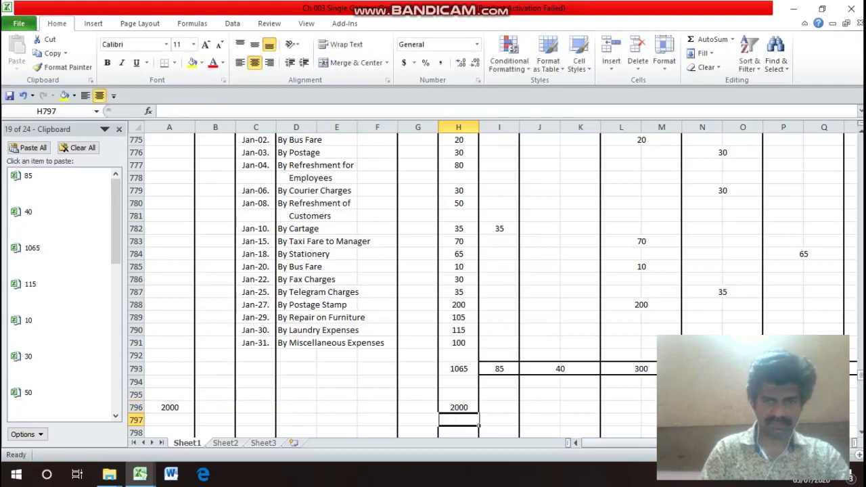
# - Calculate the closing balance in H794 with the formula =H796-H793
pyautogui.press('Up')
pyautogui.press('Up')
pyautogui.press('Up')
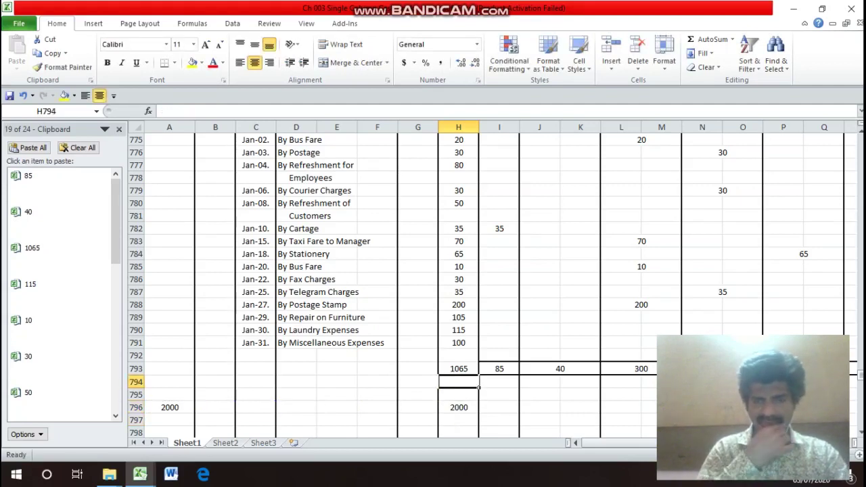
pyautogui.write('=')
pyautogui.press('Down')
pyautogui.press('Down')
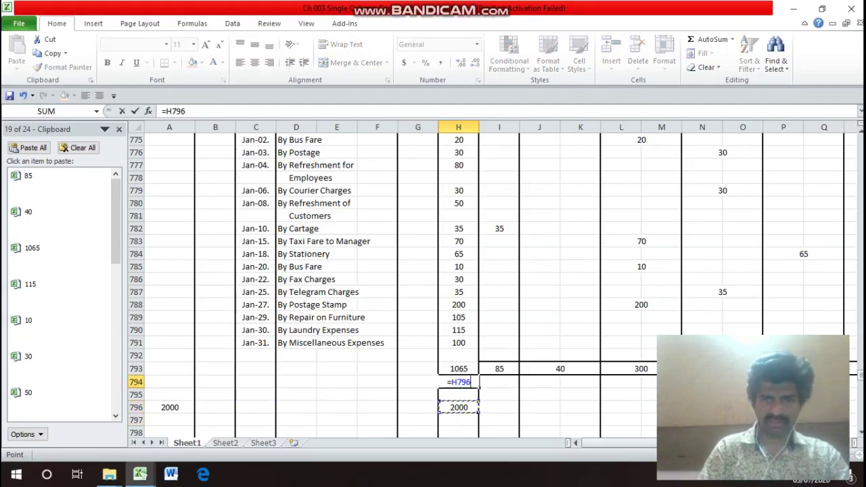
pyautogui.write('-')
pyautogui.press('Up')
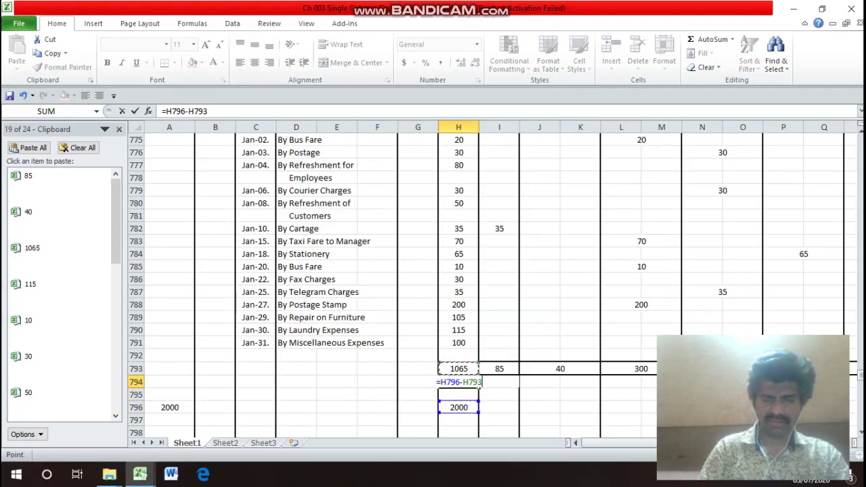
pyautogui.press('Return')
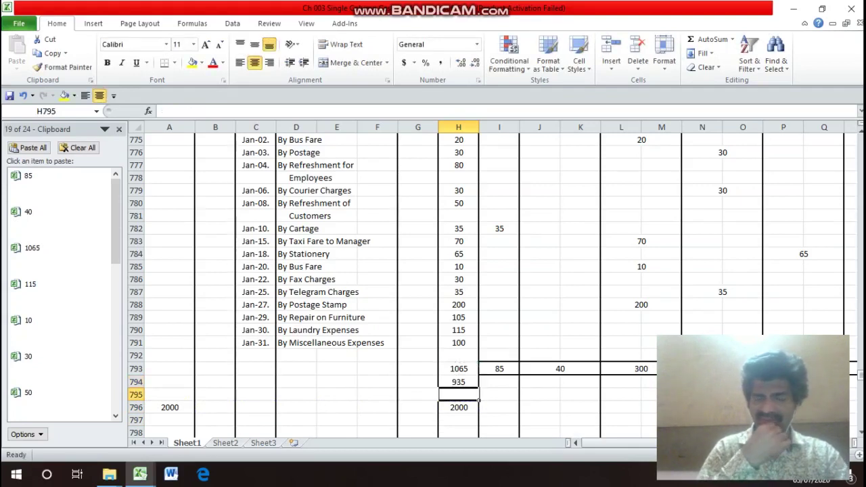
pyautogui.click(458, 368)
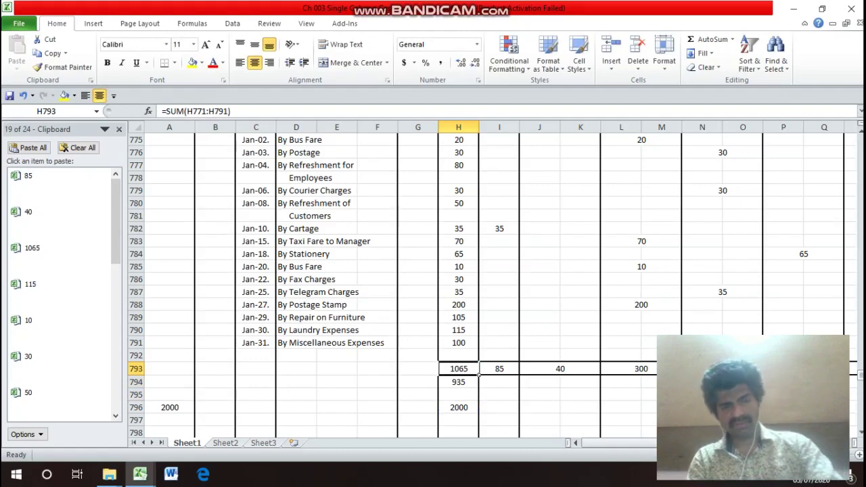
# - Add a top border to the payments total in H793
pyautogui.hotkey('ctrl', '1')
pyautogui.hotkey('alt', 't')
pyautogui.press('Return')
pyautogui.press('Down')
pyautogui.press('Left')
pyautogui.press('Left')
pyautogui.press('Left')
pyautogui.press('Right')
pyautogui.press('Right')
pyautogui.press('Right')
pyautogui.press('Down')
pyautogui.press('Down')
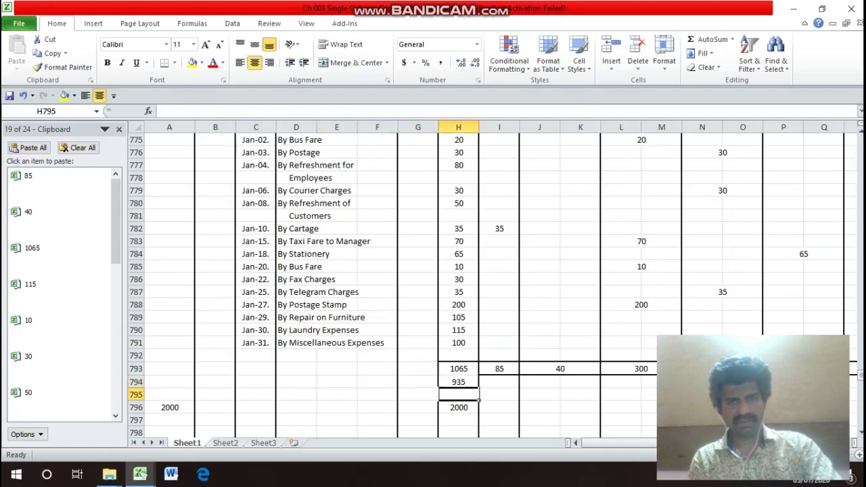
# - Copy the date Jan-31. from the last payment row into C794 for the closing balance entry
pyautogui.press('Up')
pyautogui.press('Up')
pyautogui.press('Left')
pyautogui.press('Left')
pyautogui.press('Left')
pyautogui.press('Left')
pyautogui.press('Left')
pyautogui.press('Up')
pyautogui.press('Up')
pyautogui.press('Up')
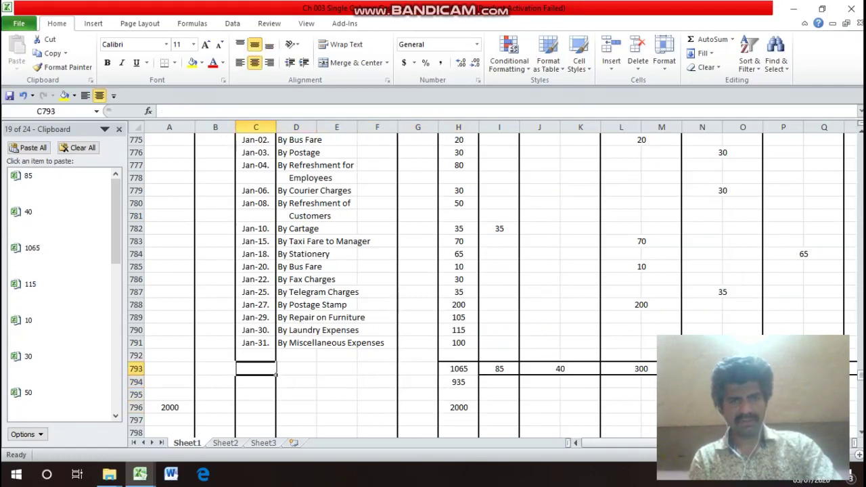
pyautogui.hotkey('ctrl', 'c')
pyautogui.press('Down')
pyautogui.press('Down')
pyautogui.press('Down')
pyautogui.press('Return')
# - Enter the particulars "By Balance c/d" in D794 for the closing balance
pyautogui.press('Right')
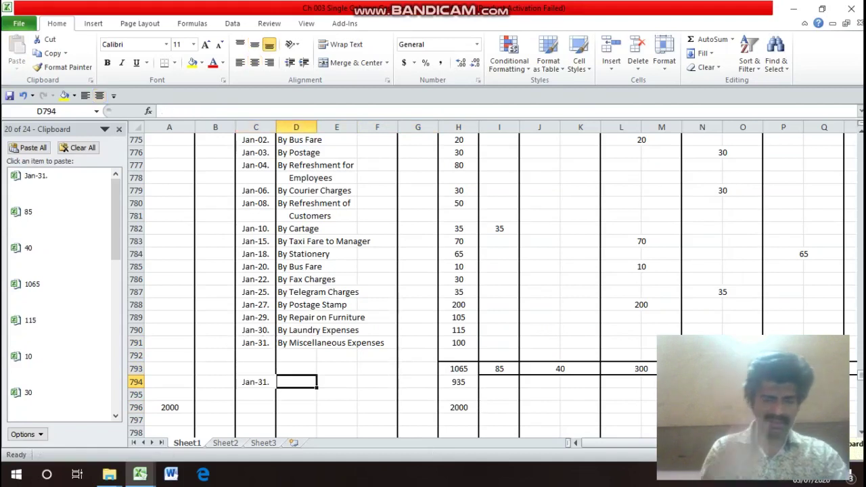
pyautogui.write('By')
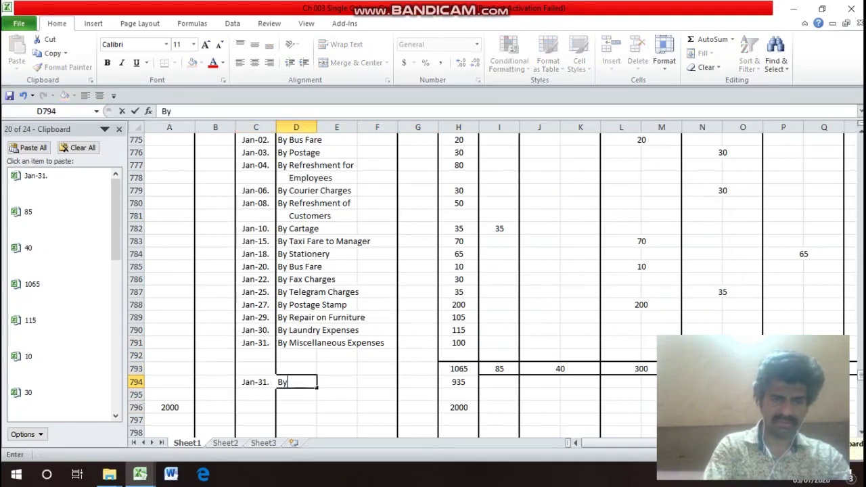
pyautogui.write(' Bala')
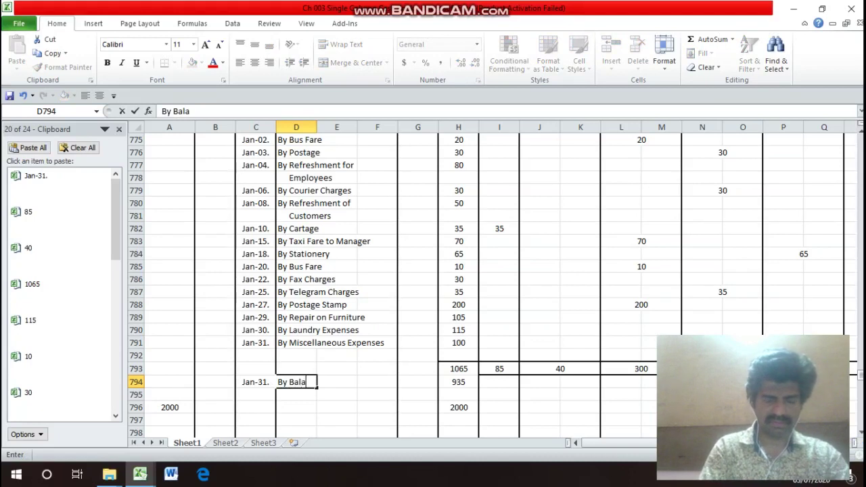
pyautogui.write('nce c')
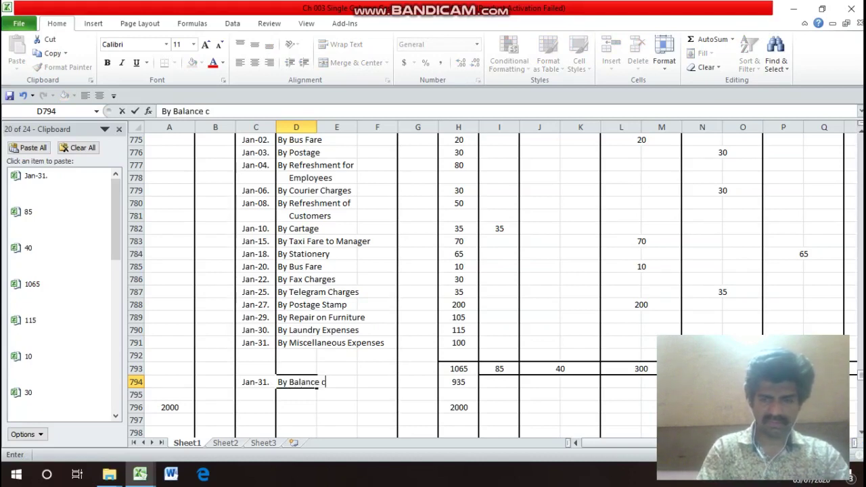
pyautogui.write('/d')
pyautogui.press('Return')
pyautogui.press('Return')
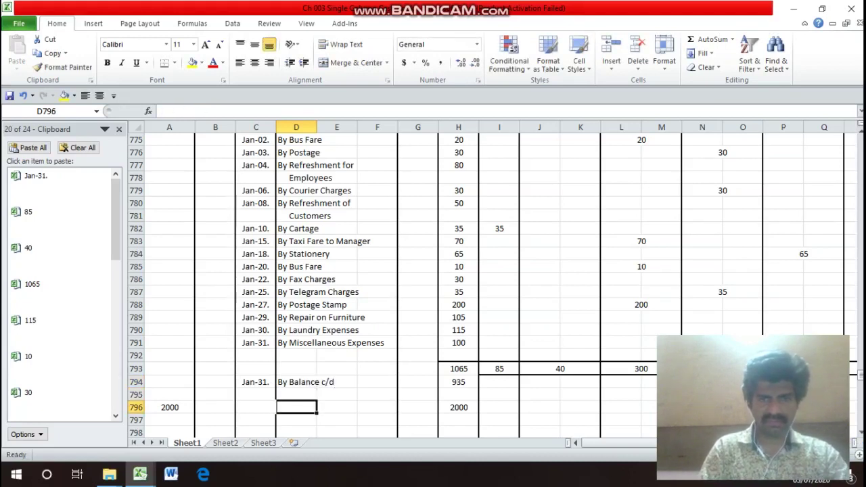
# - Give the Amount Received total in A796 a single top border and a double bottom border
pyautogui.click(169, 407)
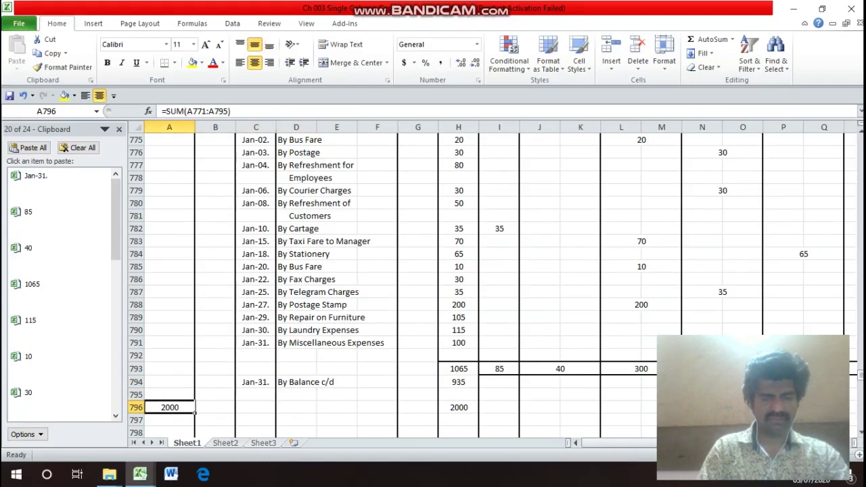
pyautogui.hotkey('ctrl', '1')
pyautogui.hotkey('alt', 't')
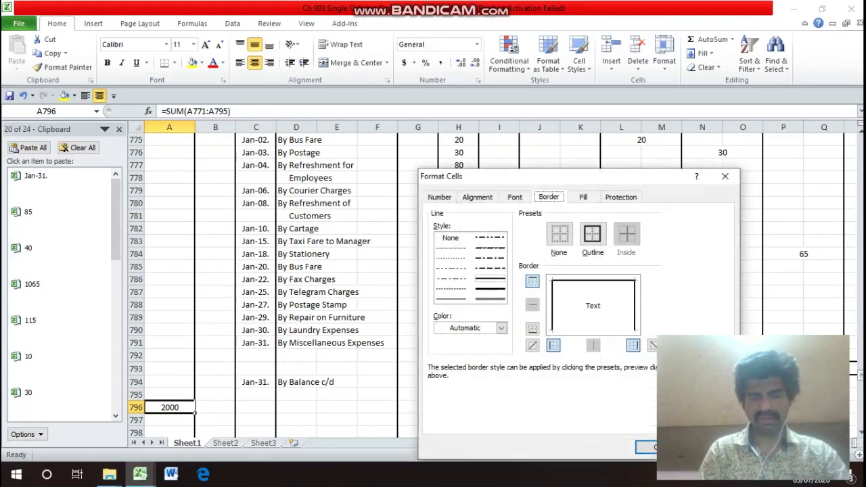
pyautogui.hotkey('alt', 's')
pyautogui.hotkey('alt', 'b')
pyautogui.press('Return')
# - Give the Total column's balancing figure in H796 a single top border and a double bottom border
pyautogui.press('Right')
pyautogui.press('Right')
pyautogui.press('Right')
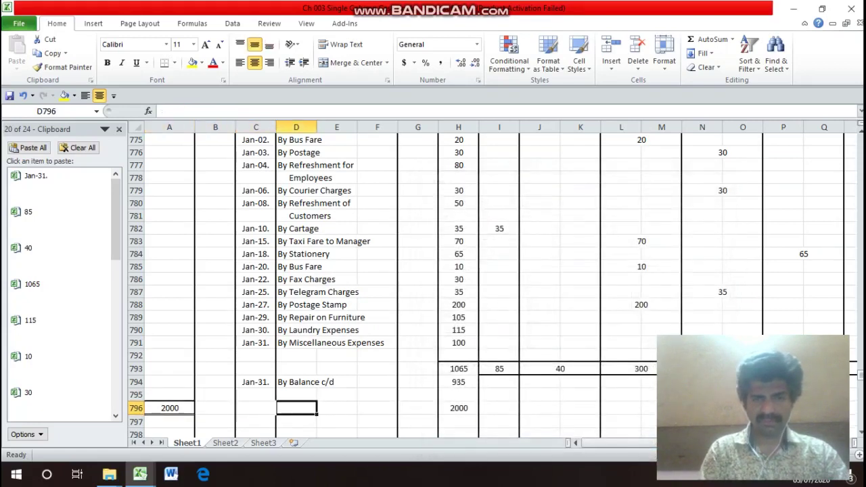
pyautogui.press('Right')
pyautogui.press('Right')
pyautogui.press('Right')
pyautogui.press('Right')
pyautogui.hotkey('ctrl', '1')
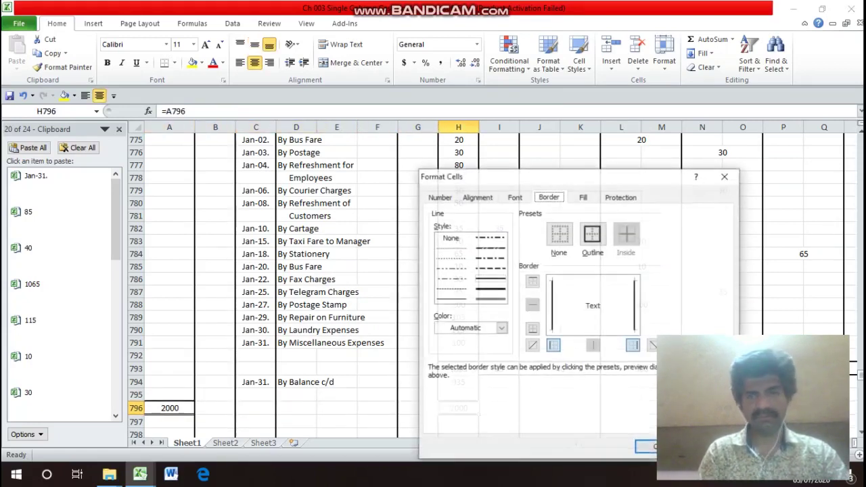
pyautogui.hotkey('alt', 't')
pyautogui.hotkey('alt', 's')
pyautogui.hotkey('alt', 'b')
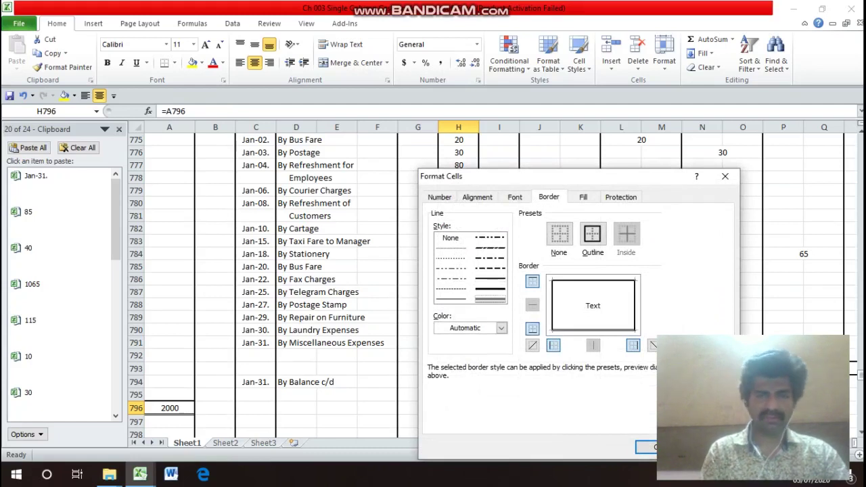
pyautogui.press('Return')
# - Review the petty cash book from the balanced totals up to its headings and back to the row beneath the totals
pyautogui.press('Down')
pyautogui.press('Left')
pyautogui.press('Left')
pyautogui.press('Left')
pyautogui.press('Left')
pyautogui.press('Left')
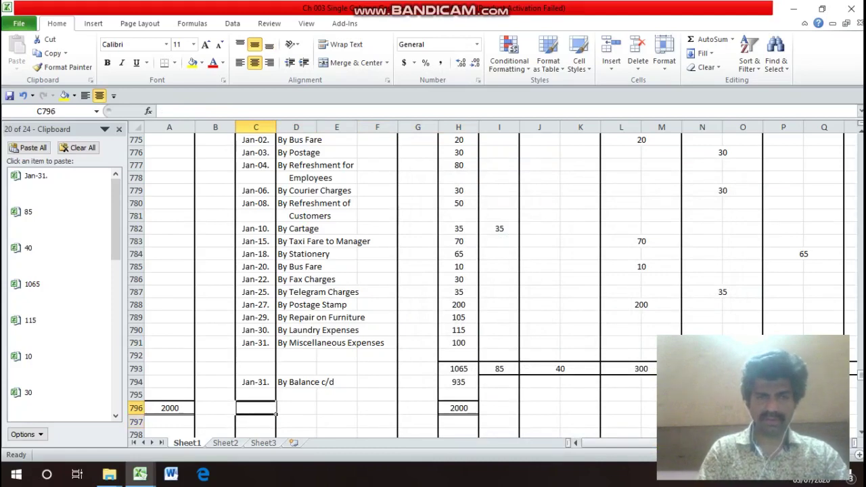
pyautogui.press('Up')
pyautogui.press('Up')
pyautogui.press('Up')
pyautogui.press('Up')
pyautogui.press('Up')
pyautogui.press('Up')
pyautogui.press('Up')
pyautogui.press('Up')
pyautogui.press('Up')
pyautogui.press('Up')
pyautogui.press('Up')
pyautogui.press('Up')
pyautogui.press('Up')
pyautogui.press('Up')
pyautogui.press('Up')
pyautogui.press('Up')
pyautogui.press('Up')
pyautogui.press('Up')
pyautogui.press('Up')
pyautogui.press('Up')
pyautogui.press('Up')
pyautogui.press('Up')
pyautogui.press('Up')
pyautogui.press('Up')
pyautogui.press('Up')
pyautogui.press('Up')
pyautogui.press('Up')
pyautogui.press('Up')
pyautogui.press('Up')
pyautogui.press('Up')
pyautogui.press('Up')
pyautogui.press('Up')
pyautogui.press('Up')
pyautogui.press('Up')
pyautogui.press('Up')
pyautogui.press('Up')
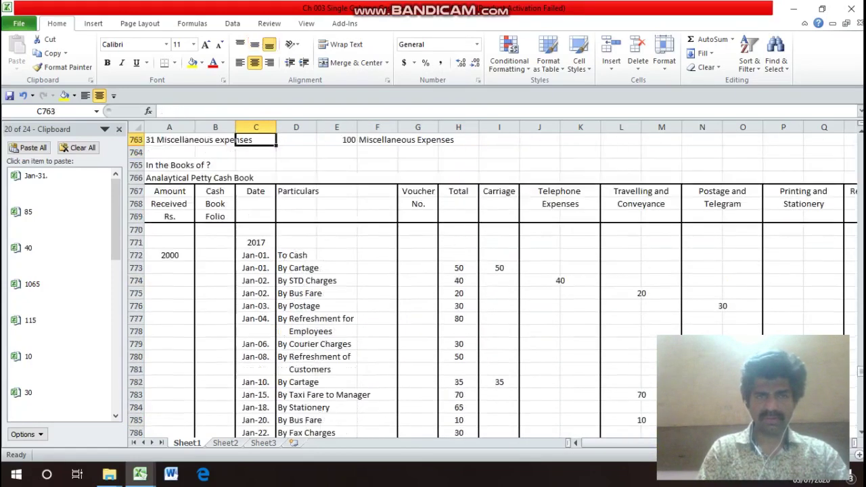
pyautogui.press('Down')
pyautogui.press('Down')
pyautogui.press('Down')
pyautogui.press('Down')
pyautogui.press('Down')
pyautogui.press('Down')
pyautogui.press('Down')
pyautogui.press('Down')
pyautogui.press('Down')
pyautogui.press('Down')
pyautogui.press('Down')
pyautogui.press('Down')
pyautogui.press('Down')
pyautogui.press('Down')
pyautogui.press('Down')
pyautogui.press('Down')
pyautogui.press('Down')
pyautogui.press('Down')
pyautogui.press('Down')
pyautogui.press('Down')
pyautogui.press('Up')
pyautogui.press('Up')
pyautogui.press('Up')
pyautogui.press('Up')
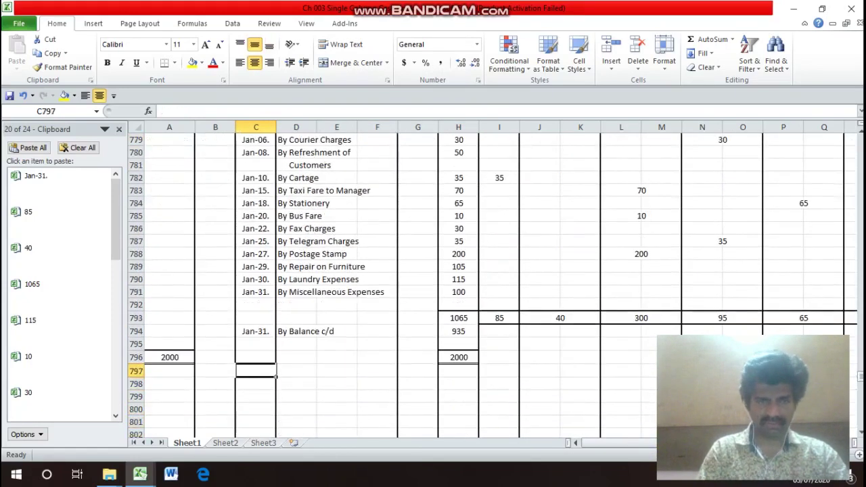
# - Enter the year 2017 in C797 and the date Feb-01. in C798 of the Date column
pyautogui.write('2017')
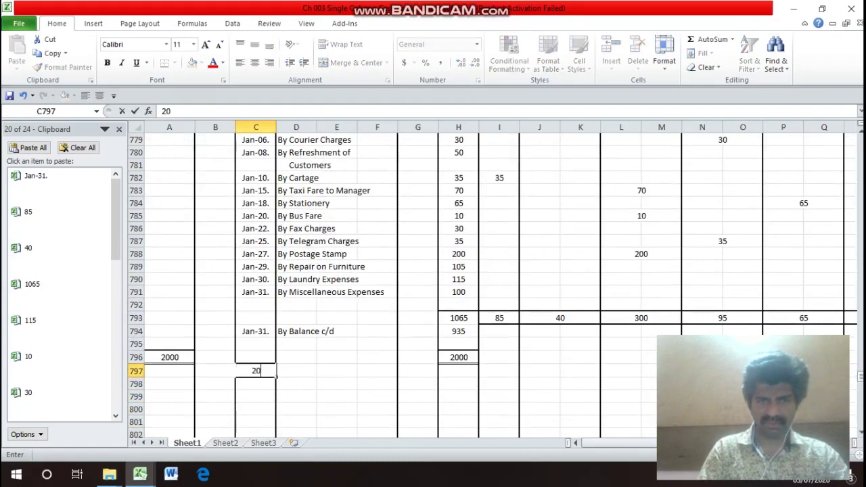
pyautogui.press('Return')
pyautogui.write('Fe')
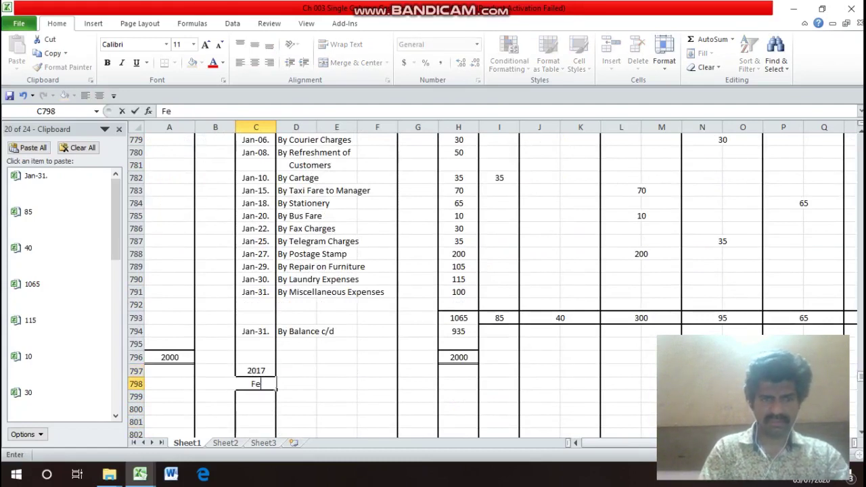
pyautogui.write('b-01.')
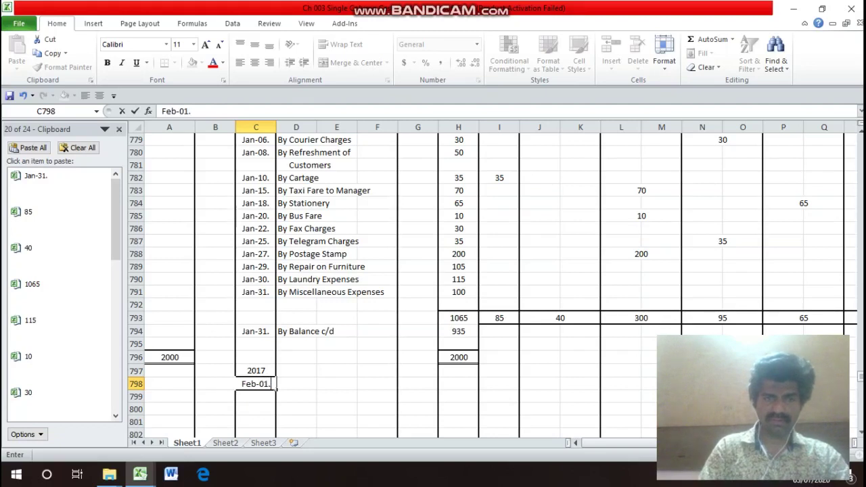
pyautogui.press('Return')
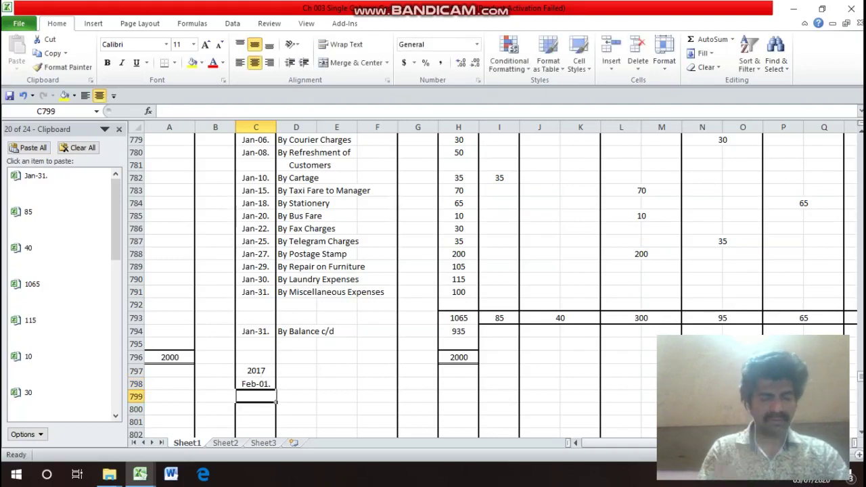
# - Enter the particulars "To Balannce b/d" in D798 for the opening balance
pyautogui.click(255, 383)
pyautogui.click(296, 383)
pyautogui.write('To Ba')
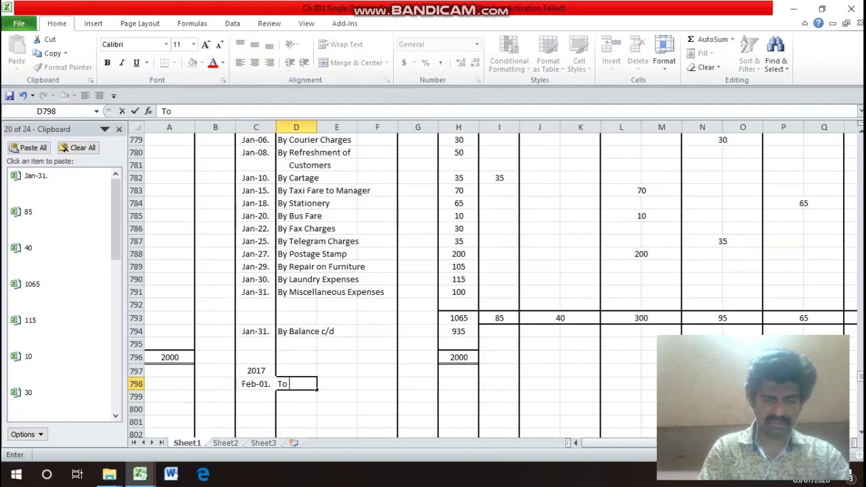
pyautogui.write('lannce')
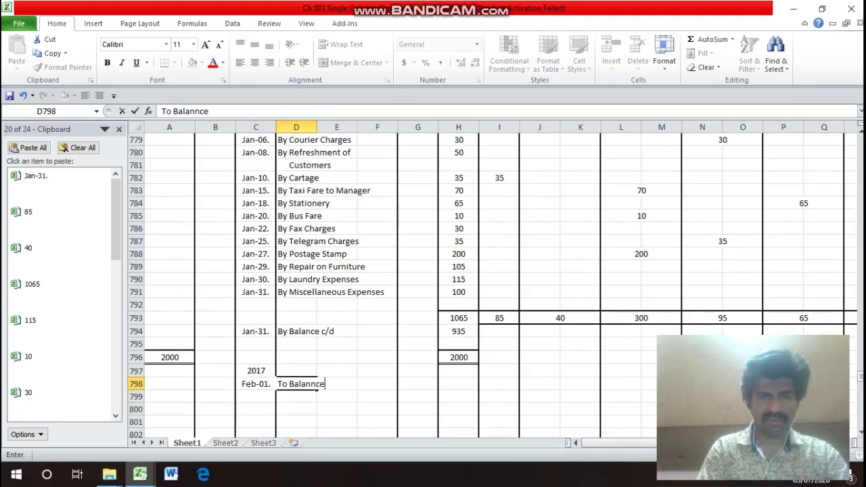
pyautogui.write(' b/d')
pyautogui.press('Return')
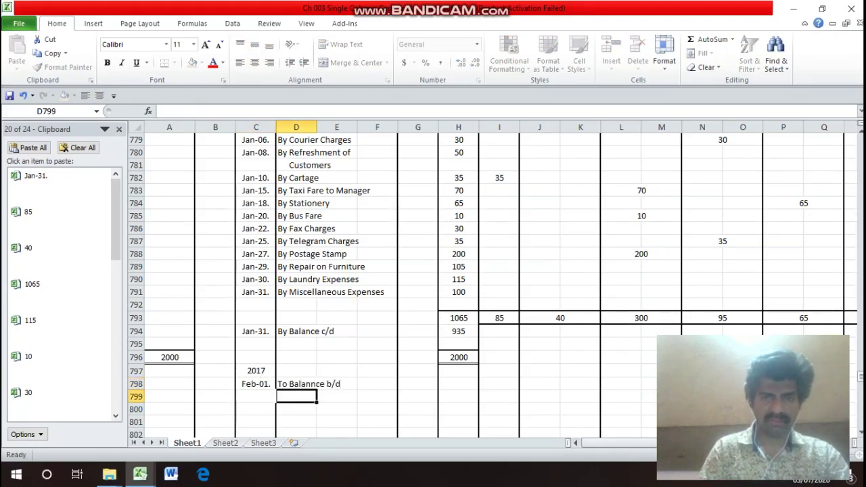
# - Enter 935 in A798 as the amount of the balance brought down
pyautogui.click(215, 383)
pyautogui.click(169, 383)
pyautogui.write('9')
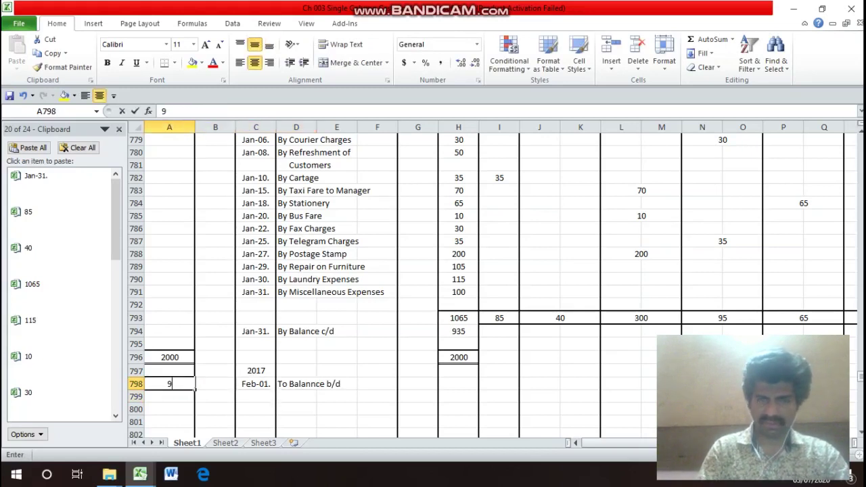
pyautogui.write('35')
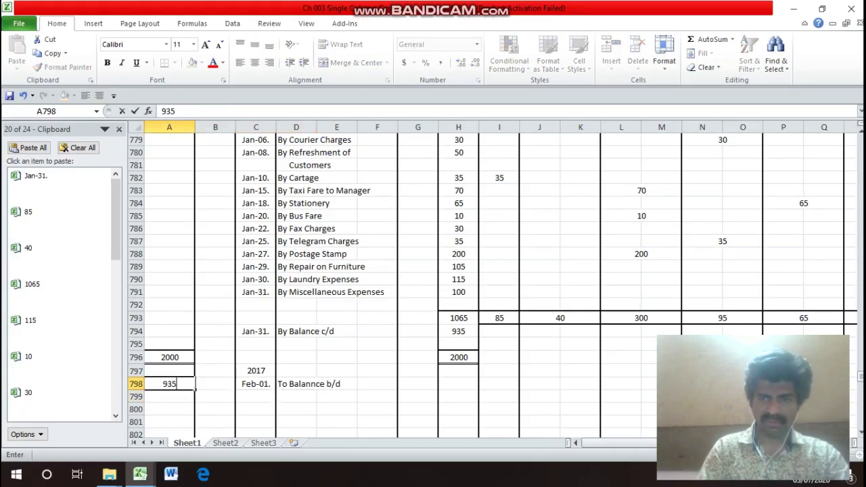
pyautogui.press('Return')
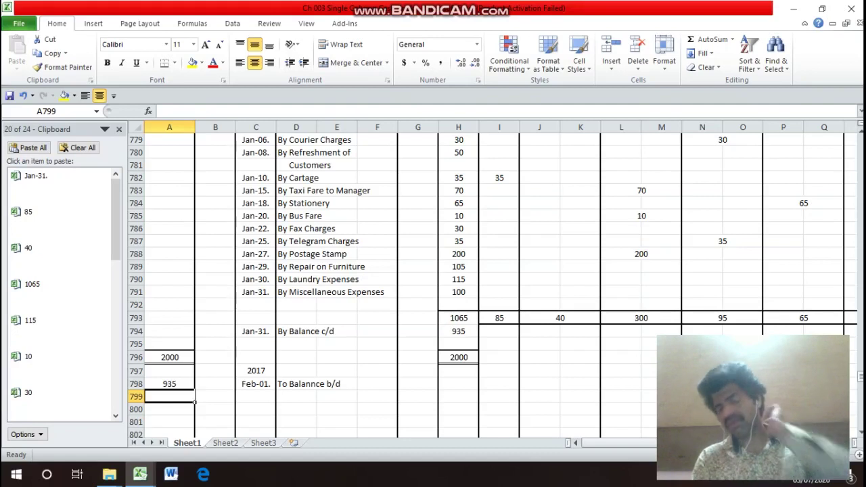
# - Enter the date Feb-01. in C799 for the cash reimbursement entry
pyautogui.press('Right')
pyautogui.press('Right')
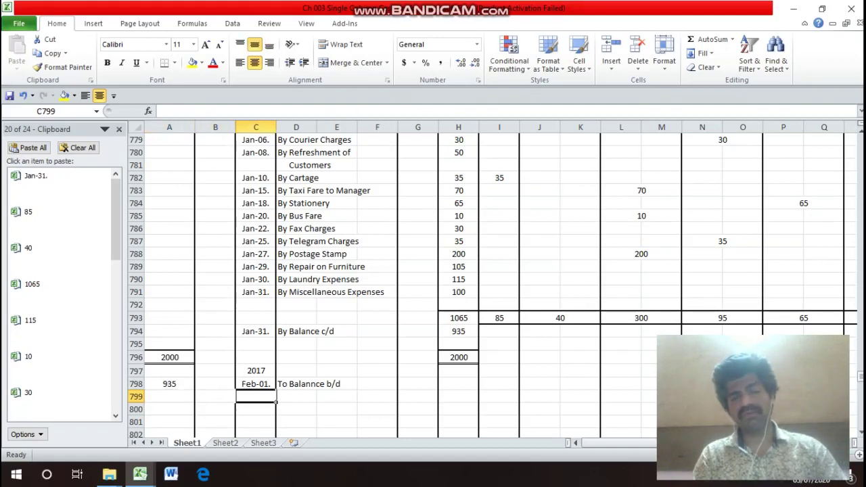
pyautogui.write('Feb-01.')
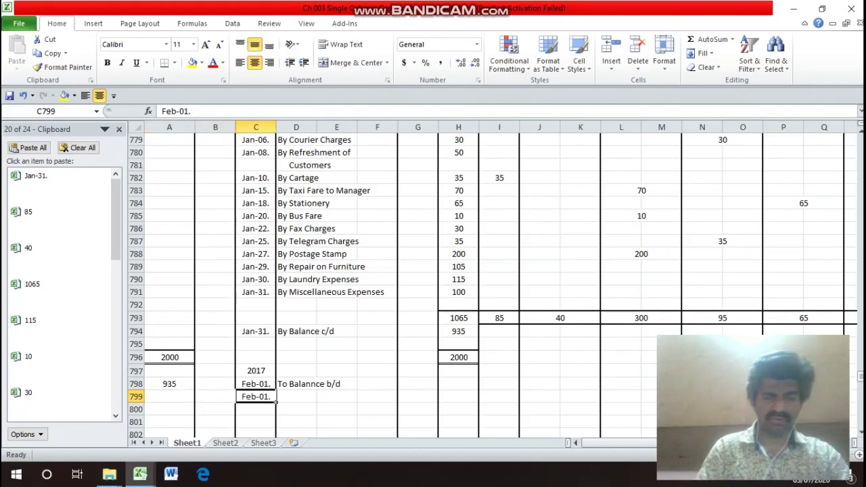
# - Enter the particulars "To Cash (2000 - 935)" in D799 for the cash reimbursement
pyautogui.press('Tab')
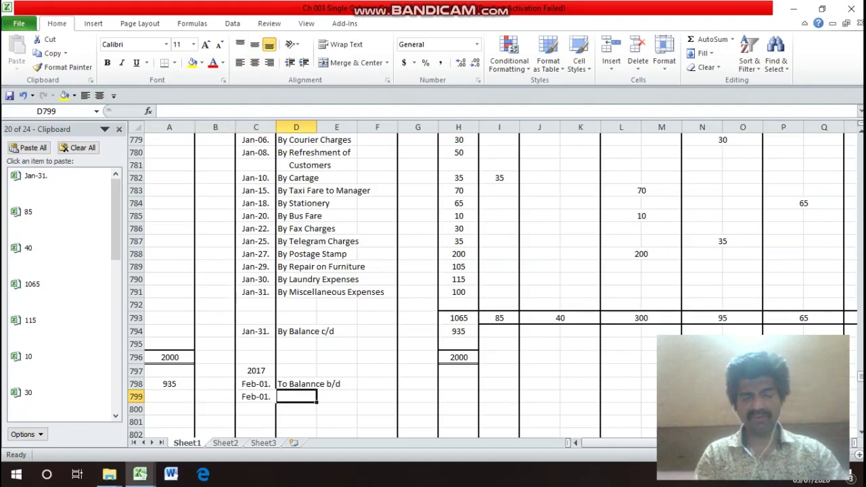
pyautogui.write('Toc')
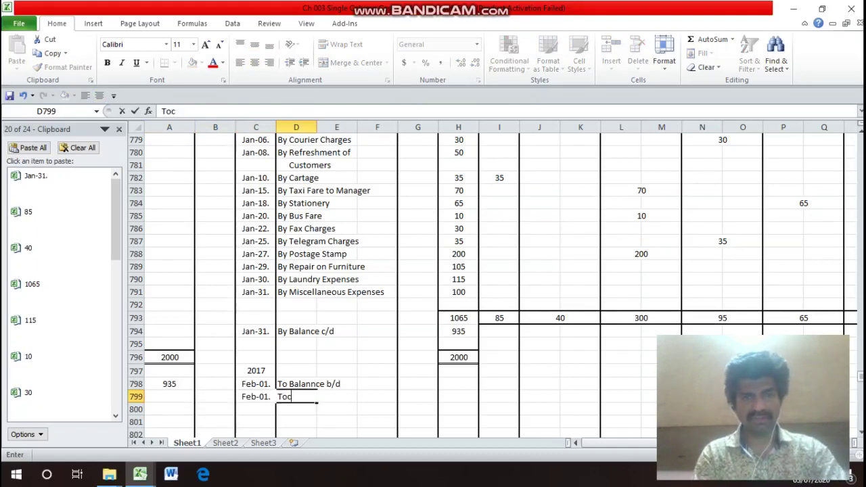
pyautogui.press('BackSpace')
pyautogui.write('C')
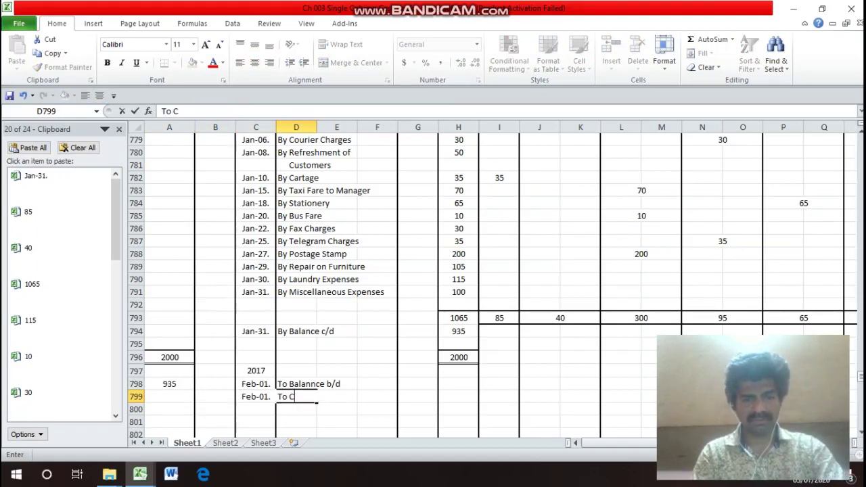
pyautogui.write('ash (2000')
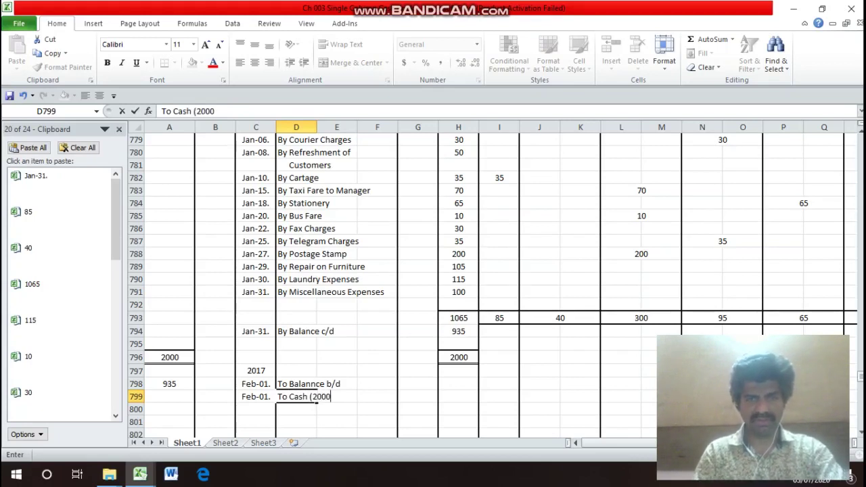
pyautogui.write('v-')
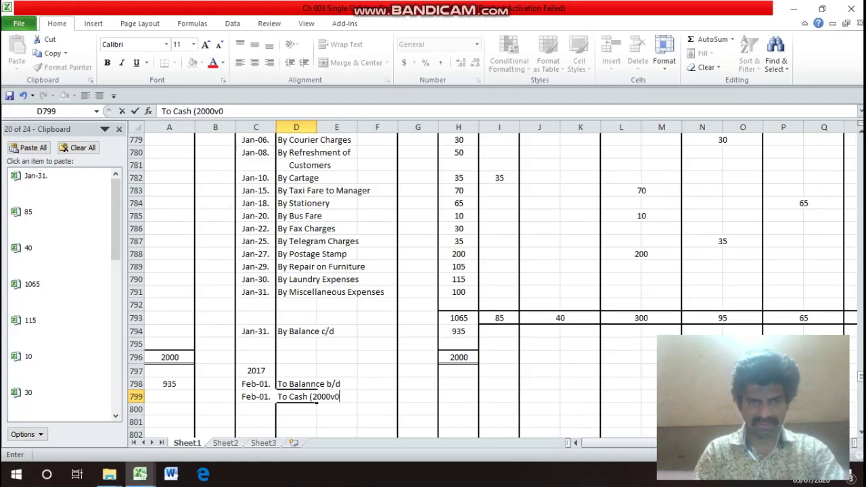
pyautogui.press('BackSpace')
pyautogui.write('0')
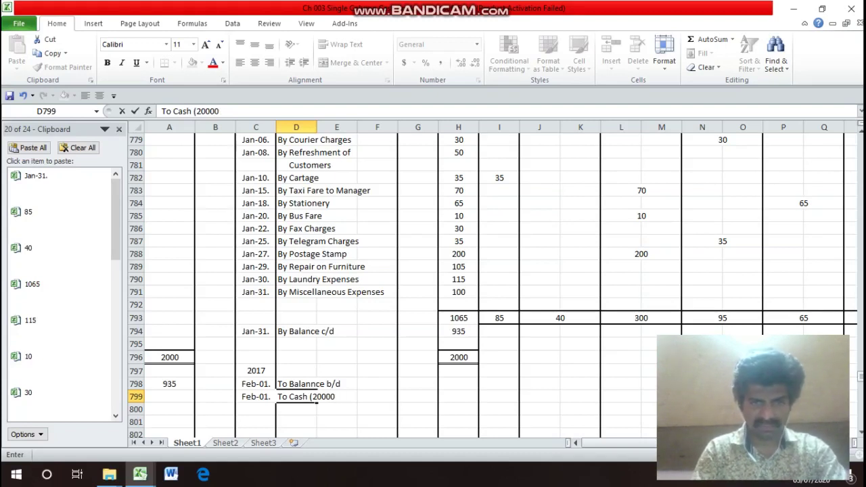
pyautogui.press('BackSpace')
pyautogui.write('-')
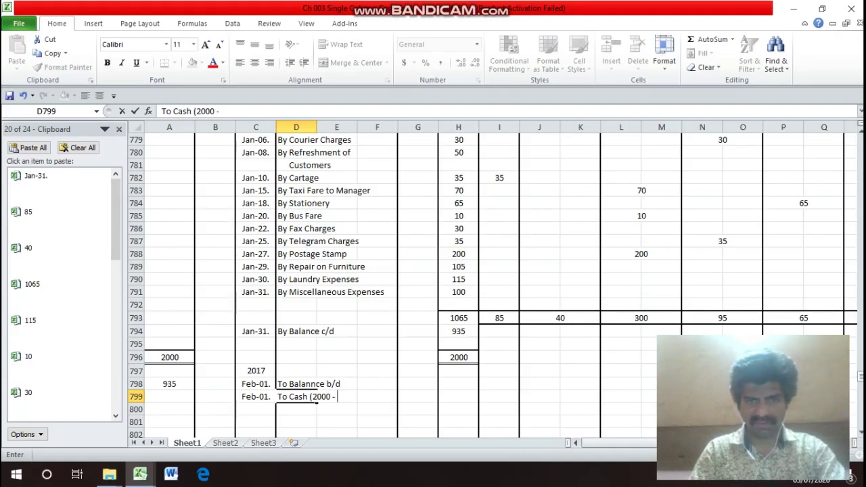
pyautogui.write(' 935')
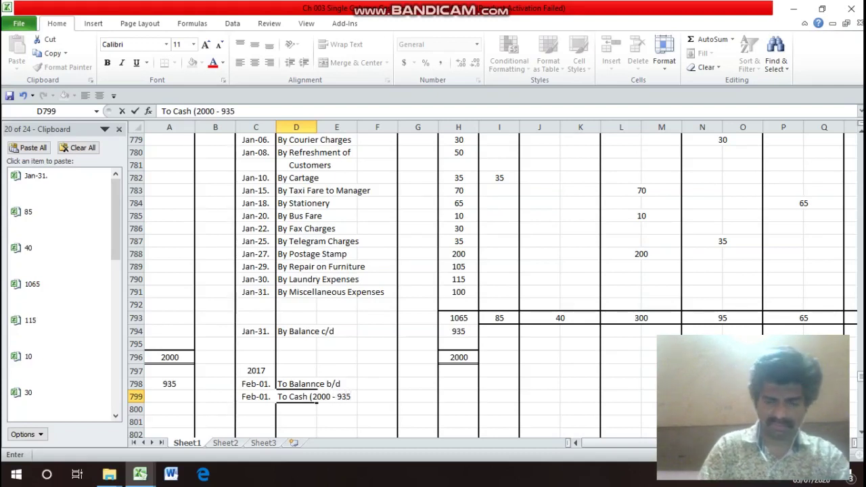
pyautogui.write(')')
pyautogui.press('Return')
pyautogui.click(315, 398)
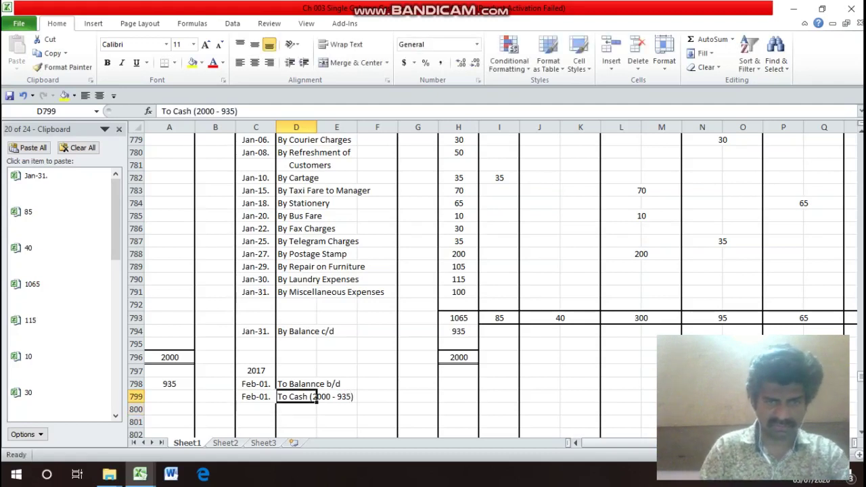
# - Enter 1065 in A799 as the amount of the cash reimbursement
pyautogui.click(169, 398)
pyautogui.write('1065')
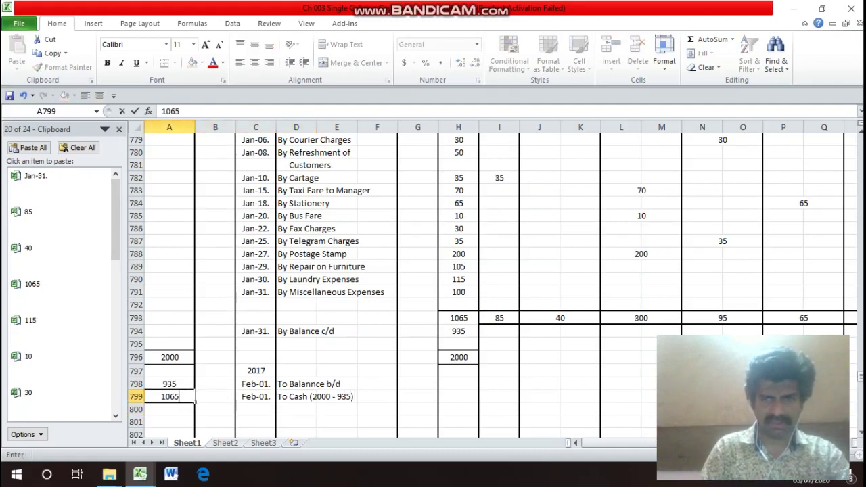
pyautogui.press('Return')
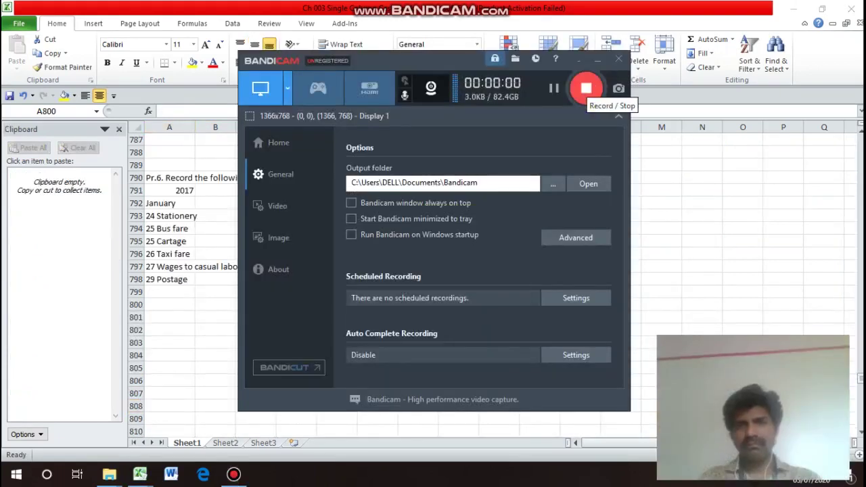
# - Read the Pr.6 petty cash problem statement in A790 and its list of transactions below
pyautogui.click(578, 59)
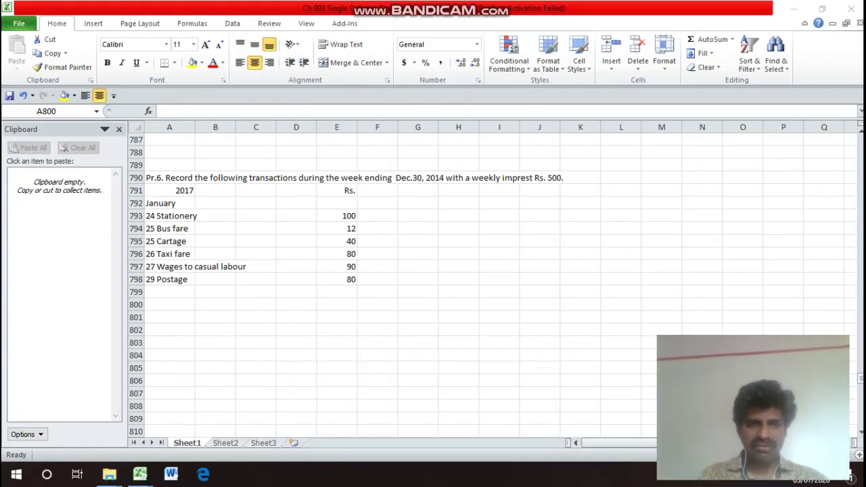
pyautogui.hotkey('ctrl', 'Up')
pyautogui.hotkey('ctrl', 'Up')
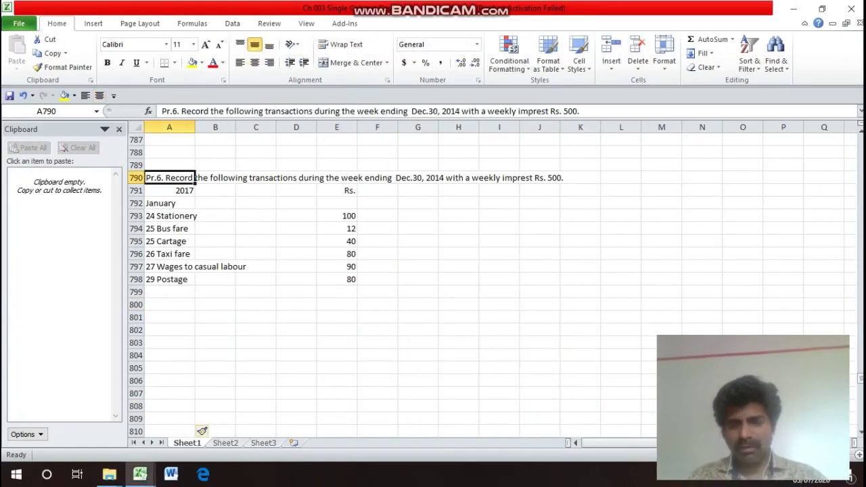
pyautogui.press('Down')
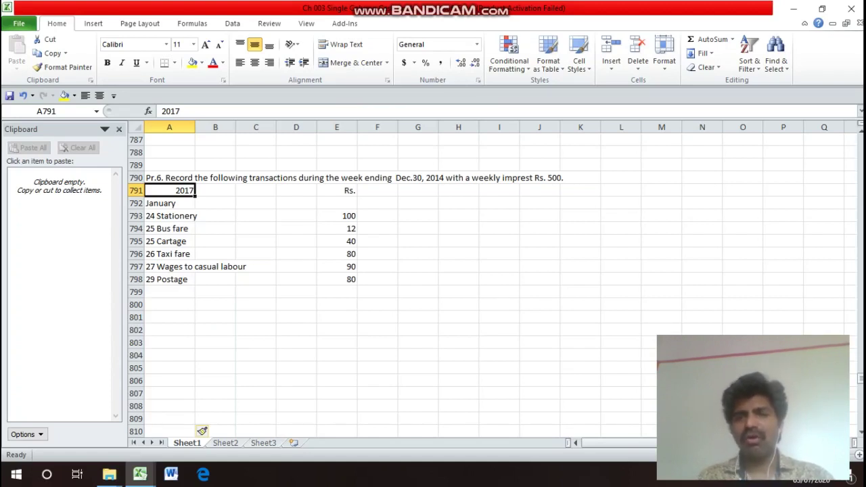
# - Enter the heading "In the Books of ?" in A800 below the Pr.6 transactions
pyautogui.press('Down')
pyautogui.press('Down')
pyautogui.press('Down')
pyautogui.press('Down')
pyautogui.press('Down')
pyautogui.press('Down')
pyautogui.press('Down')
pyautogui.press('Down')
pyautogui.press('Down')
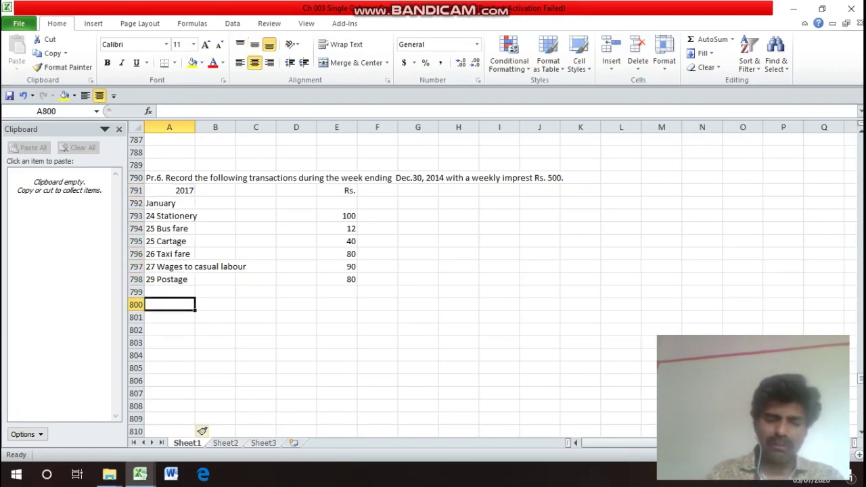
pyautogui.write('In')
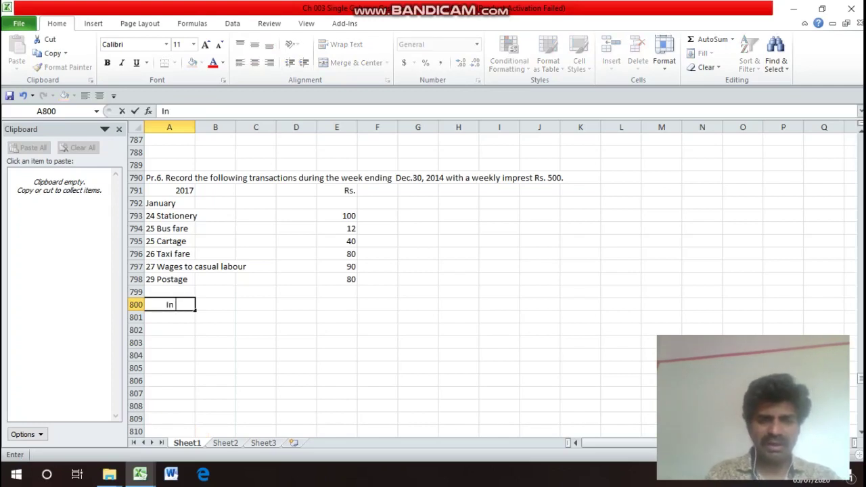
pyautogui.write(' the Bo')
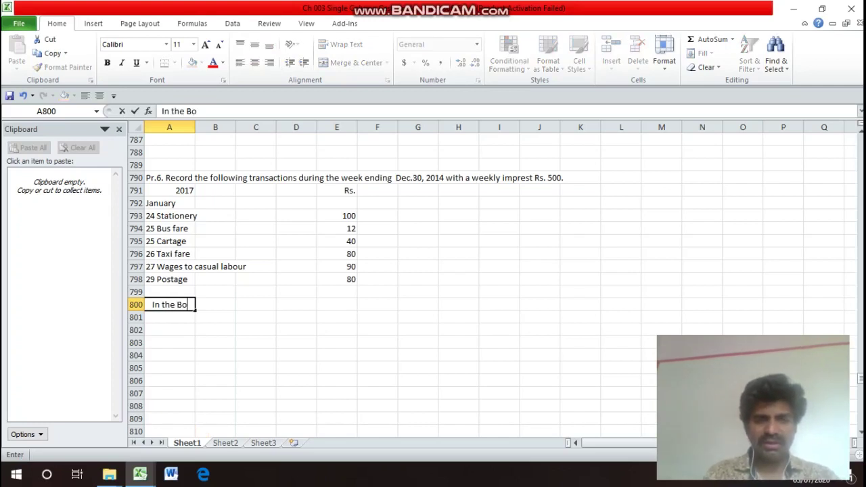
pyautogui.write('oks of ?')
pyautogui.press('Return')
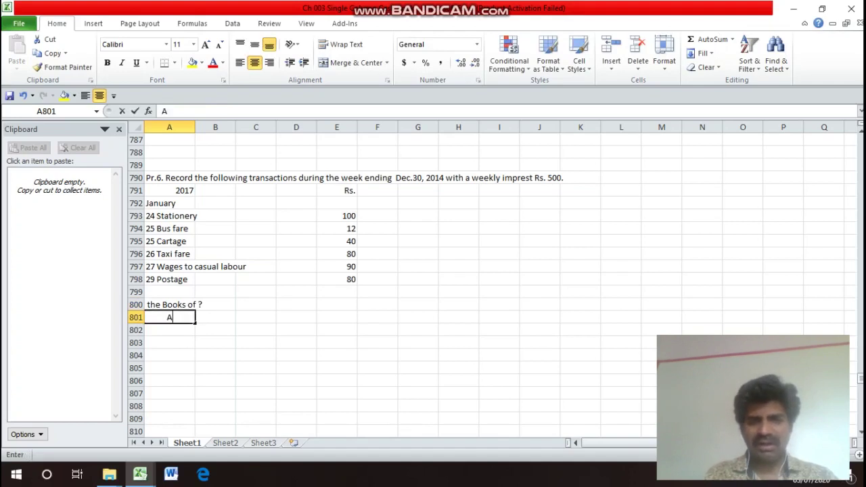
# - Enter the title "Analytical Petty Cash Book" in A801 and left-align it
pyautogui.write('An')
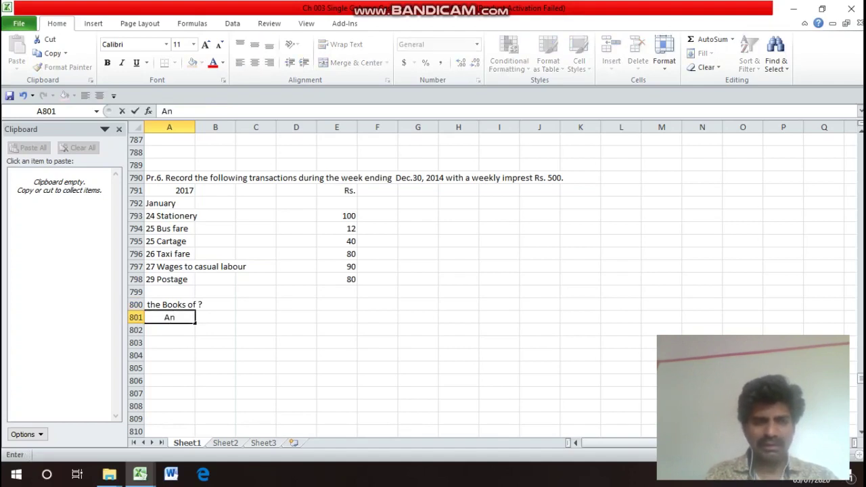
pyautogui.write('alytic')
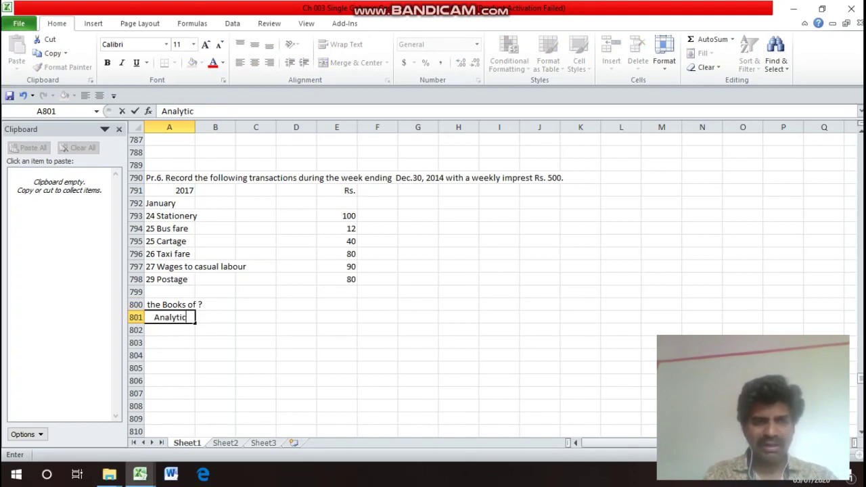
pyautogui.write('al Pett')
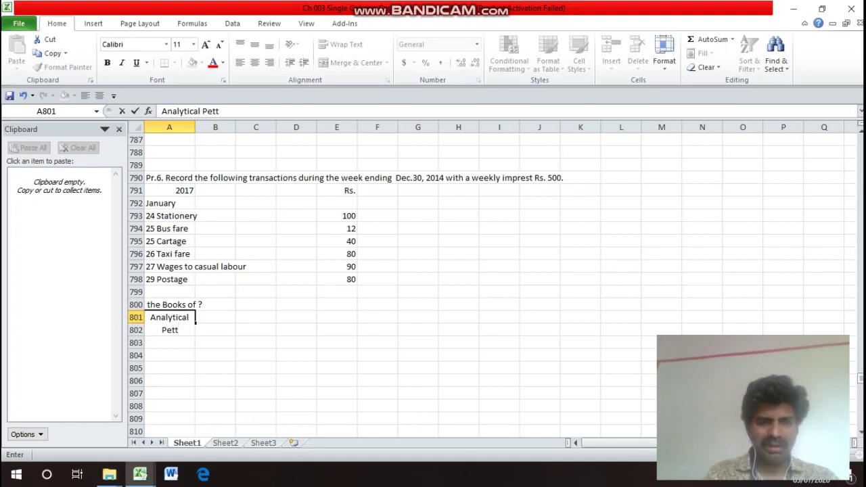
pyautogui.write('y Cas')
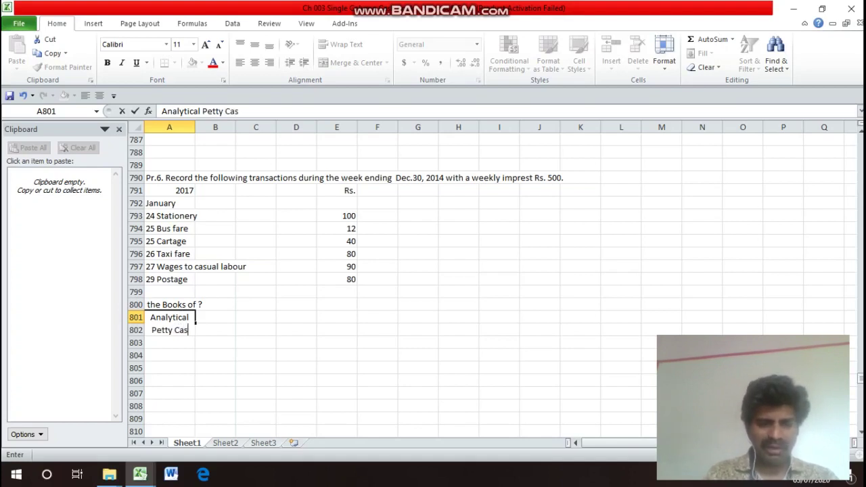
pyautogui.write('h Book')
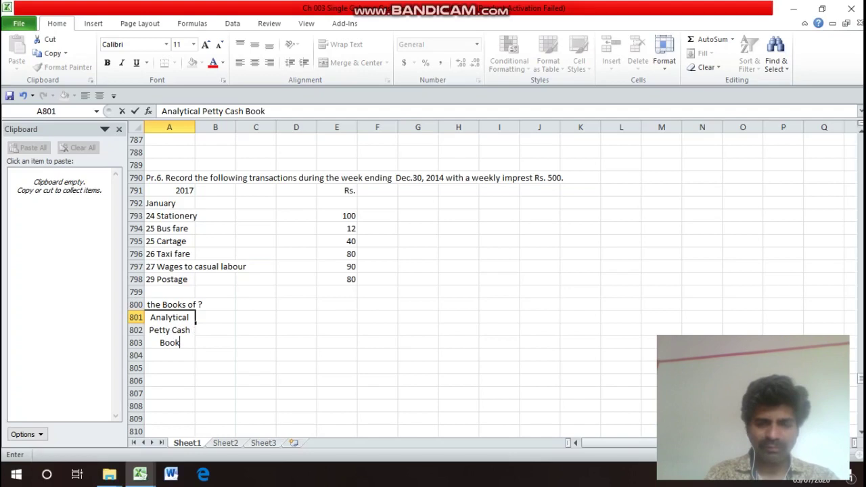
pyautogui.press('Return')
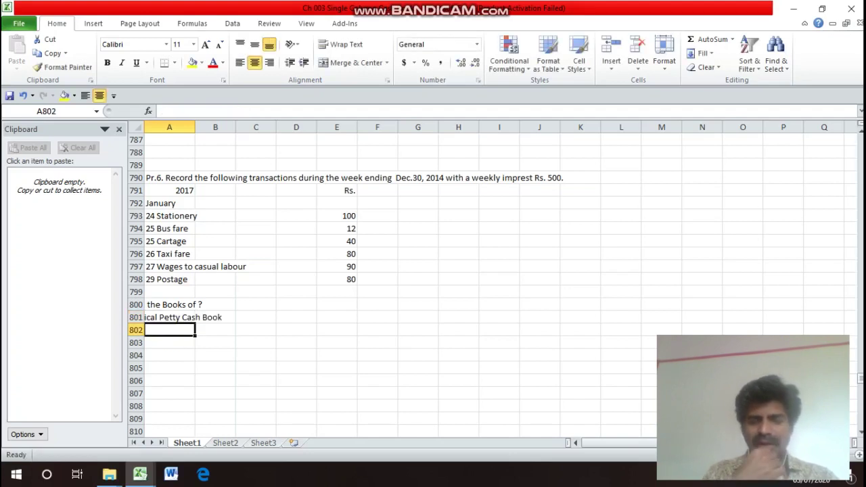
pyautogui.press('Up')
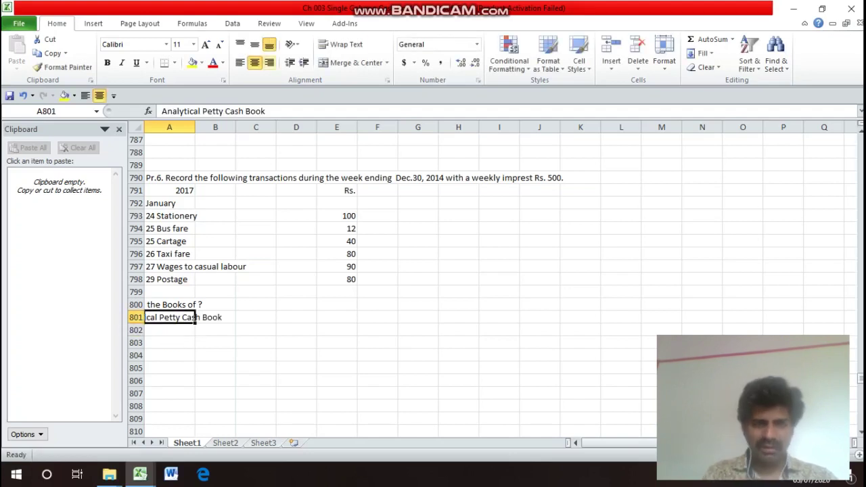
pyautogui.click(239, 62)
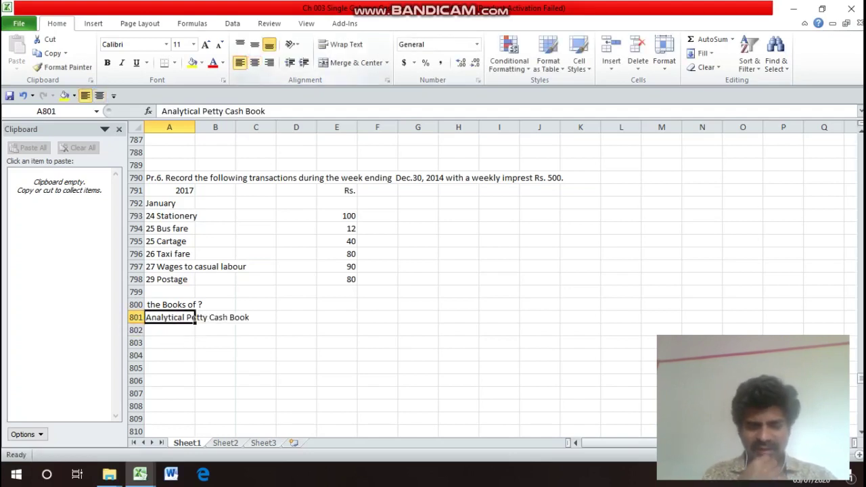
# - Enter the expense head "Printing and Stationery" in F793 beside the stationery transaction
pyautogui.press('Up')
pyautogui.press('Up')
pyautogui.press('Up')
pyautogui.press('Up')
pyautogui.press('Up')
pyautogui.press('Up')
pyautogui.press('Up')
pyautogui.press('Up')
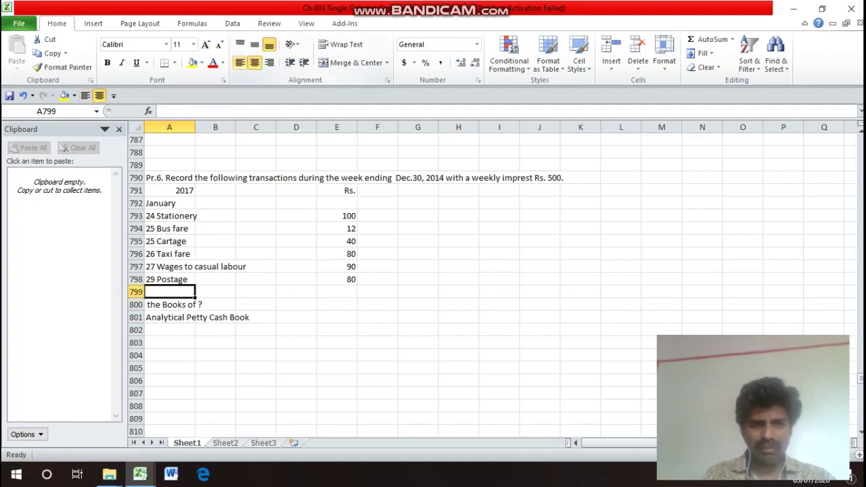
pyautogui.press('Right')
pyautogui.press('Right')
pyautogui.press('Right')
pyautogui.press('Right')
pyautogui.press('Right')
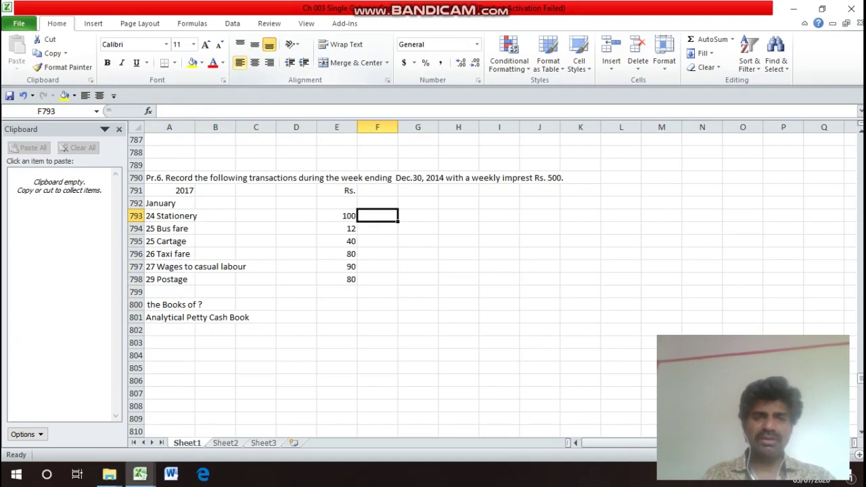
pyautogui.write('Pri')
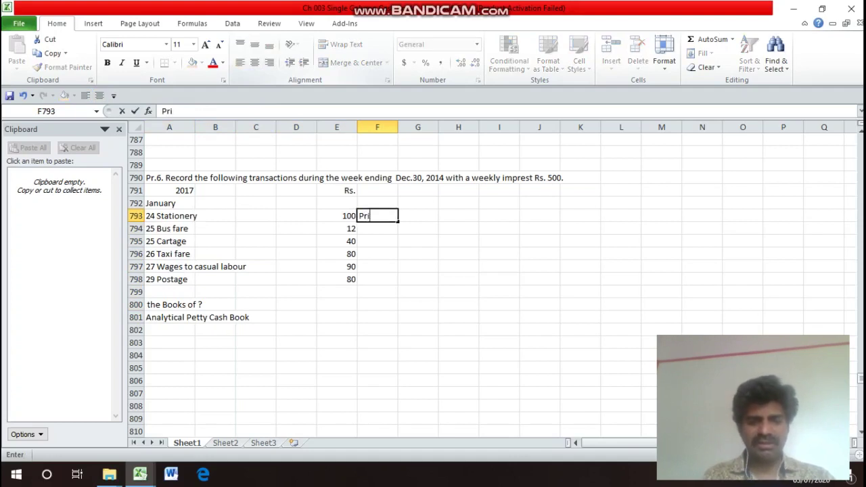
pyautogui.write('nting a')
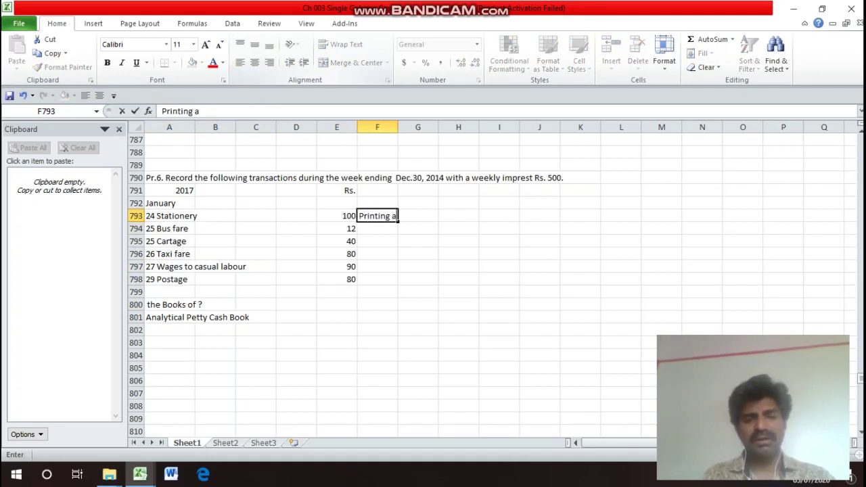
pyautogui.write('nd Sta')
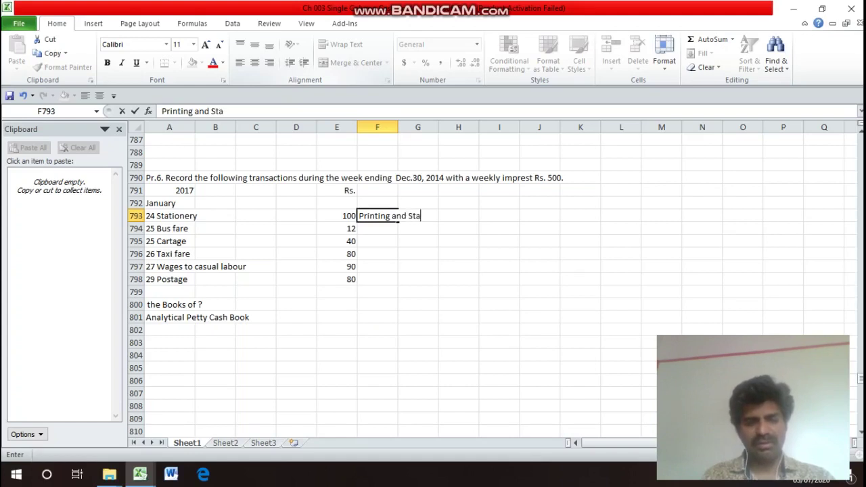
pyautogui.write('tionery')
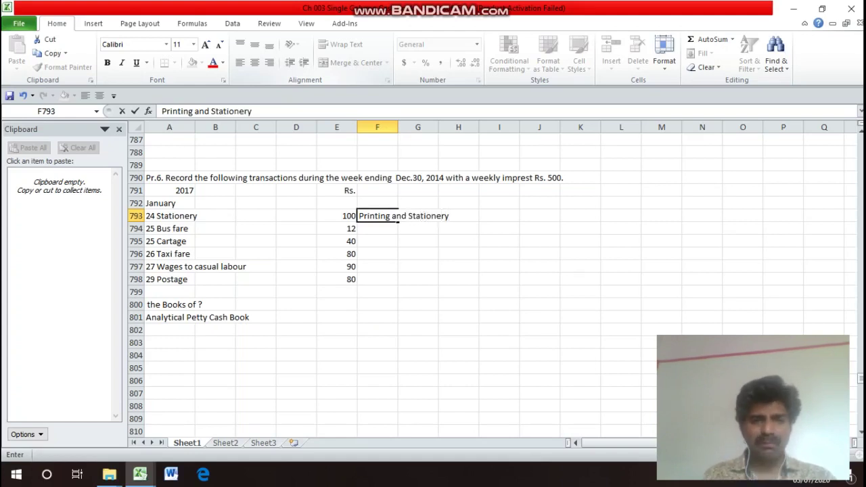
pyautogui.press('Return')
# - Enter the expense head "Travelling and Conveyance" in F794 beside the bus fare transaction
pyautogui.write('Tr')
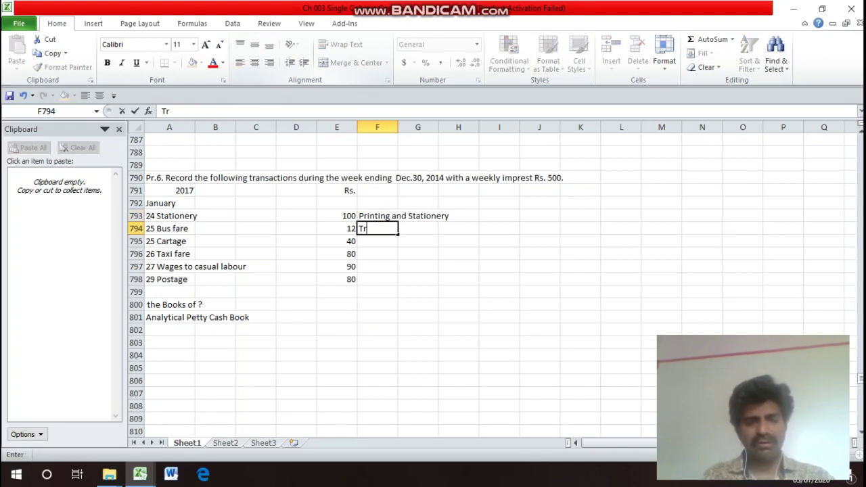
pyautogui.write('avel')
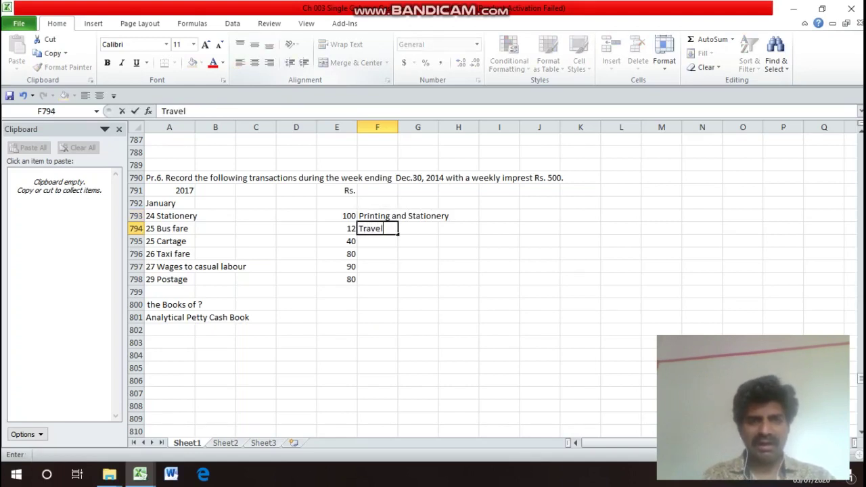
pyautogui.write('ling a')
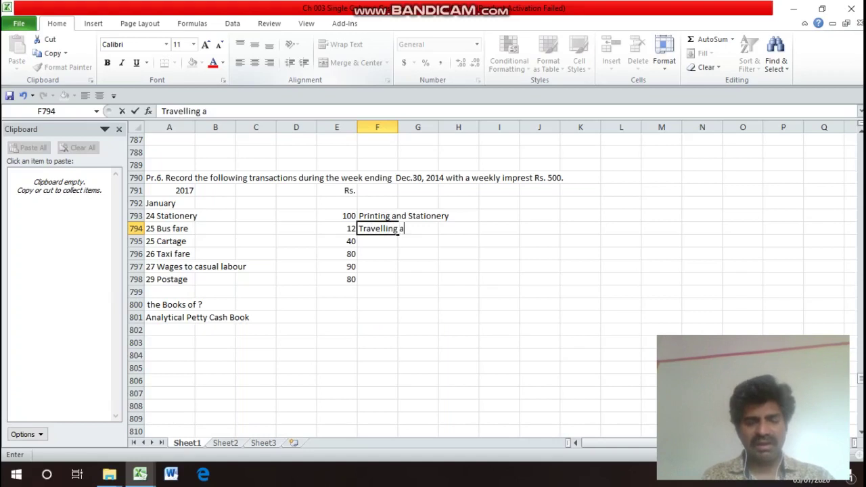
pyautogui.write('nd Conveya')
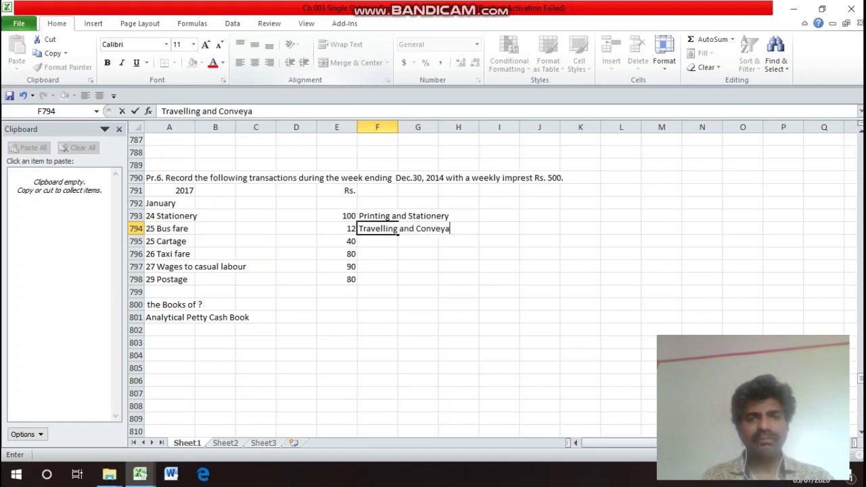
pyautogui.write('nce')
pyautogui.press('Return')
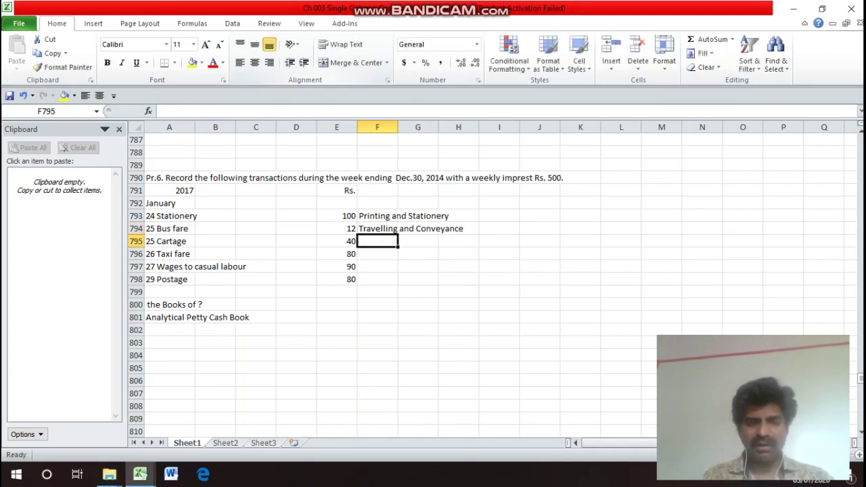
# - Classify the cartage transaction as "Carriage" in F795 and the taxi fare as "Travelling and Conveyance" in F796
pyautogui.write('Car')
pyautogui.press('BackSpace')
pyautogui.write('rr')
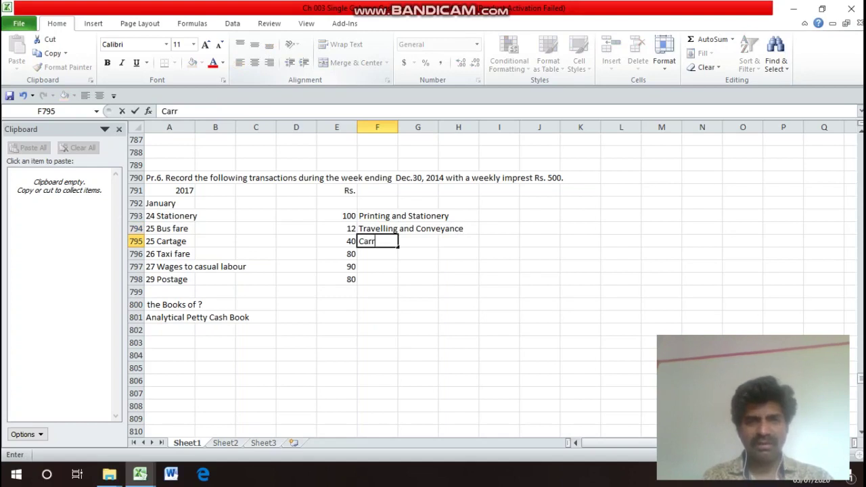
pyautogui.write('iage')
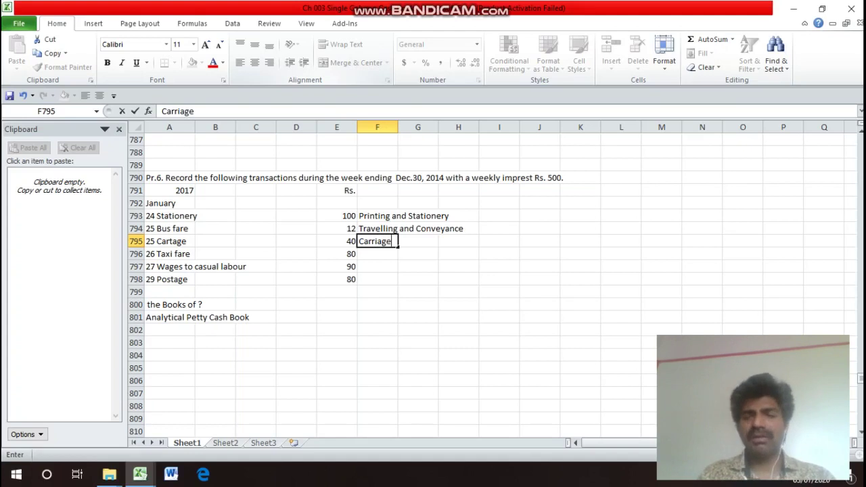
pyautogui.press('Return')
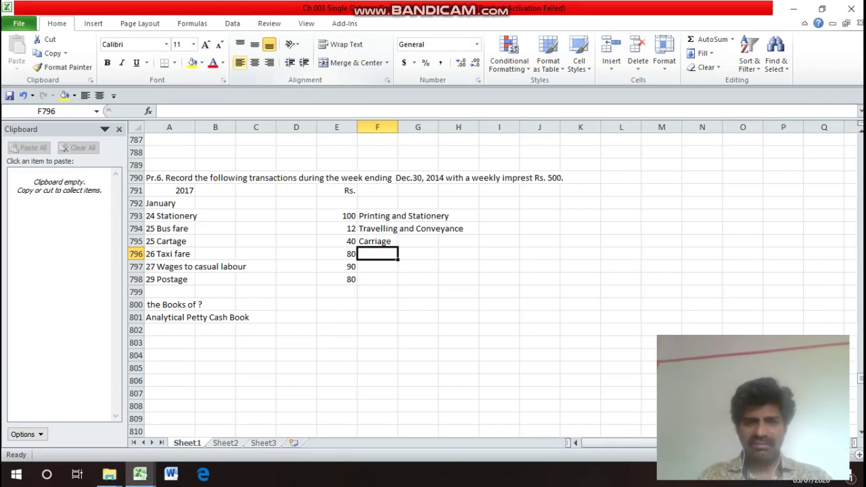
pyautogui.write('T')
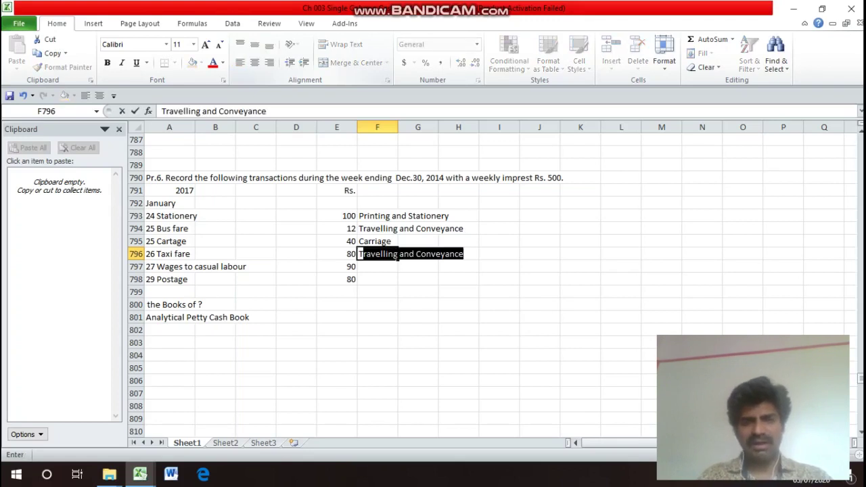
pyautogui.press('Return')
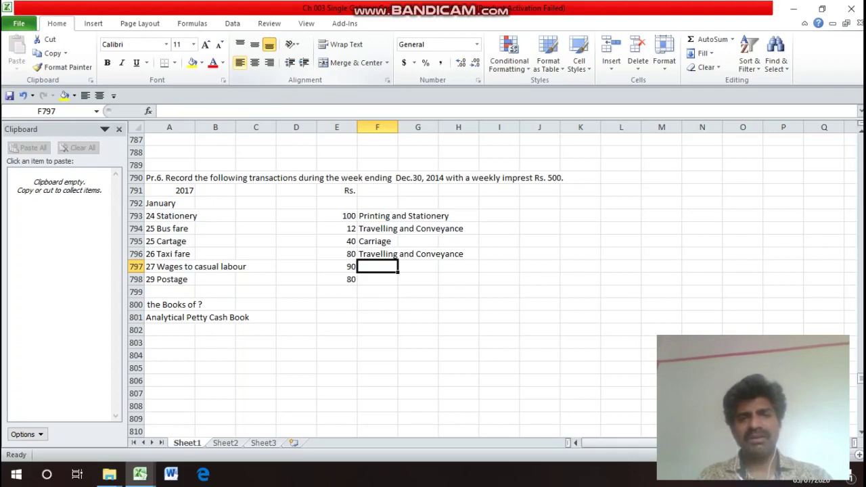
# - Enter the expense head "Miscellaneous Expenses" in F797 beside the wages to casual labour
pyautogui.write('M')
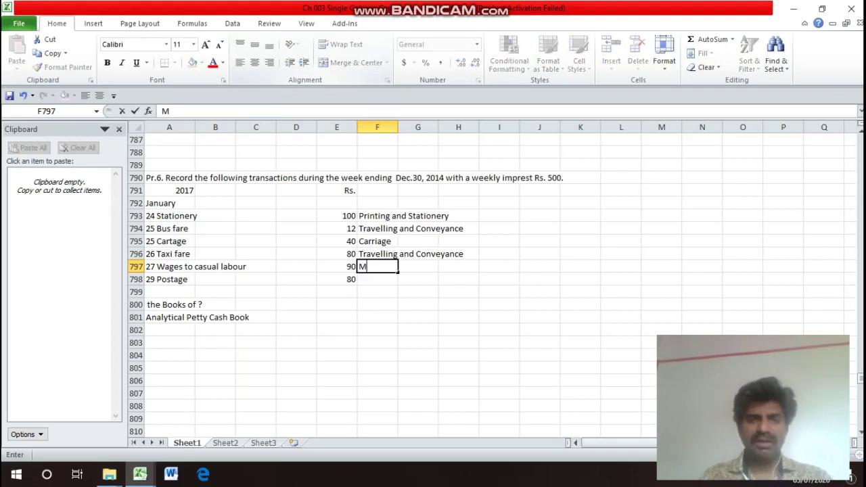
pyautogui.write('isce')
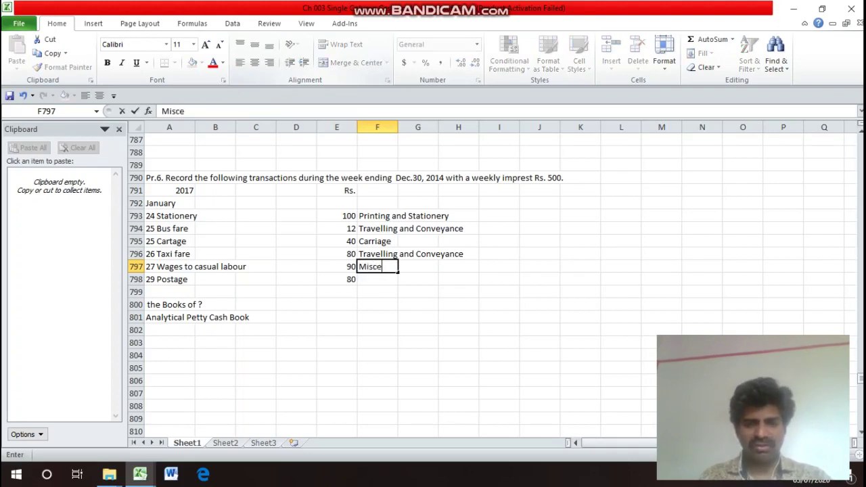
pyautogui.write('llane')
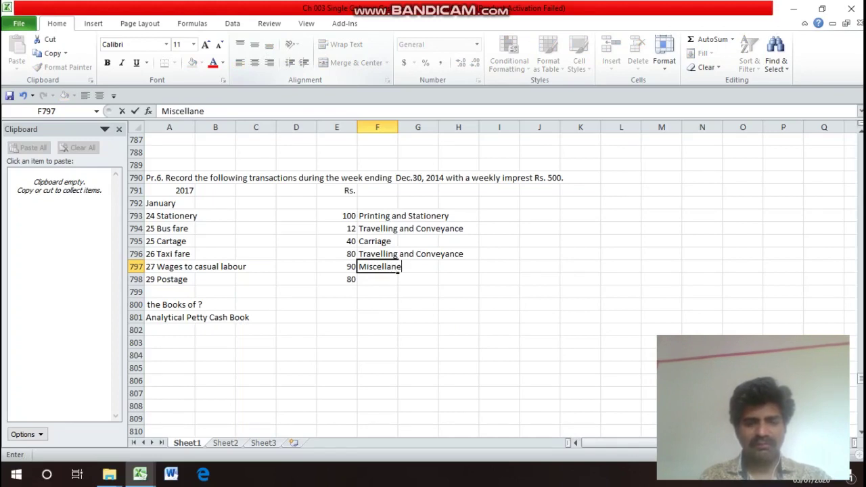
pyautogui.write('ous Ex')
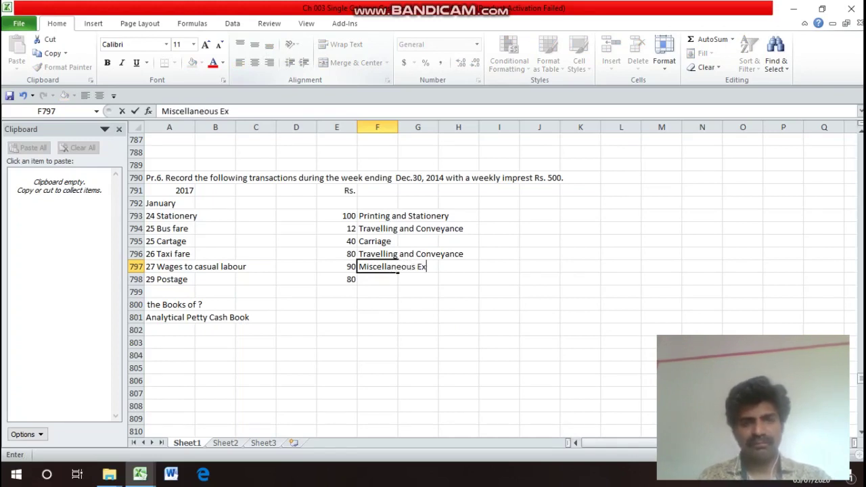
pyautogui.write('penses')
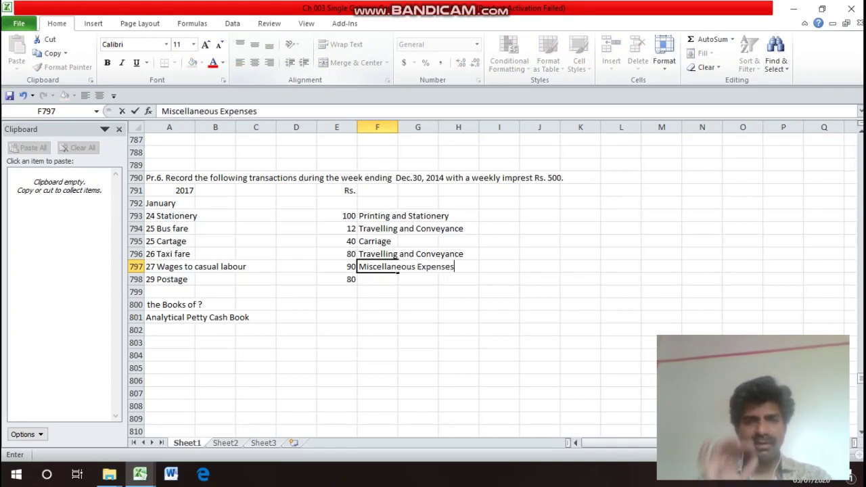
pyautogui.press('Return')
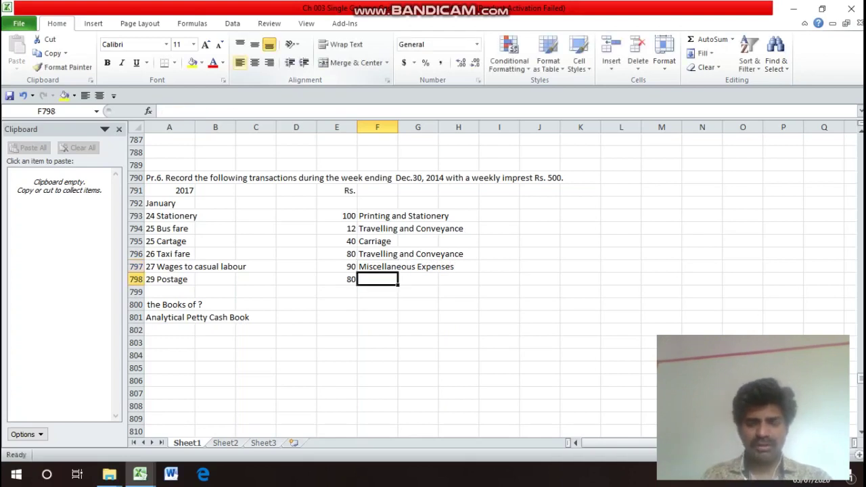
# - Enter the expense head "Postage and Telegram" in F798 beside the postage transaction
pyautogui.write('Postage')
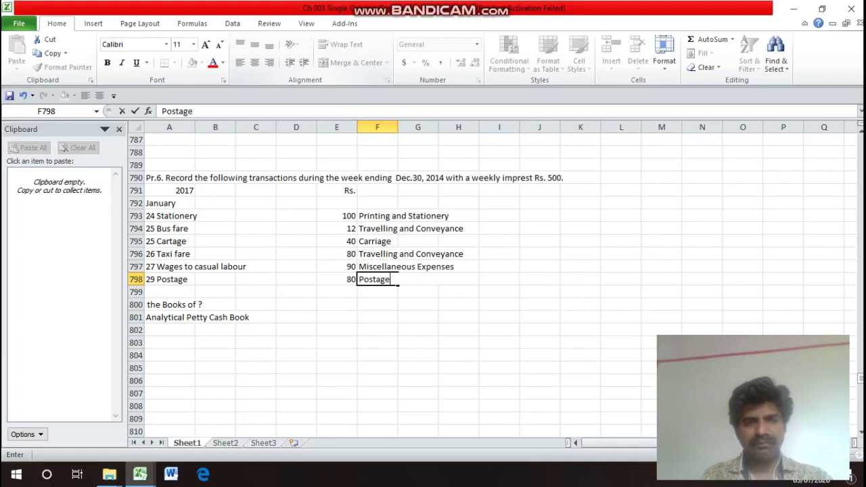
pyautogui.write(' and Telegra')
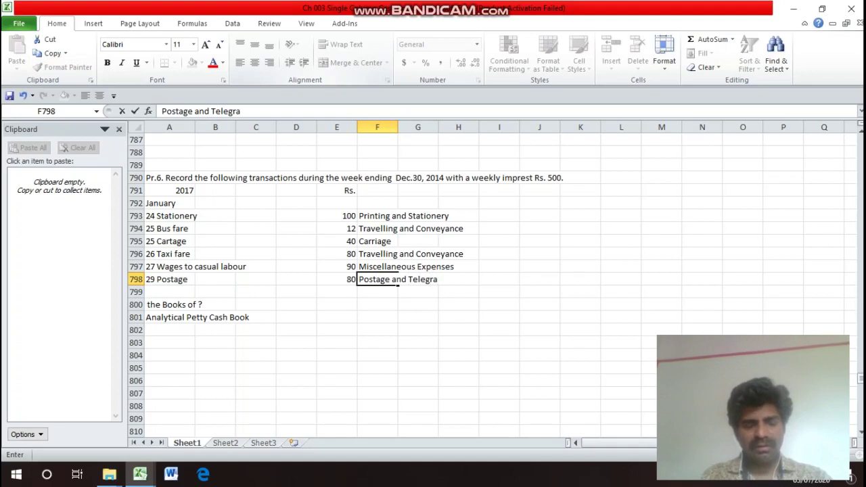
pyautogui.write('m')
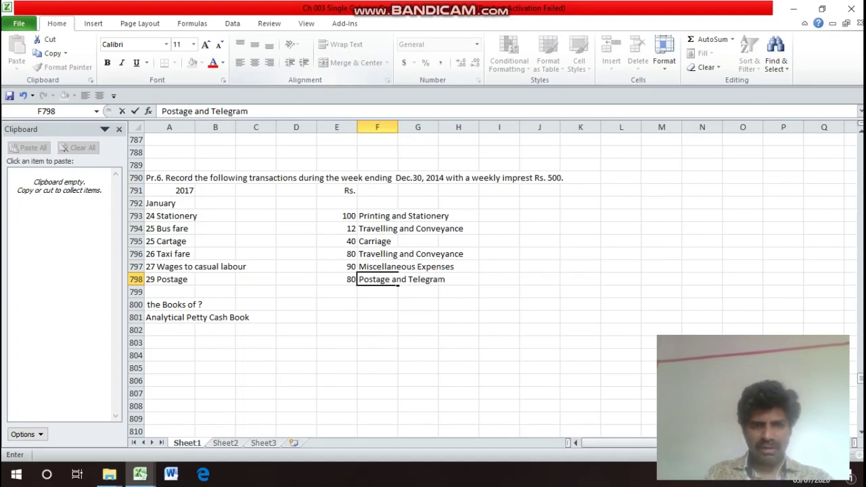
pyautogui.press('Return')
# - Enter the column heading "Amount", "Received", "Rs." down A802 to A804 under the petty cash book title
pyautogui.press('Down')
pyautogui.press('Down')
pyautogui.press('Down')
pyautogui.press('Left')
pyautogui.click(169, 329)
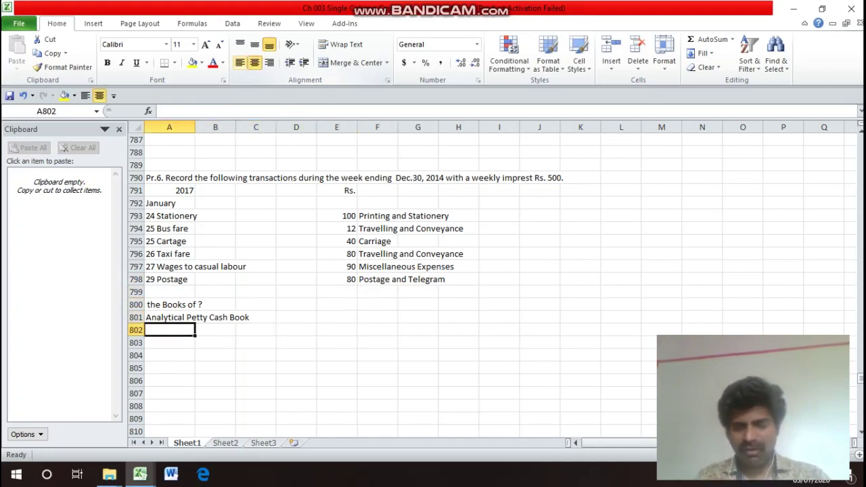
pyautogui.write('Amou')
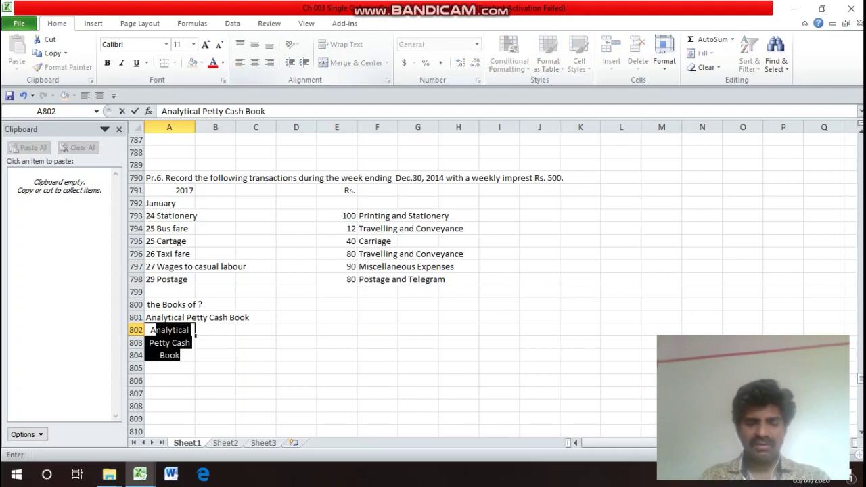
pyautogui.write('nt')
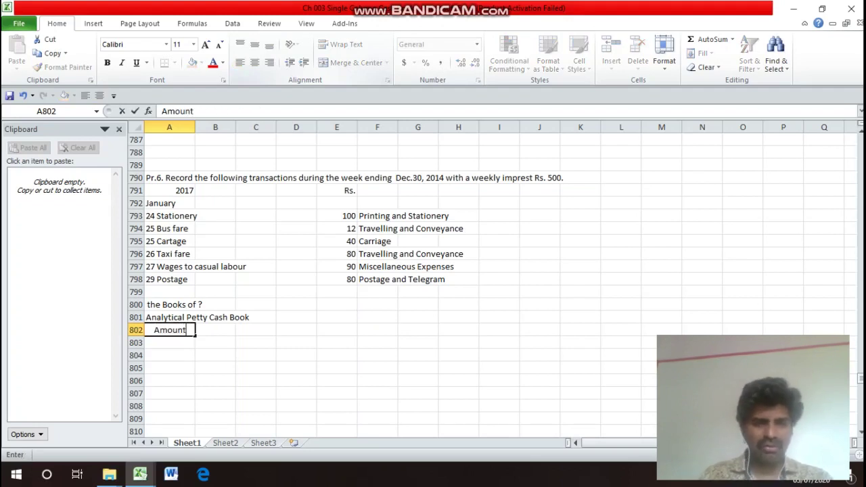
pyautogui.press('Return')
pyautogui.write('Rec')
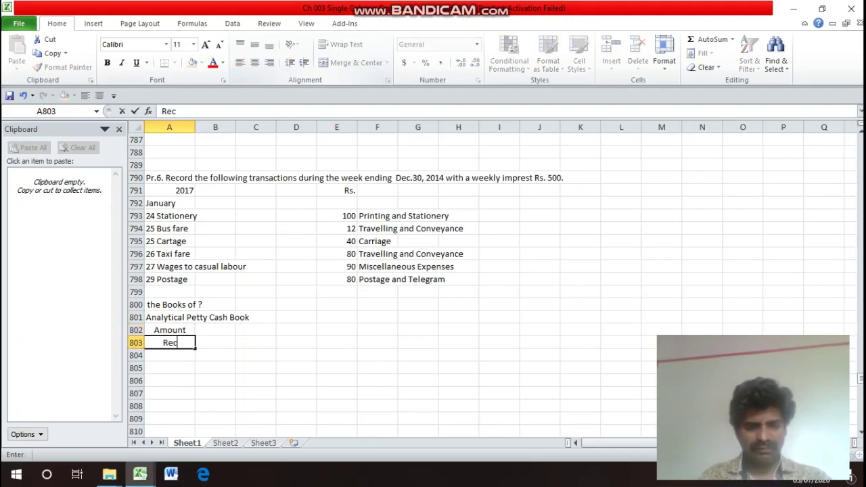
pyautogui.write('eived')
pyautogui.press('Return')
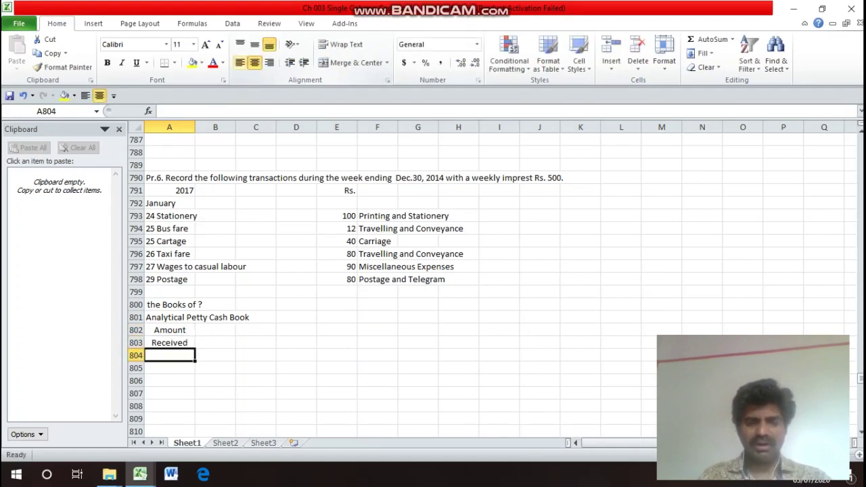
pyautogui.write('Rs.')
pyautogui.press('Return')
# - Enter the column heading "Cash", "Book", "Folio" down B802 to B804
pyautogui.click(169, 355)
pyautogui.click(169, 330)
pyautogui.click(215, 329)
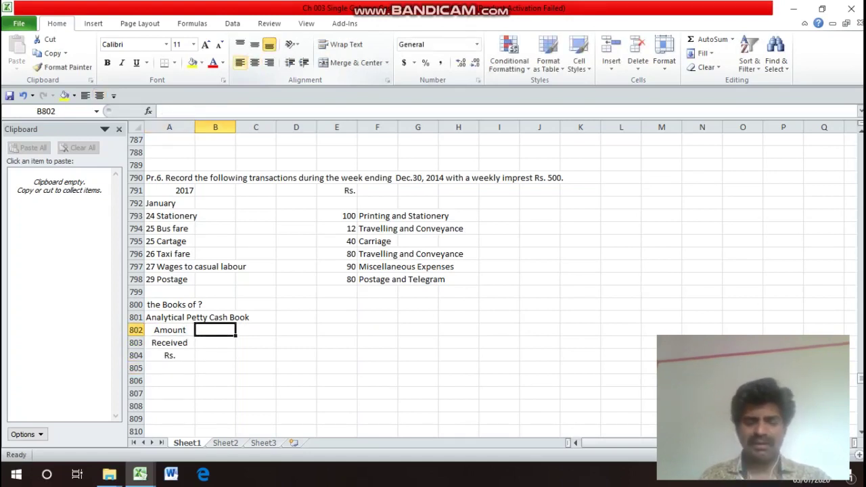
pyautogui.write('CAs')
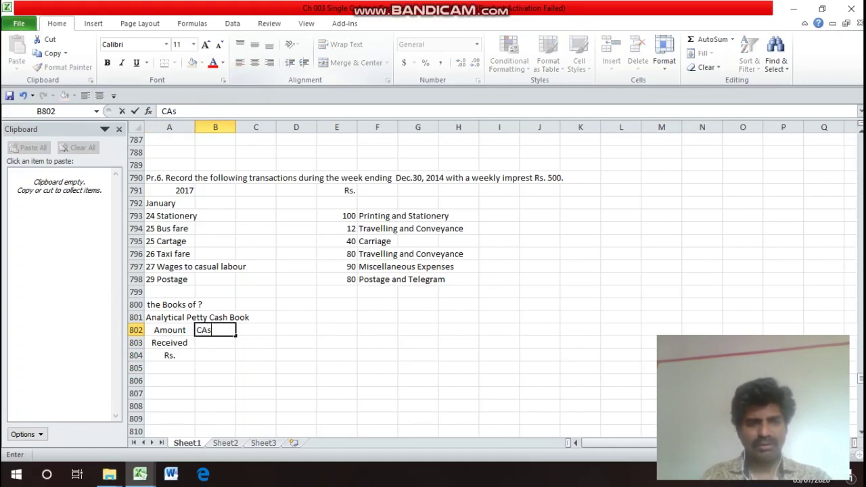
pyautogui.write('h')
pyautogui.press('Return')
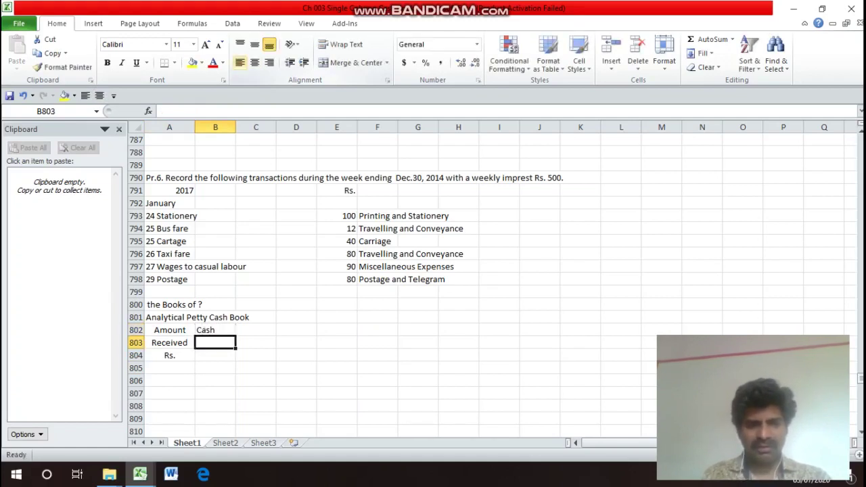
pyautogui.write('Book')
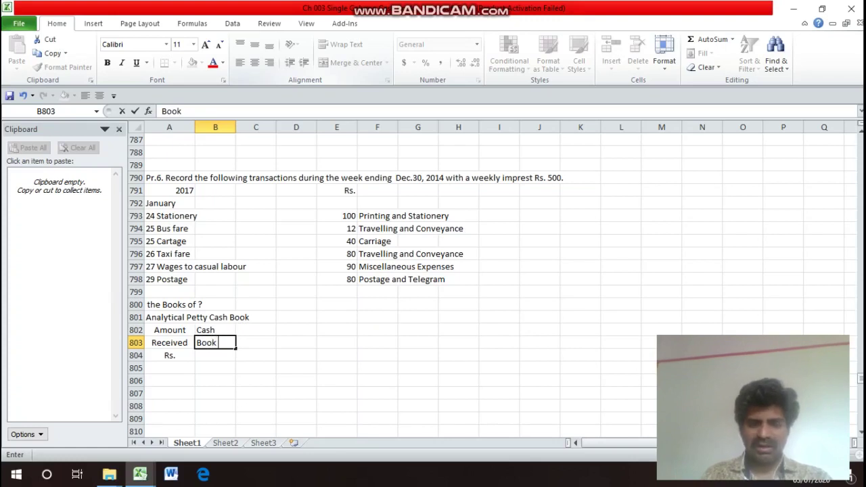
pyautogui.press('Return')
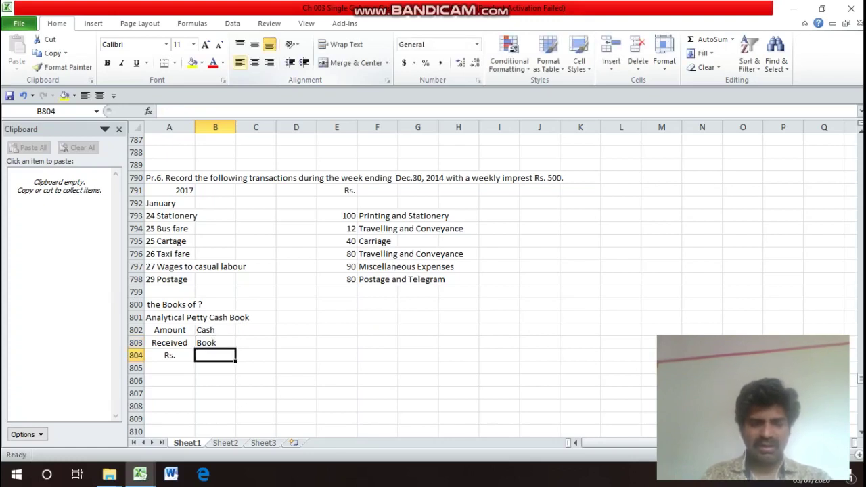
pyautogui.write('Folio')
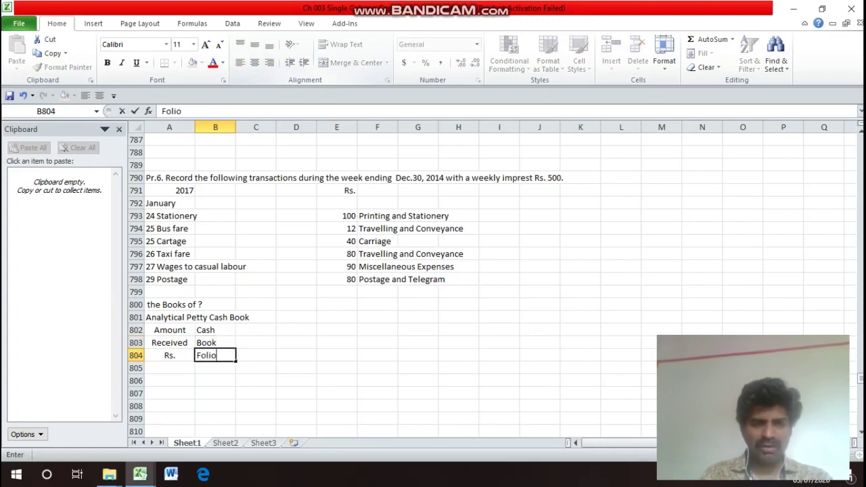
pyautogui.press('Return')
# - Enter the column headings "Date" in C802 and "Particulars" in D802
pyautogui.press('Up')
pyautogui.press('Up')
pyautogui.press('Up')
pyautogui.press('Up')
pyautogui.press('Down')
pyautogui.press('Right')
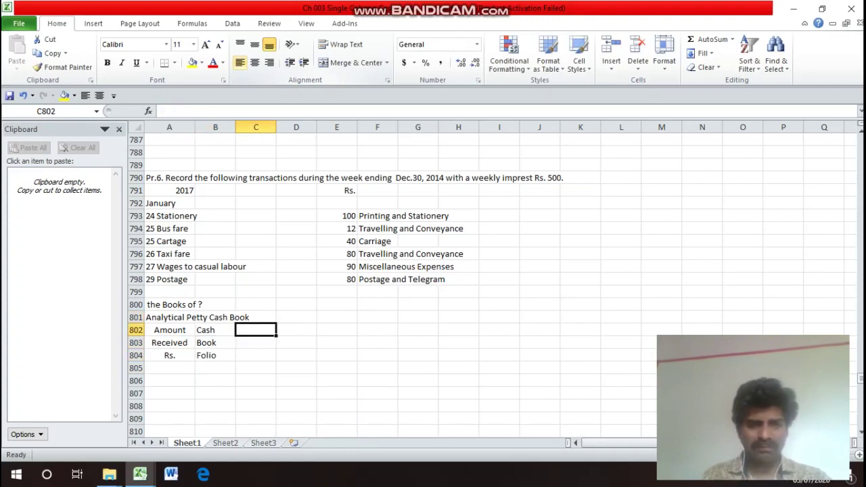
pyautogui.write('Date')
pyautogui.press('Return')
pyautogui.press('Up')
pyautogui.press('Right')
pyautogui.write('Particulars')
pyautogui.press('Return')
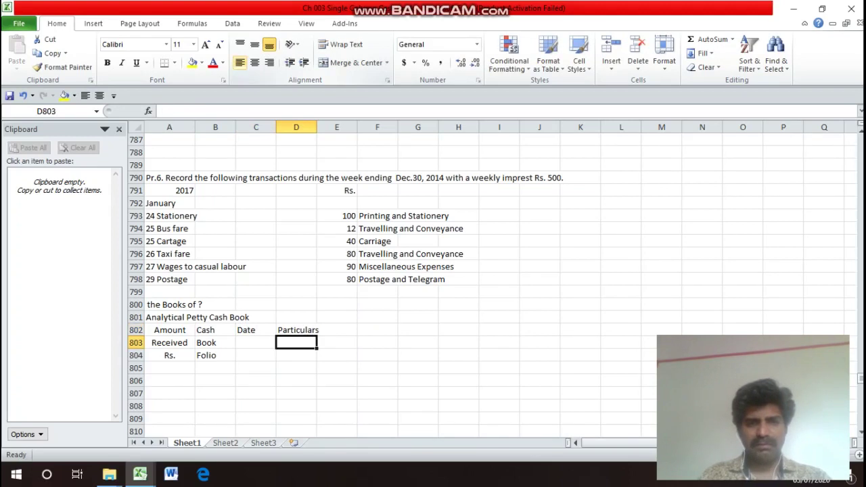
# - Enter the column heading "Voucher" in G802 with "No." below it in G803
pyautogui.press('Up')
pyautogui.press('Right')
pyautogui.press('Right')
pyautogui.press('Right')
pyautogui.write('V')
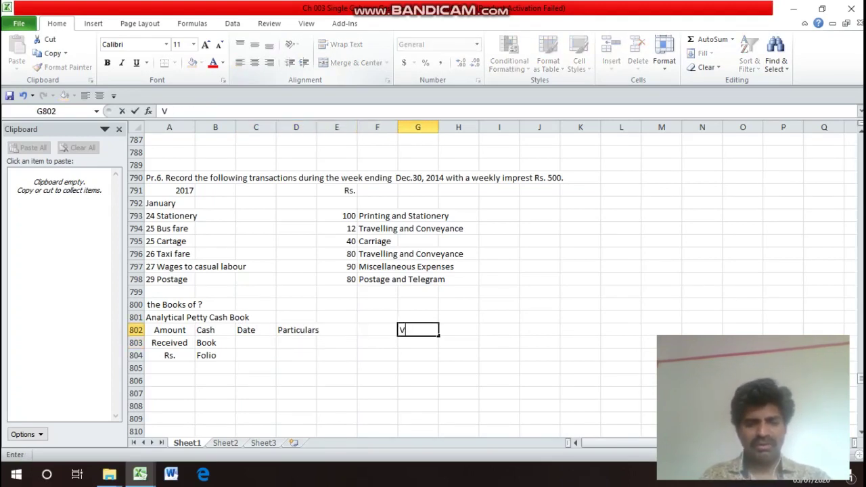
pyautogui.write('oucher')
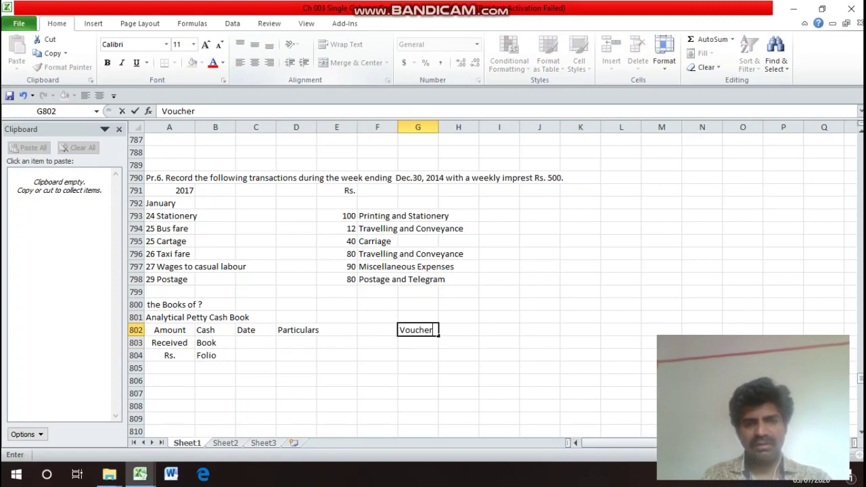
pyautogui.press('Return')
pyautogui.write('No.')
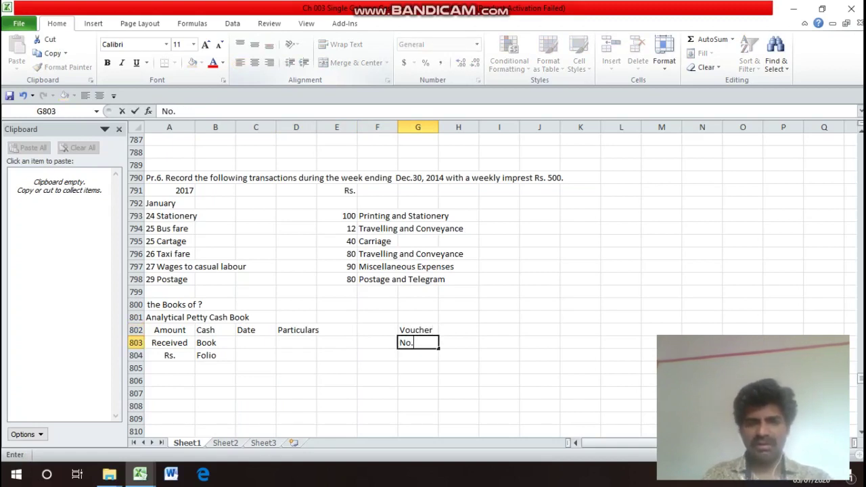
# - Enter the column heading "Total" in H802, beside the "Voucher" heading
pyautogui.press('Return')
pyautogui.press('Up')
pyautogui.press('Up')
pyautogui.press('Right')
pyautogui.press('Right')
pyautogui.press('Left')
pyautogui.write('Total')
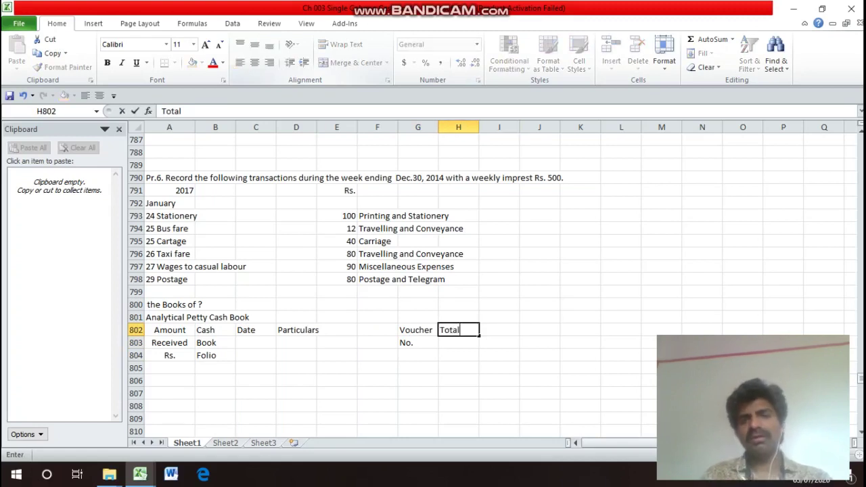
pyautogui.press('Return')
pyautogui.press('Up')
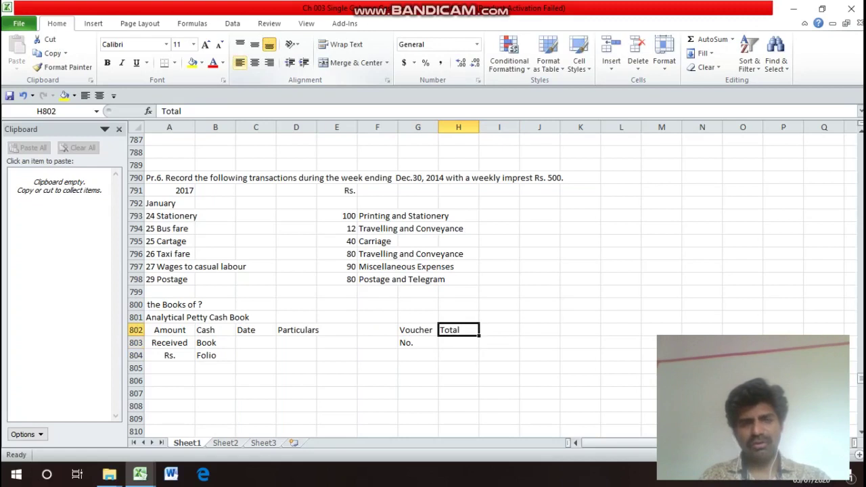
# - Enter the column heading "Printing and" in I802 with "Stationery" below it in I803
pyautogui.press('Right')
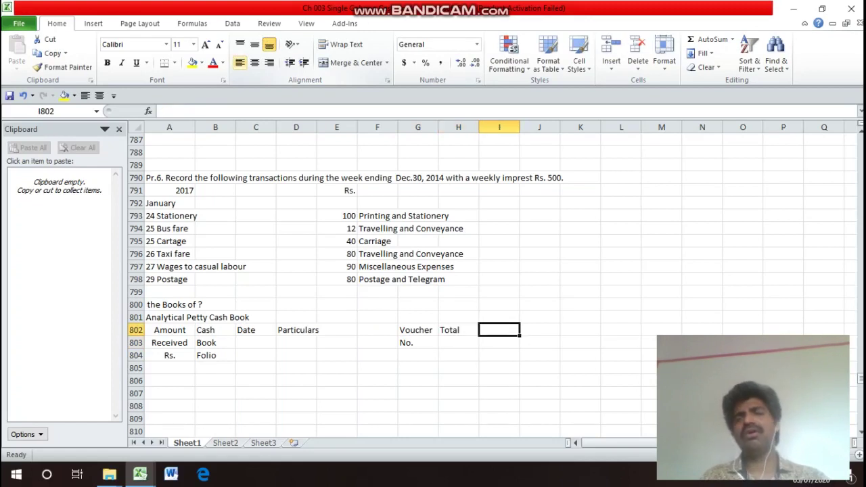
pyautogui.write('P')
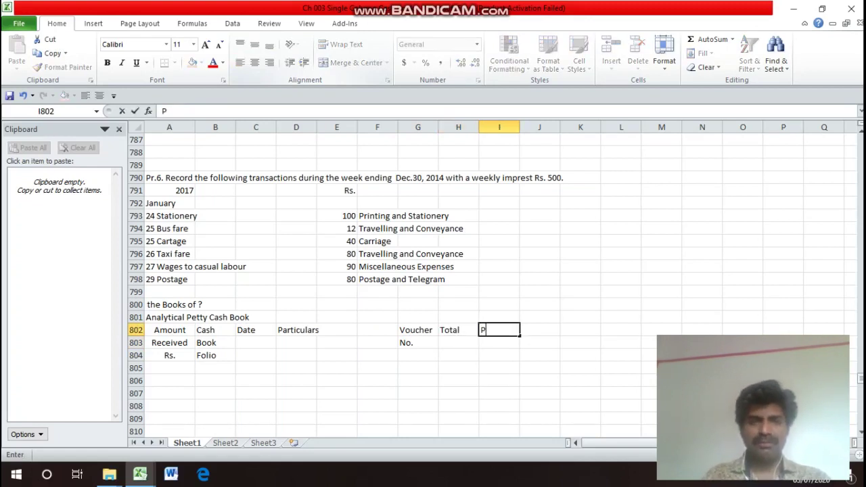
pyautogui.write('rinti')
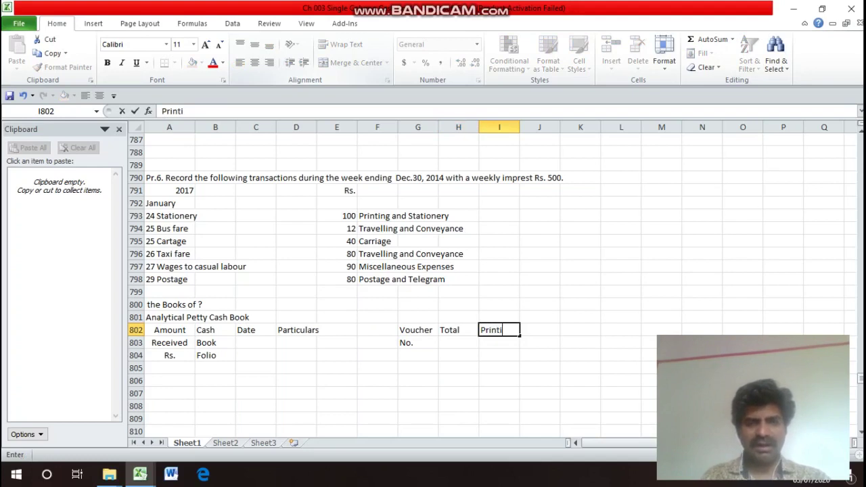
pyautogui.write('ng and')
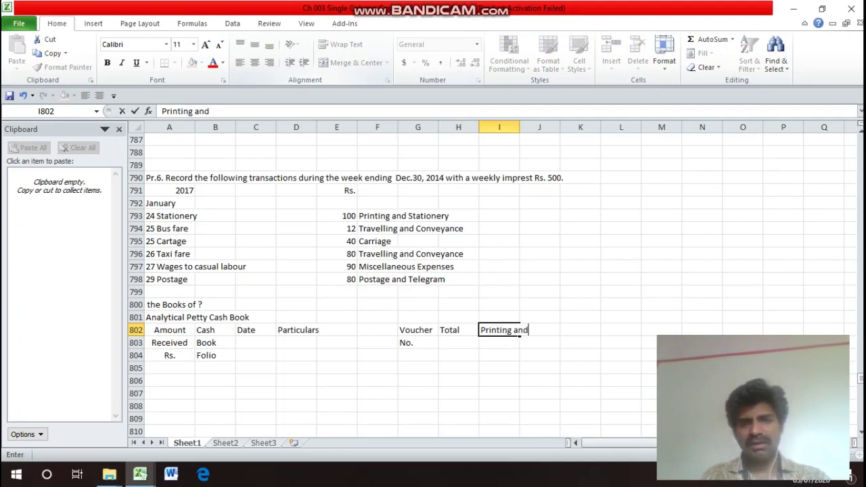
pyautogui.press('Return')
pyautogui.write('St')
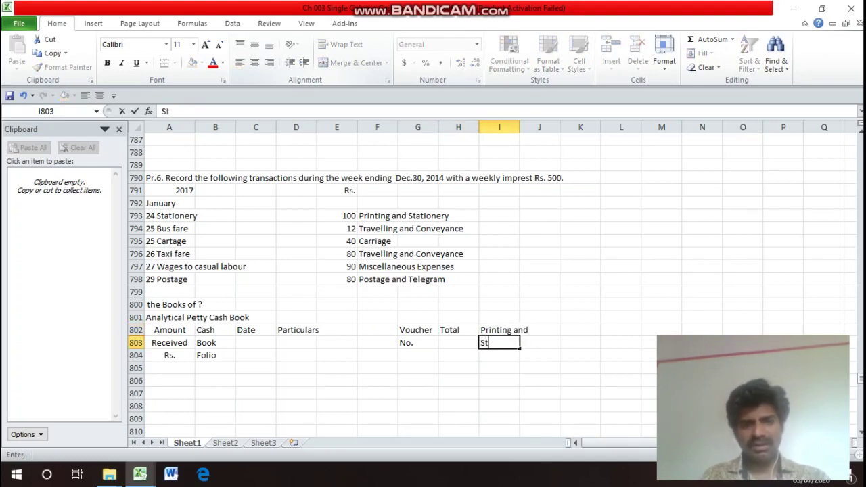
pyautogui.write('ationery')
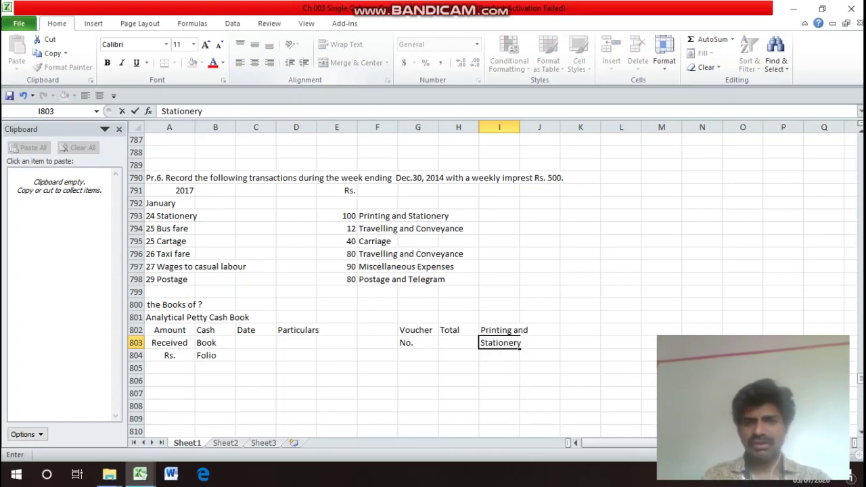
pyautogui.press('Return')
# - Enter the column heading "Travelling and" in K802 with "Conveyance" below it in K803
pyautogui.press('Up')
pyautogui.press('Up')
pyautogui.press('Right')
pyautogui.press('Right')
pyautogui.write('Tr')
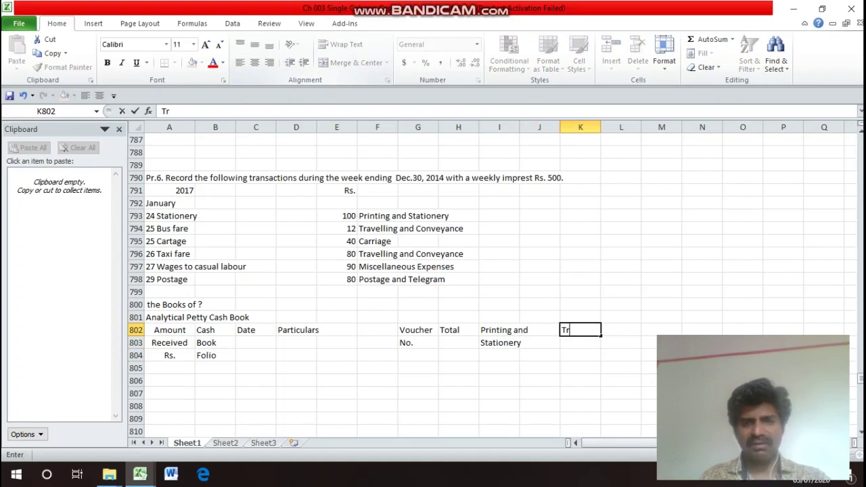
pyautogui.write('avelling and')
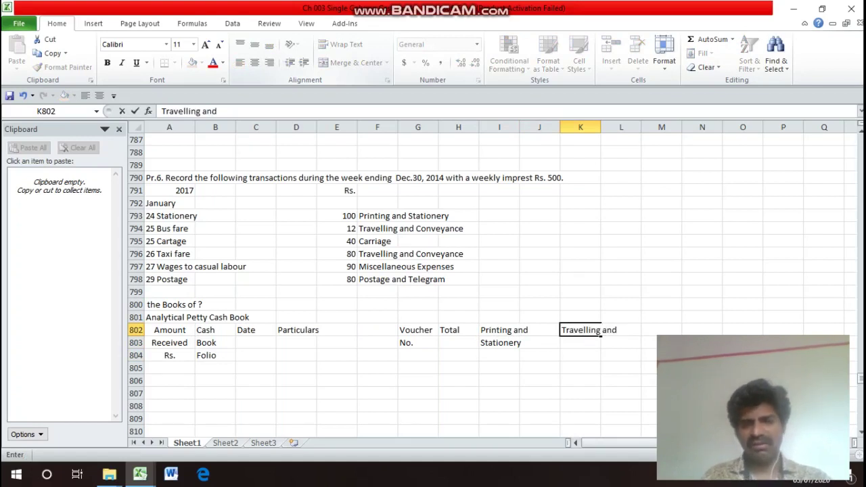
pyautogui.press('Return')
pyautogui.write('Co')
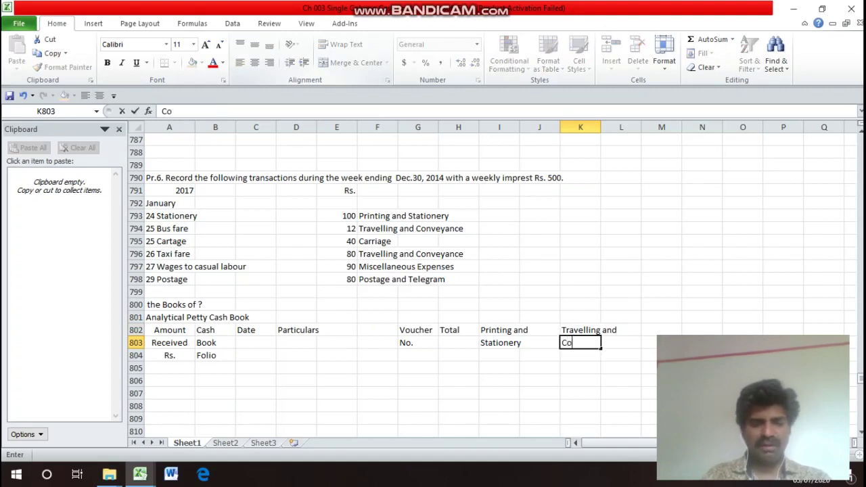
pyautogui.write('nveyance')
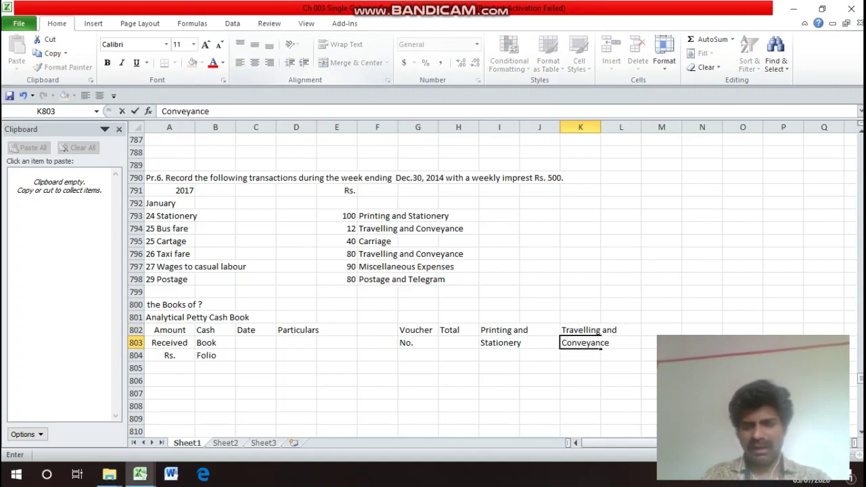
pyautogui.press('Return')
# - Enter the column heading "Carriage" in M802 of the petty cash book
pyautogui.press('Down')
pyautogui.press('Down')
pyautogui.press('Down')
pyautogui.press('Down')
pyautogui.press('Down')
pyautogui.press('Down')
pyautogui.press('Down')
pyautogui.press('Down')
pyautogui.press('Down')
pyautogui.press('Down')
pyautogui.press('Up')
pyautogui.press('Up')
pyautogui.press('Up')
pyautogui.press('Up')
pyautogui.press('Up')
pyautogui.press('Up')
pyautogui.press('Up')
pyautogui.press('Up')
pyautogui.press('Up')
pyautogui.press('Up')
pyautogui.press('Up')
pyautogui.press('Up')
pyautogui.press('Right')
pyautogui.press('Right')
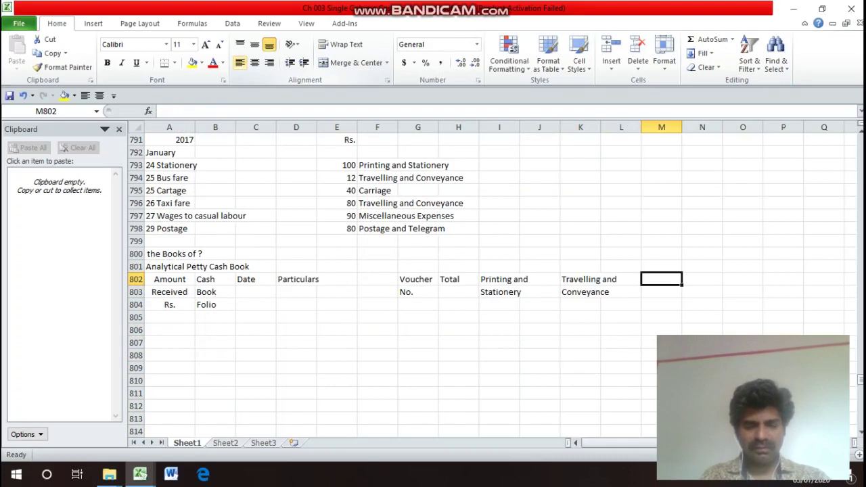
pyautogui.write('Carriage')
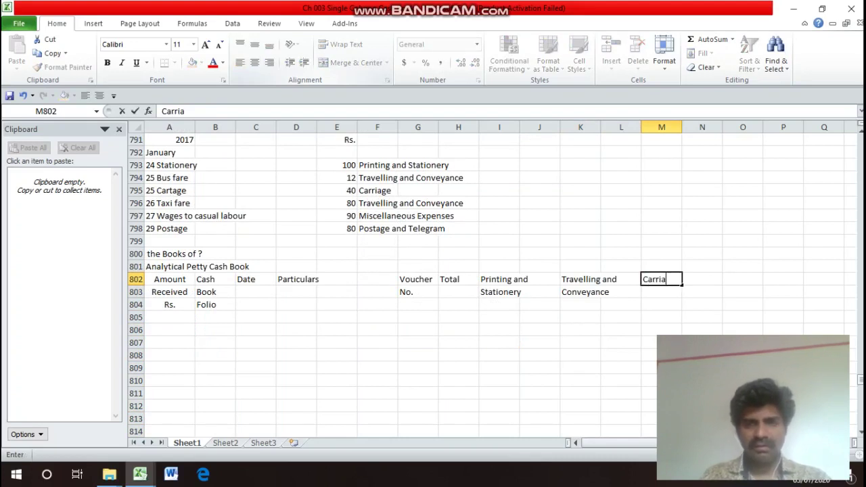
pyautogui.press('Return')
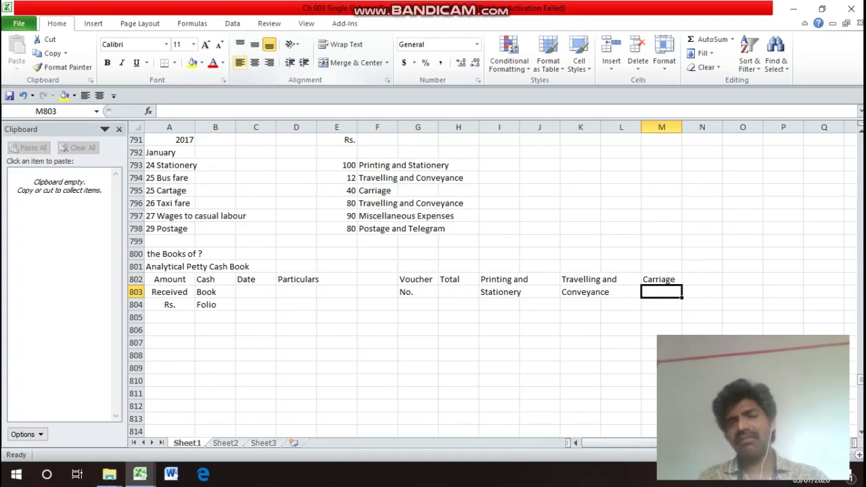
# - Enter the column heading "Postage and" in N802 with "Telegram" below it in N803
pyautogui.click(661, 278)
pyautogui.press('Left')
pyautogui.press('Left')
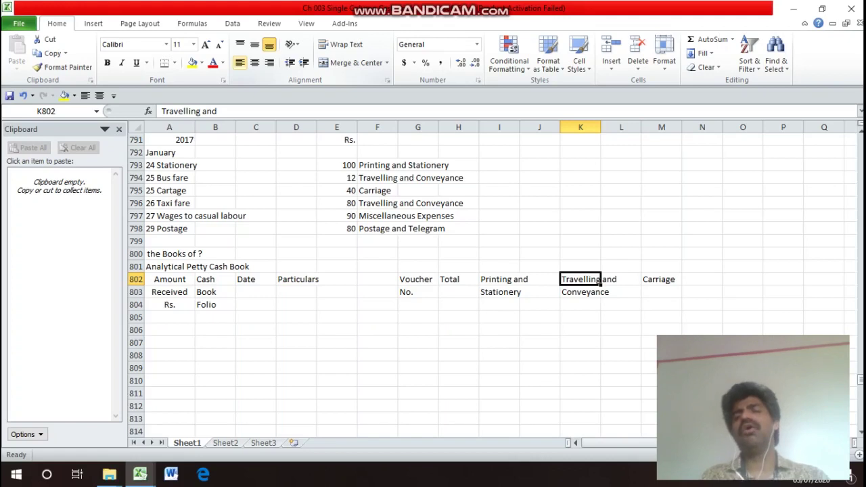
pyautogui.press('Right')
pyautogui.press('Right')
pyautogui.press('Right')
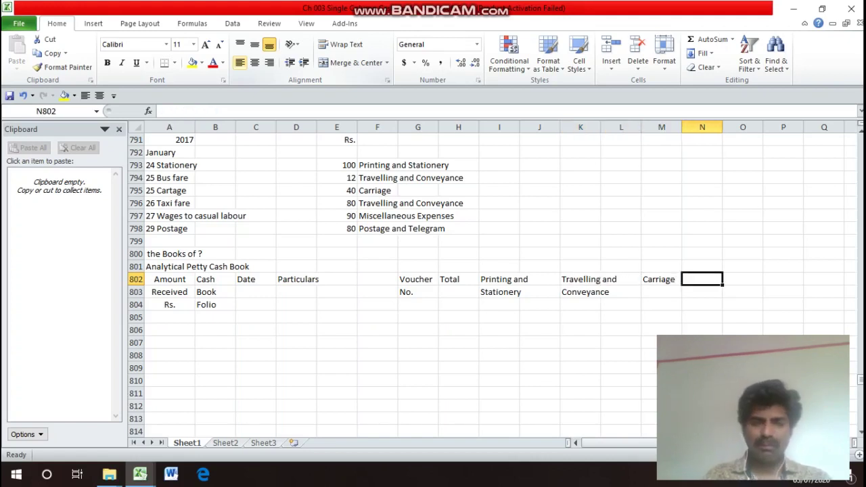
pyautogui.write('Po')
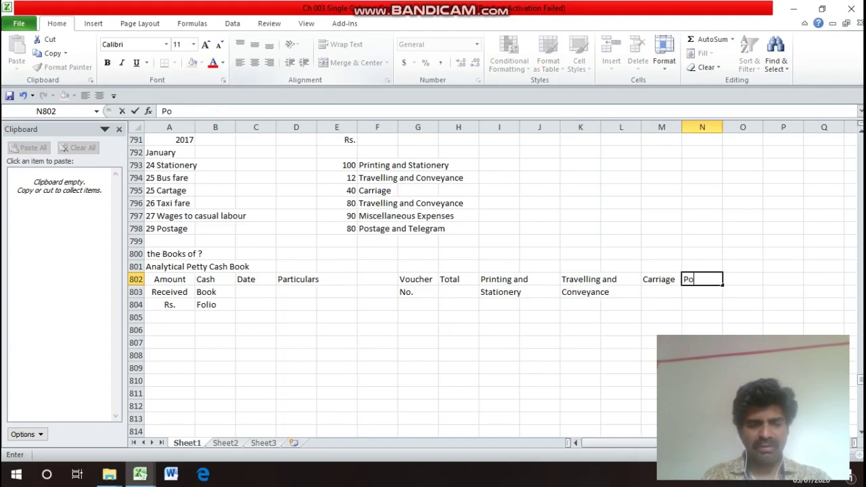
pyautogui.write('stage and')
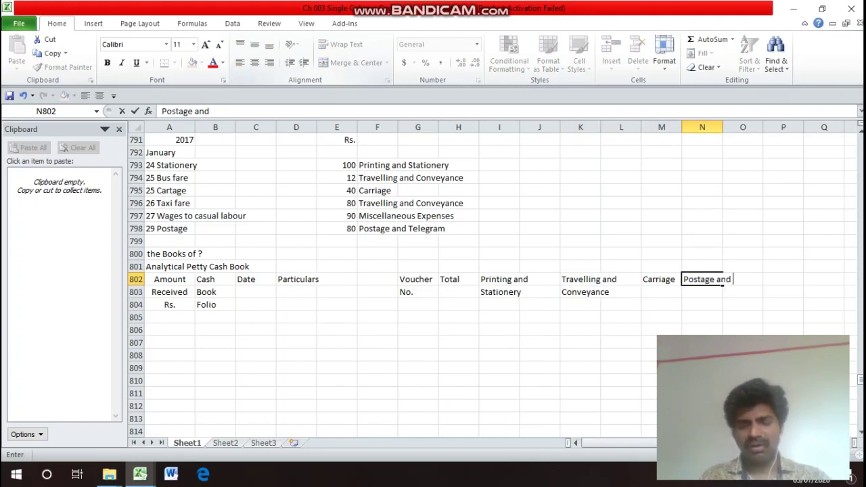
pyautogui.press('Return')
pyautogui.write('T')
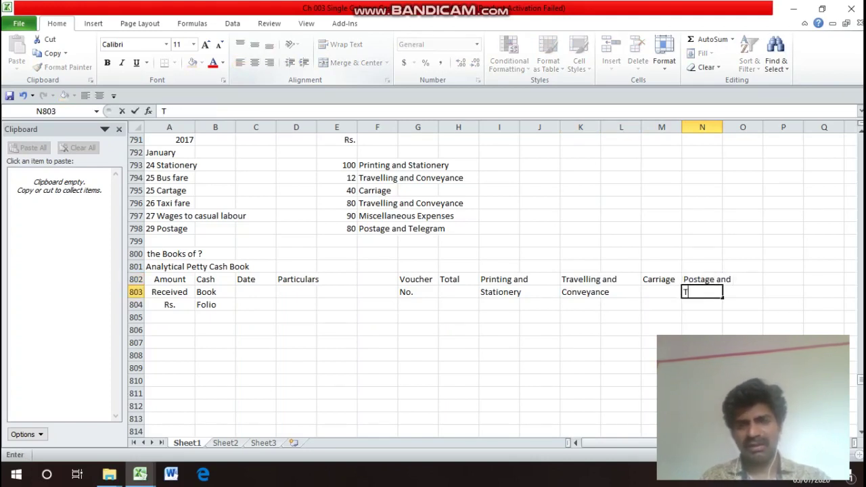
pyautogui.write('elegram')
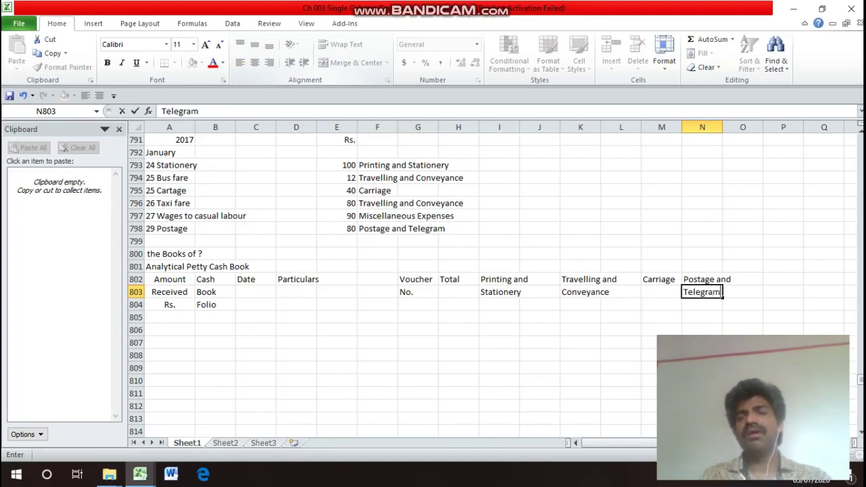
pyautogui.press('Return')
# - Enter the column heading "Miscellaneous" in P802 with "Expenses" below it in P803
pyautogui.press('Up')
pyautogui.press('Up')
pyautogui.press('Right')
pyautogui.press('Right')
pyautogui.write('Mi')
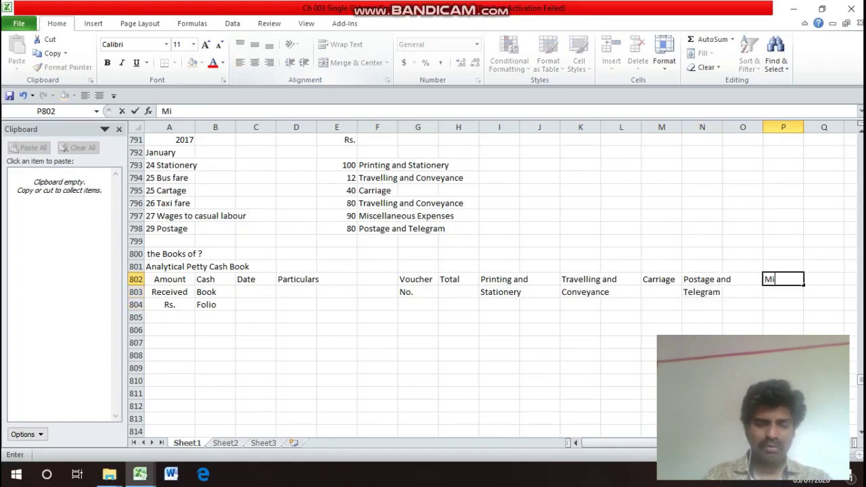
pyautogui.write('scella')
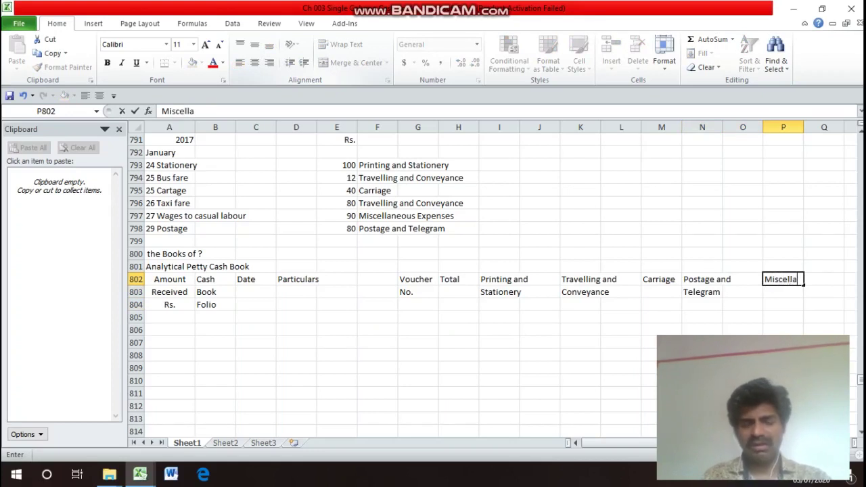
pyautogui.write('neous')
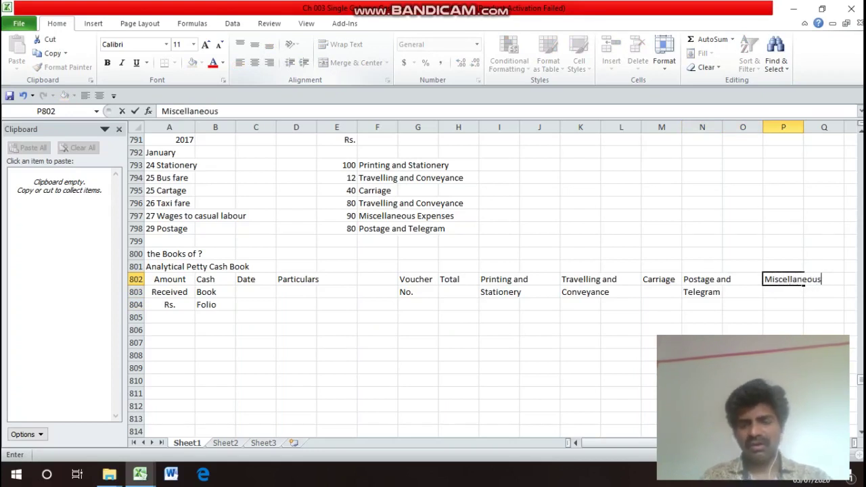
pyautogui.press('Return')
pyautogui.write('Es')
pyautogui.press('BackSpace')
pyautogui.write('xpenses')
pyautogui.press('Return')
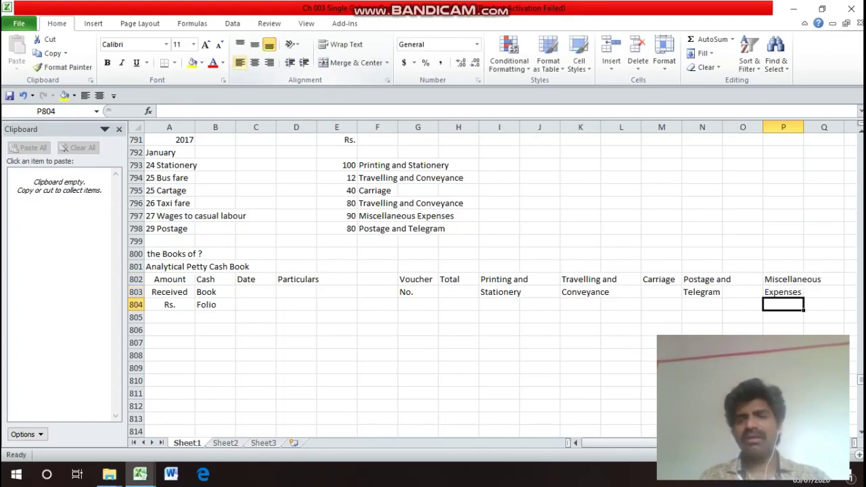
# - Merge and centre the "In the Books of ?" title across A800 to Q800
pyautogui.press('Up')
pyautogui.press('Left')
pyautogui.press('Left')
pyautogui.press('Left')
pyautogui.press('Left')
pyautogui.press('Left')
pyautogui.press('Left')
pyautogui.press('Left')
pyautogui.press('Left')
pyautogui.press('Left')
pyautogui.press('Left')
pyautogui.press('Left')
pyautogui.press('Left')
pyautogui.press('Left')
pyautogui.press('Left')
pyautogui.press('Left')
pyautogui.press('Up')
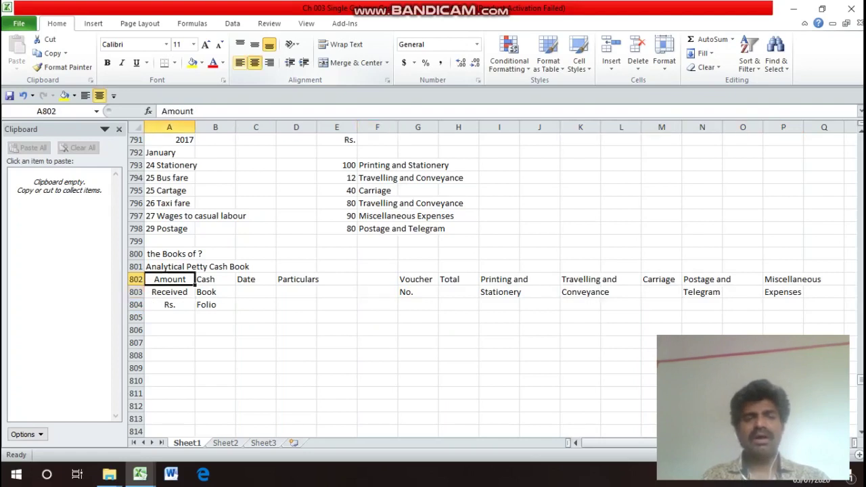
pyautogui.press('Up')
pyautogui.press('Up')
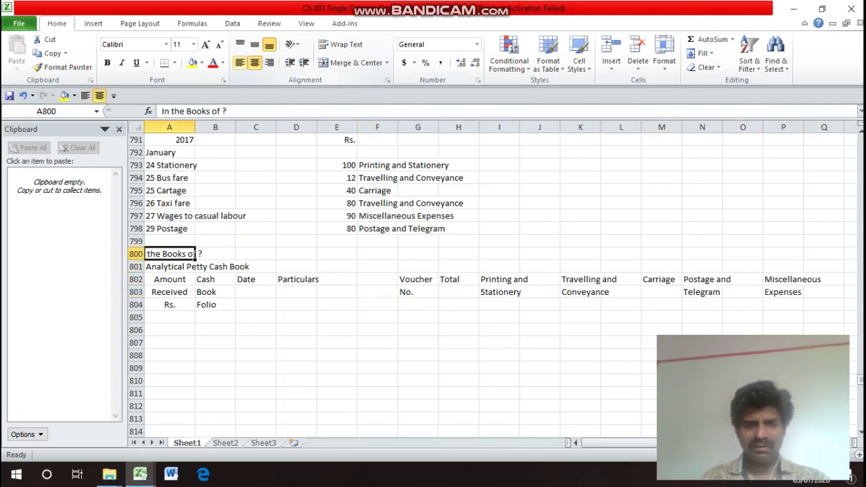
pyautogui.hotkey('shift', 'Right')
pyautogui.hotkey('shift', 'Right')
pyautogui.hotkey('shift', 'Right')
pyautogui.hotkey('shift', 'Right')
pyautogui.hotkey('shift', 'Right')
pyautogui.hotkey('shift', 'Right')
pyautogui.hotkey('shift', 'Right')
pyautogui.hotkey('shift', 'Right')
pyautogui.hotkey('shift', 'Right')
pyautogui.hotkey('shift', 'Right')
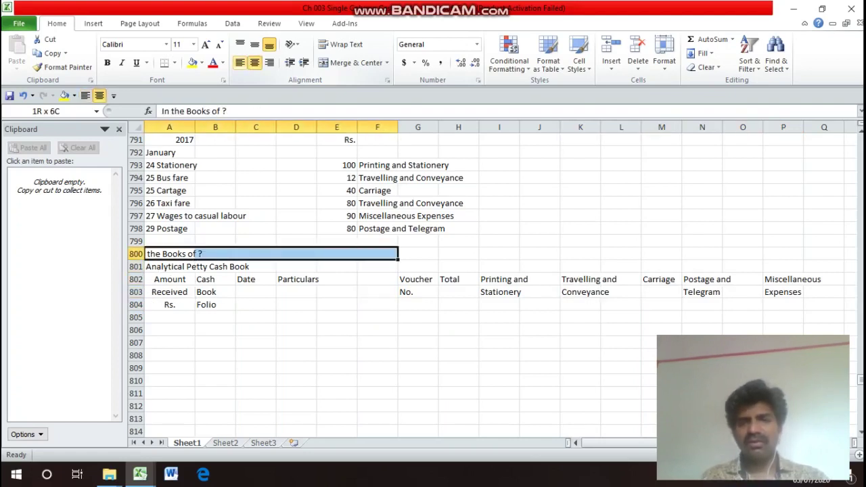
pyautogui.hotkey('shift', 'Right')
pyautogui.hotkey('shift', 'Right')
pyautogui.hotkey('shift', 'Right')
pyautogui.hotkey('shift', 'Right')
pyautogui.hotkey('shift', 'Right')
pyautogui.hotkey('shift', 'Right')
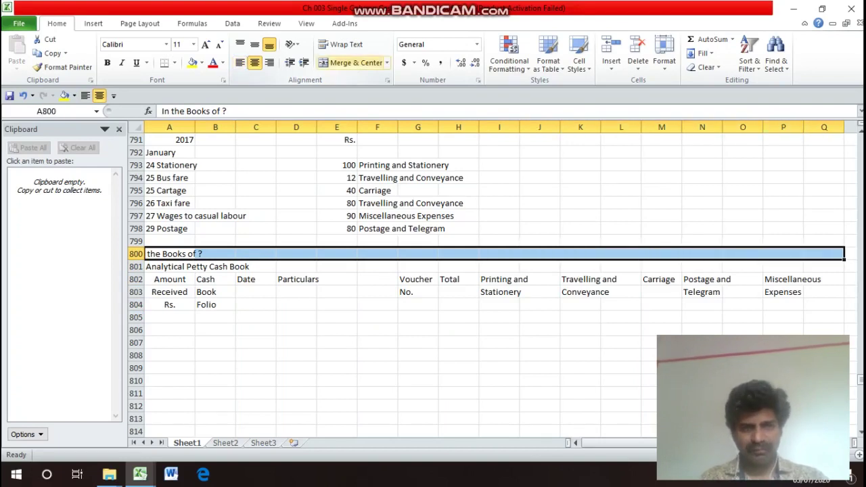
pyautogui.rightClick(355, 62)
pyautogui.click(355, 63)
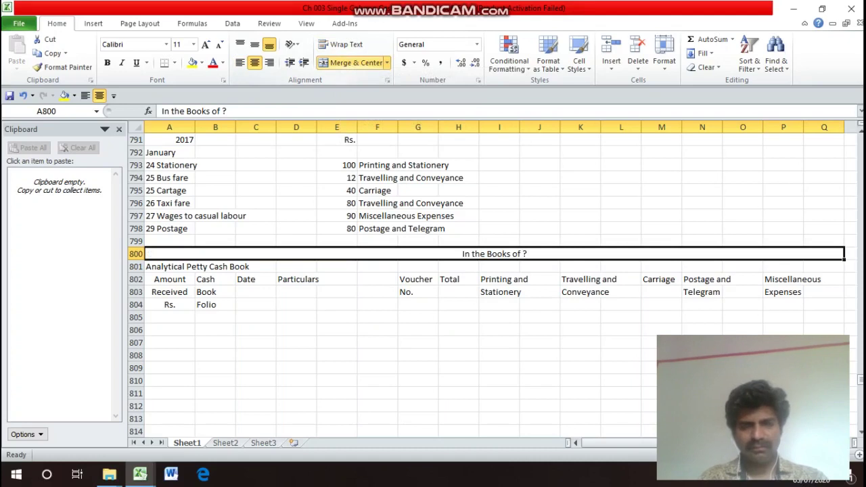
# - Try to merge and centre the "Analytical Petty Cash Book" title across A801 to Q801
pyautogui.moveTo(190, 266); pyautogui.dragTo(838, 266)
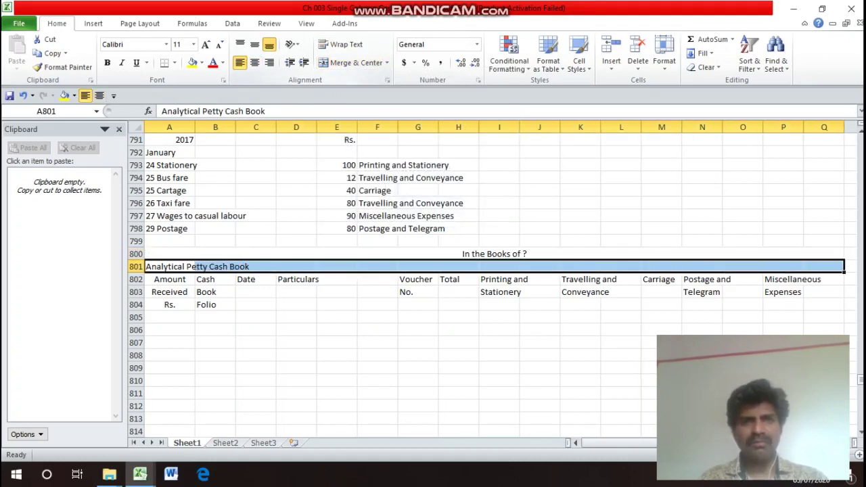
pyautogui.rightClick(375, 62)
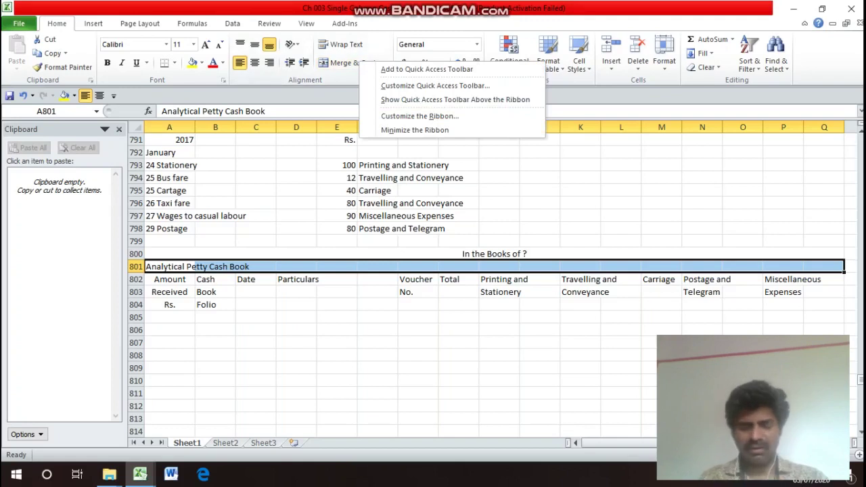
pyautogui.click(351, 62)
pyautogui.hotkey('ctrl', 'z')
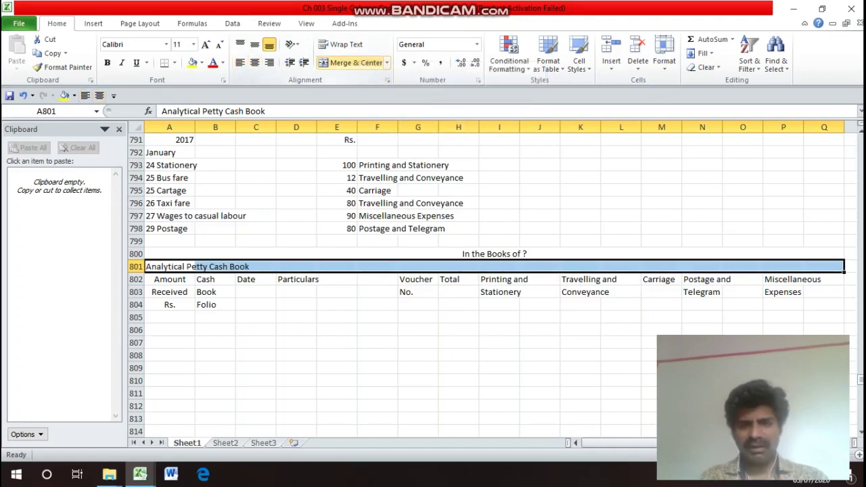
pyautogui.click(169, 279)
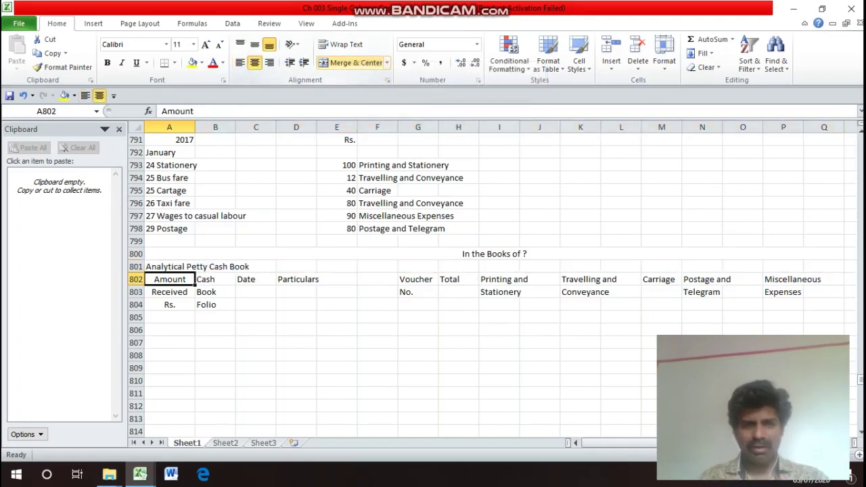
# - Merge and centre the "Analytical Petty Cash Book" title across A801 to Q801
pyautogui.click(169, 266)
pyautogui.hotkey('shift', 'Right')
pyautogui.hotkey('shift', 'Right')
pyautogui.hotkey('shift', 'Right')
pyautogui.hotkey('shift', 'Right')
pyautogui.hotkey('shift', 'Right')
pyautogui.hotkey('shift', 'Right')
pyautogui.hotkey('shift', 'Right')
pyautogui.hotkey('shift', 'Right')
pyautogui.hotkey('shift', 'Right')
pyautogui.hotkey('shift', 'Right')
pyautogui.hotkey('shift', 'Right')
pyautogui.hotkey('shift', 'Right')
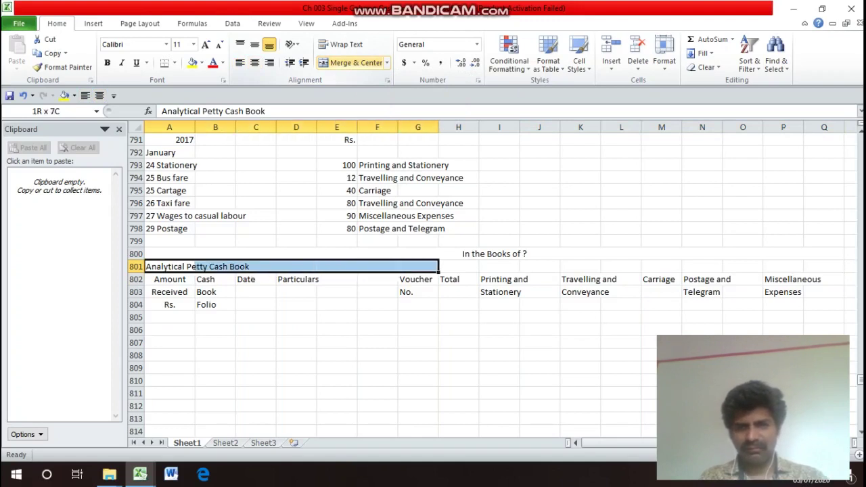
pyautogui.hotkey('shift', 'Right')
pyautogui.hotkey('shift', 'Right')
pyautogui.hotkey('shift', 'Right')
pyautogui.hotkey('shift', 'Right')
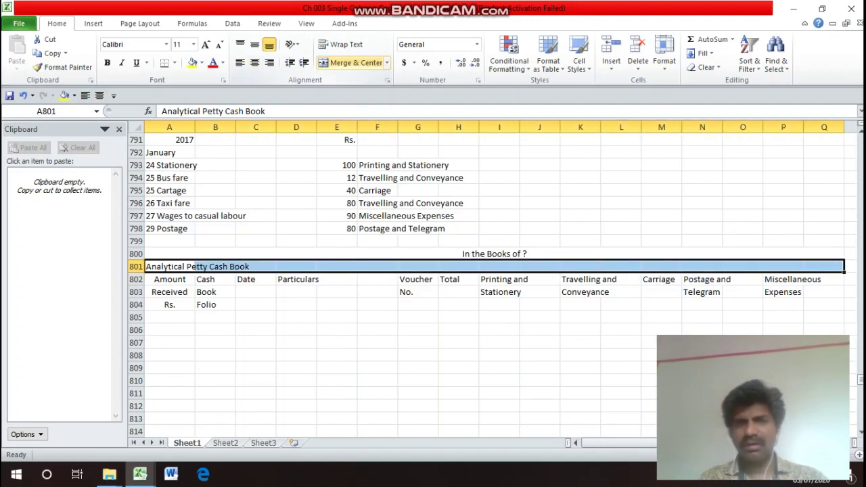
pyautogui.click(352, 63)
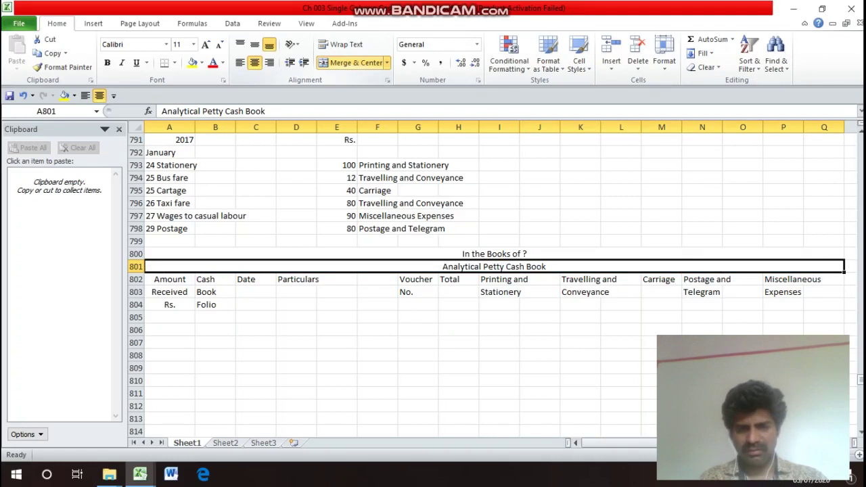
# - Apply a medium solid outline border around the petty cash book range A802 to Q815
pyautogui.click(170, 278)
pyautogui.hotkey('shift', 'Right')
pyautogui.hotkey('shift', 'Right')
pyautogui.hotkey('shift', 'Right')
pyautogui.hotkey('shift', 'Right')
pyautogui.hotkey('shift', 'Right')
pyautogui.hotkey('shift', 'Right')
pyautogui.hotkey('shift', 'Right')
pyautogui.hotkey('shift', 'Right')
pyautogui.hotkey('shift', 'Right')
pyautogui.hotkey('shift', 'Right')
pyautogui.hotkey('shift', 'Right')
pyautogui.hotkey('shift', 'Right')
pyautogui.hotkey('shift', 'Right')
pyautogui.hotkey('shift', 'Right')
pyautogui.hotkey('shift', 'Right')
pyautogui.hotkey('shift', 'Right')
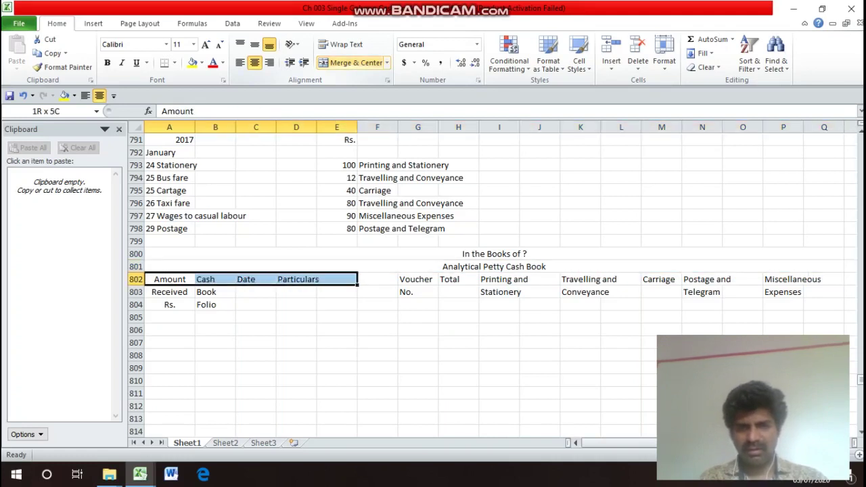
pyautogui.hotkey('shift', 'Down')
pyautogui.hotkey('shift', 'Down')
pyautogui.hotkey('shift', 'Down')
pyautogui.hotkey('shift', 'Down')
pyautogui.hotkey('shift', 'Down')
pyautogui.hotkey('shift', 'Down')
pyautogui.hotkey('shift', 'Down')
pyautogui.hotkey('shift', 'Down')
pyautogui.hotkey('shift', 'Down')
pyautogui.hotkey('shift', 'Down')
pyautogui.hotkey('shift', 'Down')
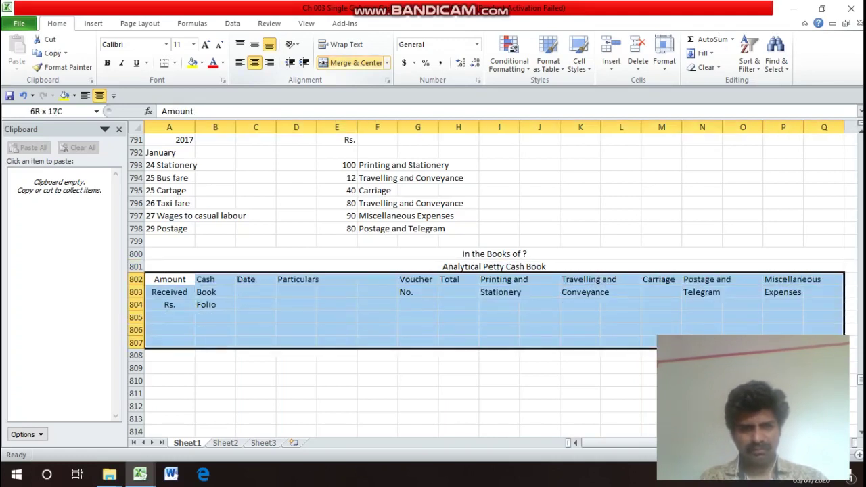
pyautogui.hotkey('shift', 'Down')
pyautogui.hotkey('shift', 'Down')
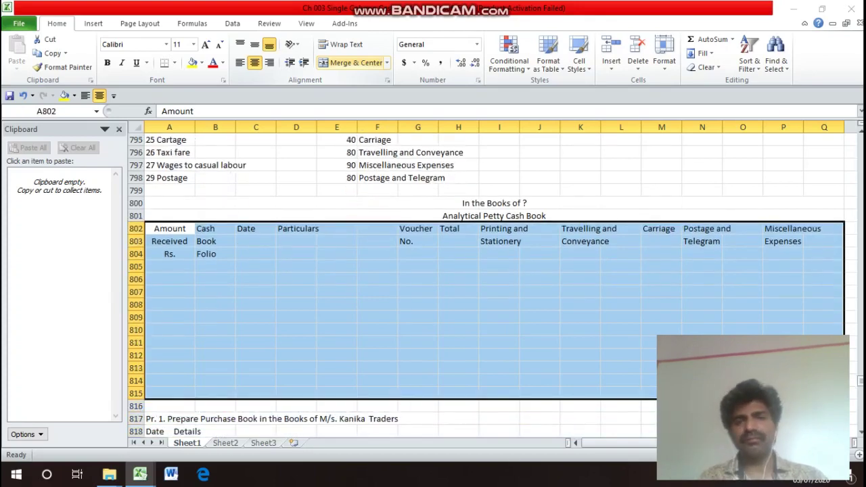
pyautogui.hotkey('ctrl', '1')
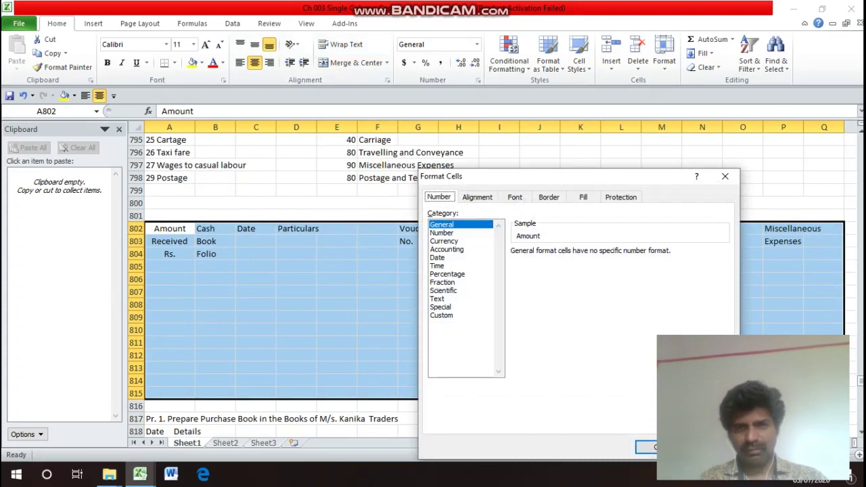
pyautogui.click(549, 197)
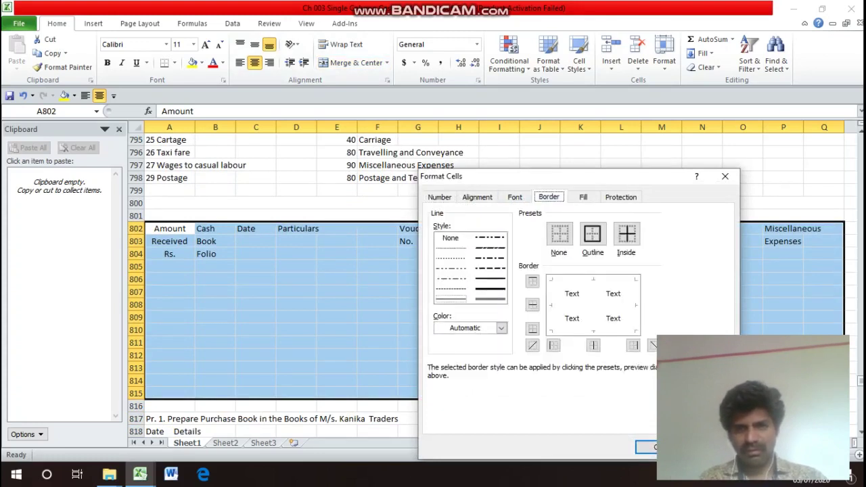
pyautogui.click(592, 233)
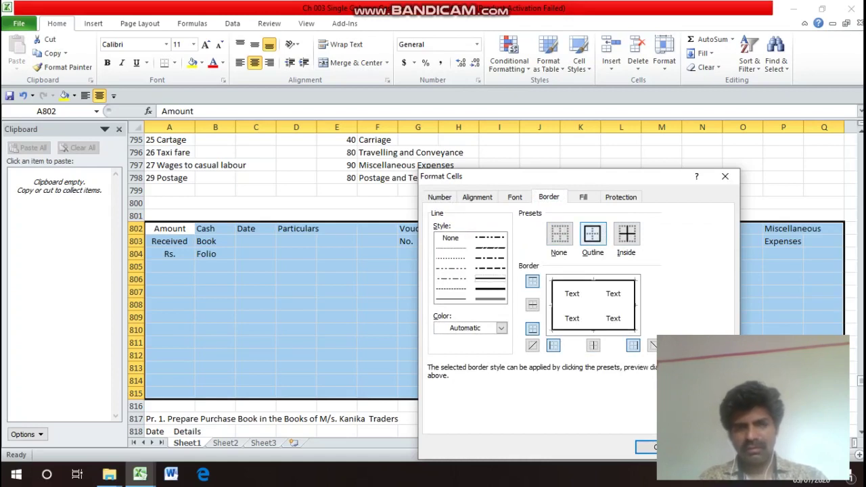
pyautogui.press('Return')
# - Add outline and inner vertical borders to the Amount Received, Cash Book Folio and Date columns, A802 to C815, and centre their contents
pyautogui.click(169, 242)
pyautogui.moveTo(169, 228); pyautogui.dragTo(255, 394)
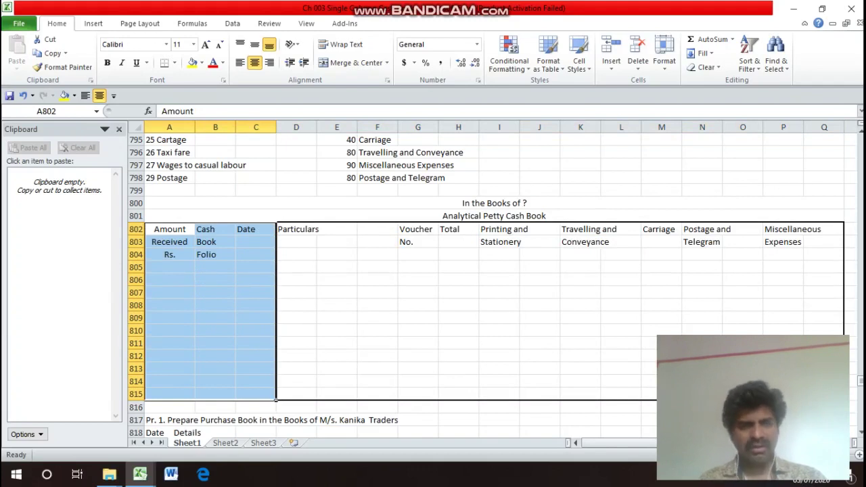
pyautogui.hotkey('ctrl', '1')
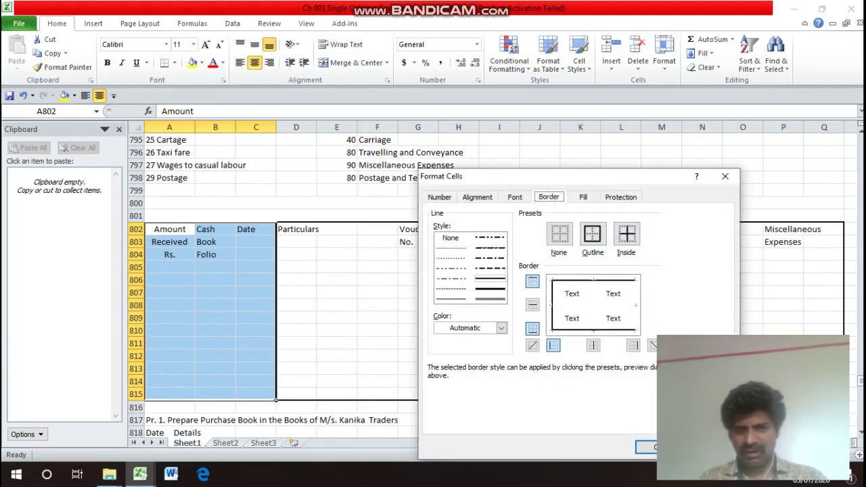
pyautogui.click(592, 233)
pyautogui.click(592, 345)
pyautogui.press('Return')
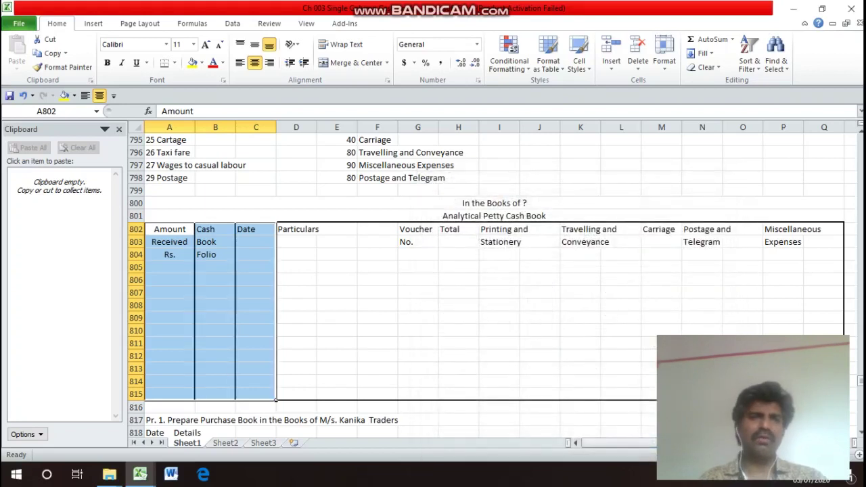
pyautogui.click(255, 62)
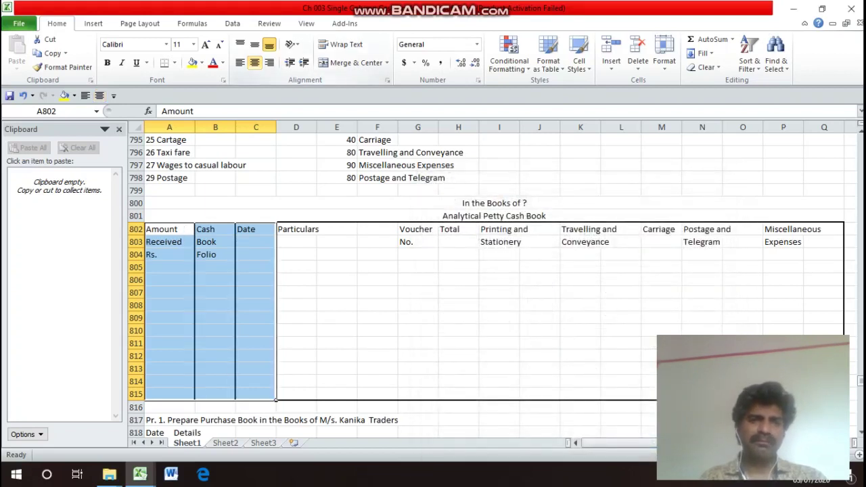
pyautogui.click(254, 62)
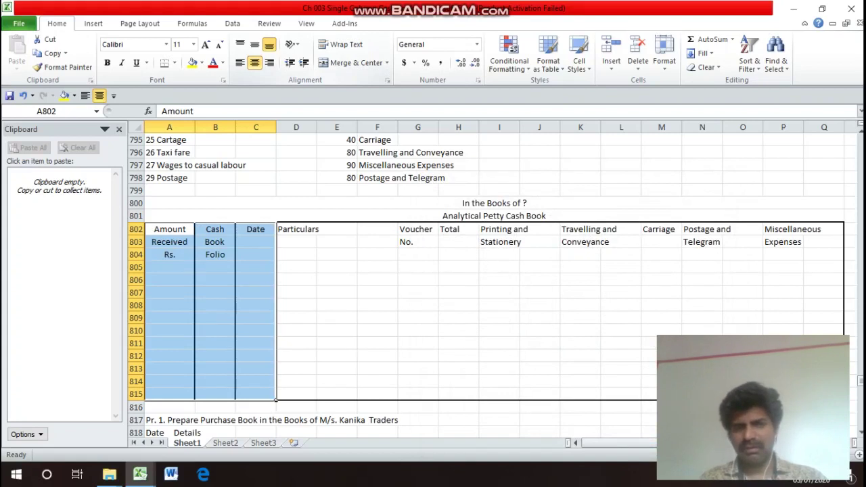
# - Add outline and inner vertical borders to the Voucher No. and Total columns, G802 to H815, and centre their contents
pyautogui.press('Right')
pyautogui.press('Right')
pyautogui.press('Right')
pyautogui.press('Right')
pyautogui.press('Right')
pyautogui.press('Right')
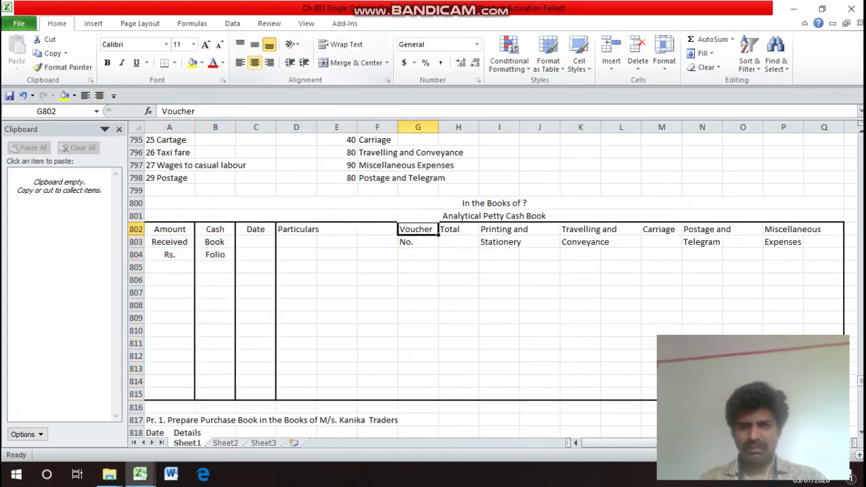
pyautogui.hotkey('shift', 'Right')
pyautogui.hotkey('shift', 'Down')
pyautogui.hotkey('shift', 'Down')
pyautogui.hotkey('shift', 'Down')
pyautogui.hotkey('shift', 'Down')
pyautogui.hotkey('shift', 'Down')
pyautogui.hotkey('shift', 'Down')
pyautogui.hotkey('shift', 'Down')
pyautogui.hotkey('shift', 'Down')
pyautogui.hotkey('shift', 'Down')
pyautogui.hotkey('shift', 'Down')
pyautogui.hotkey('shift', 'Down')
pyautogui.hotkey('shift', 'Down')
pyautogui.hotkey('shift', 'Down')
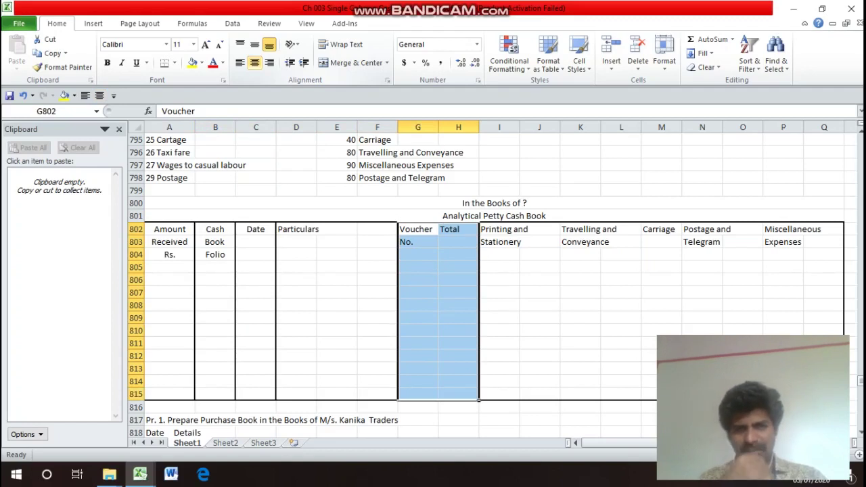
pyautogui.hotkey('ctrl', '1')
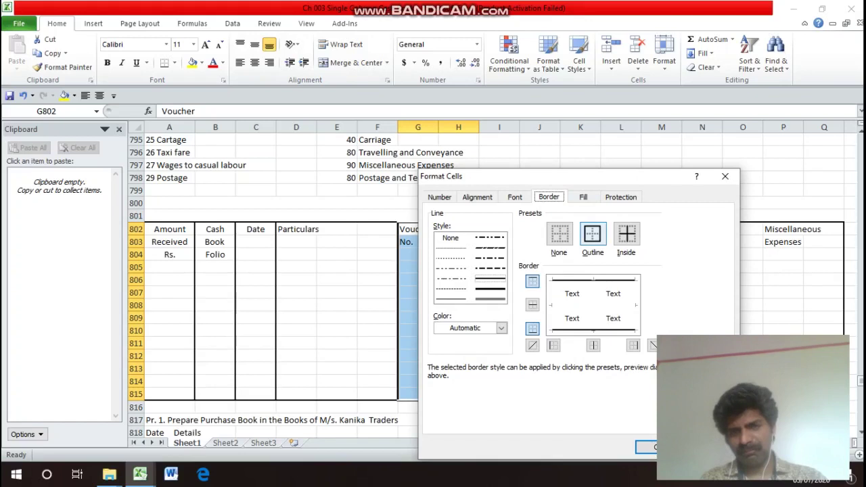
pyautogui.click(592, 233)
pyautogui.click(593, 345)
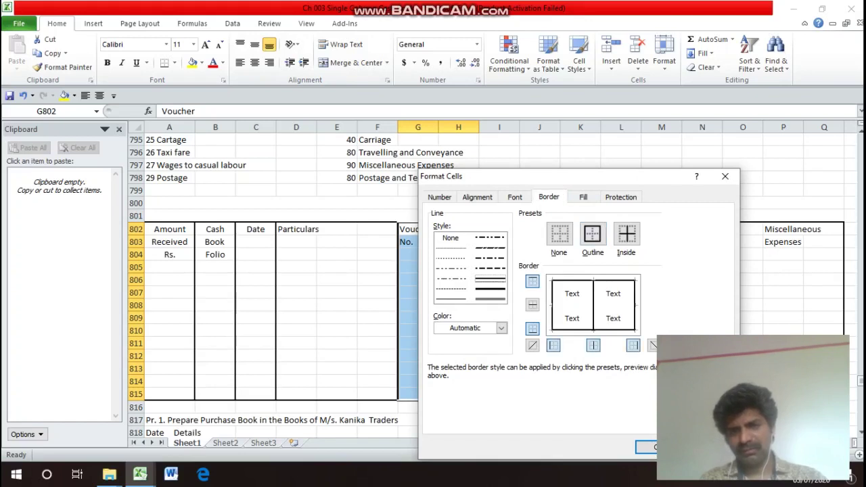
pyautogui.press('Return')
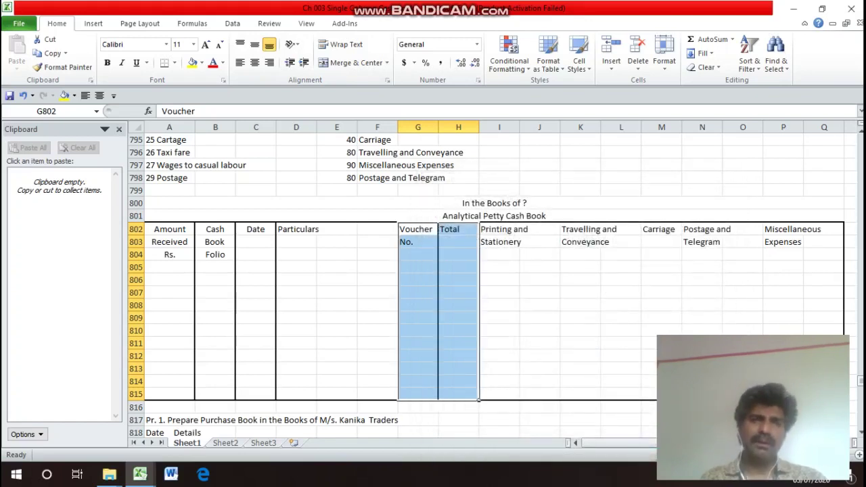
pyautogui.click(254, 62)
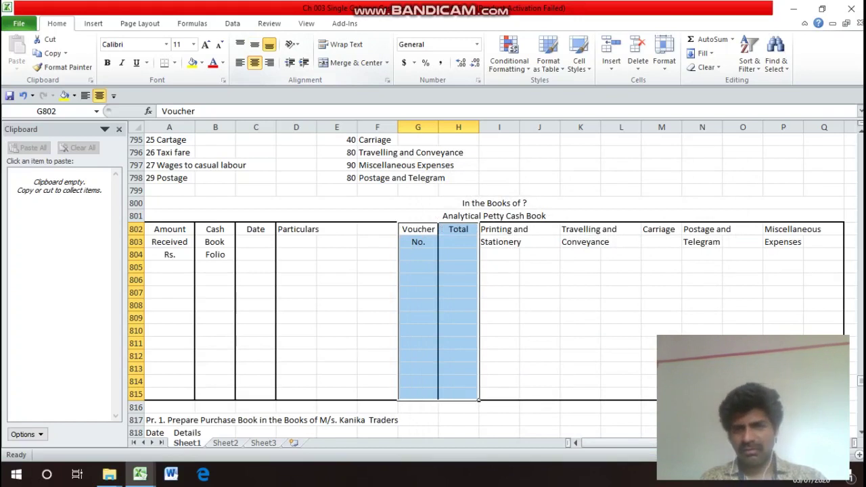
# - Apply an outline border around the Travelling and Conveyance column, K802 to L815
pyautogui.press('Right')
pyautogui.press('Right')
pyautogui.press('Right')
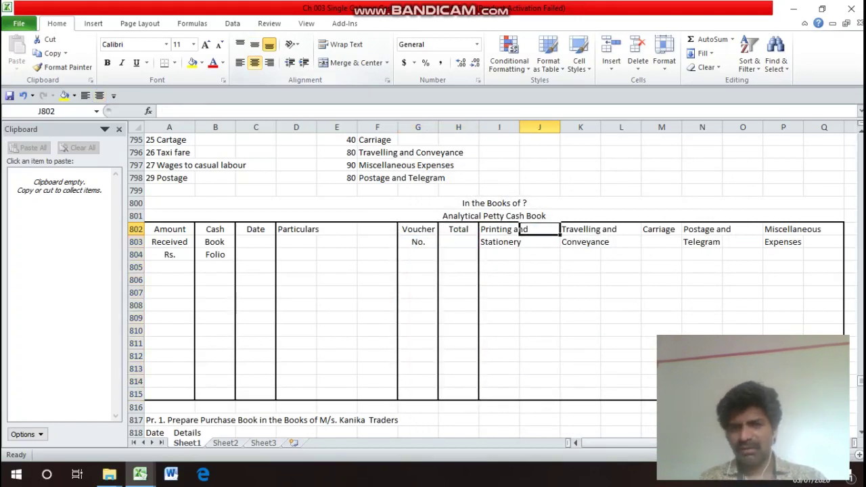
pyautogui.press('Right')
pyautogui.hotkey('shift', 'Right')
pyautogui.hotkey('shift', 'Down')
pyautogui.hotkey('shift', 'Down')
pyautogui.hotkey('shift', 'Down')
pyautogui.hotkey('shift', 'Down')
pyautogui.hotkey('shift', 'Down')
pyautogui.hotkey('shift', 'Down')
pyautogui.hotkey('shift', 'Down')
pyautogui.hotkey('shift', 'Down')
pyautogui.hotkey('shift', 'Down')
pyautogui.hotkey('shift', 'Down')
pyautogui.hotkey('shift', 'Down')
pyautogui.hotkey('shift', 'Down')
pyautogui.hotkey('shift', 'Down')
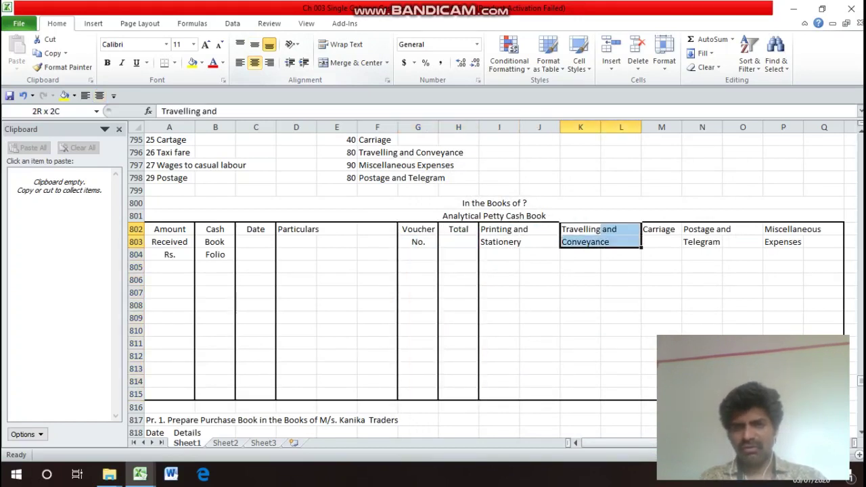
pyautogui.hotkey('ctrl', '1')
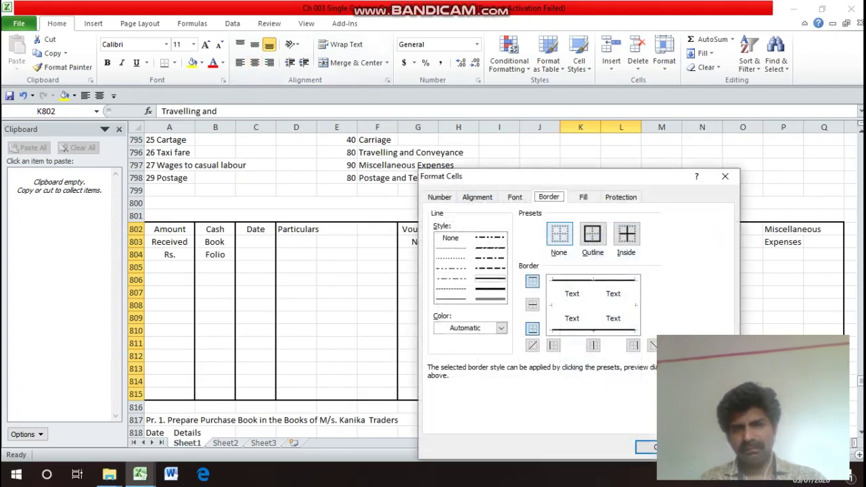
pyautogui.hotkey('alt', 'o')
pyautogui.press('Return')
# - Apply an outline border around the Postage and Telegram column, N802 to O815
pyautogui.press('Right')
pyautogui.press('Right')
pyautogui.press('Right')
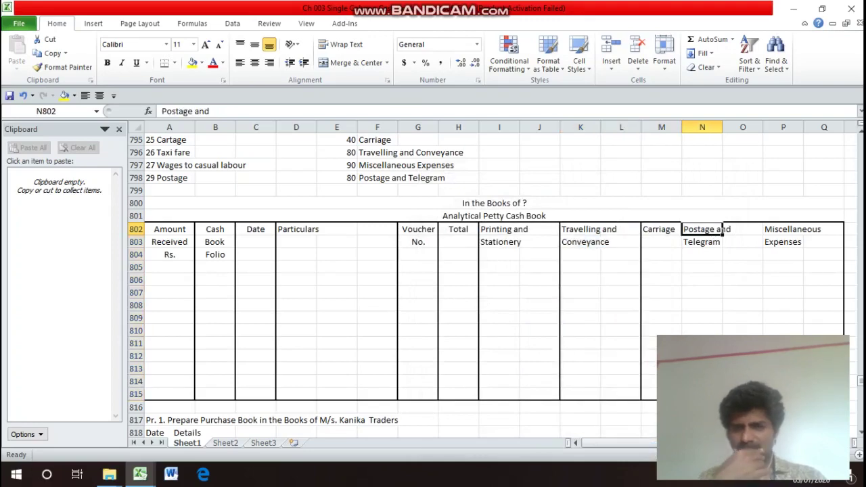
pyautogui.hotkey('shift', 'Right')
pyautogui.hotkey('shift', 'Down')
pyautogui.hotkey('shift', 'Down')
pyautogui.hotkey('shift', 'Down')
pyautogui.hotkey('shift', 'Down')
pyautogui.hotkey('shift', 'Down')
pyautogui.hotkey('shift', 'Down')
pyautogui.hotkey('shift', 'Down')
pyautogui.hotkey('shift', 'Down')
pyautogui.hotkey('shift', 'Down')
pyautogui.hotkey('shift', 'Down')
pyautogui.hotkey('shift', 'Down')
pyautogui.hotkey('shift', 'Down')
pyautogui.hotkey('shift', 'Down')
pyautogui.hotkey('shift', 'Down')
pyautogui.hotkey('shift', 'Down')
pyautogui.hotkey('shift', 'Down')
pyautogui.hotkey('shift', 'Down')
pyautogui.hotkey('shift', 'Down')
pyautogui.hotkey('shift', 'Down')
pyautogui.hotkey('shift', 'Down')
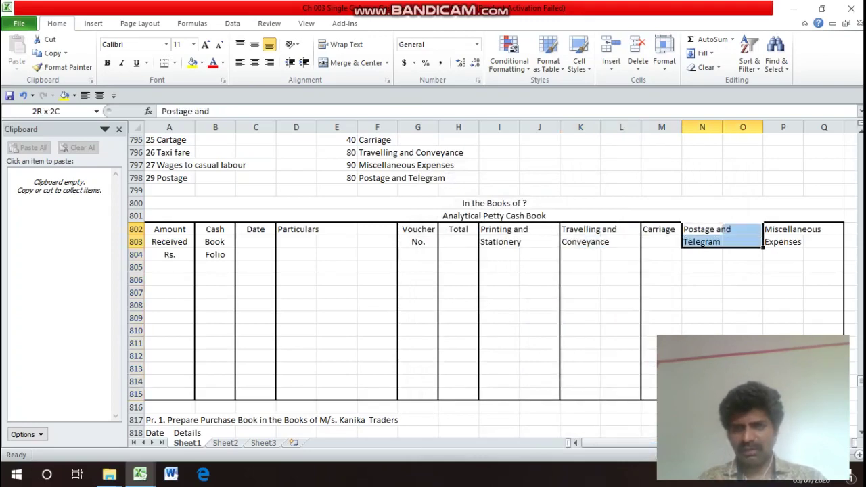
pyautogui.hotkey('shift', 'Up')
pyautogui.hotkey('shift', 'Up')
pyautogui.hotkey('shift', 'Up')
pyautogui.hotkey('shift', 'Up')
pyautogui.hotkey('shift', 'Up')
pyautogui.hotkey('shift', 'Up')
pyautogui.hotkey('shift', 'Up')
pyautogui.hotkey('shift', 'Up')
pyautogui.hotkey('shift', 'Up')
pyautogui.hotkey('shift', 'Up')
pyautogui.hotkey('shift', 'Up')
pyautogui.hotkey('shift', 'Up')
pyautogui.hotkey('shift', 'Up')
pyautogui.hotkey('shift', 'Up')
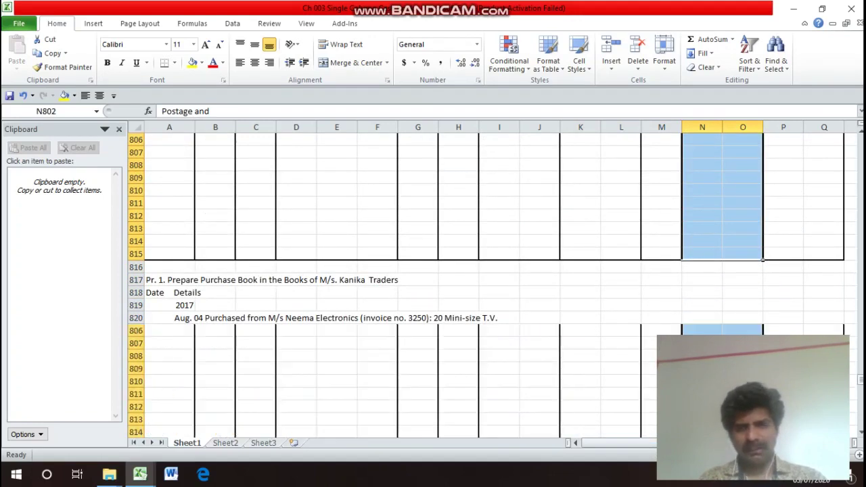
pyautogui.hotkey('ctrl', '1')
pyautogui.hotkey('alt', 'o')
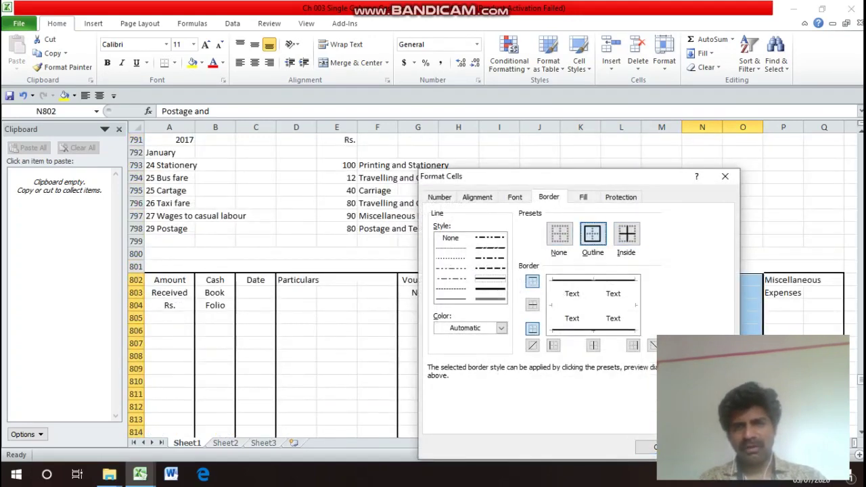
pyautogui.press('Return')
# - Add a bottom border beneath the last heading row of the petty cash book, A804 to Q804
pyautogui.press('Down')
pyautogui.press('Down')
pyautogui.press('Left')
pyautogui.press('Left')
pyautogui.press('Left')
pyautogui.hotkey('ctrl', 'Left')
pyautogui.hotkey('ctrl', 'Left')
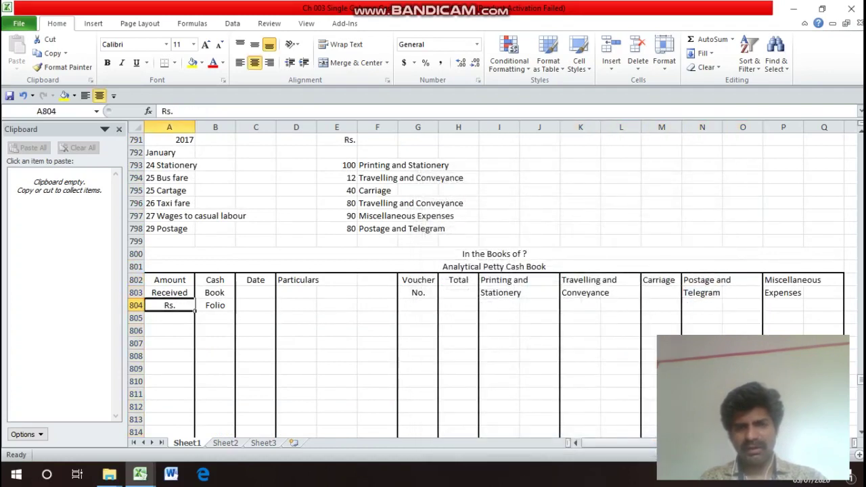
pyautogui.hotkey('shift', 'Right')
pyautogui.hotkey('shift', 'Right')
pyautogui.hotkey('shift', 'Right')
pyautogui.hotkey('shift', 'Right')
pyautogui.hotkey('shift', 'Right')
pyautogui.hotkey('shift', 'Right')
pyautogui.hotkey('shift', 'Right')
pyautogui.hotkey('shift', 'Right')
pyautogui.hotkey('shift', 'Right')
pyautogui.hotkey('shift', 'Right')
pyautogui.hotkey('shift', 'Right')
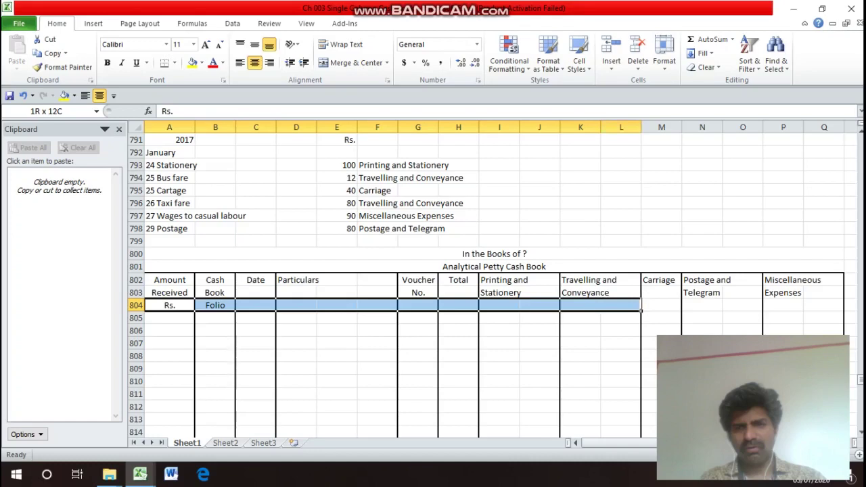
pyautogui.hotkey('shift', 'Right')
pyautogui.hotkey('shift', 'Right')
pyautogui.hotkey('shift', 'Right')
pyautogui.hotkey('shift', 'Right')
pyautogui.hotkey('shift', 'Right')
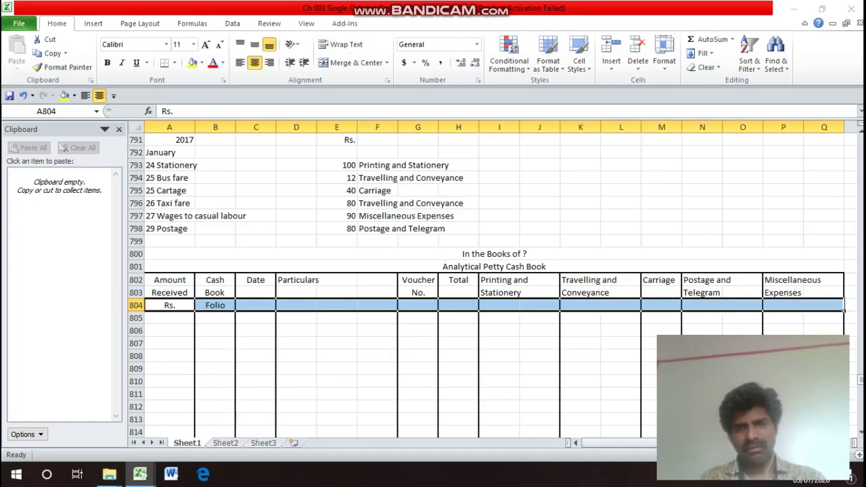
pyautogui.hotkey('ctrl', '1')
pyautogui.click(532, 328)
pyautogui.press('Return')
# - Review the Pr.6 question and its classified transactions above the petty cash book
pyautogui.click(169, 305)
pyautogui.press('Up')
pyautogui.press('Up')
pyautogui.press('Up')
pyautogui.press('Up')
pyautogui.press('Up')
pyautogui.press('Up')
pyautogui.press('Up')
pyautogui.press('Up')
pyautogui.press('Up')
pyautogui.press('Up')
pyautogui.press('Up')
pyautogui.press('Up')
pyautogui.press('Up')
pyautogui.press('Up')
pyautogui.press('Up')
pyautogui.press('Up')
pyautogui.press('Up')
pyautogui.press('Up')
pyautogui.press('Up')
pyautogui.press('Up')
pyautogui.press('Down')
pyautogui.press('Down')
pyautogui.press('Down')
pyautogui.press('Down')
pyautogui.press('Down')
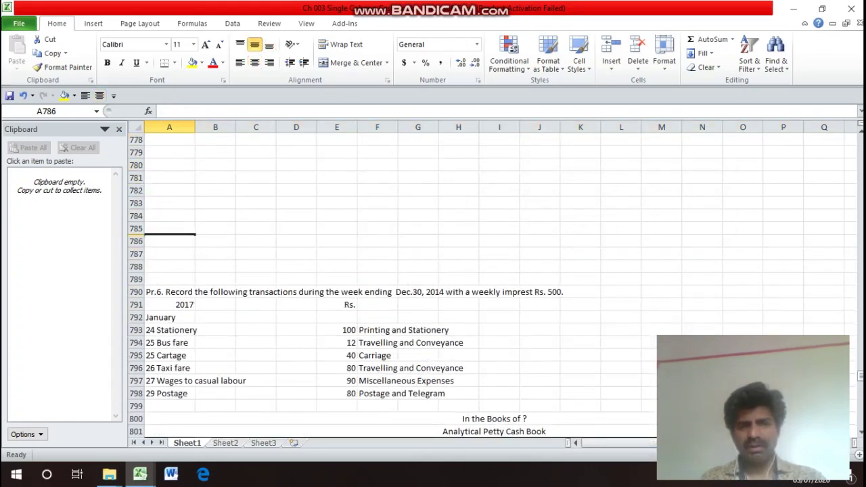
pyautogui.press('Down')
pyautogui.press('Down')
pyautogui.press('Down')
pyautogui.press('Down')
pyautogui.press('Down')
pyautogui.press('Down')
pyautogui.press('Down')
pyautogui.press('Down')
pyautogui.press('Down')
pyautogui.press('Down')
pyautogui.press('Down')
pyautogui.press('Down')
pyautogui.press('Down')
pyautogui.press('Down')
pyautogui.press('Down')
pyautogui.press('Down')
pyautogui.press('Down')
pyautogui.press('Down')
pyautogui.press('Down')
pyautogui.press('Down')
pyautogui.press('Up')
pyautogui.press('Up')
pyautogui.press('Up')
pyautogui.press('Up')
pyautogui.press('Up')
pyautogui.press('Up')
pyautogui.press('Up')
pyautogui.press('Up')
pyautogui.press('Up')
pyautogui.press('Up')
pyautogui.press('Up')
pyautogui.press('Up')
pyautogui.press('Up')
pyautogui.press('Up')
pyautogui.press('Up')
pyautogui.press('Up')
pyautogui.press('Up')
pyautogui.press('Up')
pyautogui.press('Up')
pyautogui.press('Up')
pyautogui.press('Up')
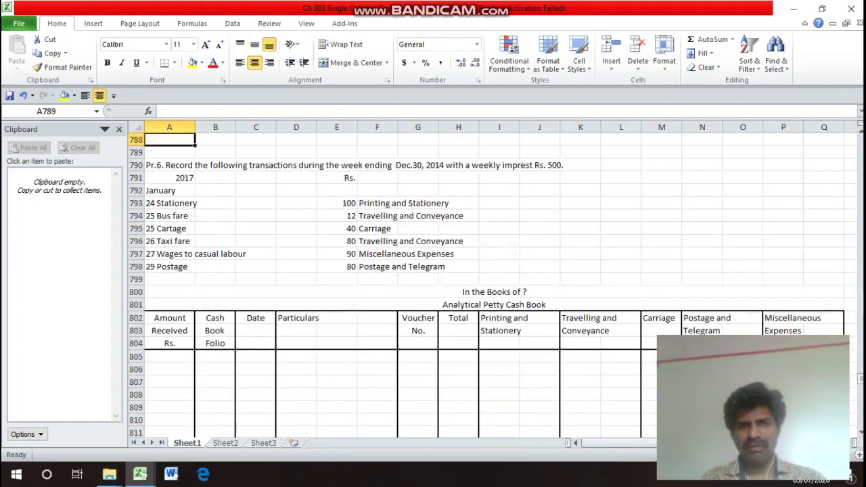
pyautogui.press('Down')
pyautogui.press('Down')
pyautogui.press('Down')
pyautogui.press('Down')
pyautogui.press('Down')
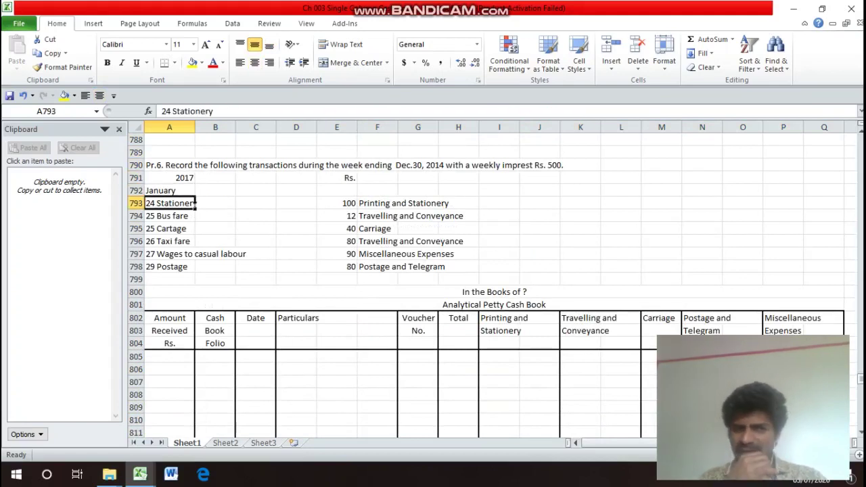
pyautogui.press('Down')
pyautogui.press('Down')
pyautogui.press('Down')
pyautogui.press('Down')
pyautogui.press('Down')
pyautogui.press('Down')
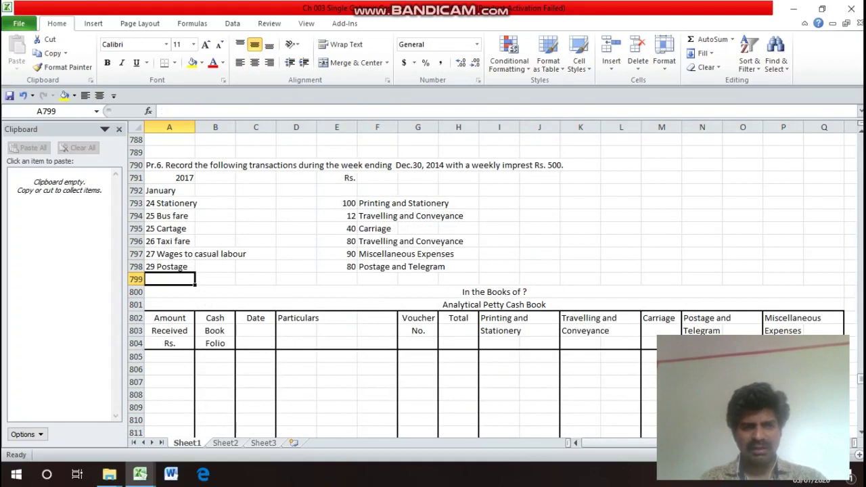
# - Enter the year 2017 in C806 and the date Jan-24. in C807 of the Date column
pyautogui.press('Down')
pyautogui.press('Down')
pyautogui.press('Down')
pyautogui.press('Down')
pyautogui.press('Down')
pyautogui.press('Down')
pyautogui.press('Down')
pyautogui.press('Right')
pyautogui.press('Right')
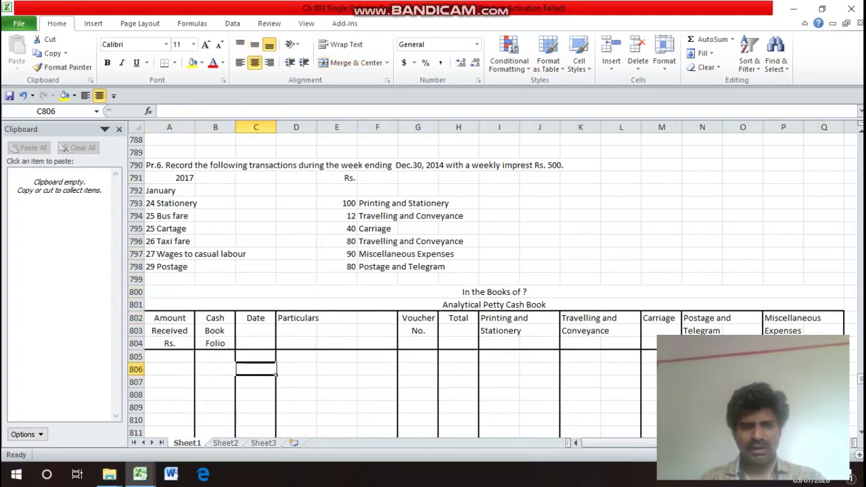
pyautogui.write('2017')
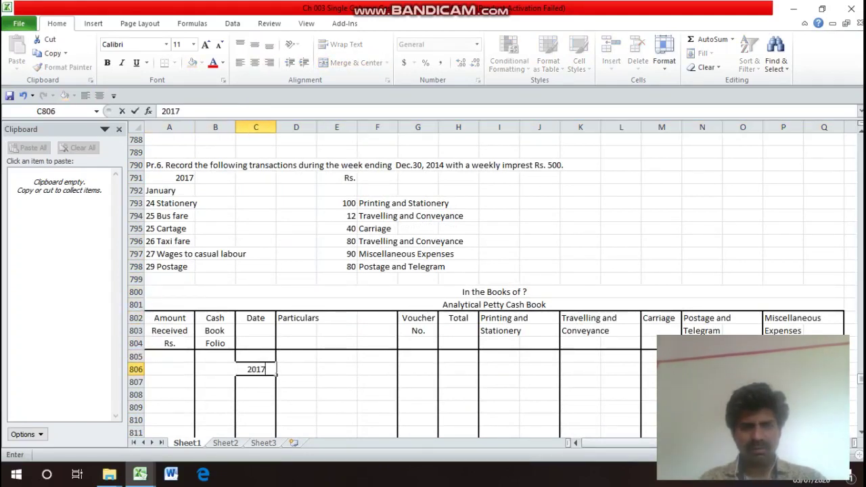
pyautogui.press('Return')
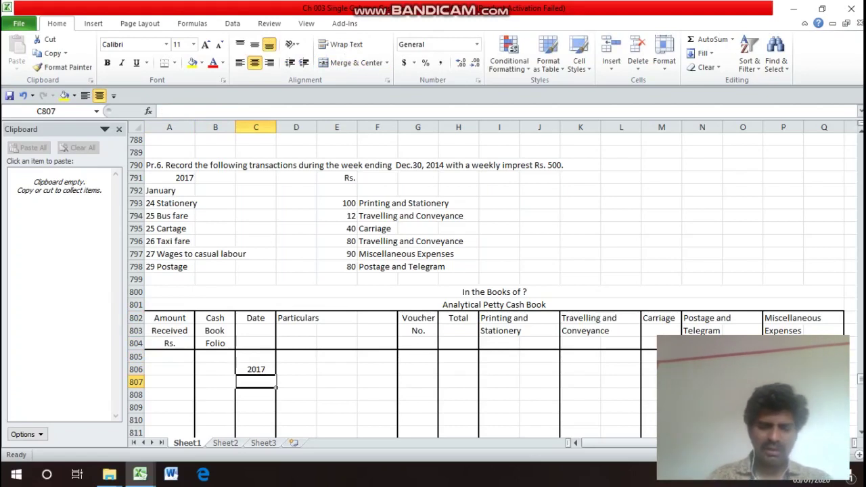
pyautogui.write('Jan-24.')
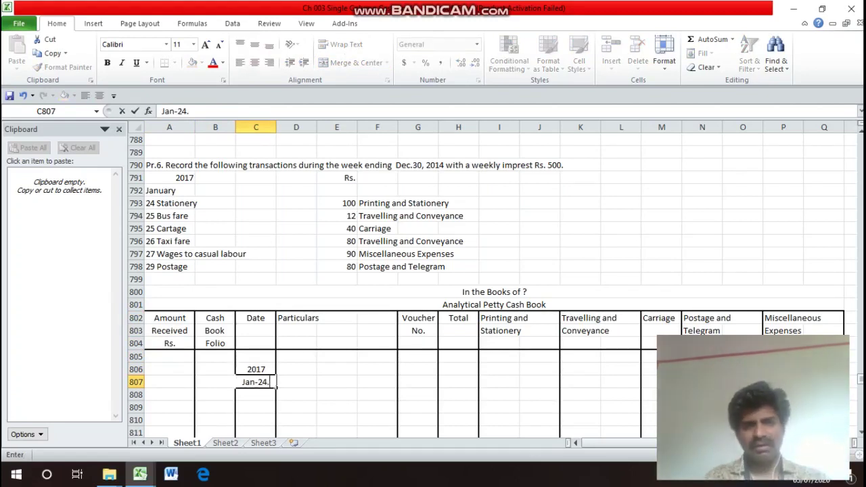
pyautogui.press('Return')
# - Record the opening imprest in row 807 with particulars "To Cash A/c" and an amount received of 500
pyautogui.press('Up')
pyautogui.press('Right')
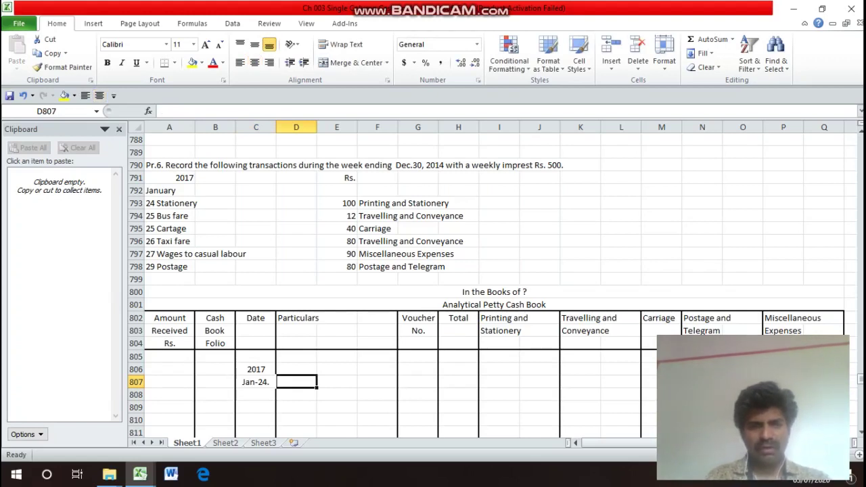
pyautogui.write('To')
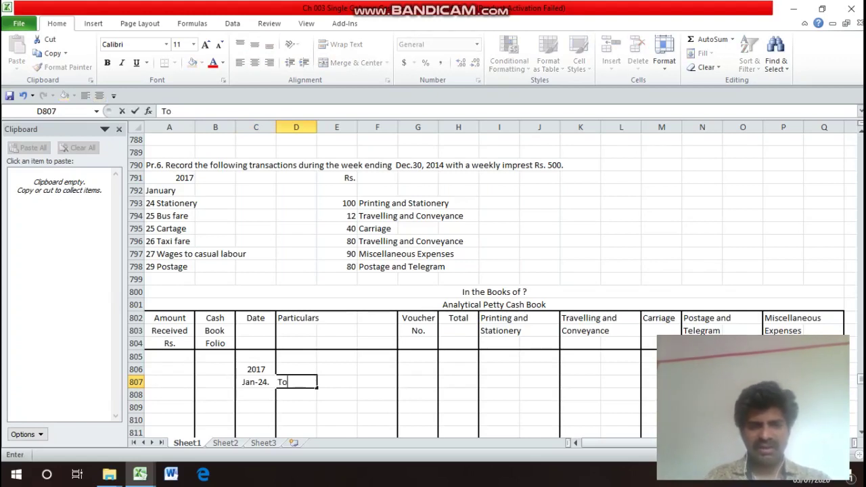
pyautogui.write(' Cash ')
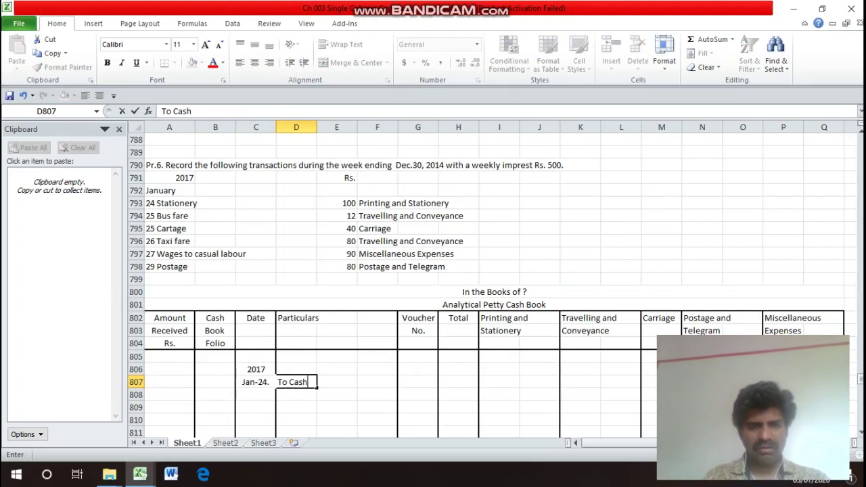
pyautogui.write('A/c')
pyautogui.press('Return')
pyautogui.press('Up')
pyautogui.press('Left')
pyautogui.press('Left')
pyautogui.press('Left')
pyautogui.write('500')
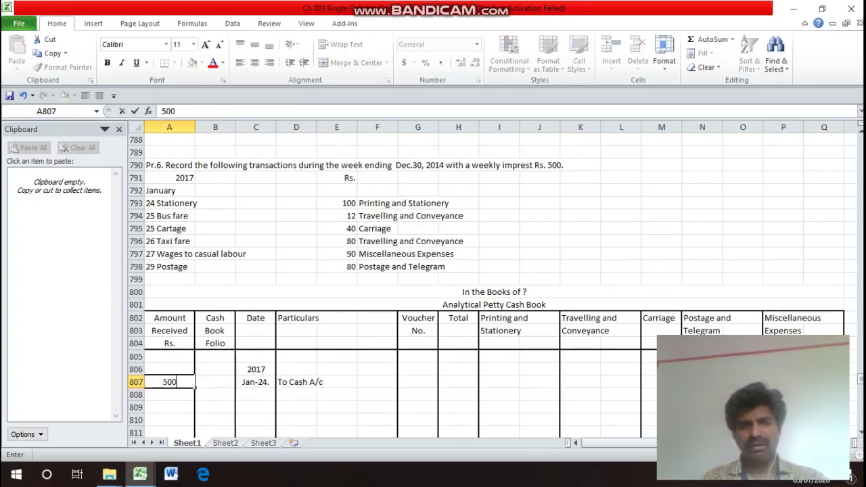
pyautogui.press('Return')
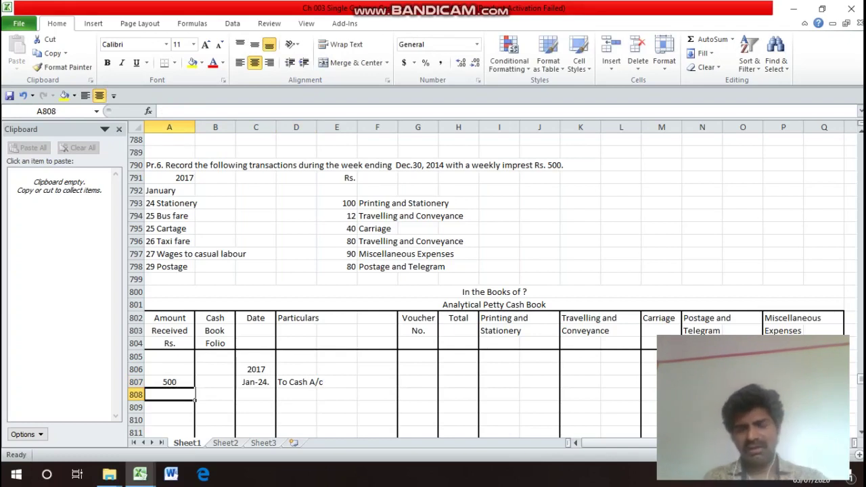
pyautogui.click(169, 382)
pyautogui.click(255, 381)
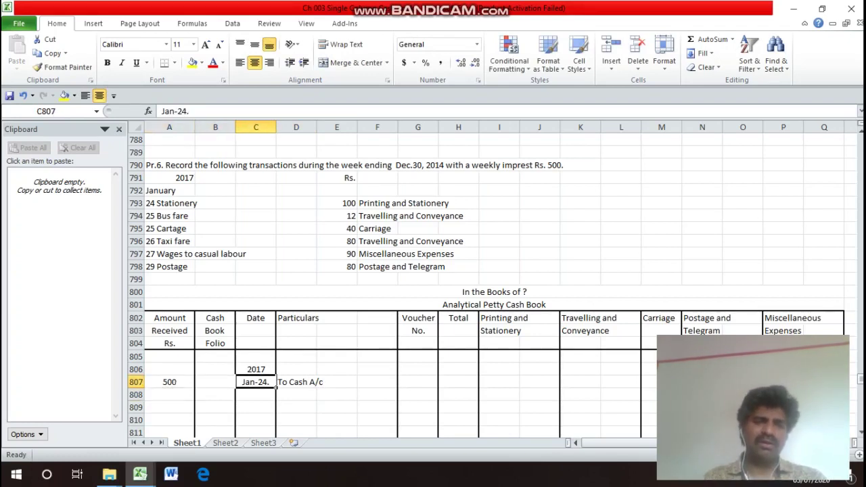
pyautogui.click(580, 330)
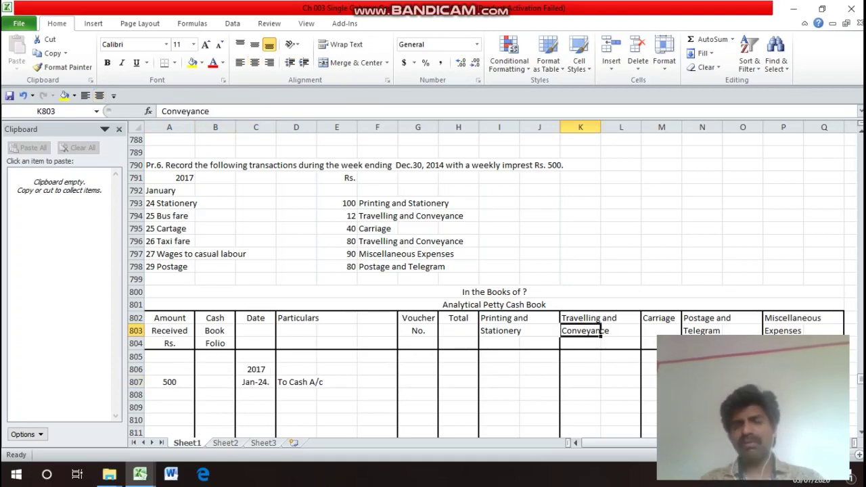
pyautogui.press('Down')
pyautogui.press('Left')
pyautogui.press('Left')
pyautogui.press('Left')
pyautogui.press('Left')
pyautogui.press('Left')
pyautogui.press('Left')
pyautogui.press('Left')
pyautogui.press('Left')
pyautogui.press('Left')
pyautogui.press('Left')
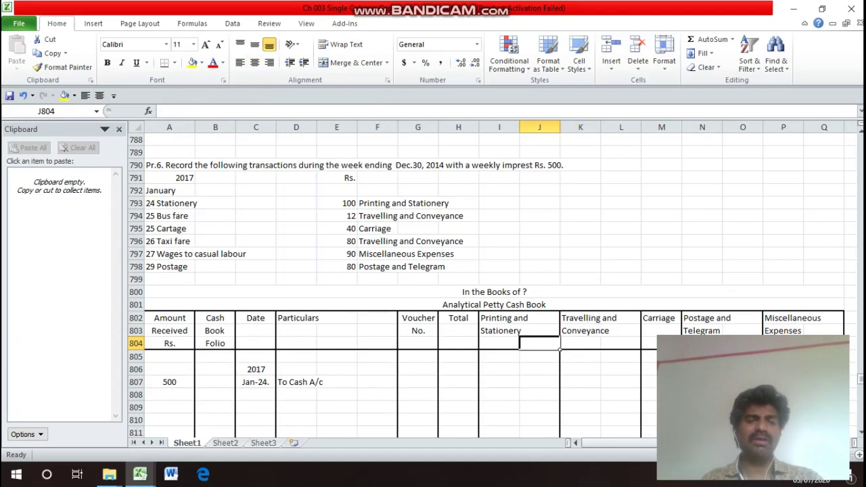
pyautogui.press('Down')
pyautogui.press('Down')
pyautogui.press('Down')
pyautogui.press('Right')
pyautogui.press('Right')
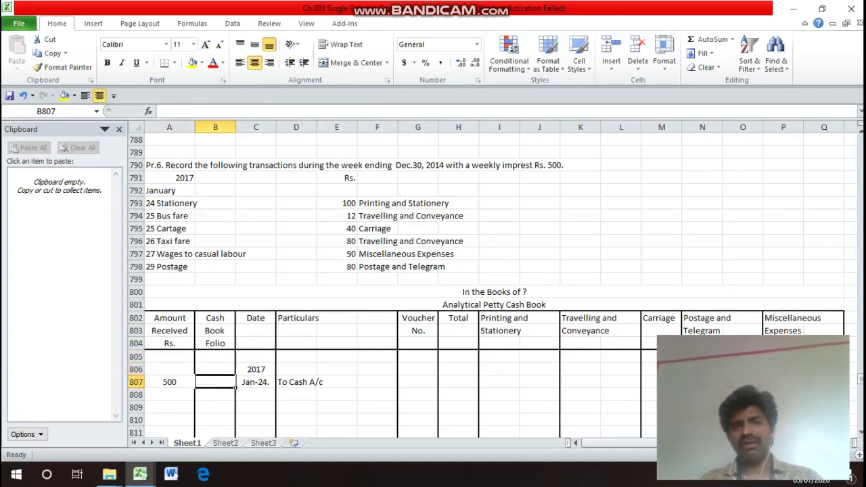
pyautogui.press('Down')
pyautogui.press('Up')
# - Fill the date Jan-24. down into C808 and enter the particulars "By Stationery" in D808
pyautogui.click(255, 394)
pyautogui.hotkey('ctrl', 'd')
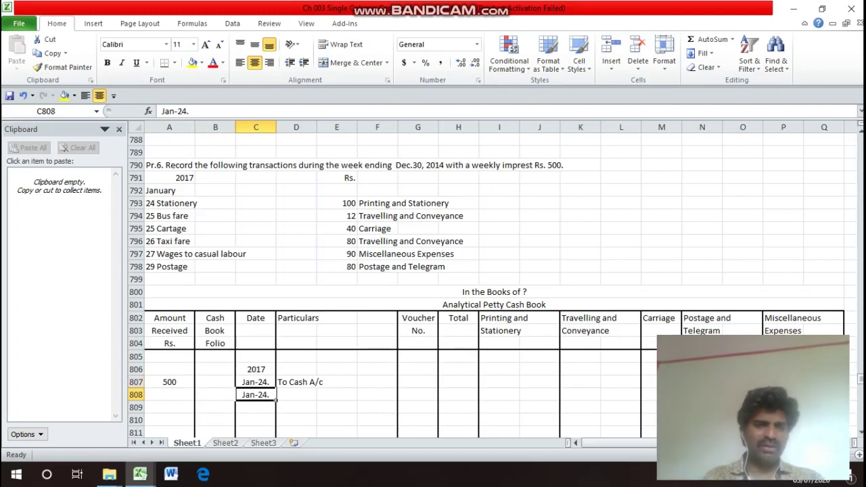
pyautogui.click(296, 394)
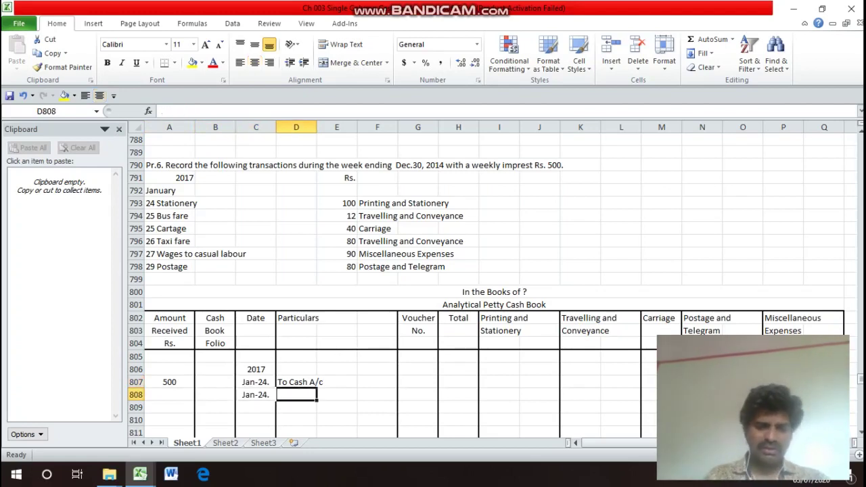
pyautogui.write('By Sta')
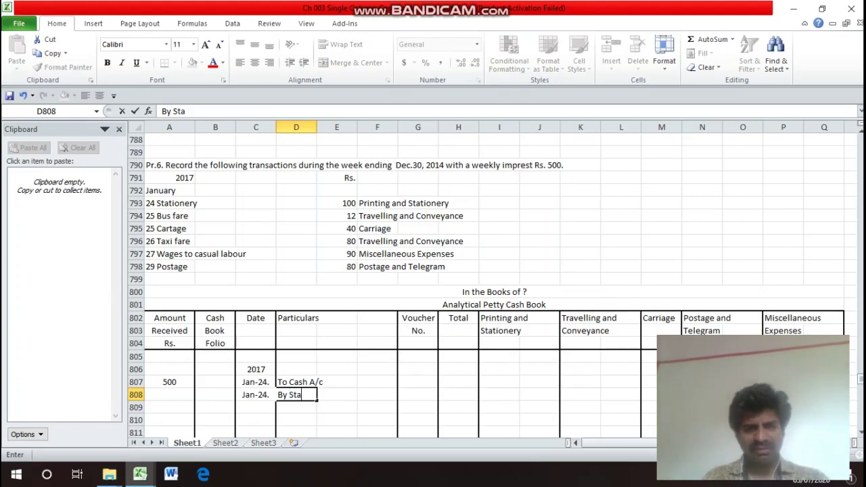
pyautogui.write('ti')
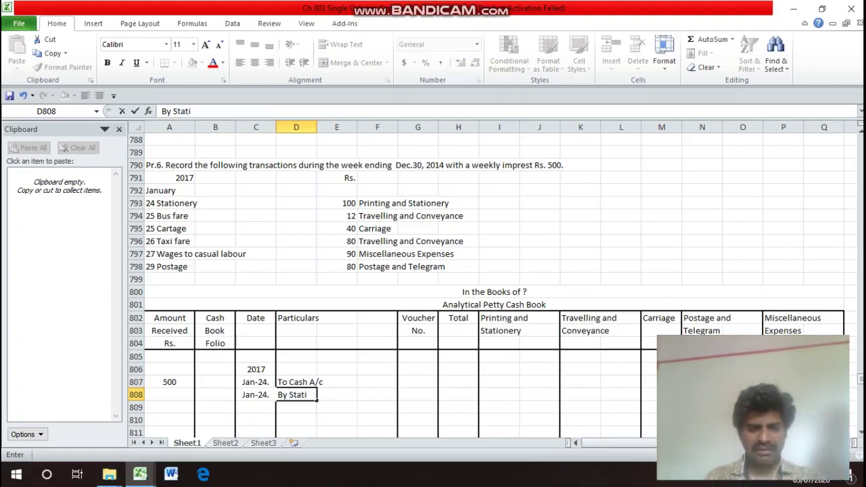
pyautogui.write('onery')
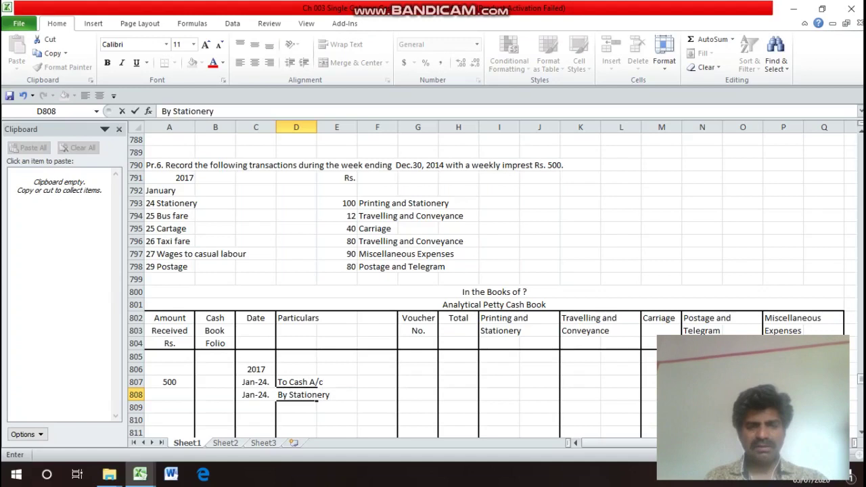
pyautogui.press('Return')
# - Enter 100 in the Total column for the stationery entry in H808
pyautogui.press('Up')
pyautogui.press('Right')
pyautogui.press('Right')
pyautogui.press('Right')
pyautogui.press('Right')
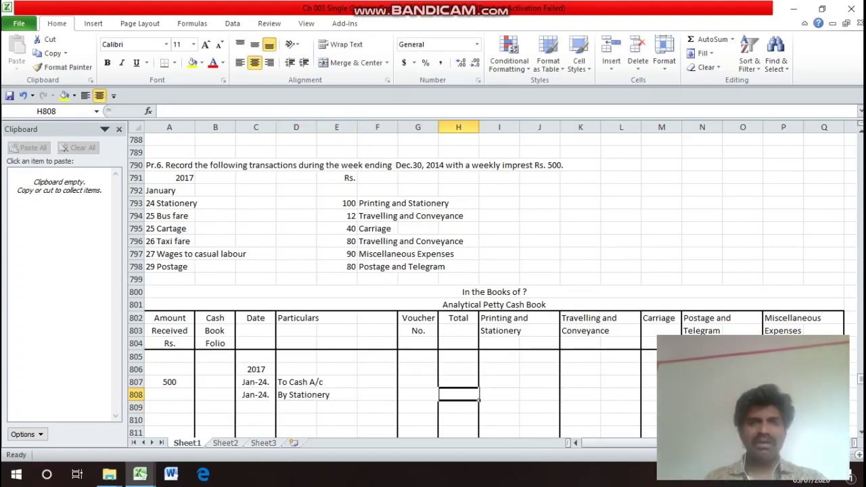
pyautogui.write('100')
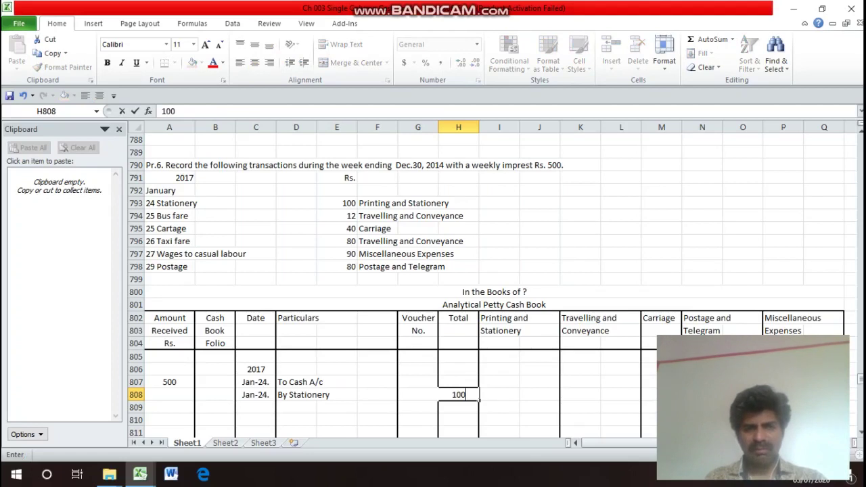
pyautogui.press('Return')
# - Enter 100 under Printing and Stationery in row 808, merged and centred across I808:J808
pyautogui.press('Up')
pyautogui.press('Right')
pyautogui.hotkey('shift', 'Right')
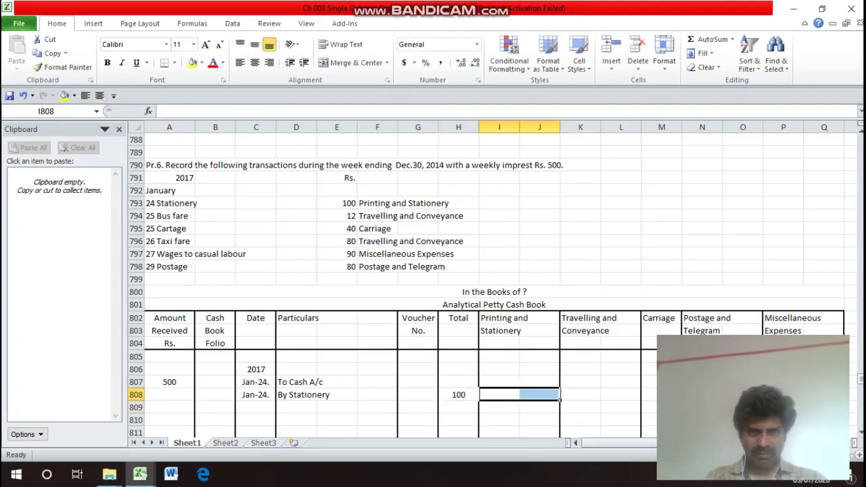
pyautogui.click(352, 62)
pyautogui.click(352, 62)
pyautogui.write('100')
pyautogui.press('Return')
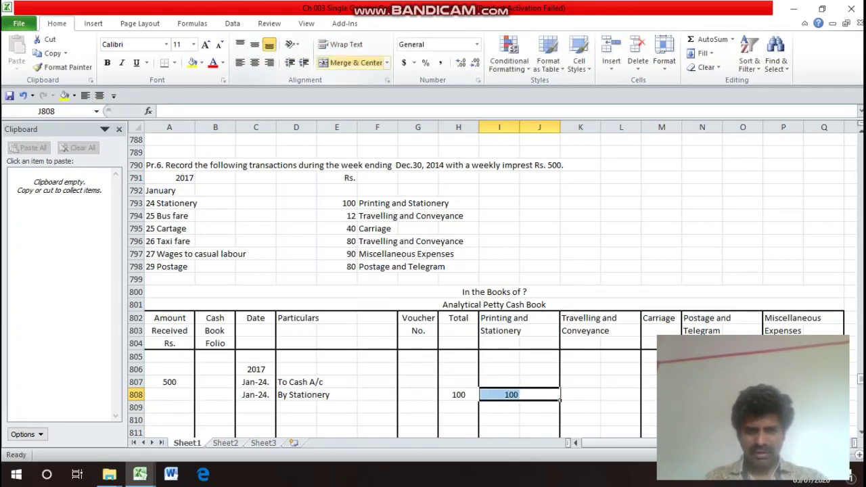
pyautogui.press('Up')
pyautogui.press('Down')
pyautogui.press('Left')
pyautogui.hotkey('shift', 'Right')
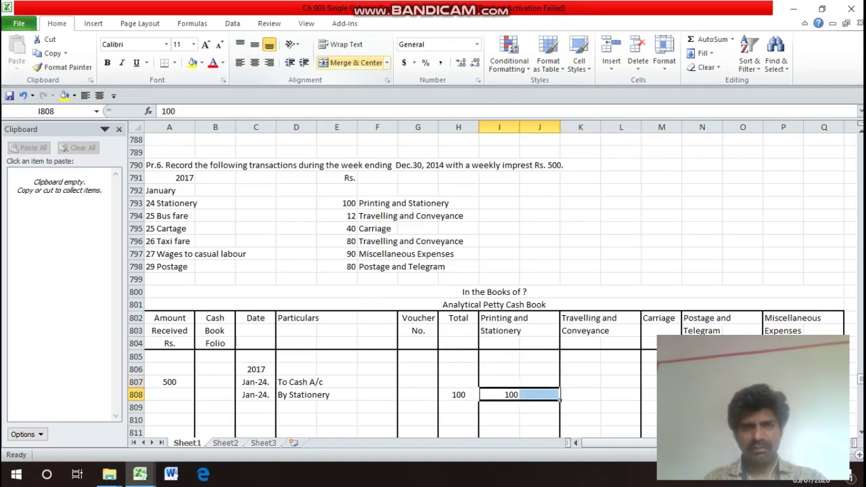
pyautogui.hotkey('alt', 'h')
pyautogui.press('m')
pyautogui.press('c')
# - Merge and centre both lines of the "Printing and Stationery" heading across columns I and J, rows 802 and 803
pyautogui.press('Up')
pyautogui.press('Up')
pyautogui.press('Up')
pyautogui.press('Up')
pyautogui.press('Up')
pyautogui.press('Up')
pyautogui.hotkey('shift', 'Right')
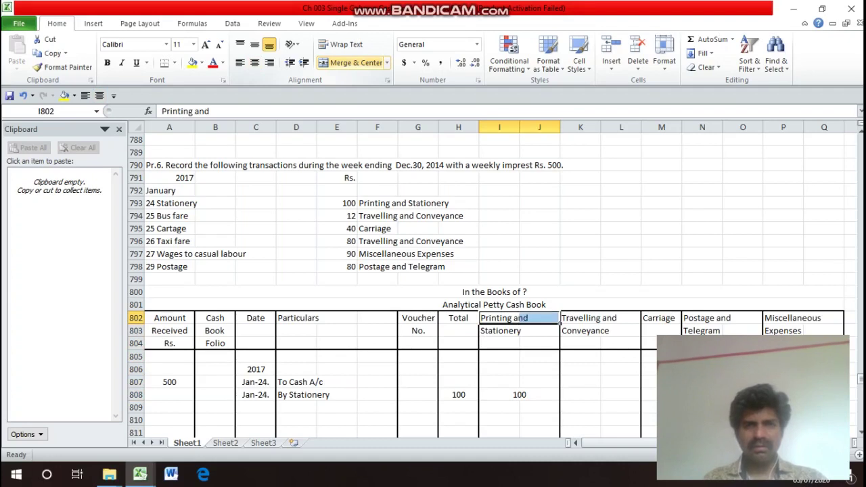
pyautogui.hotkey('alt', 'h')
pyautogui.press('m')
pyautogui.press('c')
pyautogui.press('Down')
pyautogui.hotkey('shift', 'Right')
pyautogui.hotkey('alt', 'h')
pyautogui.press('m')
pyautogui.press('c')
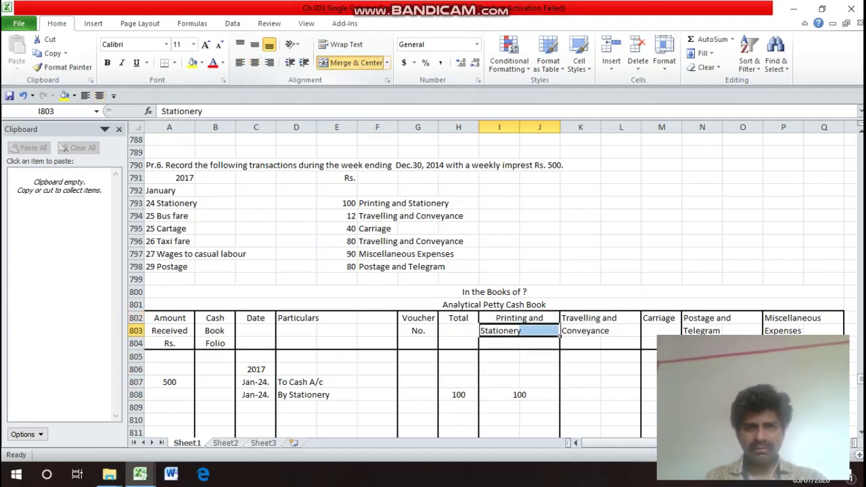
# - Start the next entry in row 809 with the date Jan-25. and the particulars "By Bus Fare"
pyautogui.press('Down')
pyautogui.press('Down')
pyautogui.press('Down')
pyautogui.press('Down')
pyautogui.press('Down')
pyautogui.press('Down')
pyautogui.press('Left')
pyautogui.press('Left')
pyautogui.press('Left')
pyautogui.press('Left')
pyautogui.press('Left')
pyautogui.press('Left')
pyautogui.press('Left')
pyautogui.press('Right')
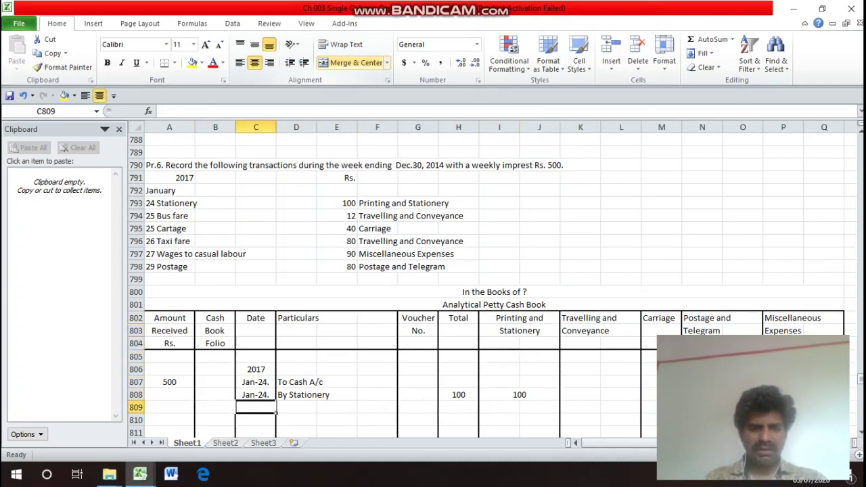
pyautogui.hotkey('ctrl', 'd')
pyautogui.press('F2')
pyautogui.press('Left')
pyautogui.press('BackSpace')
pyautogui.write('5')
pyautogui.hotkey('ctrl', 'Return')
pyautogui.press('Right')
pyautogui.write('By ')
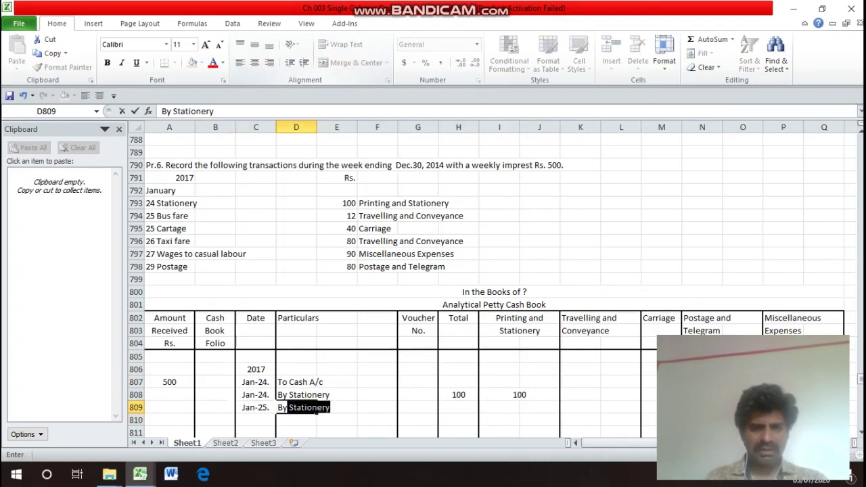
pyautogui.write('Bus')
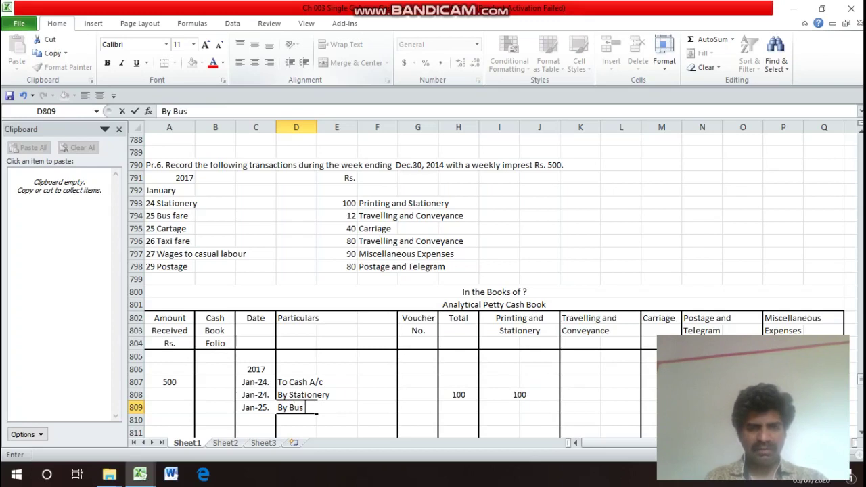
pyautogui.write(' Fare')
pyautogui.press('Return')
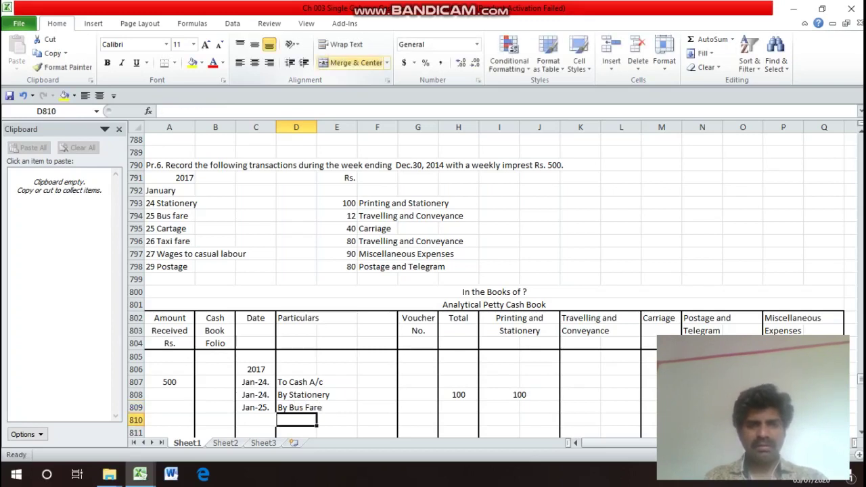
# - Enter 12 in the Total column for the bus fare entry in H809
pyautogui.click(315, 408)
pyautogui.press('Right')
pyautogui.press('Right')
pyautogui.press('Right')
pyautogui.press('Right')
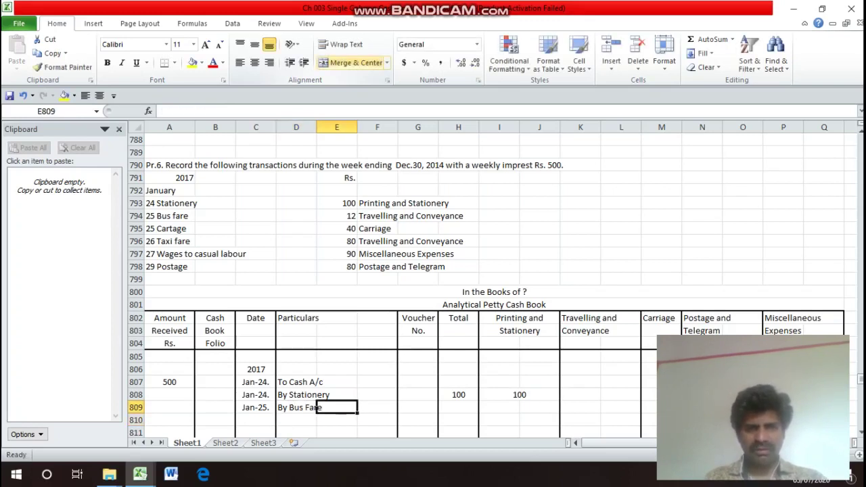
pyautogui.write('12')
pyautogui.press('Return')
# - Enter 12 under Travelling and Conveyance in row 809, merged and centred across K809:L809
pyautogui.press('Up')
pyautogui.press('Right')
pyautogui.press('Right')
pyautogui.press('Right')
pyautogui.write('12')
pyautogui.press('Return')
pyautogui.press('Up')
pyautogui.hotkey('shift', 'Right')
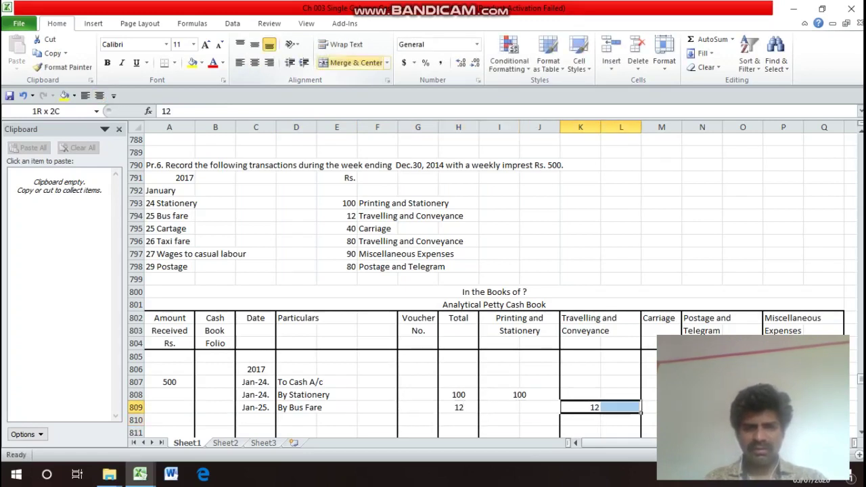
pyautogui.click(352, 62)
# - Merge and centre both lines of the "Travelling and Conveyance" heading across columns K and L, rows 802 and 803
pyautogui.press('Up')
pyautogui.press('Up')
pyautogui.press('Up')
pyautogui.press('Up')
pyautogui.press('Up')
pyautogui.press('Up')
pyautogui.press('Up')
pyautogui.hotkey('shift', 'Right')
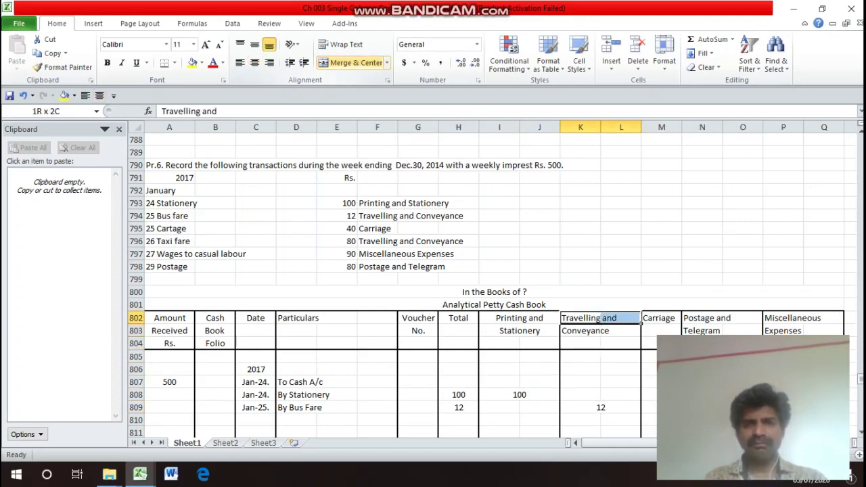
pyautogui.click(352, 63)
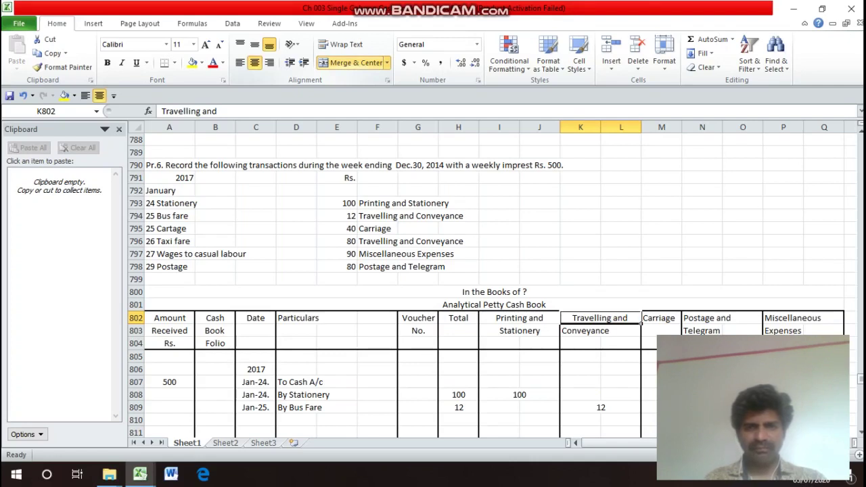
pyautogui.press('Down')
pyautogui.hotkey('shift', 'Right')
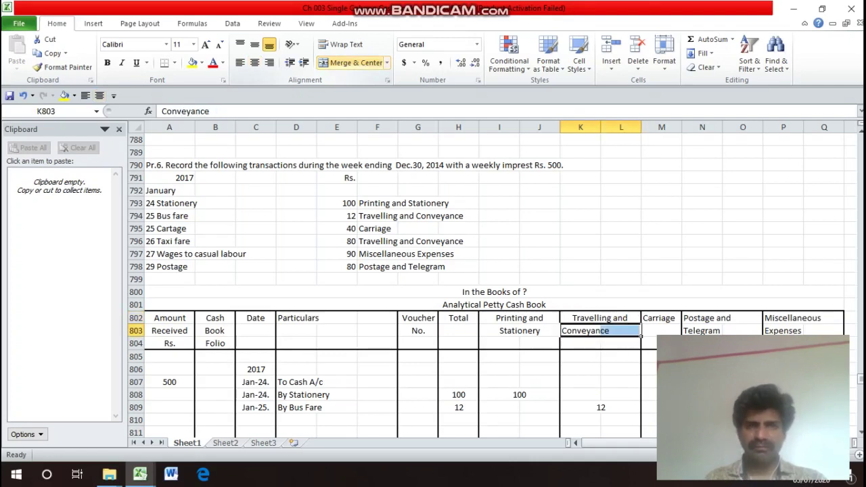
pyautogui.click(351, 62)
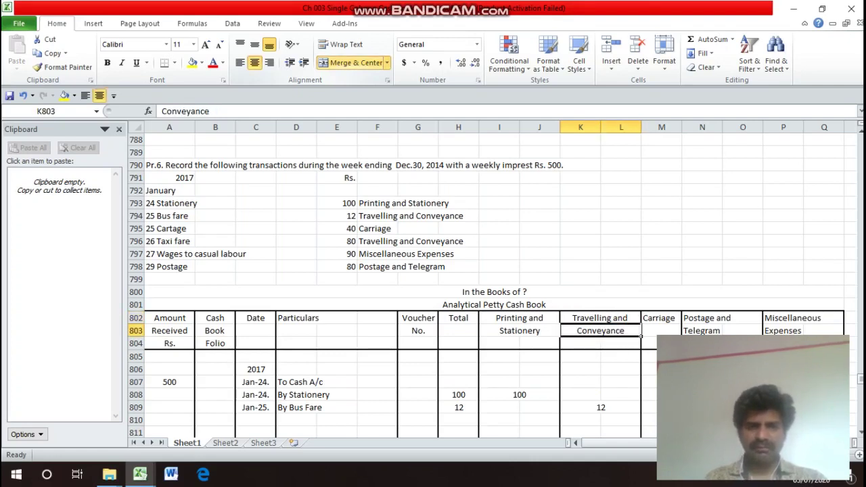
# - Start the next entry in row 810 with the date Jan-25. and the particulars "By Cartage"
pyautogui.press('Down')
pyautogui.press('Left')
pyautogui.press('Left')
pyautogui.press('Left')
pyautogui.press('Left')
pyautogui.press('Left')
pyautogui.press('Left')
pyautogui.press('Left')
pyautogui.press('Up')
pyautogui.press('Up')
pyautogui.press('Down')
pyautogui.press('Down')
pyautogui.press('Down')
pyautogui.press('Down')
pyautogui.press('Down')
pyautogui.press('Down')
pyautogui.press('Down')
pyautogui.press('Down')
pyautogui.press('Down')
pyautogui.press('Up')
pyautogui.press('Left')
pyautogui.hotkey('ctrl', 'd')
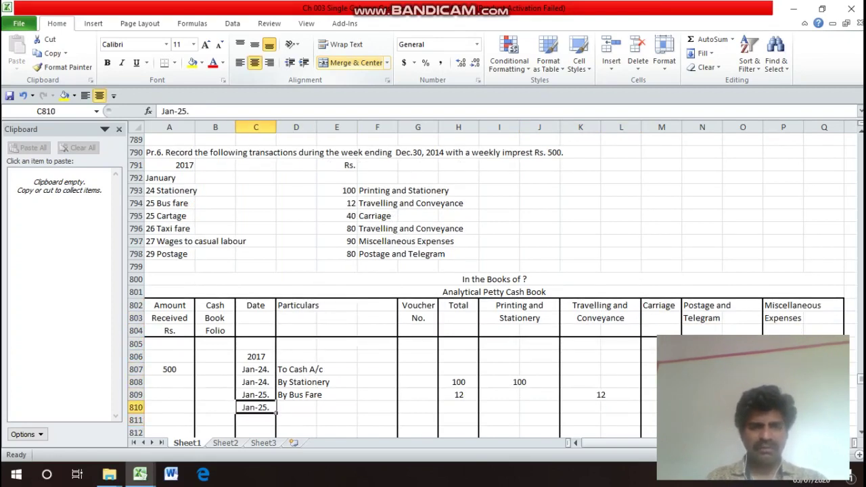
pyautogui.press('Right')
pyautogui.write('B')
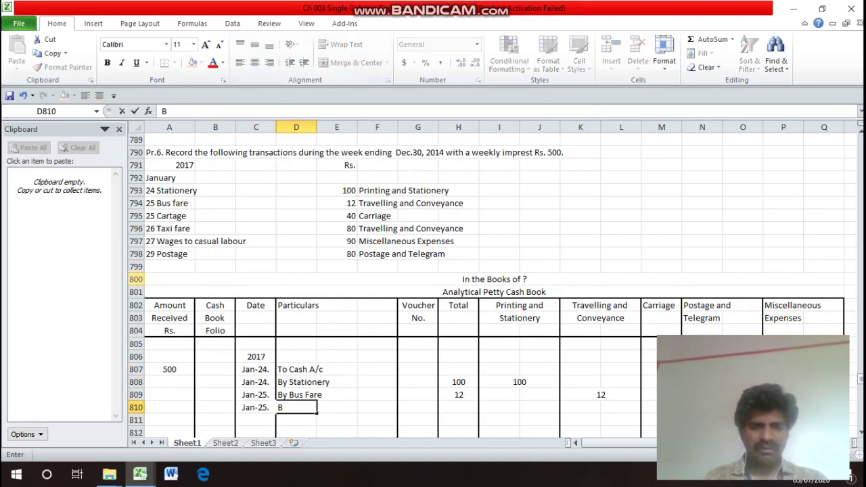
pyautogui.write('y Cartage')
pyautogui.press('Return')
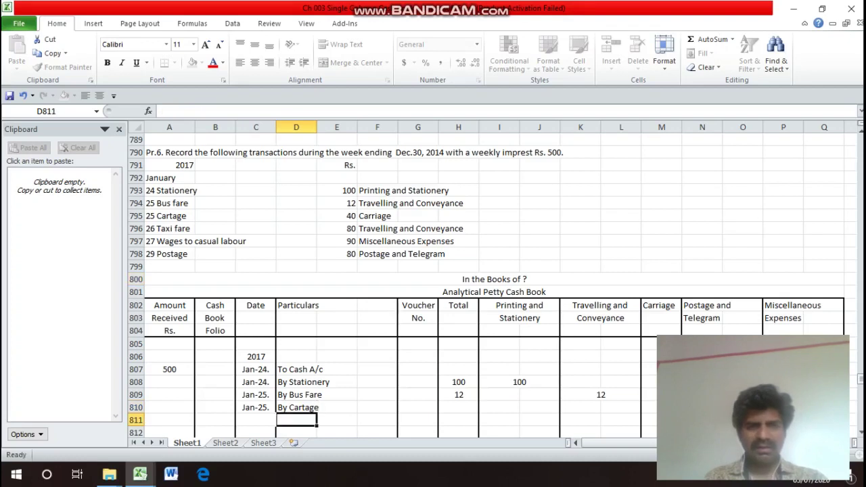
# - Enter 40 in the Total column for the cartage entry in H810
pyautogui.press('Up')
pyautogui.press('Right')
pyautogui.press('Right')
pyautogui.press('Right')
pyautogui.press('Right')
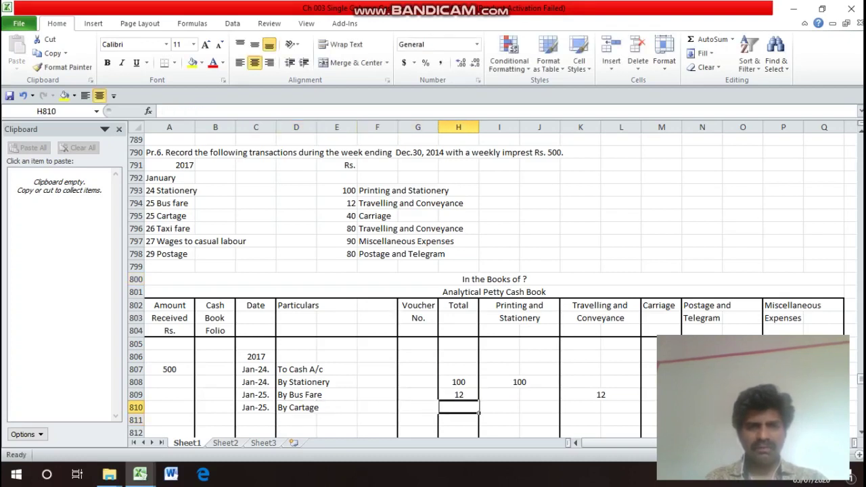
pyautogui.write('40')
pyautogui.press('Return')
# - Enter 40 under Carriage in M810 for the cartage entry
pyautogui.press('Up')
pyautogui.press('Right')
pyautogui.press('Right')
pyautogui.press('Right')
pyautogui.press('Right')
pyautogui.press('Right')
pyautogui.press('Right')
pyautogui.press('Right')
pyautogui.press('Right')
pyautogui.press('Right')
pyautogui.press('Right')
pyautogui.press('Right')
pyautogui.press('Right')
pyautogui.press('Right')
pyautogui.press('Right')
pyautogui.press('Right')
pyautogui.press('Right')
pyautogui.press('Right')
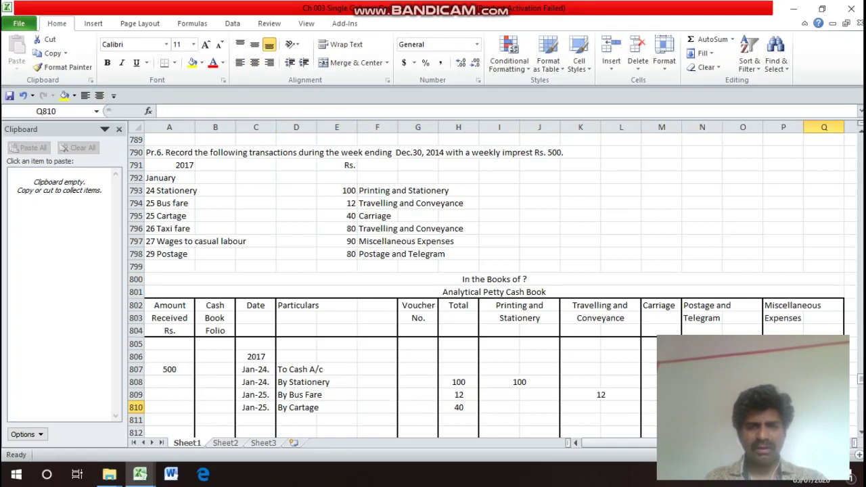
pyautogui.press('Left')
pyautogui.press('Left')
pyautogui.press('Left')
pyautogui.press('Left')
pyautogui.press('Left')
pyautogui.press('Left')
pyautogui.press('Left')
pyautogui.press('Left')
pyautogui.press('Left')
pyautogui.press('Left')
pyautogui.press('Left')
pyautogui.press('Left')
pyautogui.press('Left')
pyautogui.press('Left')
pyautogui.press('Right')
pyautogui.press('Right')
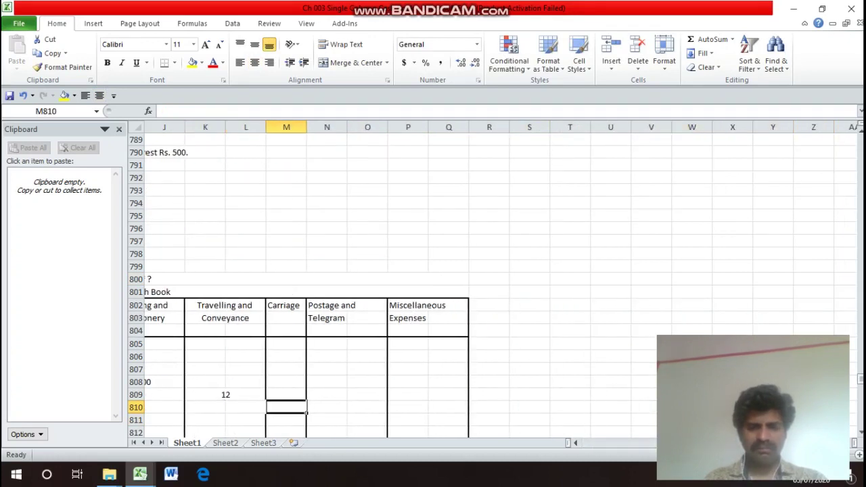
pyautogui.write('40')
pyautogui.press('Return')
# - Centre the contents of the Carriage column from its heading down to the last ruled row, M802:M815
pyautogui.hotkey('ctrl', 'Up')
pyautogui.hotkey('ctrl', 'Up')
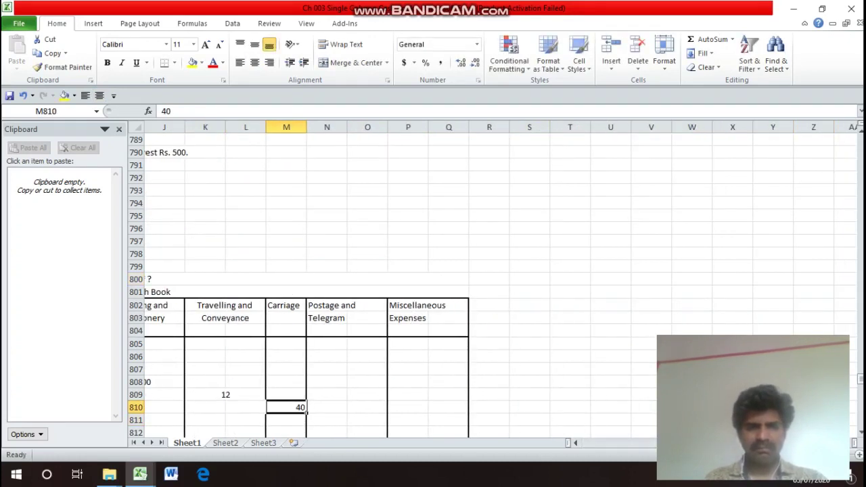
pyautogui.hotkey('shift', 'Down')
pyautogui.hotkey('shift', 'Down')
pyautogui.hotkey('shift', 'Down')
pyautogui.hotkey('shift', 'Down')
pyautogui.hotkey('shift', 'Down')
pyautogui.hotkey('shift', 'Down')
pyautogui.hotkey('shift', 'Down')
pyautogui.hotkey('shift', 'Down')
pyautogui.hotkey('shift', 'Down')
pyautogui.hotkey('shift', 'Down')
pyautogui.hotkey('shift', 'Down')
pyautogui.hotkey('shift', 'Down')
pyautogui.hotkey('shift', 'Down')
pyautogui.hotkey('shift', 'Down')
pyautogui.hotkey('shift', 'Down')
pyautogui.hotkey('shift', 'Down')
pyautogui.hotkey('shift', 'Down')
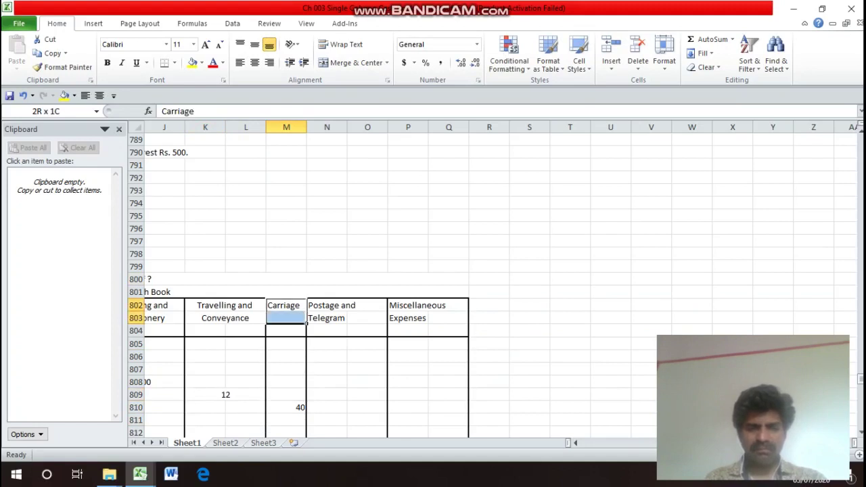
pyautogui.hotkey('shift', 'Up')
pyautogui.hotkey('shift', 'Up')
pyautogui.hotkey('shift', 'Up')
pyautogui.hotkey('shift', 'Up')
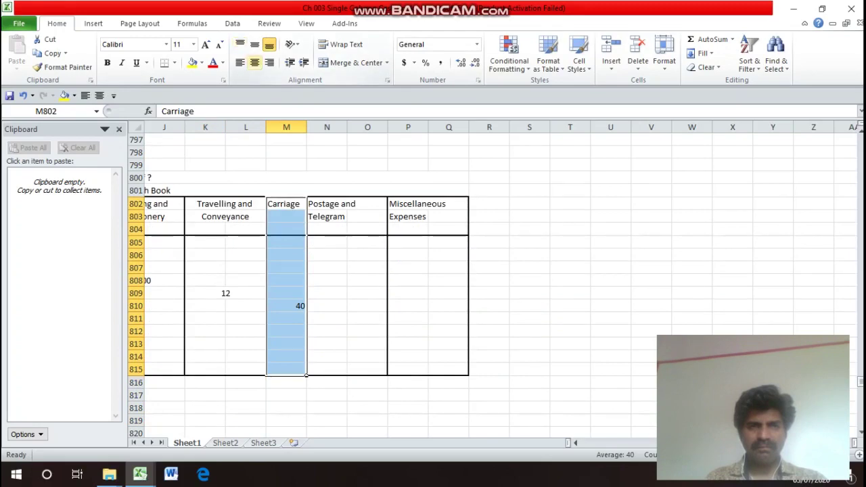
pyautogui.click(254, 62)
pyautogui.press('Left')
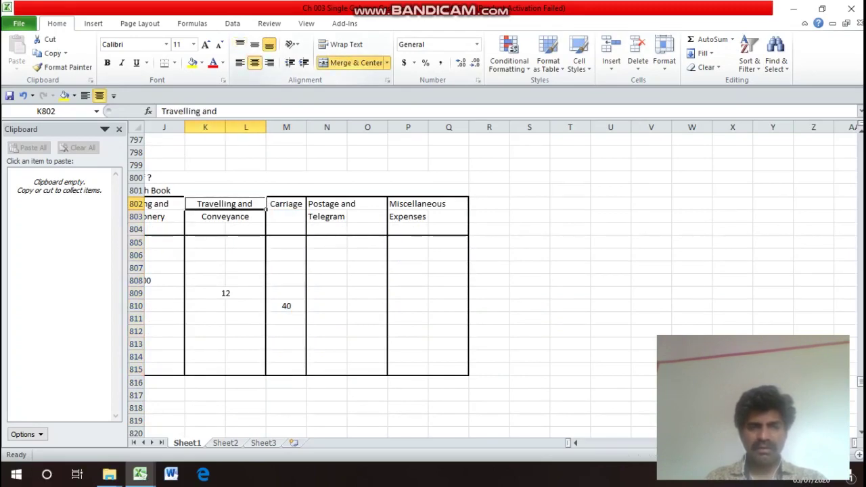
# - Fill the date above down into C811 and change it to Jan-26
pyautogui.press('Home')
pyautogui.press('Down')
pyautogui.press('Up')
pyautogui.press('Up')
pyautogui.press('Up')
pyautogui.press('Up')
pyautogui.press('Up')
pyautogui.press('Up')
pyautogui.press('Up')
pyautogui.press('Up')
pyautogui.press('Up')
pyautogui.press('Up')
pyautogui.press('Up')
pyautogui.press('Up')
pyautogui.press('Up')
pyautogui.press('Up')
pyautogui.press('Up')
pyautogui.press('Up')
pyautogui.press('Down')
pyautogui.press('Down')
pyautogui.press('Down')
pyautogui.press('Down')
pyautogui.press('Down')
pyautogui.press('Down')
pyautogui.press('Down')
pyautogui.press('Down')
pyautogui.press('Down')
pyautogui.press('Down')
pyautogui.press('Down')
pyautogui.press('Down')
pyautogui.press('Down')
pyautogui.press('Down')
pyautogui.press('Down')
pyautogui.press('Down')
pyautogui.press('Down')
pyautogui.press('Down')
pyautogui.press('Down')
pyautogui.press('Down')
pyautogui.press('Down')
pyautogui.press('Down')
pyautogui.press('Down')
pyautogui.press('Down')
pyautogui.press('Down')
pyautogui.press('Down')
pyautogui.press('Right')
pyautogui.press('Right')
pyautogui.press('Up')
pyautogui.press('Up')
pyautogui.hotkey('ctrl', 'd')
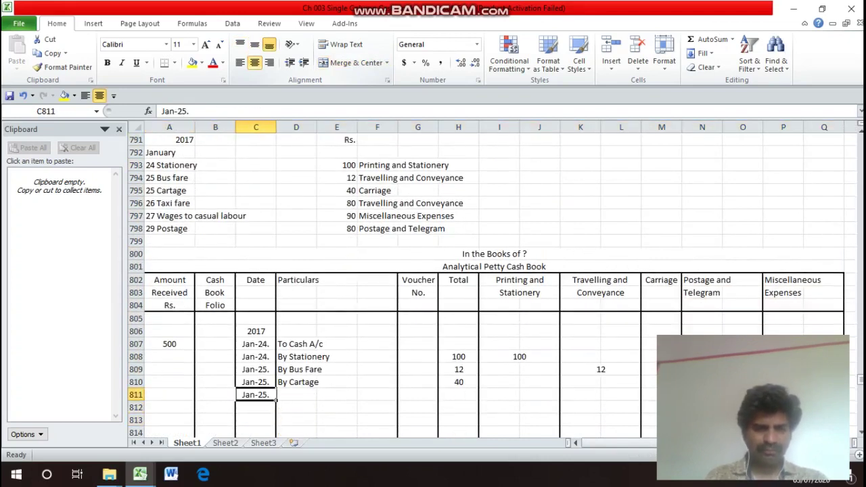
pyautogui.press('F2')
pyautogui.press('BackSpace')
pyautogui.press('BackSpace')
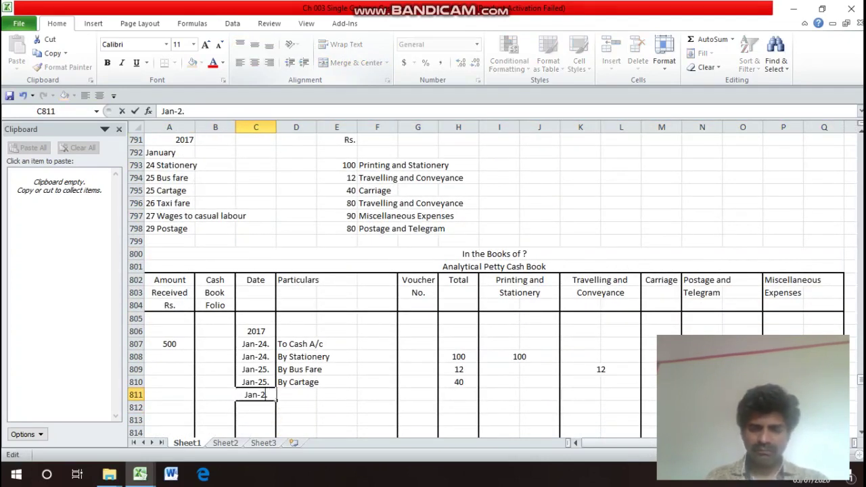
pyautogui.write('6.')
pyautogui.press('Return')
# - Enter the particulars "By Taxi Fare" in D811
pyautogui.press('Up')
pyautogui.press('Right')
pyautogui.write('B')
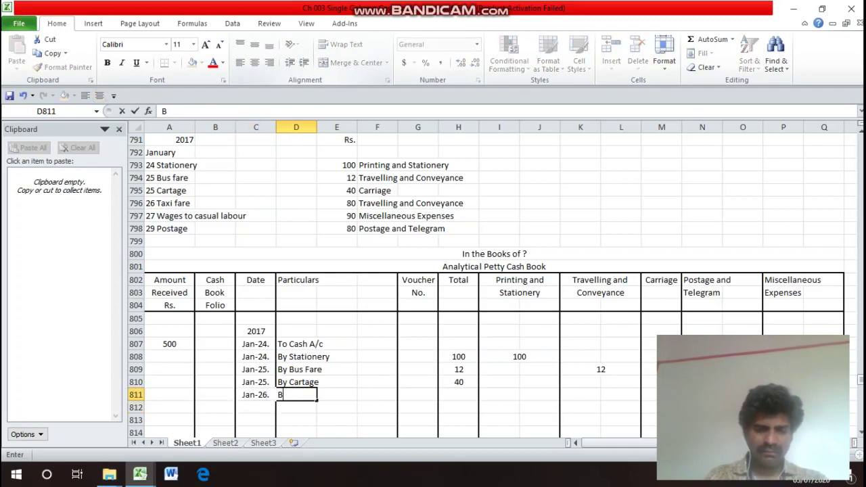
pyautogui.write('y Tax')
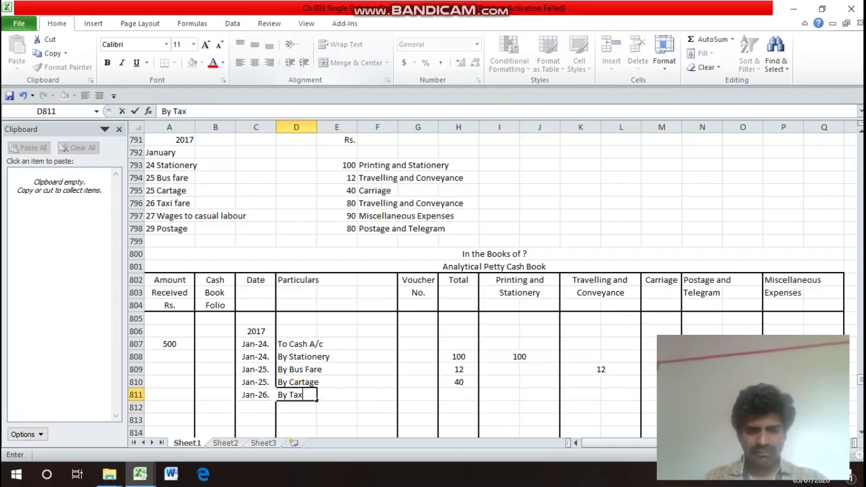
pyautogui.write('i Fare')
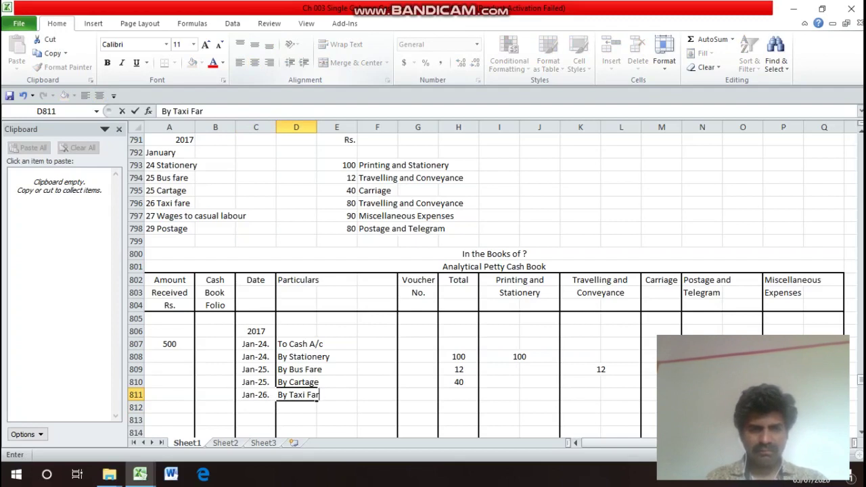
pyautogui.press('Return')
# - Enter 80 in the Total column for the taxi fare entry in H811
pyautogui.press('Up')
pyautogui.press('Right')
pyautogui.press('Right')
pyautogui.press('Right')
pyautogui.press('Right')
pyautogui.write('80')
pyautogui.press('Return')
# - Copy the merged Travelling and Conveyance cell from row 809 to row 811 and set its value to 80
pyautogui.press('Up')
pyautogui.press('Right')
pyautogui.press('Right')
pyautogui.press('Right')
pyautogui.press('Up')
pyautogui.press('Up')
pyautogui.hotkey('ctrl', 'c')
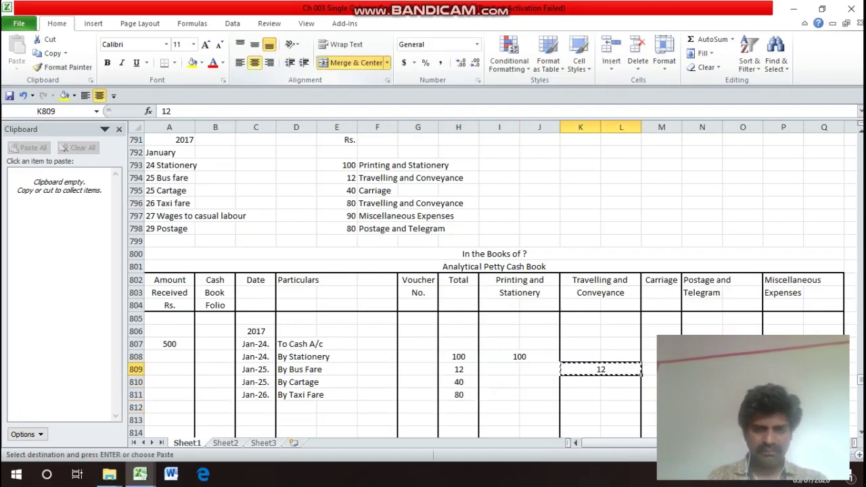
pyautogui.press('Down')
pyautogui.press('Down')
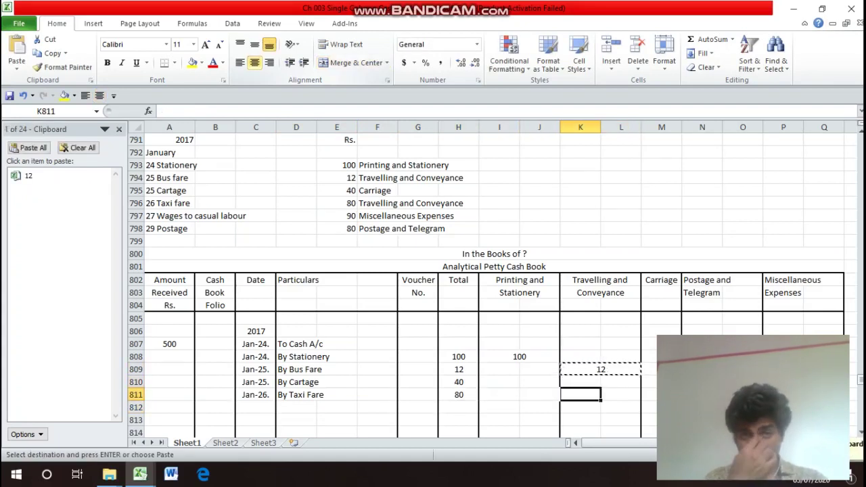
pyautogui.press('Return')
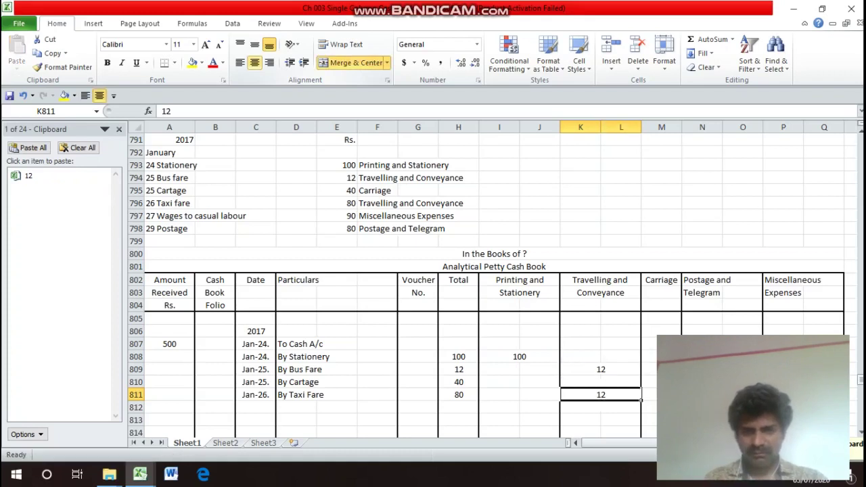
pyautogui.write('80')
pyautogui.press('Return')
pyautogui.press('Up')
pyautogui.press('Right')
pyautogui.press('Right')
pyautogui.press('Right')
pyautogui.press('Right')
pyautogui.press('Right')
pyautogui.press('Right')
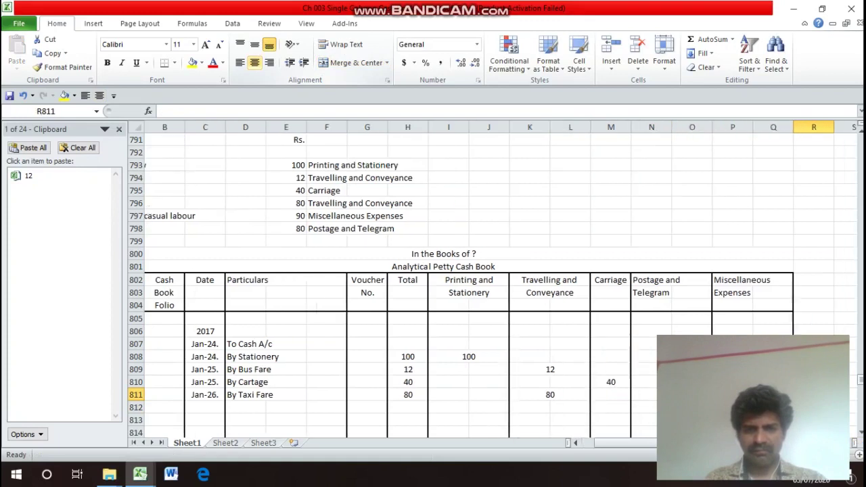
# - Fill the date above down into C812 and change it to Jan-27
pyautogui.press('Left')
pyautogui.press('Left')
pyautogui.press('Left')
pyautogui.press('Left')
pyautogui.press('Left')
pyautogui.press('Left')
pyautogui.press('Left')
pyautogui.press('Left')
pyautogui.press('Left')
pyautogui.press('Left')
pyautogui.press('Left')
pyautogui.press('Left')
pyautogui.press('Left')
pyautogui.press('Left')
pyautogui.press('Left')
pyautogui.press('Left')
pyautogui.press('Left')
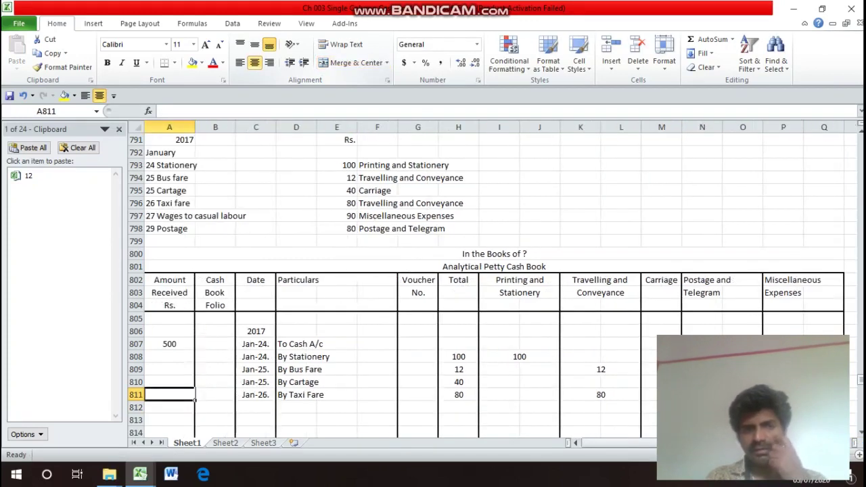
pyautogui.press('Right')
pyautogui.press('Right')
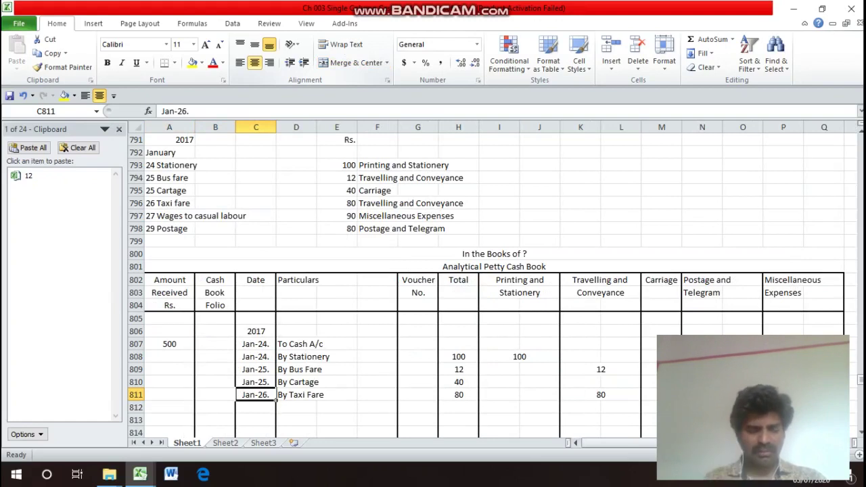
pyautogui.press('Down')
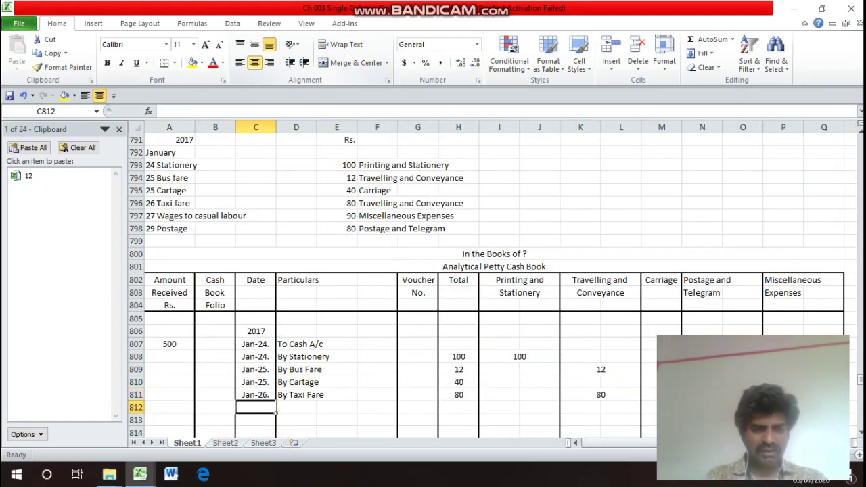
pyautogui.hotkey('ctrl', "'")
pyautogui.press('Left')
pyautogui.press('BackSpace')
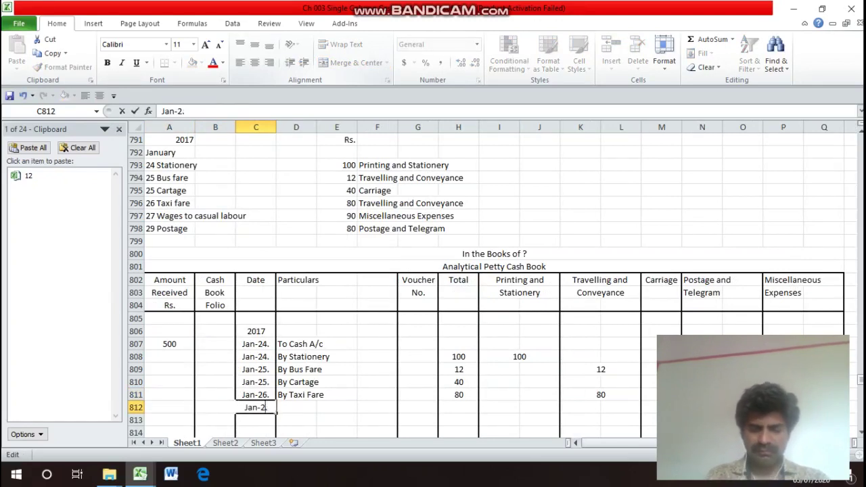
pyautogui.write('7')
pyautogui.press('Return')
# - Enter the particulars "By Wages to Casual Labour" in D812
pyautogui.click(296, 408)
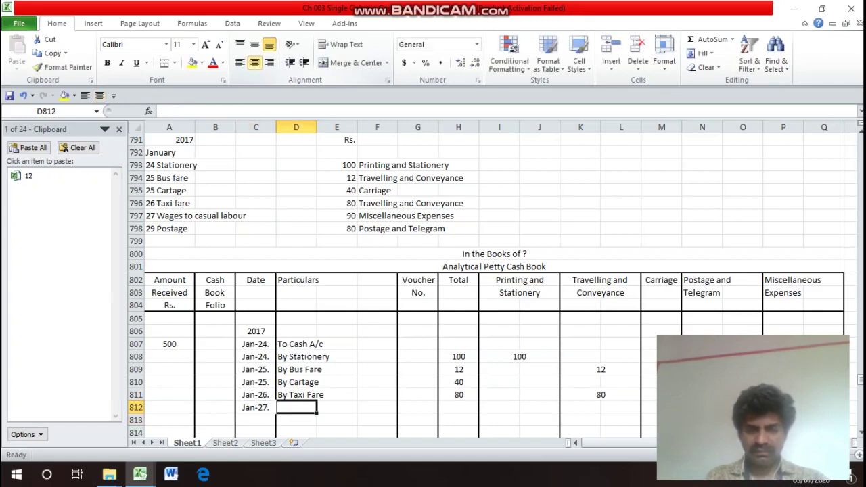
pyautogui.write('By')
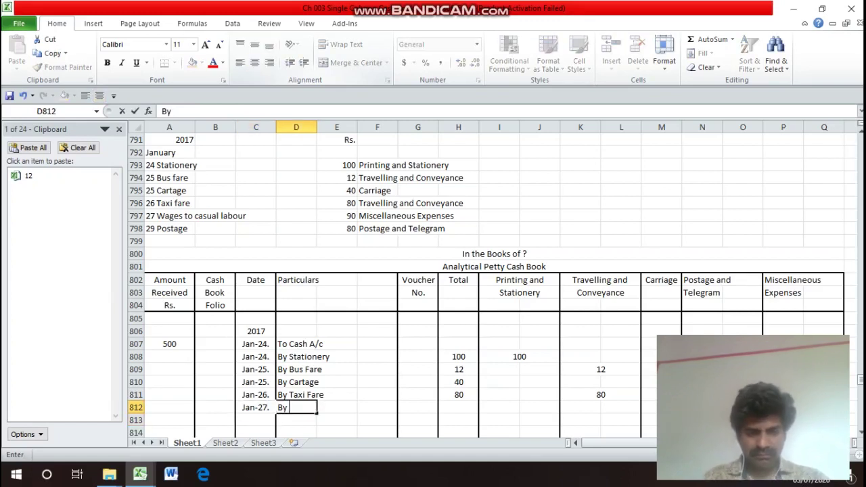
pyautogui.write(' Wages')
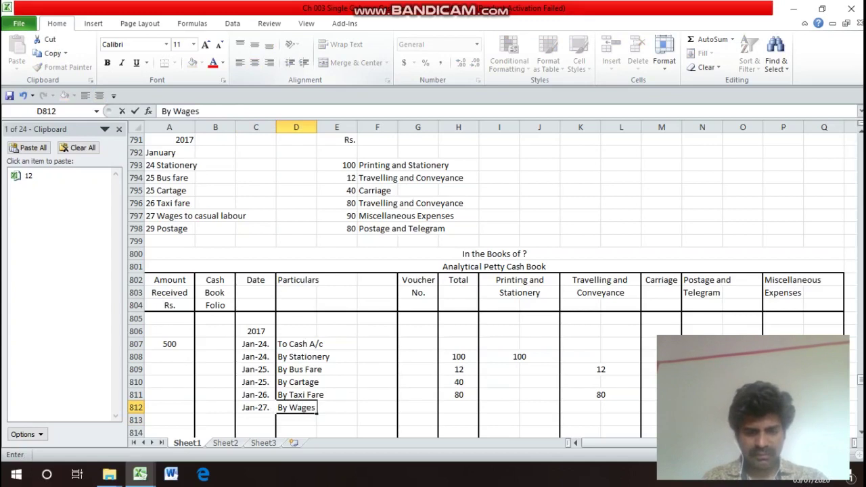
pyautogui.write(' to Ca')
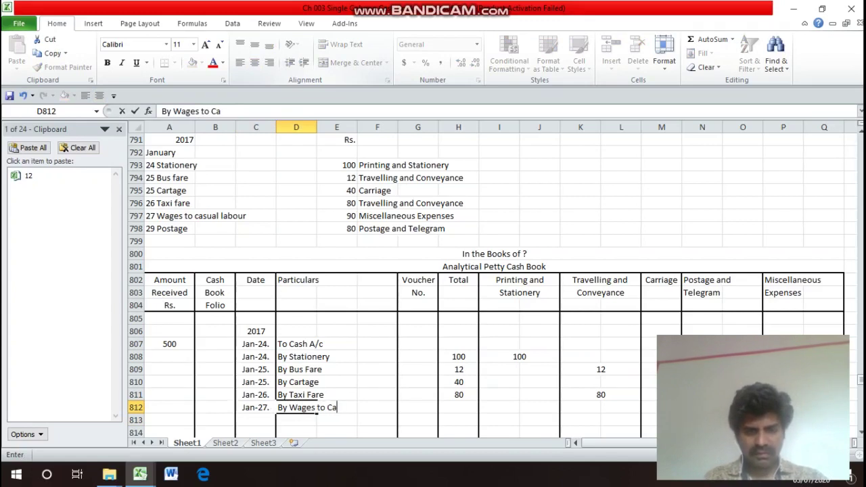
pyautogui.write('sual  L')
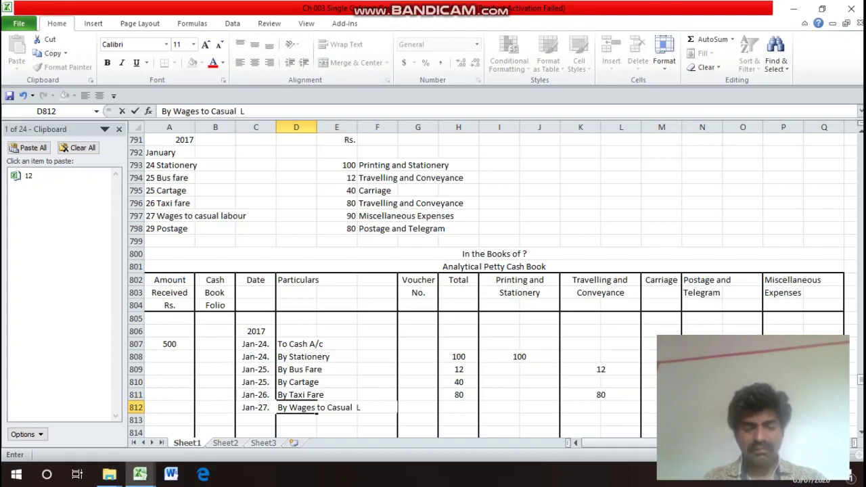
pyautogui.write('ab')
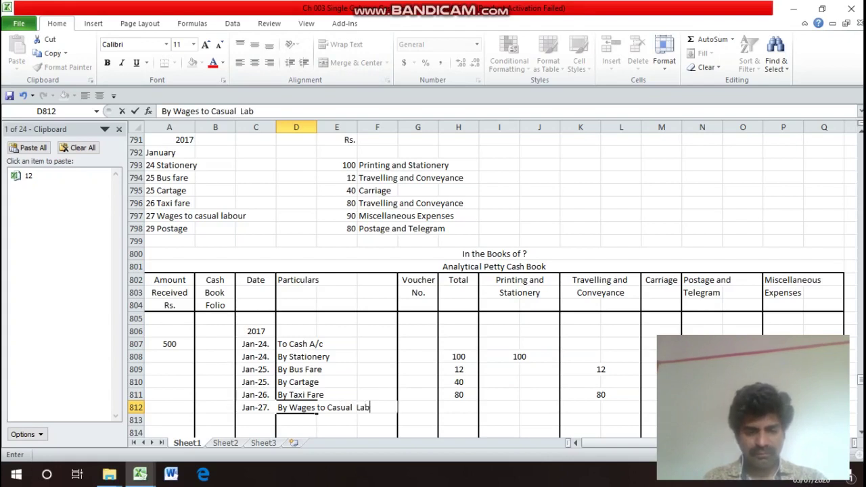
pyautogui.write('our')
pyautogui.press('Return')
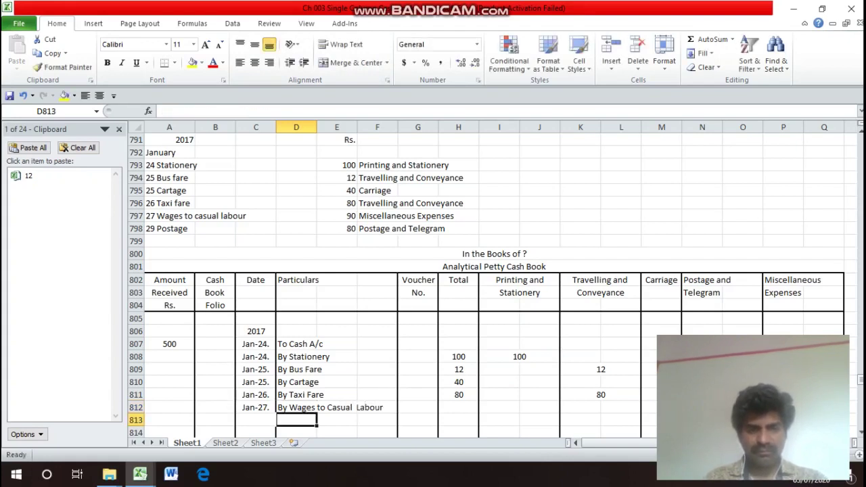
# - Enter 90 in the Total column for the casual labour wages in H812
pyautogui.press('Up')
pyautogui.press('Right')
pyautogui.press('Right')
pyautogui.press('Right')
pyautogui.press('Right')
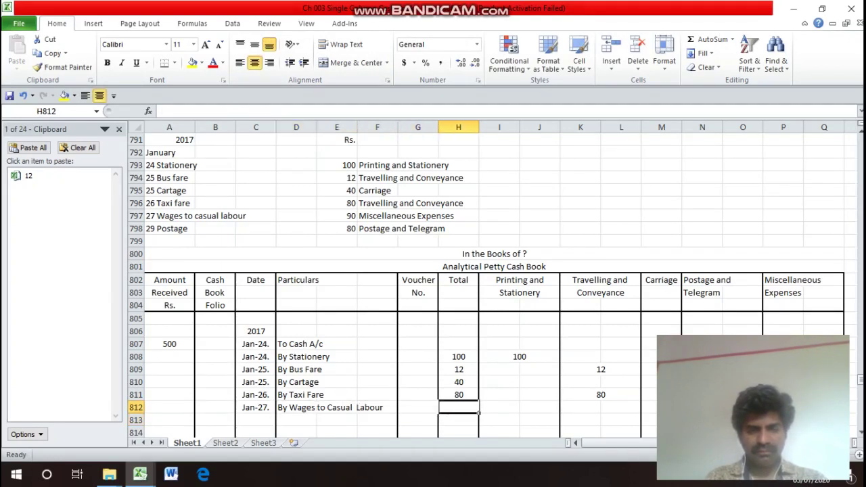
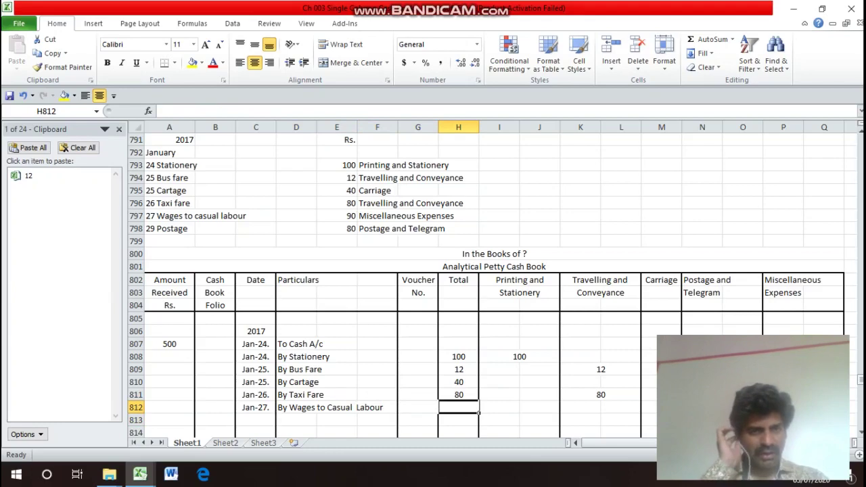
pyautogui.write('90')
pyautogui.press('Return')
# - Merge and center P812:Q812 under Miscellaneous Expenses and enter 90 for the casual labour wages
pyautogui.press('Up')
pyautogui.press('Right')
pyautogui.press('Right')
pyautogui.press('Right')
pyautogui.press('Right')
pyautogui.press('Right')
pyautogui.press('Right')
pyautogui.press('Right')
pyautogui.press('F12')
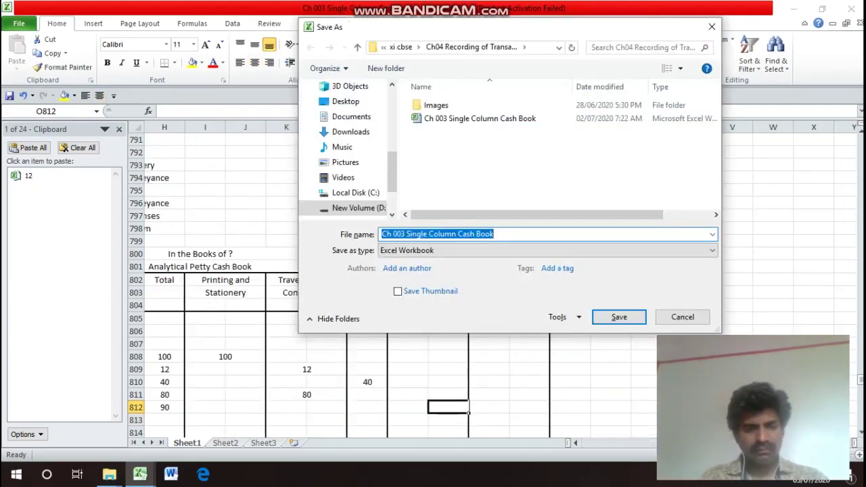
pyautogui.press('Return')
pyautogui.press('Left')
pyautogui.press('Left')
pyautogui.press('Left')
pyautogui.press('Left')
pyautogui.press('Left')
pyautogui.press('Left')
pyautogui.press('Left')
pyautogui.press('Left')
pyautogui.press('Left')
pyautogui.press('Left')
pyautogui.press('Left')
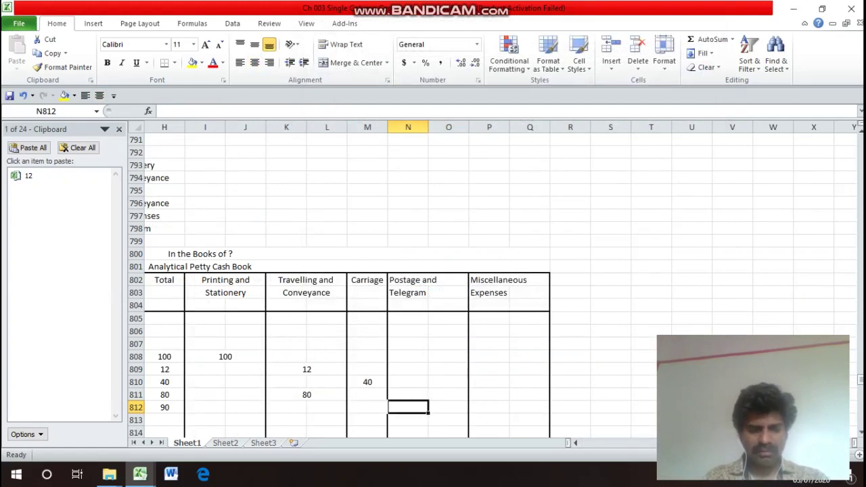
pyautogui.press('Right')
pyautogui.press('Right')
pyautogui.press('Right')
pyautogui.press('Right')
pyautogui.press('Right')
pyautogui.press('Right')
pyautogui.press('Right')
pyautogui.press('Right')
pyautogui.press('Right')
pyautogui.press('Right')
pyautogui.press('Right')
pyautogui.press('Right')
pyautogui.press('Right')
pyautogui.press('Right')
pyautogui.press('Right')
pyautogui.press('Right')
pyautogui.press('Right')
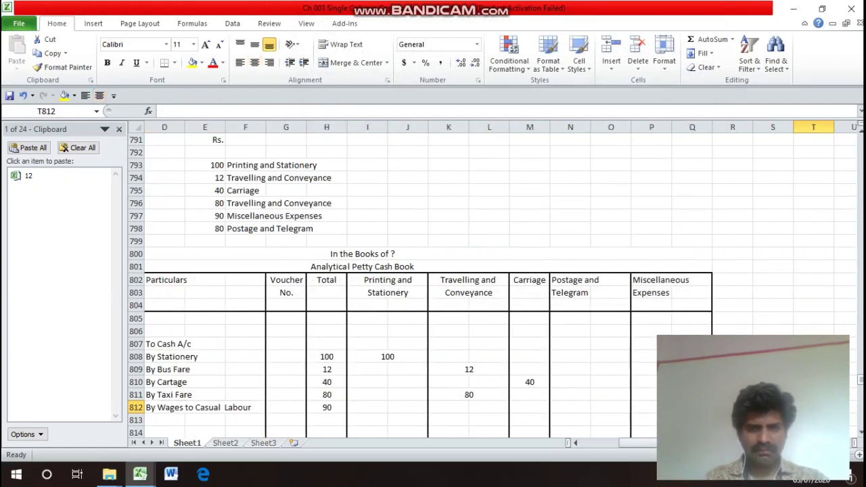
pyautogui.press('Left')
pyautogui.press('Left')
pyautogui.press('Left')
pyautogui.press('Left')
pyautogui.press('Left')
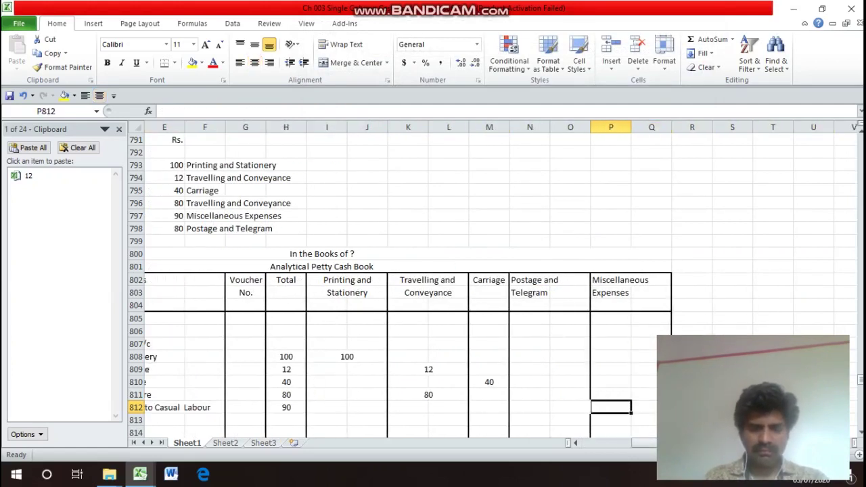
pyautogui.hotkey('shift', 'Right')
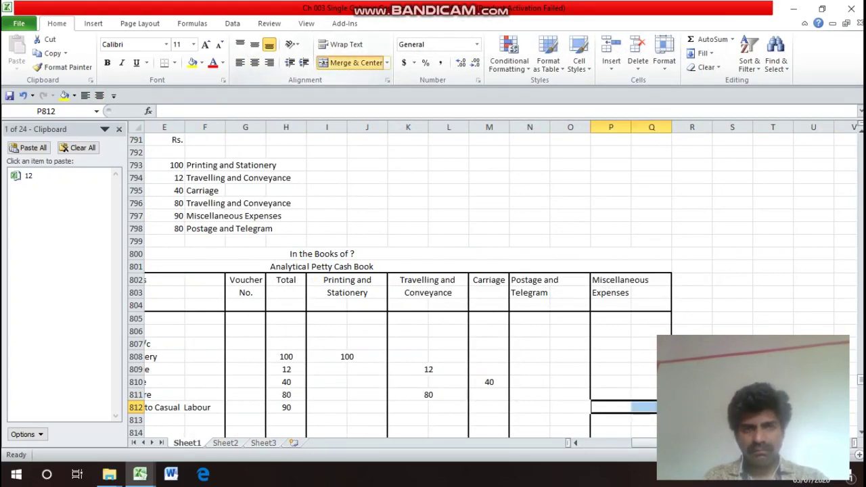
pyautogui.hotkey('alt', 'h')
pyautogui.write('mc')
pyautogui.write('90')
pyautogui.press('Return')
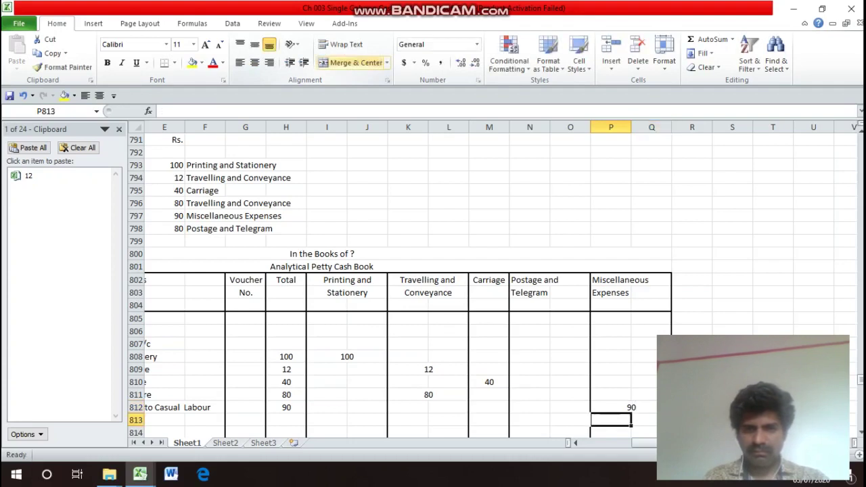
# - Merge and center both lines of the Miscellaneous Expenses heading across columns P and Q in rows 802 and 803
pyautogui.press('Up')
pyautogui.press('Up')
pyautogui.press('Up')
pyautogui.press('Up')
pyautogui.press('Up')
pyautogui.press('Up')
pyautogui.press('Up')
pyautogui.press('Up')
pyautogui.press('Up')
pyautogui.press('Up')
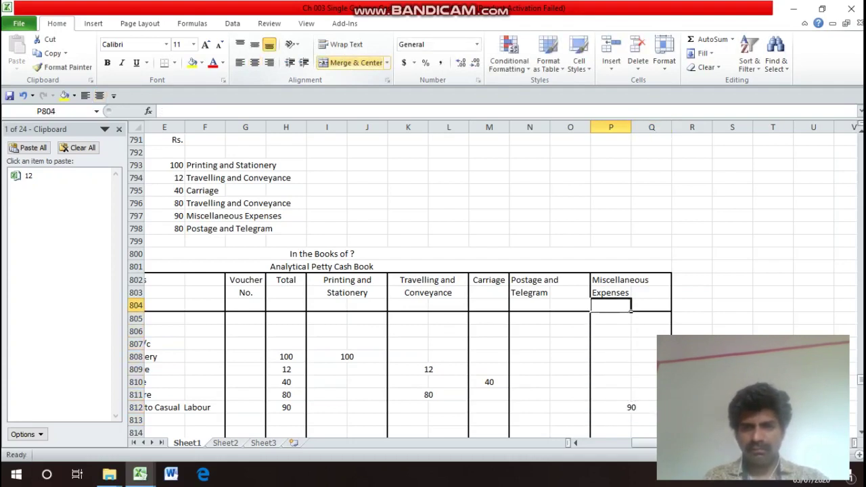
pyautogui.hotkey('shift', 'Right')
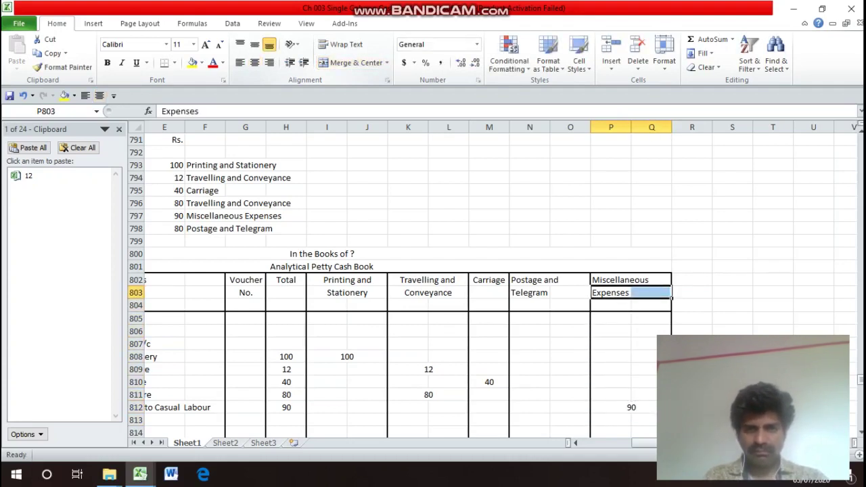
pyautogui.click(352, 62)
pyautogui.press('Up')
pyautogui.hotkey('shift', 'Right')
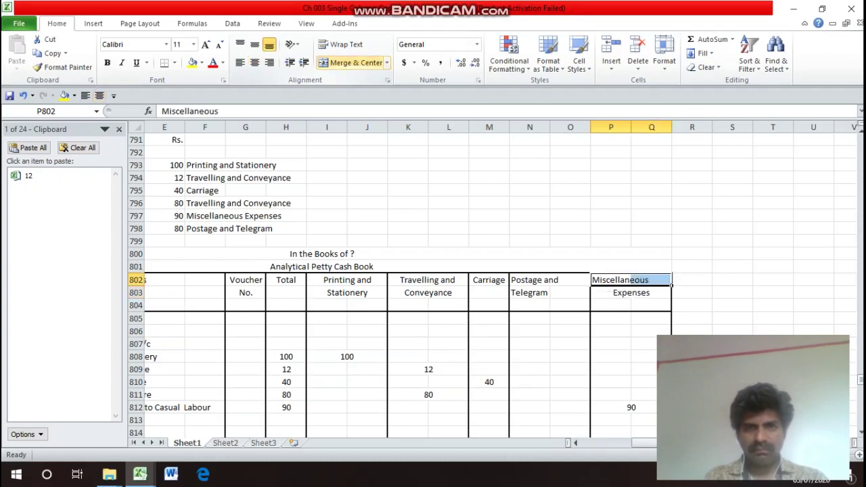
pyautogui.press('F4')
# - Fill the date above down into C813 and change it to Jan-29
pyautogui.press('Down')
pyautogui.press('Left')
pyautogui.press('Left')
pyautogui.press('Left')
pyautogui.press('Left')
pyautogui.press('Left')
pyautogui.press('Left')
pyautogui.press('Left')
pyautogui.press('Left')
pyautogui.press('Left')
pyautogui.press('Left')
pyautogui.press('Left')
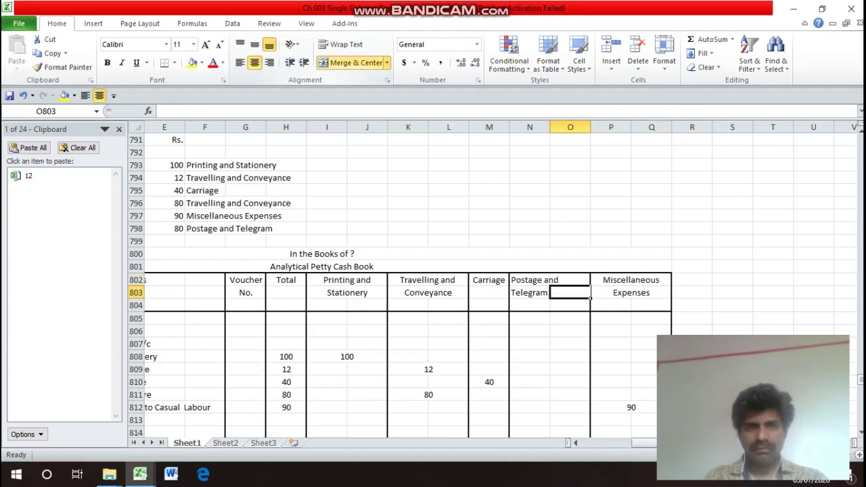
pyautogui.press('Left')
pyautogui.press('Left')
pyautogui.press('Left')
pyautogui.press('Left')
pyautogui.press('Up')
pyautogui.press('Up')
pyautogui.press('Up')
pyautogui.press('Up')
pyautogui.press('Up')
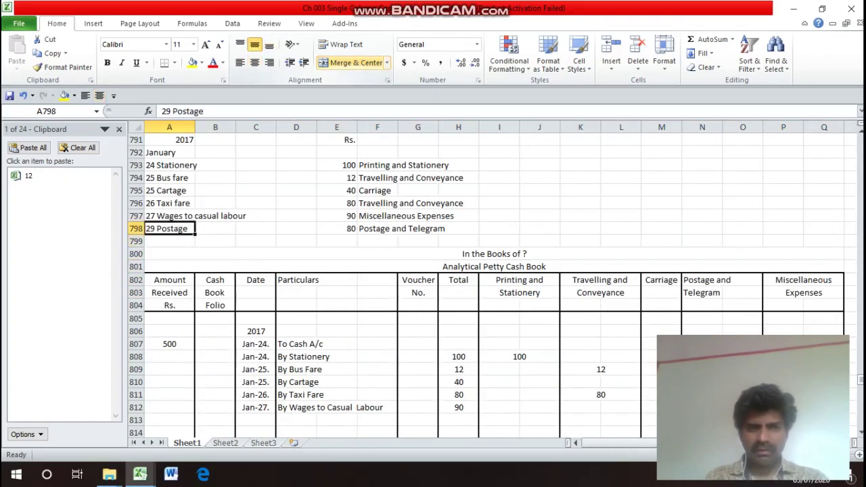
pyautogui.press('Down')
pyautogui.press('Down')
pyautogui.press('Down')
pyautogui.press('Down')
pyautogui.press('Down')
pyautogui.press('Down')
pyautogui.press('Down')
pyautogui.press('Down')
pyautogui.press('Down')
pyautogui.press('Down')
pyautogui.press('Down')
pyautogui.press('Down')
pyautogui.press('Down')
pyautogui.press('Down')
pyautogui.press('Down')
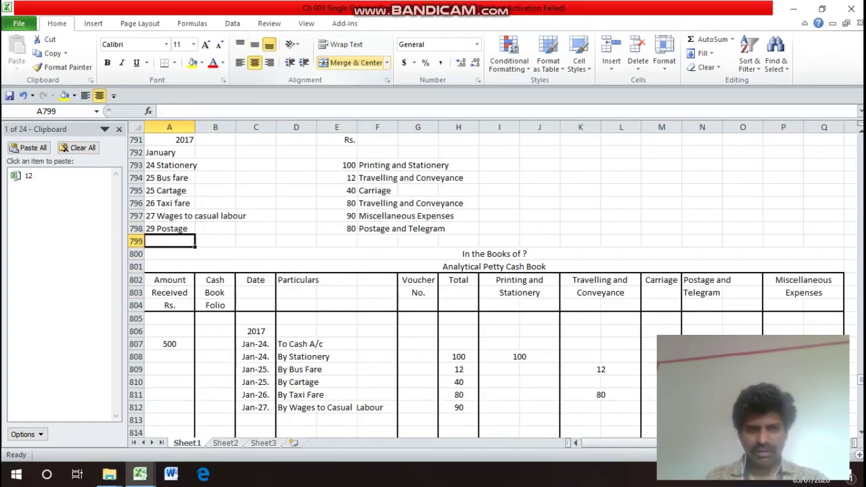
pyautogui.press('Right')
pyautogui.press('Right')
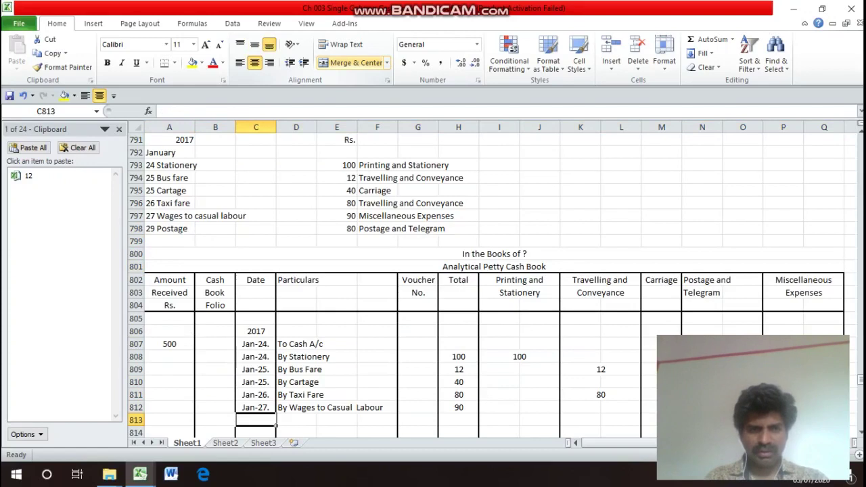
pyautogui.hotkey('ctrl', 'd')
pyautogui.press('F2')
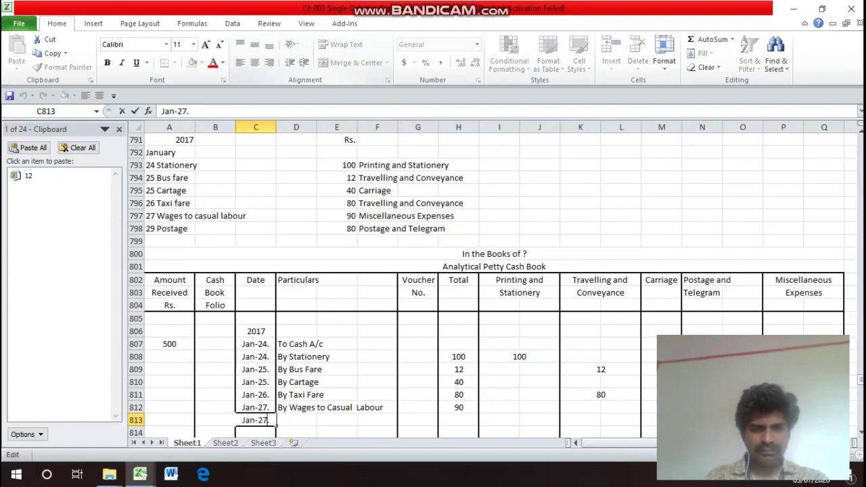
pyautogui.press('BackSpace')
pyautogui.press('BackSpace')
pyautogui.write('9.')
pyautogui.press('Return')
# - Enter the particulars "By Postage" in D813
pyautogui.press('Up')
pyautogui.click(296, 407)
pyautogui.write('By')
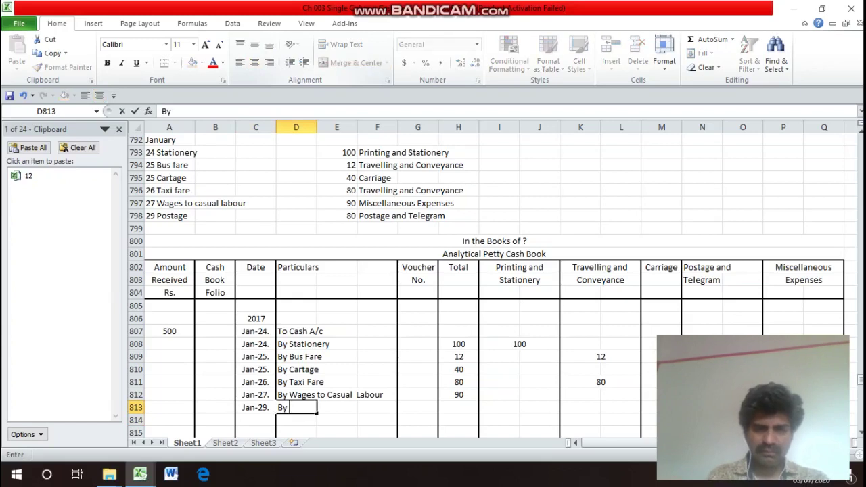
pyautogui.write(' Post')
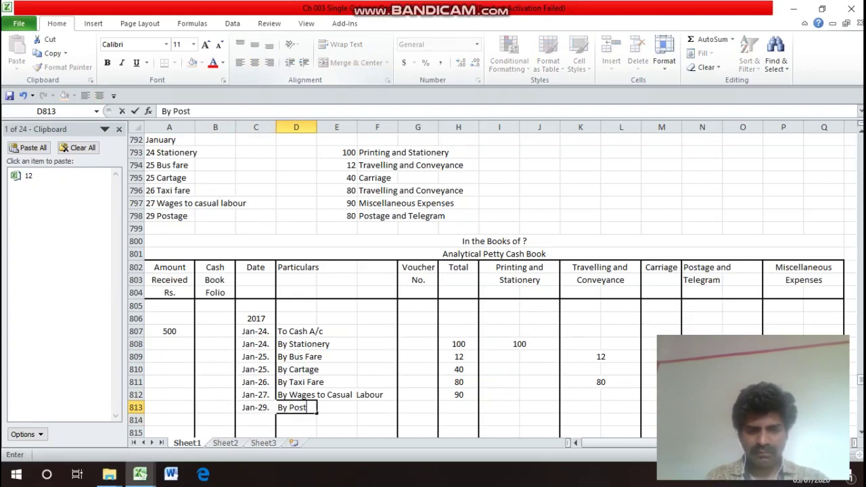
# - Enter 80 in the Total column at H813 for the postage entry
pyautogui.press('Right')
pyautogui.press('Right')
pyautogui.press('Right')
pyautogui.press('Right')
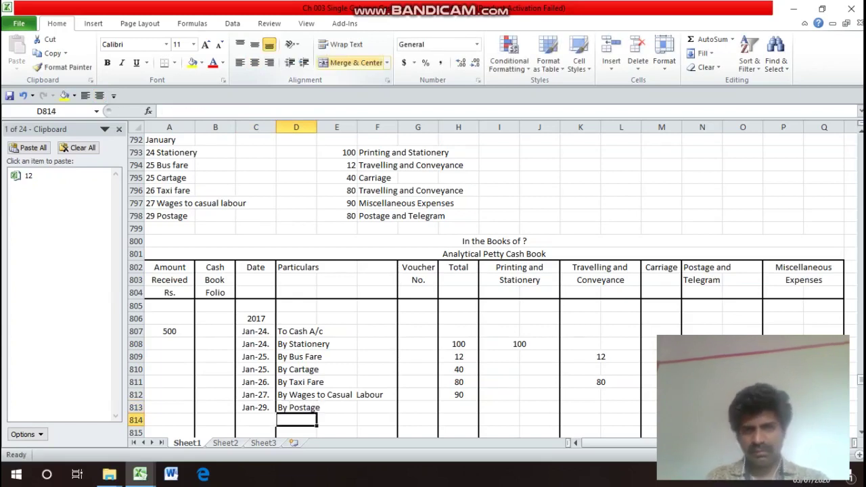
pyautogui.write('80')
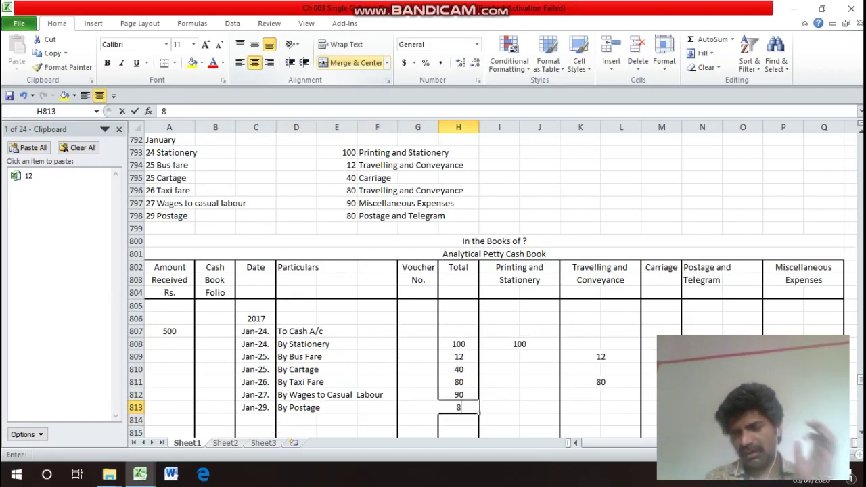
pyautogui.press('Return')
# - Merge and center N813:O813 under Postage and Telegram and enter 80 for the postage
pyautogui.press('Up')
pyautogui.press('Right')
pyautogui.press('Right')
pyautogui.press('Right')
pyautogui.press('Right')
pyautogui.press('Right')
pyautogui.press('Right')
pyautogui.press('Right')
pyautogui.press('Right')
pyautogui.press('Right')
pyautogui.press('Right')
pyautogui.press('Left')
pyautogui.press('Left')
pyautogui.press('Left')
pyautogui.press('Left')
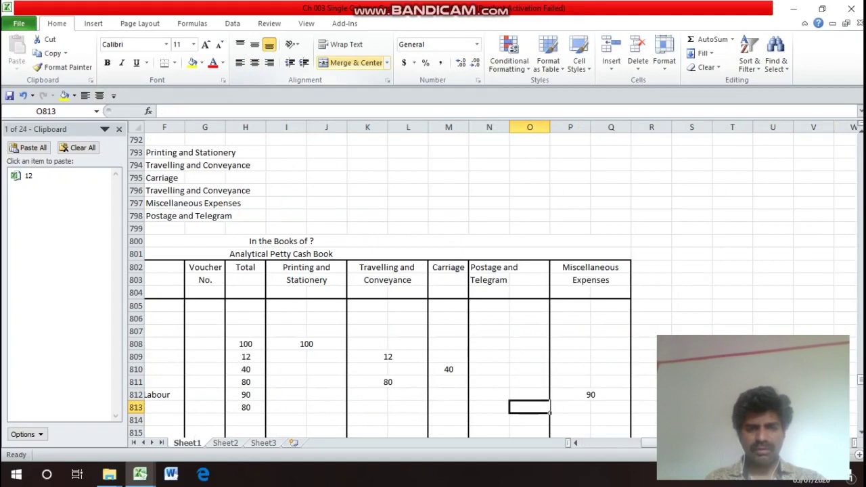
pyautogui.hotkey('shift', 'Right')
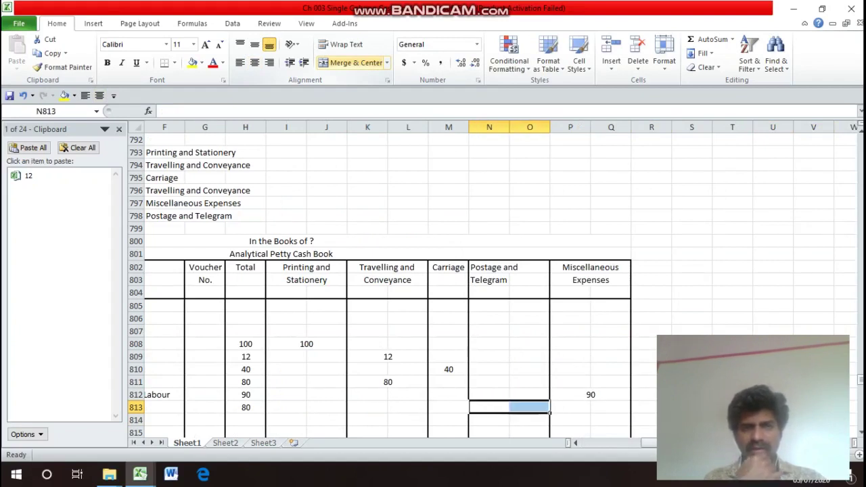
pyautogui.hotkey('alt', 'h')
pyautogui.press('m')
pyautogui.press('c')
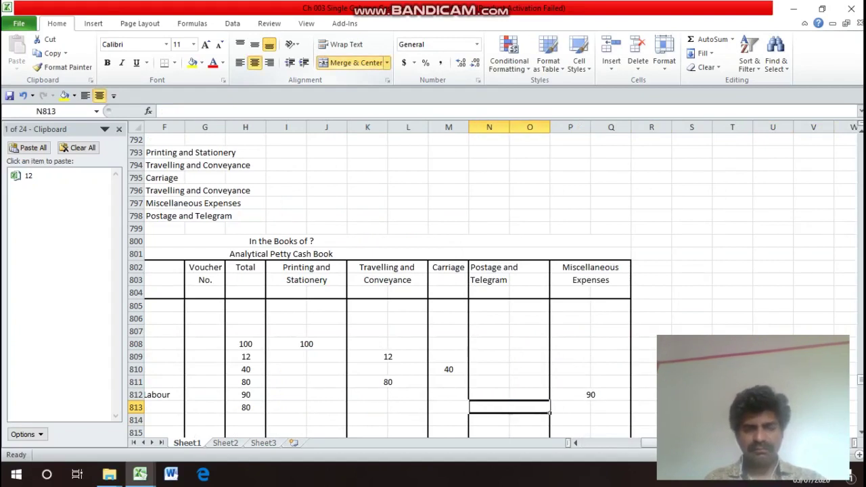
pyautogui.write('80')
pyautogui.press('Return')
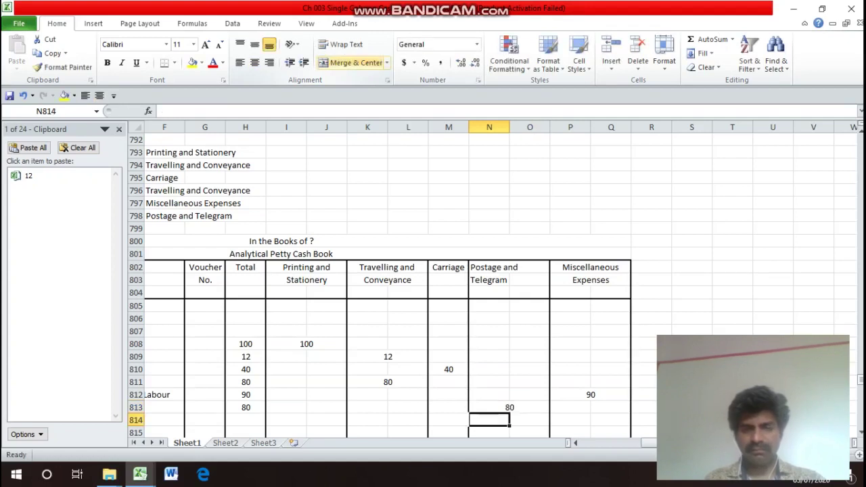
# - Insert four blank rows at rows 814 to 817, below the By Postage entry
pyautogui.press('Up')
pyautogui.press('Up')
pyautogui.press('Up')
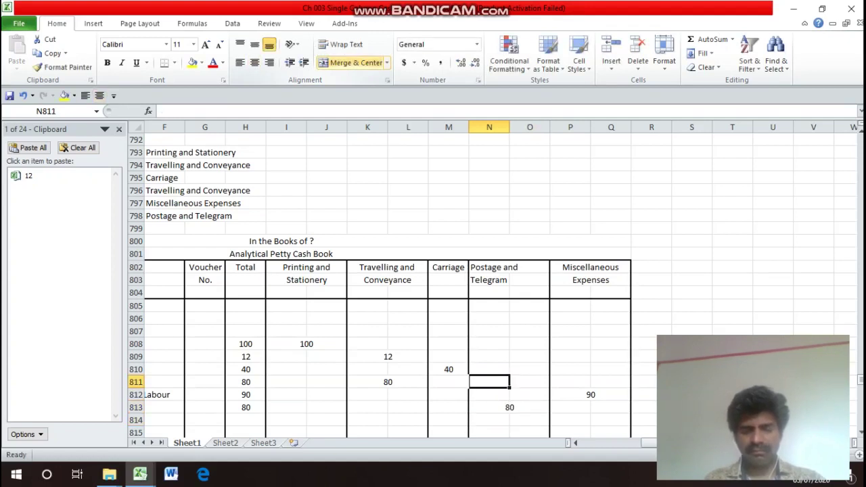
pyautogui.press('Down')
pyautogui.press('Down')
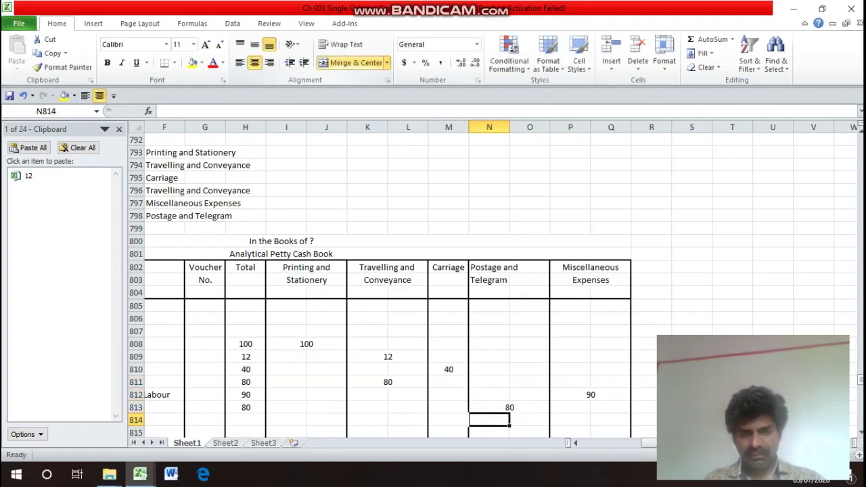
pyautogui.press('Left')
pyautogui.press('Left')
pyautogui.press('Left')
pyautogui.press('Left')
pyautogui.press('Left')
pyautogui.press('Left')
pyautogui.press('Left')
pyautogui.press('Left')
pyautogui.press('Left')
pyautogui.press('Left')
pyautogui.press('Left')
pyautogui.press('Left')
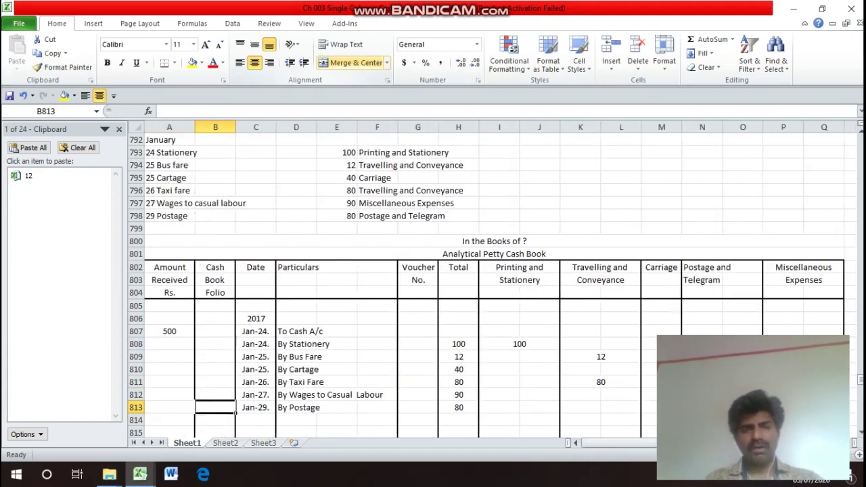
pyautogui.press('Right')
pyautogui.press('Right')
pyautogui.press('Right')
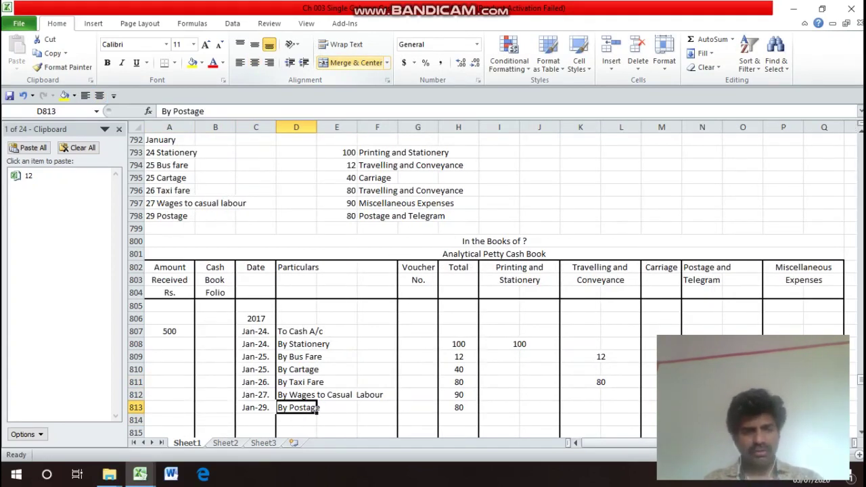
pyautogui.press('Down')
pyautogui.press('Right')
pyautogui.press('Down')
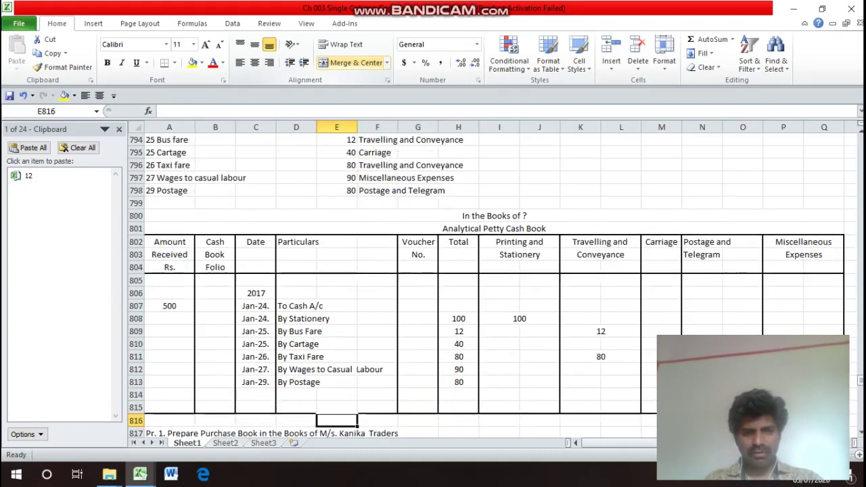
pyautogui.press('Up')
pyautogui.hotkey('shift', 'Down')
pyautogui.hotkey('shift', 'Down')
pyautogui.hotkey('shift', 'Down')
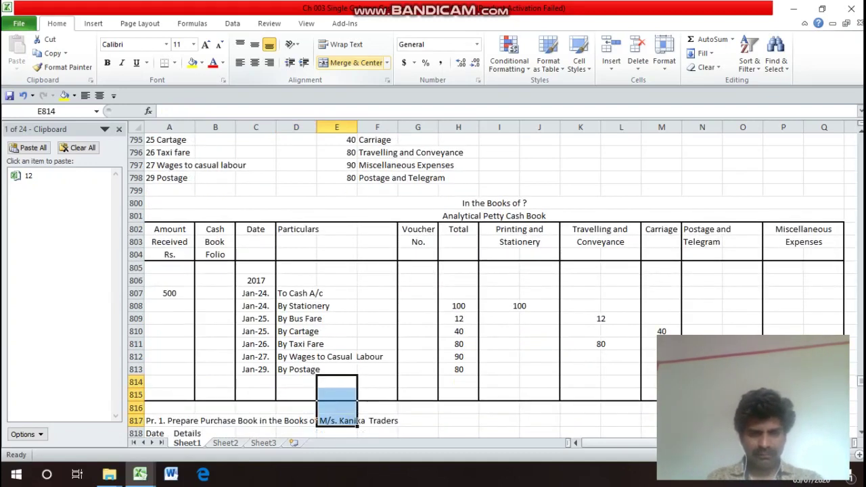
pyautogui.hotkey('alt', 'i')
pyautogui.press('r')
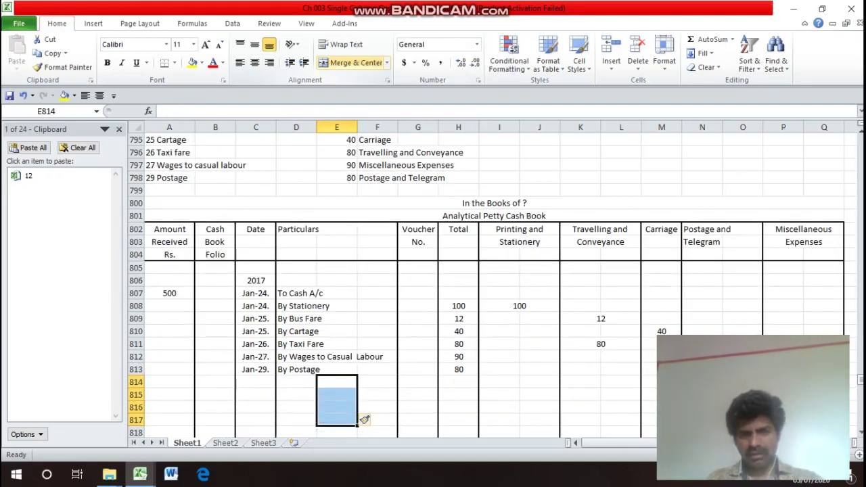
# - Add up the Total column in H815 with a SUM formula over H808:H814
pyautogui.press('Down')
pyautogui.press('Up')
pyautogui.press('Right')
pyautogui.press('Right')
pyautogui.press('Right')
pyautogui.press('Down')
pyautogui.write('=')
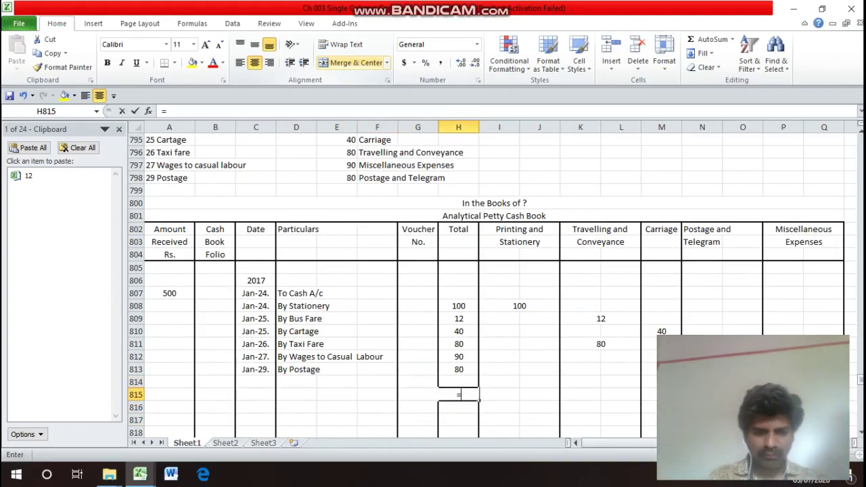
pyautogui.write('sum(')
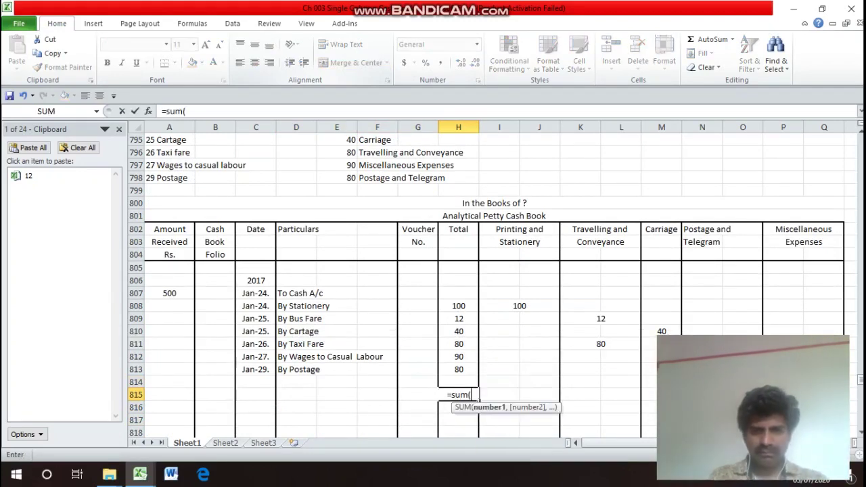
pyautogui.press('Up')
pyautogui.hotkey('shift', 'Up')
pyautogui.hotkey('shift', 'Up')
pyautogui.hotkey('shift', 'Up')
pyautogui.hotkey('shift', 'Up')
pyautogui.hotkey('shift', 'Up')
pyautogui.hotkey('shift', 'Up')
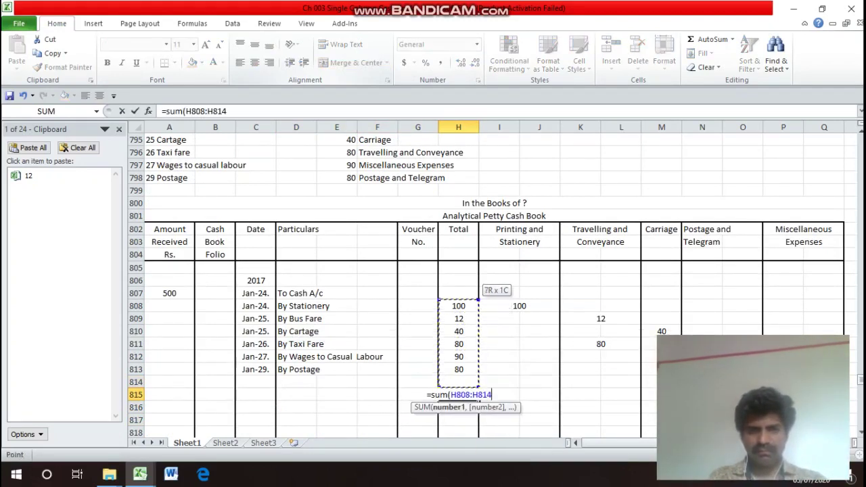
pyautogui.press('Return')
pyautogui.click(458, 394)
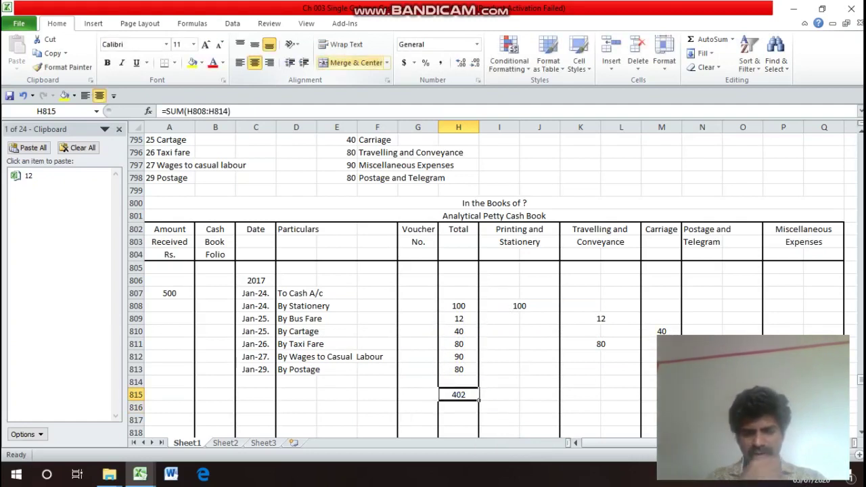
# - Total the Printing and Stationery column in I815 with a SUM formula over I805:J814
pyautogui.click(499, 395)
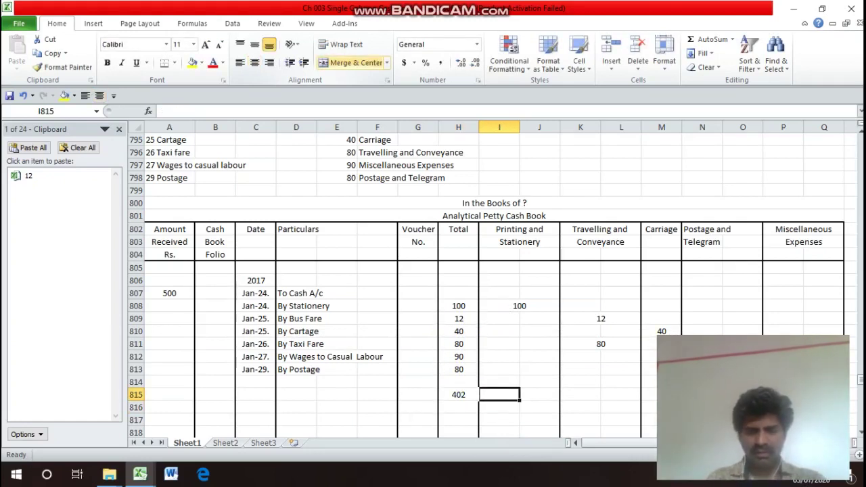
pyautogui.write('=s')
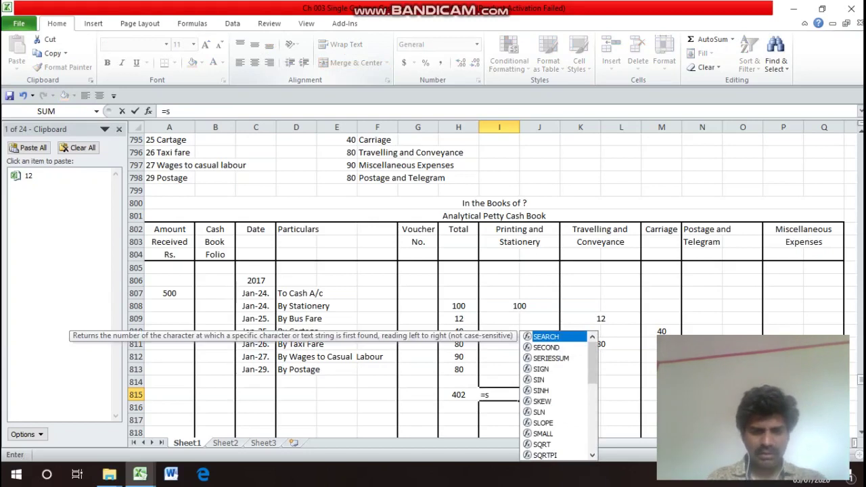
pyautogui.write('um(')
pyautogui.press('Up')
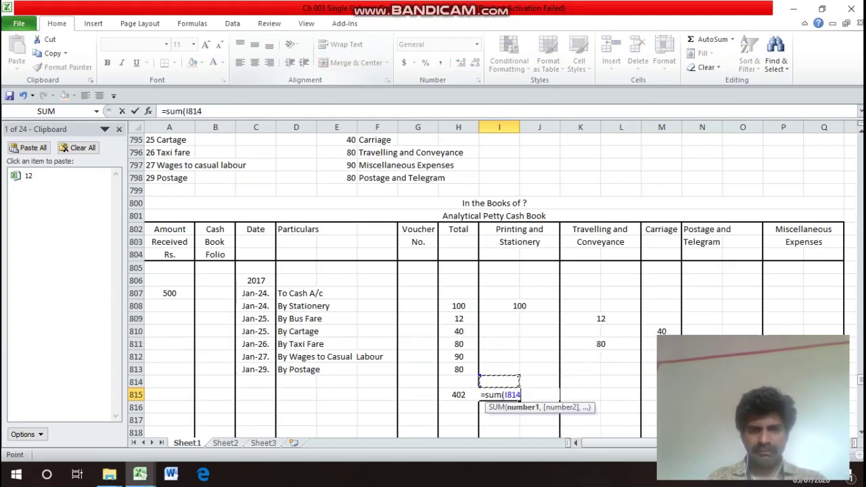
pyautogui.moveTo(499, 381); pyautogui.dragTo(553, 258)
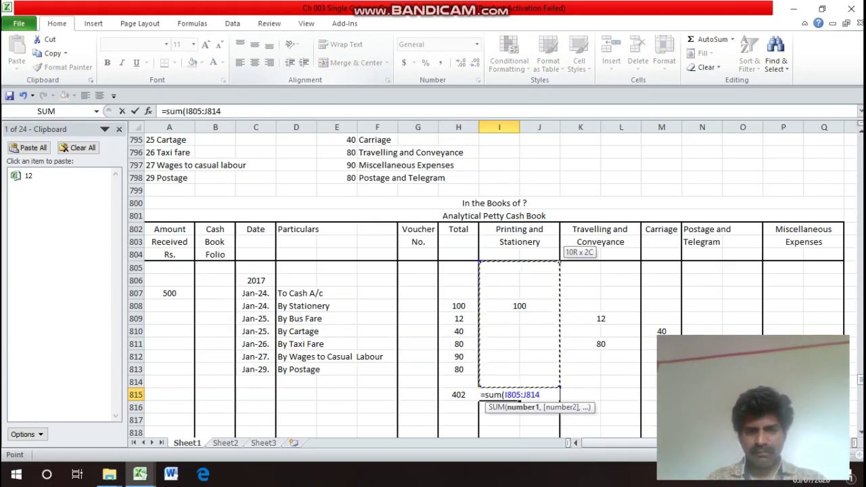
pyautogui.press('Return')
# - Merge and center the Printing and Stationery total across I815:J815
pyautogui.press('Up')
pyautogui.hotkey('shift', 'Right')
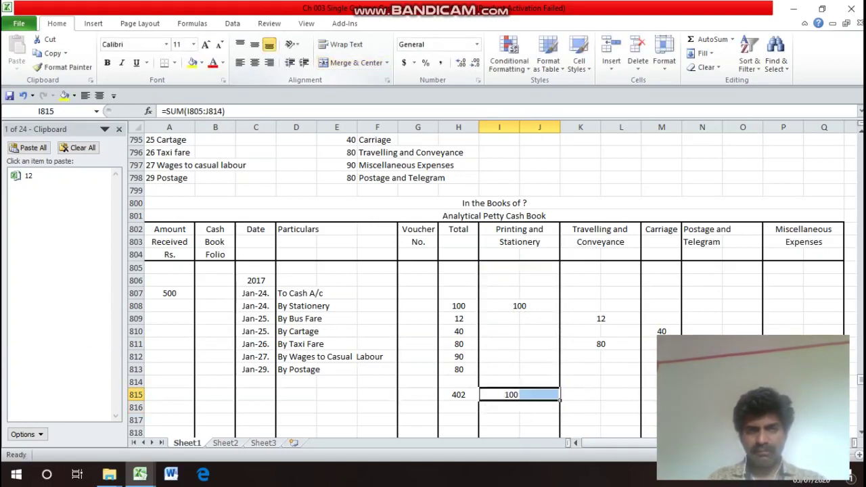
pyautogui.click(351, 63)
pyautogui.click(352, 62)
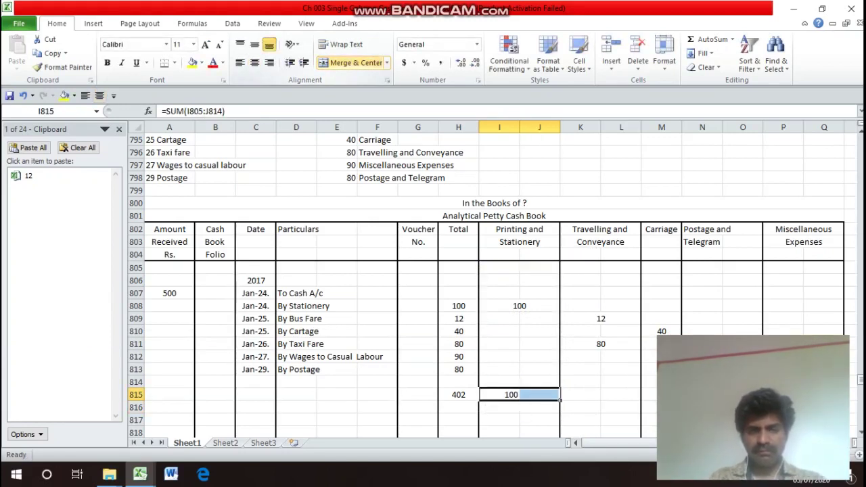
pyautogui.click(352, 62)
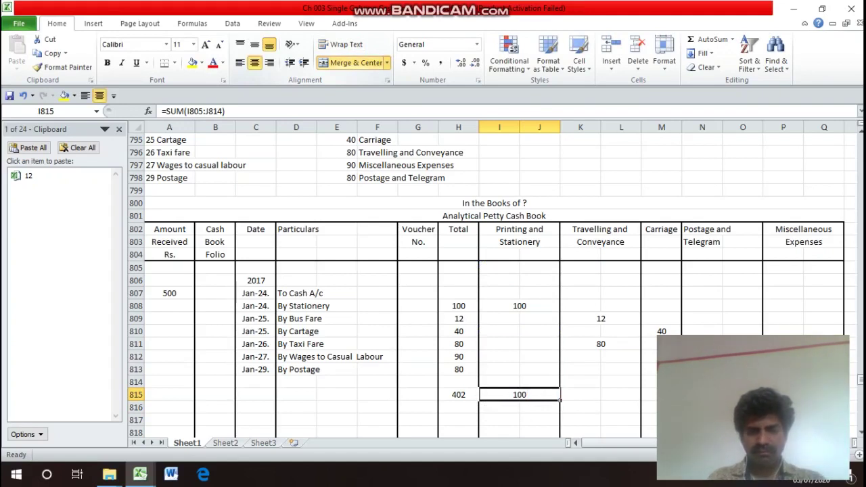
# - Copy the Printing and Stationery total formula into K815 to total Travelling and Conveyance
pyautogui.hotkey('ctrl', 'c')
pyautogui.click(581, 395)
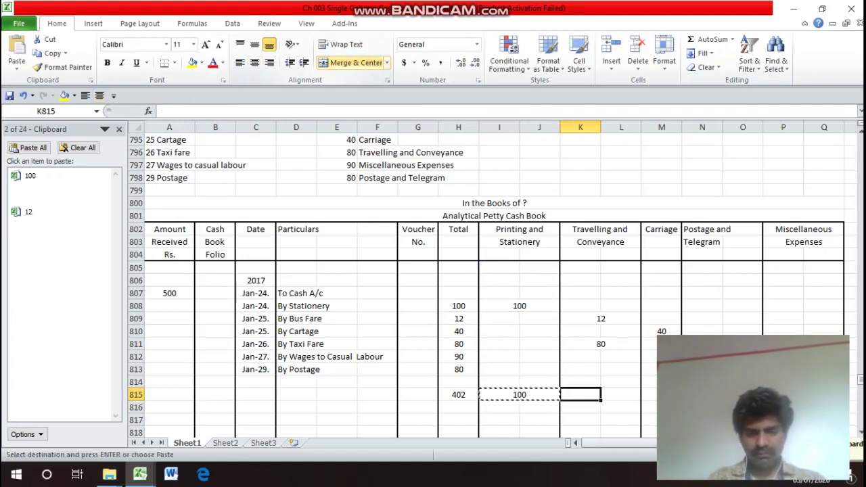
pyautogui.hotkey('ctrl', 'v')
pyautogui.press('Escape')
pyautogui.press('Right')
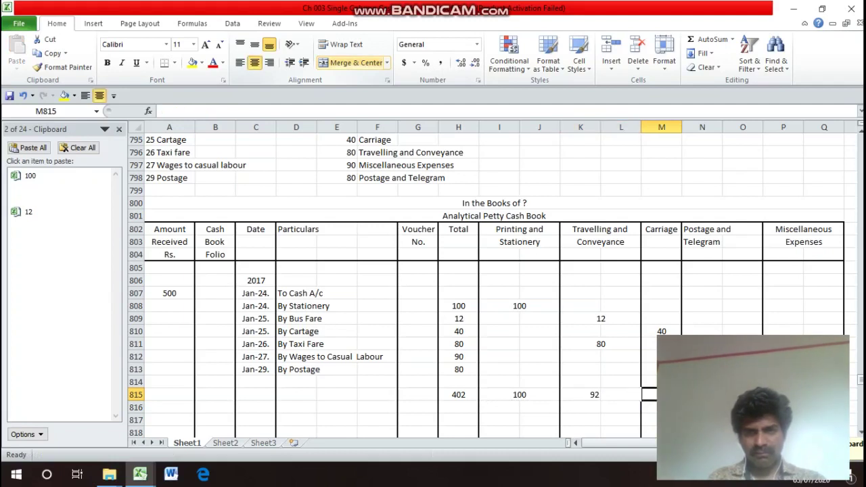
pyautogui.press('Right')
pyautogui.press('Right')
pyautogui.press('Right')
pyautogui.press('Right')
pyautogui.press('Right')
pyautogui.press('Right')
pyautogui.press('Right')
pyautogui.press('Right')
pyautogui.press('Right')
pyautogui.press('Right')
pyautogui.press('Right')
pyautogui.press('Right')
pyautogui.press('Right')
pyautogui.press('Left')
pyautogui.press('Left')
pyautogui.press('Left')
pyautogui.press('Left')
pyautogui.press('Left')
pyautogui.press('Left')
pyautogui.press('Left')
pyautogui.press('Left')
pyautogui.press('Left')
pyautogui.press('Left')
pyautogui.press('Left')
pyautogui.press('Left')
pyautogui.press('Left')
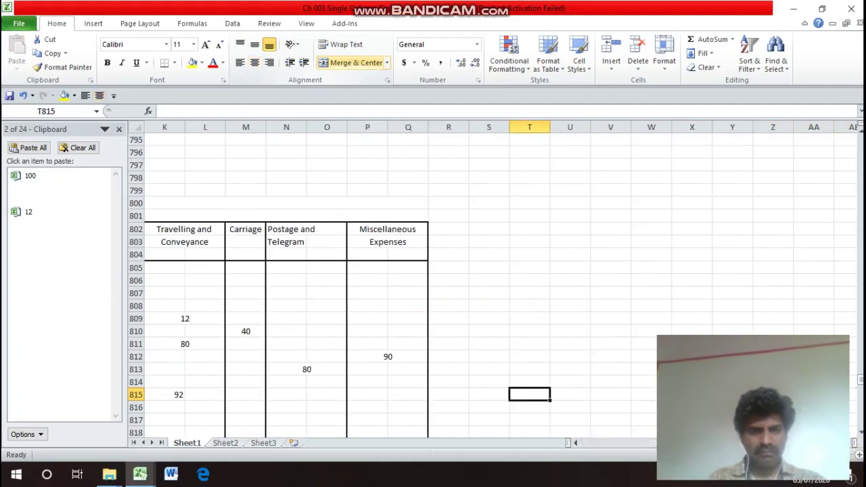
pyautogui.press('Right')
pyautogui.press('Down')
pyautogui.press('Up')
pyautogui.press('Left')
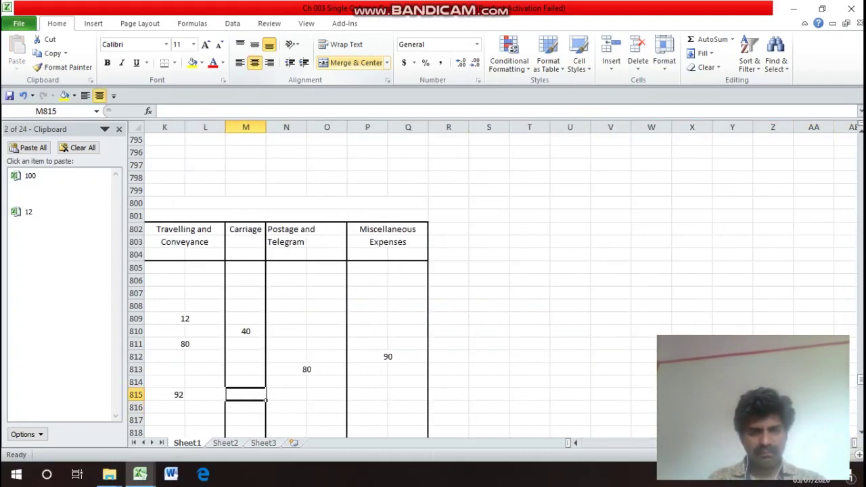
# - Merge and center the Travelling and Conveyance total across K815:L815
pyautogui.press('Left')
pyautogui.press('Left')
pyautogui.press('Left')
pyautogui.press('Left')
pyautogui.press('Left')
pyautogui.press('Left')
pyautogui.press('Right')
pyautogui.press('Right')
pyautogui.press('Right')
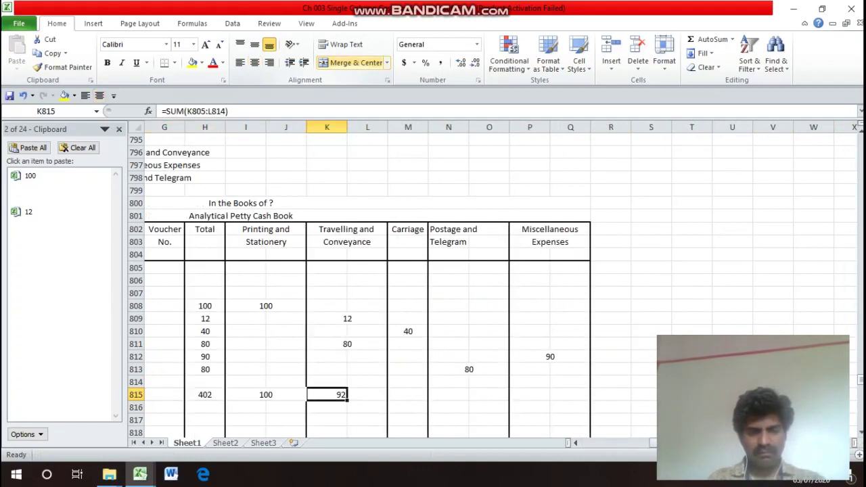
pyautogui.hotkey('ctrl', 'c')
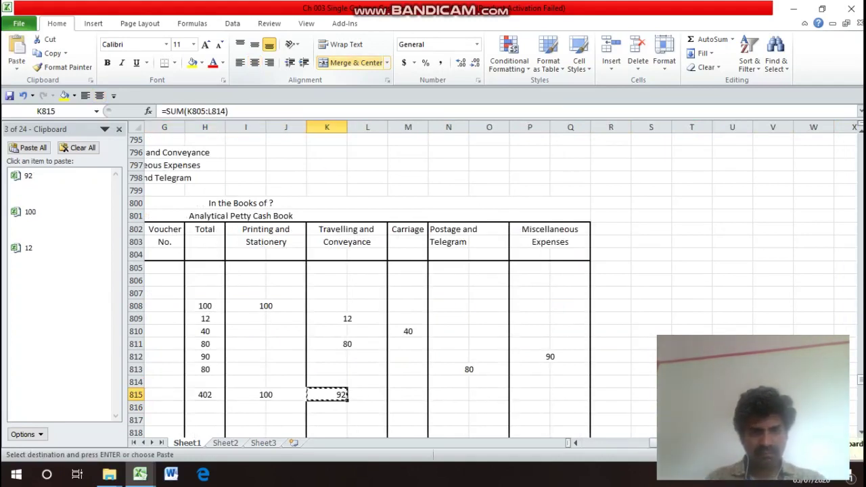
pyautogui.hotkey('shift', 'Right')
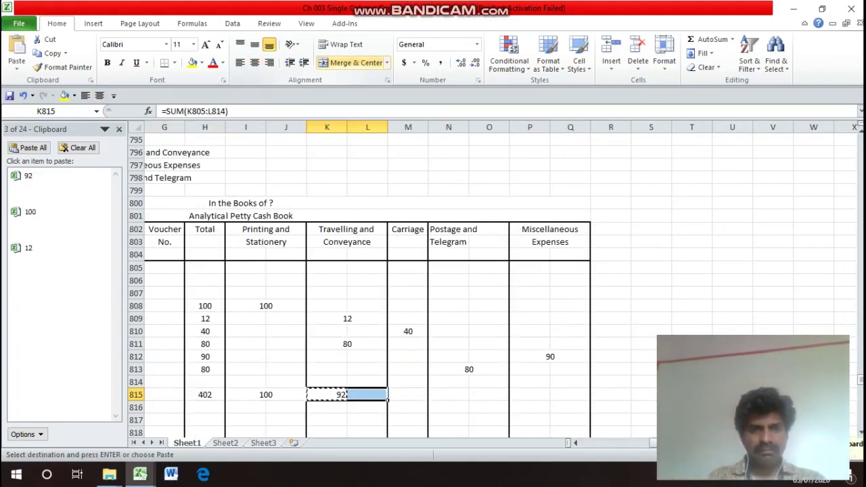
pyautogui.press('Escape')
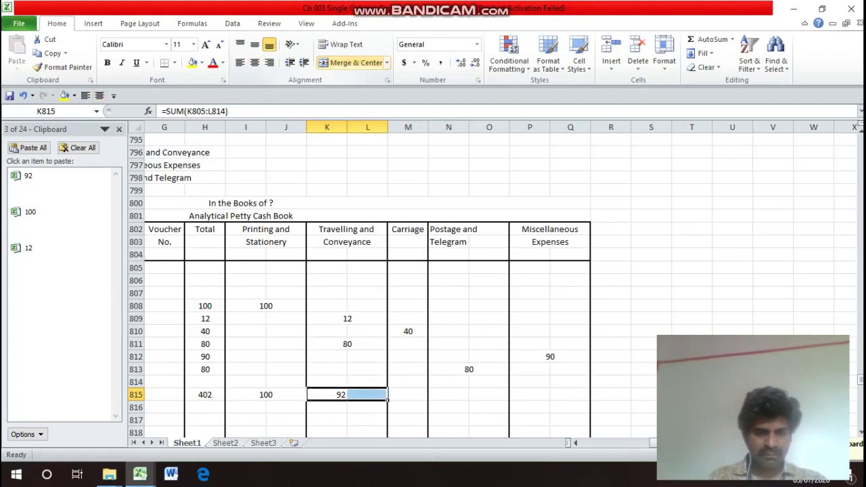
pyautogui.click(352, 62)
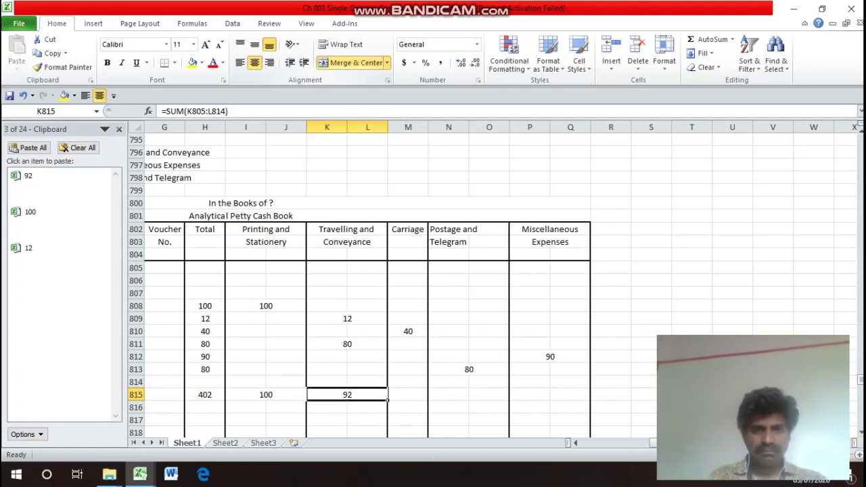
# - Copy the merged Travelling and Conveyance total formula into N815 to total Postage and Telegram
pyautogui.hotkey('ctrl', 'c')
pyautogui.press('Right')
pyautogui.press('Right')
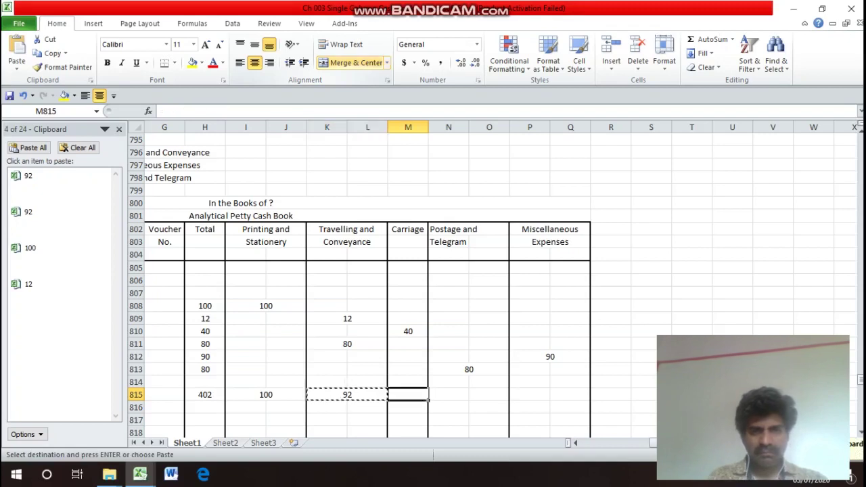
pyautogui.hotkey('ctrl', 'v')
pyautogui.press('Right')
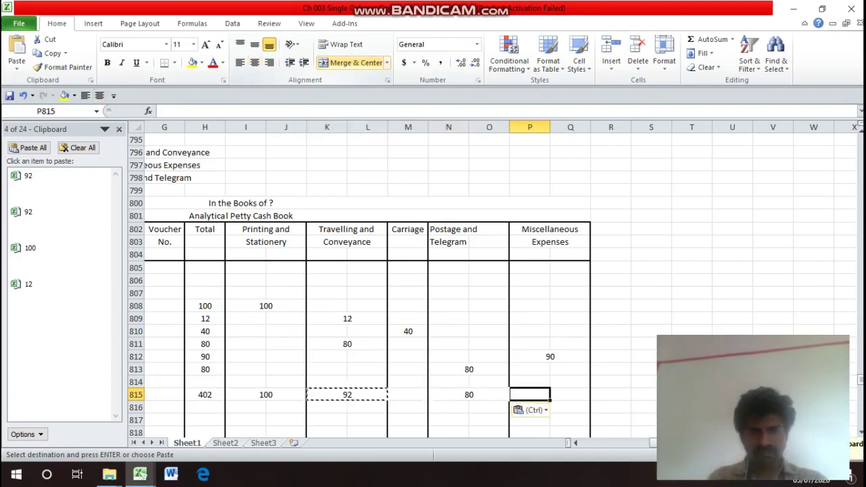
# - Copy the Travelling and Conveyance total formula into P815 to total Miscellaneous Expenses
pyautogui.hotkey('ctrl', 'v')
pyautogui.press('Left')
pyautogui.press('Left')
pyautogui.press('Left')
pyautogui.press('Left')
pyautogui.press('Left')
pyautogui.press('Left')
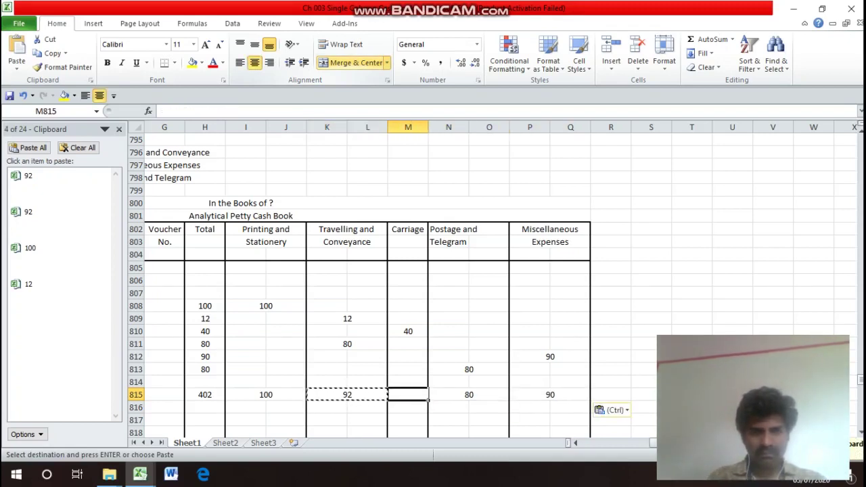
# - Copy the Total column's sum formula from H815 into M815 to total Carriage
pyautogui.hotkey('ctrl', 'c')
pyautogui.press('Right')
pyautogui.press('Right')
pyautogui.press('Right')
pyautogui.press('Return')
pyautogui.press('Left')
pyautogui.press('Left')
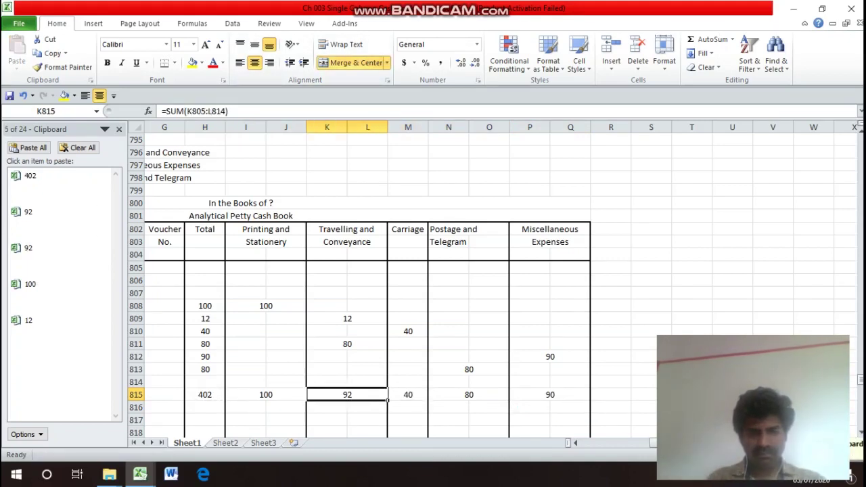
pyautogui.press('Home')
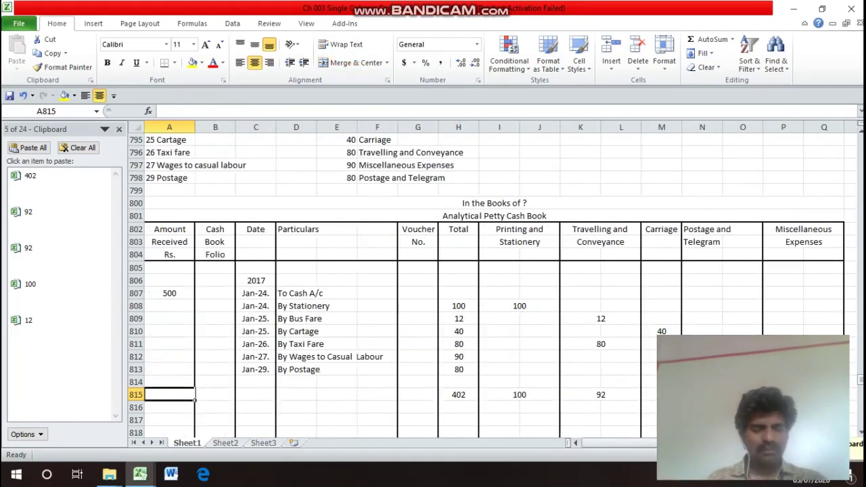
pyautogui.press('Right')
pyautogui.press('Right')
pyautogui.press('Right')
pyautogui.press('Right')
pyautogui.press('Right')
pyautogui.press('Right')
pyautogui.press('Right')
pyautogui.press('Right')
pyautogui.press('Right')
pyautogui.press('Right')
pyautogui.press('Right')
pyautogui.press('Right')
pyautogui.press('Right')
pyautogui.press('Right')
pyautogui.press('Right')
pyautogui.press('Right')
pyautogui.press('Right')
pyautogui.press('Right')
pyautogui.press('Right')
pyautogui.press('Right')
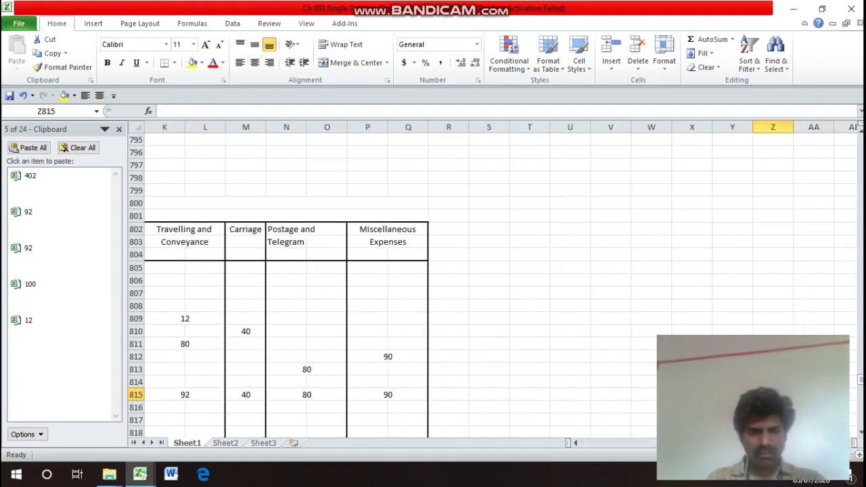
pyautogui.press('Home')
pyautogui.press('Right')
pyautogui.press('Right')
pyautogui.press('Right')
pyautogui.press('Right')
pyautogui.press('Right')
pyautogui.press('Right')
pyautogui.press('Right')
pyautogui.press('Right')
pyautogui.press('Right')
pyautogui.press('Right')
pyautogui.press('Right')
pyautogui.press('Right')
pyautogui.press('Right')
pyautogui.press('Right')
pyautogui.press('Right')
pyautogui.press('Right')
pyautogui.press('Right')
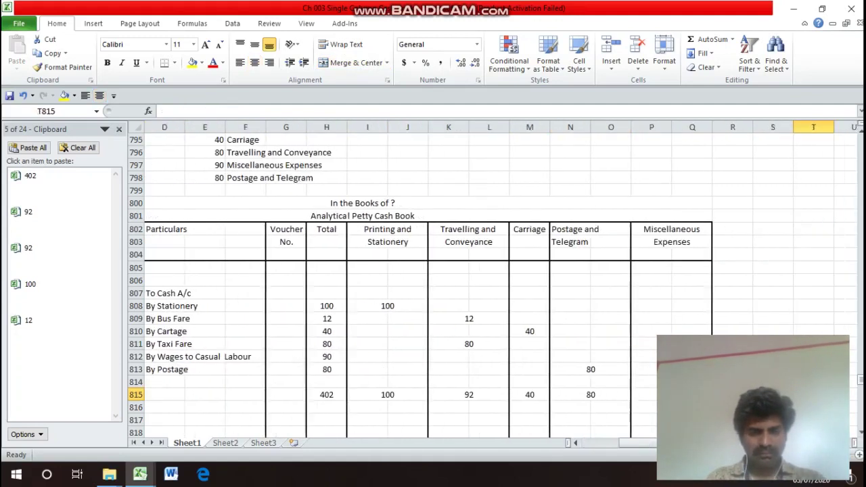
# - Add a top border line above the totals from column H to Q in row 815
pyautogui.press('Left')
pyautogui.press('Left')
pyautogui.press('Left')
pyautogui.press('Left')
pyautogui.press('Left')
pyautogui.press('Left')
pyautogui.press('Left')
pyautogui.press('Left')
pyautogui.press('Left')
pyautogui.press('Left')
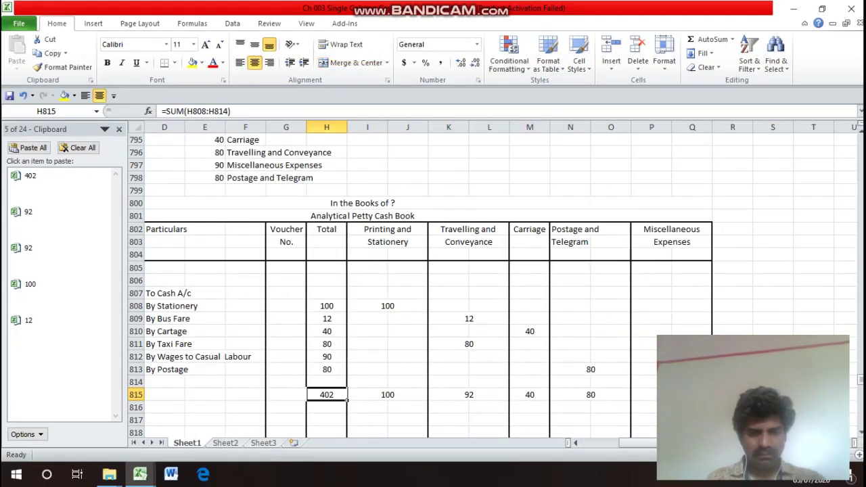
pyautogui.hotkey('shift', 'Right')
pyautogui.hotkey('shift', 'Right')
pyautogui.hotkey('shift', 'Right')
pyautogui.hotkey('shift', 'Right')
pyautogui.hotkey('shift', 'Right')
pyautogui.hotkey('shift', 'Right')
pyautogui.hotkey('shift', 'Right')
pyautogui.hotkey('shift', 'Right')
pyautogui.hotkey('shift', 'Right')
pyautogui.hotkey('shift', 'Right')
pyautogui.hotkey('shift', 'Right')
pyautogui.hotkey('shift', 'Right')
pyautogui.hotkey('shift', 'Right')
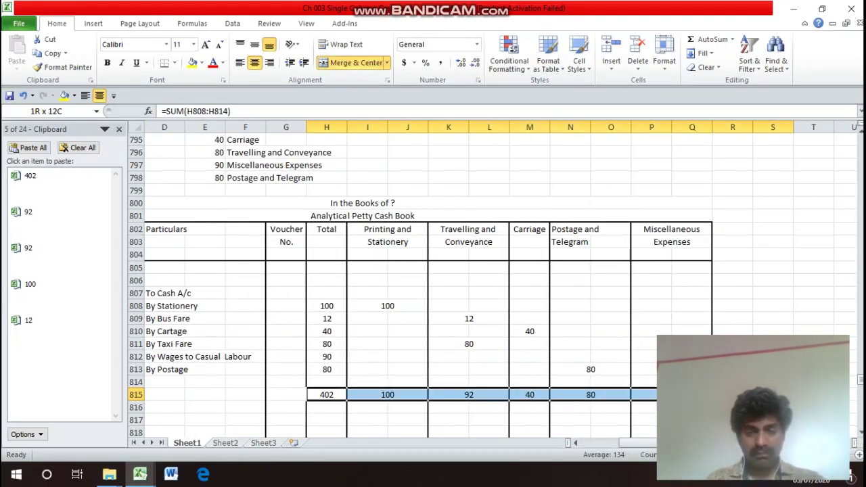
pyautogui.hotkey('shift', 'Right')
pyautogui.hotkey('shift', 'Right')
pyautogui.hotkey('shift', 'Right')
pyautogui.hotkey('shift', 'Right')
pyautogui.hotkey('shift', 'Right')
pyautogui.hotkey('shift', 'Right')
pyautogui.hotkey('shift', 'Right')
pyautogui.hotkey('shift', 'Right')
pyautogui.hotkey('shift', 'Right')
pyautogui.moveTo(636, 407); pyautogui.dragTo(582, 410)
pyautogui.hotkey('ctrl', '1')
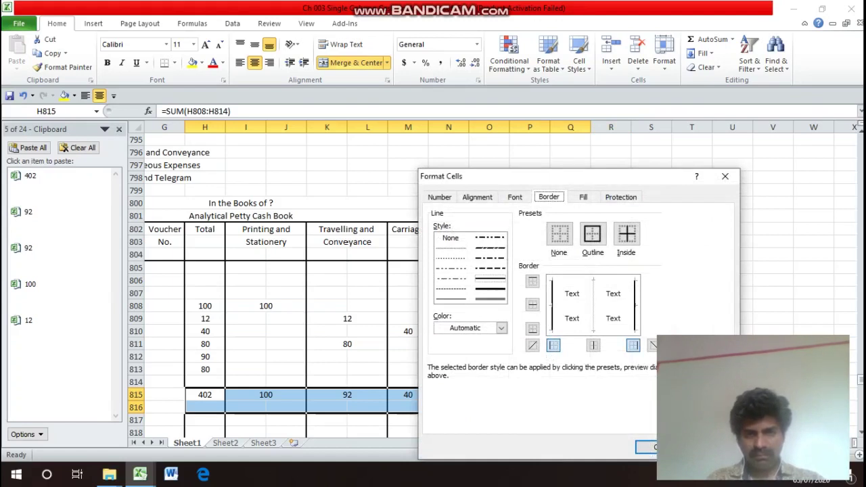
pyautogui.click(533, 281)
pyautogui.press('Return')
pyautogui.click(205, 395)
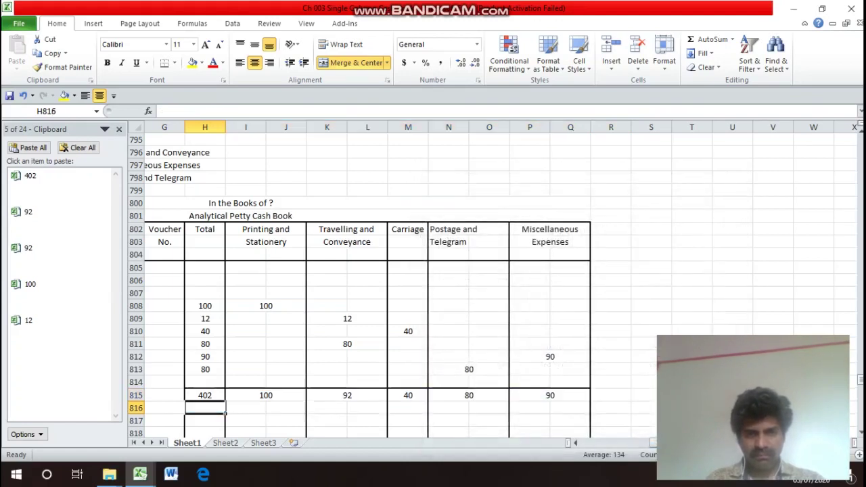
# - Apply an outline border around the category totals in I815:Q815
pyautogui.moveTo(265, 395); pyautogui.dragTo(570, 395)
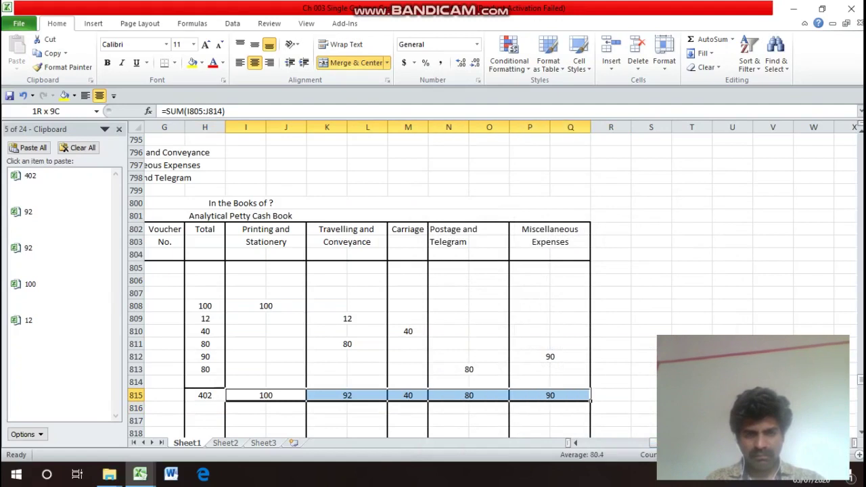
pyautogui.hotkey('ctrl', '1')
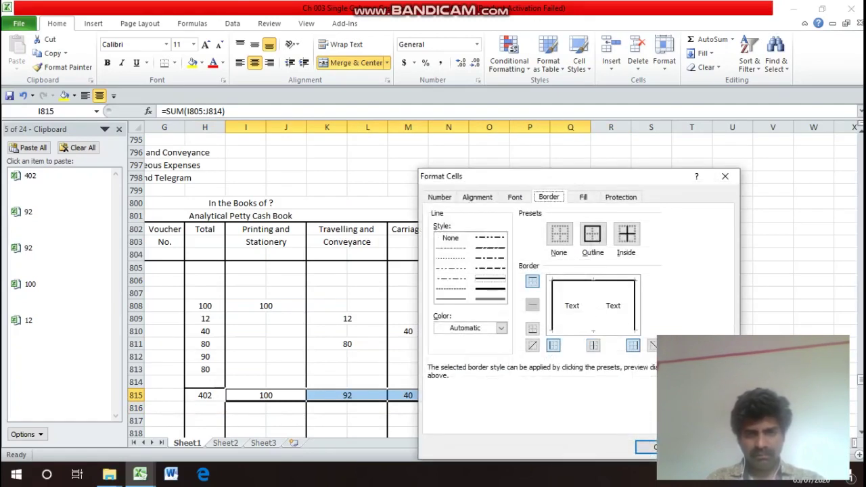
pyautogui.click(592, 234)
pyautogui.press('Return')
pyautogui.press('Down')
pyautogui.press('Down')
pyautogui.press('Down')
pyautogui.press('Down')
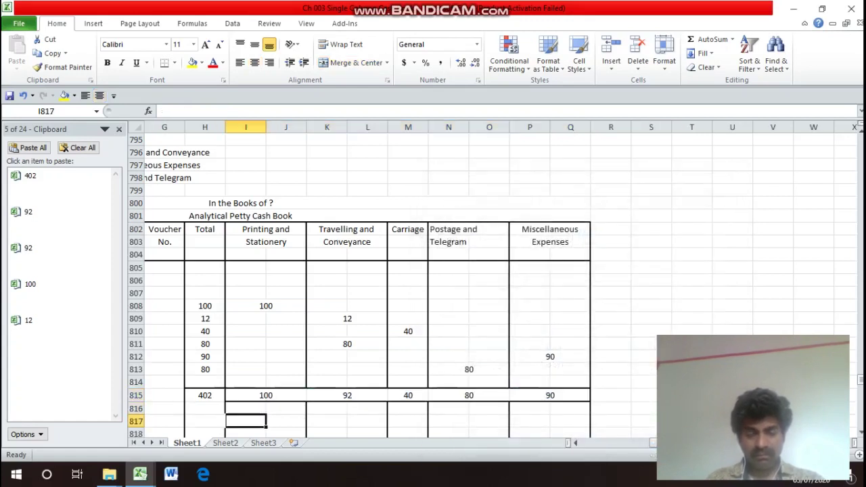
# - Enter the date Jan-30. in C816 of the petty cash book's Date column
pyautogui.press('Up')
pyautogui.press('Up')
pyautogui.press('Up')
pyautogui.press('Up')
pyautogui.press('Left')
pyautogui.press('Home')
pyautogui.press('Right')
pyautogui.press('Right')
pyautogui.press('Right')
pyautogui.press('Left')
pyautogui.press('Left')
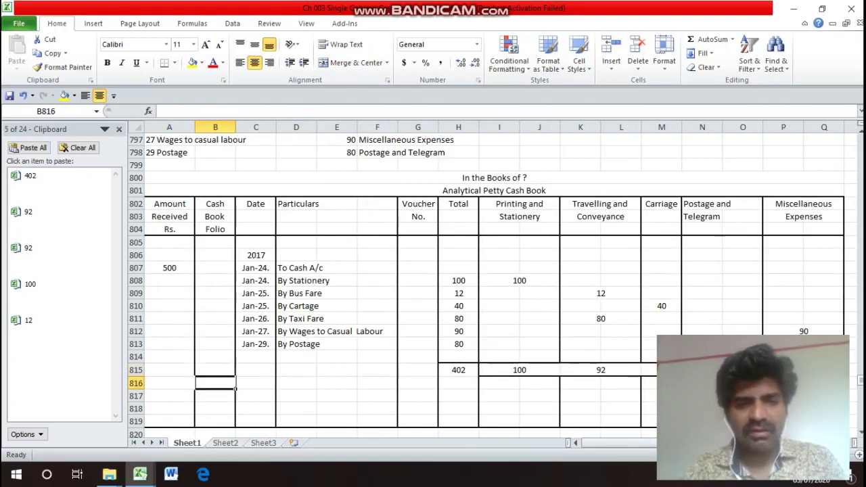
pyautogui.press('Down')
pyautogui.press('Right')
pyautogui.write('J')
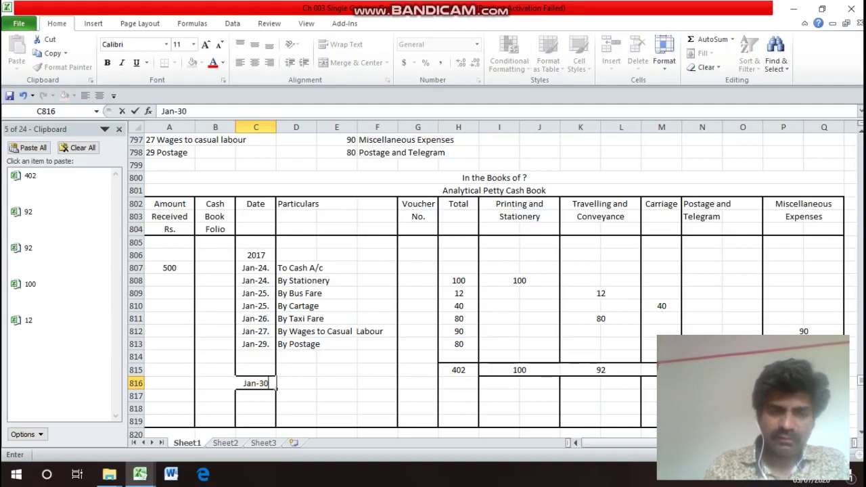
pyautogui.write('an-30.')
pyautogui.press('Return')
# - Total the Amount Received column in A818 with a SUM formula
pyautogui.press('Down')
pyautogui.press('Left')
pyautogui.press('Left')
pyautogui.write('=')
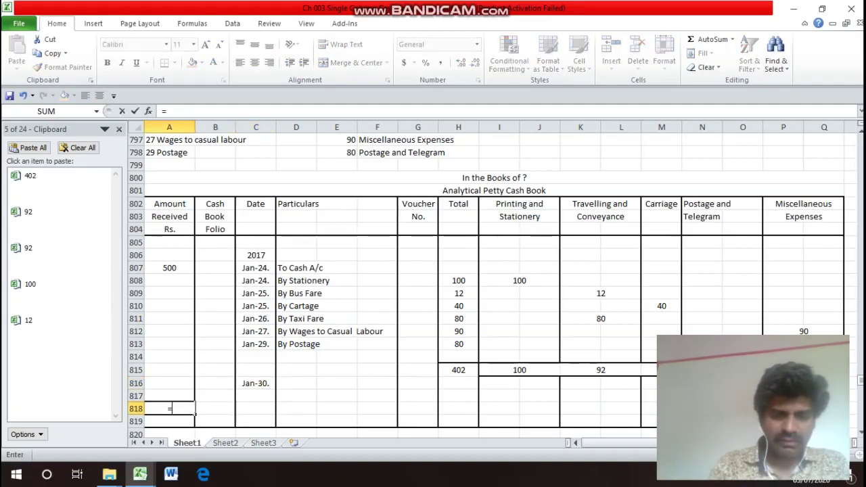
pyautogui.write('sum')
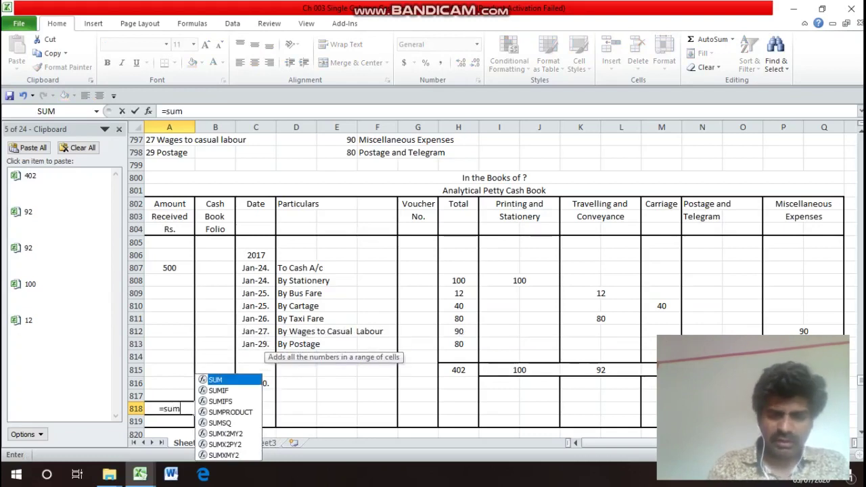
pyautogui.write('(')
pyautogui.moveTo(169, 396); pyautogui.dragTo(193, 249)
pyautogui.press('Return')
# - Enter the formula =A818 in H818 to carry the received total to the Total column
pyautogui.press('Up')
pyautogui.press('Right')
pyautogui.press('Right')
pyautogui.press('Right')
pyautogui.press('Right')
pyautogui.press('Right')
pyautogui.press('Right')
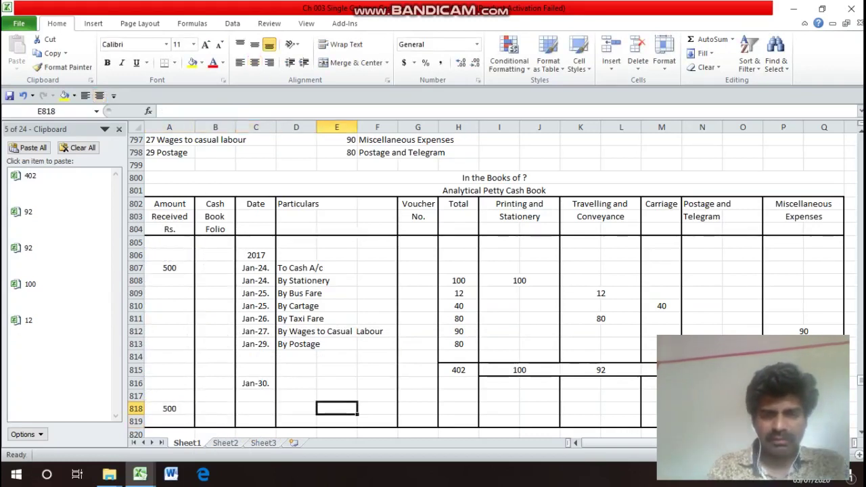
pyautogui.press('Right')
pyautogui.write('=')
pyautogui.press('Left')
pyautogui.press('Left')
pyautogui.press('Left')
pyautogui.press('Left')
pyautogui.press('Left')
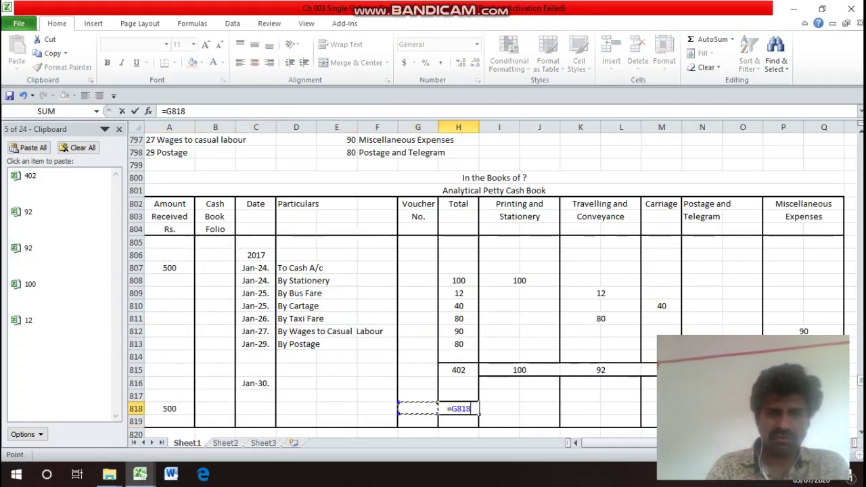
pyautogui.press('Left')
pyautogui.press('Left')
pyautogui.press('Return')
pyautogui.press('Up')
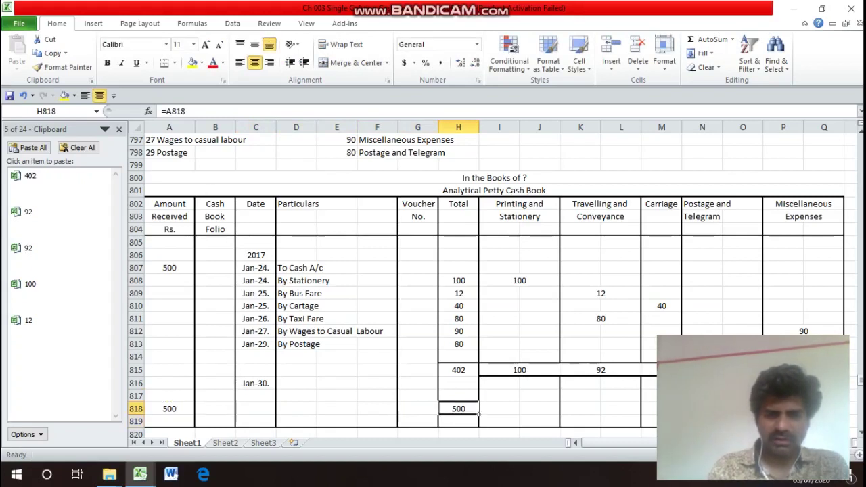
# - Calculate the closing balance in H816 by subtracting the expense total in H815 from H818
pyautogui.press('Up')
pyautogui.press('Up')
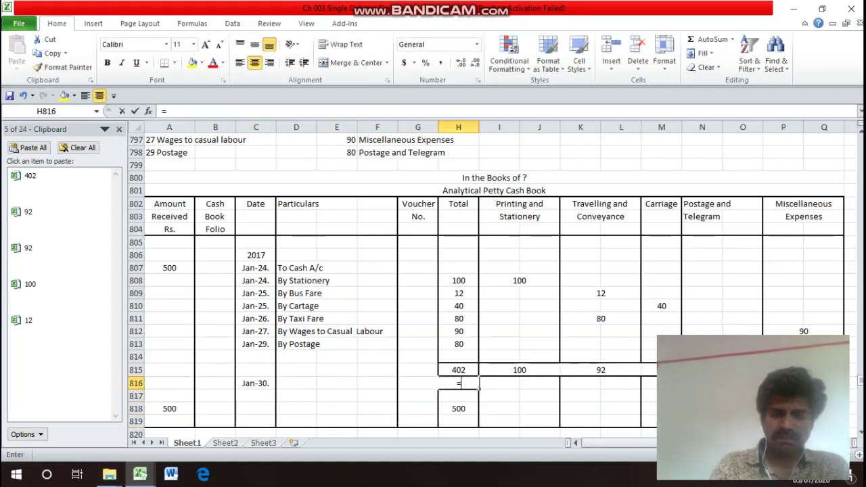
pyautogui.write('=')
pyautogui.press('Down')
pyautogui.press('Down')
pyautogui.write('-')
pyautogui.press('Up')
pyautogui.press('Return')
pyautogui.press('Down')
pyautogui.press('Down')
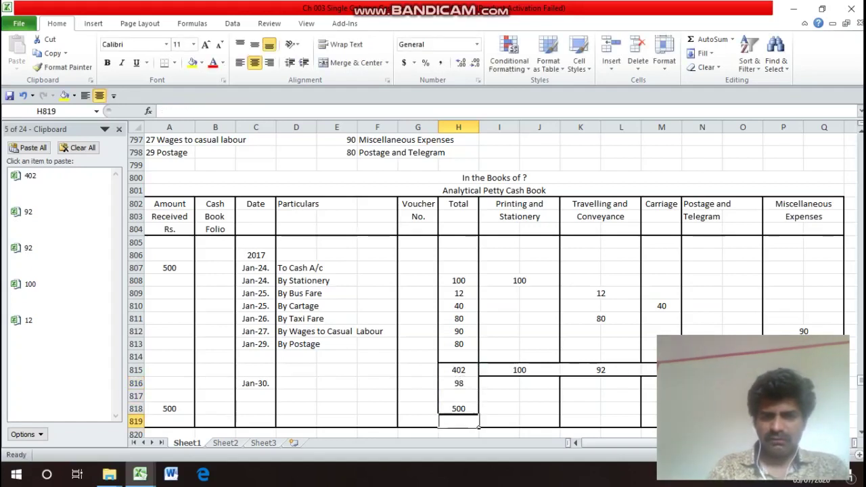
# - Insert blank rows from row 819 to extend the petty cash book above the Pr. 1 problem
pyautogui.hotkey('shift', 'Down')
pyautogui.hotkey('shift', 'Down')
pyautogui.hotkey('shift', 'Down')
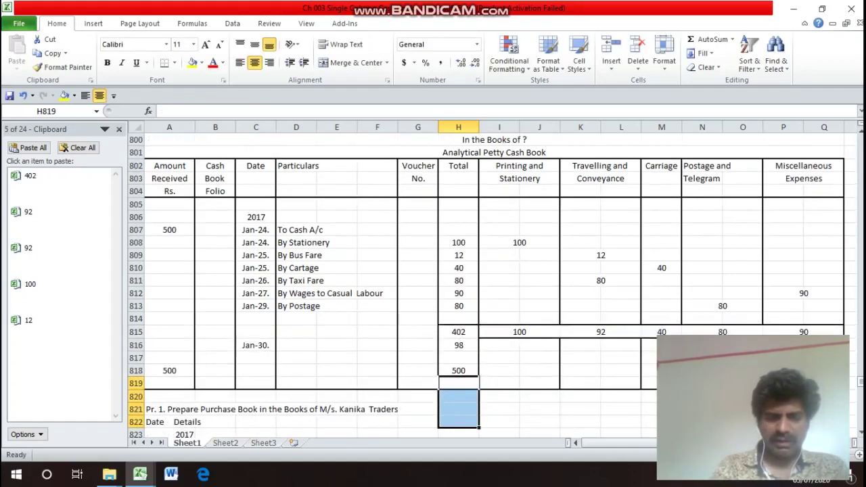
pyautogui.click(477, 420)
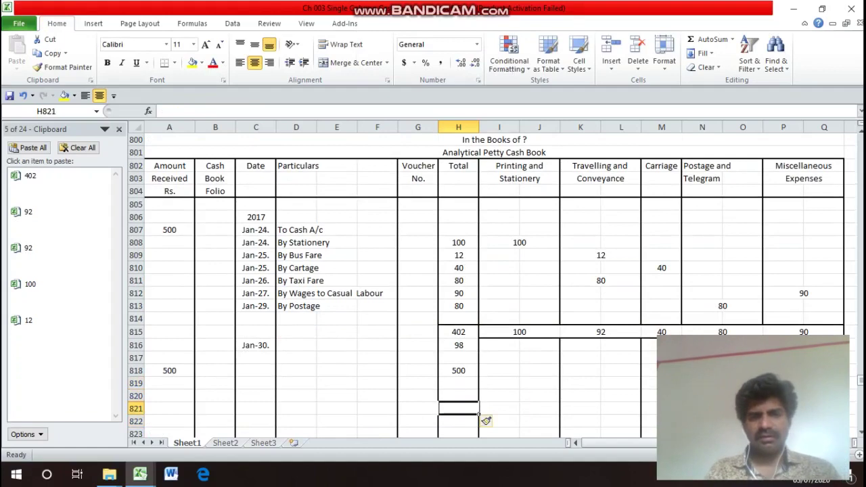
# - Give the received total in A818 a solid top border and a double-line bottom border
pyautogui.press('Down')
pyautogui.press('Up')
pyautogui.press('Up')
pyautogui.press('Up')
pyautogui.press('Up')
pyautogui.press('Up')
pyautogui.press('Left')
pyautogui.press('Left')
pyautogui.press('Left')
pyautogui.press('Left')
pyautogui.press('Left')
pyautogui.press('Left')
pyautogui.press('Left')
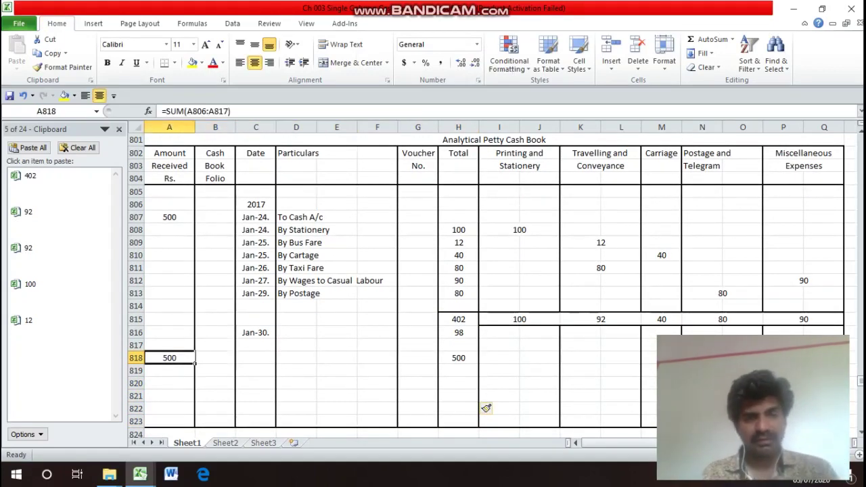
pyautogui.hotkey('ctrl', '1')
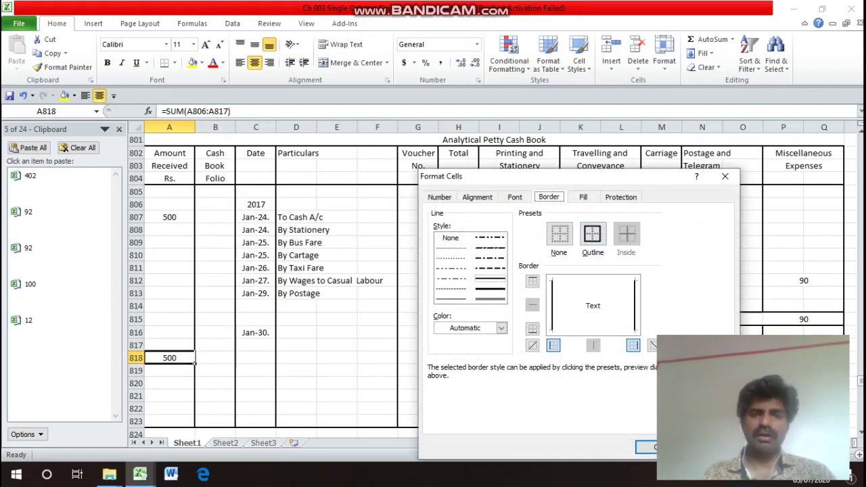
pyautogui.hotkey('alt', 't')
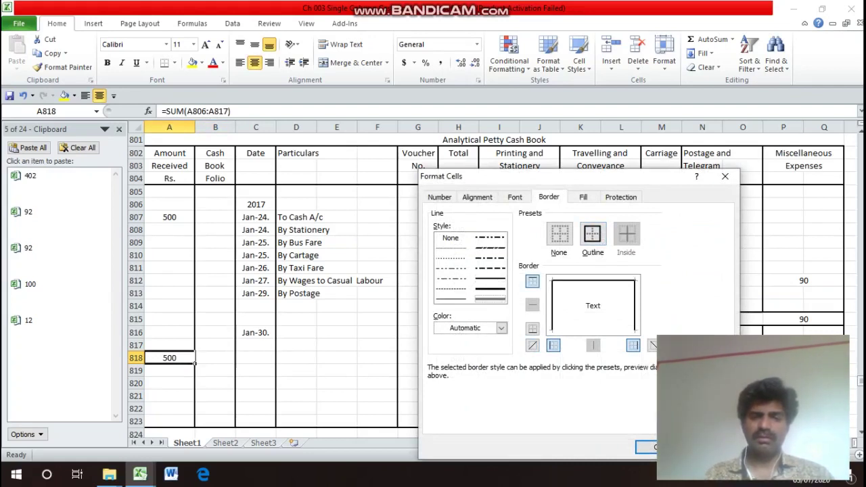
pyautogui.press('Return')
# - Give the total in H818 a solid top border and a double-line bottom border
pyautogui.click(295, 357)
pyautogui.press('Right')
pyautogui.press('Right')
pyautogui.press('Right')
pyautogui.press('Right')
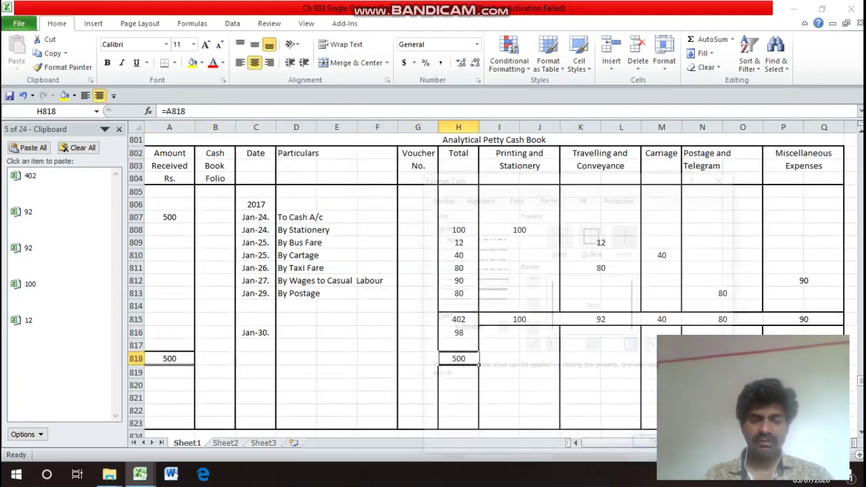
pyautogui.hotkey('ctrl', '1')
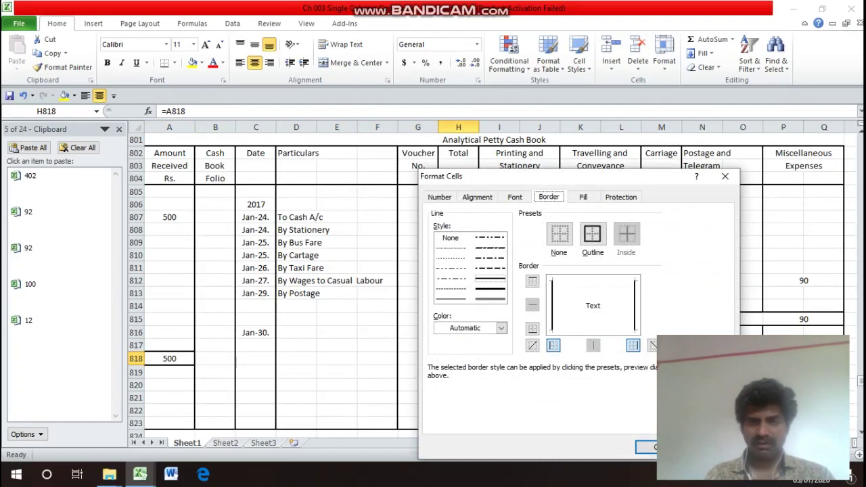
pyautogui.hotkey('alt', 't')
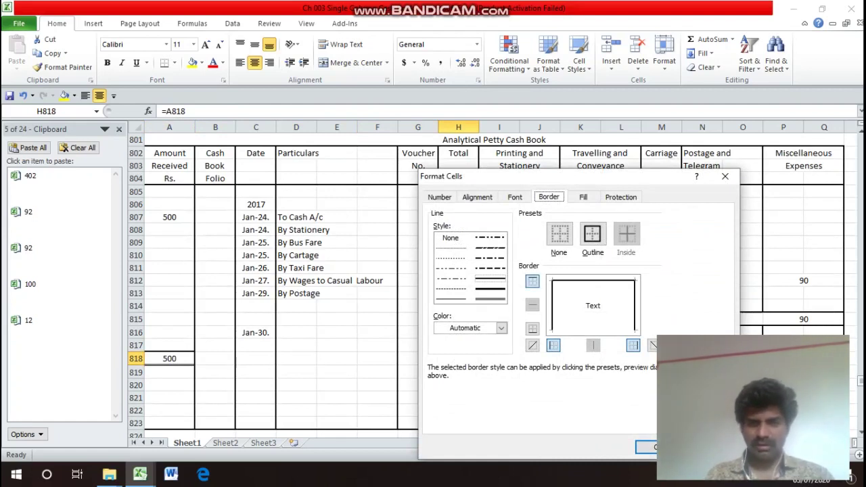
pyautogui.press('Tab')
pyautogui.hotkey('alt', 'b')
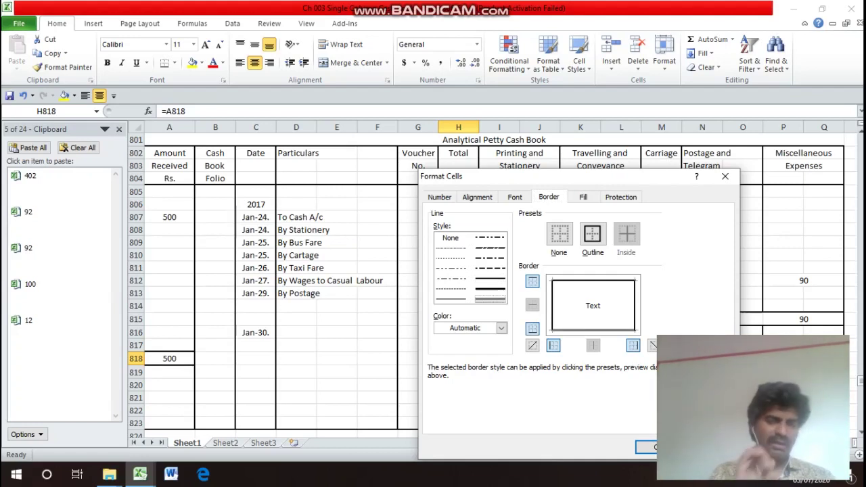
pyautogui.press('Return')
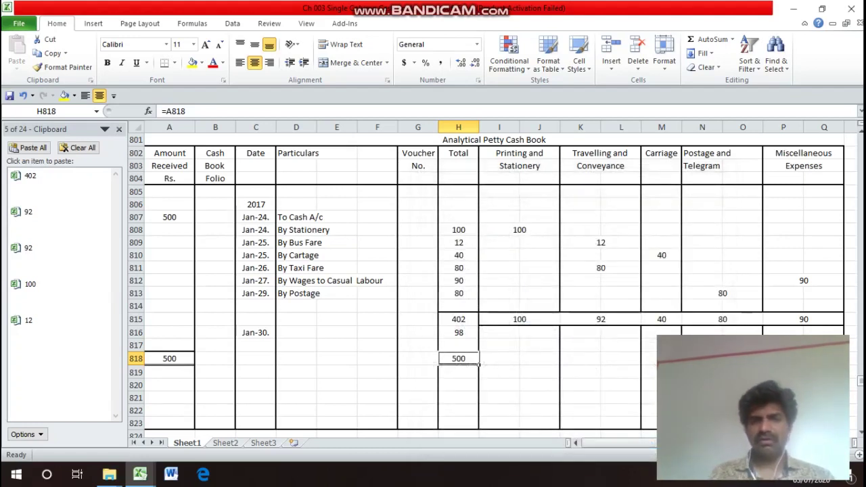
# - Enter "By Balance c/d" in D816 as the particulars of the Jan-30. closing balance
pyautogui.press('Down')
pyautogui.press('Down')
pyautogui.press('Down')
pyautogui.press('Left')
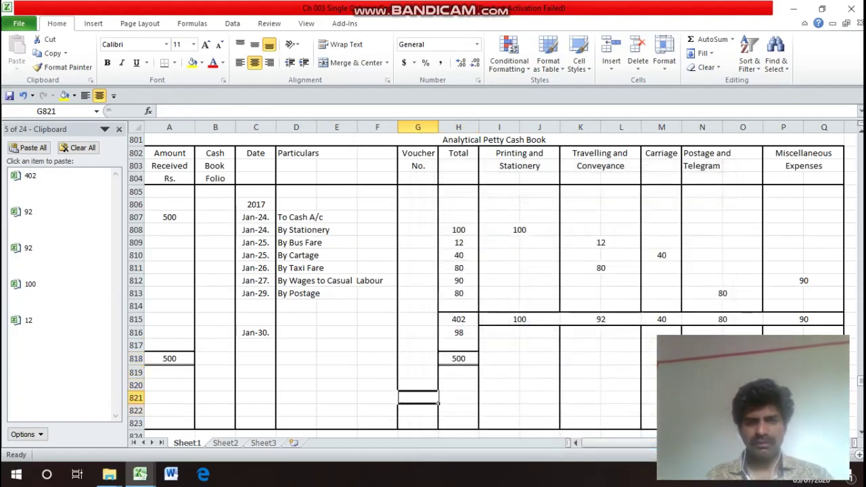
pyautogui.press('Left')
pyautogui.press('Left')
pyautogui.press('Left')
pyautogui.press('Up')
pyautogui.press('Up')
pyautogui.press('Left')
pyautogui.press('Left')
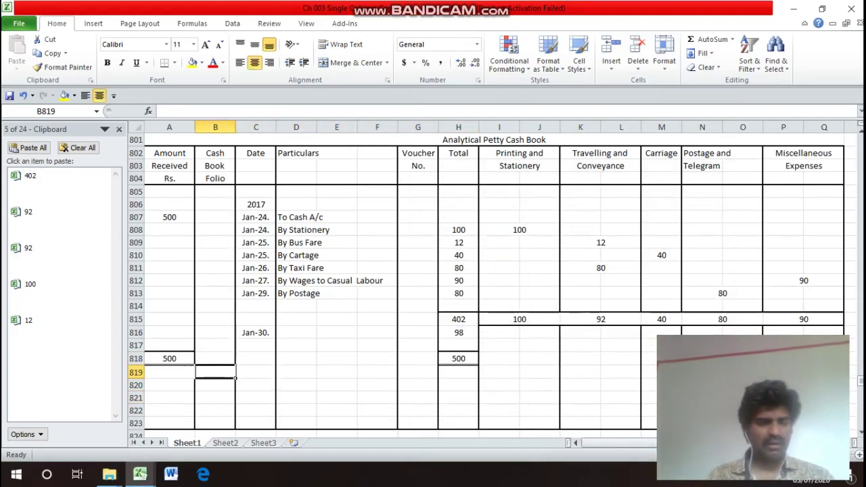
pyautogui.press('Up')
pyautogui.press('Up')
pyautogui.press('Up')
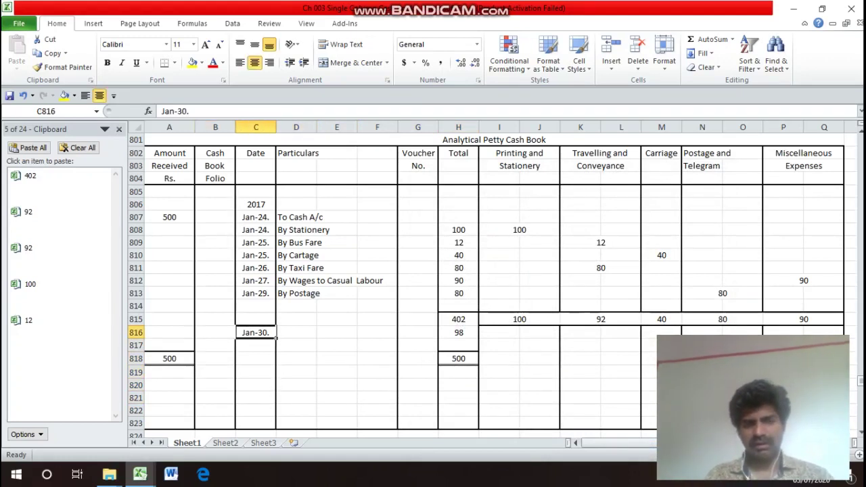
pyautogui.press('Right')
pyautogui.press('Right')
pyautogui.write('By')
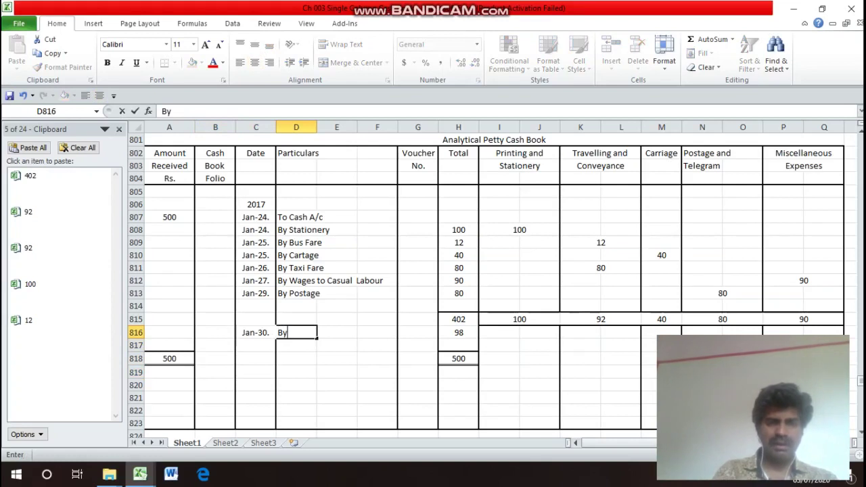
pyautogui.write(' Balance c')
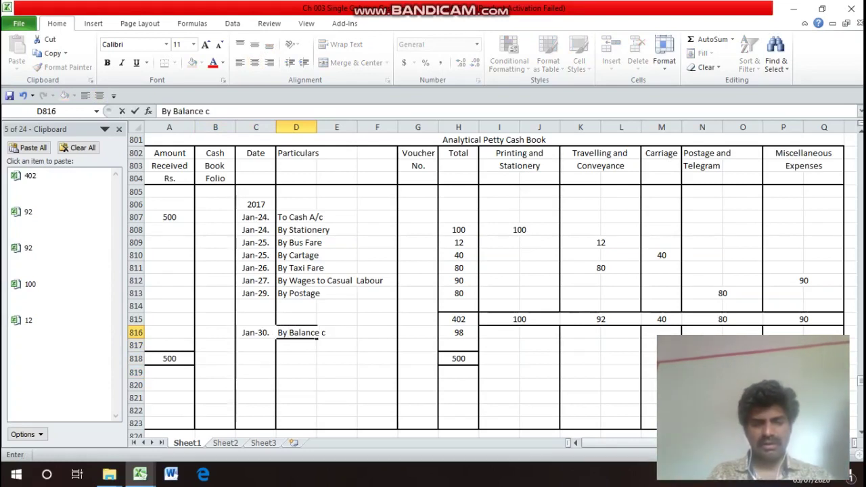
pyautogui.write('/d')
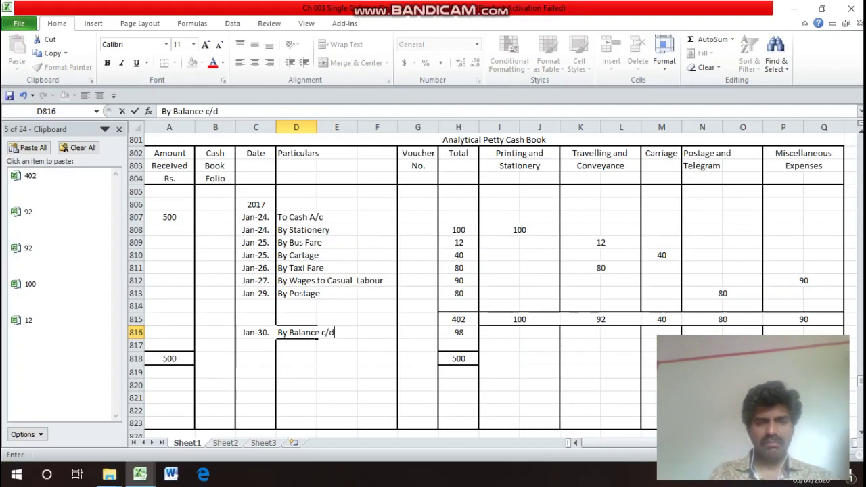
pyautogui.press('Return')
# - Enter the year 2017 in C819 and the date "Jan-31." below it in C820
pyautogui.press('Return')
pyautogui.press('Down')
pyautogui.press('Left')
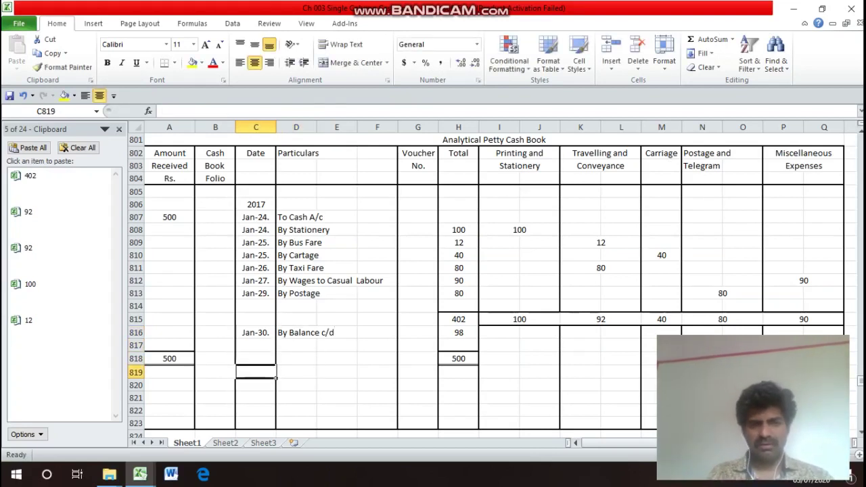
pyautogui.write('Jan-31')
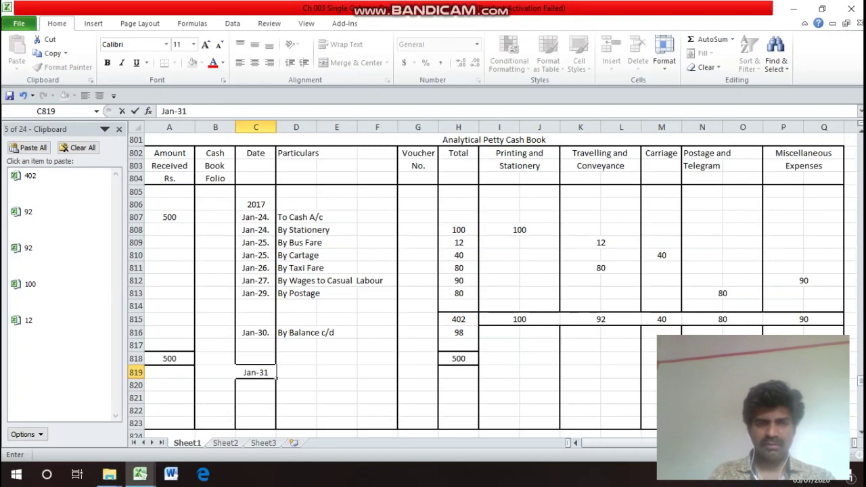
pyautogui.write('.')
pyautogui.press('Return')
pyautogui.press('Up')
pyautogui.hotkey('ctrl', 'x')
pyautogui.press('Down')
pyautogui.hotkey('ctrl', 'v')
pyautogui.press('Up')
pyautogui.write('201')
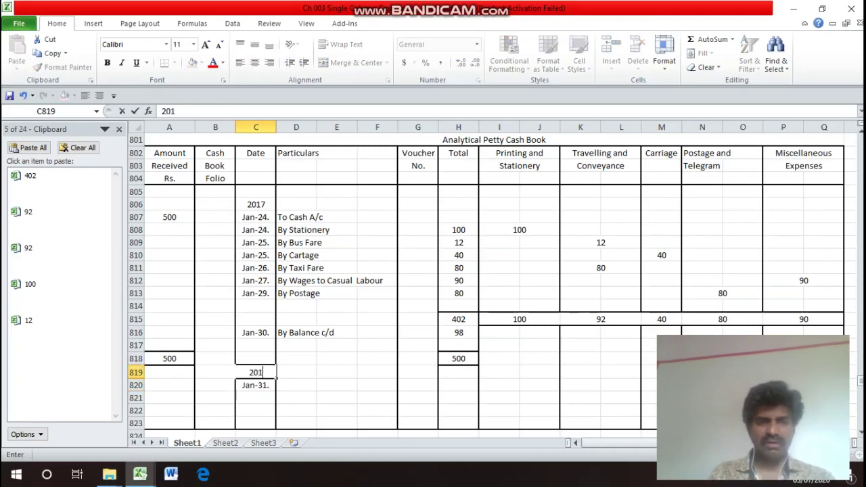
pyautogui.write('7')
pyautogui.press('Return')
# - Record the opening balance in row 820 with "To Balance b/d" as particulars and 98 as the amount received
pyautogui.click(296, 385)
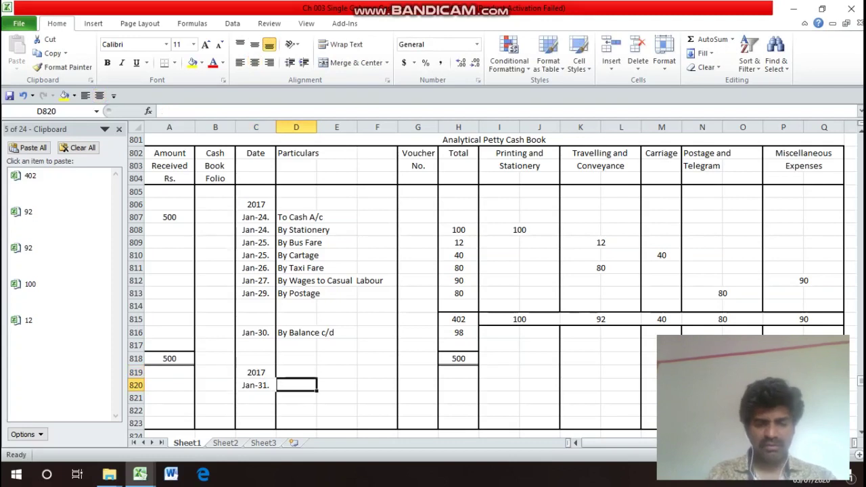
pyautogui.write('To Ba')
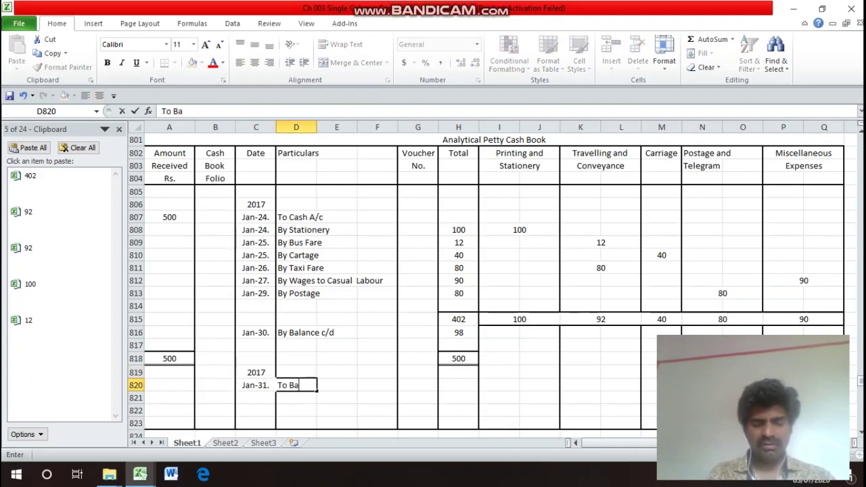
pyautogui.write('lance')
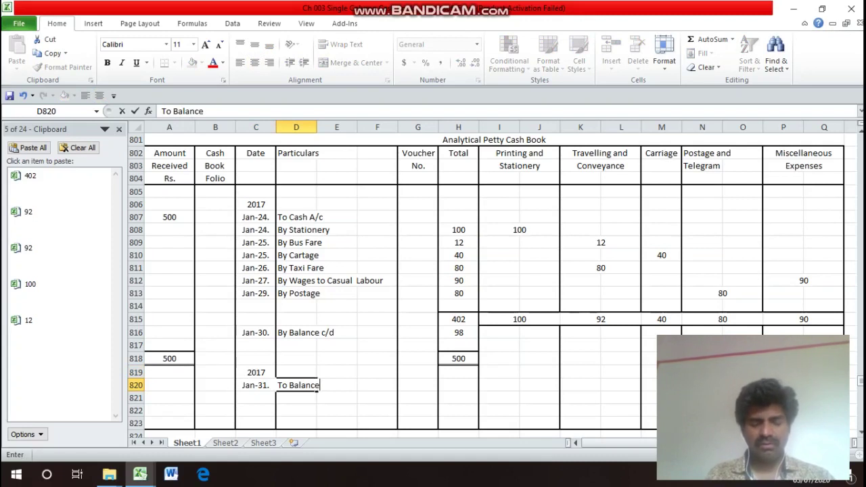
pyautogui.write(' b/d')
pyautogui.press('Return')
pyautogui.press('Up')
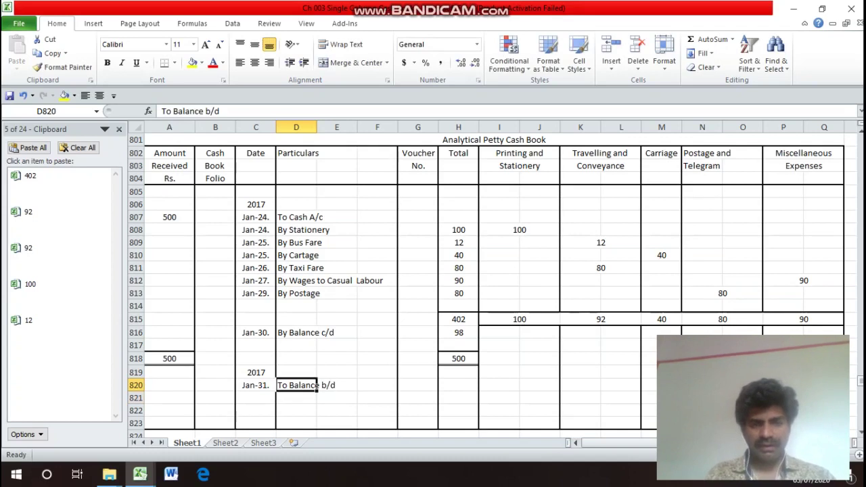
pyautogui.press('Home')
pyautogui.write('98')
pyautogui.press('Return')
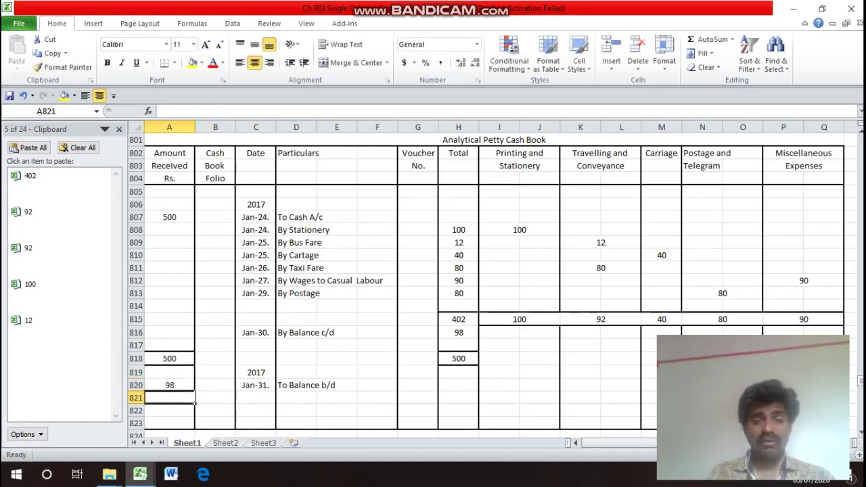
# - Copy the date "Jan-31." down to C821 and enter "To Cash A/c (500 - 98)" in D821
pyautogui.press('Right')
pyautogui.press('Right')
pyautogui.hotkey('ctrl', 'd')
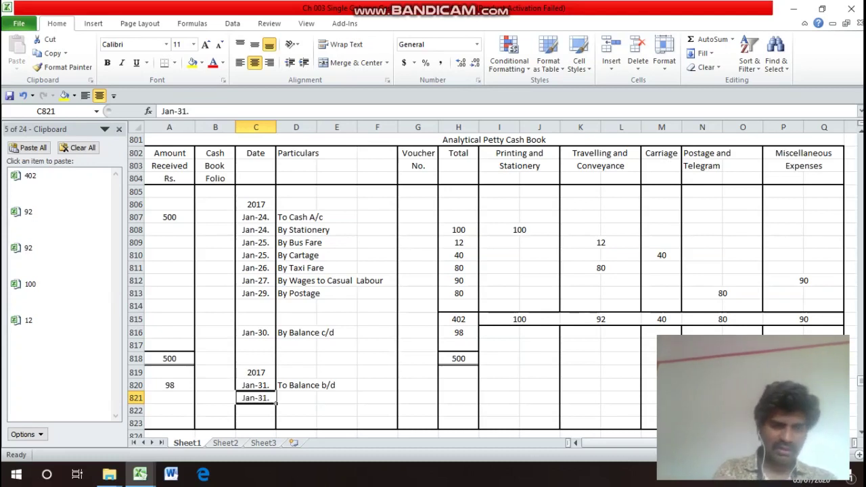
pyautogui.press('Right')
pyautogui.write('T')
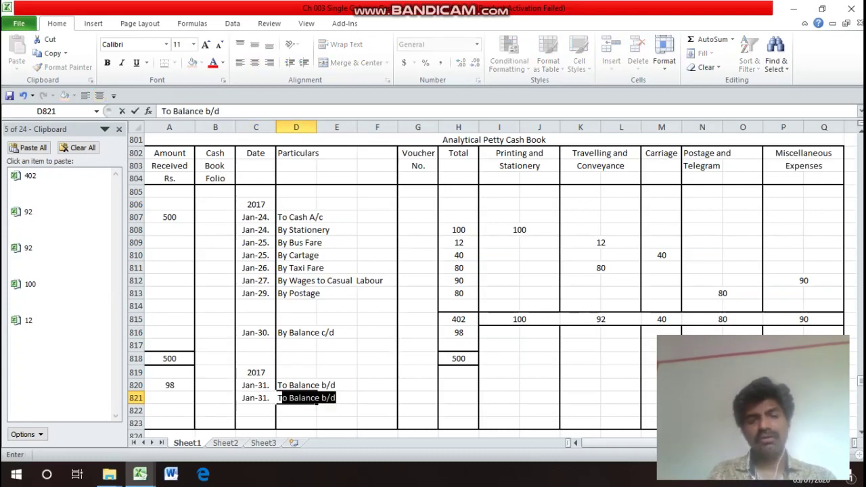
pyautogui.write('o Cas')
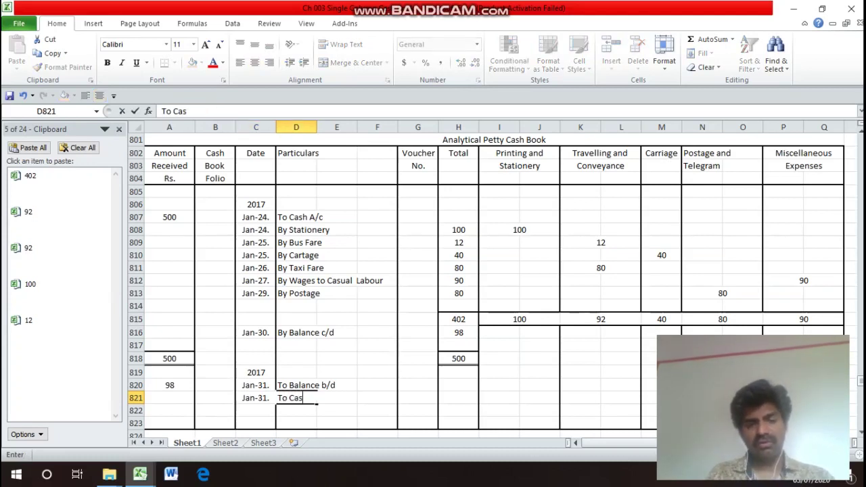
pyautogui.write('h A/c')
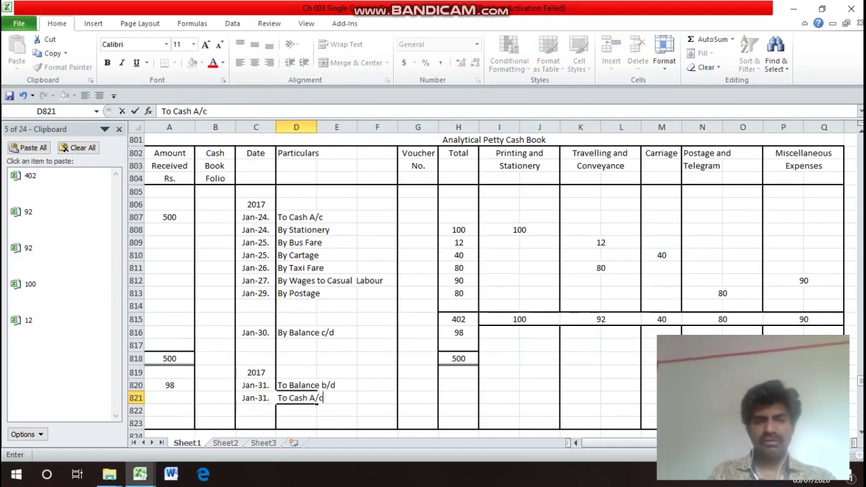
pyautogui.write(' (400')
pyautogui.press('BackSpace')
pyautogui.press('BackSpace')
pyautogui.press('BackSpace')
pyautogui.write('5500')
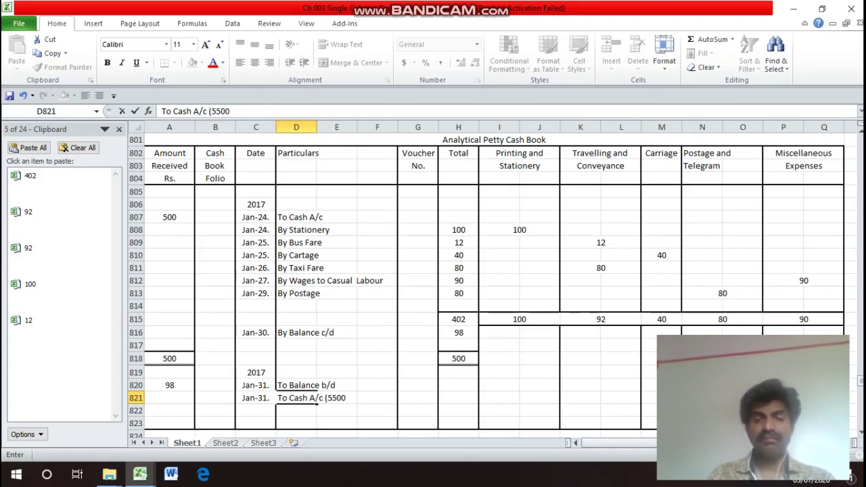
pyautogui.press('BackSpace')
pyautogui.press('BackSpace')
pyautogui.press('BackSpace')
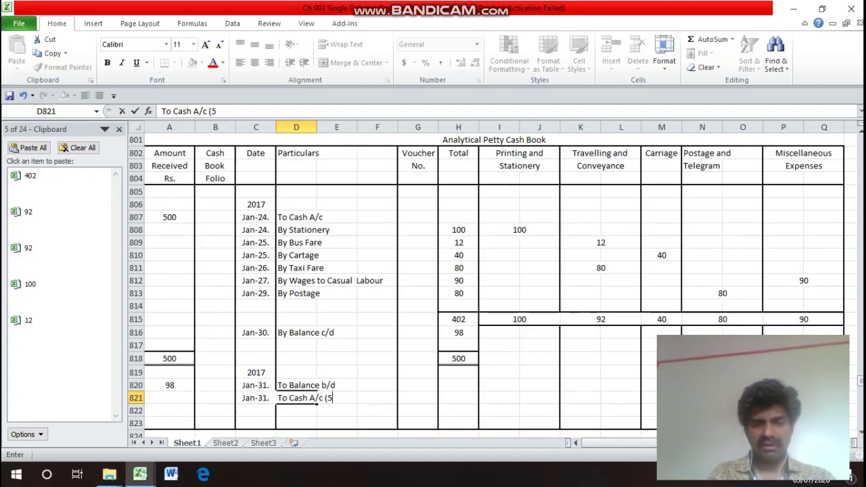
pyautogui.write('00 - ')
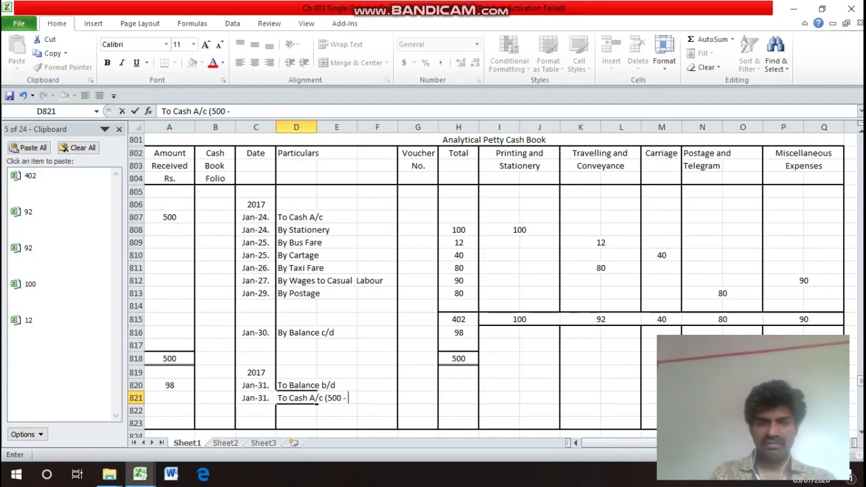
pyautogui.write('98)')
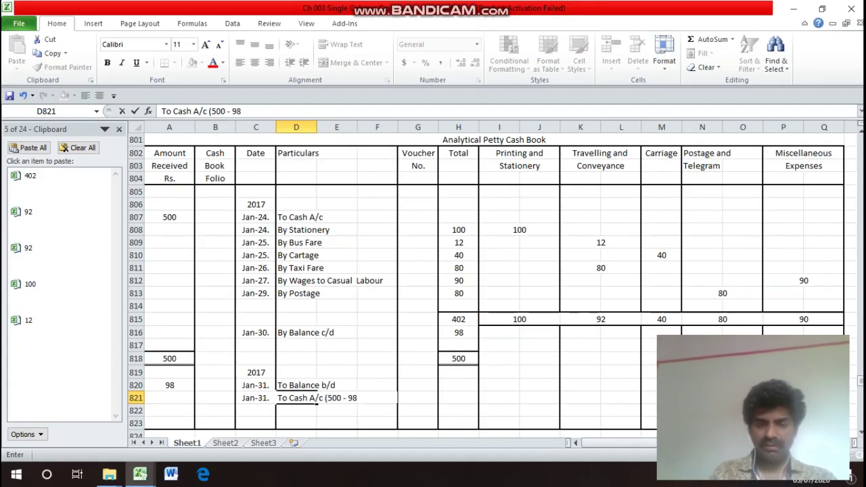
pyautogui.press('Return')
# - Enter 402 in A821 as the amount received for the cash reimbursement entry
pyautogui.press('Up')
pyautogui.press('Left')
pyautogui.press('Left')
pyautogui.press('Left')
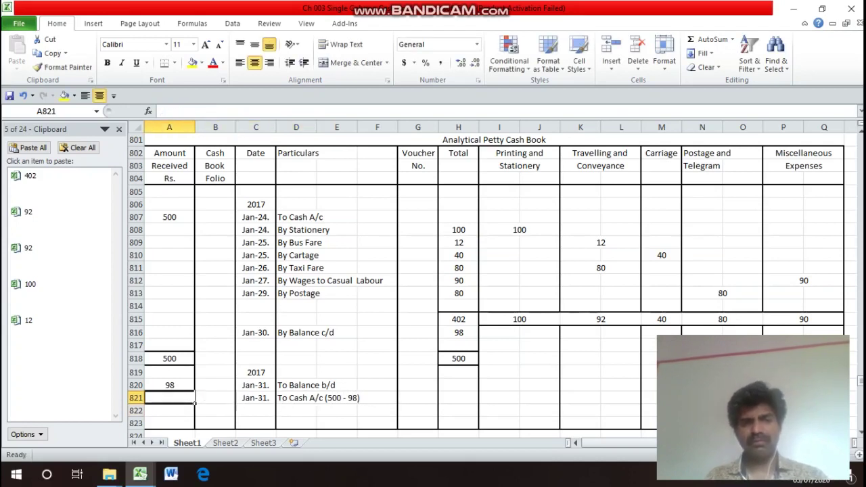
pyautogui.write('402')
pyautogui.press('Return')
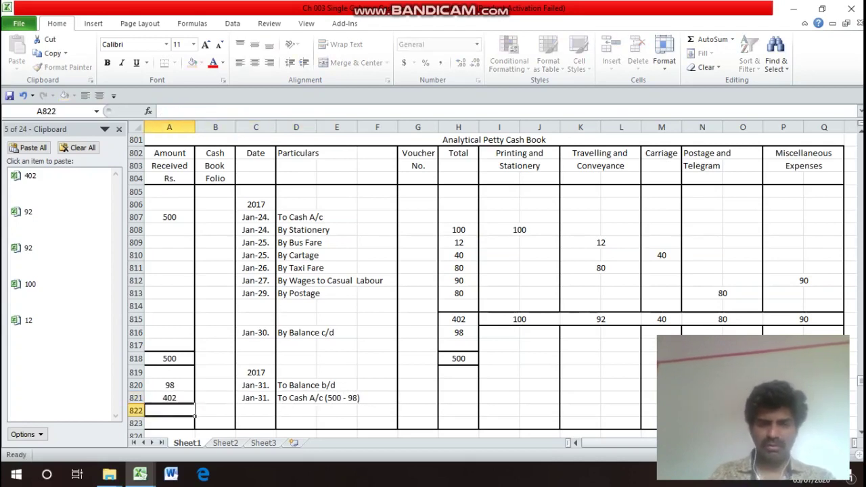